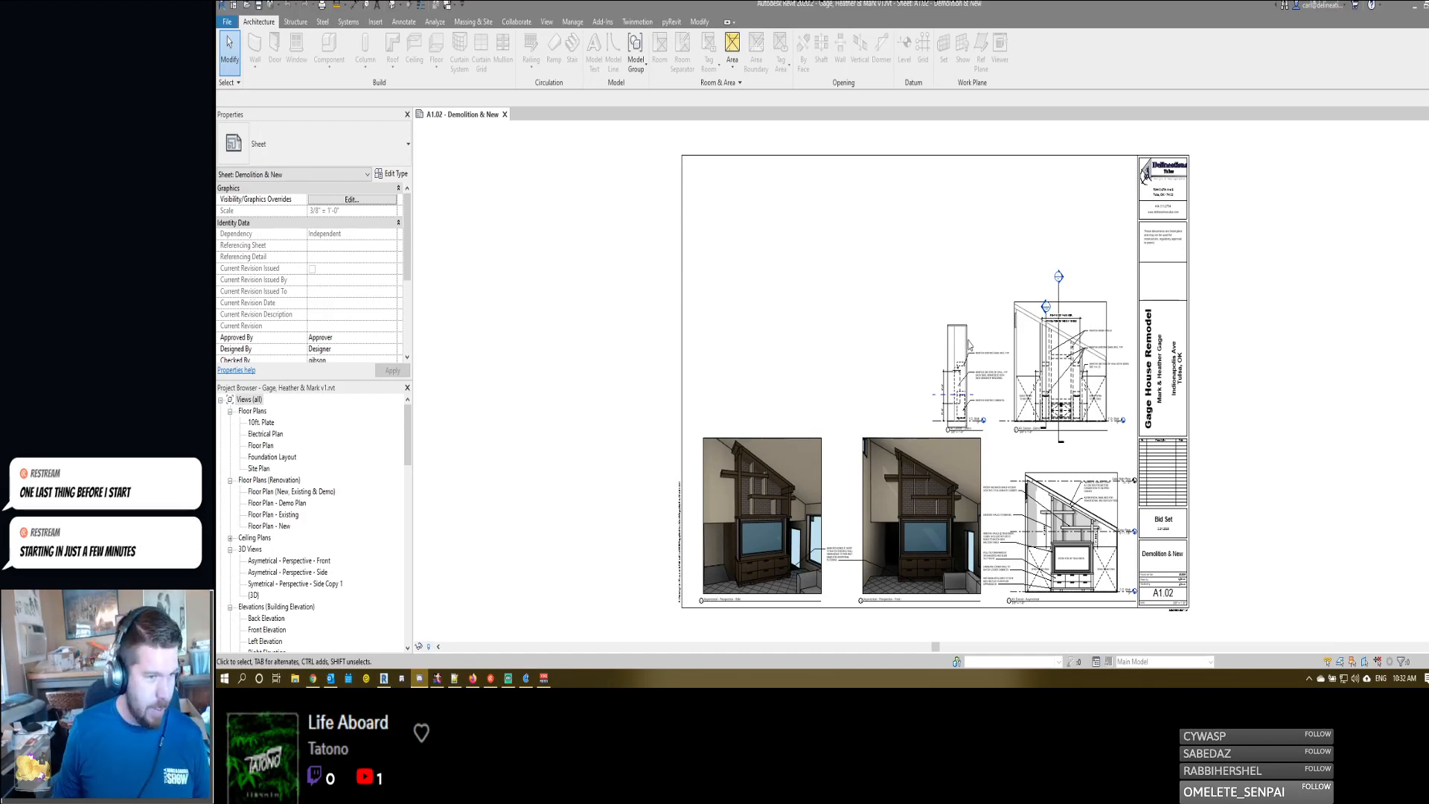
- Examine the demo drawings, the two perspectives and the AV Center - Asymetrical elevation with its title on sheet A1.02
{"action": "scroll", "coordinate": [995, 386], "scroll_direction": "up", "scroll_amount": 1}
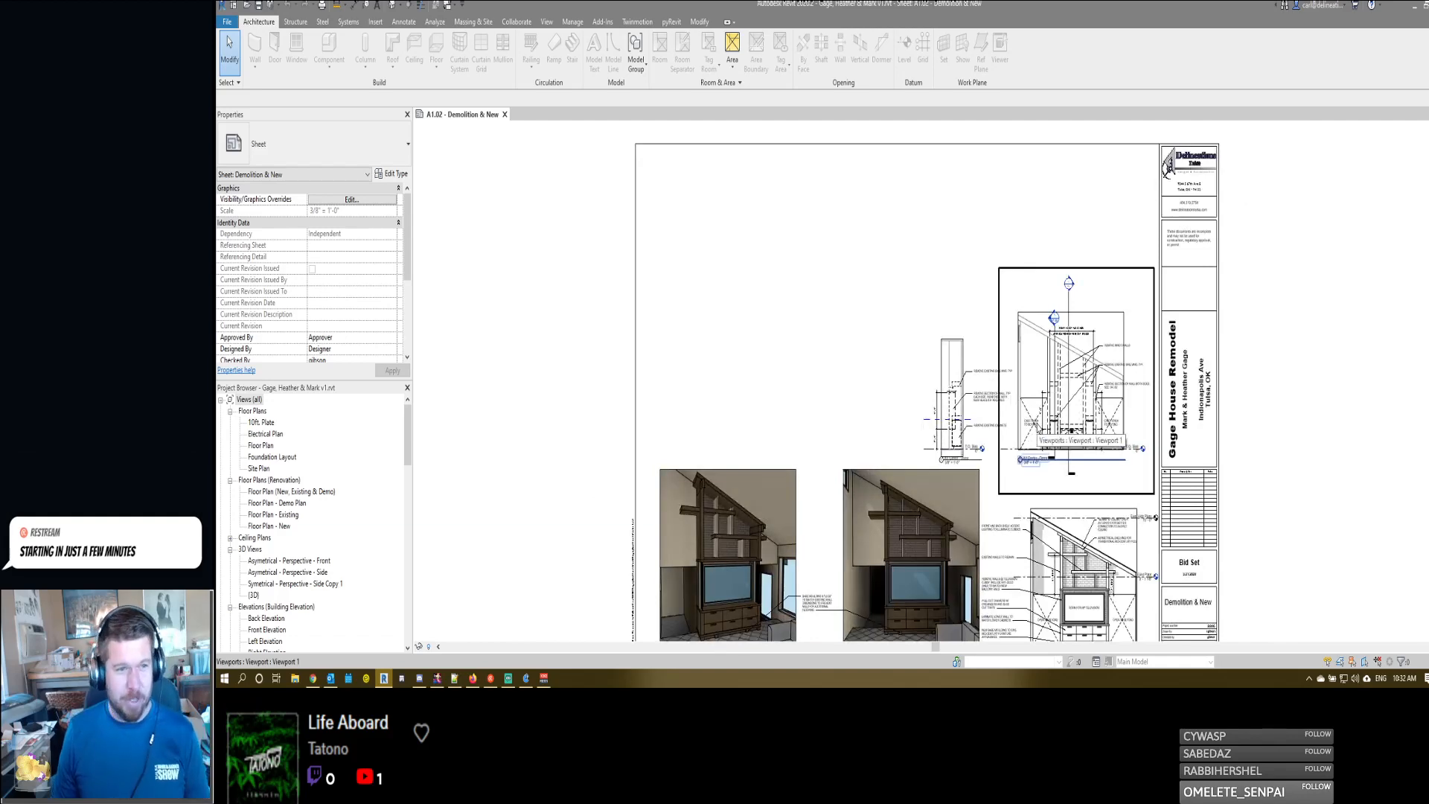
{"action": "scroll", "coordinate": [1161, 216], "scroll_direction": "down", "scroll_amount": 3}
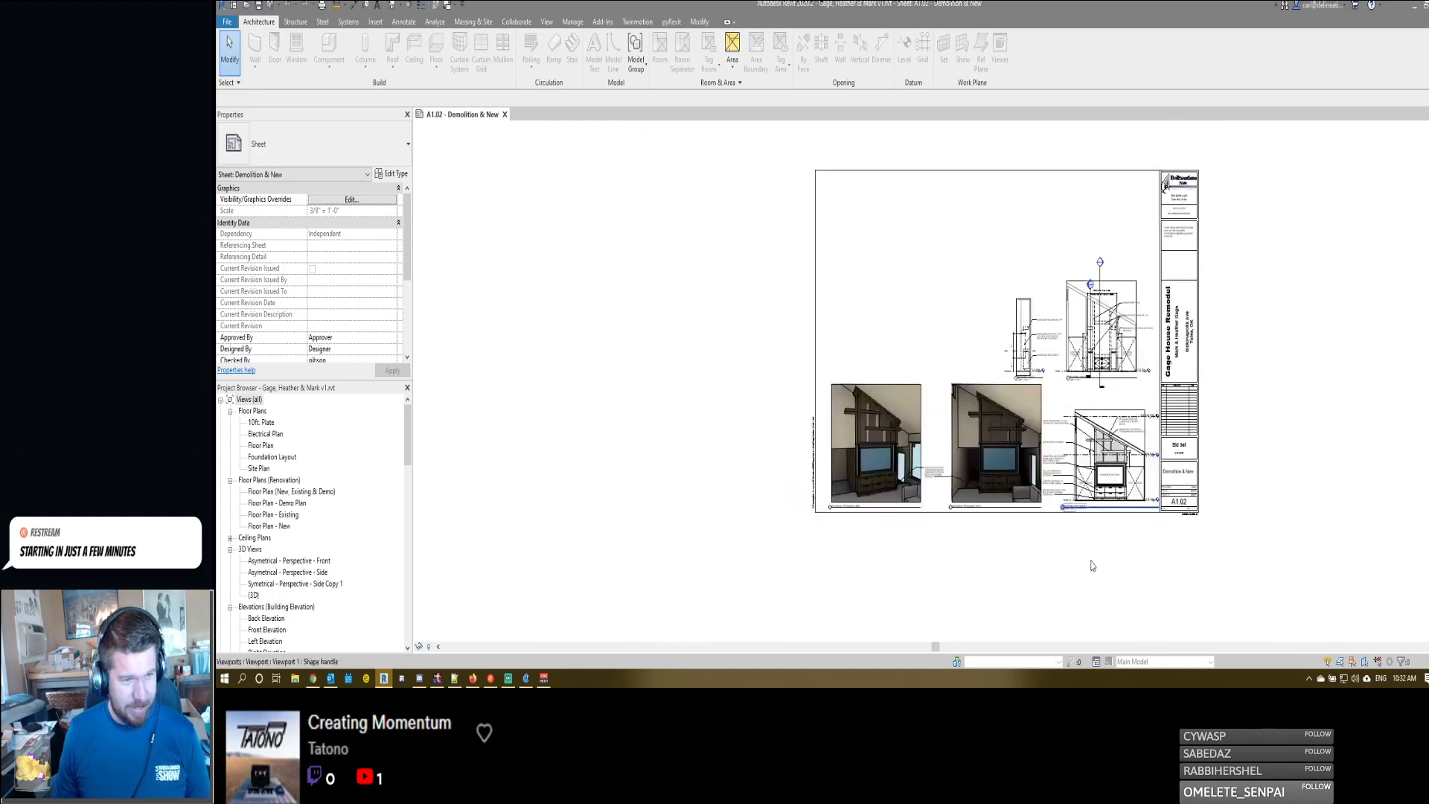
{"action": "scroll", "coordinate": [1165, 186], "scroll_direction": "up", "scroll_amount": 3}
{"action": "scroll", "coordinate": [1088, 450], "scroll_direction": "down", "scroll_amount": 3}
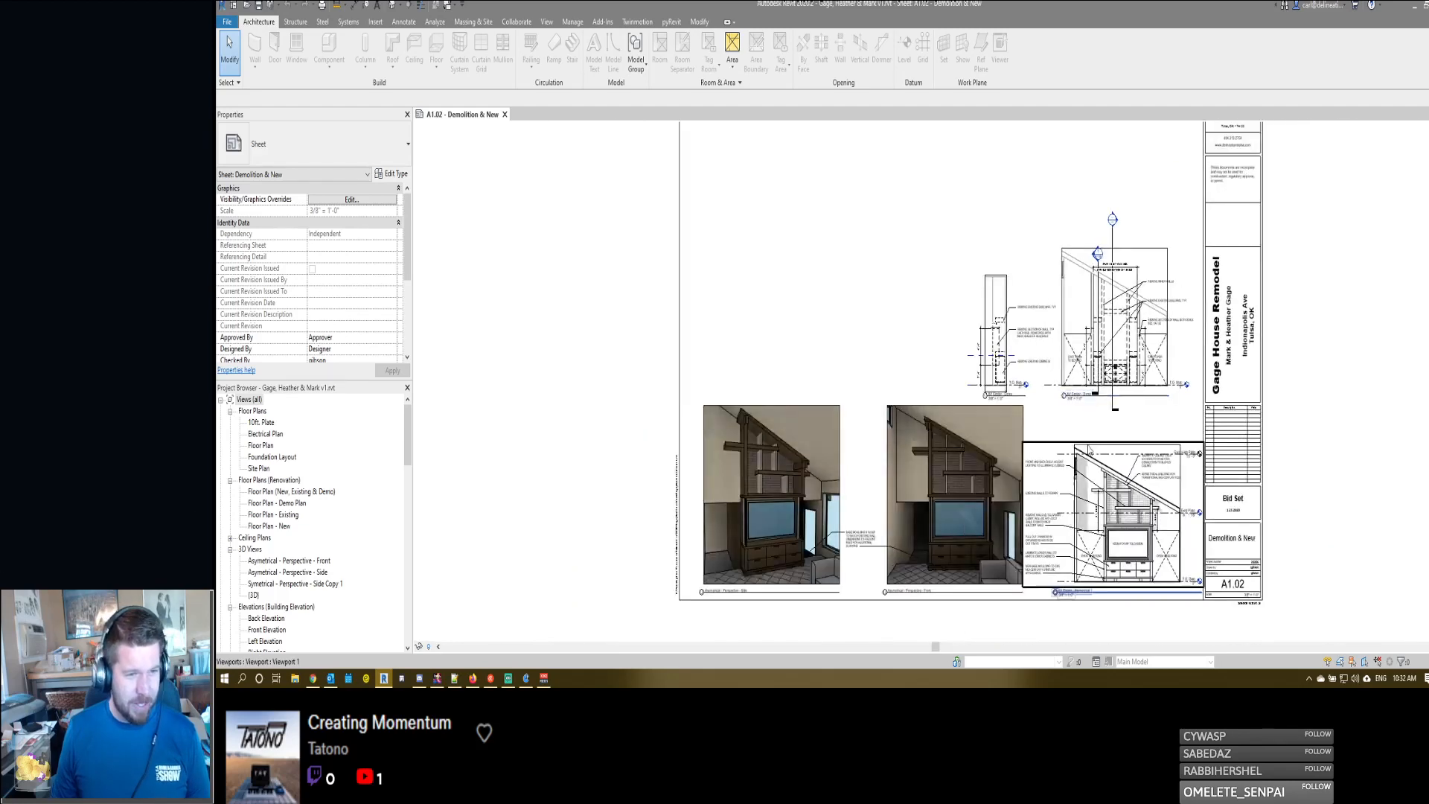
{"action": "scroll", "coordinate": [1068, 551], "scroll_direction": "up", "scroll_amount": 4}
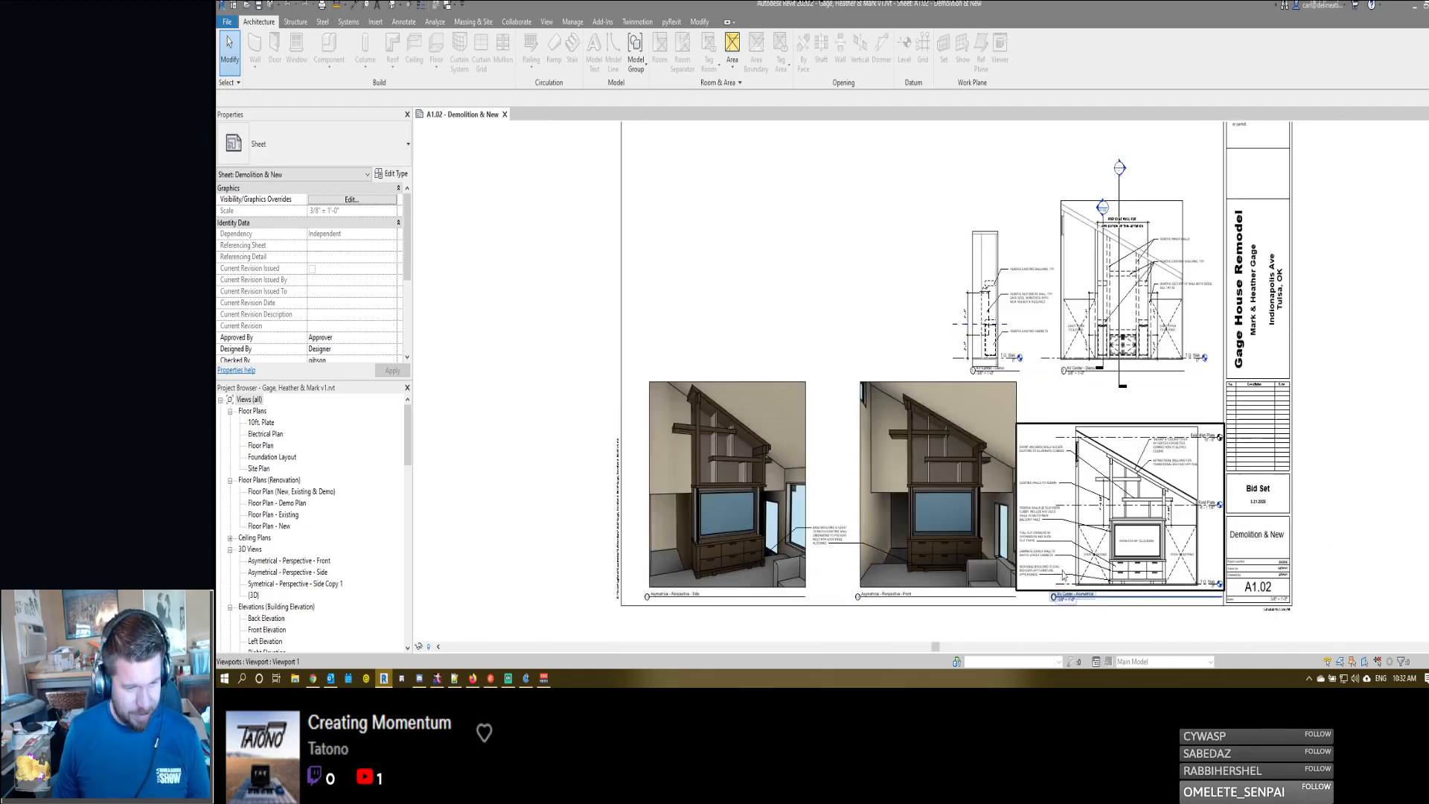
{"action": "scroll", "coordinate": [1068, 548], "scroll_direction": "down", "scroll_amount": 5}
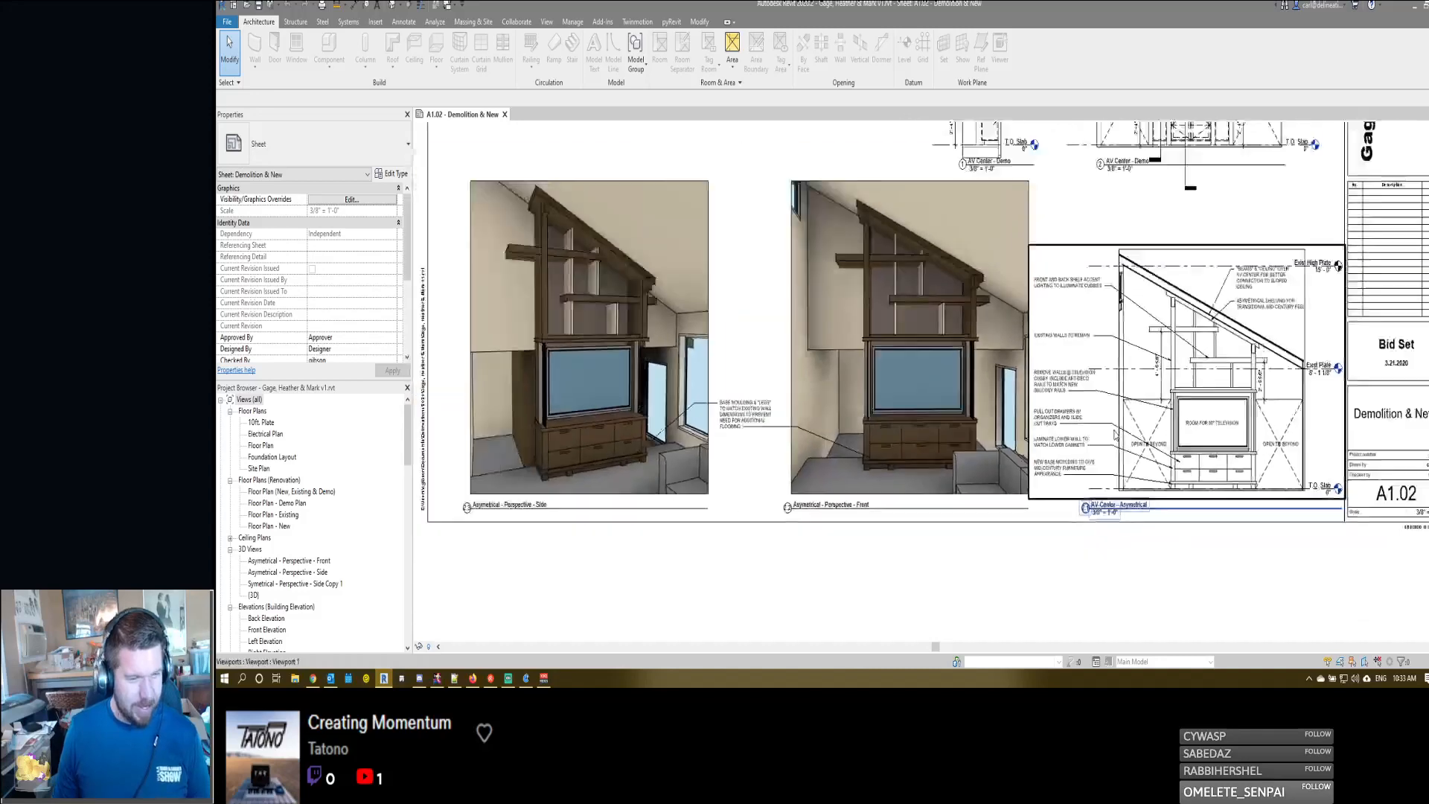
{"action": "scroll", "coordinate": [1088, 464], "scroll_direction": "up", "scroll_amount": 3}
{"action": "left_click", "coordinate": [1089, 504]}
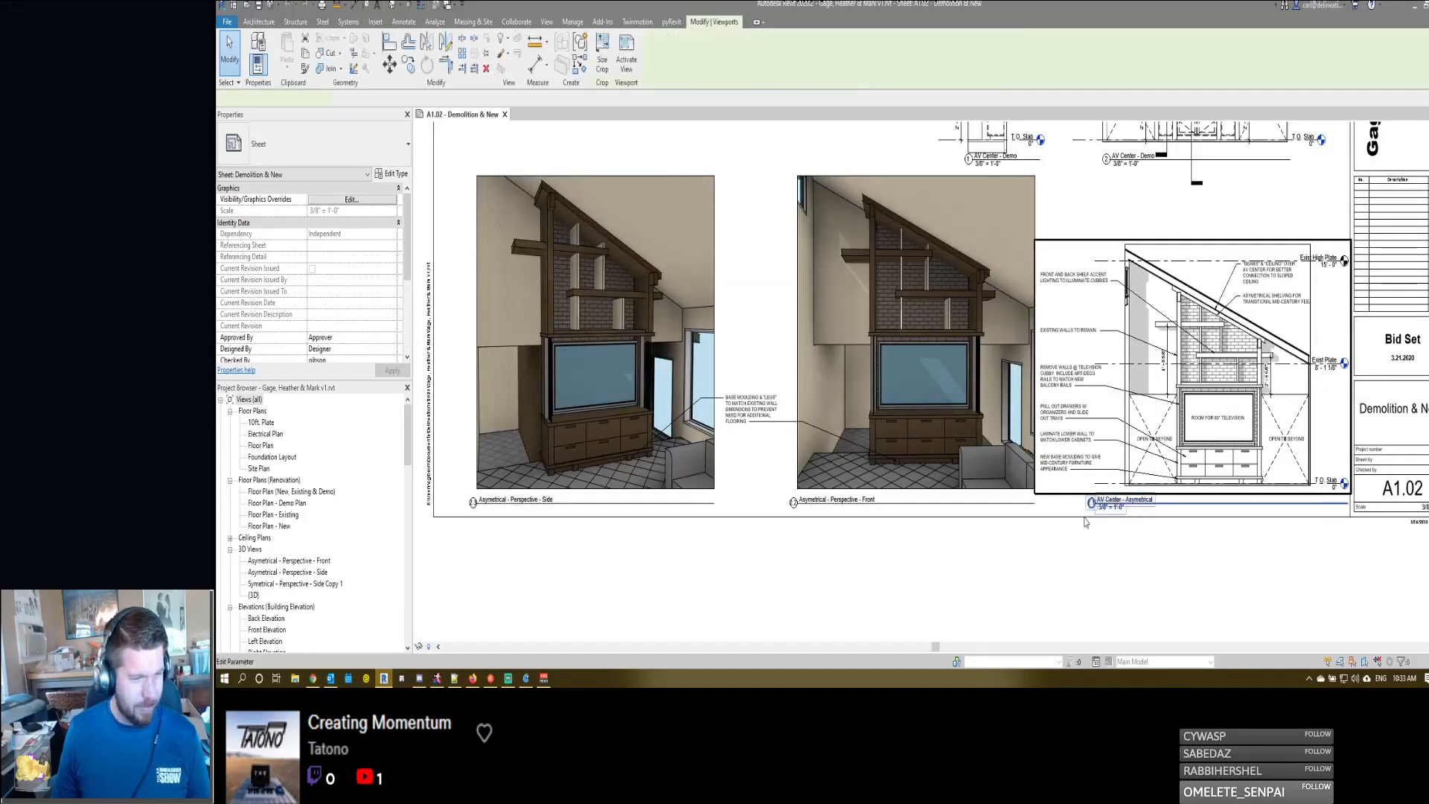
{"action": "left_click", "coordinate": [1090, 506]}
{"action": "left_click", "coordinate": [1091, 556]}
{"action": "left_click", "coordinate": [1111, 571]}
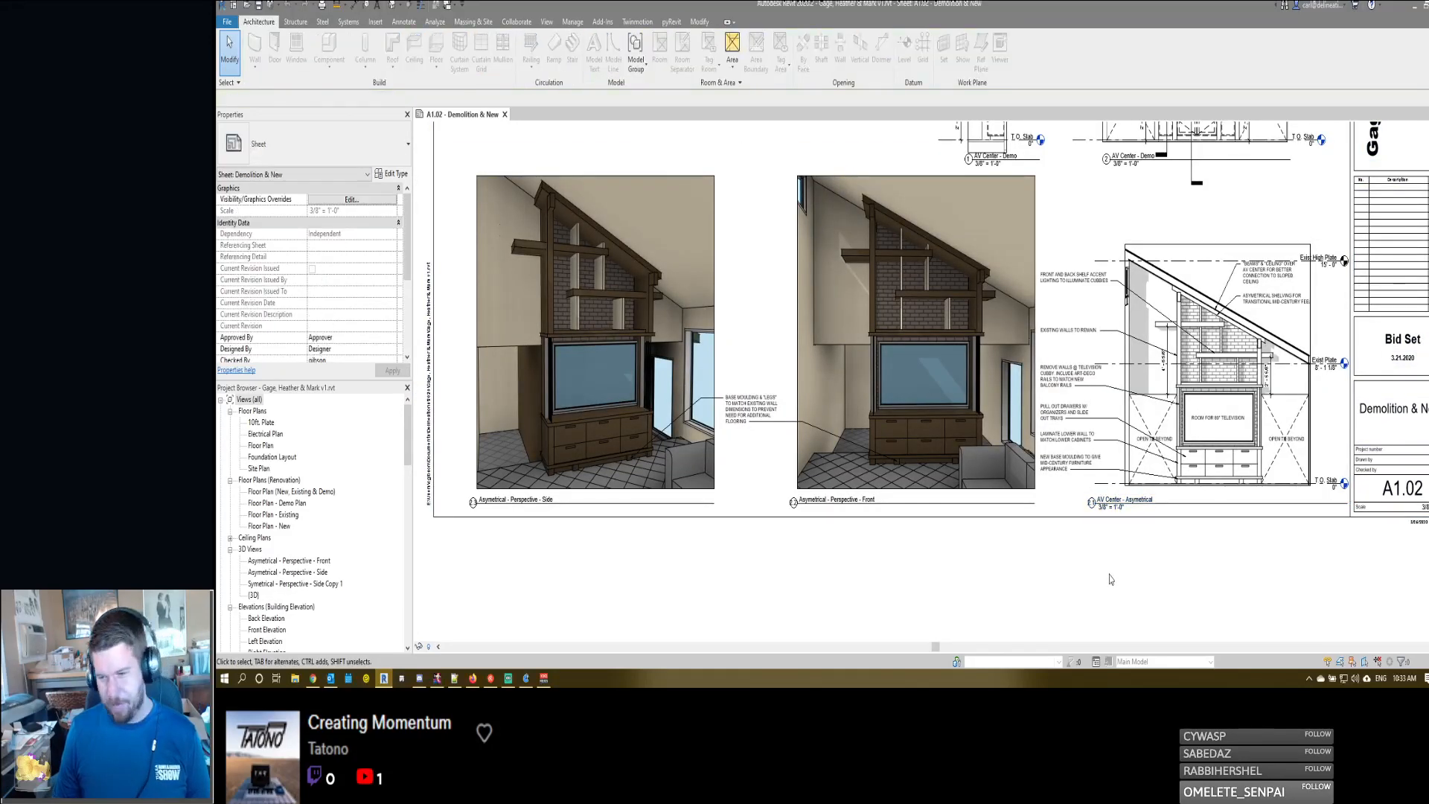
{"action": "scroll", "coordinate": [1108, 592], "scroll_direction": "down", "scroll_amount": 3}
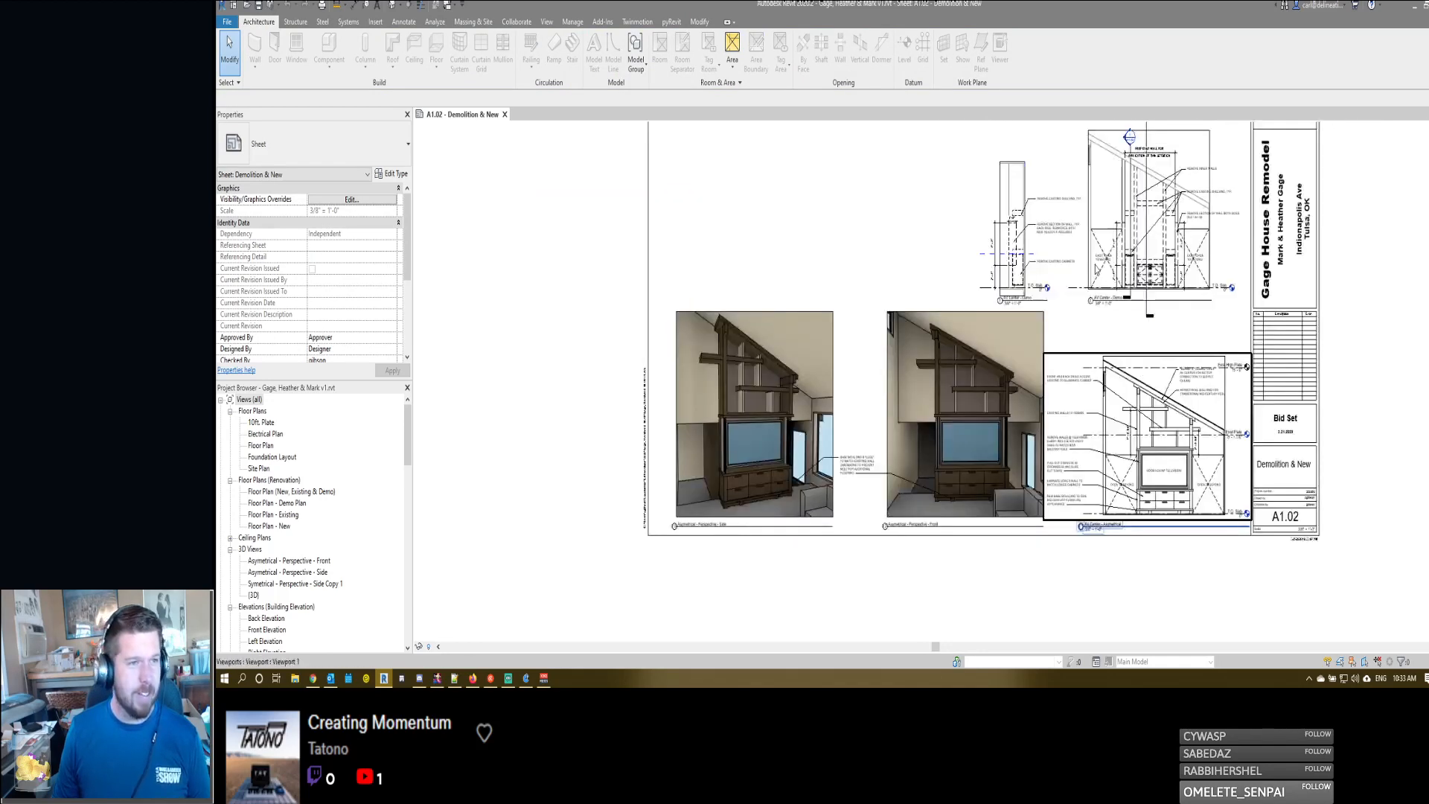
{"action": "scroll", "coordinate": [1093, 209], "scroll_direction": "up", "scroll_amount": 2}
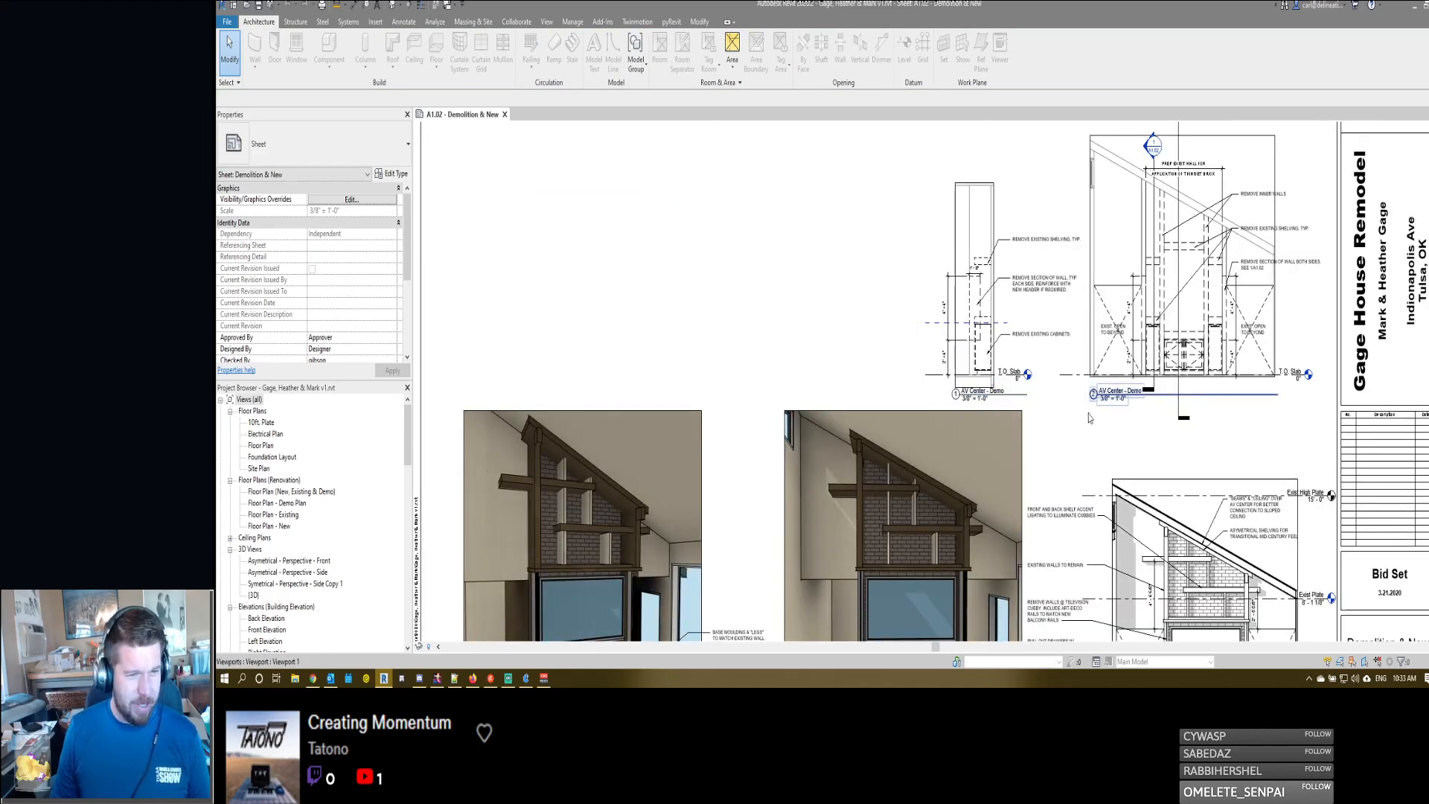
- Change the detail number of the wide AV Center - Demo elevation to "1." with a trailing period
{"action": "middle_click_drag", "start_coordinate": [1158, 368], "coordinate": [1152, 306]}
{"action": "scroll", "coordinate": [1151, 307], "scroll_direction": "down", "scroll_amount": 1}
{"action": "left_click", "coordinate": [1131, 307]}
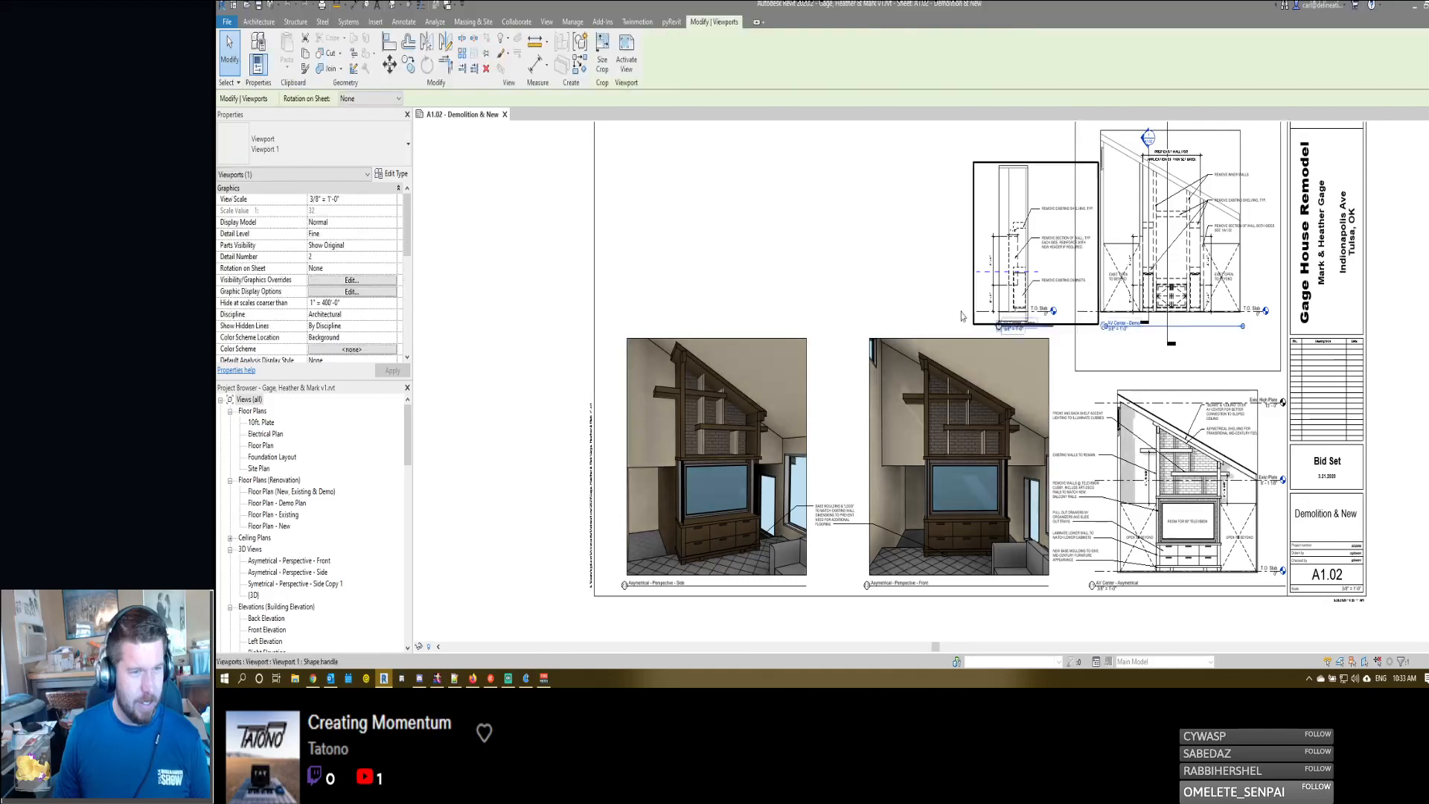
{"action": "left_click", "coordinate": [1104, 326]}
{"action": "type", "text": "1."}
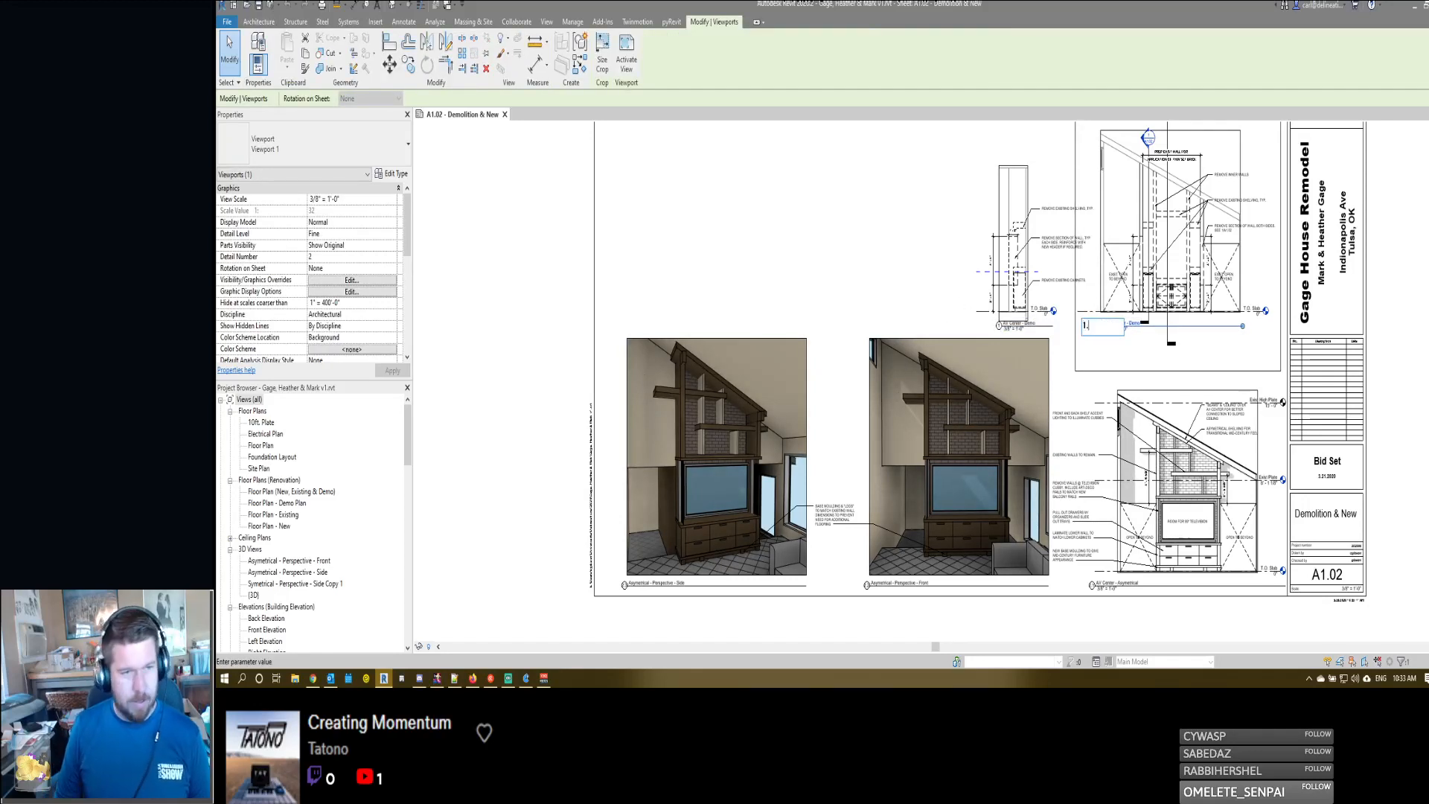
{"action": "key", "text": "Return"}
- Set the detail number of the narrow AV Center - Demo view to 2 and the wide demo elevation's to 1
{"action": "left_click", "coordinate": [1005, 317]}
{"action": "left_click", "coordinate": [999, 325]}
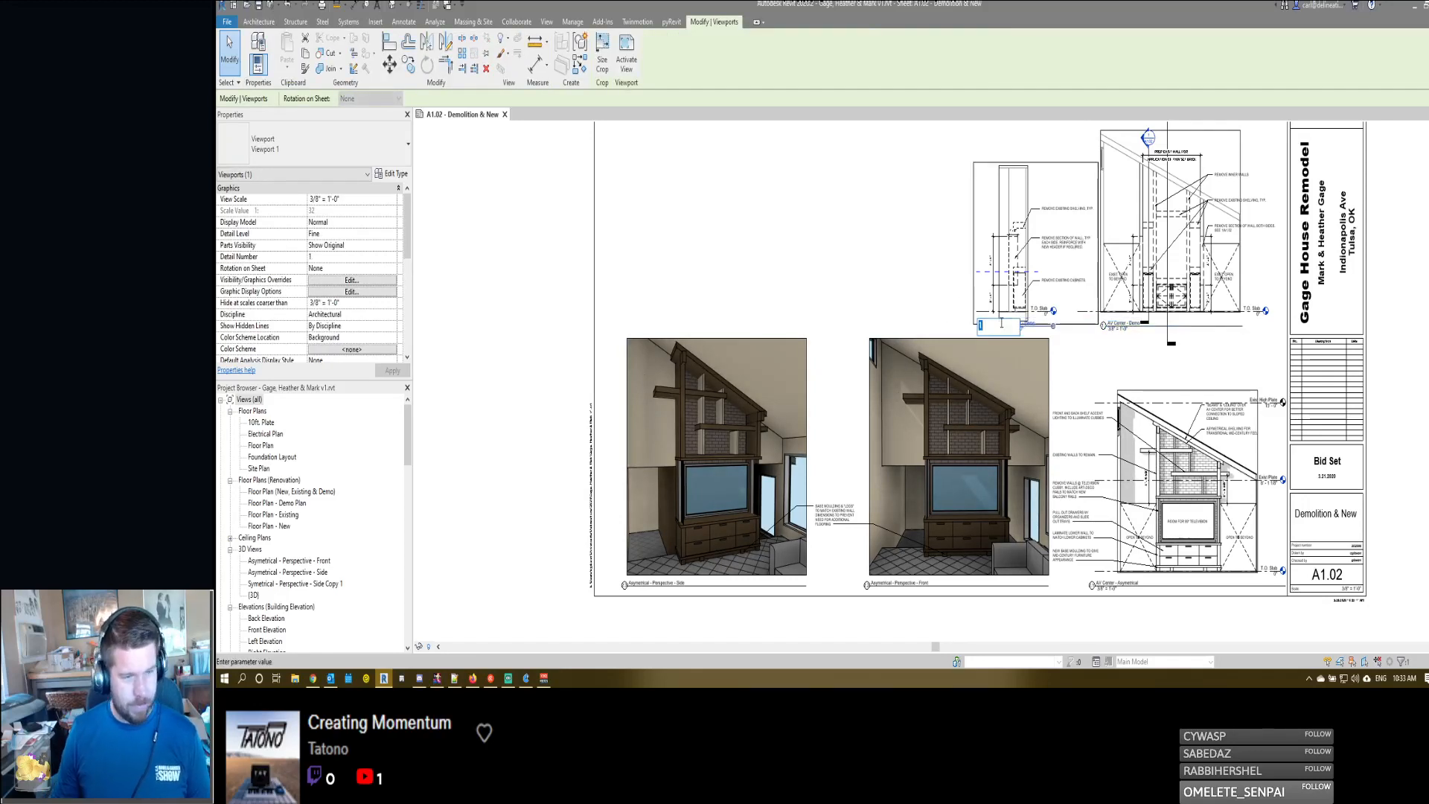
{"action": "type", "text": "2"}
{"action": "key", "text": "Return"}
{"action": "left_click", "coordinate": [1124, 316]}
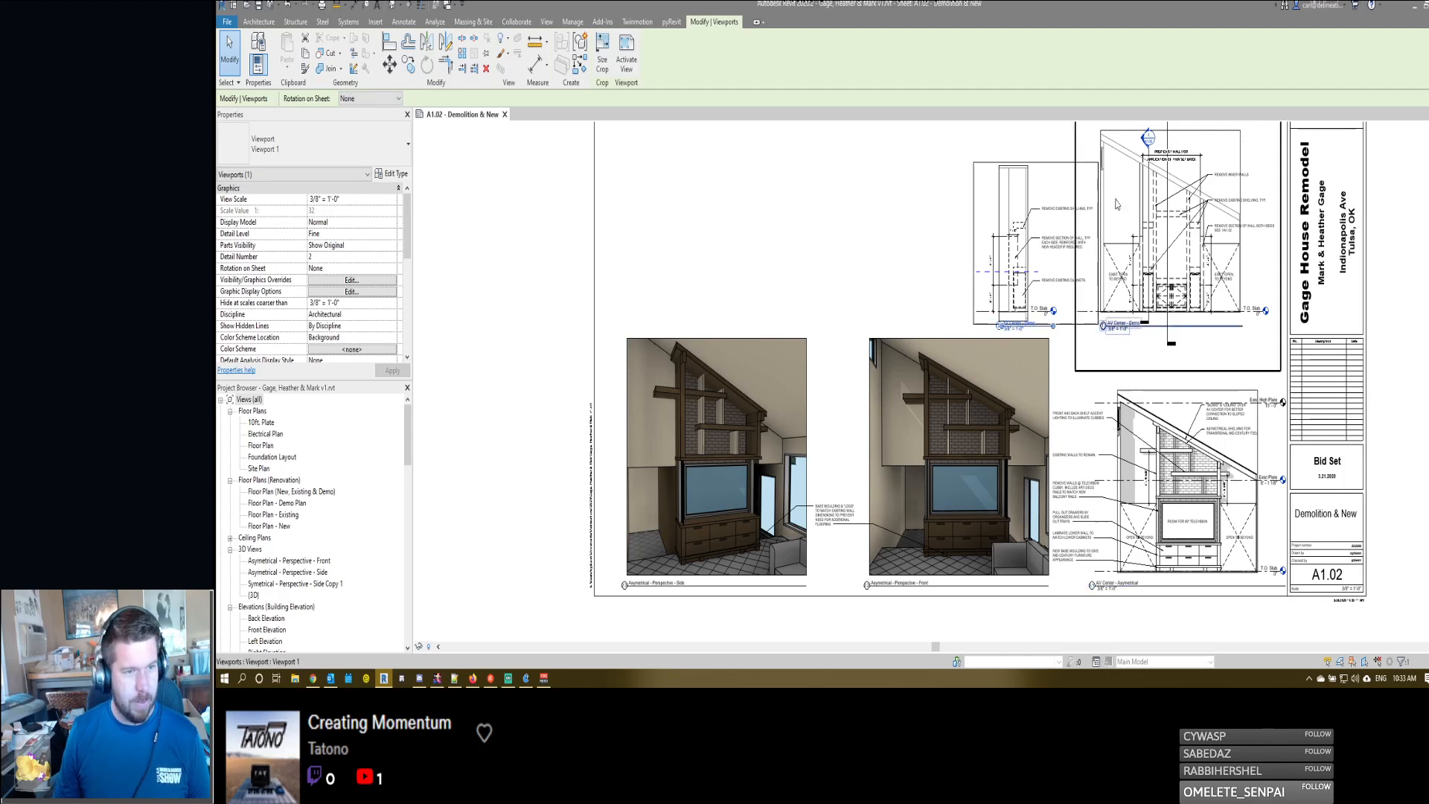
{"action": "left_click", "coordinate": [1101, 326]}
{"action": "type", "text": "1"}
{"action": "key", "text": "Return"}
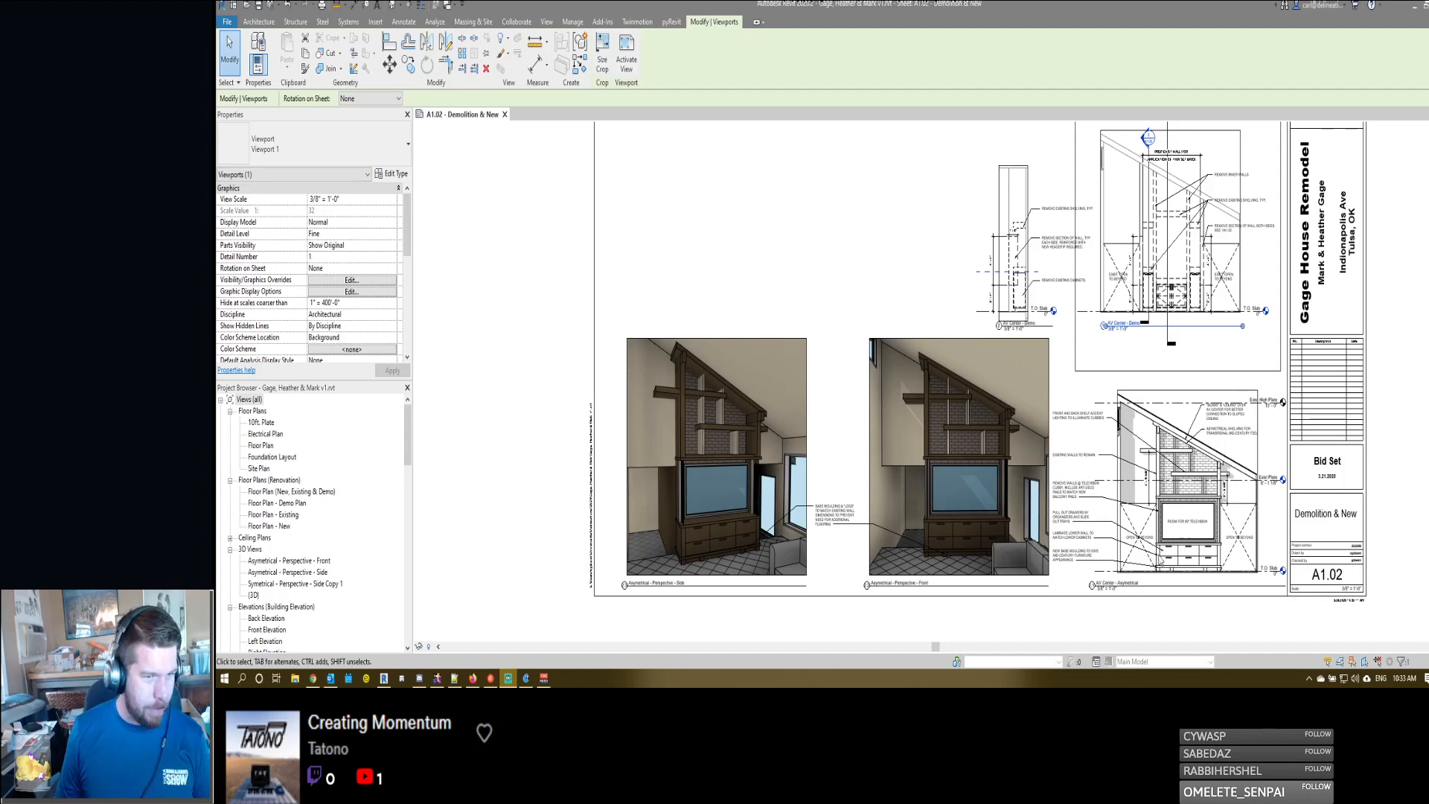
- Set the detail number of the AV Center - Asymetrical elevation to 3 and the Asymetrical - Perspective - Front view's to 4
{"action": "left_click", "coordinate": [1092, 586]}
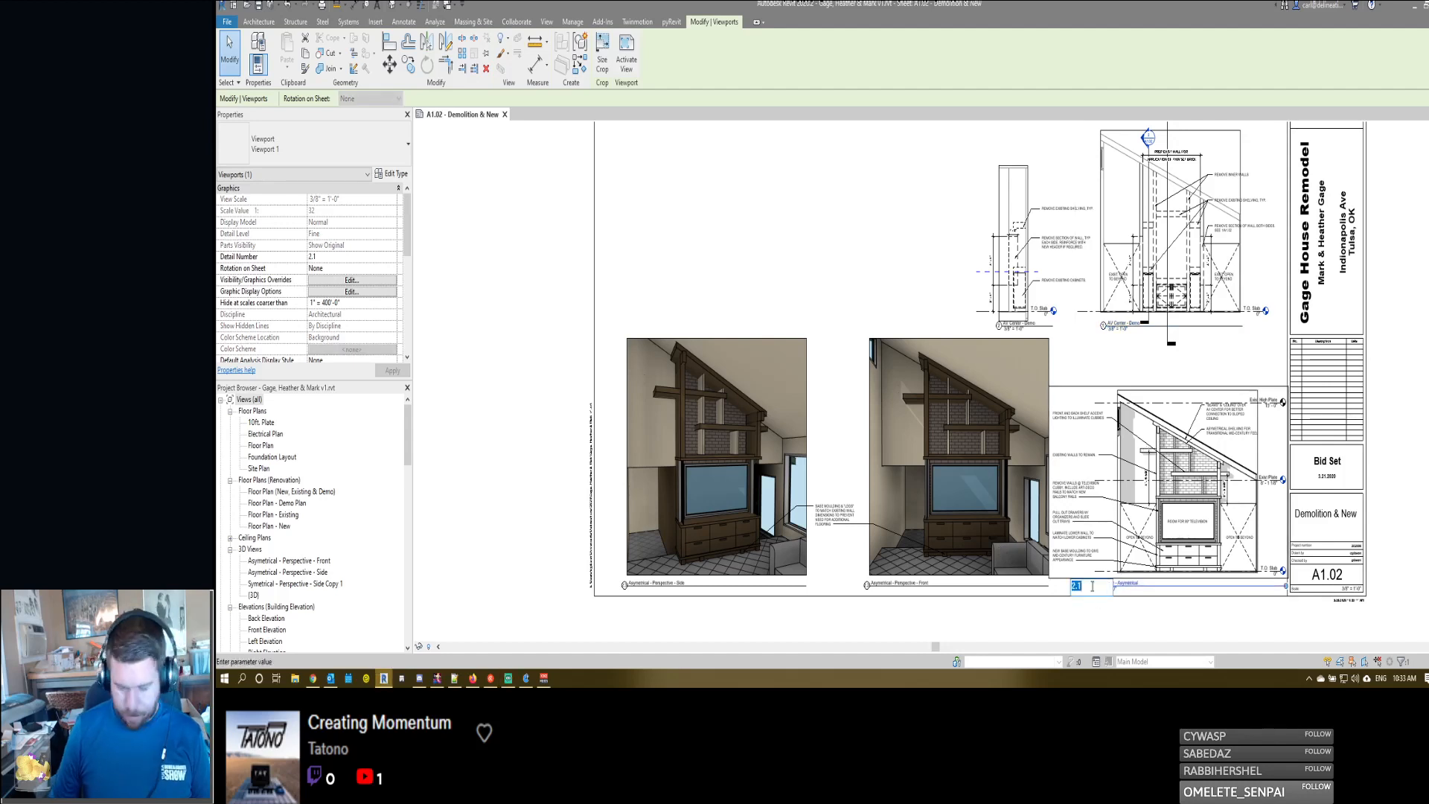
{"action": "left_click", "coordinate": [867, 585]}
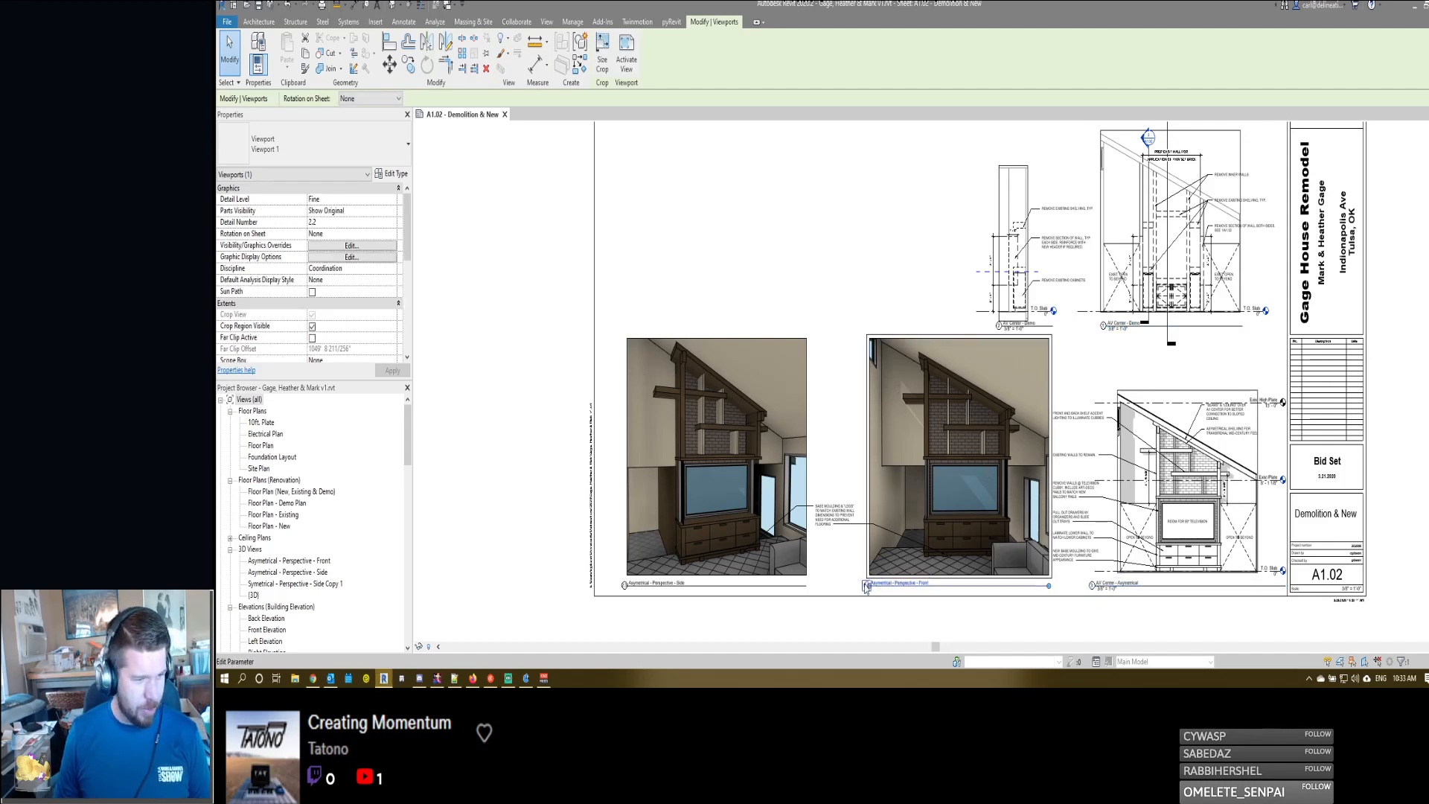
{"action": "left_click", "coordinate": [866, 586]}
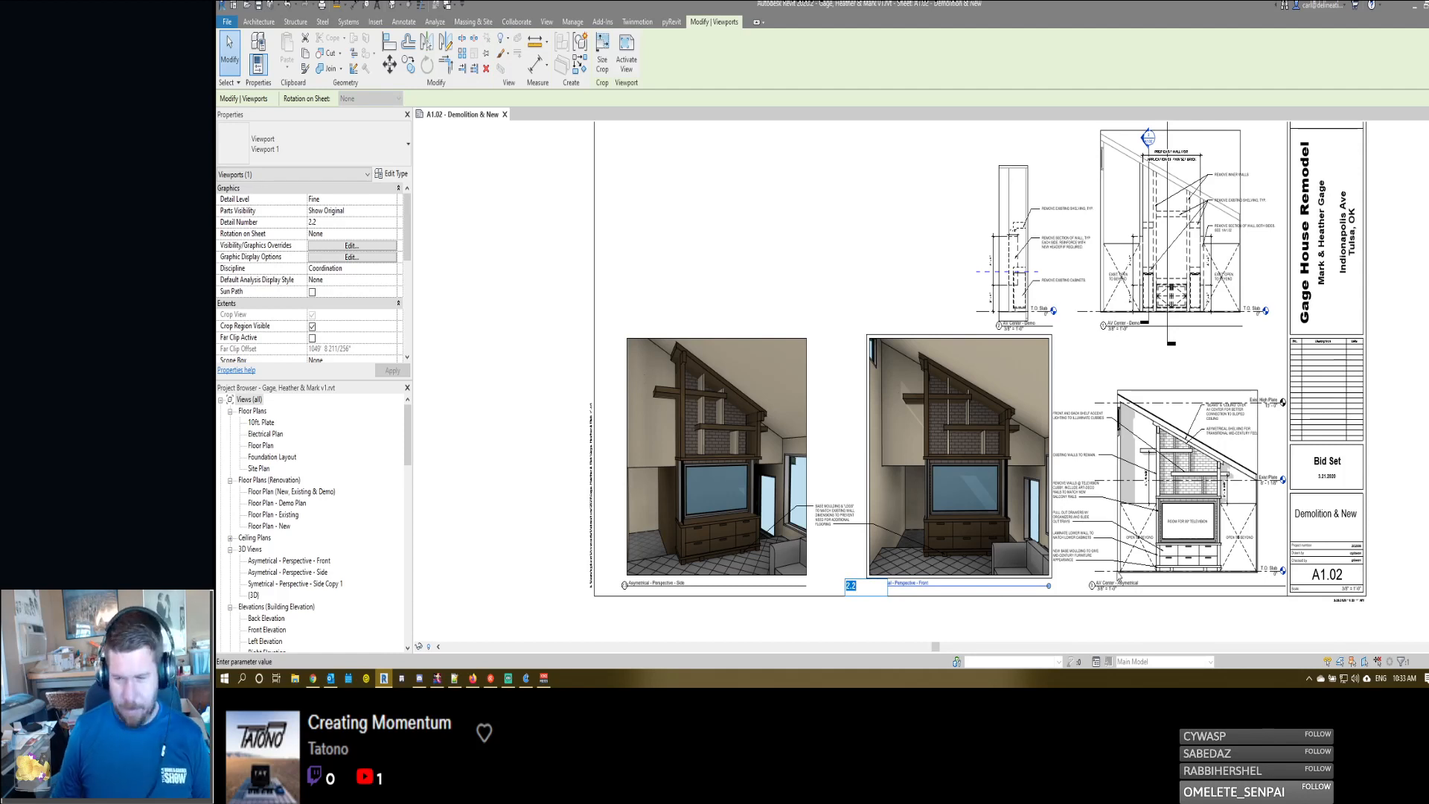
{"action": "type", "text": "4"}
{"action": "key", "text": "Return"}
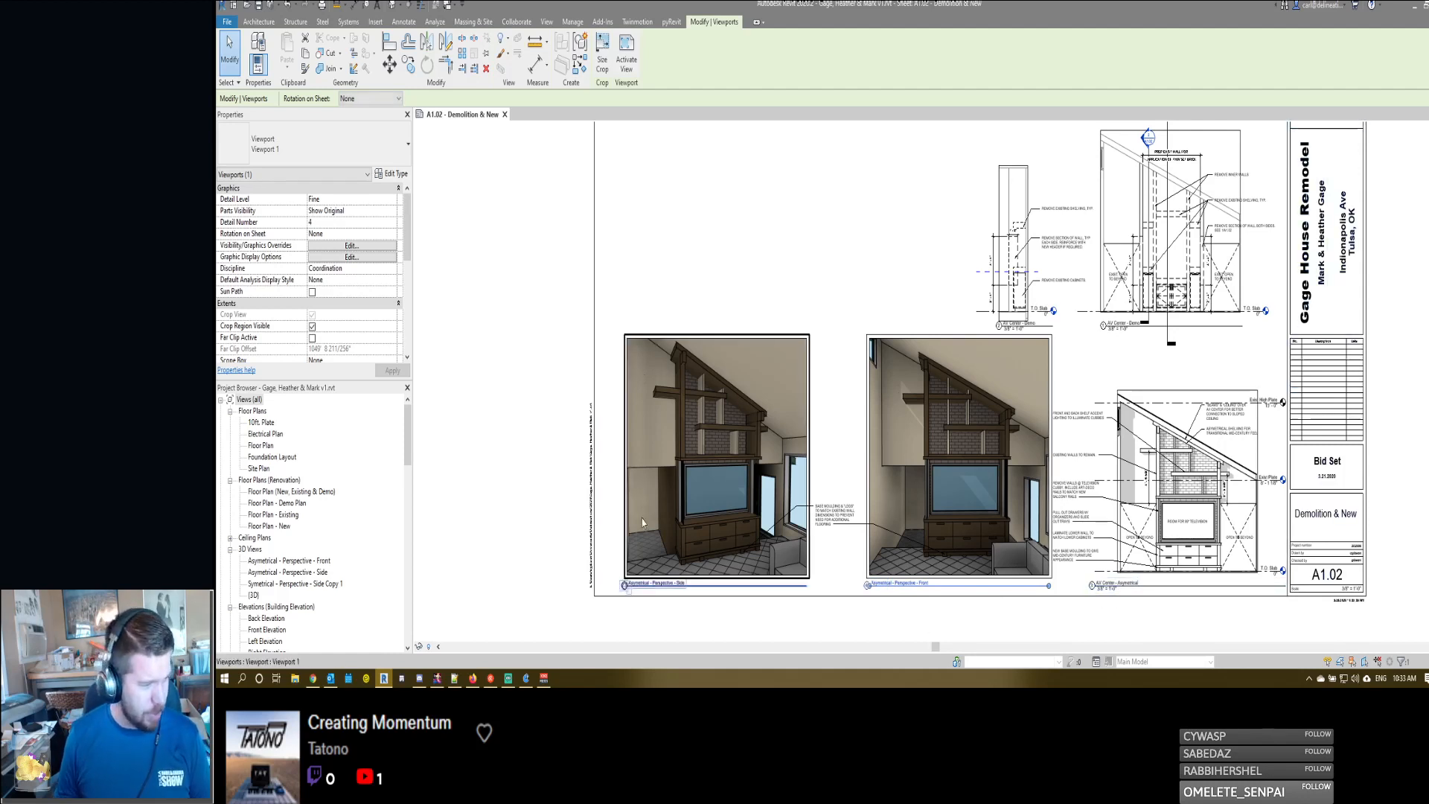
- Set the detail number of the Asymetrical - Perspective - Side view to 5 and clear the selection
{"action": "left_click", "coordinate": [625, 586]}
{"action": "left_click", "coordinate": [625, 586]}
{"action": "type", "text": "5"}
{"action": "key", "text": "Return"}
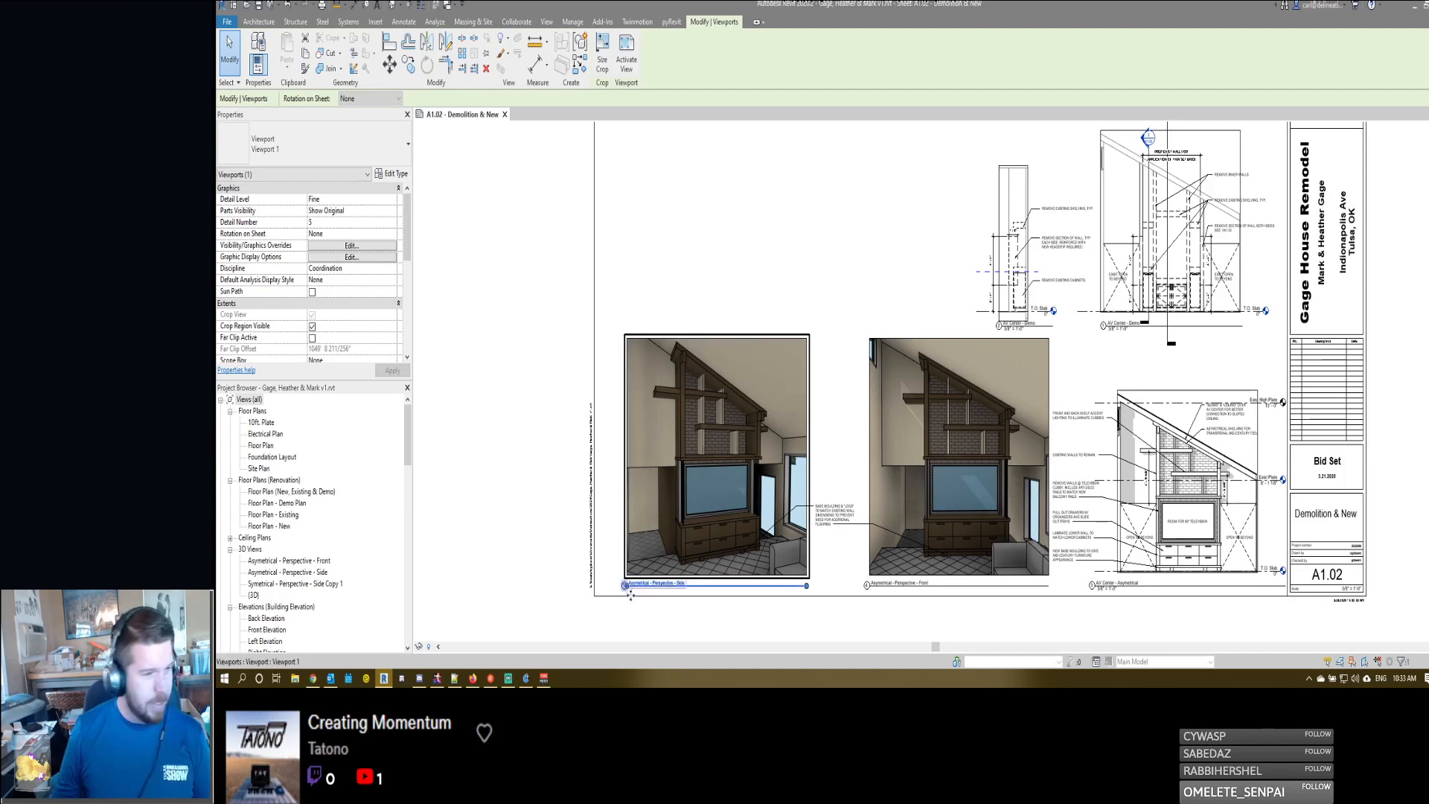
{"action": "left_click", "coordinate": [548, 343]}
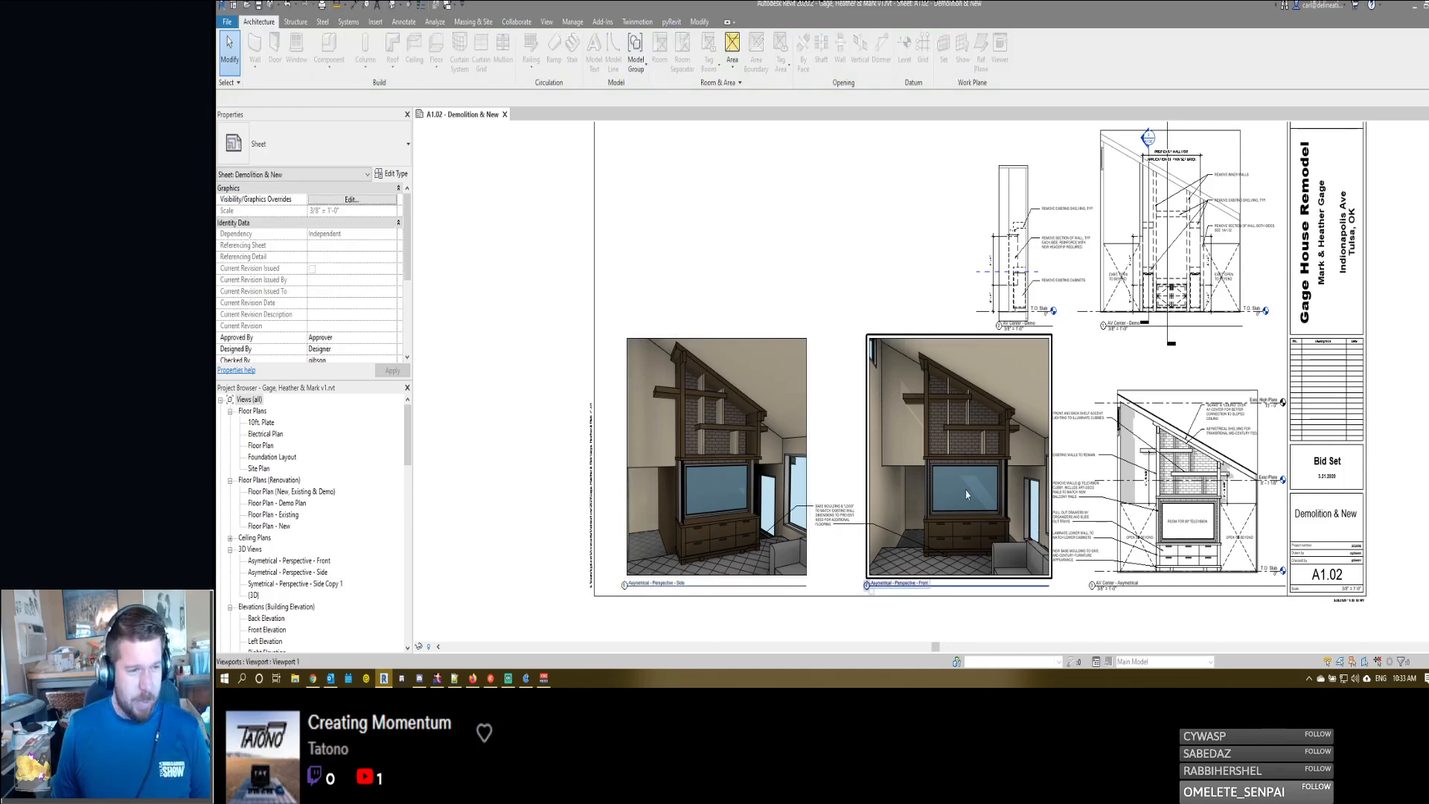
- Nudge both perspective viewports and their shared base moulding note slightly left, away from the asymmetrical elevation
{"action": "left_click", "coordinate": [953, 506]}
{"action": "left_click", "coordinate": [807, 519], "text": "ctrl"}
{"action": "left_click", "coordinate": [827, 515], "text": "ctrl"}
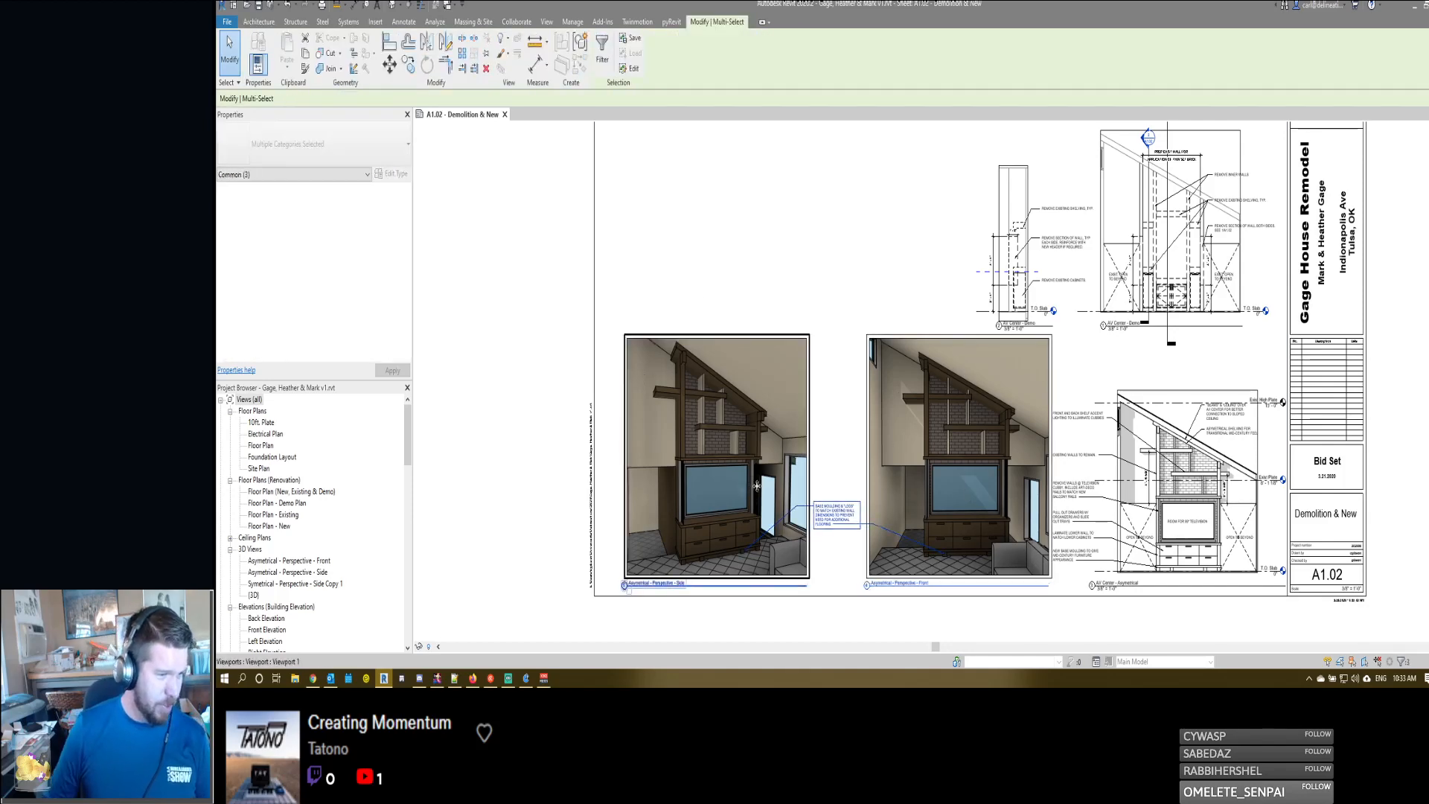
{"action": "key", "text": "Left"}
{"action": "key", "text": "Left"}
{"action": "key", "text": "Left"}
{"action": "key", "text": "Left"}
{"action": "key", "text": "Left"}
{"action": "key", "text": "Left"}
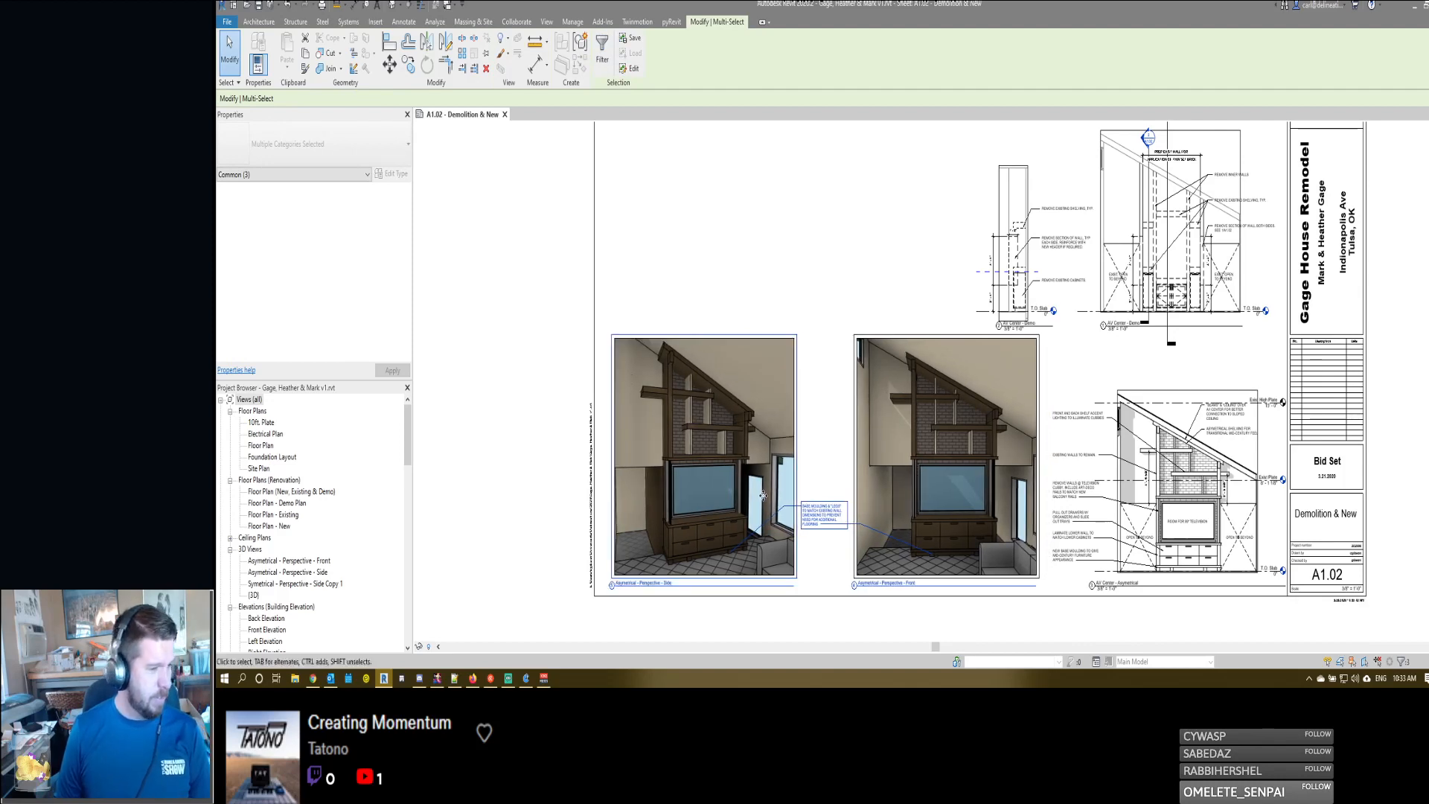
{"action": "key", "text": "Escape"}
- Activate the AV Center - Asymetrical viewport on the sheet
{"action": "left_click", "coordinate": [1100, 591]}
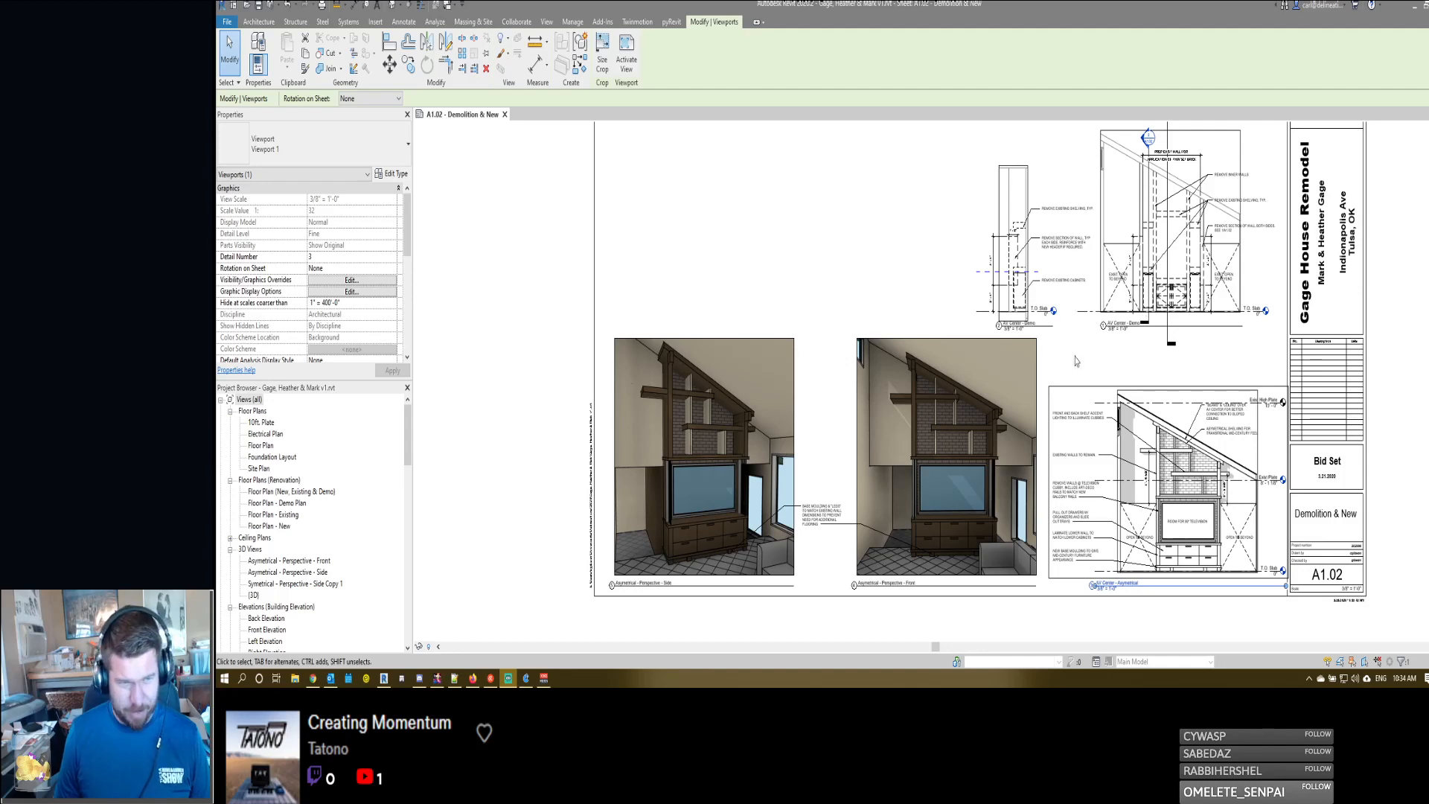
{"action": "scroll", "coordinate": [946, 303], "scroll_direction": "down", "scroll_amount": 1}
{"action": "middle_click_drag", "start_coordinate": [1119, 335], "coordinate": [1122, 370]}
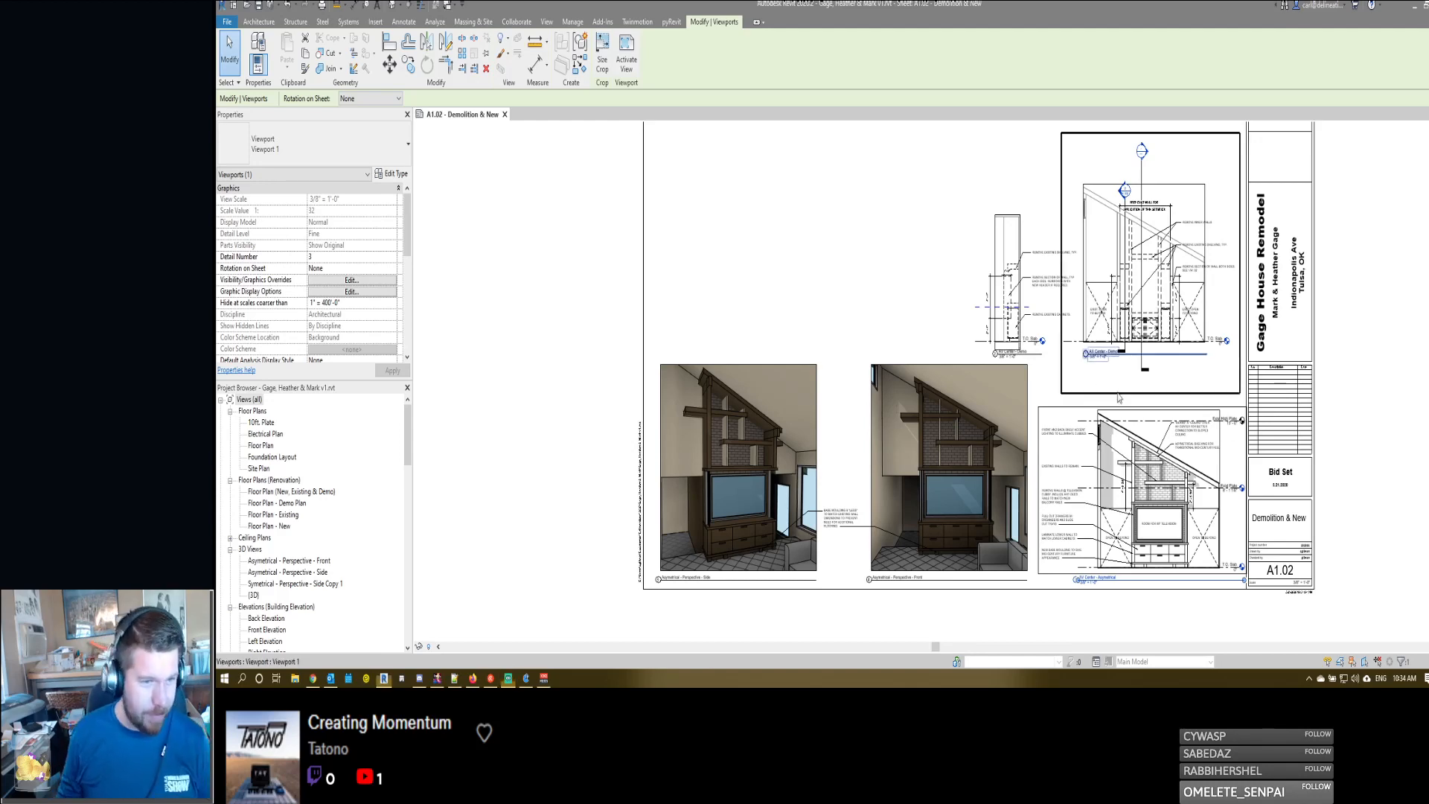
{"action": "scroll", "coordinate": [1072, 275], "scroll_direction": "up", "scroll_amount": 2}
{"action": "scroll", "coordinate": [1091, 307], "scroll_direction": "down", "scroll_amount": 2}
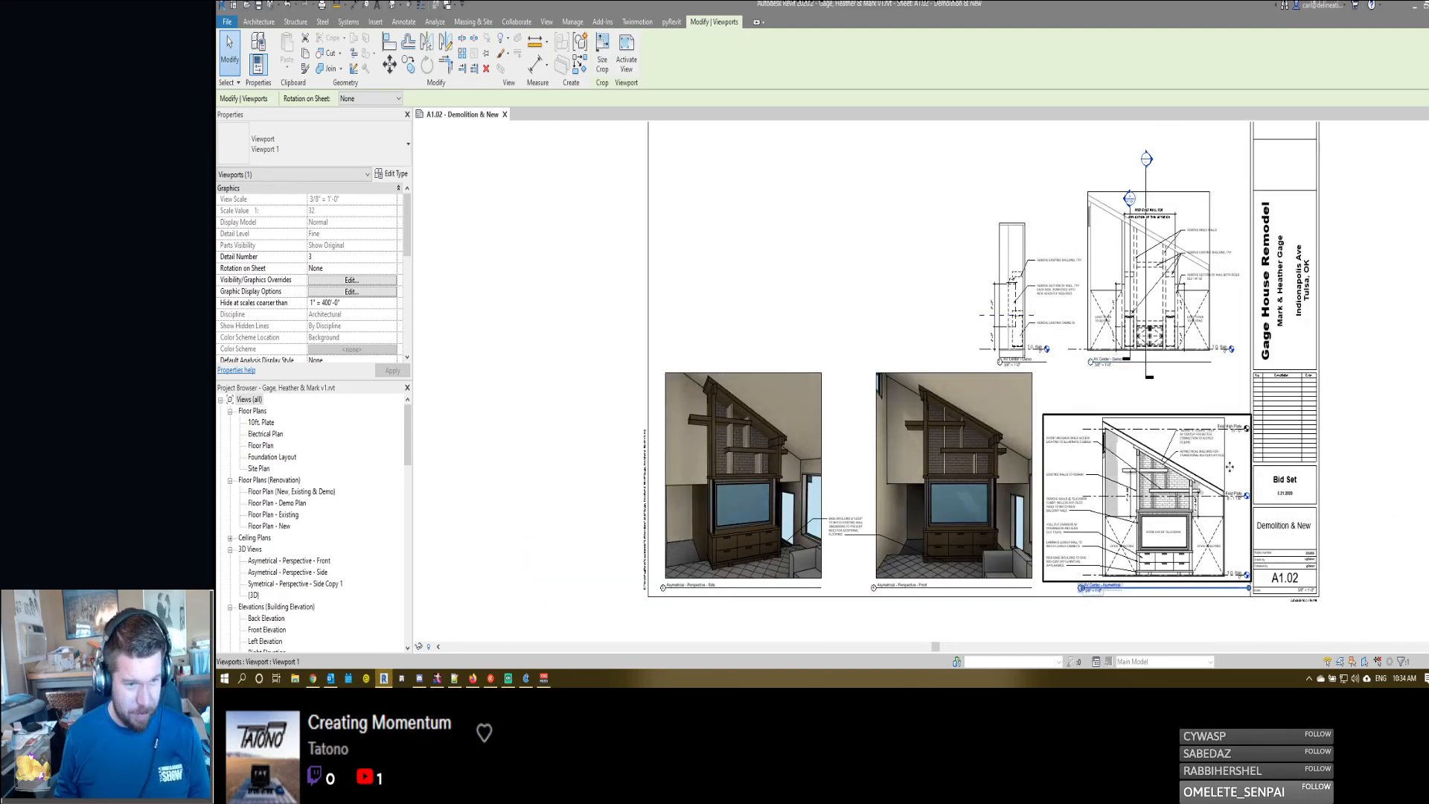
{"action": "scroll", "coordinate": [1182, 521], "scroll_direction": "up", "scroll_amount": 4}
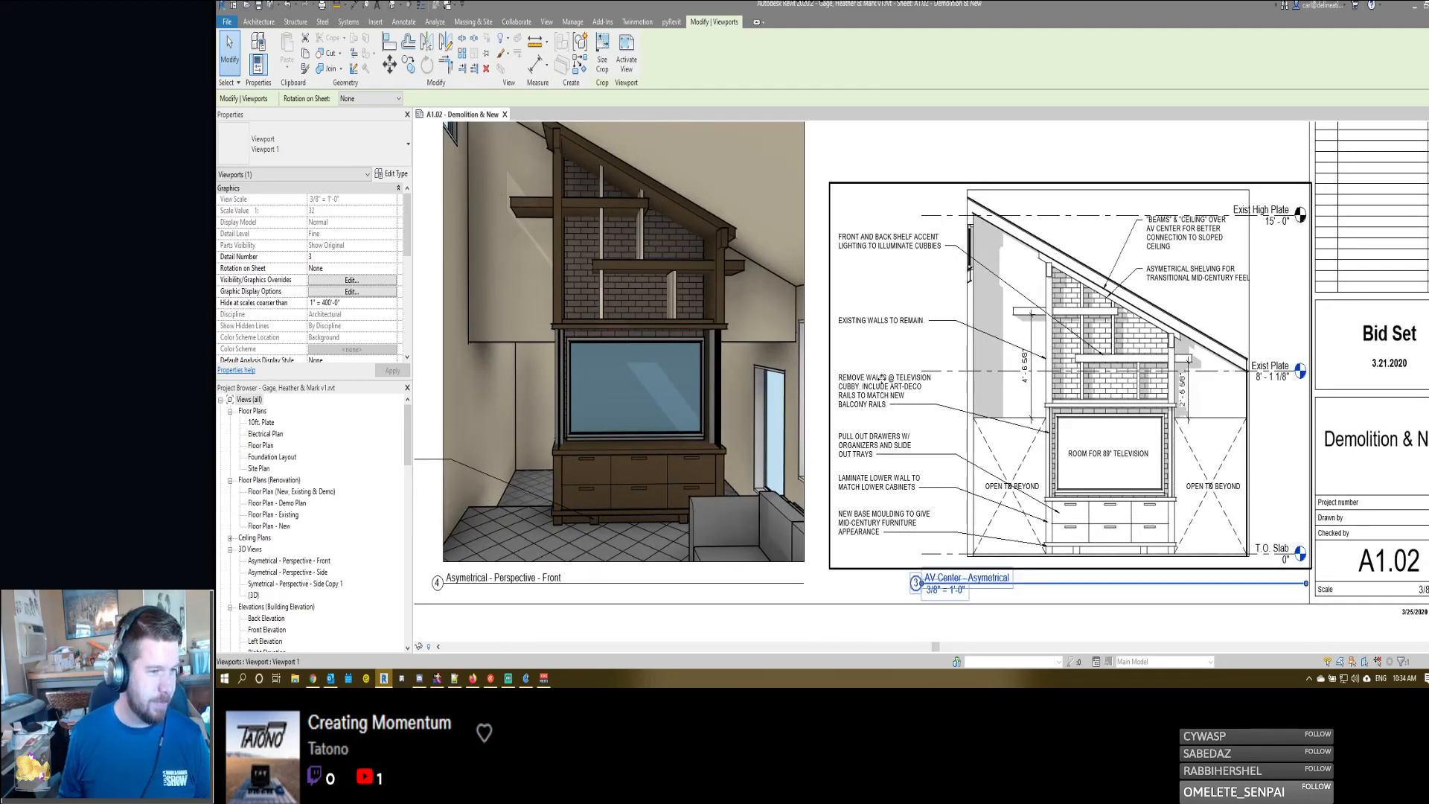
{"action": "double_click", "coordinate": [1274, 294]}
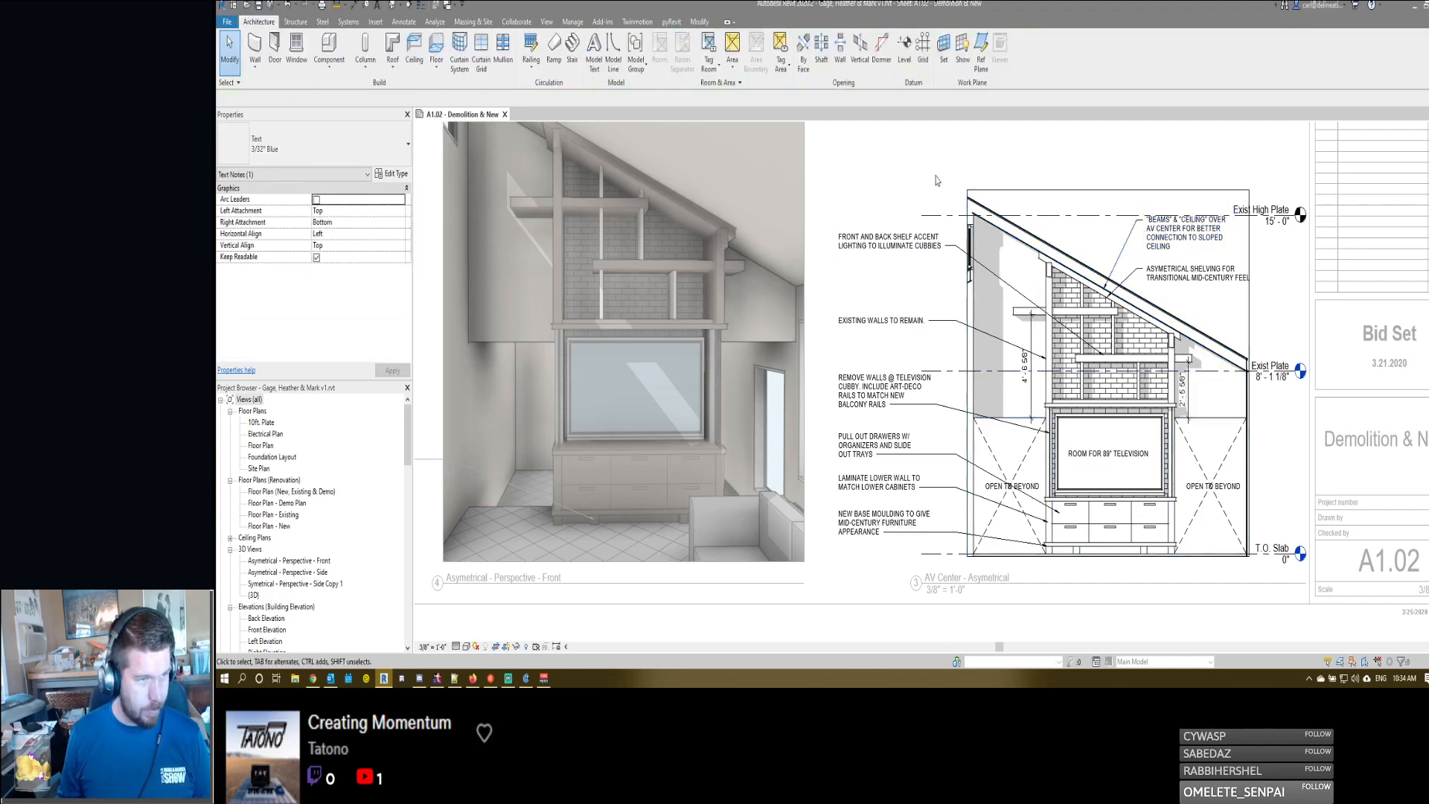
- Examine the notes and leaders of the asymmetrical elevation inside its active viewport, and deactivate the viewport
{"action": "middle_click_drag", "start_coordinate": [918, 389], "coordinate": [982, 385]}
{"action": "scroll", "coordinate": [981, 383], "scroll_direction": "down", "scroll_amount": 2}
{"action": "scroll", "coordinate": [1168, 407], "scroll_direction": "up", "scroll_amount": 2}
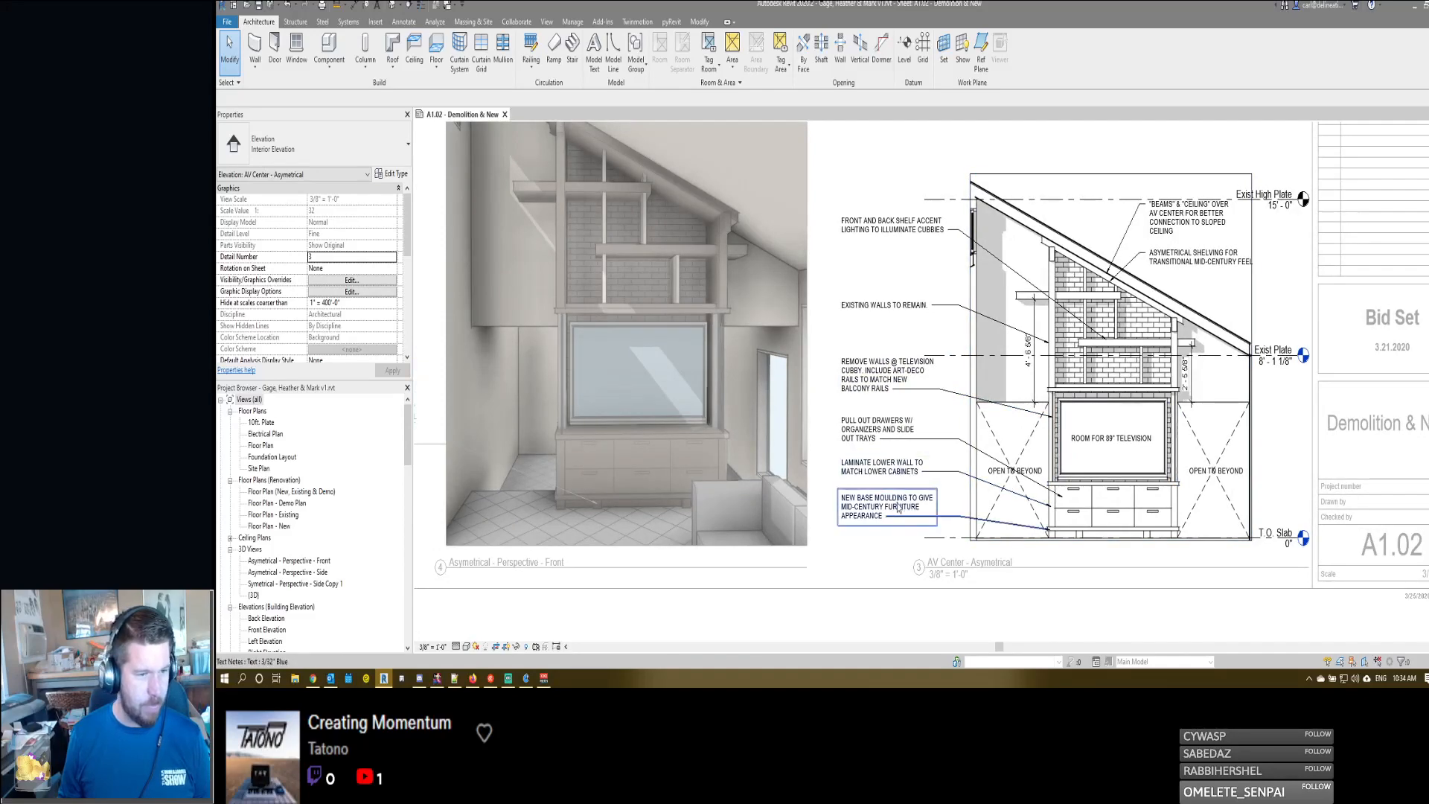
{"action": "middle_click_drag", "start_coordinate": [899, 506], "coordinate": [995, 483]}
{"action": "scroll", "coordinate": [994, 484], "scroll_direction": "down", "scroll_amount": 2}
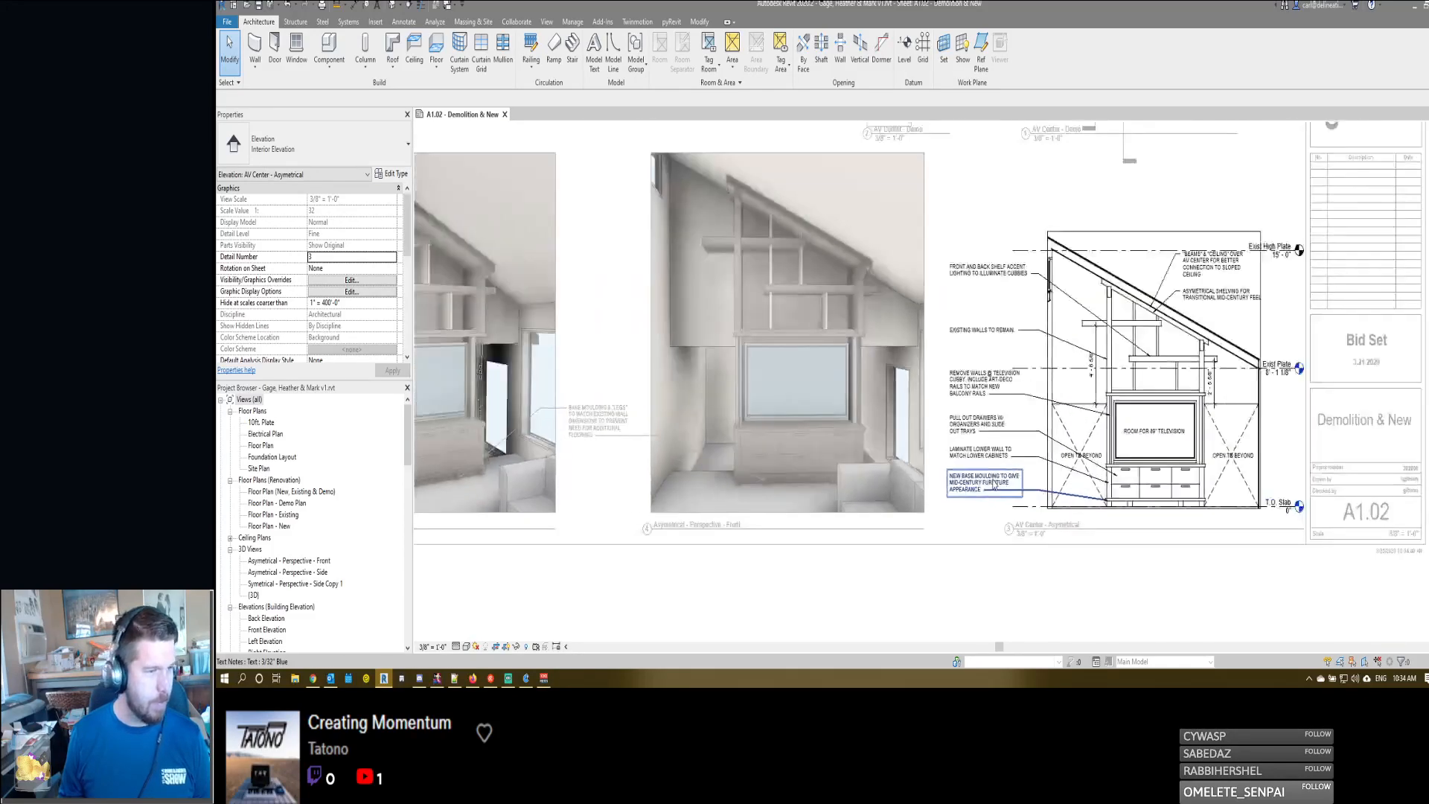
{"action": "scroll", "coordinate": [994, 484], "scroll_direction": "up", "scroll_amount": 1}
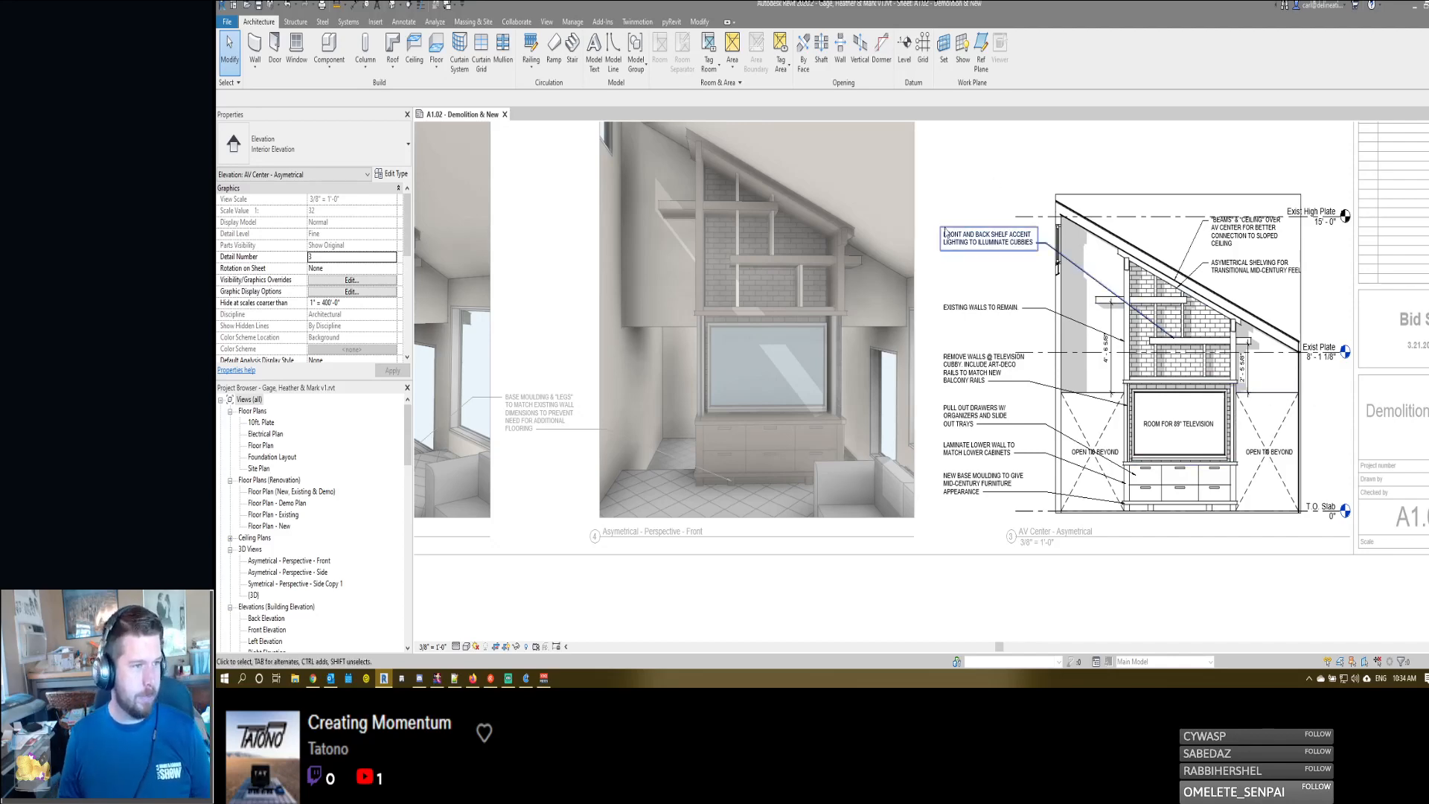
{"action": "middle_click_drag", "start_coordinate": [957, 227], "coordinate": [1001, 248]}
{"action": "scroll", "coordinate": [1002, 248], "scroll_direction": "down", "scroll_amount": 1}
{"action": "scroll", "coordinate": [1156, 405], "scroll_direction": "up", "scroll_amount": 2}
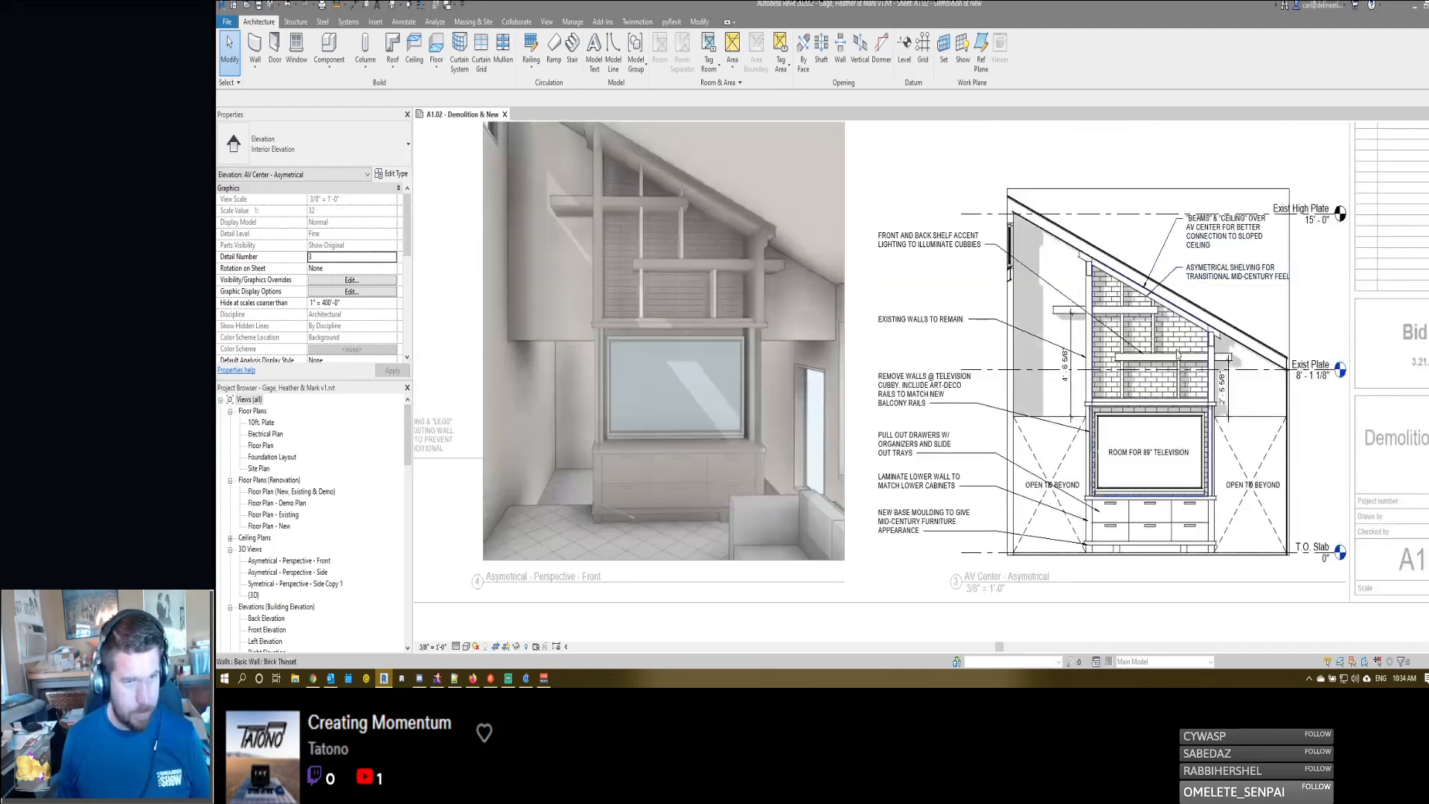
{"action": "middle_click_drag", "start_coordinate": [948, 289], "coordinate": [1023, 316]}
{"action": "middle_click_drag", "start_coordinate": [1113, 228], "coordinate": [1113, 475]}
{"action": "scroll", "coordinate": [1113, 475], "scroll_direction": "down", "scroll_amount": 3}
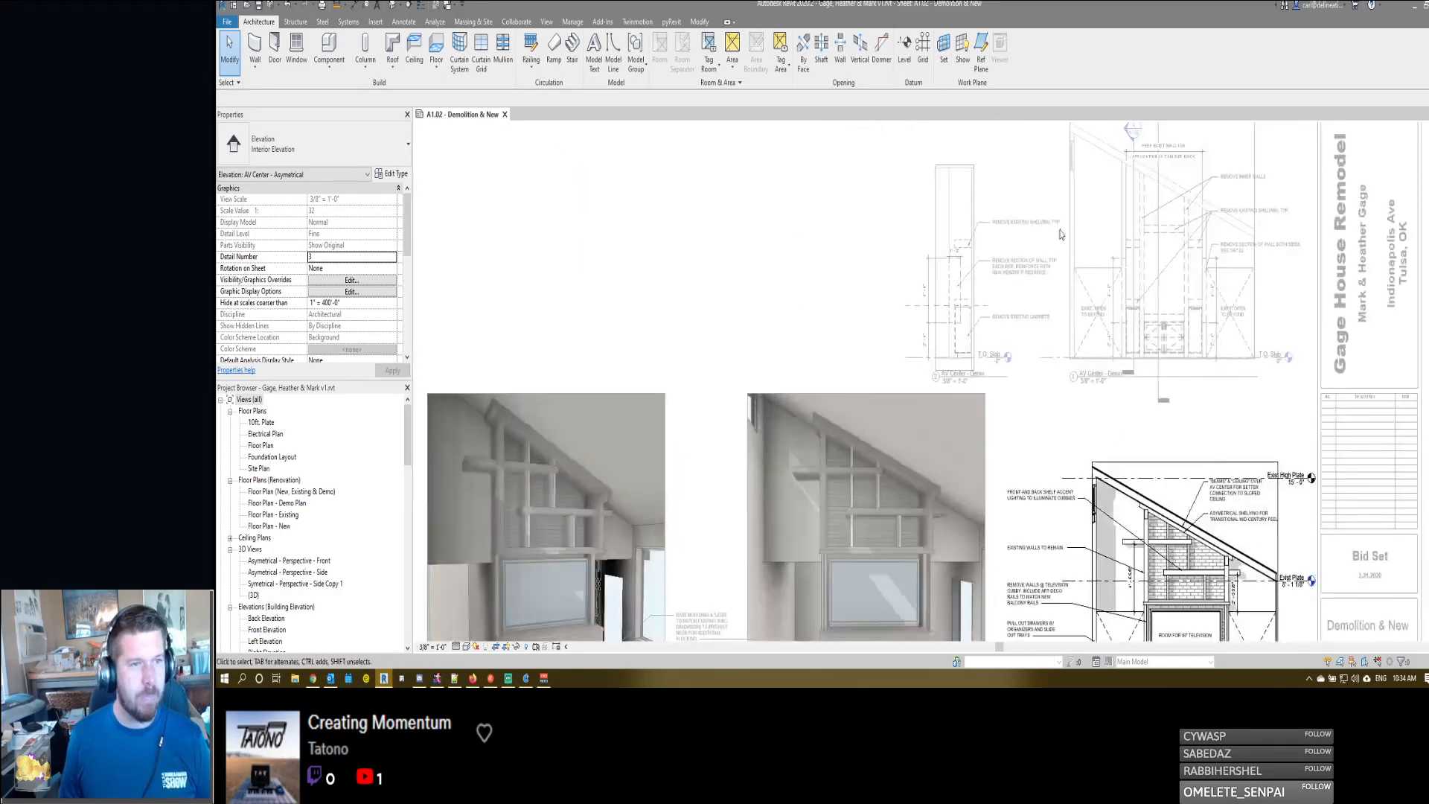
{"action": "middle_click_drag", "start_coordinate": [1054, 299], "coordinate": [1000, 331]}
{"action": "scroll", "coordinate": [1000, 331], "scroll_direction": "down", "scroll_amount": 1}
{"action": "double_click", "coordinate": [1219, 196]}
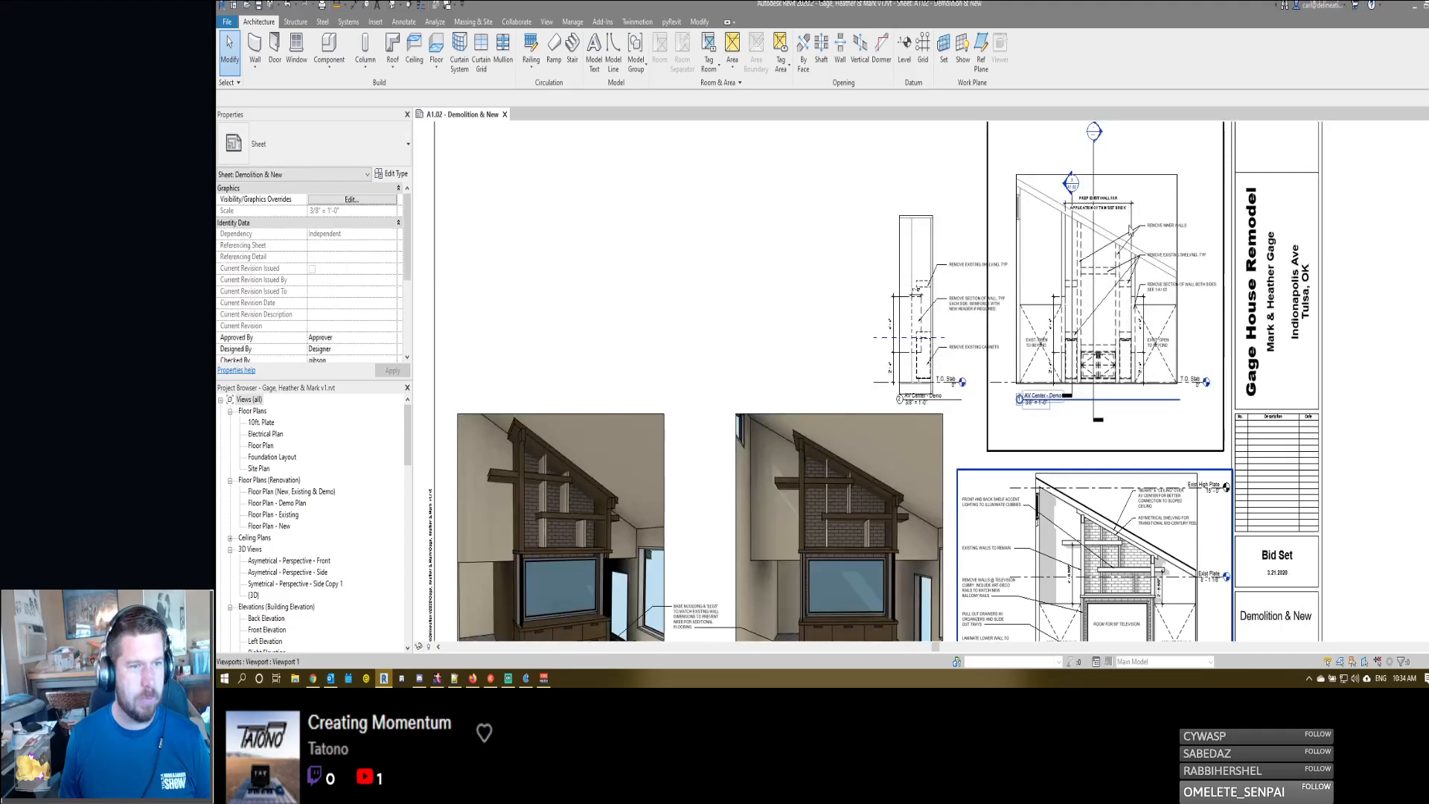
- Examine the demolition notes, dimensions and leaders of both AV Center - Demo details on the sheet
{"action": "scroll", "coordinate": [1129, 223], "scroll_direction": "up", "scroll_amount": 3}
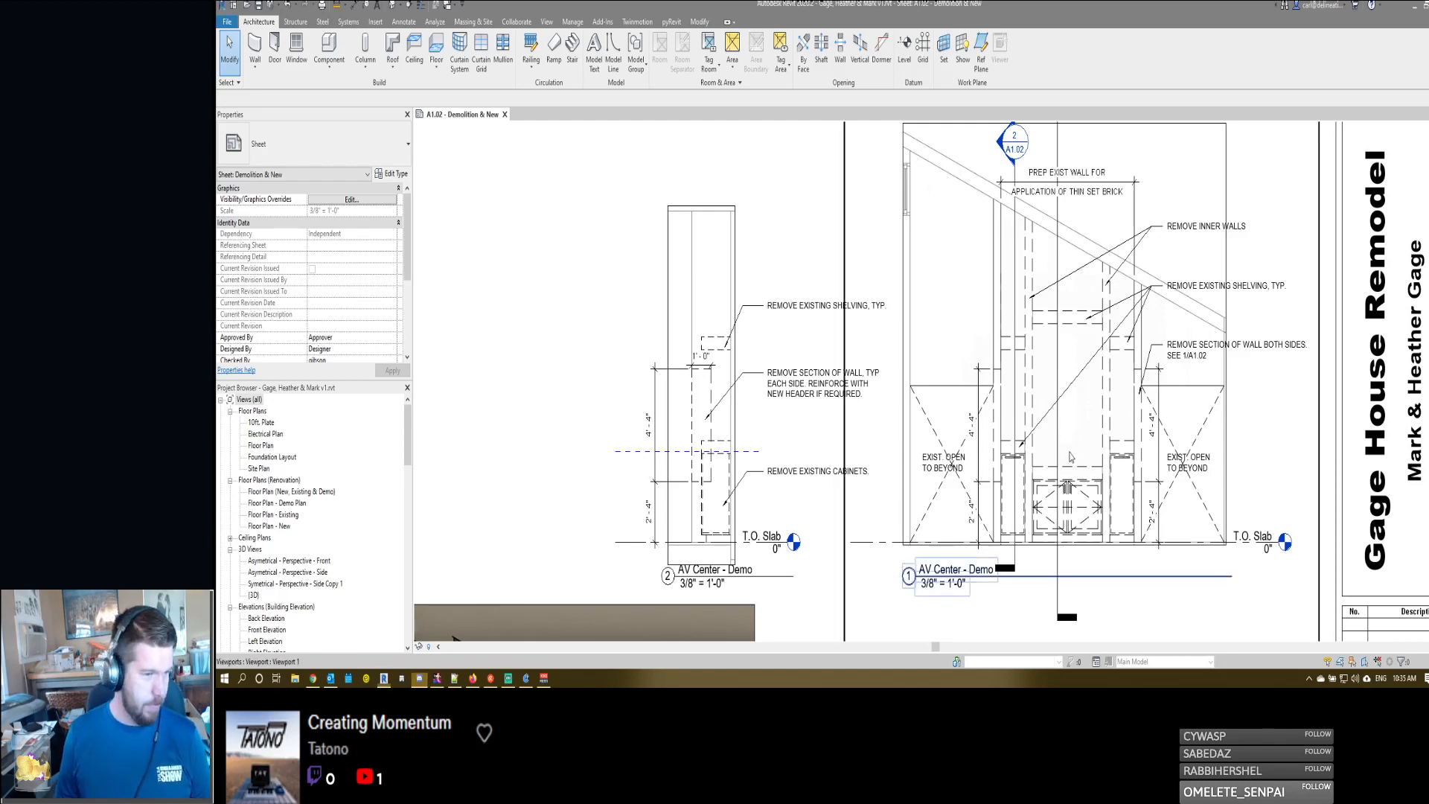
{"action": "scroll", "coordinate": [967, 402], "scroll_direction": "up", "scroll_amount": 2}
{"action": "scroll", "coordinate": [968, 402], "scroll_direction": "down", "scroll_amount": 2}
{"action": "scroll", "coordinate": [968, 403], "scroll_direction": "up", "scroll_amount": 2}
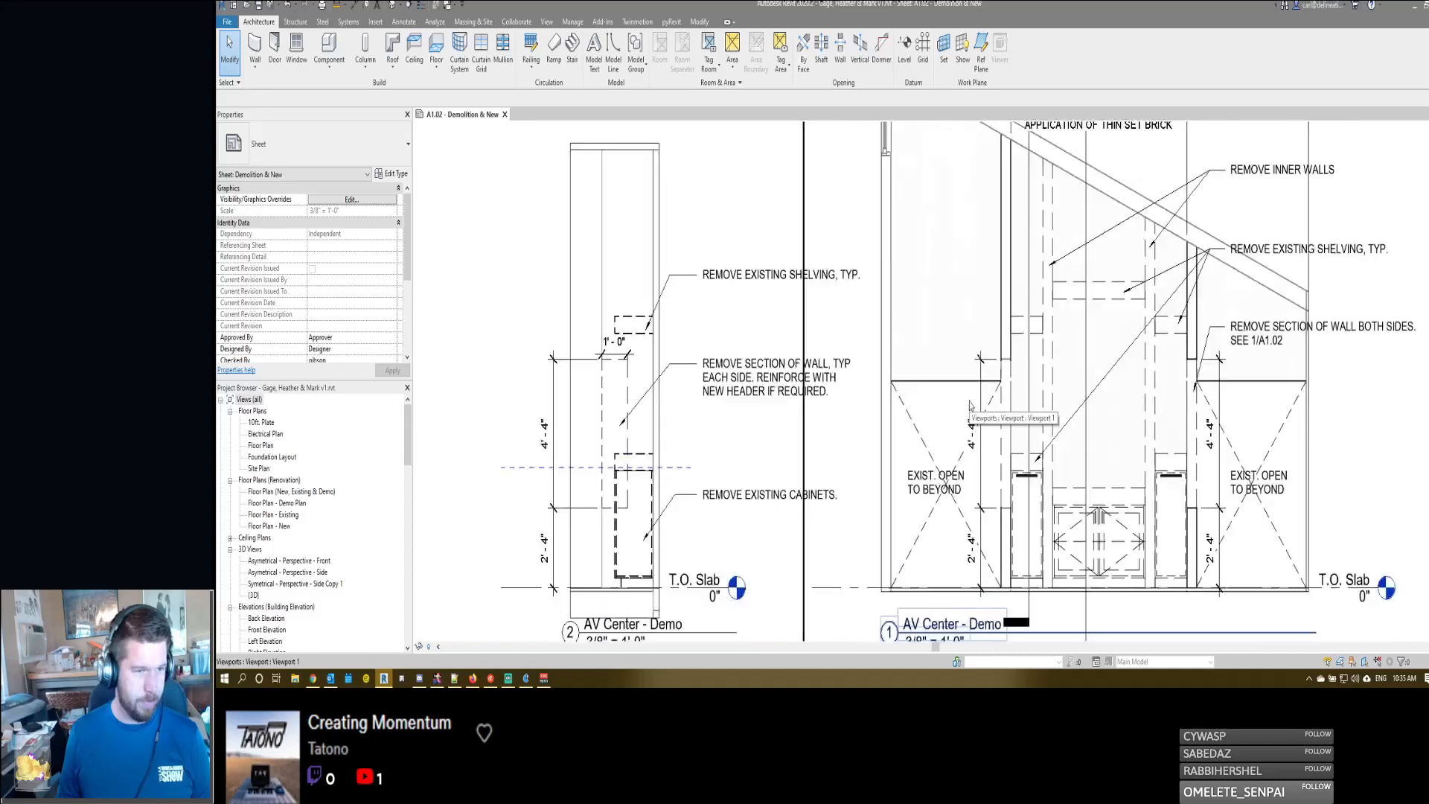
{"action": "scroll", "coordinate": [968, 402], "scroll_direction": "down", "scroll_amount": 2}
{"action": "middle_click_drag", "start_coordinate": [954, 508], "coordinate": [1022, 502]}
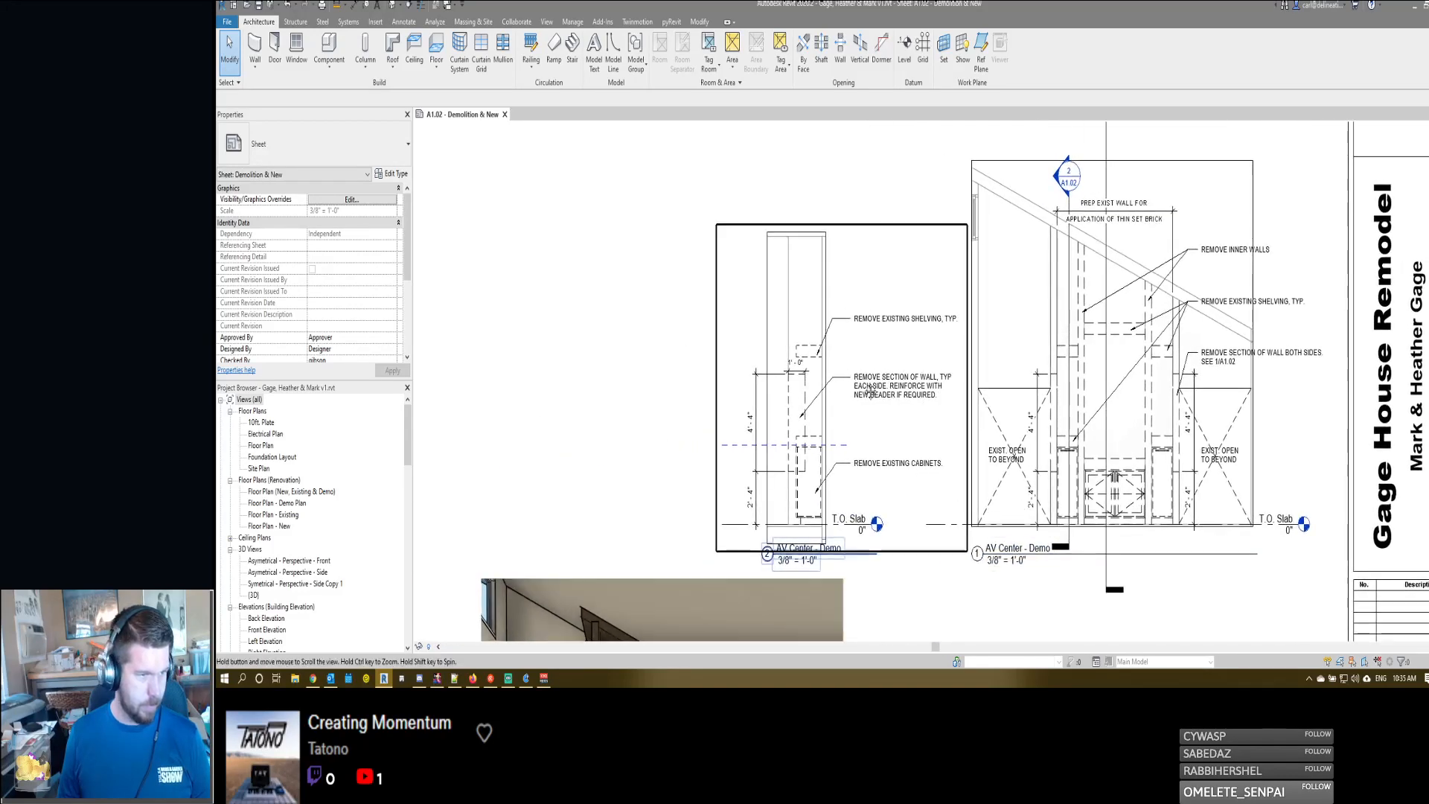
{"action": "middle_click_drag", "start_coordinate": [855, 383], "coordinate": [930, 382]}
{"action": "scroll", "coordinate": [930, 382], "scroll_direction": "up", "scroll_amount": 1}
{"action": "scroll", "coordinate": [930, 381], "scroll_direction": "up", "scroll_amount": 1}
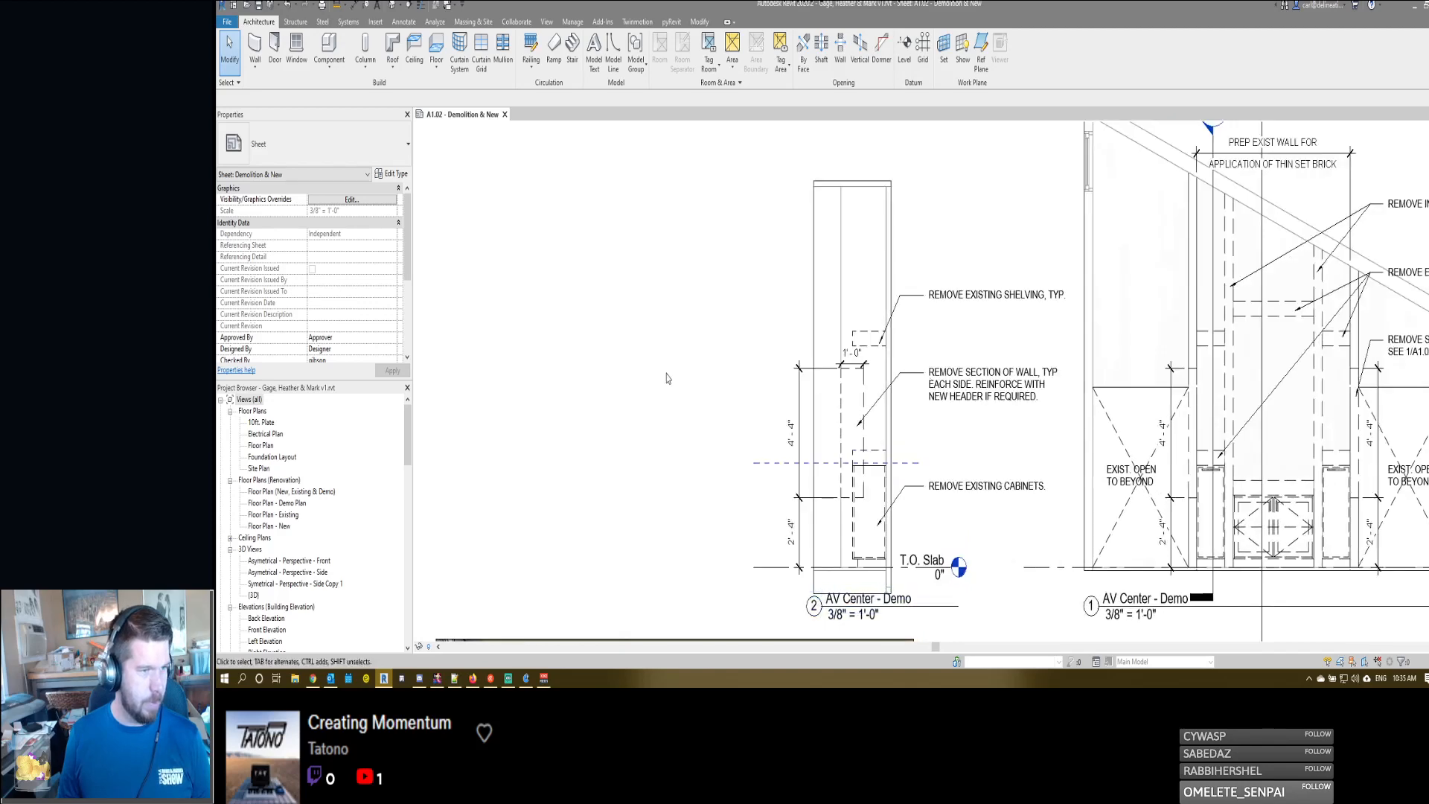
{"action": "middle_click_drag", "start_coordinate": [666, 378], "coordinate": [724, 313]}
{"action": "scroll", "coordinate": [724, 312], "scroll_direction": "down", "scroll_amount": 1}
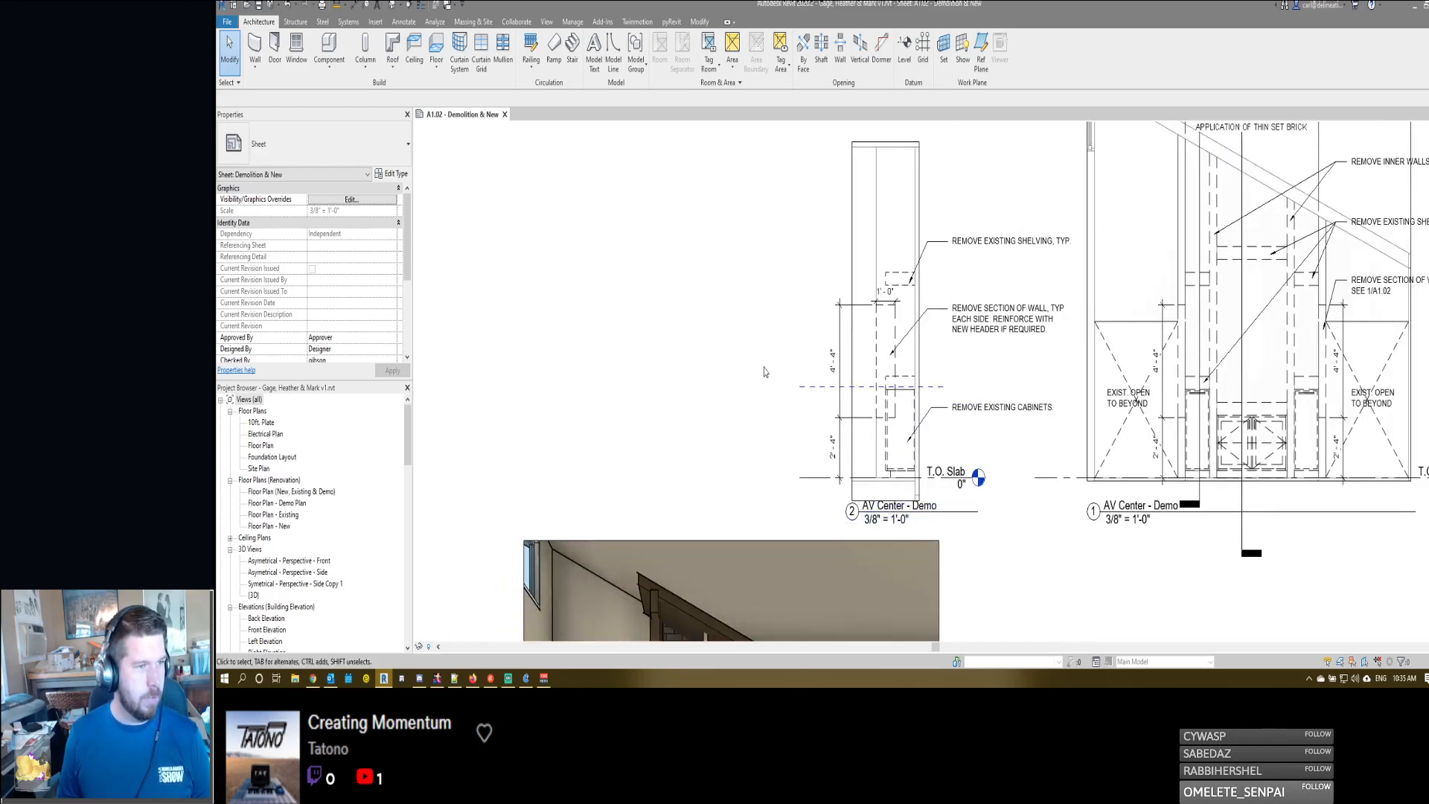
{"action": "scroll", "coordinate": [884, 430], "scroll_direction": "up", "scroll_amount": 3}
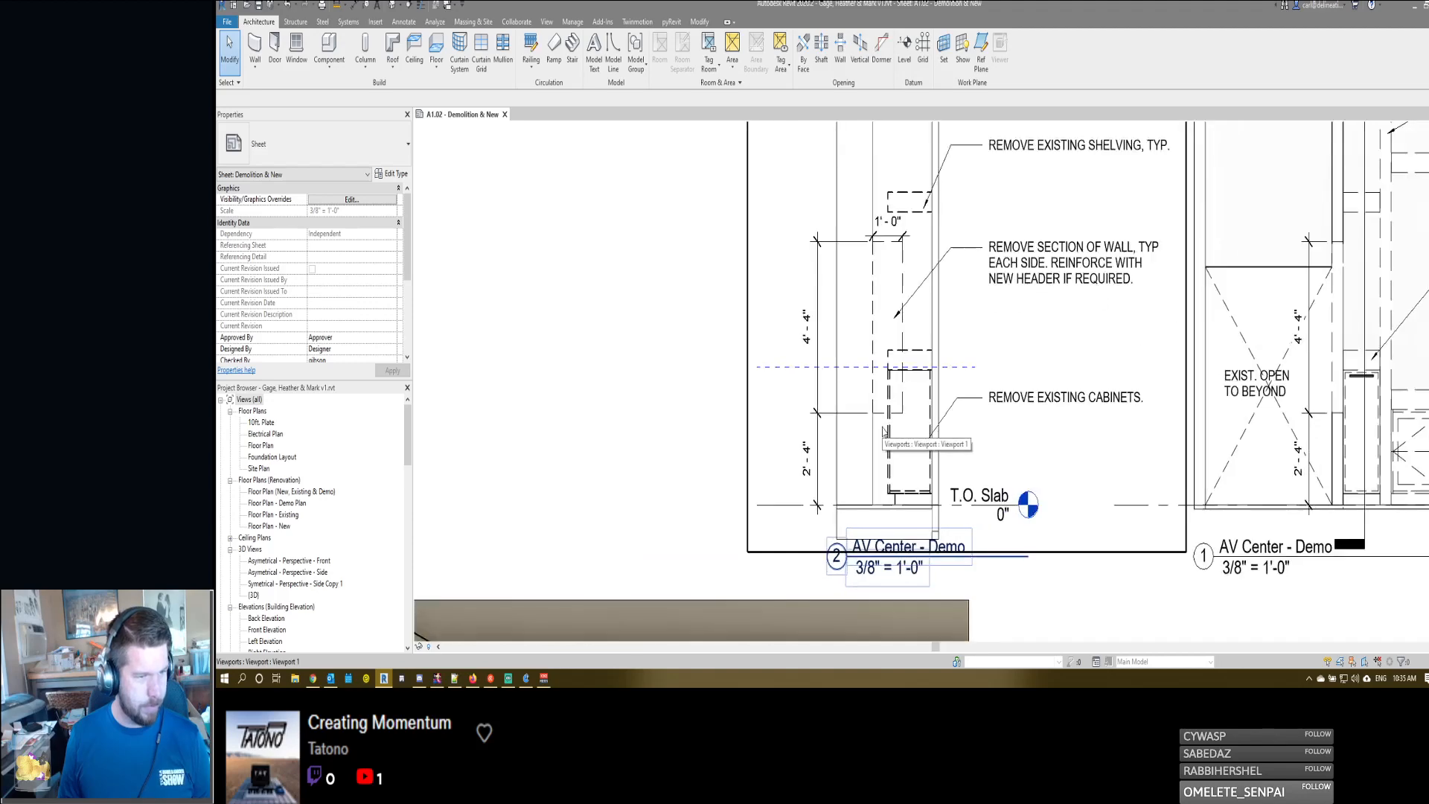
{"action": "scroll", "coordinate": [922, 463], "scroll_direction": "down", "scroll_amount": 4}
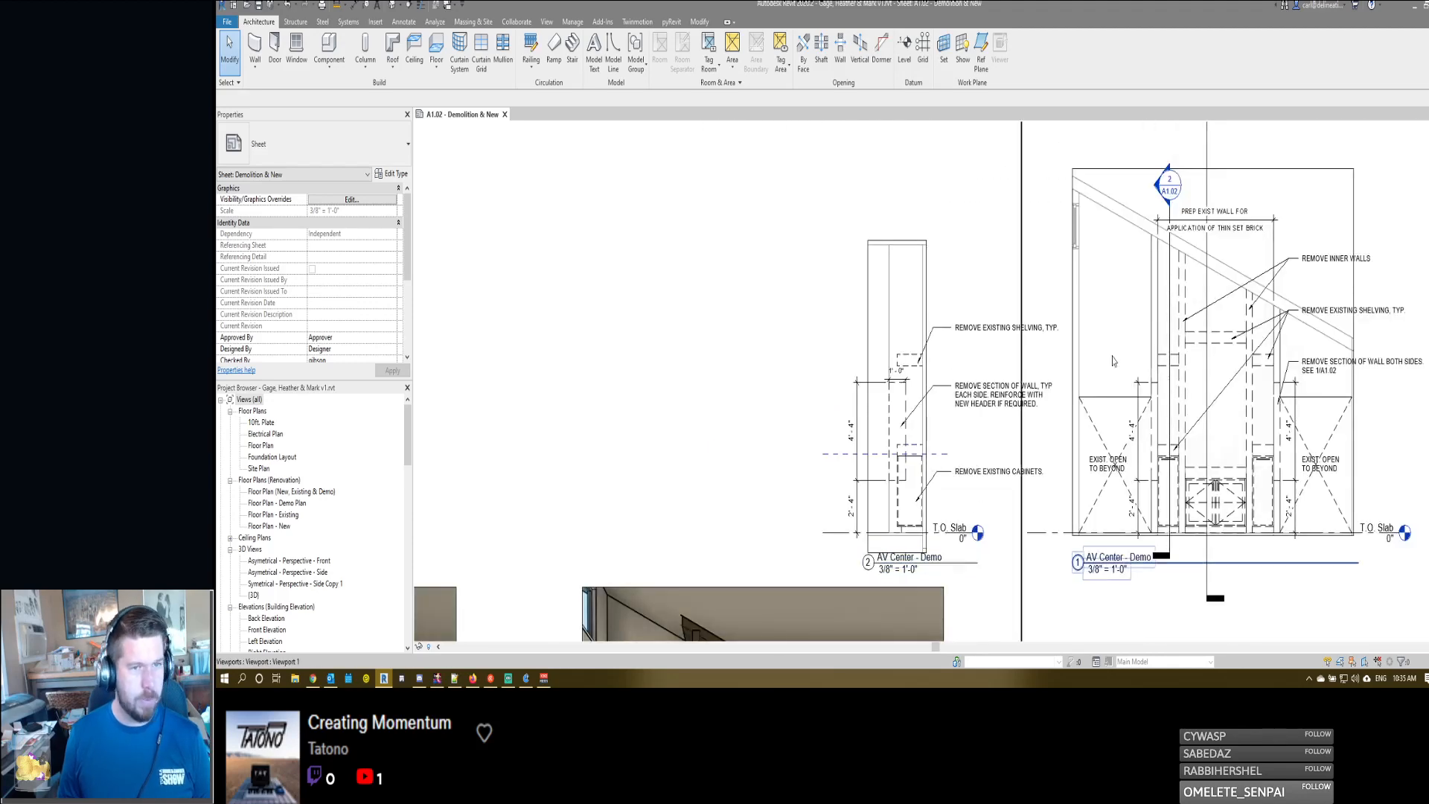
{"action": "middle_click_drag", "start_coordinate": [1045, 362], "coordinate": [939, 362]}
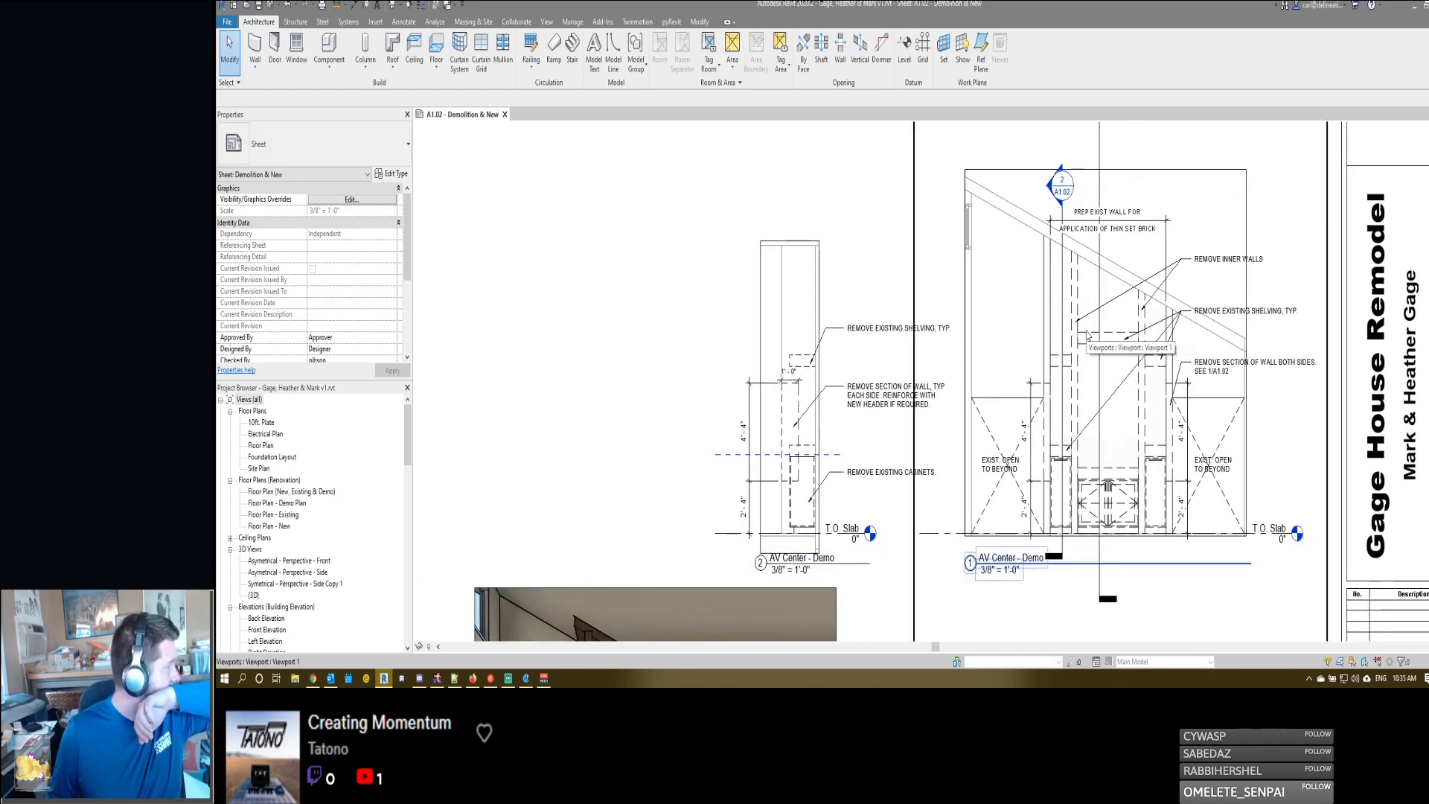
{"action": "scroll", "coordinate": [1101, 372], "scroll_direction": "up", "scroll_amount": 3}
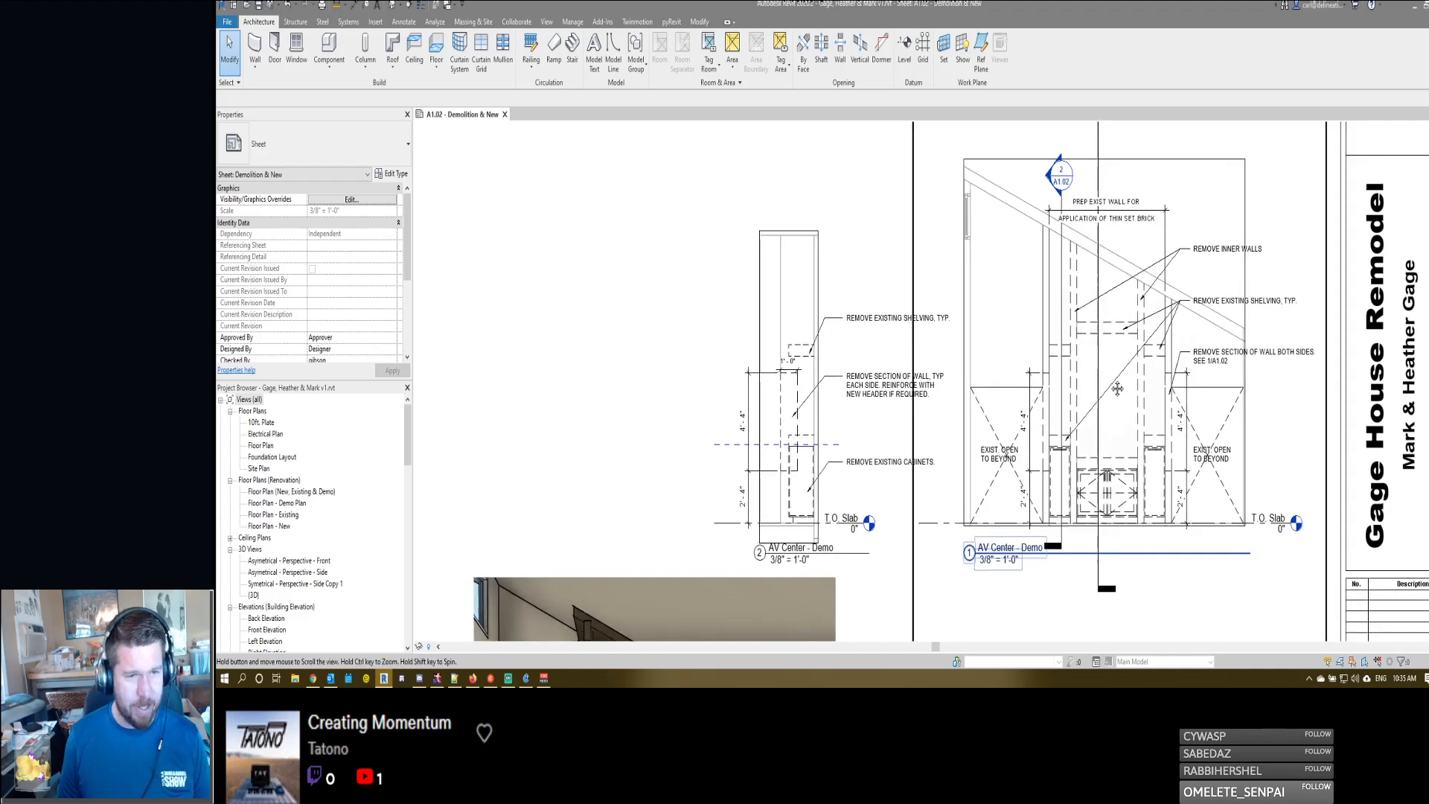
- Review the sheet layout from the demo details down to the asymmetrical elevation and the two perspective viewports
{"action": "scroll", "coordinate": [1135, 430], "scroll_direction": "down", "scroll_amount": 3}
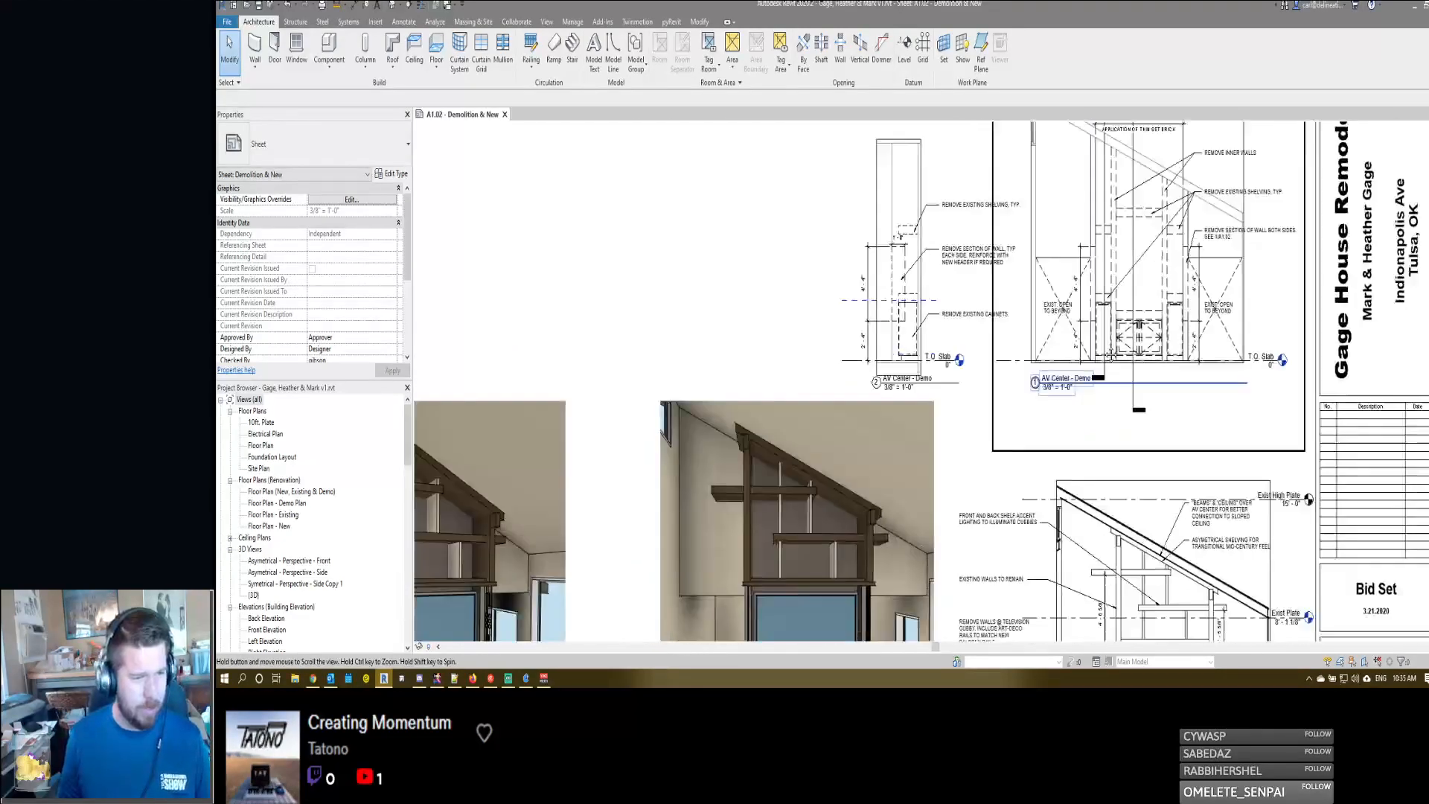
{"action": "scroll", "coordinate": [1088, 328], "scroll_direction": "up", "scroll_amount": 1}
{"action": "scroll", "coordinate": [1087, 367], "scroll_direction": "down", "scroll_amount": 3}
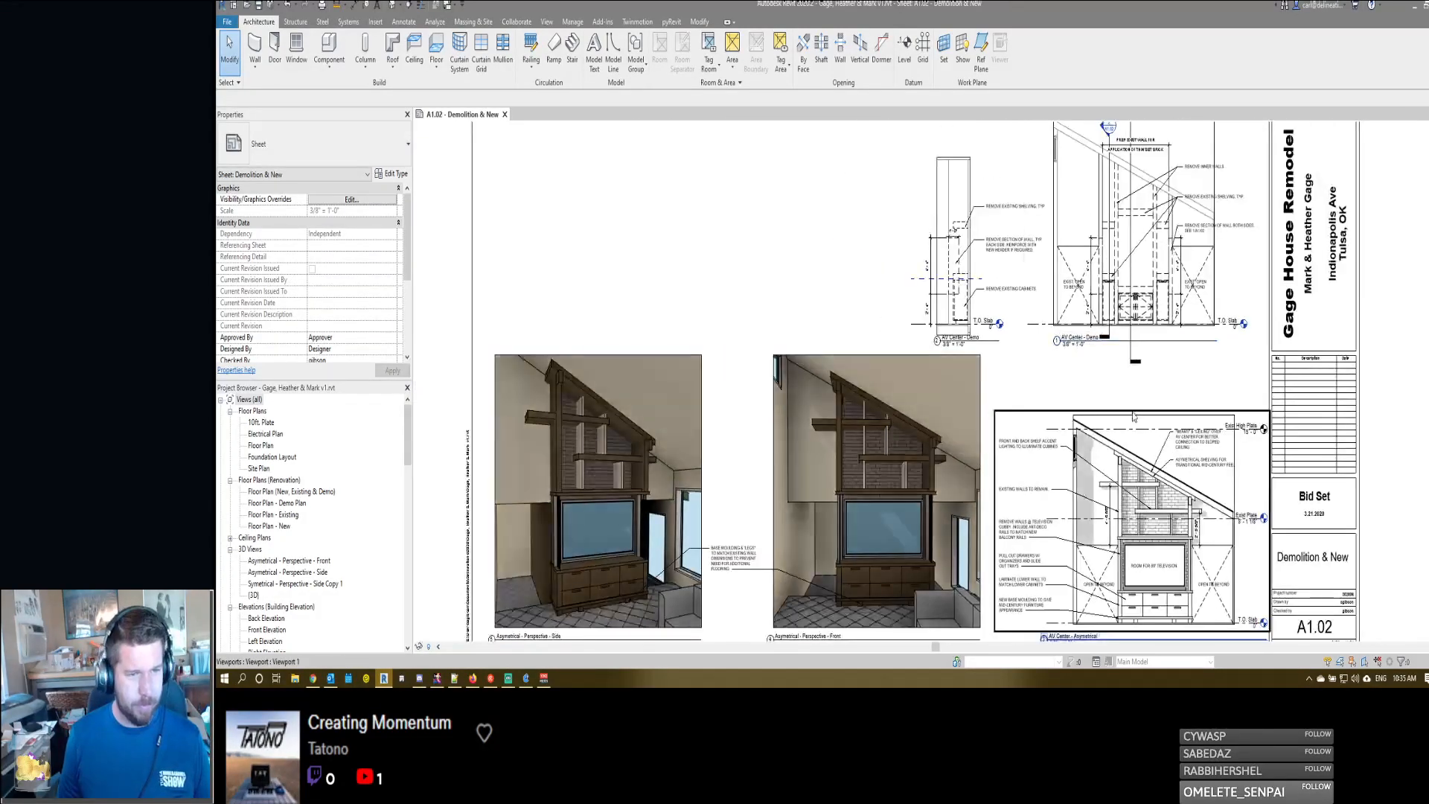
{"action": "scroll", "coordinate": [1137, 475], "scroll_direction": "up", "scroll_amount": 1}
{"action": "middle_click_drag", "start_coordinate": [1131, 470], "coordinate": [1141, 340]}
{"action": "scroll", "coordinate": [1169, 428], "scroll_direction": "up", "scroll_amount": 2}
{"action": "scroll", "coordinate": [1169, 428], "scroll_direction": "down", "scroll_amount": 3}
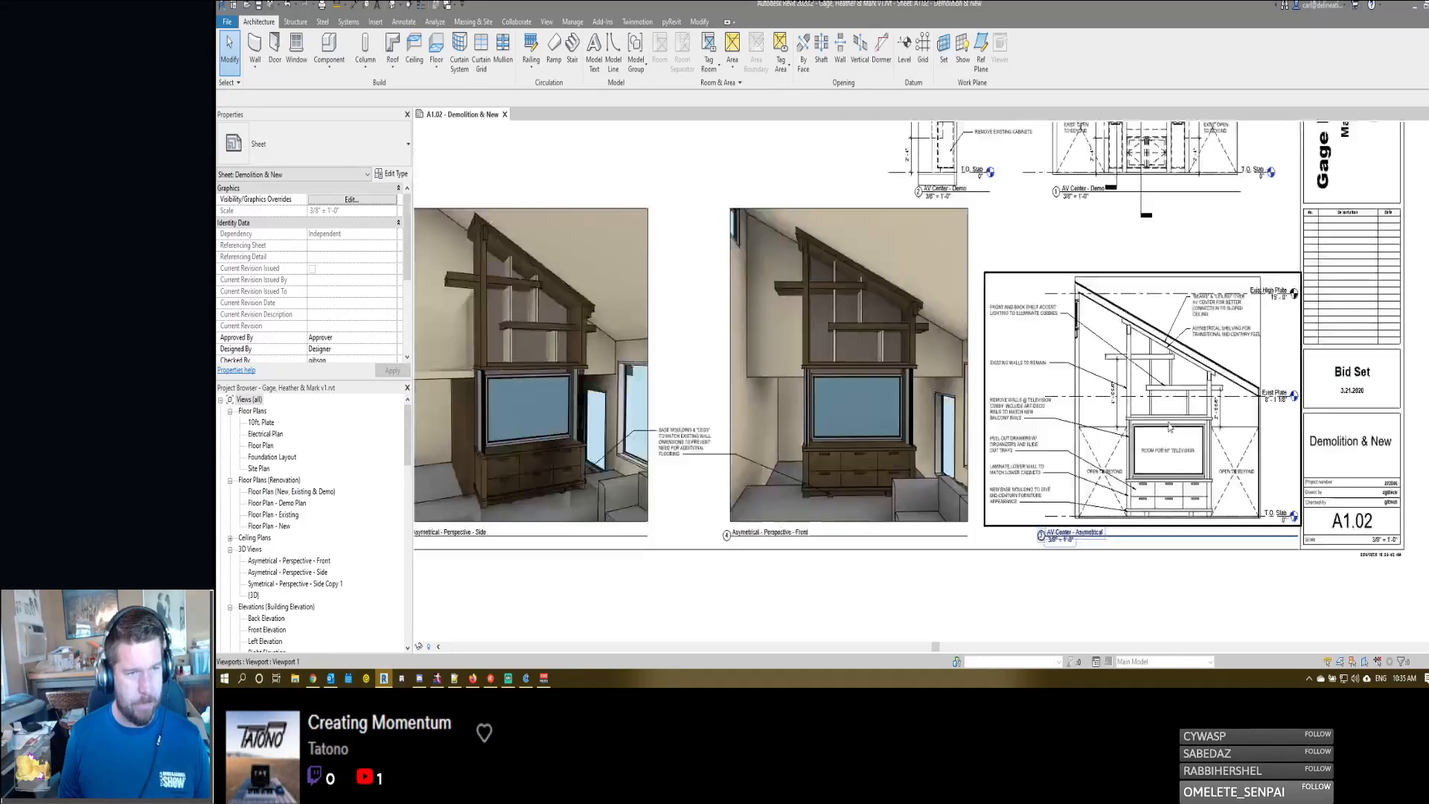
{"action": "middle_click_drag", "start_coordinate": [885, 416], "coordinate": [1018, 445]}
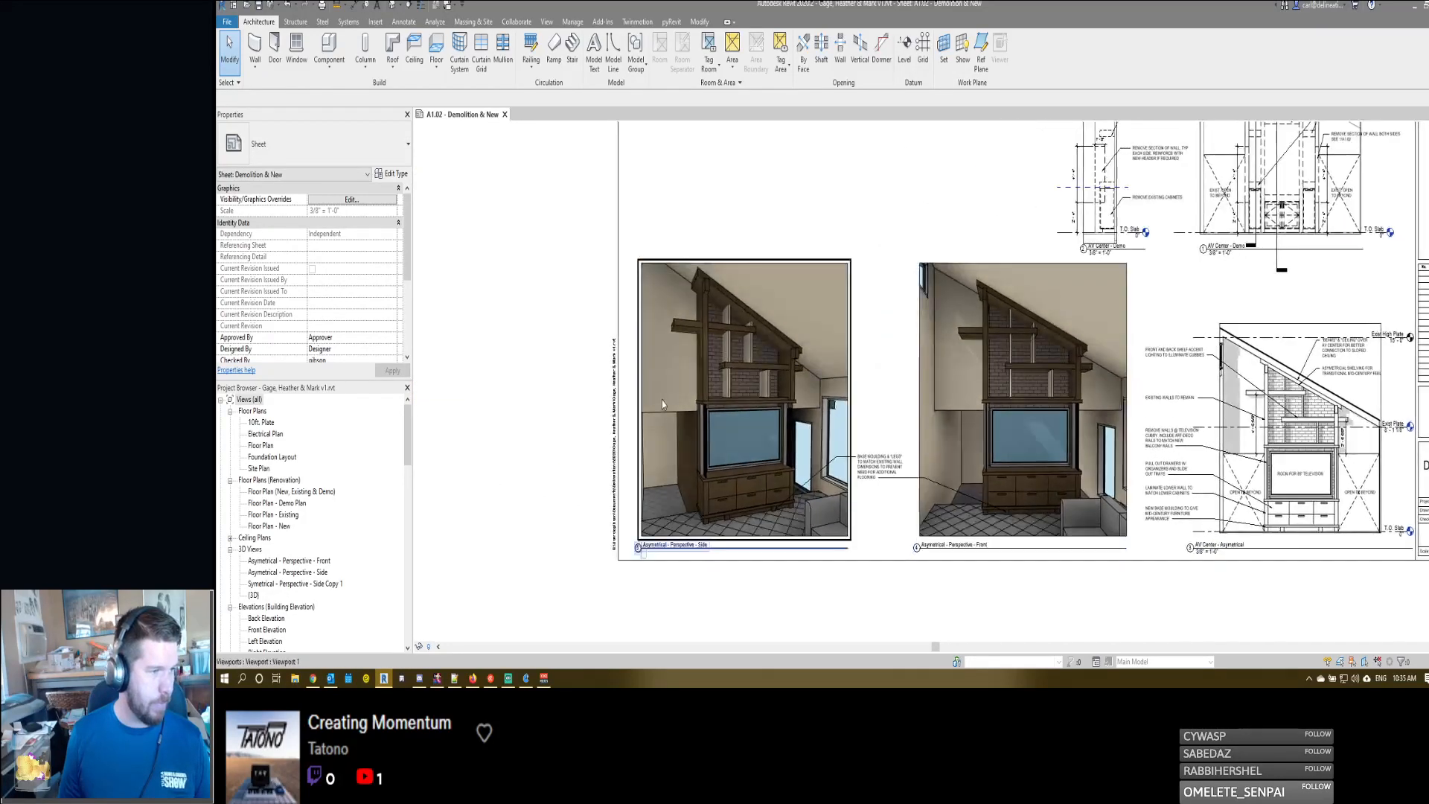
- Activate the Asymetrical - Perspective - Side viewport on the sheet and frame the television surround
{"action": "scroll", "coordinate": [662, 400], "scroll_direction": "up", "scroll_amount": 3}
{"action": "double_click", "coordinate": [807, 363]}
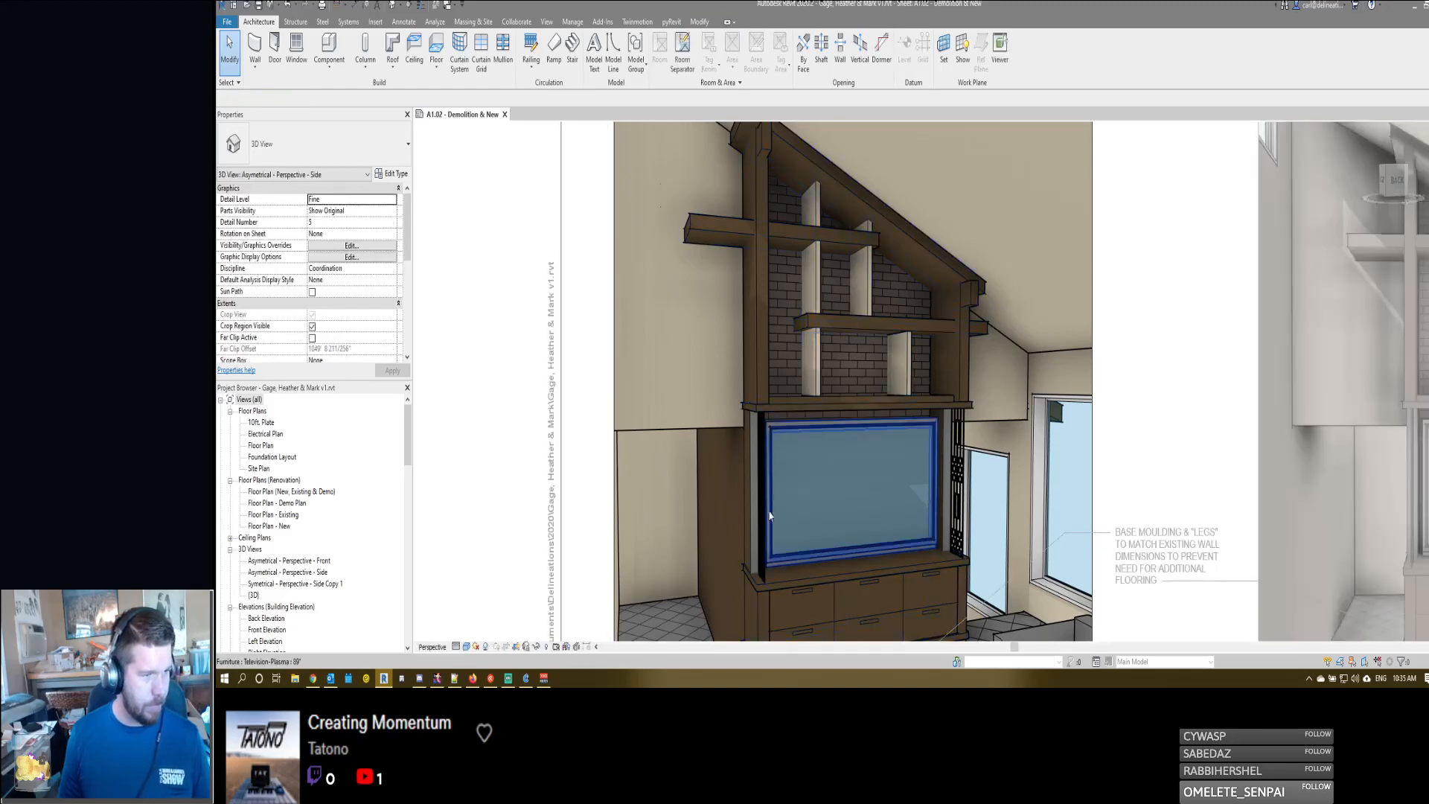
{"action": "middle_click_drag", "start_coordinate": [791, 482], "coordinate": [846, 403]}
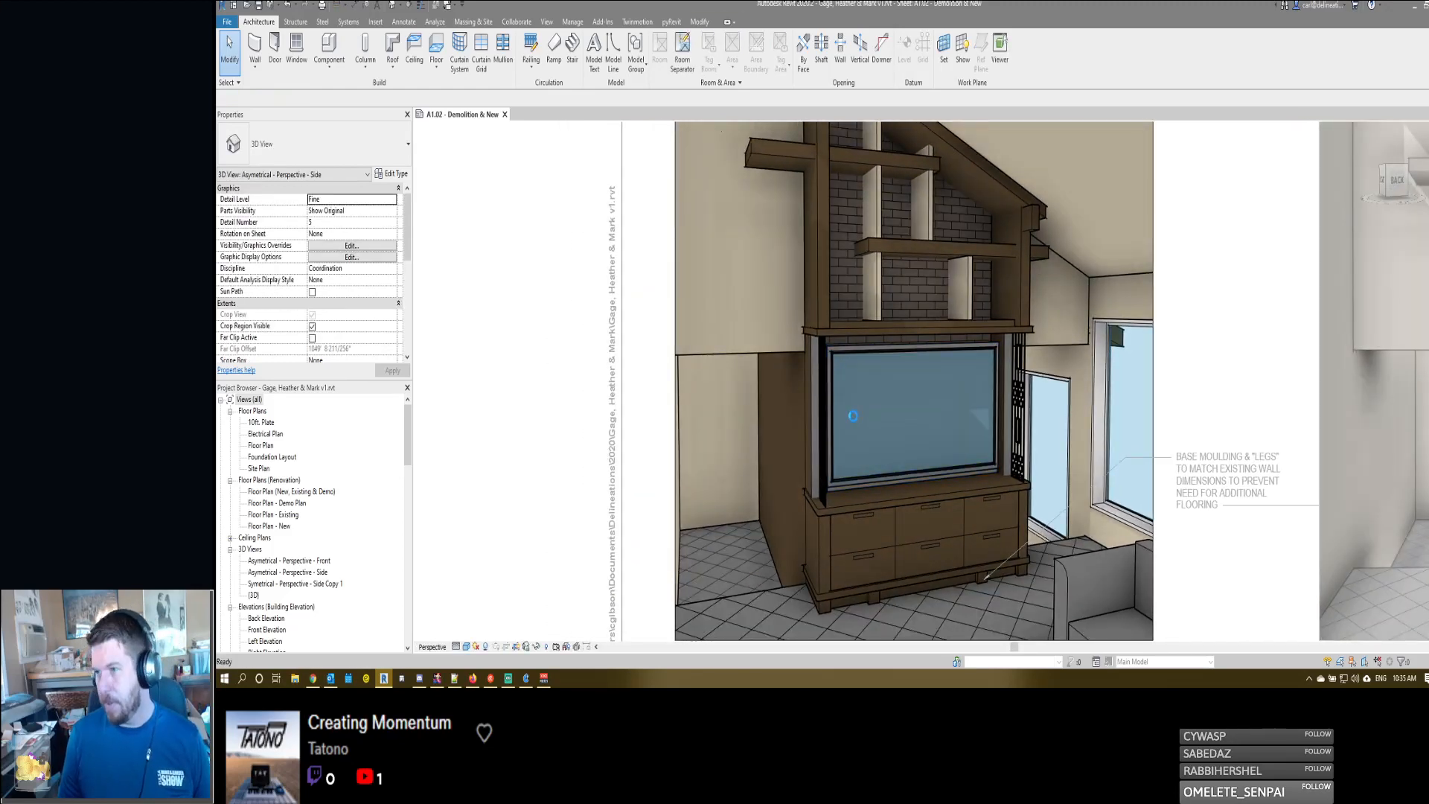
- Paint the unpainted wall face beside the television with the Door - Panel material and end the Paint command
{"action": "key", "text": "p"}
{"action": "key", "text": "t"}
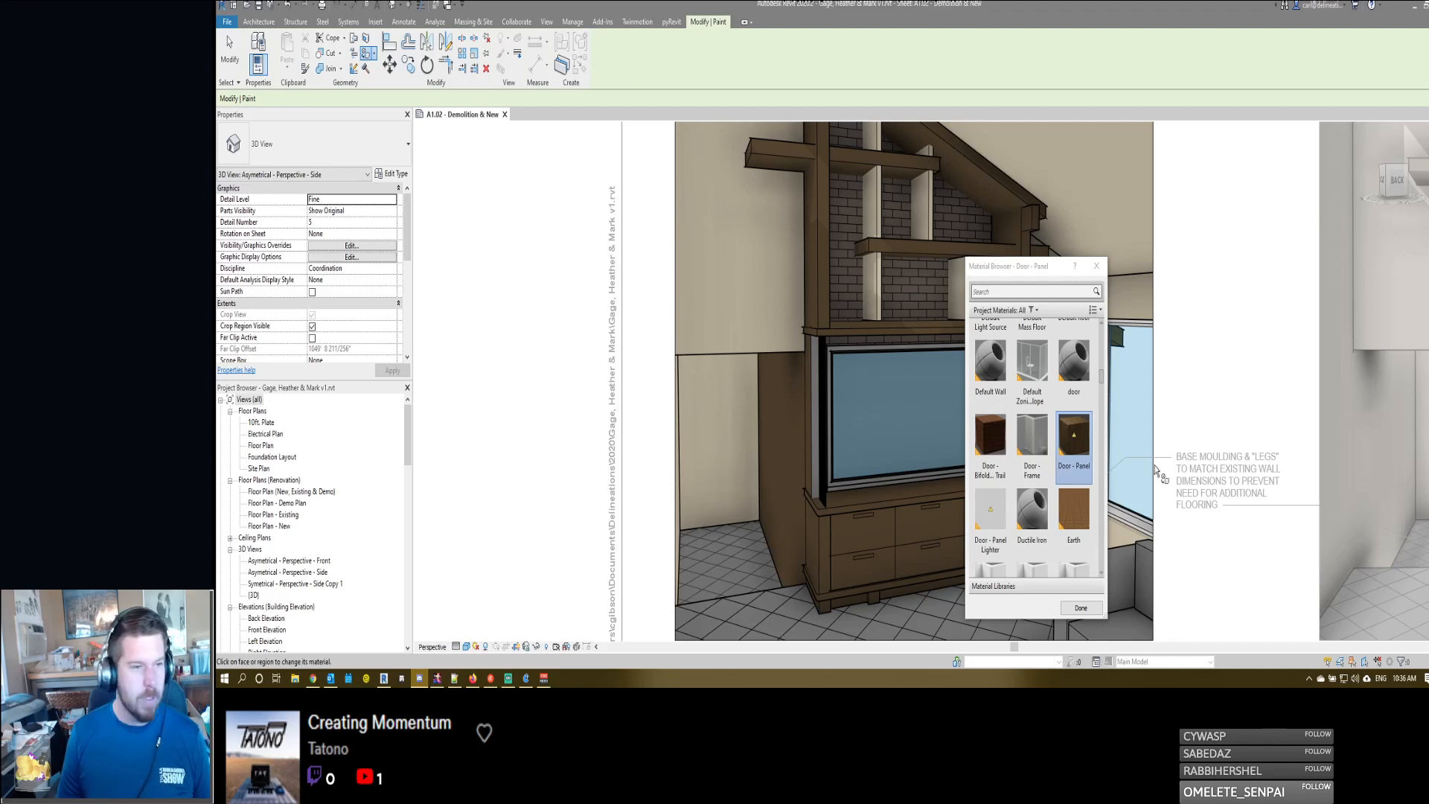
{"action": "scroll", "coordinate": [1034, 521], "scroll_direction": "down", "scroll_amount": 2}
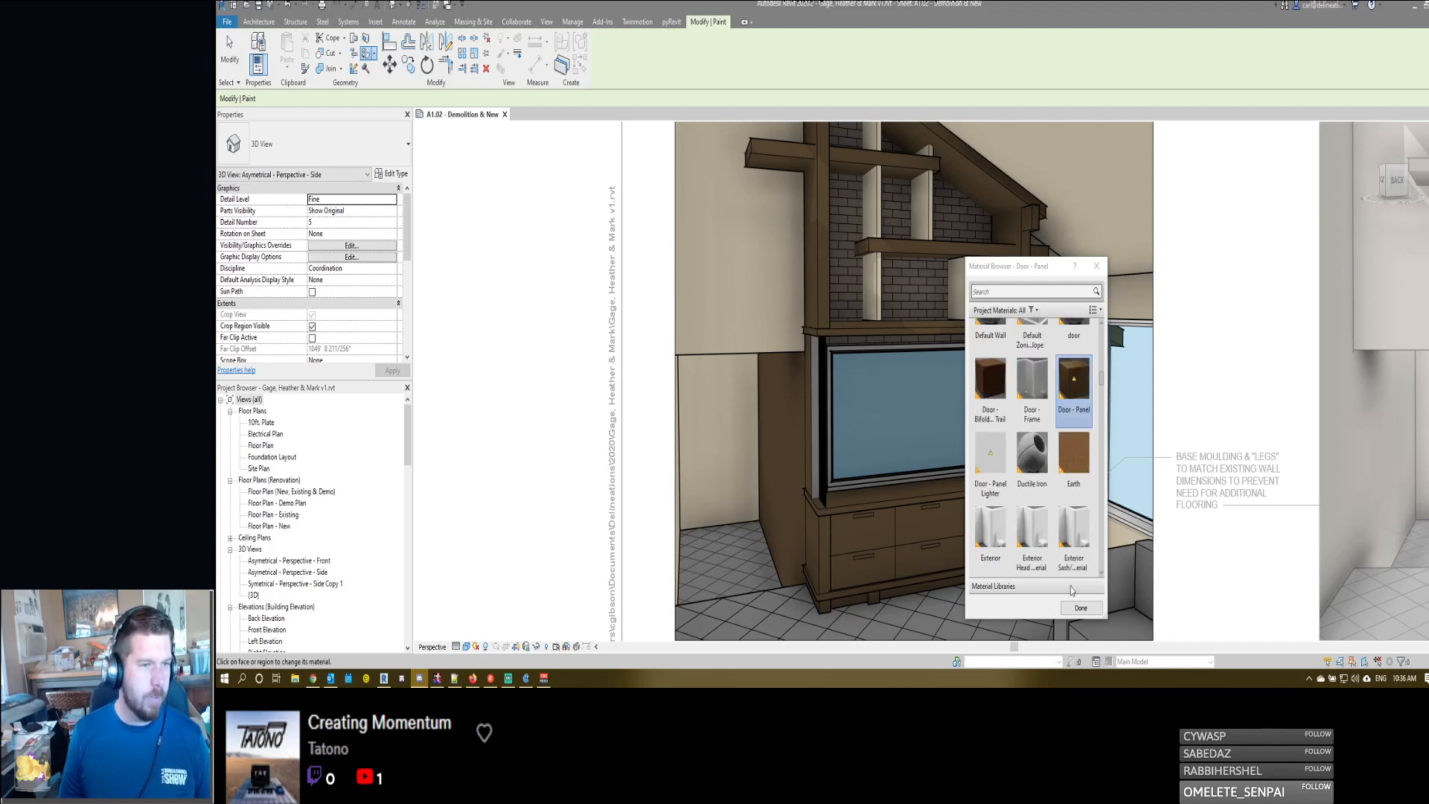
{"action": "left_click", "coordinate": [815, 424]}
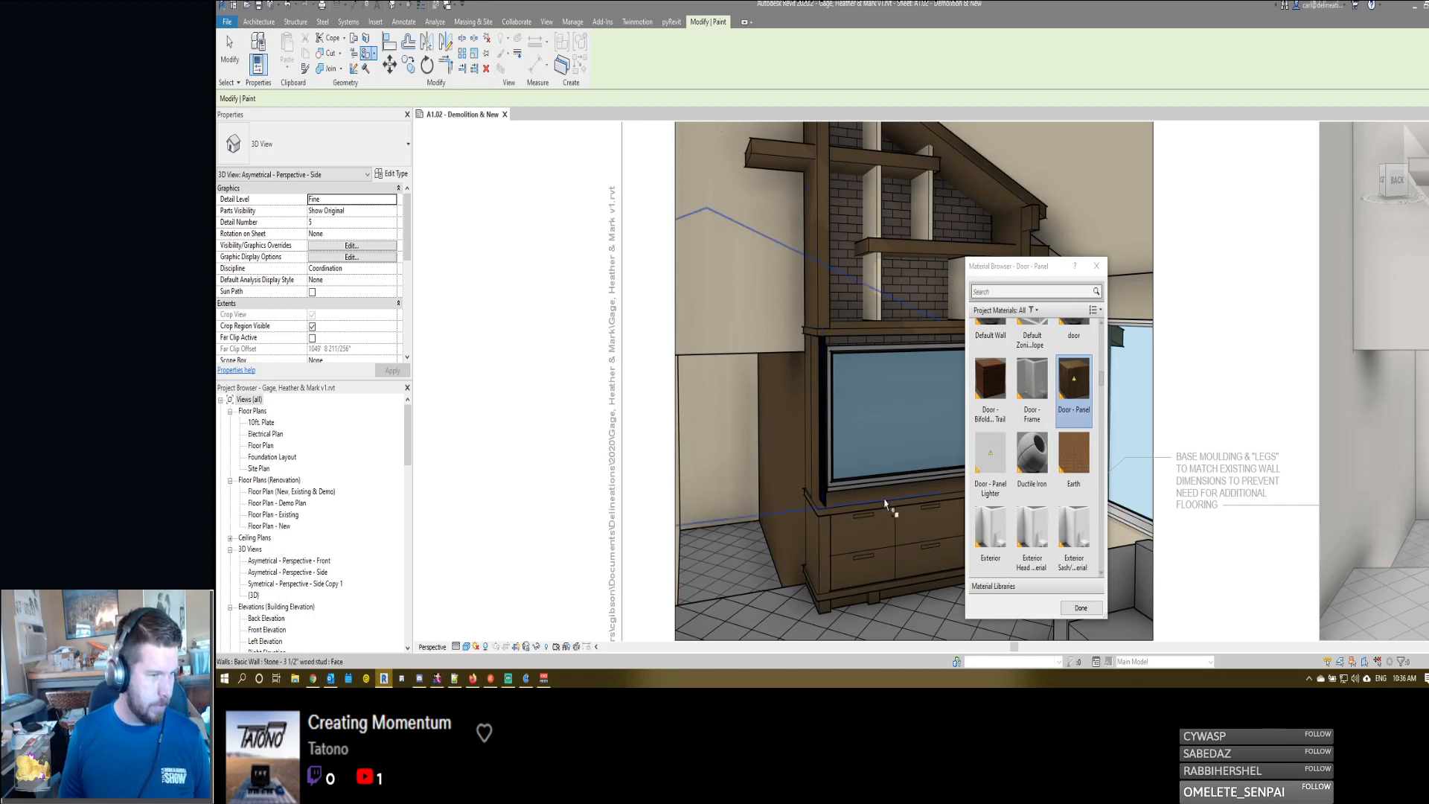
{"action": "mouse_move", "coordinate": [816, 423]}
{"action": "middle_mouse_down", "text": "shift"}
{"action": "mouse_move", "coordinate": [908, 441]}
{"action": "mouse_move", "coordinate": [880, 476]}
{"action": "middle_mouse_up", "text": "shift"}
{"action": "left_click", "coordinate": [907, 440]}
{"action": "scroll", "coordinate": [980, 381], "scroll_direction": "up", "scroll_amount": 1}
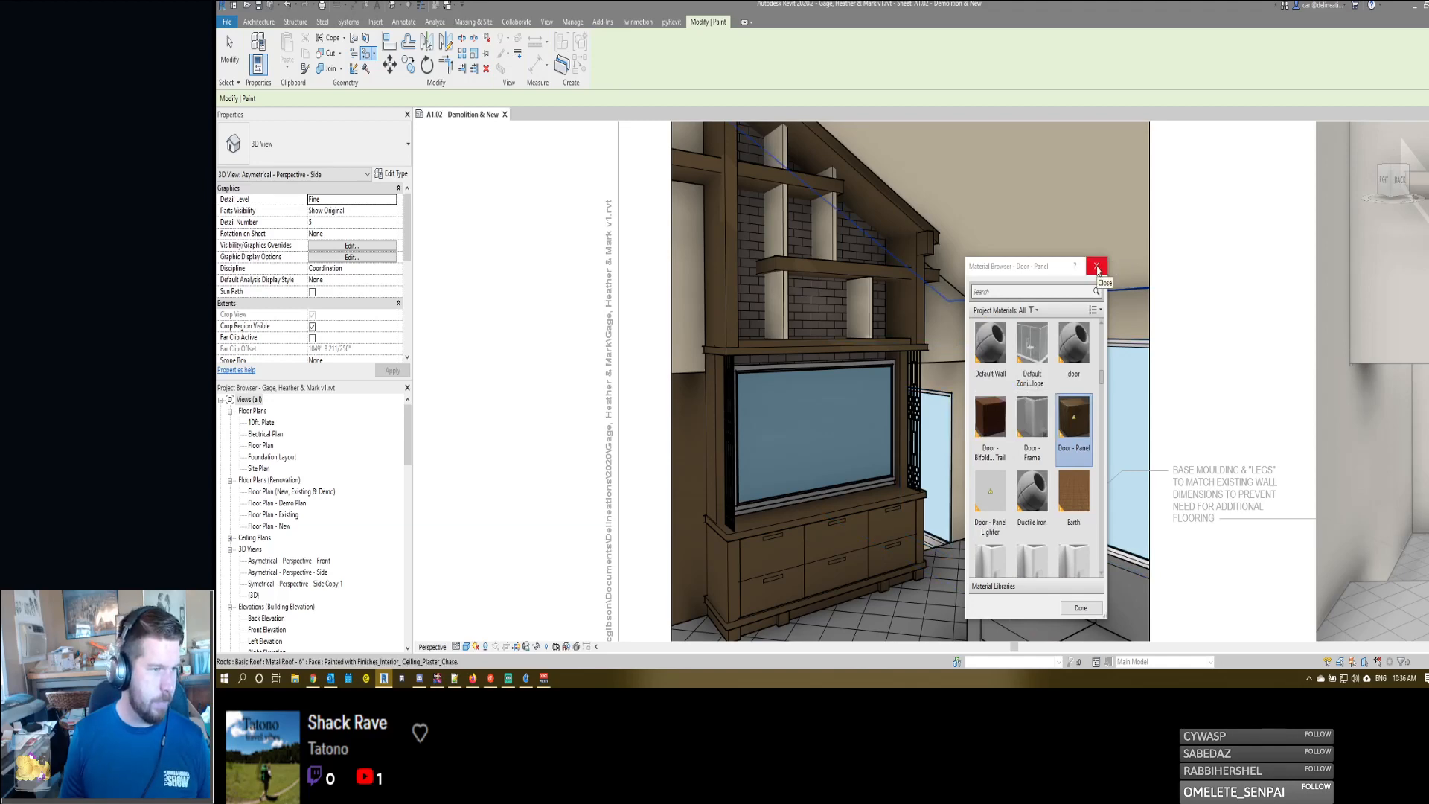
{"action": "left_click", "coordinate": [1097, 269]}
{"action": "left_click", "coordinate": [864, 298]}
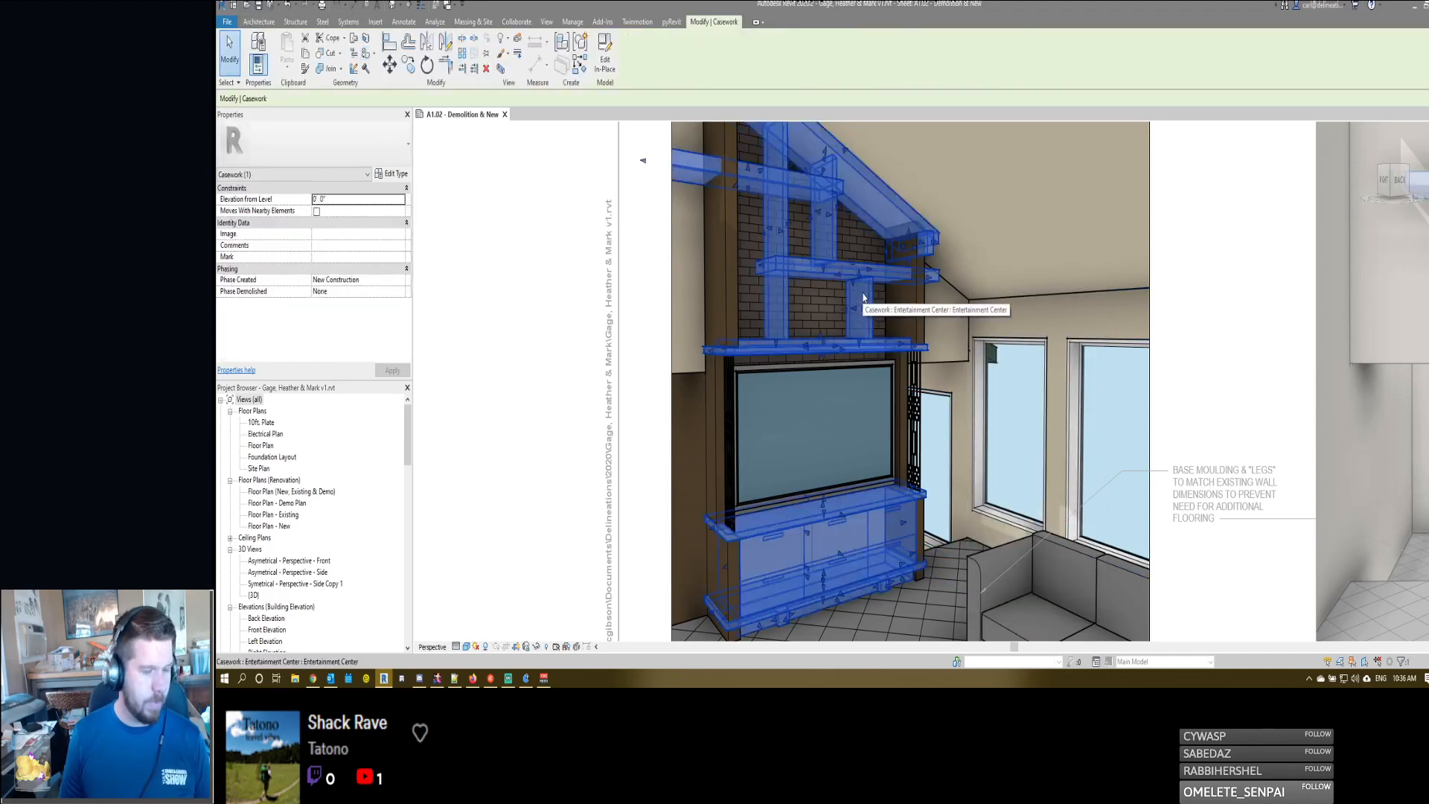
{"action": "double_click", "coordinate": [863, 298]}
{"action": "left_click", "coordinate": [859, 283]}
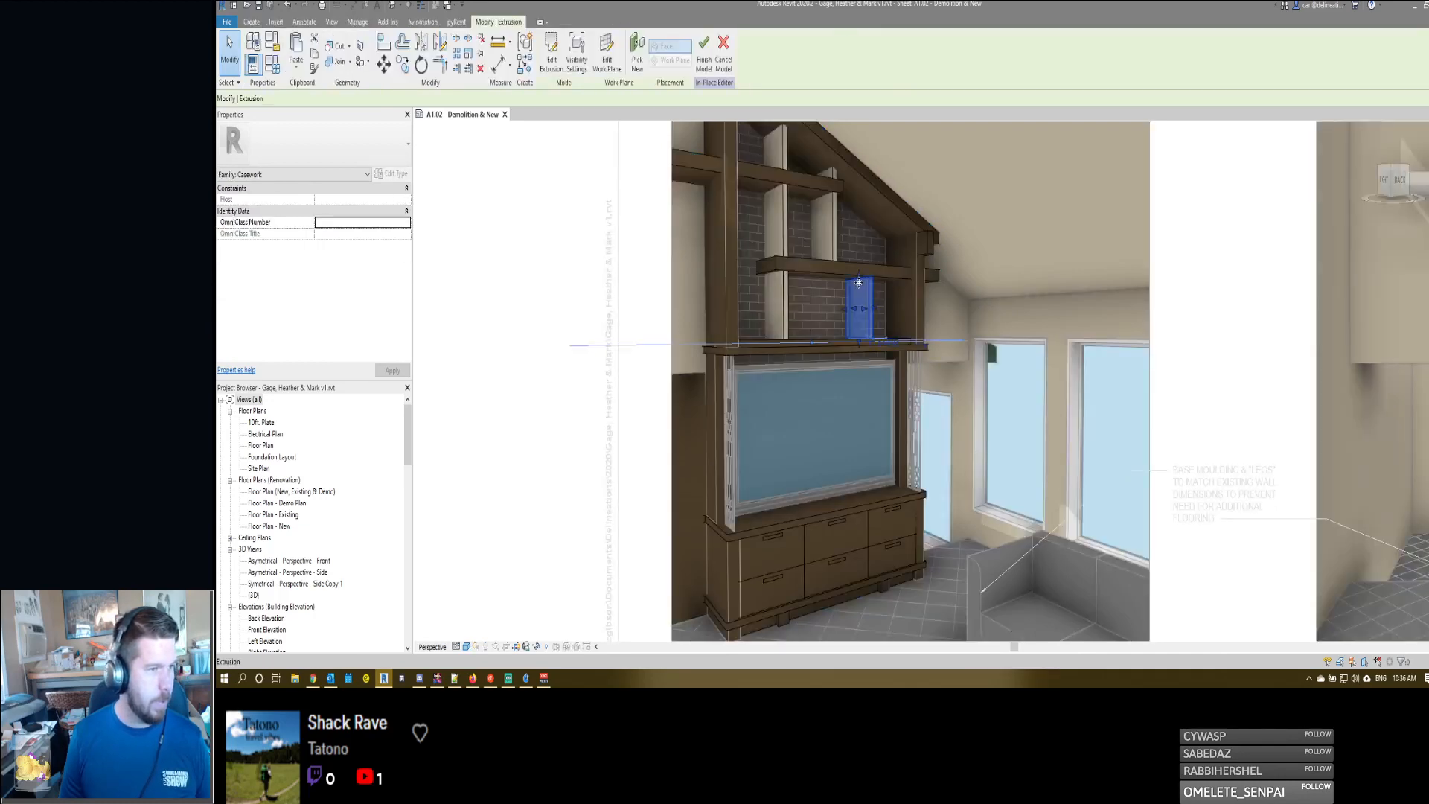
{"action": "key", "text": "a"}
{"action": "key", "text": "l"}
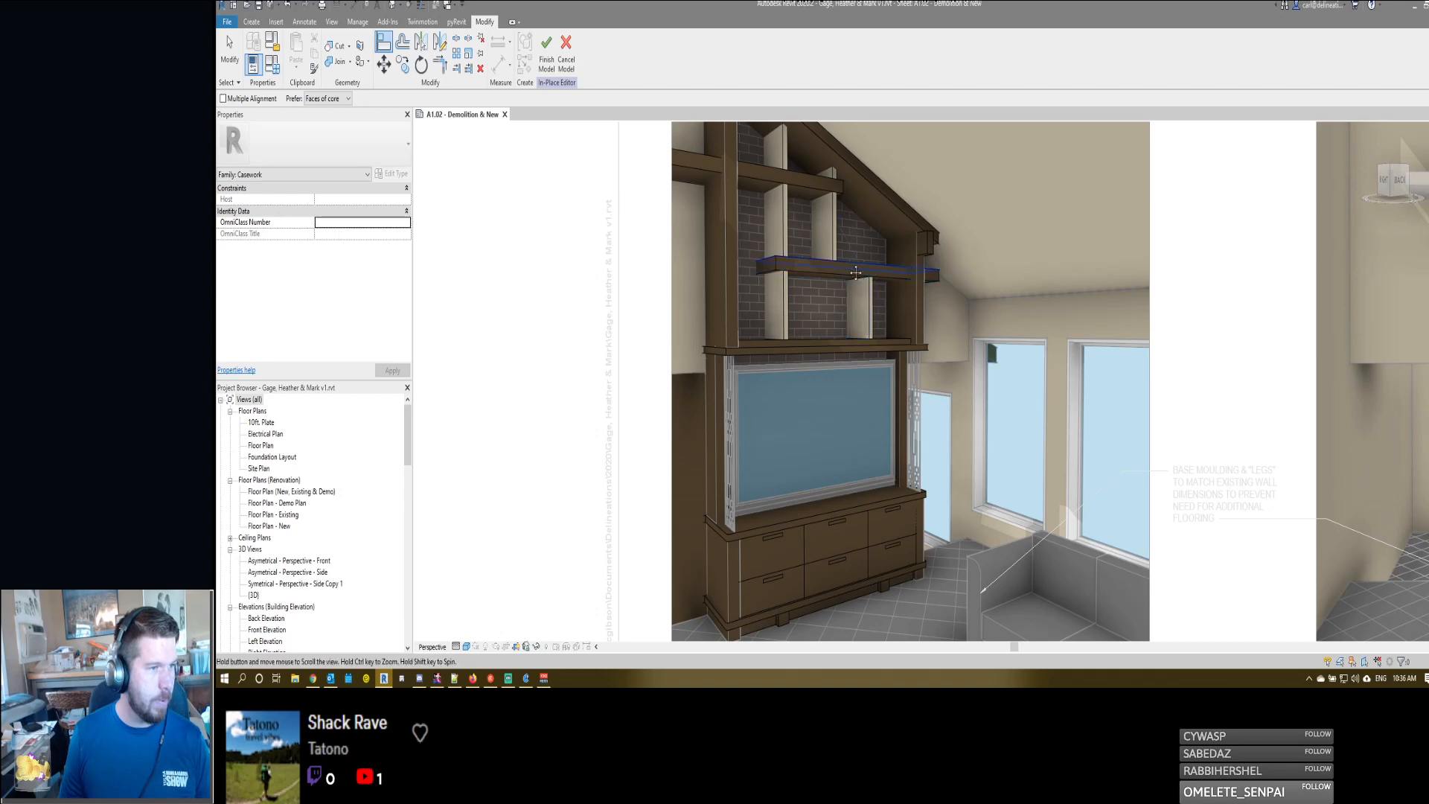
{"action": "key", "text": "Escape"}
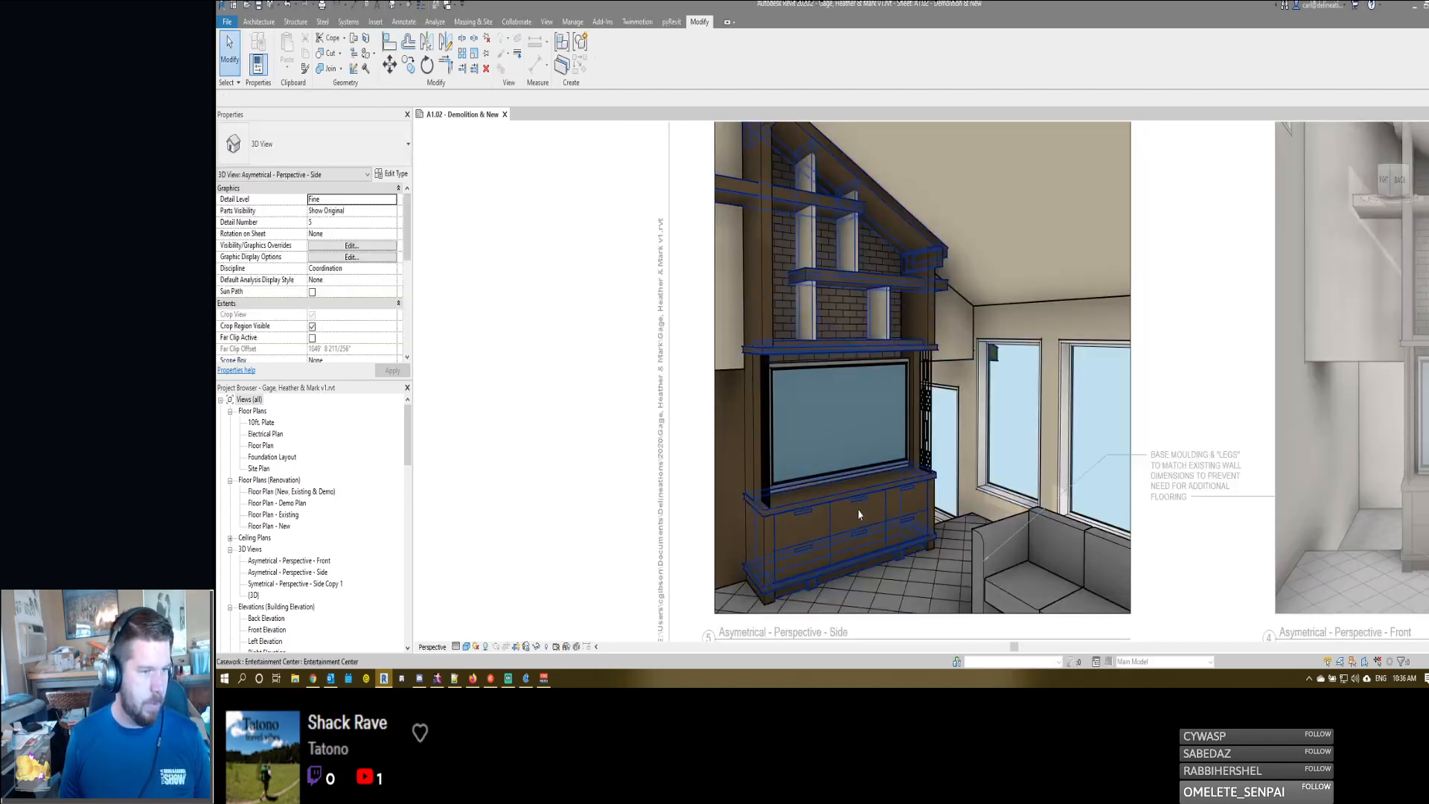
- Rewind the side perspective's camera to its original framing and deactivate the viewport
{"action": "scroll", "coordinate": [899, 403], "scroll_direction": "down", "scroll_amount": 3}
{"action": "scroll", "coordinate": [898, 402], "scroll_direction": "up", "scroll_amount": 2}
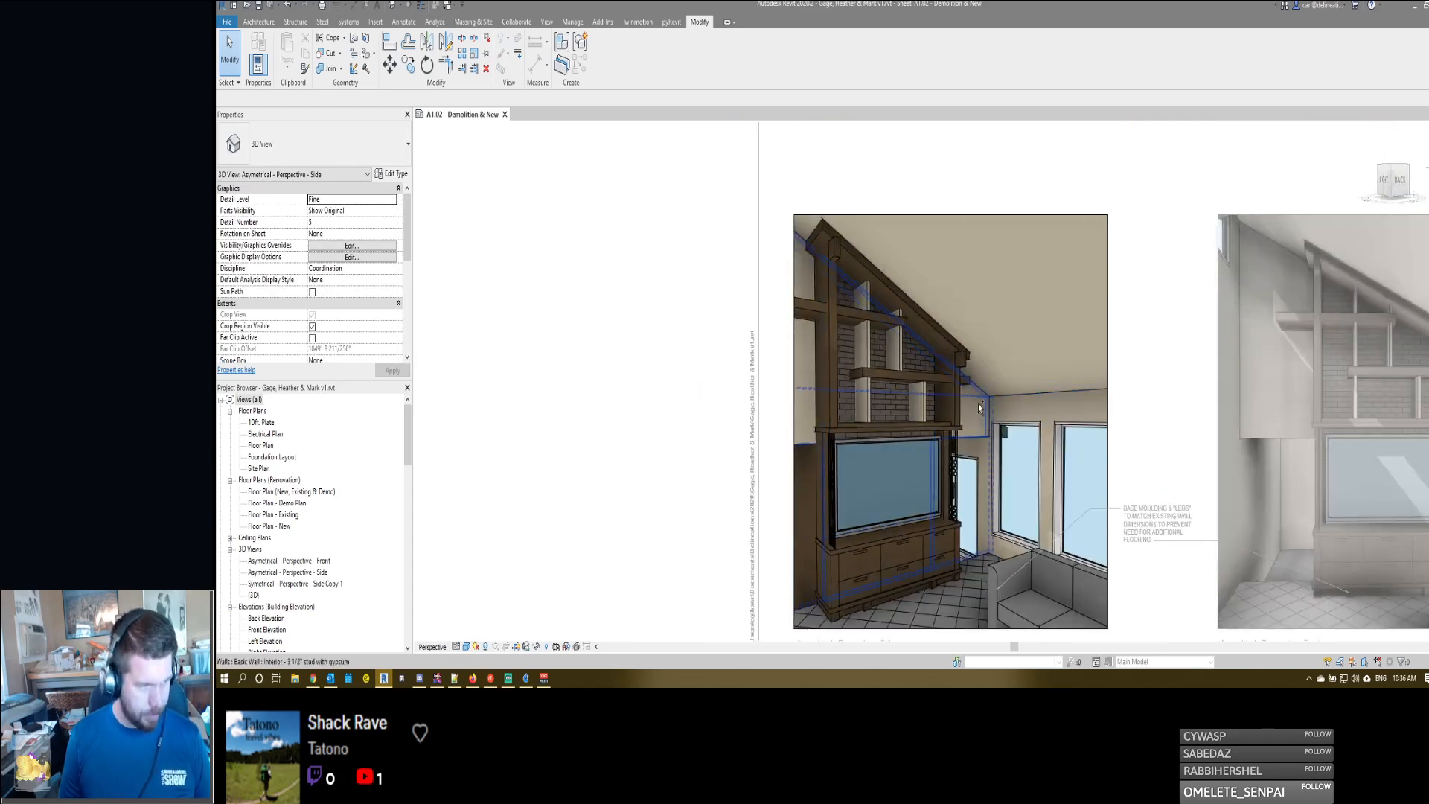
{"action": "middle_click_drag", "start_coordinate": [977, 410], "coordinate": [955, 416], "text": "shift"}
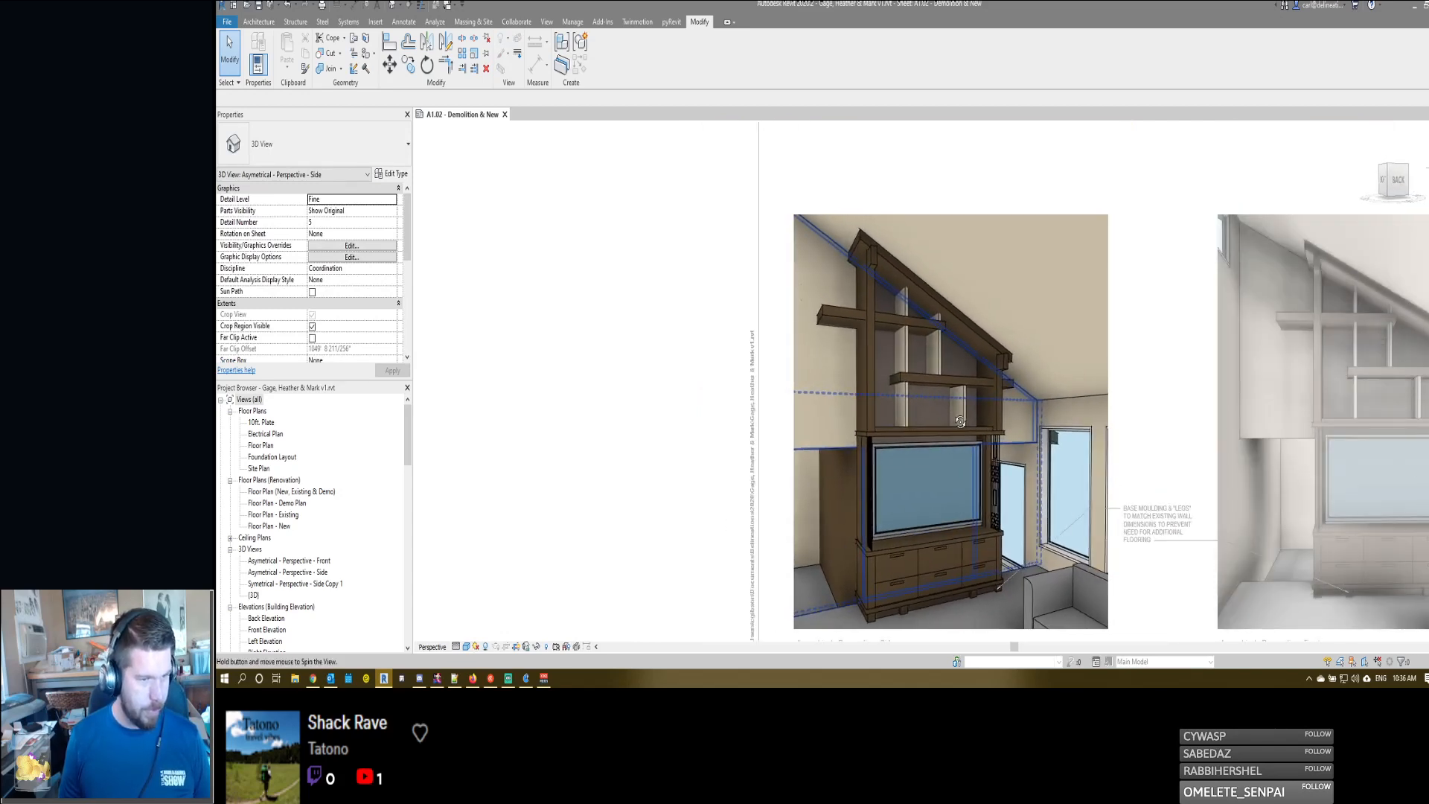
{"action": "right_click", "coordinate": [953, 414]}
{"action": "left_click", "coordinate": [927, 360]}
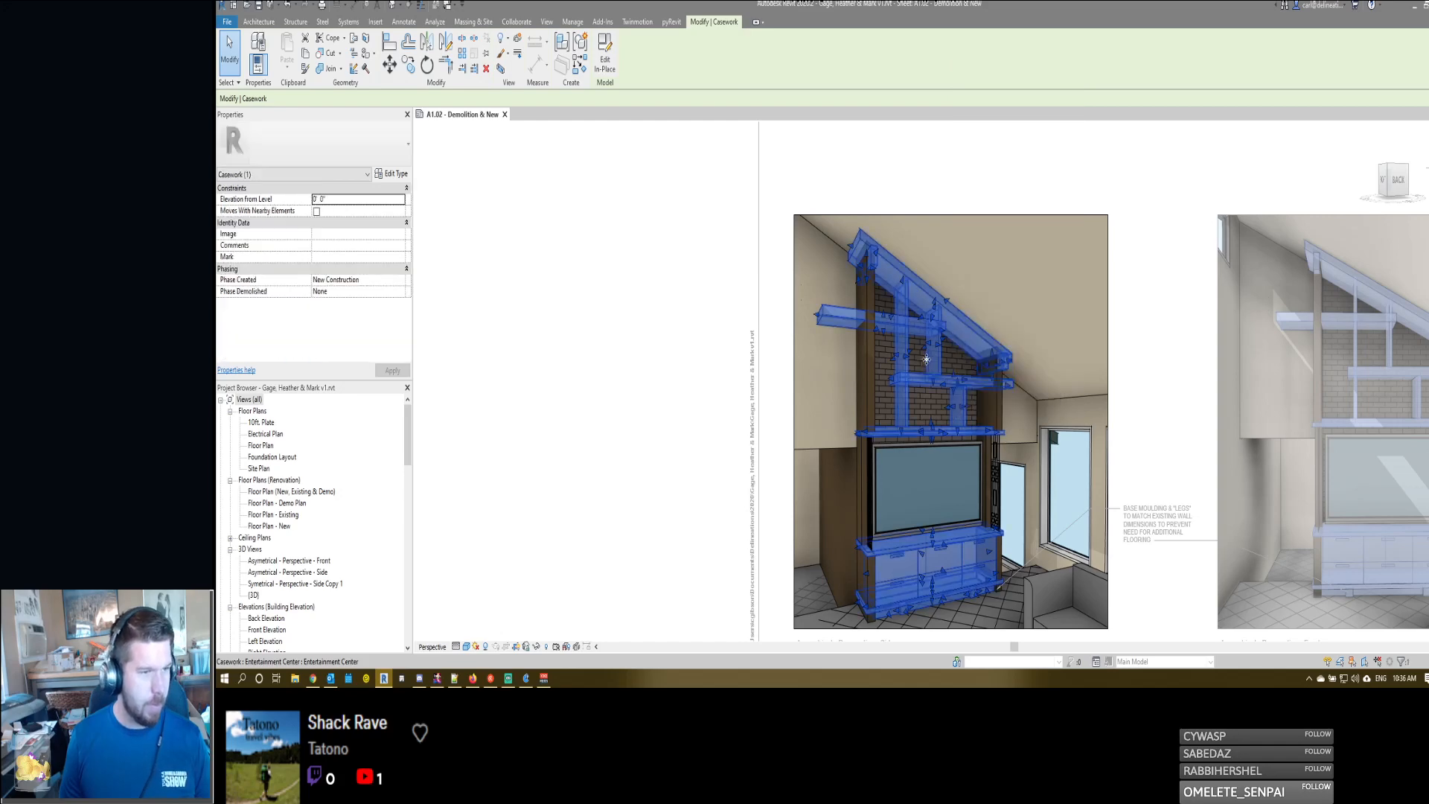
{"action": "key", "text": "F8"}
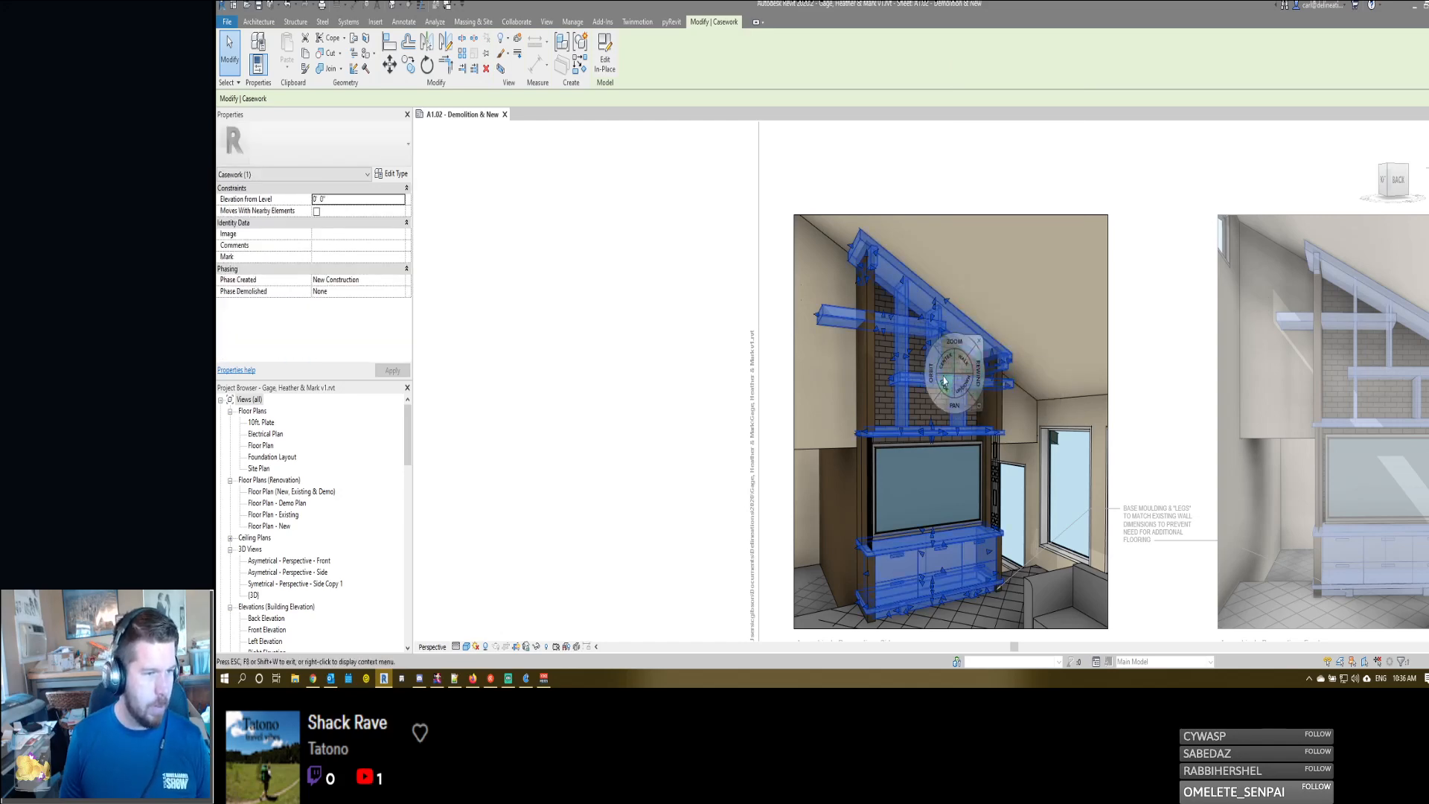
{"action": "left_click_drag", "start_coordinate": [980, 381], "coordinate": [634, 390]}
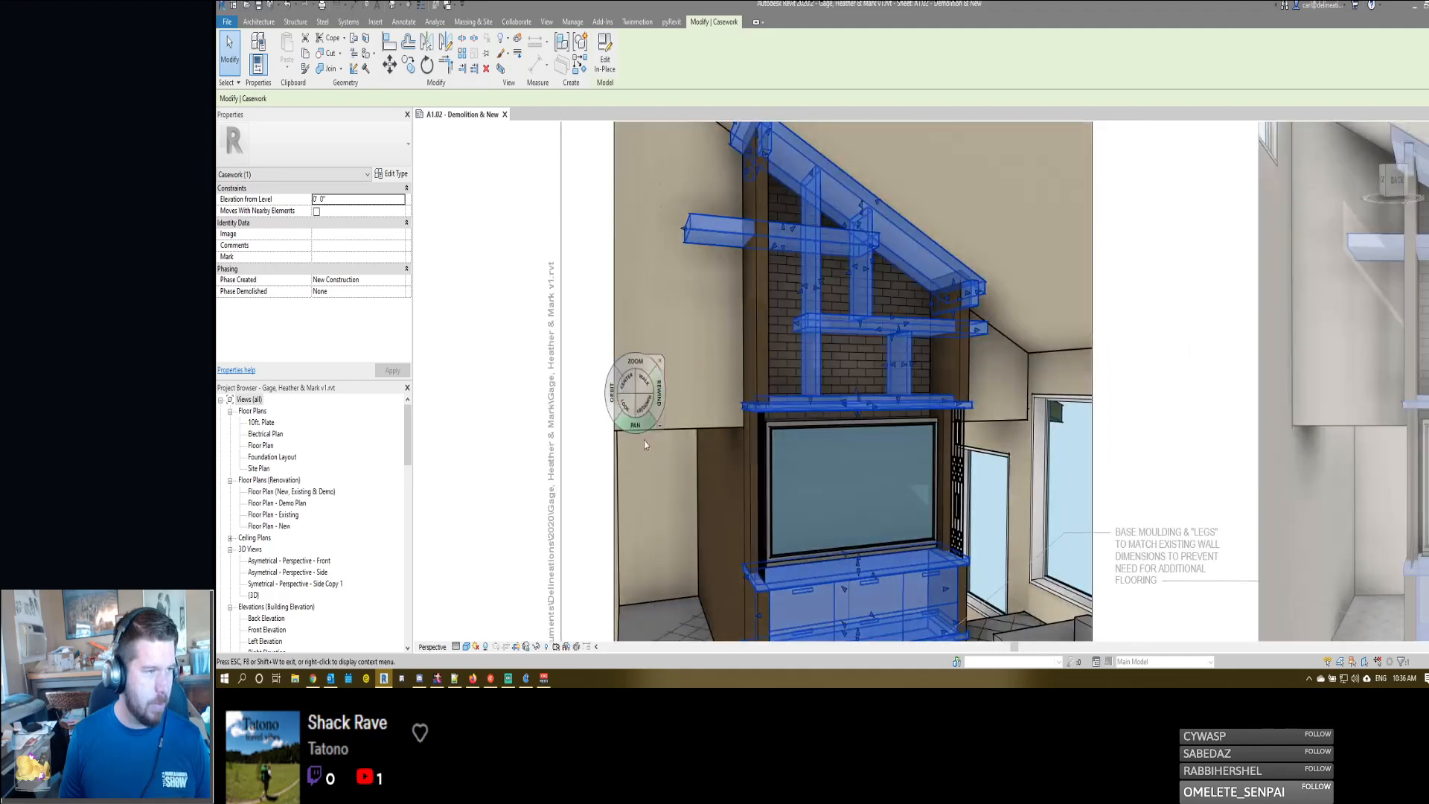
{"action": "key", "text": "Escape"}
{"action": "key", "text": "Escape"}
{"action": "double_click", "coordinate": [503, 291]}
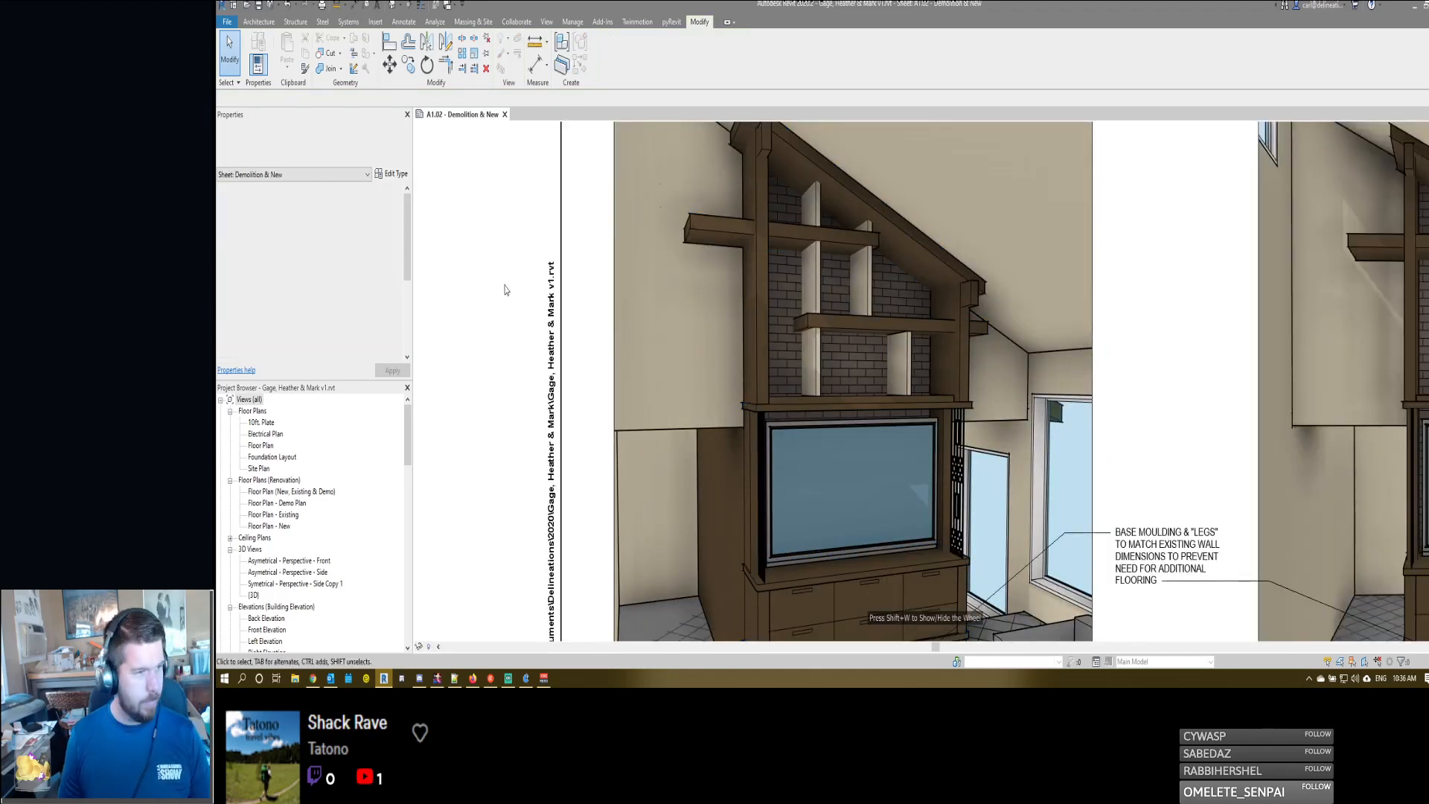
- Activate the AV Center - Demo elevation viewport, detail 1, and inspect the wall and cabinet bases along the slab line
{"action": "scroll", "coordinate": [504, 290], "scroll_direction": "down", "scroll_amount": 3}
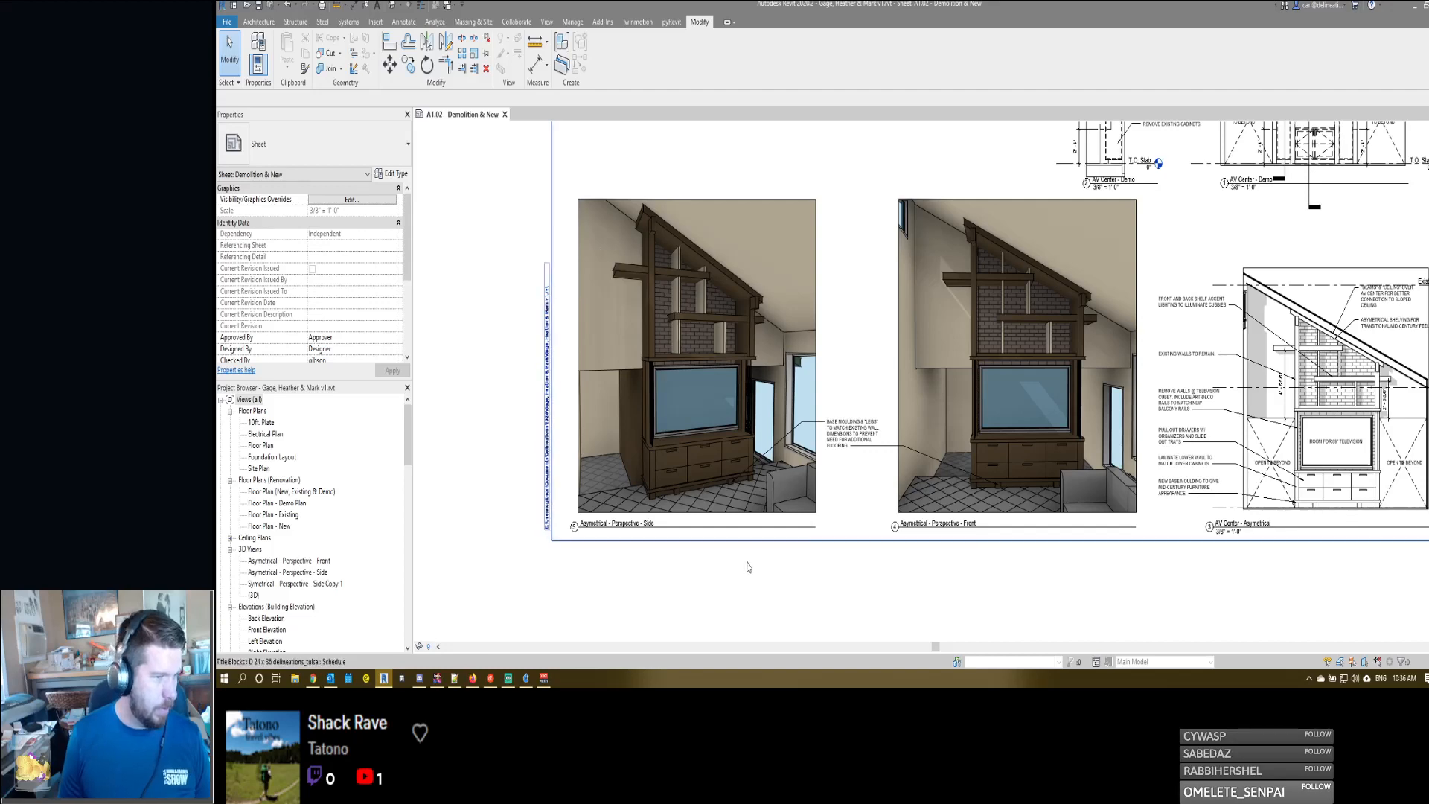
{"action": "scroll", "coordinate": [1193, 338], "scroll_direction": "up", "scroll_amount": 5}
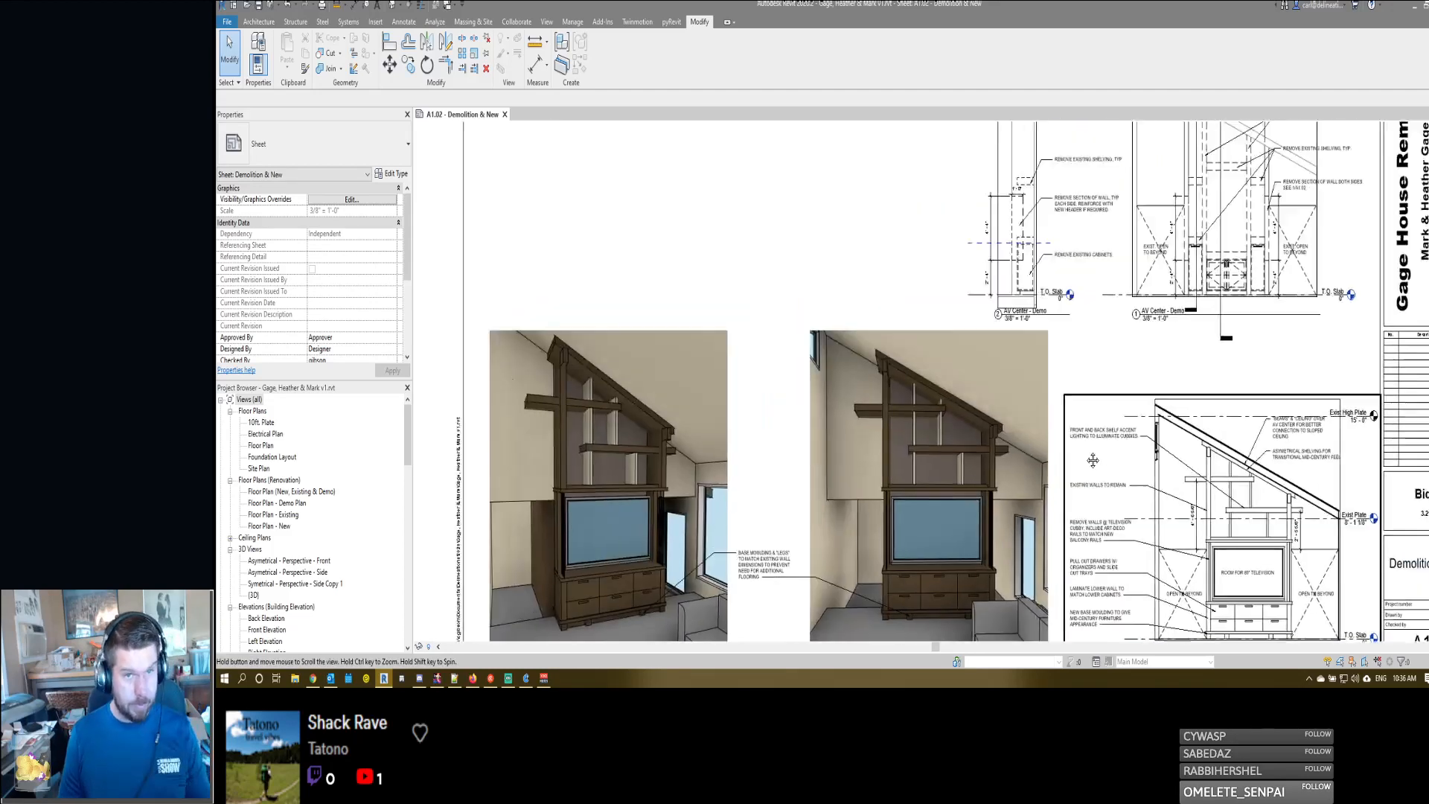
{"action": "scroll", "coordinate": [1193, 337], "scroll_direction": "up", "scroll_amount": 1}
{"action": "middle_click_drag", "start_coordinate": [1163, 349], "coordinate": [1022, 396]}
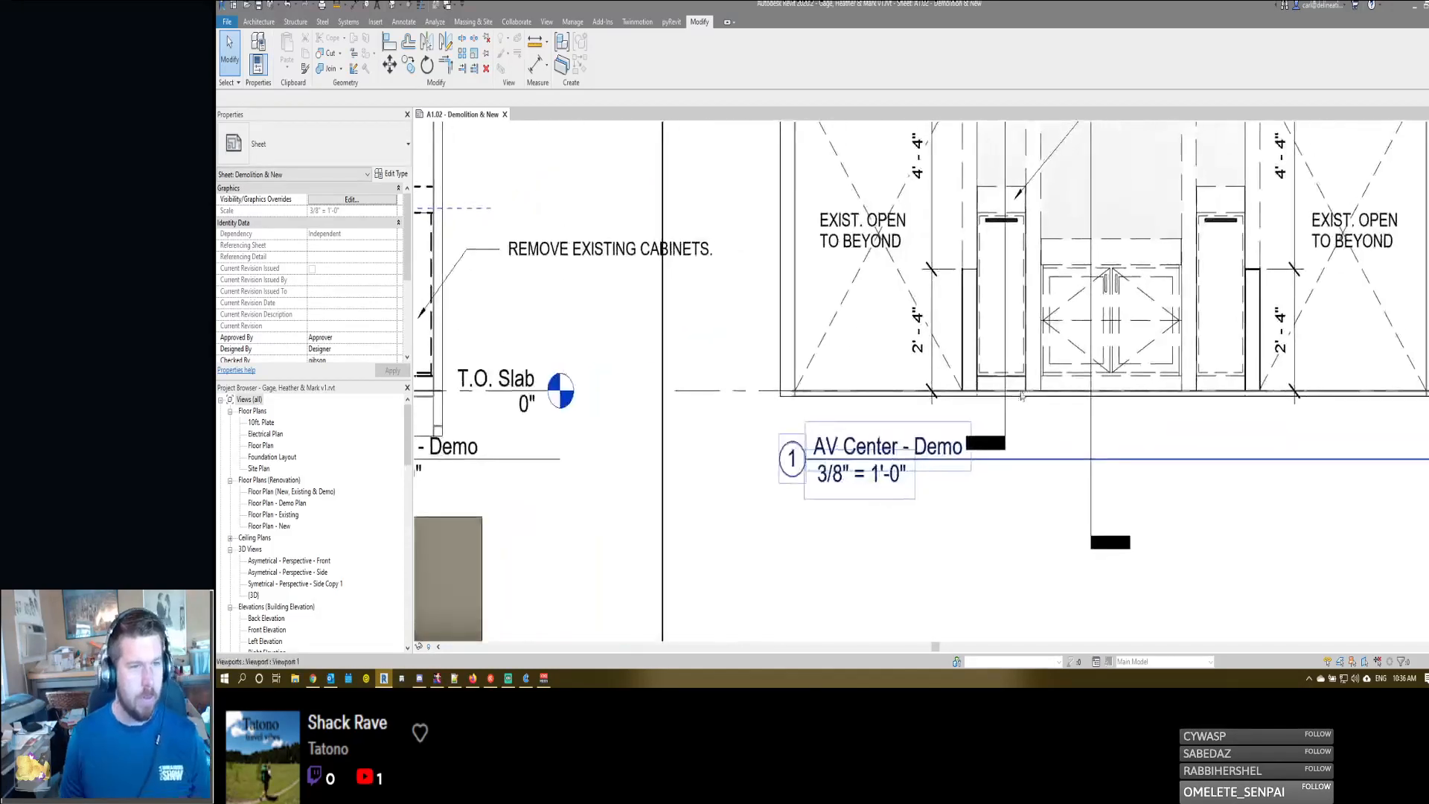
{"action": "middle_click_drag", "start_coordinate": [1043, 500], "coordinate": [1028, 523]}
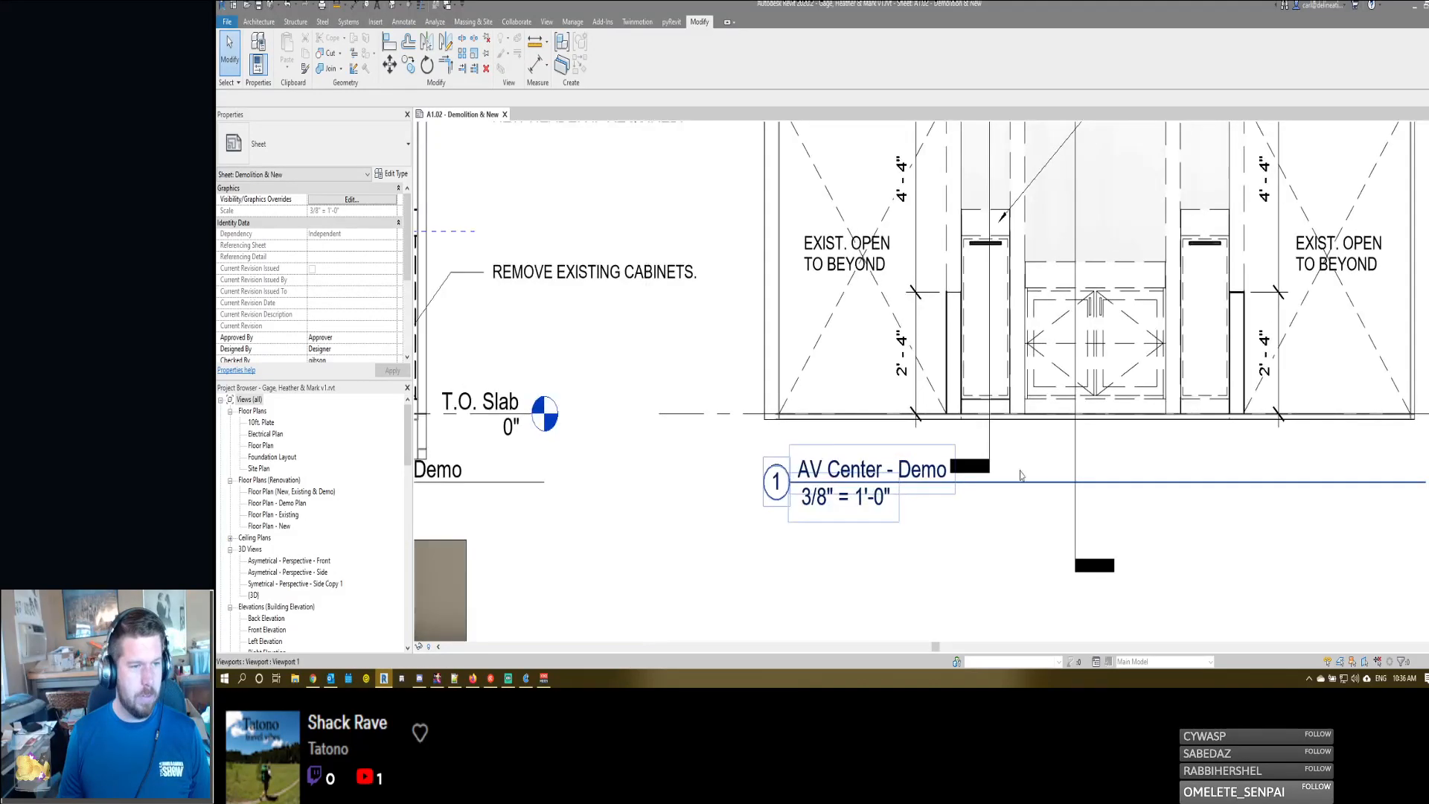
{"action": "double_click", "coordinate": [1026, 380]}
{"action": "middle_click_drag", "start_coordinate": [1048, 225], "coordinate": [1040, 411]}
{"action": "scroll", "coordinate": [1036, 394], "scroll_direction": "down", "scroll_amount": 2}
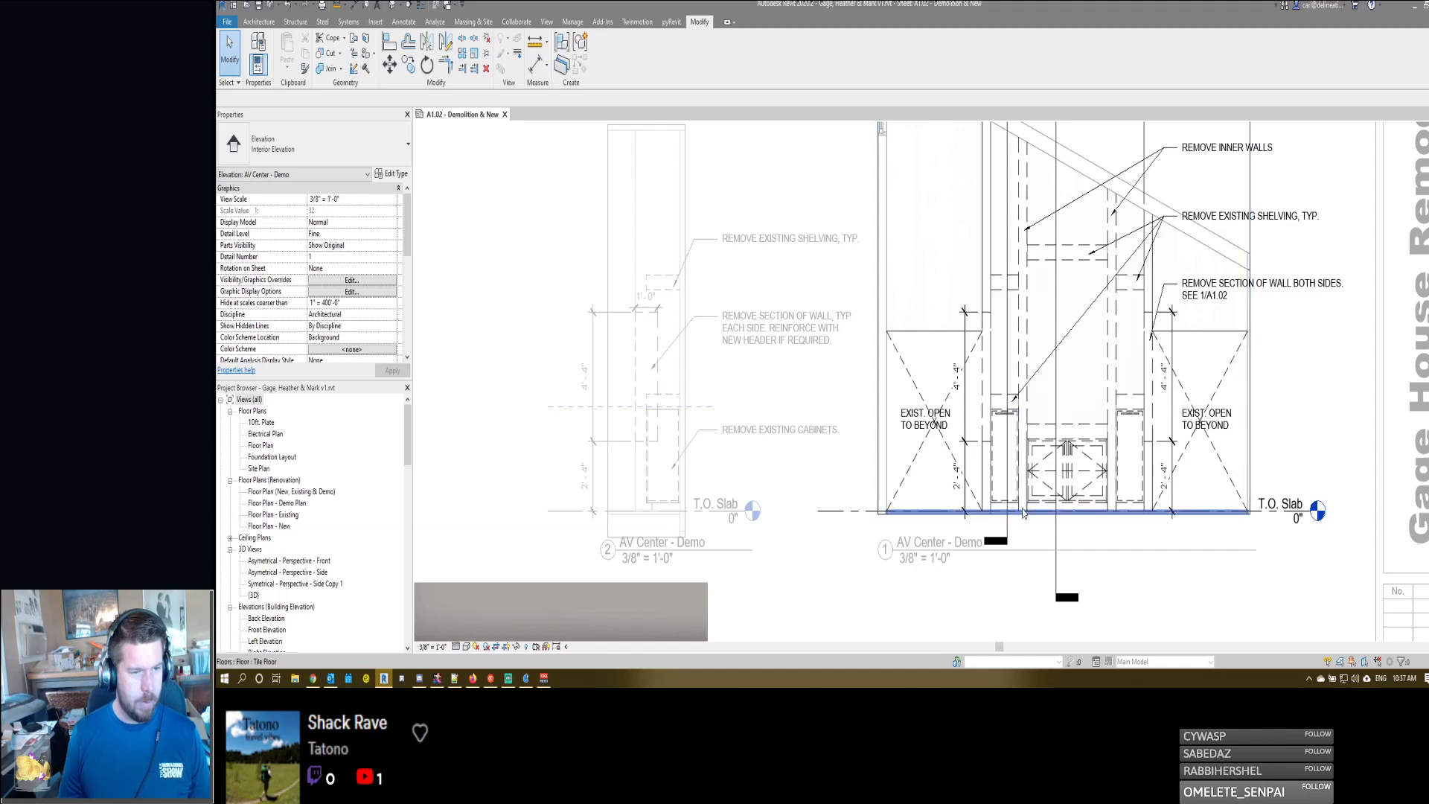
{"action": "scroll", "coordinate": [1022, 512], "scroll_direction": "up", "scroll_amount": 4}
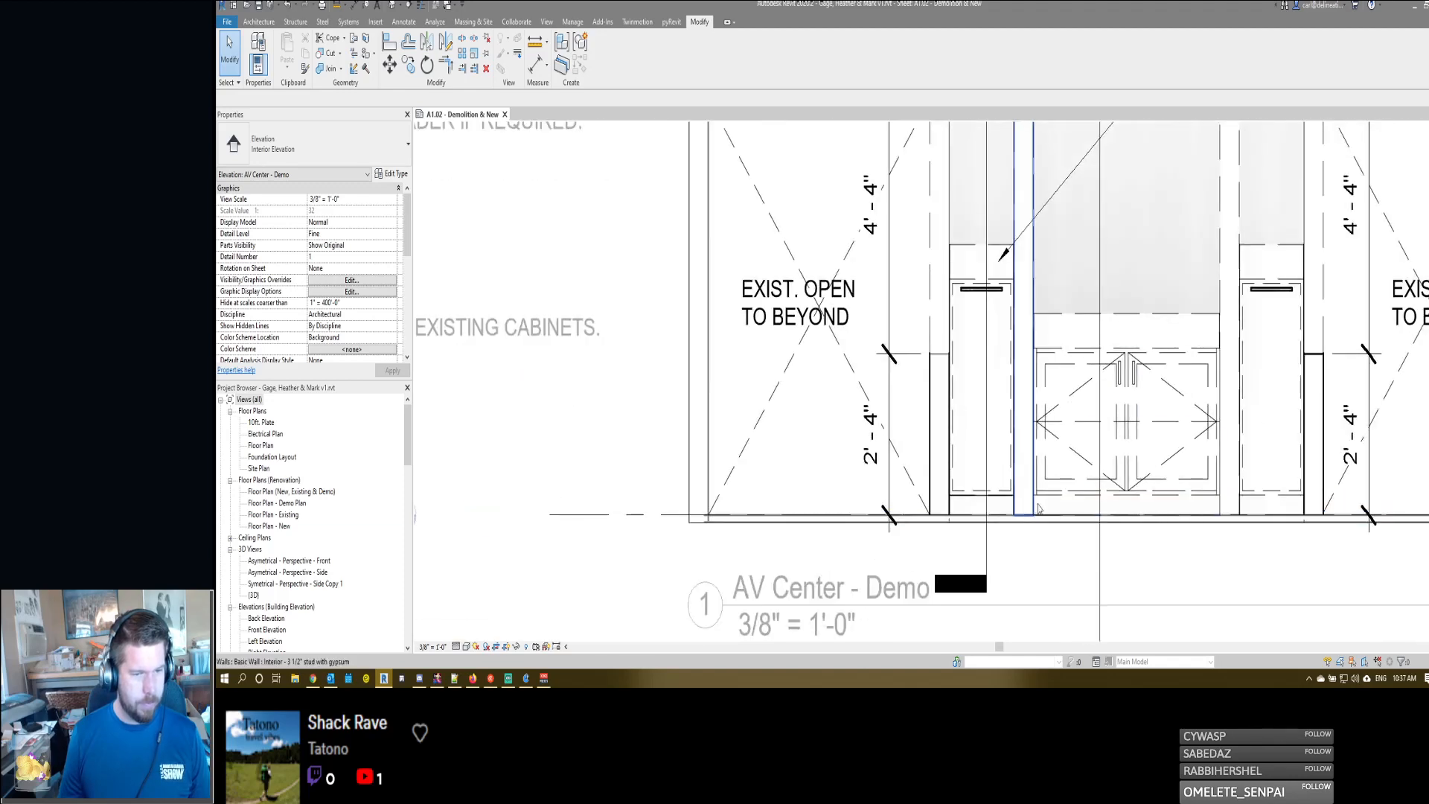
{"action": "scroll", "coordinate": [1235, 513], "scroll_direction": "up", "scroll_amount": 6}
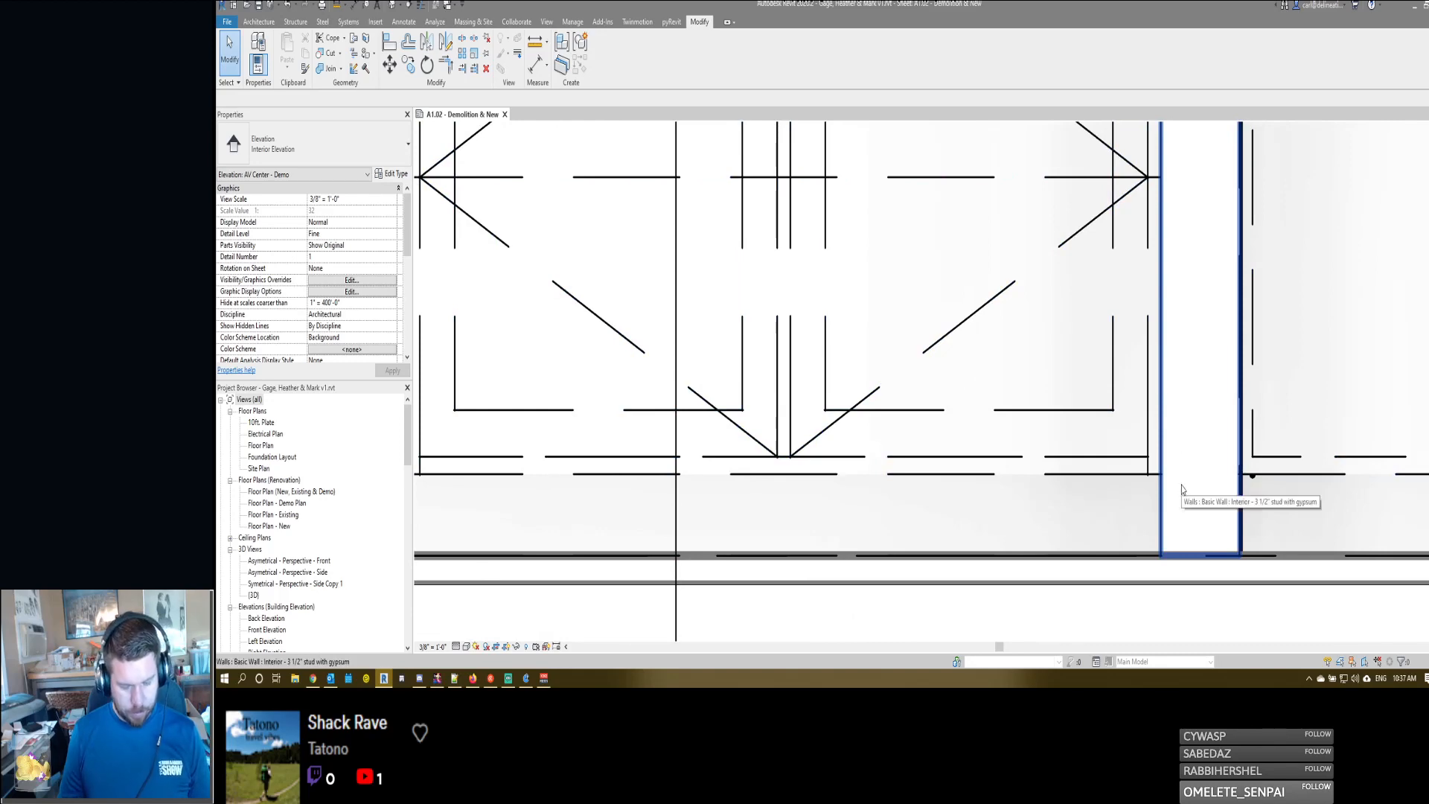
{"action": "key", "text": "d"}
{"action": "key", "text": "l"}
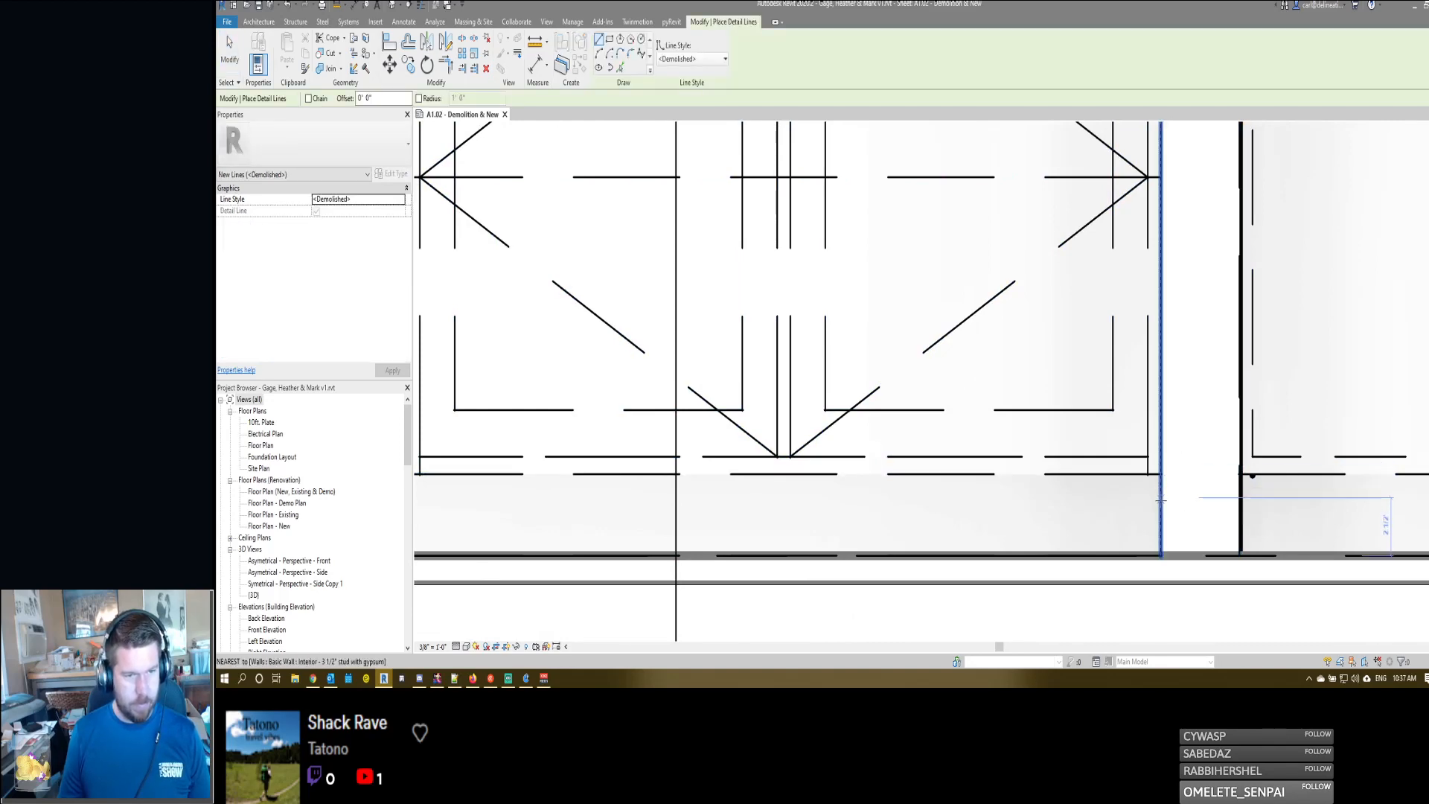
{"action": "scroll", "coordinate": [1162, 486], "scroll_direction": "down", "scroll_amount": 10}
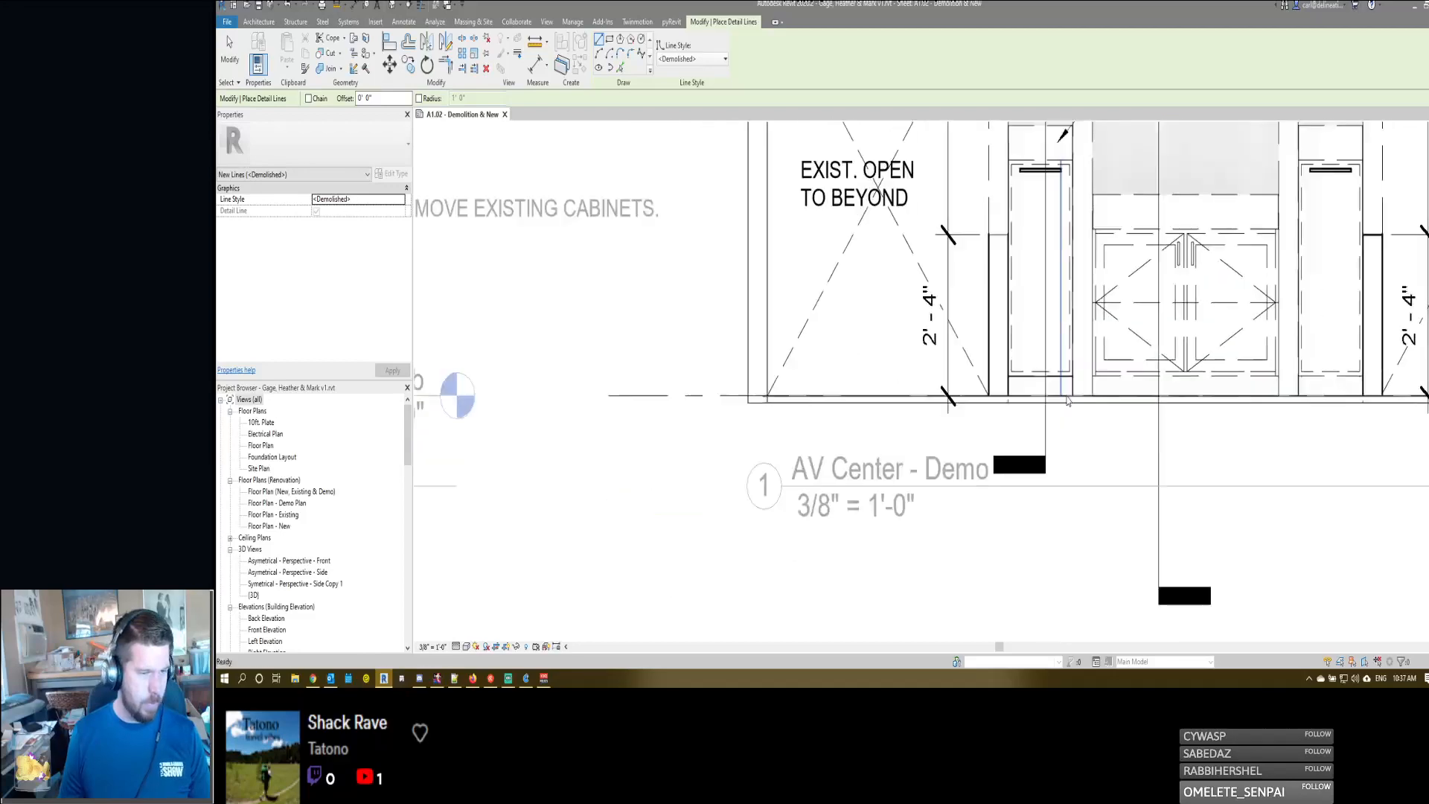
{"action": "scroll", "coordinate": [1066, 401], "scroll_direction": "down", "scroll_amount": 2}
{"action": "middle_click_drag", "start_coordinate": [966, 463], "coordinate": [1098, 268]}
{"action": "key", "text": "Escape"}
{"action": "key", "text": "Escape"}
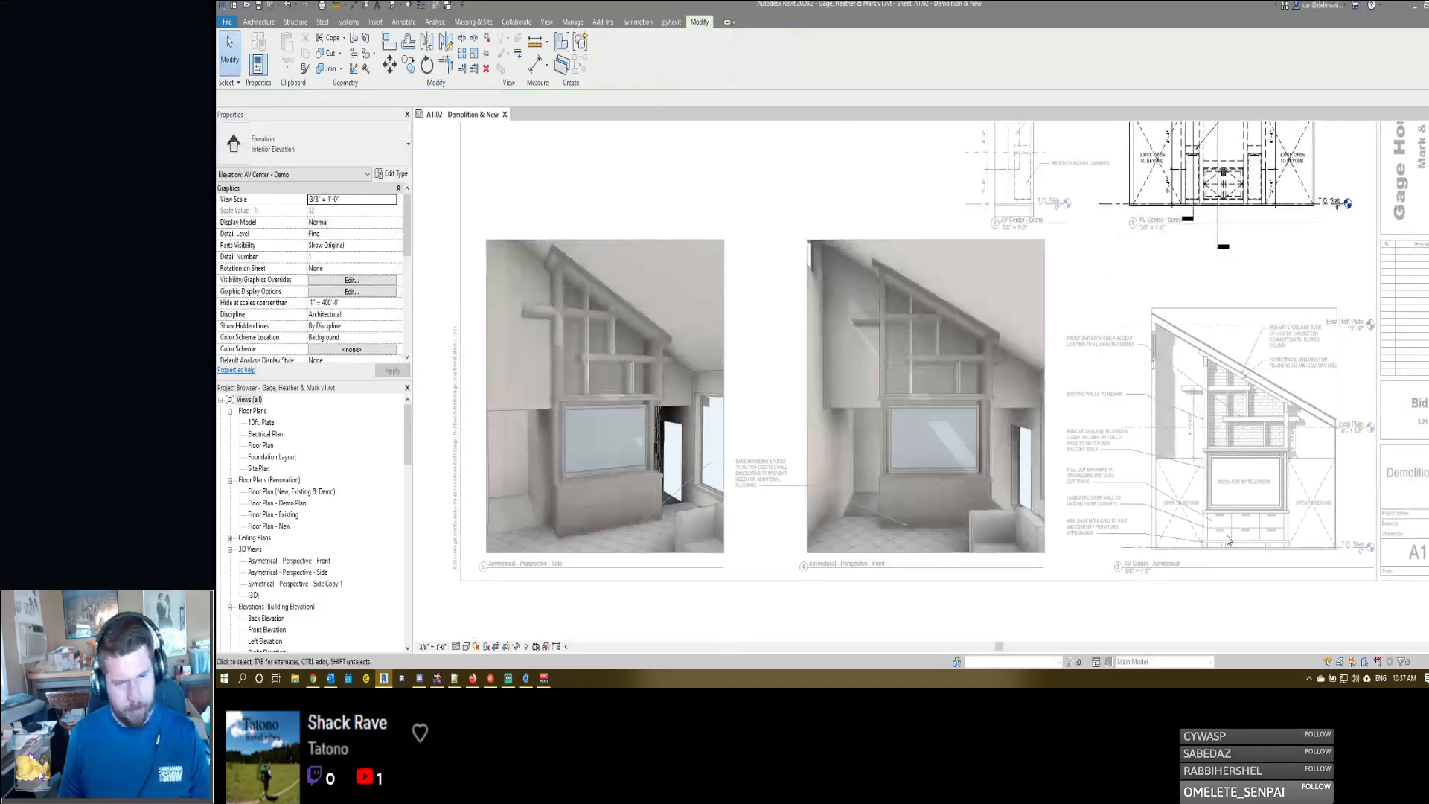
- Deactivate the demo elevation and activate the AV Center - Asymetrical viewport, detail 3, framing its lower cabinets and base
{"action": "scroll", "coordinate": [1227, 538], "scroll_direction": "up", "scroll_amount": 5}
{"action": "scroll", "coordinate": [1228, 539], "scroll_direction": "down", "scroll_amount": 1}
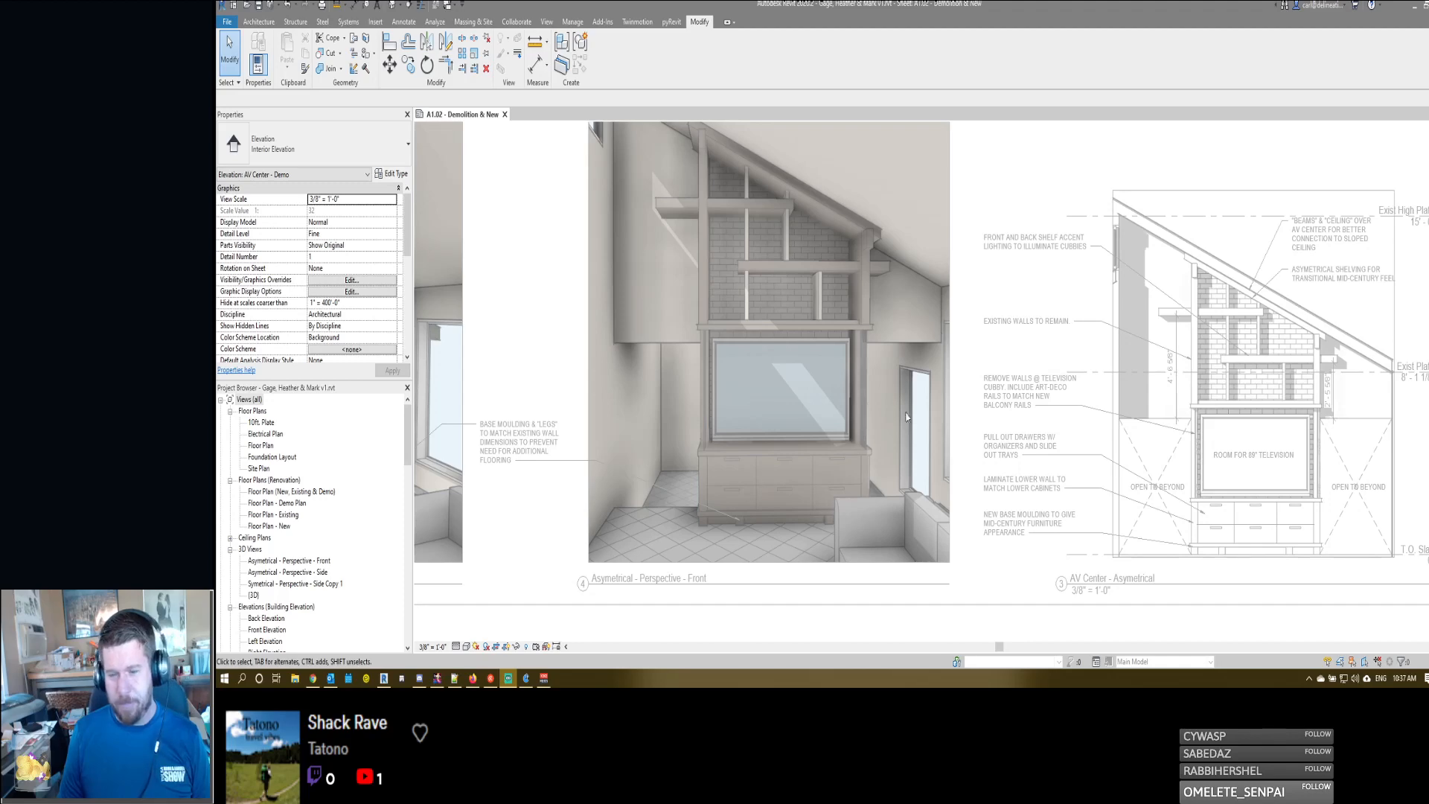
{"action": "scroll", "coordinate": [1254, 465], "scroll_direction": "up", "scroll_amount": 2}
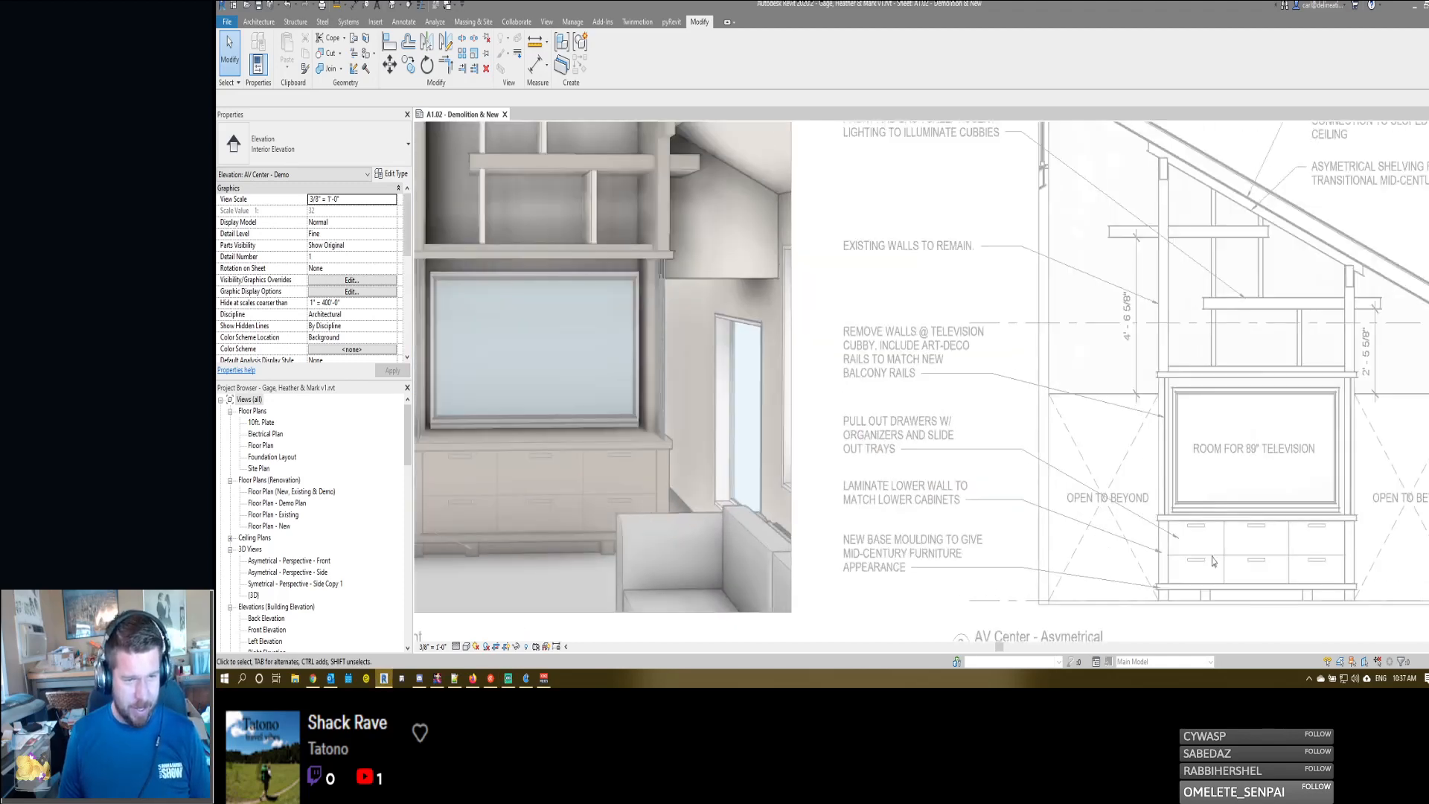
{"action": "scroll", "coordinate": [1211, 560], "scroll_direction": "down", "scroll_amount": 3}
{"action": "scroll", "coordinate": [1072, 444], "scroll_direction": "up", "scroll_amount": 4}
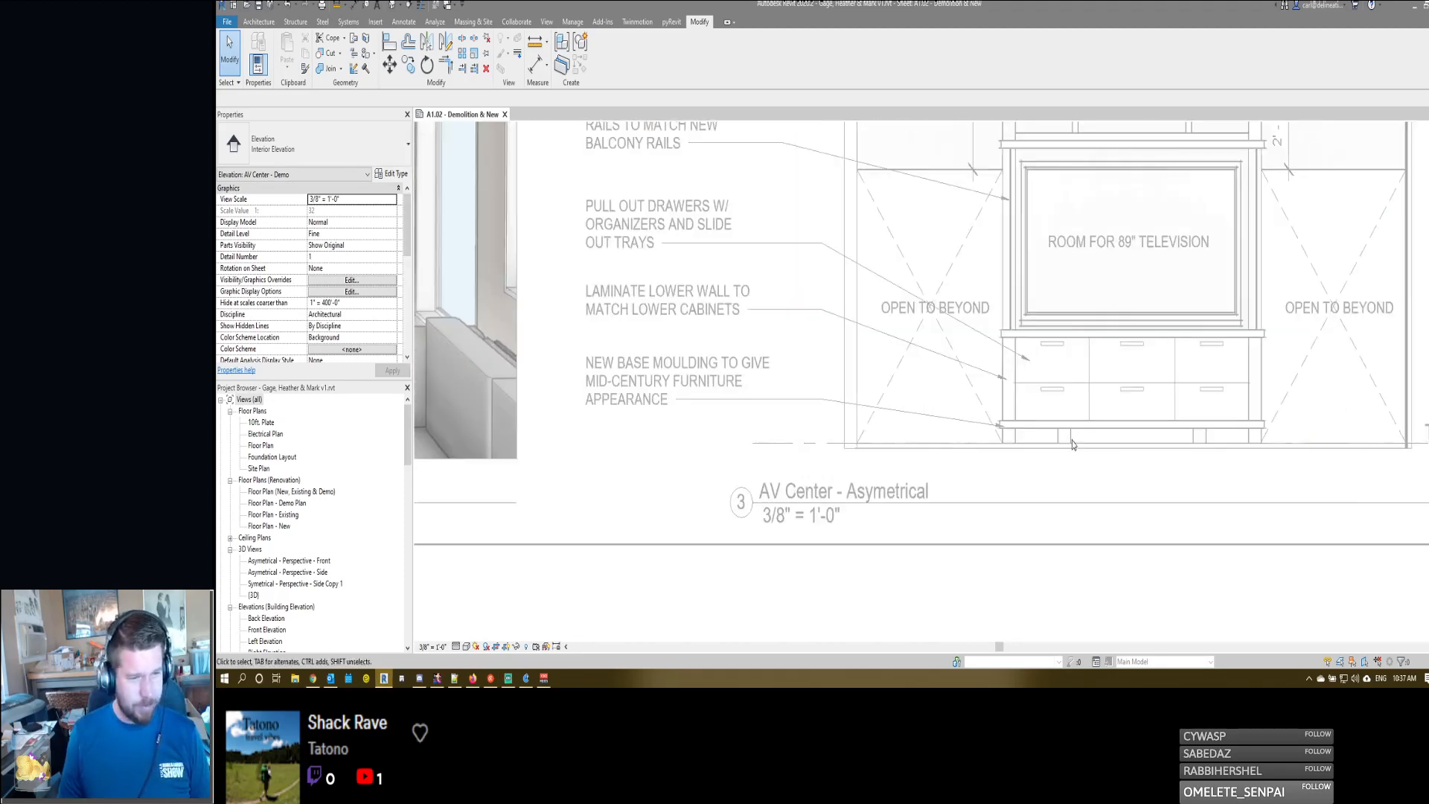
{"action": "double_click", "coordinate": [1072, 444]}
{"action": "scroll", "coordinate": [1119, 444], "scroll_direction": "up", "scroll_amount": 2}
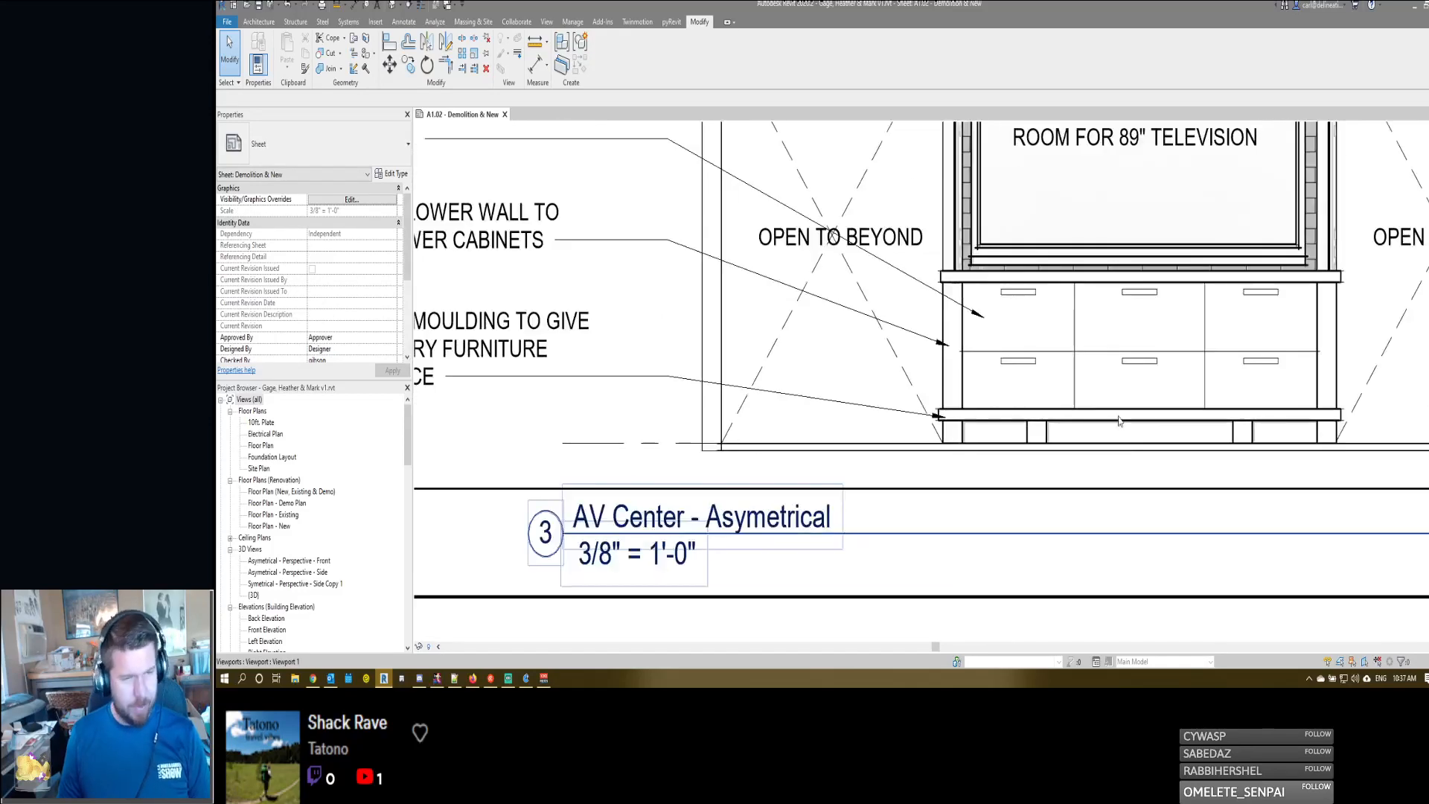
{"action": "double_click", "coordinate": [1119, 421]}
- Place an aligned dimension from the floor to the underside of the base moulding below the television cabinets
{"action": "key", "text": "d"}
{"action": "key", "text": "i"}
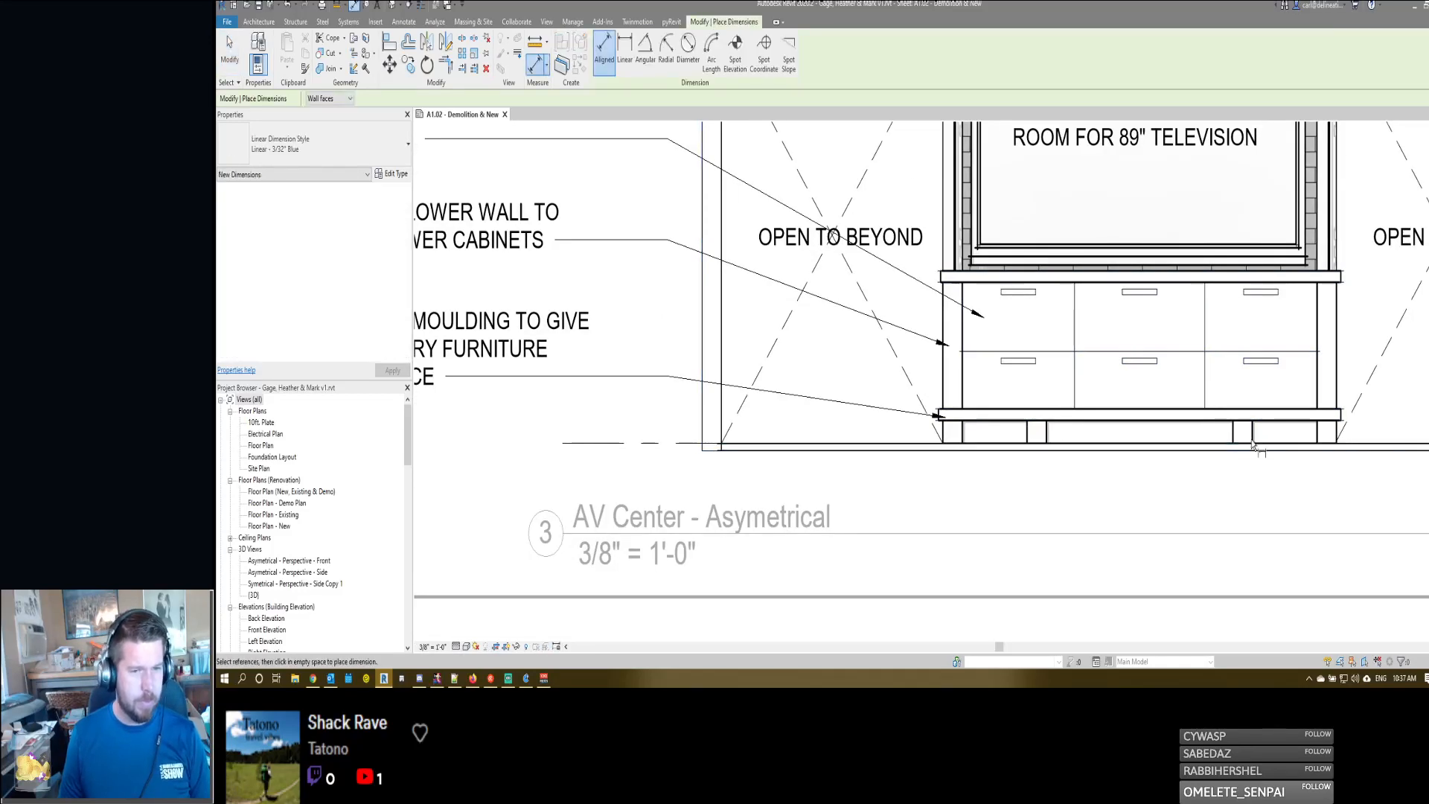
{"action": "left_click", "coordinate": [1037, 442]}
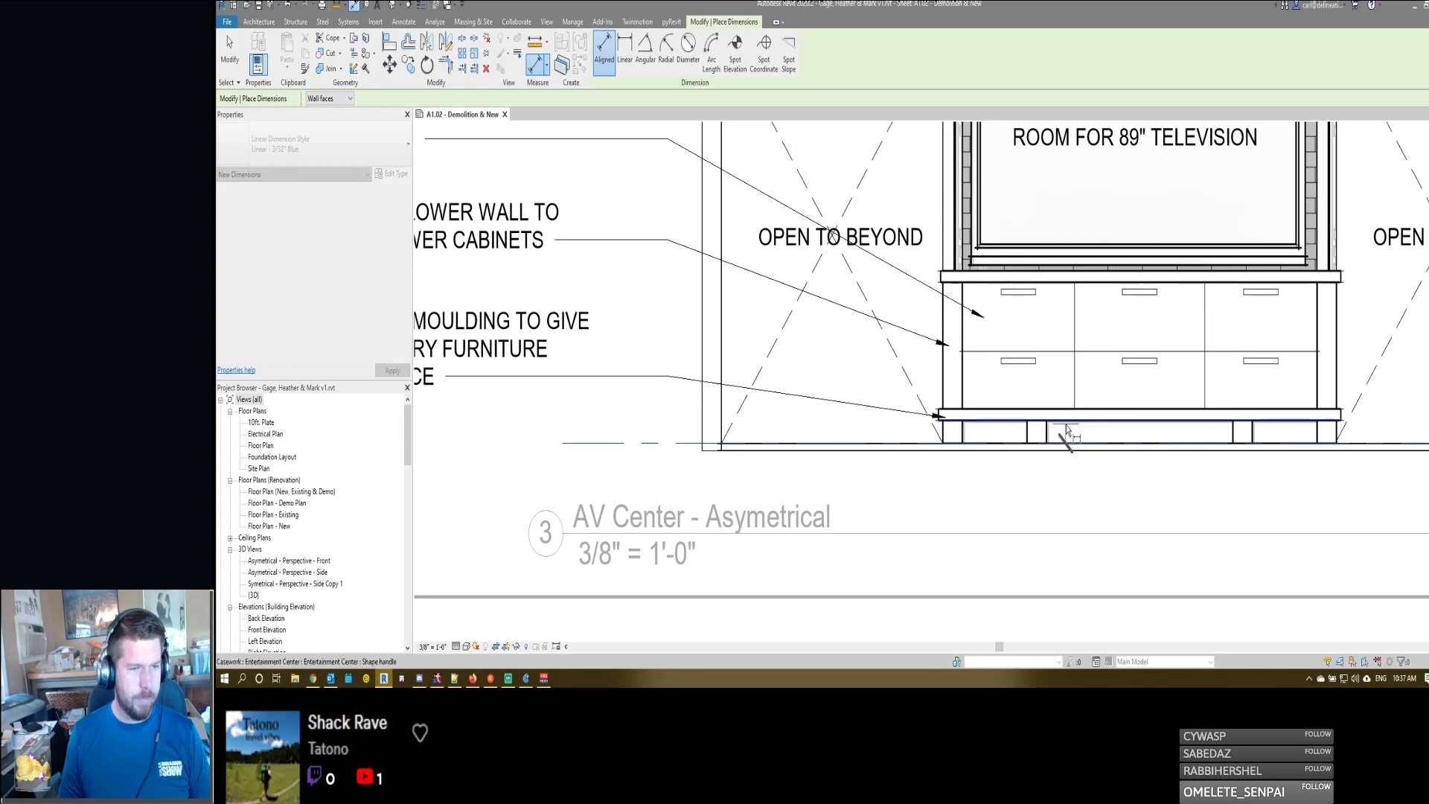
{"action": "scroll", "coordinate": [1067, 425], "scroll_direction": "down", "scroll_amount": 3}
{"action": "scroll", "coordinate": [1086, 466], "scroll_direction": "up", "scroll_amount": 1}
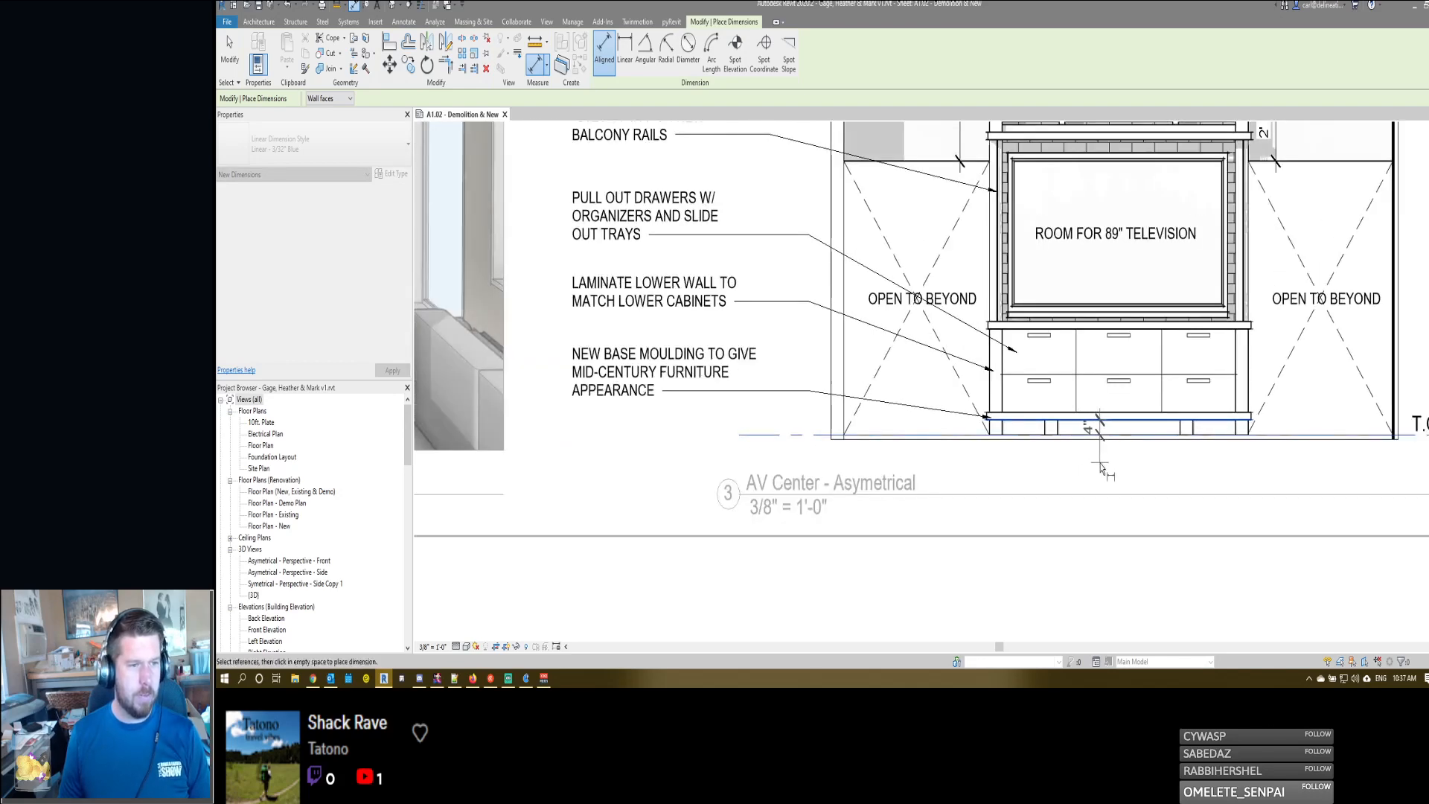
{"action": "left_click", "coordinate": [1102, 468]}
{"action": "scroll", "coordinate": [1101, 467], "scroll_direction": "down", "scroll_amount": 4}
{"action": "scroll", "coordinate": [1102, 469], "scroll_direction": "up", "scroll_amount": 5}
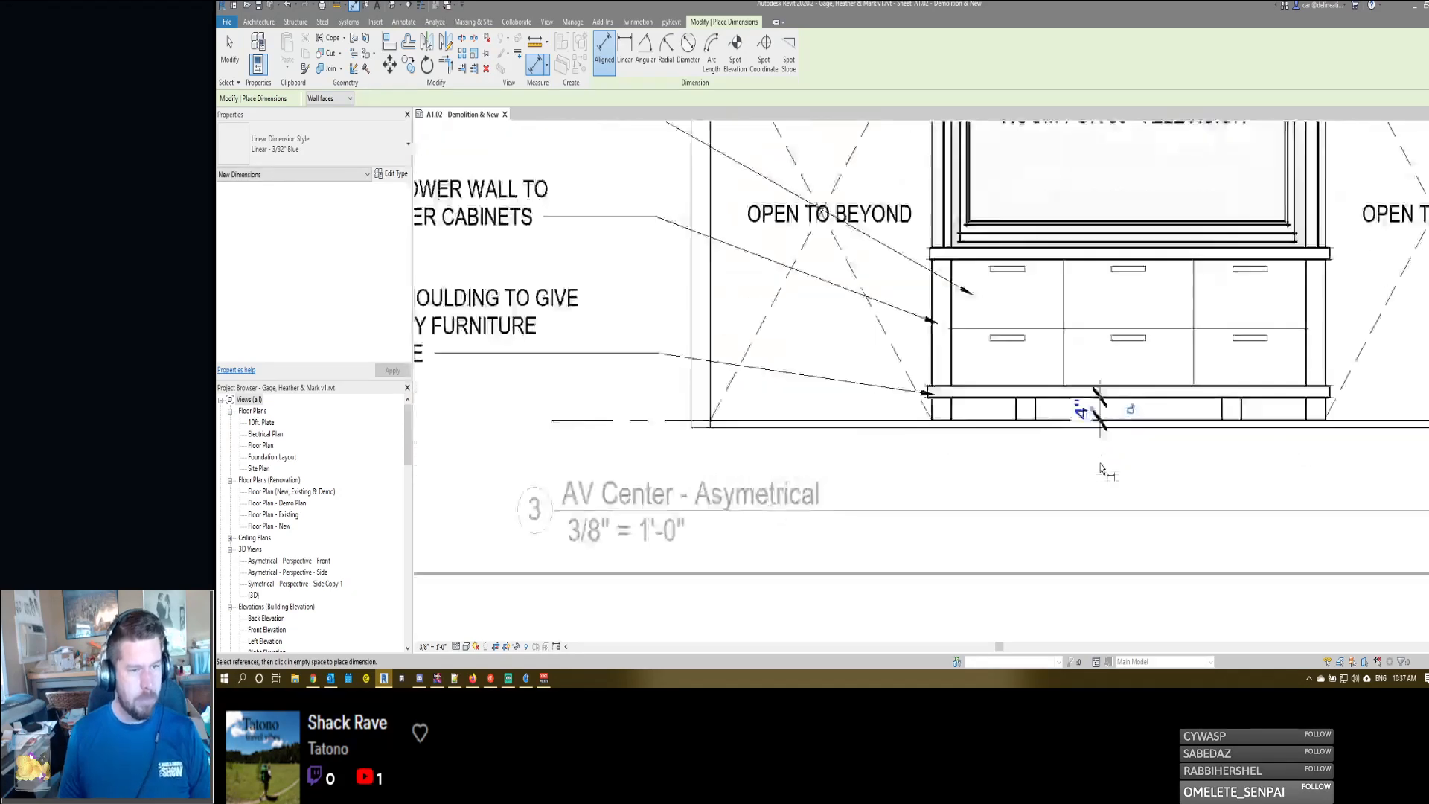
{"action": "middle_click_drag", "start_coordinate": [963, 456], "coordinate": [945, 501]}
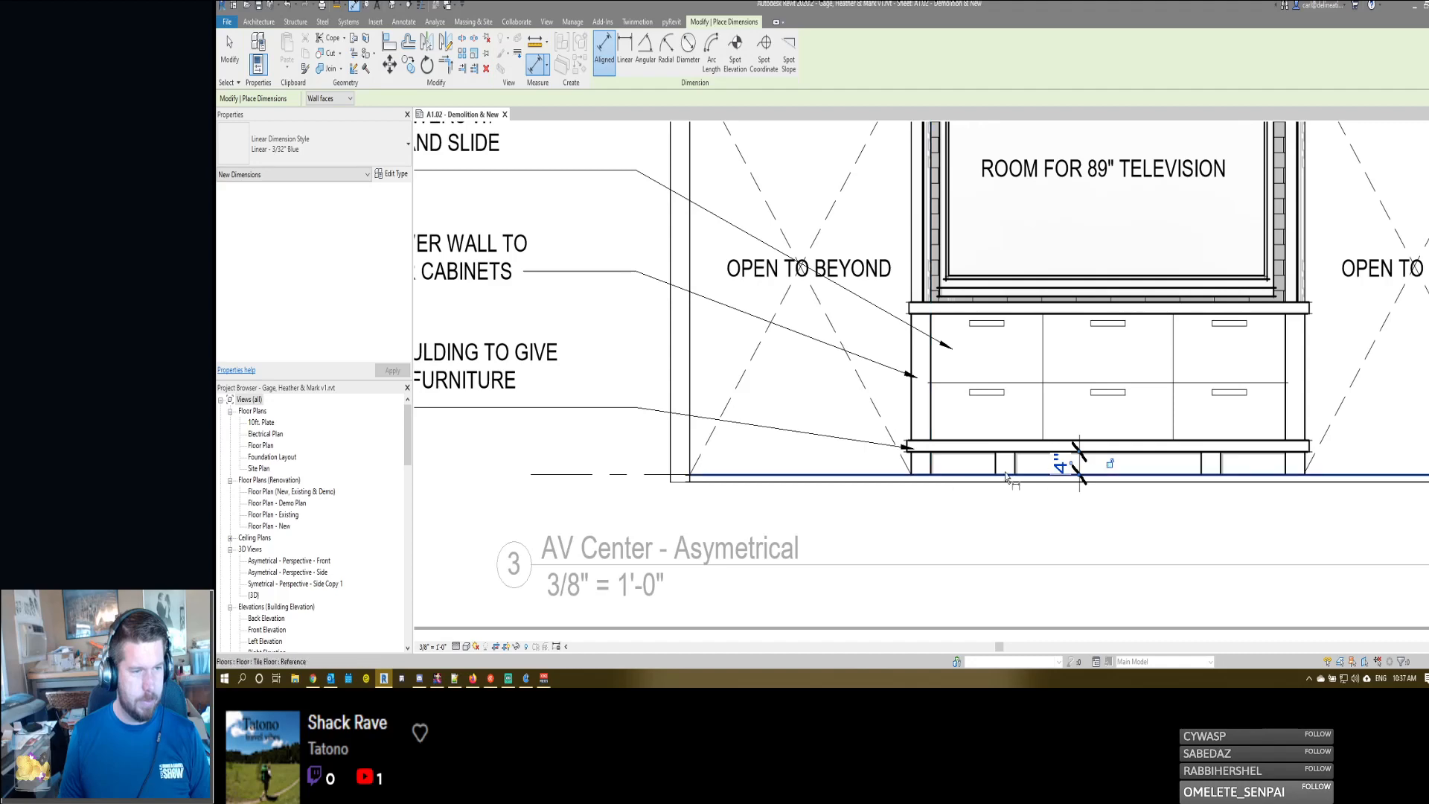
- Examine the perspectives and the asymmetrical elevation's shelving, beams and existing dimensions, and end the Dimension command
{"action": "scroll", "coordinate": [1071, 451], "scroll_direction": "down", "scroll_amount": 5}
{"action": "scroll", "coordinate": [748, 372], "scroll_direction": "up", "scroll_amount": 8}
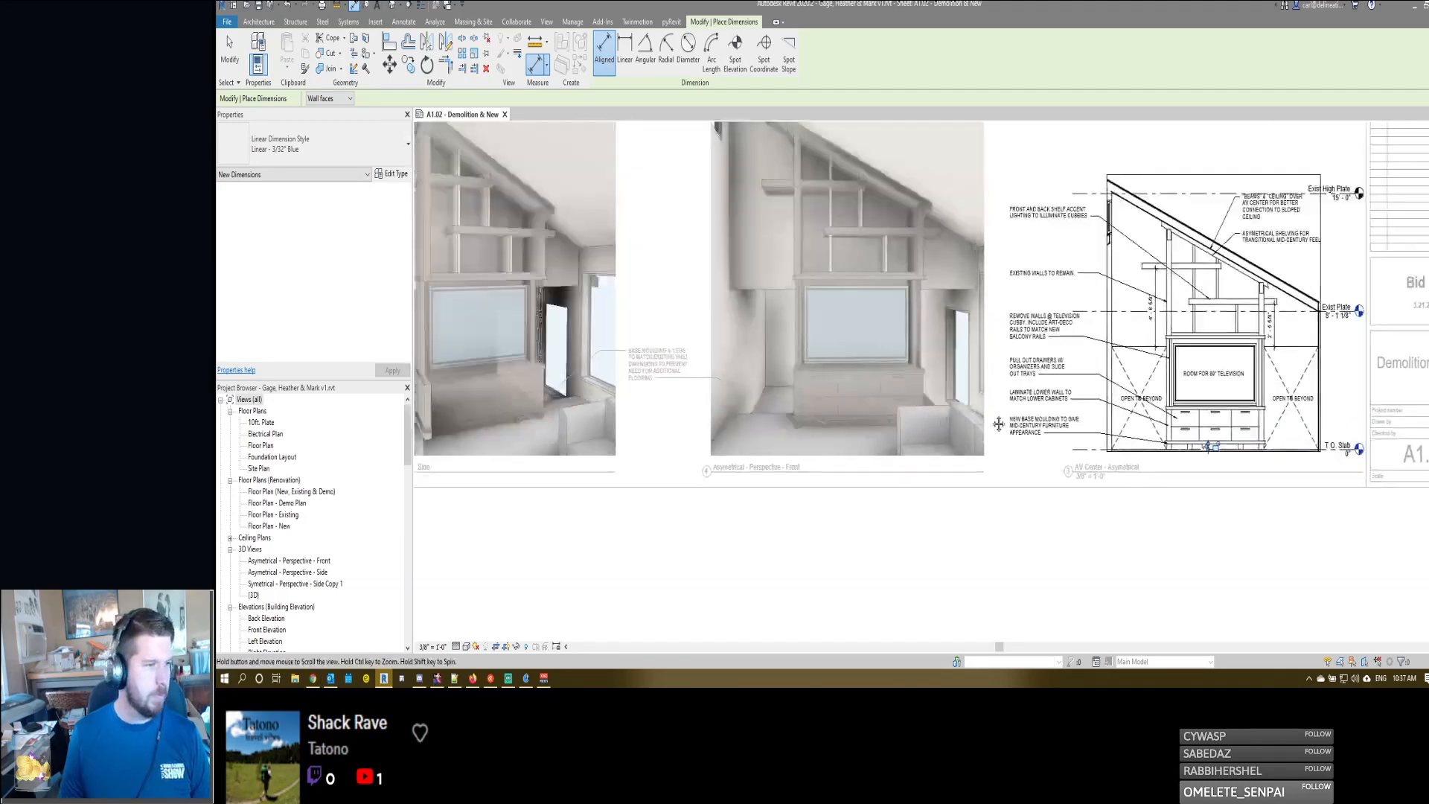
{"action": "scroll", "coordinate": [1234, 208], "scroll_direction": "down", "scroll_amount": 5}
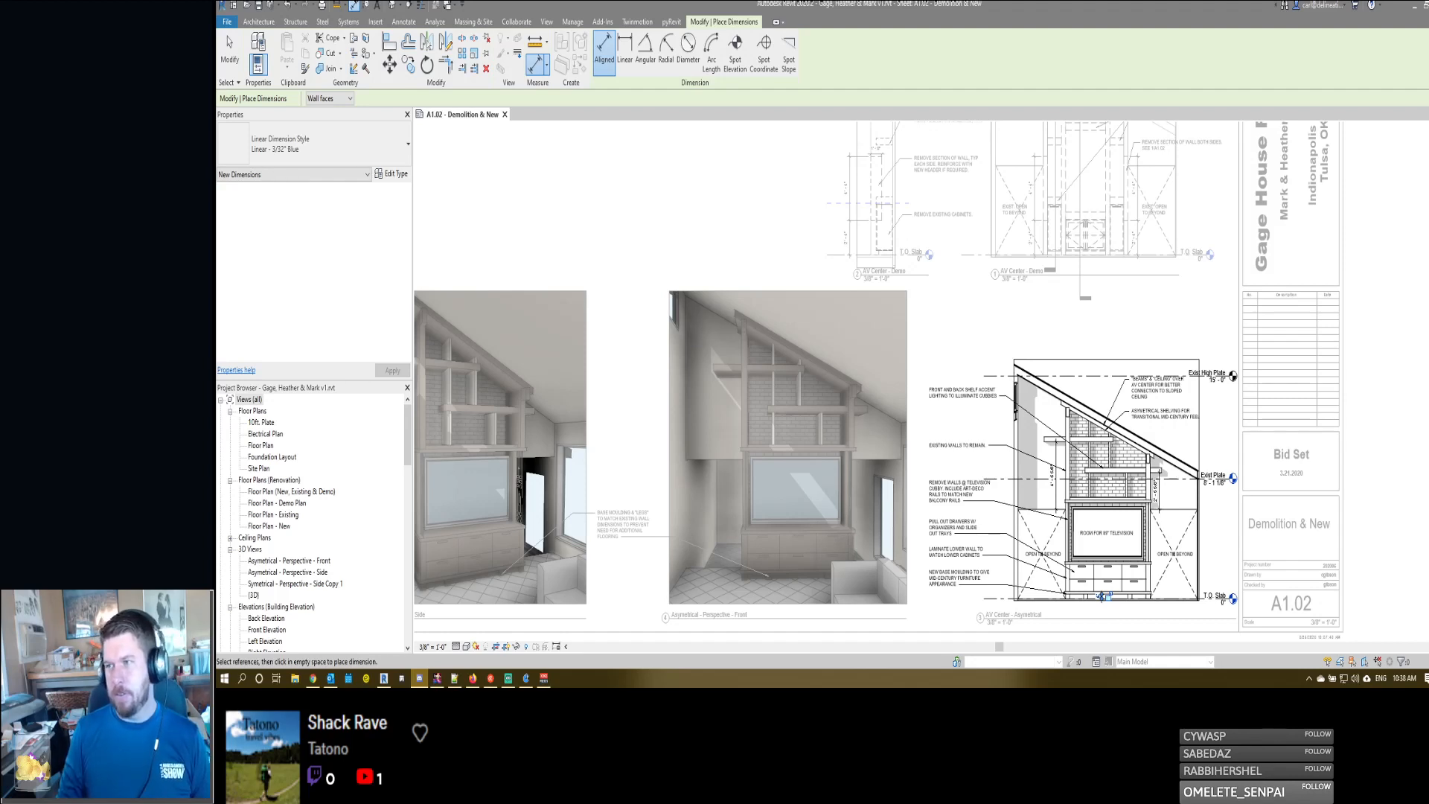
{"action": "scroll", "coordinate": [1099, 446], "scroll_direction": "up", "scroll_amount": 4}
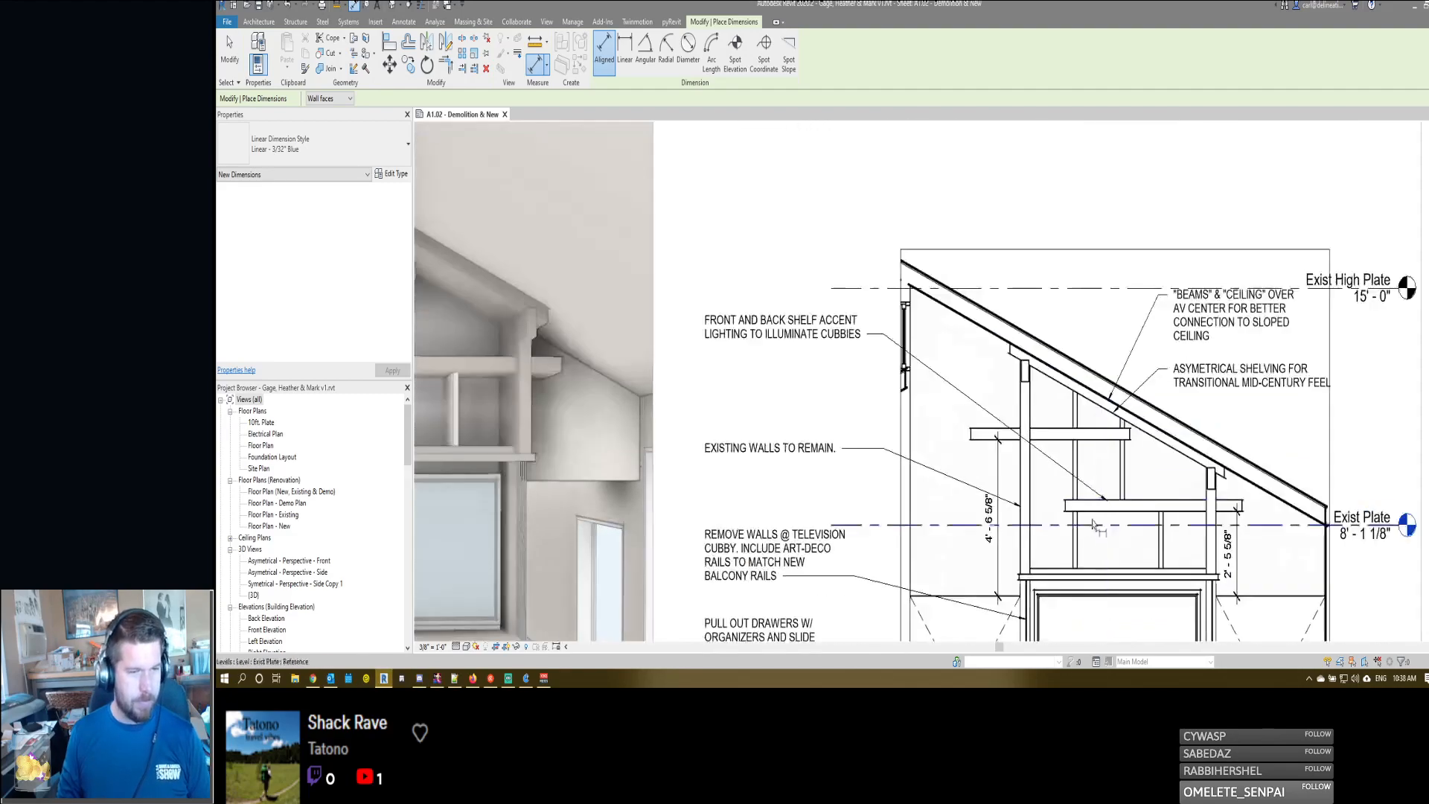
{"action": "middle_click_drag", "start_coordinate": [1092, 524], "coordinate": [1081, 427]}
{"action": "scroll", "coordinate": [1010, 258], "scroll_direction": "up", "scroll_amount": 4}
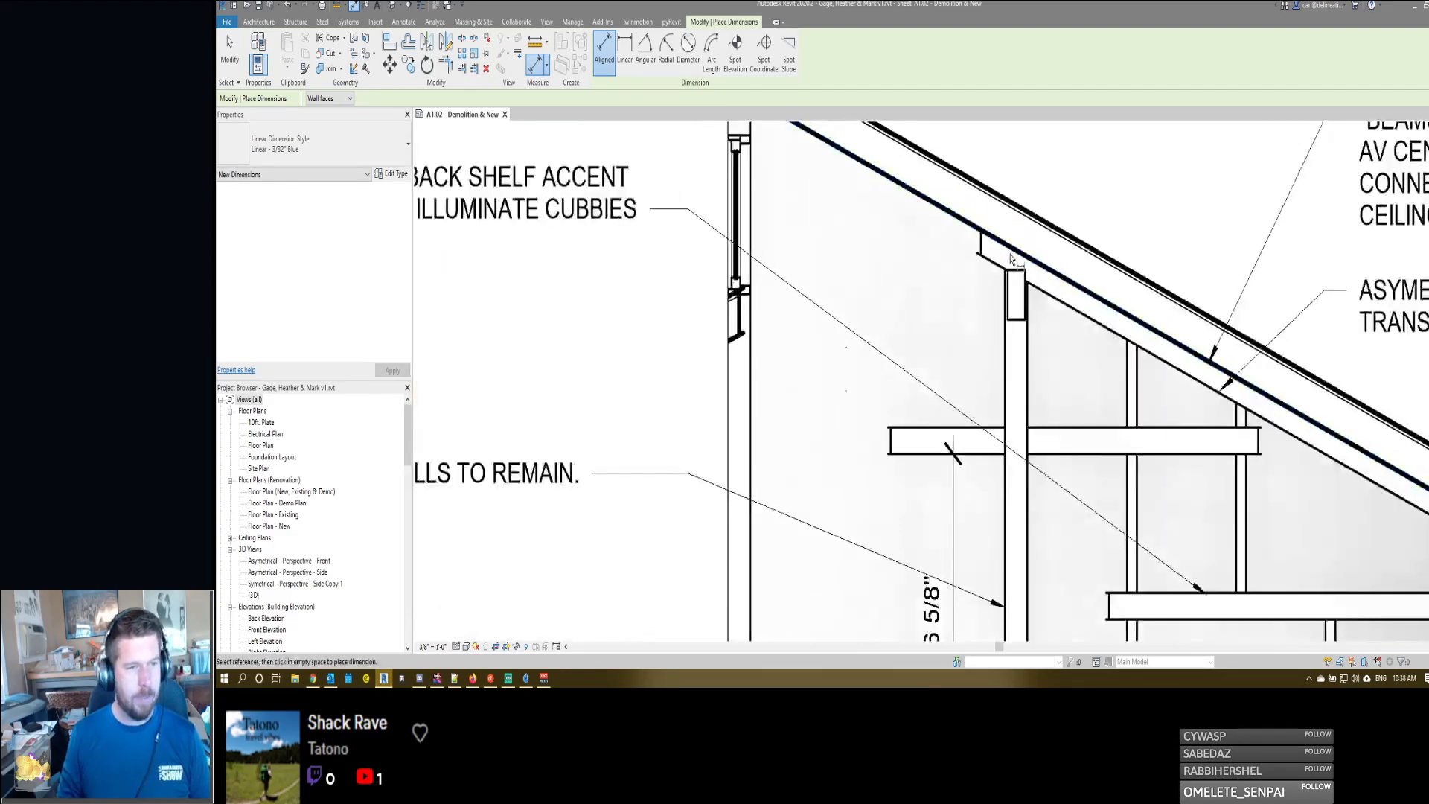
{"action": "scroll", "coordinate": [1010, 258], "scroll_direction": "down", "scroll_amount": 5}
{"action": "scroll", "coordinate": [937, 330], "scroll_direction": "up", "scroll_amount": 8}
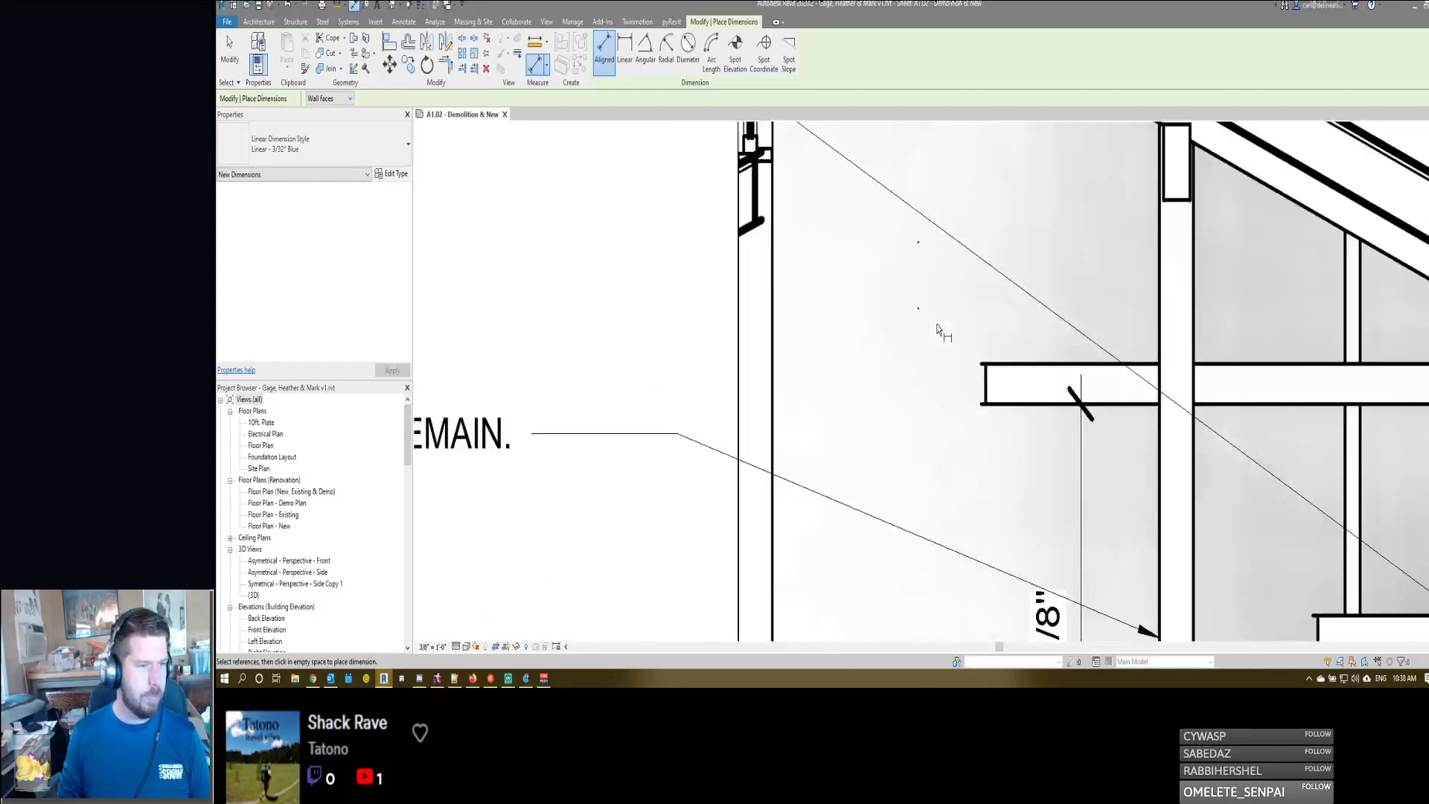
{"action": "scroll", "coordinate": [938, 329], "scroll_direction": "down", "scroll_amount": 5}
{"action": "scroll", "coordinate": [1134, 370], "scroll_direction": "up", "scroll_amount": 6}
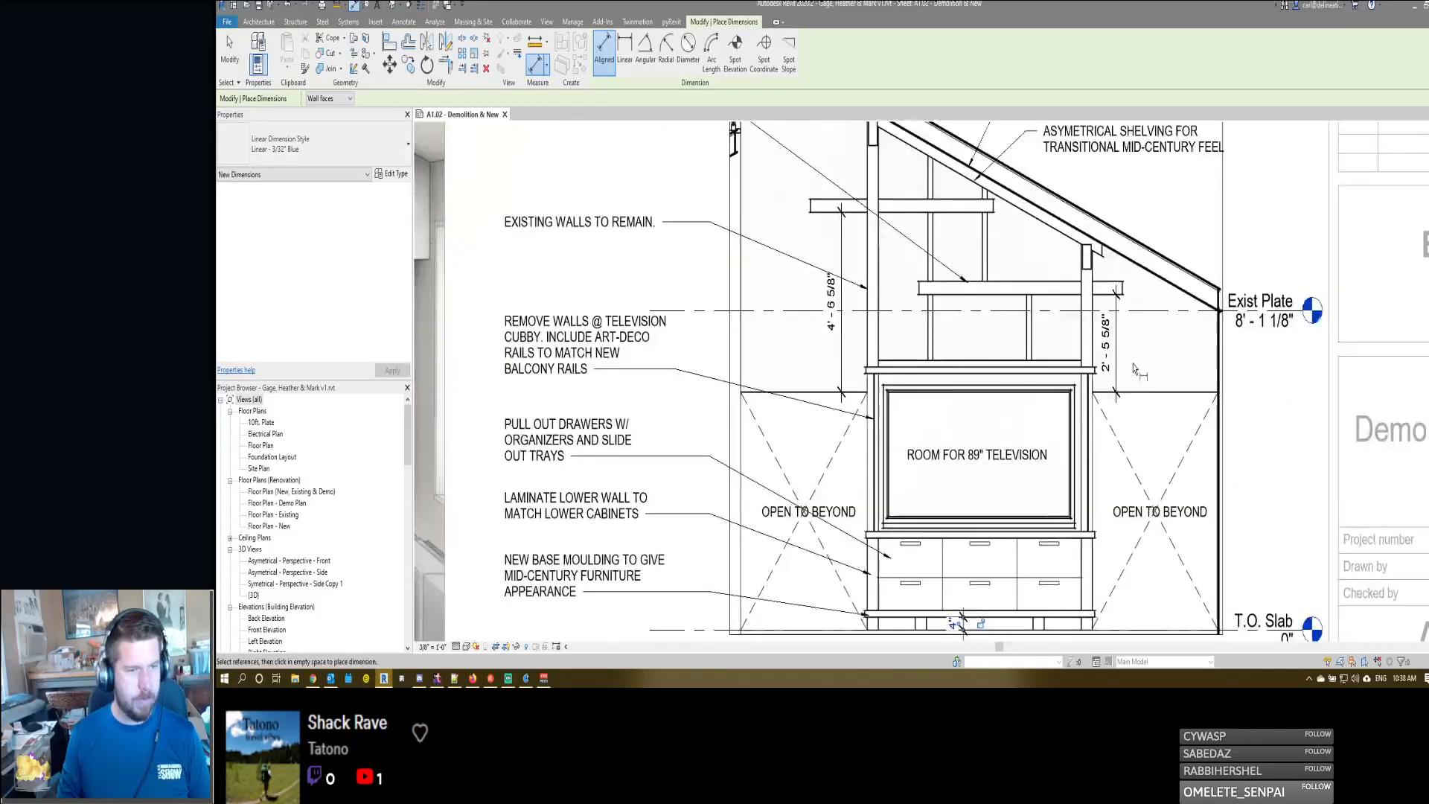
{"action": "middle_click_drag", "start_coordinate": [930, 407], "coordinate": [1016, 336]}
{"action": "key", "text": "Escape"}
{"action": "key", "text": "Escape"}
- Extend the two shelf-height dimensions beside the television down to the slab by moving their lower witness lines
{"action": "left_click", "coordinate": [1202, 271]}
{"action": "key", "text": "Escape"}
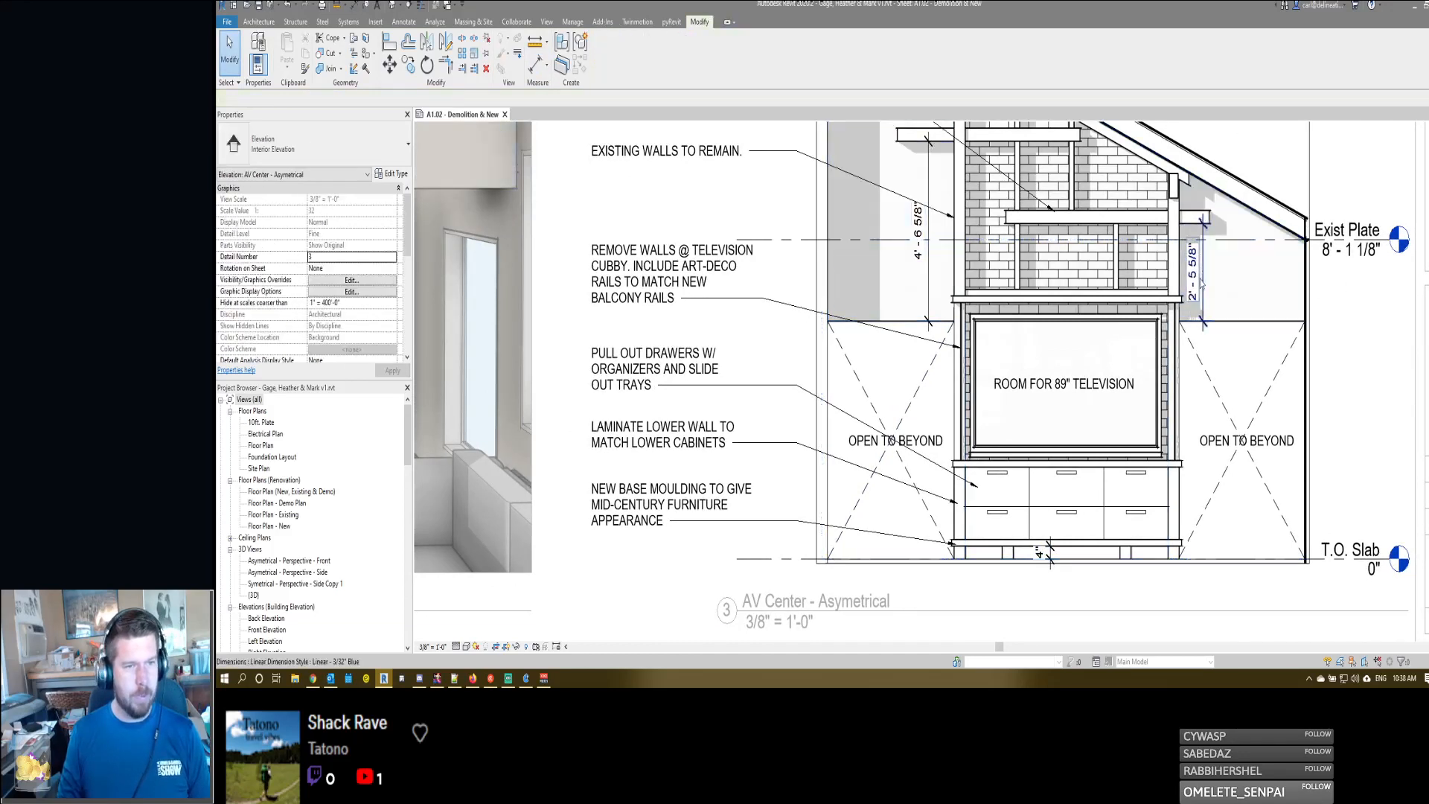
{"action": "left_click", "coordinate": [1199, 289]}
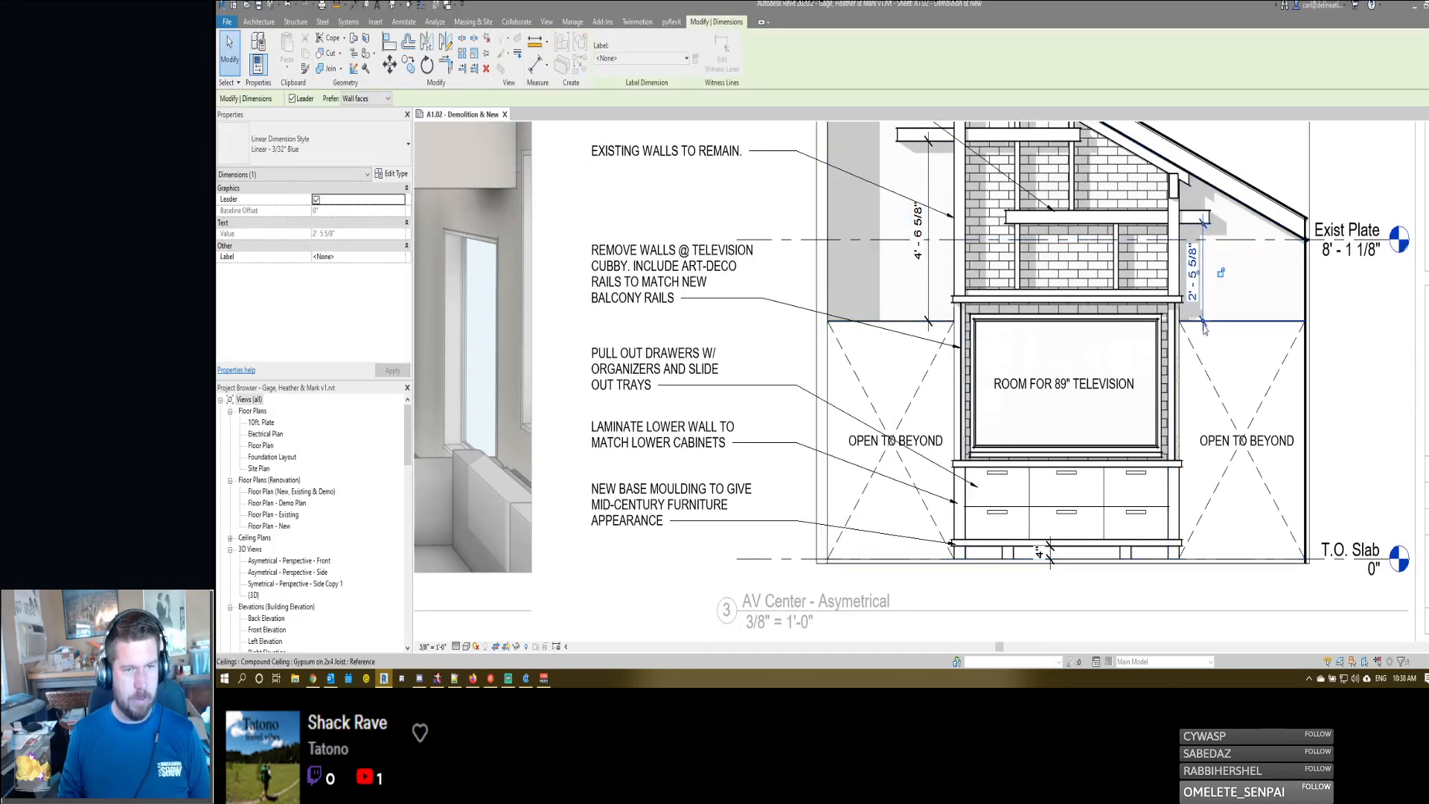
{"action": "left_click_drag", "start_coordinate": [1356, 557], "coordinate": [1355, 561]}
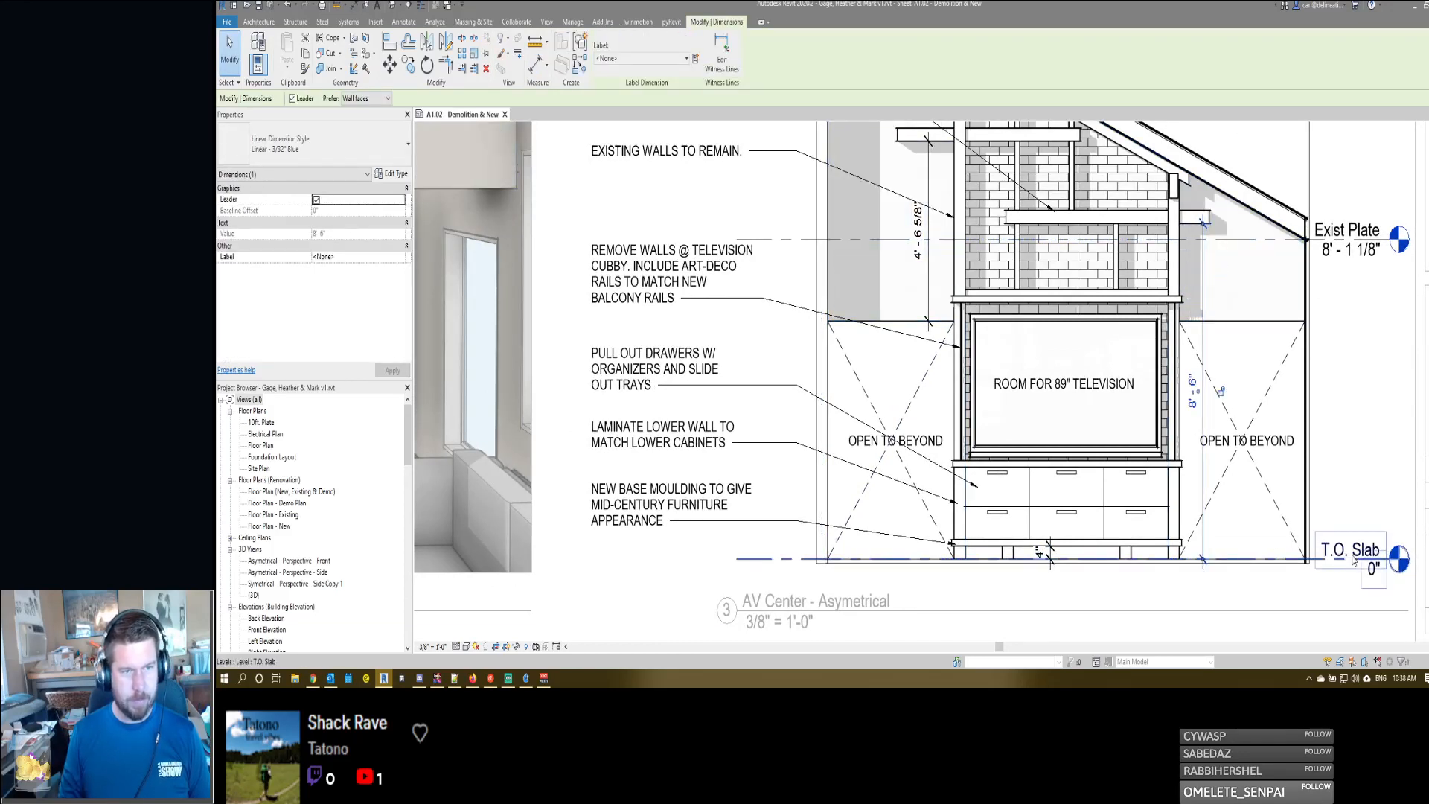
{"action": "left_click", "coordinate": [921, 229]}
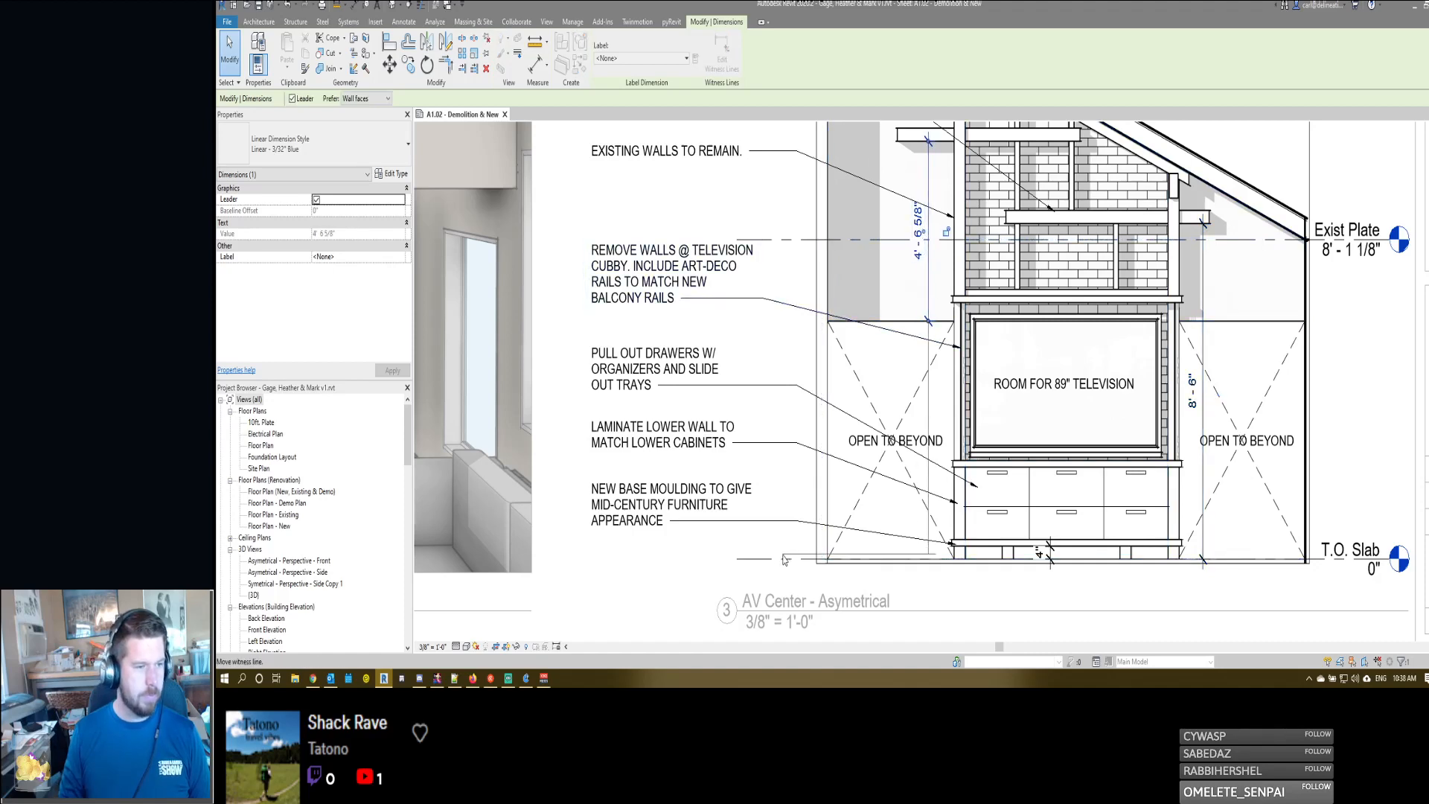
{"action": "scroll", "coordinate": [1116, 428], "scroll_direction": "down", "scroll_amount": 3}
- Add the text VERIFY CLEARANCE W/ EXIST ARTWORK below the value of the 8'-6" shelf dimension
{"action": "left_click", "coordinate": [1166, 402]}
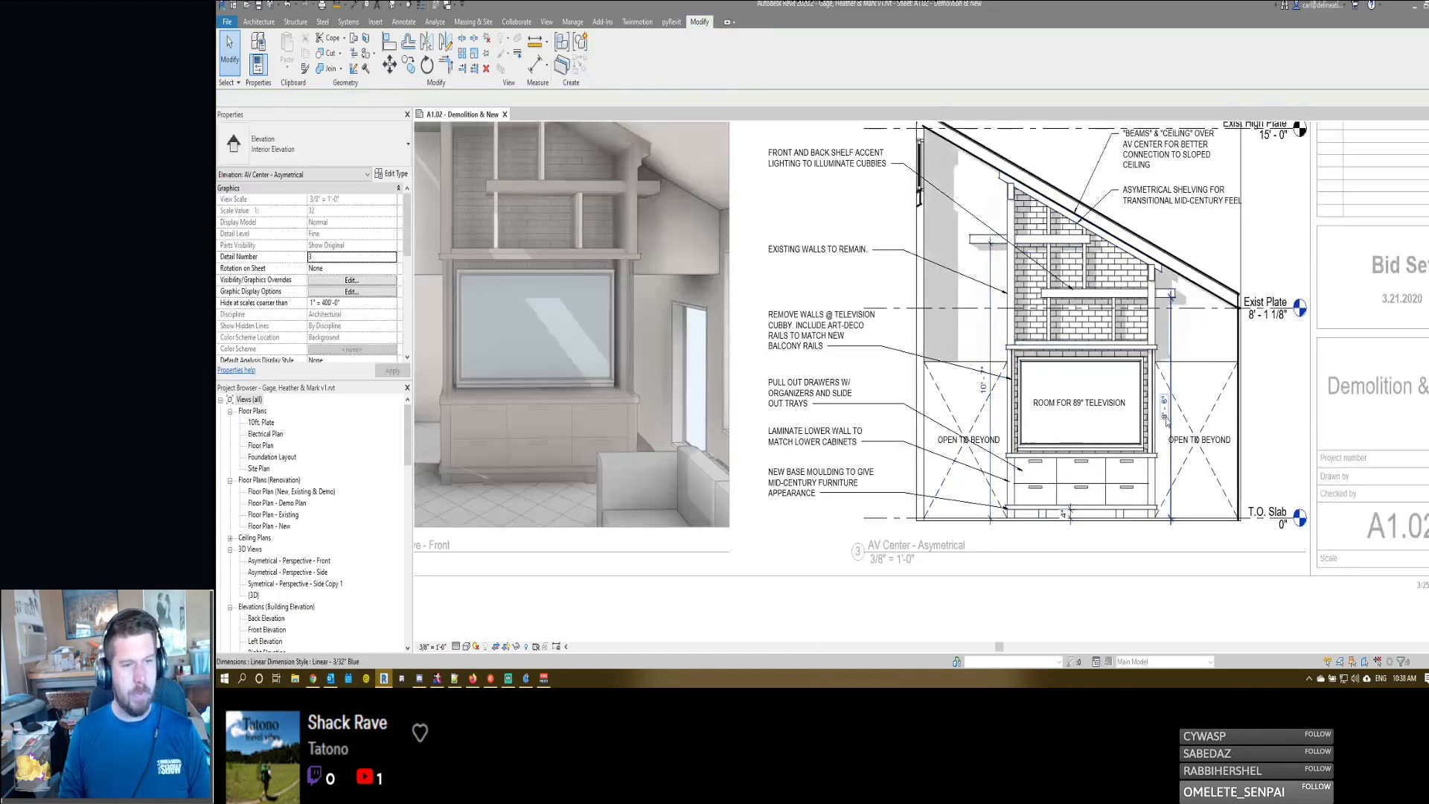
{"action": "left_click", "coordinate": [1165, 402]}
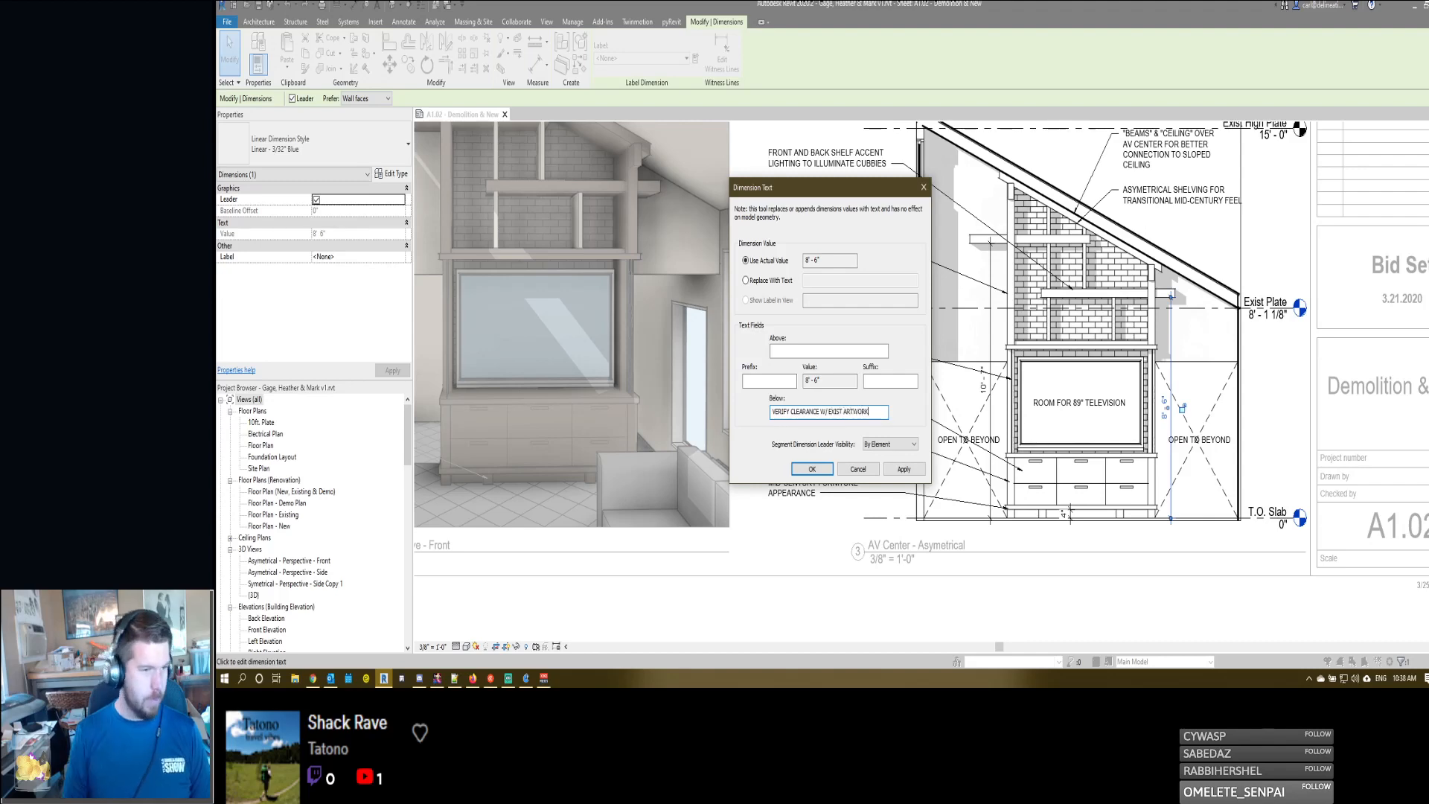
{"action": "left_click", "coordinate": [810, 471]}
- Add the same VERIFY CLEARANCE W/ EXIST ARTWORK text below the value of the 10'-7" shelf dimension and deselect it
{"action": "left_click", "coordinate": [982, 387]}
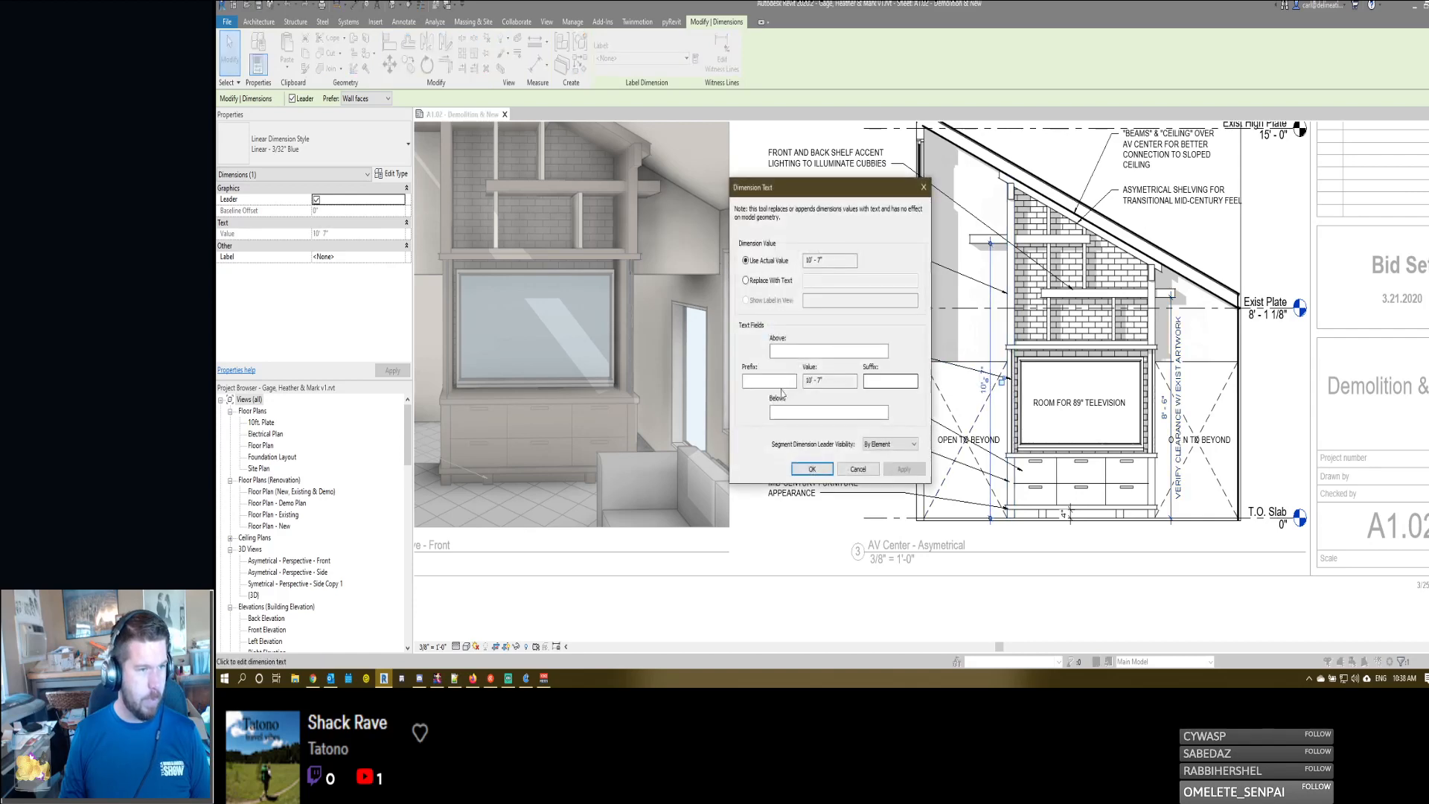
{"action": "left_click", "coordinate": [791, 408]}
{"action": "type", "text": "VERIFY CLEARANCE W/ EXIST ARTWORK"}
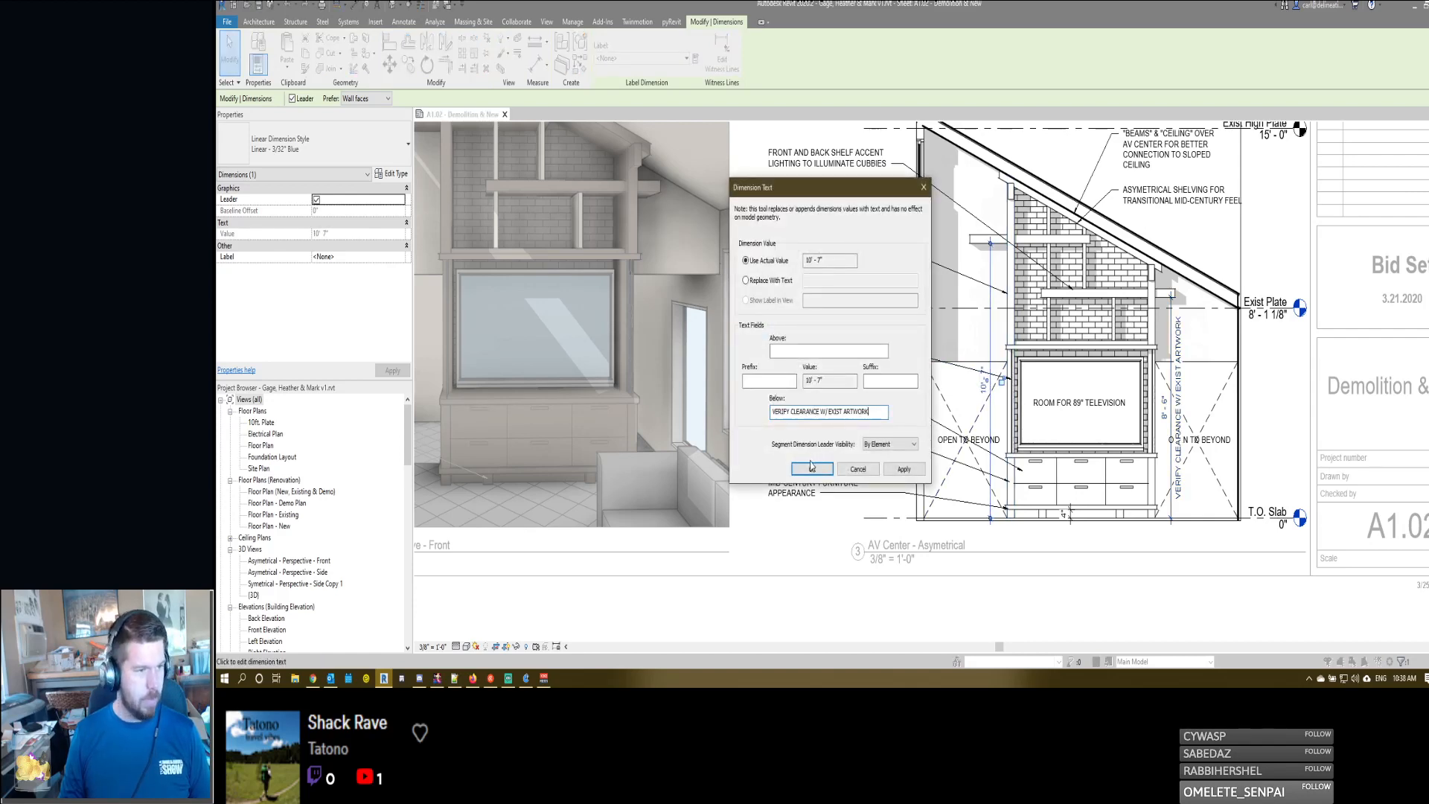
{"action": "left_click", "coordinate": [812, 468]}
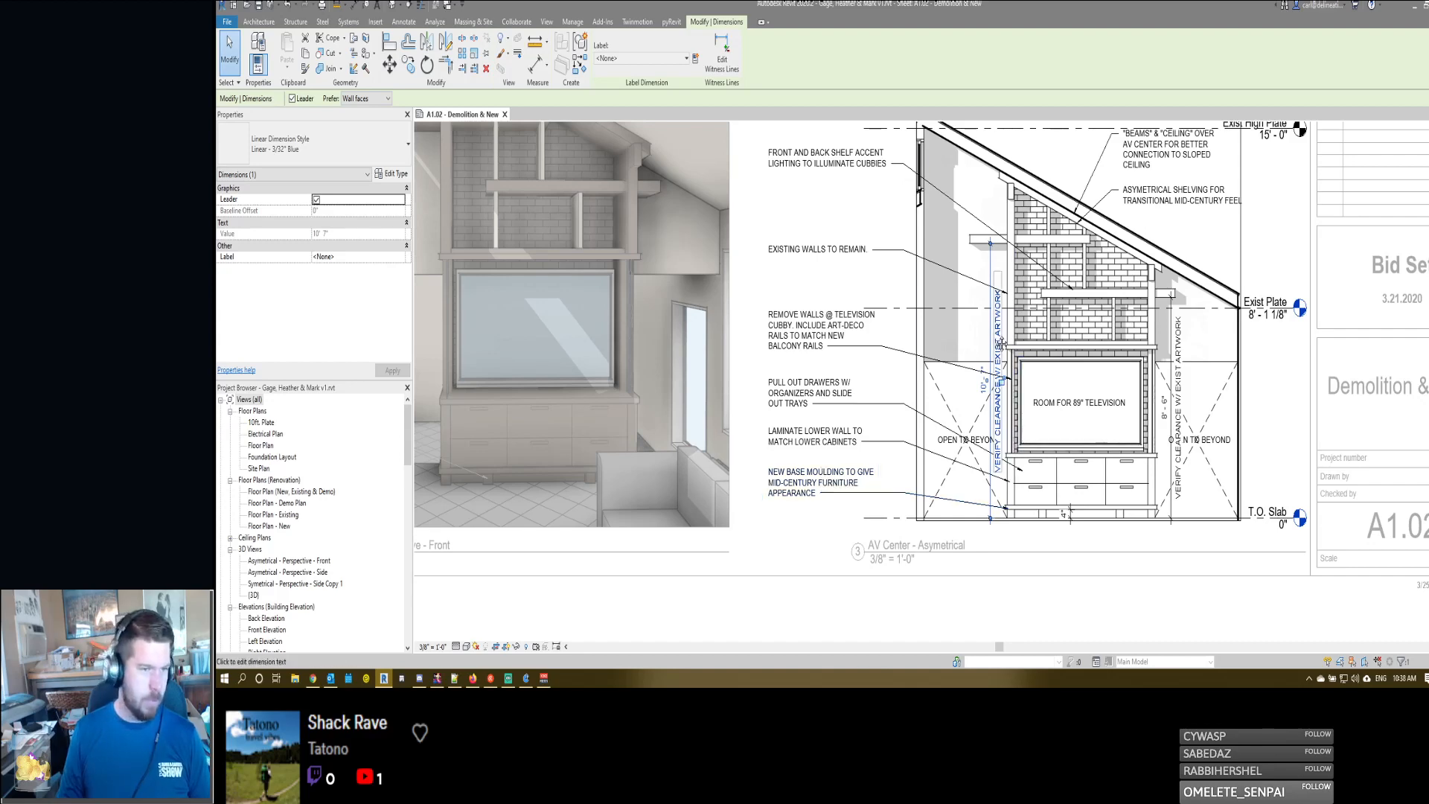
{"action": "left_click", "coordinate": [955, 480]}
{"action": "middle_click_drag", "start_coordinate": [955, 480], "coordinate": [895, 519]}
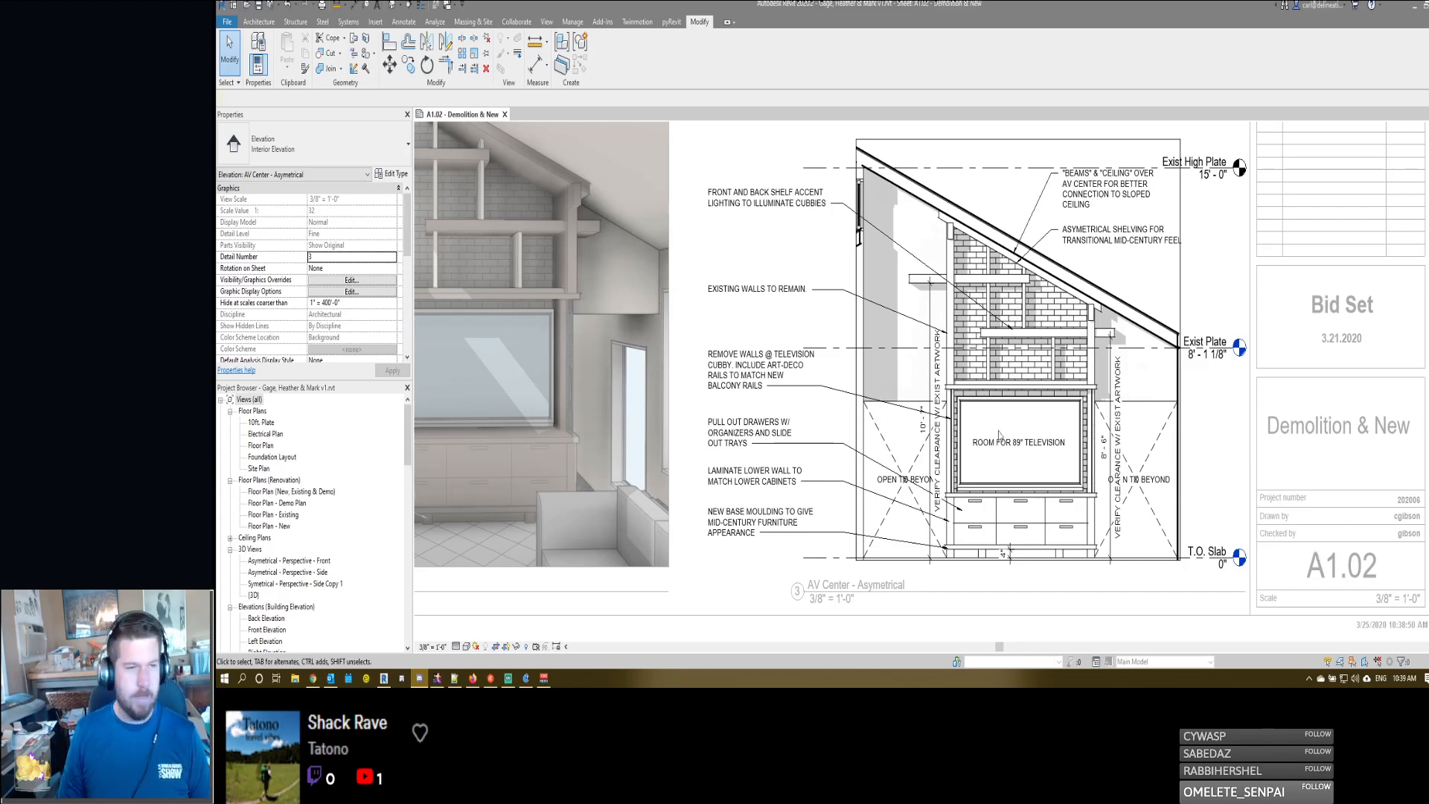
- Examine how the clearance dimension texts sit against the notes, shelving and open areas of the asymmetrical elevation
{"action": "scroll", "coordinate": [884, 329], "scroll_direction": "up", "scroll_amount": 1}
{"action": "scroll", "coordinate": [884, 329], "scroll_direction": "down", "scroll_amount": 1}
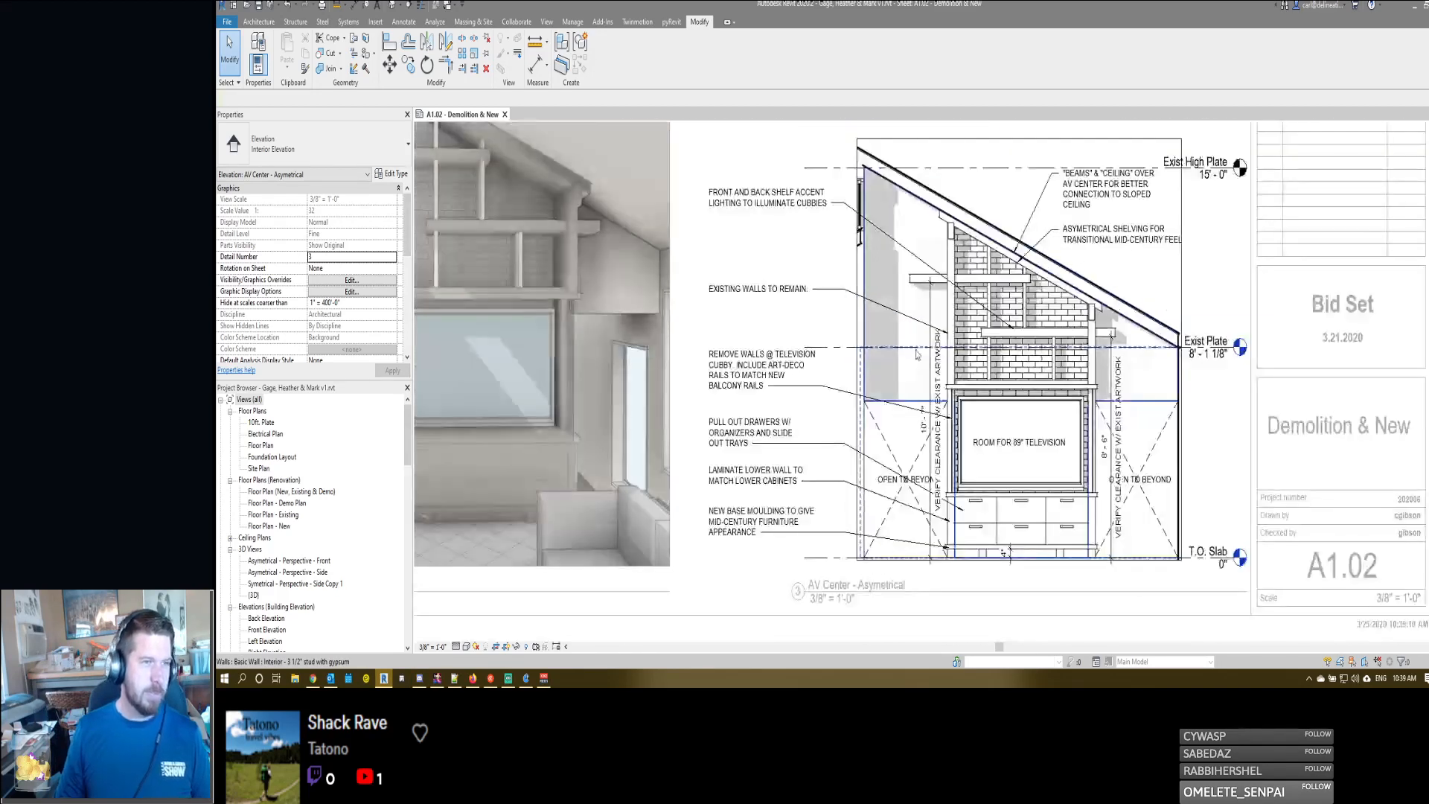
{"action": "middle_click_drag", "start_coordinate": [1014, 228], "coordinate": [1057, 271]}
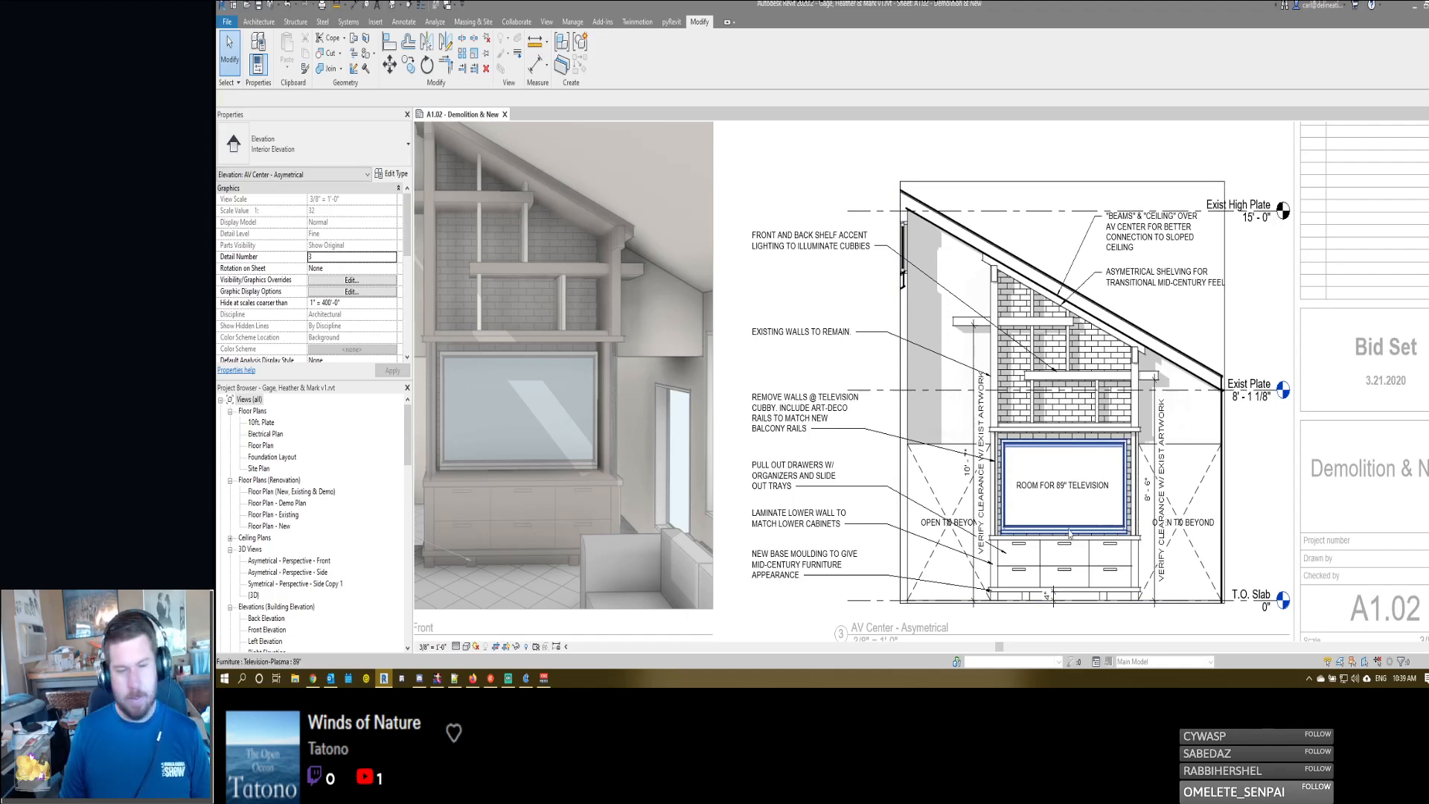
{"action": "scroll", "coordinate": [978, 305], "scroll_direction": "up", "scroll_amount": 3}
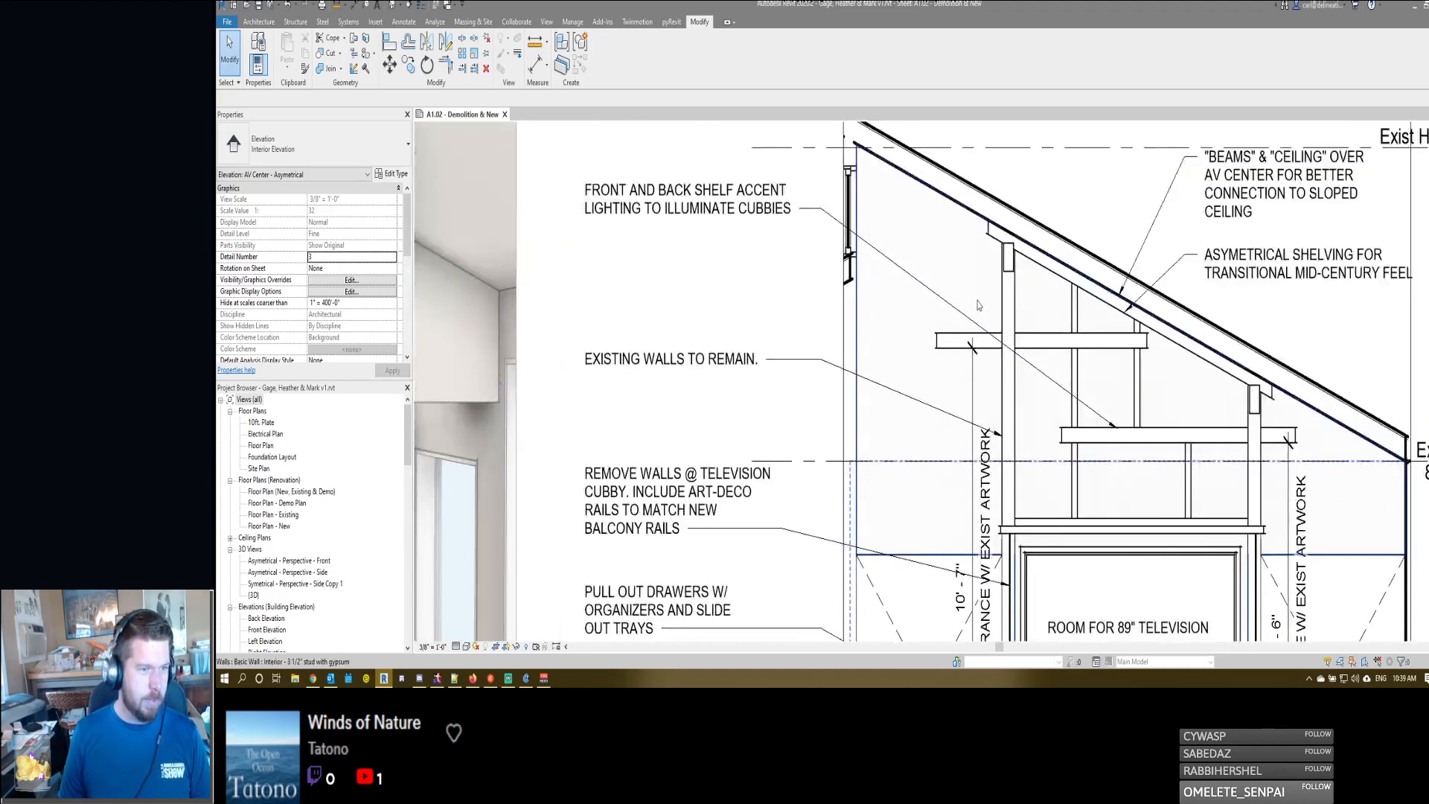
{"action": "scroll", "coordinate": [978, 305], "scroll_direction": "down", "scroll_amount": 3}
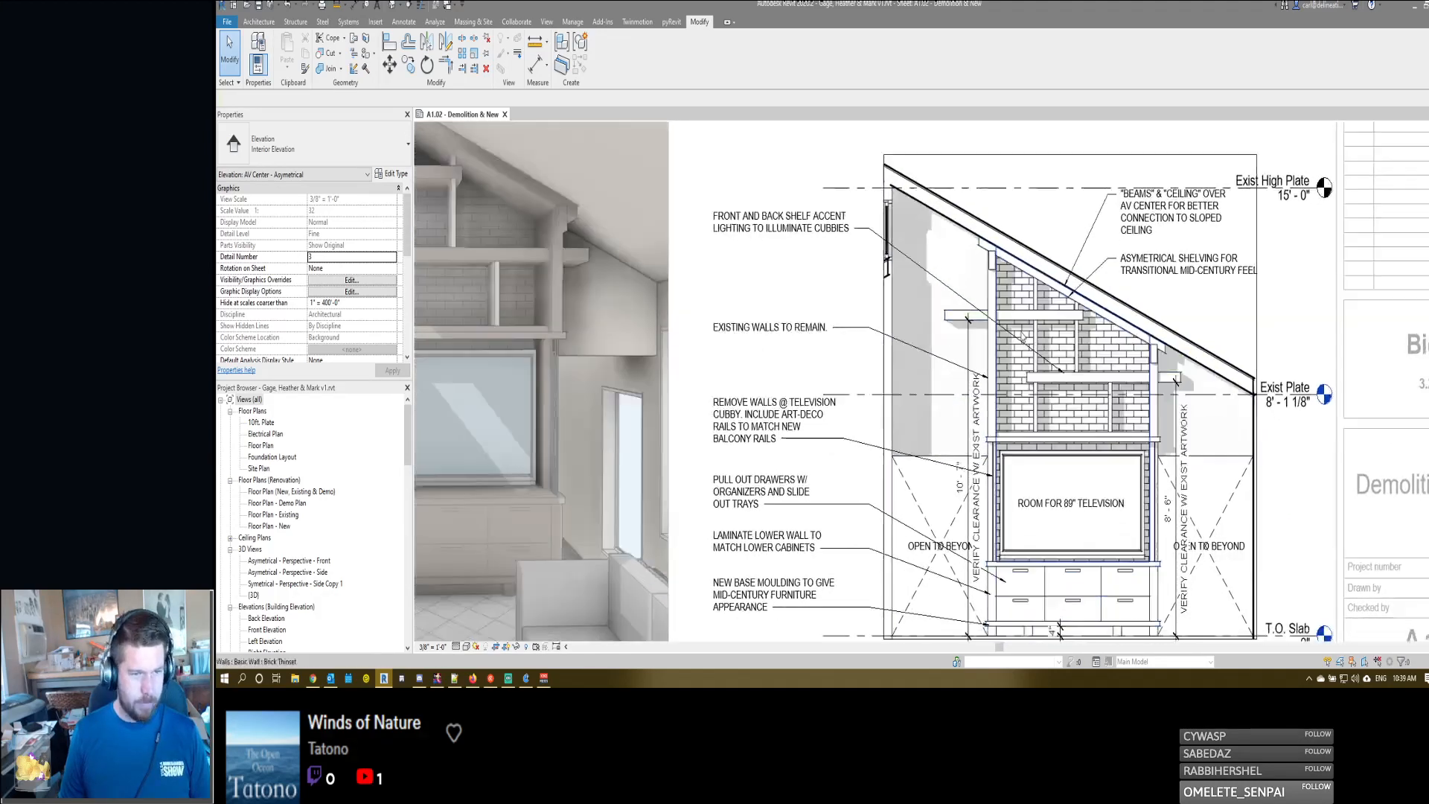
{"action": "scroll", "coordinate": [1023, 337], "scroll_direction": "down", "scroll_amount": 2}
{"action": "scroll", "coordinate": [996, 383], "scroll_direction": "up", "scroll_amount": 1}
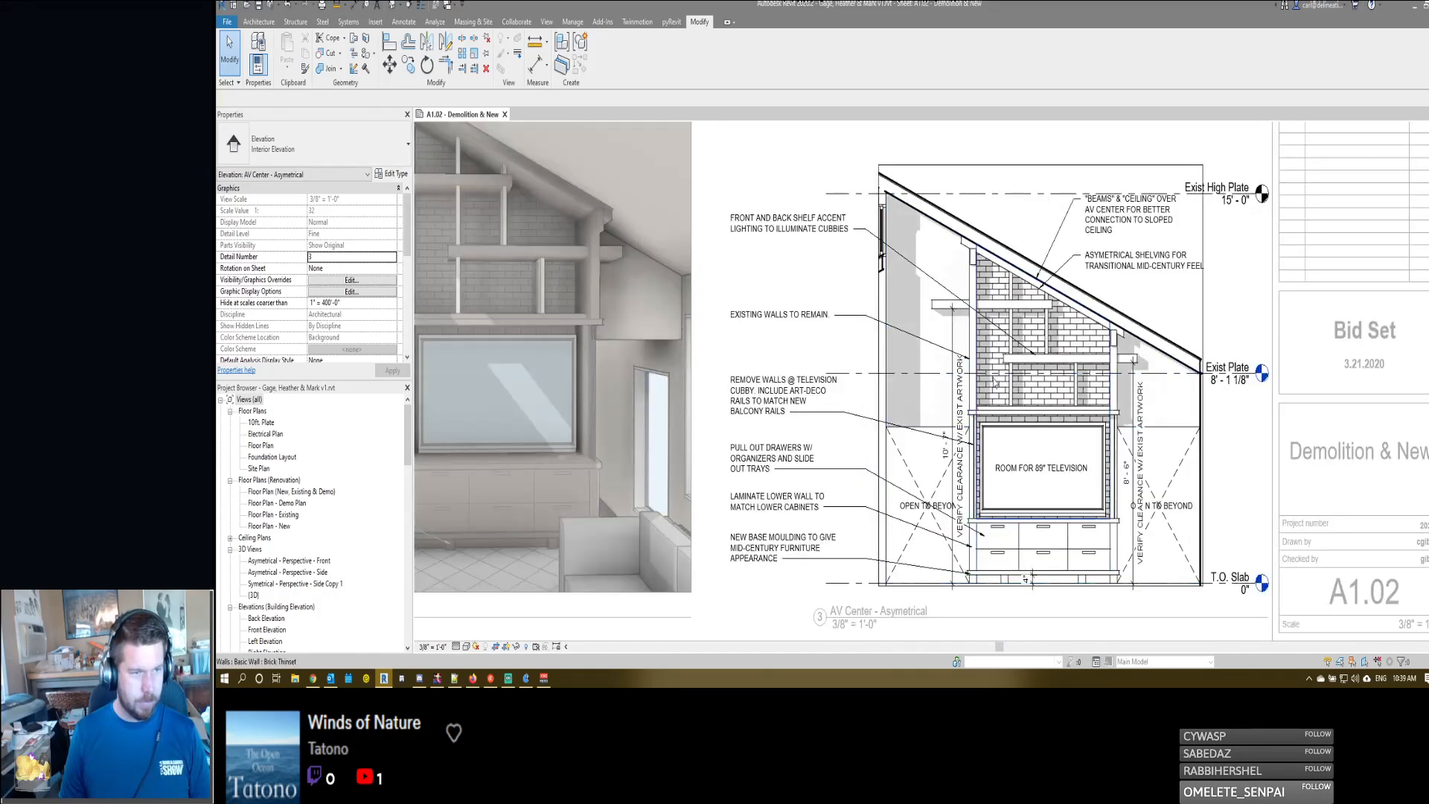
- Add a segment for the lower shelf's thickness to the 8'-6" height dimension and shift its value clear of the shelf end
{"action": "scroll", "coordinate": [1124, 372], "scroll_direction": "up", "scroll_amount": 1}
{"action": "left_click", "coordinate": [1137, 363]}
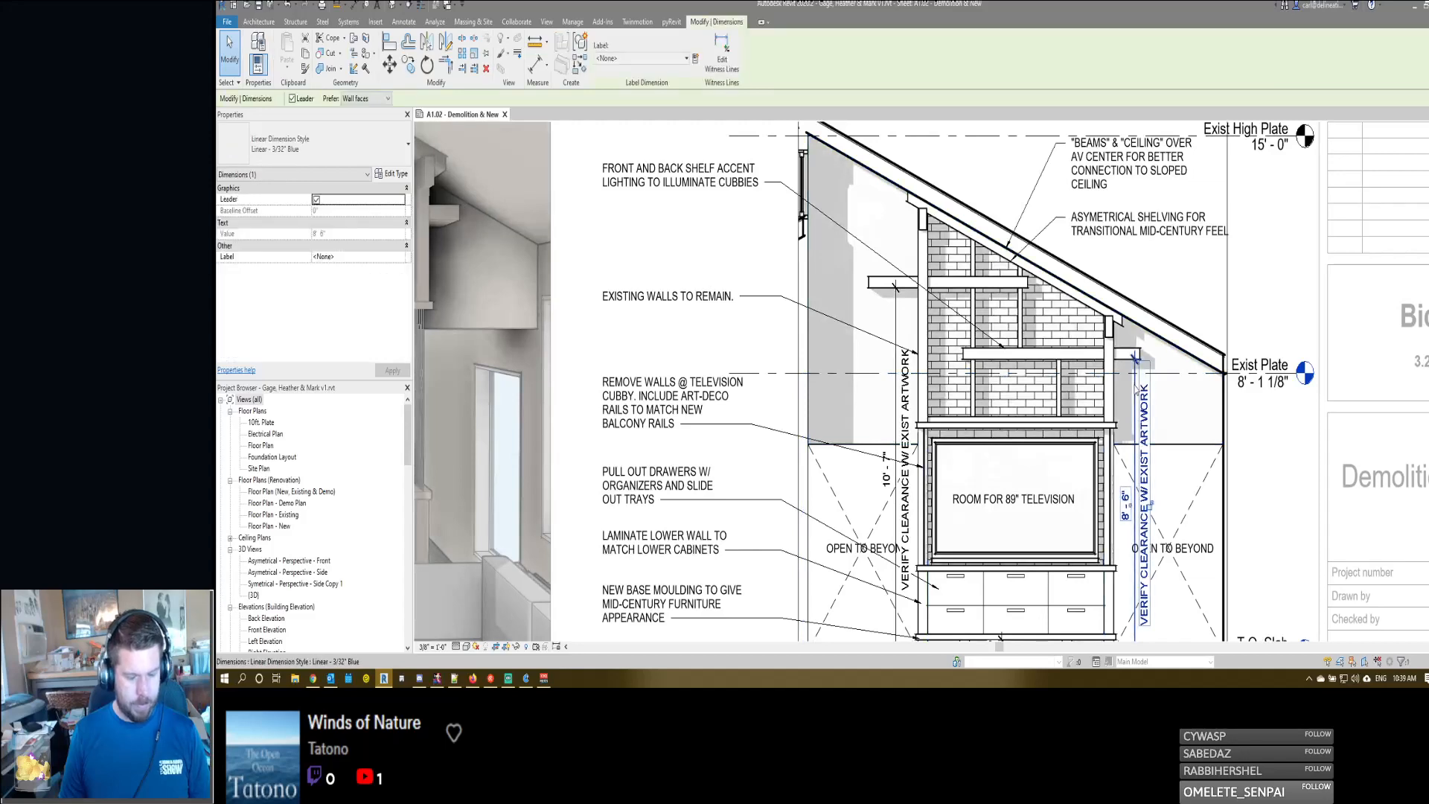
{"action": "left_click", "coordinate": [1134, 356]}
{"action": "left_click", "coordinate": [1162, 362]}
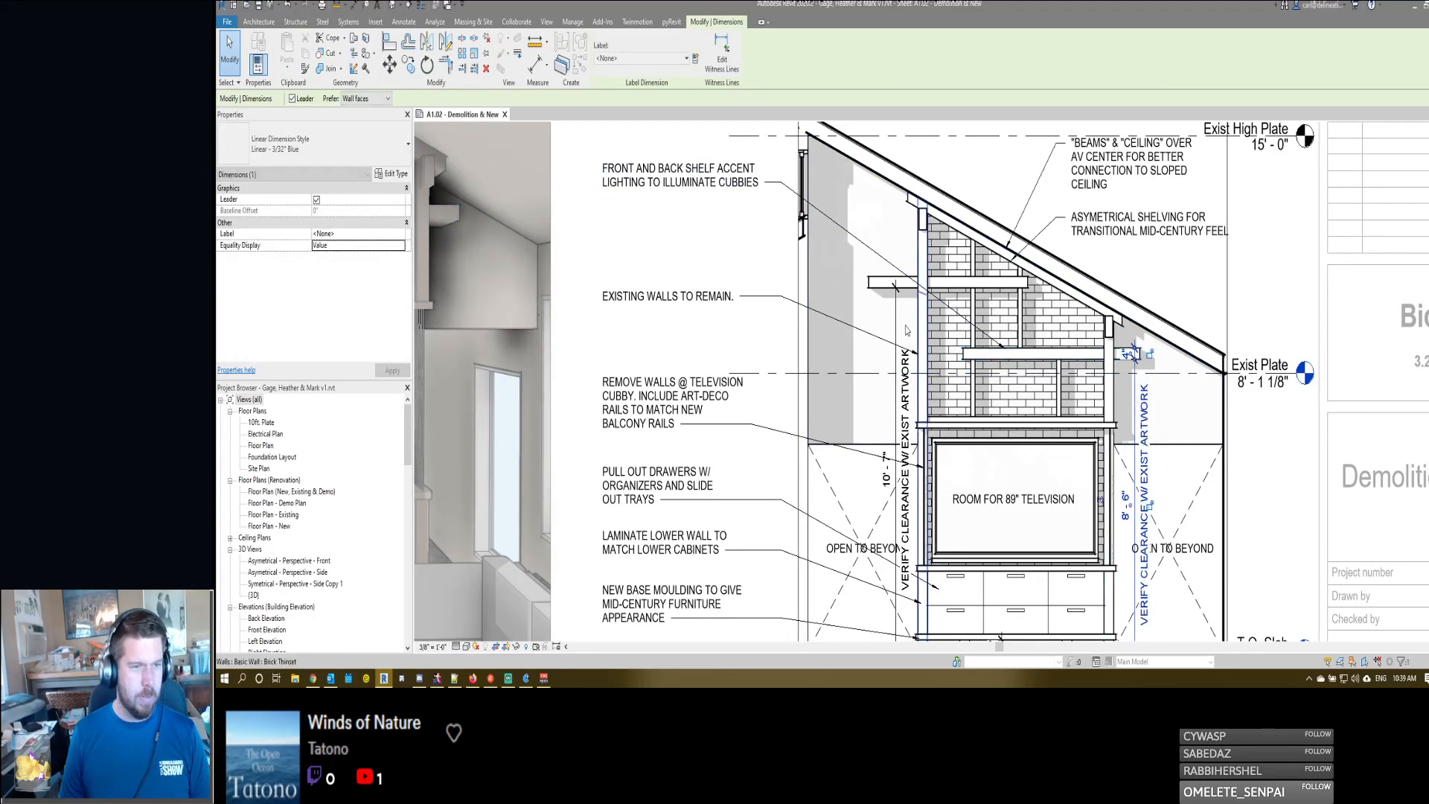
{"action": "middle_click_drag", "start_coordinate": [1162, 363], "coordinate": [1220, 340]}
{"action": "key", "text": "Escape"}
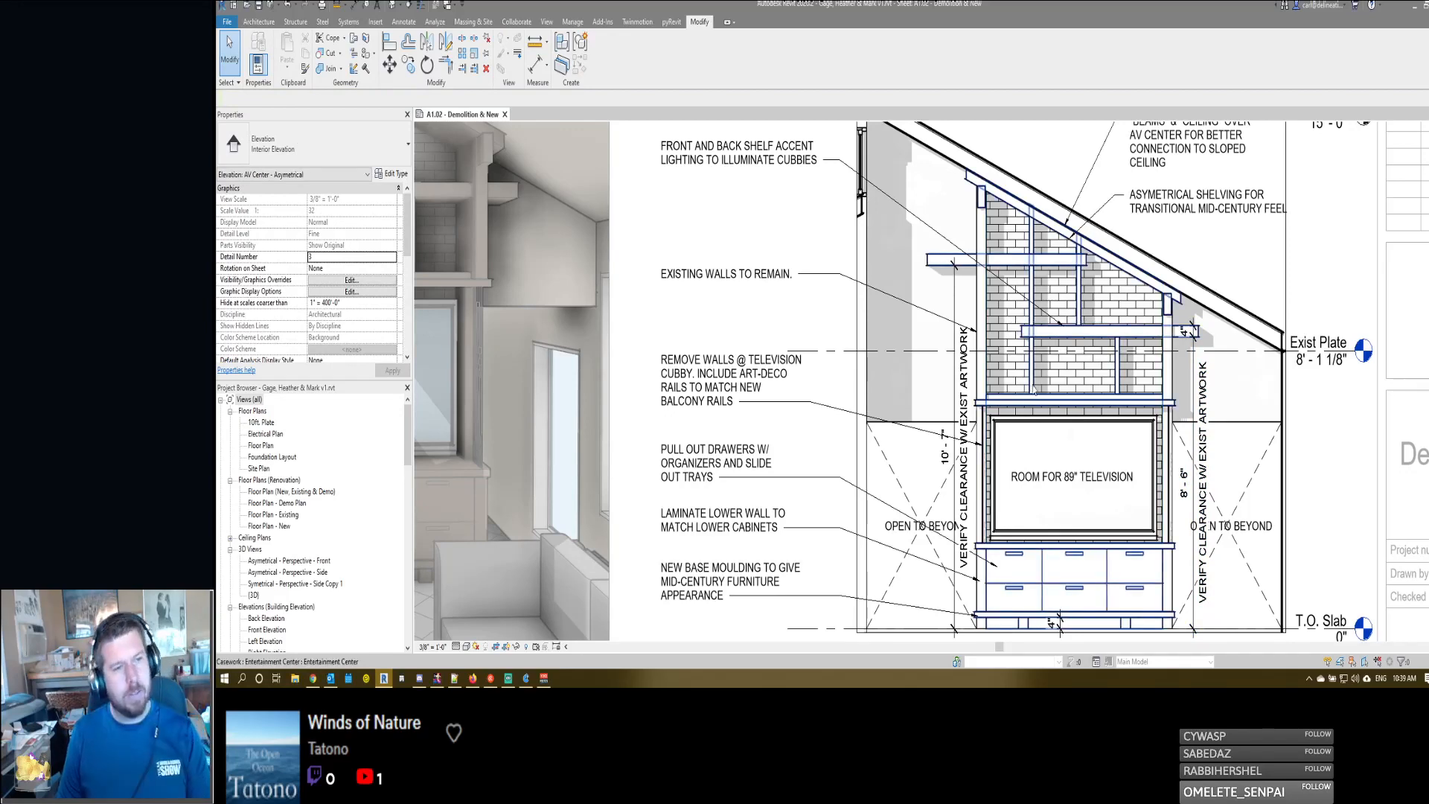
- Place an aligned dimension string above the lower shelf from the left wall to the shelf's left end and the right wall
{"action": "middle_click_drag", "start_coordinate": [1021, 340], "coordinate": [1023, 334]}
{"action": "left_click", "coordinate": [1023, 334]}
{"action": "key", "text": "d"}
{"action": "key", "text": "i"}
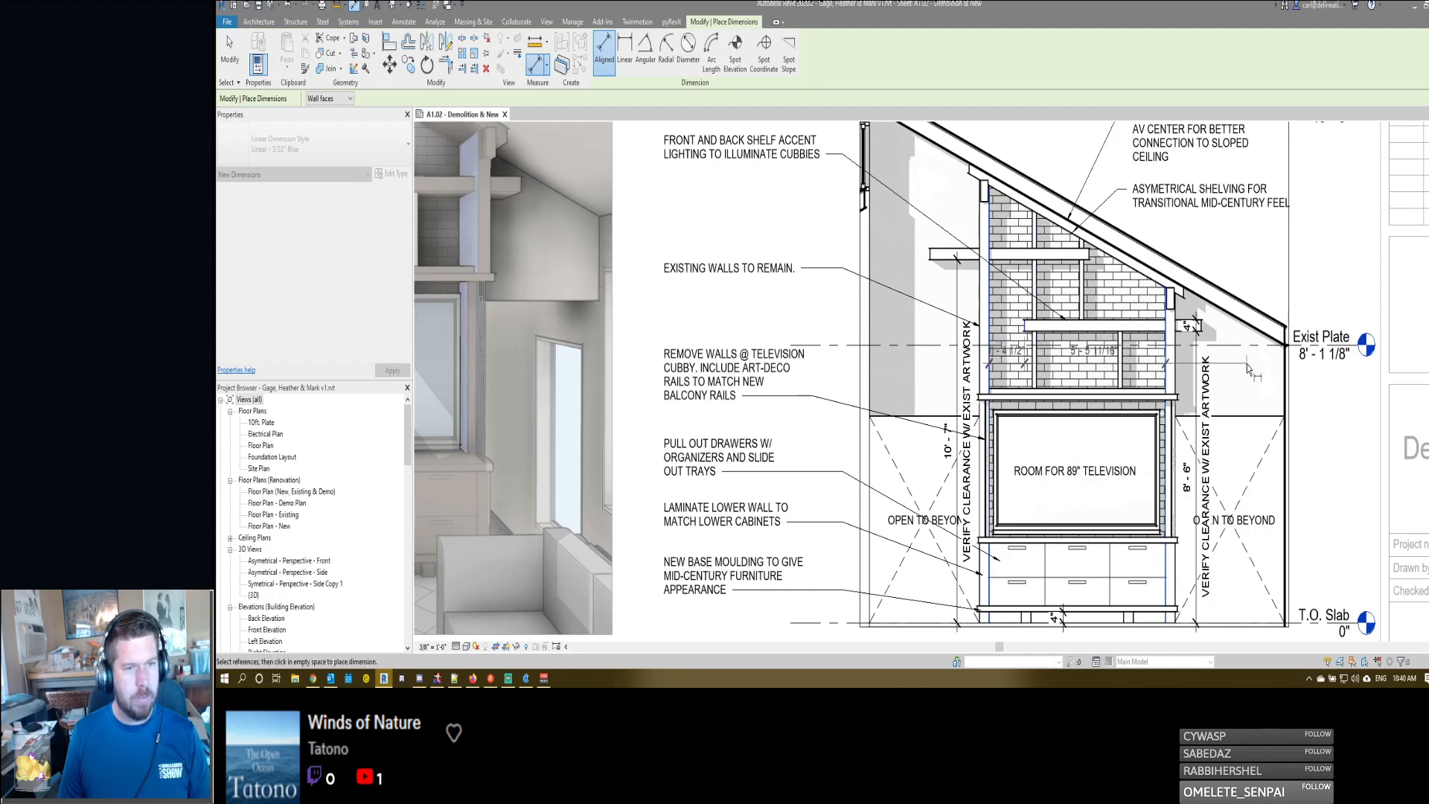
{"action": "left_click", "coordinate": [1201, 320]}
- Dimension the upper shelf from its right end to the left wall and its left end, with the string above the shelf
{"action": "left_click", "coordinate": [991, 280]}
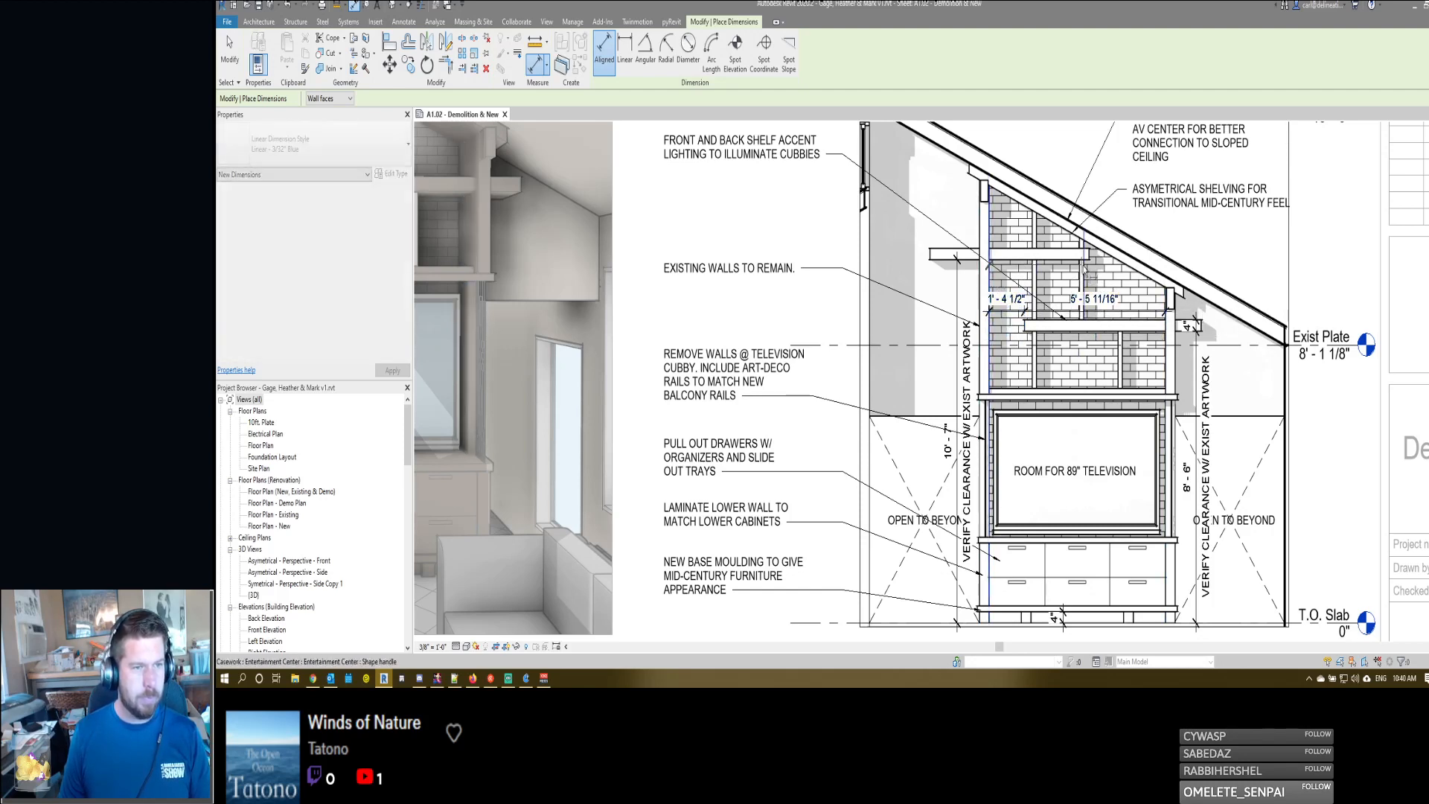
{"action": "left_click", "coordinate": [933, 260]}
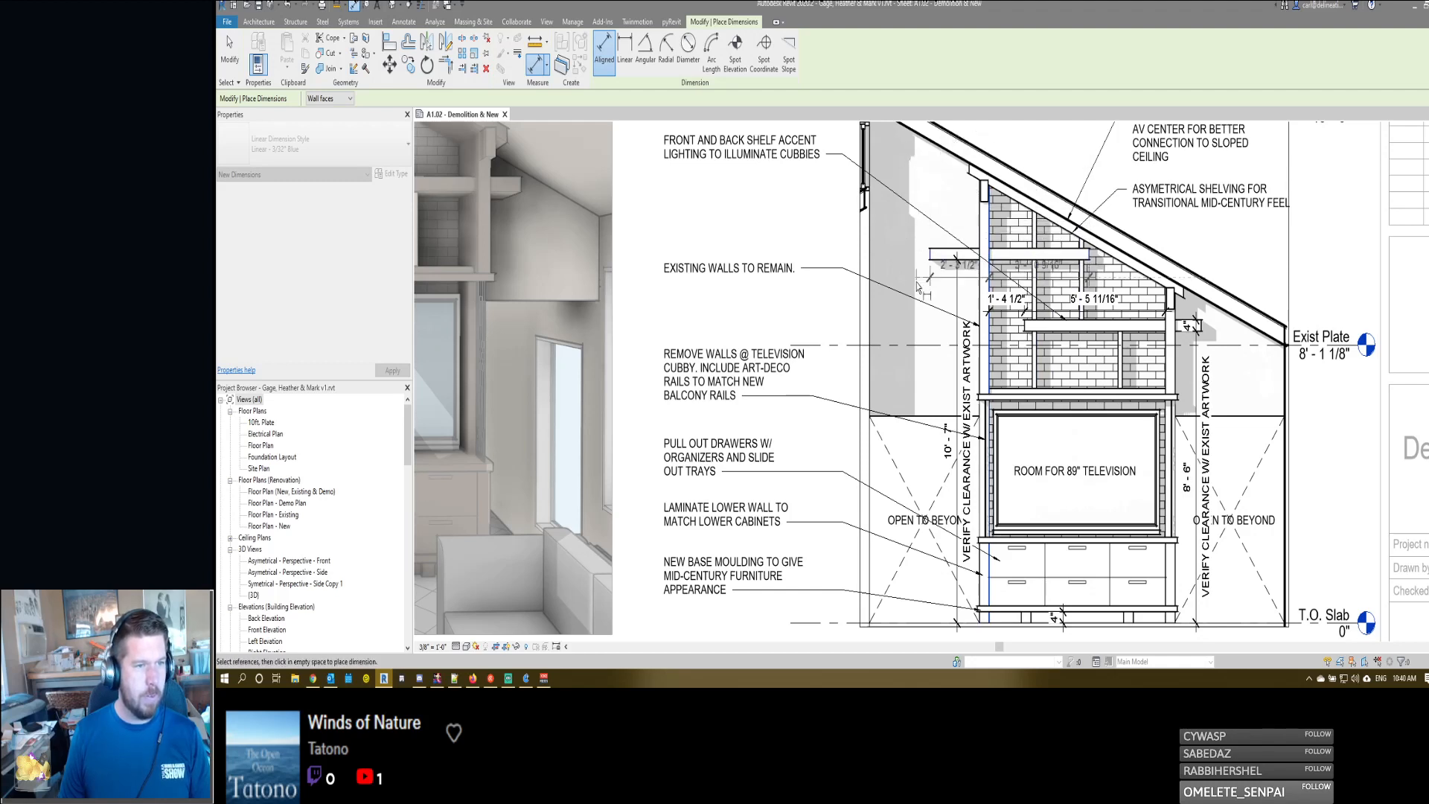
{"action": "middle_click_drag", "start_coordinate": [920, 214], "coordinate": [924, 268]}
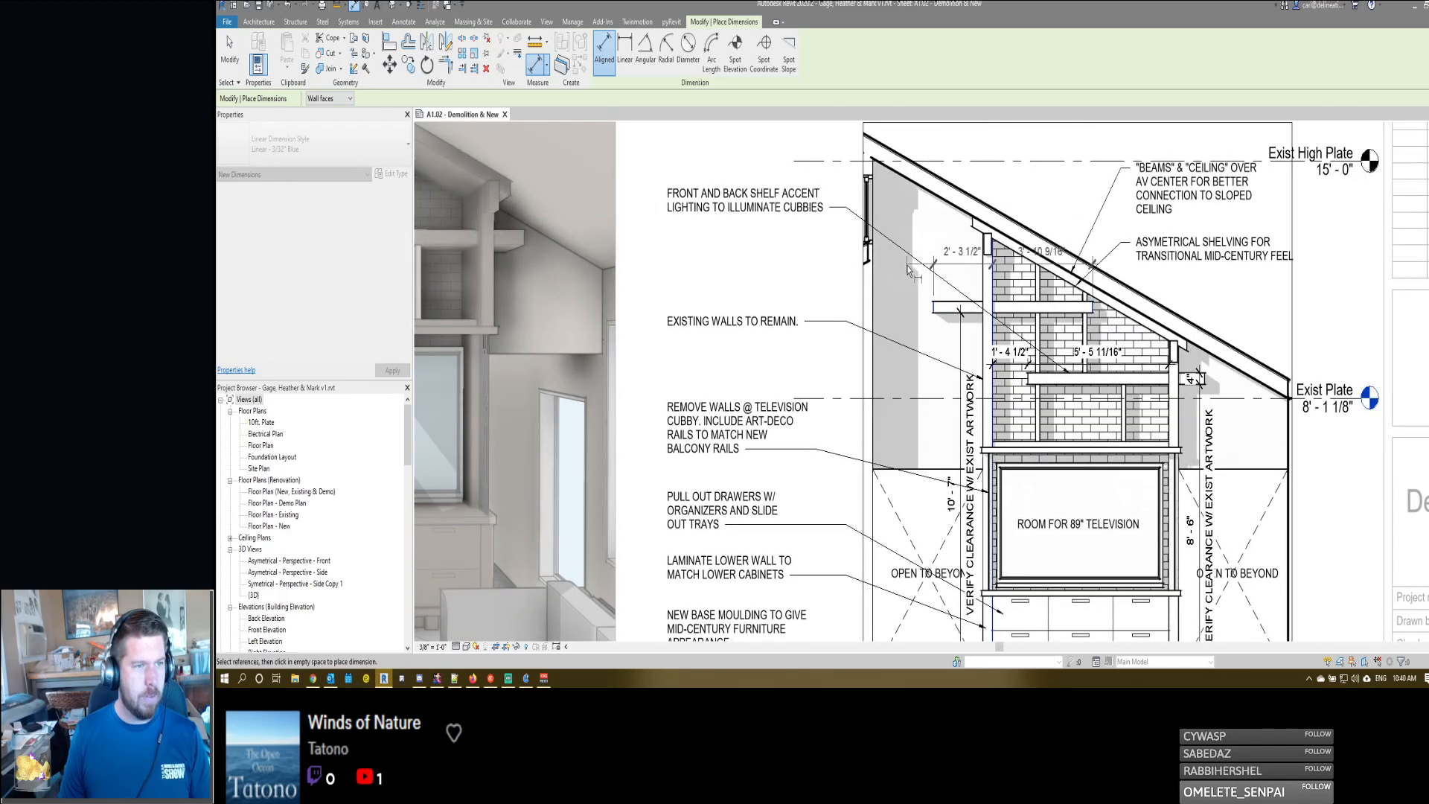
{"action": "left_click", "coordinate": [907, 288]}
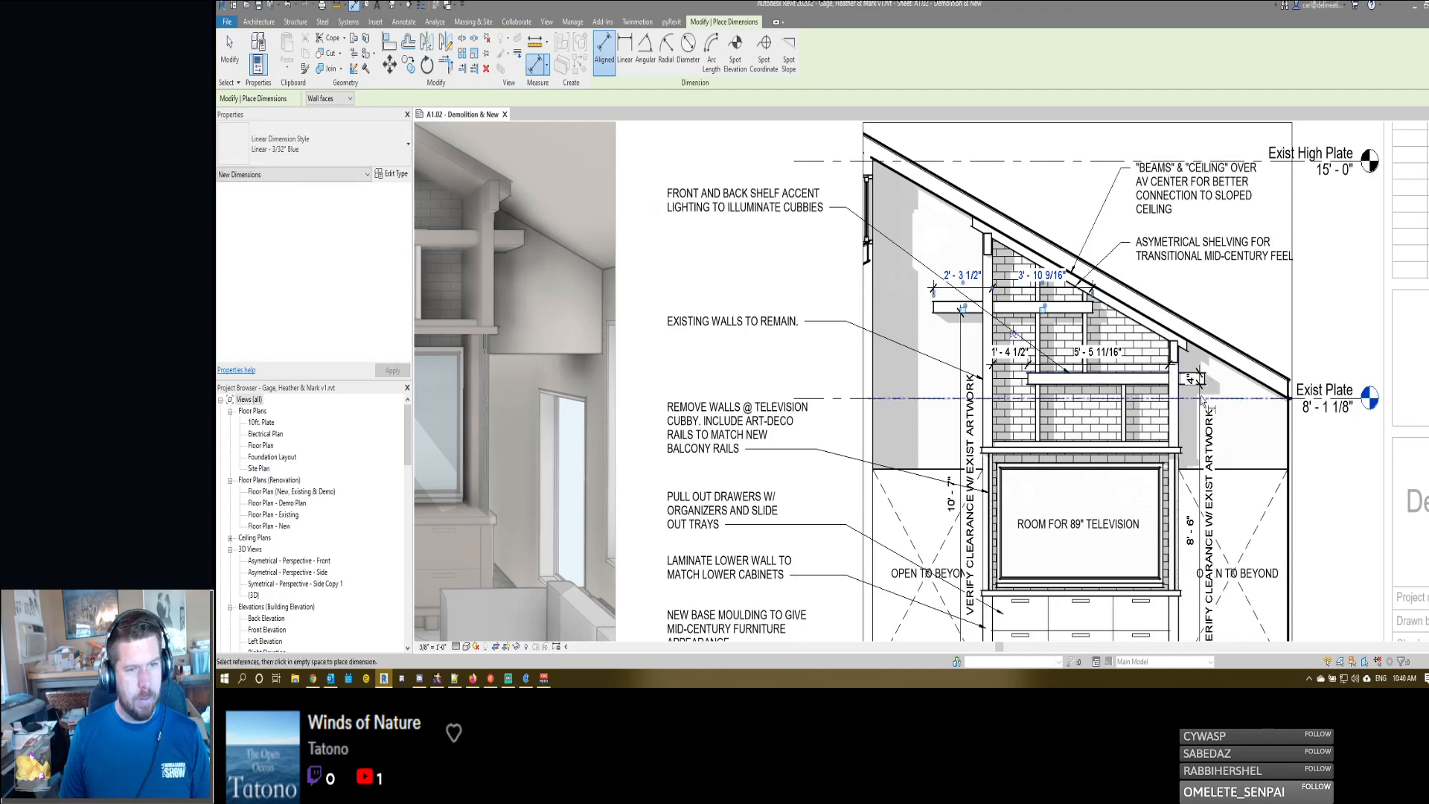
- Extend the lower shelf's dimension string to the shelf's right end by editing its witness lines
{"action": "key", "text": "Escape"}
{"action": "left_click", "coordinate": [1144, 366]}
{"action": "key", "text": "e"}
{"action": "key", "text": "w"}
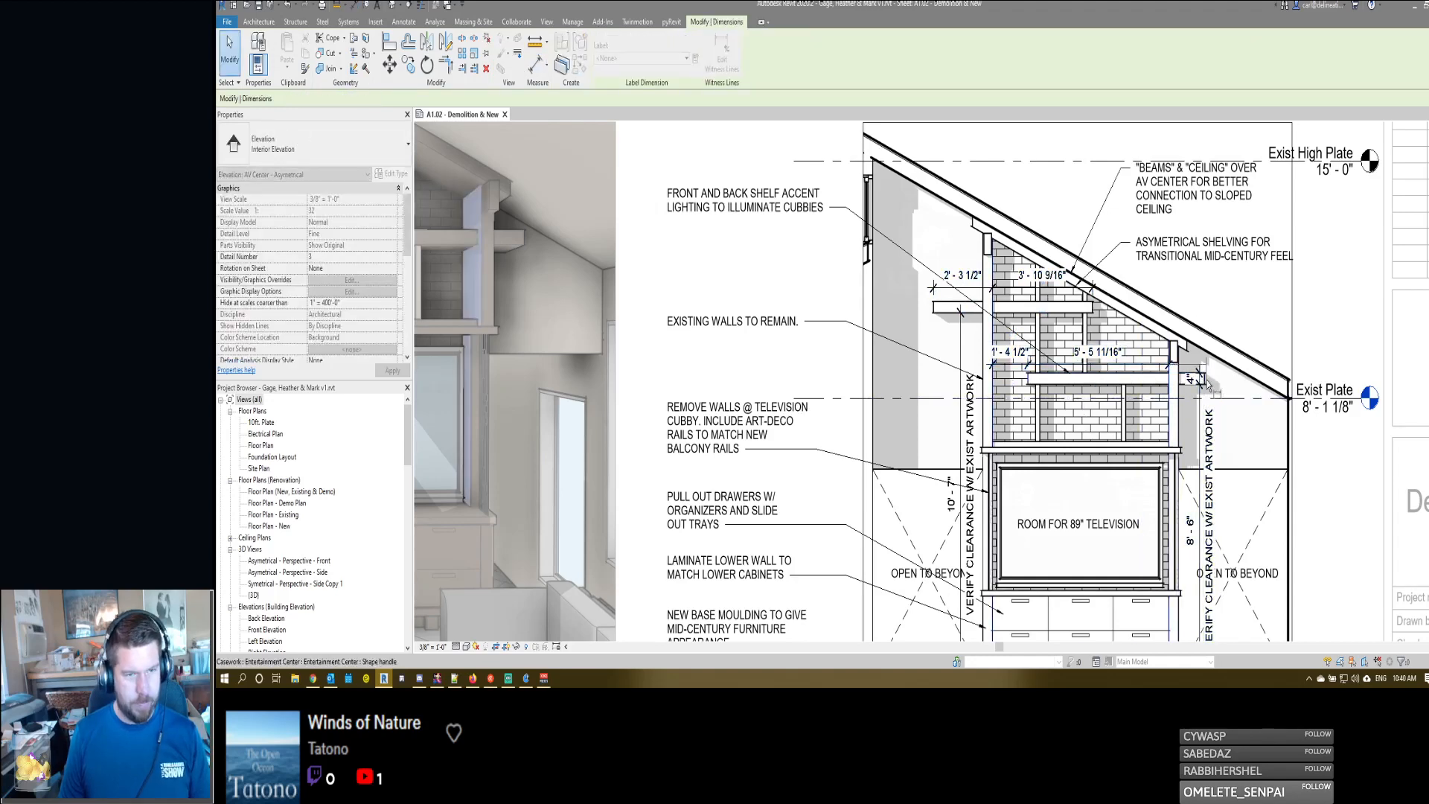
{"action": "left_click", "coordinate": [1205, 382]}
{"action": "key", "text": "Escape"}
{"action": "key", "text": "Escape"}
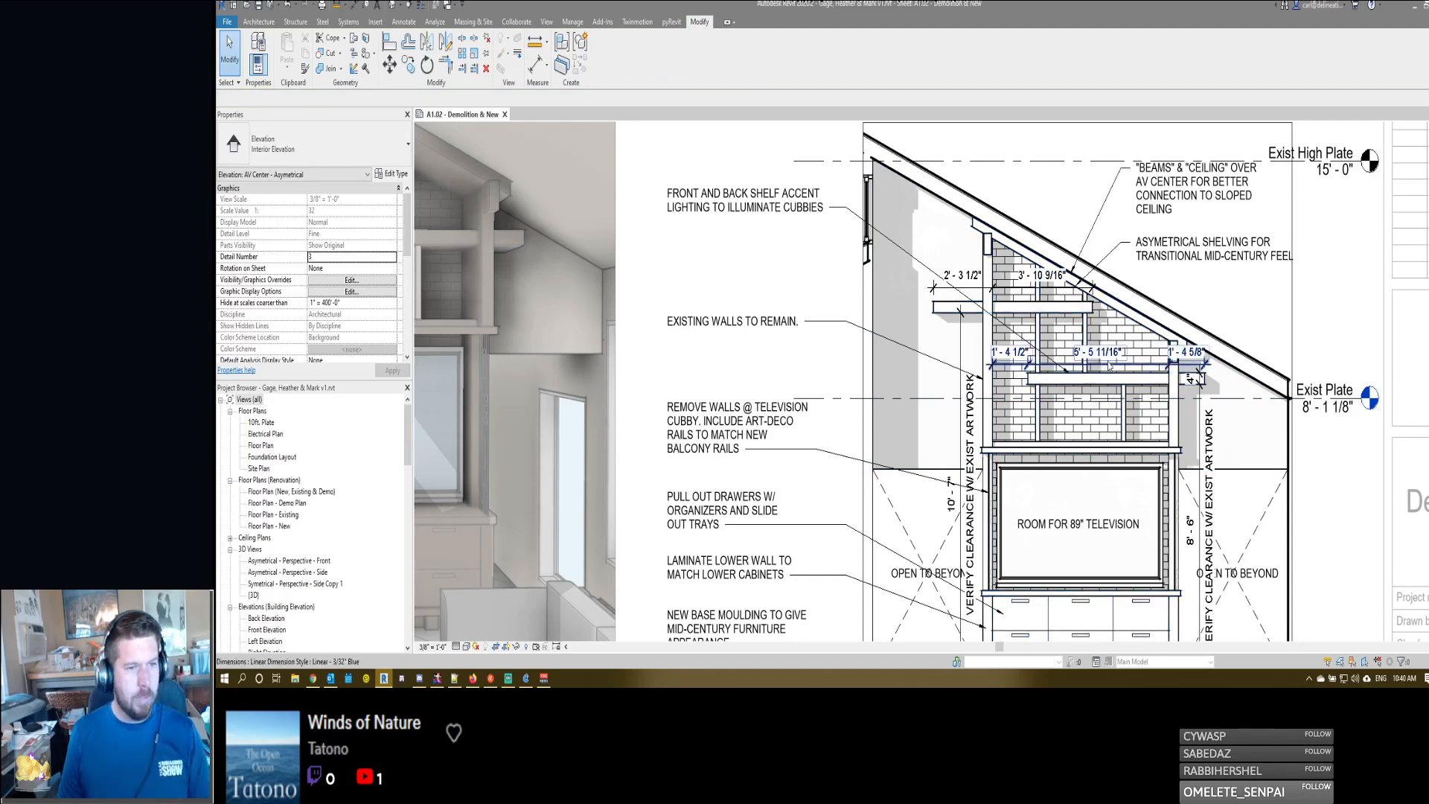
- Open the in-place entertainment center for editing and switch to the 3D view to reach the shelf extrusions
{"action": "double_click", "coordinate": [1107, 438]}
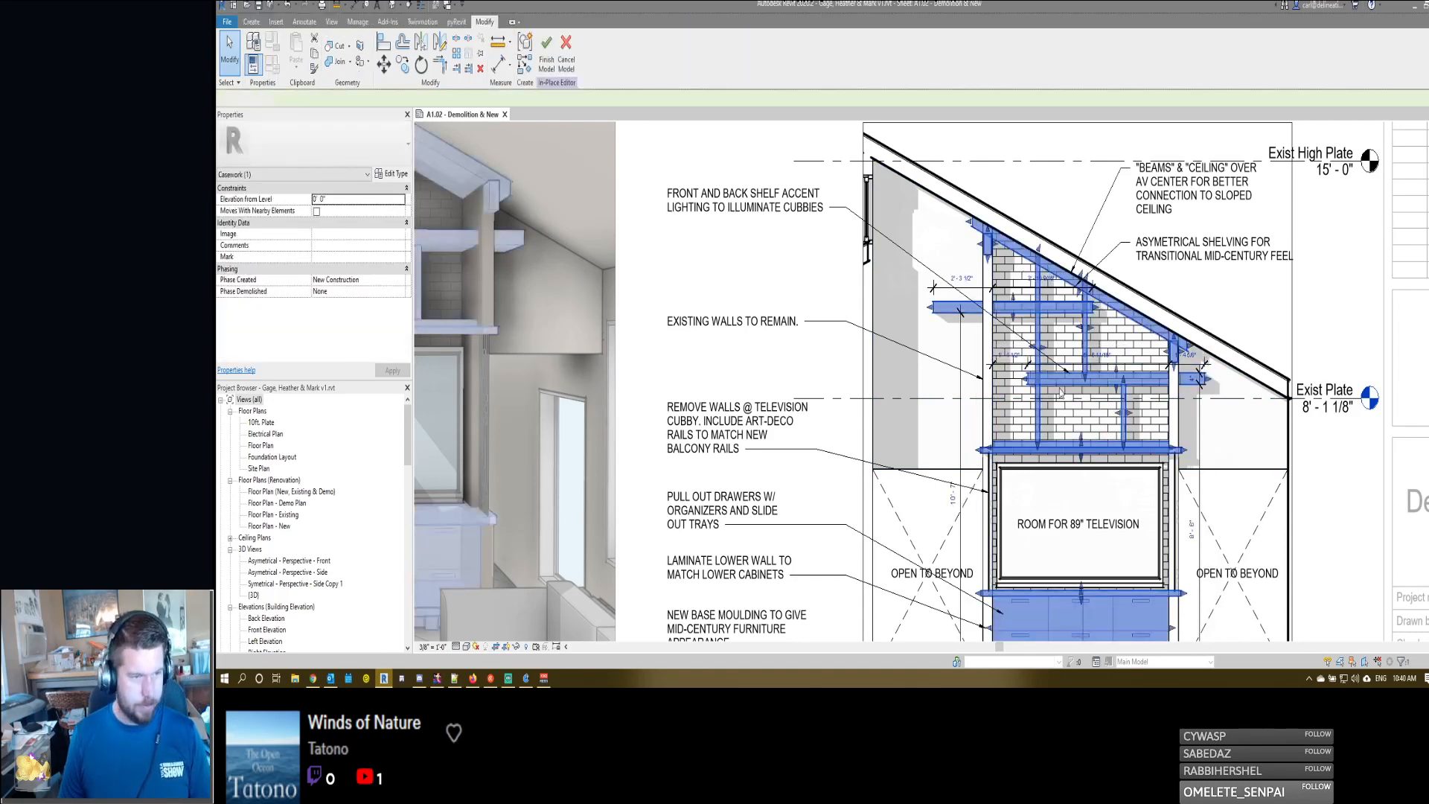
{"action": "left_click", "coordinate": [1031, 380]}
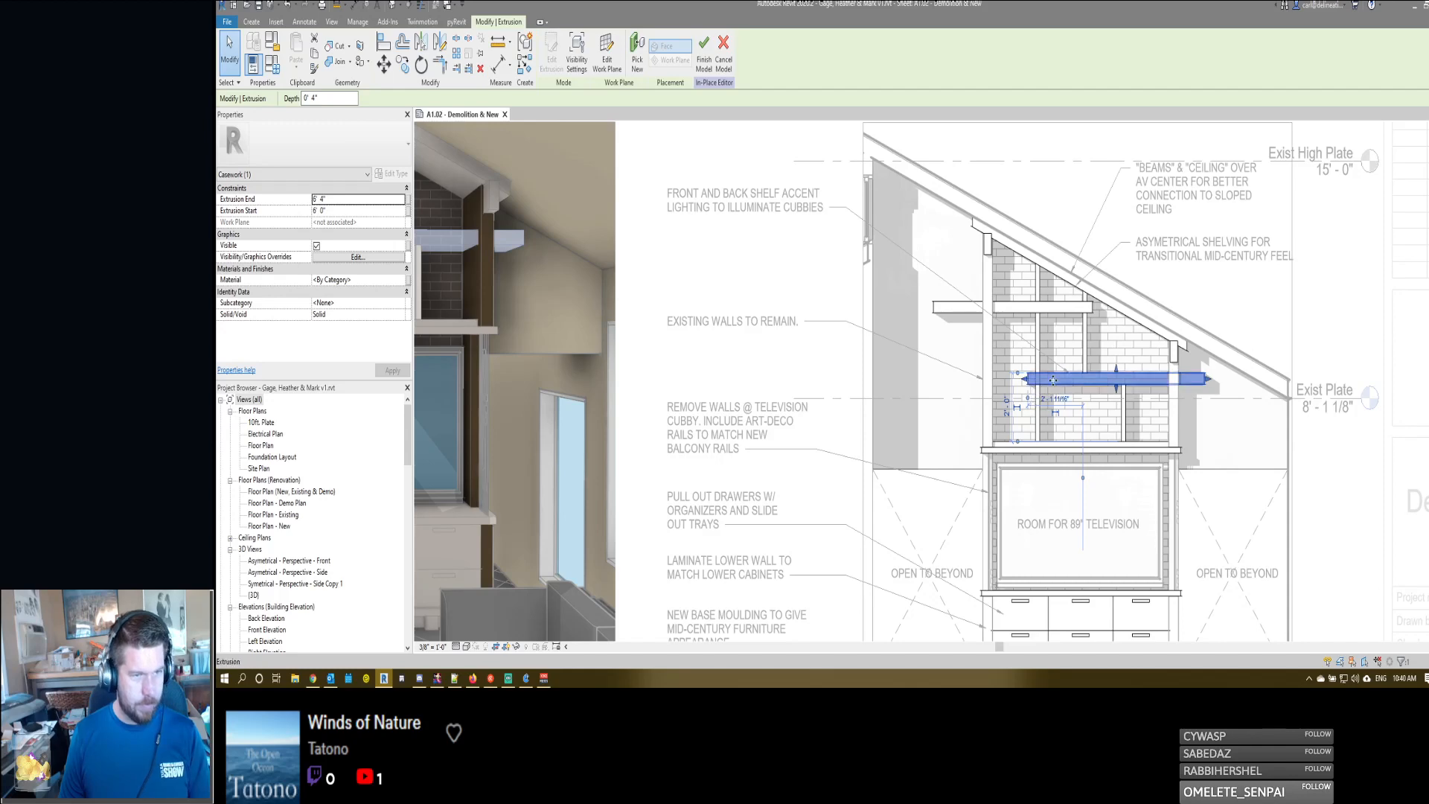
{"action": "double_click", "coordinate": [1058, 377]}
{"action": "left_click", "coordinate": [871, 408]}
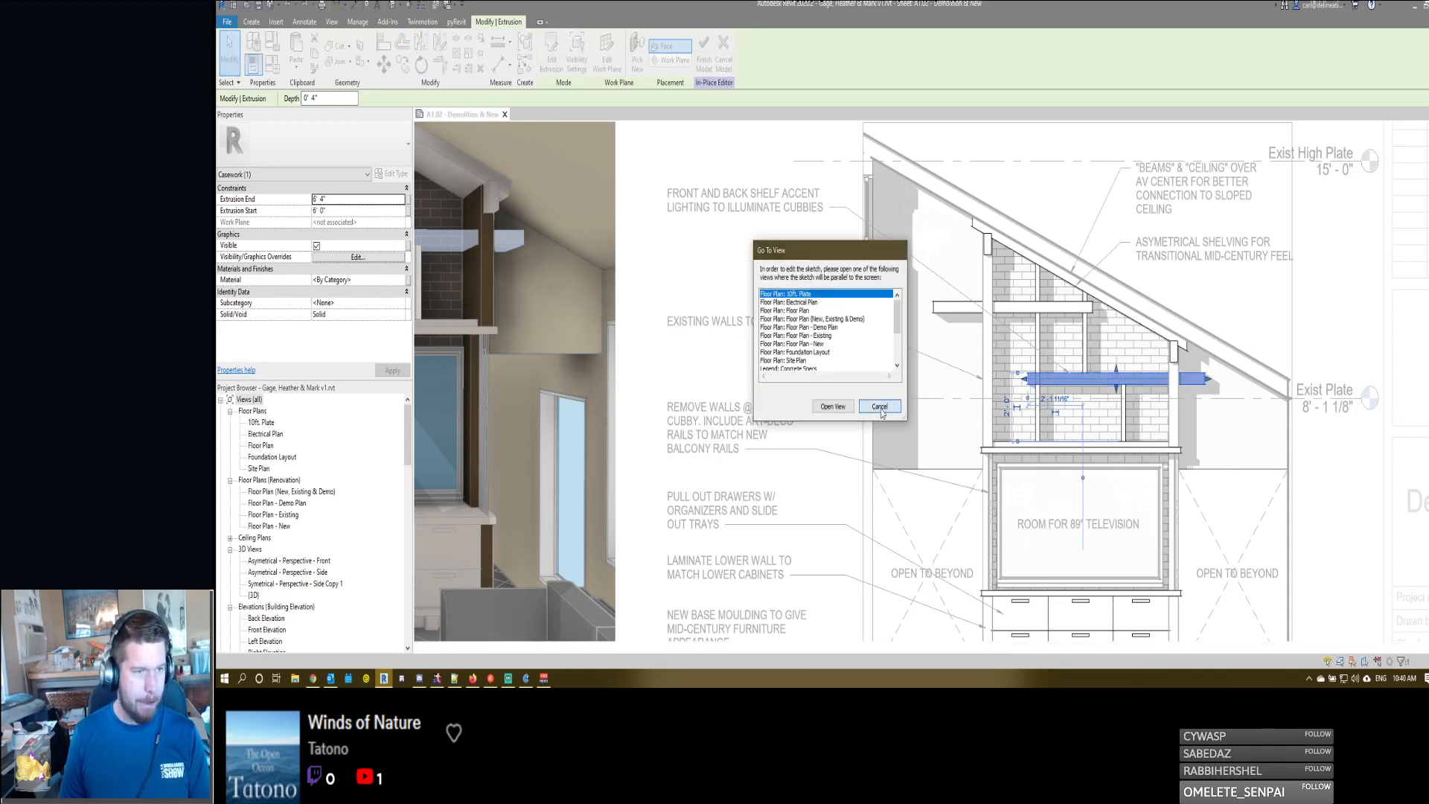
{"action": "key", "text": "Escape"}
{"action": "key", "text": "3"}
{"action": "key", "text": "d"}
{"action": "scroll", "coordinate": [969, 333], "scroll_direction": "down", "scroll_amount": 2}
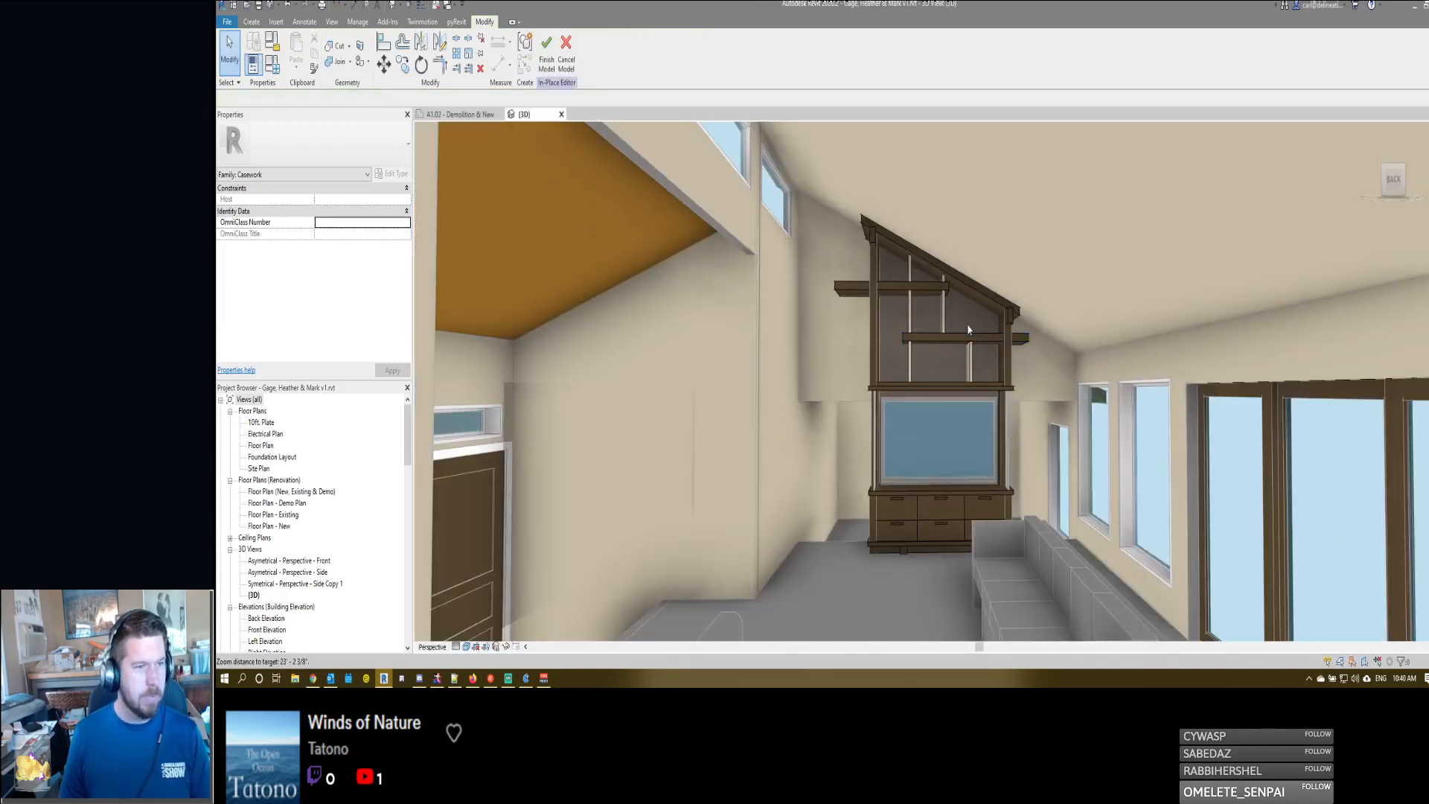
- Edit the lower shelf's extrusion sketch to span 5'-6" inside the right wall and overhang it by 1'-4", and finish the sketch
{"action": "left_click", "coordinate": [965, 338]}
{"action": "middle_click_drag", "start_coordinate": [966, 338], "coordinate": [988, 390], "text": "shift"}
{"action": "scroll", "coordinate": [959, 399], "scroll_direction": "up", "scroll_amount": 4}
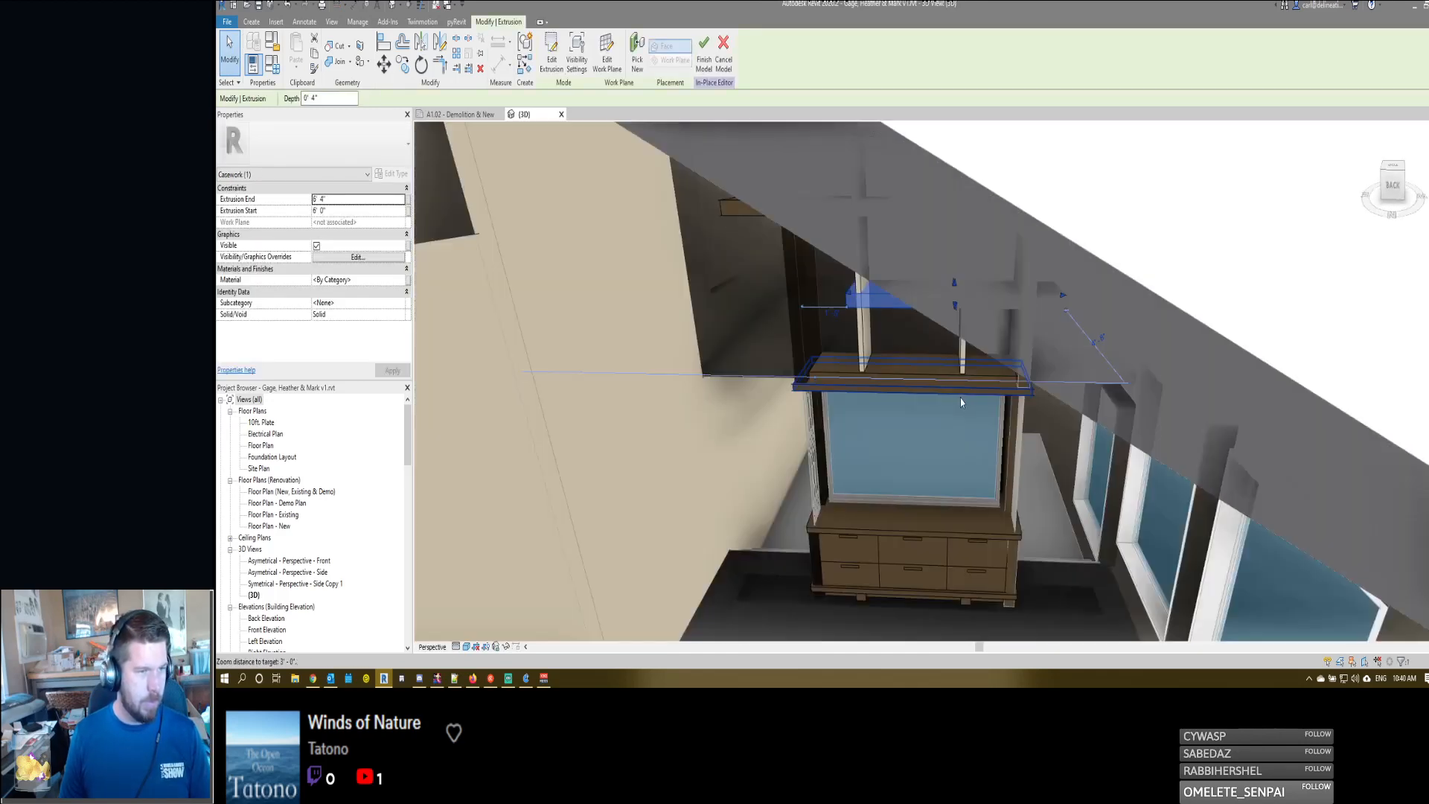
{"action": "mouse_move", "coordinate": [940, 280]}
{"action": "middle_mouse_down", "text": "shift"}
{"action": "mouse_move", "coordinate": [989, 306]}
{"action": "mouse_move", "coordinate": [1018, 300]}
{"action": "middle_mouse_up", "text": "shift"}
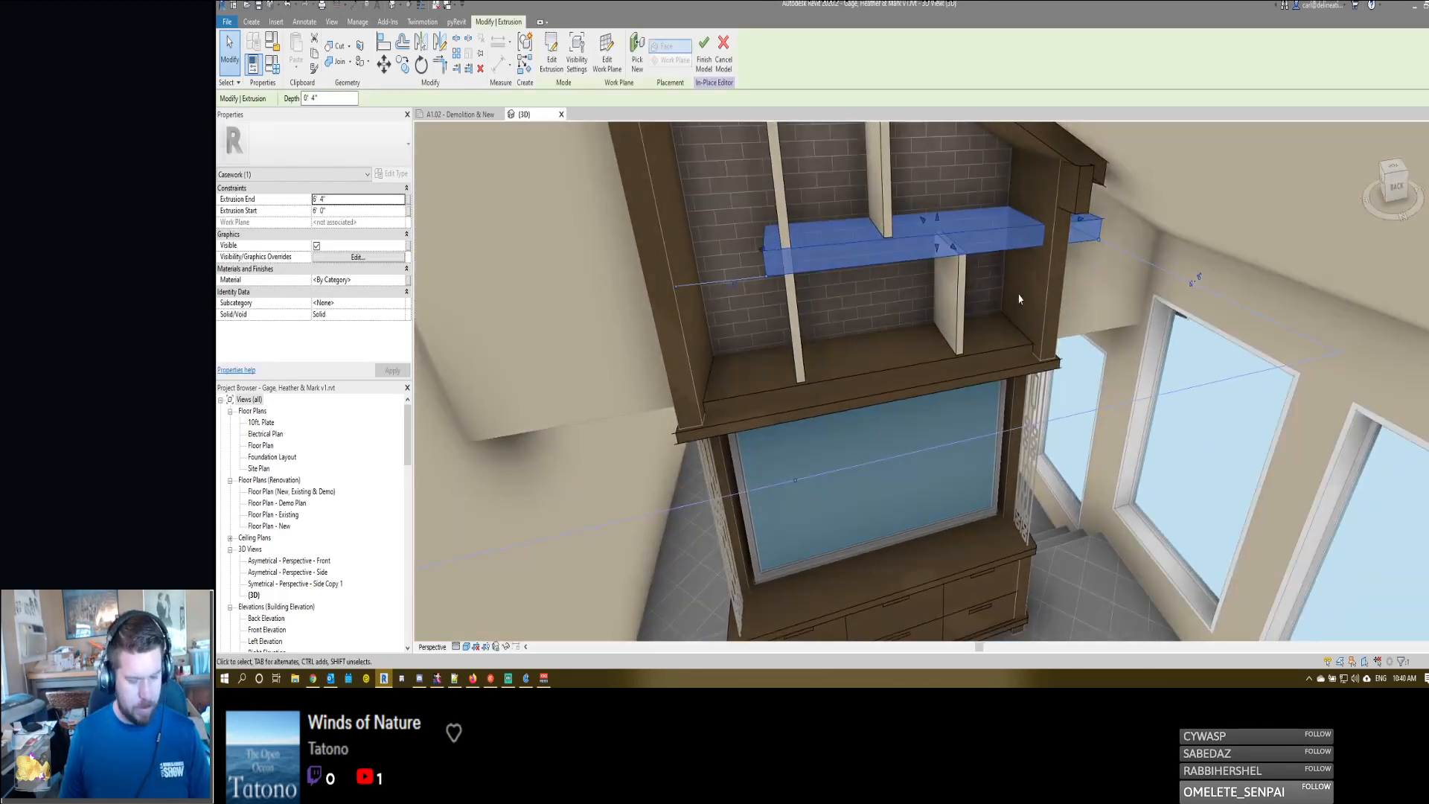
{"action": "double_click", "coordinate": [1013, 257]}
{"action": "left_click", "coordinate": [810, 579]}
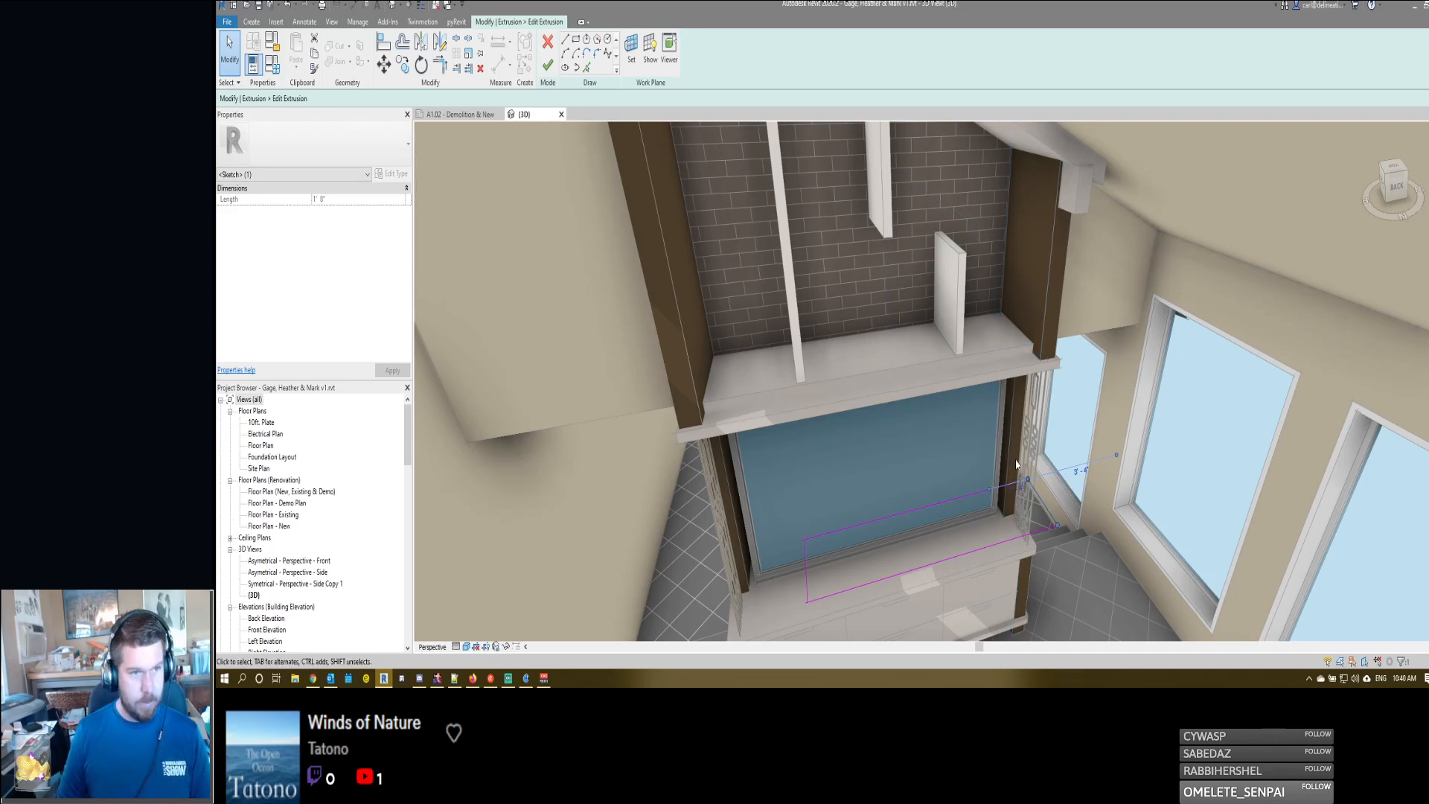
{"action": "key", "text": "Escape"}
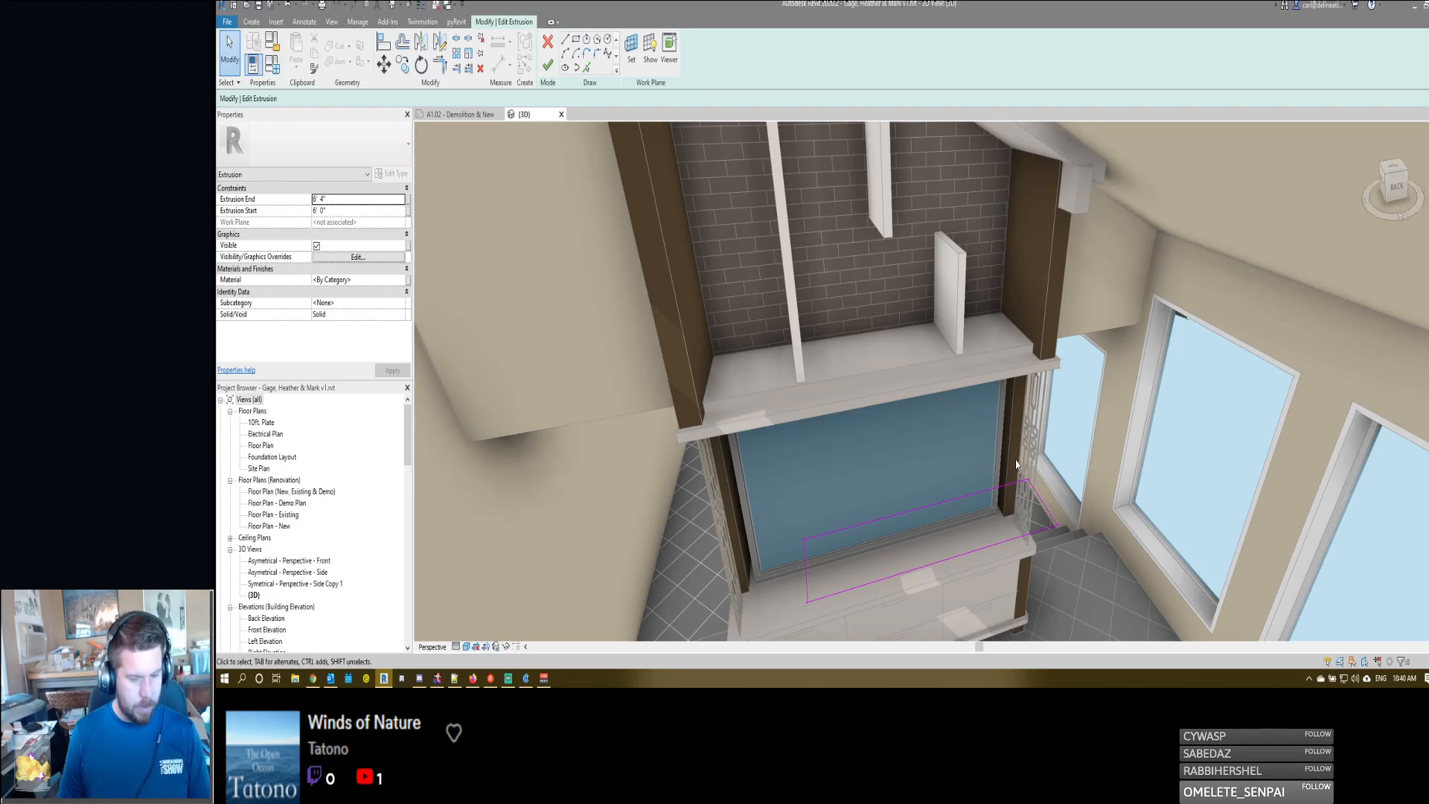
{"action": "key", "text": "f"}
{"action": "key", "text": "f"}
- Edit the upper shelf's extrusion sketch to extend 3'-10" right and 2'-4" left of the left wall's inner face, and finish it
{"action": "key", "text": "Escape"}
{"action": "mouse_move", "coordinate": [967, 542]}
{"action": "middle_mouse_down", "text": "shift"}
{"action": "mouse_move", "coordinate": [979, 488]}
{"action": "mouse_move", "coordinate": [1003, 471]}
{"action": "mouse_move", "coordinate": [928, 386]}
{"action": "middle_mouse_up", "text": "shift"}
{"action": "double_click", "coordinate": [848, 217]}
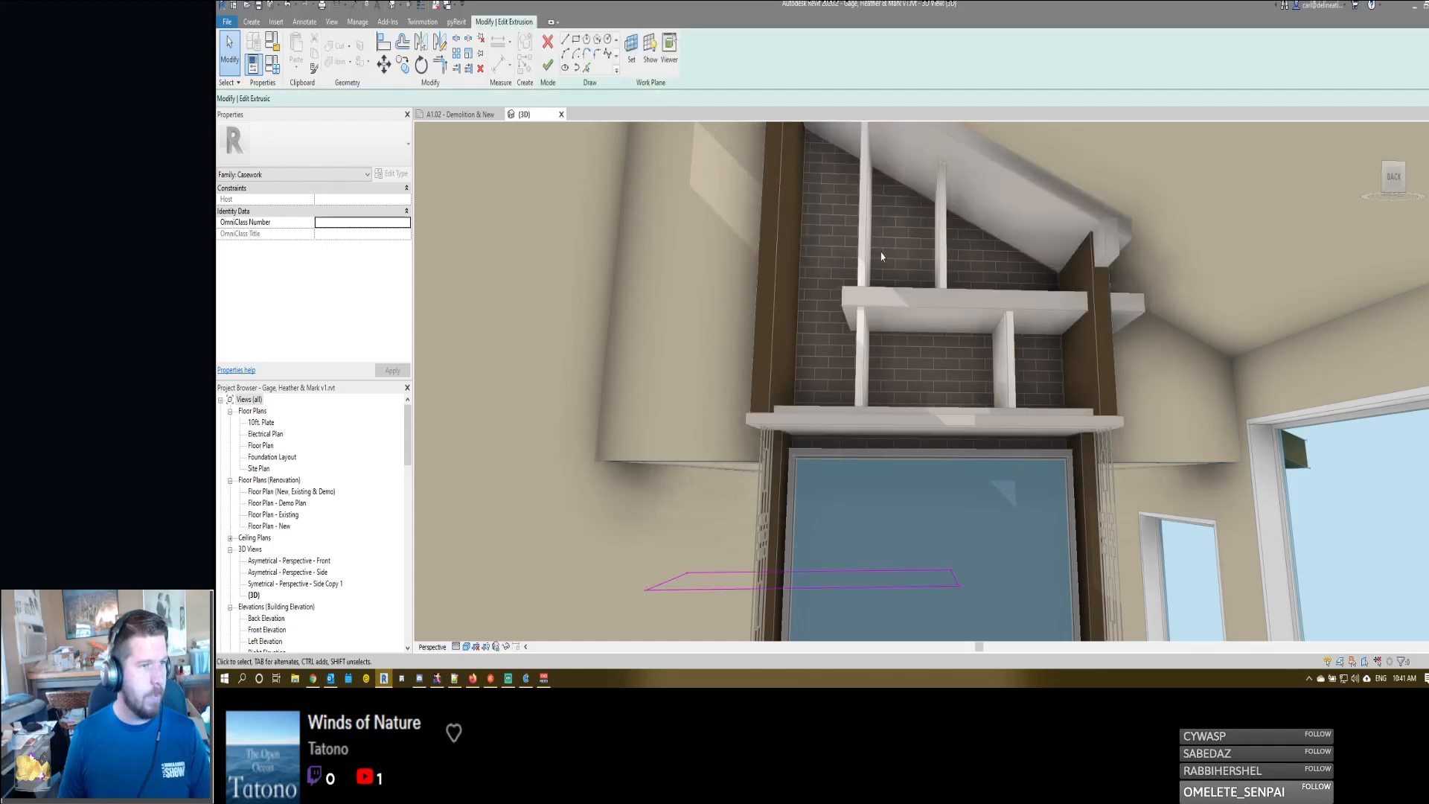
{"action": "middle_click_drag", "start_coordinate": [884, 258], "coordinate": [910, 301], "text": "shift"}
{"action": "scroll", "coordinate": [928, 424], "scroll_direction": "up", "scroll_amount": 1}
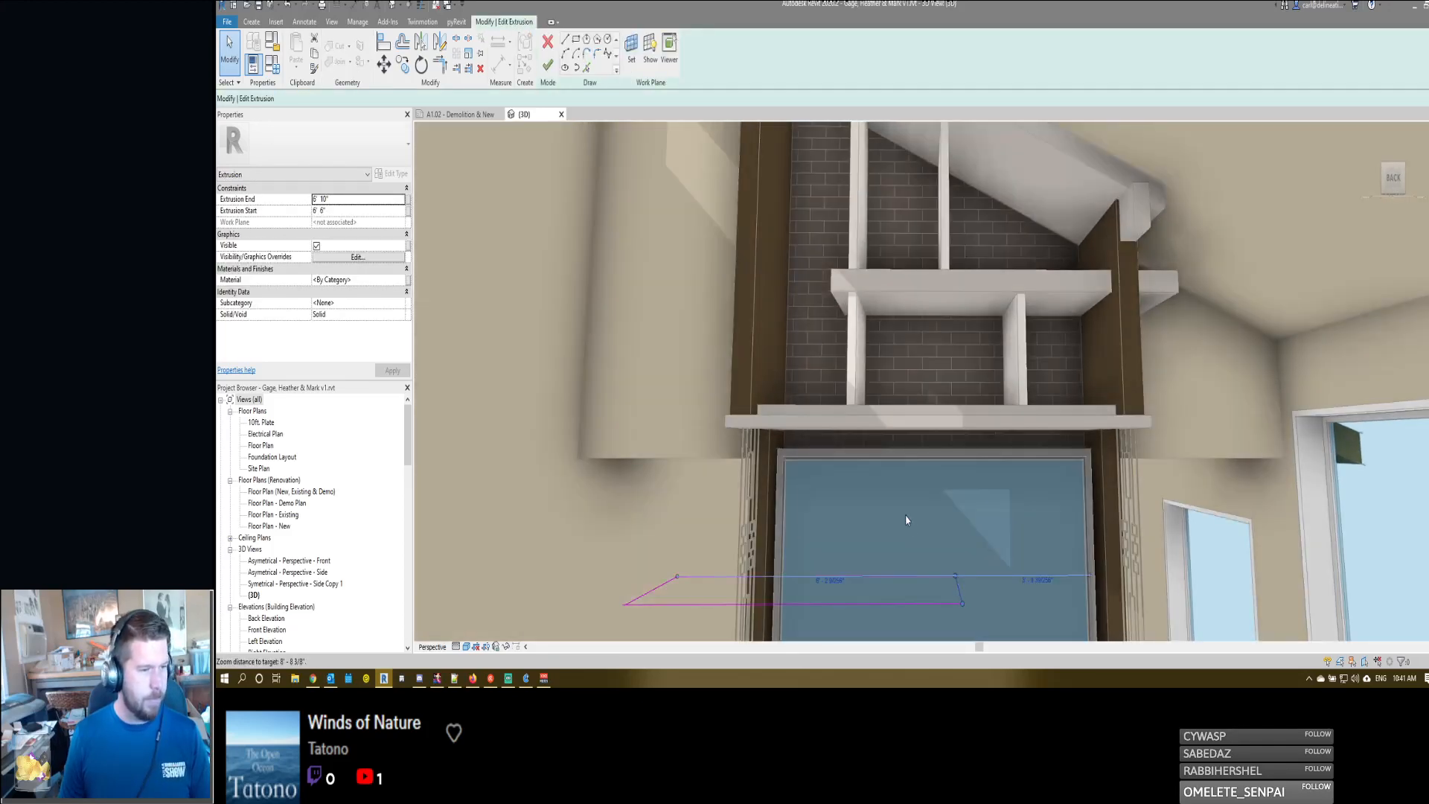
{"action": "left_click", "coordinate": [911, 576]}
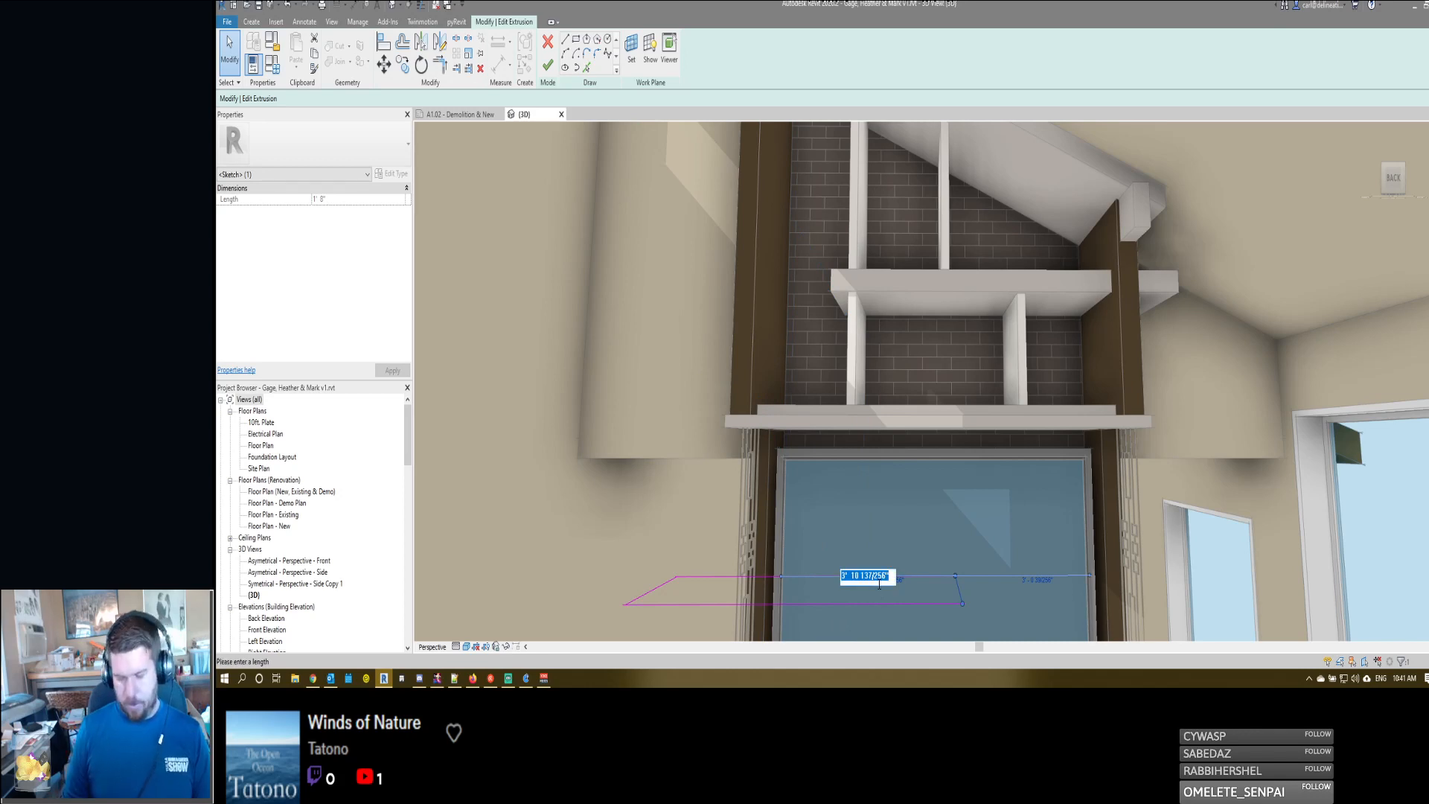
{"action": "key", "text": "Escape"}
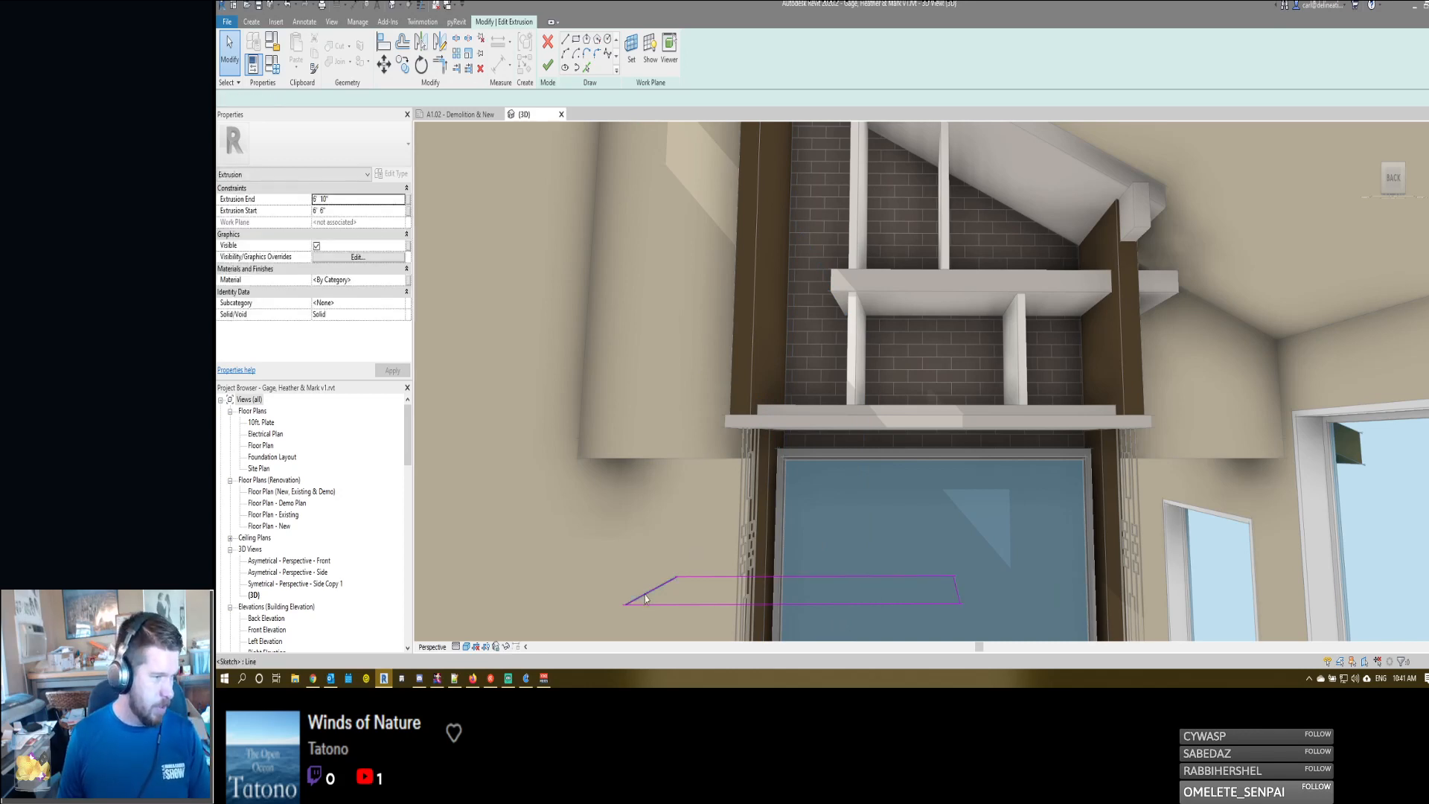
{"action": "left_click", "coordinate": [647, 602]}
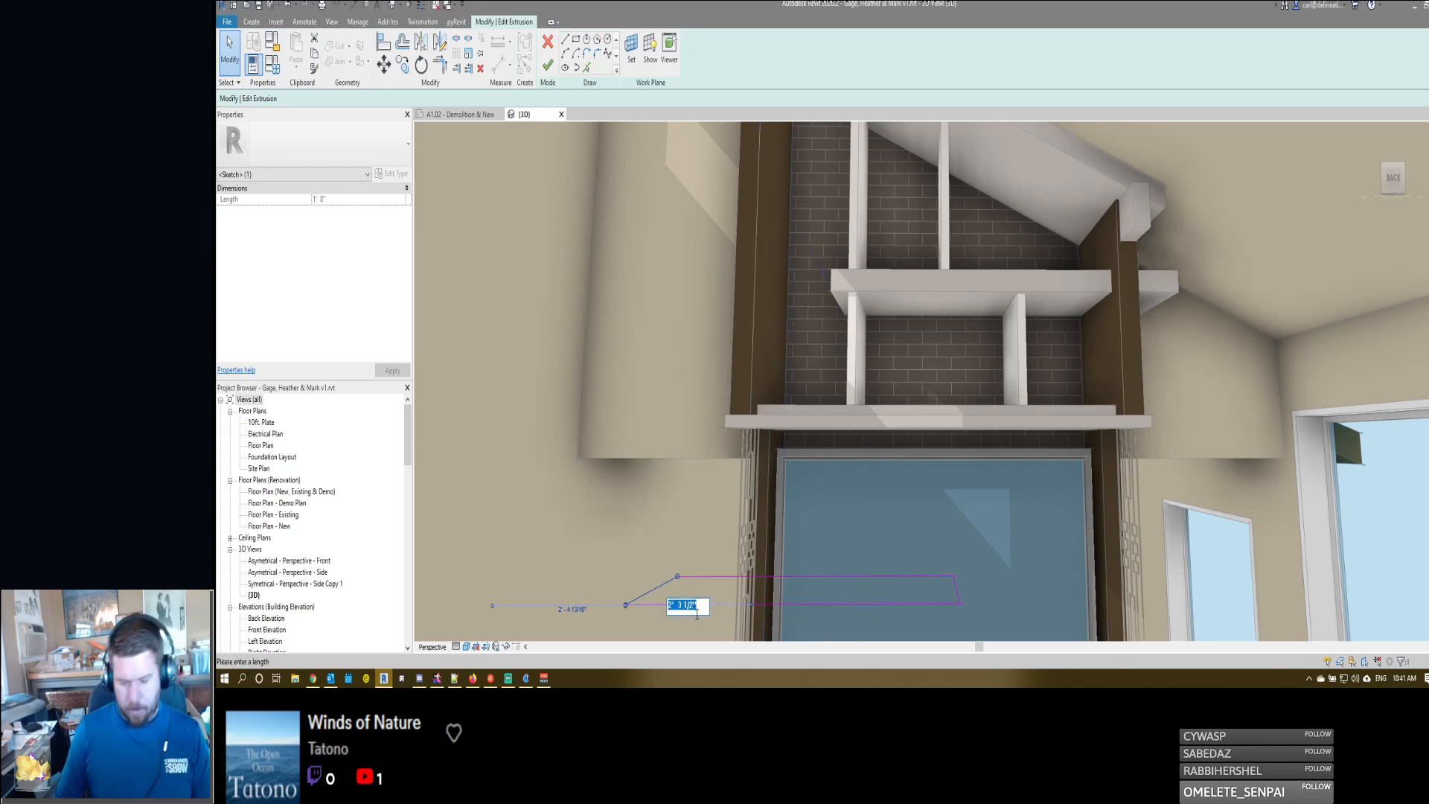
{"action": "key", "text": "f"}
{"action": "key", "text": "f"}
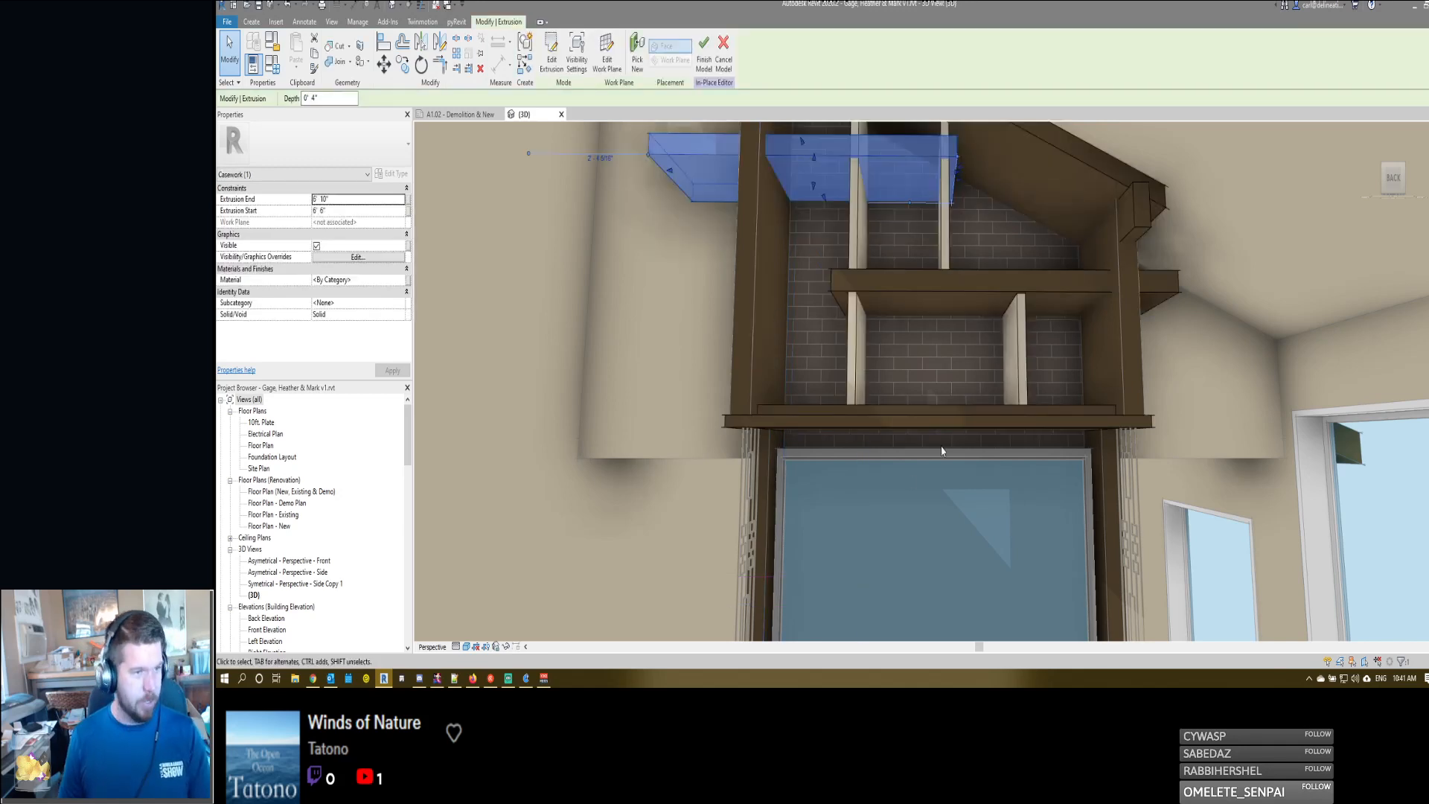
- Finish the in-place entertainment center model, check its shelves in 3D and return to sheet A1.02
{"action": "key", "text": "Escape"}
{"action": "left_click", "coordinate": [915, 288]}
{"action": "middle_click_drag", "start_coordinate": [899, 350], "coordinate": [882, 431], "text": "shift"}
{"action": "scroll", "coordinate": [891, 282], "scroll_direction": "down", "scroll_amount": 1}
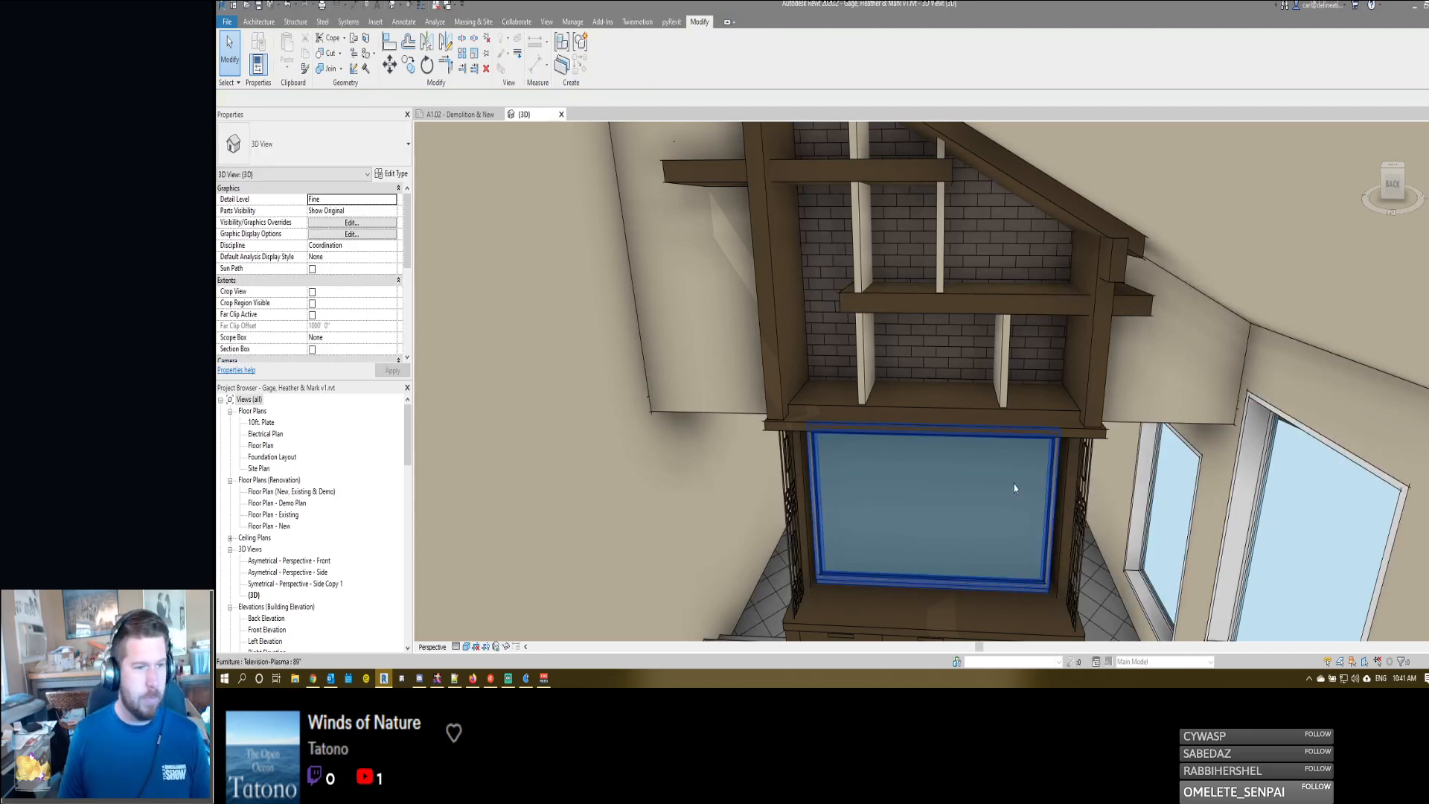
{"action": "scroll", "coordinate": [939, 402], "scroll_direction": "down", "scroll_amount": 4}
{"action": "middle_click_drag", "start_coordinate": [938, 418], "coordinate": [944, 331], "text": "shift"}
{"action": "middle_click_drag", "start_coordinate": [1005, 447], "coordinate": [1071, 434]}
{"action": "left_click", "coordinate": [455, 113]}
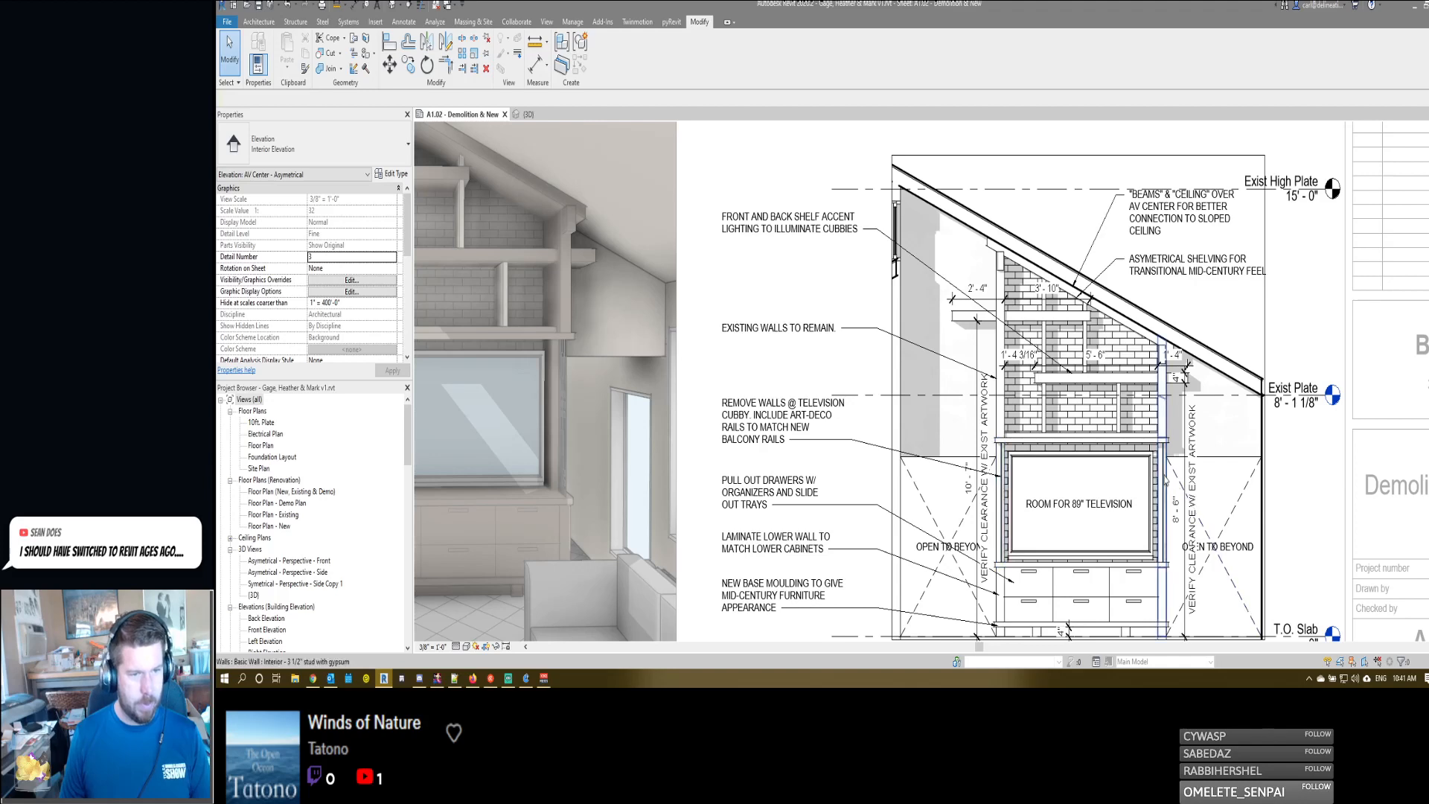
{"action": "middle_click_drag", "start_coordinate": [852, 430], "coordinate": [899, 384]}
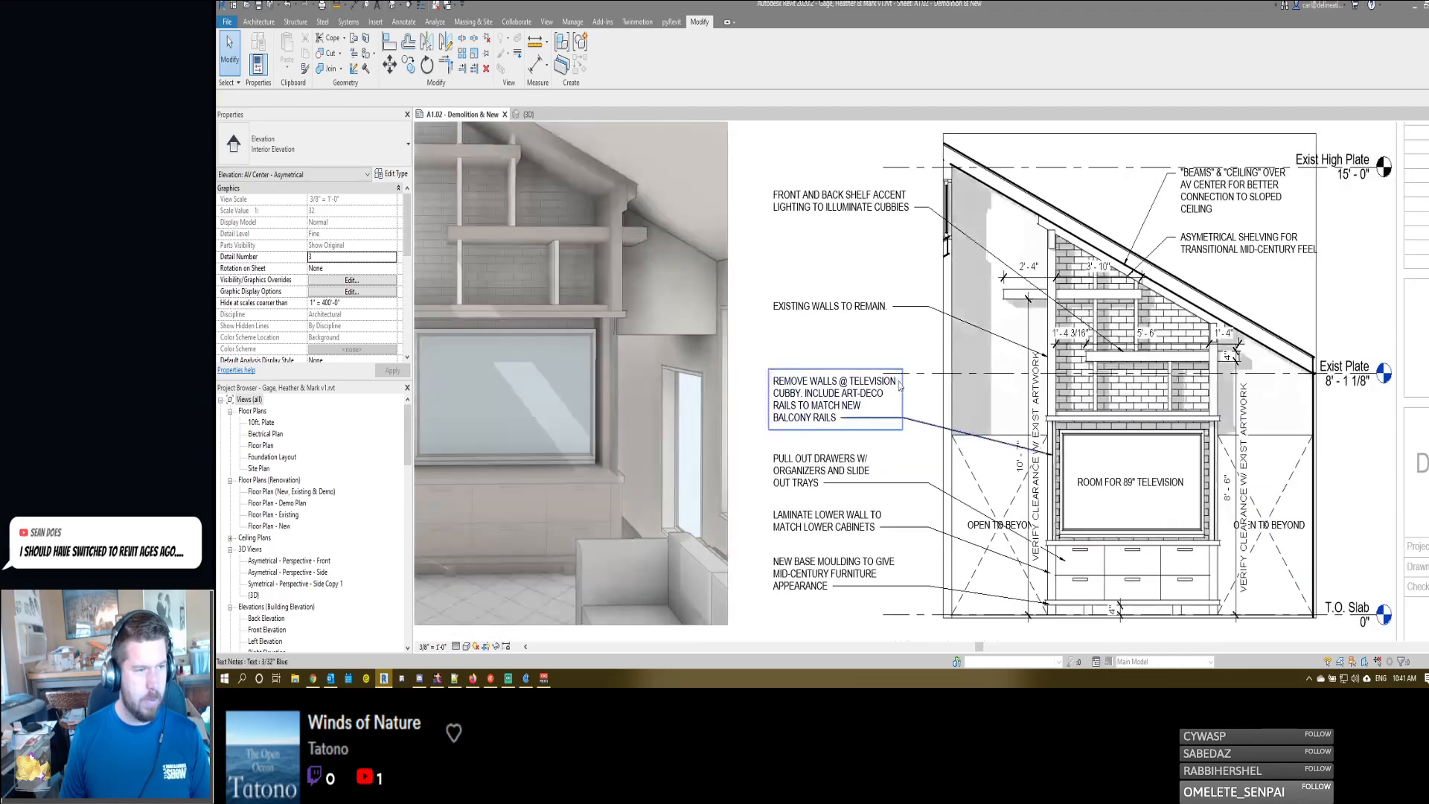
{"action": "double_click", "coordinate": [806, 420]}
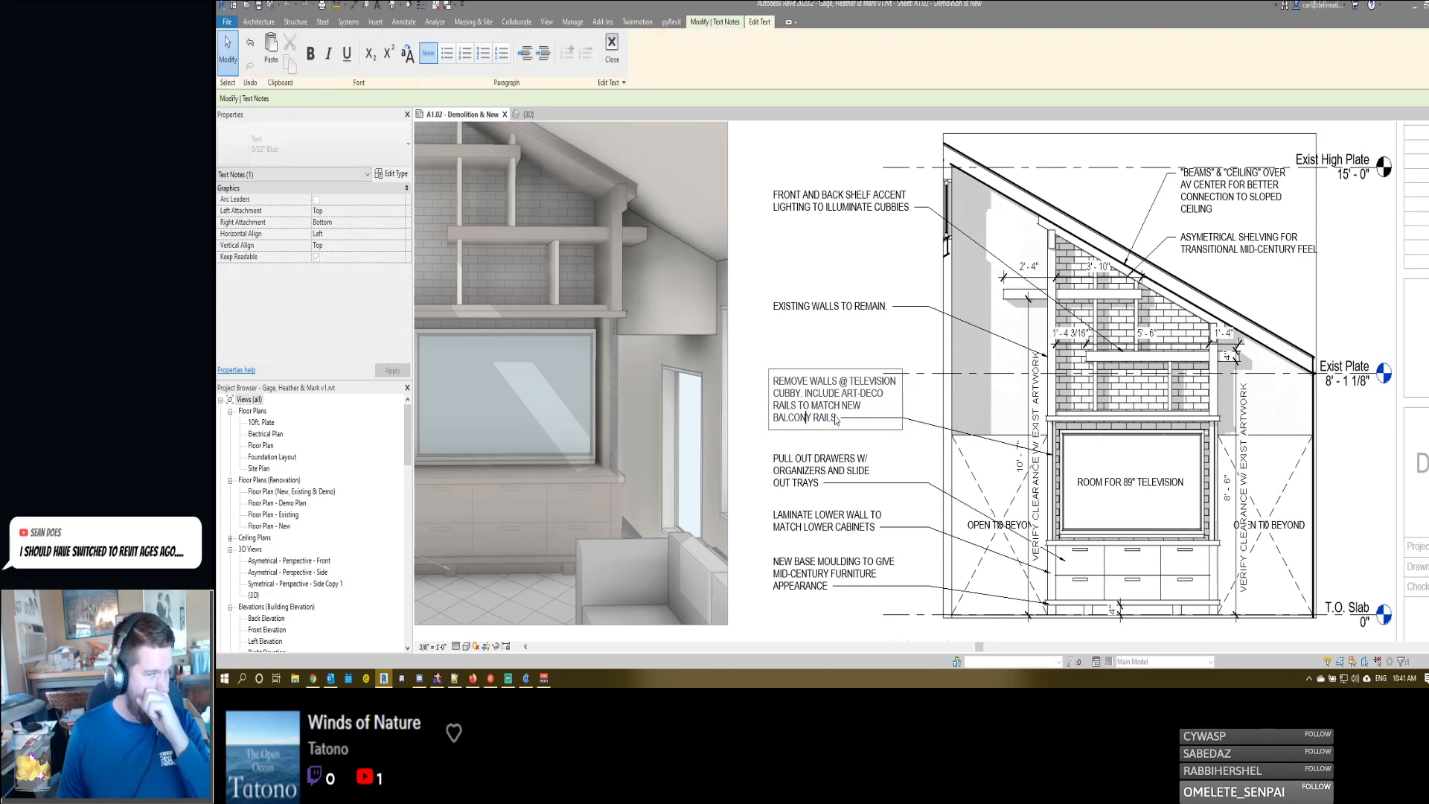
{"action": "key", "text": "Escape"}
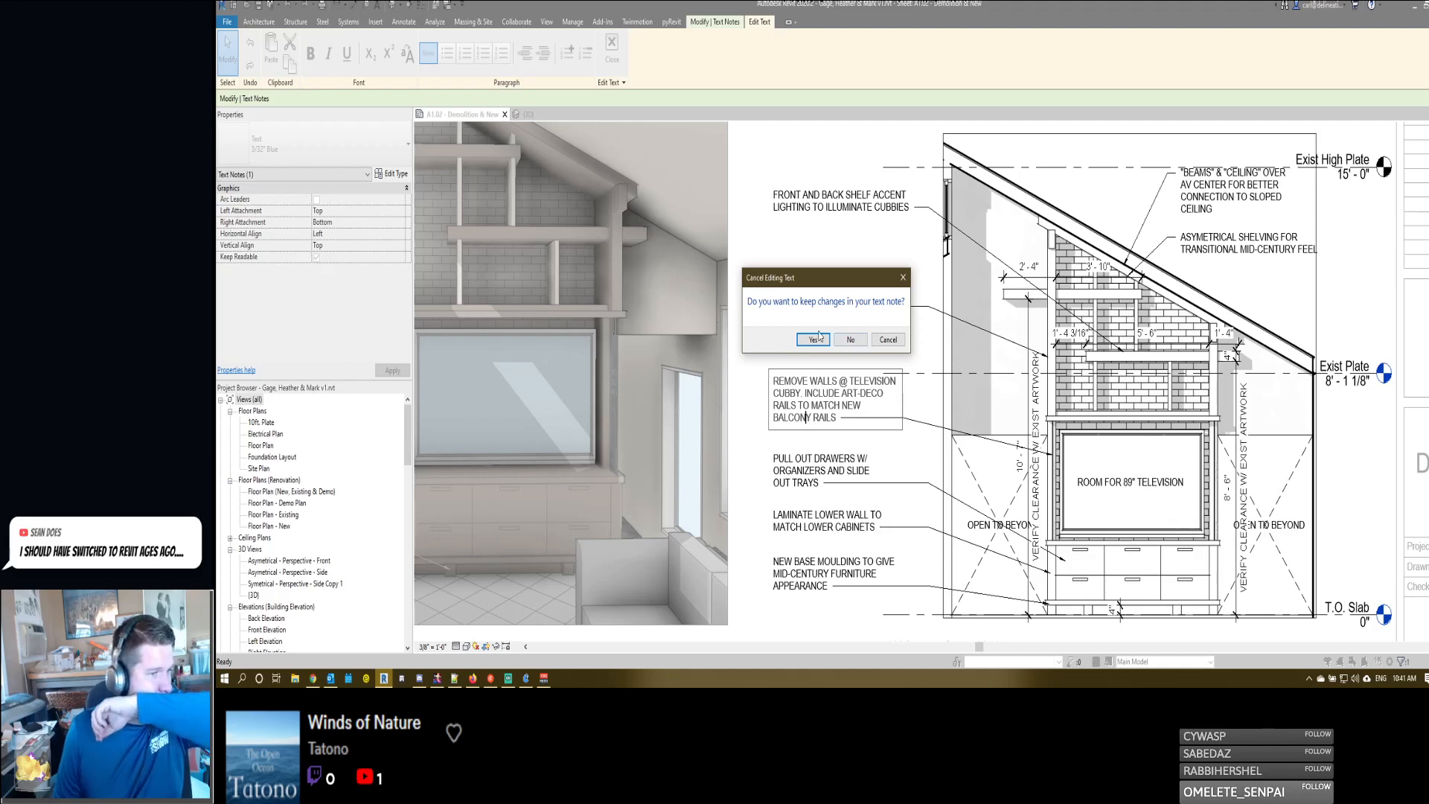
{"action": "left_click", "coordinate": [850, 339]}
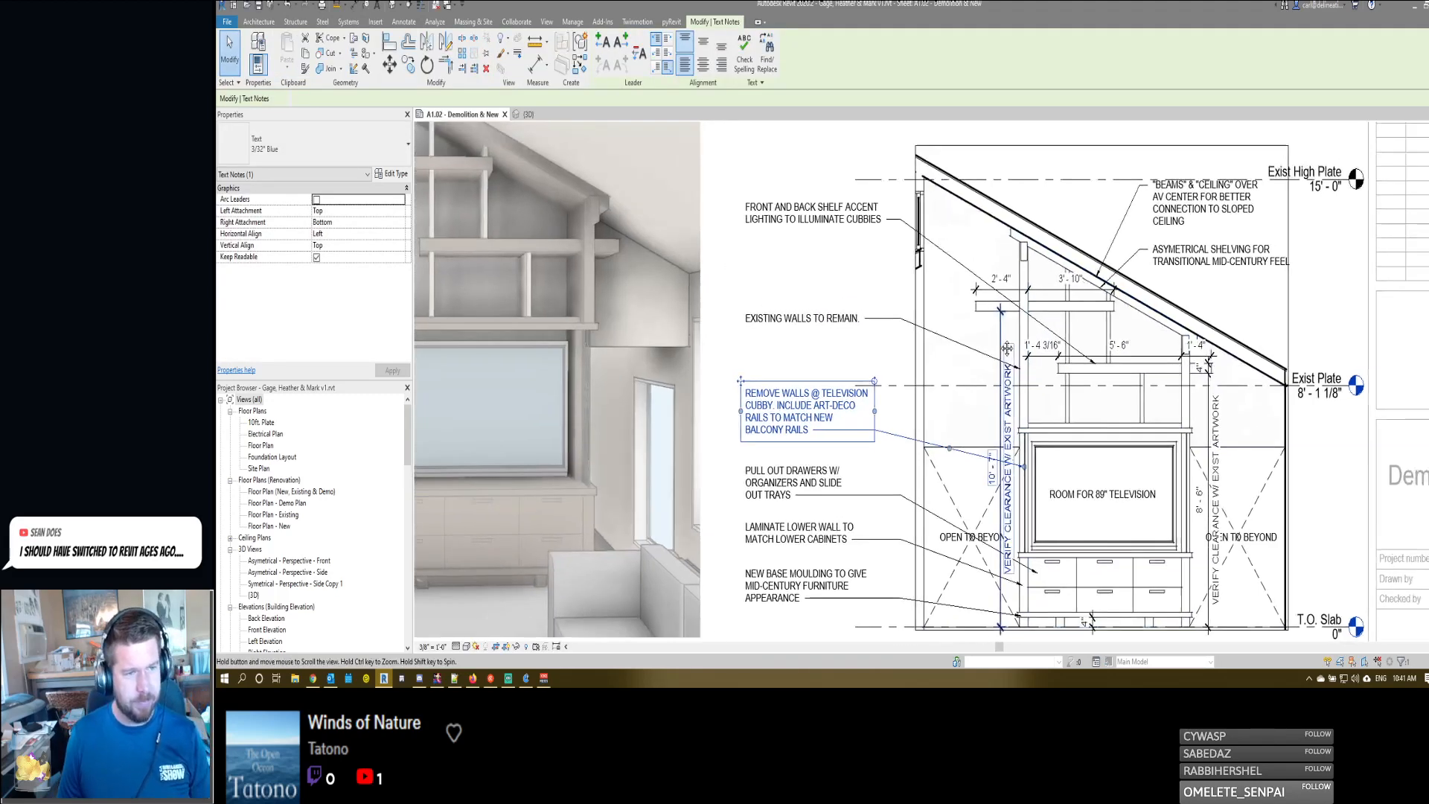
- Measure the gap between the lower shelf's left end and the wall, and the clear width between the shelving walls
{"action": "left_click", "coordinate": [1046, 361]}
{"action": "scroll", "coordinate": [1040, 349], "scroll_direction": "up", "scroll_amount": 3}
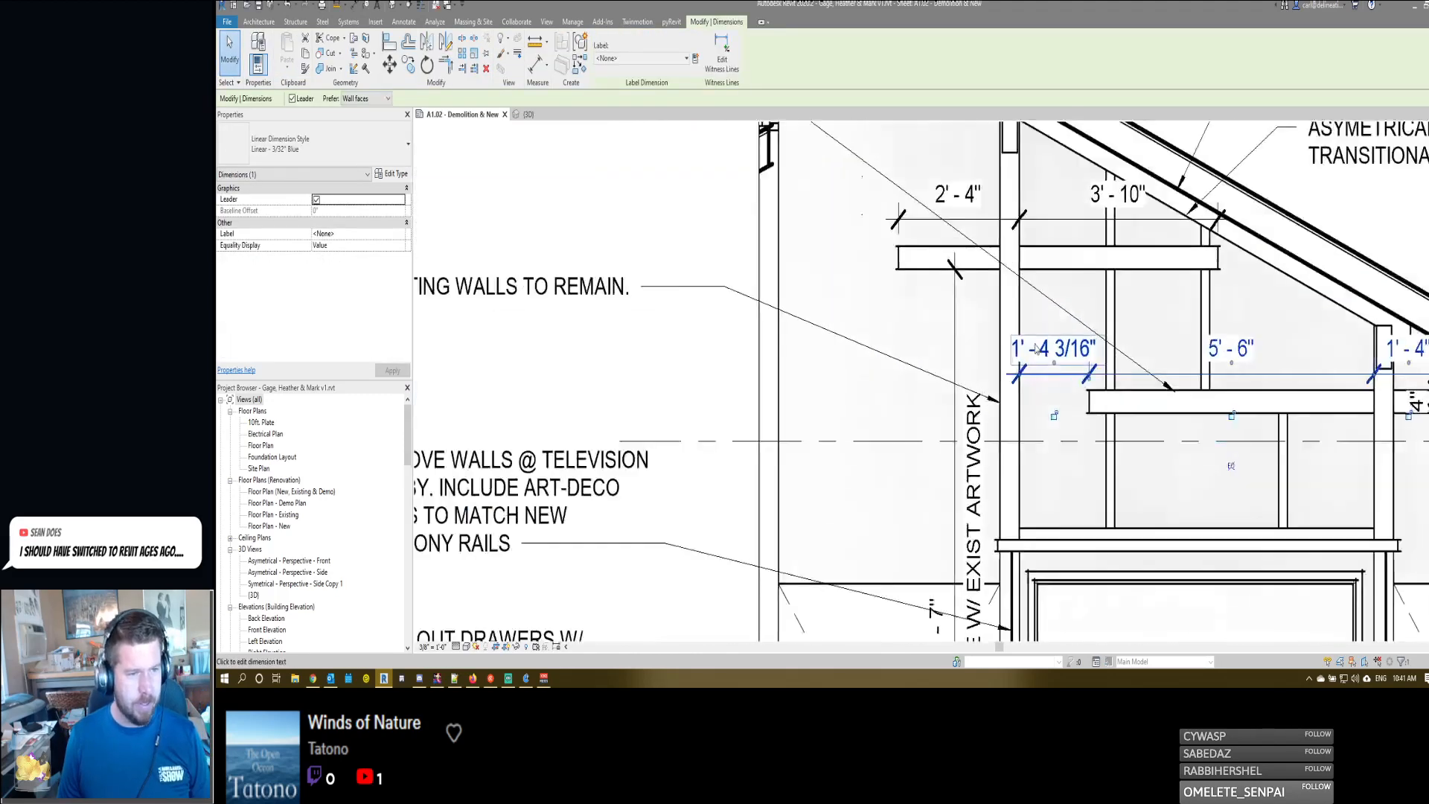
{"action": "key", "text": "d"}
{"action": "key", "text": "i"}
{"action": "left_click", "coordinate": [1089, 411]}
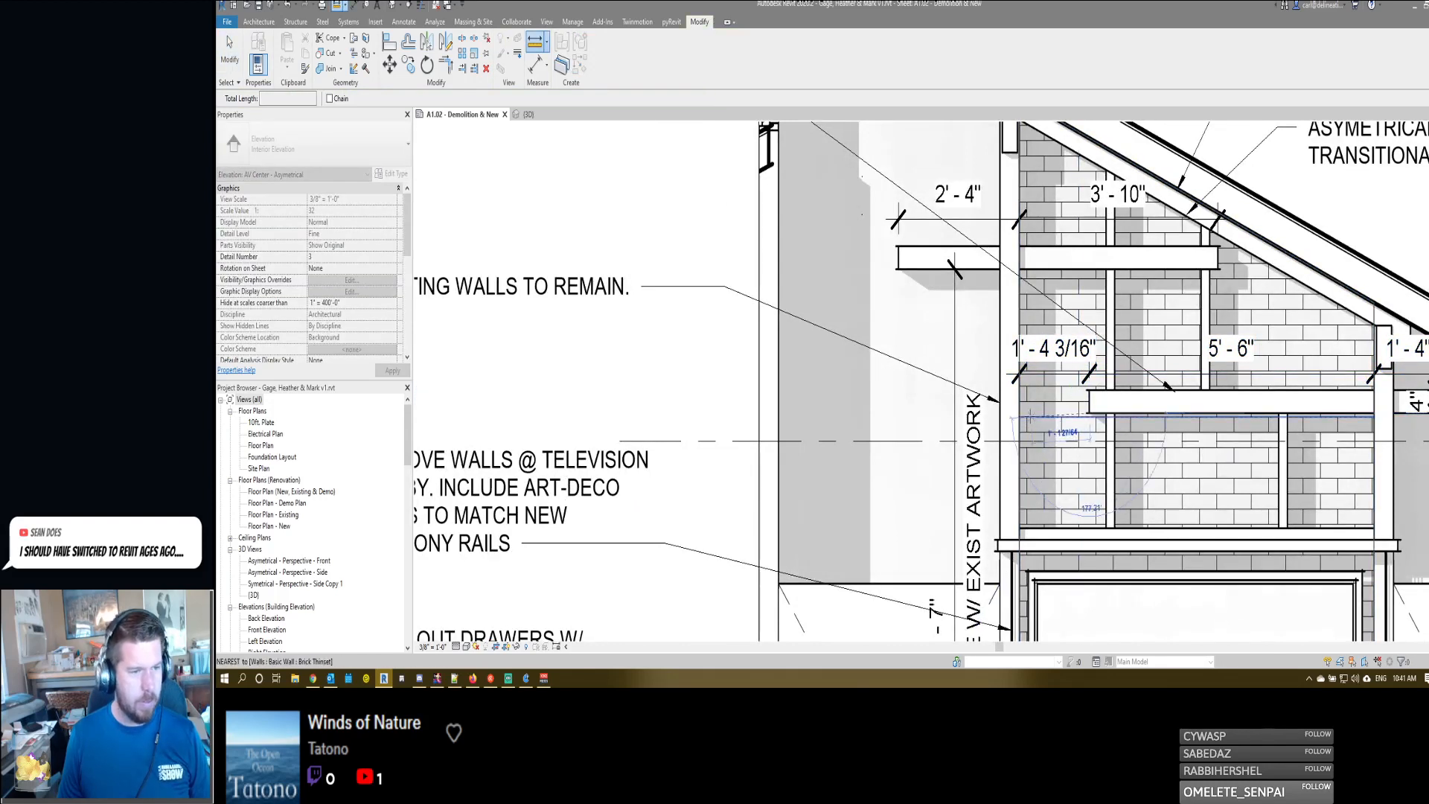
{"action": "left_click", "coordinate": [1019, 413]}
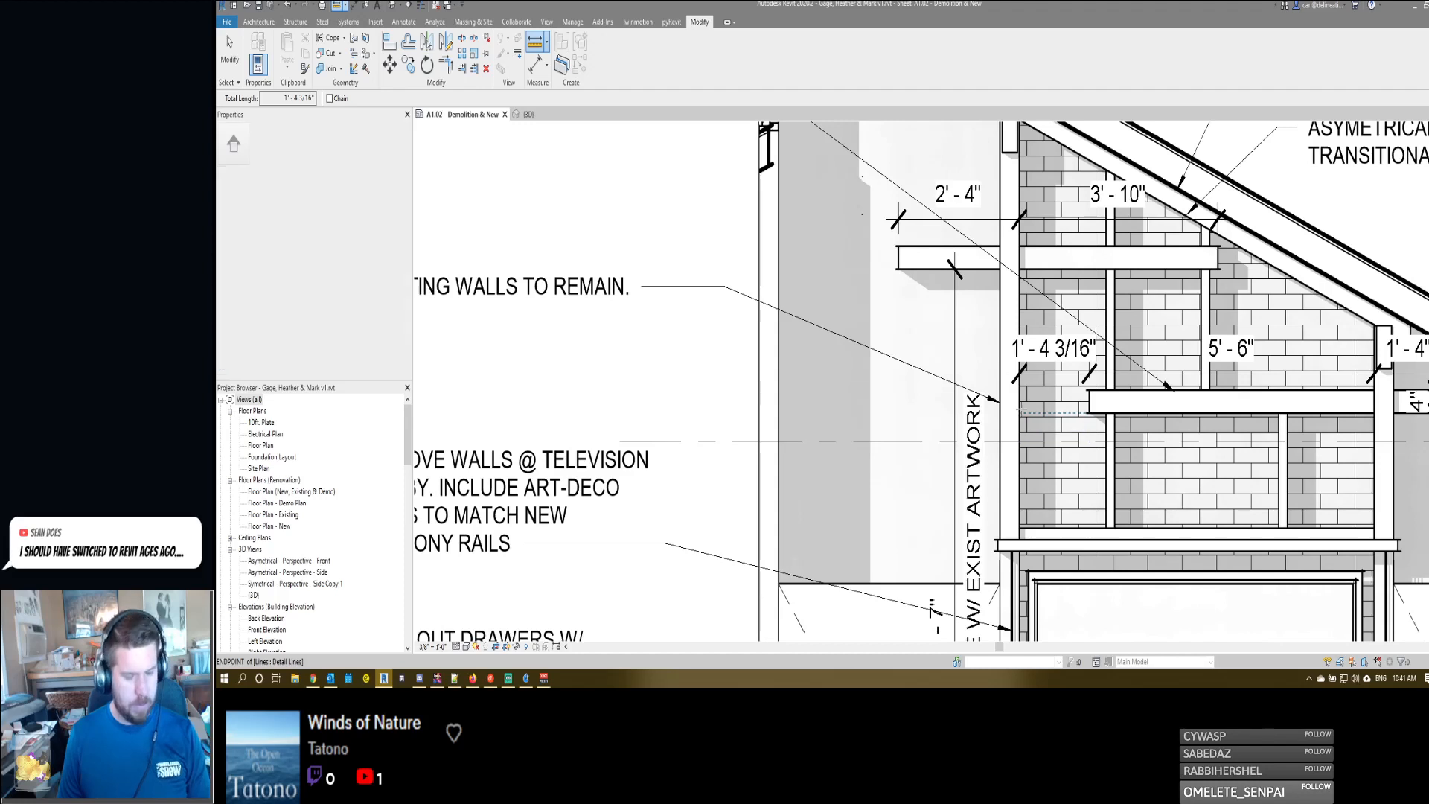
{"action": "left_click", "coordinate": [1019, 454]}
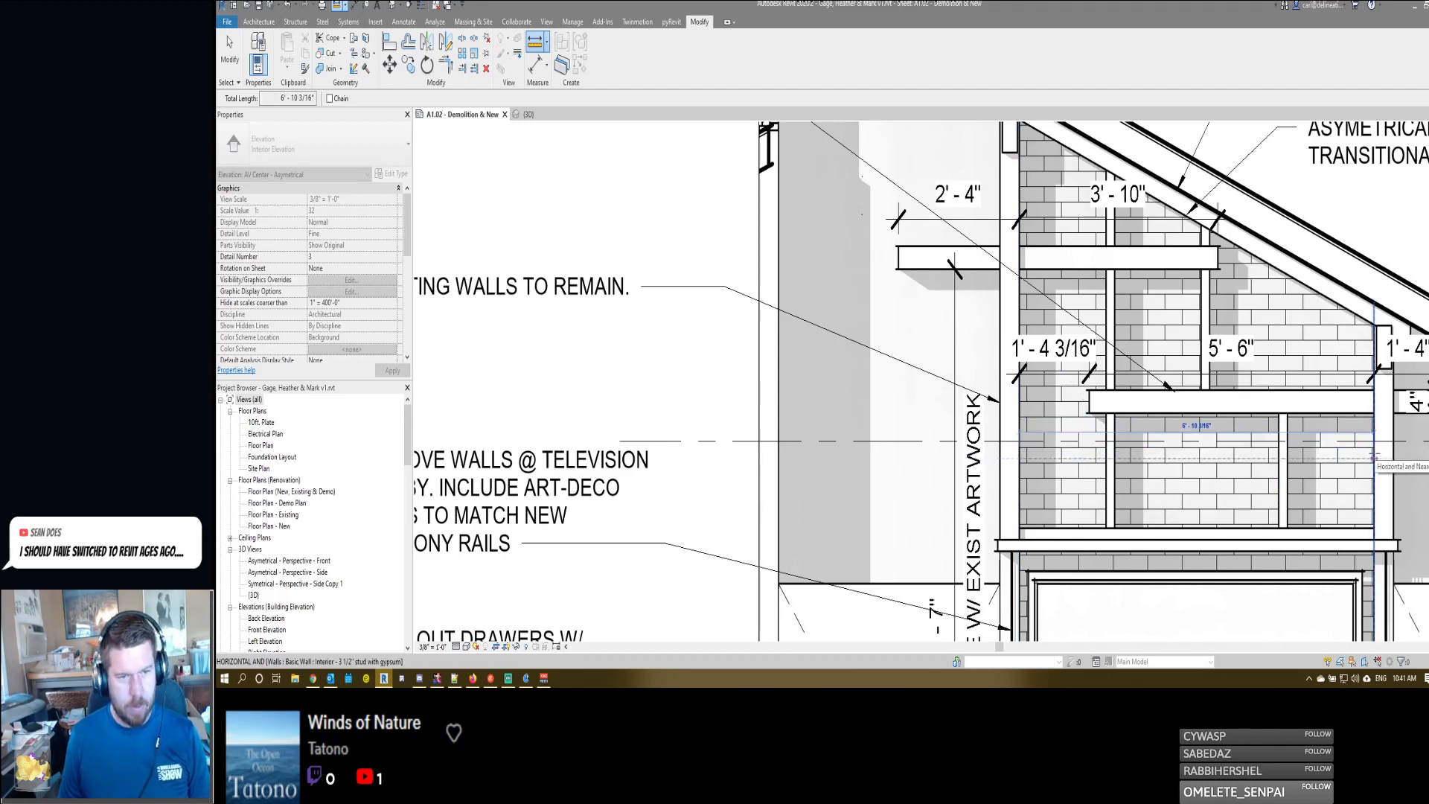
{"action": "key", "text": "Escape"}
{"action": "key", "text": "Escape"}
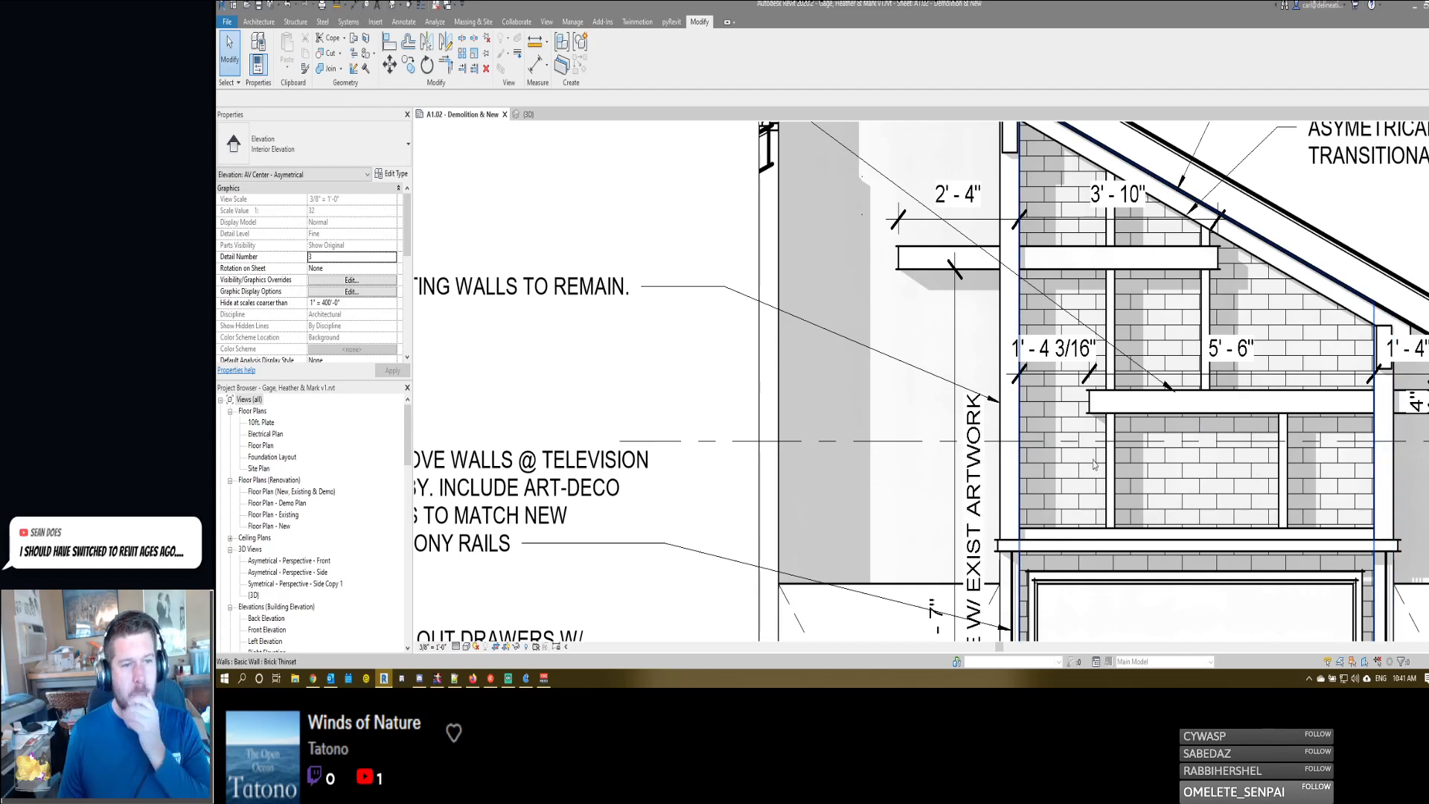
- Measure the overall width across the outer faces of the two shelving walls with a temporary aligned dimension
{"action": "key", "text": "d"}
{"action": "key", "text": "i"}
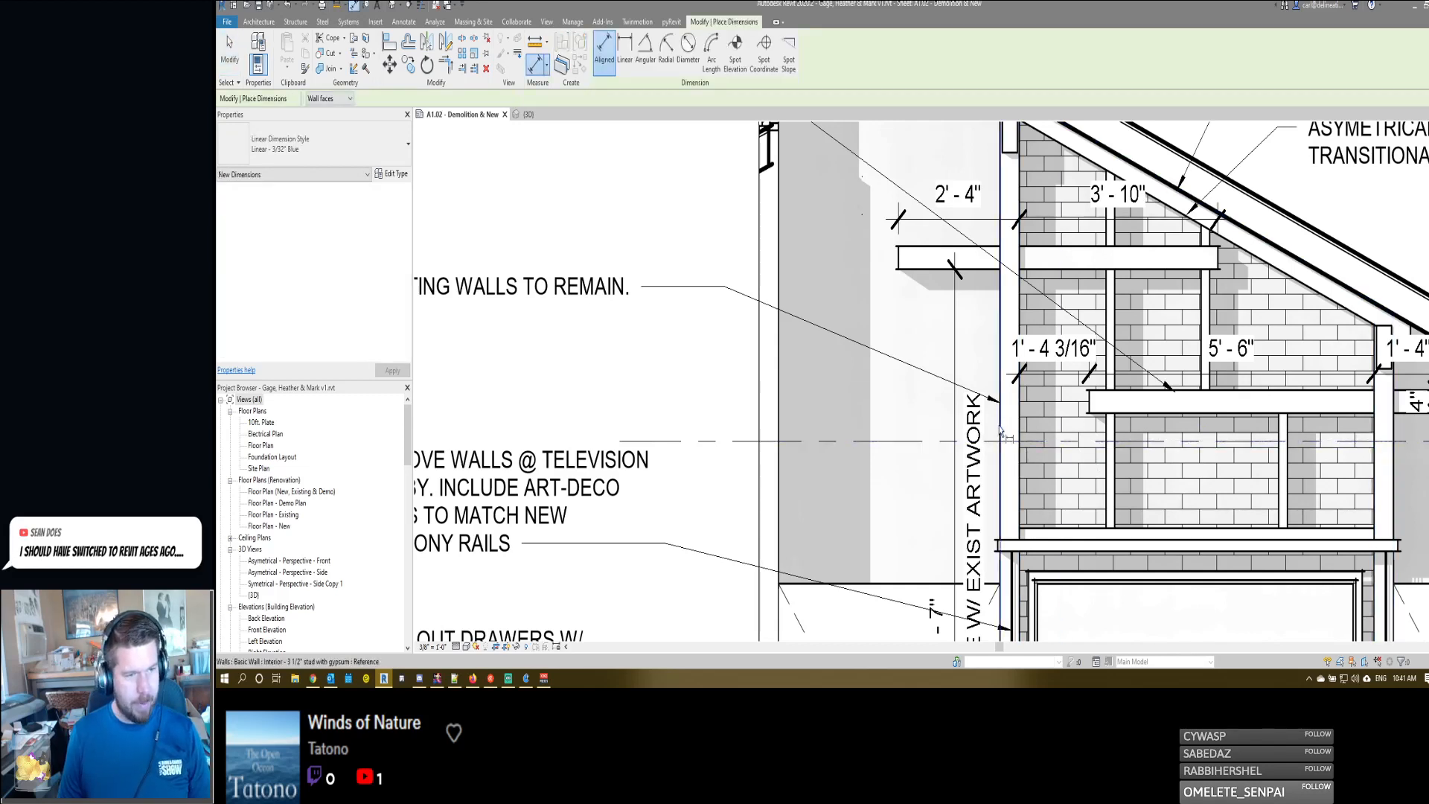
{"action": "left_click", "coordinate": [1001, 430]}
{"action": "left_click", "coordinate": [1393, 477]}
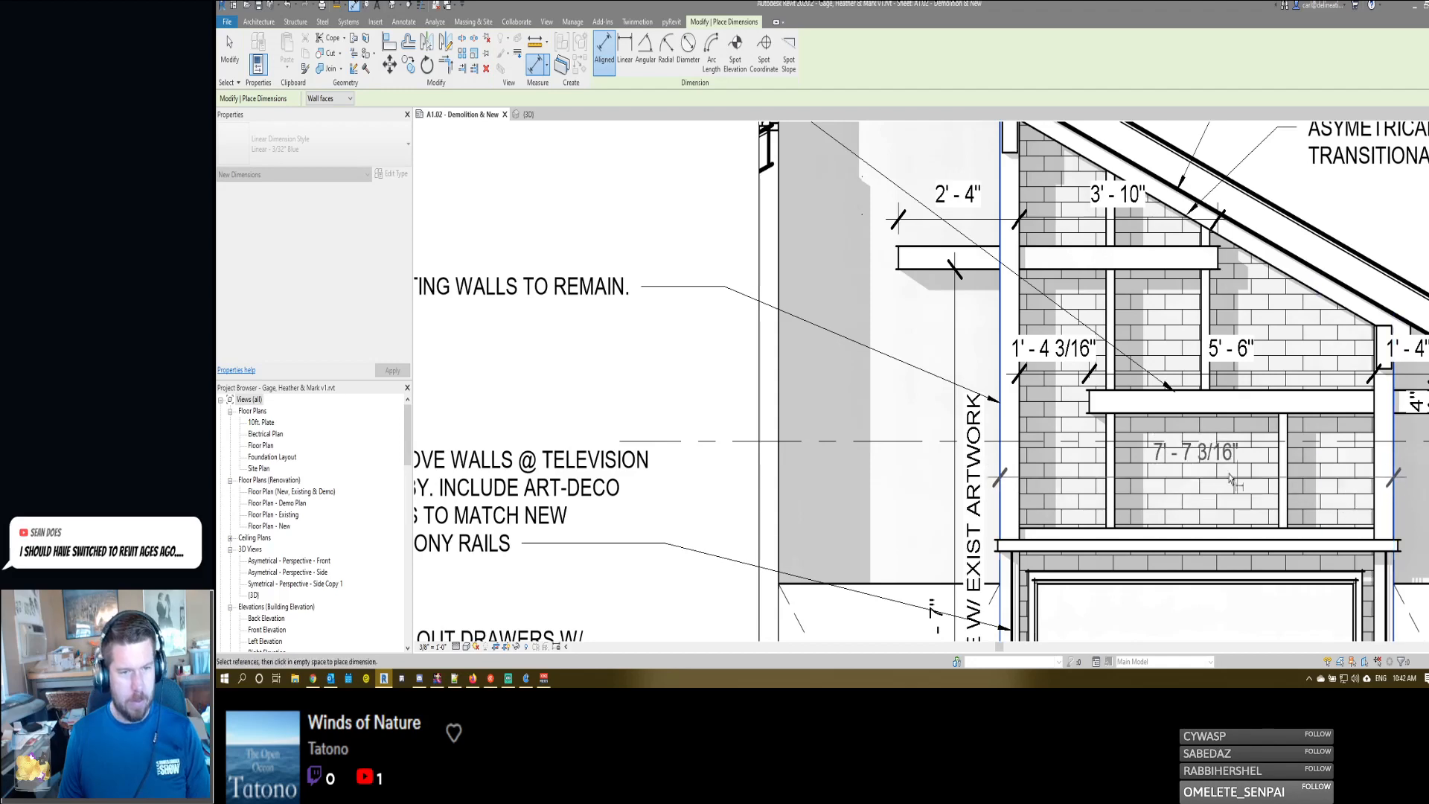
{"action": "key", "text": "Escape"}
{"action": "key", "text": "Escape"}
- Examine the AV center elevation's shelves, walls, dimensions and notes against the perspective view on the sheet
{"action": "scroll", "coordinate": [1102, 466], "scroll_direction": "down", "scroll_amount": 3}
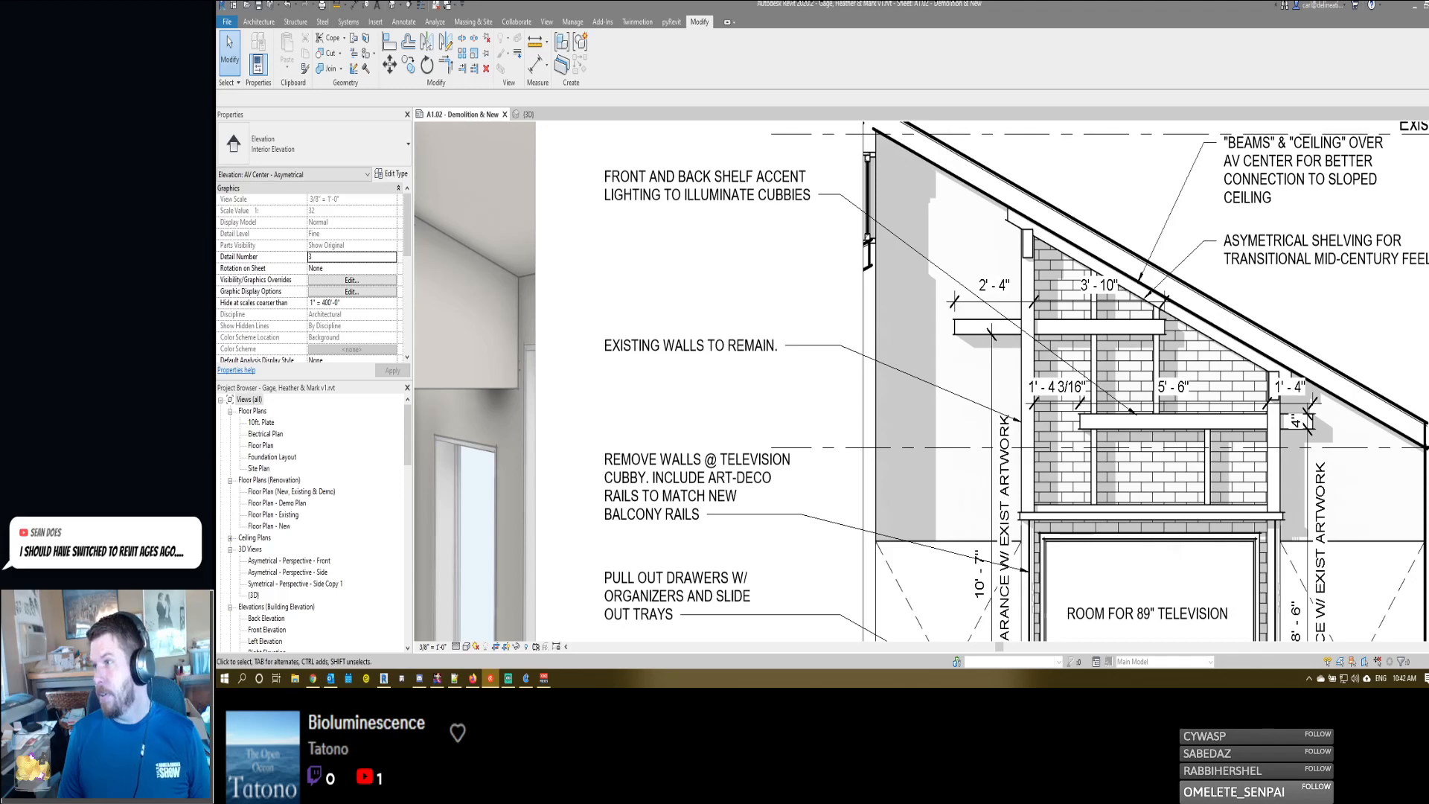
{"action": "scroll", "coordinate": [1047, 348], "scroll_direction": "down", "scroll_amount": 4}
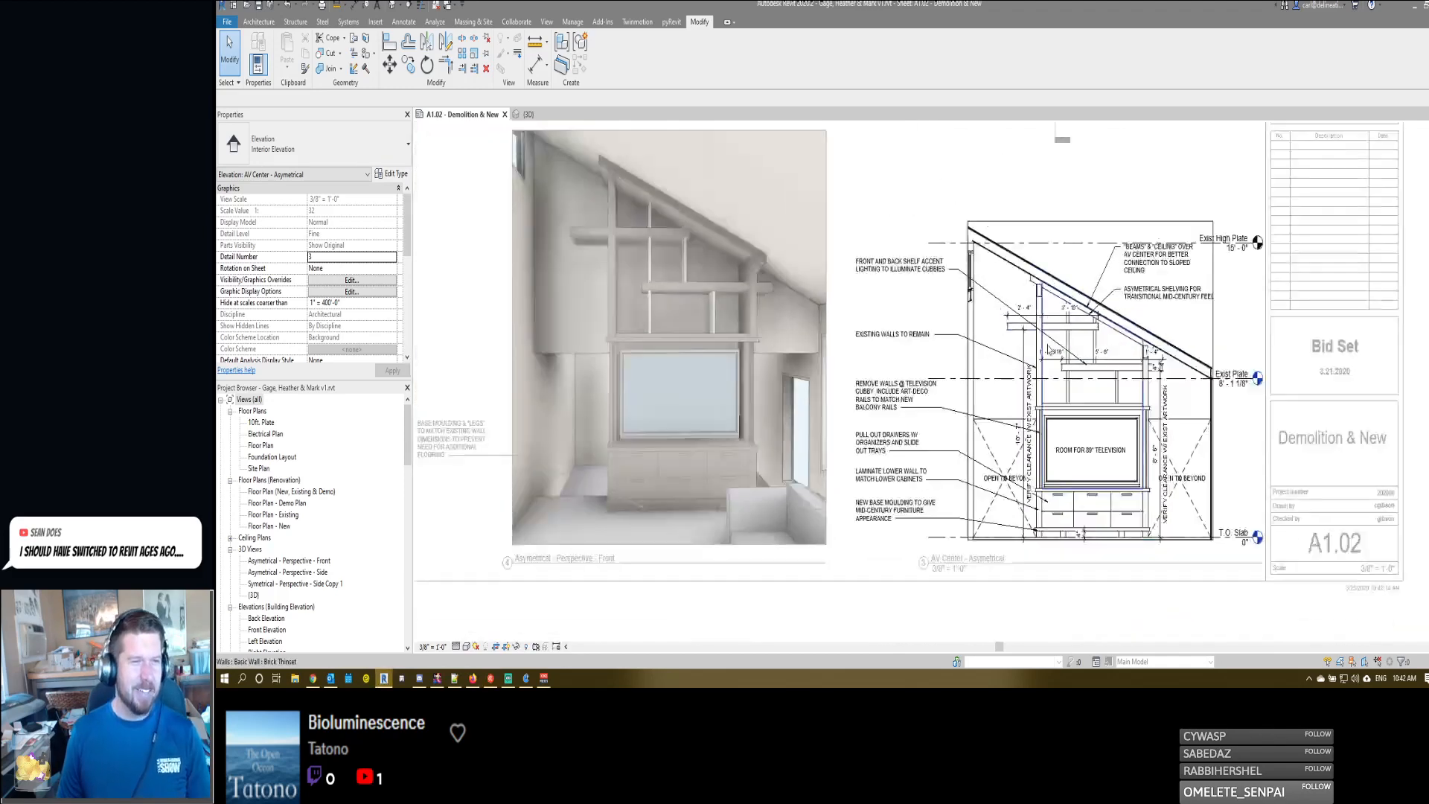
{"action": "scroll", "coordinate": [1040, 260], "scroll_direction": "up", "scroll_amount": 4}
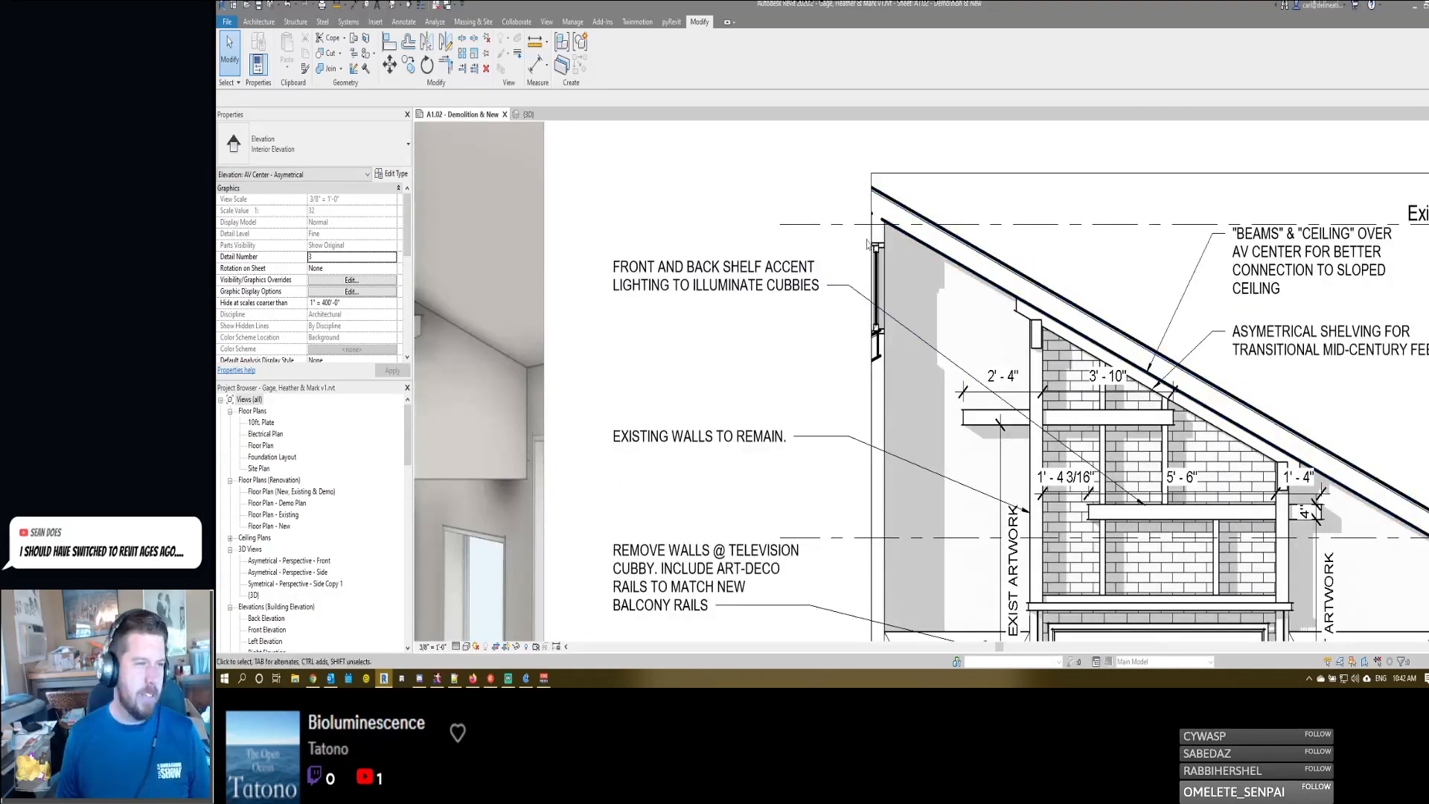
{"action": "scroll", "coordinate": [1033, 340], "scroll_direction": "down", "scroll_amount": 3}
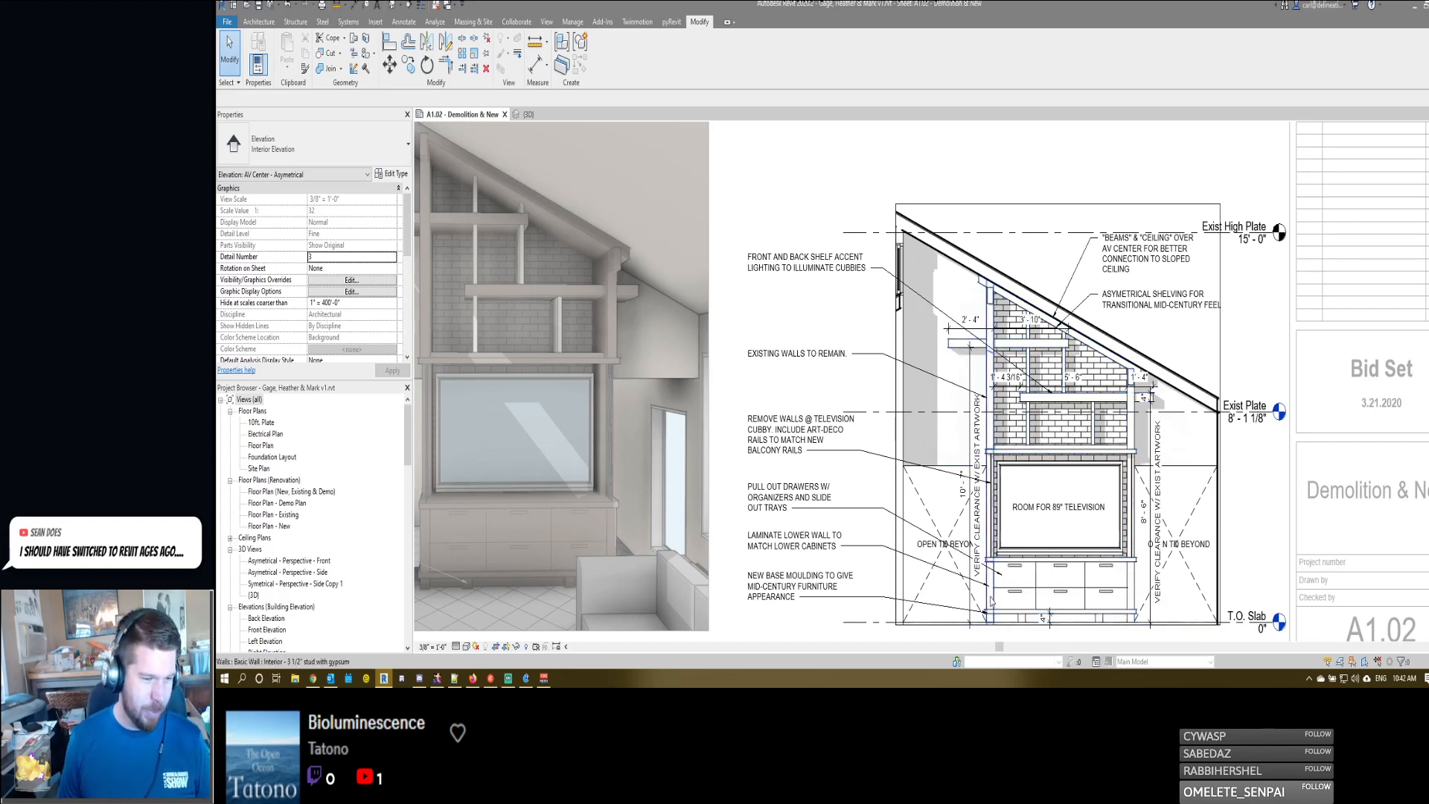
{"action": "scroll", "coordinate": [1135, 512], "scroll_direction": "up", "scroll_amount": 3}
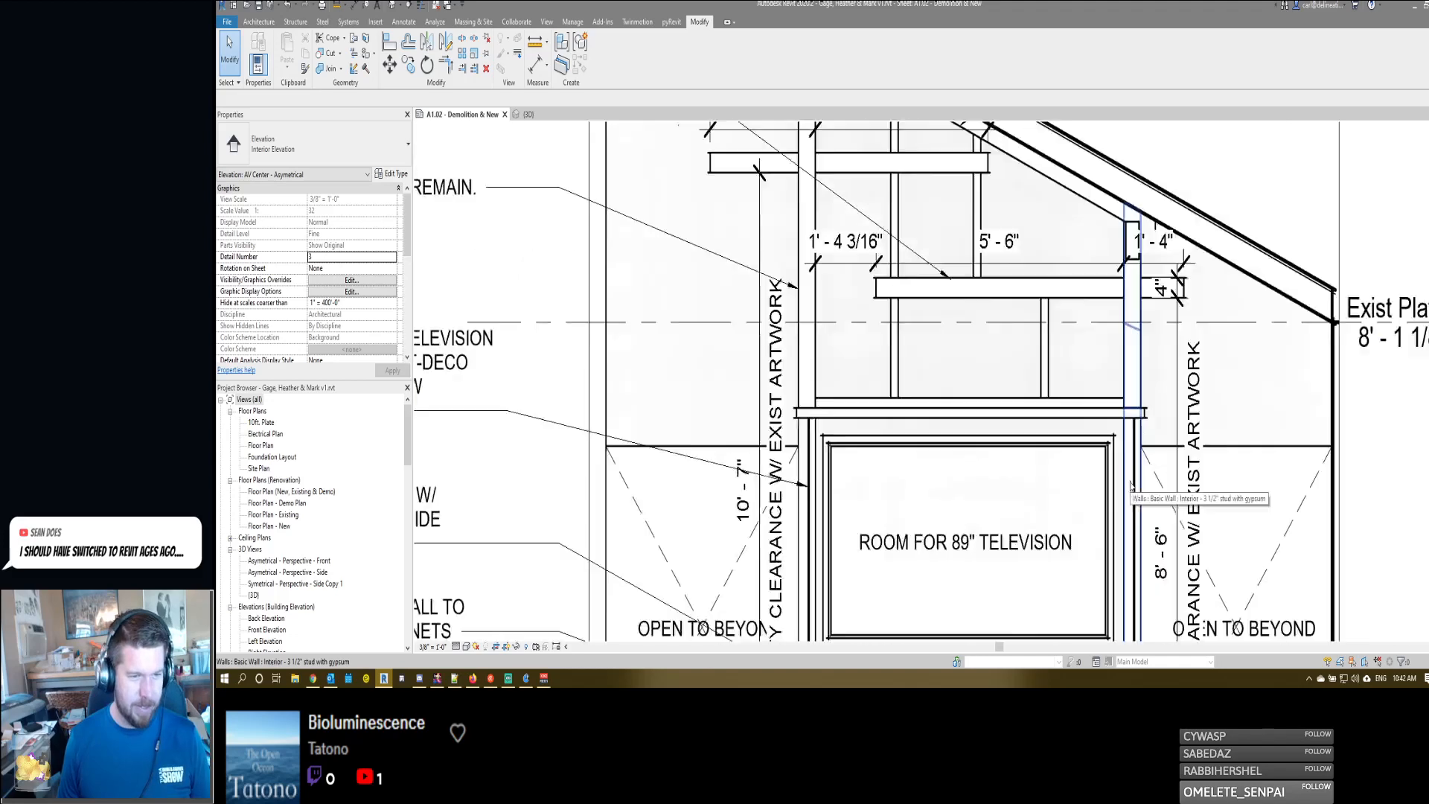
{"action": "scroll", "coordinate": [1137, 474], "scroll_direction": "down", "scroll_amount": 5}
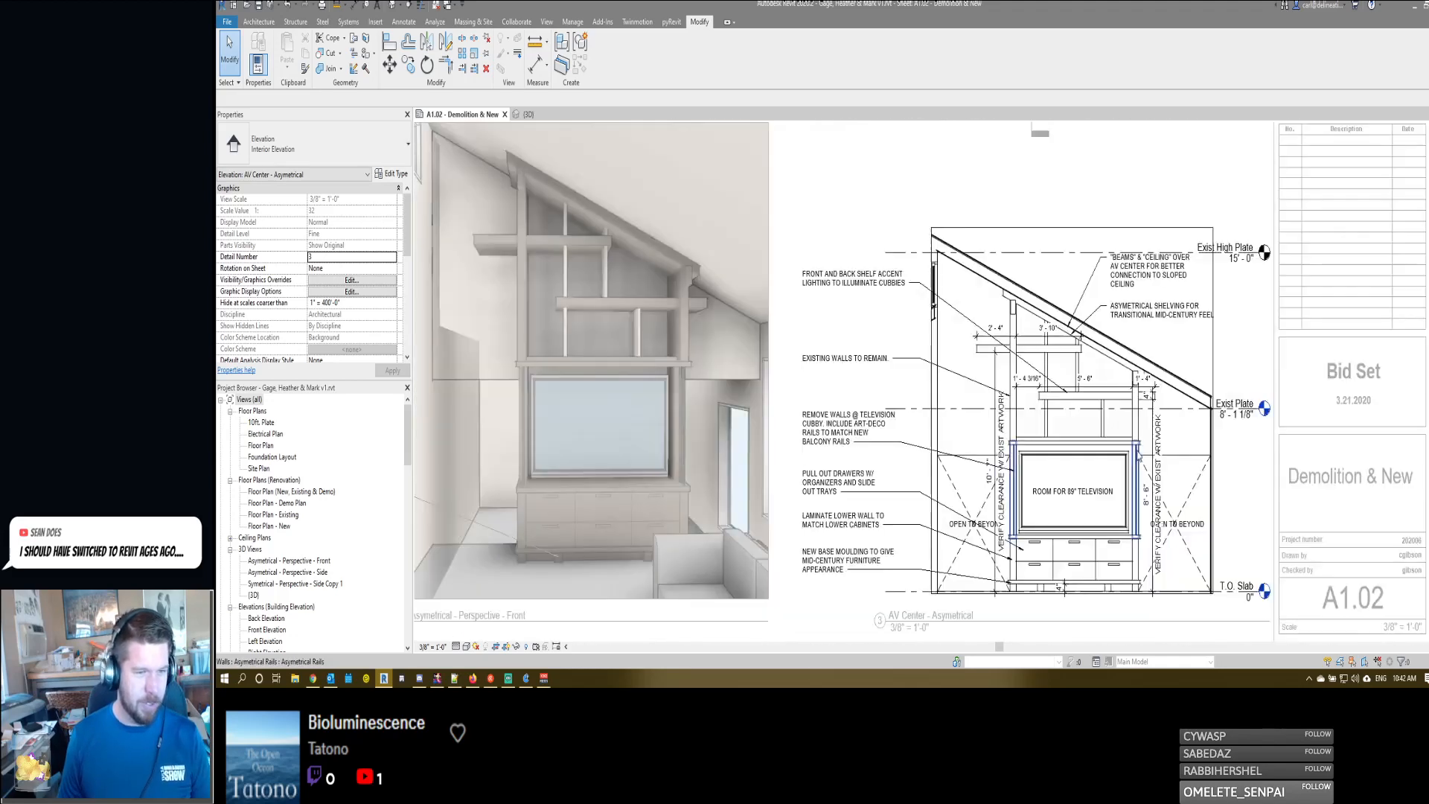
{"action": "scroll", "coordinate": [1136, 466], "scroll_direction": "up", "scroll_amount": 3}
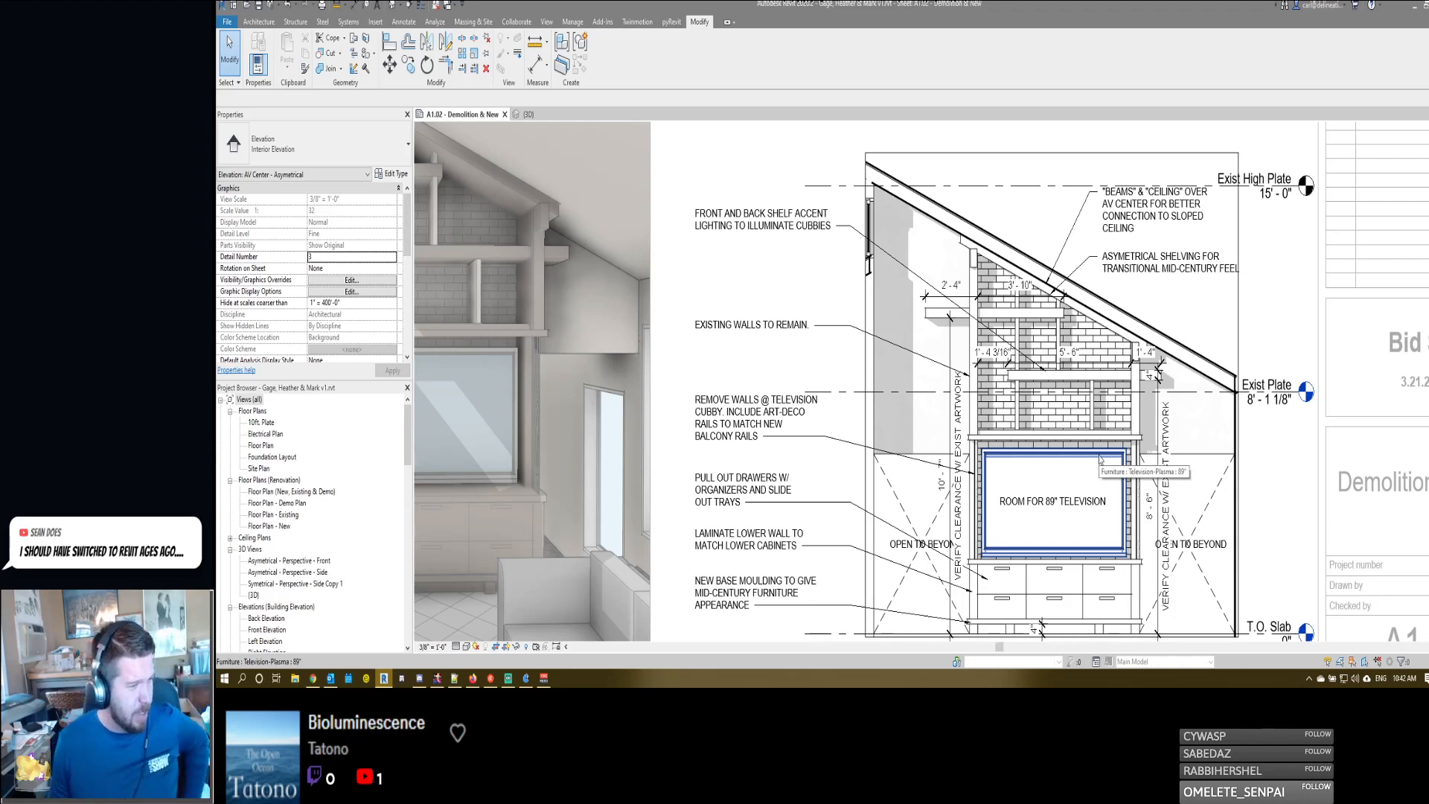
{"action": "scroll", "coordinate": [1082, 588], "scroll_direction": "down", "scroll_amount": 3}
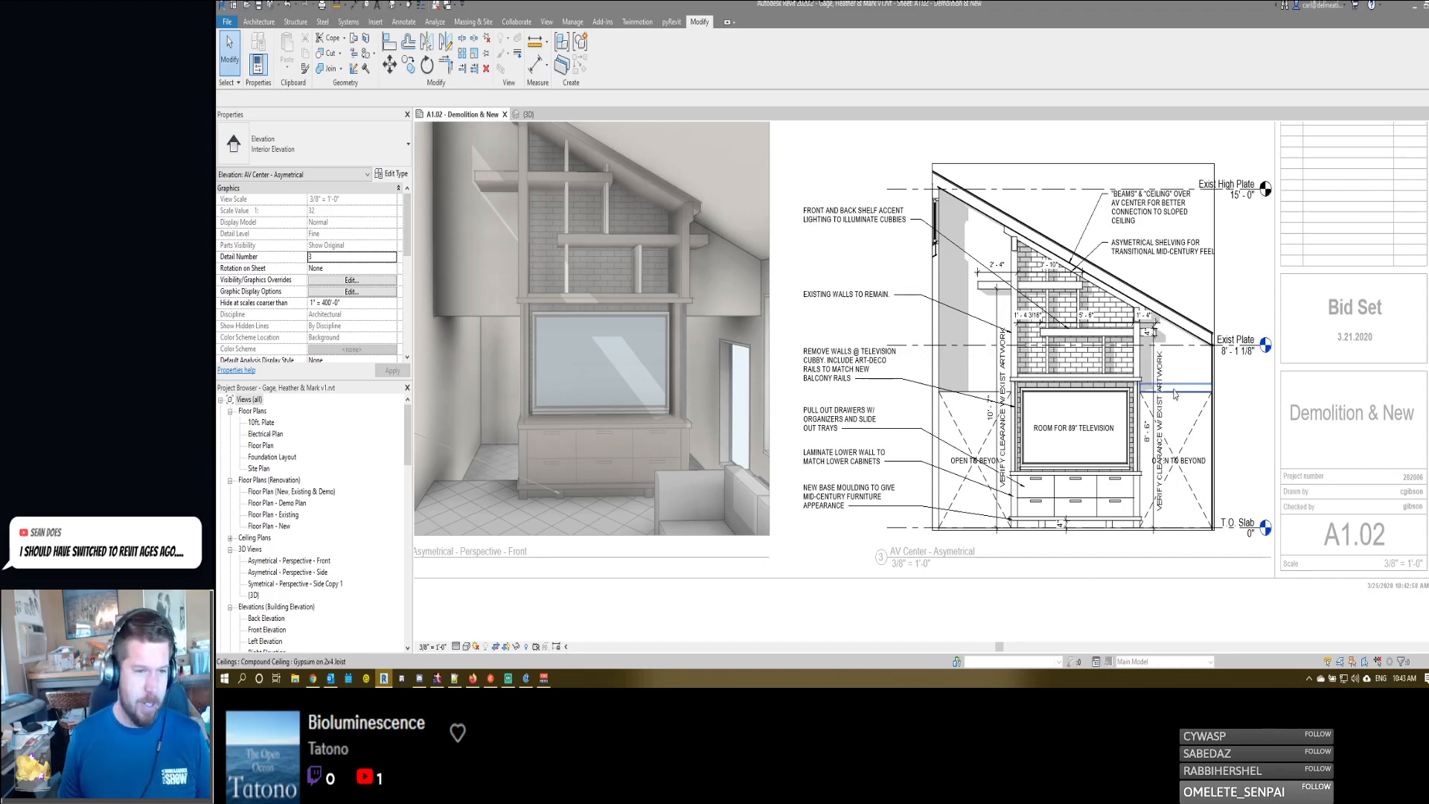
{"action": "scroll", "coordinate": [1174, 394], "scroll_direction": "up", "scroll_amount": 5}
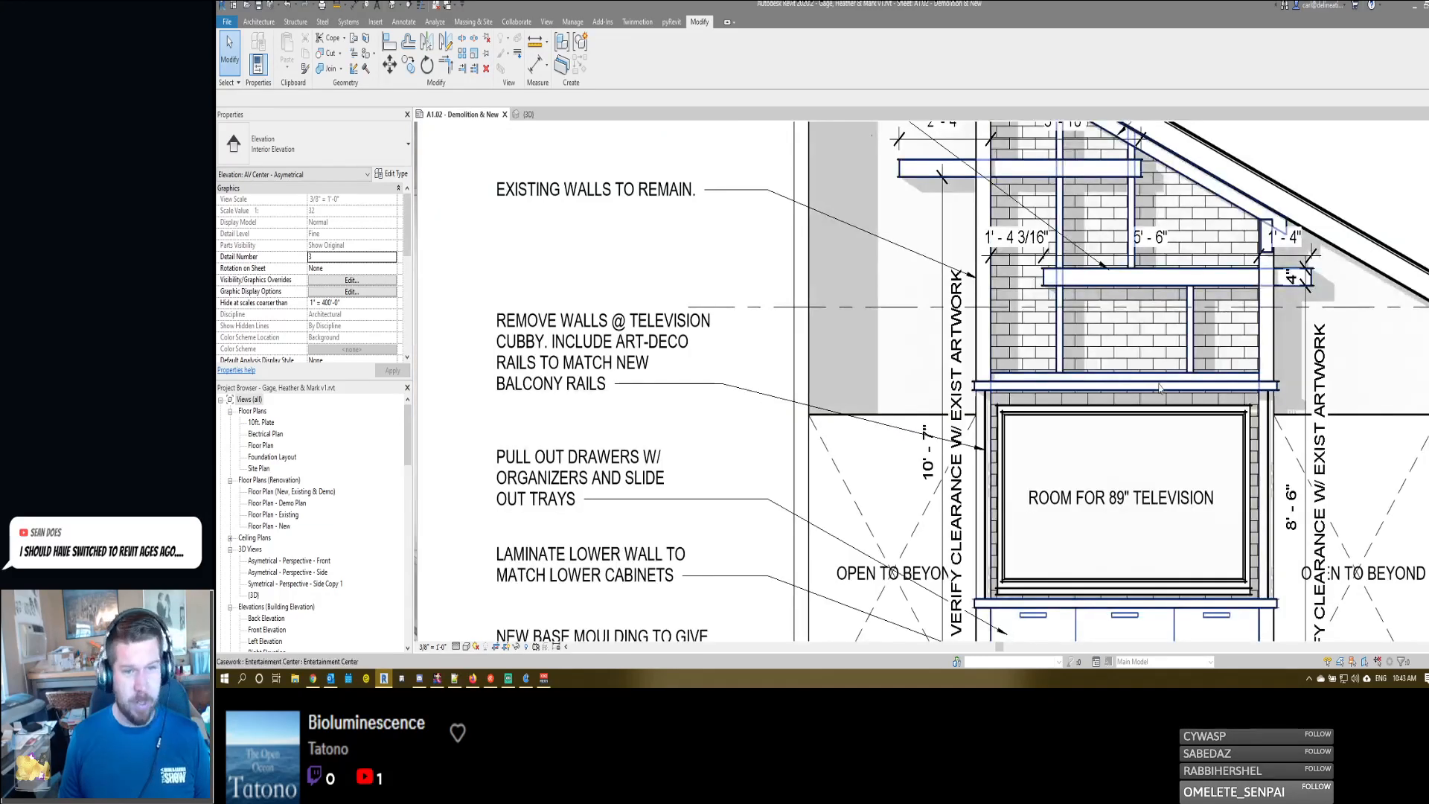
{"action": "left_click", "coordinate": [1271, 378]}
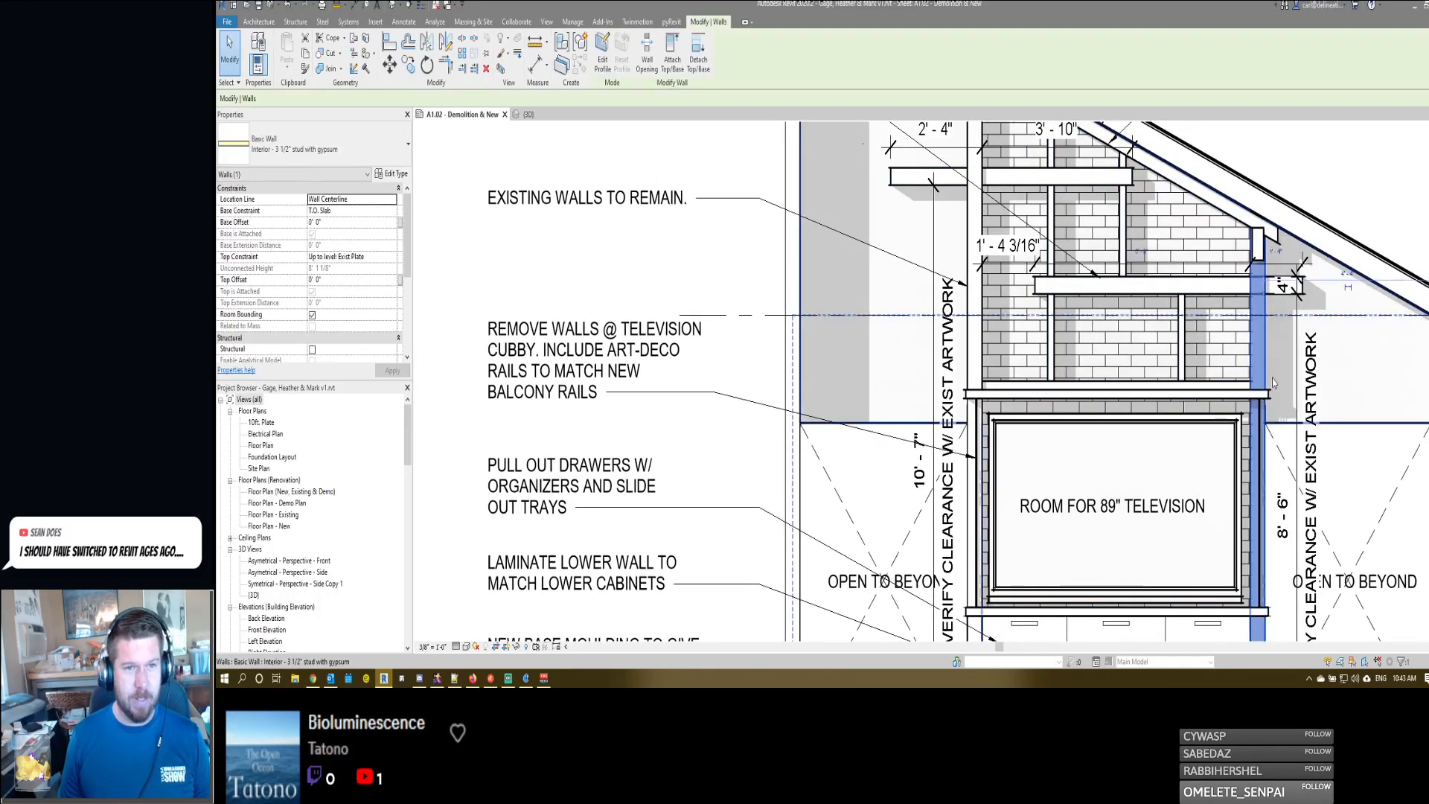
{"action": "middle_click_drag", "start_coordinate": [1271, 378], "coordinate": [1206, 418]}
{"action": "scroll", "coordinate": [1204, 421], "scroll_direction": "down", "scroll_amount": 2}
{"action": "key", "text": "Escape"}
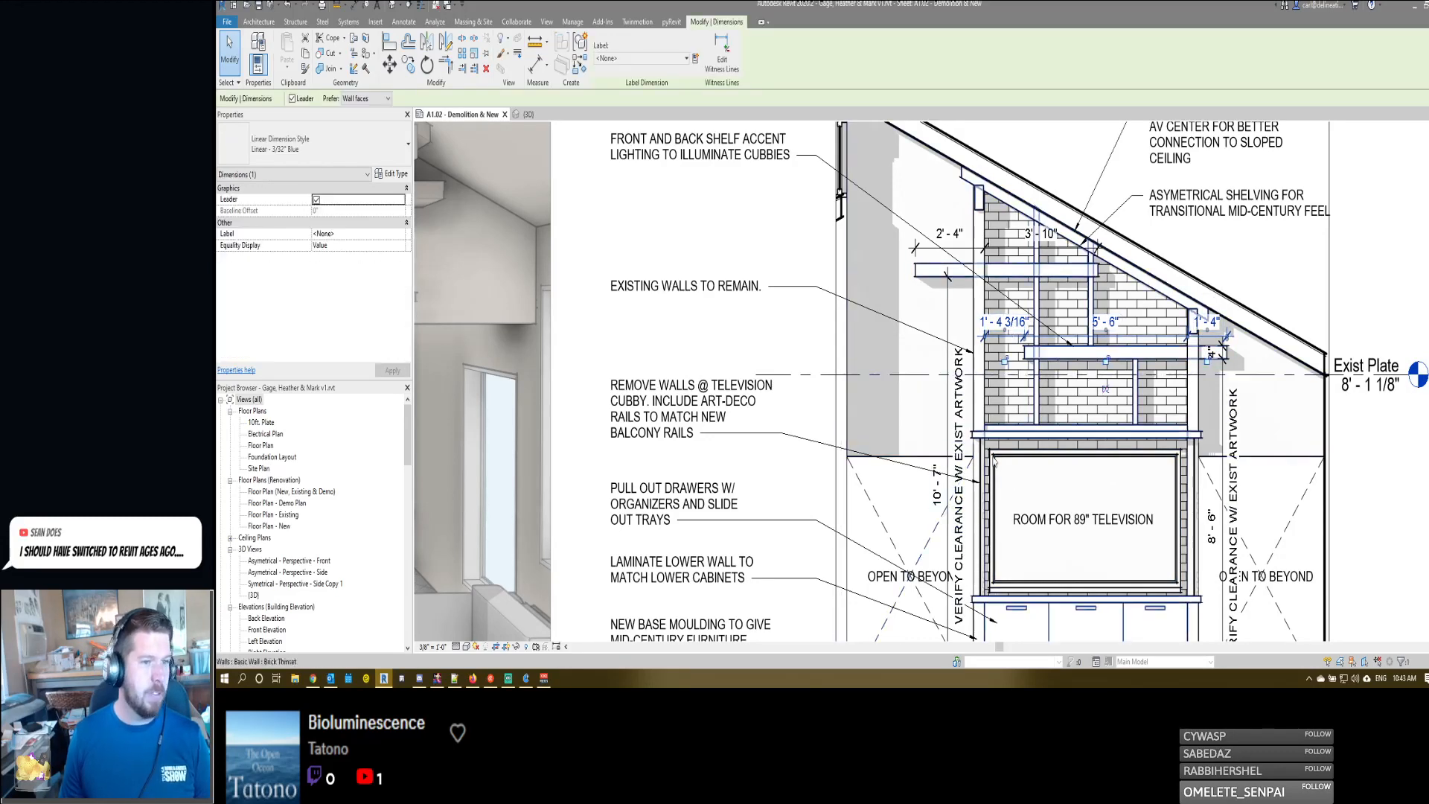
- Move the two vertical artwork clearance dimensions outward, farther from the shelving walls on either side
{"action": "scroll", "coordinate": [970, 303], "scroll_direction": "down", "scroll_amount": 4}
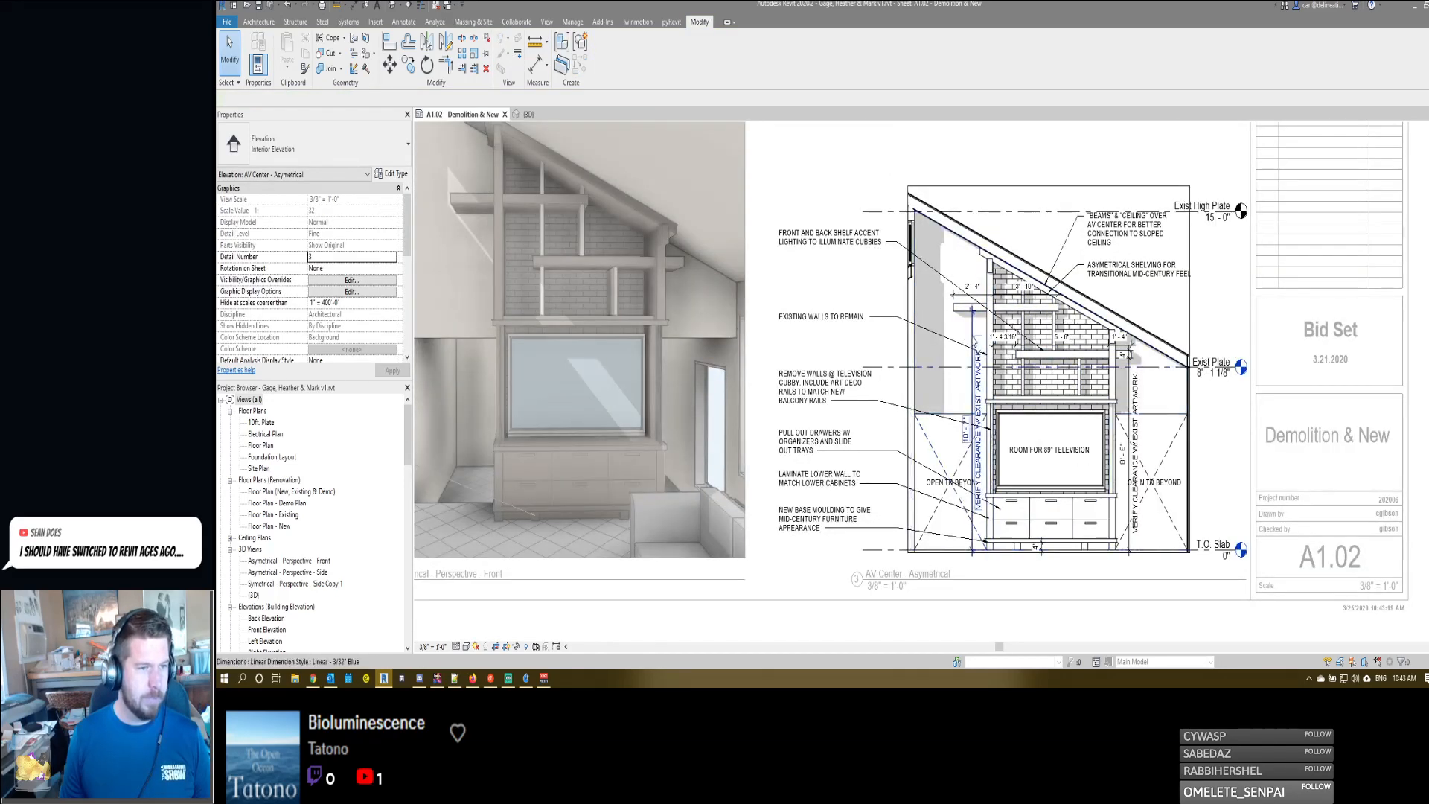
{"action": "left_click", "coordinate": [972, 331]}
{"action": "left_click_drag", "start_coordinate": [972, 329], "coordinate": [953, 330]}
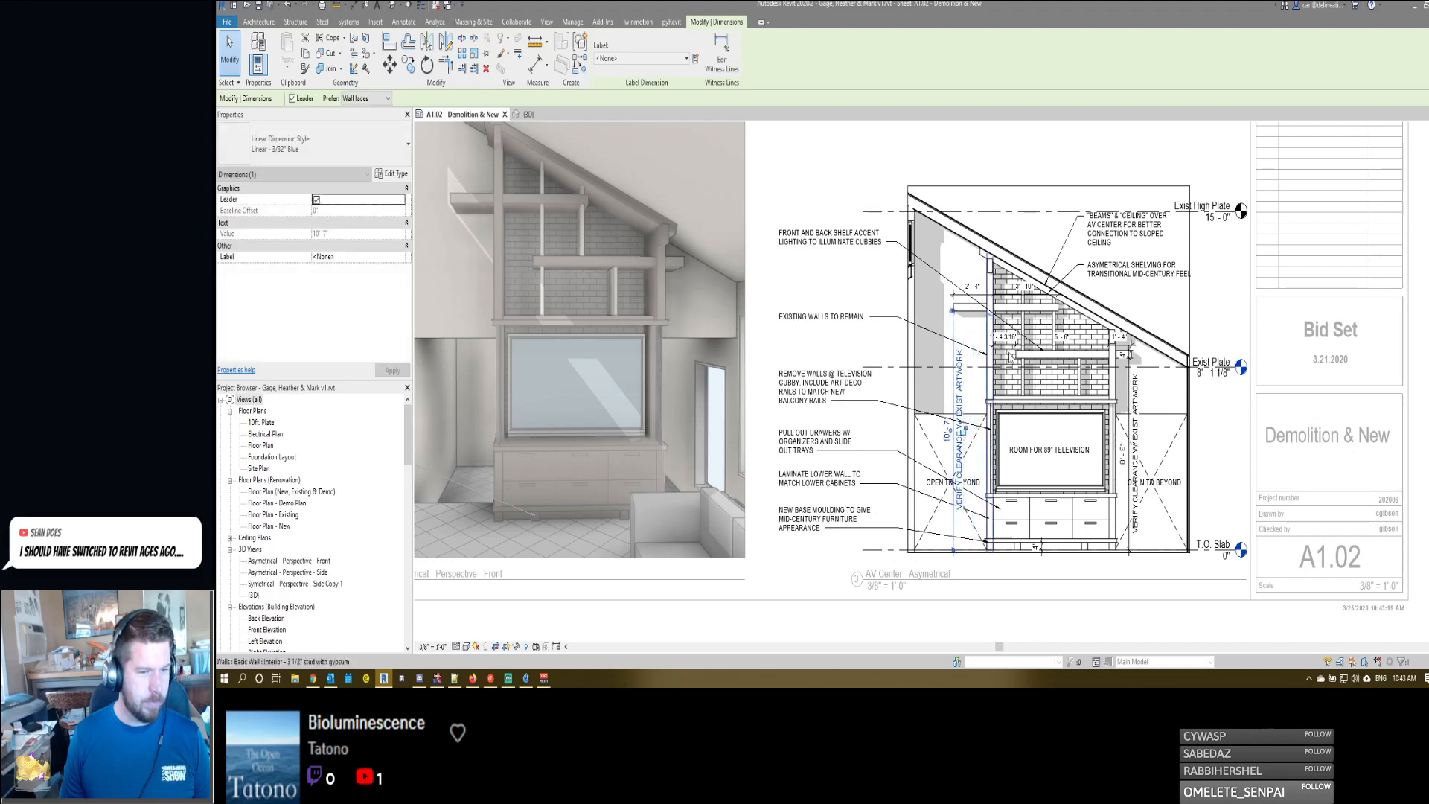
{"action": "left_click_drag", "start_coordinate": [1127, 402], "coordinate": [1149, 402]}
{"action": "left_click", "coordinate": [1173, 490]}
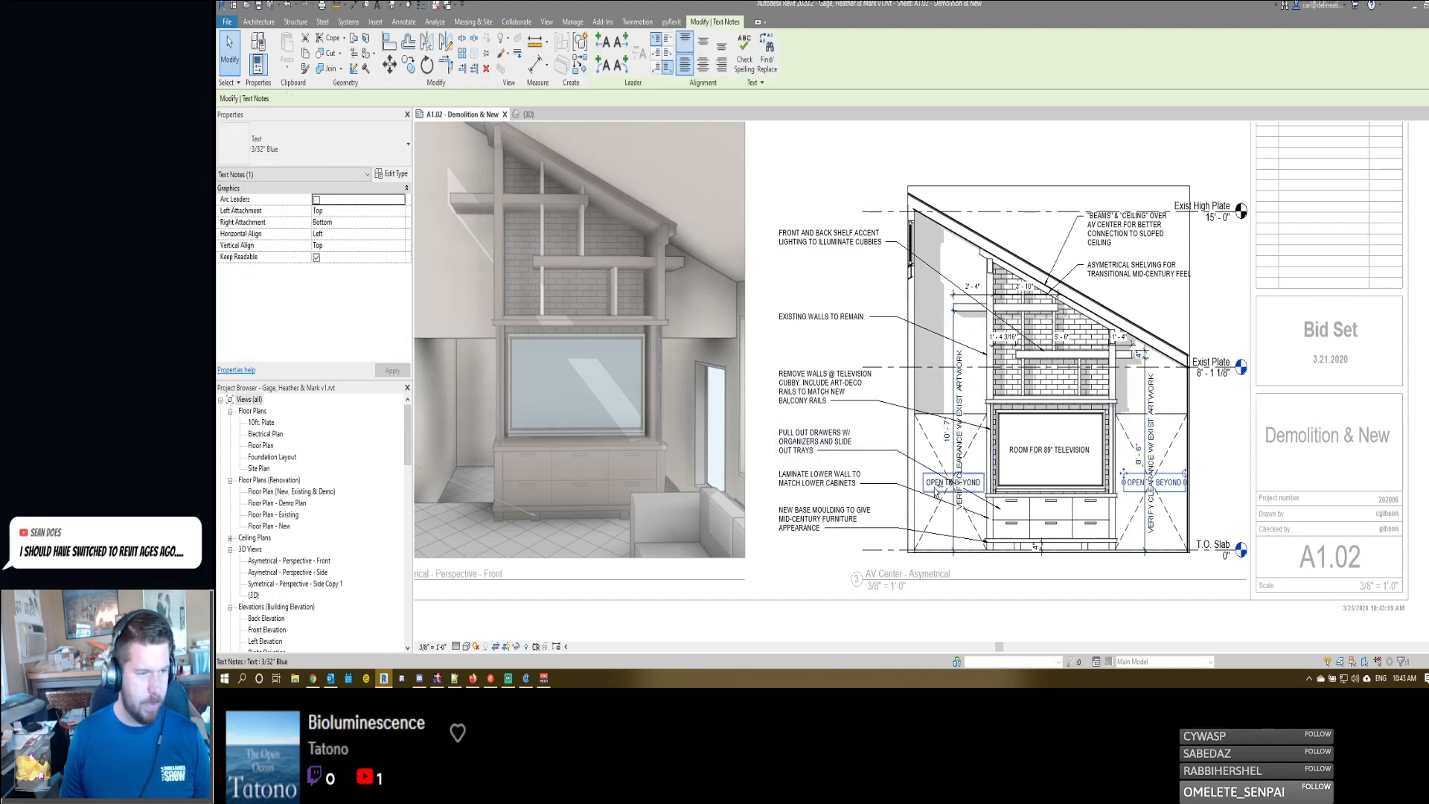
{"action": "key", "text": "Escape"}
{"action": "middle_click_drag", "start_coordinate": [1033, 357], "coordinate": [1033, 356]}
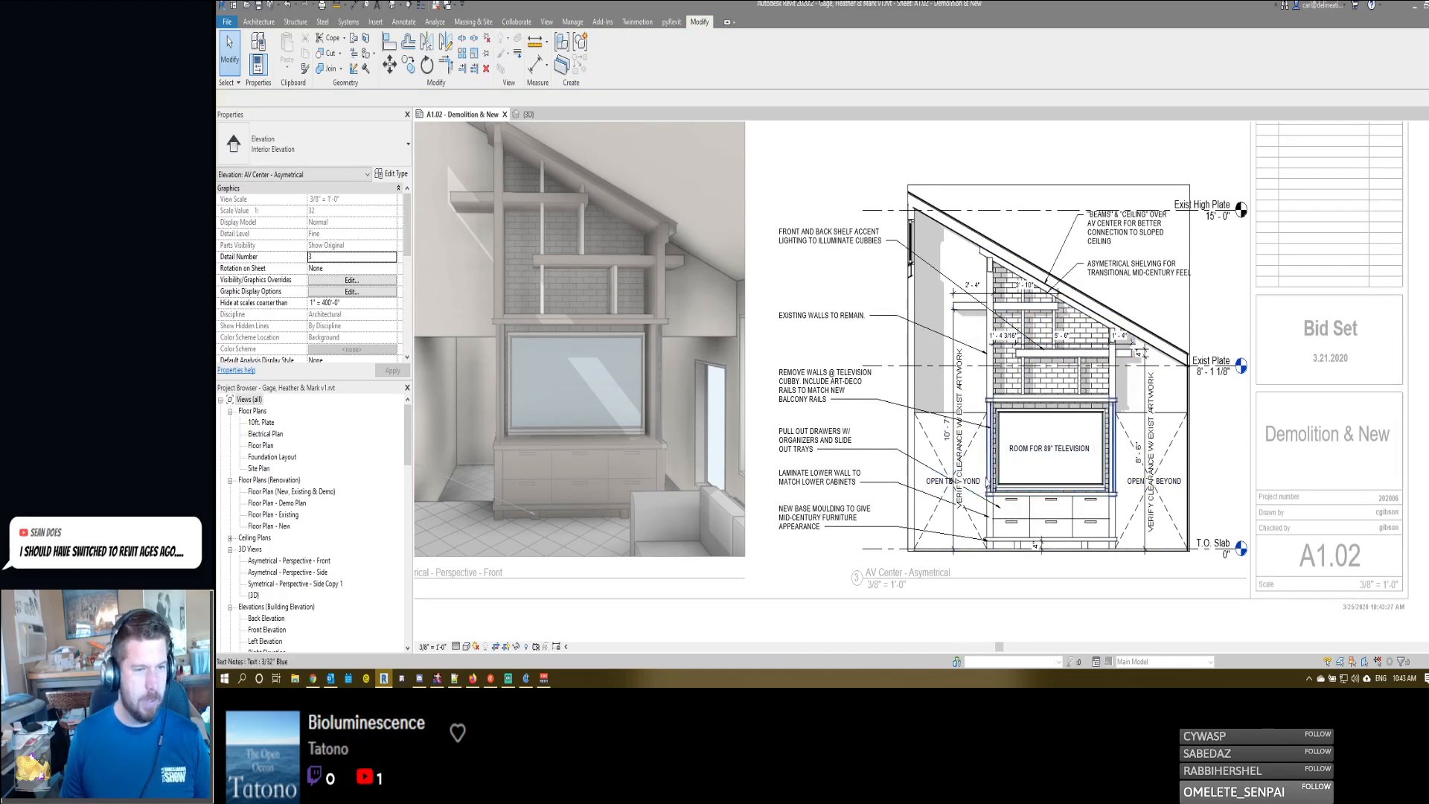
- Copy the shelf accent lighting note about 3'-11" straight up and point its leader at the beam end atop the left wall
{"action": "scroll", "coordinate": [988, 482], "scroll_direction": "up", "scroll_amount": 2}
{"action": "scroll", "coordinate": [993, 525], "scroll_direction": "up", "scroll_amount": 2}
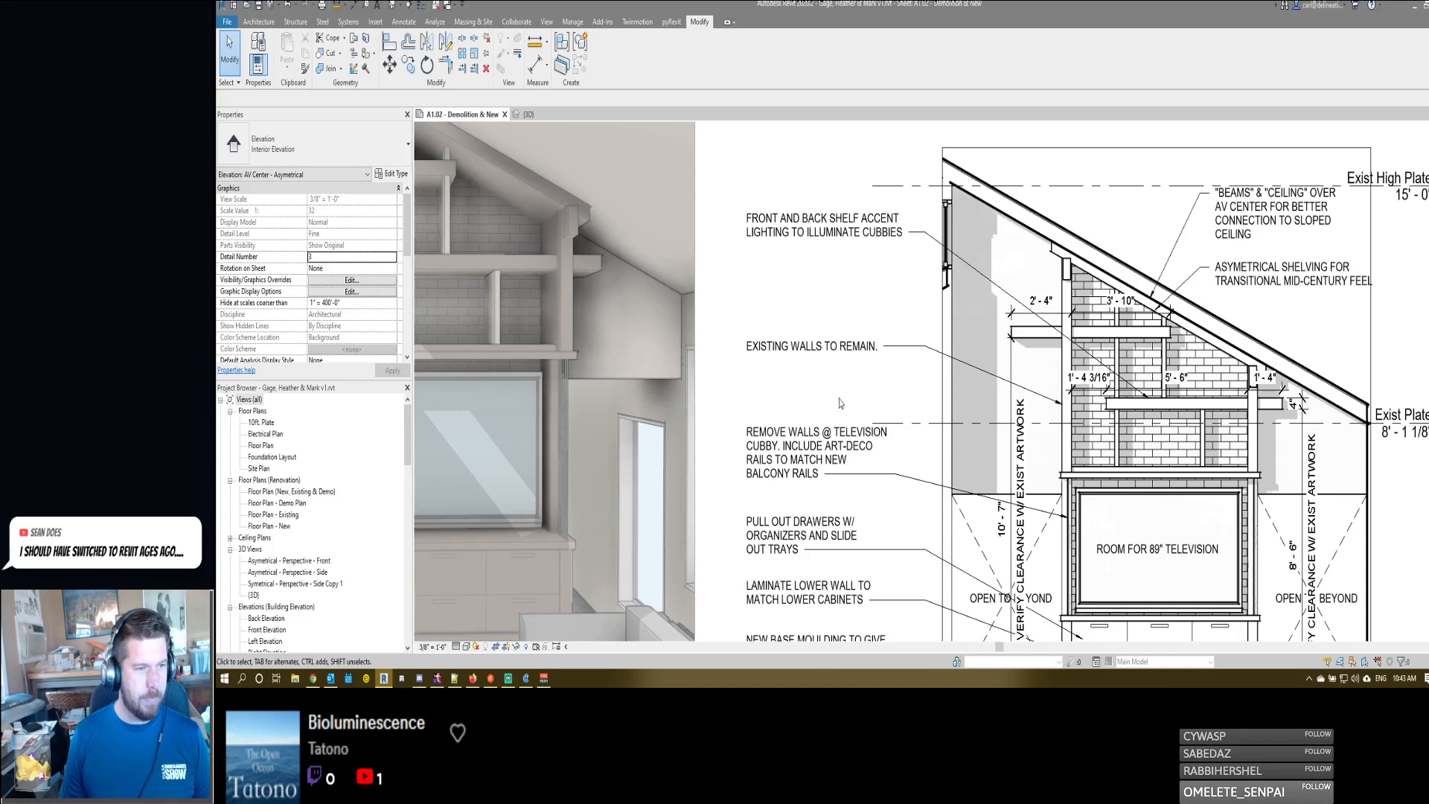
{"action": "left_click", "coordinate": [800, 341]}
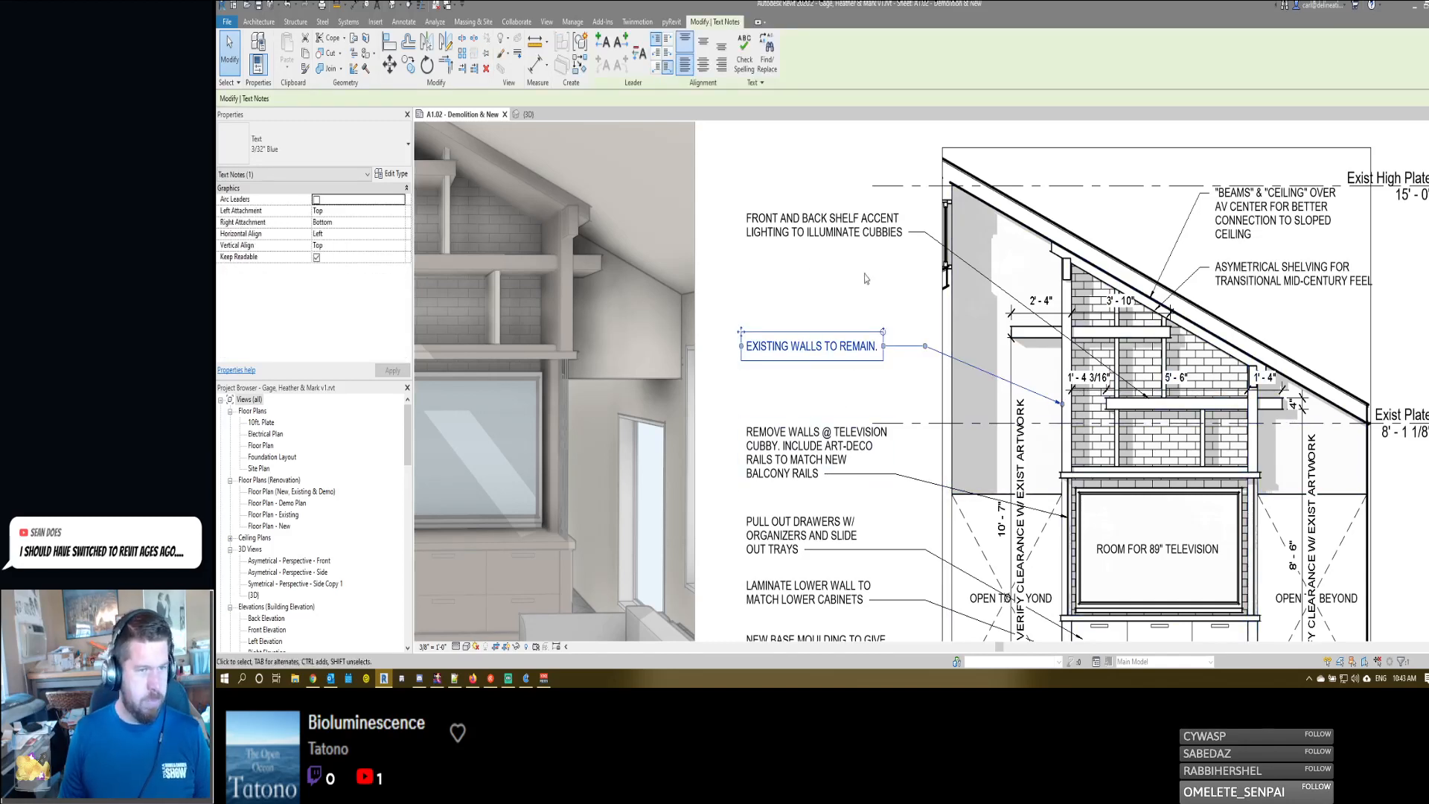
{"action": "middle_click_drag", "start_coordinate": [1102, 203], "coordinate": [1094, 232]}
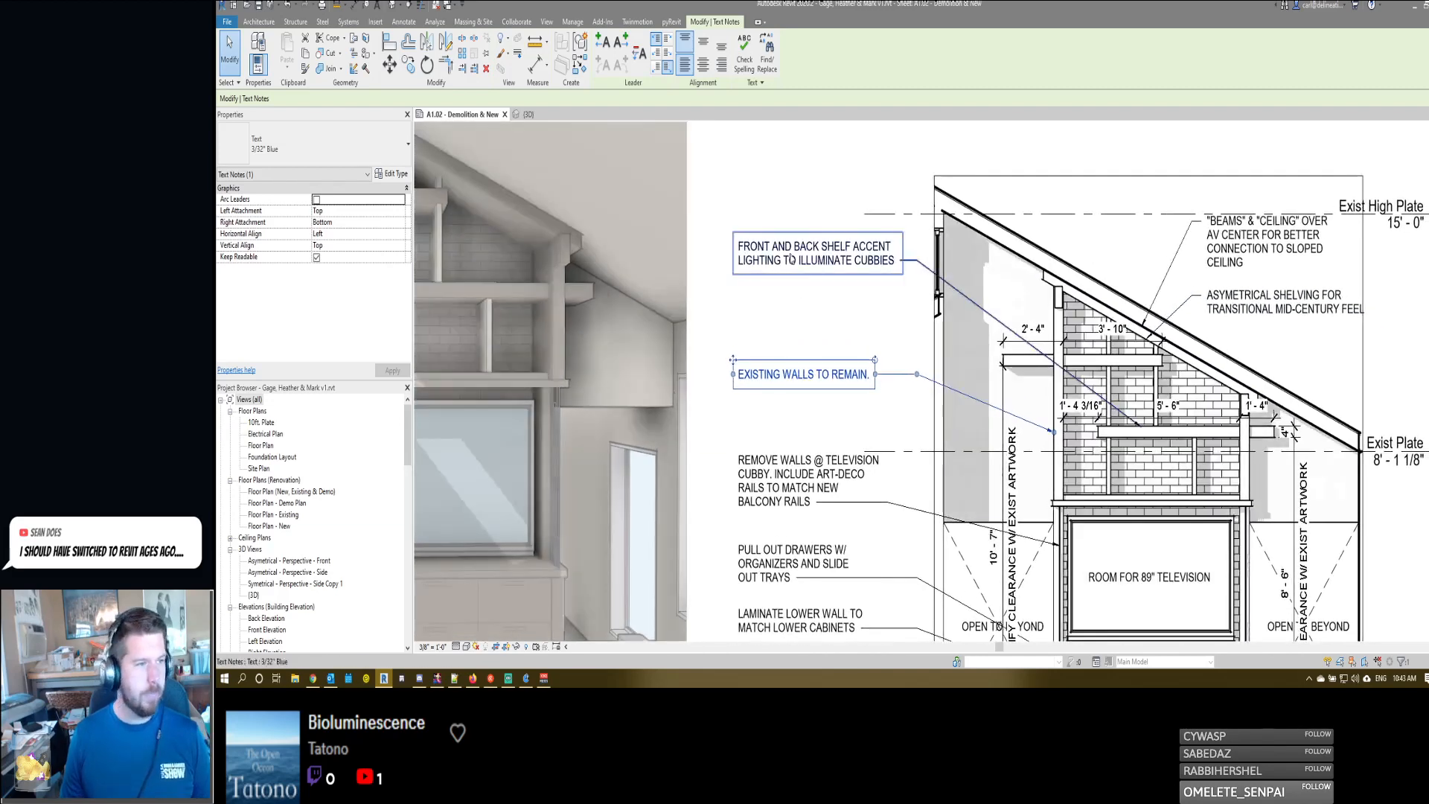
{"action": "left_click", "coordinate": [791, 258]}
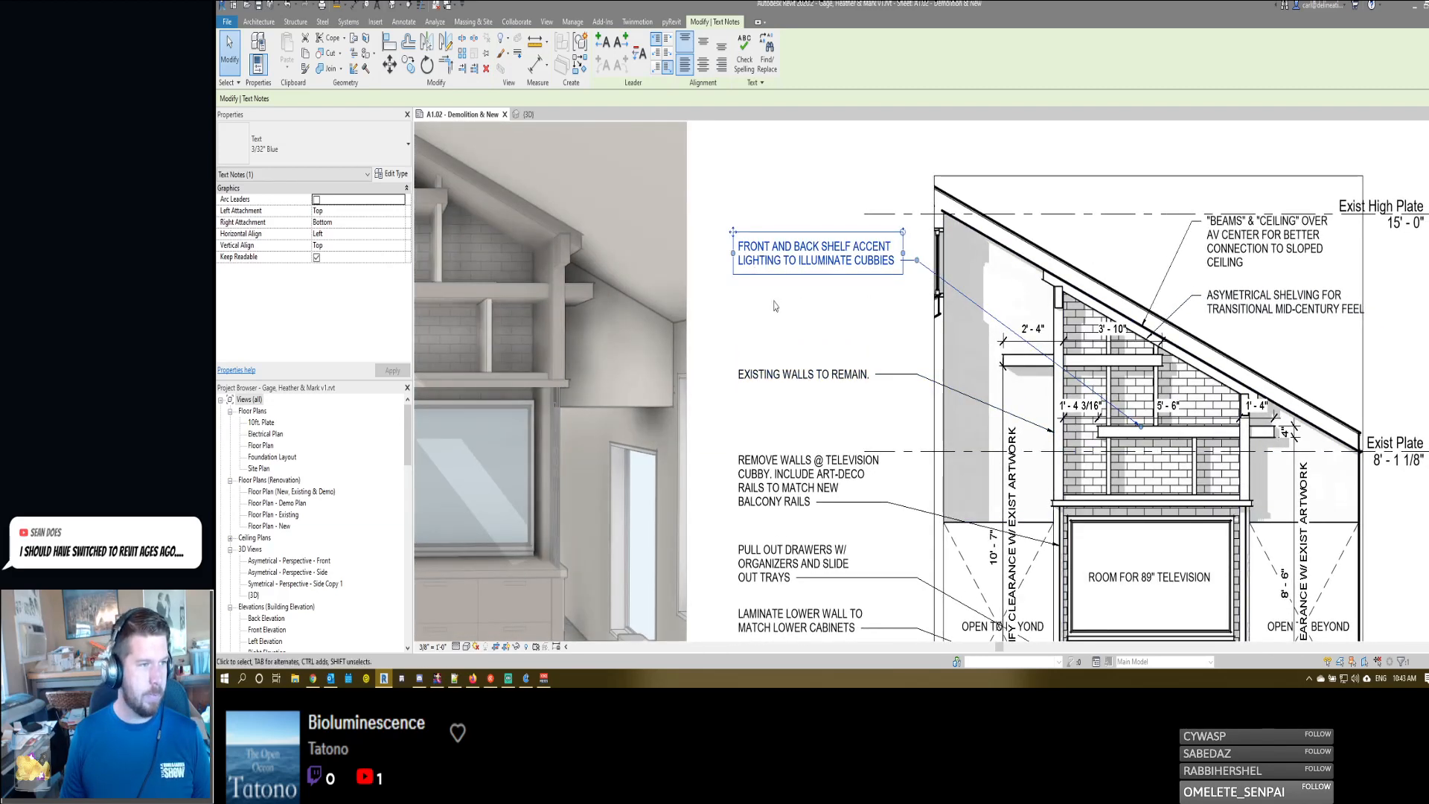
{"action": "middle_click_drag", "start_coordinate": [774, 305], "coordinate": [801, 338]}
{"action": "left_click_drag", "start_coordinate": [763, 277], "coordinate": [760, 316]}
{"action": "key", "text": "c"}
{"action": "key", "text": "o"}
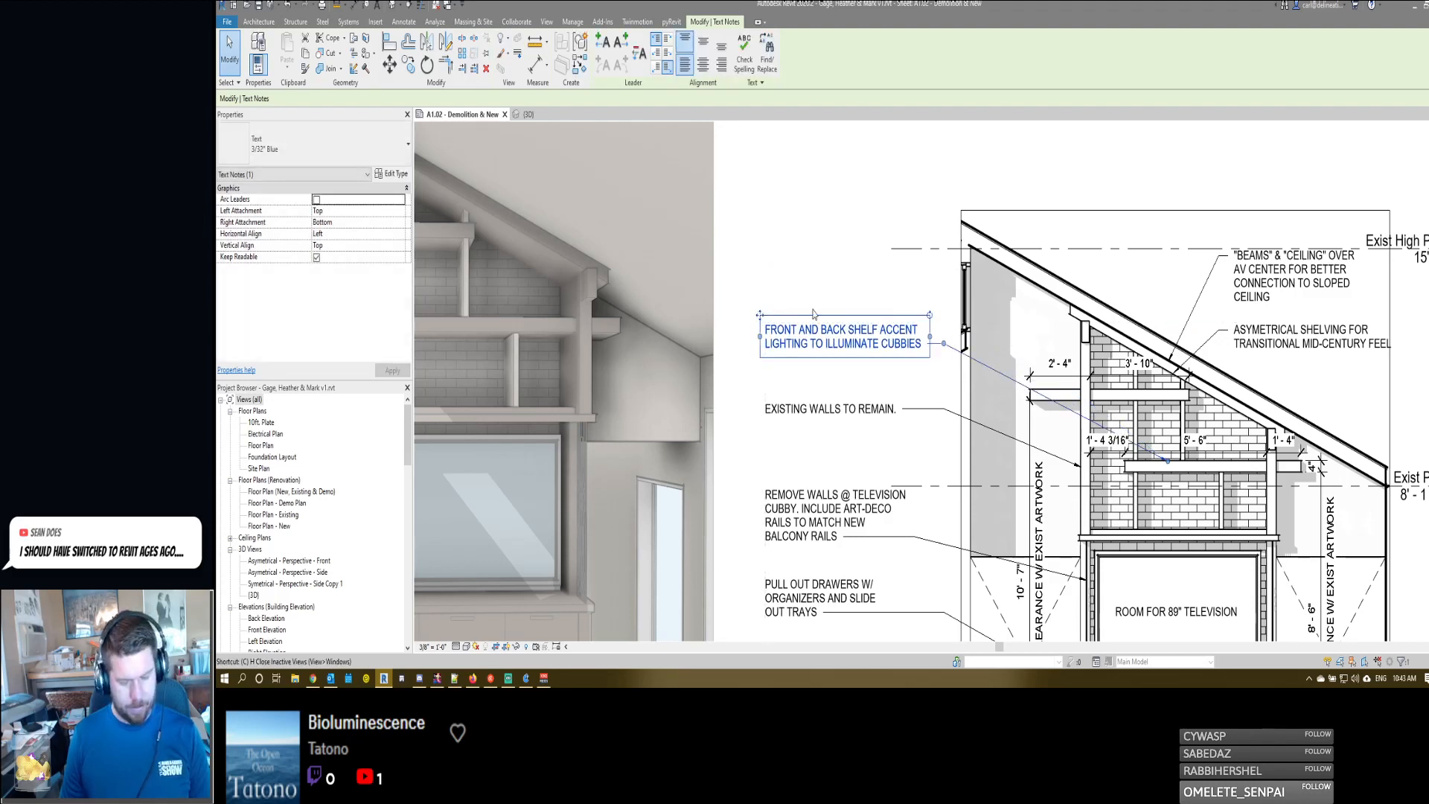
{"action": "left_click", "coordinate": [811, 308]}
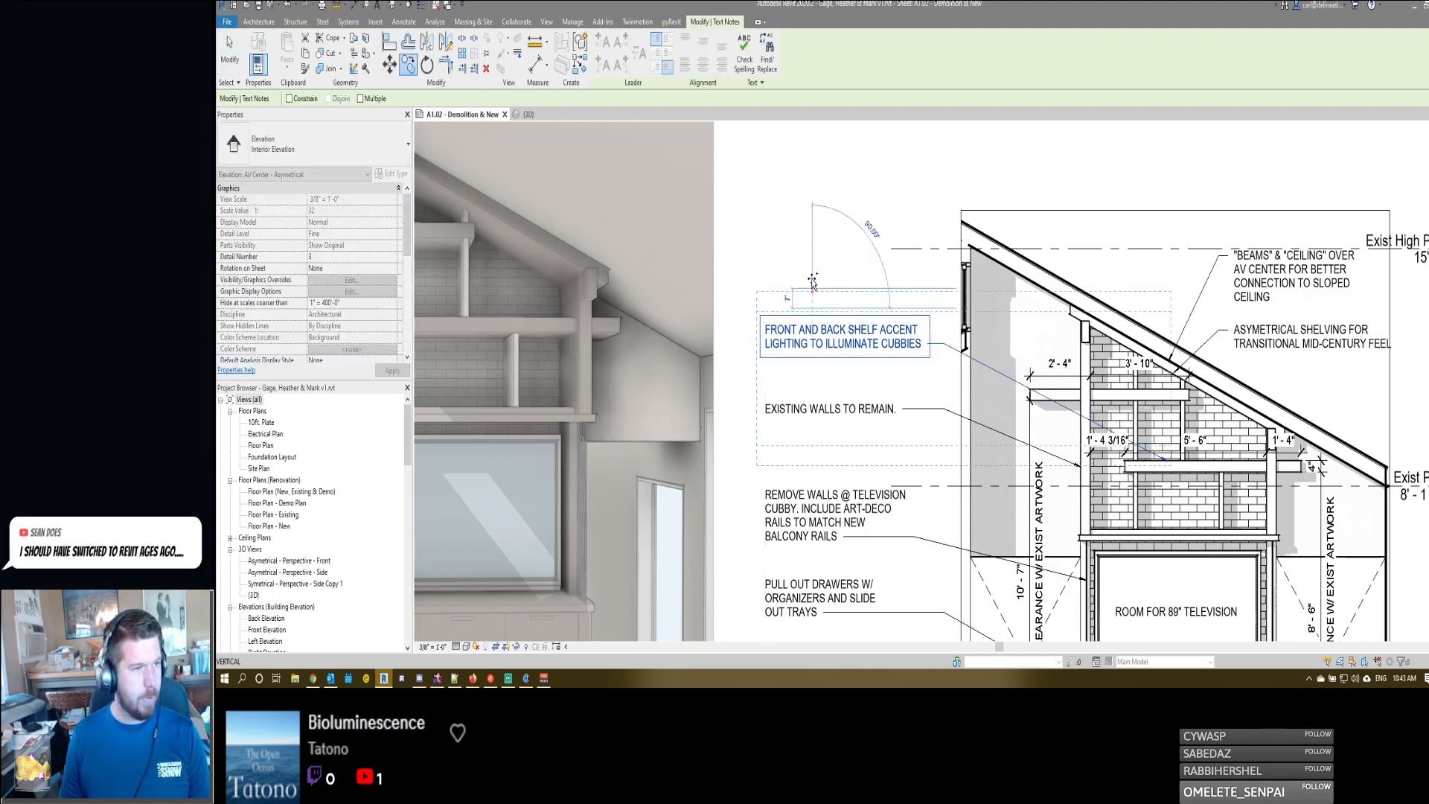
{"action": "left_click", "coordinate": [810, 172]}
{"action": "left_click_drag", "start_coordinate": [1167, 324], "coordinate": [1084, 331]}
- Replace the copied note's text with "FAUX BEAMS TO MATCH NEW CEILING" and finish editing it
{"action": "left_click", "coordinate": [845, 193]}
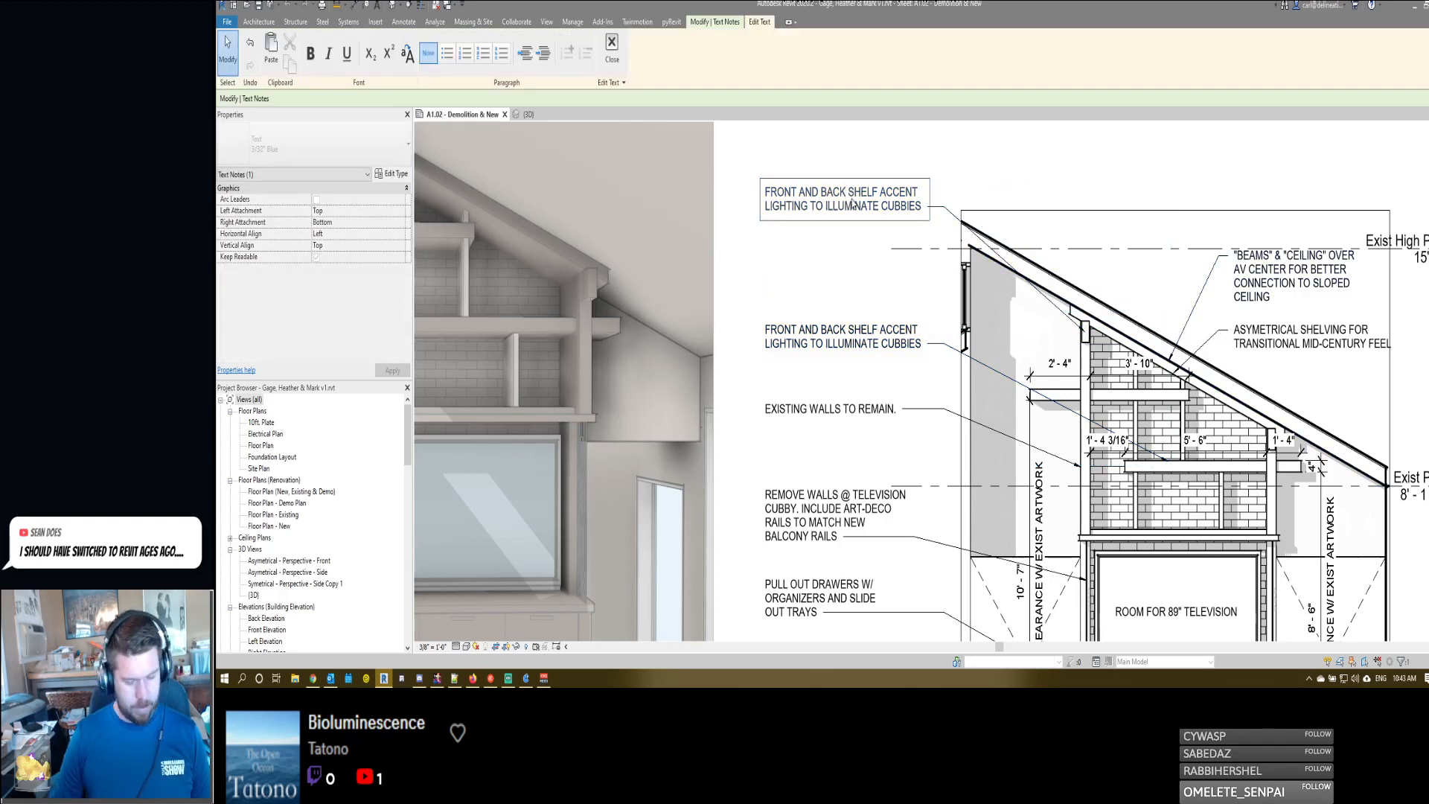
{"action": "key", "text": "ctrl+a"}
{"action": "type", "text": "faux beams"}
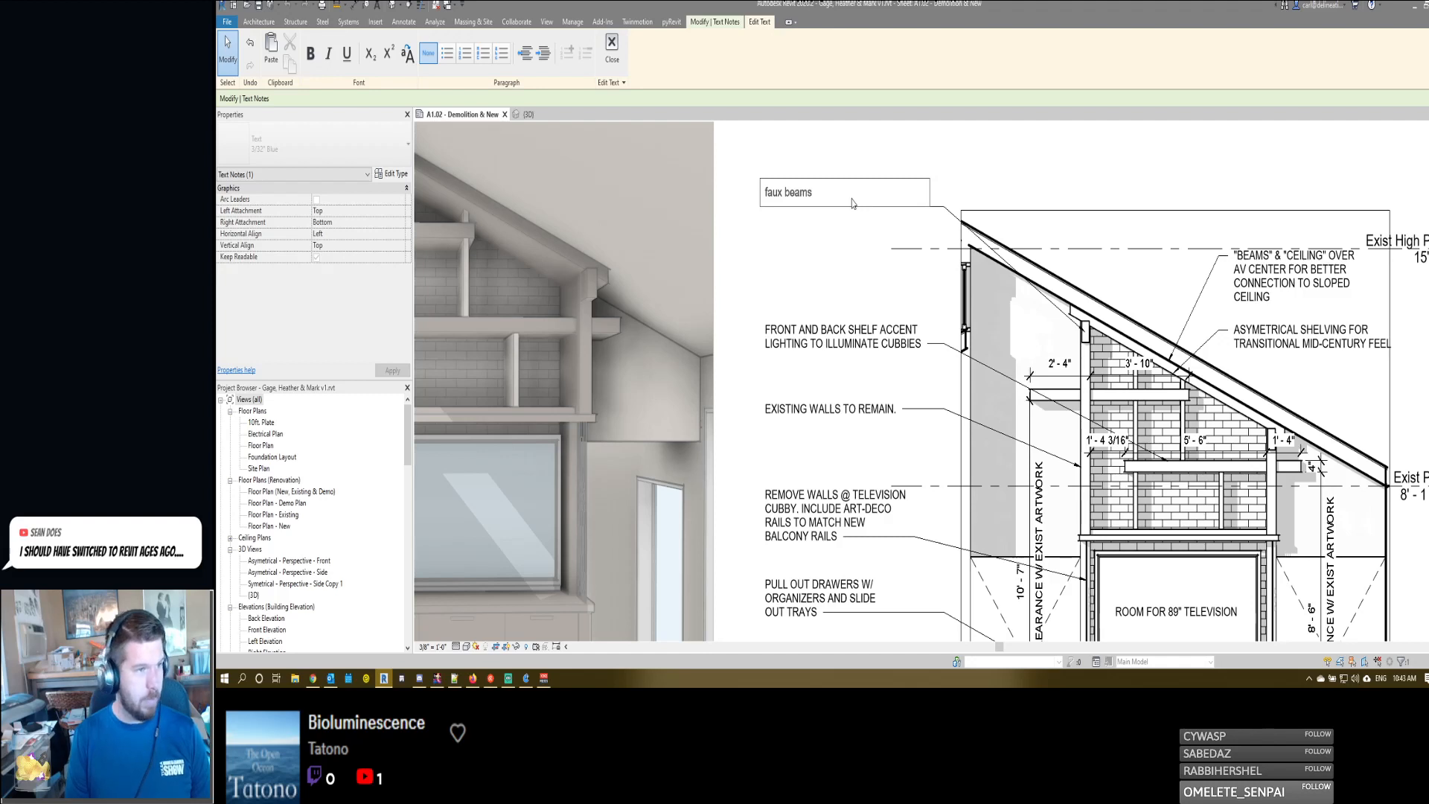
{"action": "key", "text": "ctrl+a"}
{"action": "type", "text": "FAUX"}
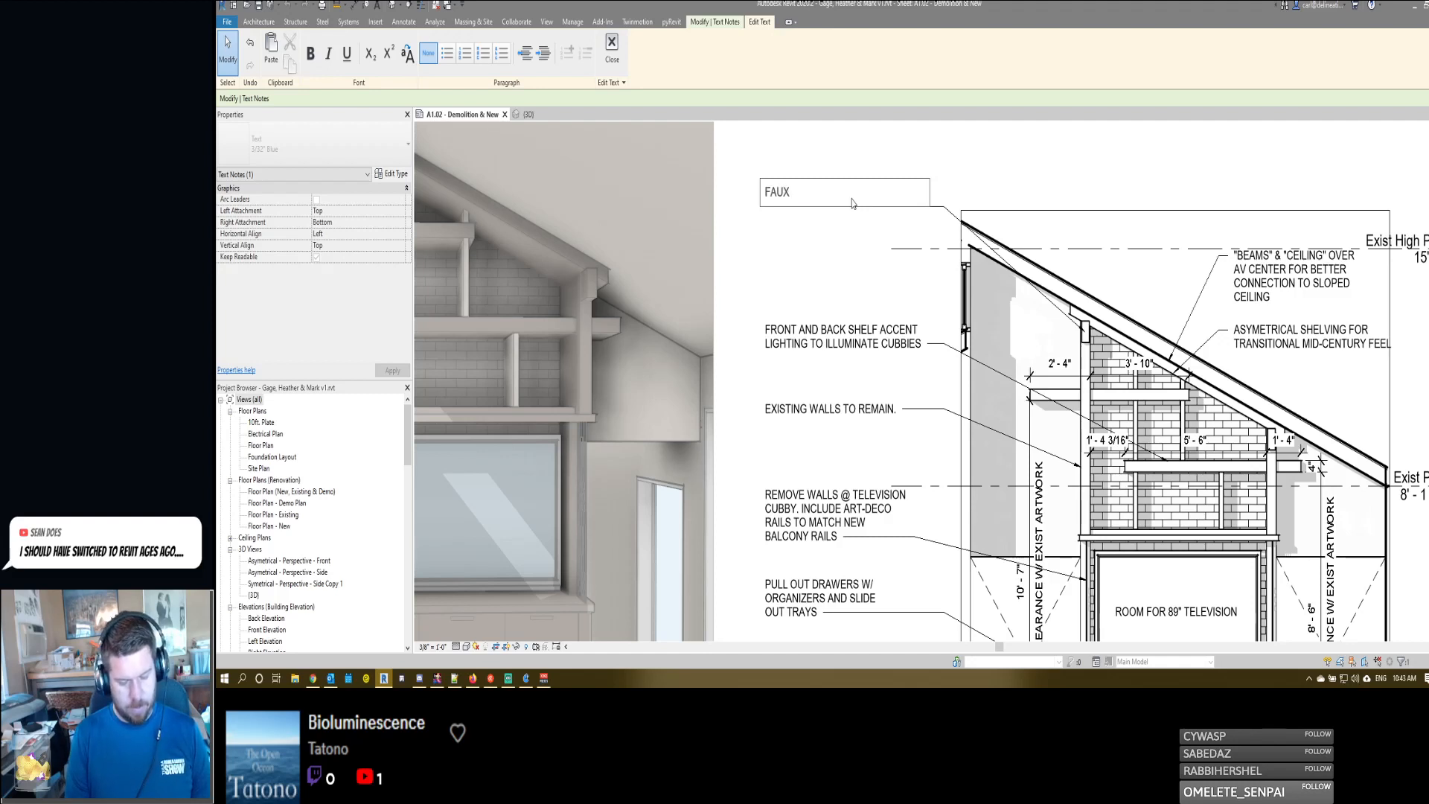
{"action": "type", "text": " BEAMS TO MATCH C"}
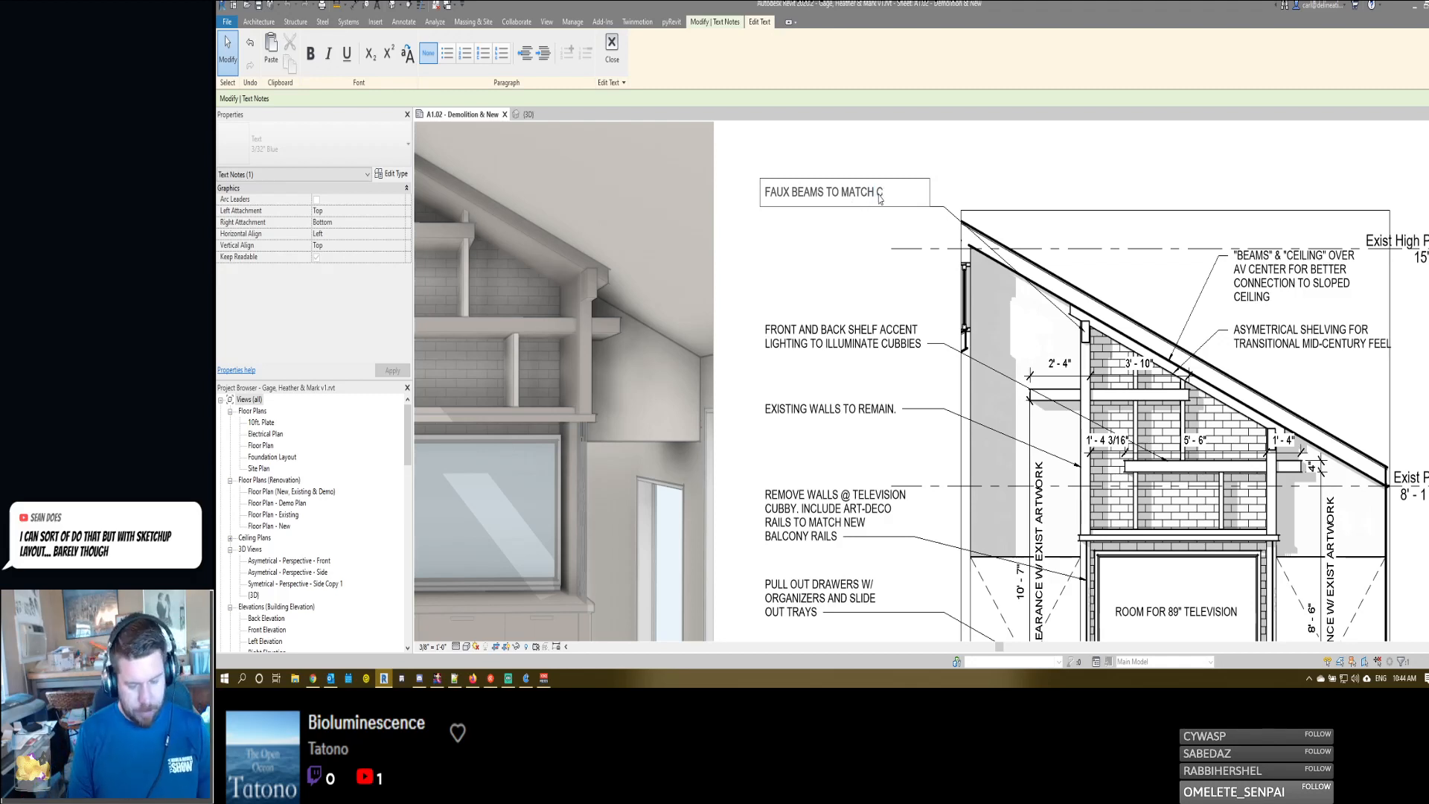
{"action": "type", "text": "EILING"}
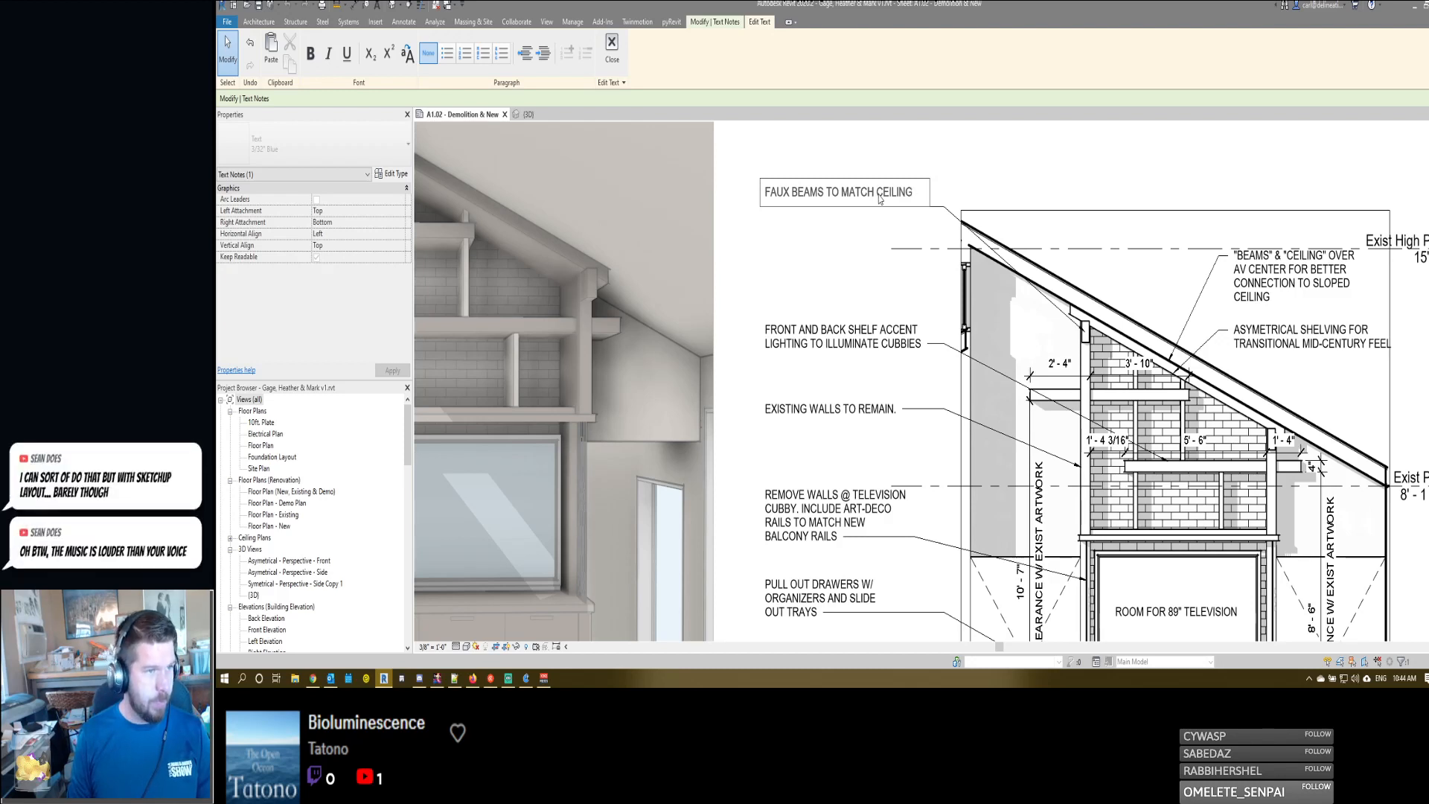
{"action": "left_click", "coordinate": [879, 197]}
{"action": "type", "text": "NEW"}
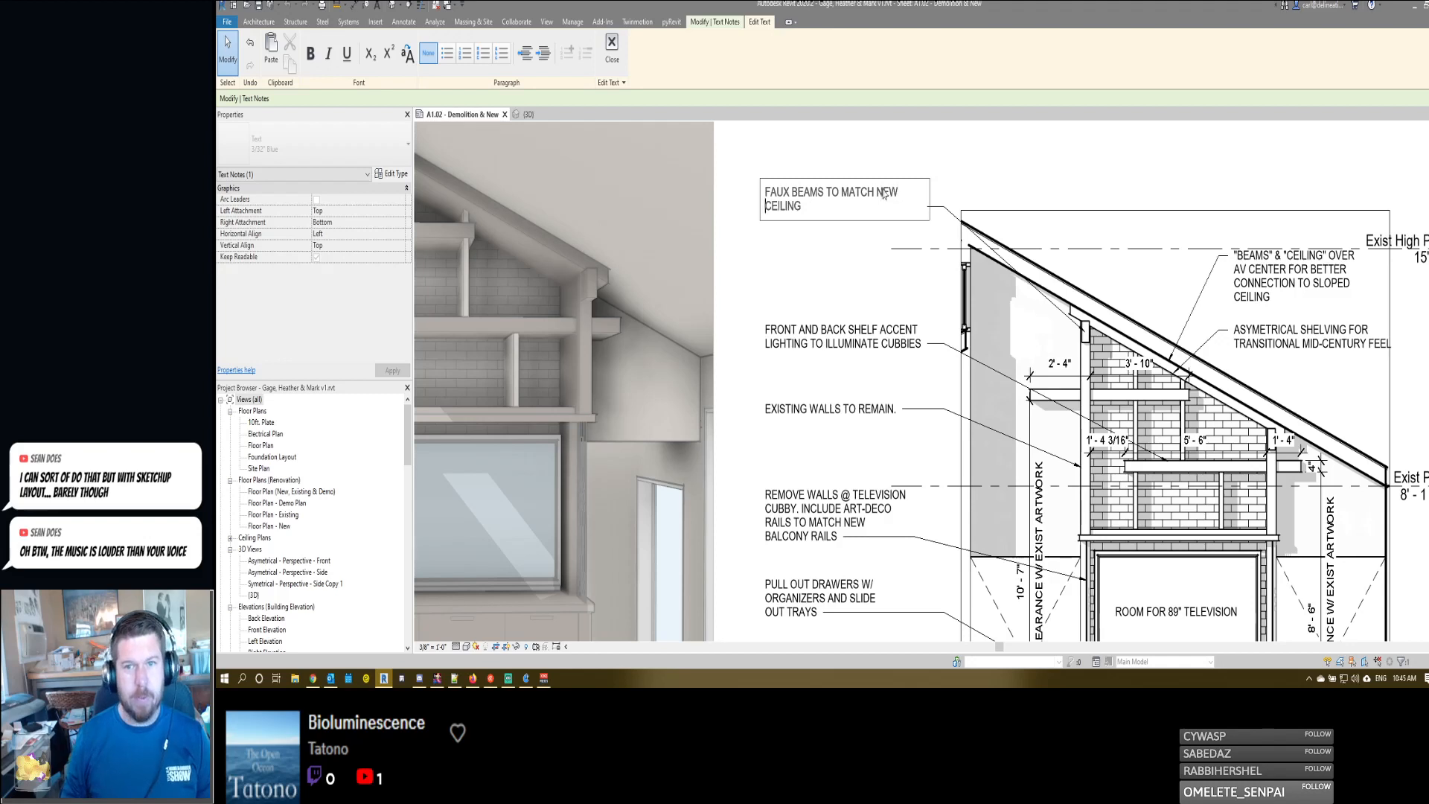
{"action": "left_click", "coordinate": [918, 141]}
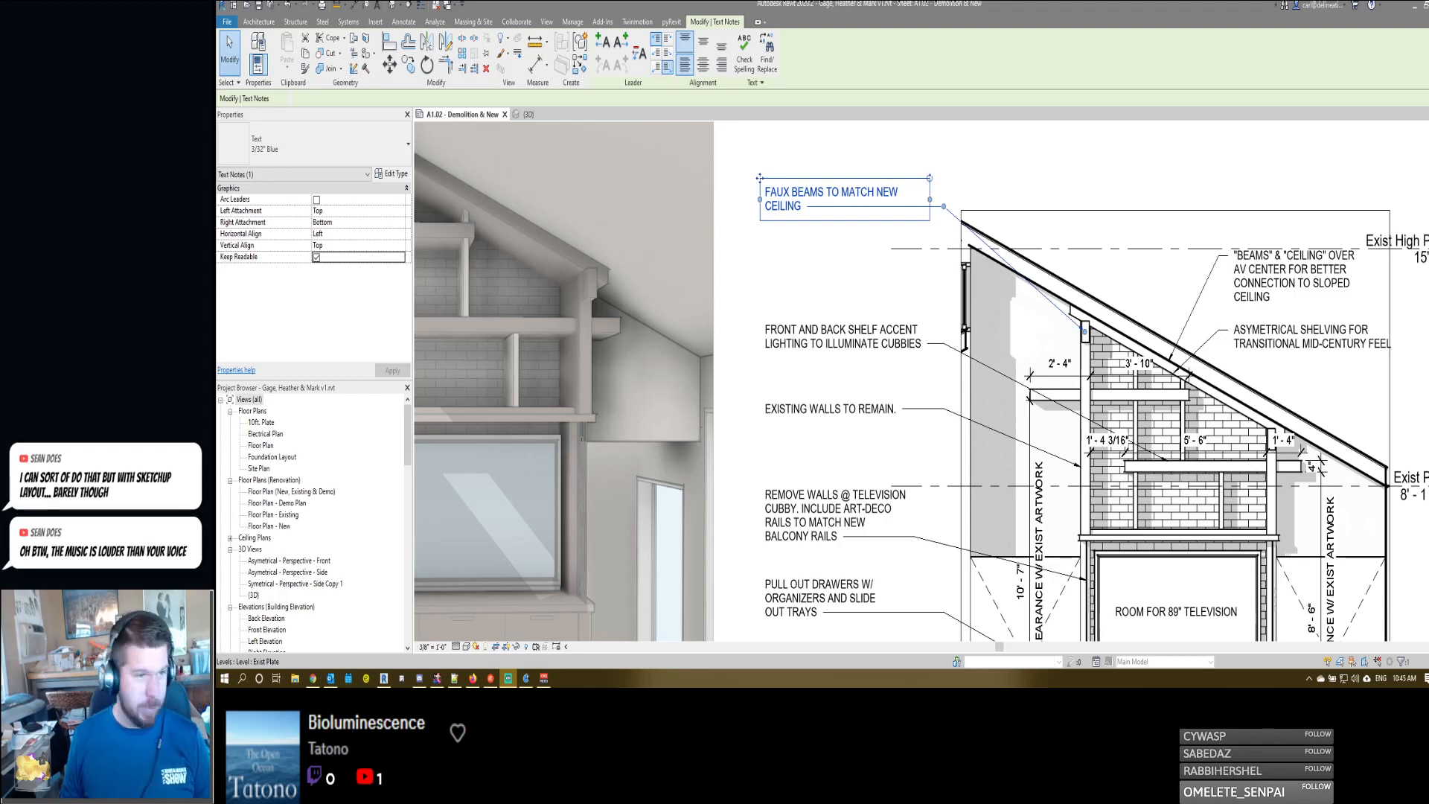
{"action": "left_click", "coordinate": [978, 189]}
{"action": "left_click", "coordinate": [967, 247]}
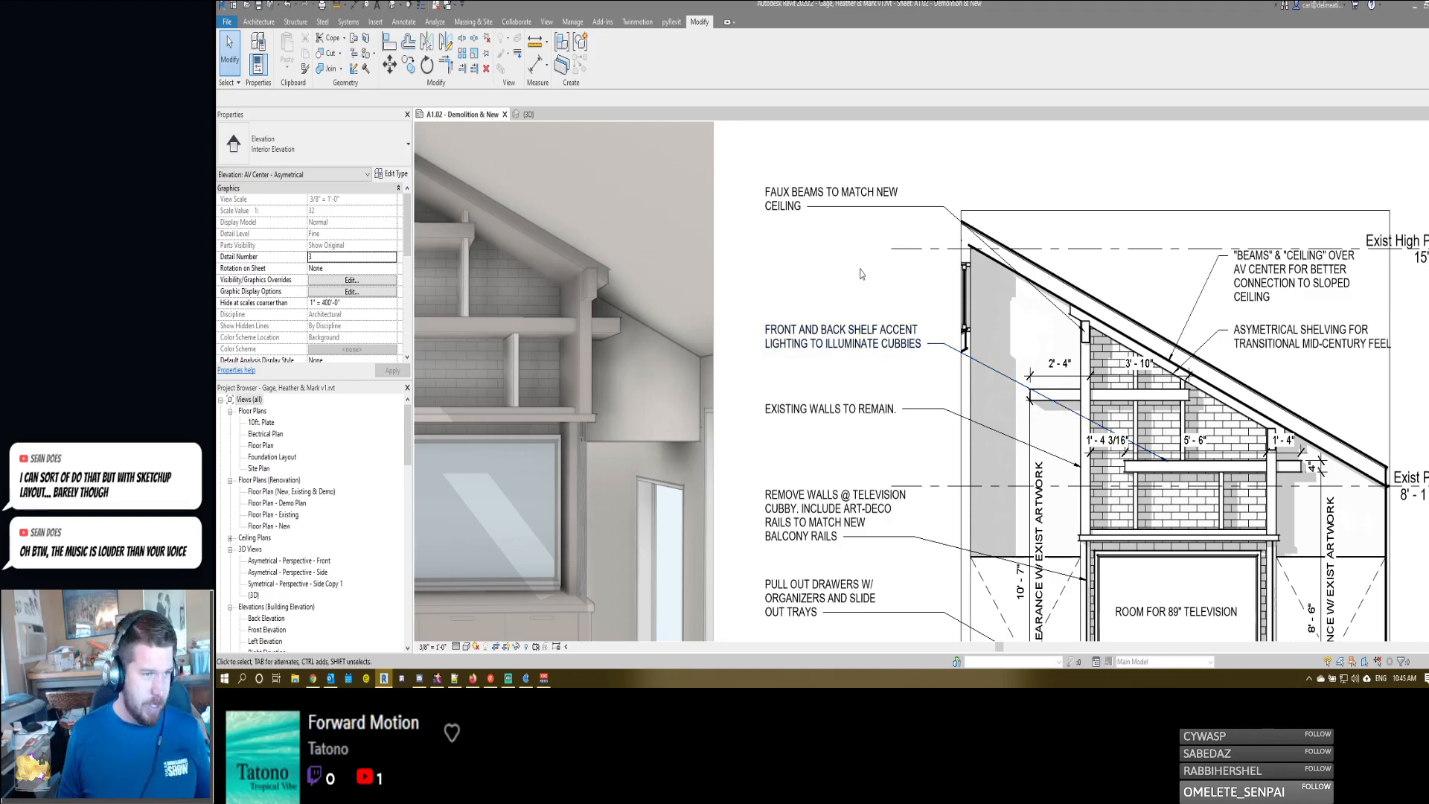
- Add the upper shelf's thickness to the artwork clearance dimension beside the taller wall and move the dimension string slightly farther from the shelving
{"action": "scroll", "coordinate": [861, 274], "scroll_direction": "down", "scroll_amount": 3}
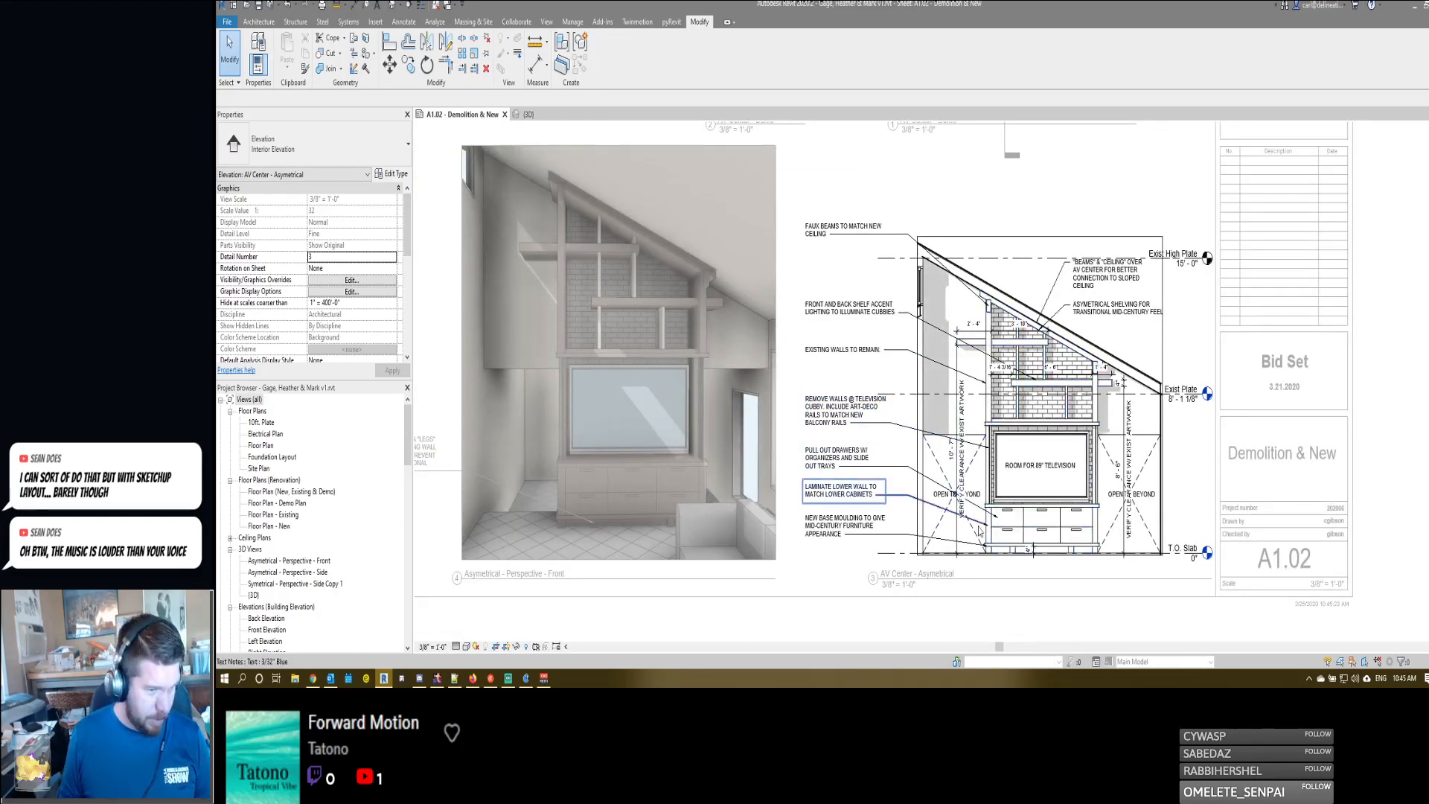
{"action": "left_click", "coordinate": [958, 349]}
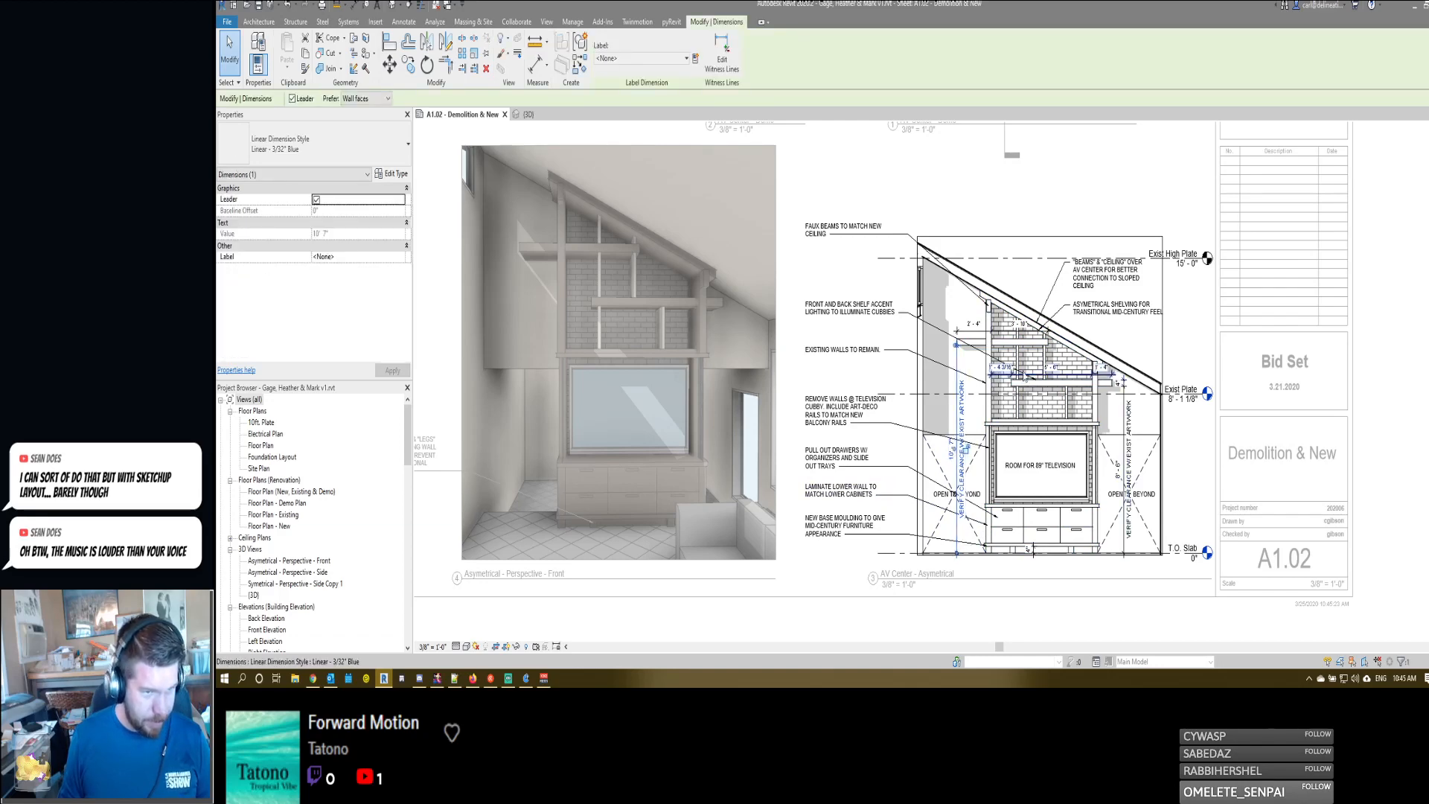
{"action": "scroll", "coordinate": [956, 354], "scroll_direction": "up", "scroll_amount": 2}
{"action": "double_click", "coordinate": [956, 354]}
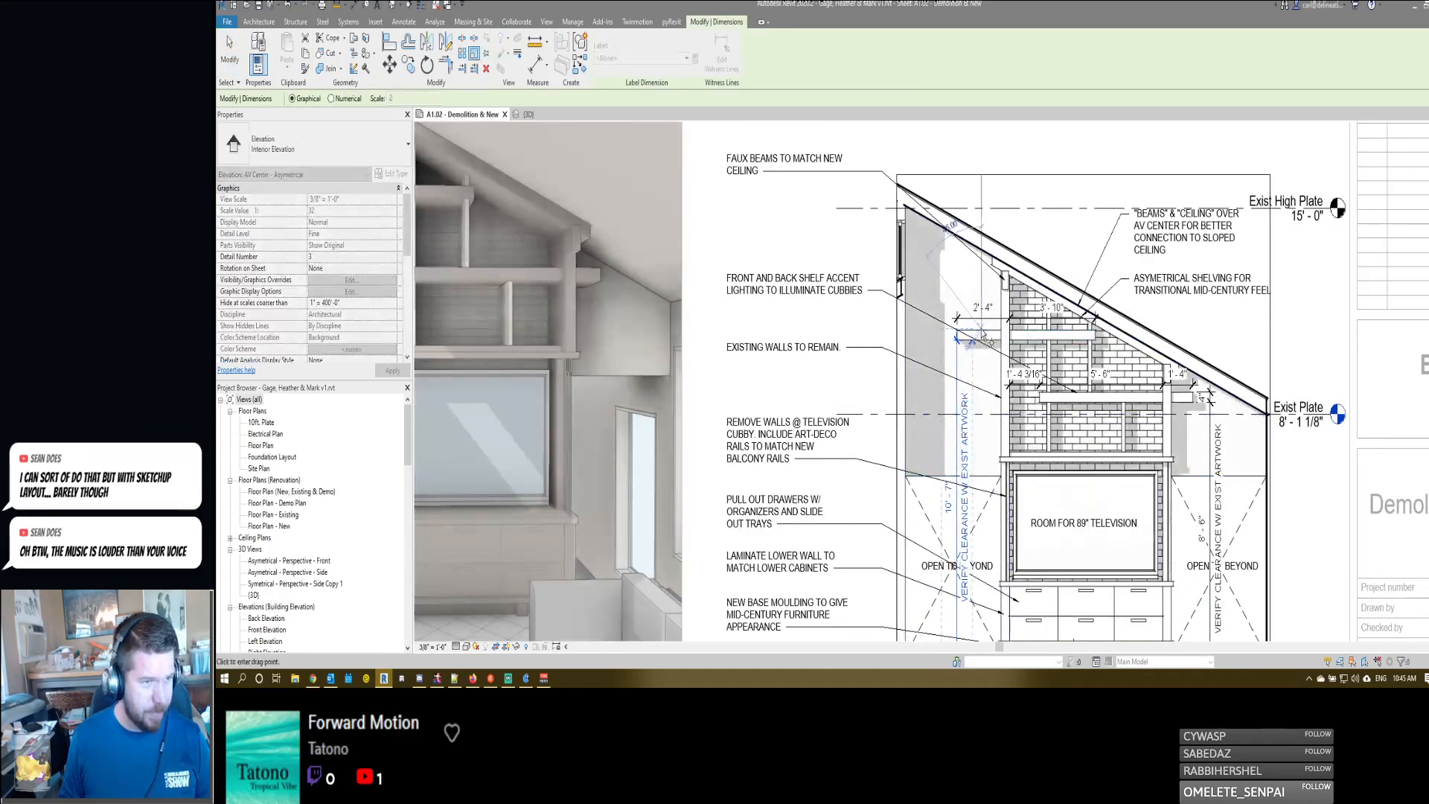
{"action": "left_click", "coordinate": [958, 364]}
{"action": "key", "text": "e"}
{"action": "key", "text": "w"}
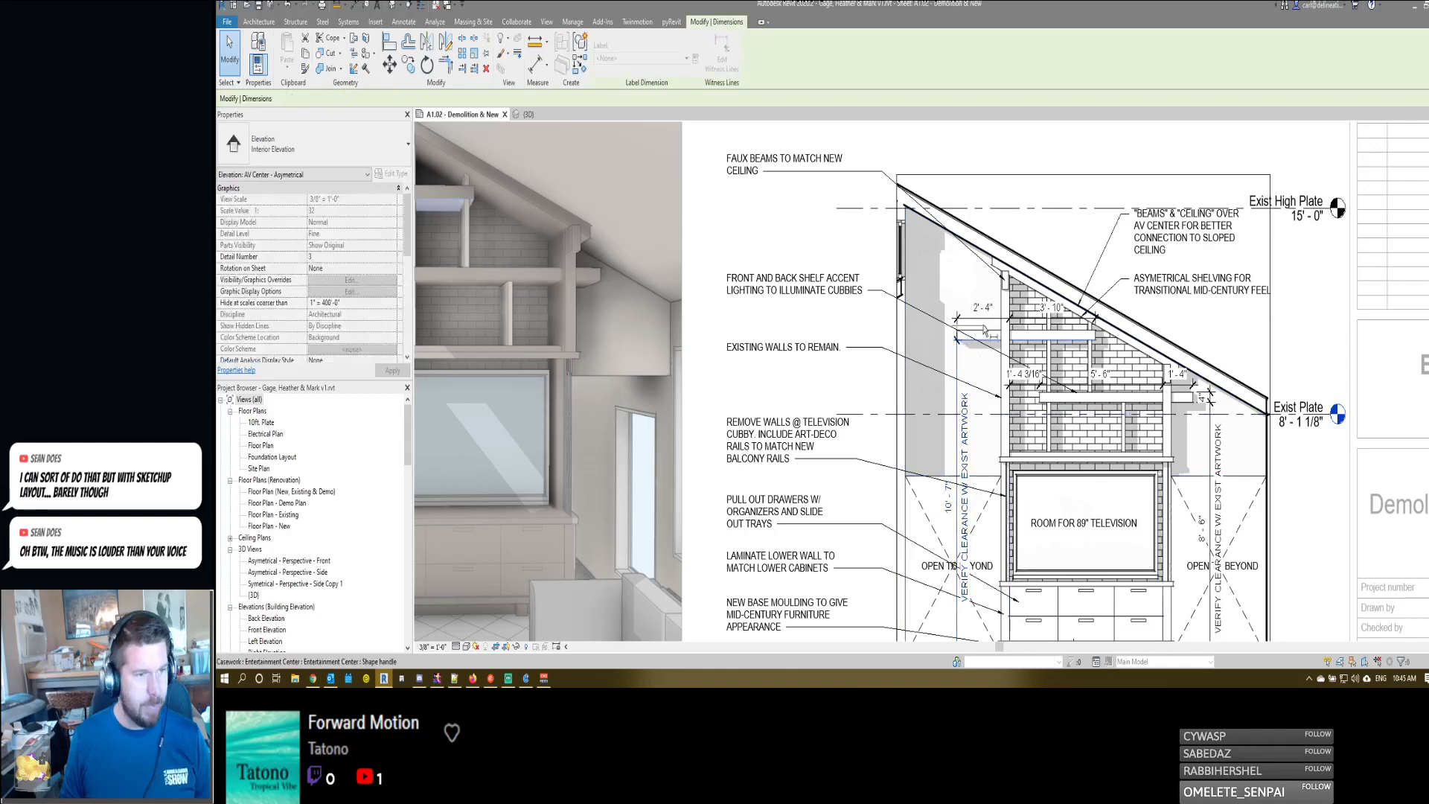
{"action": "left_click", "coordinate": [968, 330]}
{"action": "left_click", "coordinate": [937, 361]}
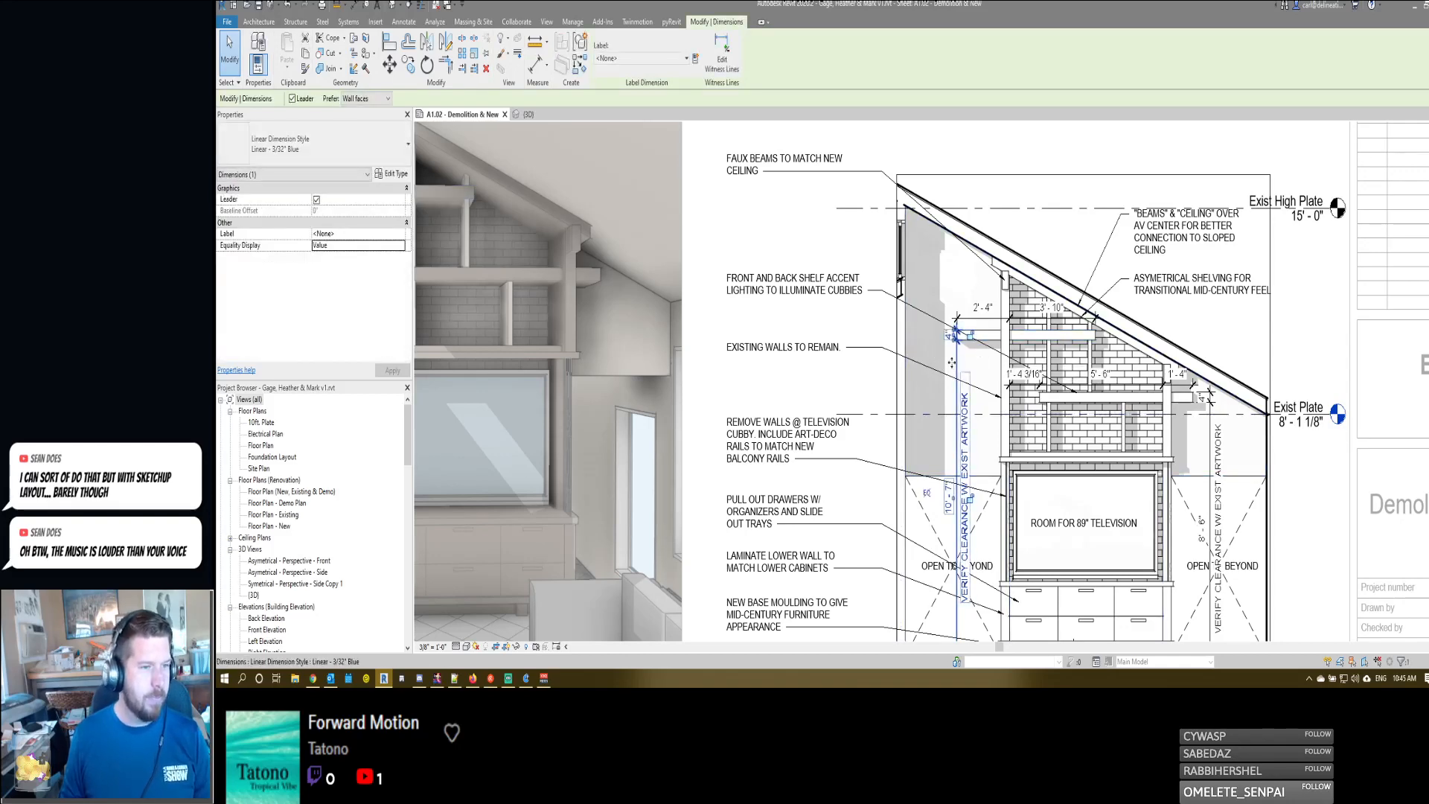
{"action": "left_click_drag", "start_coordinate": [957, 360], "coordinate": [943, 361]}
{"action": "key", "text": "Escape"}
- Narrow both "OPEN TO BEYOND" notes so they wrap onto two lines beside the television cabinet
{"action": "middle_click_drag", "start_coordinate": [929, 576], "coordinate": [931, 547]}
{"action": "scroll", "coordinate": [931, 547], "scroll_direction": "down", "scroll_amount": 1}
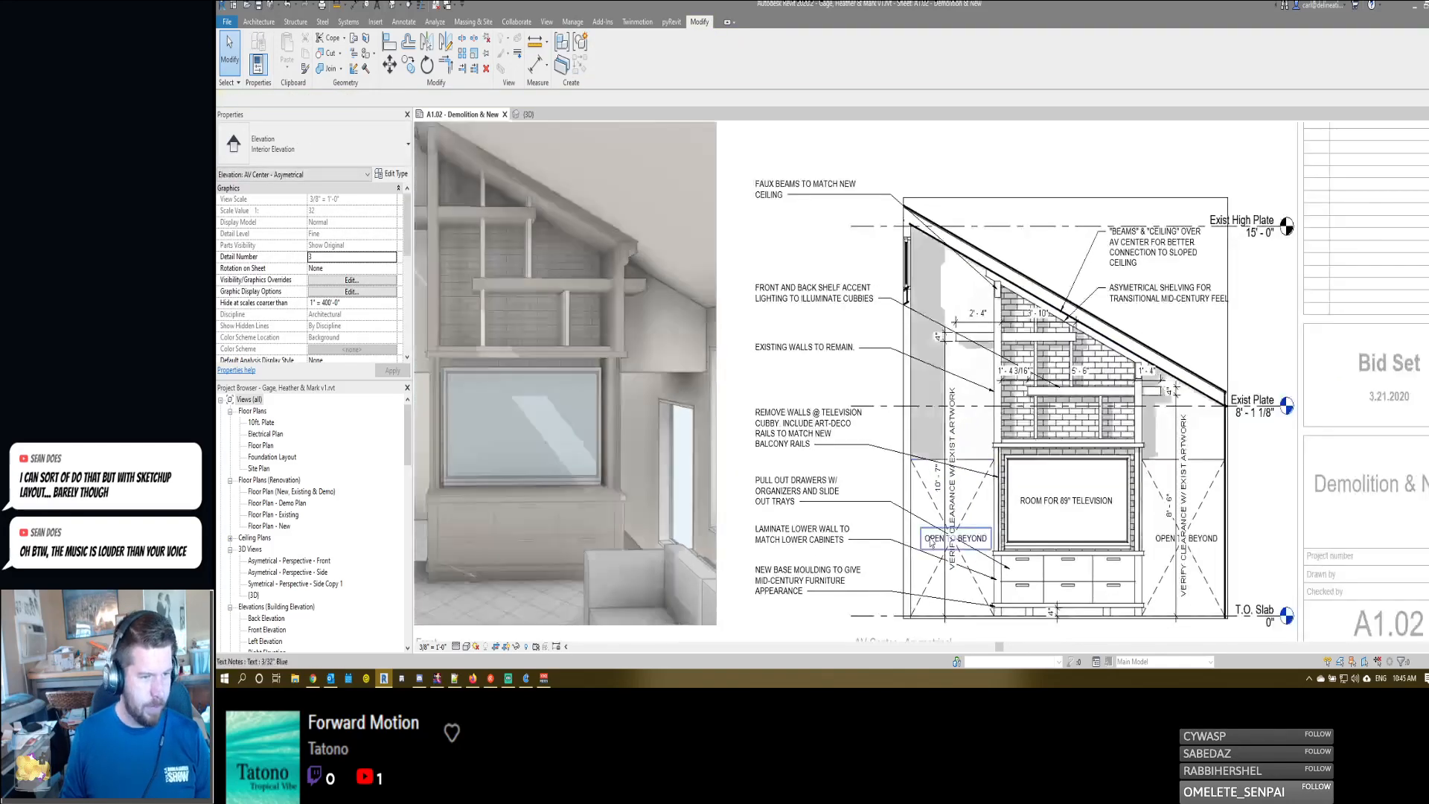
{"action": "left_click", "coordinate": [933, 543]}
{"action": "left_click_drag", "start_coordinate": [985, 541], "coordinate": [957, 533]}
{"action": "left_click", "coordinate": [1188, 539]}
{"action": "left_click_drag", "start_coordinate": [1222, 538], "coordinate": [1143, 528]}
- Move the artwork clearance dimension on the low side of the elevation slightly farther from the shelving, leaving its text as is
{"action": "double_click", "coordinate": [1175, 439]}
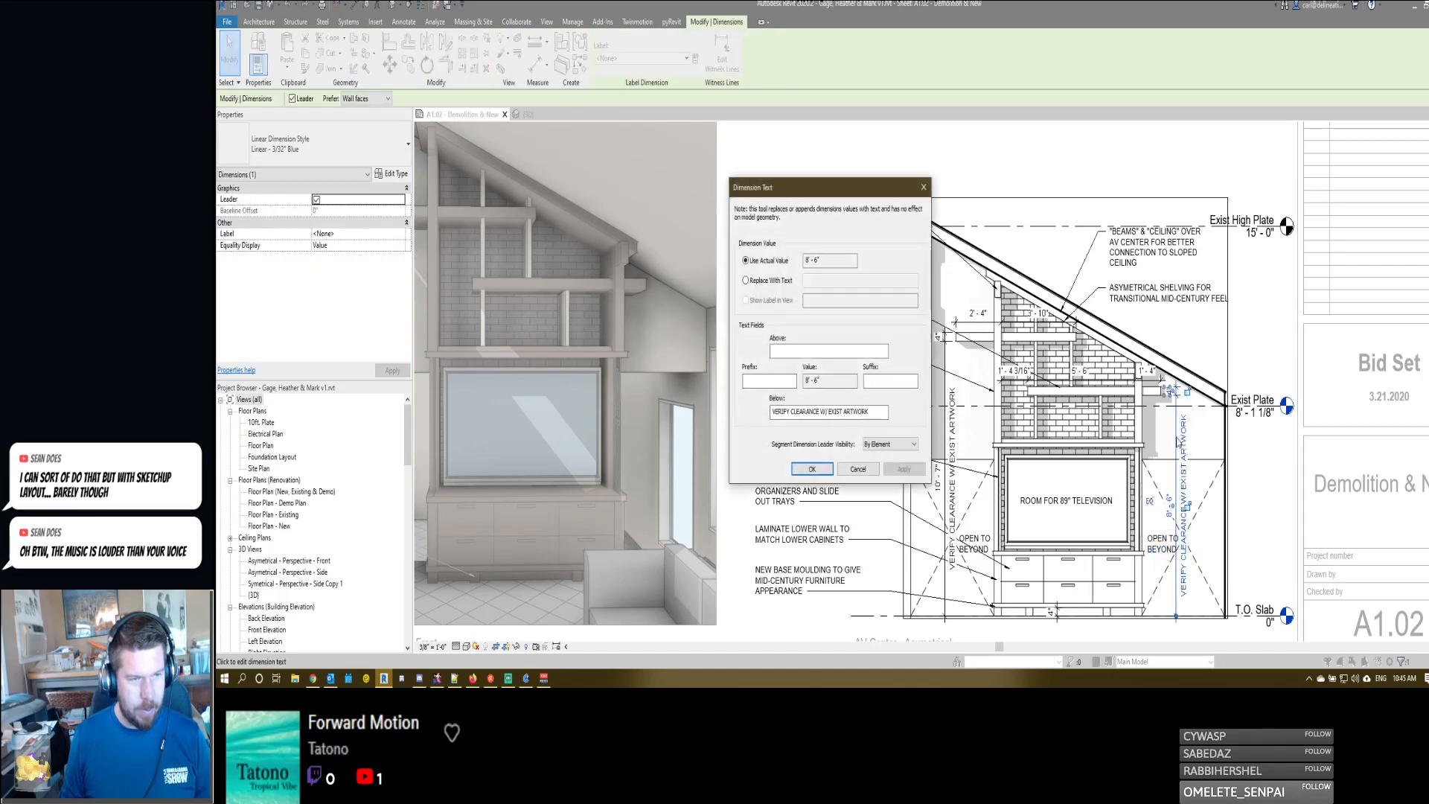
{"action": "left_click", "coordinate": [860, 464]}
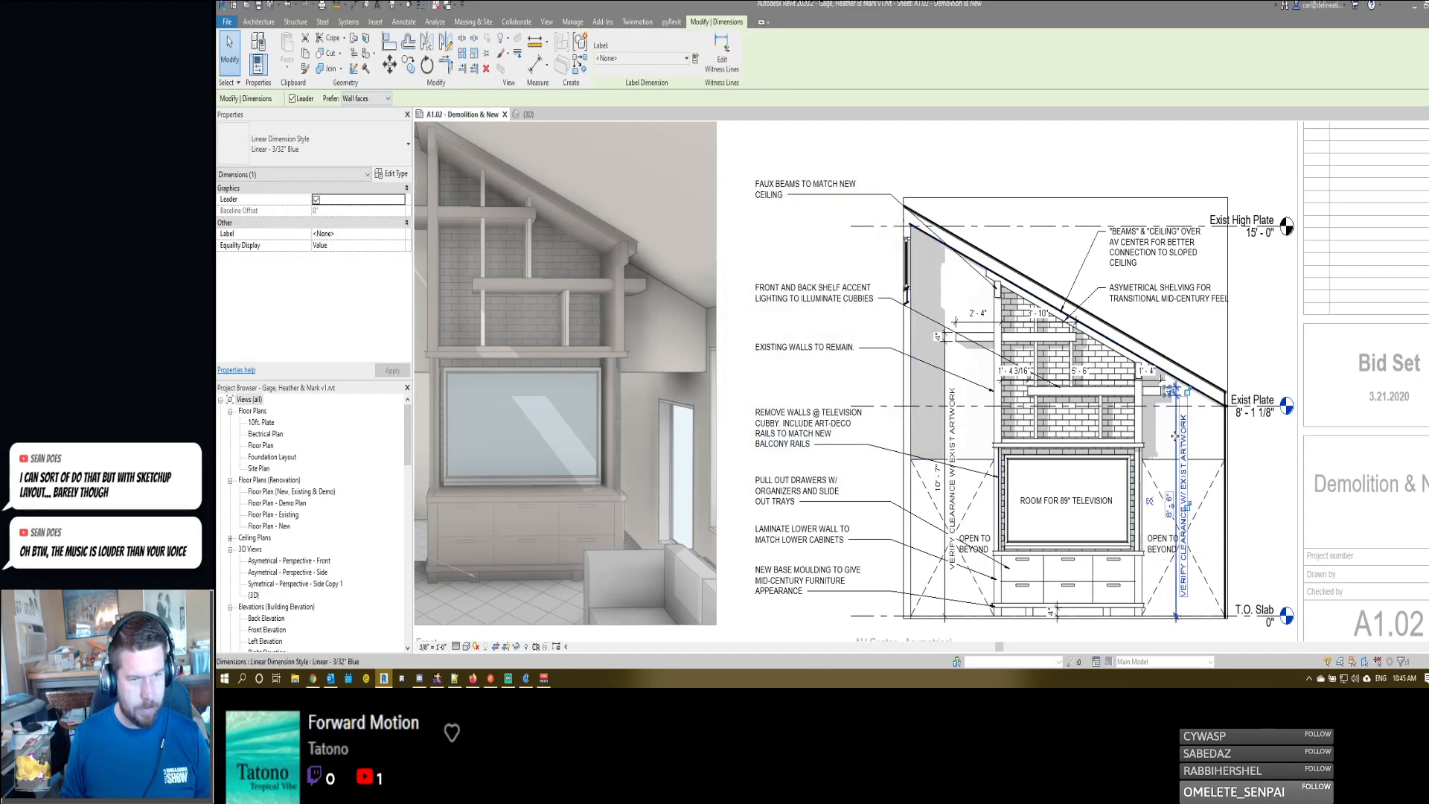
{"action": "left_click_drag", "start_coordinate": [1176, 439], "coordinate": [1187, 440]}
{"action": "key", "text": "Escape"}
- Delete the 1'-4 3/16" segment between the taller wall and the lower shelf's end from the lower shelf dimension string
{"action": "scroll", "coordinate": [1186, 433], "scroll_direction": "down", "scroll_amount": 1}
{"action": "middle_click_drag", "start_coordinate": [1184, 428], "coordinate": [1204, 410]}
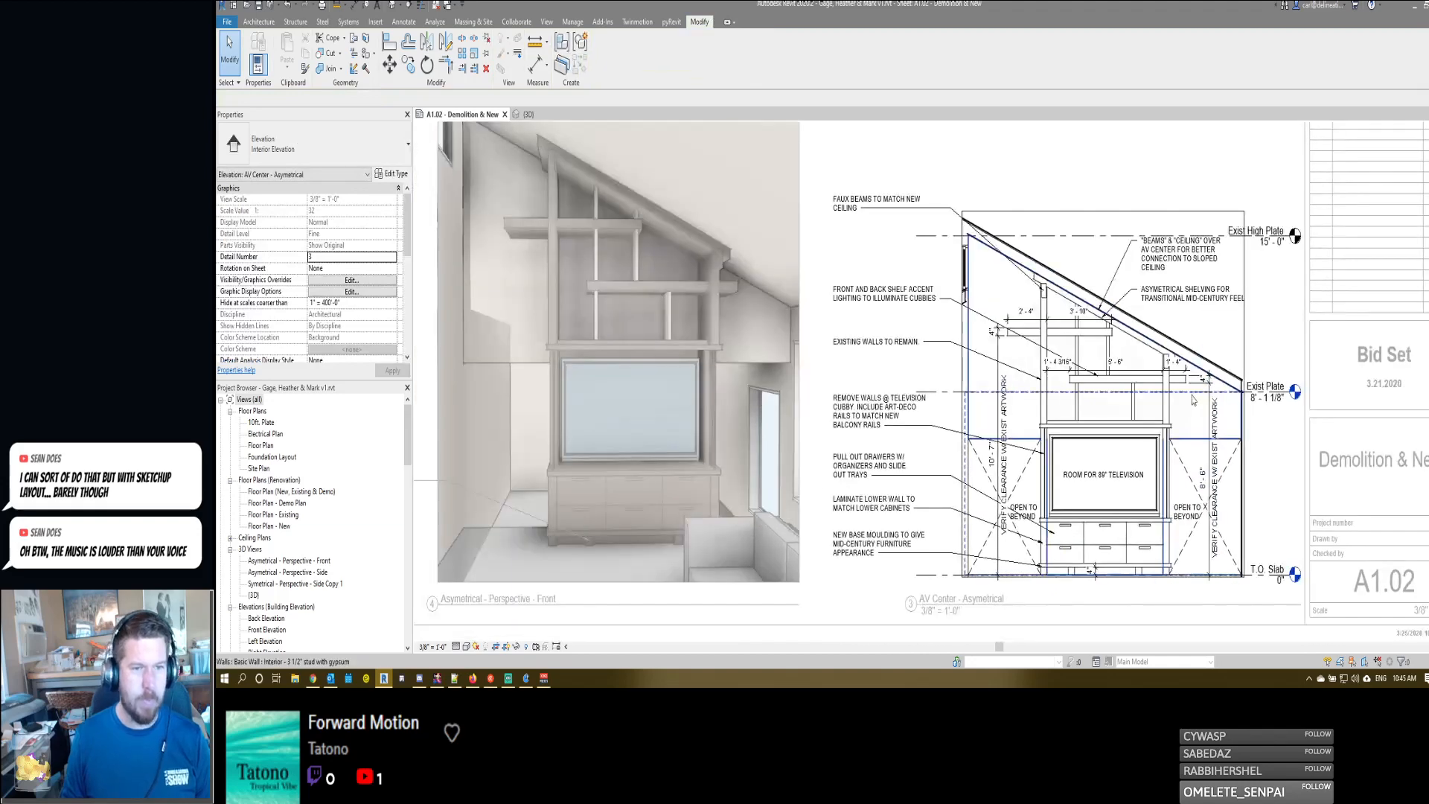
{"action": "scroll", "coordinate": [1071, 357], "scroll_direction": "up", "scroll_amount": 3}
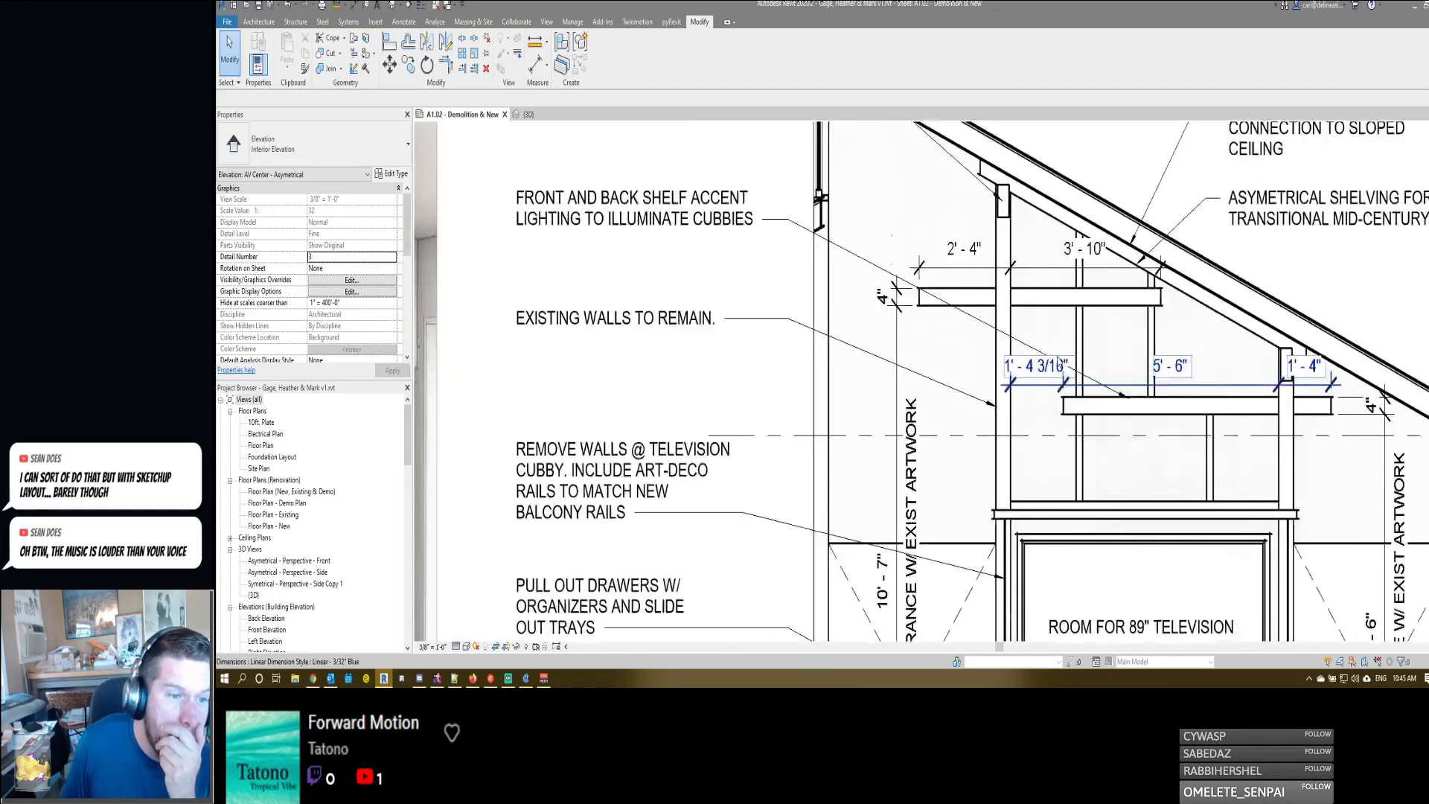
{"action": "left_click", "coordinate": [1034, 406]}
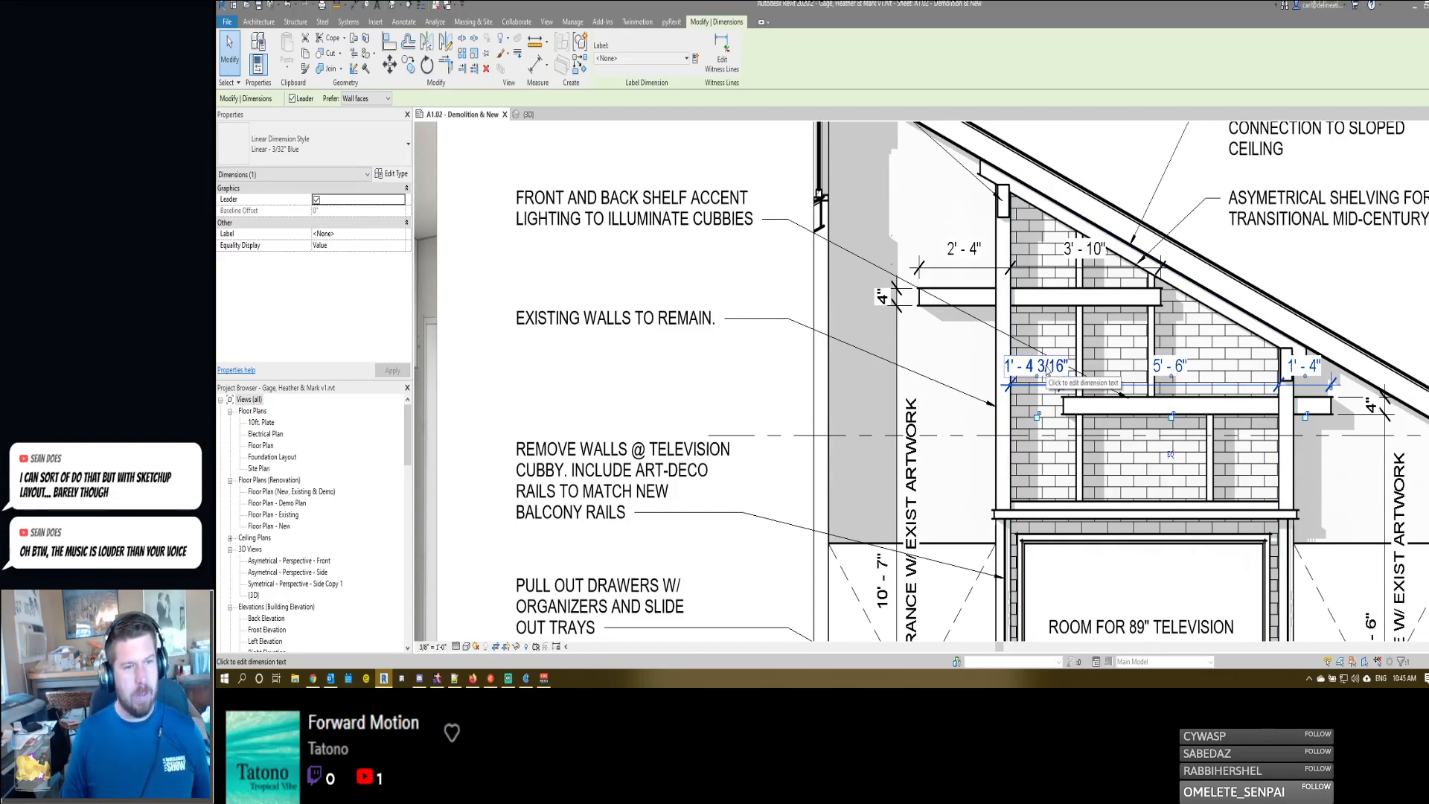
{"action": "key", "text": "Escape"}
{"action": "key", "text": "Tab"}
{"action": "key", "text": "Tab"}
{"action": "key", "text": "Tab"}
{"action": "key", "text": "Tab"}
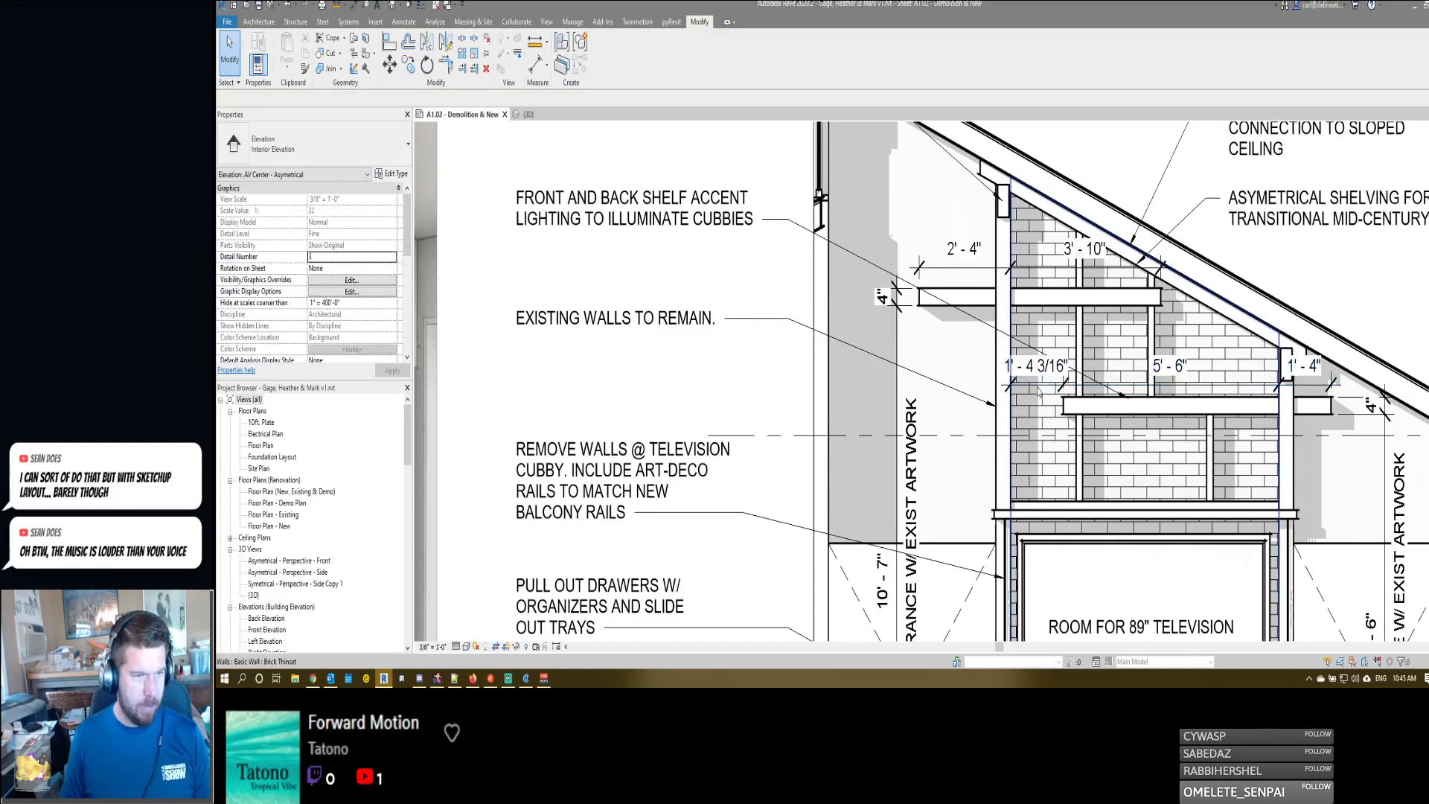
{"action": "left_click", "coordinate": [1038, 387]}
{"action": "key", "text": "Delete"}
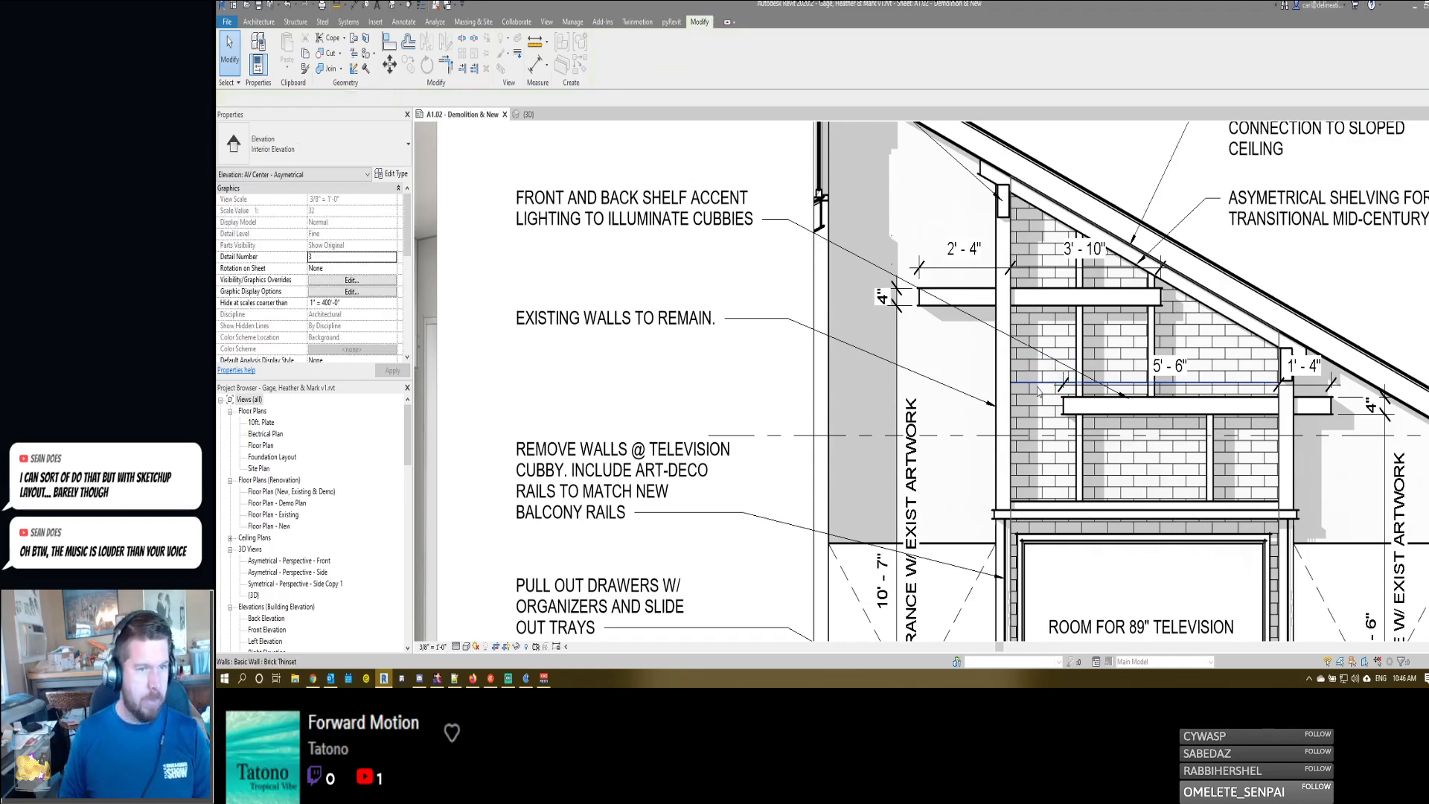
- Narrow the faux beams note so "NEW" wraps to the second line, and append ", TYP." to its text
{"action": "middle_click_drag", "start_coordinate": [1139, 489], "coordinate": [1069, 484]}
{"action": "scroll", "coordinate": [1072, 469], "scroll_direction": "down", "scroll_amount": 2}
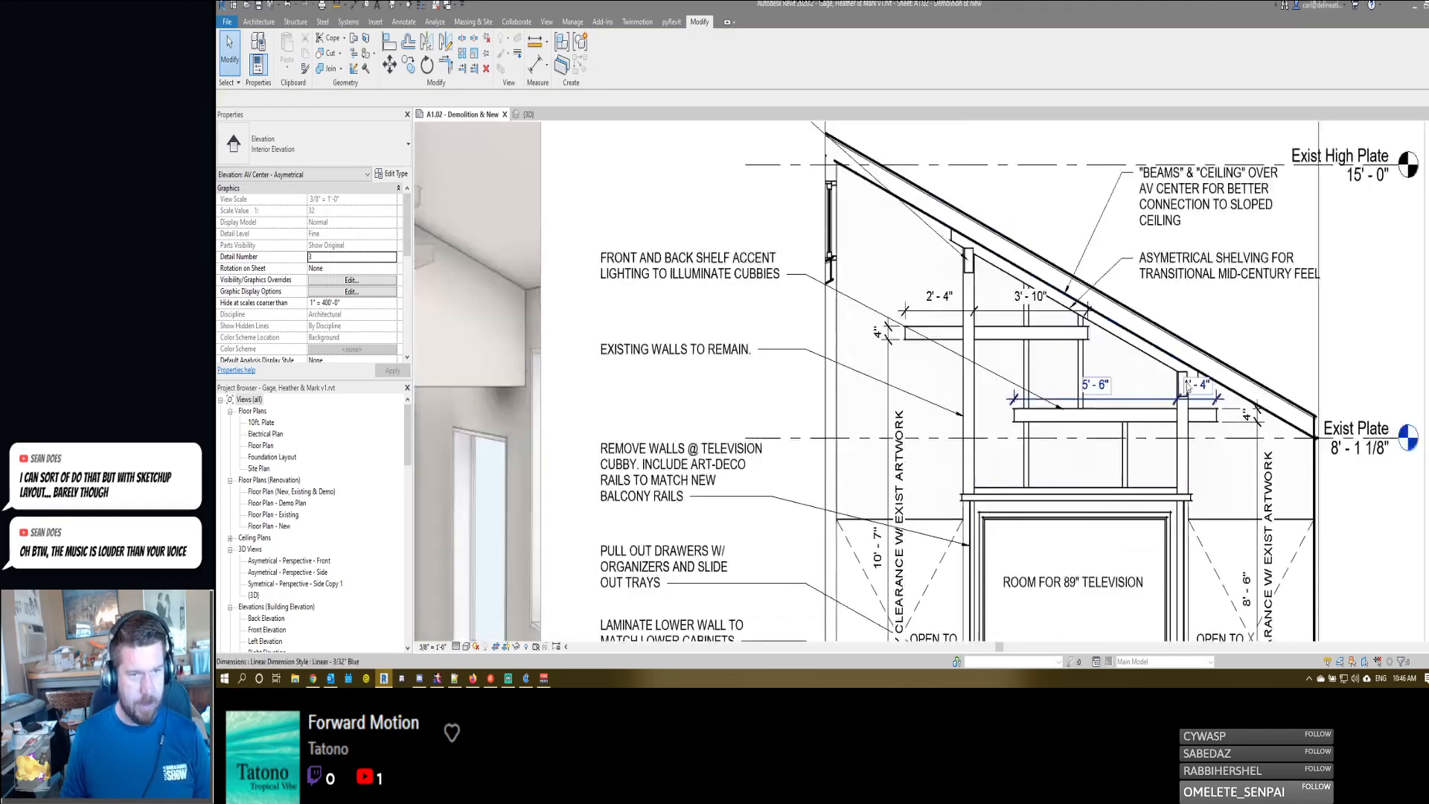
{"action": "scroll", "coordinate": [1202, 372], "scroll_direction": "up", "scroll_amount": 2}
{"action": "scroll", "coordinate": [986, 329], "scroll_direction": "down", "scroll_amount": 1}
{"action": "middle_click_drag", "start_coordinate": [986, 329], "coordinate": [996, 420]}
{"action": "scroll", "coordinate": [996, 420], "scroll_direction": "down", "scroll_amount": 2}
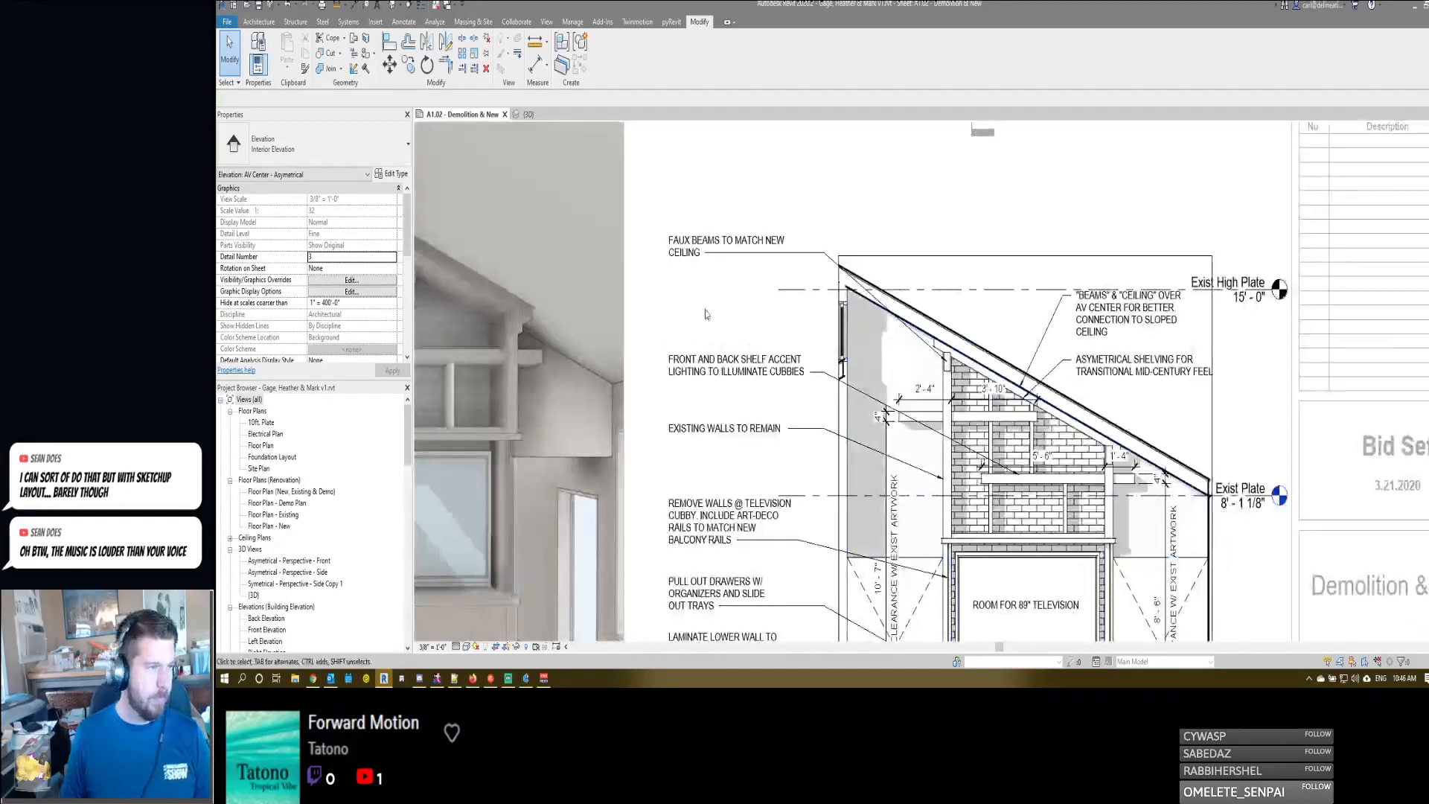
{"action": "left_click", "coordinate": [811, 253]}
{"action": "left_click_drag", "start_coordinate": [812, 253], "coordinate": [772, 253]}
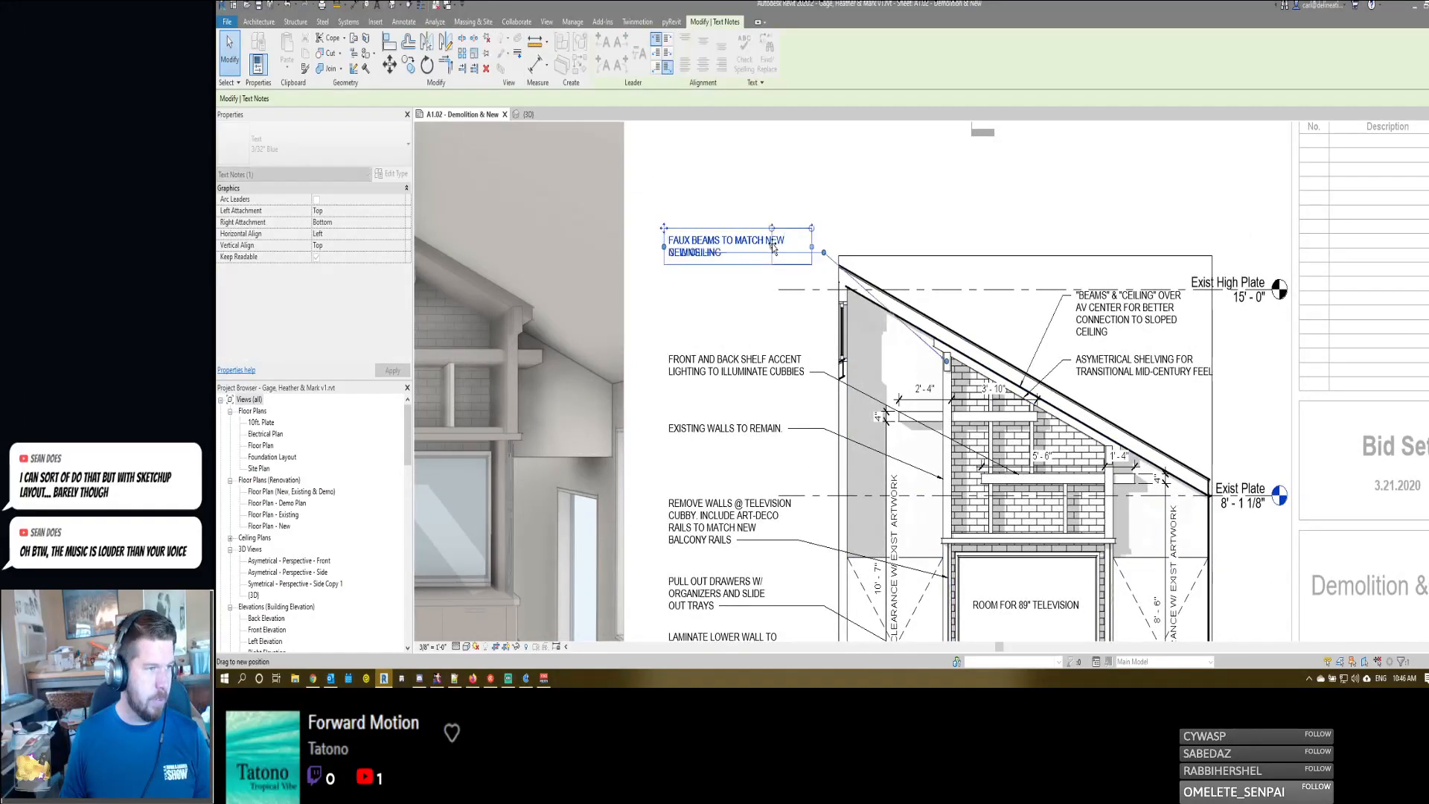
{"action": "double_click", "coordinate": [721, 256]}
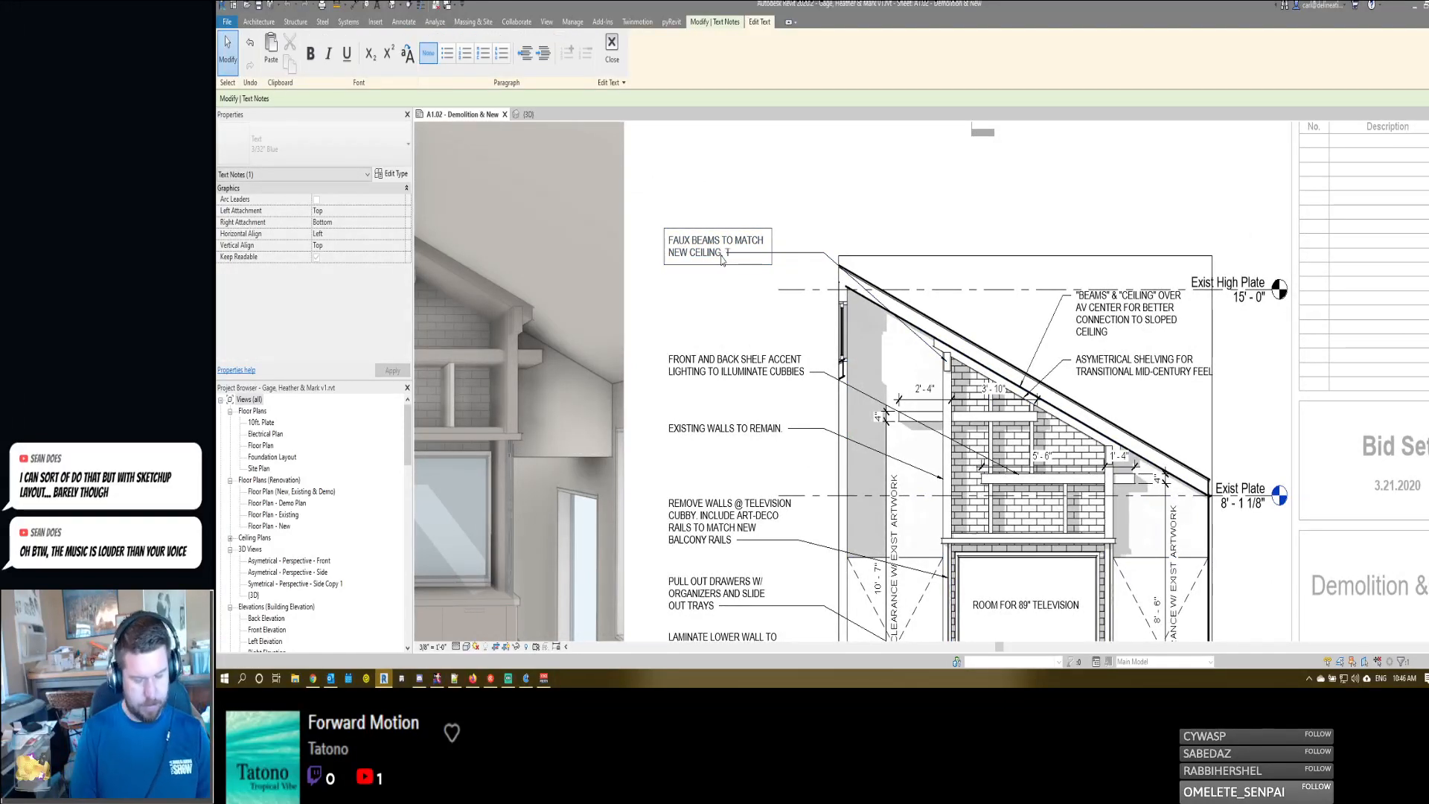
{"action": "type", "text": ", TYP."}
{"action": "left_click", "coordinate": [770, 198]}
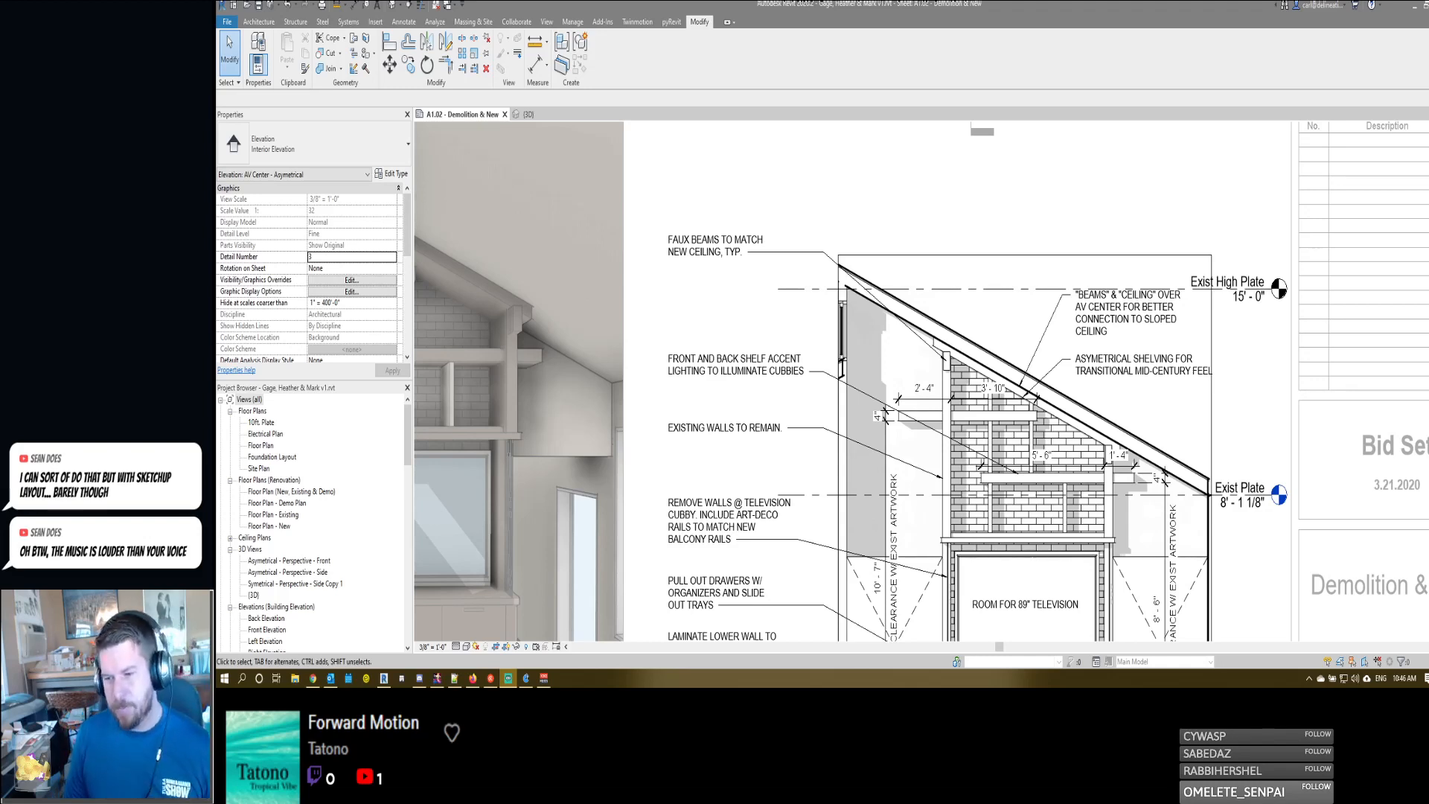
- Delete the note about asymmetrical shelving for a transitional mid-century feel
{"action": "scroll", "coordinate": [961, 402], "scroll_direction": "down", "scroll_amount": 3}
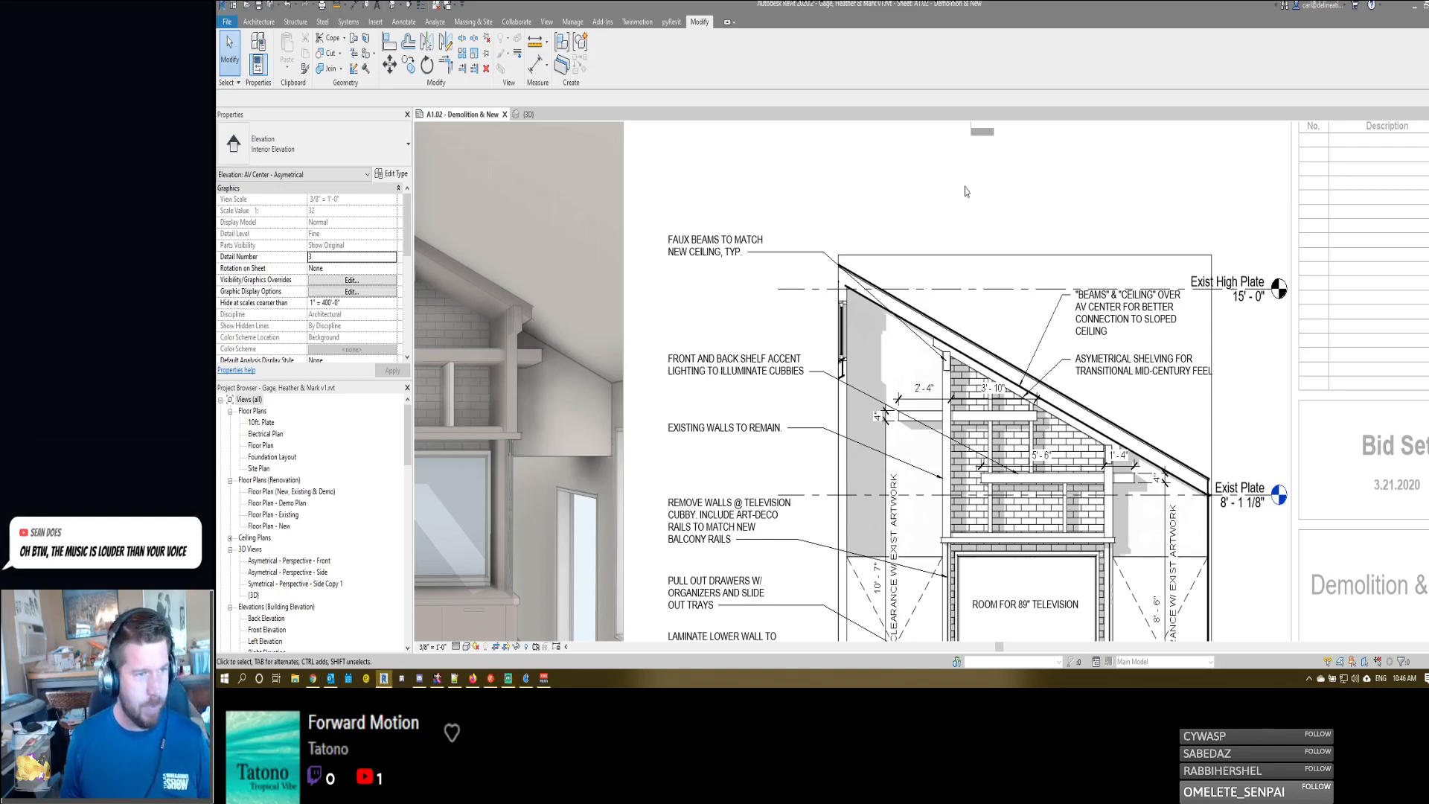
{"action": "scroll", "coordinate": [993, 223], "scroll_direction": "up", "scroll_amount": 3}
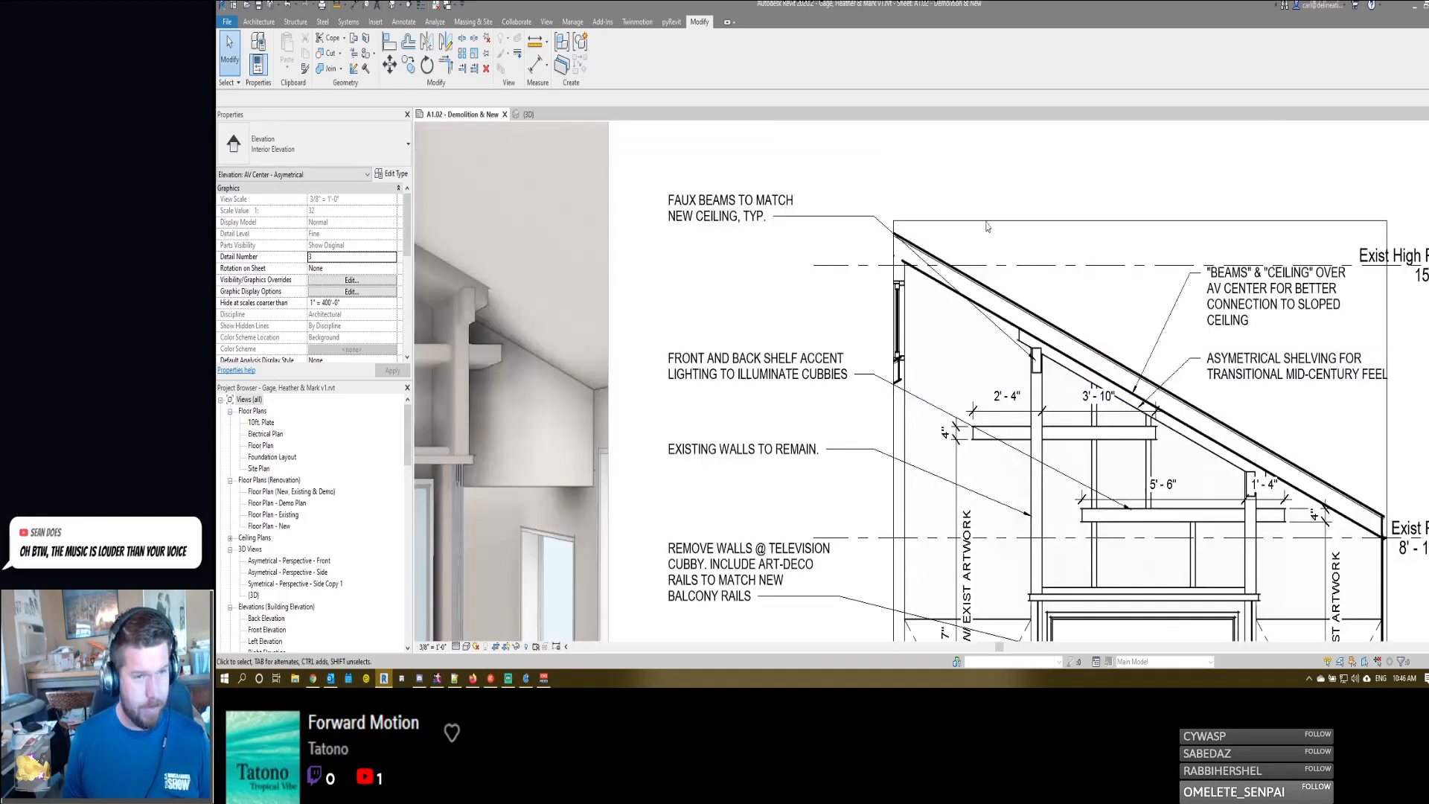
{"action": "left_click", "coordinate": [1124, 328]}
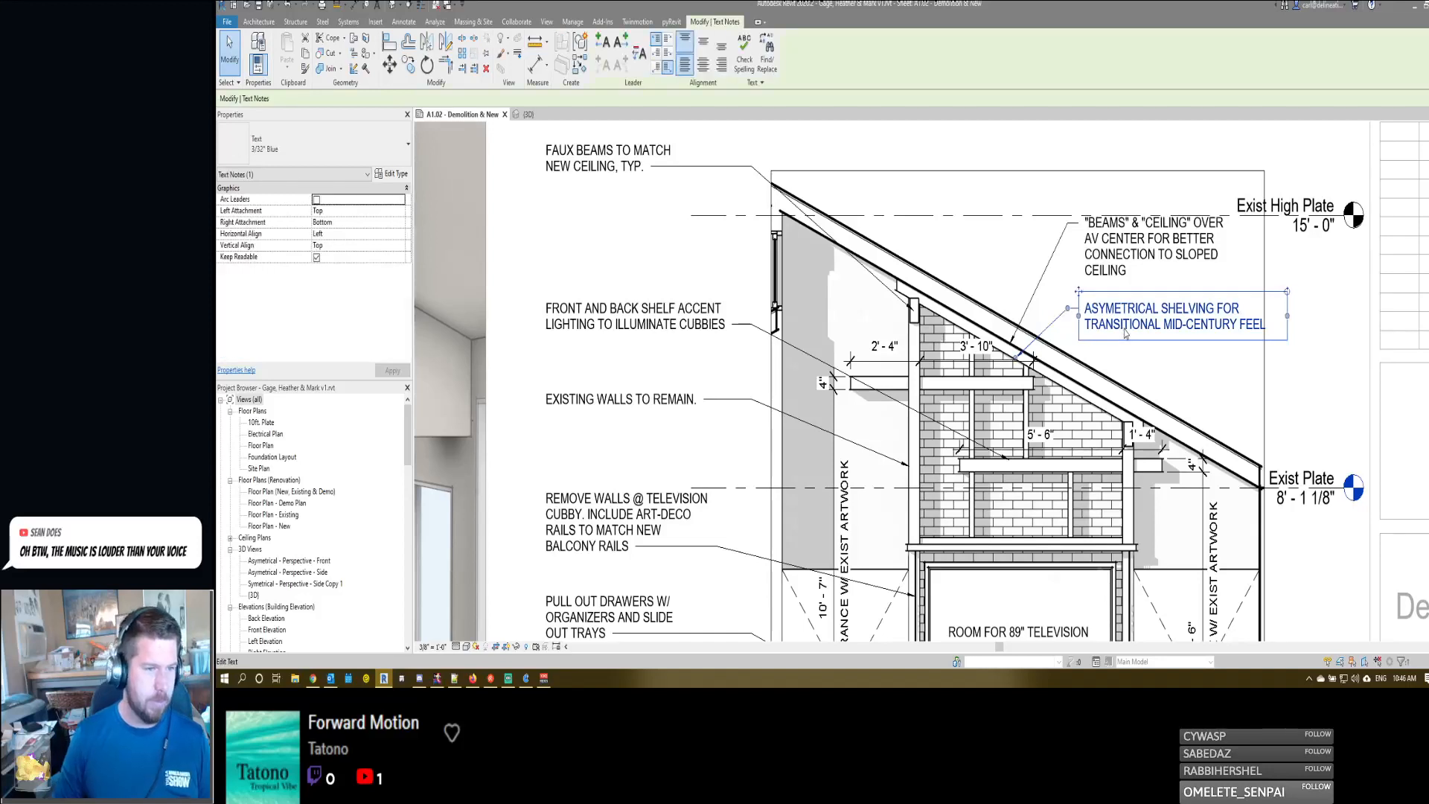
{"action": "key", "text": "Delete"}
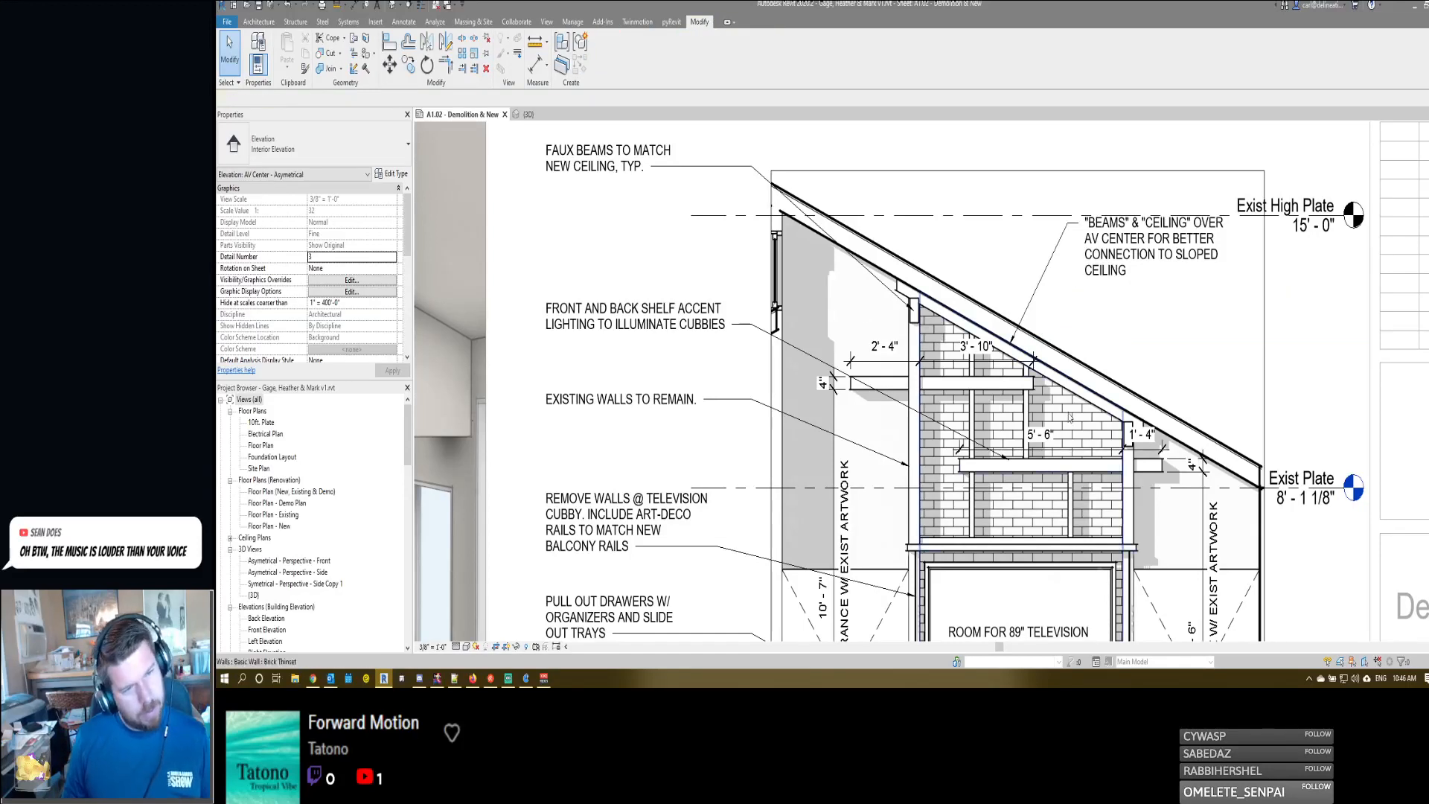
{"action": "scroll", "coordinate": [1061, 412], "scroll_direction": "up", "scroll_amount": 2}
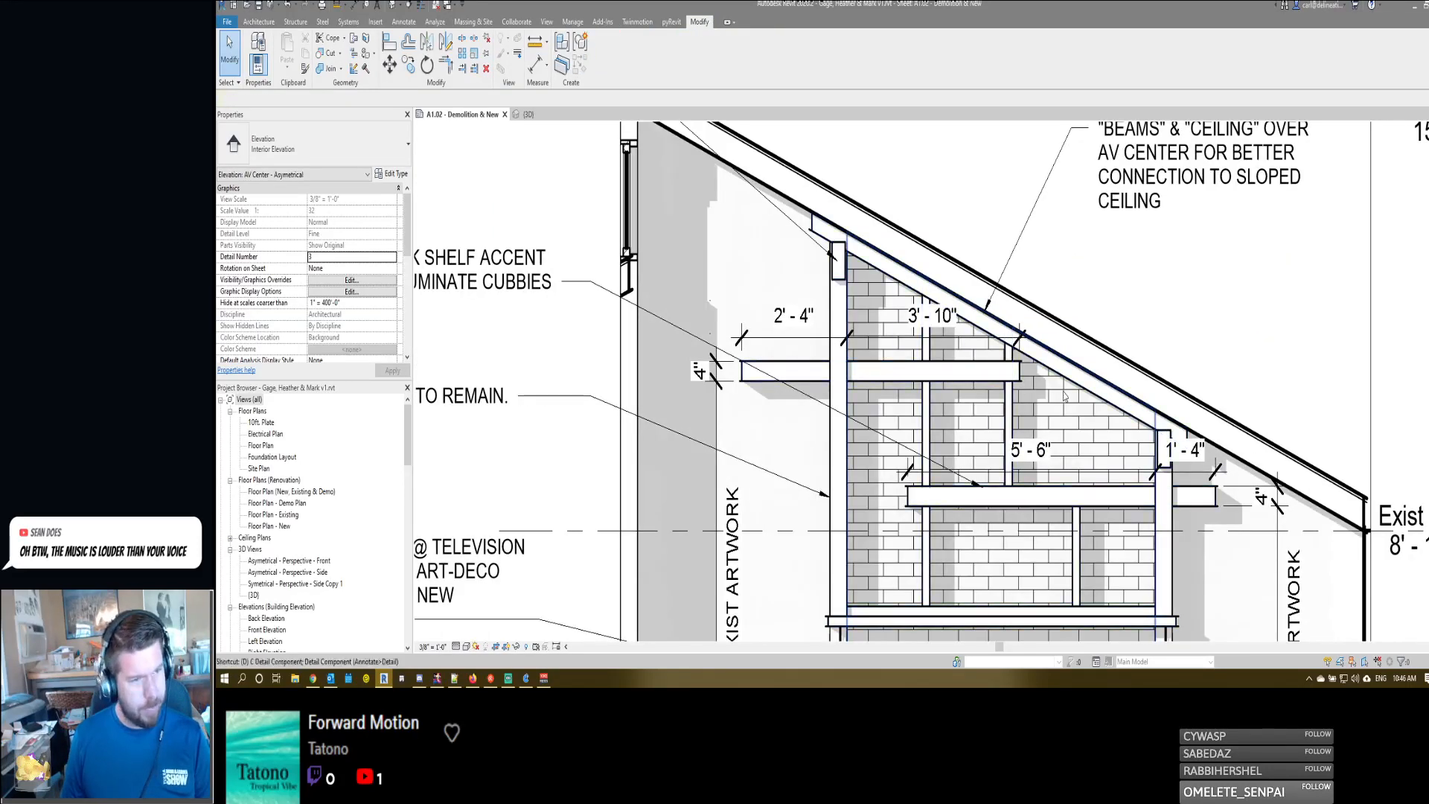
{"action": "key", "text": "d"}
{"action": "key", "text": "i"}
{"action": "key", "text": "Escape"}
{"action": "key", "text": "Escape"}
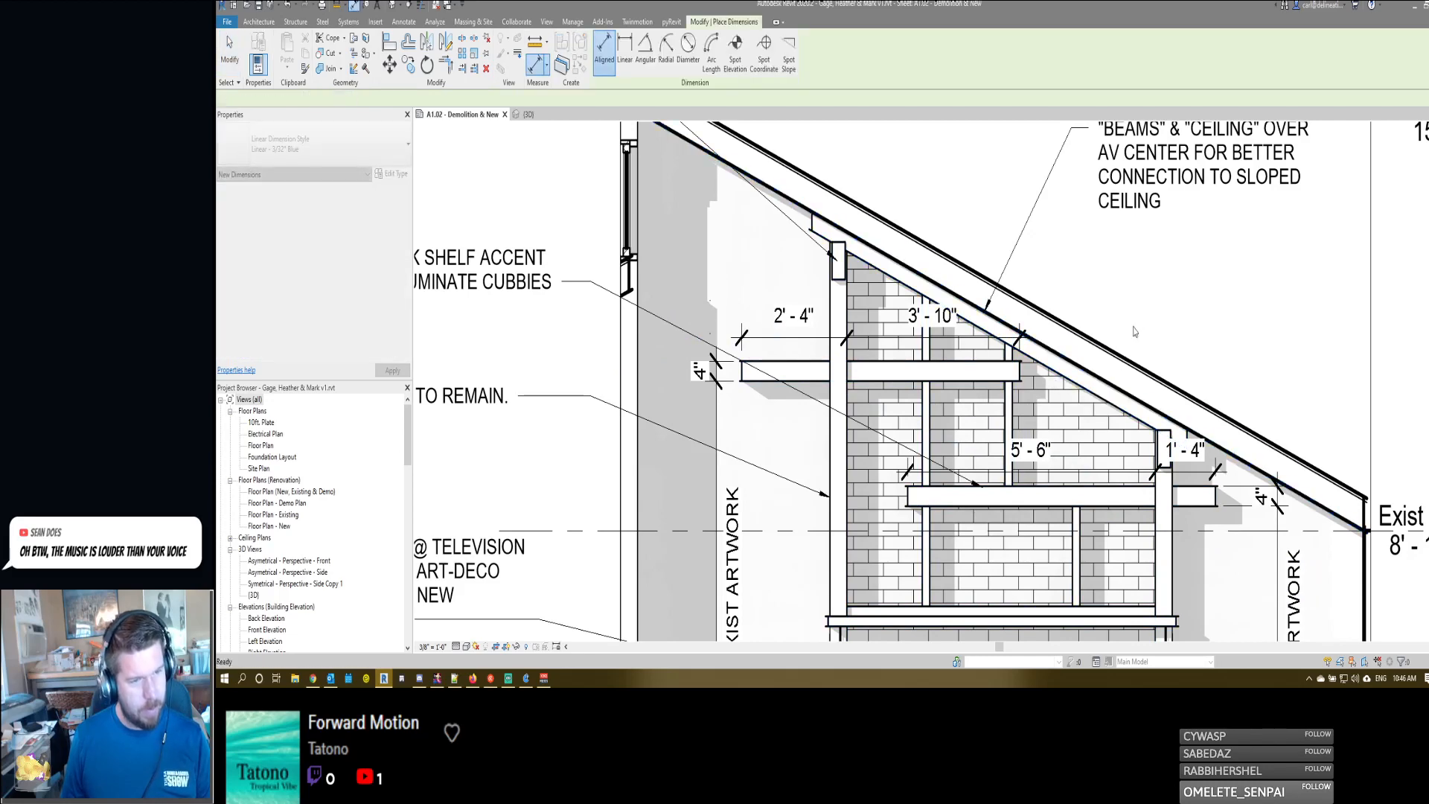
- Examine the elevation's notes and shelf dimensions against the perspective view for missing information
{"action": "scroll", "coordinate": [1133, 331], "scroll_direction": "down", "scroll_amount": 3}
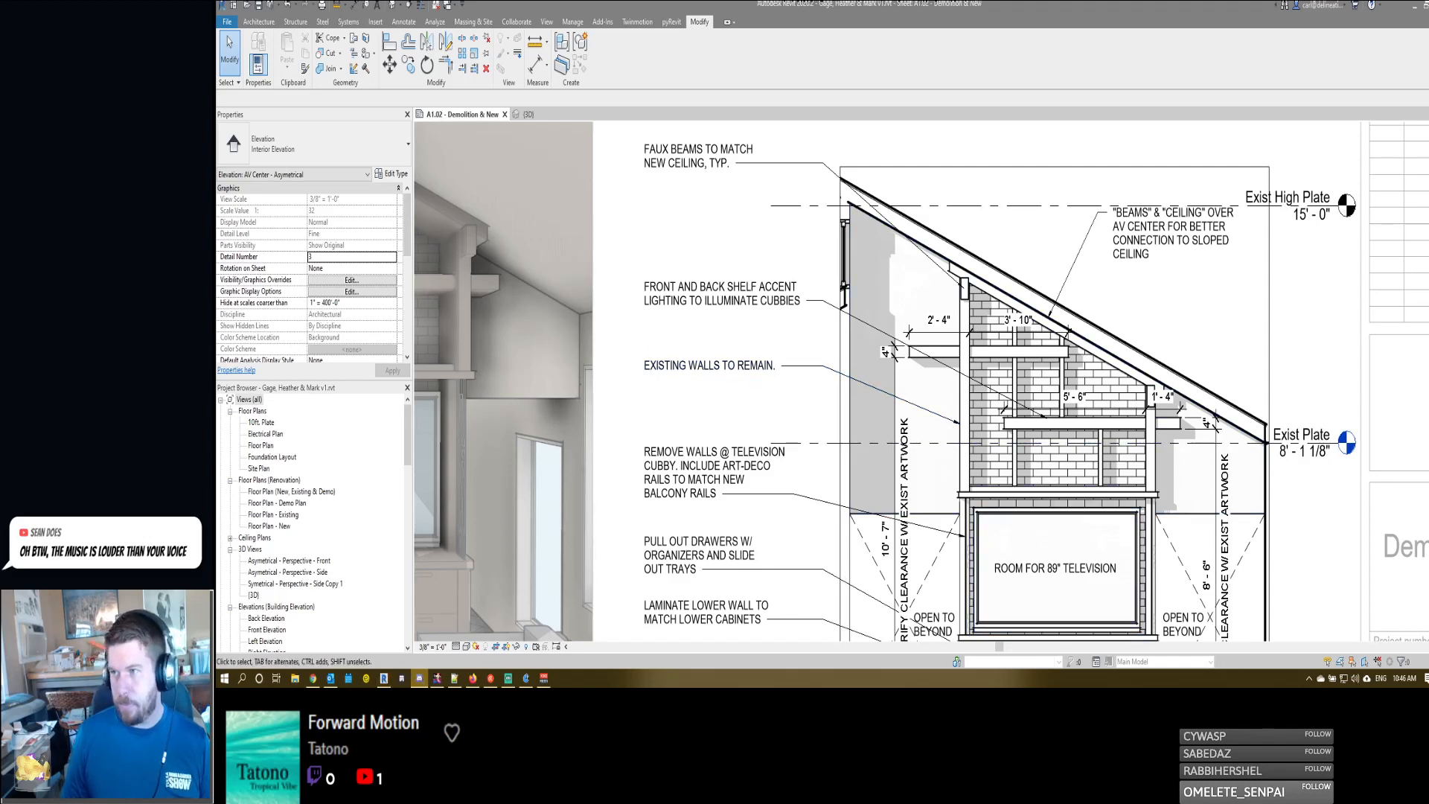
{"action": "scroll", "coordinate": [973, 378], "scroll_direction": "down", "scroll_amount": 2}
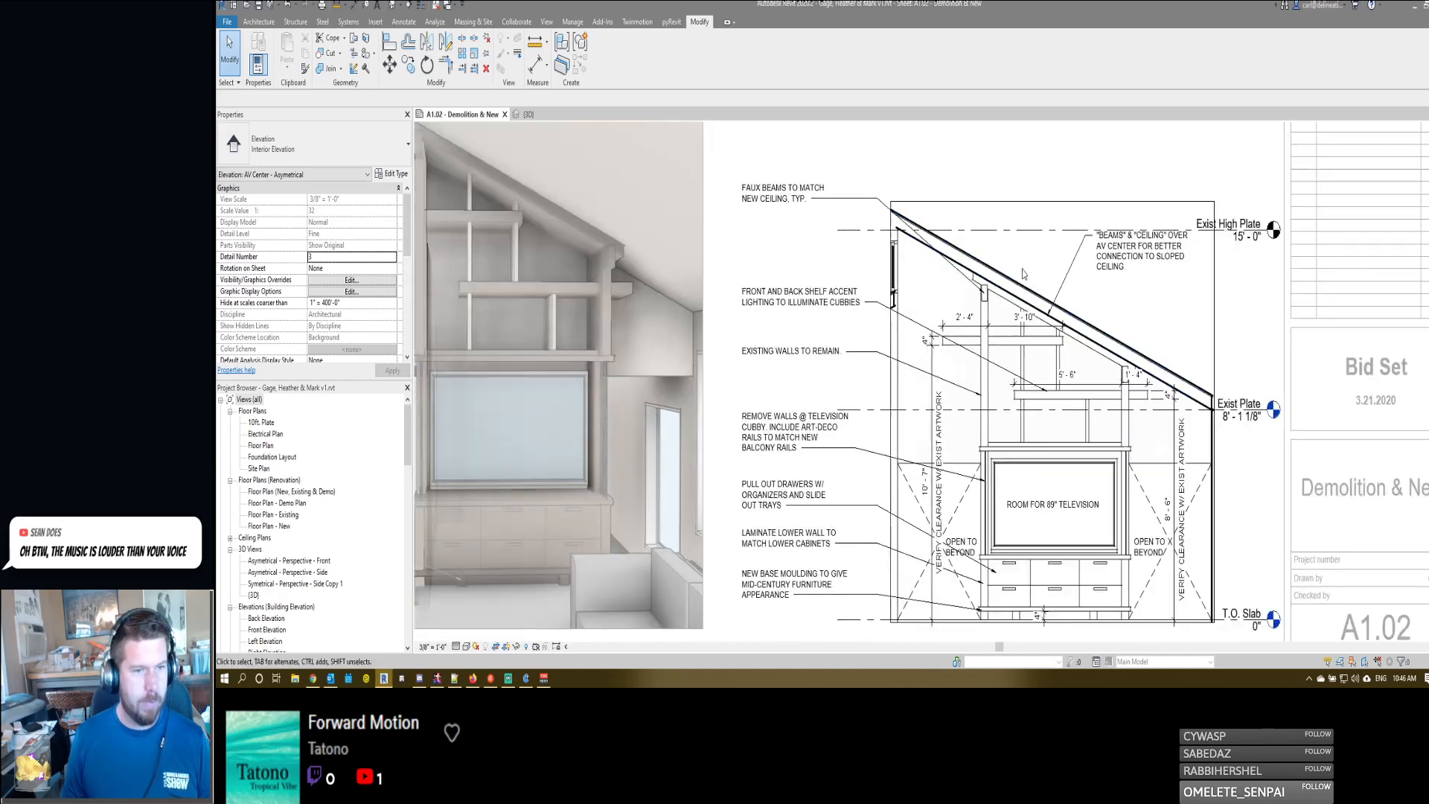
{"action": "scroll", "coordinate": [1137, 377], "scroll_direction": "up", "scroll_amount": 4}
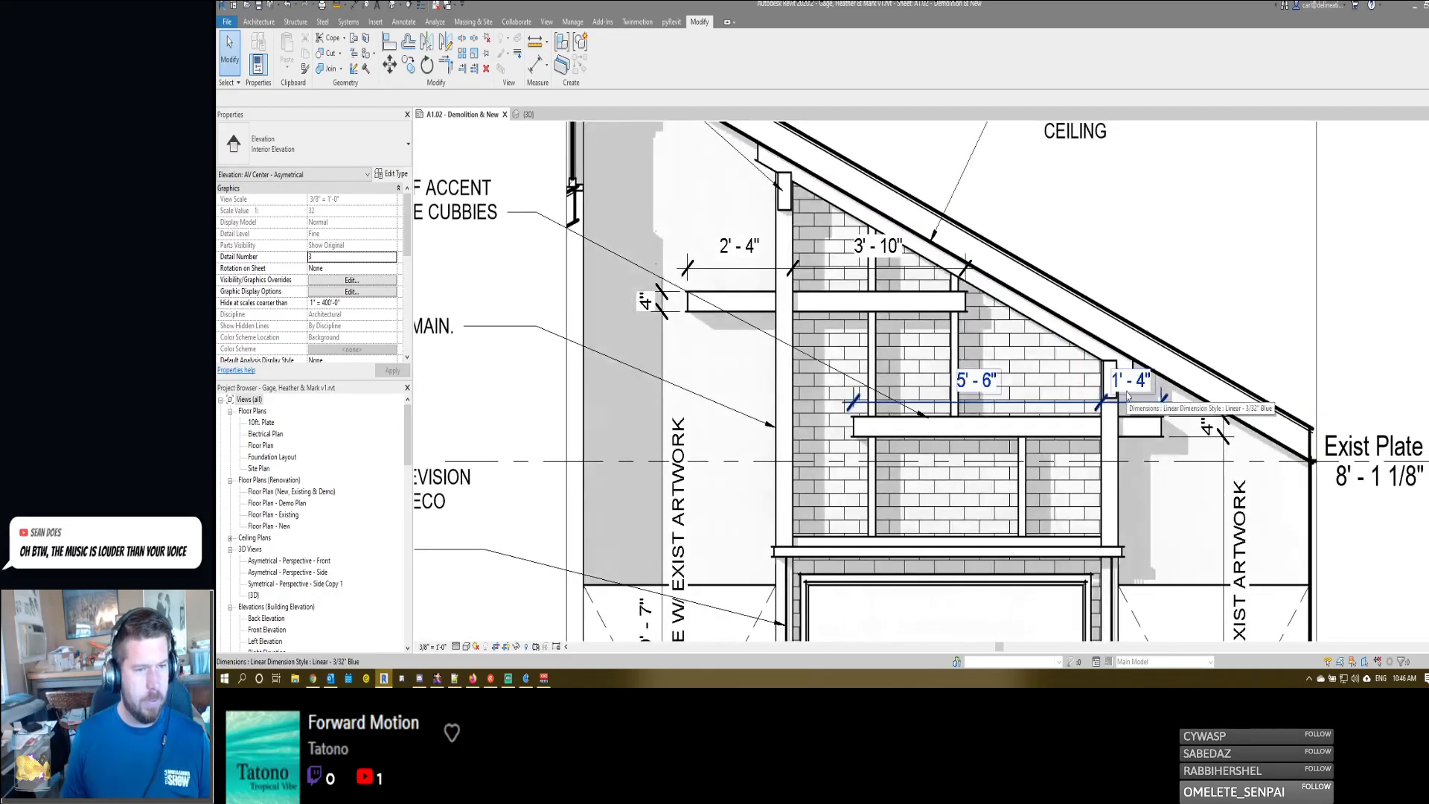
{"action": "left_click", "coordinate": [893, 402]}
{"action": "scroll", "coordinate": [1135, 449], "scroll_direction": "down", "scroll_amount": 2}
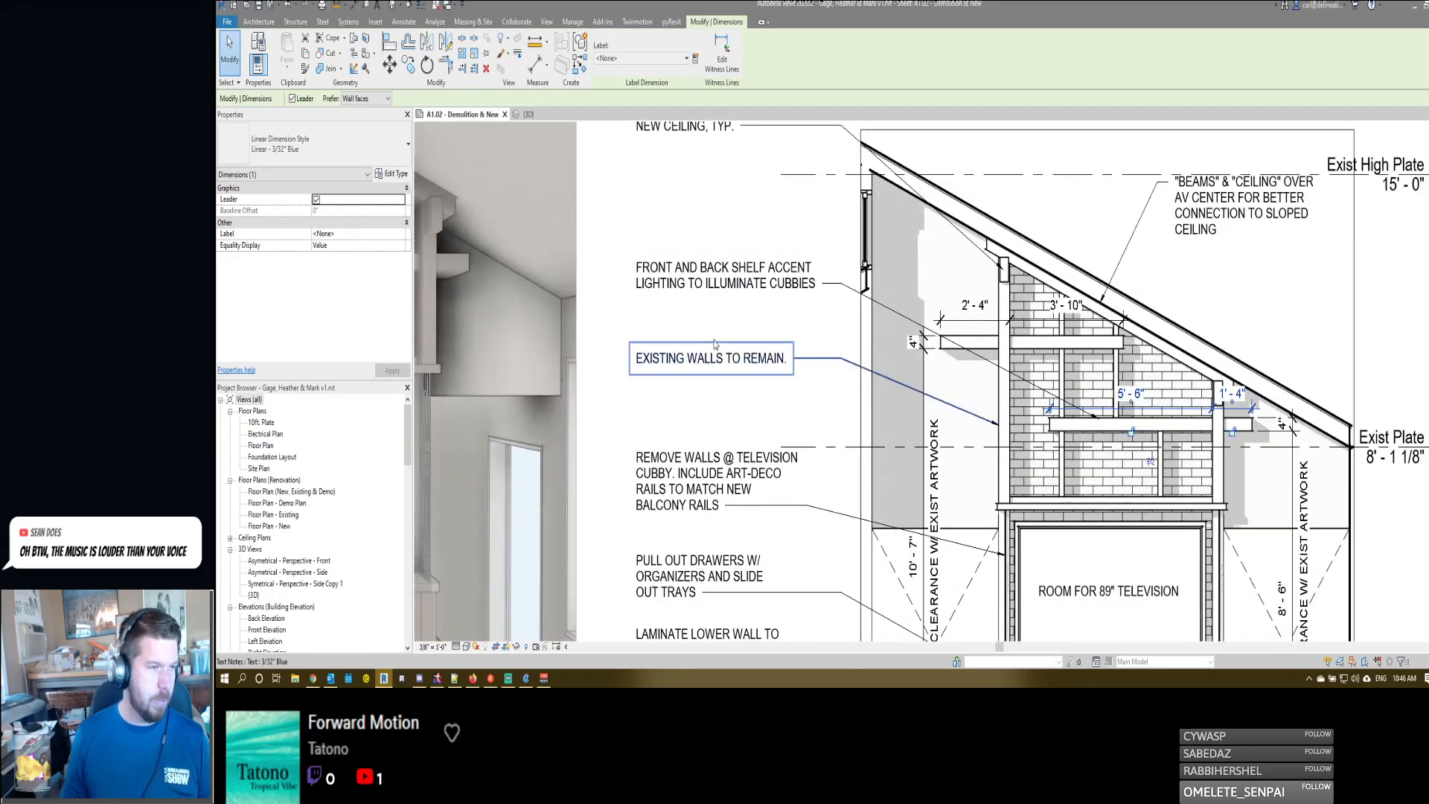
{"action": "middle_click_drag", "start_coordinate": [863, 351], "coordinate": [878, 347]}
{"action": "scroll", "coordinate": [877, 346], "scroll_direction": "down", "scroll_amount": 3}
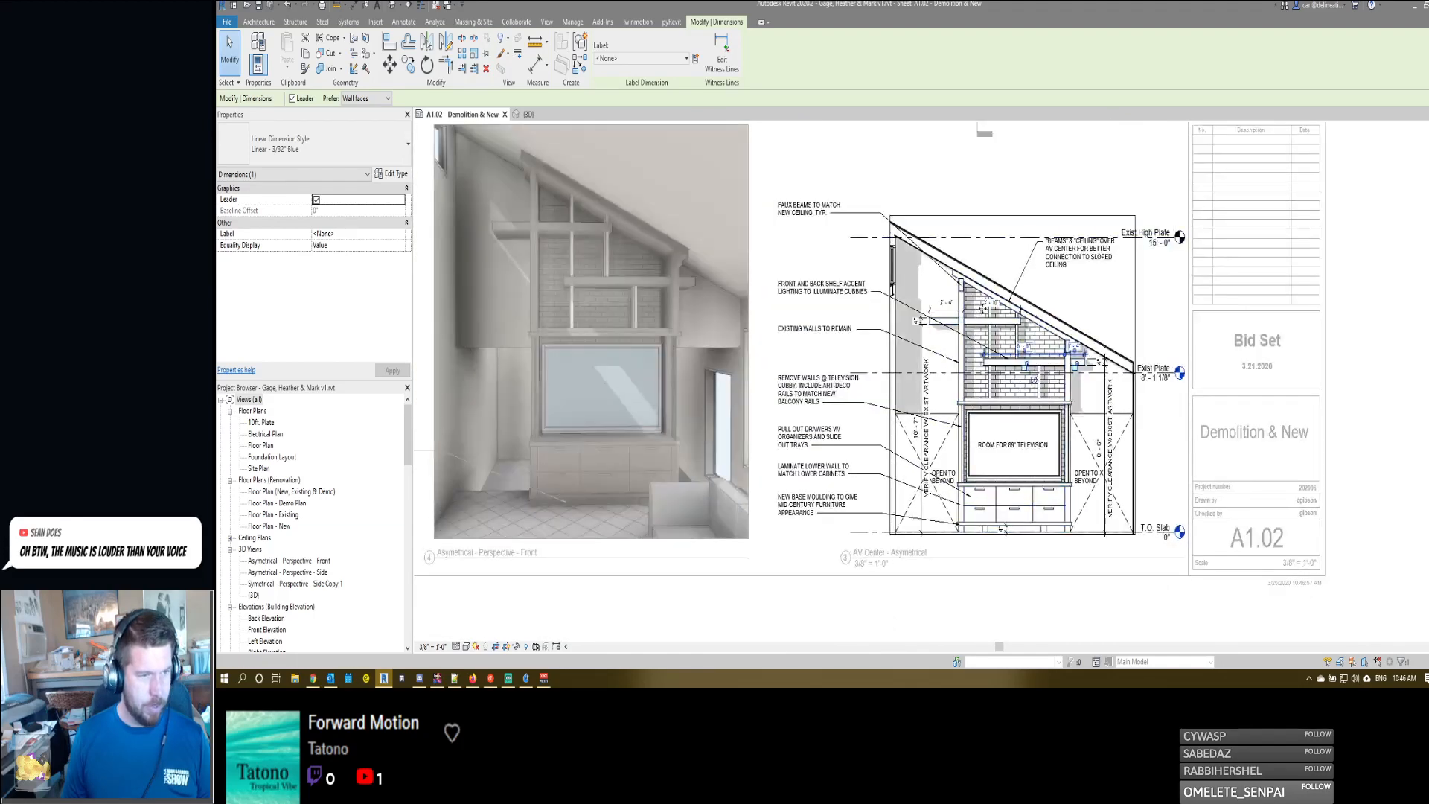
{"action": "scroll", "coordinate": [987, 218], "scroll_direction": "up", "scroll_amount": 1}
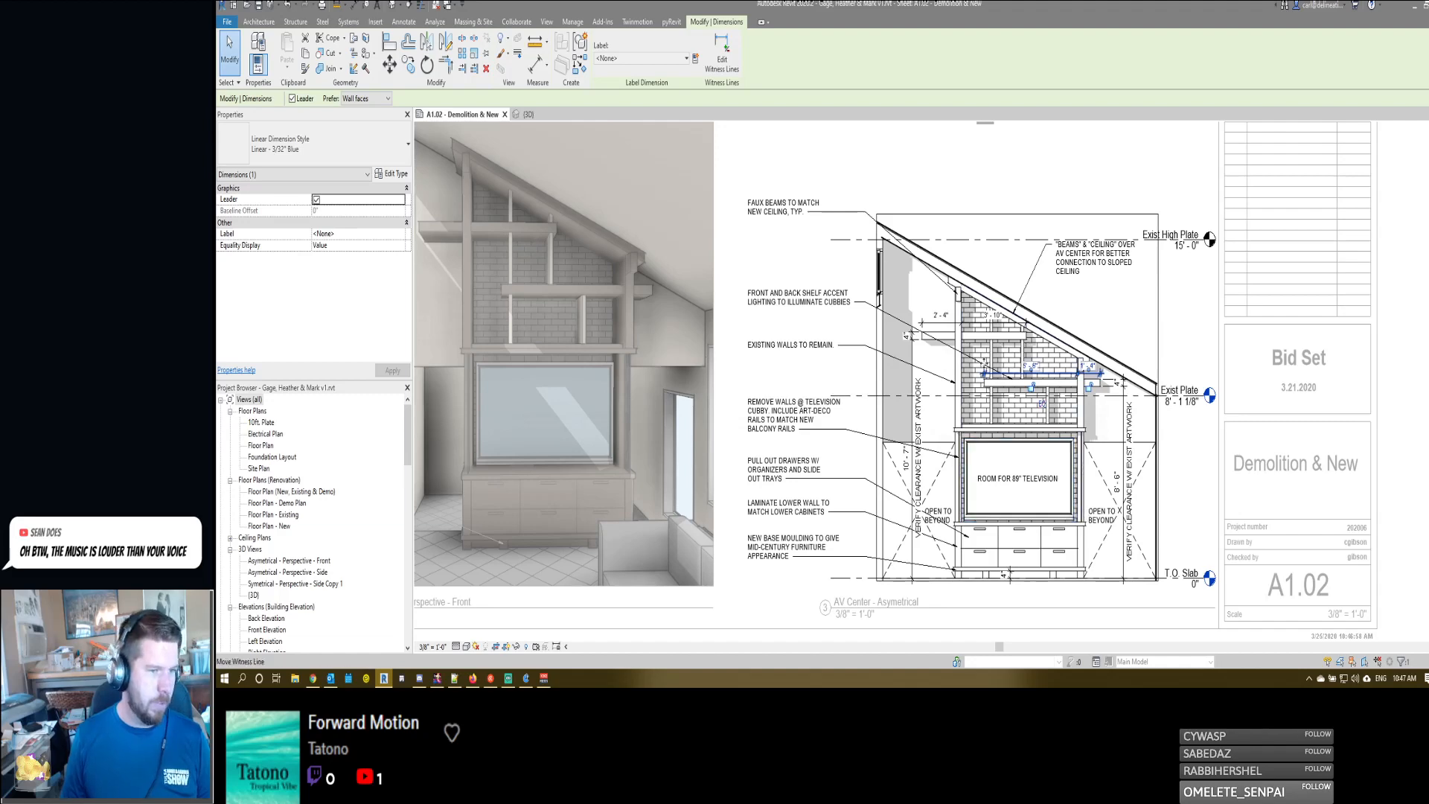
{"action": "scroll", "coordinate": [978, 416], "scroll_direction": "up", "scroll_amount": 3}
{"action": "scroll", "coordinate": [981, 460], "scroll_direction": "up", "scroll_amount": 1}
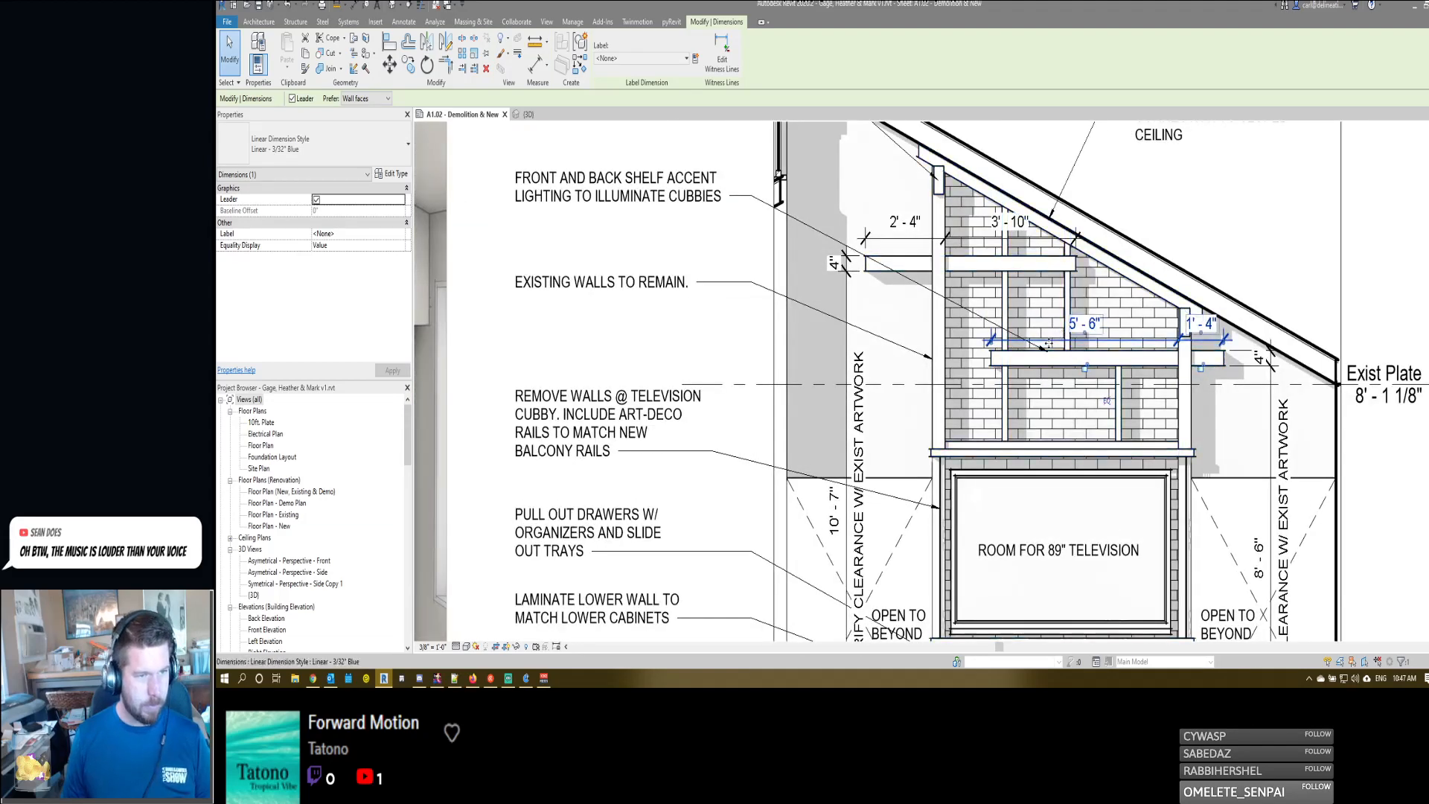
- Add an aligned dimension string below the lower shelf, from the taller wall through both cubby dividers to the shorter wall
{"action": "key", "text": "d"}
{"action": "key", "text": "i"}
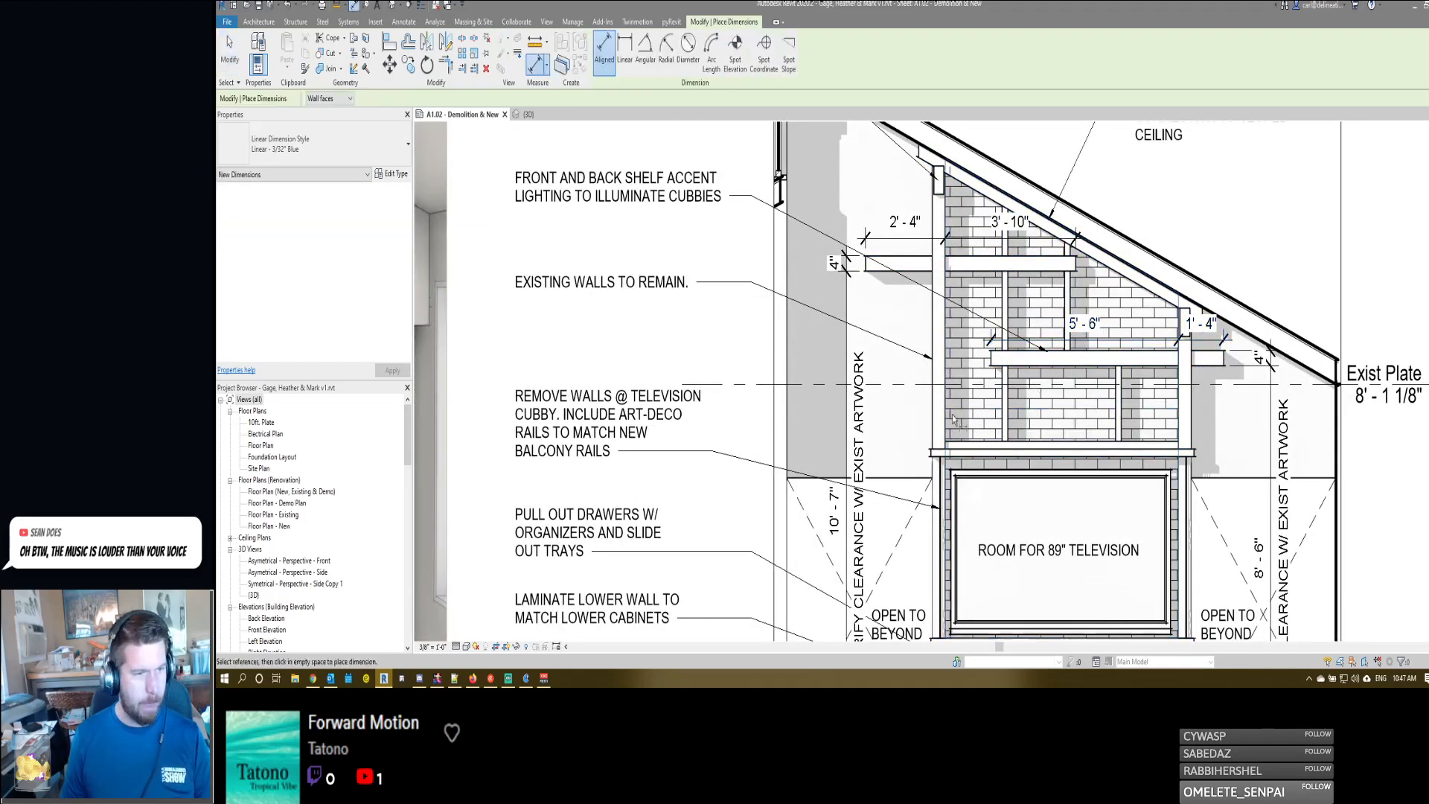
{"action": "left_click", "coordinate": [947, 423]}
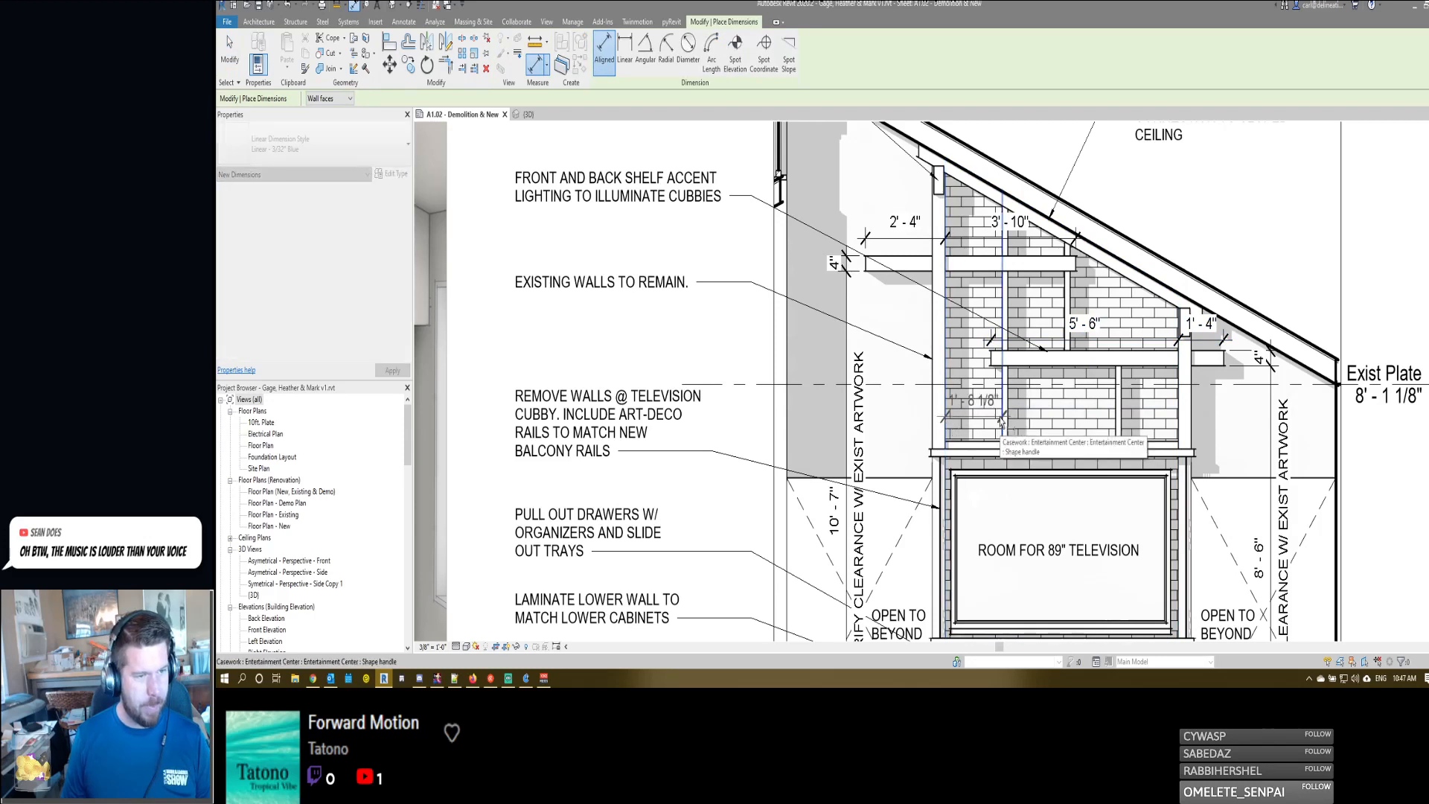
{"action": "left_click", "coordinate": [1004, 422]}
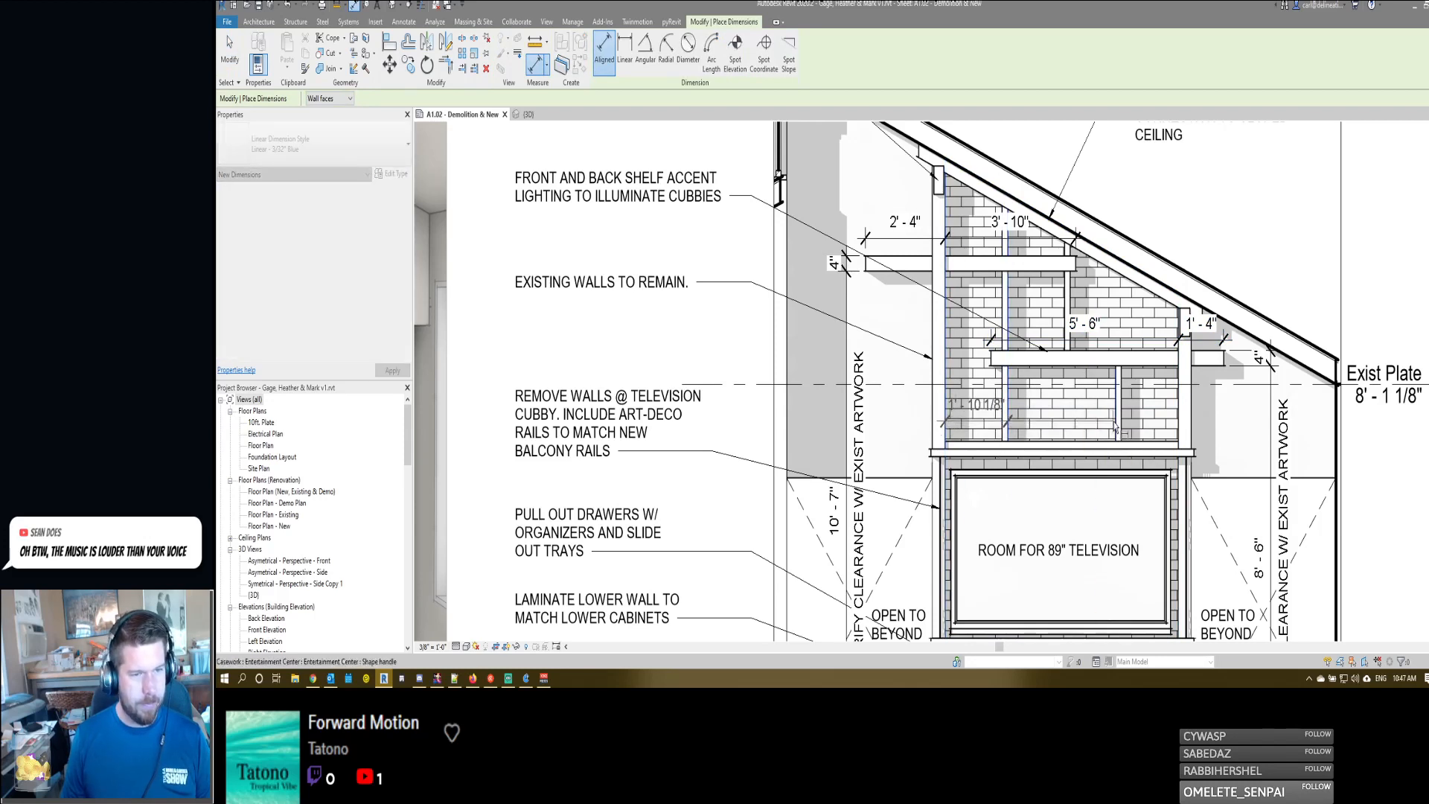
{"action": "left_click", "coordinate": [1116, 422]}
{"action": "left_click", "coordinate": [1177, 423]}
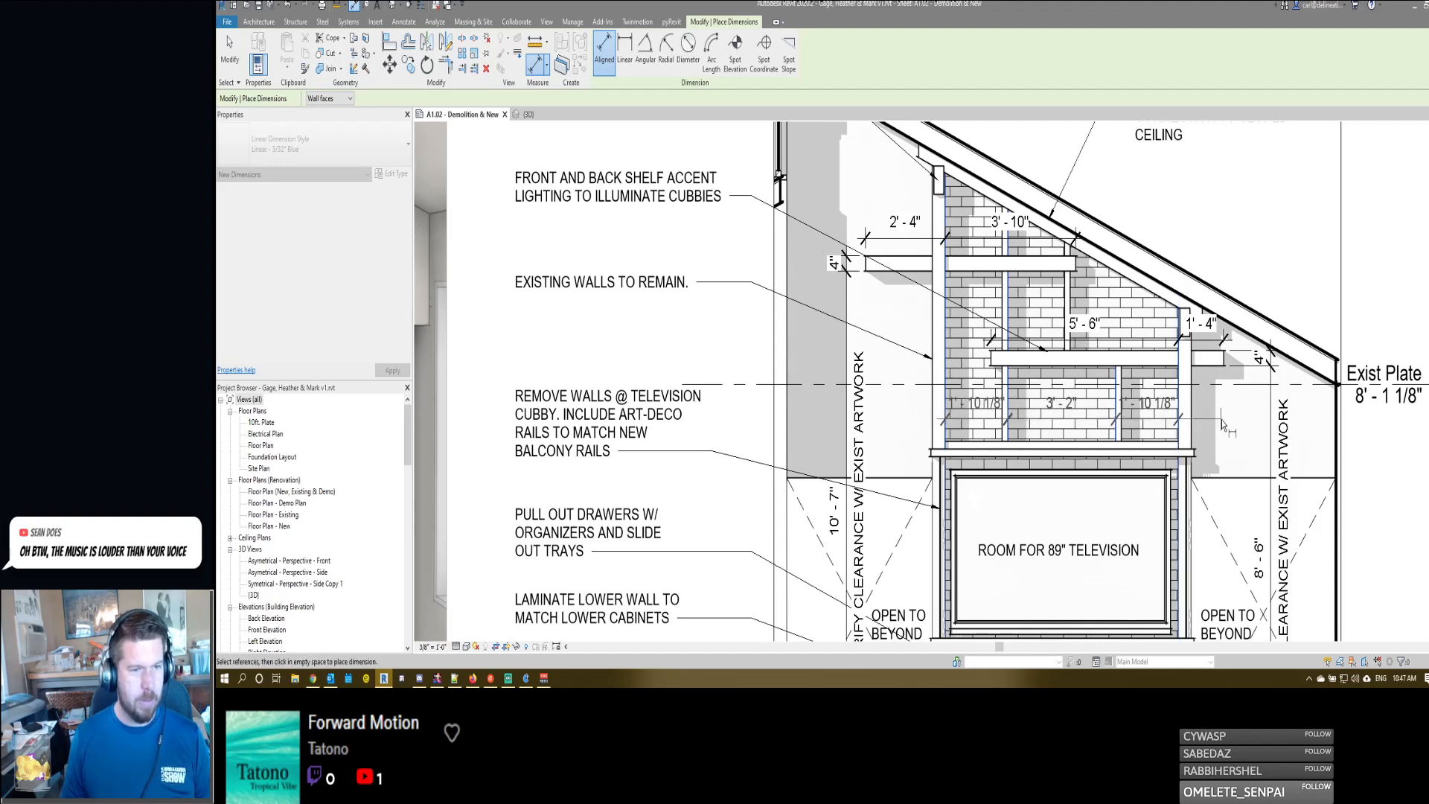
{"action": "left_click", "coordinate": [1221, 424]}
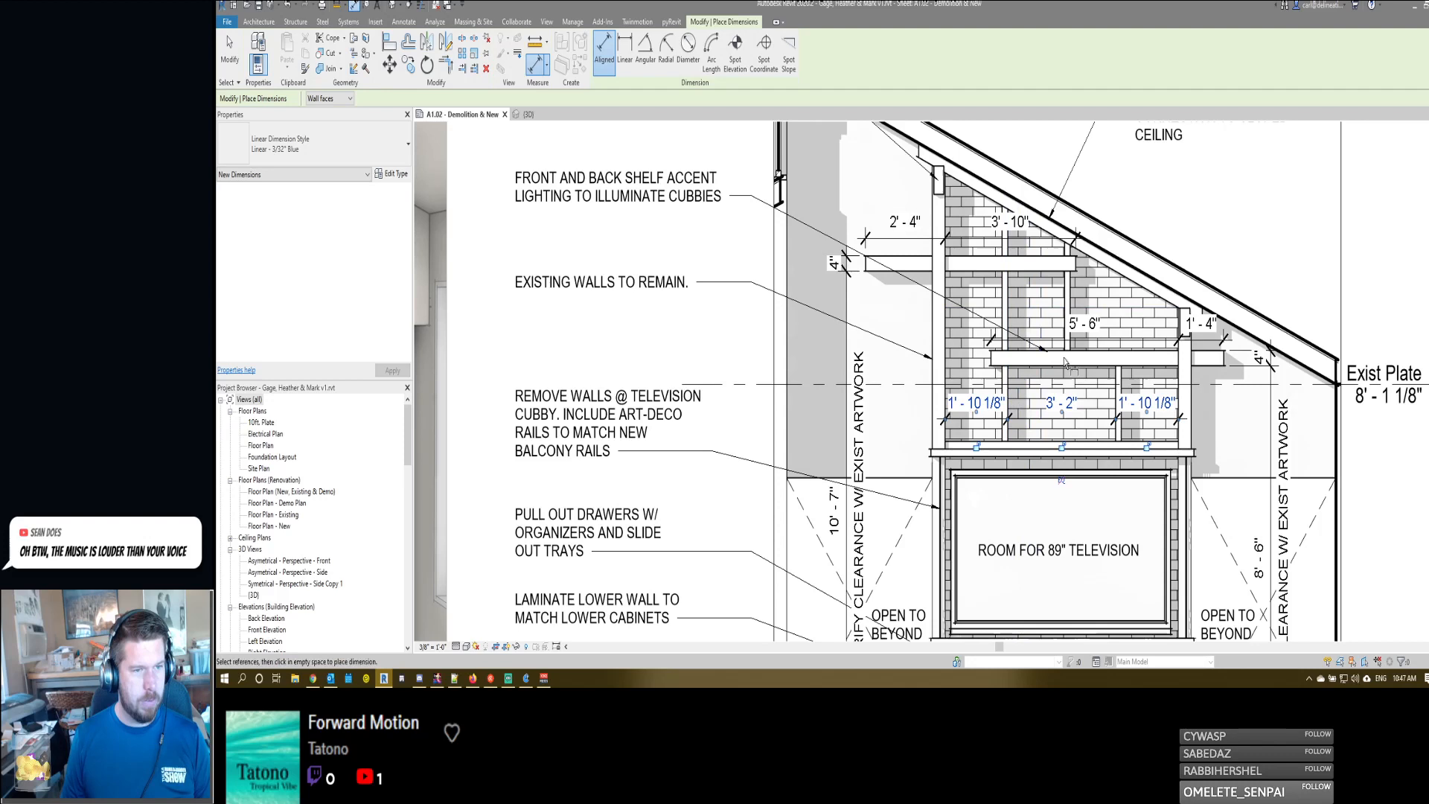
- Add an aligned dimension string between the two shelves, across both cubby dividers to the shorter wall
{"action": "left_click", "coordinate": [1006, 308]}
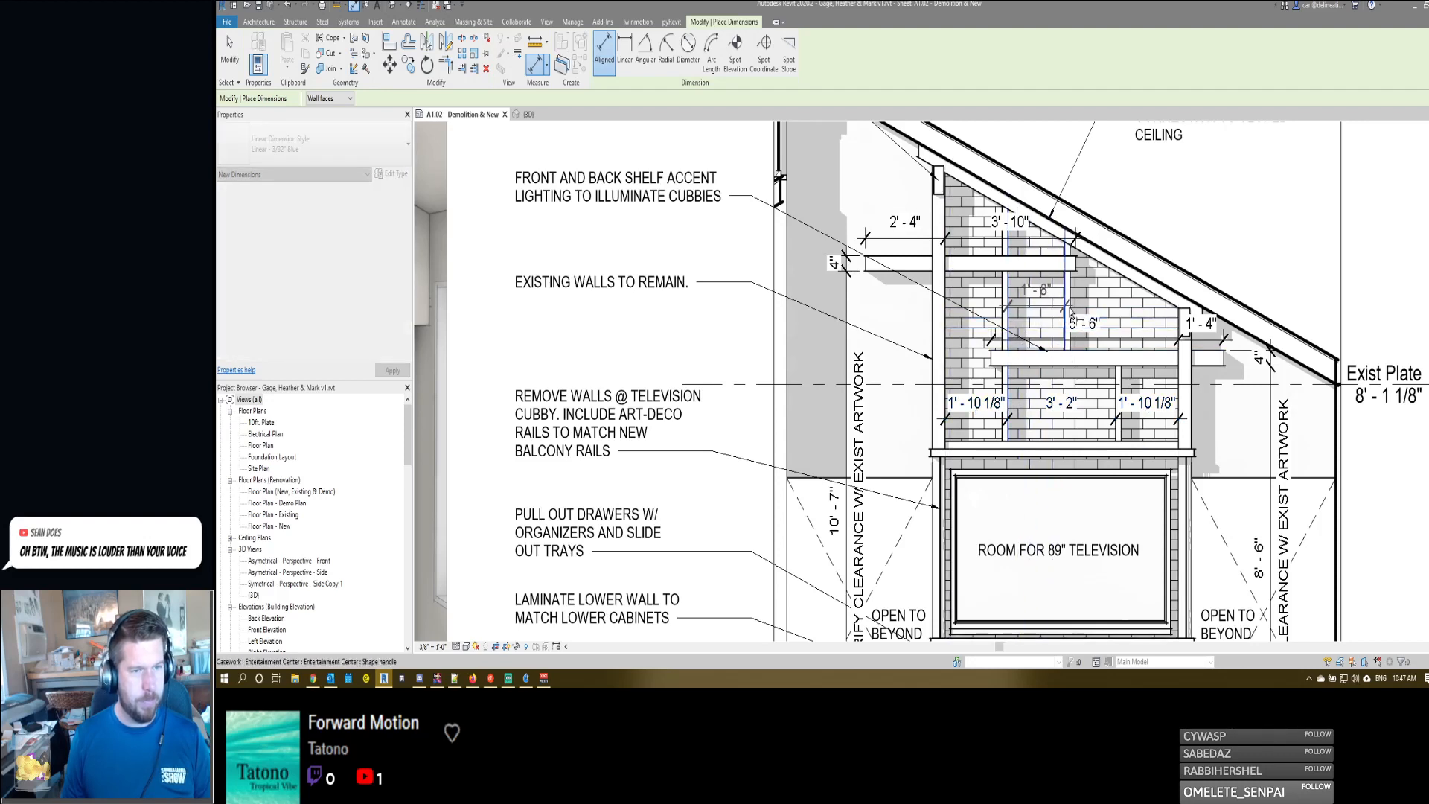
{"action": "left_click", "coordinate": [1180, 381]}
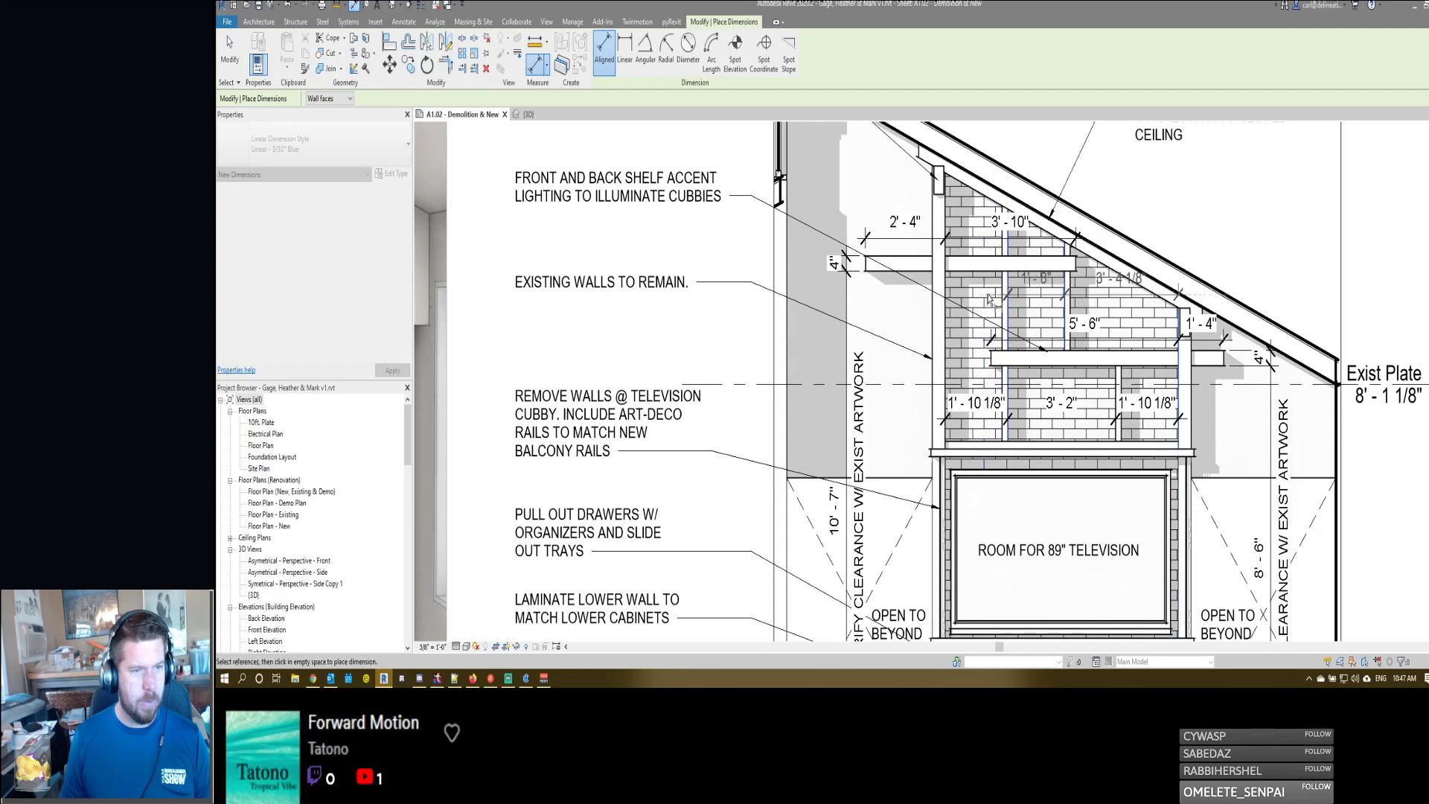
{"action": "key", "text": "Escape"}
{"action": "key", "text": "Escape"}
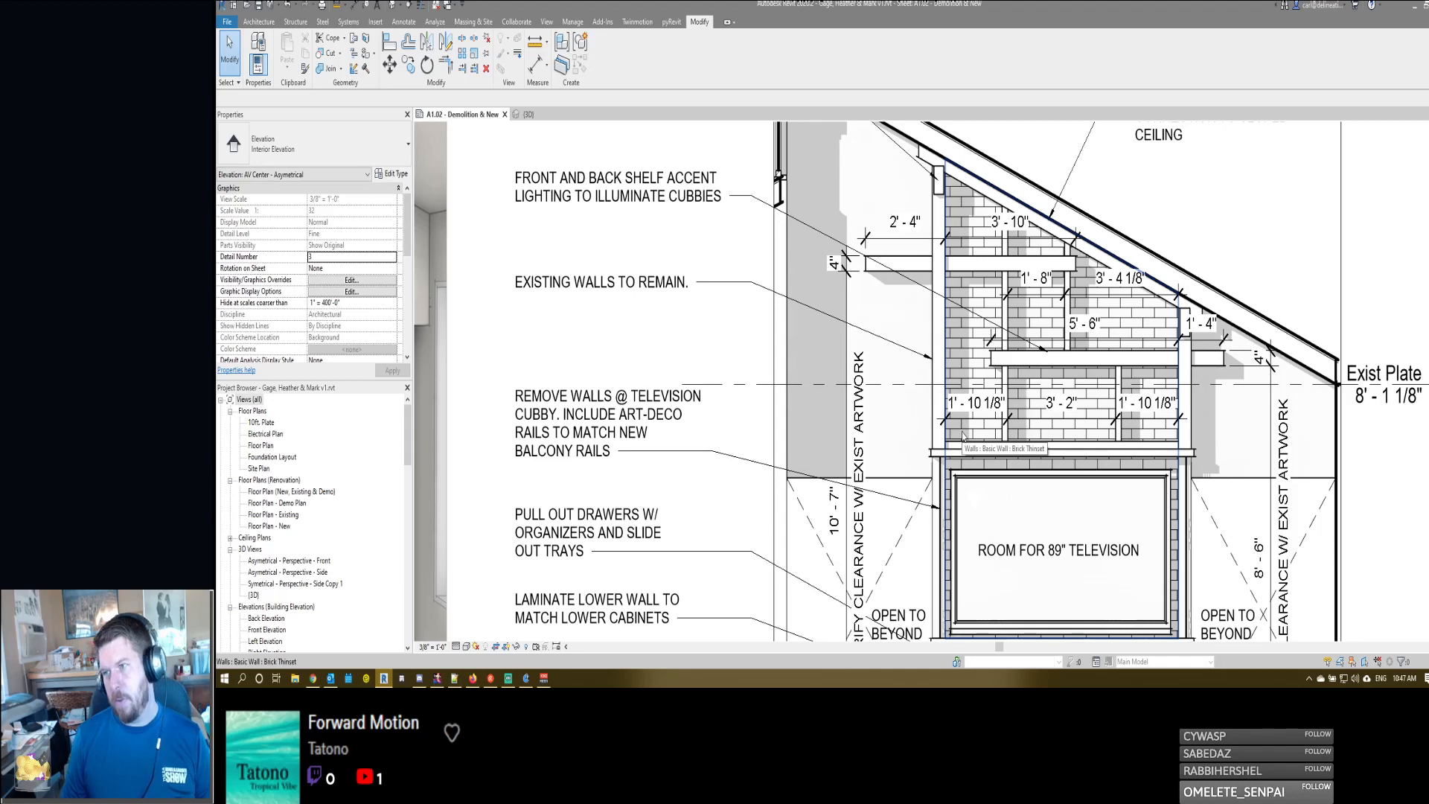
- Return to the sheet and shift the two upper elevation viewports upward to free space above the AV center elevation
{"action": "scroll", "coordinate": [1082, 381], "scroll_direction": "down", "scroll_amount": 3}
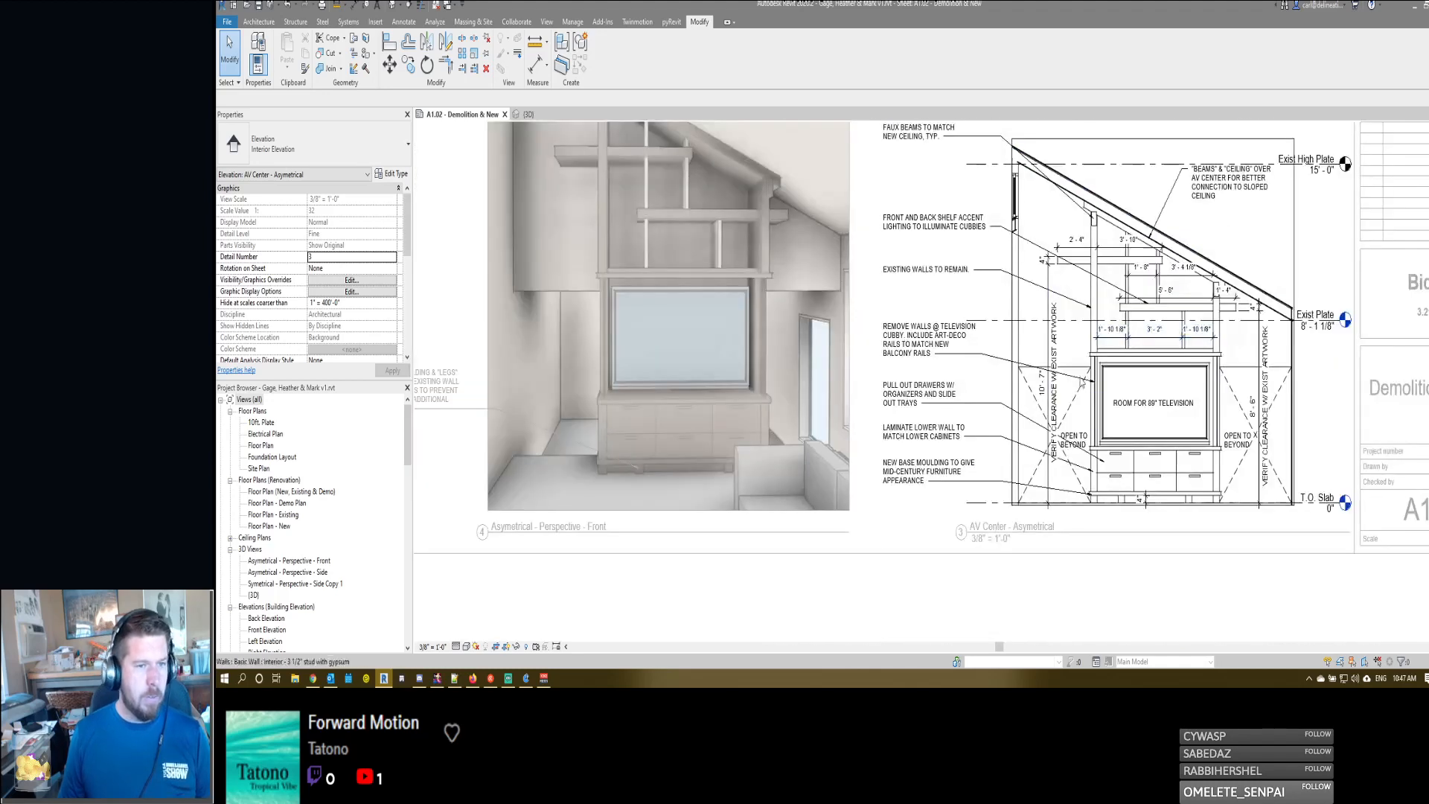
{"action": "scroll", "coordinate": [1082, 380], "scroll_direction": "down", "scroll_amount": 4}
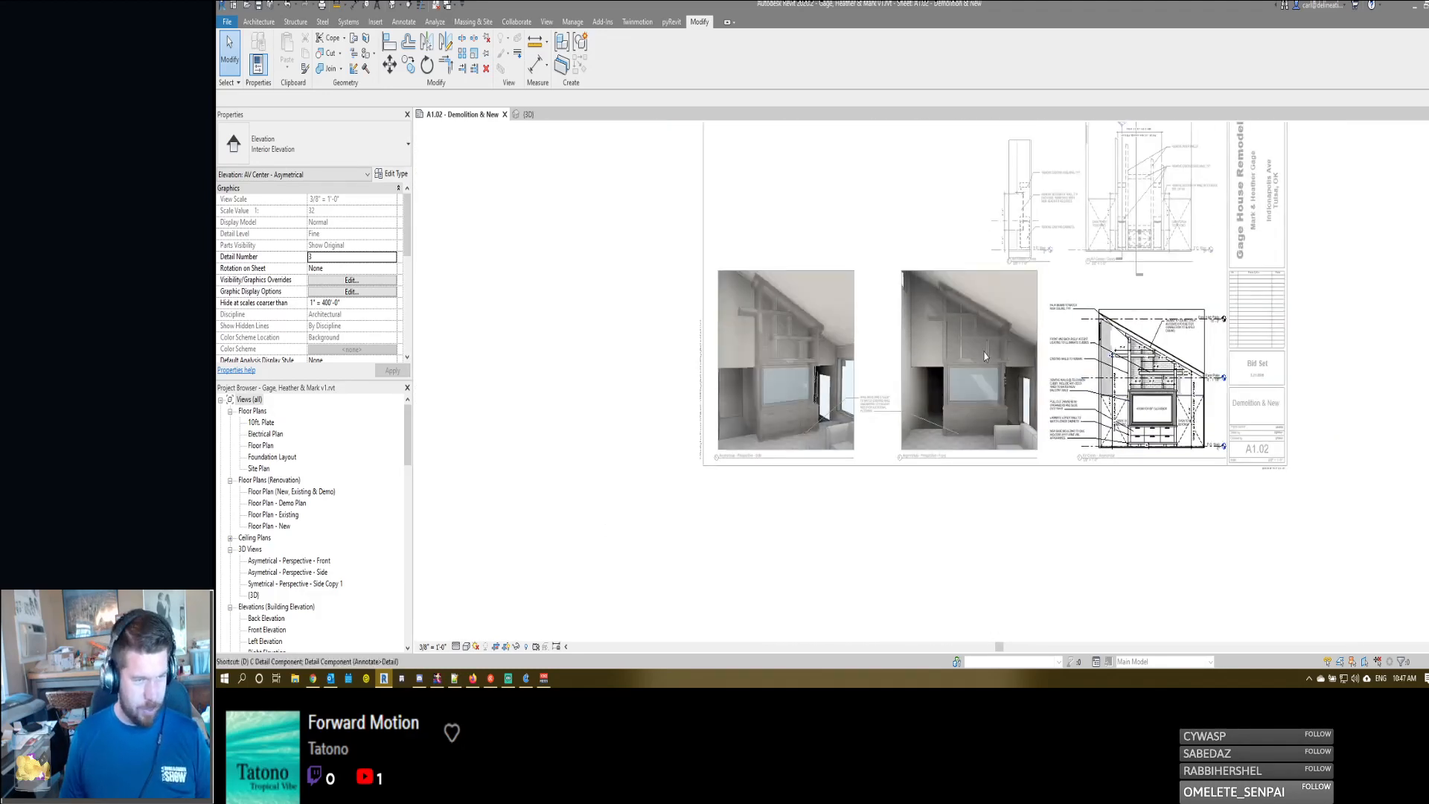
{"action": "double_click", "coordinate": [984, 355]}
{"action": "left_click", "coordinate": [1101, 270]}
{"action": "middle_click_drag", "start_coordinate": [1099, 298], "coordinate": [1110, 397]}
{"action": "left_click", "coordinate": [1032, 319], "text": "ctrl"}
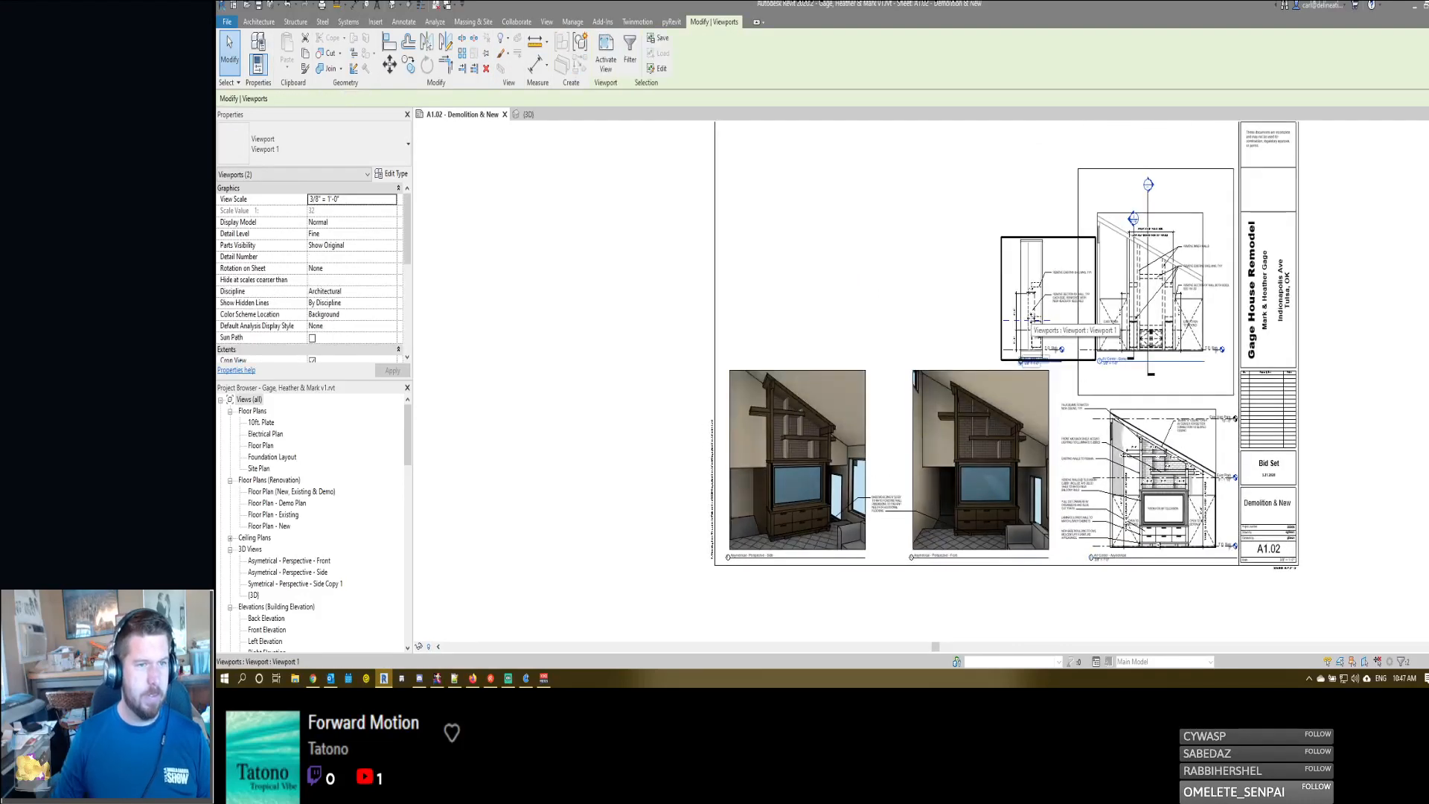
{"action": "key", "text": "shift+Up"}
{"action": "key", "text": "shift+Up"}
{"action": "key", "text": "shift+Up"}
- Exclude View Scale from the Interior Elevation view template and set the AV Center elevation's scale to 1/2" = 1'-0"
{"action": "left_click", "coordinate": [1146, 466]}
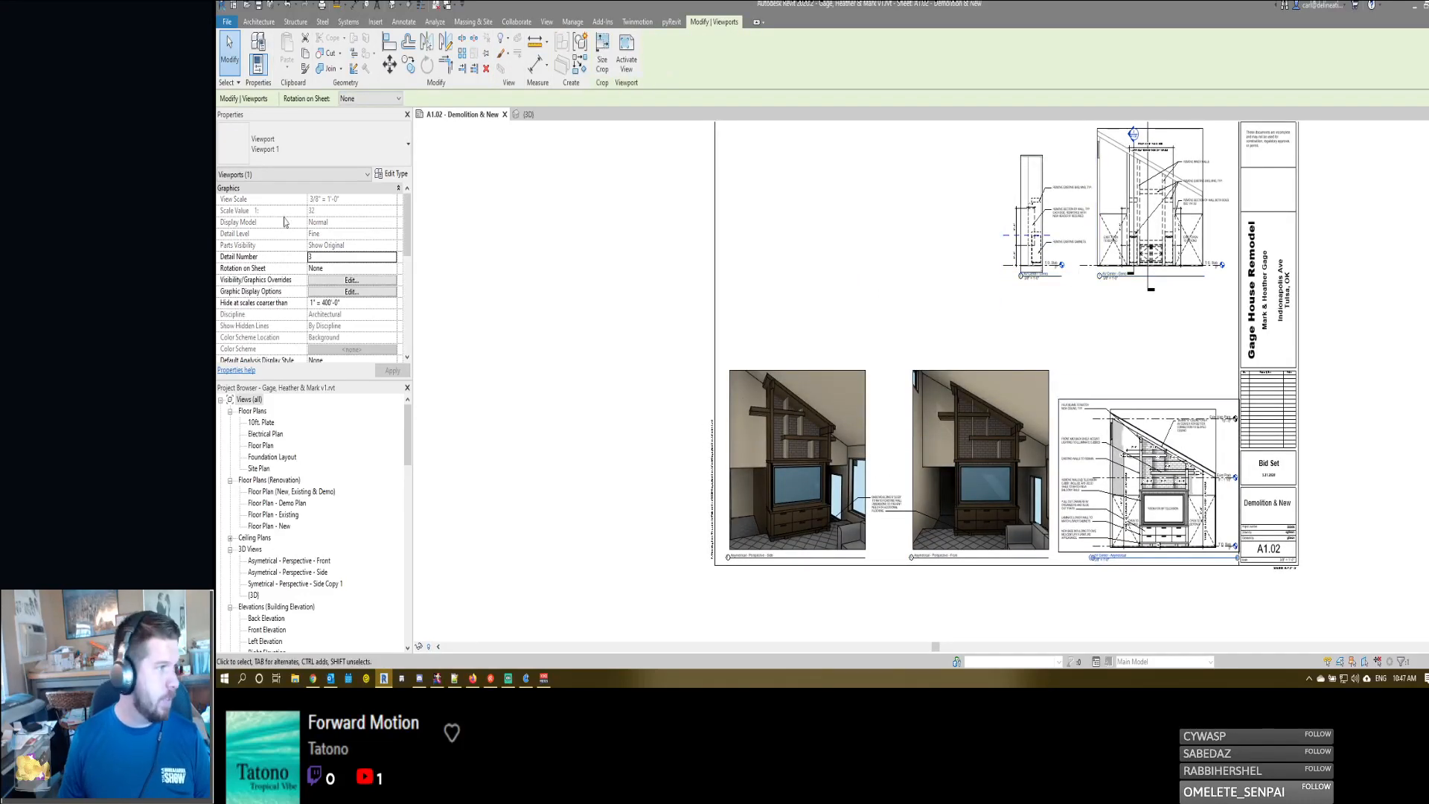
{"action": "scroll", "coordinate": [340, 260], "scroll_direction": "down", "scroll_amount": 5}
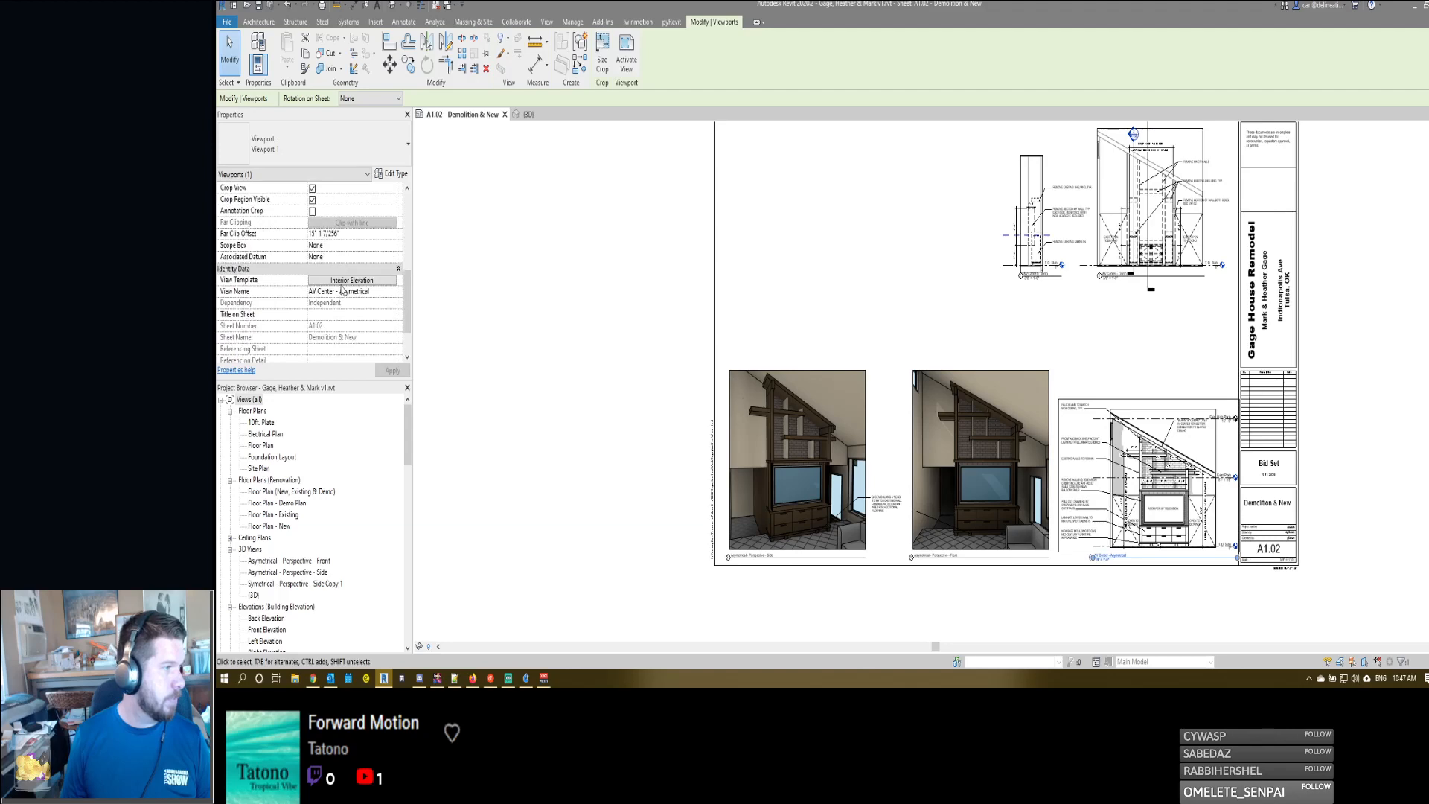
{"action": "left_click", "coordinate": [350, 281]}
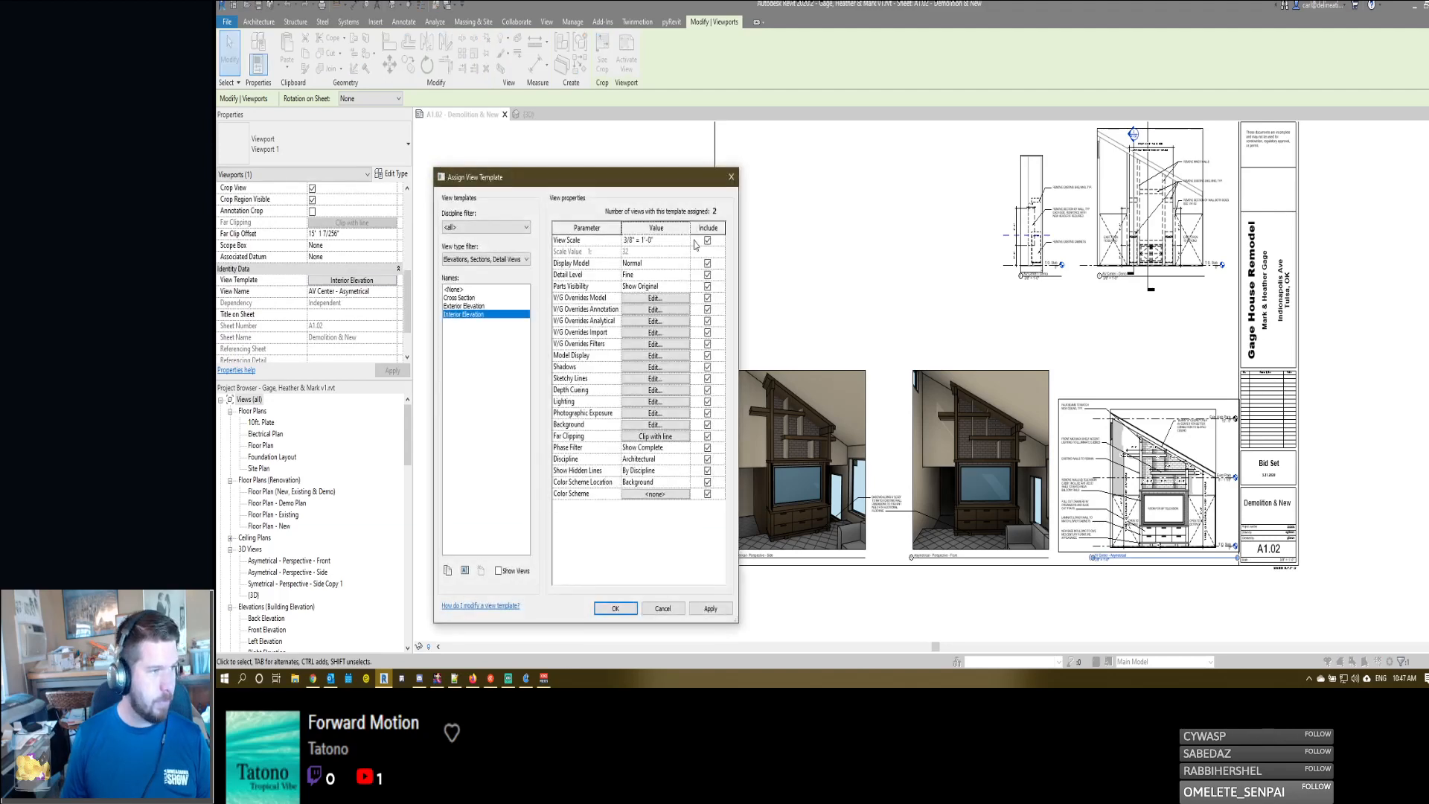
{"action": "left_click", "coordinate": [615, 608]}
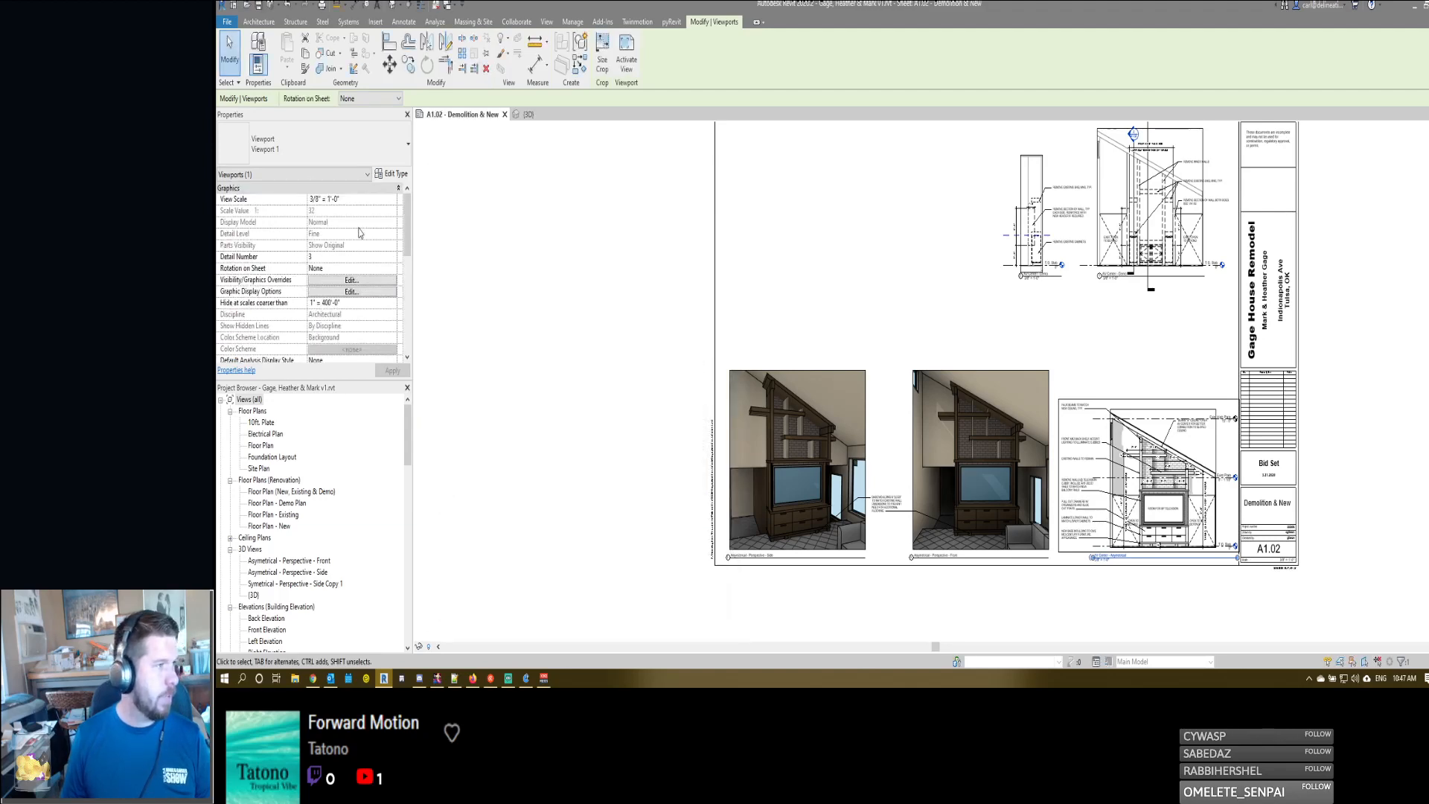
{"action": "left_click", "coordinate": [349, 199]}
{"action": "left_click", "coordinate": [392, 200]}
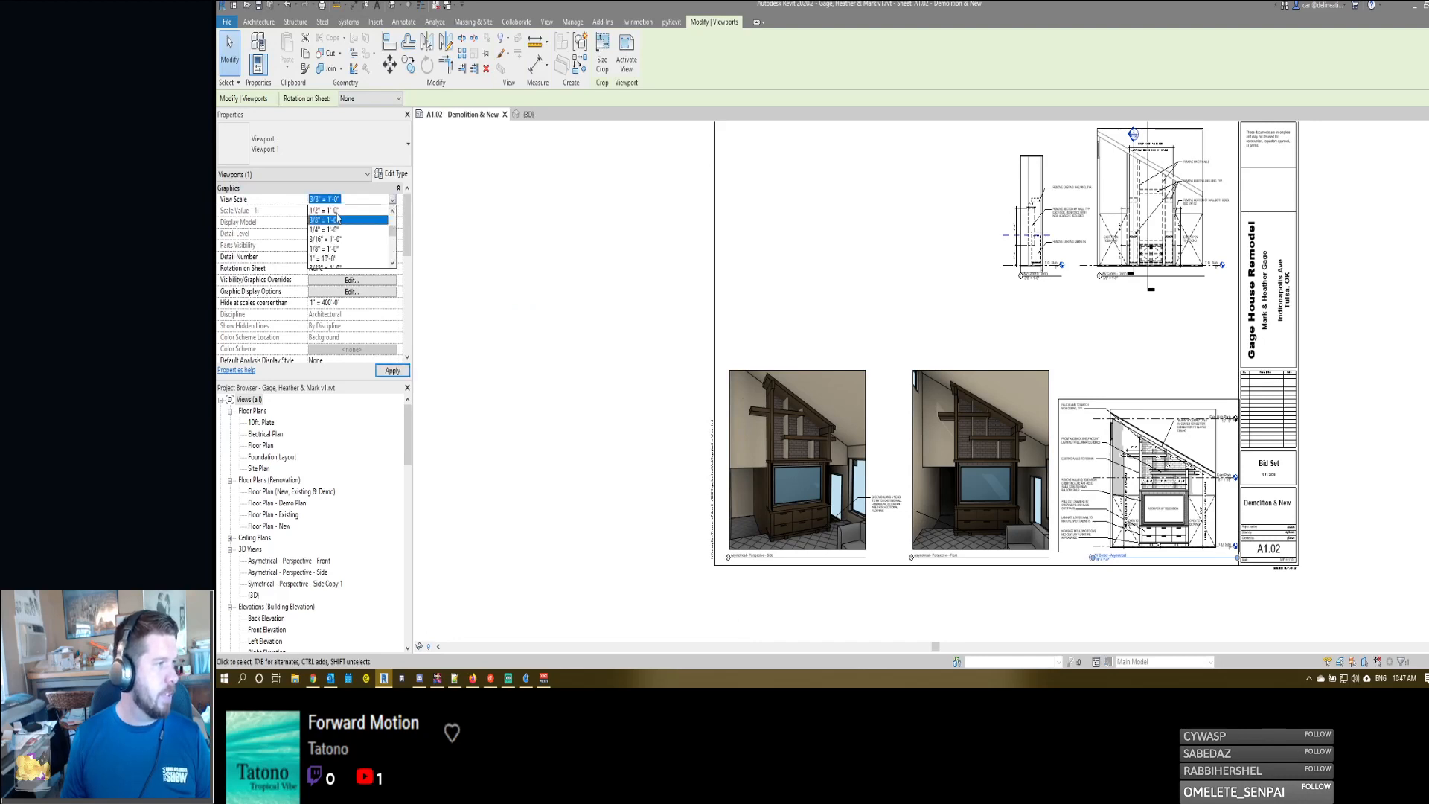
{"action": "left_click", "coordinate": [337, 222]}
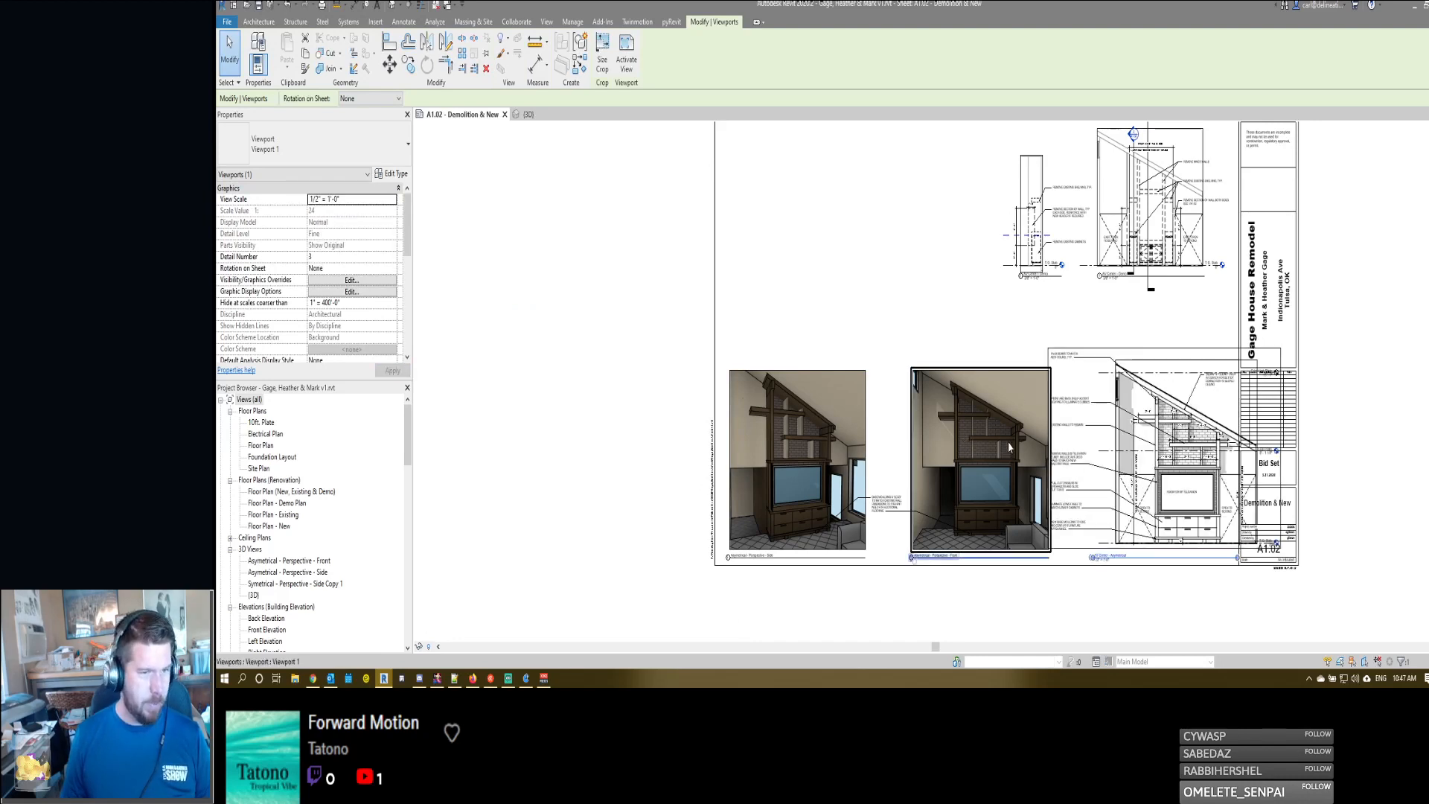
- Move the enlarged AV center elevation clear of the title block and place the front perspective directly above the side perspective
{"action": "left_click_drag", "start_coordinate": [1143, 441], "coordinate": [1116, 435]}
{"action": "left_click", "coordinate": [974, 450]}
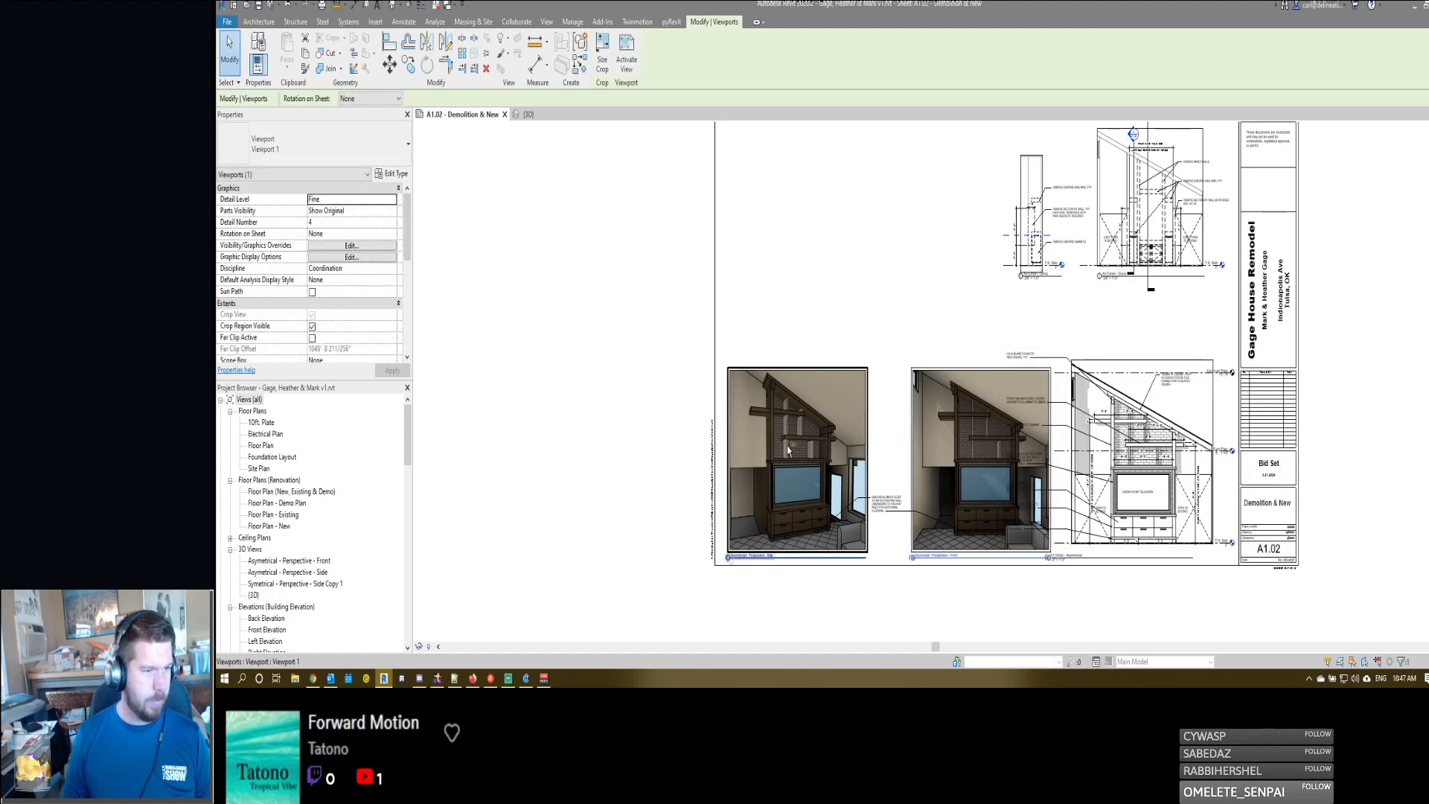
{"action": "left_click", "coordinate": [807, 445], "text": "ctrl"}
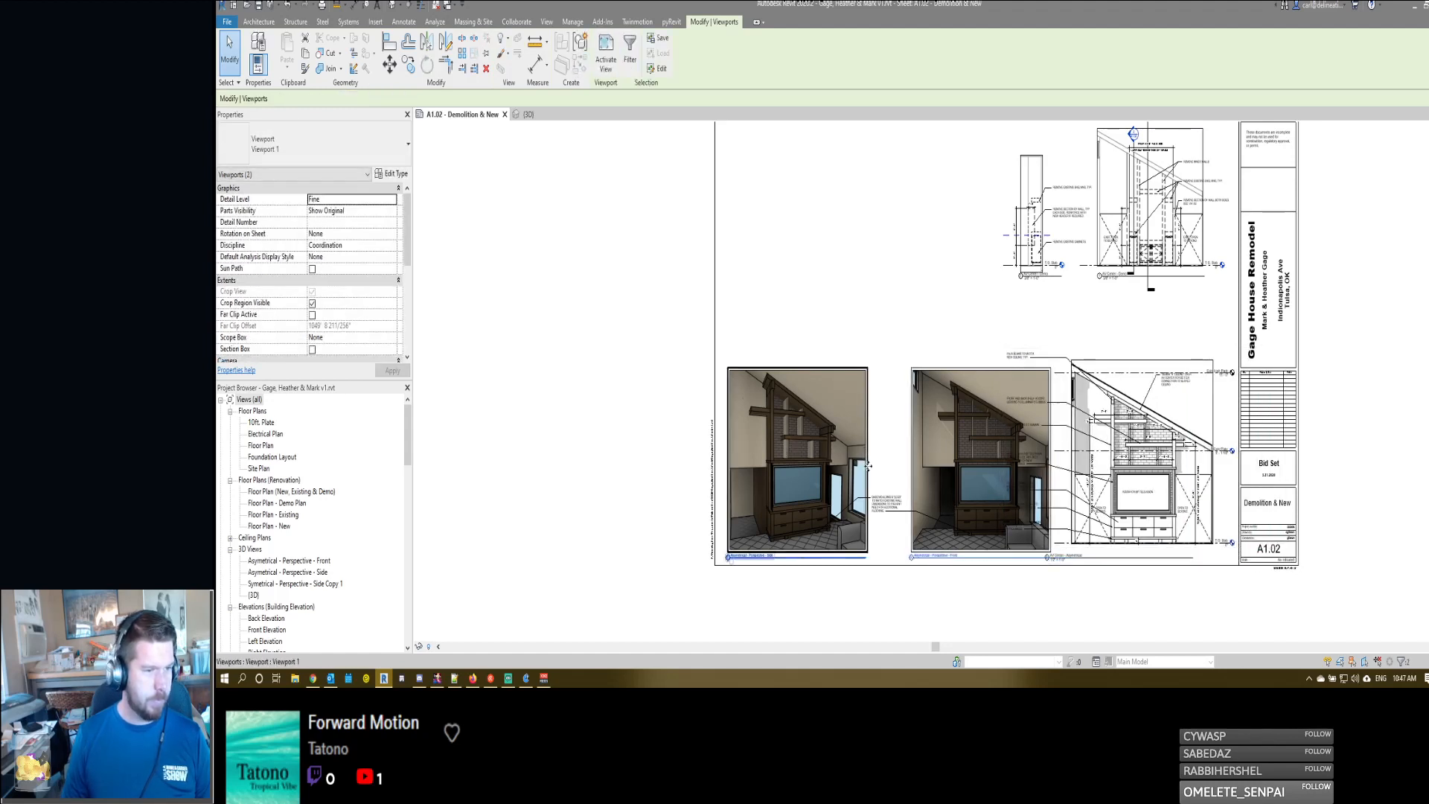
{"action": "left_click", "coordinate": [931, 478]}
{"action": "left_click_drag", "start_coordinate": [965, 465], "coordinate": [780, 250]}
{"action": "left_click", "coordinate": [895, 506]}
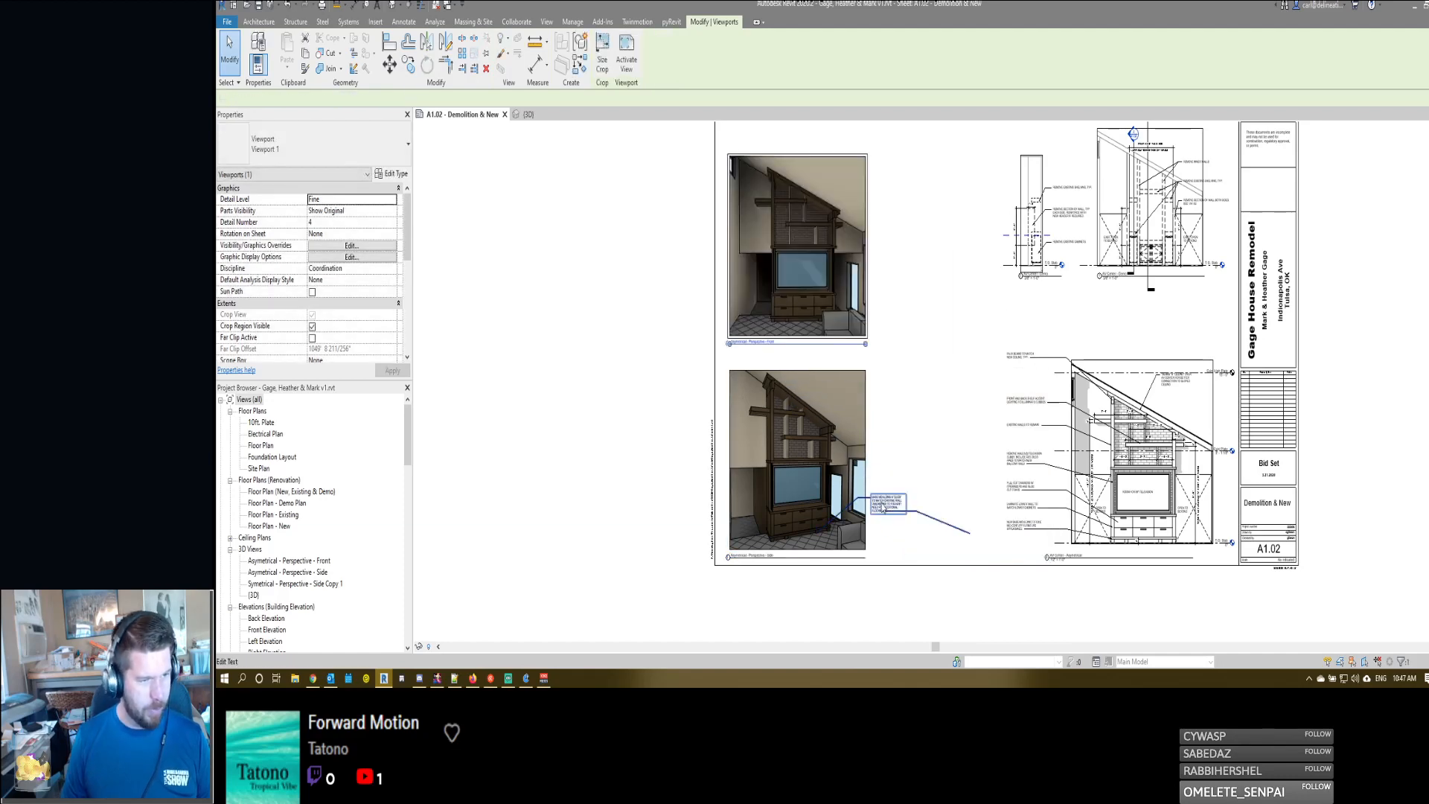
- Activate the AV center elevation and lower the cubby dimension string between the two shelves slightly
{"action": "middle_click_drag", "start_coordinate": [1114, 416], "coordinate": [1081, 278]}
{"action": "scroll", "coordinate": [1132, 422], "scroll_direction": "up", "scroll_amount": 4}
{"action": "scroll", "coordinate": [1113, 271], "scroll_direction": "up", "scroll_amount": 3}
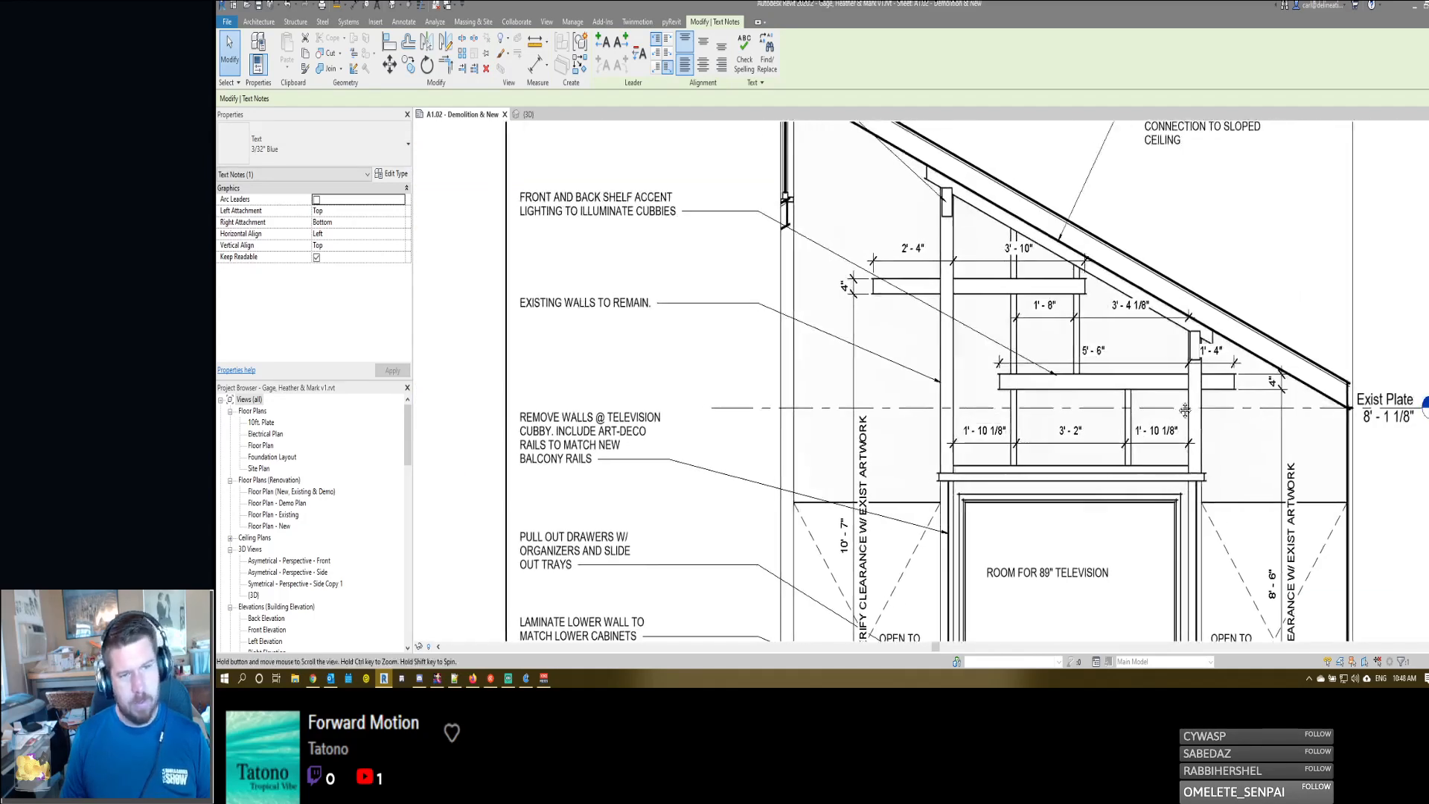
{"action": "double_click", "coordinate": [1151, 362]}
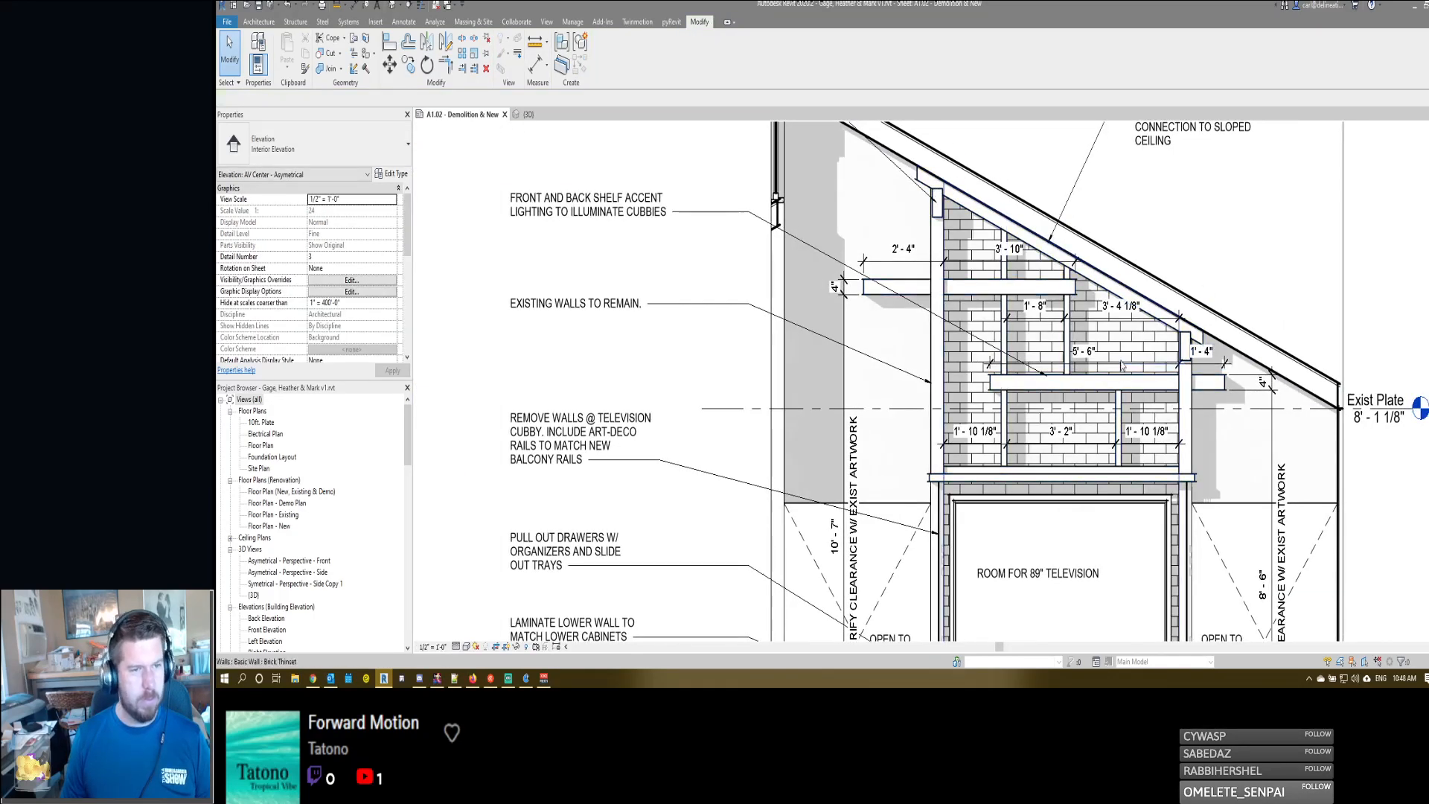
{"action": "left_click", "coordinate": [1086, 320]}
{"action": "left_click", "coordinate": [1087, 320]}
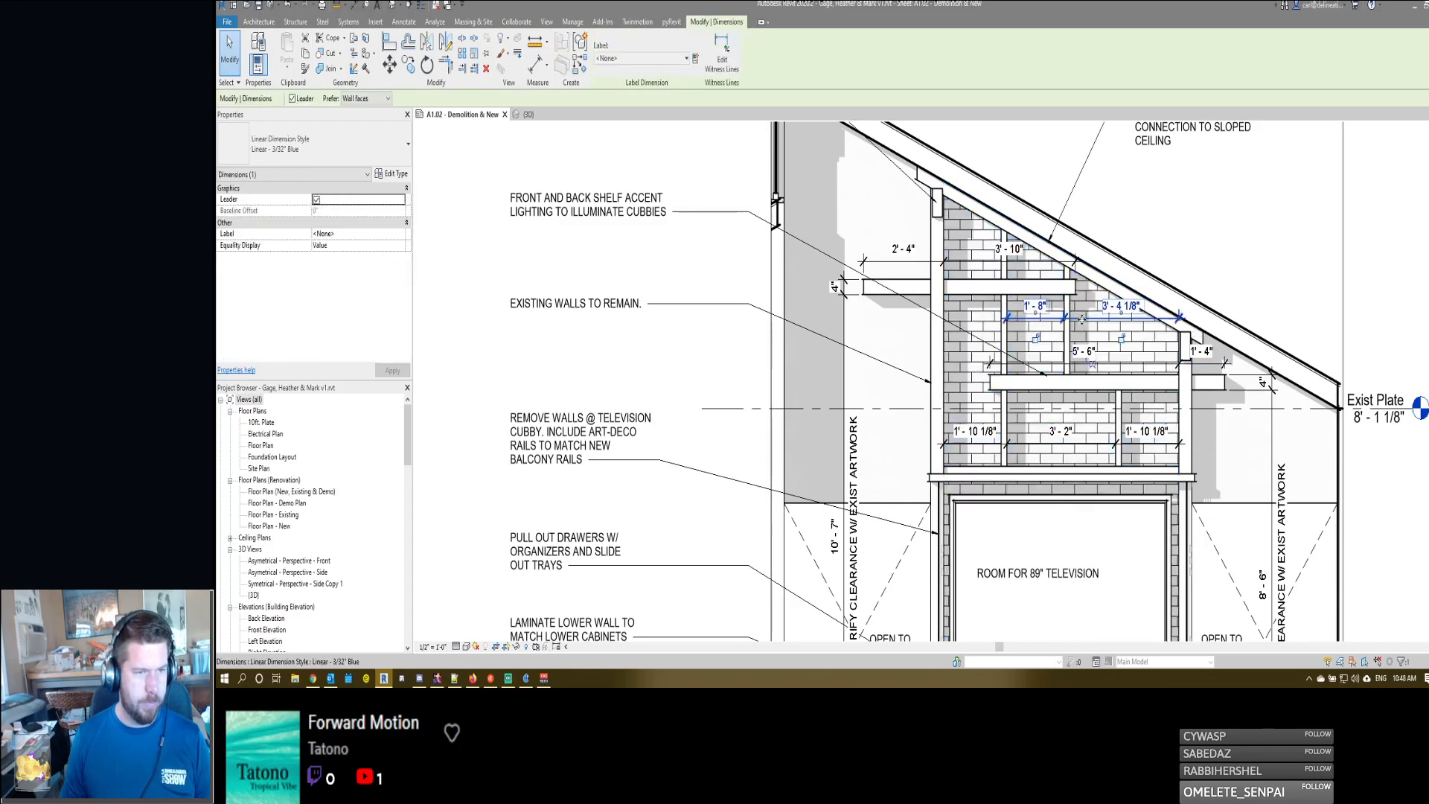
{"action": "left_click_drag", "start_coordinate": [1085, 321], "coordinate": [1080, 329]}
{"action": "left_click", "coordinate": [991, 261]}
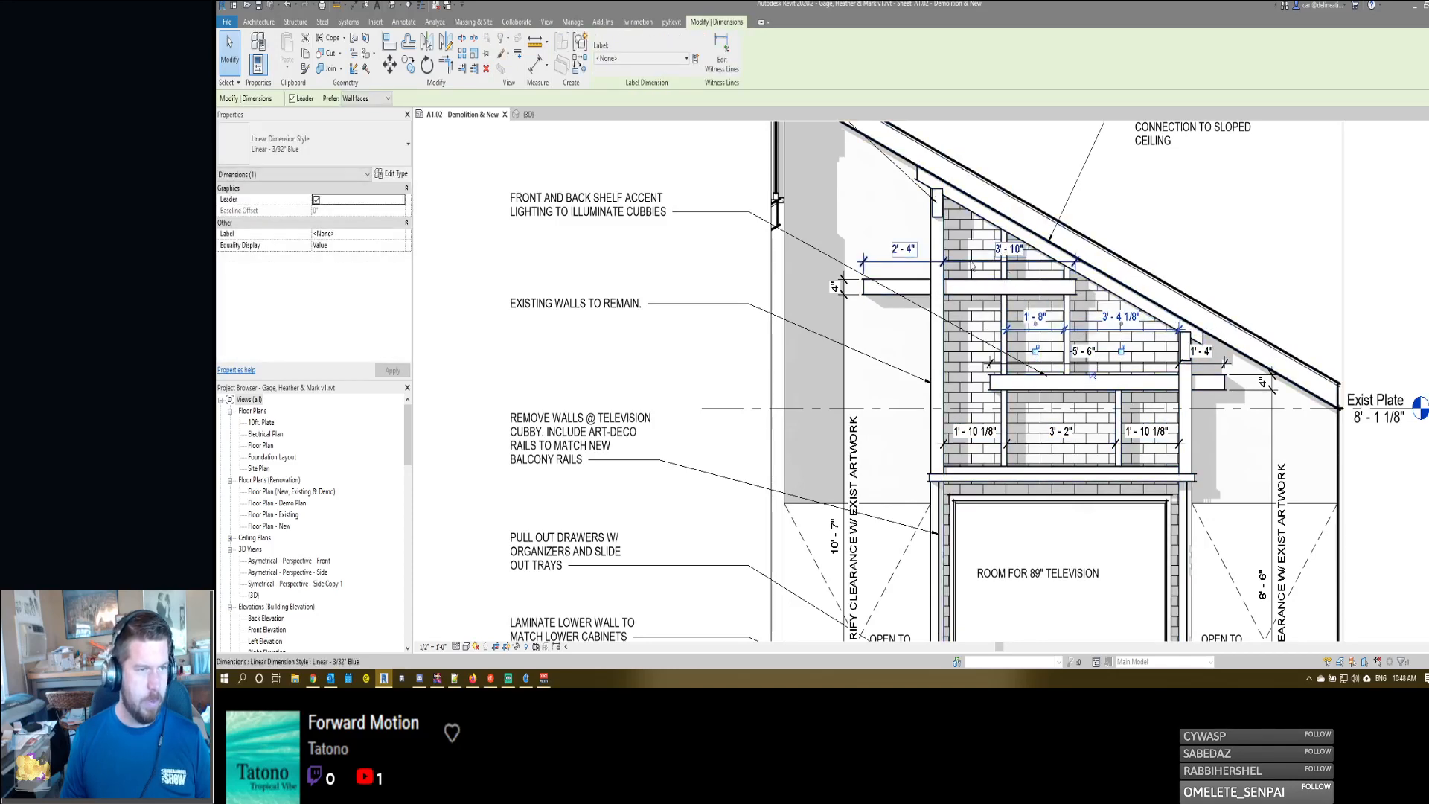
{"action": "middle_click_drag", "start_coordinate": [899, 379], "coordinate": [995, 371]}
{"action": "key", "text": "Escape"}
- Move both vertical artwork-clearance dimensions inward over the shelf ends and centre the OPEN TO BEYOND notes in their openings
{"action": "scroll", "coordinate": [977, 297], "scroll_direction": "down", "scroll_amount": 5}
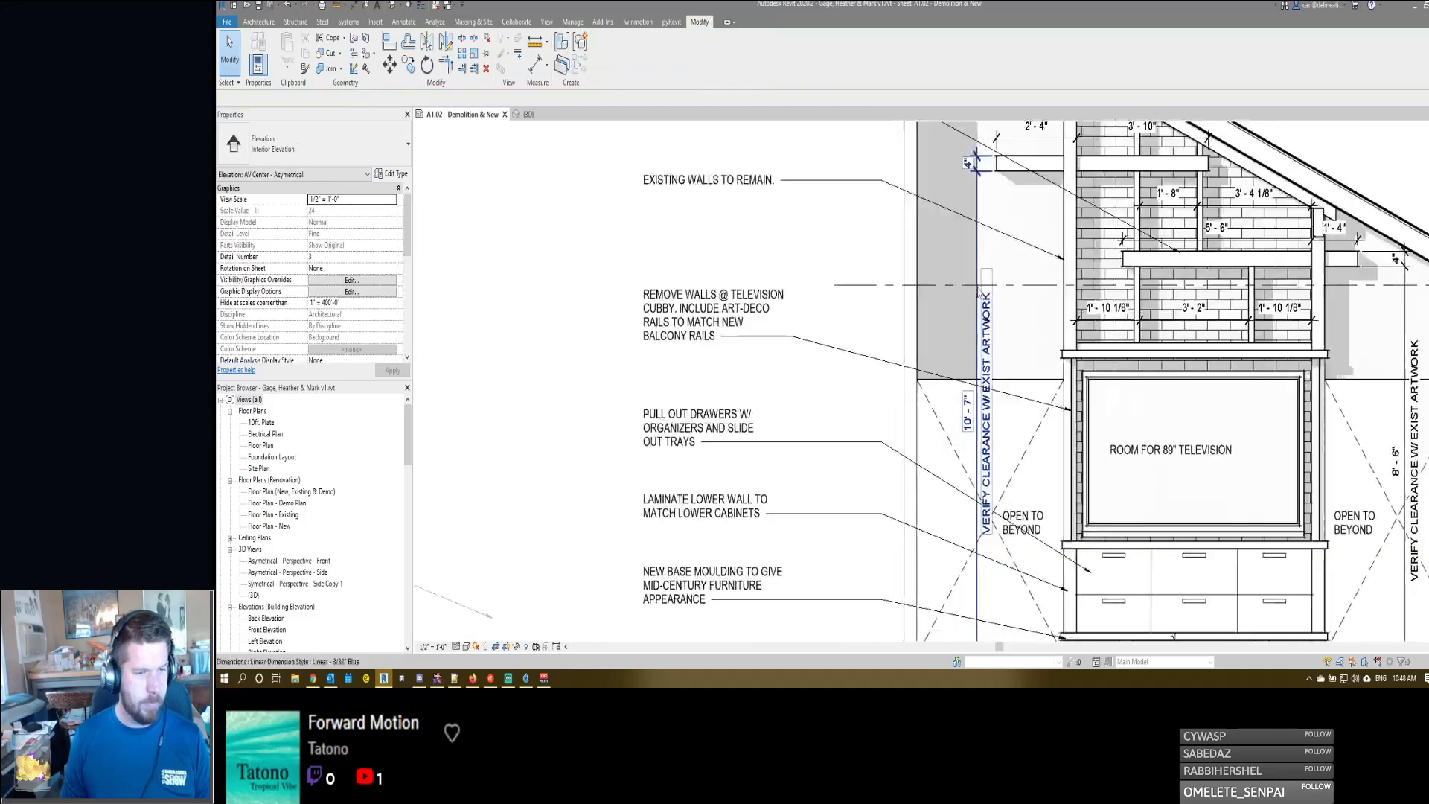
{"action": "scroll", "coordinate": [979, 245], "scroll_direction": "up", "scroll_amount": 4}
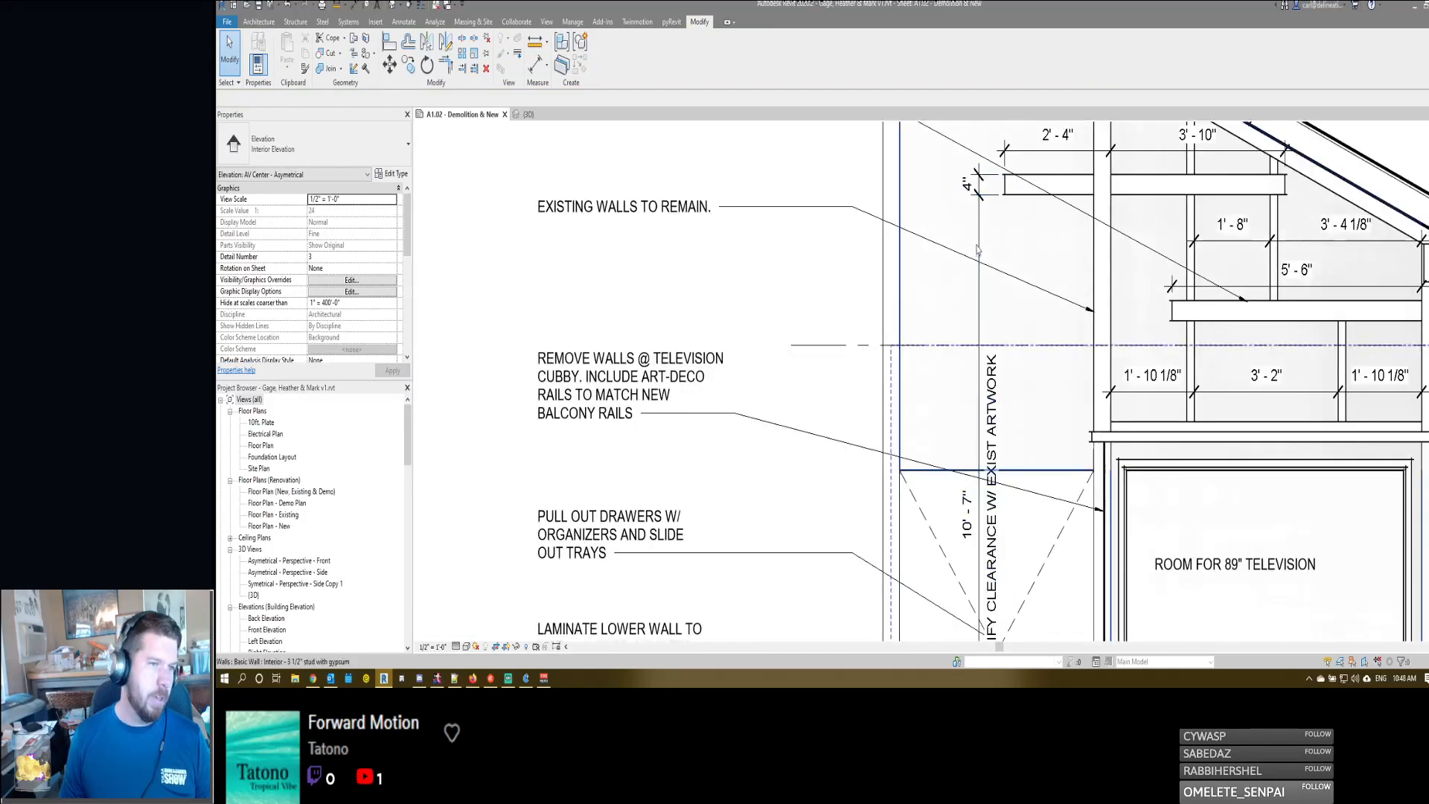
{"action": "left_click", "coordinate": [981, 277]}
{"action": "left_click_drag", "start_coordinate": [984, 277], "coordinate": [1032, 289]}
{"action": "scroll", "coordinate": [999, 294], "scroll_direction": "down", "scroll_amount": 3}
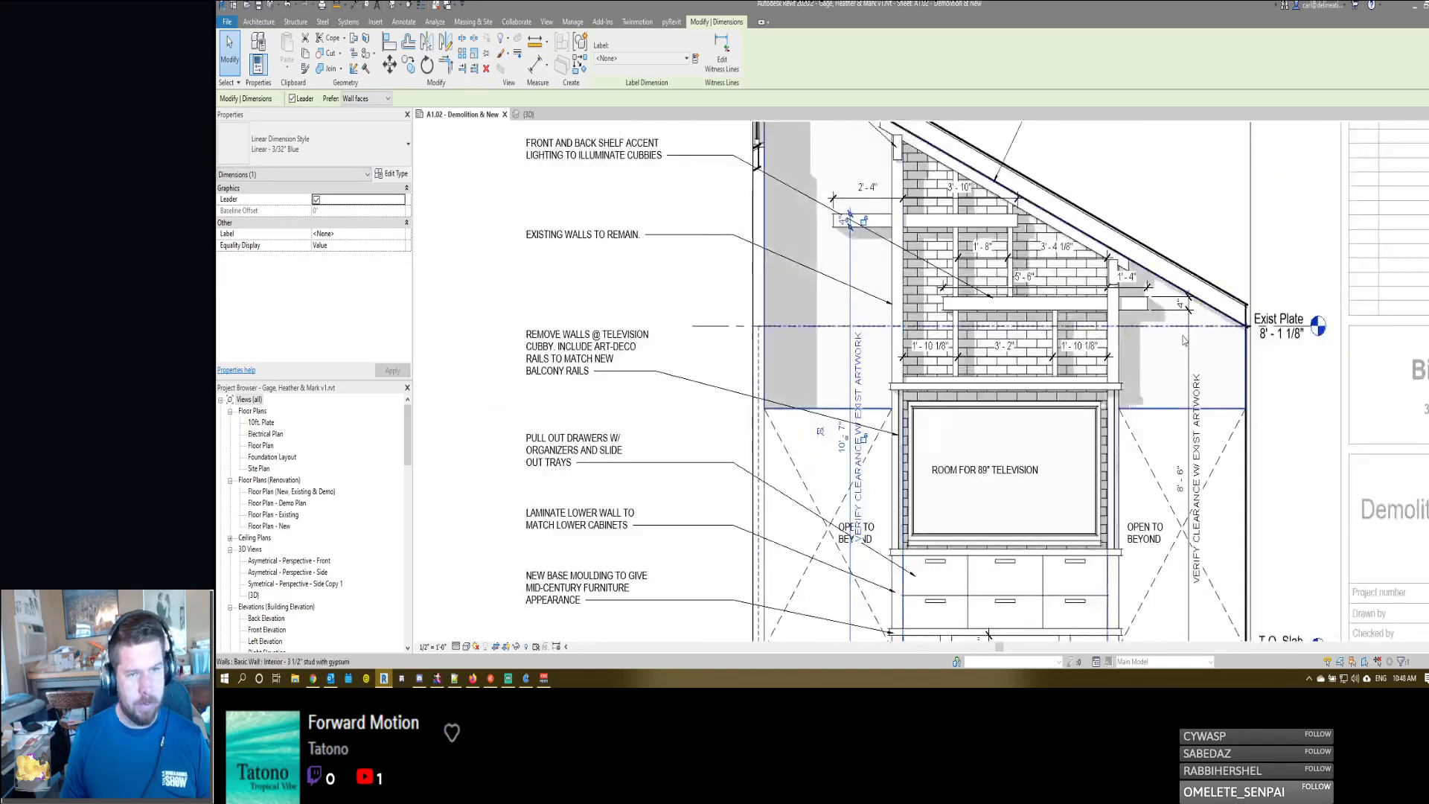
{"action": "left_click", "coordinate": [1185, 344]}
{"action": "left_click_drag", "start_coordinate": [1170, 350], "coordinate": [1174, 537]}
{"action": "left_click_drag", "start_coordinate": [853, 524], "coordinate": [803, 512]}
{"action": "left_click", "coordinate": [812, 480]}
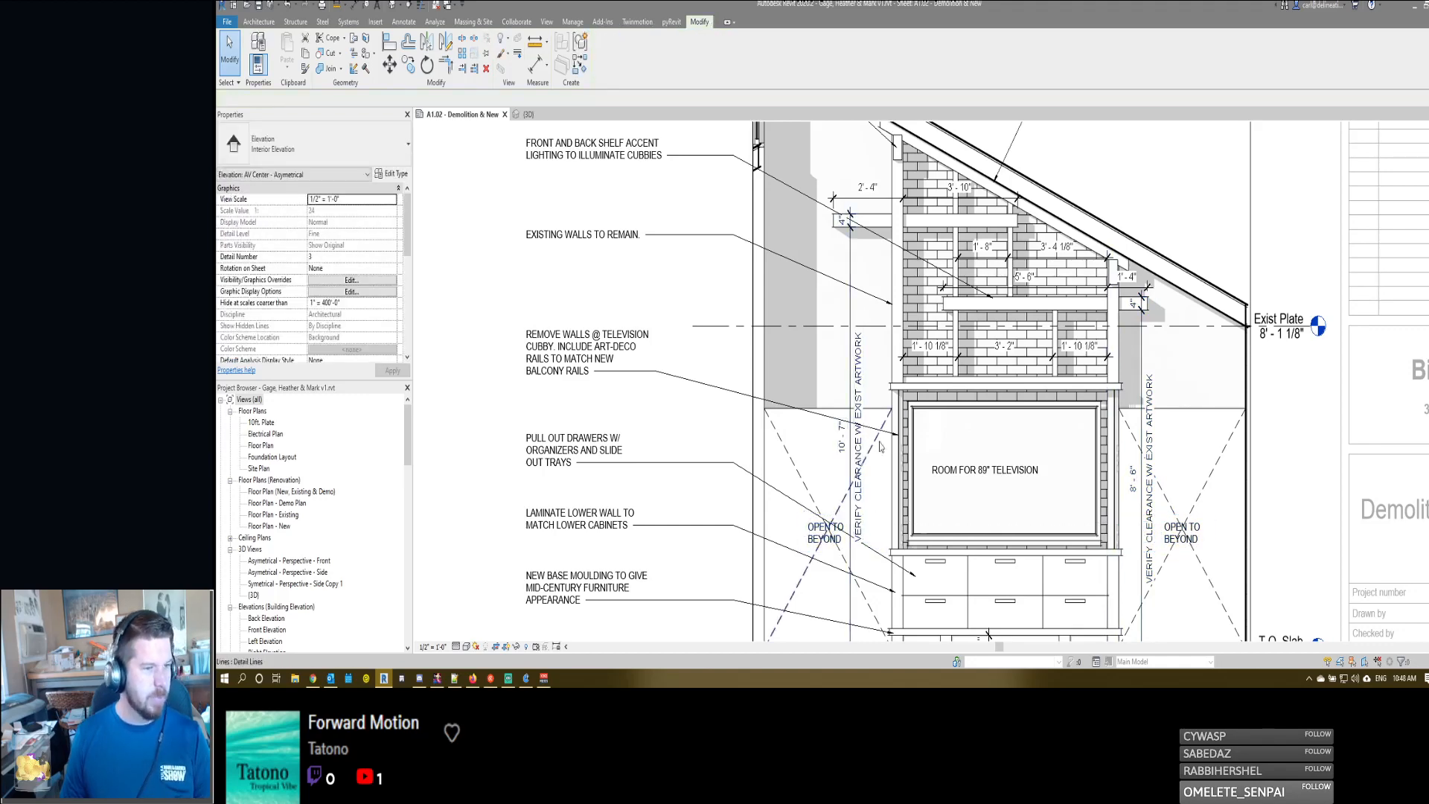
- Append ", BY OWNER" to the ROOM FOR 89" TELEVISION note and reposition it within the television outline
{"action": "middle_click_drag", "start_coordinate": [923, 465], "coordinate": [1115, 421]}
{"action": "scroll", "coordinate": [1117, 420], "scroll_direction": "down", "scroll_amount": 2}
{"action": "scroll", "coordinate": [1145, 423], "scroll_direction": "up", "scroll_amount": 2}
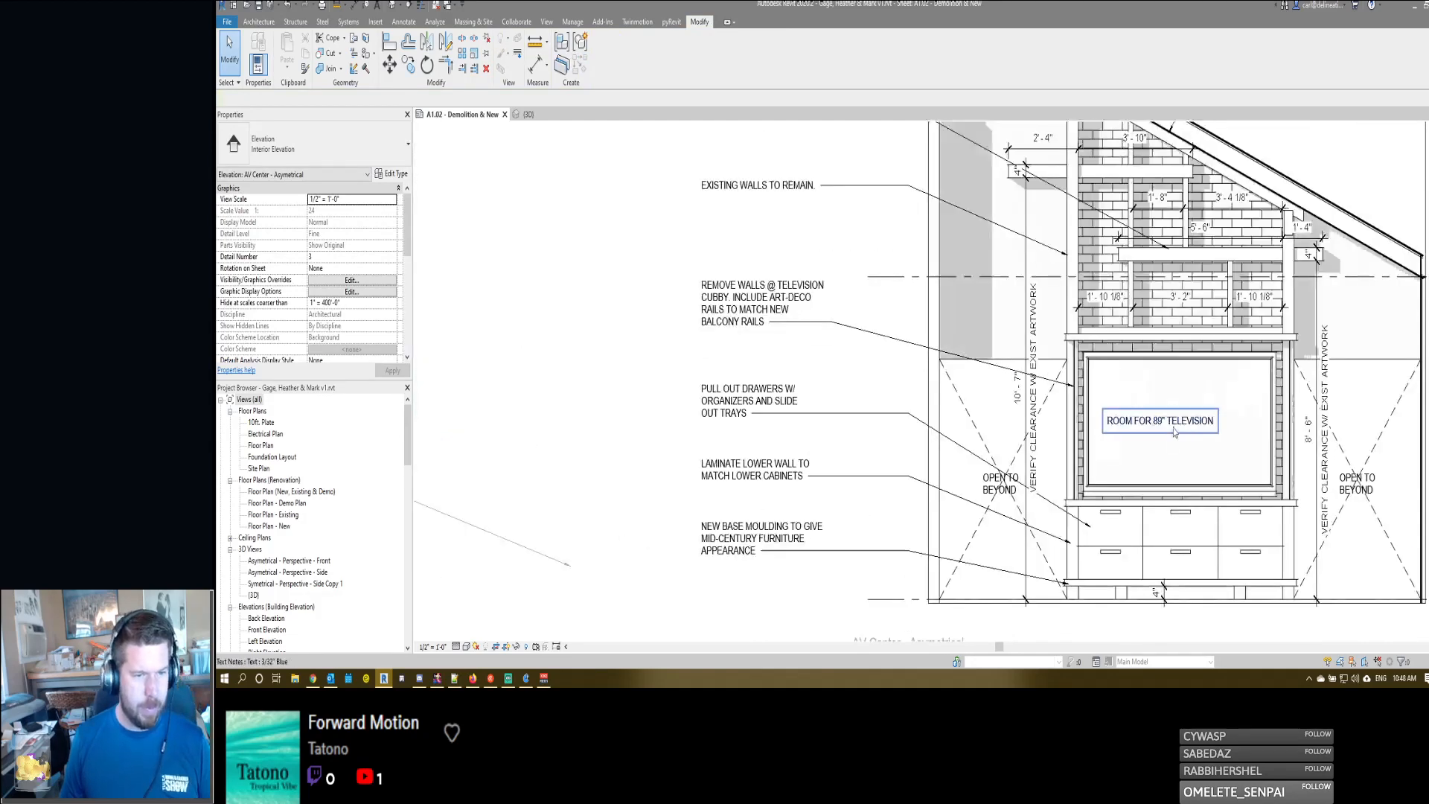
{"action": "left_click", "coordinate": [1146, 421]}
{"action": "left_click_drag", "start_coordinate": [1102, 410], "coordinate": [1117, 409]}
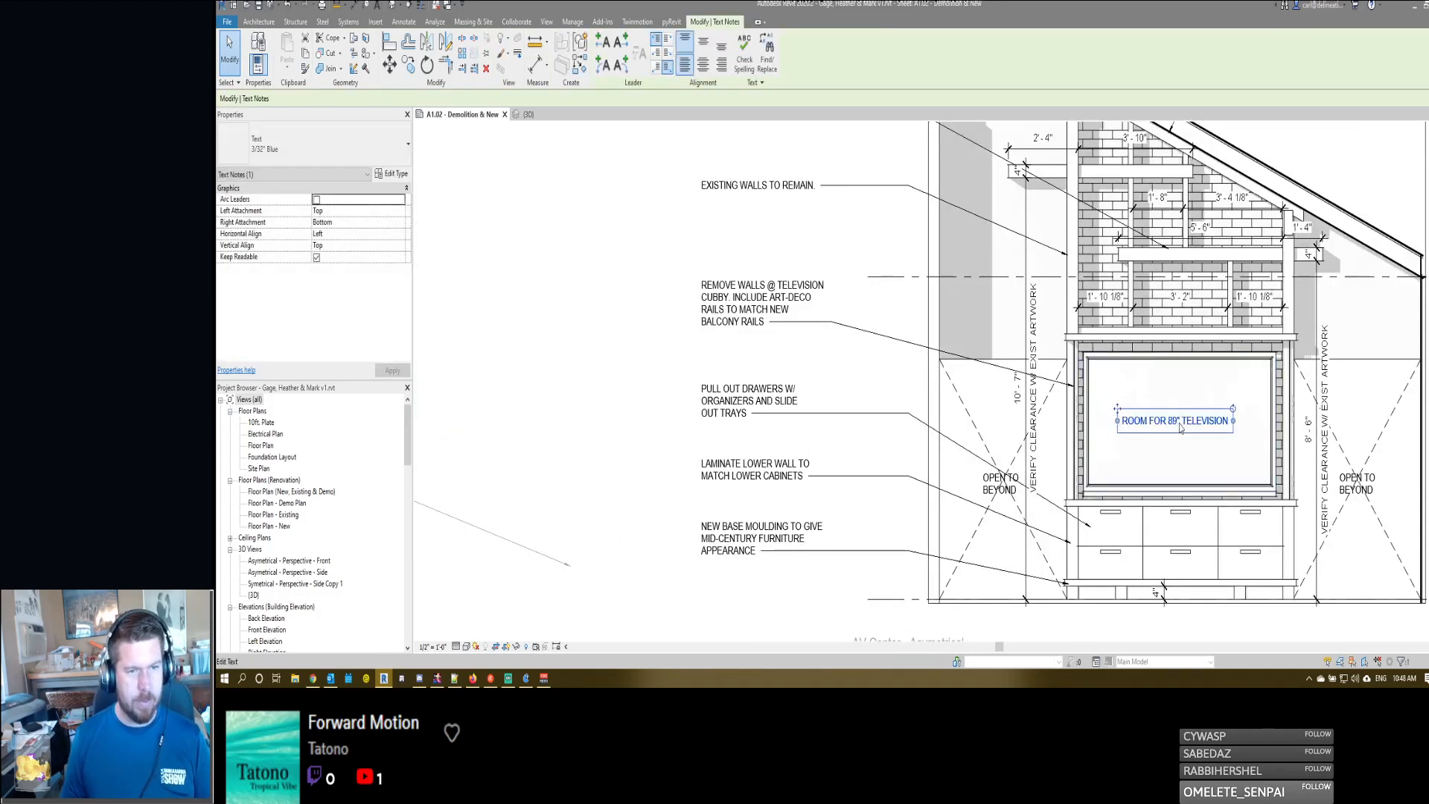
{"action": "double_click", "coordinate": [1228, 422]}
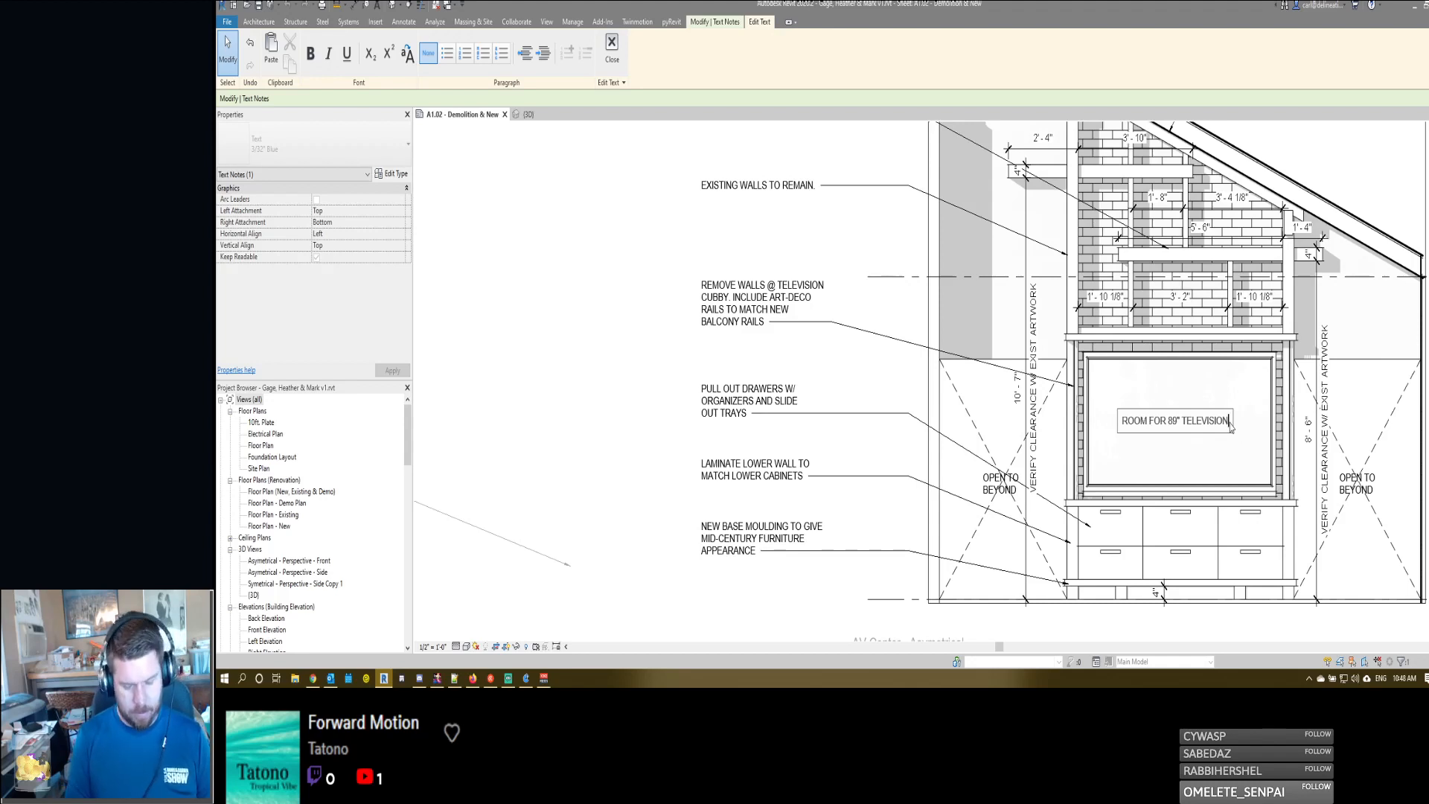
{"action": "type", "text": ", BY W"}
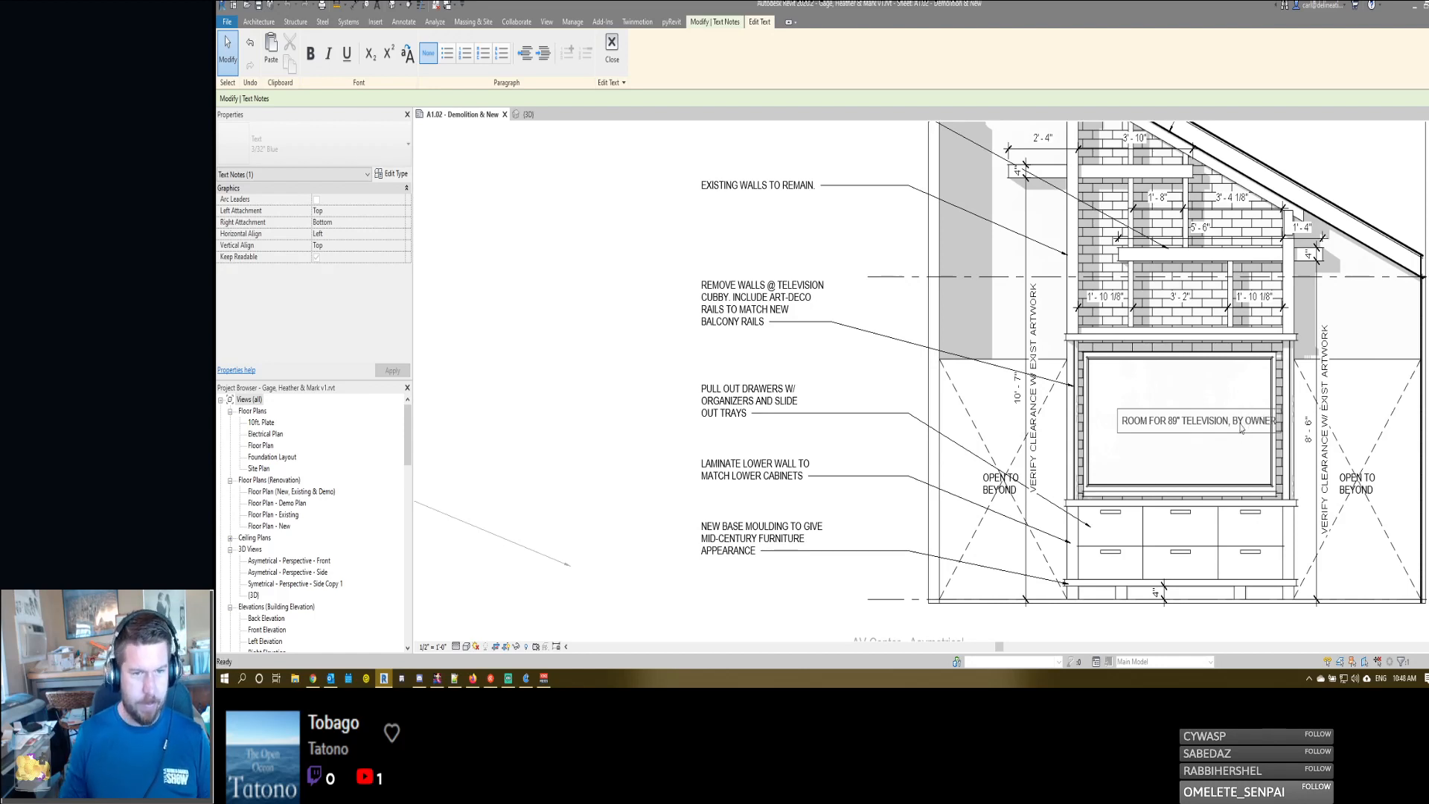
{"action": "left_click", "coordinate": [1279, 422]}
{"action": "left_click_drag", "start_coordinate": [1139, 414], "coordinate": [1127, 415]}
{"action": "left_click", "coordinate": [1126, 379]}
{"action": "middle_click_drag", "start_coordinate": [1126, 373], "coordinate": [1094, 370]}
{"action": "scroll", "coordinate": [1094, 370], "scroll_direction": "down", "scroll_amount": 1}
{"action": "scroll", "coordinate": [1083, 505], "scroll_direction": "up", "scroll_amount": 3}
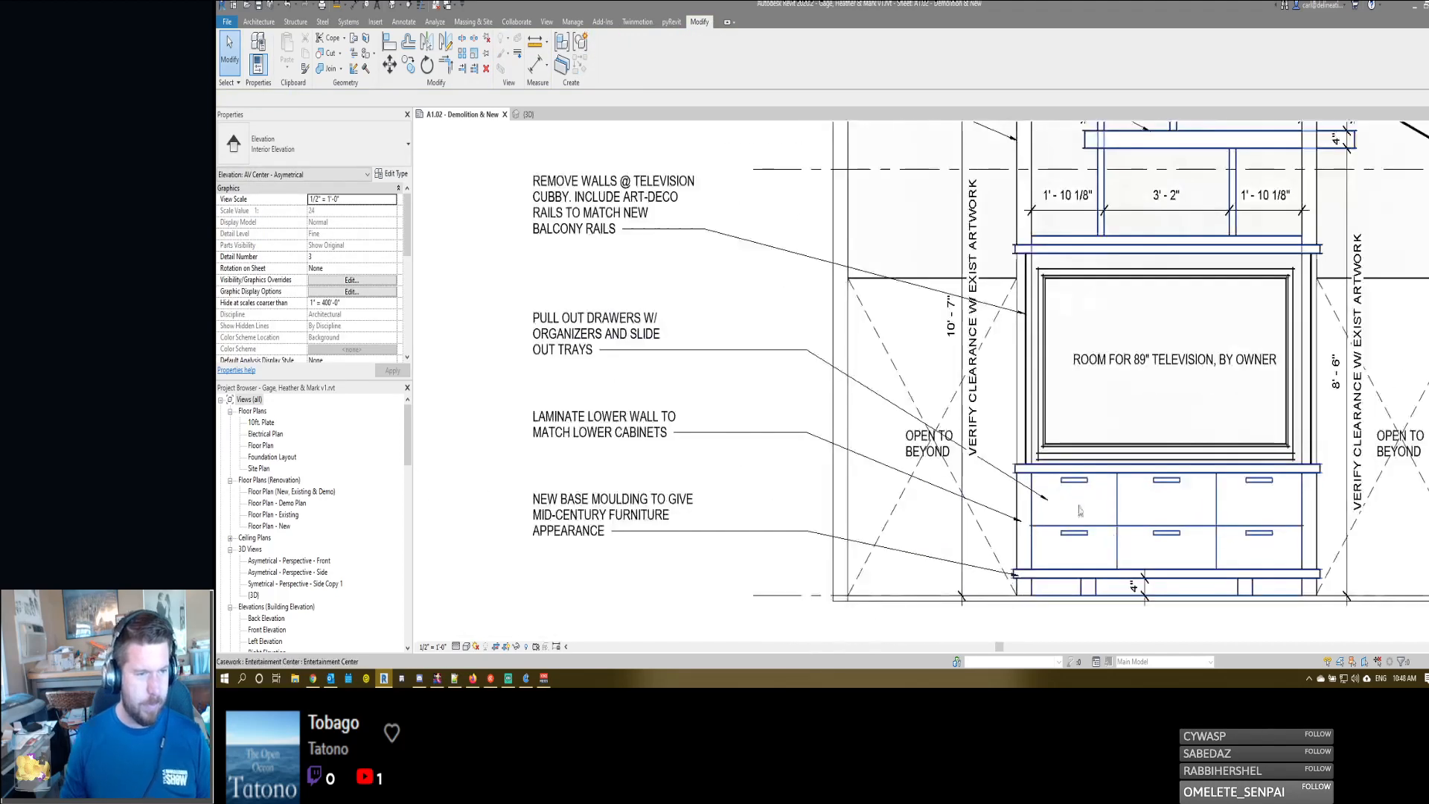
{"action": "middle_click_drag", "start_coordinate": [1079, 504], "coordinate": [1083, 459]}
{"action": "scroll", "coordinate": [889, 409], "scroll_direction": "down", "scroll_amount": 4}
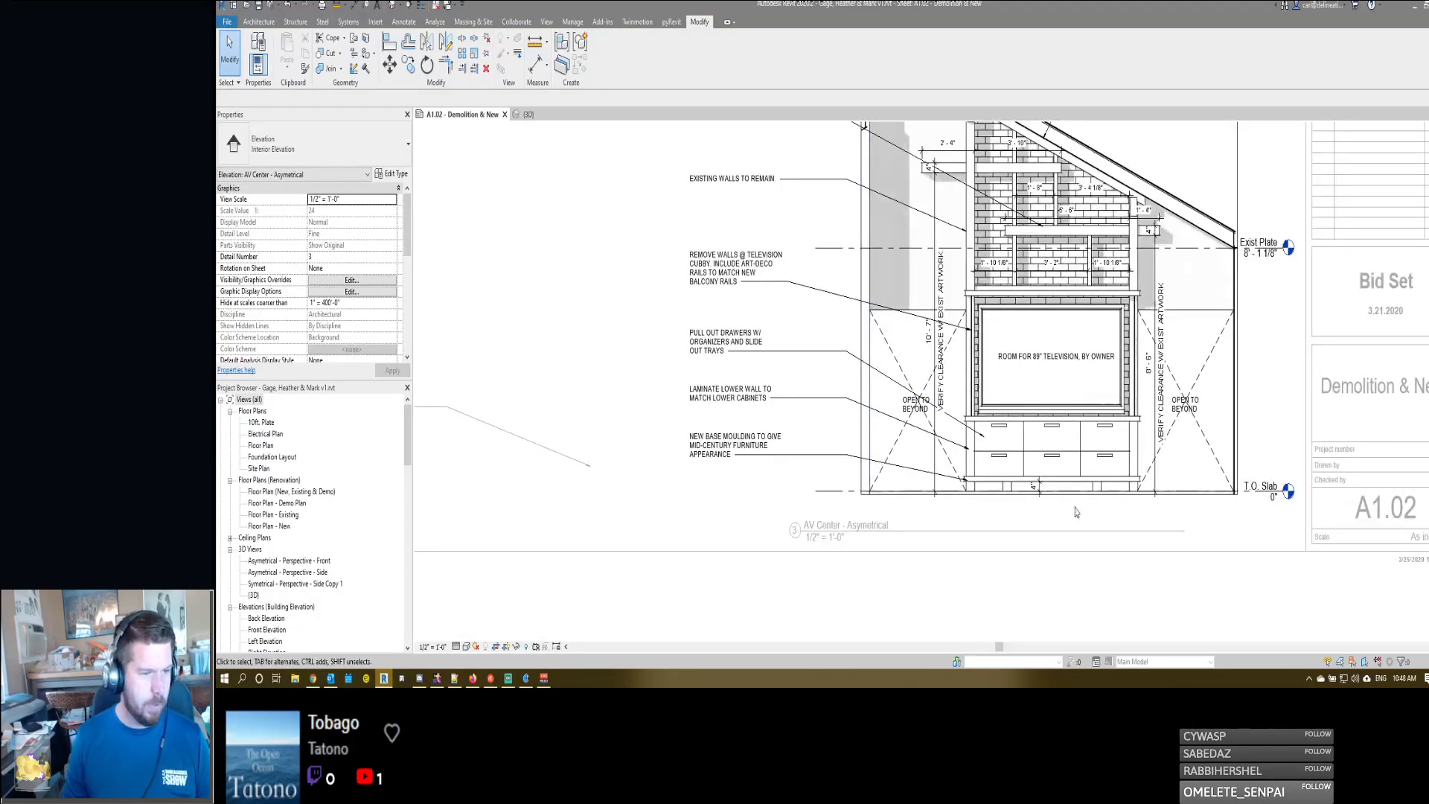
{"action": "scroll", "coordinate": [941, 523], "scroll_direction": "up", "scroll_amount": 3}
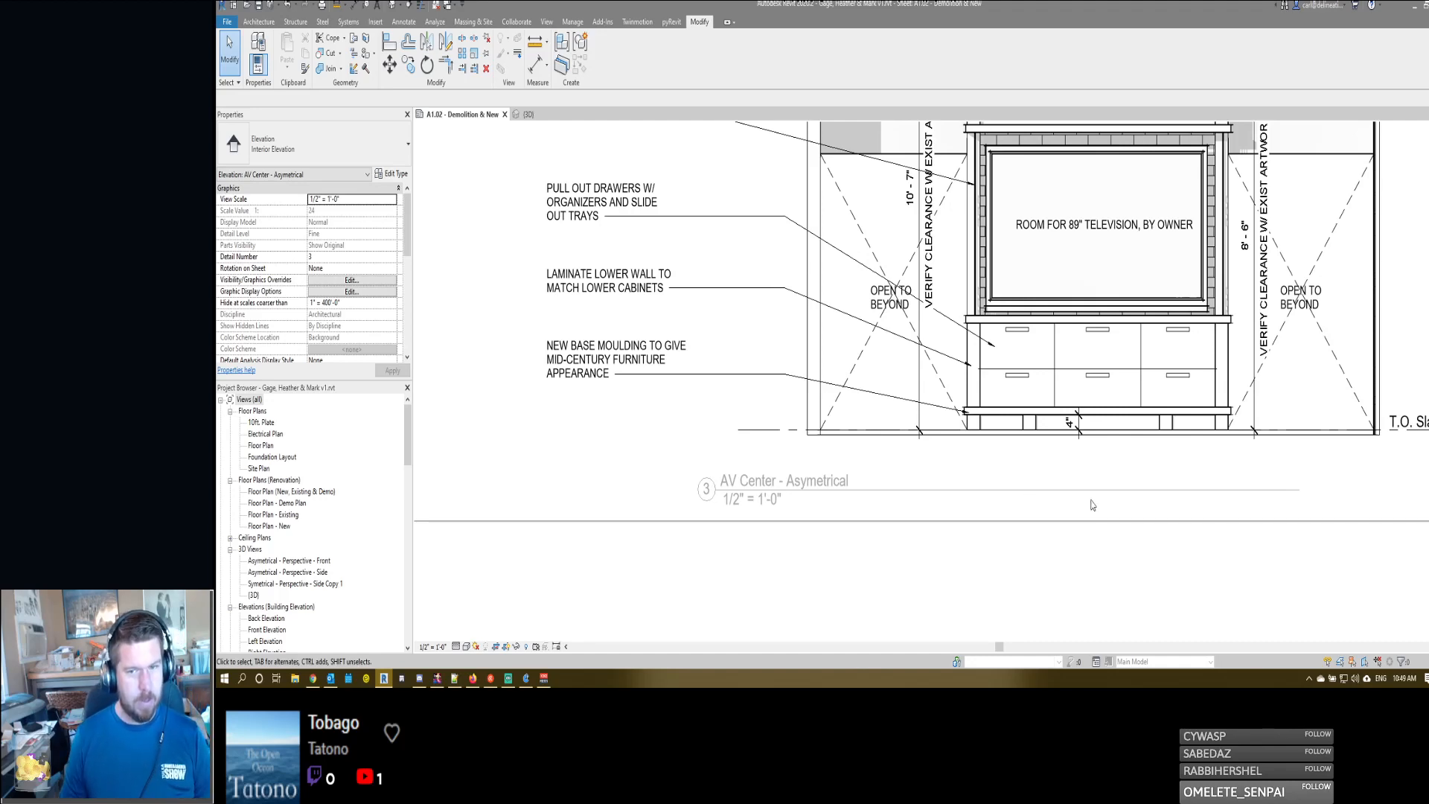
- Deactivate the asymmetrical AV center elevation and activate the AV Center - Demo elevation on the sheet for editing
{"action": "middle_click_drag", "start_coordinate": [925, 380], "coordinate": [1107, 464]}
{"action": "scroll", "coordinate": [1109, 461], "scroll_direction": "down", "scroll_amount": 6}
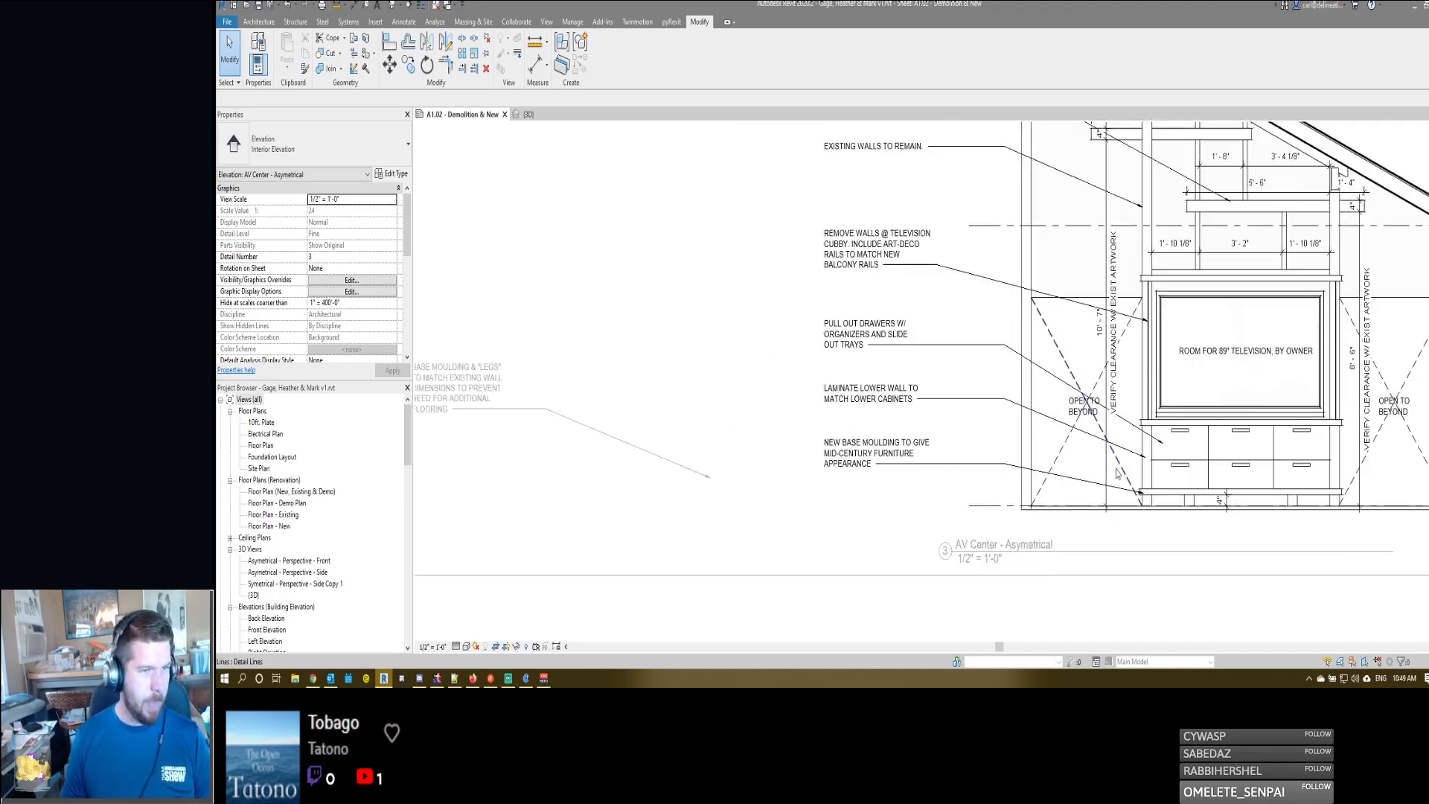
{"action": "middle_click_drag", "start_coordinate": [1145, 306], "coordinate": [1071, 505]}
{"action": "scroll", "coordinate": [967, 423], "scroll_direction": "up", "scroll_amount": 2}
{"action": "double_click", "coordinate": [968, 422]}
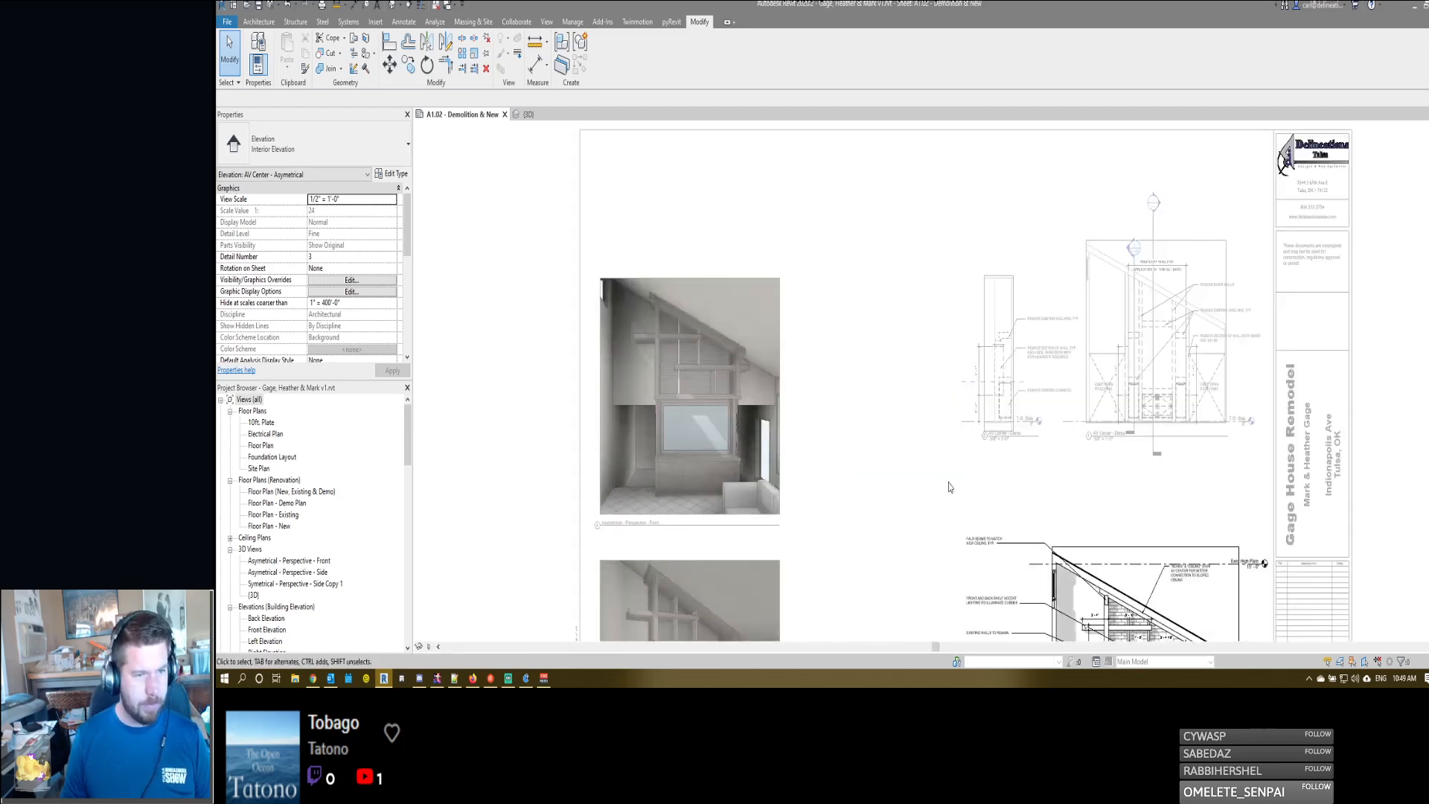
{"action": "scroll", "coordinate": [1064, 364], "scroll_direction": "up", "scroll_amount": 4}
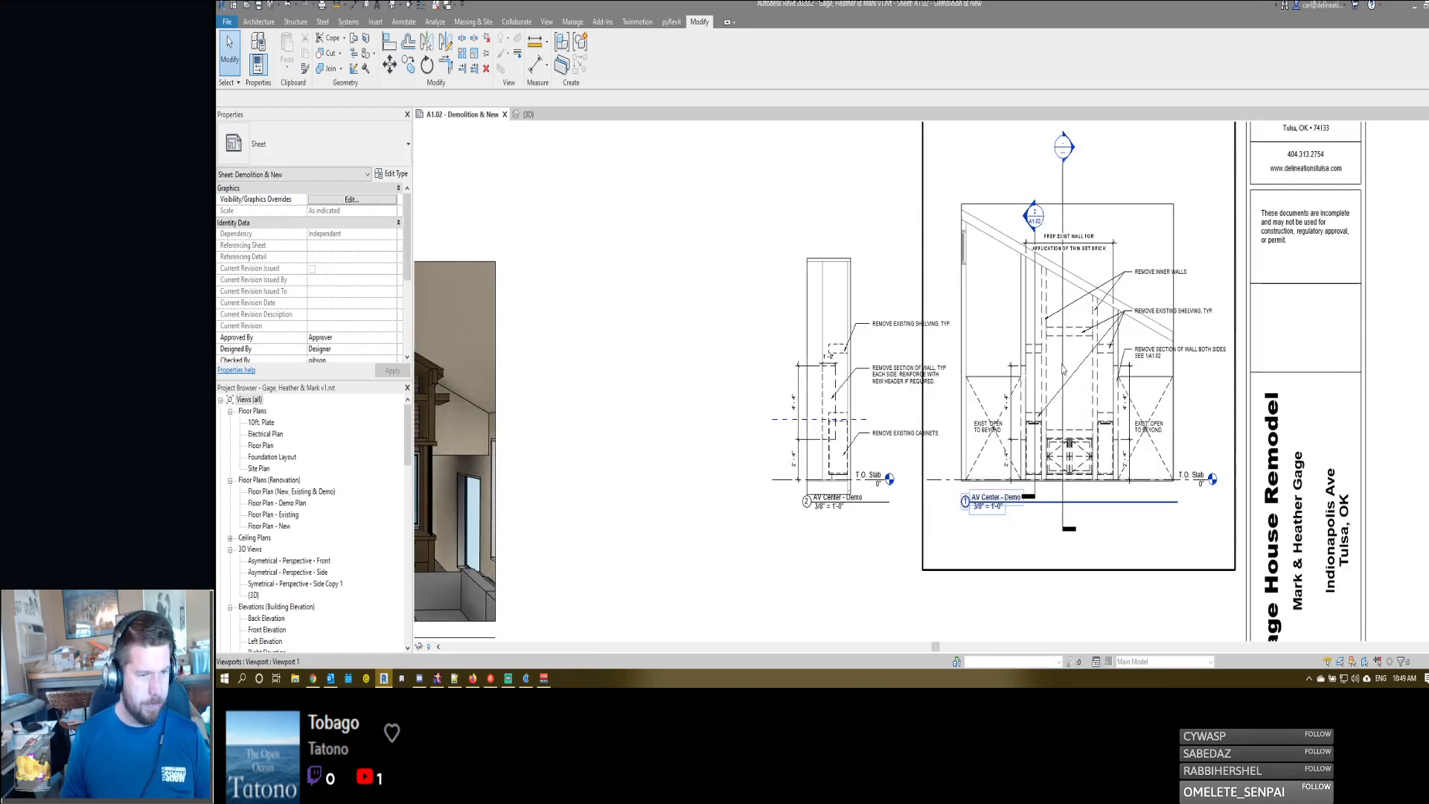
{"action": "double_click", "coordinate": [1081, 357]}
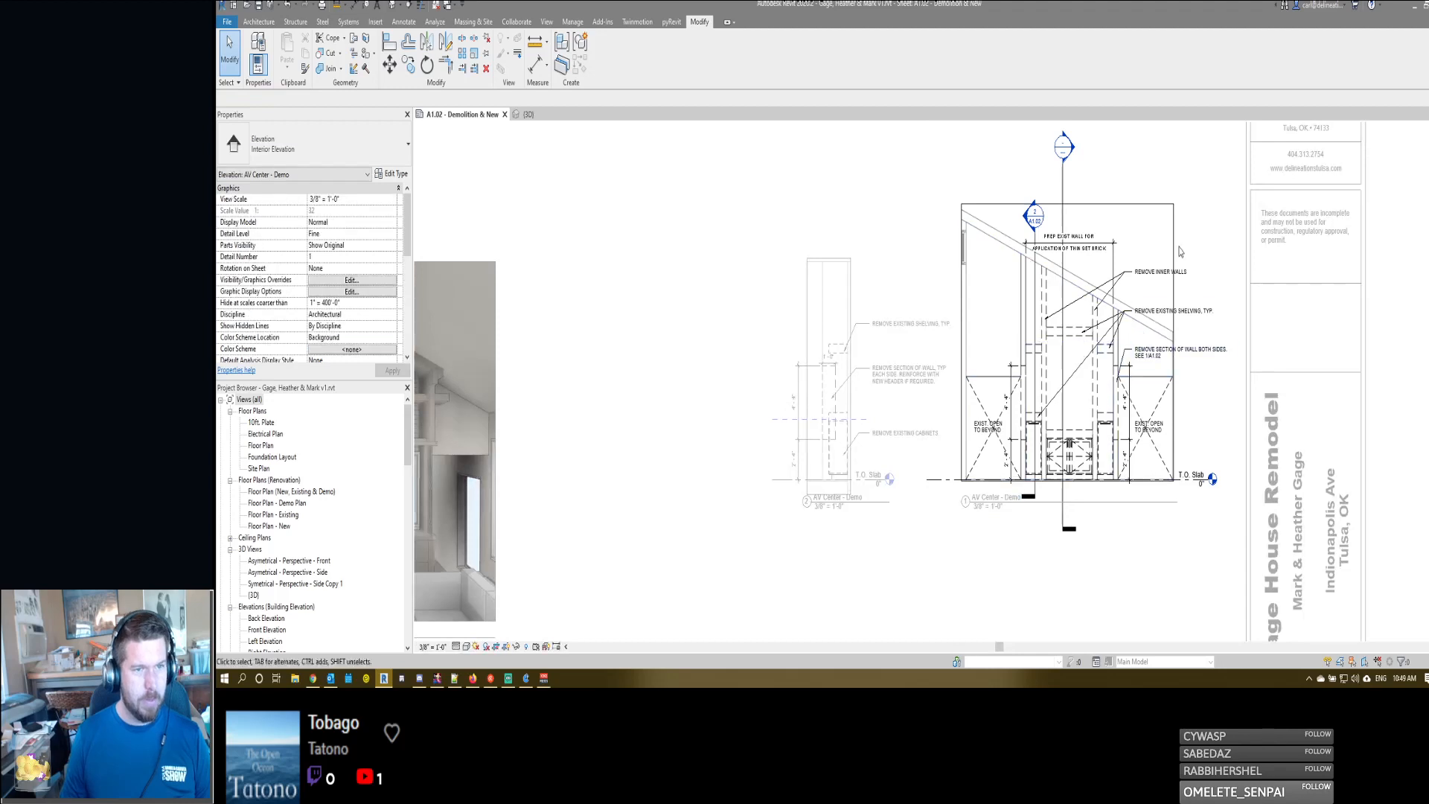
- Start a 3/32" Blue text note inside the AV Center - Demo elevation, above the REMOVE INNER WALLS note
{"action": "middle_click_drag", "start_coordinate": [1191, 324], "coordinate": [1157, 323]}
{"action": "key", "text": "t"}
{"action": "key", "text": "x"}
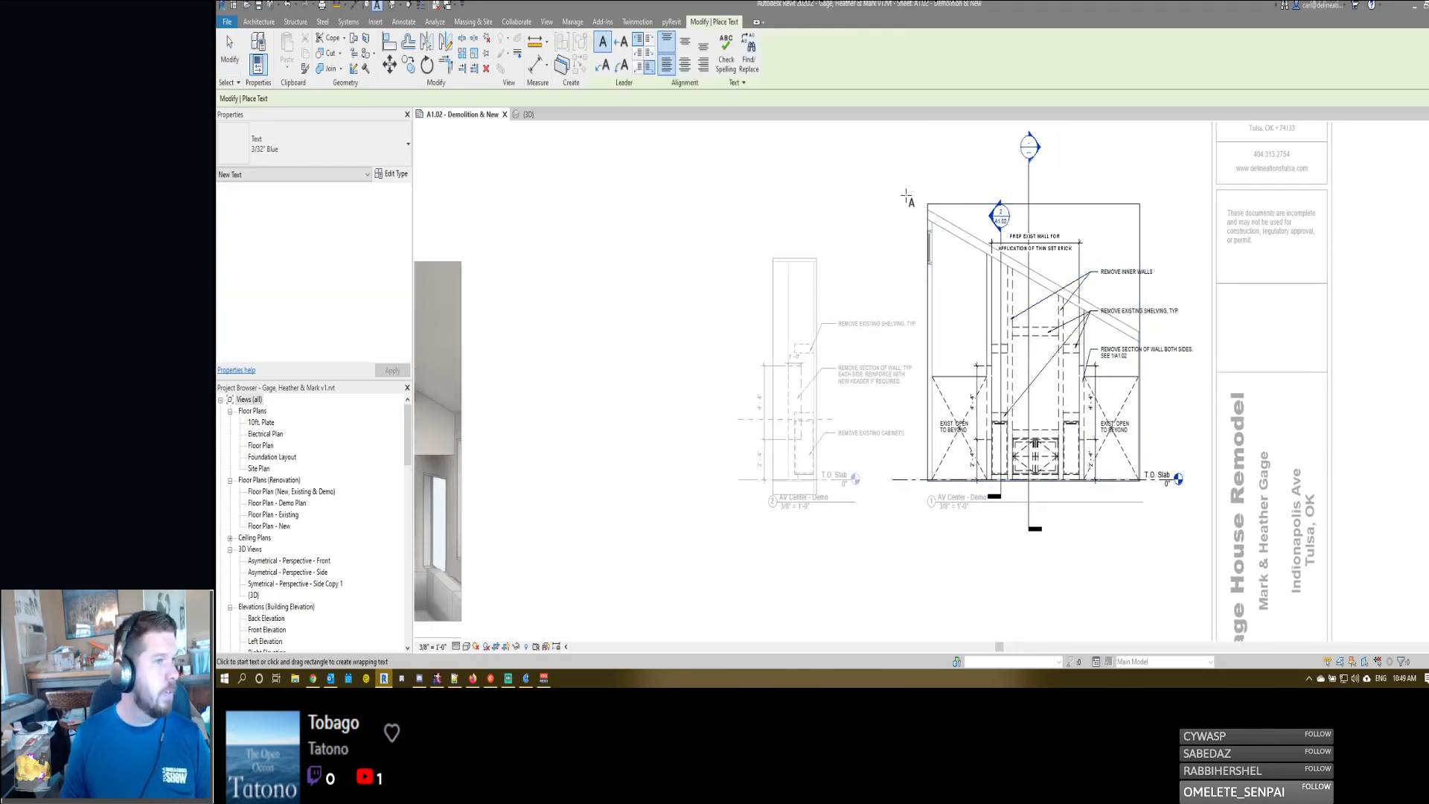
{"action": "left_click", "coordinate": [1102, 225]}
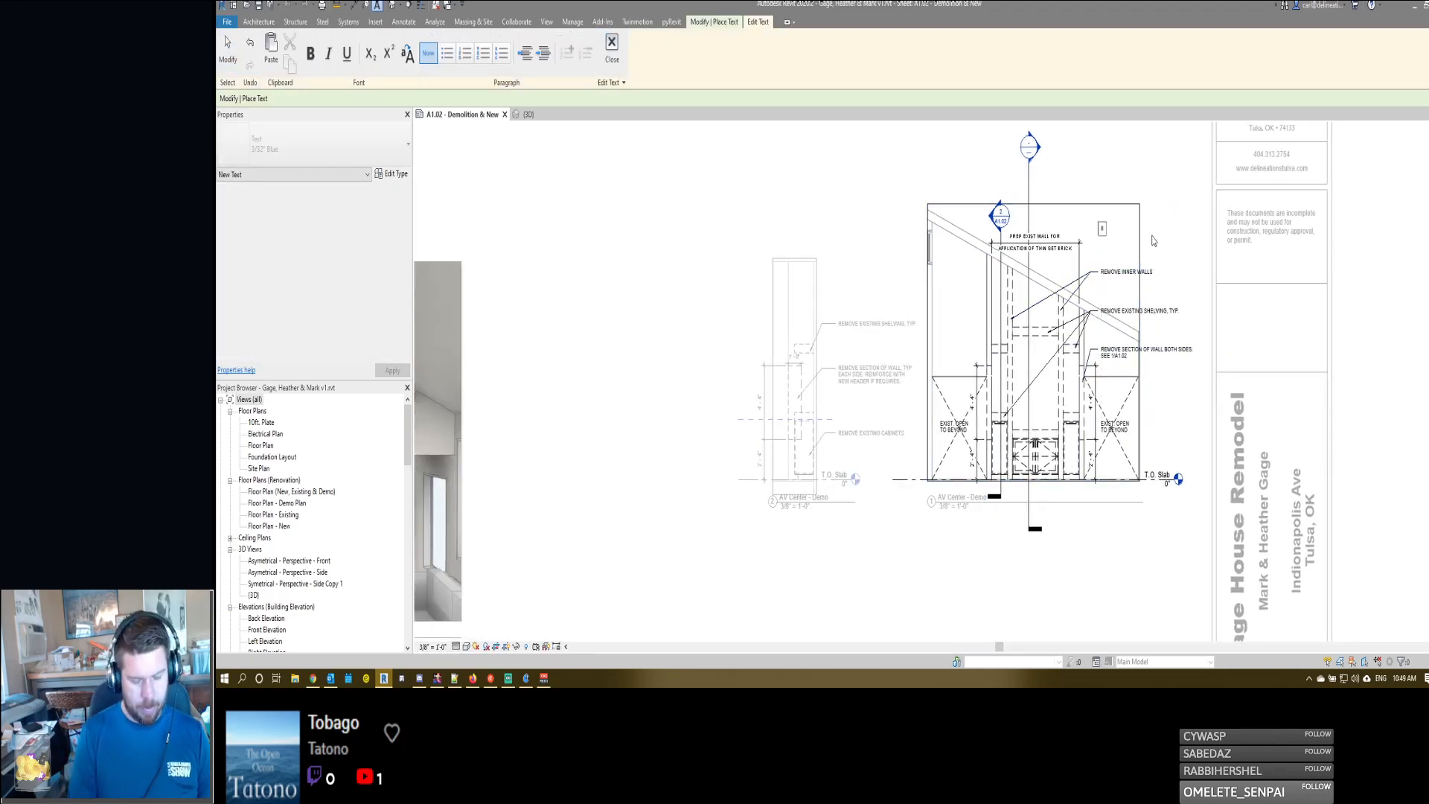
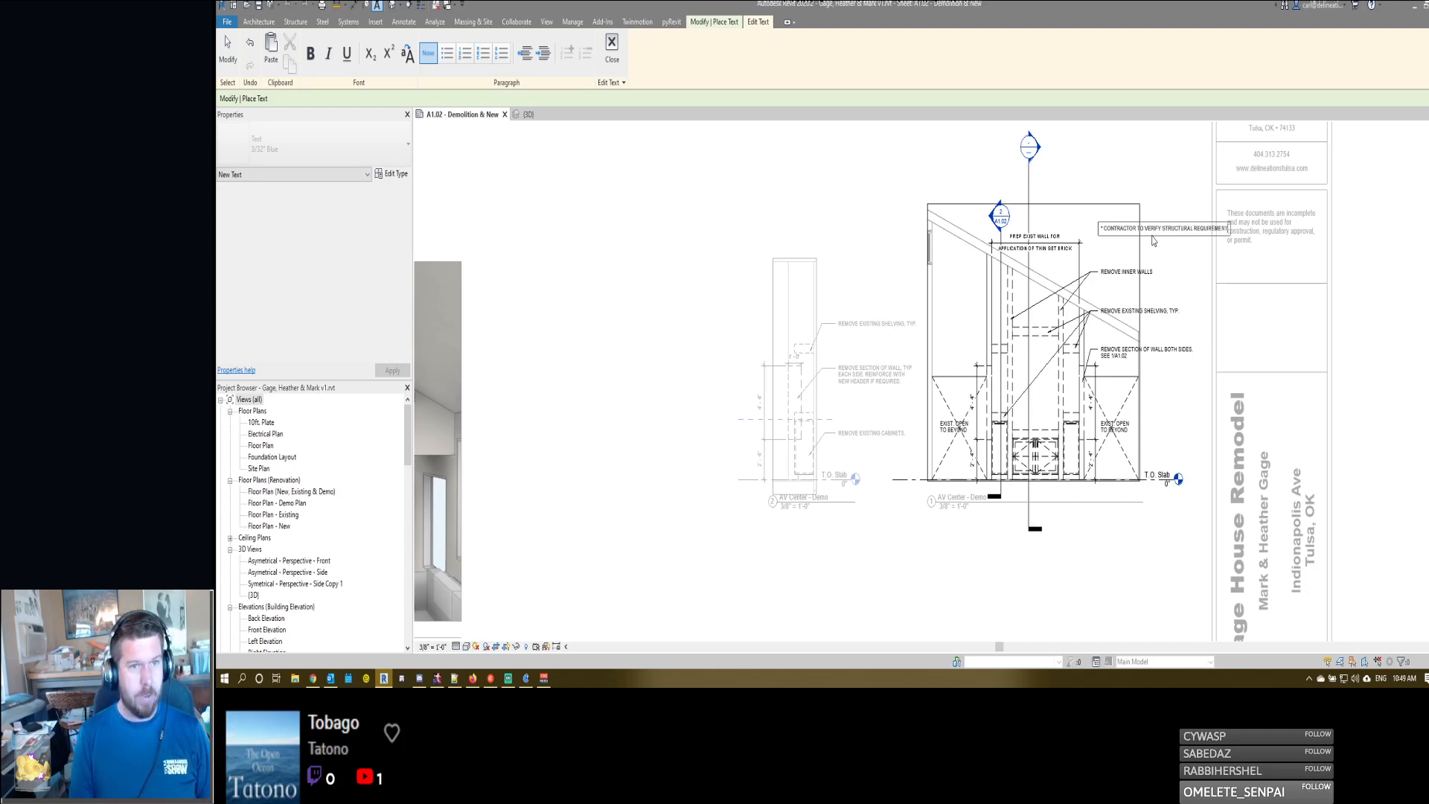
- Write the note "* CONTRACTOR TO VERIFY STRUCTURAL INTEGRITY OF EXISTING SYSTEMS PRIOR TO REMOVAL OF WALLS." and narrow it to four lines
{"action": "key", "text": "BackSpace"}
{"action": "key", "text": "BackSpace"}
{"action": "key", "text": "BackSpace"}
{"action": "key", "text": "BackSpace"}
{"action": "key", "text": "BackSpace"}
{"action": "key", "text": "BackSpace"}
{"action": "key", "text": "BackSpace"}
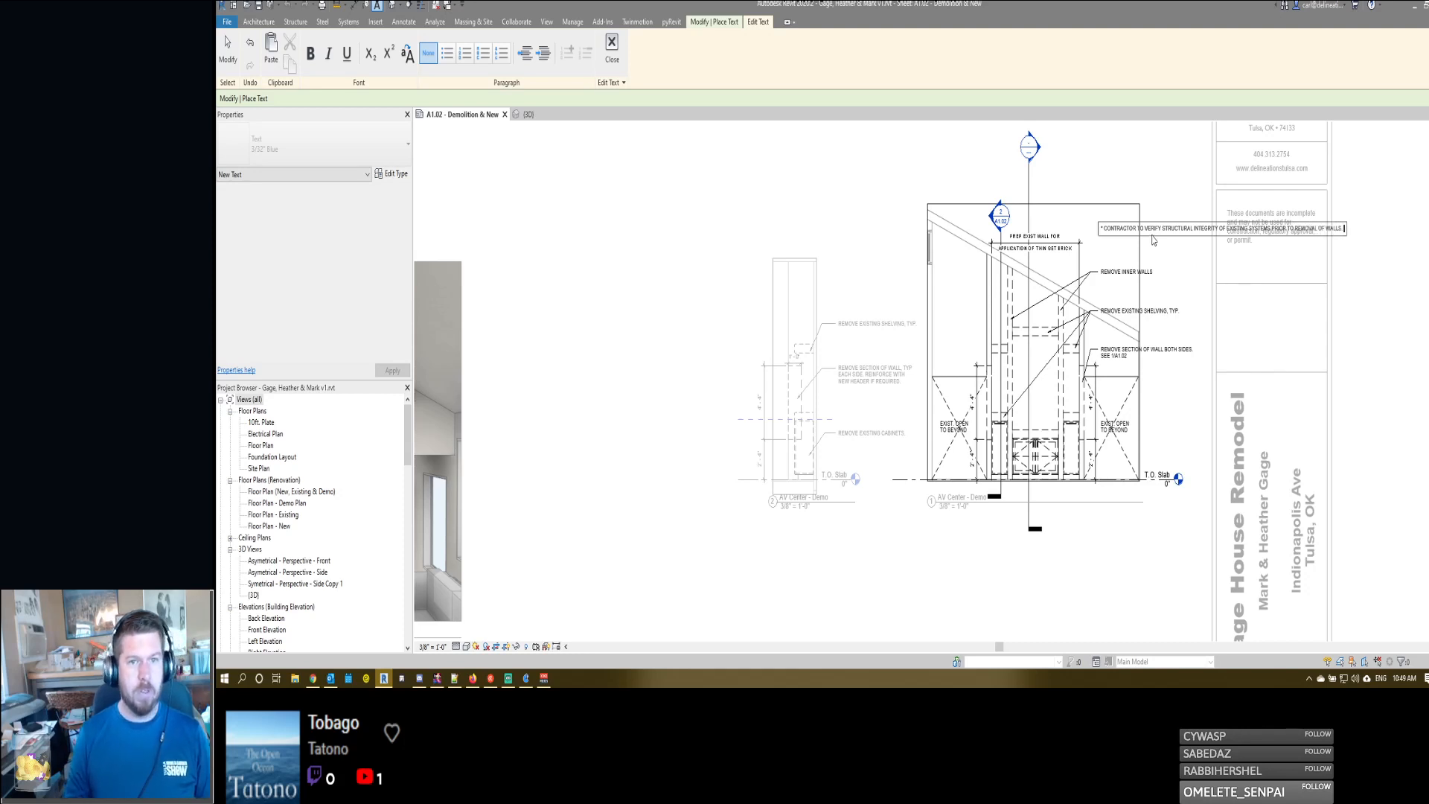
{"action": "left_click", "coordinate": [1157, 193]}
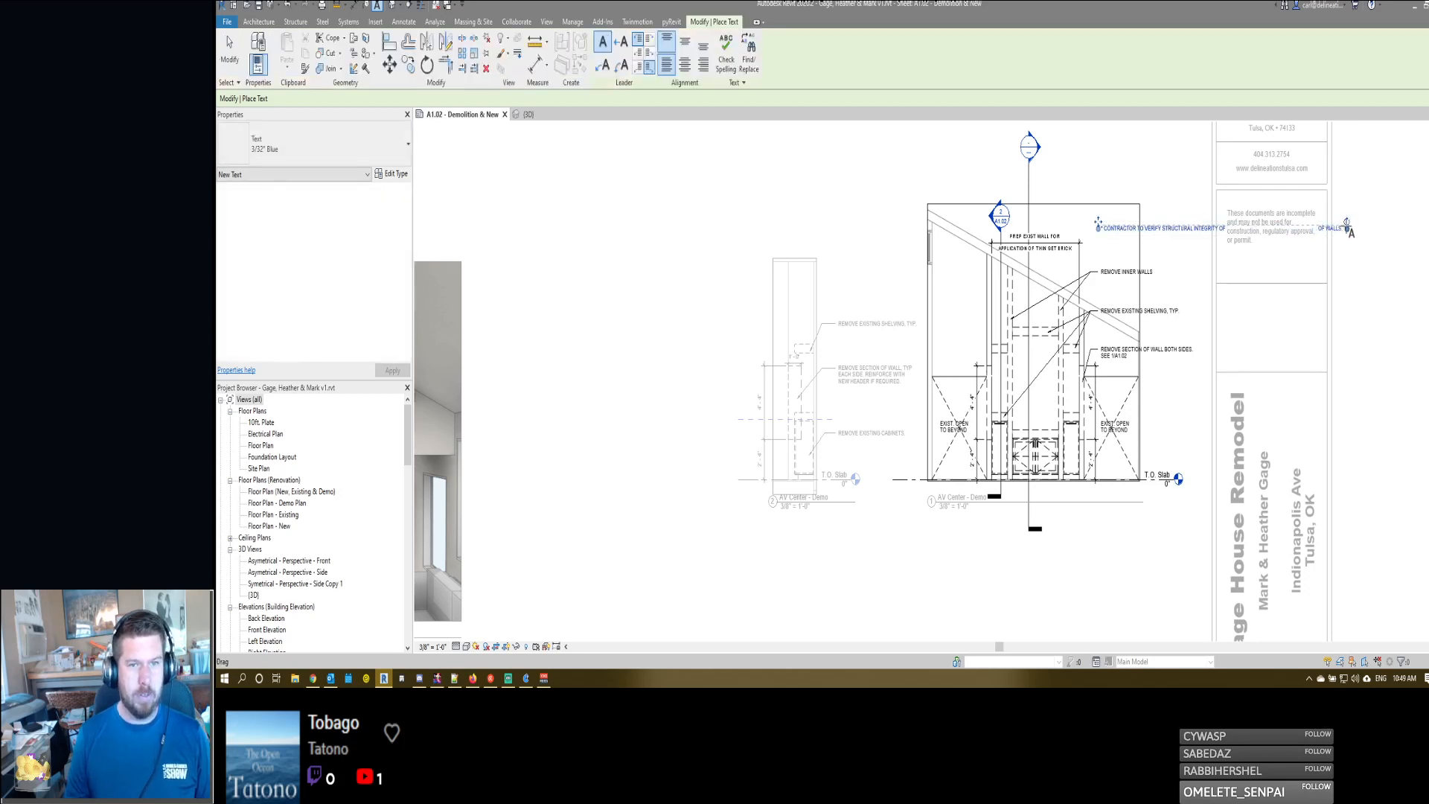
{"action": "left_click_drag", "start_coordinate": [1346, 223], "coordinate": [1187, 232]}
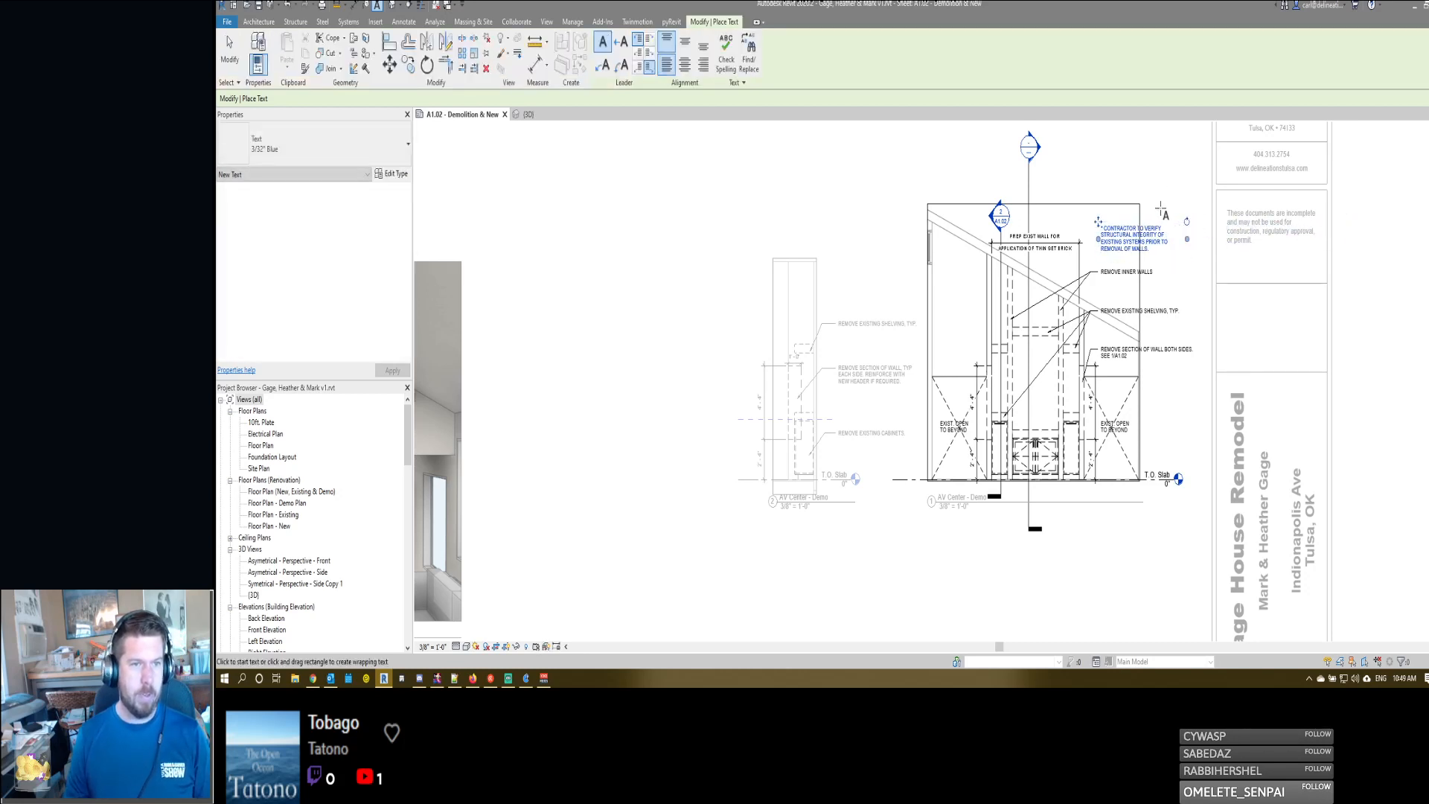
- Move the contractor verification note directly beneath the REMOVE INNER WALLS note, aligned with its text
{"action": "key", "text": "Escape"}
{"action": "key", "text": "Escape"}
{"action": "left_click", "coordinate": [1100, 248]}
{"action": "left_click_drag", "start_coordinate": [1098, 222], "coordinate": [1101, 275]}
{"action": "key", "text": "Escape"}
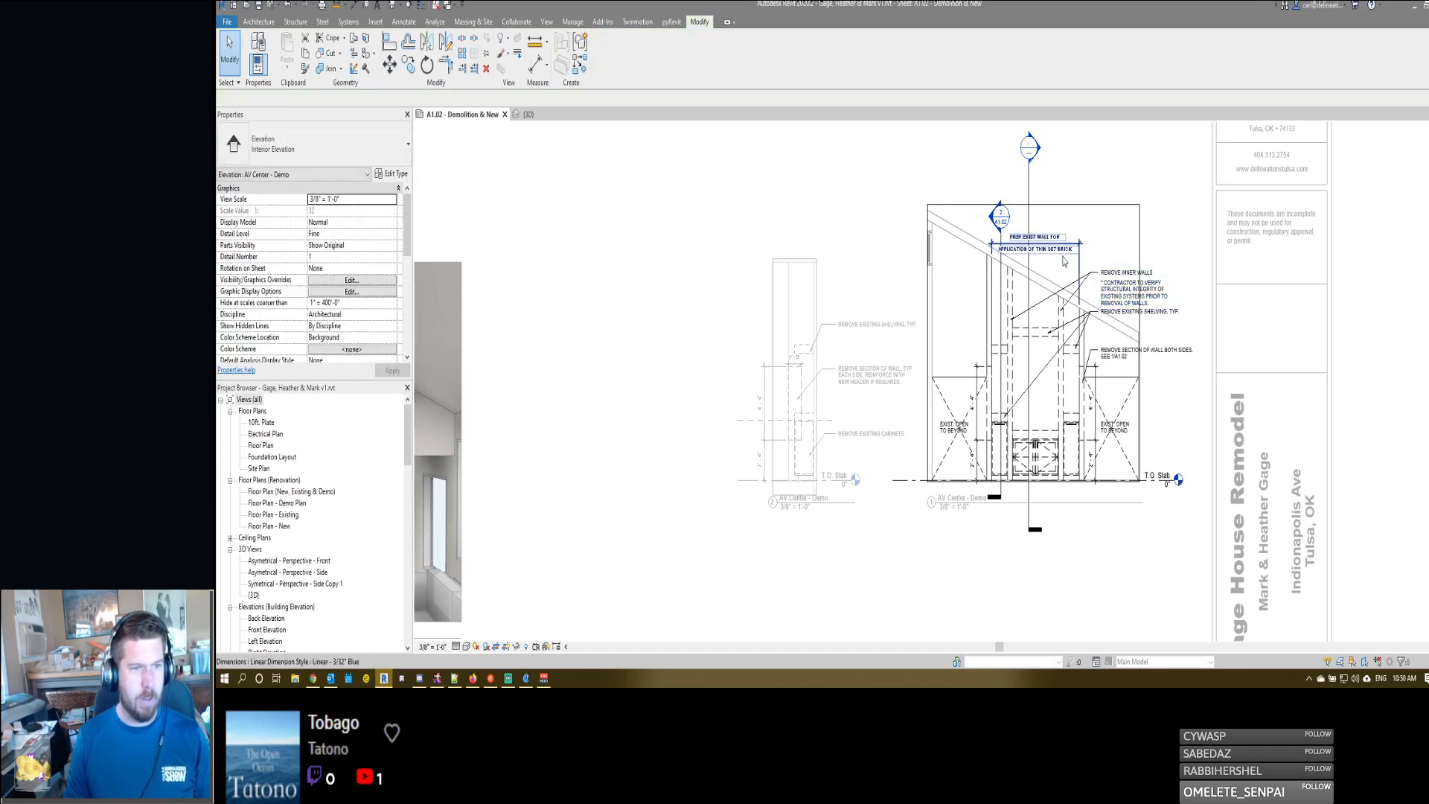
{"action": "scroll", "coordinate": [1106, 294], "scroll_direction": "up", "scroll_amount": 3}
{"action": "double_click", "coordinate": [1106, 294]}
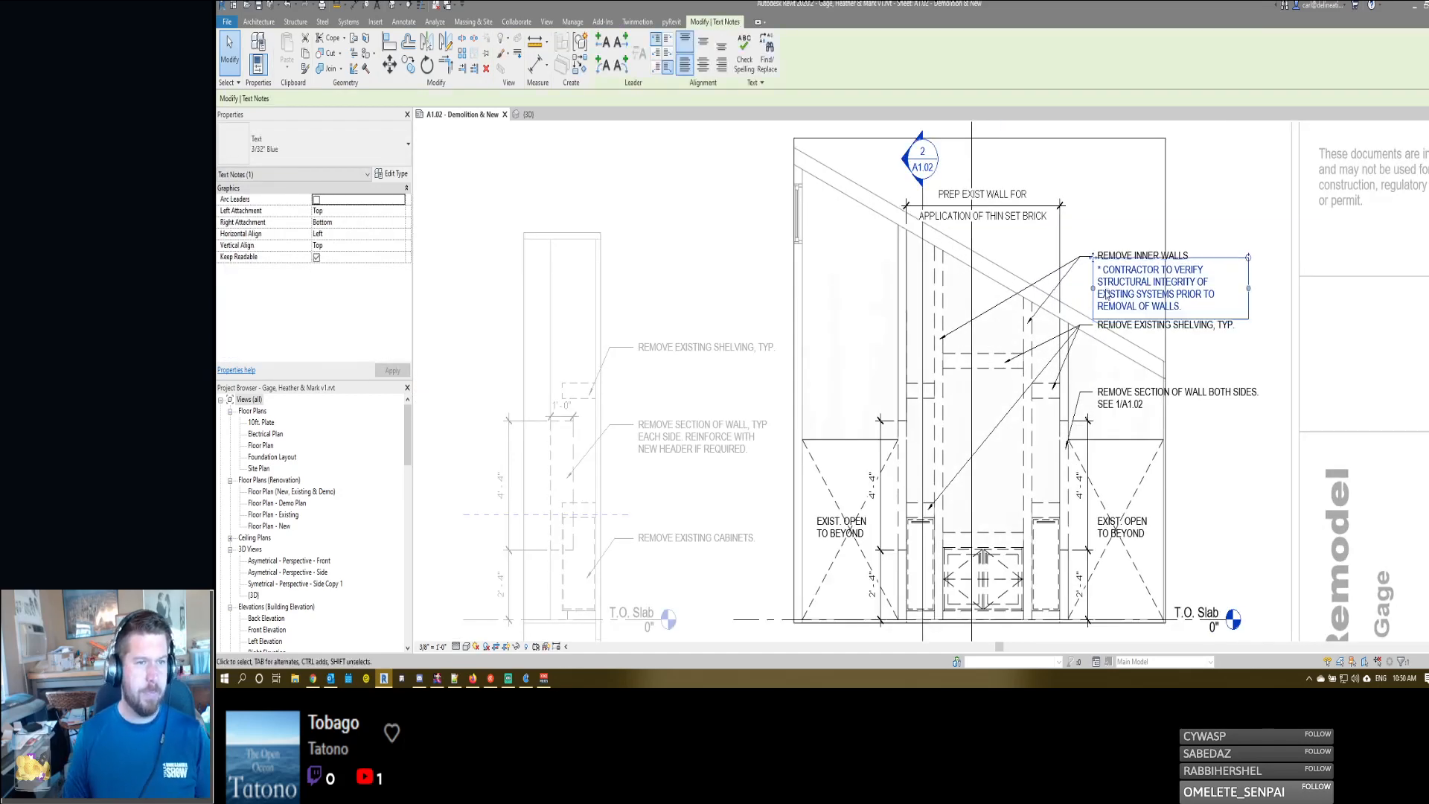
{"action": "left_click", "coordinate": [1114, 216]}
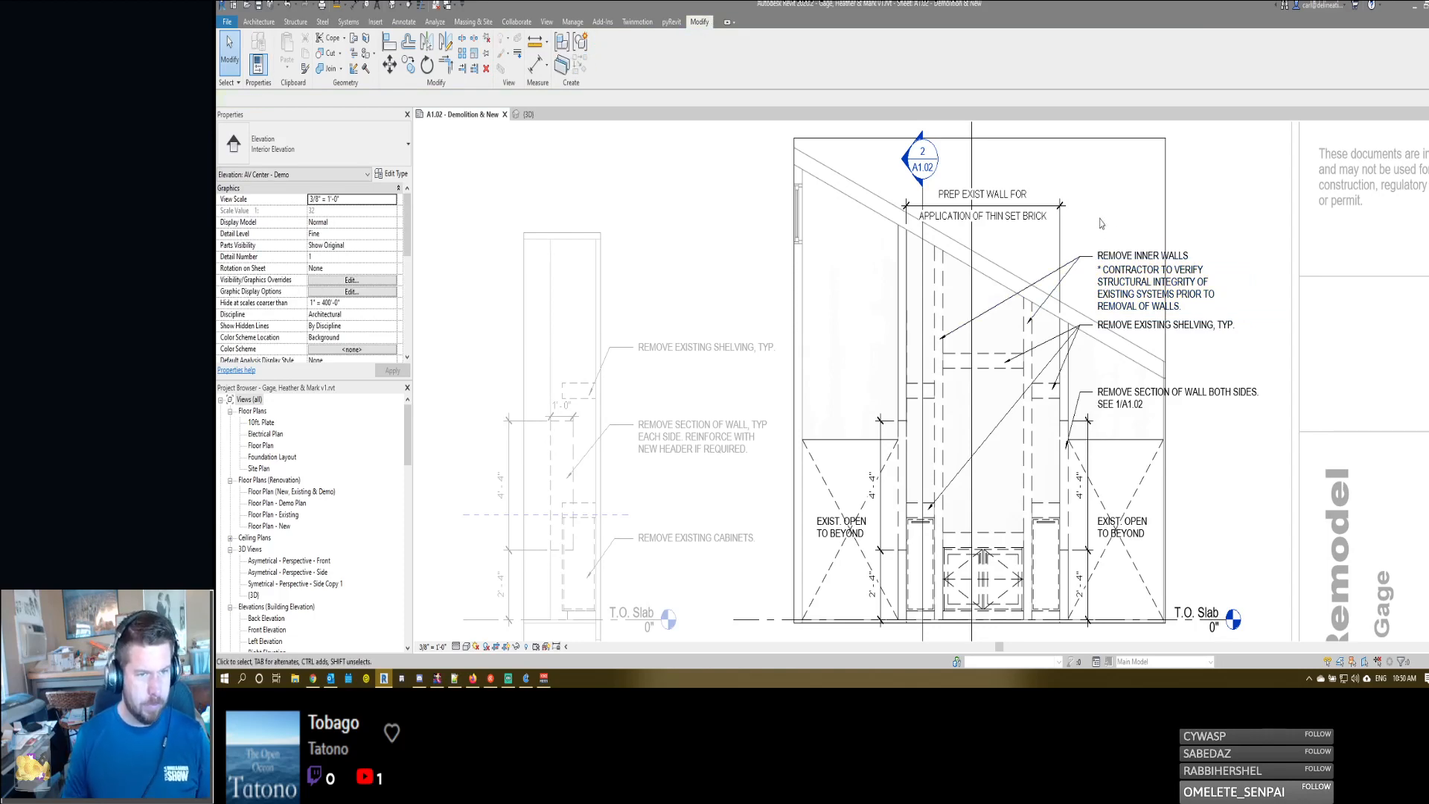
{"action": "scroll", "coordinate": [1006, 429], "scroll_direction": "down", "scroll_amount": 3}
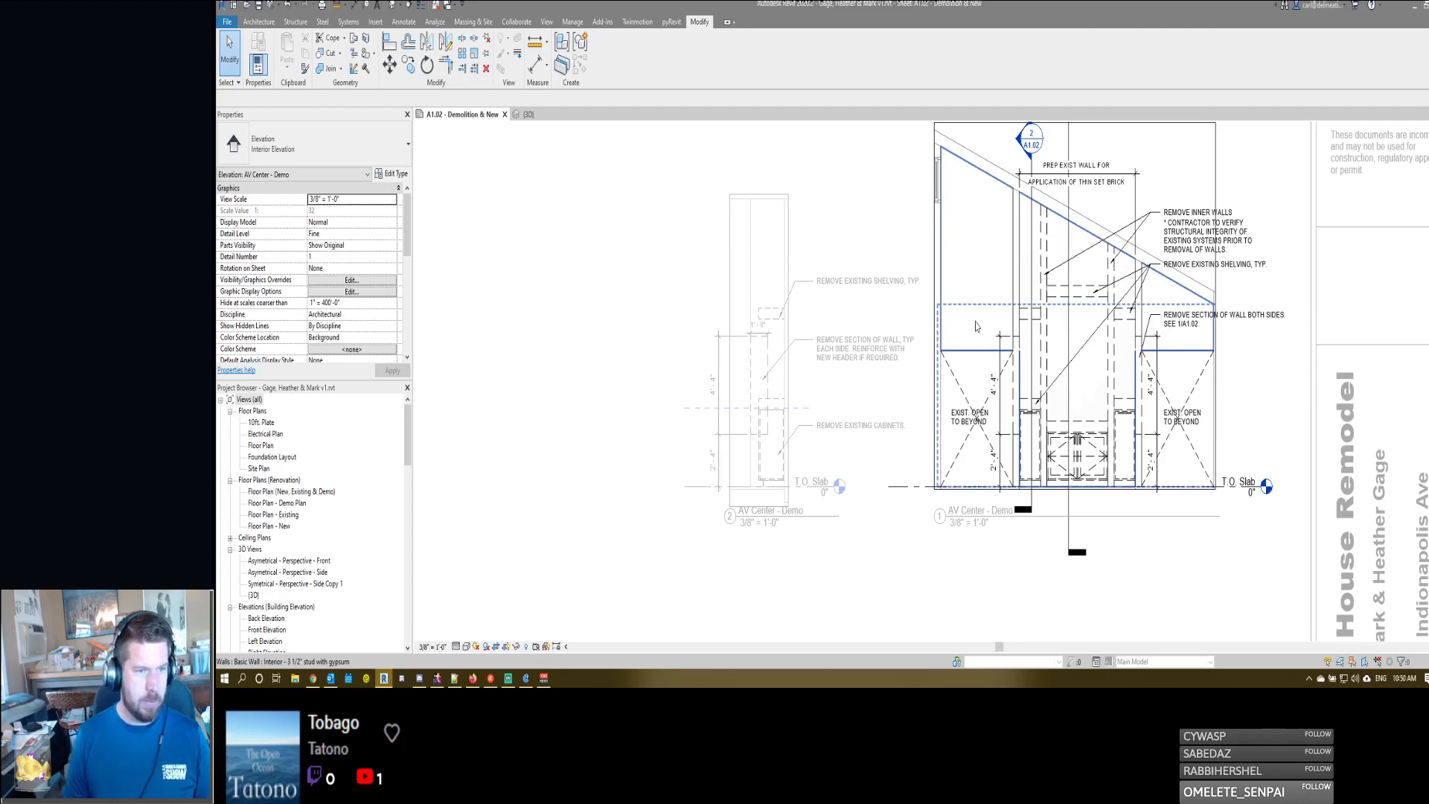
{"action": "scroll", "coordinate": [1126, 536], "scroll_direction": "up", "scroll_amount": 3}
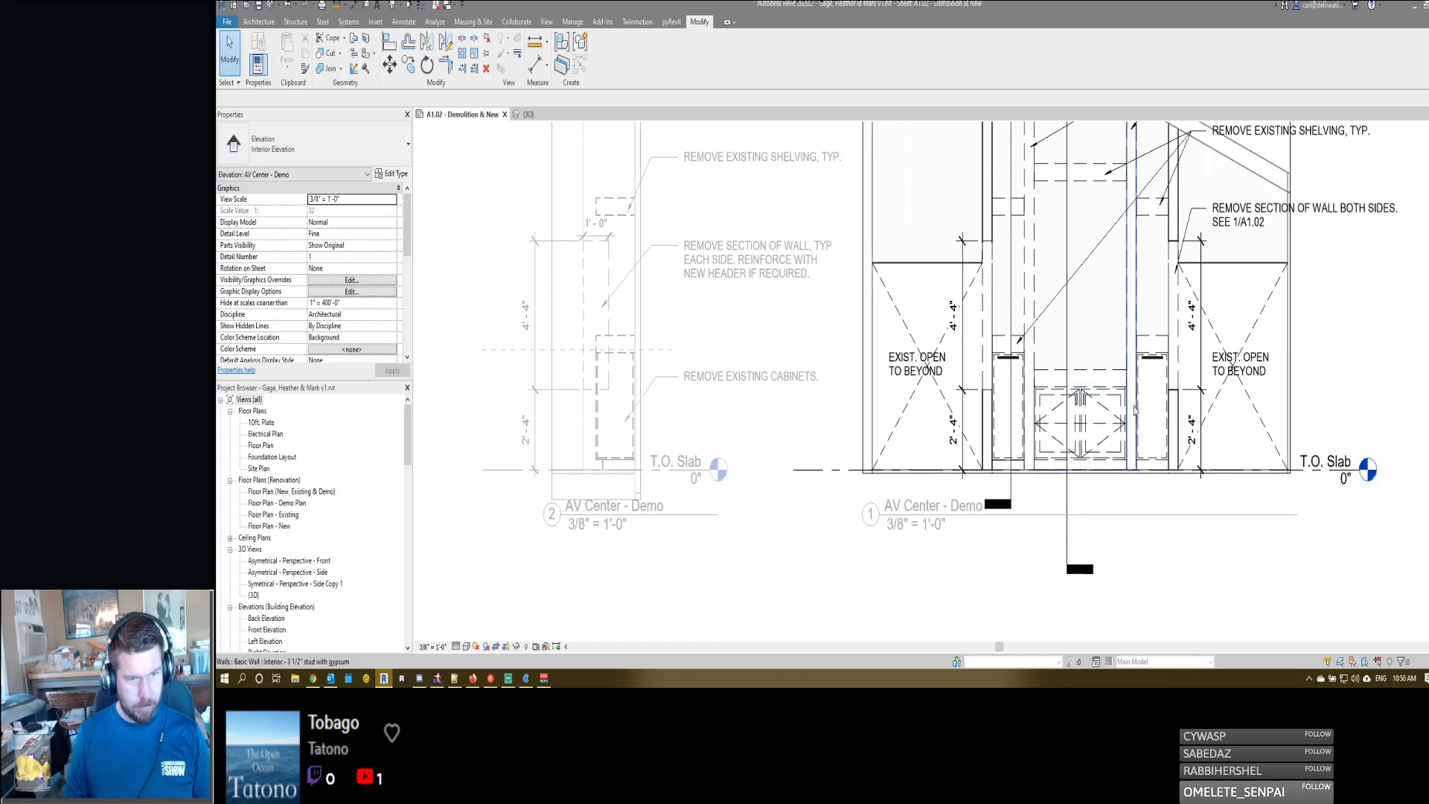
{"action": "key", "text": "d"}
{"action": "key", "text": "i"}
{"action": "left_click", "coordinate": [1311, 480]}
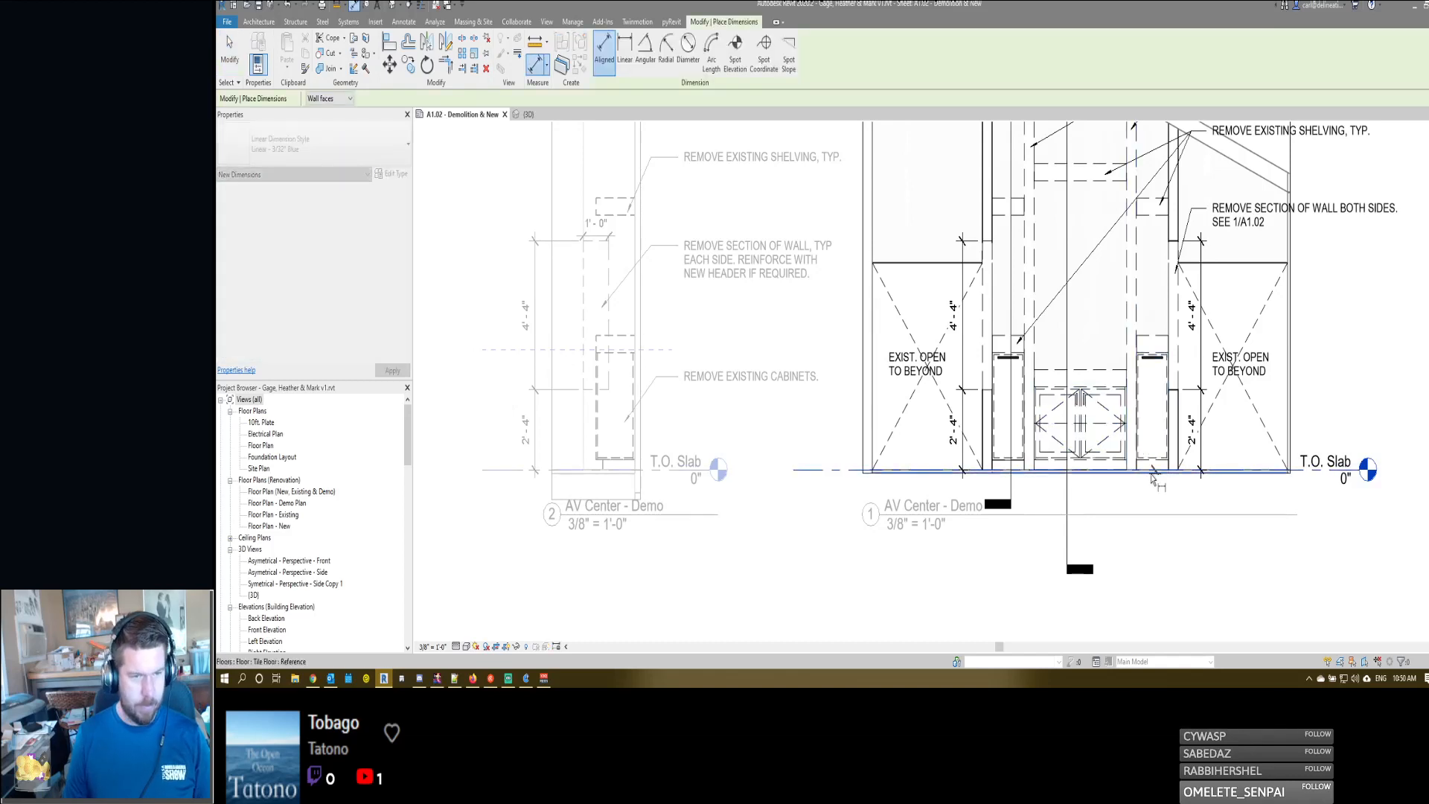
- Draw horizontal <Demolished> detail lines, 4 1/2" long, across the bases of both inner walls beside the centre cabinet
{"action": "key", "text": "d"}
{"action": "key", "text": "l"}
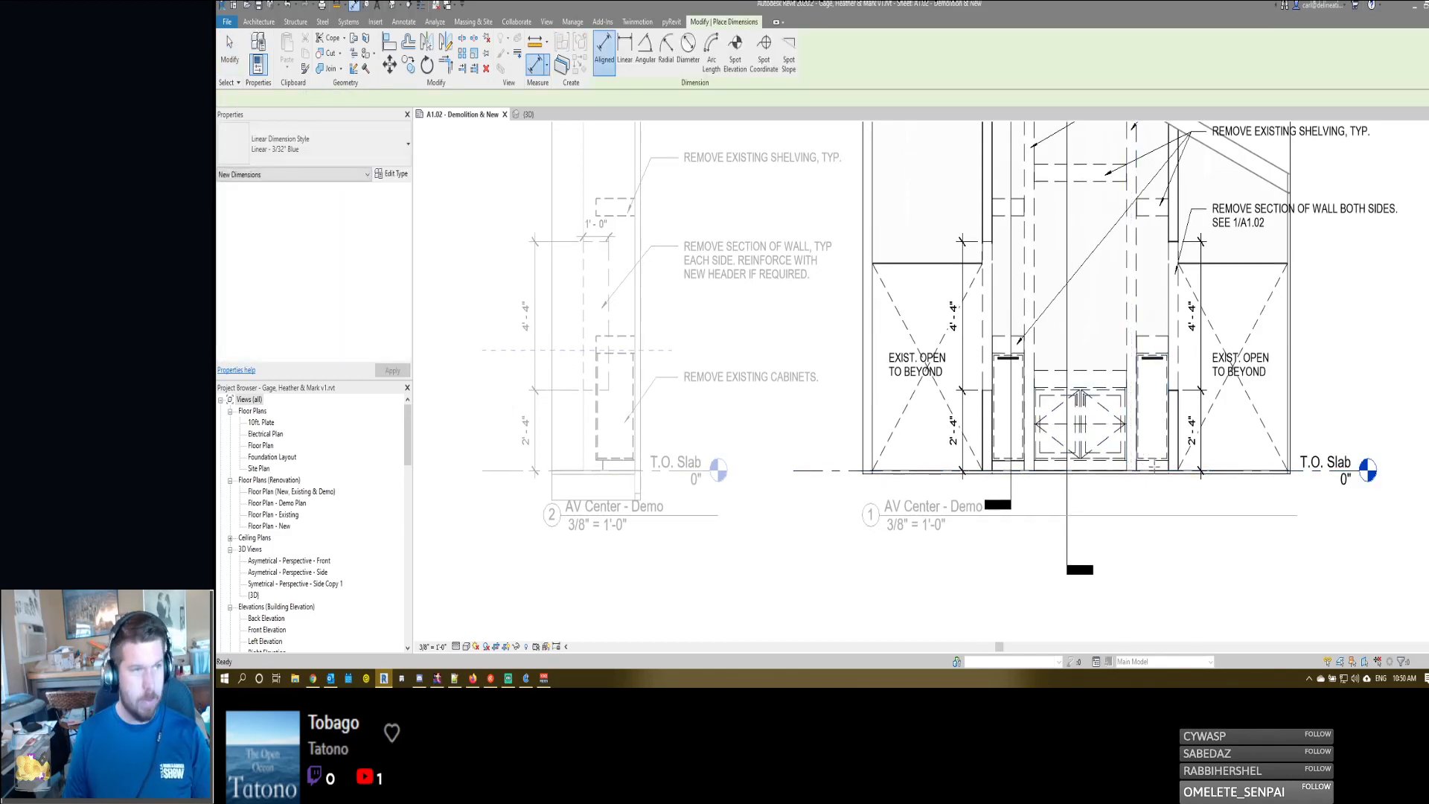
{"action": "scroll", "coordinate": [1026, 455], "scroll_direction": "up", "scroll_amount": 3}
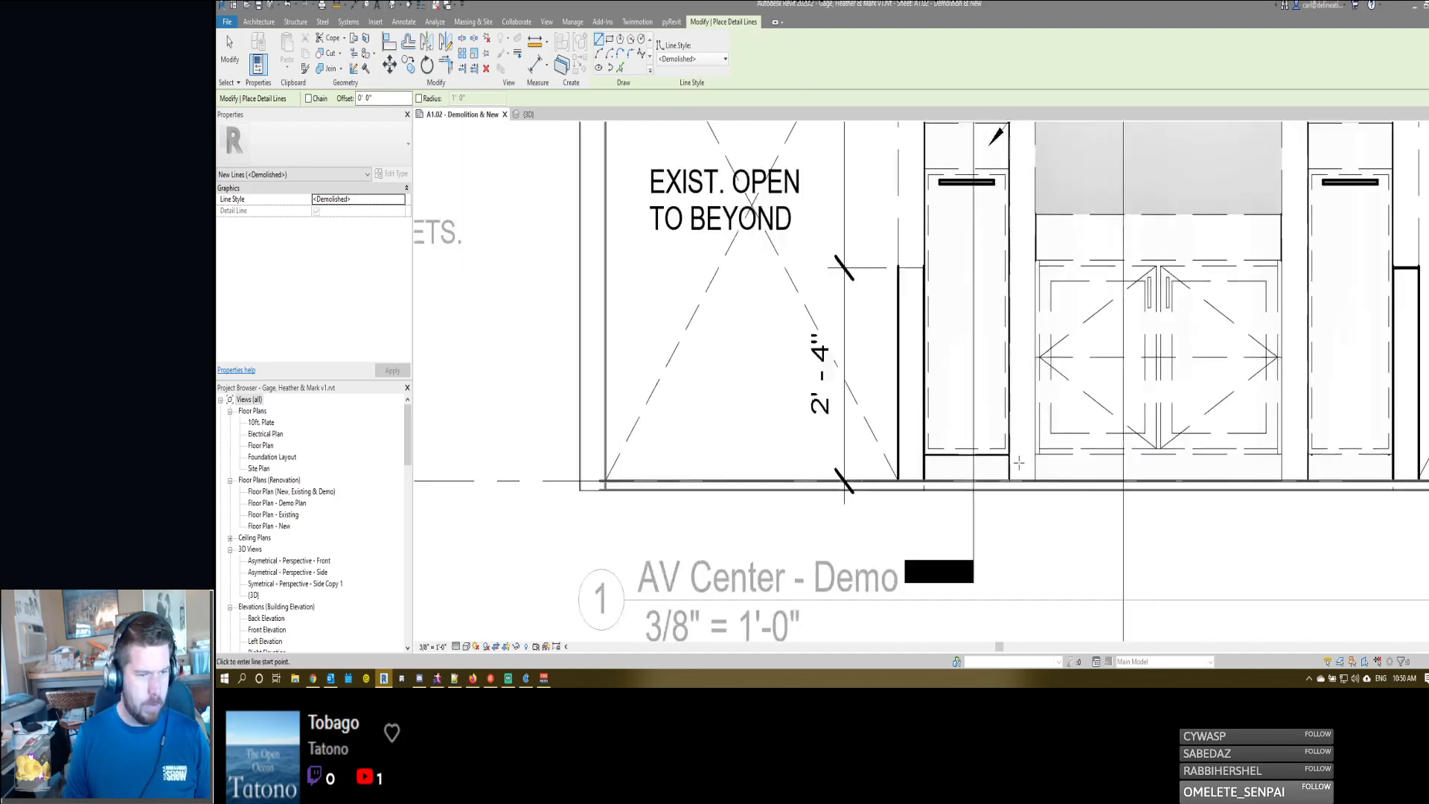
{"action": "left_click", "coordinate": [1048, 453]}
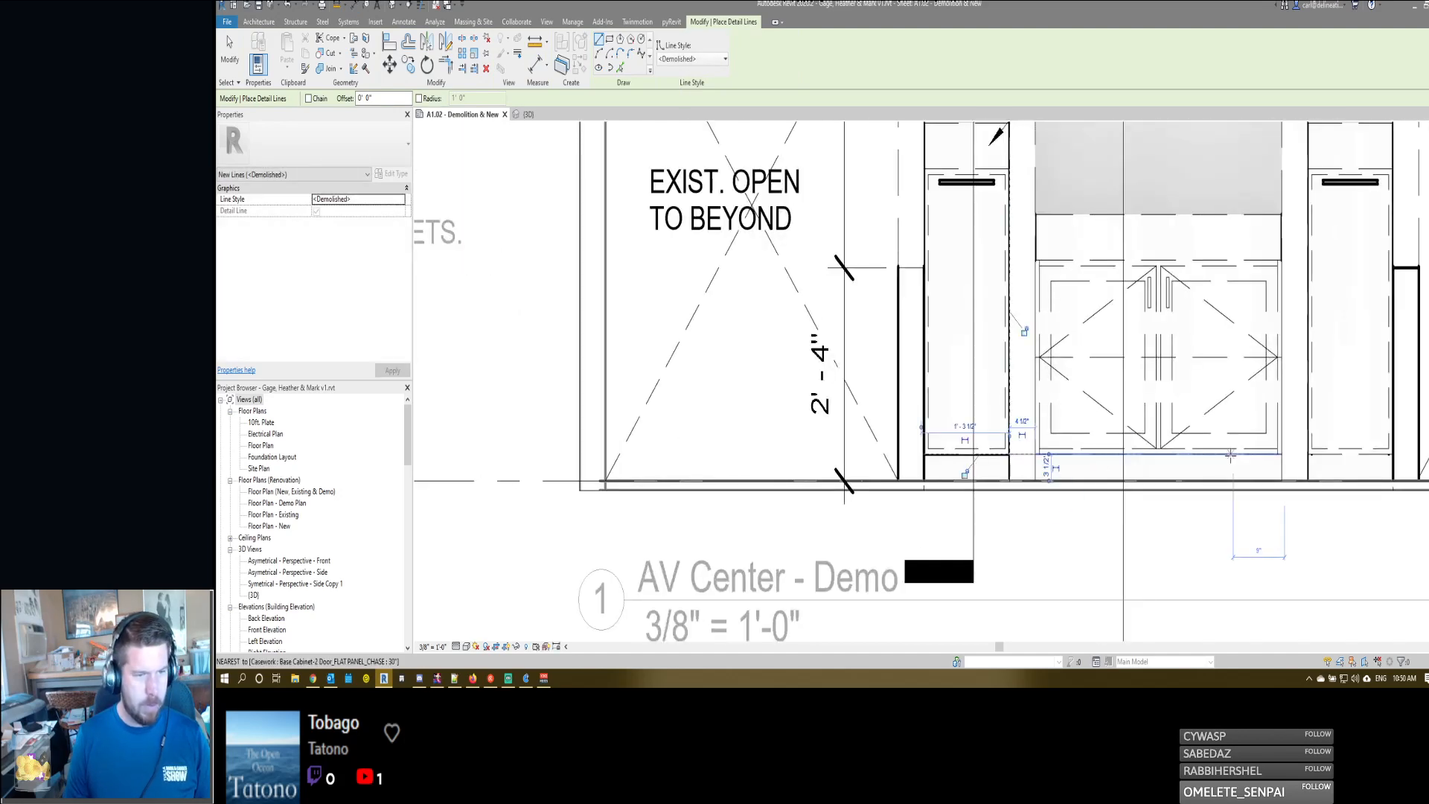
{"action": "left_click", "coordinate": [1281, 453]}
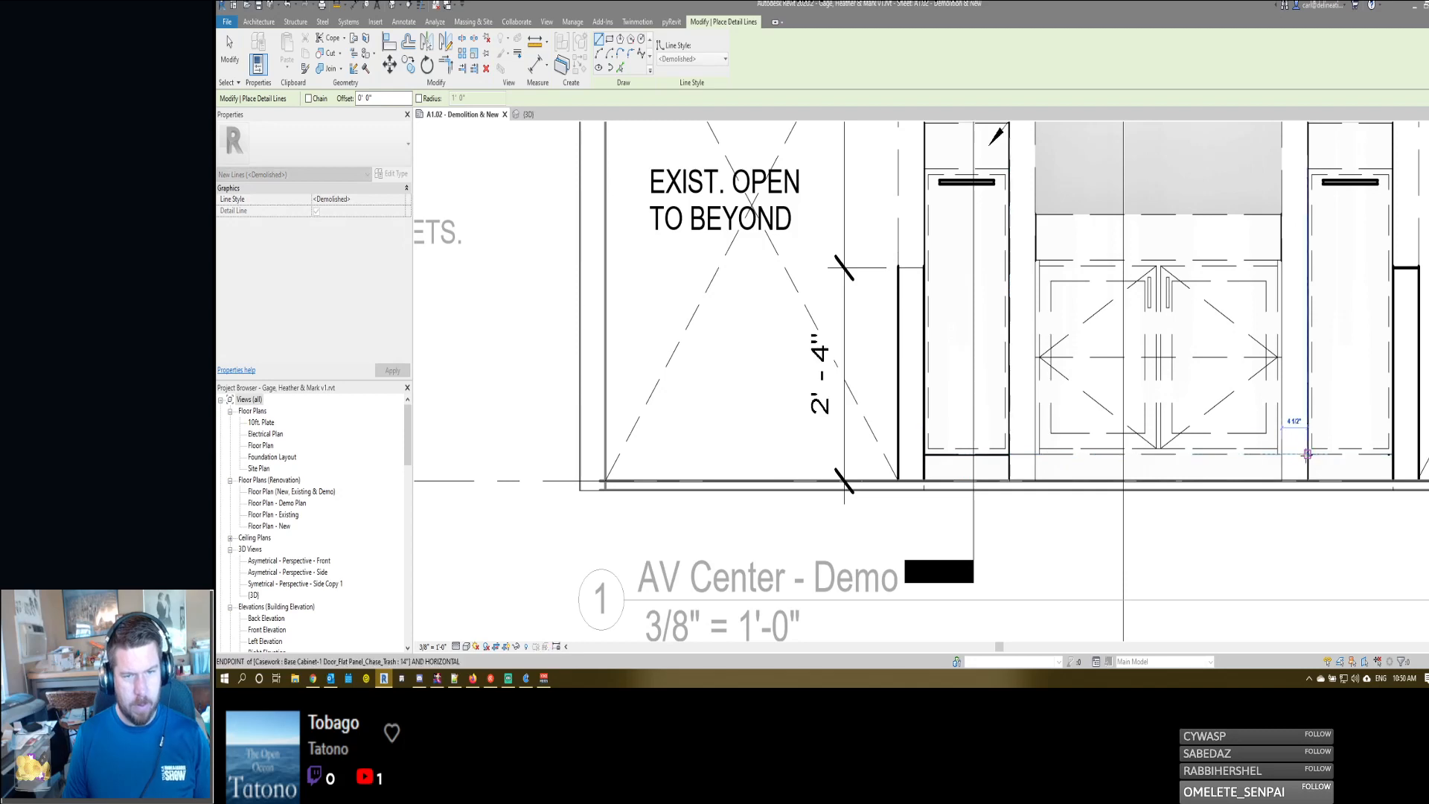
{"action": "left_click", "coordinate": [1307, 454]}
{"action": "middle_click_drag", "start_coordinate": [1246, 474], "coordinate": [1184, 457]}
- Dimension the height of the right inner wall's demolition line above the slab, placing the dimension over the centre cabinet base
{"action": "scroll", "coordinate": [1183, 457], "scroll_direction": "down", "scroll_amount": 1}
{"action": "key", "text": "d"}
{"action": "key", "text": "i"}
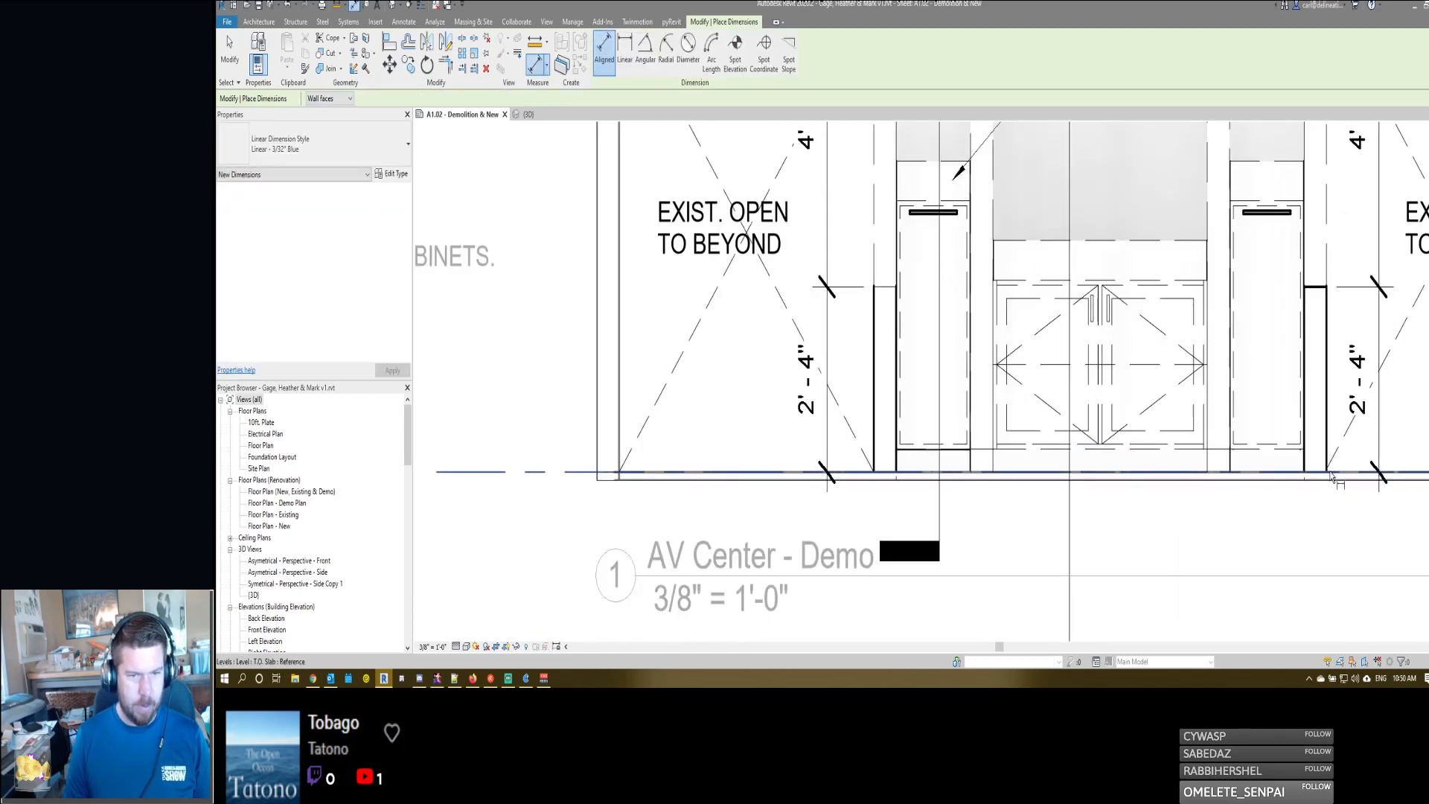
{"action": "left_click", "coordinate": [1217, 472]}
{"action": "left_click", "coordinate": [1218, 452]}
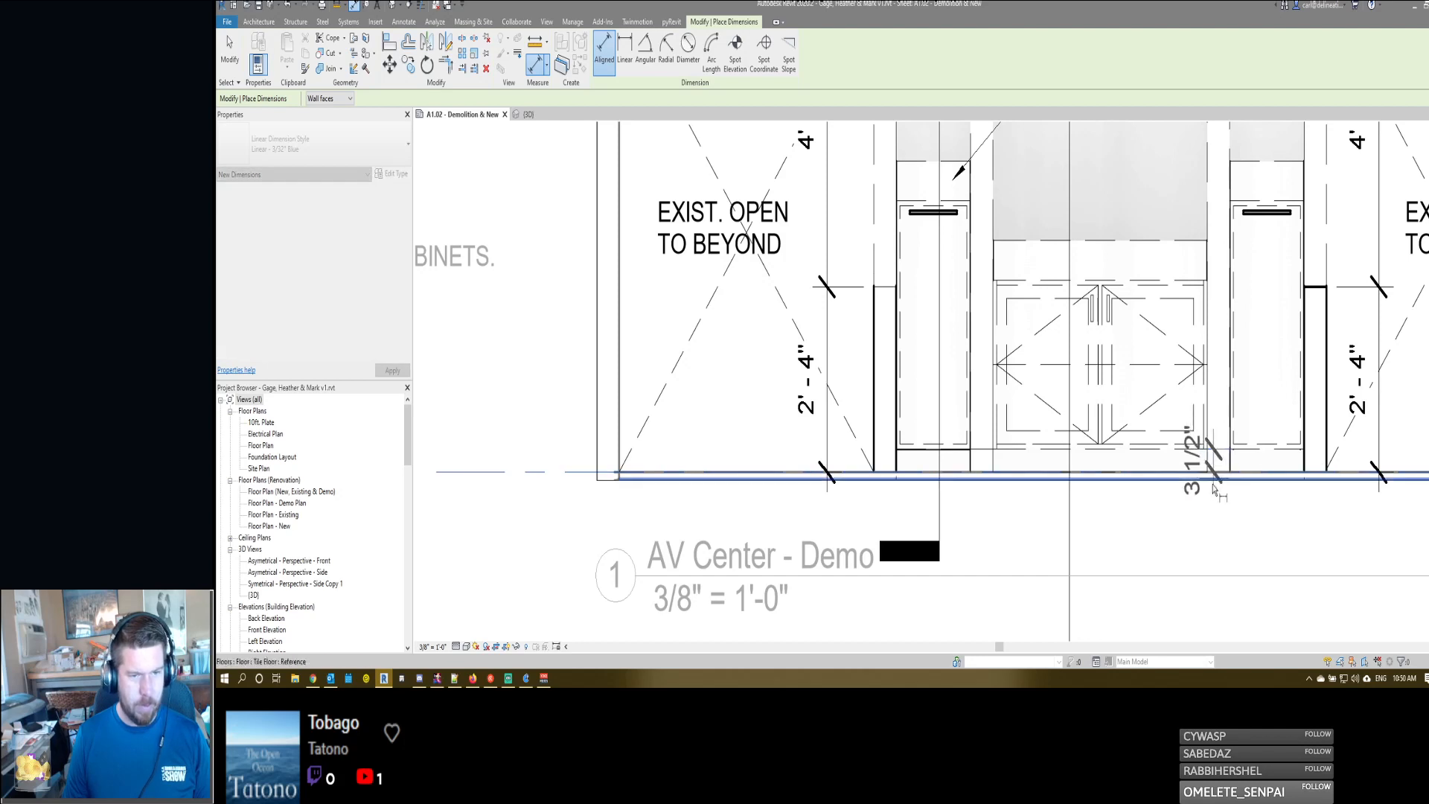
{"action": "left_click", "coordinate": [1173, 539]}
{"action": "key", "text": "Escape"}
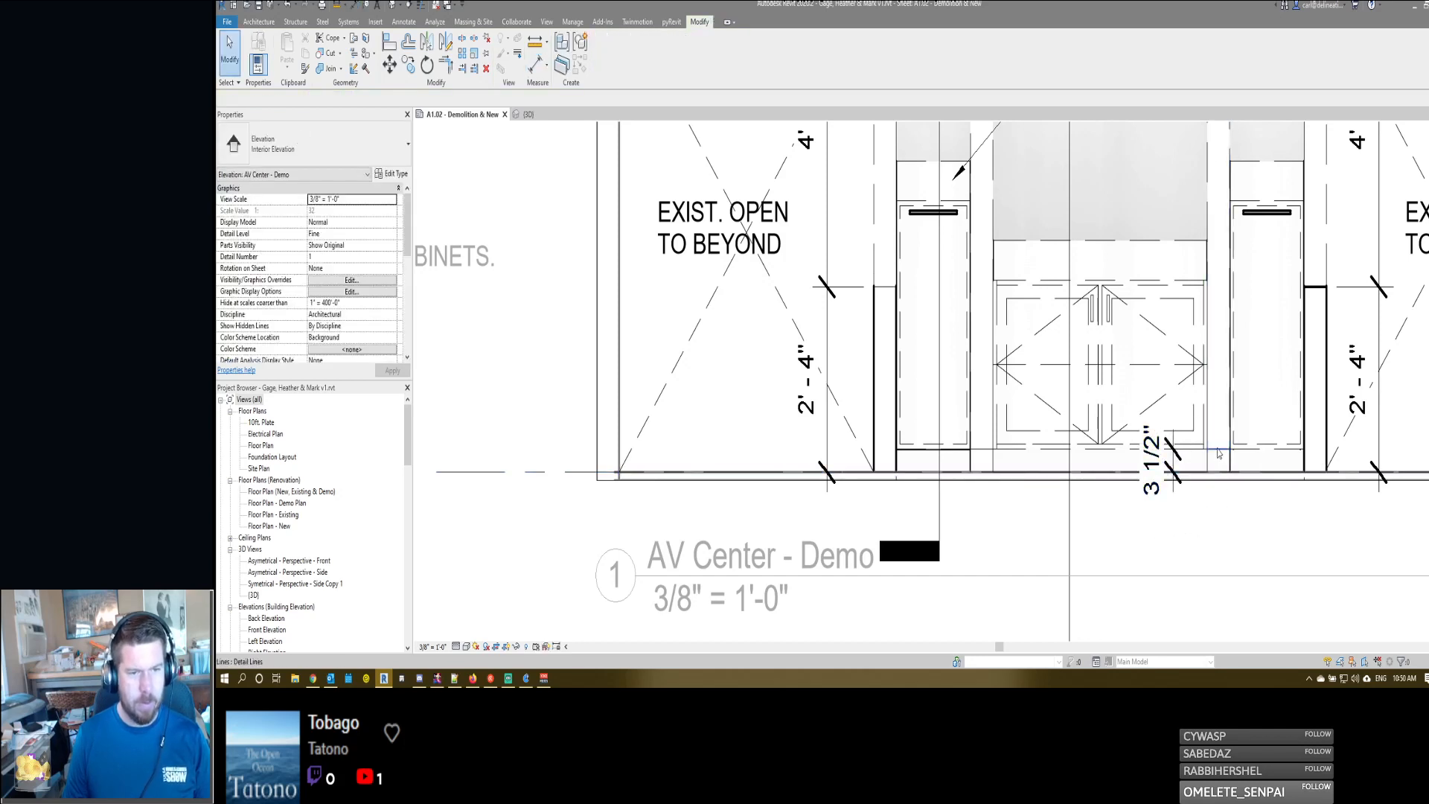
- Set the right inner wall's demolition line to 4" above the slab
{"action": "left_click", "coordinate": [1217, 450]}
{"action": "left_click", "coordinate": [1159, 458]}
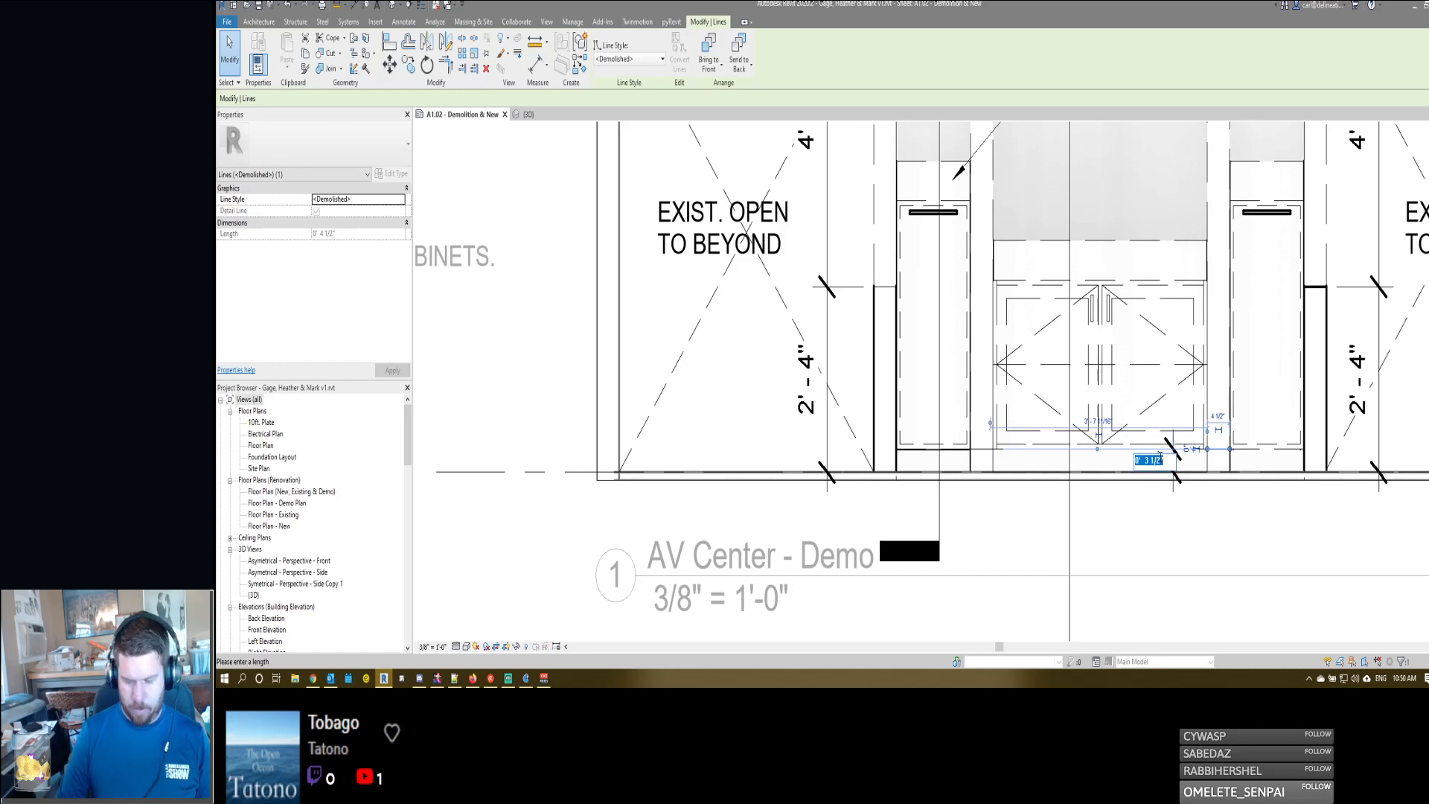
{"action": "type", "text": "4\""}
{"action": "key", "text": "Return"}
{"action": "key", "text": "Escape"}
{"action": "scroll", "coordinate": [1209, 447], "scroll_direction": "up", "scroll_amount": 4}
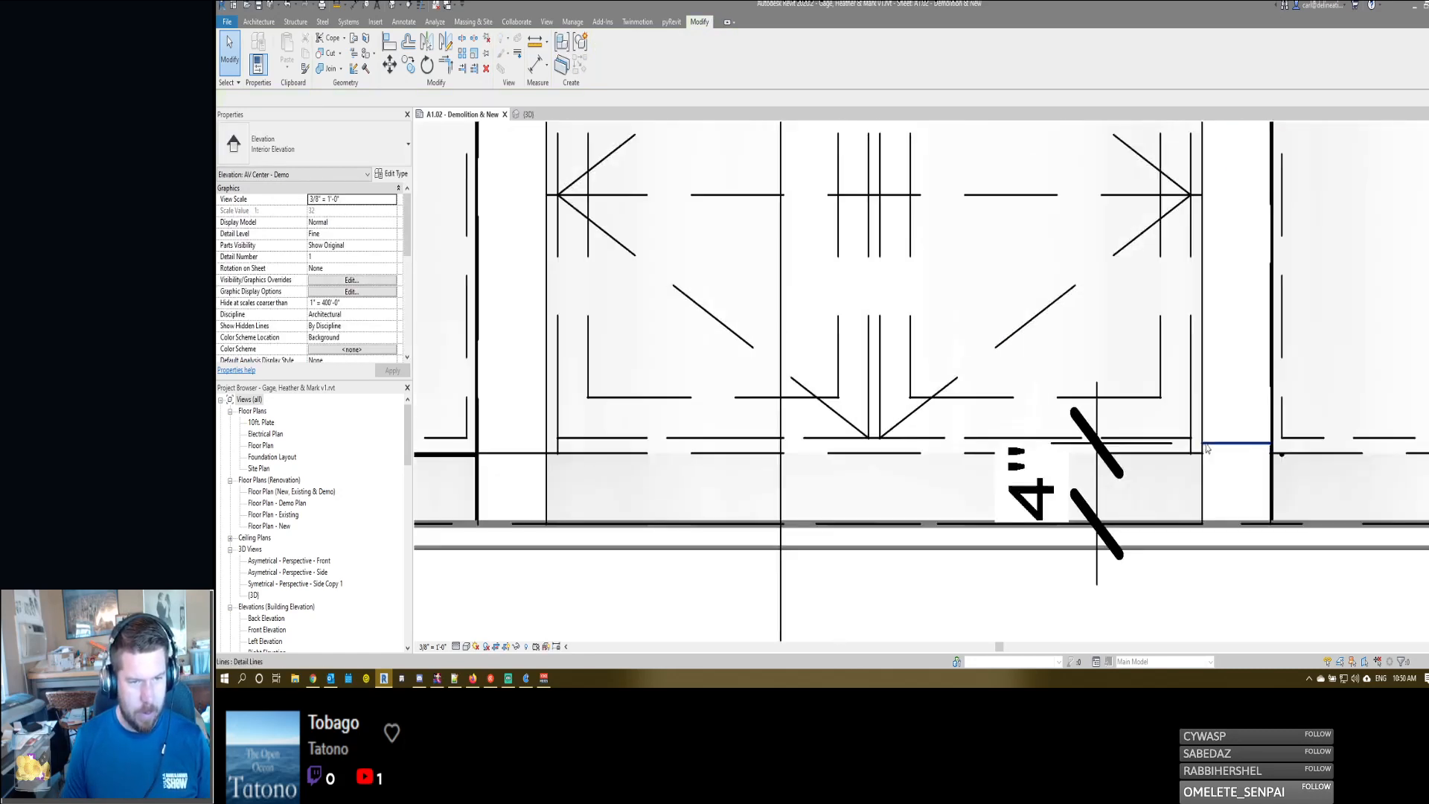
{"action": "left_click", "coordinate": [1206, 445]}
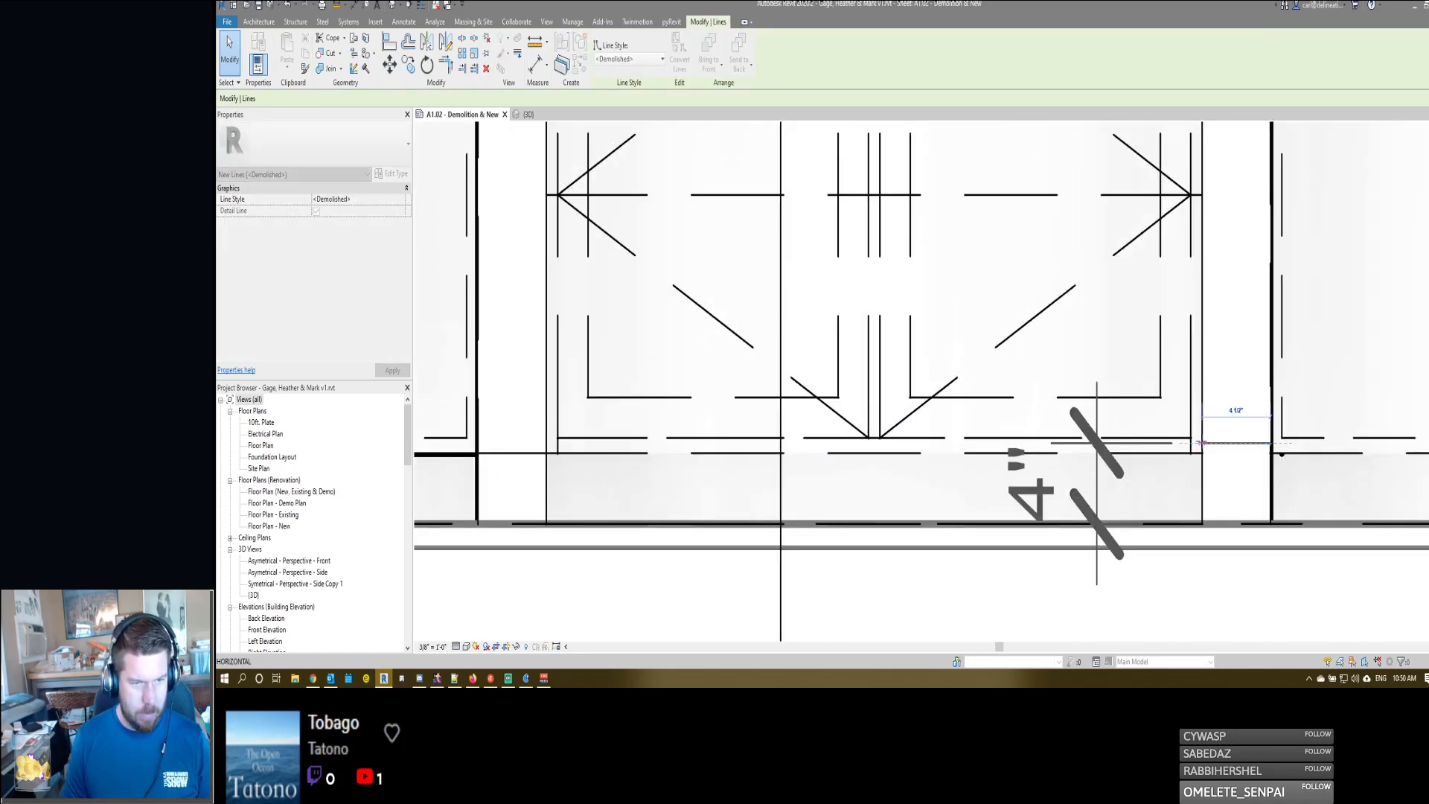
{"action": "scroll", "coordinate": [1200, 444], "scroll_direction": "down", "scroll_amount": 5}
{"action": "key", "text": "Escape"}
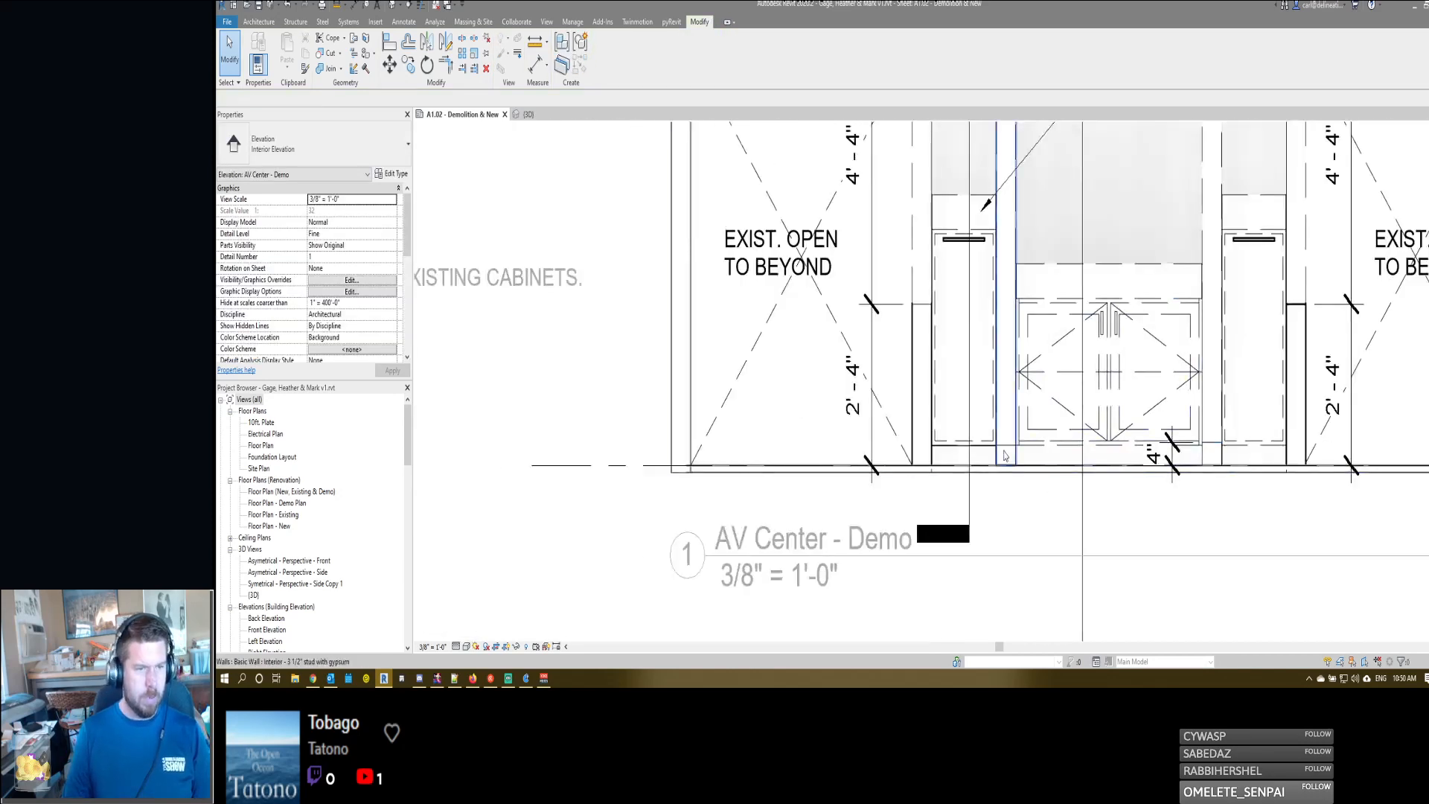
- Dimension the height of the left inner wall's demolition line above the slab, placing the dimension just inside the centre cabinet
{"action": "key", "text": "d"}
{"action": "key", "text": "i"}
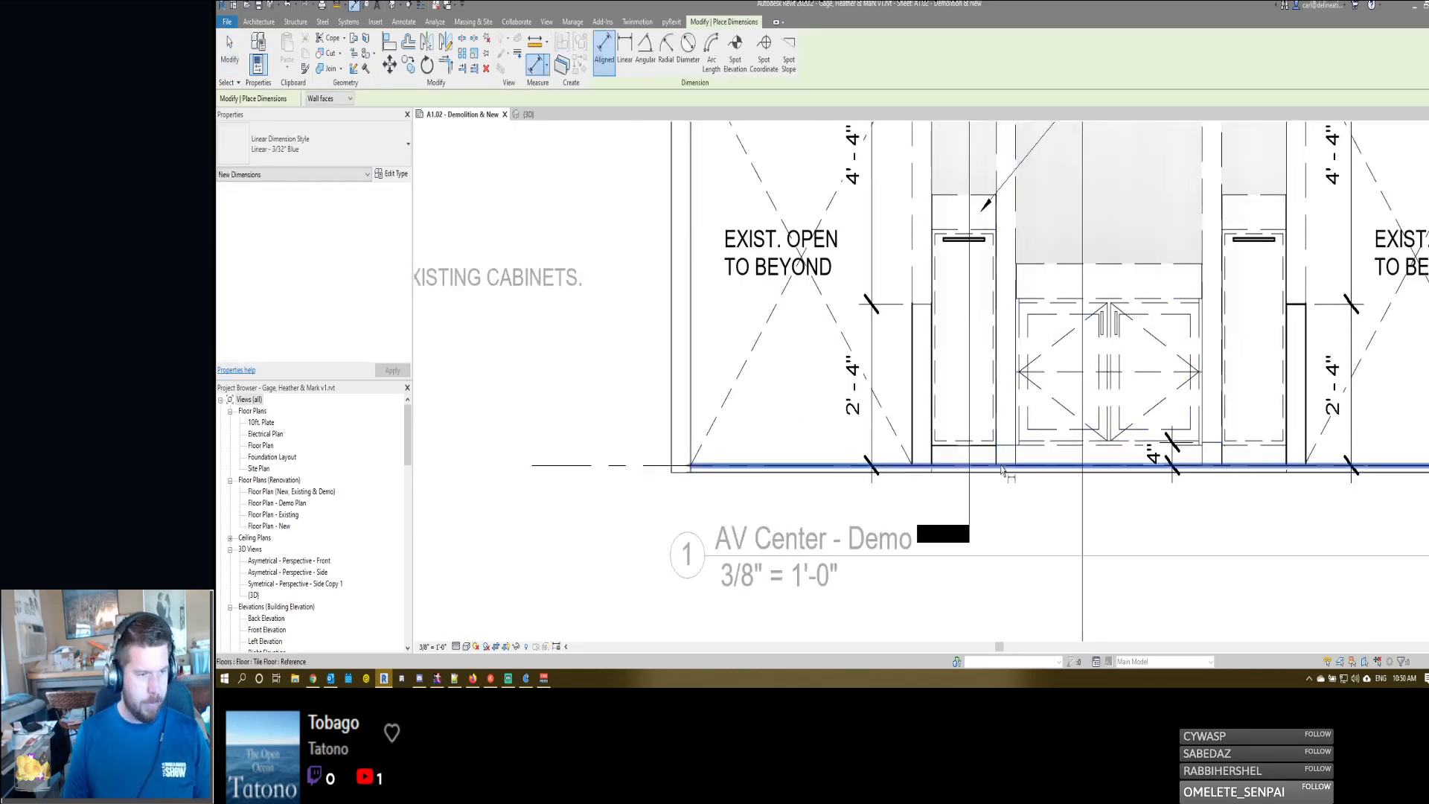
{"action": "left_click", "coordinate": [1002, 466]}
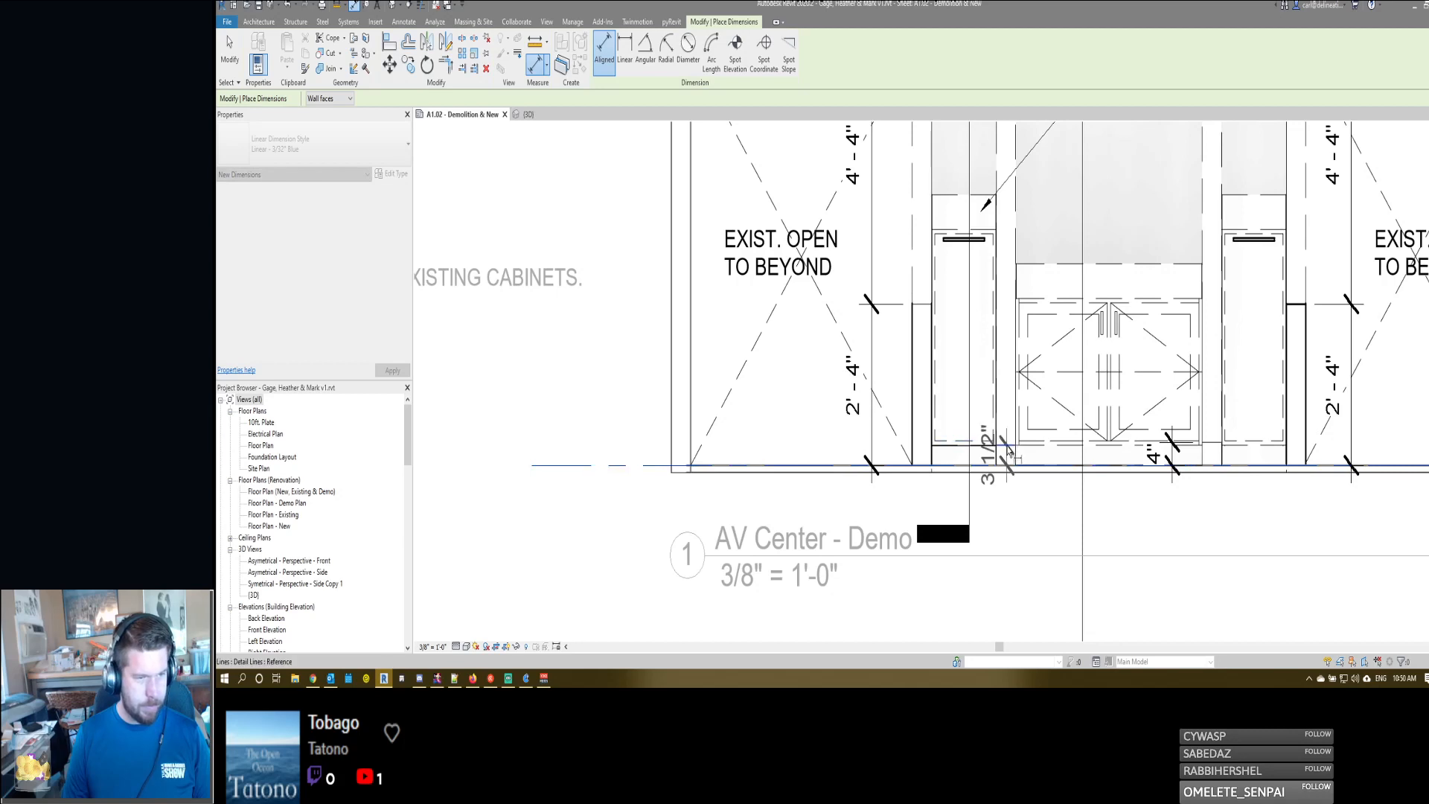
{"action": "left_click", "coordinate": [1007, 448]}
{"action": "left_click", "coordinate": [1053, 521]}
{"action": "key", "text": "Escape"}
- Set the left inner wall's demolition line to 4" above the slab
{"action": "left_click", "coordinate": [1014, 446]}
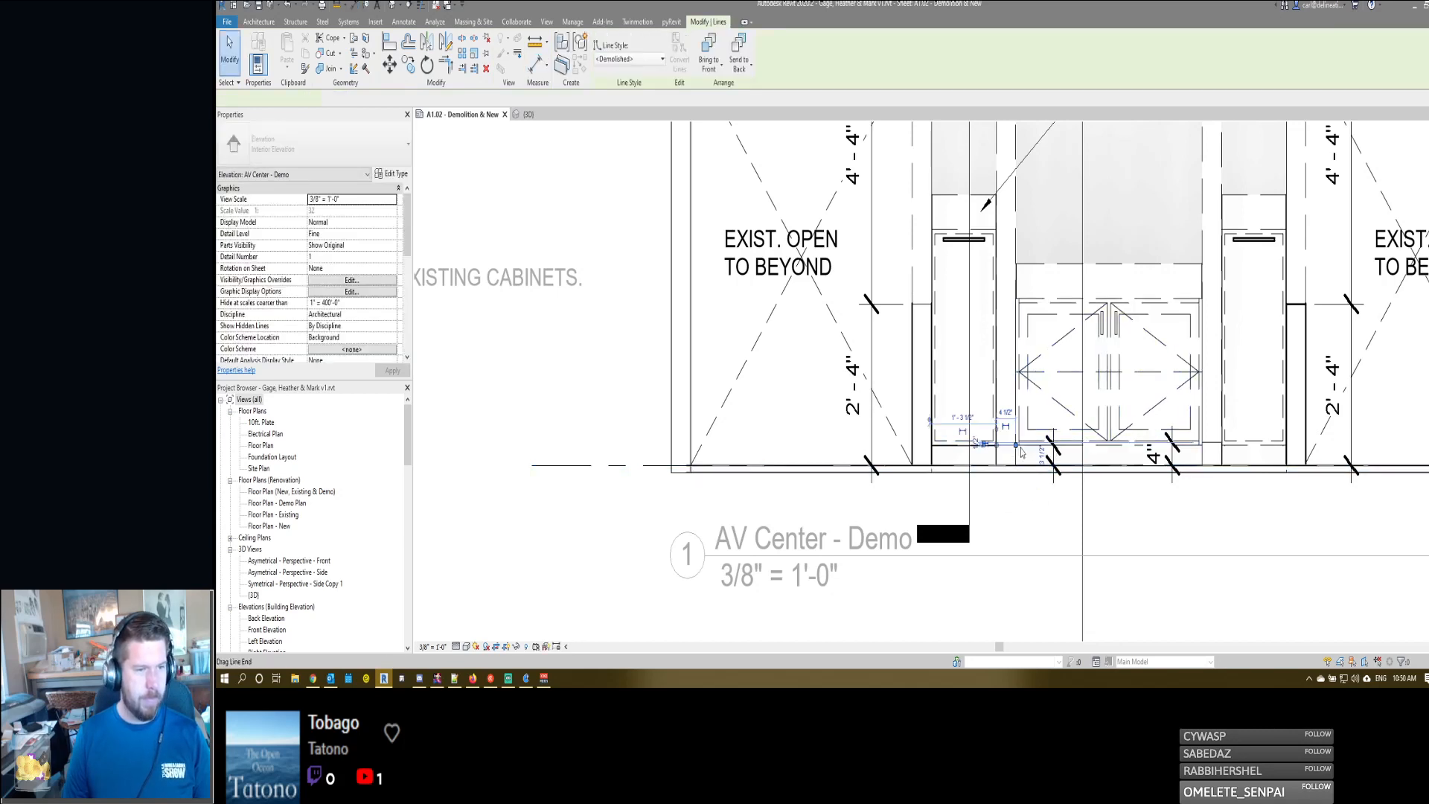
{"action": "left_click", "coordinate": [1040, 453]}
{"action": "type", "text": "4\""}
{"action": "key", "text": "Return"}
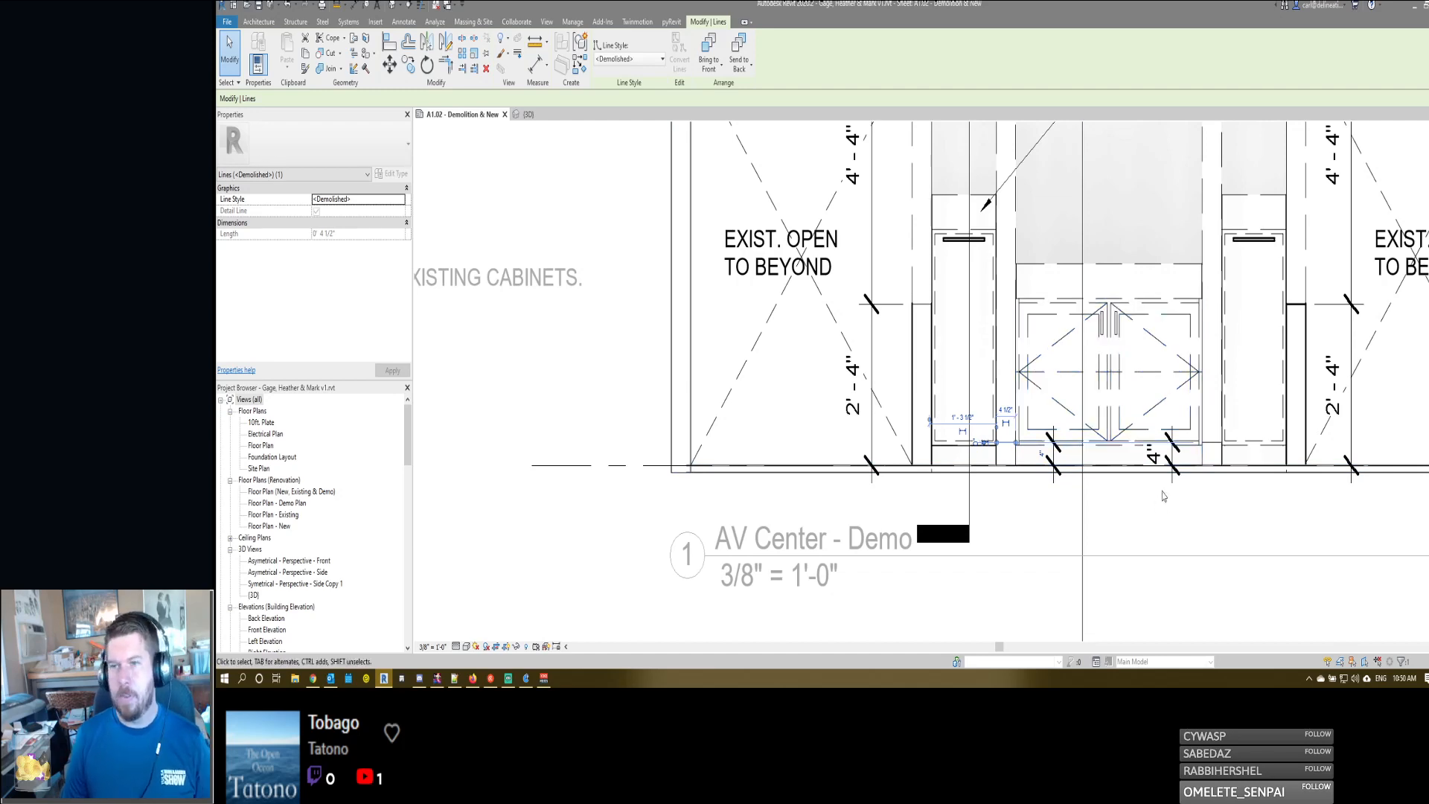
{"action": "left_click", "coordinate": [1027, 504]}
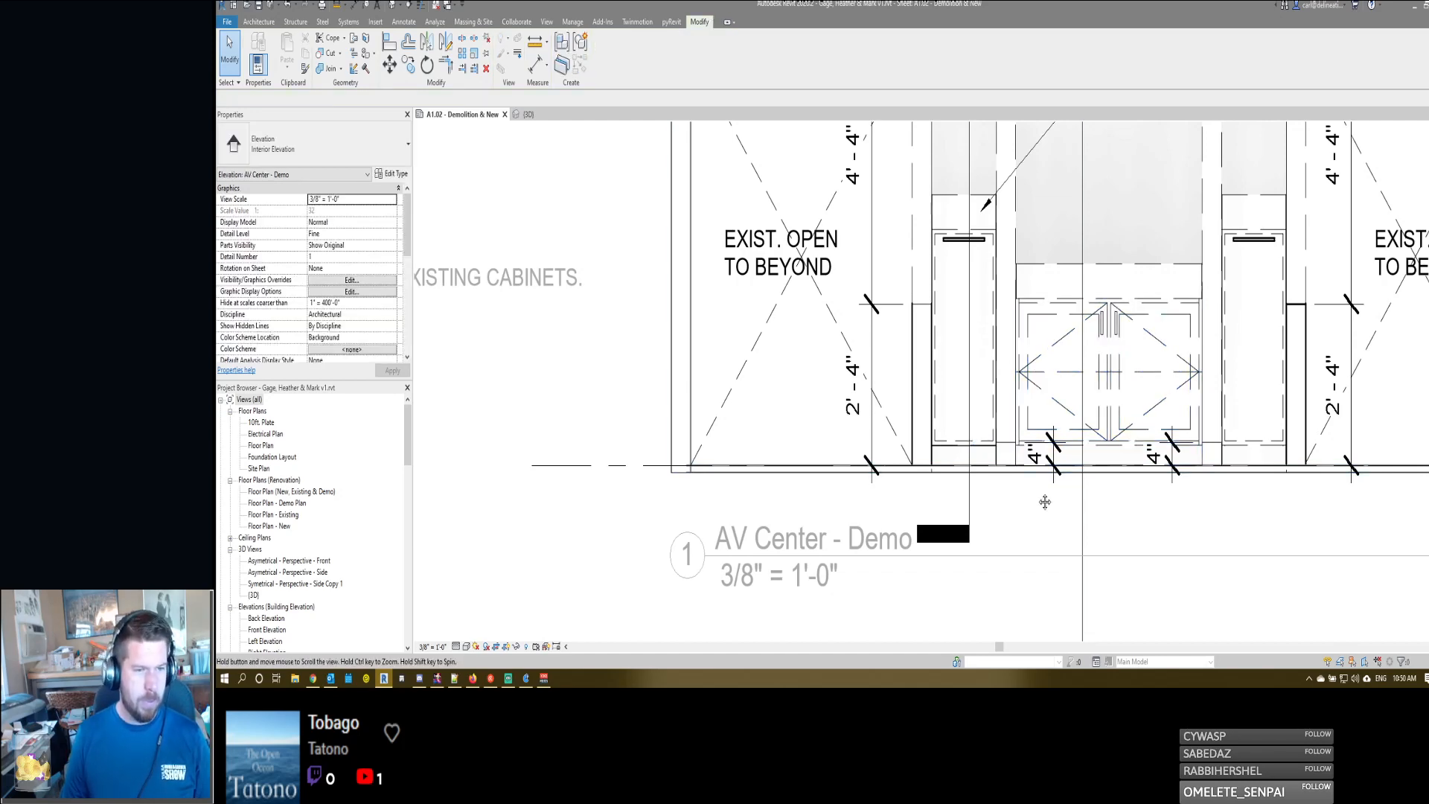
- Add a two-segment leader note reading "BOTTOM 4" OF EXIST WALLS TO REMAIN", pointing to the left inner wall's base
{"action": "scroll", "coordinate": [1035, 495], "scroll_direction": "down", "scroll_amount": 2}
{"action": "scroll", "coordinate": [1024, 491], "scroll_direction": "down", "scroll_amount": 2}
{"action": "key", "text": "t"}
{"action": "key", "text": "x"}
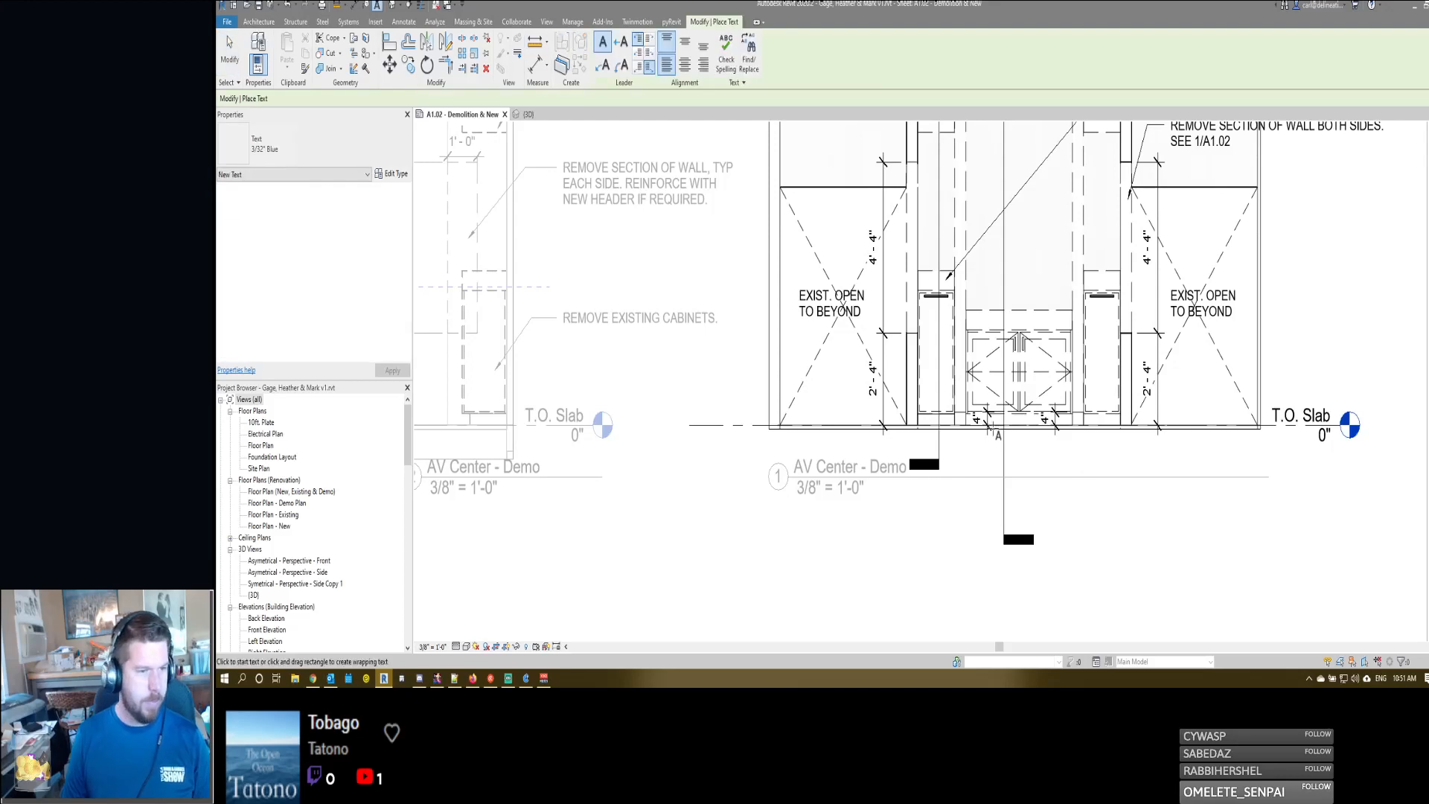
{"action": "left_click", "coordinate": [604, 67]}
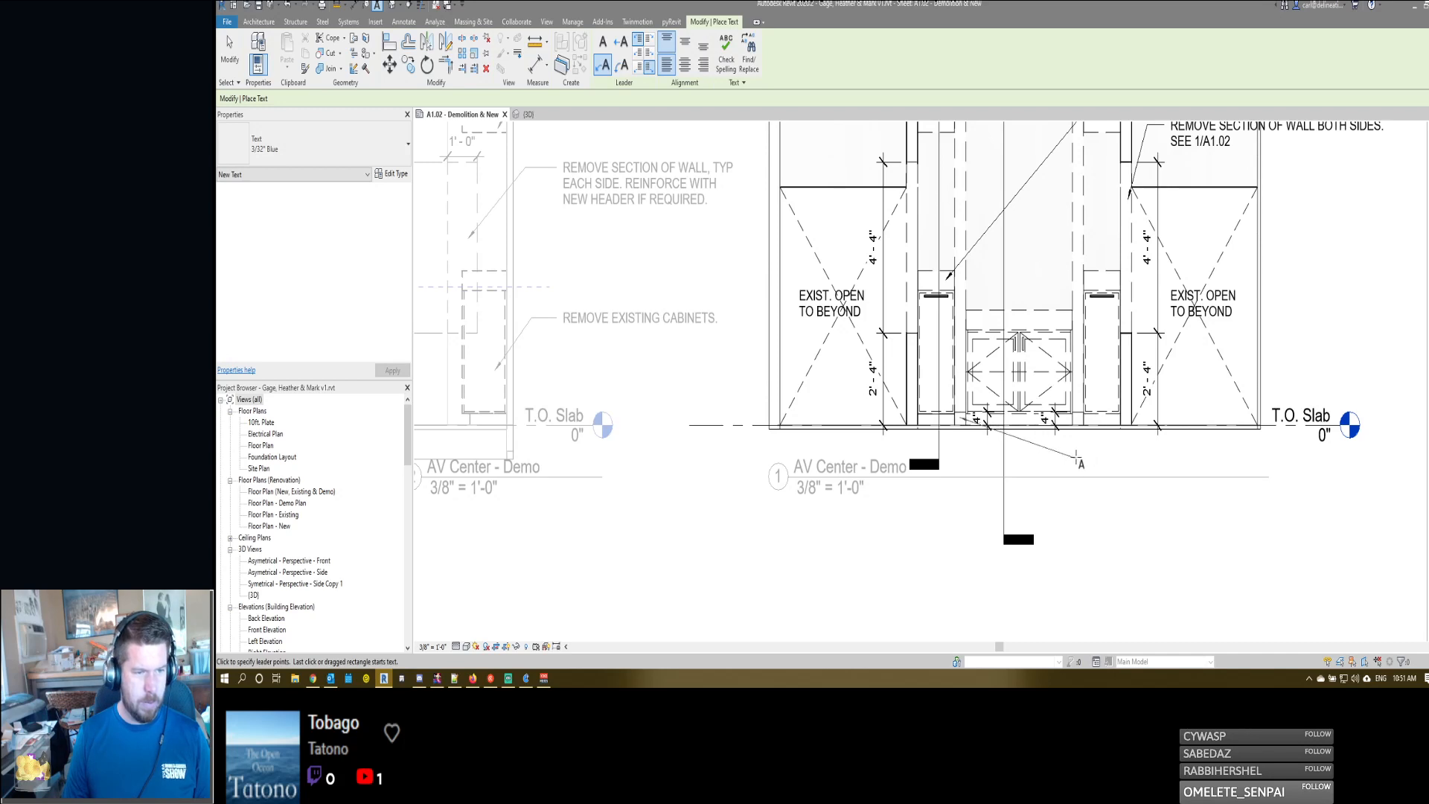
{"action": "left_click", "coordinate": [1110, 456]}
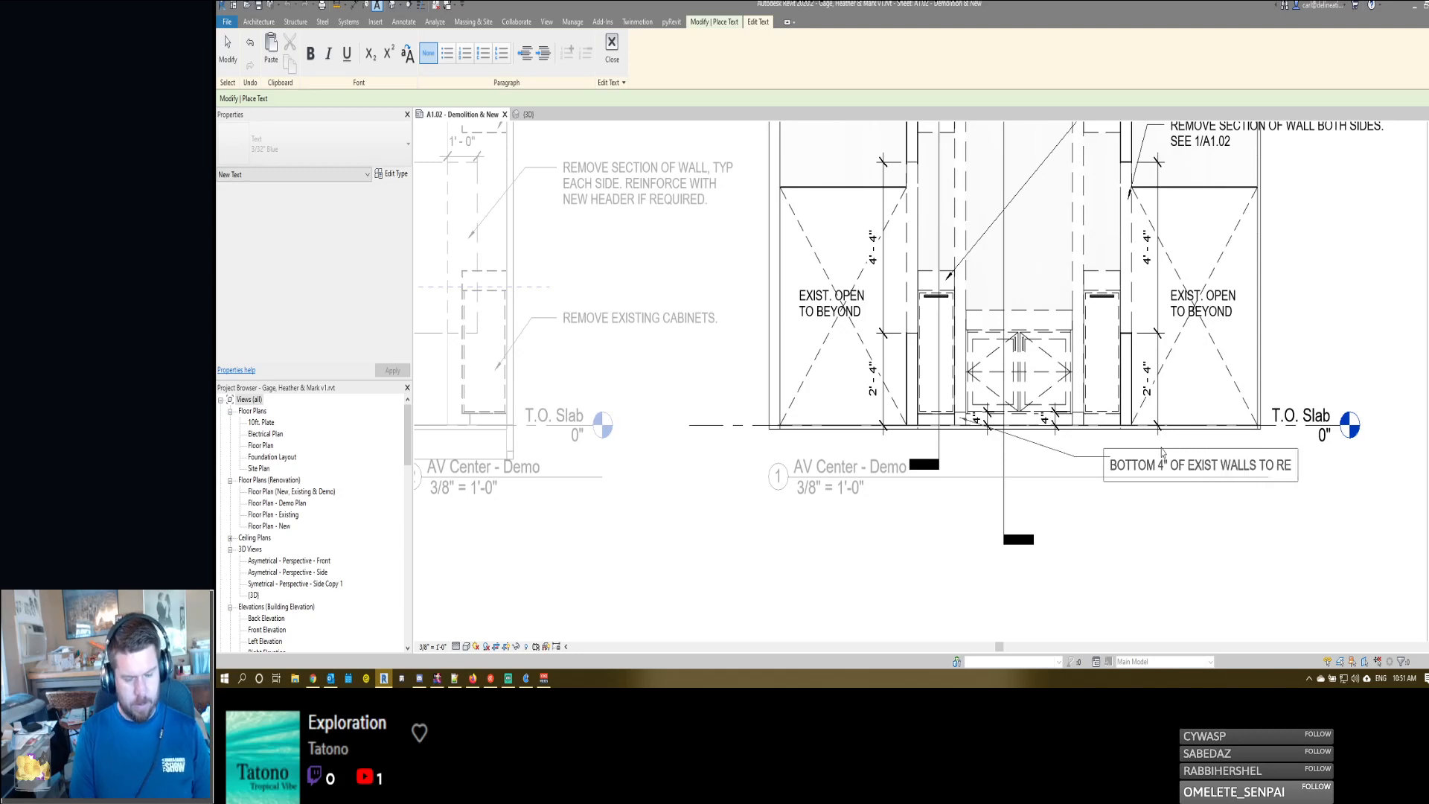
{"action": "left_click", "coordinate": [1140, 514]}
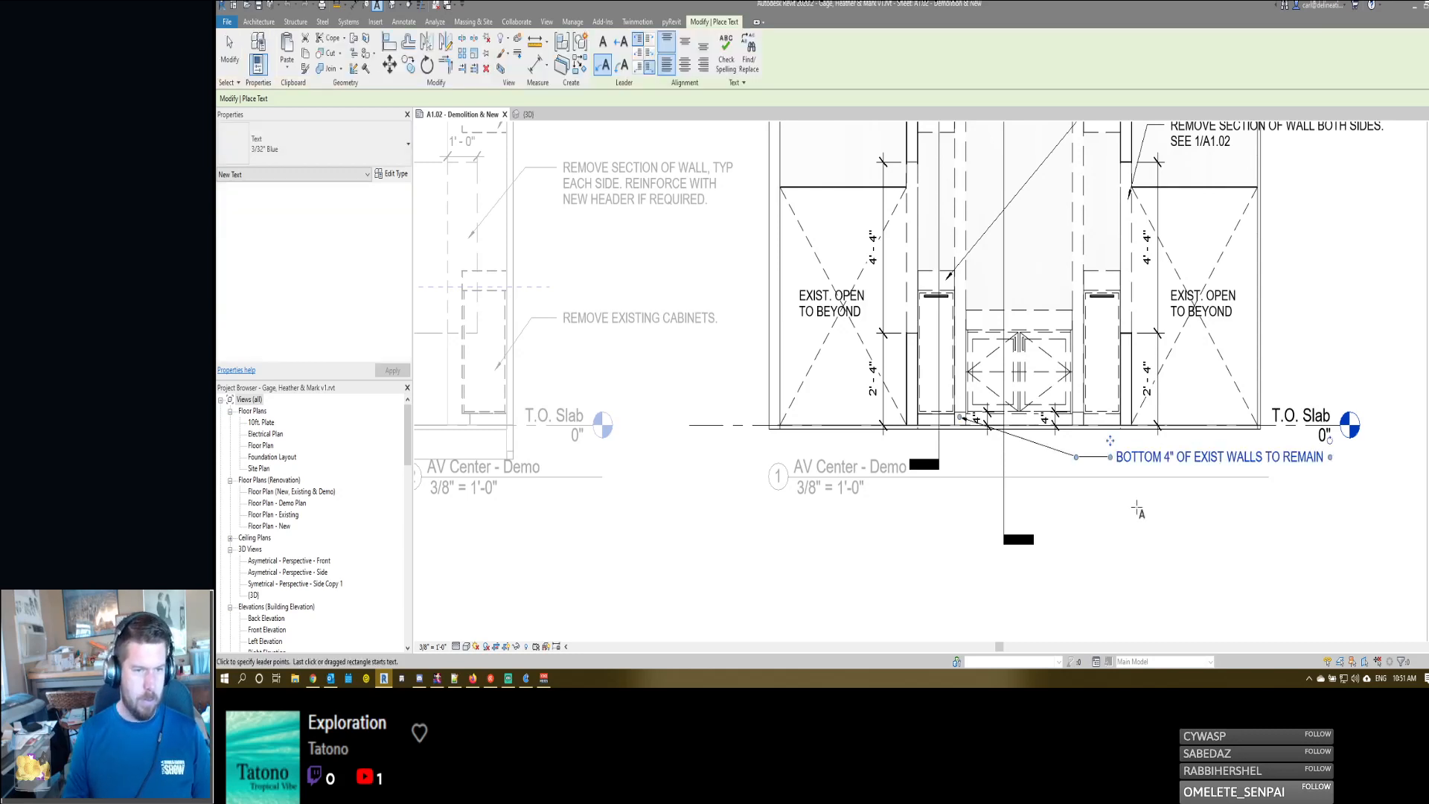
- Append ". PREP FOR LAMINATE APPLICATION" to the note about the remaining wall base and narrow it to two lines
{"action": "left_click", "coordinate": [1134, 458]}
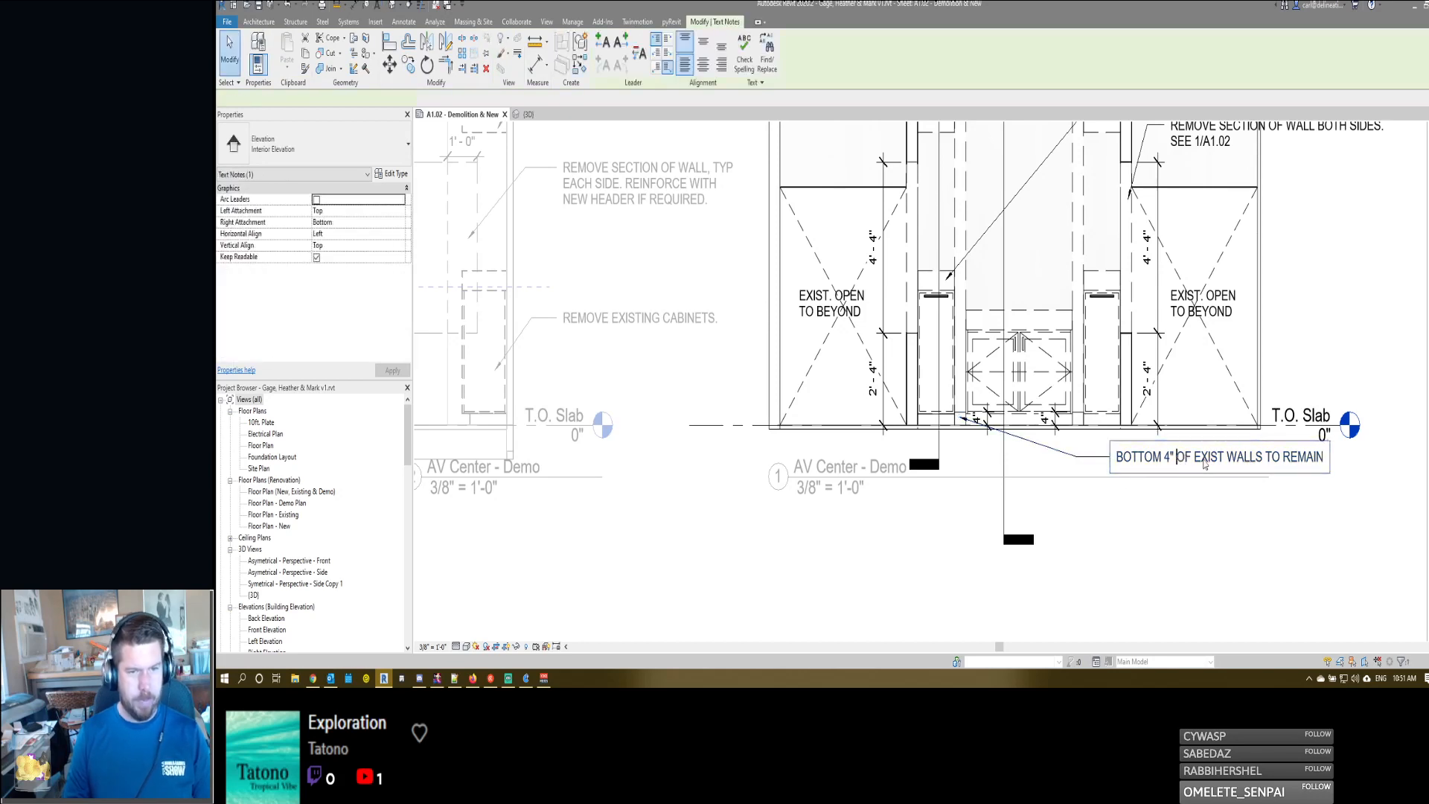
{"action": "left_click", "coordinate": [1205, 463]}
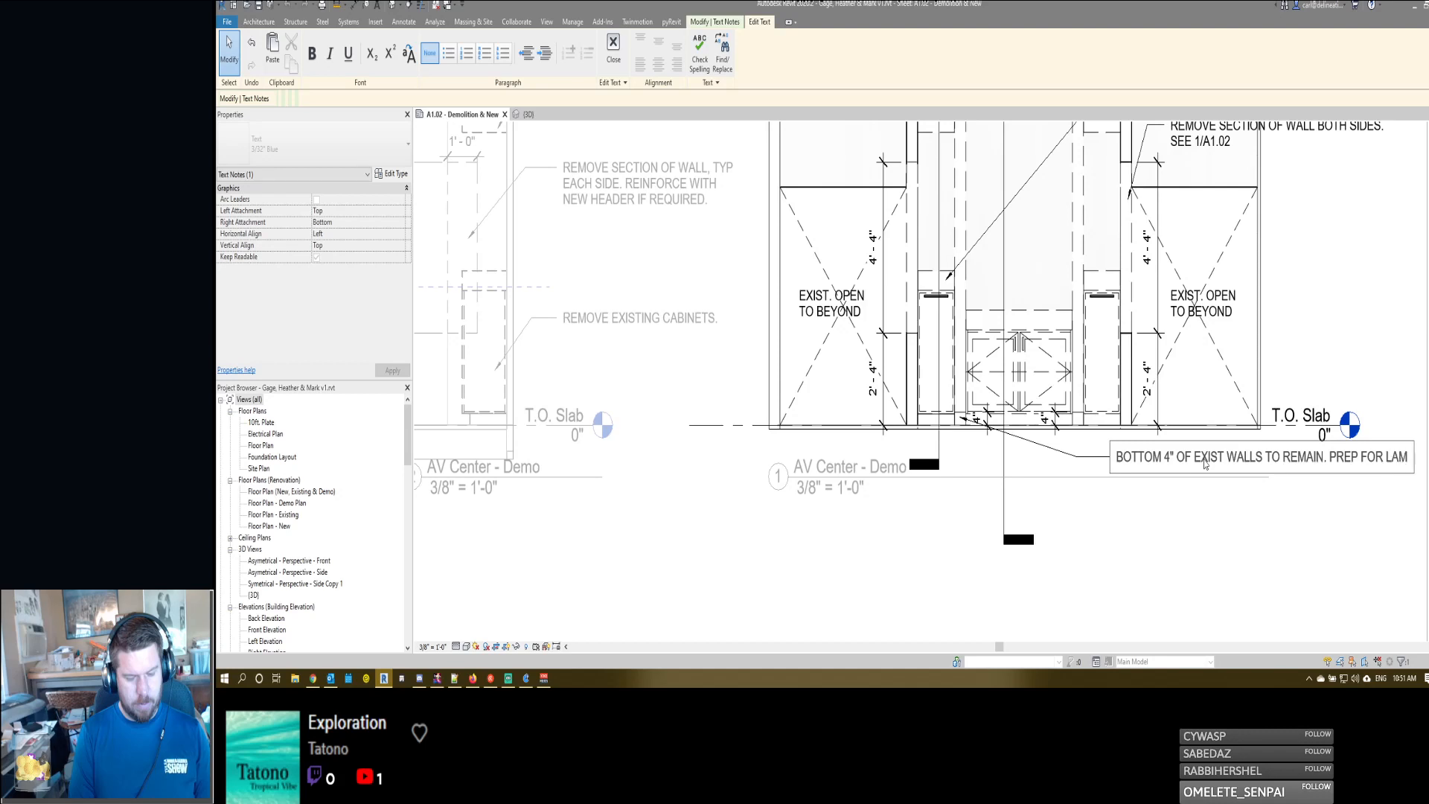
{"action": "key", "text": "End"}
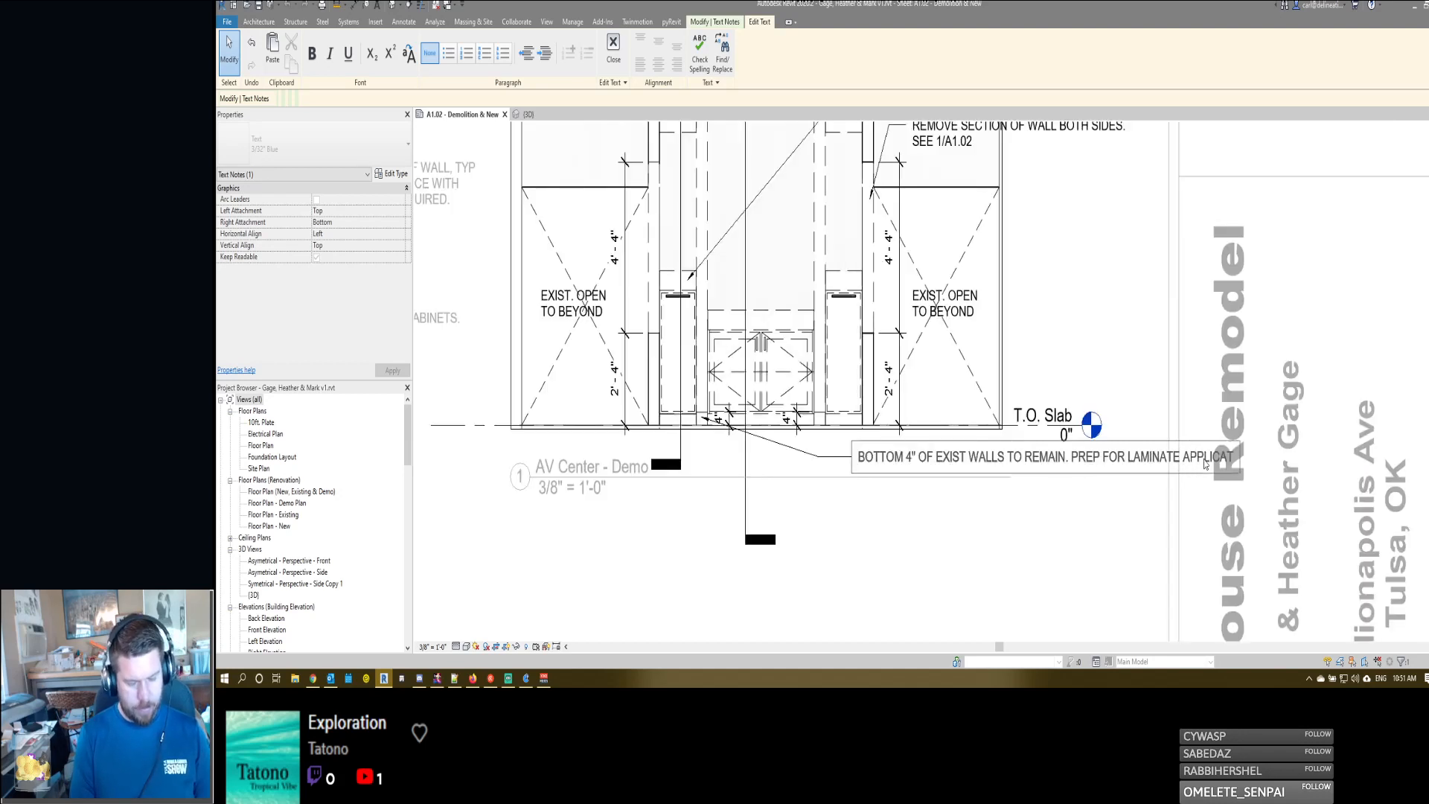
{"action": "left_click", "coordinate": [1064, 531]}
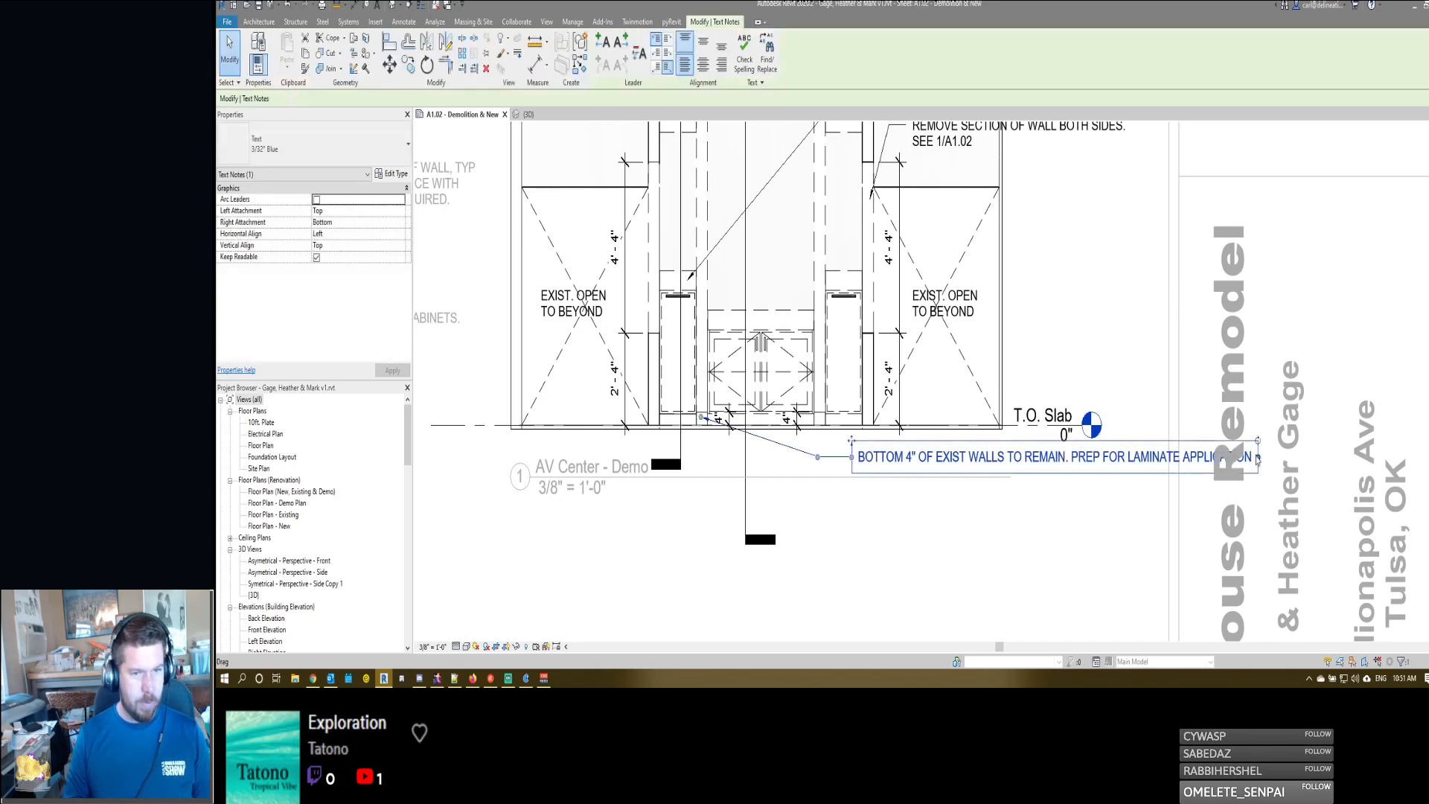
{"action": "left_click_drag", "start_coordinate": [1256, 459], "coordinate": [1099, 473]}
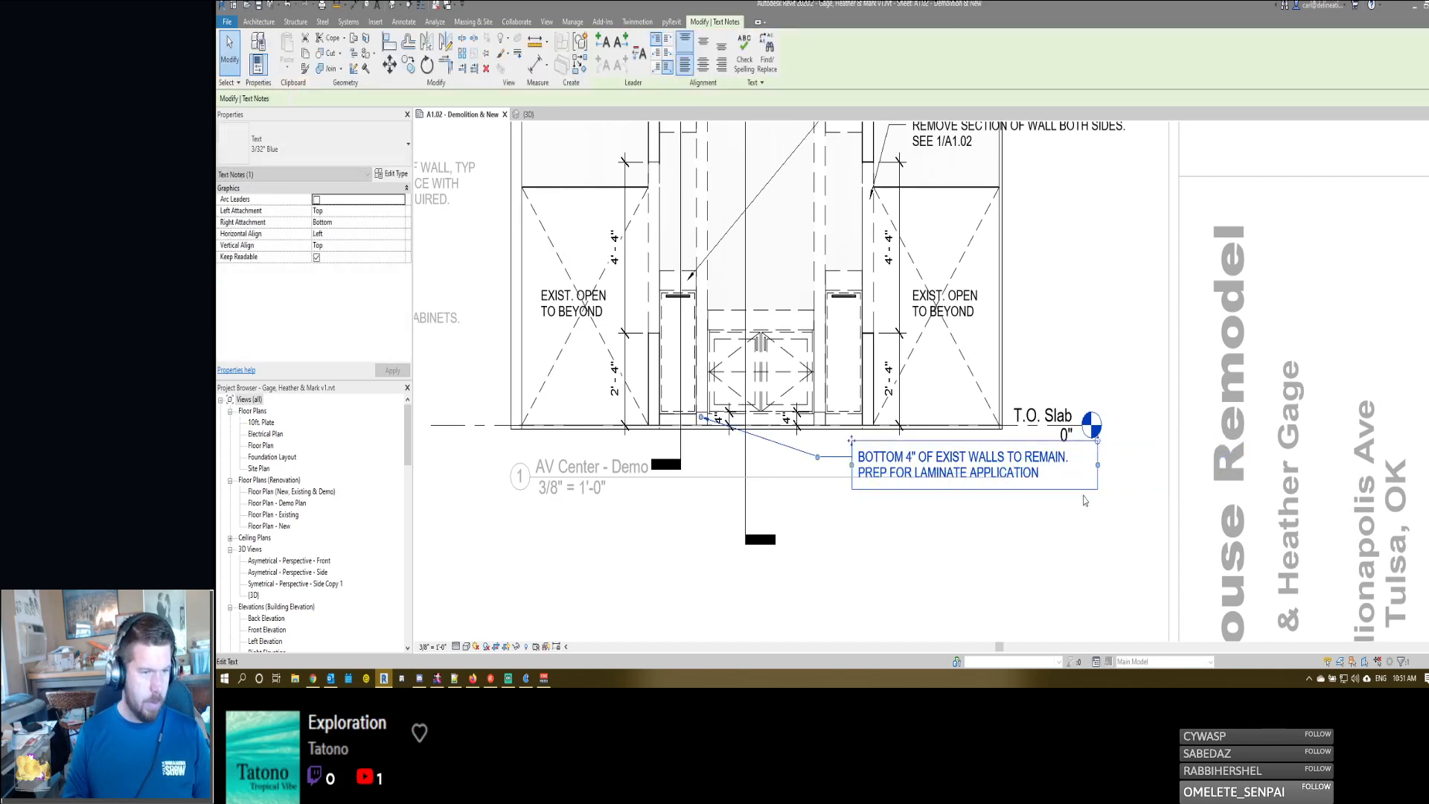
{"action": "left_click", "coordinate": [998, 533]}
{"action": "left_click", "coordinate": [893, 473]}
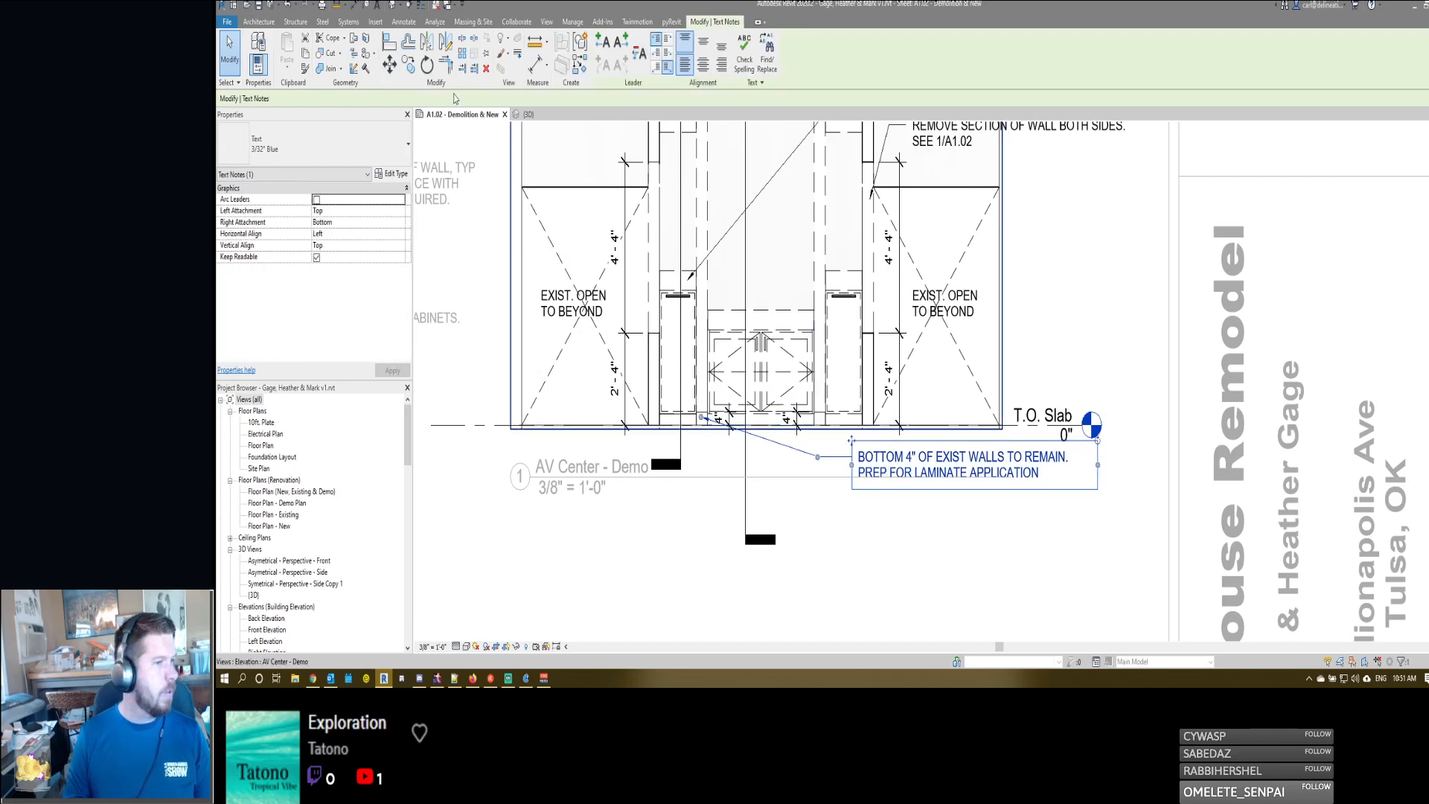
- Add a second leader to the "BOTTOM 4" OF EXIST WALLS TO REMAIN" note and point it at the right inner wall's base
{"action": "left_click", "coordinate": [602, 41]}
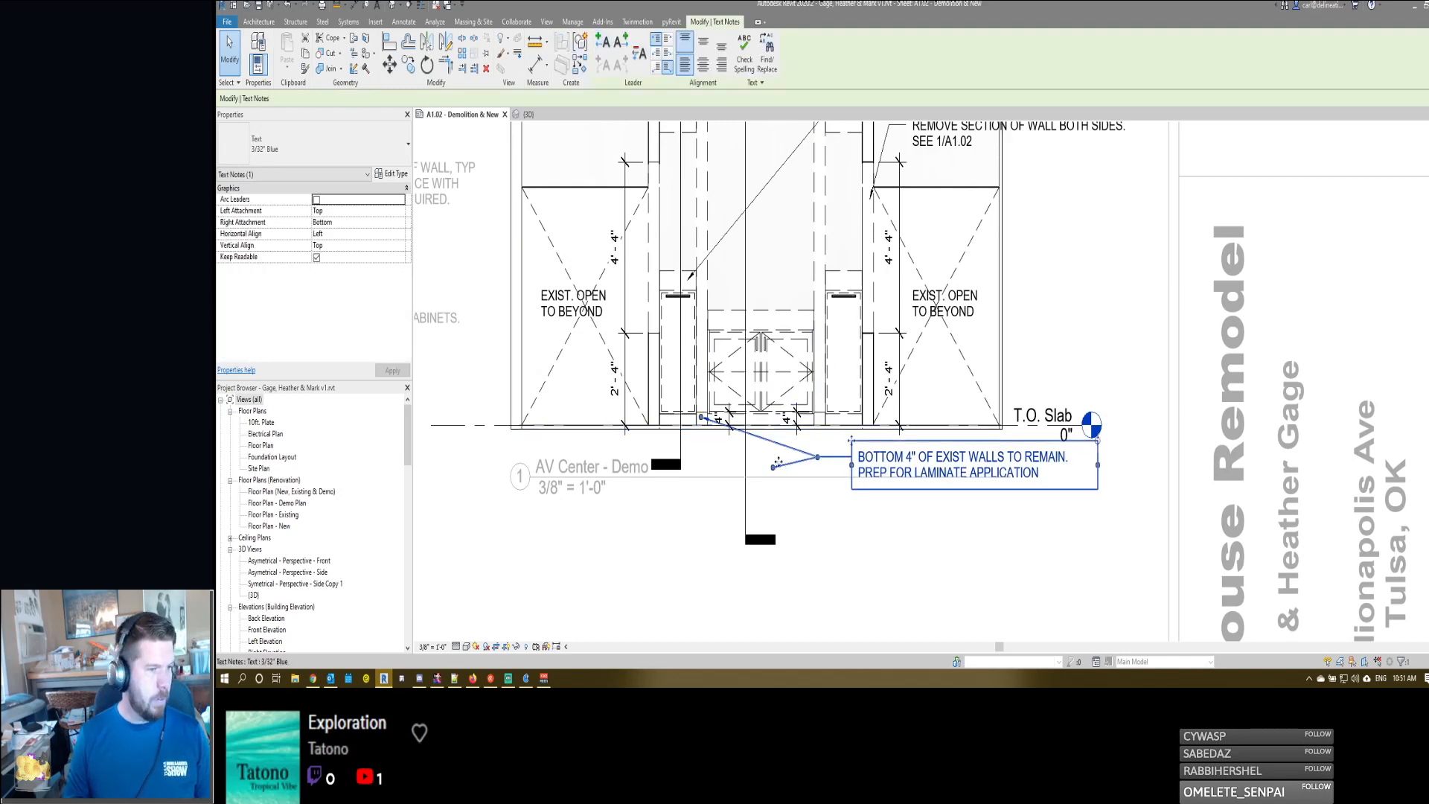
{"action": "left_click_drag", "start_coordinate": [773, 467], "coordinate": [818, 421]}
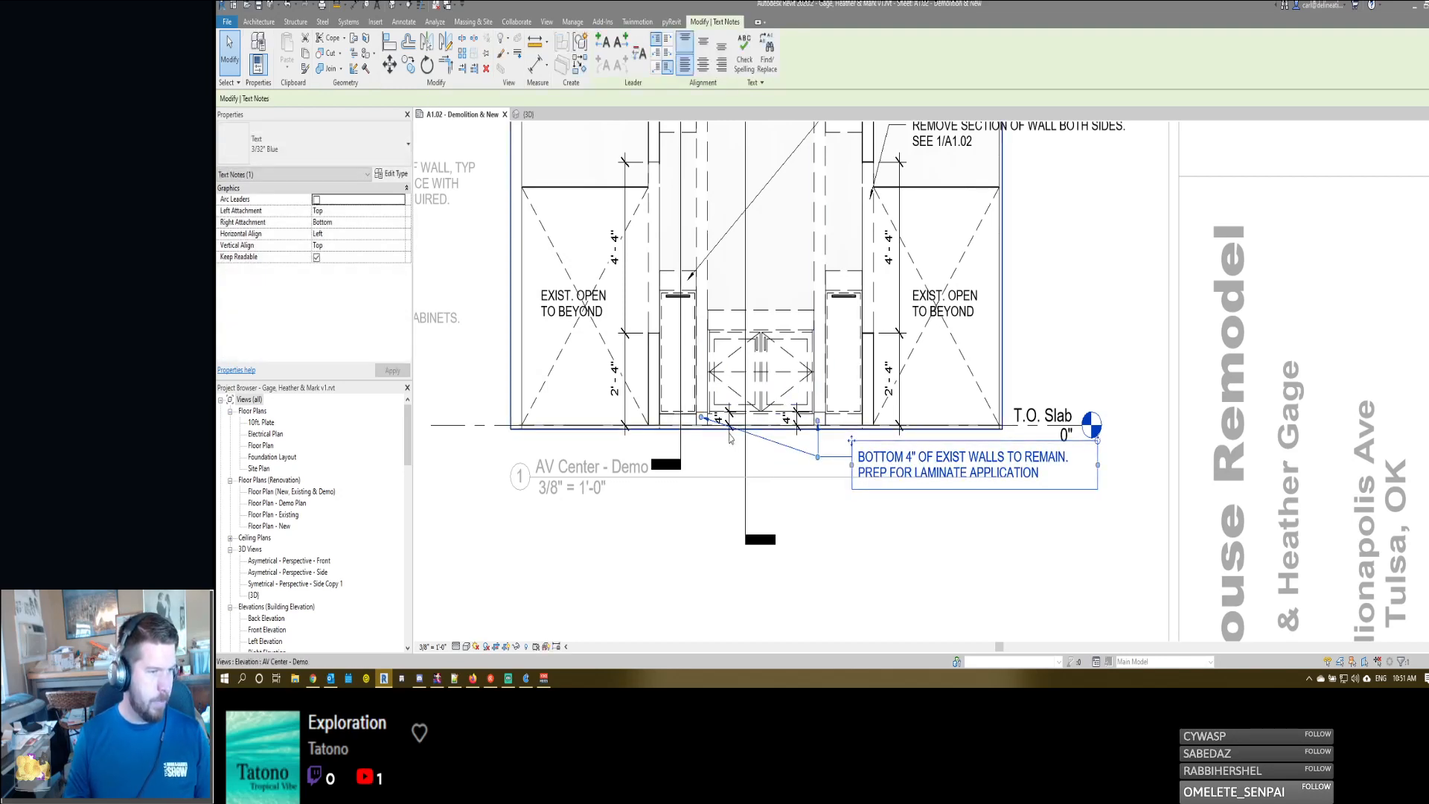
{"action": "middle_click_drag", "start_coordinate": [758, 436], "coordinate": [813, 444]}
{"action": "left_click_drag", "start_coordinate": [875, 467], "coordinate": [893, 466]}
{"action": "middle_click_drag", "start_coordinate": [893, 466], "coordinate": [876, 466]}
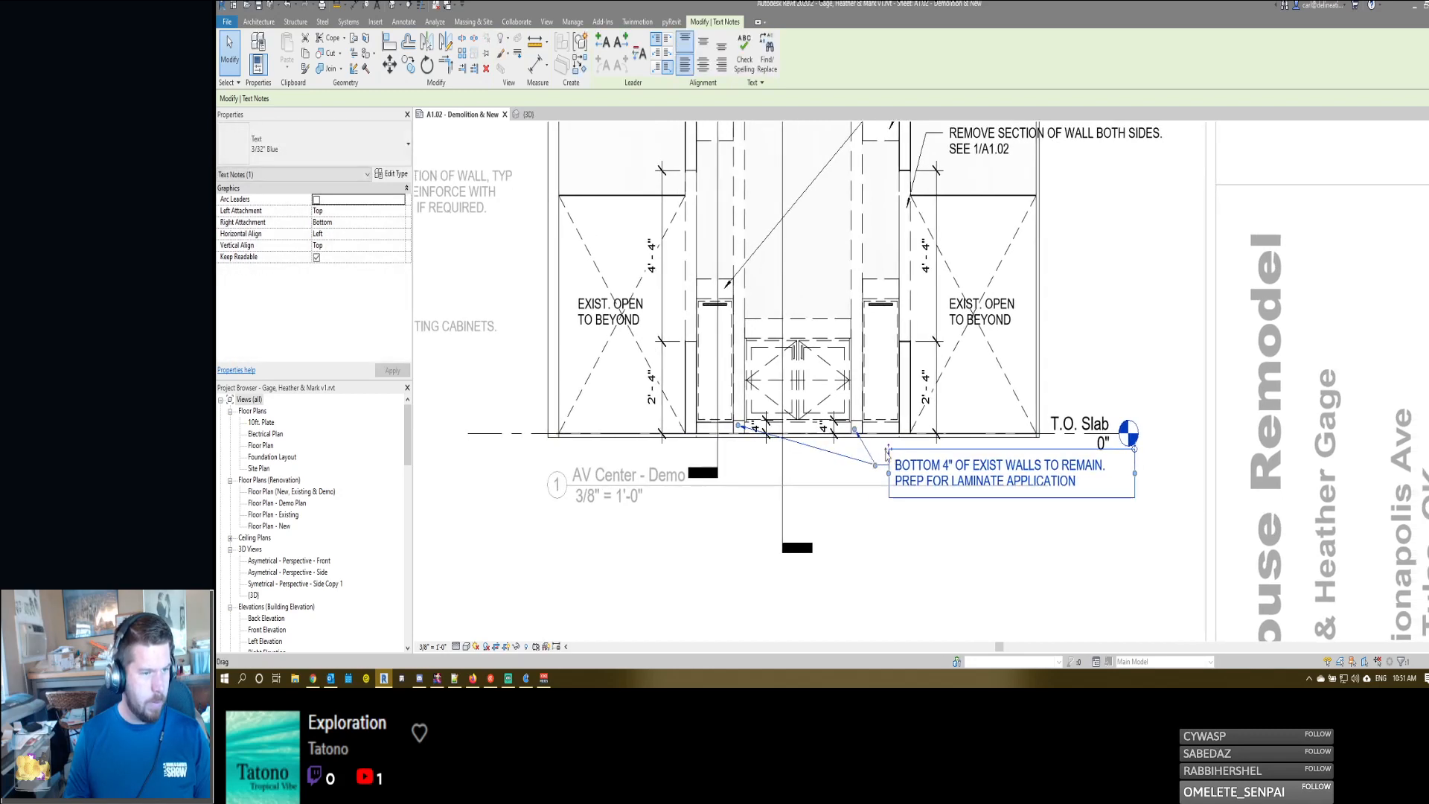
{"action": "left_click_drag", "start_coordinate": [888, 449], "coordinate": [924, 467]}
{"action": "left_click", "coordinate": [892, 492]}
{"action": "scroll", "coordinate": [884, 491], "scroll_direction": "down", "scroll_amount": 1}
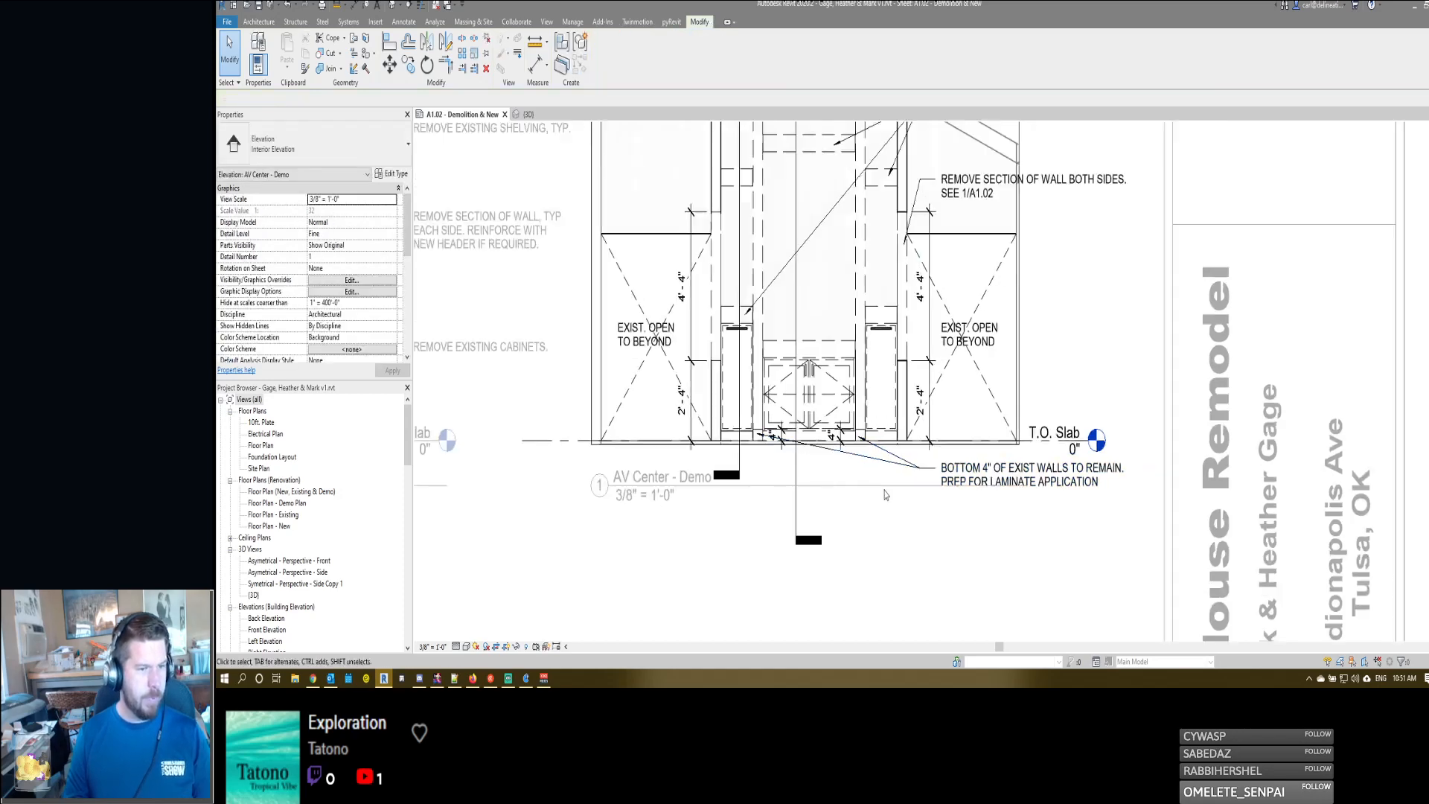
- Leave the AV Center demo elevation and review both demo views with their notes on the sheet
{"action": "middle_click_drag", "start_coordinate": [741, 451], "coordinate": [743, 454]}
{"action": "double_click", "coordinate": [640, 480]}
{"action": "left_click", "coordinate": [639, 480]}
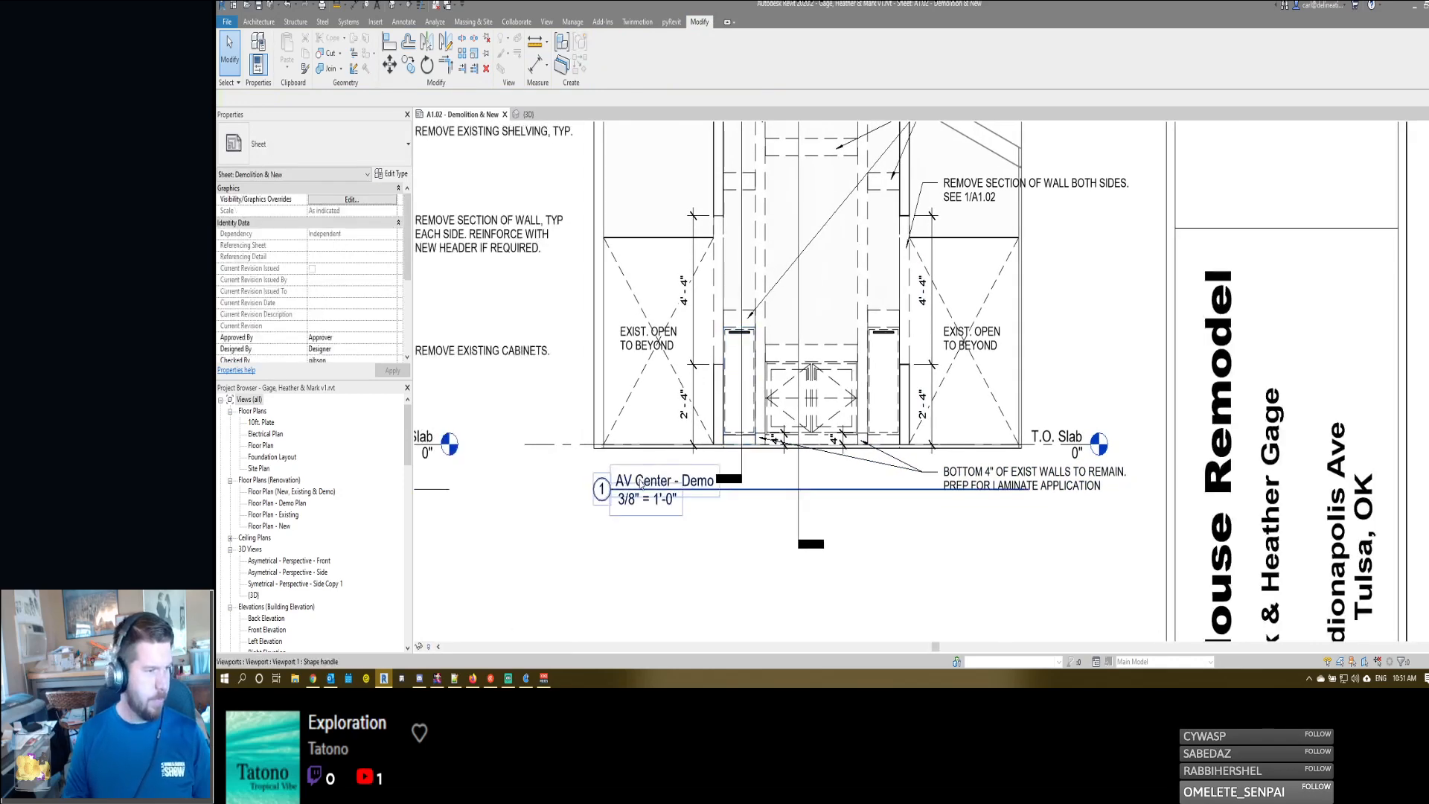
{"action": "key", "text": "Escape"}
{"action": "scroll", "coordinate": [902, 512], "scroll_direction": "down", "scroll_amount": 1}
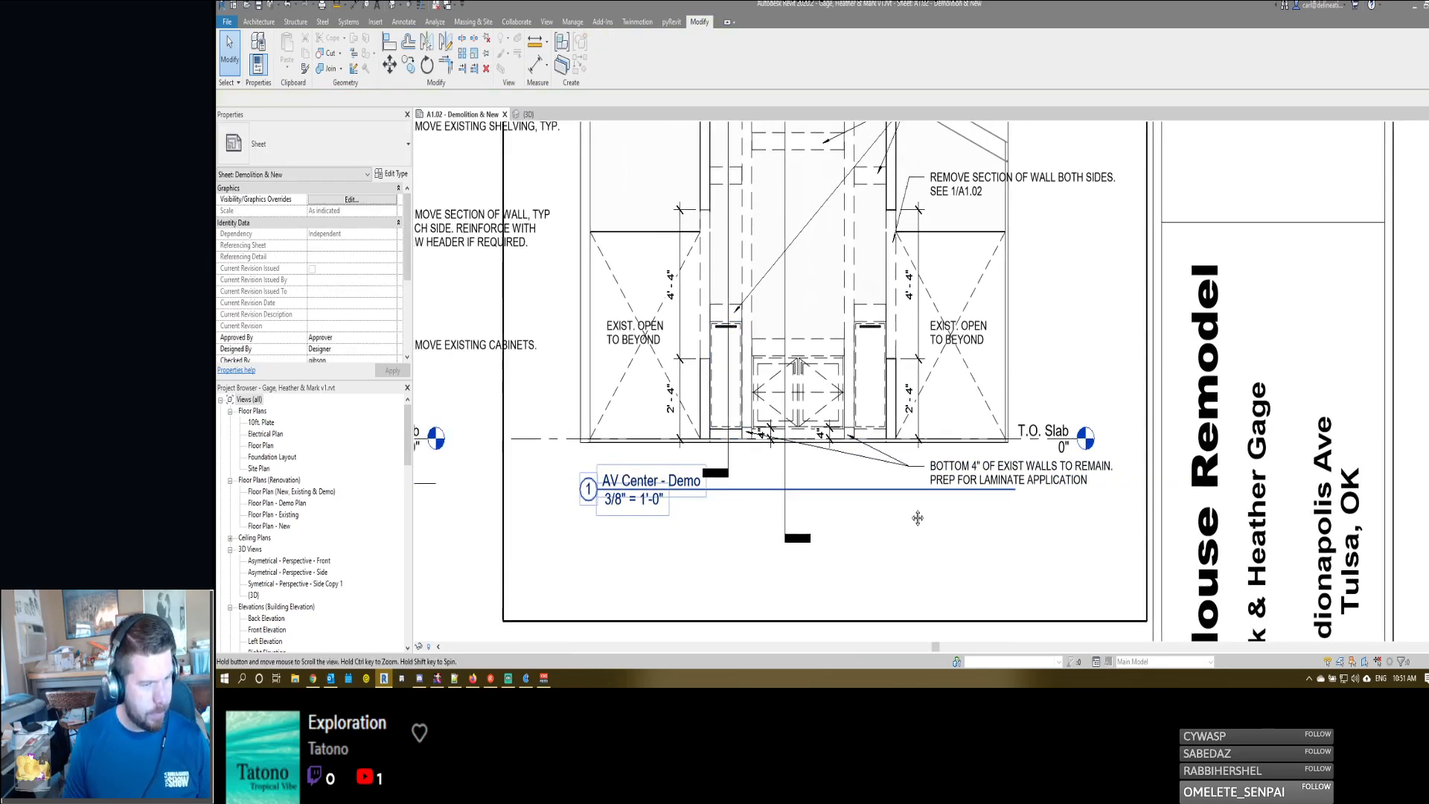
{"action": "middle_click_drag", "start_coordinate": [924, 426], "coordinate": [921, 460]}
{"action": "middle_click_drag", "start_coordinate": [926, 311], "coordinate": [1040, 380]}
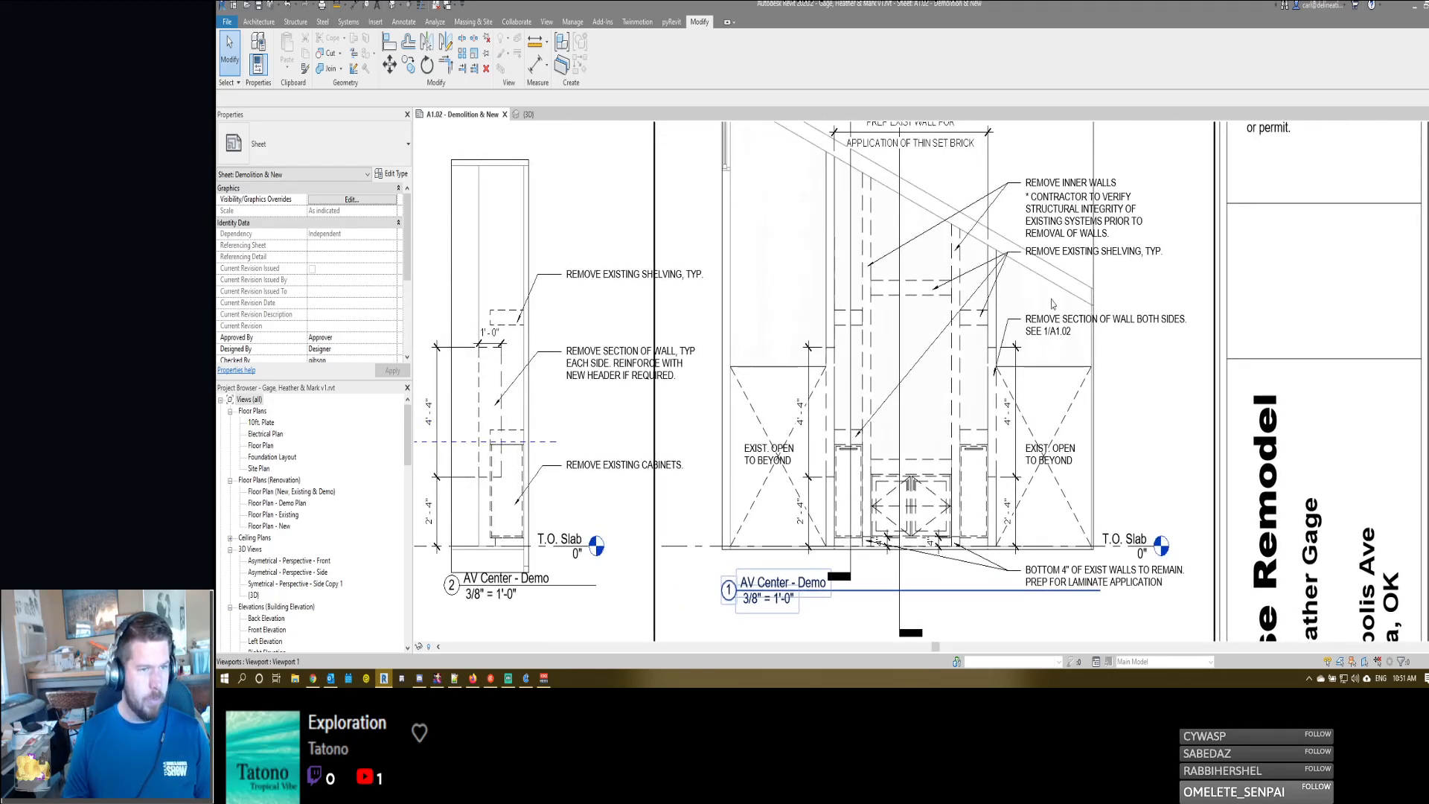
- Append "PREP REMAINING WALLS FOR LAMINATE APPLICATION." as a new line to the "REMOVE SECTION OF WALL BOTH SIDES" note in the demo elevation
{"action": "double_click", "coordinate": [1060, 325]}
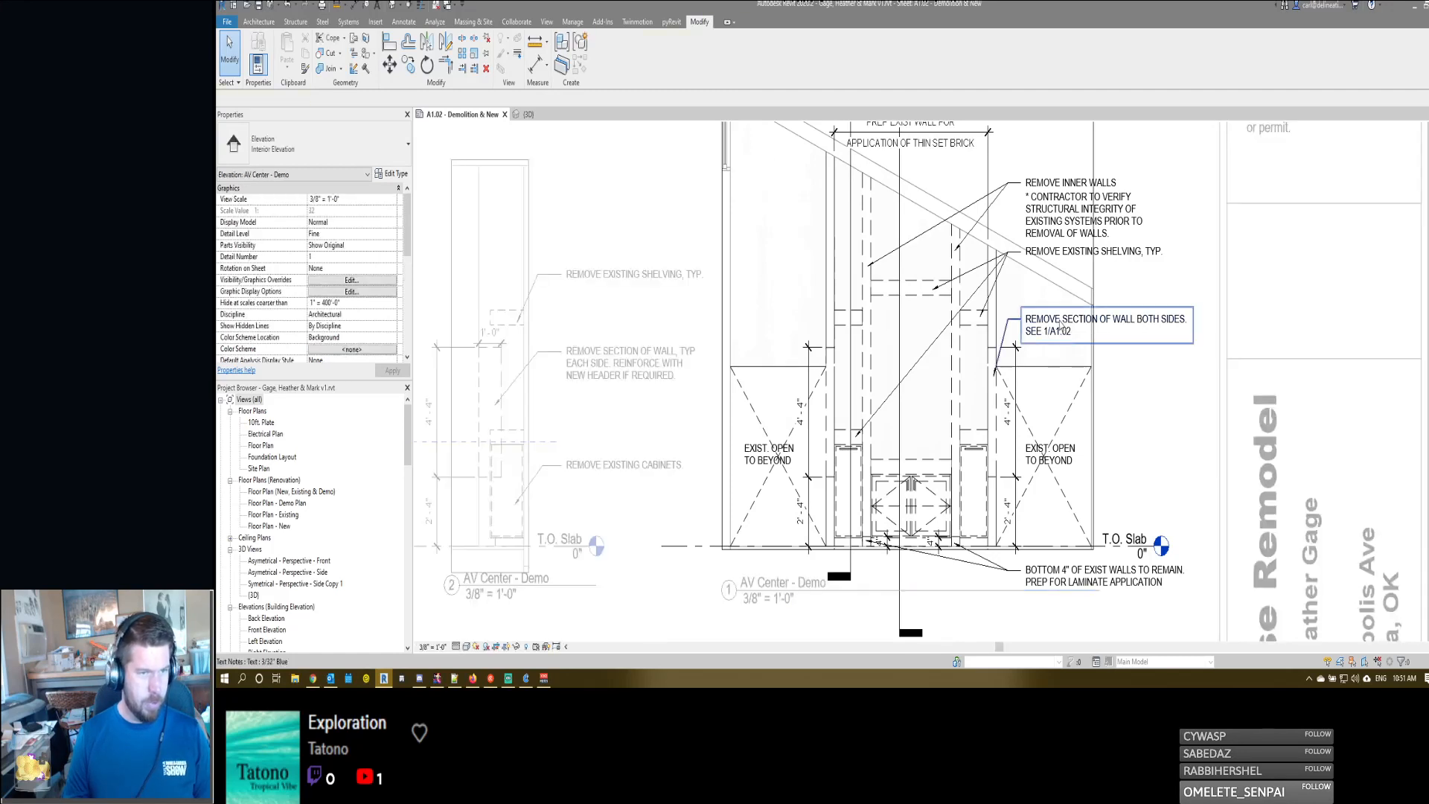
{"action": "left_click", "coordinate": [1060, 324]}
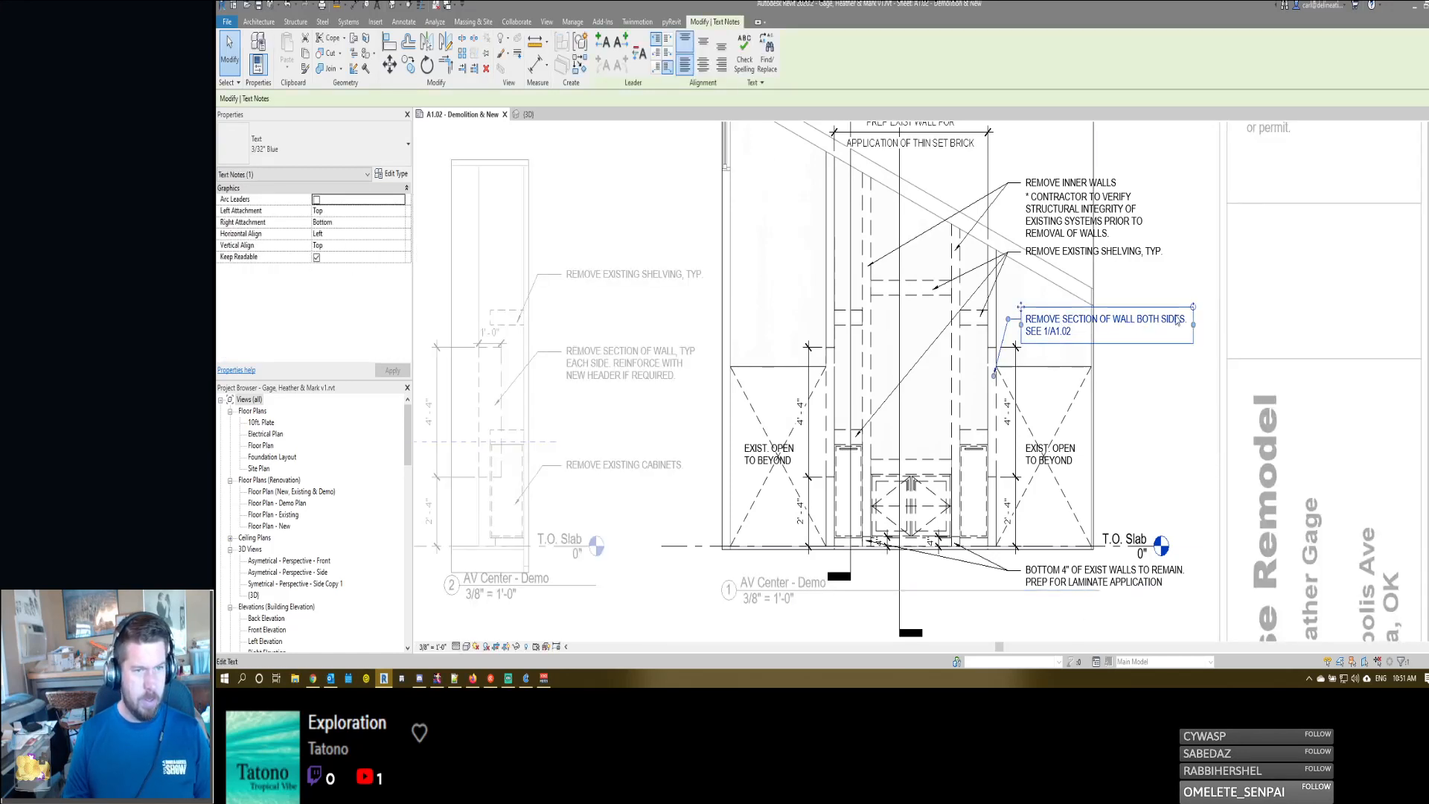
{"action": "double_click", "coordinate": [1081, 337]}
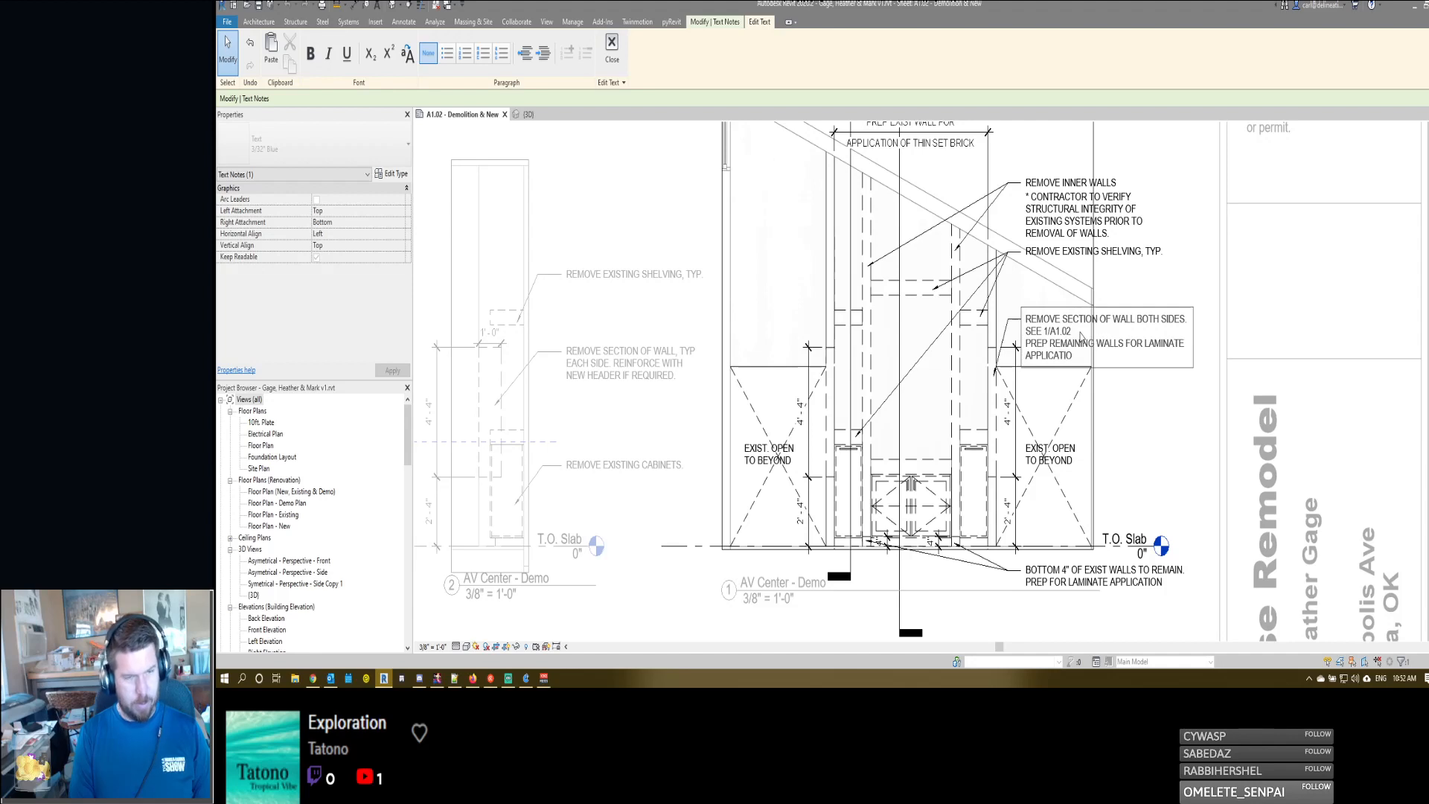
{"action": "left_click", "coordinate": [1146, 427]}
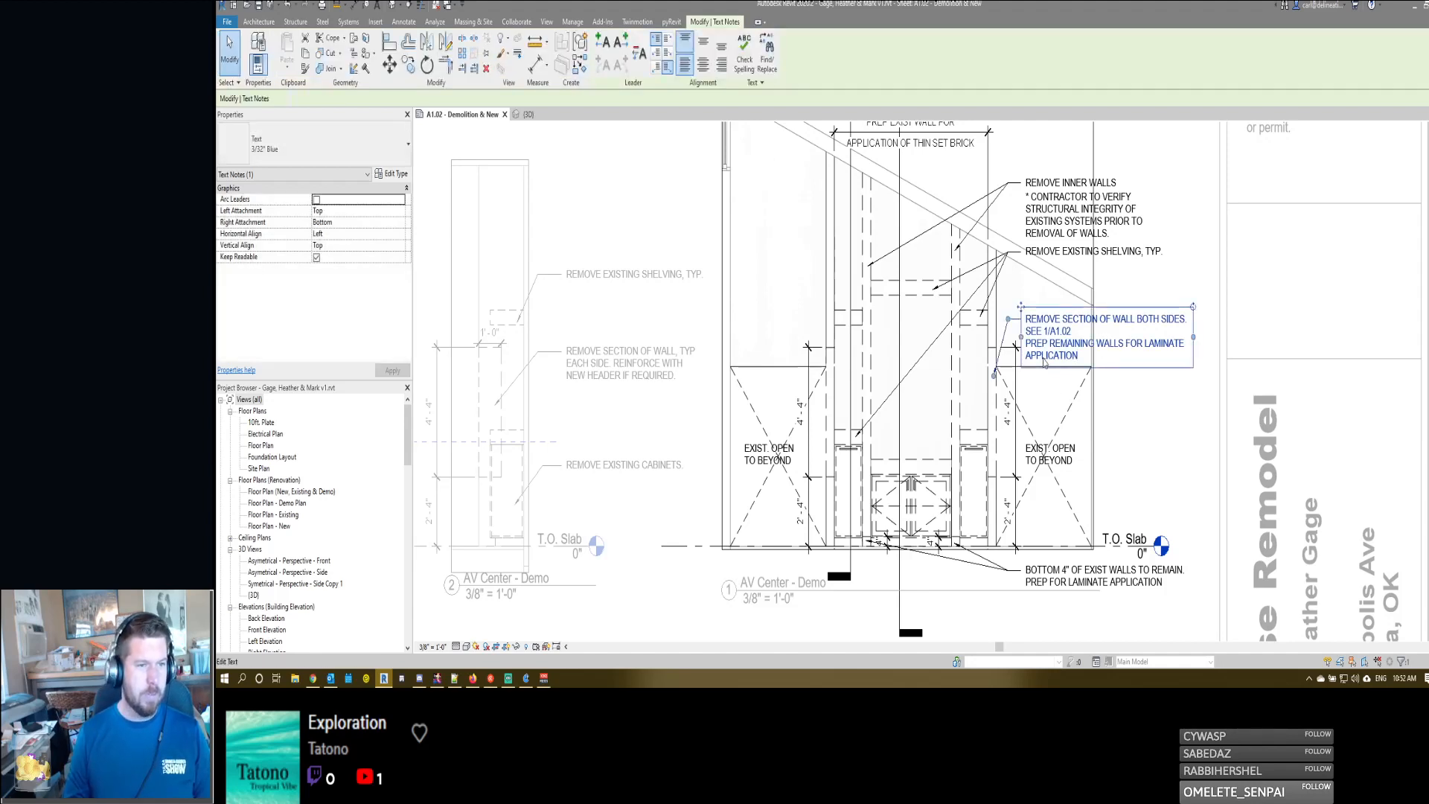
{"action": "double_click", "coordinate": [1081, 361]}
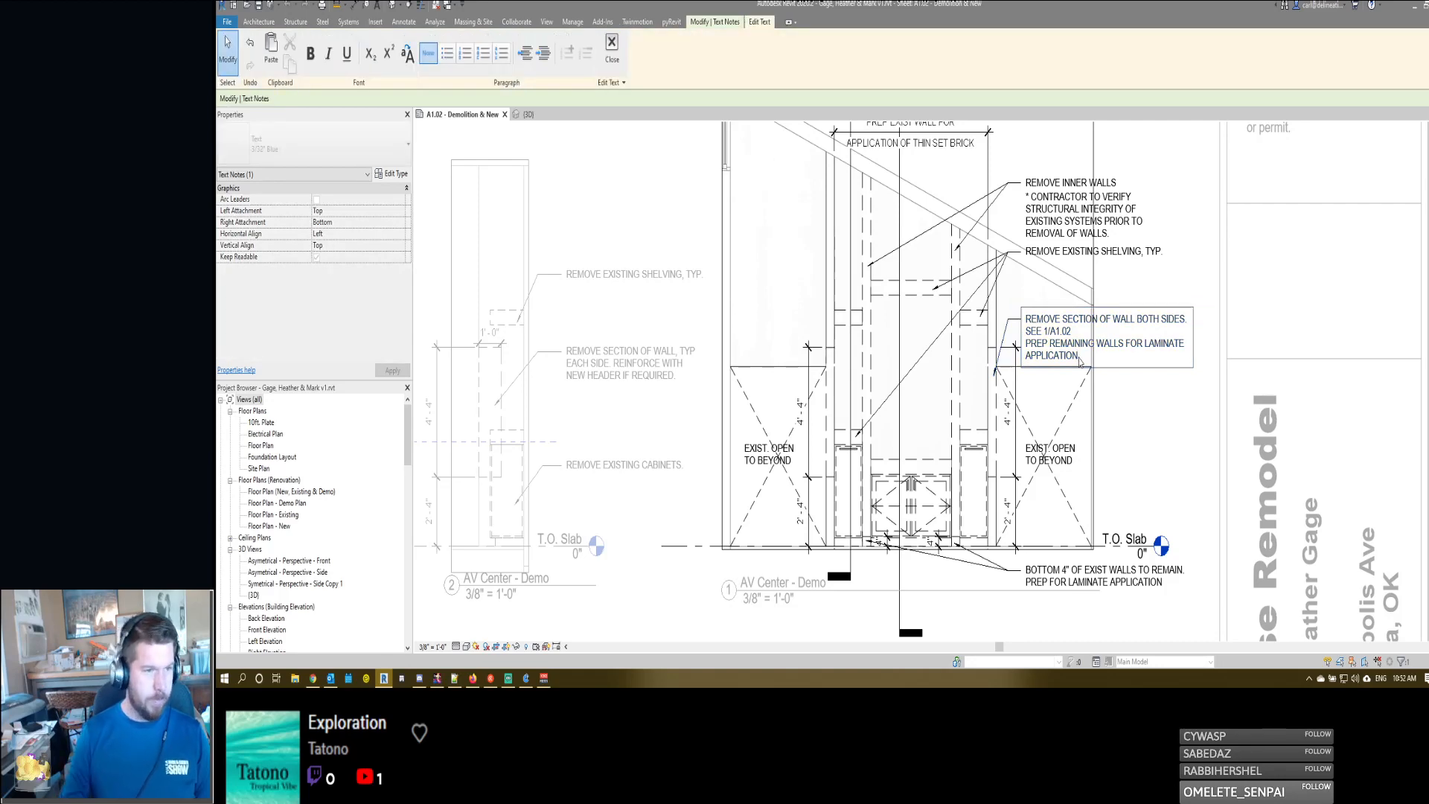
{"action": "left_click", "coordinate": [1155, 436]}
{"action": "left_click", "coordinate": [1154, 435]}
{"action": "scroll", "coordinate": [1142, 417], "scroll_direction": "down", "scroll_amount": 2}
{"action": "scroll", "coordinate": [921, 418], "scroll_direction": "up", "scroll_amount": 1}
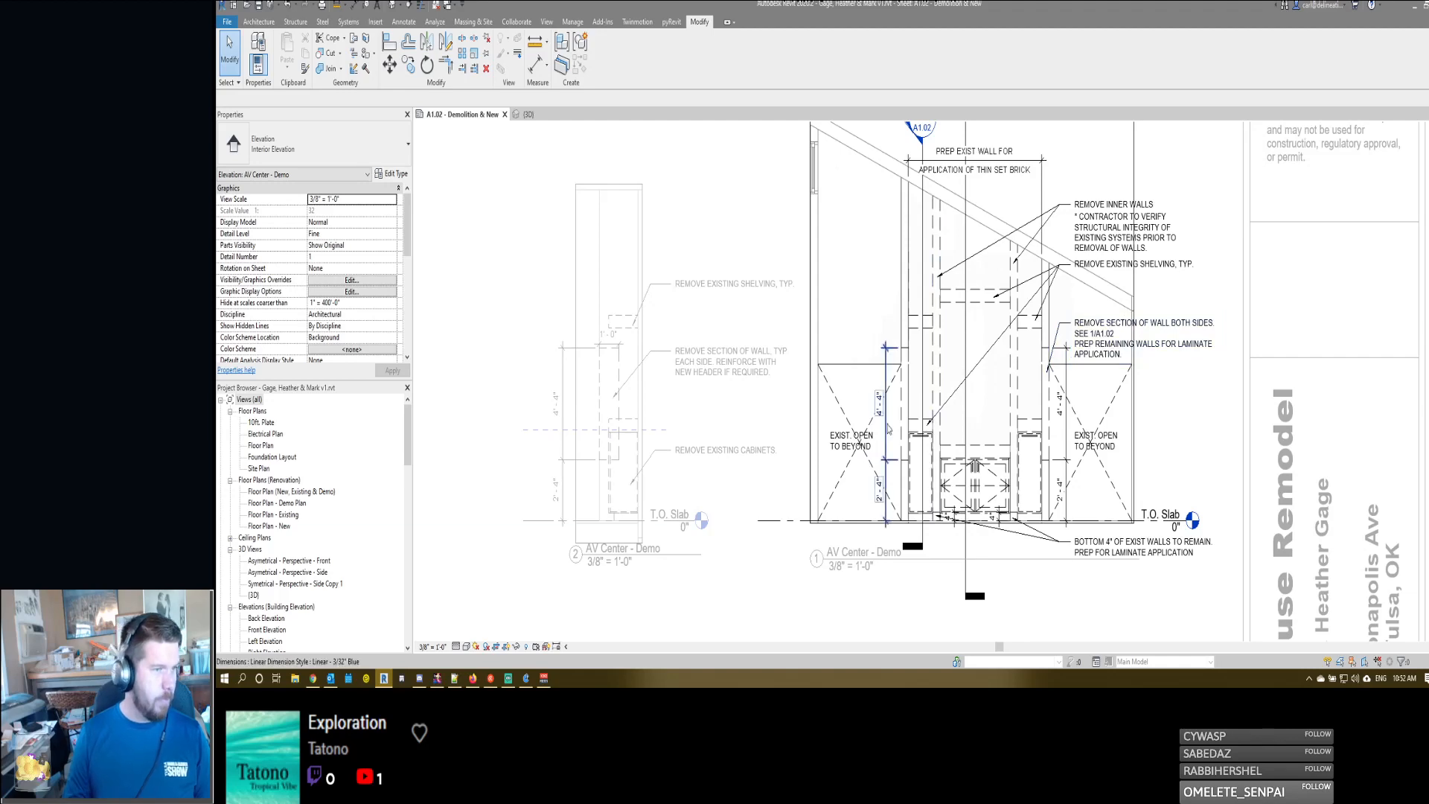
{"action": "middle_click_drag", "start_coordinate": [846, 287], "coordinate": [958, 320]}
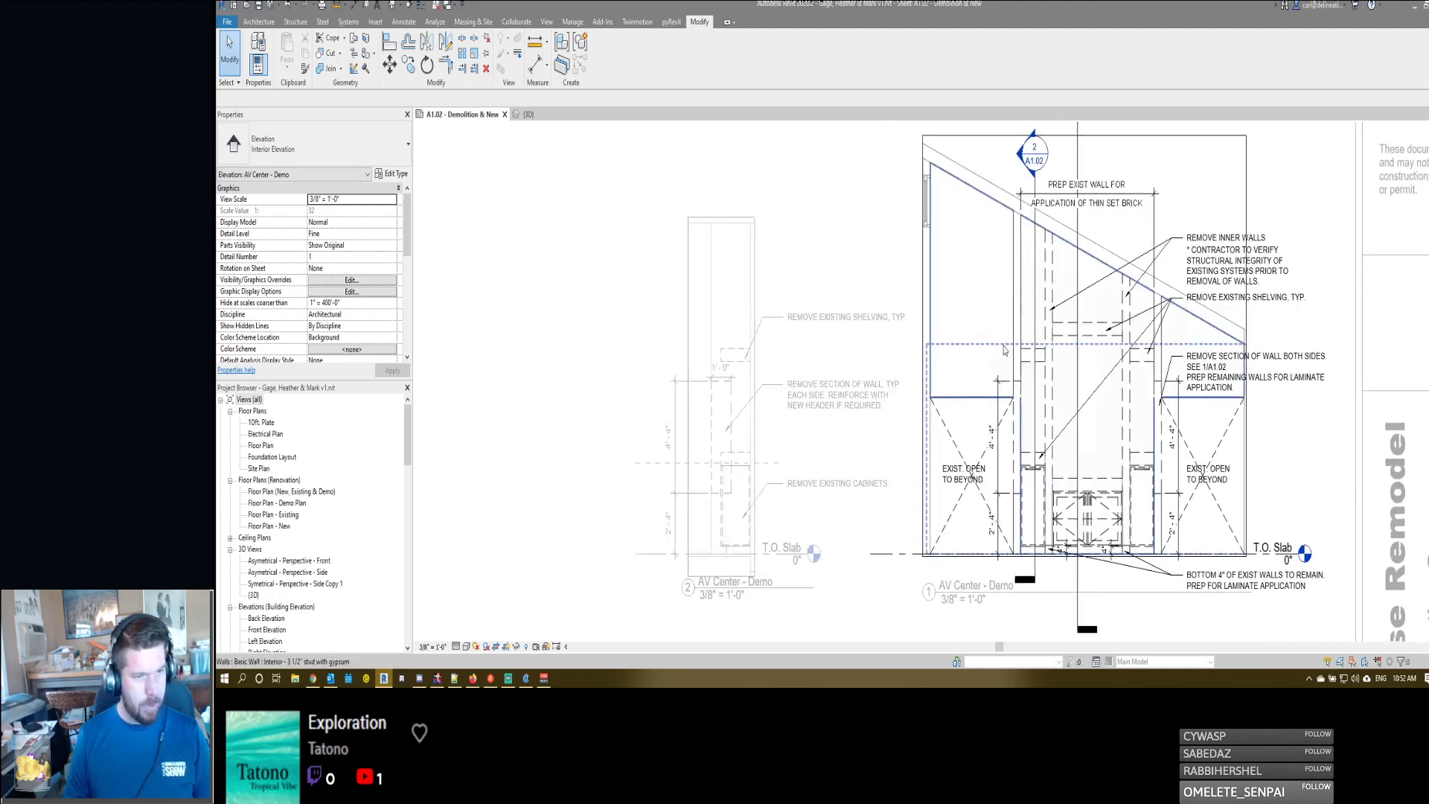
{"action": "scroll", "coordinate": [967, 346], "scroll_direction": "down", "scroll_amount": 1}
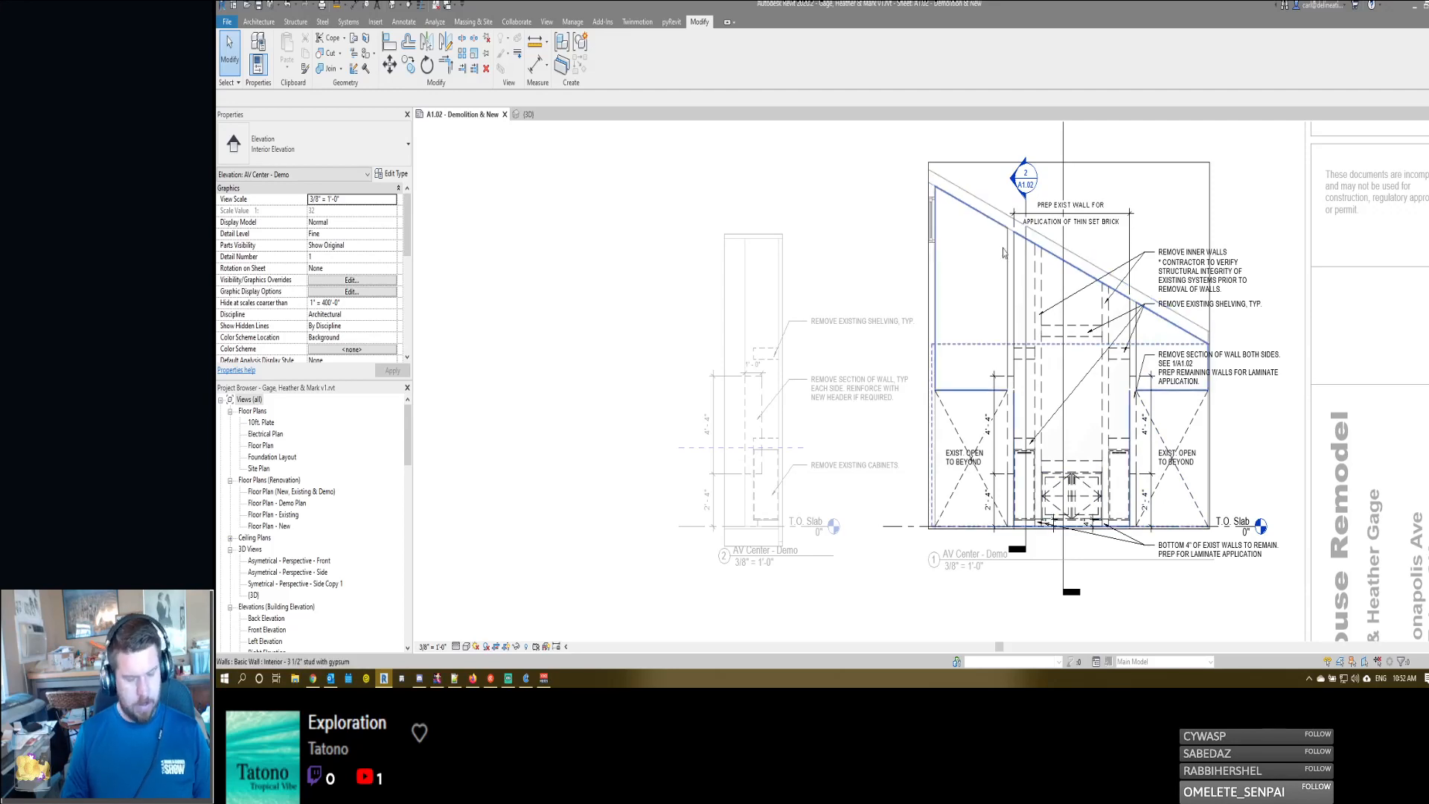
{"action": "key", "text": "s"}
{"action": "key", "text": "e"}
{"action": "left_click", "coordinate": [989, 153]}
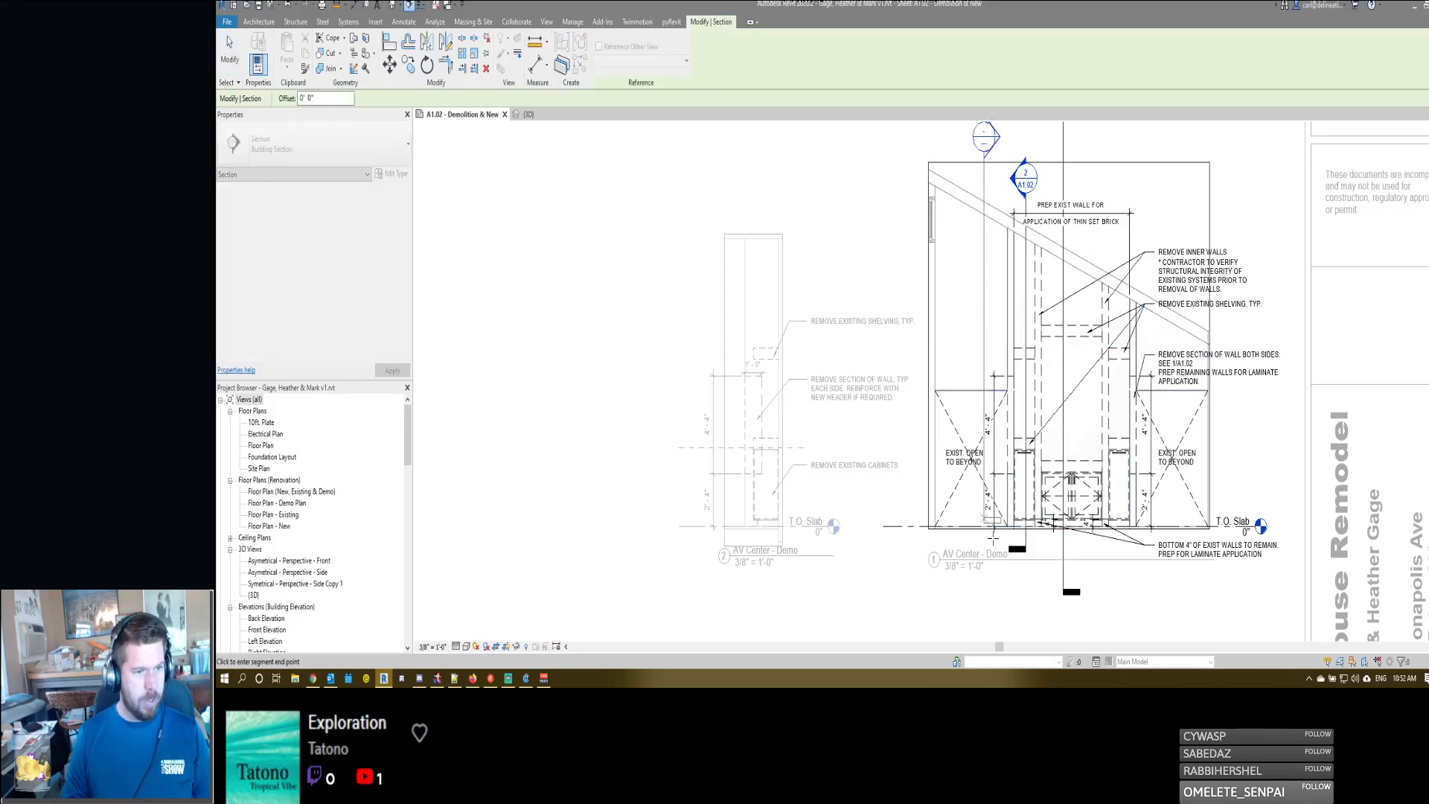
{"action": "key", "text": "Escape"}
{"action": "key", "text": "Escape"}
- Flip section 2/A1.02 to look in the opposite direction and nudge its cutting line just outside the AV center's left outer wall
{"action": "left_click", "coordinate": [1026, 280]}
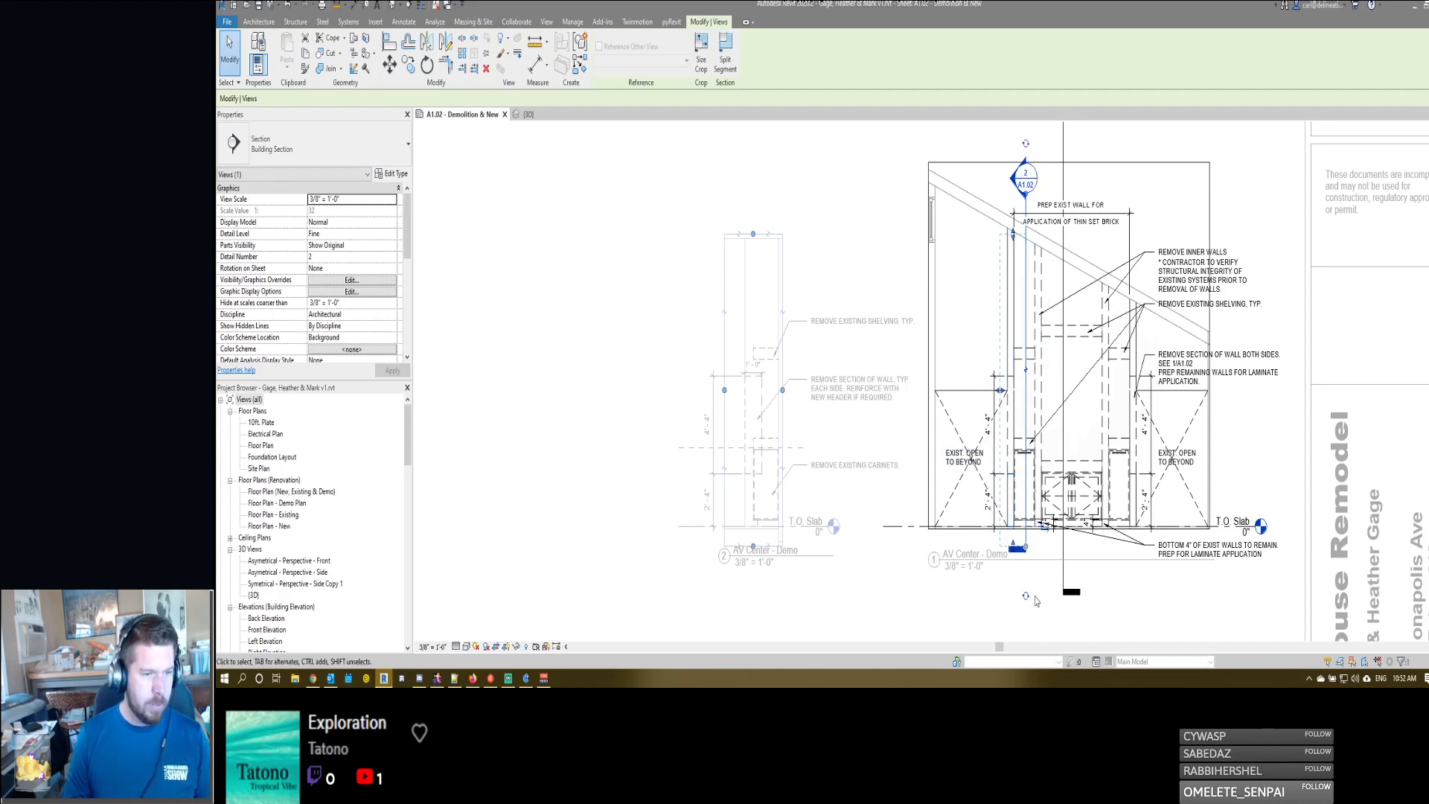
{"action": "left_click", "coordinate": [1002, 390]}
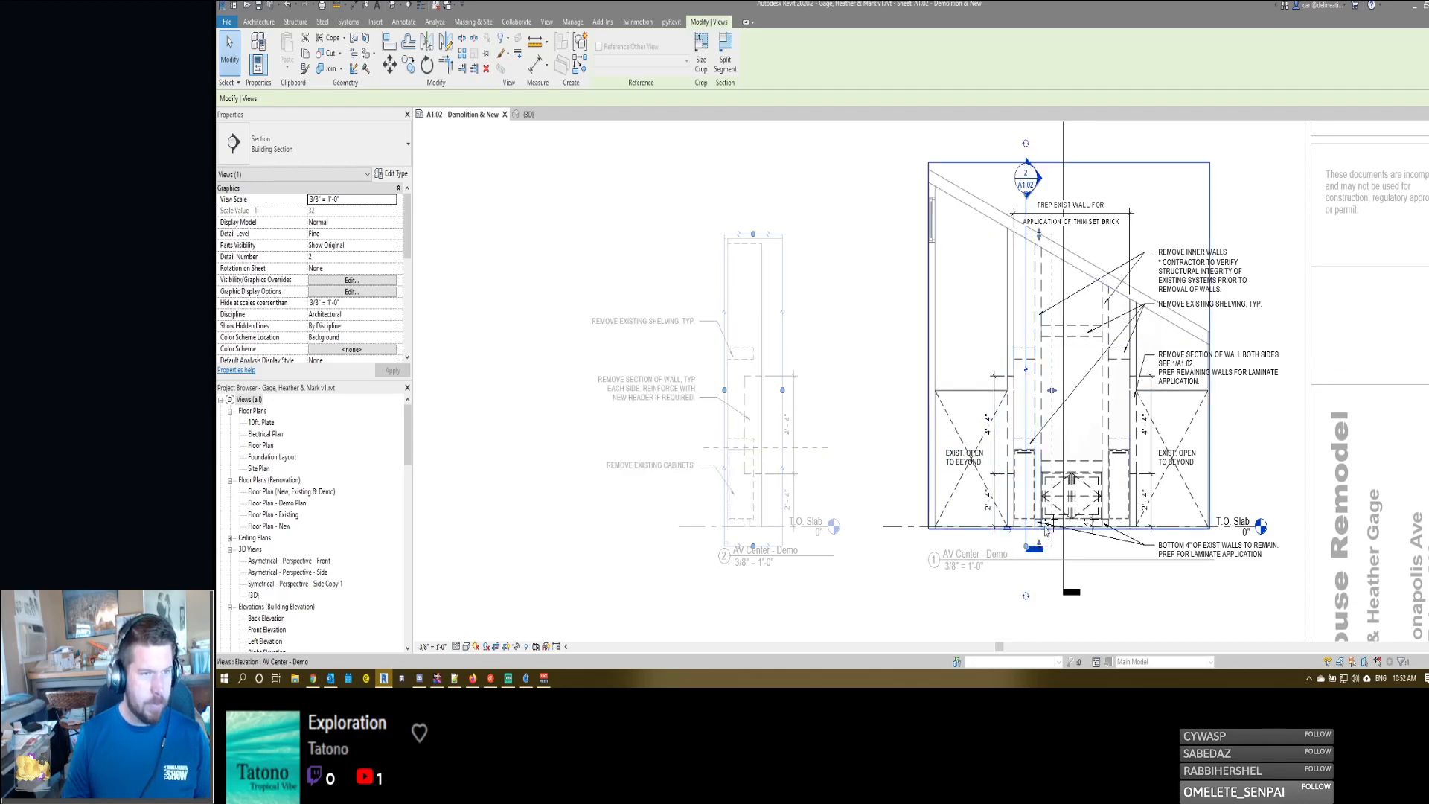
{"action": "key", "text": "Left"}
{"action": "key", "text": "Left"}
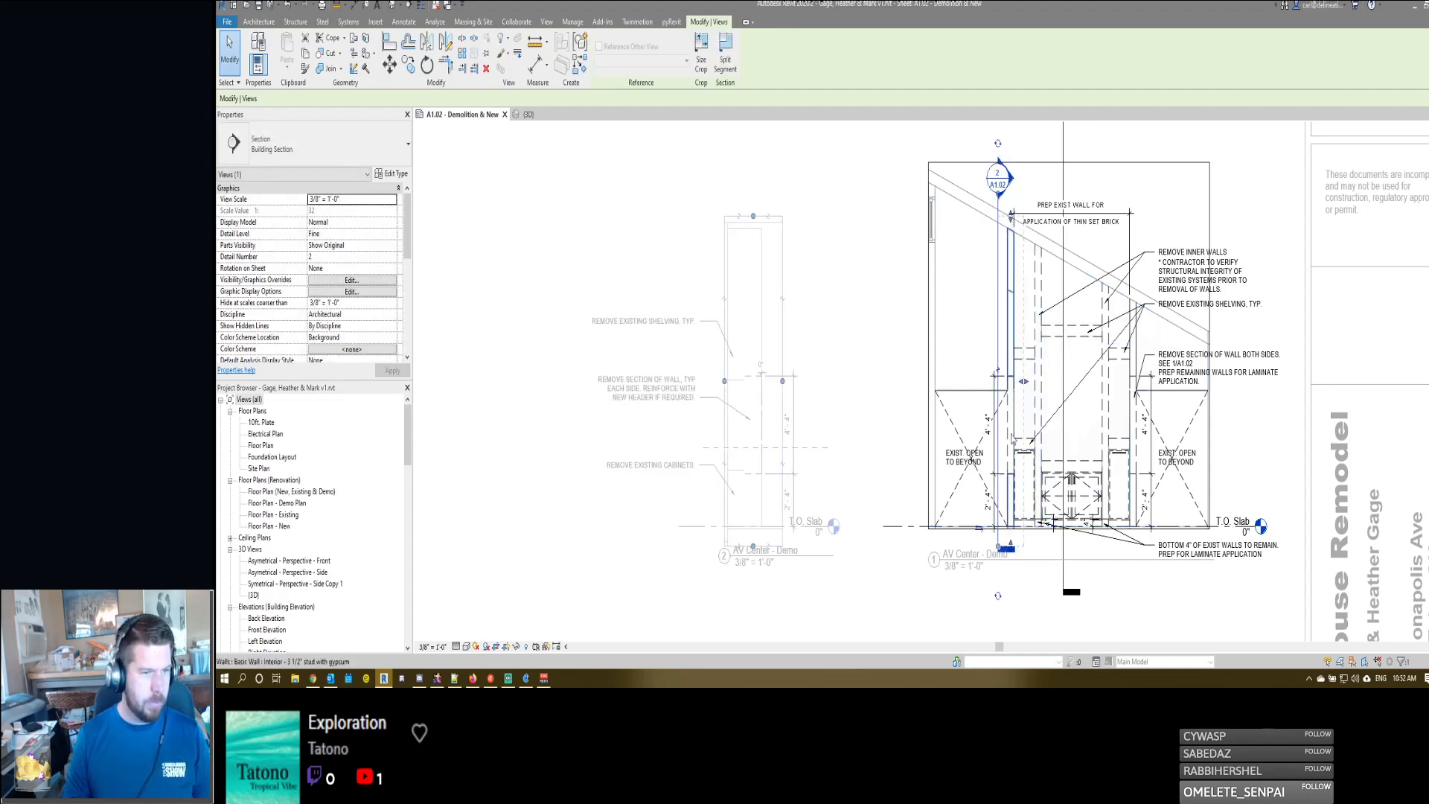
{"action": "key", "text": "Right"}
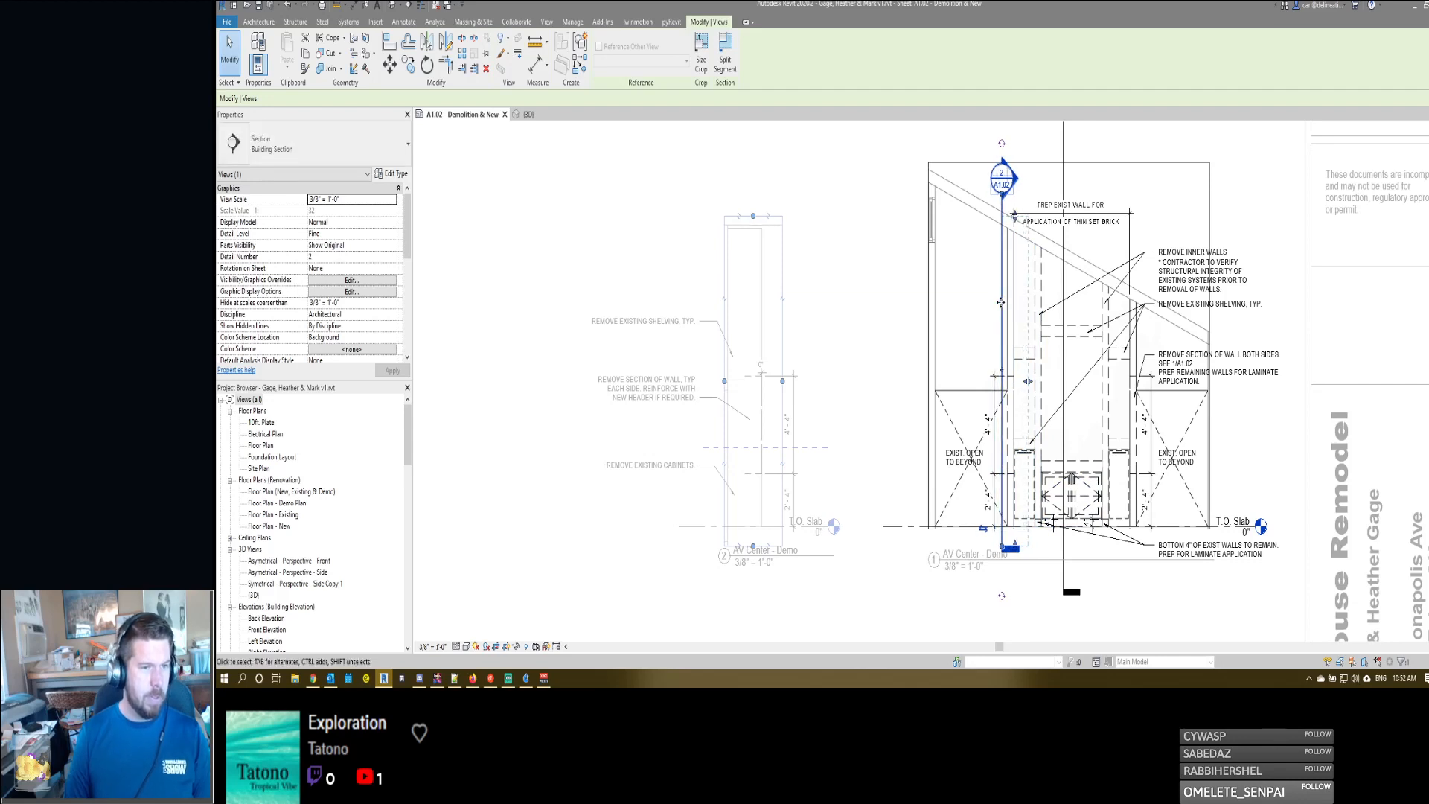
{"action": "key", "text": "Left"}
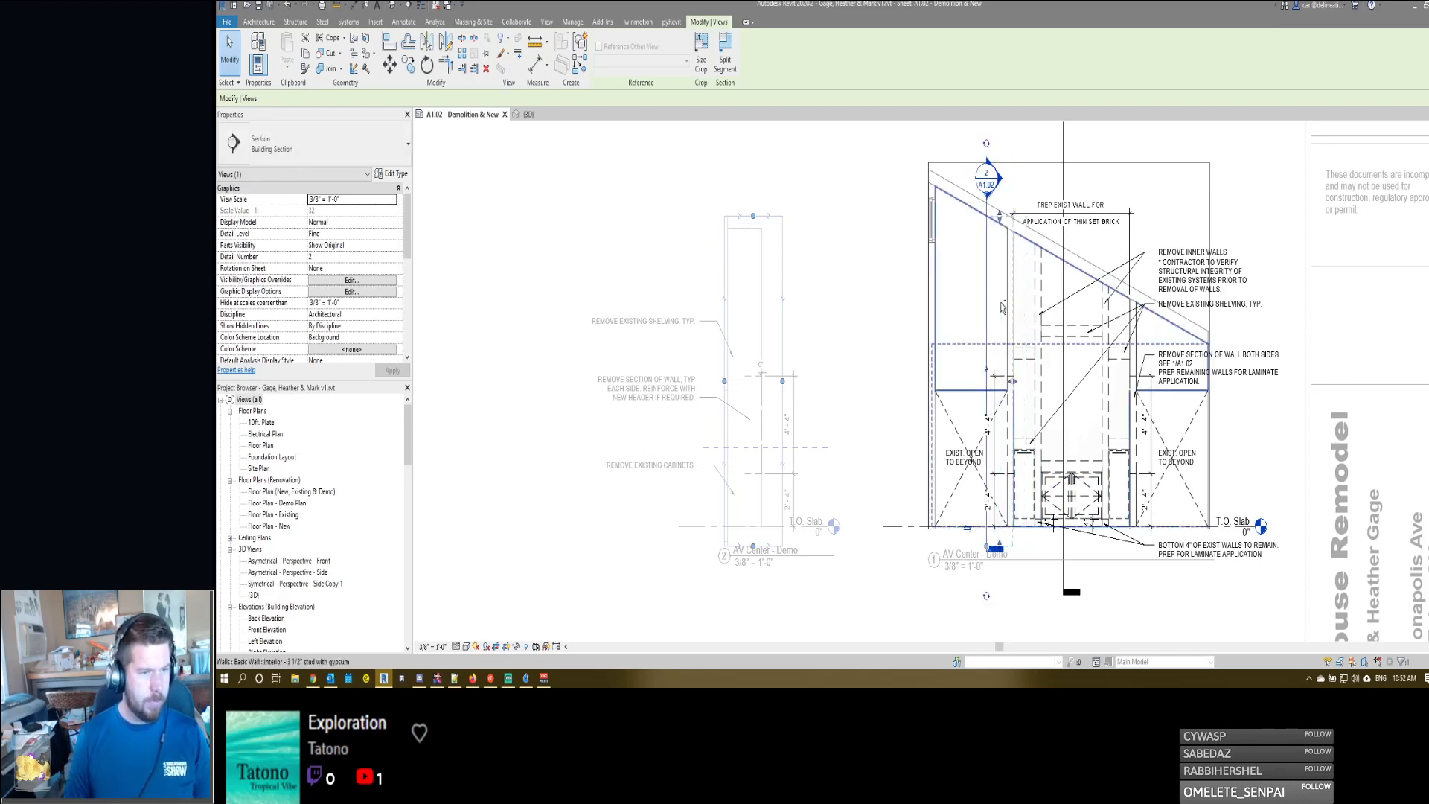
{"action": "key", "text": "Left"}
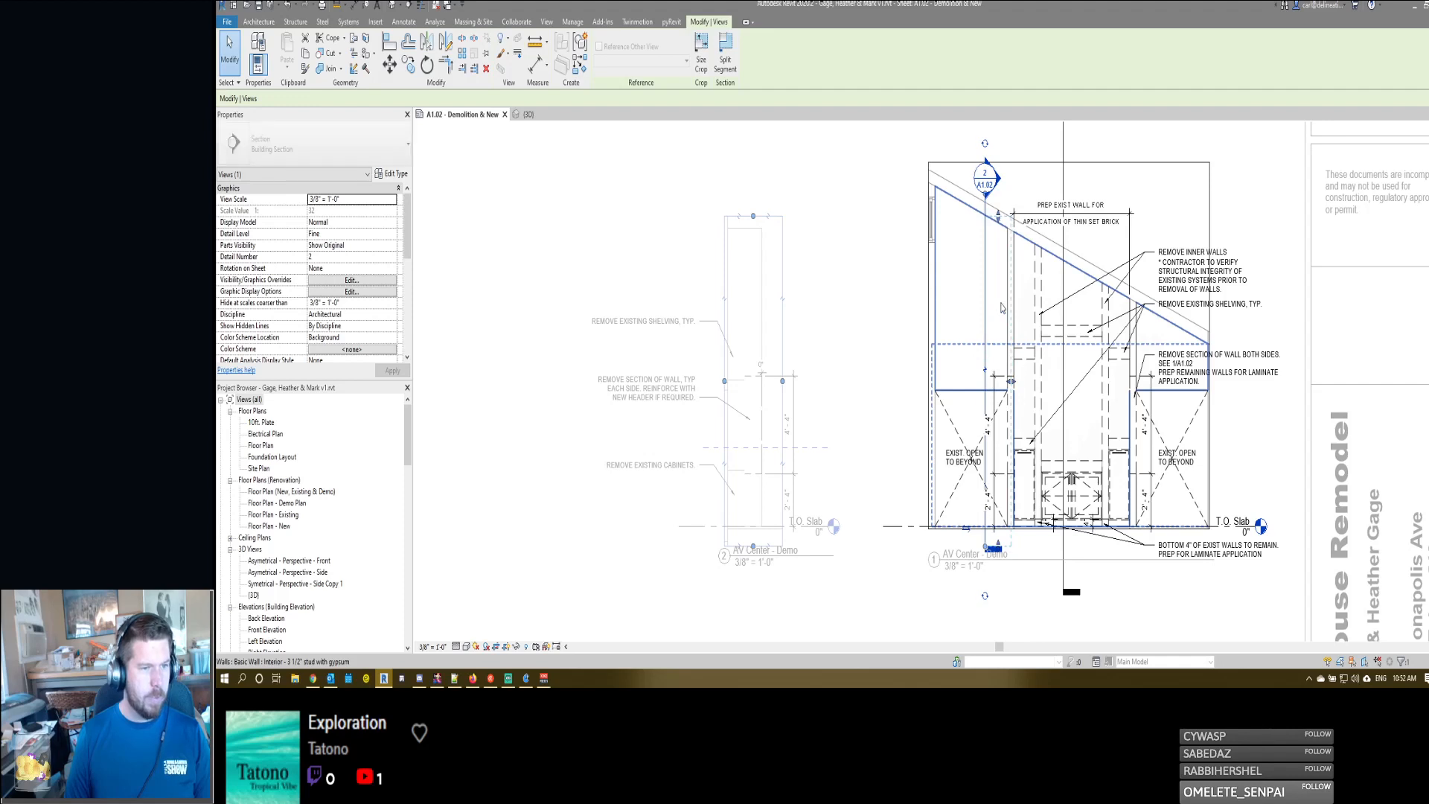
{"action": "key", "text": "Right"}
{"action": "key", "text": "Right"}
{"action": "key", "text": "Right"}
{"action": "key", "text": "Right"}
{"action": "key", "text": "Right"}
{"action": "key", "text": "Right"}
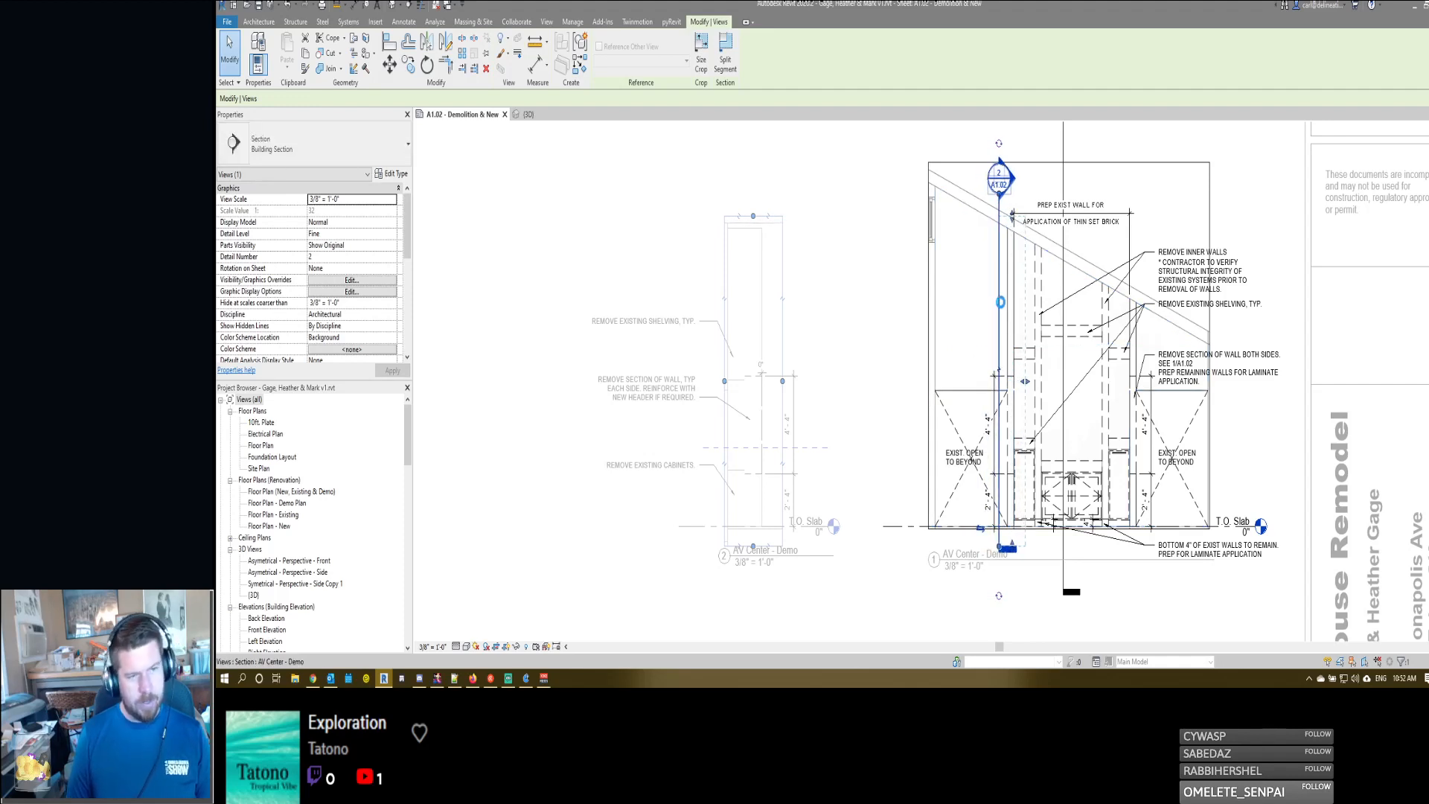
{"action": "key", "text": "Escape"}
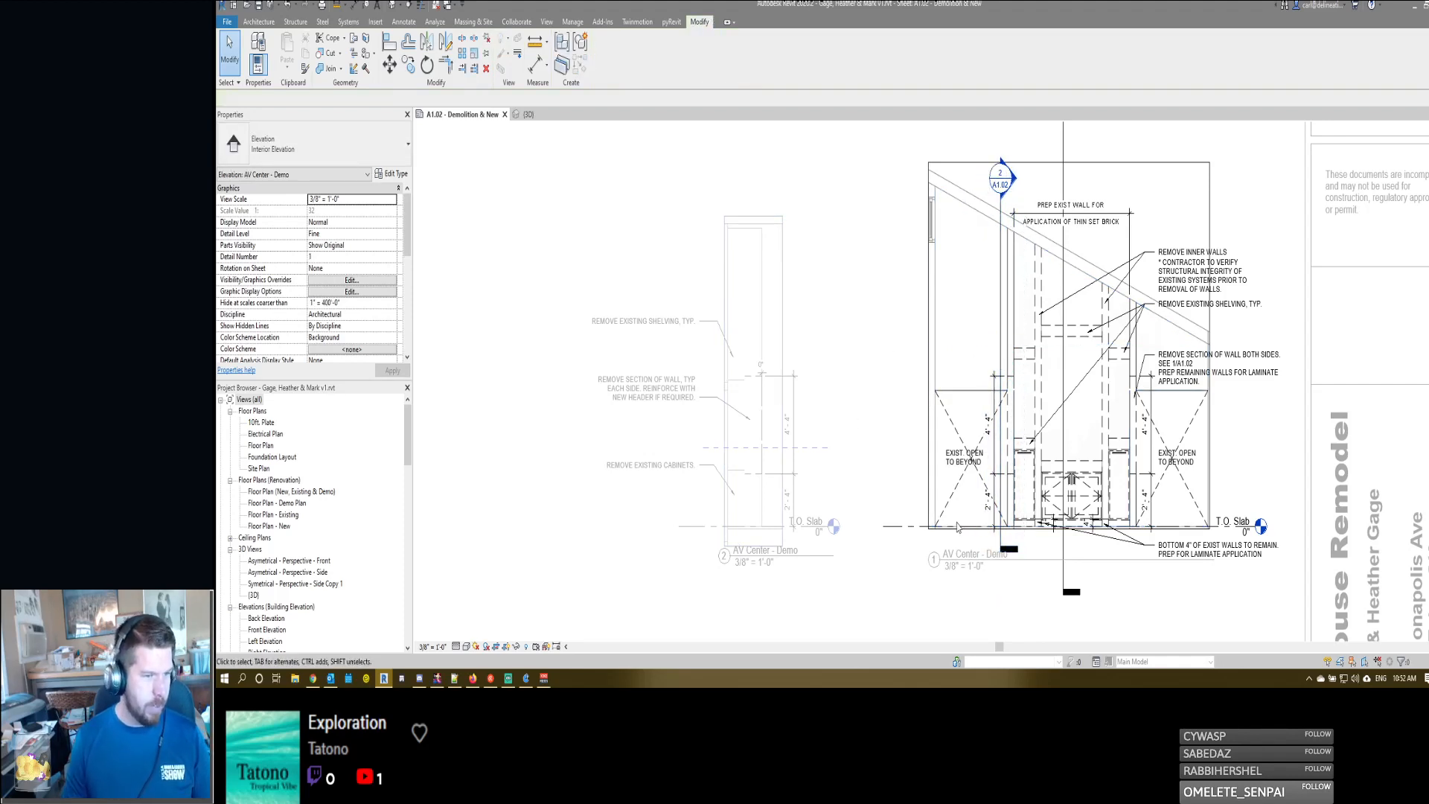
- Nudge section 2/A1.02 slightly farther away from the AV center's left outer wall, over the adjoining existing opening
{"action": "left_click", "coordinate": [1002, 333]}
{"action": "key", "text": "Left"}
{"action": "key", "text": "Left"}
{"action": "key", "text": "Left"}
{"action": "key", "text": "Left"}
{"action": "key", "text": "Left"}
{"action": "key", "text": "Left"}
{"action": "key", "text": "Left"}
{"action": "key", "text": "Left"}
{"action": "key", "text": "Left"}
{"action": "key", "text": "Left"}
{"action": "key", "text": "Left"}
{"action": "key", "text": "Left"}
{"action": "key", "text": "Left"}
{"action": "key", "text": "Left"}
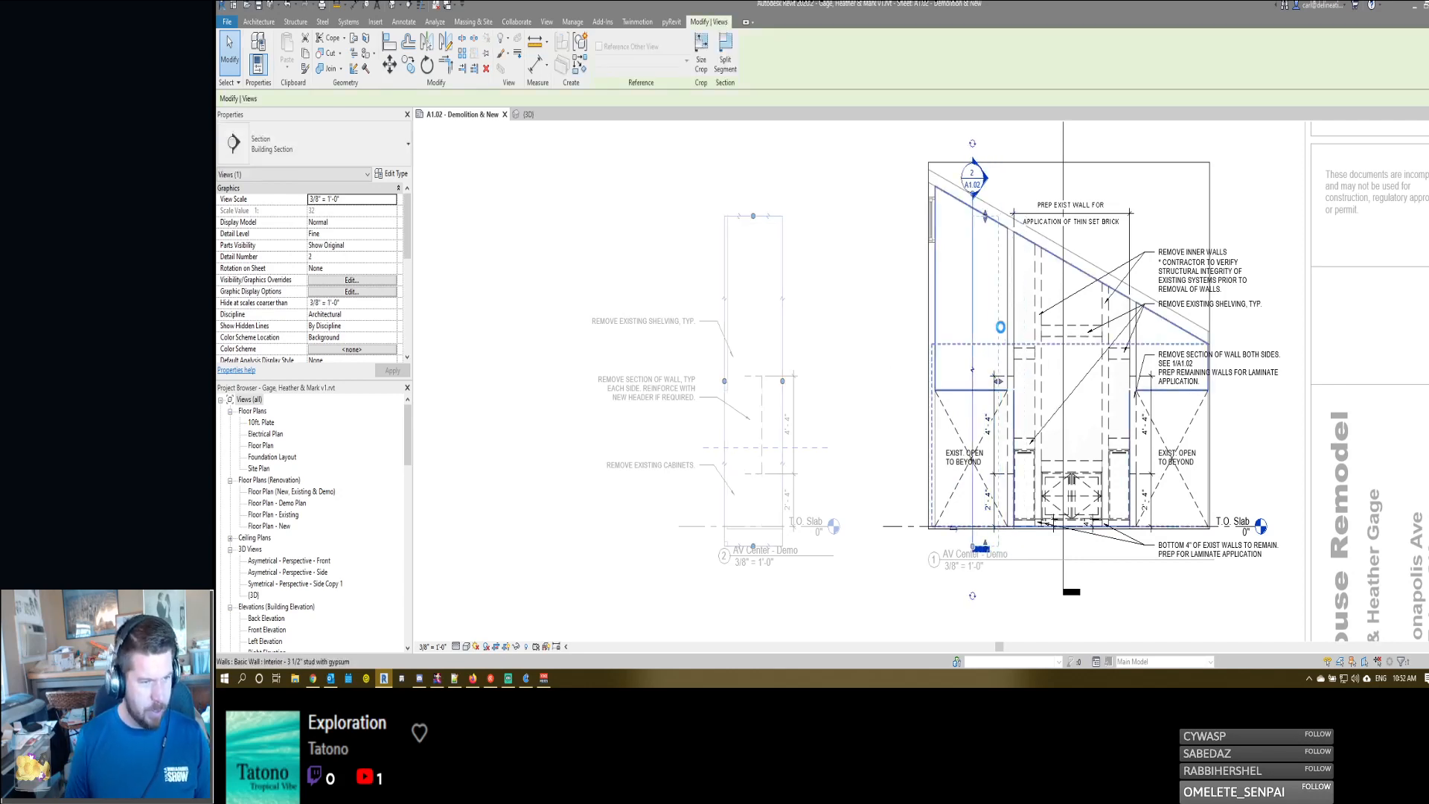
{"action": "key", "text": "Right"}
{"action": "key", "text": "Right"}
{"action": "key", "text": "Right"}
{"action": "key", "text": "Right"}
{"action": "key", "text": "Right"}
{"action": "key", "text": "Right"}
{"action": "key", "text": "Right"}
{"action": "key", "text": "Right"}
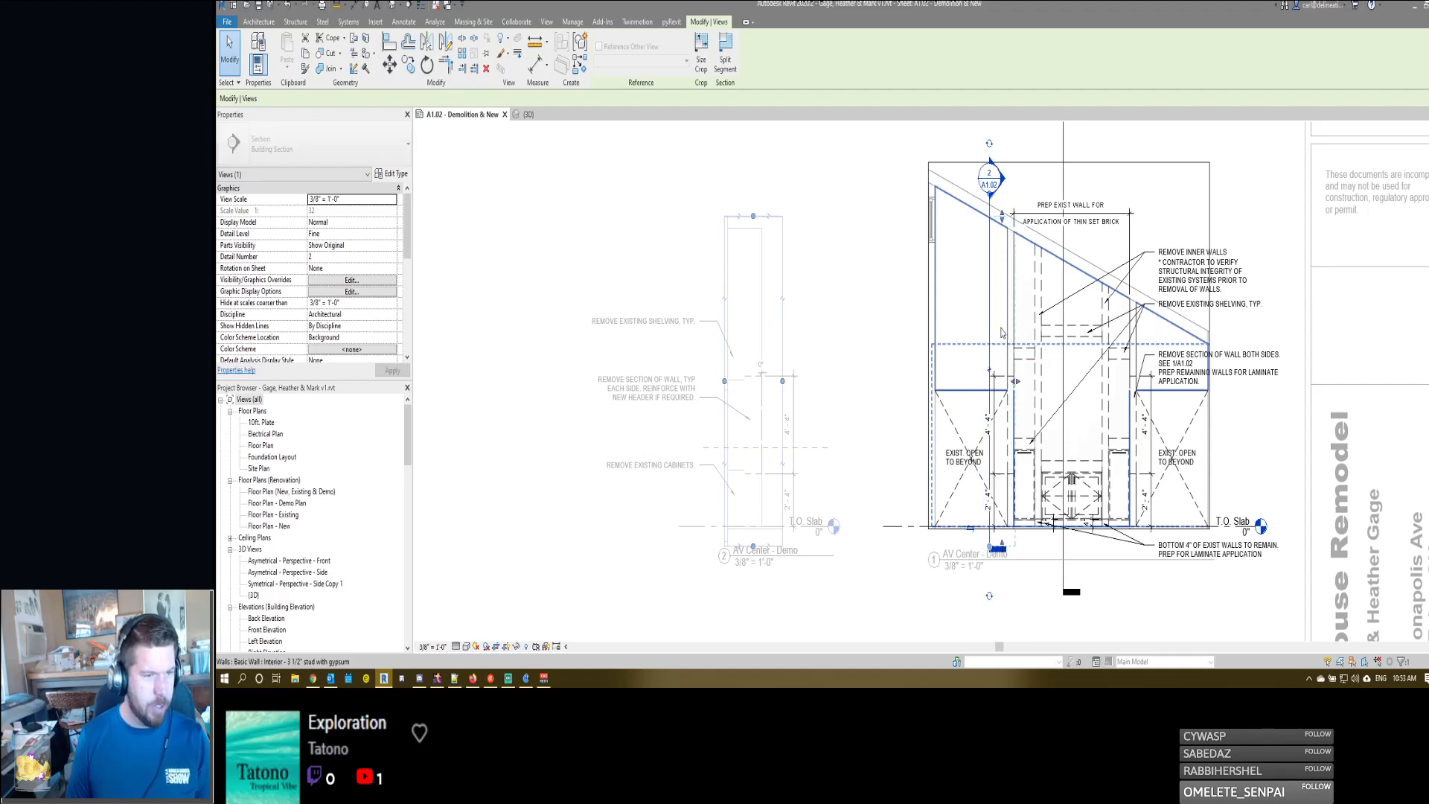
{"action": "key", "text": "Escape"}
- Adjust the view depth of section 2/A1.02 so it ends just past the AV center's left outer wall
{"action": "left_click", "coordinate": [1001, 389]}
{"action": "scroll", "coordinate": [1002, 395], "scroll_direction": "up", "scroll_amount": 5}
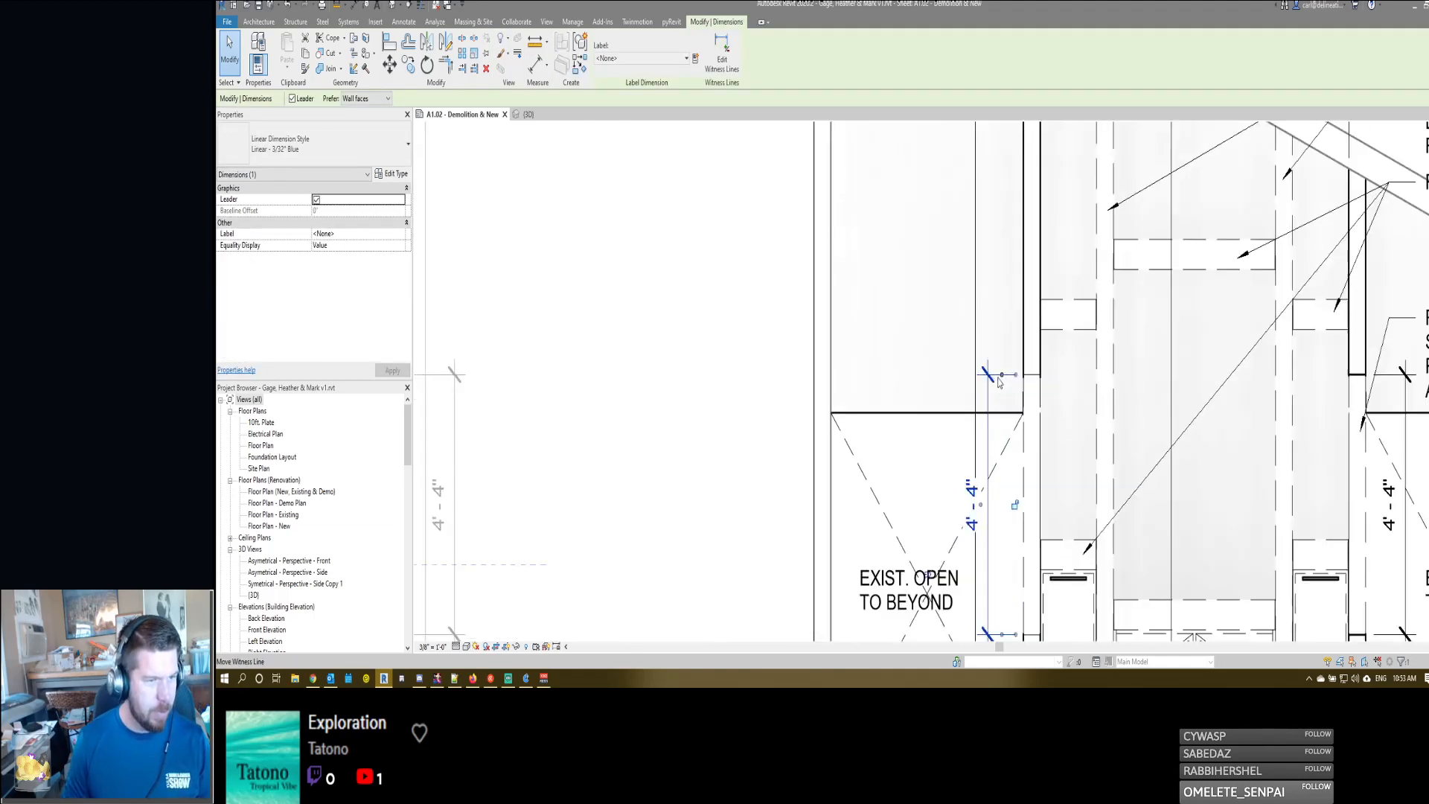
{"action": "key", "text": "Escape"}
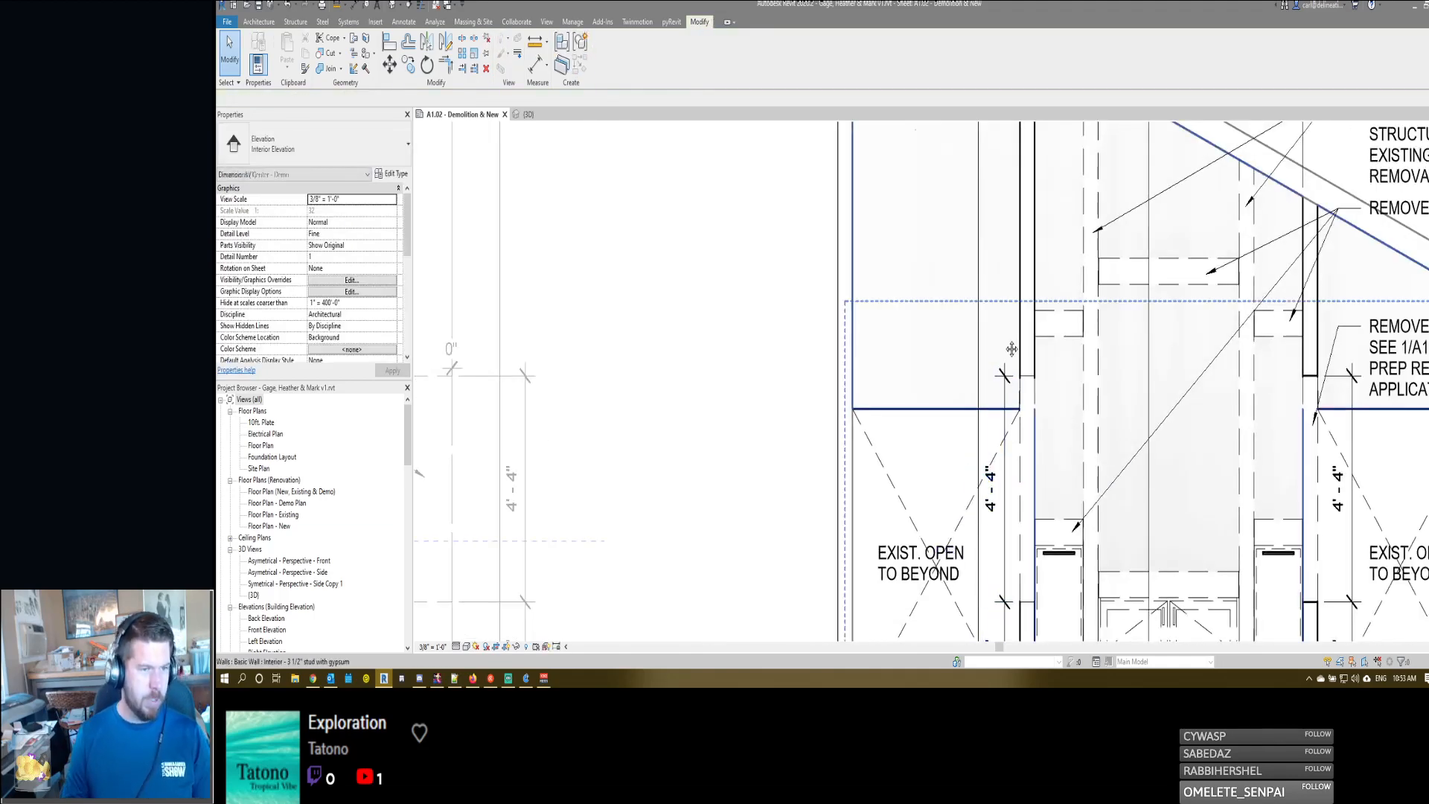
{"action": "scroll", "coordinate": [989, 262], "scroll_direction": "down", "scroll_amount": 5}
{"action": "left_click", "coordinate": [991, 263]}
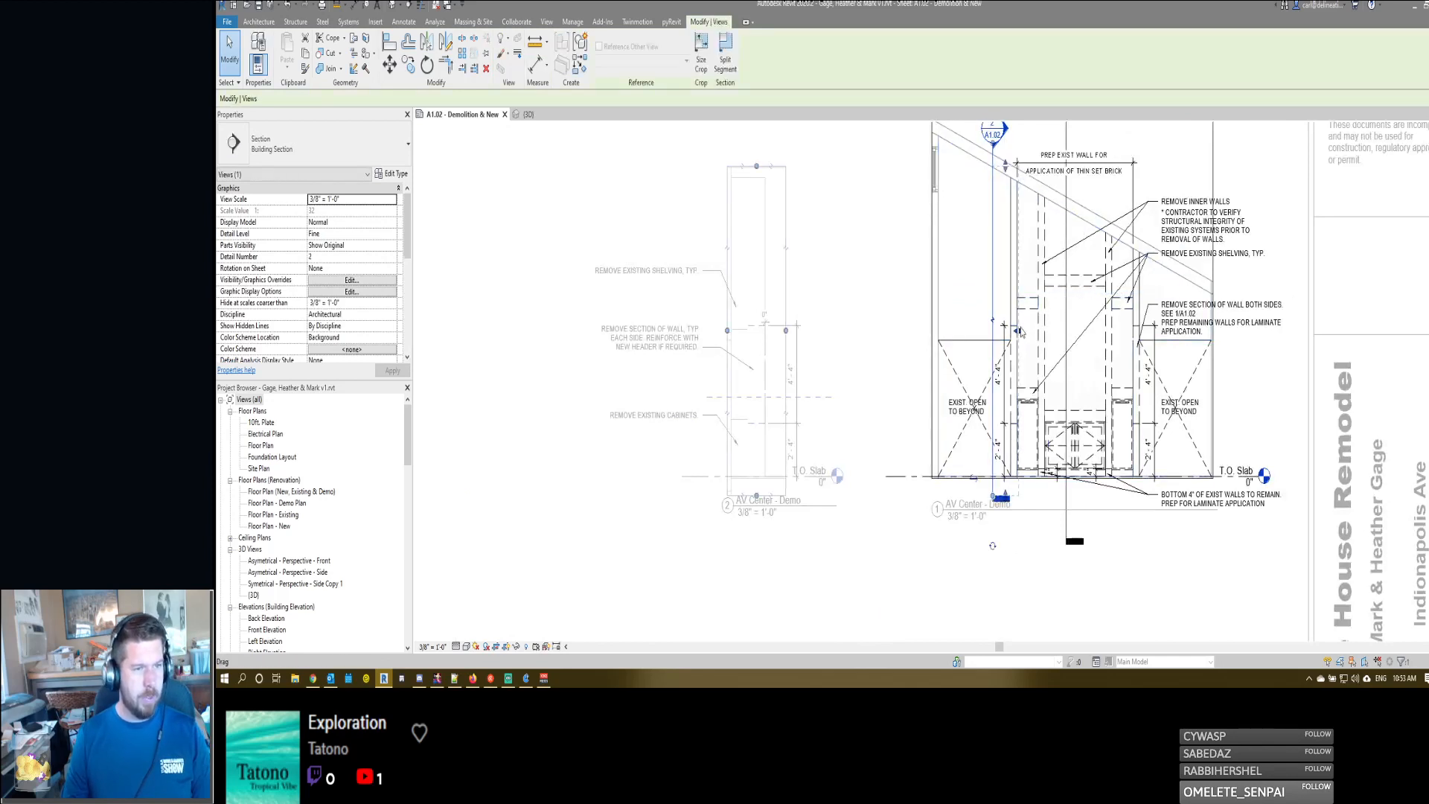
{"action": "left_click_drag", "start_coordinate": [1021, 332], "coordinate": [1024, 335]}
{"action": "key", "text": "Escape"}
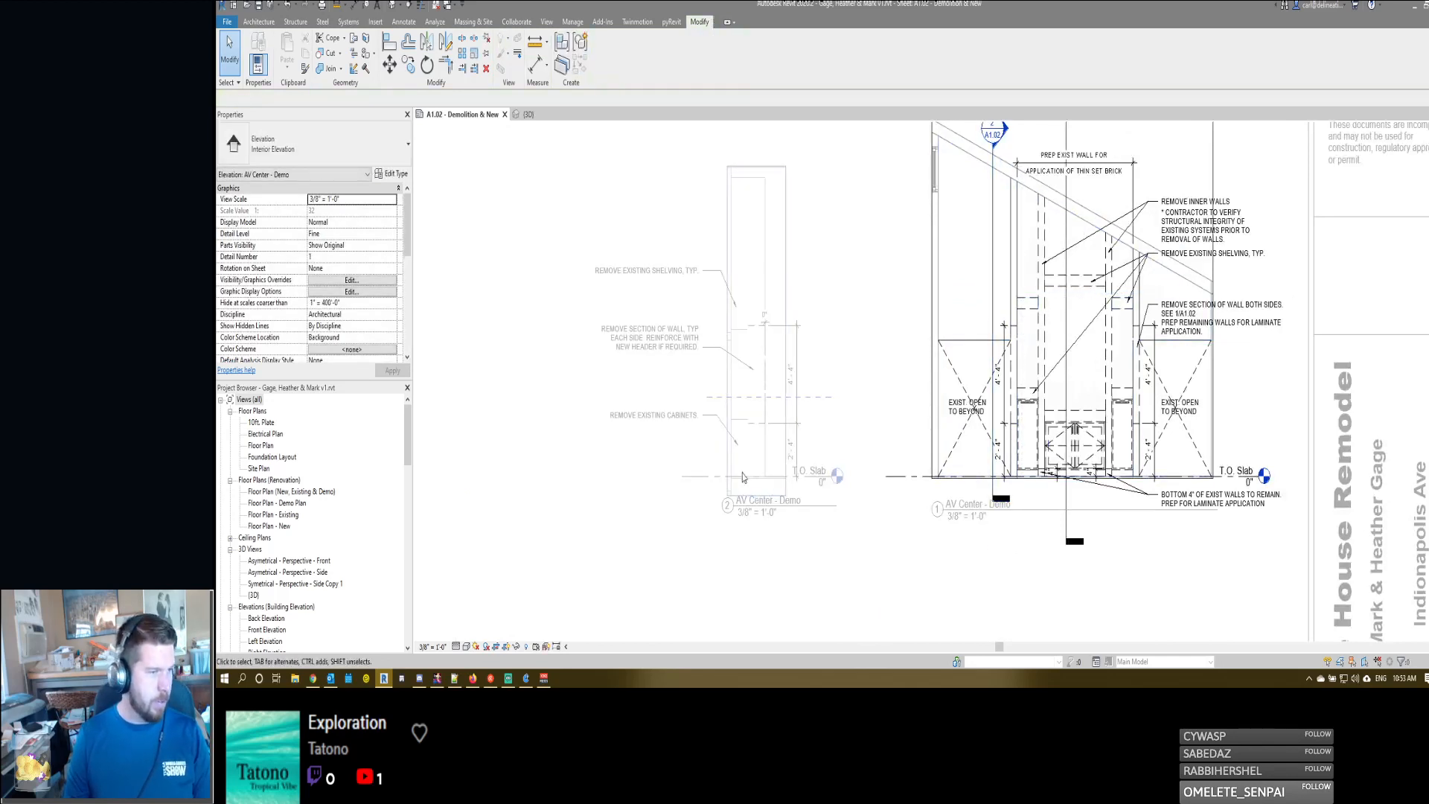
- Draw a vertical <Demolished> detail line in demo section 2, joining the left ends of the two dashed lines outlining the wall removal area
{"action": "double_click", "coordinate": [753, 277]}
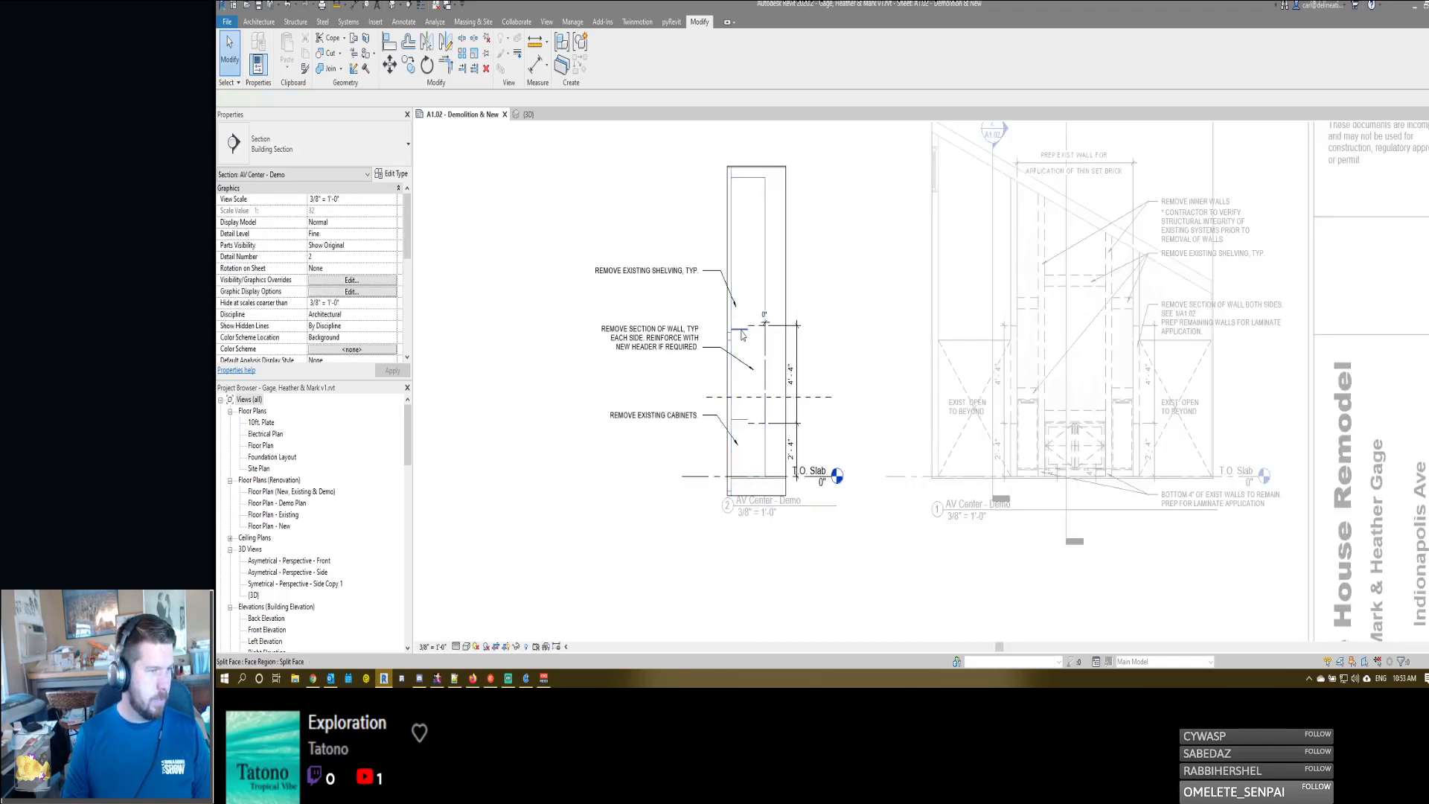
{"action": "scroll", "coordinate": [741, 335], "scroll_direction": "up", "scroll_amount": 5}
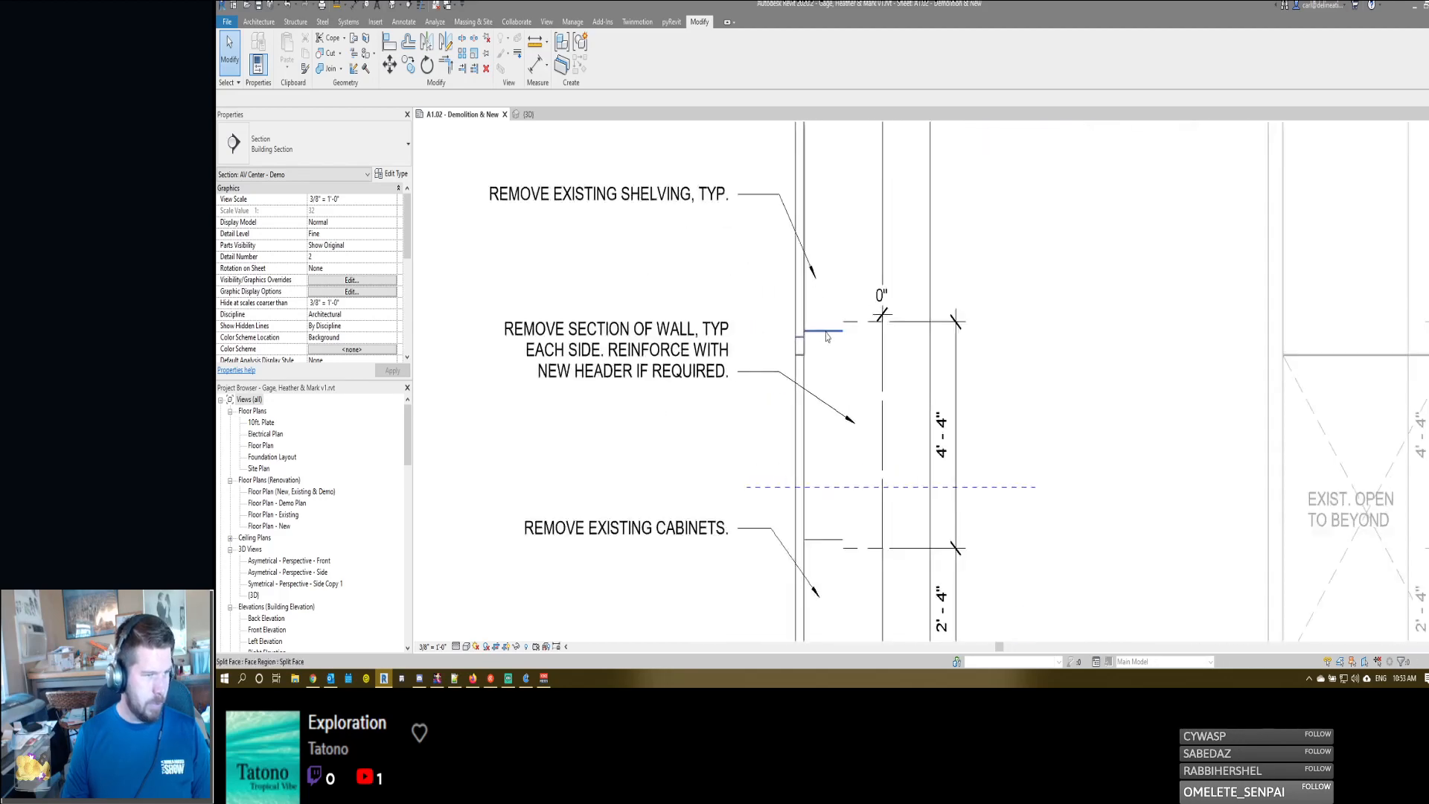
{"action": "left_click", "coordinate": [850, 327]}
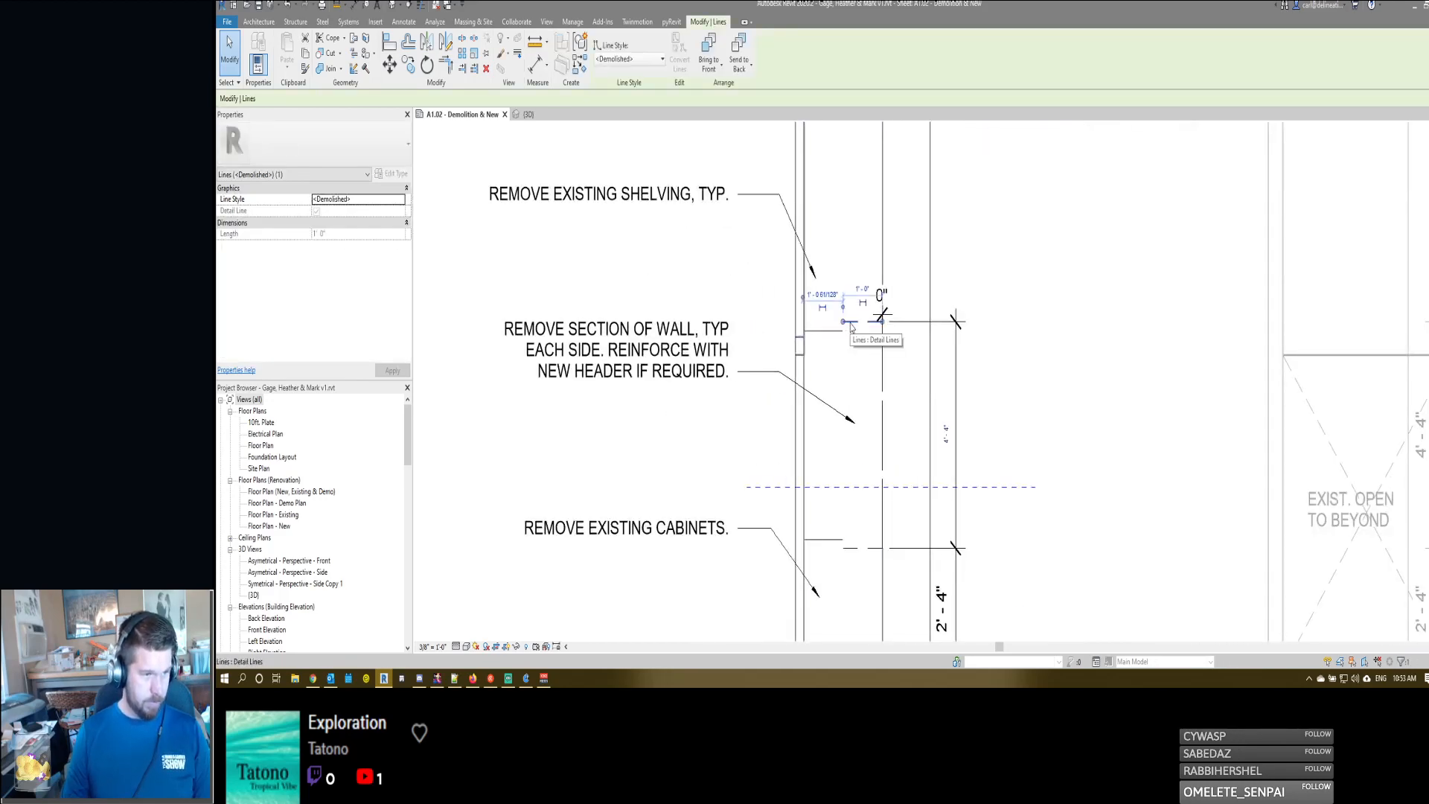
{"action": "scroll", "coordinate": [850, 327], "scroll_direction": "down", "scroll_amount": 3}
{"action": "left_click", "coordinate": [857, 350]}
{"action": "scroll", "coordinate": [858, 360], "scroll_direction": "up", "scroll_amount": 3}
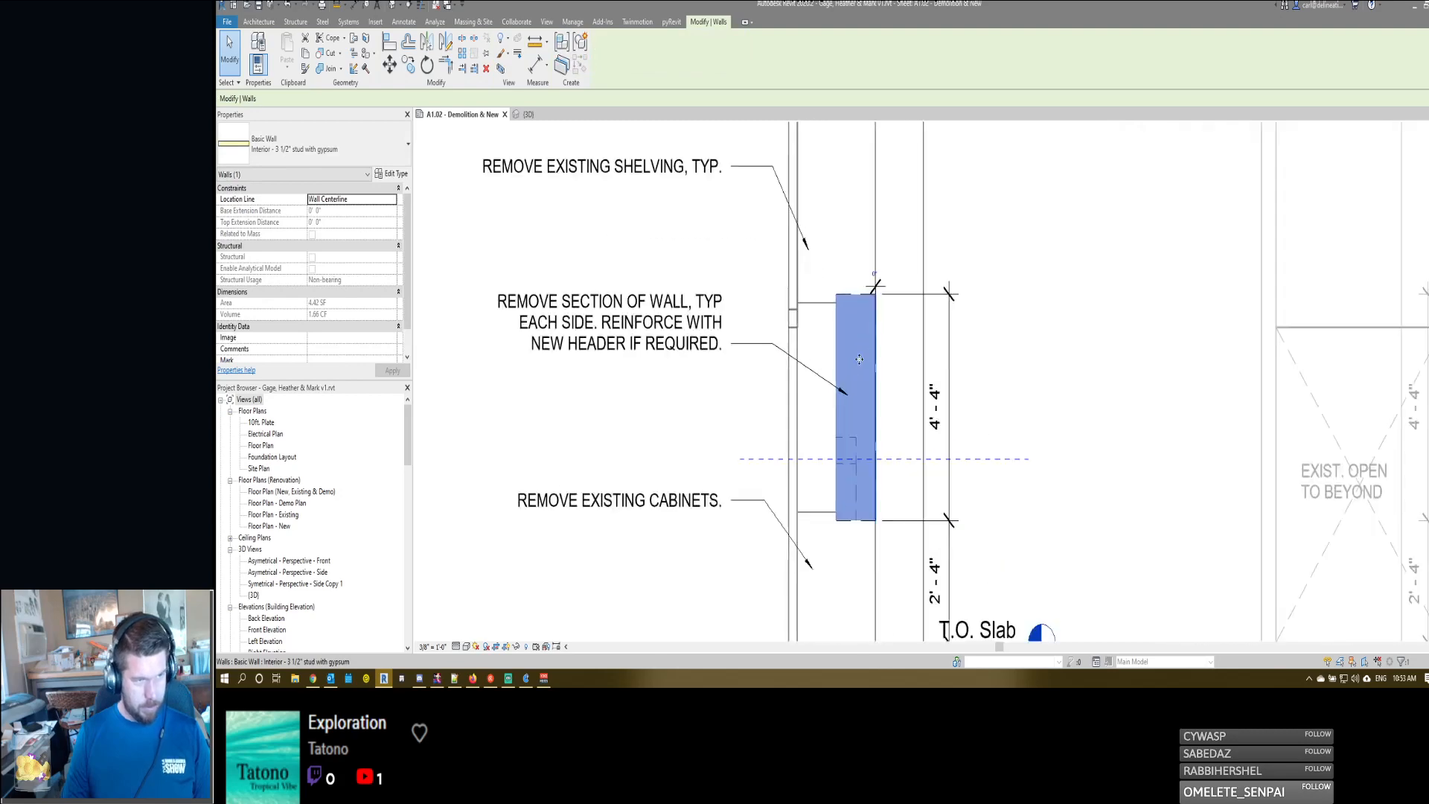
{"action": "scroll", "coordinate": [858, 359], "scroll_direction": "up", "scroll_amount": 1}
{"action": "key", "text": "d"}
{"action": "key", "text": "l"}
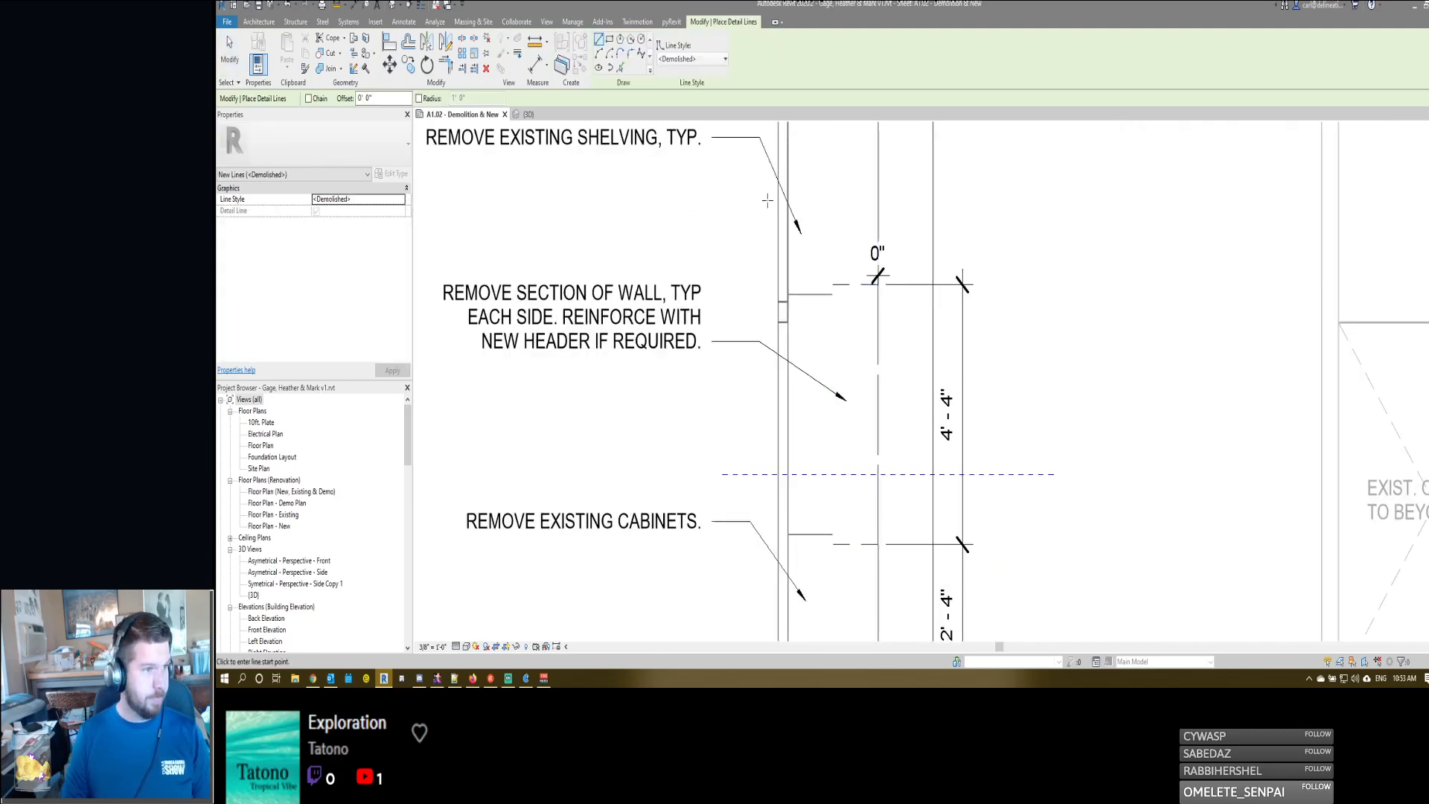
{"action": "left_click", "coordinate": [833, 283]}
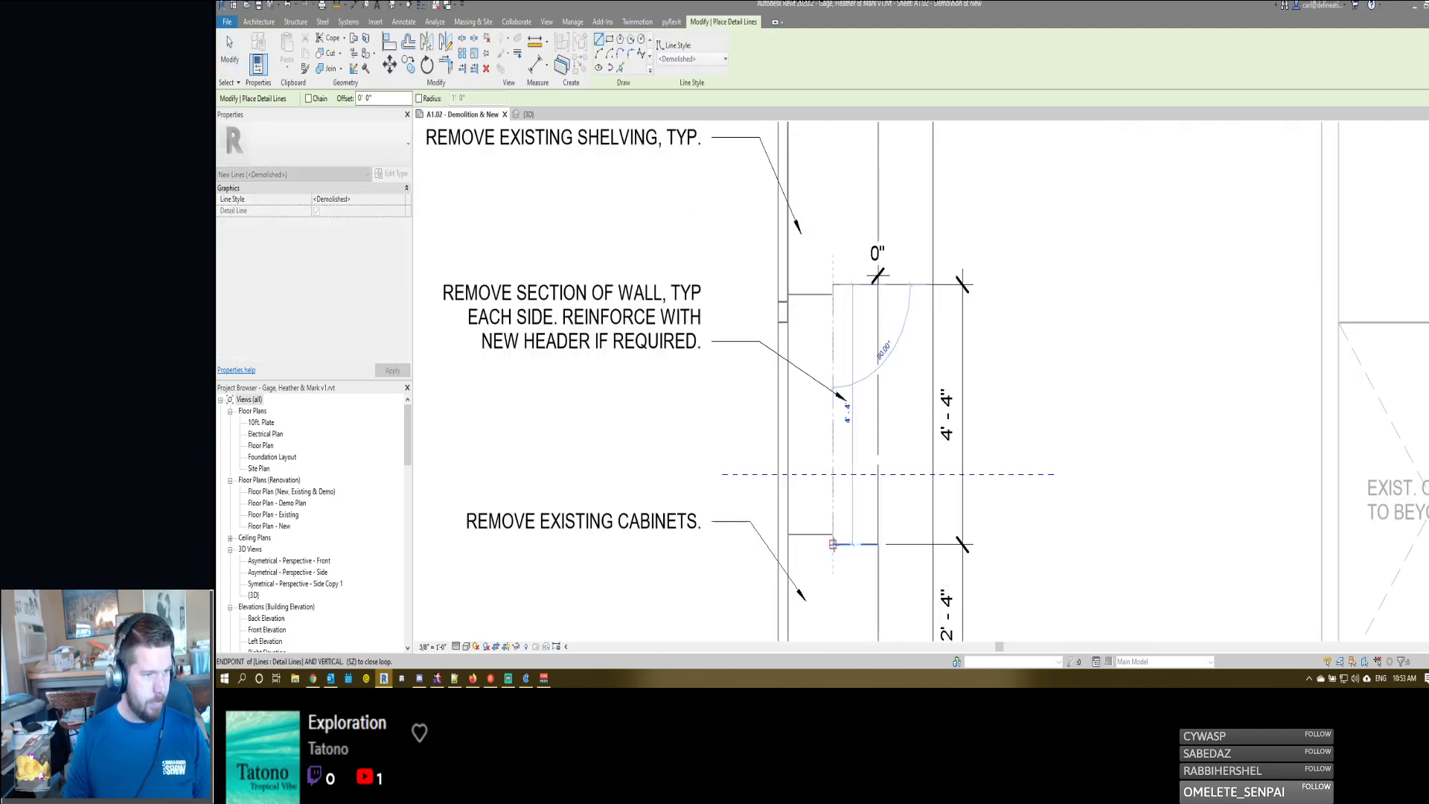
{"action": "left_click", "coordinate": [832, 544]}
{"action": "key", "text": "Escape"}
{"action": "key", "text": "Escape"}
- Move the zero-length dimension's witness line to the new demolition line so it measures the removal area's width
{"action": "left_click", "coordinate": [879, 277]}
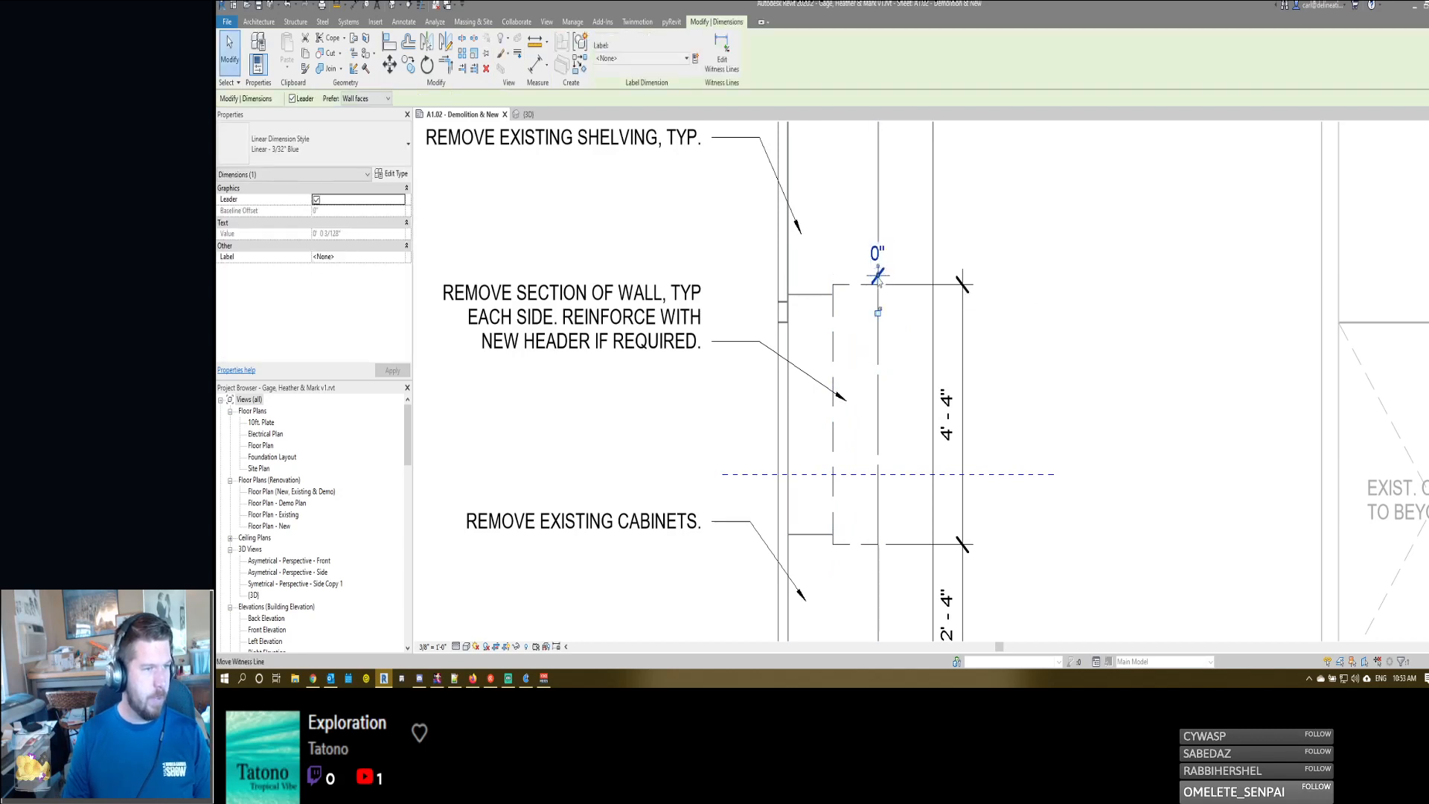
{"action": "left_click_drag", "start_coordinate": [879, 278], "coordinate": [832, 284]}
{"action": "scroll", "coordinate": [935, 340], "scroll_direction": "down", "scroll_amount": 2}
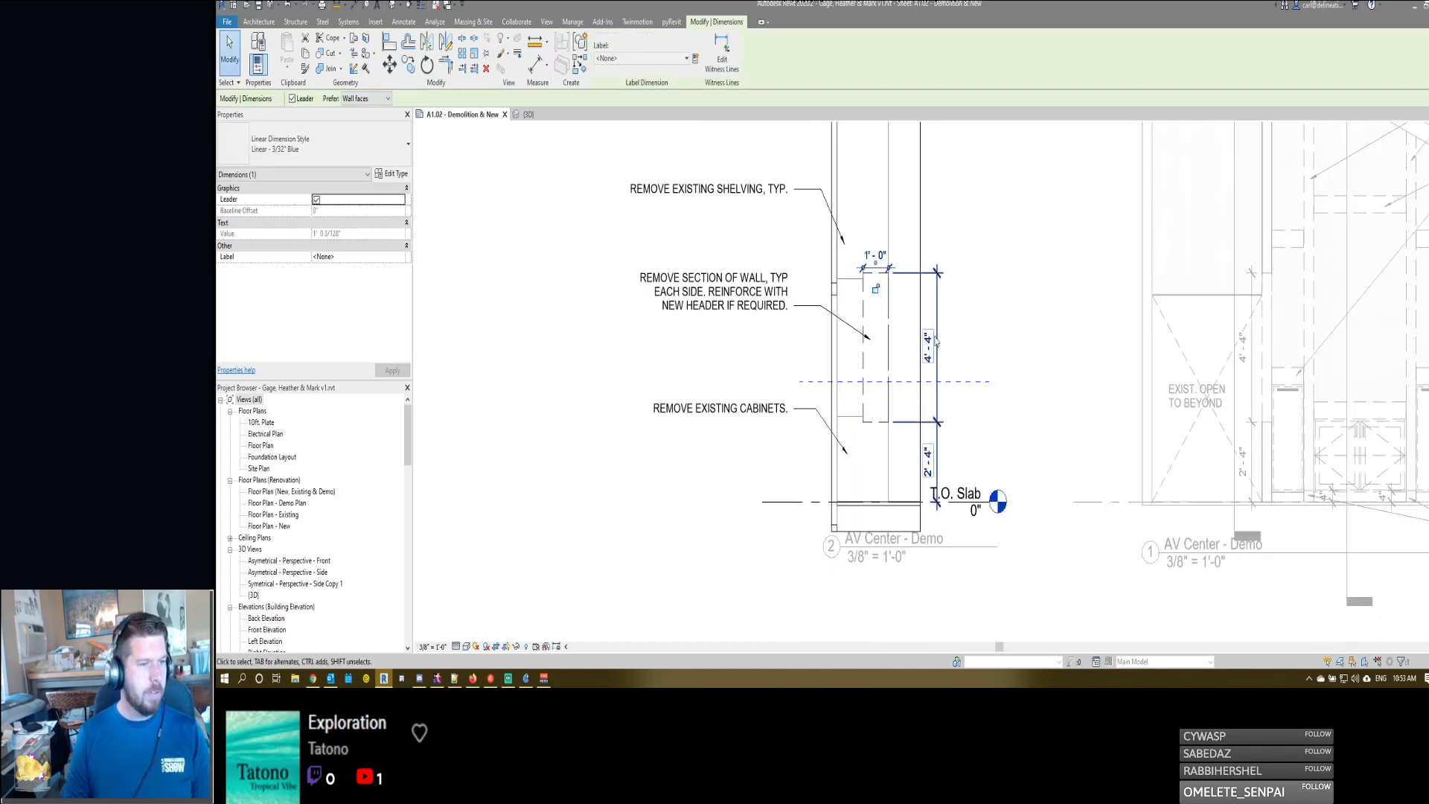
{"action": "left_click", "coordinate": [922, 285]}
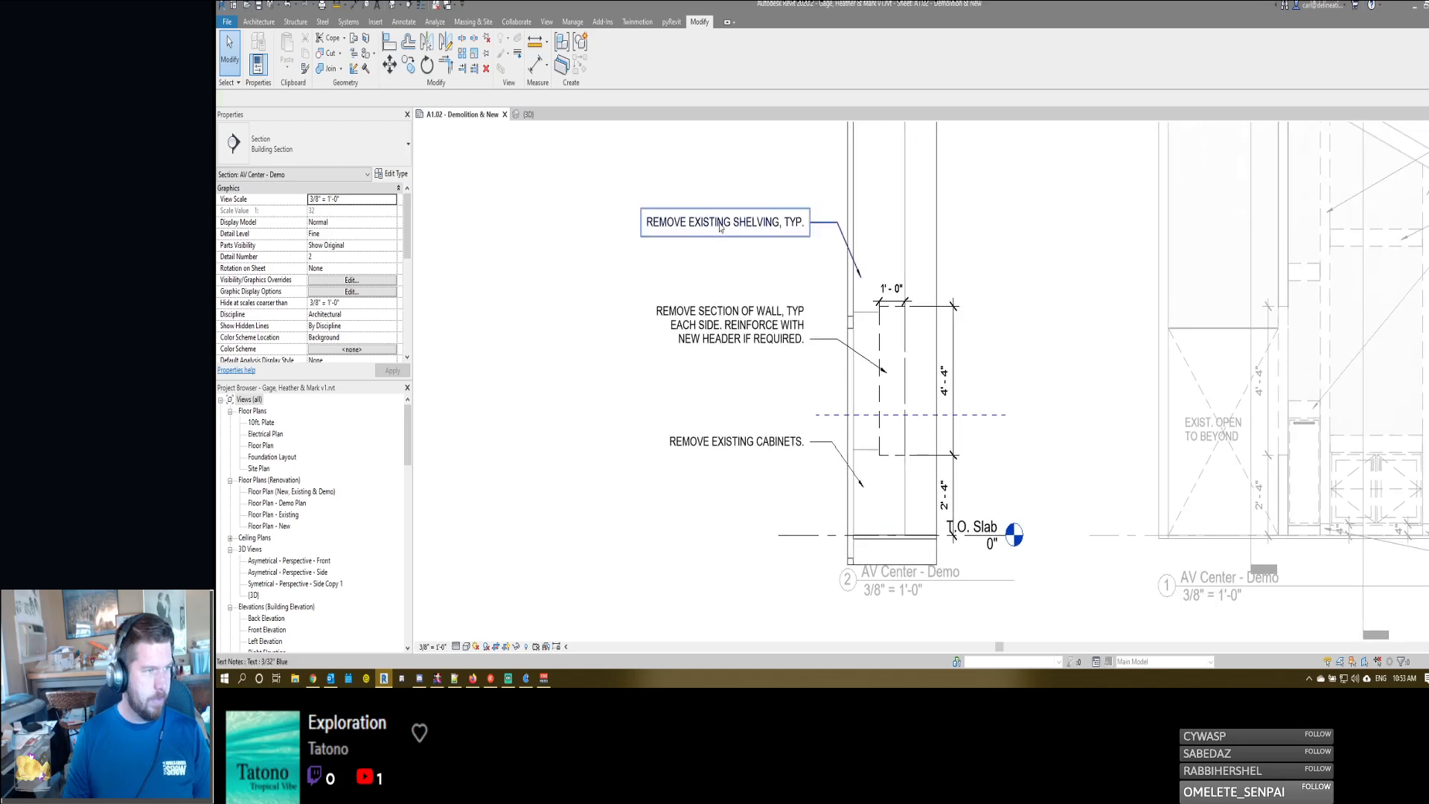
- Delete the "REMOVE EXISTING SHELVING, TYP." and "REMOVE EXISTING CABINETS." notes from the demo section
{"action": "left_click", "coordinate": [795, 228]}
{"action": "key", "text": "Delete"}
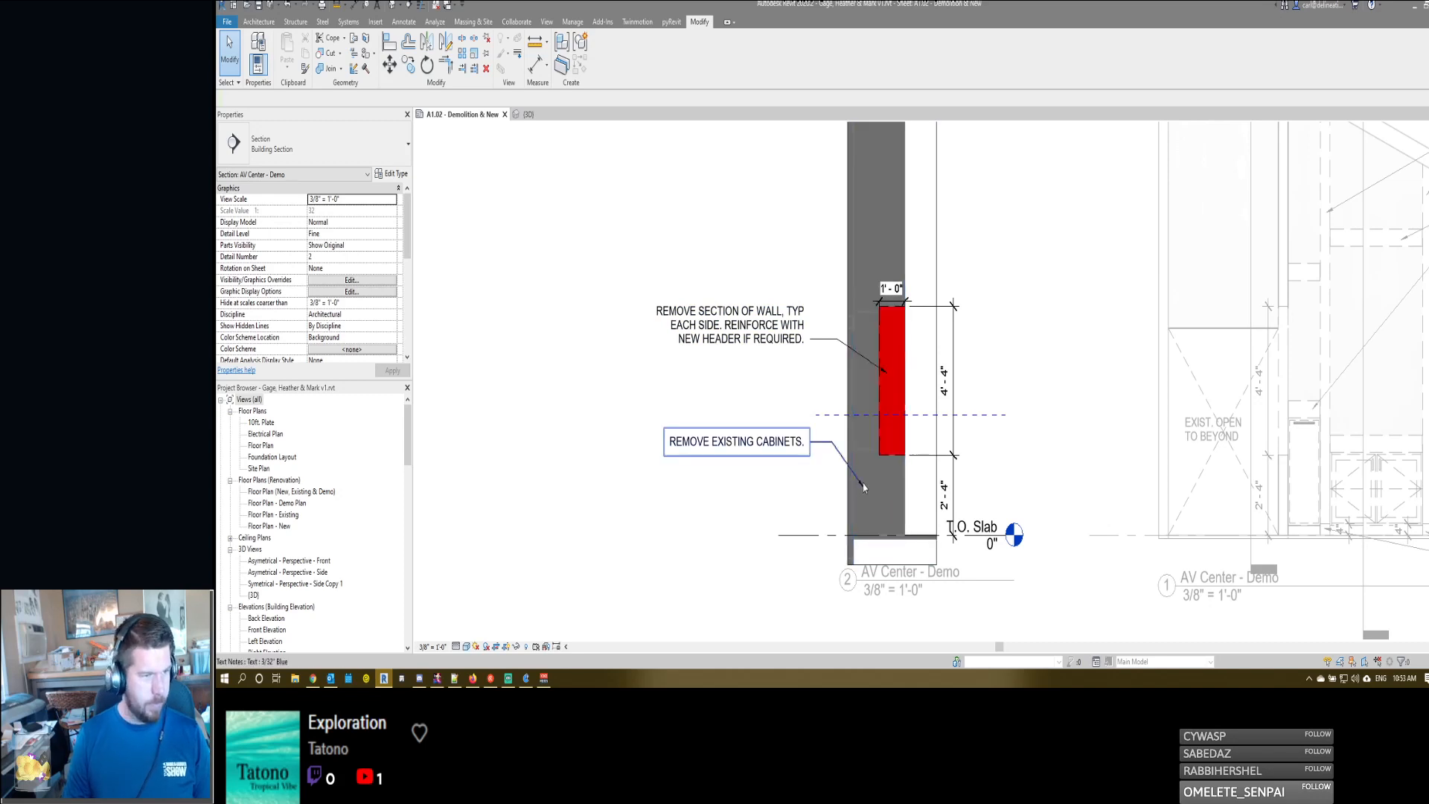
{"action": "key", "text": "h"}
{"action": "key", "text": "l"}
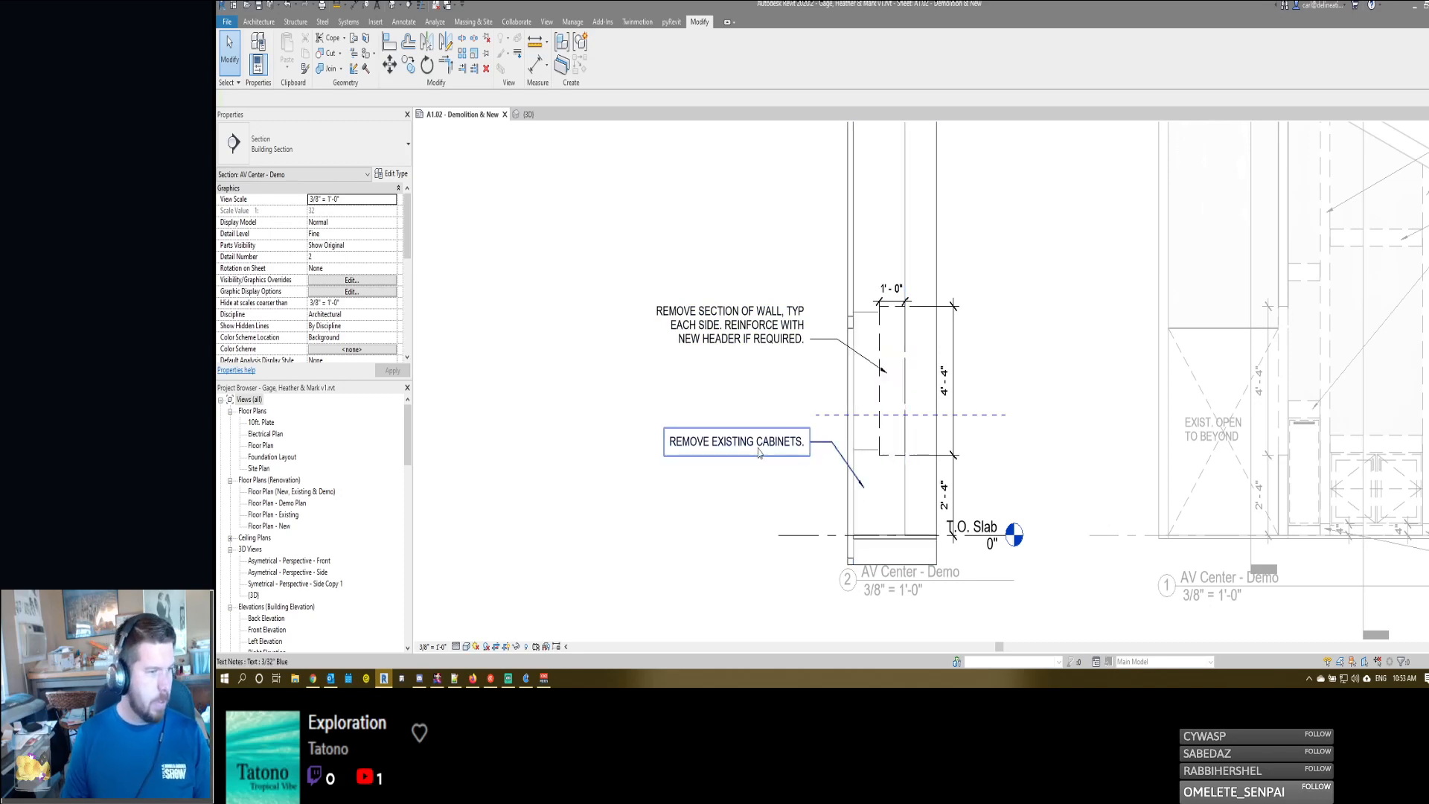
{"action": "left_click", "coordinate": [759, 454]}
{"action": "key", "text": "Delete"}
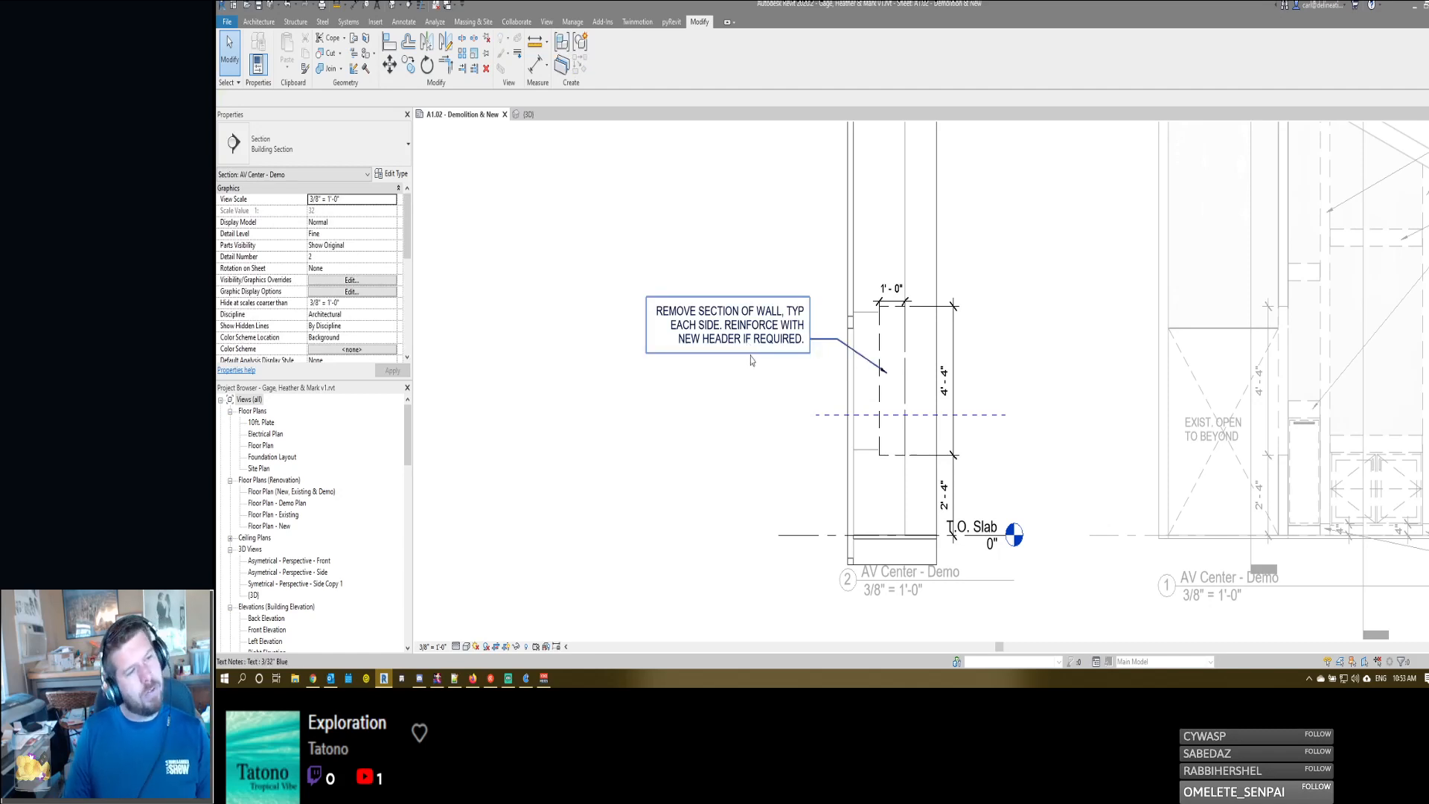
- Extend the demo section's crop region slightly past the wall's left face and join the adjoining wall pieces above the opening
{"action": "left_click", "coordinate": [845, 347]}
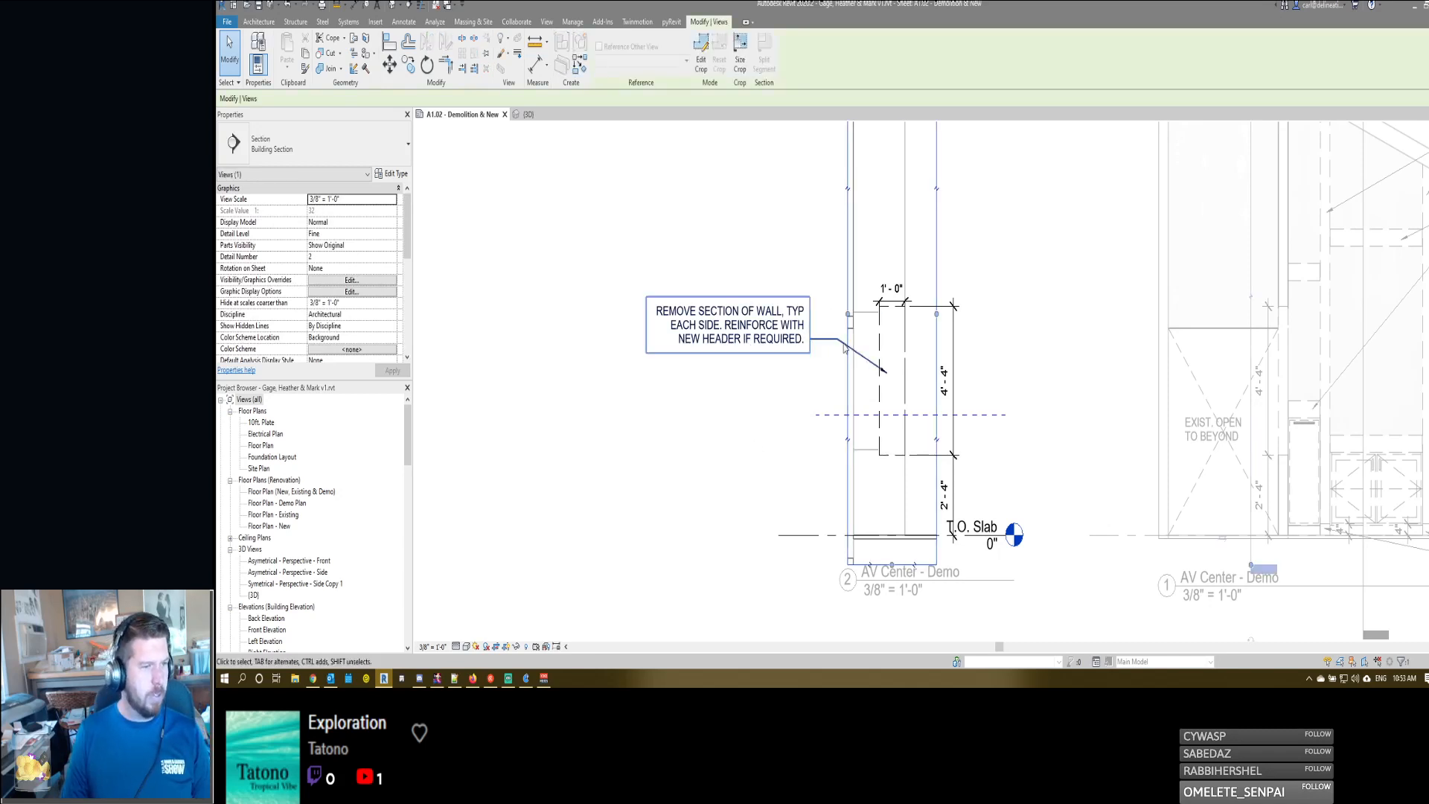
{"action": "double_click", "coordinate": [845, 347]}
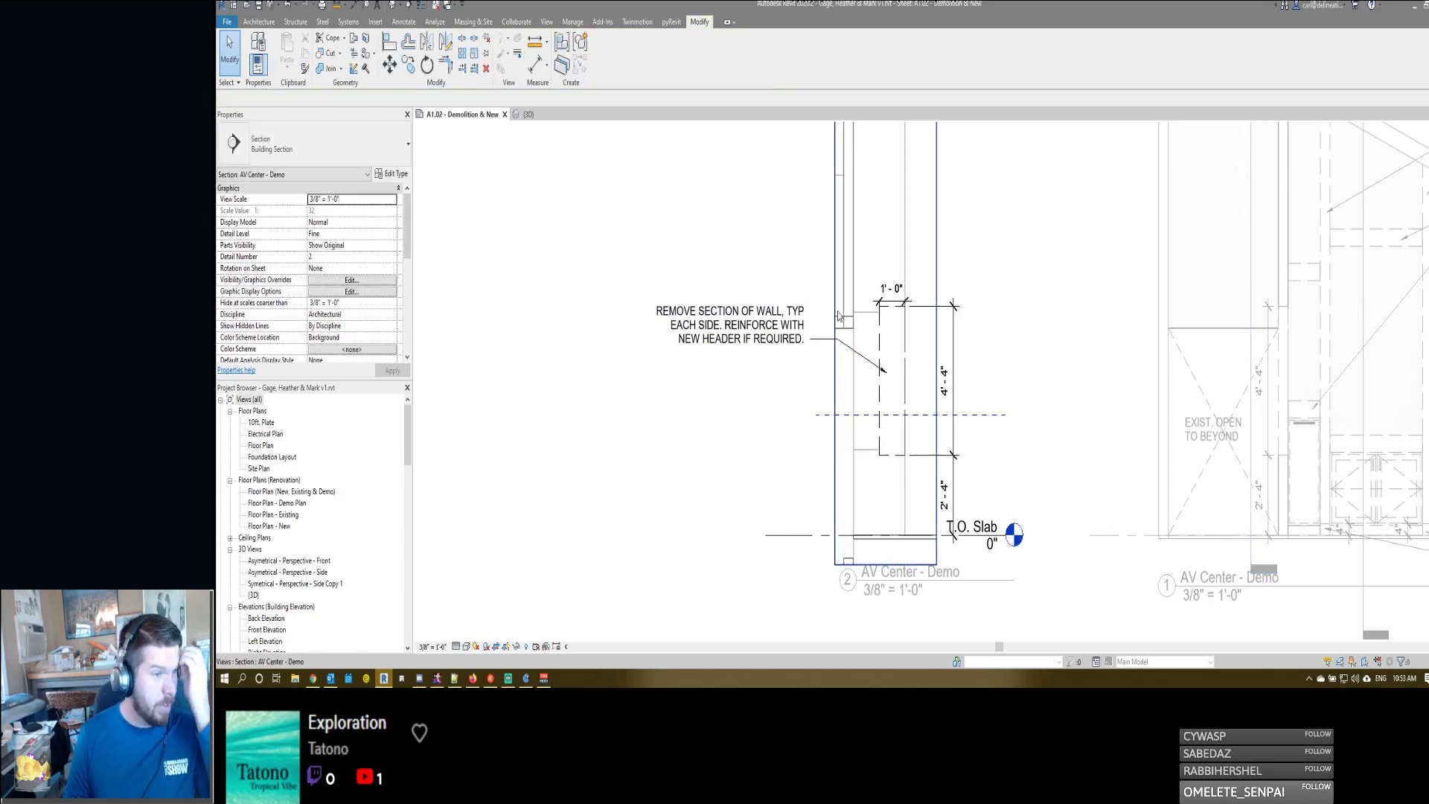
{"action": "scroll", "coordinate": [858, 328], "scroll_direction": "up", "scroll_amount": 1}
{"action": "scroll", "coordinate": [858, 328], "scroll_direction": "up", "scroll_amount": 1}
{"action": "key", "text": "j"}
{"action": "key", "text": "g"}
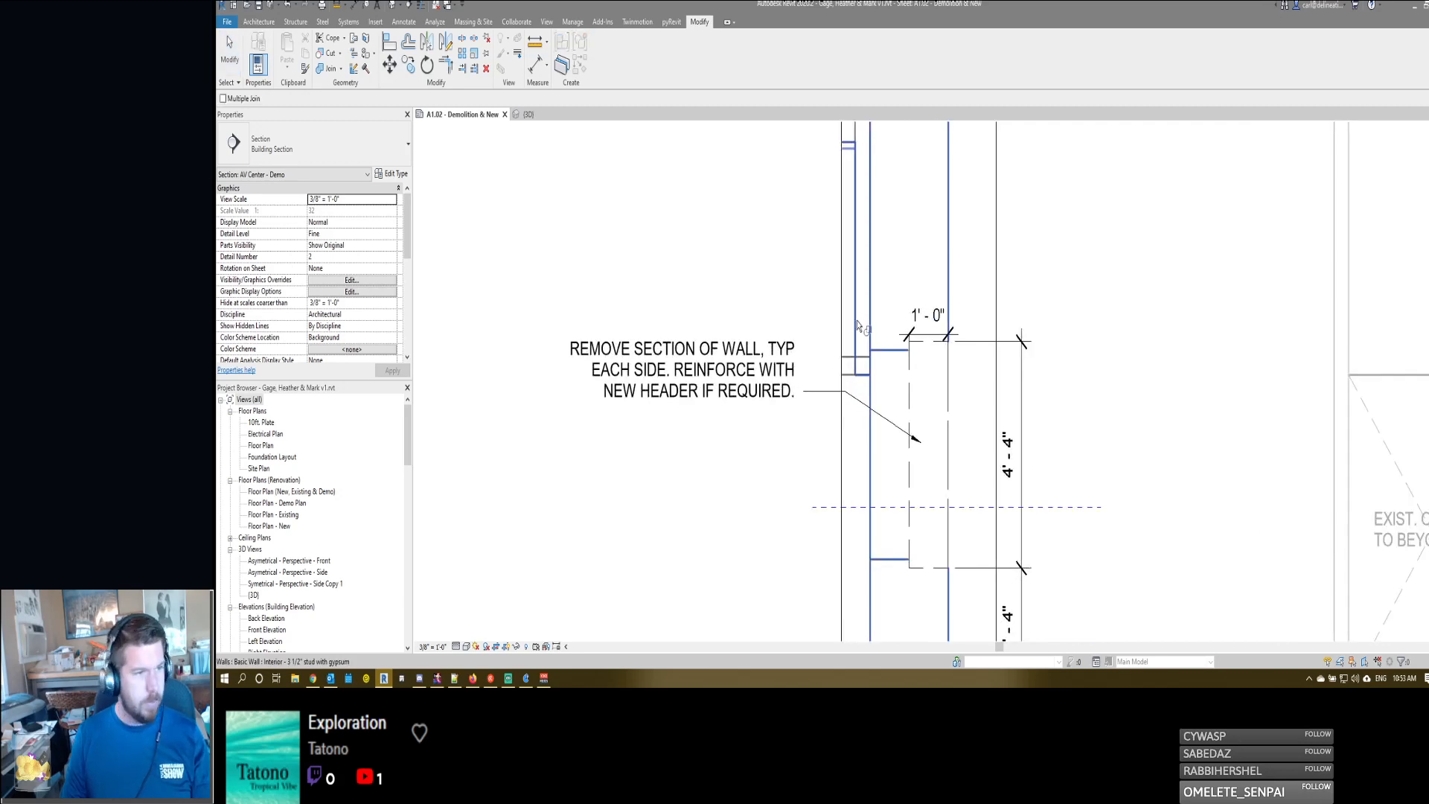
{"action": "left_click", "coordinate": [851, 358]}
{"action": "left_click", "coordinate": [855, 349]}
{"action": "key", "text": "Escape"}
{"action": "scroll", "coordinate": [855, 354], "scroll_direction": "down", "scroll_amount": 1}
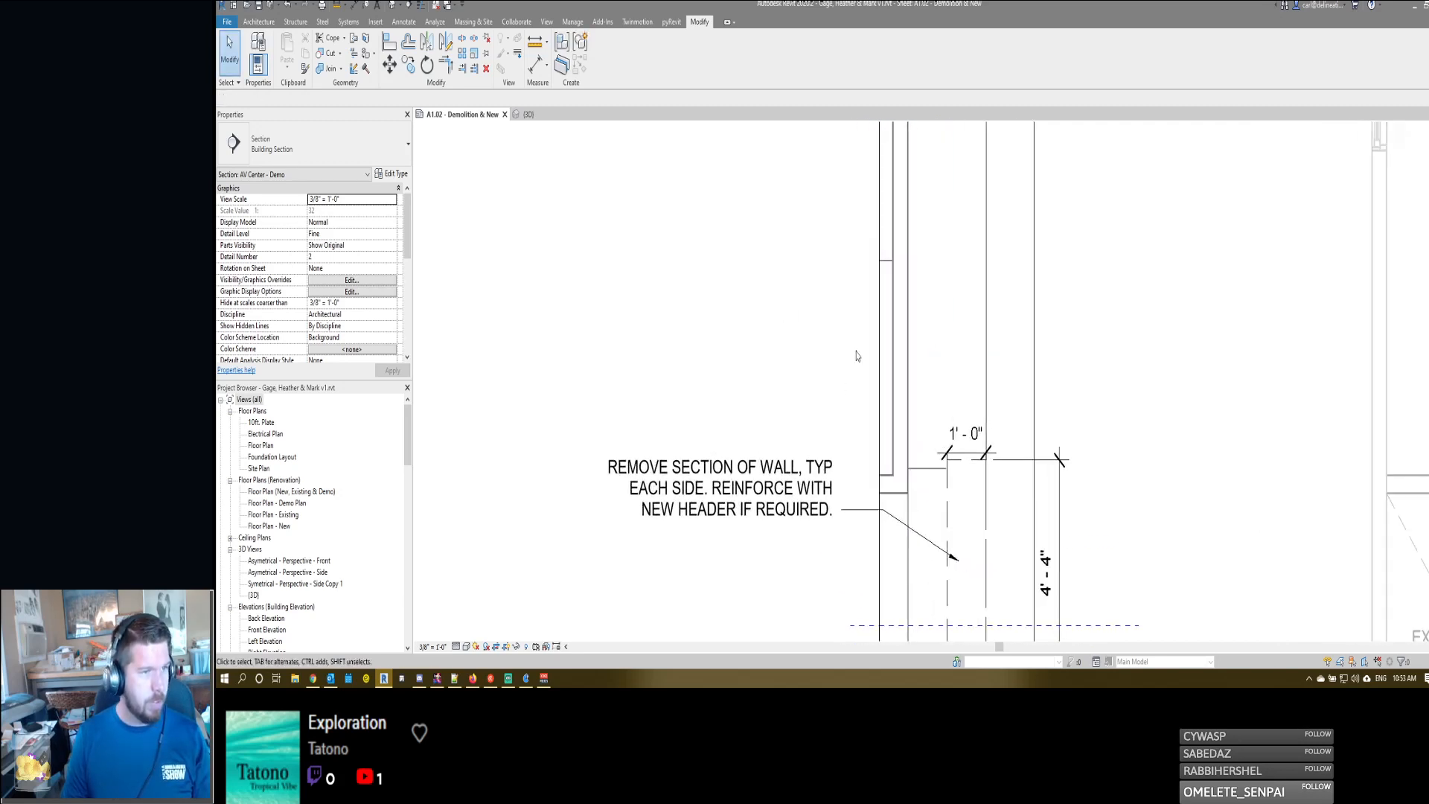
{"action": "scroll", "coordinate": [877, 423], "scroll_direction": "down", "scroll_amount": 2}
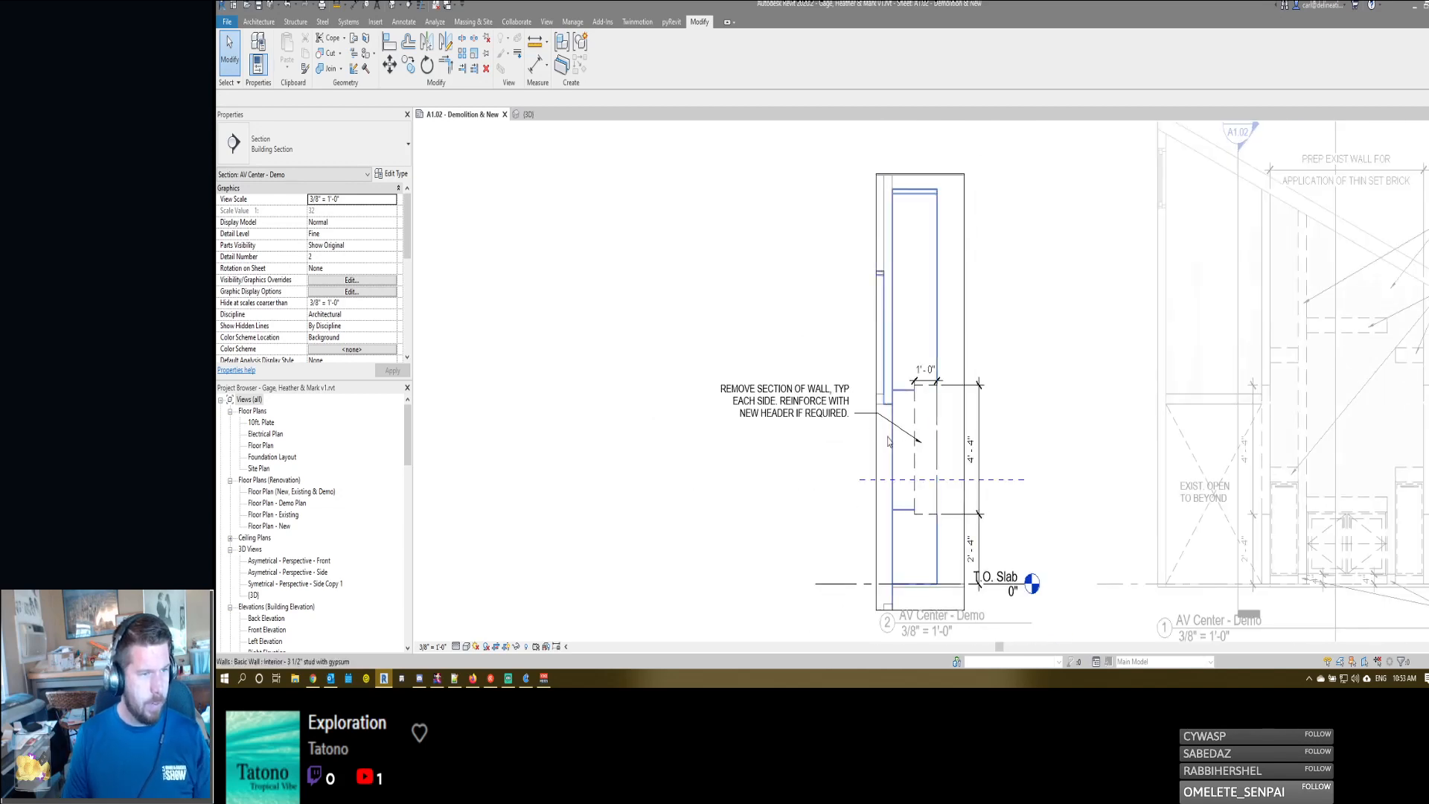
{"action": "middle_click_drag", "start_coordinate": [827, 495], "coordinate": [856, 427]}
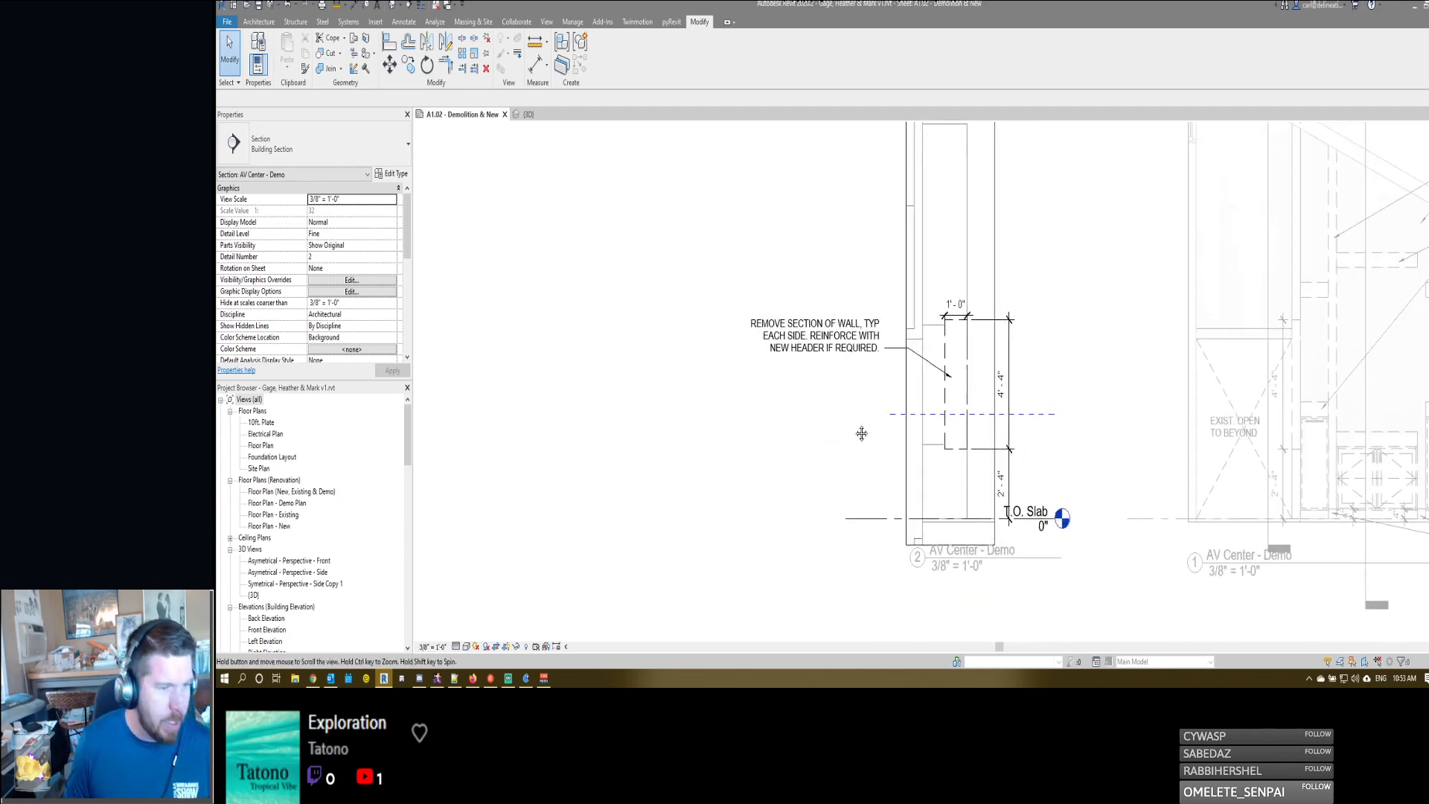
- Dimension the wall's depth near the floor in the demo section, between its right face and the split-face edge
{"action": "key", "text": "i"}
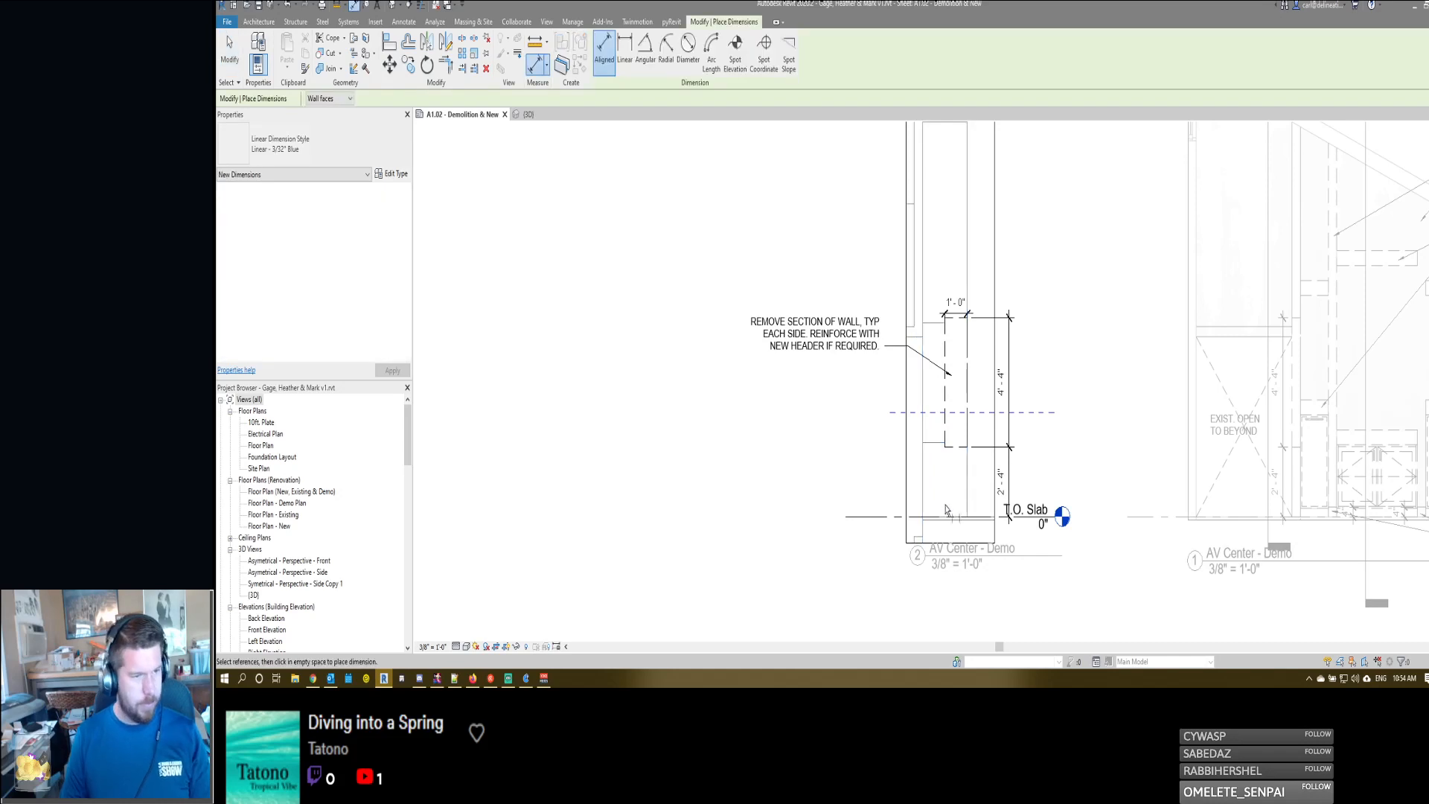
{"action": "left_click", "coordinate": [969, 491]}
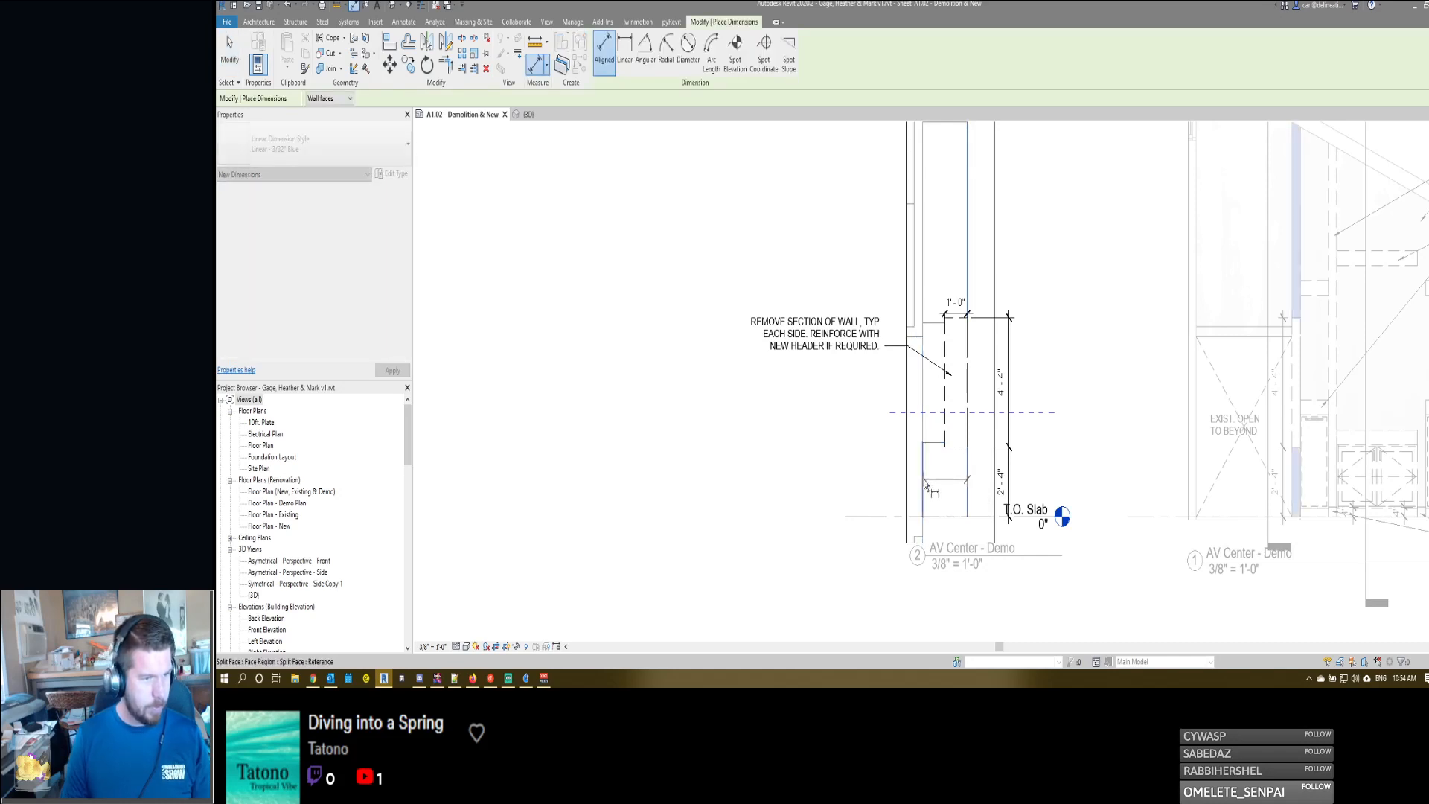
{"action": "left_click", "coordinate": [828, 509]}
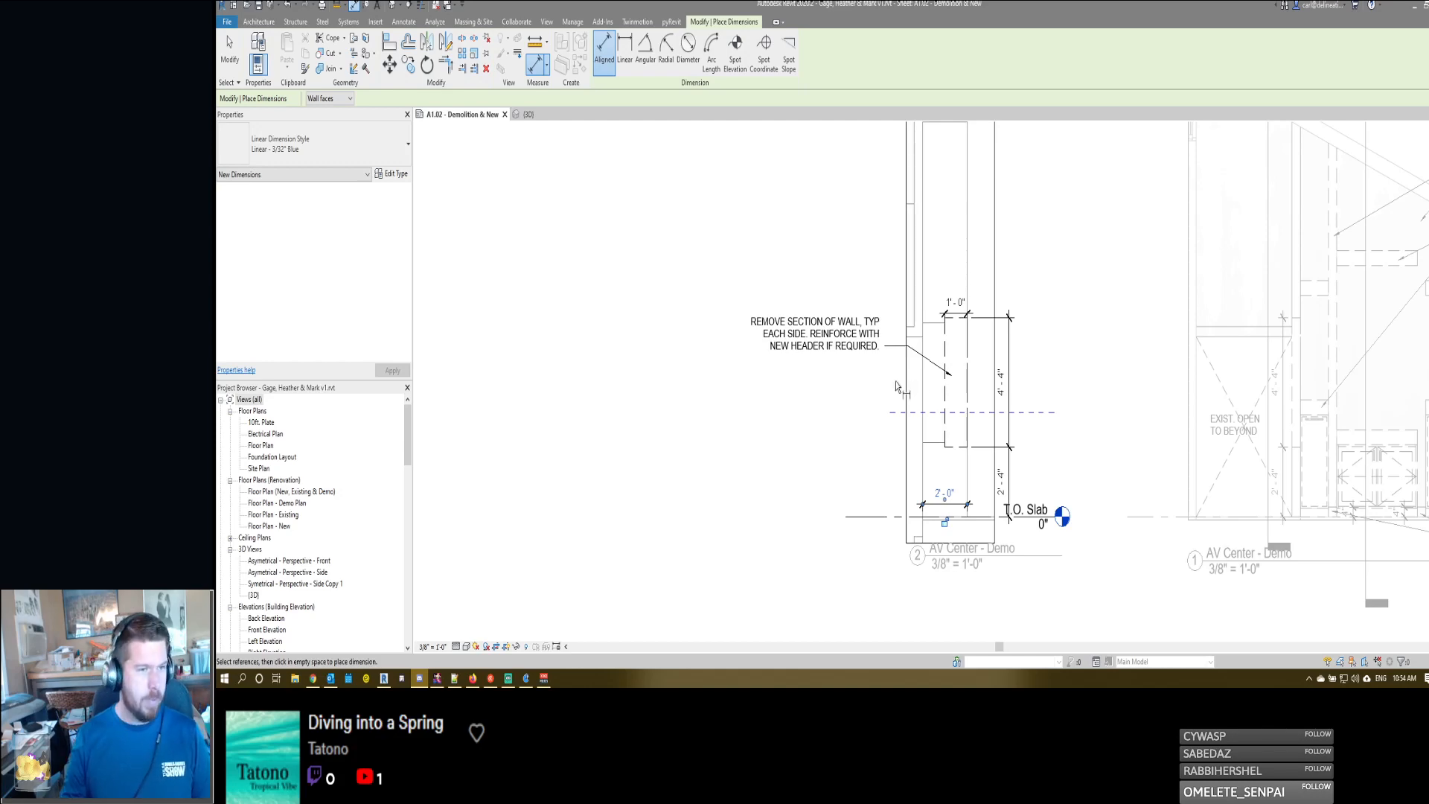
- In the 3D view, remove the wood-panel painted face region from the AV center's left side wall
{"action": "key", "text": "ctrl+Tab"}
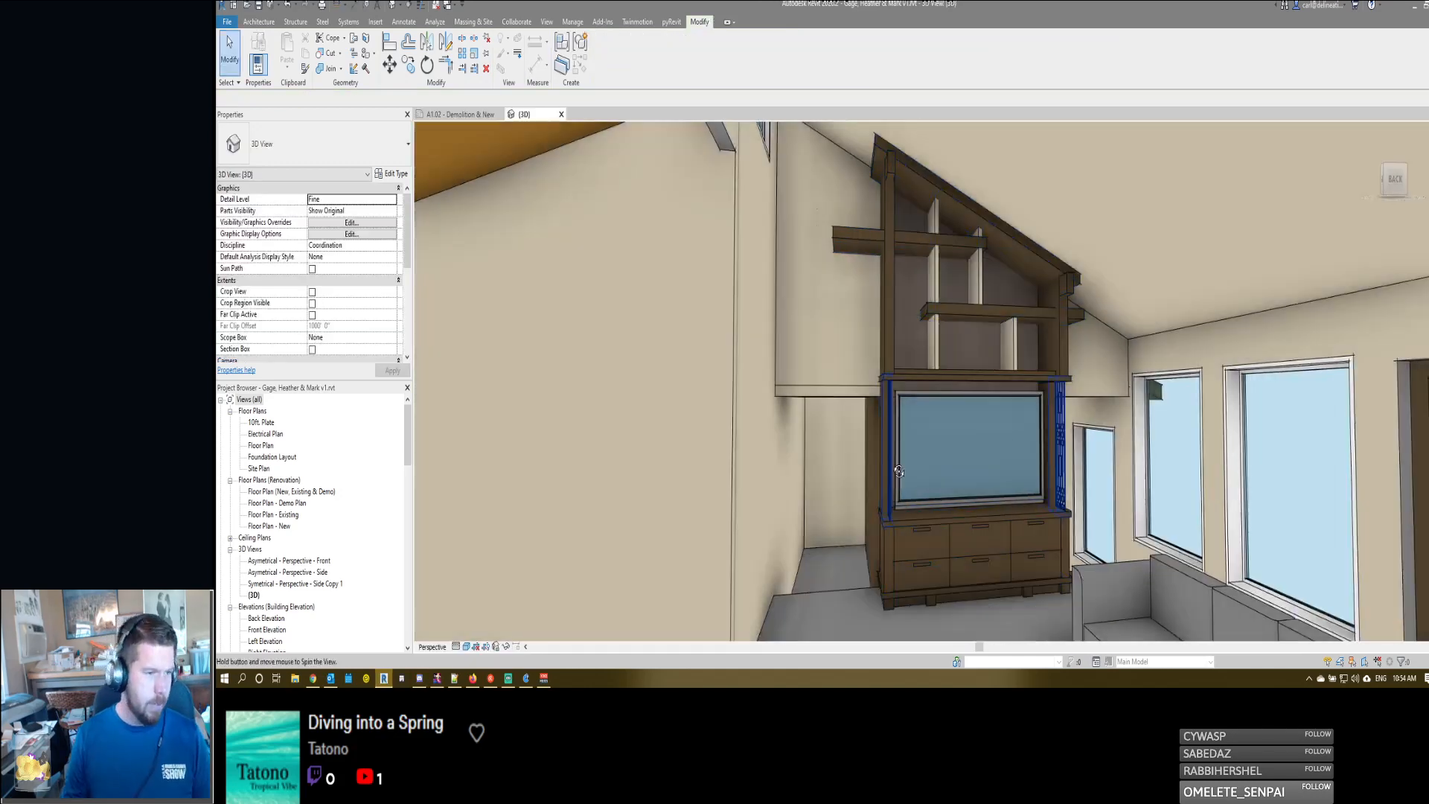
{"action": "middle_click_drag", "start_coordinate": [898, 477], "coordinate": [929, 458], "text": "shift"}
{"action": "scroll", "coordinate": [861, 461], "scroll_direction": "up", "scroll_amount": 2}
{"action": "left_click", "coordinate": [861, 461]}
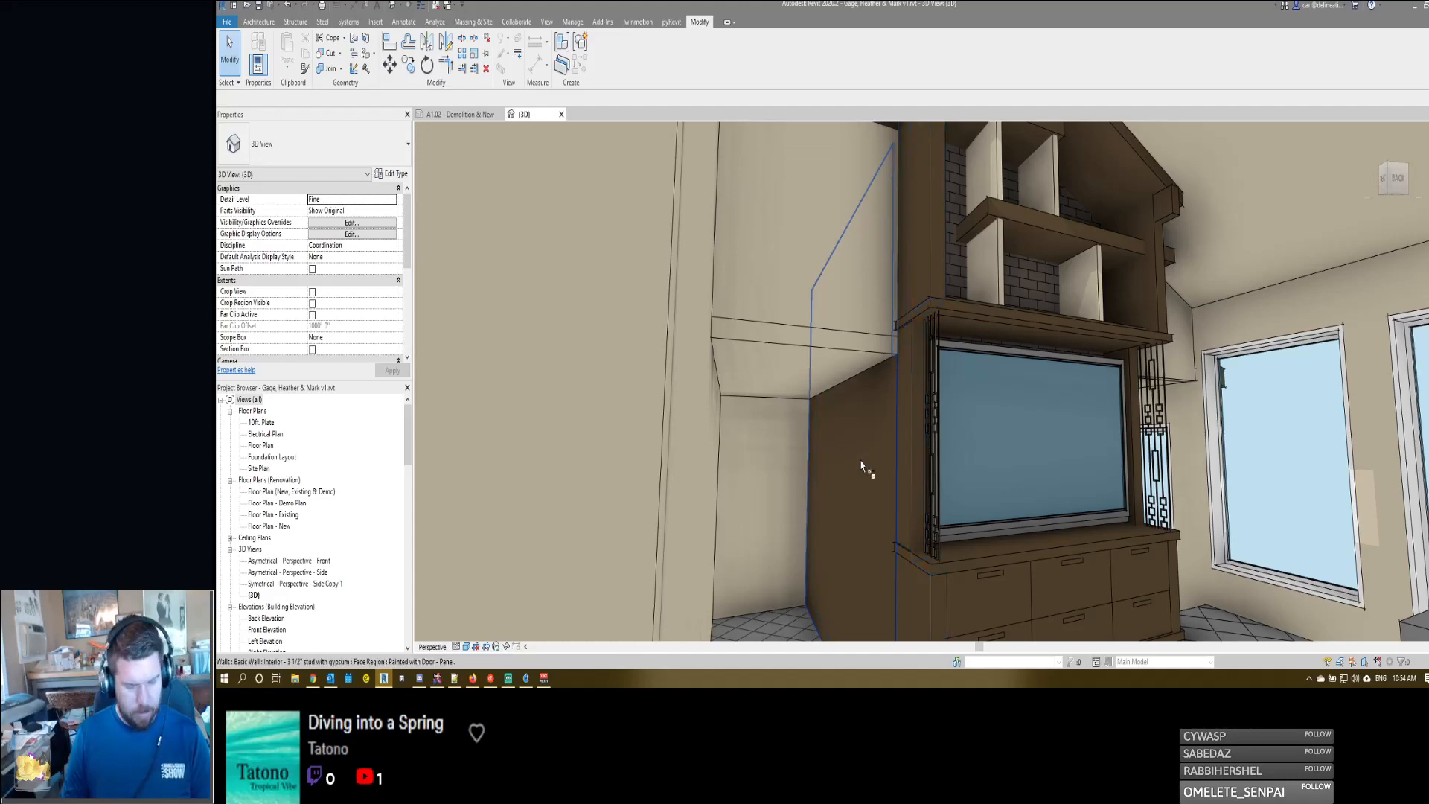
{"action": "key", "text": "Delete"}
{"action": "middle_click_drag", "start_coordinate": [859, 460], "coordinate": [758, 443], "text": "shift"}
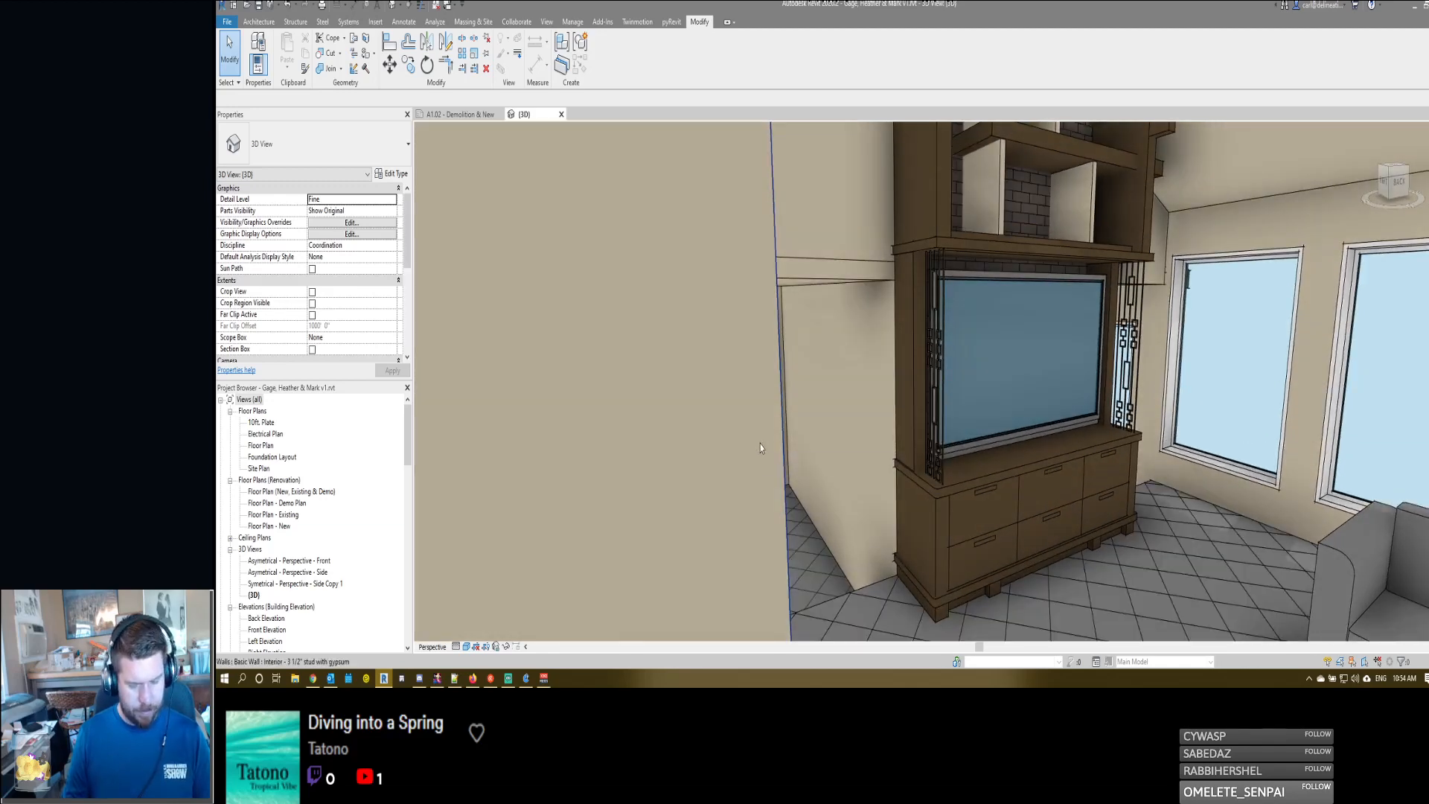
- Hide the leftover horizontal edges on the wall above the side opening with Linework set to <Invisible lines>
{"action": "key", "text": "l"}
{"action": "key", "text": "w"}
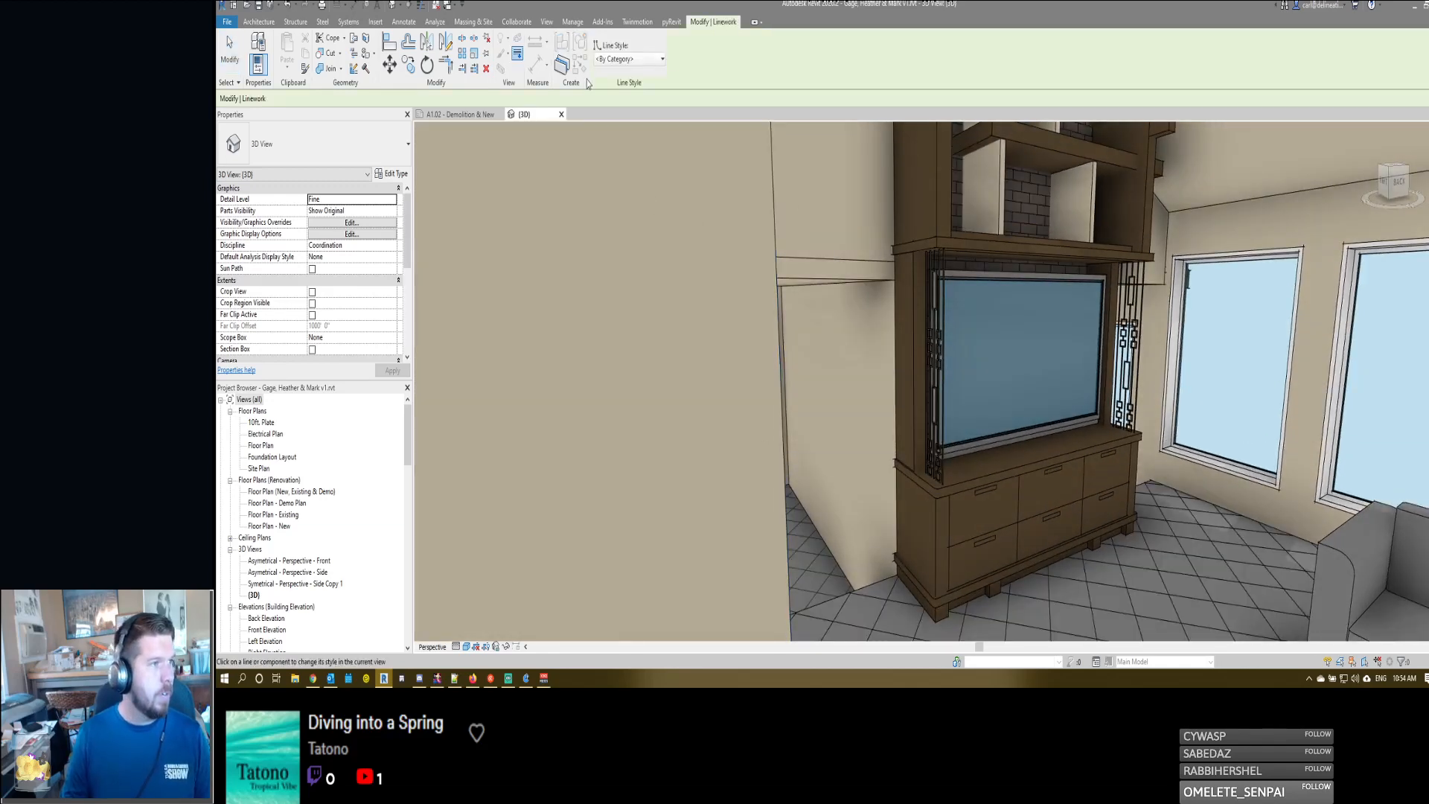
{"action": "left_click", "coordinate": [659, 61]}
{"action": "left_click", "coordinate": [620, 102]}
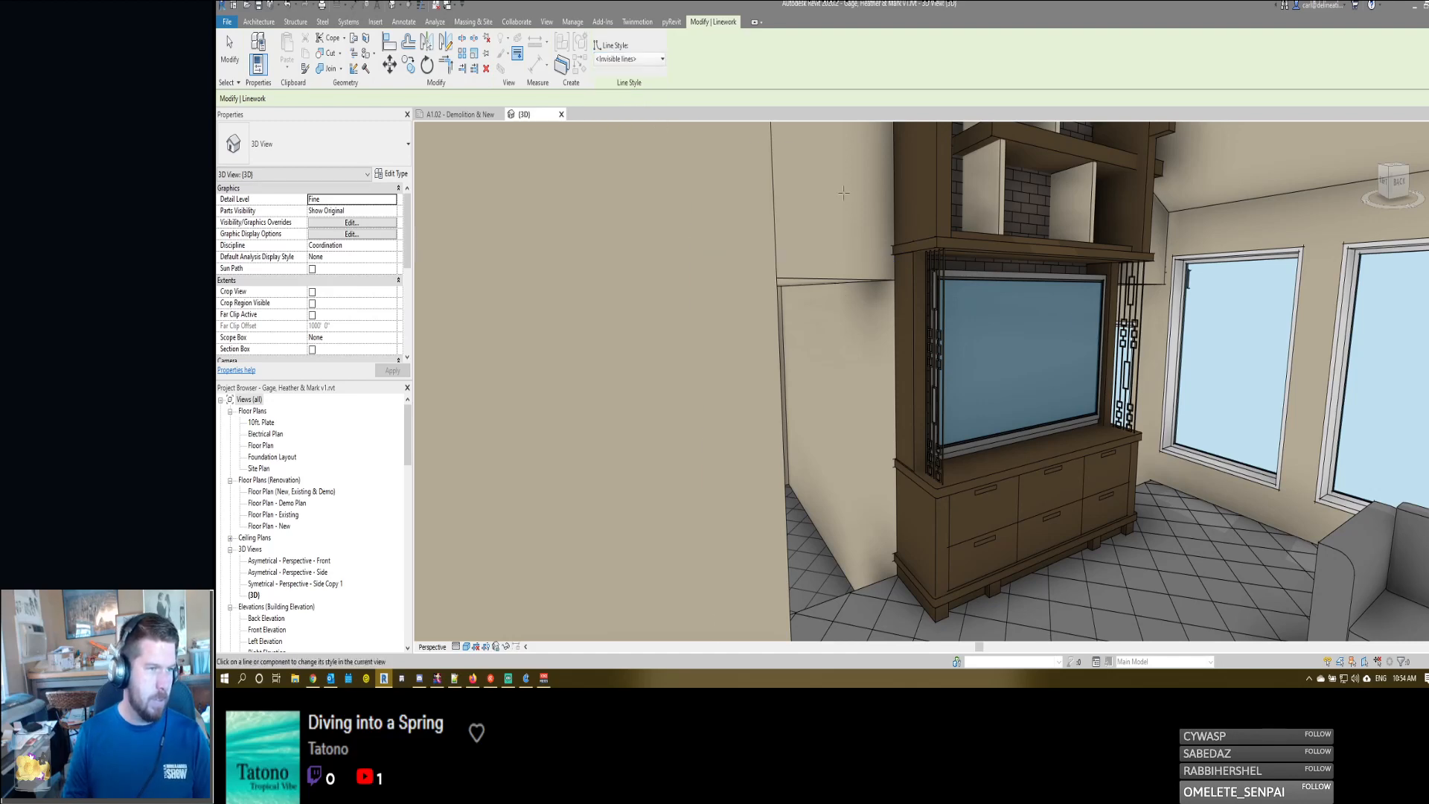
{"action": "key", "text": "Escape"}
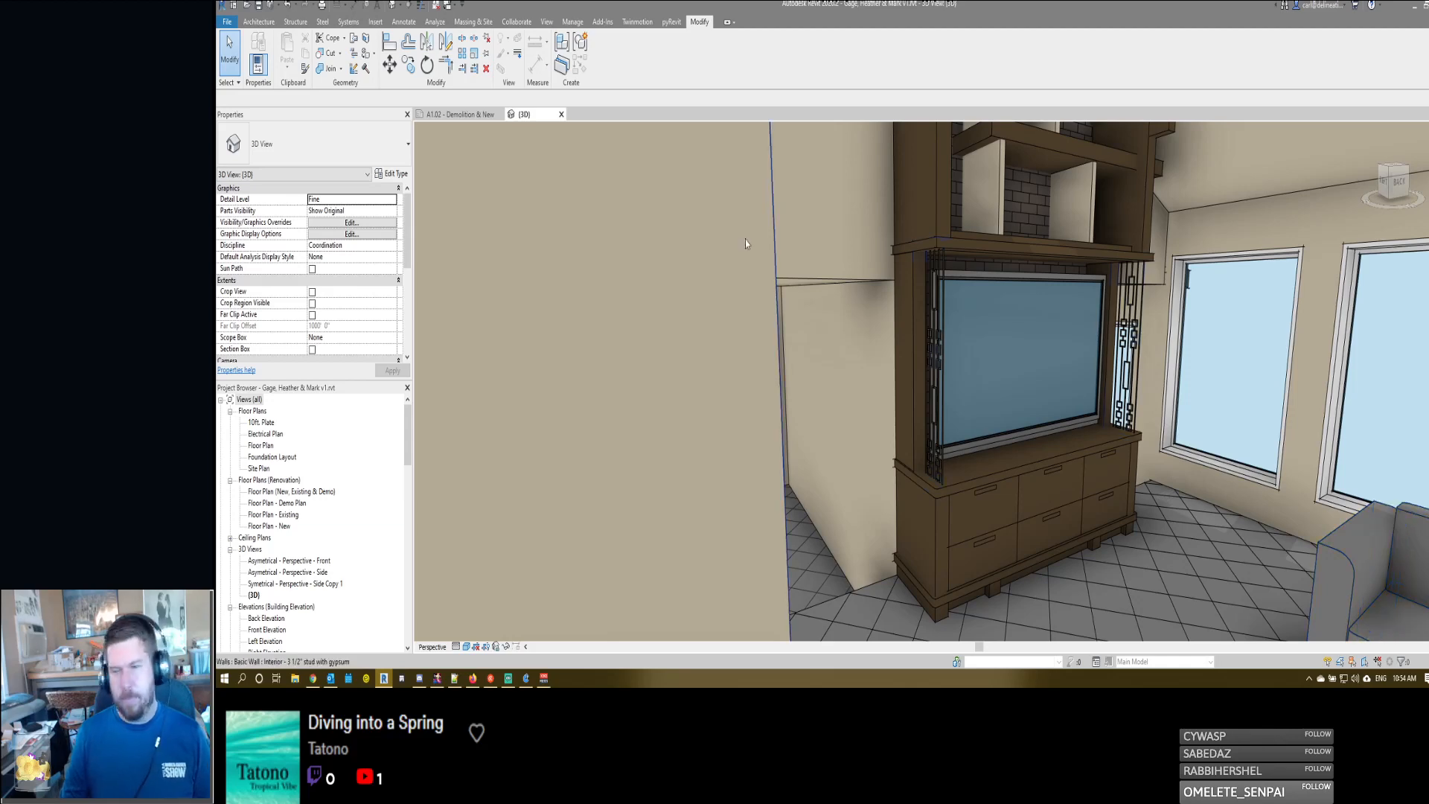
- Start a ShareX screen capture and mark the AV center's left edge with two arrows pointing at it and a vertical line
{"action": "key", "text": "Print"}
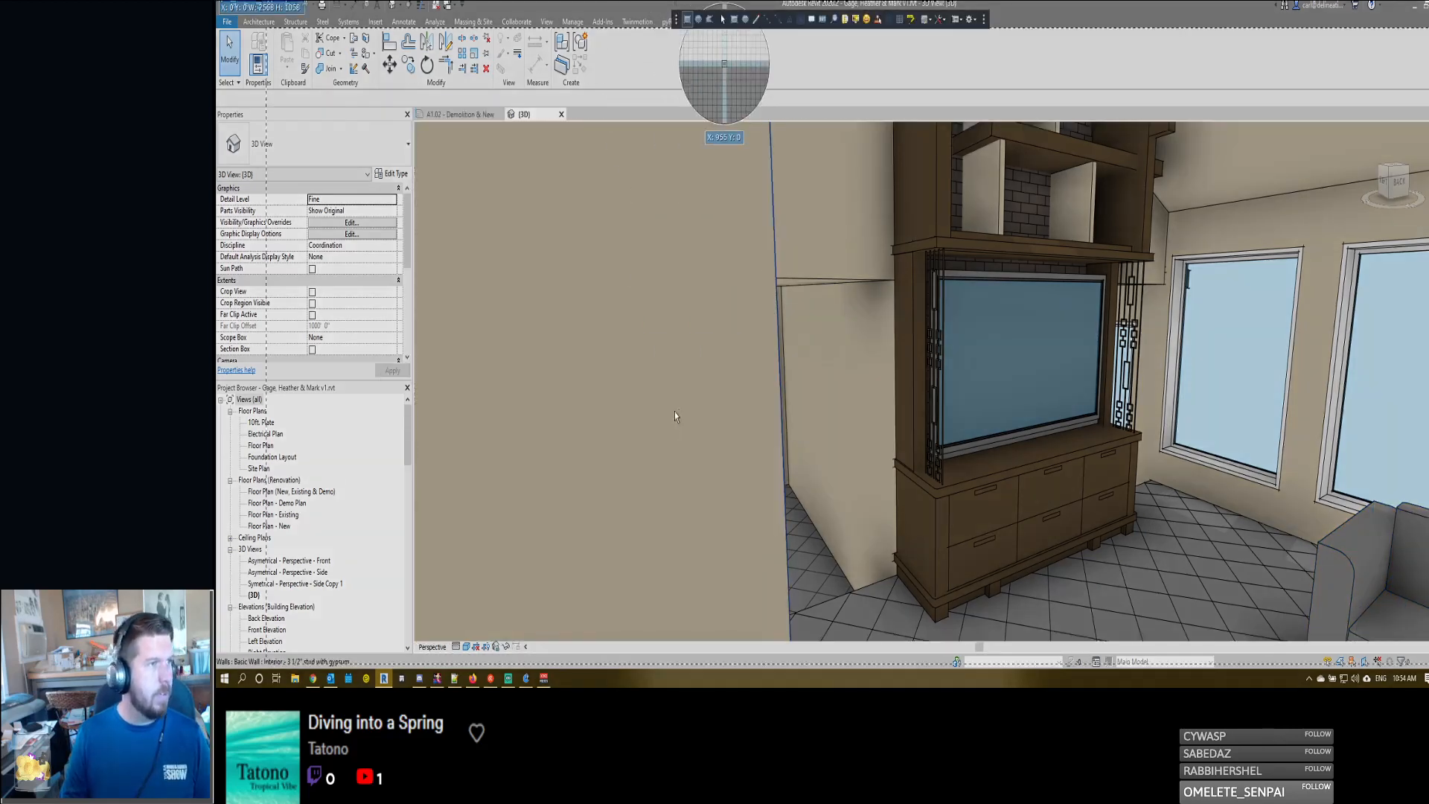
{"action": "mouse_move", "coordinate": [847, 376]}
{"action": "left_mouse_down"}
{"action": "mouse_move", "coordinate": [809, 417]}
{"action": "mouse_move", "coordinate": [870, 400]}
{"action": "mouse_move", "coordinate": [871, 414]}
{"action": "left_mouse_up"}
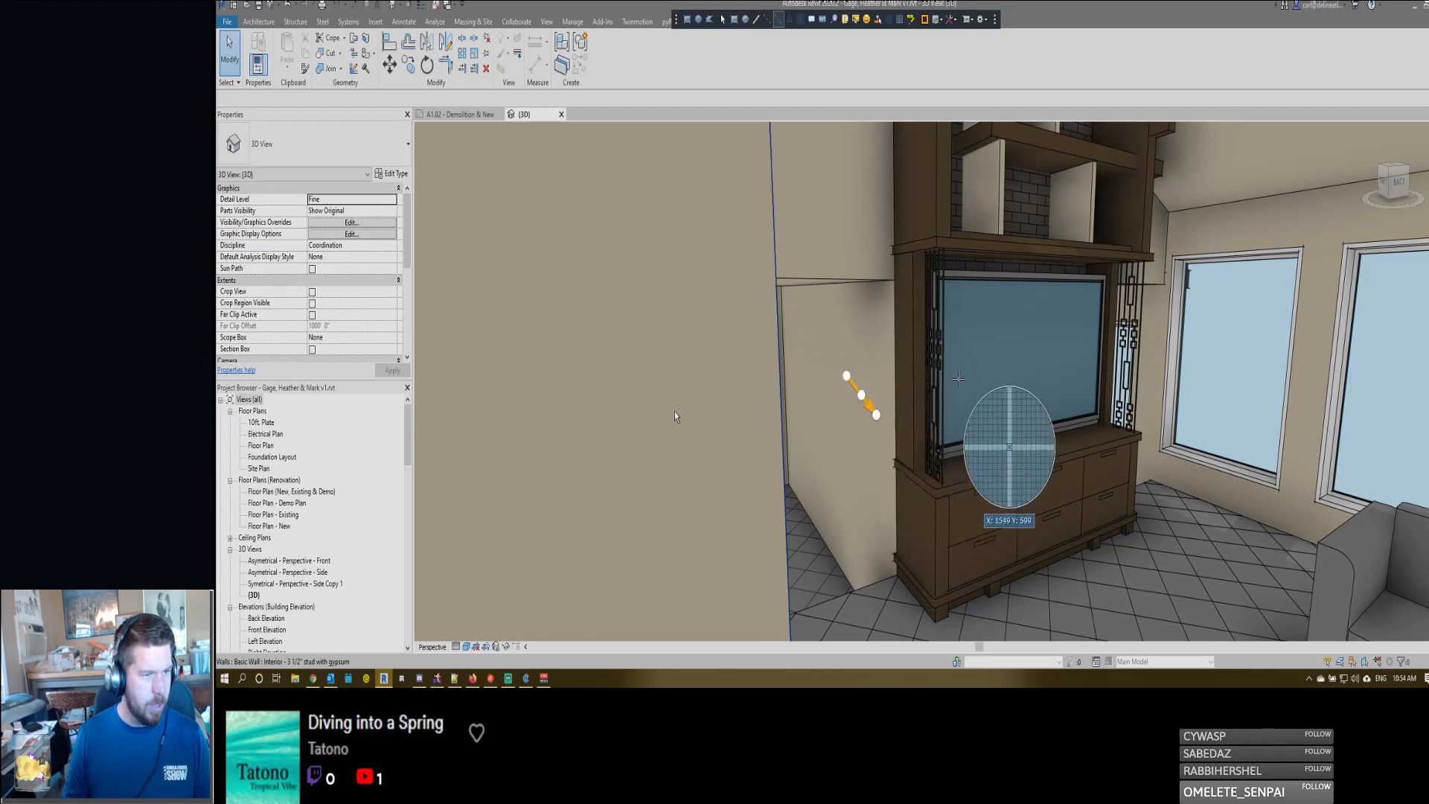
{"action": "left_click_drag", "start_coordinate": [956, 380], "coordinate": [905, 409]}
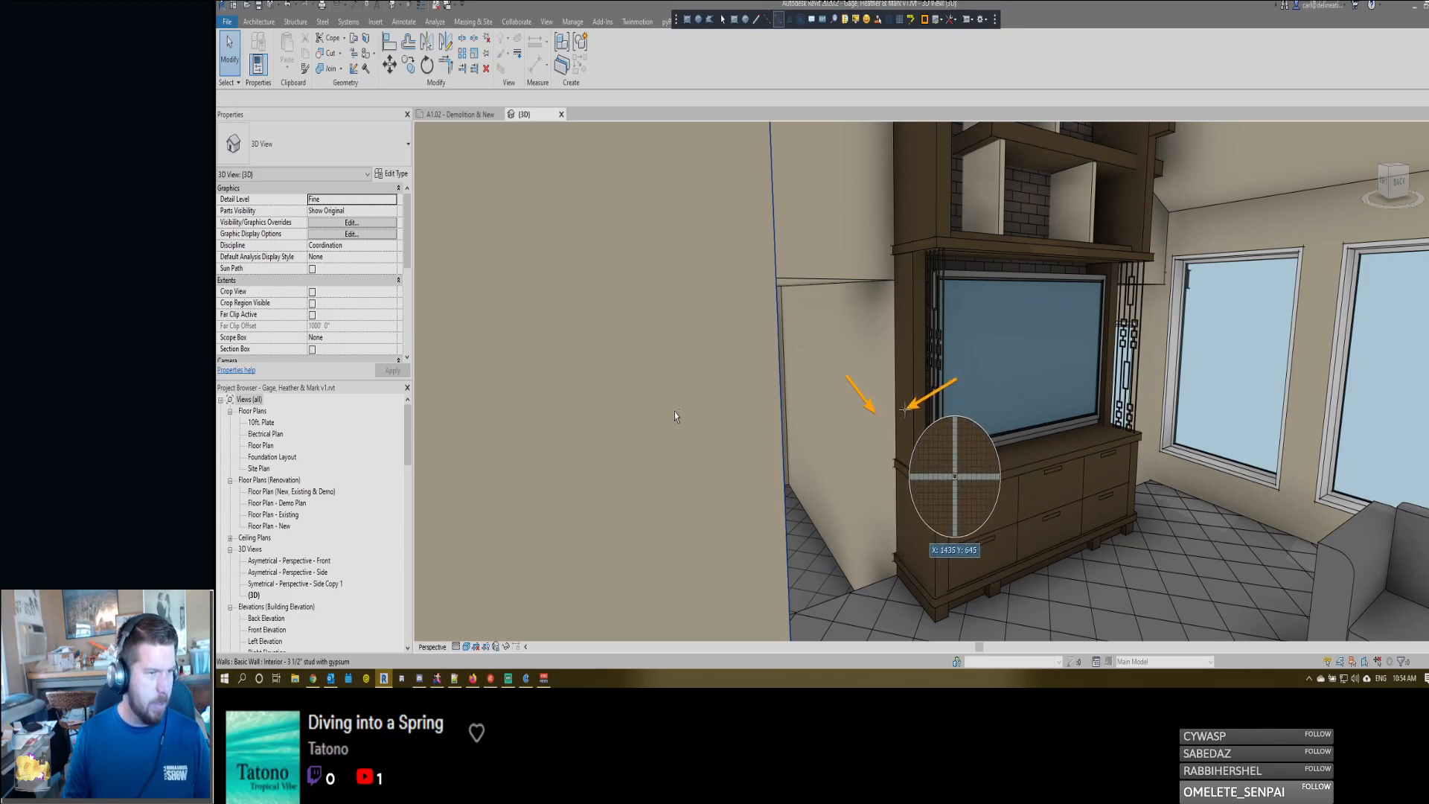
{"action": "left_click", "coordinate": [768, 20]}
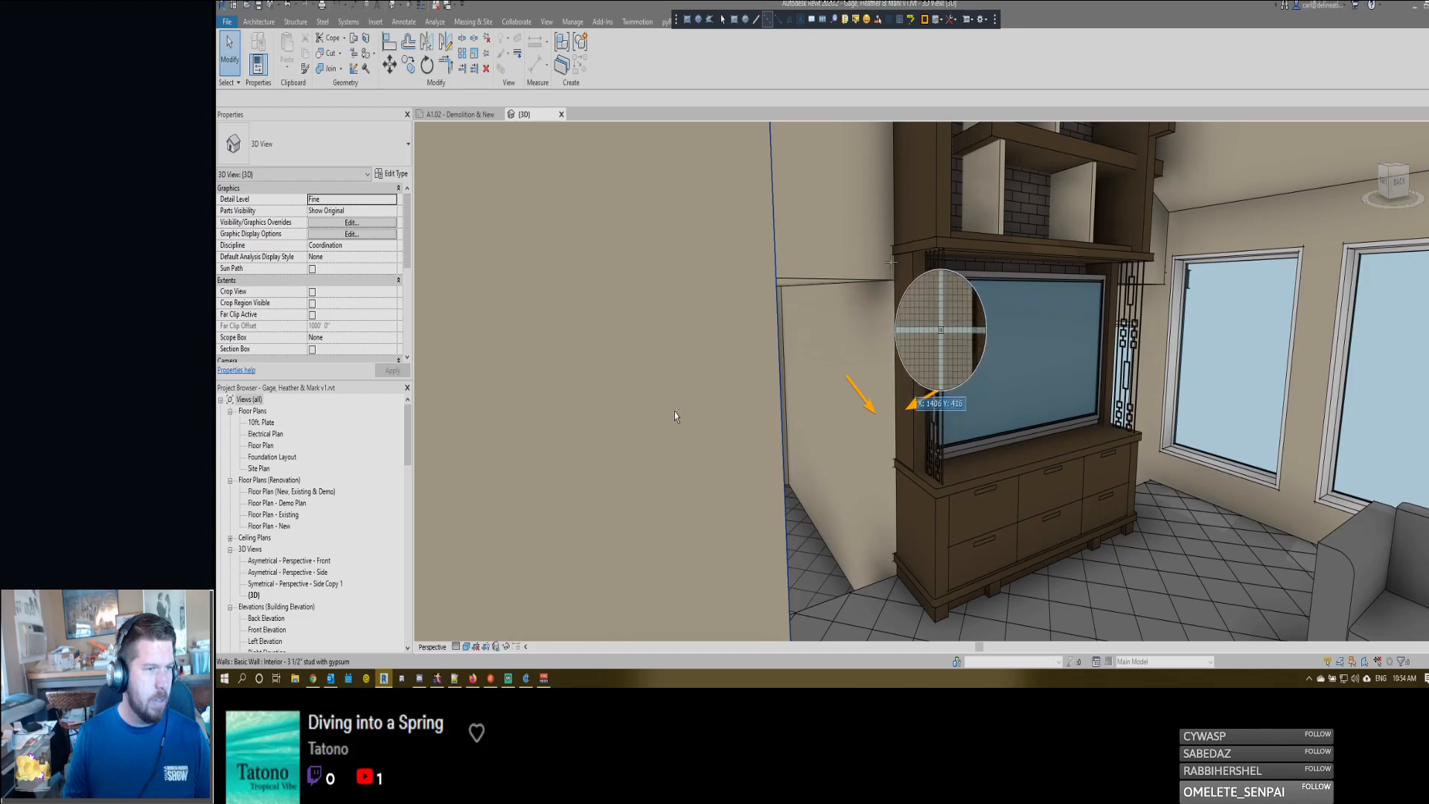
{"action": "left_click_drag", "start_coordinate": [894, 260], "coordinate": [897, 578]}
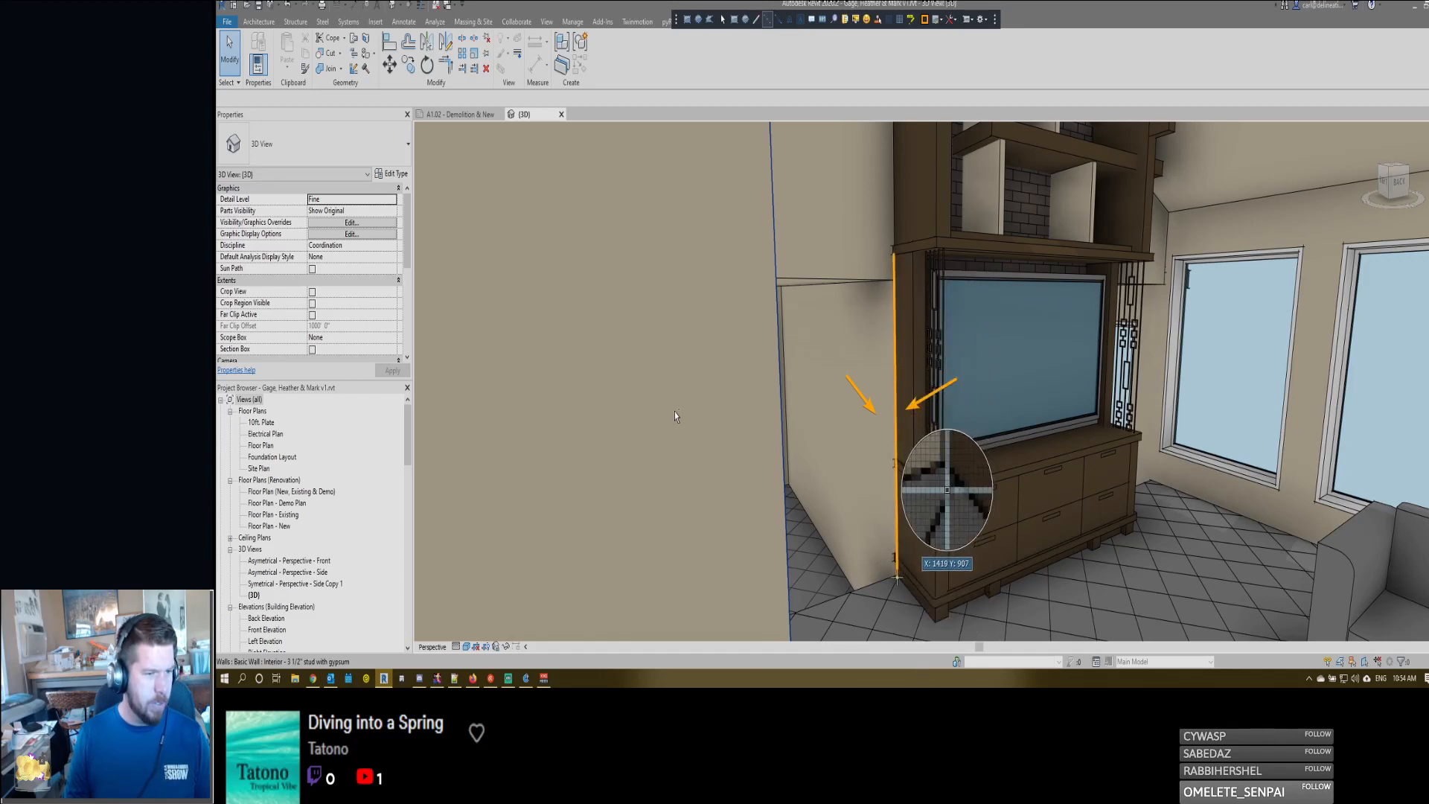
- Add the text label "Exist paint" beside the arrow on the beige side wall in the capture
{"action": "left_click", "coordinate": [790, 19]}
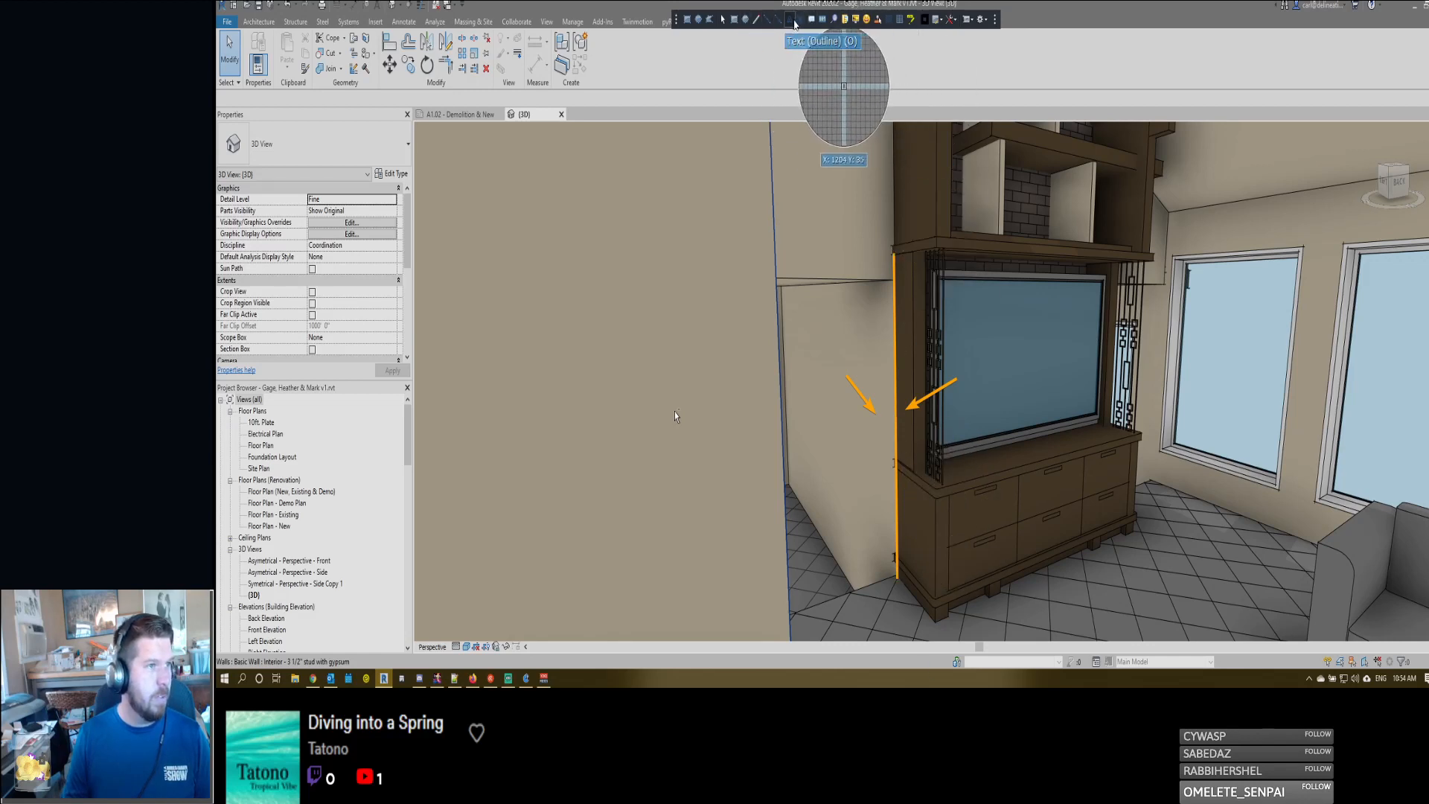
{"action": "left_click", "coordinate": [806, 374]}
{"action": "type", "text": "Exis"}
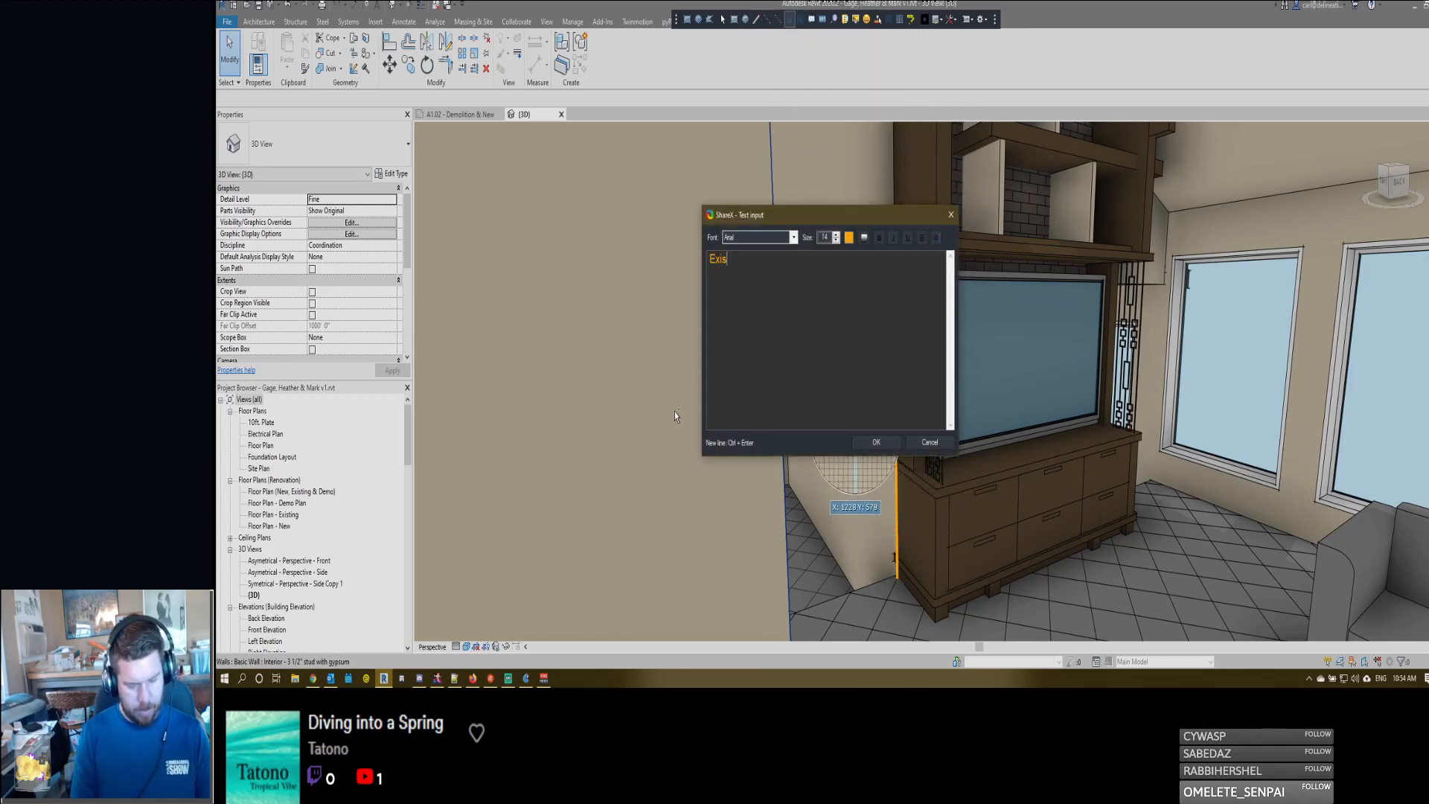
{"action": "type", "text": "t paint"}
{"action": "left_click", "coordinate": [872, 444]}
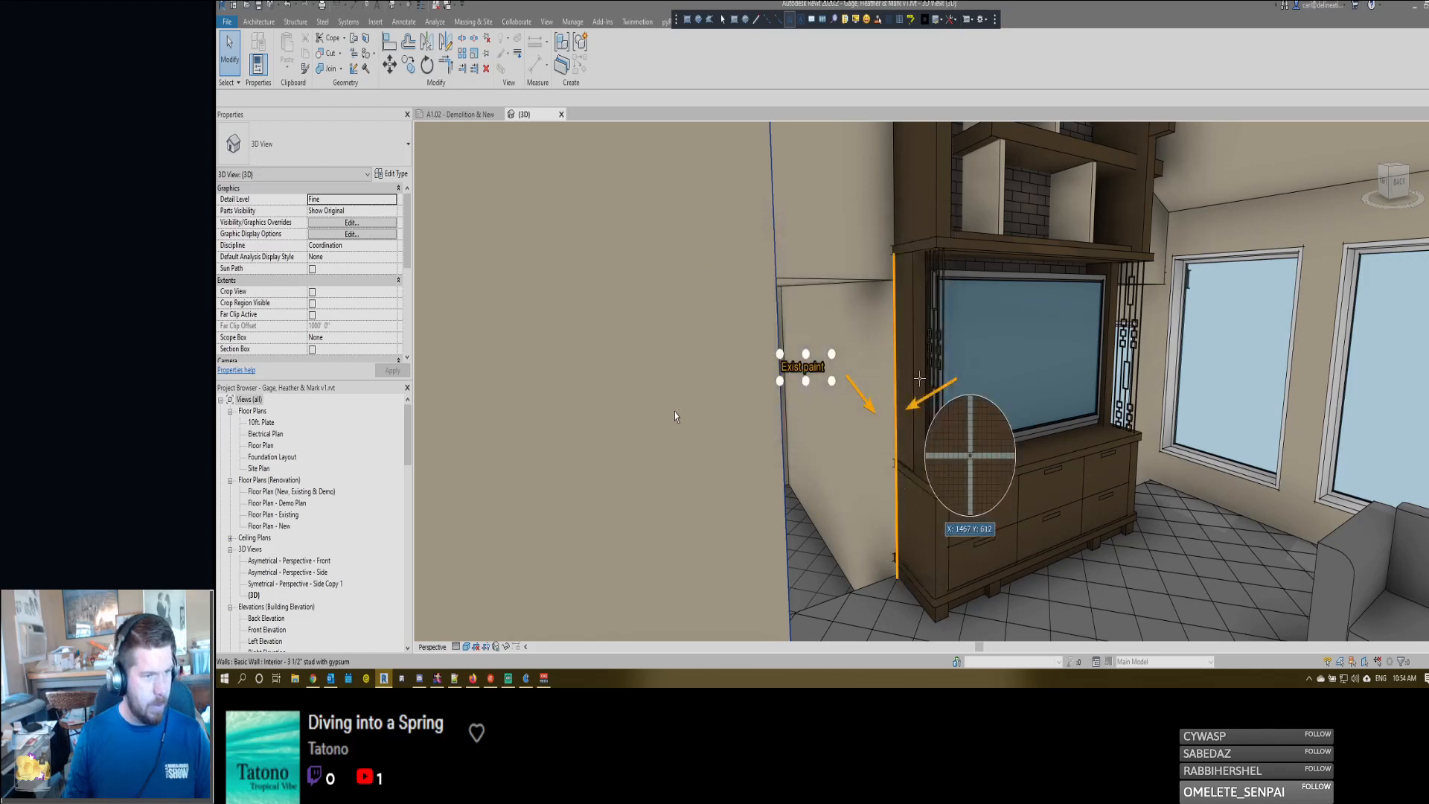
- Add the labels "Laminate on exist drywall" and "transition?" around the marked AV center edge and capture the annotated area
{"action": "left_click", "coordinate": [966, 373]}
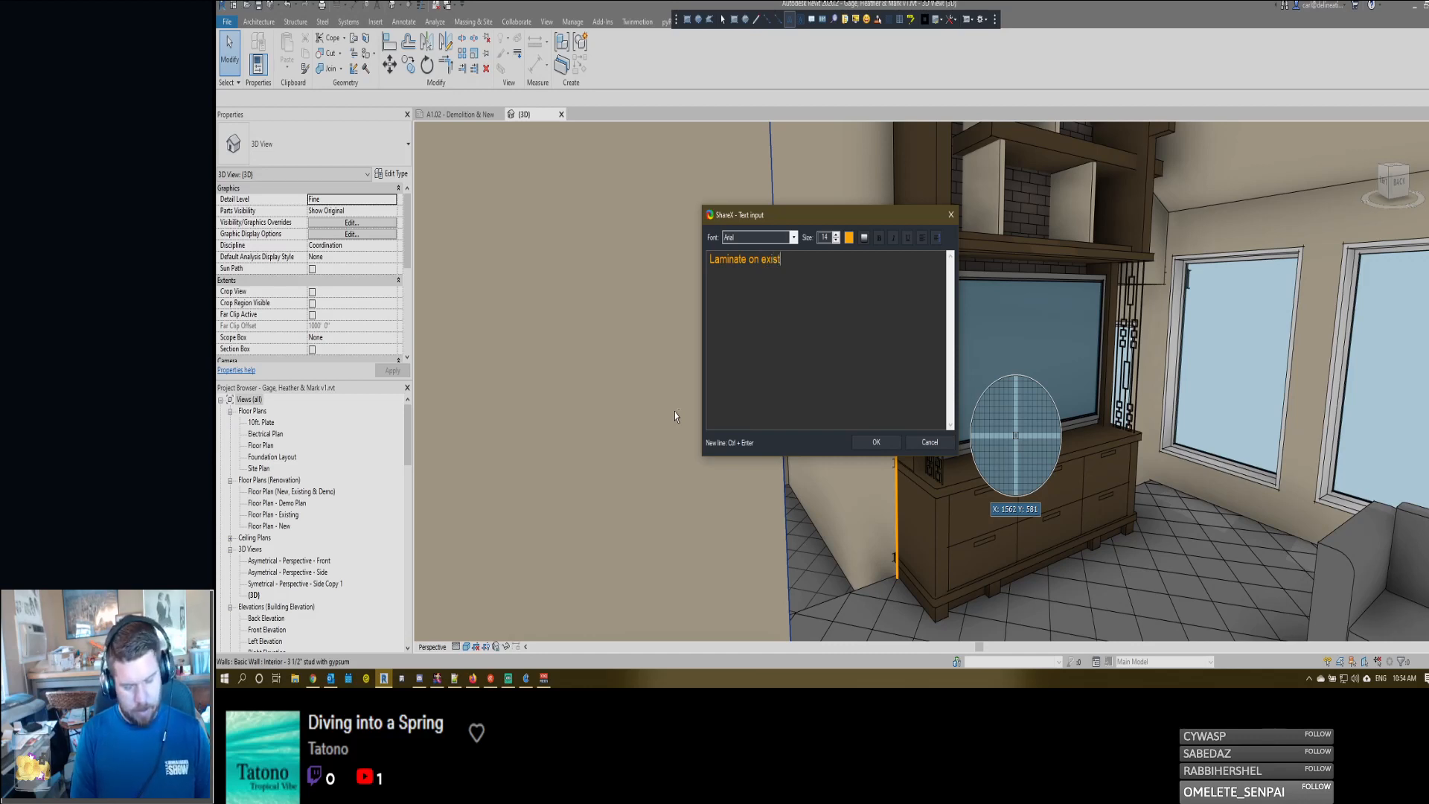
{"action": "left_click", "coordinate": [875, 442]}
{"action": "left_click", "coordinate": [881, 226]}
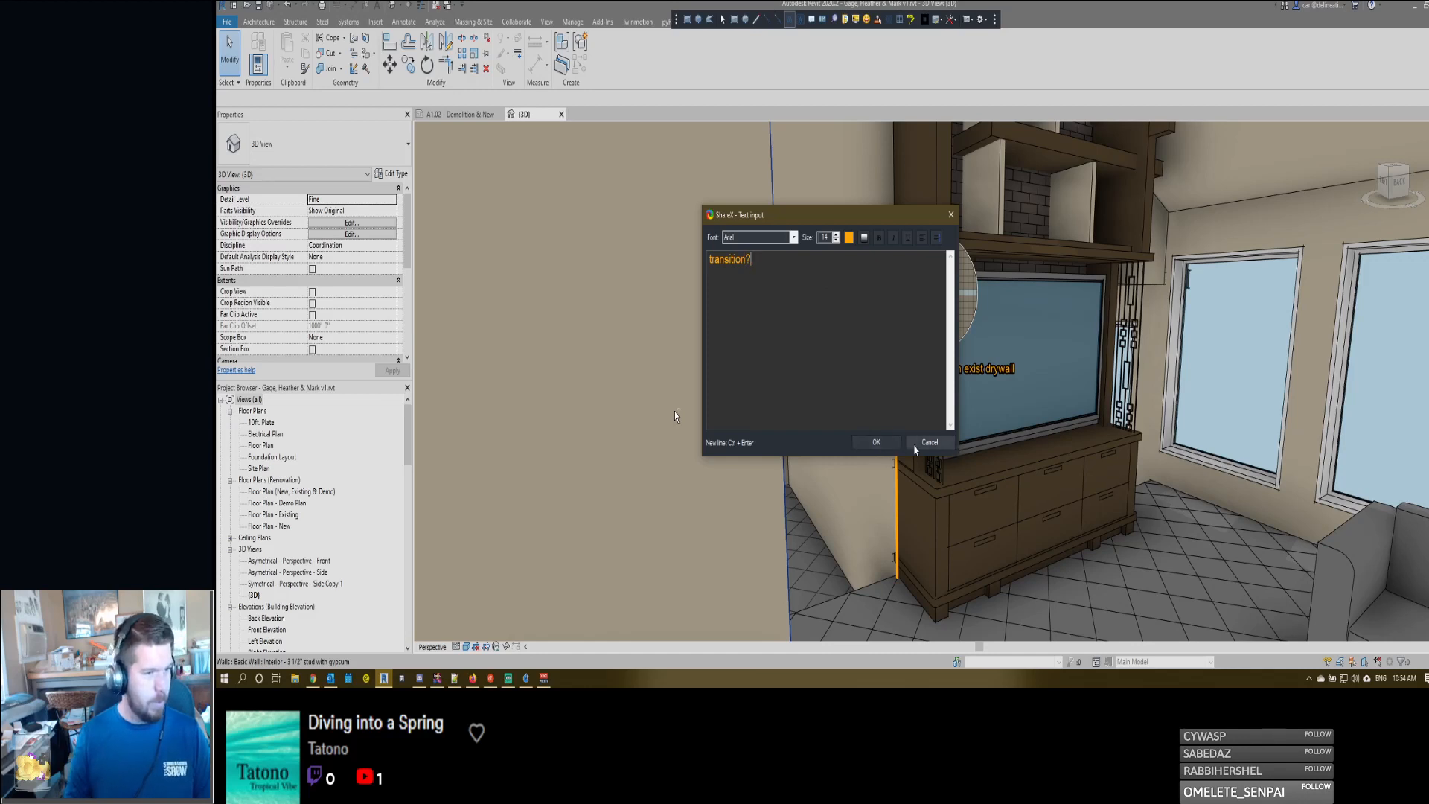
{"action": "key", "text": "Return"}
{"action": "left_click_drag", "start_coordinate": [876, 225], "coordinate": [889, 237]}
{"action": "mouse_move", "coordinate": [698, 128]}
{"action": "left_mouse_down"}
{"action": "mouse_move", "coordinate": [762, 251]}
{"action": "mouse_move", "coordinate": [1083, 615]}
{"action": "left_mouse_up"}
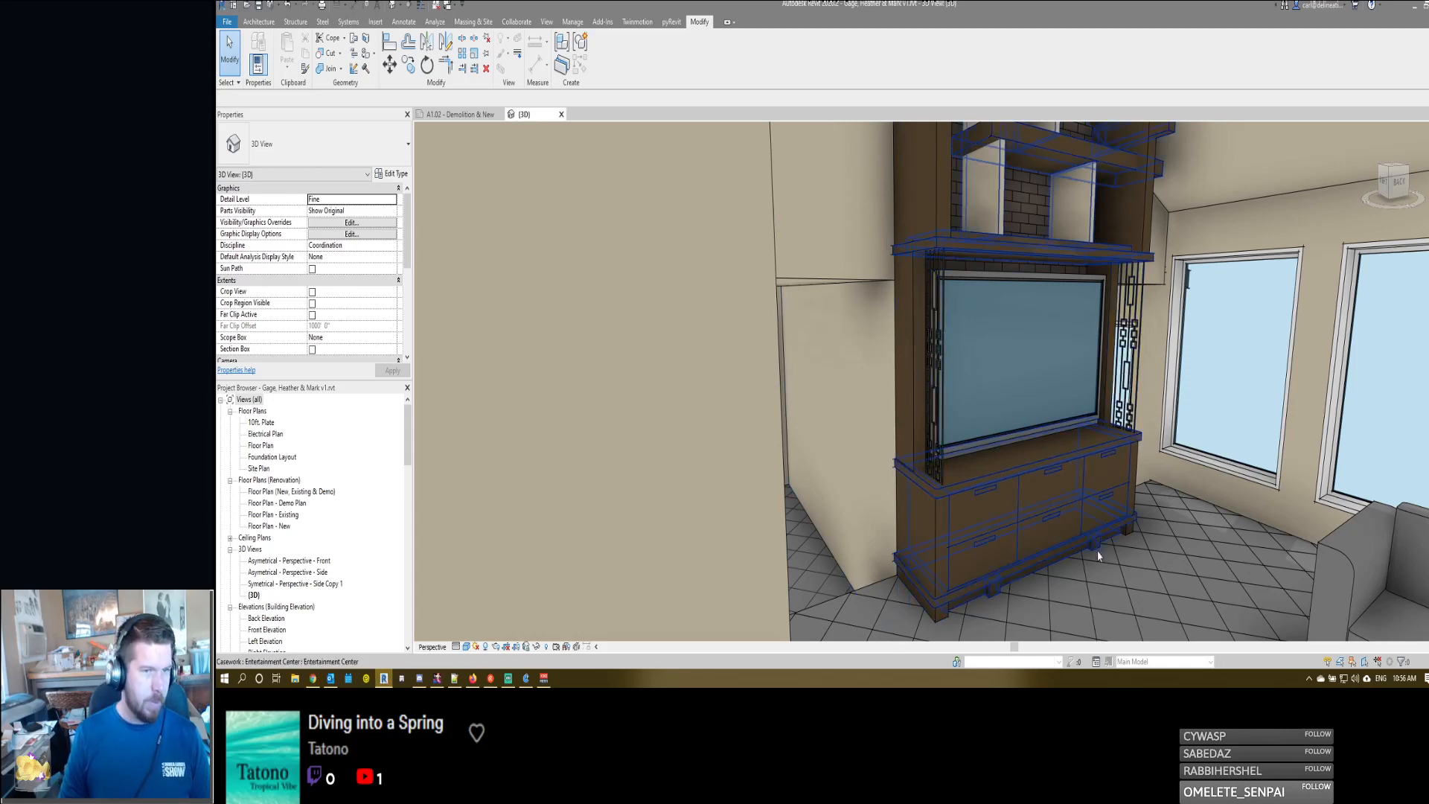
{"action": "scroll", "coordinate": [1041, 466], "scroll_direction": "down", "scroll_amount": 4}
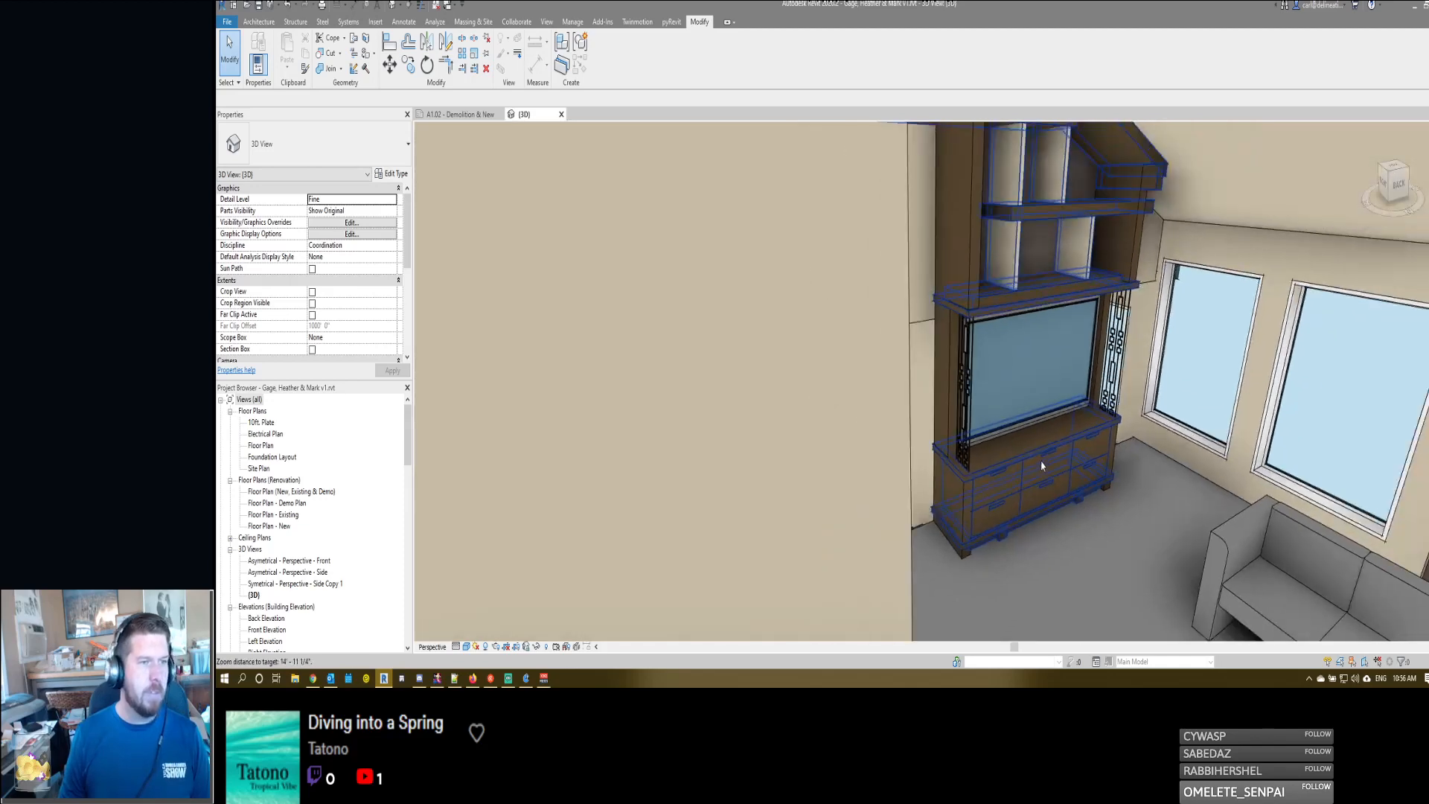
{"action": "middle_click_drag", "start_coordinate": [1041, 466], "coordinate": [986, 439], "text": "shift"}
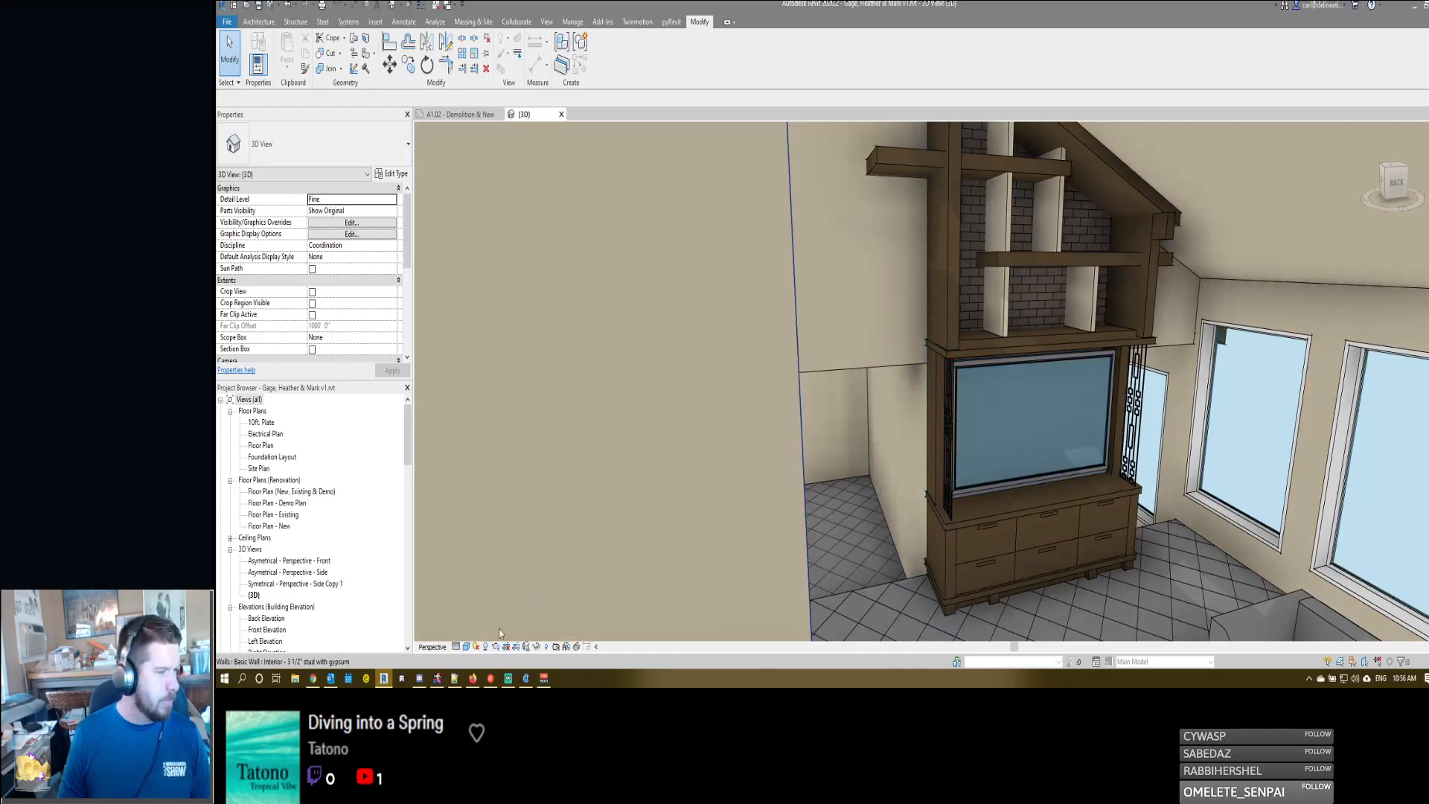
{"action": "middle_click_drag", "start_coordinate": [746, 405], "coordinate": [887, 429], "text": "shift"}
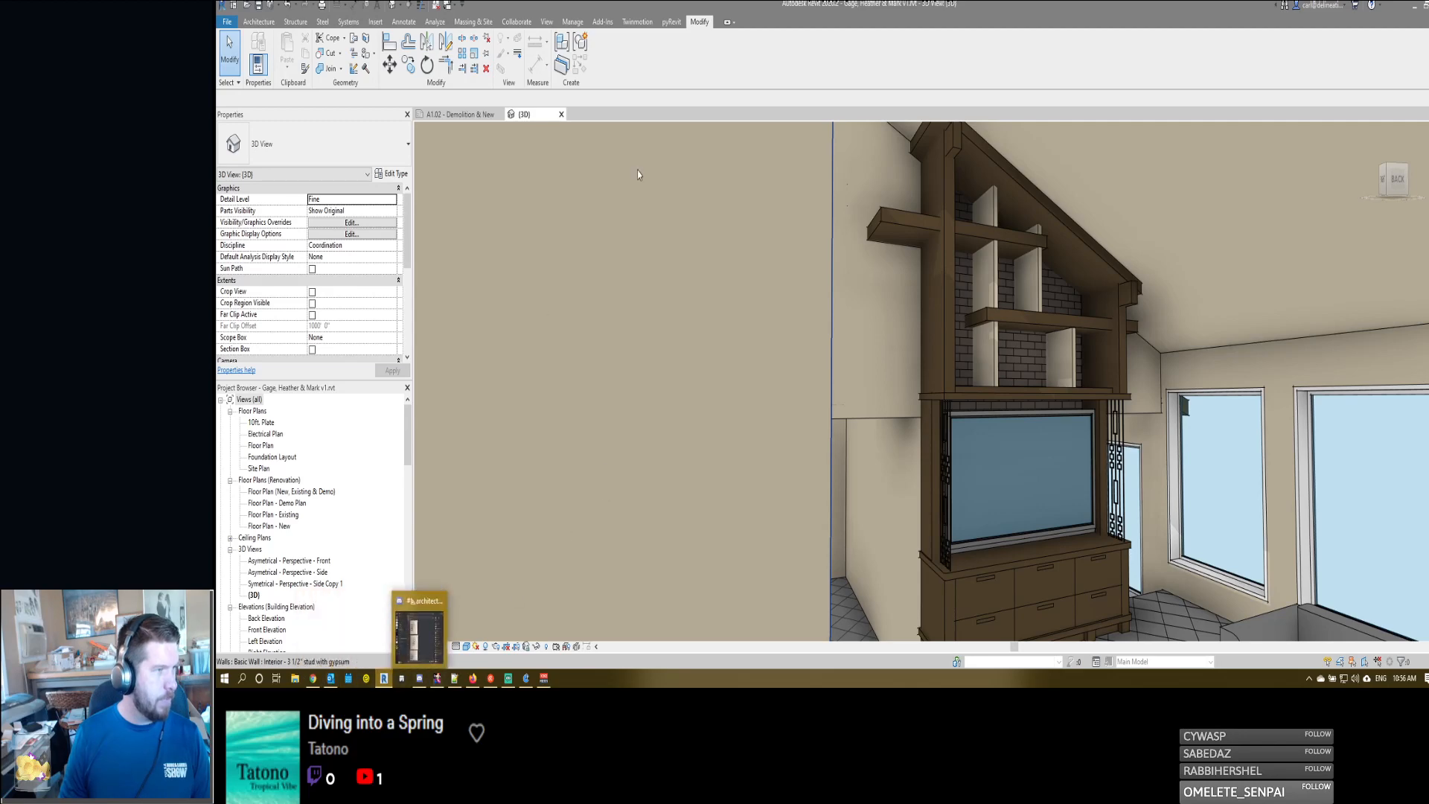
{"action": "left_click", "coordinate": [416, 632]}
- In sheet A1.02's AV Center demo section, hide the horizontal split-face lines beside the dashed wall opening with Linework set to <Invisible lines>
{"action": "scroll", "coordinate": [1009, 452], "scroll_direction": "down", "scroll_amount": 5}
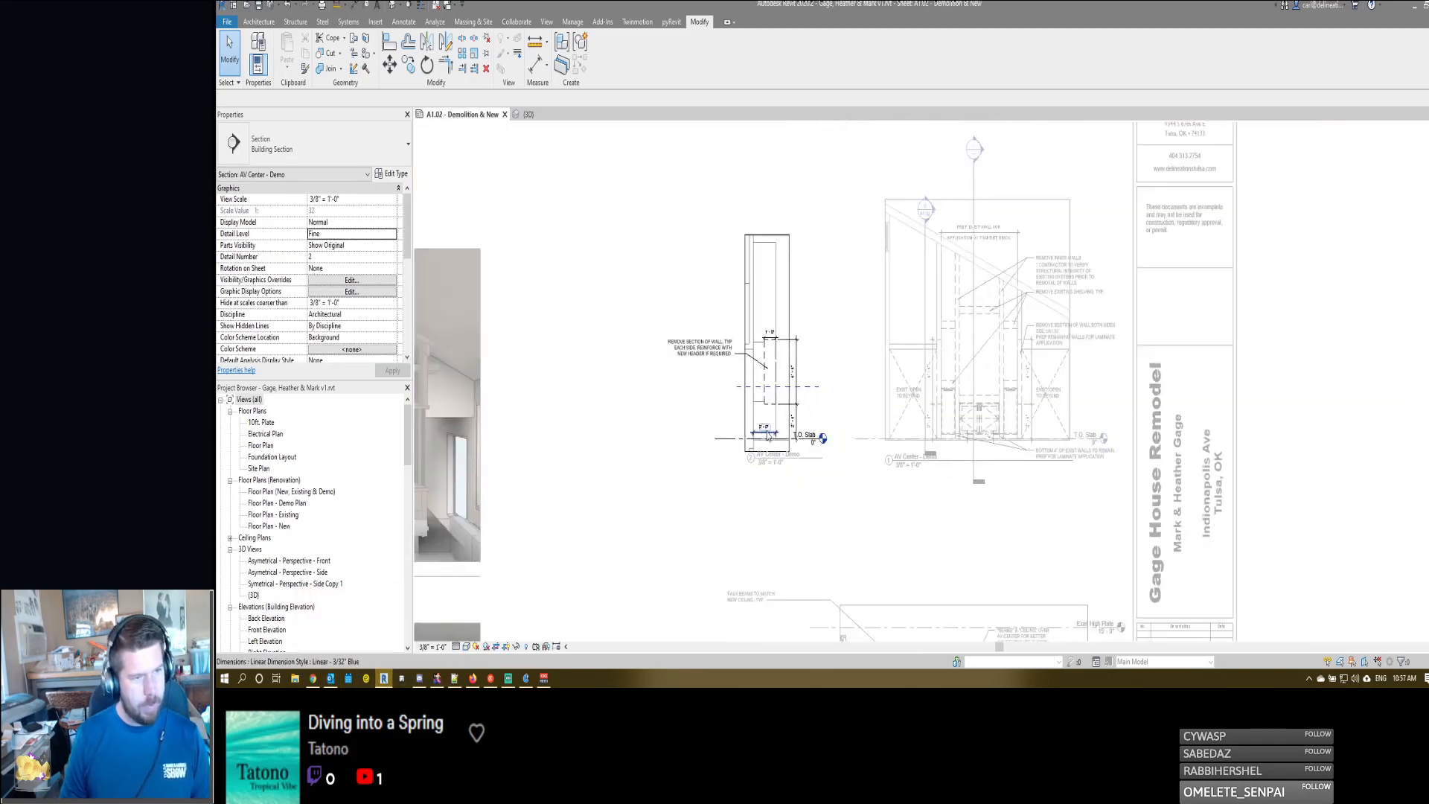
{"action": "scroll", "coordinate": [836, 324], "scroll_direction": "up", "scroll_amount": 3}
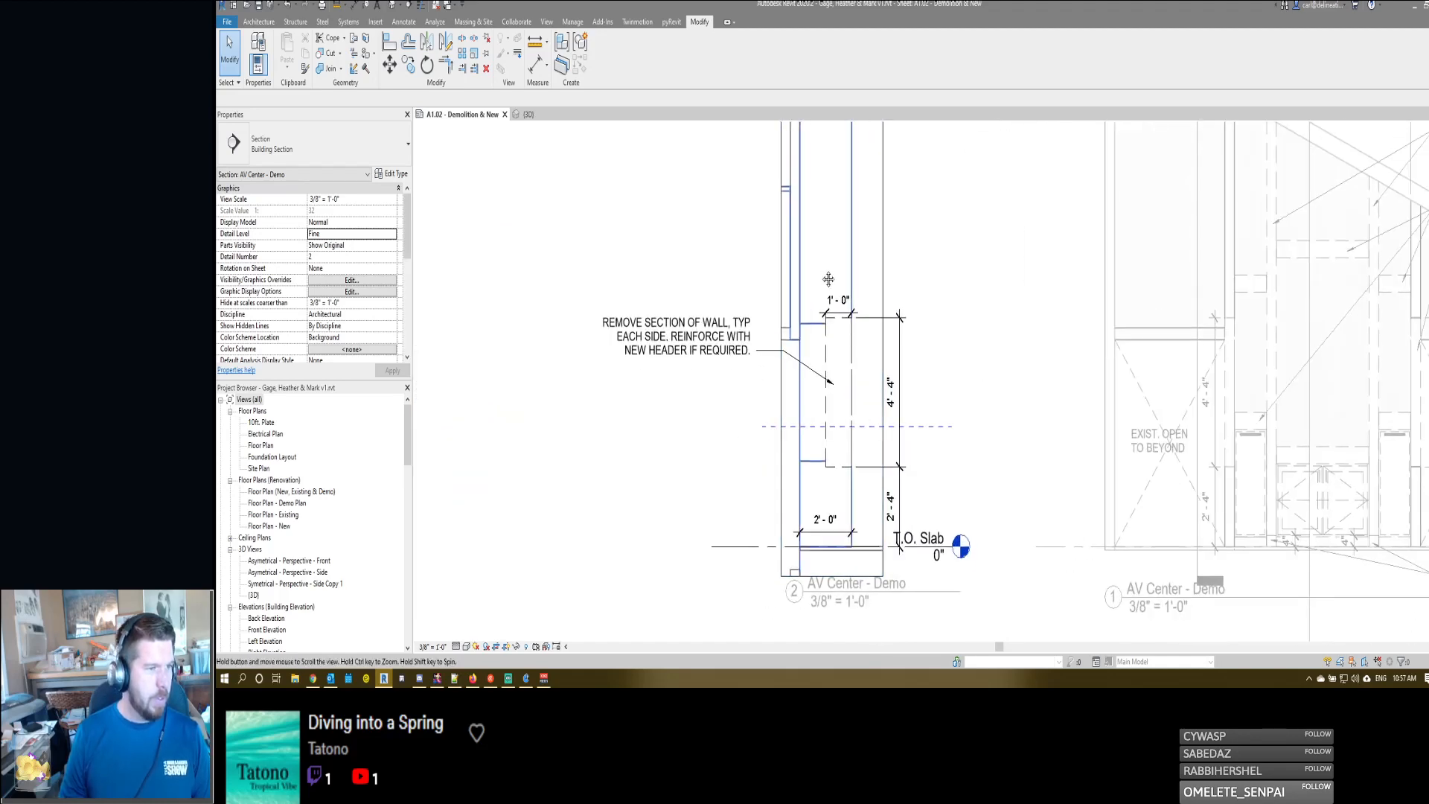
{"action": "middle_click_drag", "start_coordinate": [827, 277], "coordinate": [830, 295]}
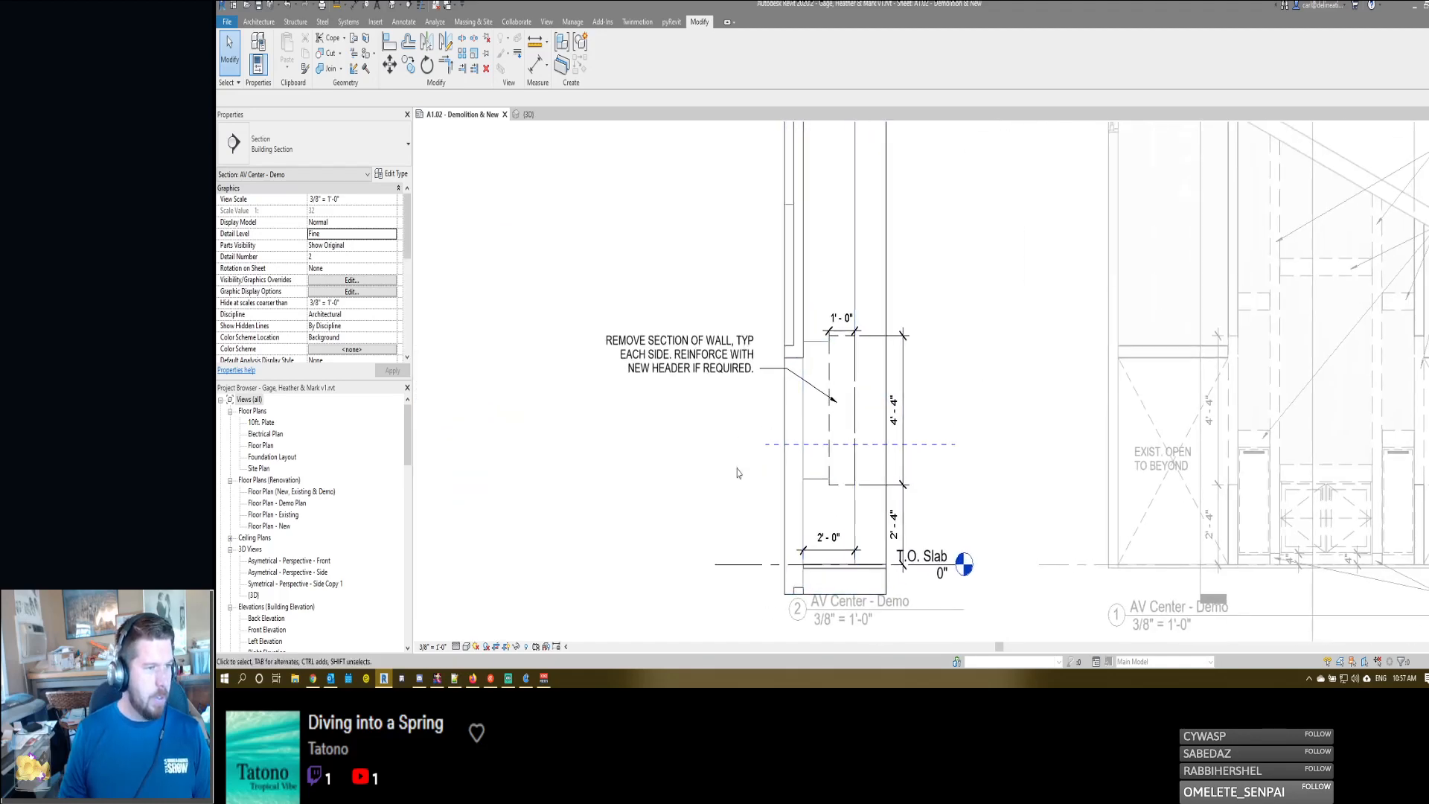
{"action": "left_click", "coordinate": [825, 344]}
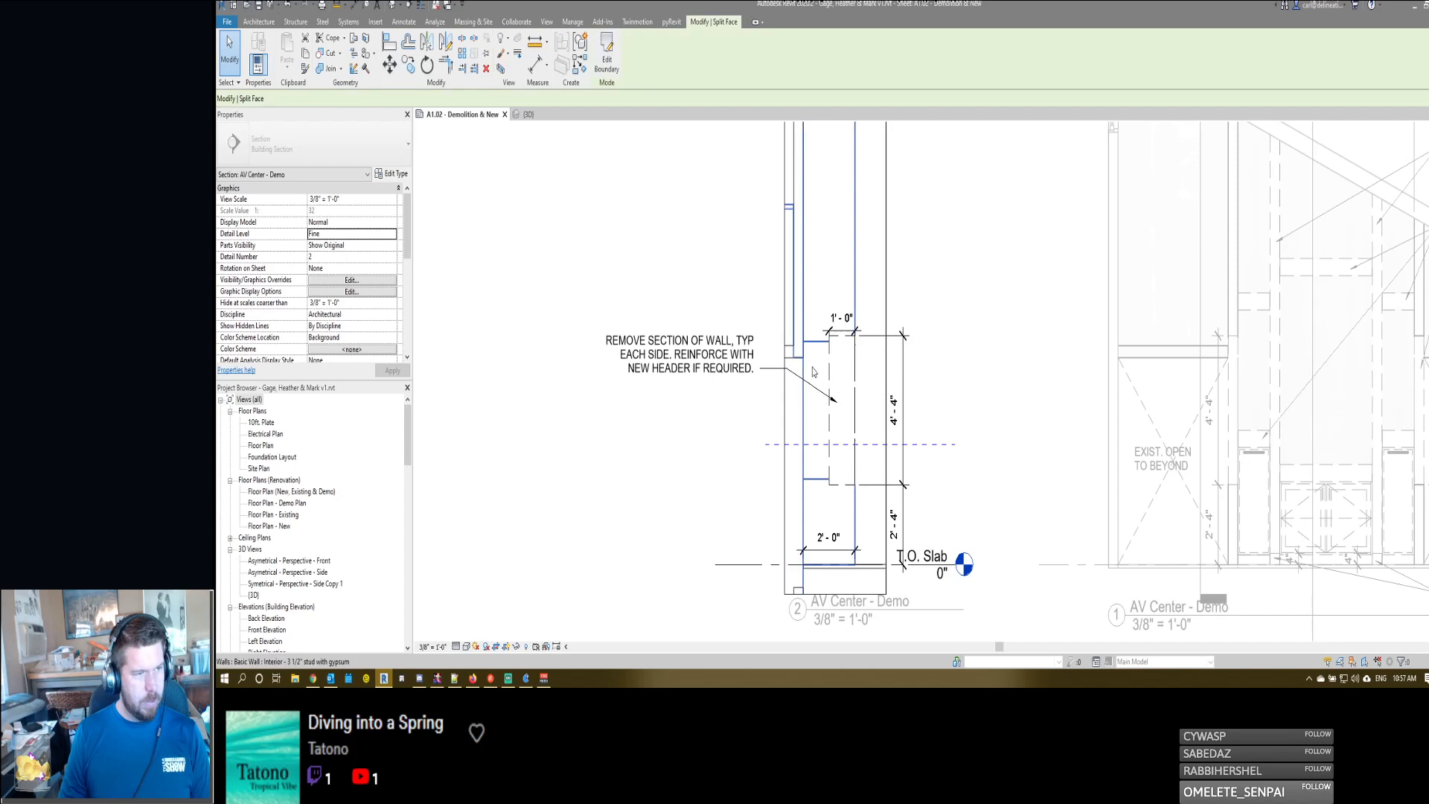
{"action": "left_click", "coordinate": [813, 484]}
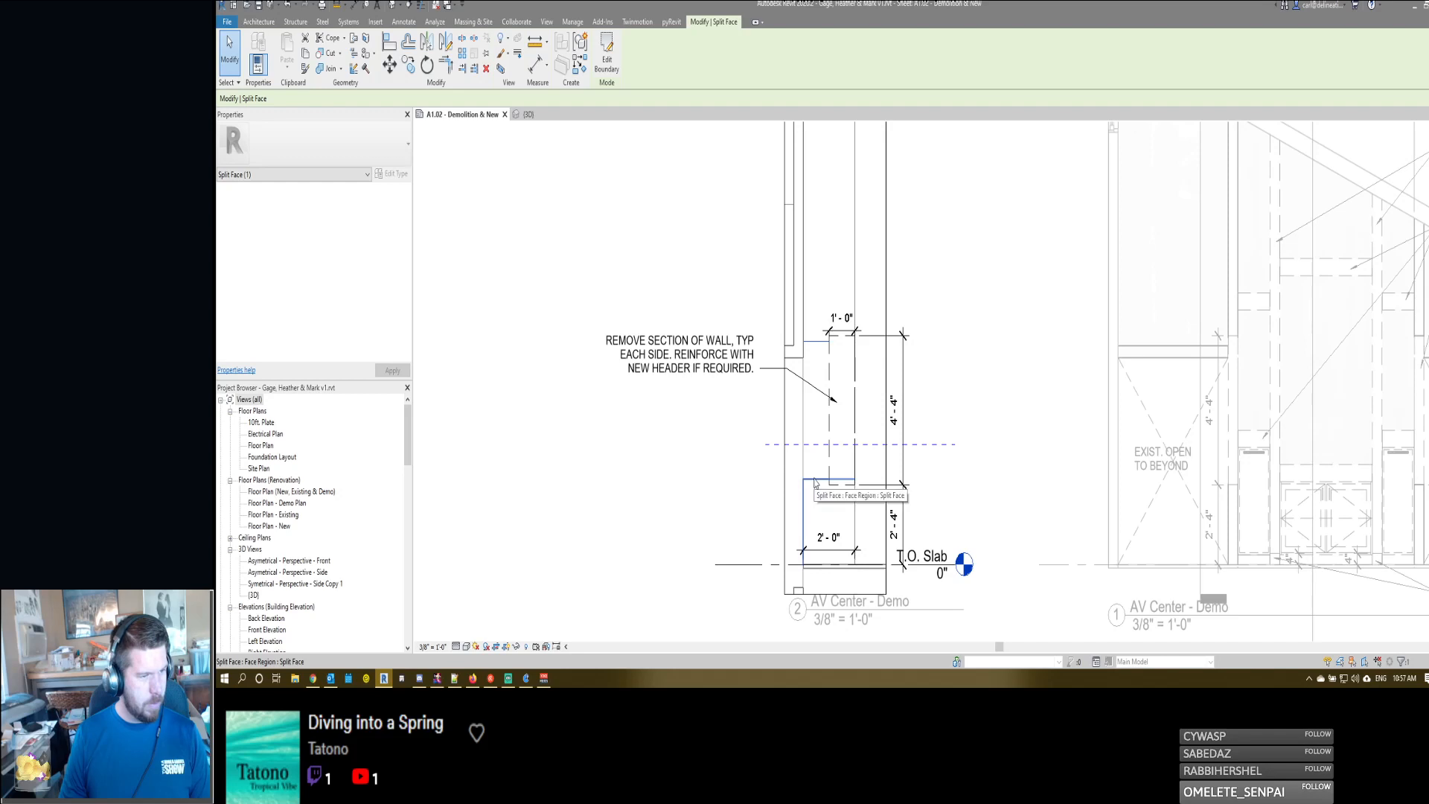
{"action": "left_click", "coordinate": [814, 483], "text": "ctrl"}
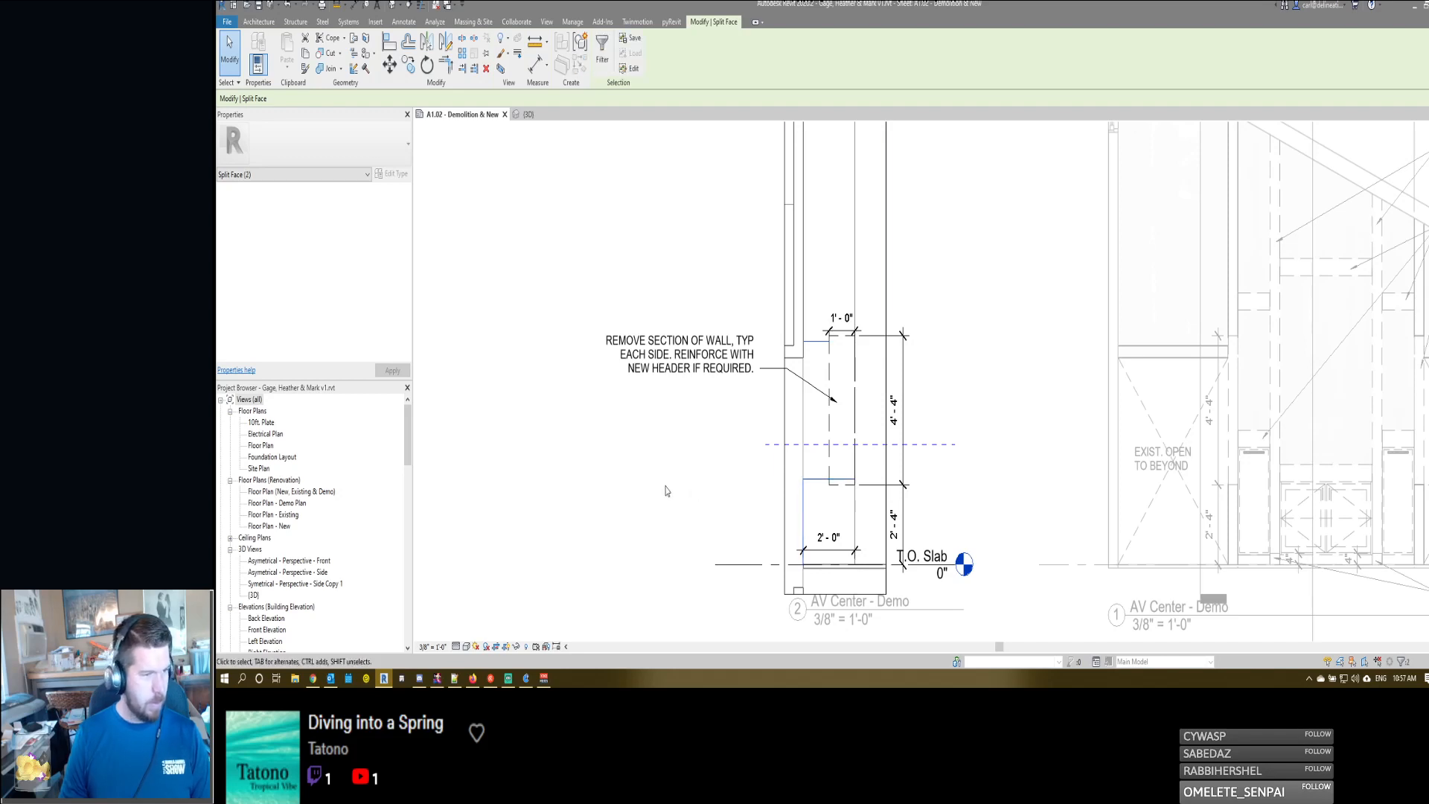
{"action": "key", "text": "l"}
{"action": "key", "text": "w"}
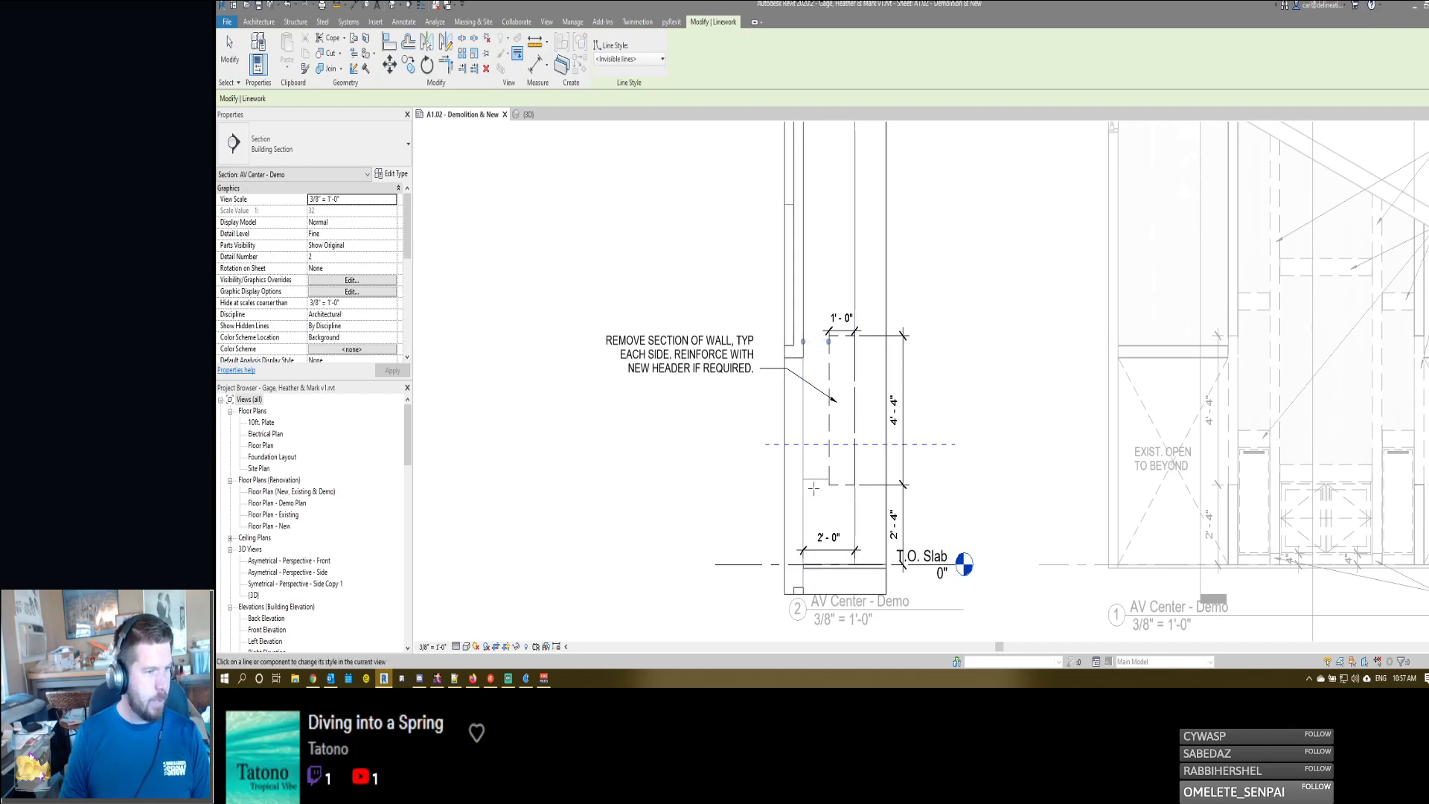
{"action": "key", "text": "Escape"}
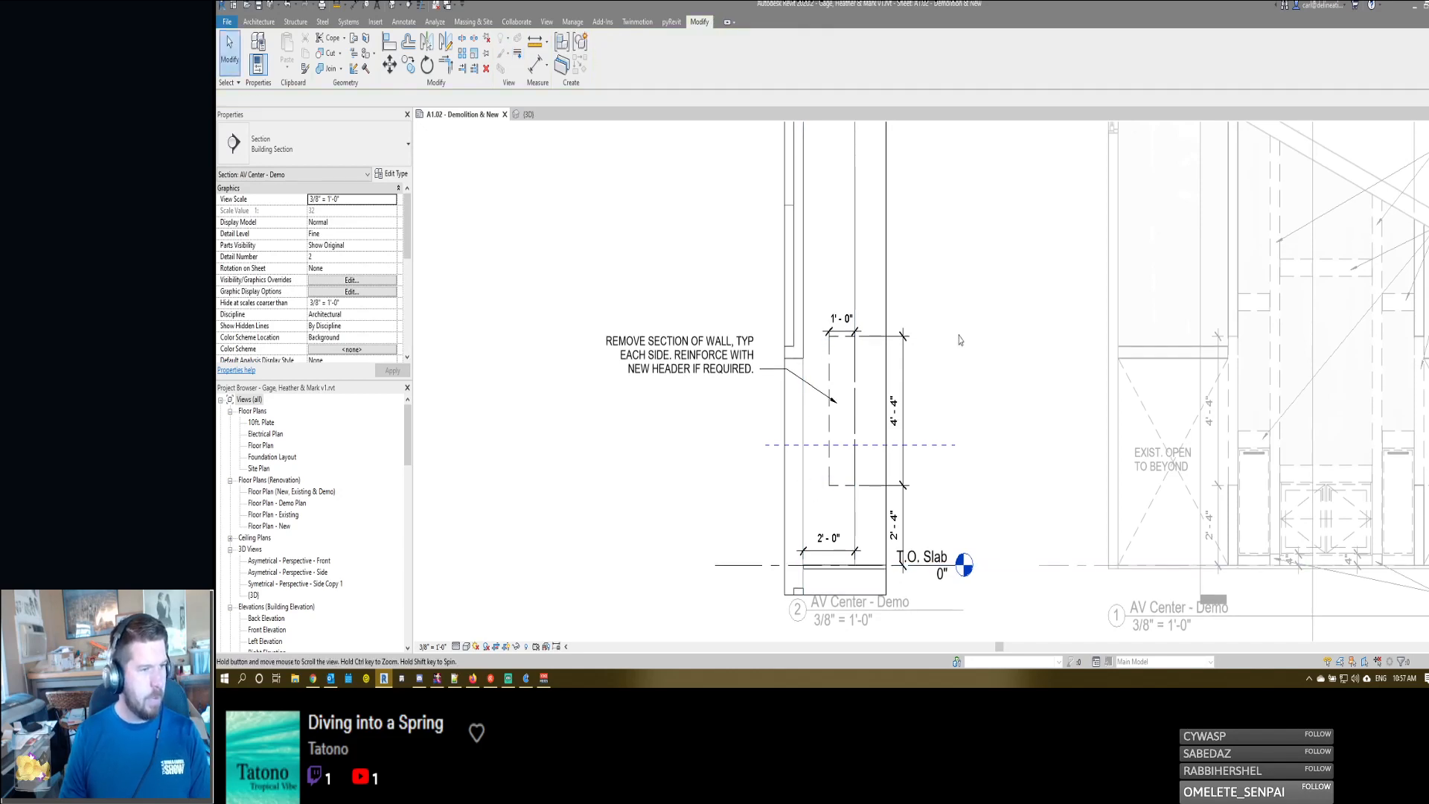
- Place an "EXIST PAINT" text note with a left-pointing leader low on the demo section, above the 2'-0" dimension
{"action": "middle_click_drag", "start_coordinate": [733, 497], "coordinate": [740, 465]}
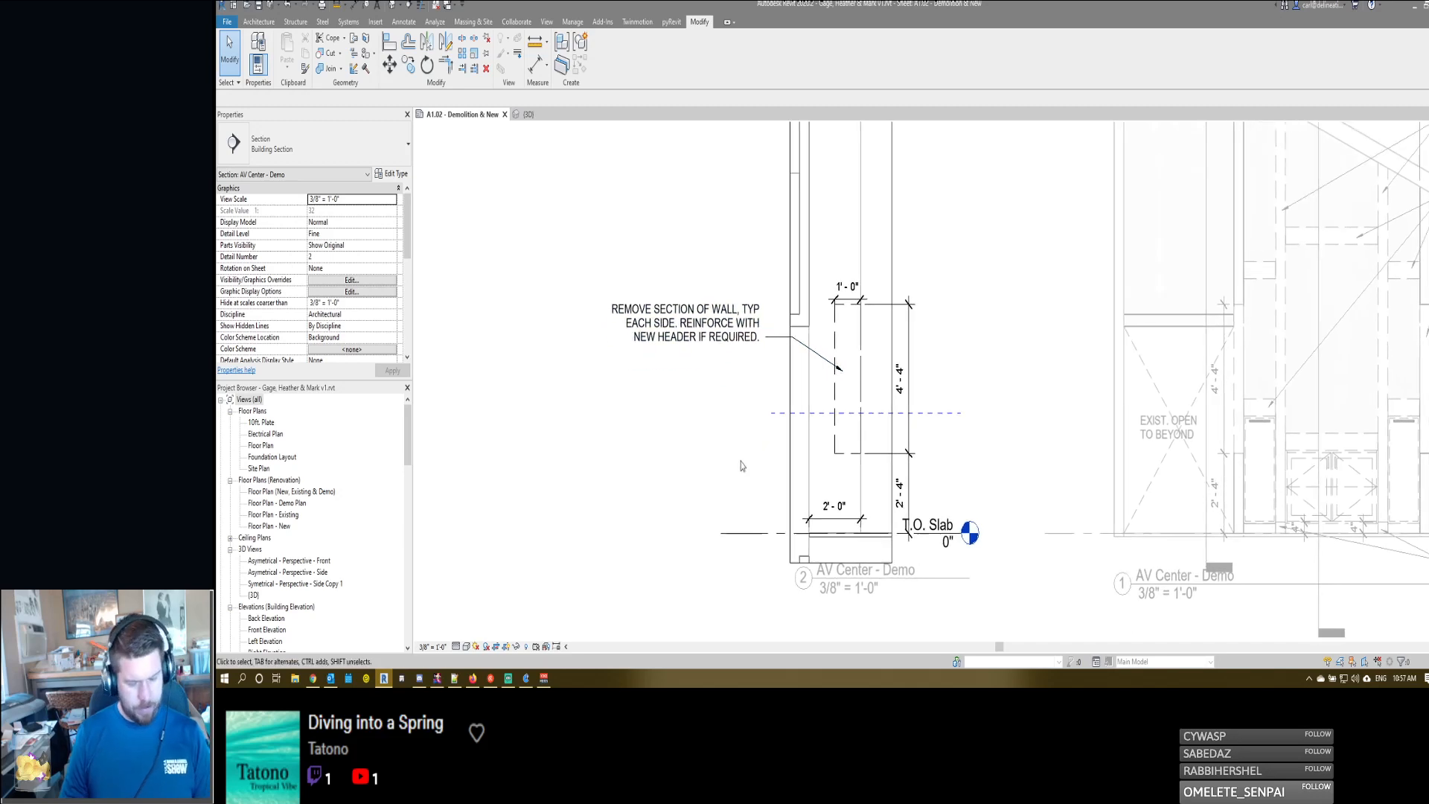
{"action": "key", "text": "t"}
{"action": "key", "text": "x"}
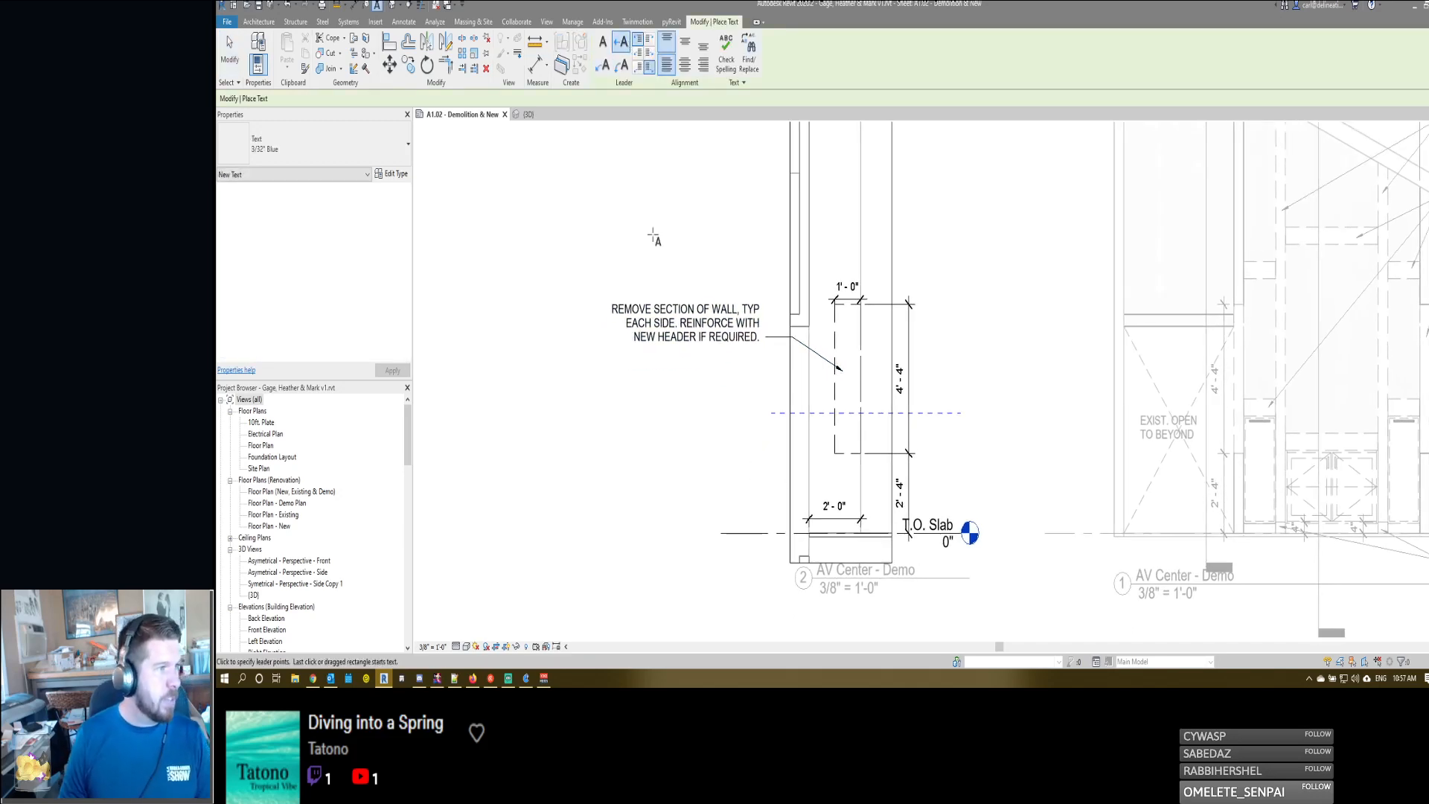
{"action": "left_click", "coordinate": [774, 482]}
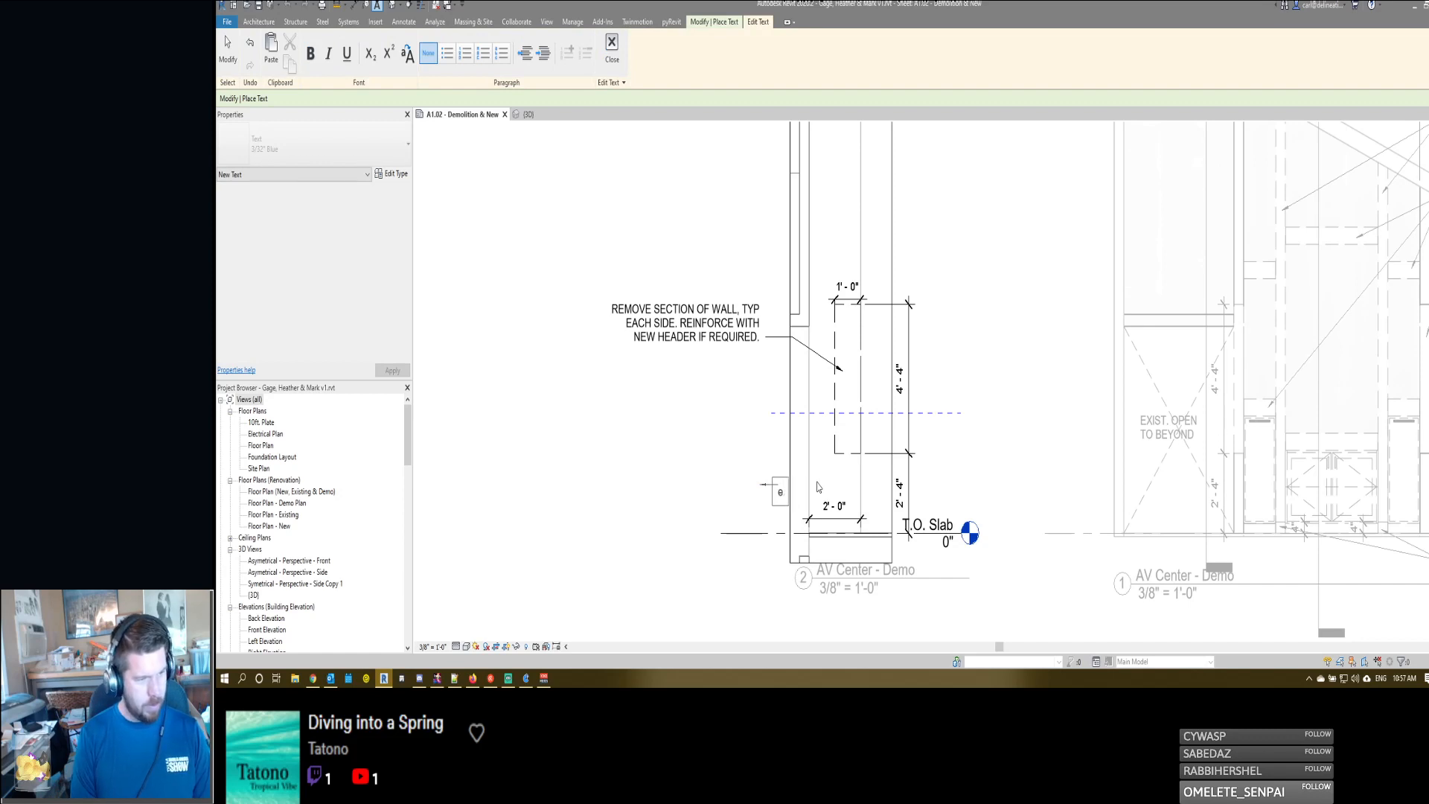
{"action": "type", "text": "EXIST PAINT"}
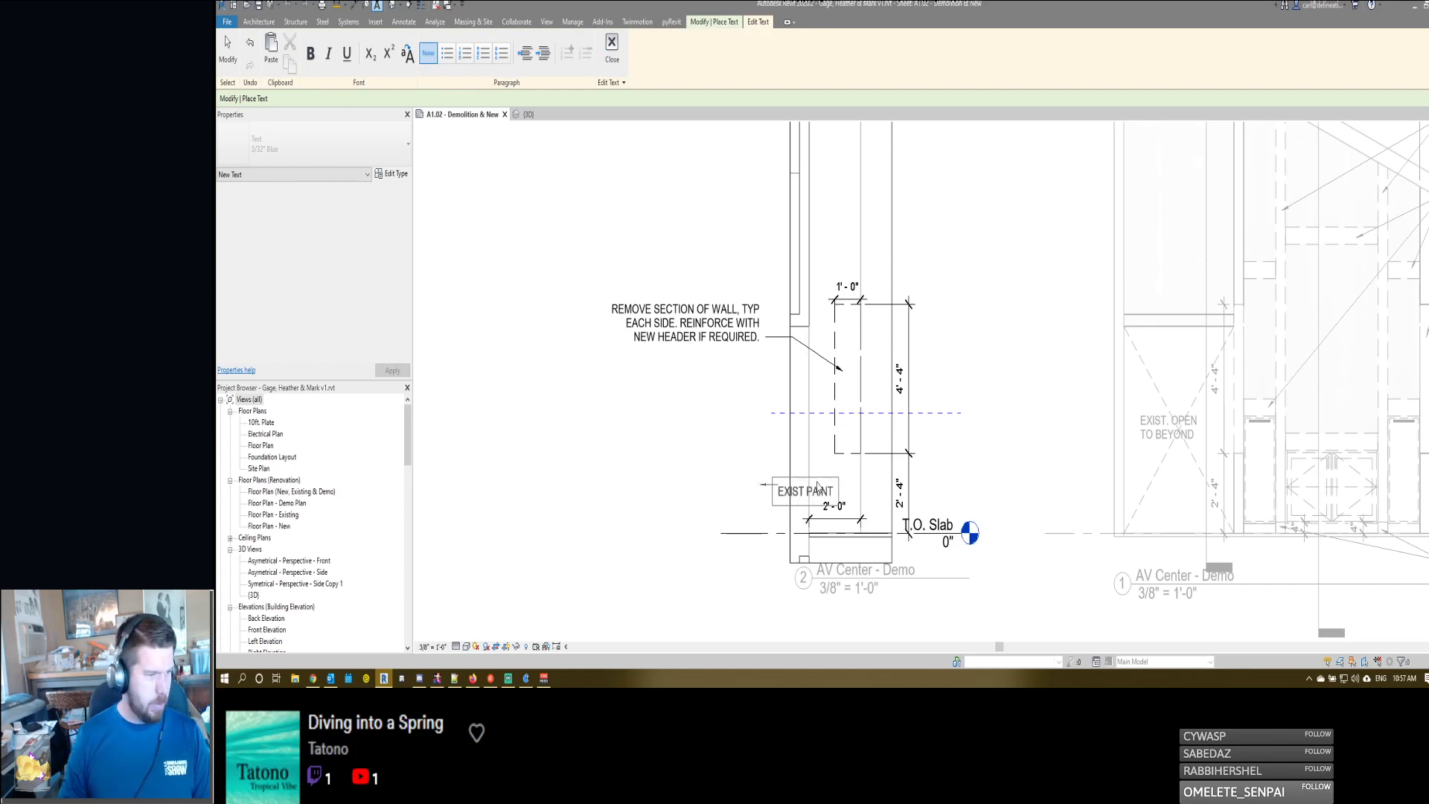
{"action": "left_click", "coordinate": [755, 457]}
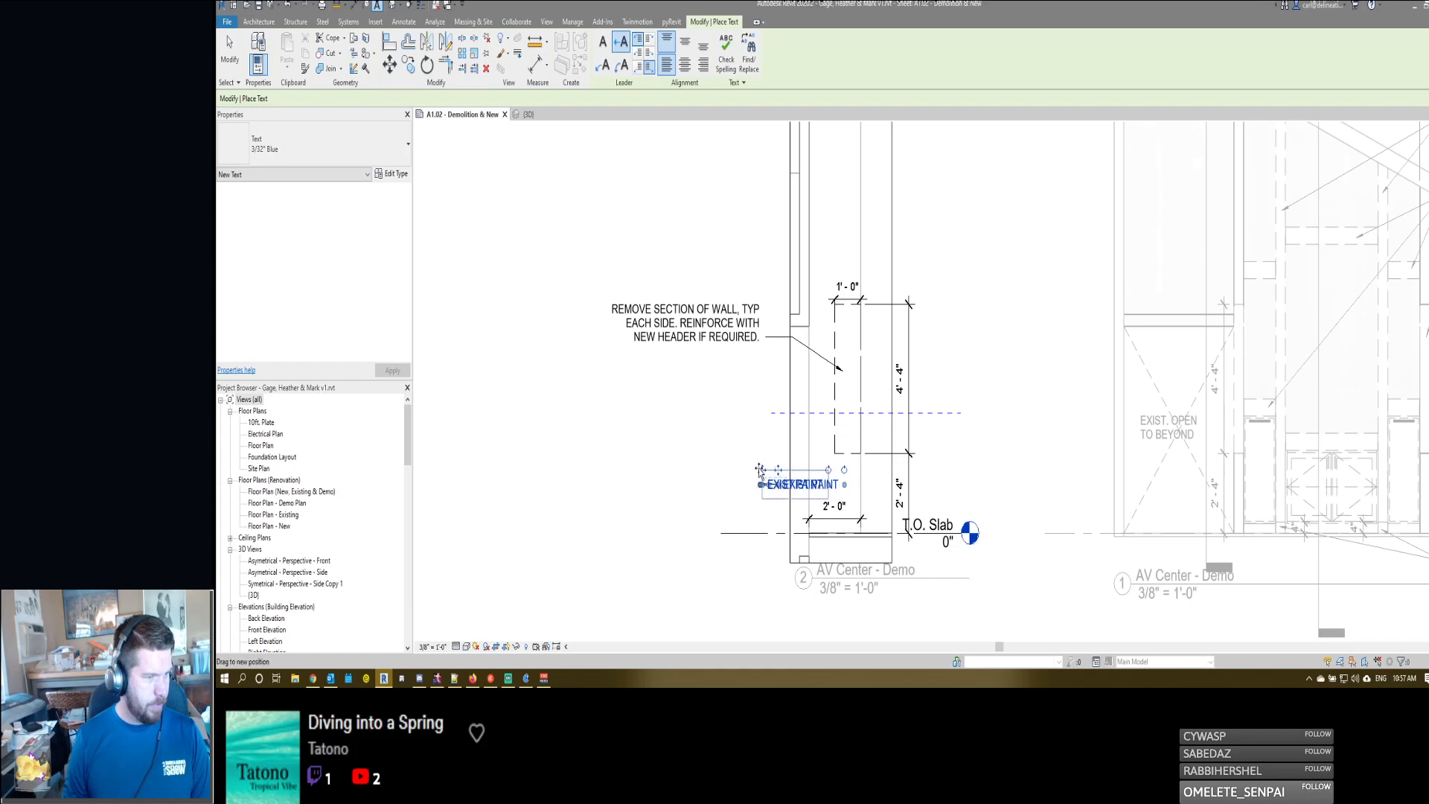
- Shift the EXIST PAINT note left so its text ends at the wall's vertical finish line
{"action": "left_click_drag", "start_coordinate": [777, 469], "coordinate": [782, 470]}
{"action": "key", "text": "Left"}
{"action": "key", "text": "Left"}
{"action": "key", "text": "Left"}
{"action": "key", "text": "Left"}
{"action": "key", "text": "Left"}
{"action": "key", "text": "Left"}
{"action": "key", "text": "Left"}
{"action": "key", "text": "Left"}
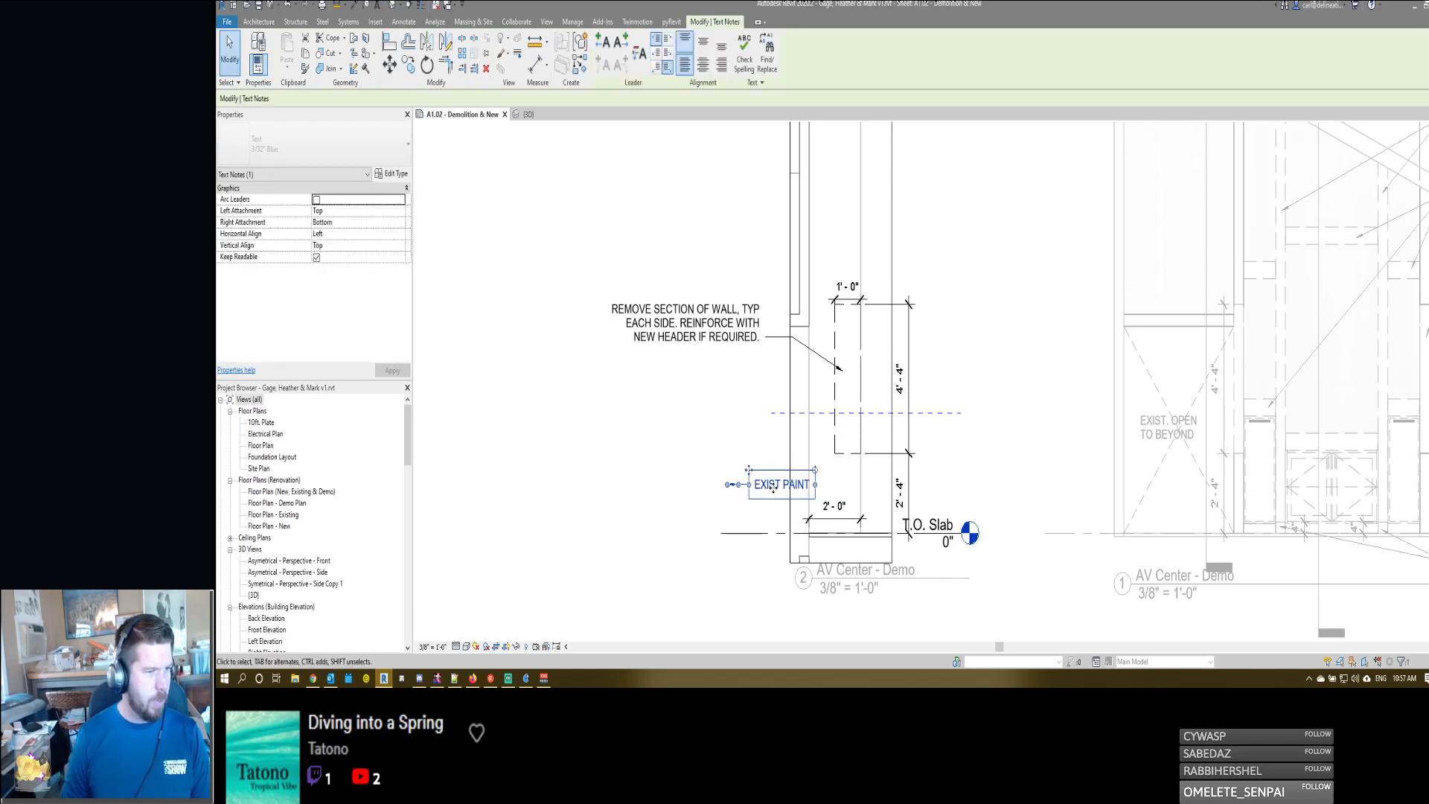
{"action": "key", "text": "Escape"}
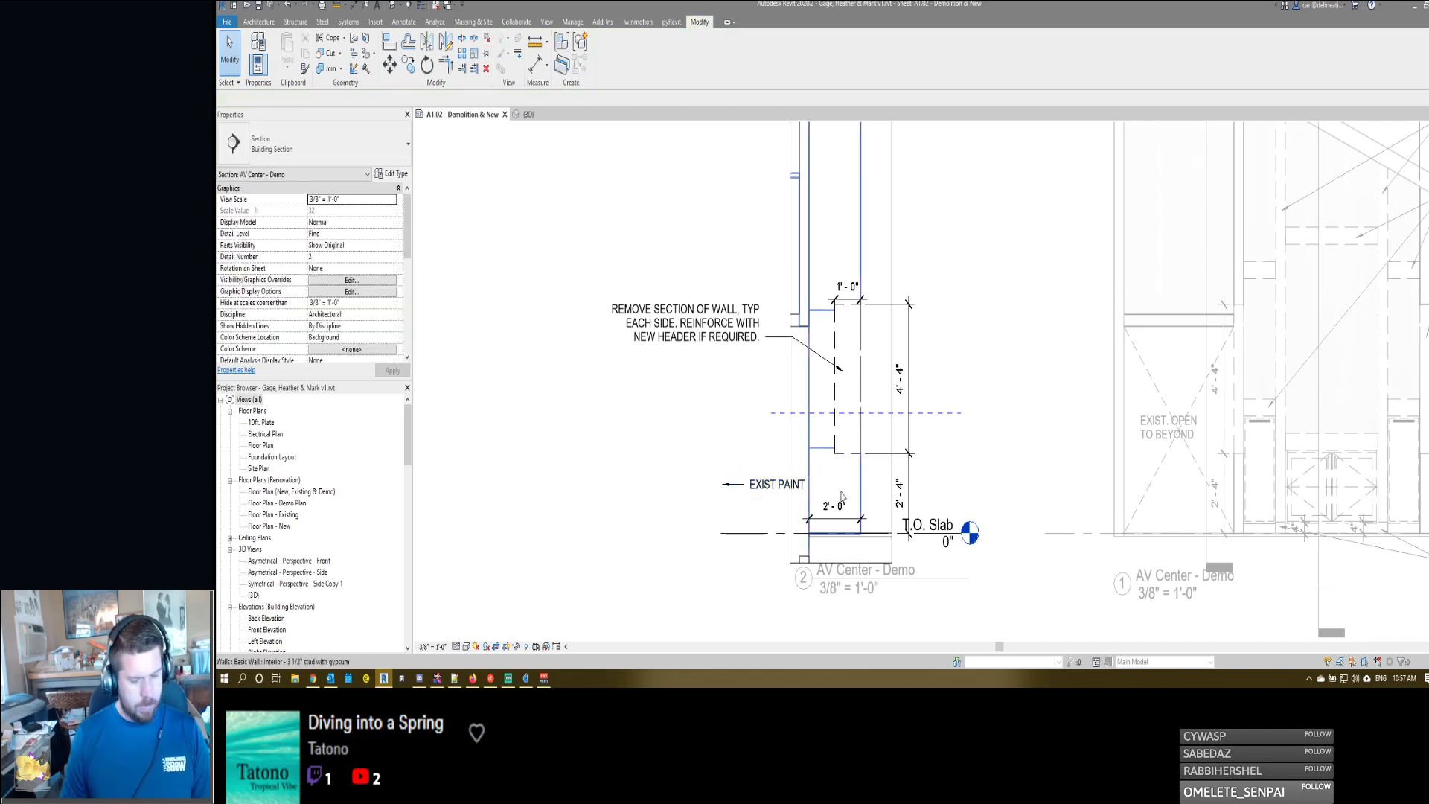
- Place a blank text note with a right-pointing leader starting at the wall line, and nudge it slightly below the EXIST PAINT text
{"action": "key", "text": "t"}
{"action": "key", "text": "x"}
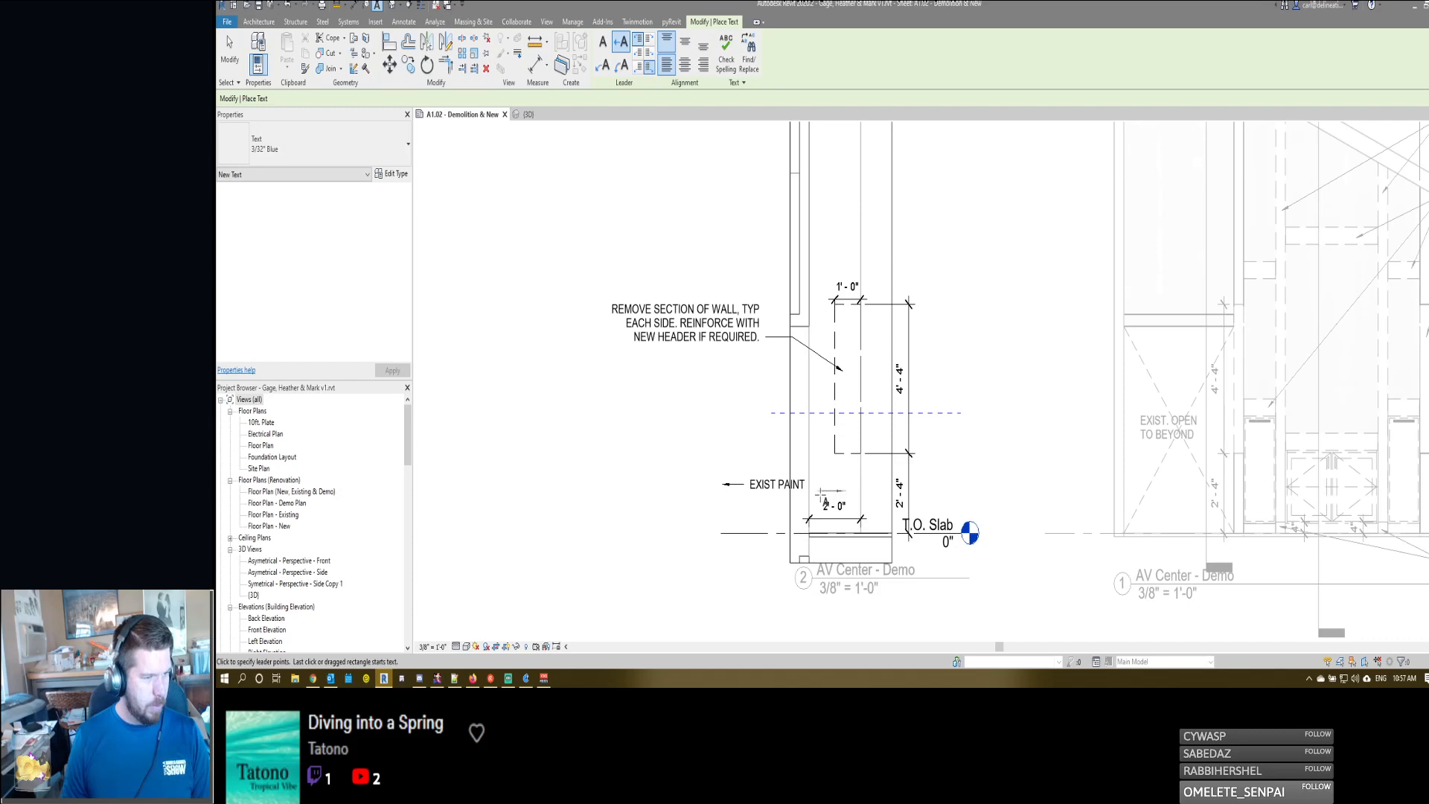
{"action": "left_click", "coordinate": [820, 494]}
{"action": "left_click", "coordinate": [708, 522]}
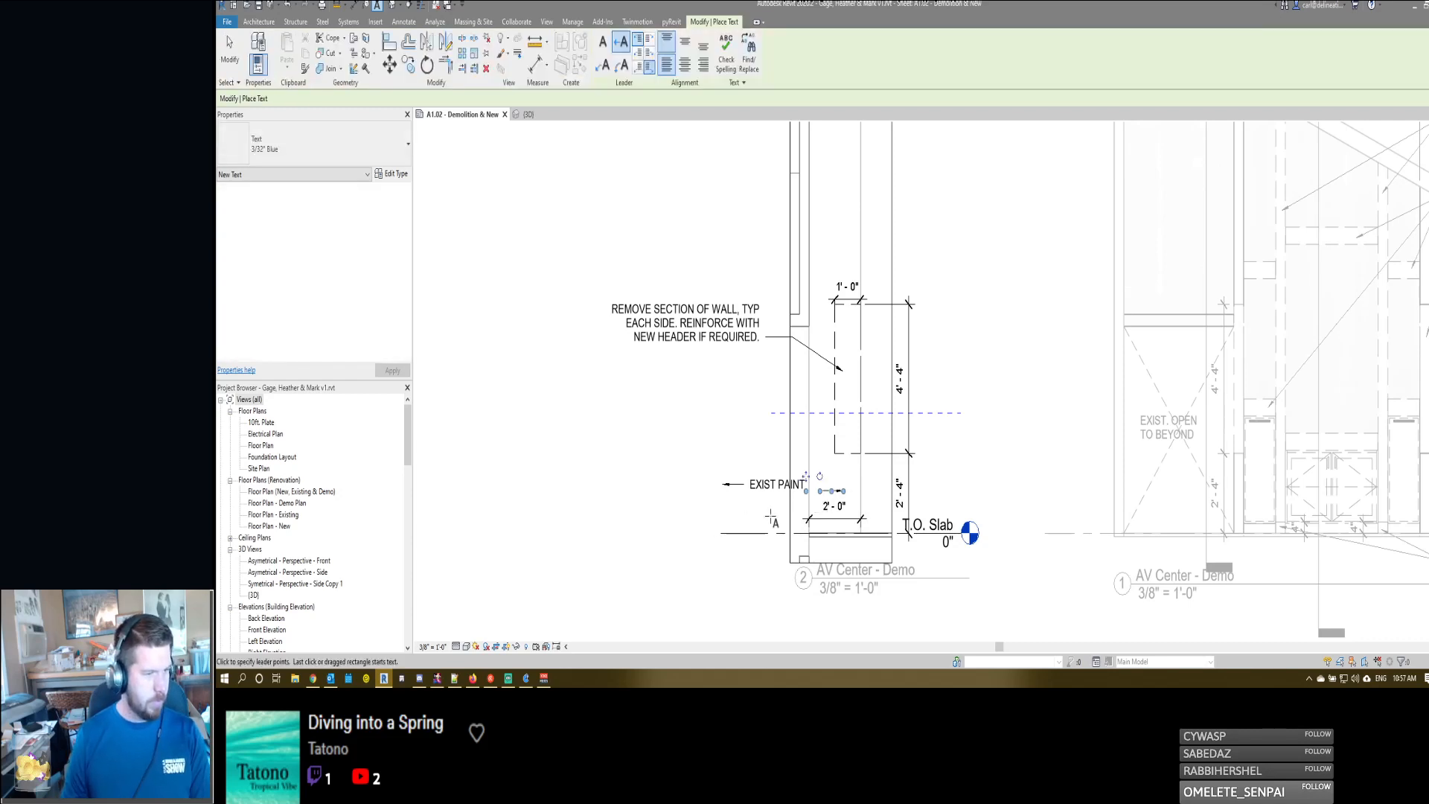
{"action": "key", "text": "Escape"}
{"action": "left_click", "coordinate": [828, 494]}
{"action": "mouse_move", "coordinate": [827, 494]}
{"action": "left_mouse_down"}
{"action": "mouse_move", "coordinate": [811, 514]}
{"action": "mouse_move", "coordinate": [831, 491]}
{"action": "left_mouse_up"}
{"action": "key", "text": "Down"}
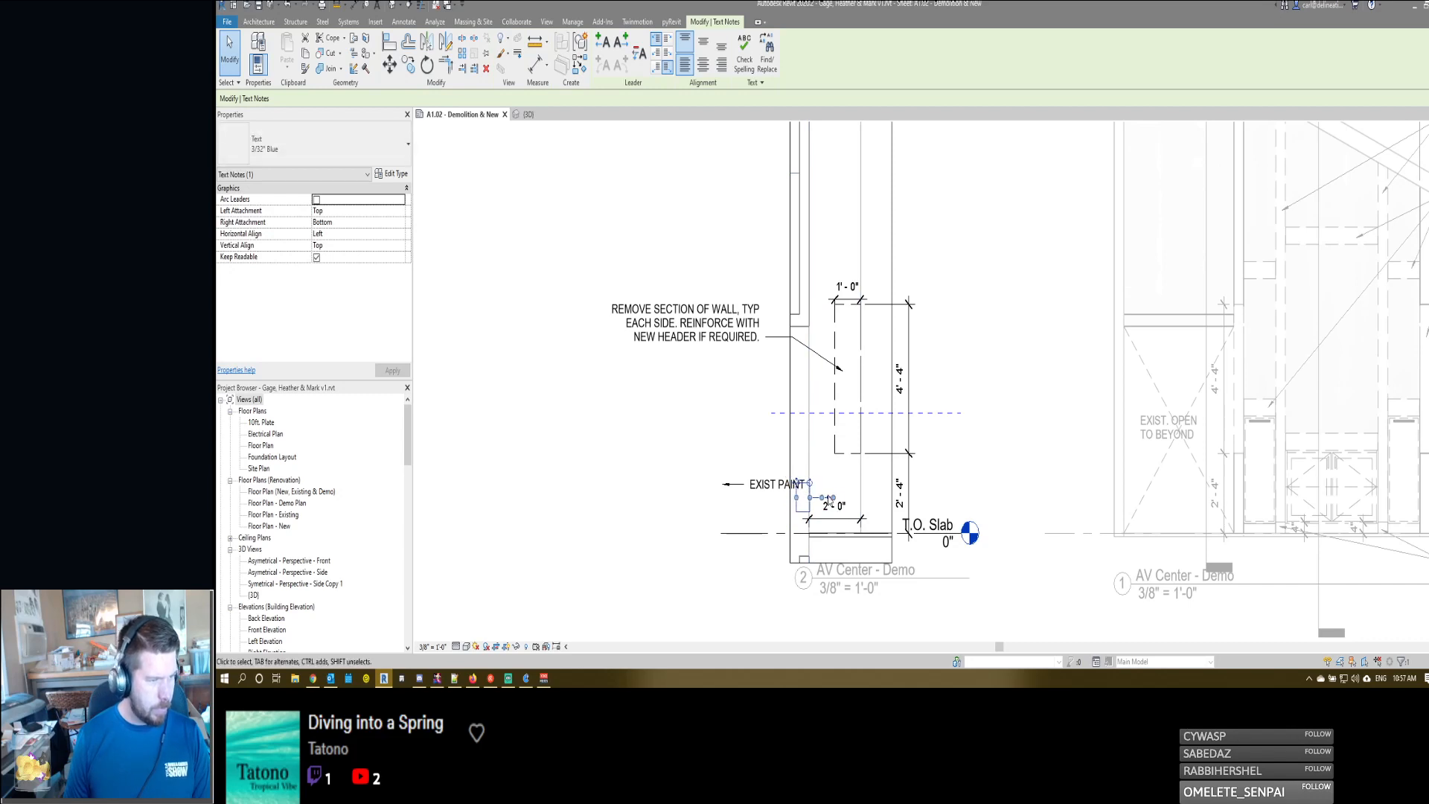
- Copy the EXIST PAINT note just below itself and clear the copy's text, leaving only its left-pointing arrow
{"action": "left_click", "coordinate": [765, 511]}
{"action": "left_click", "coordinate": [759, 493]}
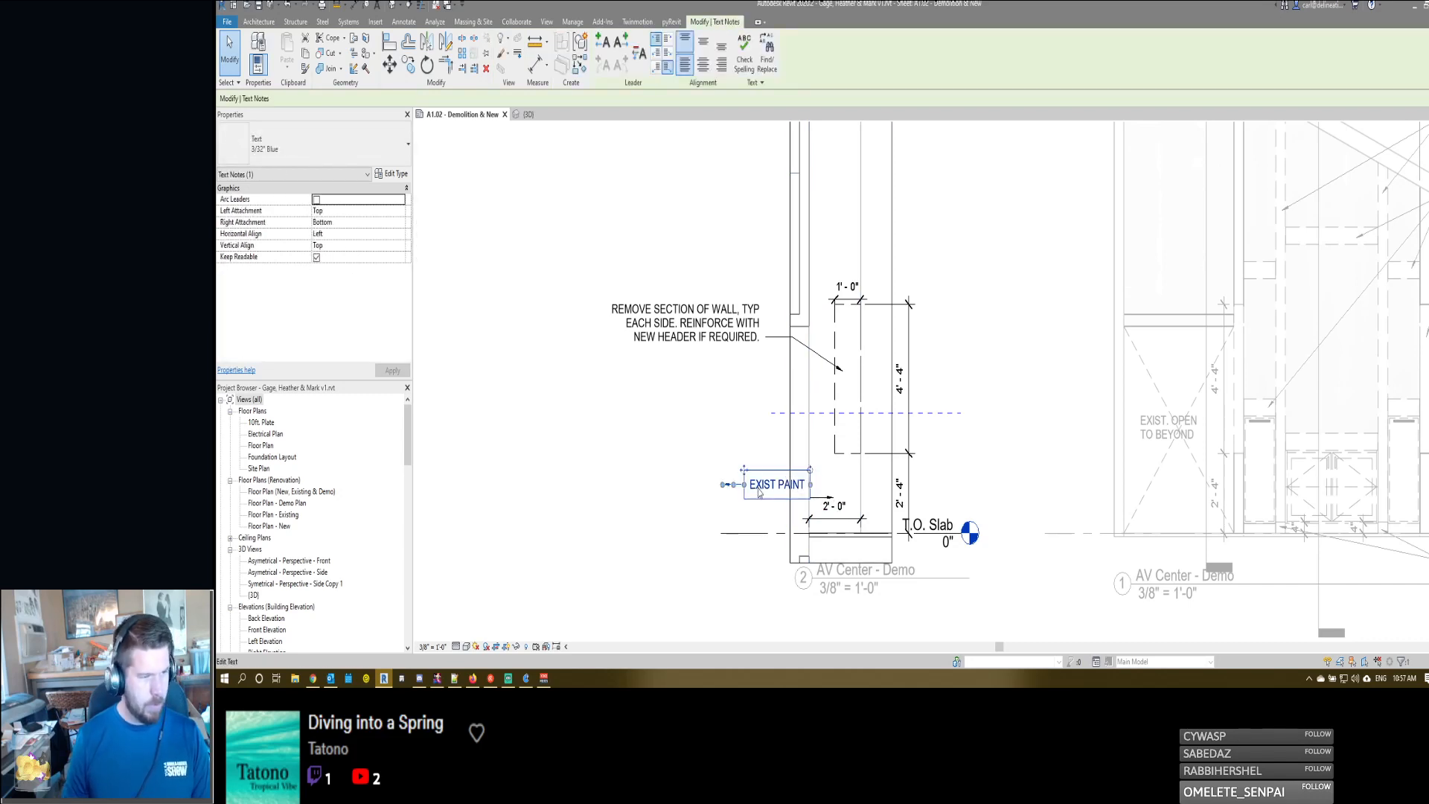
{"action": "key", "text": "m"}
{"action": "key", "text": "v"}
{"action": "left_click", "coordinate": [759, 492]}
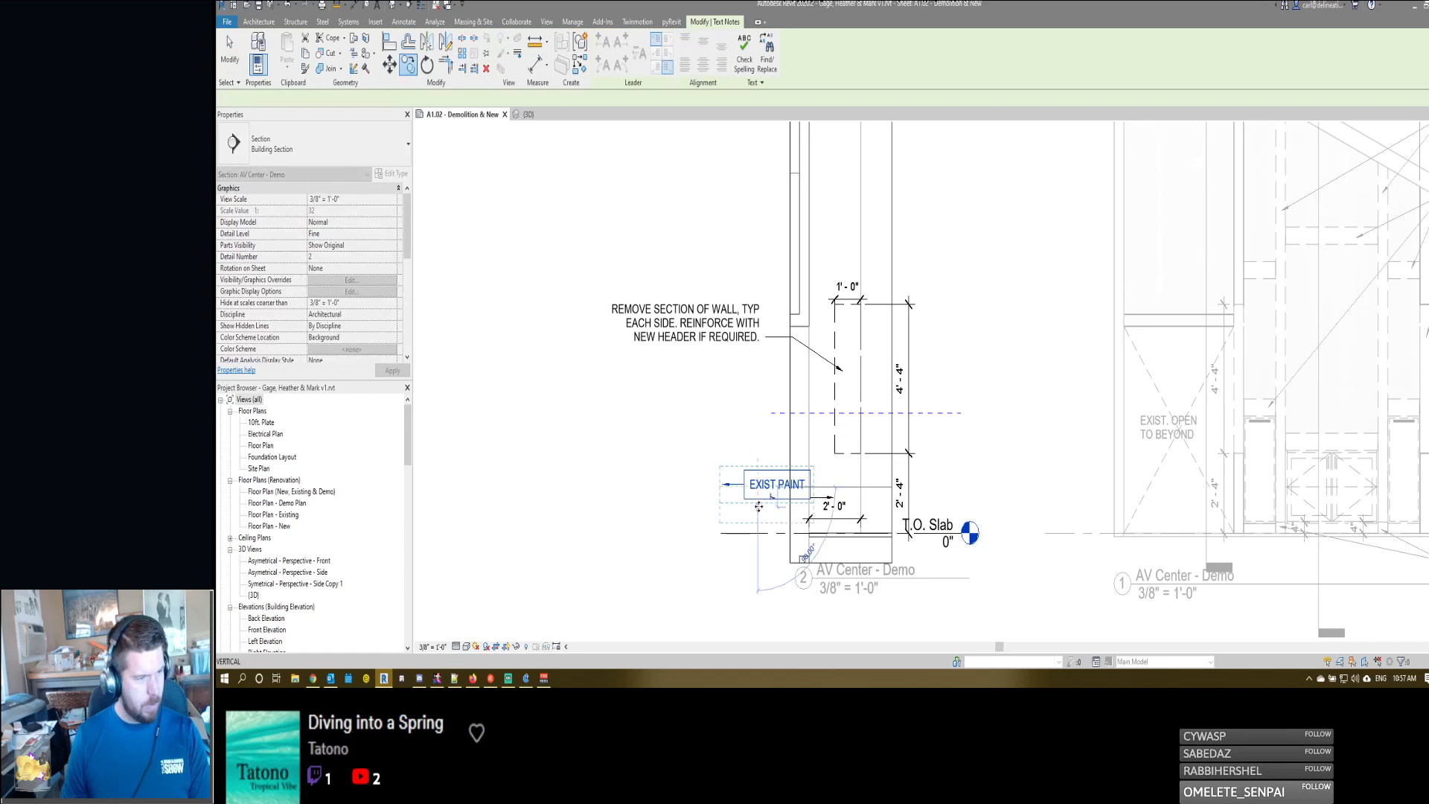
{"action": "left_click", "coordinate": [759, 513]}
{"action": "double_click", "coordinate": [759, 512]}
{"action": "key", "text": "ctrl+a"}
{"action": "key", "text": "Delete"}
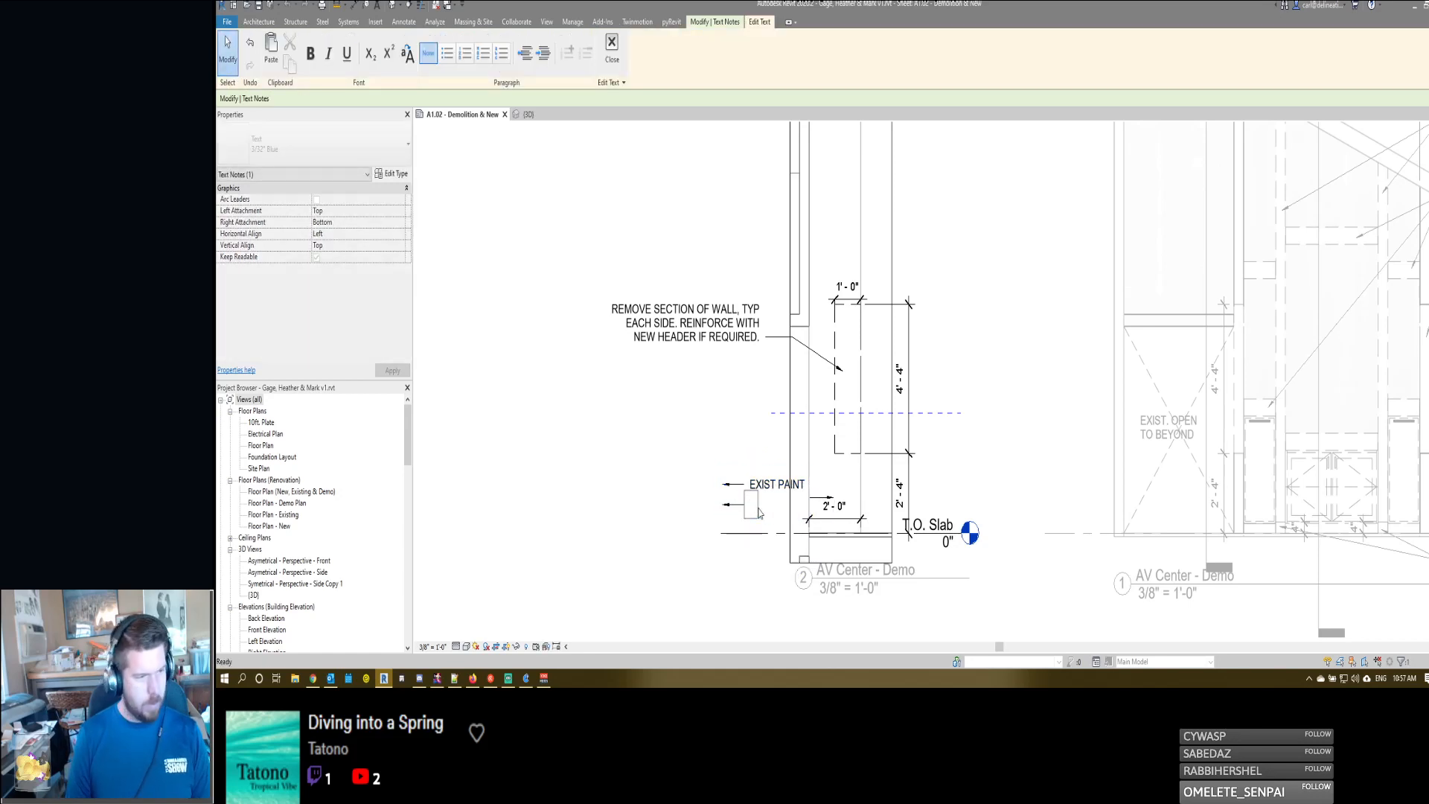
{"action": "left_click", "coordinate": [683, 434]}
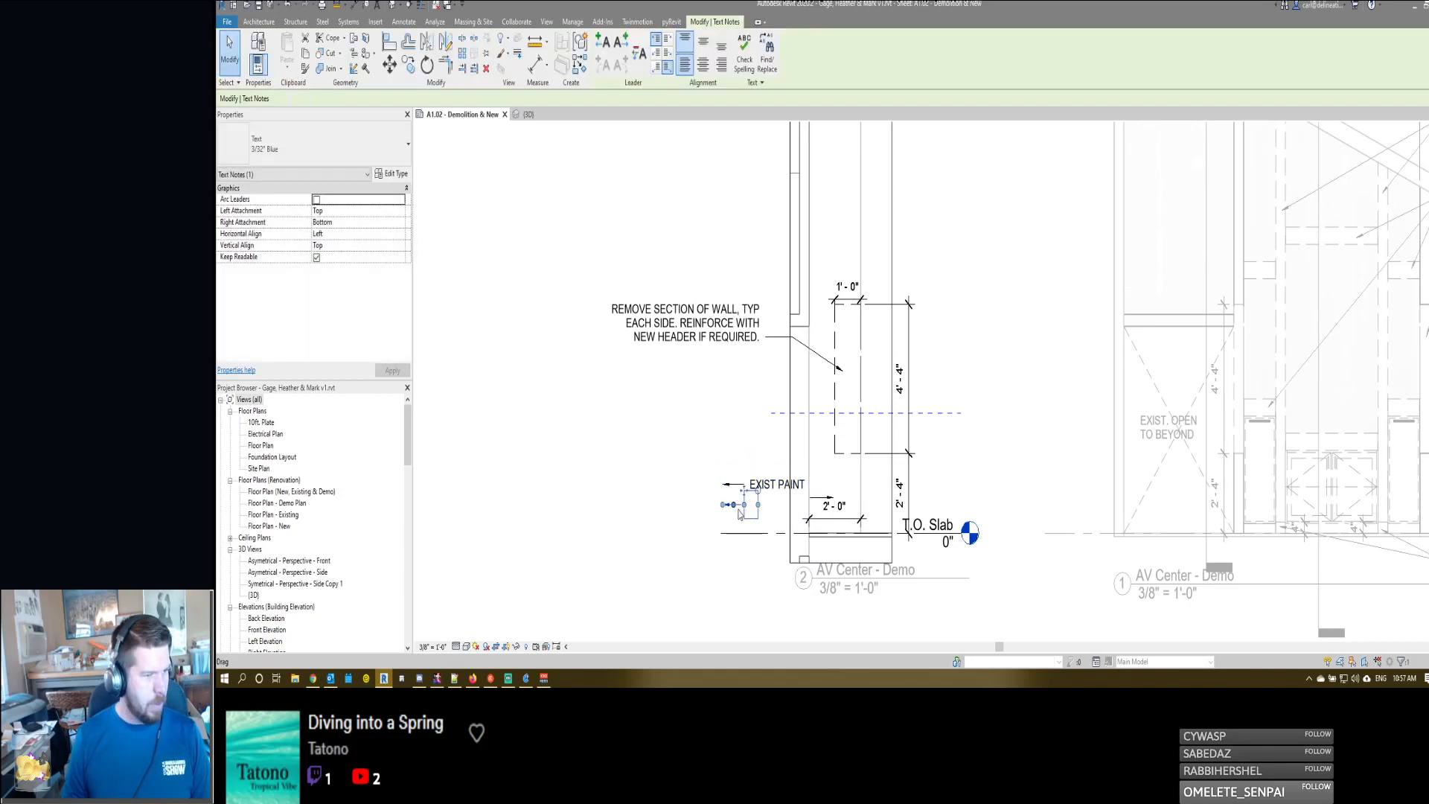
- Align the blank left-arrow note with the right-pointing one to form a double-headed line, and lengthen the right arrow beyond the 2'-0" dimension
{"action": "left_click_drag", "start_coordinate": [747, 506], "coordinate": [808, 497]}
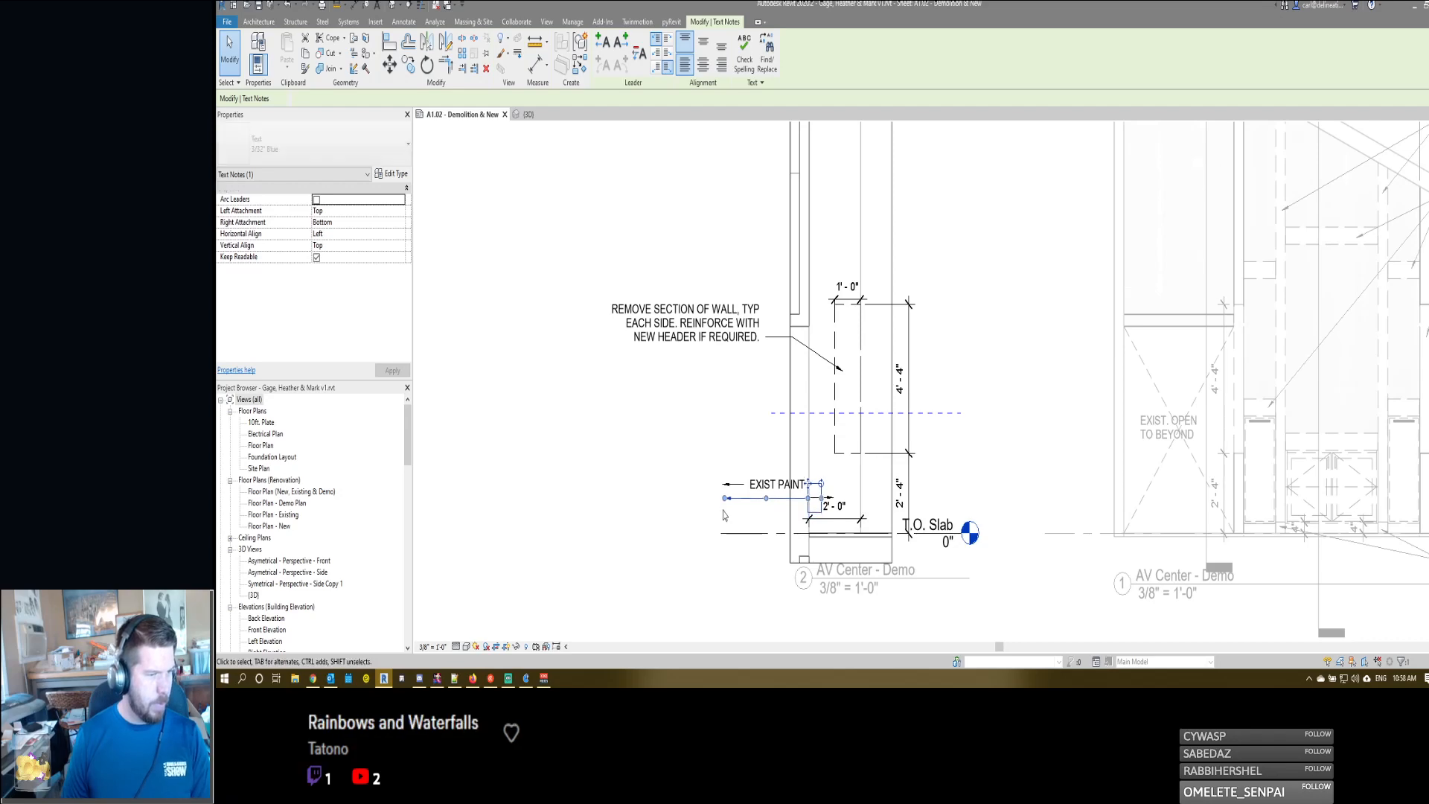
{"action": "left_click", "coordinate": [722, 514]}
{"action": "left_click", "coordinate": [815, 497]}
{"action": "scroll", "coordinate": [817, 497], "scroll_direction": "up", "scroll_amount": 4}
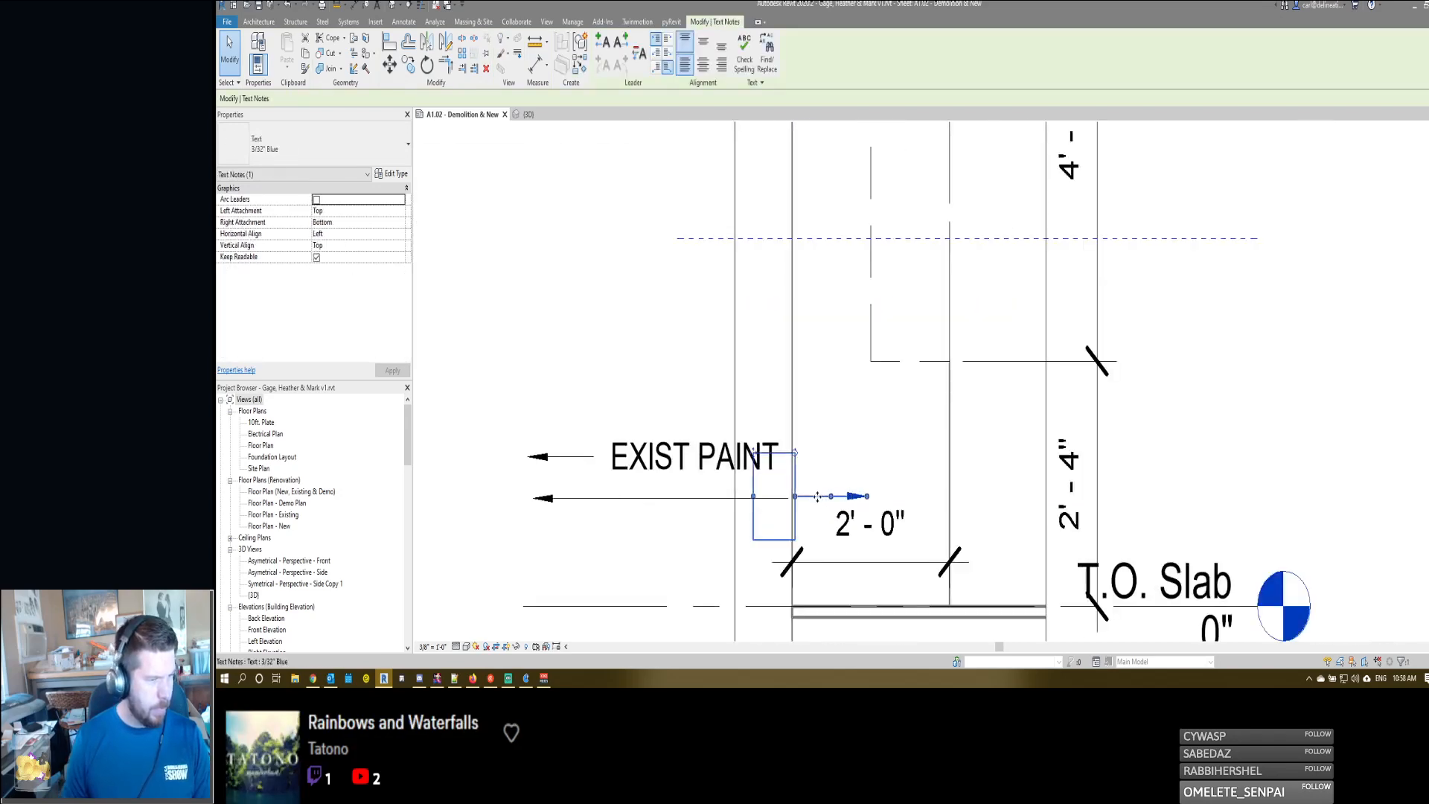
{"action": "left_click_drag", "start_coordinate": [816, 506], "coordinate": [987, 502]}
- Remove the leader from the EXIST PAINT note and copy the note to the other side of the wall line
{"action": "left_click", "coordinate": [692, 457]}
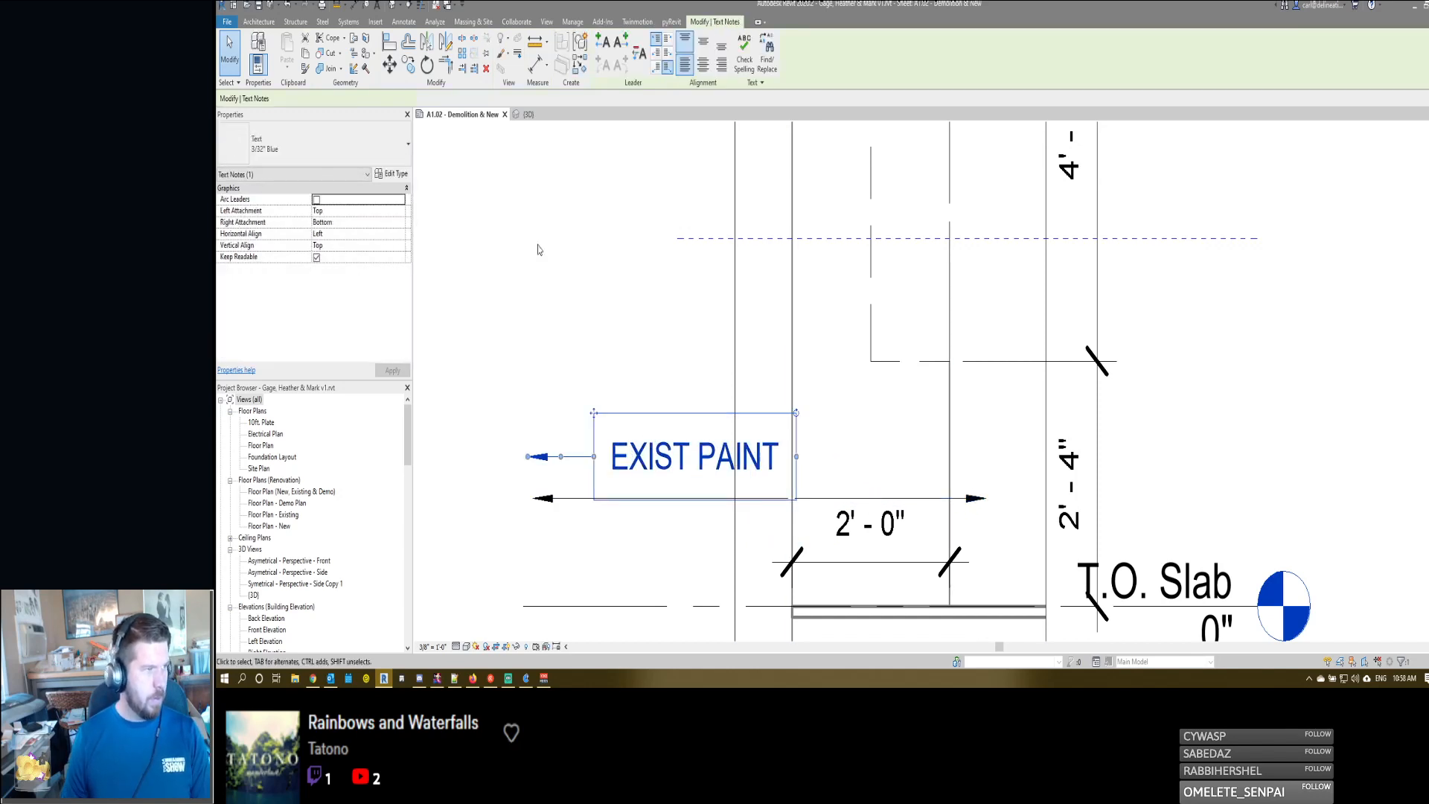
{"action": "left_click", "coordinate": [638, 52]}
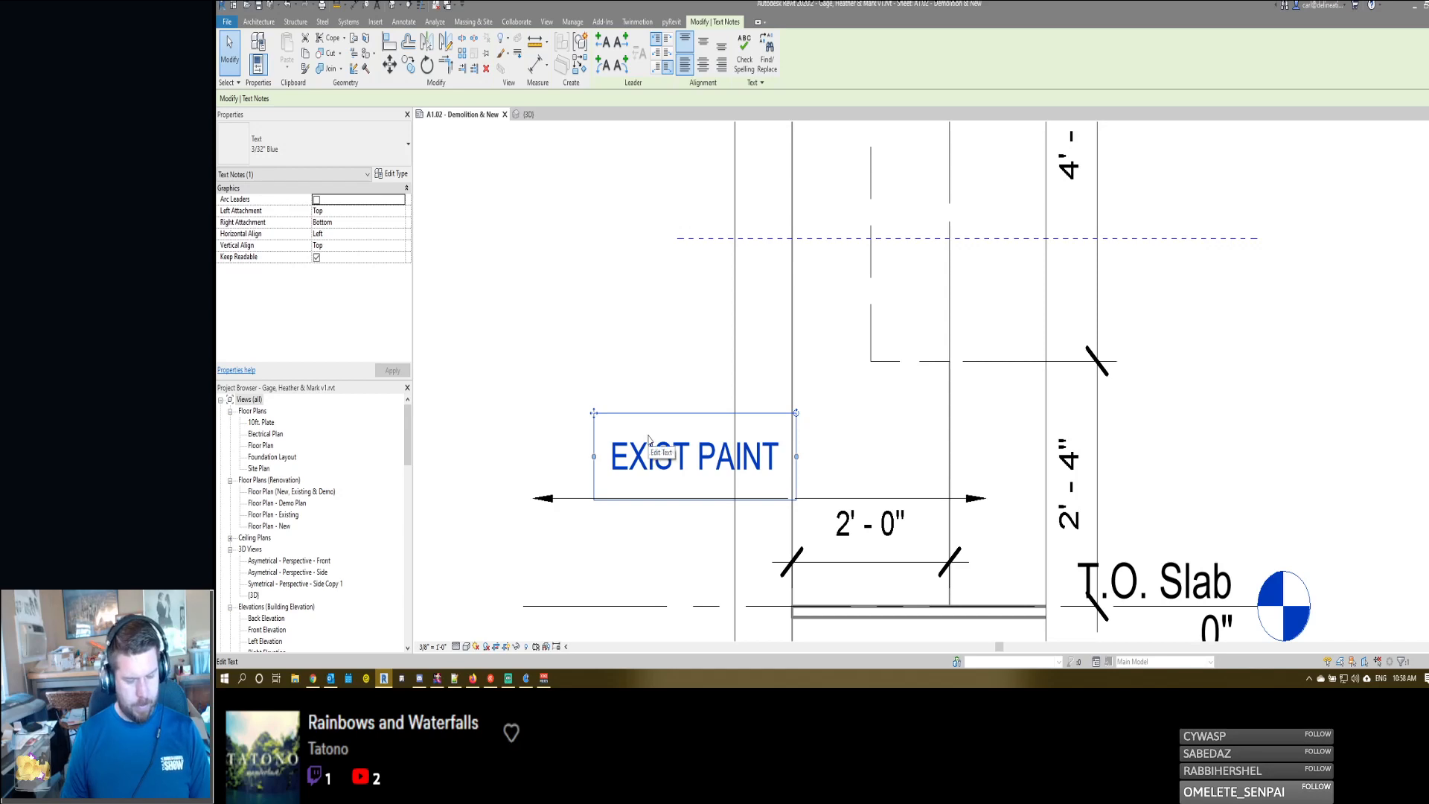
{"action": "key", "text": "c"}
{"action": "key", "text": "o"}
{"action": "left_click", "coordinate": [647, 436]}
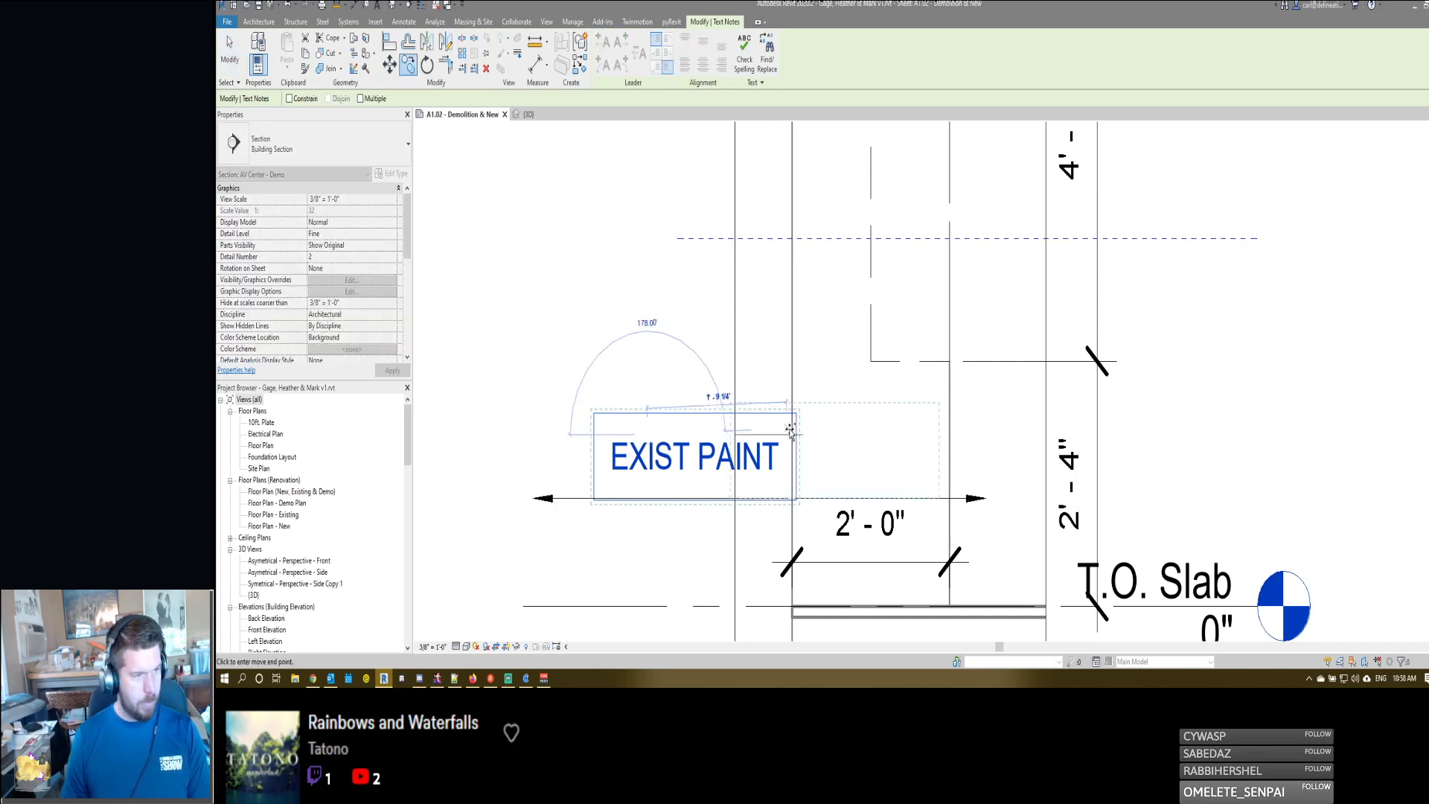
{"action": "left_click", "coordinate": [830, 436]}
- Replace the copied EXIST PAINT note's text with PREP WALL FOR LAMINATE APPLICATION
{"action": "double_click", "coordinate": [839, 457]}
{"action": "key", "text": "ctrl+a"}
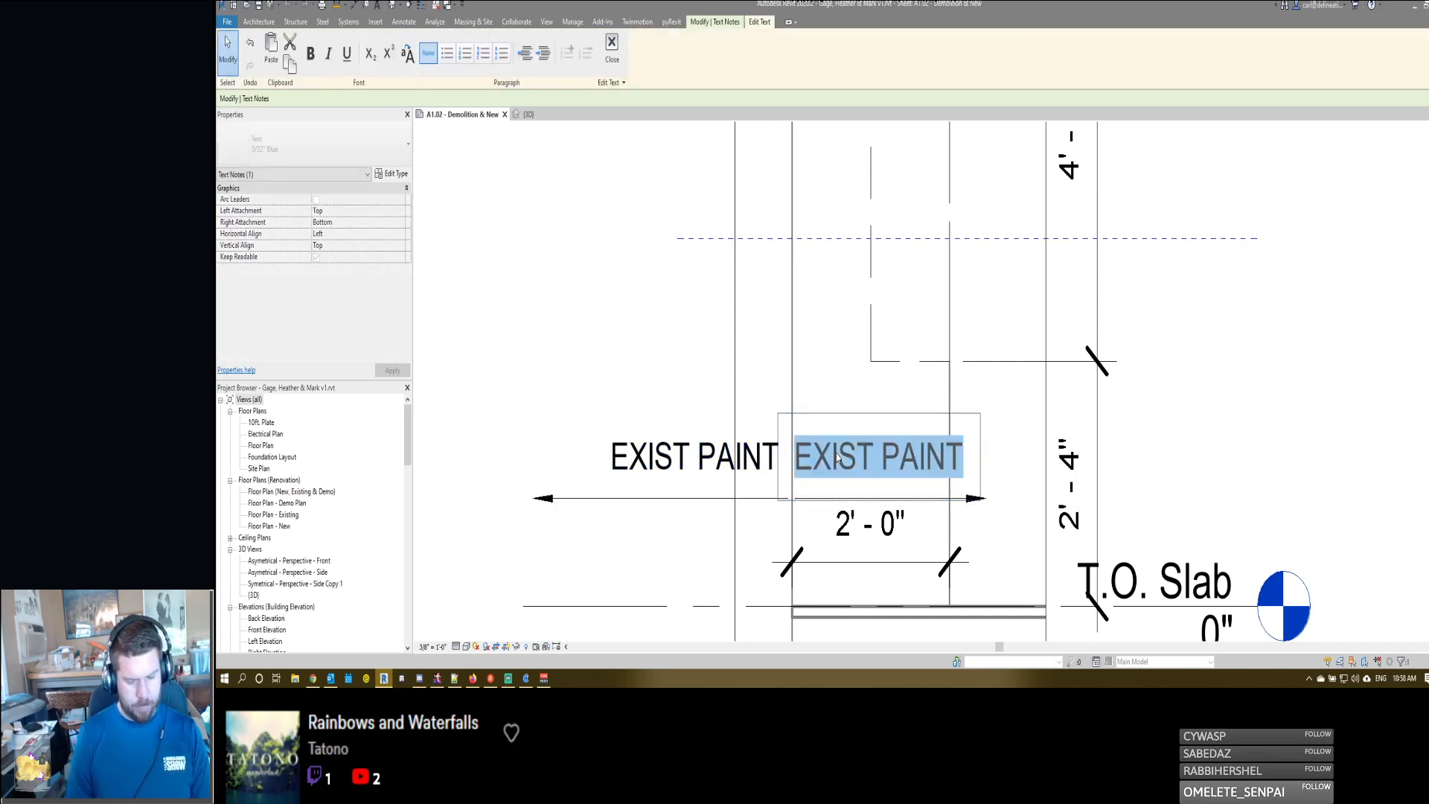
{"action": "type", "text": "PREP"}
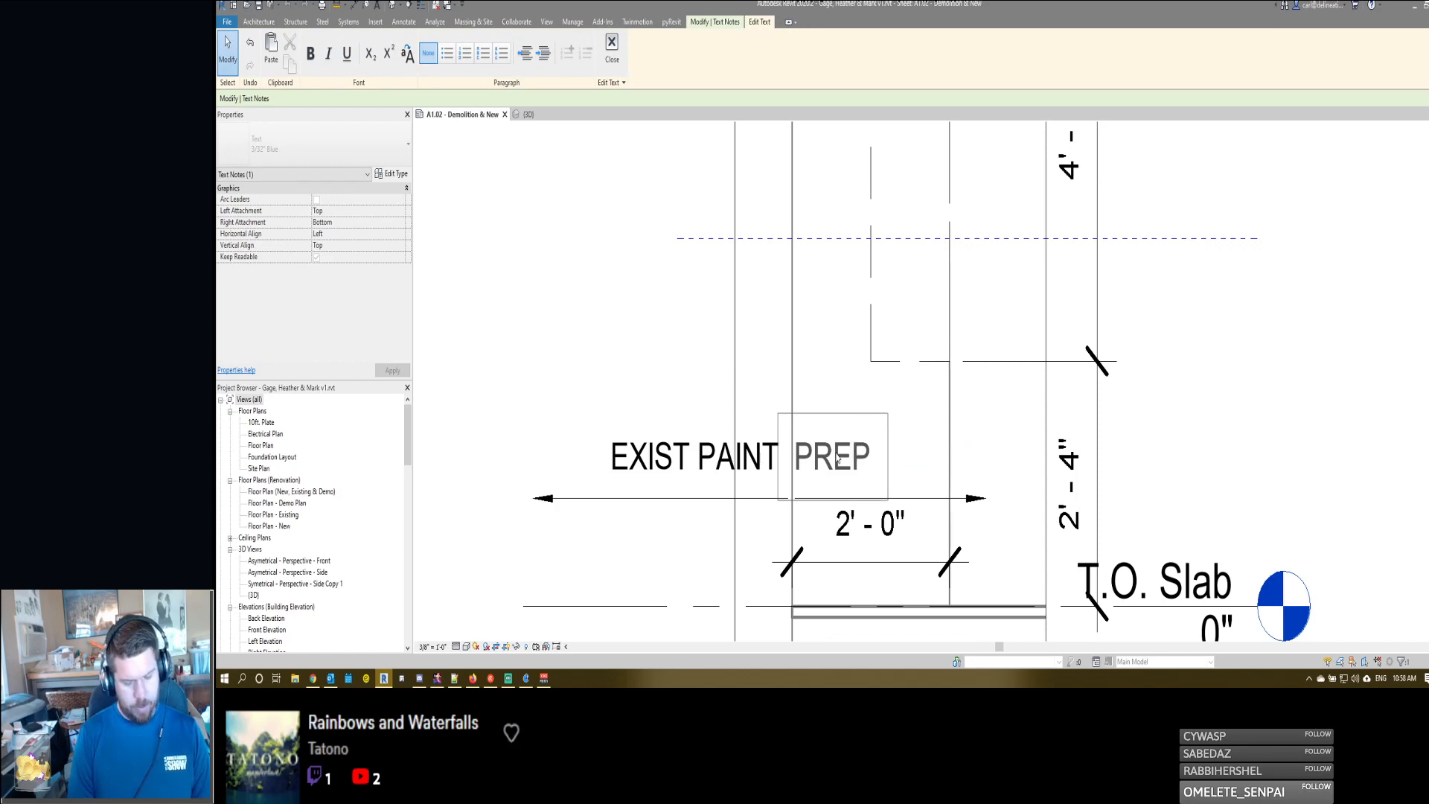
{"action": "type", "text": " WALL FOR A"}
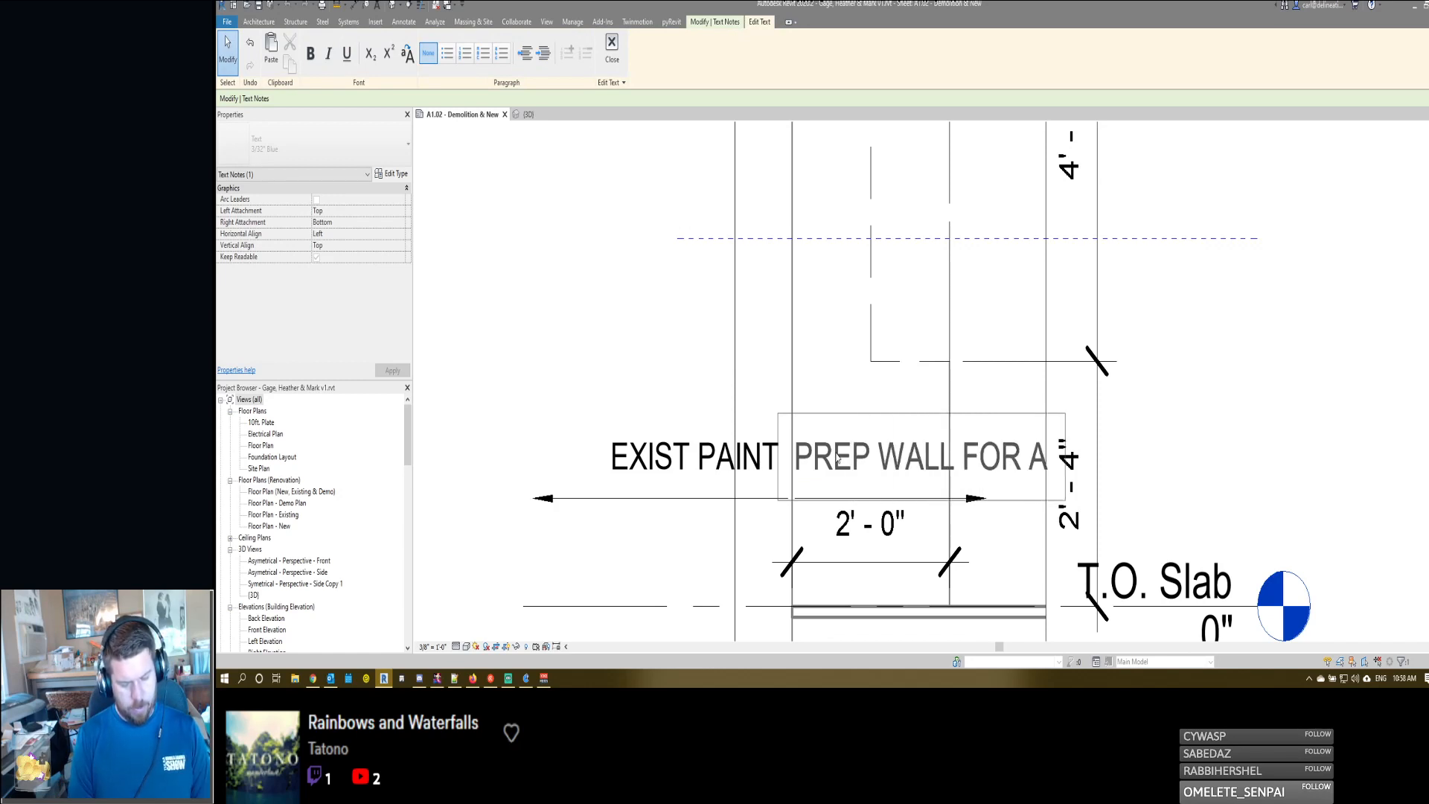
{"action": "key", "text": "BackSpace"}
{"action": "type", "text": "LAMINATE"}
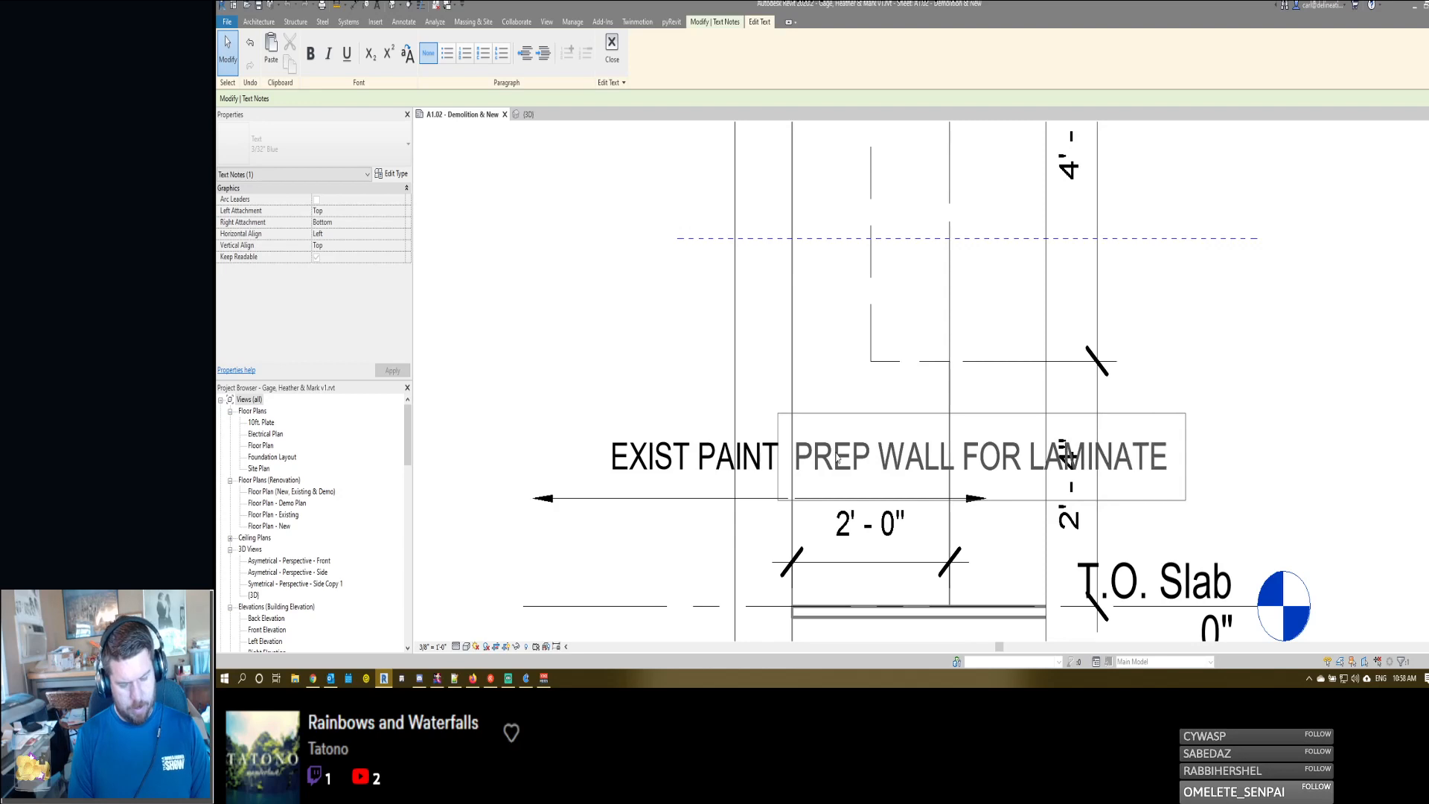
{"action": "type", "text": " APPLICATION"}
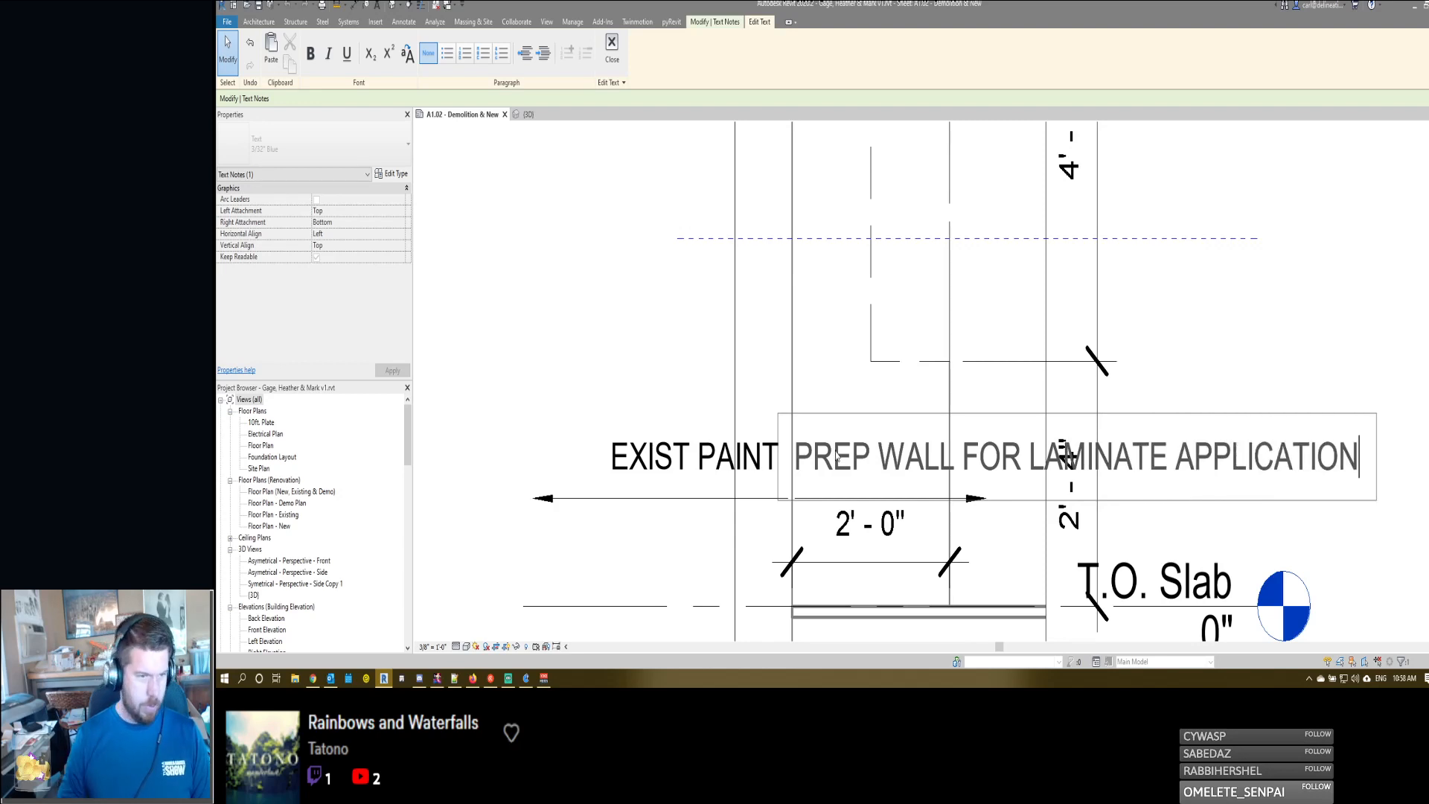
{"action": "left_click", "coordinate": [830, 374]}
{"action": "scroll", "coordinate": [830, 375], "scroll_direction": "down", "scroll_amount": 3}
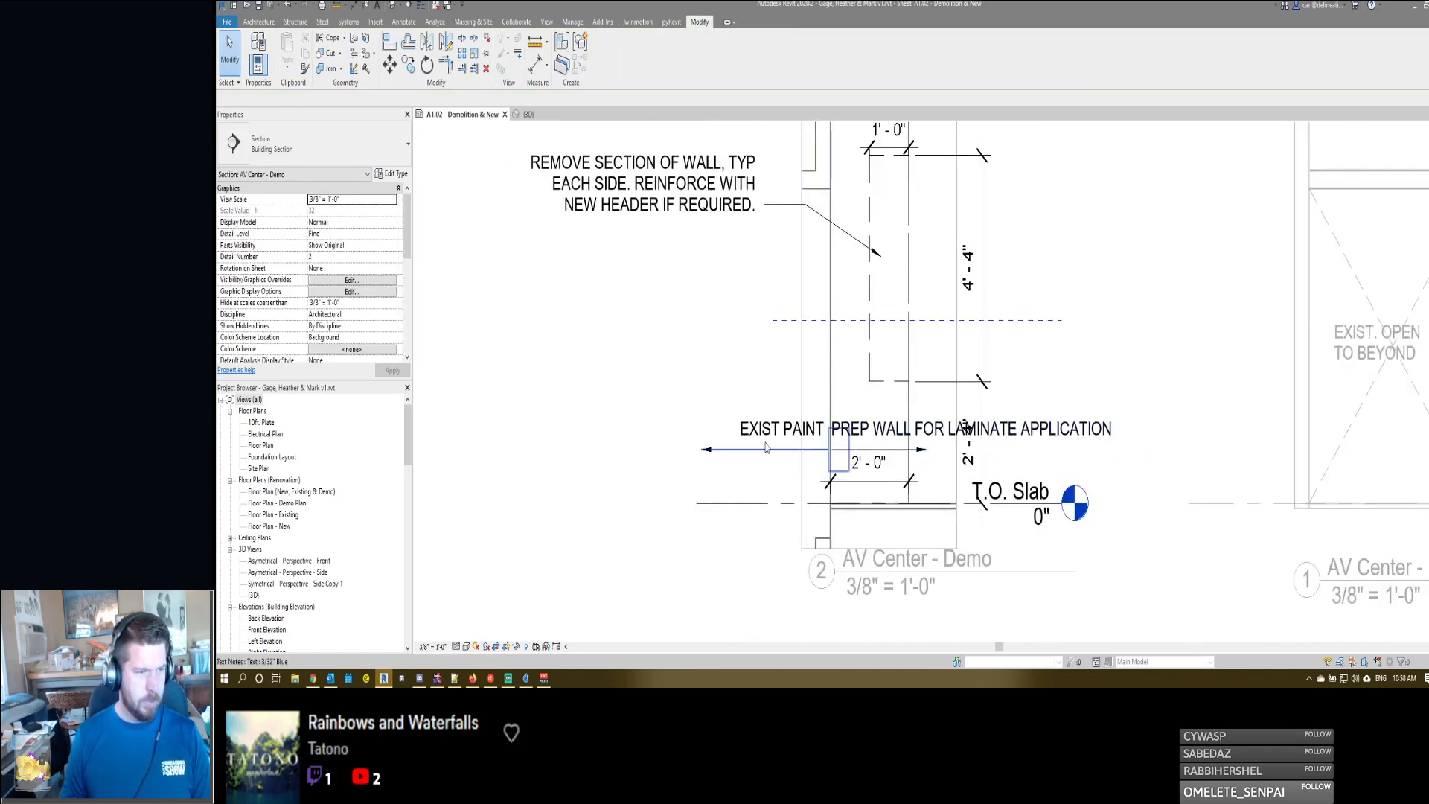
{"action": "mouse_move", "coordinate": [758, 397]}
{"action": "middle_mouse_down"}
{"action": "mouse_move", "coordinate": [823, 471]}
{"action": "mouse_move", "coordinate": [899, 416]}
{"action": "middle_mouse_up"}
{"action": "scroll", "coordinate": [832, 447], "scroll_direction": "down", "scroll_amount": 1}
{"action": "key", "text": "d"}
{"action": "key", "text": "i"}
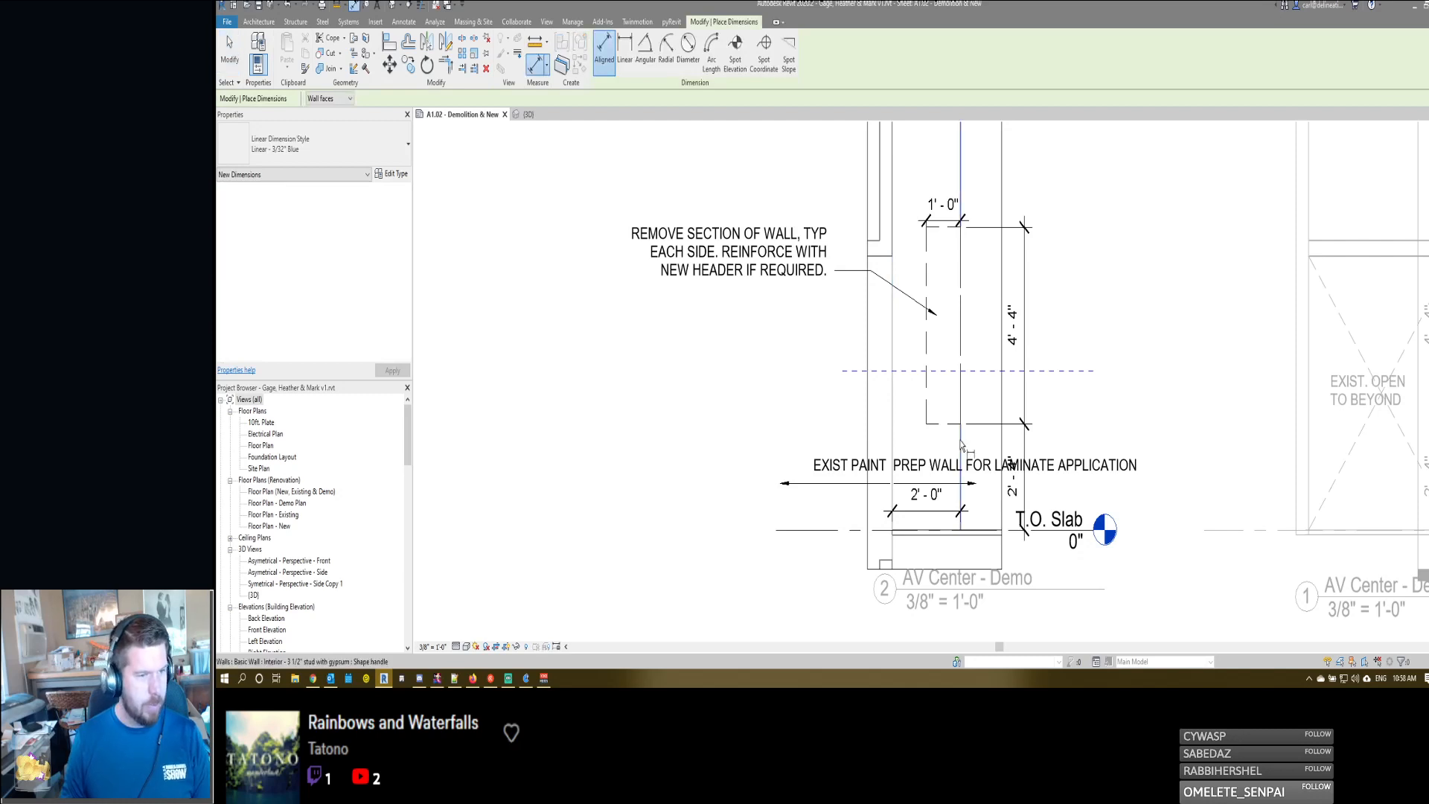
{"action": "left_click", "coordinate": [960, 440]}
{"action": "left_click", "coordinate": [892, 440]}
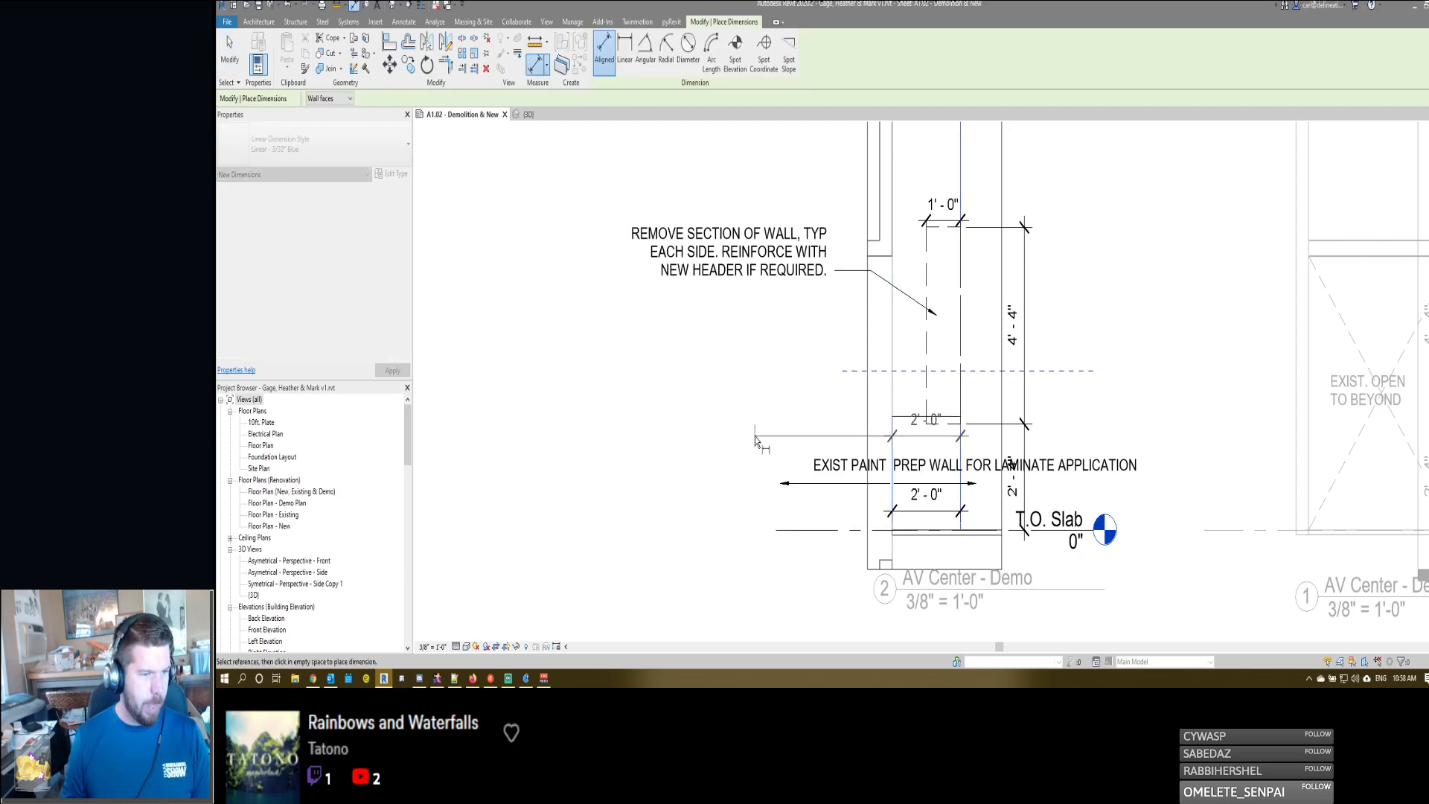
{"action": "key", "text": "Escape"}
{"action": "key", "text": "Escape"}
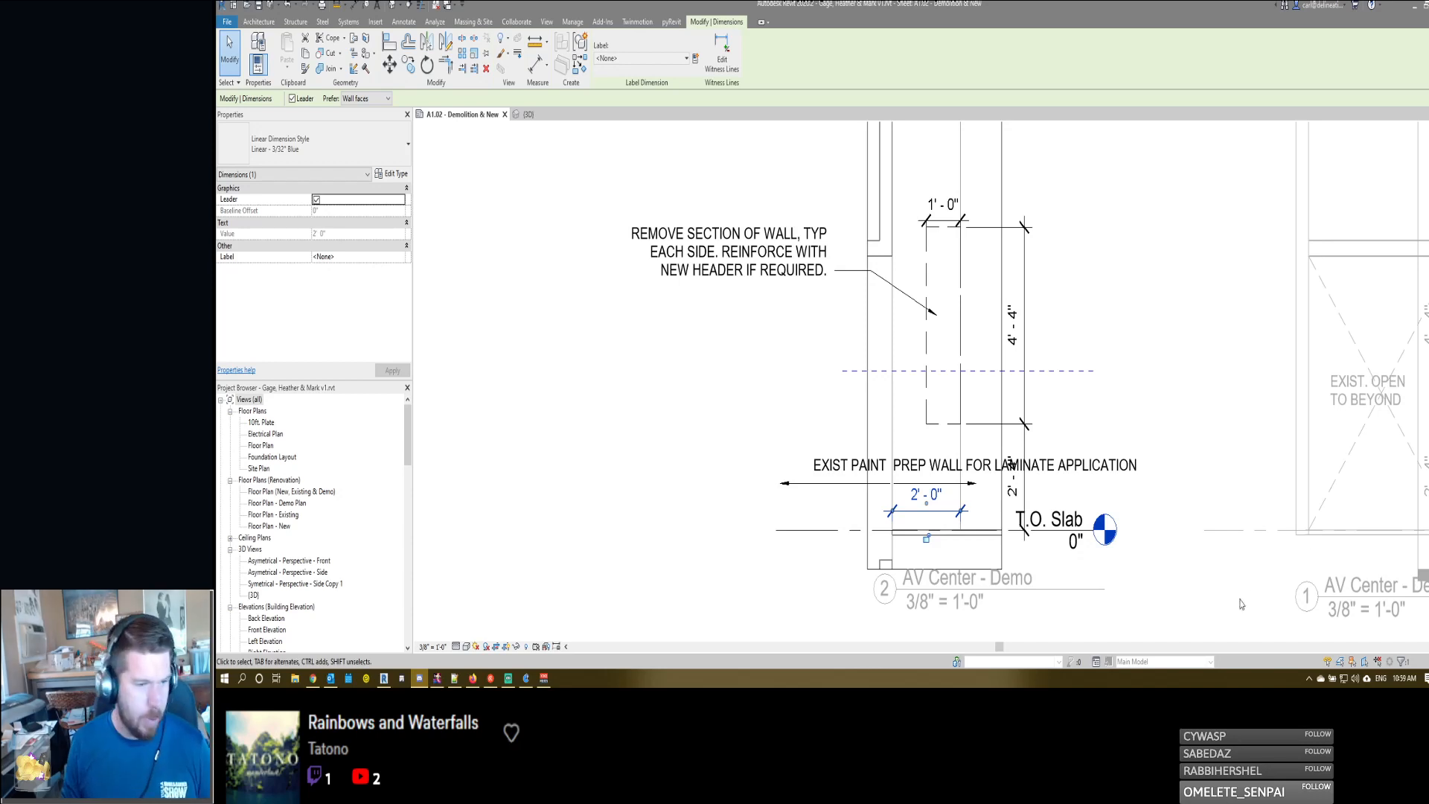
- Review the AV Center - Demo section, and examine the walls and ceiling beside the entertainment center in the 3D view
{"action": "scroll", "coordinate": [837, 466], "scroll_direction": "down", "scroll_amount": 1}
{"action": "left_click", "coordinate": [1001, 364]}
{"action": "middle_click_drag", "start_coordinate": [1003, 364], "coordinate": [1027, 420]}
{"action": "scroll", "coordinate": [1027, 420], "scroll_direction": "down", "scroll_amount": 2}
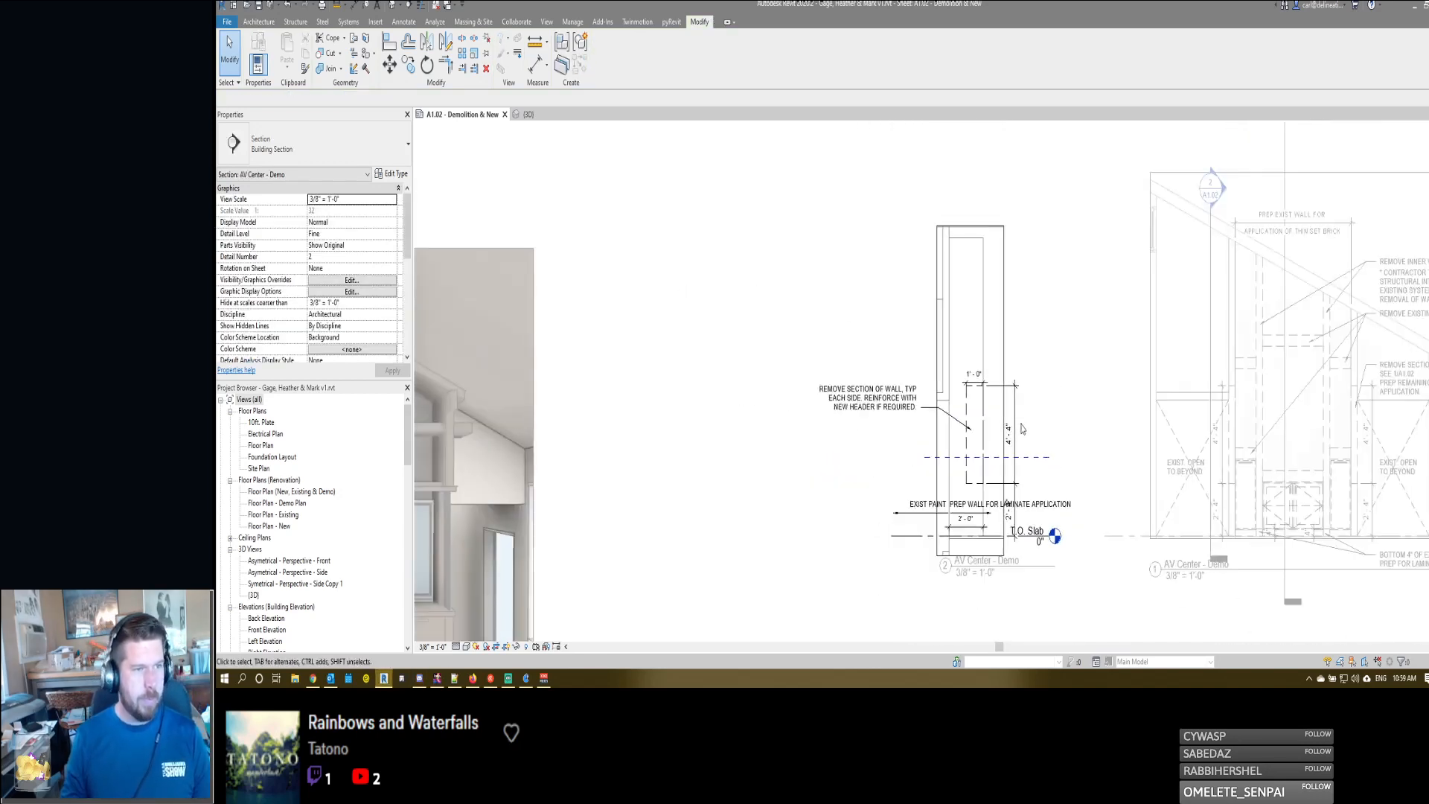
{"action": "key", "text": "alt+Tab"}
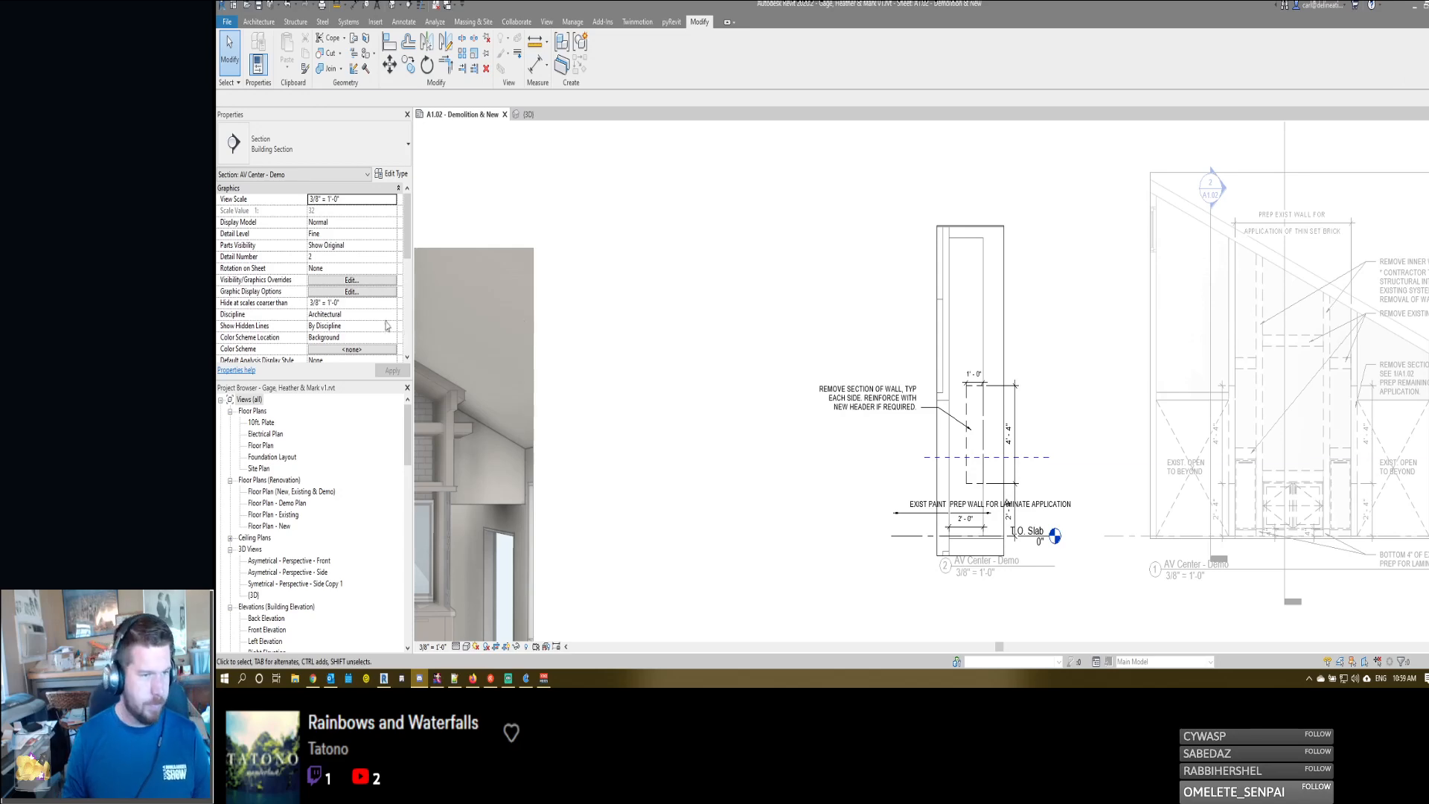
{"action": "scroll", "coordinate": [954, 343], "scroll_direction": "up", "scroll_amount": 2}
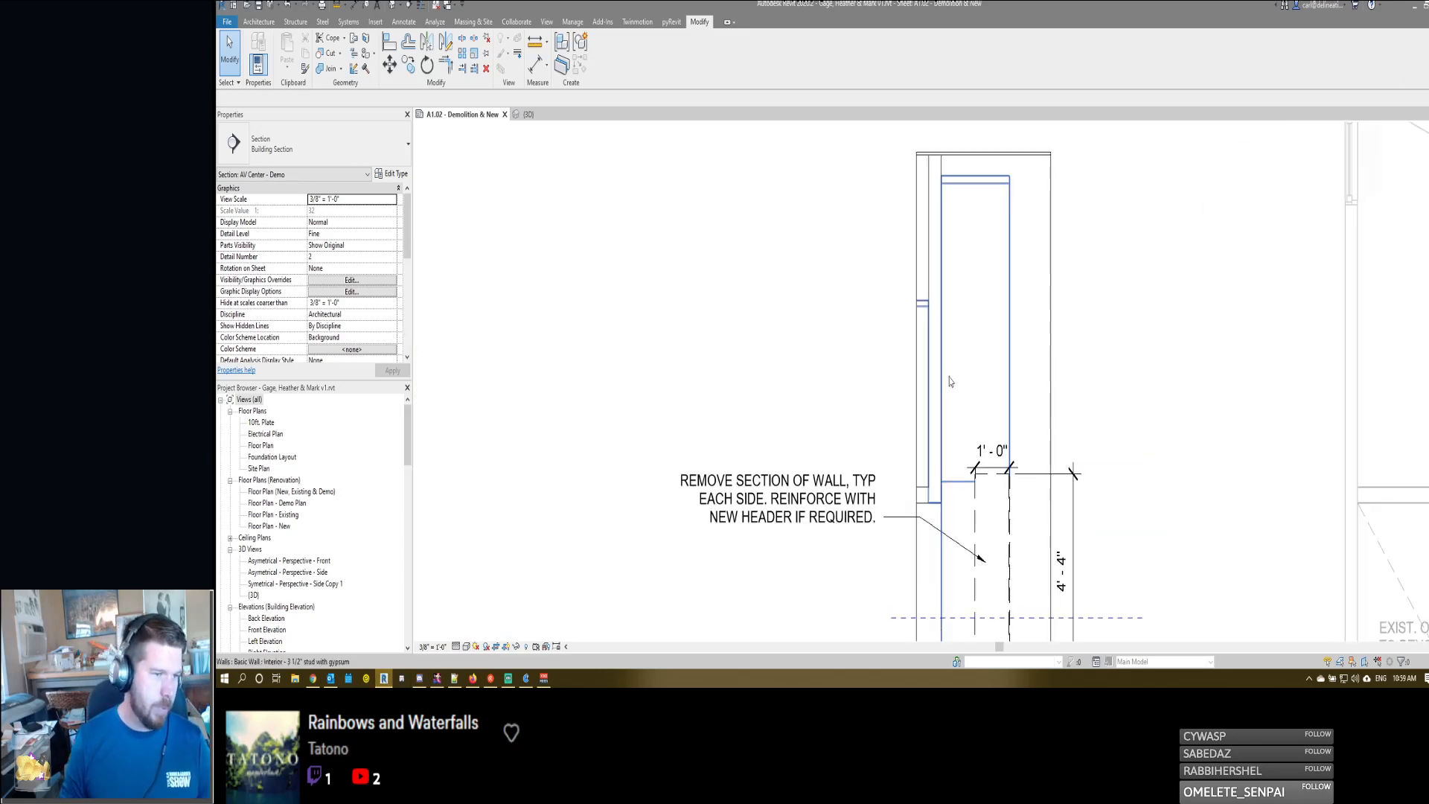
{"action": "scroll", "coordinate": [959, 427], "scroll_direction": "down", "scroll_amount": 2}
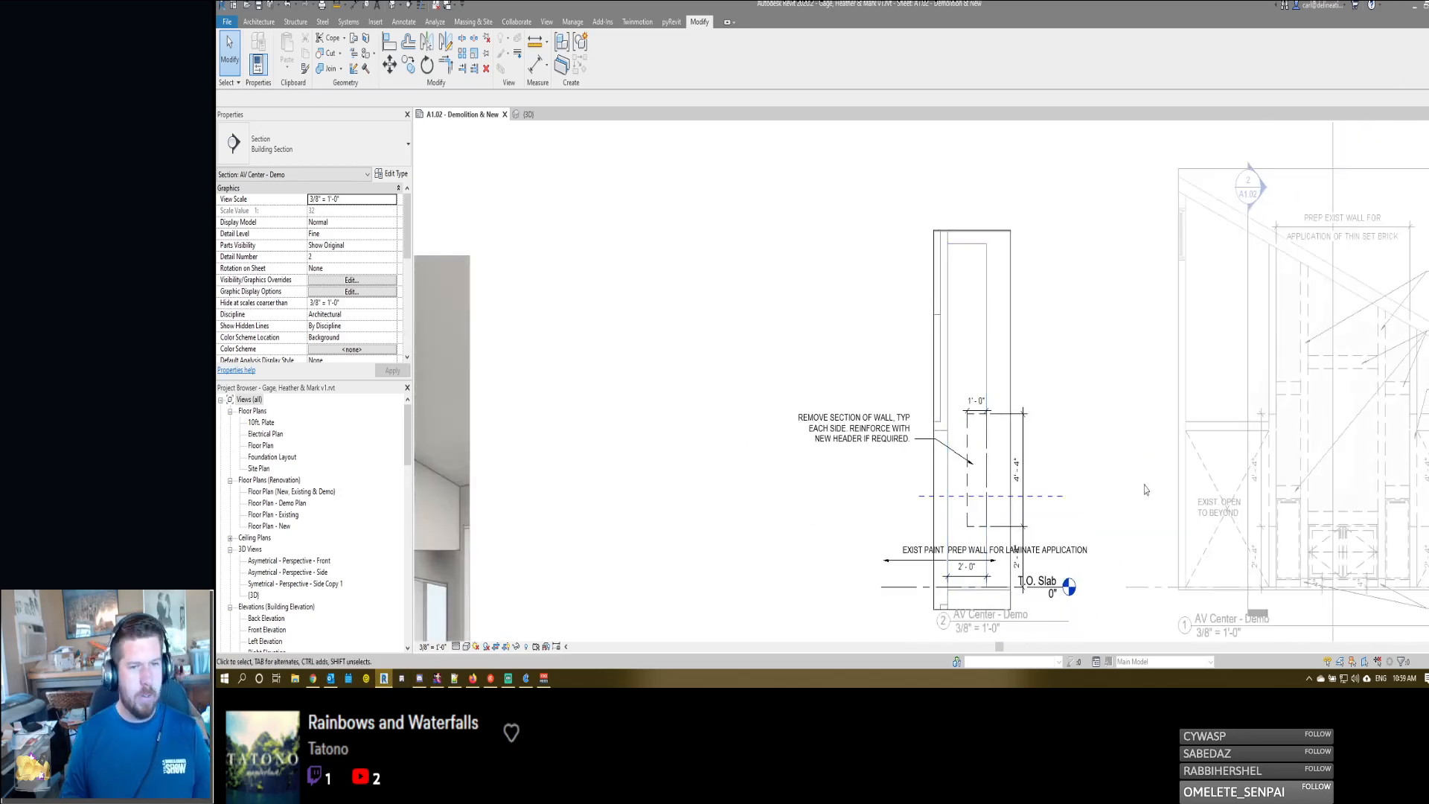
{"action": "left_click", "coordinate": [528, 114]}
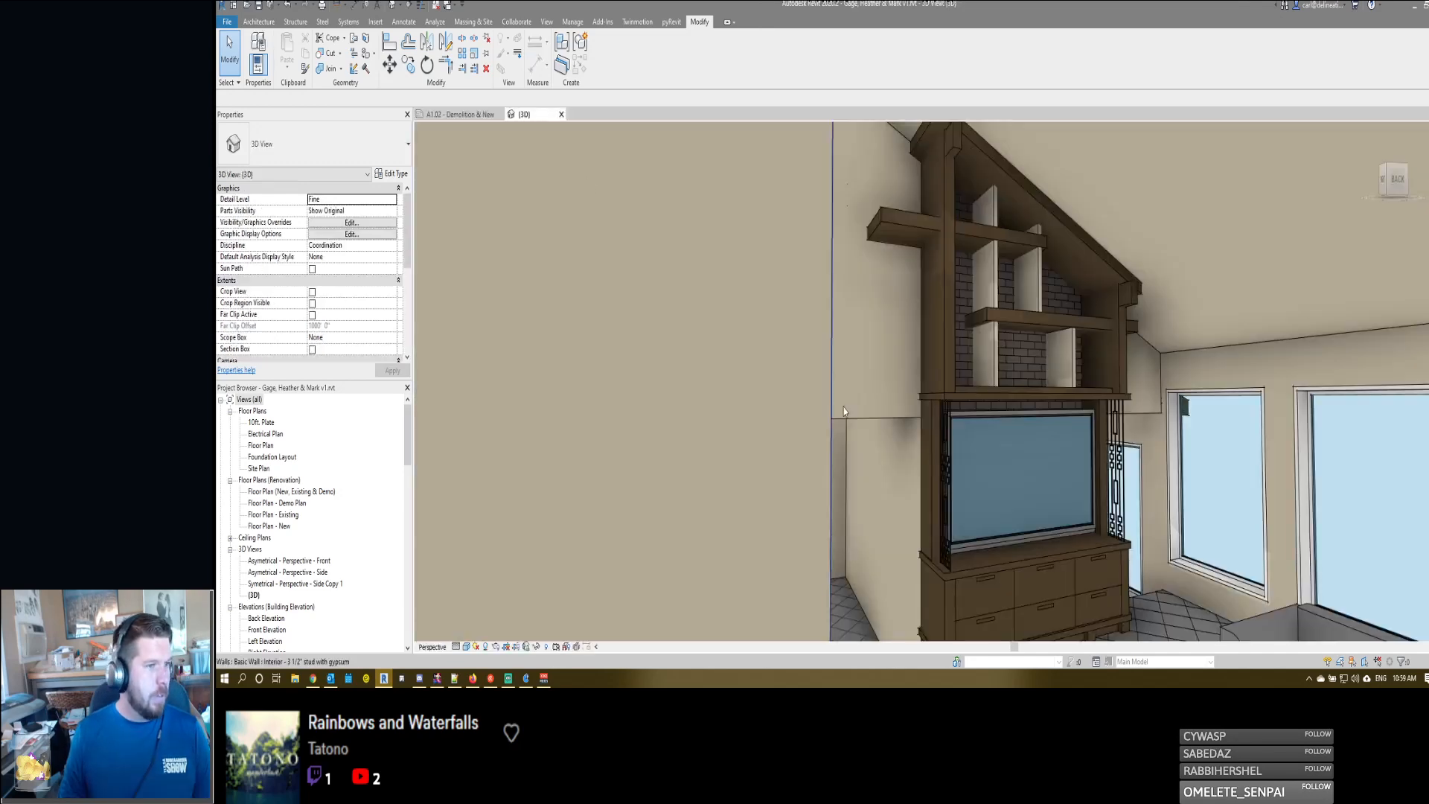
{"action": "scroll", "coordinate": [930, 447], "scroll_direction": "up", "scroll_amount": 6}
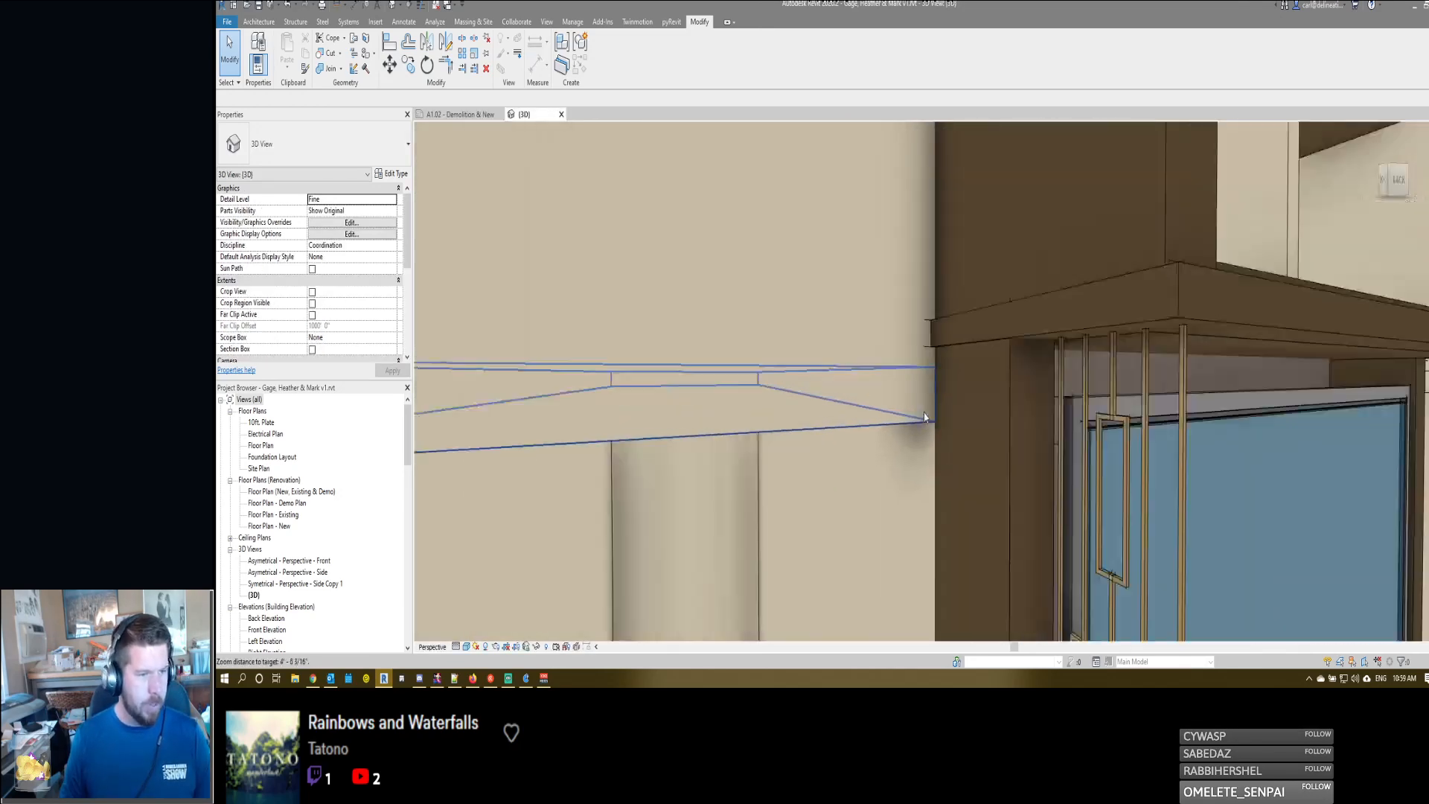
{"action": "left_click_drag", "start_coordinate": [935, 425], "coordinate": [965, 411], "text": "shift"}
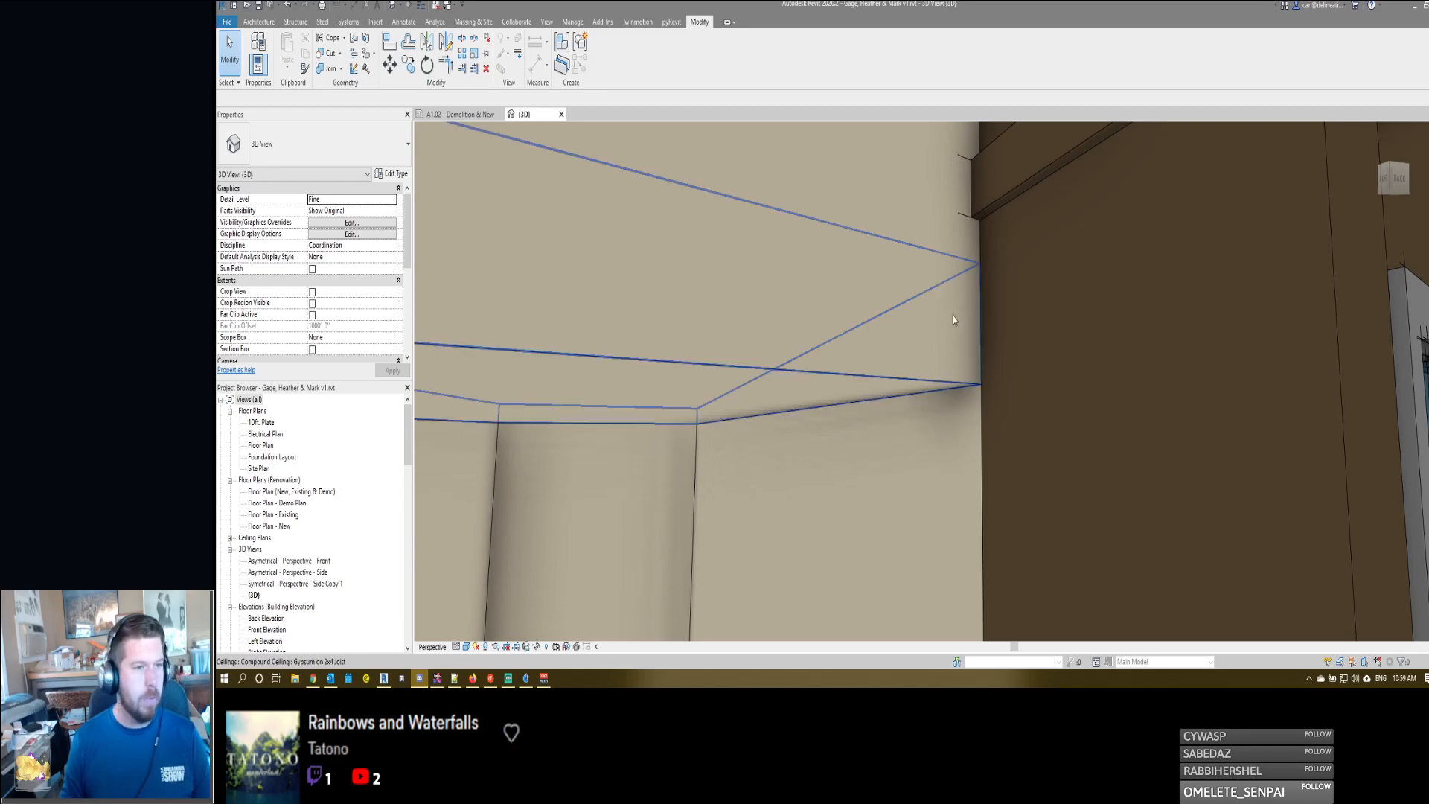
{"action": "scroll", "coordinate": [954, 320], "scroll_direction": "down", "scroll_amount": 5}
{"action": "middle_click_drag", "start_coordinate": [1067, 335], "coordinate": [953, 373], "text": "shift"}
{"action": "scroll", "coordinate": [953, 373], "scroll_direction": "down", "scroll_amount": 4}
{"action": "scroll", "coordinate": [1235, 279], "scroll_direction": "up", "scroll_amount": 2}
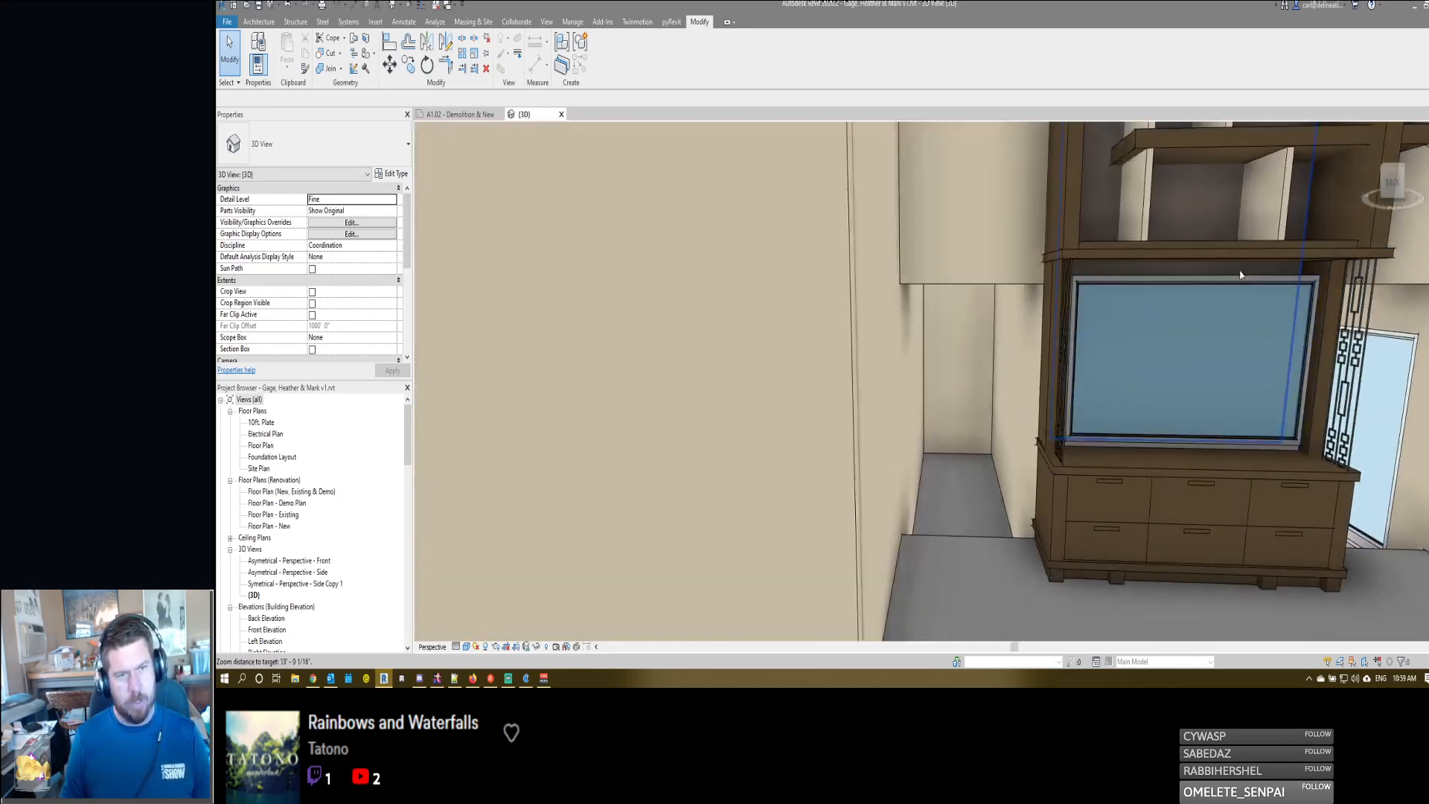
{"action": "middle_click_drag", "start_coordinate": [1240, 275], "coordinate": [1042, 402], "text": "shift"}
{"action": "scroll", "coordinate": [989, 501], "scroll_direction": "down", "scroll_amount": 1}
{"action": "scroll", "coordinate": [989, 500], "scroll_direction": "up", "scroll_amount": 2}
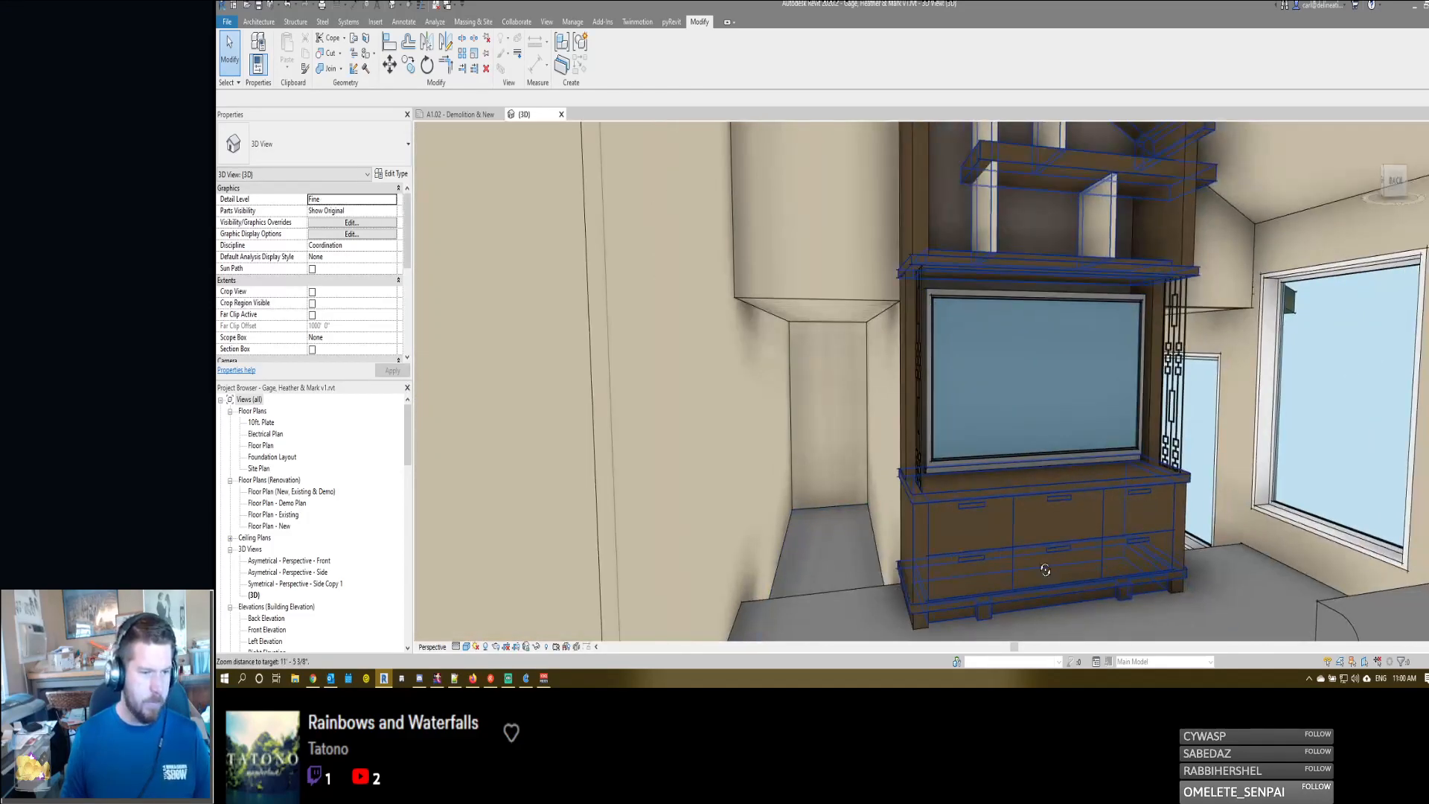
{"action": "middle_click_drag", "start_coordinate": [1045, 570], "coordinate": [1083, 563], "text": "shift"}
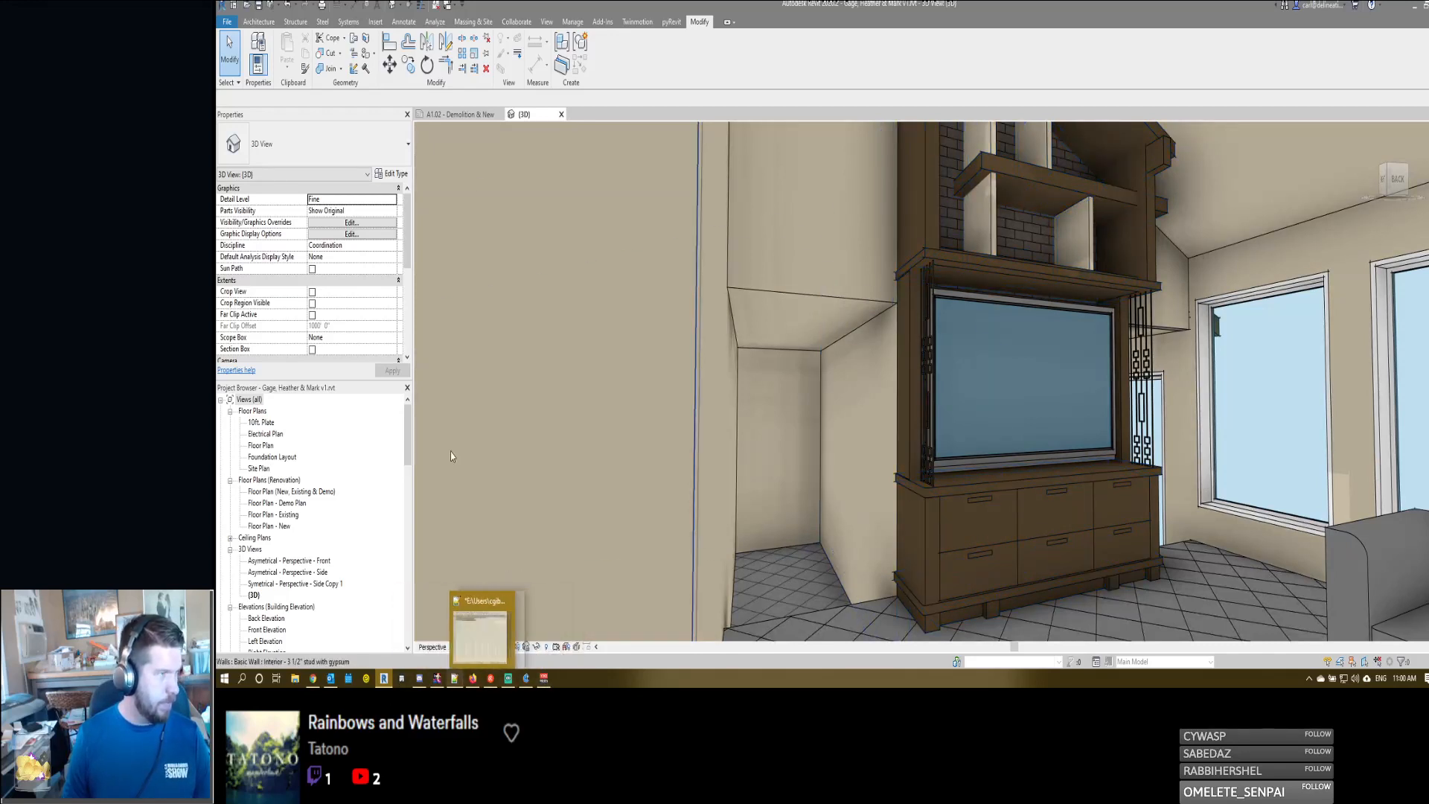
- Return to sheet A1.02 and activate the AV Center - Asymetrical elevation for editing
{"action": "left_click", "coordinate": [459, 113]}
{"action": "scroll", "coordinate": [863, 536], "scroll_direction": "down", "scroll_amount": 3}
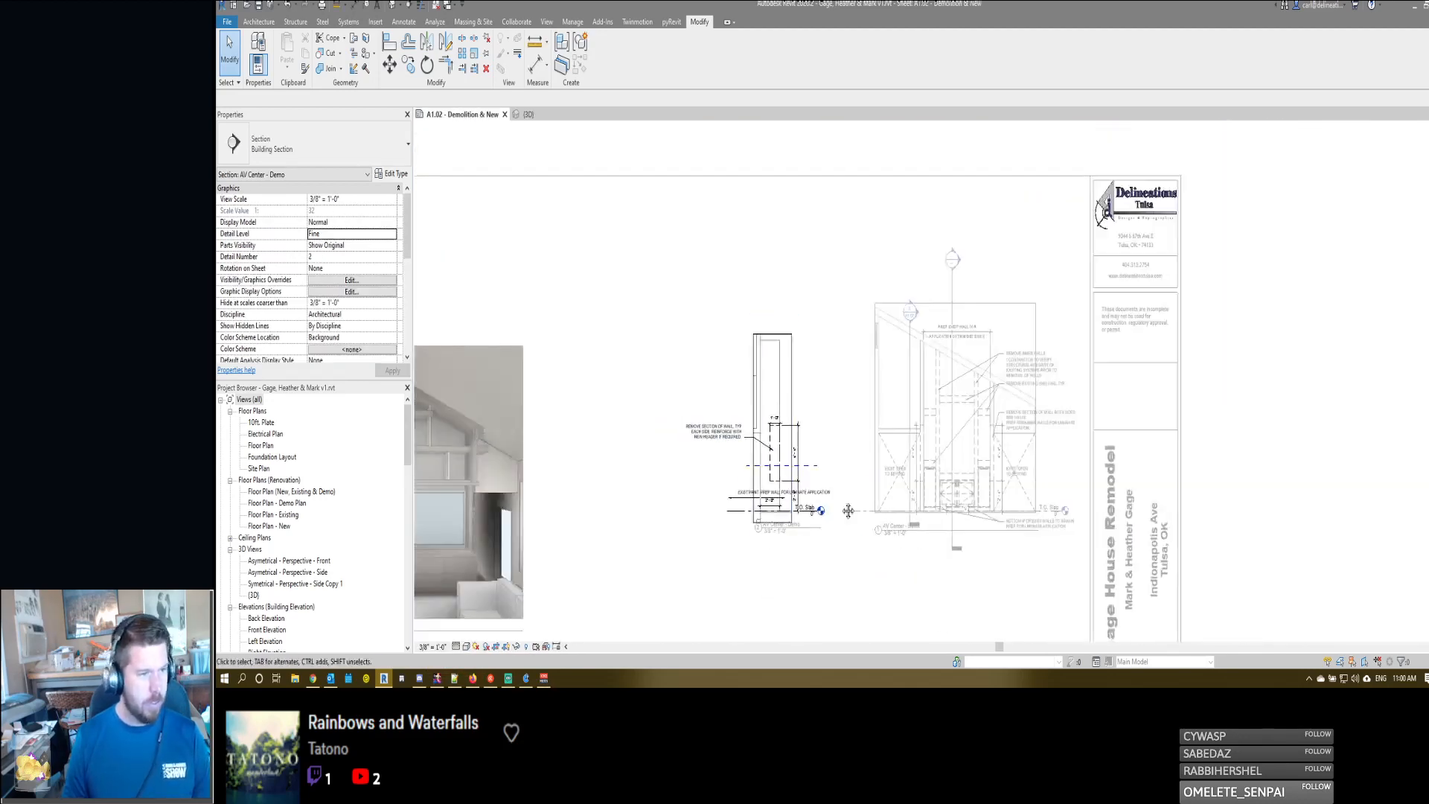
{"action": "scroll", "coordinate": [848, 511], "scroll_direction": "up", "scroll_amount": 6}
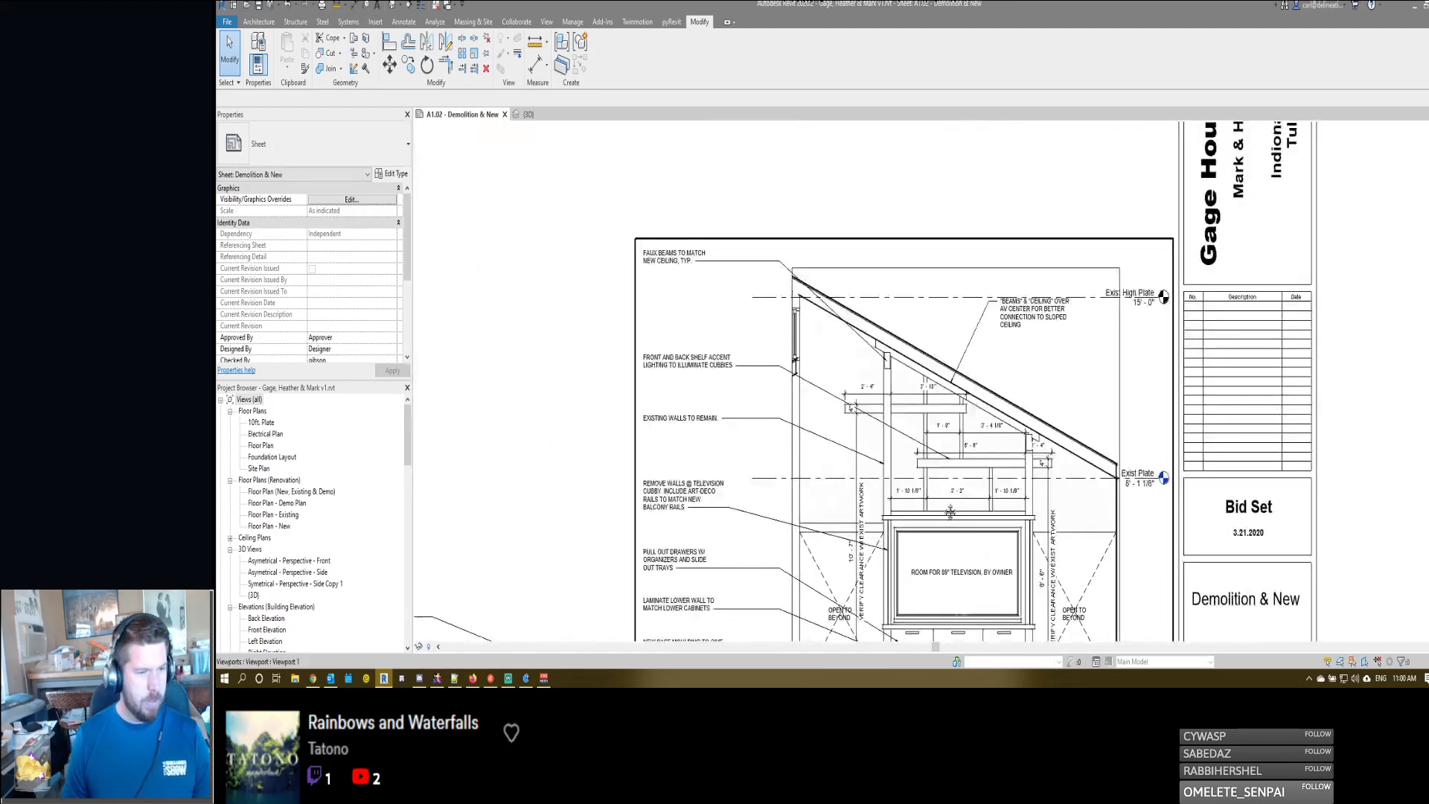
{"action": "scroll", "coordinate": [834, 320], "scroll_direction": "down", "scroll_amount": 1}
{"action": "scroll", "coordinate": [913, 471], "scroll_direction": "up", "scroll_amount": 2}
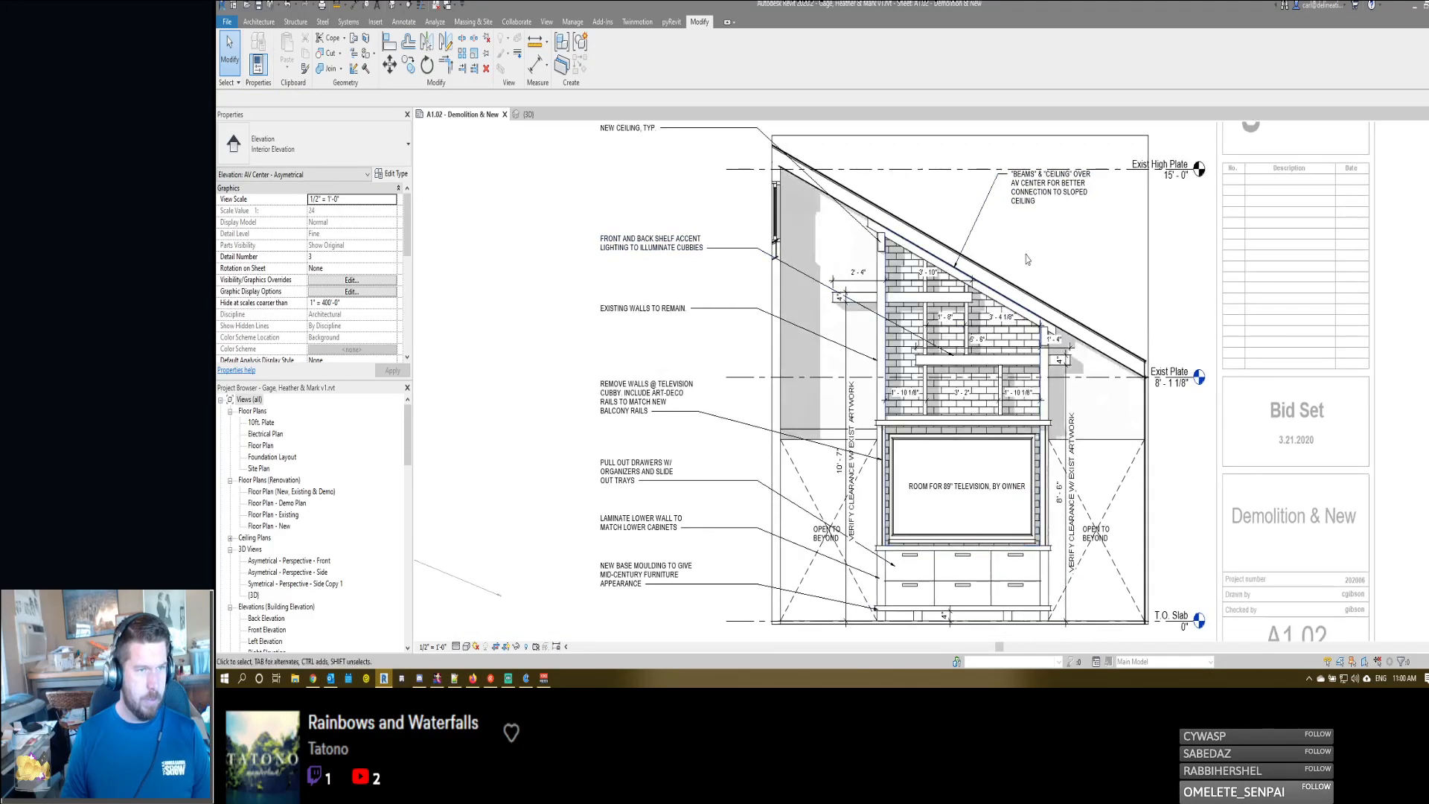
{"action": "left_click", "coordinate": [1032, 190]}
{"action": "left_click", "coordinate": [1048, 251]}
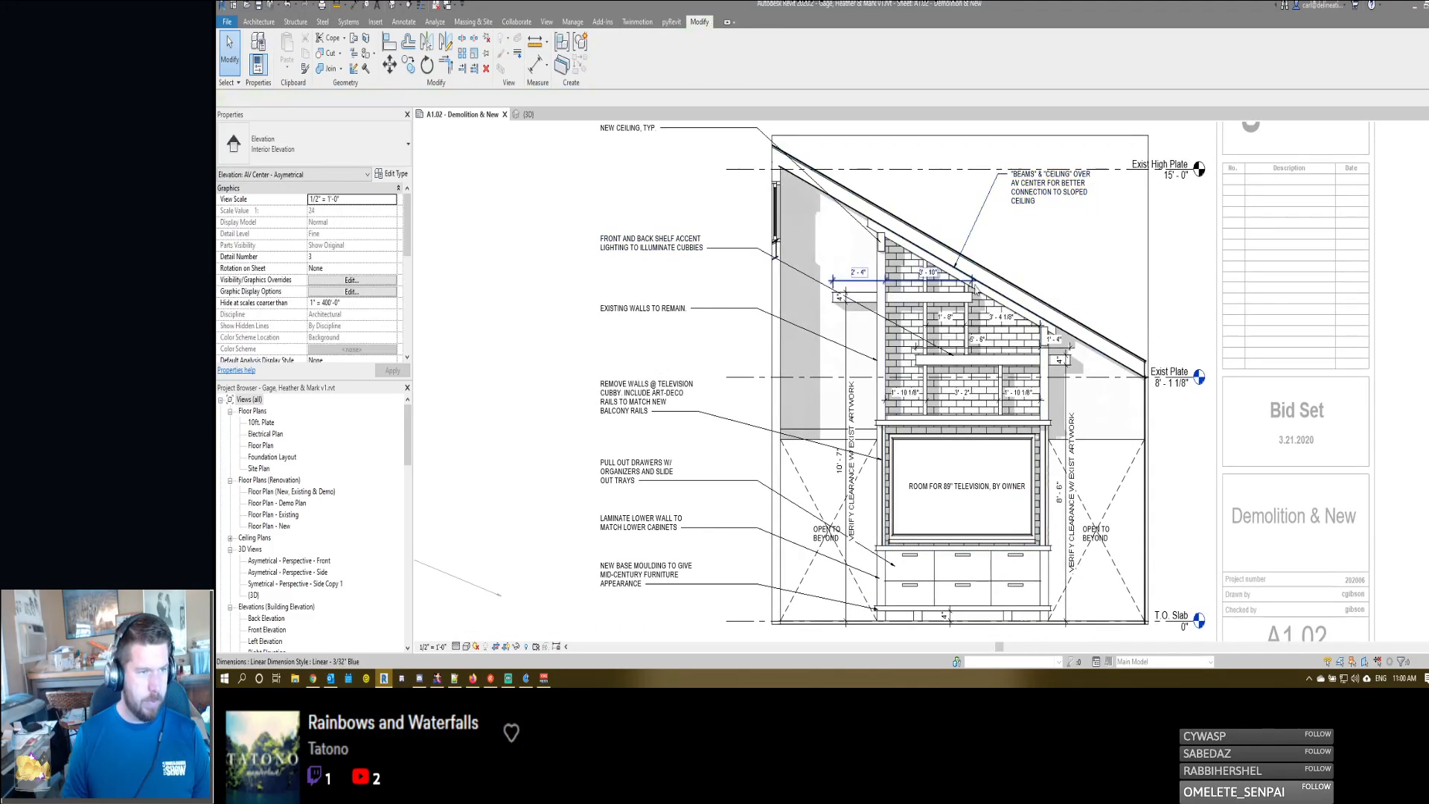
- Draw a vertical section line from below the lower cabinets up past the sloped ceiling, near the AV center's left edge
{"action": "key", "text": "s"}
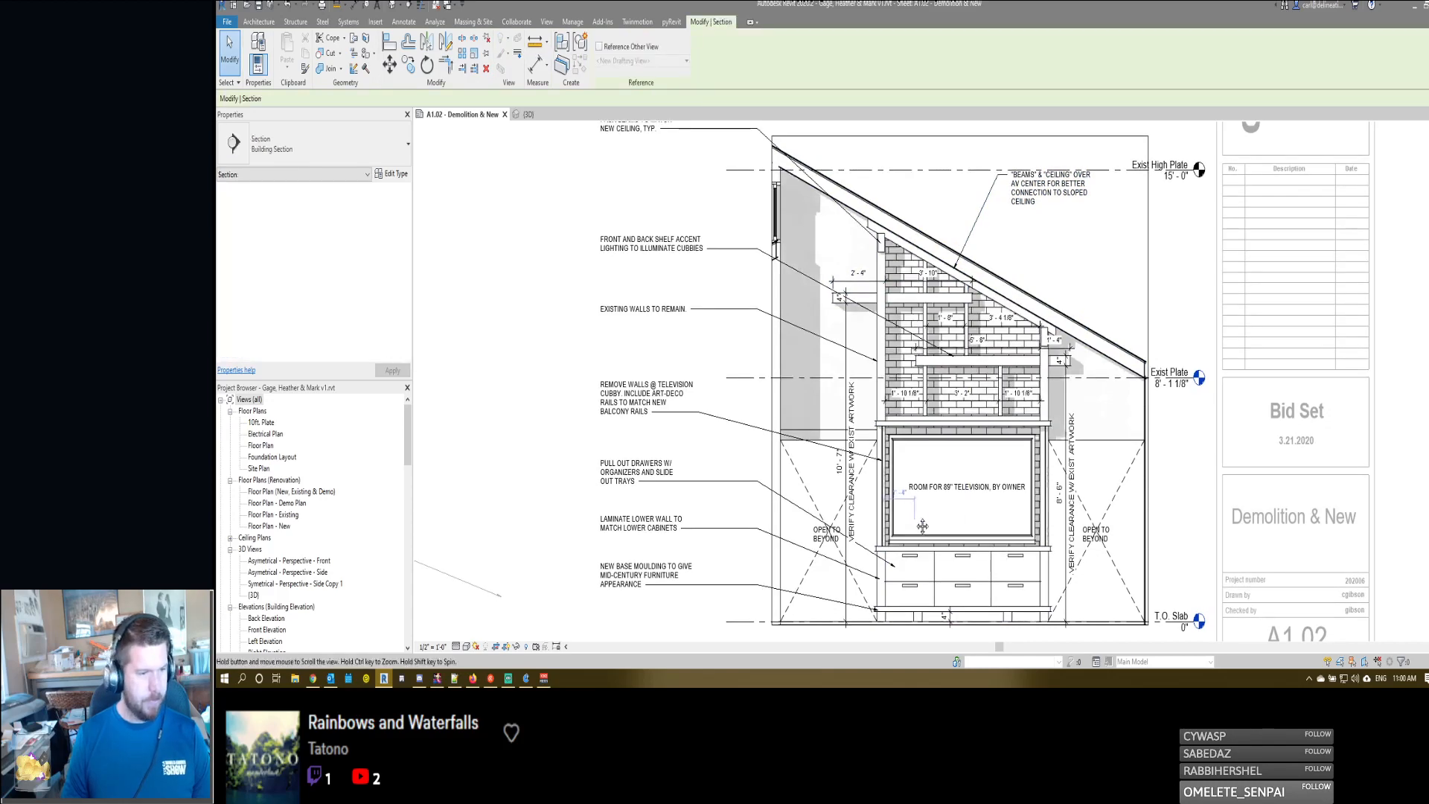
{"action": "scroll", "coordinate": [921, 526], "scroll_direction": "down", "scroll_amount": 1}
{"action": "middle_click_drag", "start_coordinate": [921, 527], "coordinate": [934, 476]}
{"action": "left_click", "coordinate": [920, 558]}
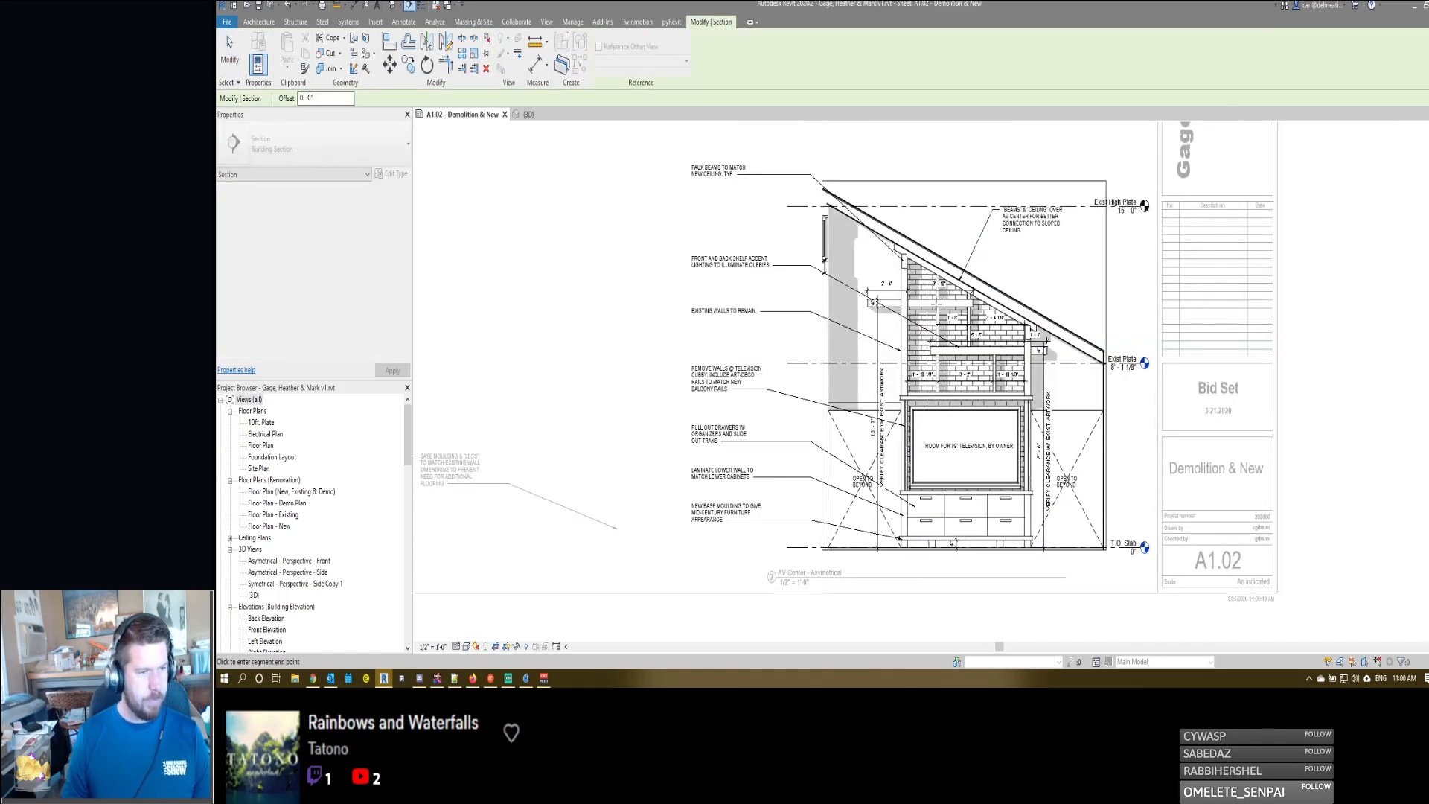
{"action": "left_click", "coordinate": [925, 234]}
{"action": "key", "text": "Escape"}
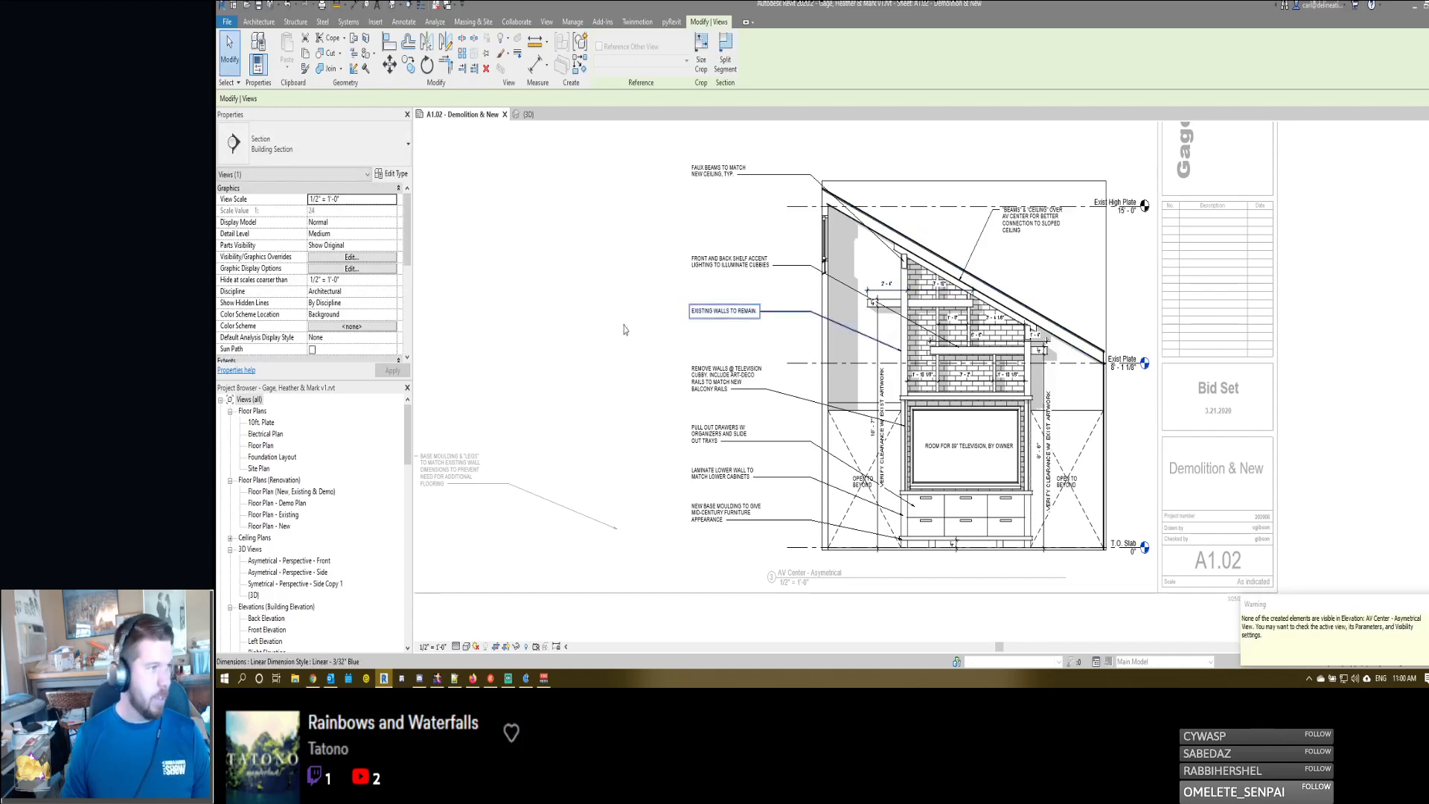
- Check the Sections annotation category in the AV Center - Asymetrical elevation's visibility overrides
{"action": "scroll", "coordinate": [339, 277], "scroll_direction": "down", "scroll_amount": 5}
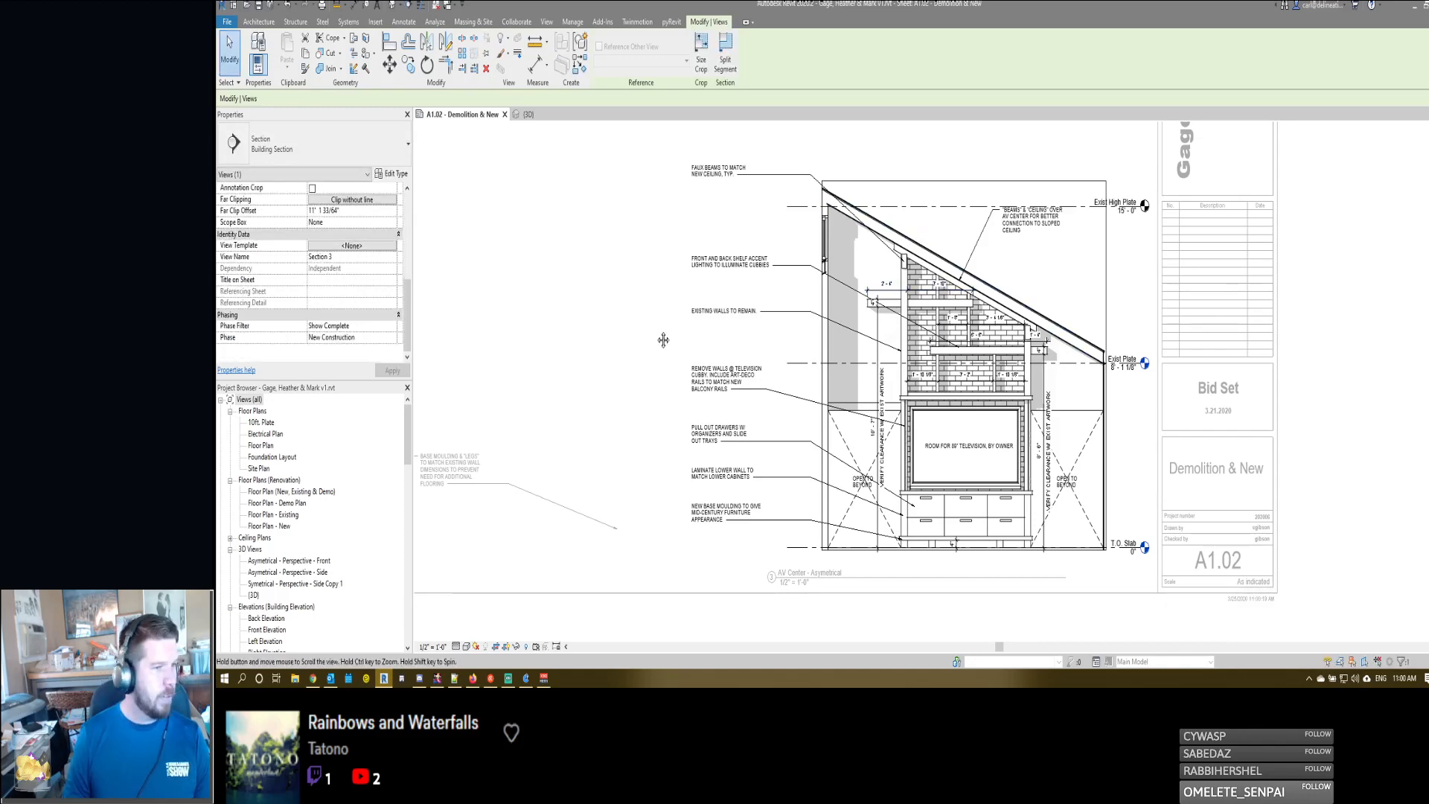
{"action": "key", "text": "v"}
{"action": "key", "text": "g"}
{"action": "left_click", "coordinate": [971, 241]}
{"action": "key", "text": "s"}
{"action": "key", "text": "e"}
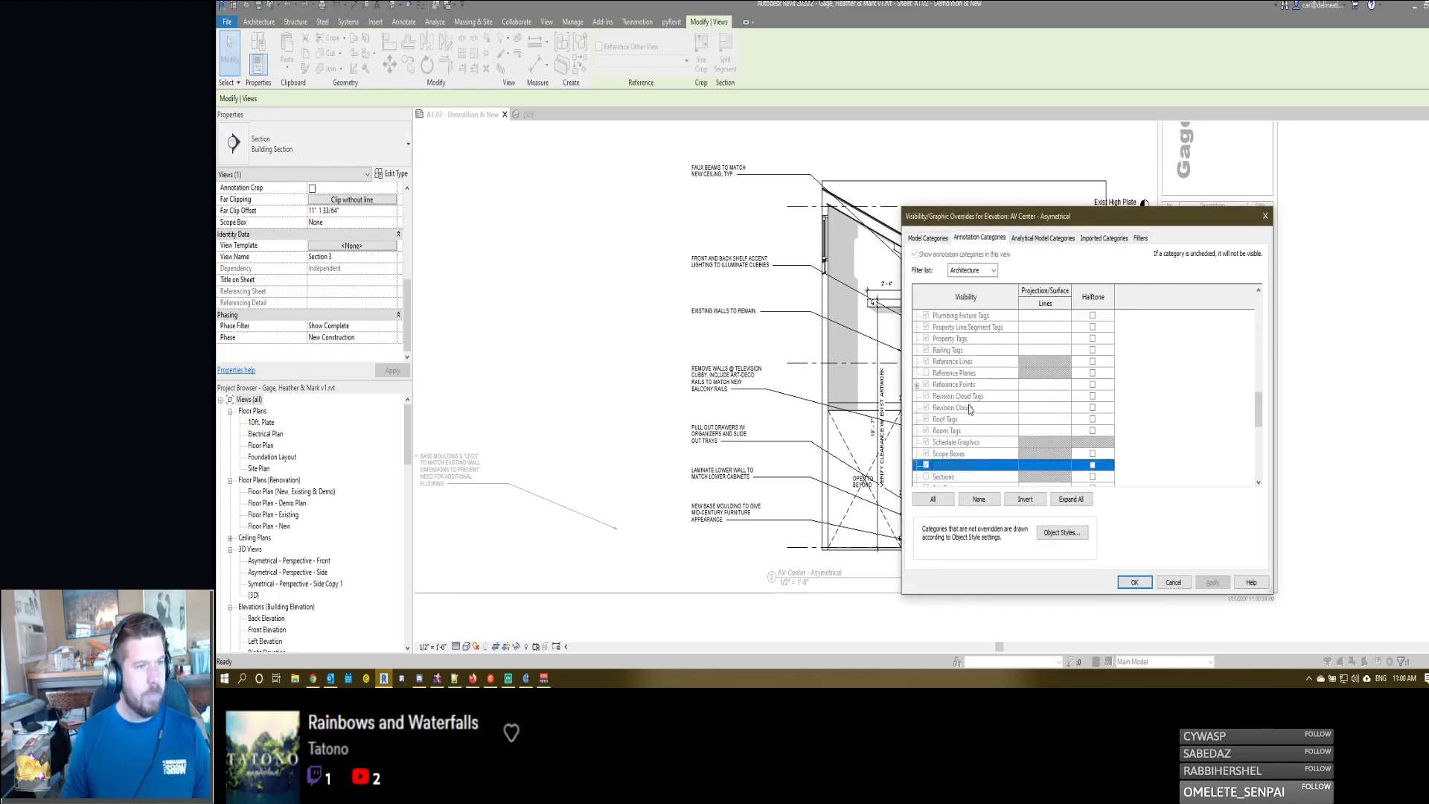
{"action": "key", "text": "Return"}
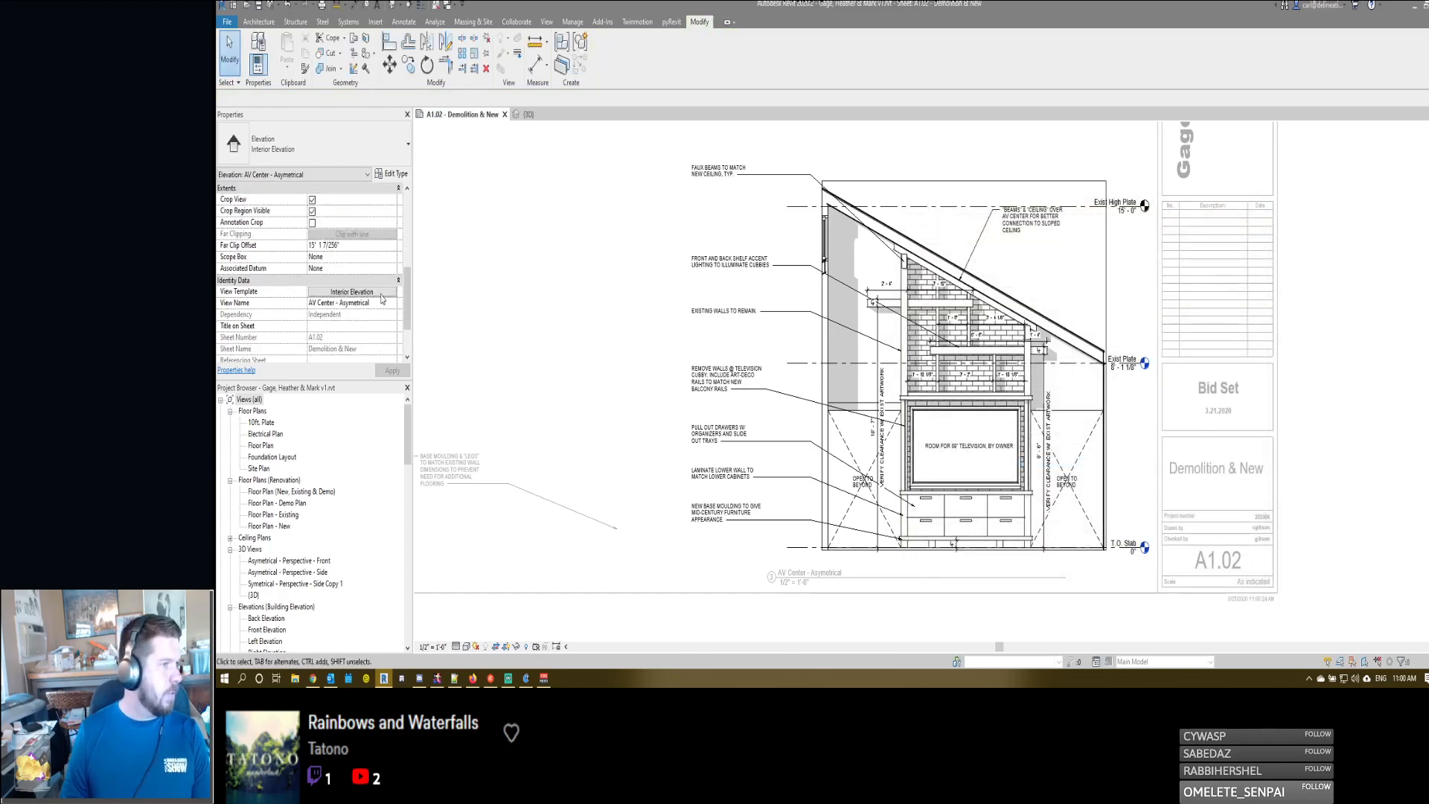
- Turn on the Sections annotation category in the Interior Elevation view template and apply it to the elevation
{"action": "left_click", "coordinate": [381, 294]}
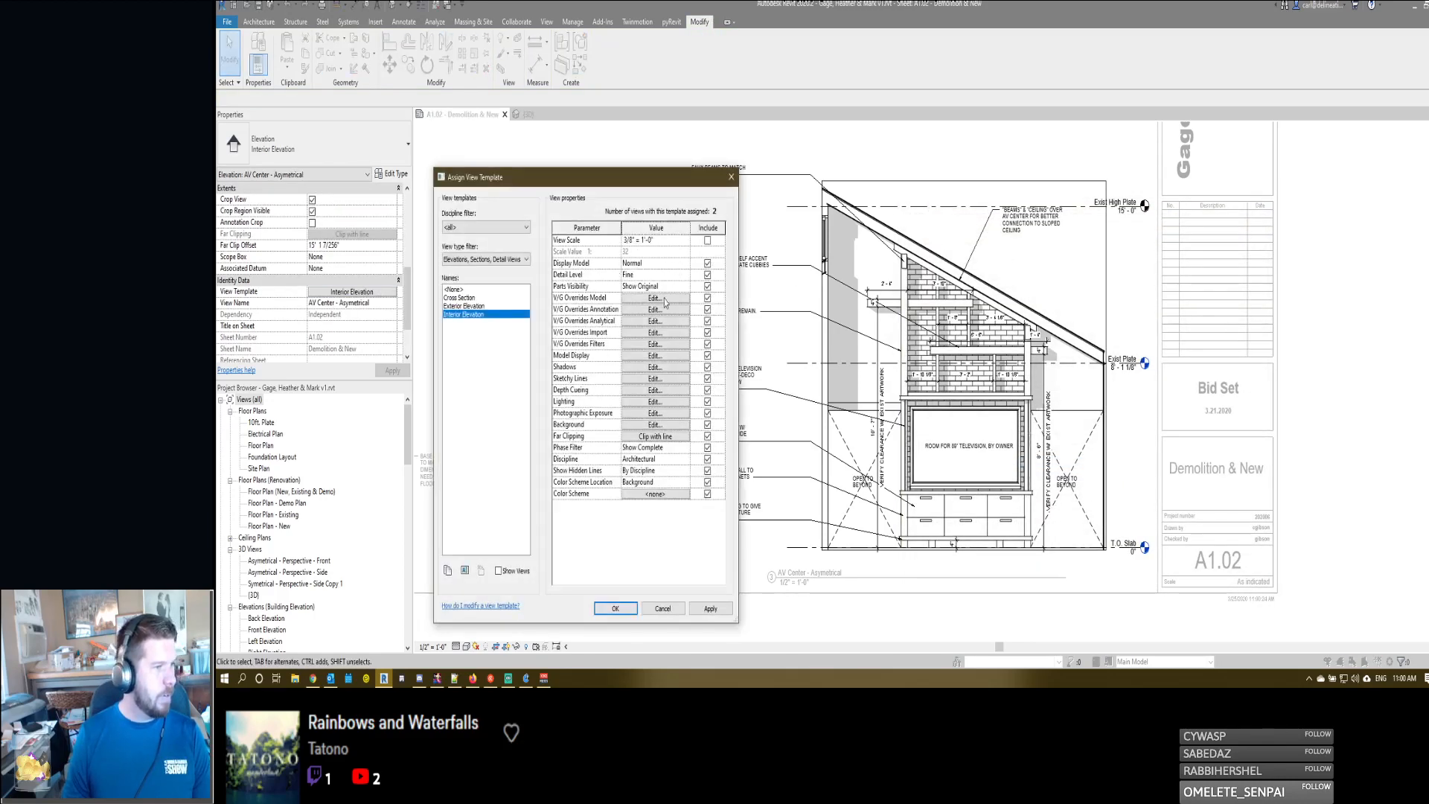
{"action": "left_click", "coordinate": [655, 310]}
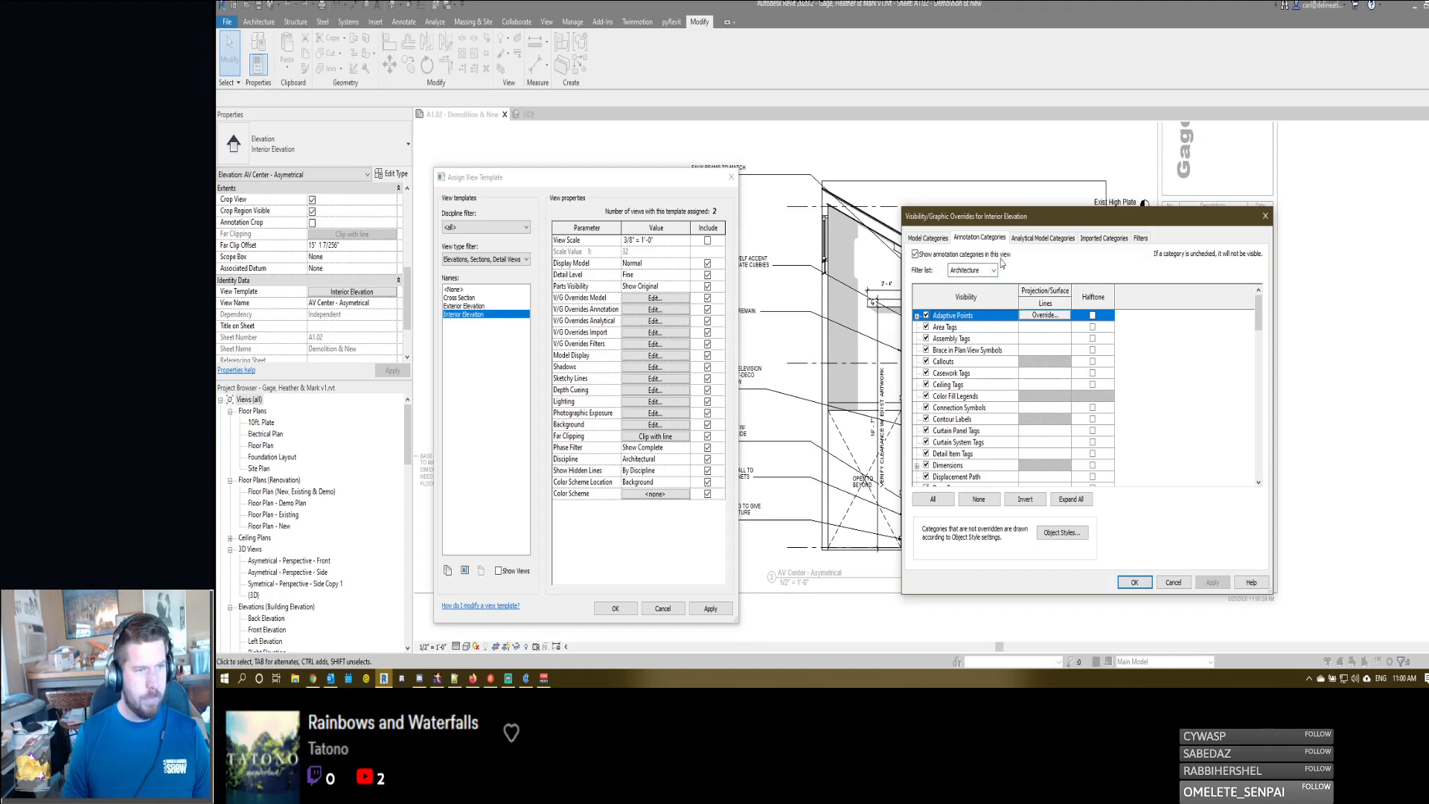
{"action": "left_click", "coordinate": [968, 435]}
{"action": "type", "text": "se"}
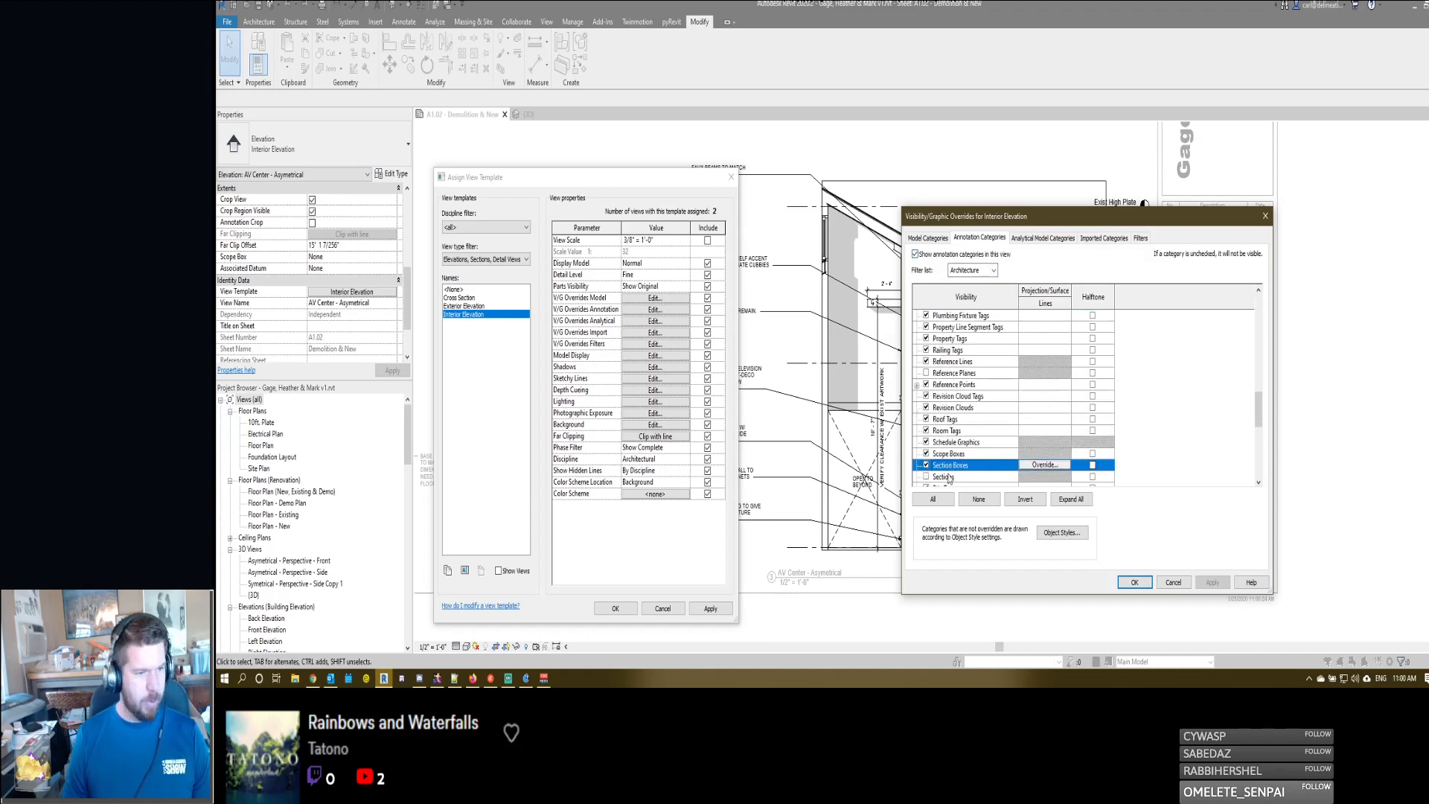
{"action": "left_click", "coordinate": [944, 477]}
{"action": "left_click", "coordinate": [1134, 583]}
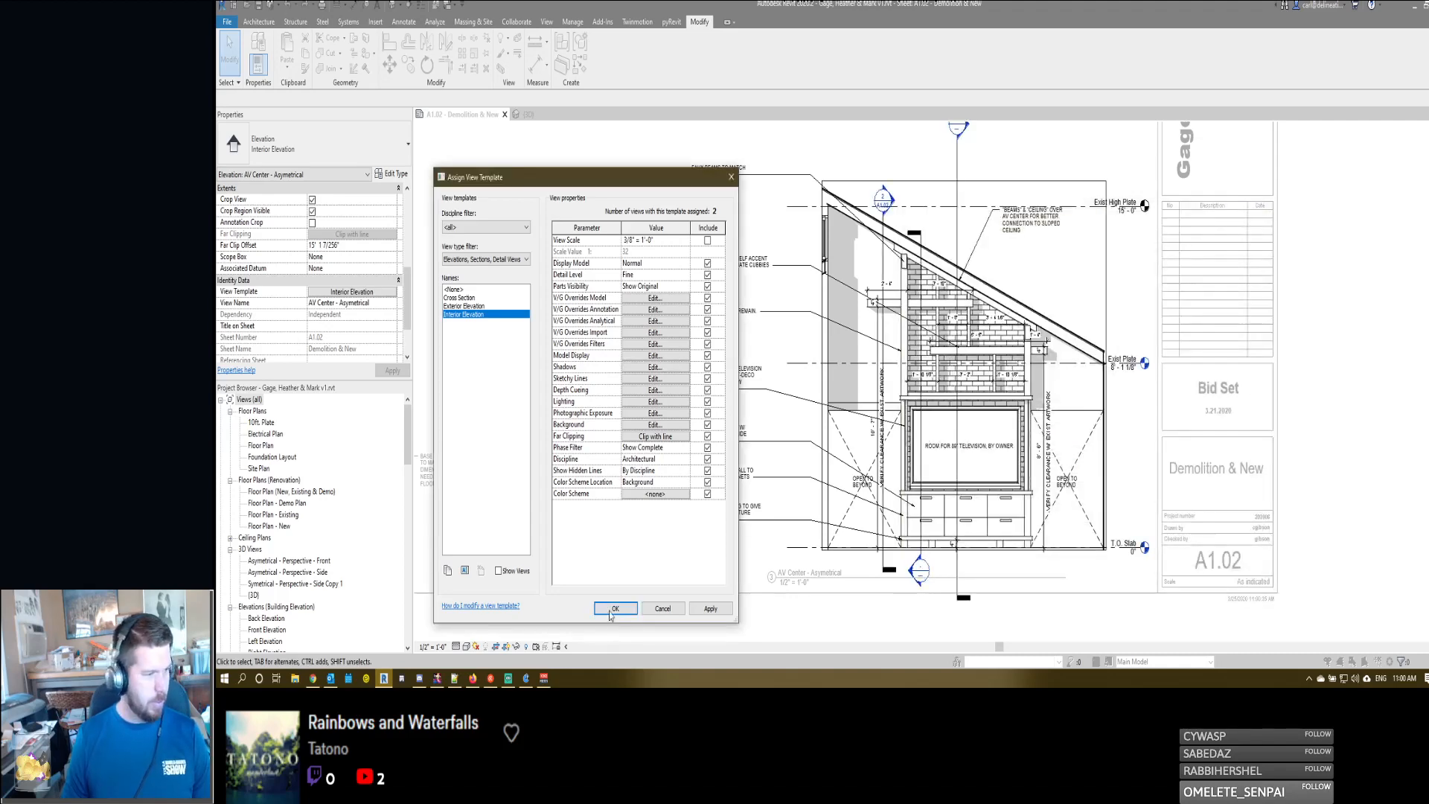
{"action": "left_click", "coordinate": [613, 608]}
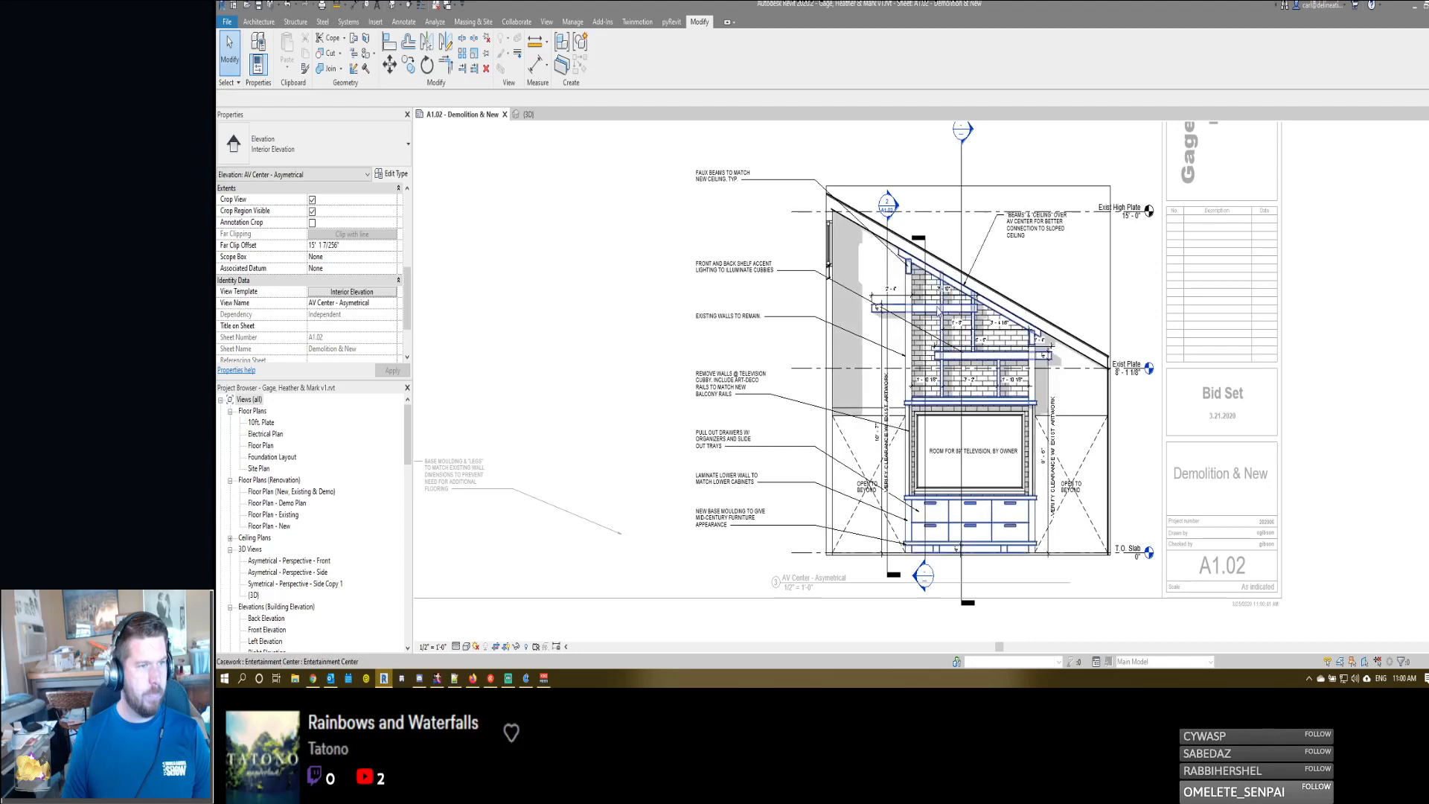
- Hide the AV Center - Demo section marker in the AV Center - Asymetrical elevation
{"action": "scroll", "coordinate": [938, 312], "scroll_direction": "down", "scroll_amount": 1}
{"action": "left_click", "coordinate": [893, 266]}
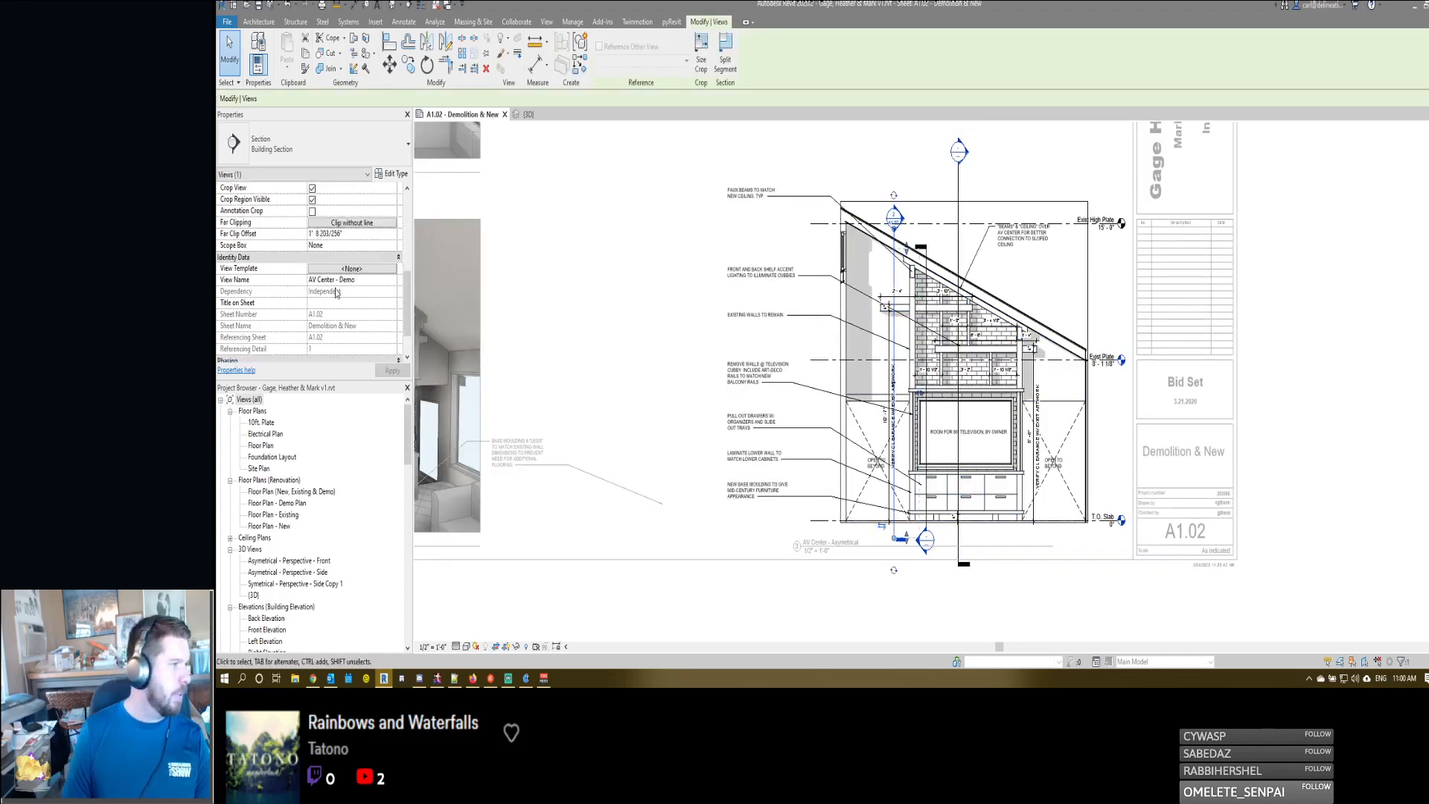
{"action": "scroll", "coordinate": [323, 316], "scroll_direction": "down", "scroll_amount": 2}
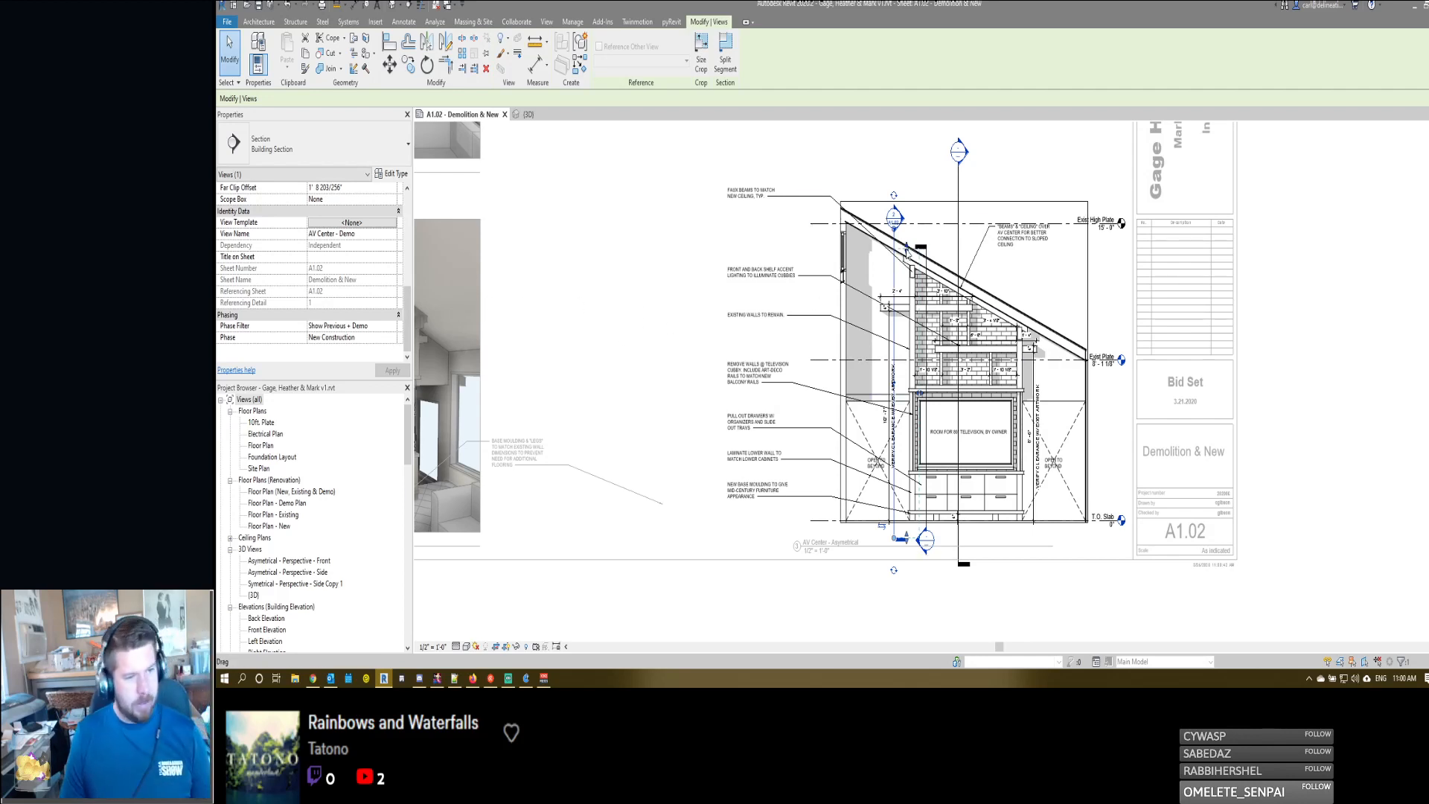
{"action": "middle_click_drag", "start_coordinate": [906, 253], "coordinate": [907, 255]}
{"action": "key", "text": "a"}
{"action": "key", "text": "l"}
{"action": "key", "text": "h"}
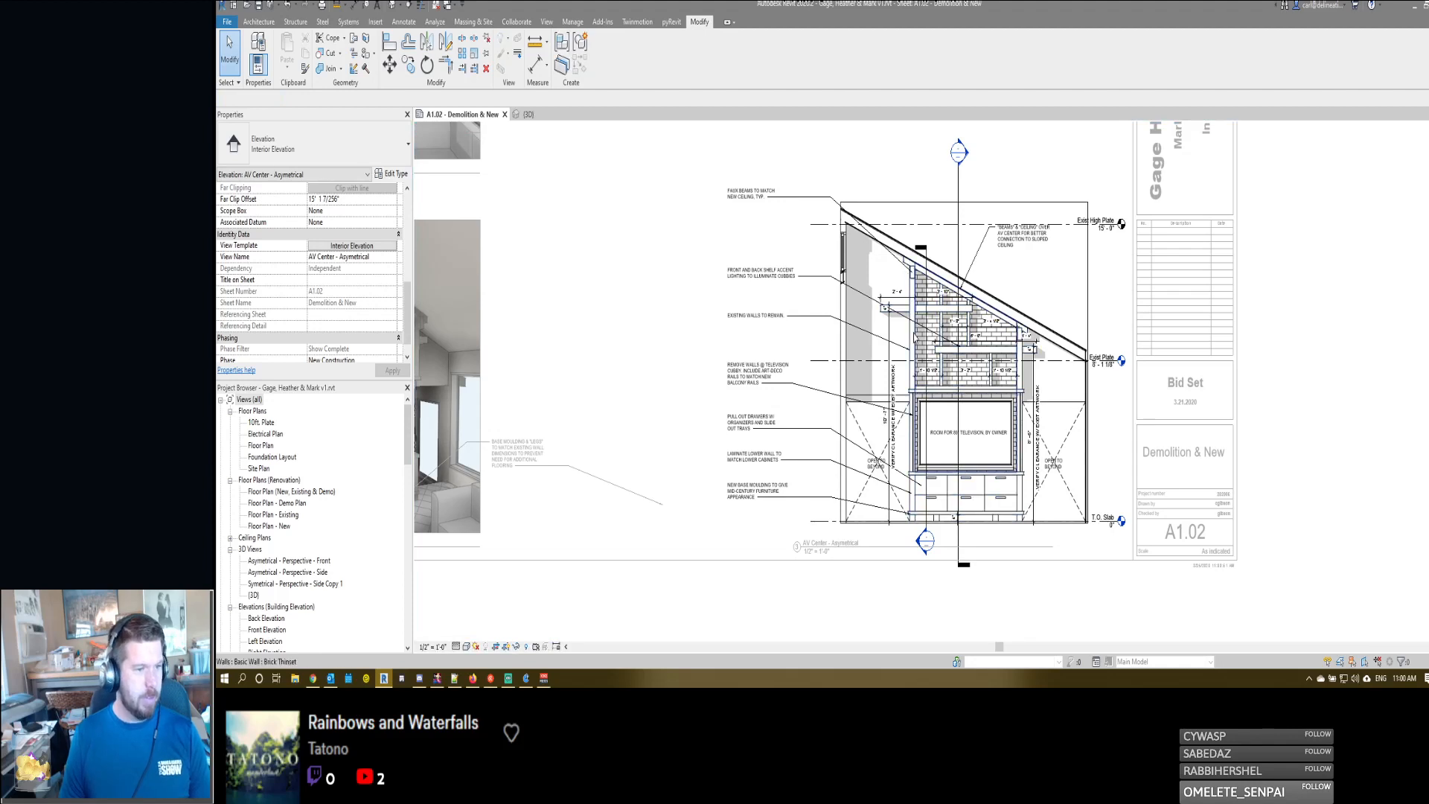
- Shorten the new section's far clip to about 2' 2", extend its line above the sloped roof, and place its head at the upper end
{"action": "left_click", "coordinate": [927, 349]}
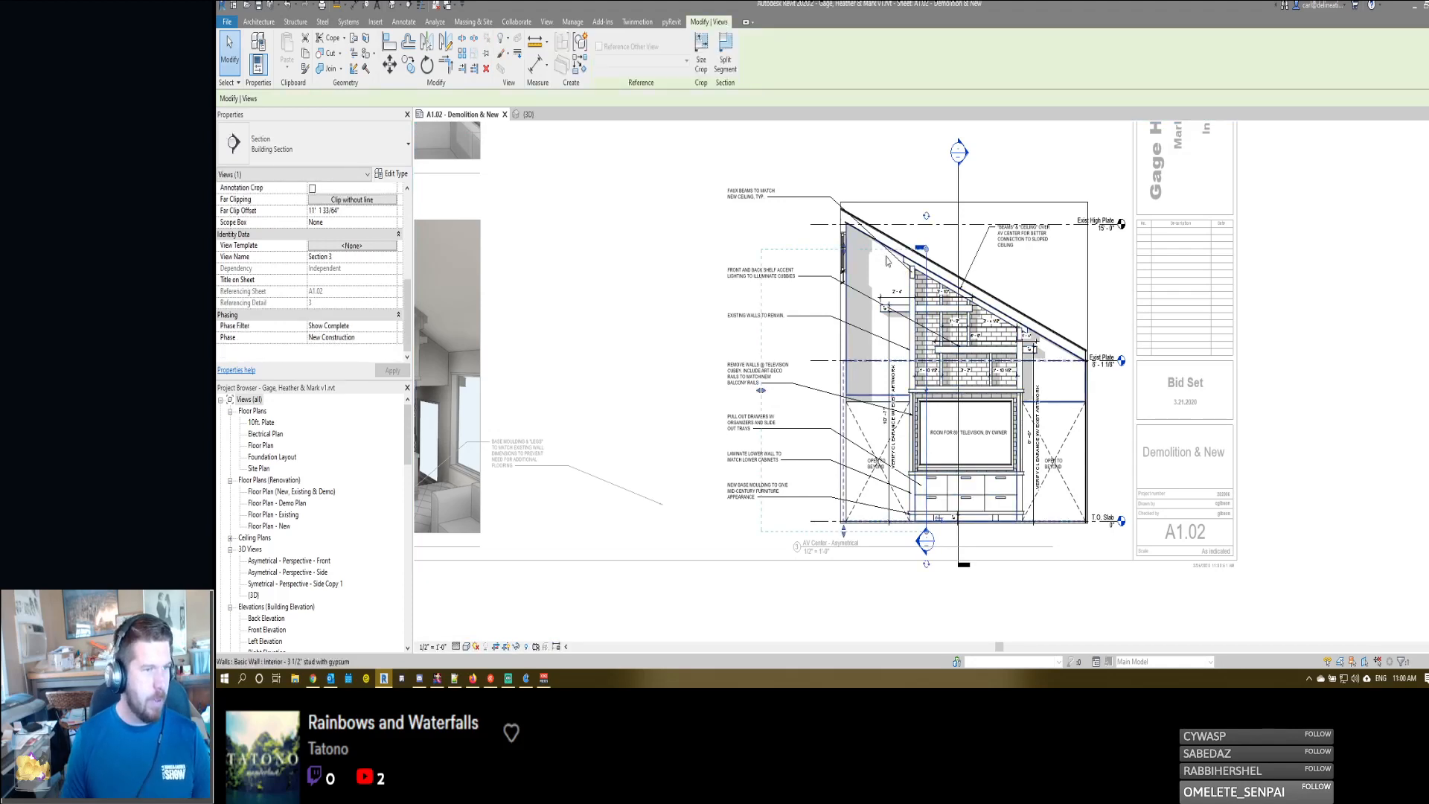
{"action": "left_click_drag", "start_coordinate": [760, 390], "coordinate": [896, 384]}
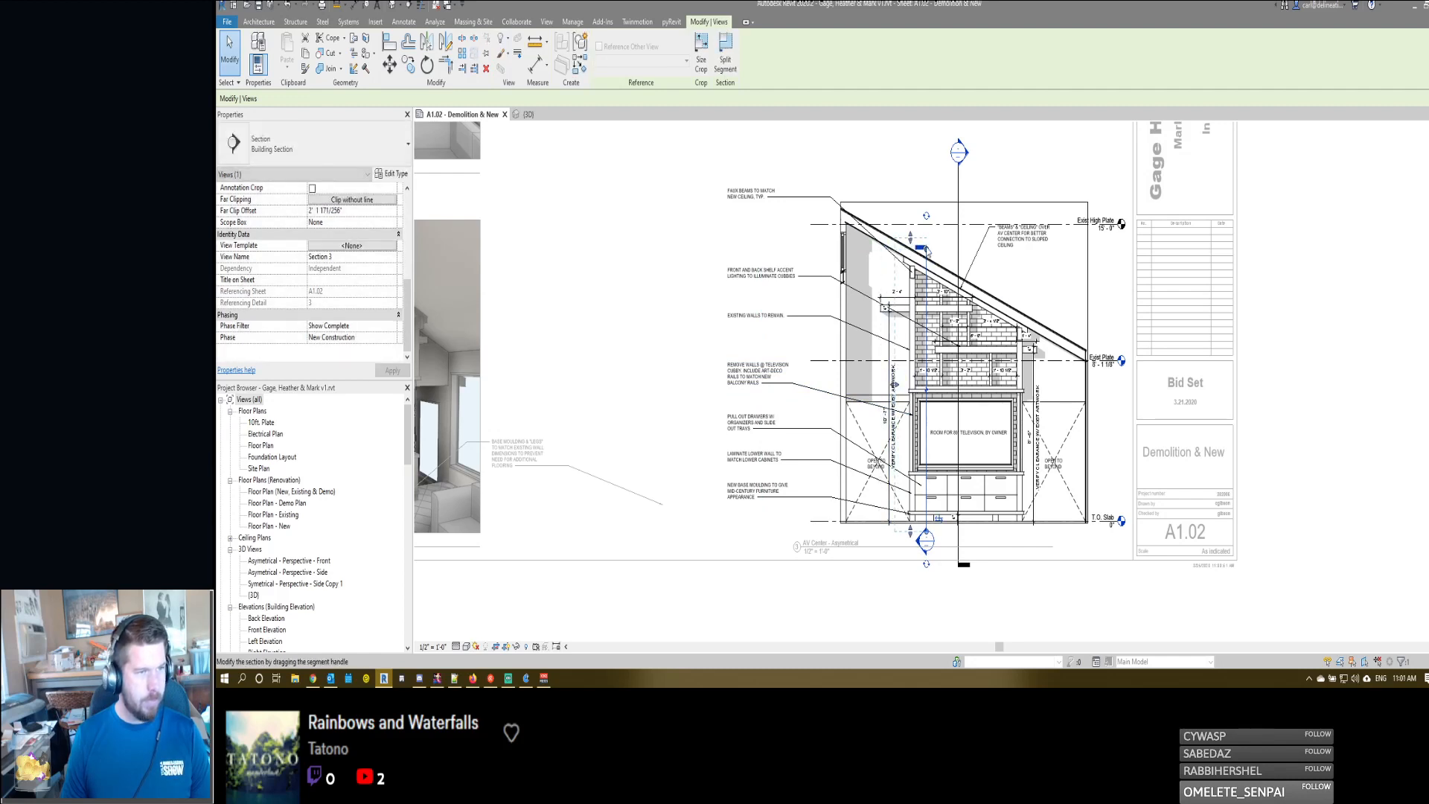
{"action": "left_click_drag", "start_coordinate": [926, 249], "coordinate": [926, 205]}
{"action": "left_click", "coordinate": [926, 205]}
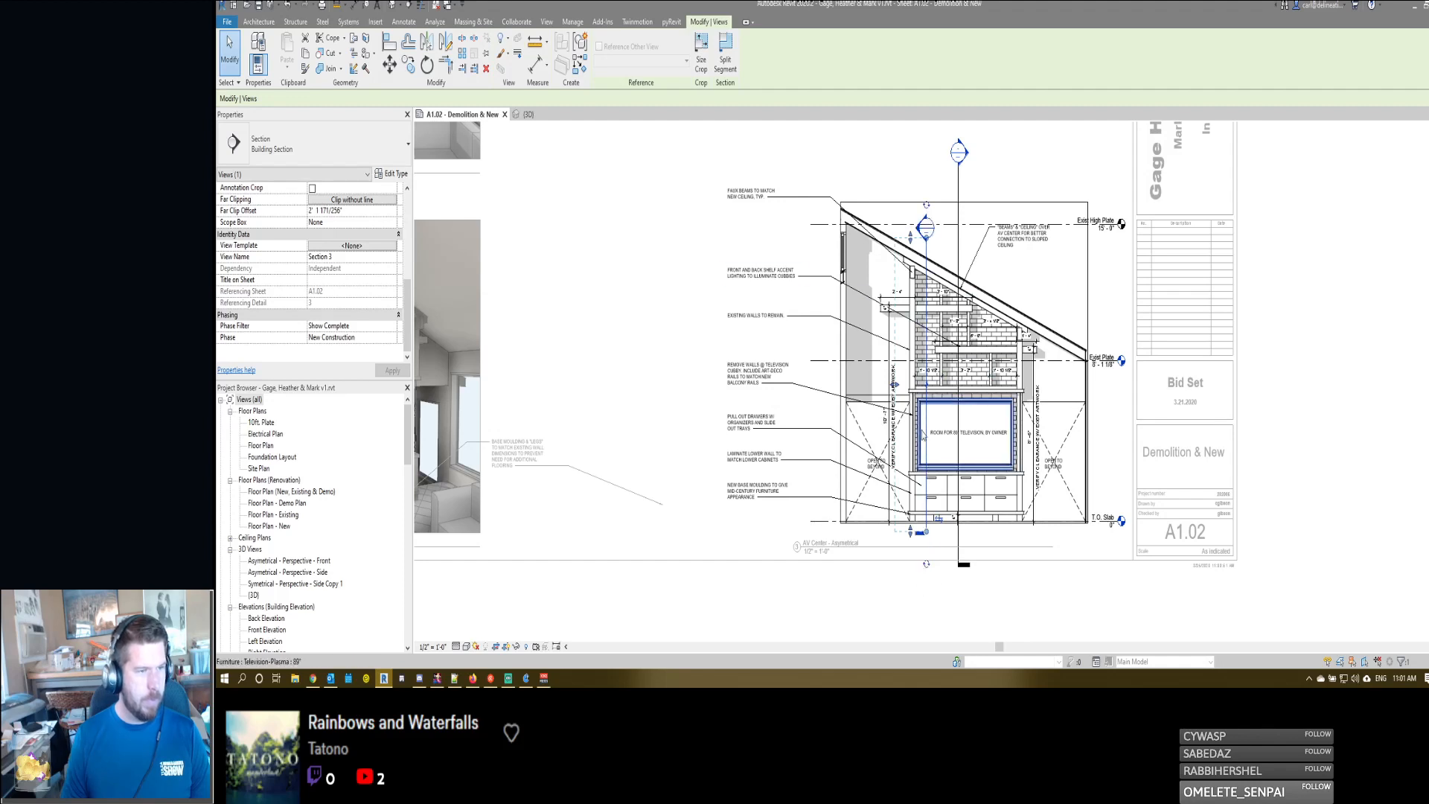
{"action": "key", "text": "Escape"}
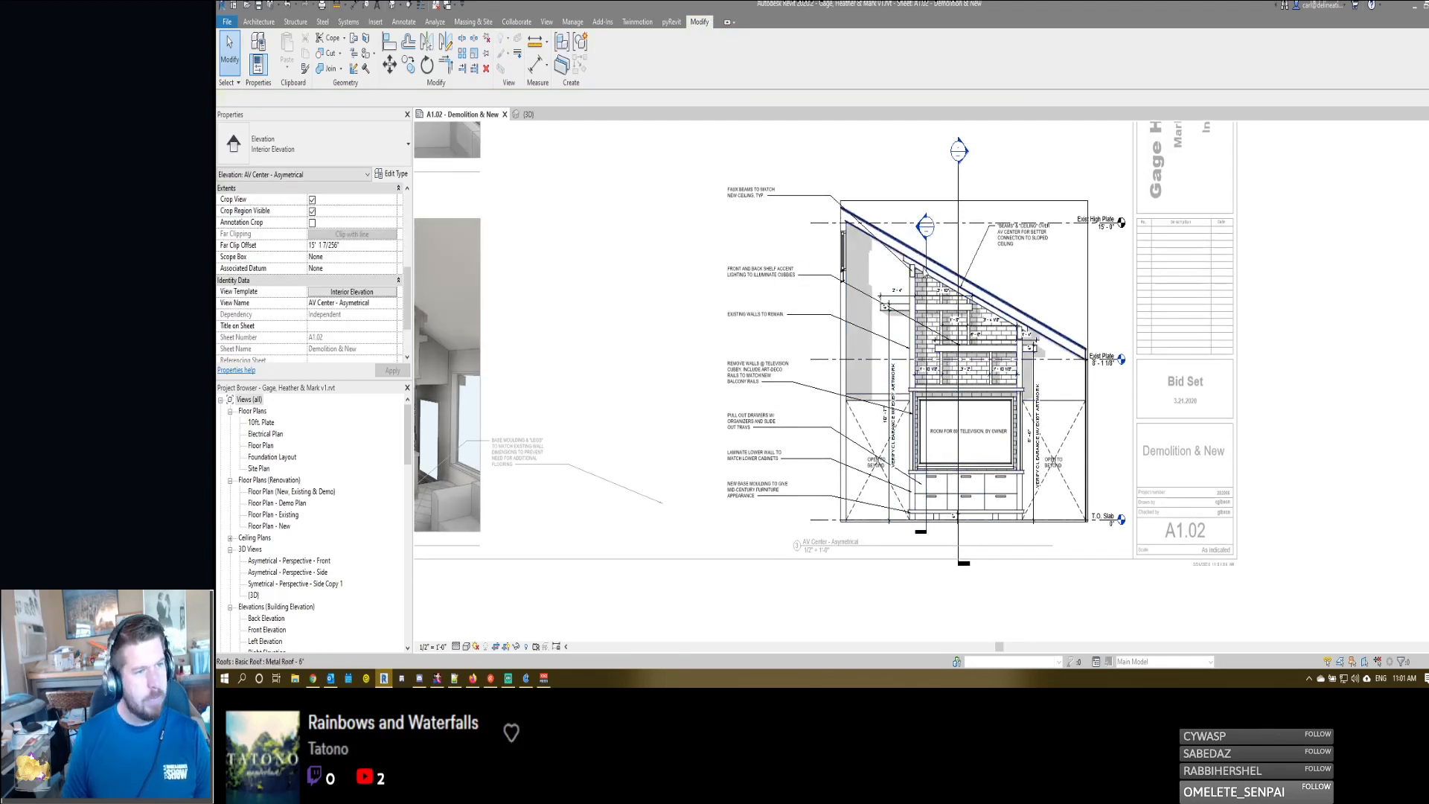
- Examine the AV Center - Asymetrical elevation's section markers, shelving dimensions, television cubby and notes
{"action": "left_click_drag", "start_coordinate": [926, 255], "coordinate": [925, 255]}
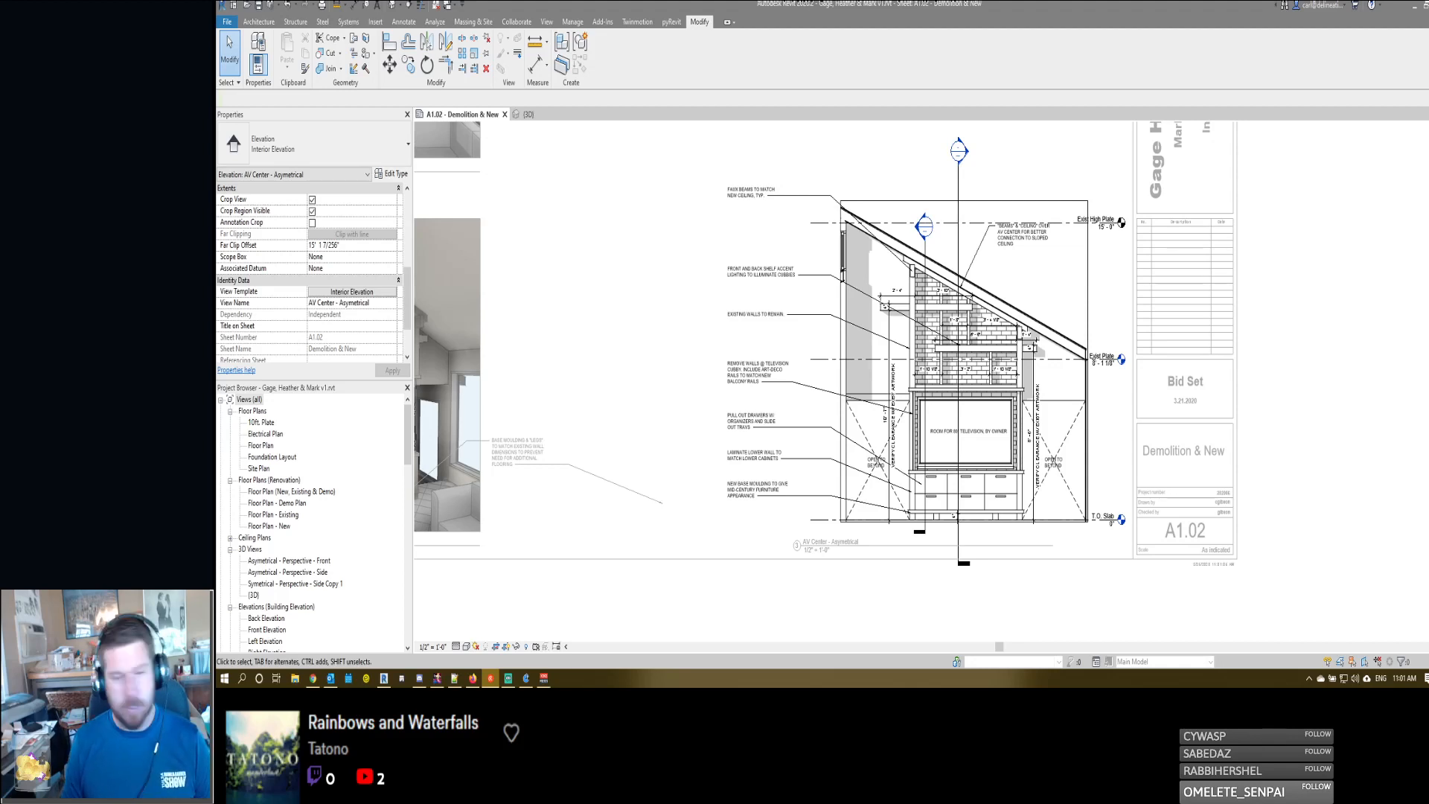
{"action": "scroll", "coordinate": [952, 472], "scroll_direction": "up", "scroll_amount": 3}
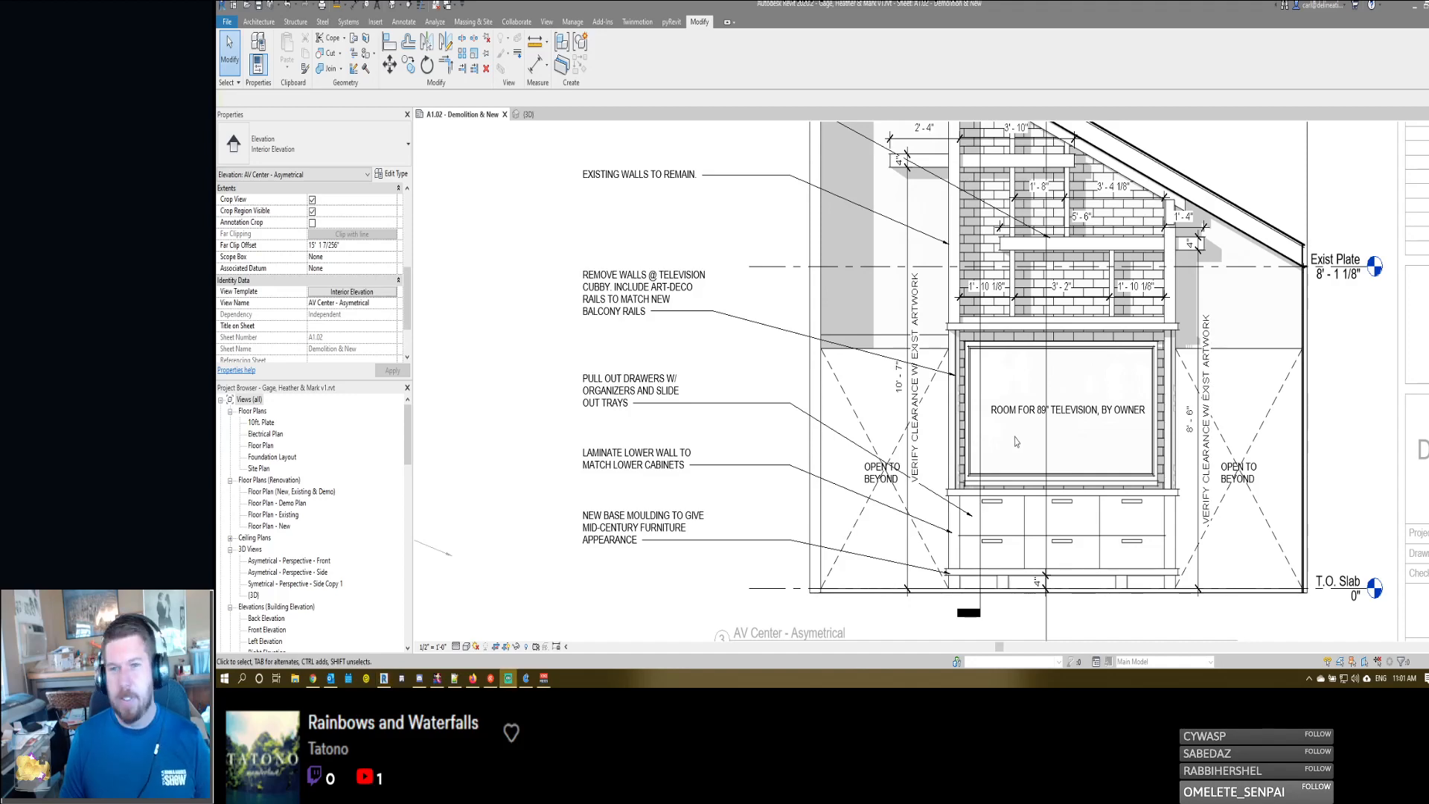
{"action": "scroll", "coordinate": [945, 335], "scroll_direction": "down", "scroll_amount": 3}
{"action": "scroll", "coordinate": [914, 451], "scroll_direction": "up", "scroll_amount": 4}
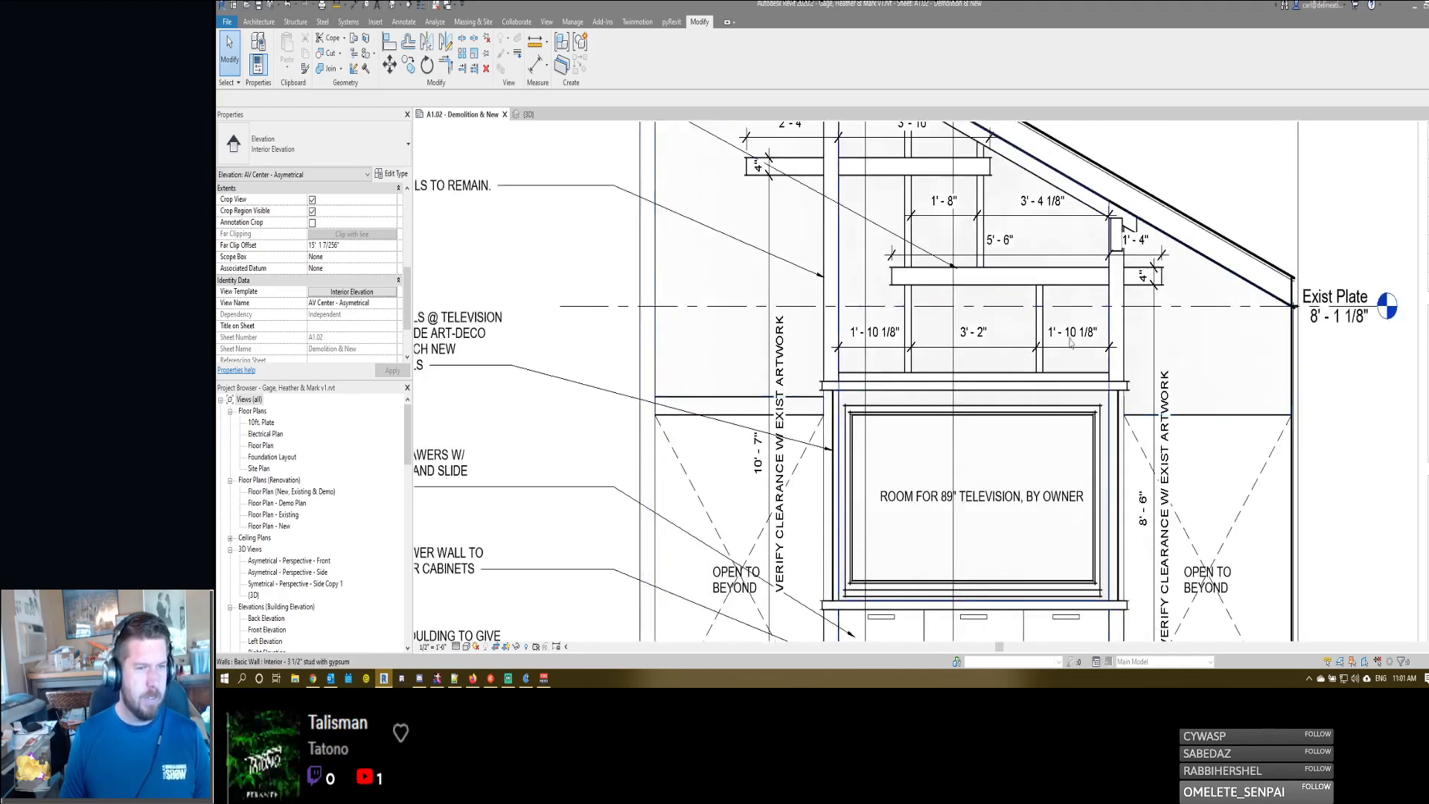
{"action": "scroll", "coordinate": [914, 452], "scroll_direction": "down", "scroll_amount": 4}
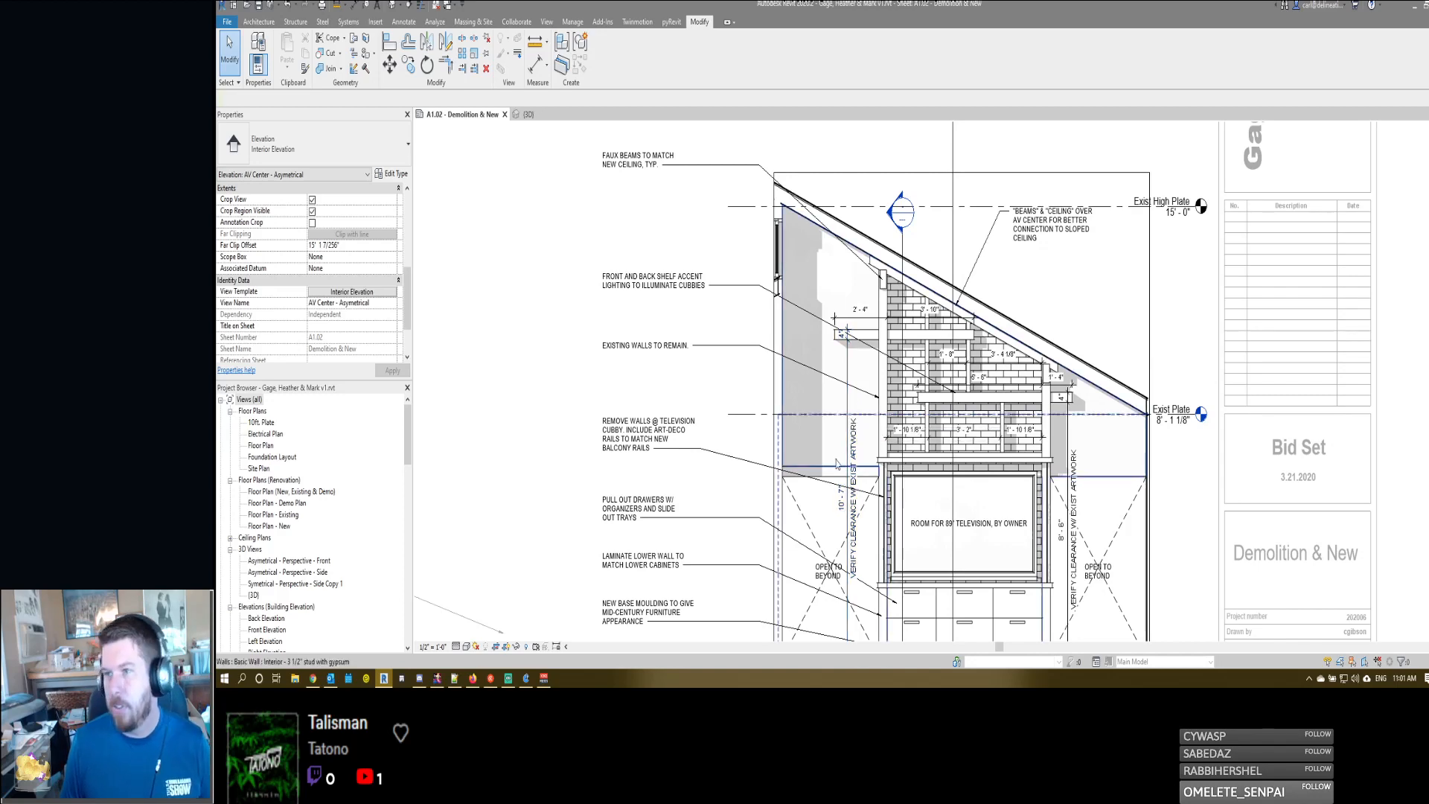
{"action": "middle_click_drag", "start_coordinate": [838, 315], "coordinate": [837, 306]}
{"action": "scroll", "coordinate": [837, 306], "scroll_direction": "down", "scroll_amount": 2}
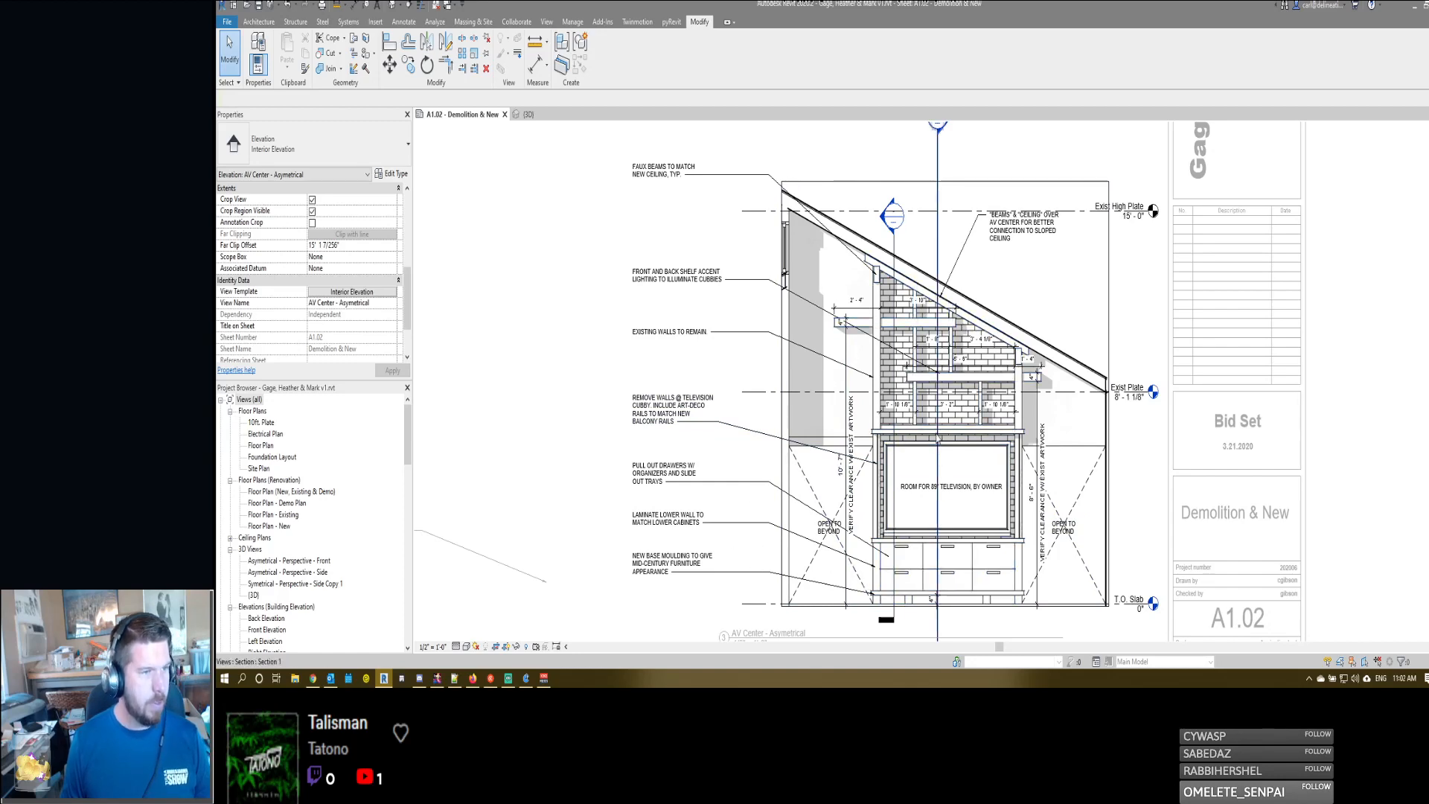
{"action": "middle_click_drag", "start_coordinate": [879, 232], "coordinate": [923, 212]}
{"action": "scroll", "coordinate": [1051, 275], "scroll_direction": "down", "scroll_amount": 3}
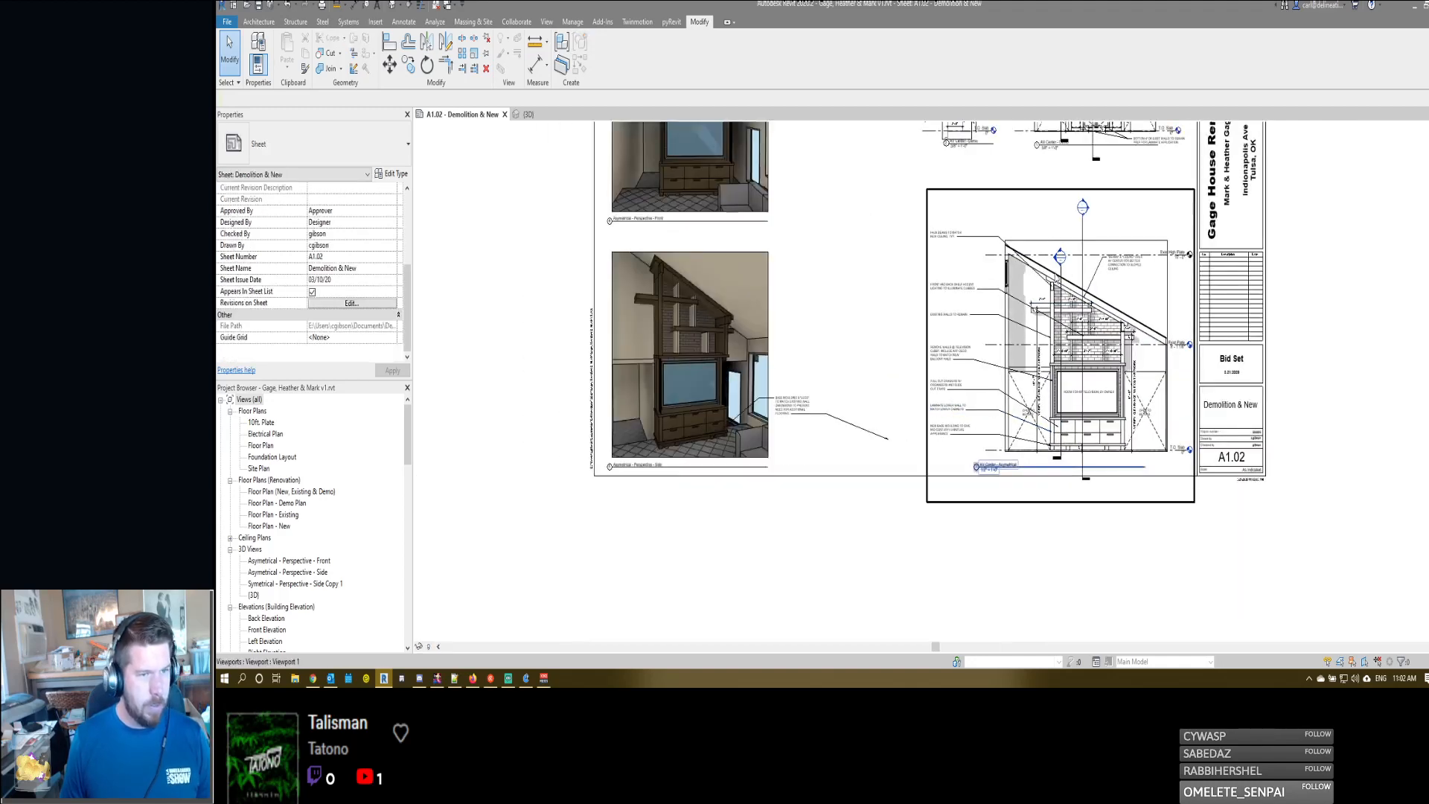
- Reactivate the AV Center - Asymetrical elevation and change the new section's type to Wall Section
{"action": "double_click", "coordinate": [1064, 417]}
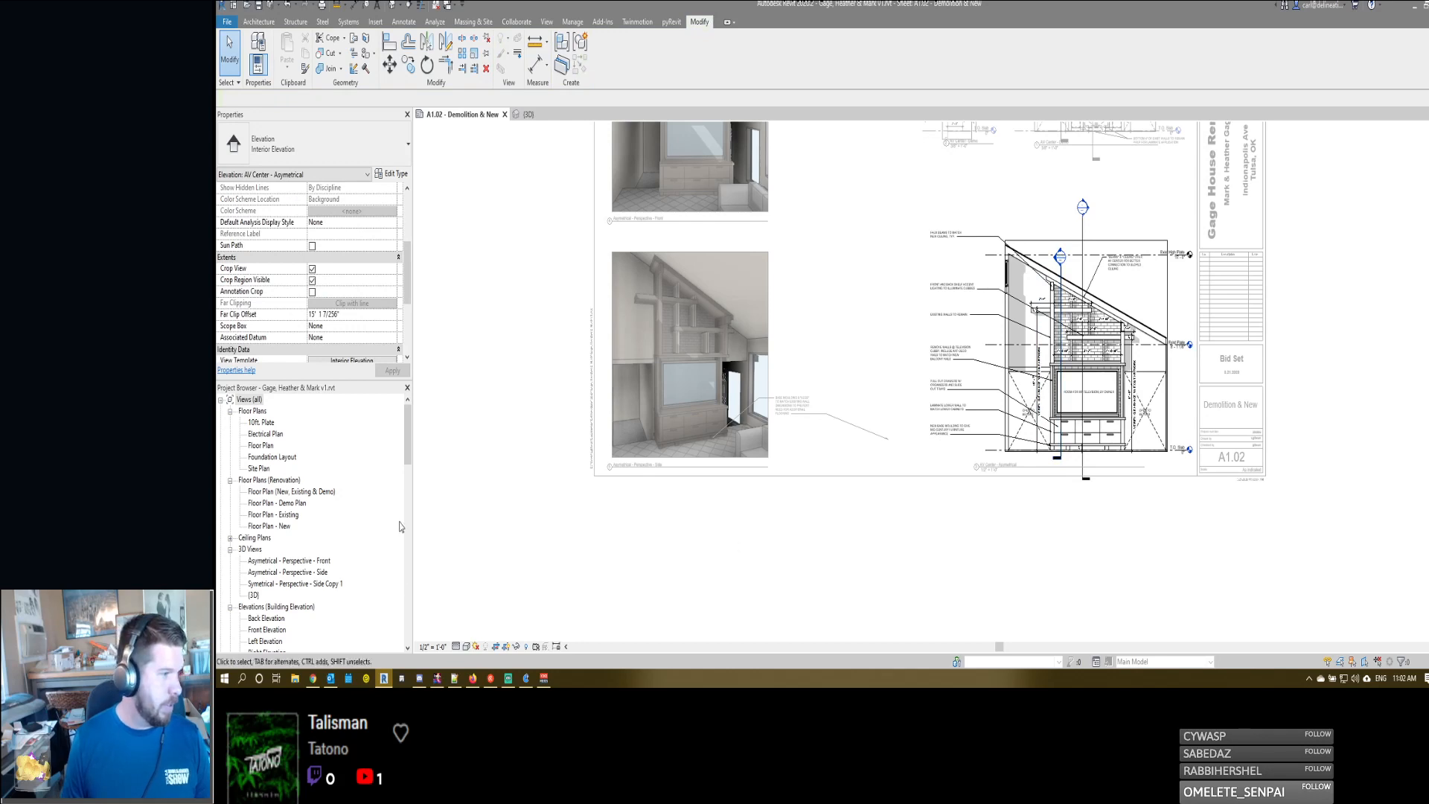
{"action": "scroll", "coordinate": [312, 529], "scroll_direction": "down", "scroll_amount": 5}
{"action": "scroll", "coordinate": [311, 533], "scroll_direction": "down", "scroll_amount": 1}
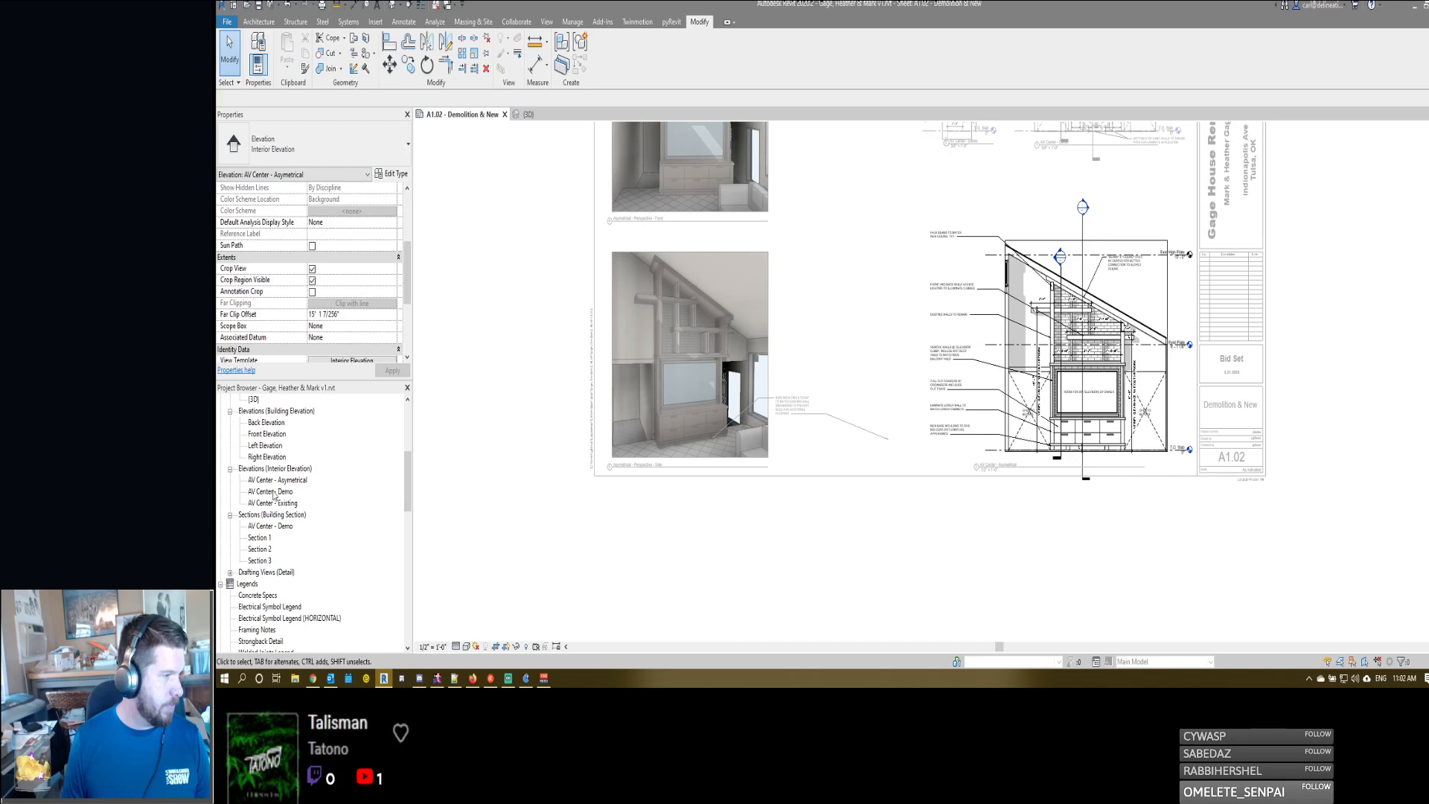
{"action": "left_click", "coordinate": [266, 527]}
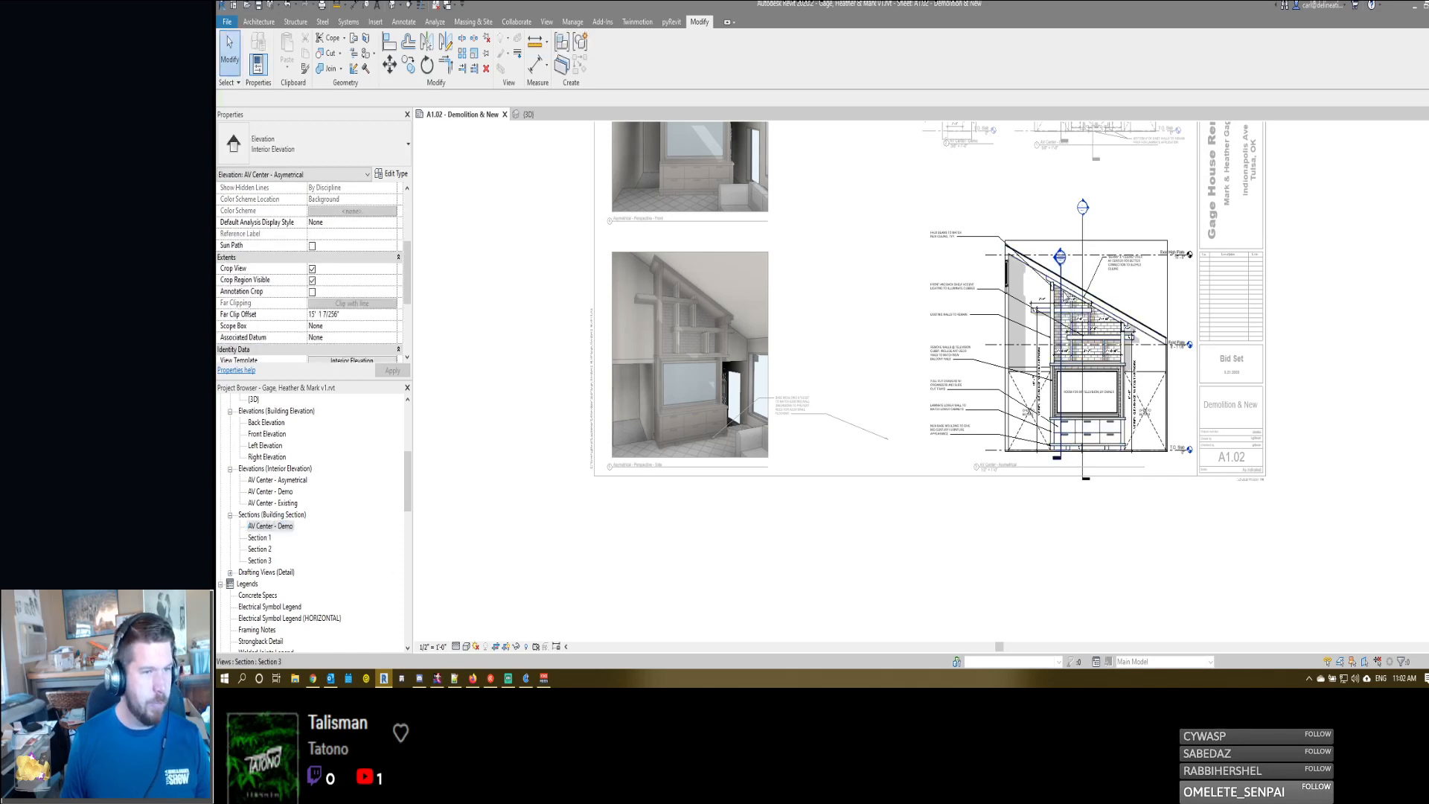
{"action": "left_click", "coordinate": [1048, 325]}
{"action": "left_click", "coordinate": [358, 161]}
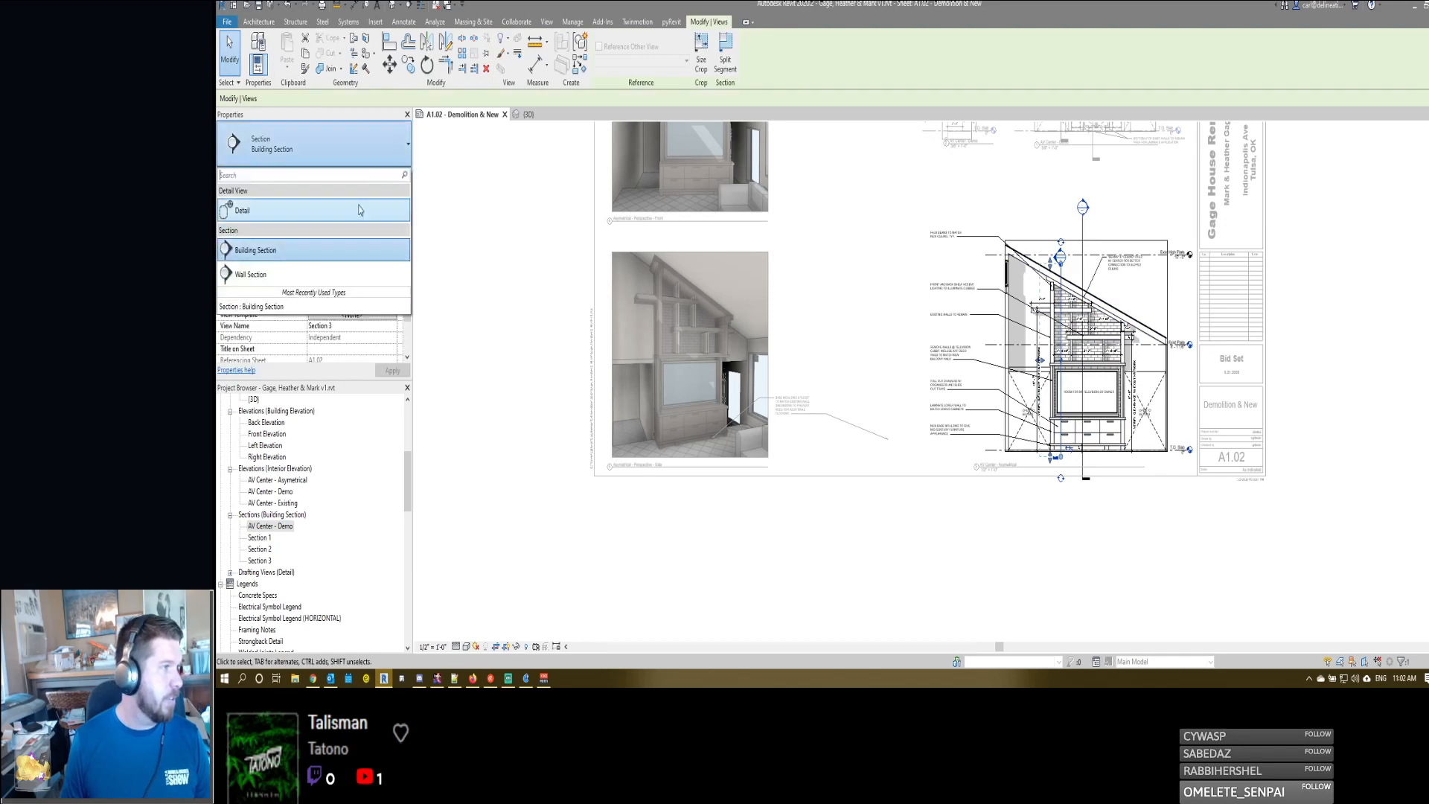
{"action": "left_click", "coordinate": [293, 279]}
{"action": "left_click", "coordinate": [900, 248]}
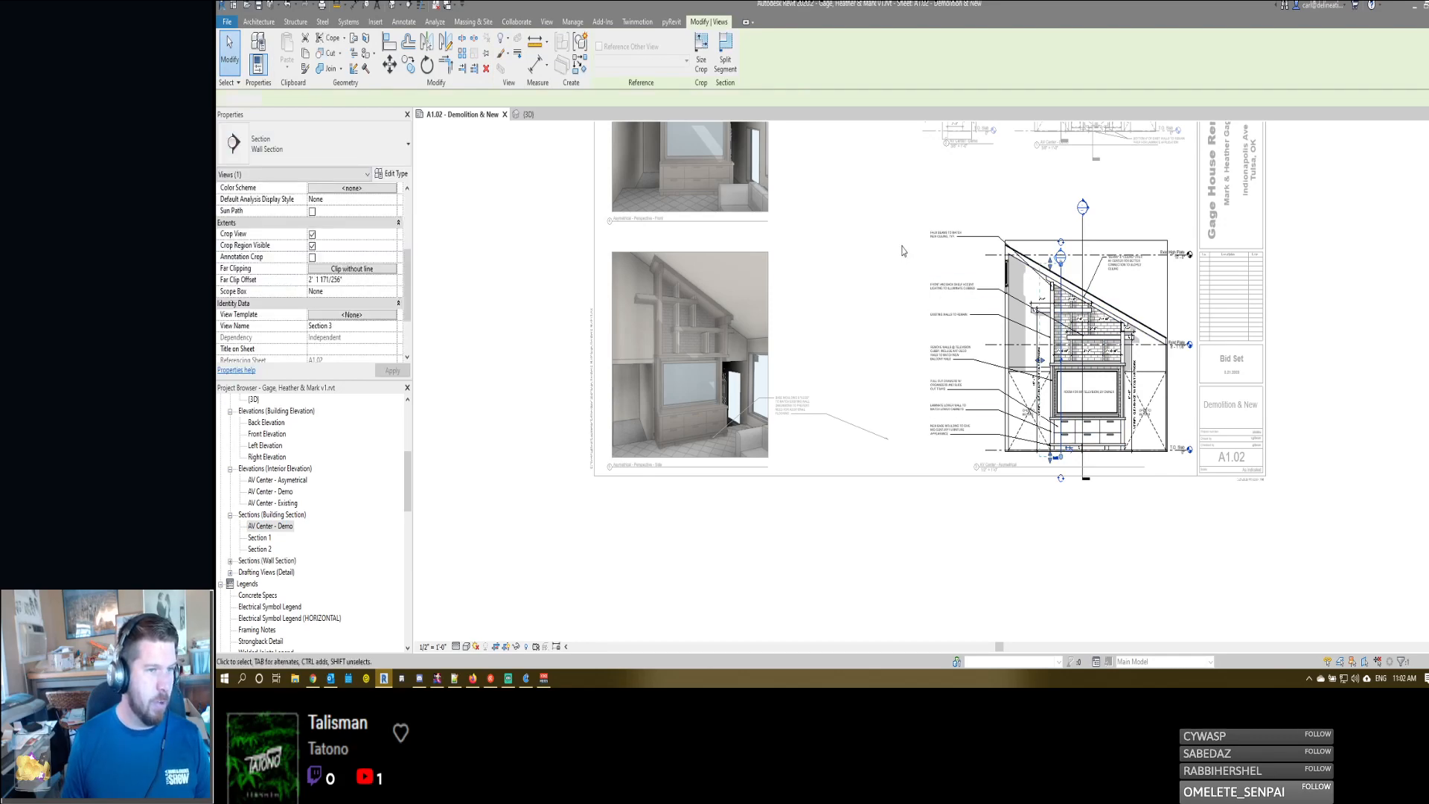
- Change the AV Center - Demo section marker in the demo elevation to the Wall Section type
{"action": "middle_click_drag", "start_coordinate": [991, 319], "coordinate": [1010, 527]}
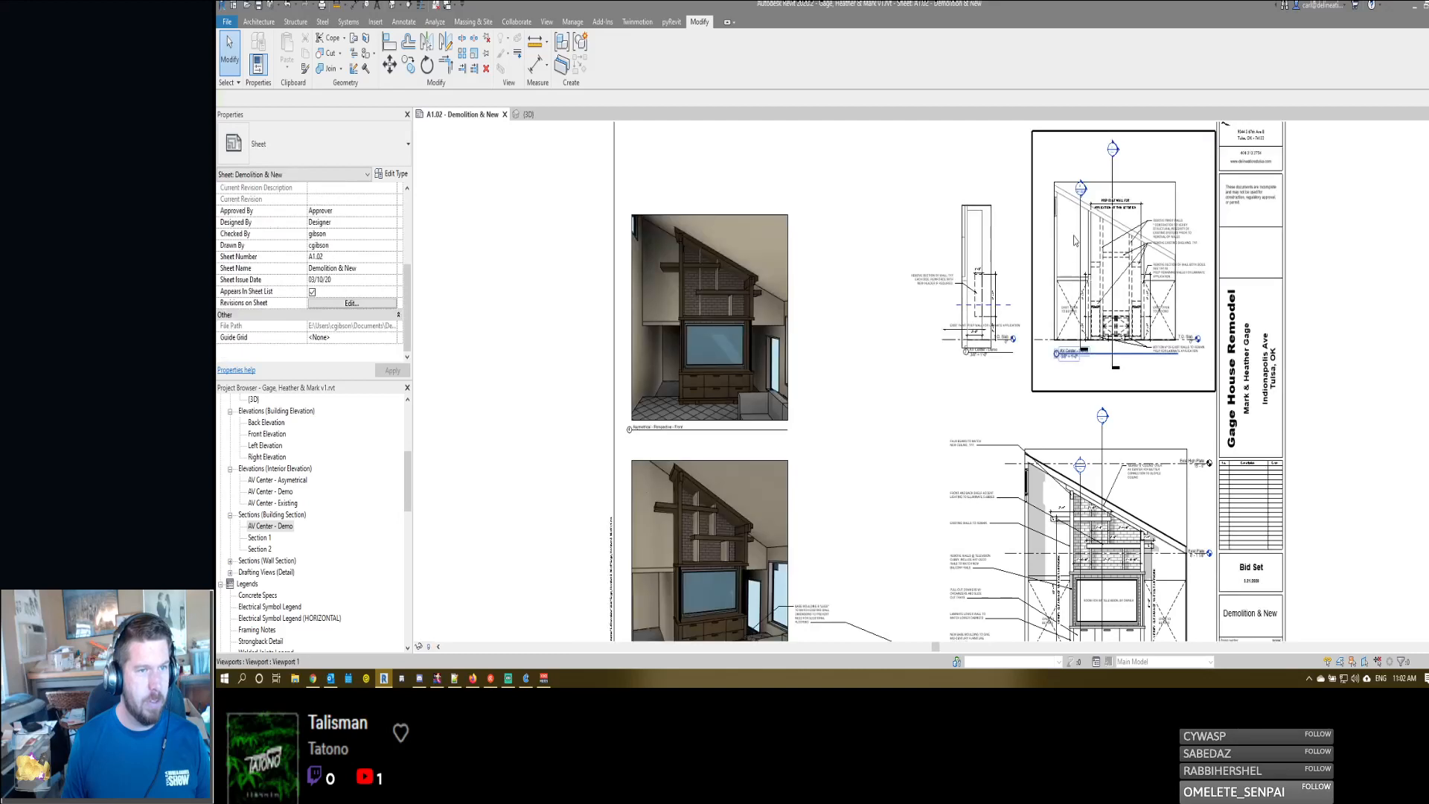
{"action": "left_click", "coordinate": [1079, 297]}
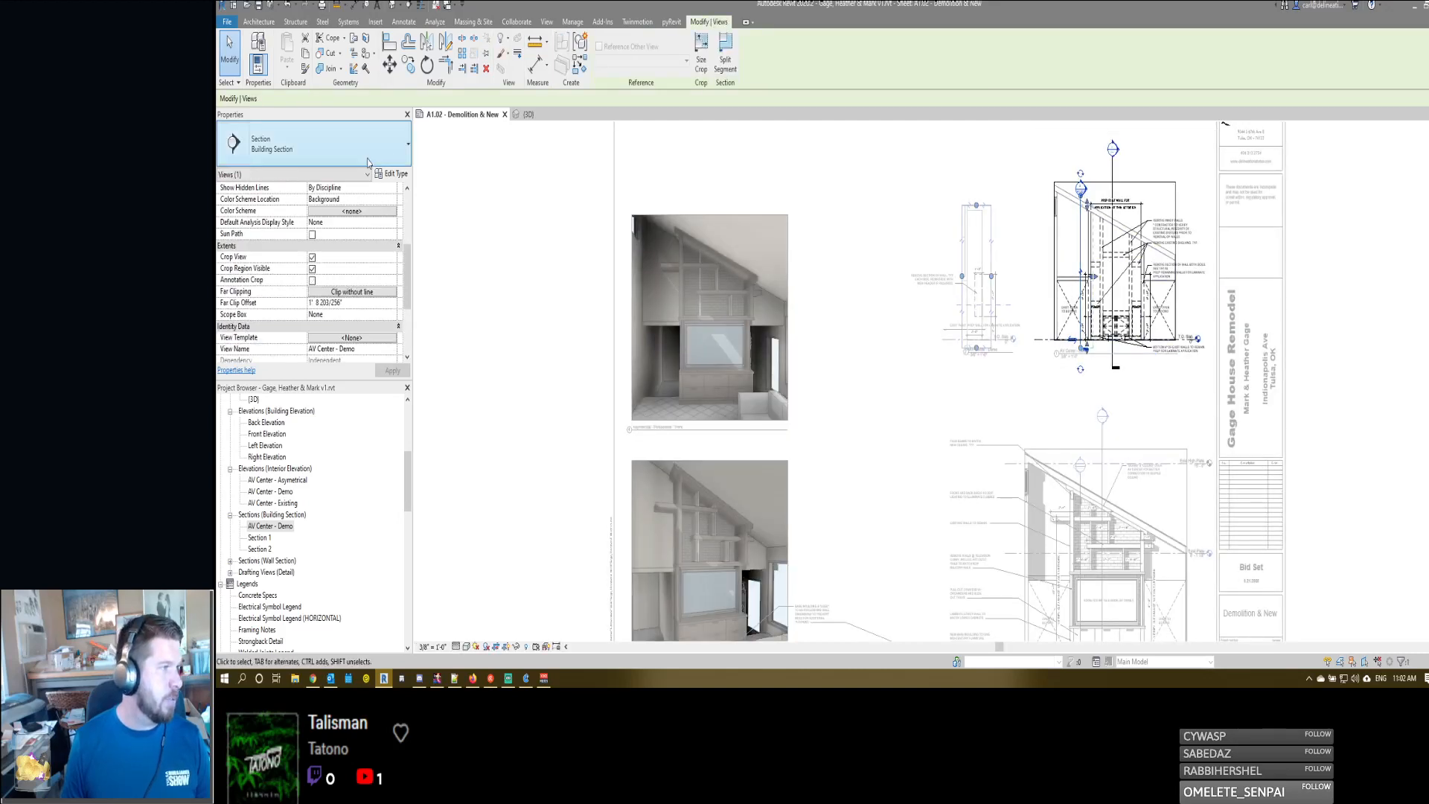
{"action": "left_click", "coordinate": [320, 149]}
{"action": "left_click", "coordinate": [261, 276]}
{"action": "left_click", "coordinate": [915, 277]}
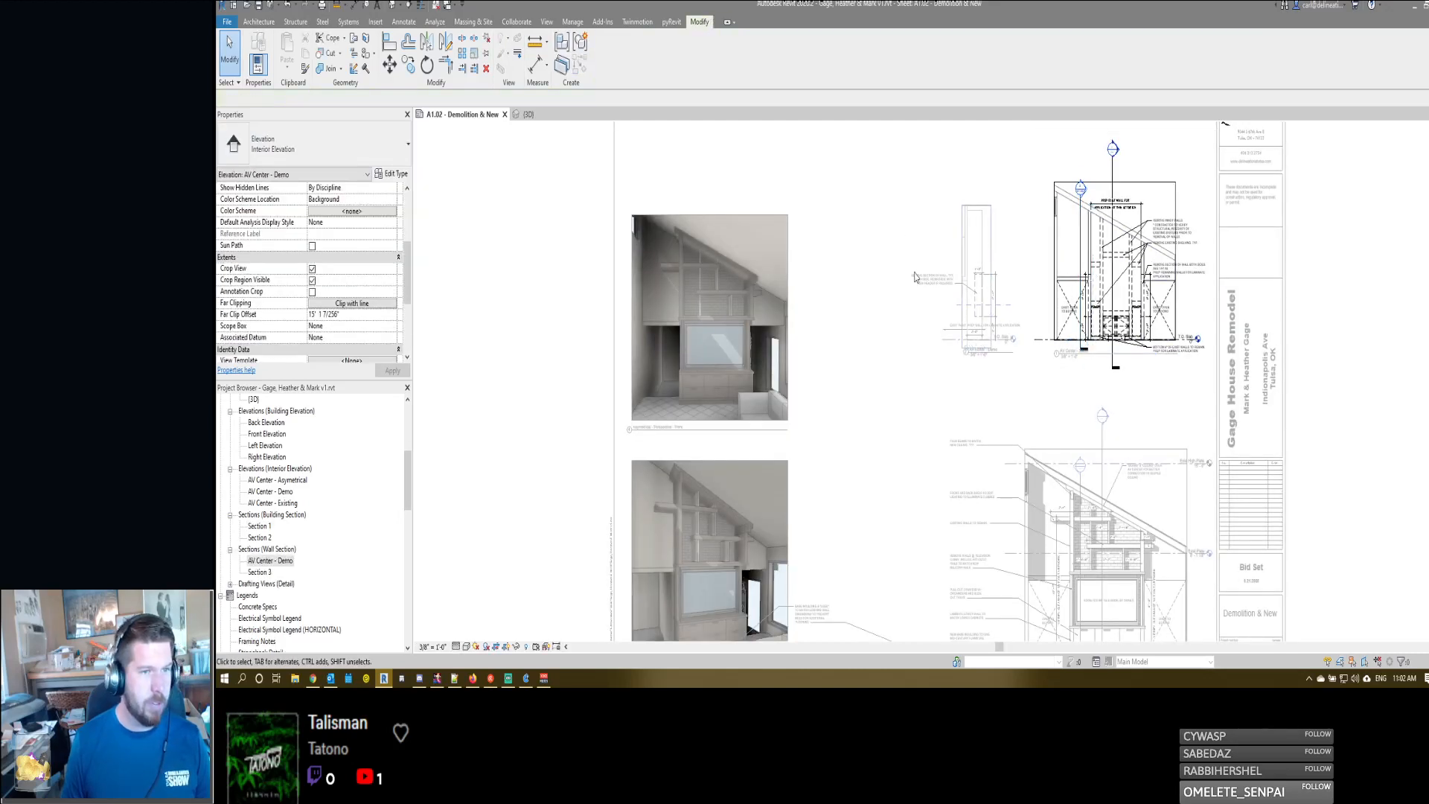
- Override the horizontal wall edge above the western EXIST. OPEN TO BEYOND opening with <Invisible lines> using Linework in the AV Center - Demo elevation
{"action": "scroll", "coordinate": [1079, 302], "scroll_direction": "up", "scroll_amount": 5}
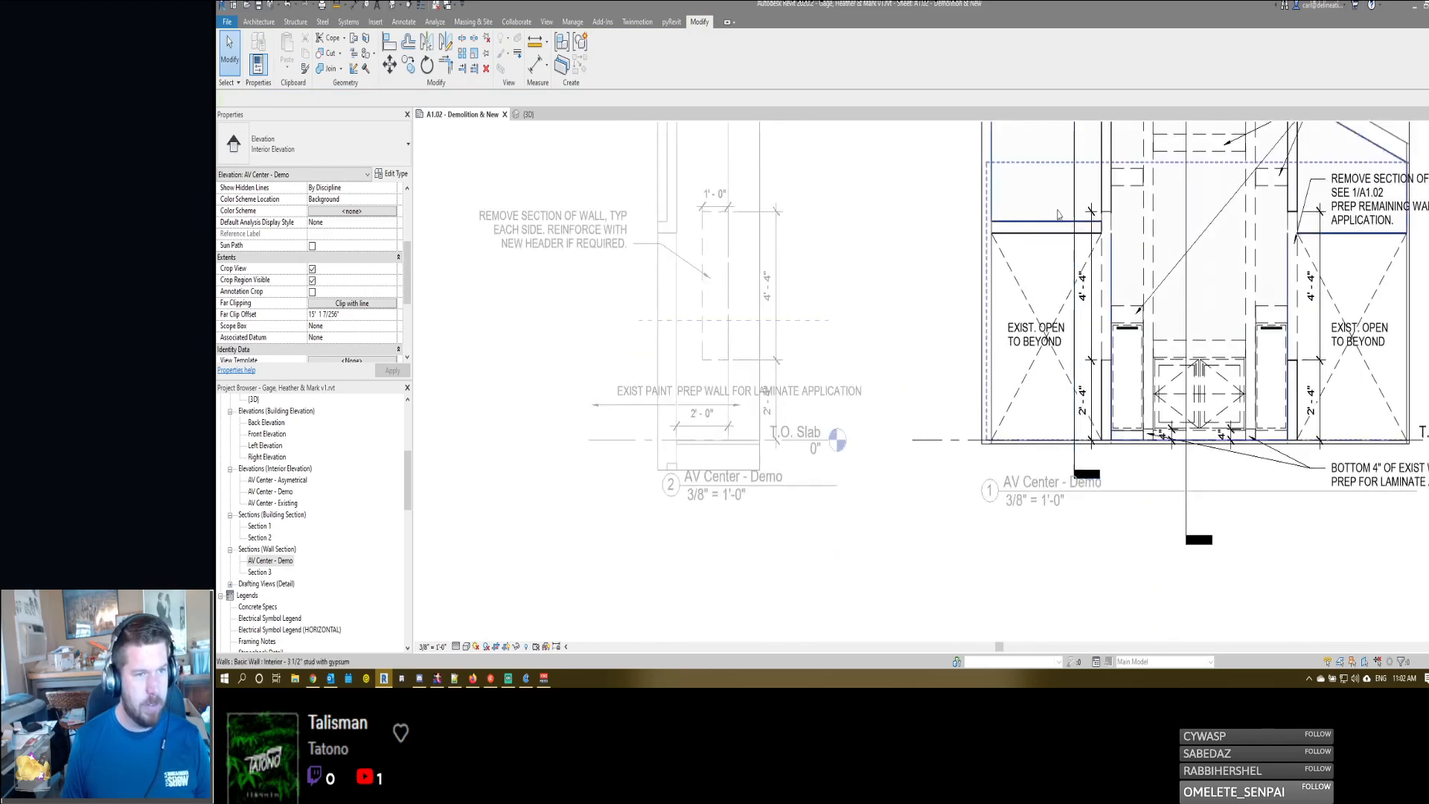
{"action": "left_click", "coordinate": [1050, 210]}
{"action": "key", "text": "l"}
{"action": "key", "text": "w"}
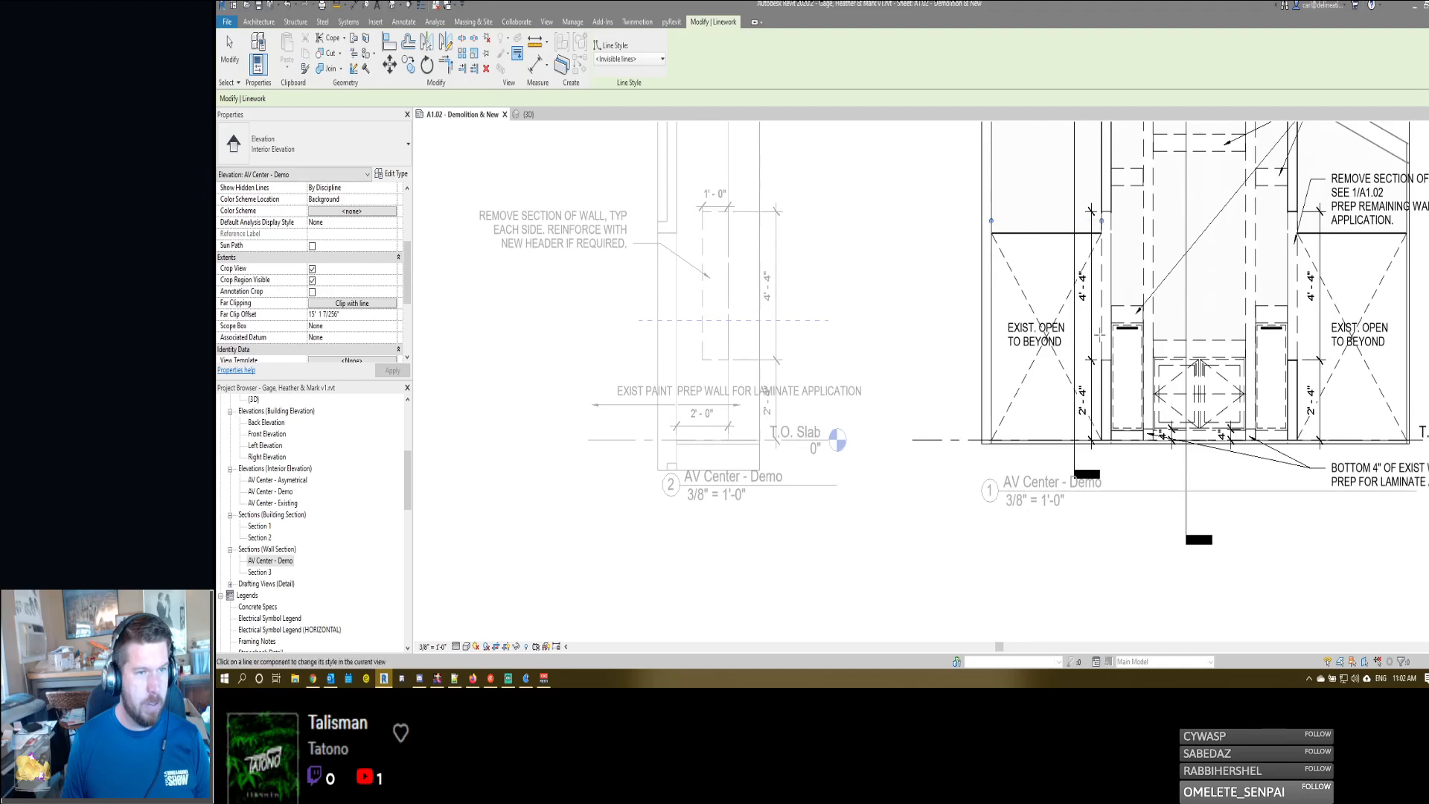
{"action": "scroll", "coordinate": [1027, 240], "scroll_direction": "down", "scroll_amount": 3}
{"action": "scroll", "coordinate": [833, 239], "scroll_direction": "down", "scroll_amount": 4}
{"action": "key", "text": "Escape"}
{"action": "key", "text": "Escape"}
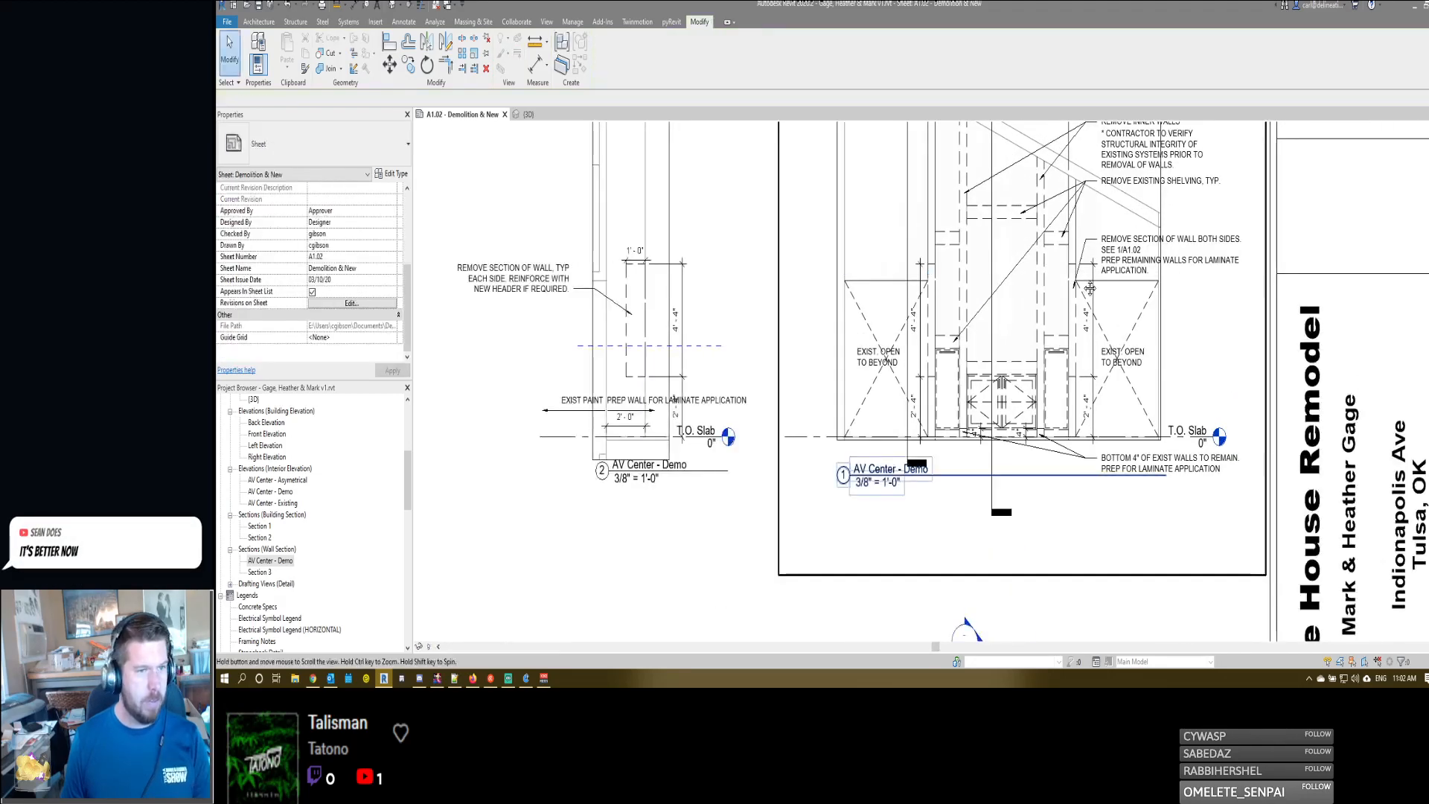
- Review the AV Center - Asymetrical elevation's notes and dimensions and compare them with the side perspective on the sheet
{"action": "middle_click_drag", "start_coordinate": [814, 354], "coordinate": [928, 300]}
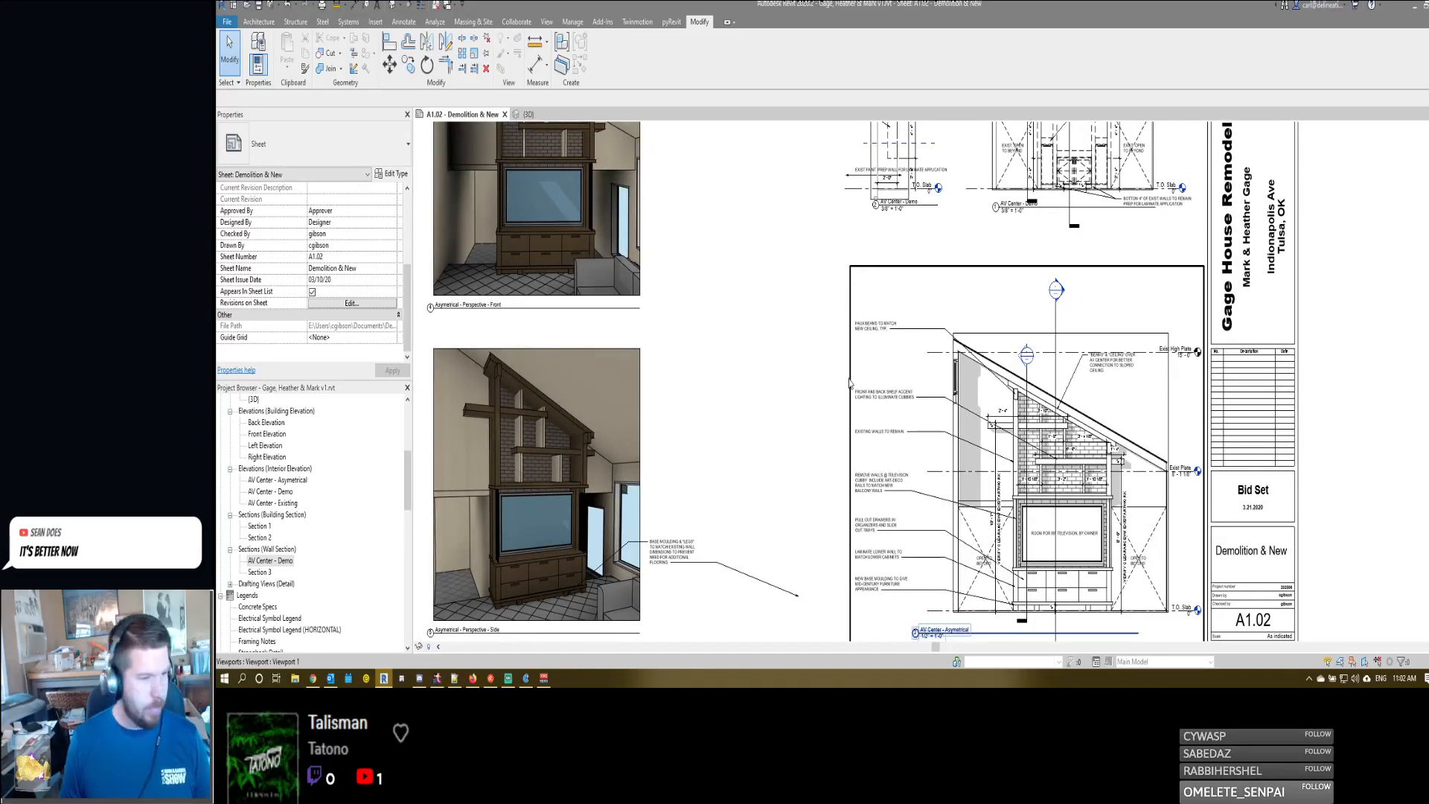
{"action": "scroll", "coordinate": [1062, 398], "scroll_direction": "up", "scroll_amount": 5}
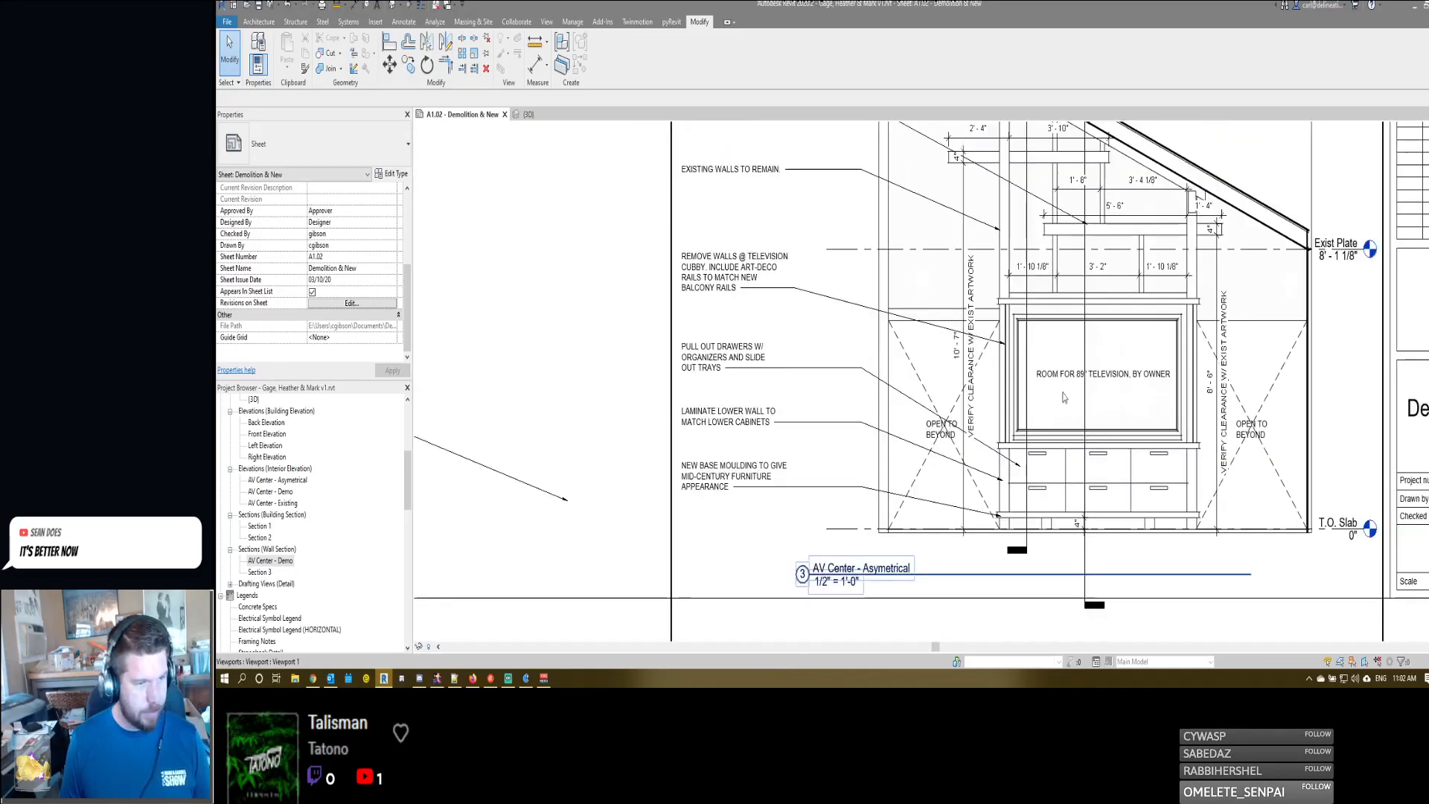
{"action": "middle_click_drag", "start_coordinate": [860, 279], "coordinate": [919, 365]}
{"action": "scroll", "coordinate": [841, 329], "scroll_direction": "down", "scroll_amount": 1}
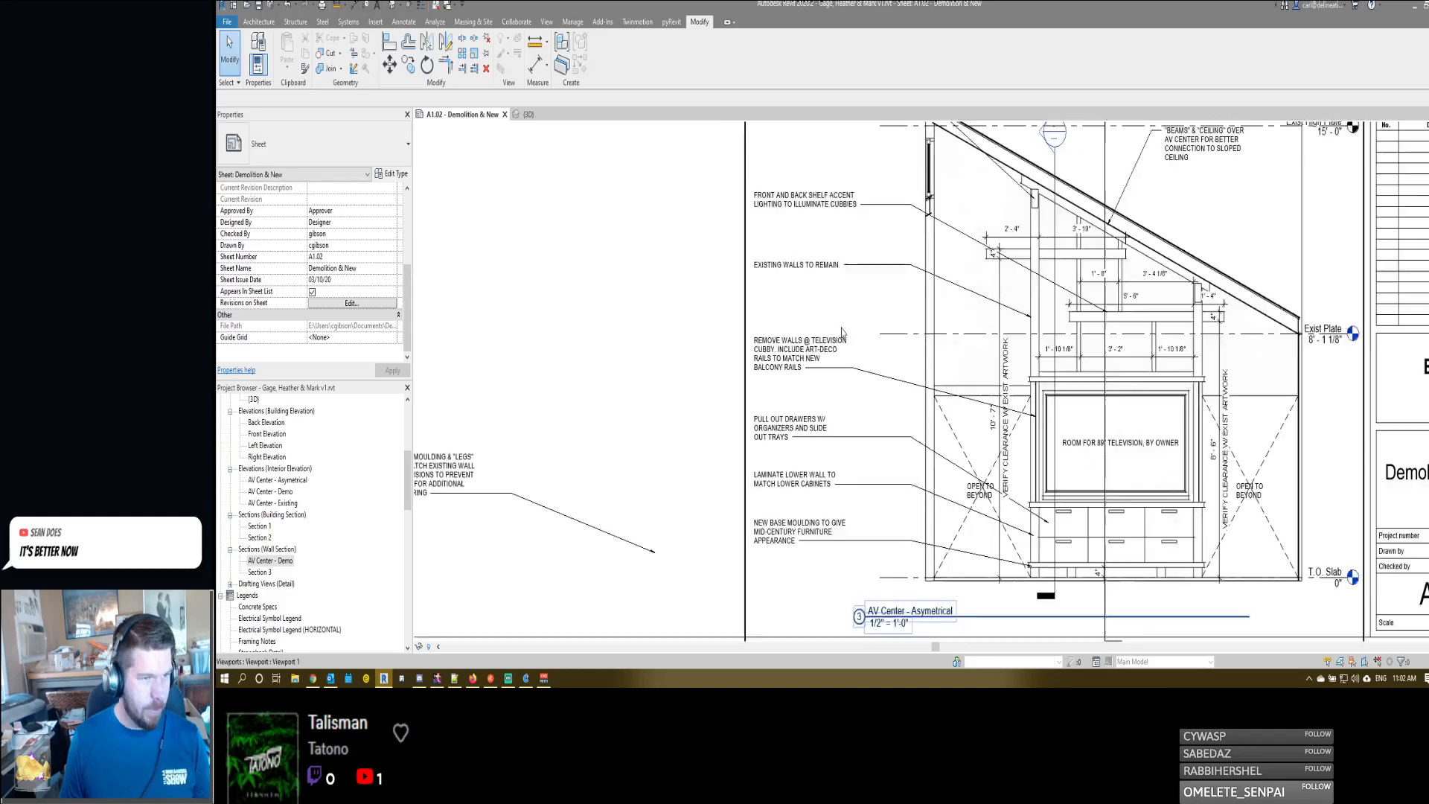
{"action": "scroll", "coordinate": [842, 333], "scroll_direction": "down", "scroll_amount": 2}
{"action": "scroll", "coordinate": [910, 229], "scroll_direction": "up", "scroll_amount": 3}
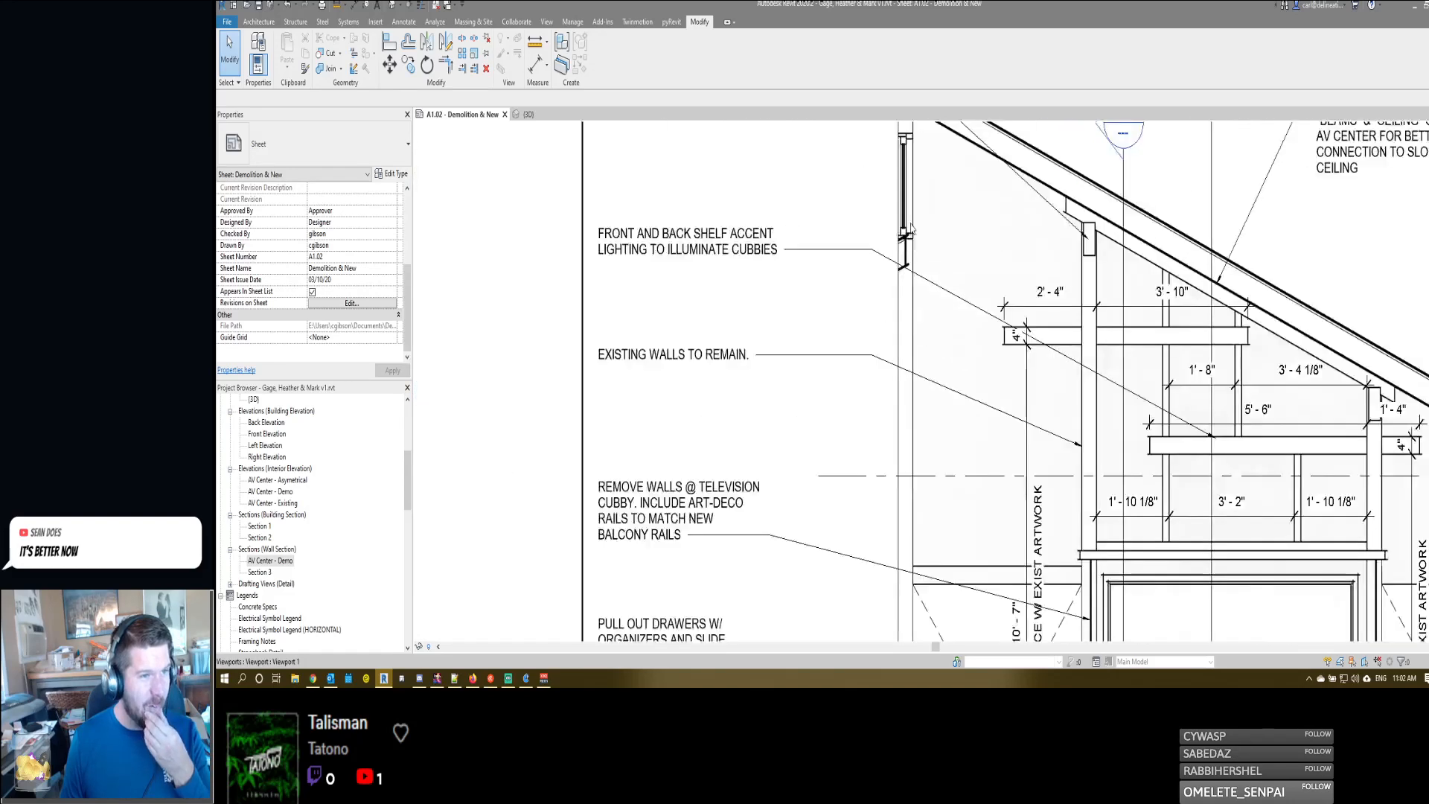
{"action": "scroll", "coordinate": [911, 229], "scroll_direction": "down", "scroll_amount": 4}
{"action": "middle_click_drag", "start_coordinate": [780, 282], "coordinate": [1022, 337]}
{"action": "scroll", "coordinate": [927, 321], "scroll_direction": "down", "scroll_amount": 1}
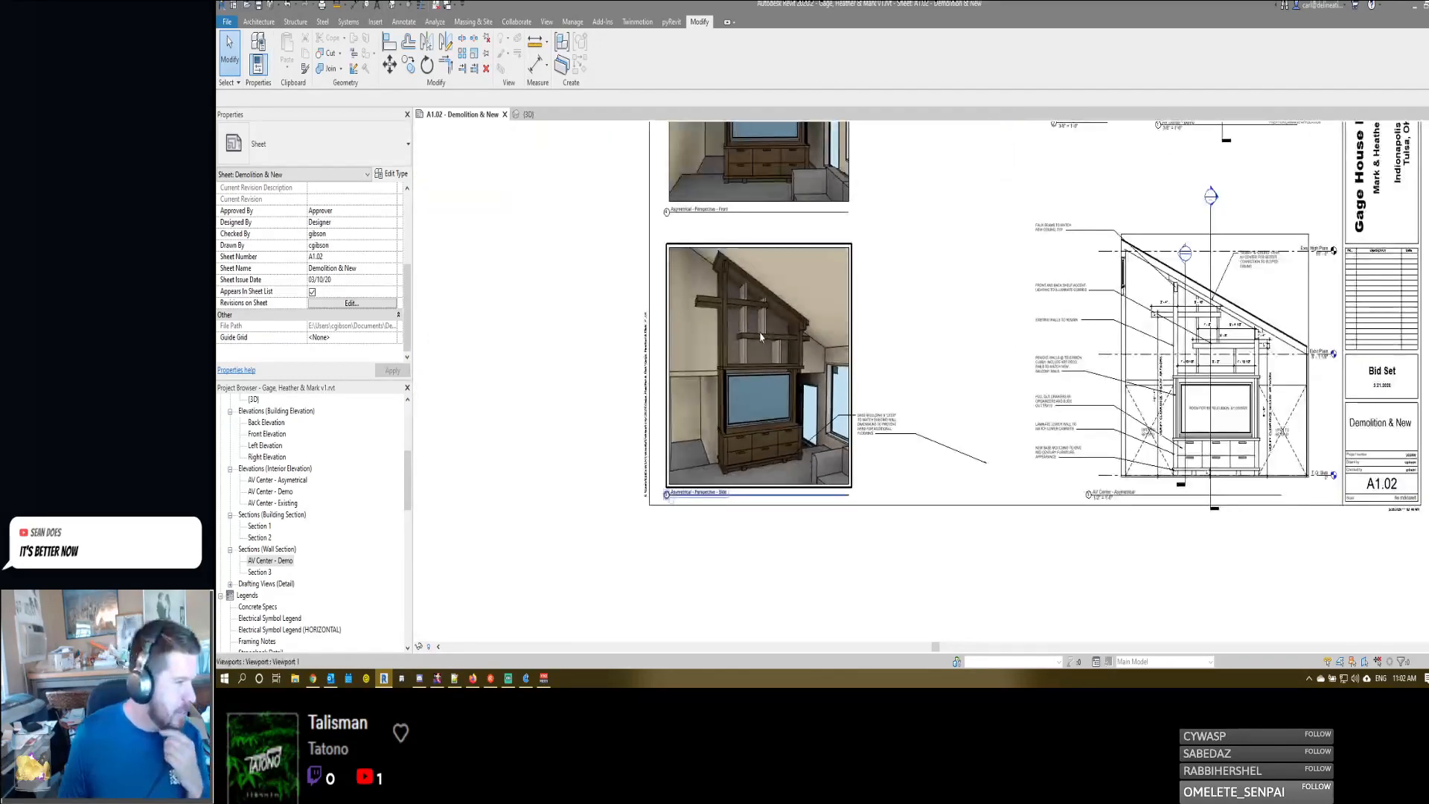
{"action": "left_click", "coordinate": [261, 538]}
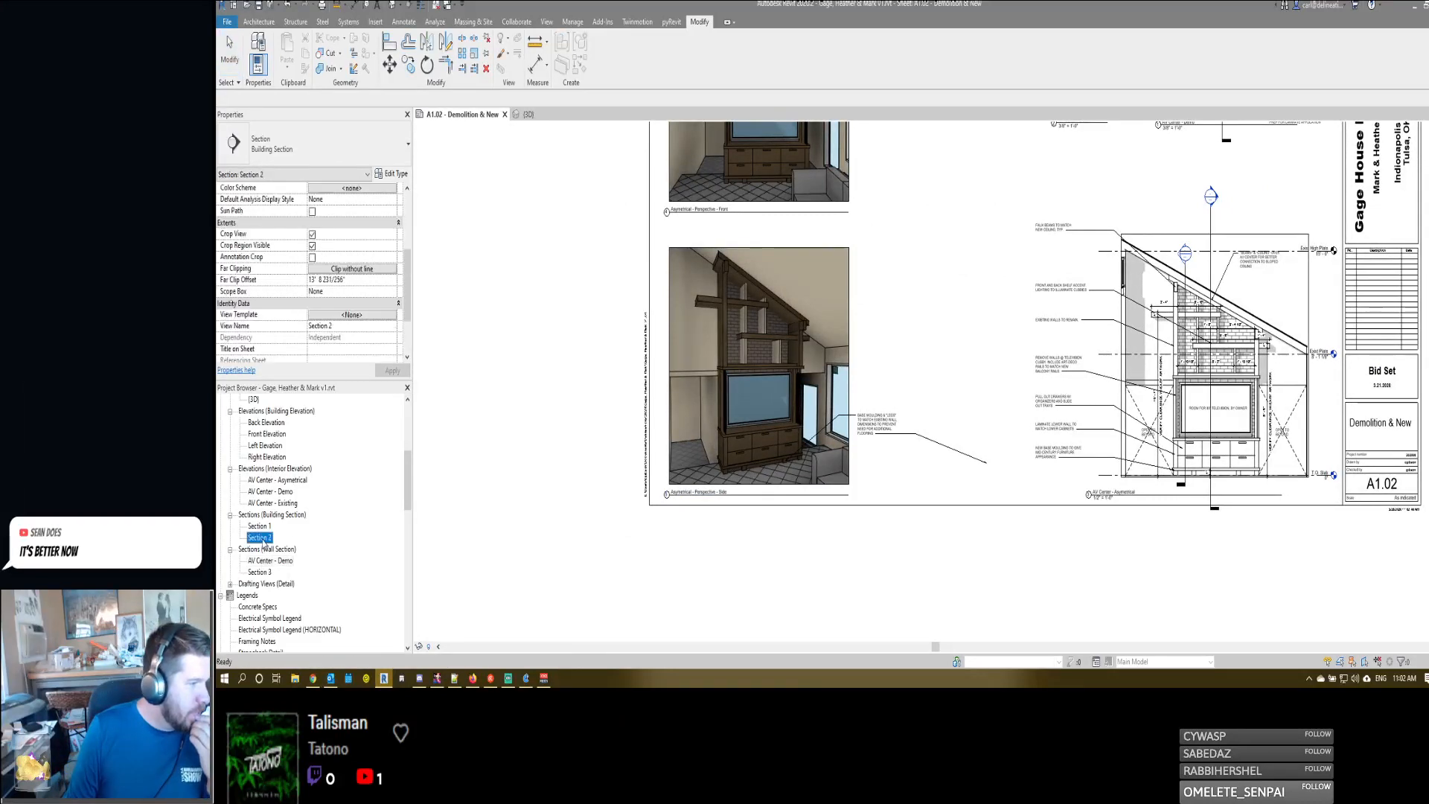
{"action": "left_click_drag", "start_coordinate": [928, 441], "coordinate": [957, 317]}
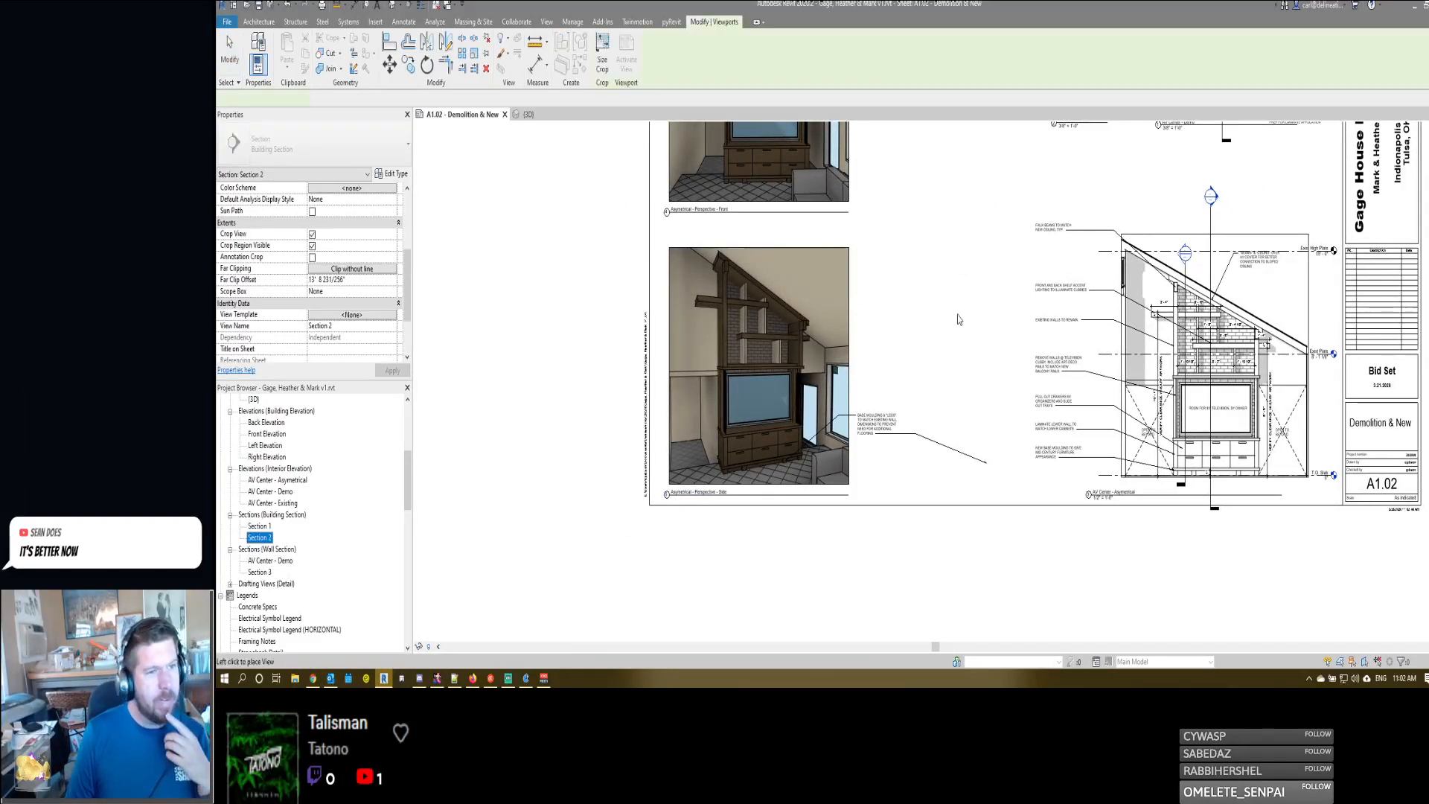
{"action": "left_click", "coordinate": [970, 370]}
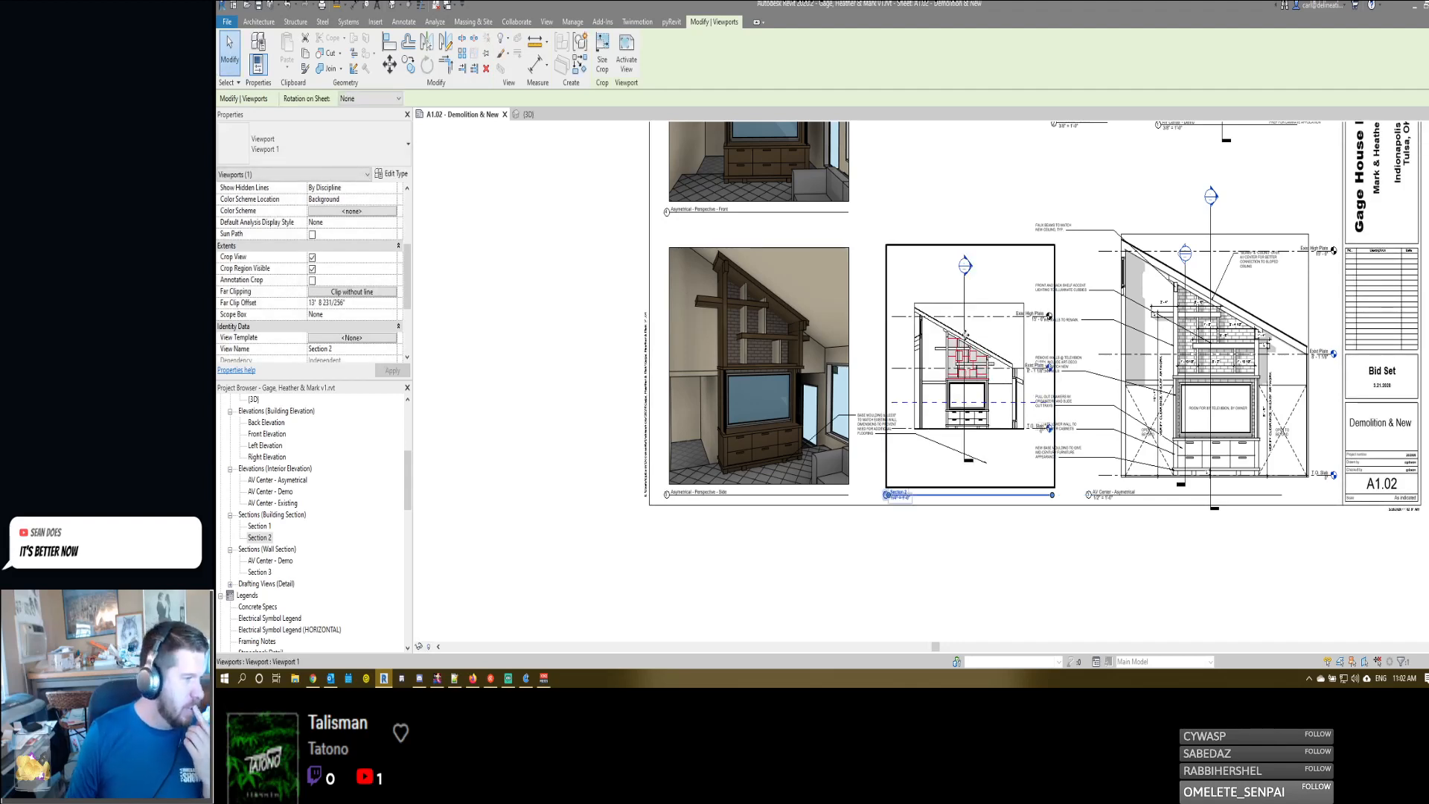
{"action": "key", "text": "Delete"}
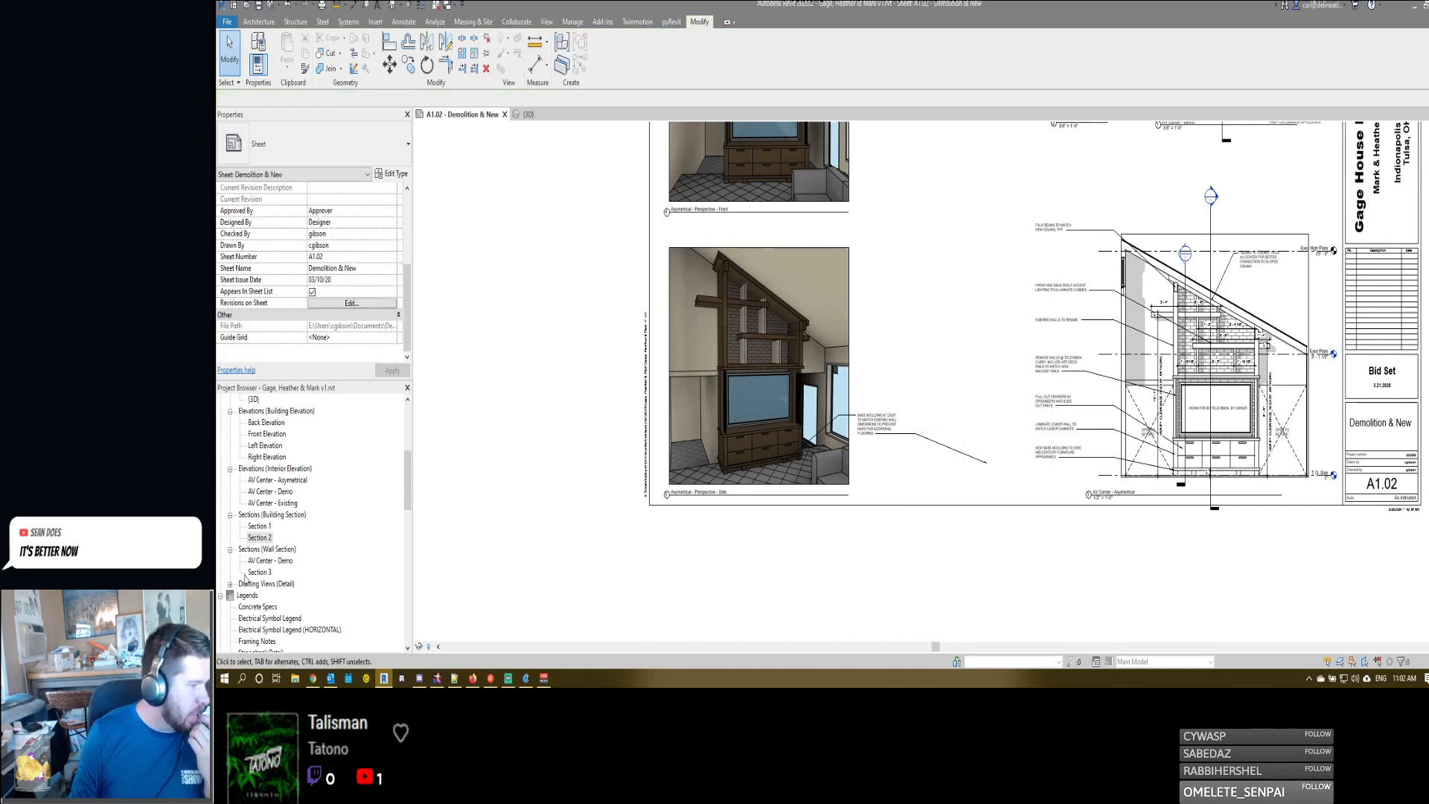
- Place Section 3 on sheet A1.02 between the side perspective and the AV Center - Asymetrical elevation, and activate it for editing
{"action": "left_click", "coordinate": [254, 573]}
{"action": "left_click_drag", "start_coordinate": [977, 340], "coordinate": [976, 342]}
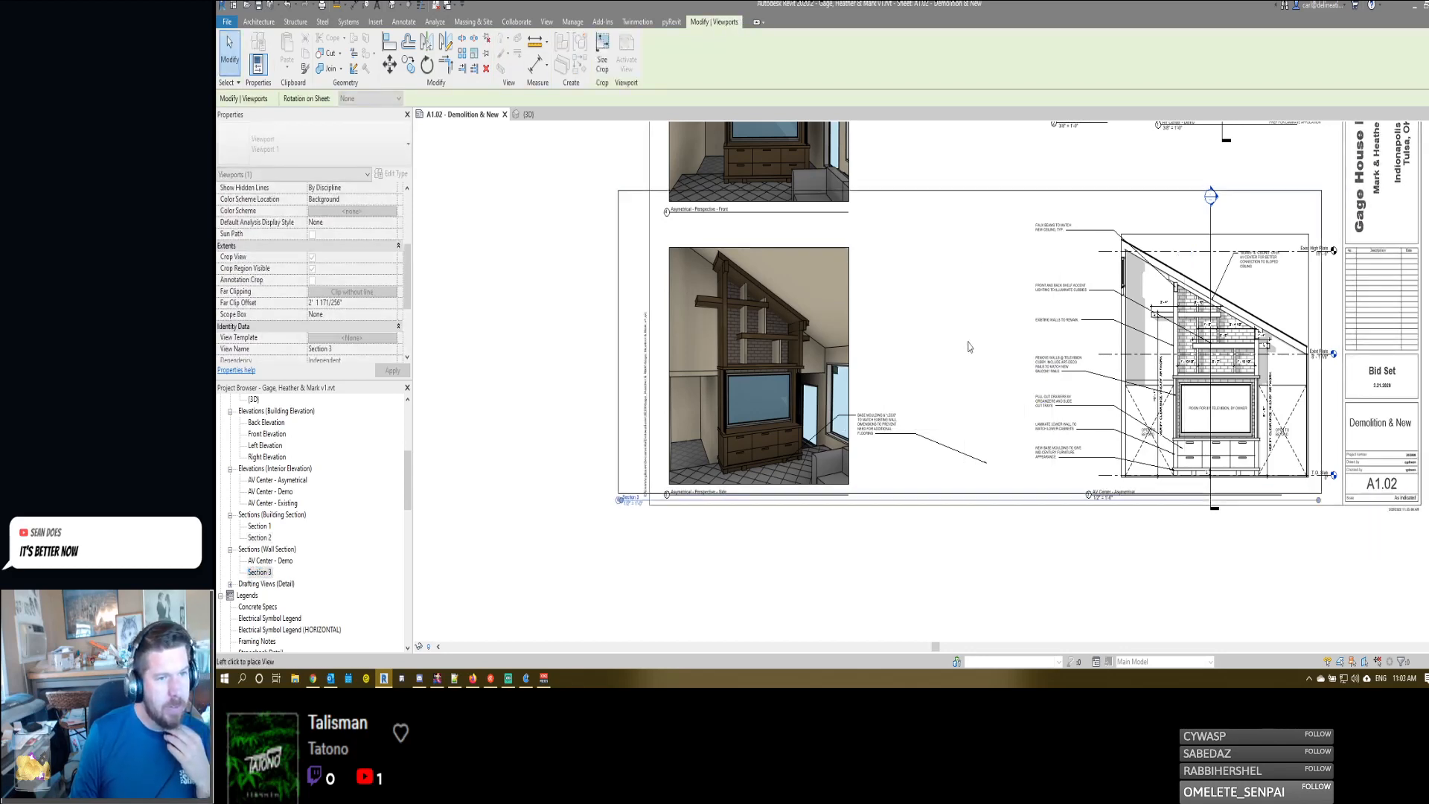
{"action": "left_click", "coordinate": [970, 359]}
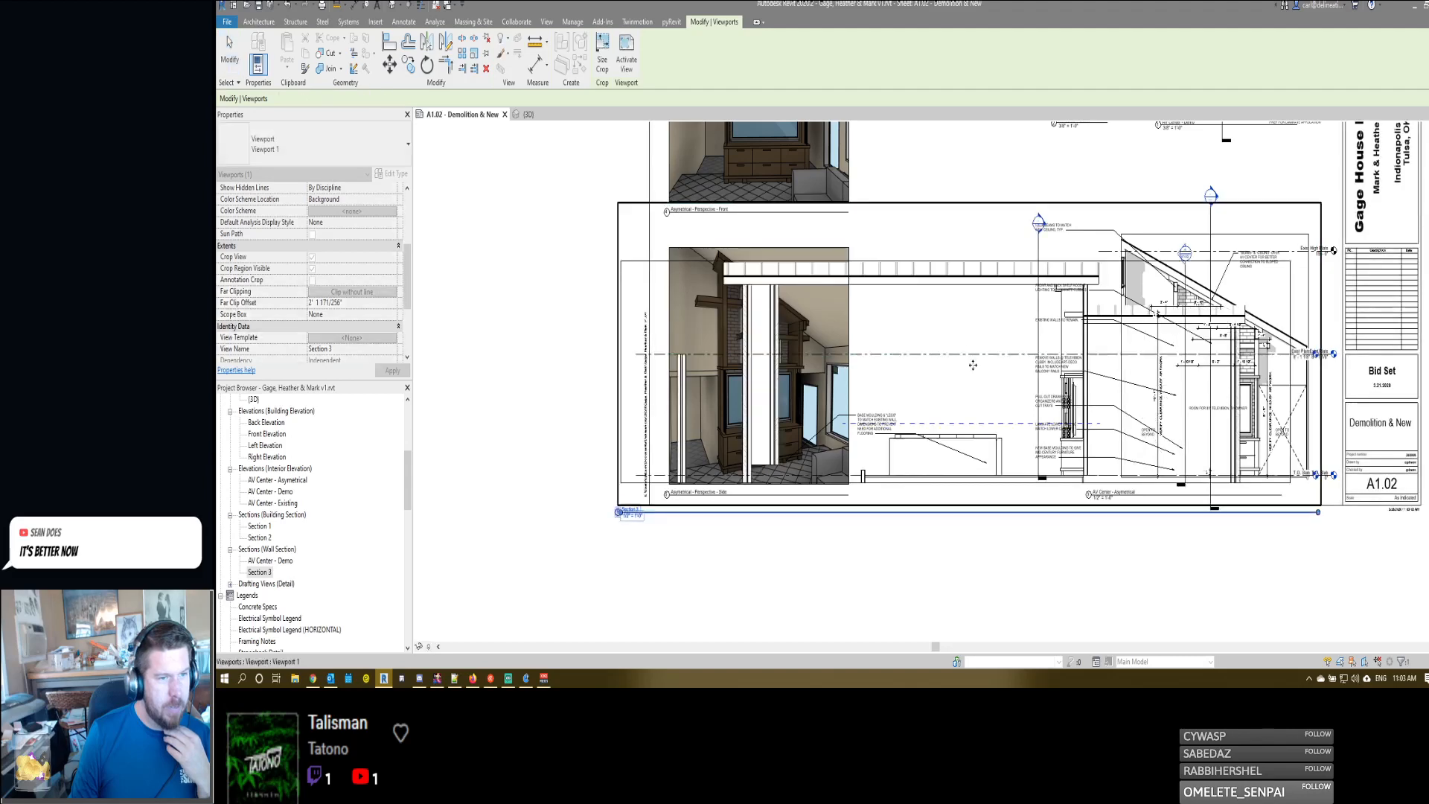
- Crop Section 3 on all four sides so the crop region fits tightly around the AV center casework and wall
{"action": "left_click", "coordinate": [621, 346]}
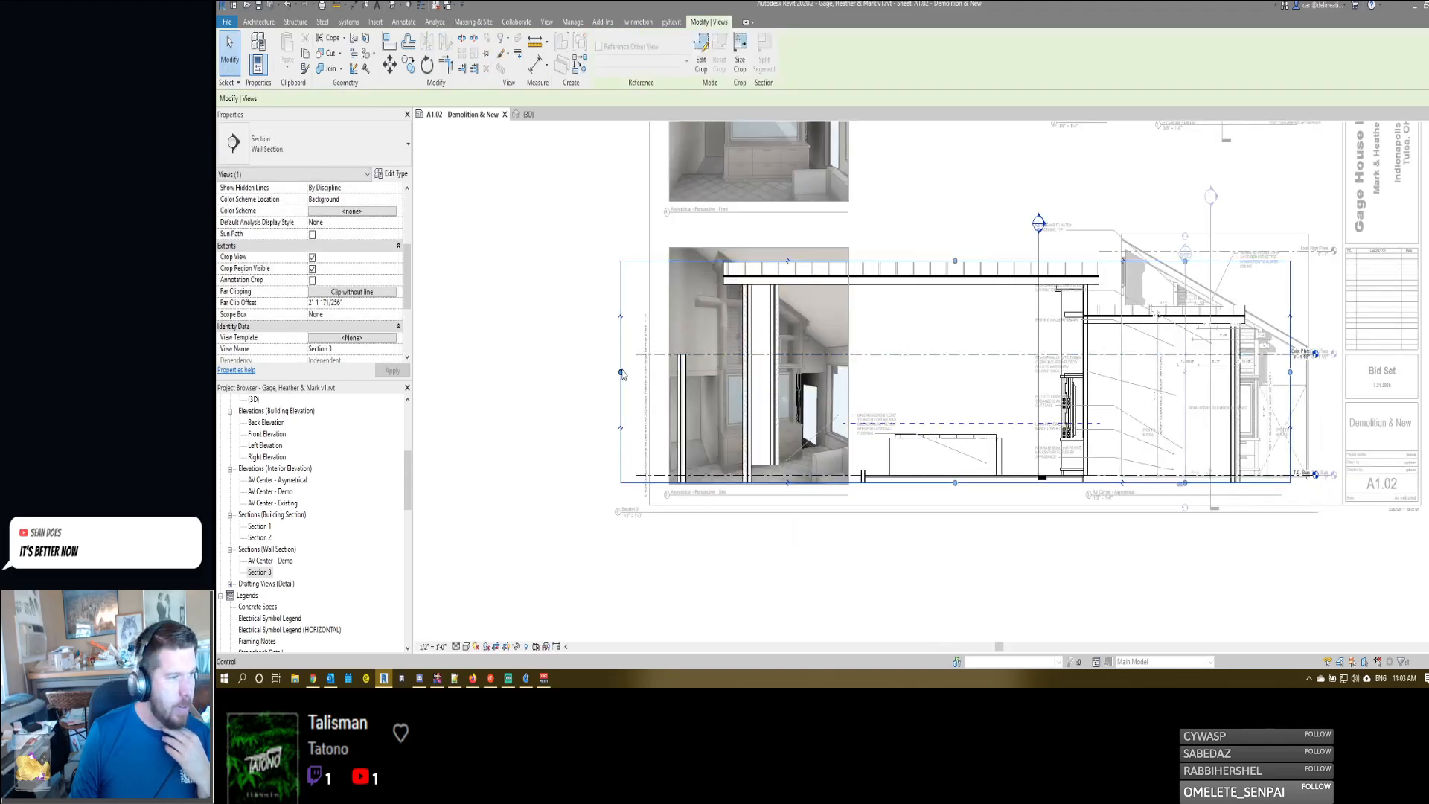
{"action": "left_click_drag", "start_coordinate": [623, 375], "coordinate": [1047, 372]}
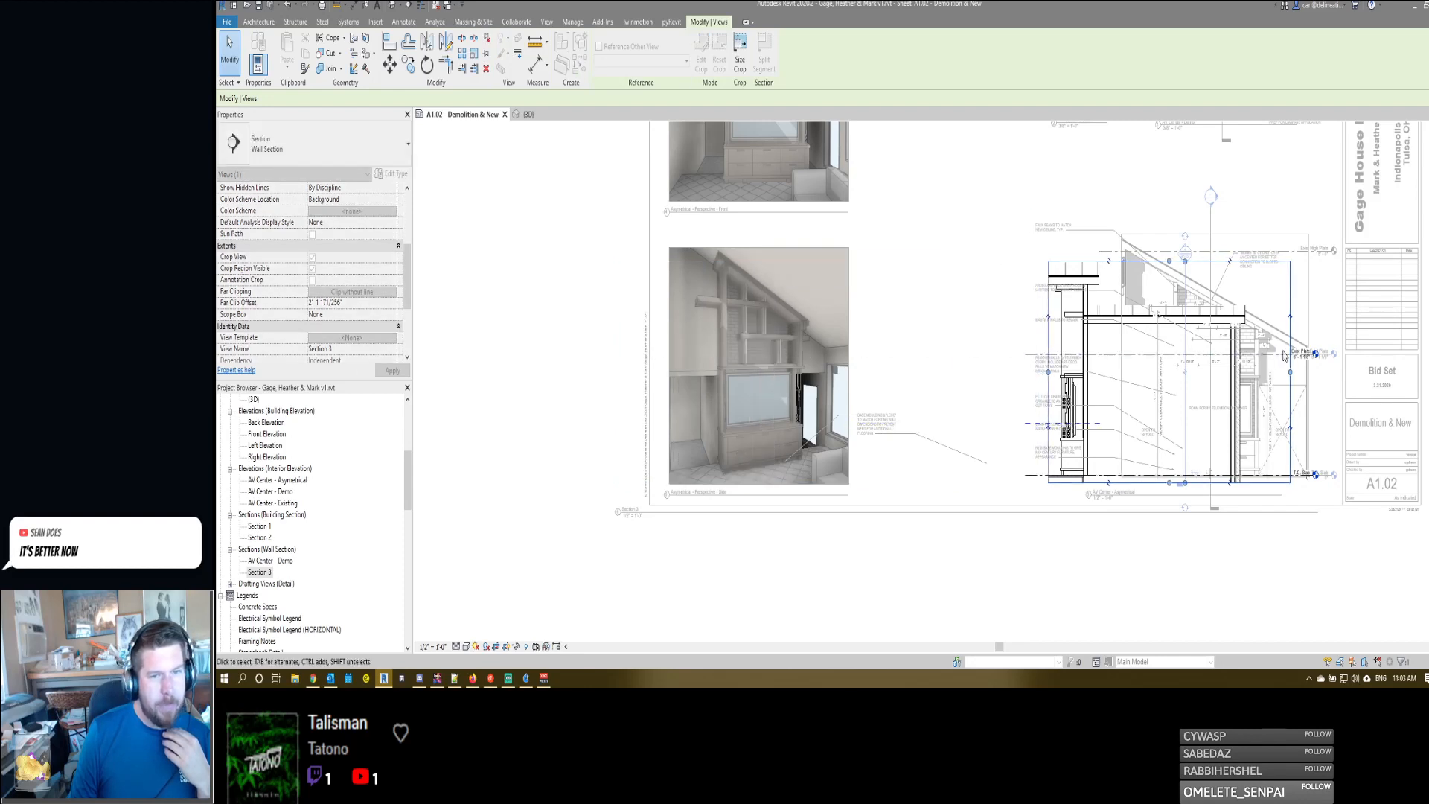
{"action": "left_click_drag", "start_coordinate": [1290, 373], "coordinate": [1086, 380]}
{"action": "scroll", "coordinate": [1074, 292], "scroll_direction": "up", "scroll_amount": 3}
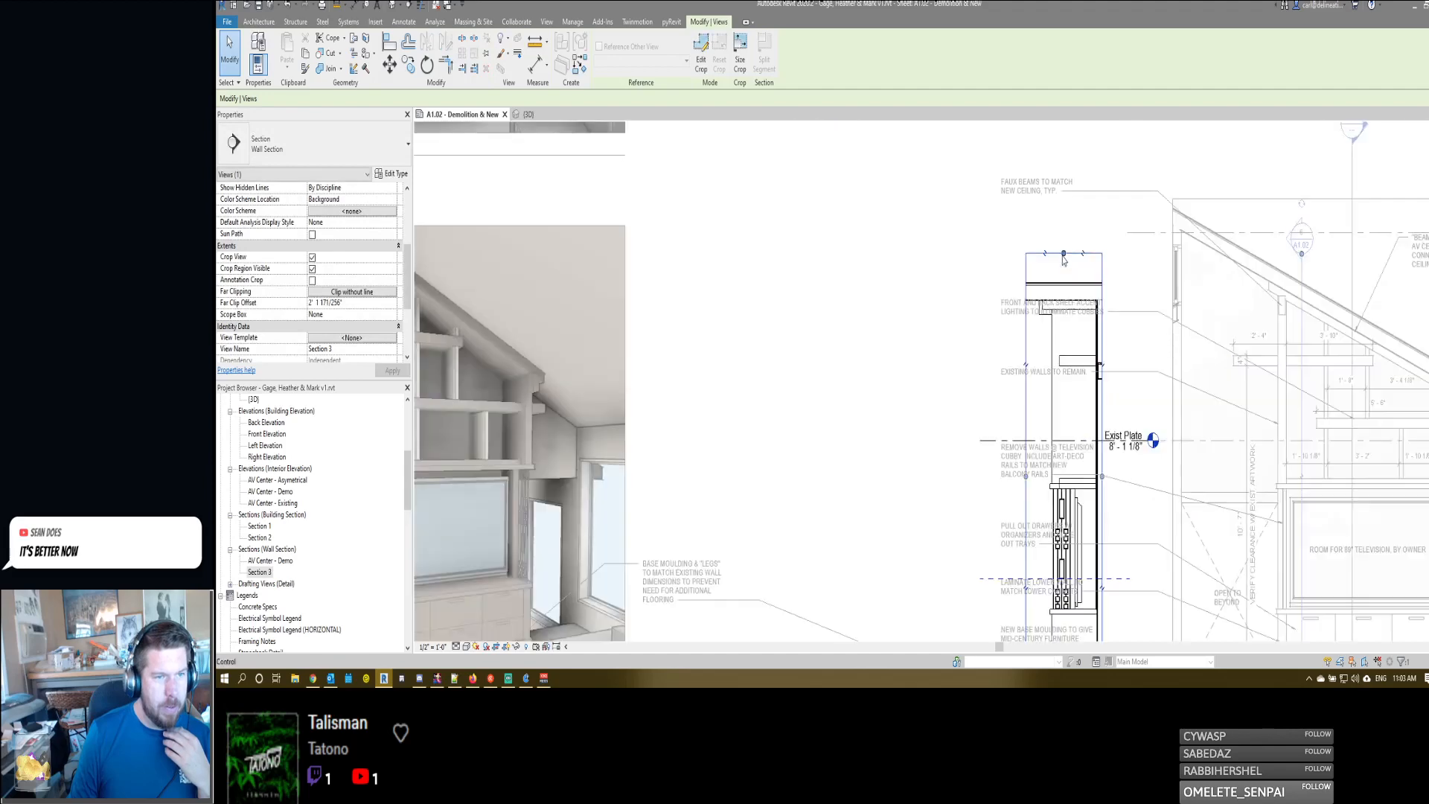
{"action": "scroll", "coordinate": [1074, 293], "scroll_direction": "down", "scroll_amount": 3}
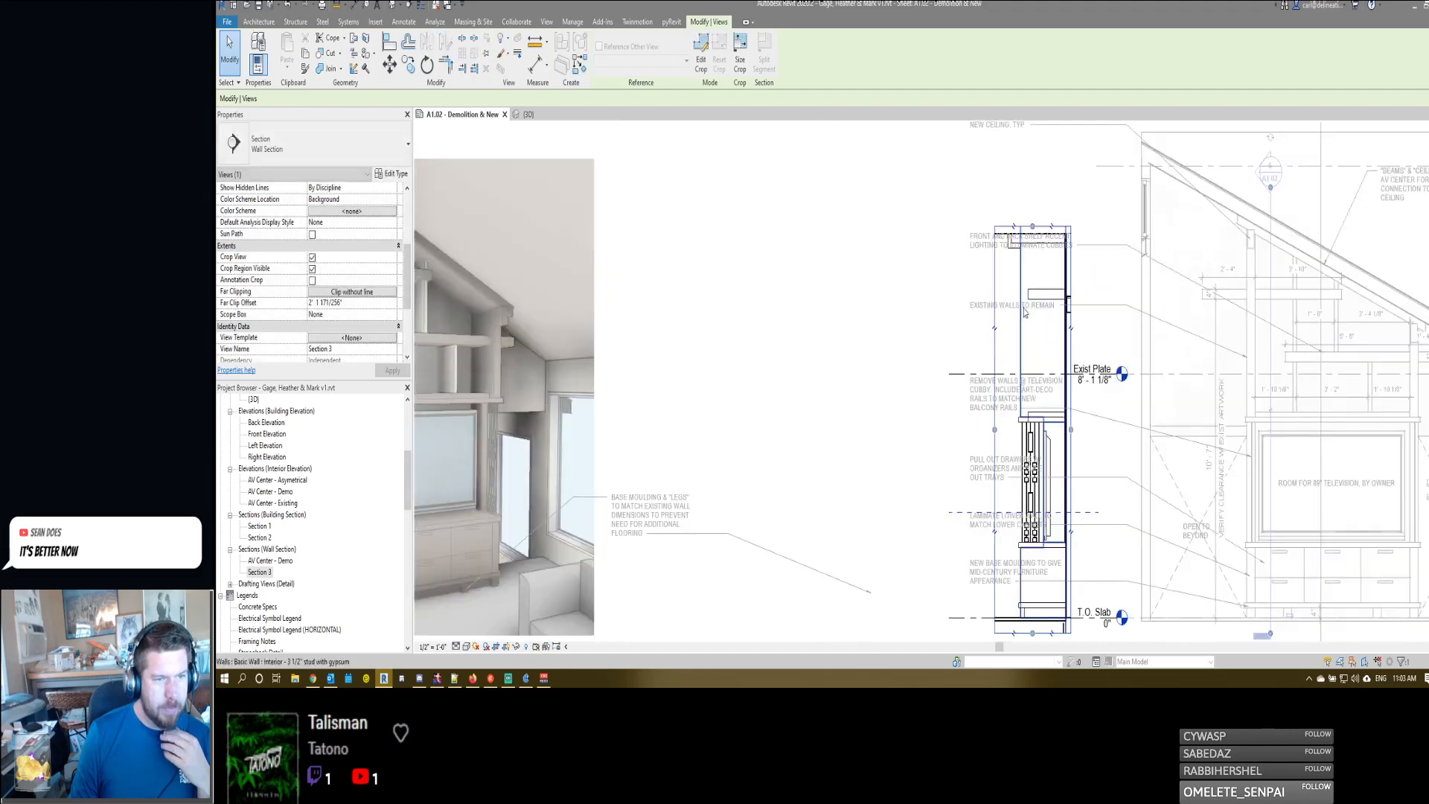
{"action": "left_click_drag", "start_coordinate": [1027, 514], "coordinate": [1027, 503]}
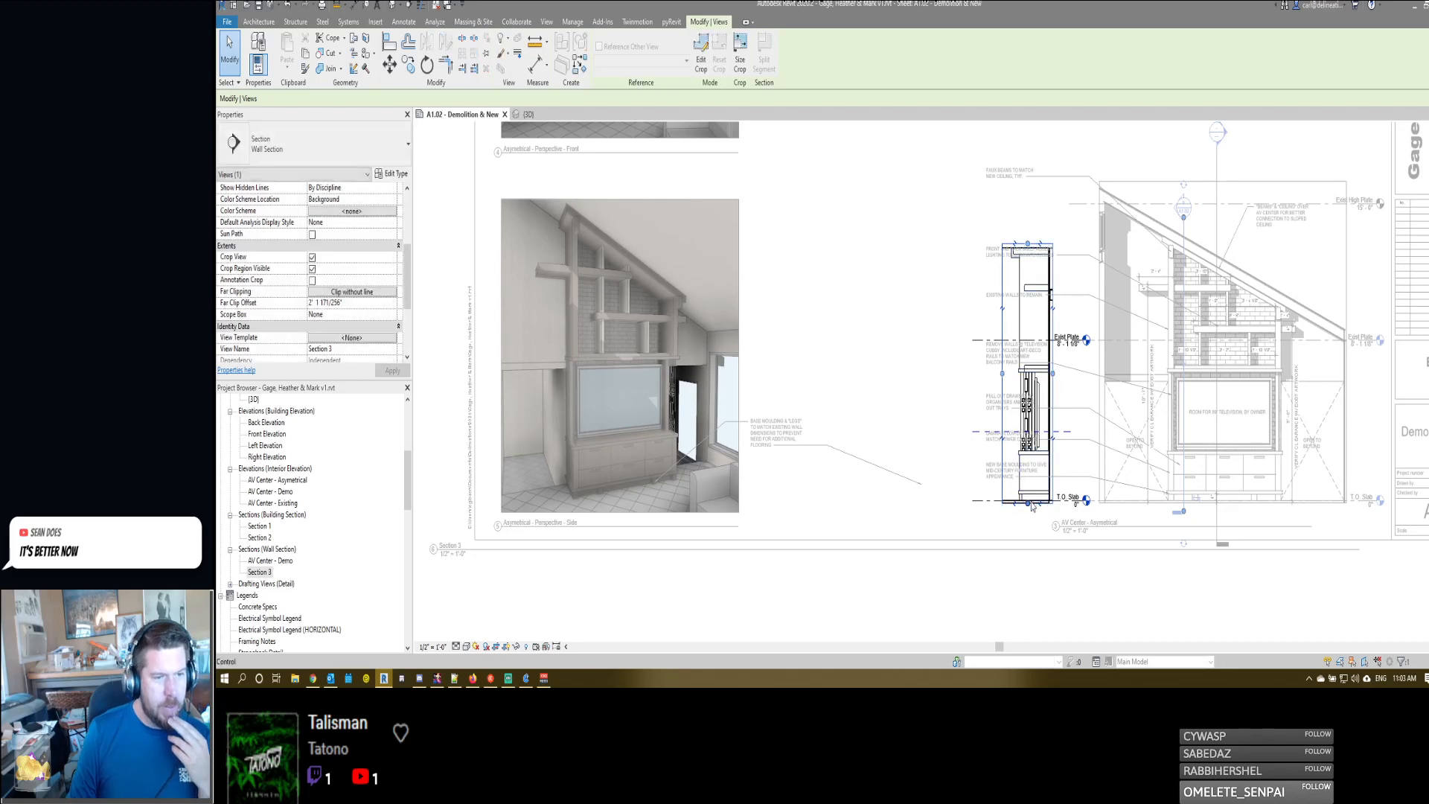
- Remove the Section 3 viewport from the sheet and place it again beside the AV Center - Asymetrical elevation, aligned with the elevation's level lines
{"action": "scroll", "coordinate": [1029, 501], "scroll_direction": "up", "scroll_amount": 3}
{"action": "left_click", "coordinate": [951, 400]}
{"action": "middle_click_drag", "start_coordinate": [922, 395], "coordinate": [1007, 478]}
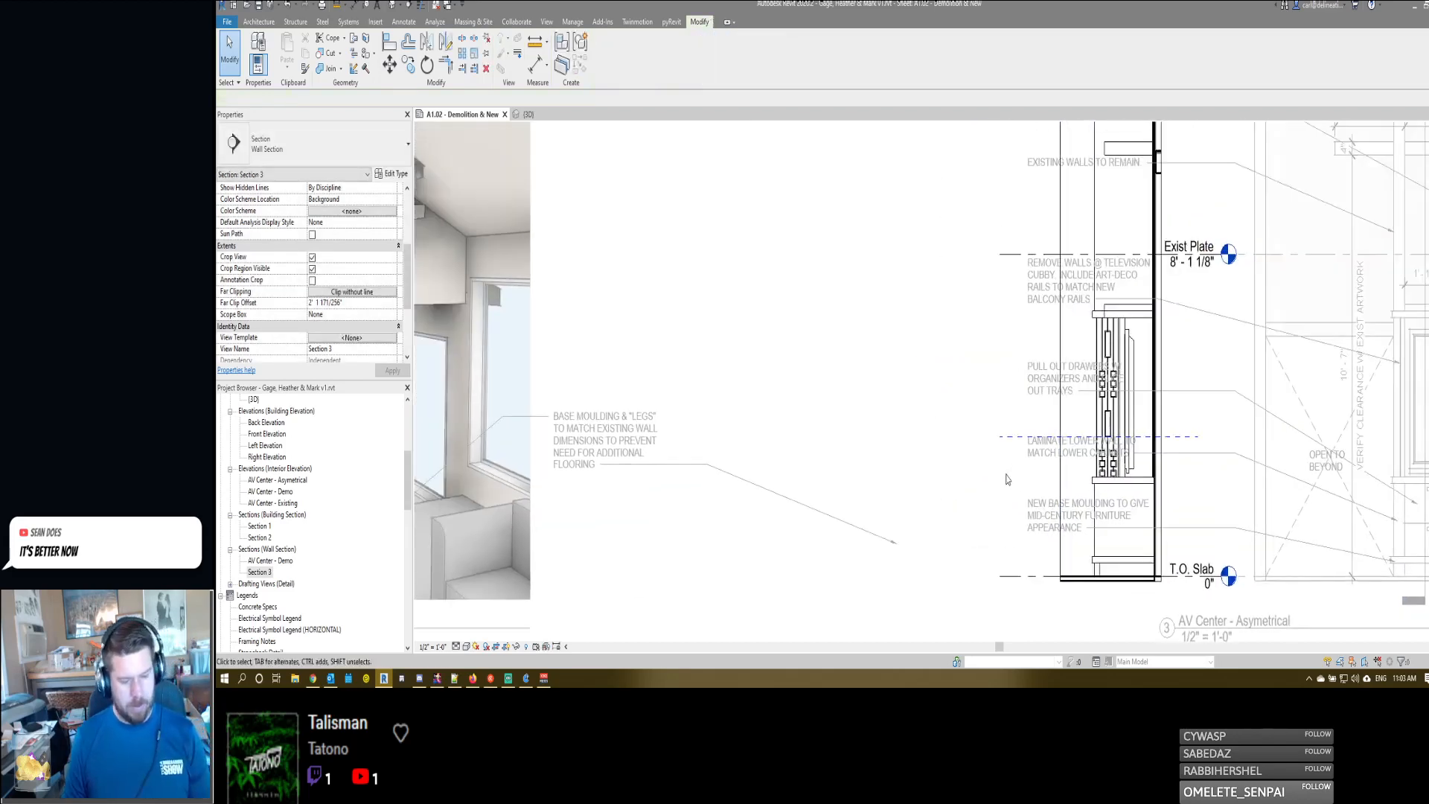
{"action": "scroll", "coordinate": [1007, 478], "scroll_direction": "down", "scroll_amount": 2}
{"action": "double_click", "coordinate": [1007, 478]}
{"action": "left_click", "coordinate": [1044, 343]}
{"action": "key", "text": "Delete"}
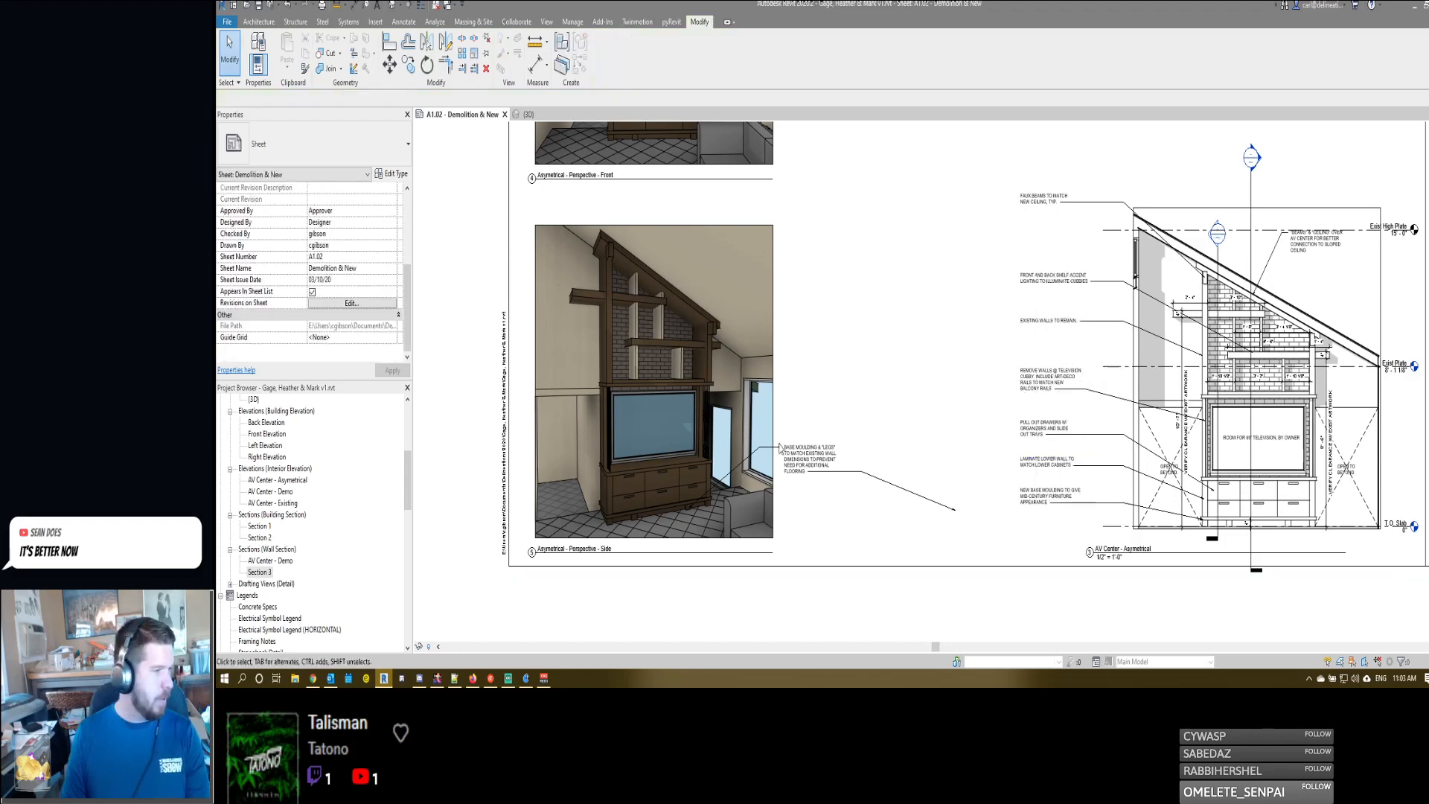
{"action": "left_click_drag", "start_coordinate": [258, 571], "coordinate": [923, 415]}
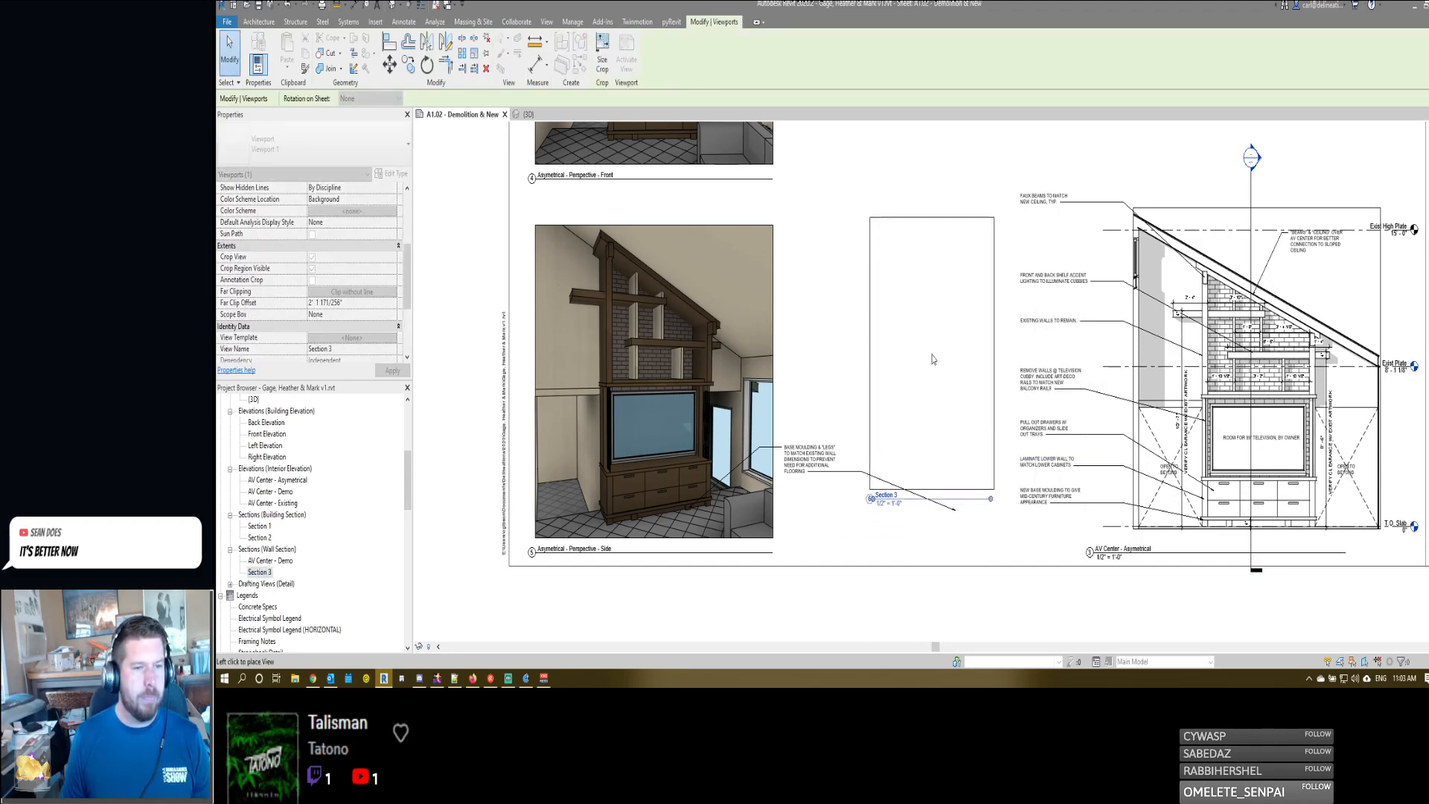
{"action": "left_click", "coordinate": [927, 395]}
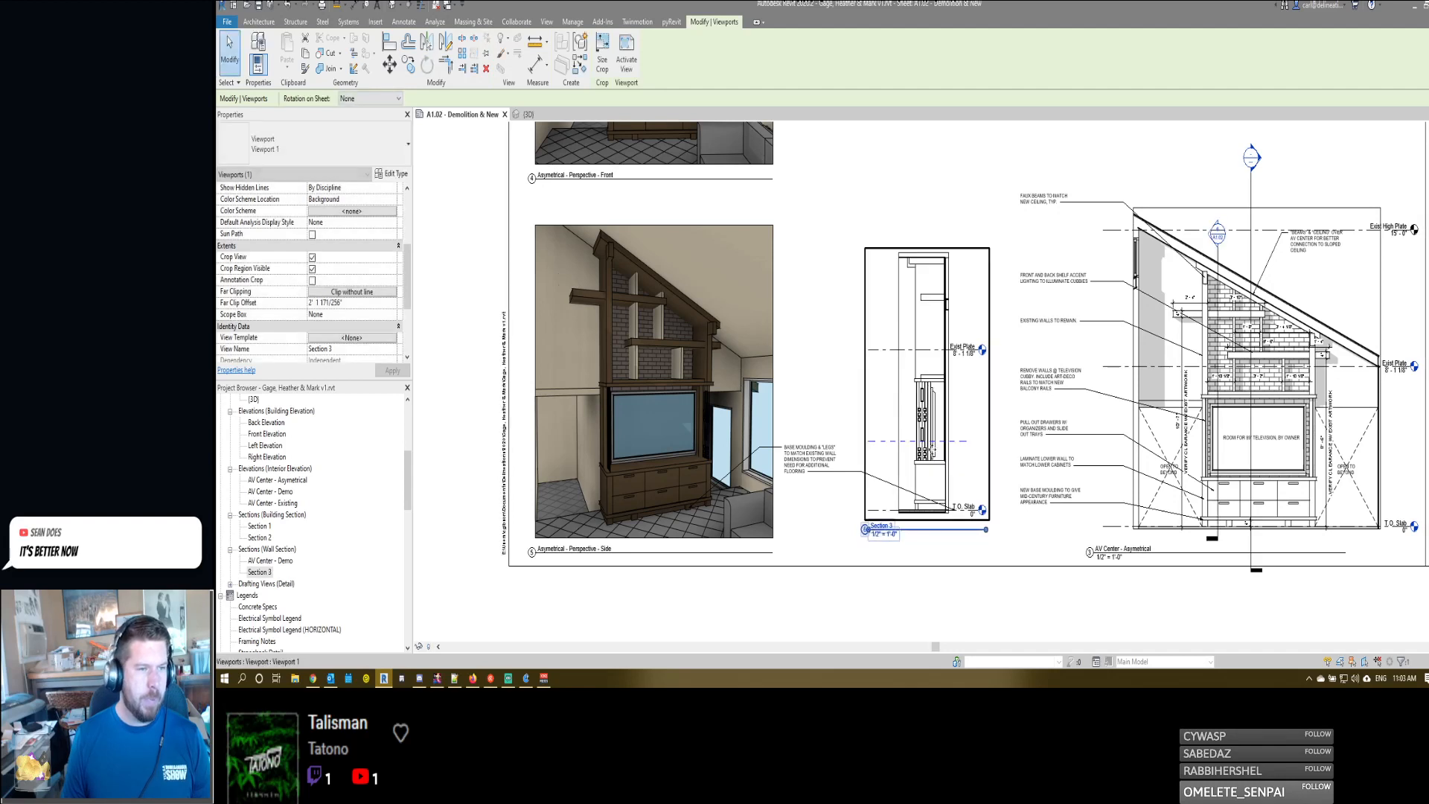
{"action": "left_click_drag", "start_coordinate": [929, 415], "coordinate": [930, 462]}
- Move the Section 3 view title beneath the cropped section, in line with the neighbouring view titles
{"action": "left_click", "coordinate": [875, 546]}
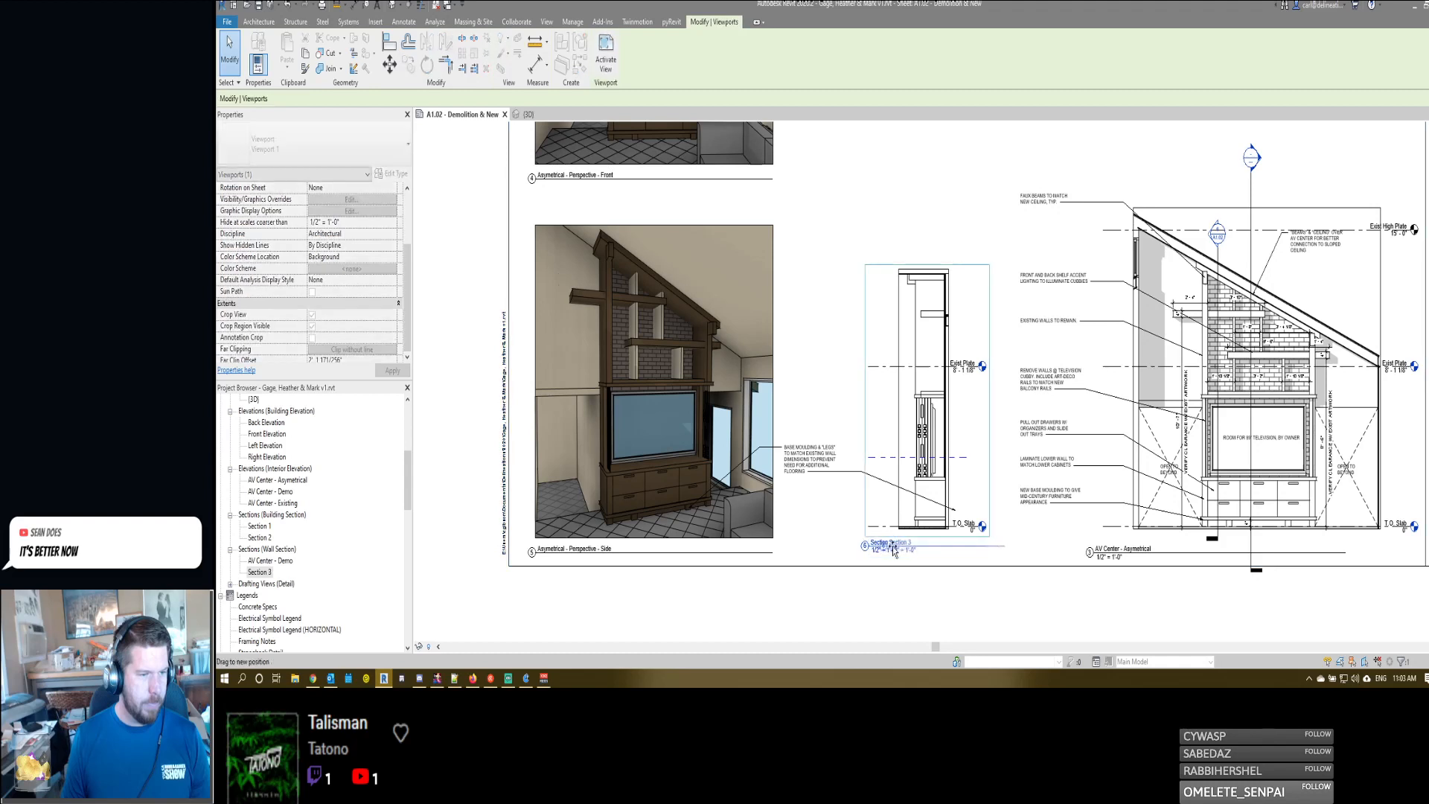
{"action": "left_click_drag", "start_coordinate": [874, 545], "coordinate": [908, 557]}
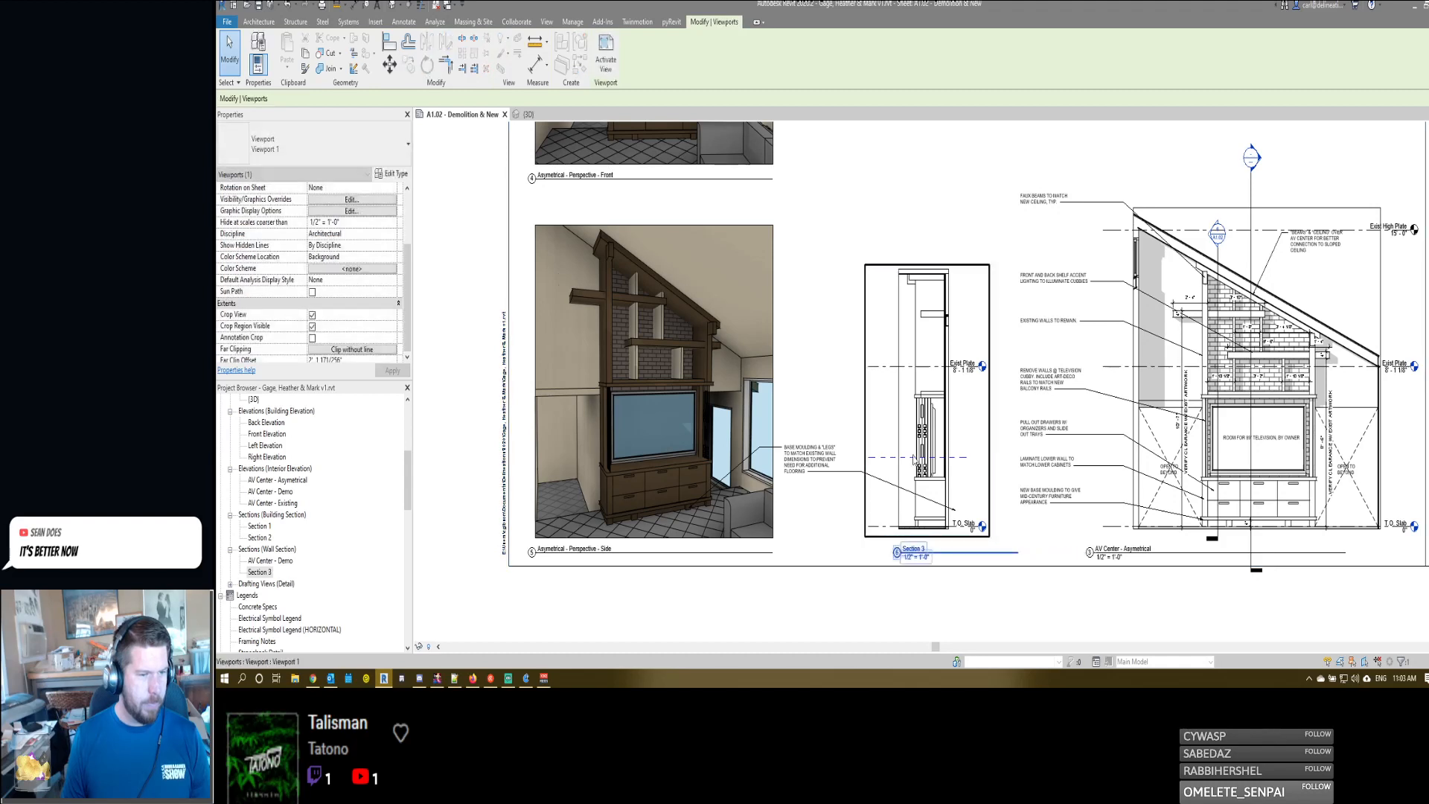
{"action": "left_click", "coordinate": [947, 596]}
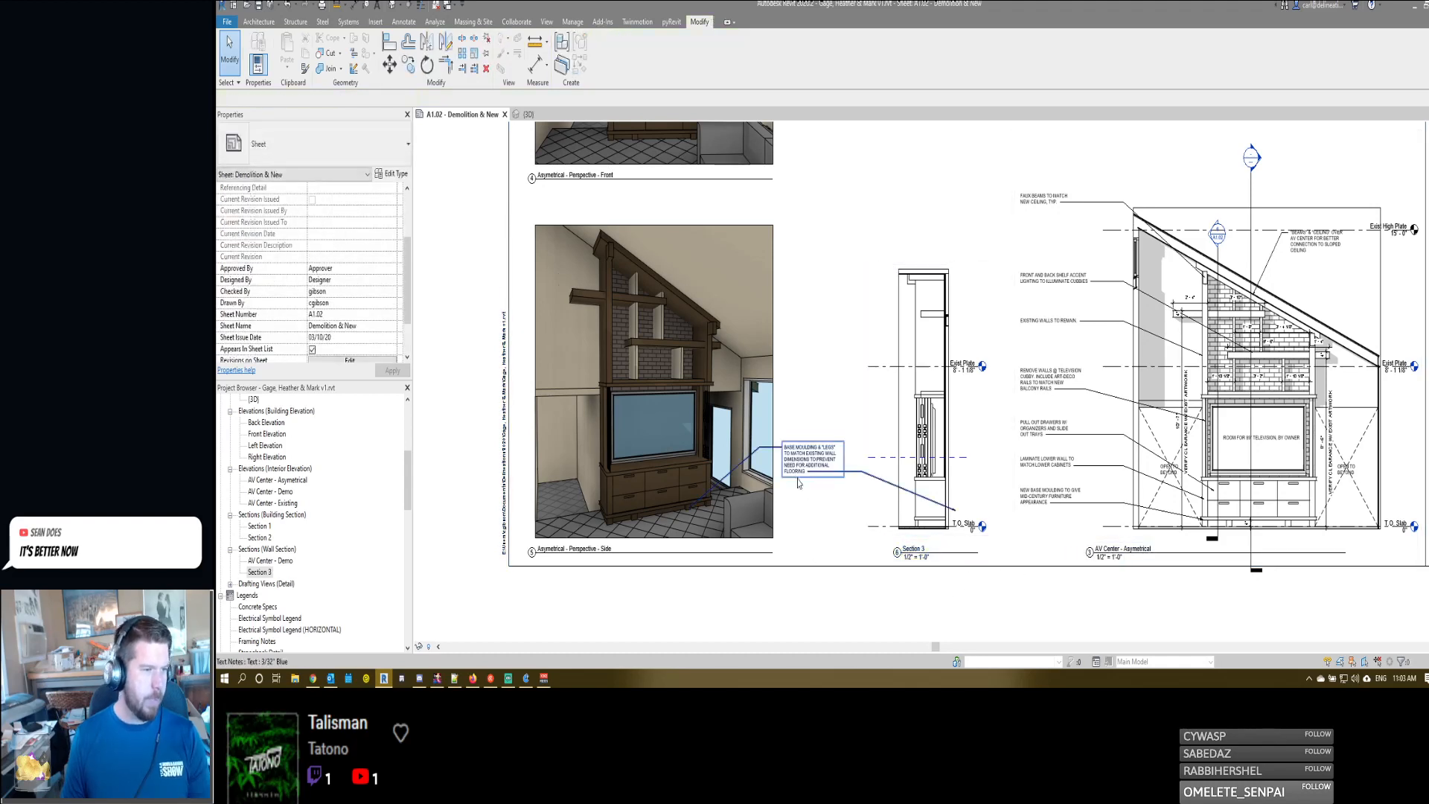
- Move the BASE MOULDING & "LEGS" text note up, near the upper part of the side perspective's eastern edge
{"action": "left_click", "coordinate": [801, 480]}
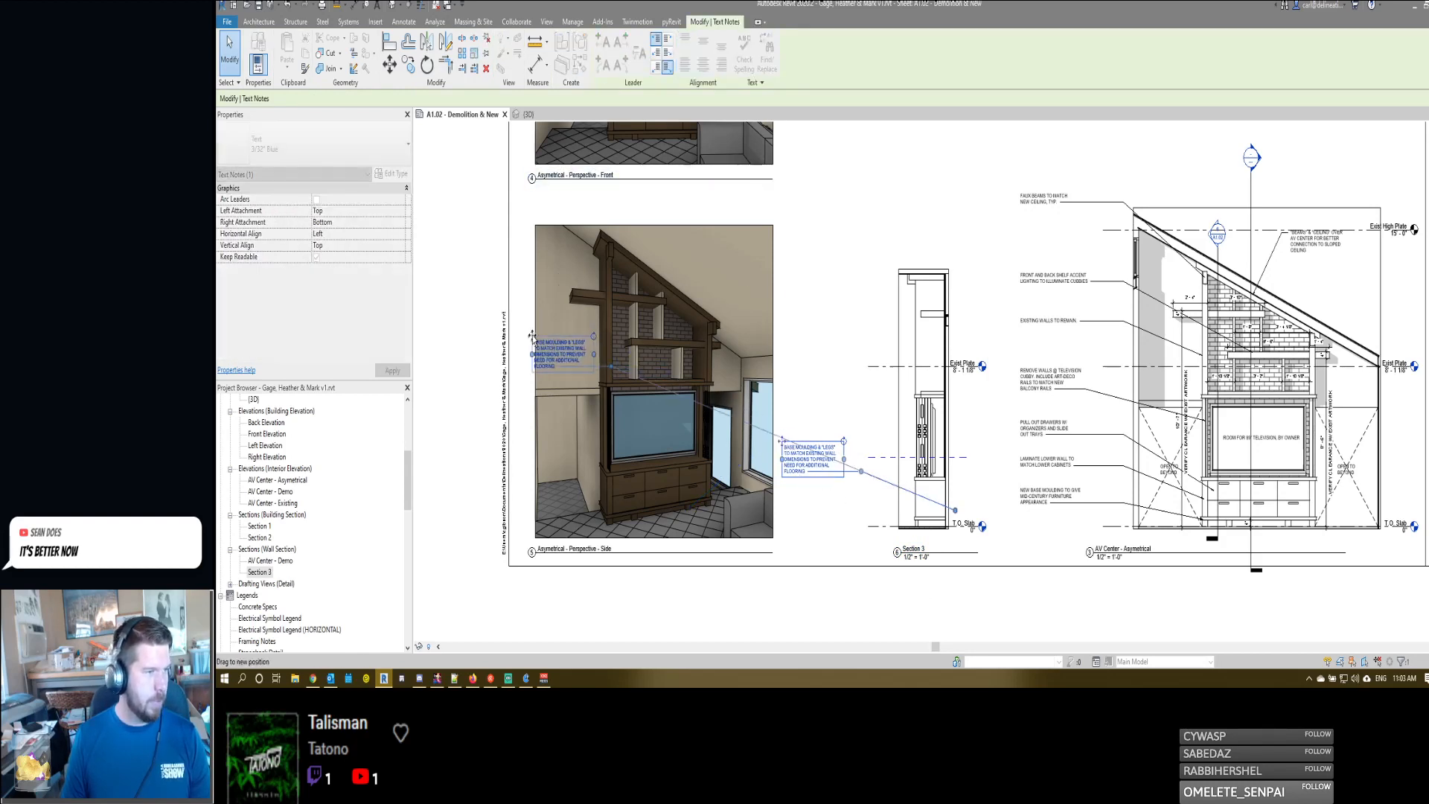
{"action": "left_click_drag", "start_coordinate": [782, 446], "coordinate": [764, 291]}
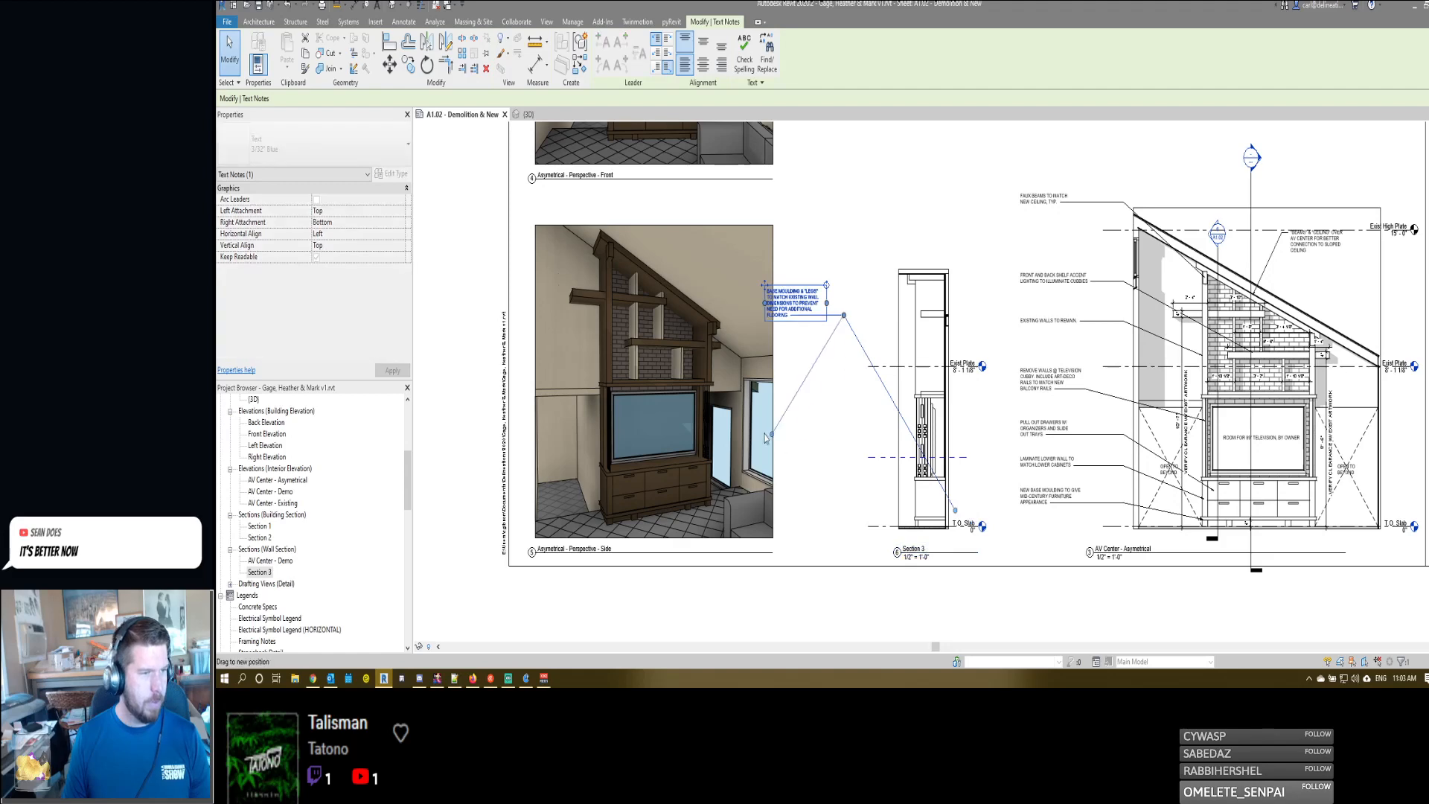
{"action": "left_click", "coordinate": [897, 499]}
- Activate the Section 3 view on the sheet for editing and bring its lower casework and T.O. Slab level into view
{"action": "scroll", "coordinate": [897, 502], "scroll_direction": "up", "scroll_amount": 4}
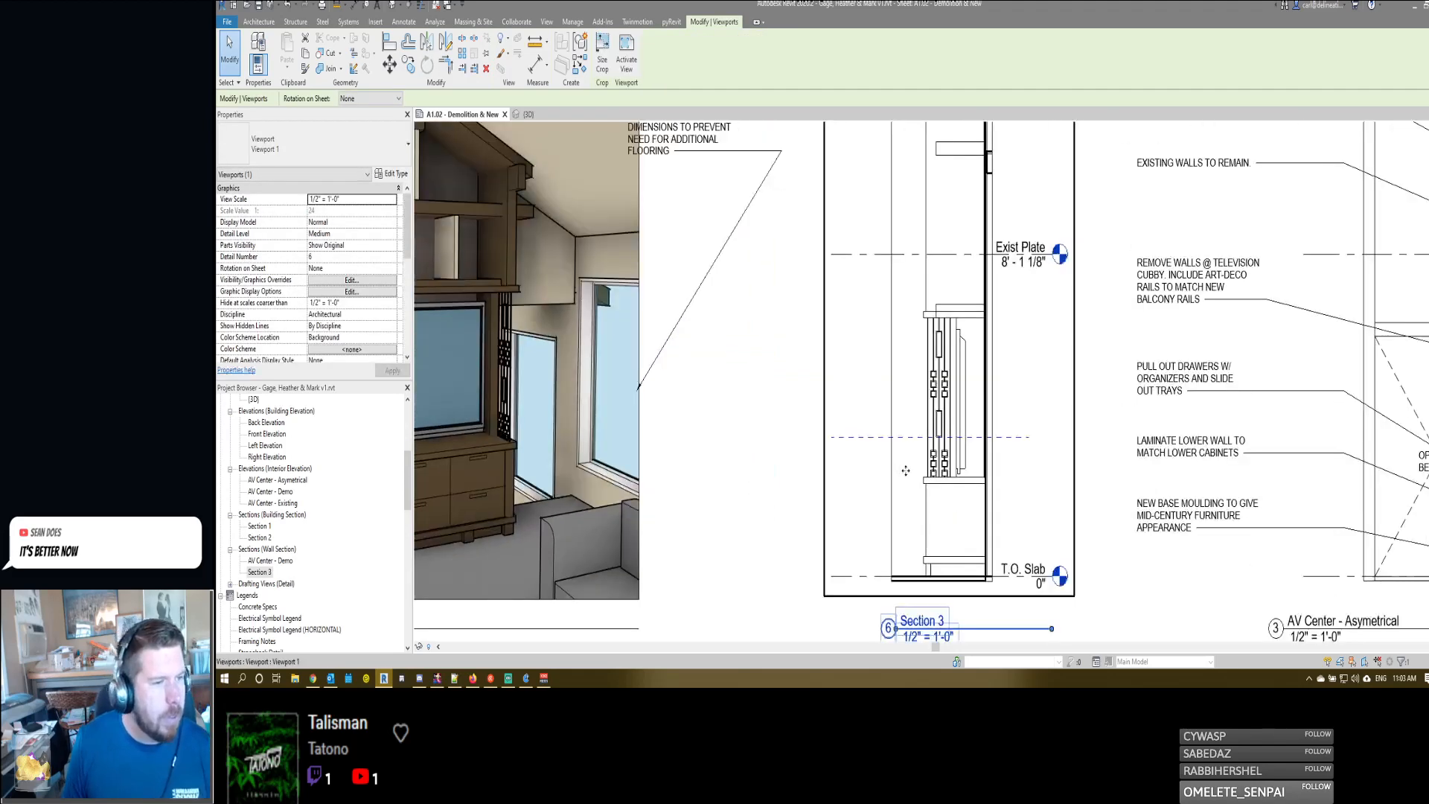
{"action": "scroll", "coordinate": [930, 335], "scroll_direction": "up", "scroll_amount": 4}
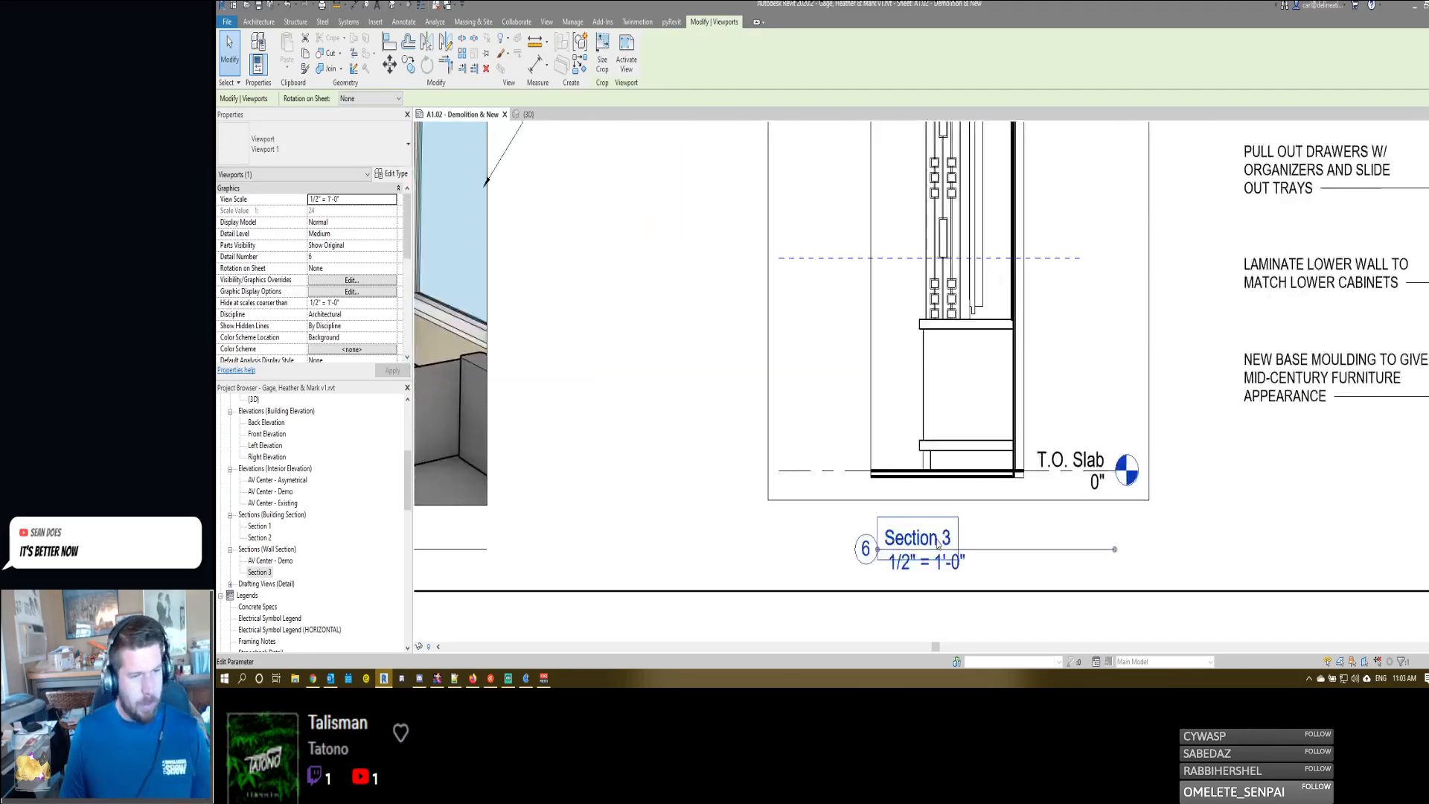
{"action": "scroll", "coordinate": [917, 388], "scroll_direction": "down", "scroll_amount": 5}
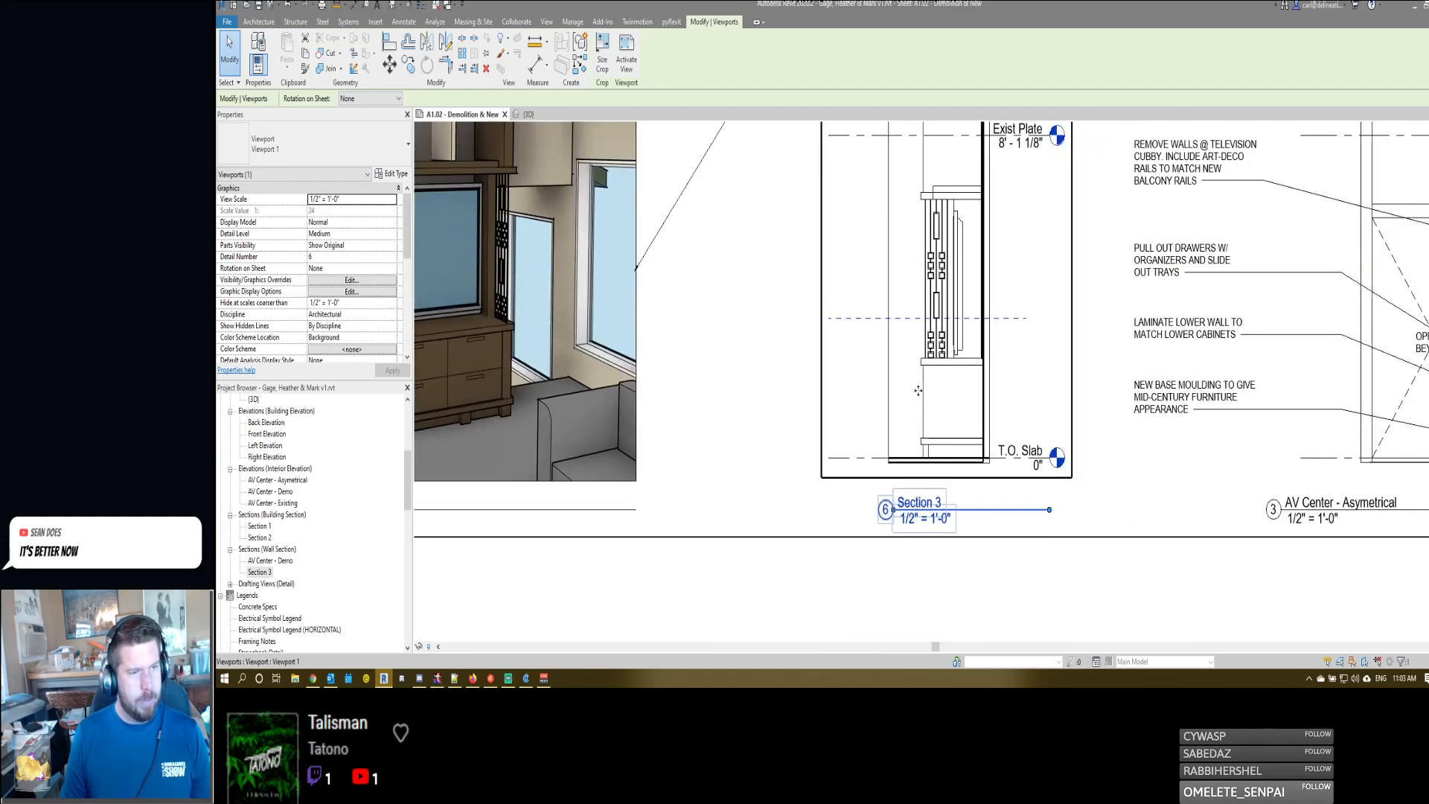
{"action": "double_click", "coordinate": [934, 534]}
{"action": "scroll", "coordinate": [945, 506], "scroll_direction": "up", "scroll_amount": 5}
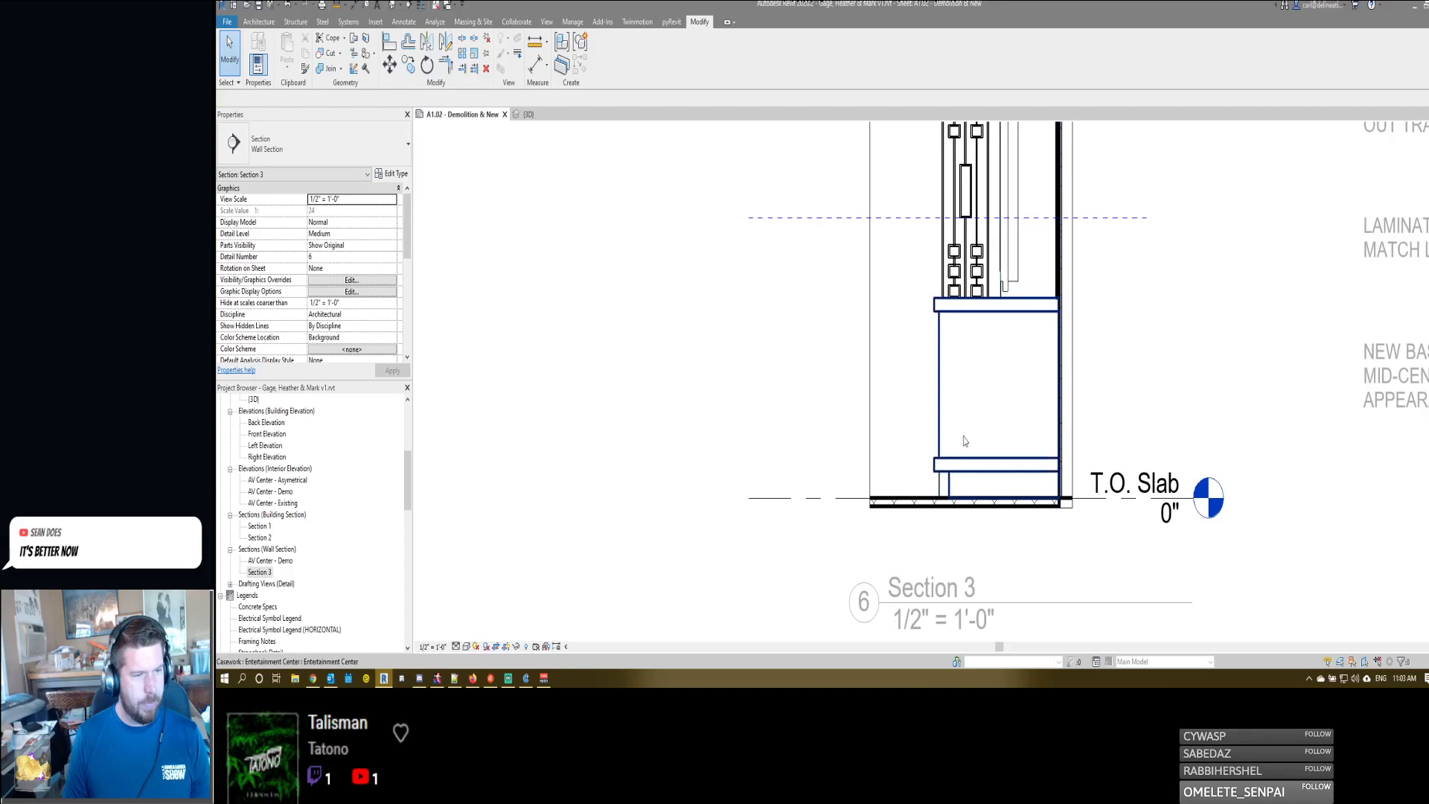
{"action": "scroll", "coordinate": [960, 343], "scroll_direction": "down", "scroll_amount": 3}
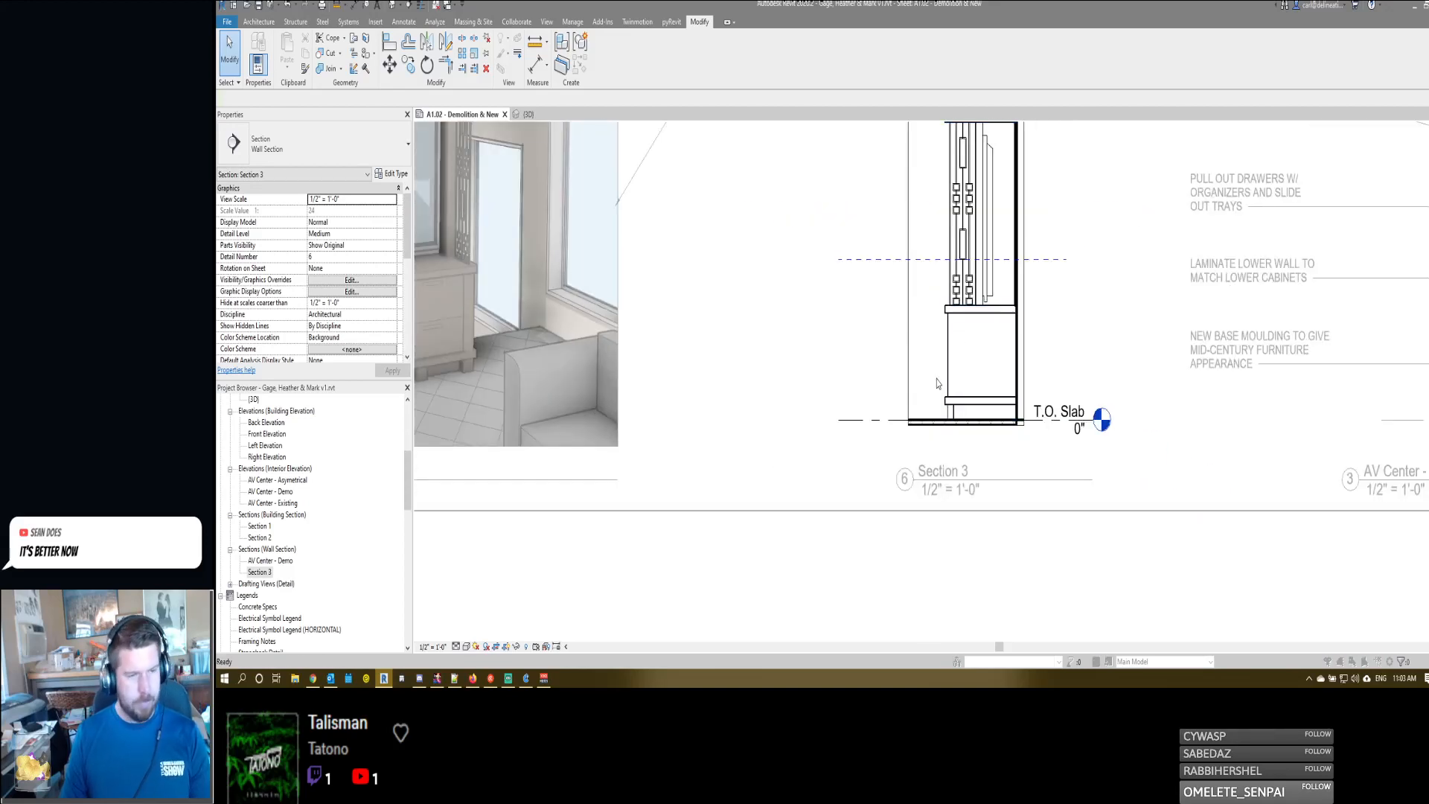
{"action": "left_click", "coordinate": [785, 304]}
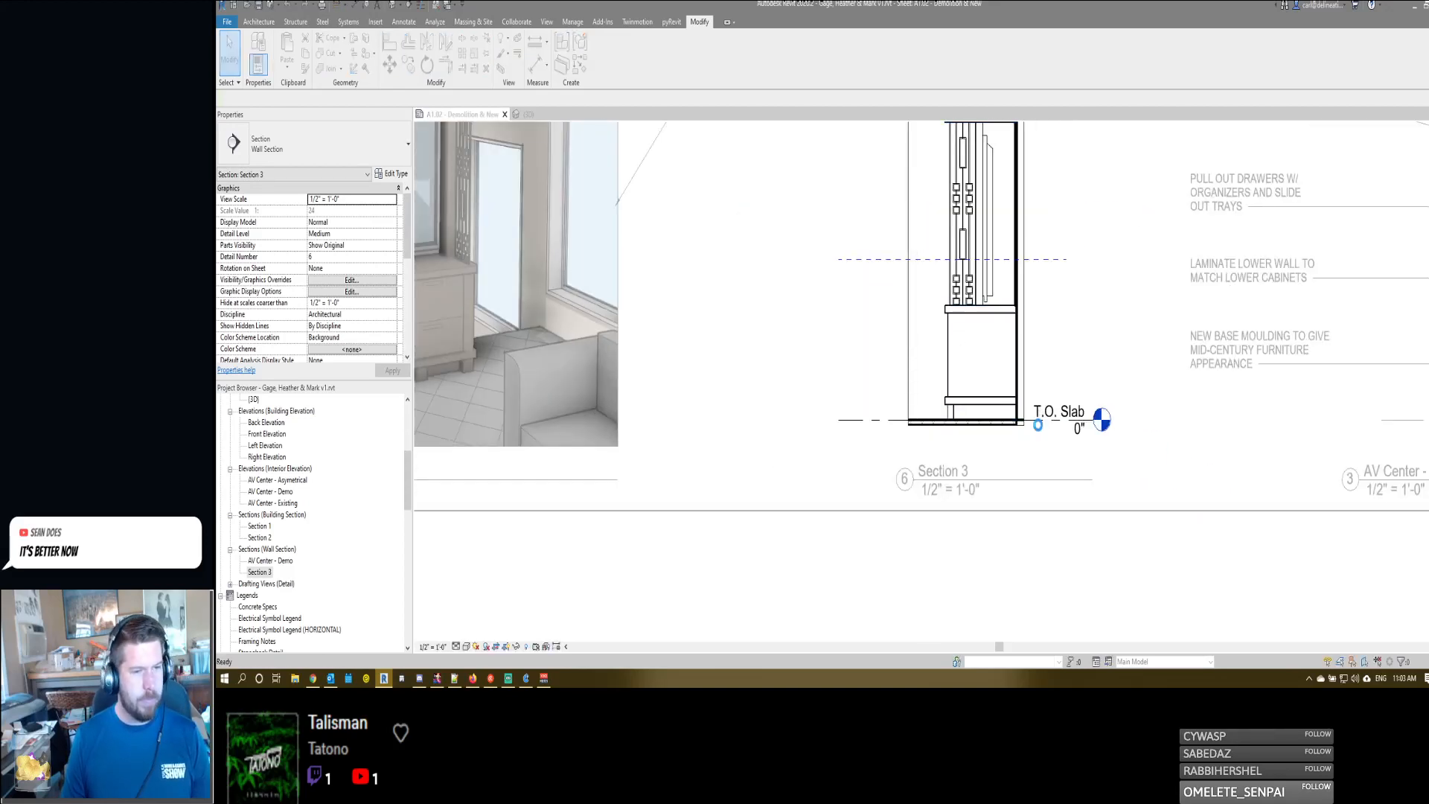
- Start an aligned dimension string at T.O. Slab through the base moulding, lower cabinet, countertop and the shelf above the television opening
{"action": "key", "text": "d"}
{"action": "key", "text": "i"}
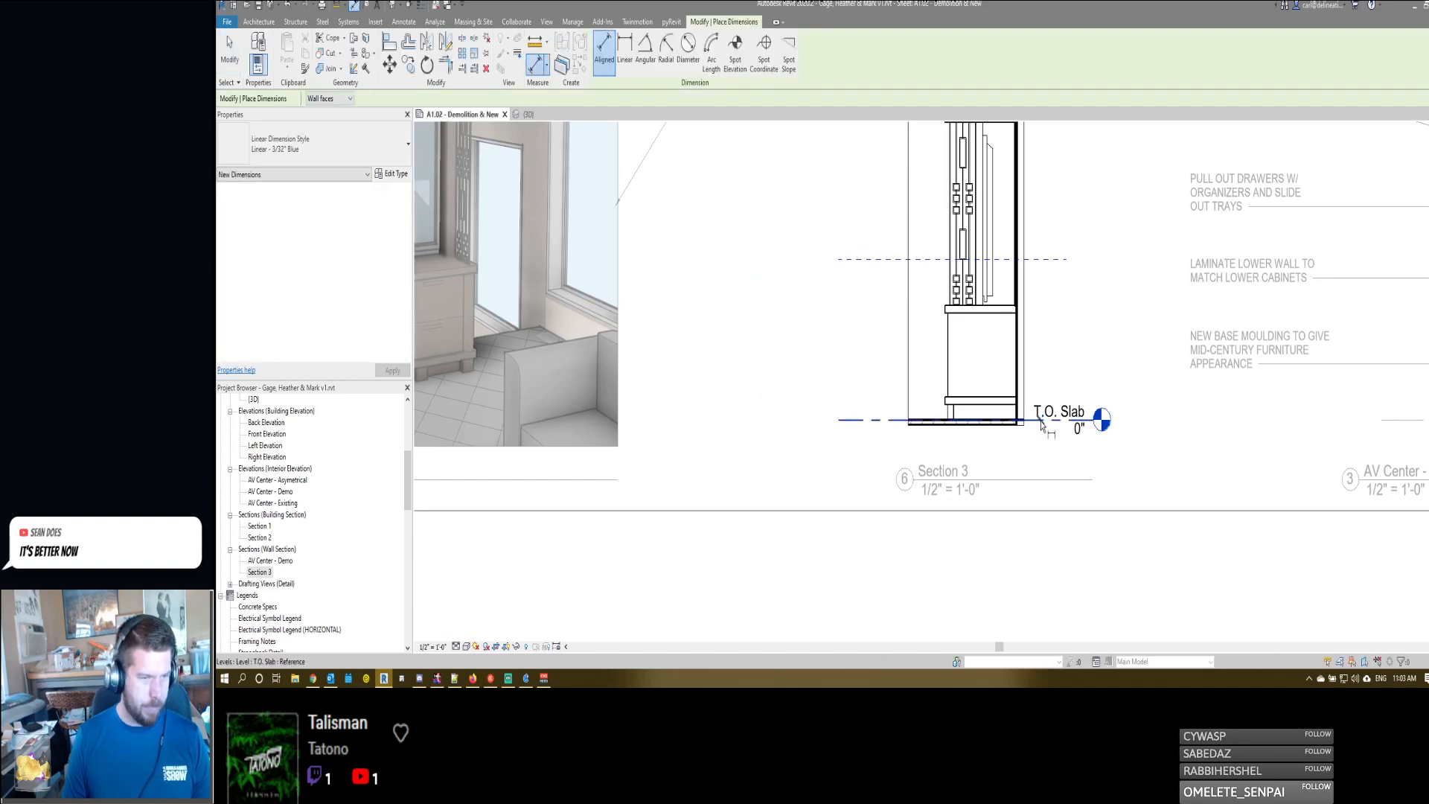
{"action": "left_click", "coordinate": [968, 410]}
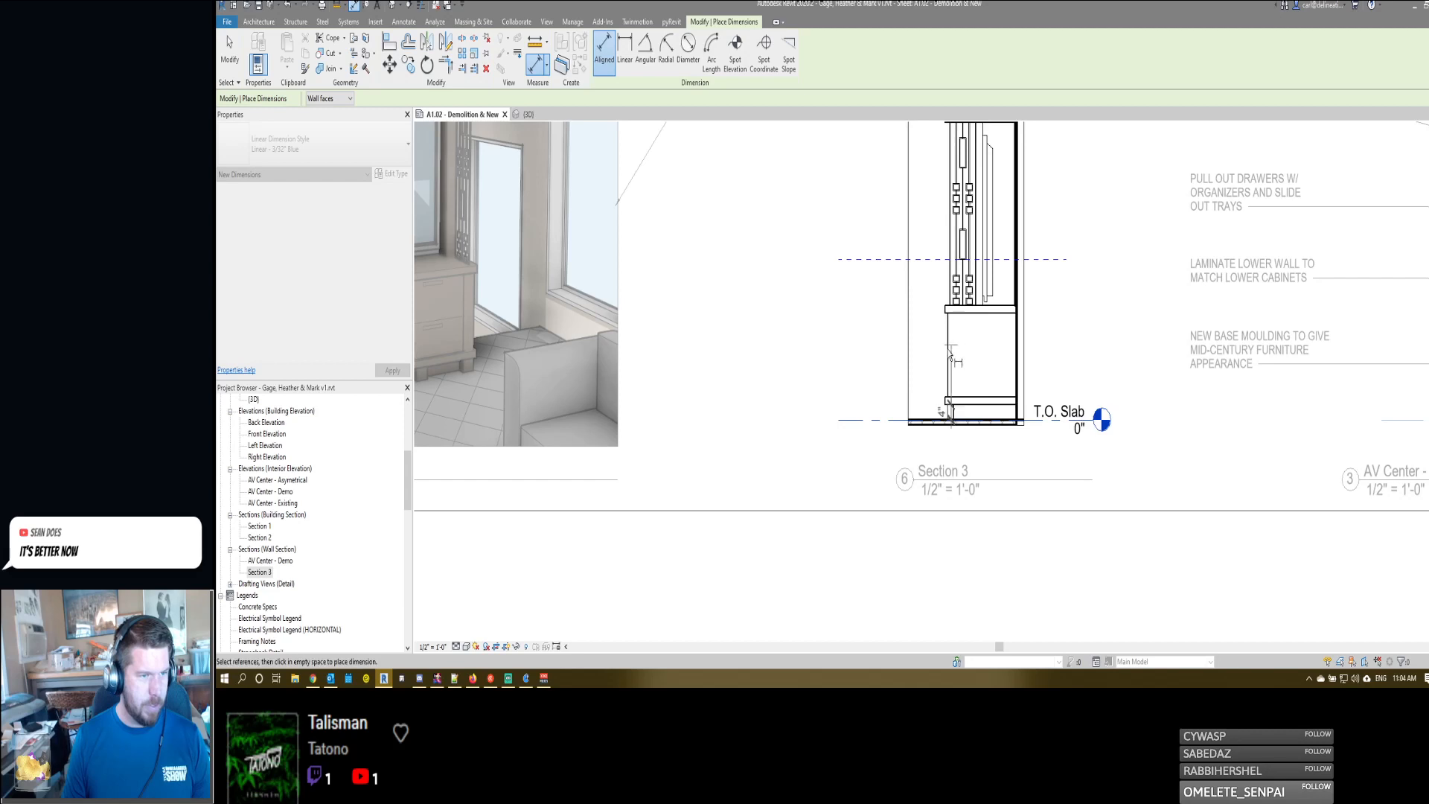
{"action": "left_click", "coordinate": [961, 398]}
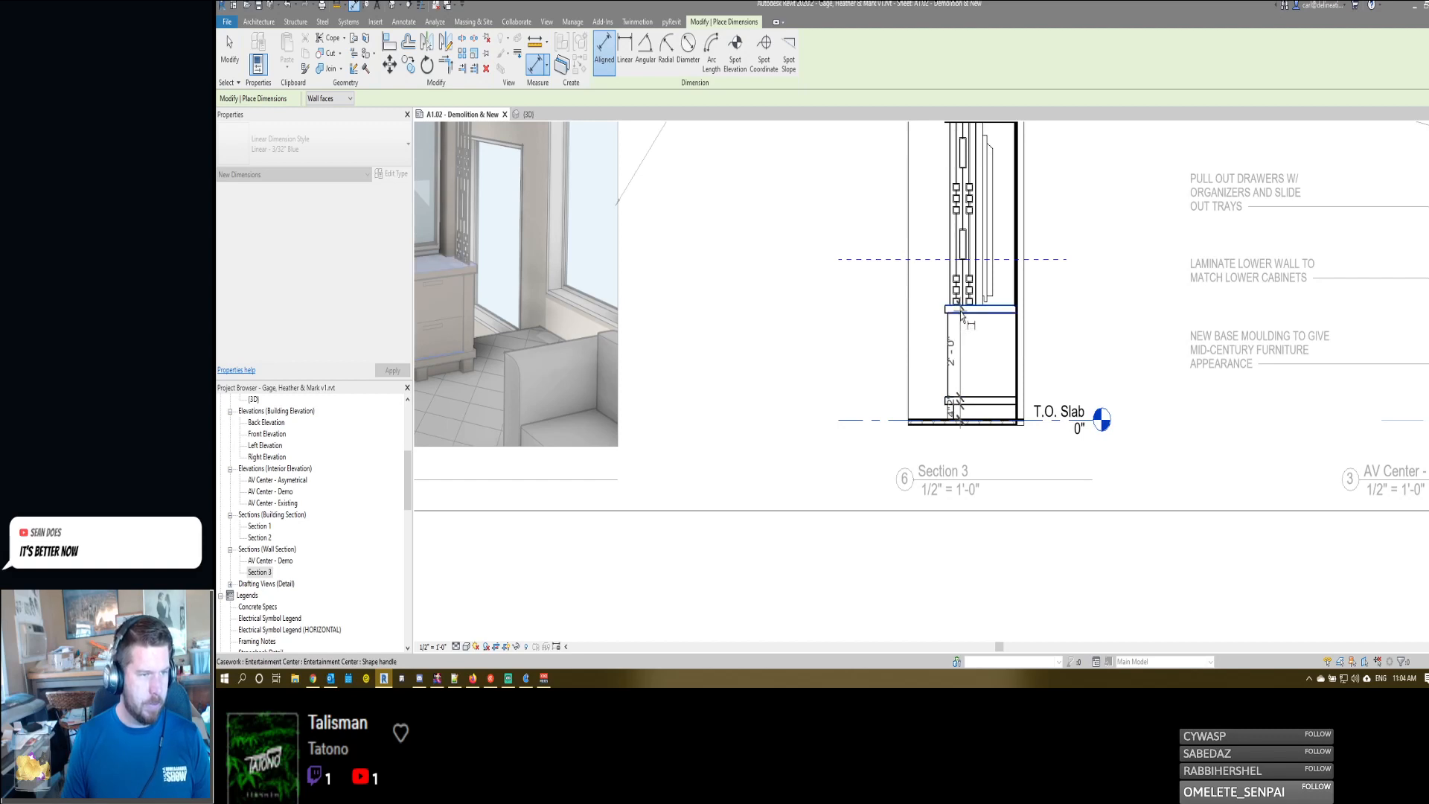
{"action": "middle_click_drag", "start_coordinate": [925, 324], "coordinate": [945, 462]}
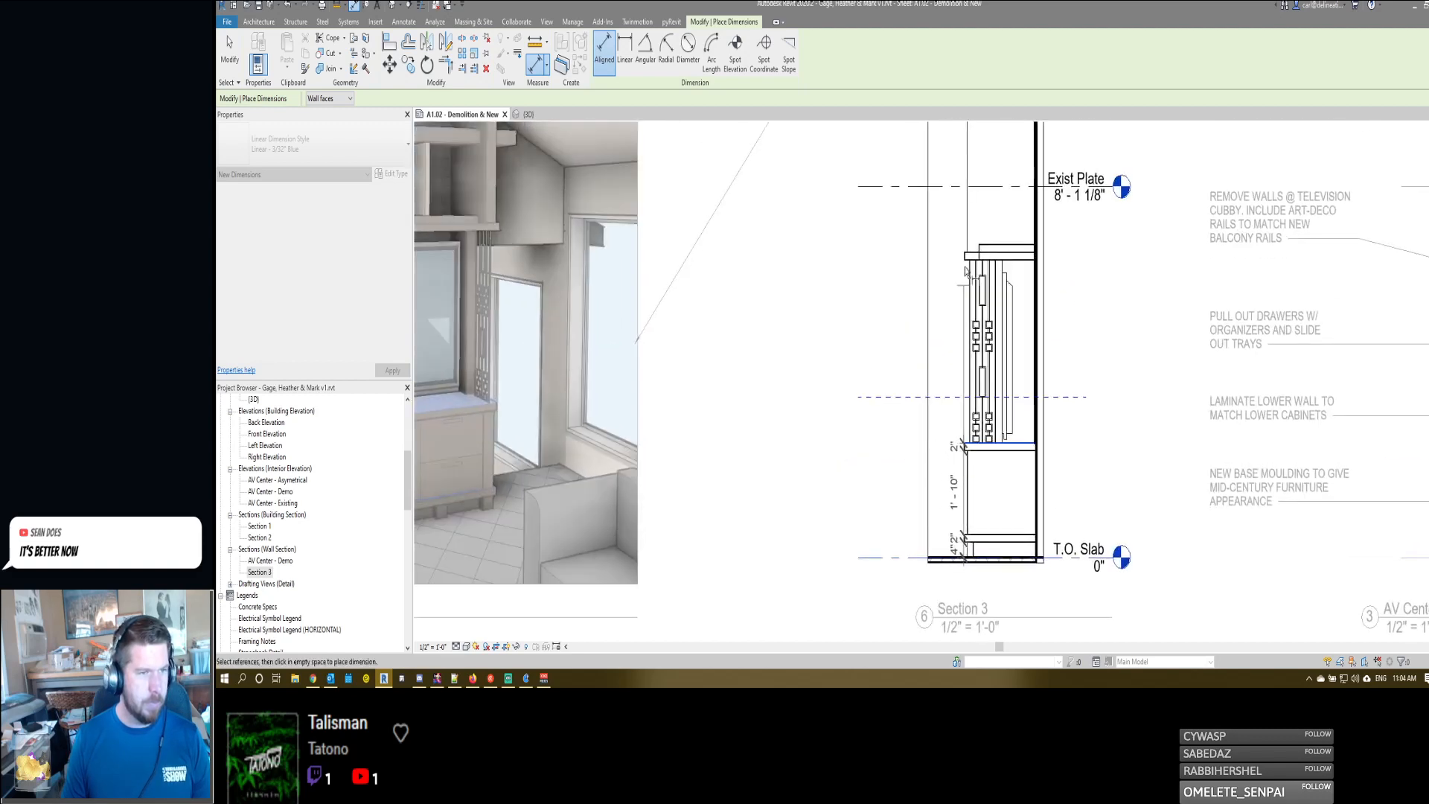
{"action": "left_click", "coordinate": [968, 260]}
{"action": "left_click", "coordinate": [967, 253]}
{"action": "middle_click_drag", "start_coordinate": [956, 235], "coordinate": [964, 346]}
{"action": "scroll", "coordinate": [964, 346], "scroll_direction": "down", "scroll_amount": 1}
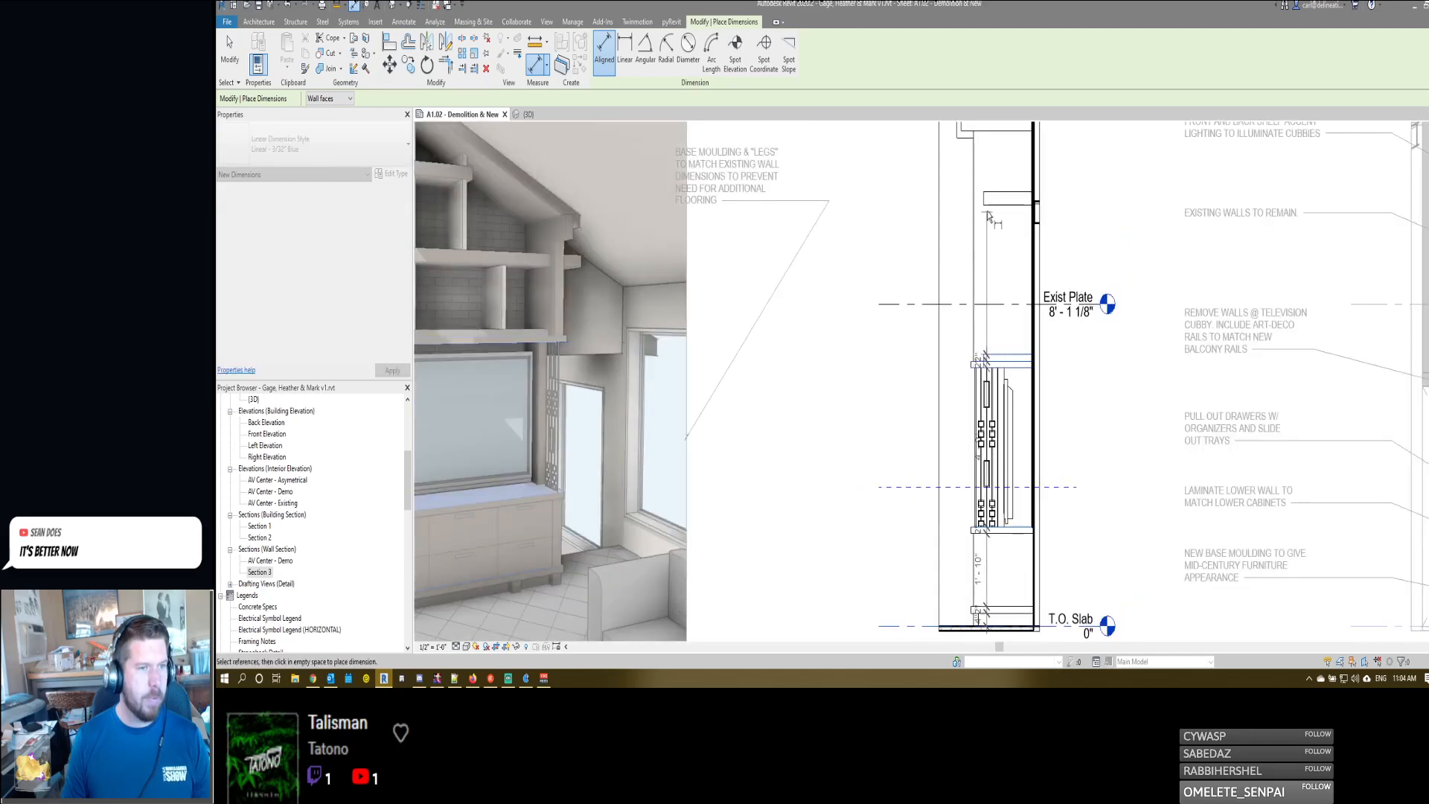
- Extend the dimension string to the bottom and top of the upper shelf and place it in front of the casework
{"action": "left_click", "coordinate": [991, 205]}
{"action": "left_click", "coordinate": [993, 192]}
{"action": "middle_click_drag", "start_coordinate": [981, 222], "coordinate": [983, 330]}
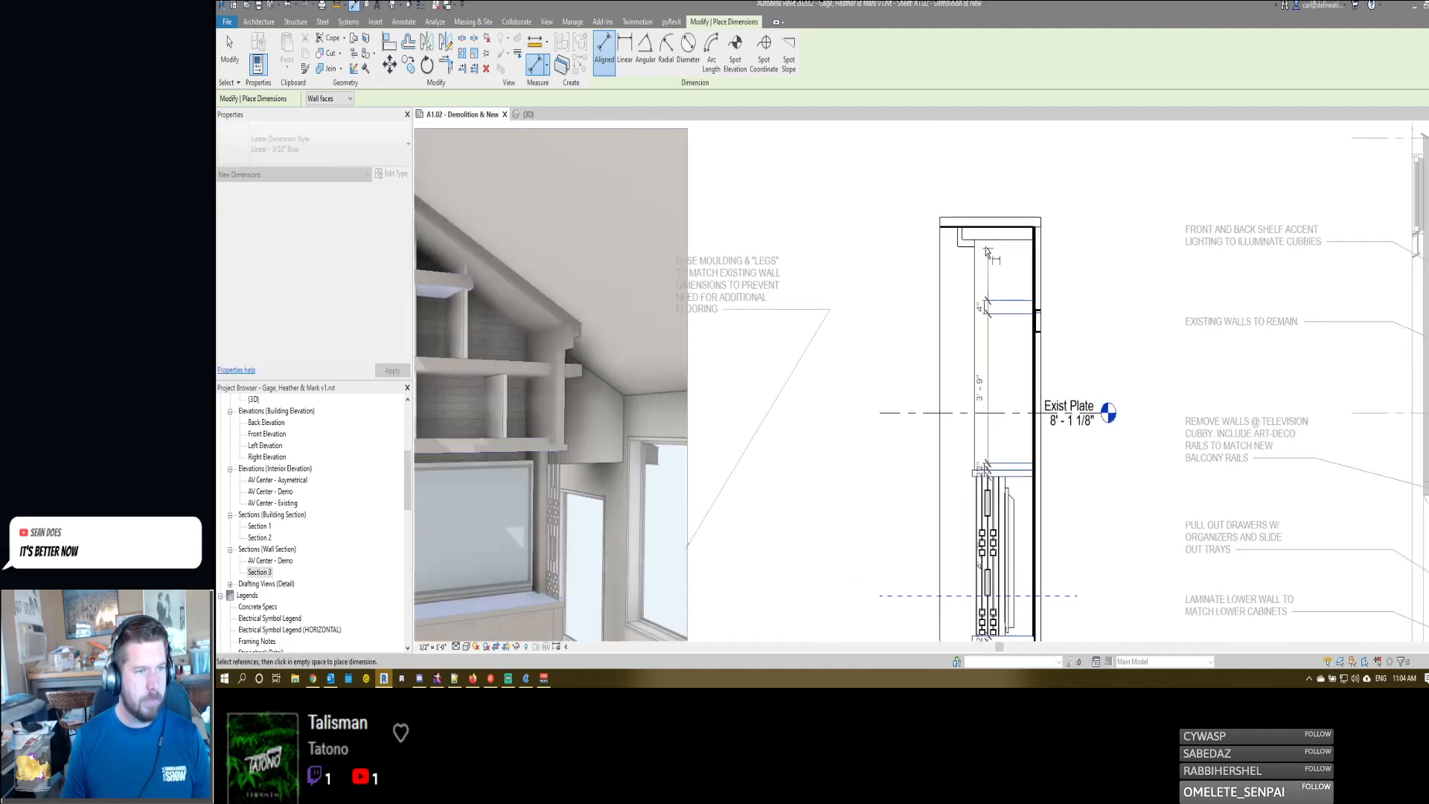
{"action": "left_click", "coordinate": [978, 240]}
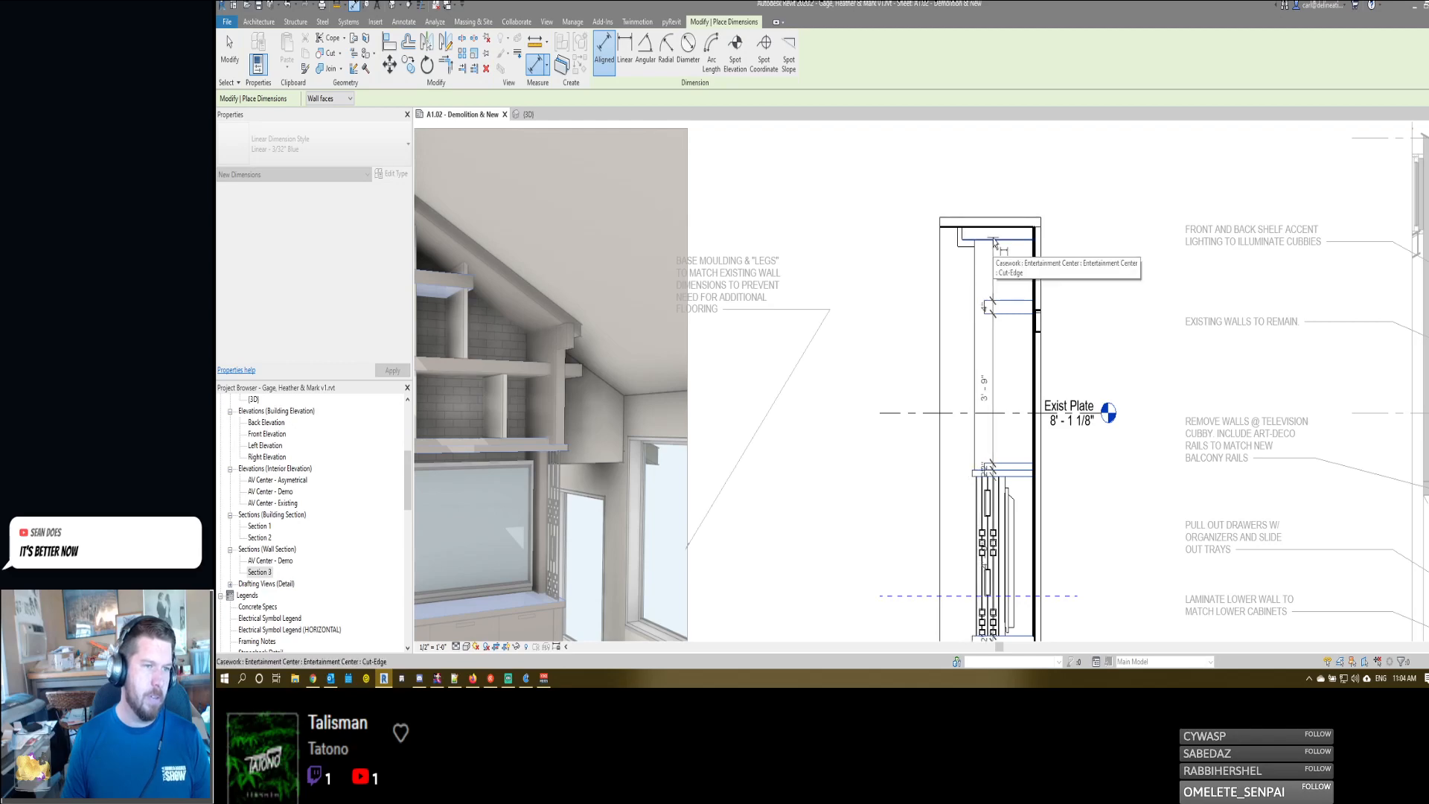
{"action": "middle_click_drag", "start_coordinate": [951, 501], "coordinate": [986, 404]}
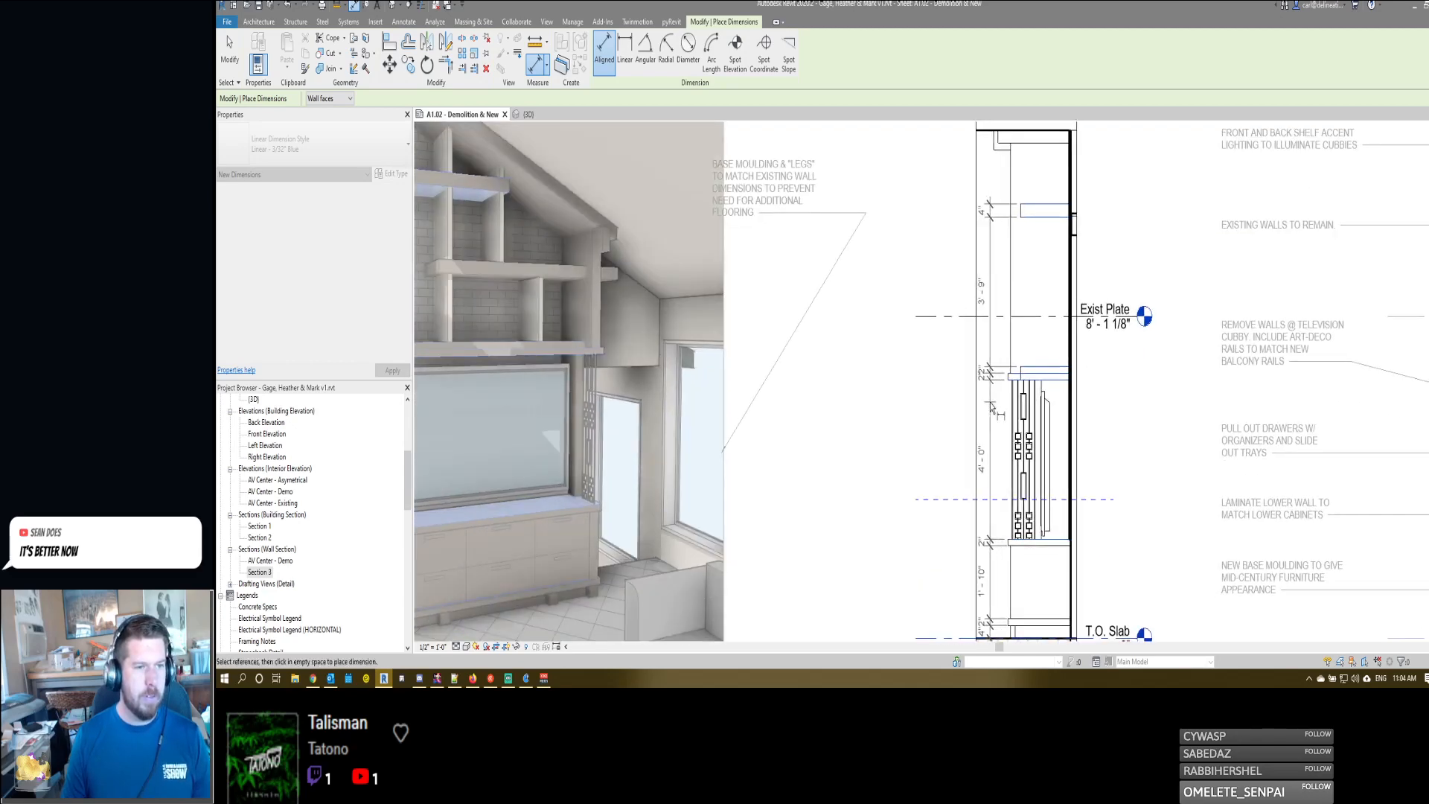
{"action": "left_click", "coordinate": [990, 407]}
{"action": "middle_click_drag", "start_coordinate": [990, 487], "coordinate": [996, 376]}
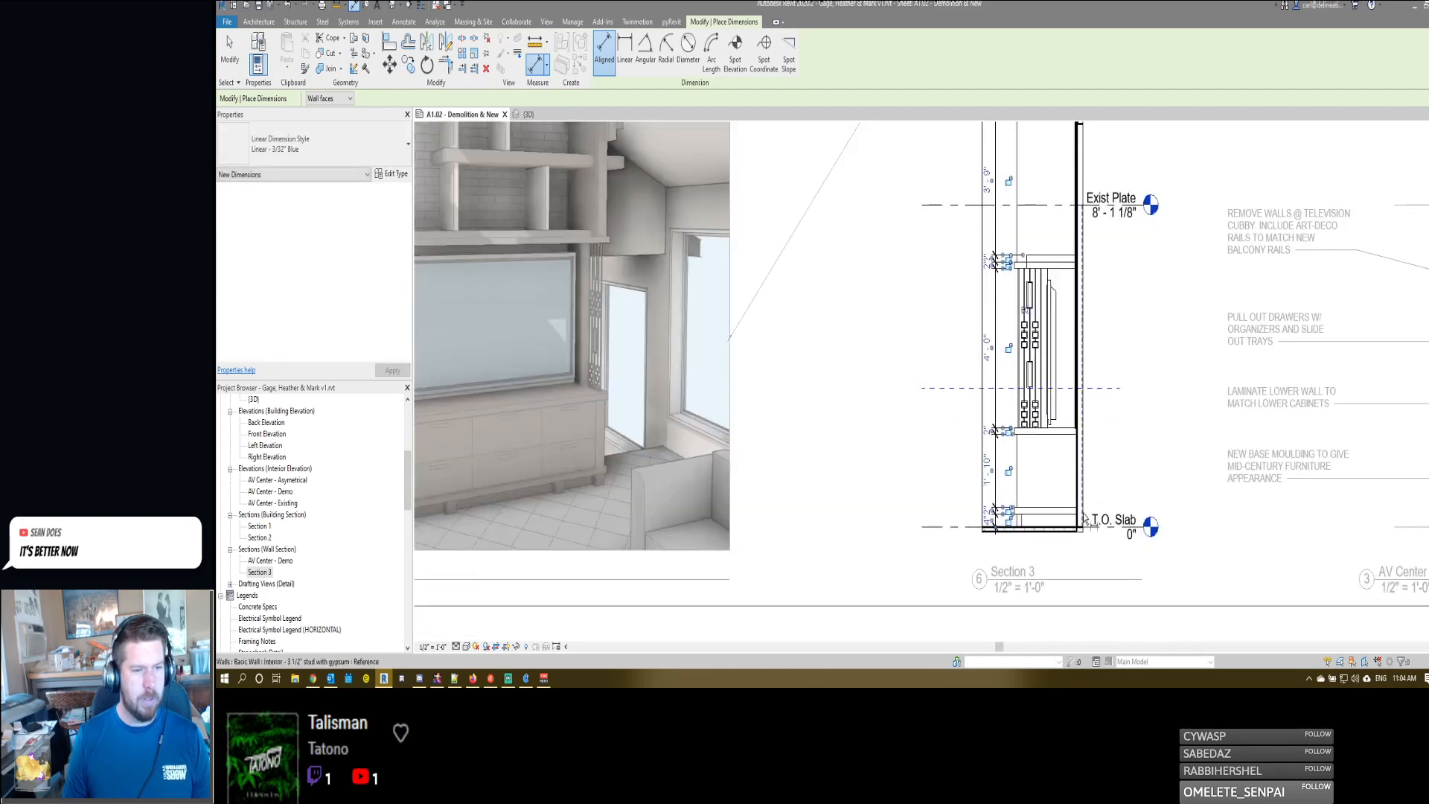
- Add a second dimension string outside the first, from T.O. Slab to the countertop and the underside of the shelf above the television
{"action": "left_click", "coordinate": [1089, 528]}
{"action": "left_click", "coordinate": [1056, 428]}
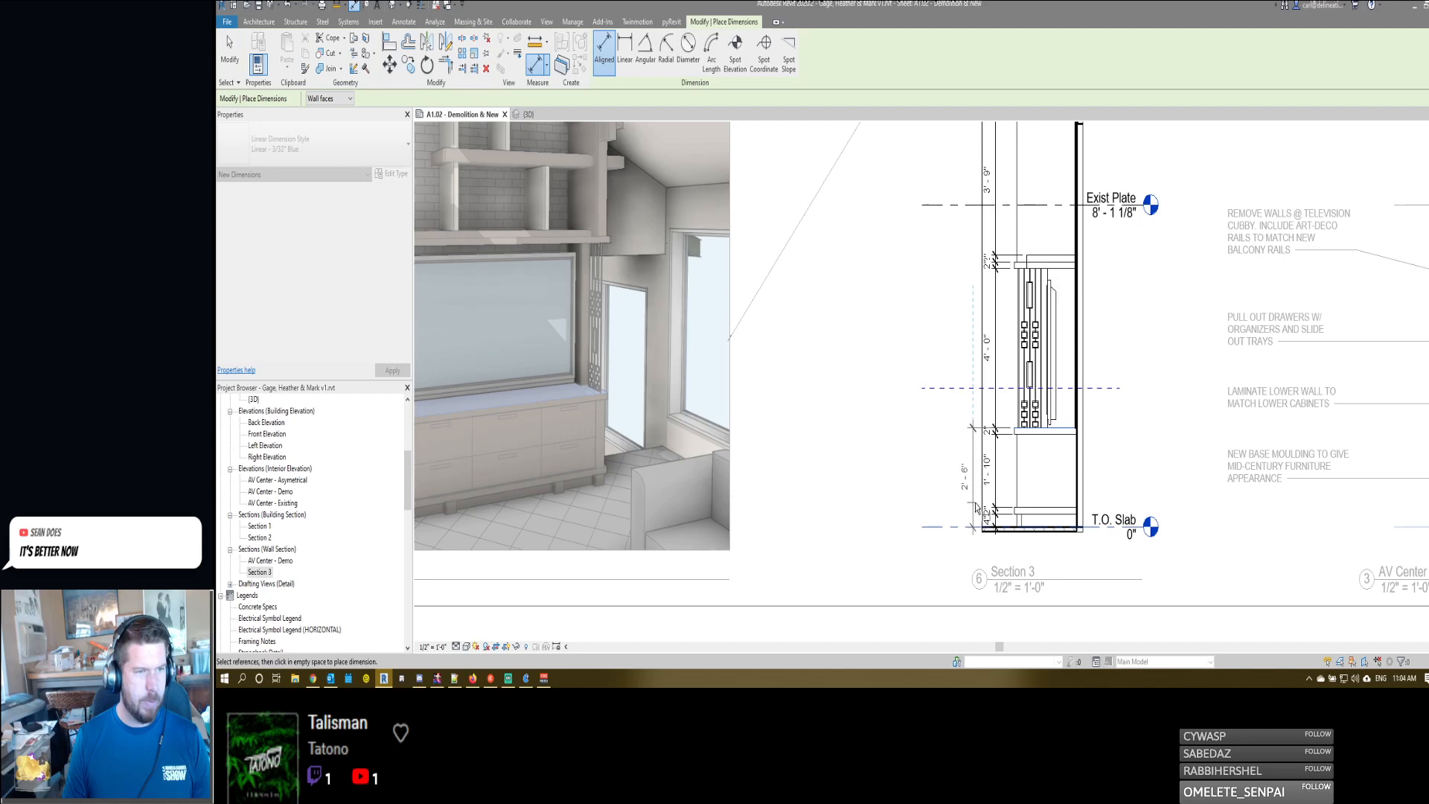
{"action": "left_click", "coordinate": [1024, 266]}
{"action": "left_click", "coordinate": [973, 419]}
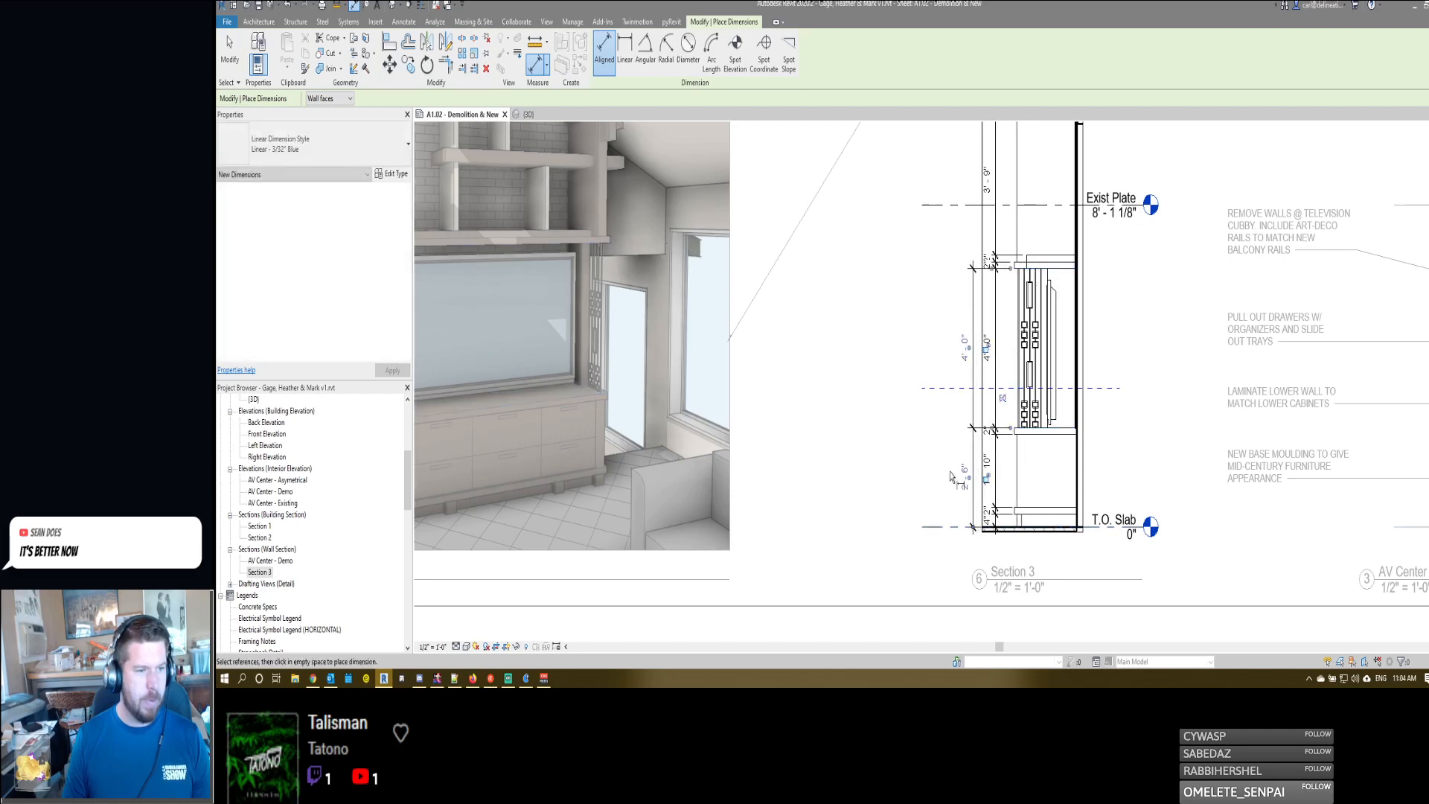
- Try an overall height dimension from T.O. Slab to the top of the upper shelf, and delete it
{"action": "middle_click_drag", "start_coordinate": [1009, 283], "coordinate": [1006, 371]}
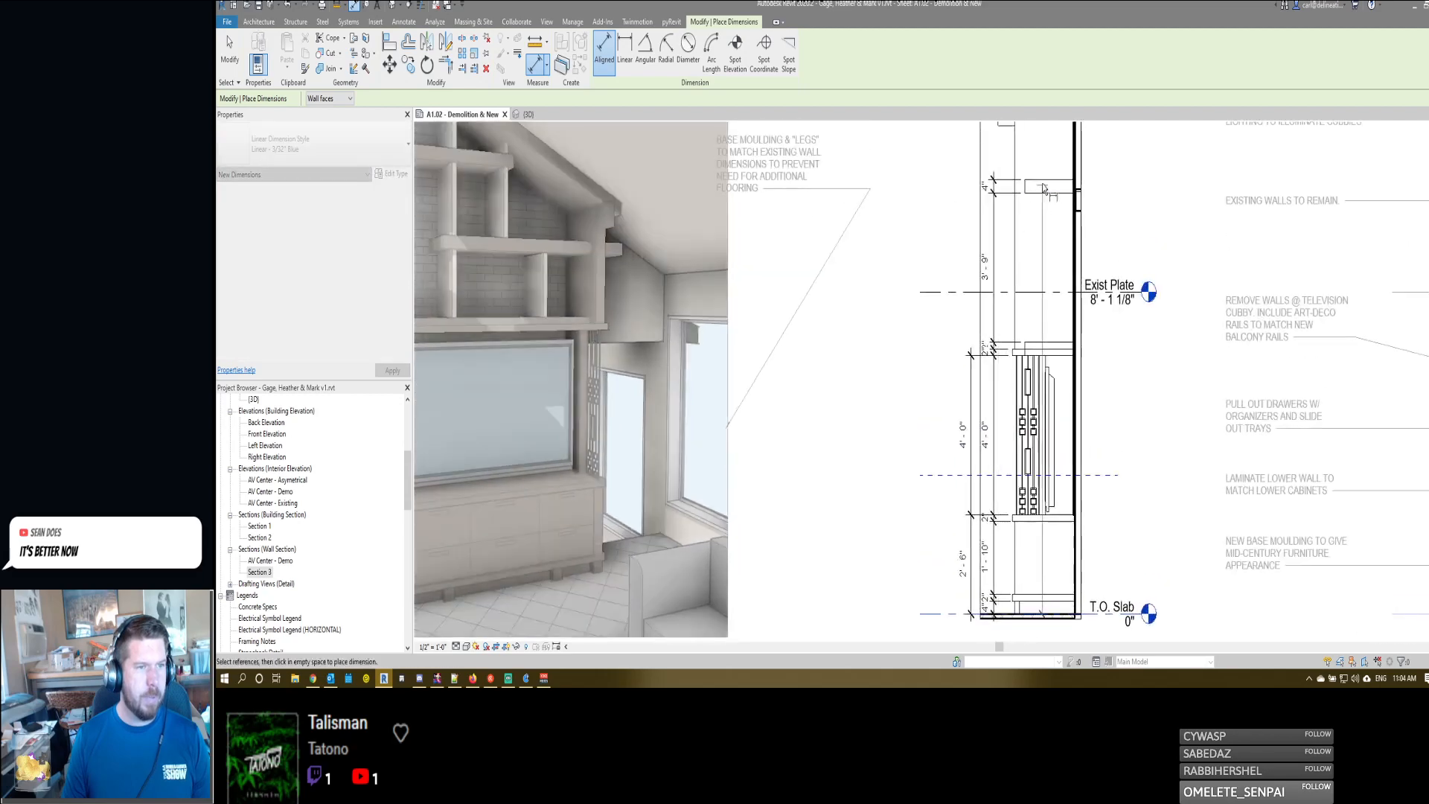
{"action": "left_click", "coordinate": [1041, 180]}
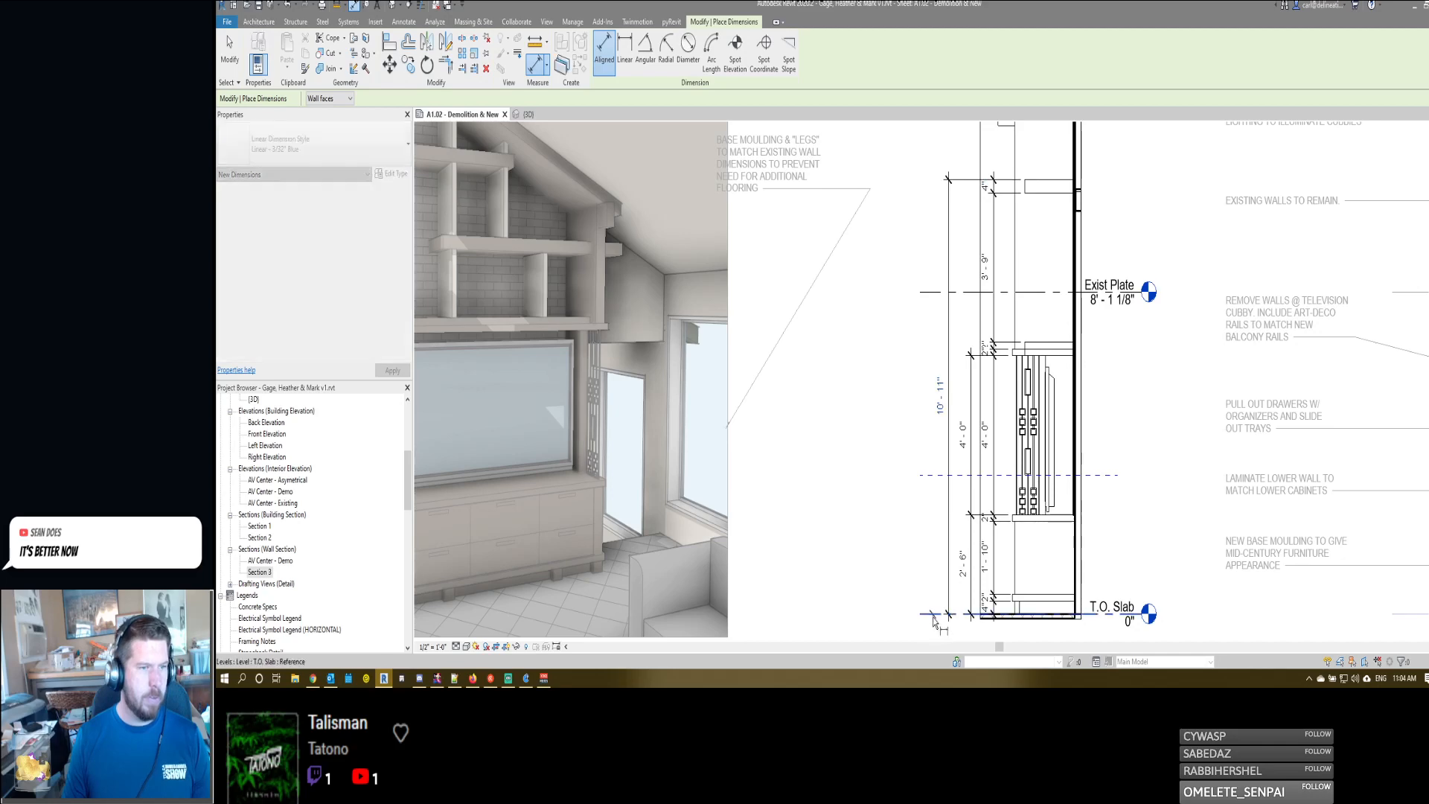
{"action": "scroll", "coordinate": [938, 587], "scroll_direction": "down", "scroll_amount": 1}
{"action": "left_click", "coordinate": [940, 579]}
{"action": "scroll", "coordinate": [934, 607], "scroll_direction": "up", "scroll_amount": 1}
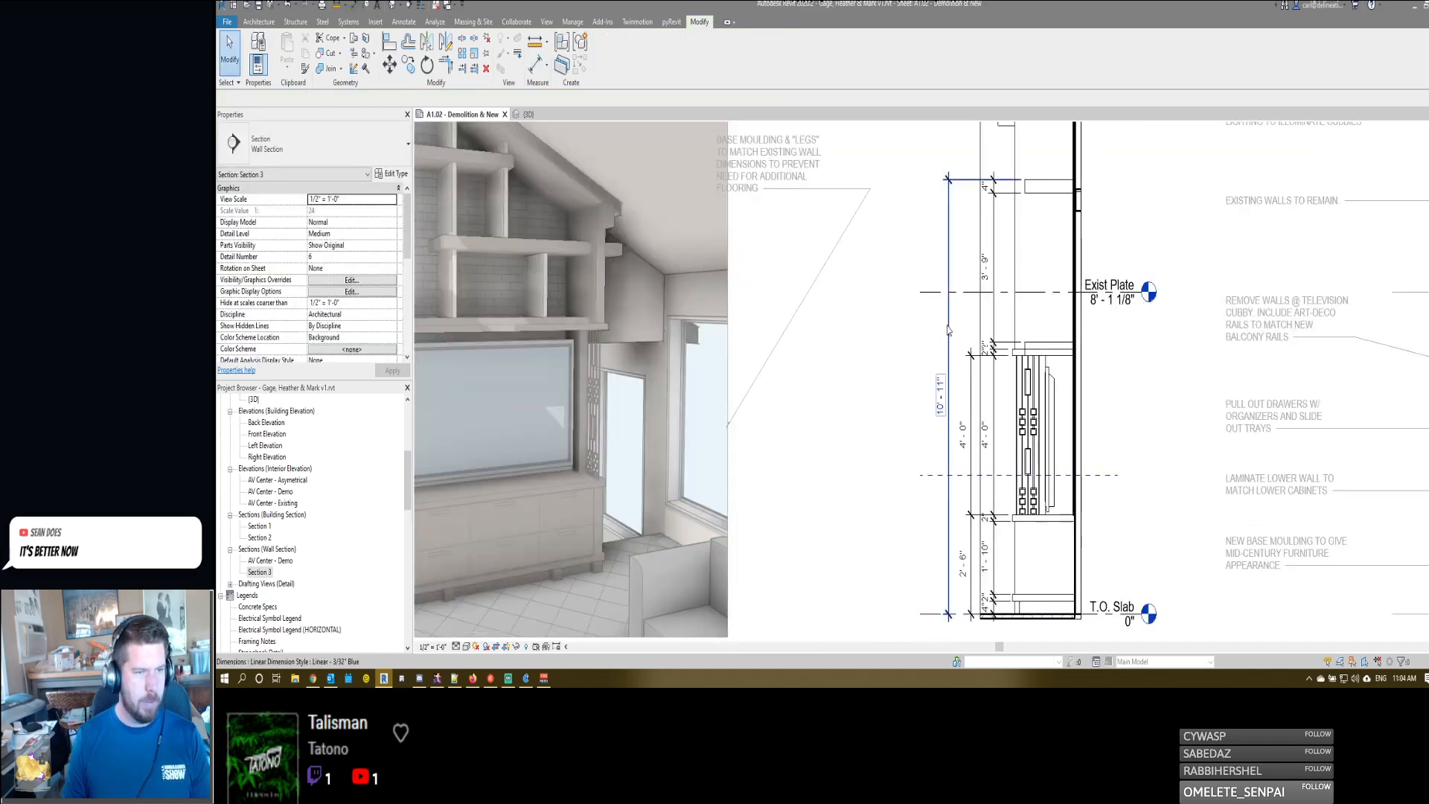
{"action": "key", "text": "Delete"}
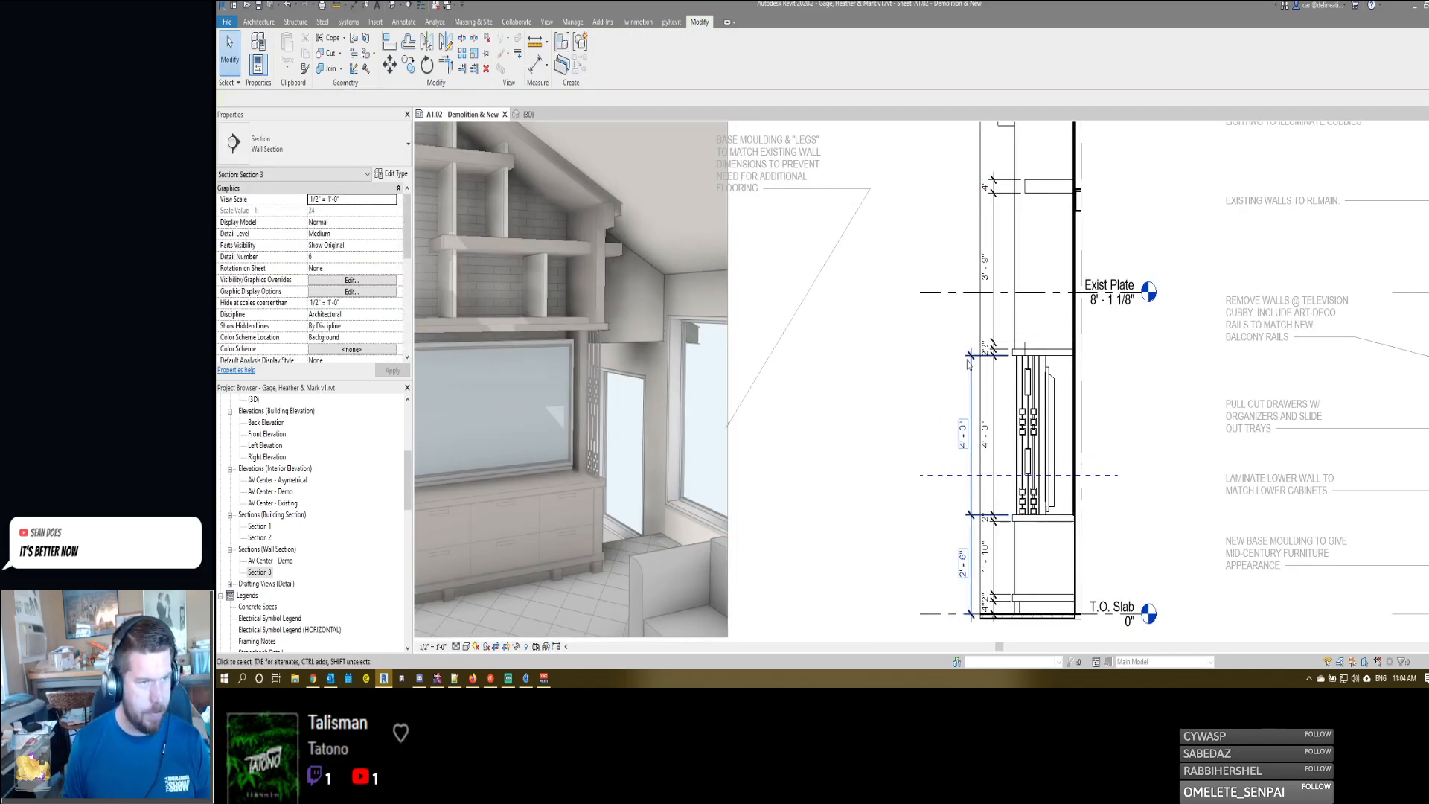
- Separate the overlapping 2" texts in the inner dimension string by moving them upward at the shelf above the television and the base moulding
{"action": "middle_click_drag", "start_coordinate": [990, 472], "coordinate": [984, 407]}
{"action": "scroll", "coordinate": [983, 406], "scroll_direction": "up", "scroll_amount": 1}
{"action": "left_click", "coordinate": [989, 241]}
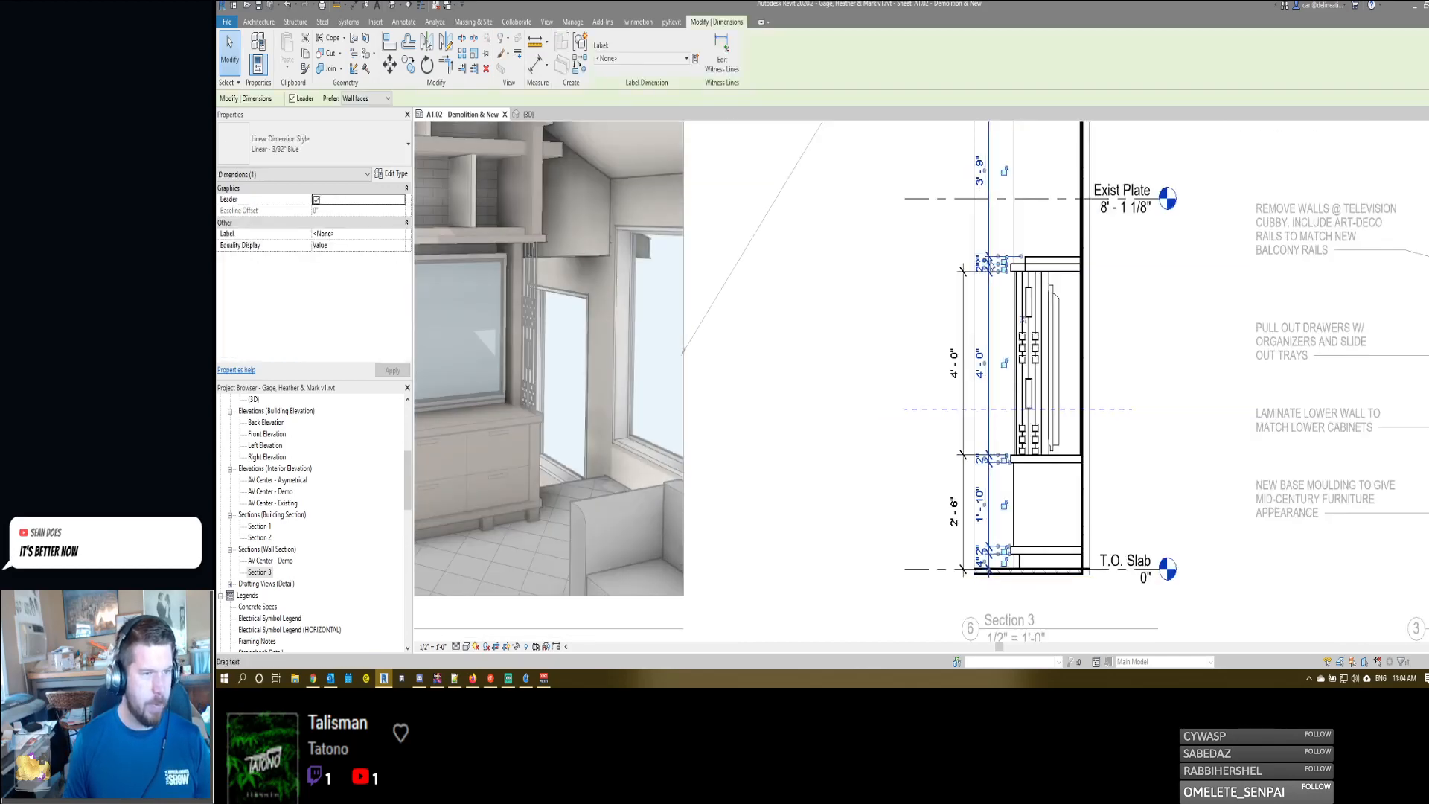
{"action": "scroll", "coordinate": [984, 267], "scroll_direction": "up", "scroll_amount": 2}
{"action": "left_click_drag", "start_coordinate": [983, 261], "coordinate": [983, 200]}
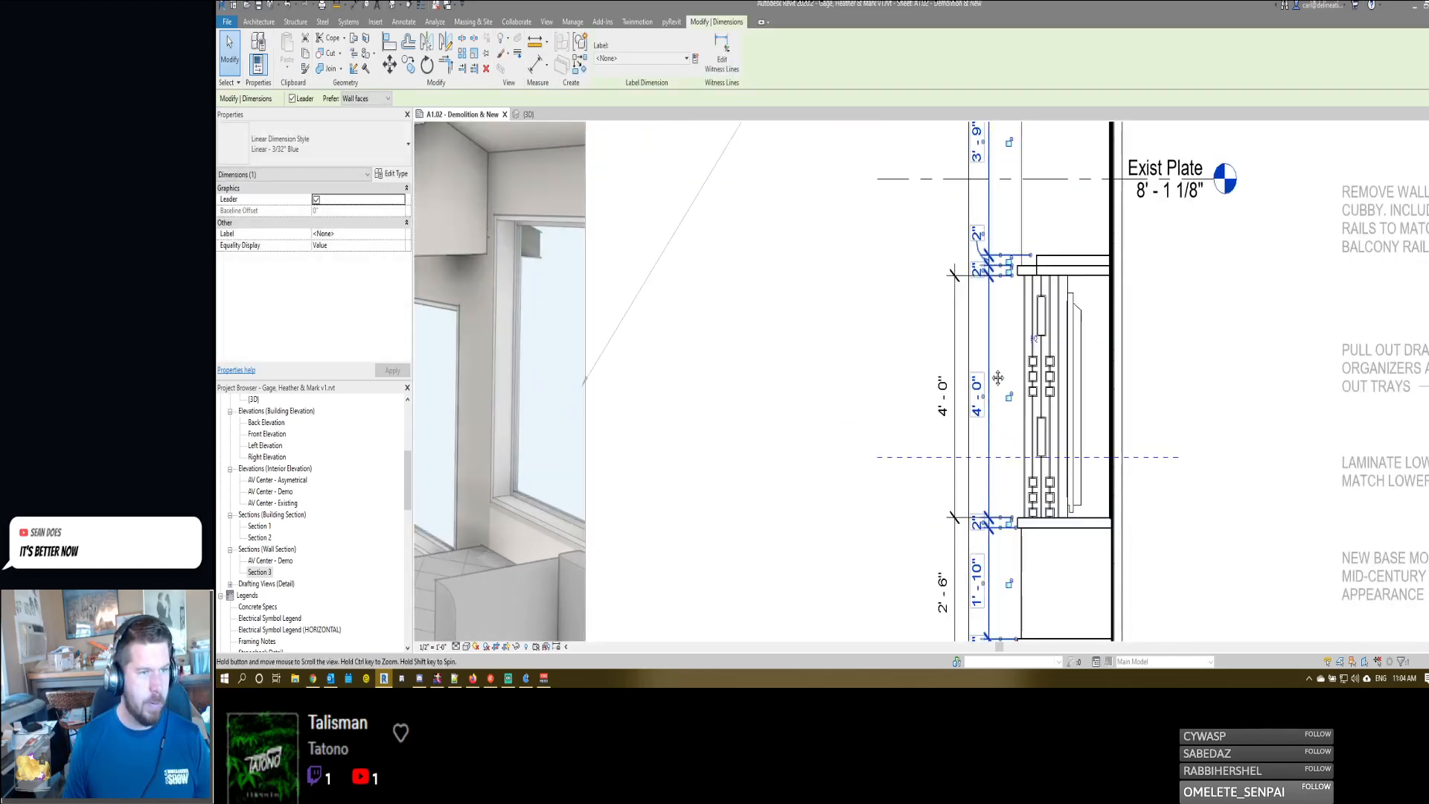
{"action": "middle_click_drag", "start_coordinate": [990, 377], "coordinate": [989, 236]}
{"action": "scroll", "coordinate": [985, 246], "scroll_direction": "down", "scroll_amount": 1}
{"action": "scroll", "coordinate": [977, 505], "scroll_direction": "up", "scroll_amount": 1}
{"action": "left_click_drag", "start_coordinate": [986, 457], "coordinate": [985, 436]}
{"action": "left_click", "coordinate": [889, 424]}
- Hide the 89" plasma television in the Section 3 wall section
{"action": "scroll", "coordinate": [885, 423], "scroll_direction": "down", "scroll_amount": 1}
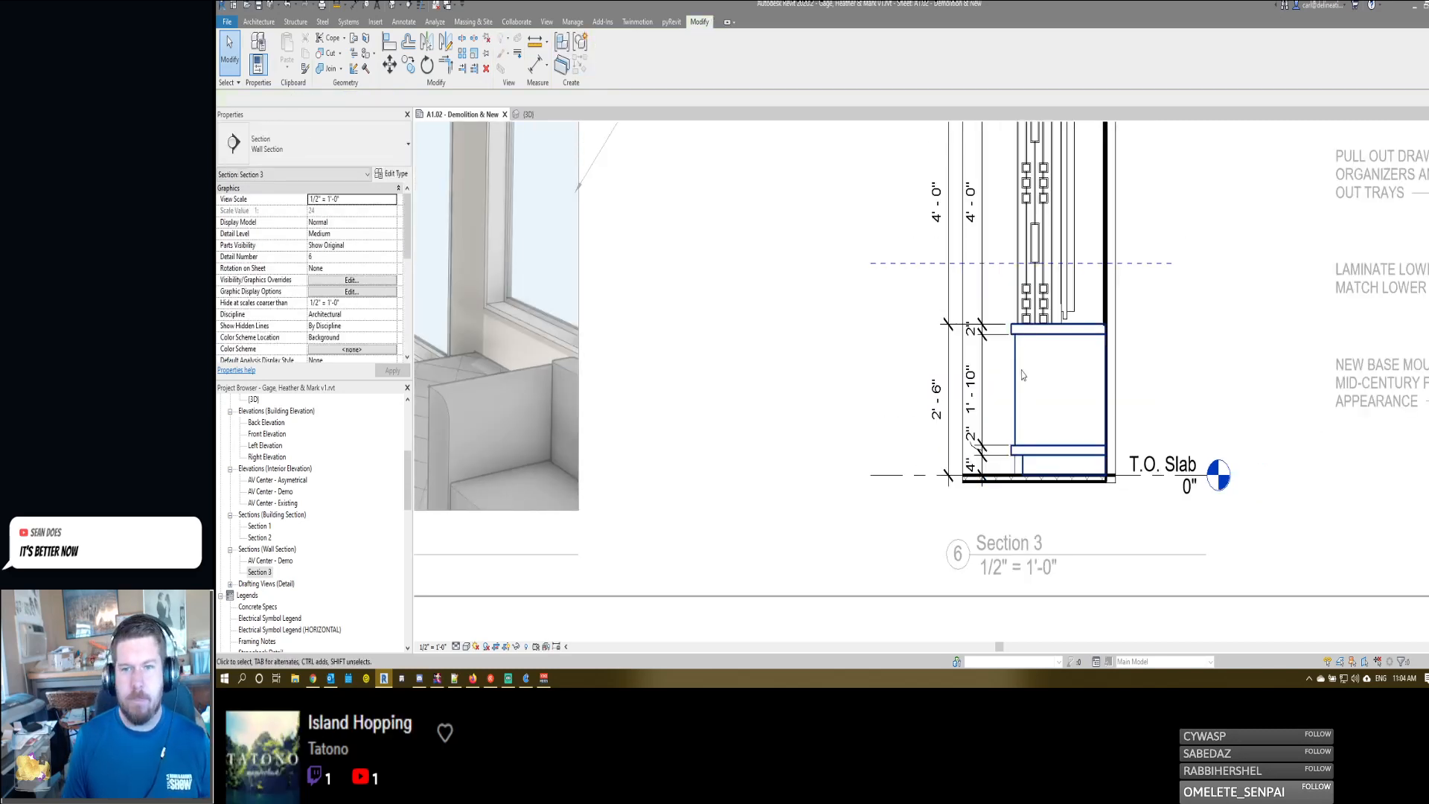
{"action": "scroll", "coordinate": [1041, 416], "scroll_direction": "down", "scroll_amount": 3}
{"action": "scroll", "coordinate": [1064, 350], "scroll_direction": "up", "scroll_amount": 4}
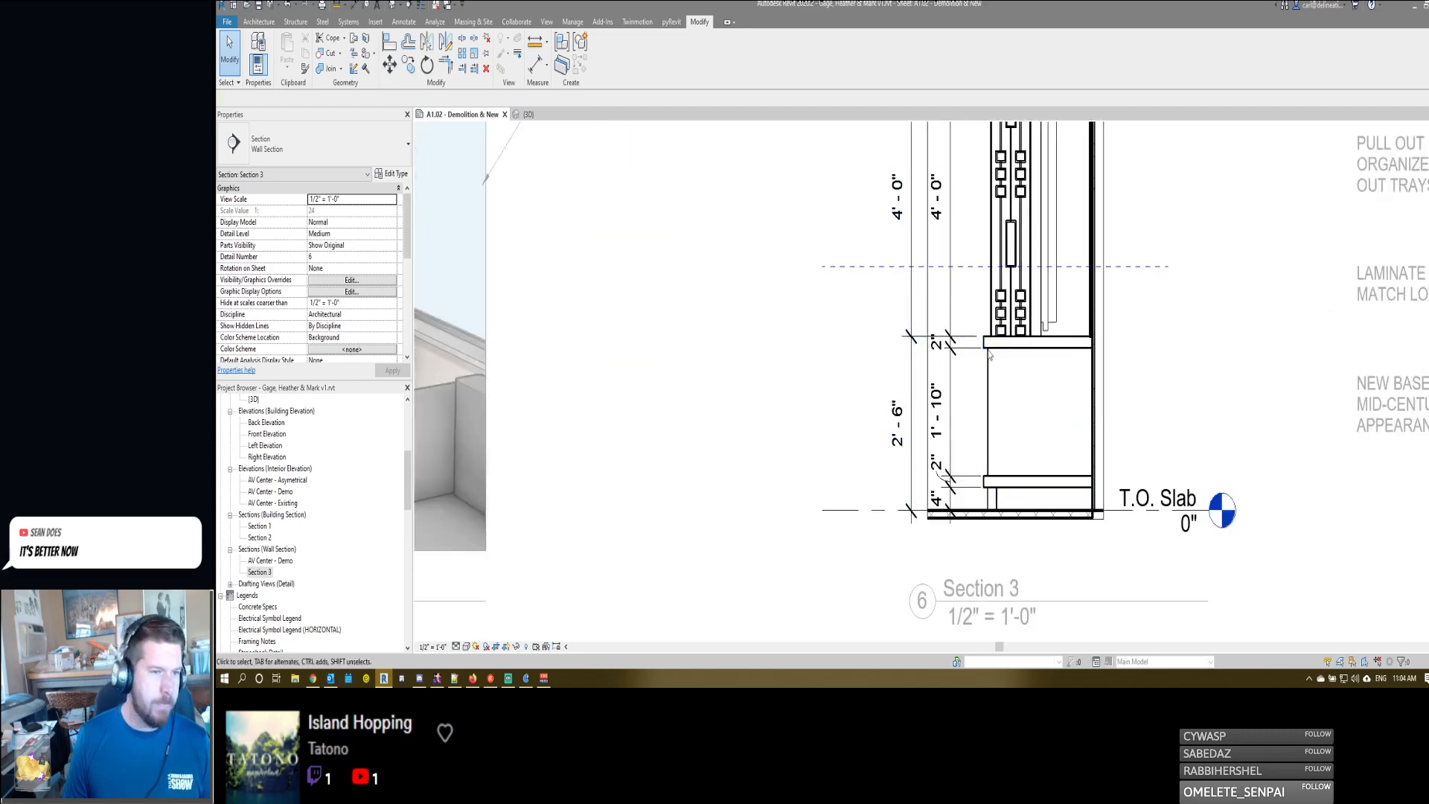
{"action": "middle_click_drag", "start_coordinate": [1049, 327], "coordinate": [1053, 462]}
{"action": "left_click", "coordinate": [1056, 446]}
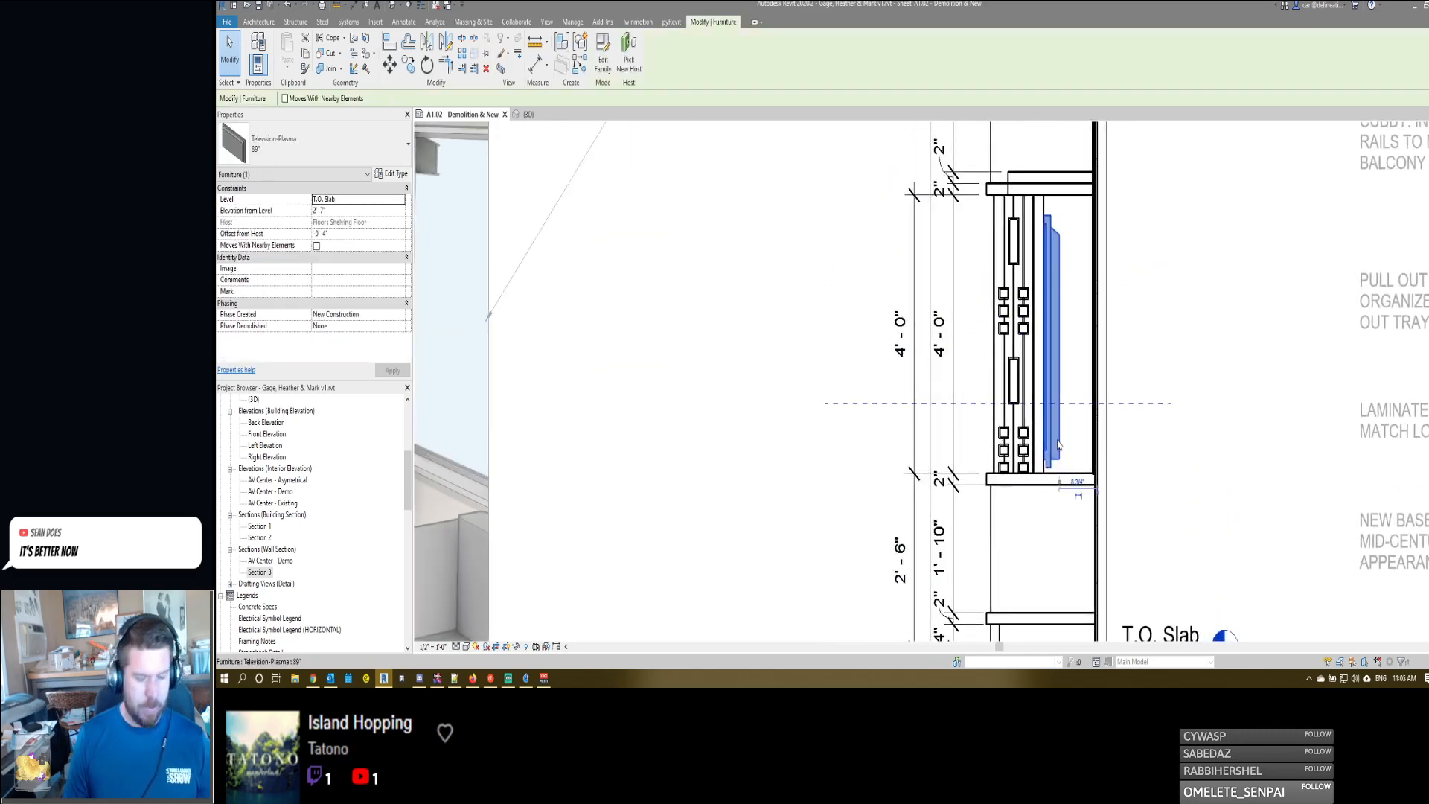
{"action": "key", "text": "Escape"}
{"action": "scroll", "coordinate": [1123, 402], "scroll_direction": "down", "scroll_amount": 2}
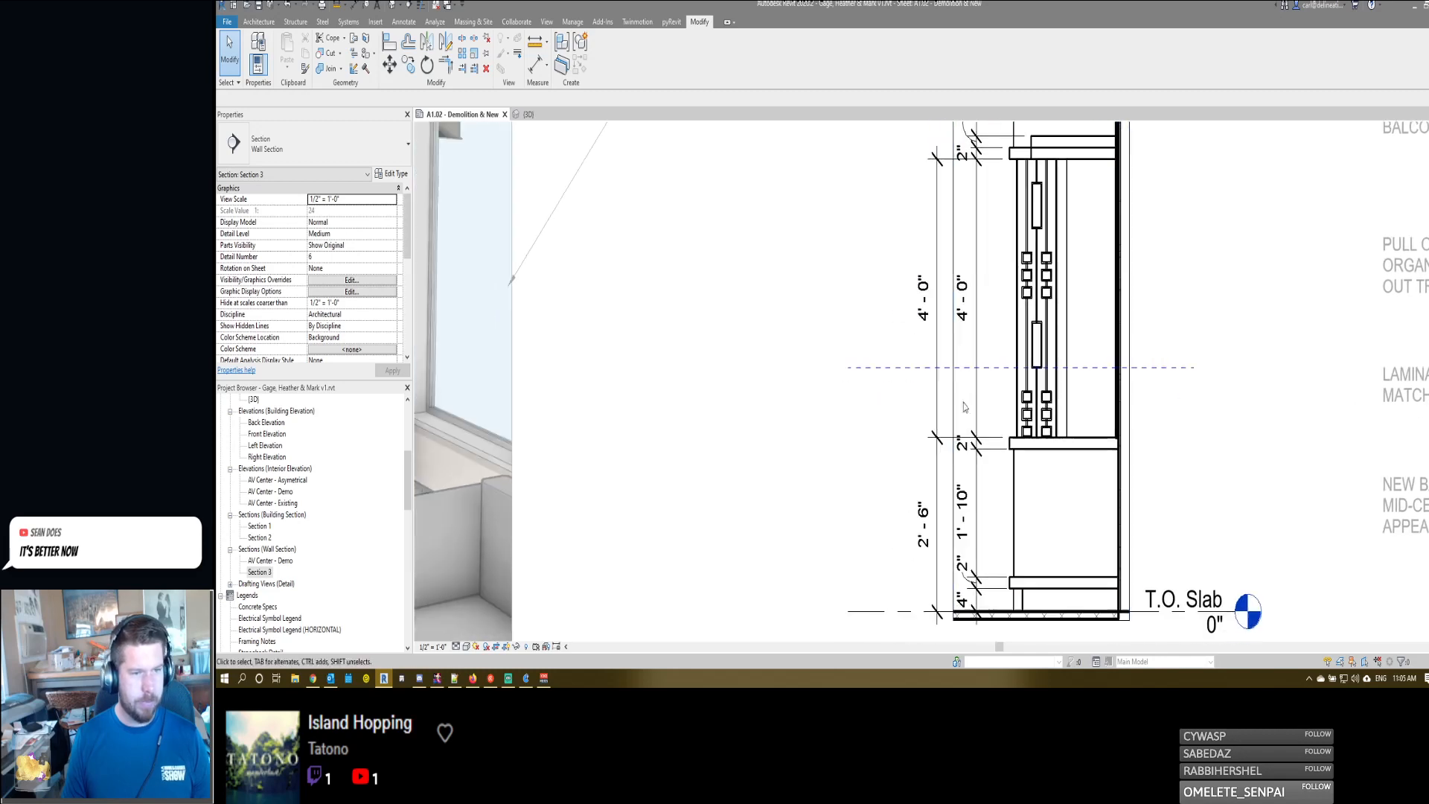
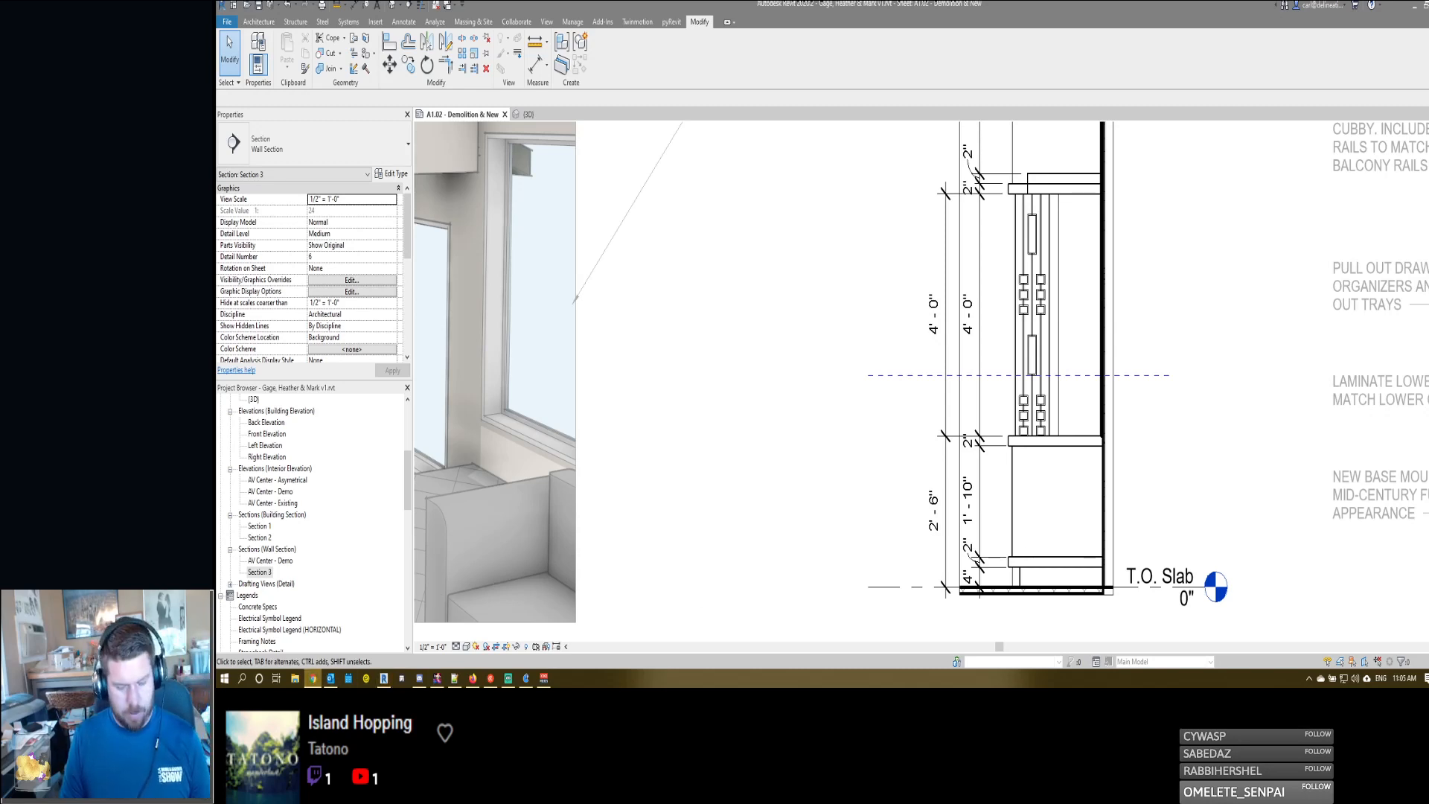
- Switch to the Chrome browser and search Google for "av pop up outlet"
{"action": "left_click_drag", "start_coordinate": [1428, 110], "coordinate": [892, 31]}
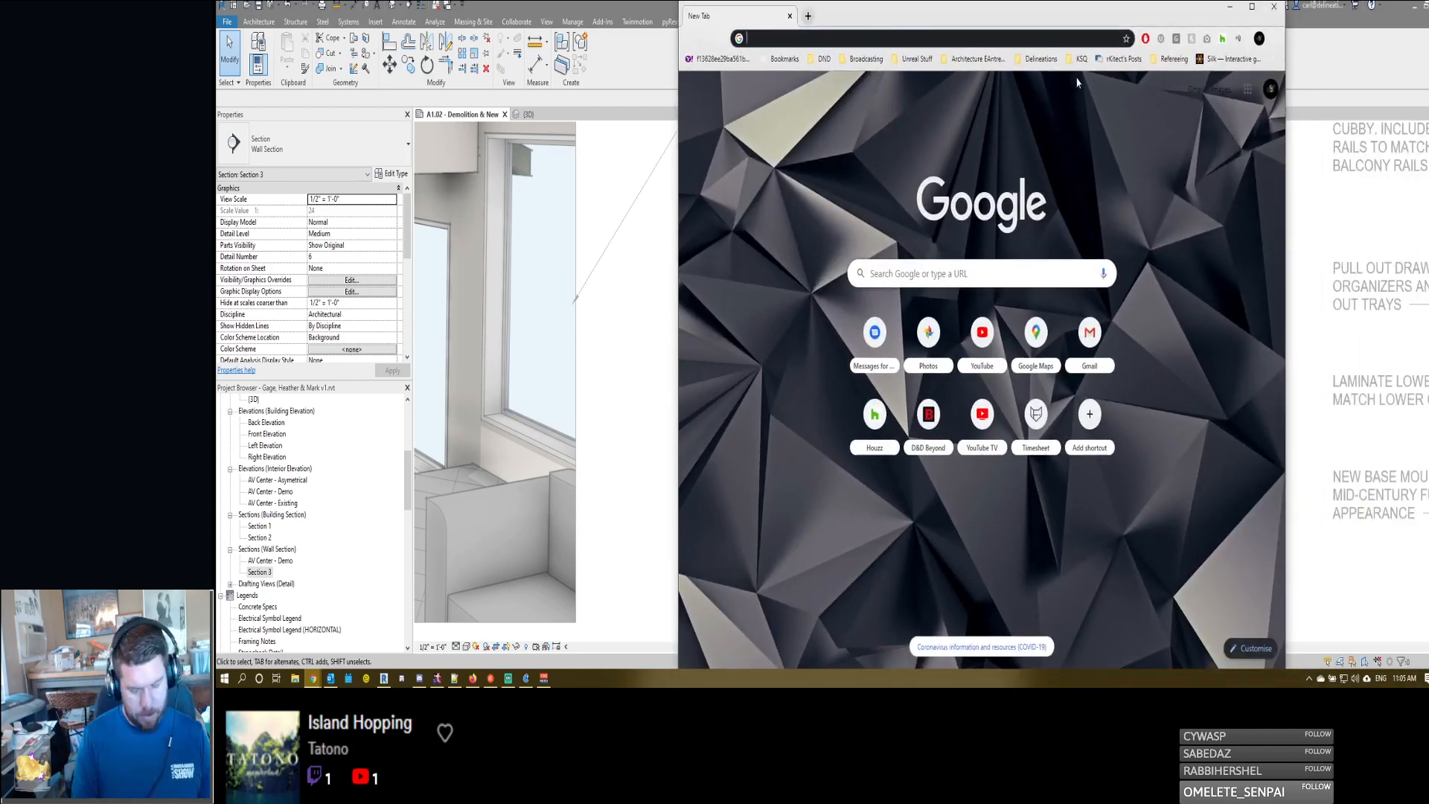
{"action": "type", "text": "av pop "}
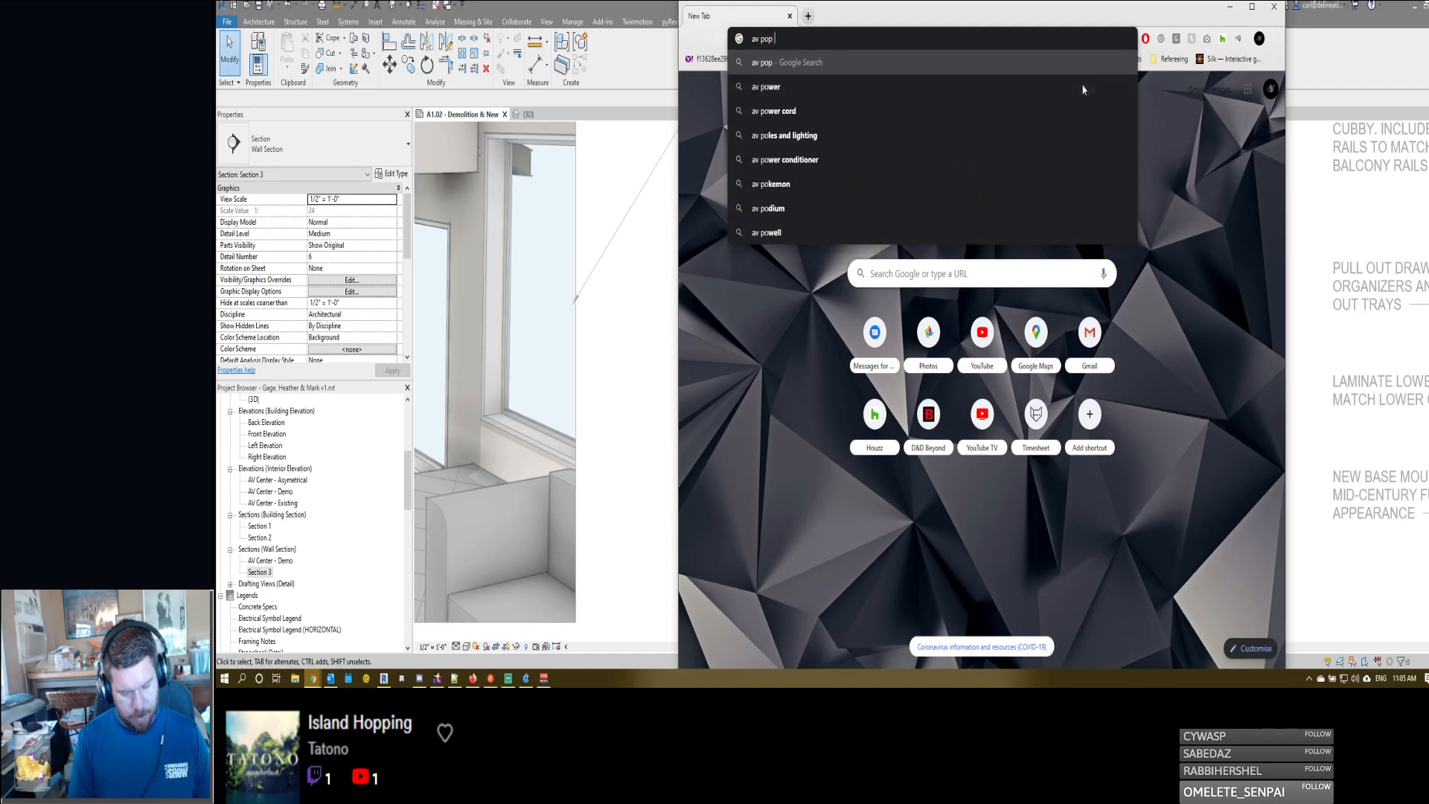
{"action": "type", "text": "up outlet"}
{"action": "key", "text": "Return"}
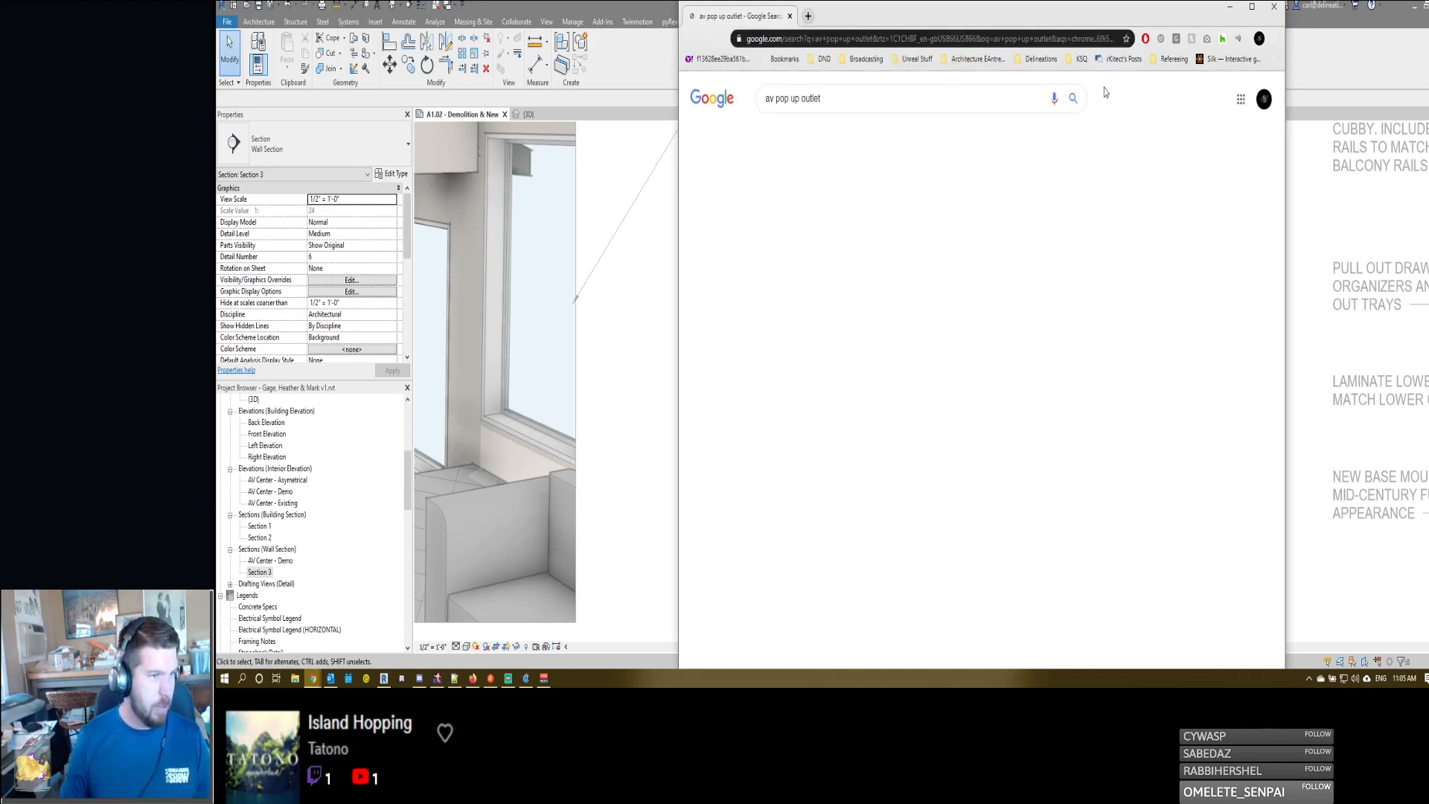
- Examine the pop-up outlet search results and sponsored products for a suitable AV outlet
{"action": "scroll", "coordinate": [734, 347], "scroll_direction": "down", "scroll_amount": 1}
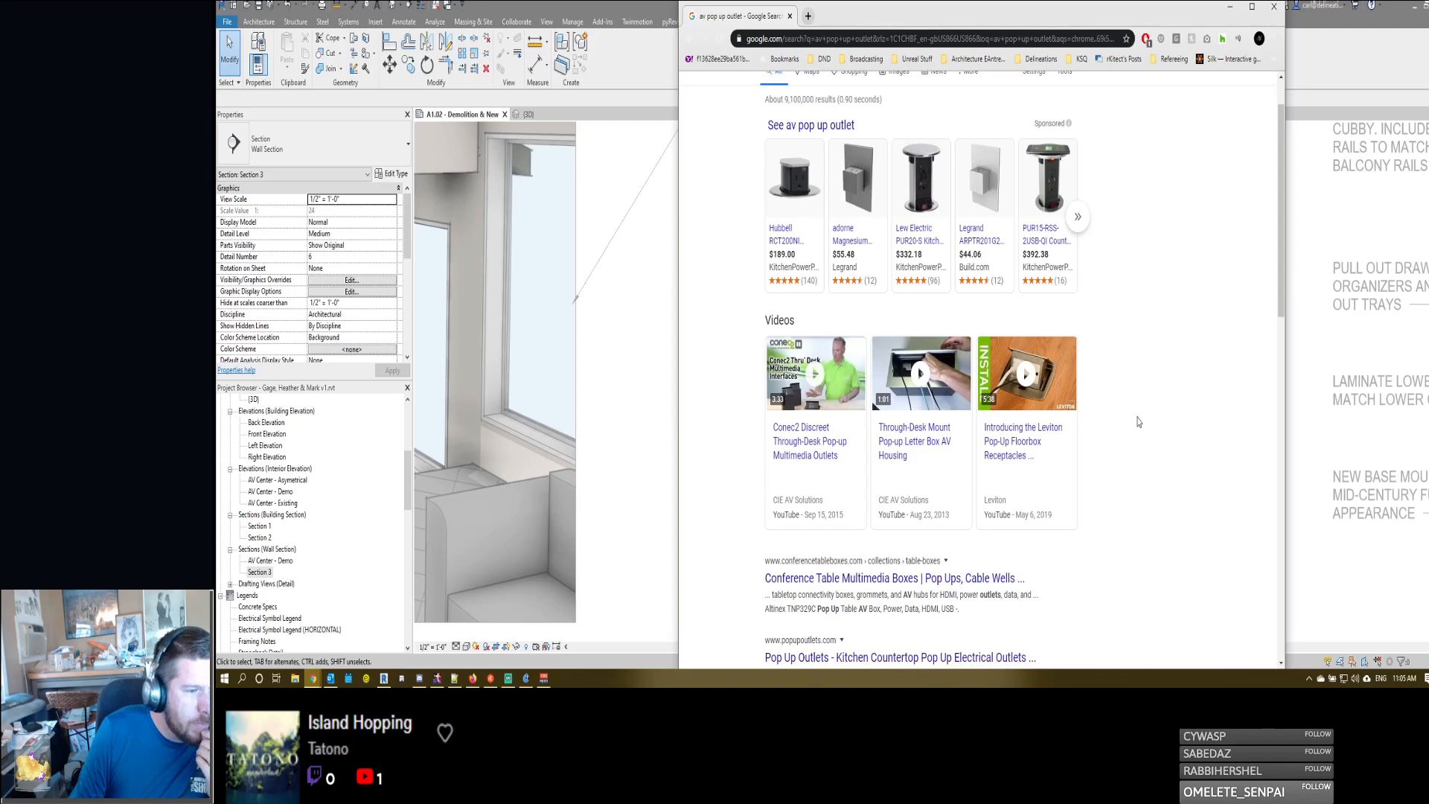
{"action": "scroll", "coordinate": [1137, 422], "scroll_direction": "down", "scroll_amount": 4}
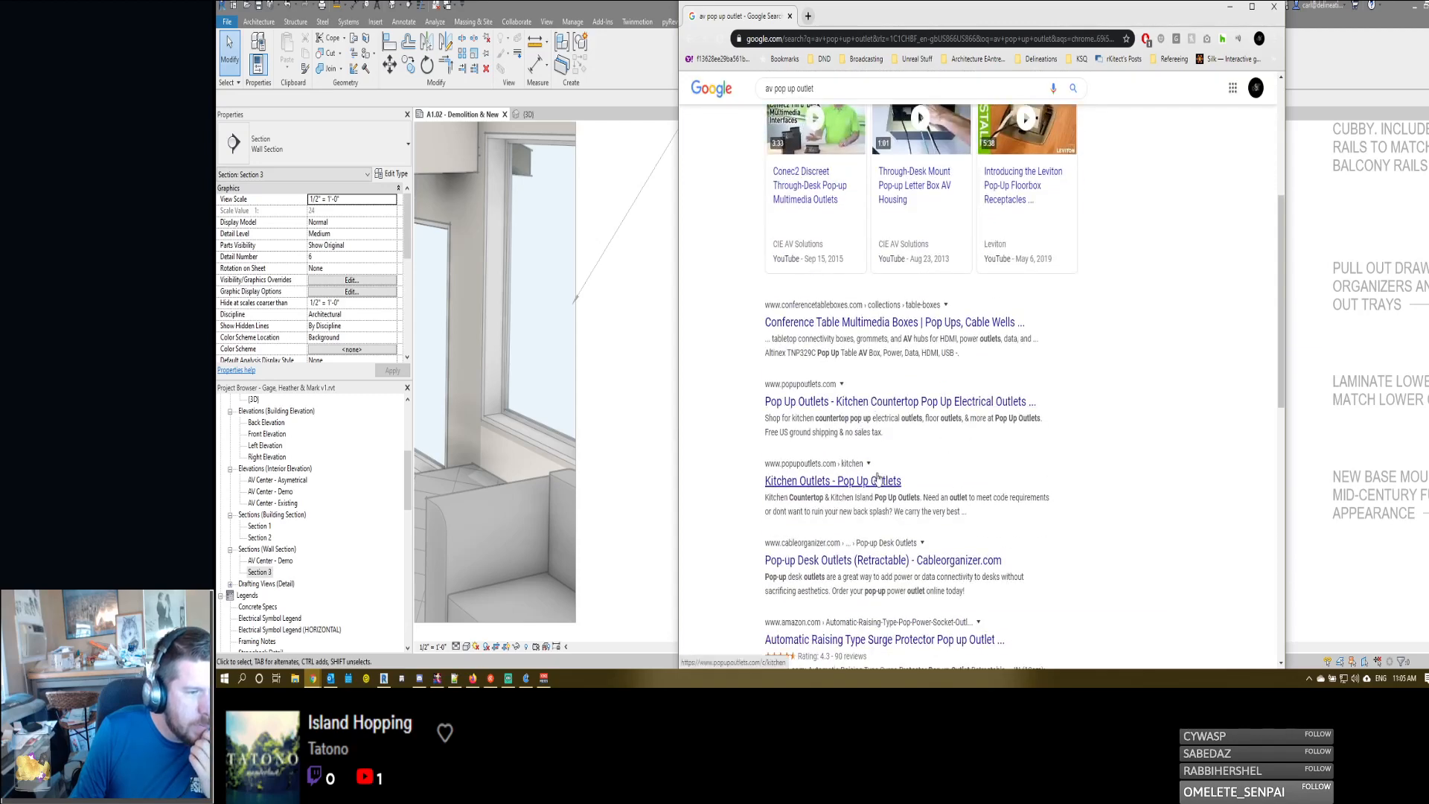
{"action": "scroll", "coordinate": [872, 491], "scroll_direction": "down", "scroll_amount": 1}
{"action": "scroll", "coordinate": [997, 497], "scroll_direction": "down", "scroll_amount": 1}
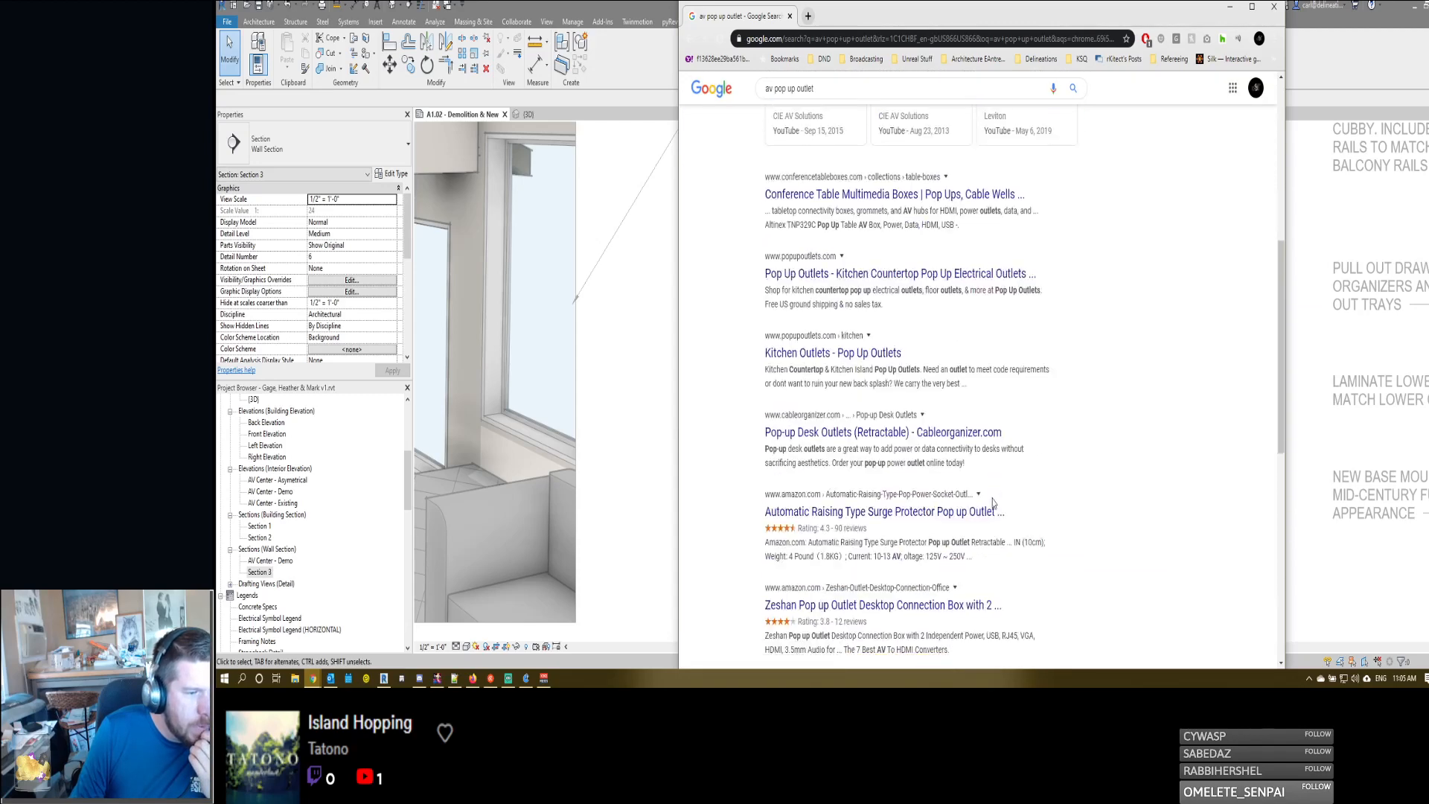
{"action": "scroll", "coordinate": [864, 253], "scroll_direction": "up", "scroll_amount": 7}
{"action": "mouse_move", "coordinate": [858, 240]}
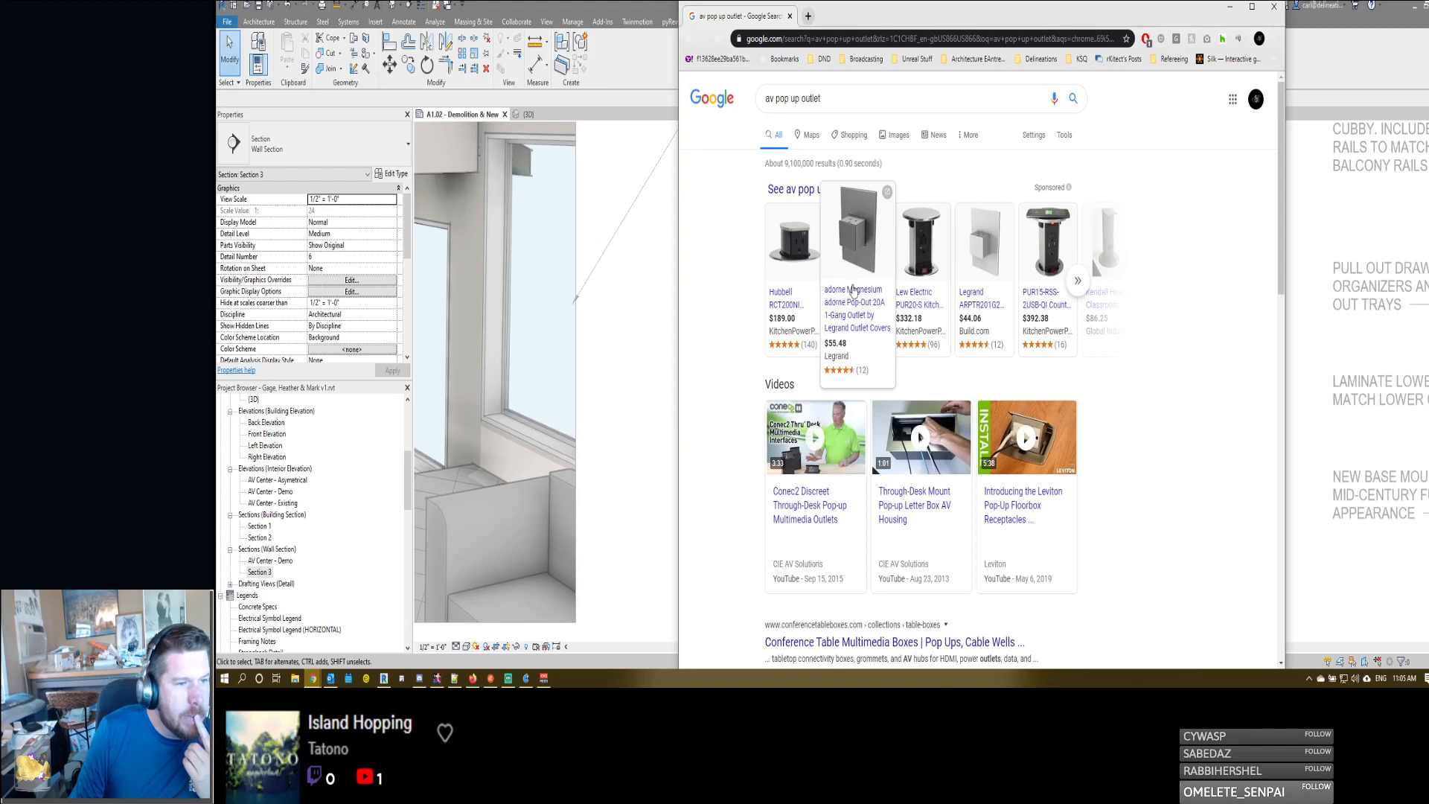
{"action": "mouse_move", "coordinate": [1045, 308]}
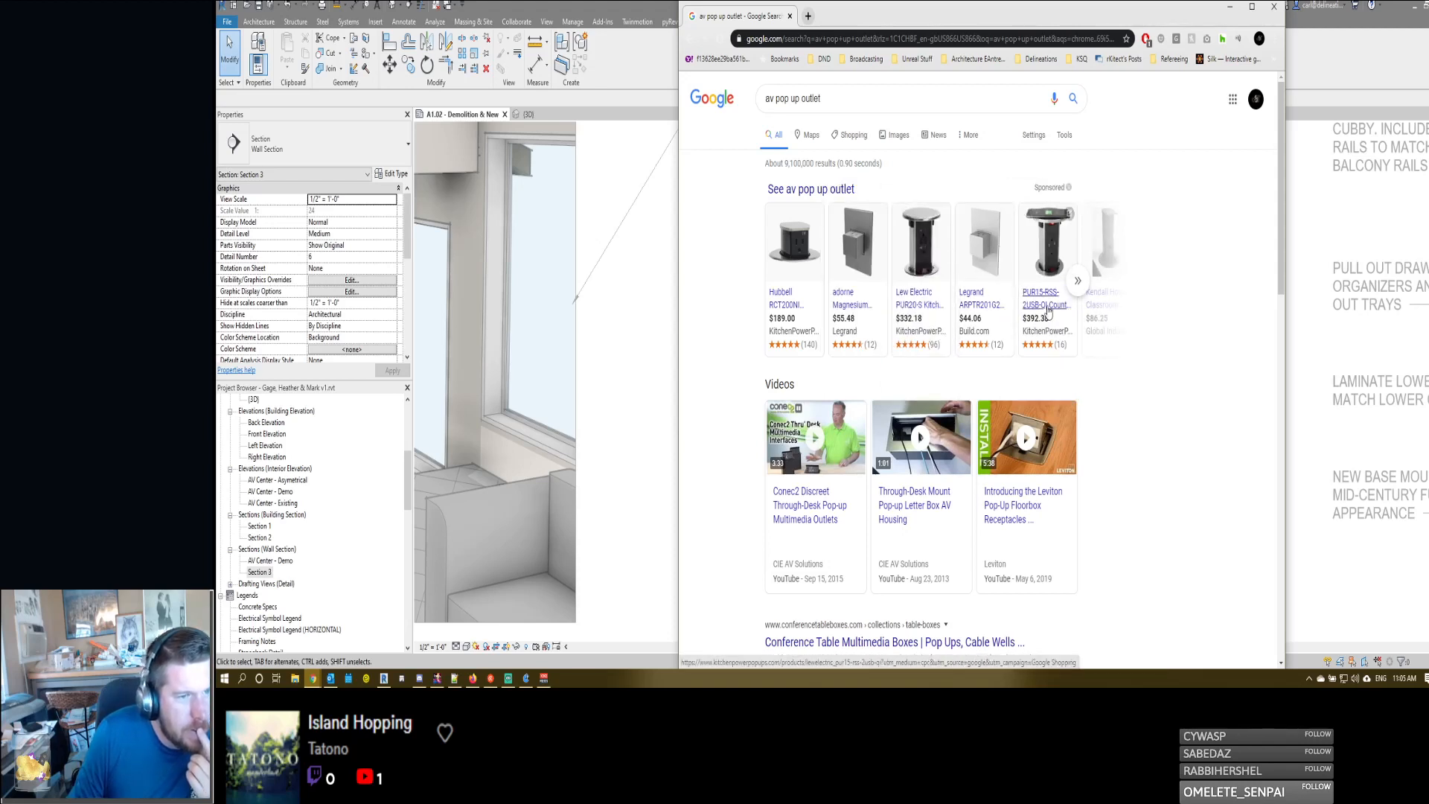
{"action": "scroll", "coordinate": [1165, 433], "scroll_direction": "down", "scroll_amount": 1}
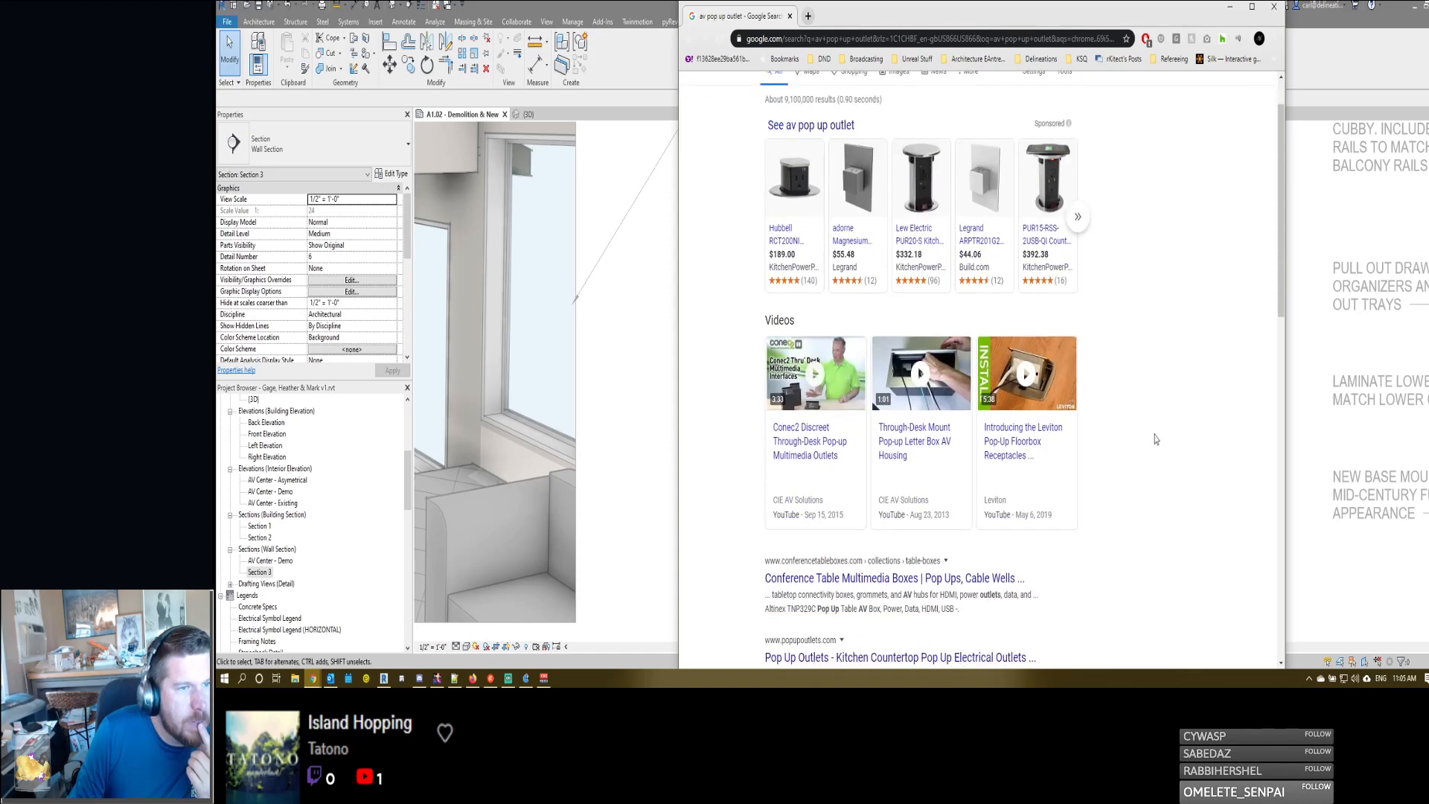
{"action": "scroll", "coordinate": [1154, 437], "scroll_direction": "down", "scroll_amount": 6}
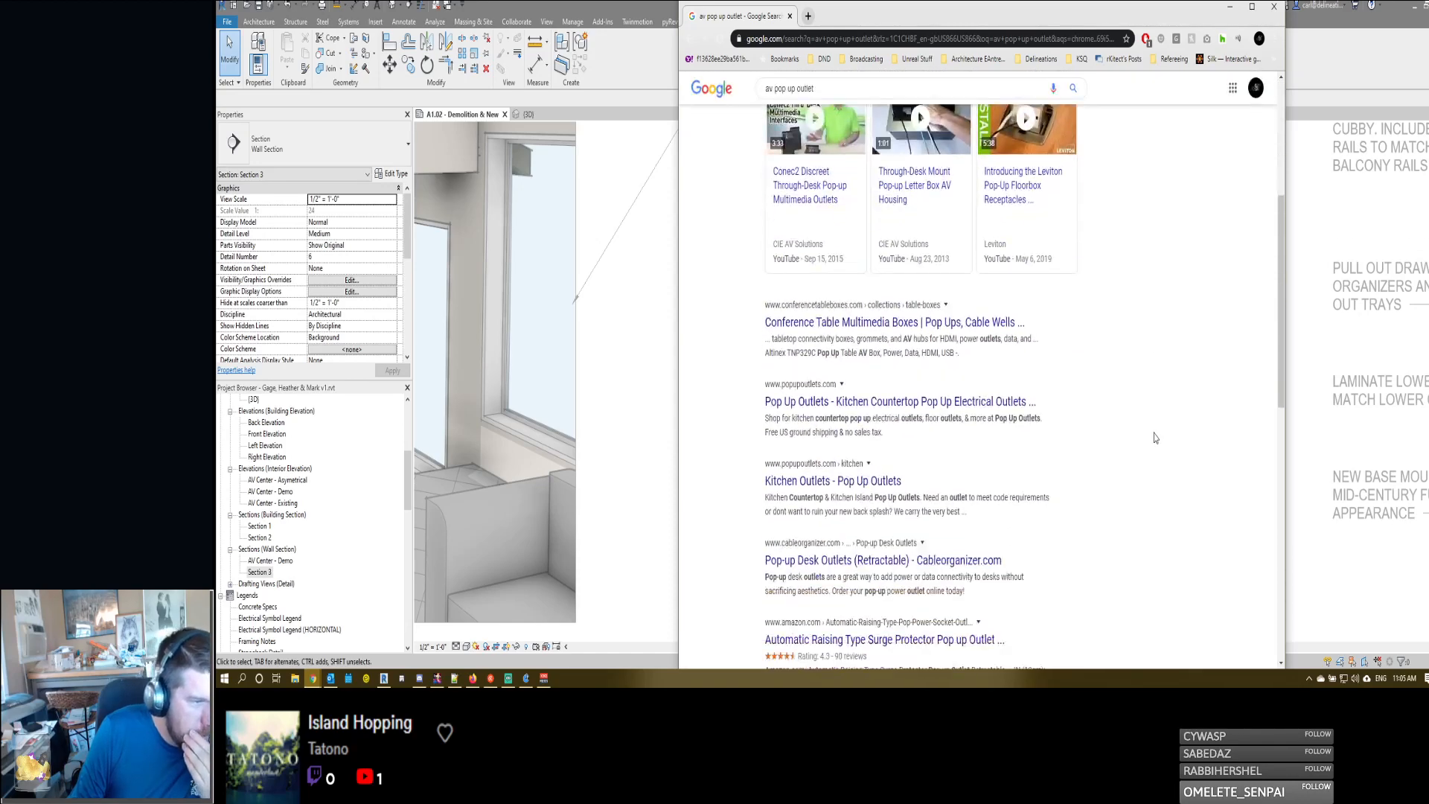
{"action": "scroll", "coordinate": [1154, 437], "scroll_direction": "up", "scroll_amount": 6}
{"action": "mouse_move", "coordinate": [1039, 172]}
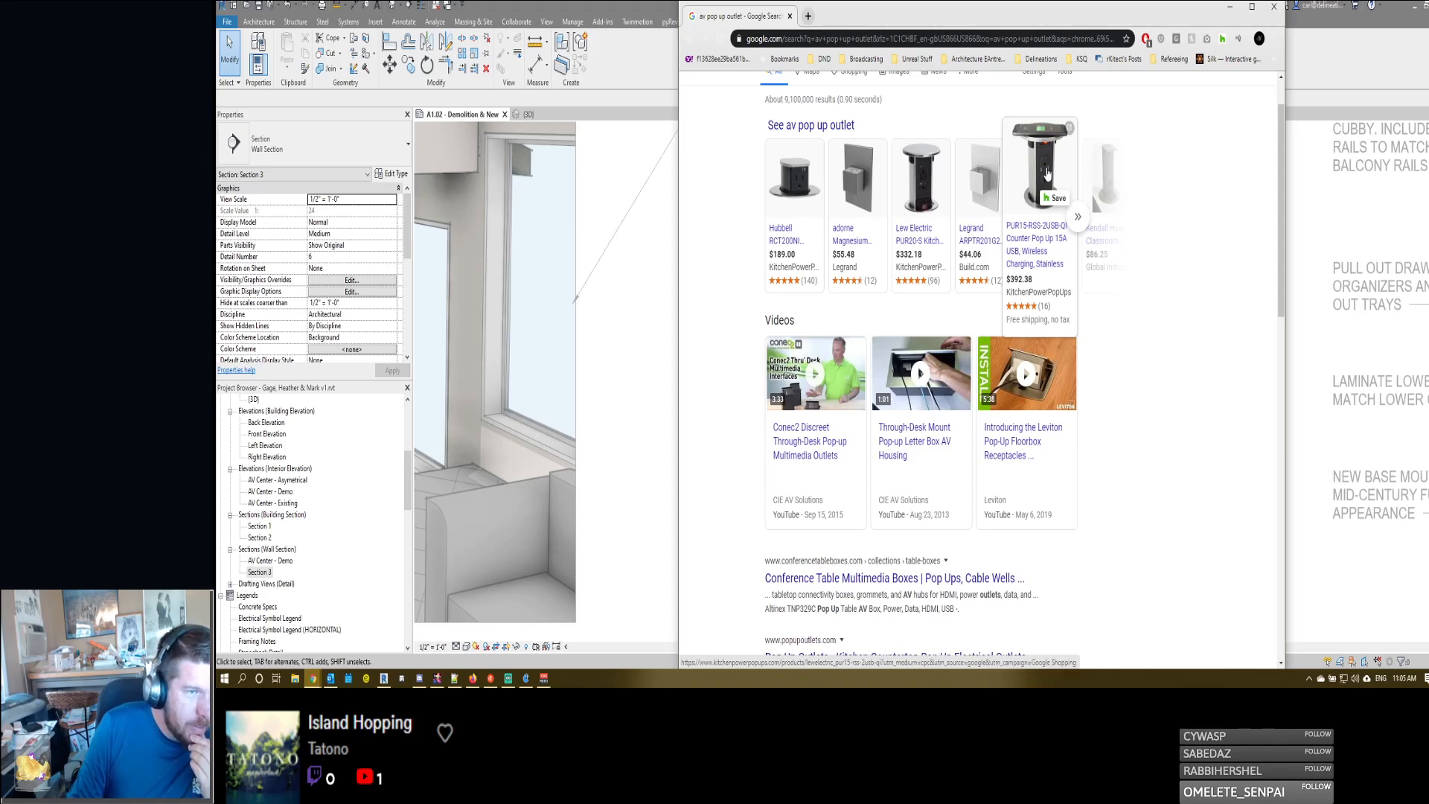
- Examine the photos, description and specifications of the Countertop Pop Up 15A USB Outlet with wireless QI charging top, and close its page
{"action": "left_click", "coordinate": [1046, 172]}
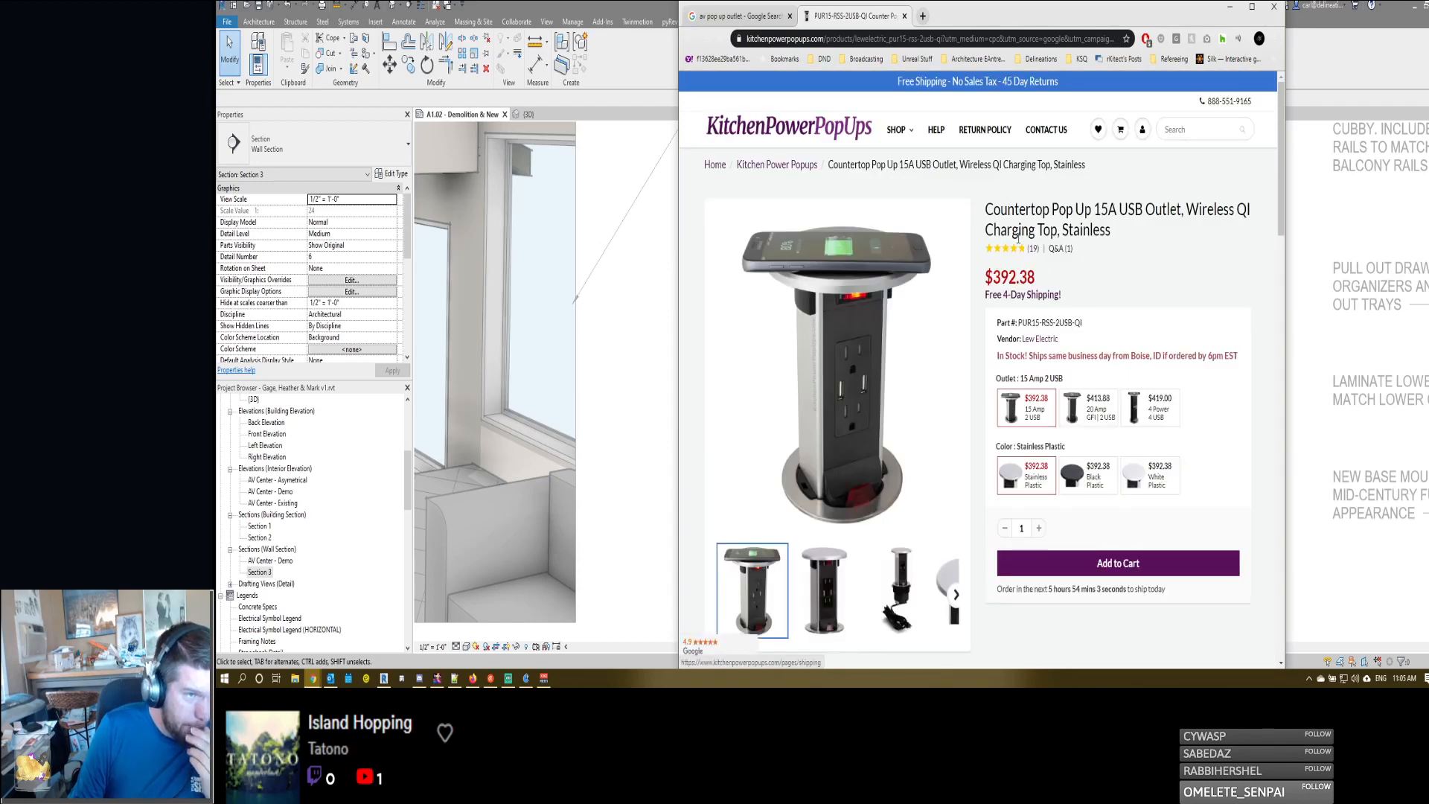
{"action": "scroll", "coordinate": [942, 356], "scroll_direction": "down", "scroll_amount": 2}
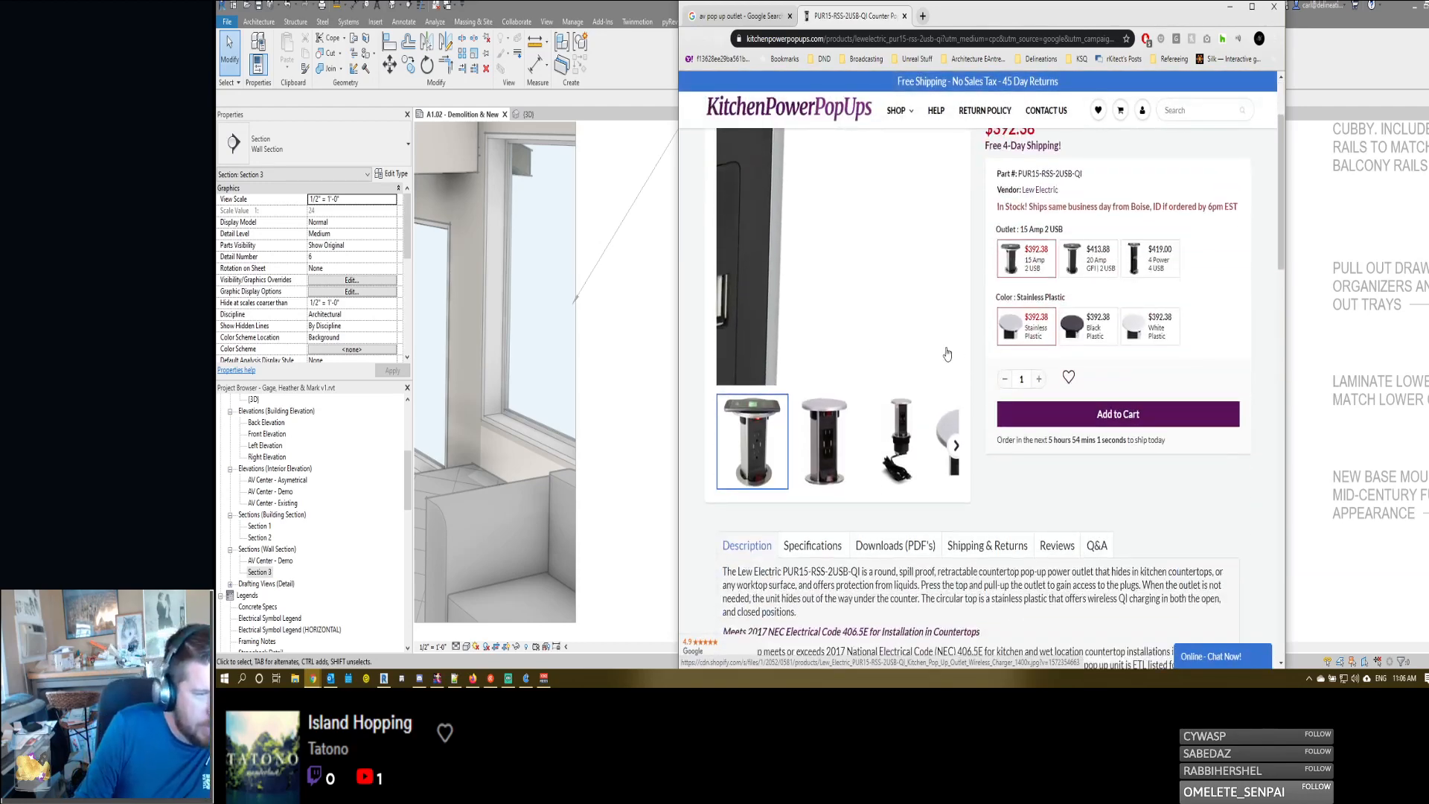
{"action": "scroll", "coordinate": [842, 277], "scroll_direction": "up", "scroll_amount": 2}
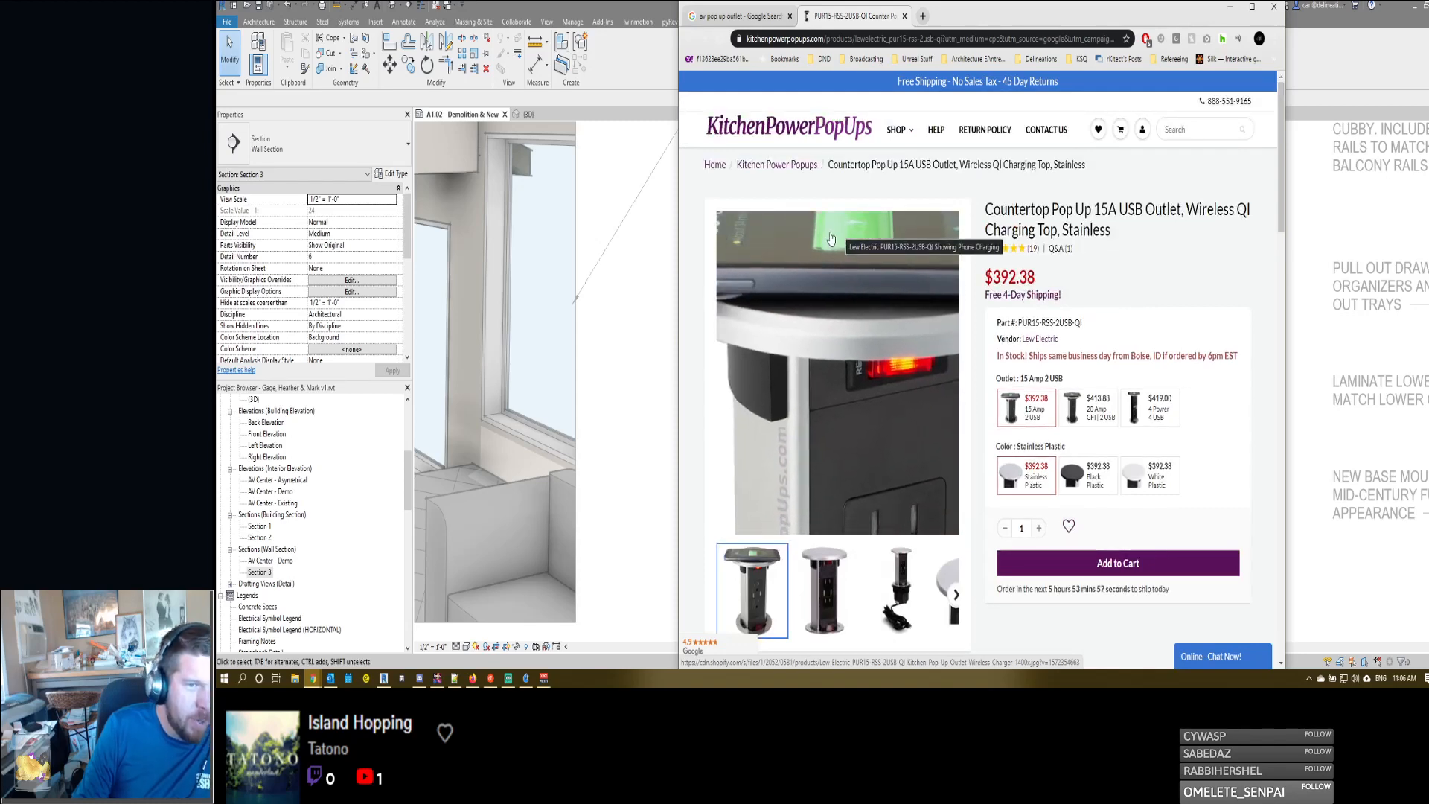
{"action": "scroll", "coordinate": [837, 539], "scroll_direction": "down", "scroll_amount": 2}
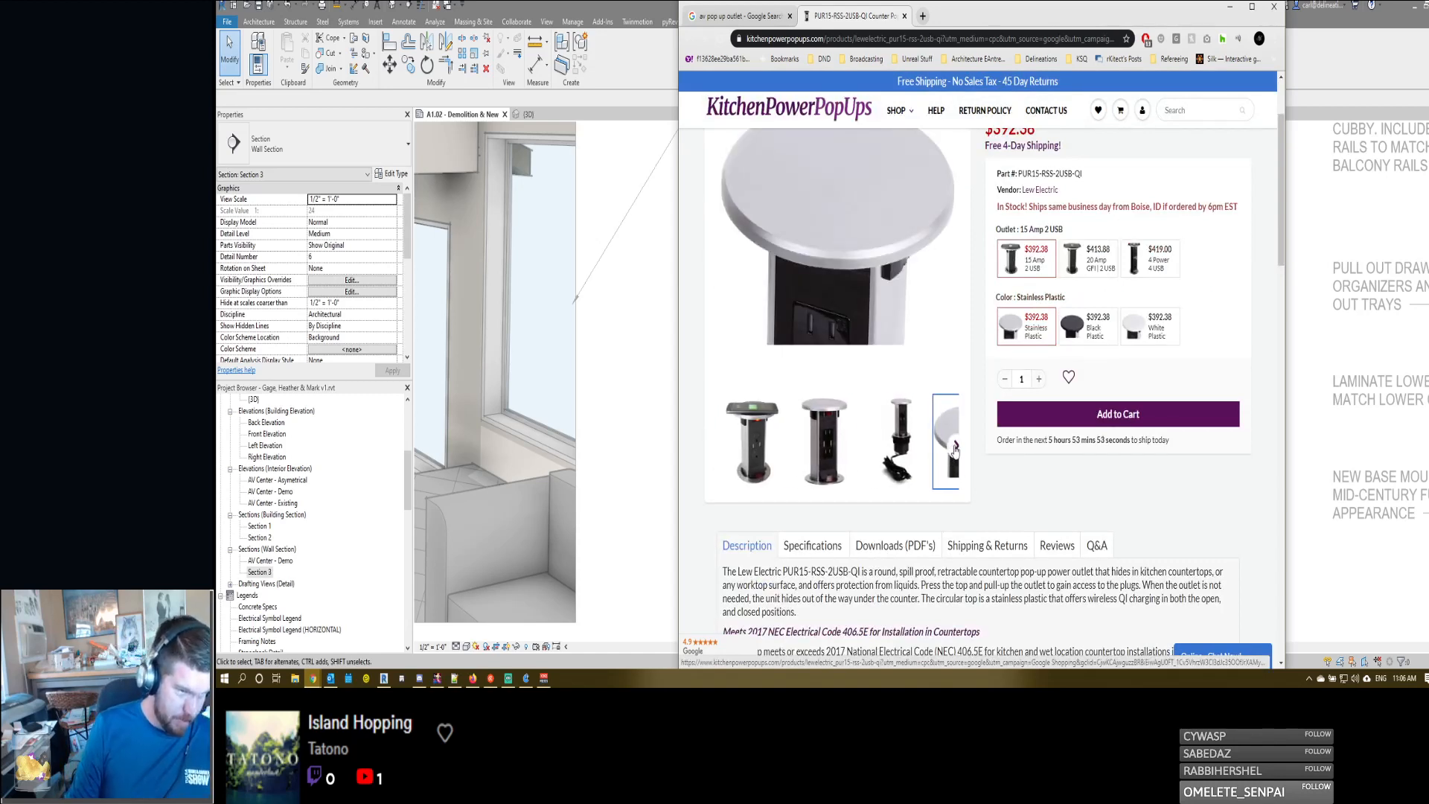
{"action": "left_click", "coordinate": [955, 449]}
{"action": "left_click", "coordinate": [720, 446]}
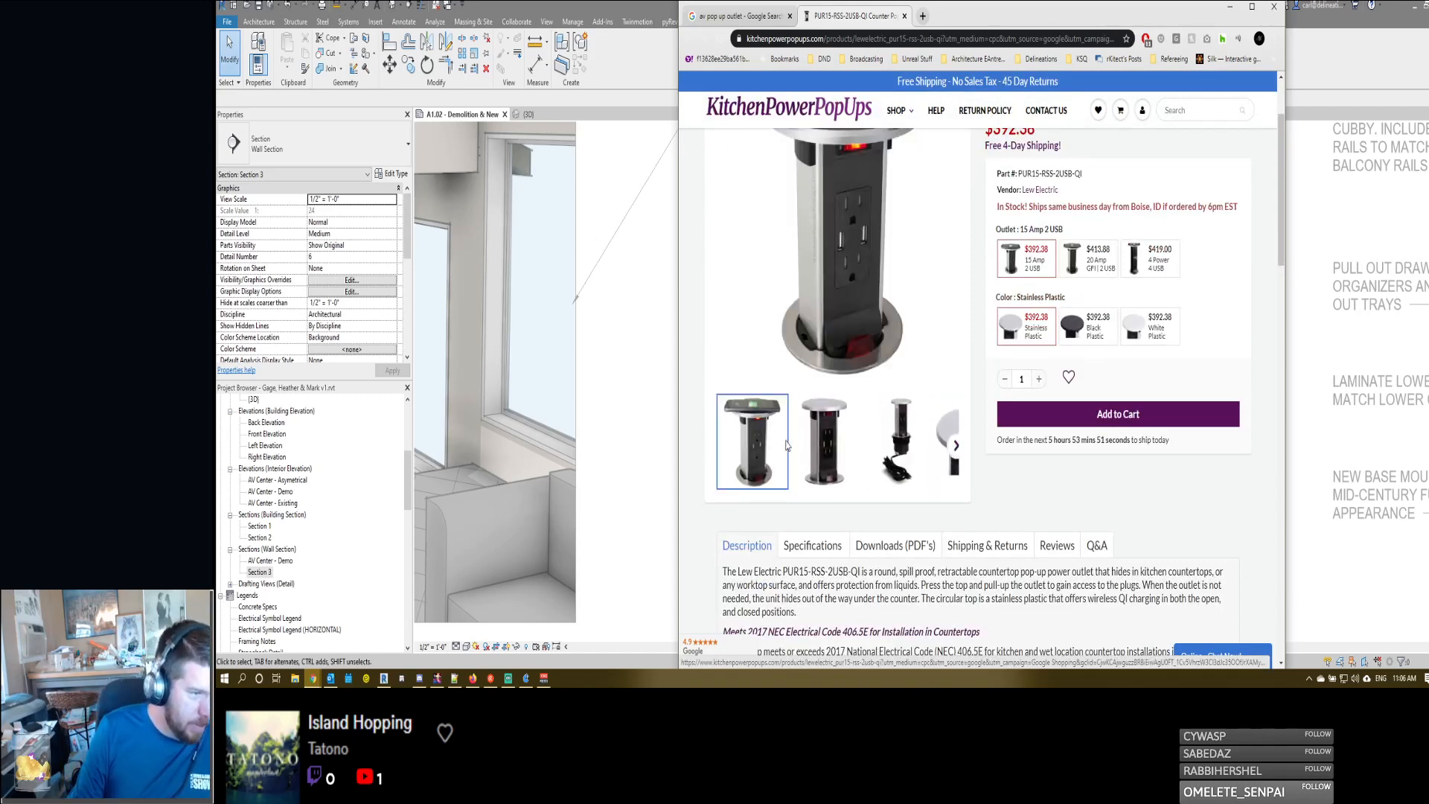
{"action": "scroll", "coordinate": [827, 477], "scroll_direction": "up", "scroll_amount": 1}
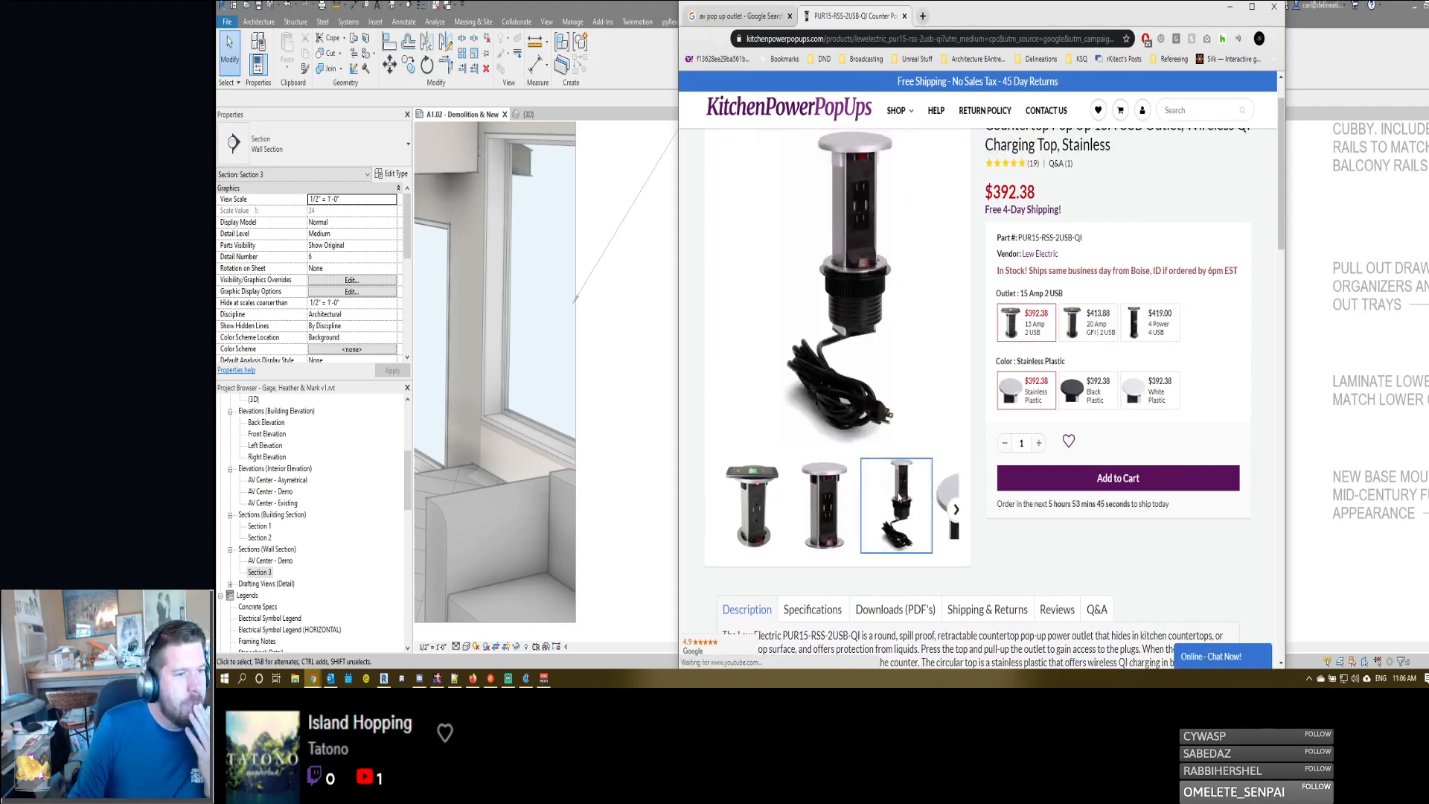
{"action": "left_click", "coordinate": [955, 509]}
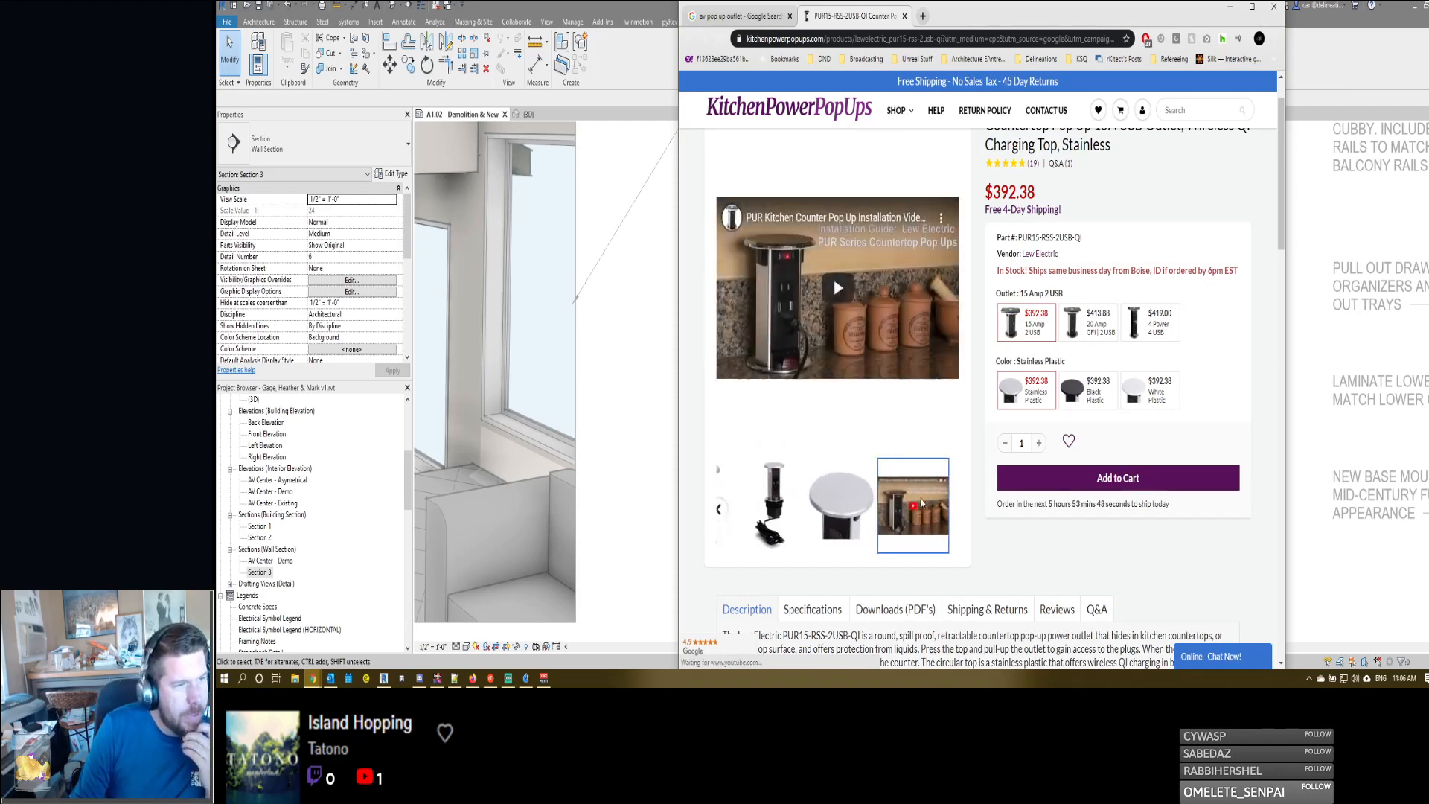
{"action": "scroll", "coordinate": [969, 442], "scroll_direction": "down", "scroll_amount": 10}
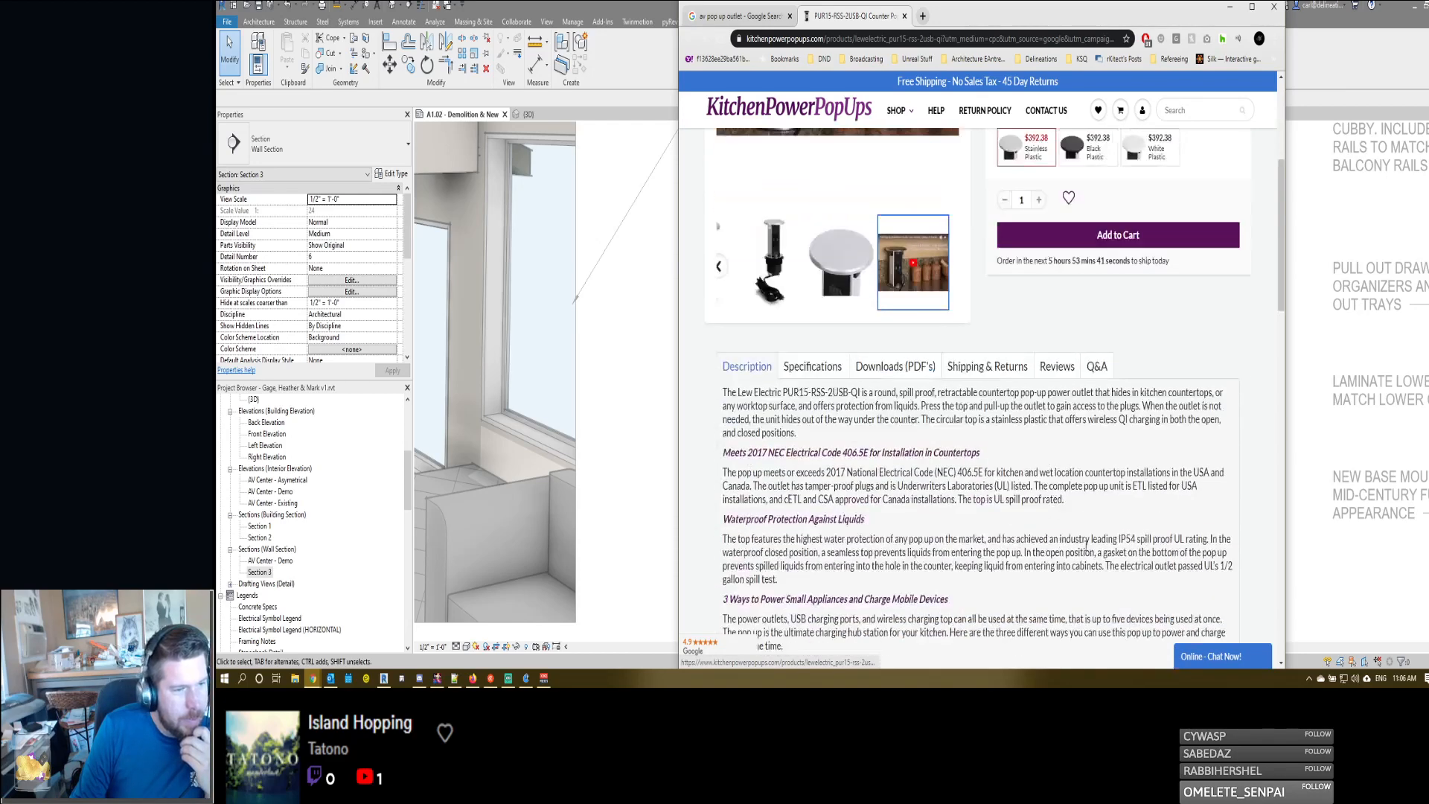
{"action": "scroll", "coordinate": [953, 469], "scroll_direction": "down", "scroll_amount": 5}
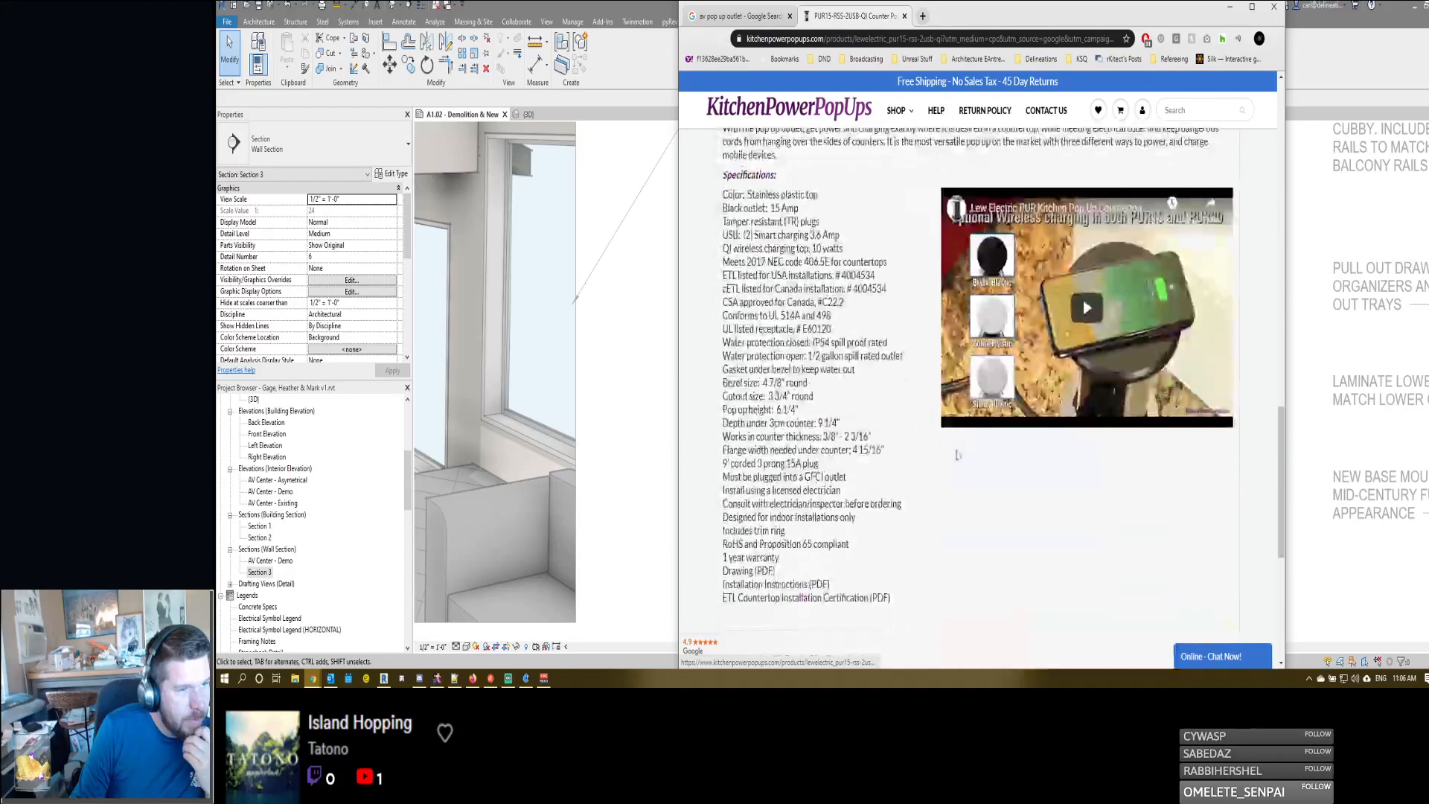
{"action": "scroll", "coordinate": [947, 480], "scroll_direction": "down", "scroll_amount": 5}
{"action": "scroll", "coordinate": [943, 482], "scroll_direction": "up", "scroll_amount": 4}
{"action": "scroll", "coordinate": [943, 482], "scroll_direction": "up", "scroll_amount": 15}
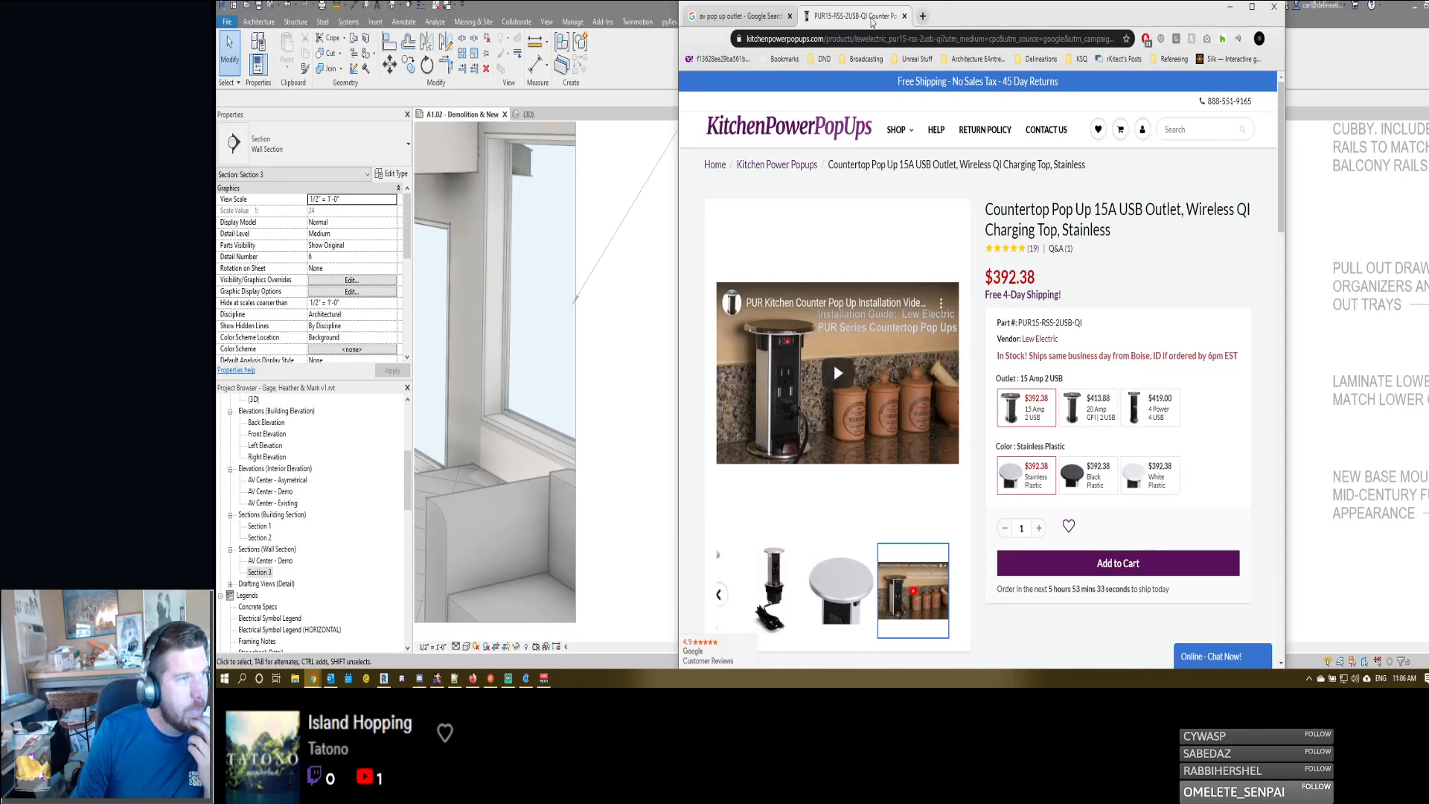
{"action": "middle_click", "coordinate": [872, 23]}
- Change the Google search to "hdmi av pop out outlet" and run it
{"action": "scroll", "coordinate": [785, 101], "scroll_direction": "up", "scroll_amount": 1}
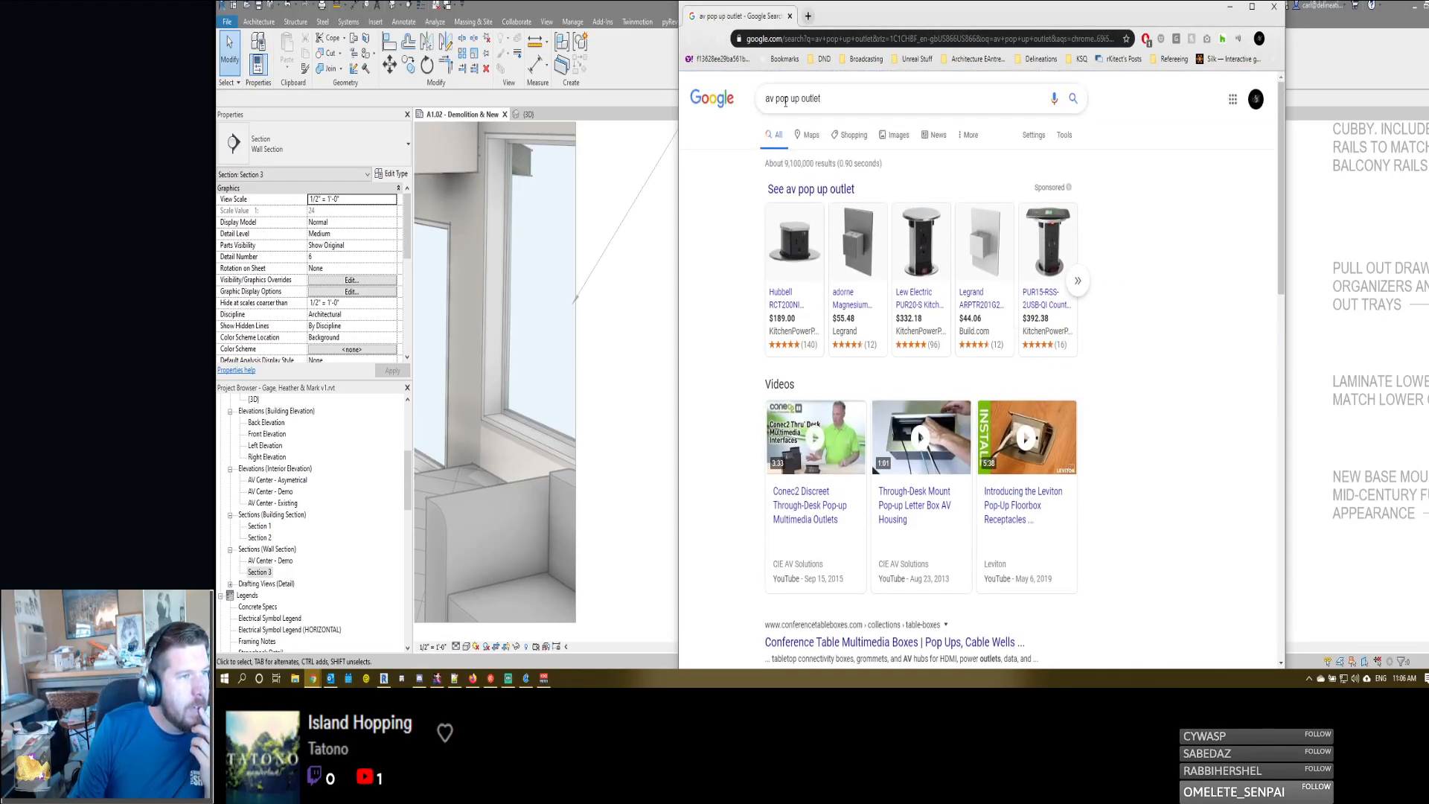
{"action": "left_click", "coordinate": [790, 99]}
{"action": "key", "text": "BackSpace"}
{"action": "key", "text": "BackSpace"}
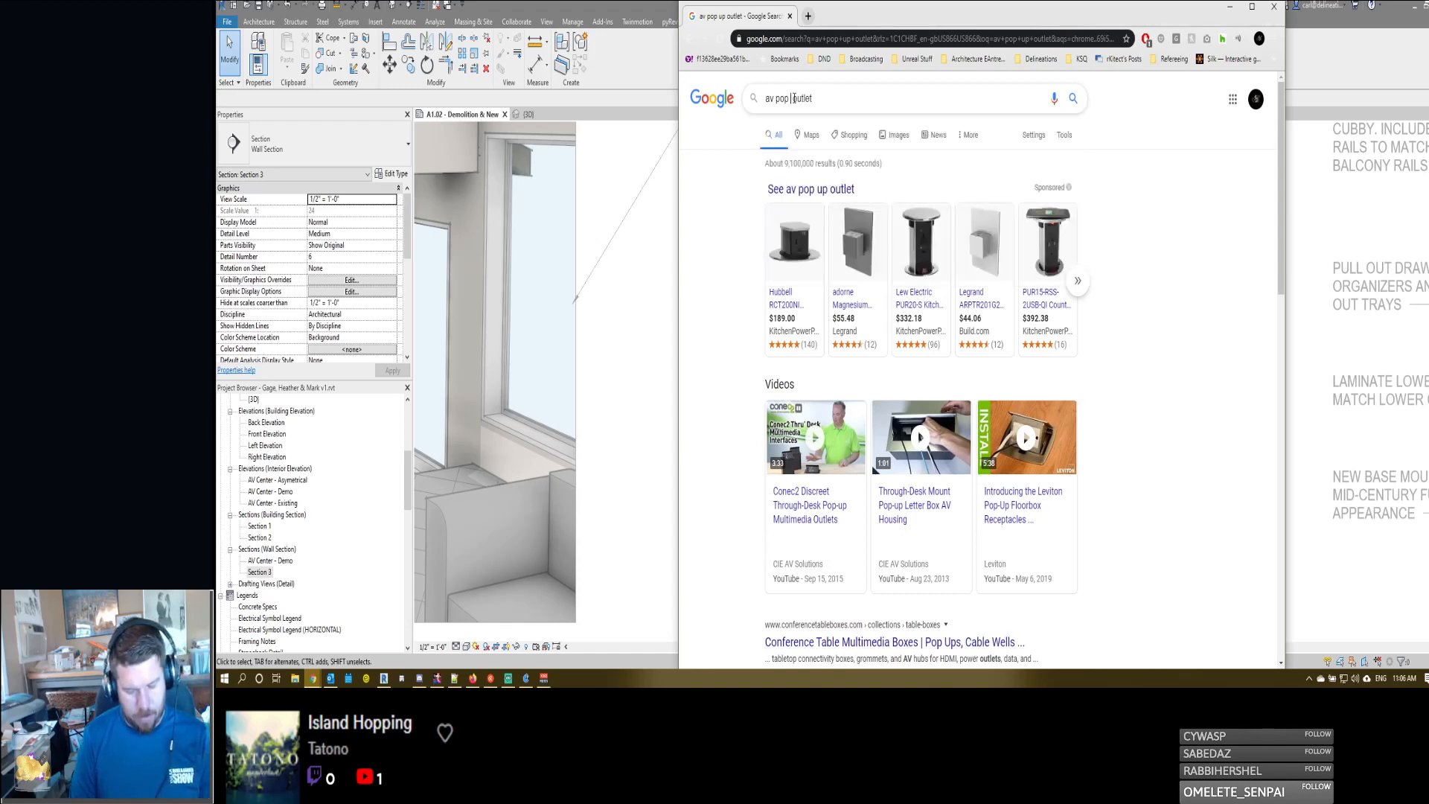
{"action": "type", "text": "out"}
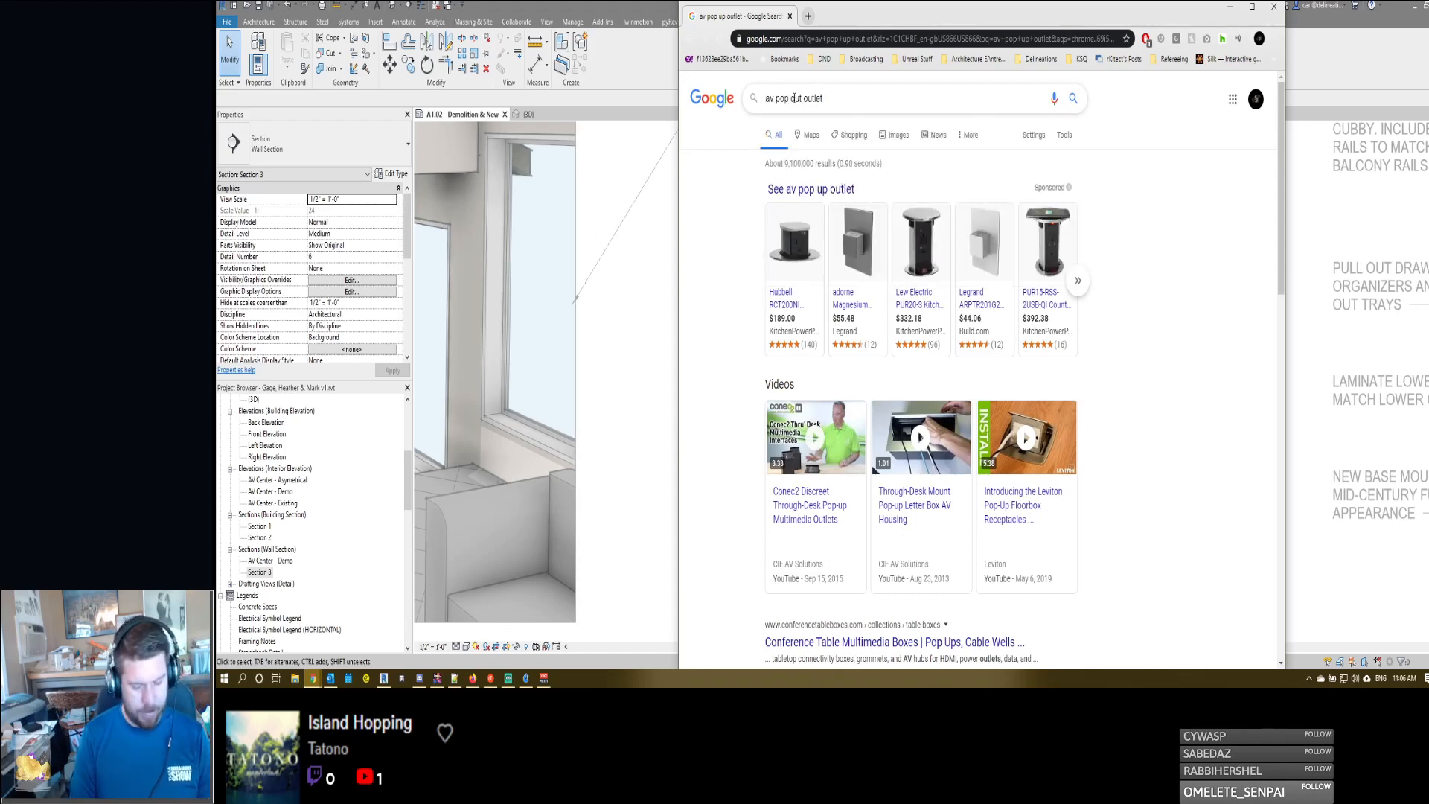
{"action": "key", "text": "Return"}
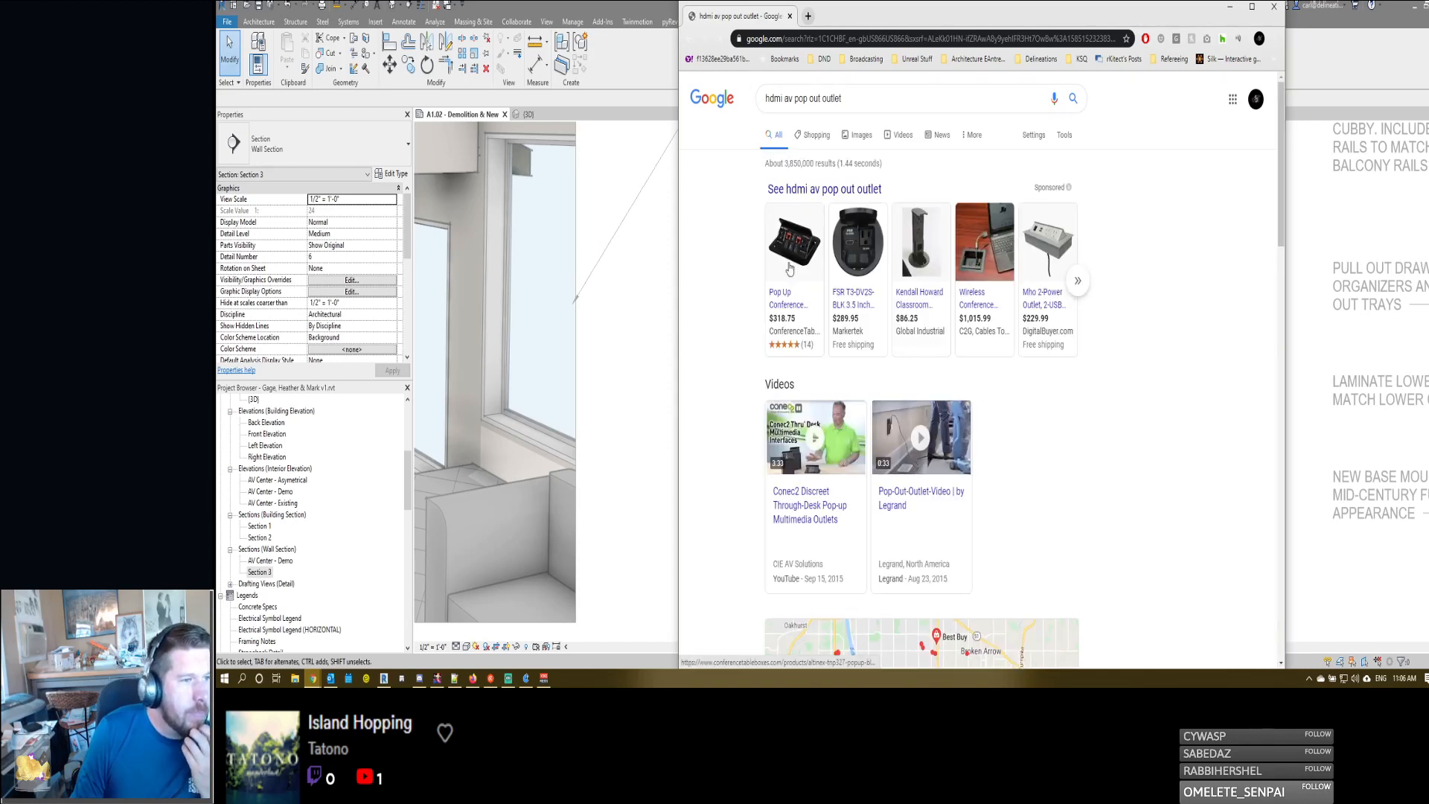
- Examine the FSR T3-DV2S-BLK 3.5 inch table box product page, dismiss its mailing-list sign-up, and return to the sheet in Revit
{"action": "mouse_move", "coordinate": [790, 255]}
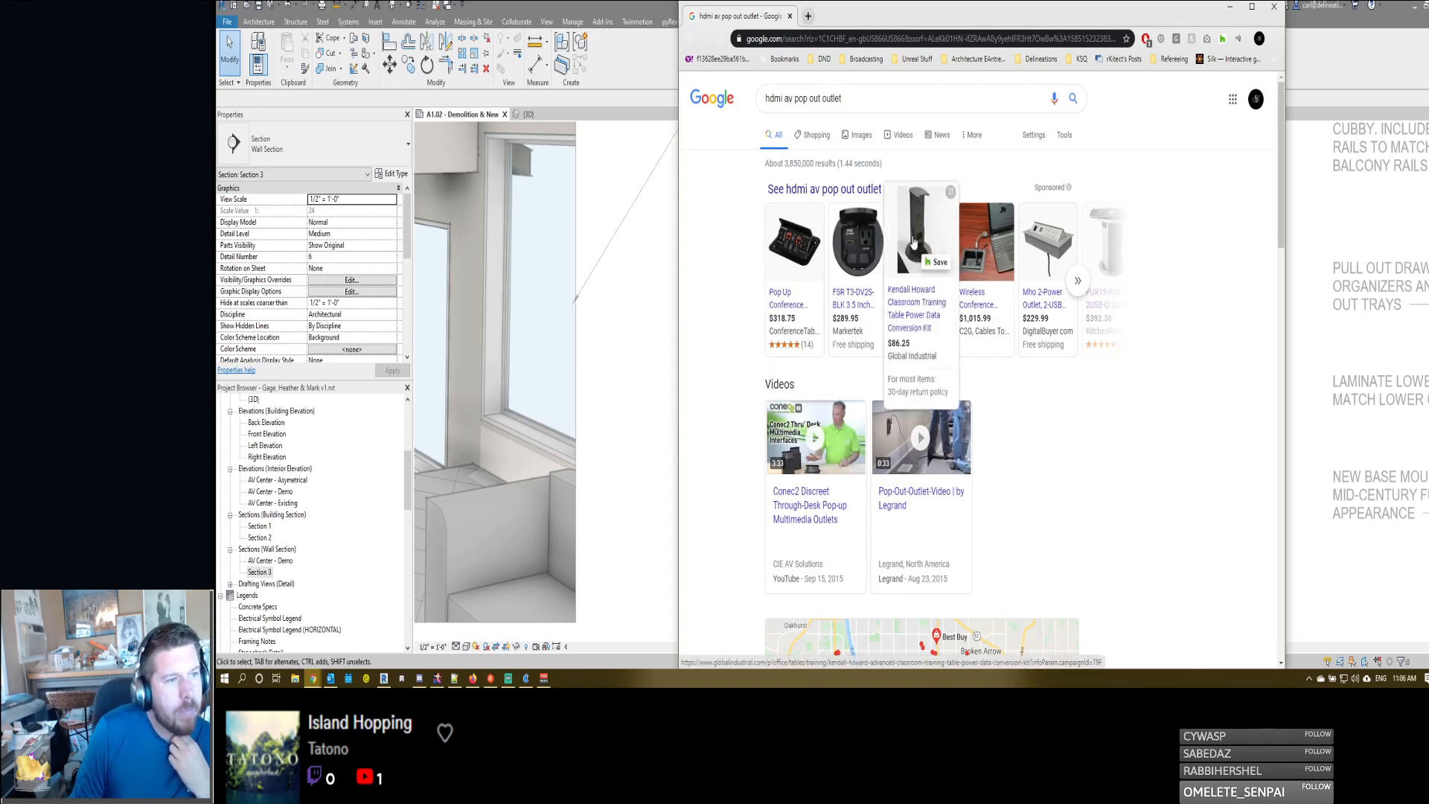
{"action": "left_click", "coordinate": [868, 240]}
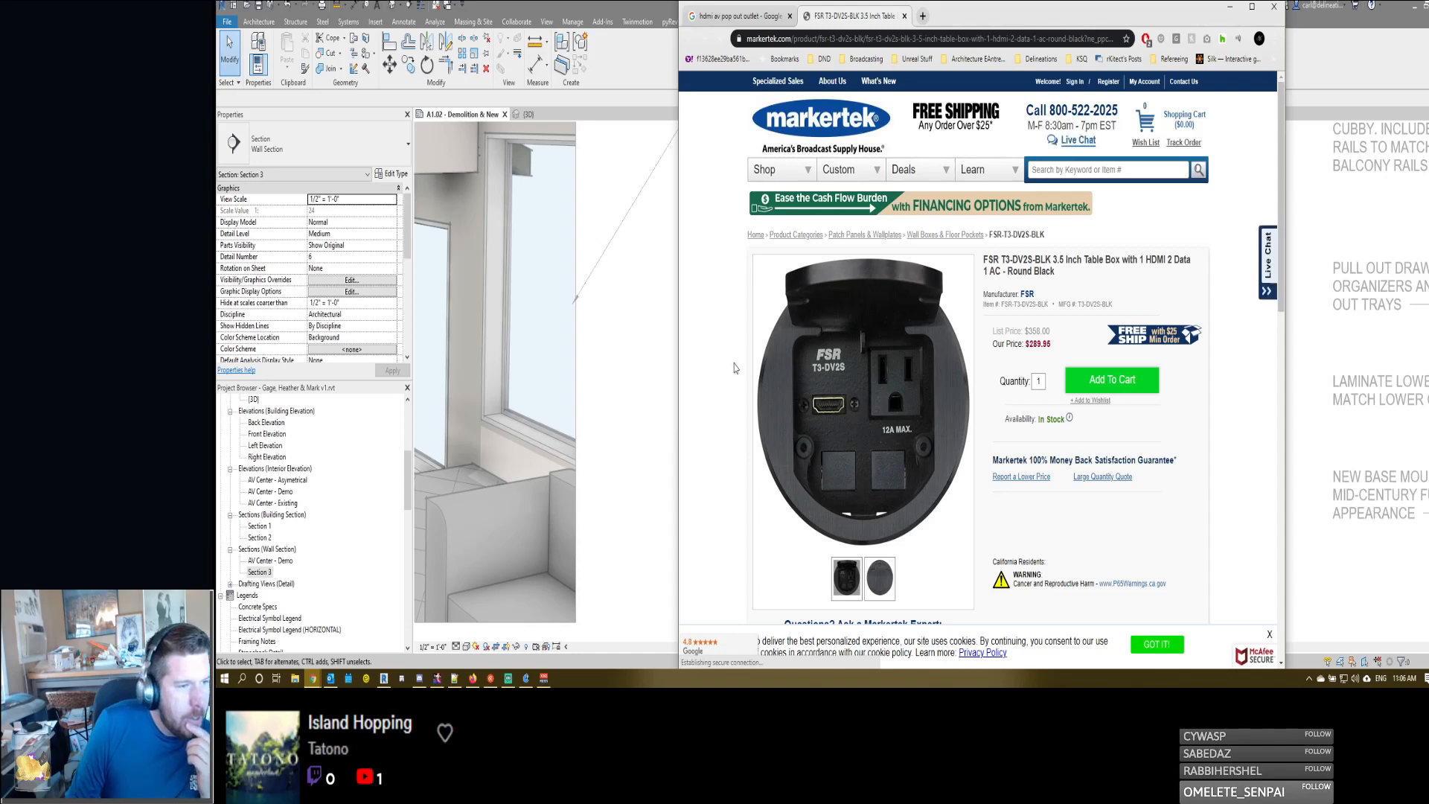
{"action": "scroll", "coordinate": [733, 367], "scroll_direction": "down", "scroll_amount": 10}
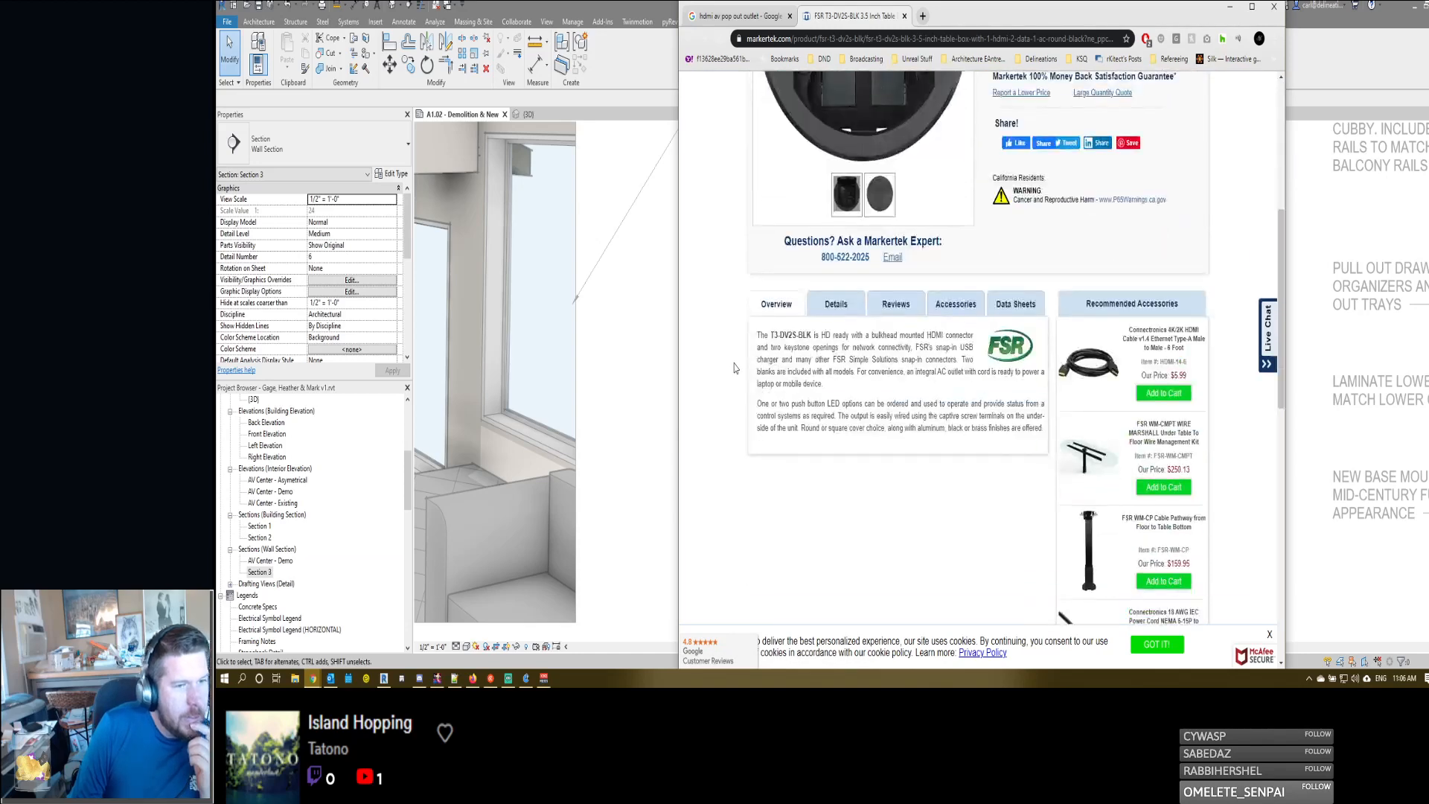
{"action": "scroll", "coordinate": [734, 367], "scroll_direction": "up", "scroll_amount": 10}
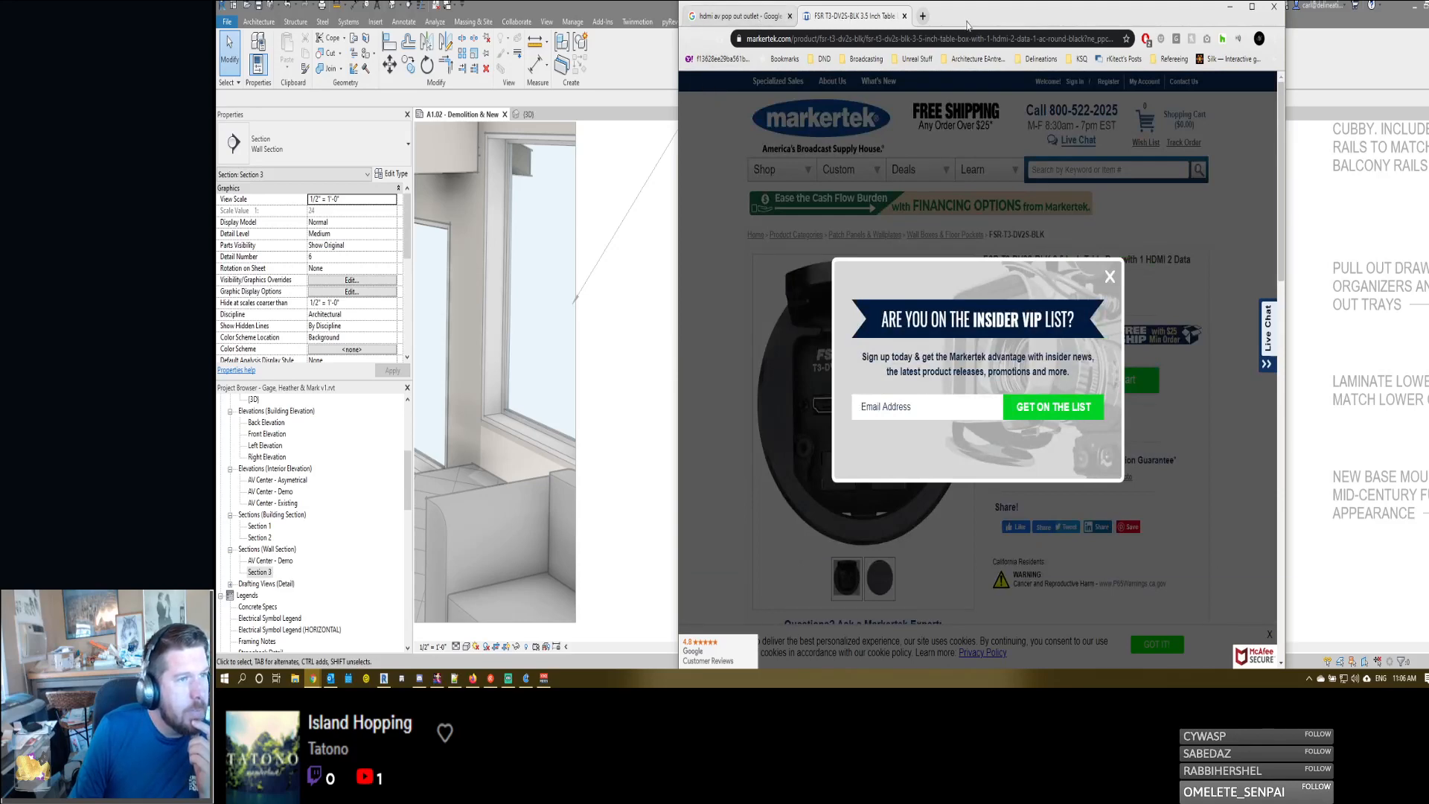
{"action": "left_click", "coordinate": [1114, 280]}
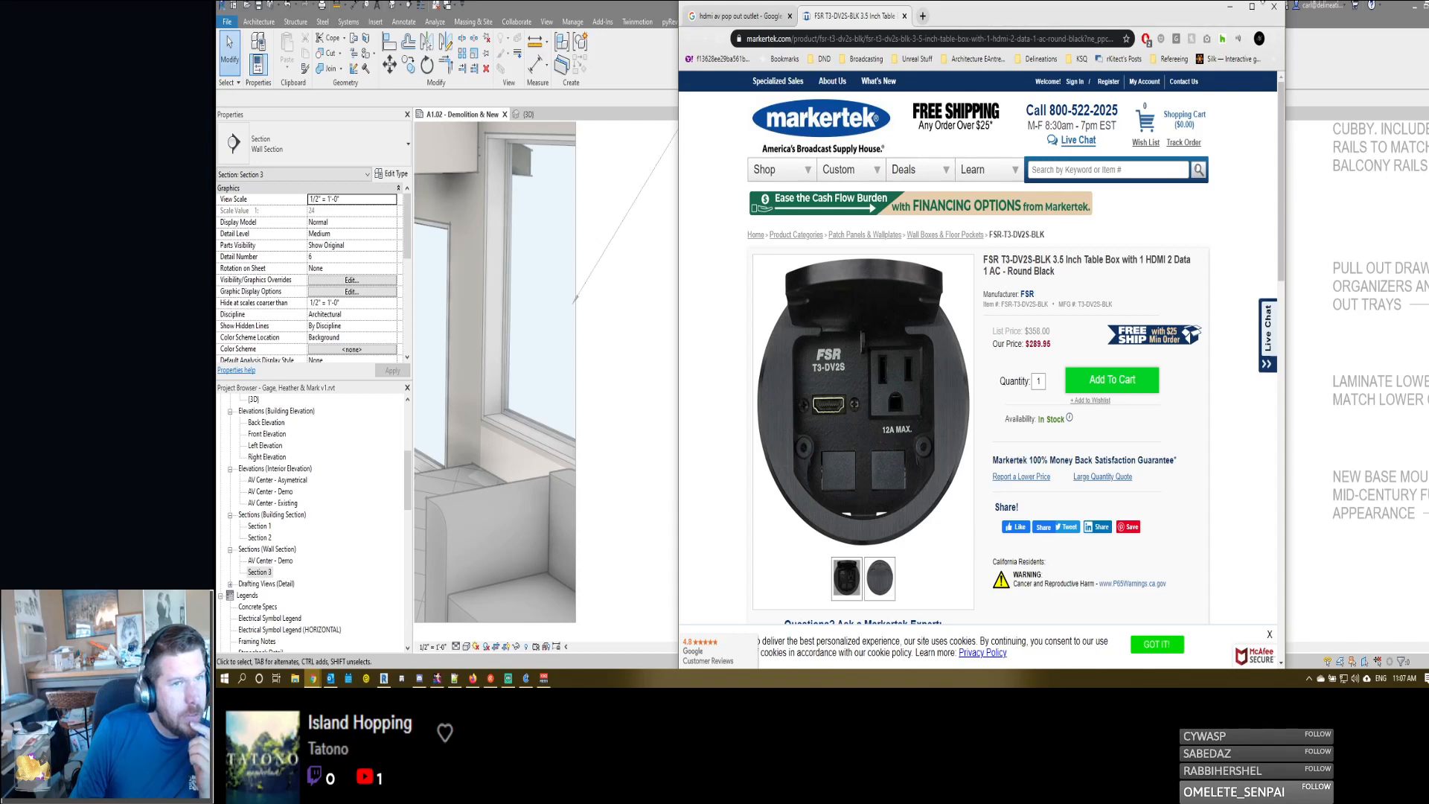
{"action": "left_click", "coordinate": [1233, 11]}
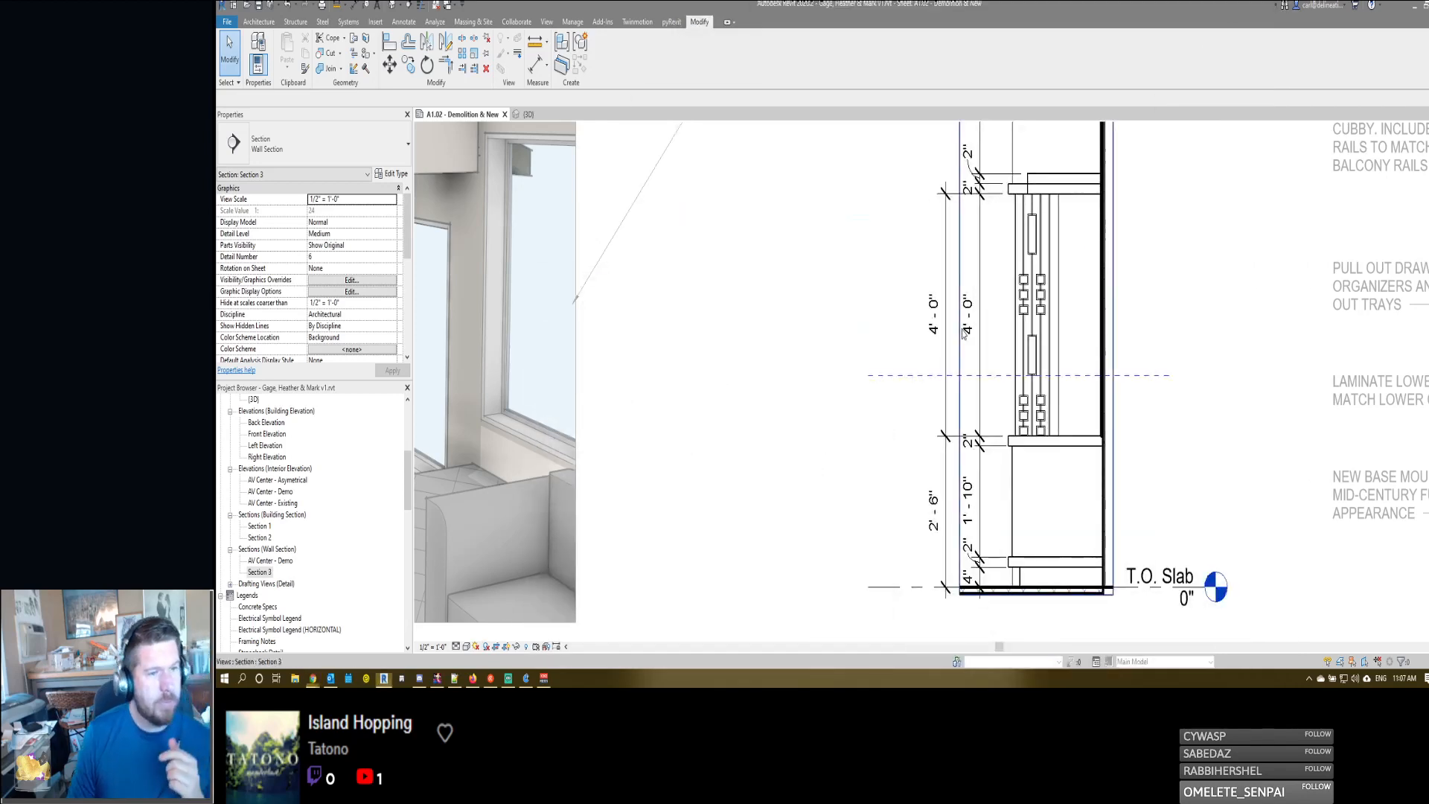
- Remove the segment between the countertop and the underside of the shelf above the television from the outer dimension string in Section 3
{"action": "scroll", "coordinate": [1093, 440], "scroll_direction": "up", "scroll_amount": 3}
{"action": "scroll", "coordinate": [956, 484], "scroll_direction": "down", "scroll_amount": 3}
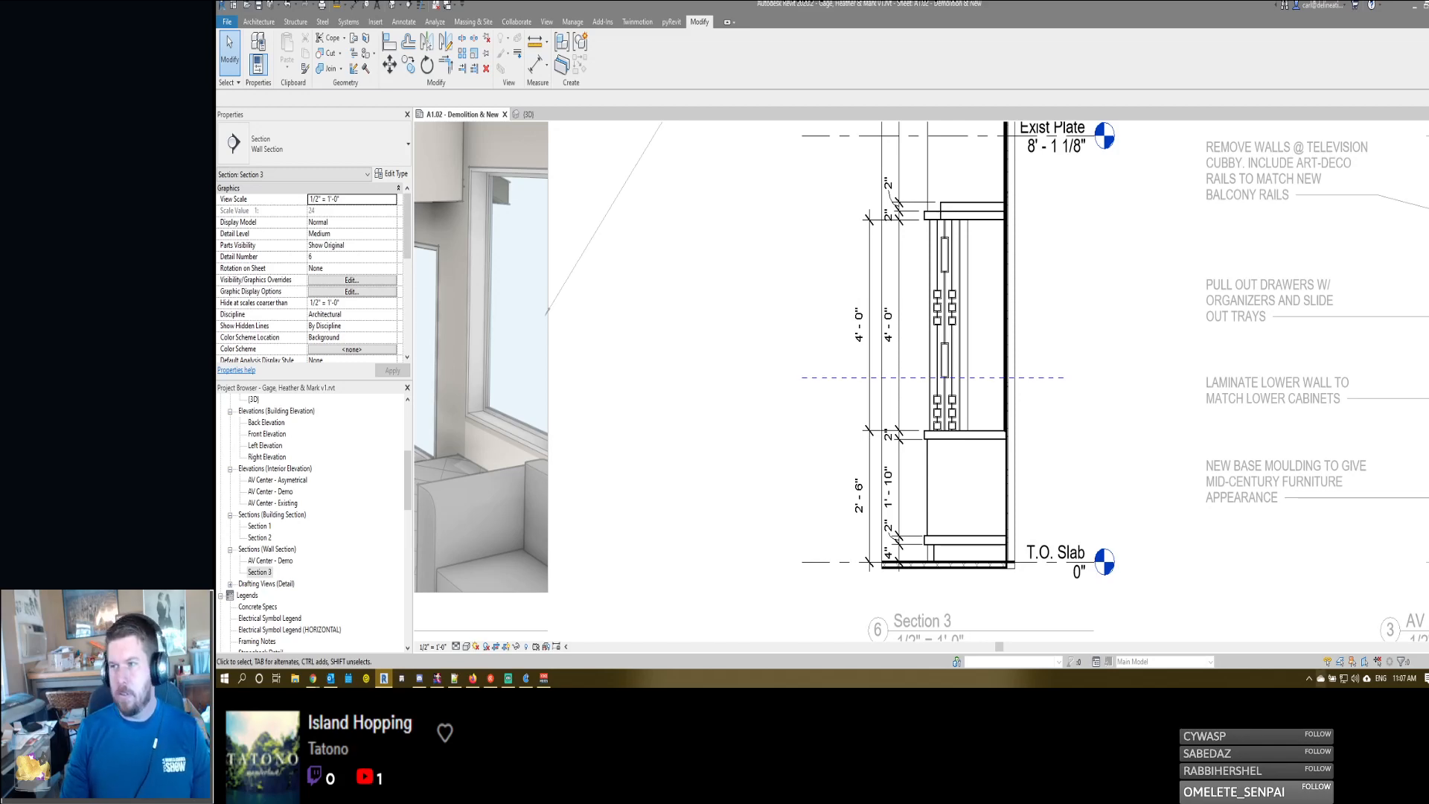
{"action": "scroll", "coordinate": [967, 566], "scroll_direction": "down", "scroll_amount": 3}
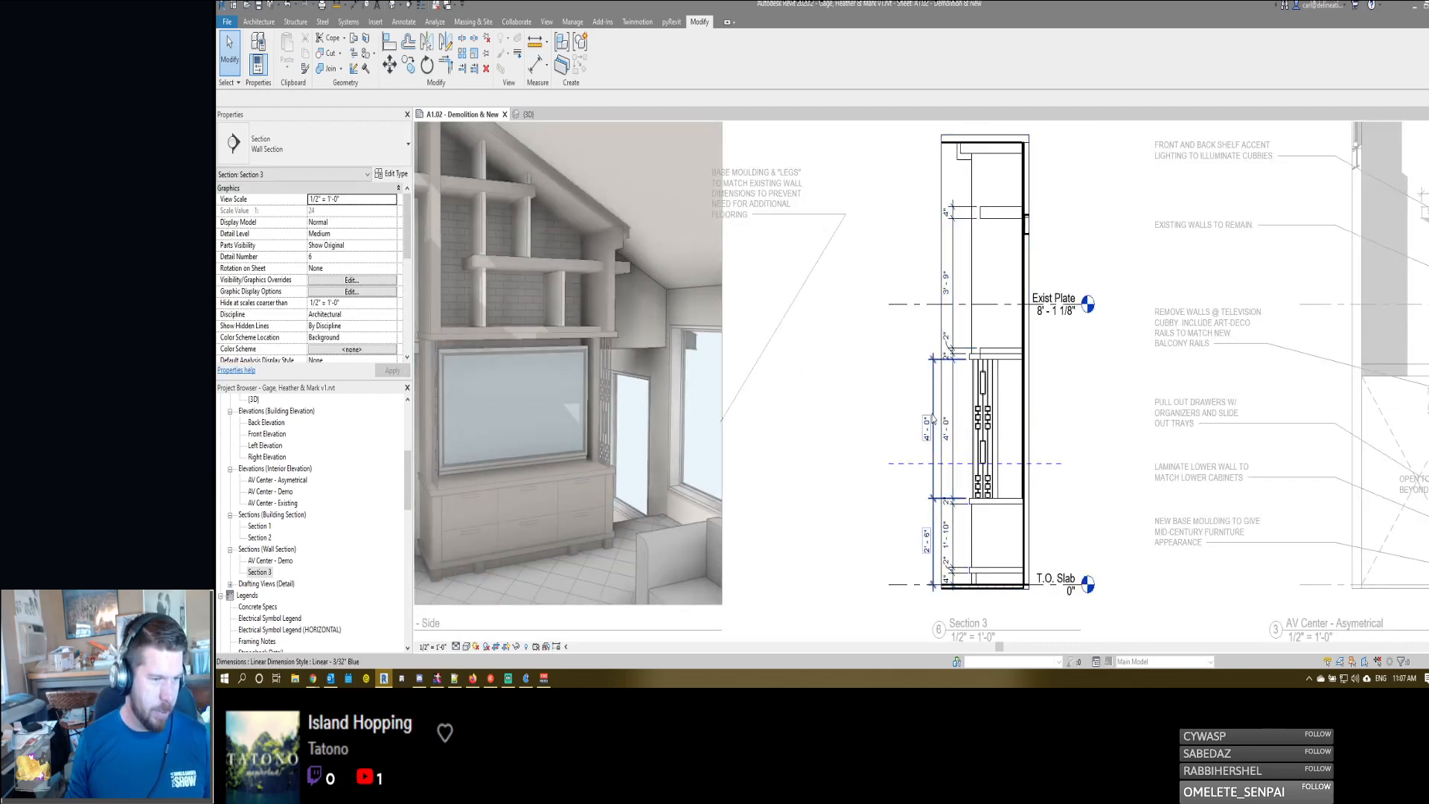
{"action": "left_click", "coordinate": [931, 418]}
{"action": "key", "text": "Escape"}
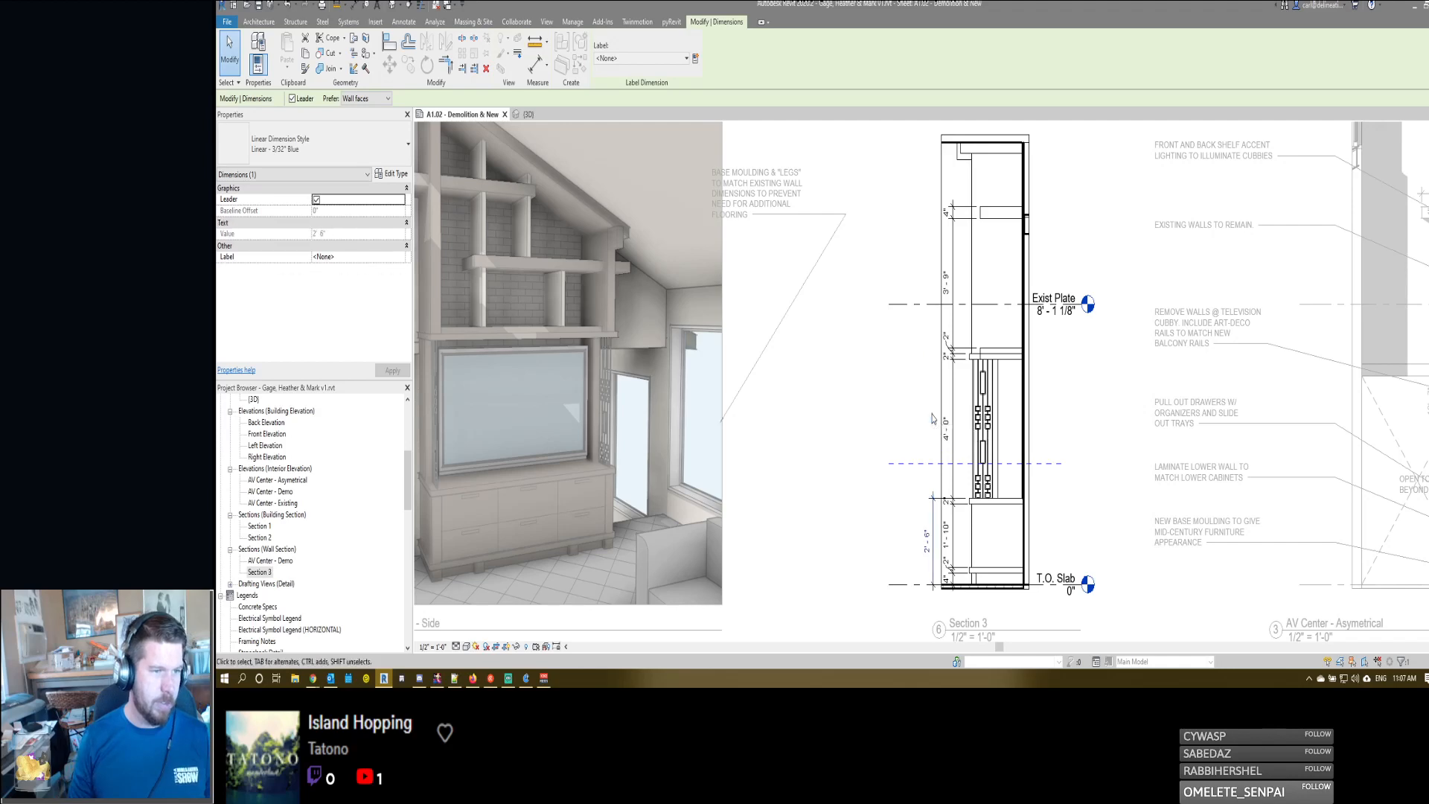
{"action": "scroll", "coordinate": [932, 430], "scroll_direction": "up", "scroll_amount": 1}
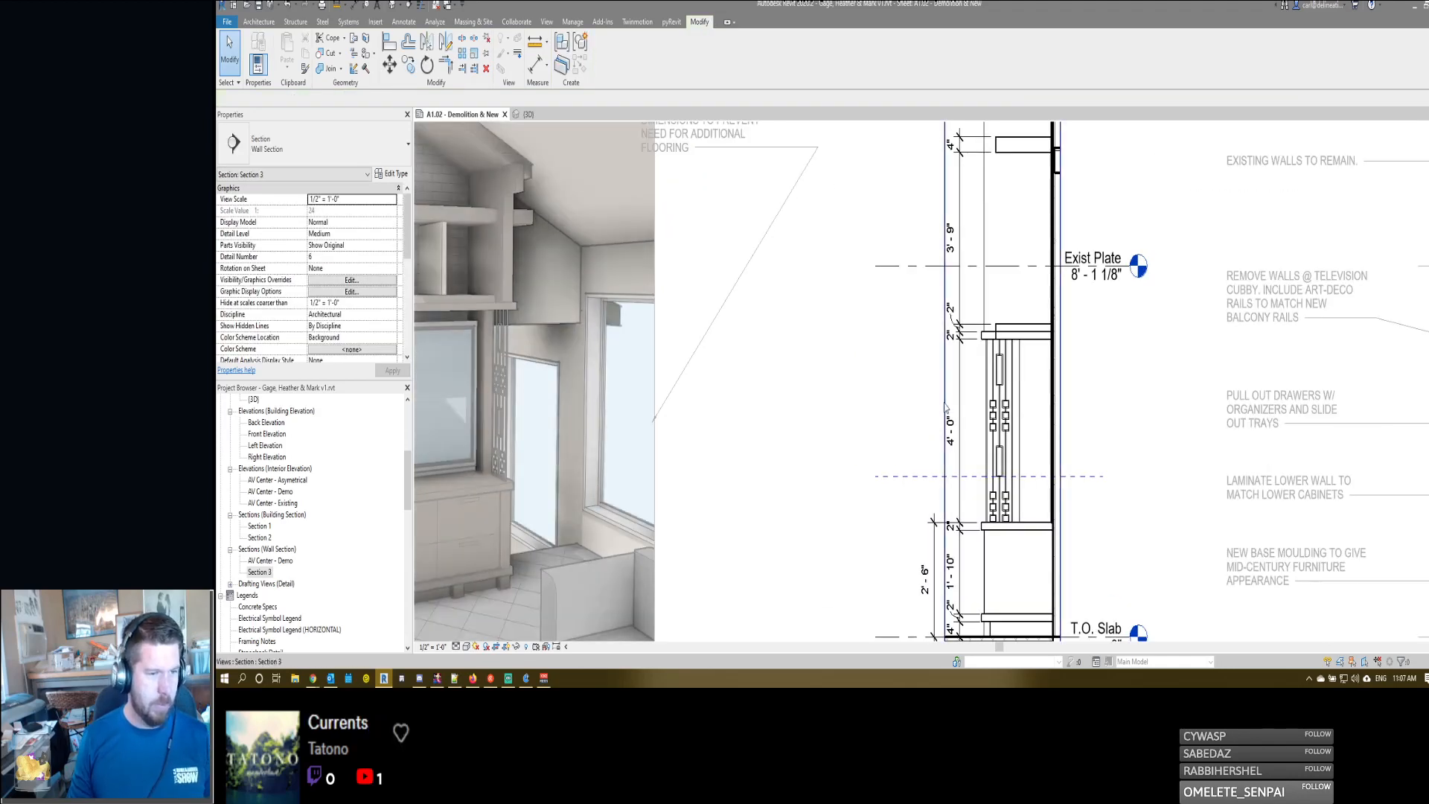
- Add a horizontal dimension string in Section 3 from the wall face to the lower cabinet's front and its base slab's front edge
{"action": "scroll", "coordinate": [897, 442], "scroll_direction": "up", "scroll_amount": 1}
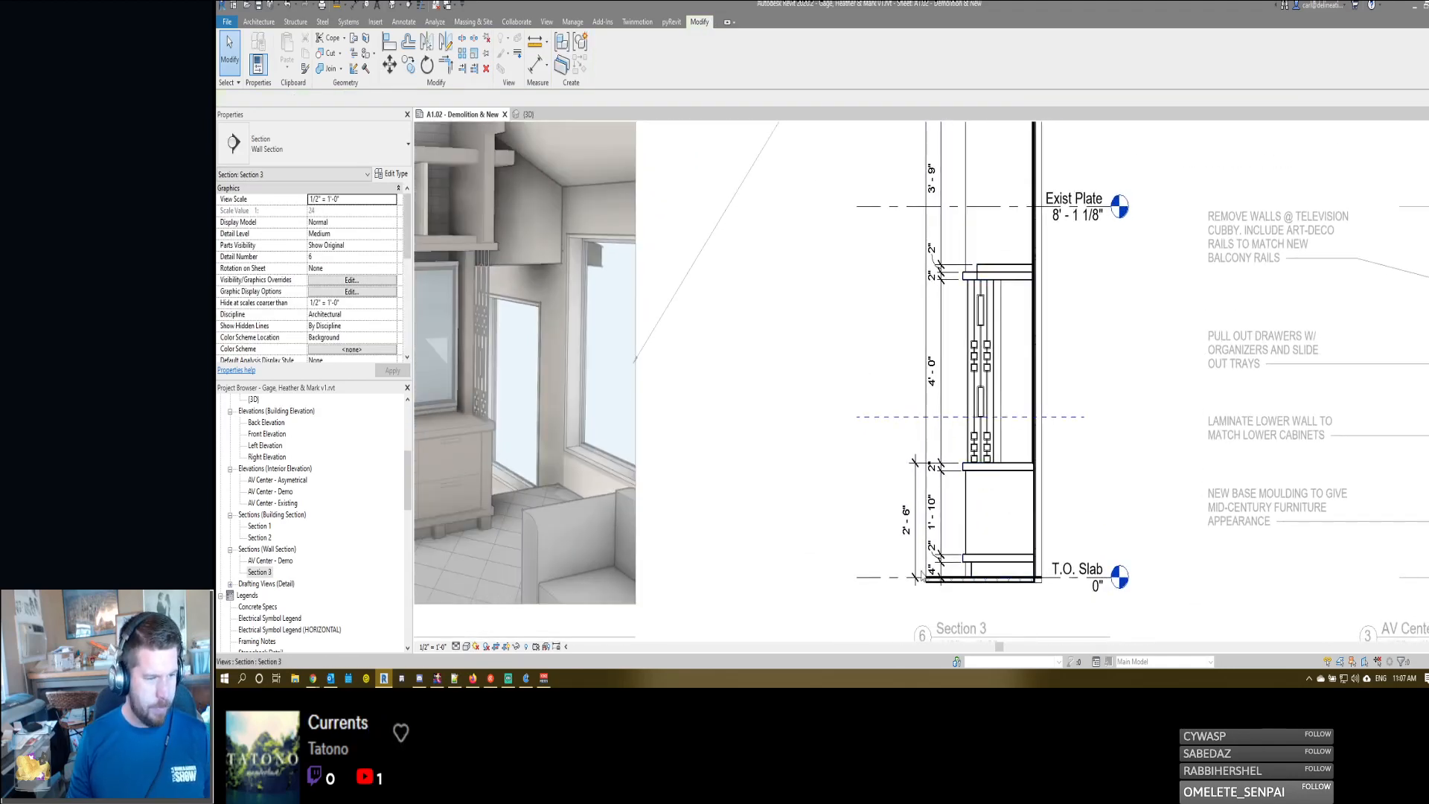
{"action": "scroll", "coordinate": [921, 575], "scroll_direction": "up", "scroll_amount": 1}
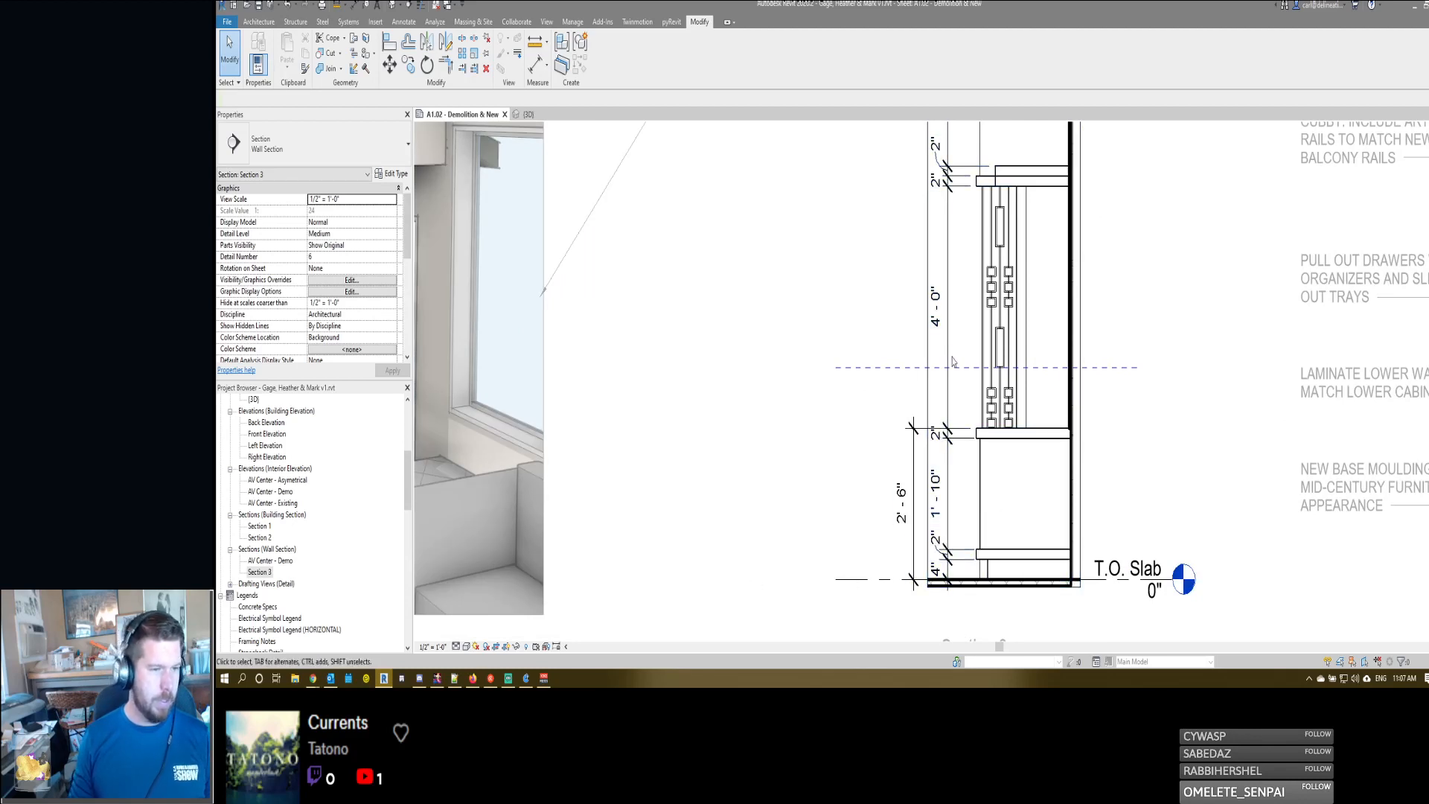
{"action": "scroll", "coordinate": [953, 363], "scroll_direction": "up", "scroll_amount": 1}
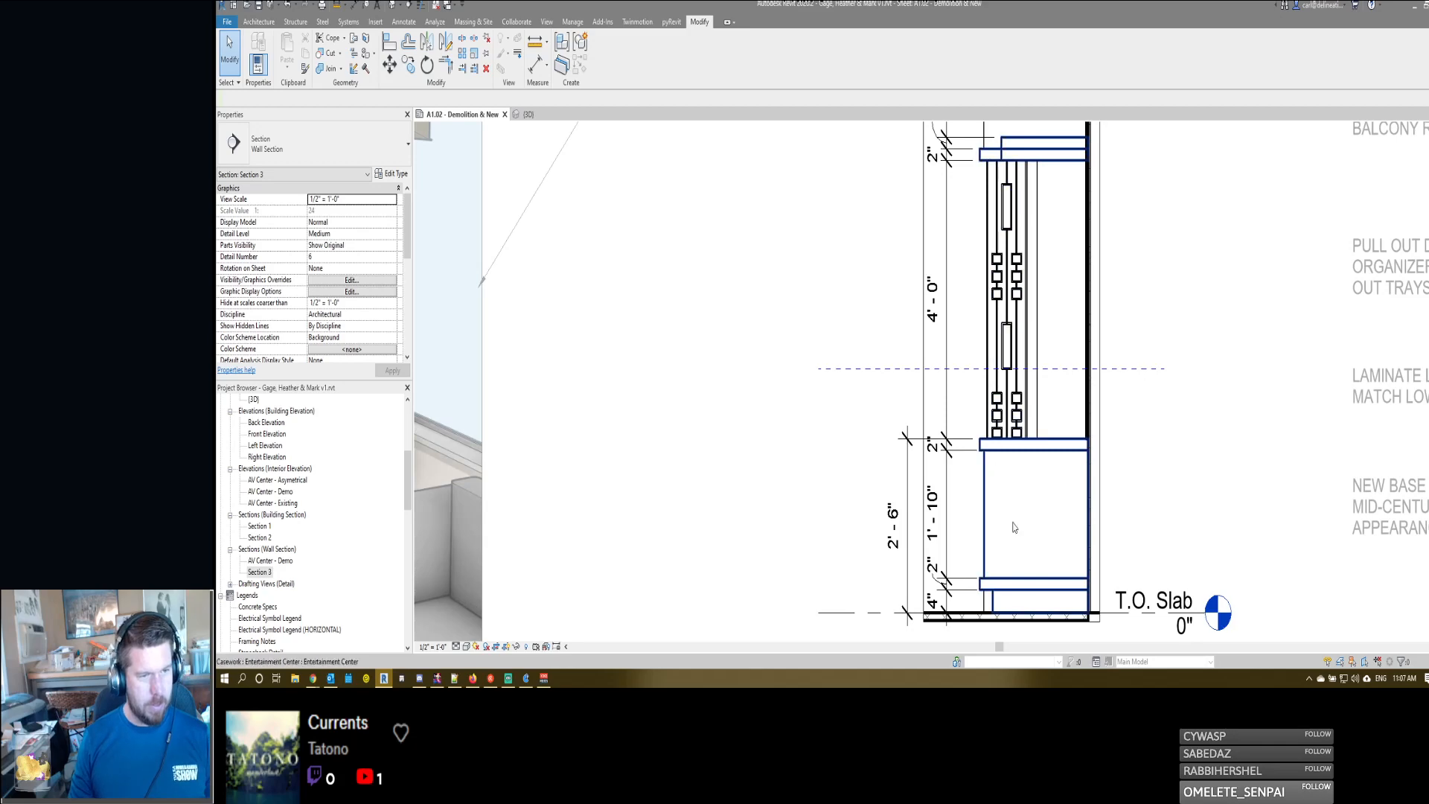
{"action": "scroll", "coordinate": [1003, 511], "scroll_direction": "down", "scroll_amount": 2}
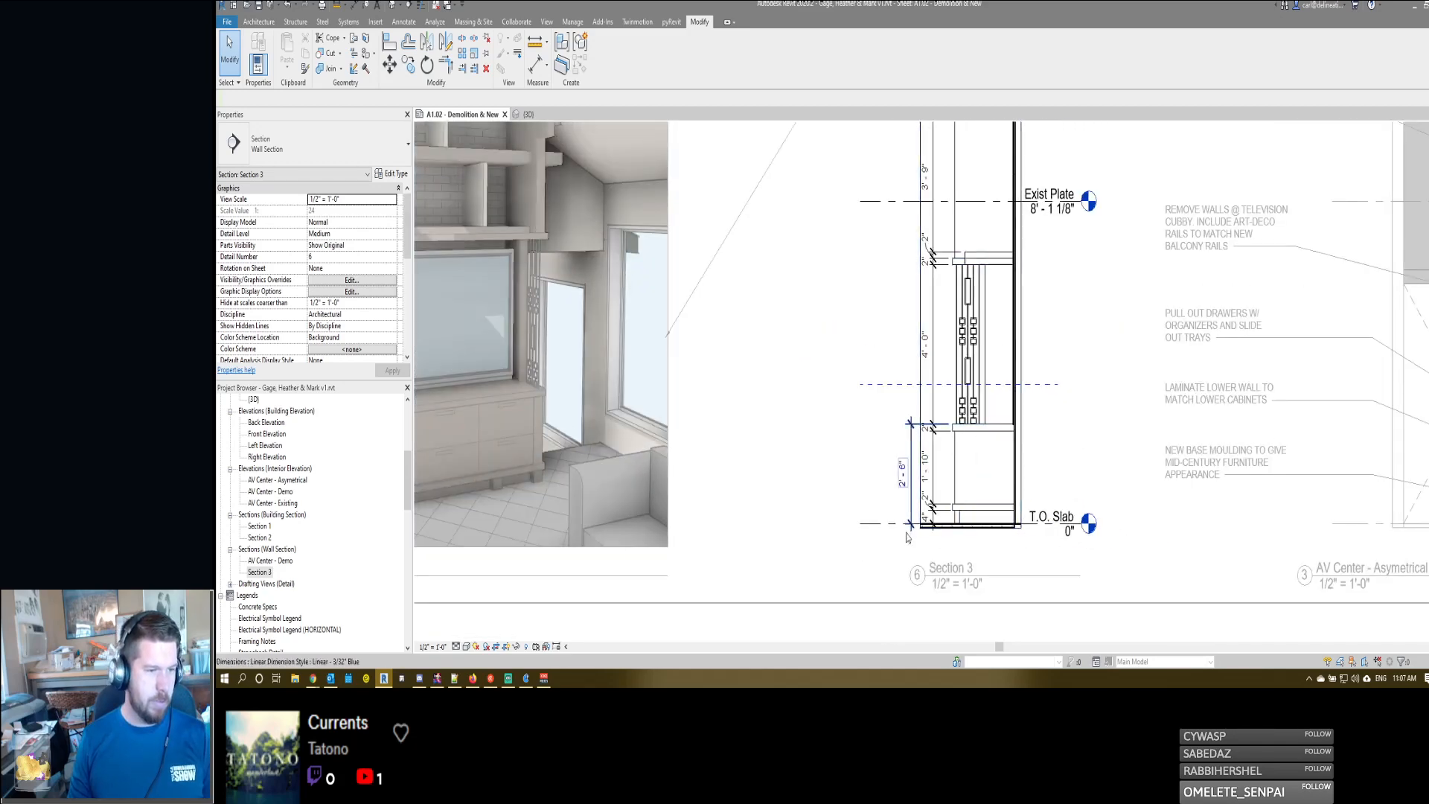
{"action": "scroll", "coordinate": [904, 530], "scroll_direction": "up", "scroll_amount": 1}
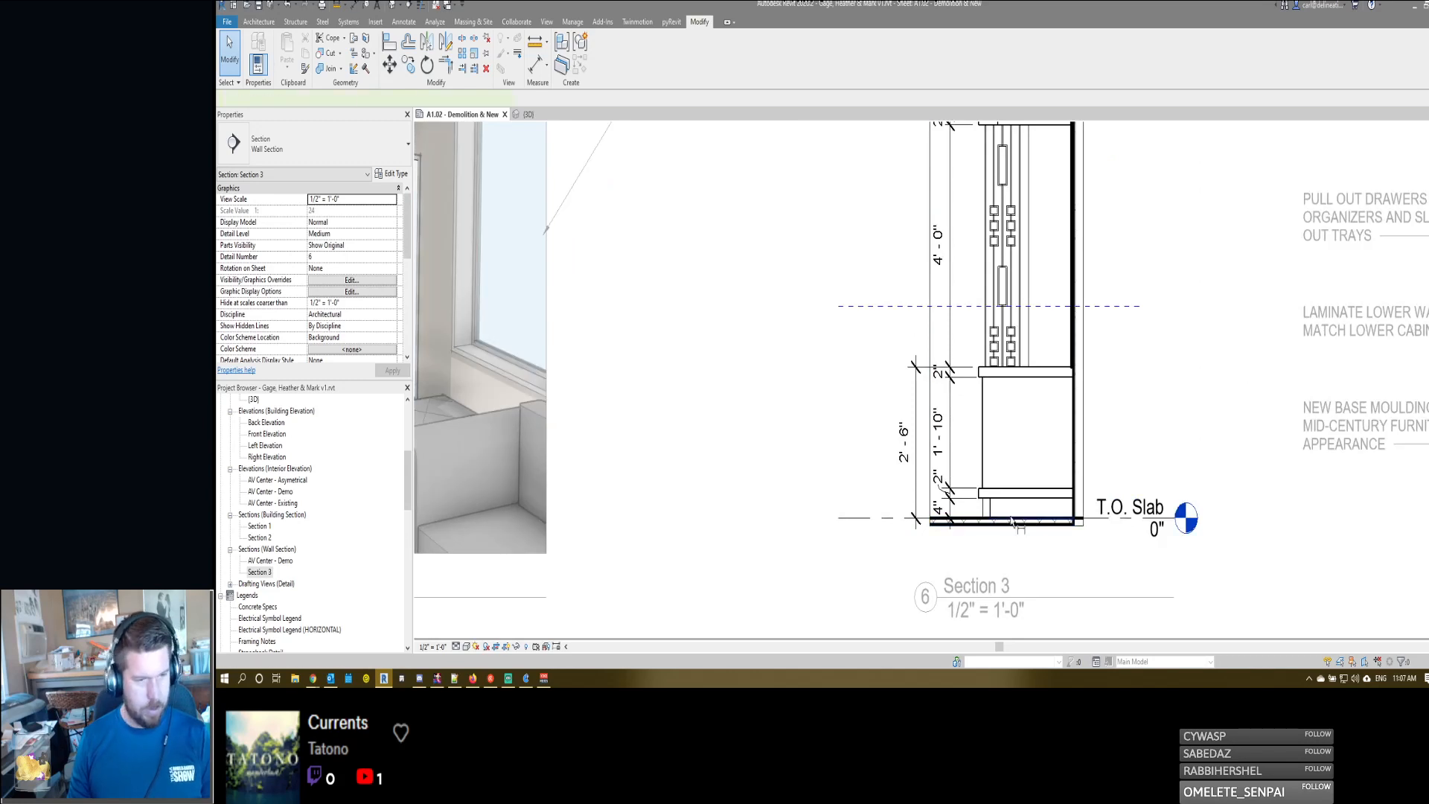
{"action": "key", "text": "d"}
{"action": "key", "text": "i"}
{"action": "left_click", "coordinate": [1074, 455]}
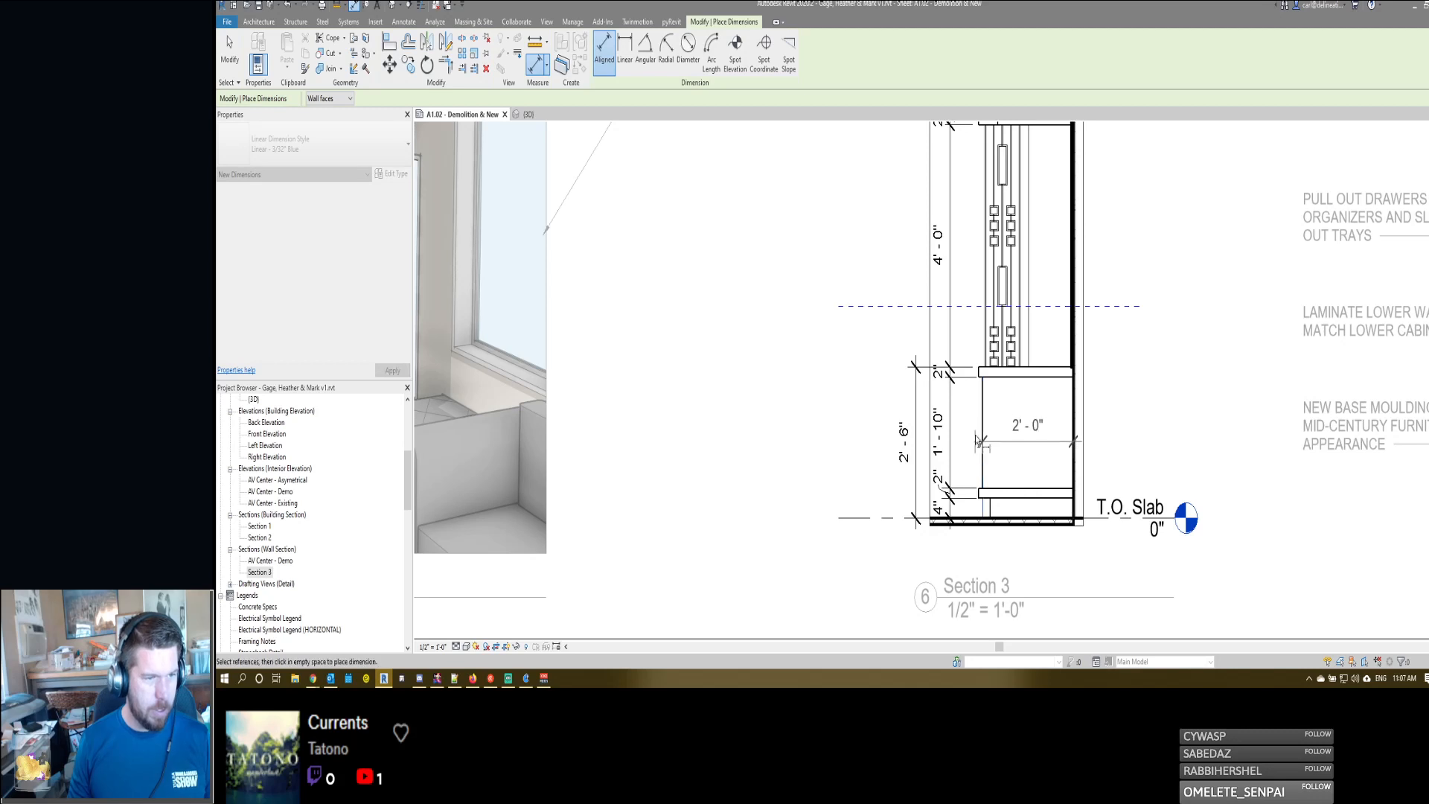
{"action": "left_click", "coordinate": [979, 492]}
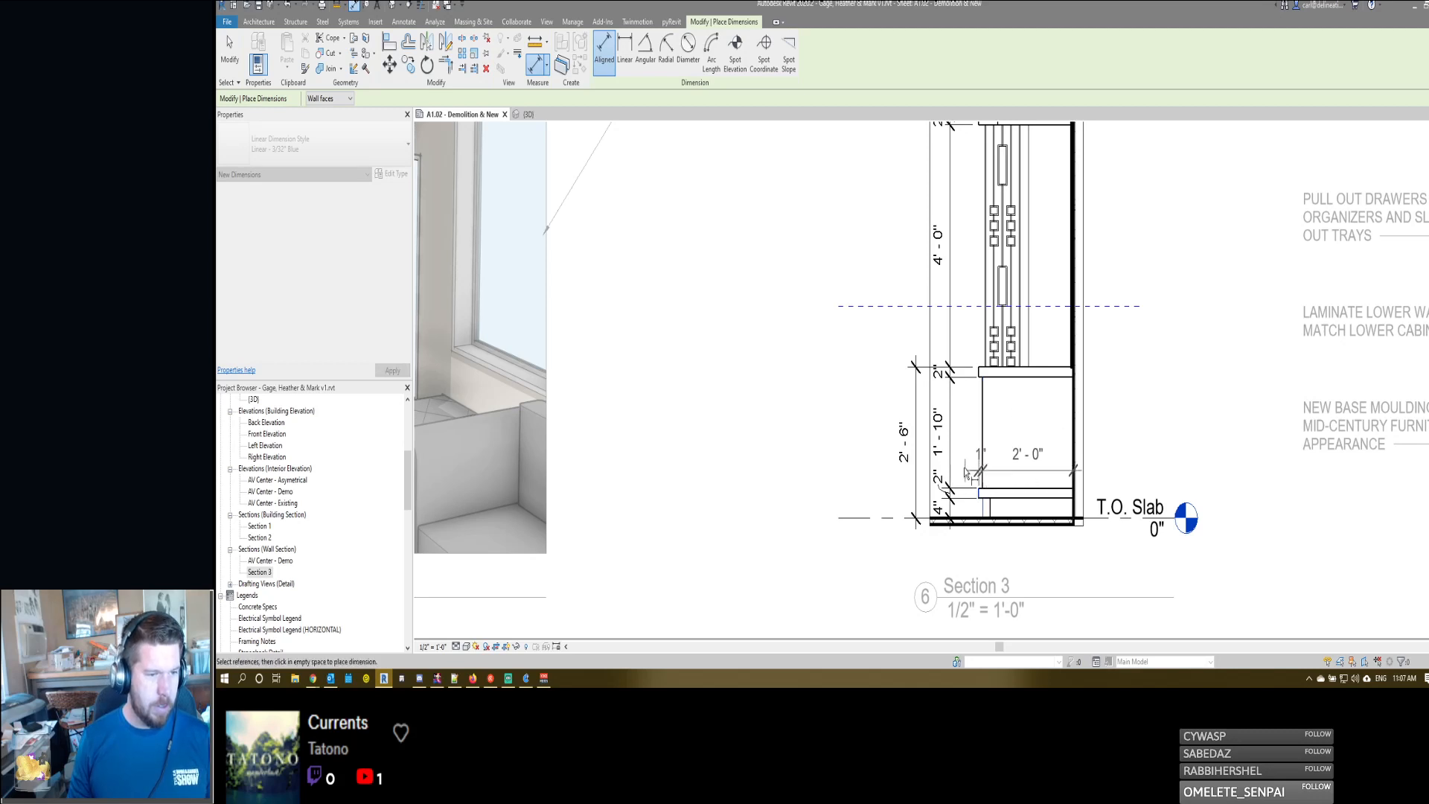
{"action": "left_click", "coordinate": [966, 481]}
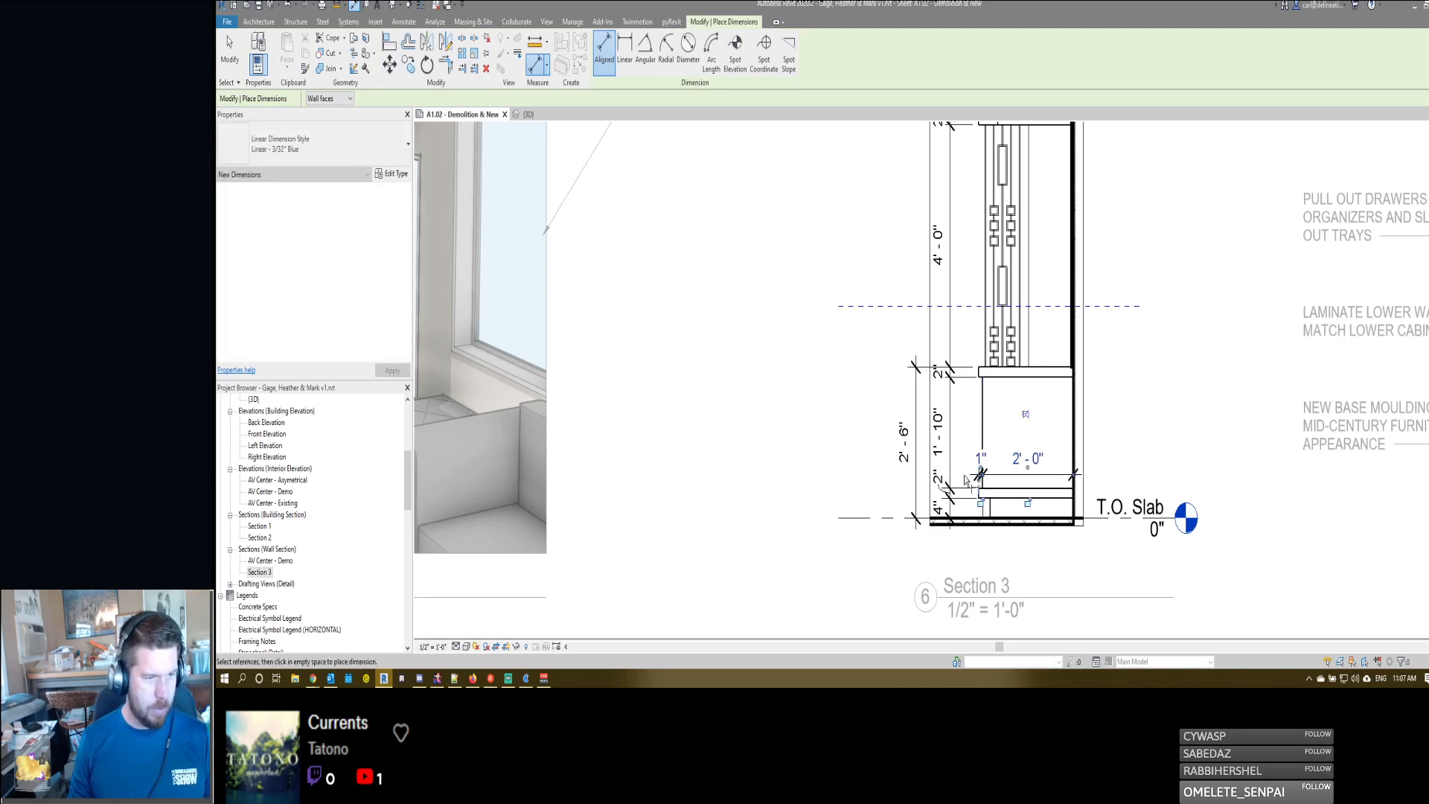
{"action": "key", "text": "Escape"}
{"action": "key", "text": "Escape"}
- Add the text "C.V. EXIST" below the cabinet depth dimension in Section 3 and move the dimension string below the floor slab
{"action": "left_click", "coordinate": [1017, 462]}
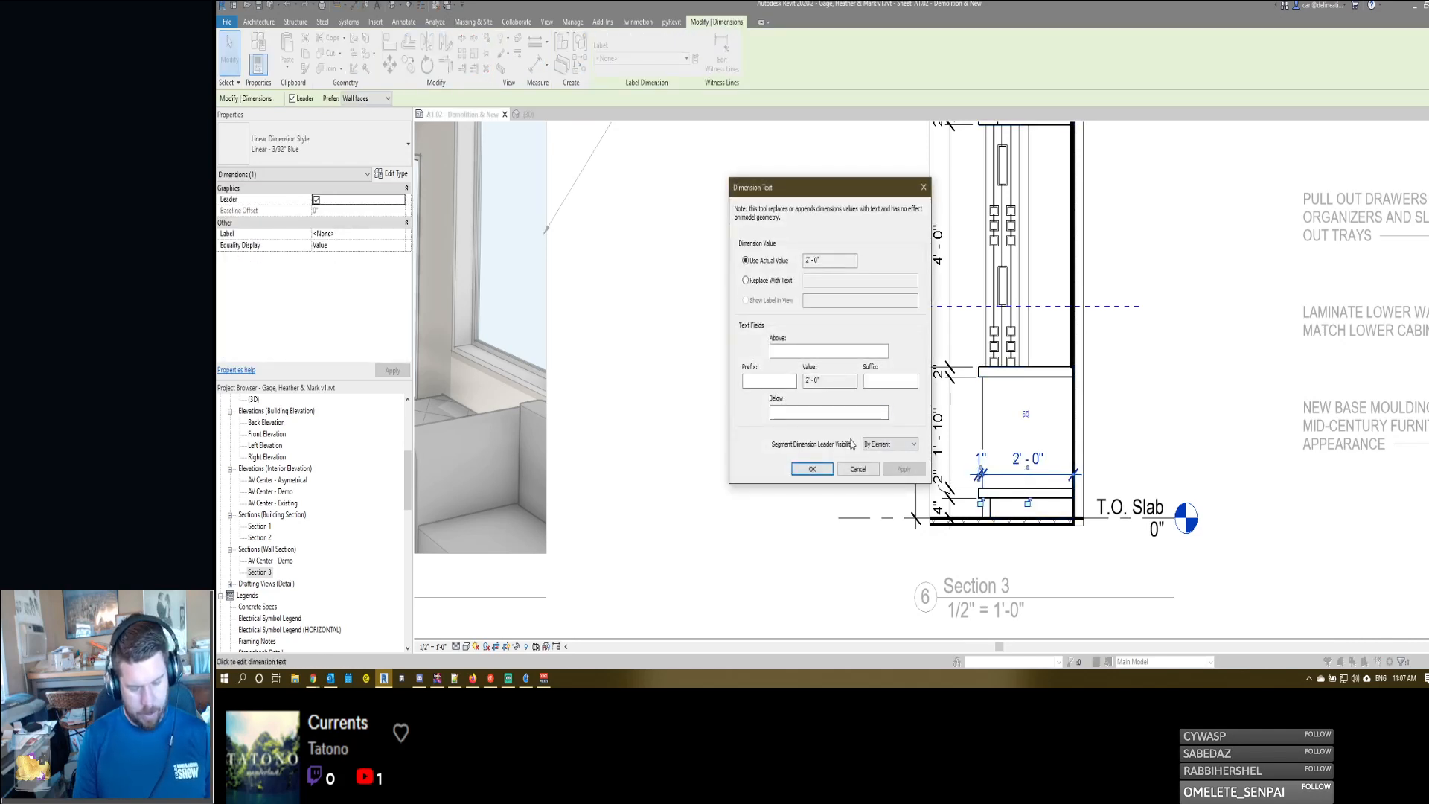
{"action": "type", "text": "c.v."}
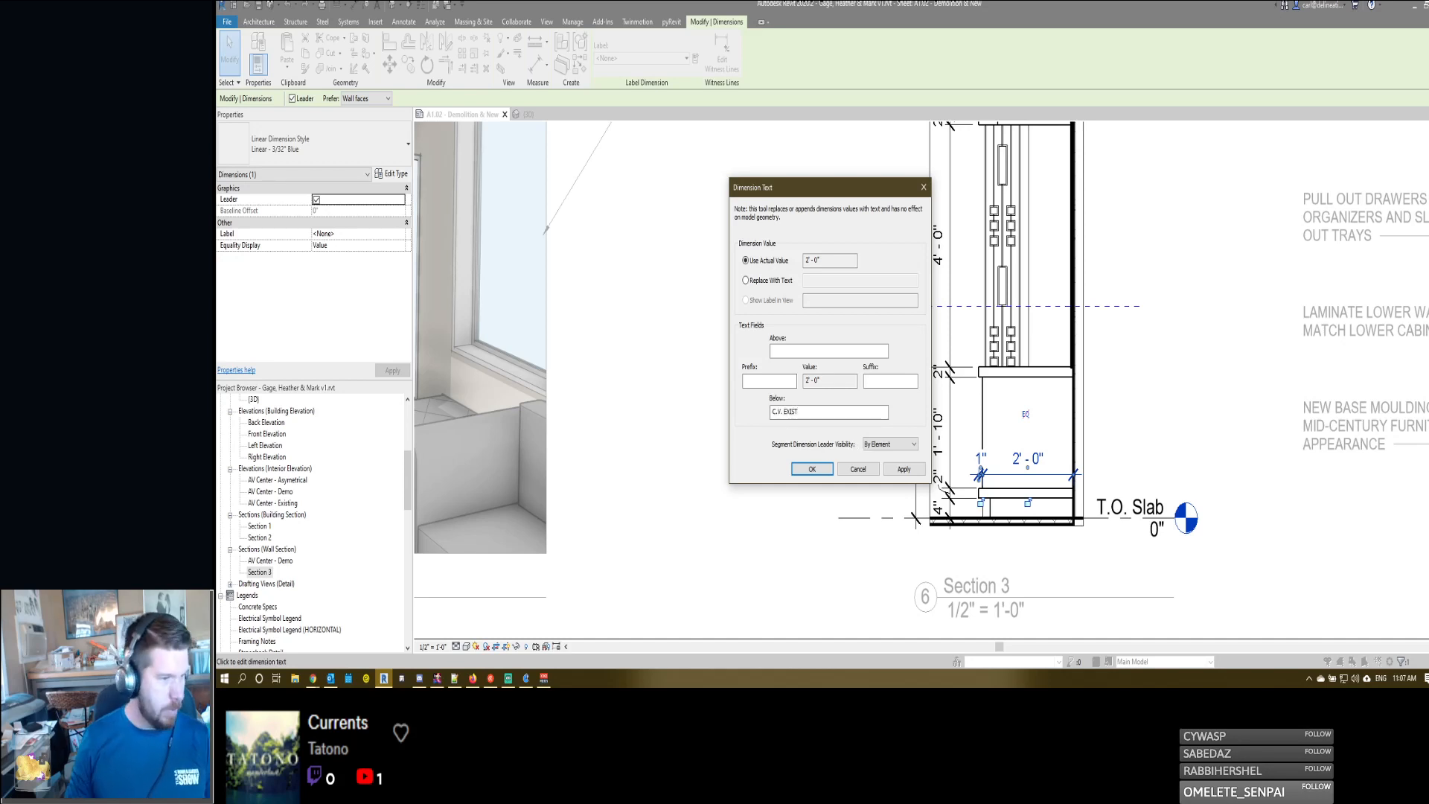
{"action": "left_click", "coordinate": [812, 469]}
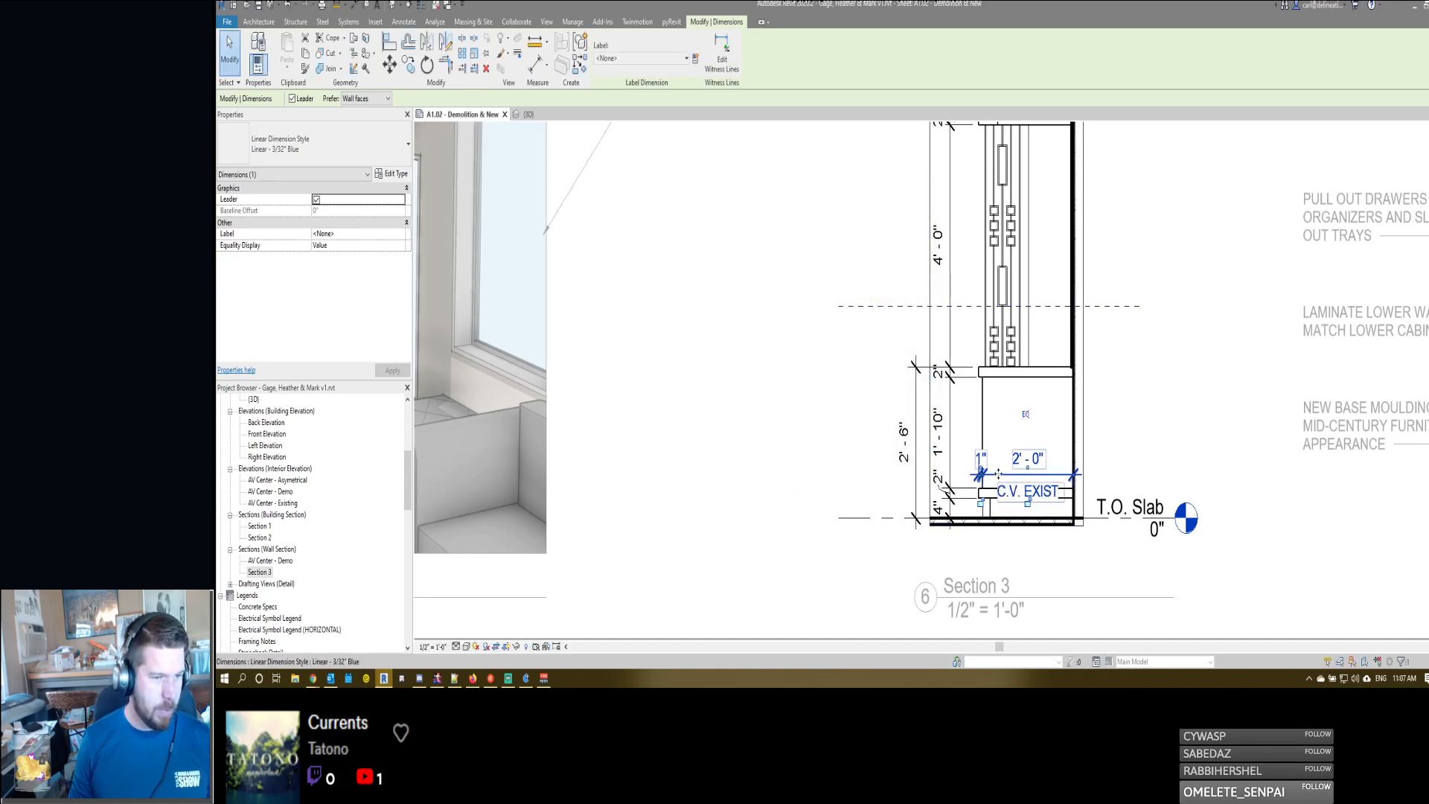
{"action": "left_click_drag", "start_coordinate": [997, 473], "coordinate": [1006, 560]}
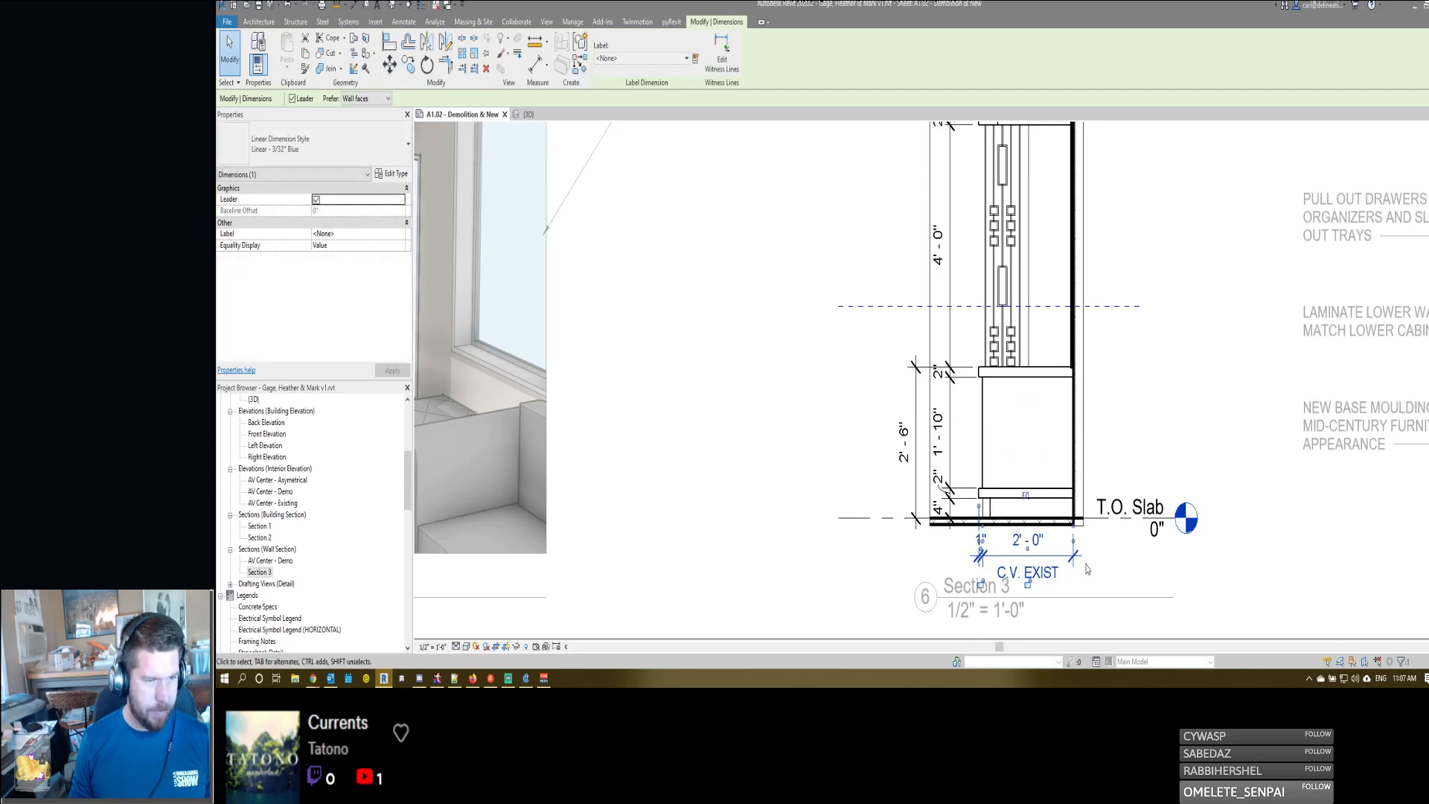
{"action": "middle_click_drag", "start_coordinate": [1127, 560], "coordinate": [1117, 484]}
{"action": "left_click", "coordinate": [1122, 491]}
{"action": "scroll", "coordinate": [1022, 494], "scroll_direction": "down", "scroll_amount": 2}
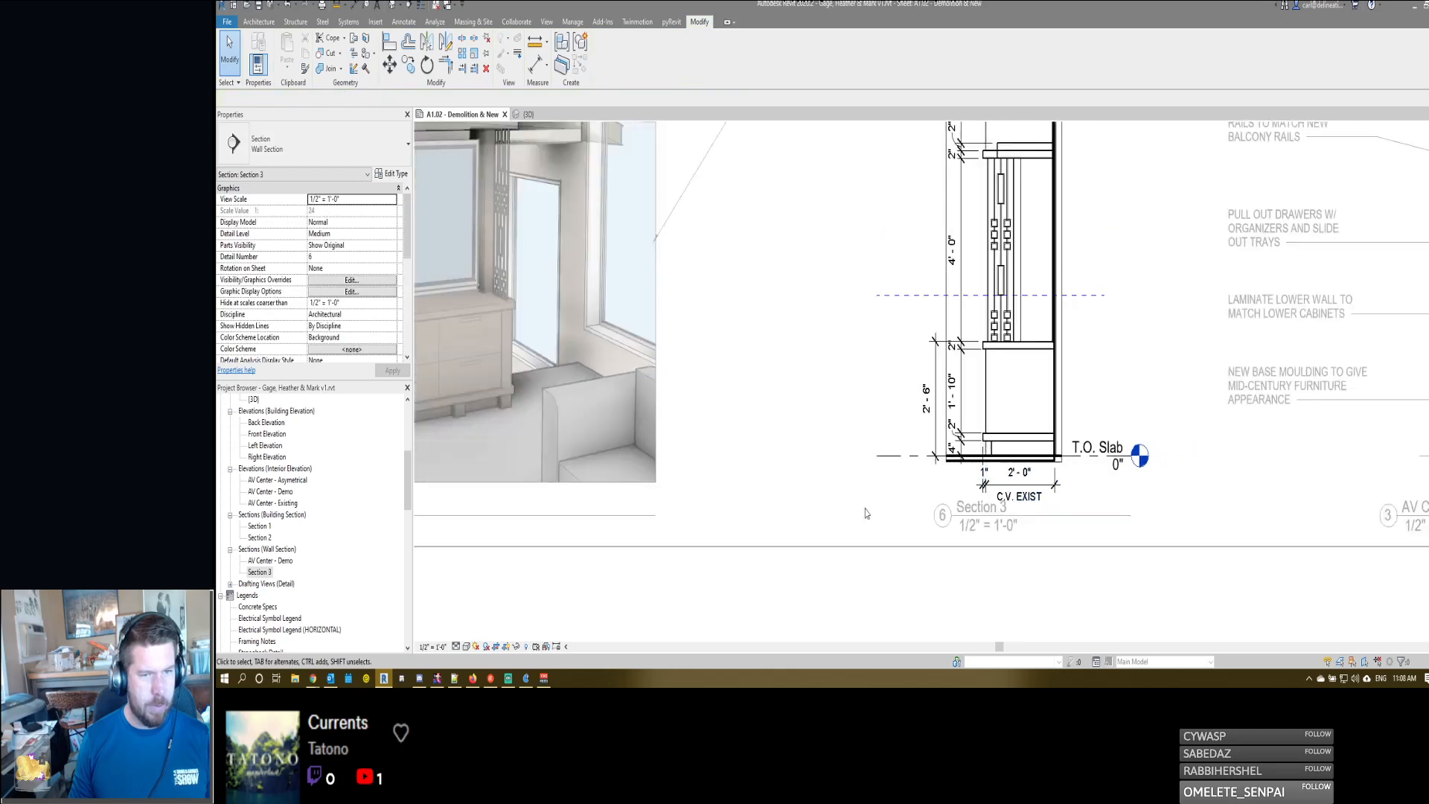
- Nudge the Section 3 and AV Center - Asymetrical view titles slightly down on the sheet
{"action": "left_click", "coordinate": [955, 509]}
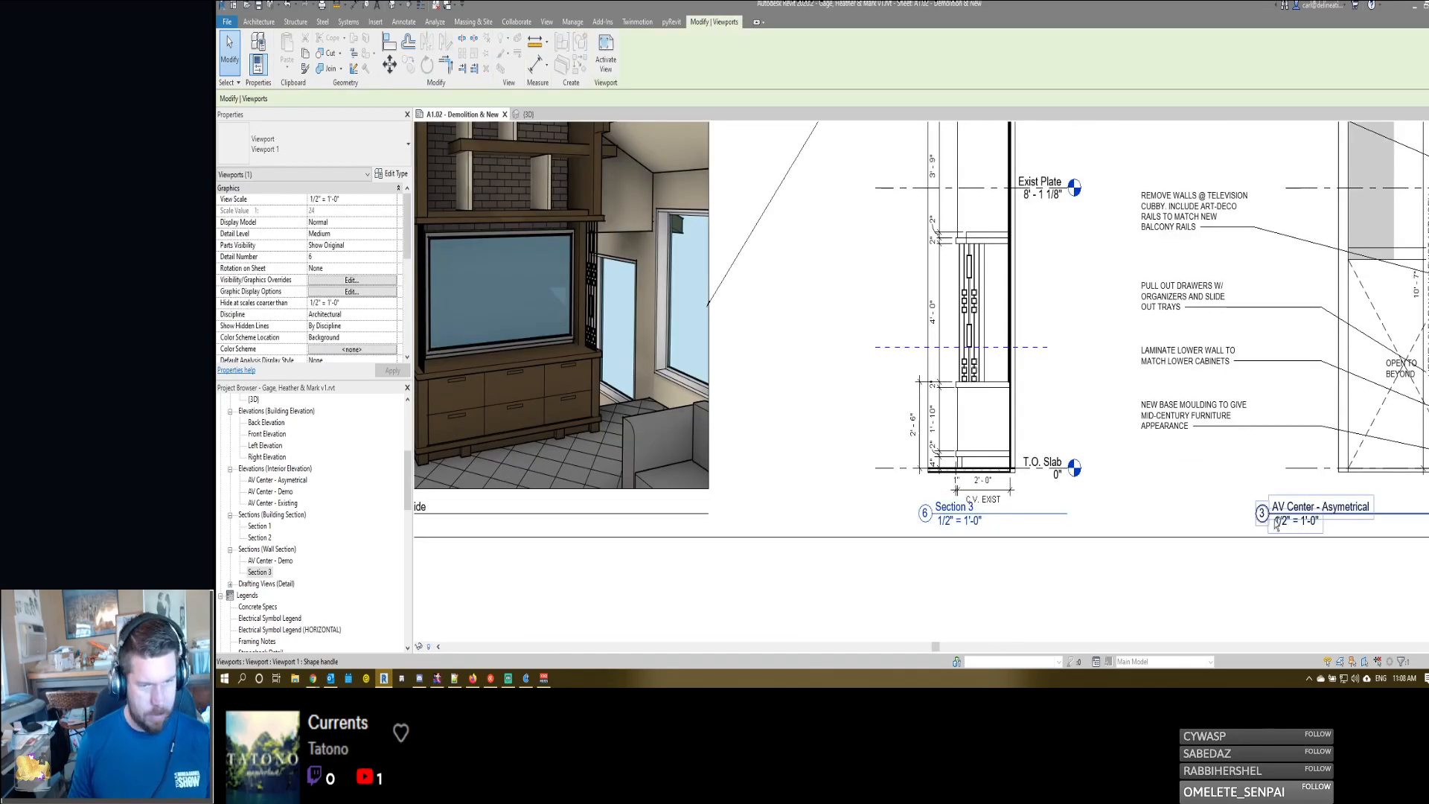
{"action": "left_click", "coordinate": [1272, 520], "text": "ctrl"}
{"action": "key", "text": "Down"}
{"action": "key", "text": "Down"}
{"action": "key", "text": "Escape"}
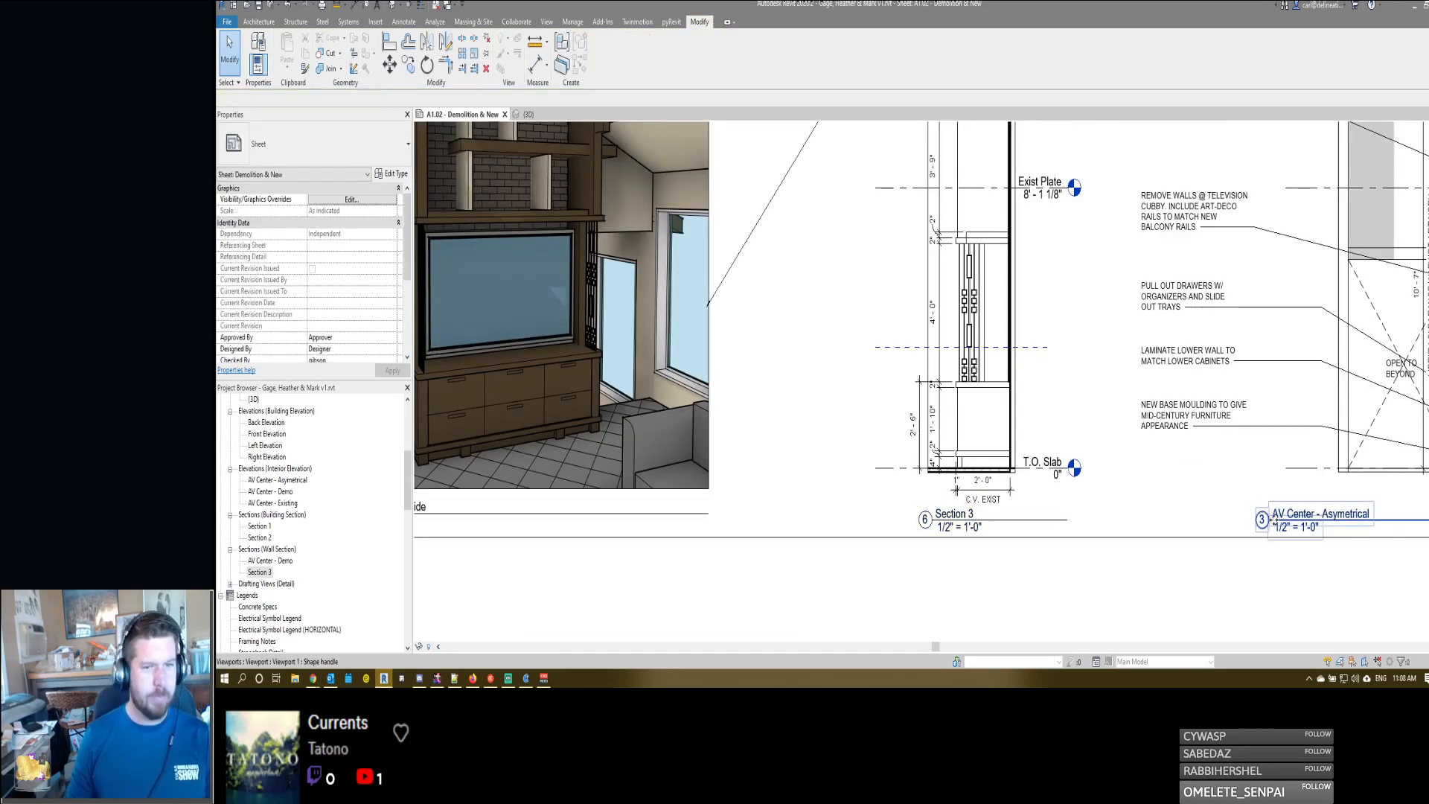
- Nudge the Section 3 viewport slightly right toward the AV Center - Asymetrical elevation
{"action": "middle_click_drag", "start_coordinate": [1178, 415], "coordinate": [1048, 449]}
{"action": "scroll", "coordinate": [1049, 450], "scroll_direction": "down", "scroll_amount": 2}
{"action": "left_click", "coordinate": [978, 459]}
{"action": "key", "text": "Right"}
{"action": "key", "text": "Right"}
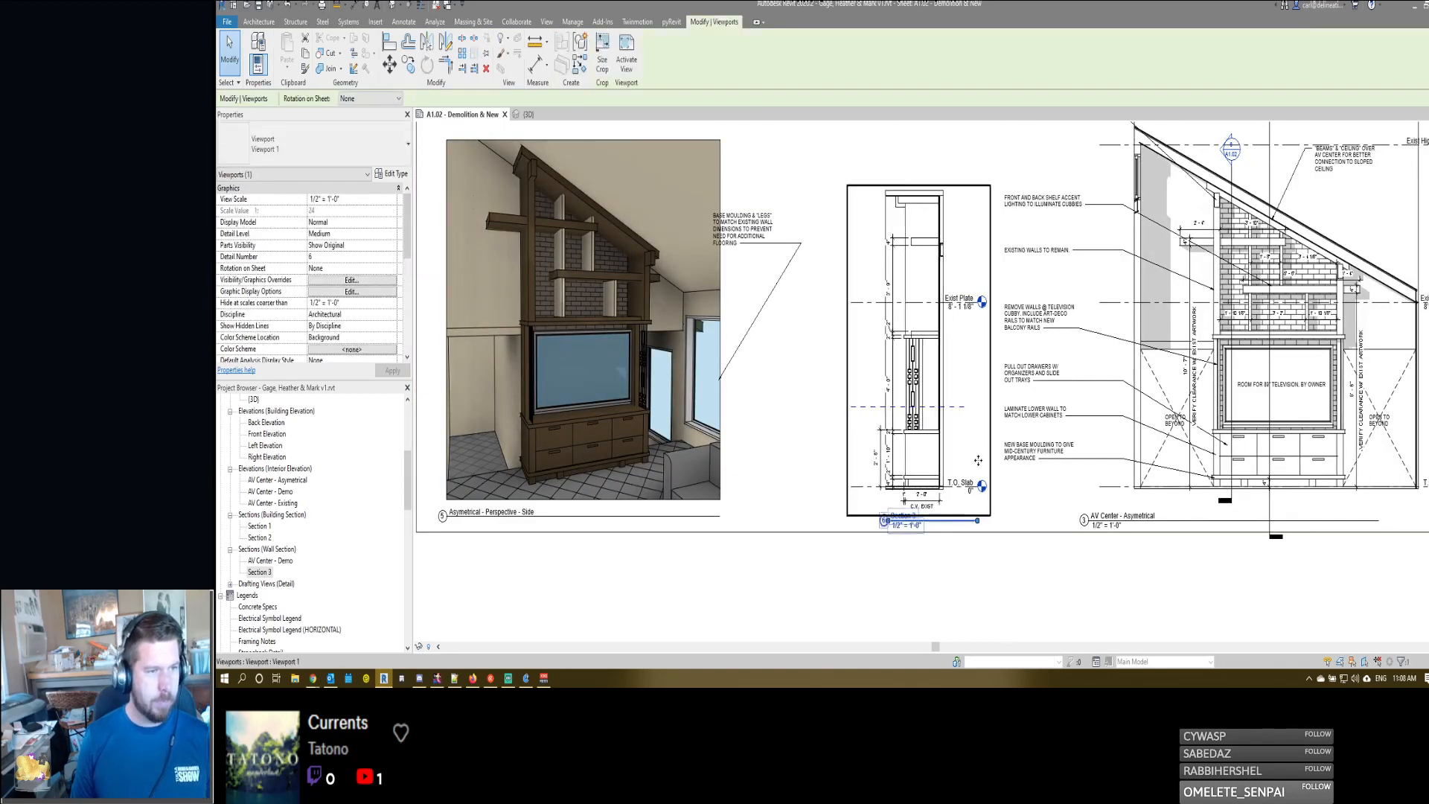
- Hide the Exist Plate level in the Section 3 view and return to the sheet
{"action": "double_click", "coordinate": [980, 461]}
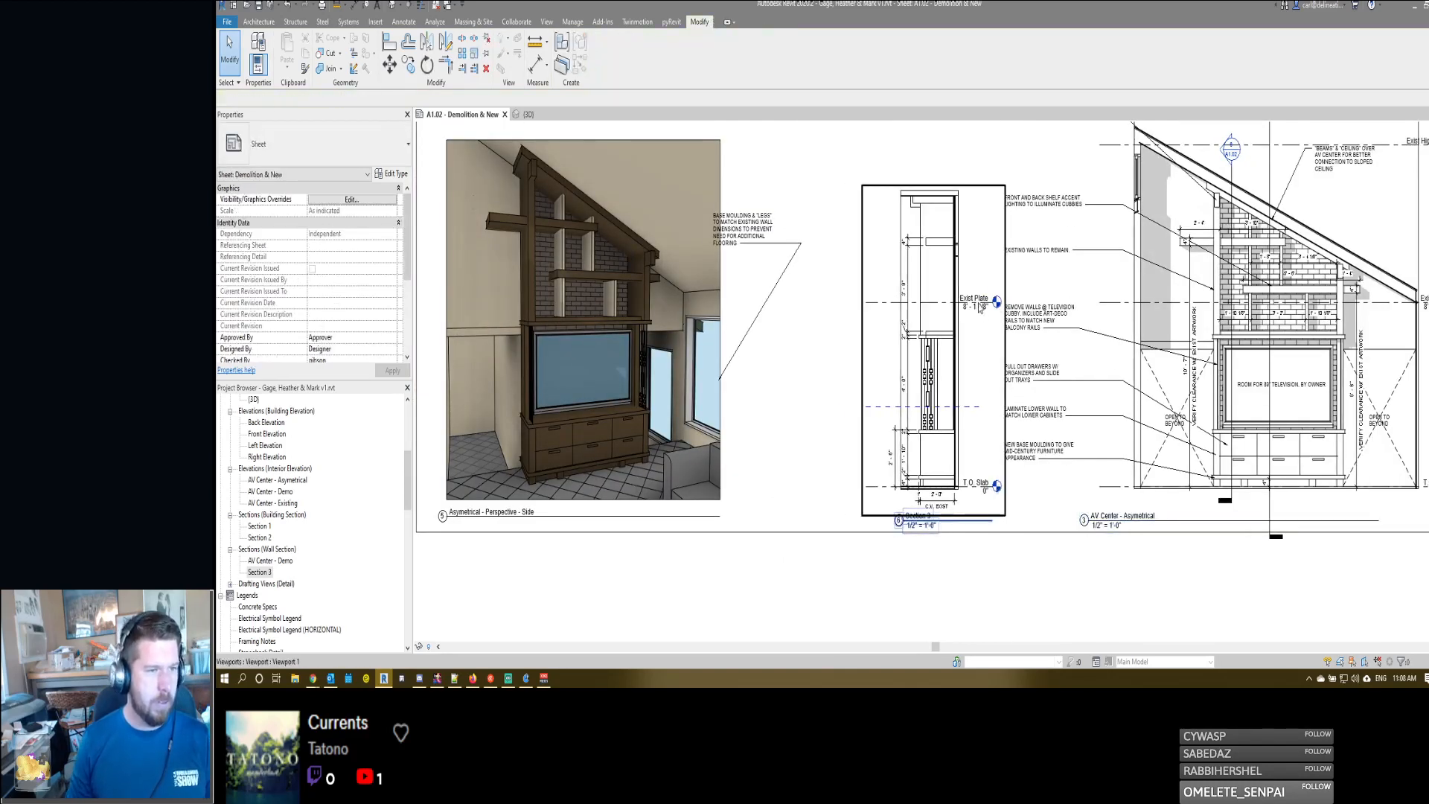
{"action": "left_click", "coordinate": [978, 309]}
{"action": "key", "text": "h"}
{"action": "key", "text": "h"}
{"action": "double_click", "coordinate": [988, 324]}
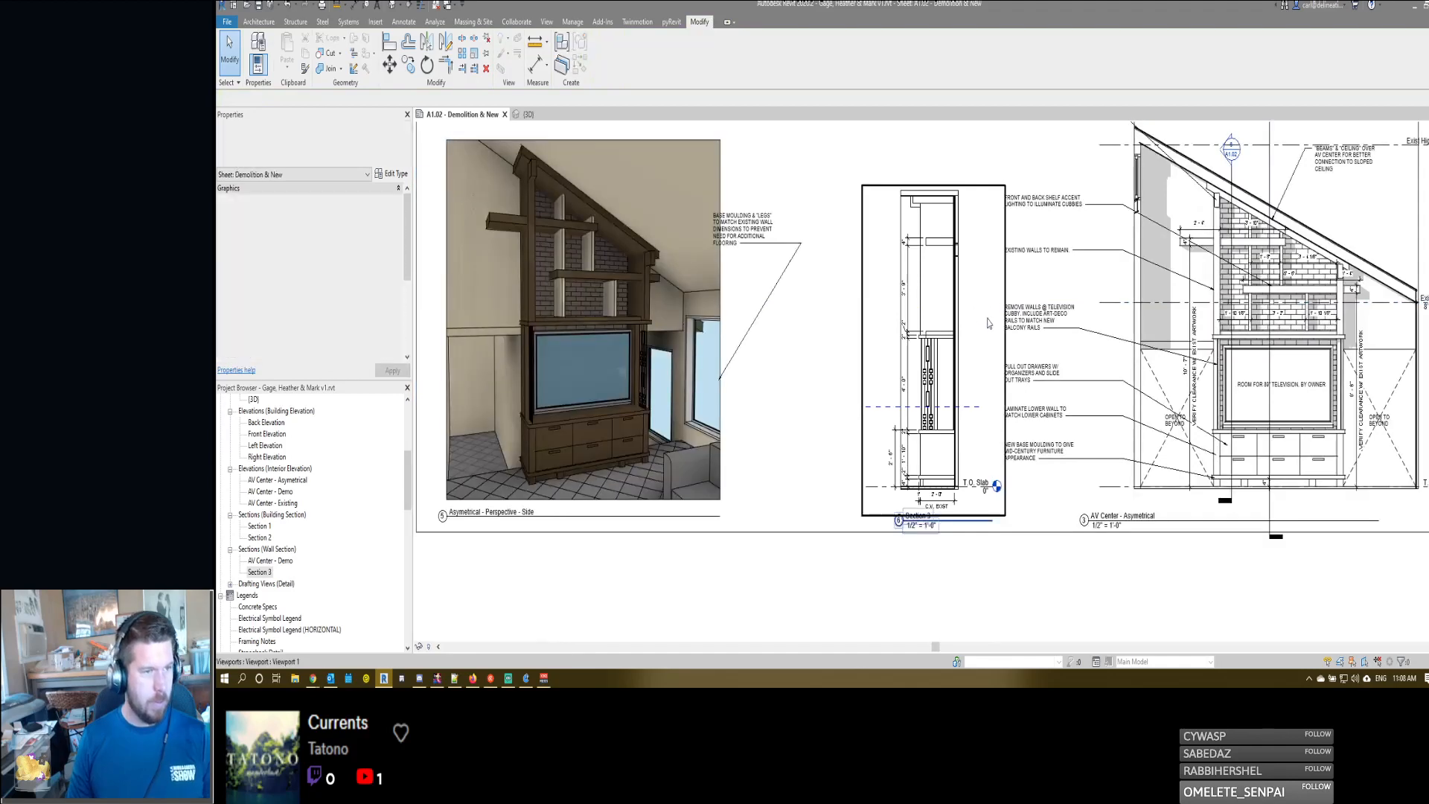
- Activate the AV Center - Asymetrical elevation on the sheet and hide its Exist High Plate level
{"action": "scroll", "coordinate": [993, 335], "scroll_direction": "down", "scroll_amount": 1}
{"action": "middle_click_drag", "start_coordinate": [1297, 428], "coordinate": [1216, 429]}
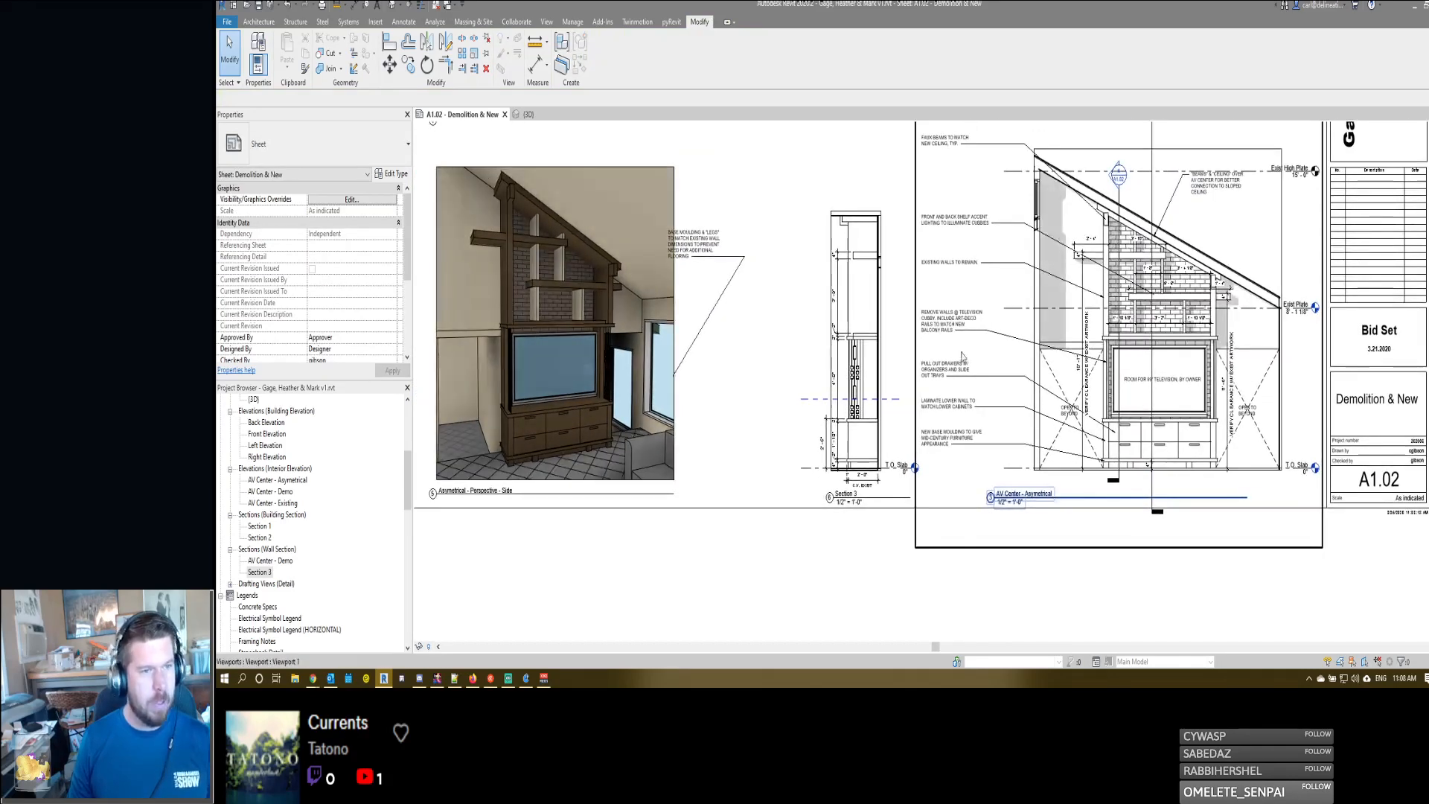
{"action": "double_click", "coordinate": [1268, 295]}
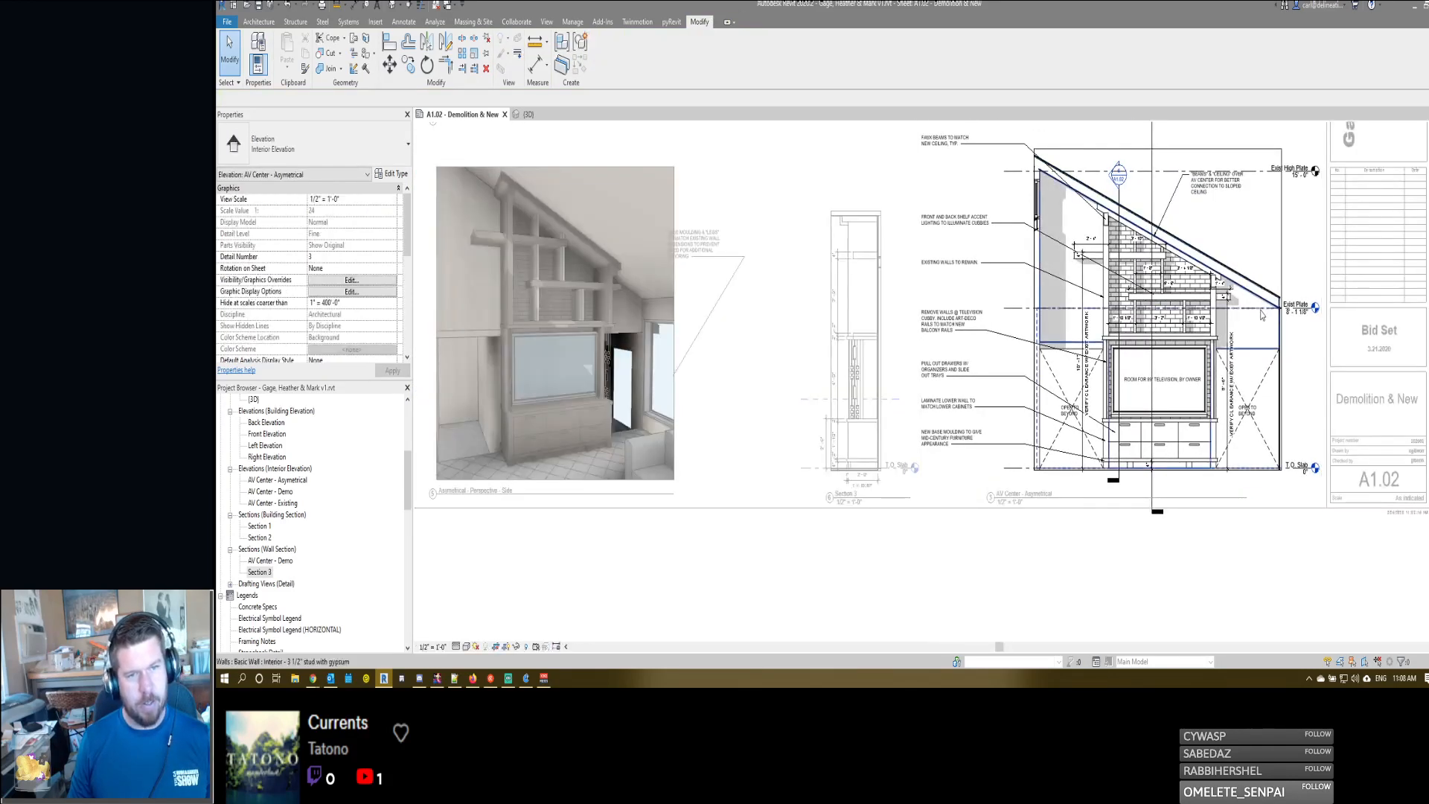
{"action": "left_click", "coordinate": [1259, 309]}
{"action": "left_click", "coordinate": [1256, 171], "text": "ctrl"}
{"action": "key", "text": "h"}
{"action": "key", "text": "h"}
{"action": "double_click", "coordinate": [1262, 234]}
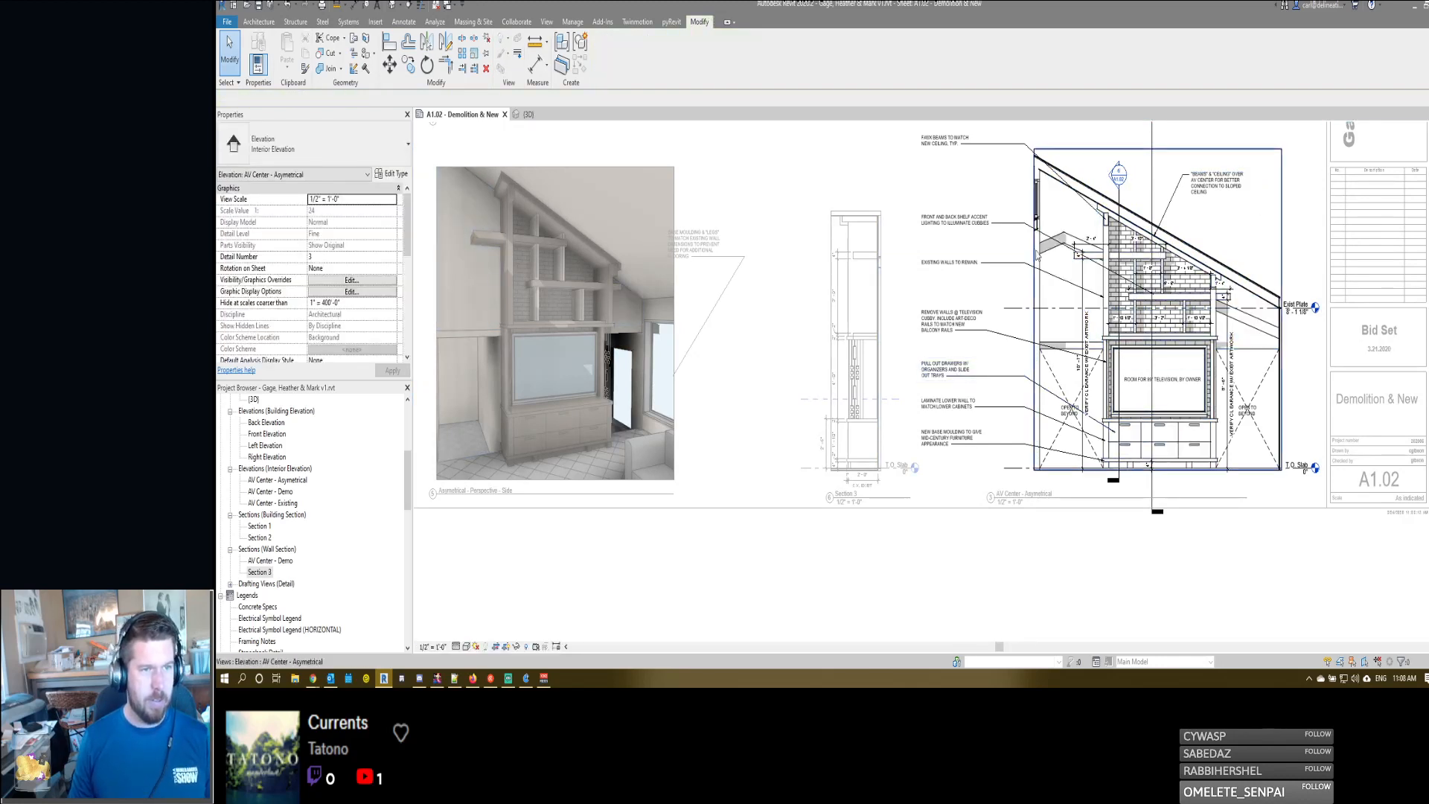
- Reveal the hidden elements in the AV Center - Asymetrical elevation and unhide the interior 3 1/2" stud wall
{"action": "key", "text": "r"}
{"action": "key", "text": "h"}
{"action": "left_click", "coordinate": [1071, 216]}
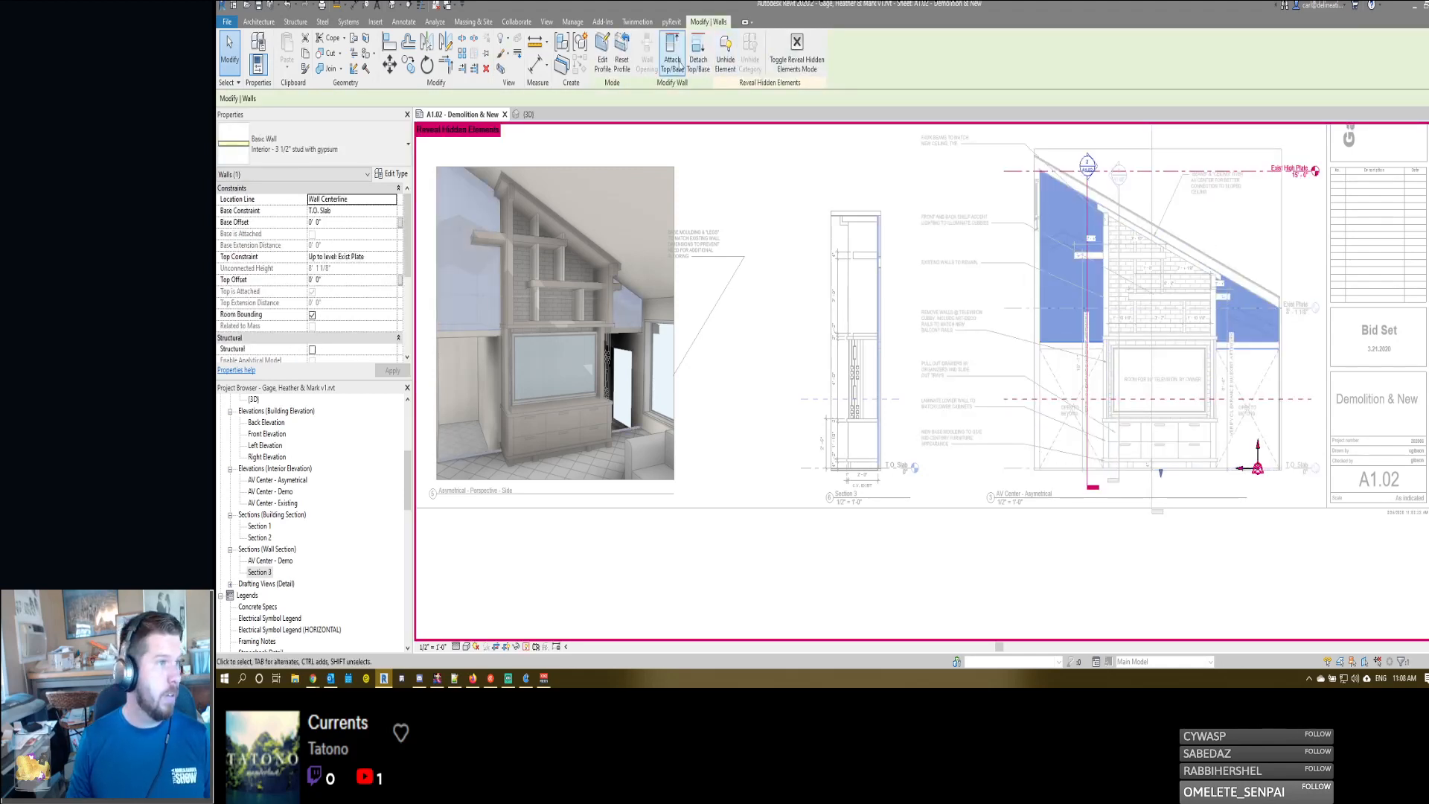
{"action": "left_click", "coordinate": [725, 56]}
{"action": "key", "text": "r"}
{"action": "key", "text": "h"}
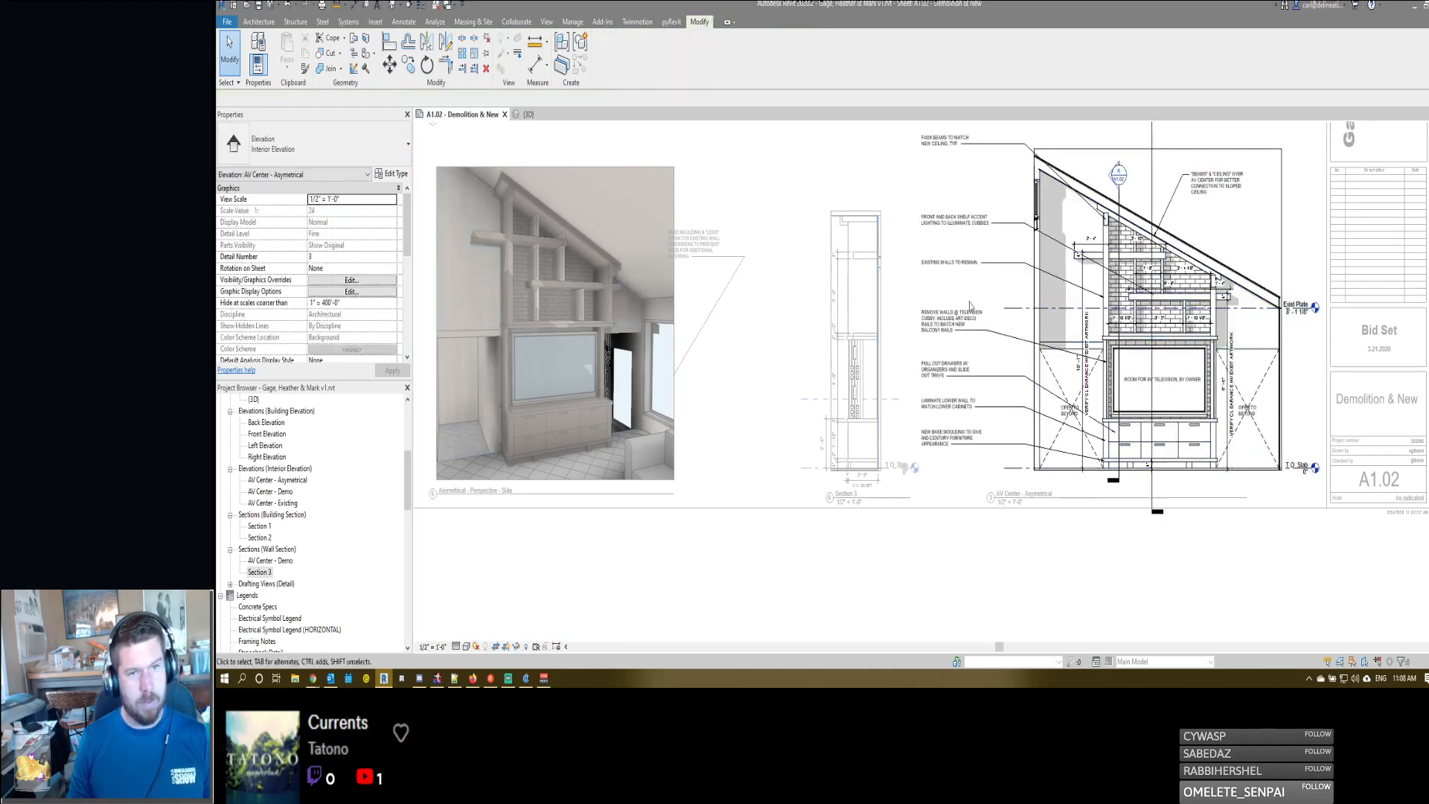
- Hide the Exist Plate level in the AV Center - Asymetrical elevation
{"action": "left_click", "coordinate": [1305, 309]}
{"action": "key", "text": "e"}
{"action": "key", "text": "h"}
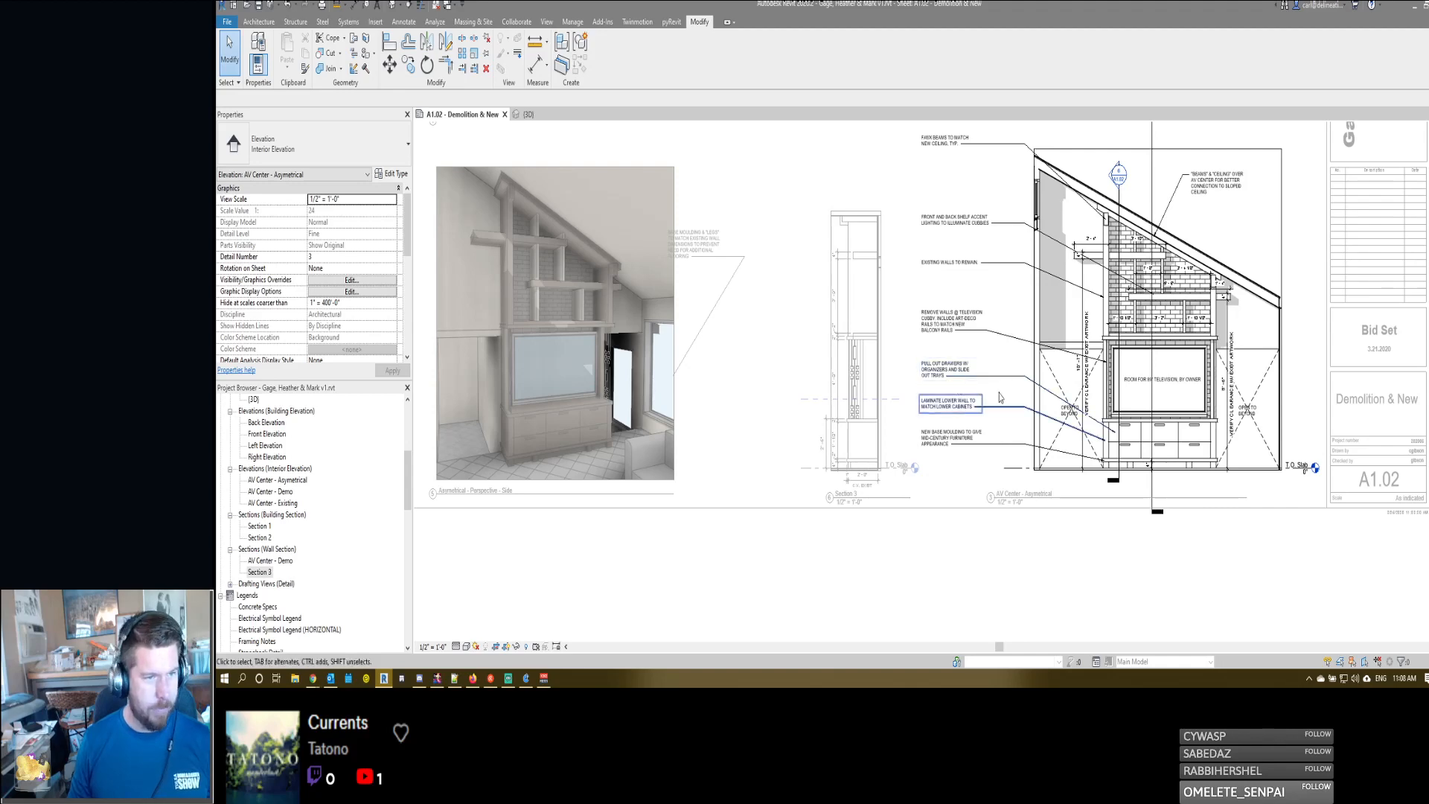
- Use Linework with the <Invisible lines> style to hide the wall's bottom edge above the "OPEN TO BEYOND" area in the elevation
{"action": "scroll", "coordinate": [1064, 336], "scroll_direction": "up", "scroll_amount": 2}
{"action": "key", "text": "l"}
{"action": "key", "text": "w"}
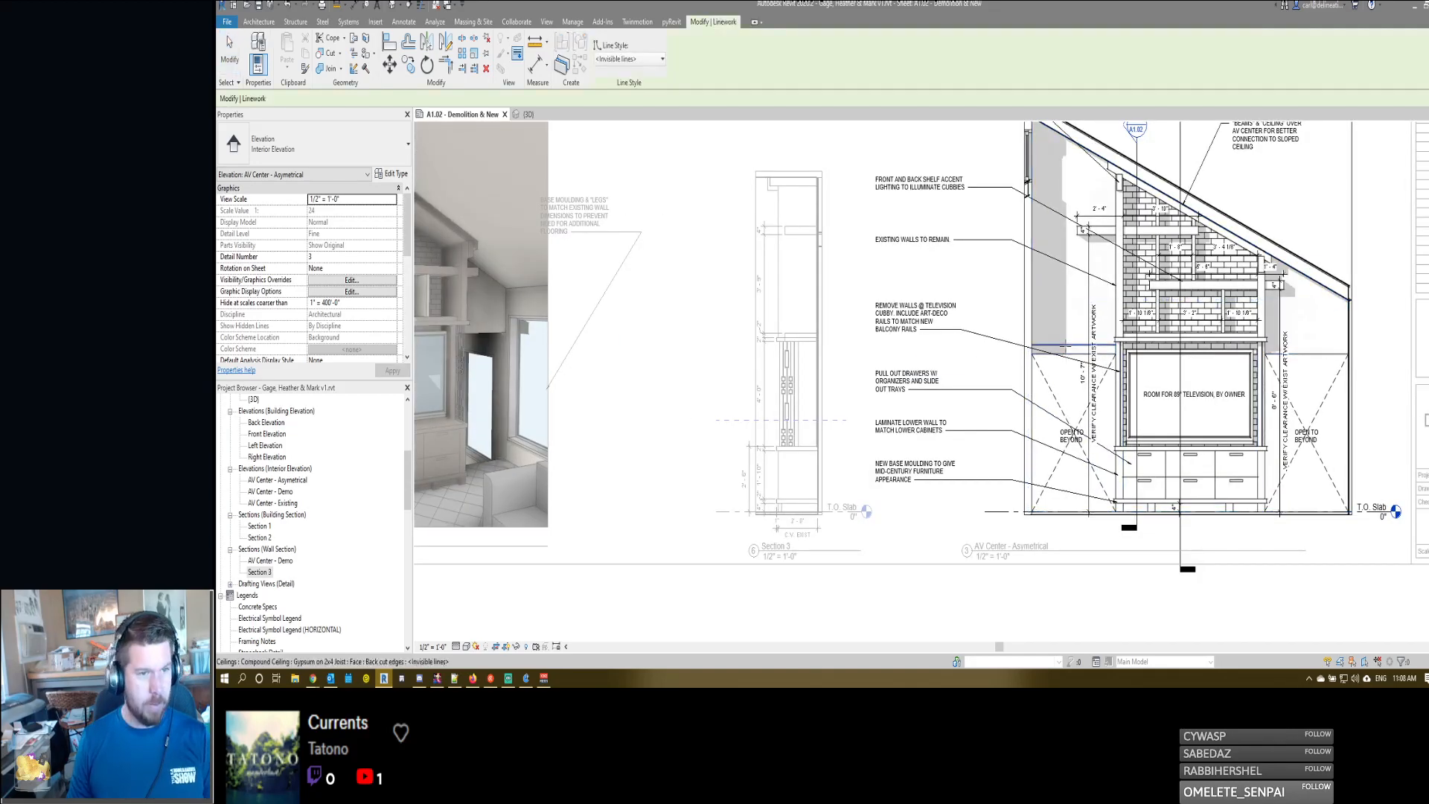
{"action": "key", "text": "Escape"}
{"action": "scroll", "coordinate": [1053, 346], "scroll_direction": "up", "scroll_amount": 3}
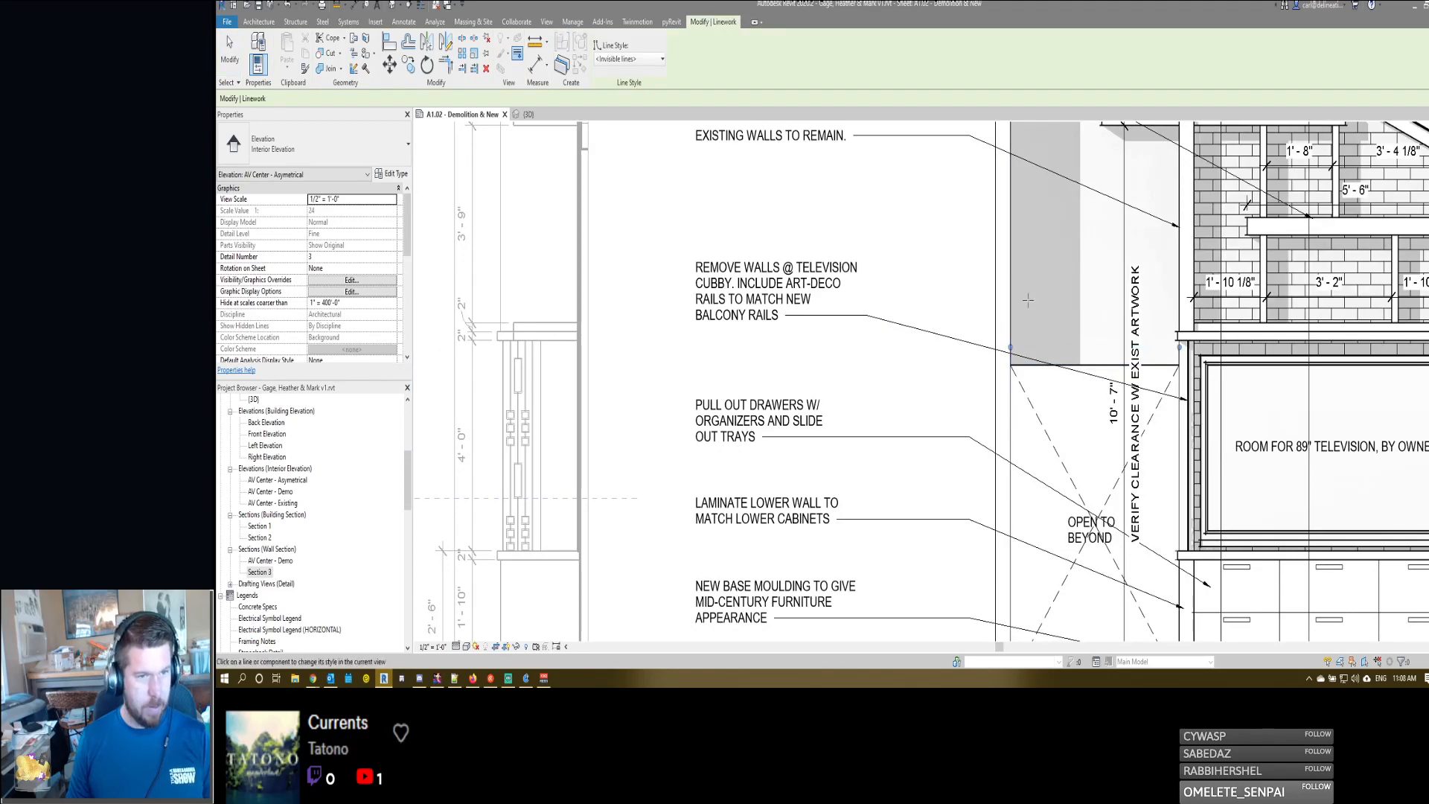
{"action": "scroll", "coordinate": [1042, 335], "scroll_direction": "down", "scroll_amount": 4}
{"action": "left_click", "coordinate": [904, 346]}
{"action": "scroll", "coordinate": [908, 336], "scroll_direction": "down", "scroll_amount": 3}
{"action": "key", "text": "Escape"}
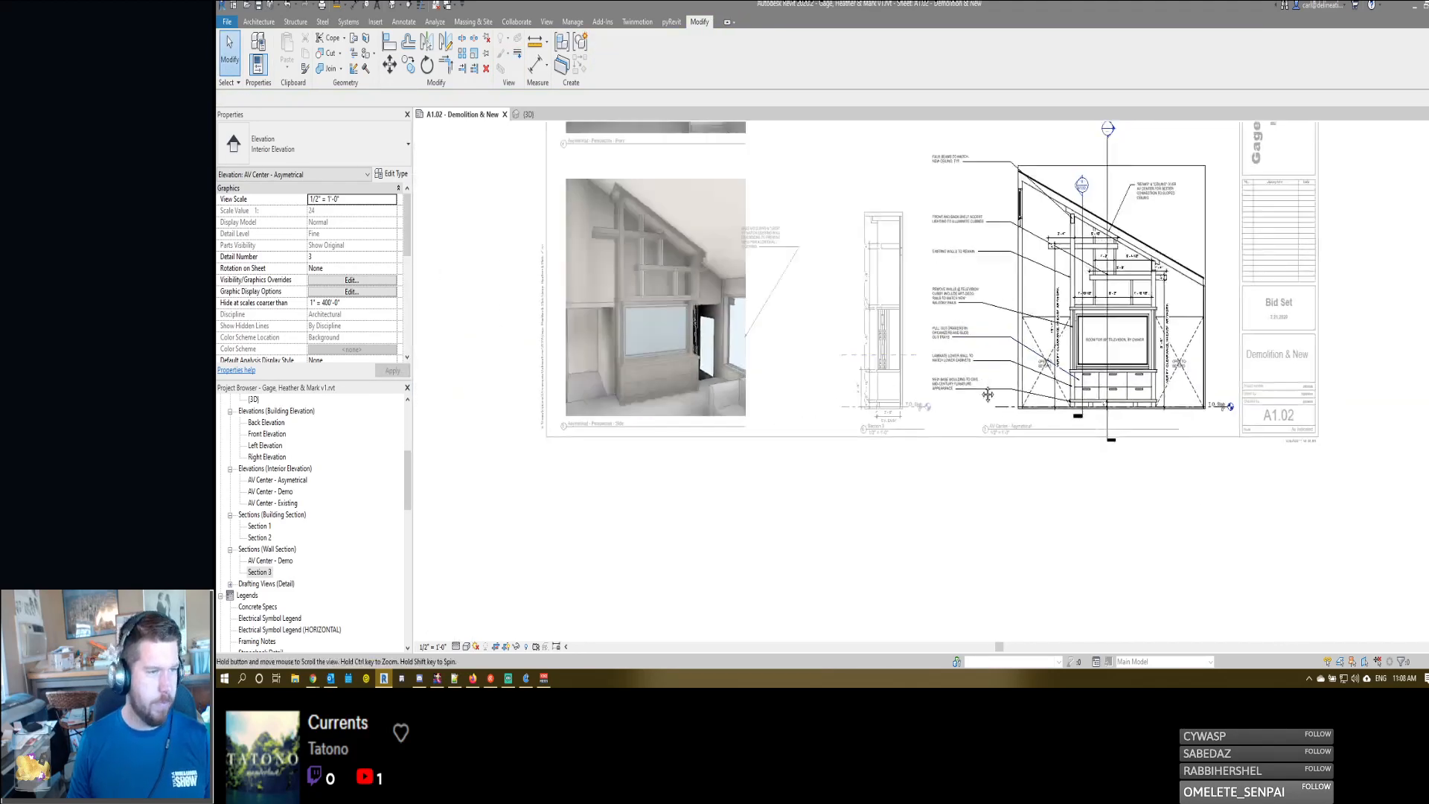
- Return to the sheet and move the Section 3 viewport left, away from the AV Center elevation's notes
{"action": "scroll", "coordinate": [914, 328], "scroll_direction": "up", "scroll_amount": 4}
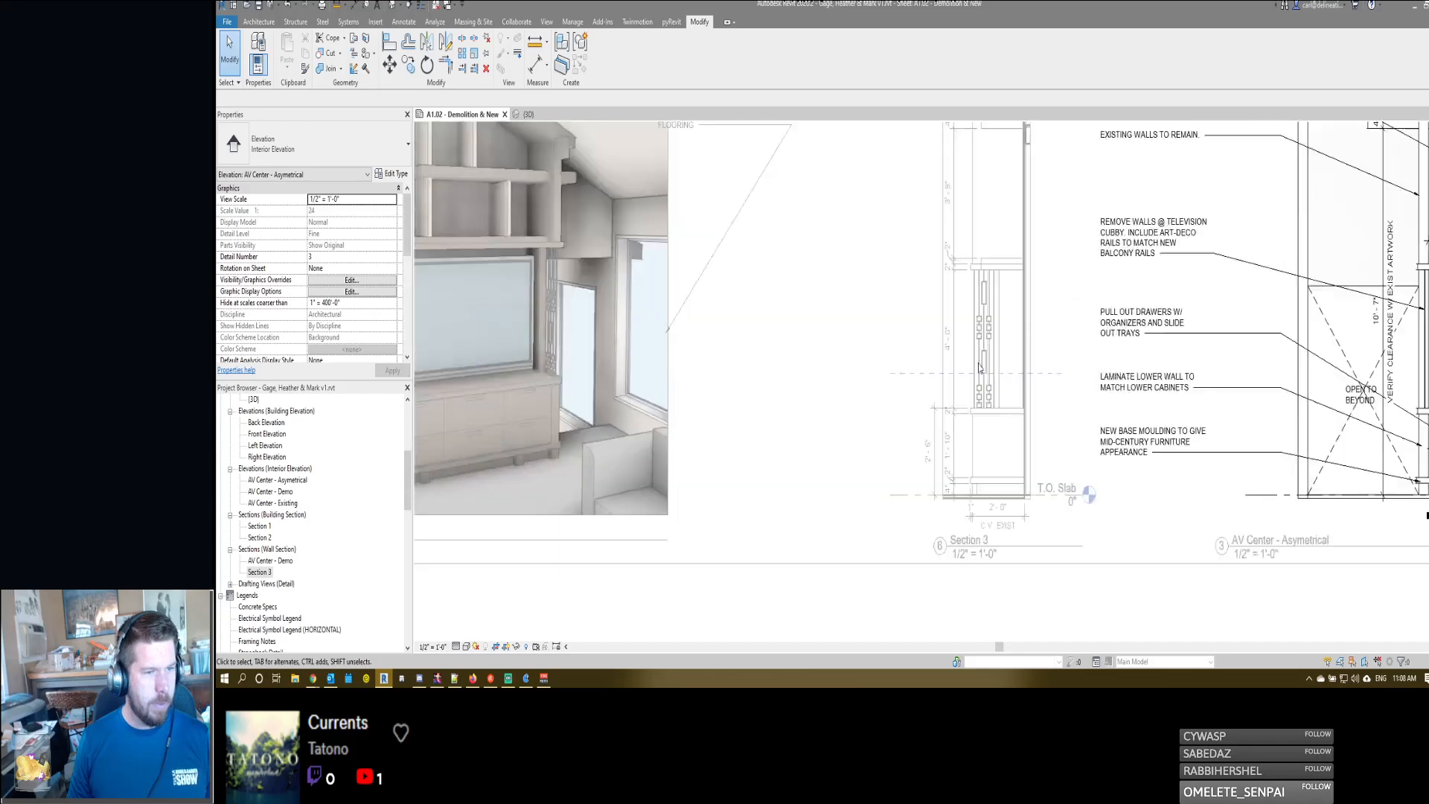
{"action": "scroll", "coordinate": [1032, 376], "scroll_direction": "down", "scroll_amount": 2}
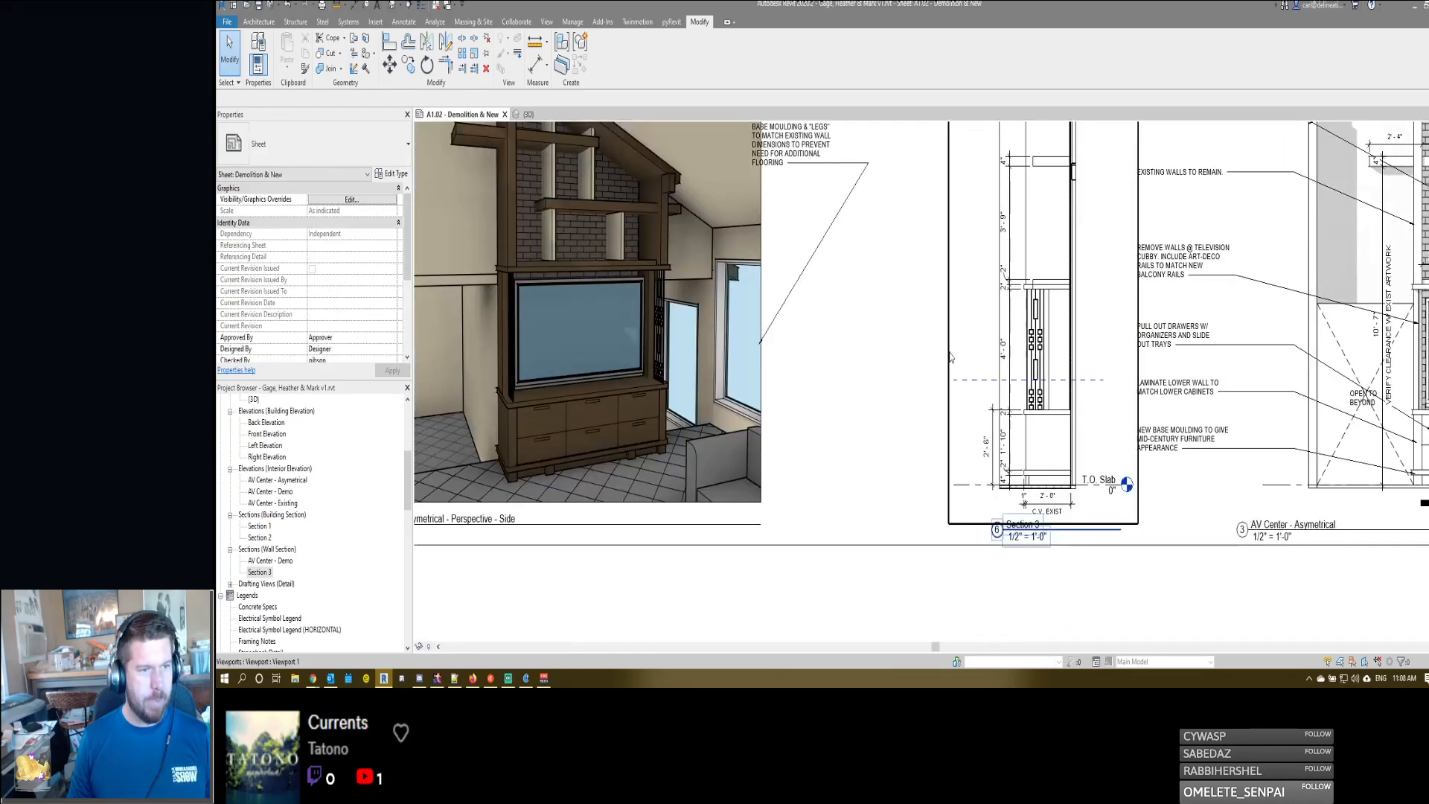
{"action": "scroll", "coordinate": [1012, 350], "scroll_direction": "down", "scroll_amount": 2}
{"action": "left_click", "coordinate": [996, 331]}
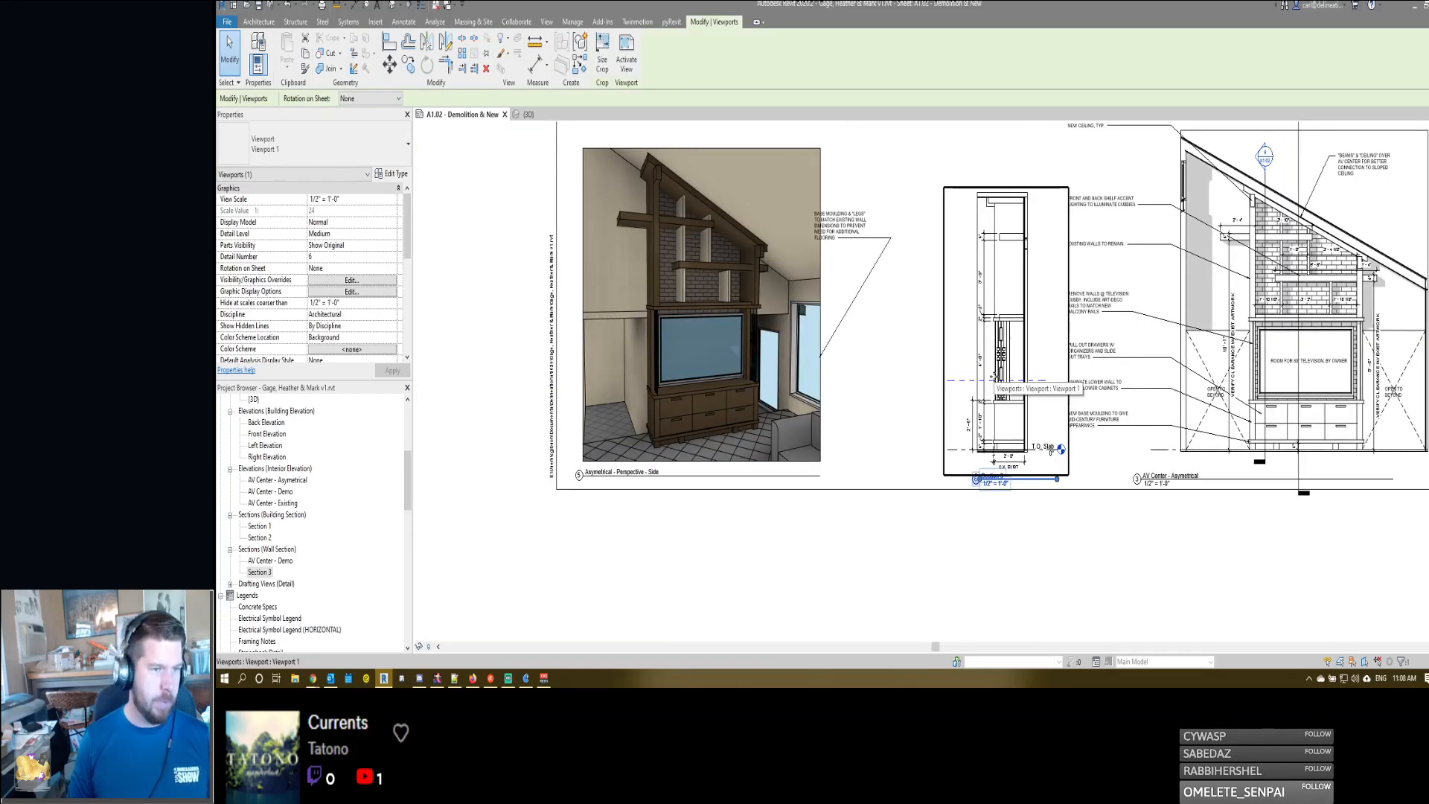
{"action": "left_click_drag", "start_coordinate": [1031, 377], "coordinate": [993, 377]}
{"action": "key", "text": "Escape"}
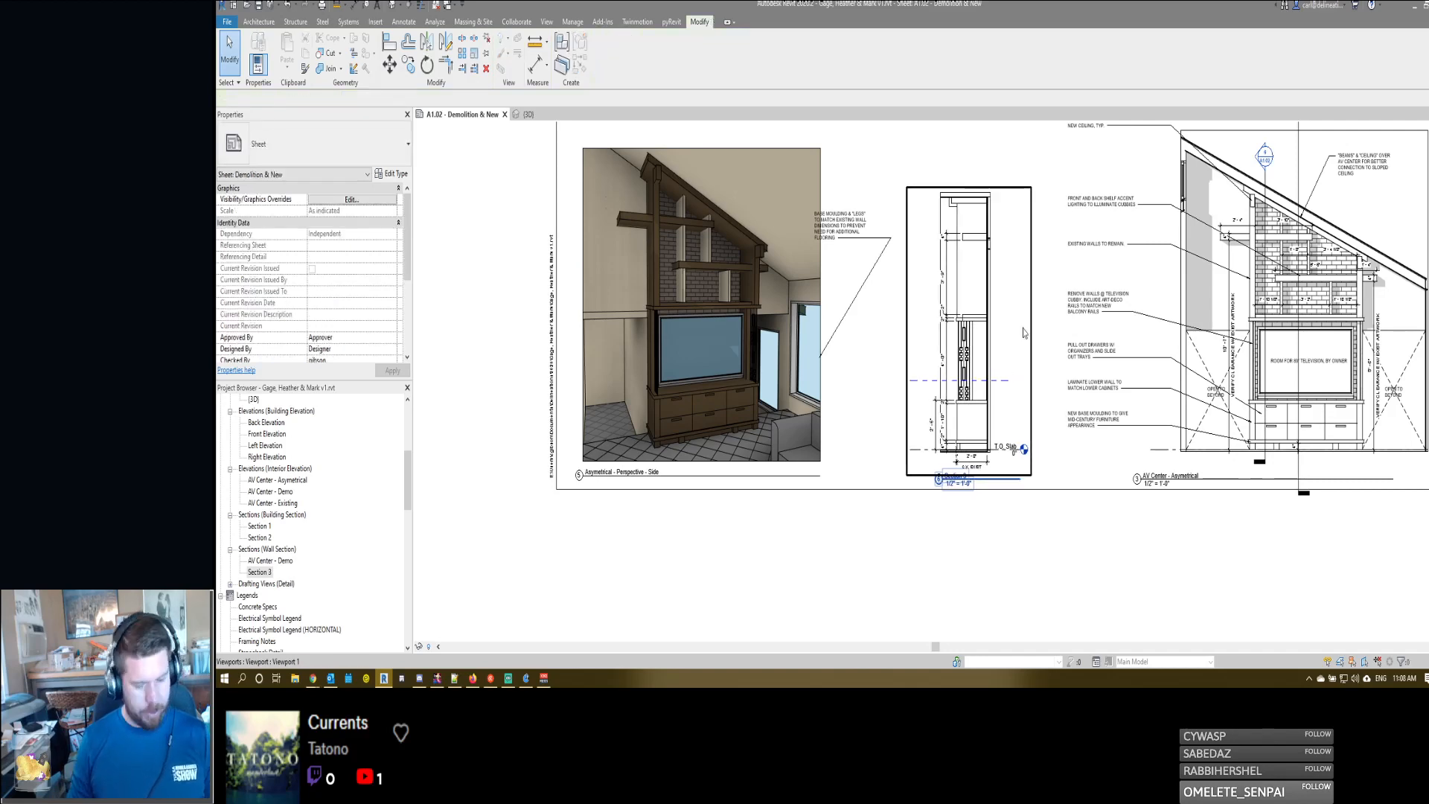
- Activate the Section 3 viewport on the sheet and start a text note with a leader
{"action": "scroll", "coordinate": [1024, 329], "scroll_direction": "up", "scroll_amount": 1}
{"action": "double_click", "coordinate": [1019, 335]}
{"action": "key", "text": "t"}
{"action": "key", "text": "x"}
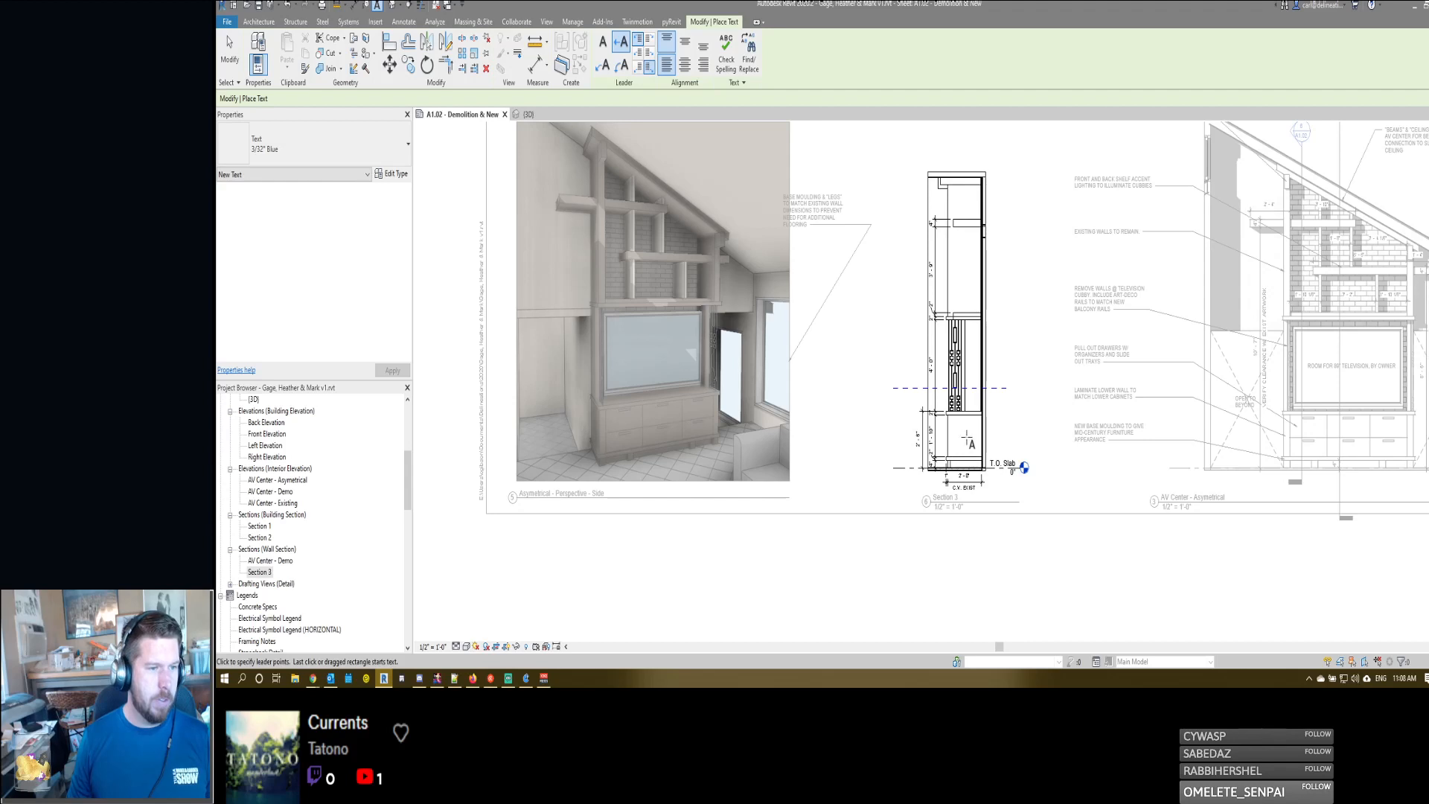
{"action": "left_click", "coordinate": [954, 435]}
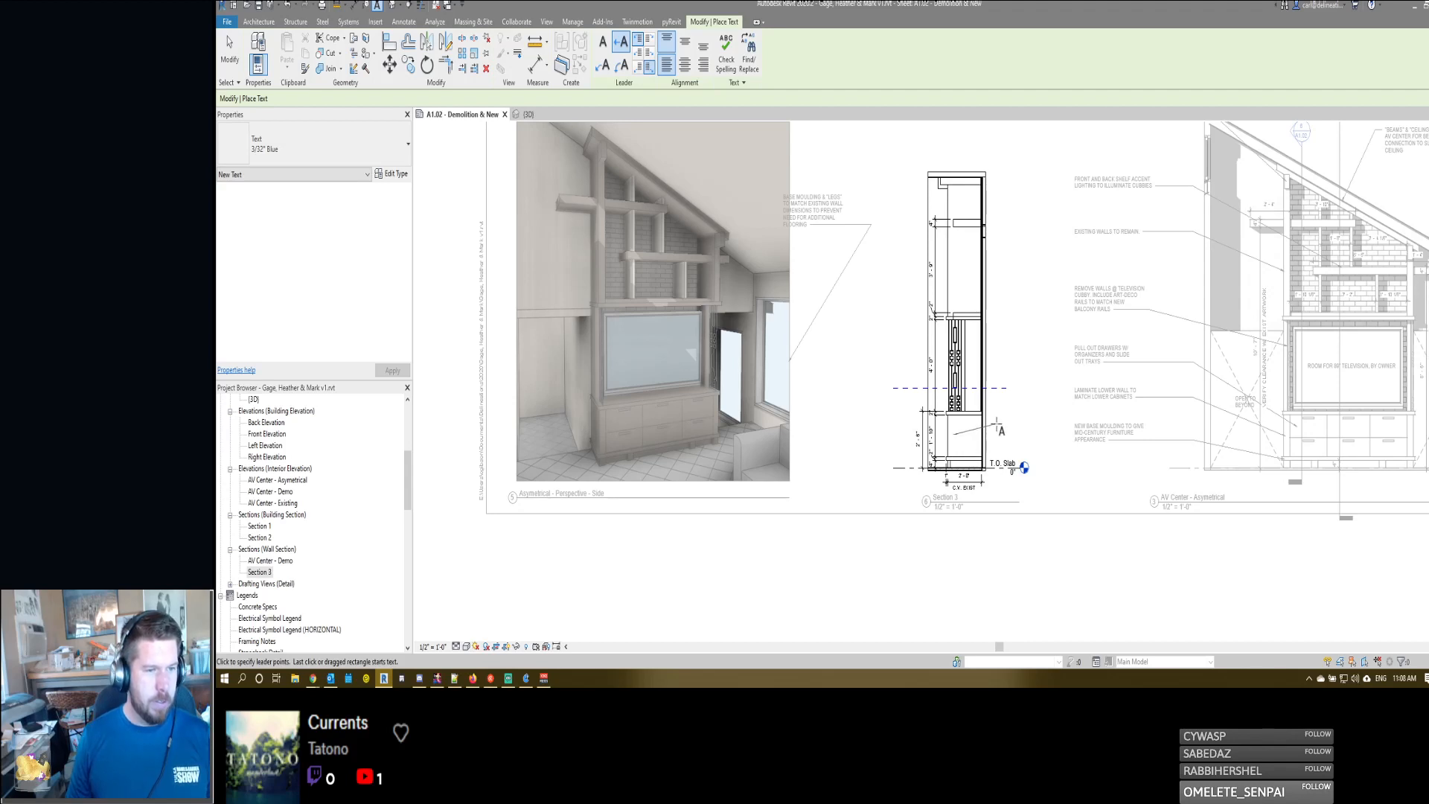
{"action": "left_click", "coordinate": [1004, 427]}
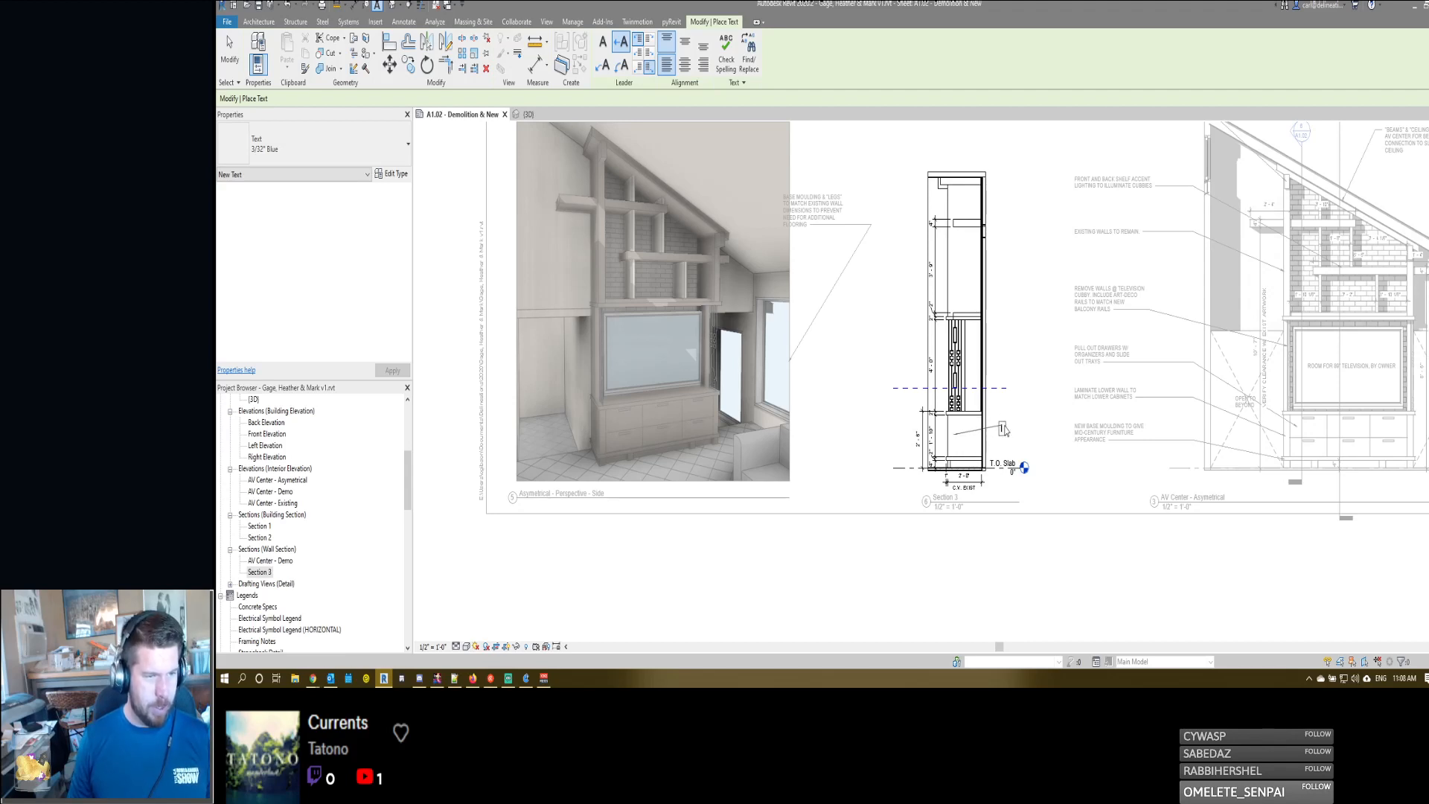
{"action": "key", "text": "Escape"}
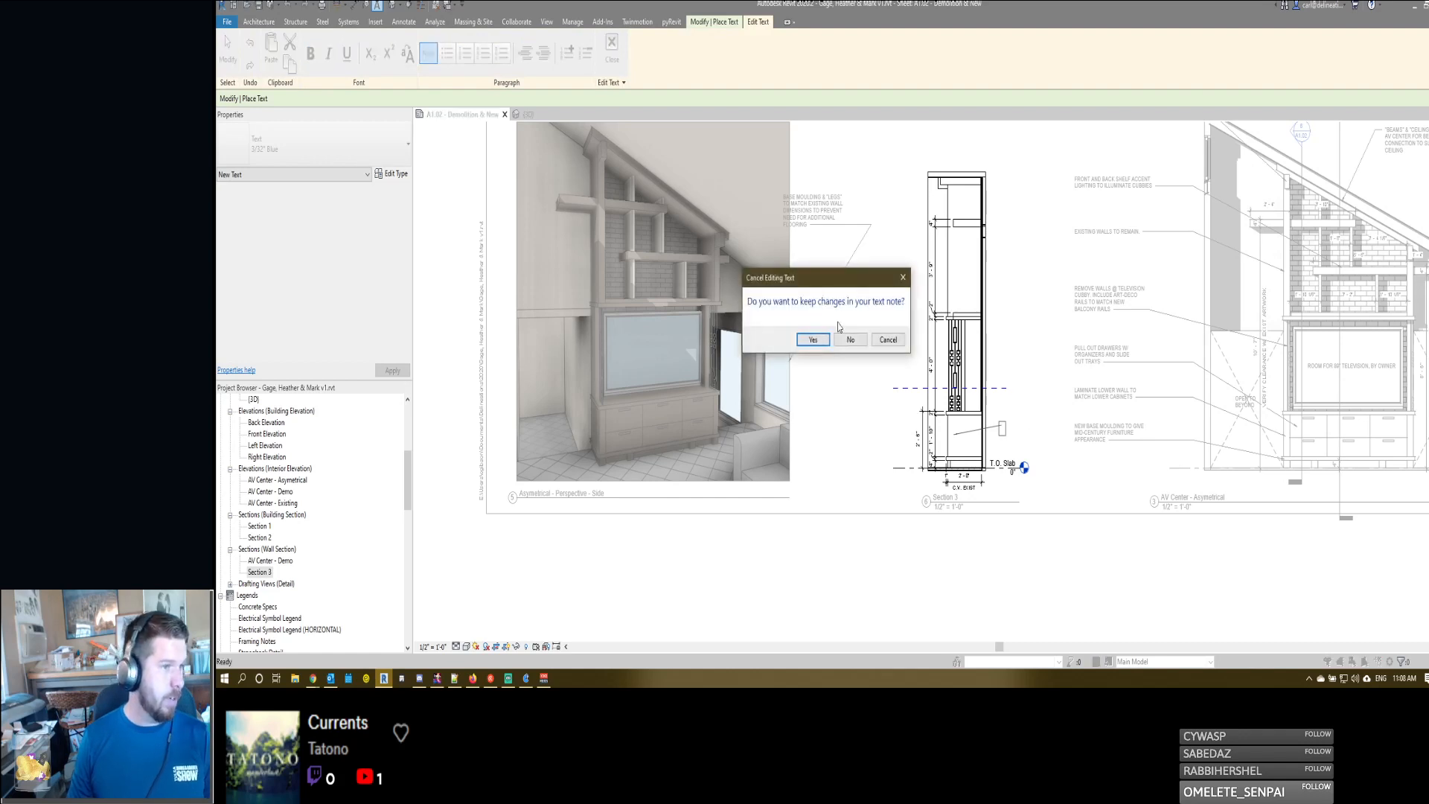
{"action": "left_click", "coordinate": [850, 339]}
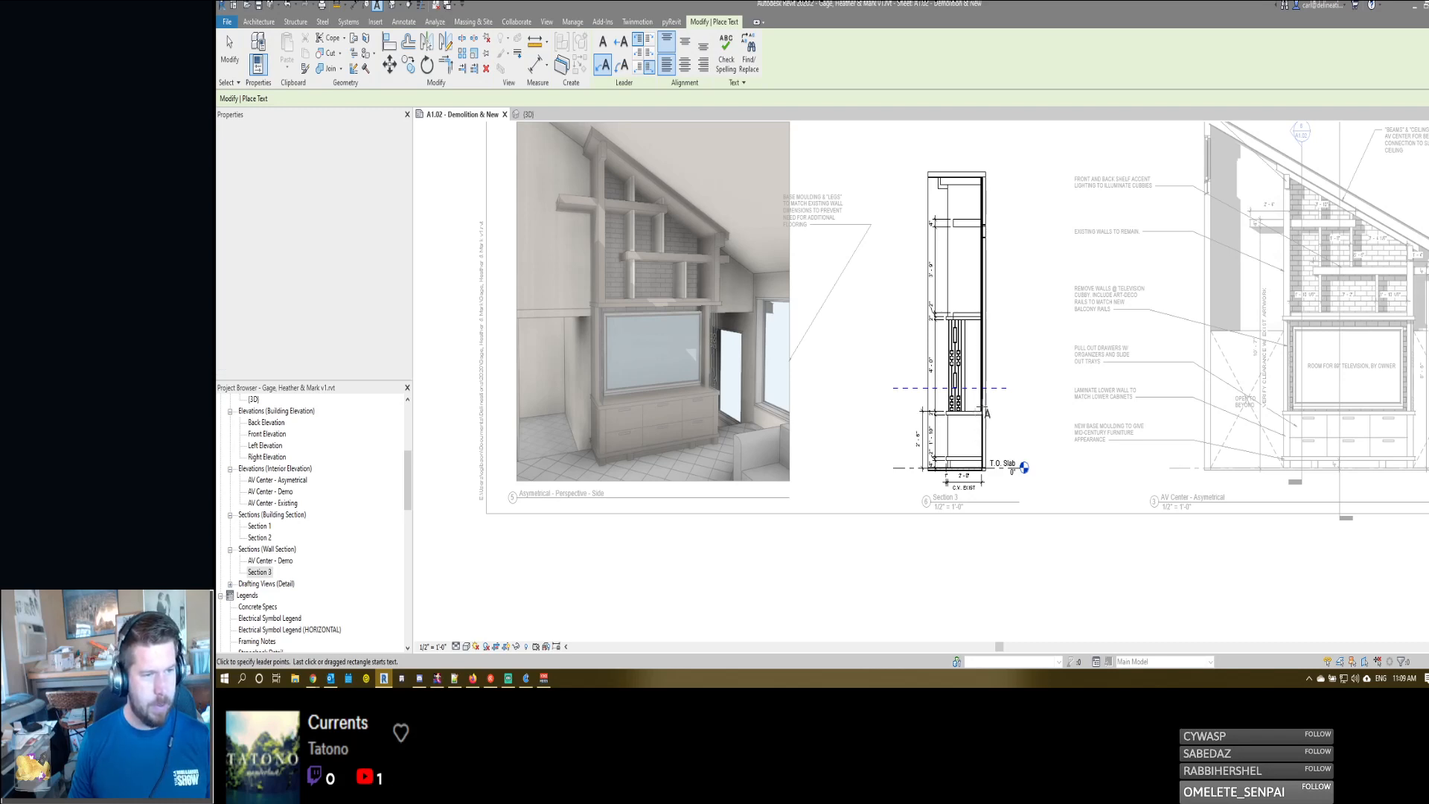
- Add the leader note "WOOD LAMINATE SURFACES, TYP." pointing to the countertop below the railing in Section 3
{"action": "left_click", "coordinate": [1005, 400]}
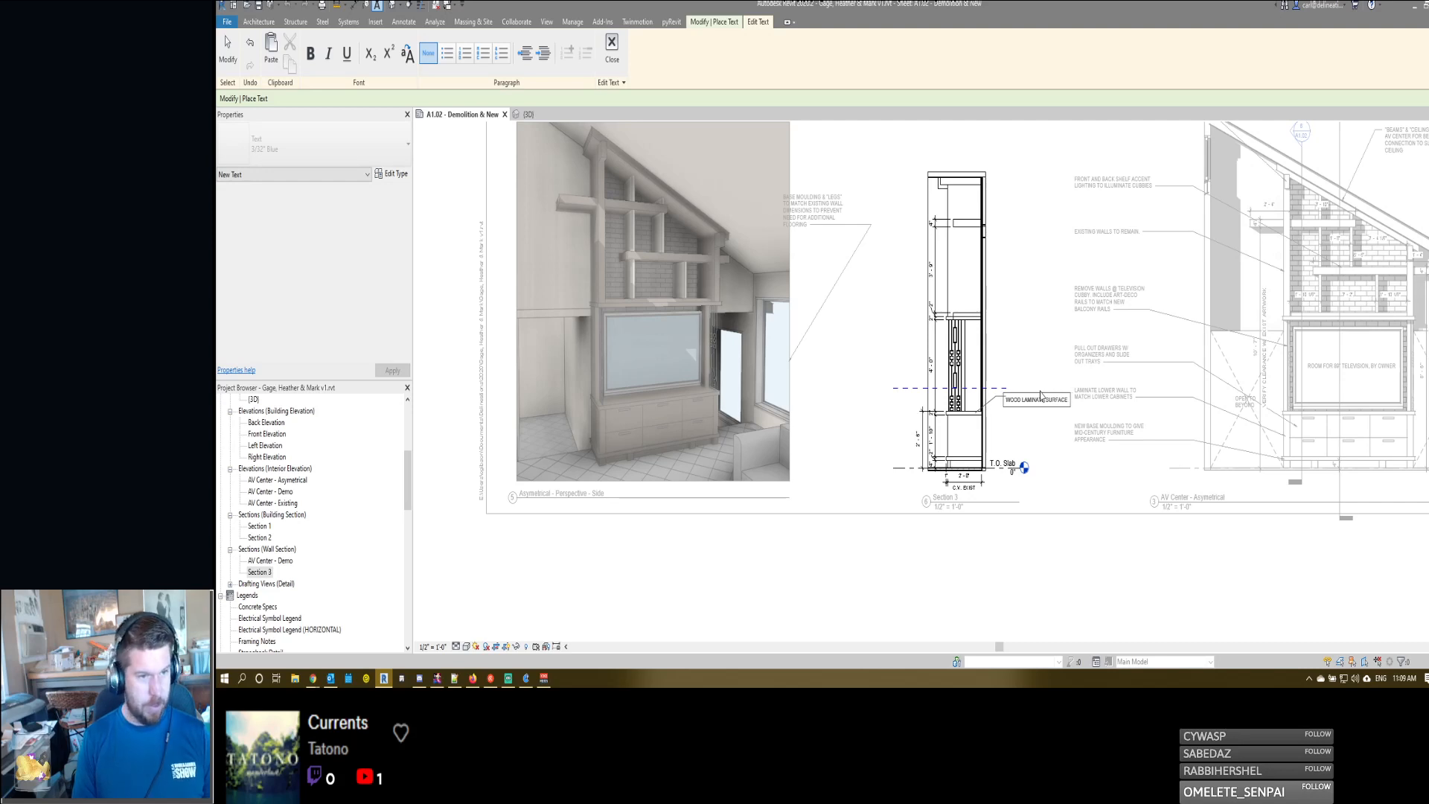
{"action": "type", "text": "YP"}
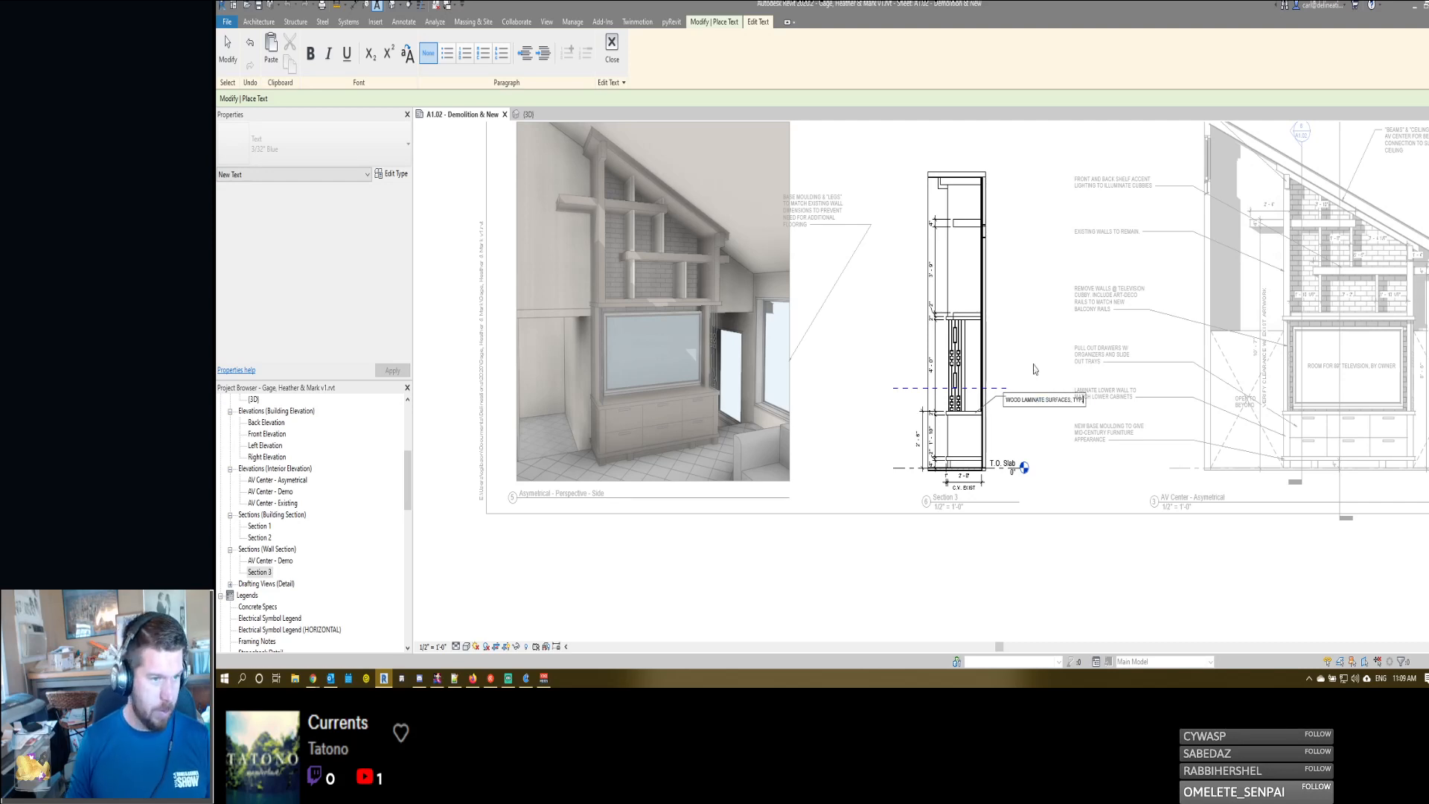
{"action": "left_click", "coordinate": [1032, 369]}
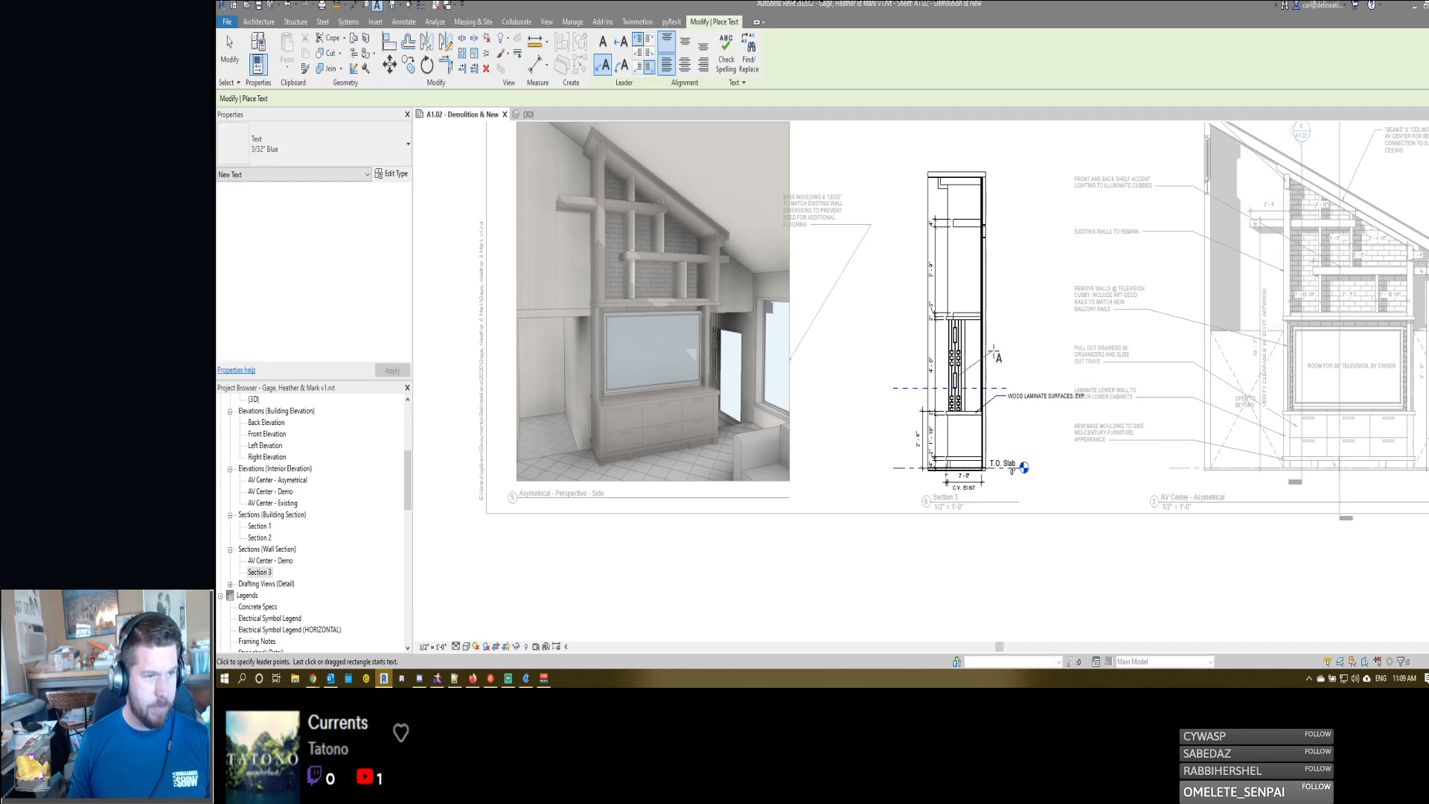
- Add the leader note "ORNAMENTAL RAILING TO FILL NEW OPENING. VERIFY MAKKE & MODEL W/ OWNER" to the railing and wrap both notes narrower
{"action": "left_click", "coordinate": [1006, 350]}
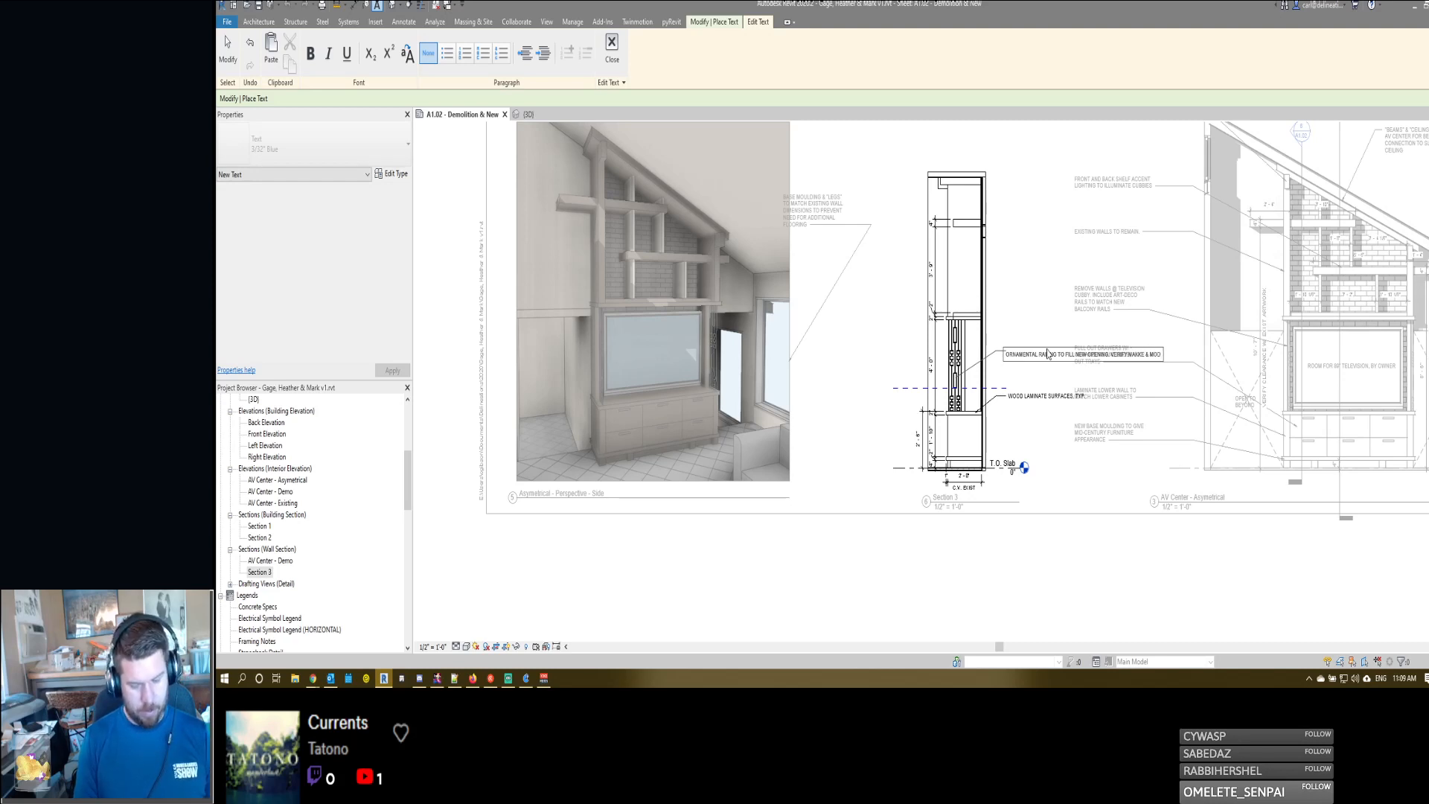
{"action": "left_click", "coordinate": [1031, 321]}
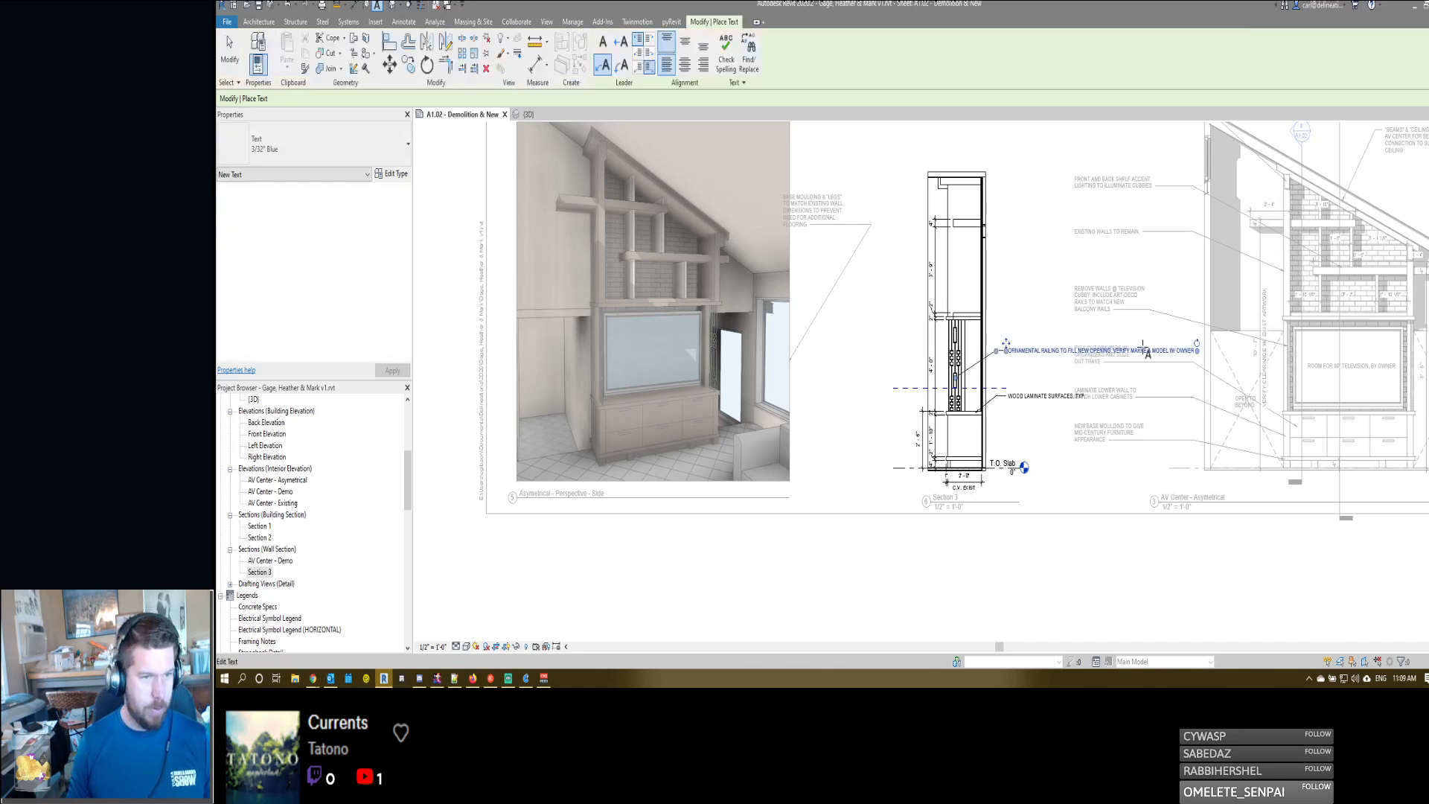
{"action": "left_click_drag", "start_coordinate": [1196, 351], "coordinate": [1064, 400]}
{"action": "key", "text": "Escape"}
{"action": "key", "text": "Escape"}
{"action": "left_click", "coordinate": [1042, 400]}
{"action": "key", "text": "Escape"}
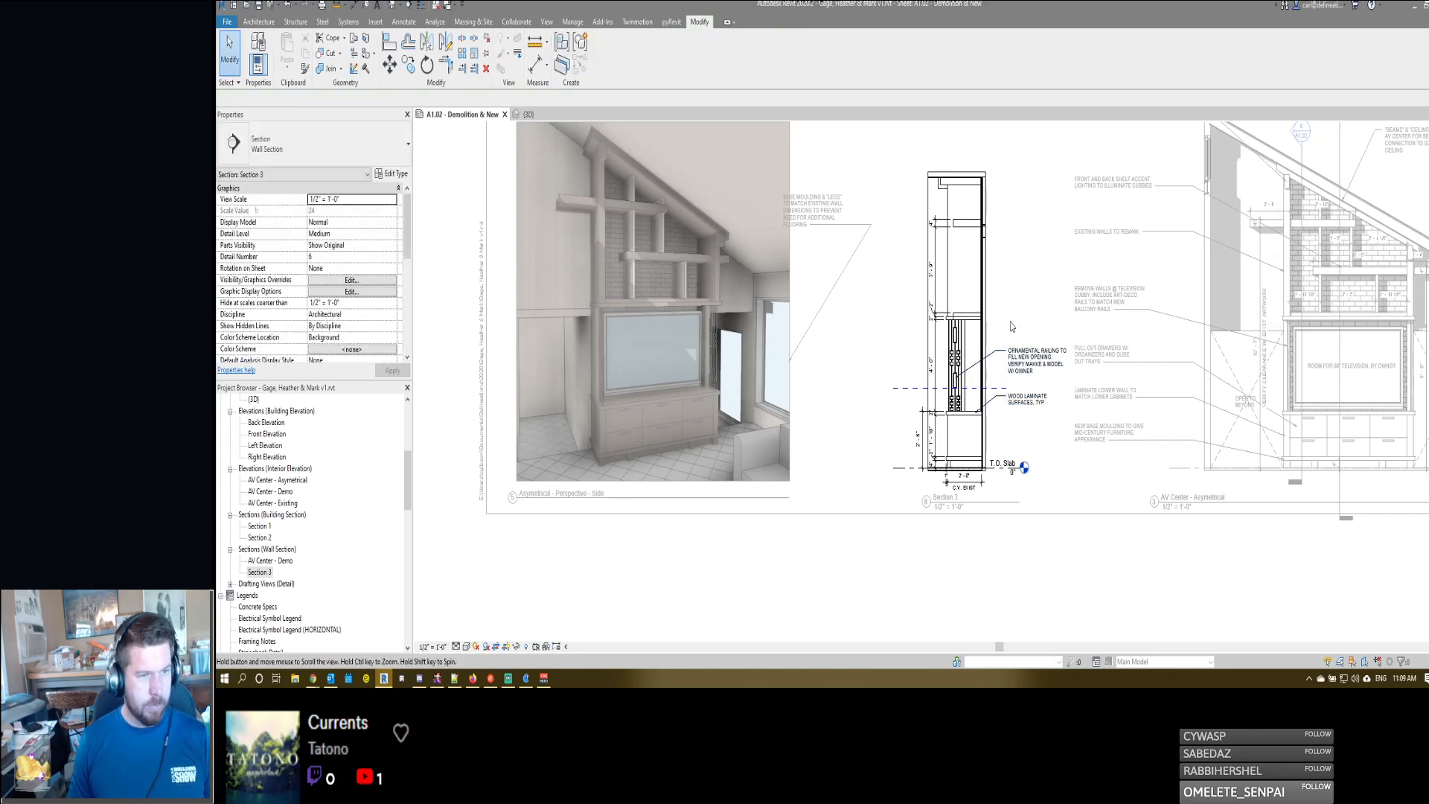
{"action": "key", "text": "i"}
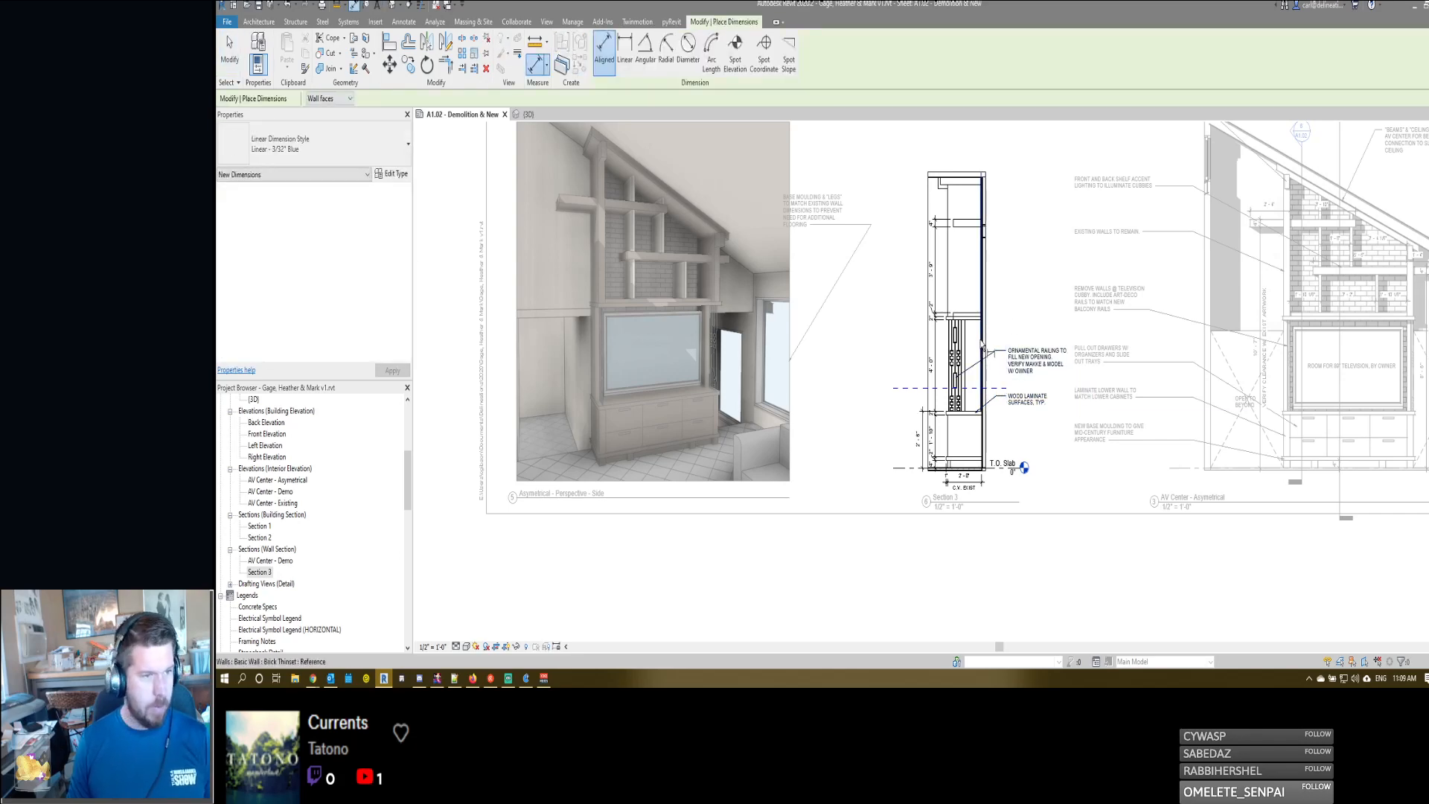
{"action": "scroll", "coordinate": [987, 344], "scroll_direction": "up", "scroll_amount": 4}
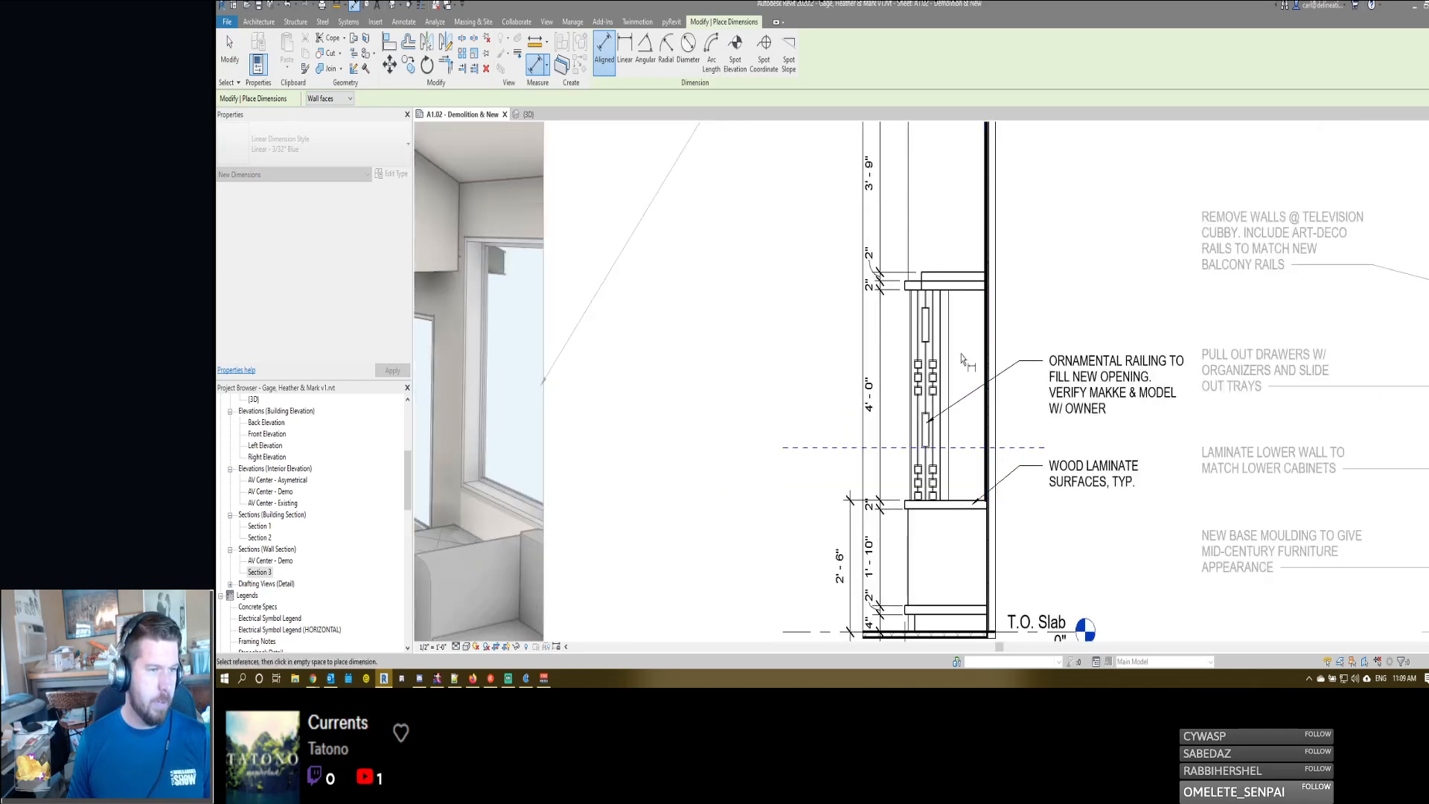
{"action": "left_click", "coordinate": [948, 353]}
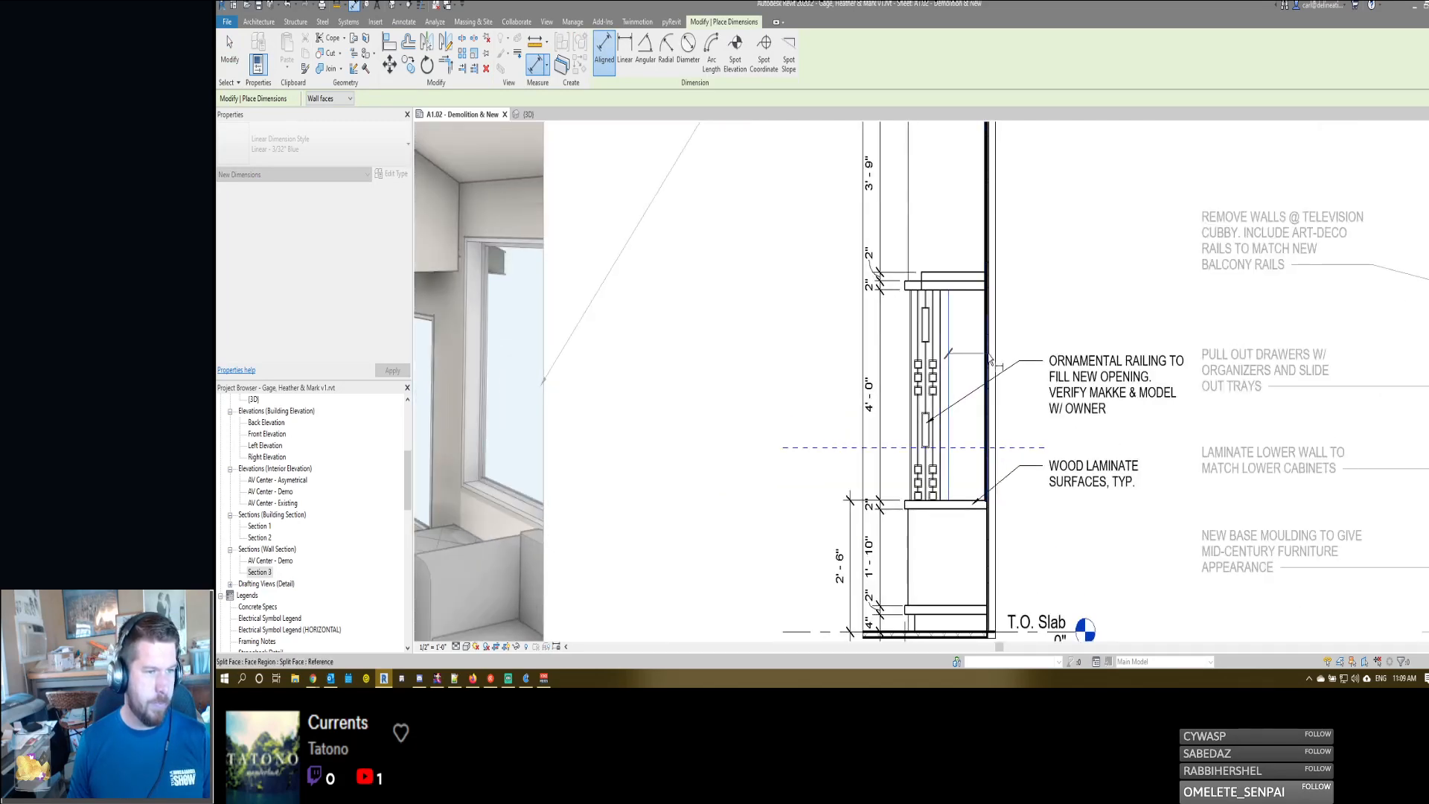
{"action": "scroll", "coordinate": [984, 357], "scroll_direction": "up", "scroll_amount": 2}
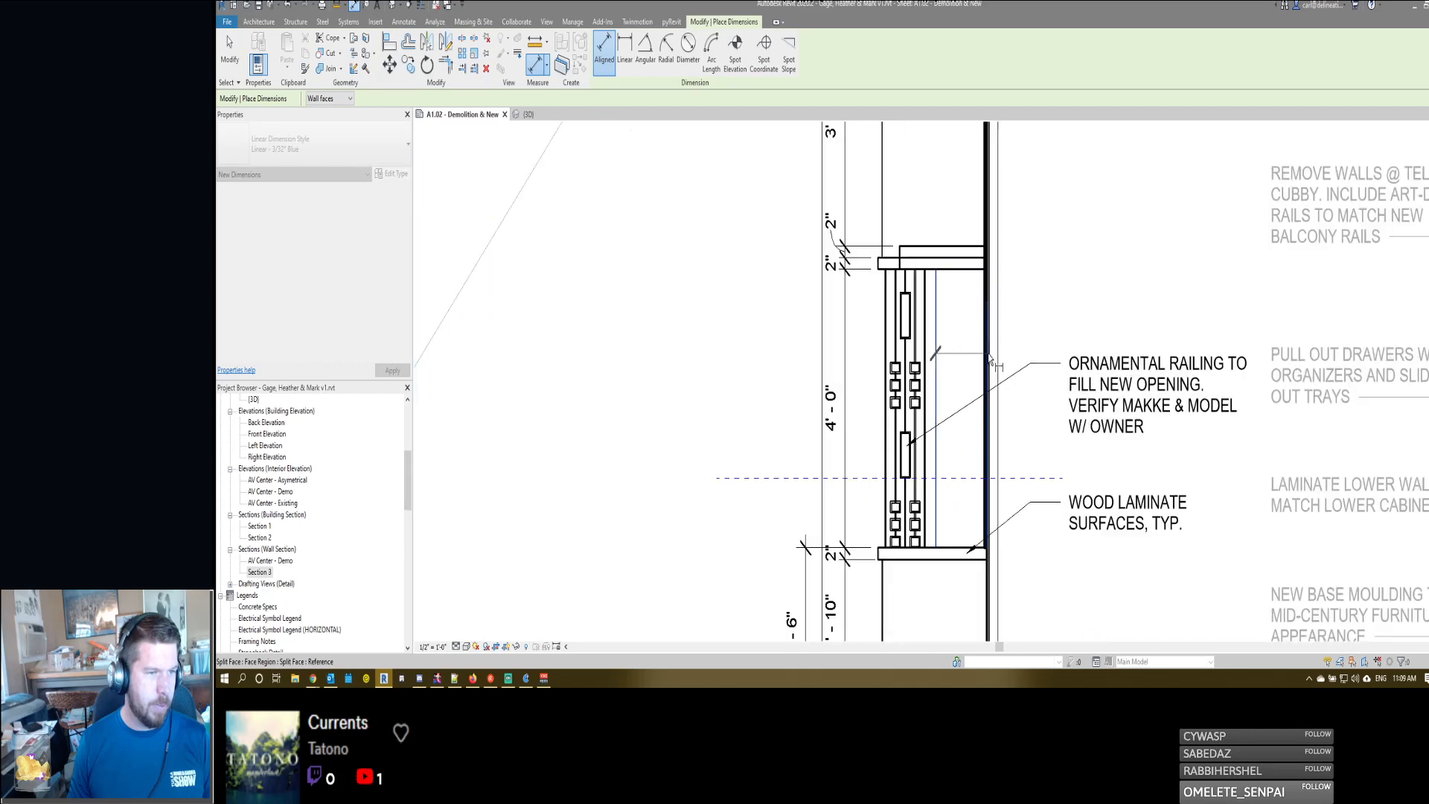
{"action": "left_click", "coordinate": [882, 224]}
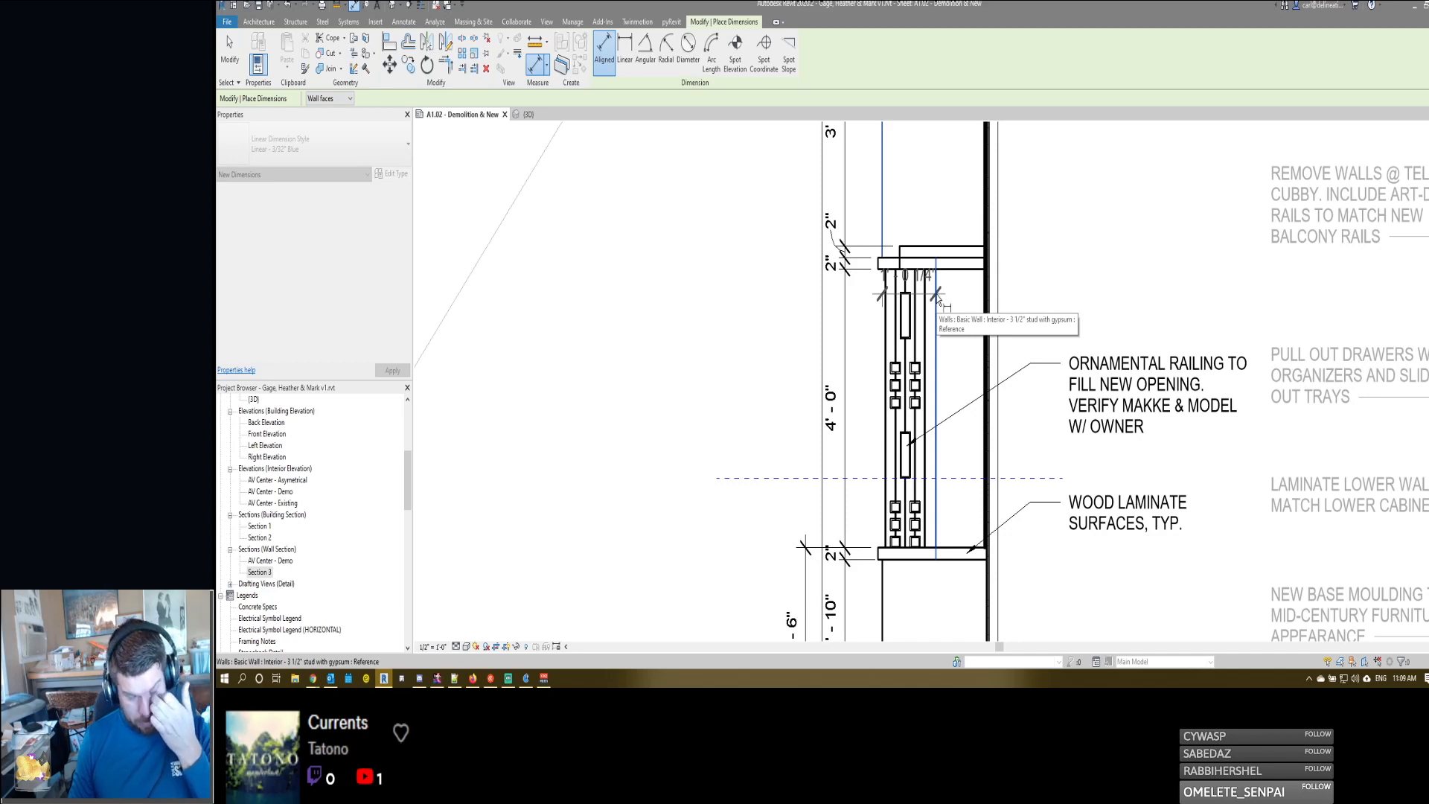
{"action": "scroll", "coordinate": [943, 352], "scroll_direction": "down", "scroll_amount": 2}
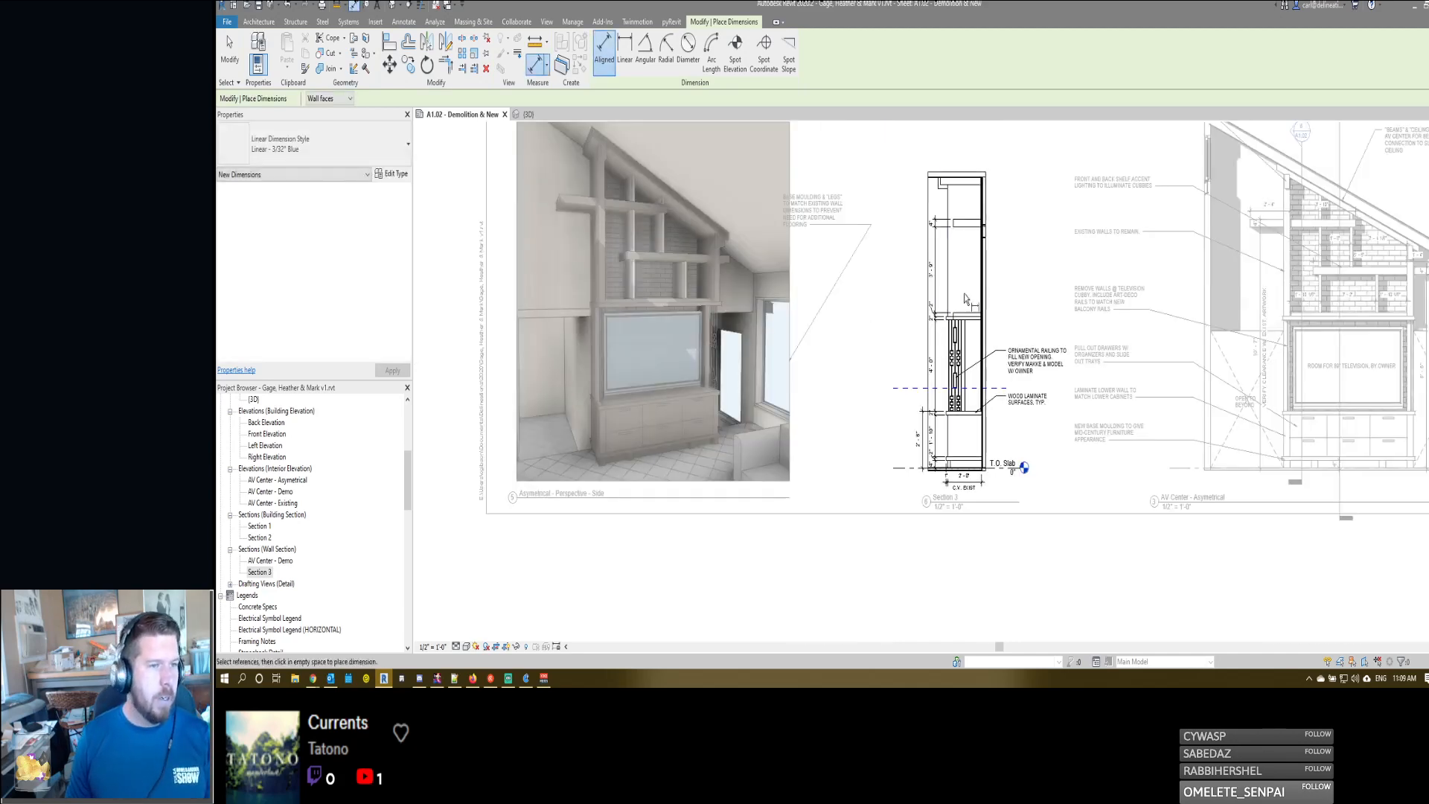
{"action": "key", "text": "Escape"}
{"action": "key", "text": "Escape"}
- Place an empty leader note pointing to the brick wall face, just above the ornamental railing note
{"action": "key", "text": "t"}
{"action": "key", "text": "x"}
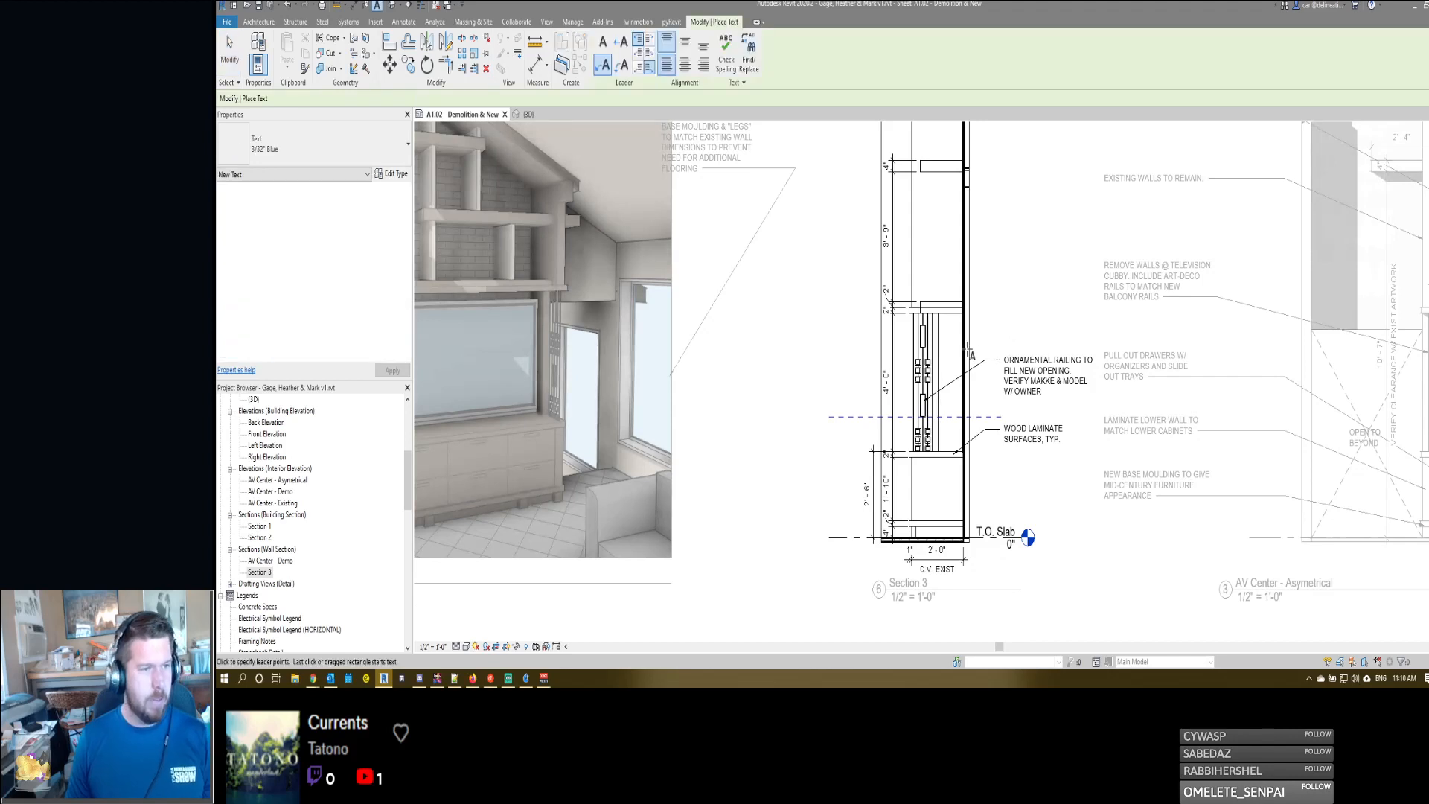
{"action": "left_click", "coordinate": [964, 344]}
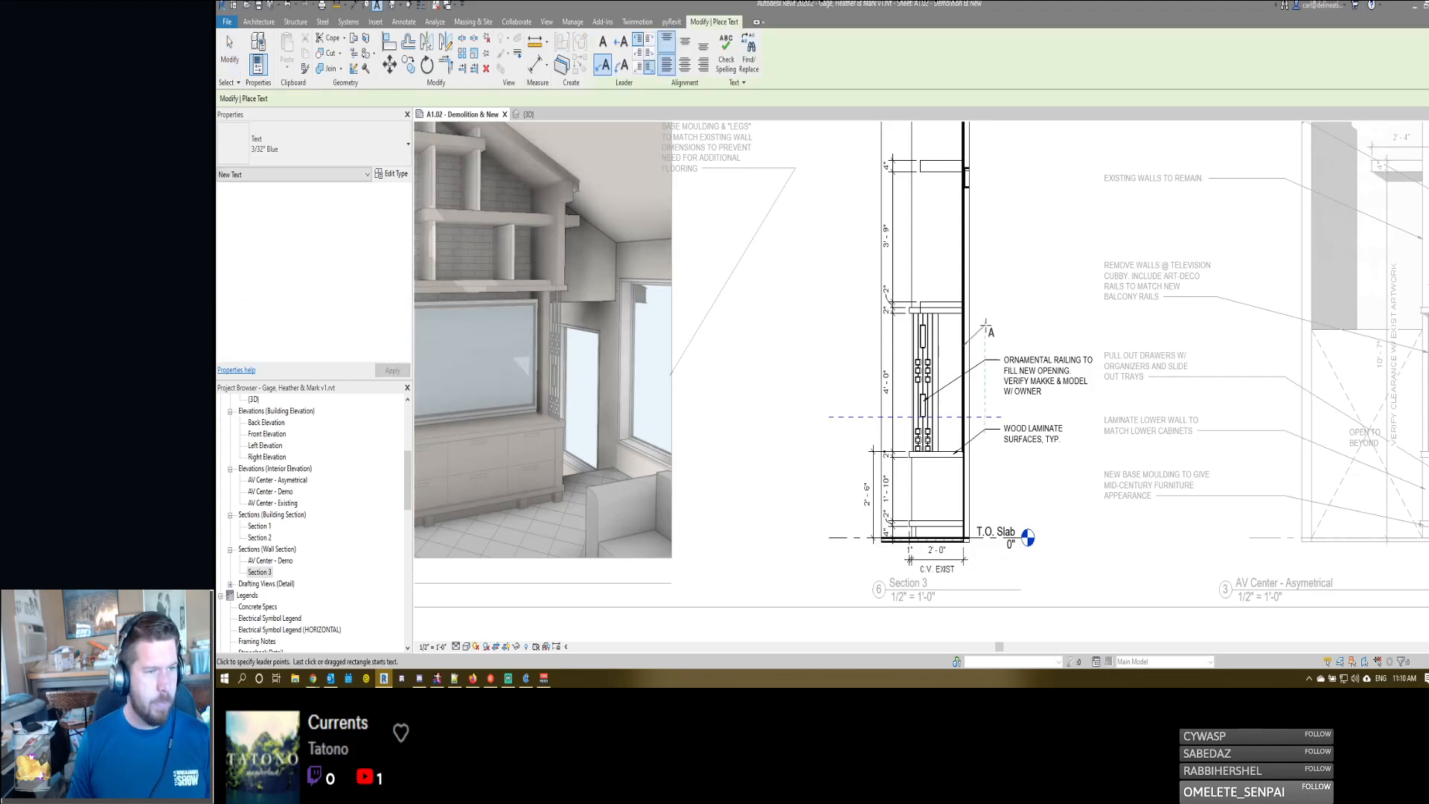
{"action": "left_click", "coordinate": [987, 326]}
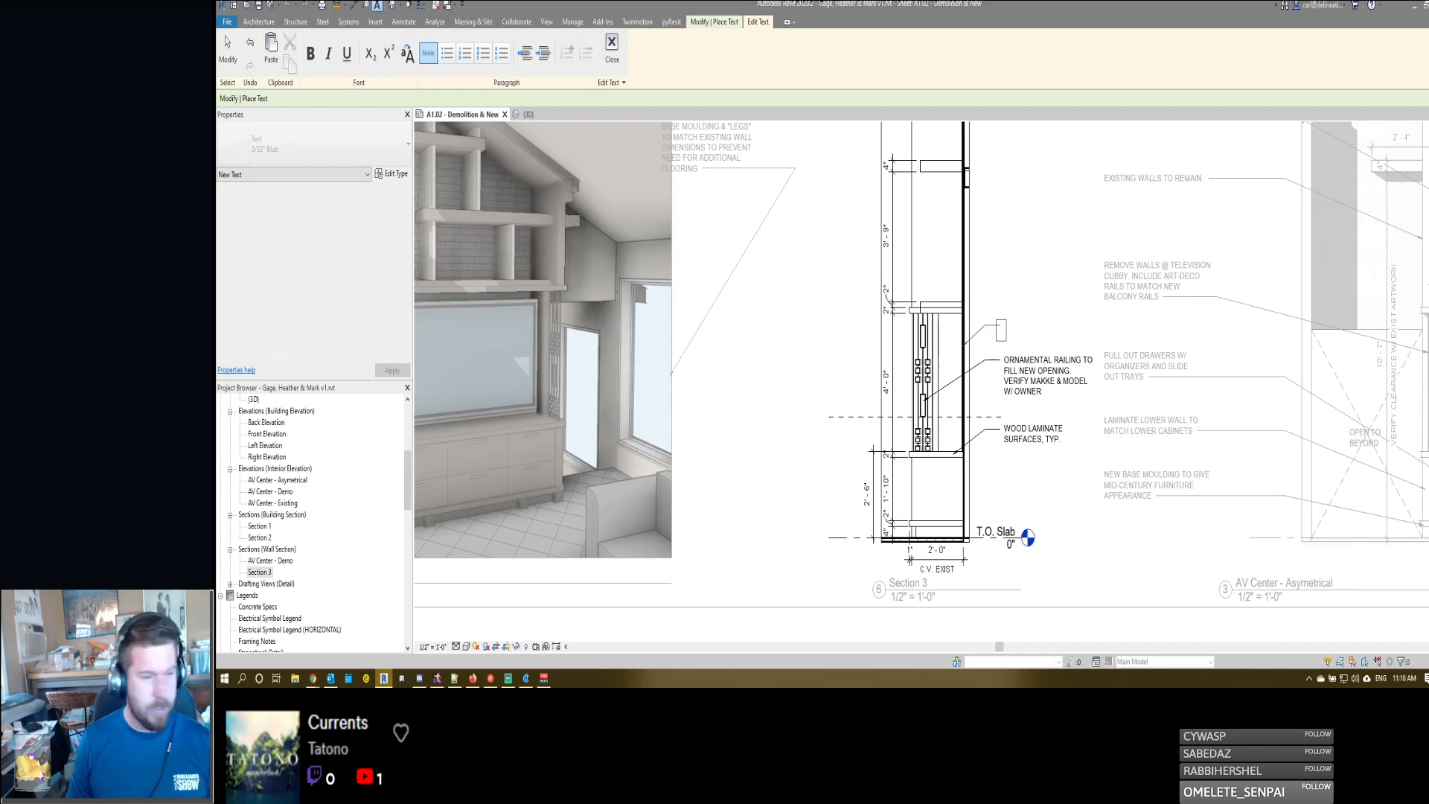
- Switch to the browser, search for "LICK N STICK BRICK" in a new tab and open the Thin Brick Veneer - BrickIt.com result
{"action": "mouse_move", "coordinate": [312, 678]}
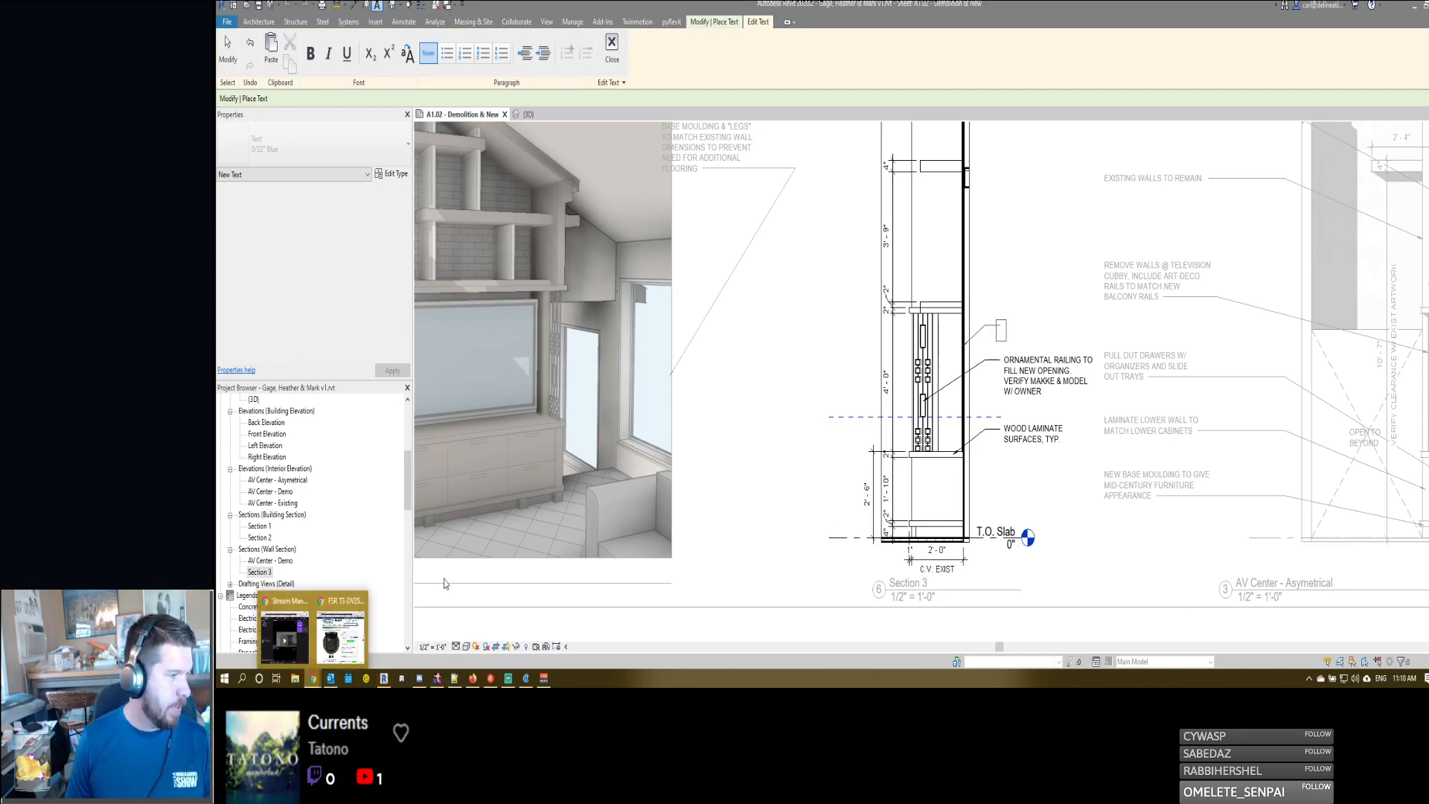
{"action": "mouse_move", "coordinate": [284, 637]}
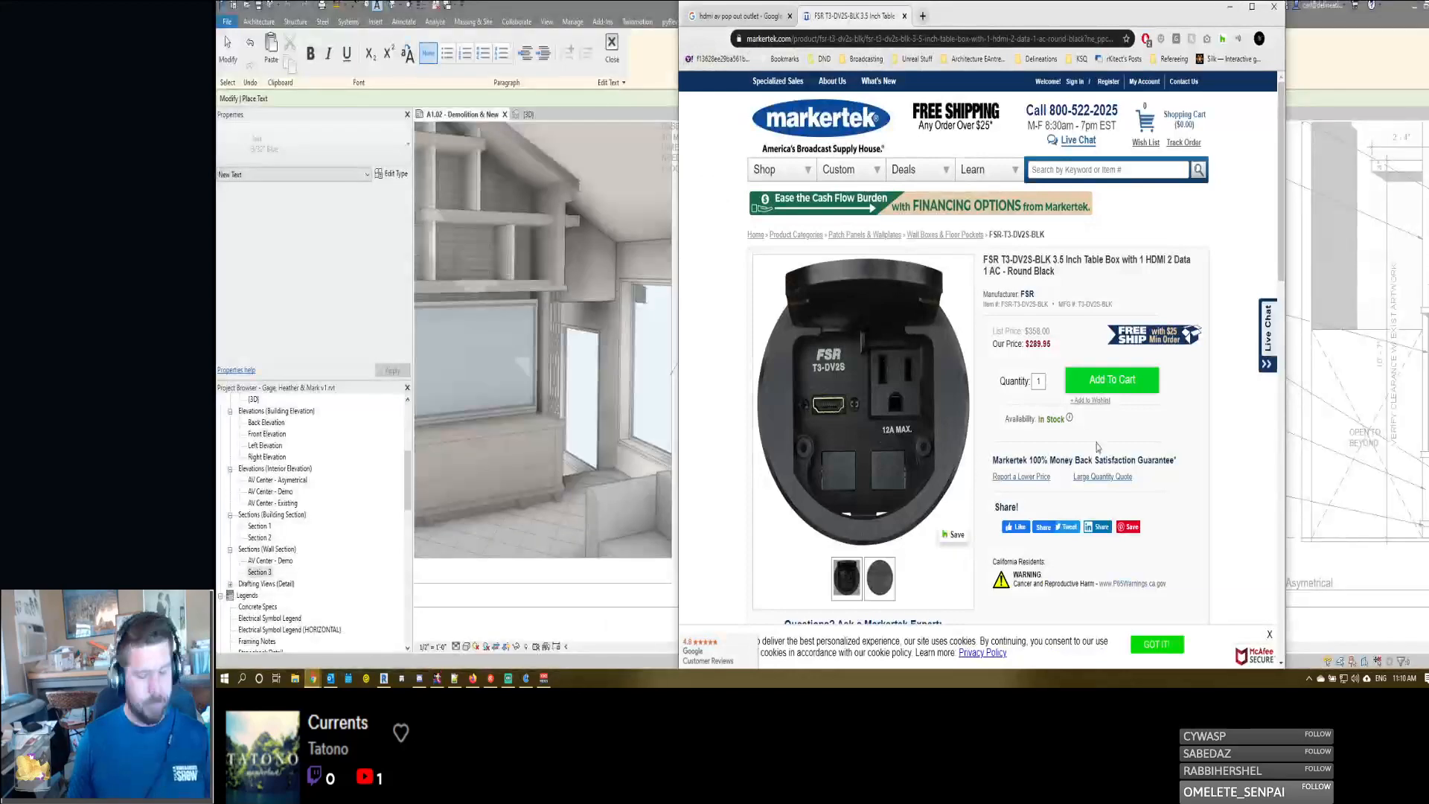
{"action": "key", "text": "ctrl+t"}
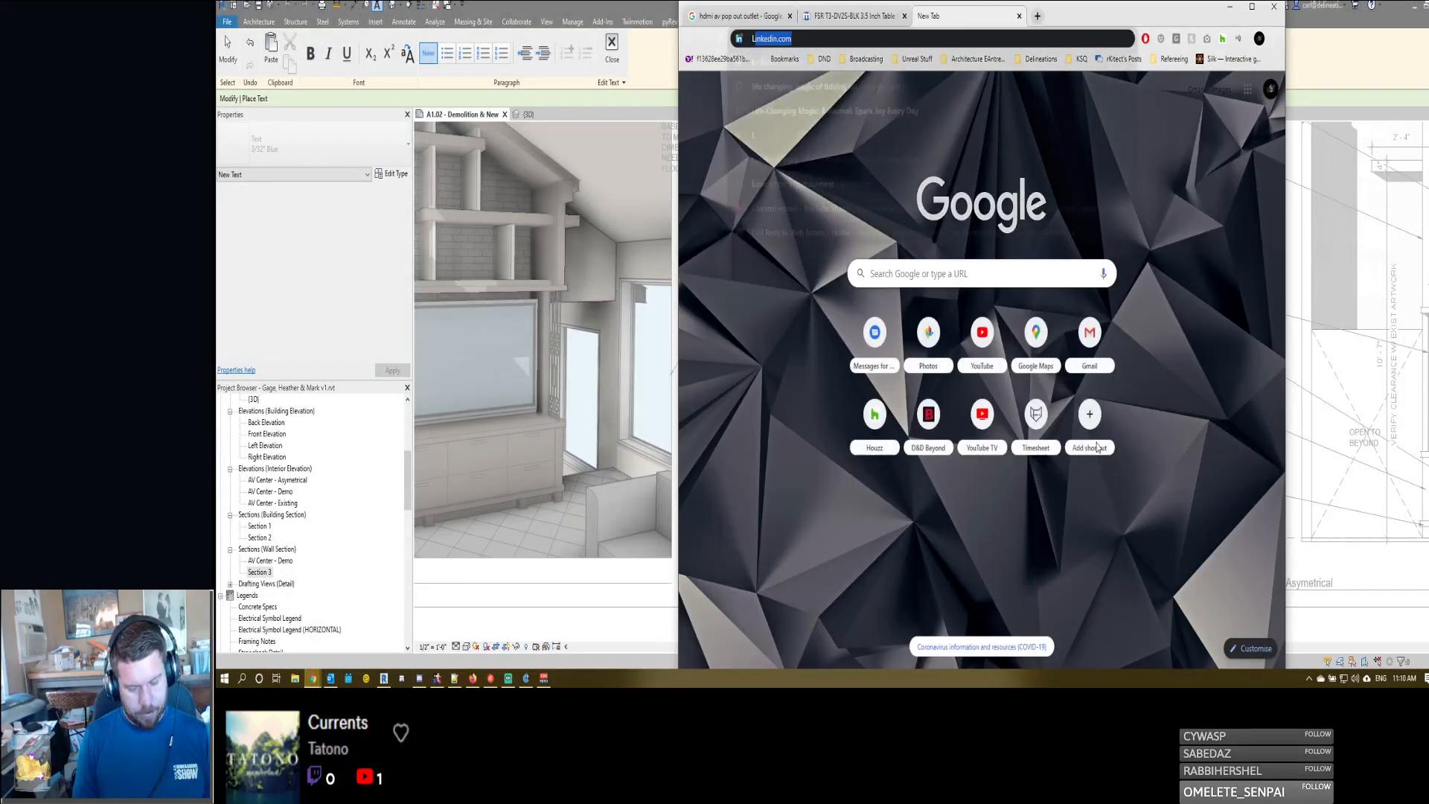
{"action": "type", "text": "LICK N STICK BRICK"}
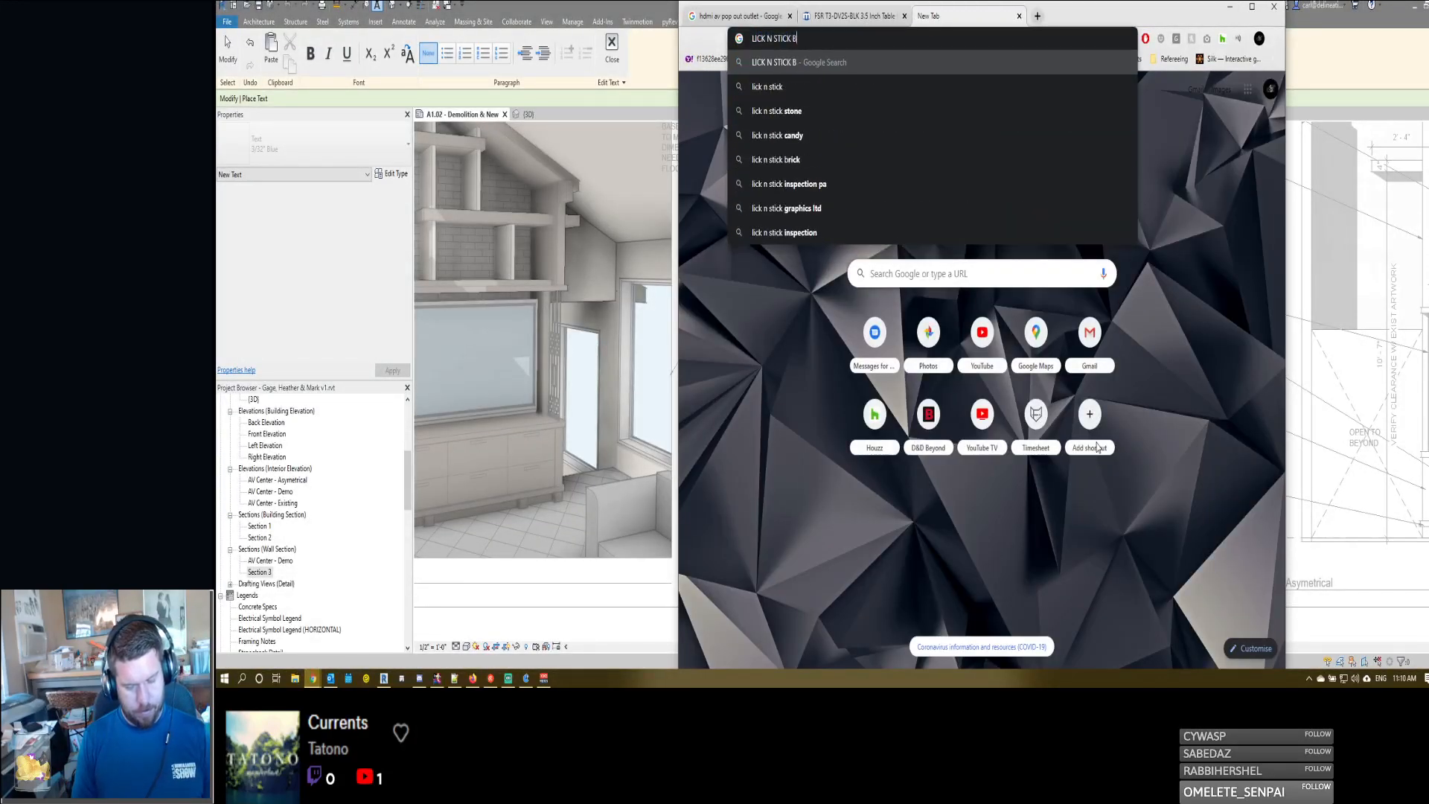
{"action": "key", "text": "Return"}
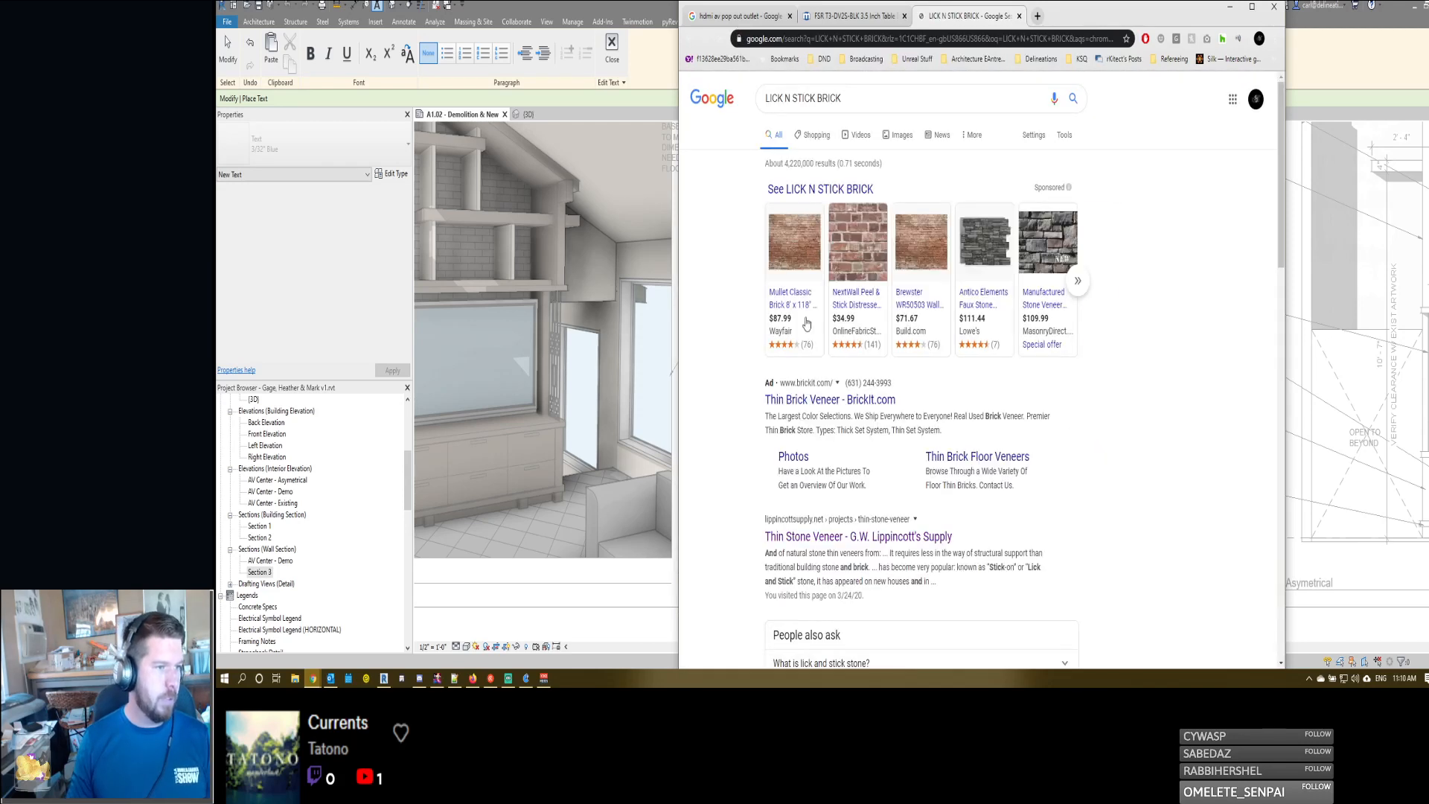
{"action": "left_click", "coordinate": [831, 402]}
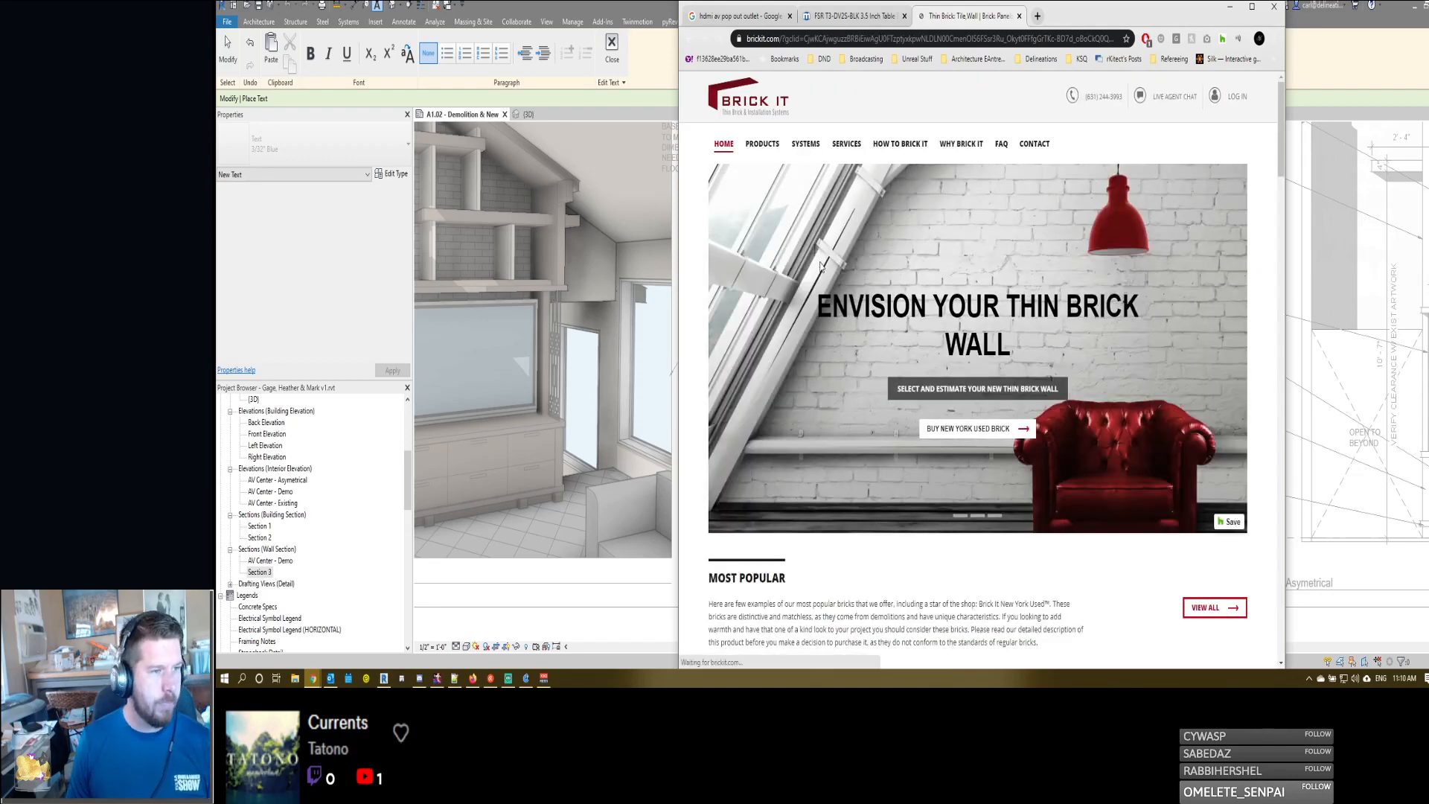
- Open the Wall Veneer Brick products on the Brick It site and look through the available brick styles
{"action": "scroll", "coordinate": [819, 267], "scroll_direction": "down", "scroll_amount": 2}
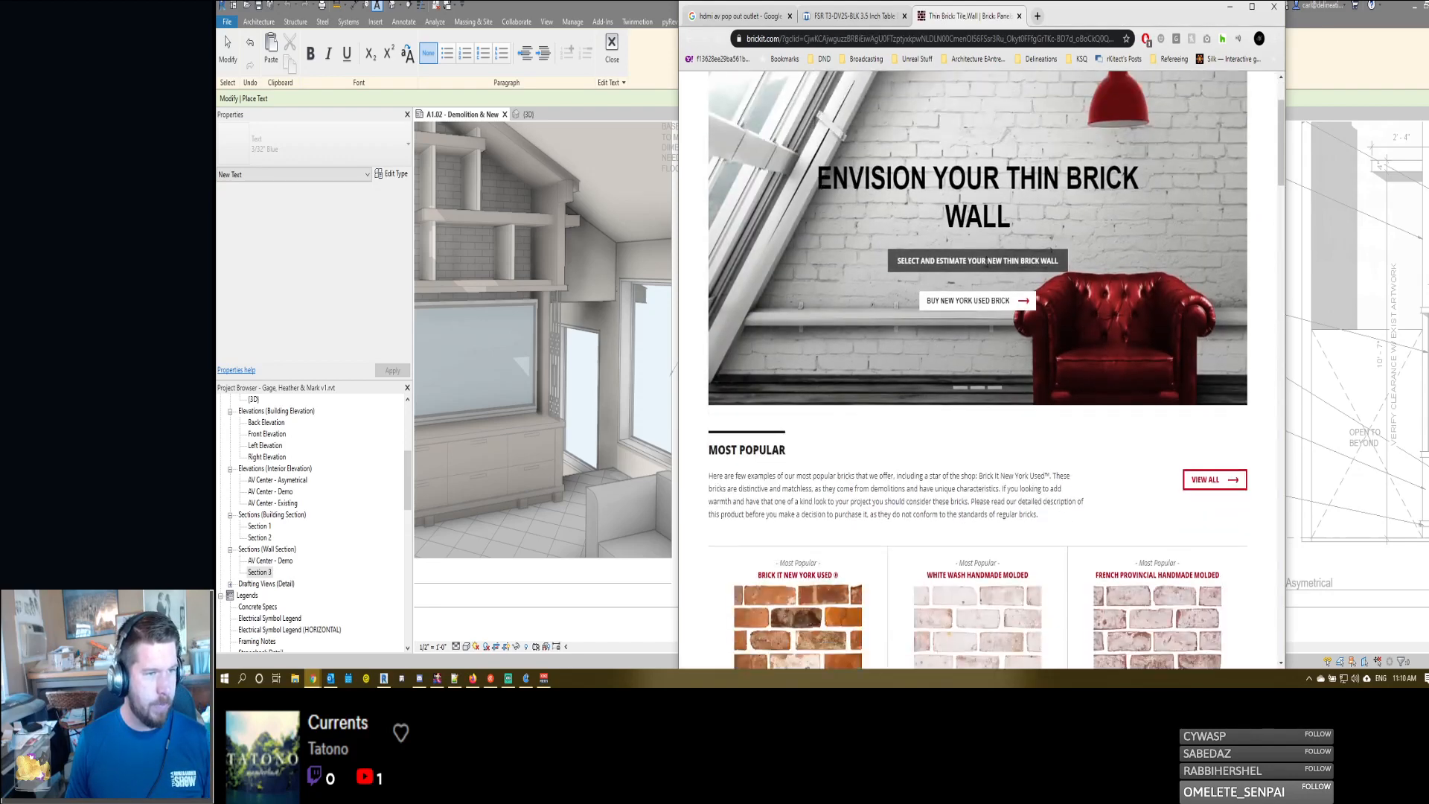
{"action": "scroll", "coordinate": [967, 311], "scroll_direction": "up", "scroll_amount": 2}
{"action": "mouse_move", "coordinate": [768, 146]}
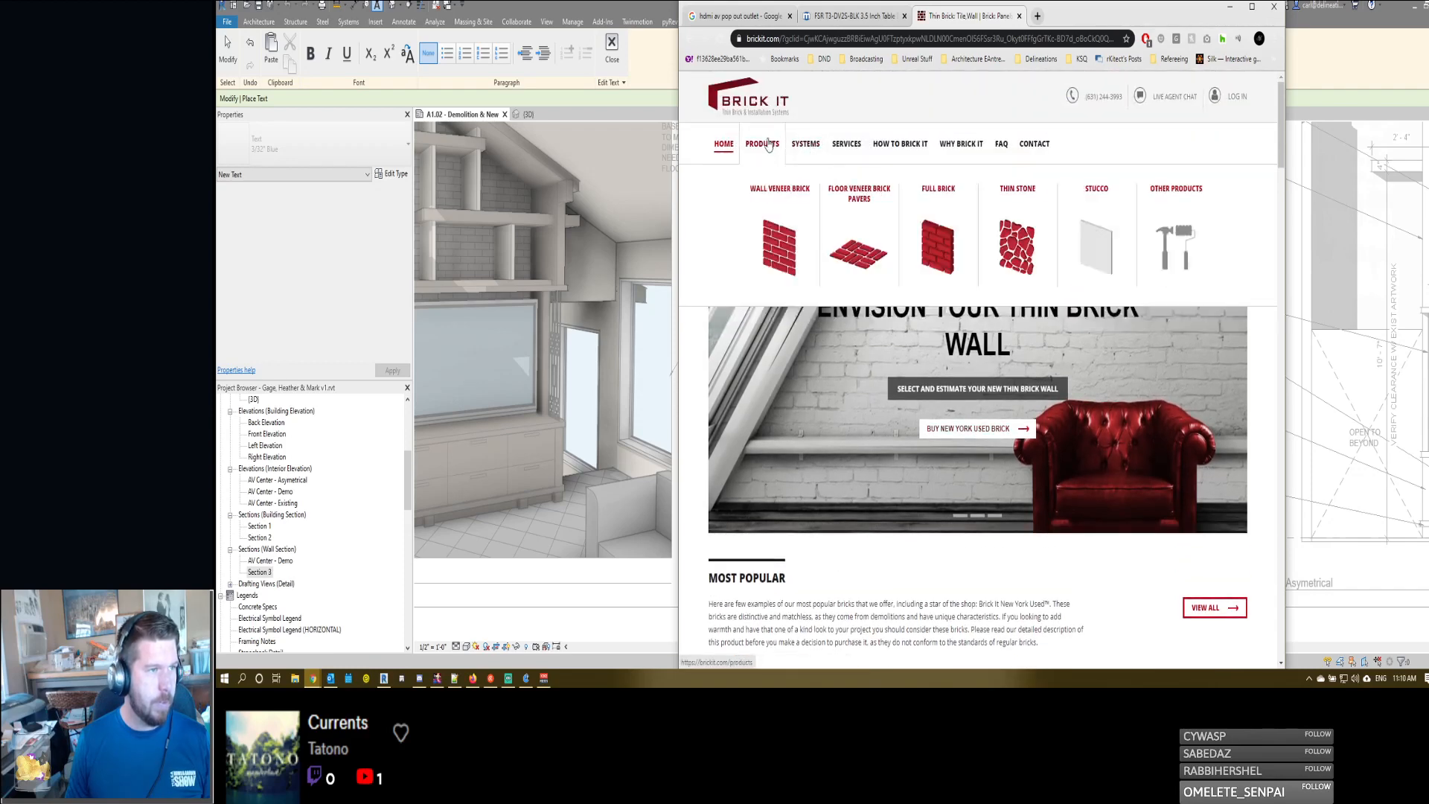
{"action": "left_click", "coordinate": [786, 245]}
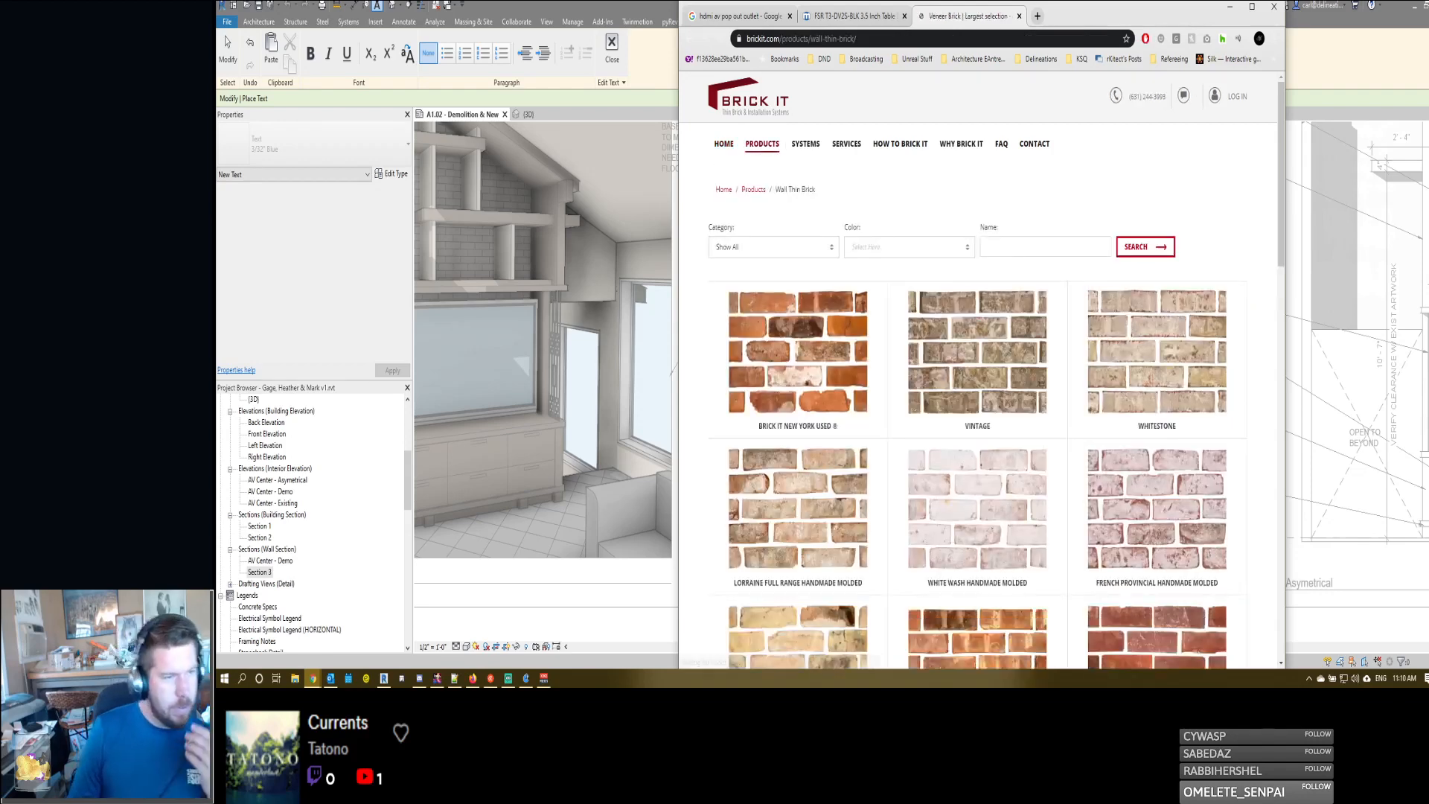
{"action": "scroll", "coordinate": [975, 402], "scroll_direction": "down", "scroll_amount": 1}
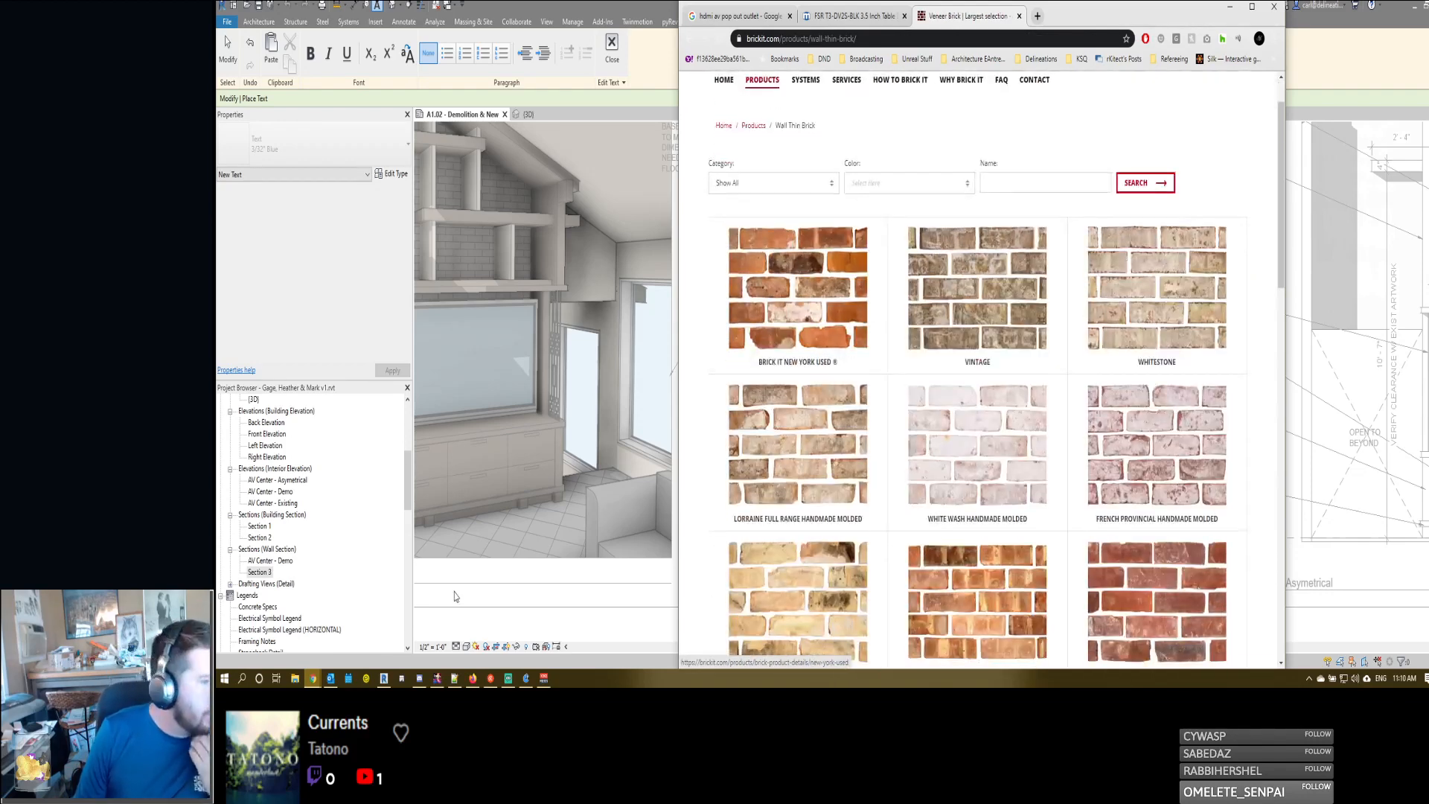
- Switch to File Explorer and open the Site Photos folder inside Resources in the client's 2020 project folder
{"action": "left_click", "coordinate": [295, 678]}
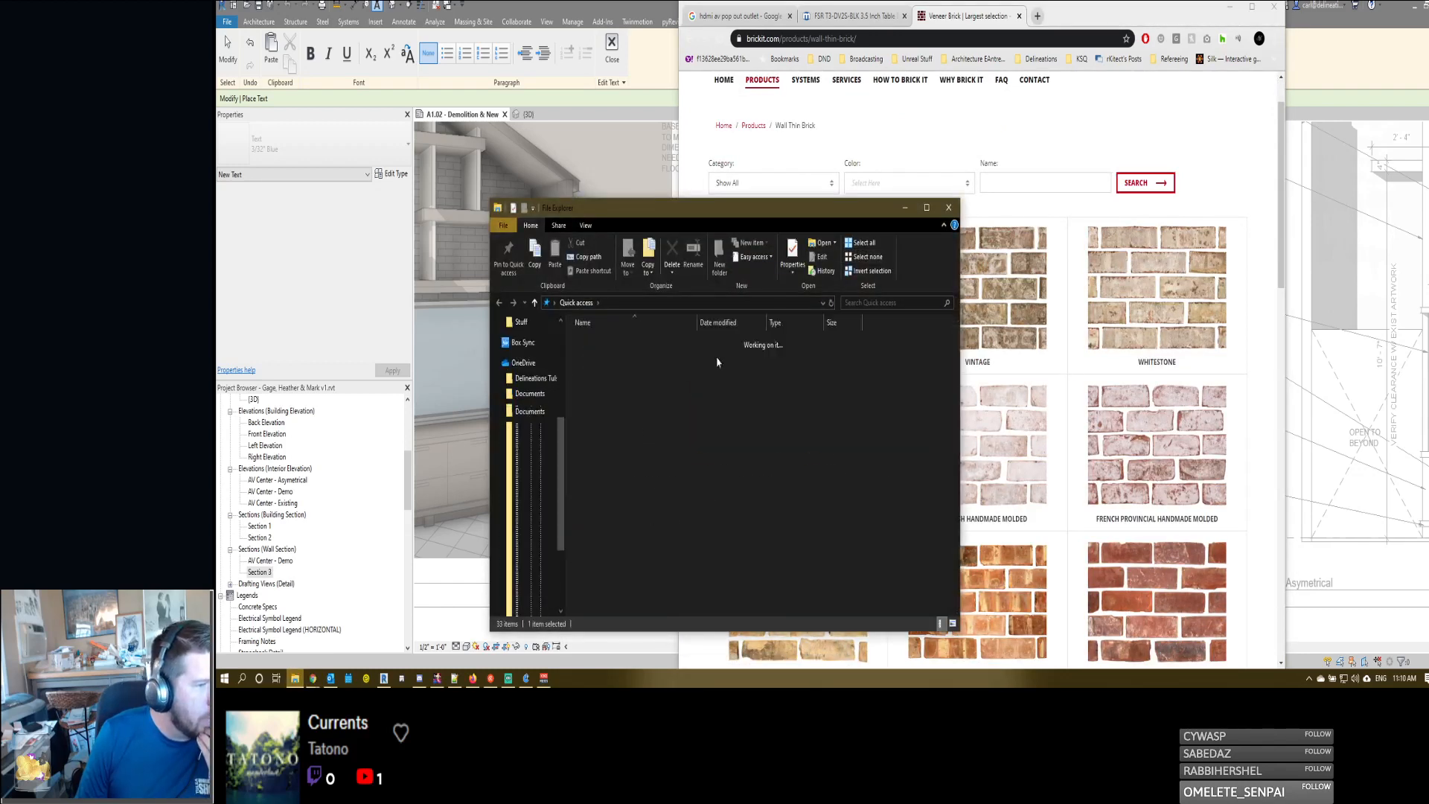
{"action": "double_click", "coordinate": [593, 357]}
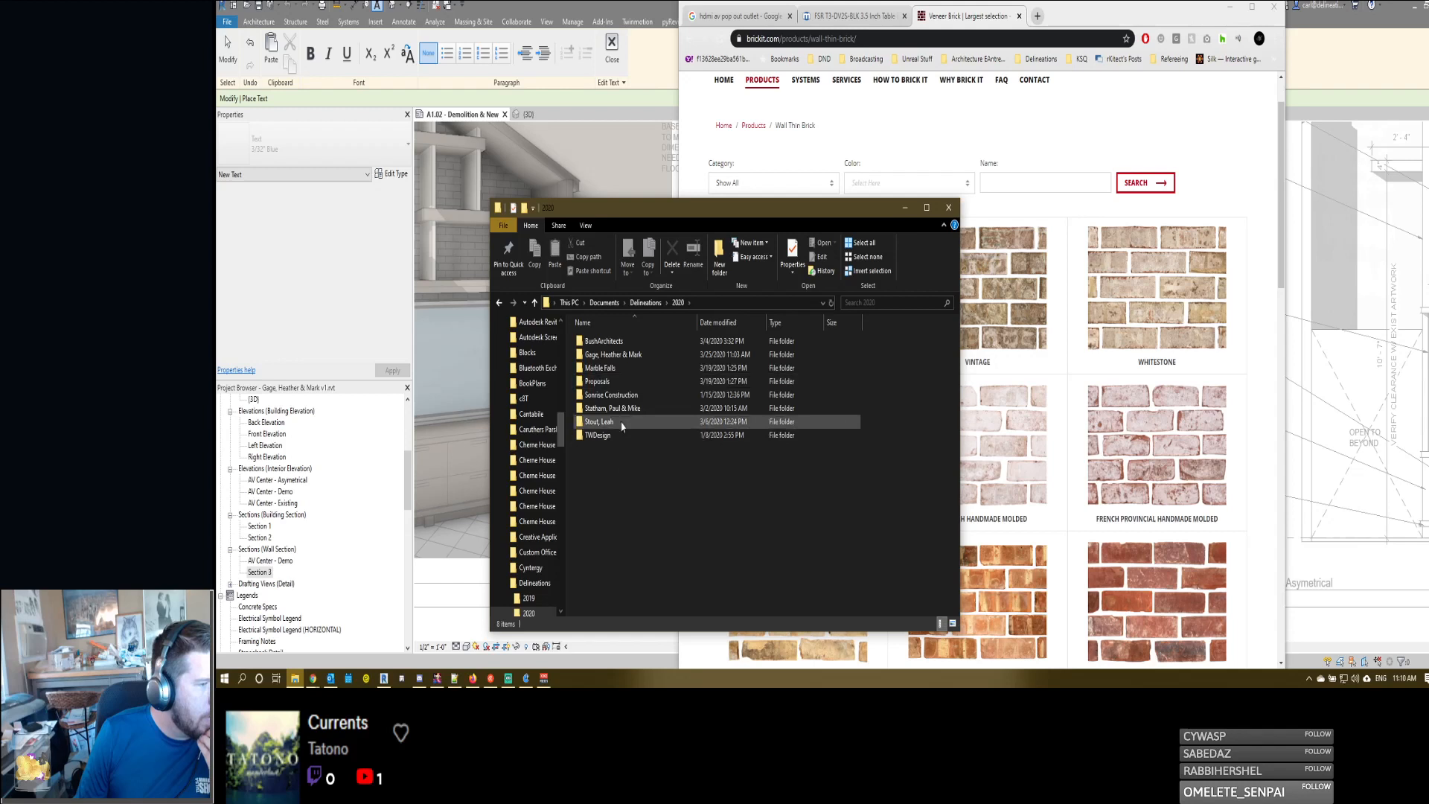
{"action": "double_click", "coordinate": [615, 356]}
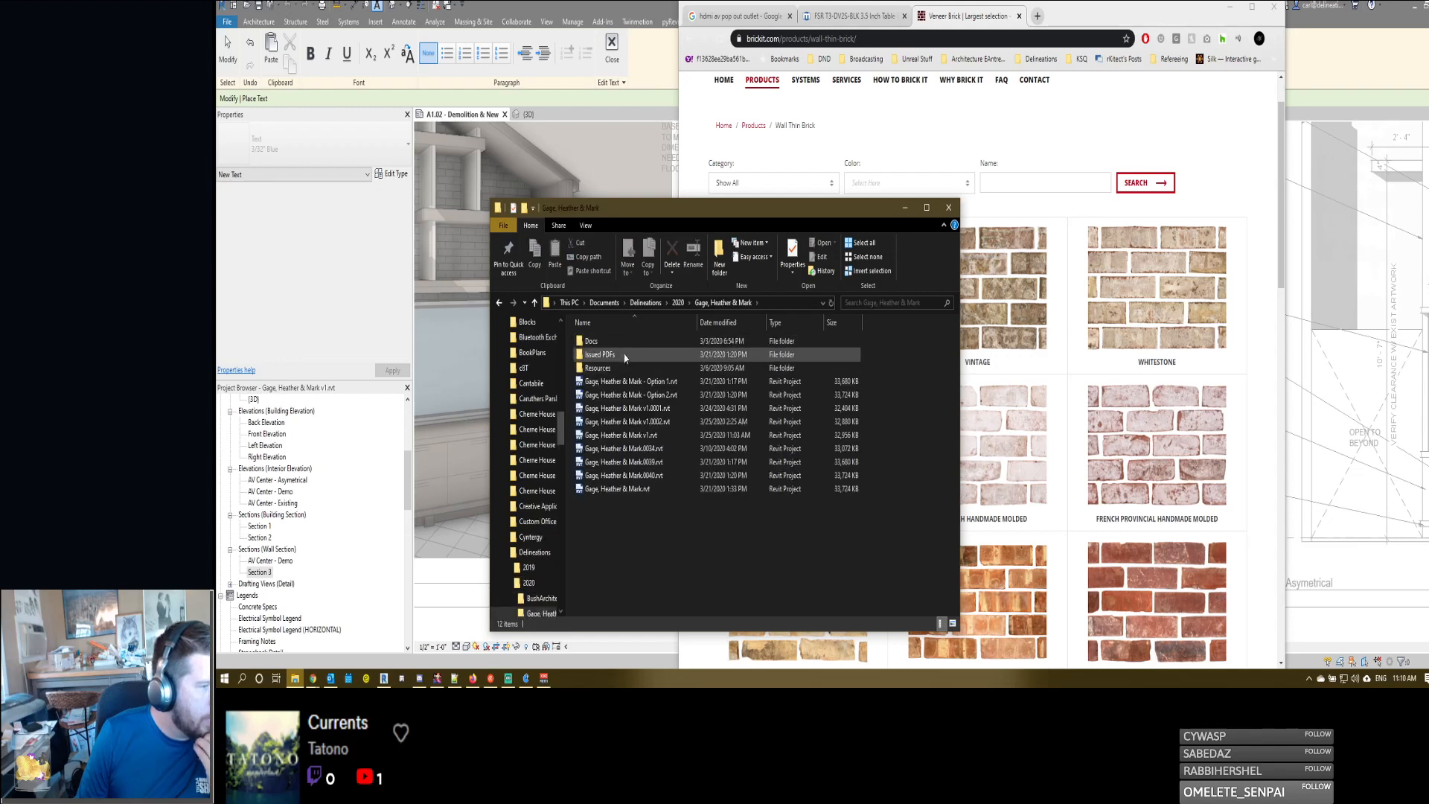
{"action": "double_click", "coordinate": [621, 368]}
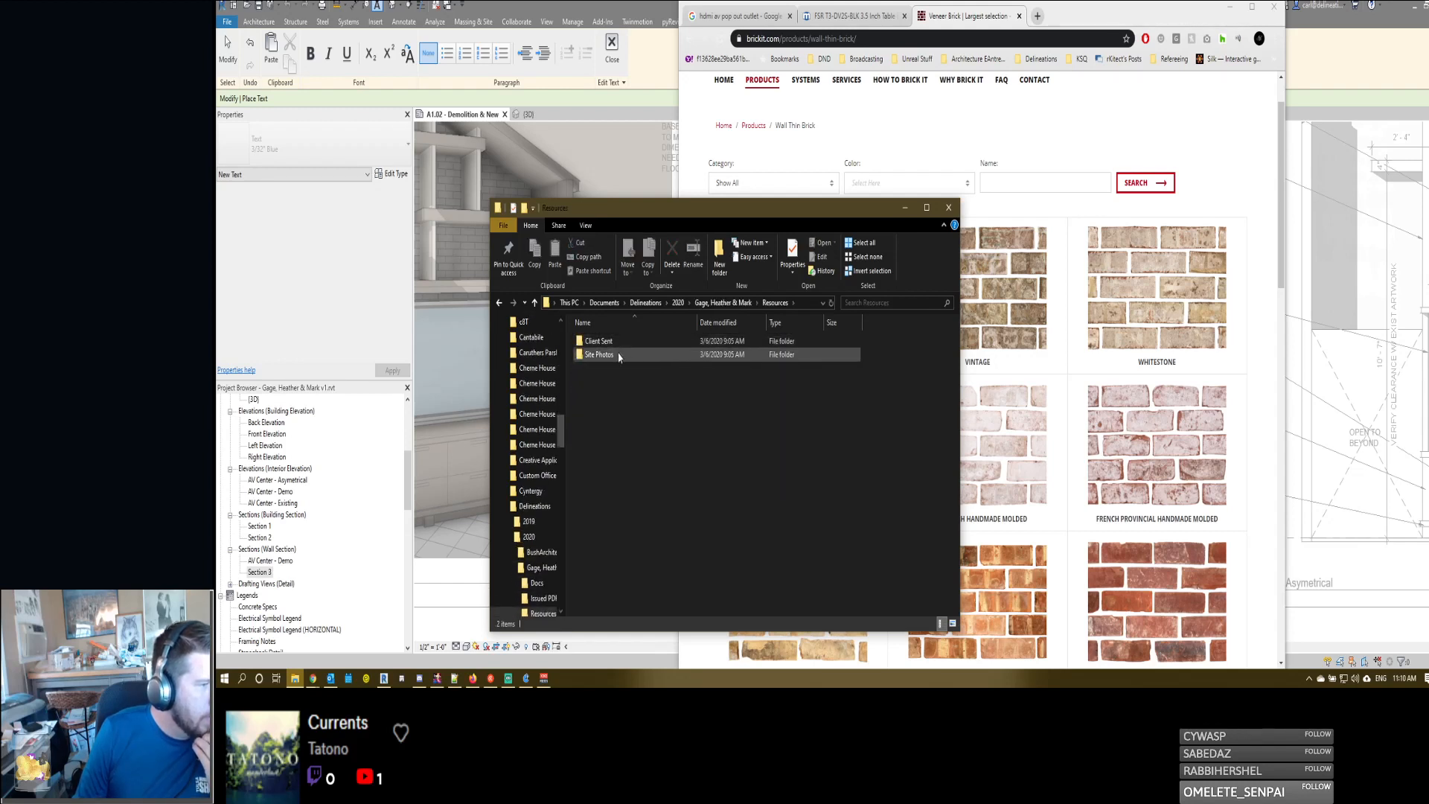
{"action": "double_click", "coordinate": [618, 356]}
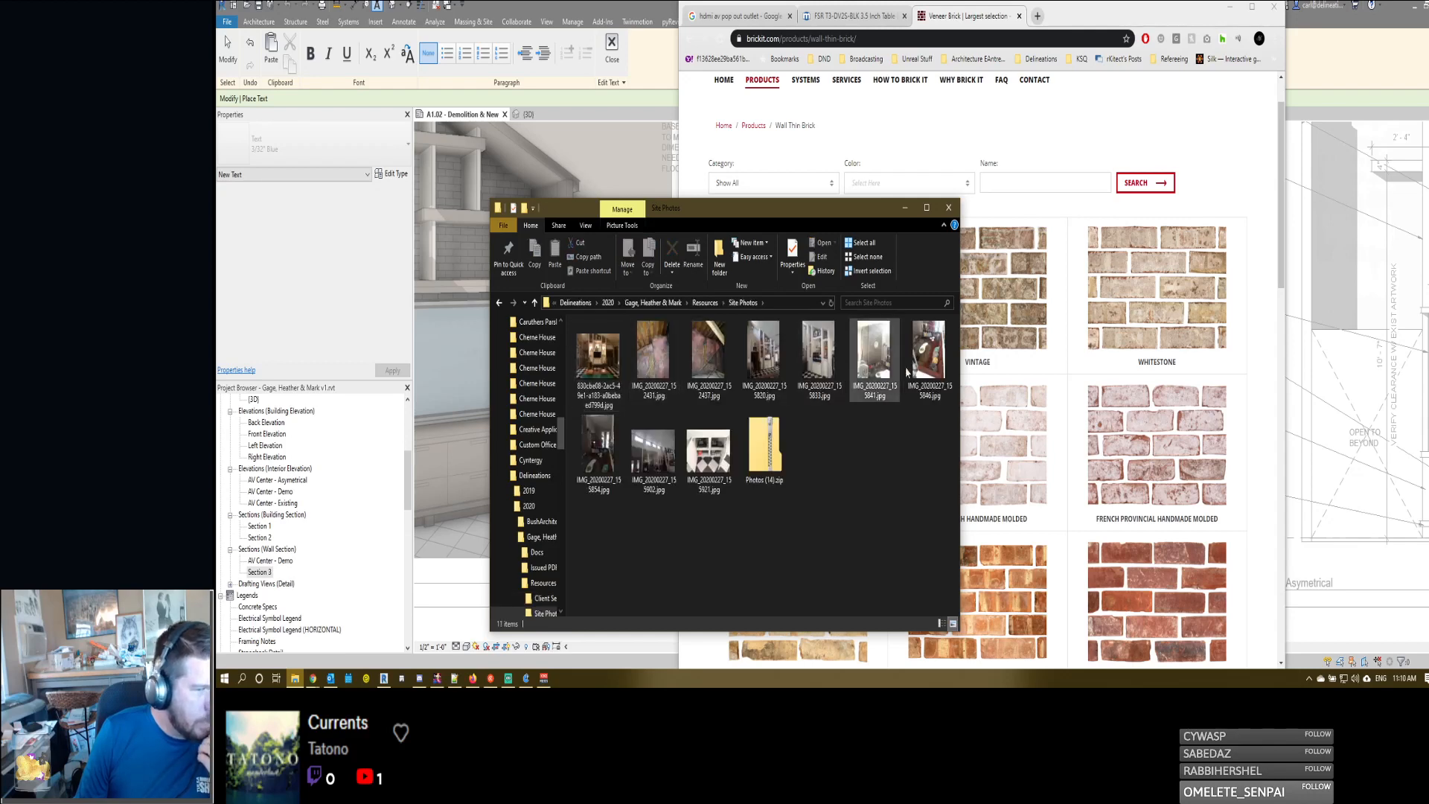
- Open the brick chimney photo IMG_20200227_155841.jpg, minimize the folder window and place the photo beside the brick catalogue
{"action": "left_click", "coordinate": [886, 366]}
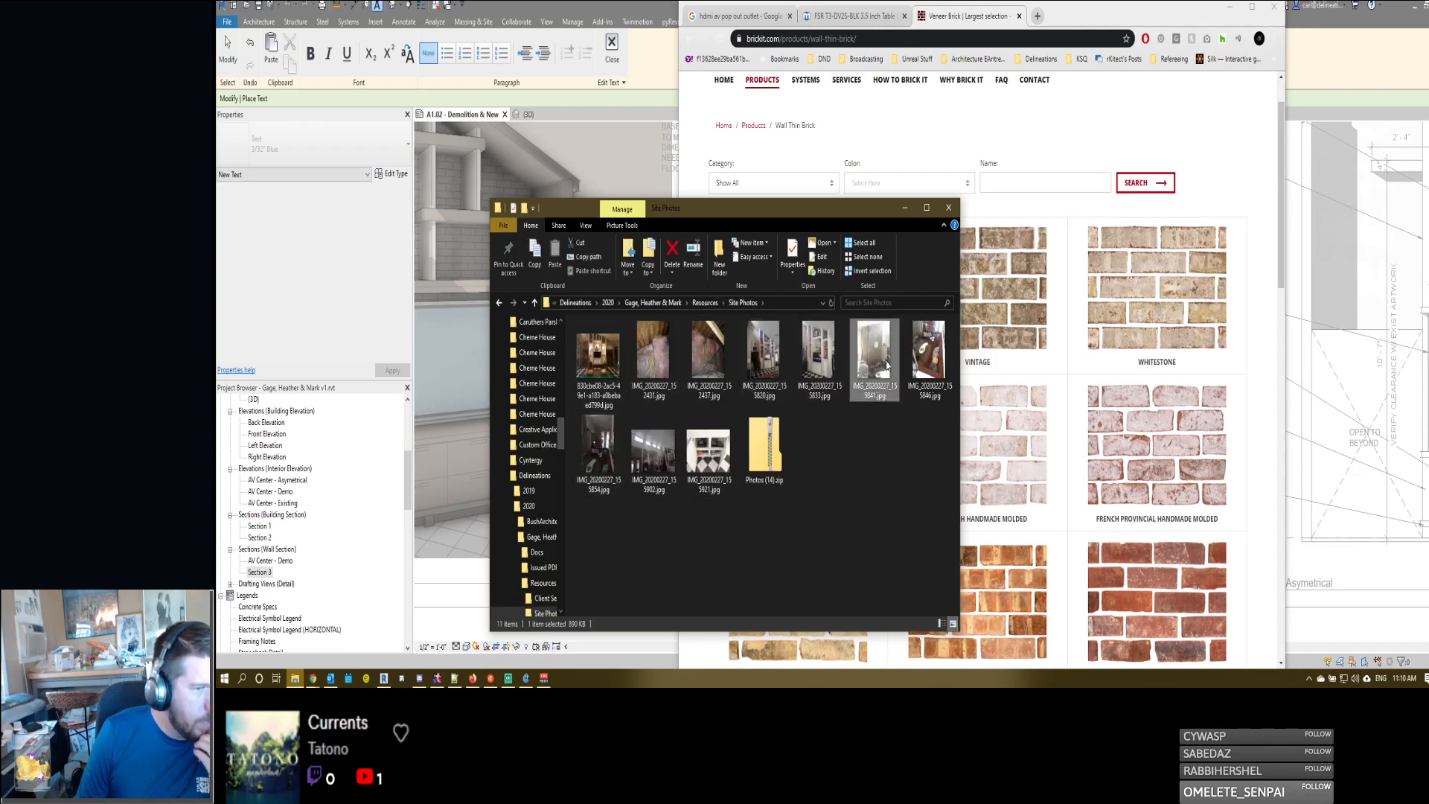
{"action": "double_click", "coordinate": [886, 364]}
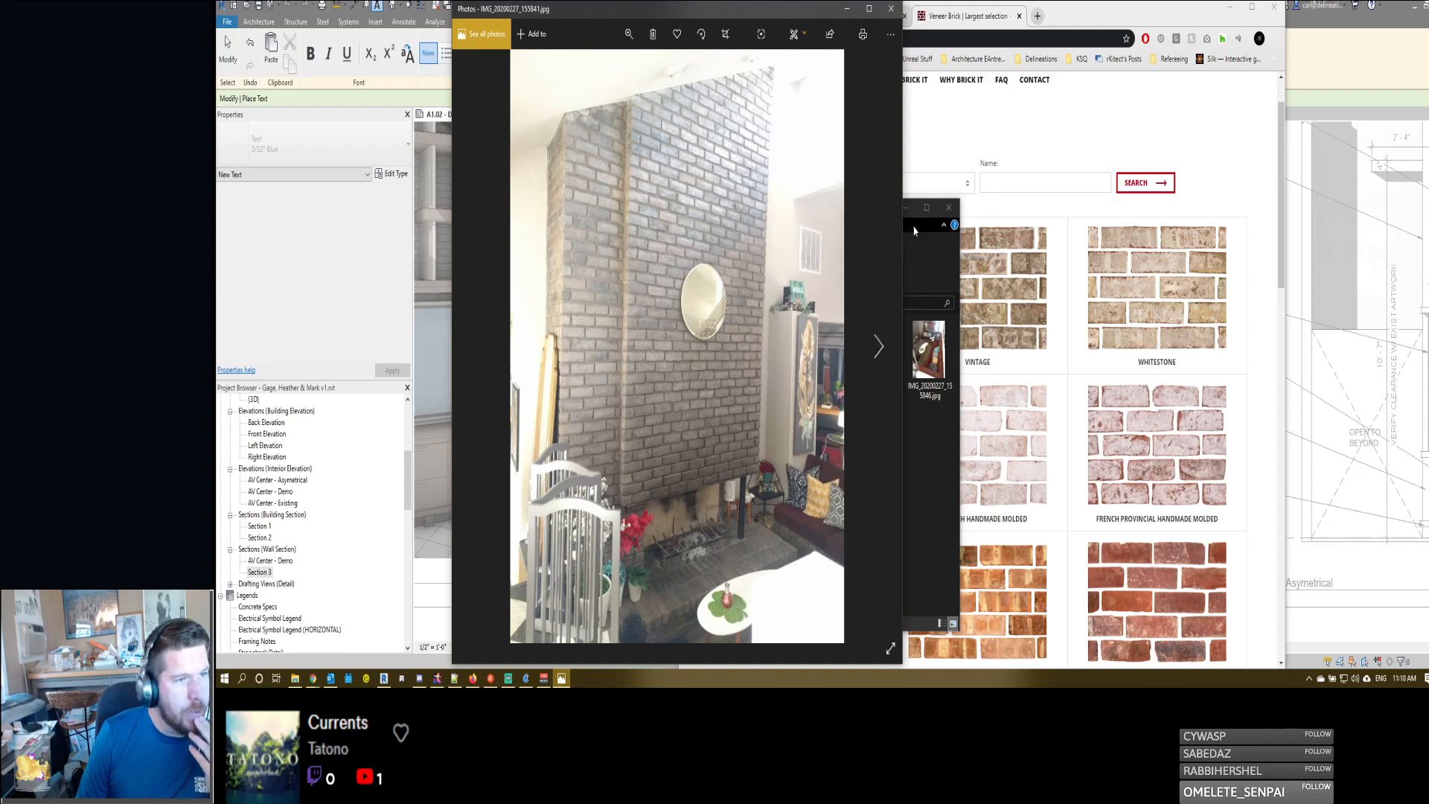
{"action": "left_click", "coordinate": [907, 210]}
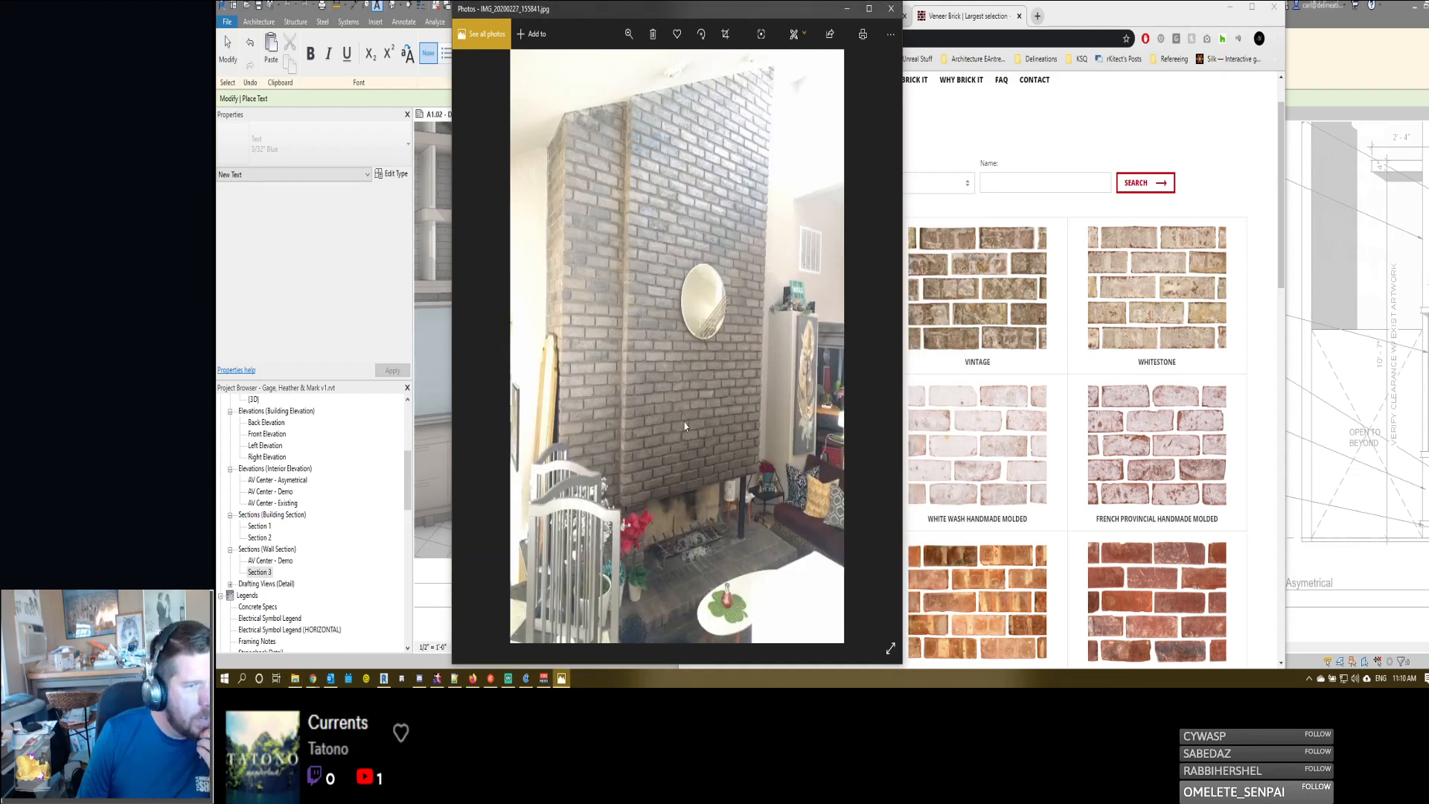
{"action": "scroll", "coordinate": [1161, 476], "scroll_direction": "down", "scroll_amount": 3}
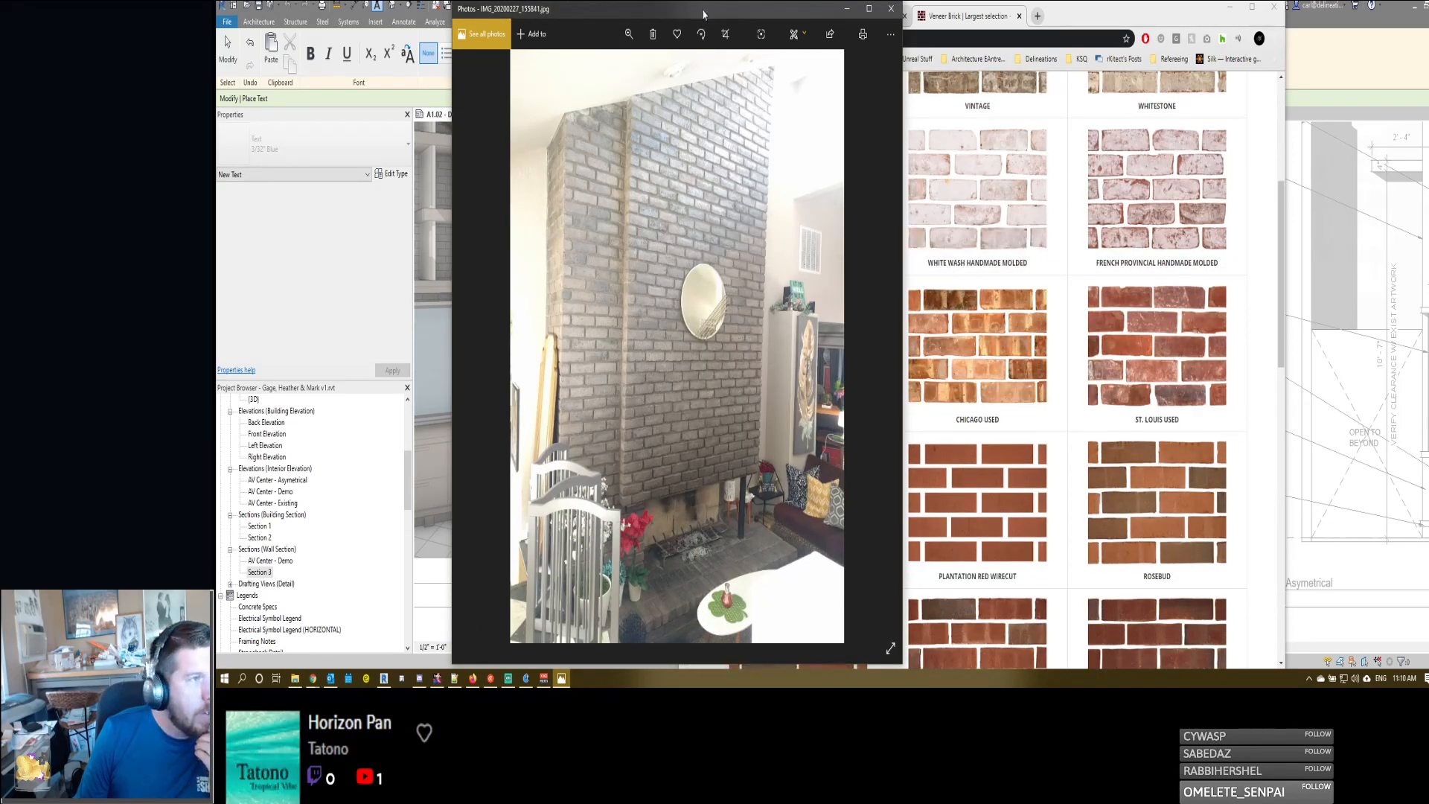
{"action": "left_click_drag", "start_coordinate": [704, 13], "coordinate": [481, 12]}
- Look through the wall thin brick styles for a match to the chimney brick in the site photo
{"action": "scroll", "coordinate": [972, 290], "scroll_direction": "down", "scroll_amount": 3}
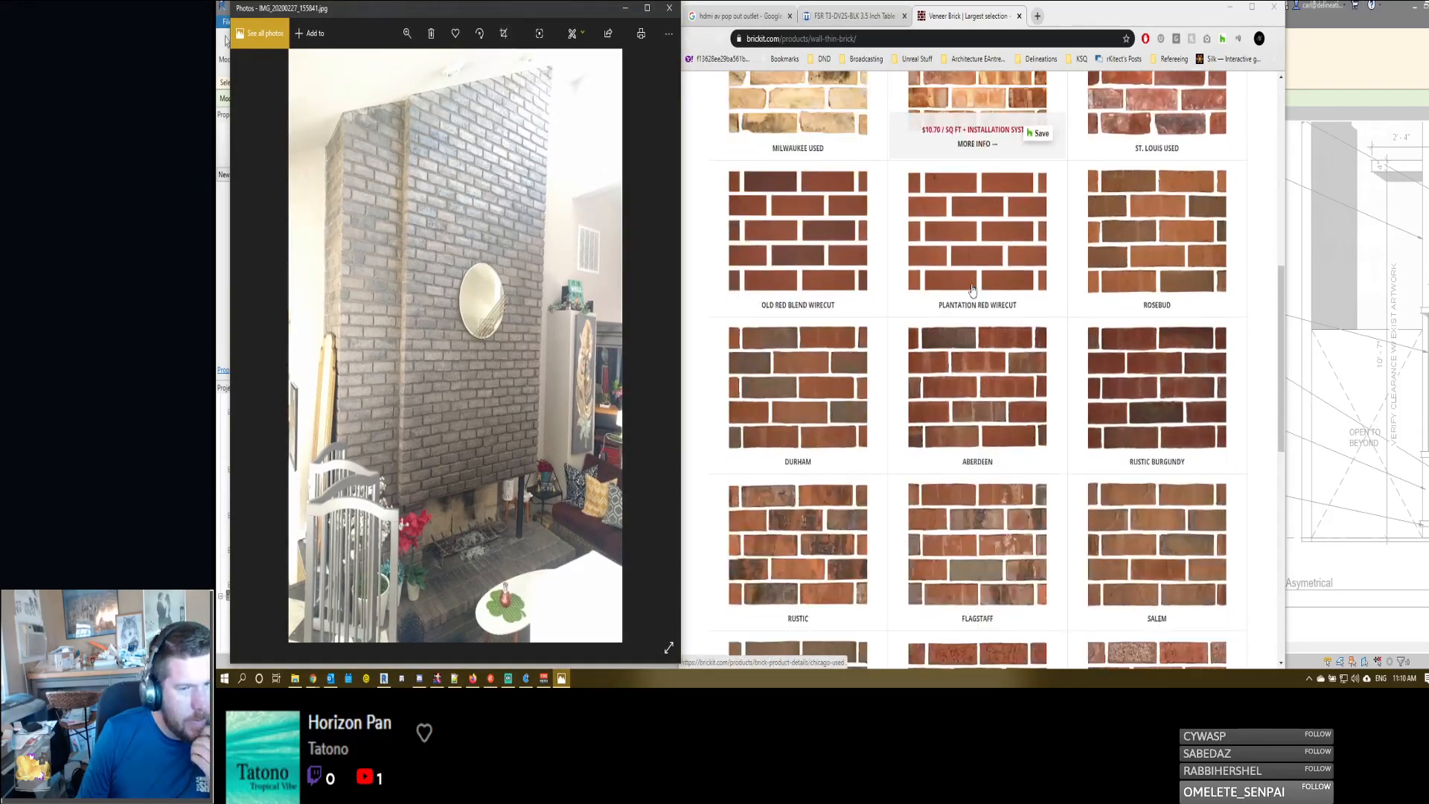
{"action": "scroll", "coordinate": [973, 290], "scroll_direction": "down", "scroll_amount": 10}
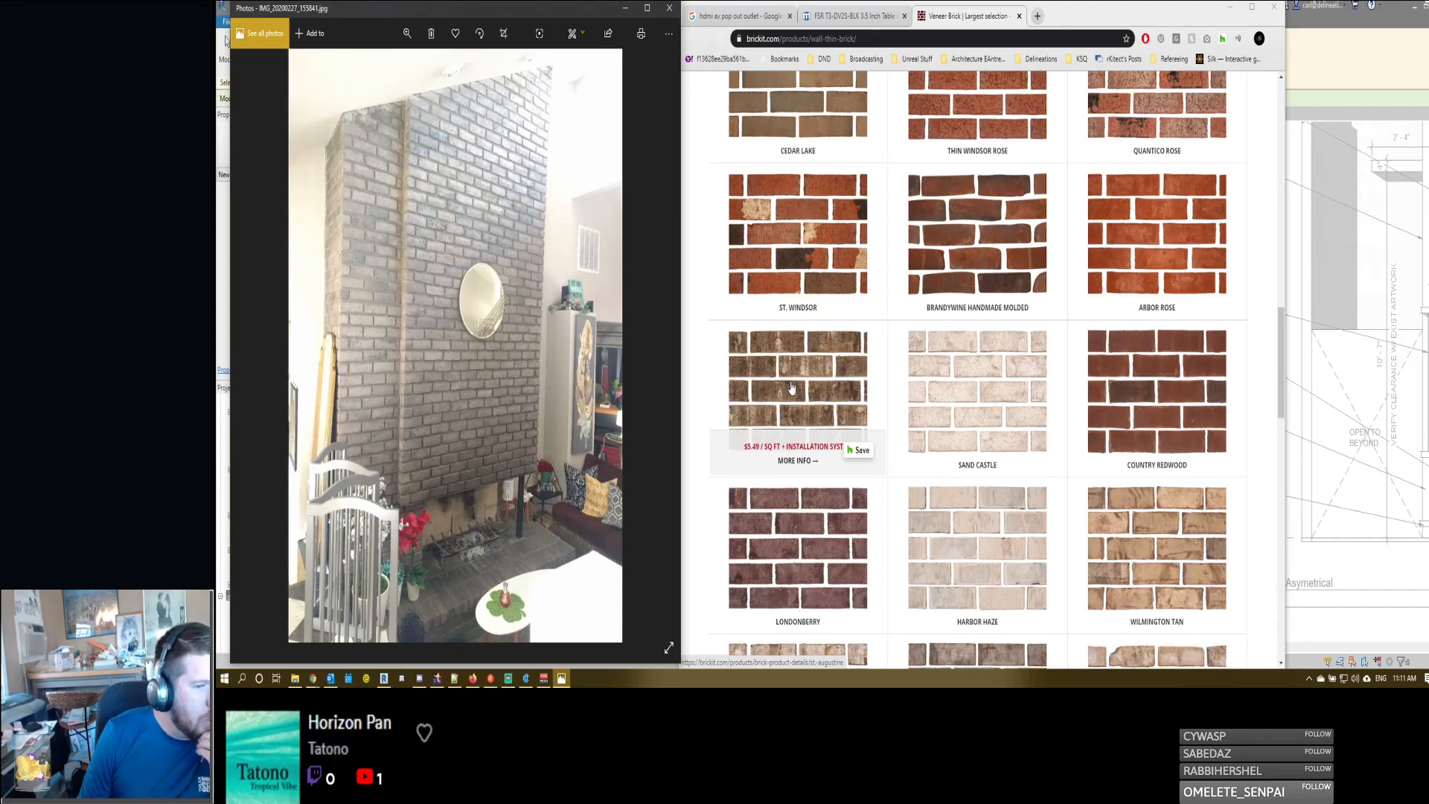
{"action": "scroll", "coordinate": [792, 388], "scroll_direction": "down", "scroll_amount": 3}
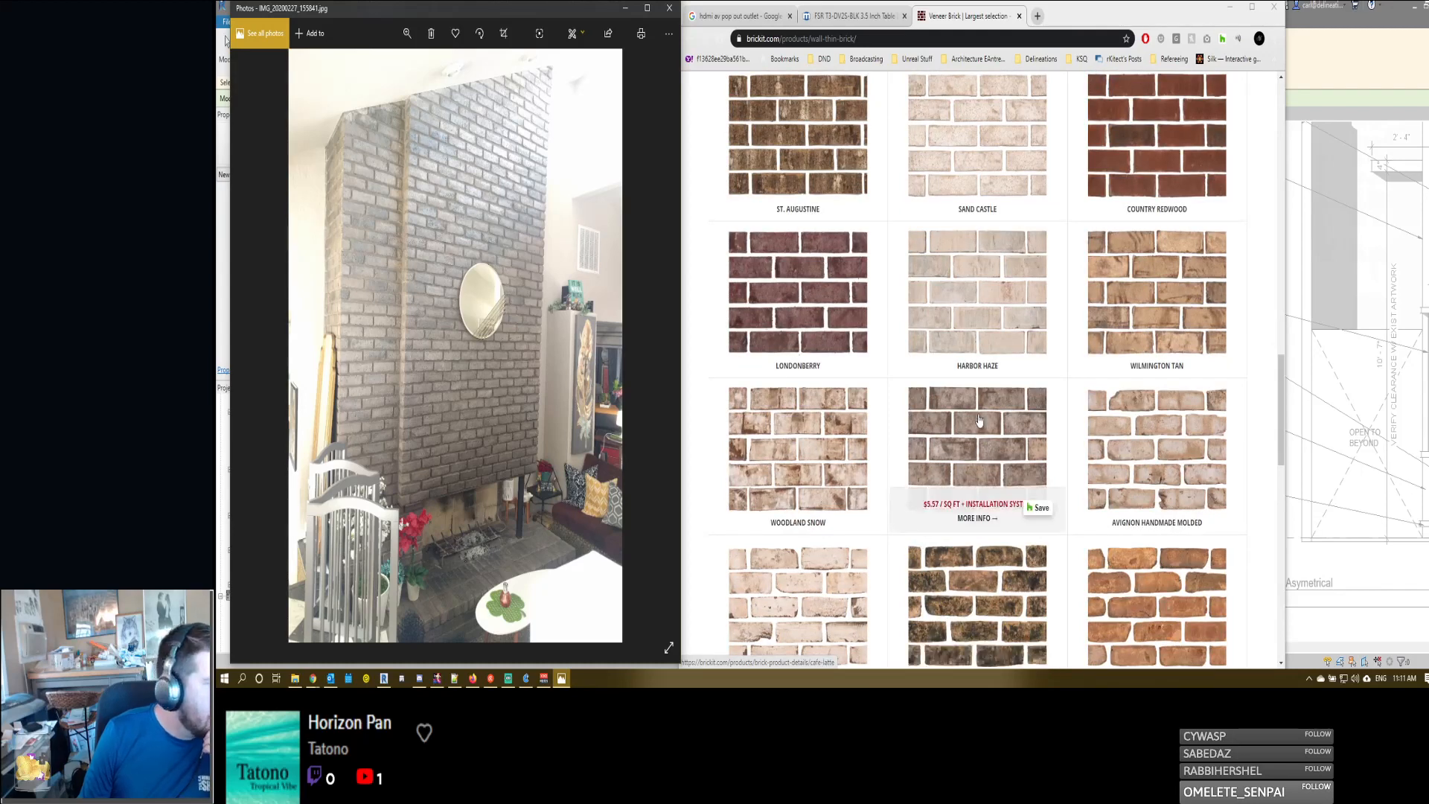
{"action": "scroll", "coordinate": [979, 421], "scroll_direction": "down", "scroll_amount": 4}
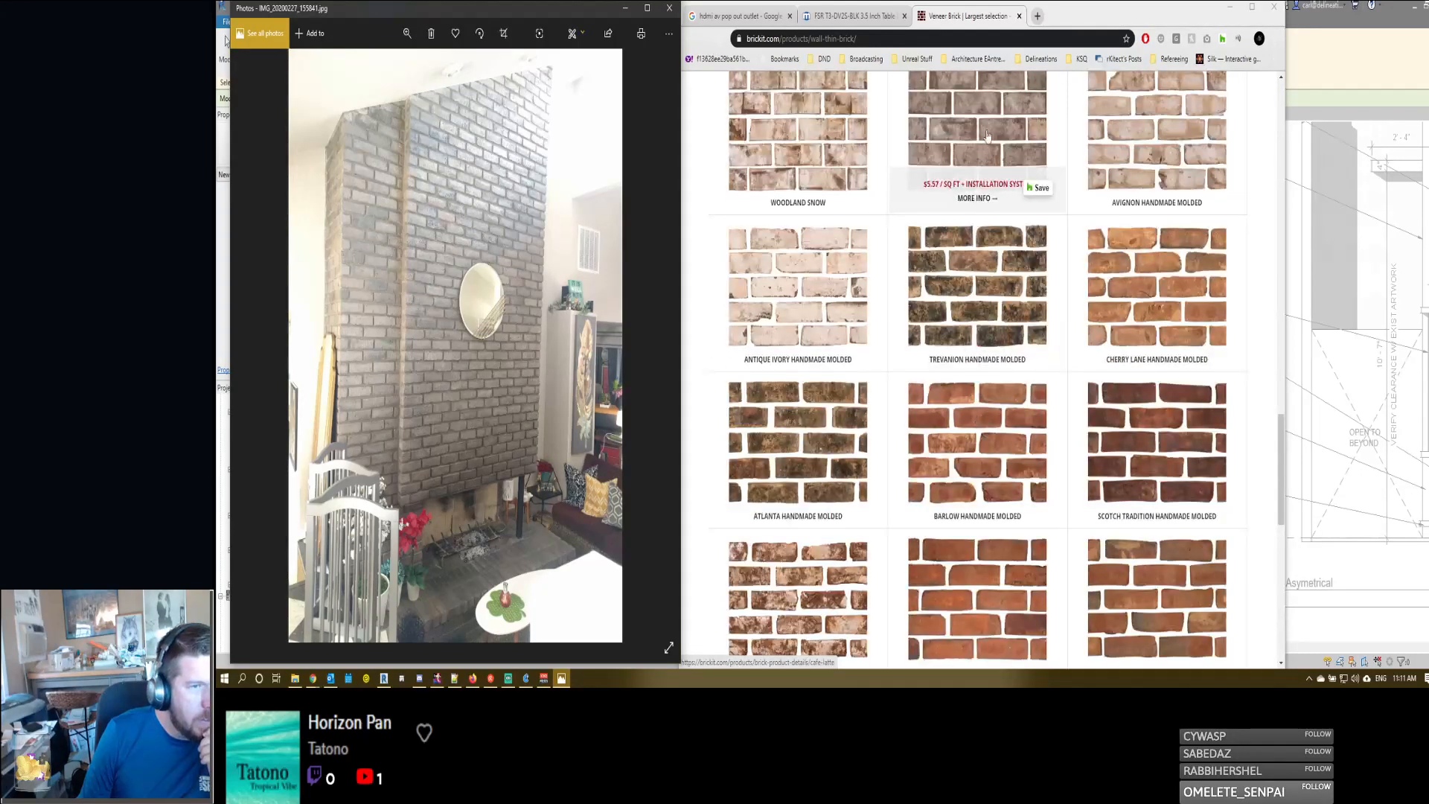
{"action": "scroll", "coordinate": [986, 128], "scroll_direction": "down", "scroll_amount": 6}
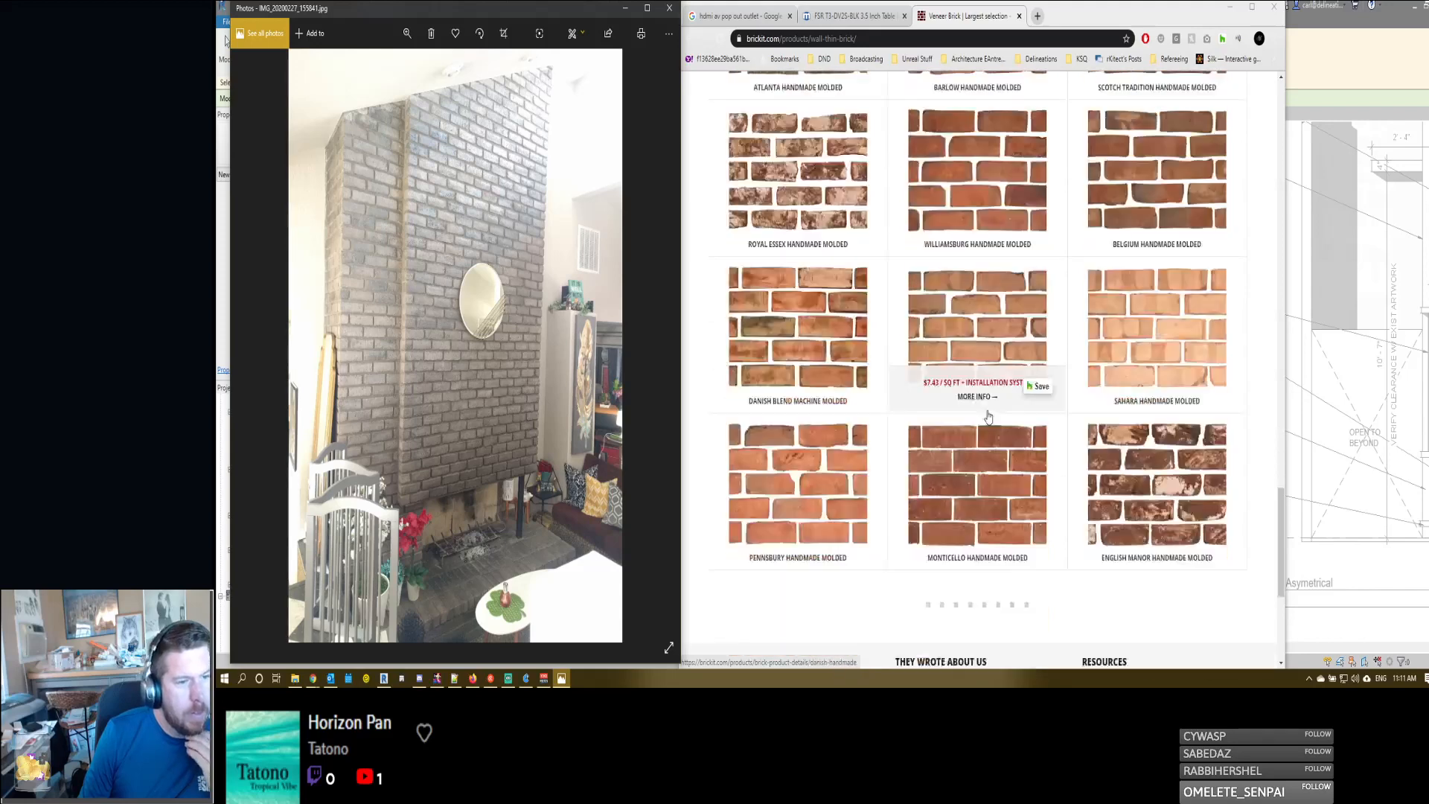
- View the Trevanion Handmade Molded brick page and return to the wall thin brick list
{"action": "scroll", "coordinate": [977, 281], "scroll_direction": "up", "scroll_amount": 6}
{"action": "left_click", "coordinate": [977, 348]}
{"action": "scroll", "coordinate": [1004, 423], "scroll_direction": "down", "scroll_amount": 1}
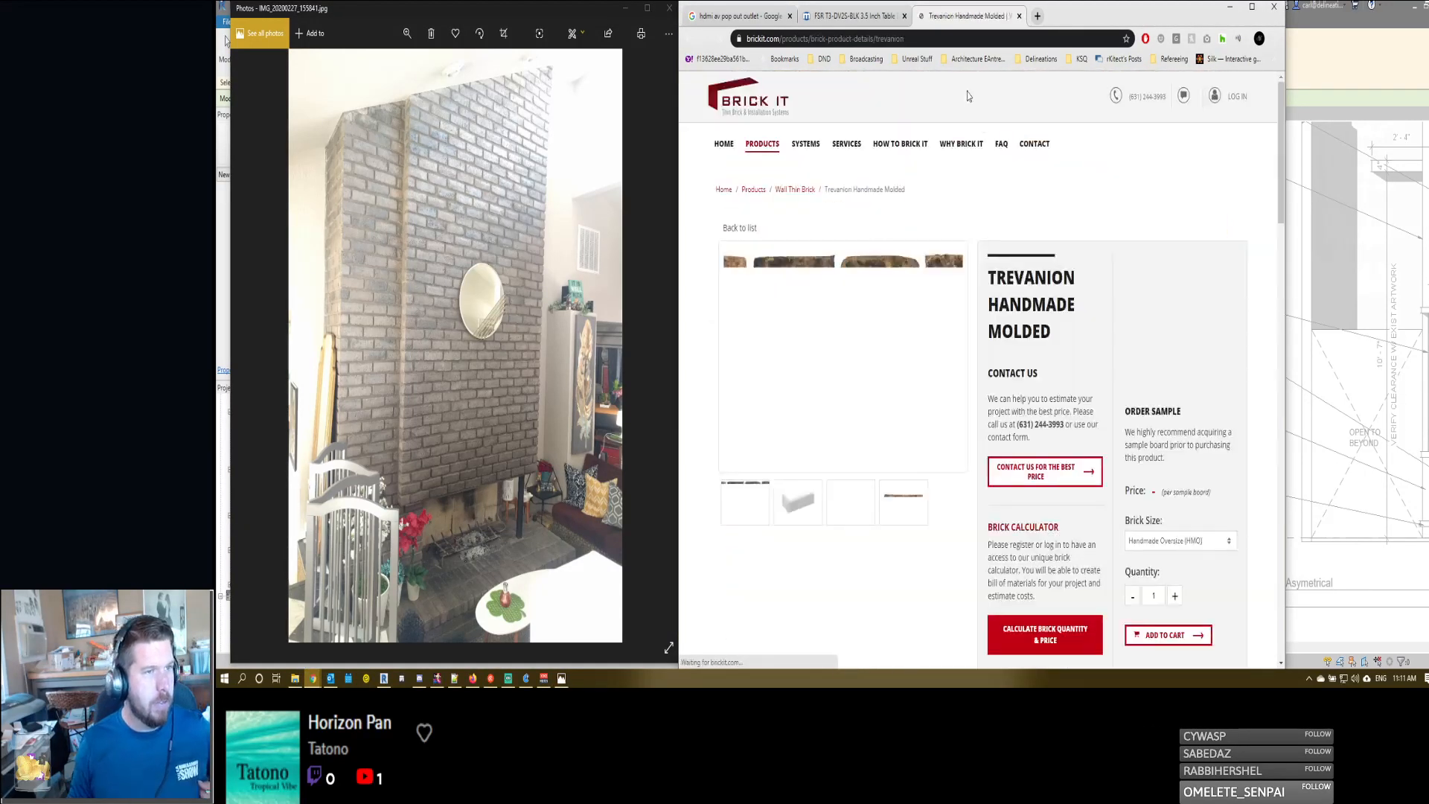
{"action": "left_click", "coordinate": [794, 190]}
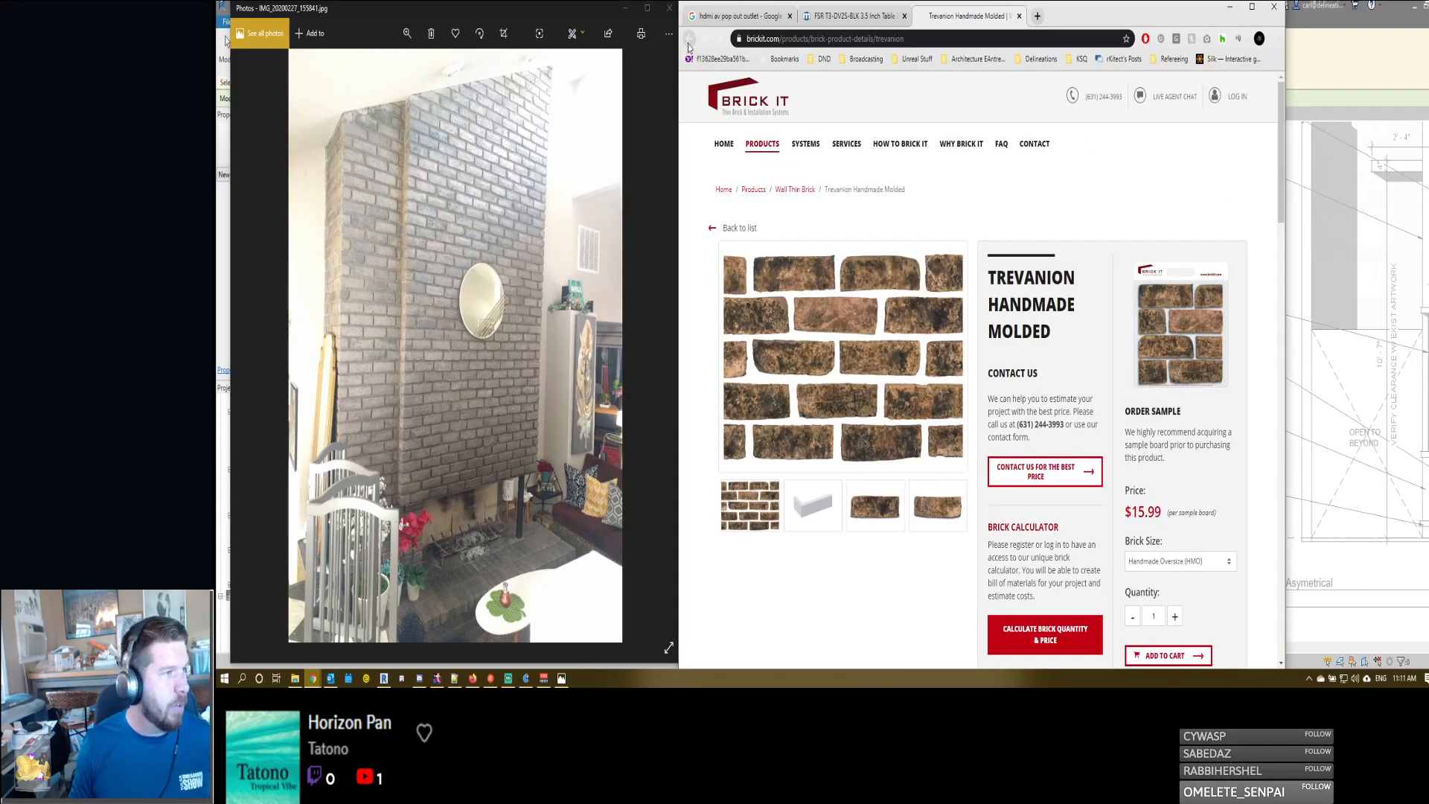
- Look through the wall thin brick list again and open the Cafe Latte product page
{"action": "scroll", "coordinate": [995, 282], "scroll_direction": "up", "scroll_amount": 20}
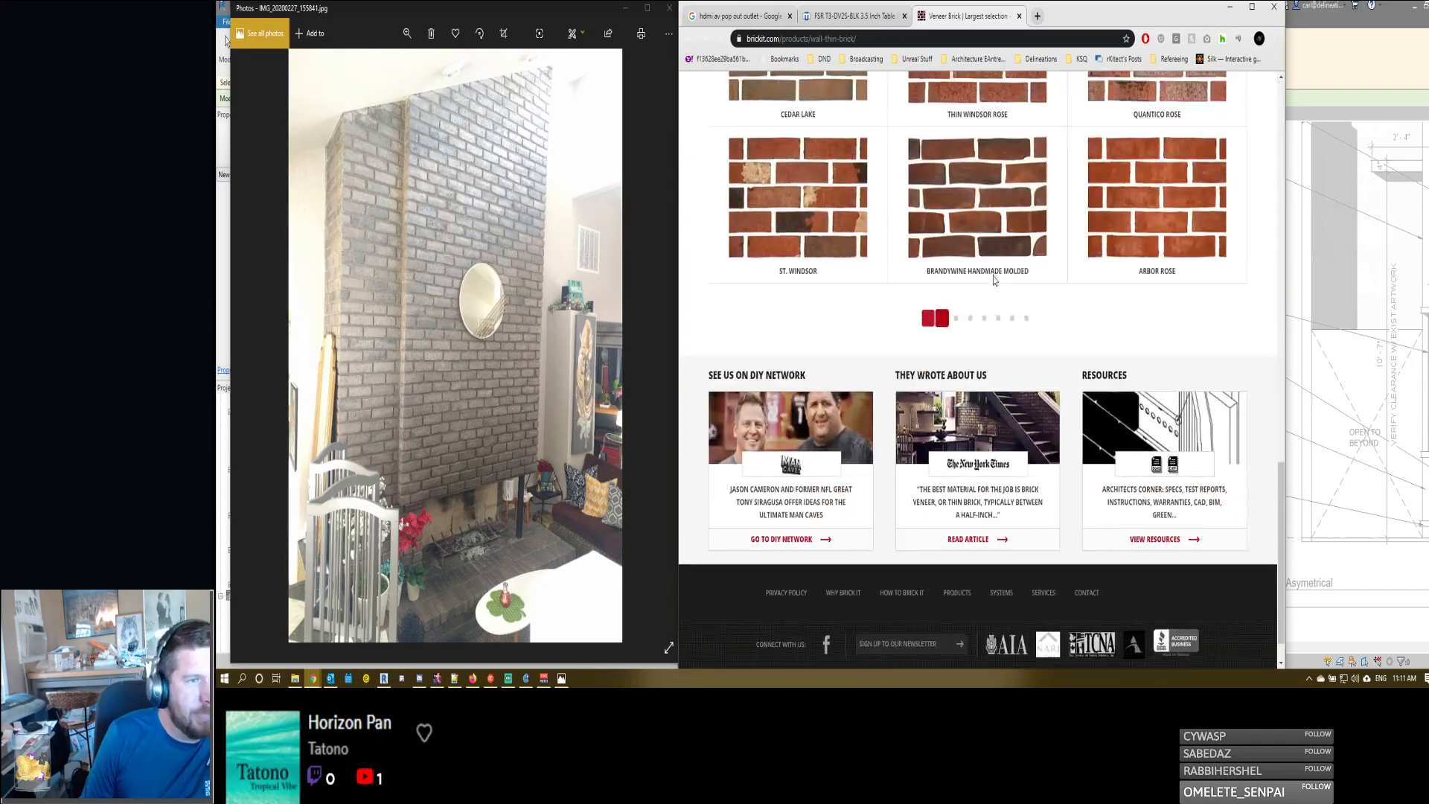
{"action": "scroll", "coordinate": [992, 370], "scroll_direction": "up", "scroll_amount": 6}
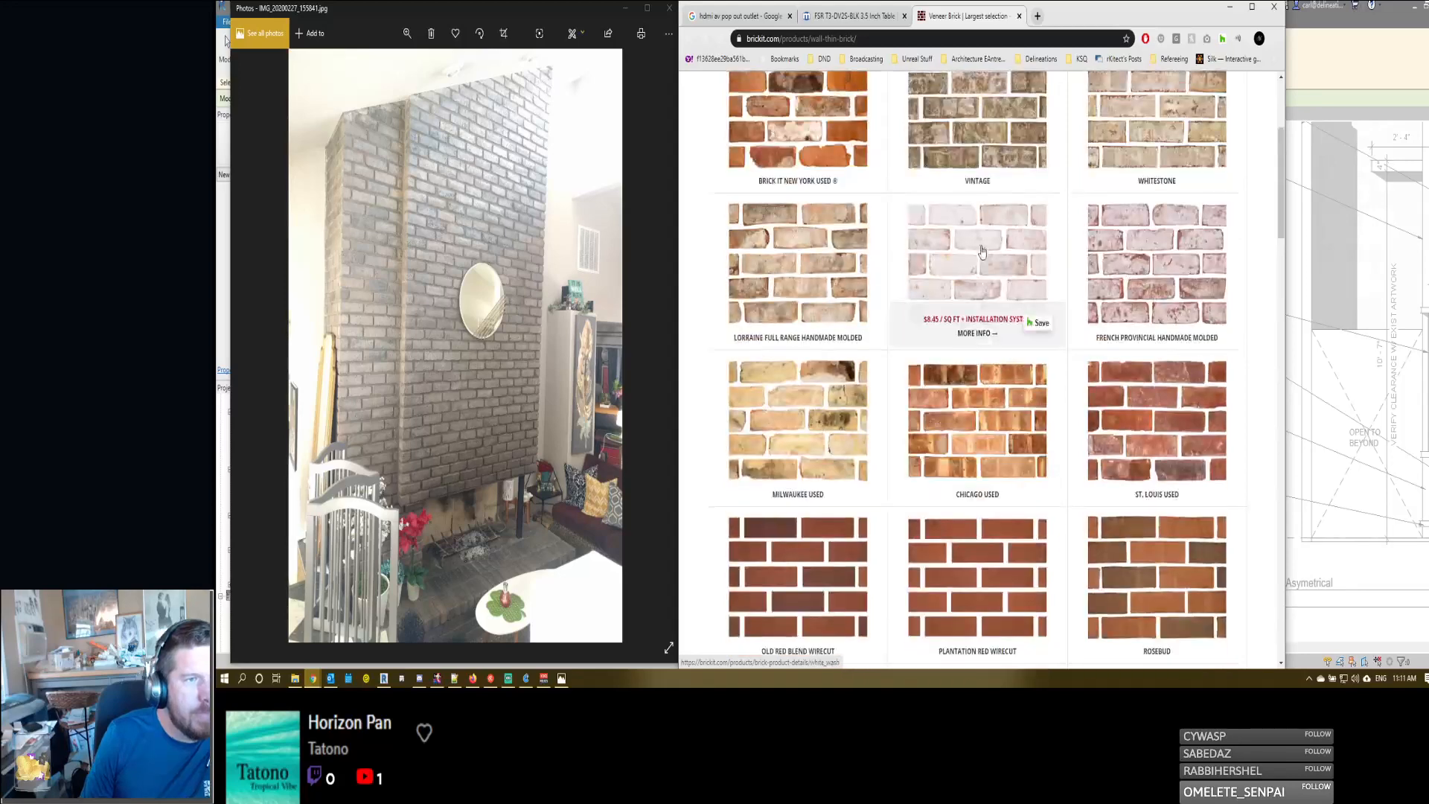
{"action": "scroll", "coordinate": [973, 298], "scroll_direction": "down", "scroll_amount": 18}
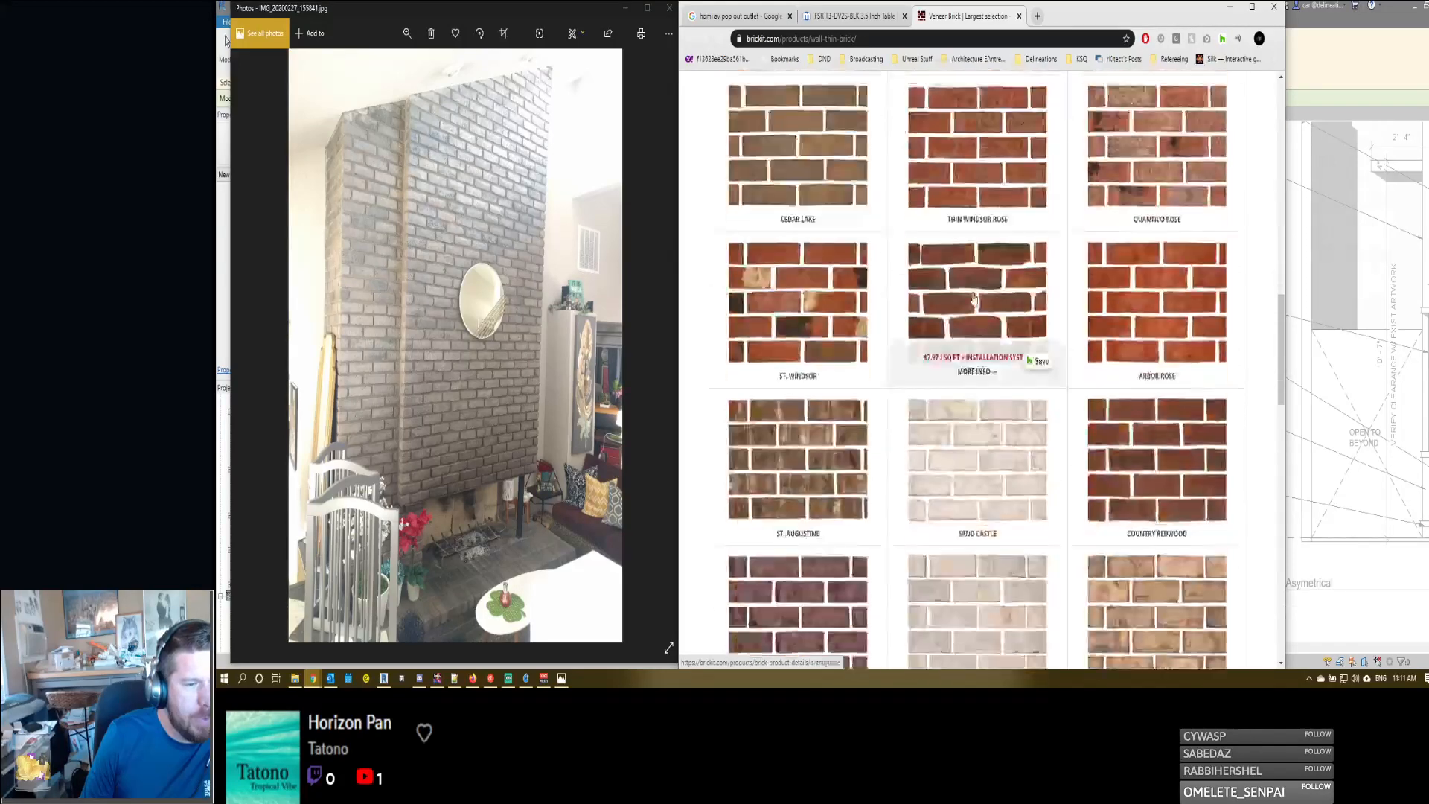
{"action": "scroll", "coordinate": [973, 298], "scroll_direction": "down", "scroll_amount": 2}
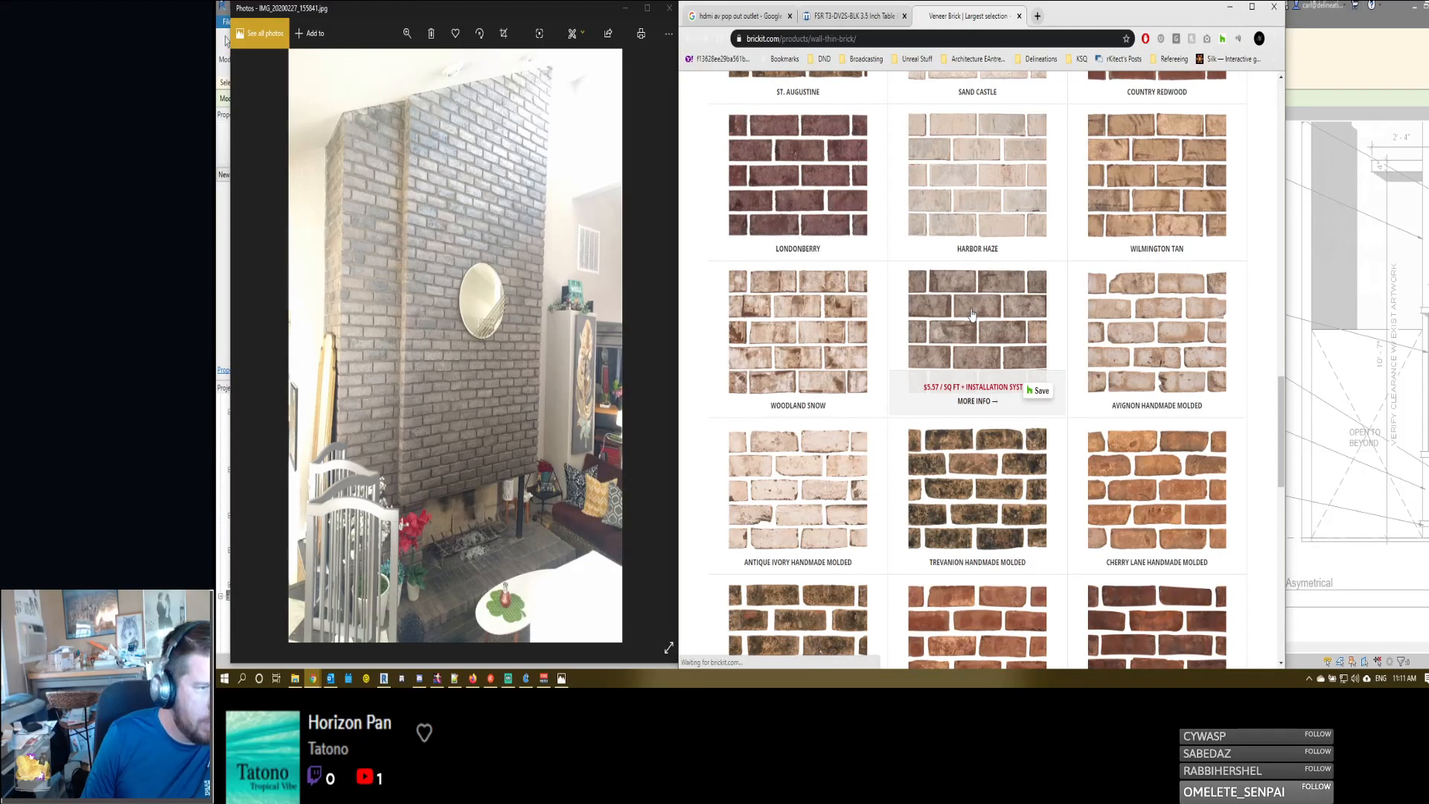
{"action": "left_click", "coordinate": [982, 342]}
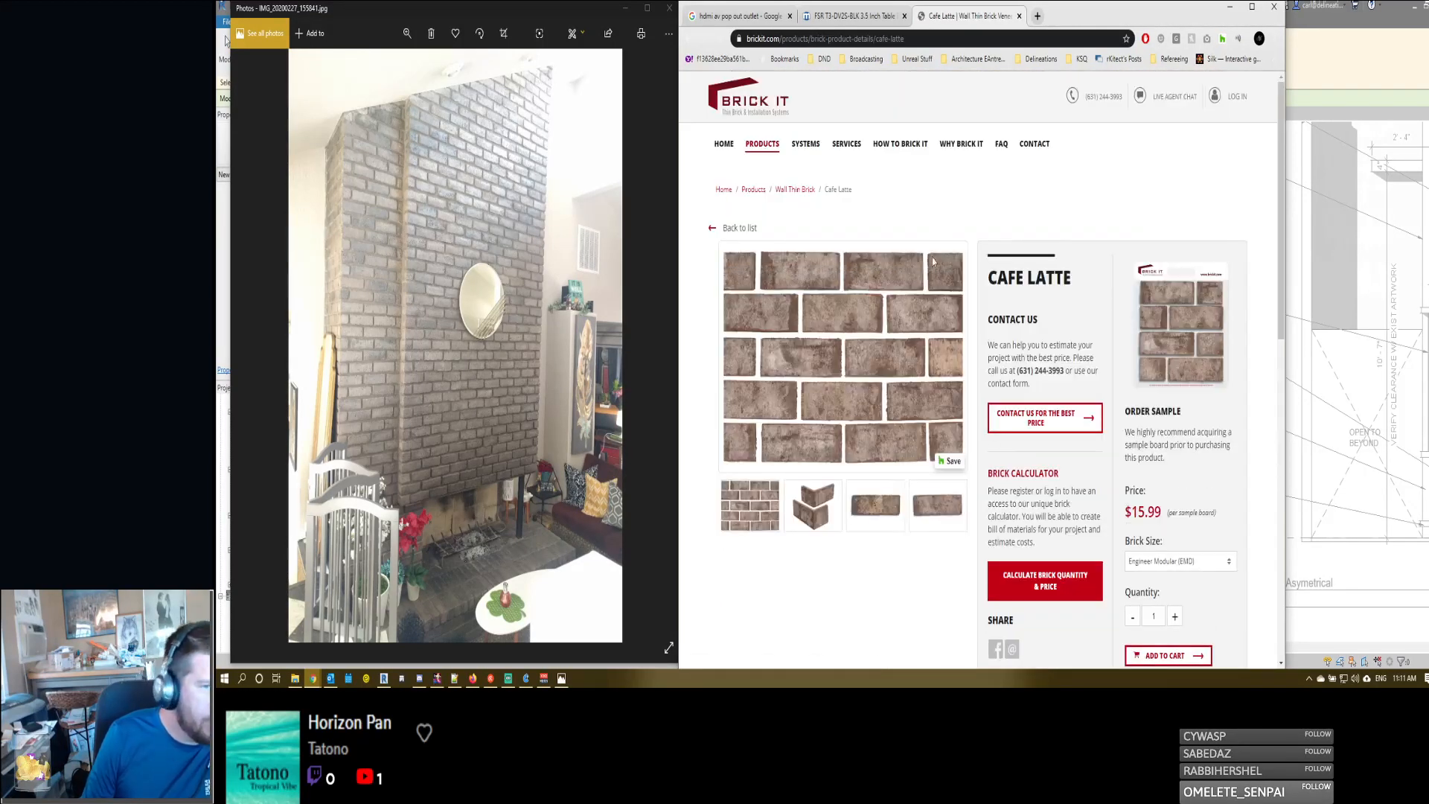
- Check which brick sizes are offered for the Cafe Latte sample board
{"action": "scroll", "coordinate": [890, 467], "scroll_direction": "down", "scroll_amount": 2}
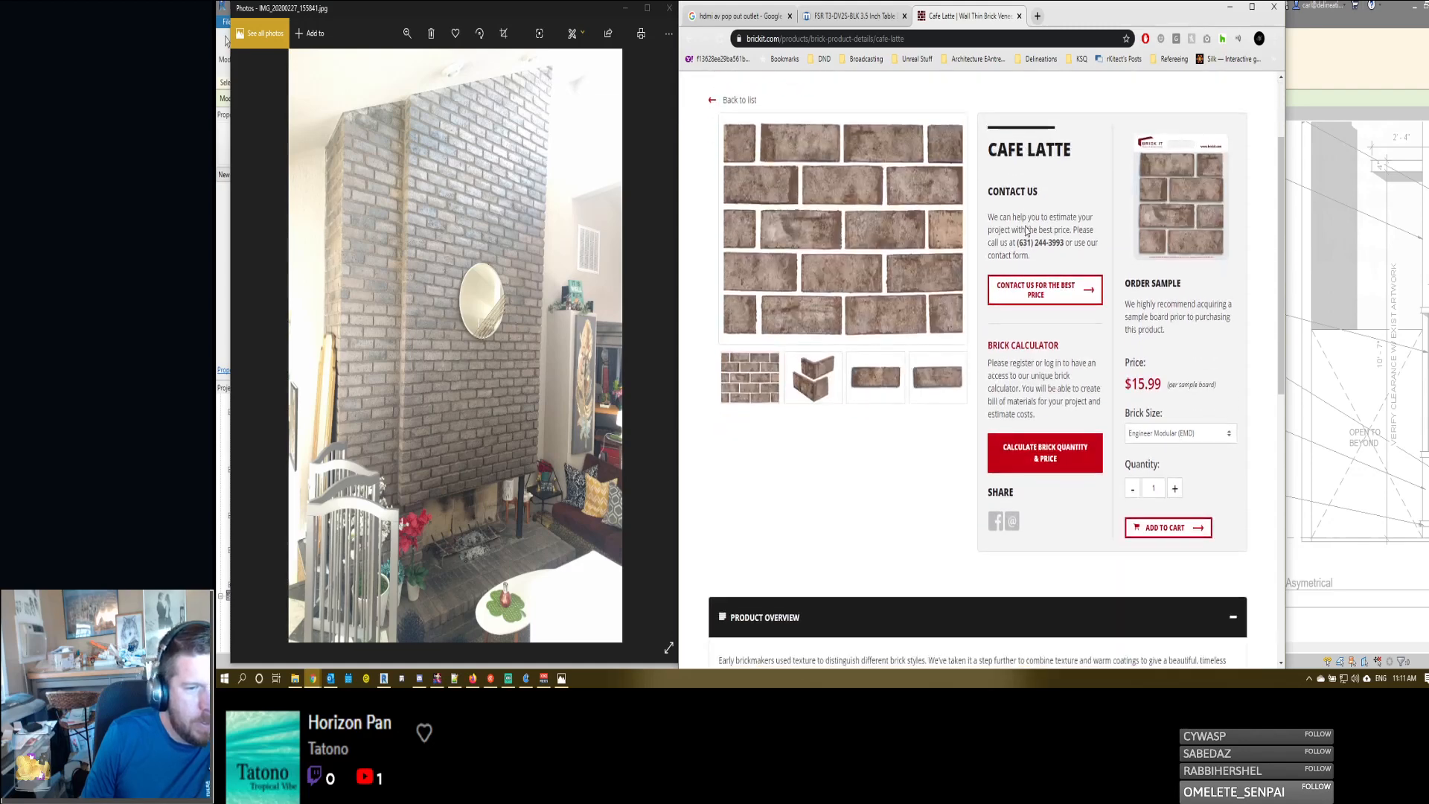
{"action": "left_click", "coordinate": [1155, 434]}
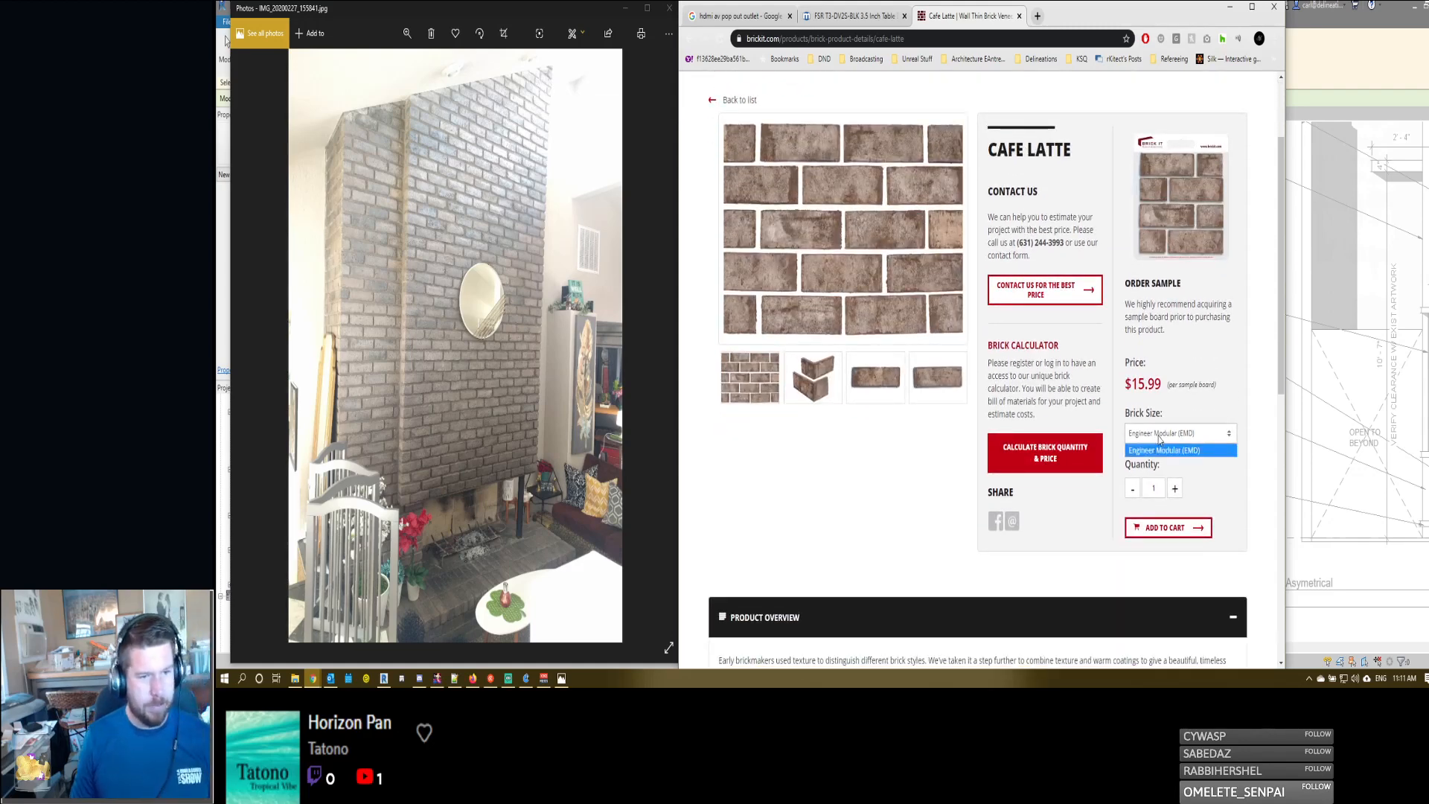
{"action": "left_click", "coordinate": [918, 477]}
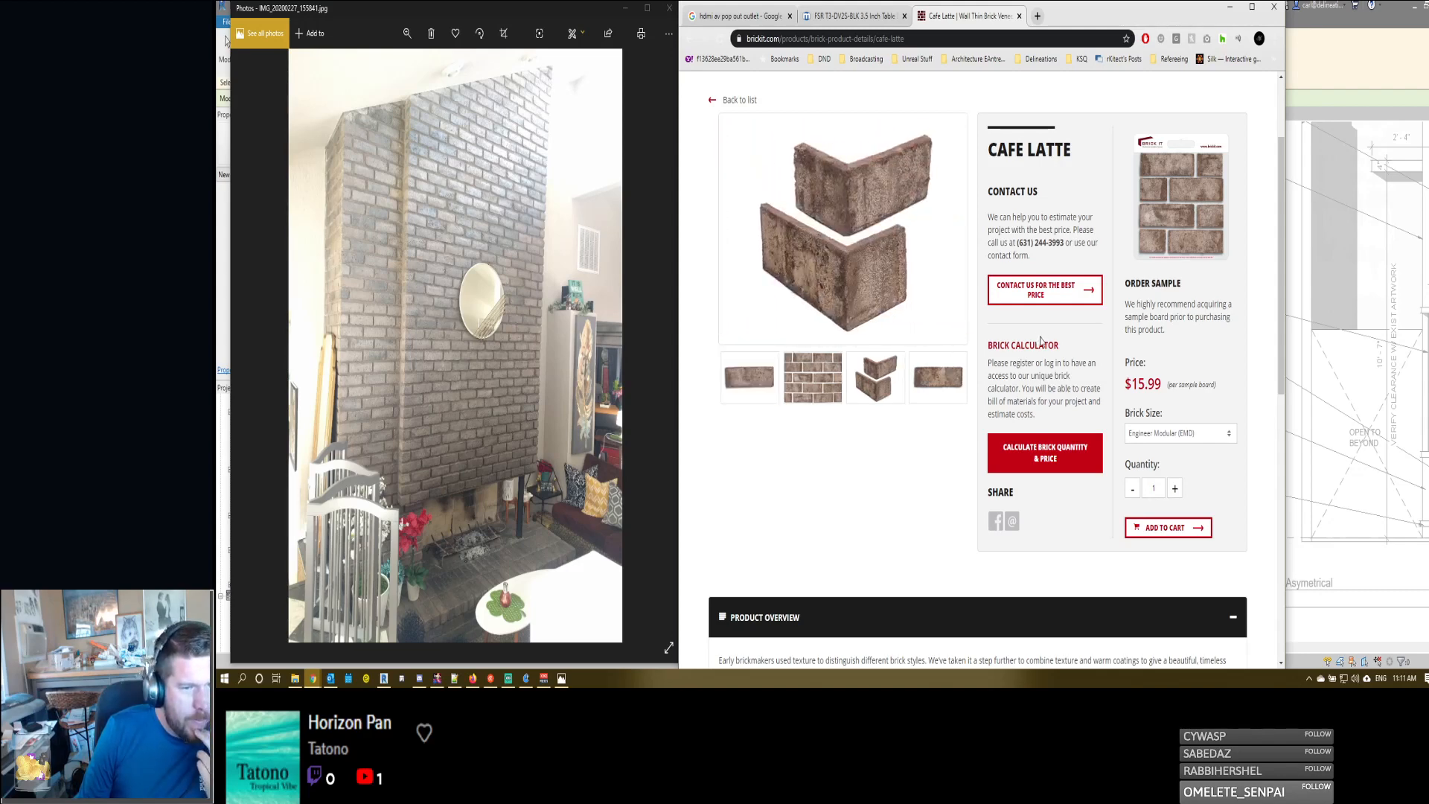
- Read the Cafe Latte product overview and technical information, and expand its list of files
{"action": "scroll", "coordinate": [1044, 463], "scroll_direction": "down", "scroll_amount": 3}
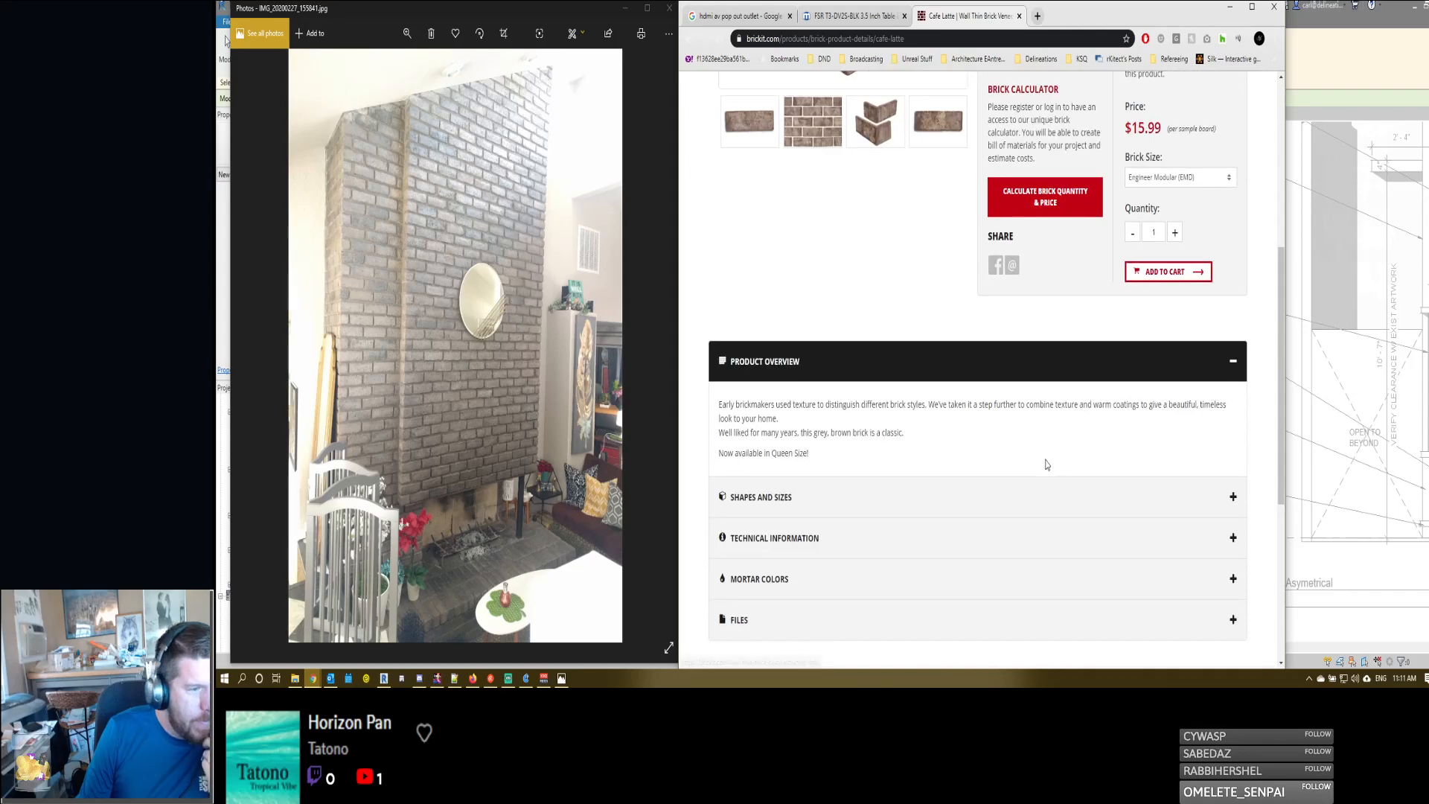
{"action": "scroll", "coordinate": [881, 439], "scroll_direction": "down", "scroll_amount": 2}
{"action": "left_click", "coordinate": [792, 360]}
{"action": "scroll", "coordinate": [818, 260], "scroll_direction": "down", "scroll_amount": 2}
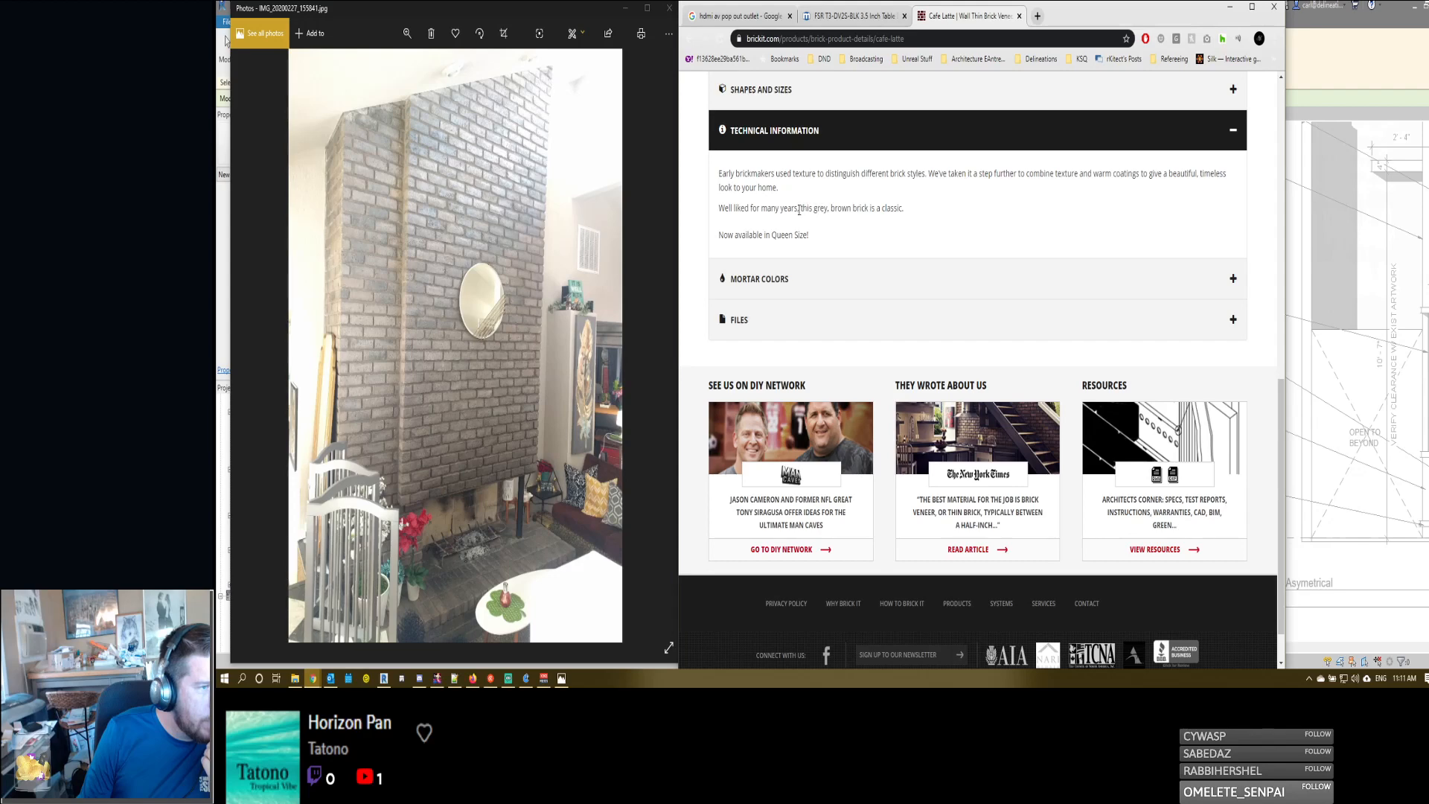
{"action": "scroll", "coordinate": [858, 208], "scroll_direction": "down", "scroll_amount": 1}
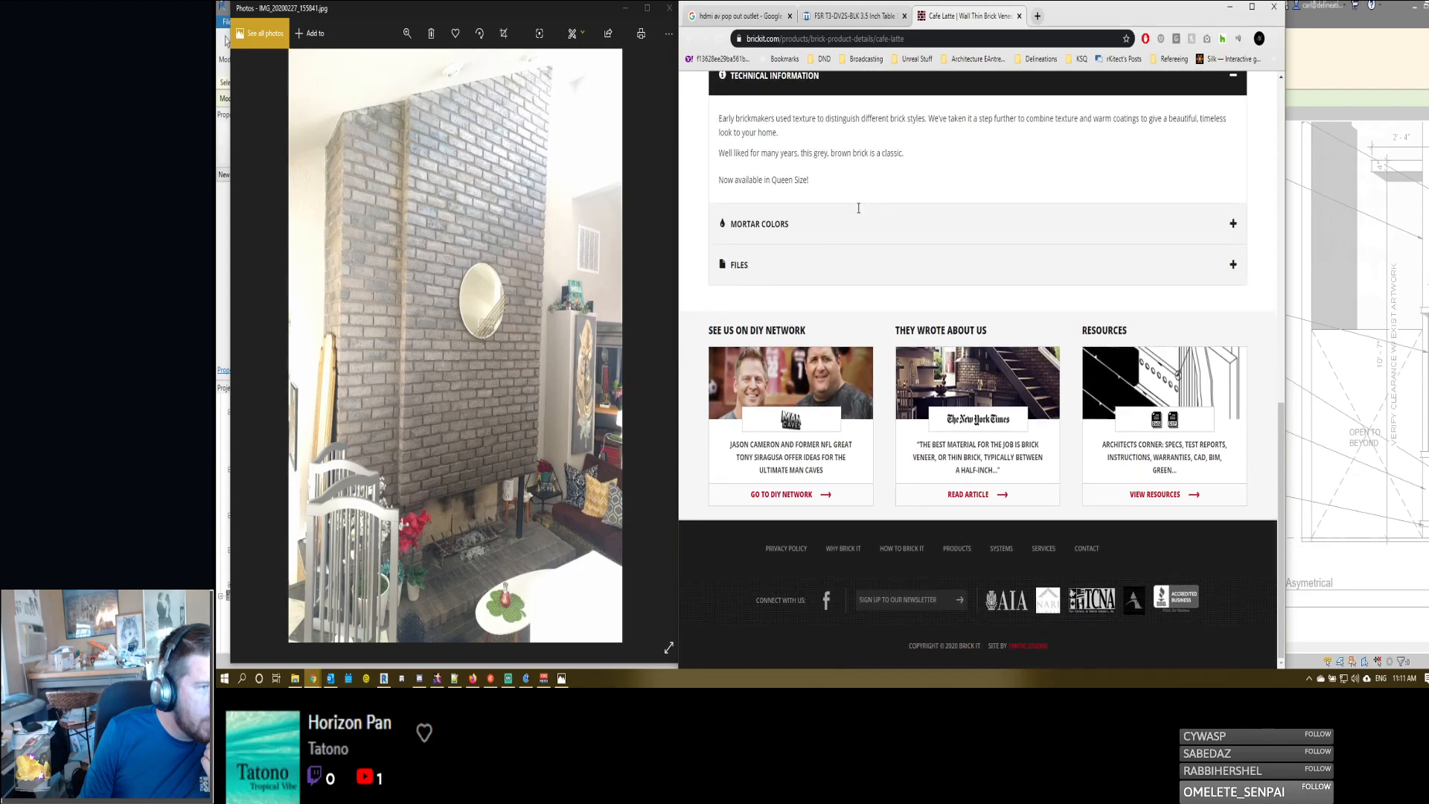
{"action": "left_click", "coordinate": [842, 268]}
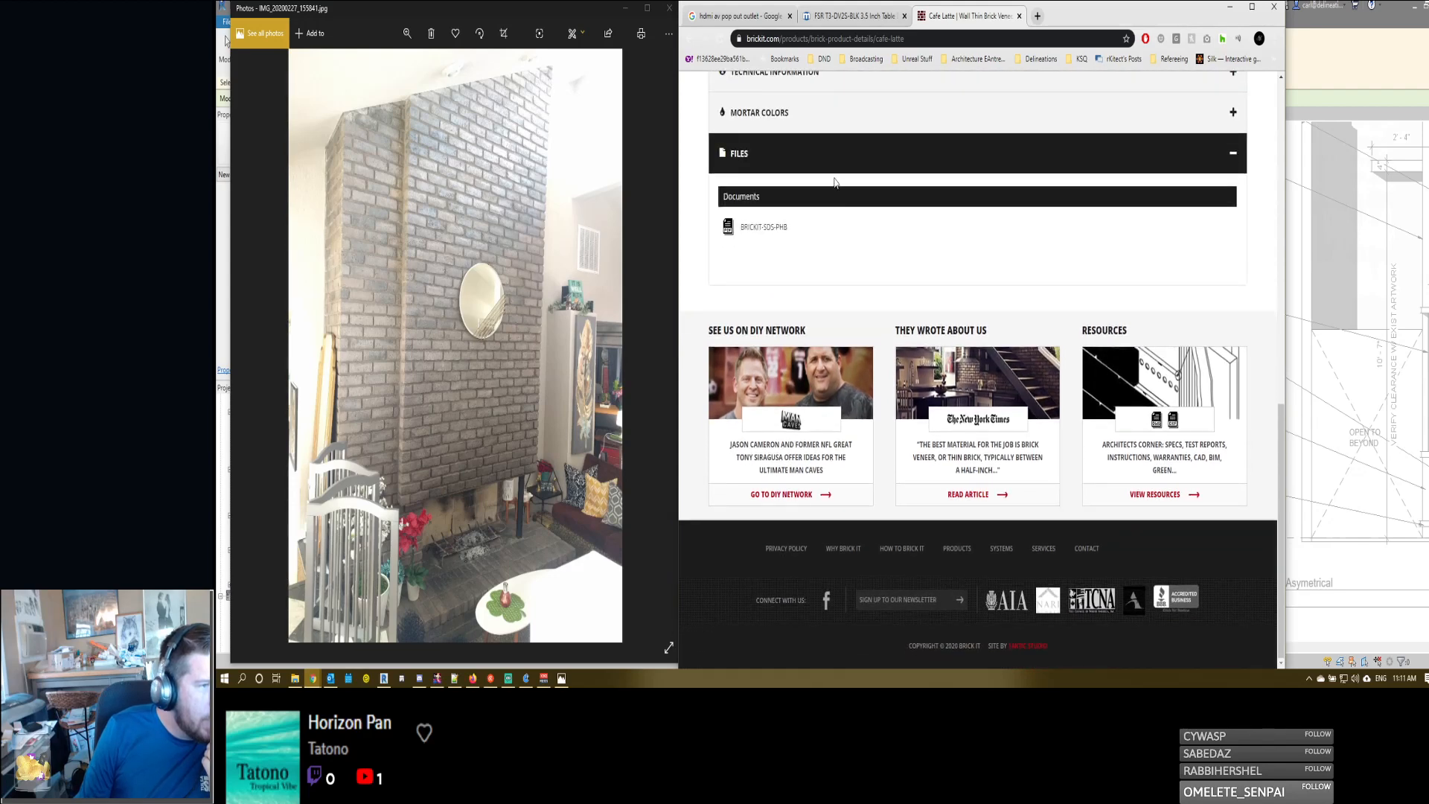
- Open the BRICKIT-SDS-PHB document, read through its safety data pages and close it
{"action": "left_click", "coordinate": [768, 227]}
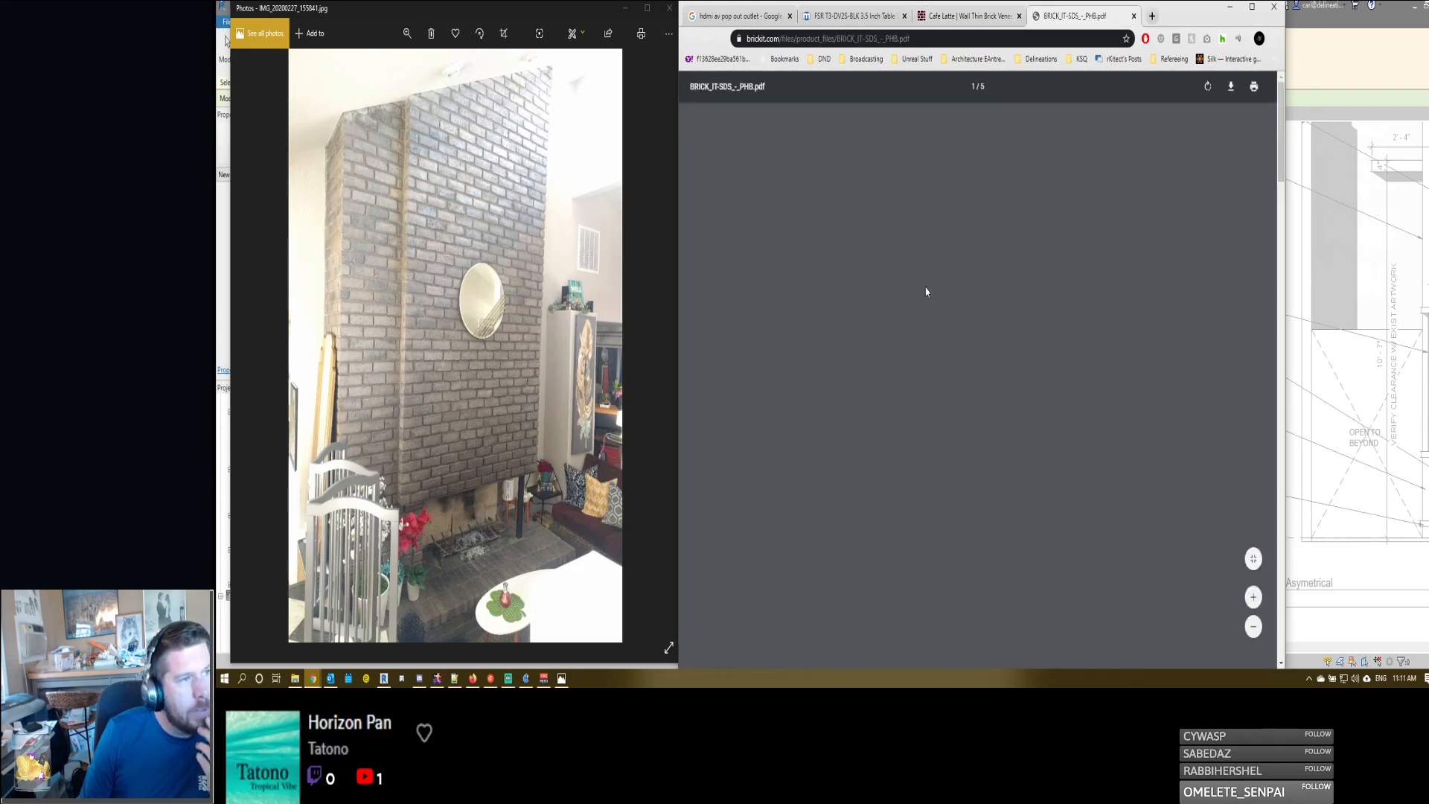
{"action": "scroll", "coordinate": [925, 287], "scroll_direction": "down", "scroll_amount": 2}
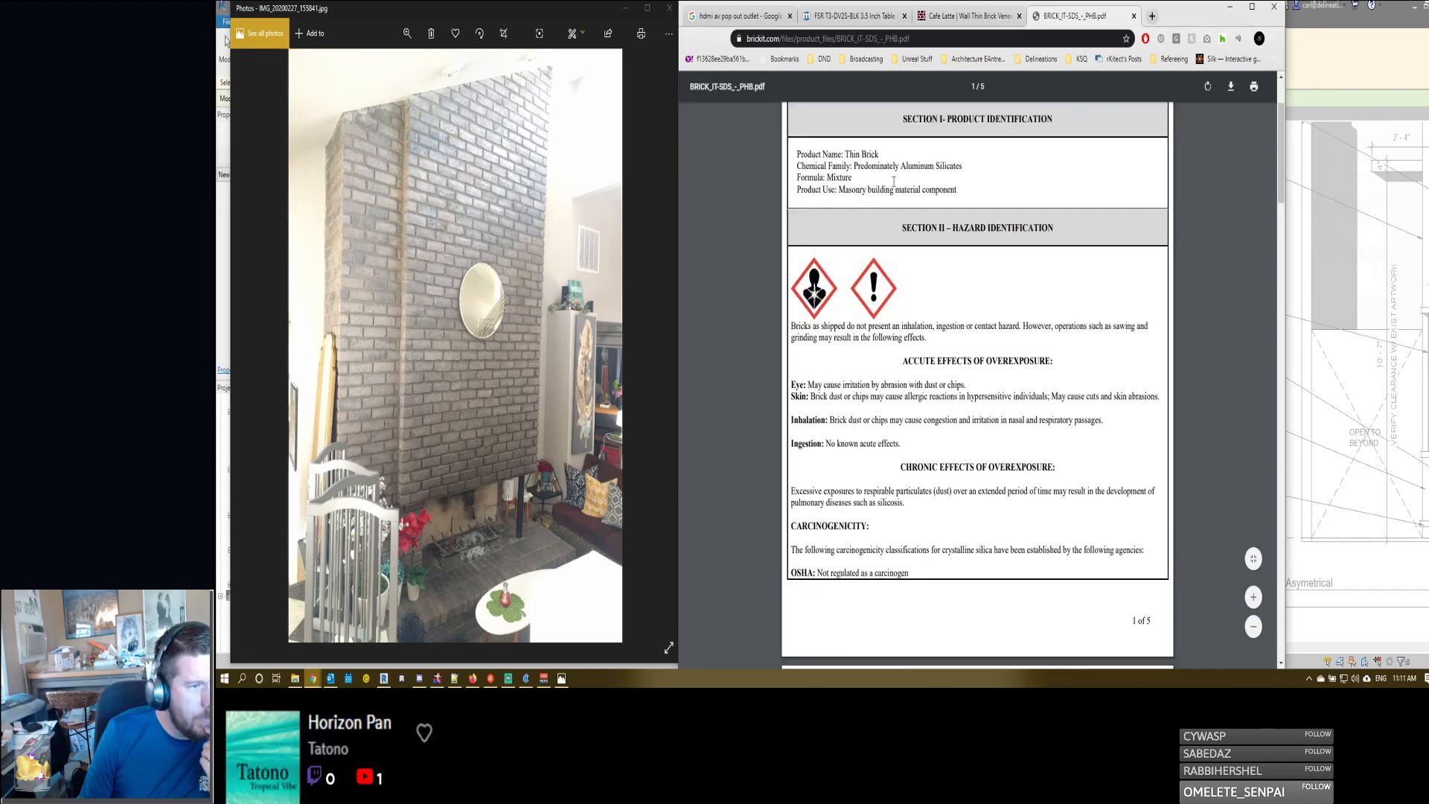
{"action": "scroll", "coordinate": [876, 309], "scroll_direction": "down", "scroll_amount": 12}
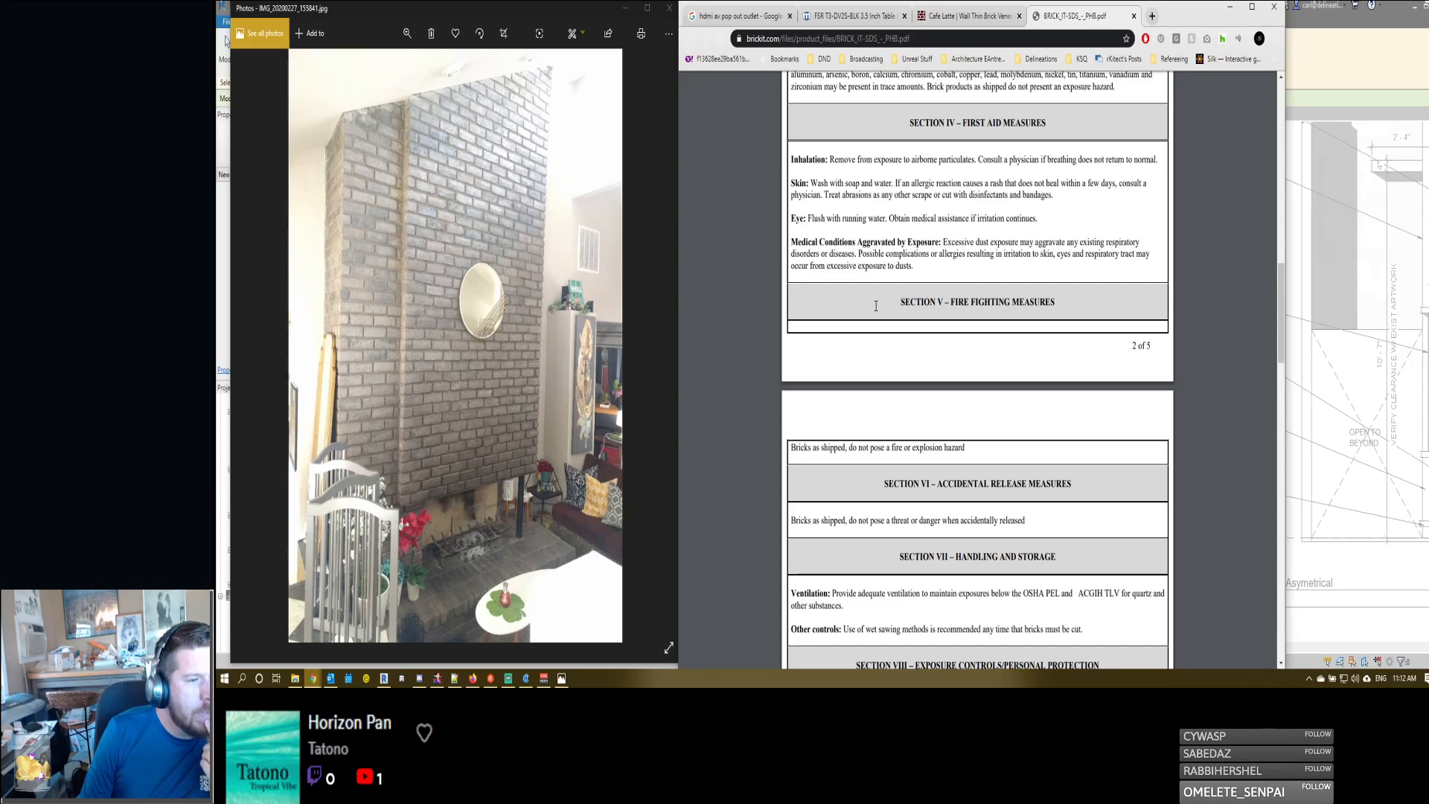
{"action": "scroll", "coordinate": [875, 305], "scroll_direction": "down", "scroll_amount": 3}
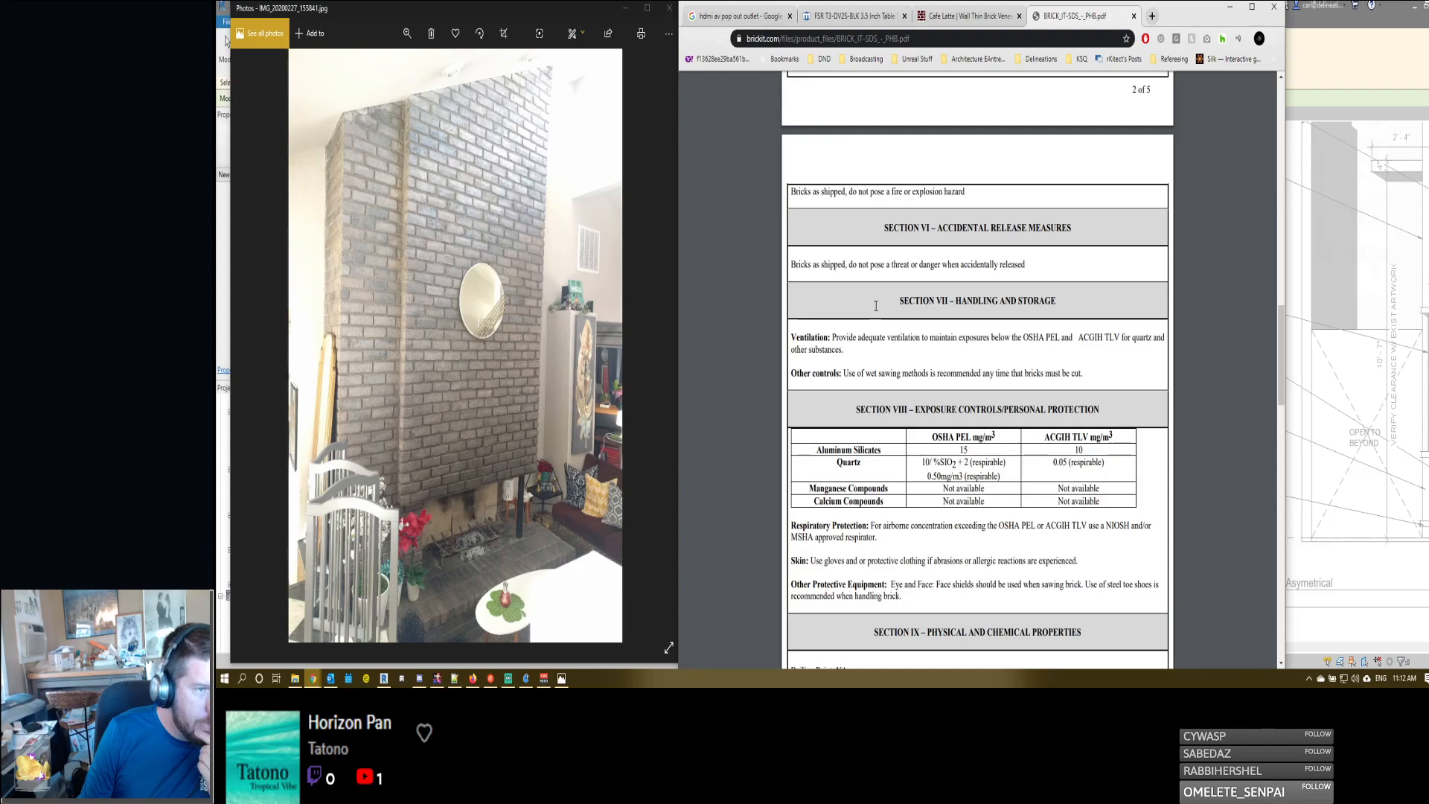
{"action": "scroll", "coordinate": [875, 305], "scroll_direction": "down", "scroll_amount": 10}
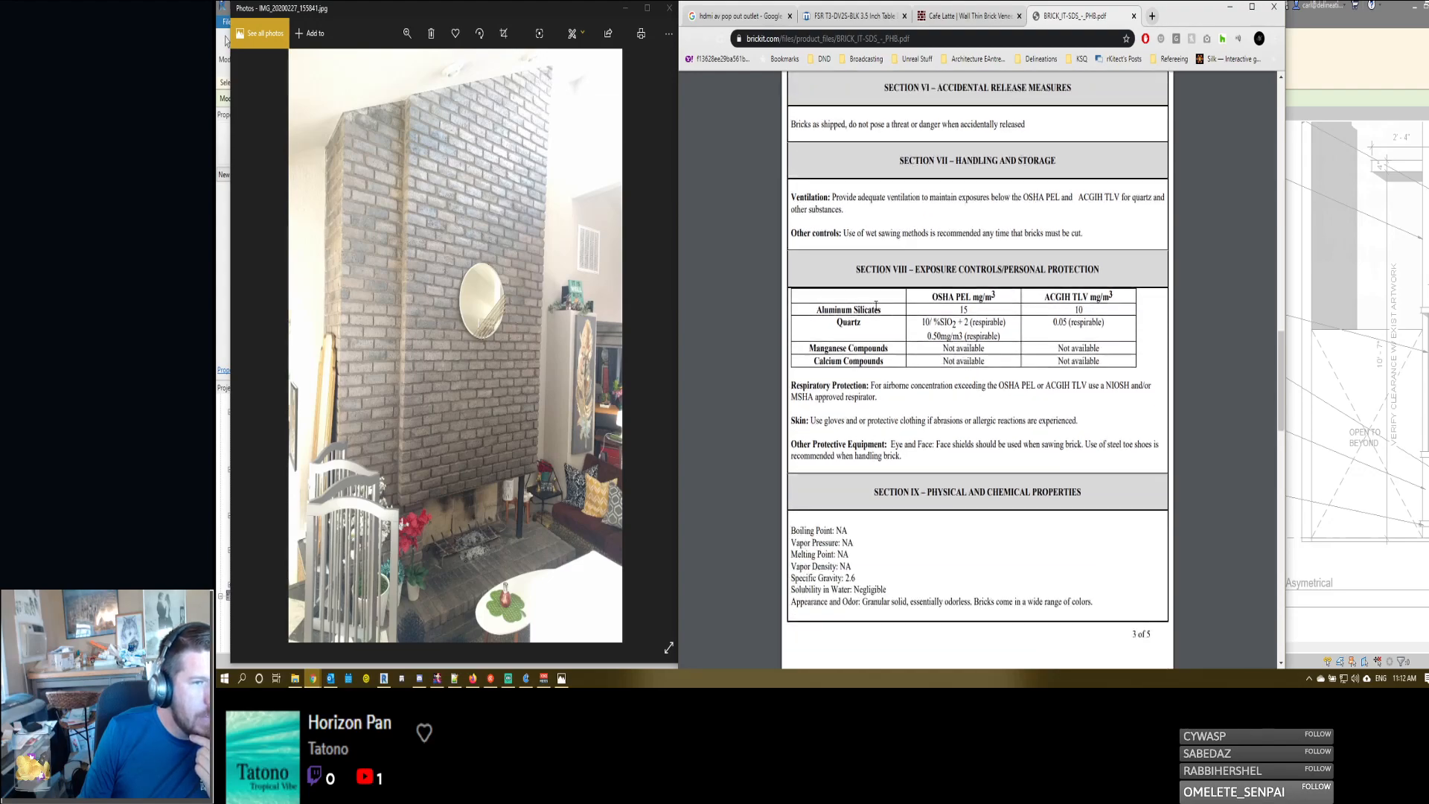
{"action": "scroll", "coordinate": [876, 305], "scroll_direction": "down", "scroll_amount": 5}
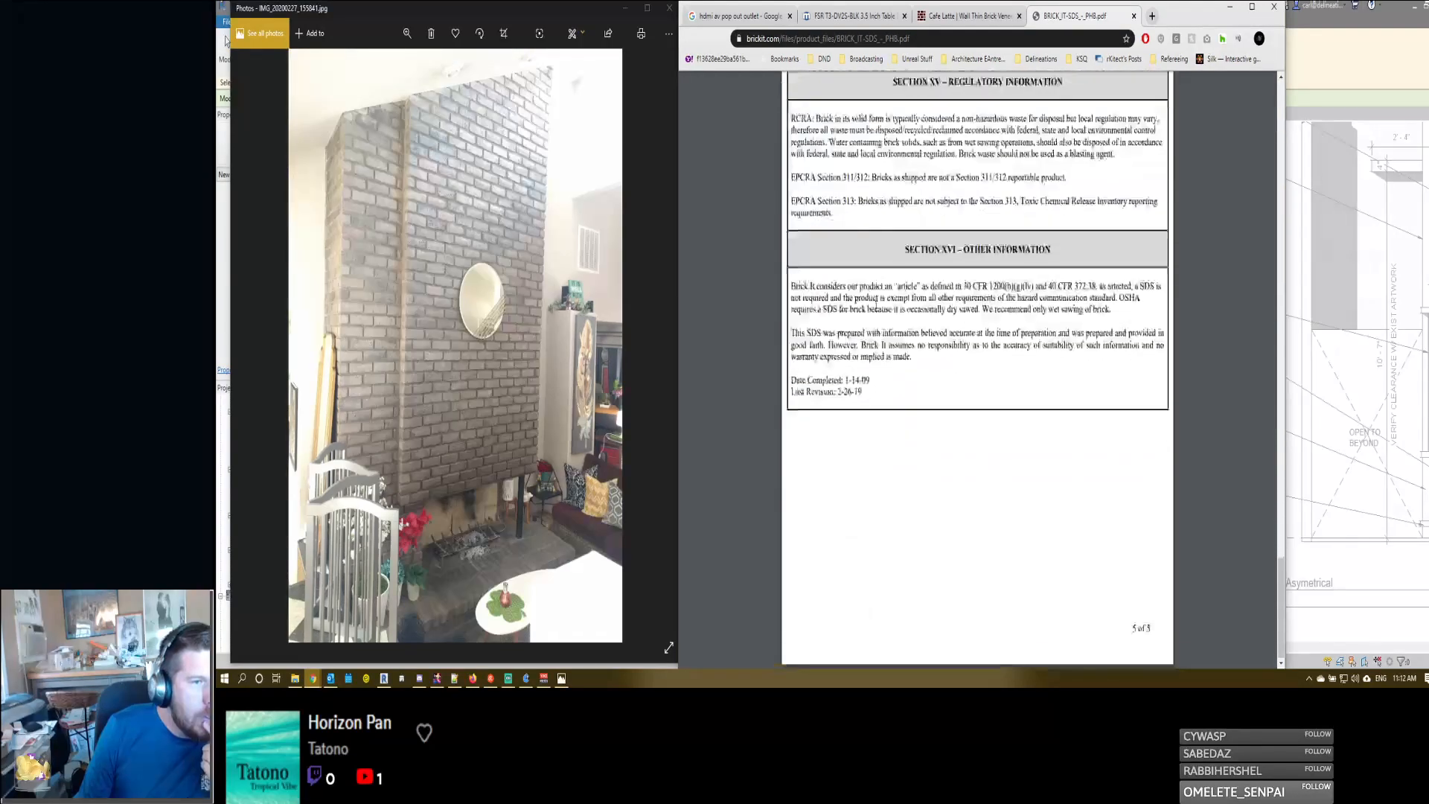
{"action": "scroll", "coordinate": [870, 283], "scroll_direction": "up", "scroll_amount": 20}
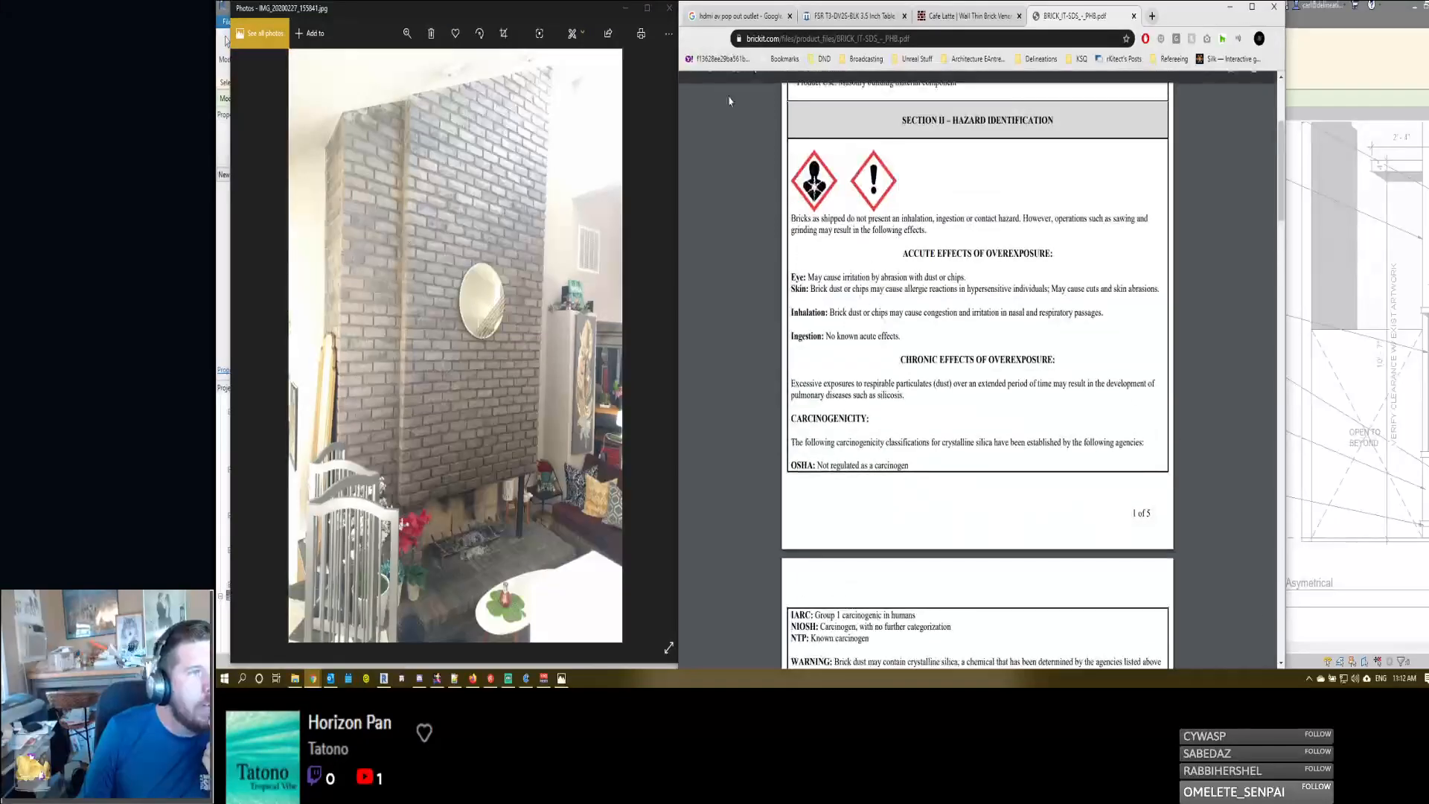
{"action": "middle_click", "coordinate": [1054, 11]}
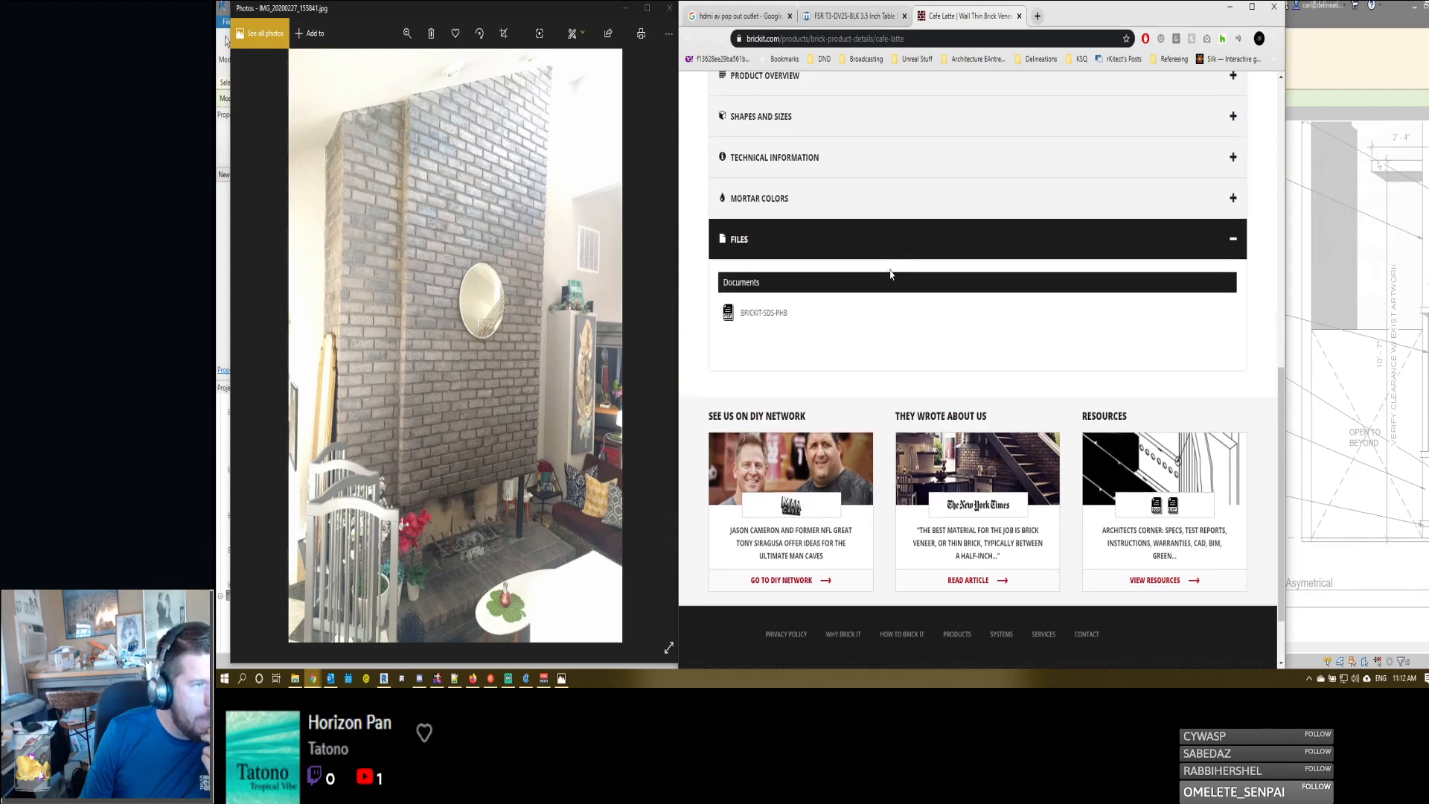
- Recheck the Cafe Latte technical information and product overview, and look over the resource links below them
{"action": "scroll", "coordinate": [856, 297], "scroll_direction": "up", "scroll_amount": 3}
{"action": "left_click", "coordinate": [799, 321]}
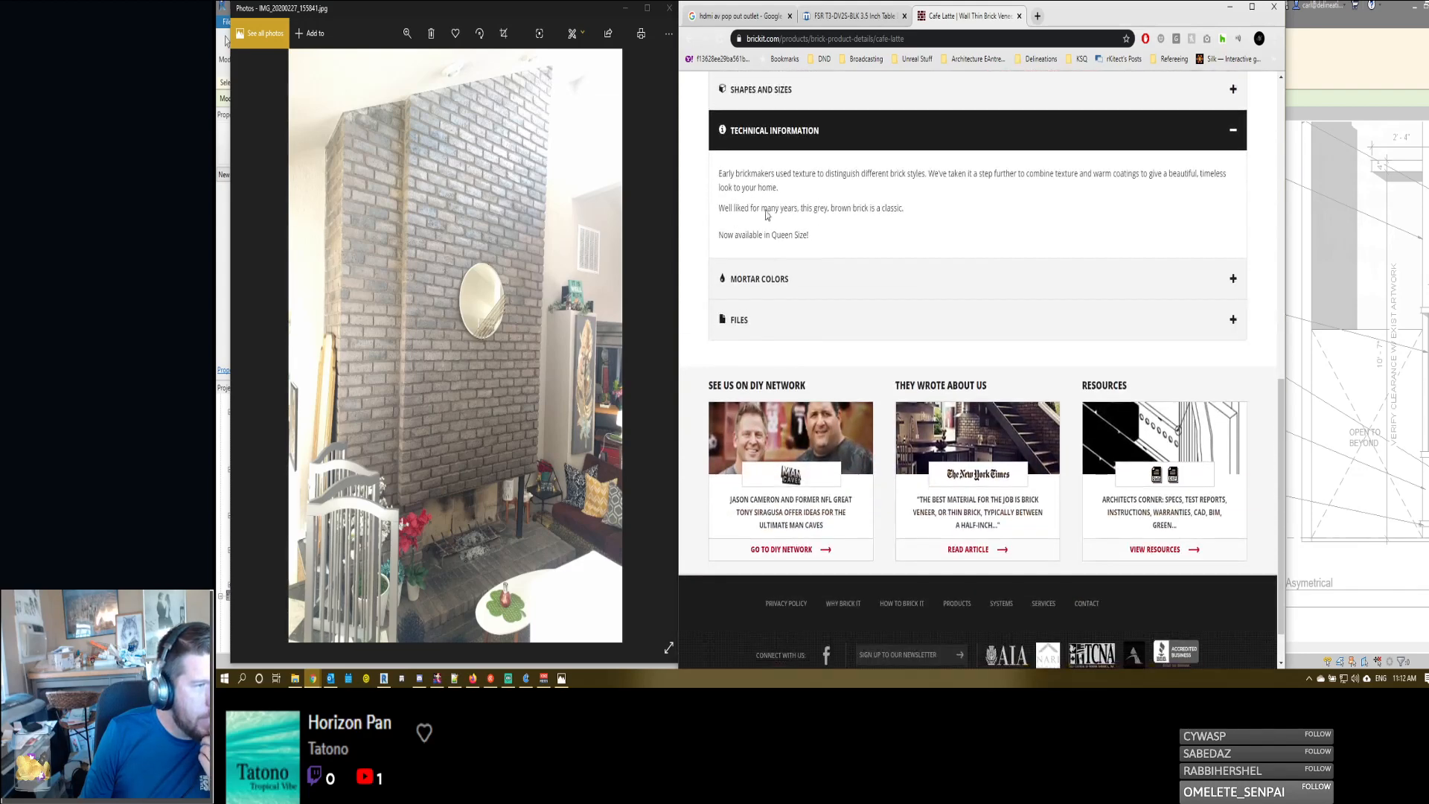
{"action": "scroll", "coordinate": [813, 221], "scroll_direction": "up", "scroll_amount": 2}
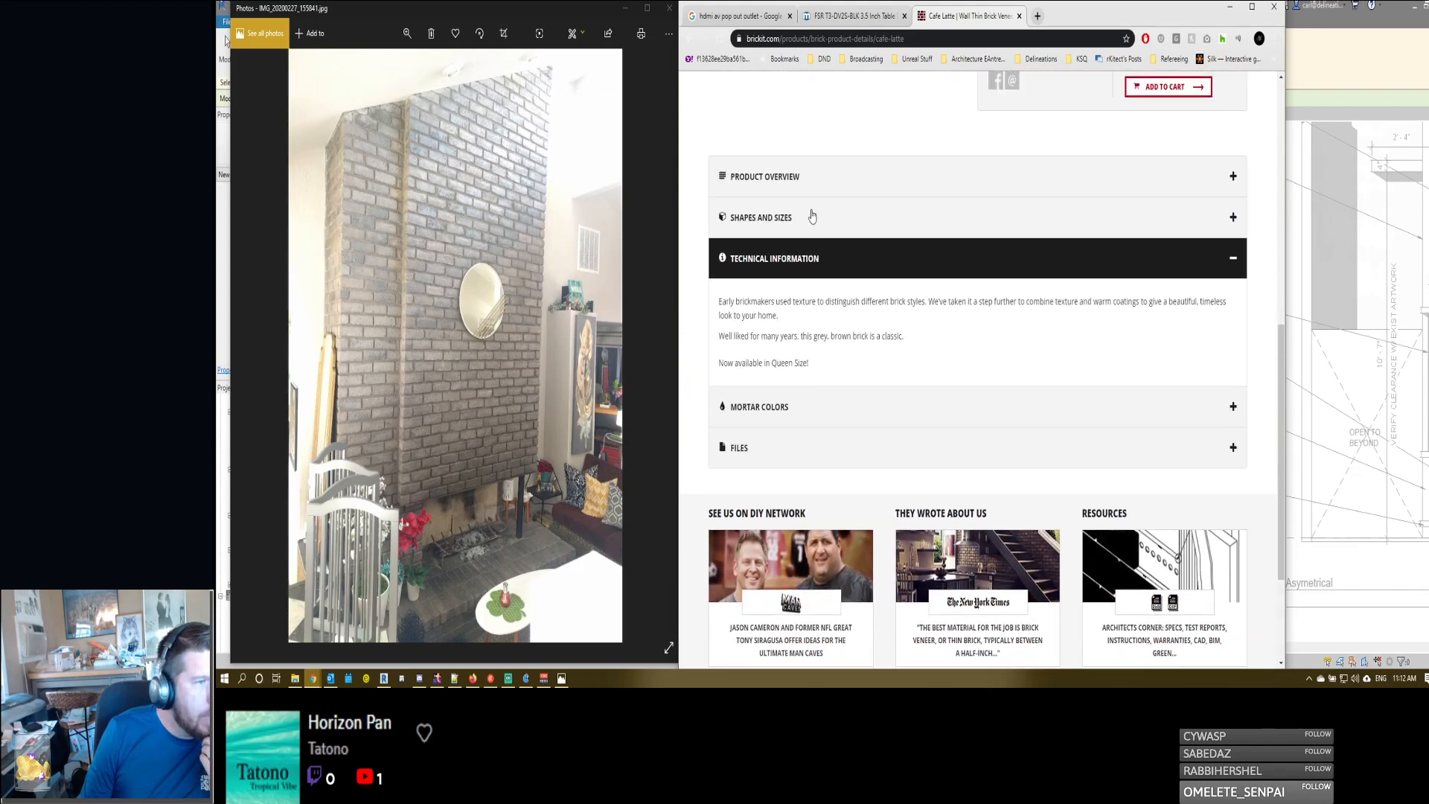
{"action": "left_click", "coordinate": [812, 176]}
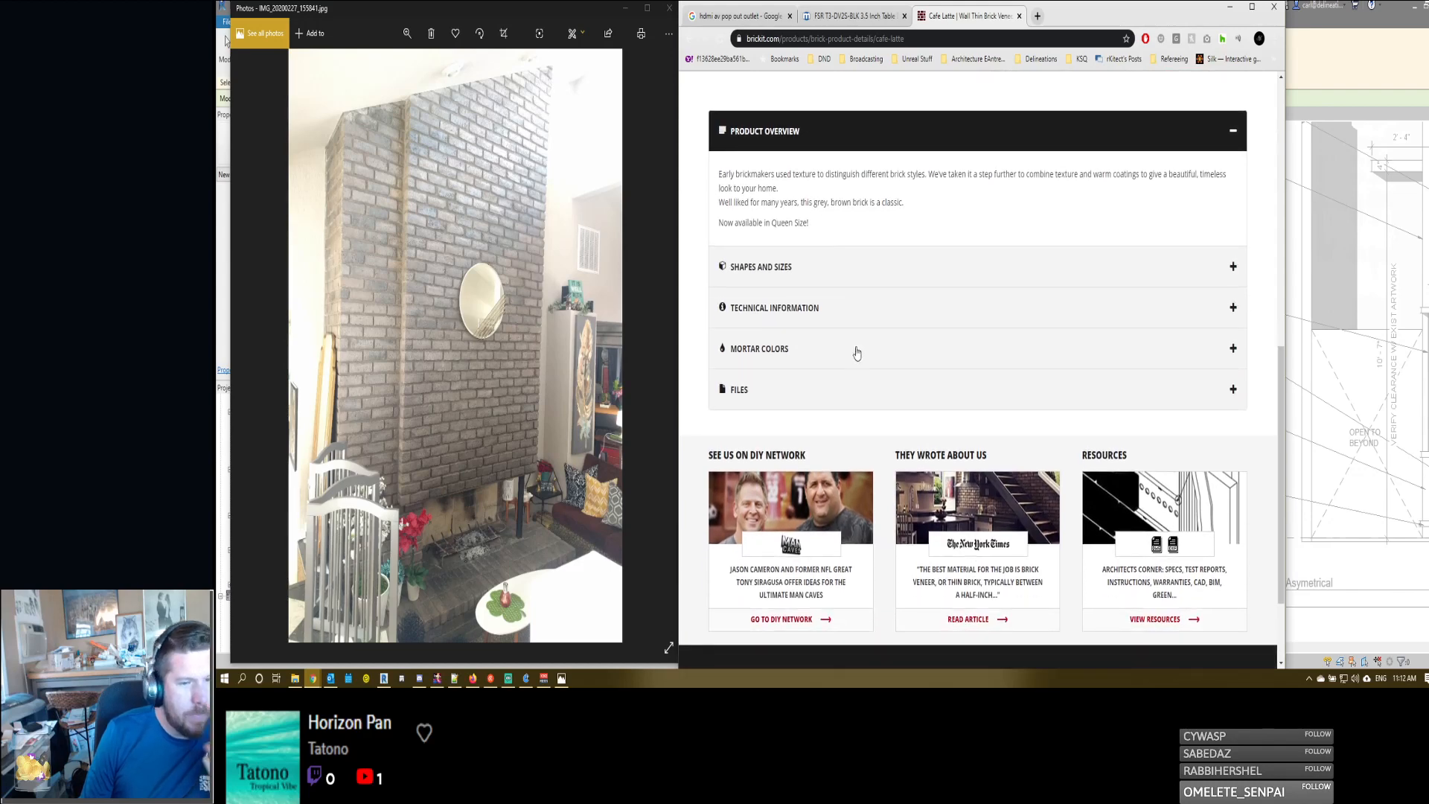
{"action": "scroll", "coordinate": [856, 346], "scroll_direction": "up", "scroll_amount": 6}
{"action": "scroll", "coordinate": [861, 398], "scroll_direction": "down", "scroll_amount": 8}
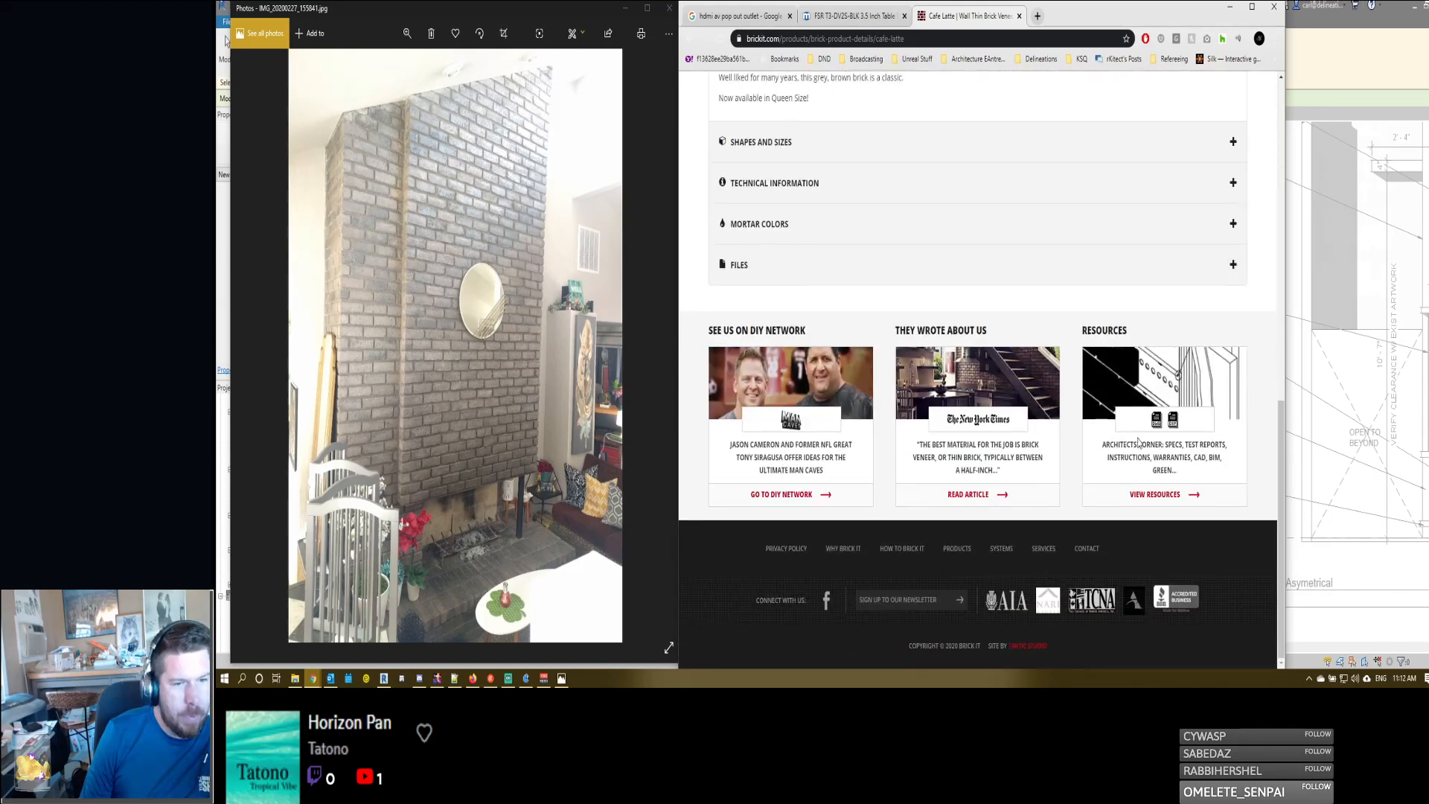
- Open the Brick It resources and compare the installation systems, from Designer Metal Grid to Thick Set and Thin Set
{"action": "left_click", "coordinate": [1157, 497]}
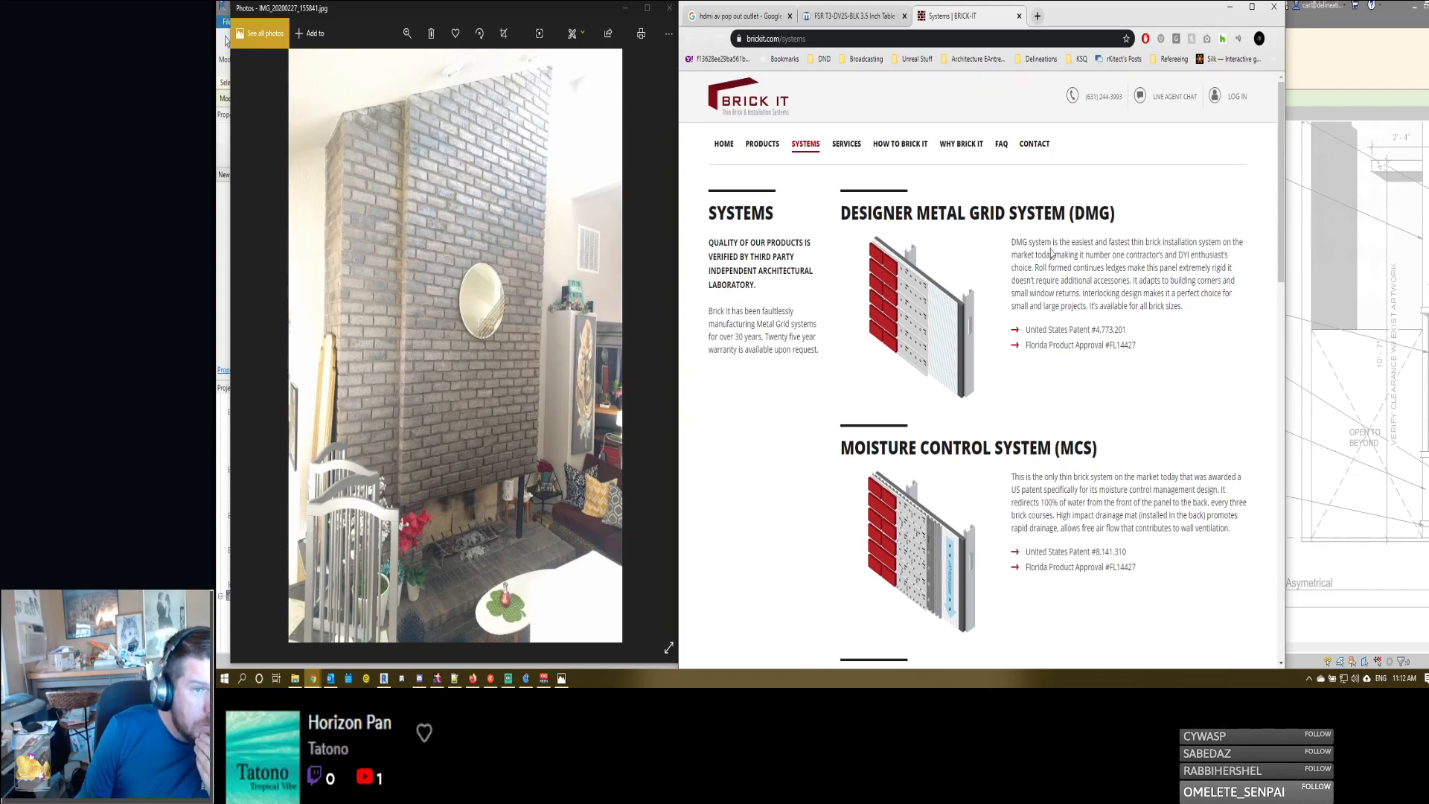
{"action": "scroll", "coordinate": [1050, 253], "scroll_direction": "down", "scroll_amount": 2}
{"action": "scroll", "coordinate": [1051, 215], "scroll_direction": "down", "scroll_amount": 2}
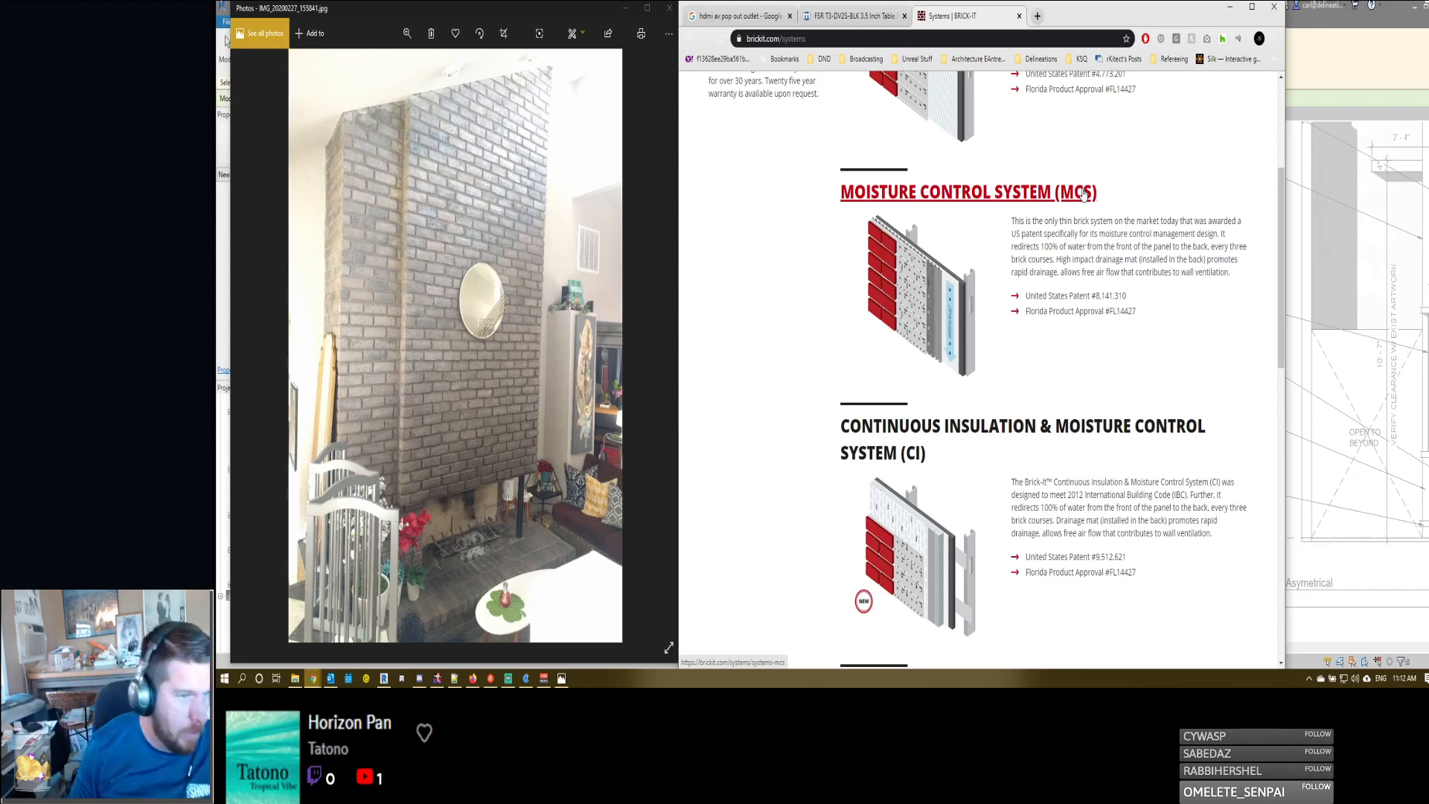
{"action": "scroll", "coordinate": [1079, 281], "scroll_direction": "down", "scroll_amount": 5}
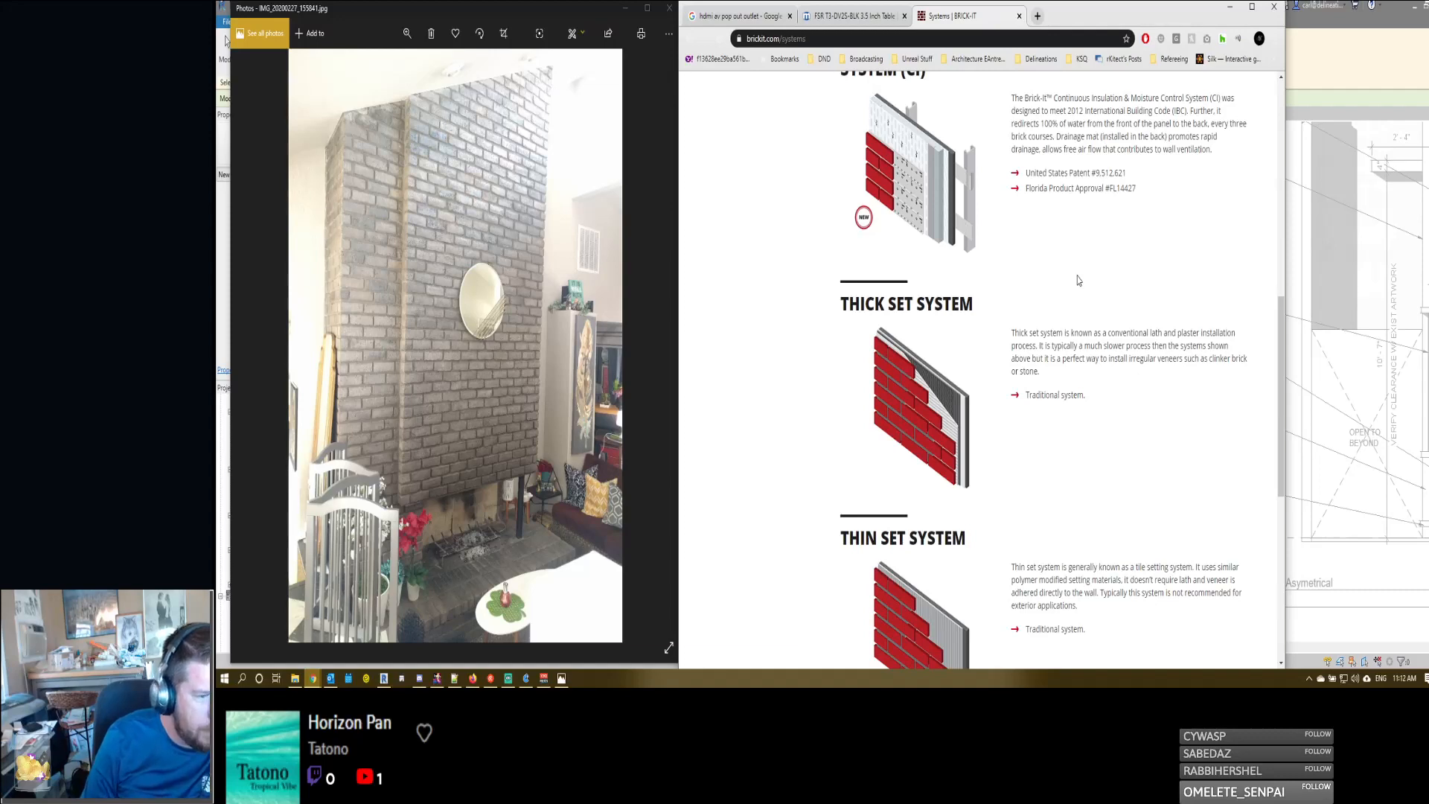
{"action": "scroll", "coordinate": [1079, 280], "scroll_direction": "down", "scroll_amount": 1}
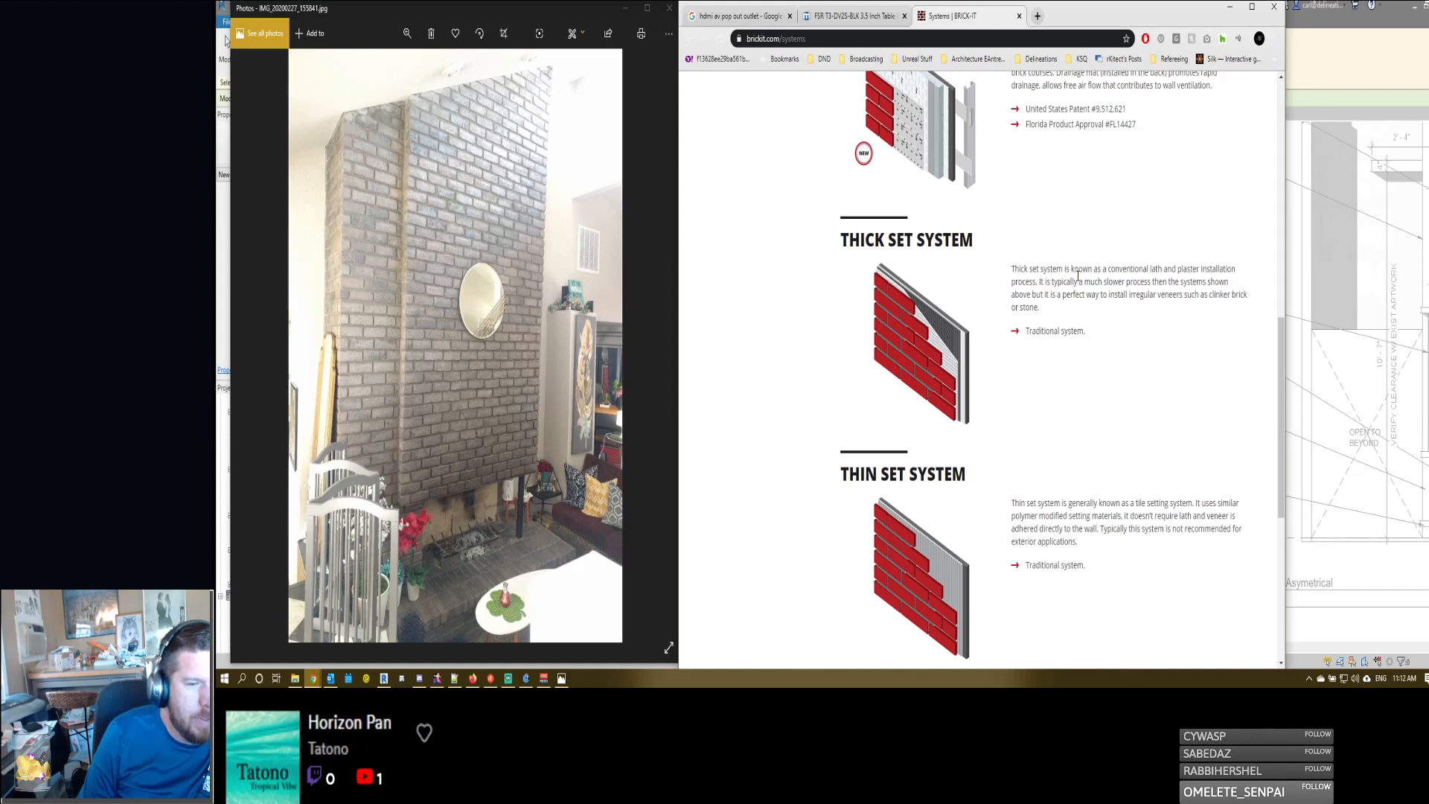
{"action": "scroll", "coordinate": [1077, 320], "scroll_direction": "up", "scroll_amount": 10}
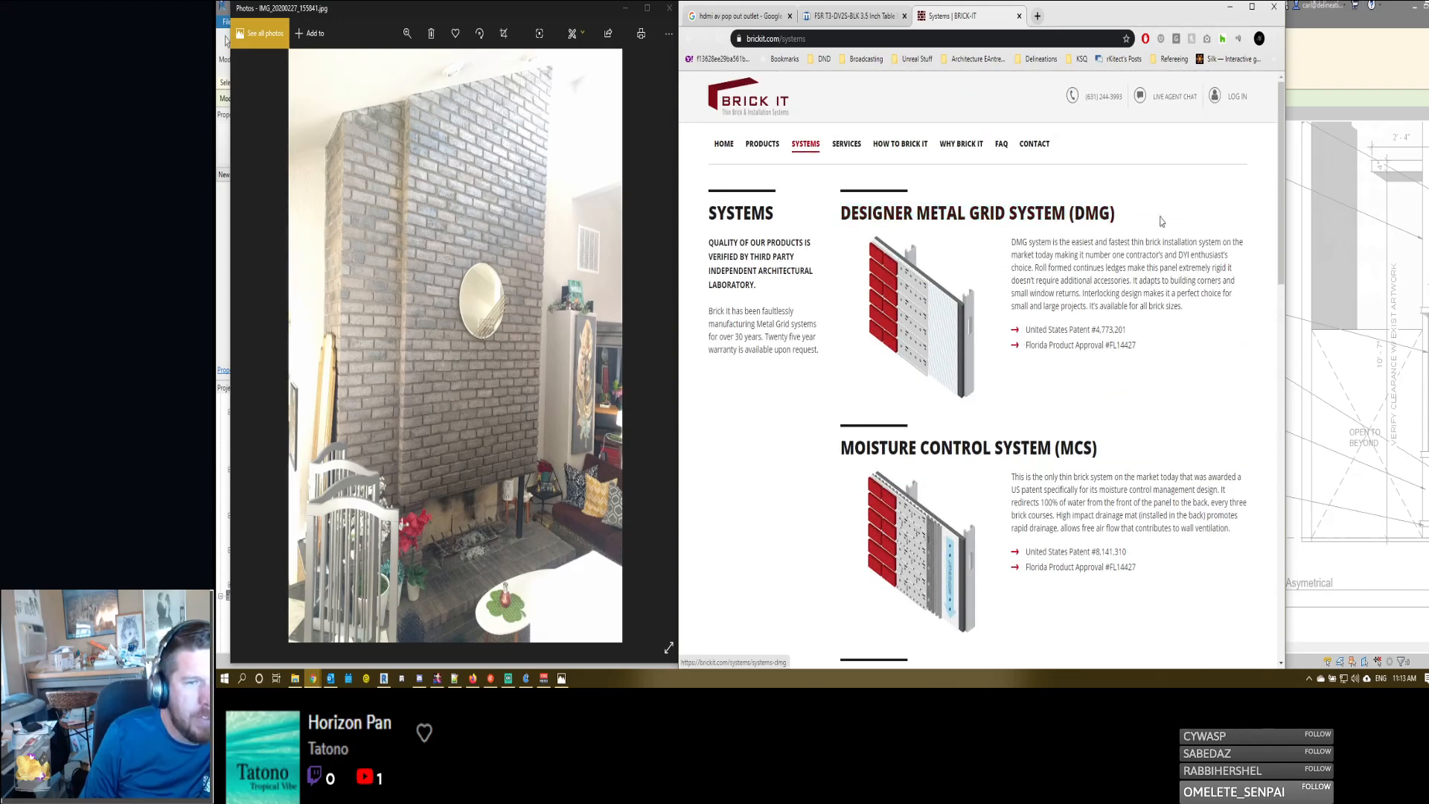
- Open the Designer Metal Grid System (DMG) page and study its introduction, accommodated brick sizes and panel diagram
{"action": "left_click", "coordinate": [977, 216]}
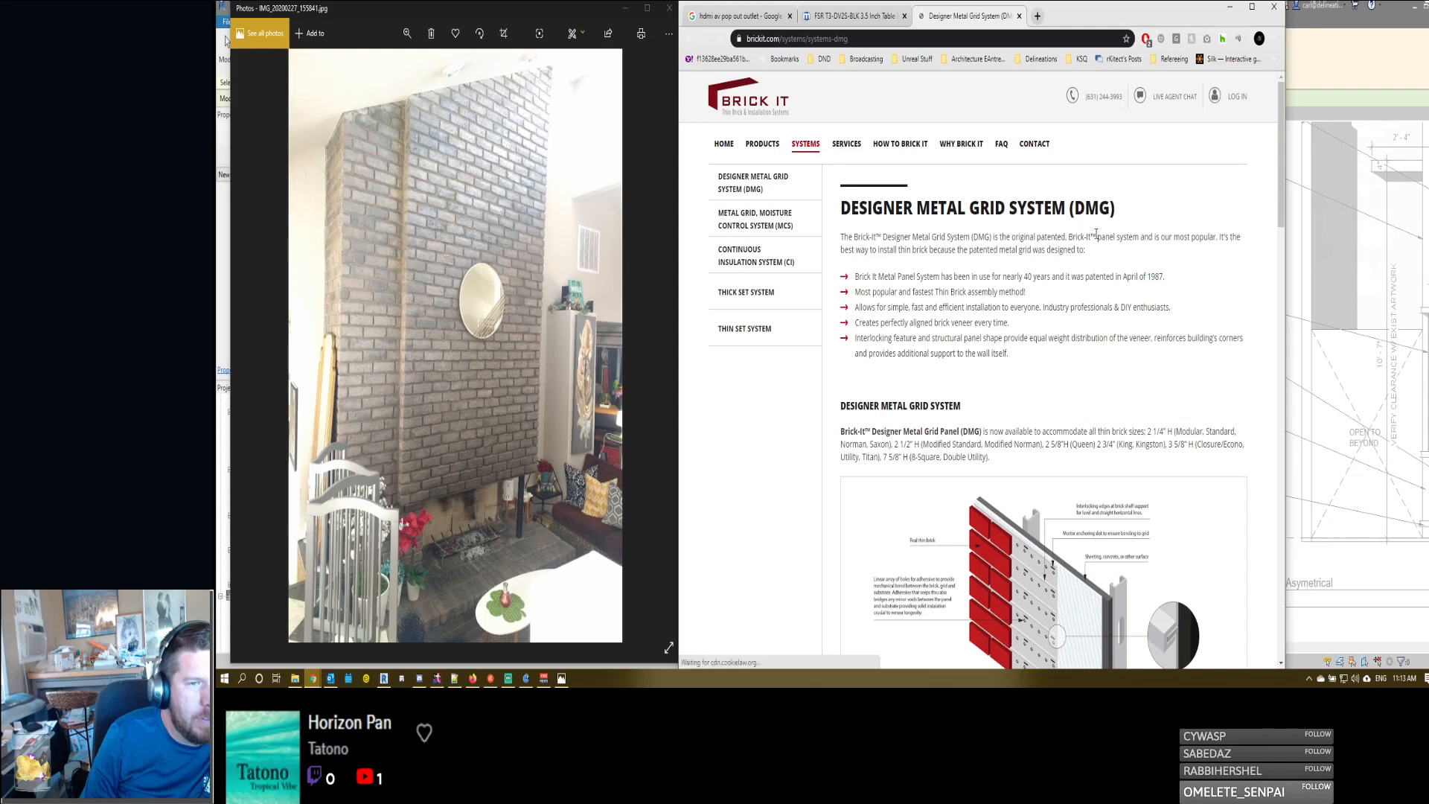
{"action": "scroll", "coordinate": [1114, 289], "scroll_direction": "down", "scroll_amount": 2}
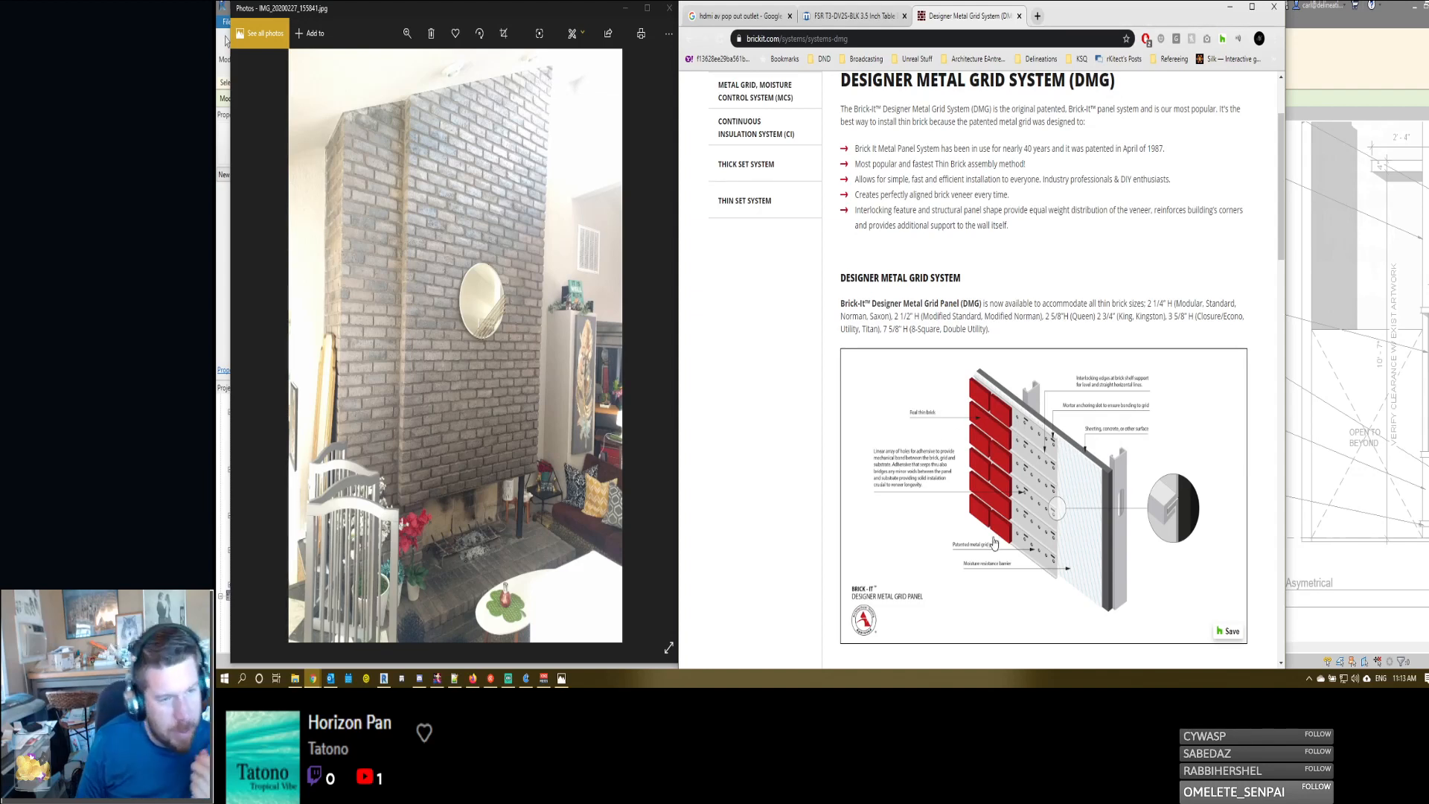
{"action": "left_click", "coordinate": [914, 42]}
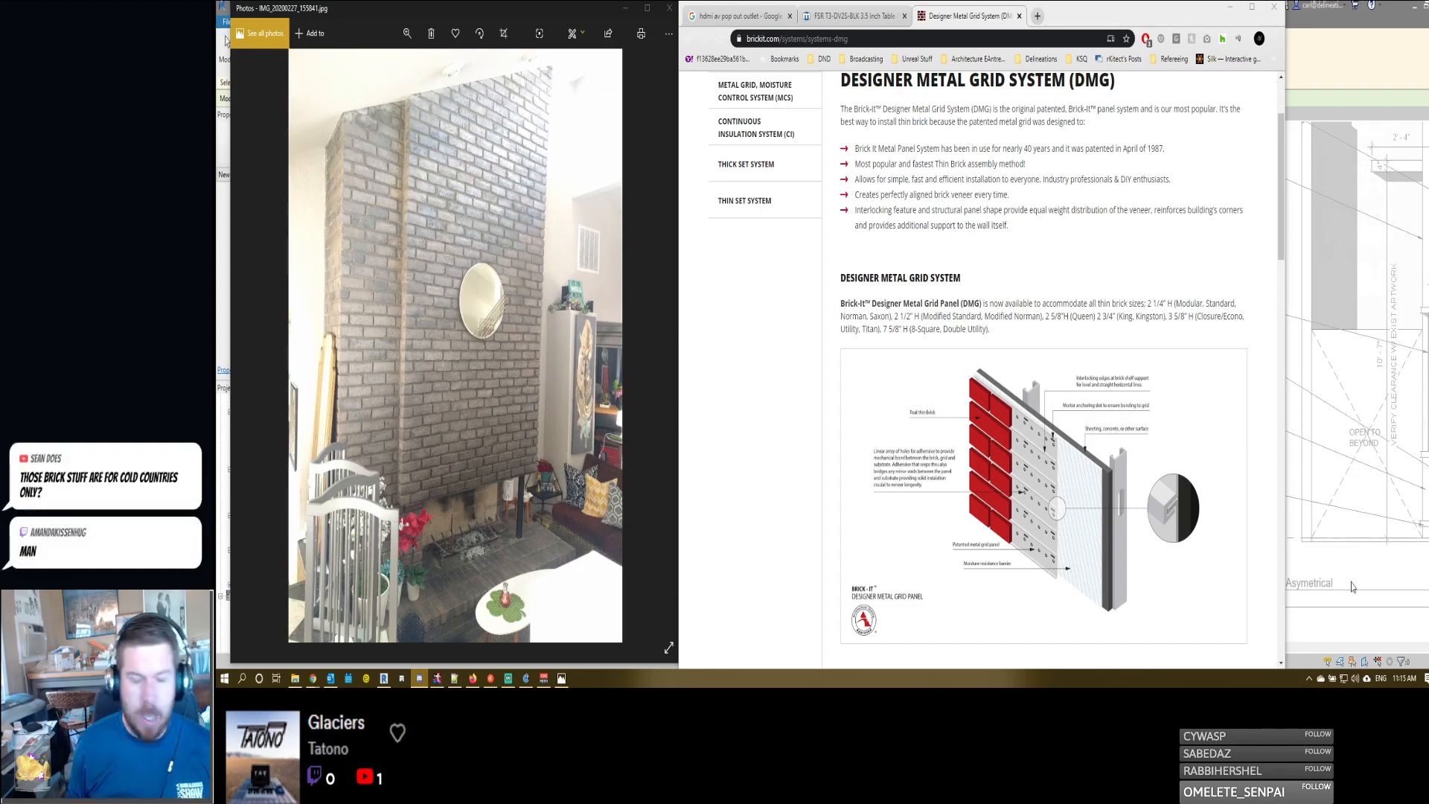
{"action": "scroll", "coordinate": [797, 412], "scroll_direction": "down", "scroll_amount": 3}
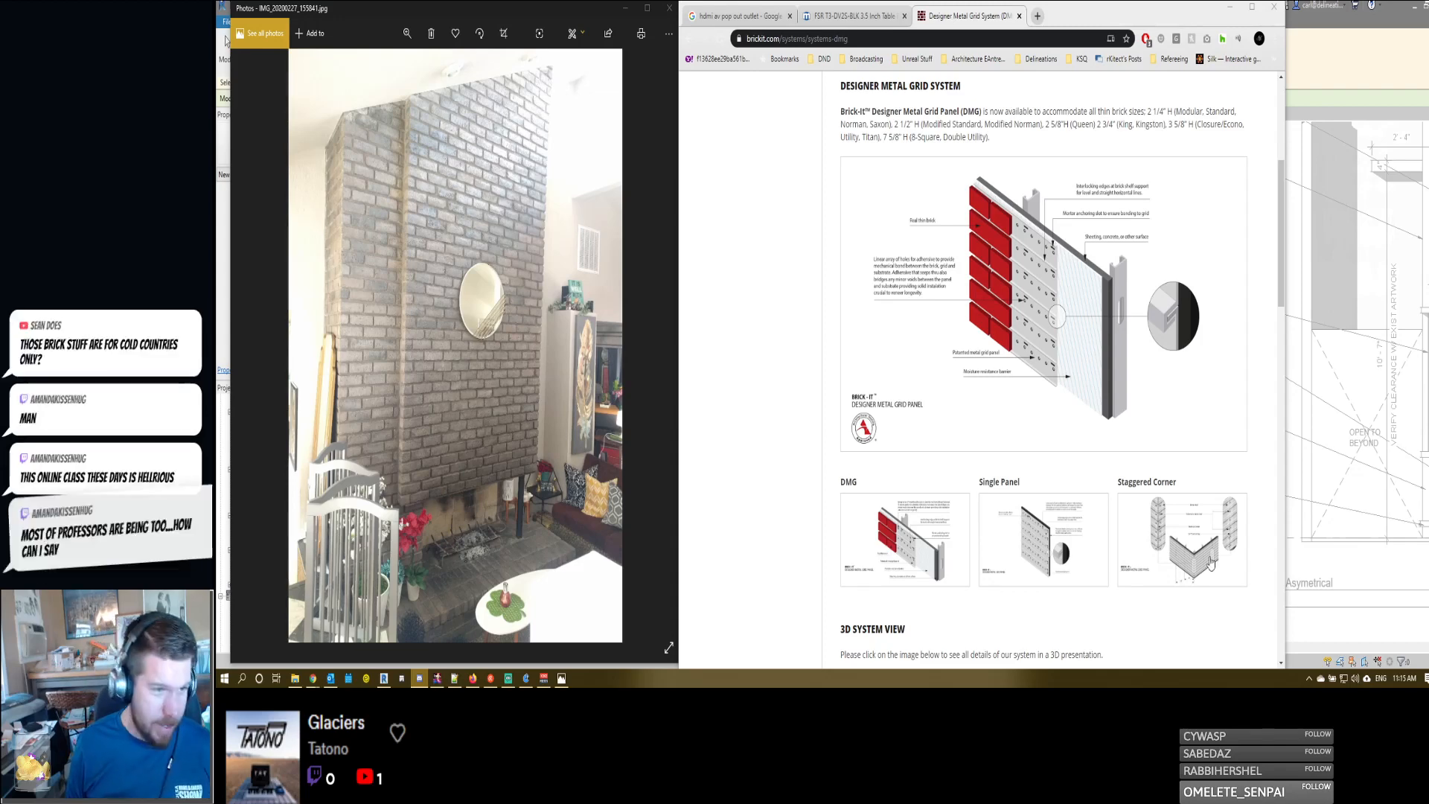
{"action": "middle_click", "coordinate": [1020, 350]}
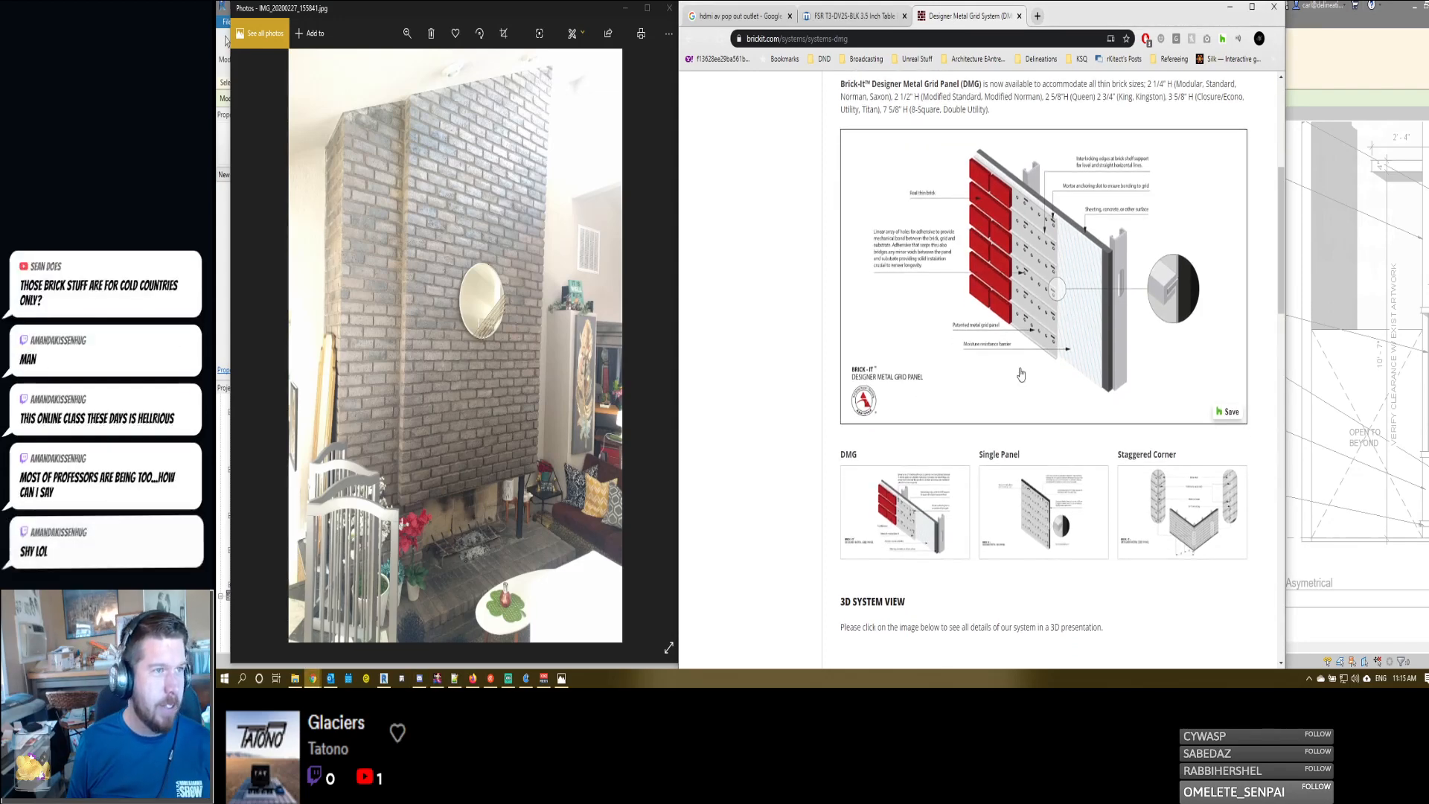
{"action": "scroll", "coordinate": [1017, 308], "scroll_direction": "down", "scroll_amount": 3}
{"action": "scroll", "coordinate": [1017, 309], "scroll_direction": "down", "scroll_amount": 2}
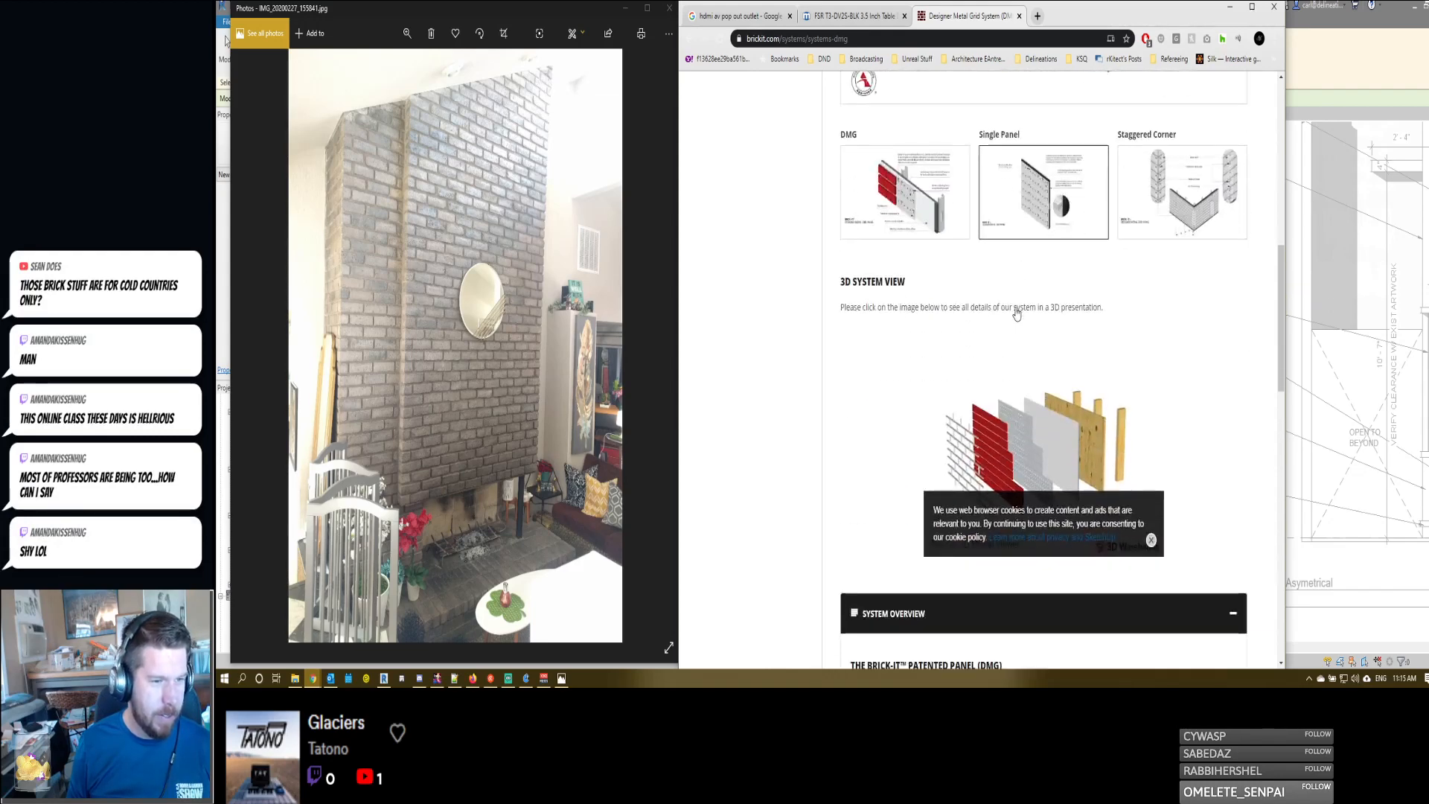
{"action": "scroll", "coordinate": [1017, 309], "scroll_direction": "up", "scroll_amount": 7}
{"action": "left_click", "coordinate": [1012, 39]}
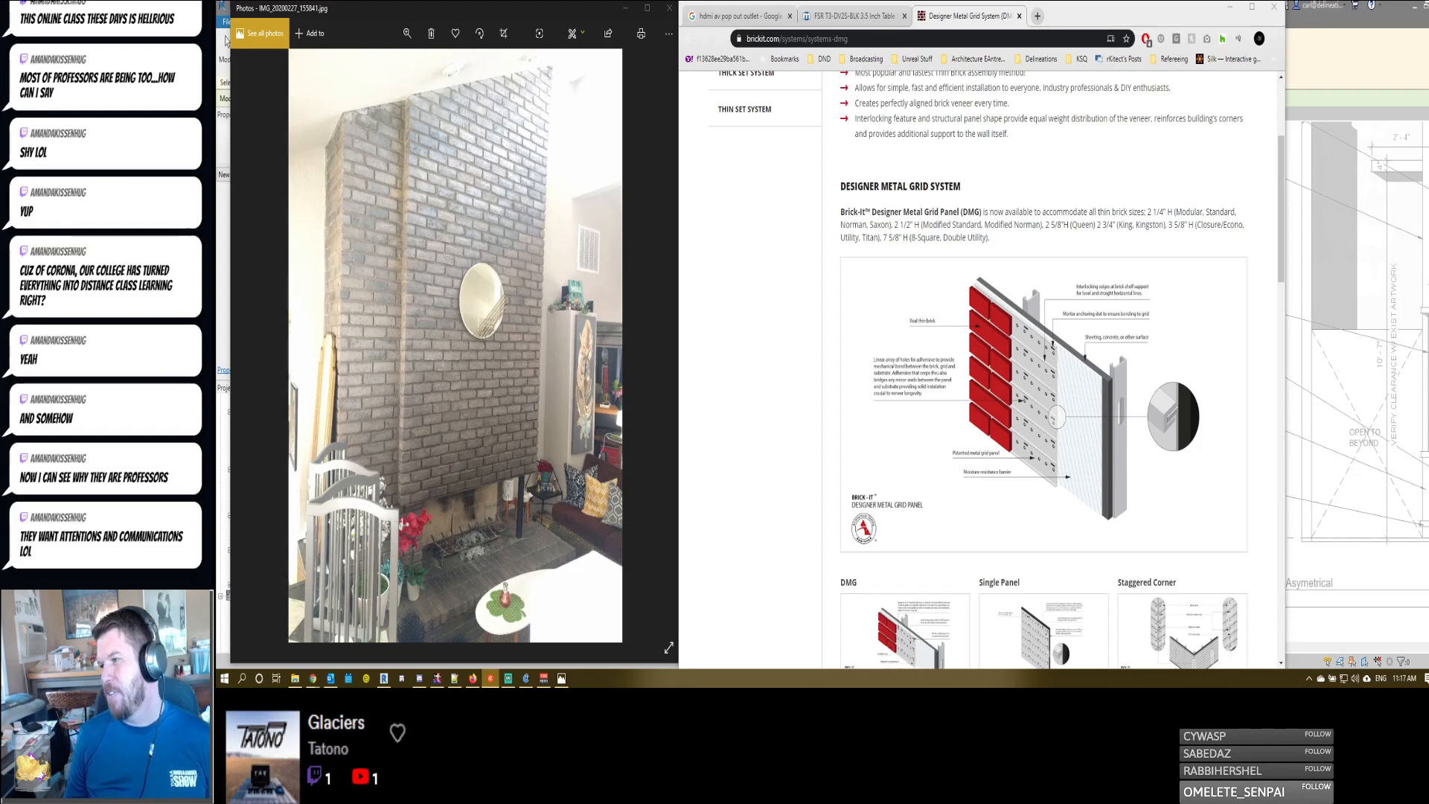
- Examine the DMG page's 3D system view, system overview with metal grid panel sizes, and the system components for sale
{"action": "scroll", "coordinate": [1039, 334], "scroll_direction": "down", "scroll_amount": 8}
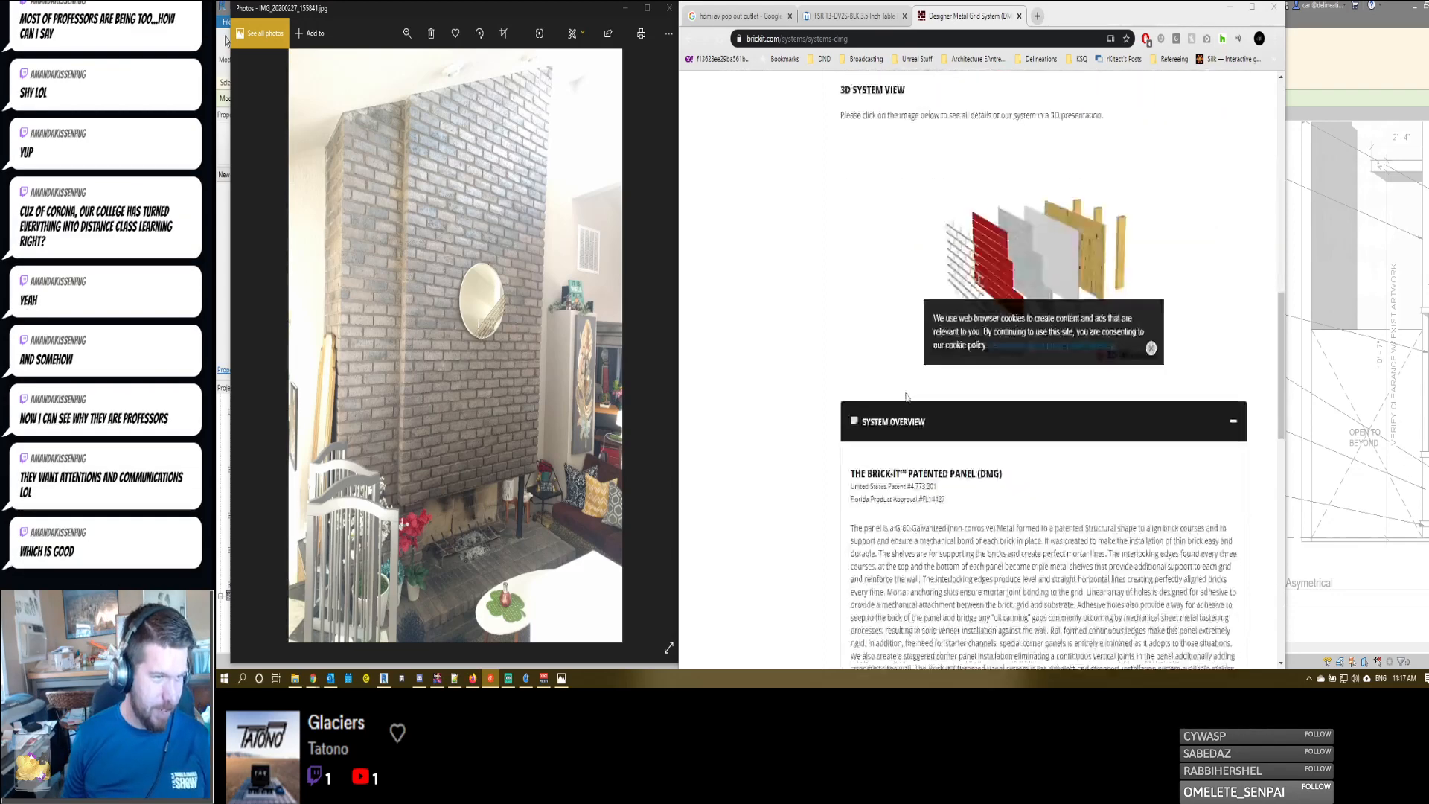
{"action": "scroll", "coordinate": [887, 396], "scroll_direction": "up", "scroll_amount": 2}
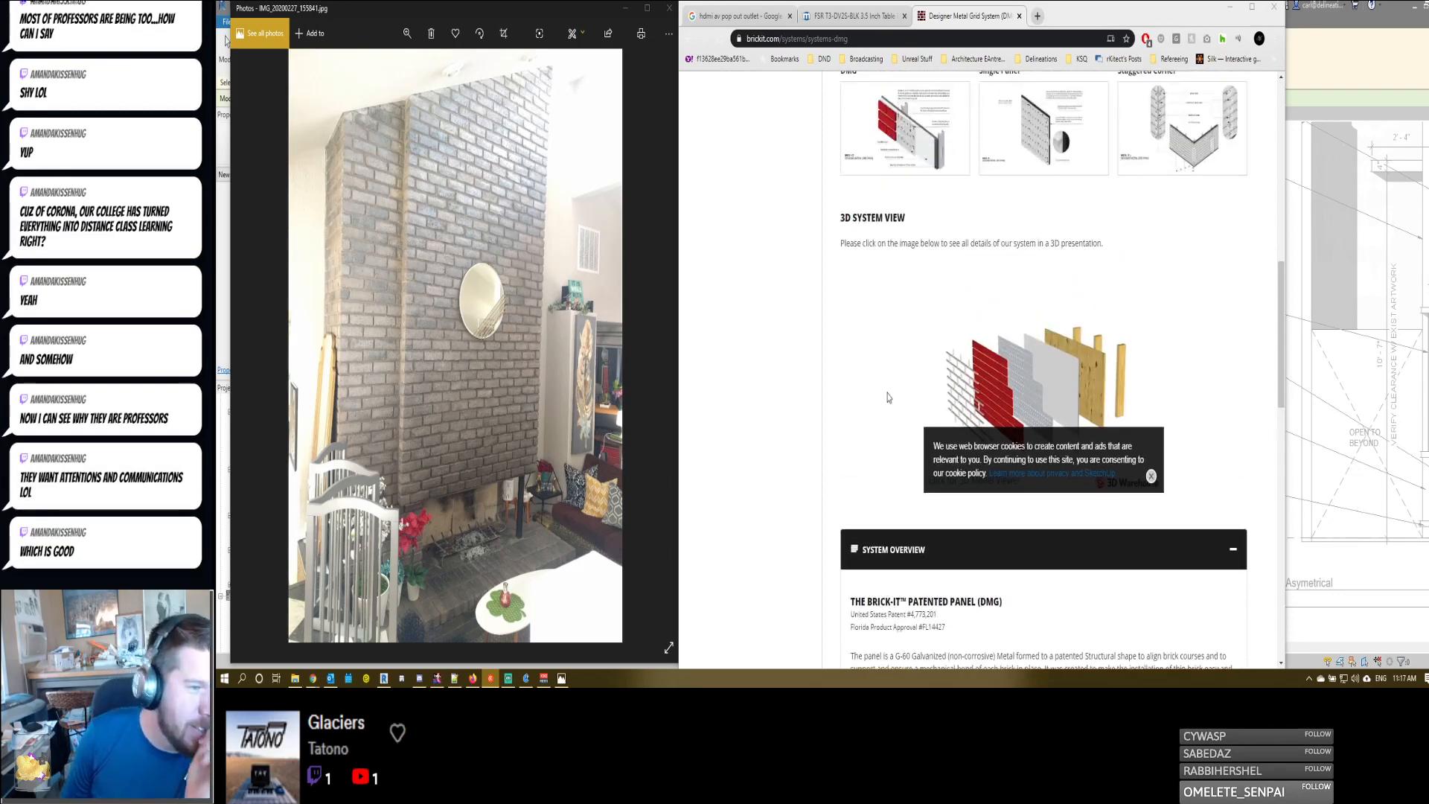
{"action": "scroll", "coordinate": [888, 397], "scroll_direction": "down", "scroll_amount": 6}
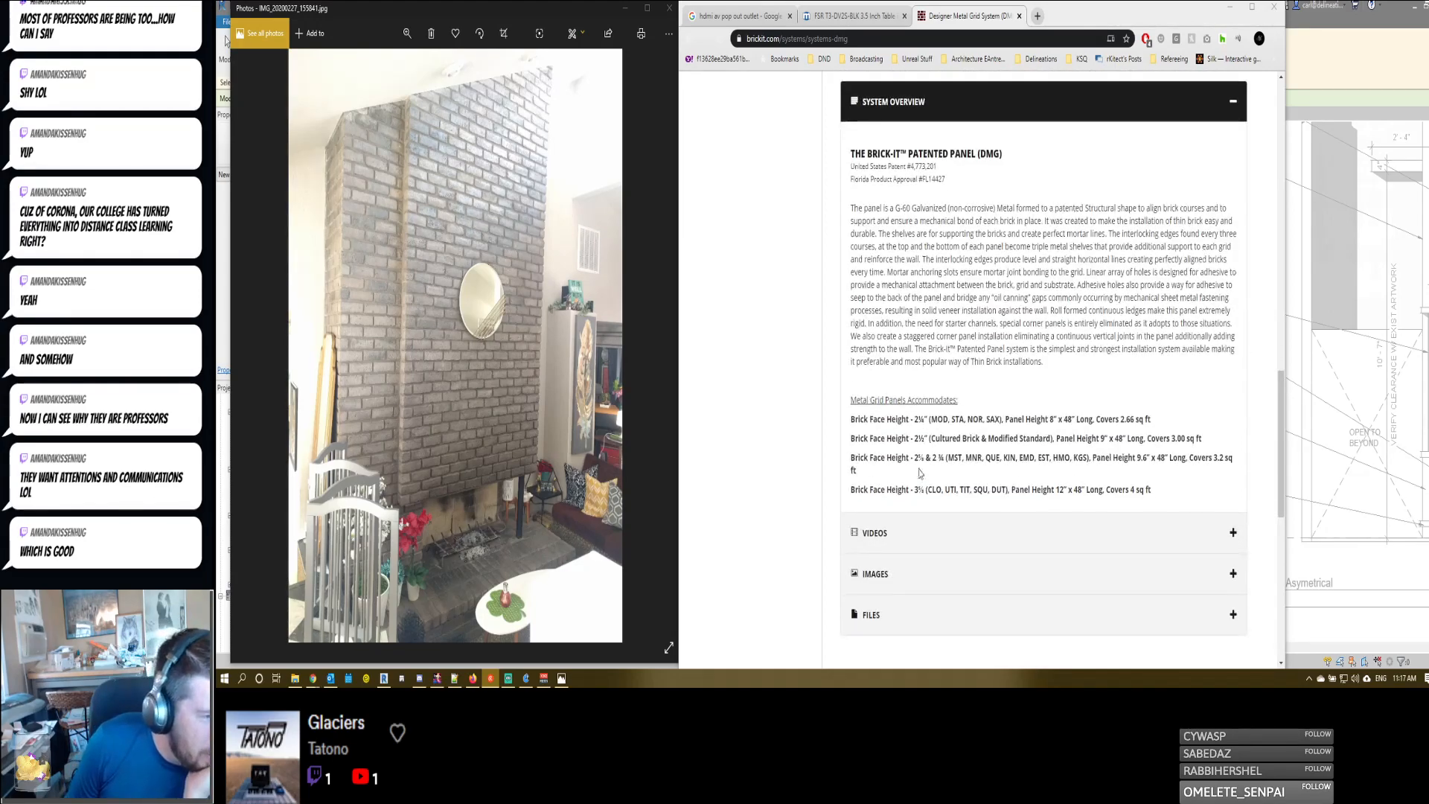
{"action": "scroll", "coordinate": [1006, 434], "scroll_direction": "up", "scroll_amount": 12}
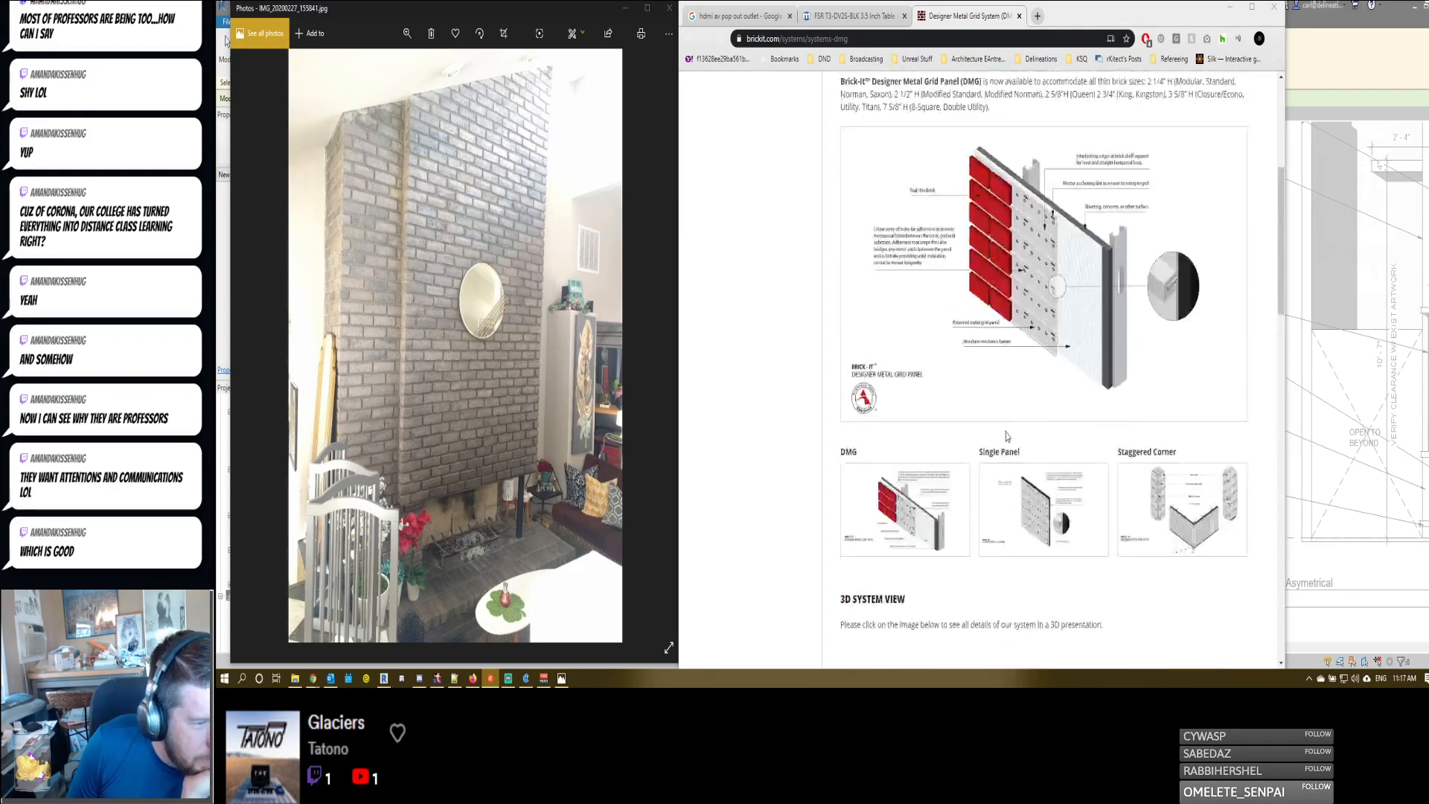
{"action": "scroll", "coordinate": [1006, 435], "scroll_direction": "down", "scroll_amount": 6}
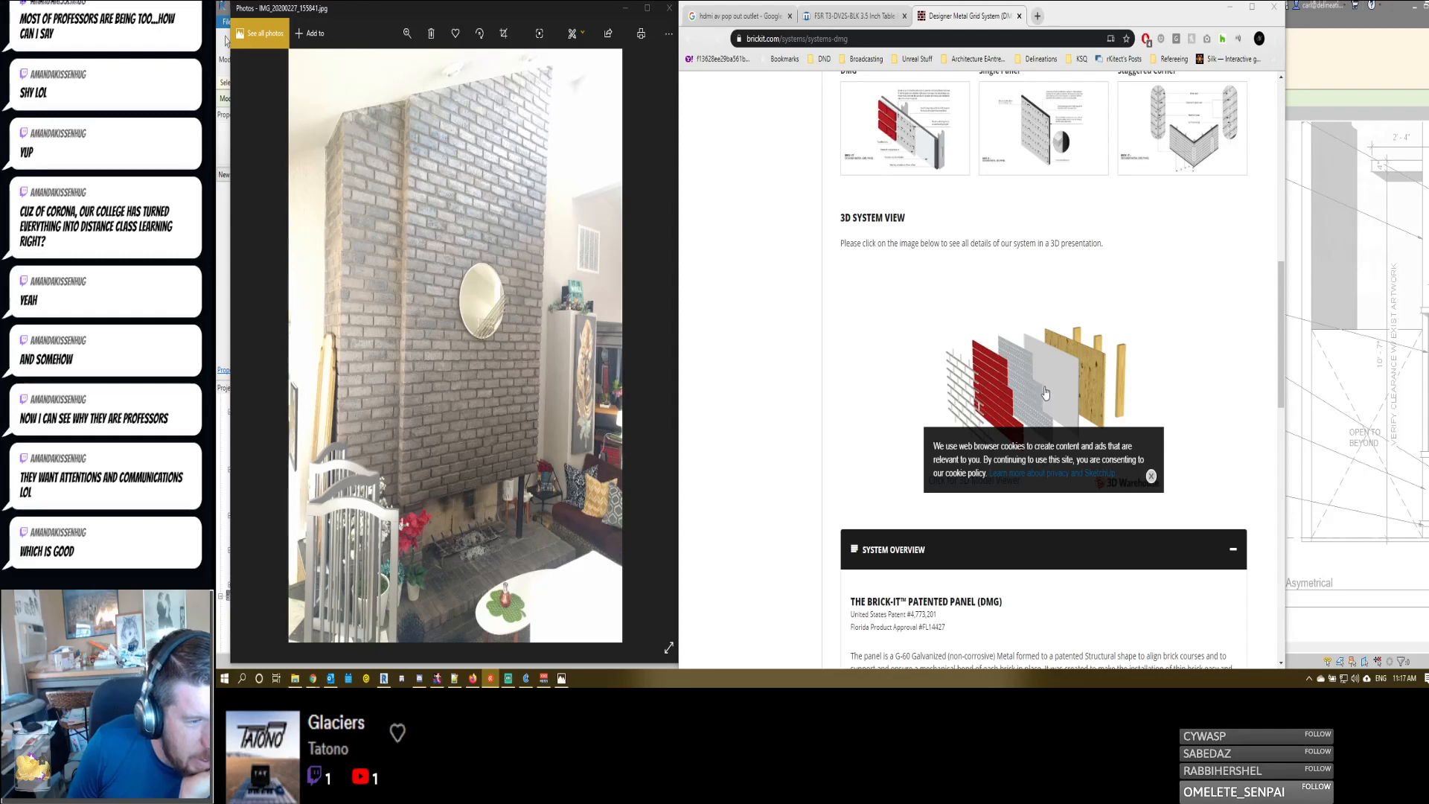
{"action": "scroll", "coordinate": [1029, 388], "scroll_direction": "down", "scroll_amount": 1}
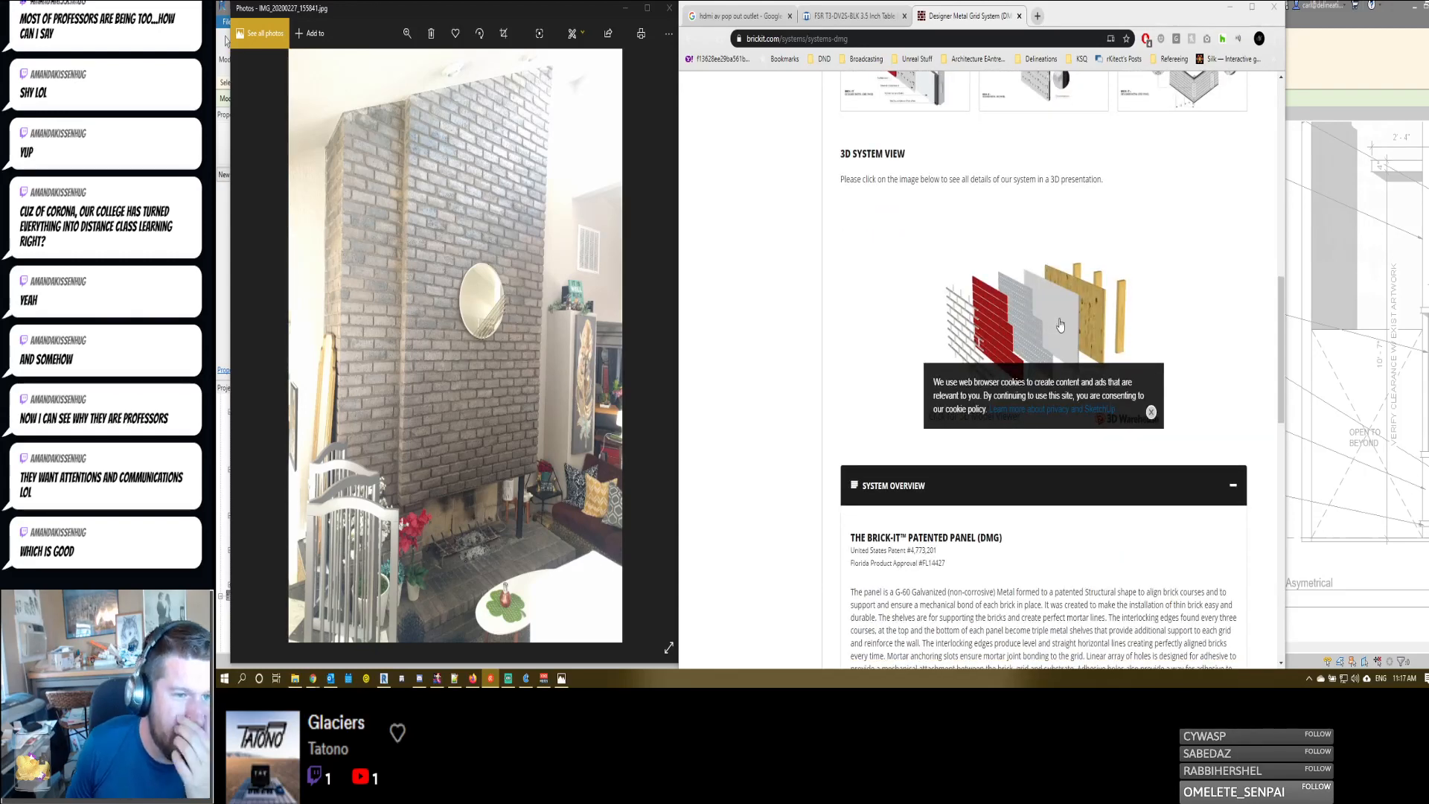
{"action": "scroll", "coordinate": [1060, 325], "scroll_direction": "down", "scroll_amount": 8}
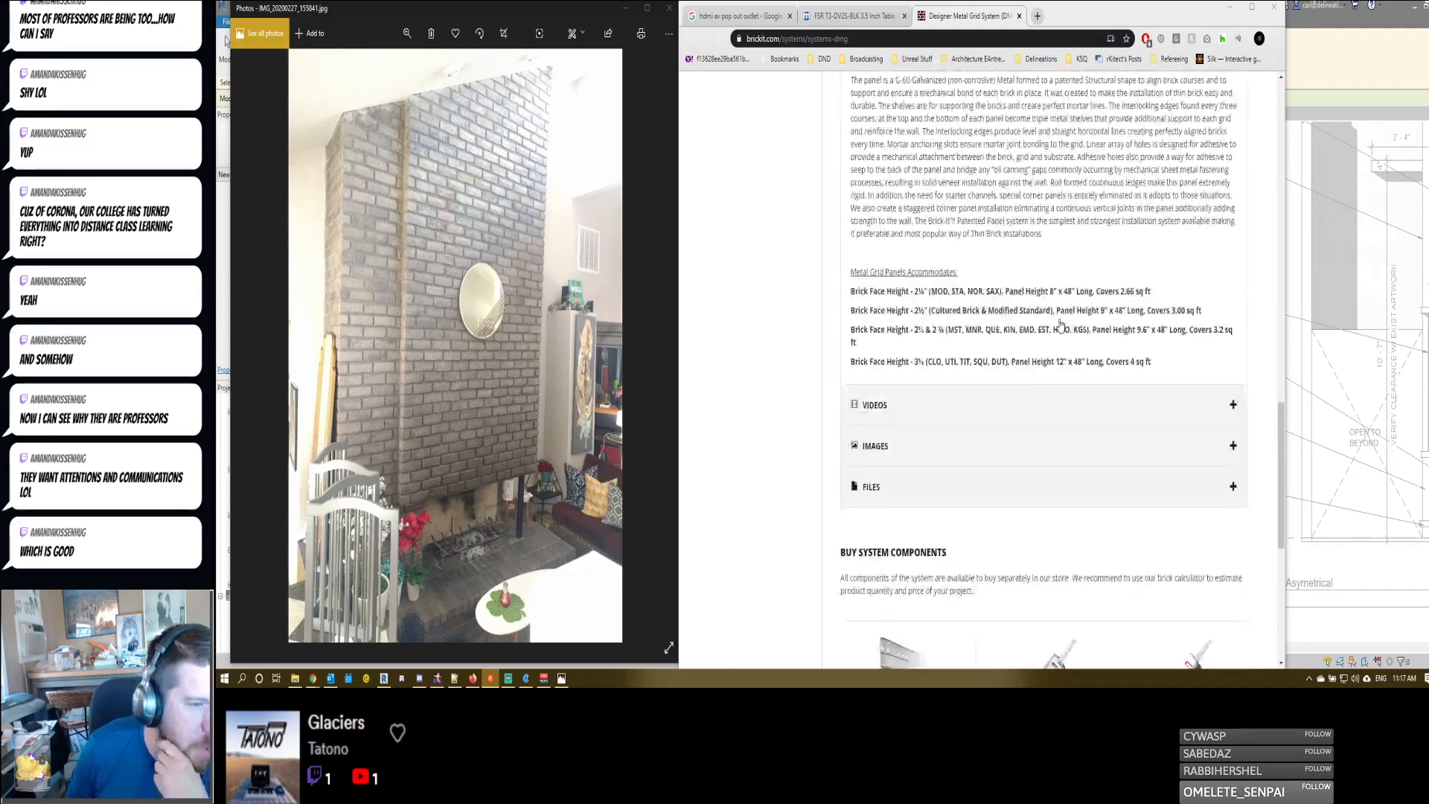
{"action": "scroll", "coordinate": [1061, 325], "scroll_direction": "down", "scroll_amount": 5}
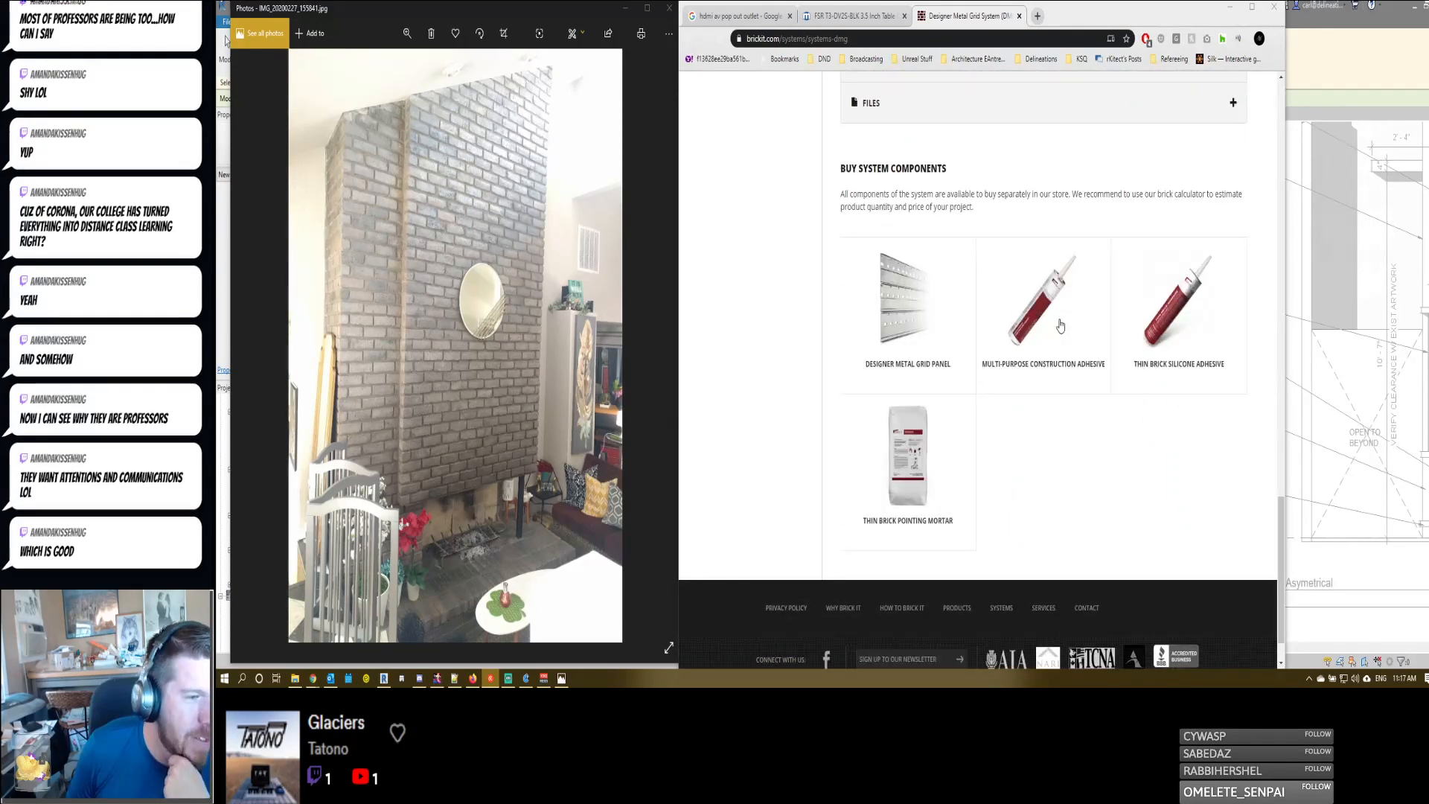
{"action": "mouse_move", "coordinate": [1056, 349]}
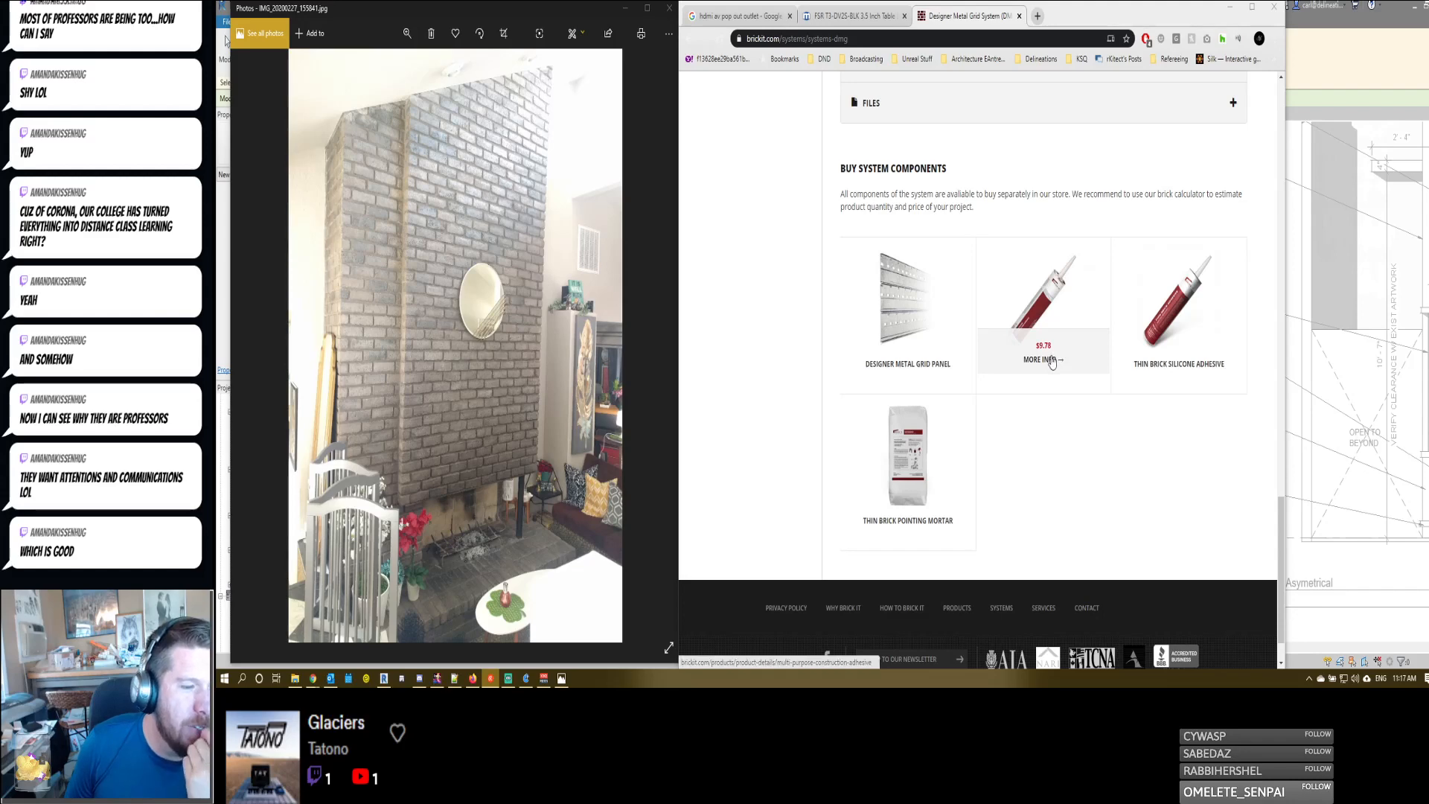
{"action": "scroll", "coordinate": [1071, 342], "scroll_direction": "up", "scroll_amount": 15}
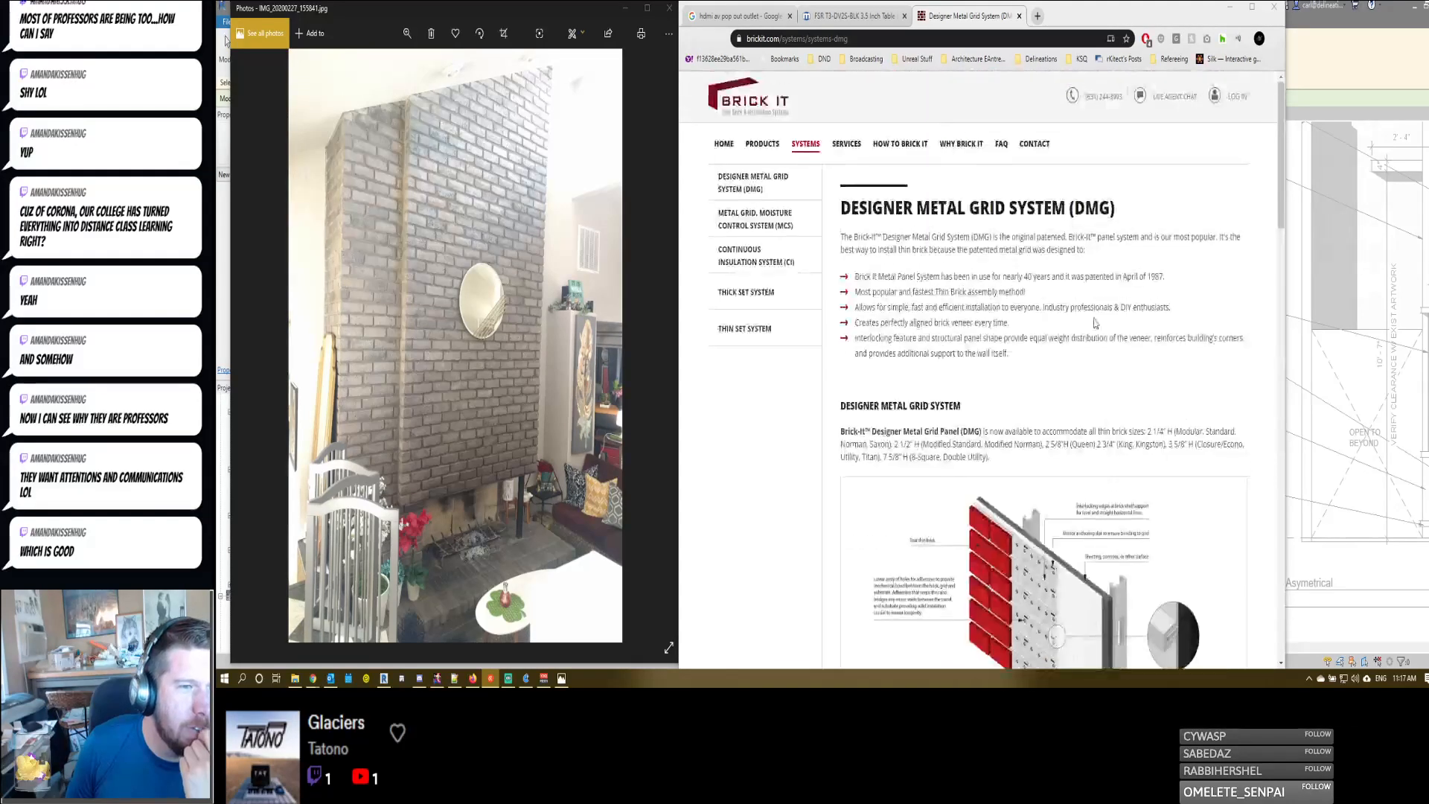
- Open the live agent chat form and fill in the contact's first and last name
{"action": "left_click", "coordinate": [1169, 97]}
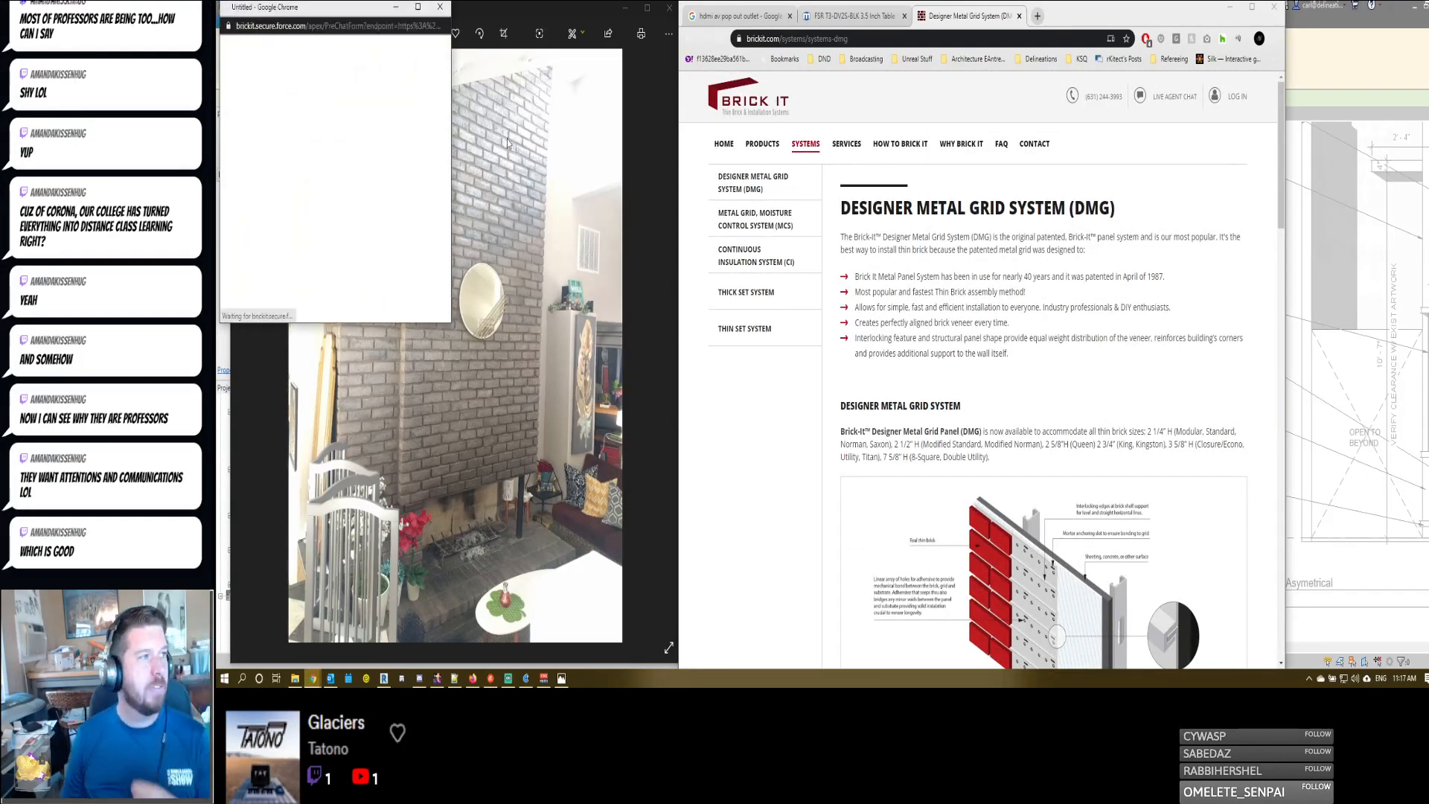
{"action": "left_click_drag", "start_coordinate": [377, 12], "coordinate": [1206, 196]}
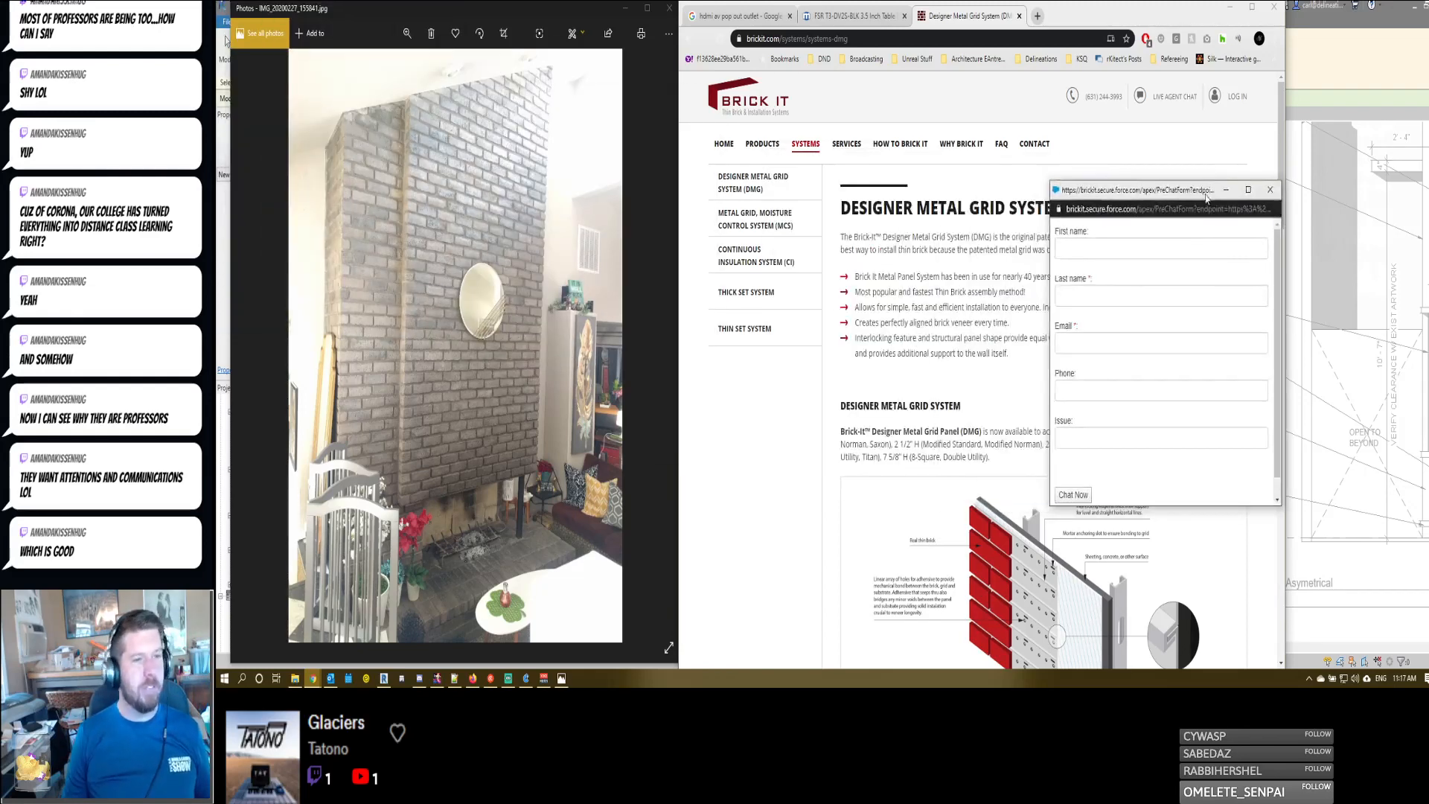
{"action": "left_click", "coordinate": [1182, 244]}
{"action": "key", "text": "Tab"}
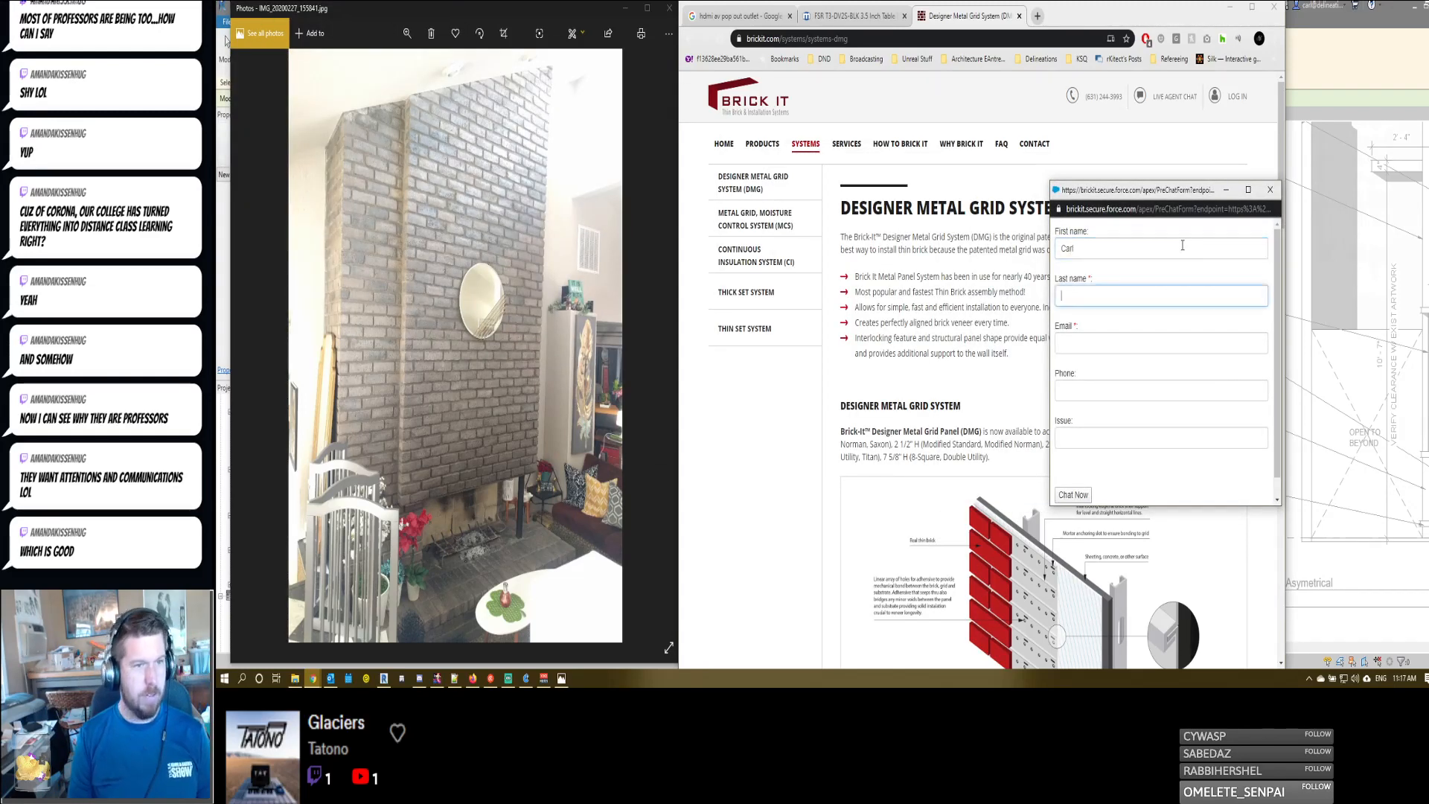
{"action": "key", "text": "Tab"}
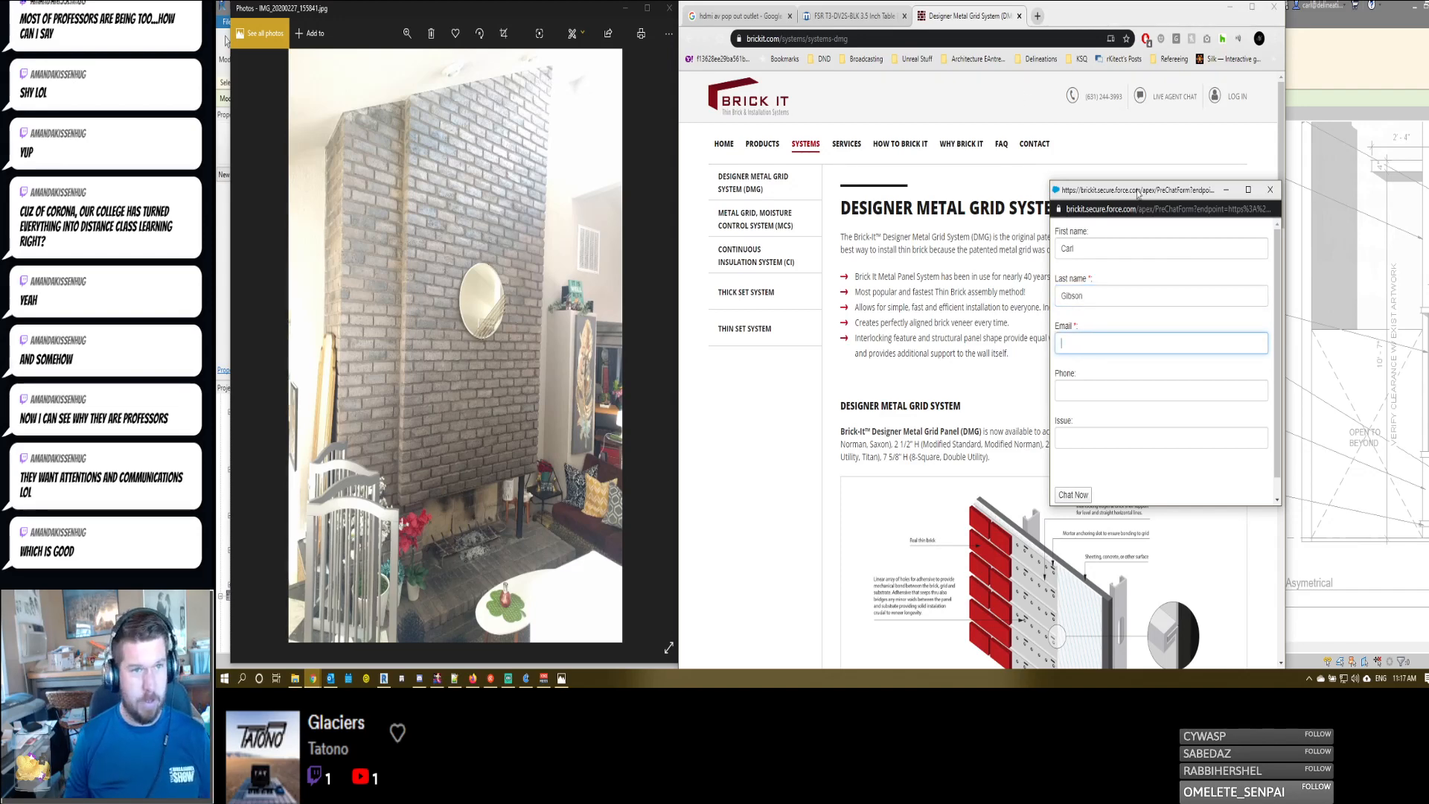
{"action": "left_click_drag", "start_coordinate": [1122, 186], "coordinate": [1428, 186]}
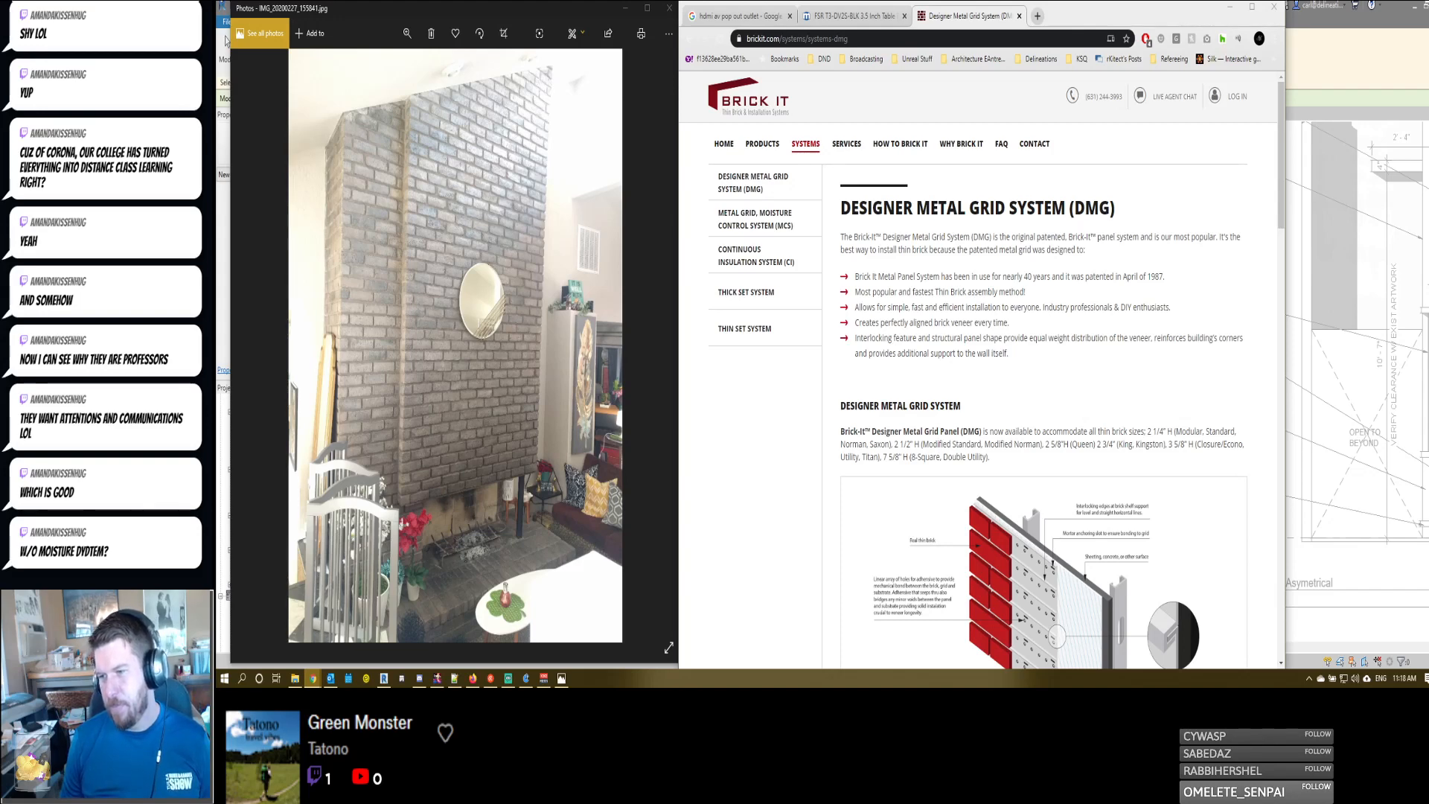
- Draft and cut the message "I have a question about your DMG system for thin set brick installation. Does it require a Moisture Barrier system for interior applications?"
{"action": "scroll", "coordinate": [1075, 484], "scroll_direction": "down", "scroll_amount": 3}
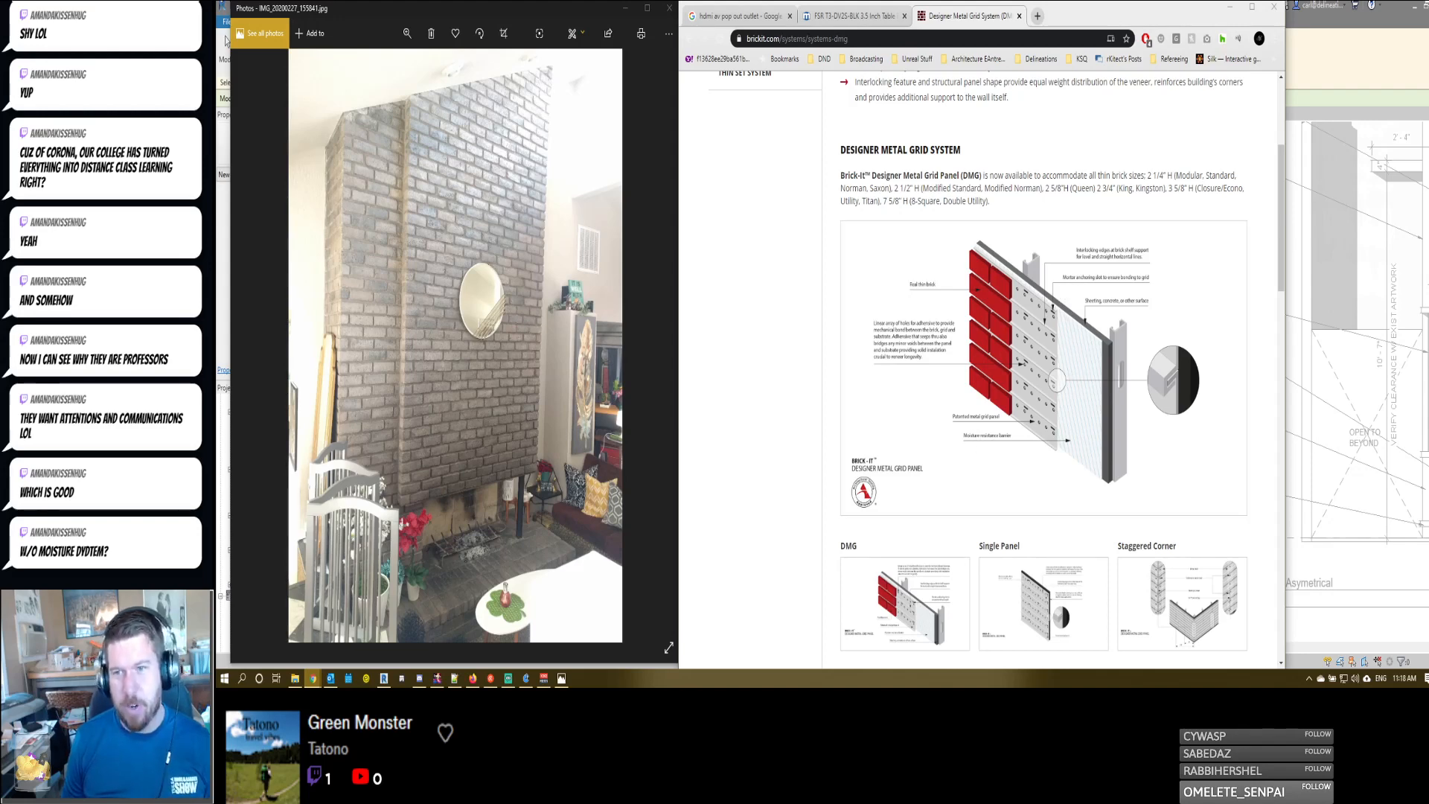
{"action": "left_click_drag", "start_coordinate": [1119, 164], "coordinate": [1252, 38]}
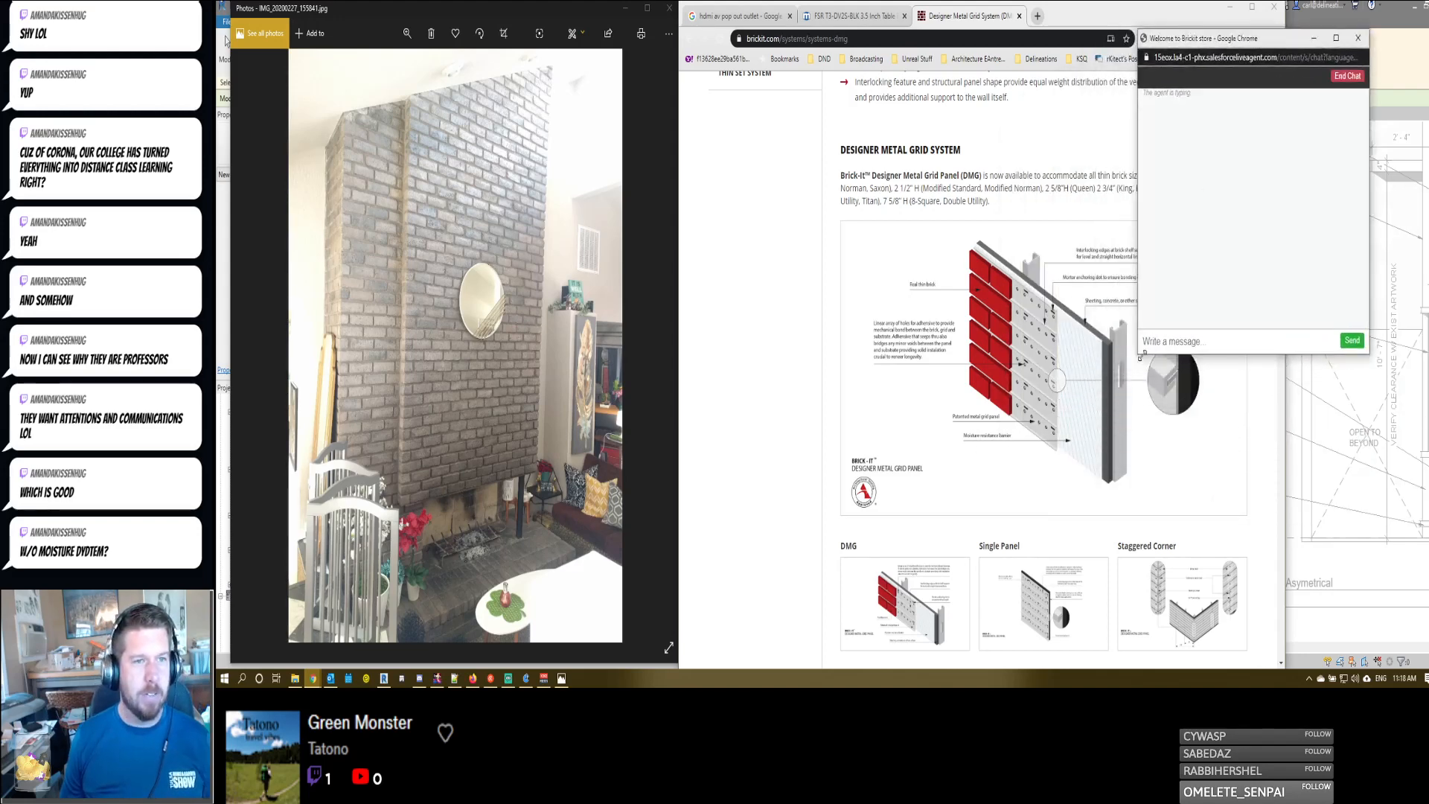
{"action": "left_click", "coordinate": [1186, 342]}
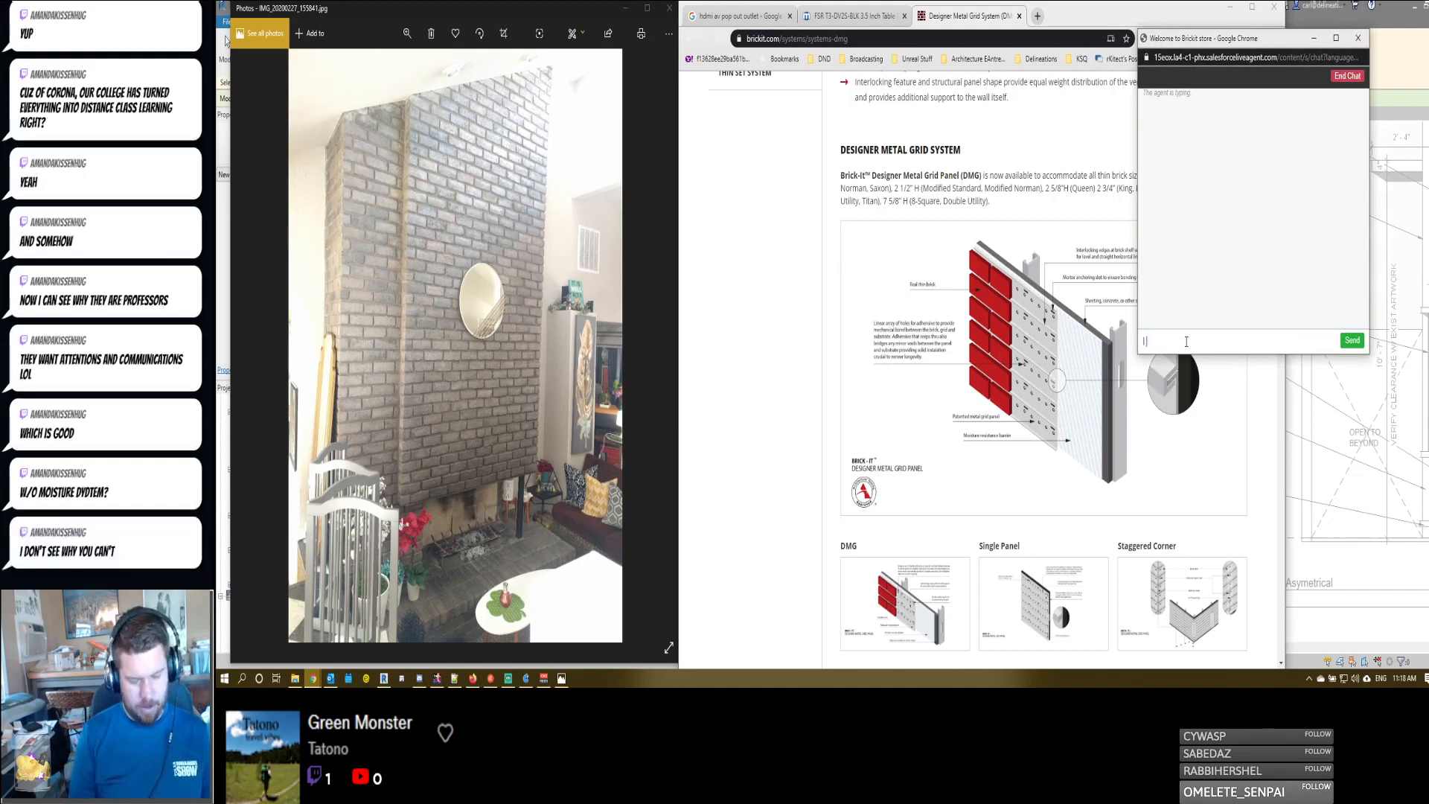
{"action": "type", "text": "I have a question about"}
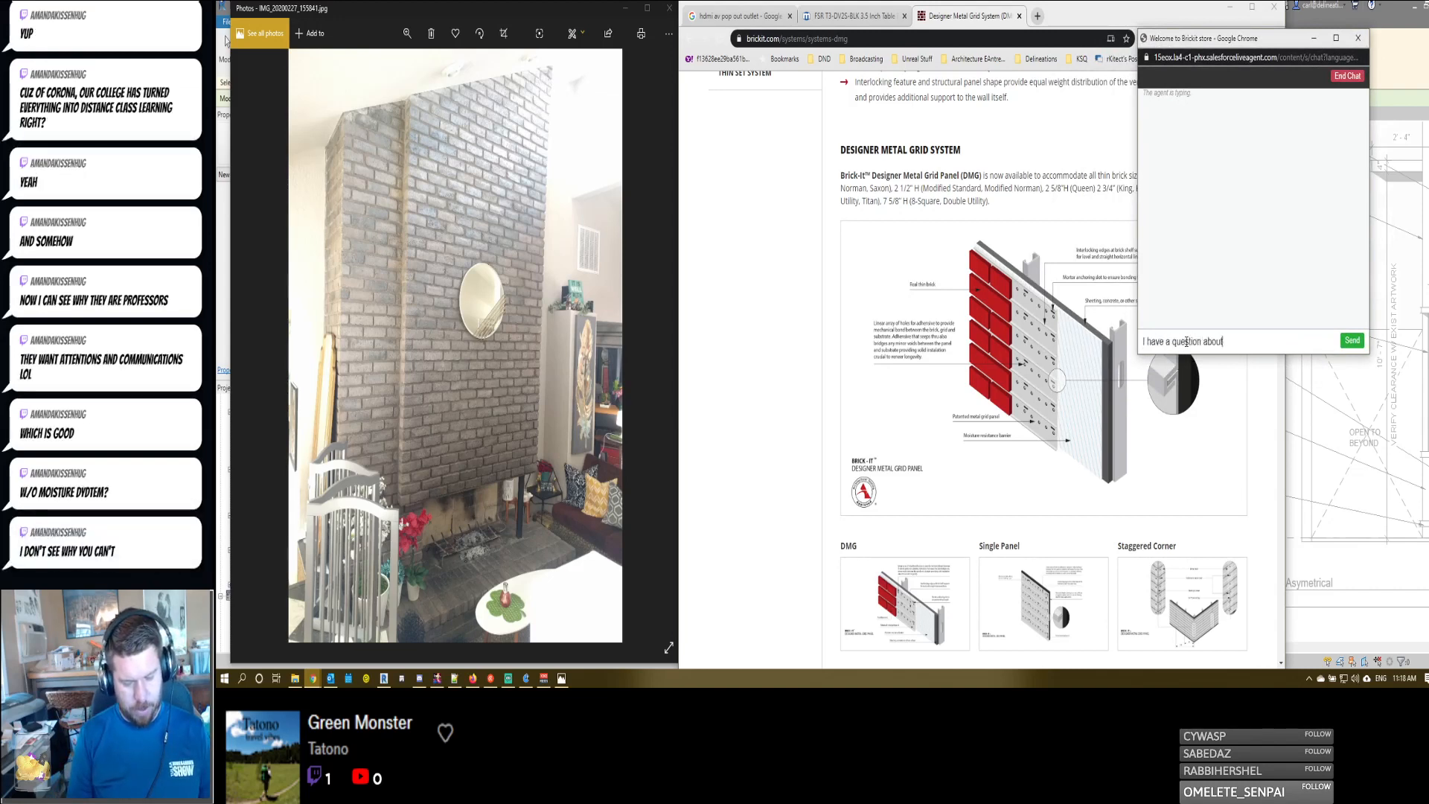
{"action": "type", "text": " your DMG"}
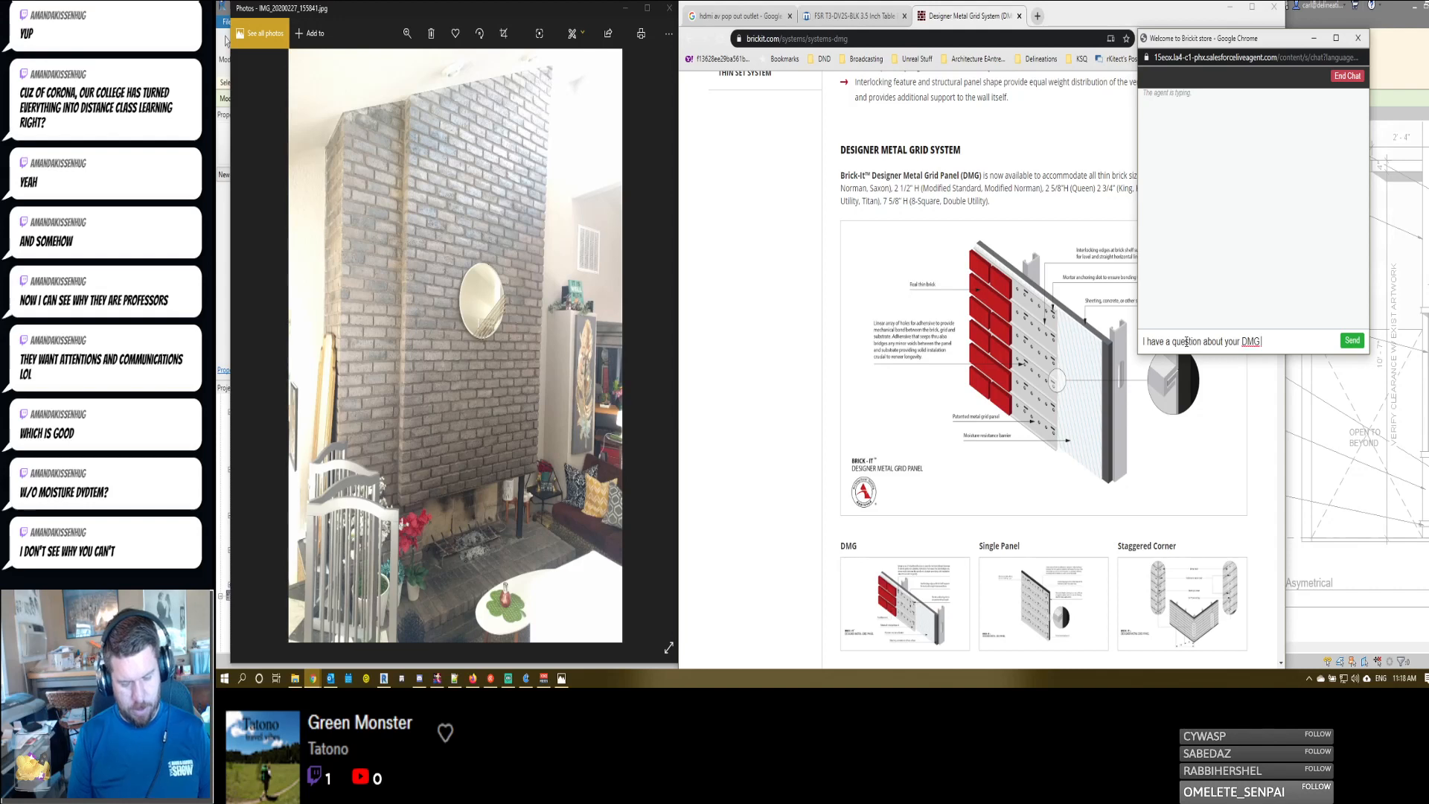
{"action": "type", "text": " system for thin"}
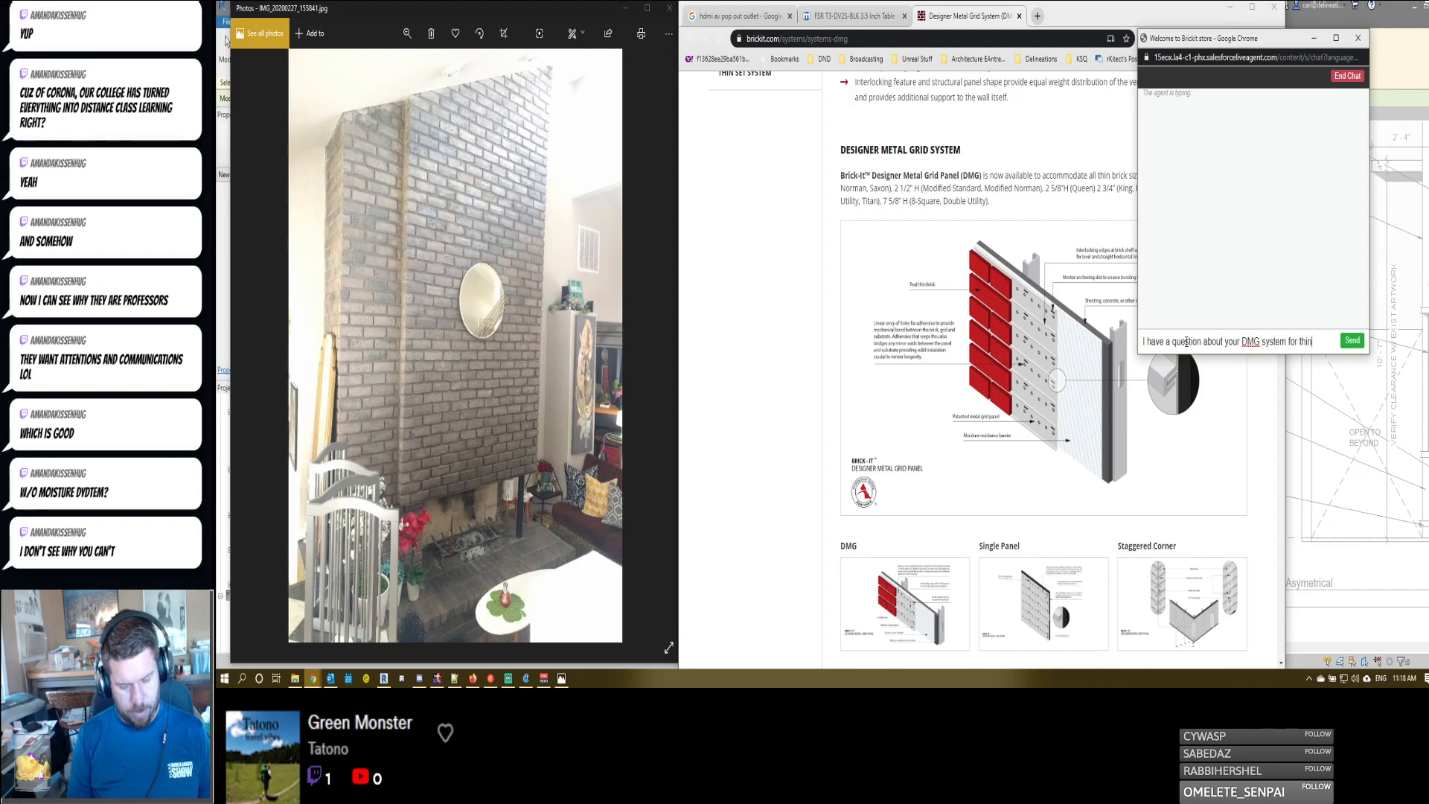
{"action": "type", "text": " set bric"}
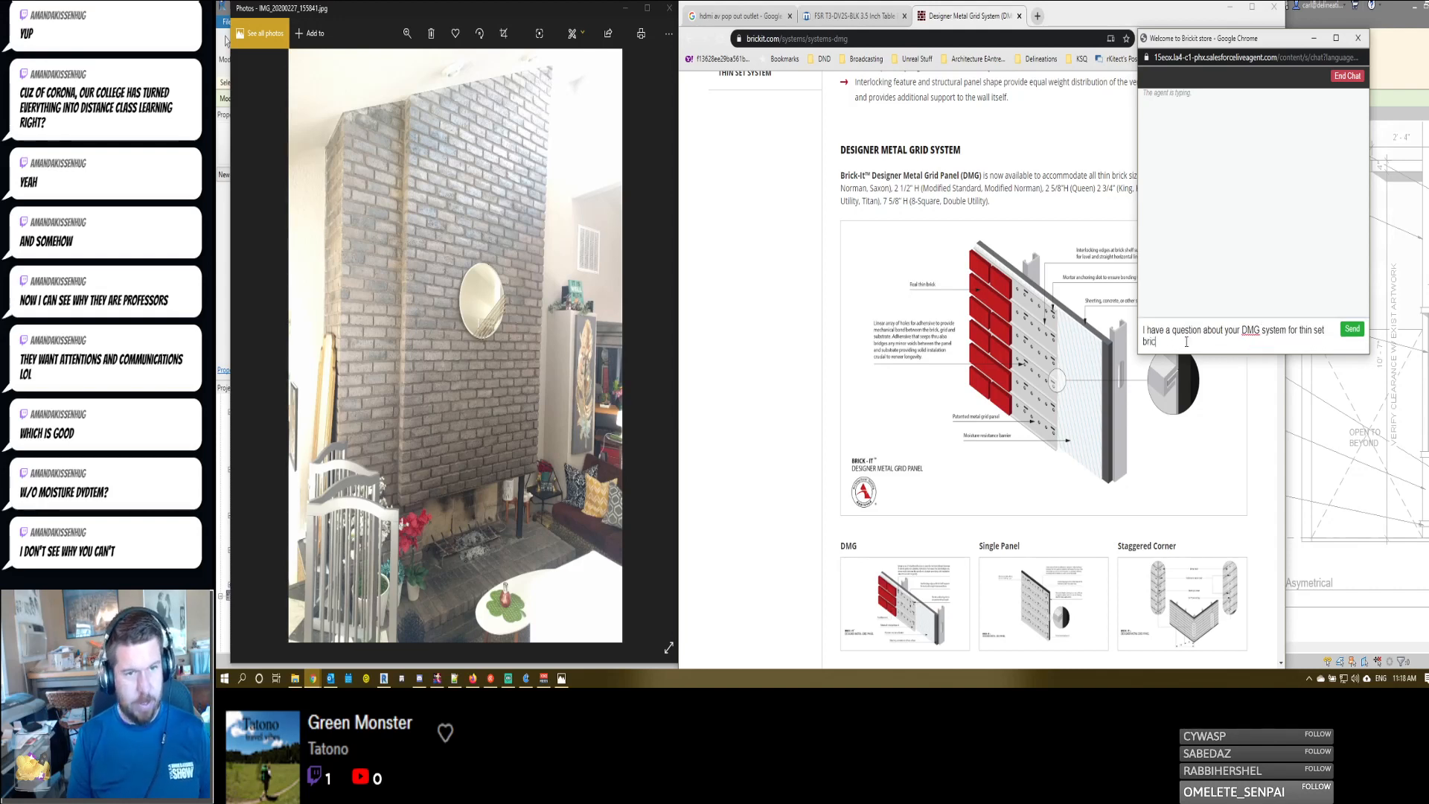
{"action": "type", "text": "k installatio"}
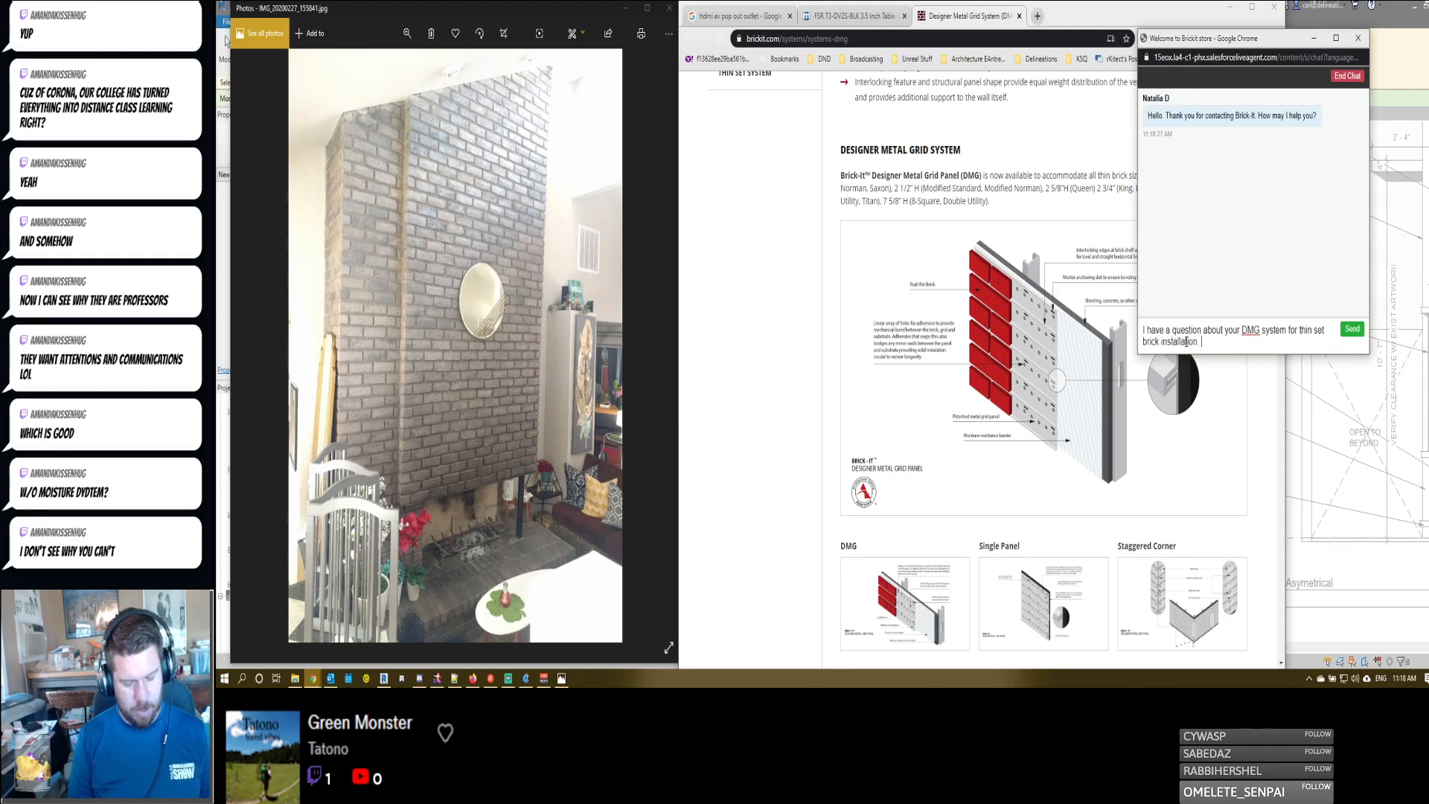
{"action": "type", "text": "n. Does it require a"}
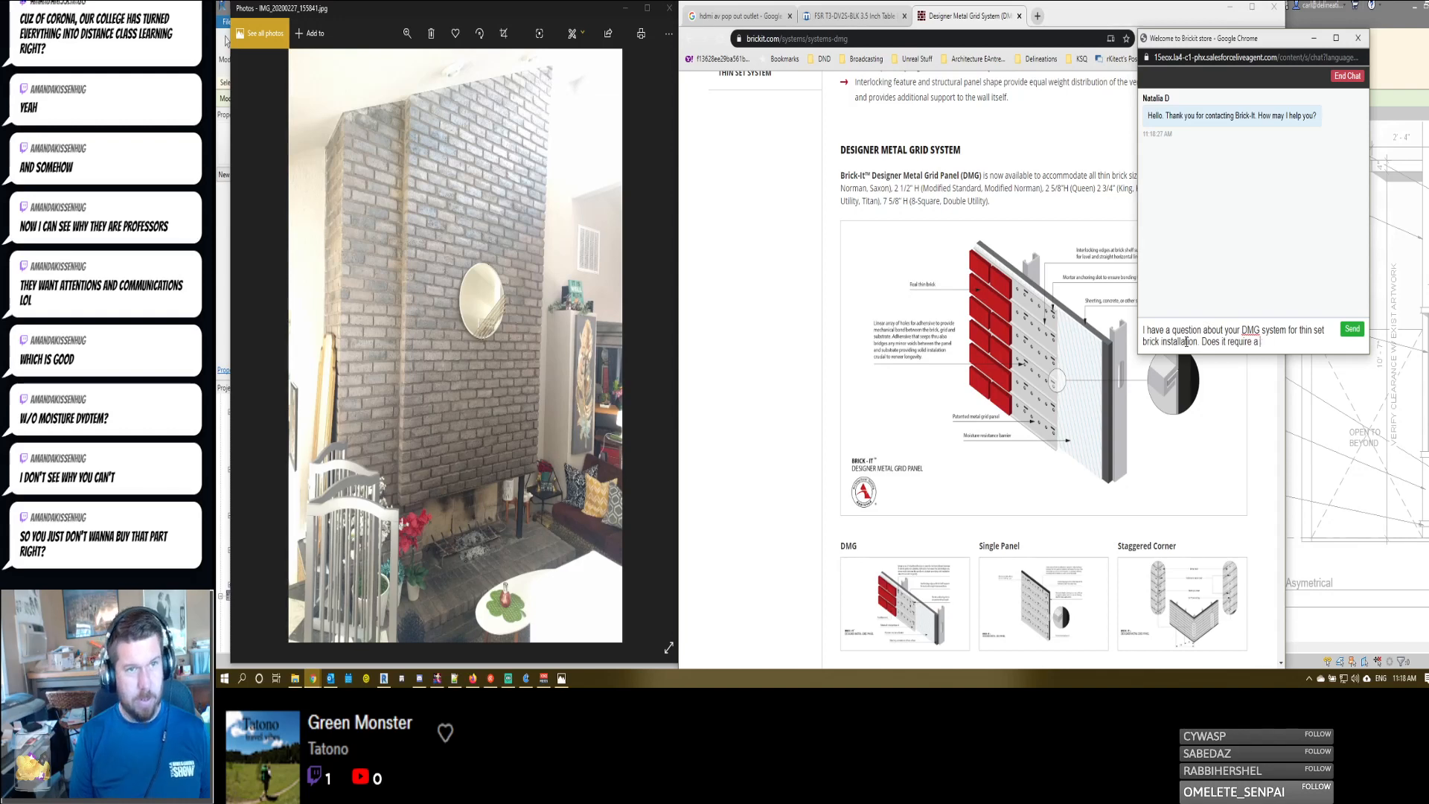
{"action": "type", "text": " Moisture Barrier"}
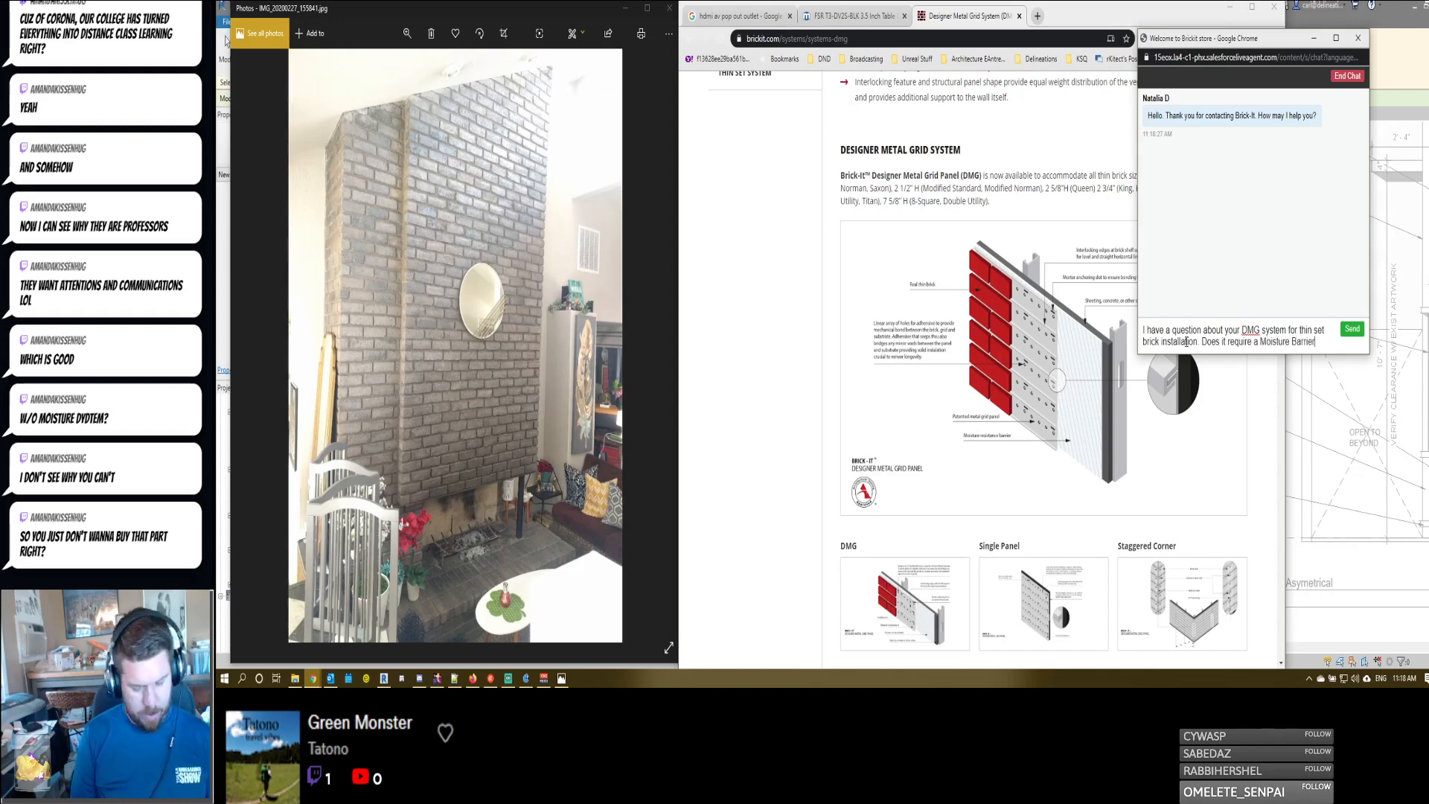
{"action": "type", "text": " system for i"}
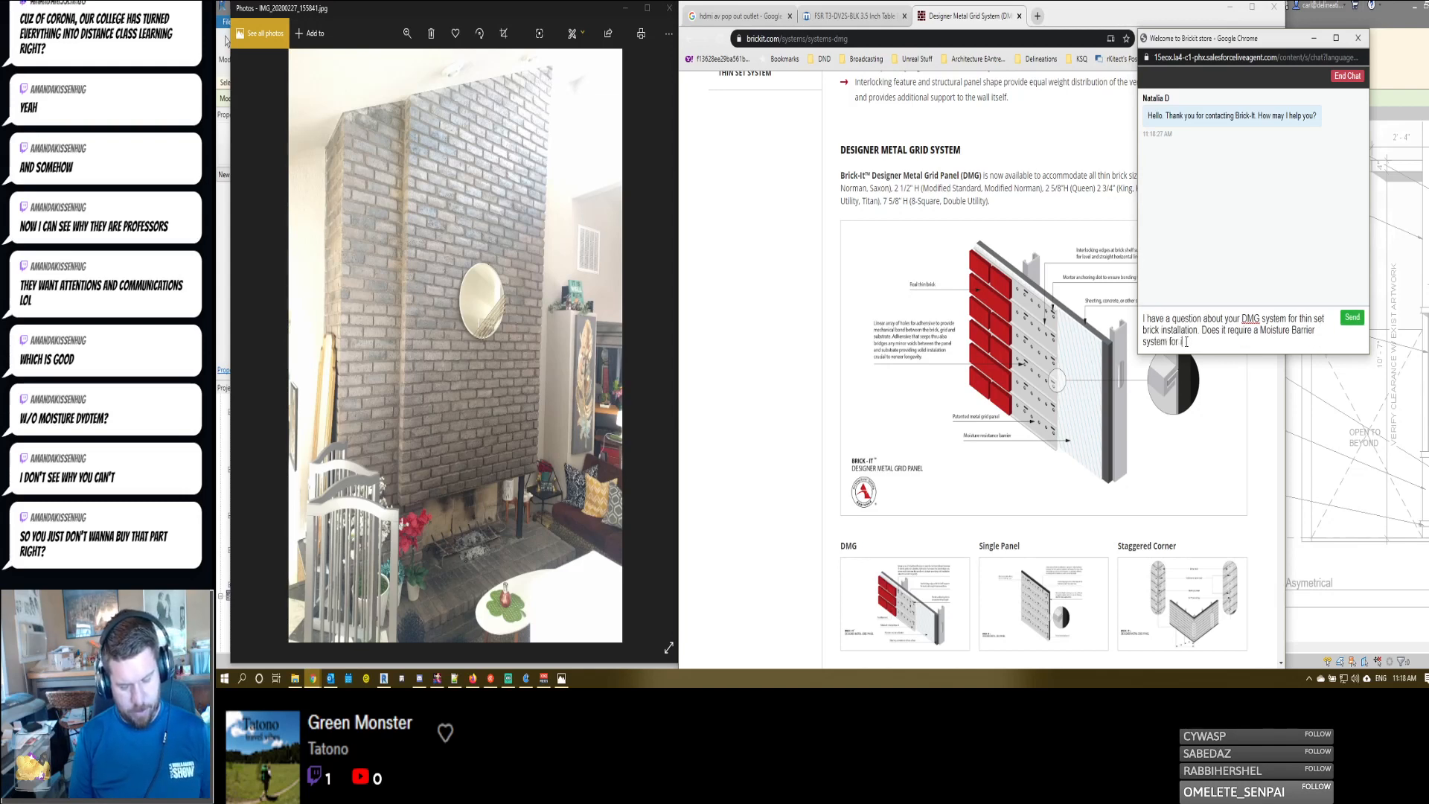
{"action": "type", "text": "nterior applications"}
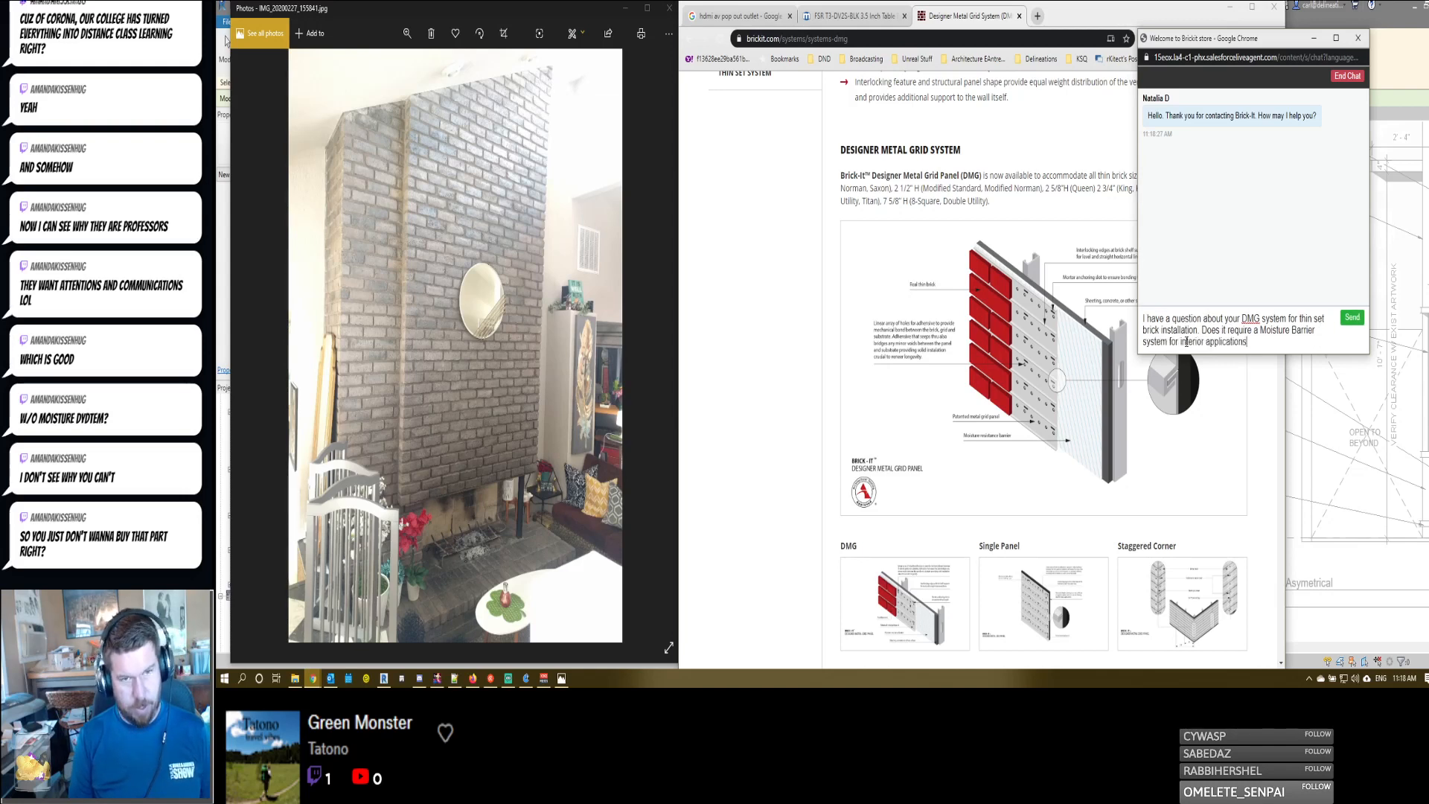
{"action": "type", "text": "?"}
{"action": "key", "text": "ctrl+a"}
{"action": "key", "text": "ctrl+c"}
{"action": "key", "text": "BackSpace"}
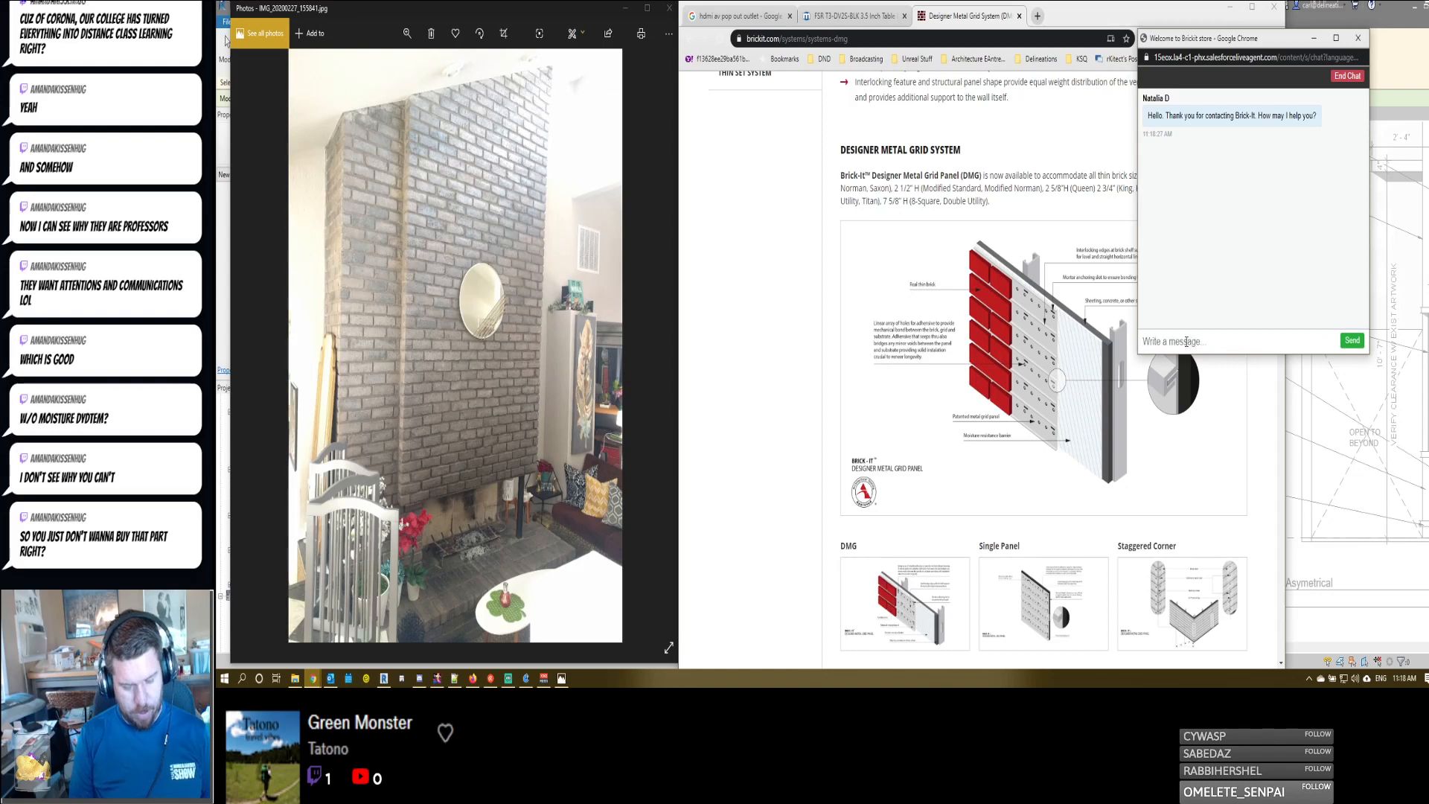
- Send the agent the greeting "GOOD afternoon, how are you doing today?", followed by the cut question about the moisture barrier
{"action": "type", "text": "GOOD afternoon, how"}
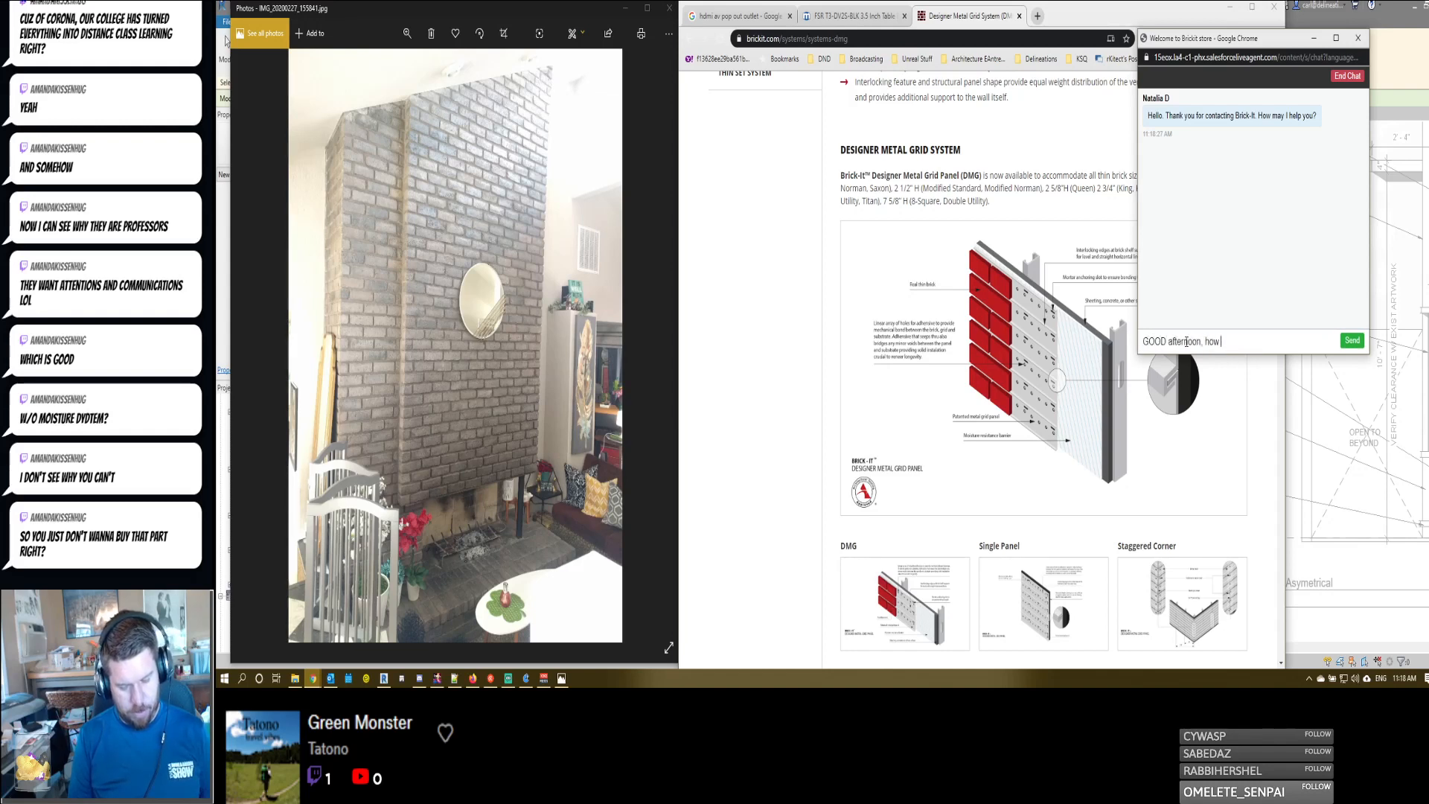
{"action": "type", "text": " are you doing today?"}
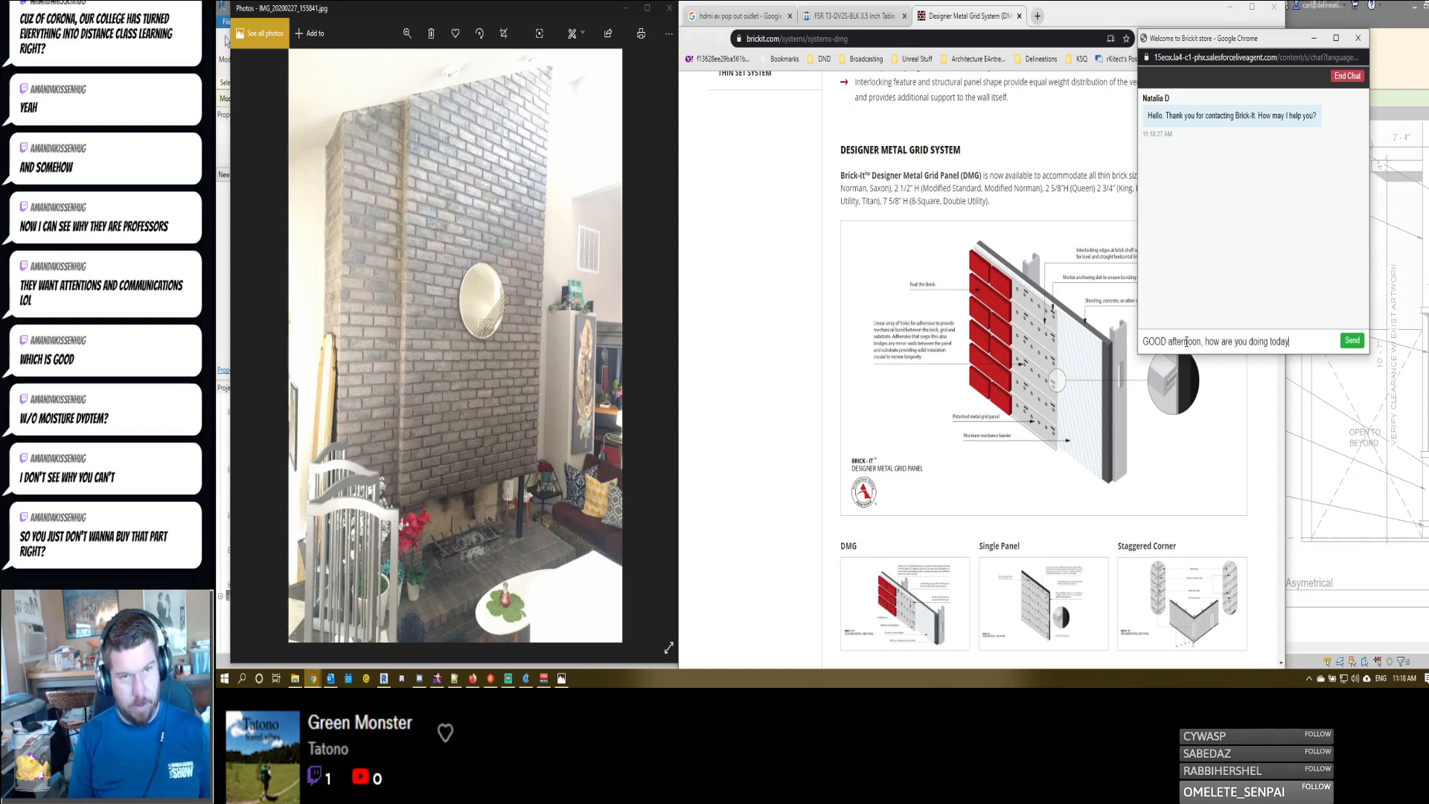
{"action": "key", "text": "Return"}
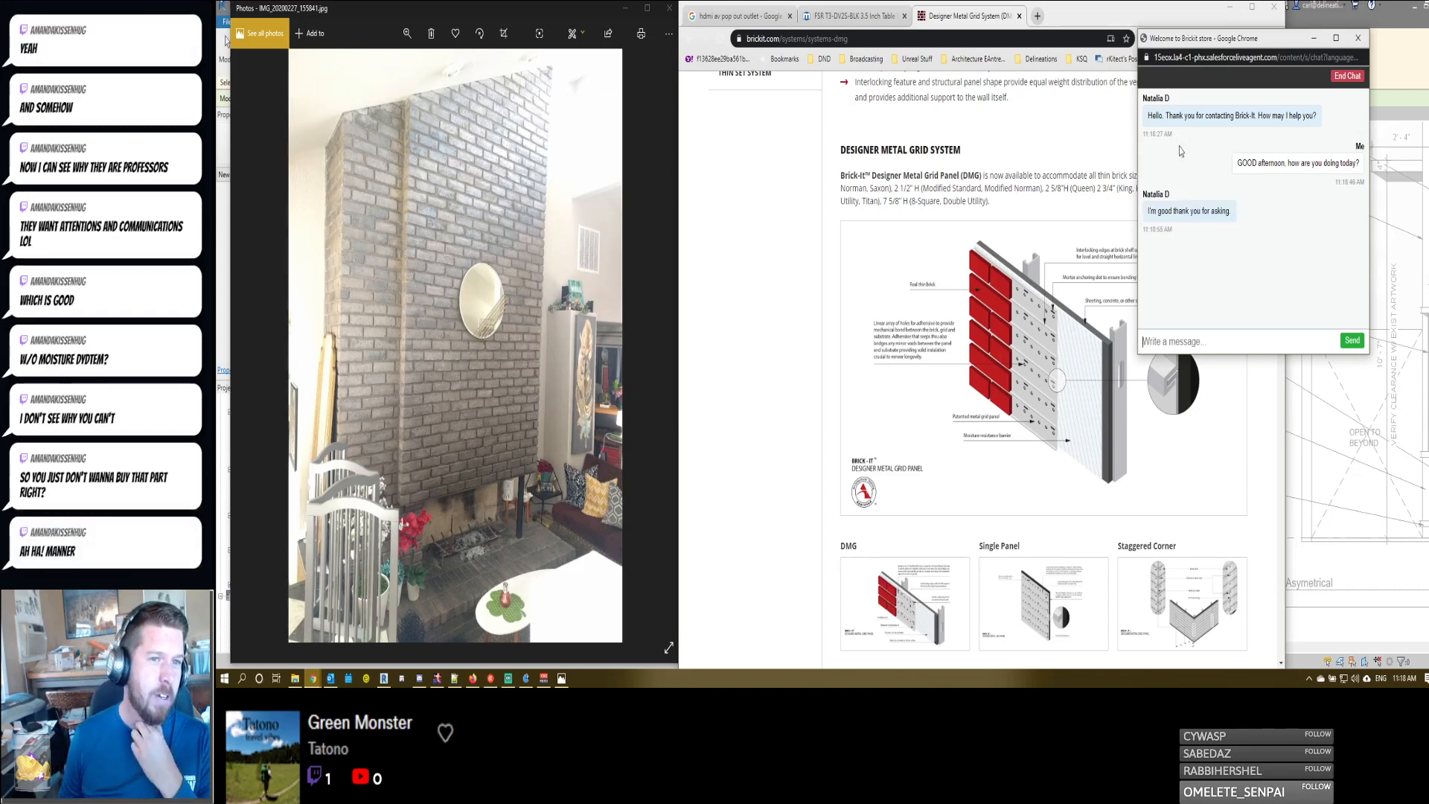
{"action": "key", "text": "ctrl+v"}
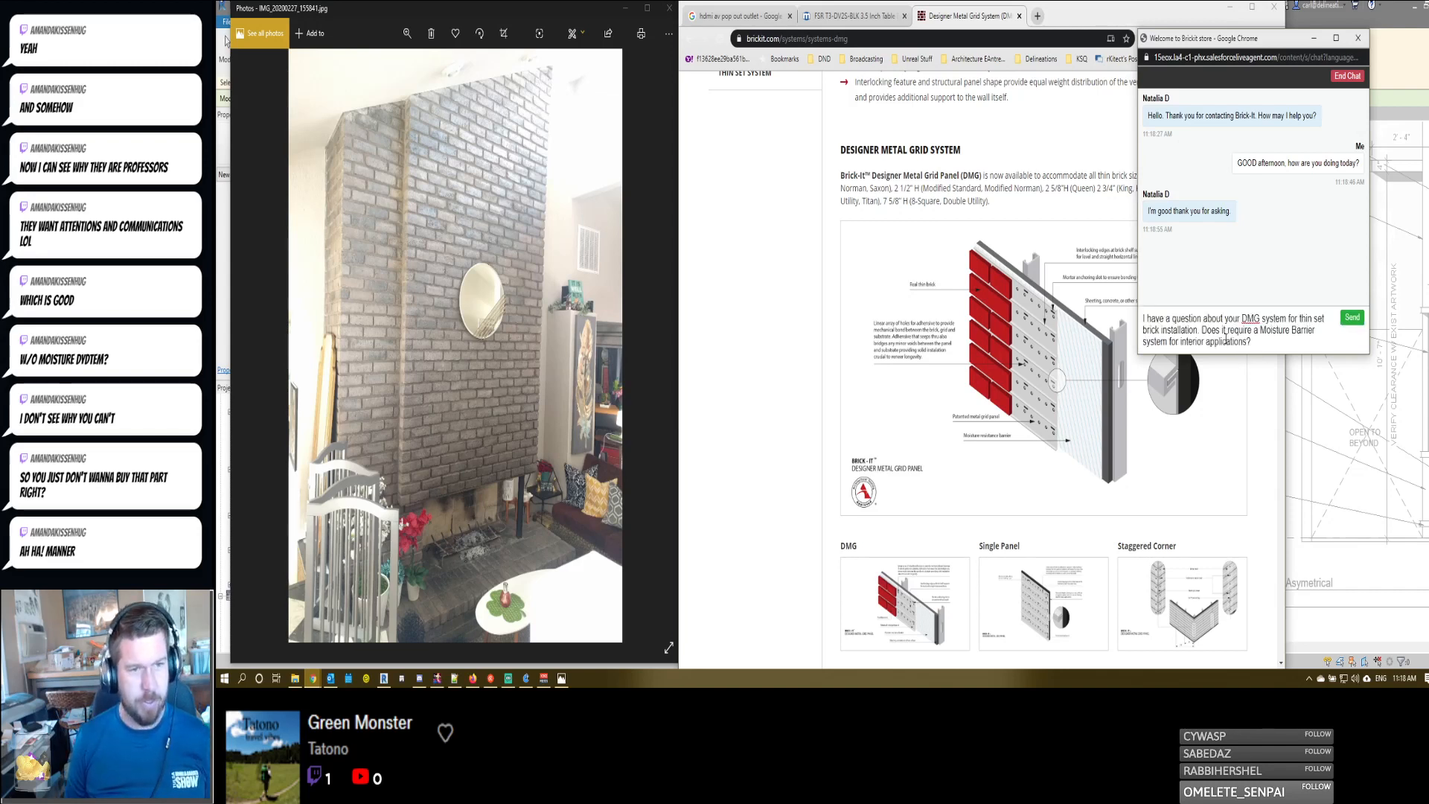
{"action": "key", "text": "Return"}
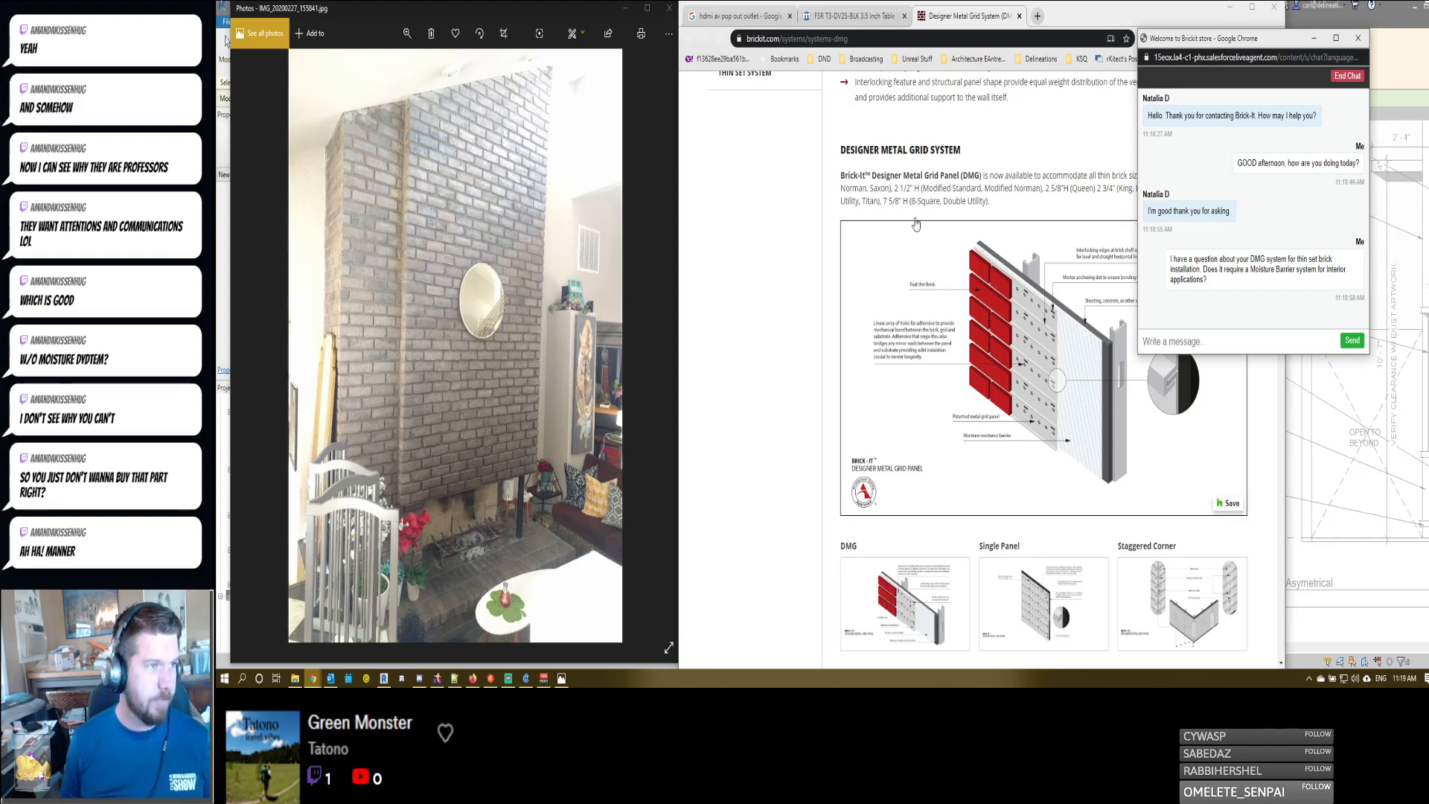
- Move the chat window clear of the brick website and minimize the website's browser window to return to the Revit sheet
{"action": "left_click_drag", "start_coordinate": [1185, 45], "coordinate": [1258, 20]}
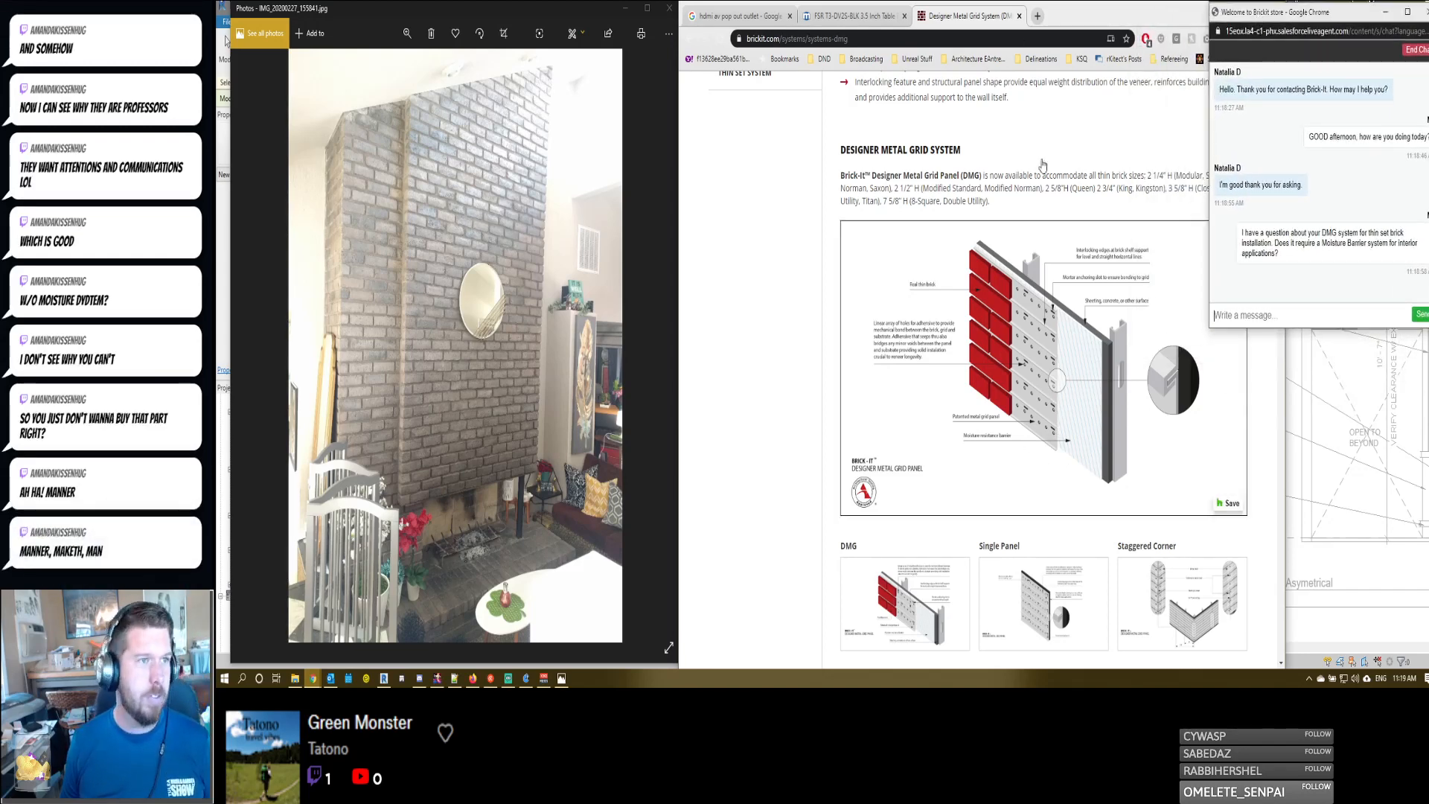
{"action": "left_click", "coordinate": [1146, 20]}
{"action": "left_click", "coordinate": [1229, 7]}
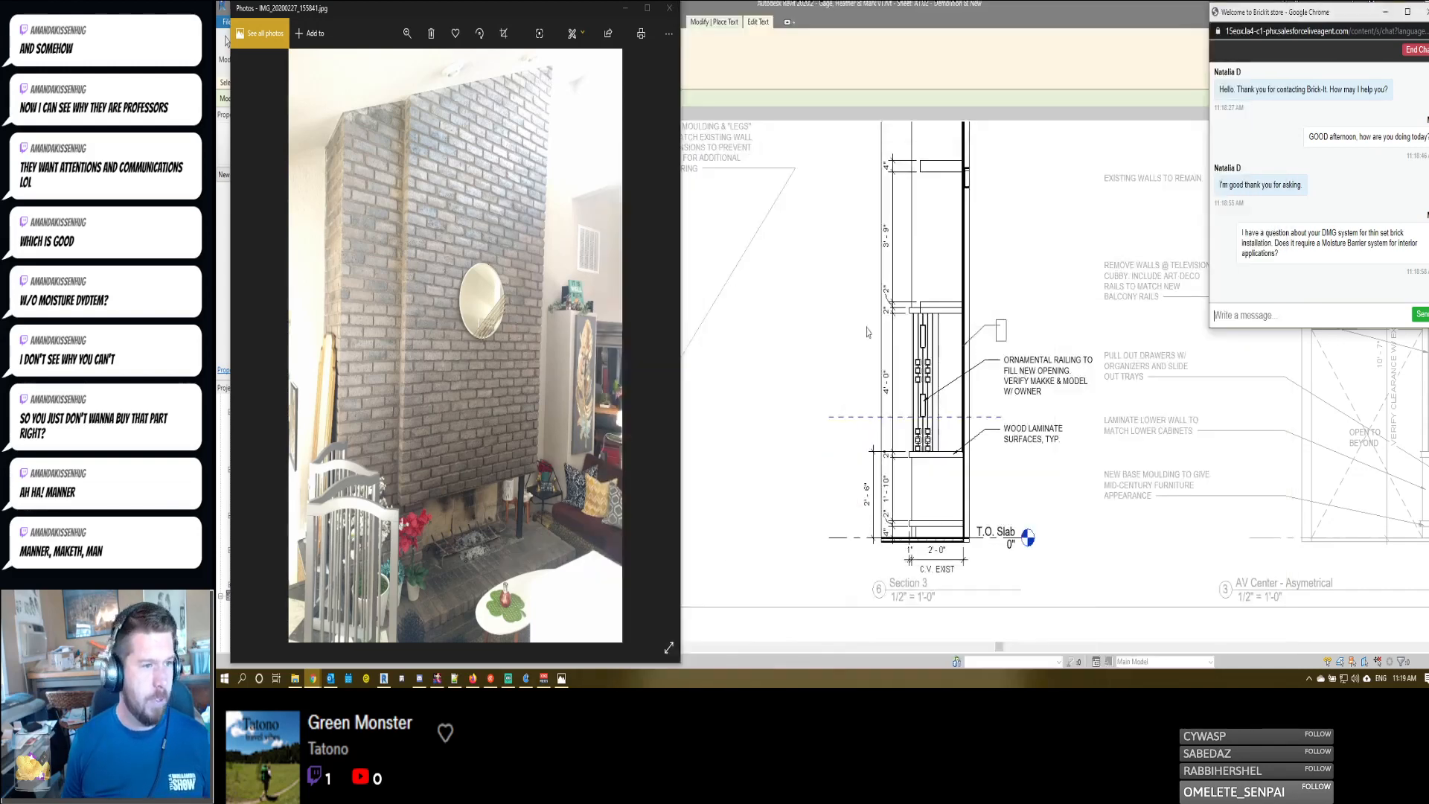
- Fill the open leader note in Section 3 with "THIN SET BRICK INSTALLATION TO MATCH EXIST BRICK. VERIFY SELECTION W/ OWNER PRIOR TO INSTALLATION"
{"action": "left_click", "coordinate": [977, 331]}
{"action": "scroll", "coordinate": [977, 332], "scroll_direction": "up", "scroll_amount": 1}
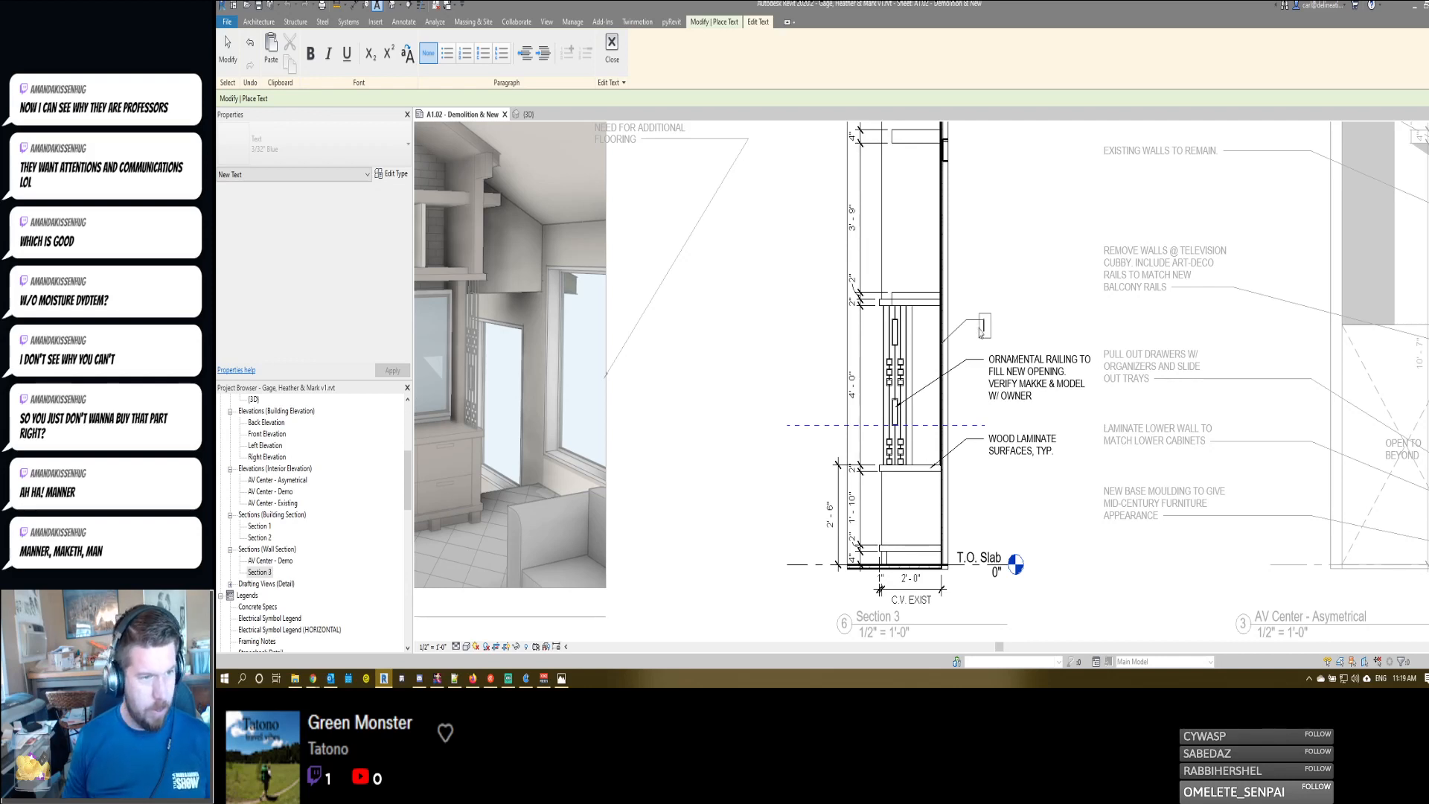
{"action": "type", "text": "THIN"}
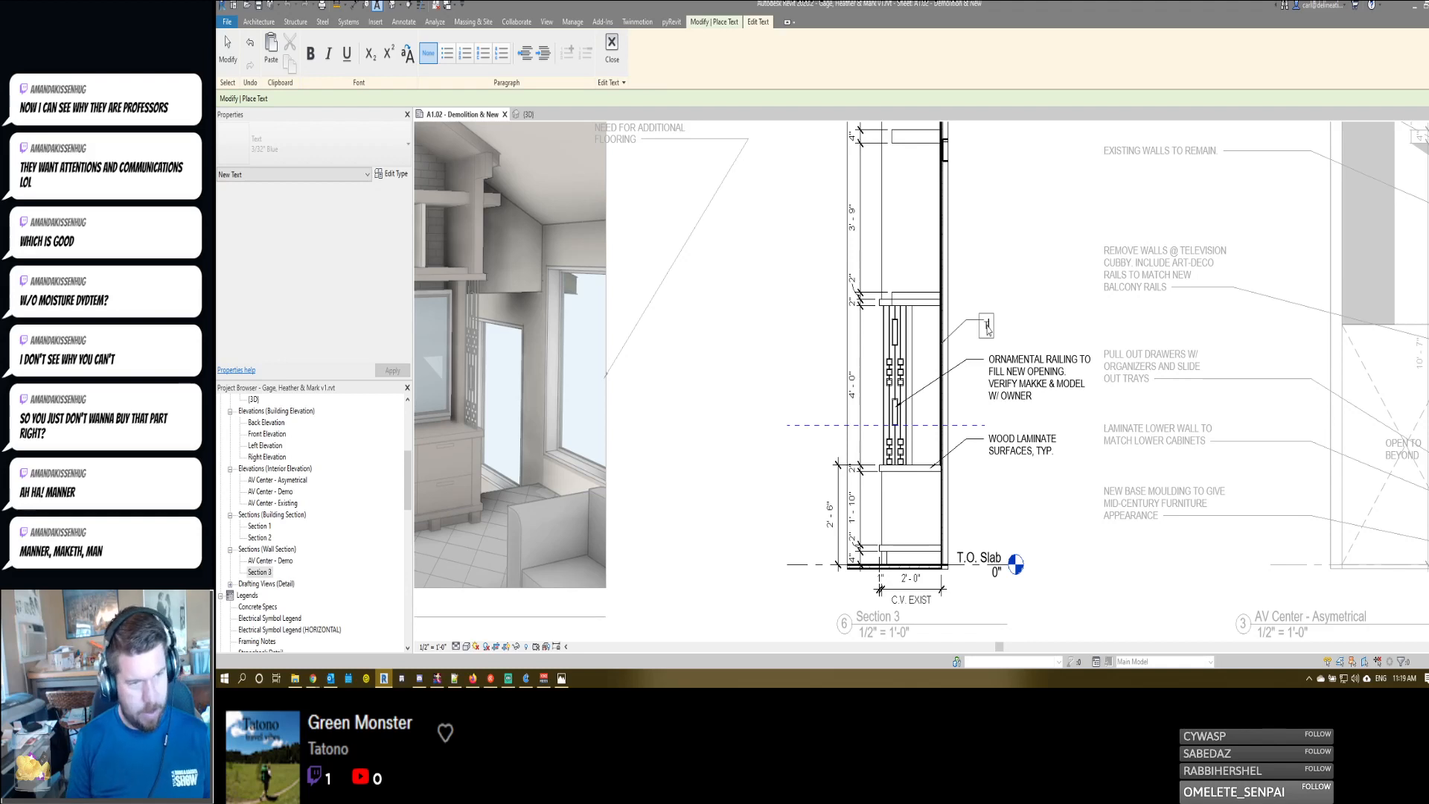
{"action": "type", "text": " SET"}
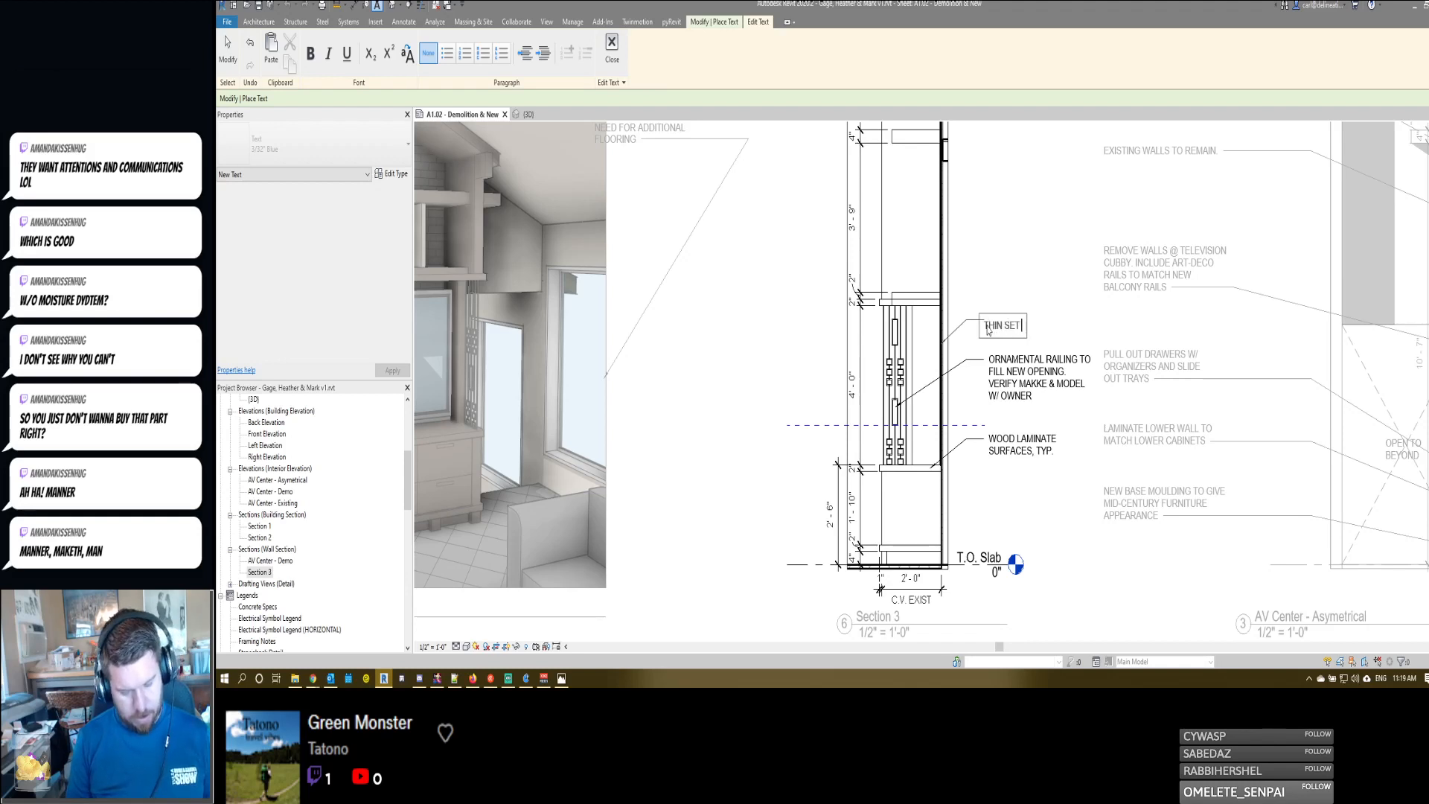
{"action": "type", "text": " BRICK INSTALLATION TO"}
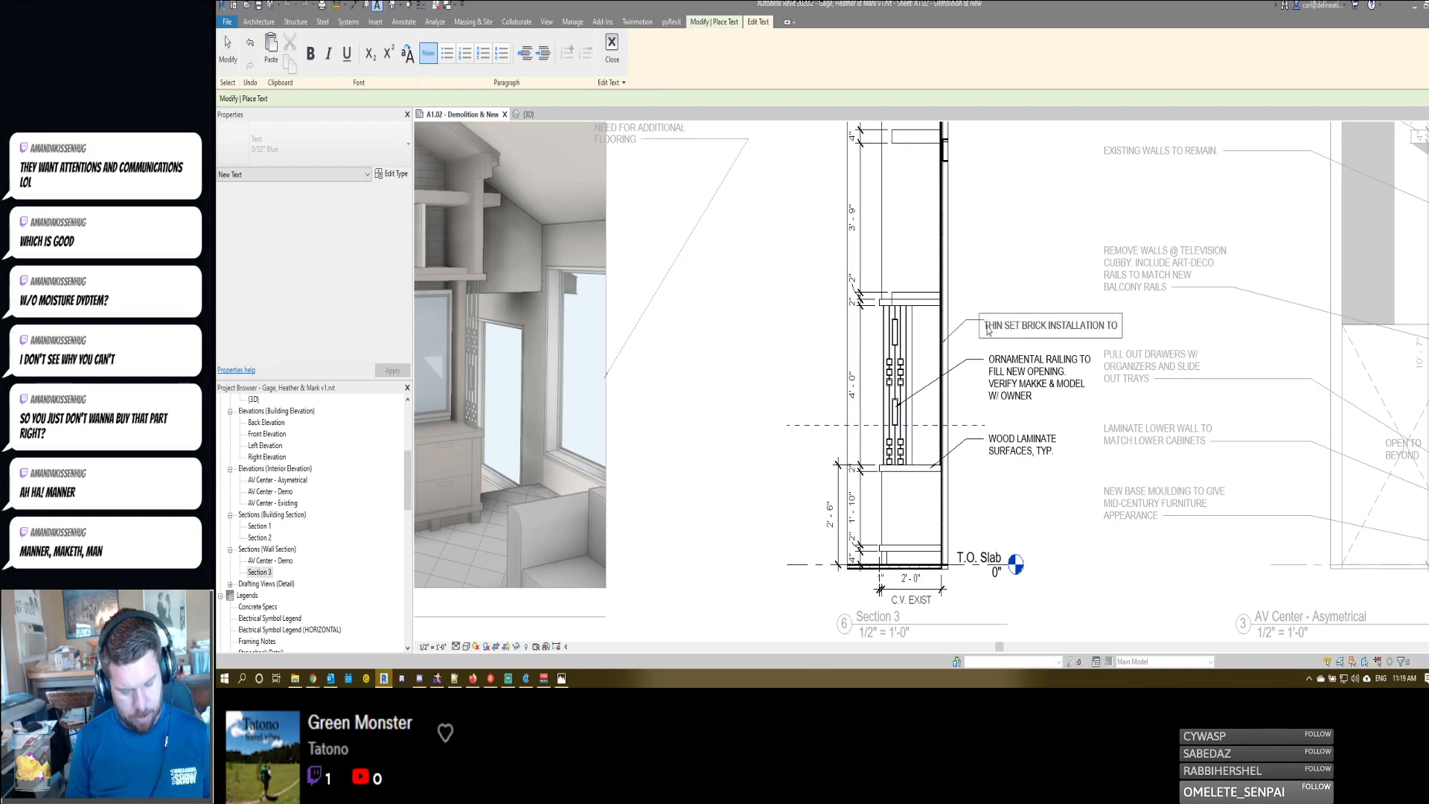
{"action": "type", "text": " MATCH EXIST"}
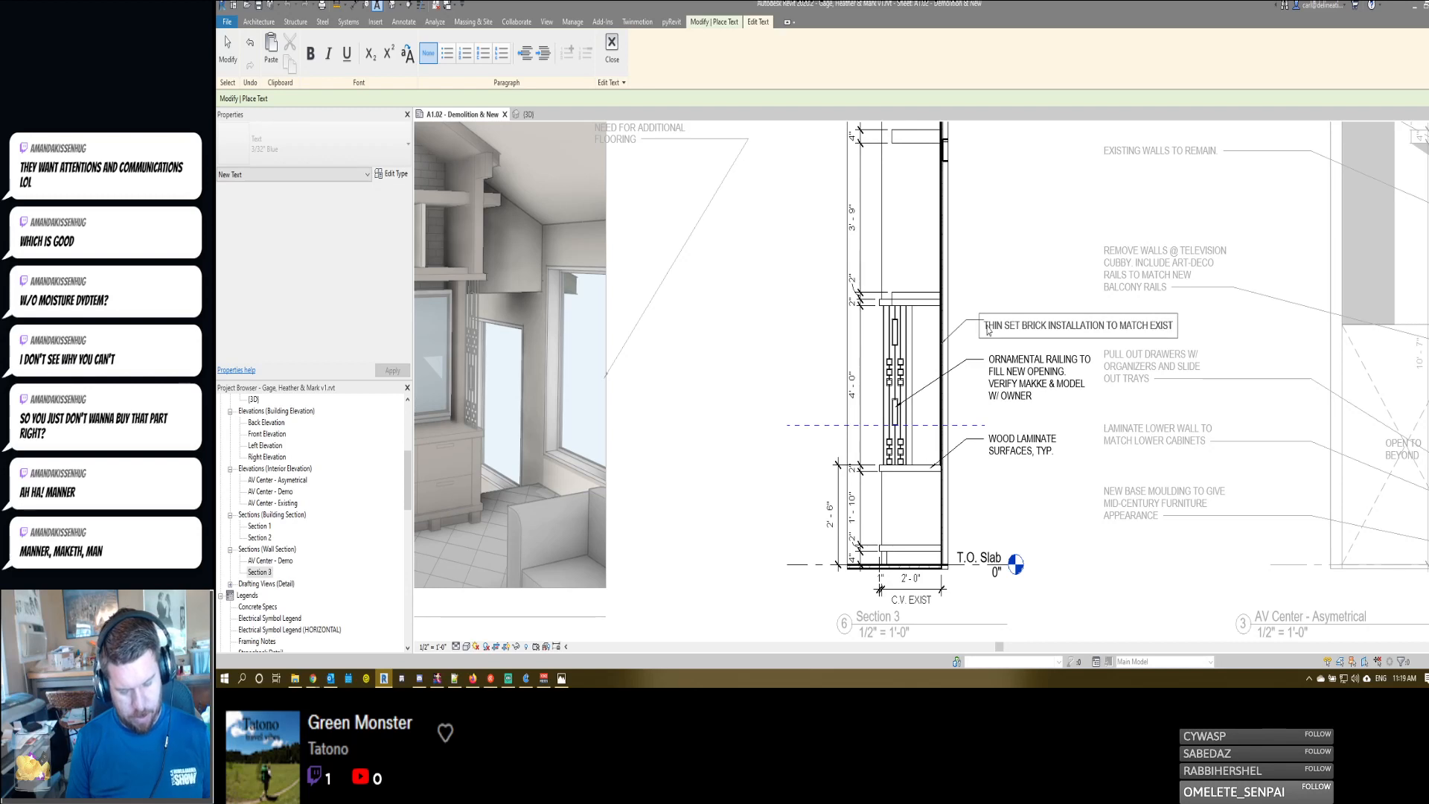
{"action": "type", "text": " BRICK. V"}
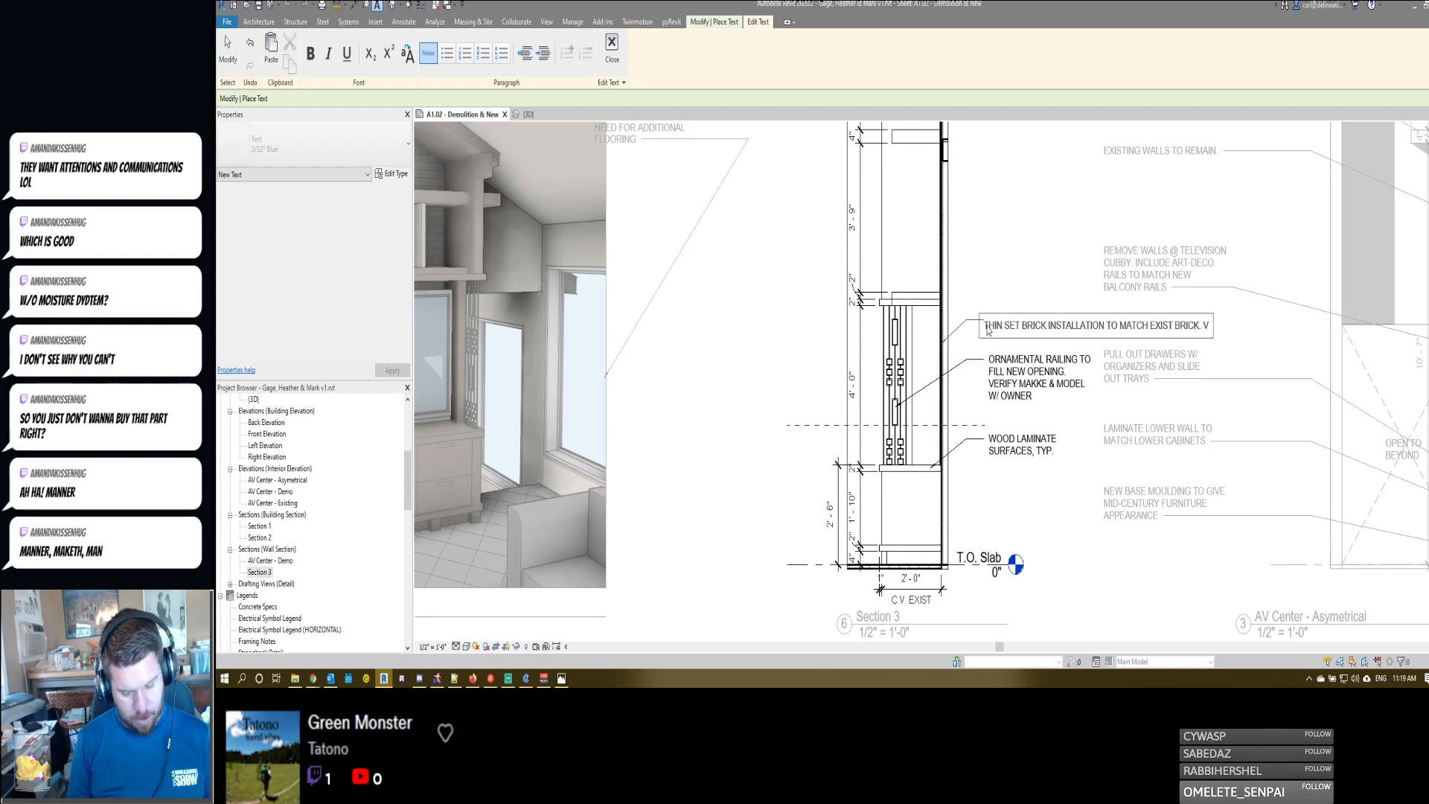
{"action": "type", "text": "ERIFY SELE"}
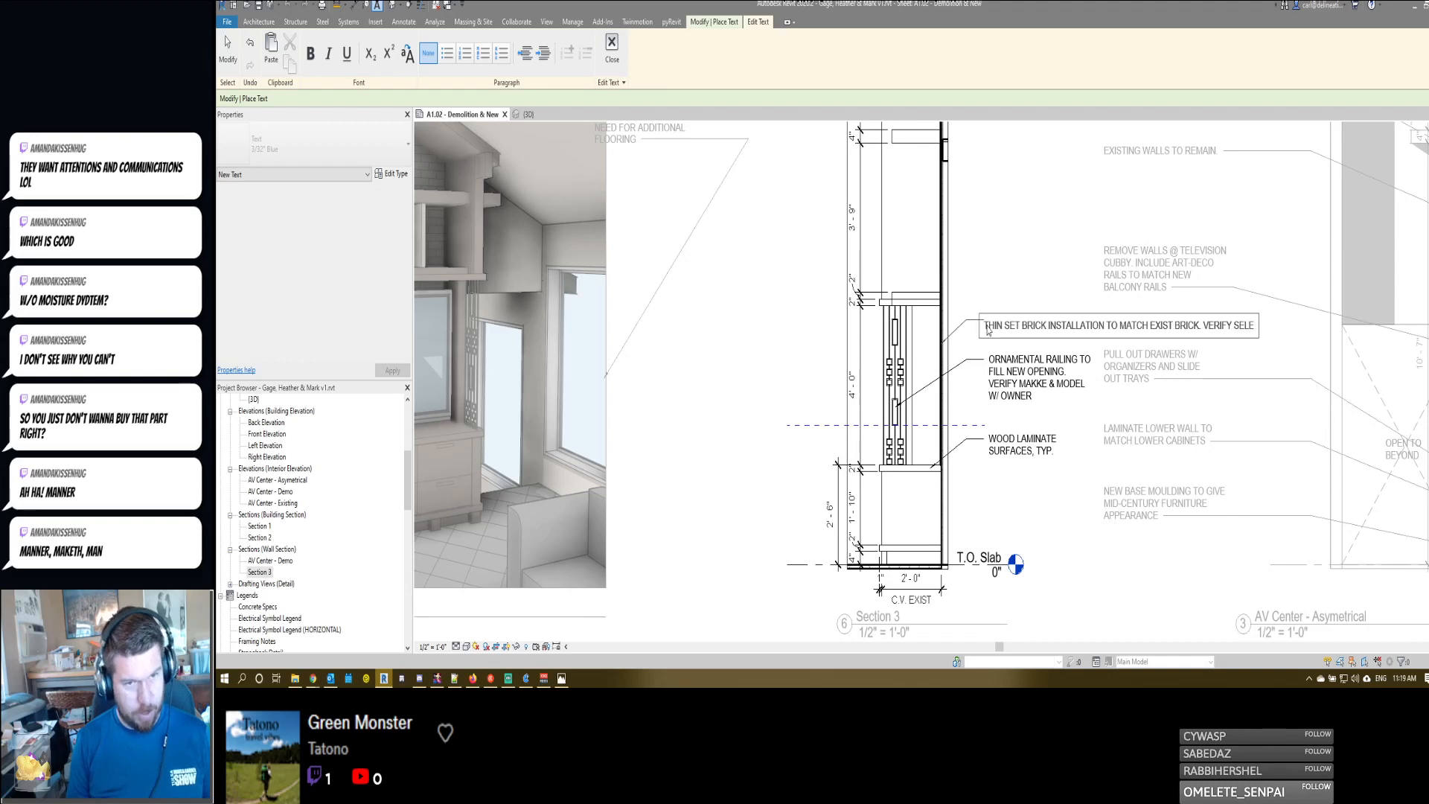
{"action": "type", "text": "CTION W/ OWN"}
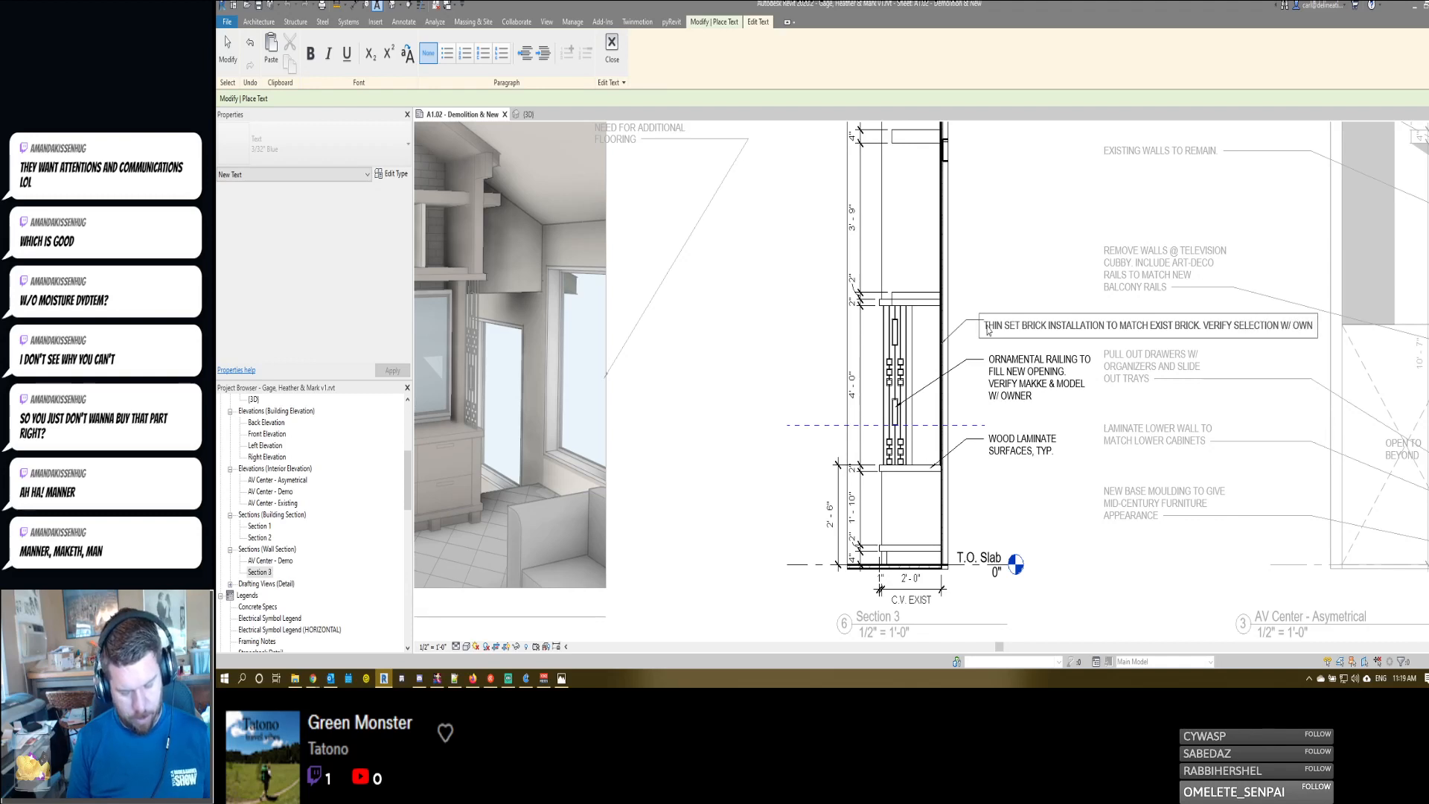
{"action": "type", "text": "ER PRIOR TO INSTALLATION"}
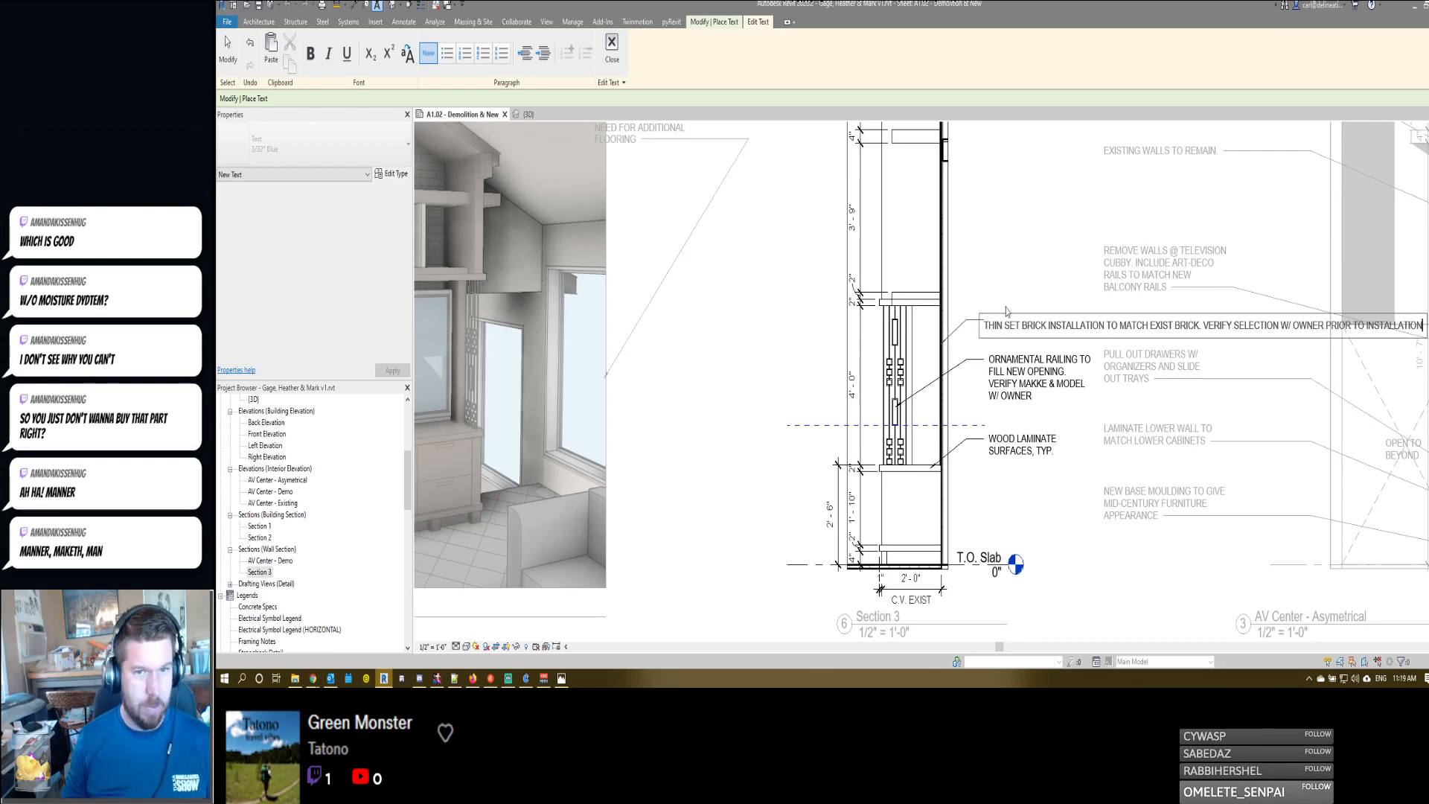
{"action": "left_click", "coordinate": [1055, 221]}
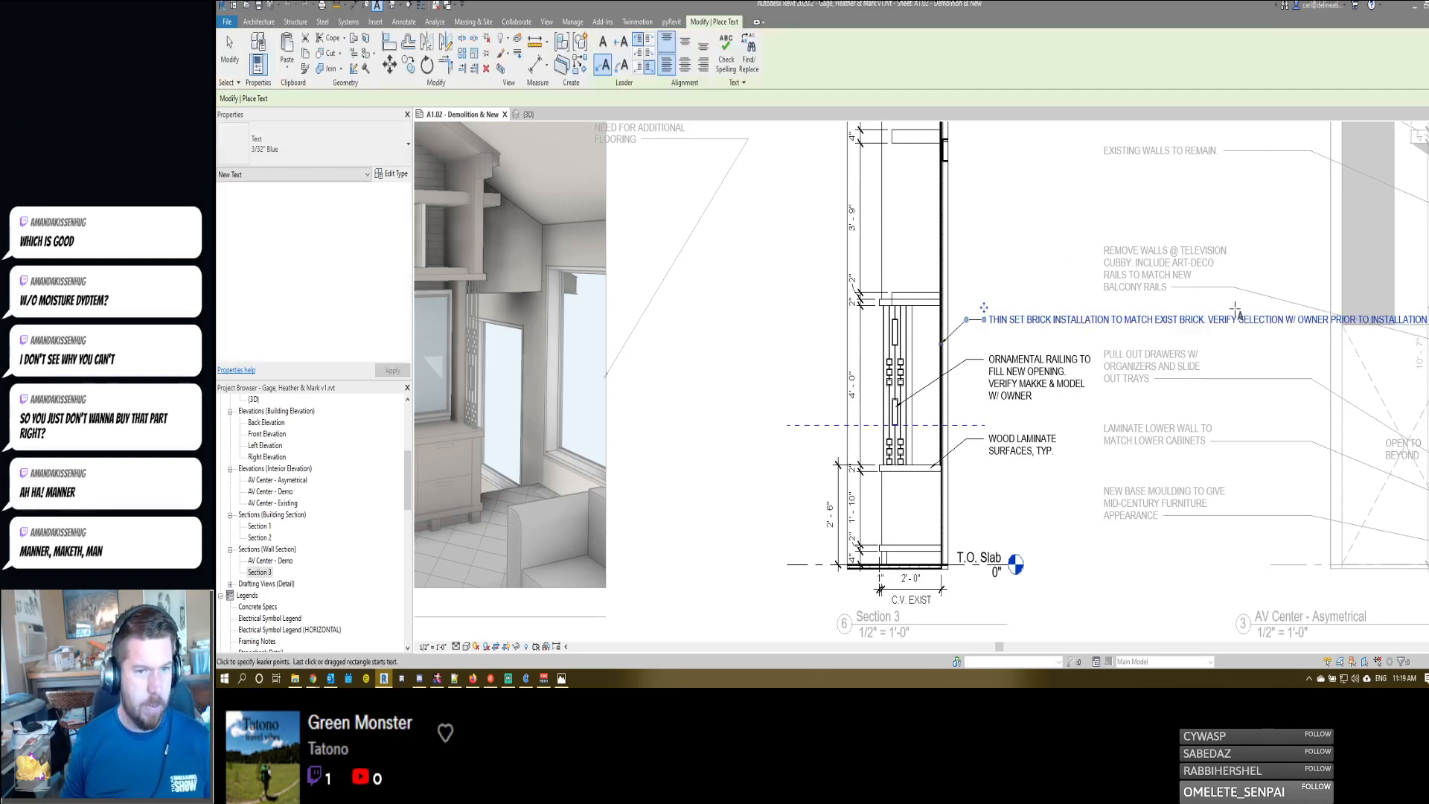
- Narrow the thin set brick note so it wraps onto five lines, and move it up clear of the ornamental railing note
{"action": "middle_click_drag", "start_coordinate": [1428, 326], "coordinate": [1376, 322]}
{"action": "left_click_drag", "start_coordinate": [1377, 315], "coordinate": [1045, 336]}
{"action": "key", "text": "Escape"}
{"action": "left_click", "coordinate": [938, 328]}
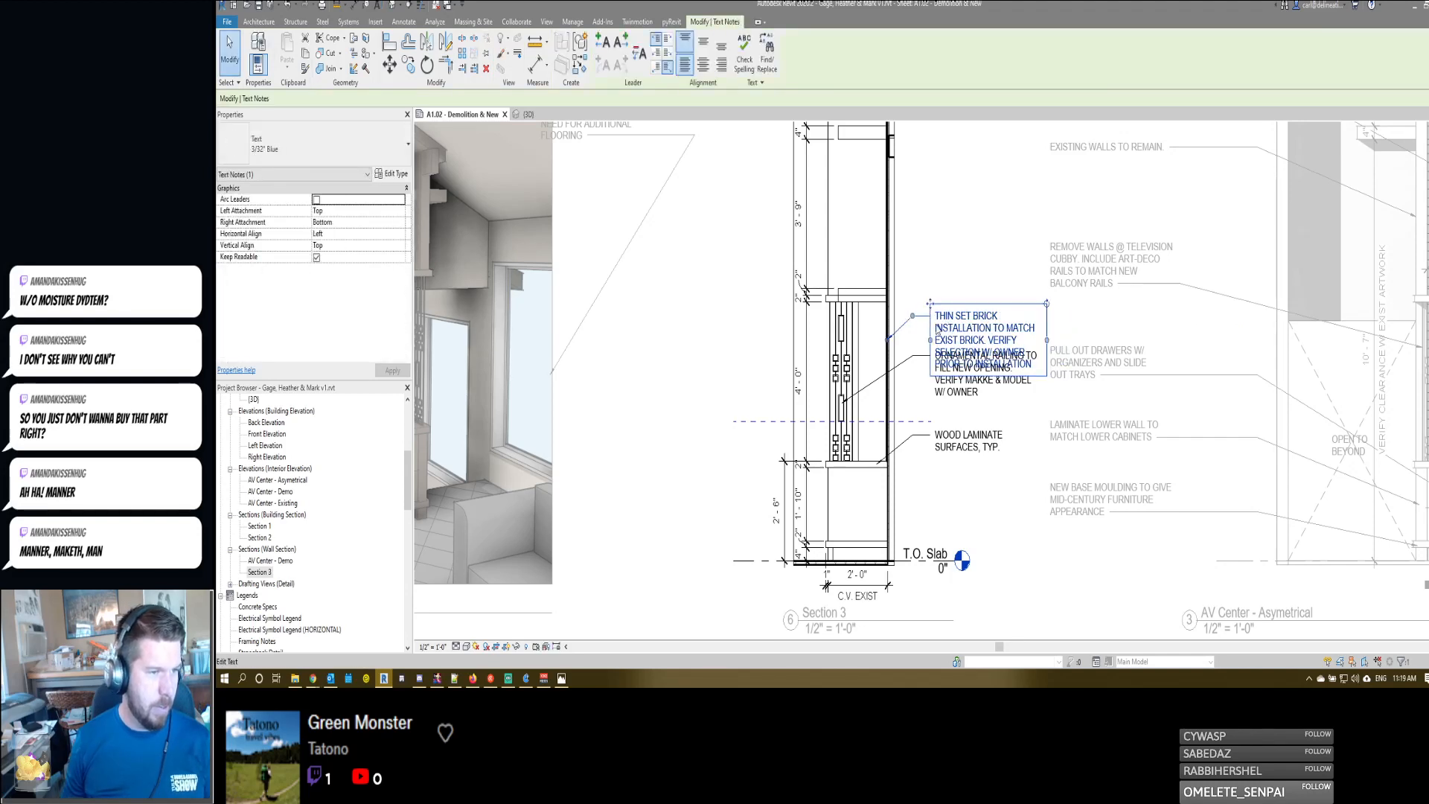
{"action": "key", "text": "Up"}
{"action": "key", "text": "Up"}
{"action": "key", "text": "Up"}
{"action": "key", "text": "Up"}
{"action": "key", "text": "Up"}
{"action": "key", "text": "Up"}
{"action": "key", "text": "Up"}
{"action": "key", "text": "Escape"}
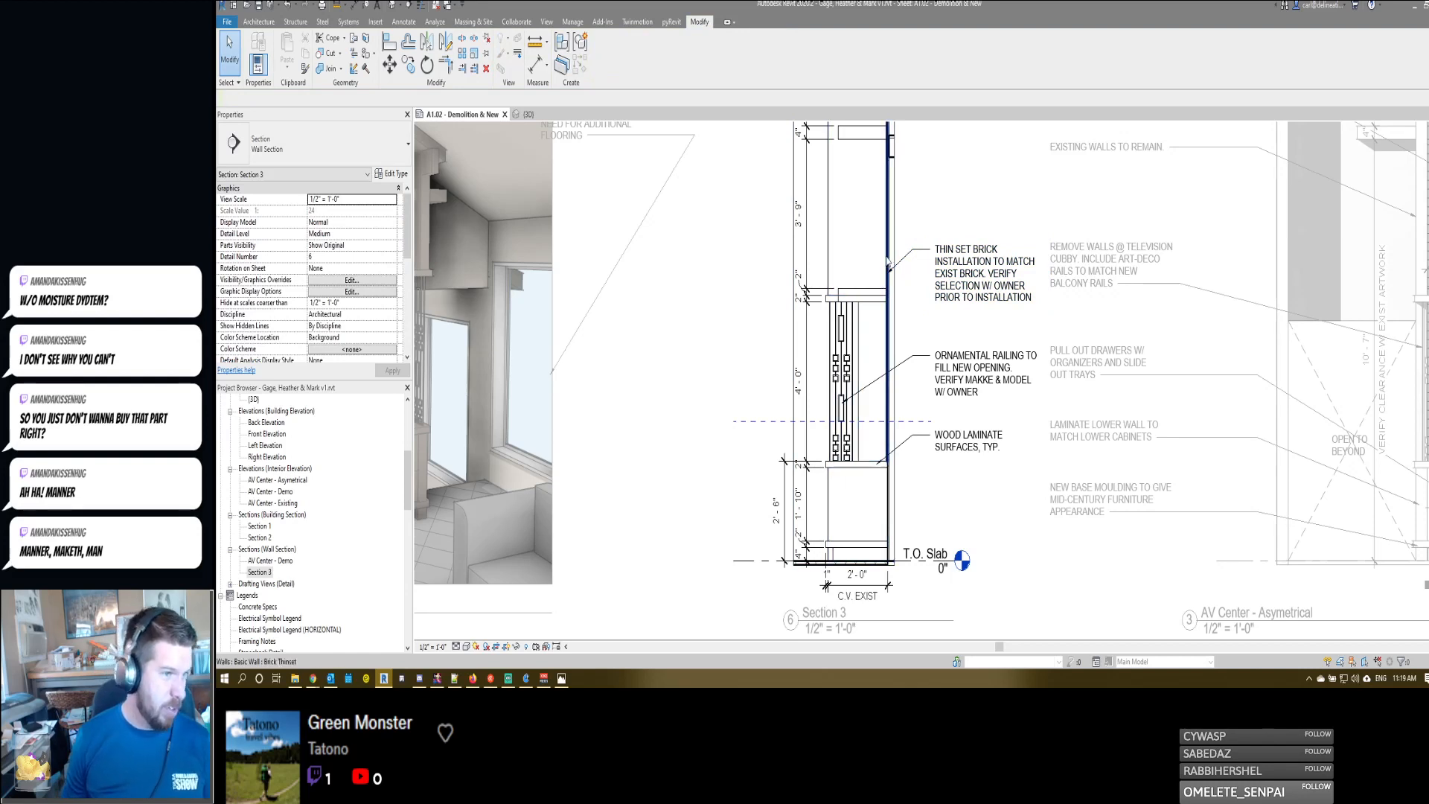
- Return to the Brick It chat window and send the agent the reply "Thank you so much!"
{"action": "left_click", "coordinate": [313, 679]}
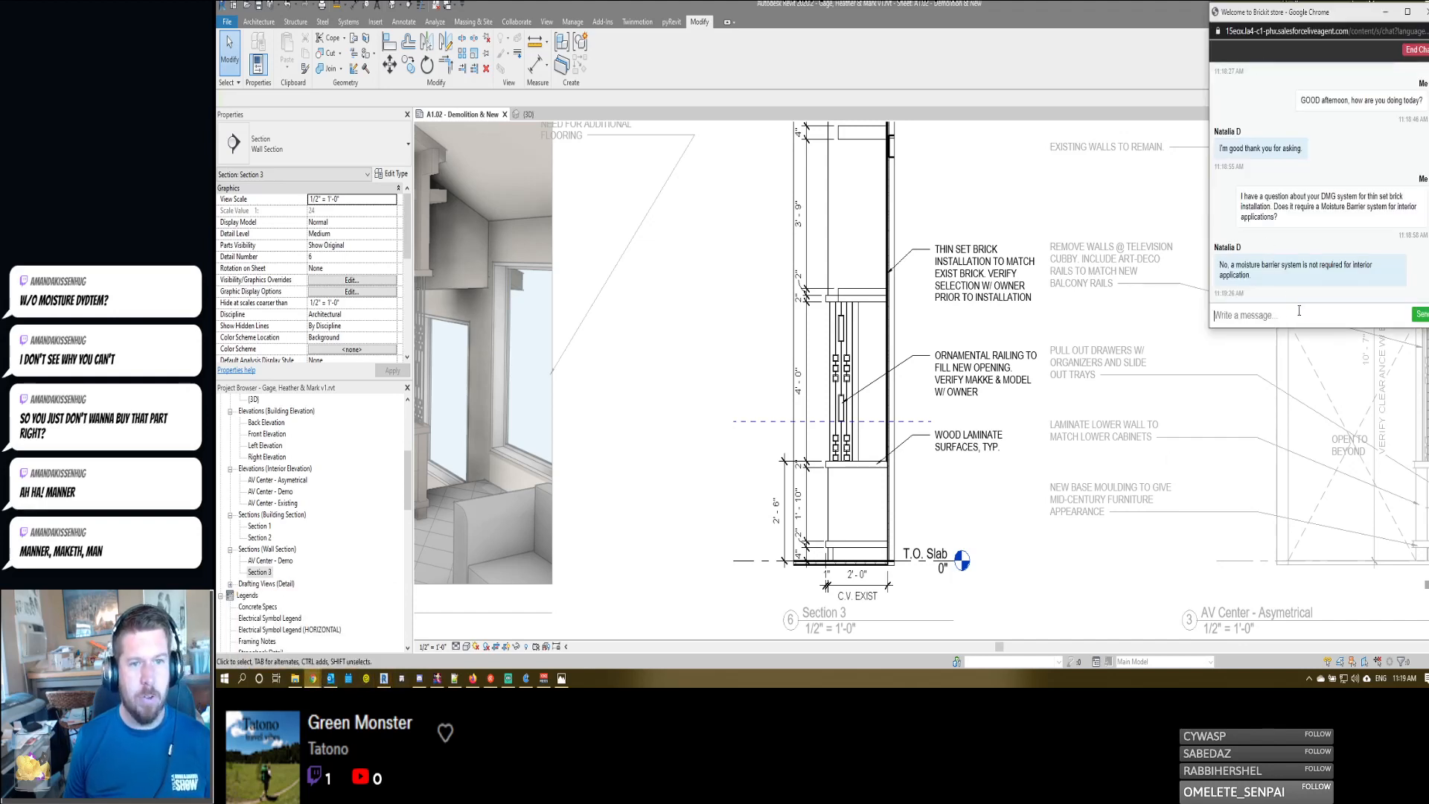
{"action": "type", "text": "tHANK"}
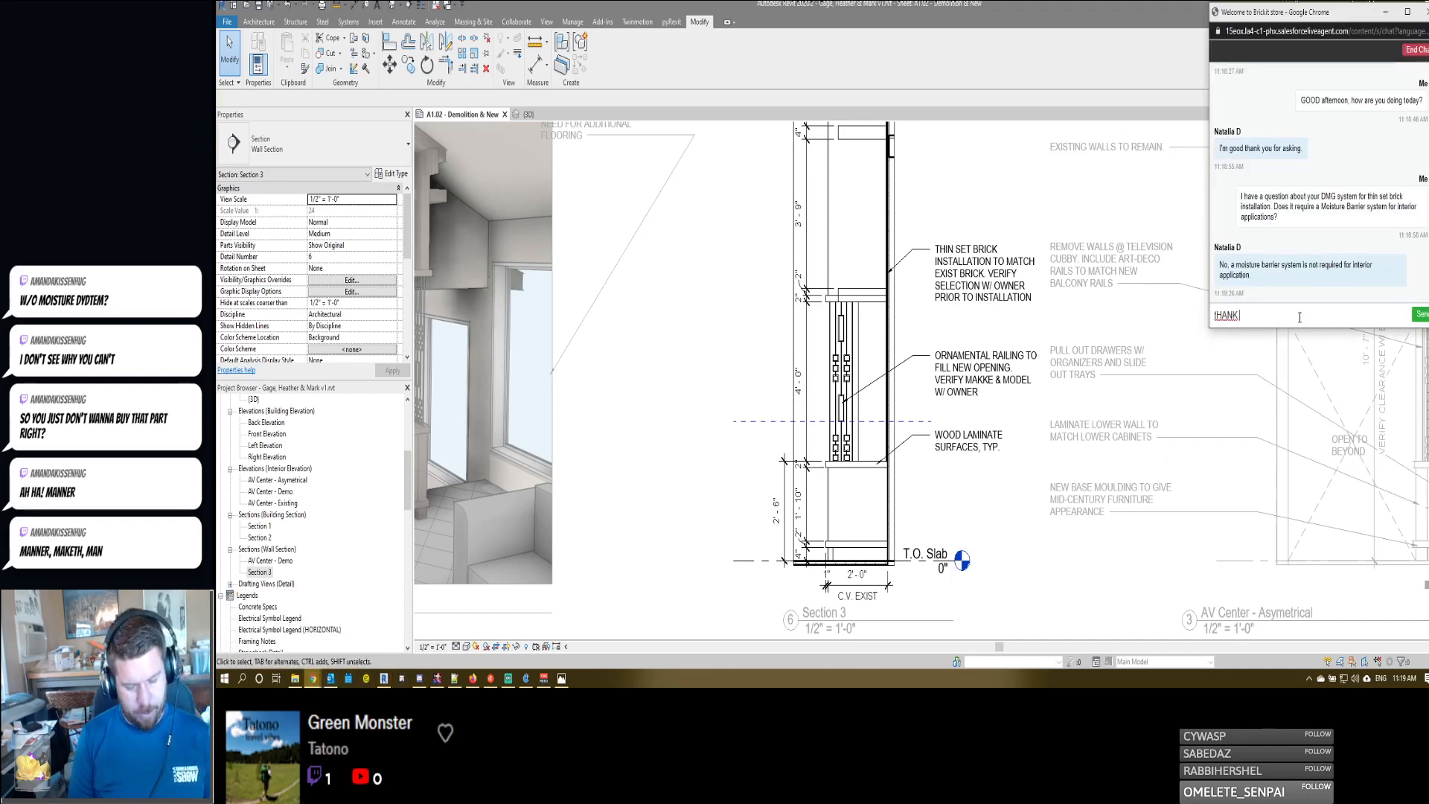
{"action": "type", "text": " YOU SO MUCH"}
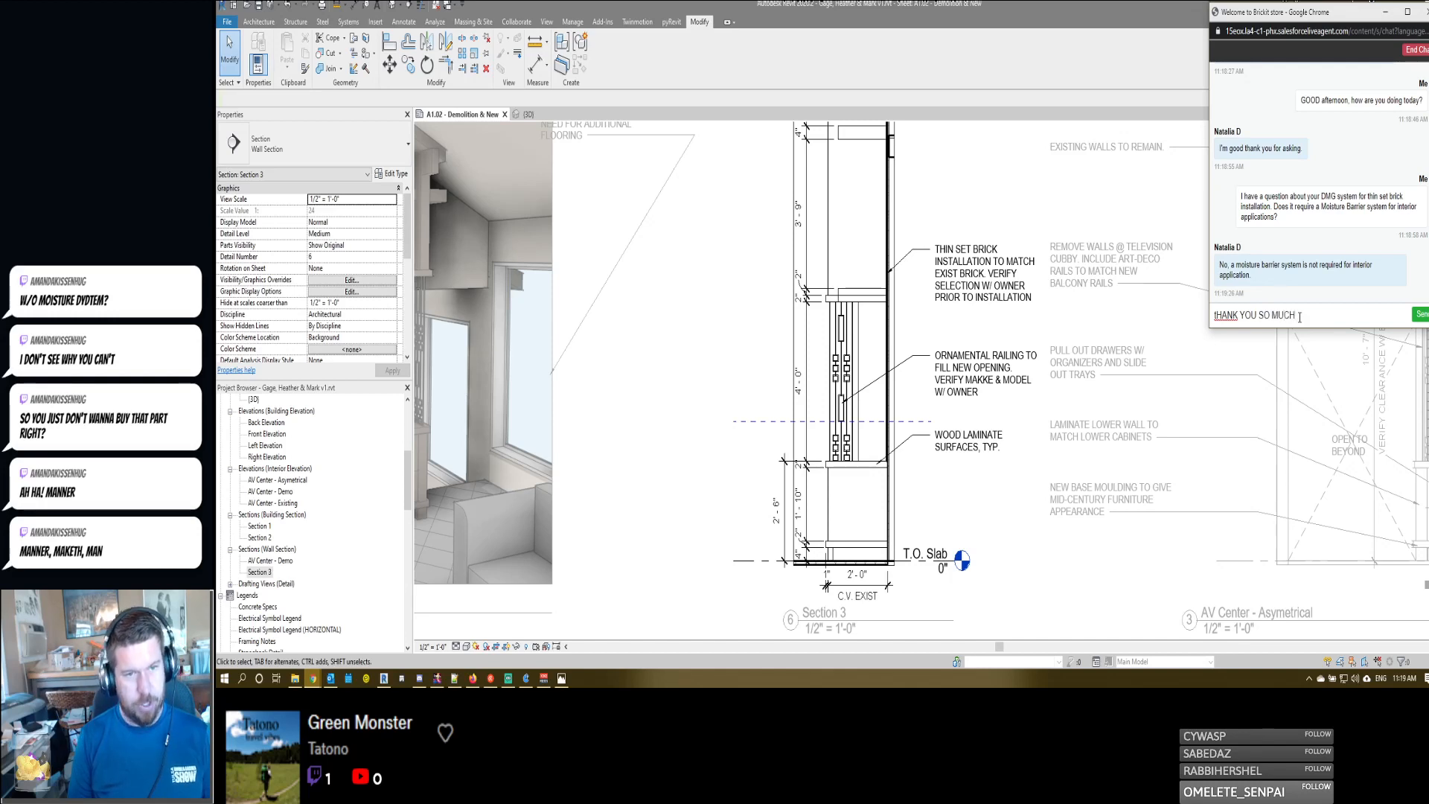
{"action": "key", "text": "ctrl+a"}
{"action": "type", "text": "Thanks"}
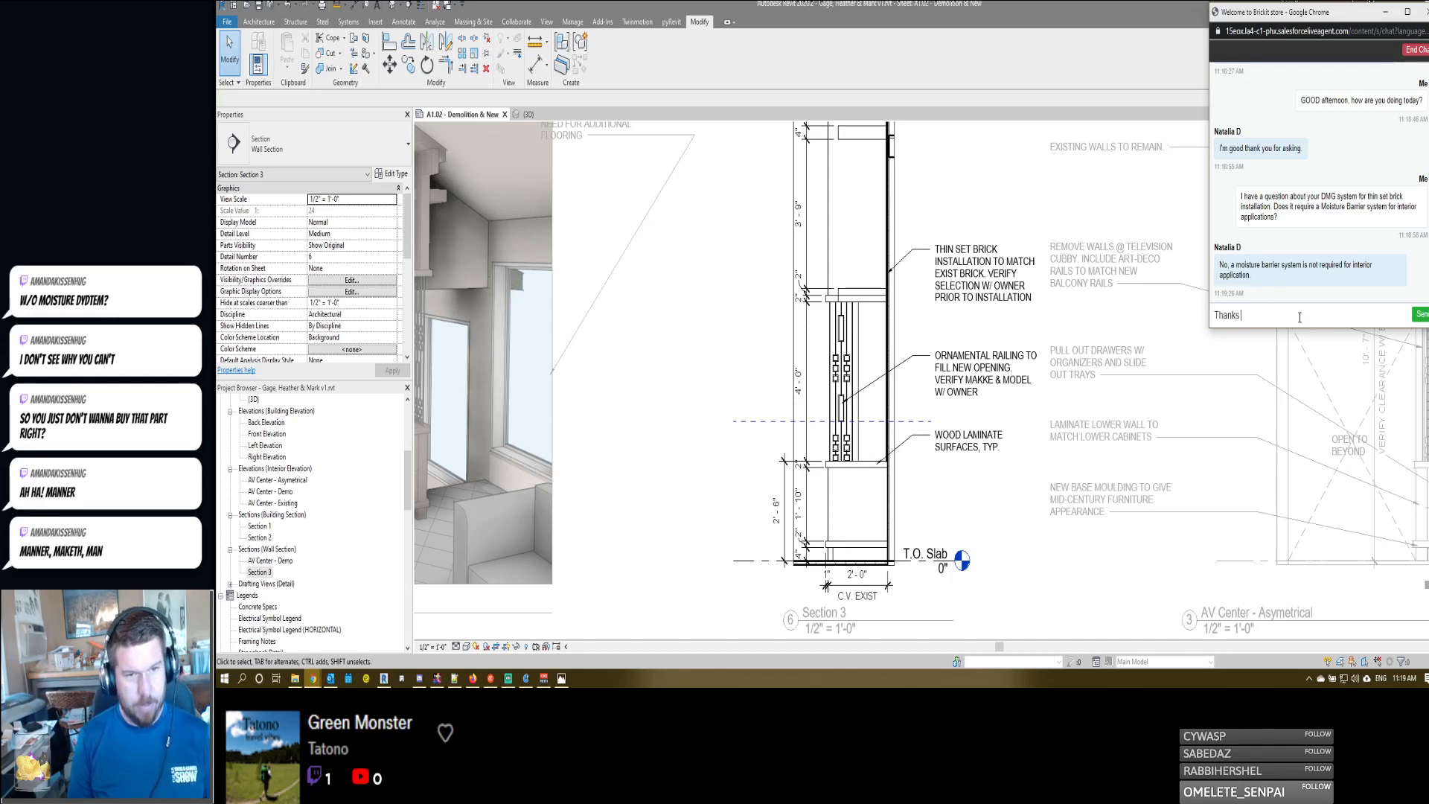
{"action": "key", "text": "BackSpace"}
{"action": "type", "text": " you so much!"}
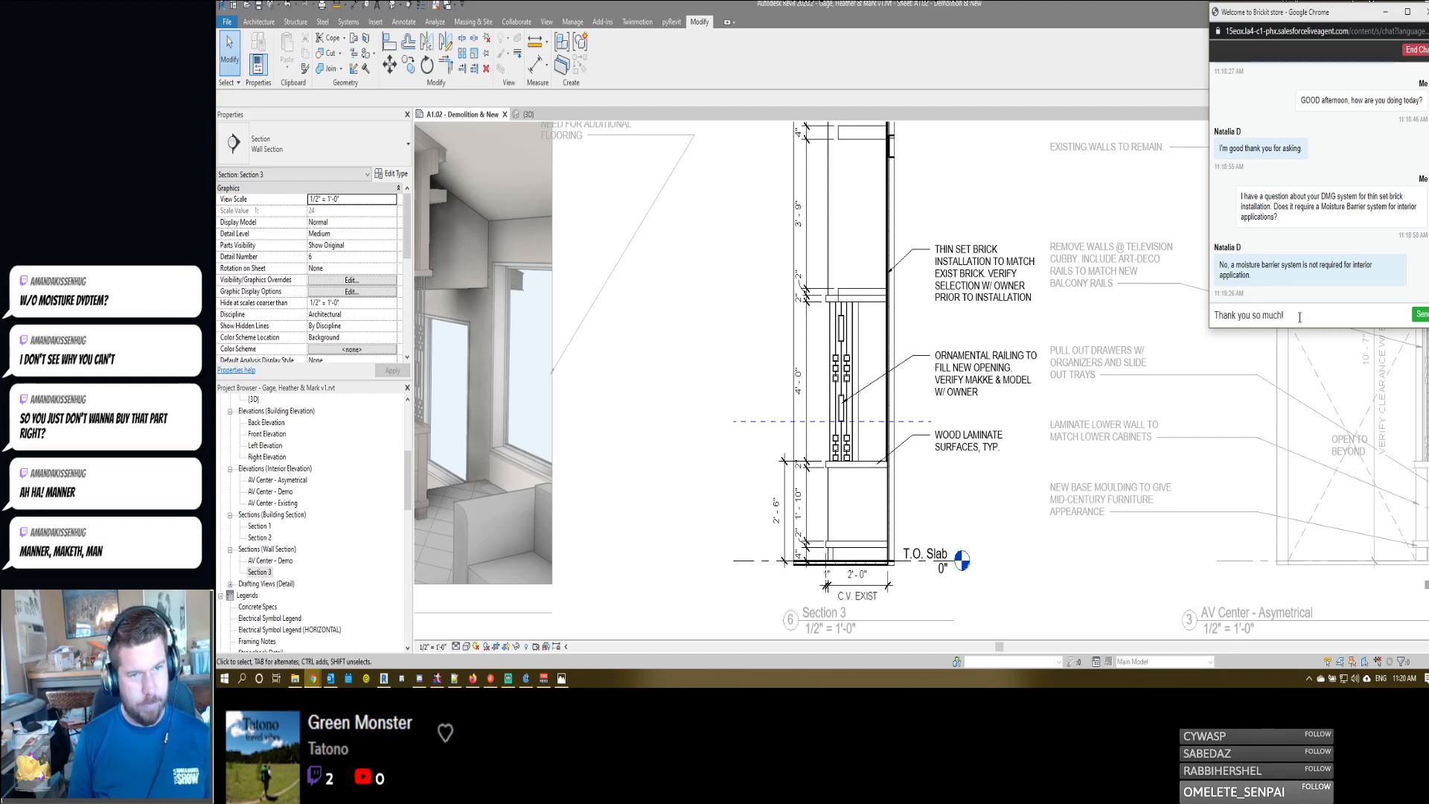
{"action": "key", "text": "Return"}
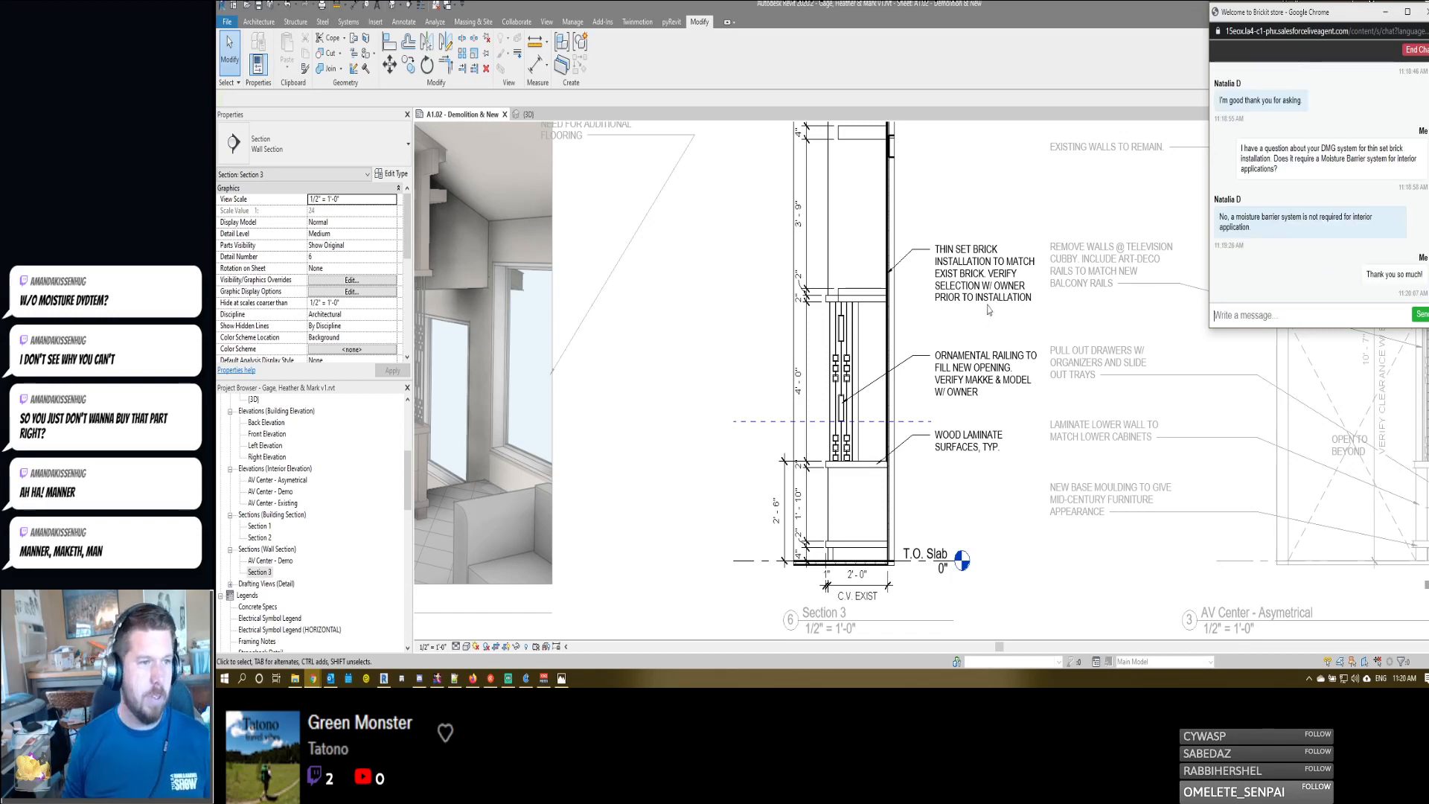
- Open the thin set brick note in Section 3 for editing and insert "Brick-" before "THIN SET BRICK"
{"action": "left_click", "coordinate": [956, 308]}
{"action": "double_click", "coordinate": [960, 275]}
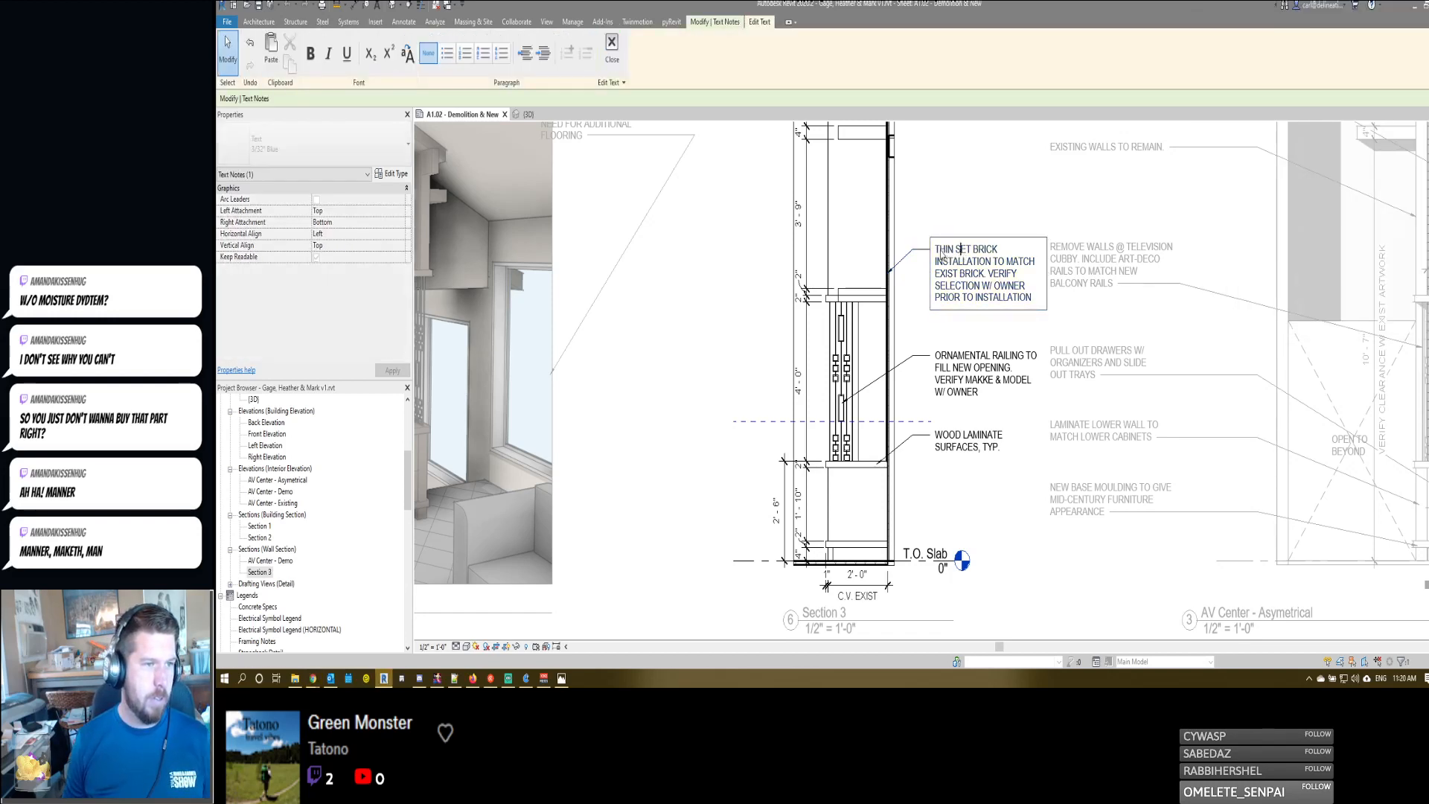
{"action": "type", "text": "B"}
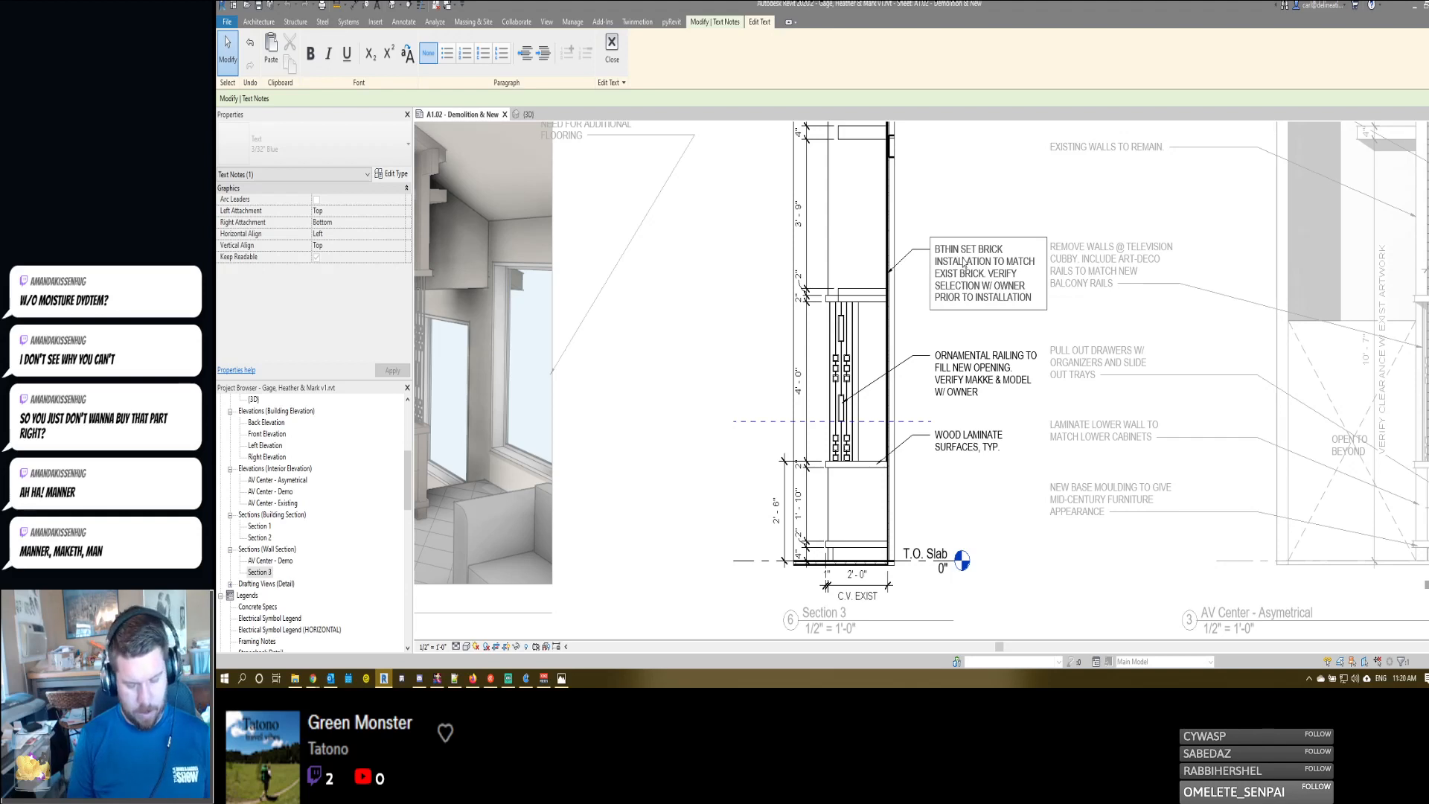
{"action": "type", "text": "rick-"}
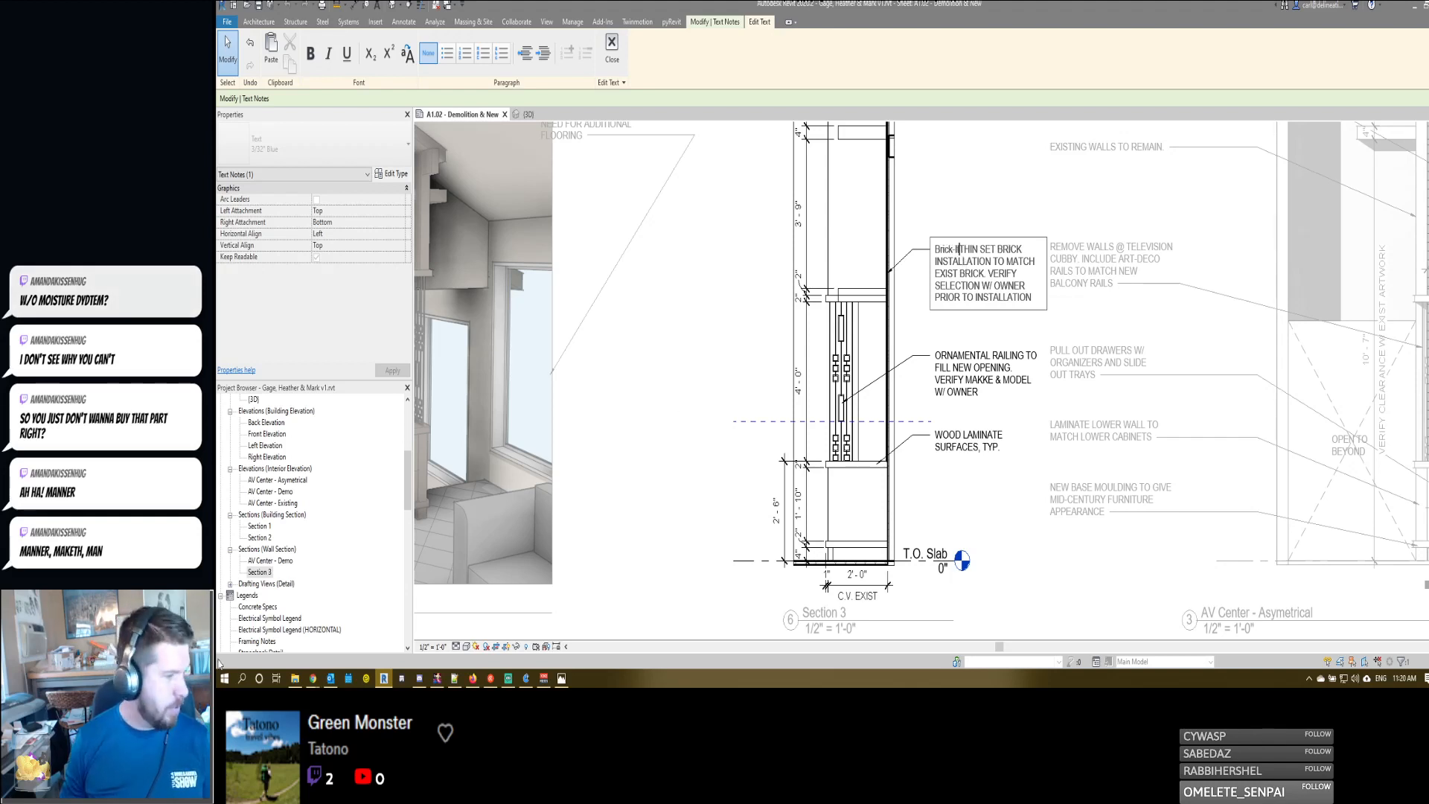
- Switch to the Chrome window with the Brick It Designer Metal Grid System page to check the product name
{"action": "mouse_move", "coordinate": [312, 678]}
{"action": "left_click", "coordinate": [361, 638]}
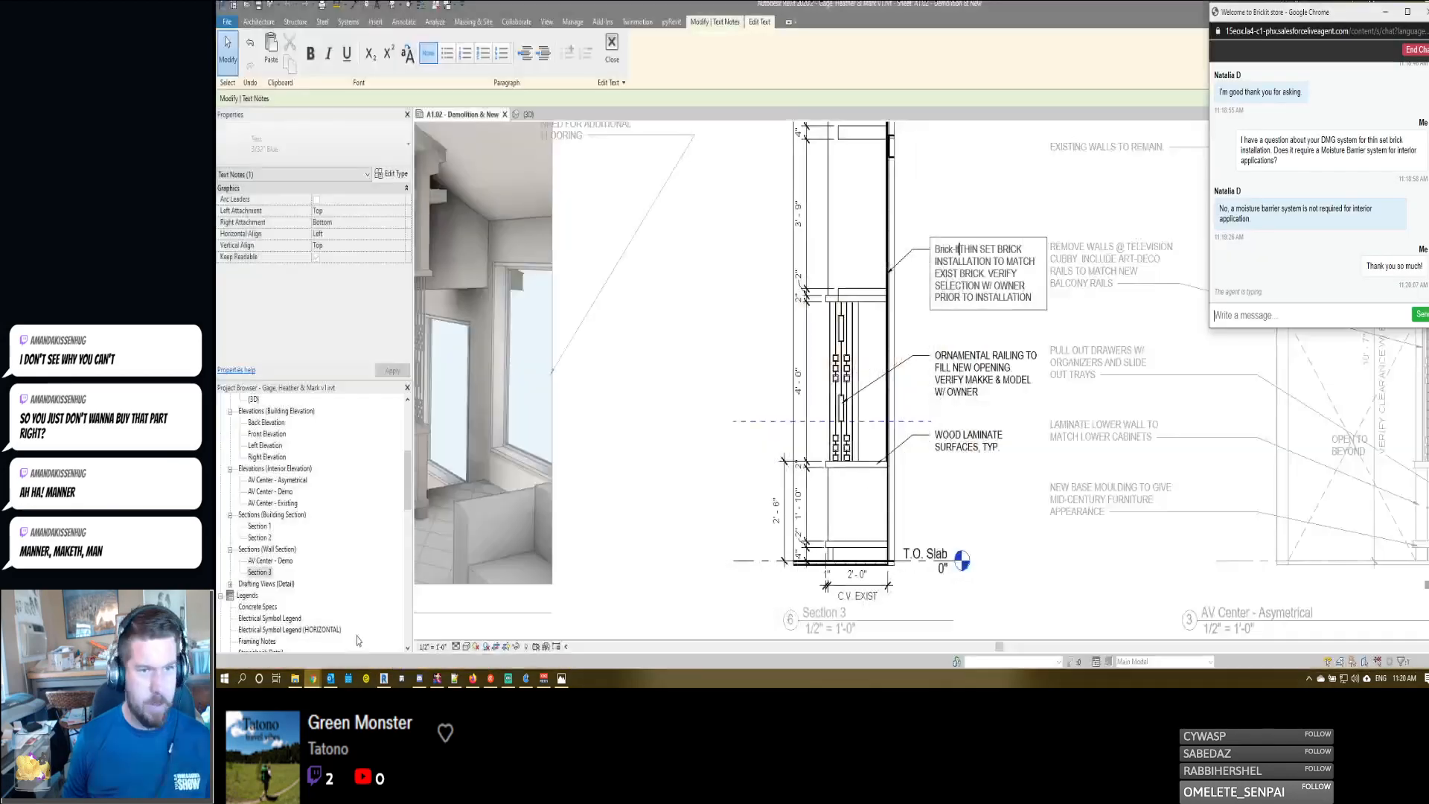
{"action": "mouse_move", "coordinate": [307, 680]}
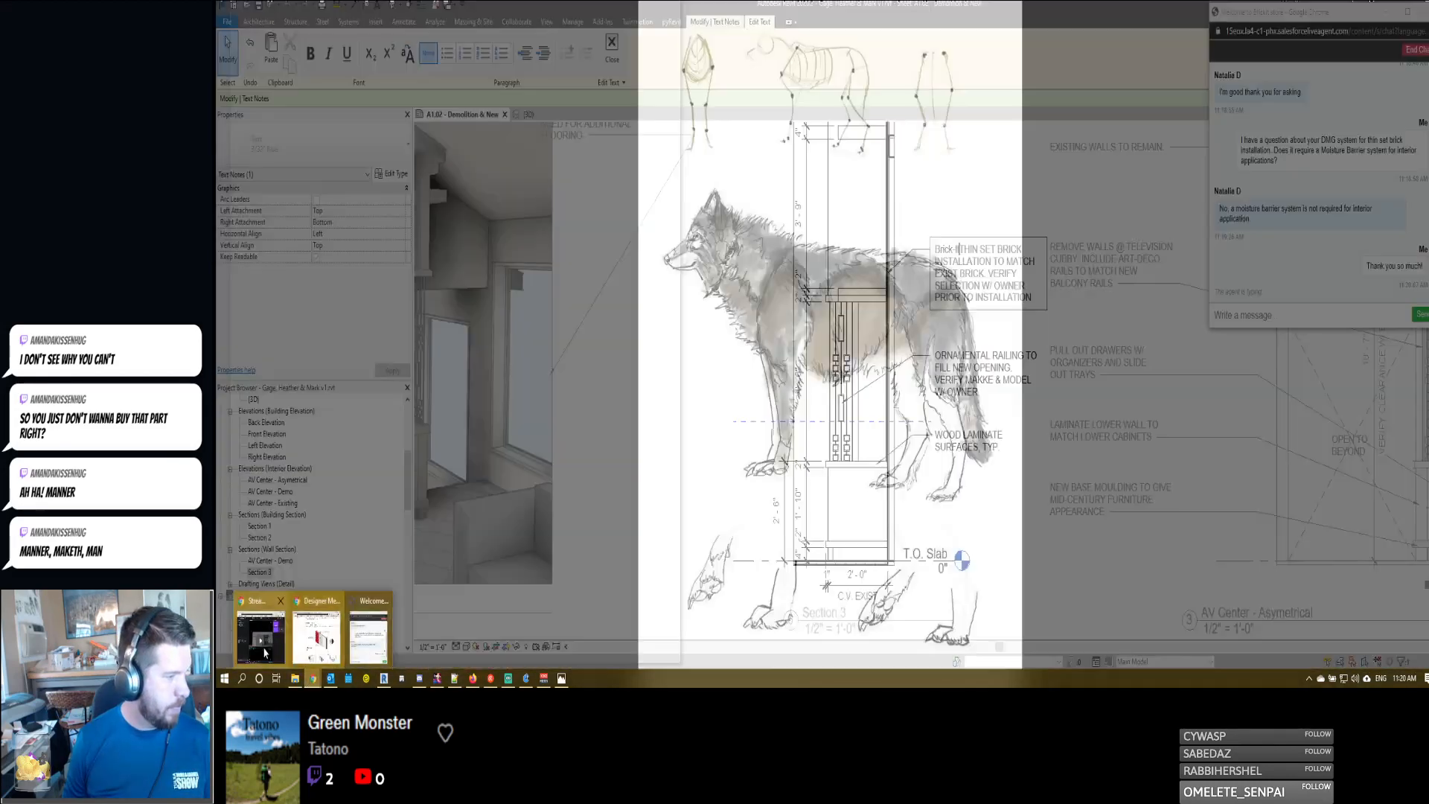
{"action": "left_click", "coordinate": [376, 637]}
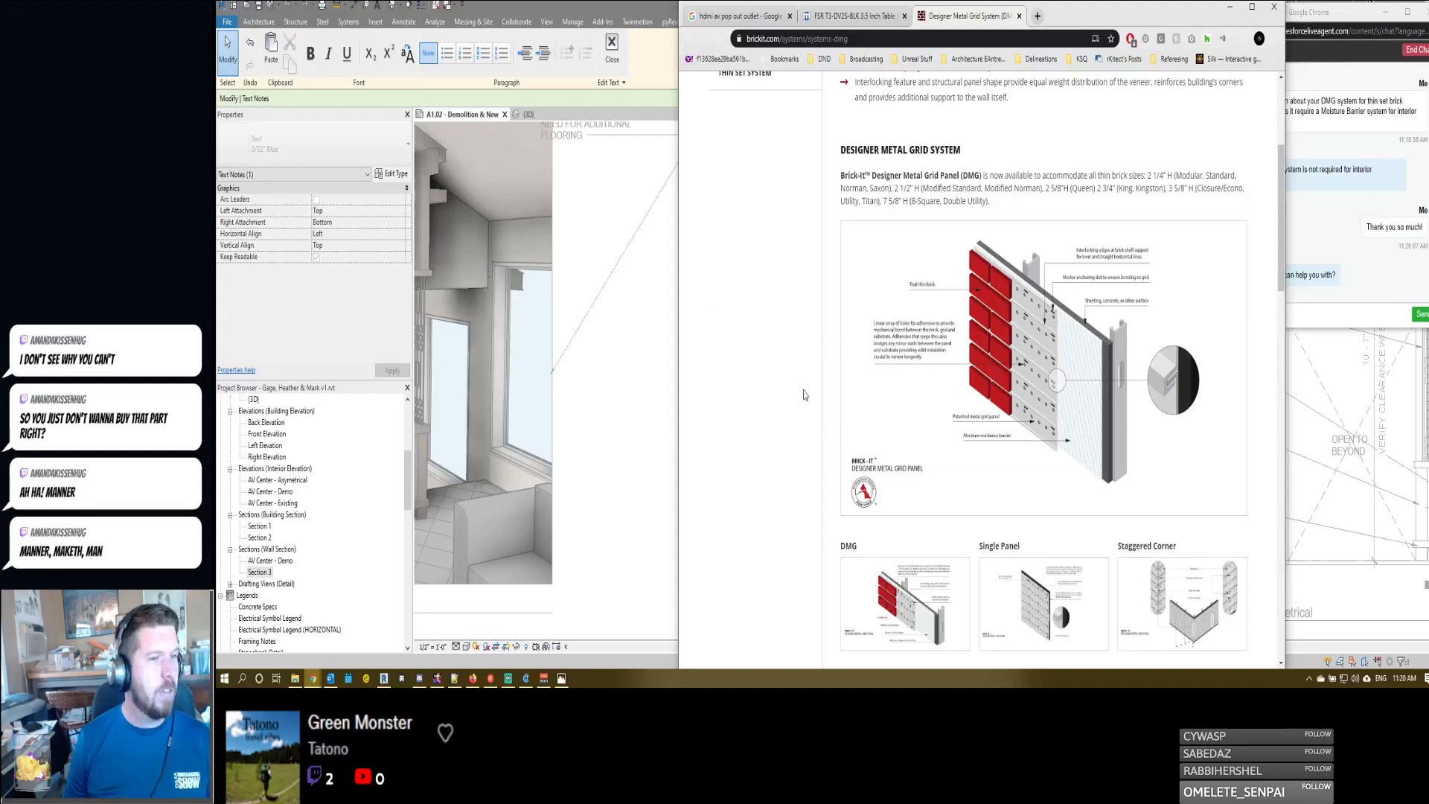
- Write a chat reply to the agent reading "No, I think that is all. I'm goign to be specing this in a residential remodel."
{"action": "left_click", "coordinate": [1335, 311]}
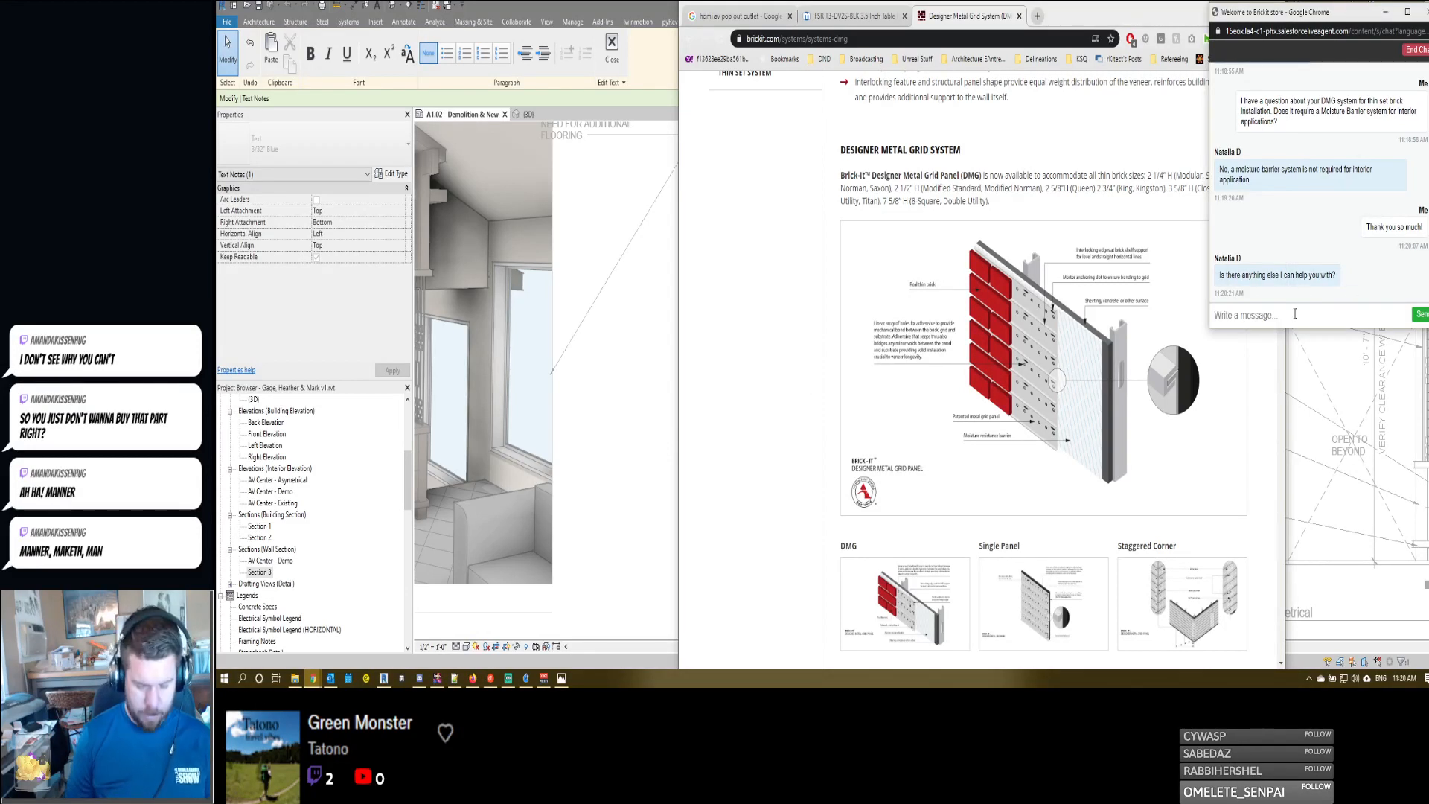
{"action": "type", "text": "No, I think that is all. I'"}
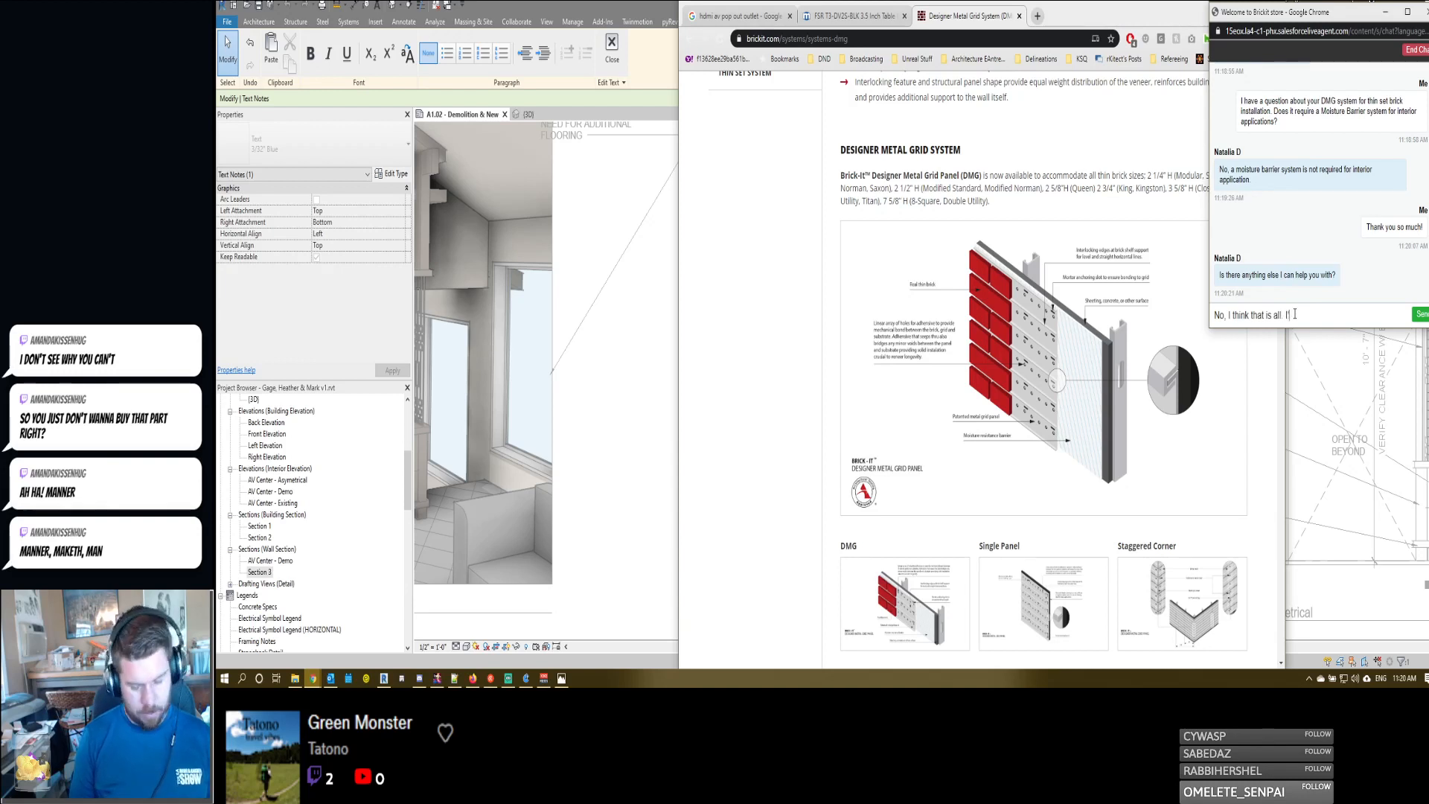
{"action": "type", "text": "m goign to be spec"}
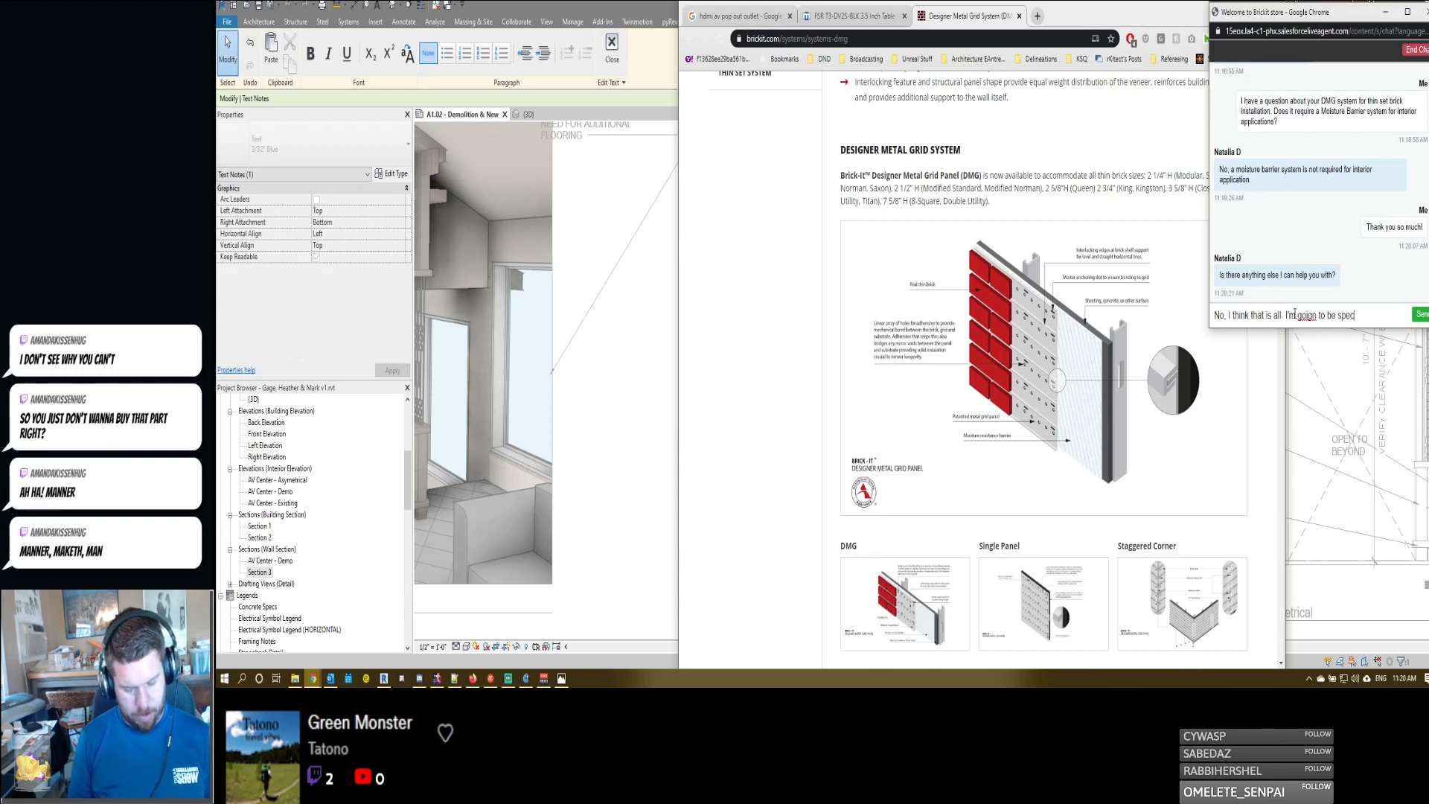
{"action": "type", "text": "ing "}
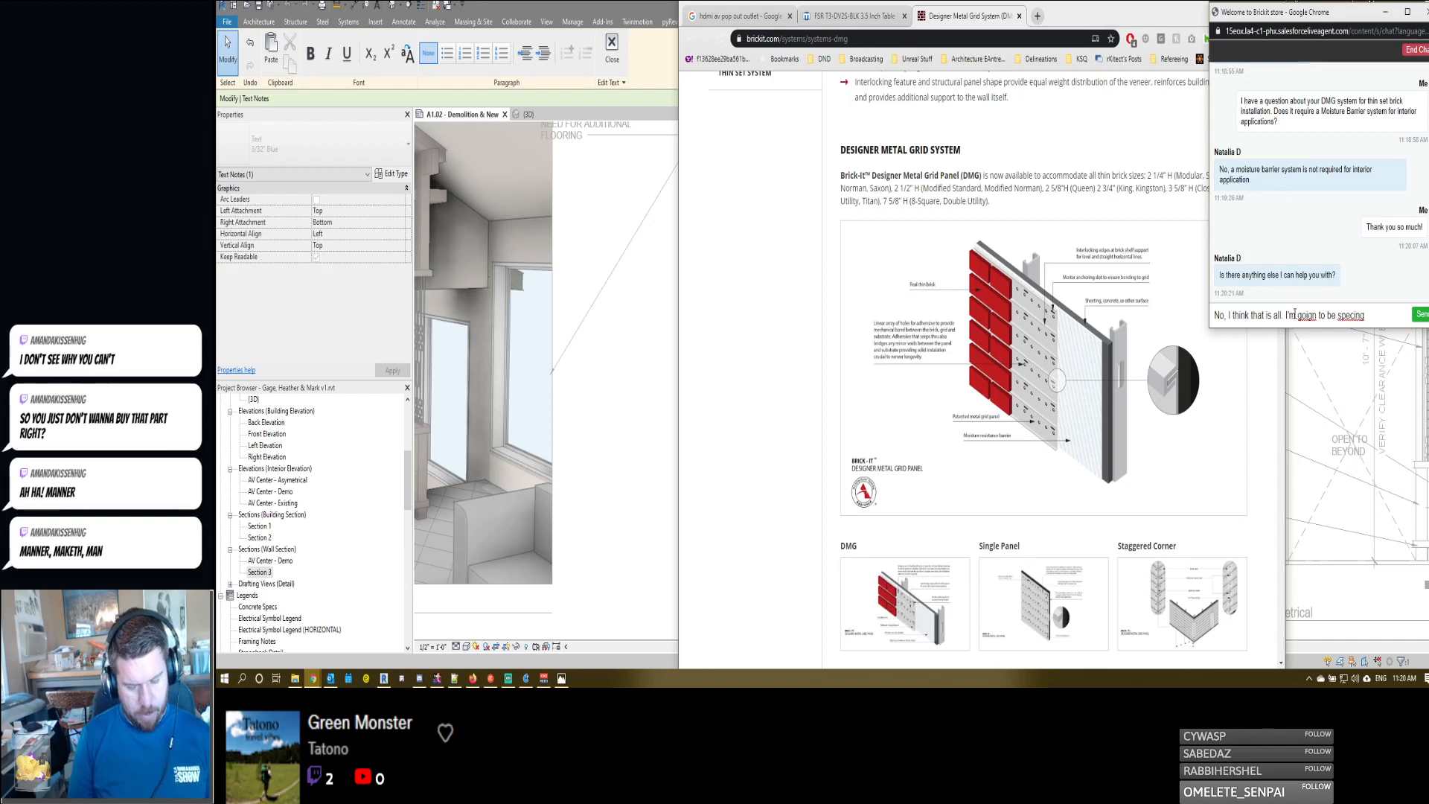
{"action": "type", "text": "this in a"}
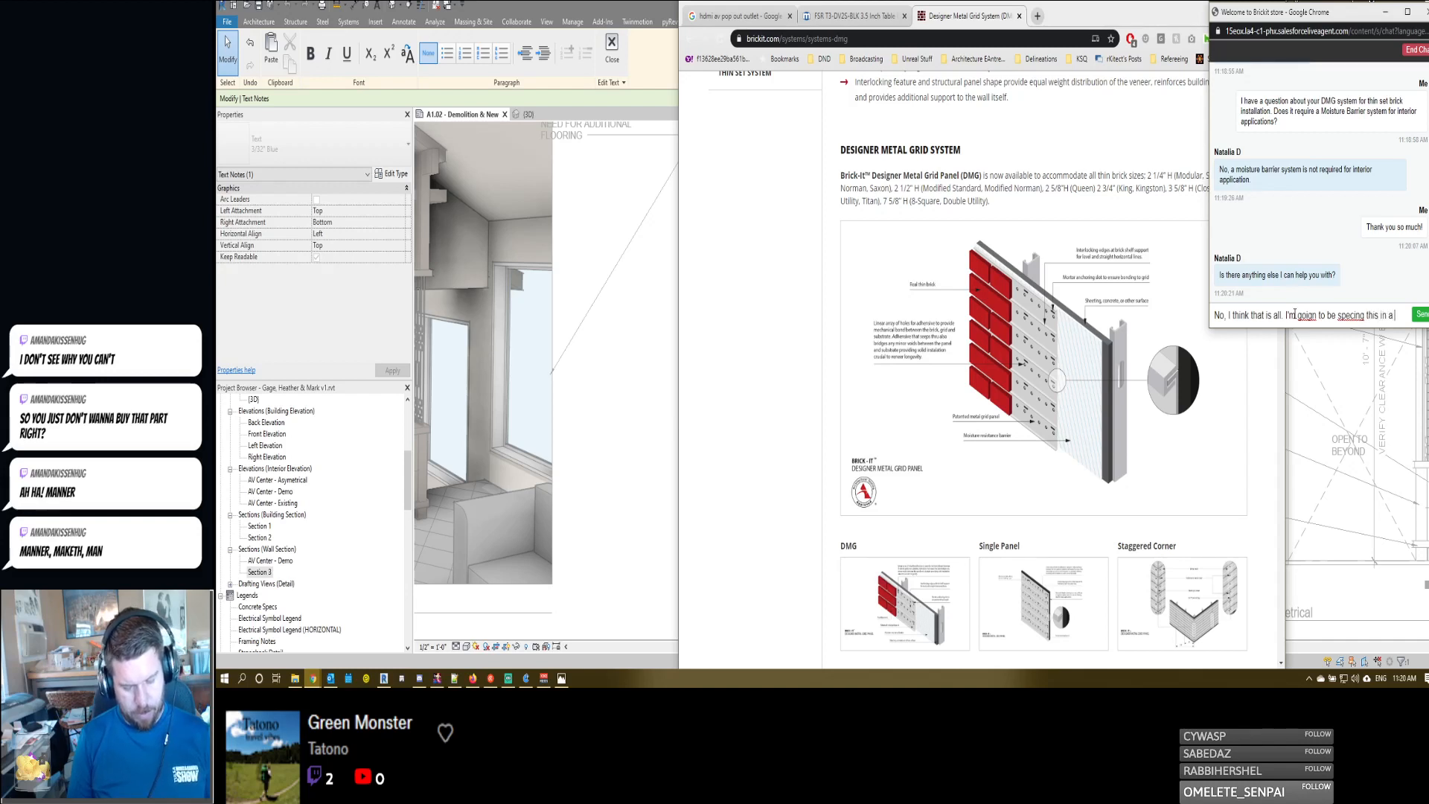
{"action": "type", "text": " residential re"}
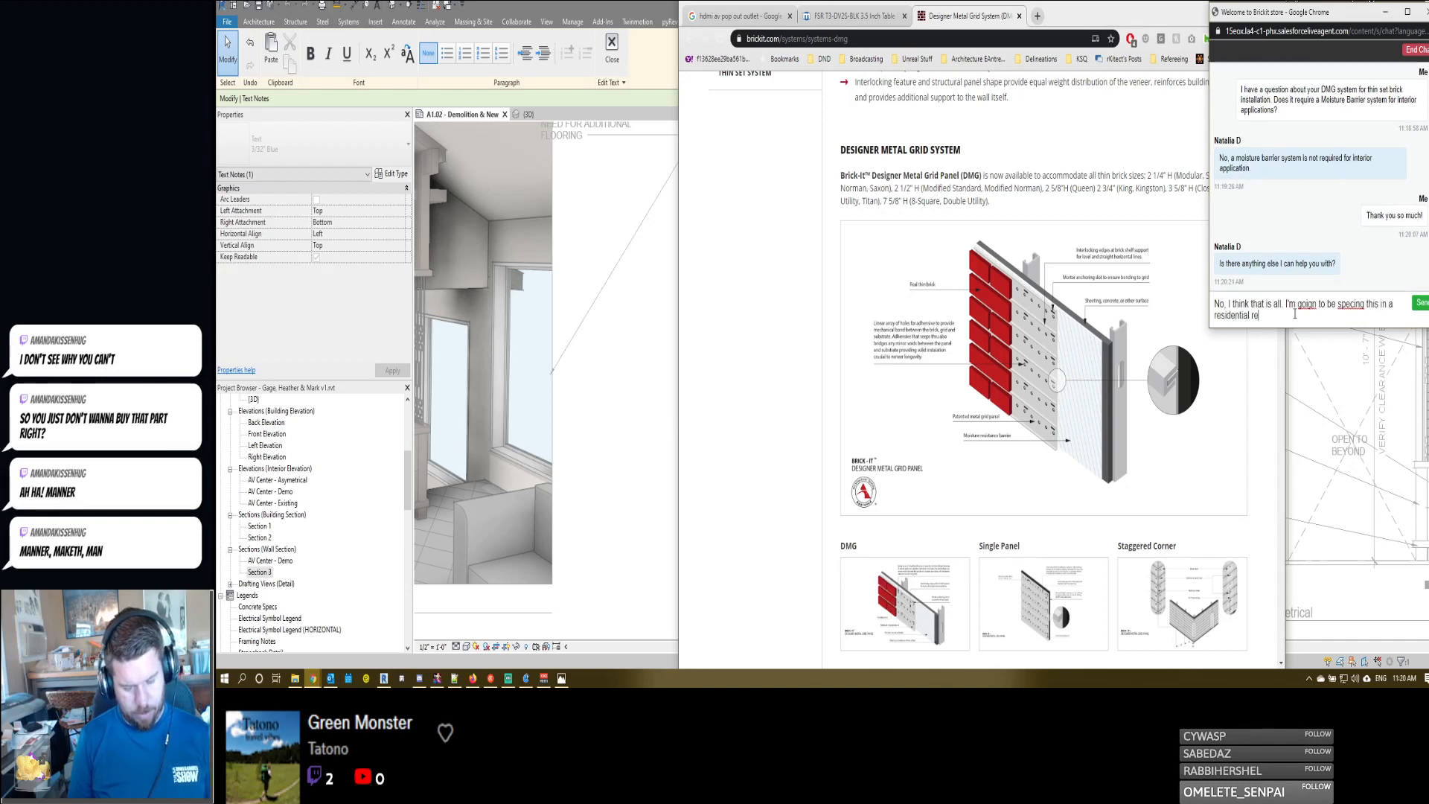
{"action": "type", "text": "model."}
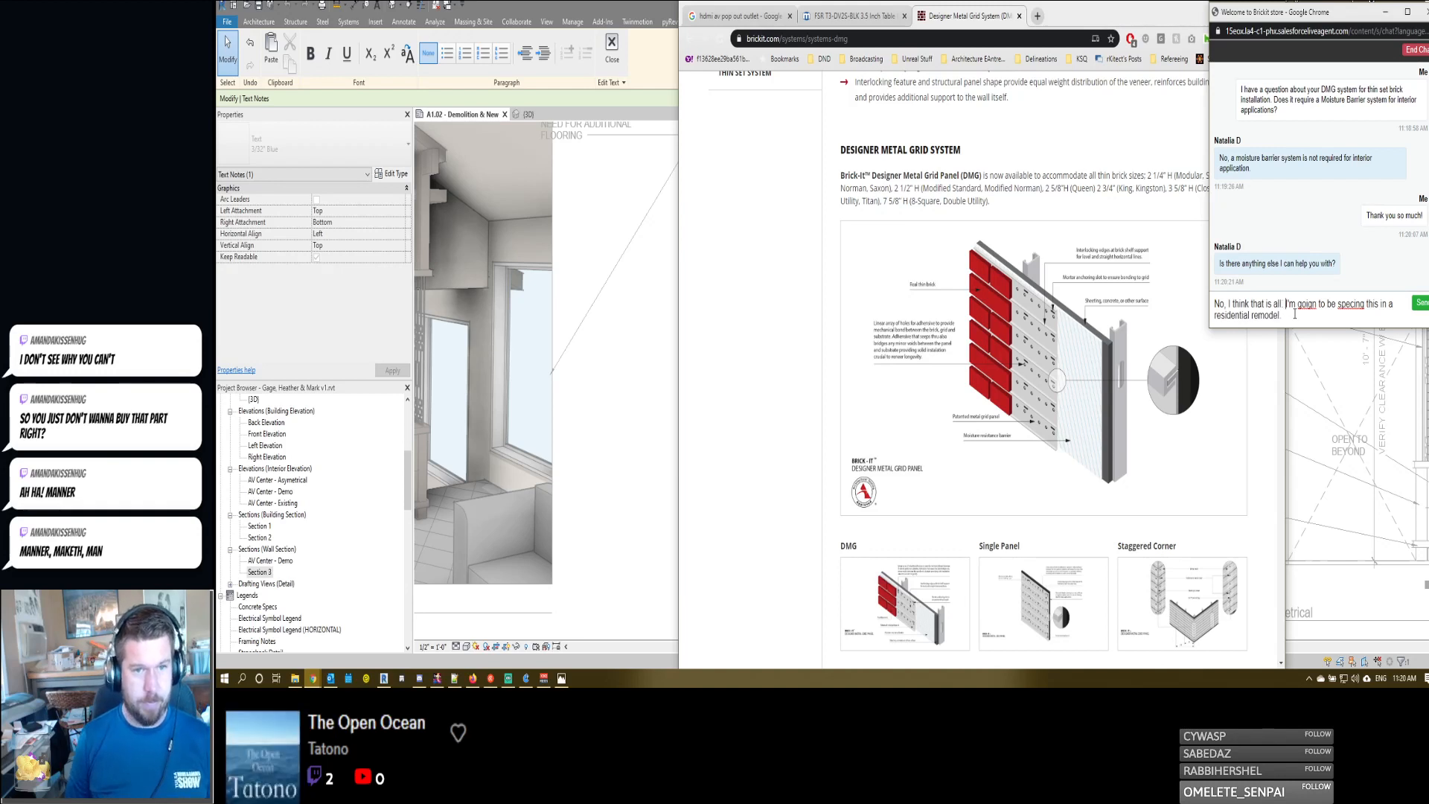
- Correct "goign" to "going", end the reply with "and wanted to verify prior to sending out the docs", and send it
{"action": "key", "text": "Delete"}
{"action": "key", "text": "Right"}
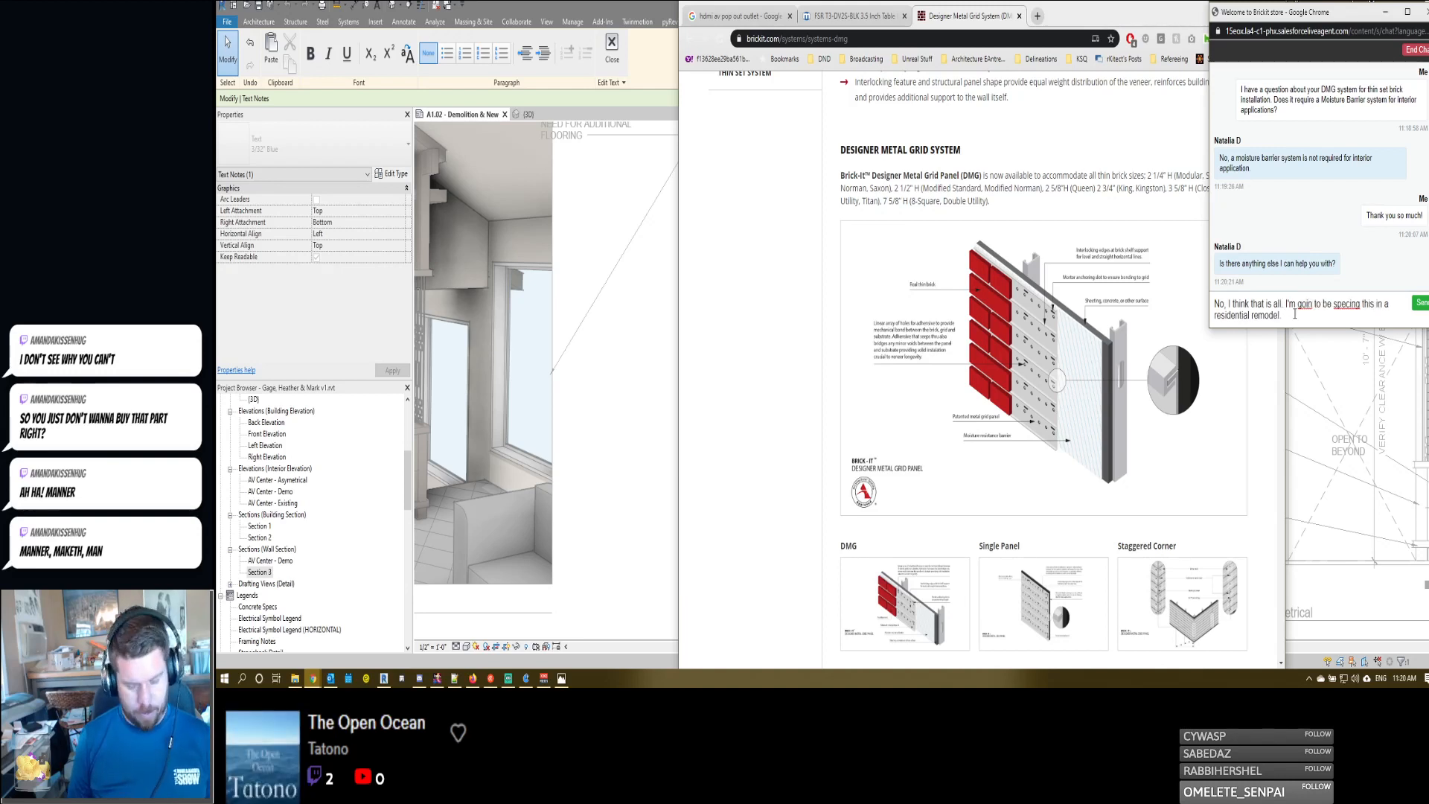
{"action": "type", "text": "g"}
{"action": "key", "text": "Down"}
{"action": "key", "text": "BackSpace"}
{"action": "type", "text": "a"}
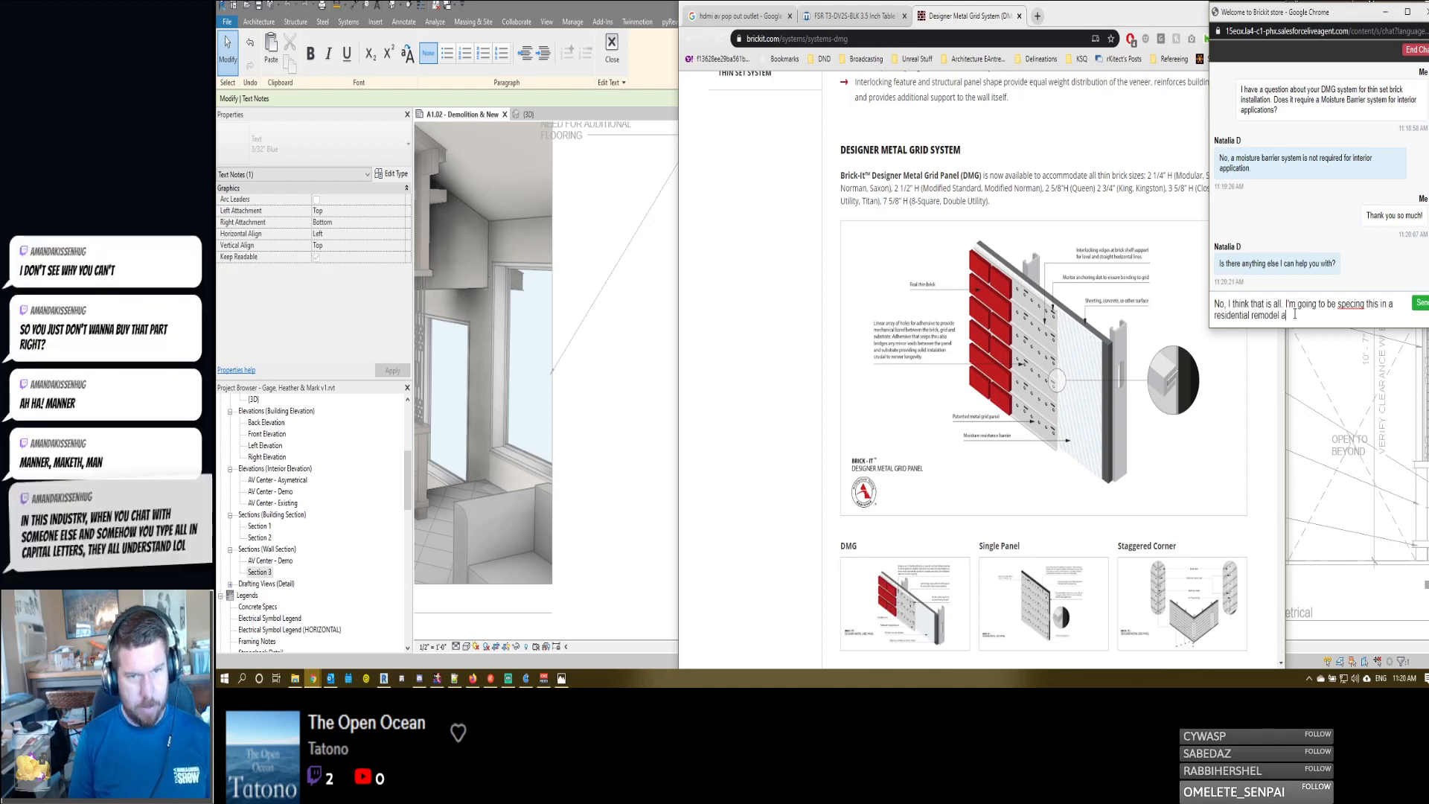
{"action": "type", "text": "nd wanted to verify"}
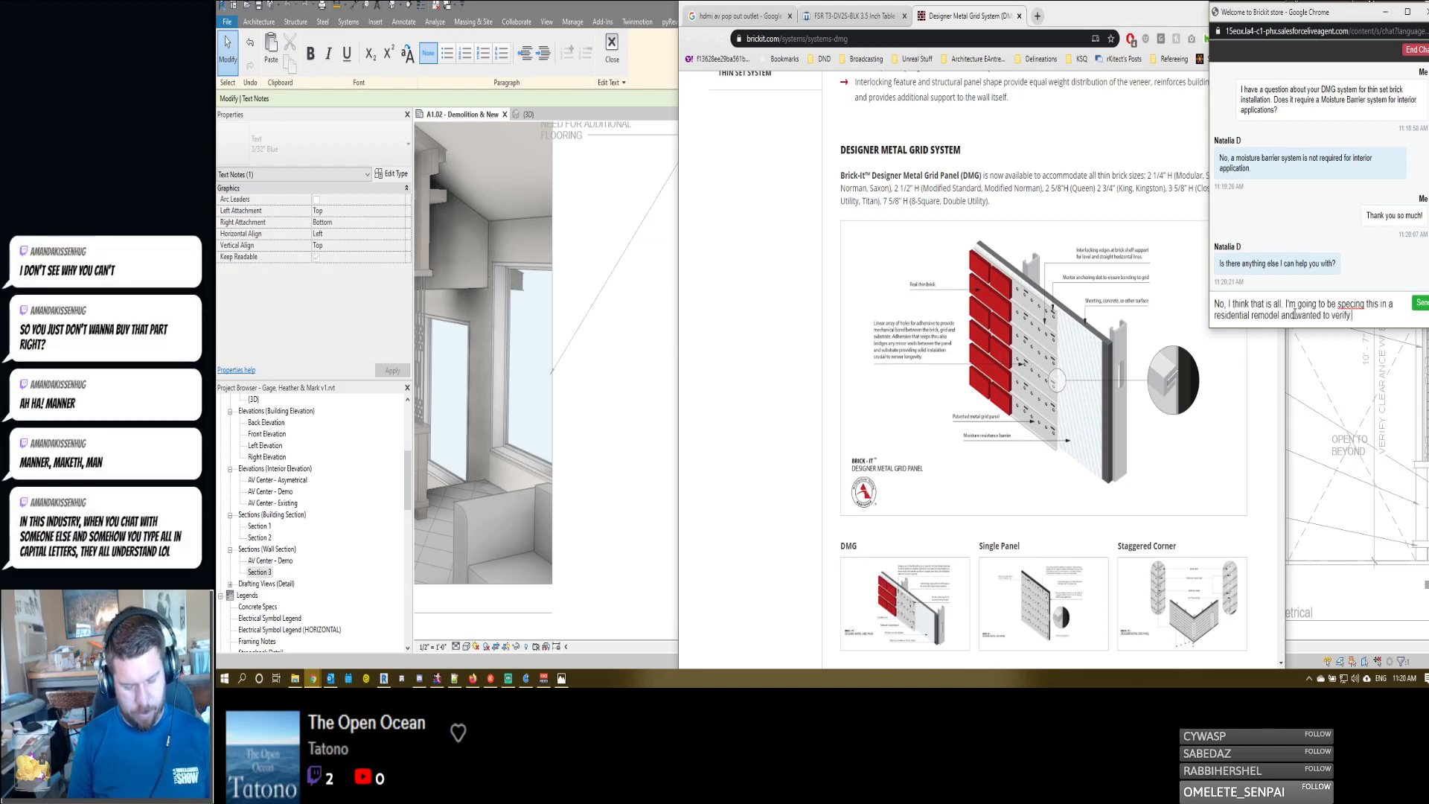
{"action": "type", "text": " prior to sending out the docs"}
{"action": "key", "text": "Return"}
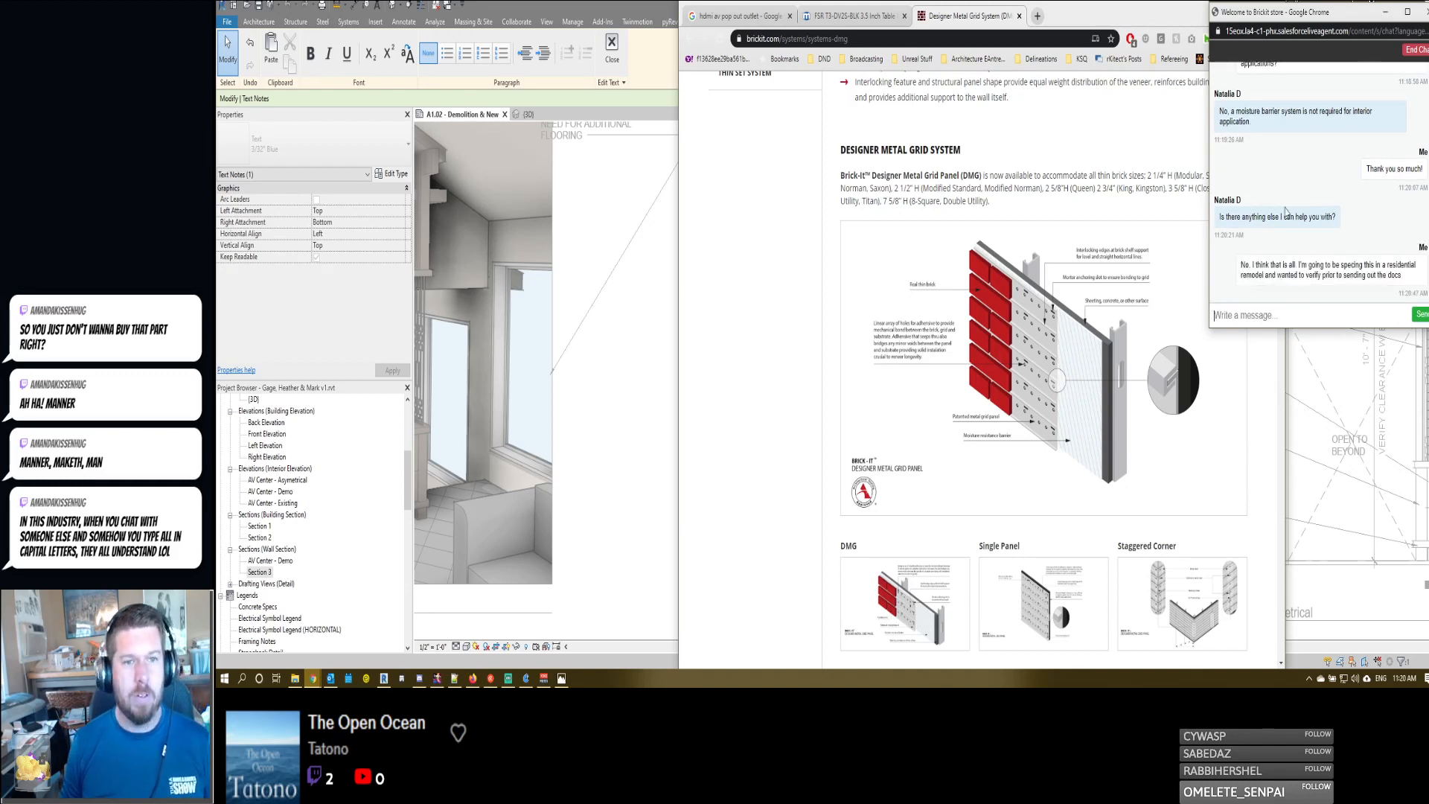
- Send the agent the closing message "Have a great day!" and close the chat window
{"action": "type", "text": "HGave a"}
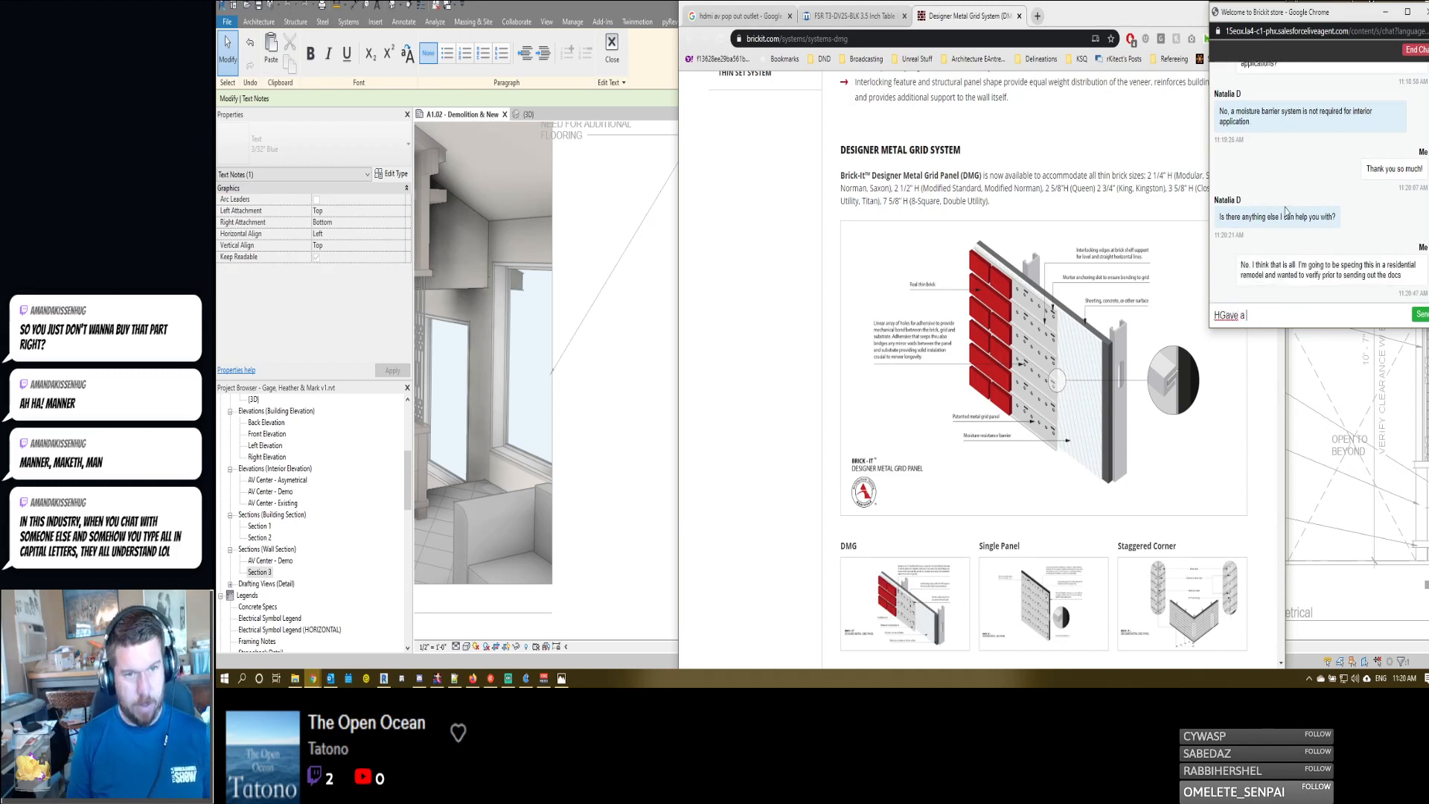
{"action": "key", "text": "BackSpace"}
{"action": "key", "text": "BackSpace"}
{"action": "type", "text": "ave a great day!"}
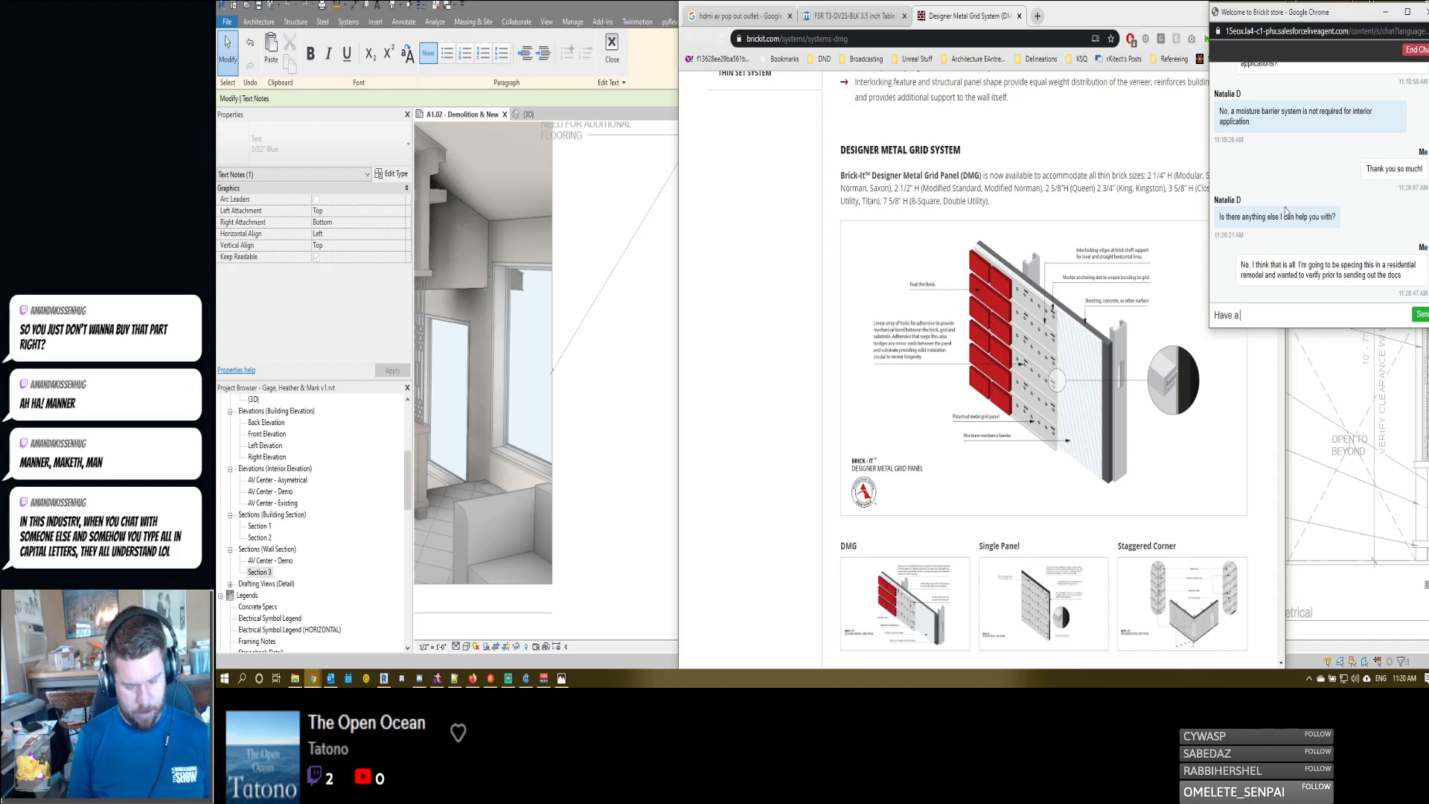
{"action": "key", "text": "Return"}
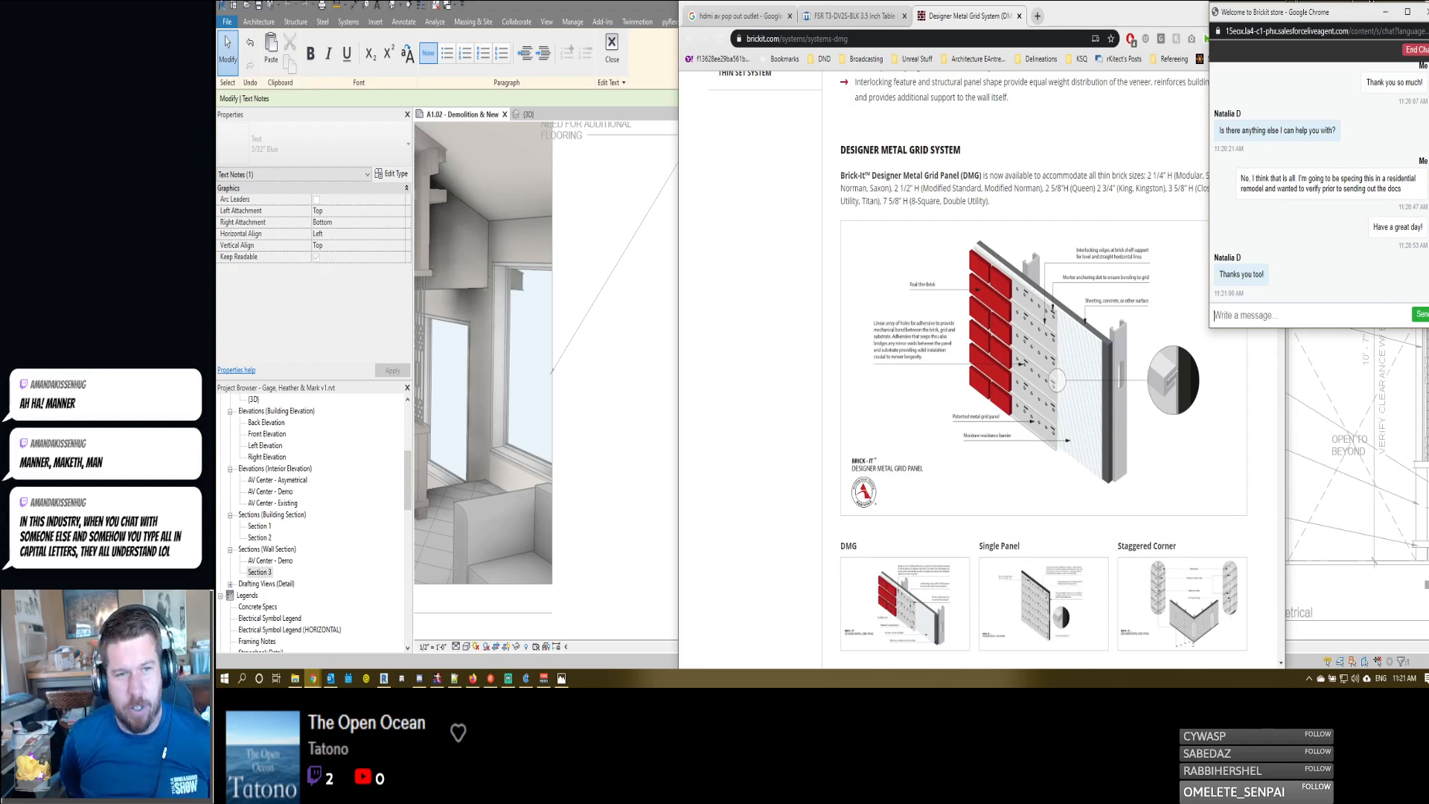
{"action": "left_click", "coordinate": [1418, 16]}
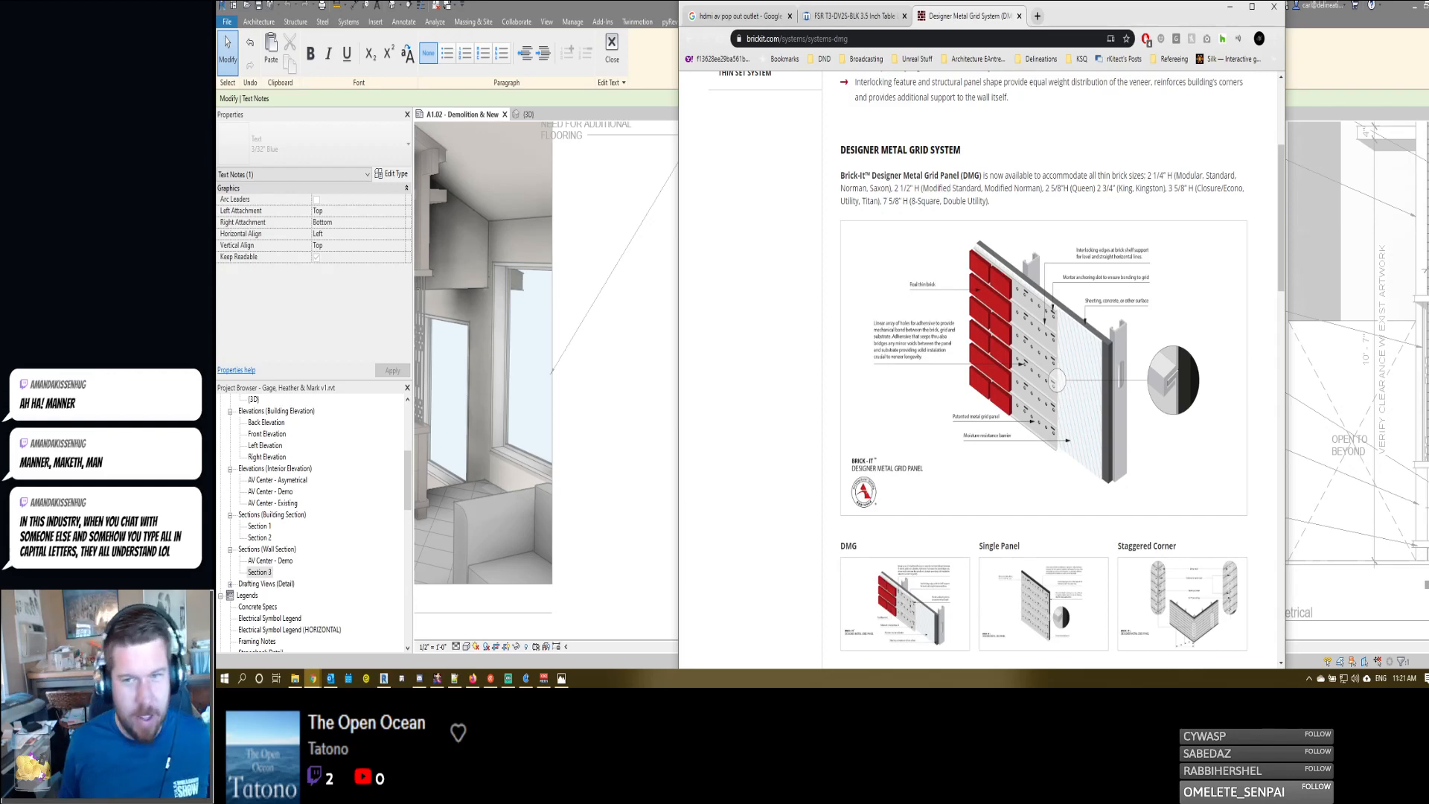
- Review the Designer Metal Grid System page up to its heading, and minimize the browser window to return to the Revit sheet
{"action": "scroll", "coordinate": [930, 443], "scroll_direction": "down", "scroll_amount": 1}
{"action": "scroll", "coordinate": [940, 386], "scroll_direction": "up", "scroll_amount": 3}
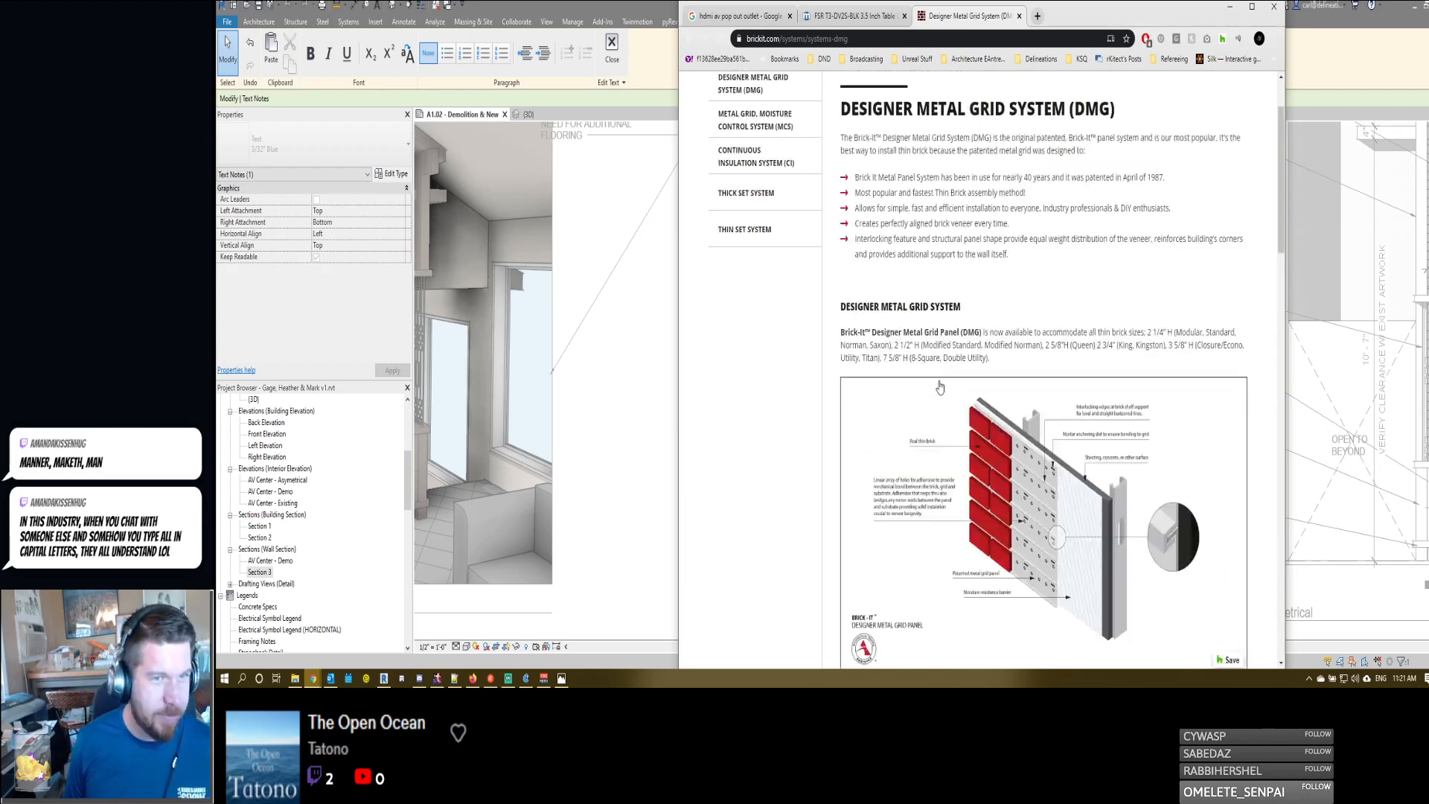
{"action": "scroll", "coordinate": [940, 387], "scroll_direction": "up", "scroll_amount": 2}
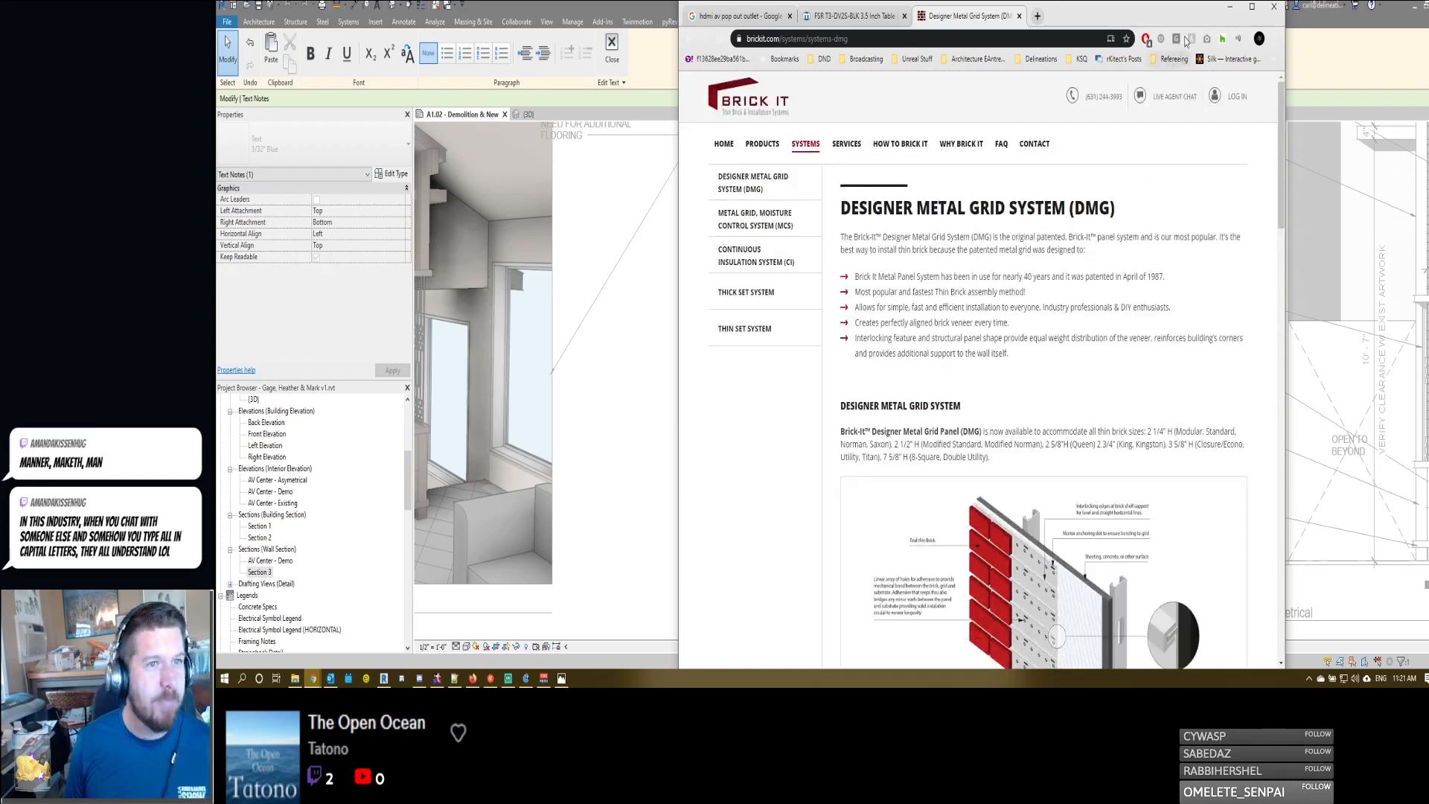
{"action": "left_click", "coordinate": [1230, 8]}
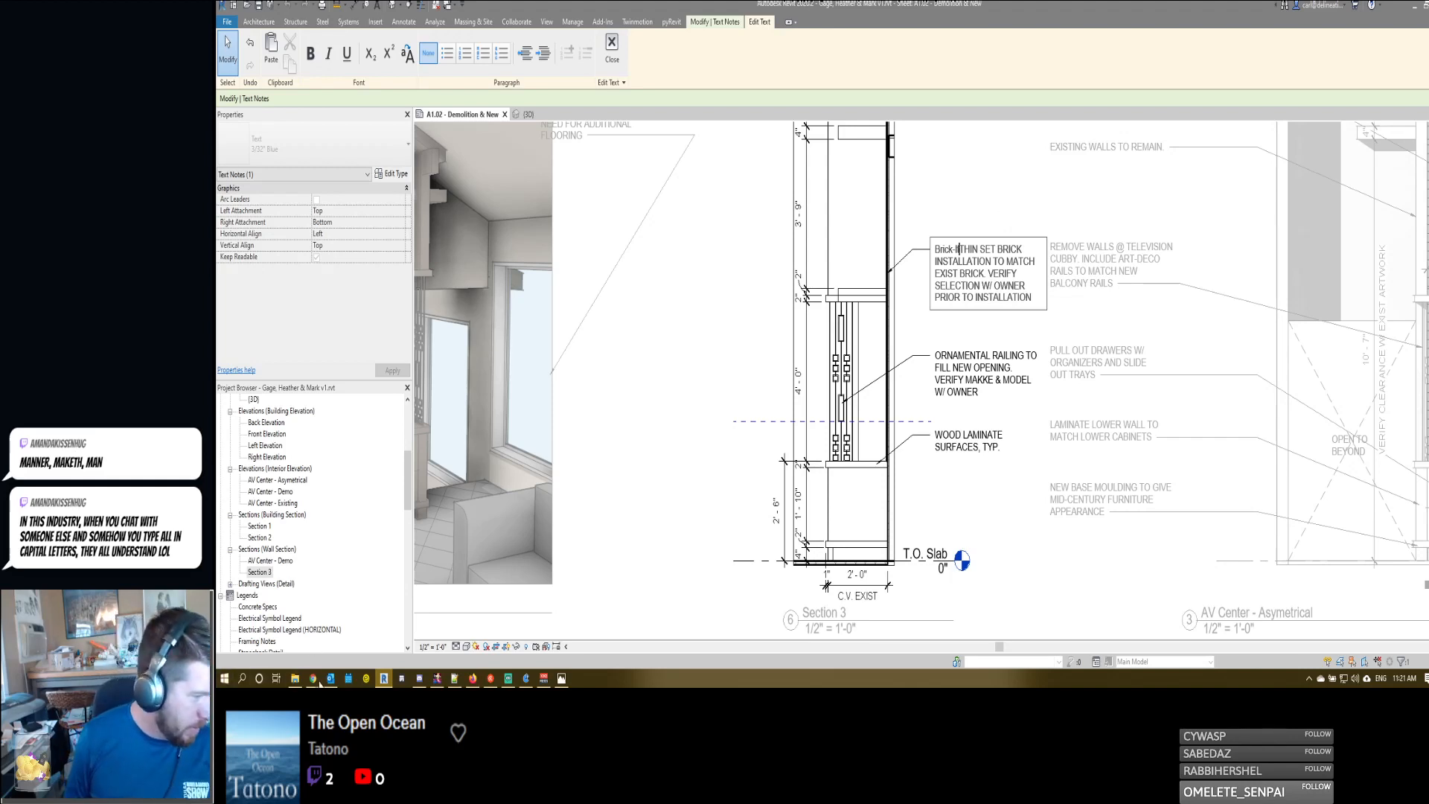
{"action": "mouse_move", "coordinate": [420, 680]}
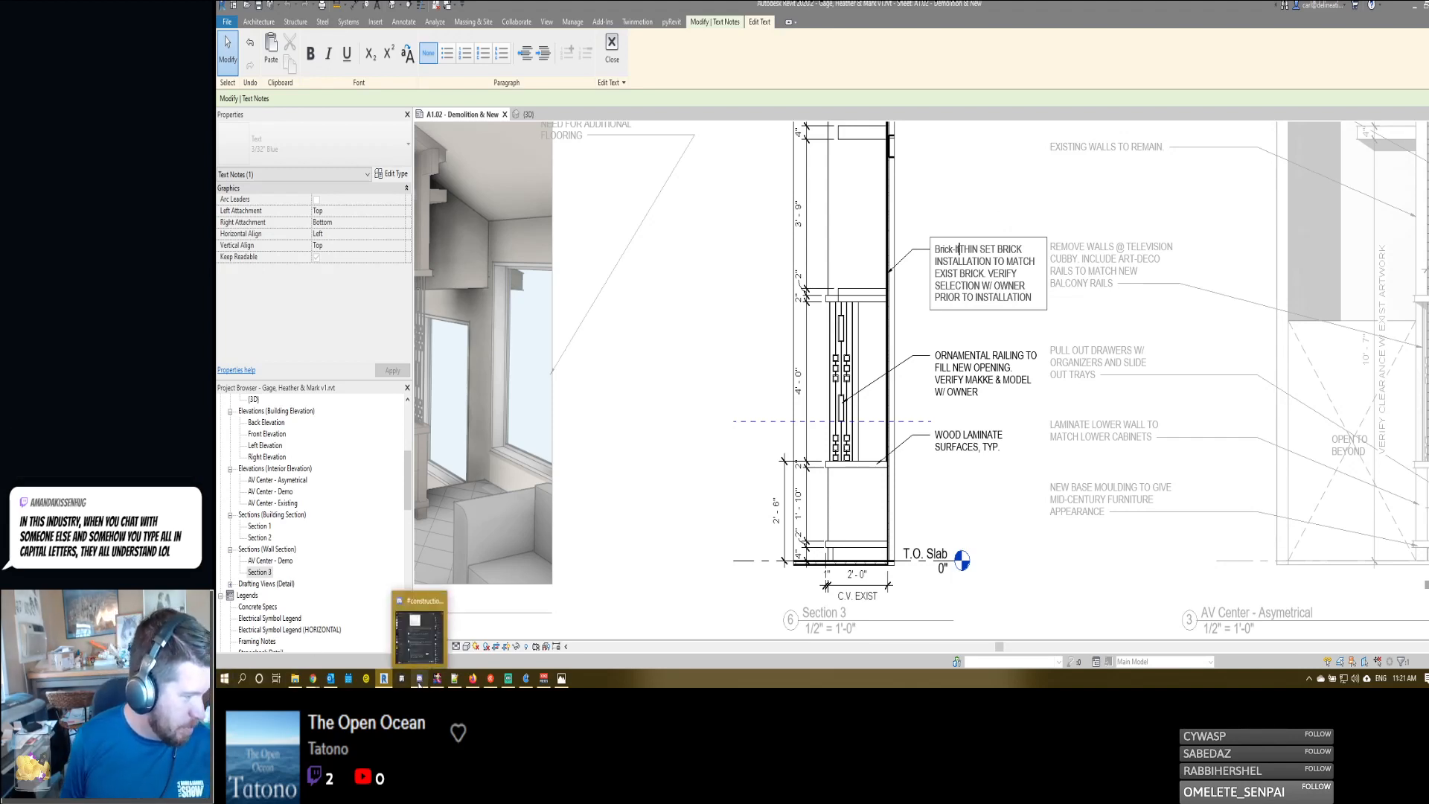
{"action": "mouse_move", "coordinate": [315, 680]}
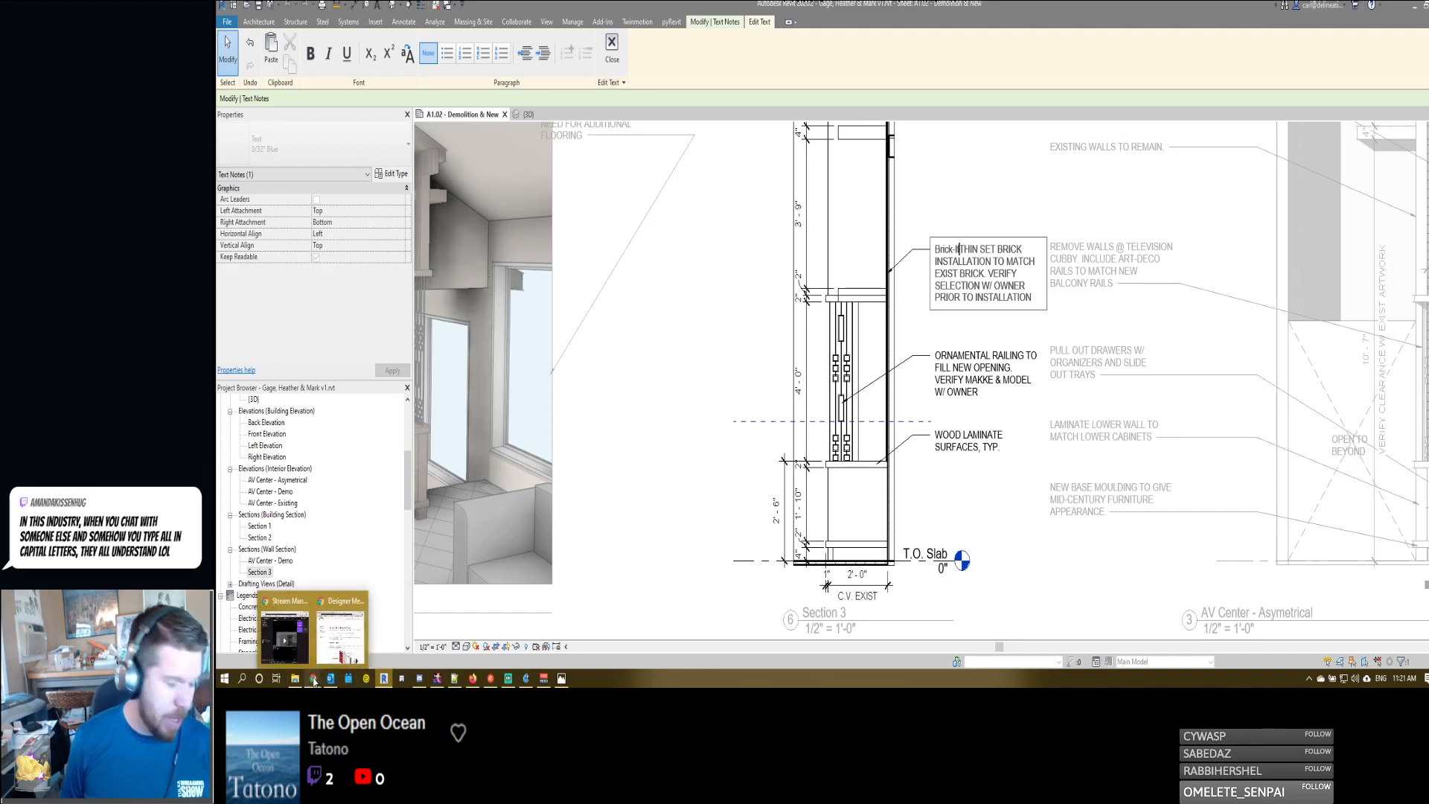
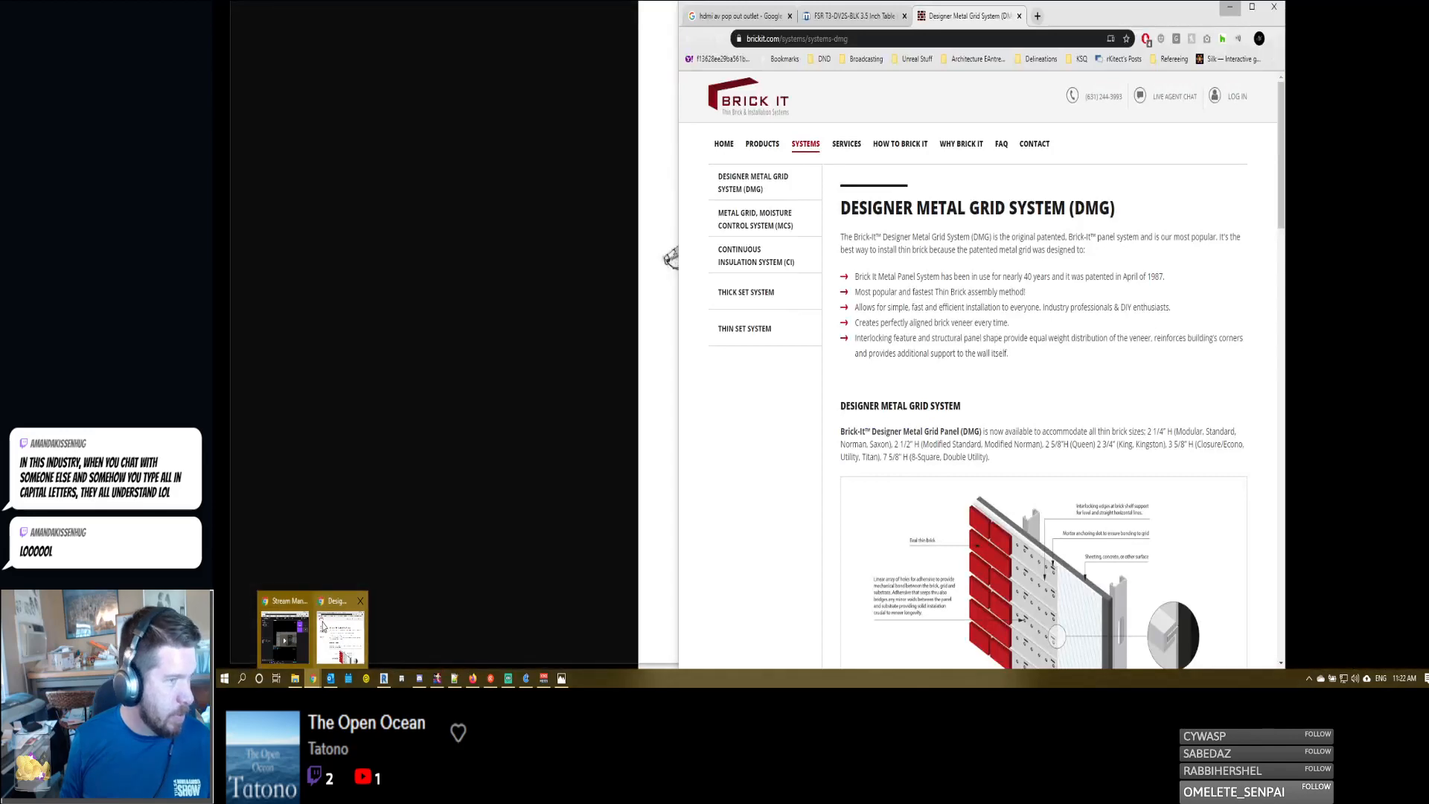
- Switch to the browser and read the Designer Metal Grid System page, including the system overview and the panel sizes it accommodates
{"action": "left_click", "coordinate": [327, 629]}
{"action": "left_click_drag", "start_coordinate": [1081, 26], "coordinate": [1141, 30]}
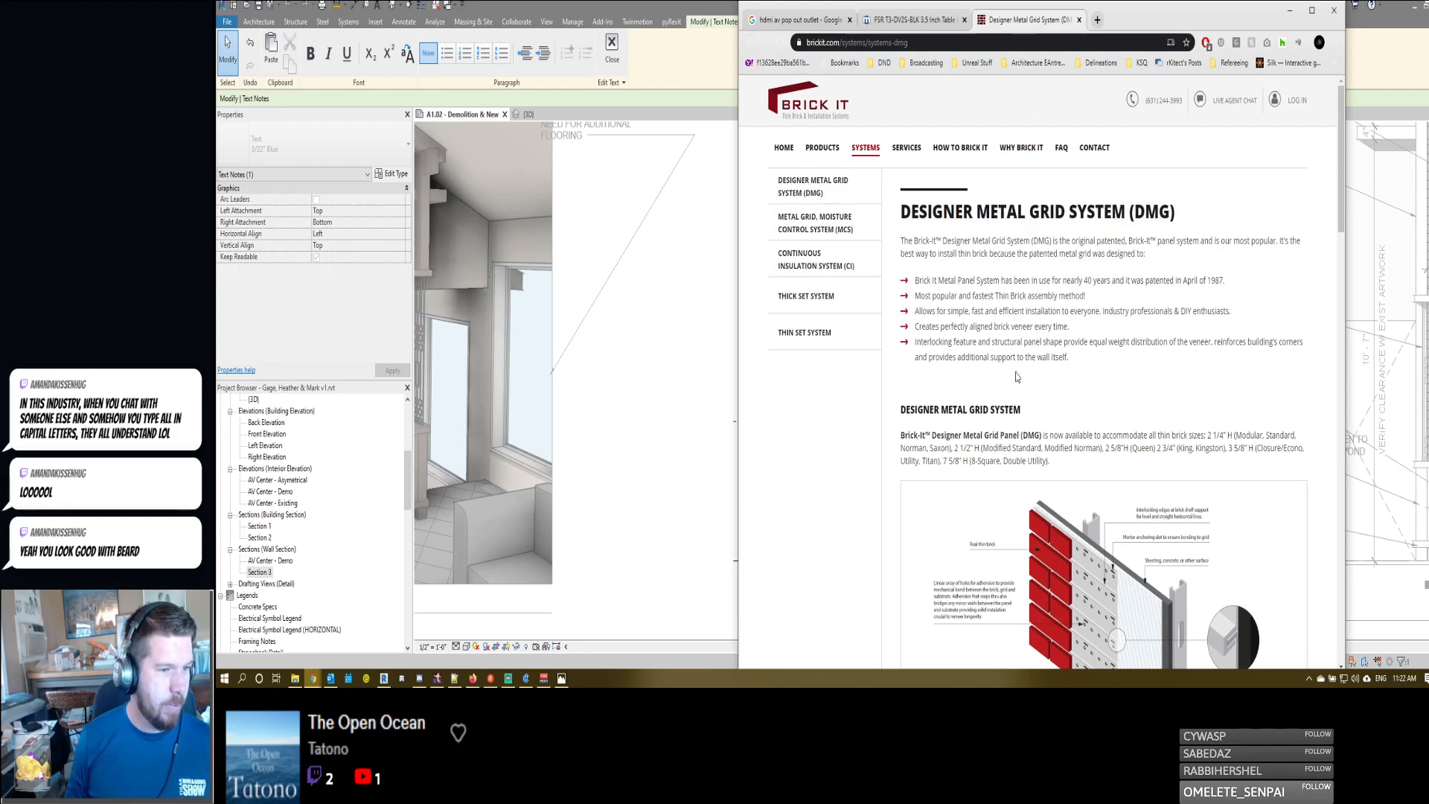
{"action": "scroll", "coordinate": [1016, 370], "scroll_direction": "down", "scroll_amount": 6}
{"action": "scroll", "coordinate": [1015, 370], "scroll_direction": "down", "scroll_amount": 10}
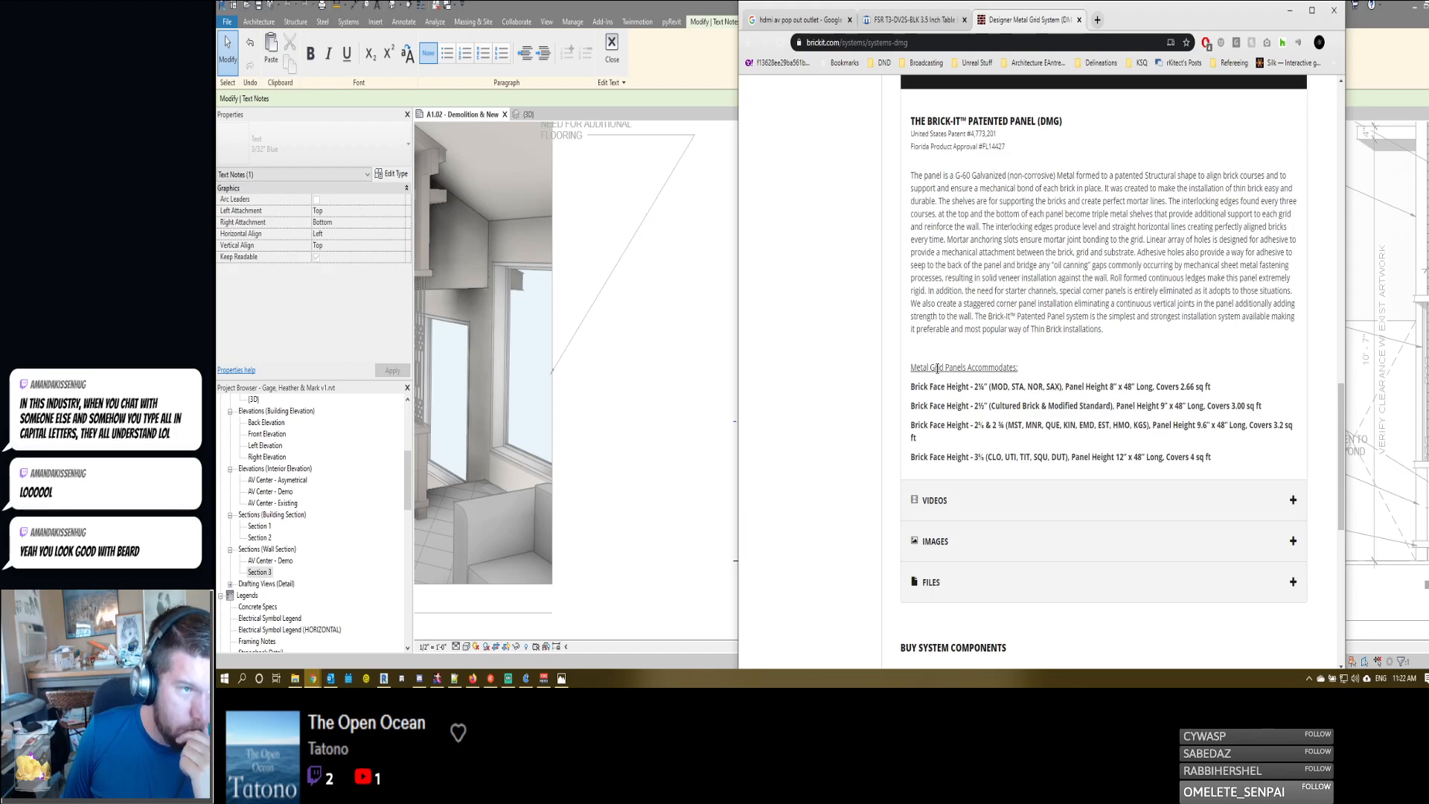
{"action": "scroll", "coordinate": [937, 367], "scroll_direction": "up", "scroll_amount": 2}
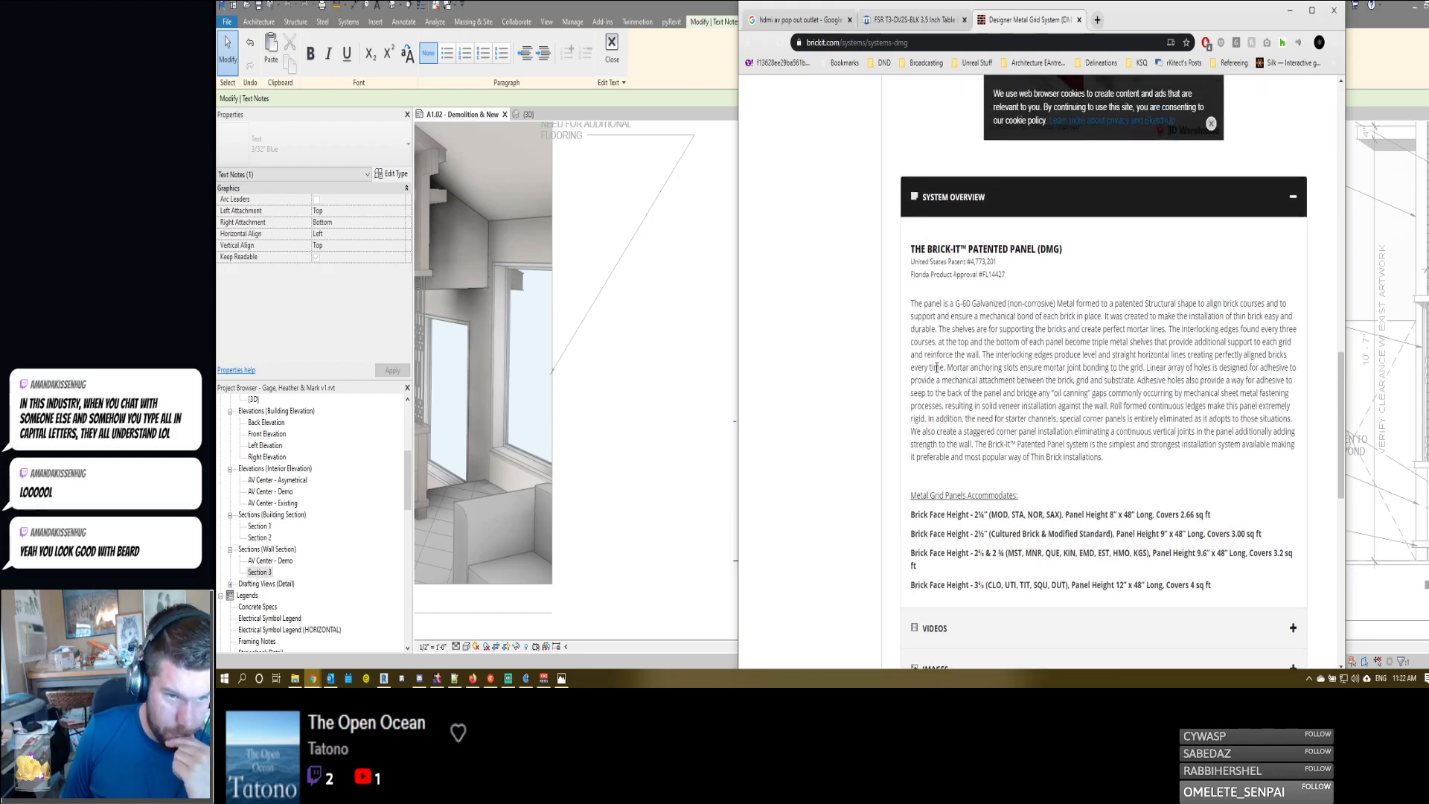
{"action": "scroll", "coordinate": [937, 367], "scroll_direction": "up", "scroll_amount": 3}
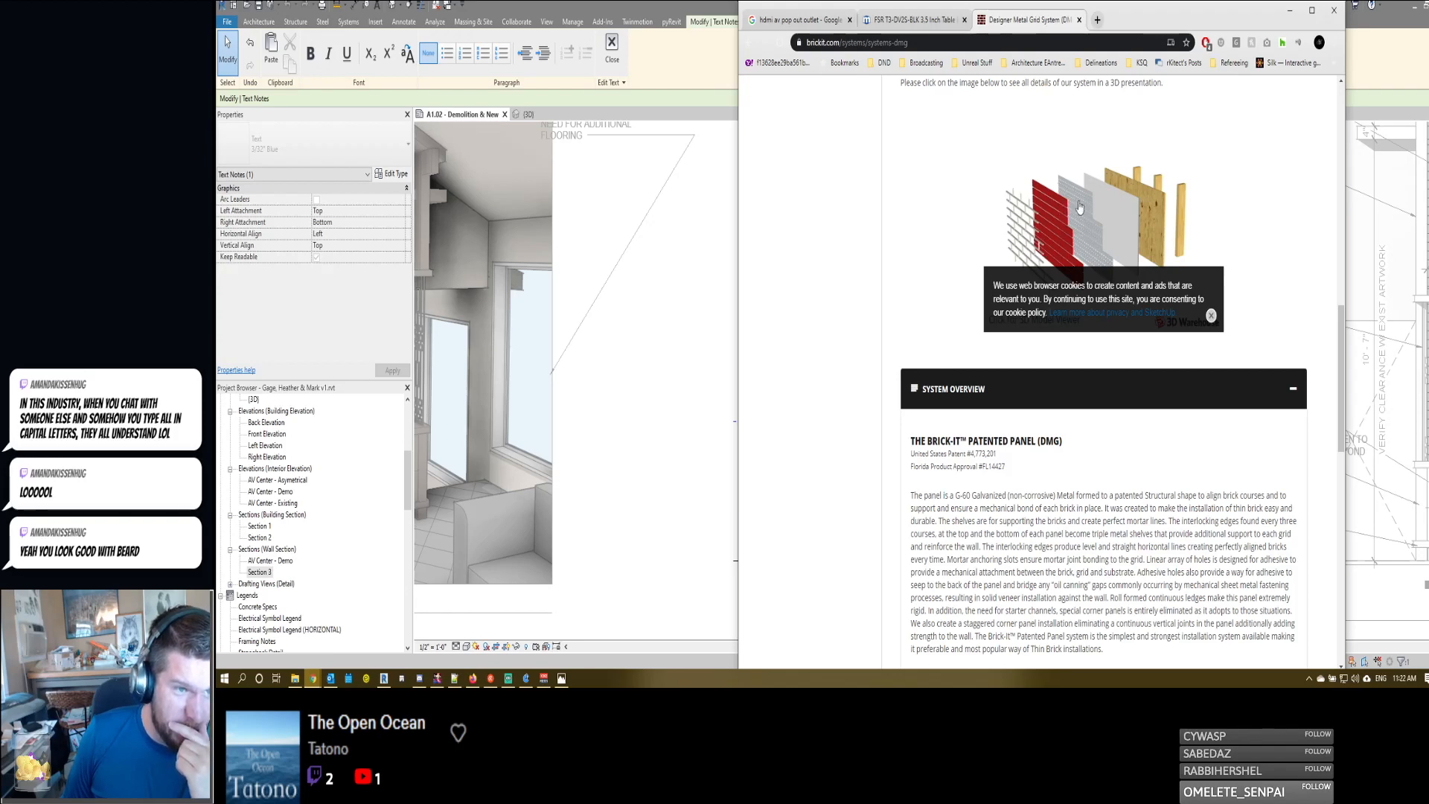
{"action": "scroll", "coordinate": [1087, 219], "scroll_direction": "down", "scroll_amount": 3}
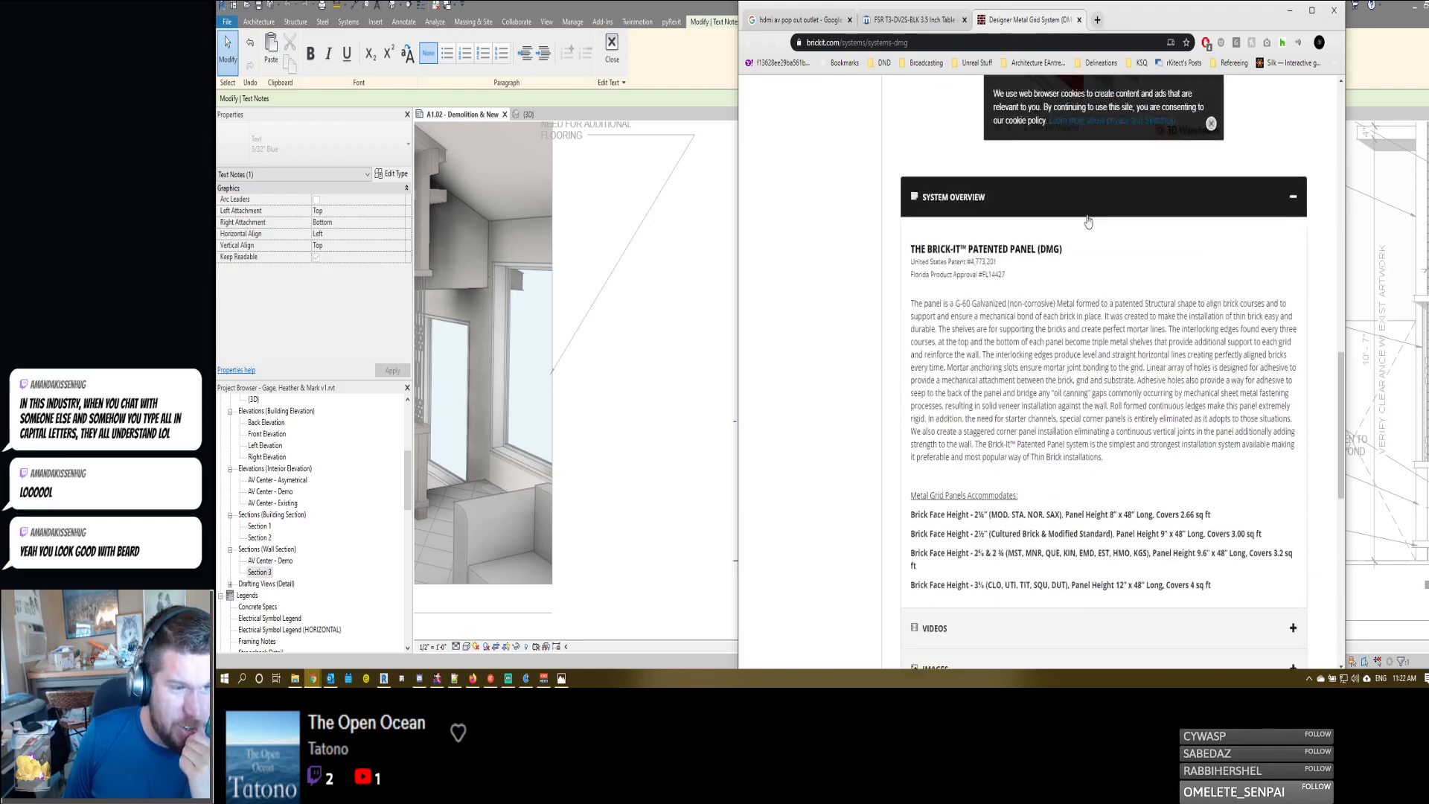
{"action": "scroll", "coordinate": [981, 370], "scroll_direction": "up", "scroll_amount": 8}
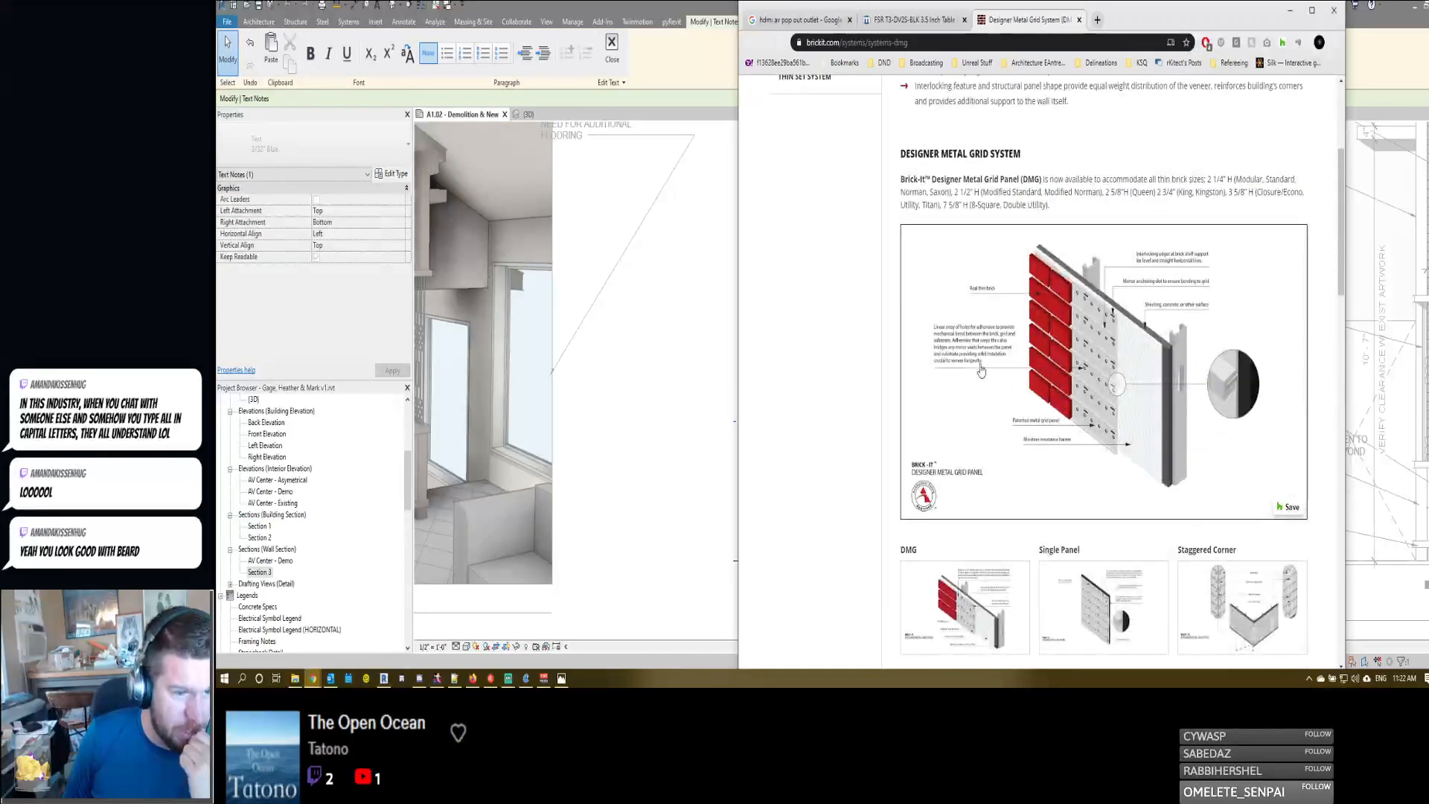
- Enlarge the DMG panel diagram, examine its labelled layers up close, and close the image
{"action": "scroll", "coordinate": [981, 370], "scroll_direction": "down", "scroll_amount": 3}
{"action": "left_click", "coordinate": [978, 366]}
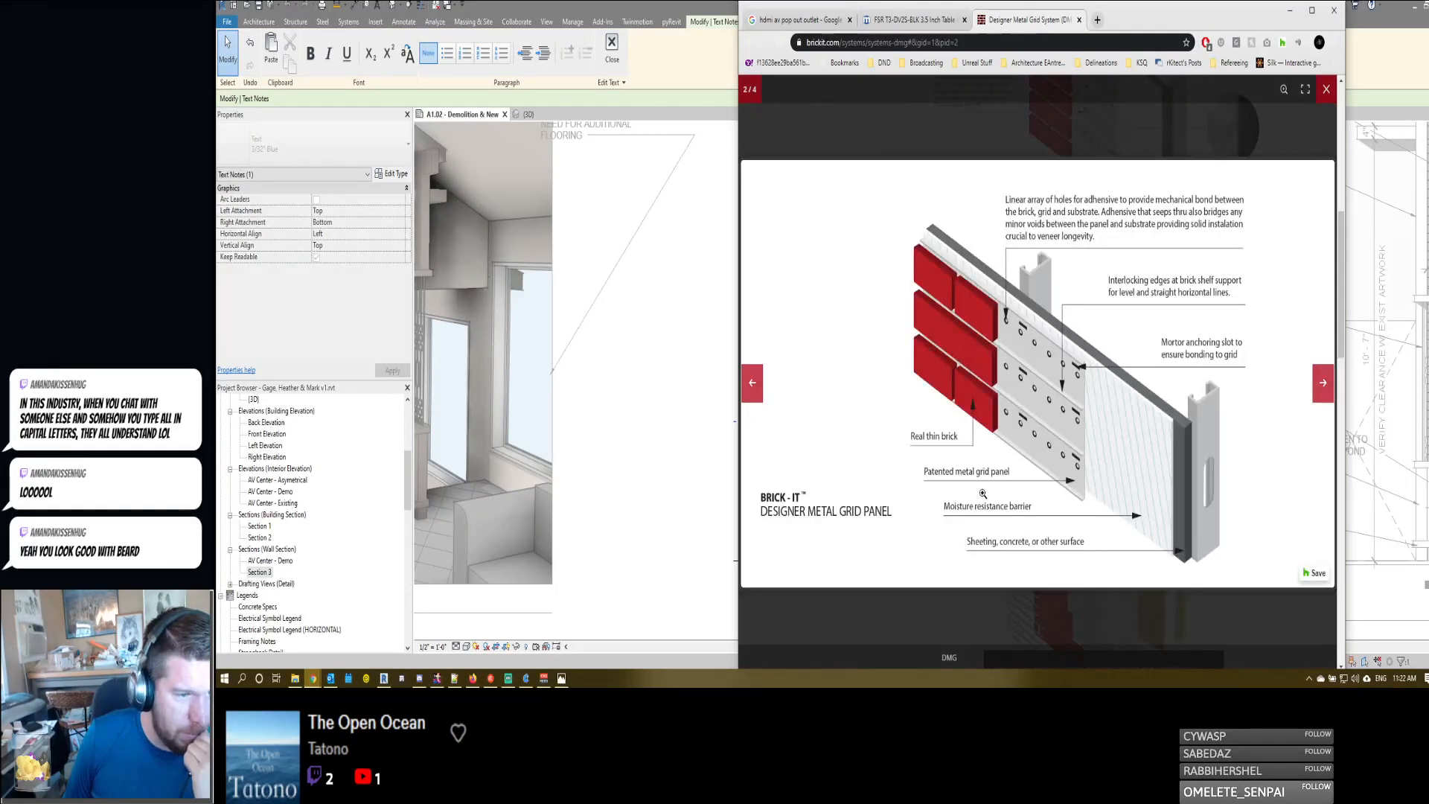
{"action": "left_click", "coordinate": [897, 279]}
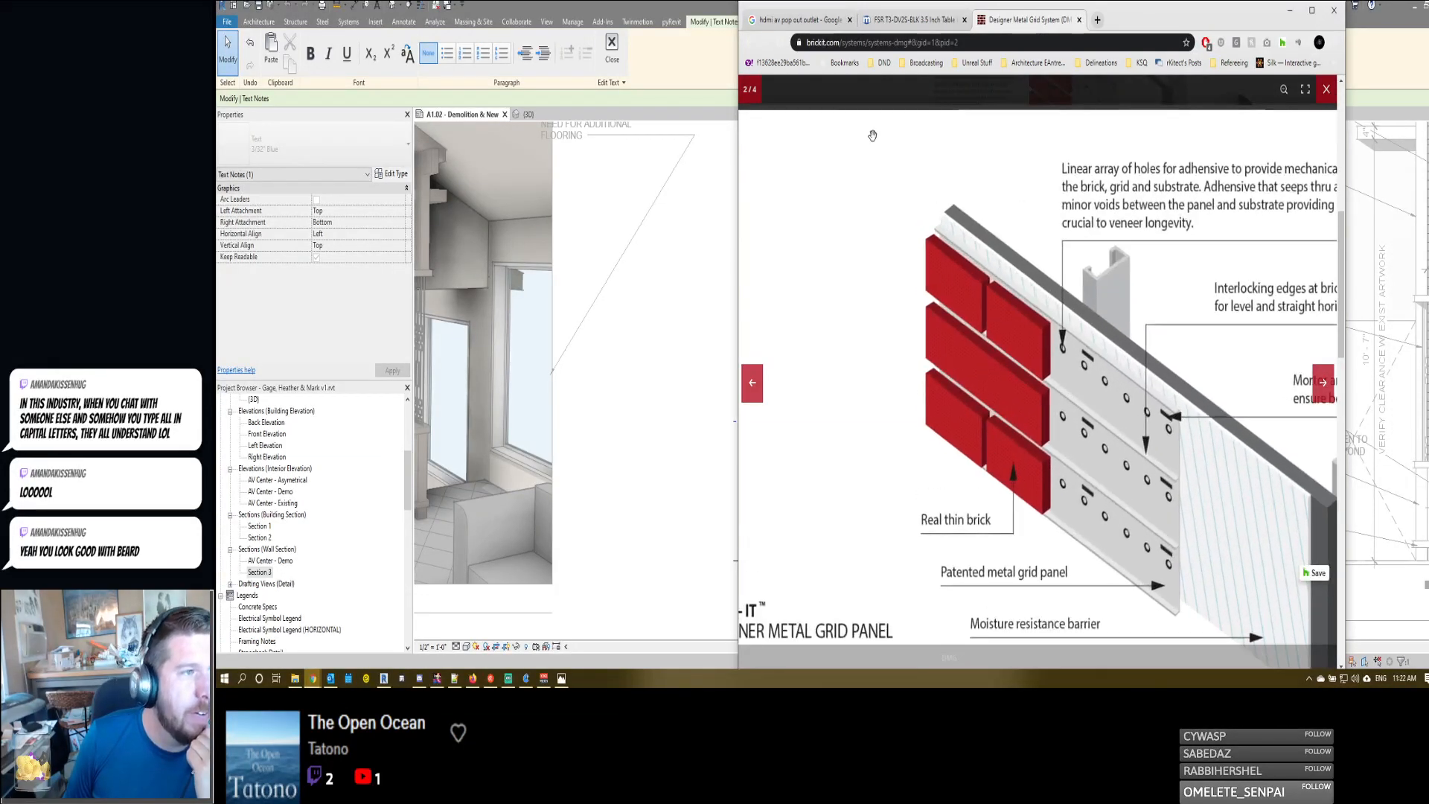
{"action": "left_click", "coordinate": [1240, 87]}
- Review the DMG page's 3D system view, patented panel description and list of purchasable system components
{"action": "scroll", "coordinate": [1188, 394], "scroll_direction": "down", "scroll_amount": 4}
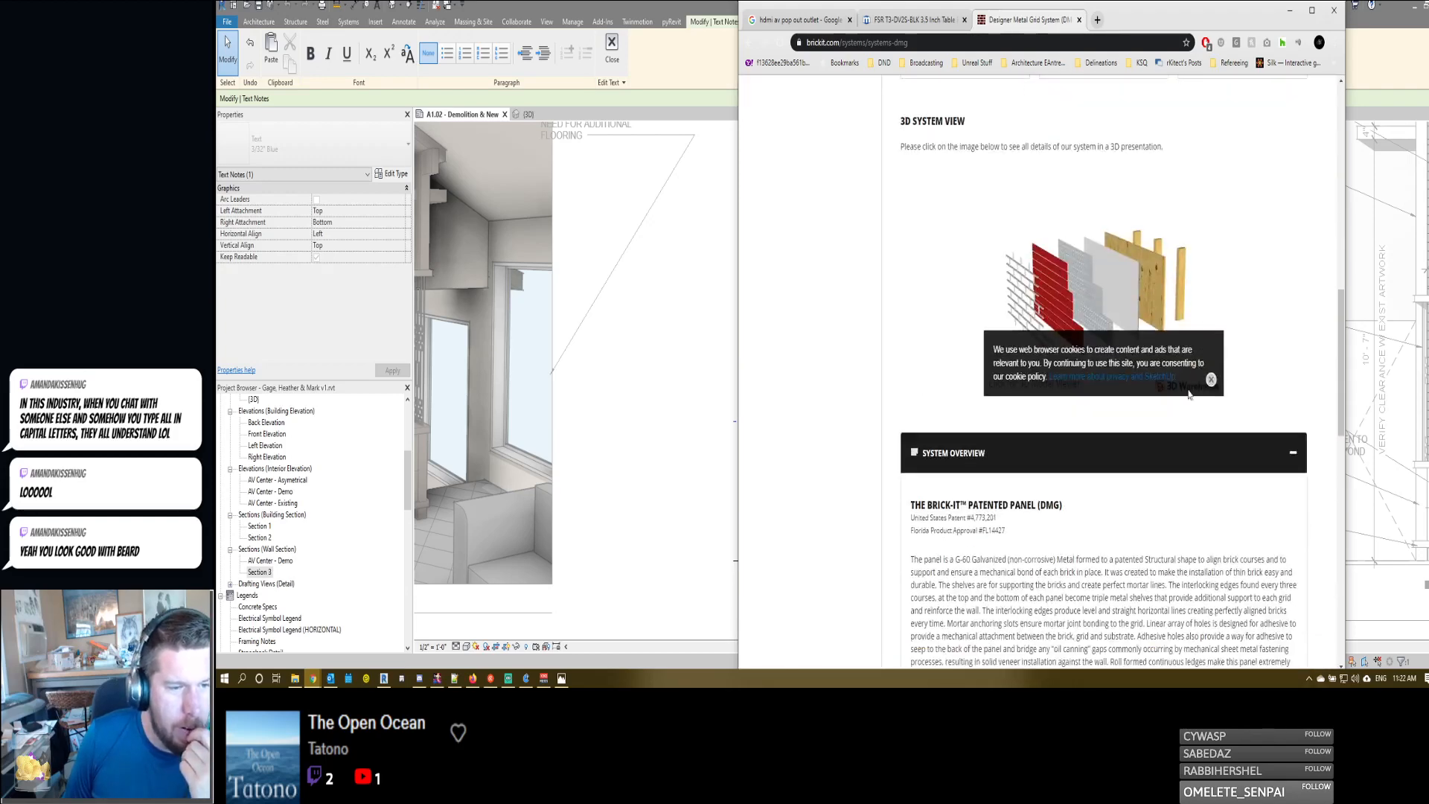
{"action": "scroll", "coordinate": [1041, 430], "scroll_direction": "down", "scroll_amount": 4}
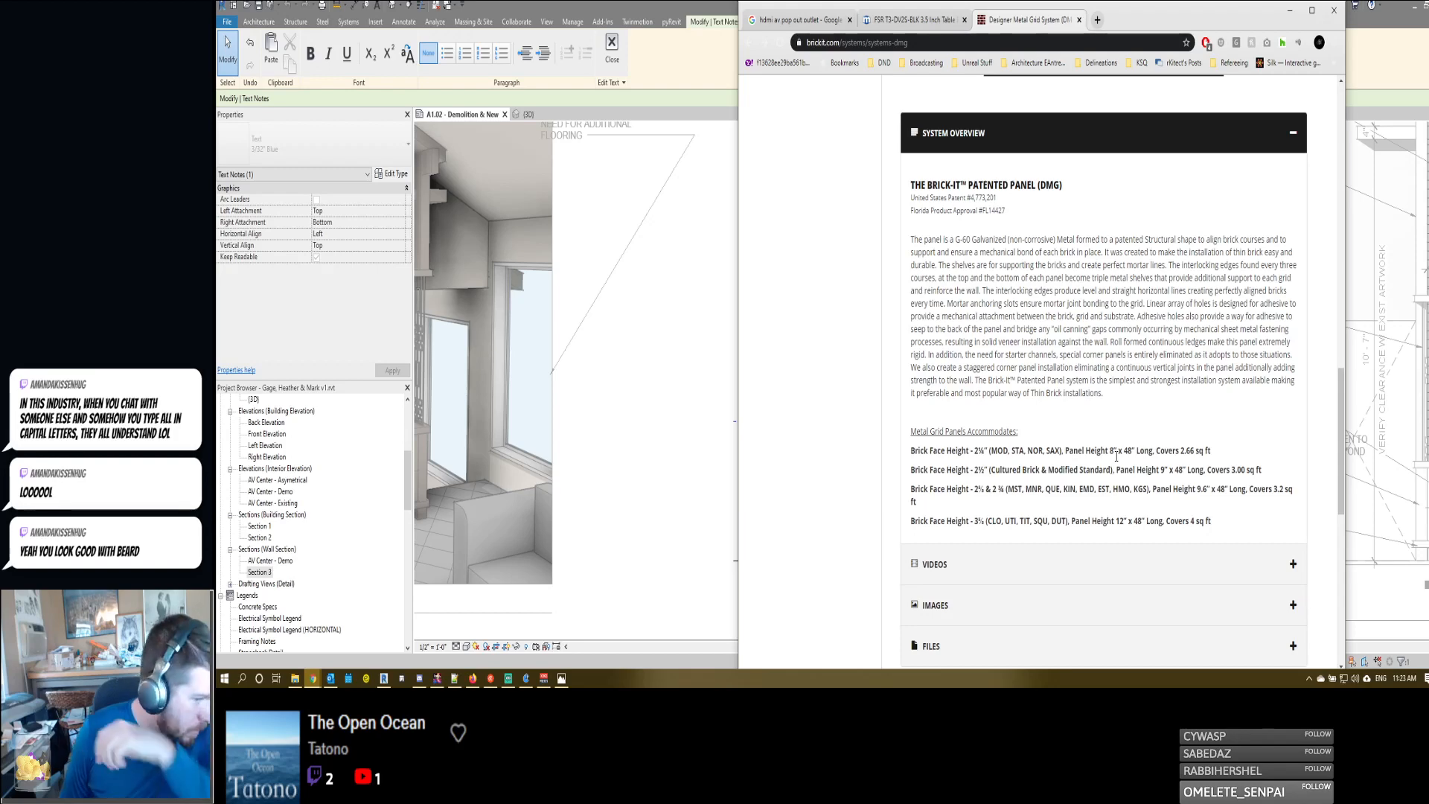
{"action": "scroll", "coordinate": [1113, 444], "scroll_direction": "down", "scroll_amount": 7}
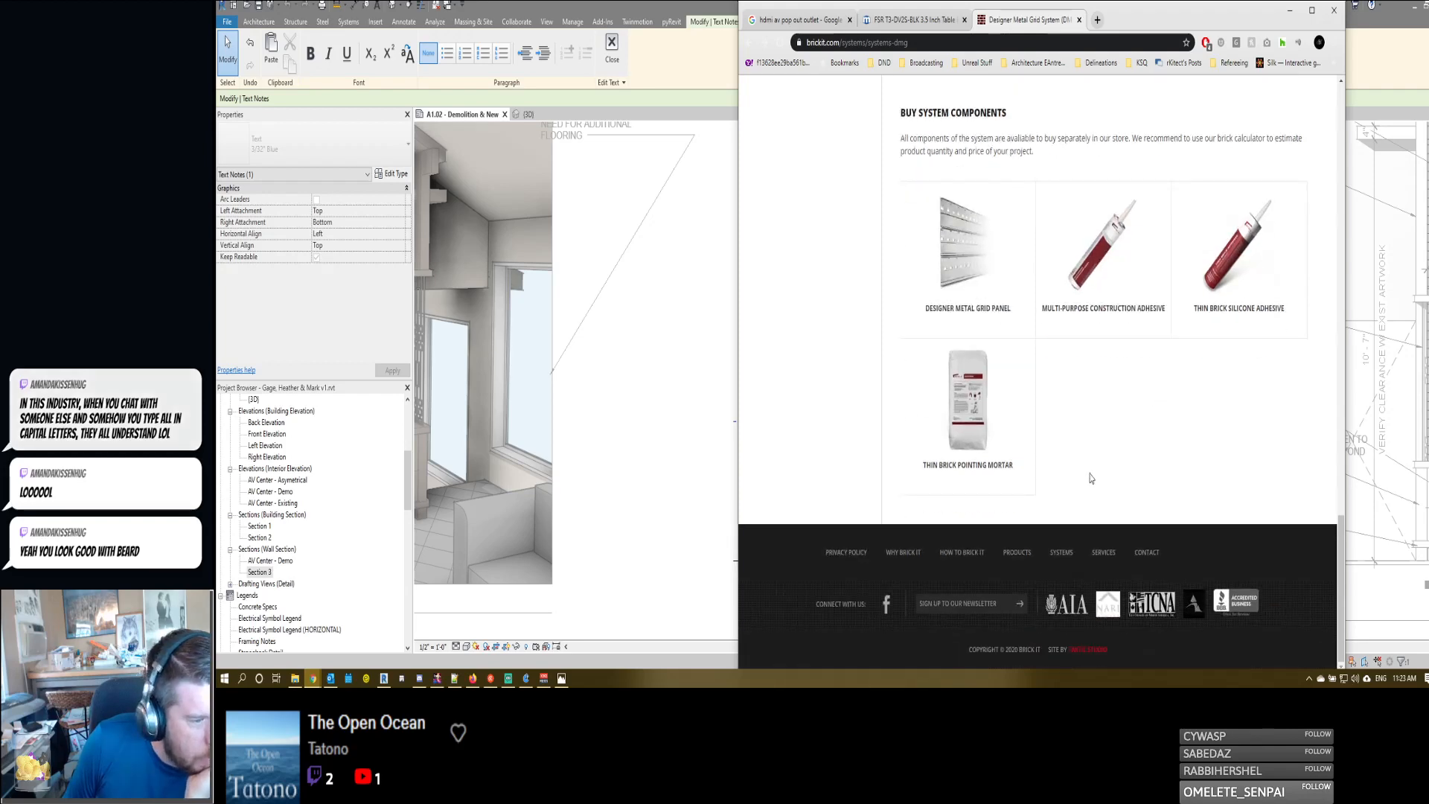
{"action": "scroll", "coordinate": [934, 294], "scroll_direction": "up", "scroll_amount": 10}
{"action": "scroll", "coordinate": [934, 294], "scroll_direction": "up", "scroll_amount": 4}
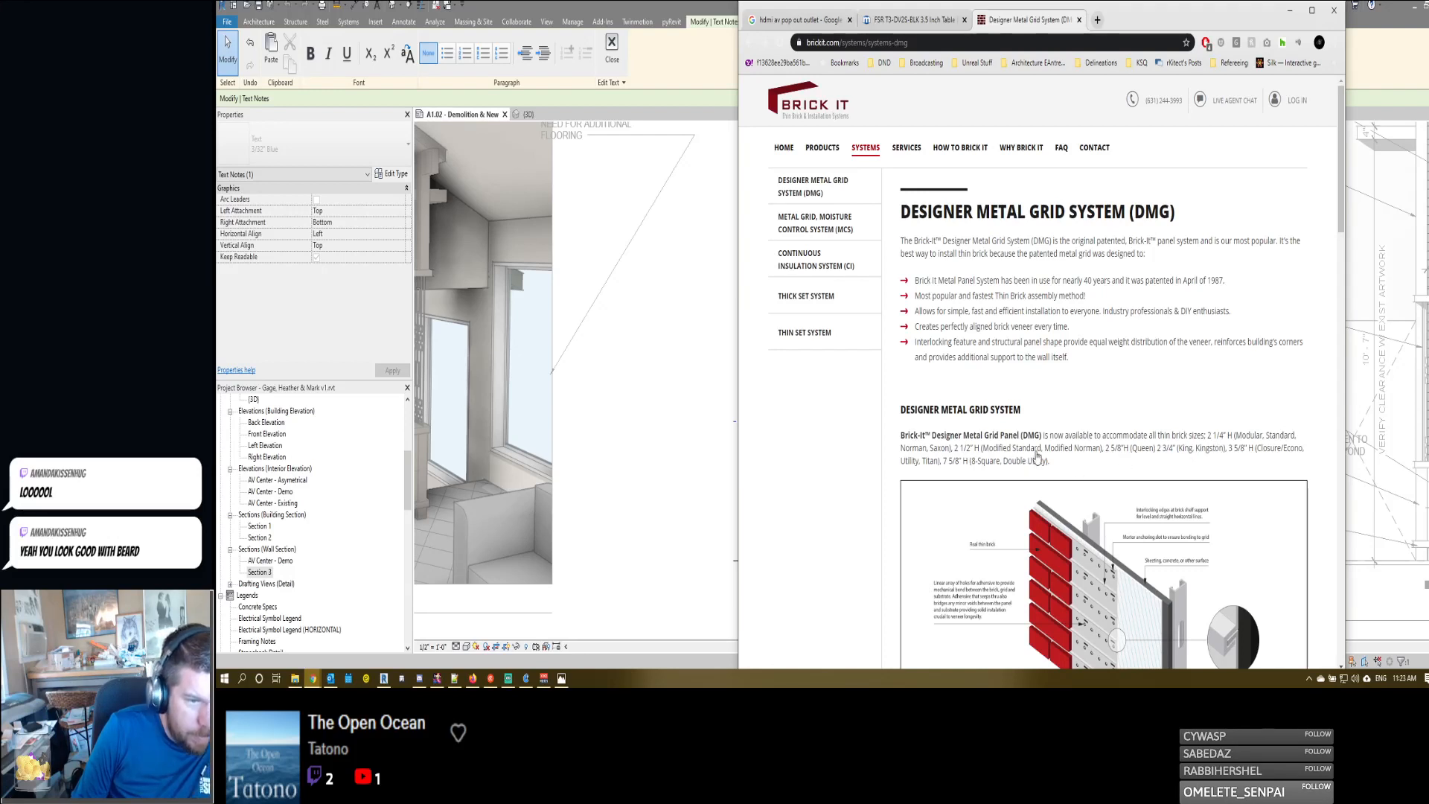
- Return to the Cafe Latte brick product page and look up the thin brick's dimensions under Shapes and Sizes
{"action": "left_click", "coordinate": [749, 43]}
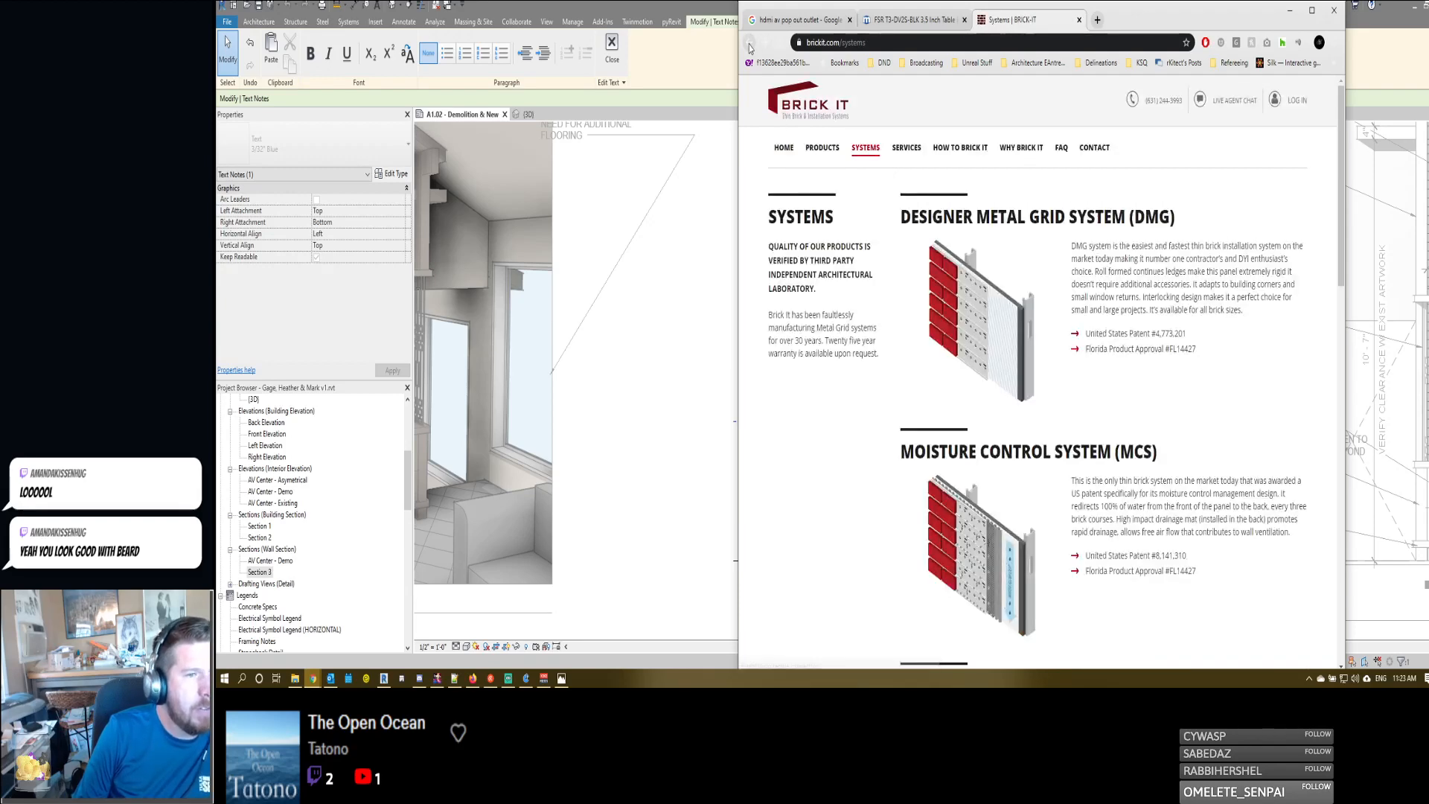
{"action": "left_click", "coordinate": [749, 43]}
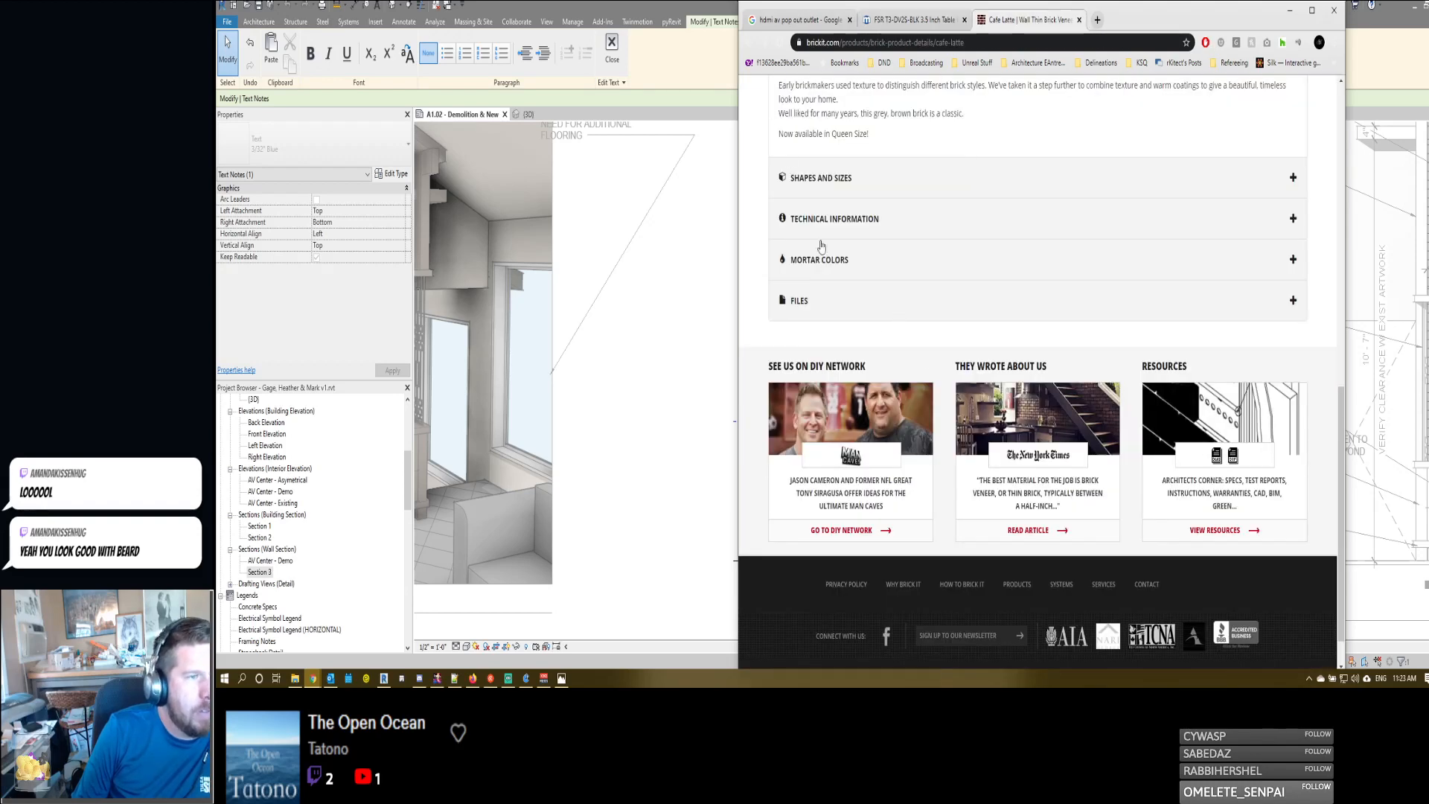
{"action": "scroll", "coordinate": [819, 245], "scroll_direction": "up", "scroll_amount": 10}
{"action": "scroll", "coordinate": [930, 350], "scroll_direction": "down", "scroll_amount": 6}
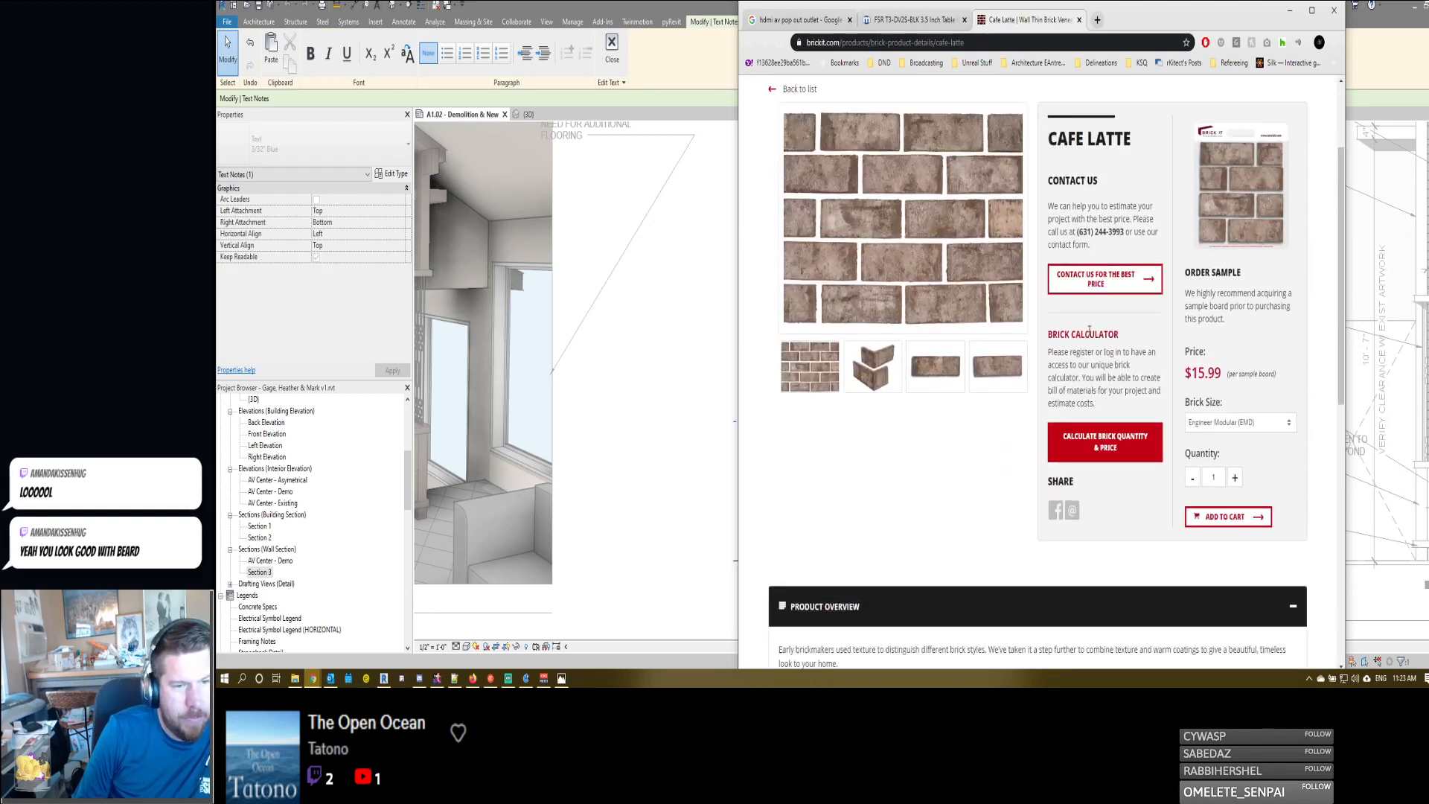
{"action": "left_click", "coordinate": [810, 328]}
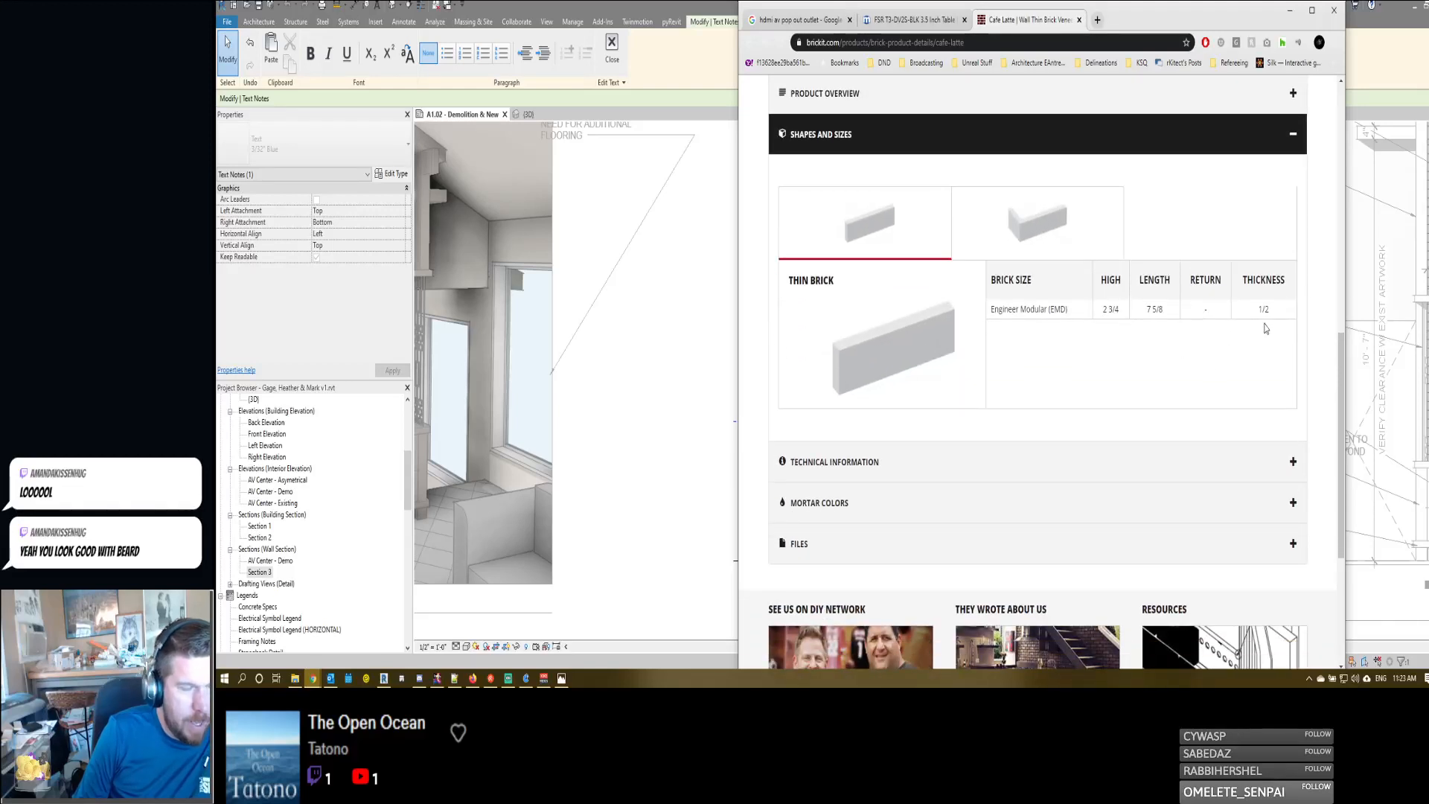
- Back in Revit, set the Masonry - Brick structure layer of the Brick Thinset wall type in Section 3 to 0.75" thick
{"action": "left_click", "coordinate": [581, 399]}
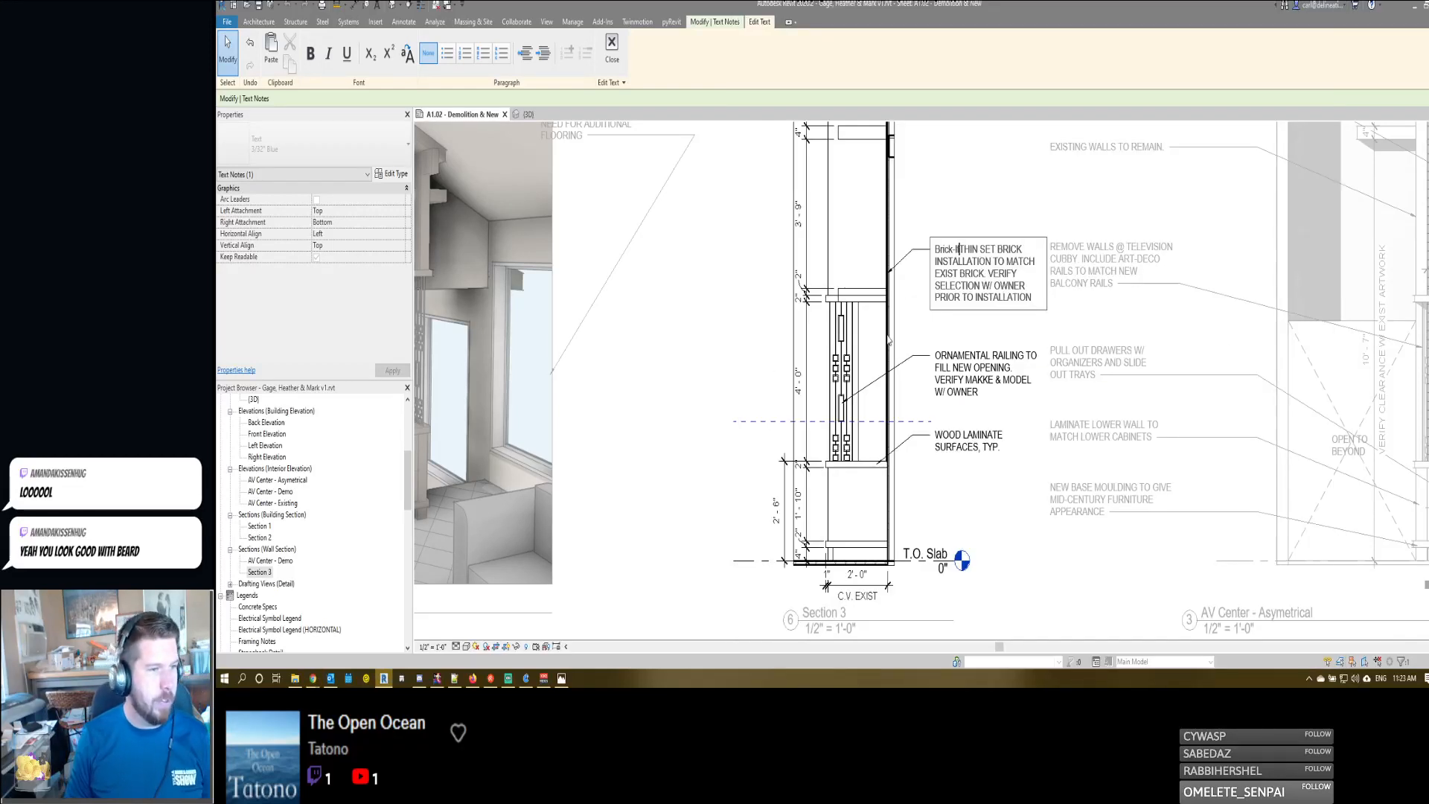
{"action": "left_click", "coordinate": [903, 294]}
{"action": "left_click", "coordinate": [887, 304]}
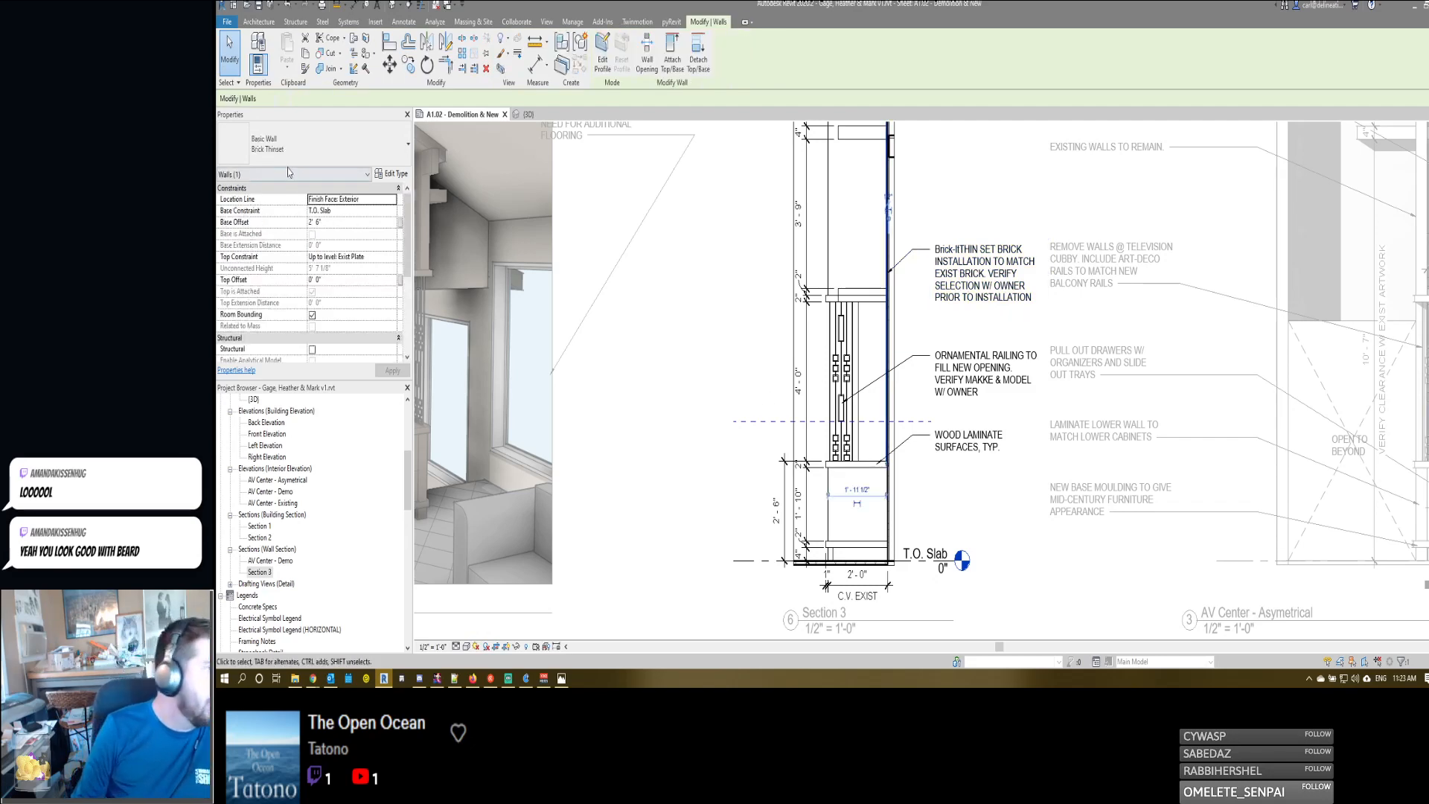
{"action": "left_click", "coordinate": [392, 173]}
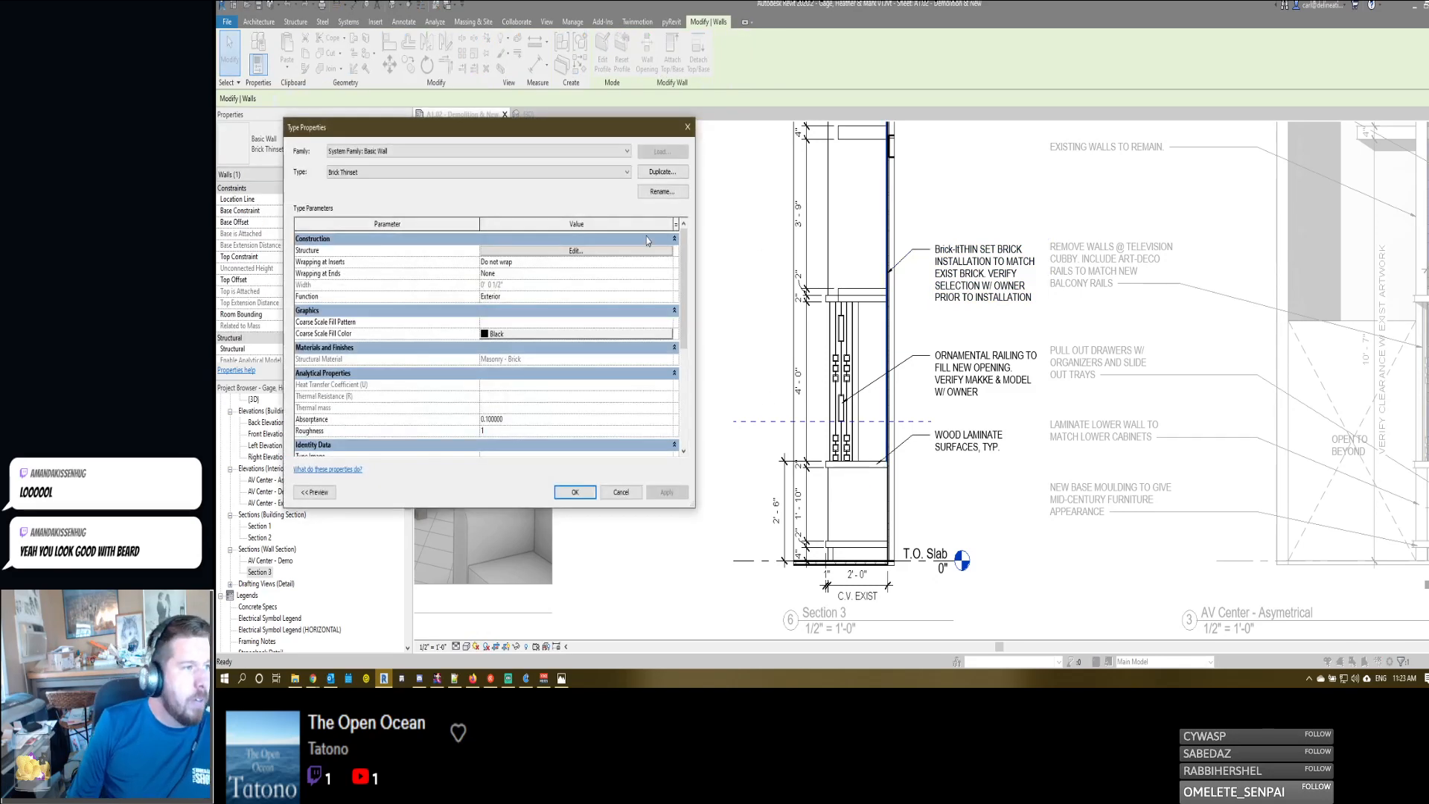
{"action": "left_click", "coordinate": [606, 250]}
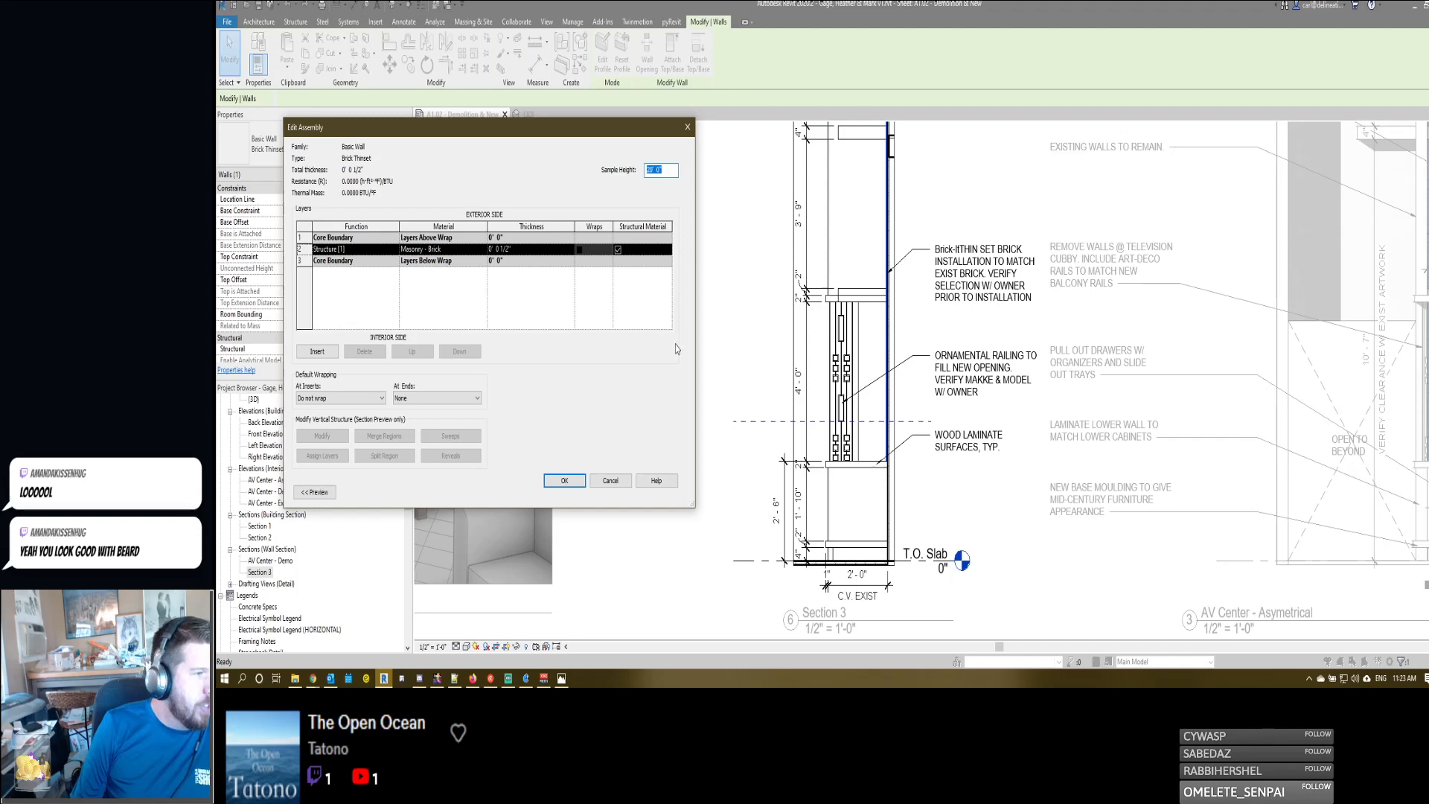
{"action": "left_click", "coordinate": [533, 249]}
{"action": "type", "text": "0.75\""}
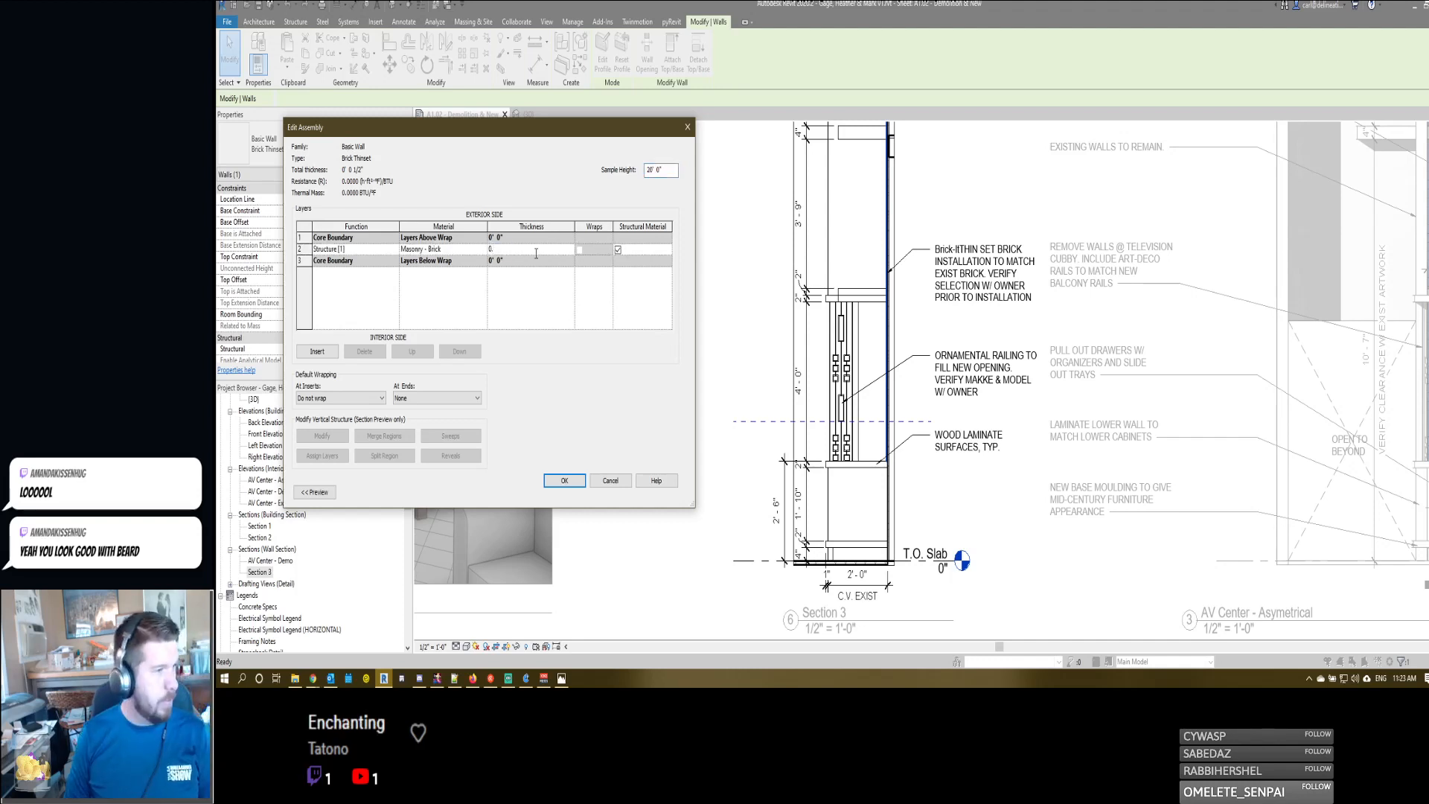
{"action": "key", "text": "Return"}
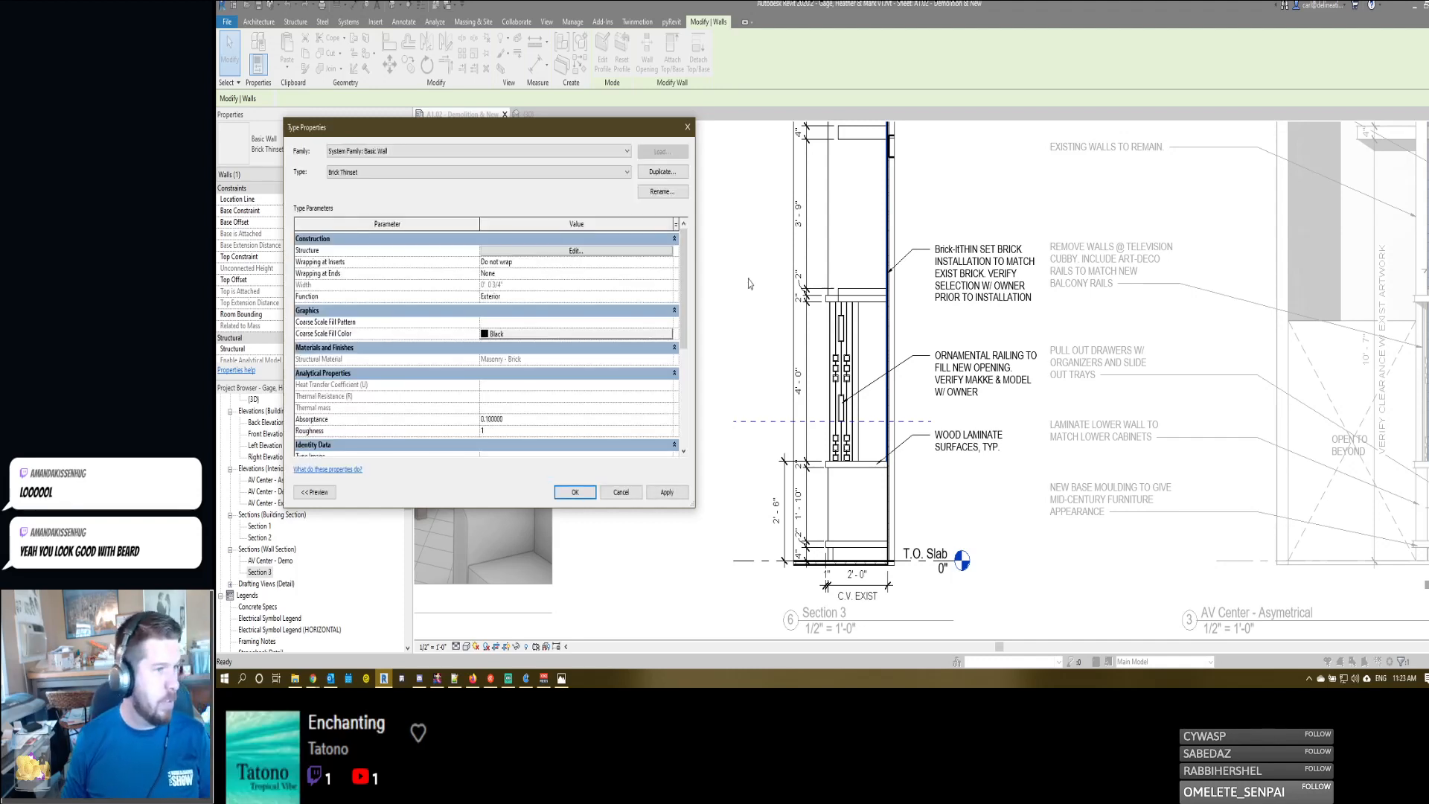
{"action": "left_click", "coordinate": [574, 492]}
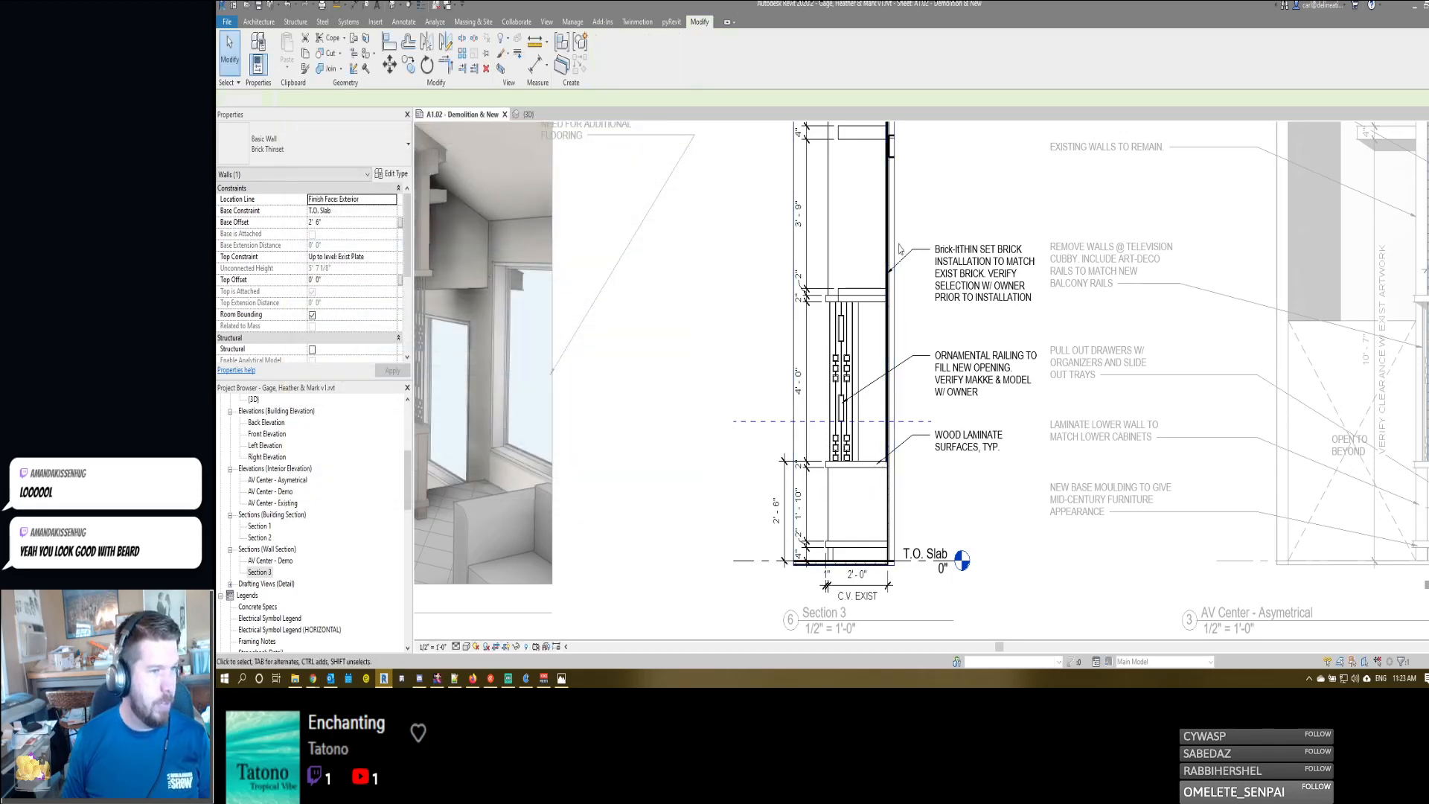
- Complete the opening of the thin set brick note in Section 3 as "Brick It Thin Set Brick. Color: Cafe Late or similar"
{"action": "left_click", "coordinate": [956, 252]}
{"action": "left_click", "coordinate": [956, 252]}
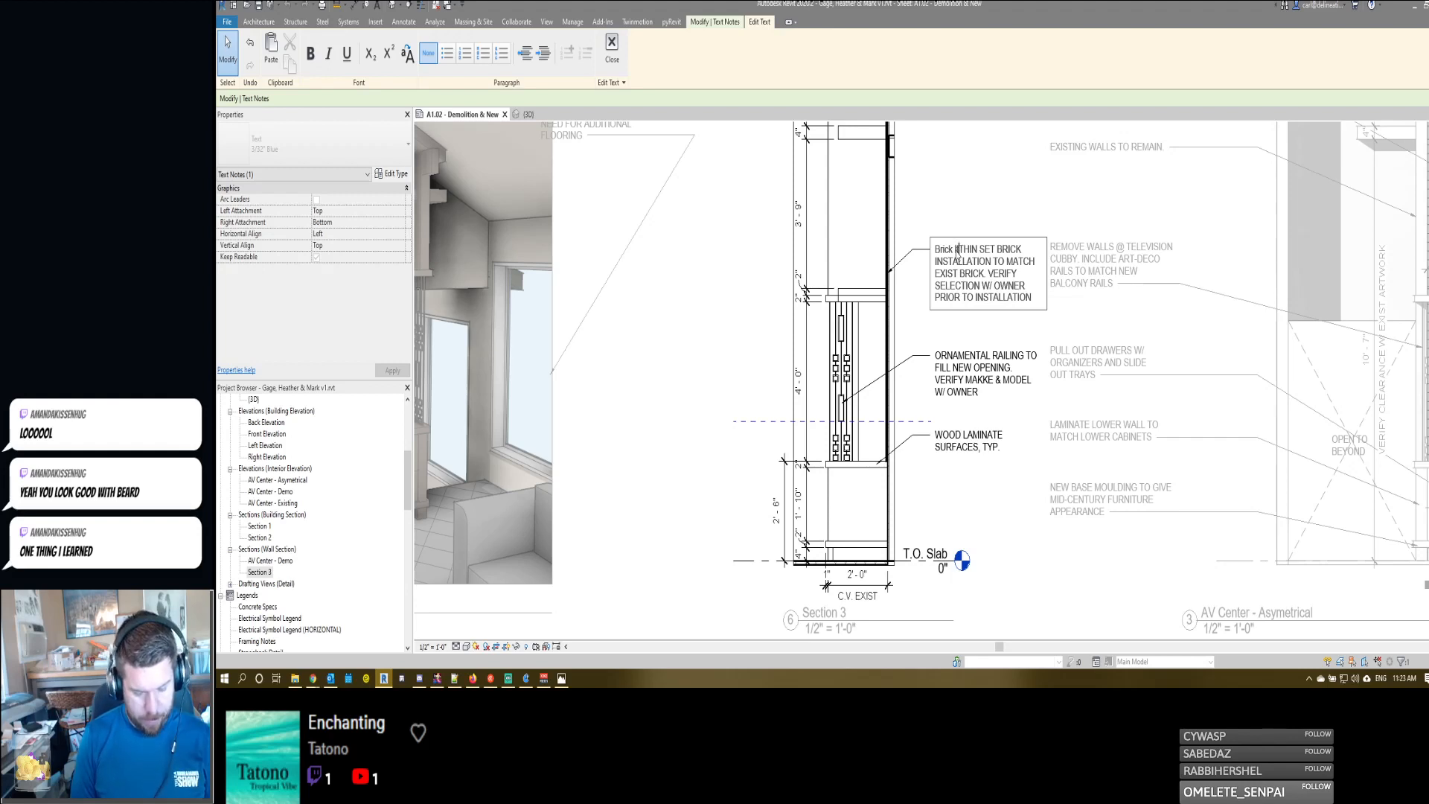
{"action": "type", "text": "Thin Set Brick. T"}
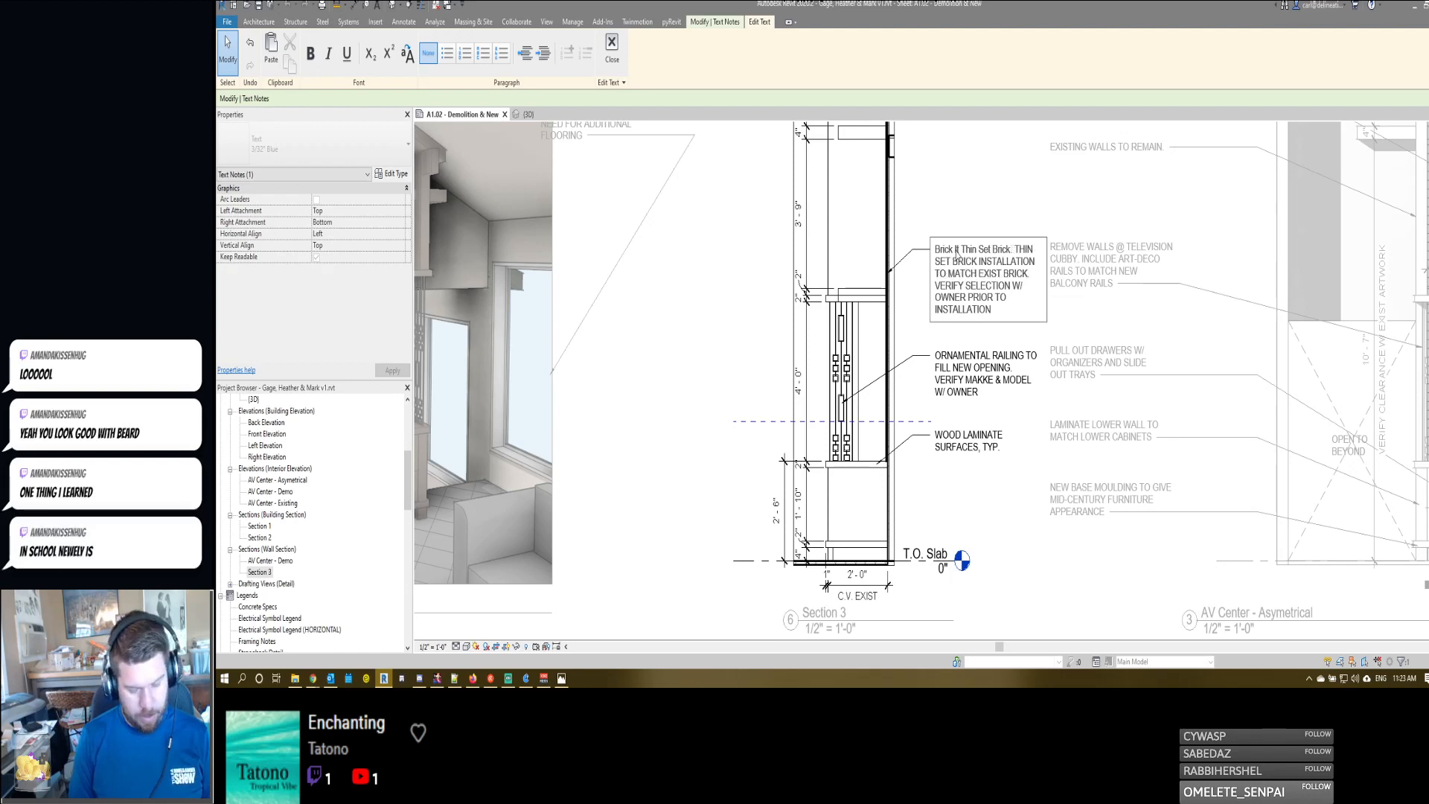
{"action": "type", "text": ": Cafe Latte"}
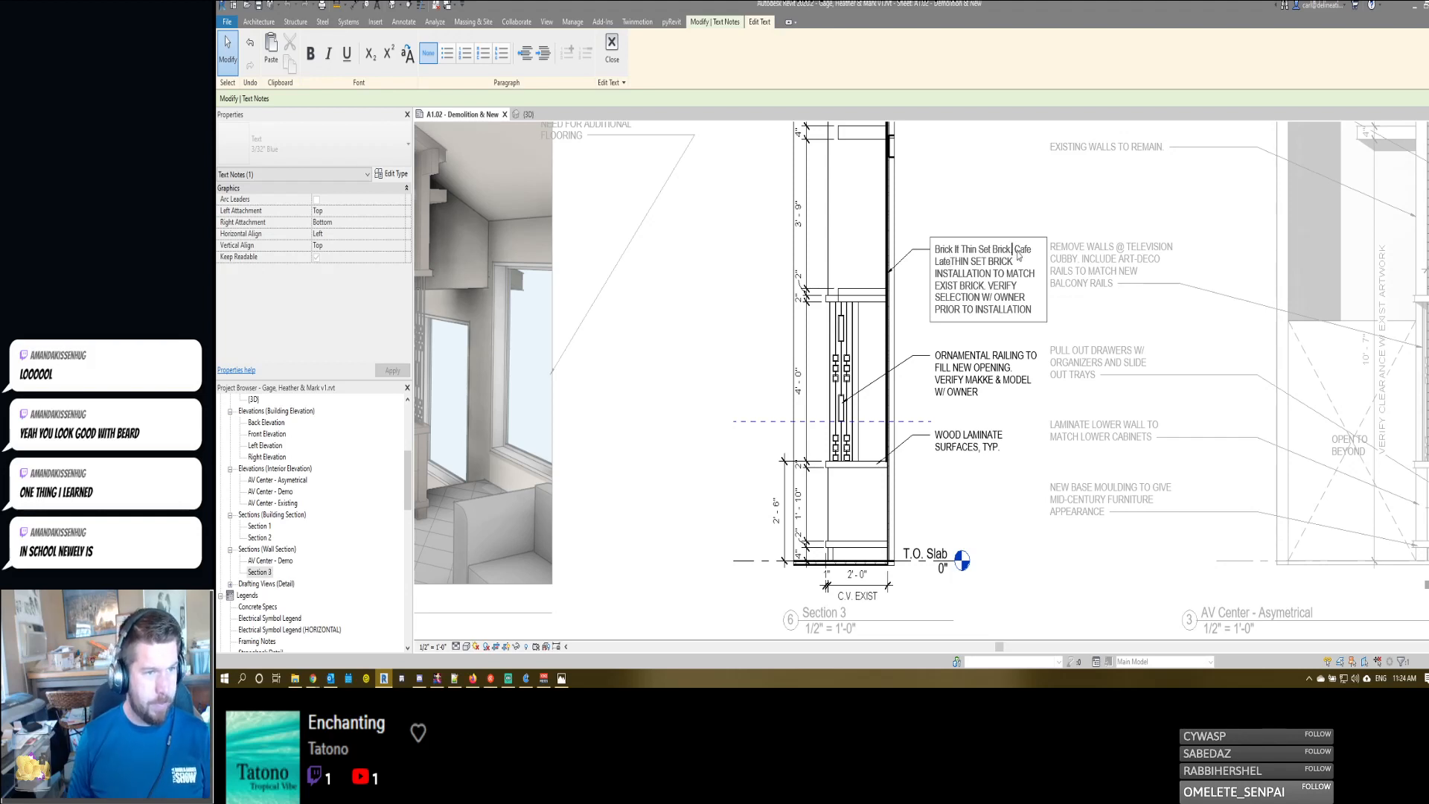
{"action": "type", "text": "Color:"}
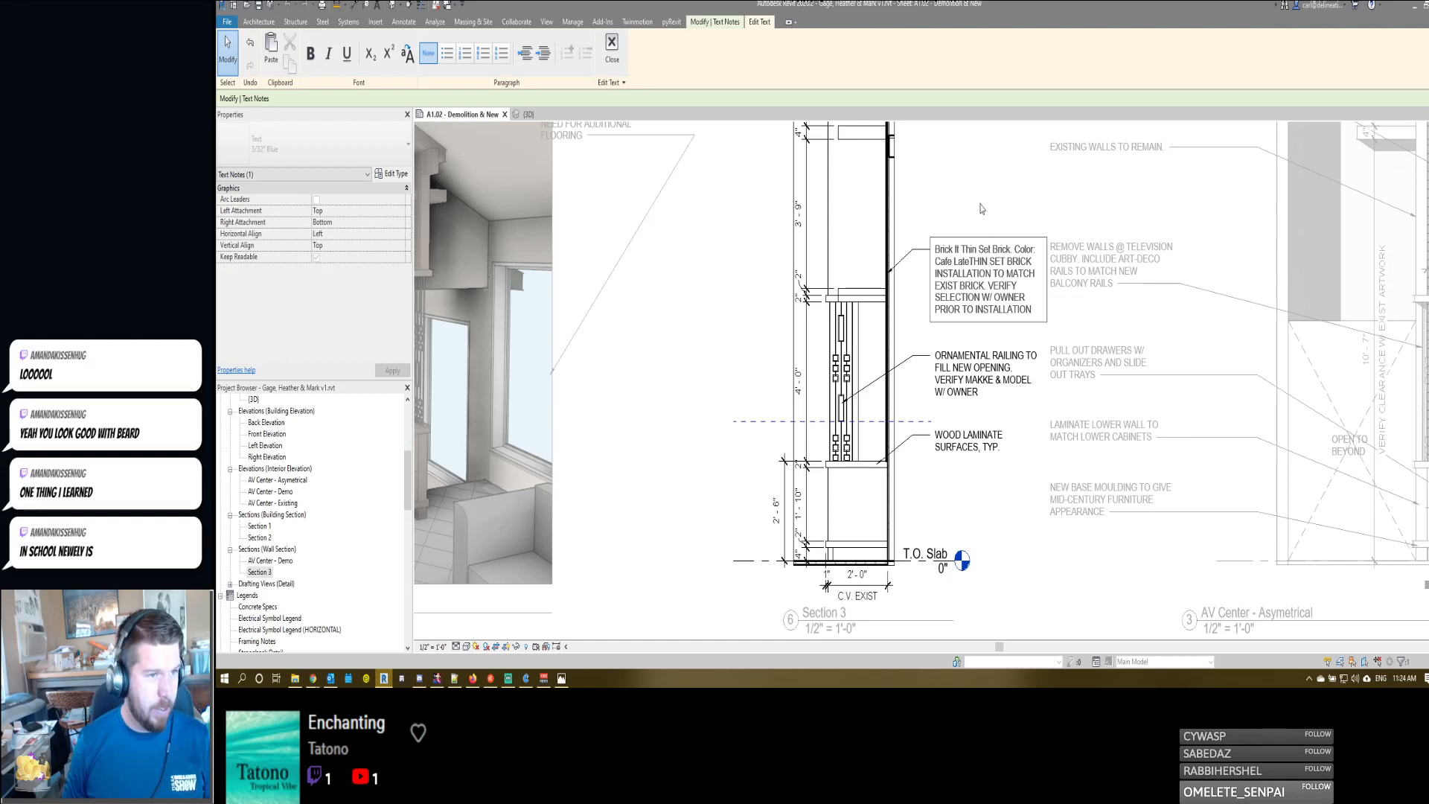
{"action": "type", "text": " Cafe Late or similar"}
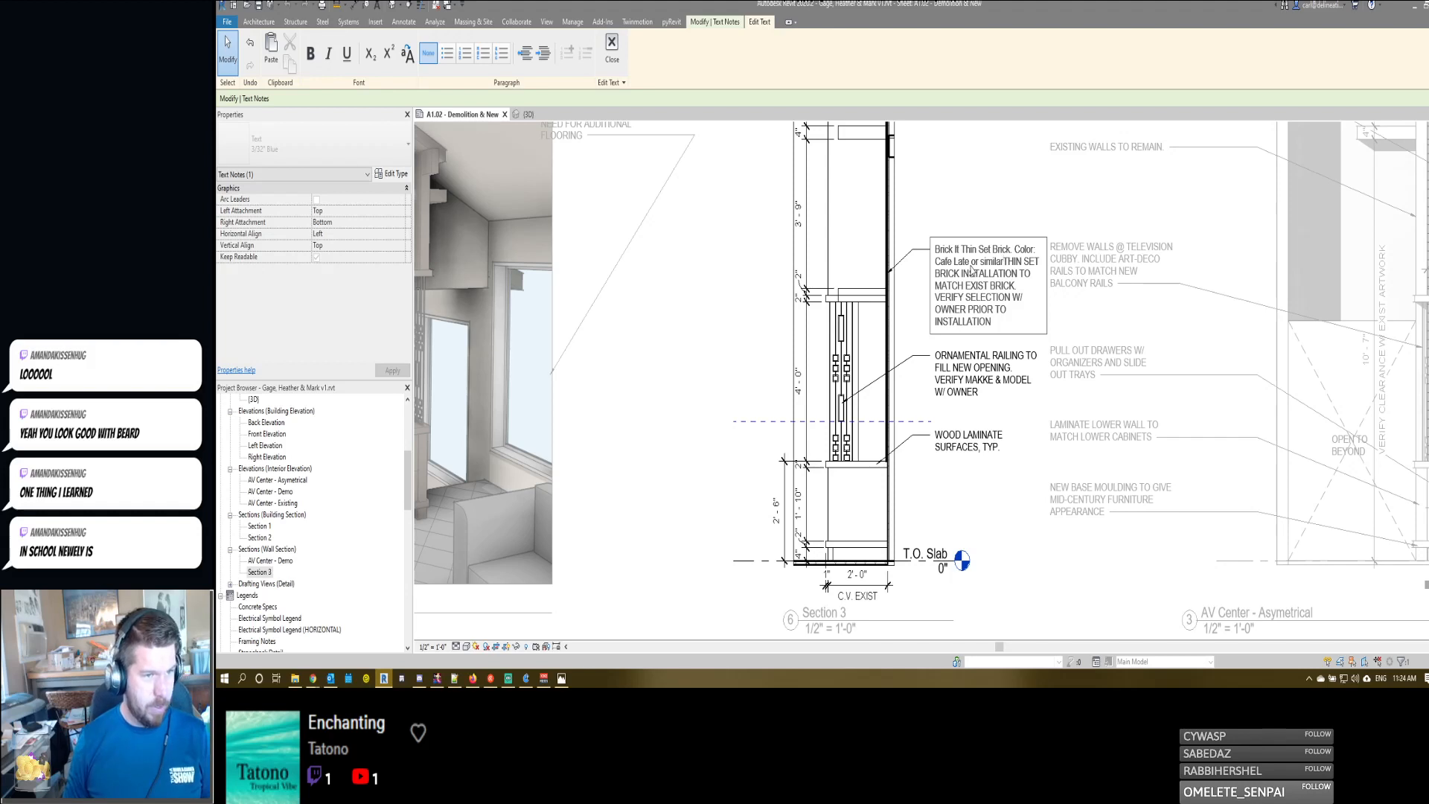
- Convert the note's new opening text to all caps, add a space before "THIN SET BRICK INSTALLATION", and finish editing the note
{"action": "left_click", "coordinate": [935, 250], "text": "shift"}
{"action": "left_click", "coordinate": [407, 54]}
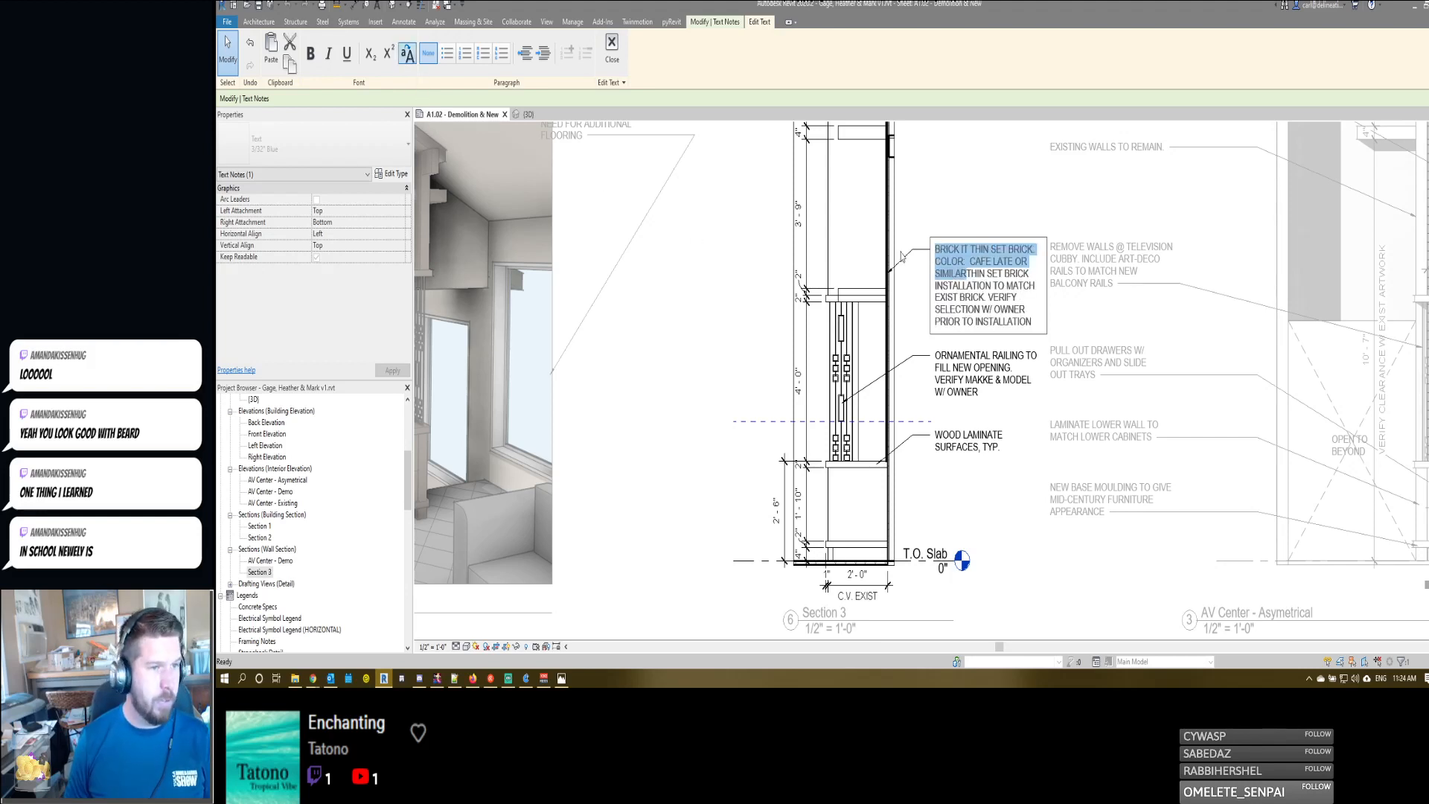
{"action": "left_click", "coordinate": [972, 279]}
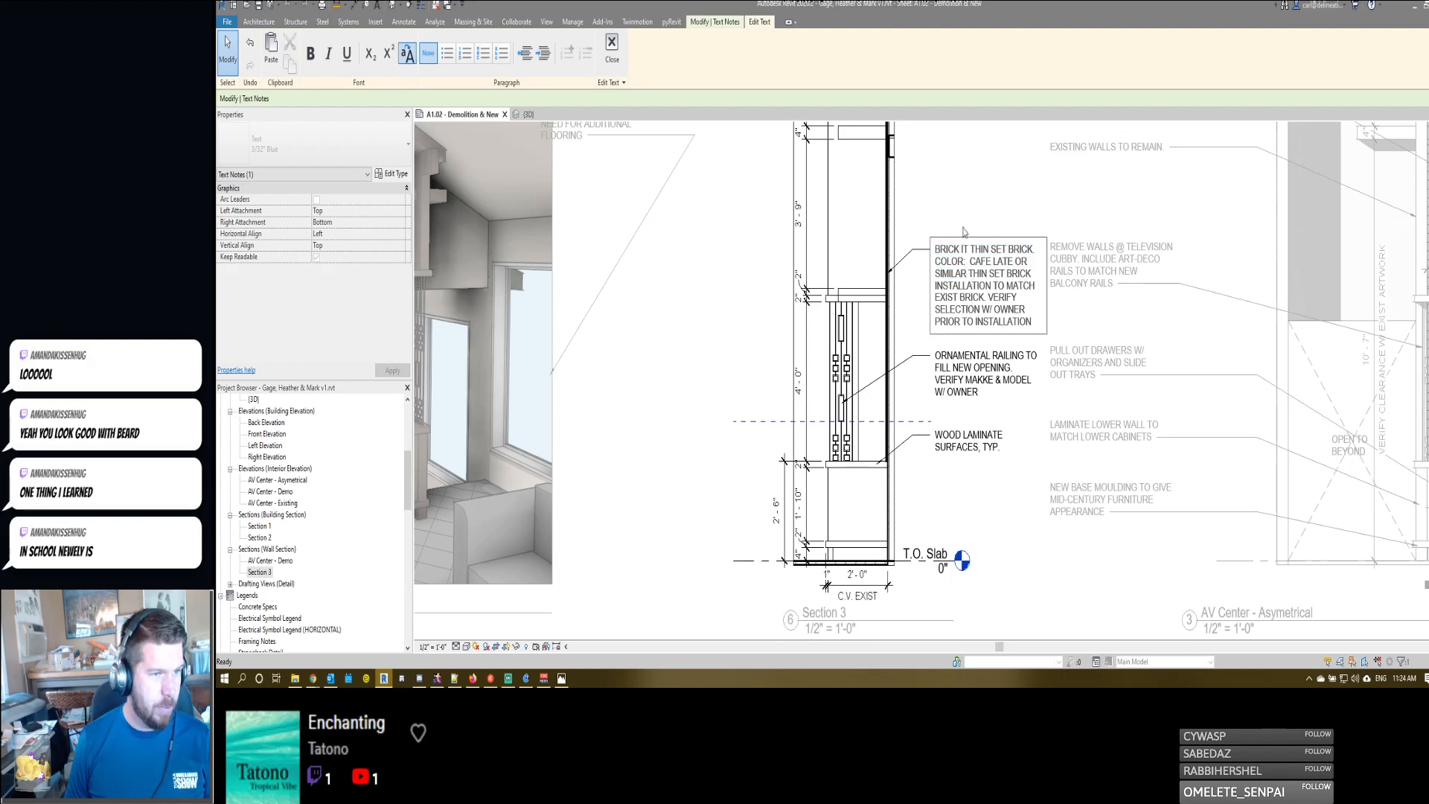
{"action": "left_click", "coordinate": [965, 182]}
{"action": "left_click", "coordinate": [963, 192]}
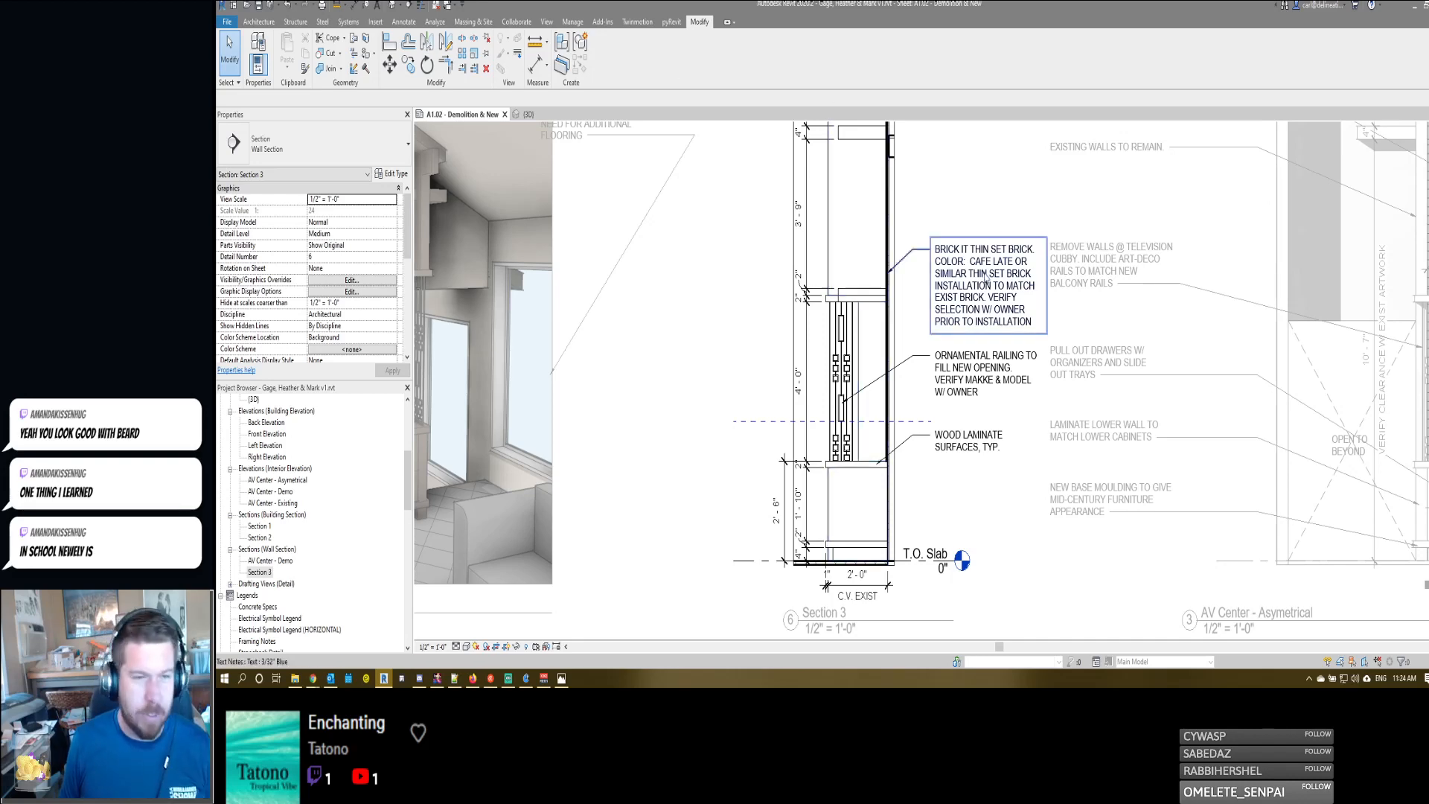
{"action": "mouse_move", "coordinate": [893, 192]}
{"action": "middle_mouse_down"}
{"action": "mouse_move", "coordinate": [952, 308]}
{"action": "mouse_move", "coordinate": [960, 233]}
{"action": "middle_mouse_up"}
{"action": "middle_click_drag", "start_coordinate": [853, 414], "coordinate": [860, 331]}
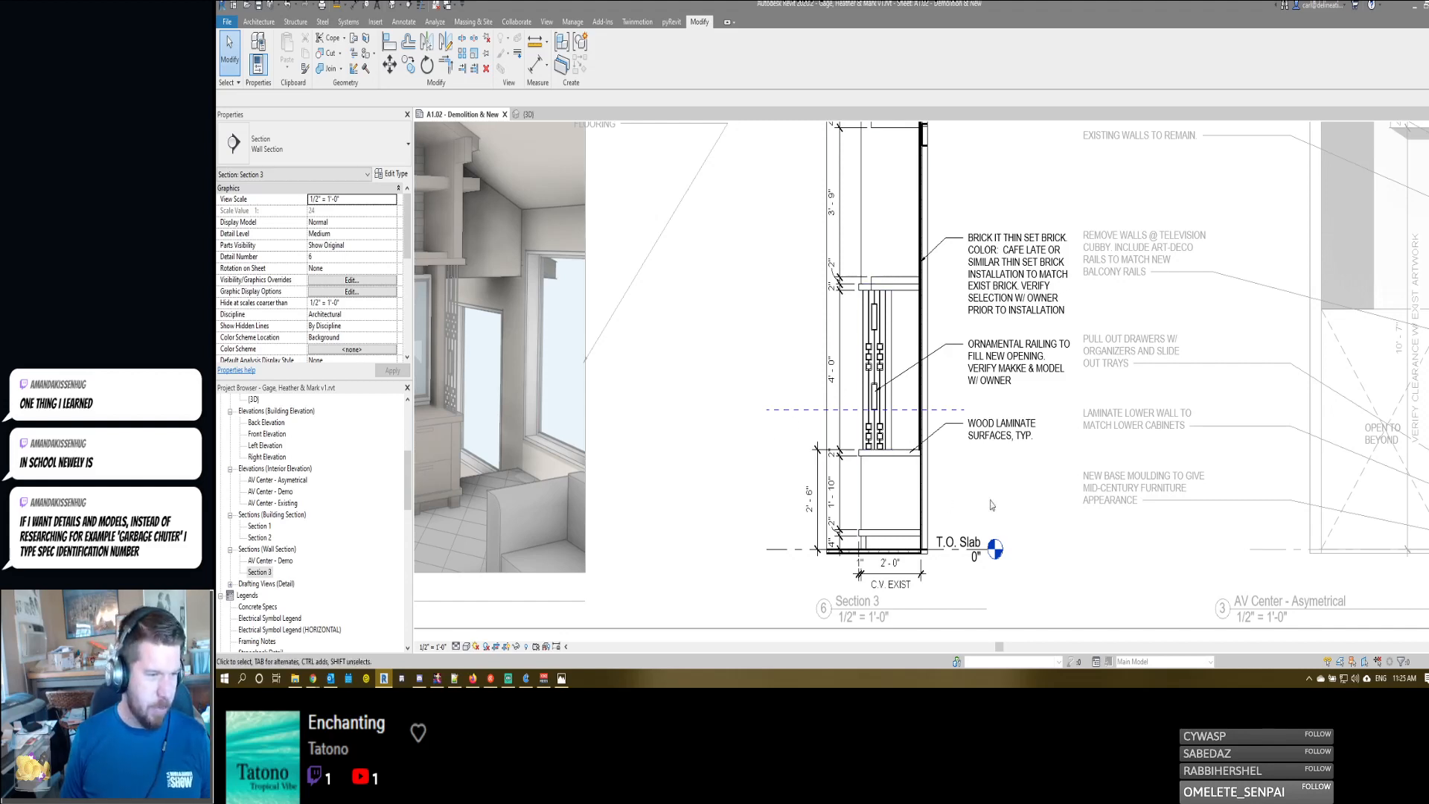
{"action": "scroll", "coordinate": [962, 478], "scroll_direction": "up", "scroll_amount": 5}
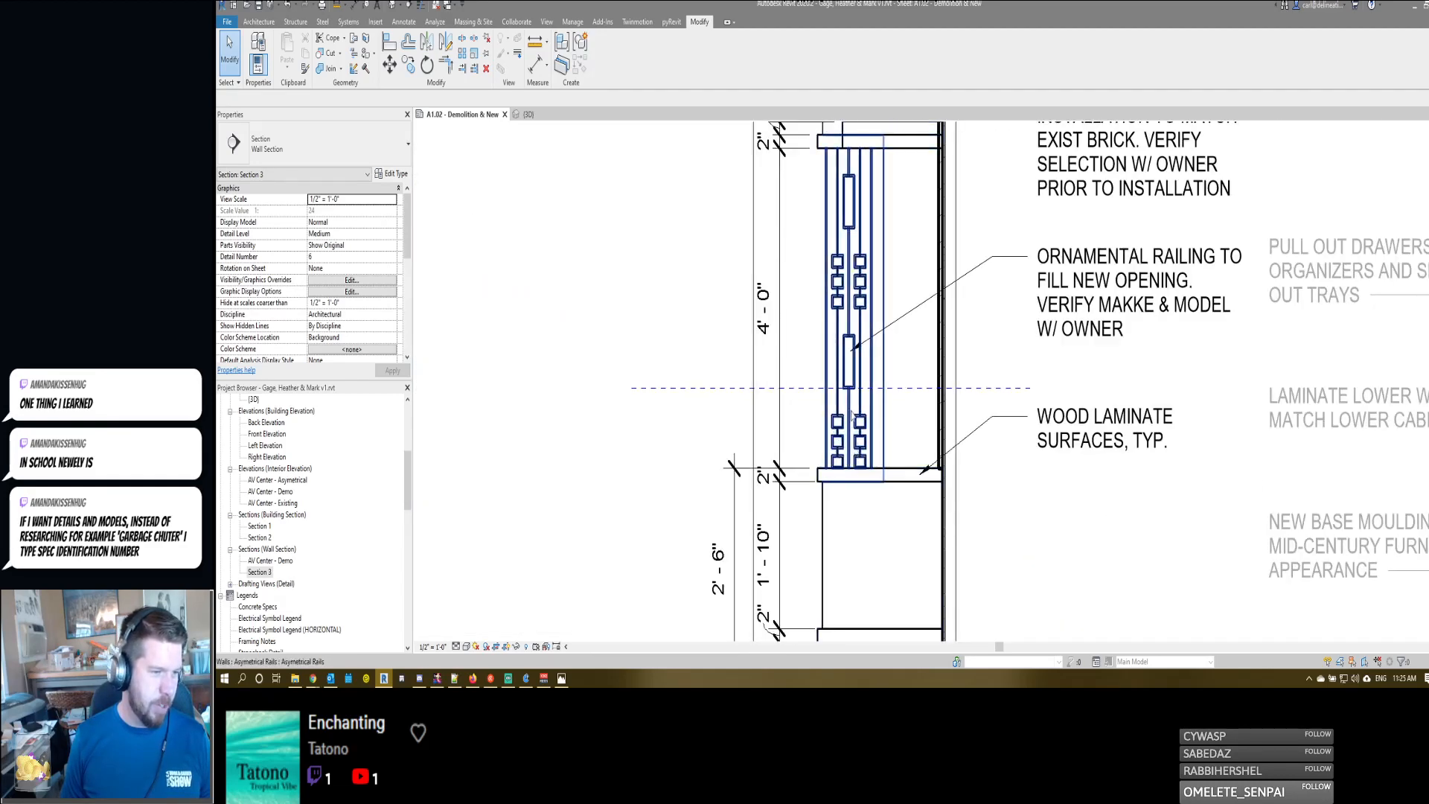
{"action": "scroll", "coordinate": [823, 447], "scroll_direction": "down", "scroll_amount": 3}
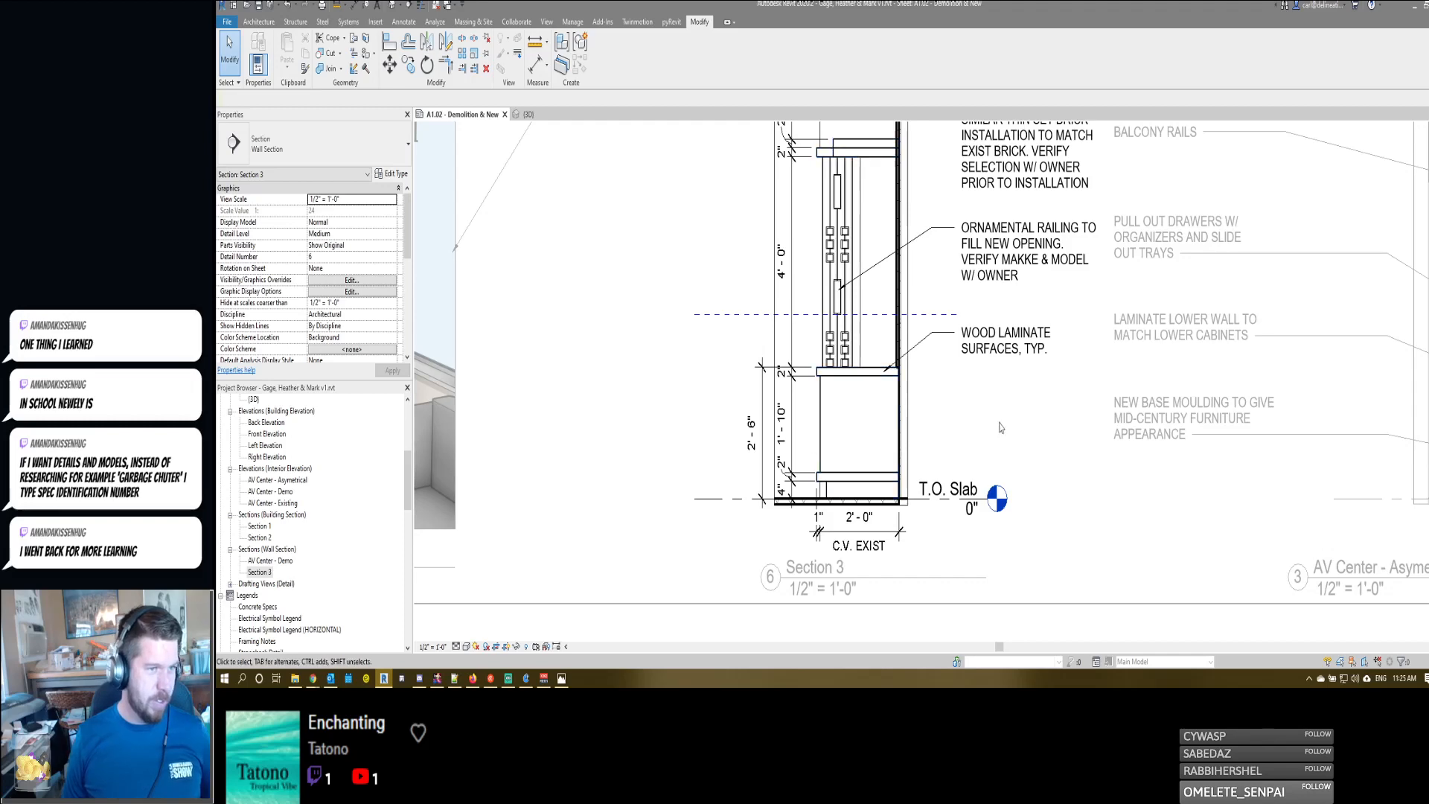
{"action": "middle_click_drag", "start_coordinate": [962, 405], "coordinate": [965, 488]}
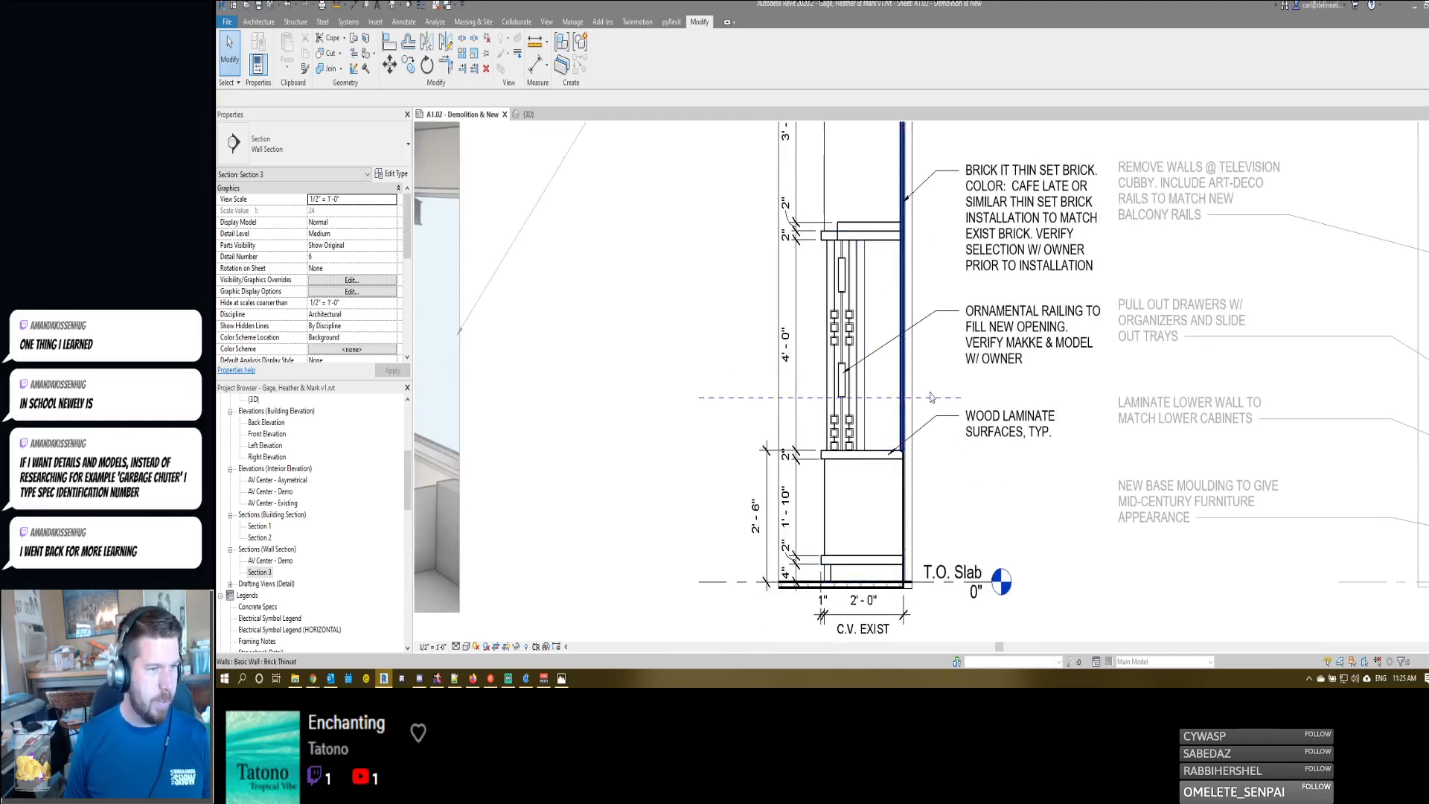
- Correct the misspelled "MAKKE" to "MAKE" in Section 3's ornamental railing note and finish editing it
{"action": "double_click", "coordinate": [1031, 347]}
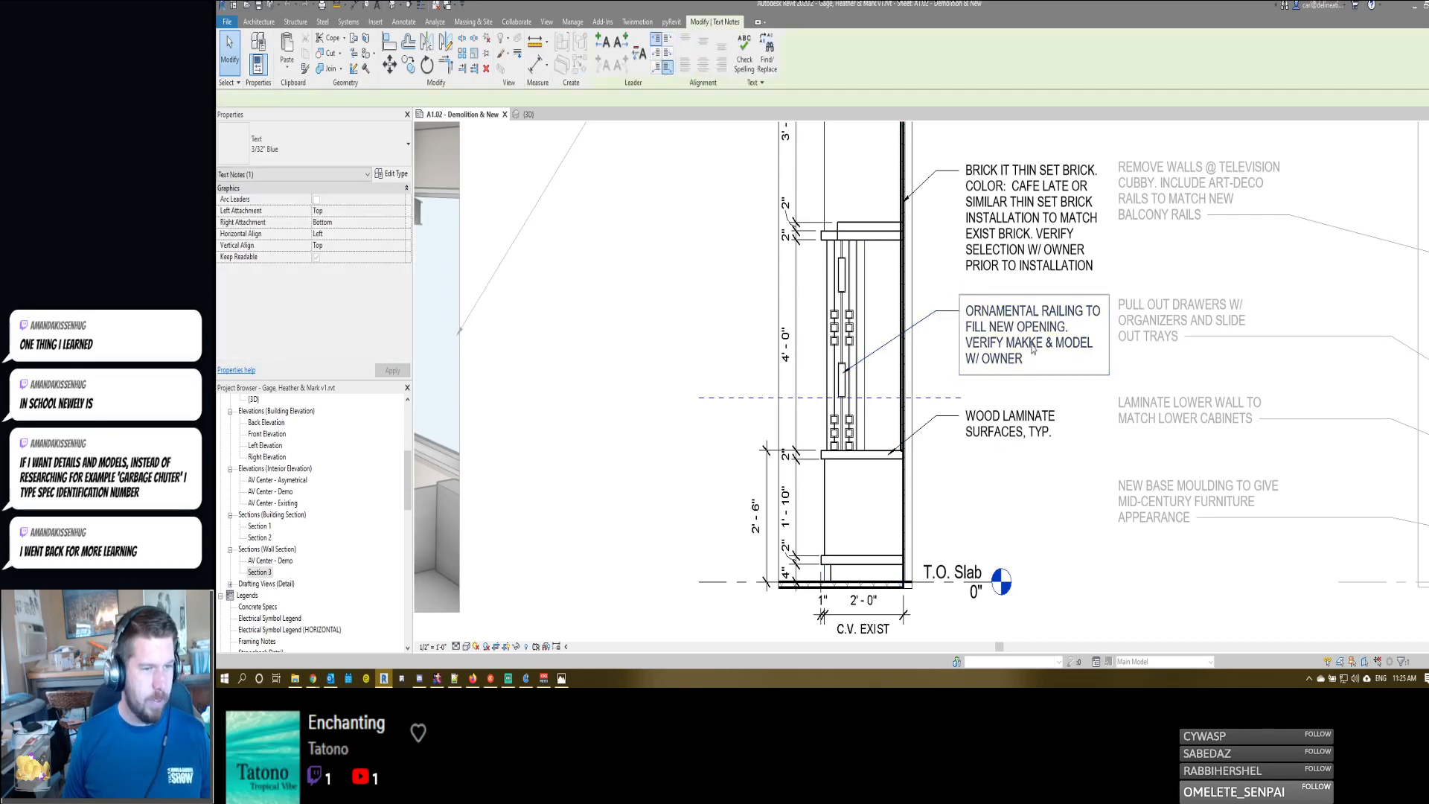
{"action": "key", "text": "BackSpace"}
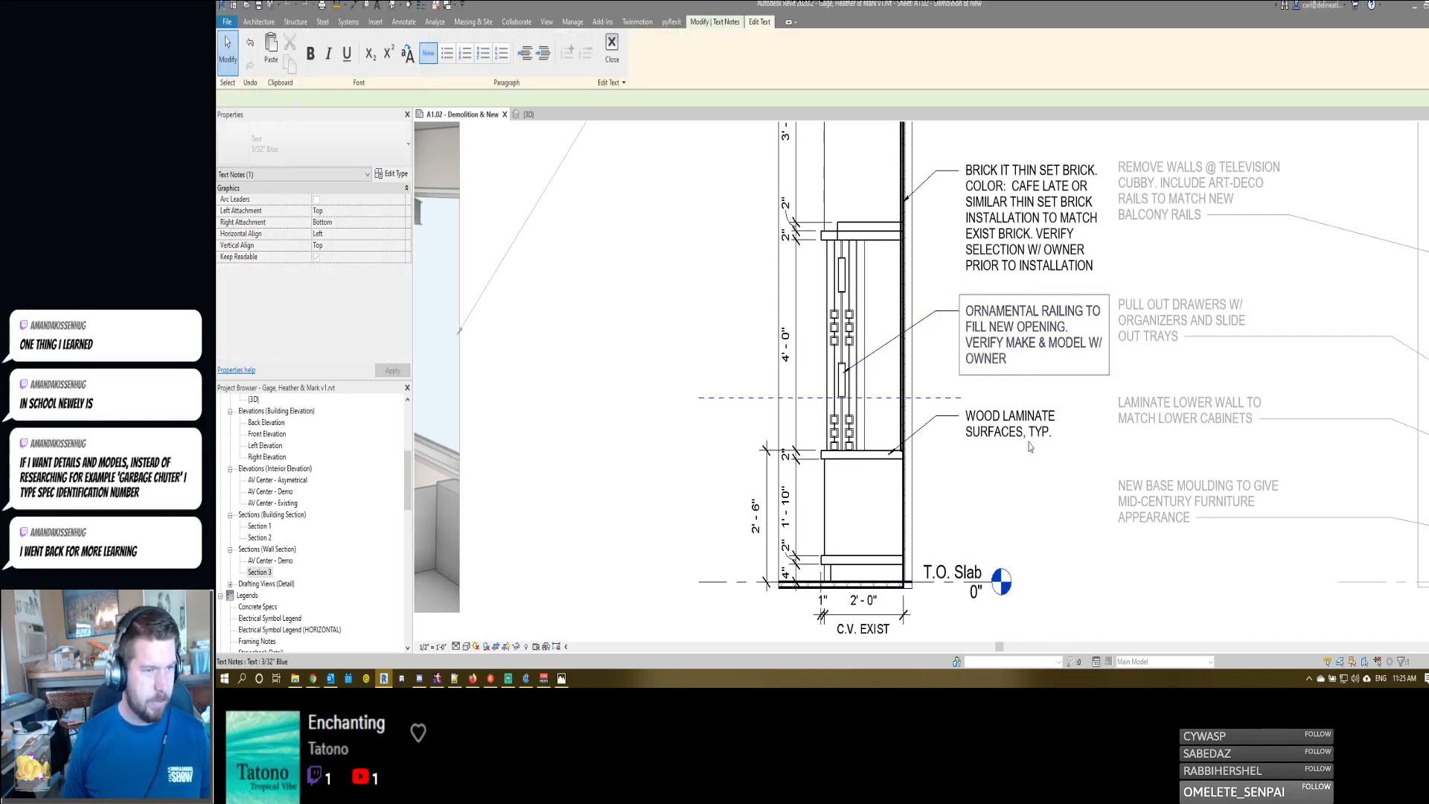
{"action": "key", "text": "Escape"}
- Shift the 1" dimension text at the base cabinet in Section 3 outward, clear of its witness lines
{"action": "scroll", "coordinate": [921, 481], "scroll_direction": "down", "scroll_amount": 1}
{"action": "scroll", "coordinate": [930, 487], "scroll_direction": "up", "scroll_amount": 1}
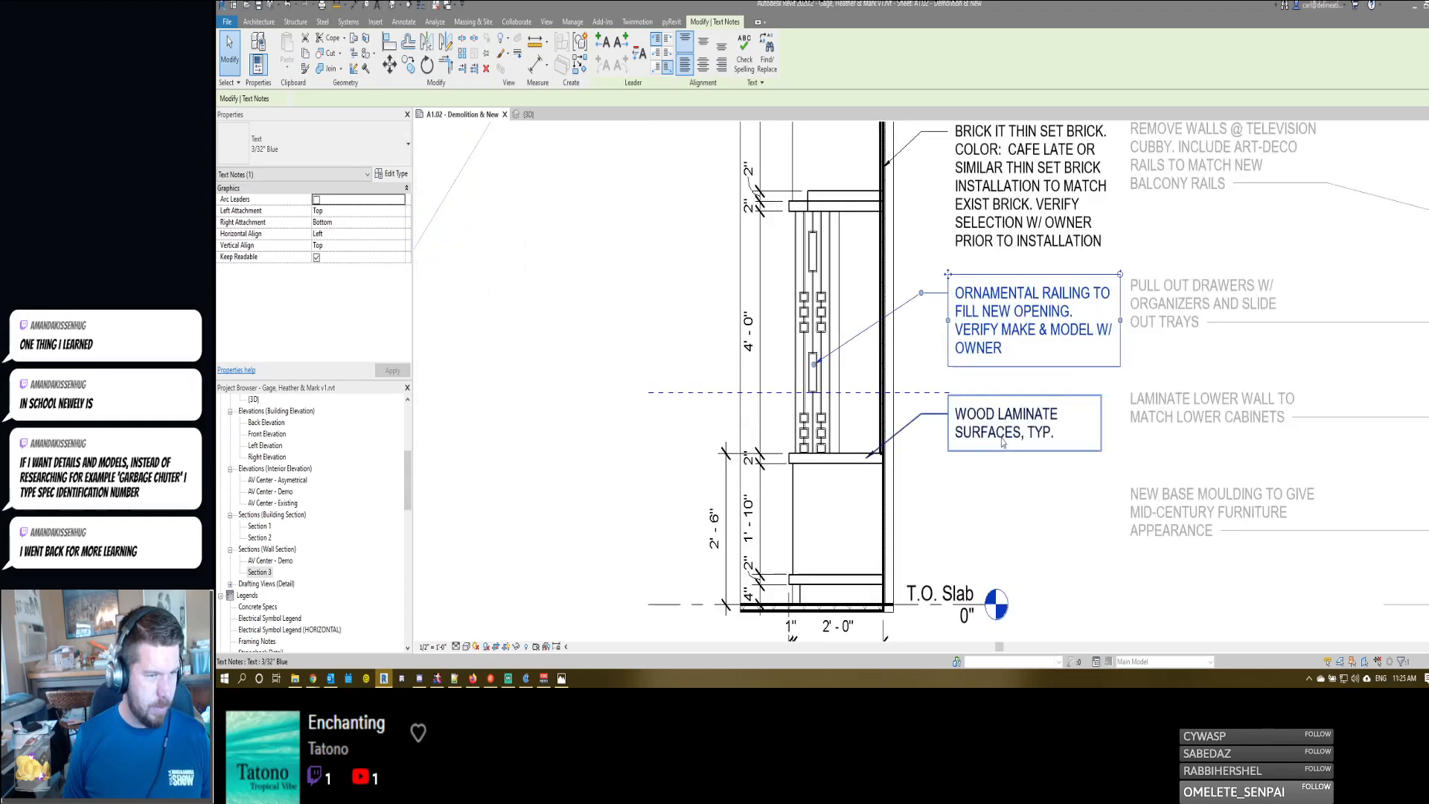
{"action": "scroll", "coordinate": [963, 476], "scroll_direction": "down", "scroll_amount": 2}
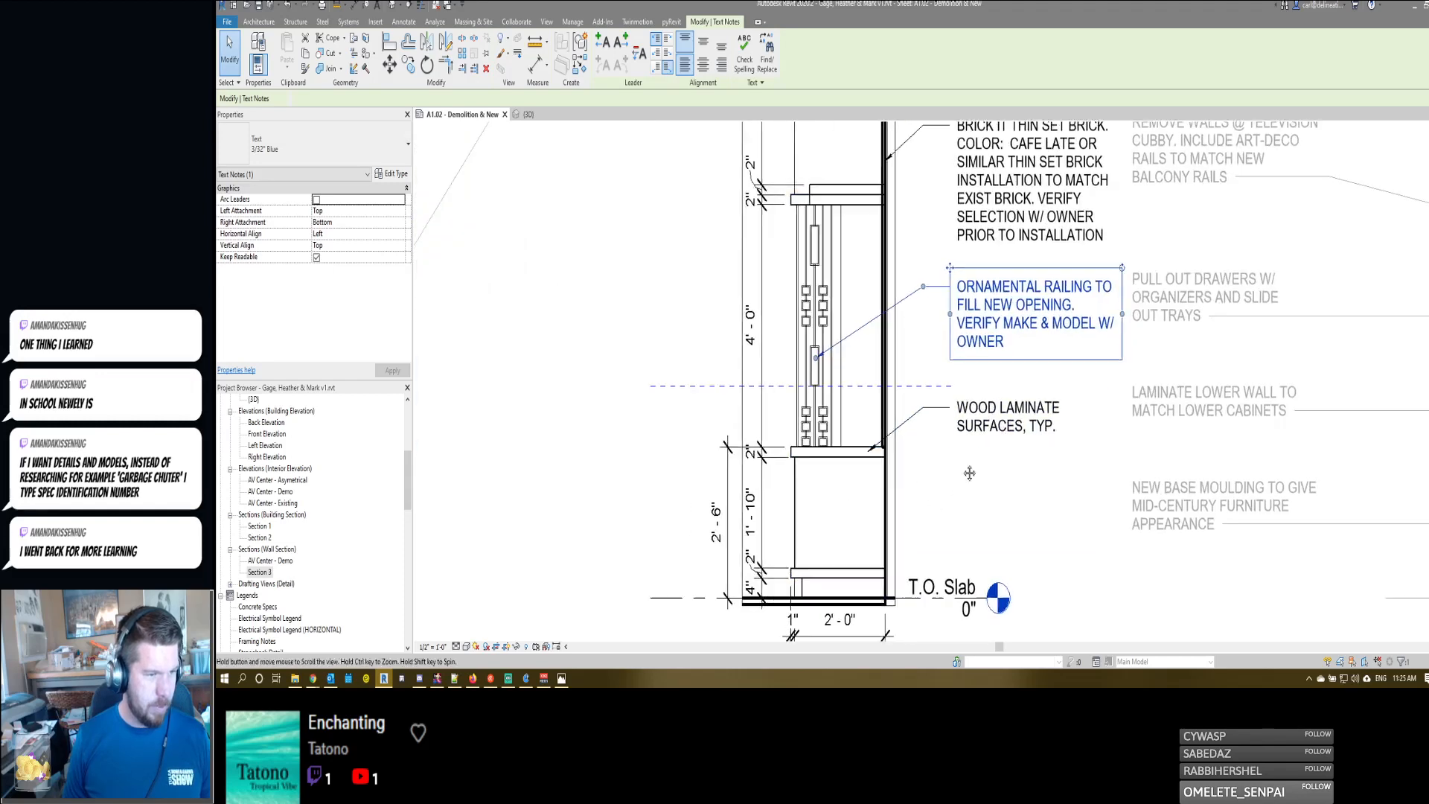
{"action": "middle_click_drag", "start_coordinate": [855, 469], "coordinate": [909, 442]}
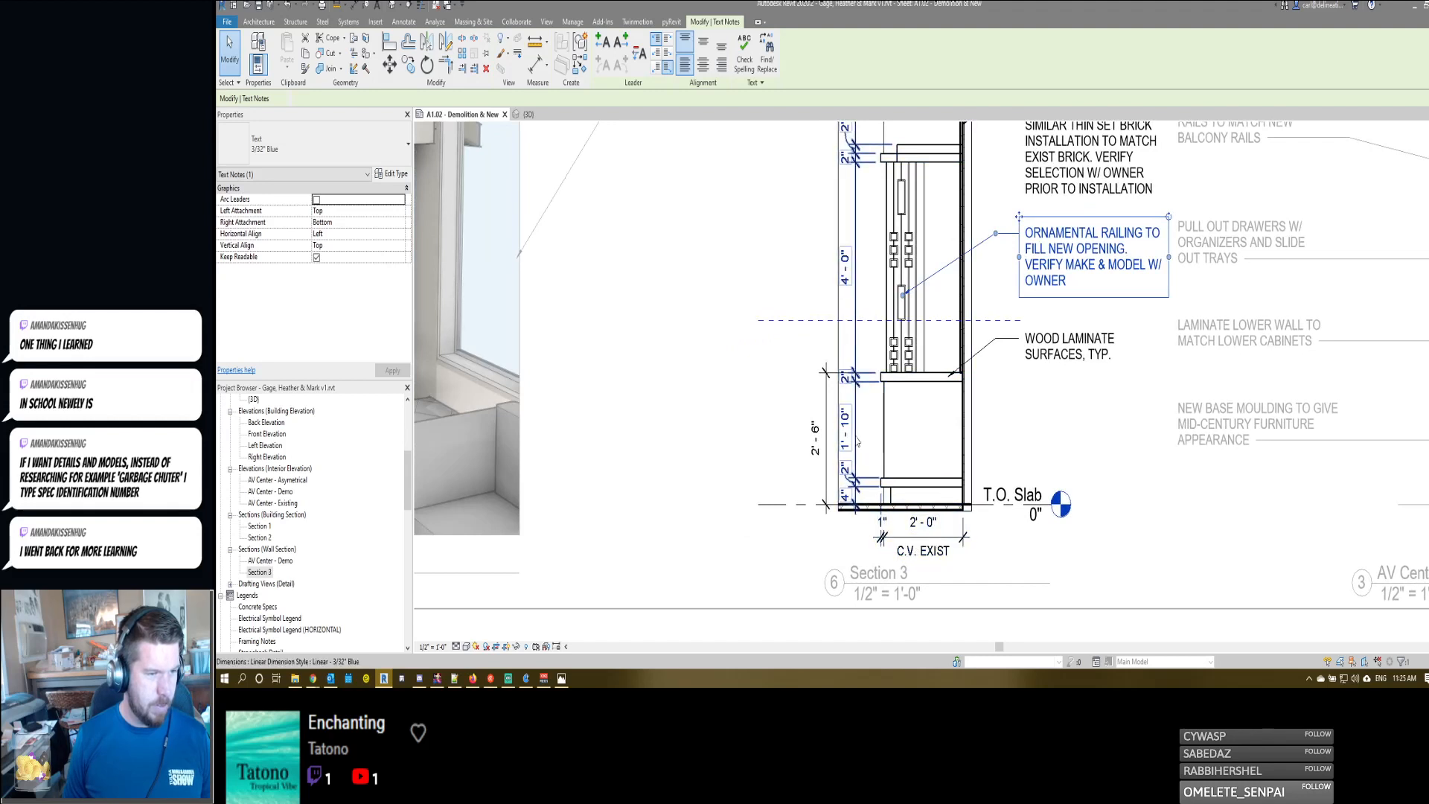
{"action": "left_click", "coordinate": [887, 500]}
{"action": "key", "text": "Escape"}
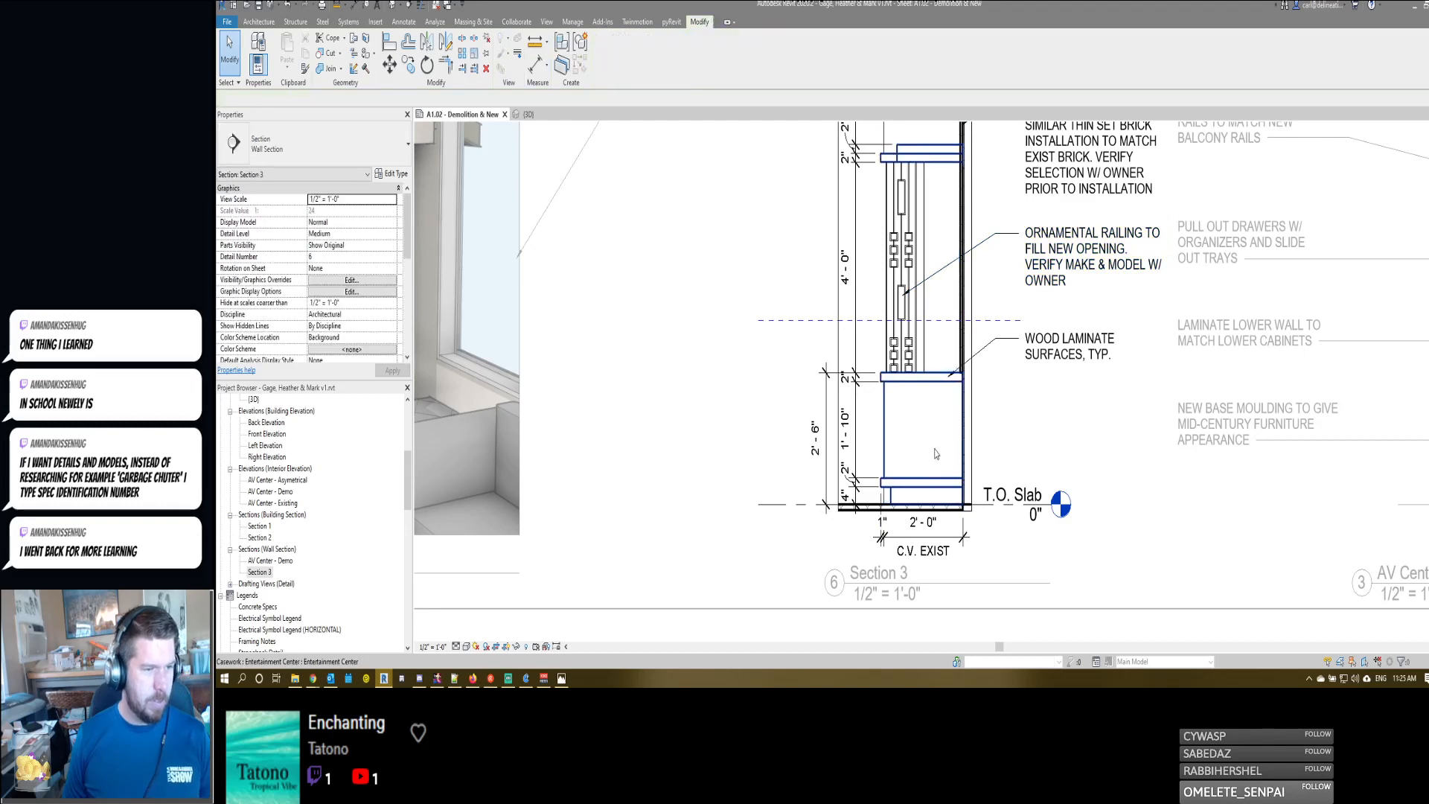
{"action": "scroll", "coordinate": [936, 453], "scroll_direction": "up", "scroll_amount": 4}
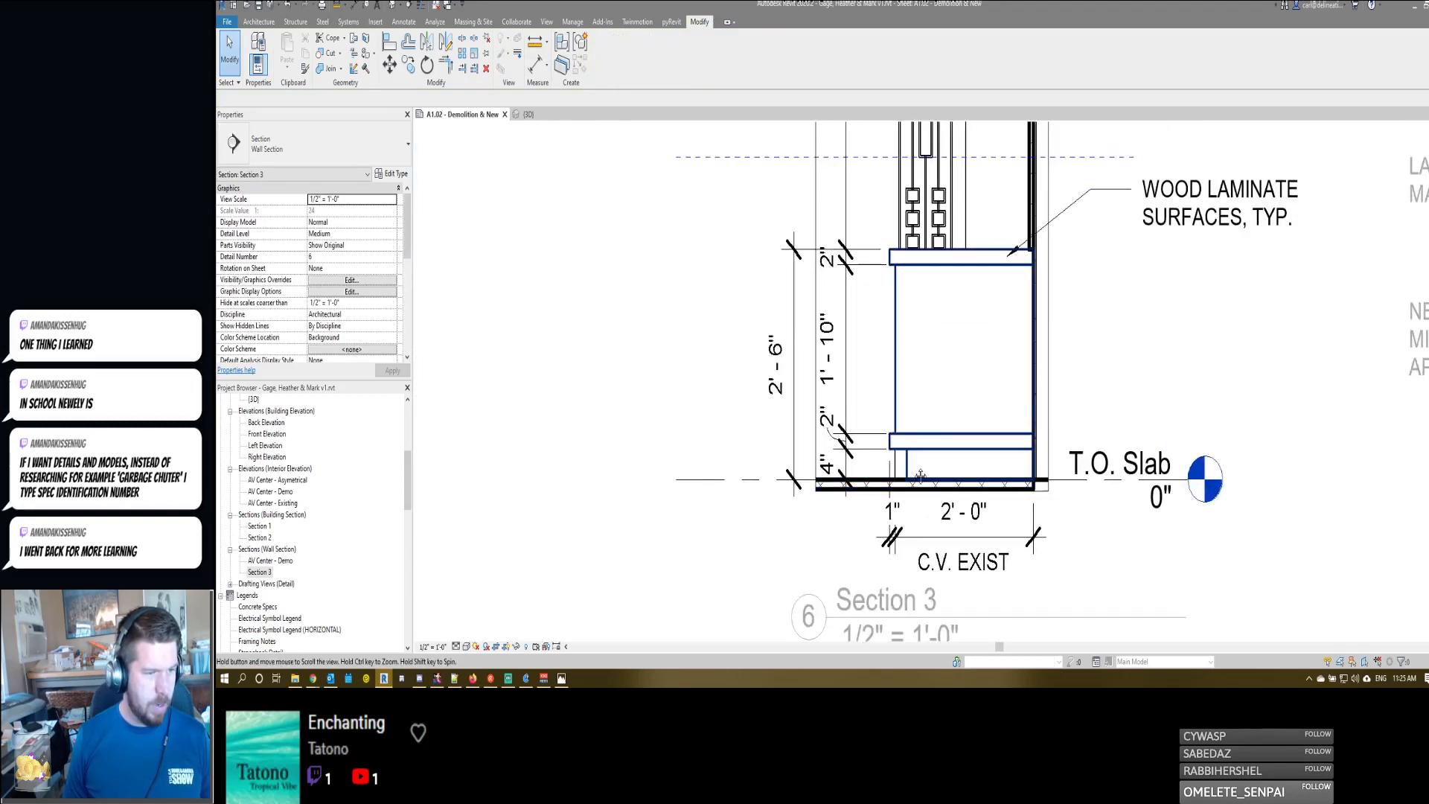
{"action": "scroll", "coordinate": [913, 474], "scroll_direction": "down", "scroll_amount": 1}
{"action": "middle_click_drag", "start_coordinate": [914, 474], "coordinate": [963, 430]}
{"action": "scroll", "coordinate": [961, 439], "scroll_direction": "down", "scroll_amount": 2}
{"action": "scroll", "coordinate": [949, 491], "scroll_direction": "up", "scroll_amount": 3}
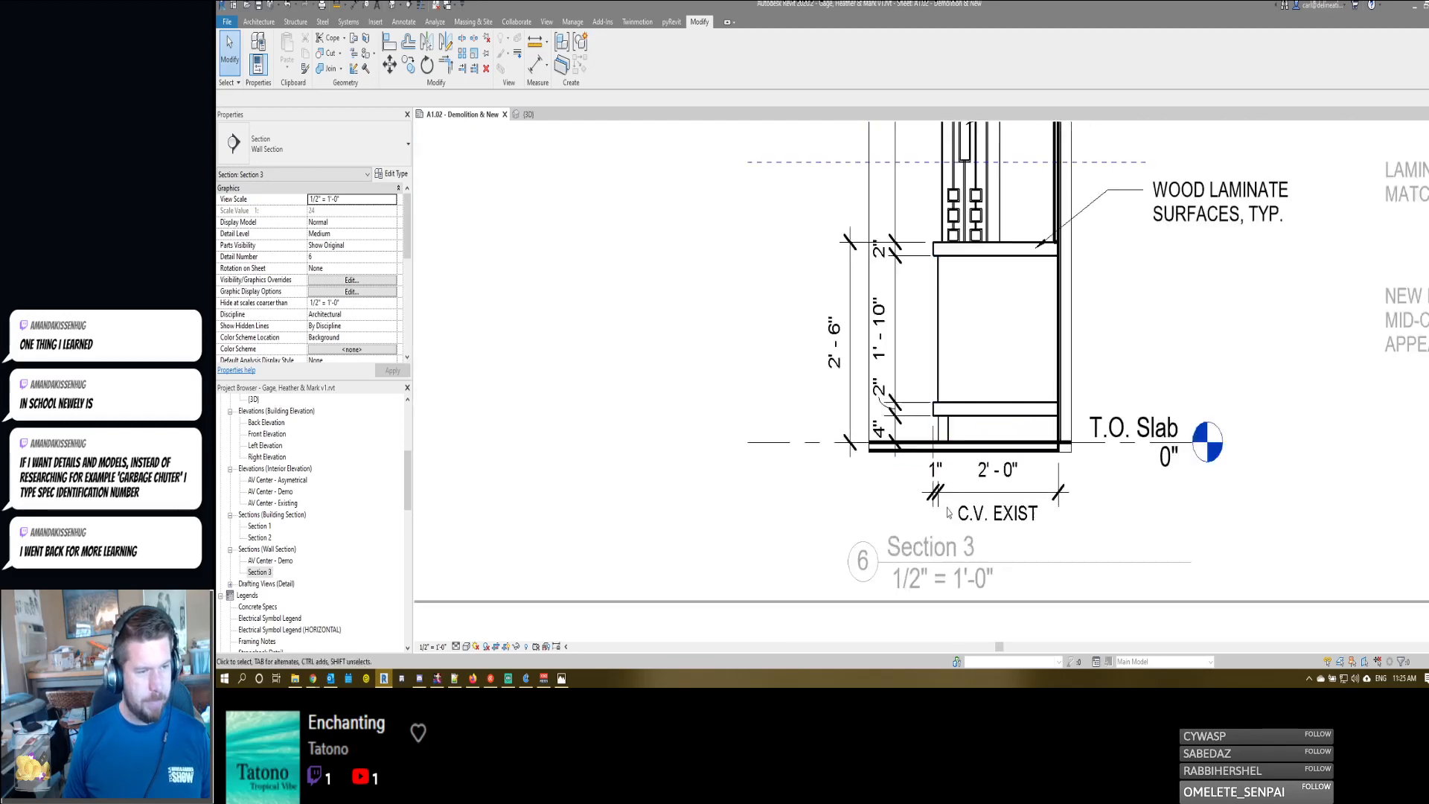
{"action": "left_click", "coordinate": [947, 496]}
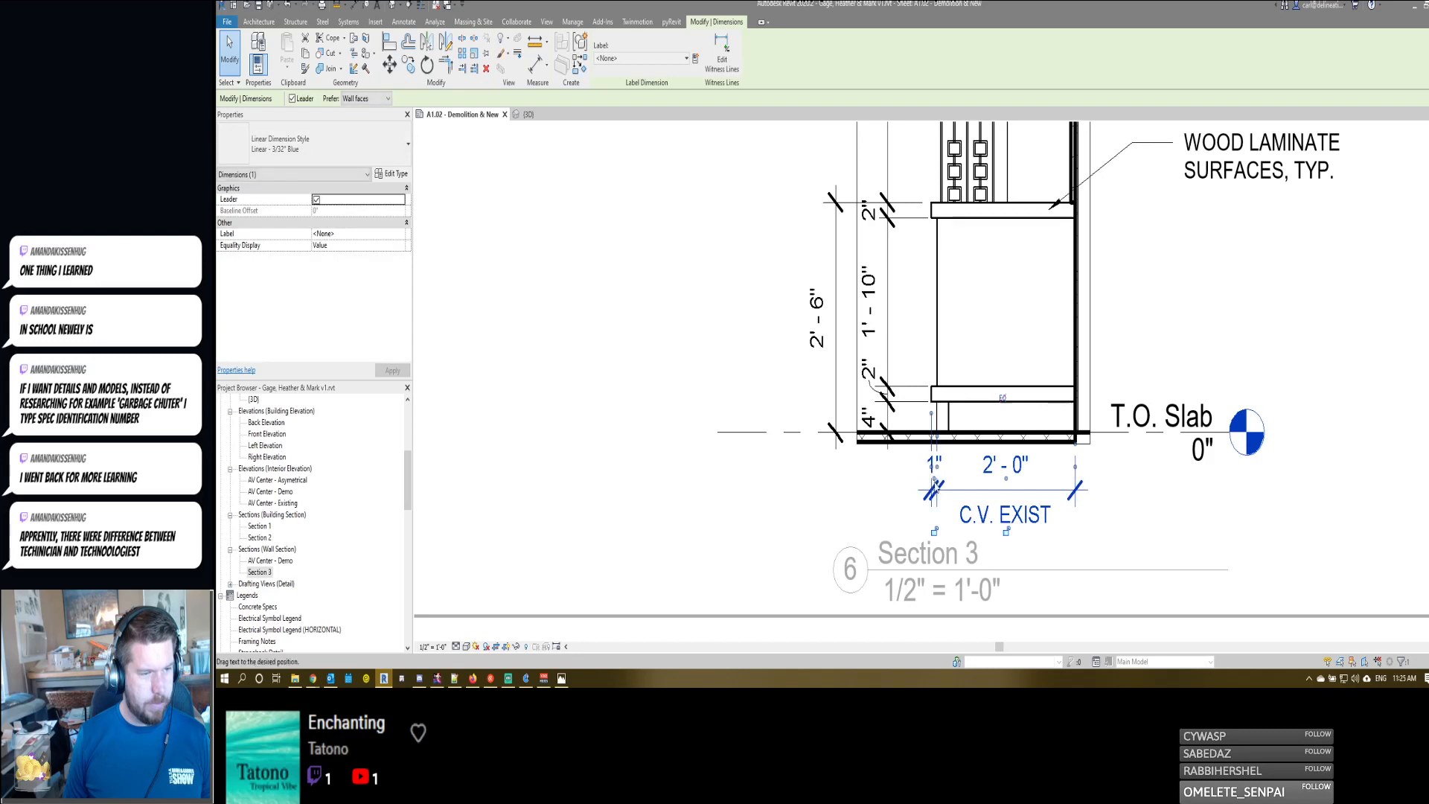
{"action": "left_click_drag", "start_coordinate": [934, 477], "coordinate": [920, 480]}
{"action": "key", "text": "Escape"}
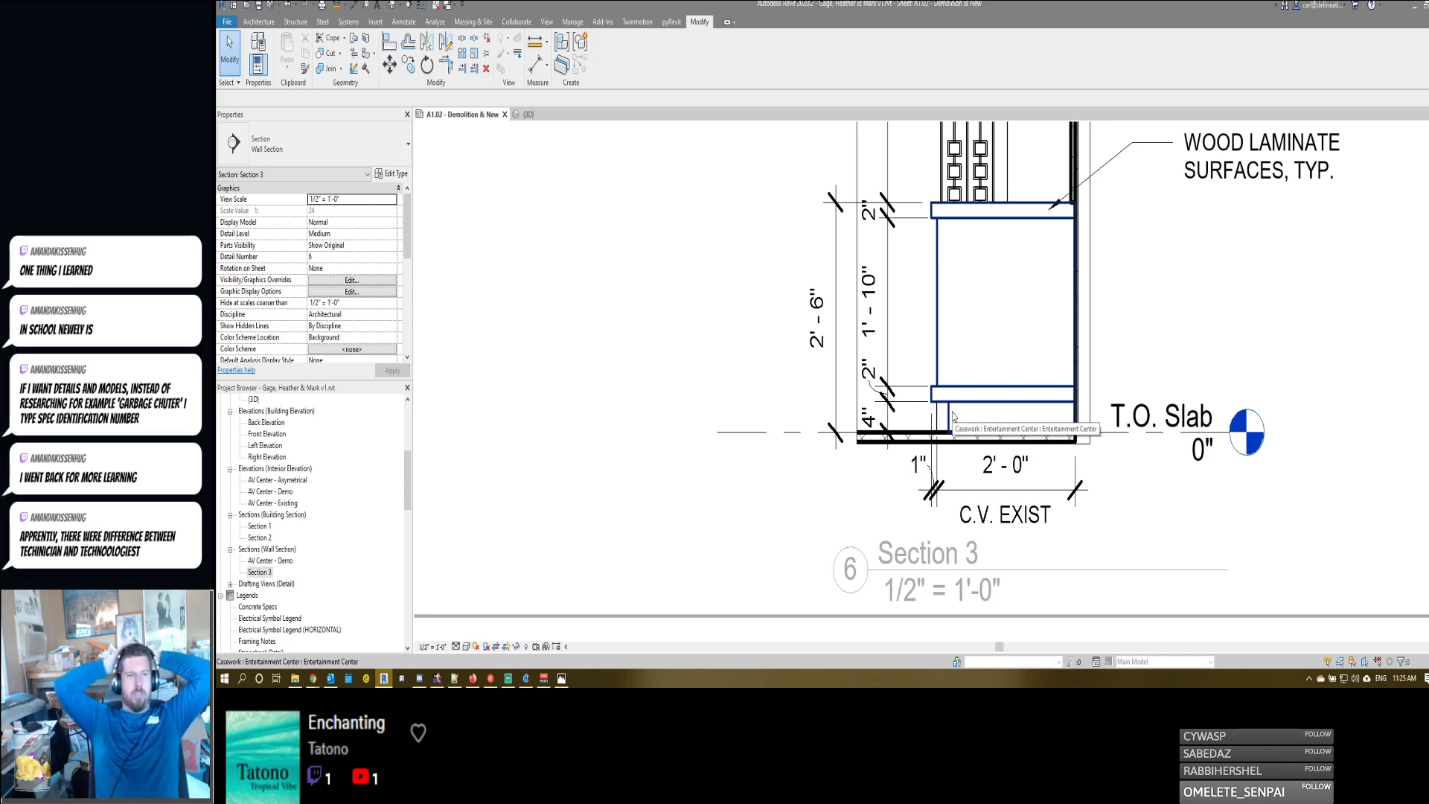
- Move the middle witness line of the dimension string below the base cabinet to the recessed toe-kick face
{"action": "left_click", "coordinate": [954, 480]}
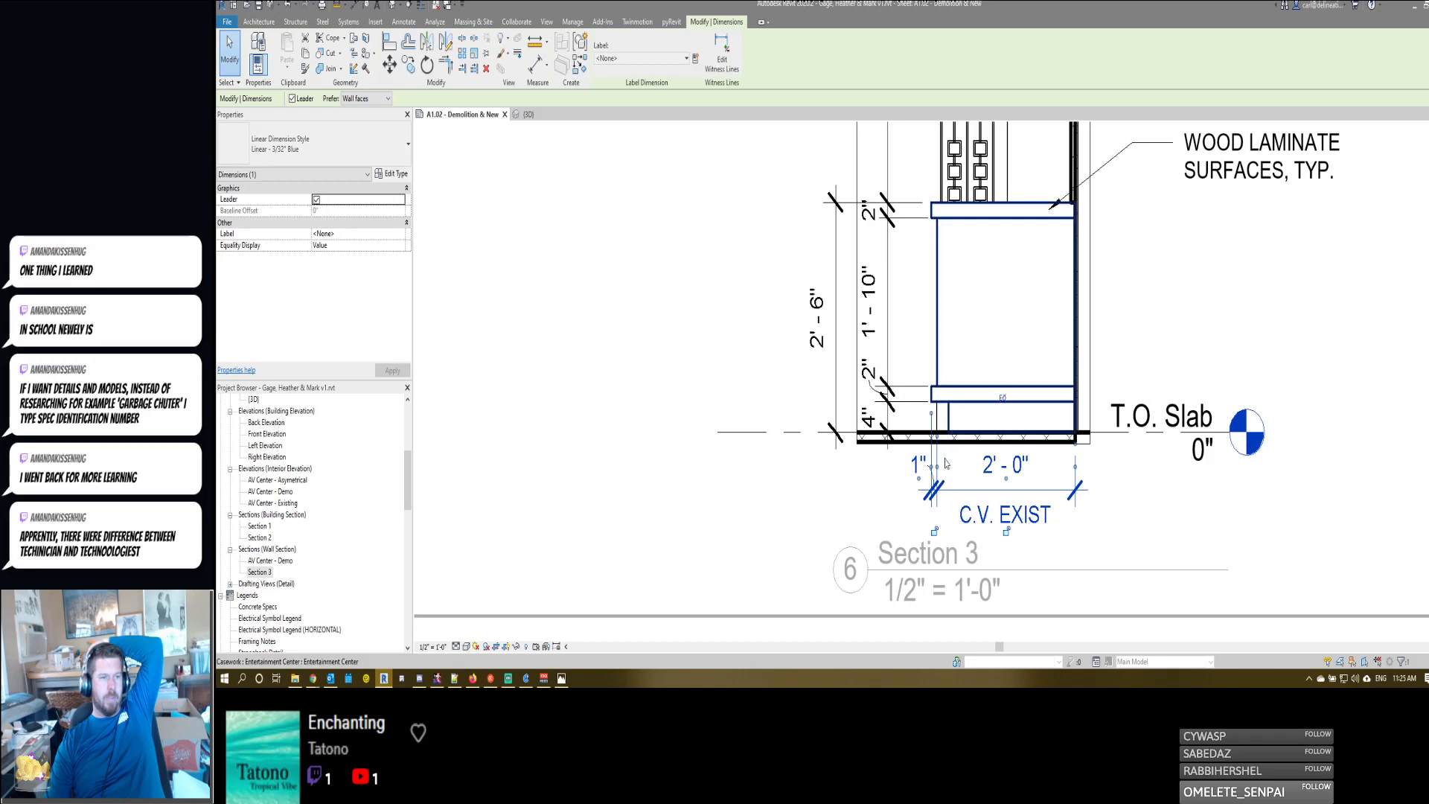
{"action": "left_click_drag", "start_coordinate": [950, 419], "coordinate": [950, 420]}
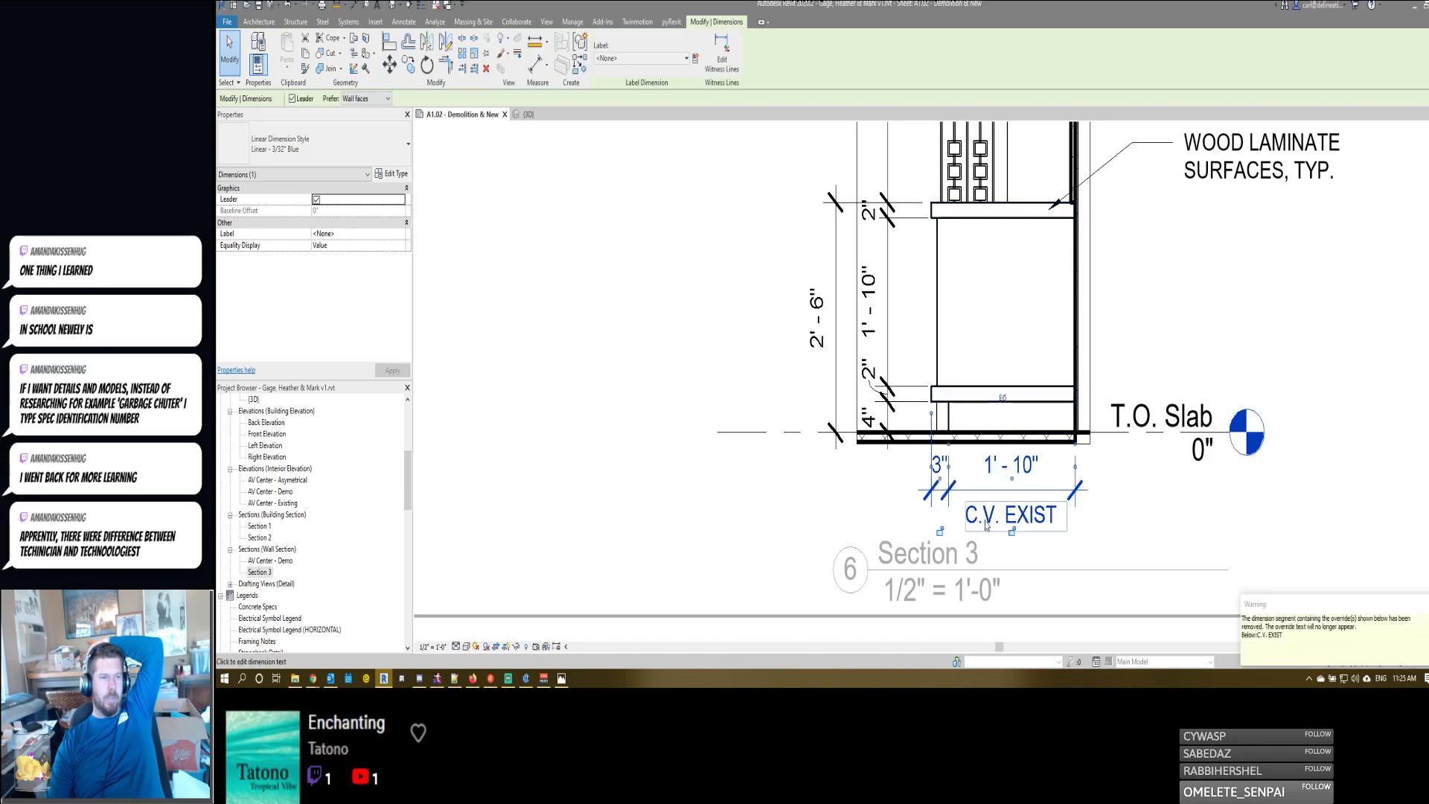
{"action": "left_click", "coordinate": [1148, 519]}
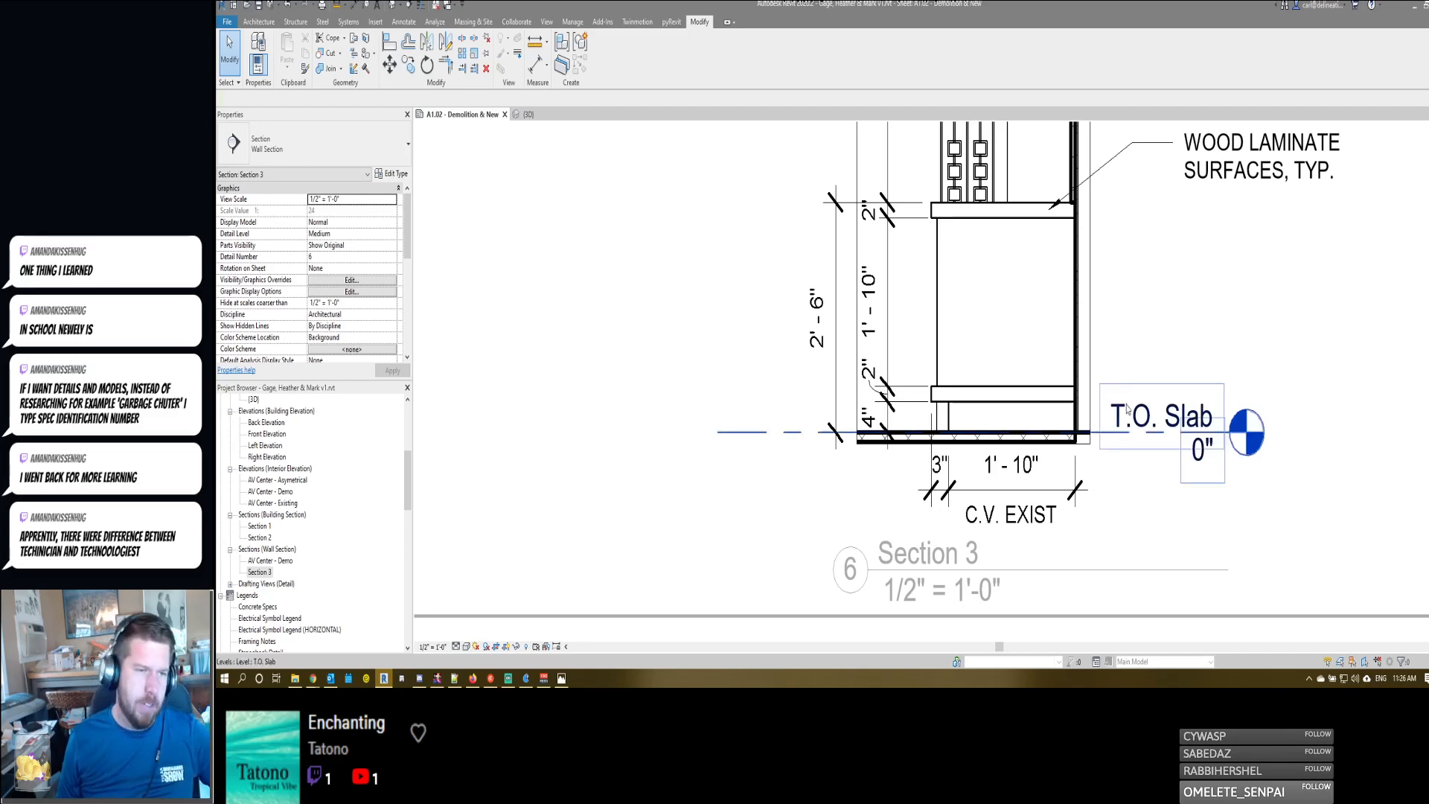
- Review Section 3's notes, railing and brick wall, checking where the thin set brick note's leader points
{"action": "scroll", "coordinate": [1114, 496], "scroll_direction": "down", "scroll_amount": 3}
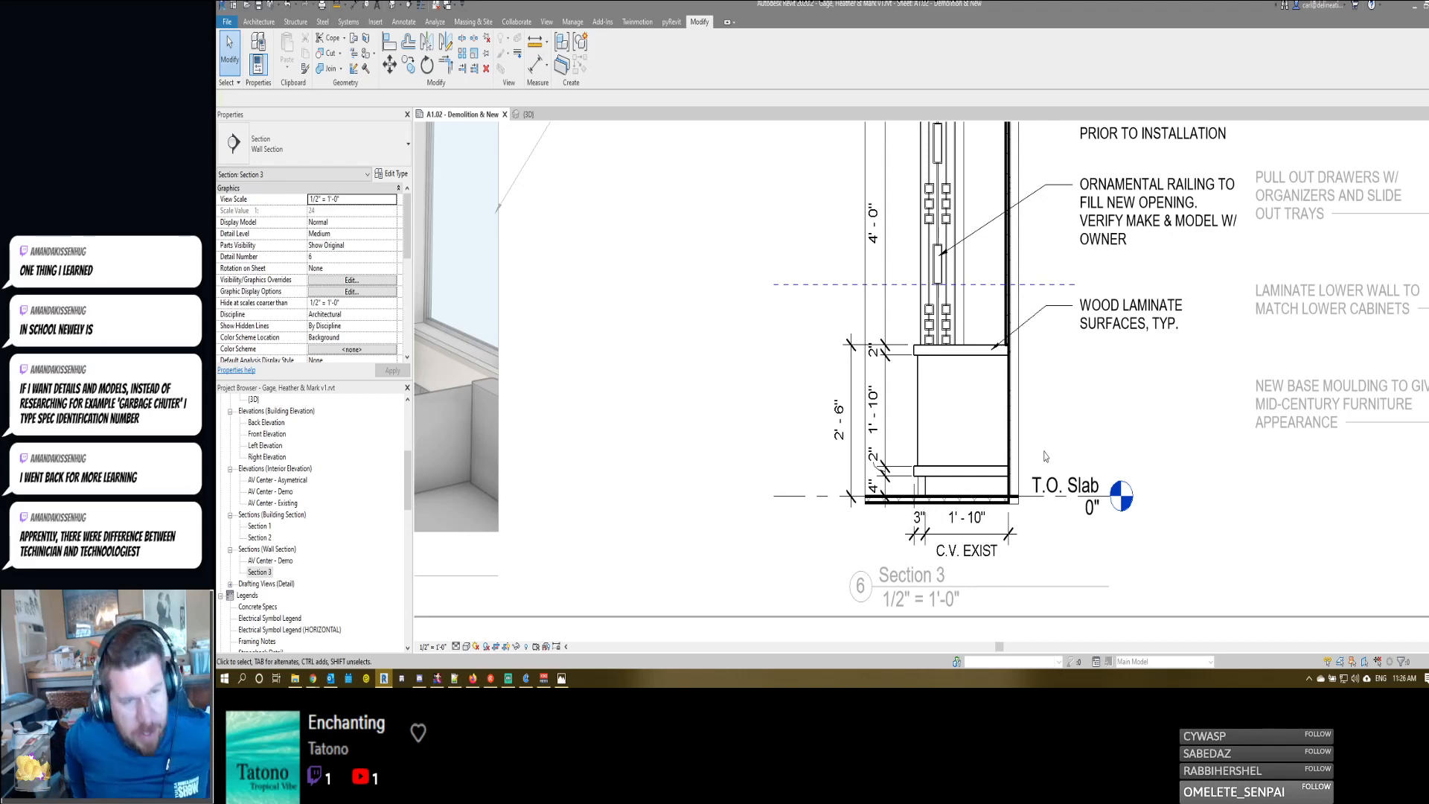
{"action": "middle_click_drag", "start_coordinate": [1042, 367], "coordinate": [1060, 482]}
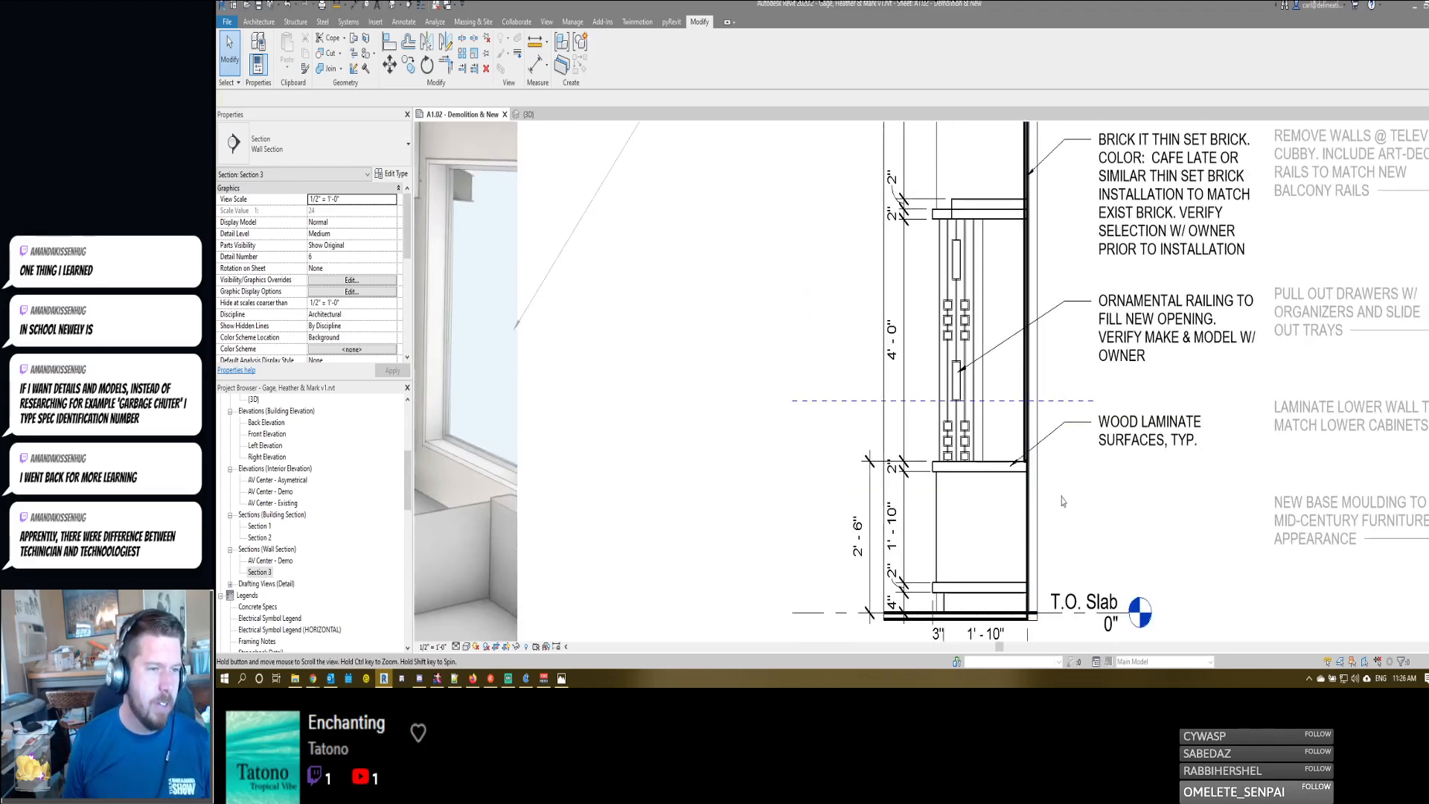
{"action": "scroll", "coordinate": [981, 400], "scroll_direction": "up", "scroll_amount": 2}
{"action": "scroll", "coordinate": [982, 399], "scroll_direction": "down", "scroll_amount": 3}
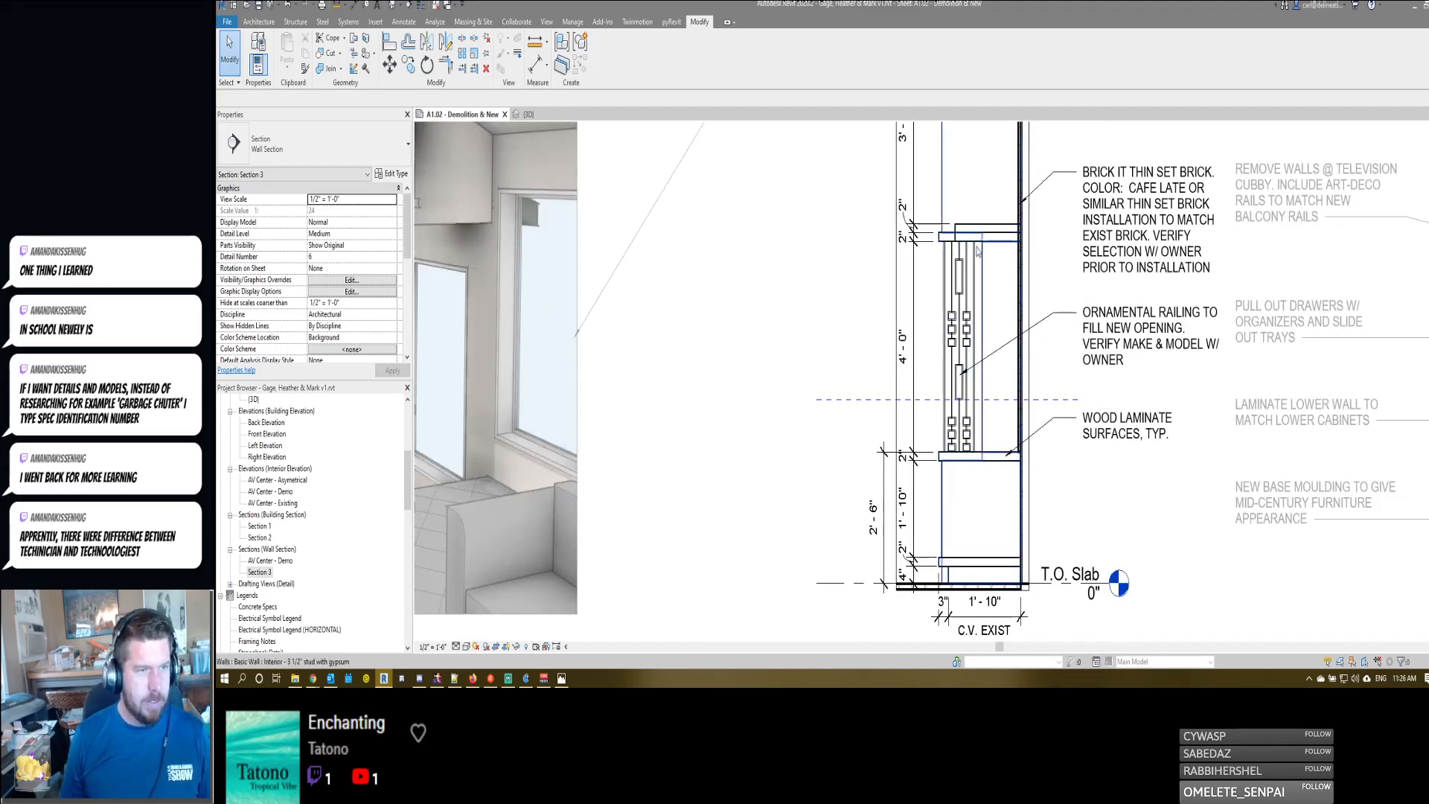
{"action": "scroll", "coordinate": [987, 232], "scroll_direction": "up", "scroll_amount": 1}
{"action": "middle_click_drag", "start_coordinate": [1040, 308], "coordinate": [1042, 376]}
{"action": "scroll", "coordinate": [1042, 372], "scroll_direction": "down", "scroll_amount": 2}
{"action": "scroll", "coordinate": [1036, 338], "scroll_direction": "down", "scroll_amount": 2}
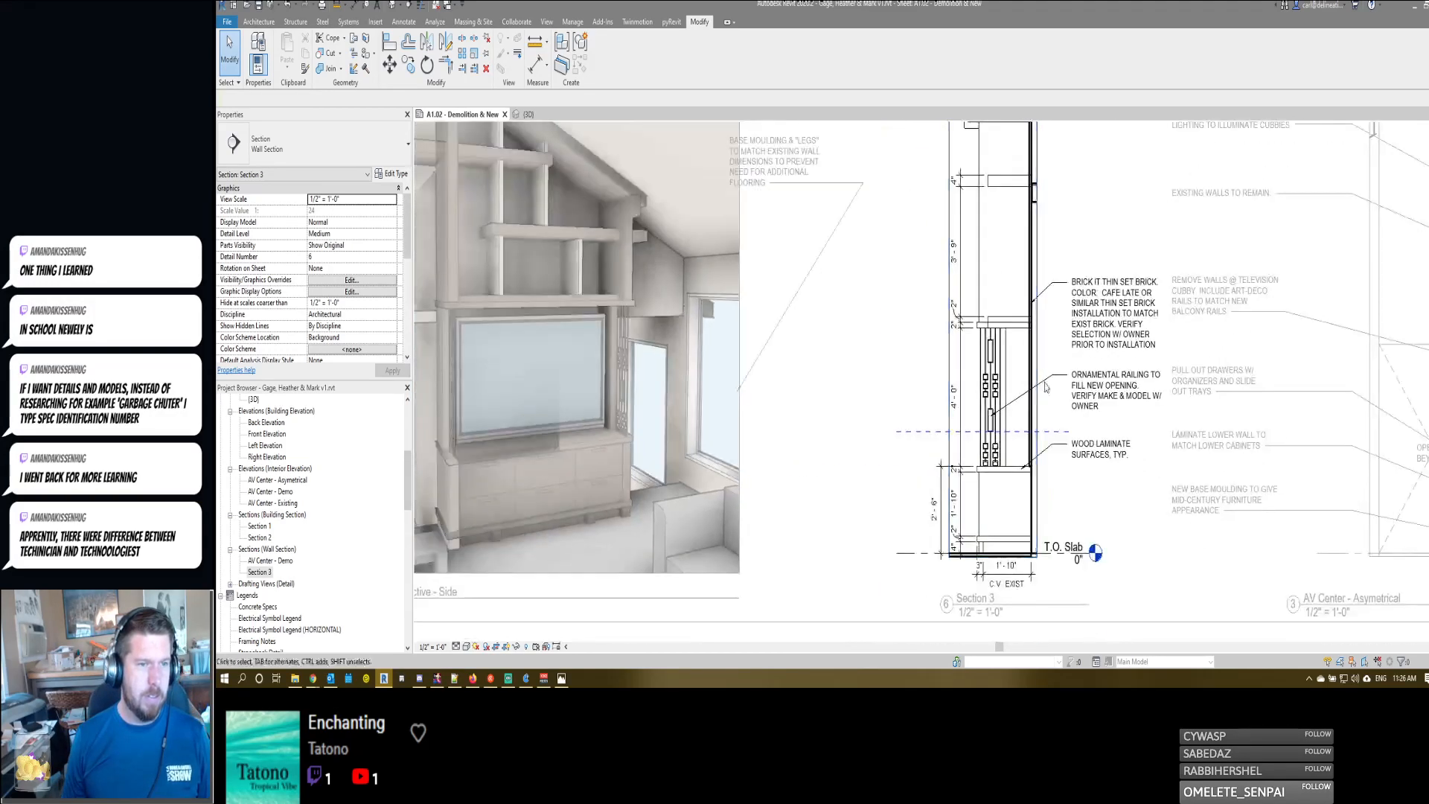
{"action": "scroll", "coordinate": [1027, 335], "scroll_direction": "up", "scroll_amount": 4}
{"action": "left_click", "coordinate": [1001, 330]}
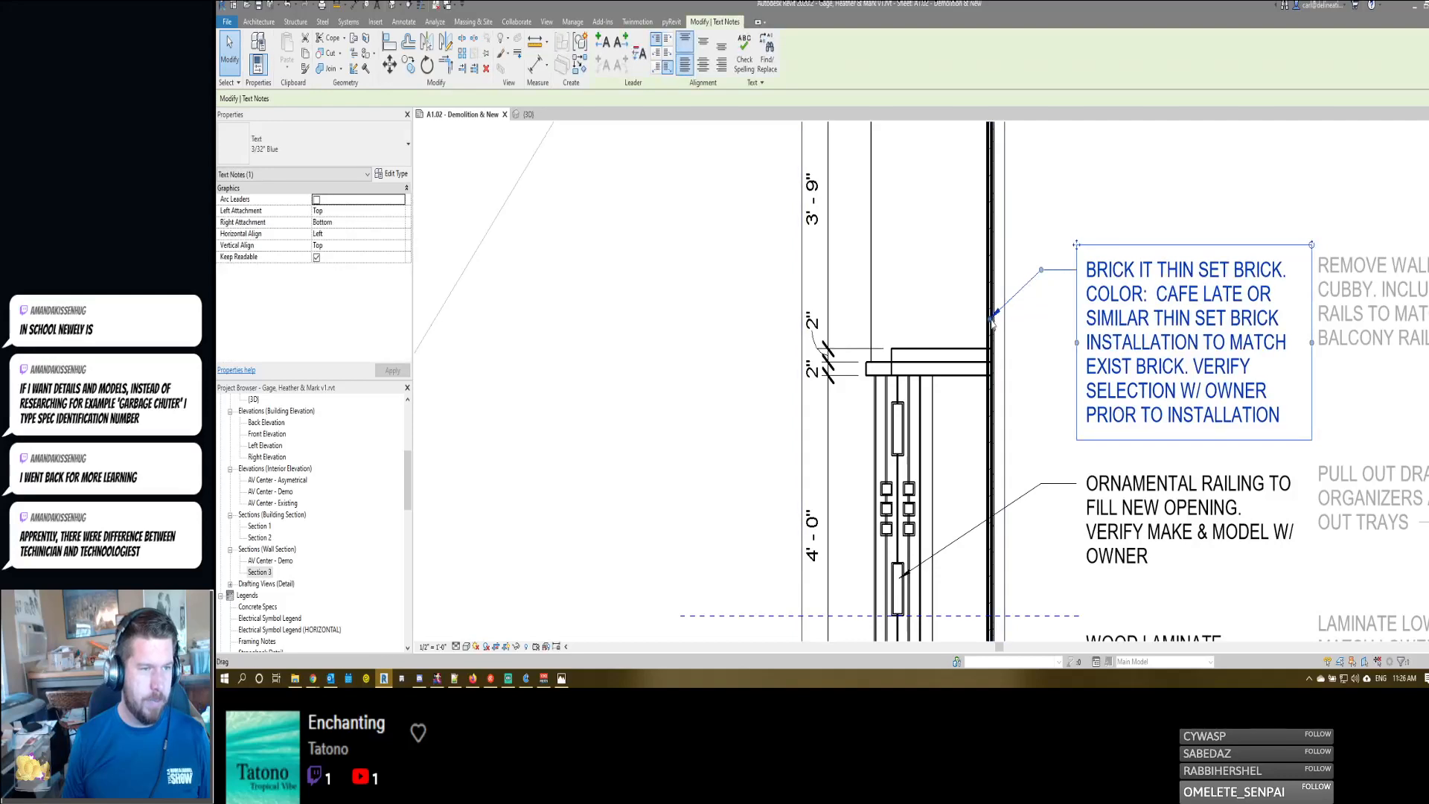
{"action": "key", "text": "Escape"}
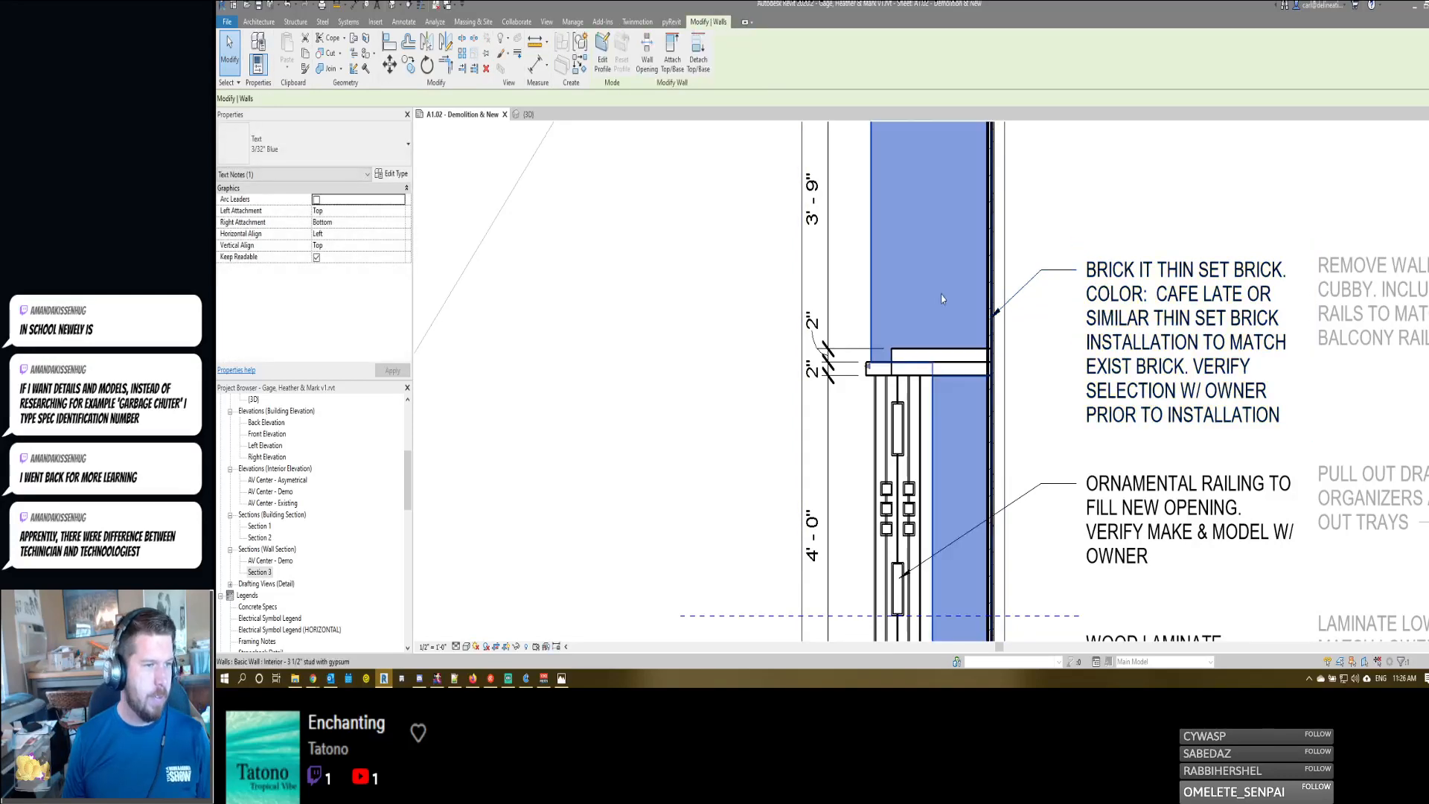
- Leave in-place editing of the casework shelf above the railing and deactivate the Section 3 view
{"action": "double_click", "coordinate": [940, 361]}
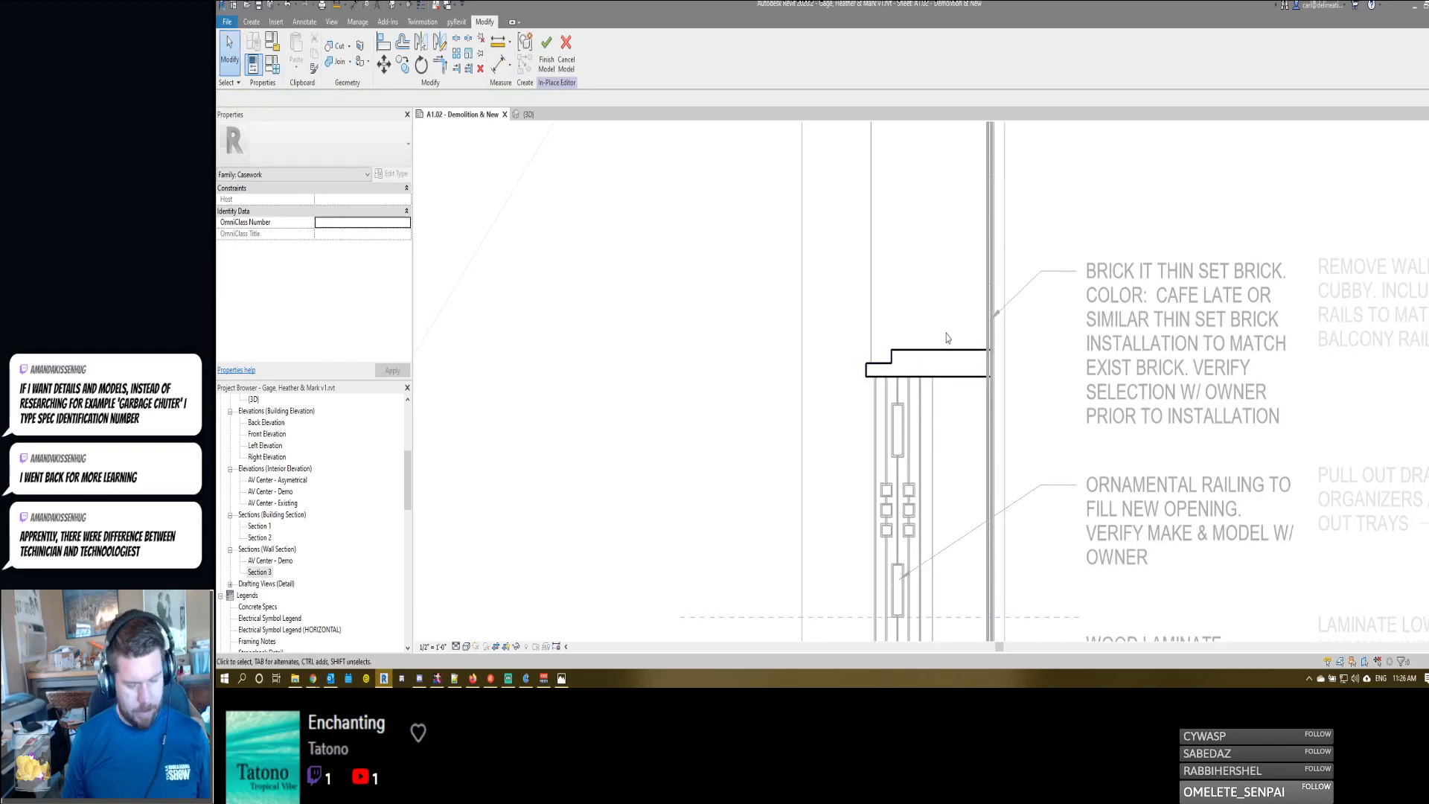
{"action": "key", "text": "f"}
{"action": "key", "text": "f"}
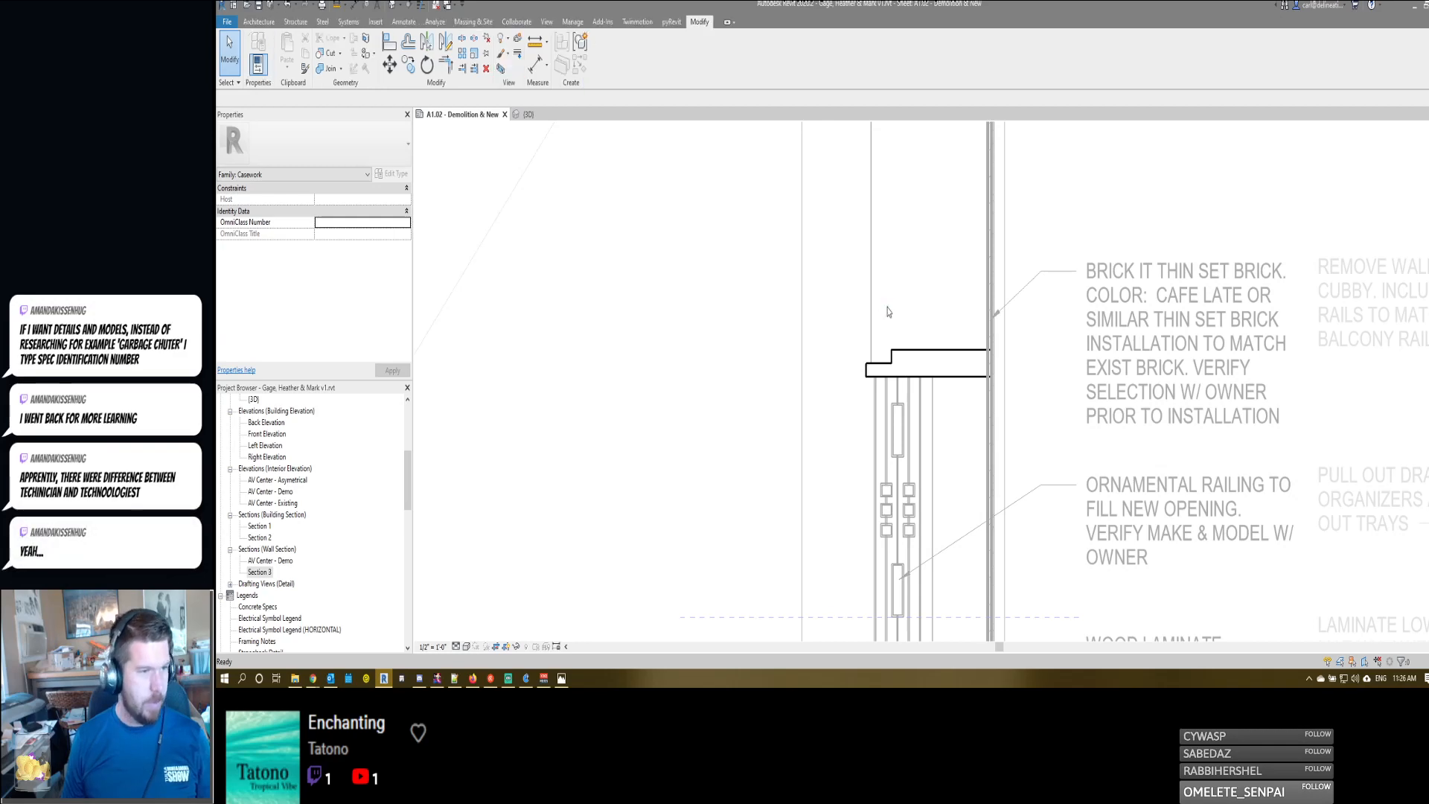
- Examine the Section 3 viewport on the sheet, comparing the shelf above the railing with the upper shelf at the brick wall
{"action": "scroll", "coordinate": [890, 311], "scroll_direction": "down", "scroll_amount": 1}
{"action": "scroll", "coordinate": [921, 345], "scroll_direction": "down", "scroll_amount": 3}
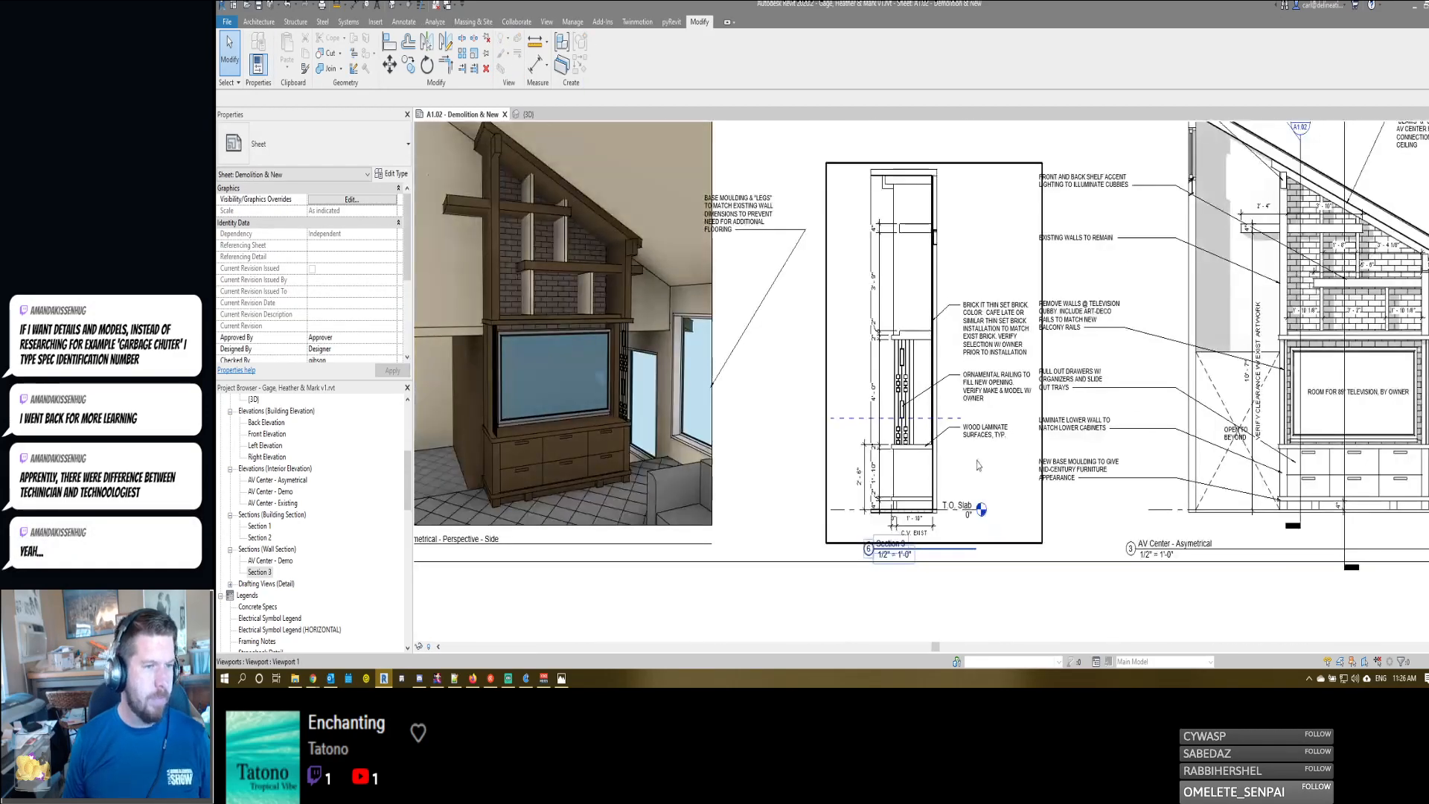
{"action": "scroll", "coordinate": [942, 276], "scroll_direction": "up", "scroll_amount": 3}
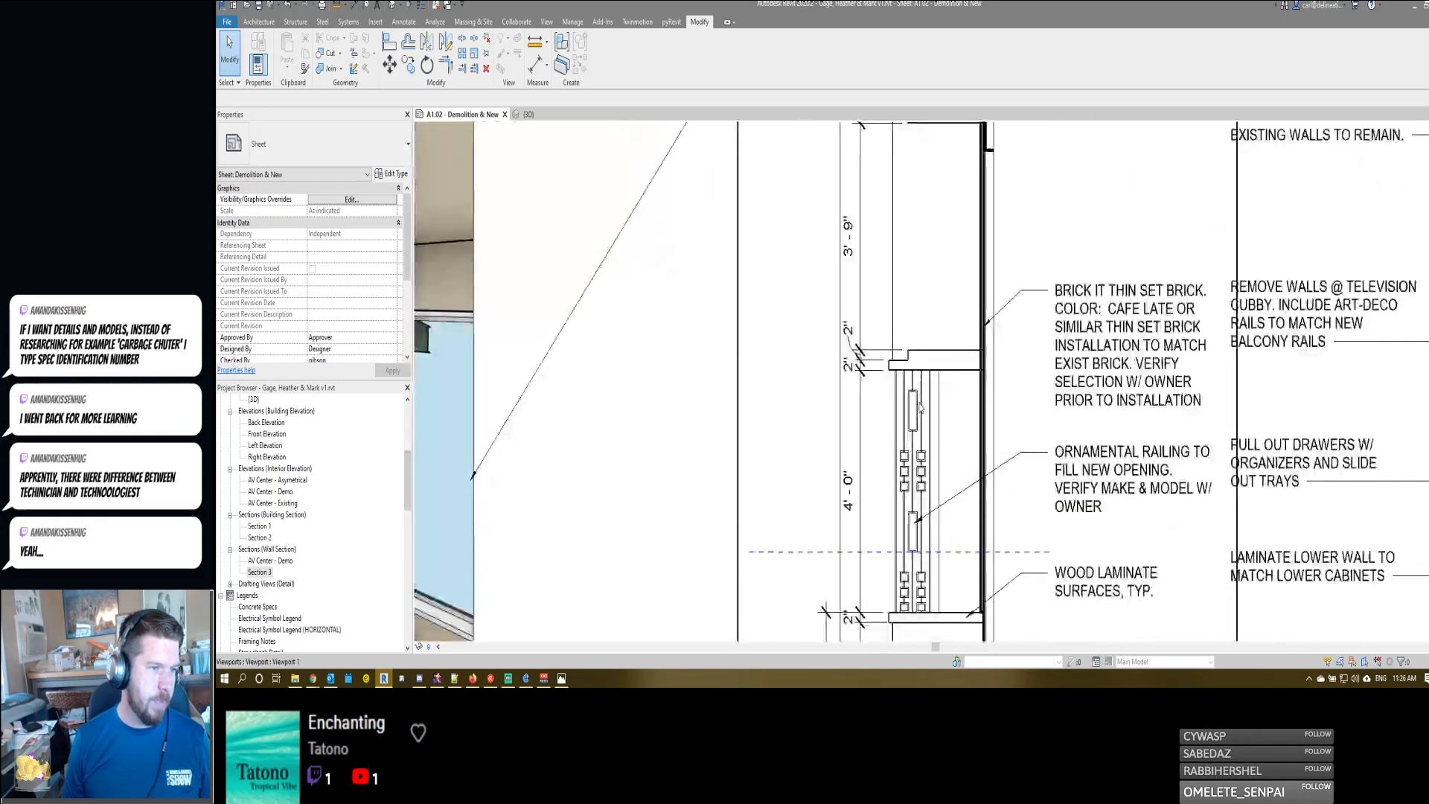
{"action": "scroll", "coordinate": [923, 381], "scroll_direction": "down", "scroll_amount": 2}
{"action": "scroll", "coordinate": [928, 262], "scroll_direction": "up", "scroll_amount": 2}
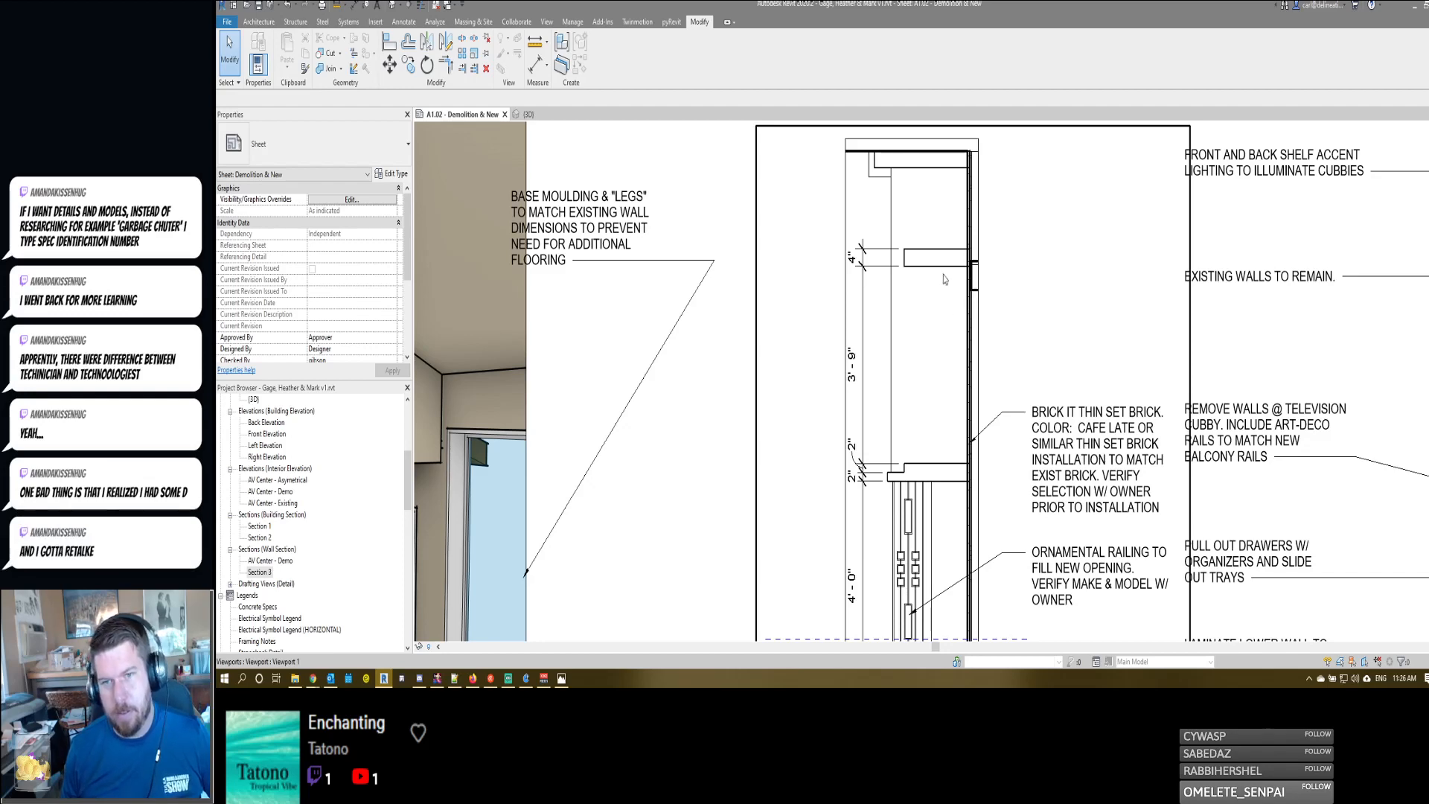
{"action": "scroll", "coordinate": [946, 311], "scroll_direction": "down", "scroll_amount": 4}
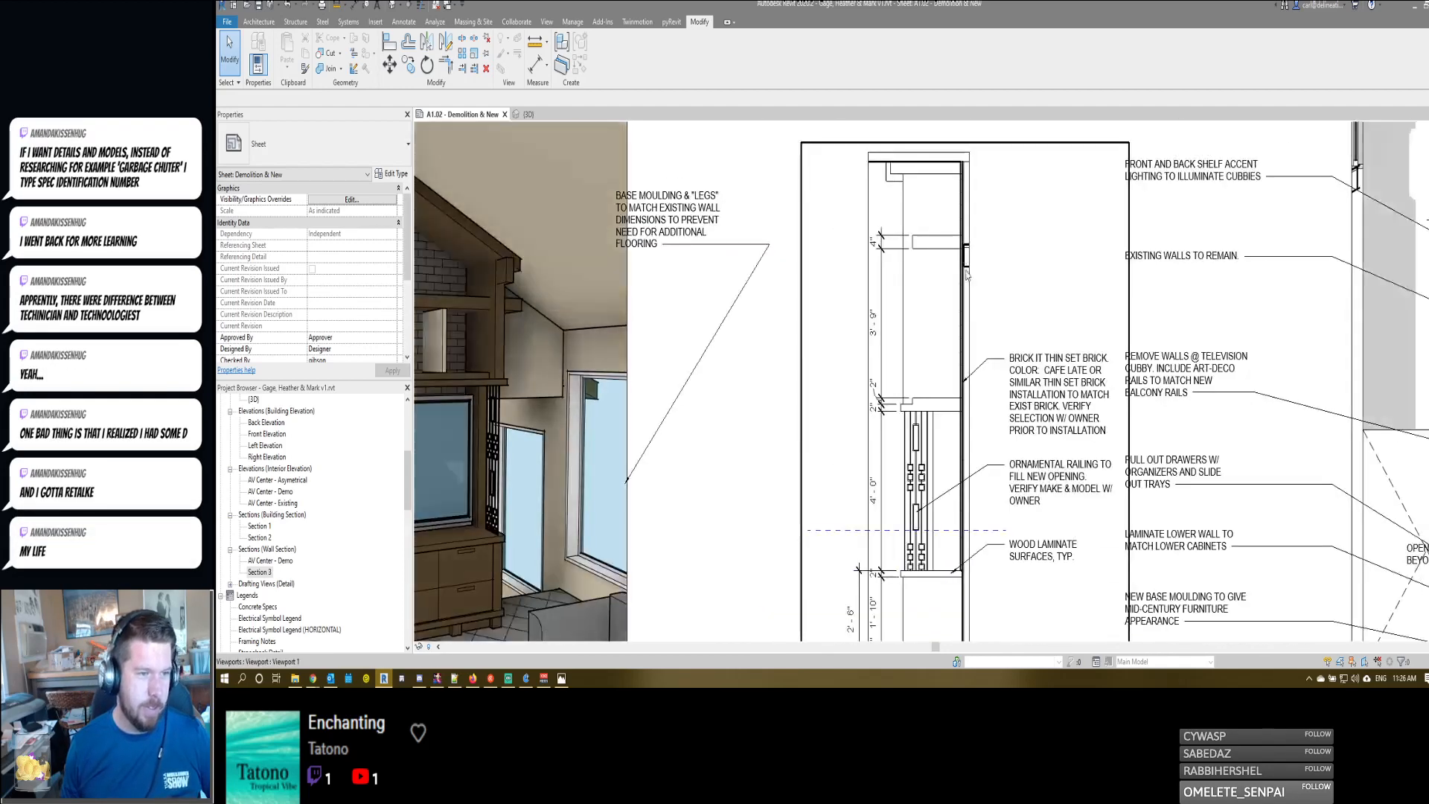
{"action": "middle_click_drag", "start_coordinate": [954, 364], "coordinate": [931, 320]}
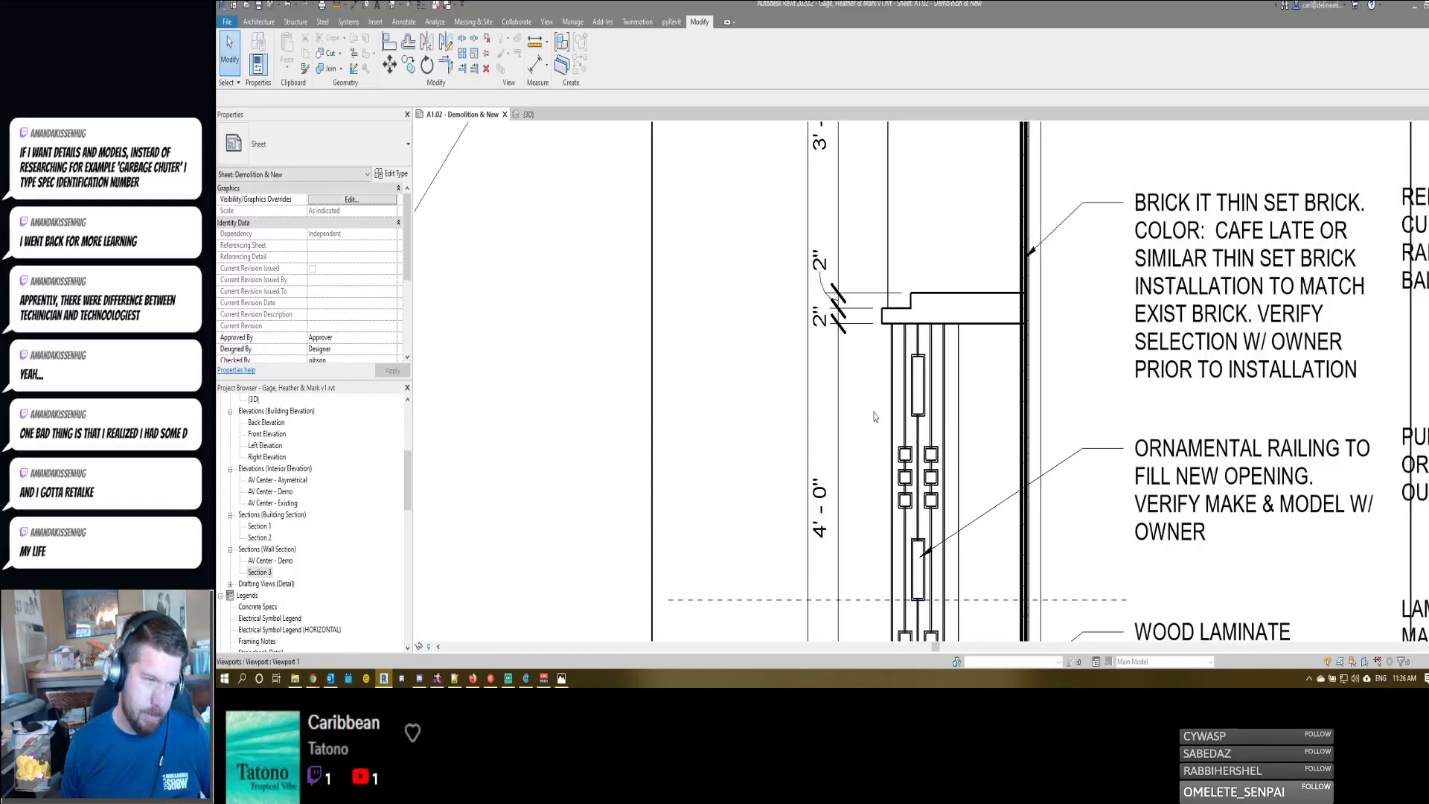
{"action": "middle_click_drag", "start_coordinate": [894, 387], "coordinate": [960, 345]}
{"action": "scroll", "coordinate": [969, 340], "scroll_direction": "down", "scroll_amount": 2}
{"action": "scroll", "coordinate": [1046, 287], "scroll_direction": "up", "scroll_amount": 2}
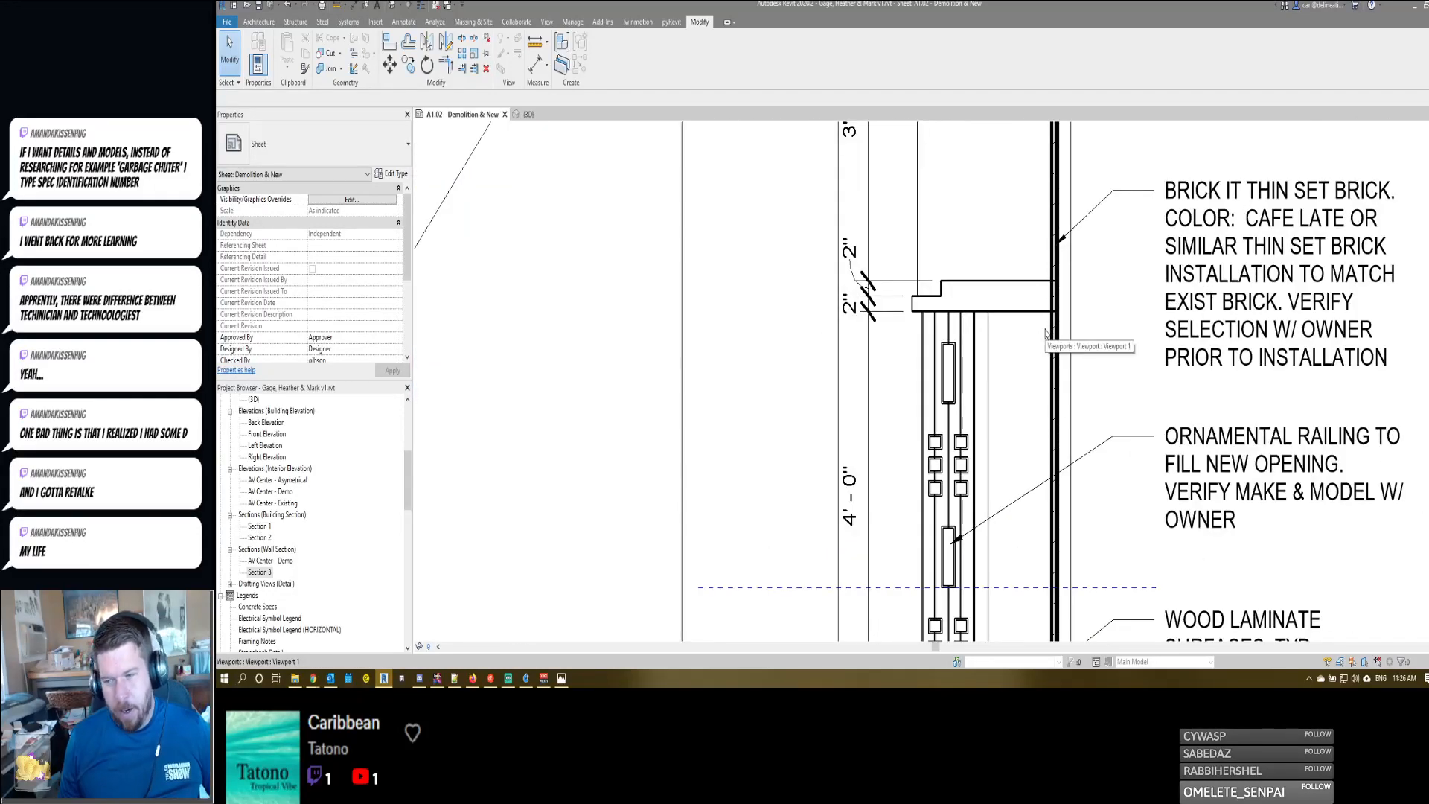
{"action": "scroll", "coordinate": [1027, 298], "scroll_direction": "down", "scroll_amount": 2}
{"action": "scroll", "coordinate": [1009, 250], "scroll_direction": "down", "scroll_amount": 1}
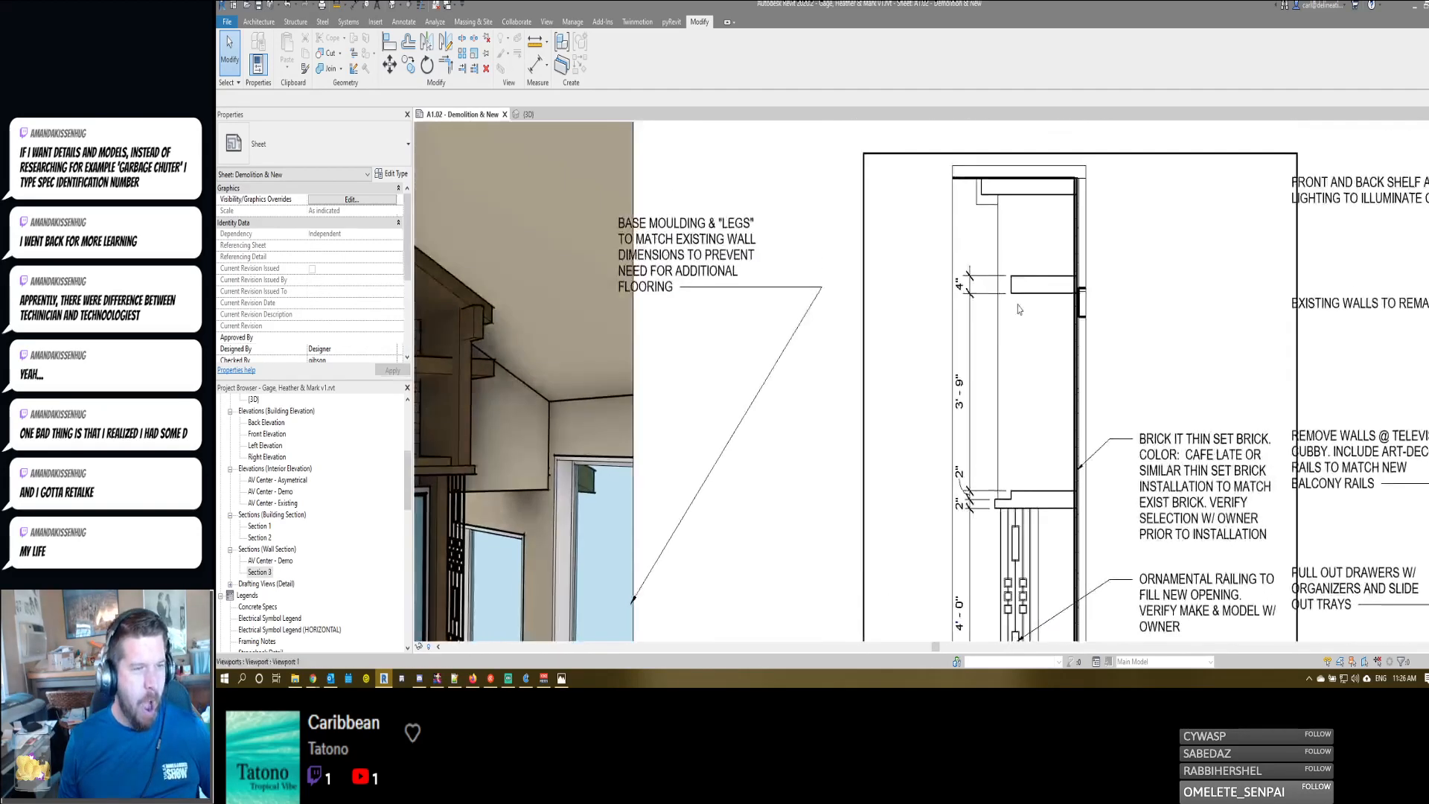
{"action": "scroll", "coordinate": [1016, 283], "scroll_direction": "up", "scroll_amount": 3}
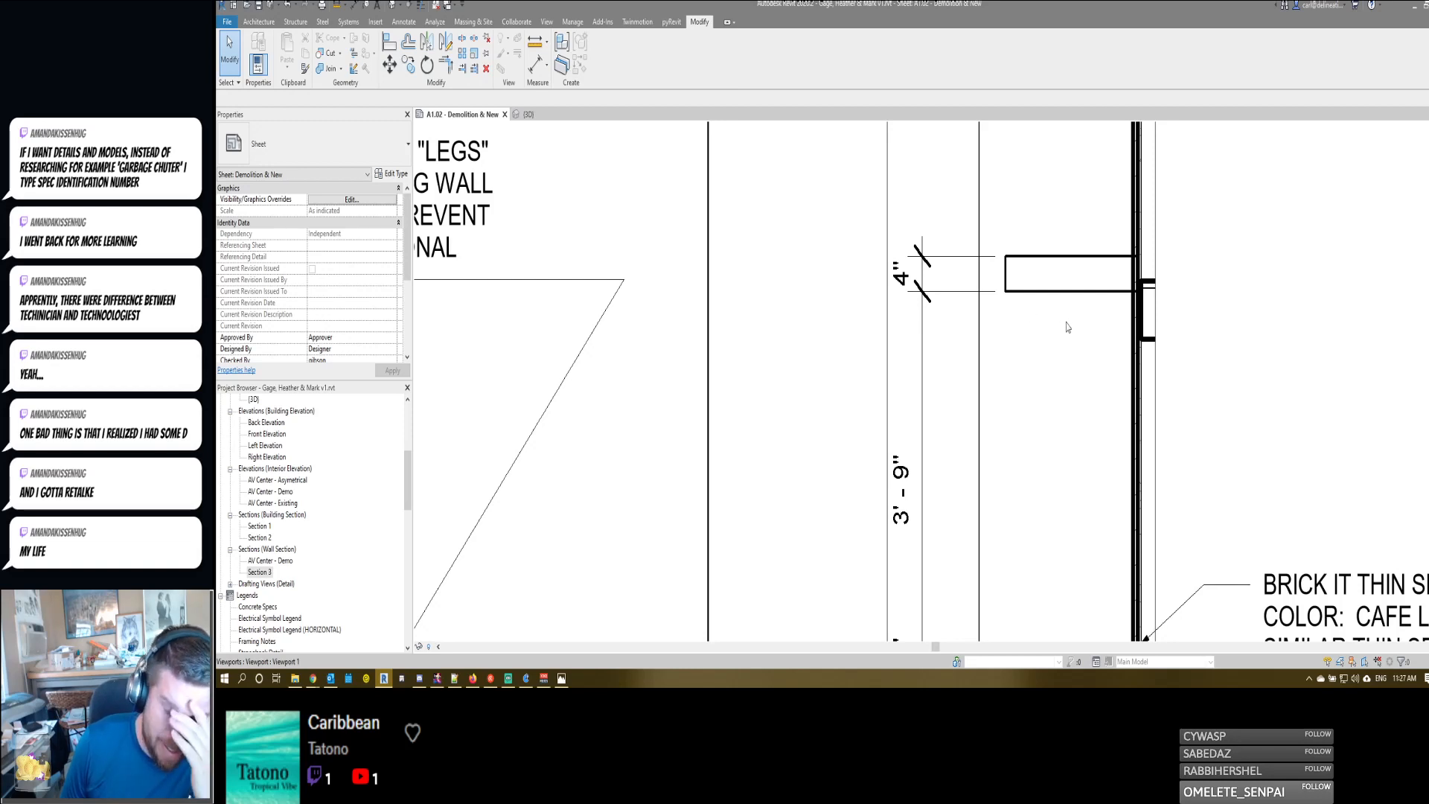
- Switch to the Chrome window showing the Cafe Latte thin brick page and open houzz.com in a new tab
{"action": "mouse_move", "coordinate": [313, 678]}
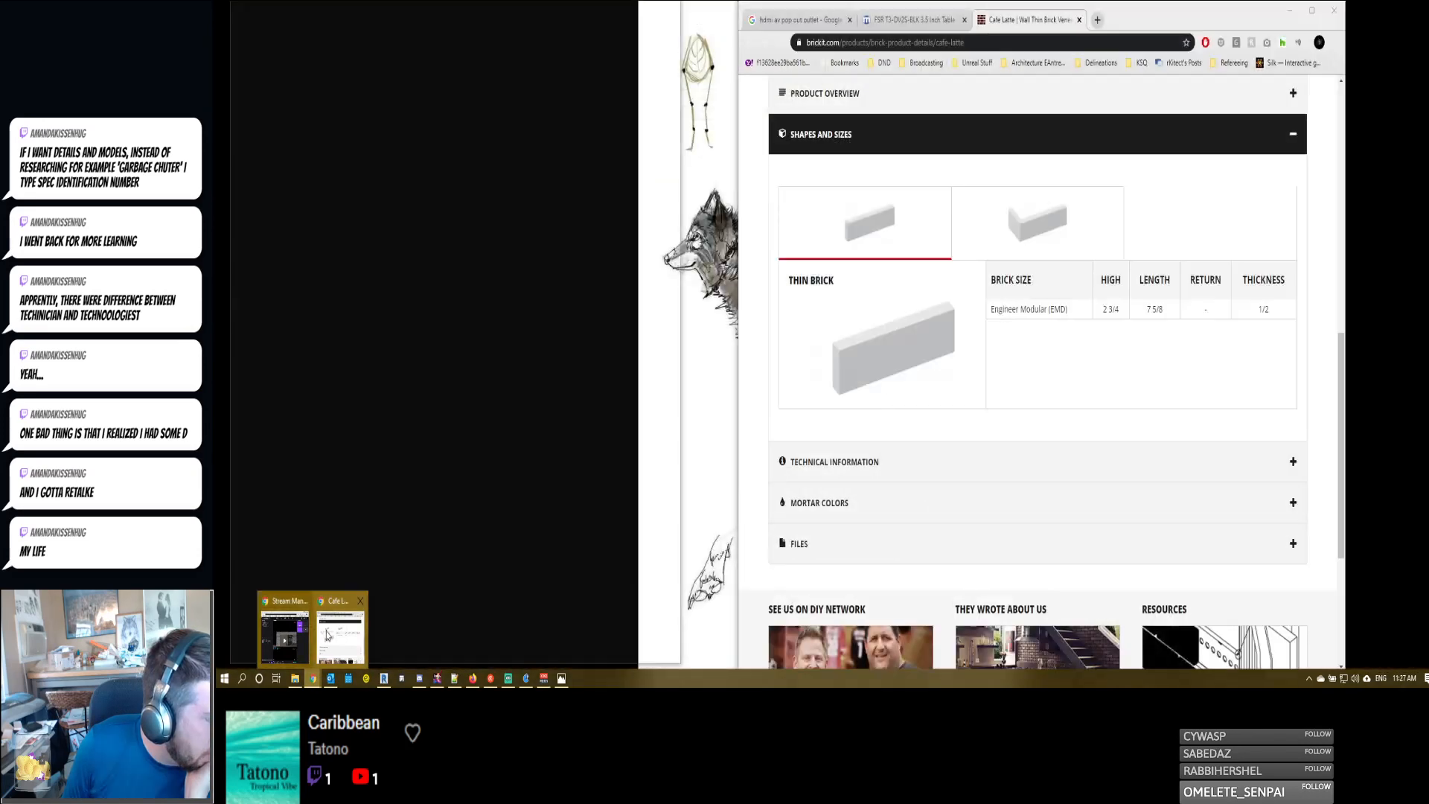
{"action": "left_click", "coordinate": [341, 636]}
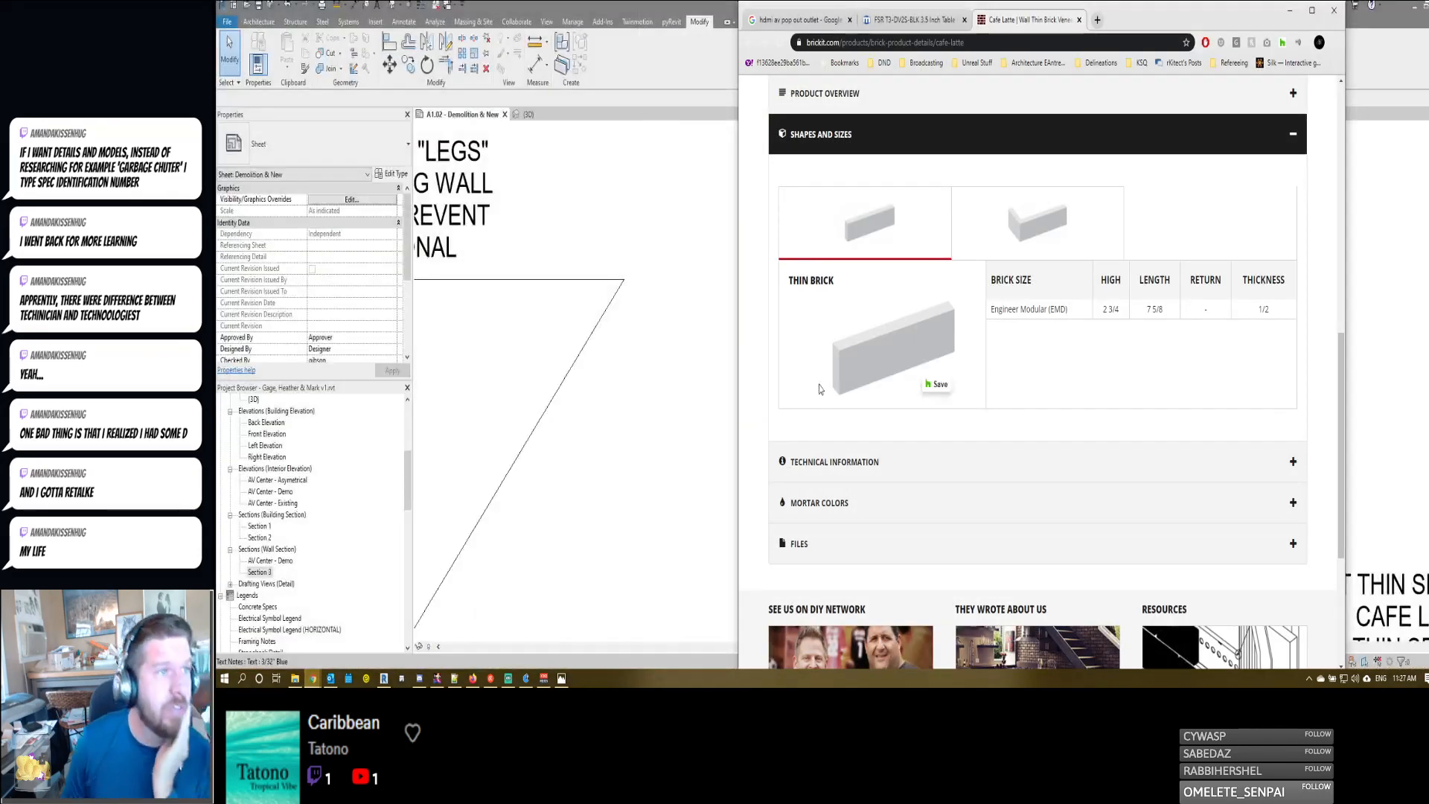
{"action": "key", "text": "ctrl+t"}
{"action": "type", "text": "houzz.com"}
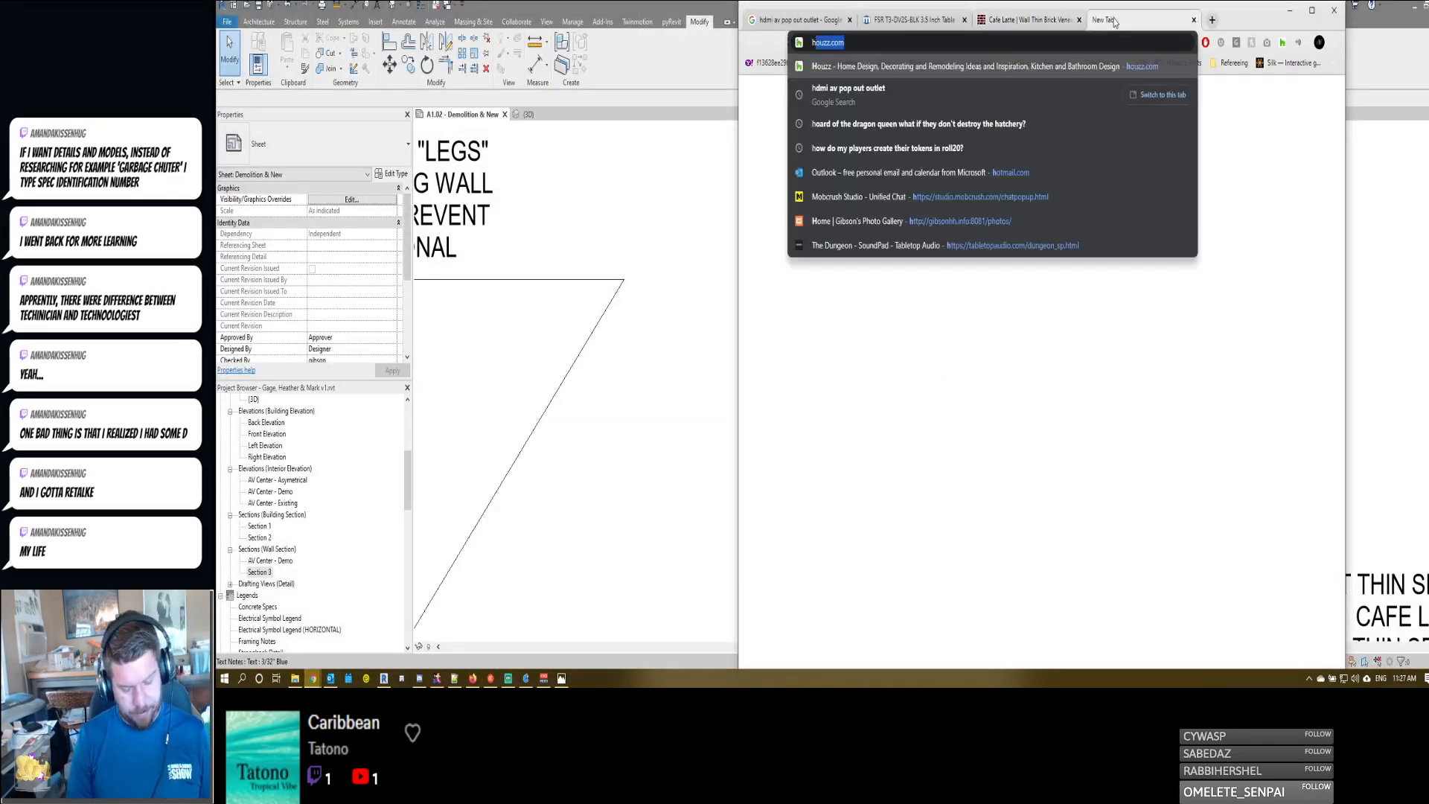
{"action": "key", "text": "Return"}
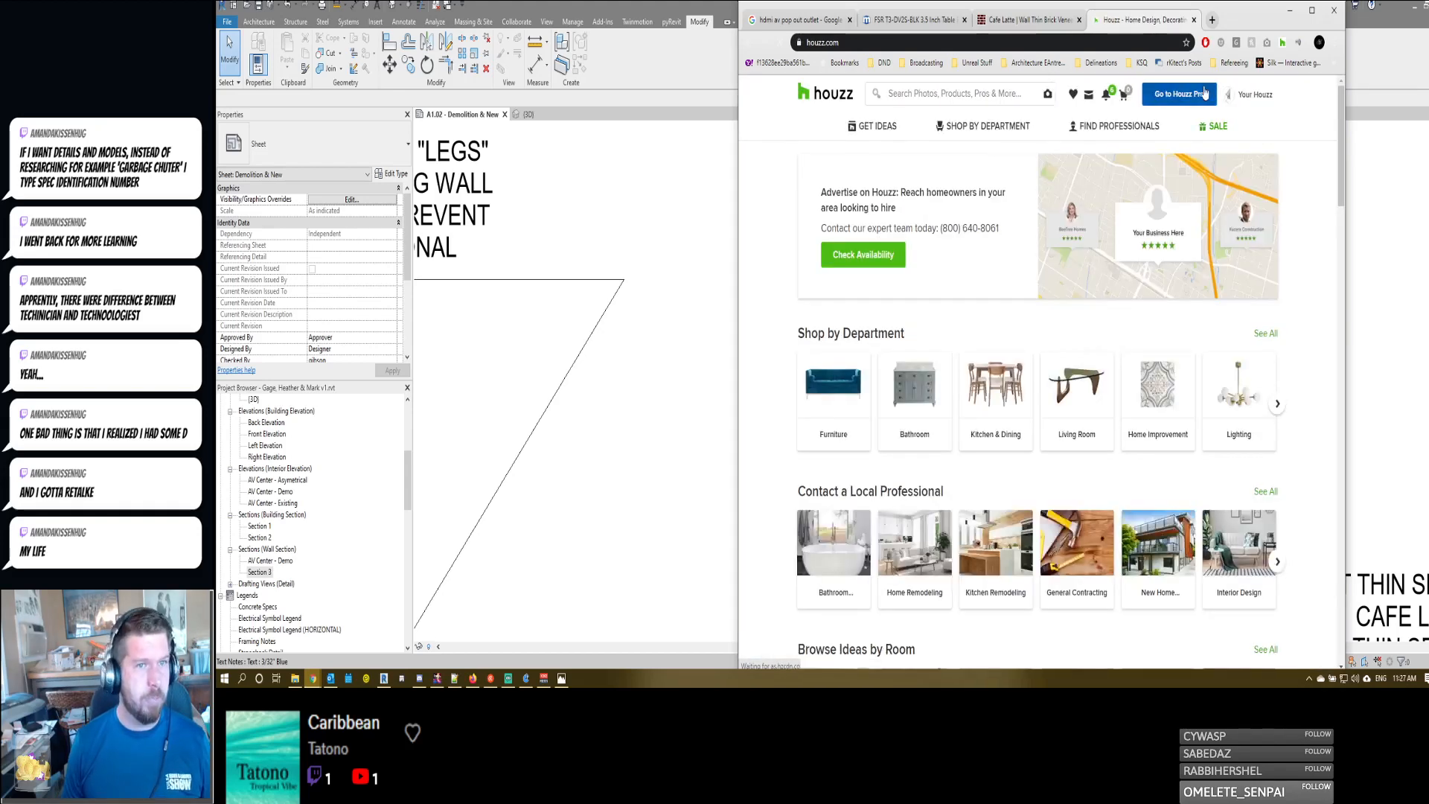
- Open the account's ideabooks on Houzz and enter the one for this residence's renovation
{"action": "mouse_move", "coordinate": [1248, 99]}
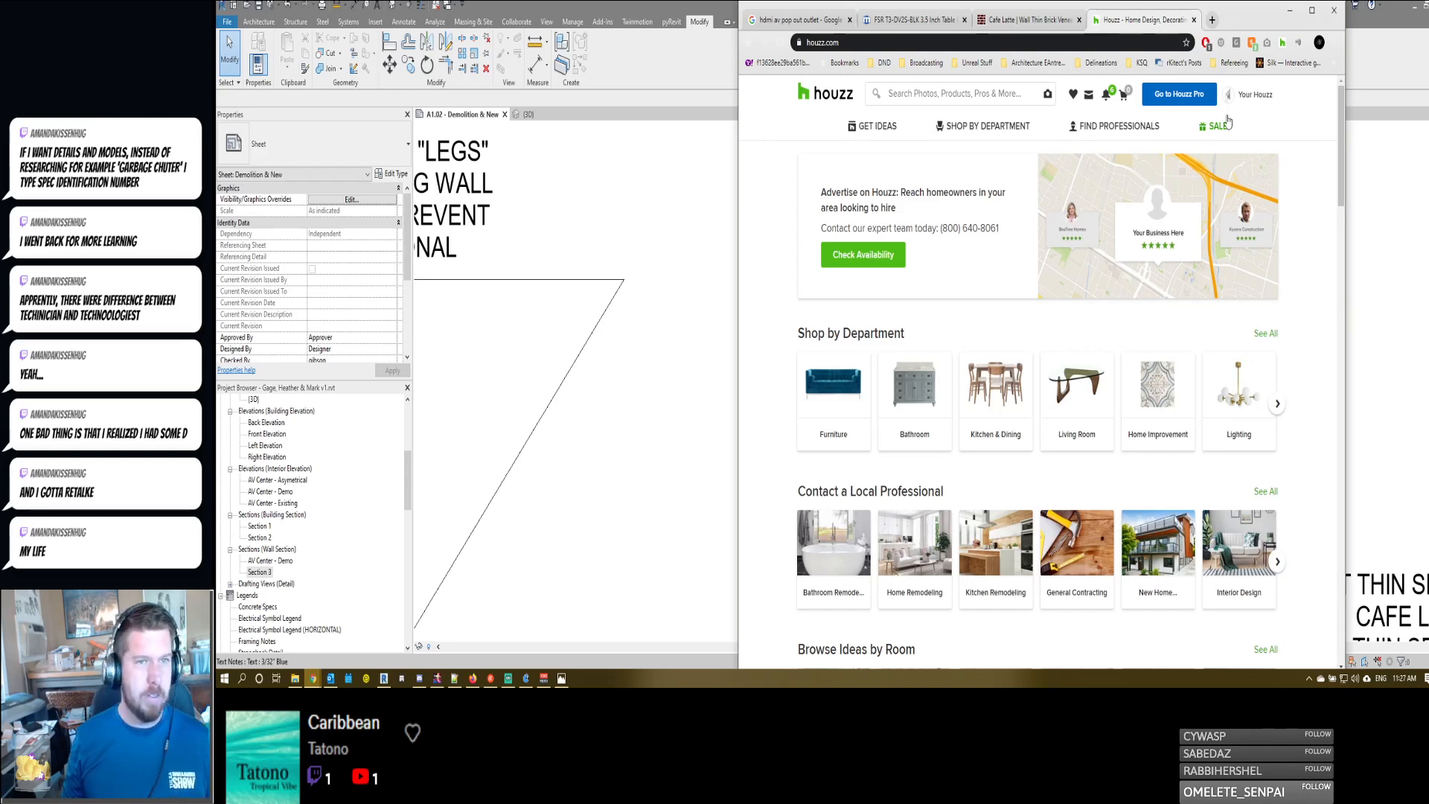
{"action": "mouse_move", "coordinate": [1107, 101]}
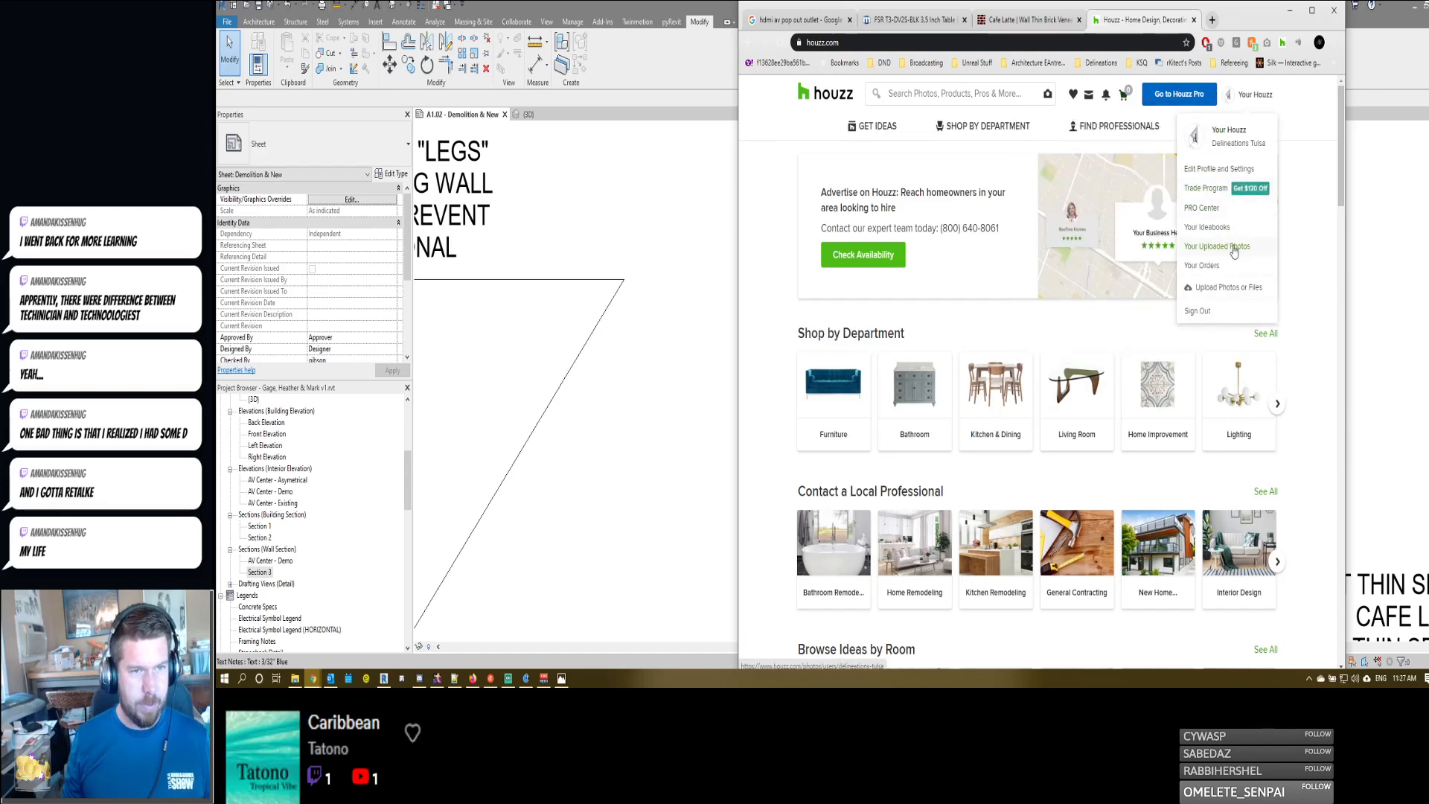
{"action": "left_click", "coordinate": [1229, 231]}
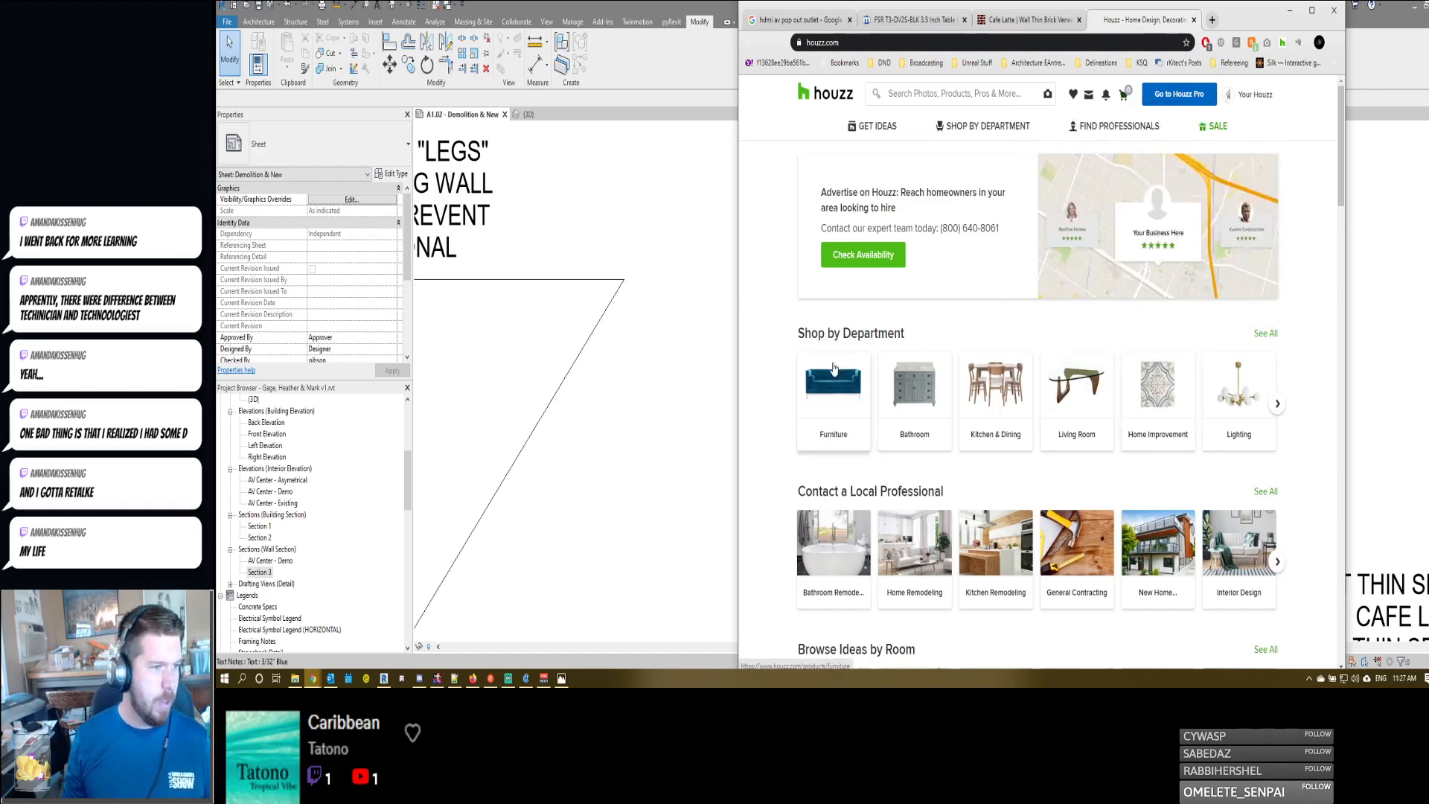
{"action": "scroll", "coordinate": [796, 372], "scroll_direction": "down", "scroll_amount": 3}
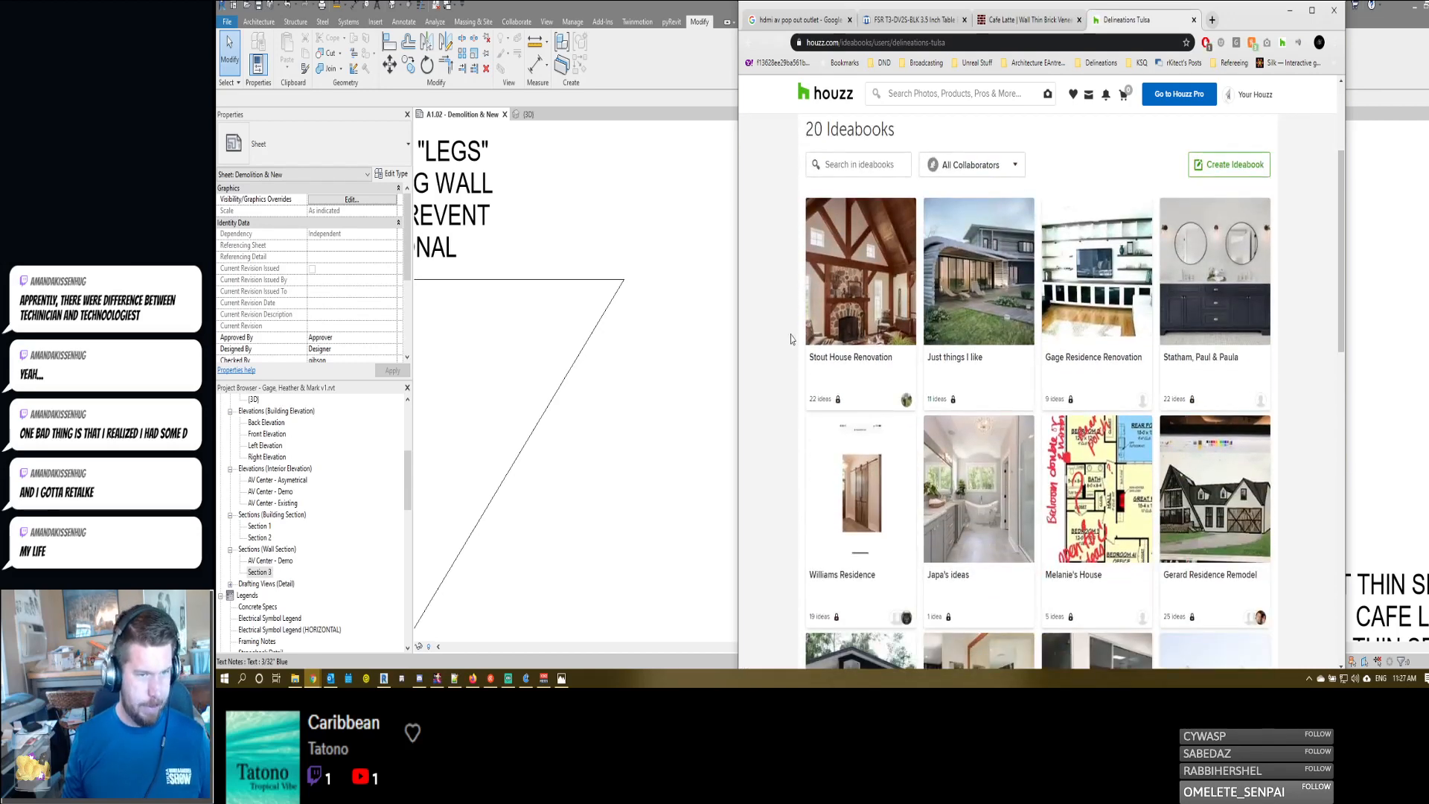
{"action": "scroll", "coordinate": [793, 334], "scroll_direction": "up", "scroll_amount": 1}
{"action": "left_click", "coordinate": [1077, 360]}
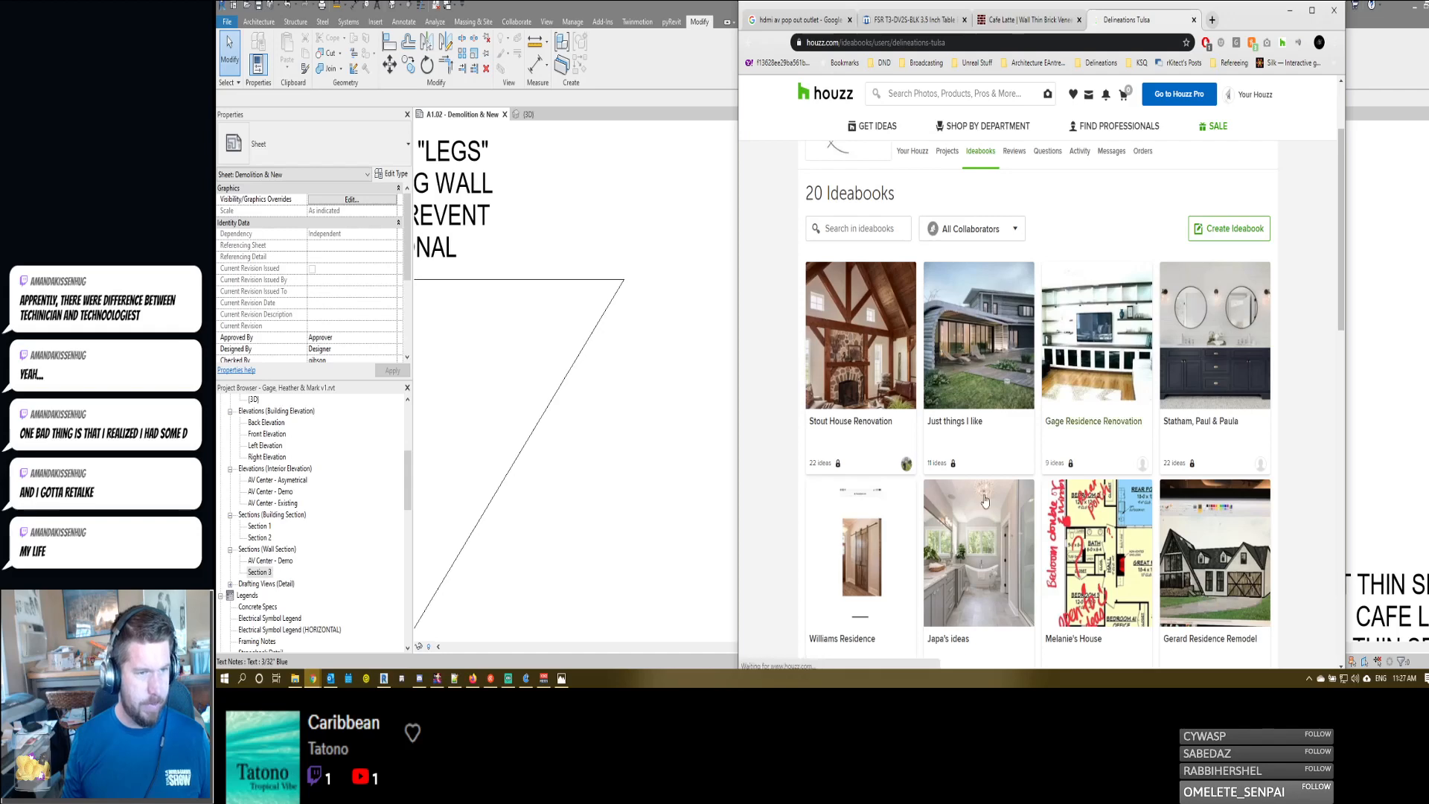
- Browse the ideabook's saved photos and open the one with lit floating shelves against a wood-clad wall
{"action": "scroll", "coordinate": [787, 348], "scroll_direction": "down", "scroll_amount": 2}
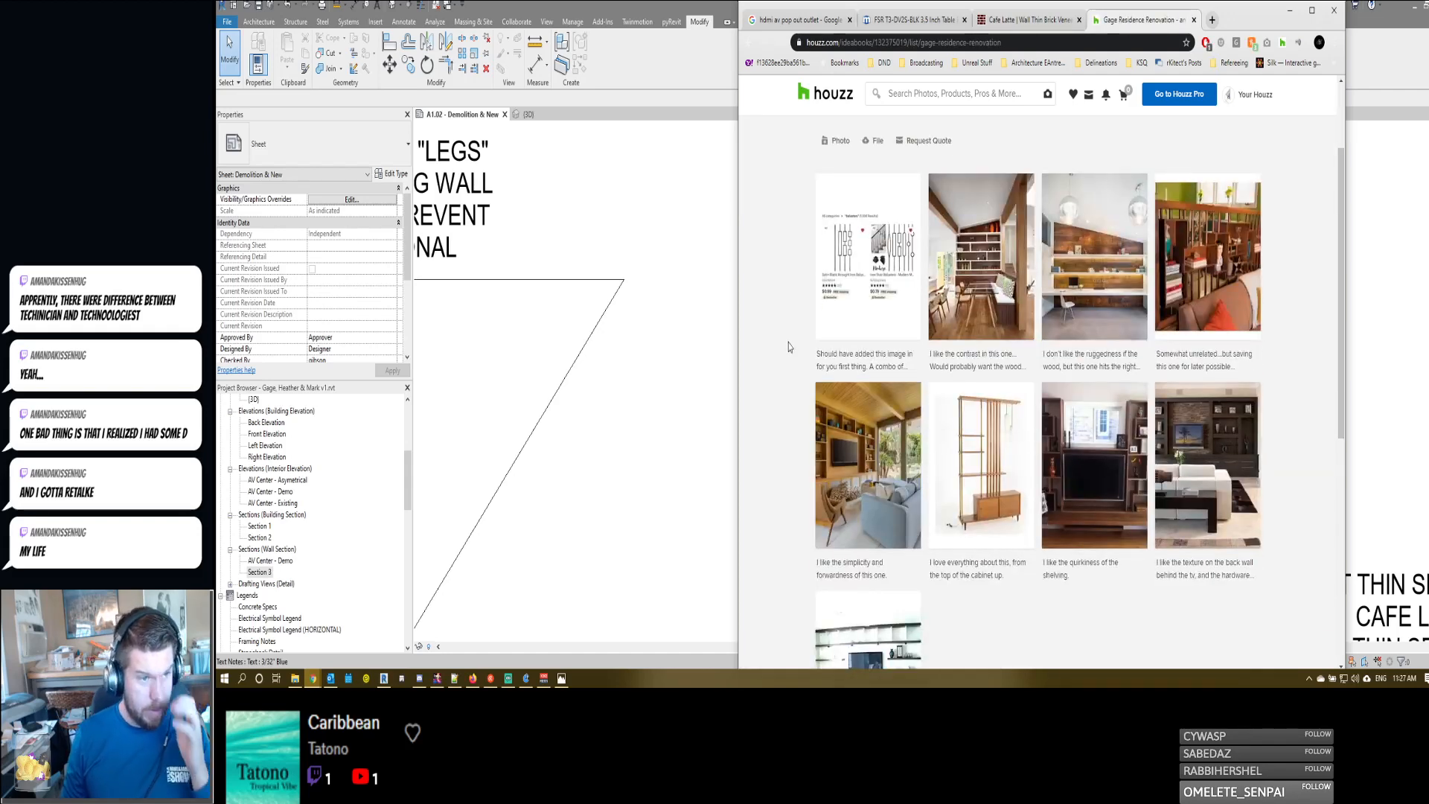
{"action": "scroll", "coordinate": [789, 347], "scroll_direction": "down", "scroll_amount": 3}
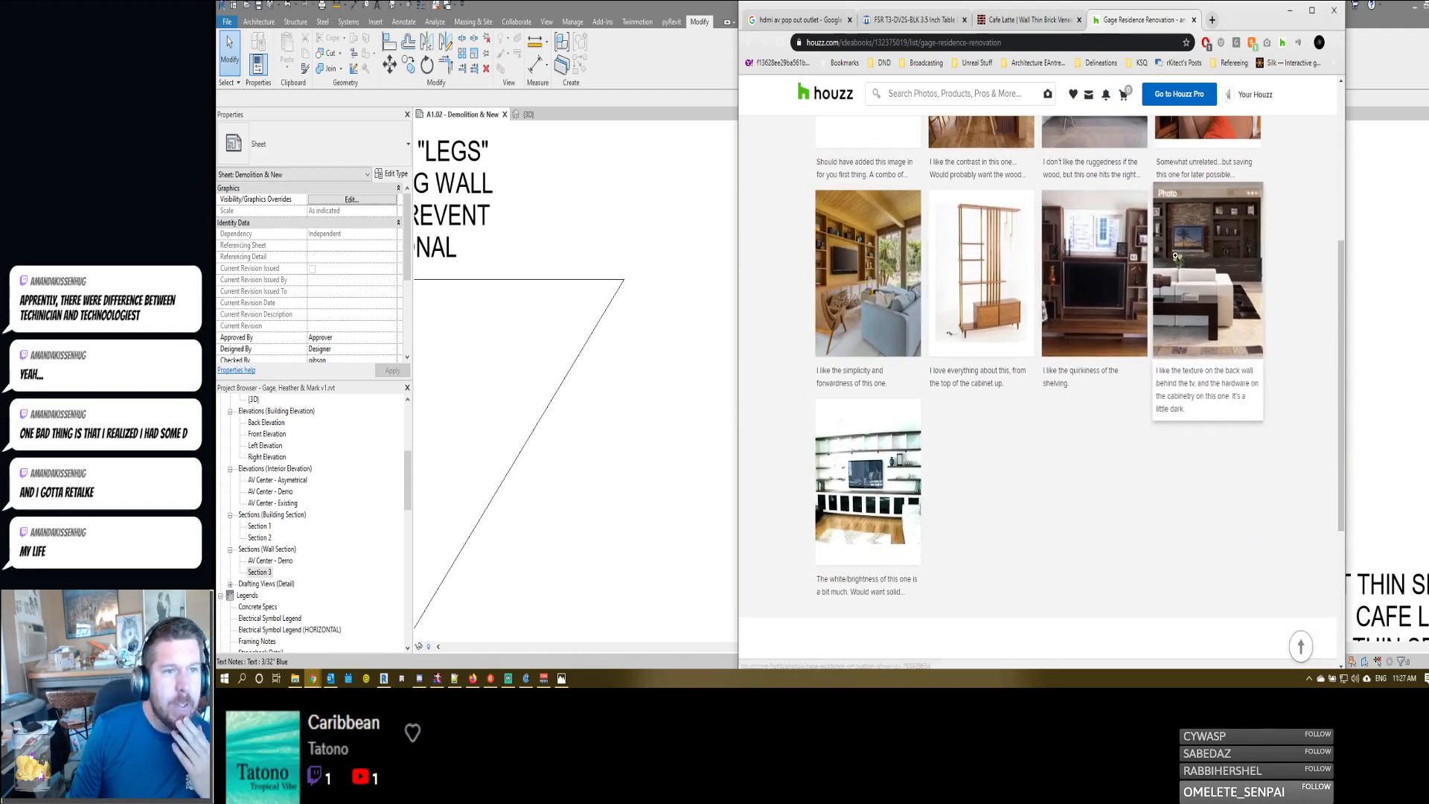
{"action": "scroll", "coordinate": [990, 387], "scroll_direction": "up", "scroll_amount": 2}
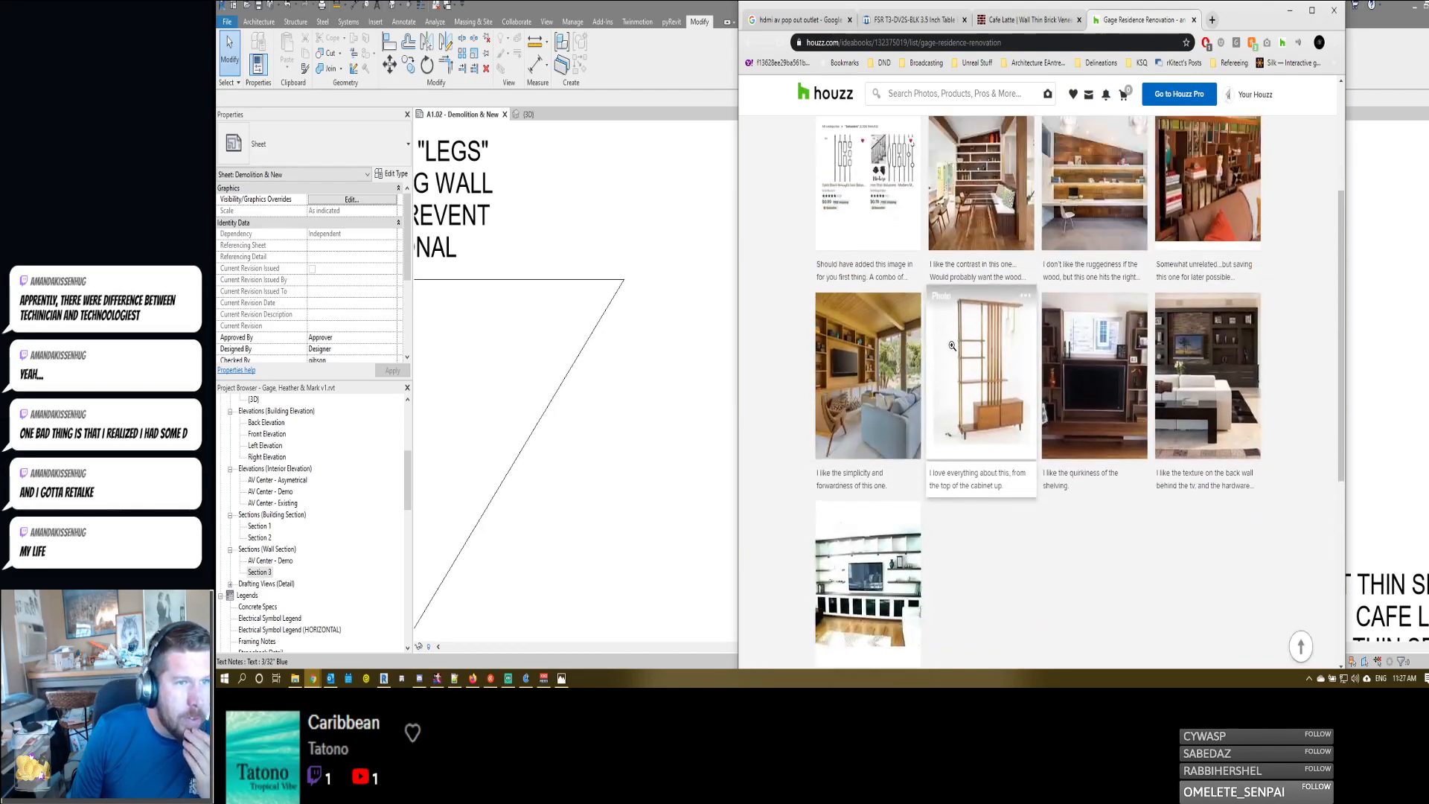
{"action": "left_click", "coordinate": [952, 346]}
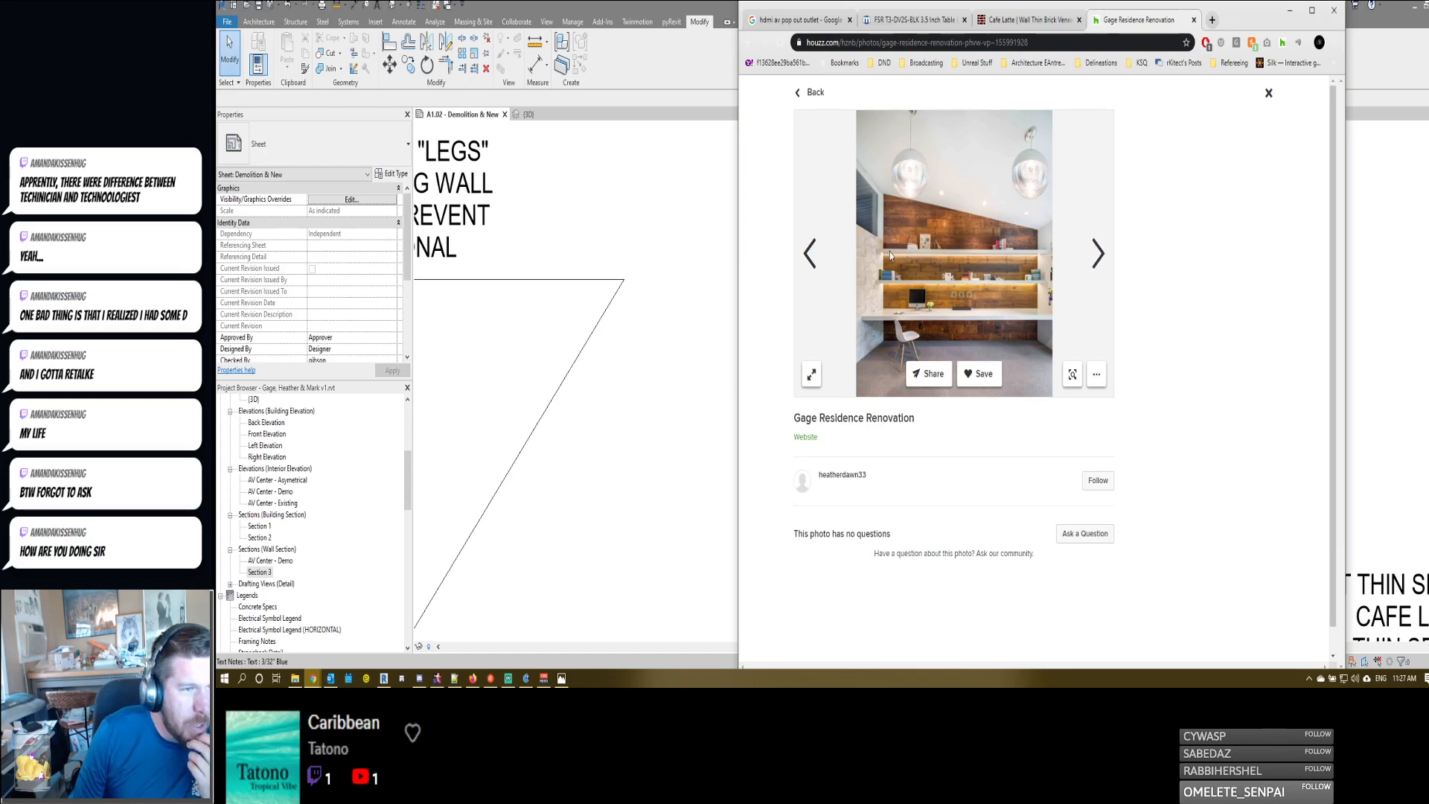
- Return to Revit and activate the Section 3 viewport on sheet A1.02 at the upper shelf
{"action": "left_click", "coordinate": [676, 344]}
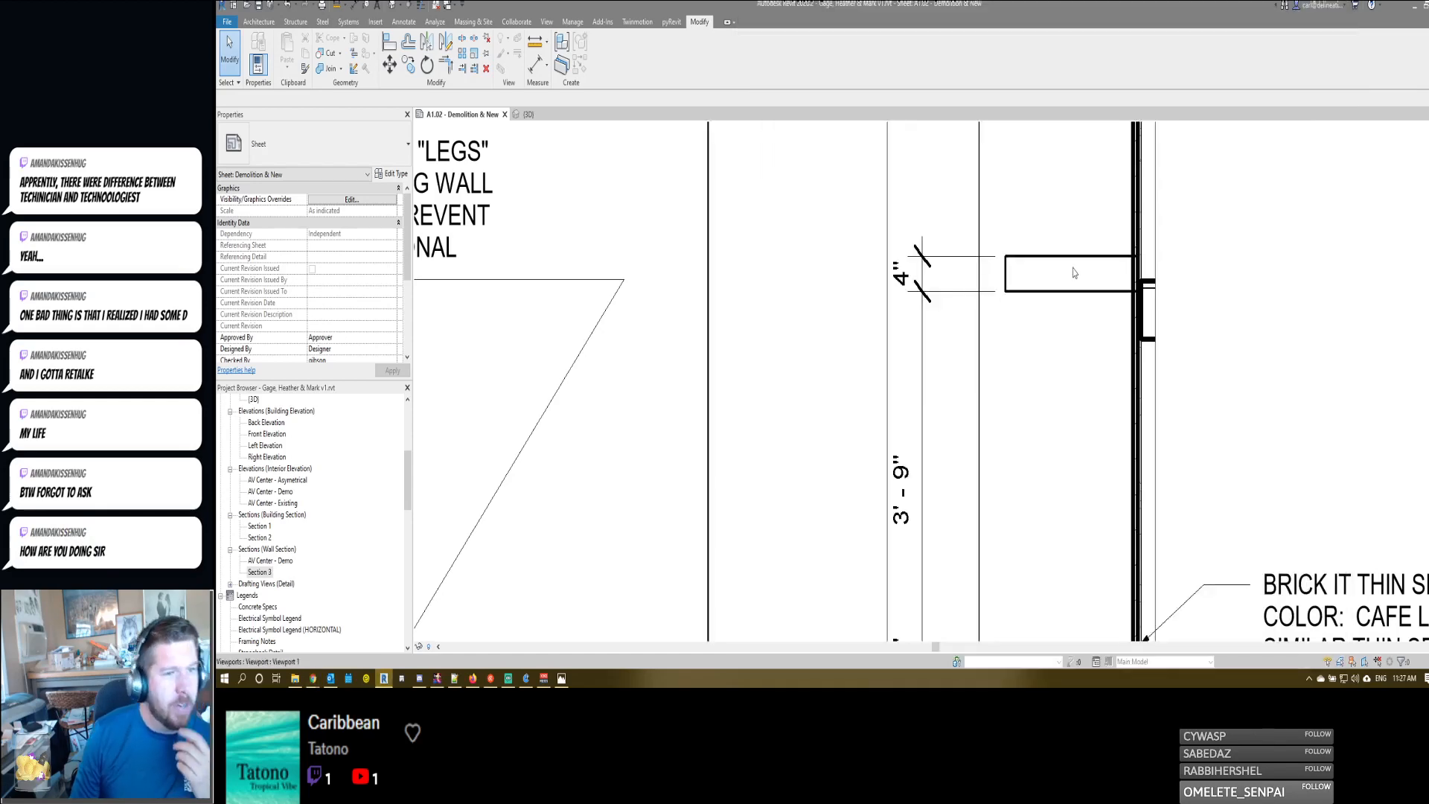
{"action": "scroll", "coordinate": [1115, 285], "scroll_direction": "up", "scroll_amount": 1}
{"action": "middle_click_drag", "start_coordinate": [1114, 285], "coordinate": [1052, 303]}
{"action": "scroll", "coordinate": [1052, 300], "scroll_direction": "up", "scroll_amount": 2}
{"action": "scroll", "coordinate": [1043, 308], "scroll_direction": "down", "scroll_amount": 2}
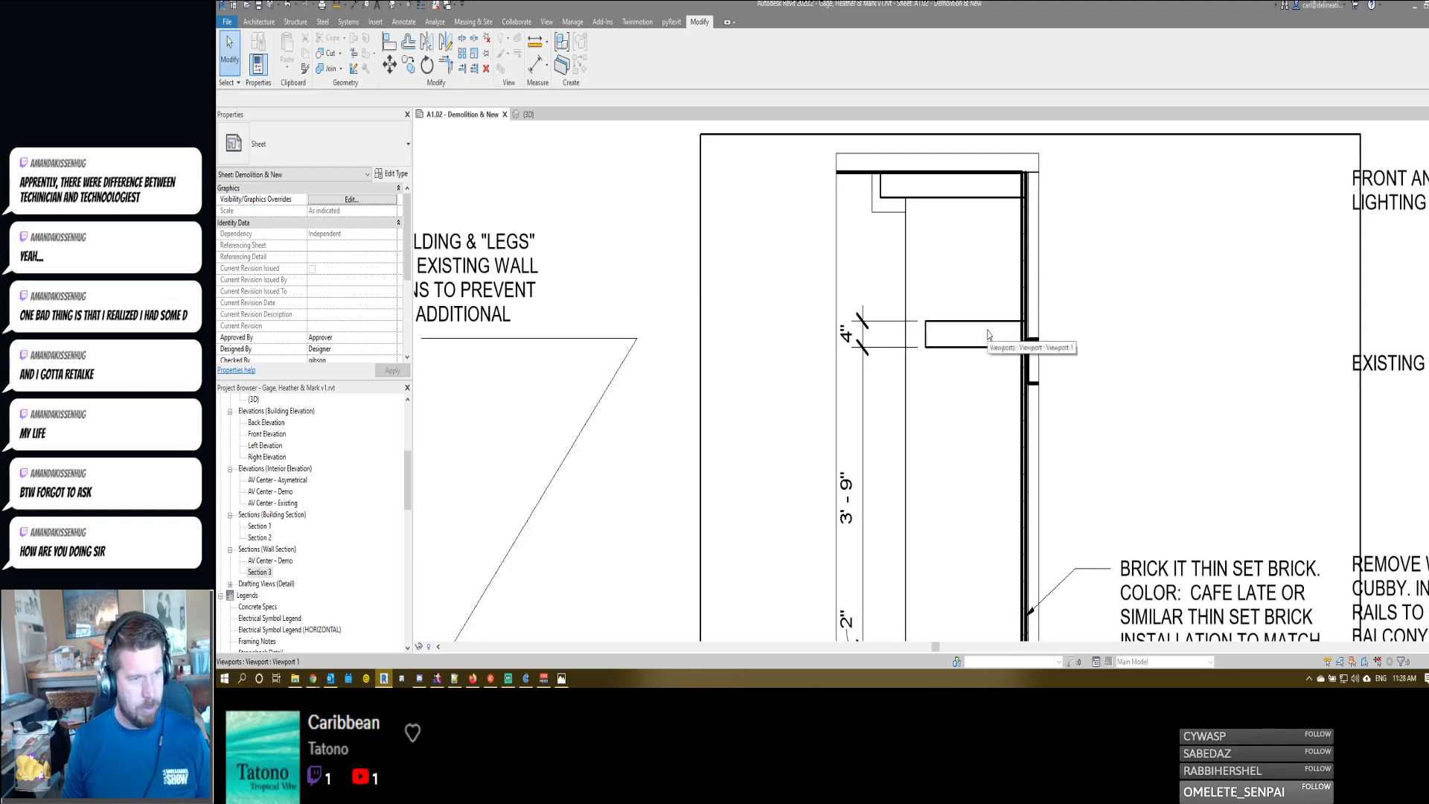
{"action": "left_click", "coordinate": [987, 337]}
{"action": "double_click", "coordinate": [987, 338]}
- Examine Section 3 from the upper shelf down to the base cabinet, including the railing, lower shelf and brick wall notes
{"action": "scroll", "coordinate": [976, 382], "scroll_direction": "up", "scroll_amount": 1}
{"action": "middle_click_drag", "start_coordinate": [975, 382], "coordinate": [930, 334]}
{"action": "middle_click_drag", "start_coordinate": [955, 517], "coordinate": [957, 287]}
{"action": "scroll", "coordinate": [956, 281], "scroll_direction": "down", "scroll_amount": 1}
{"action": "scroll", "coordinate": [966, 387], "scroll_direction": "down", "scroll_amount": 2}
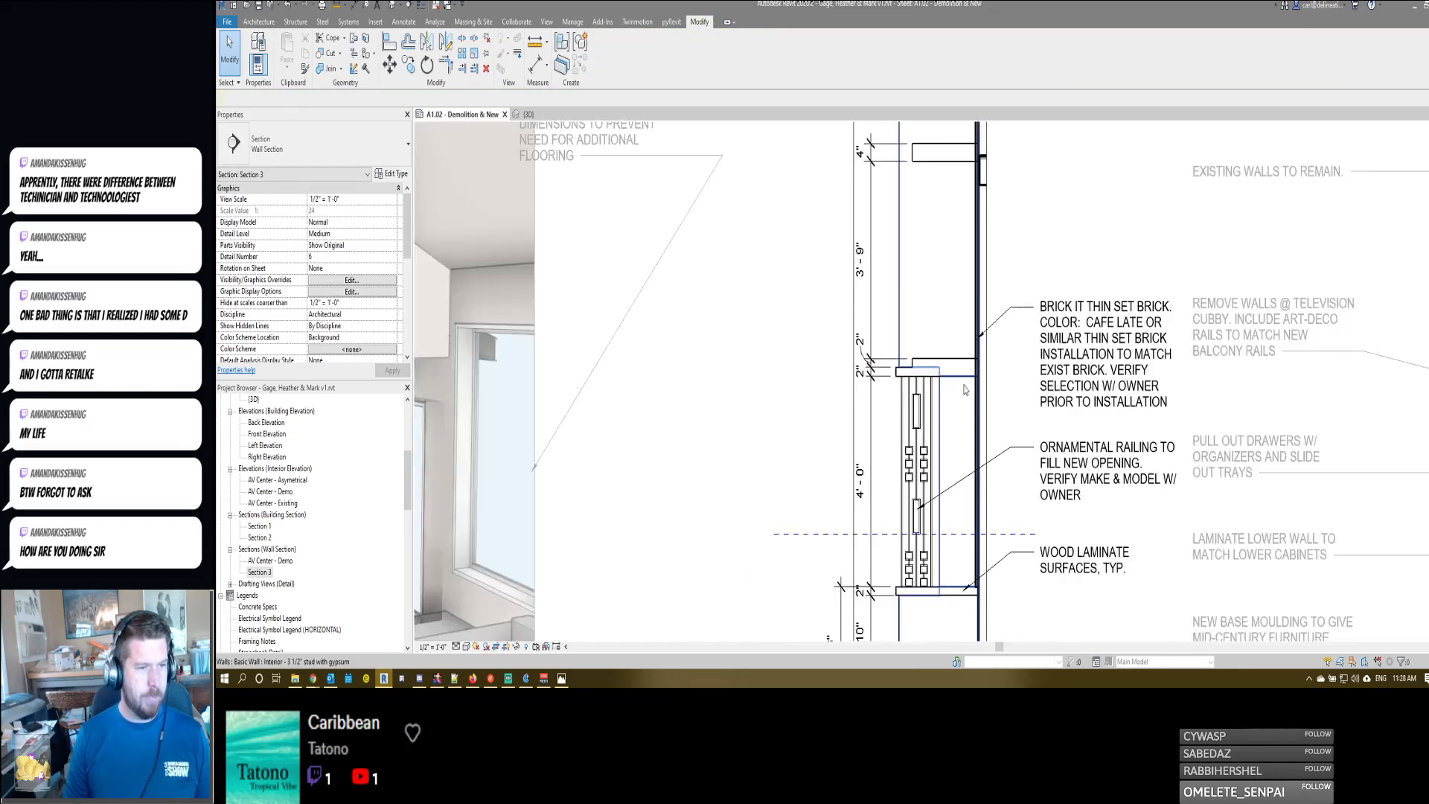
{"action": "middle_click_drag", "start_coordinate": [968, 426], "coordinate": [984, 364]}
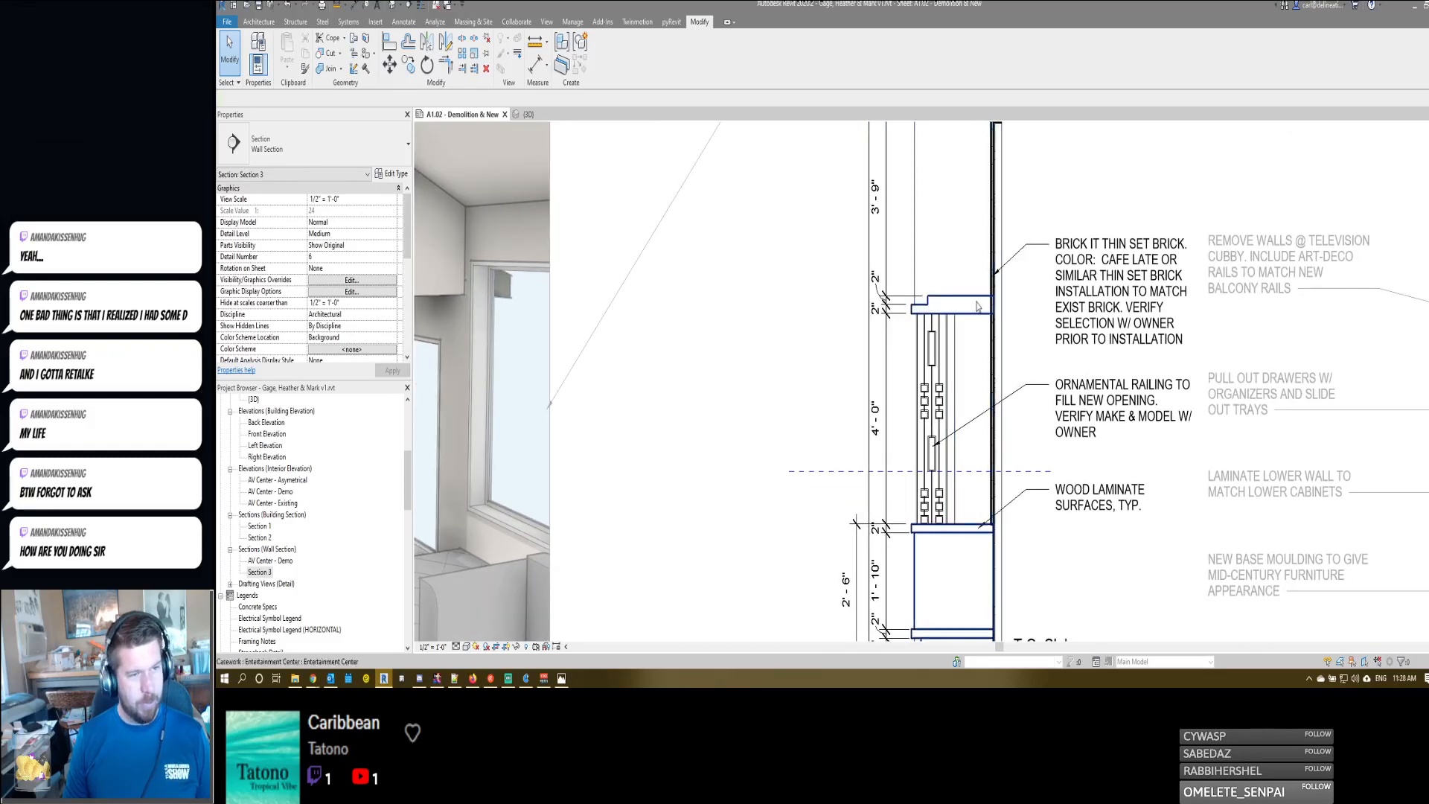
{"action": "scroll", "coordinate": [997, 399], "scroll_direction": "up", "scroll_amount": 1}
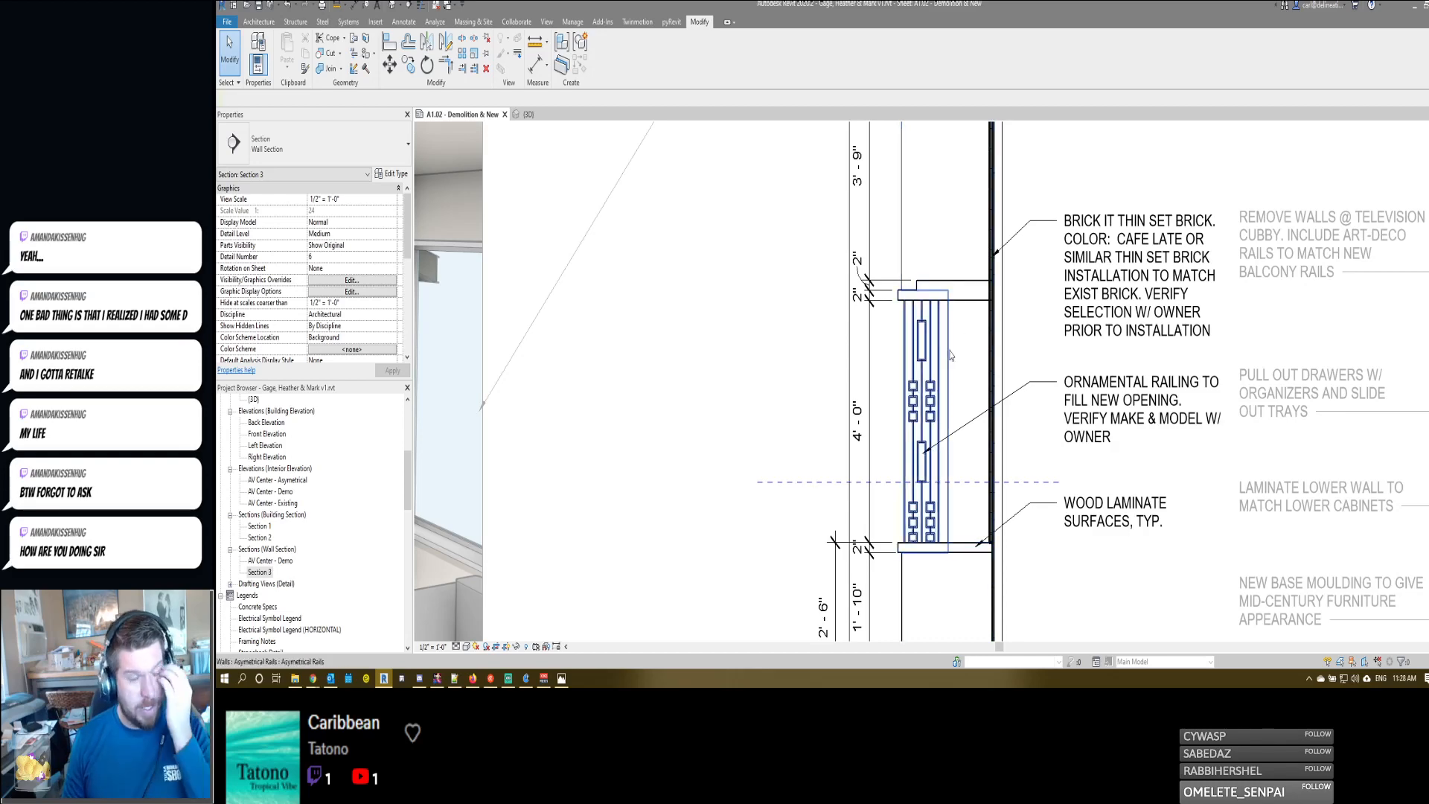
{"action": "middle_click_drag", "start_coordinate": [1026, 253], "coordinate": [1028, 316]}
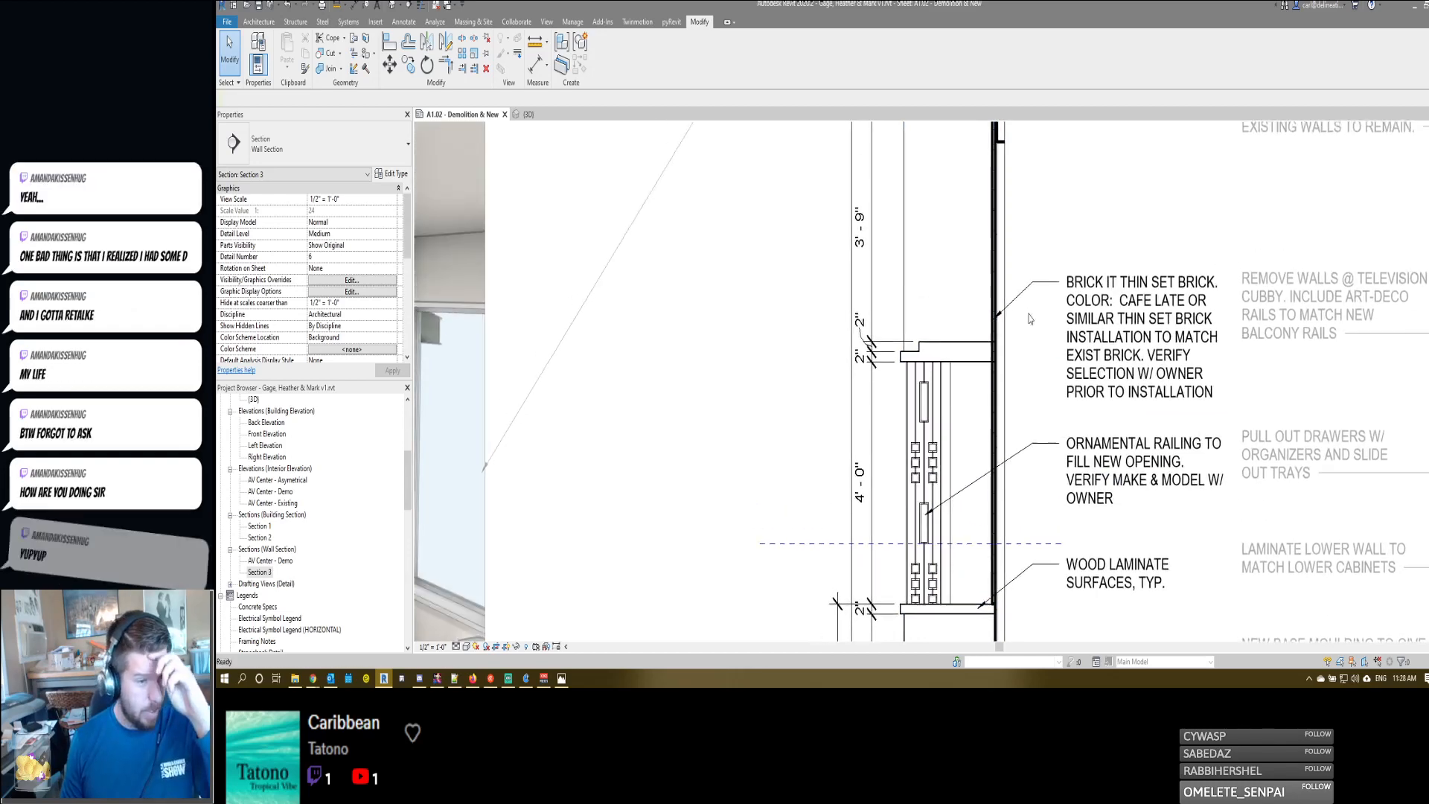
{"action": "scroll", "coordinate": [1029, 319], "scroll_direction": "down", "scroll_amount": 2}
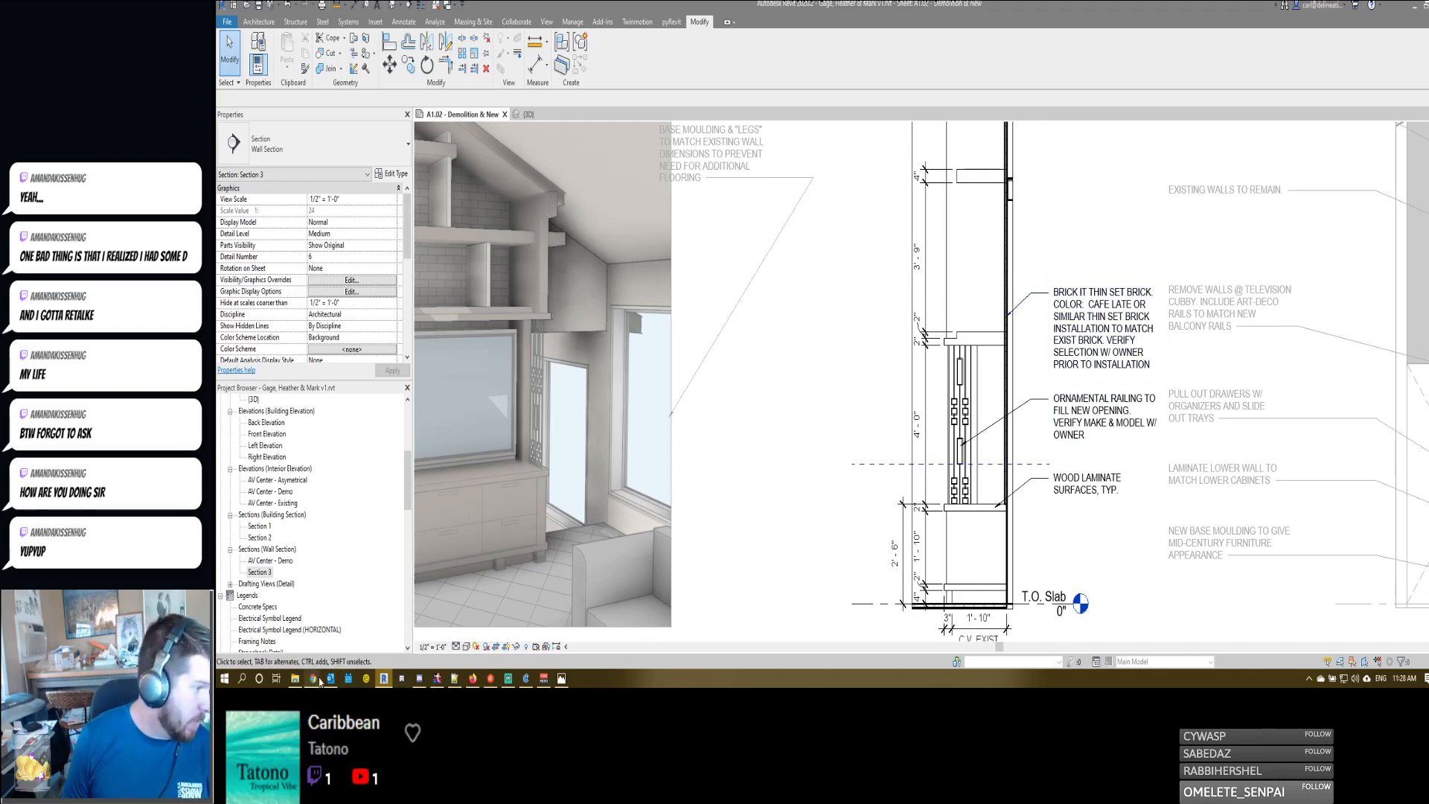
- Switch back to Chrome and search Google in a new tab for "led lighting to match tv ambient color"
{"action": "left_click", "coordinate": [324, 648]}
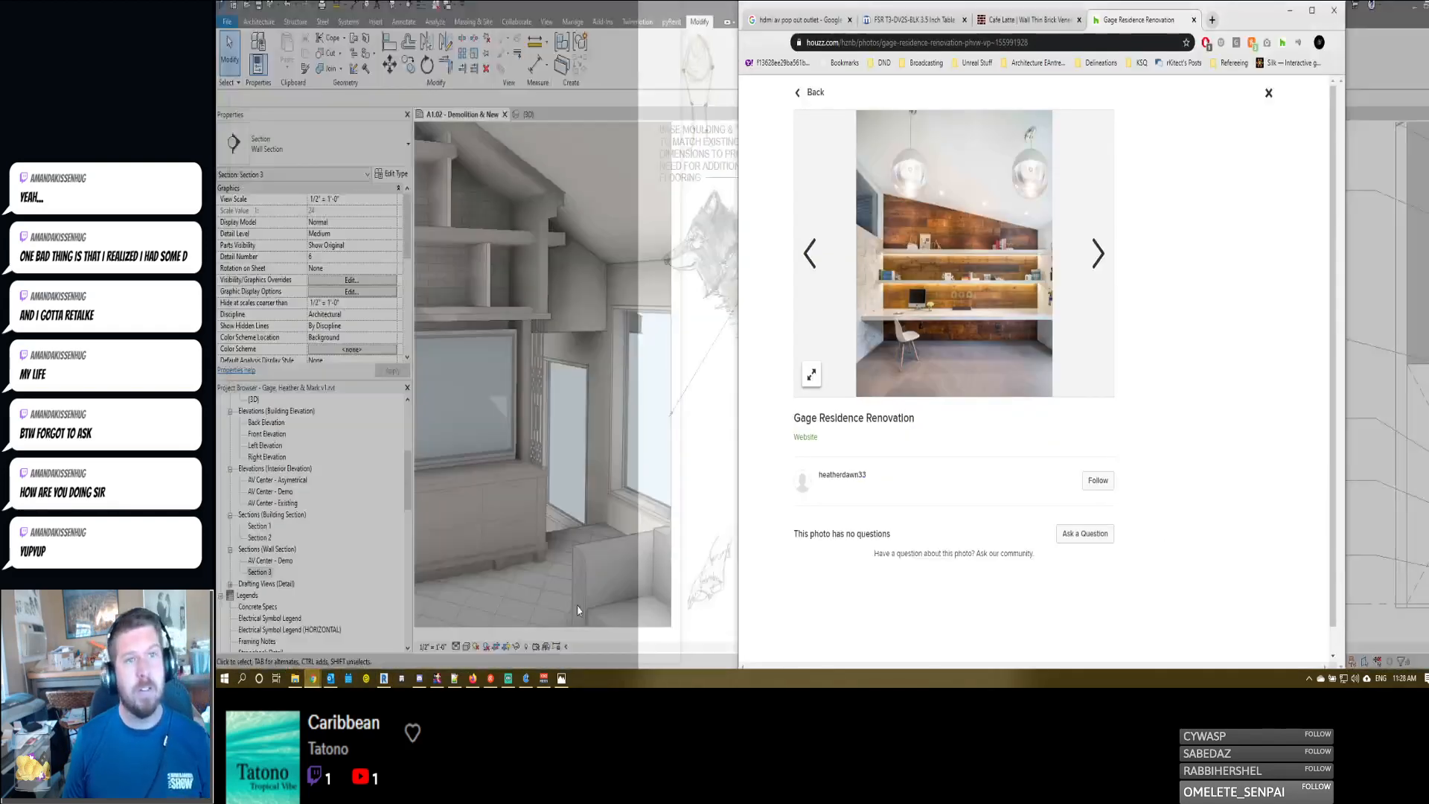
{"action": "key", "text": "ctrl+t"}
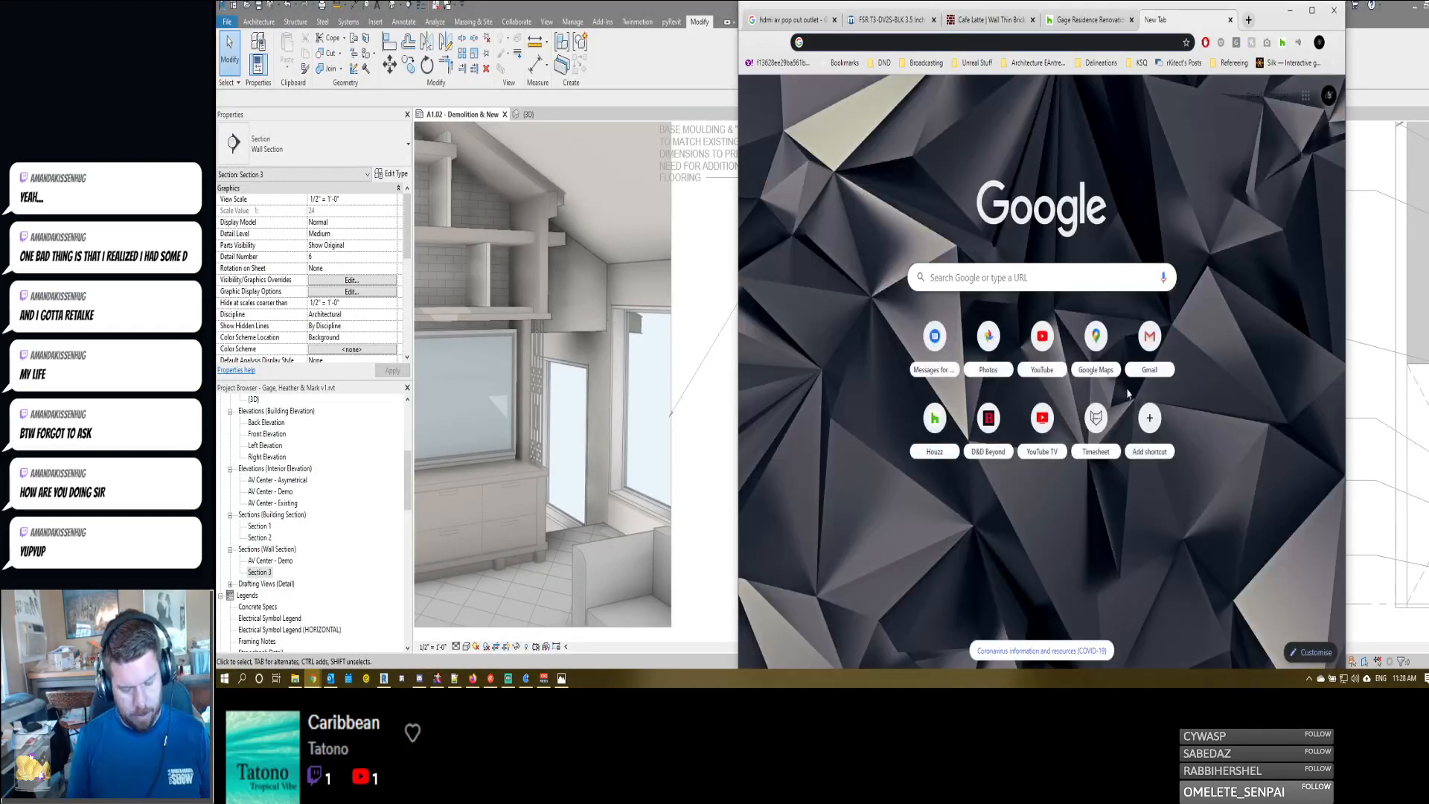
{"action": "type", "text": "led lighting to mat"}
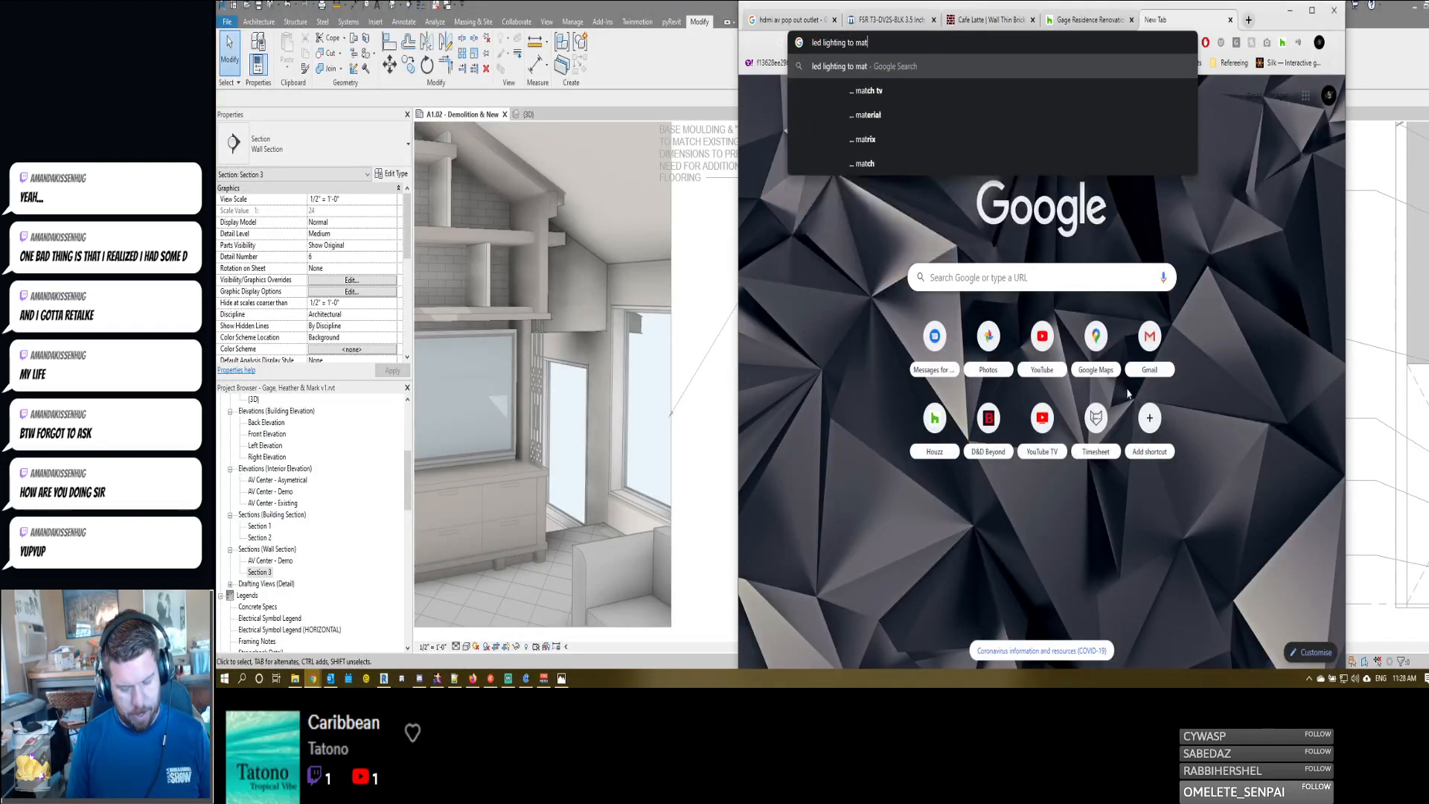
{"action": "type", "text": "ch tv ambient color"}
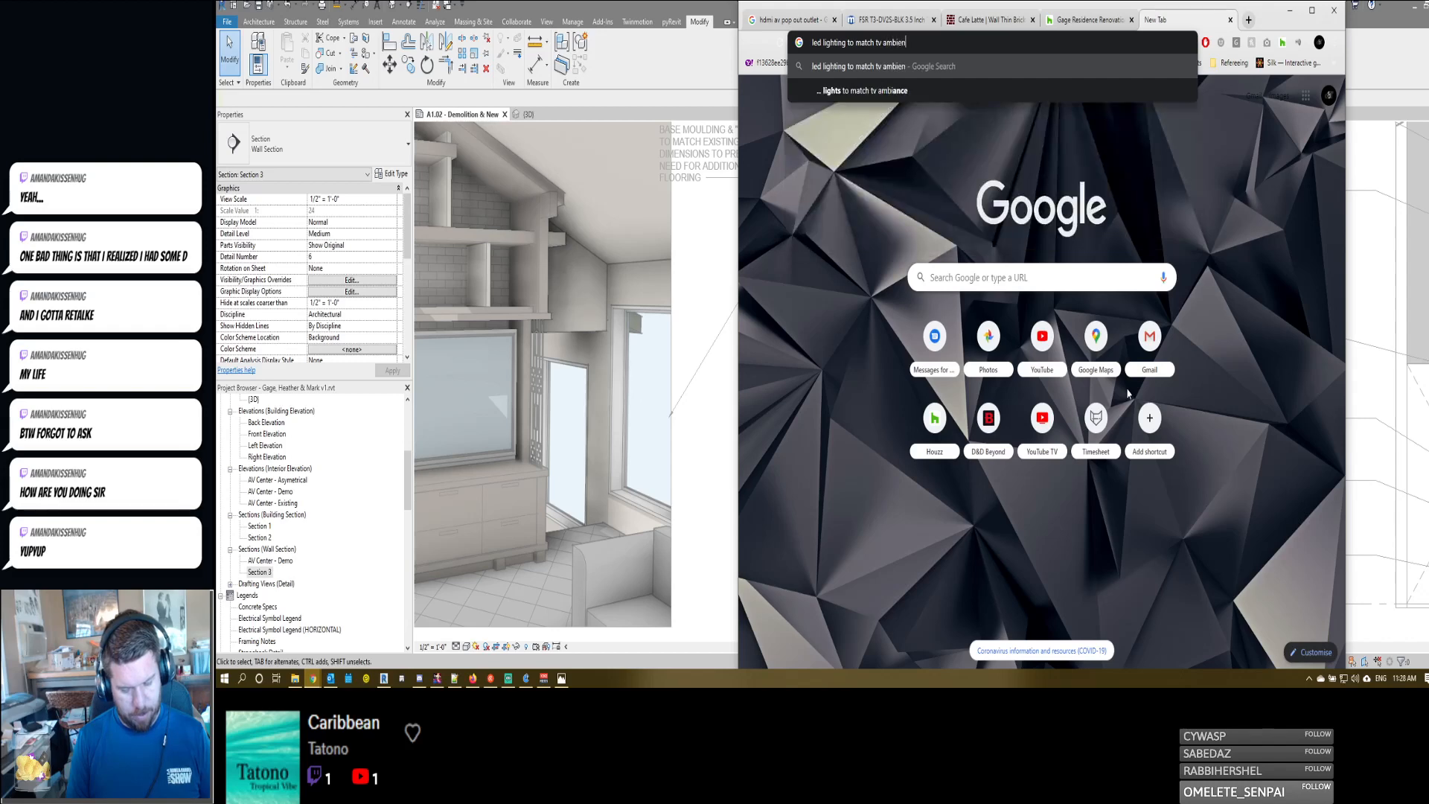
{"action": "key", "text": "Return"}
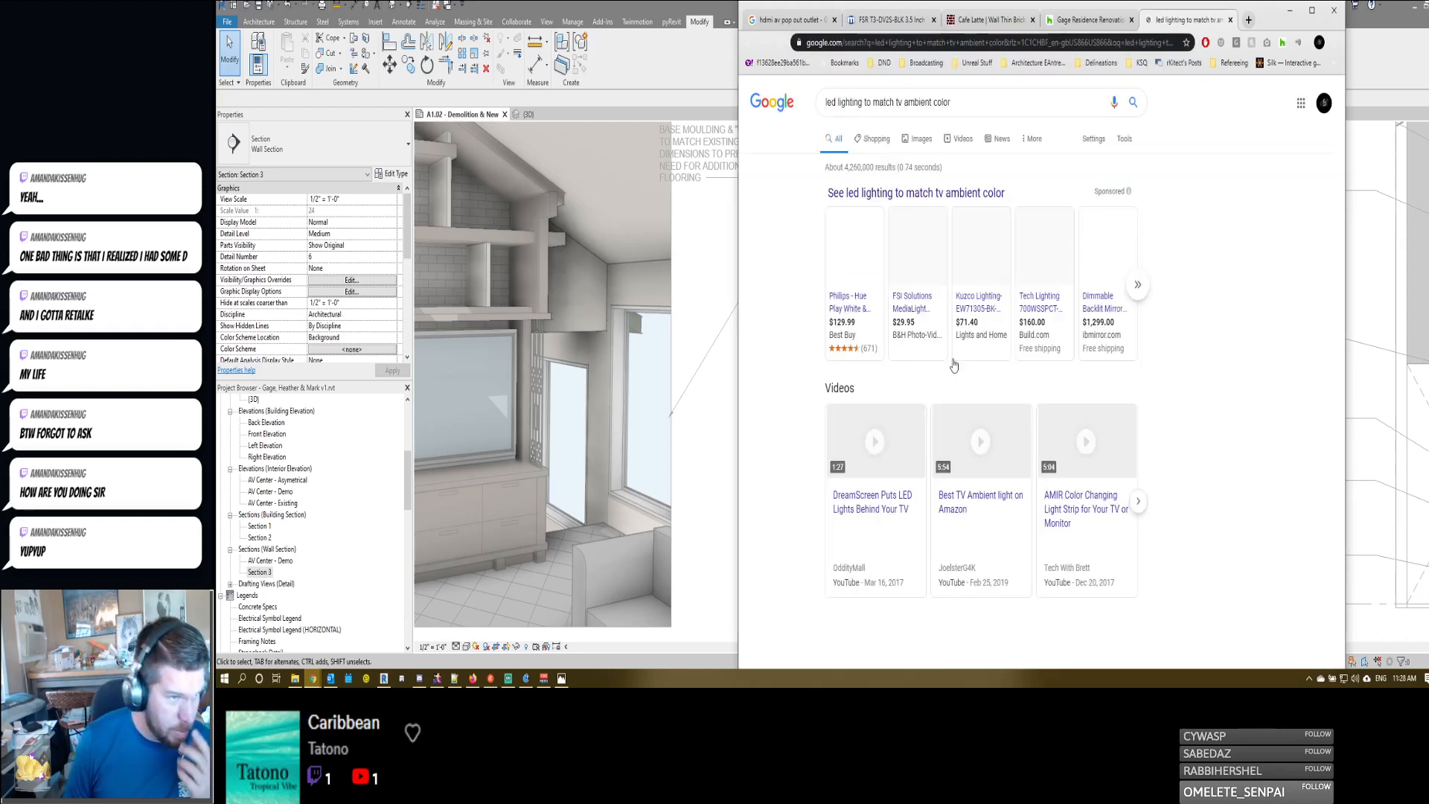
- Look through the search results and open the OddityMall article on DreamScreen LED backlights
{"action": "scroll", "coordinate": [773, 468], "scroll_direction": "down", "scroll_amount": 2}
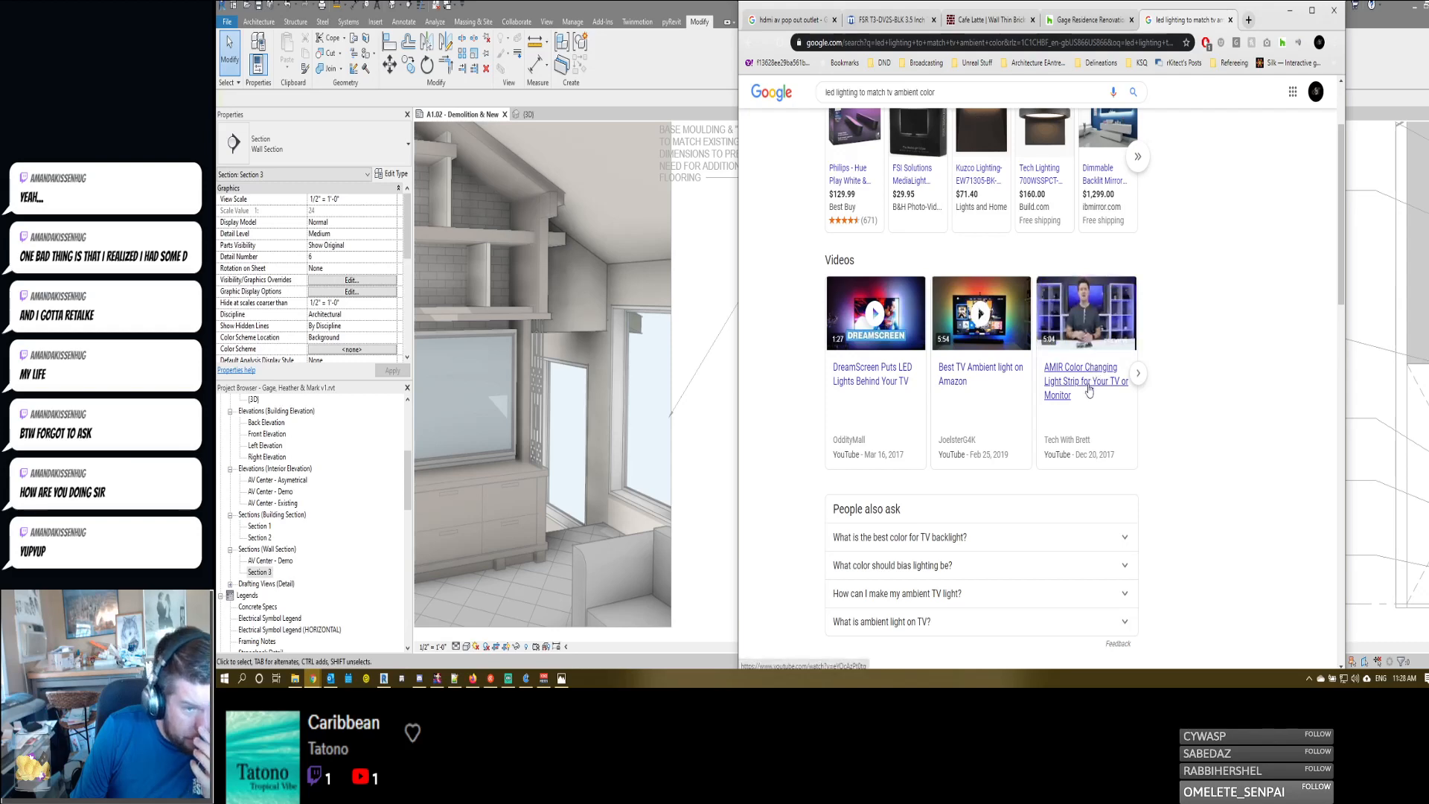
{"action": "scroll", "coordinate": [1085, 388], "scroll_direction": "down", "scroll_amount": 4}
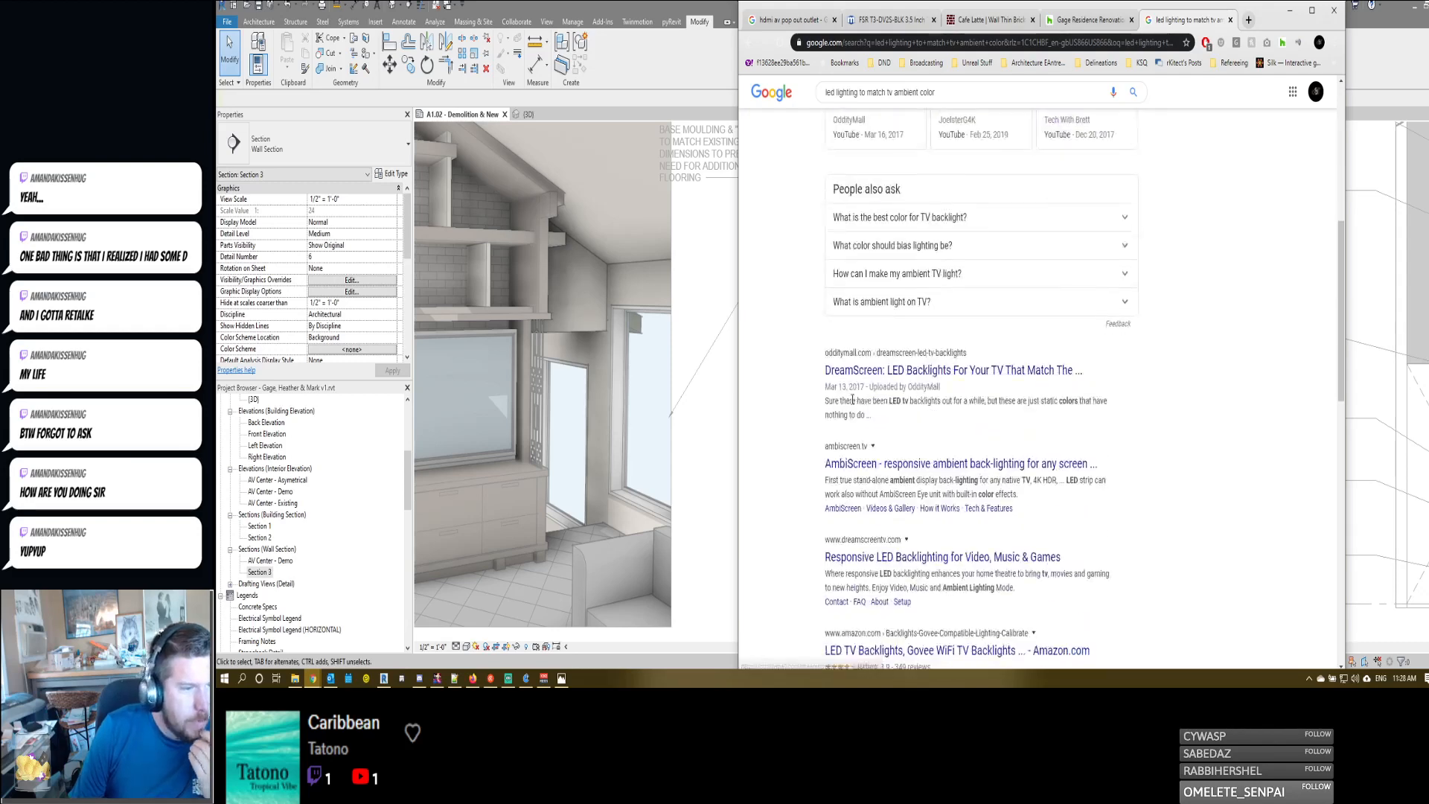
{"action": "left_click", "coordinate": [1056, 370]}
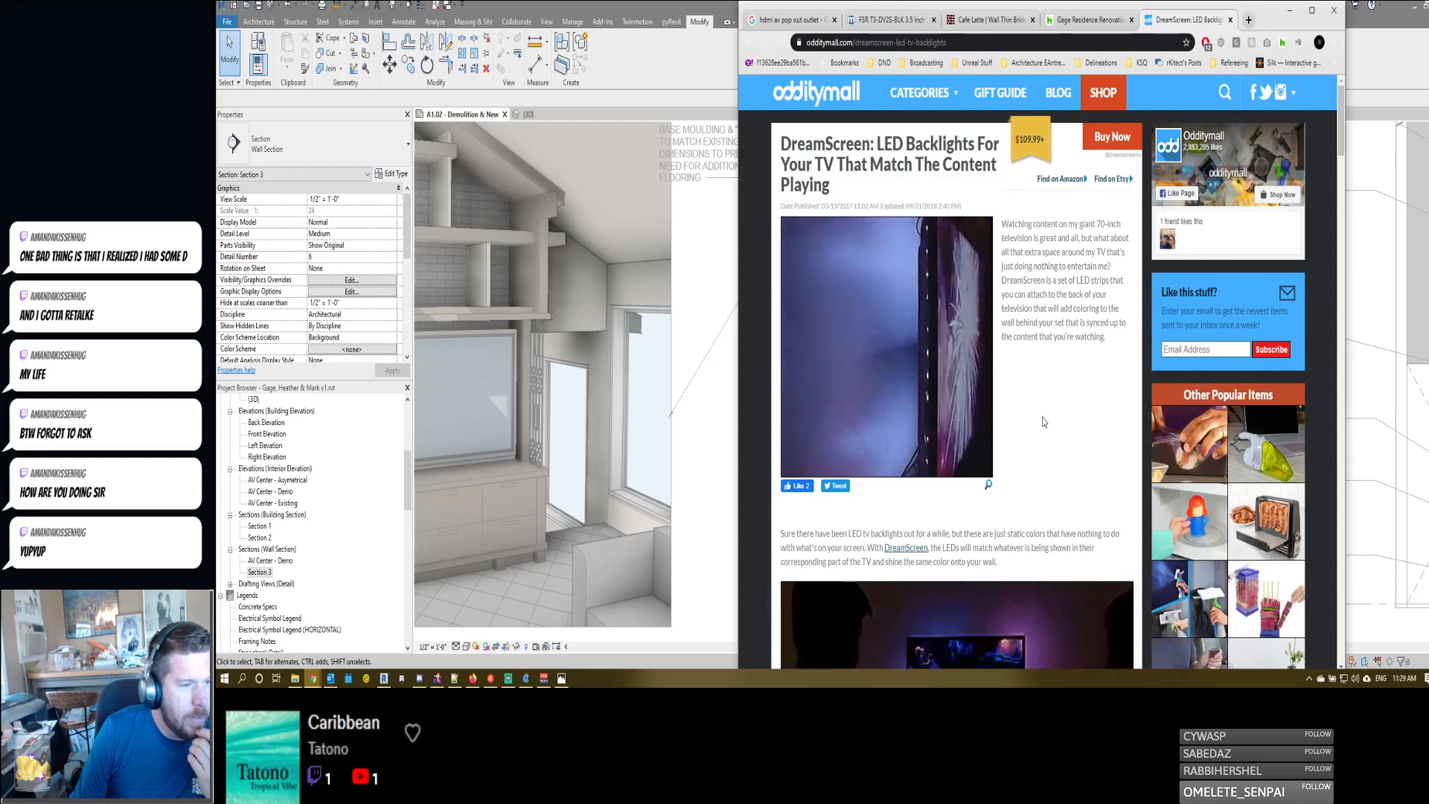
- Review the DreamScreen article's pictures and description of LED strips that match the TV content
{"action": "scroll", "coordinate": [1044, 422], "scroll_direction": "down", "scroll_amount": 1}
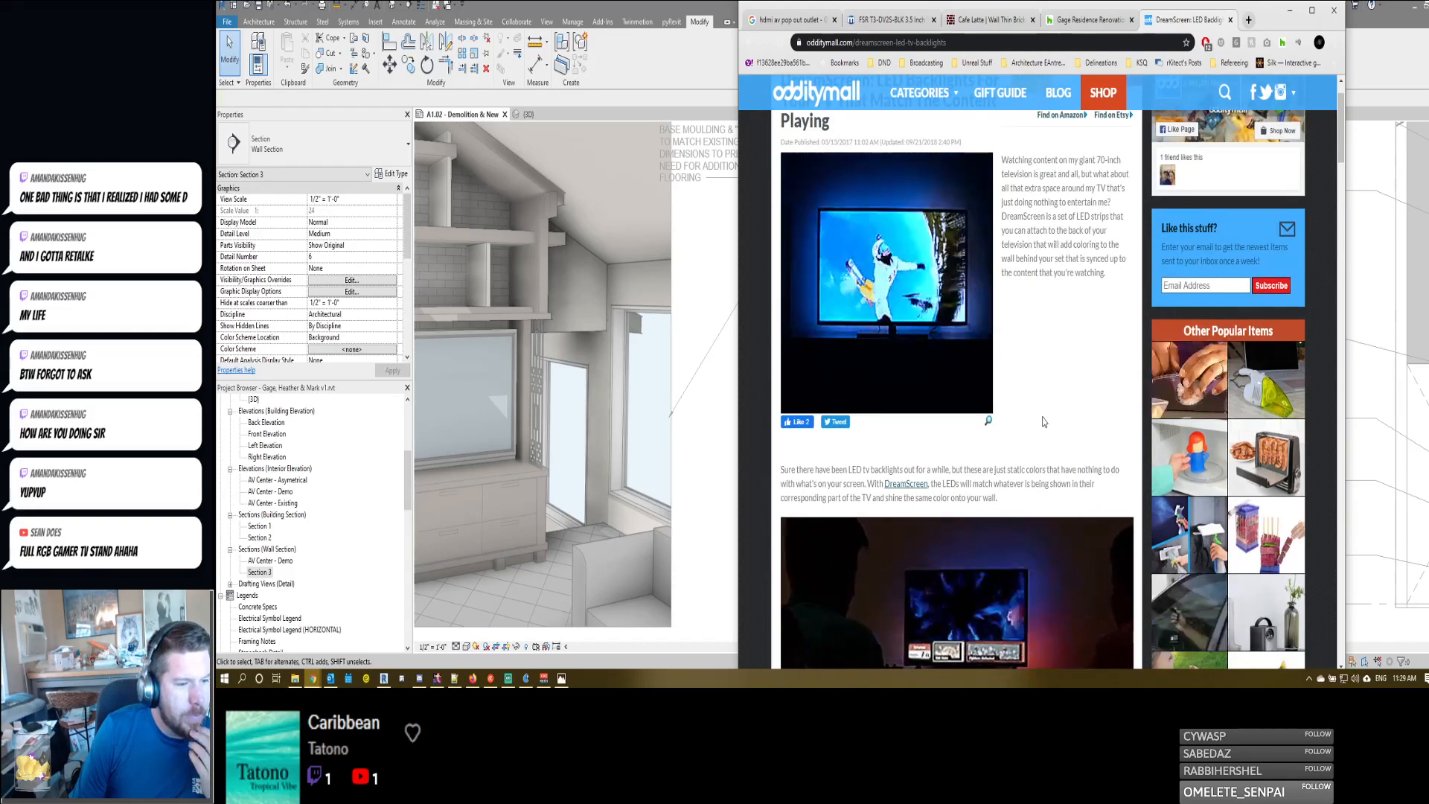
{"action": "scroll", "coordinate": [1042, 422], "scroll_direction": "down", "scroll_amount": 2}
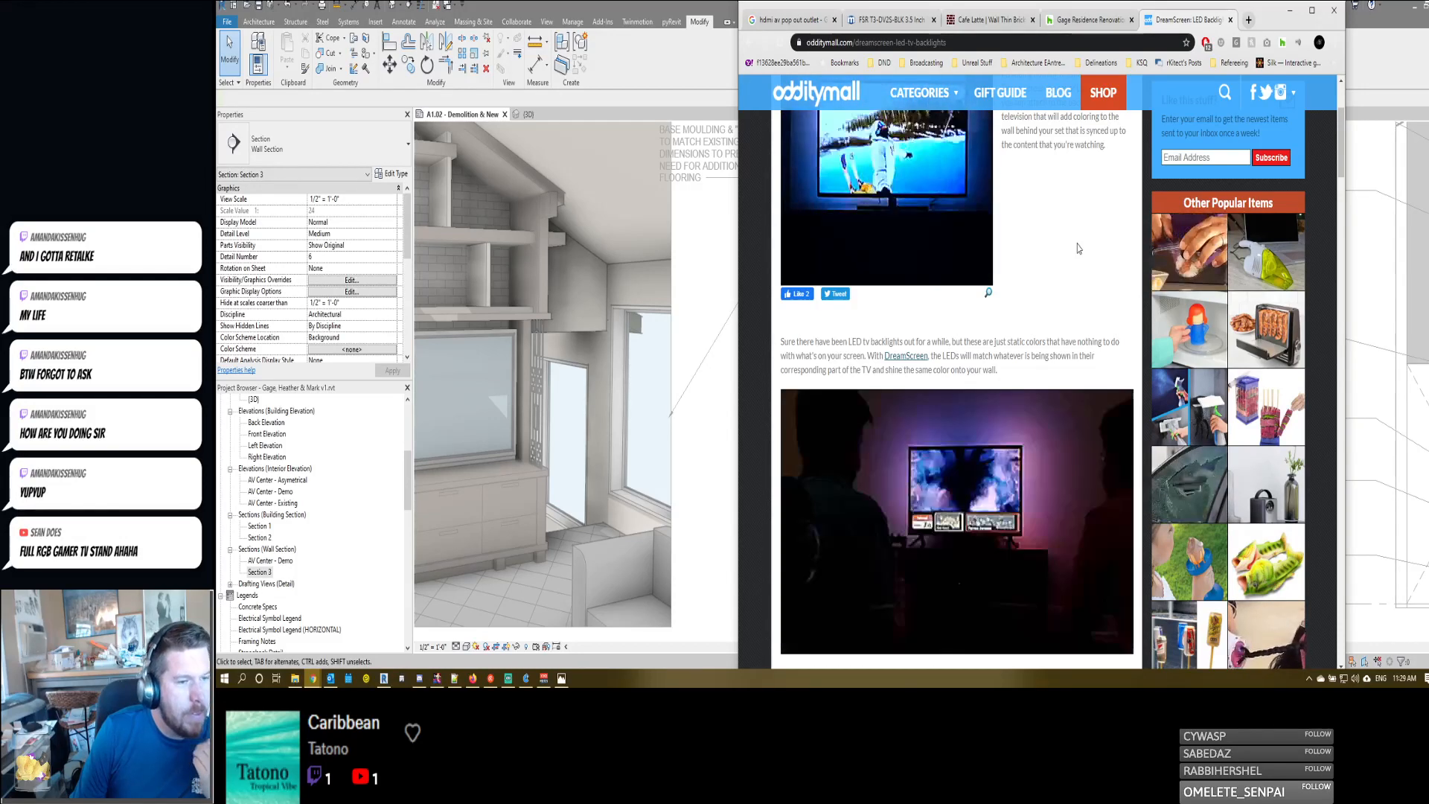
{"action": "scroll", "coordinate": [1075, 250], "scroll_direction": "down", "scroll_amount": 2}
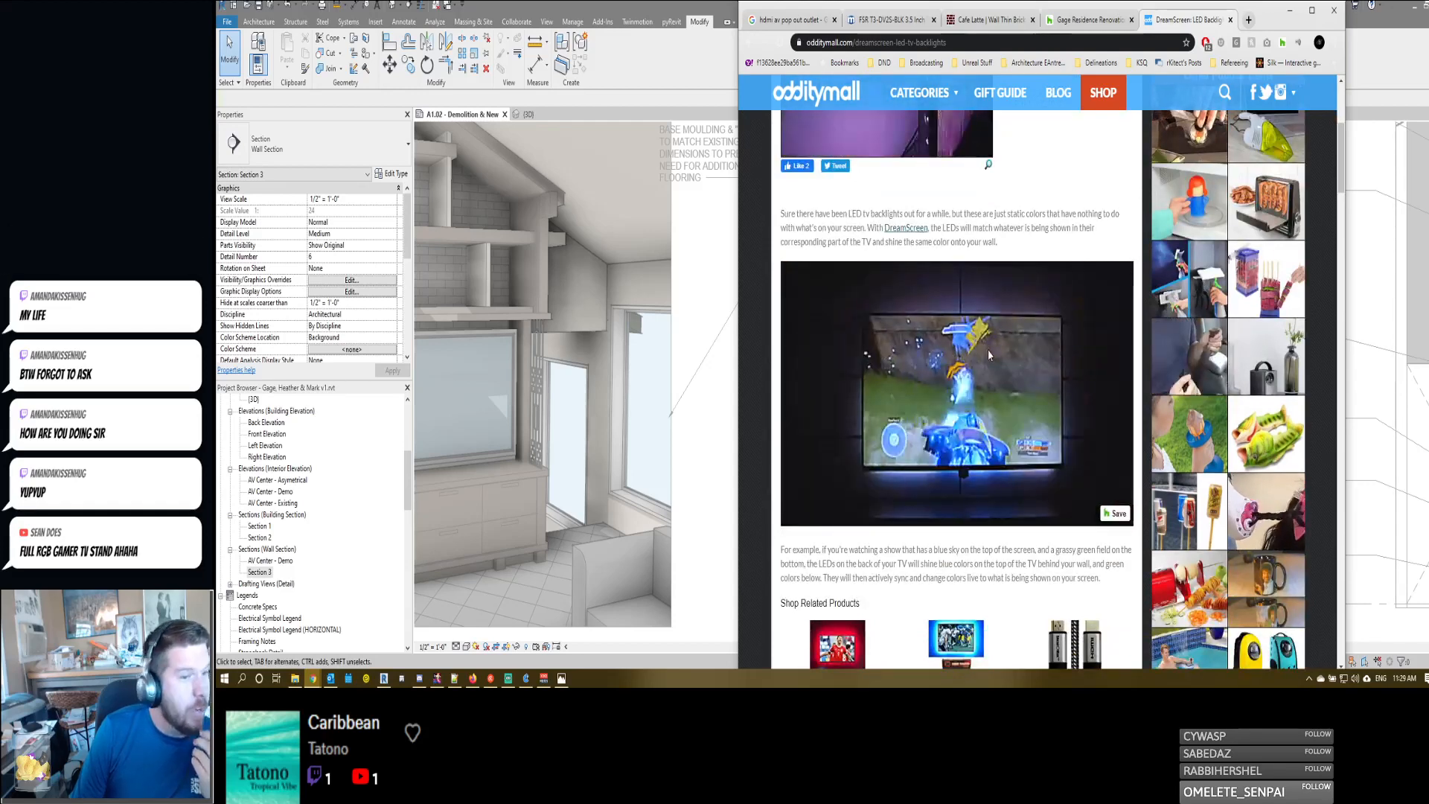
{"action": "scroll", "coordinate": [989, 354], "scroll_direction": "down", "scroll_amount": 3}
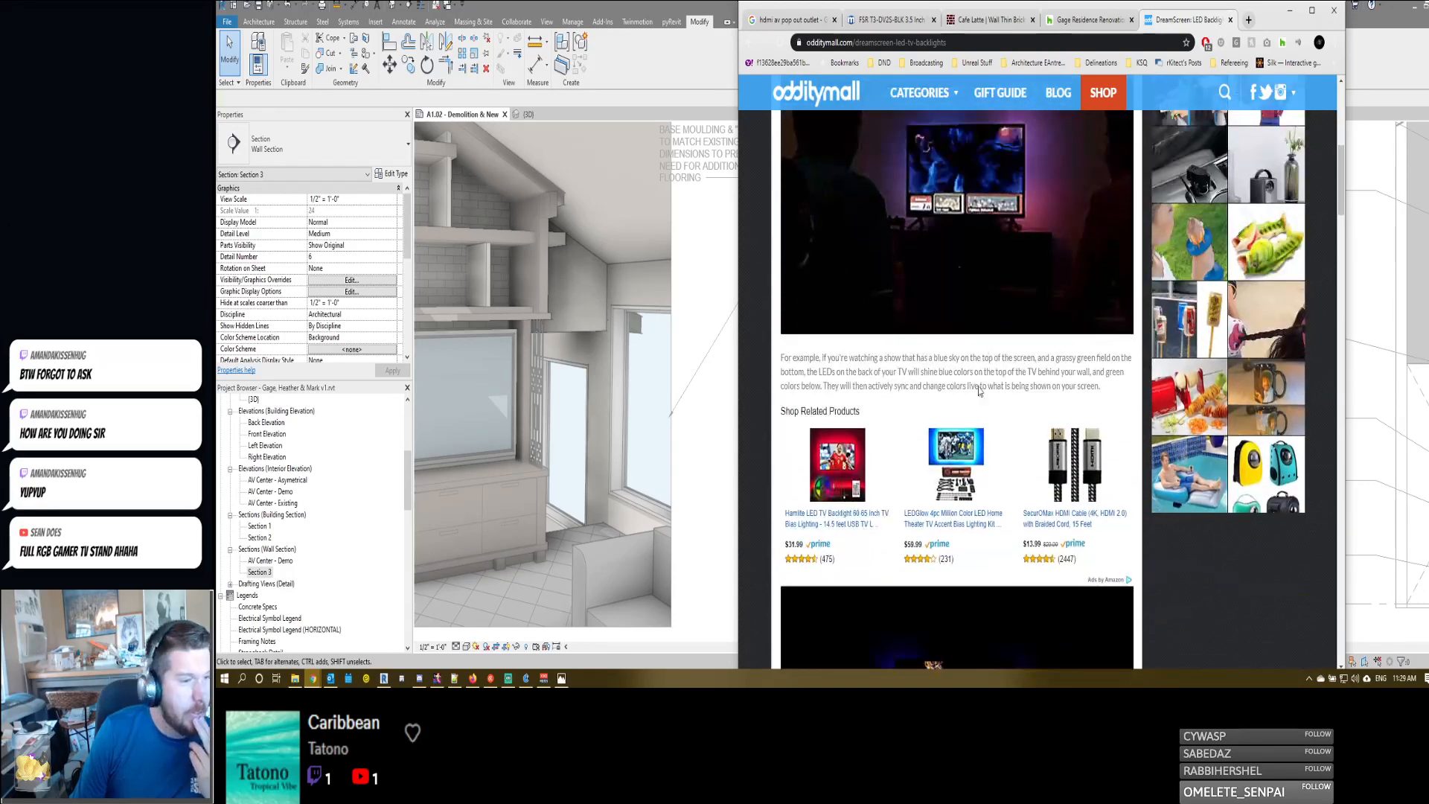
{"action": "scroll", "coordinate": [971, 443], "scroll_direction": "up", "scroll_amount": 7}
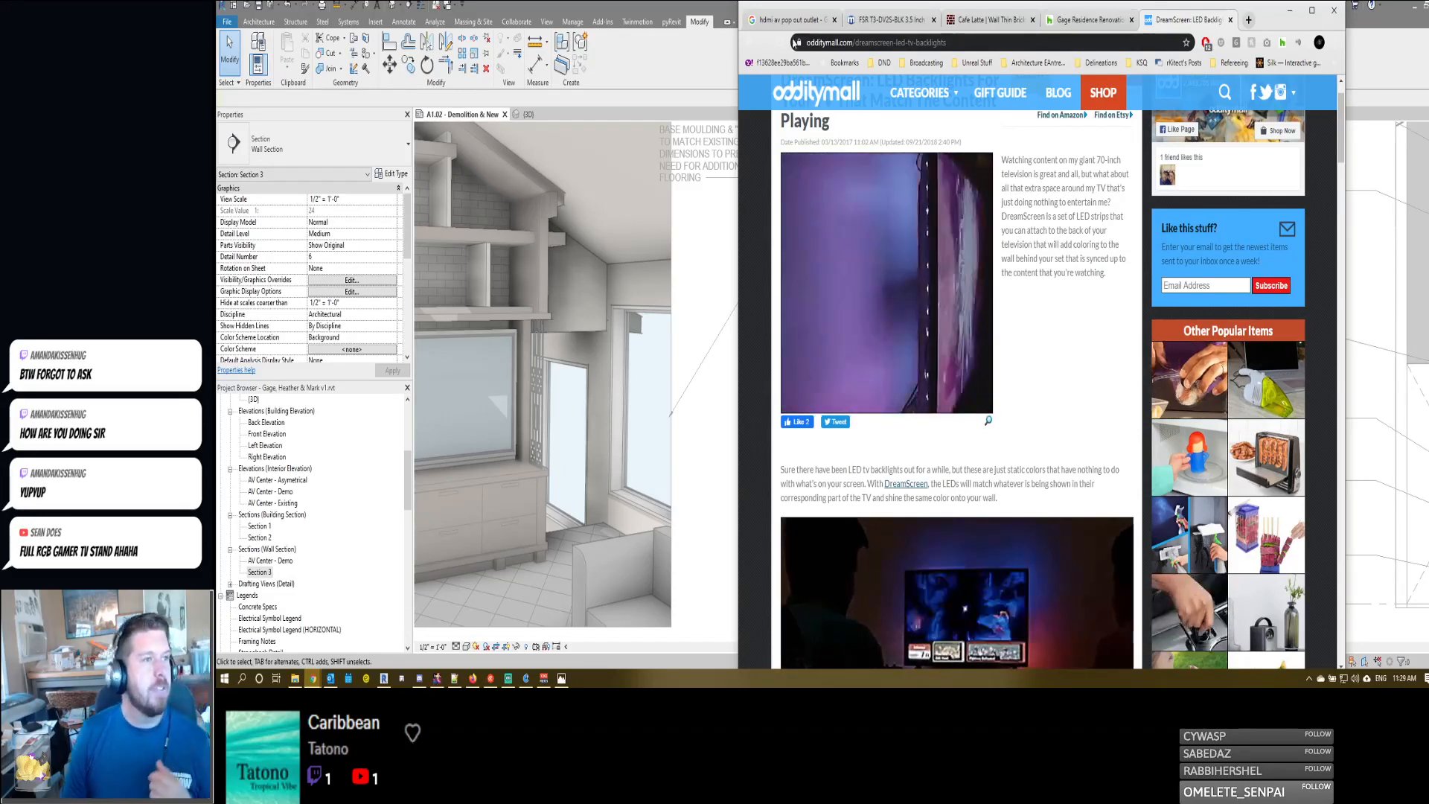
- Switch back to Revit and examine the 4" shelf casework in Section 3, including its wall connection and the brick and railing notes
{"action": "key", "text": "alt+Tab"}
{"action": "scroll", "coordinate": [1000, 288], "scroll_direction": "up", "scroll_amount": 6}
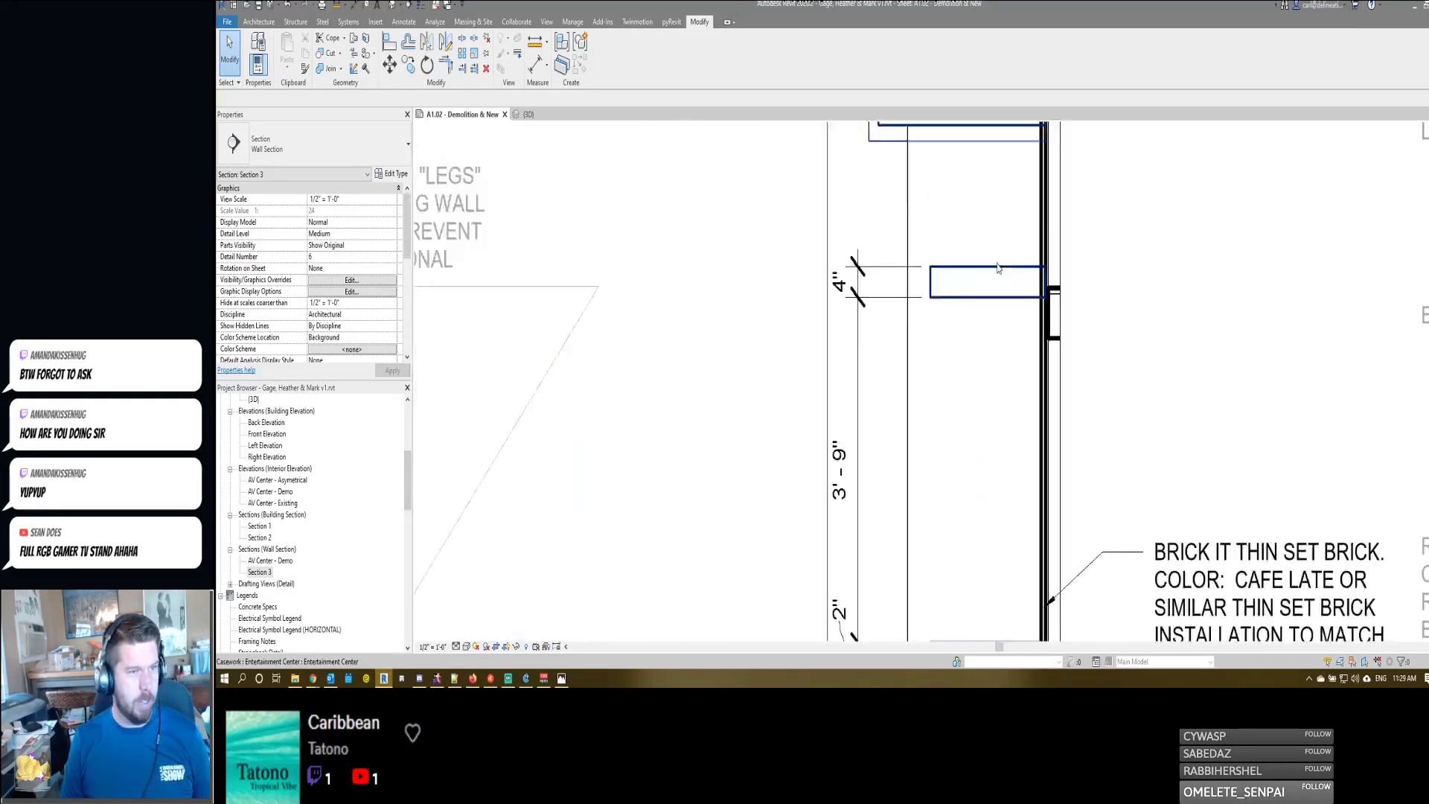
{"action": "scroll", "coordinate": [1030, 353], "scroll_direction": "down", "scroll_amount": 1}
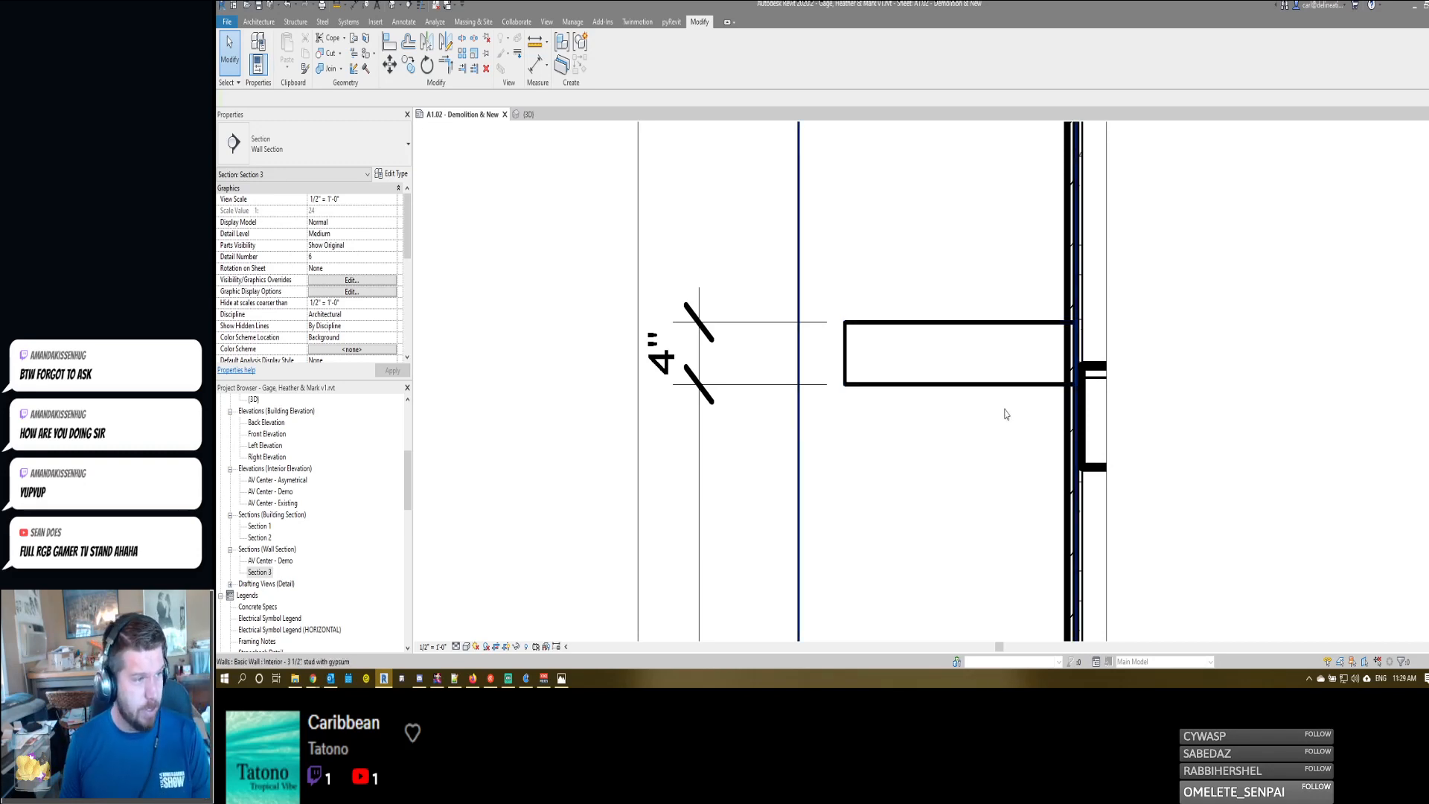
{"action": "scroll", "coordinate": [997, 383], "scroll_direction": "down", "scroll_amount": 3}
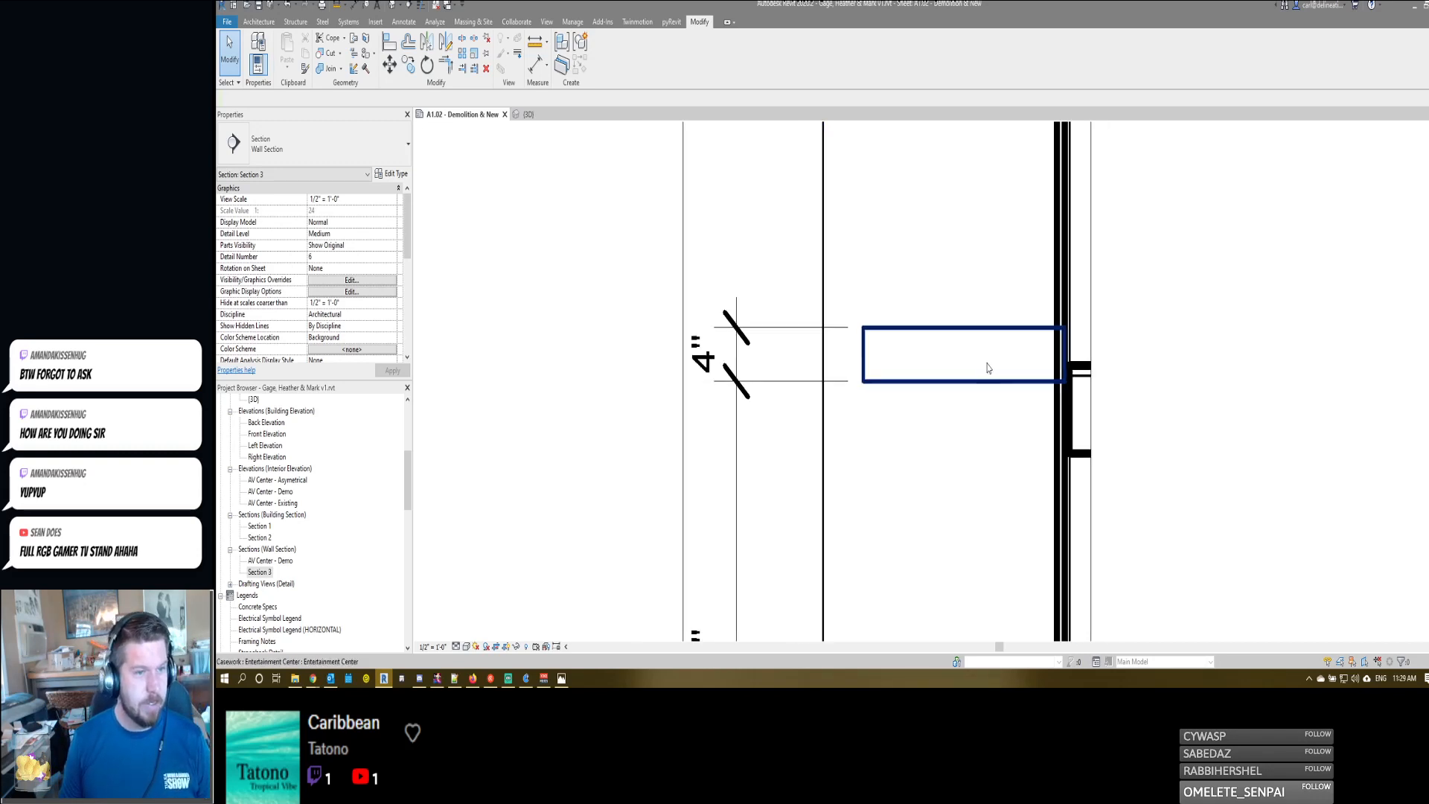
{"action": "left_click", "coordinate": [940, 356]}
{"action": "scroll", "coordinate": [712, 486], "scroll_direction": "down", "scroll_amount": 1}
{"action": "middle_click_drag", "start_coordinate": [722, 485], "coordinate": [814, 482]}
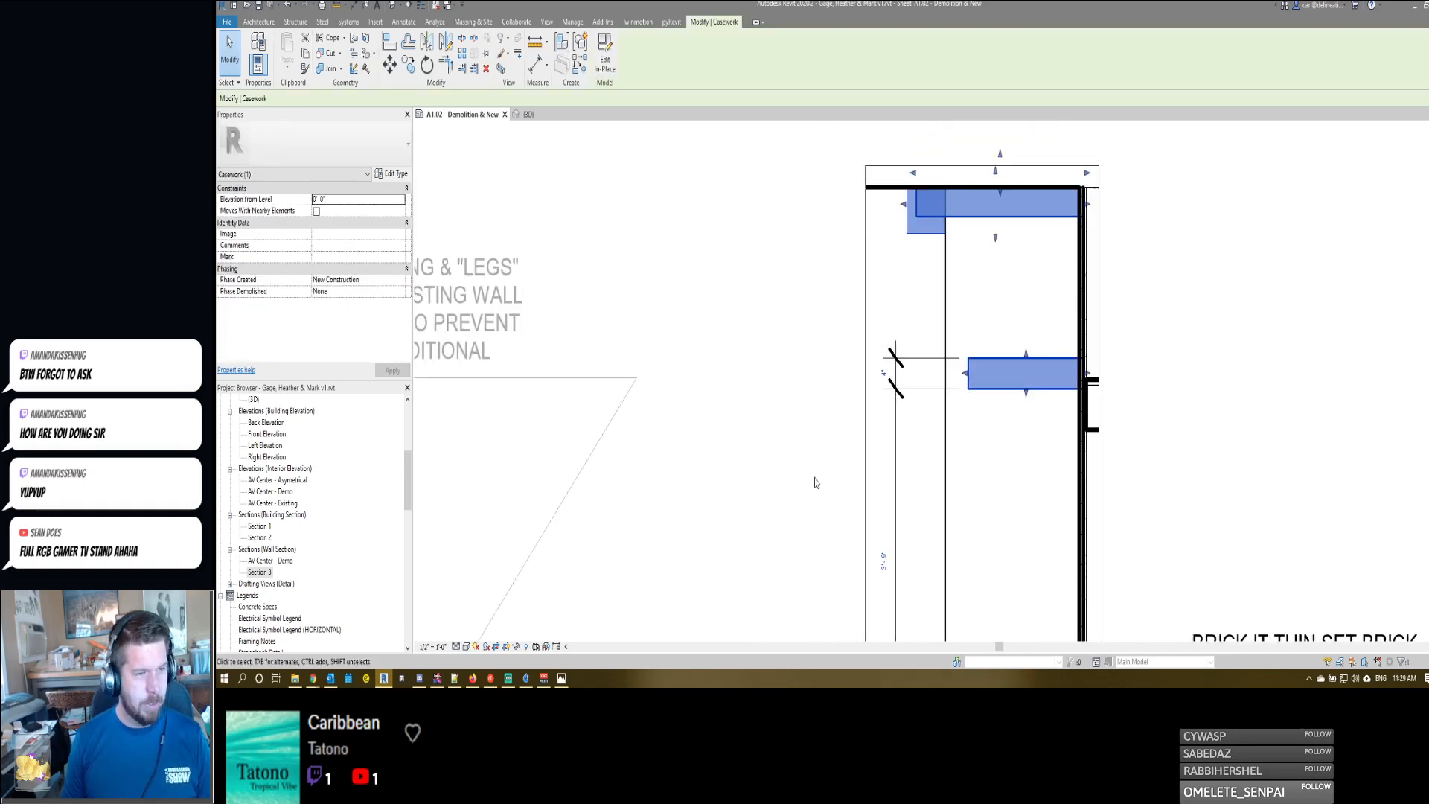
{"action": "key", "text": "Escape"}
{"action": "left_click", "coordinate": [1026, 382]}
{"action": "key", "text": "Escape"}
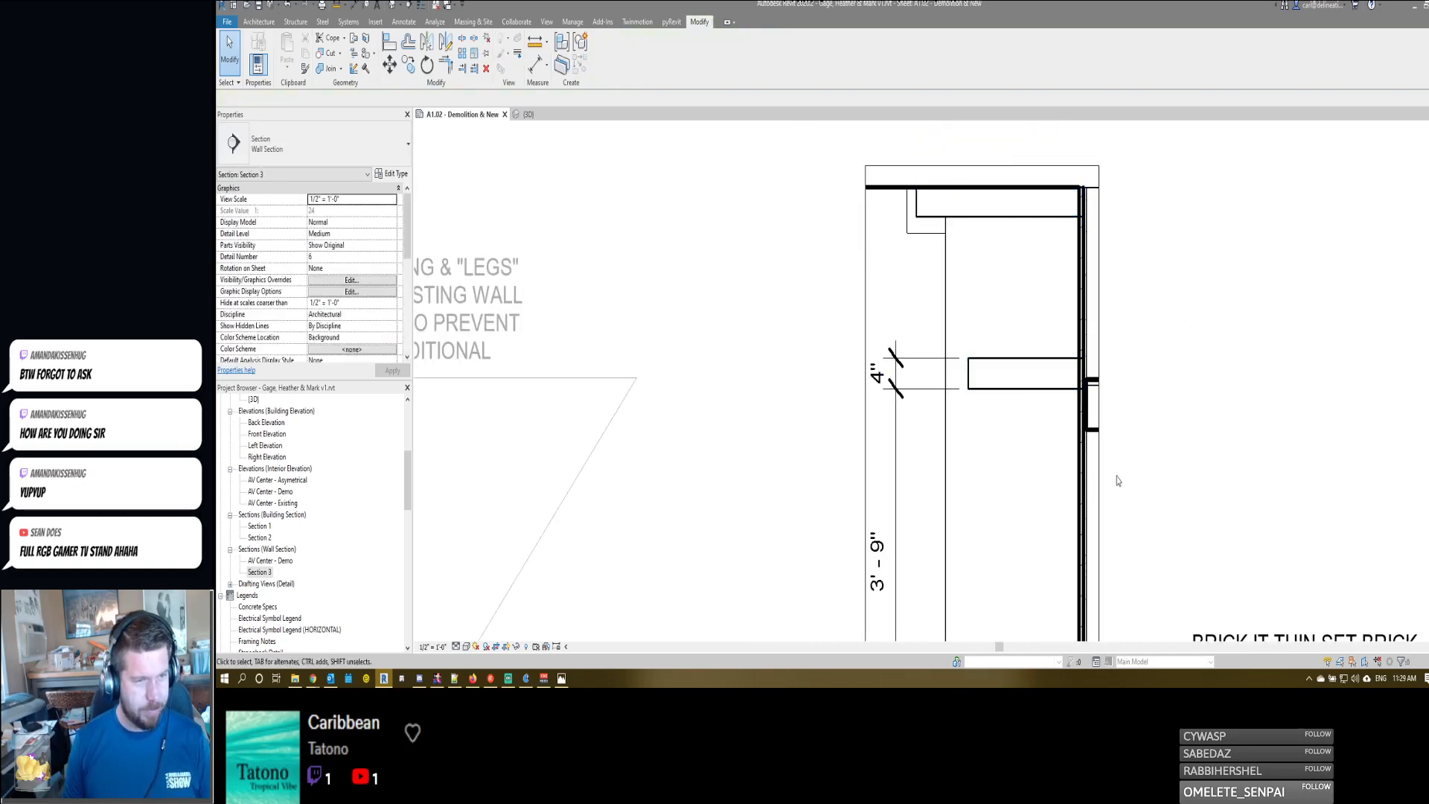
{"action": "scroll", "coordinate": [1042, 366], "scroll_direction": "up", "scroll_amount": 3}
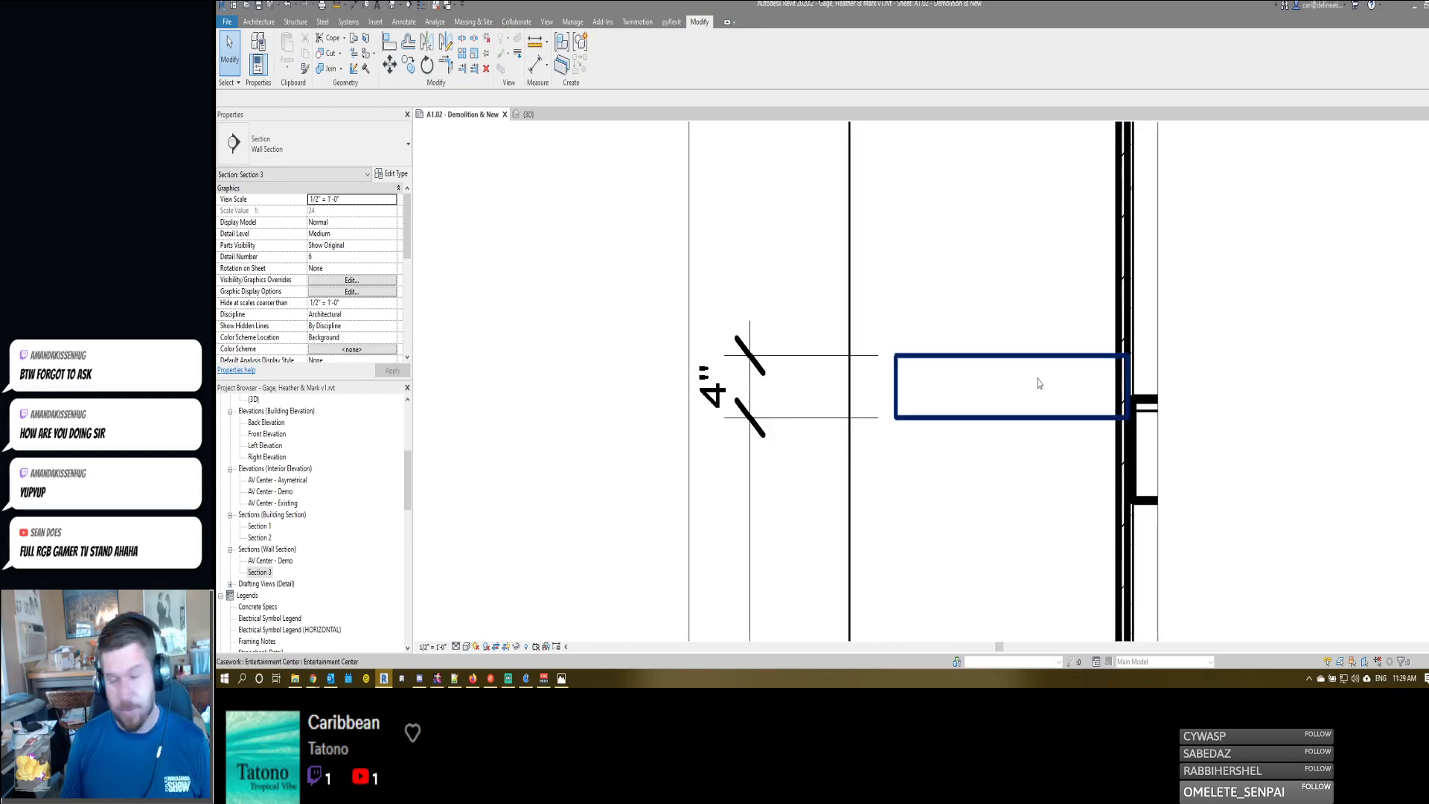
{"action": "scroll", "coordinate": [1040, 401], "scroll_direction": "down", "scroll_amount": 4}
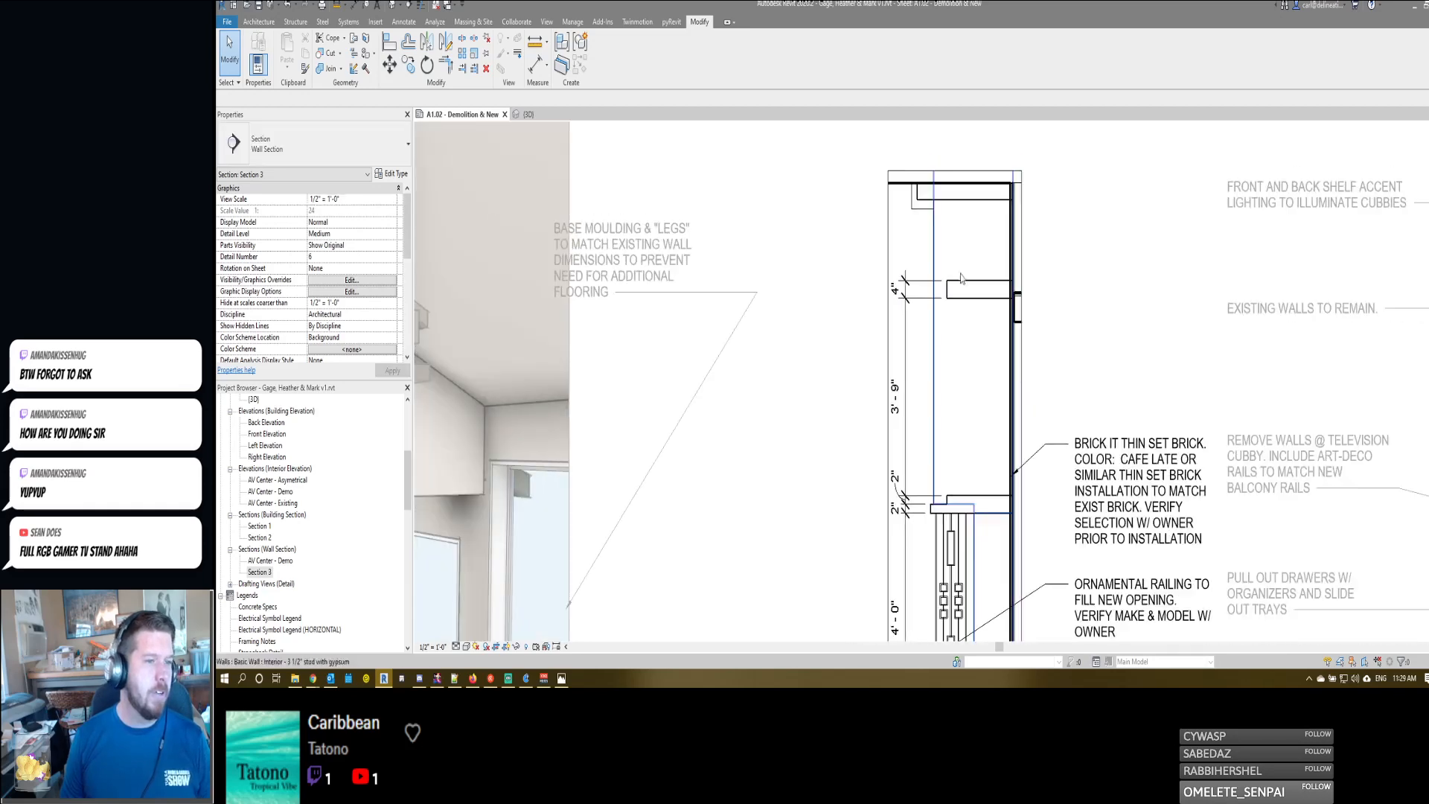
{"action": "middle_click_drag", "start_coordinate": [979, 472], "coordinate": [981, 369]}
{"action": "scroll", "coordinate": [981, 368], "scroll_direction": "down", "scroll_amount": 1}
{"action": "scroll", "coordinate": [979, 204], "scroll_direction": "up", "scroll_amount": 3}
{"action": "scroll", "coordinate": [982, 216], "scroll_direction": "down", "scroll_amount": 2}
{"action": "middle_click_drag", "start_coordinate": [999, 297], "coordinate": [999, 318]}
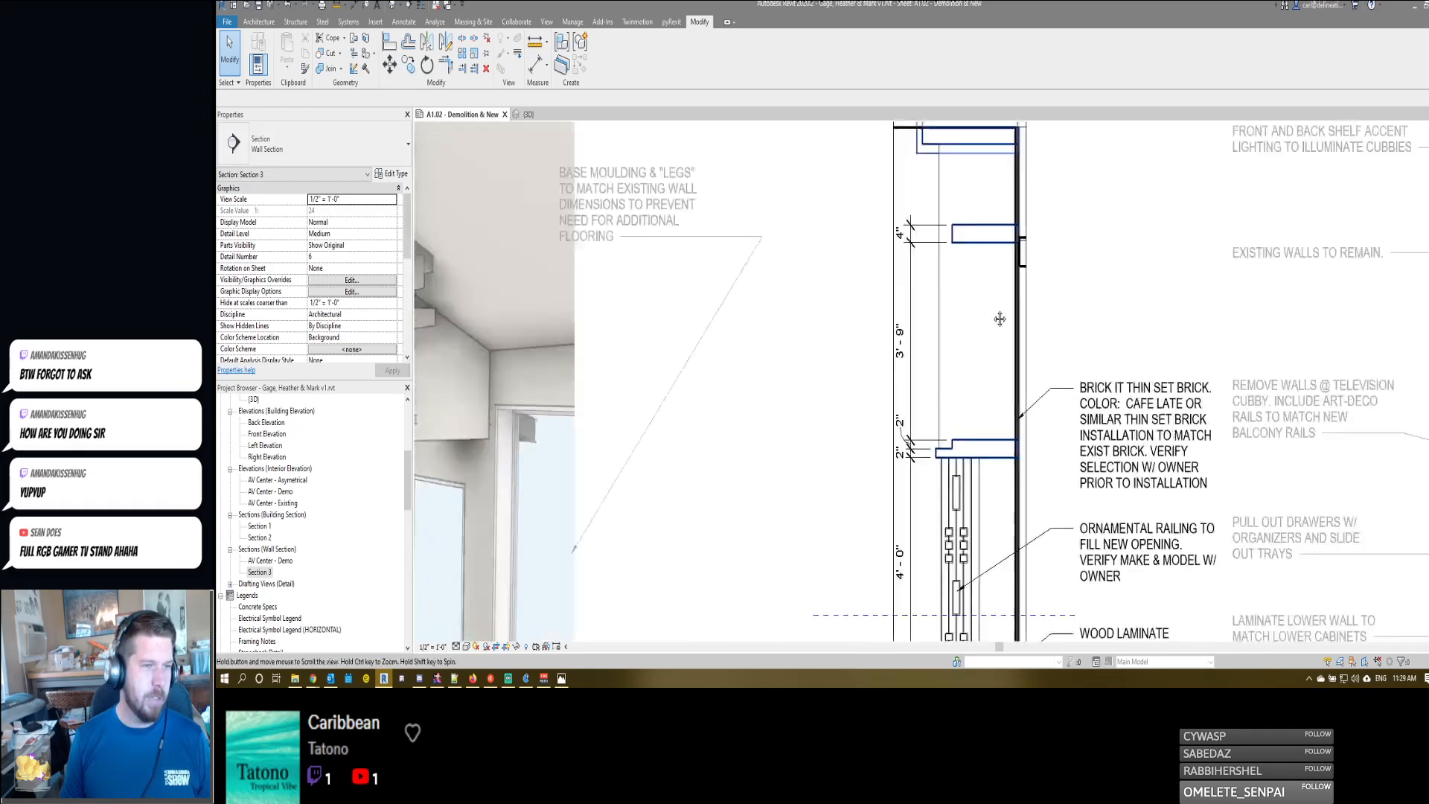
- Outline a small rectangular recess with detail lines in the top rear corner of the 4" shelf, against the brick wall
{"action": "scroll", "coordinate": [1001, 328], "scroll_direction": "up", "scroll_amount": 3}
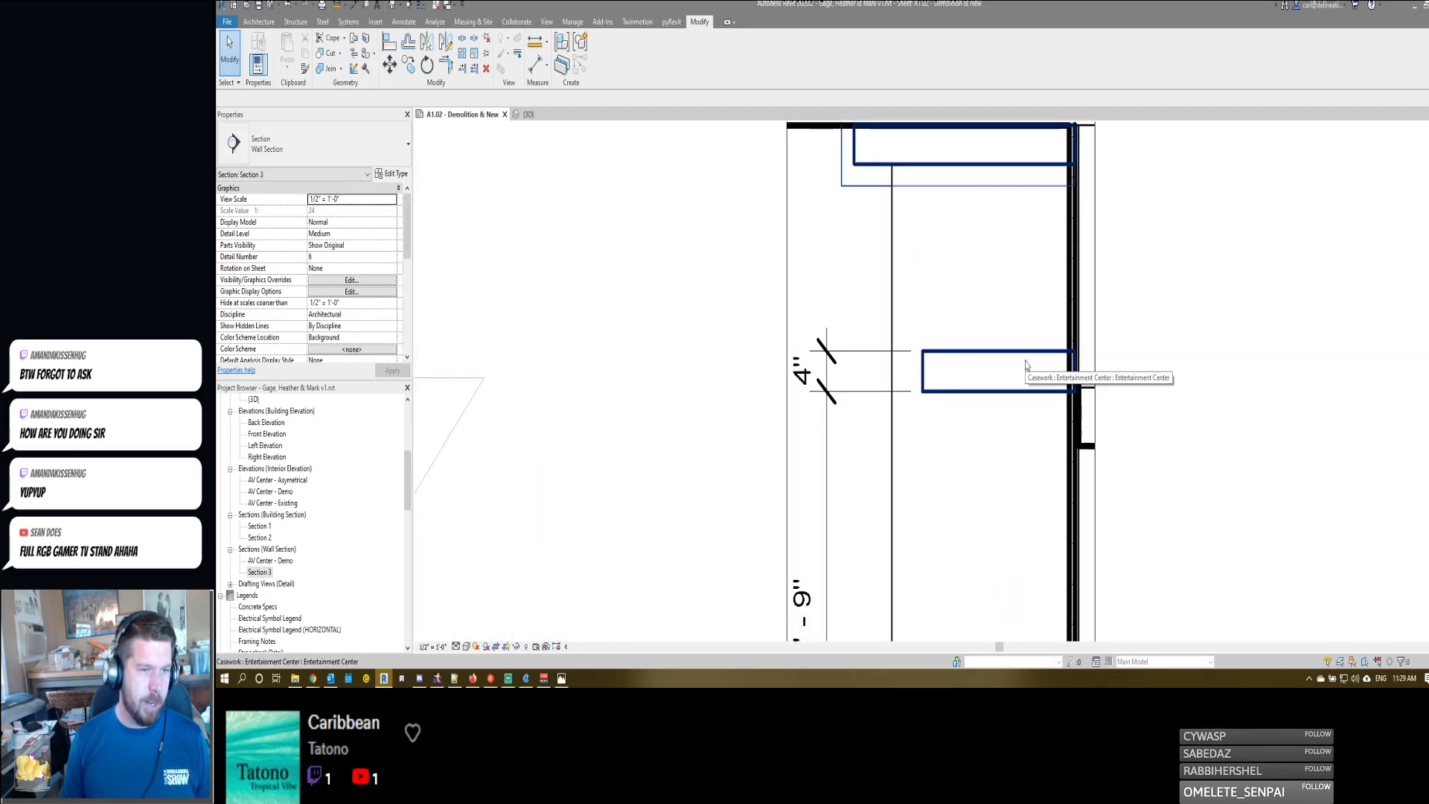
{"action": "scroll", "coordinate": [1043, 379], "scroll_direction": "up", "scroll_amount": 2}
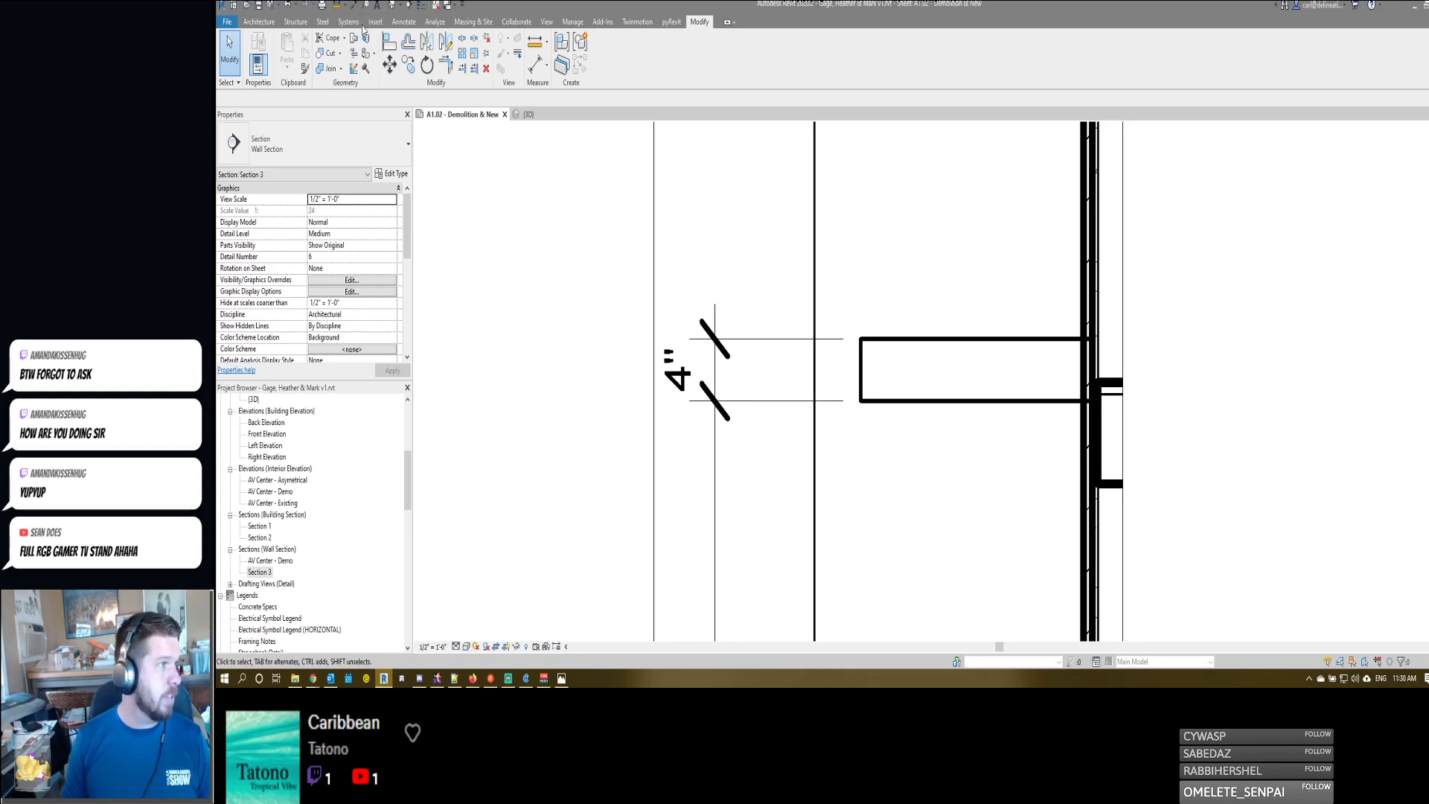
{"action": "middle_click_drag", "start_coordinate": [924, 242], "coordinate": [830, 236]}
{"action": "key", "text": "d"}
{"action": "key", "text": "l"}
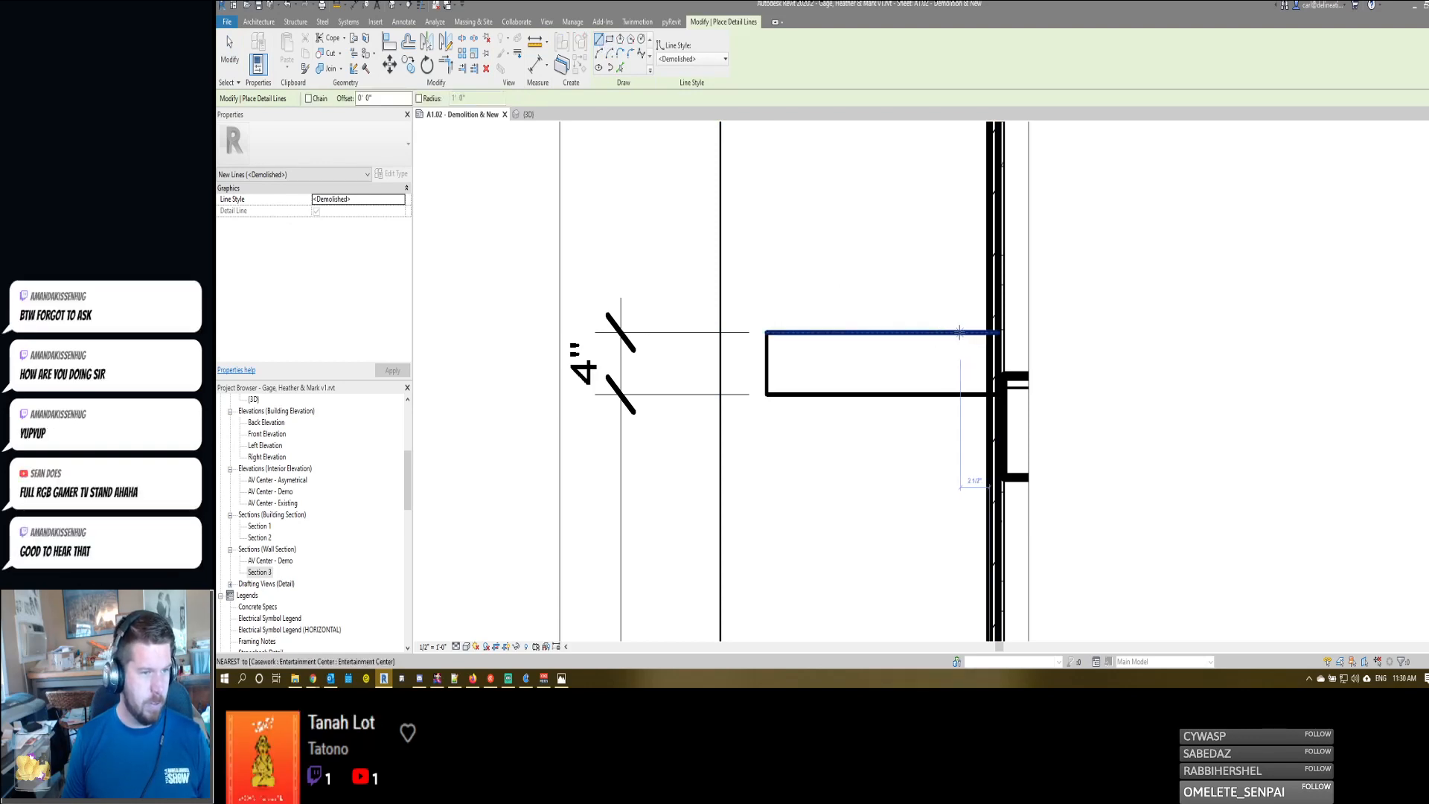
{"action": "left_click", "coordinate": [958, 331]}
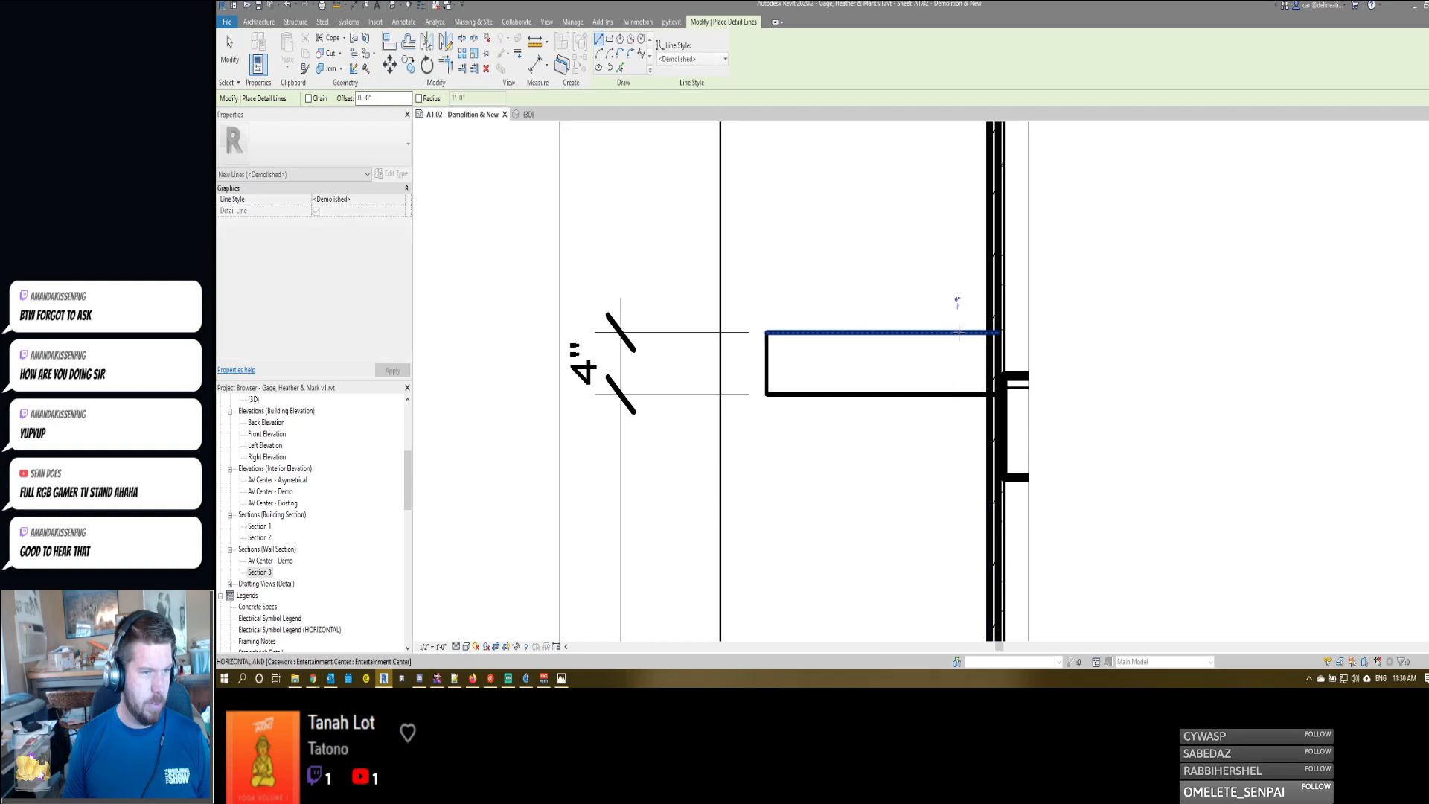
{"action": "left_click", "coordinate": [988, 352]}
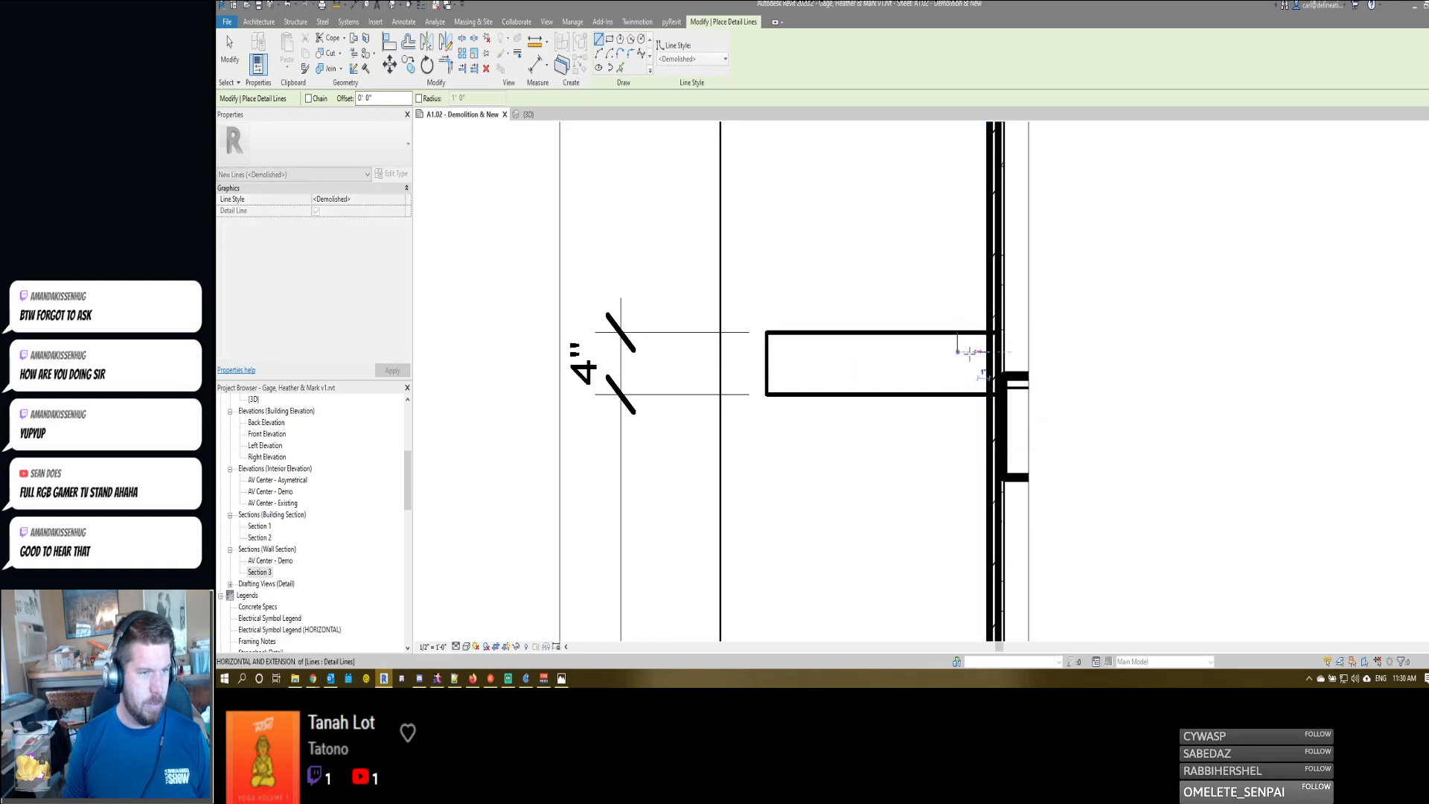
{"action": "left_click", "coordinate": [957, 352]}
- Outline a matching recess with detail lines in the shelf's bottom rear corner, against the brick wall
{"action": "left_click", "coordinate": [957, 395]}
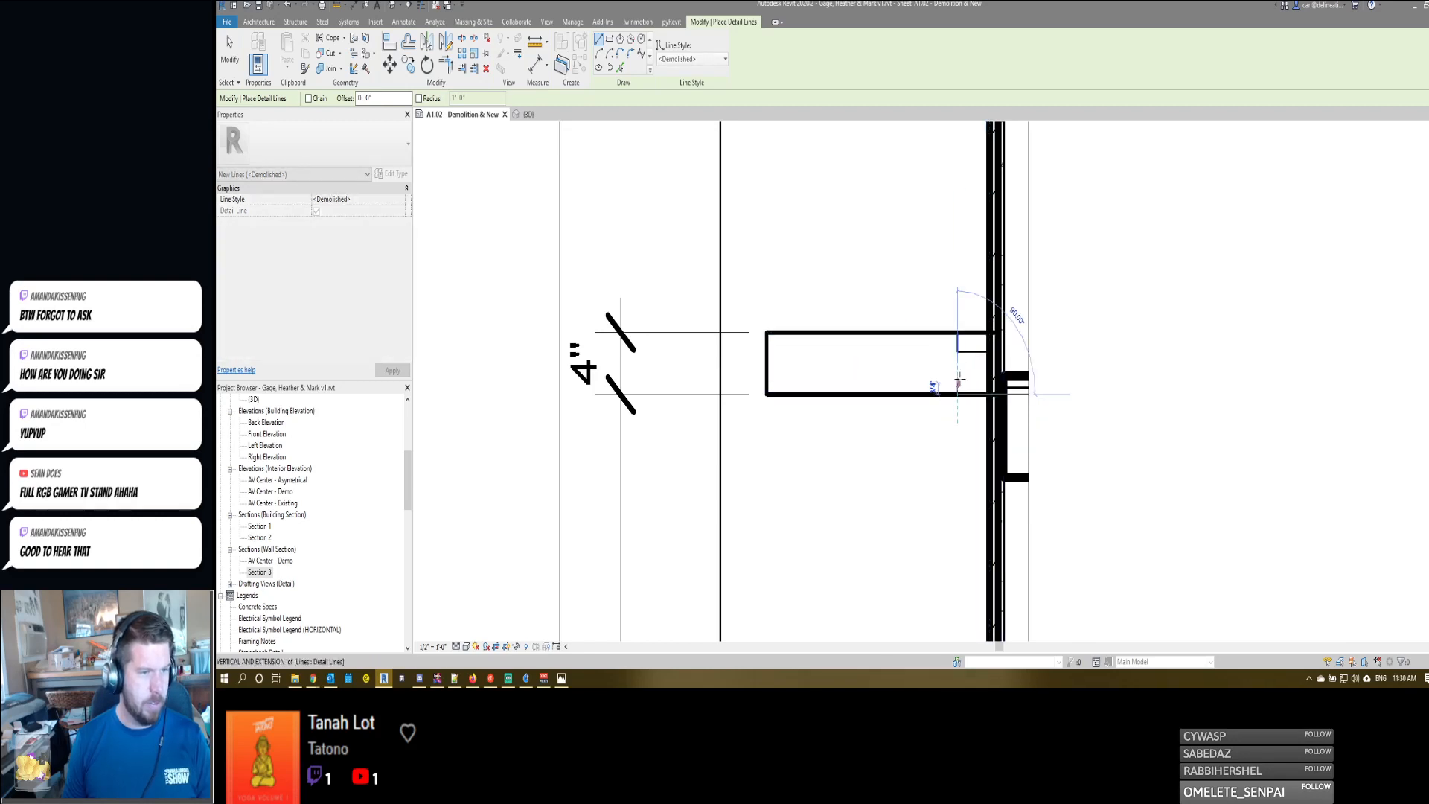
{"action": "left_click", "coordinate": [958, 375]}
{"action": "left_click", "coordinate": [988, 375]}
{"action": "left_click", "coordinate": [957, 375]}
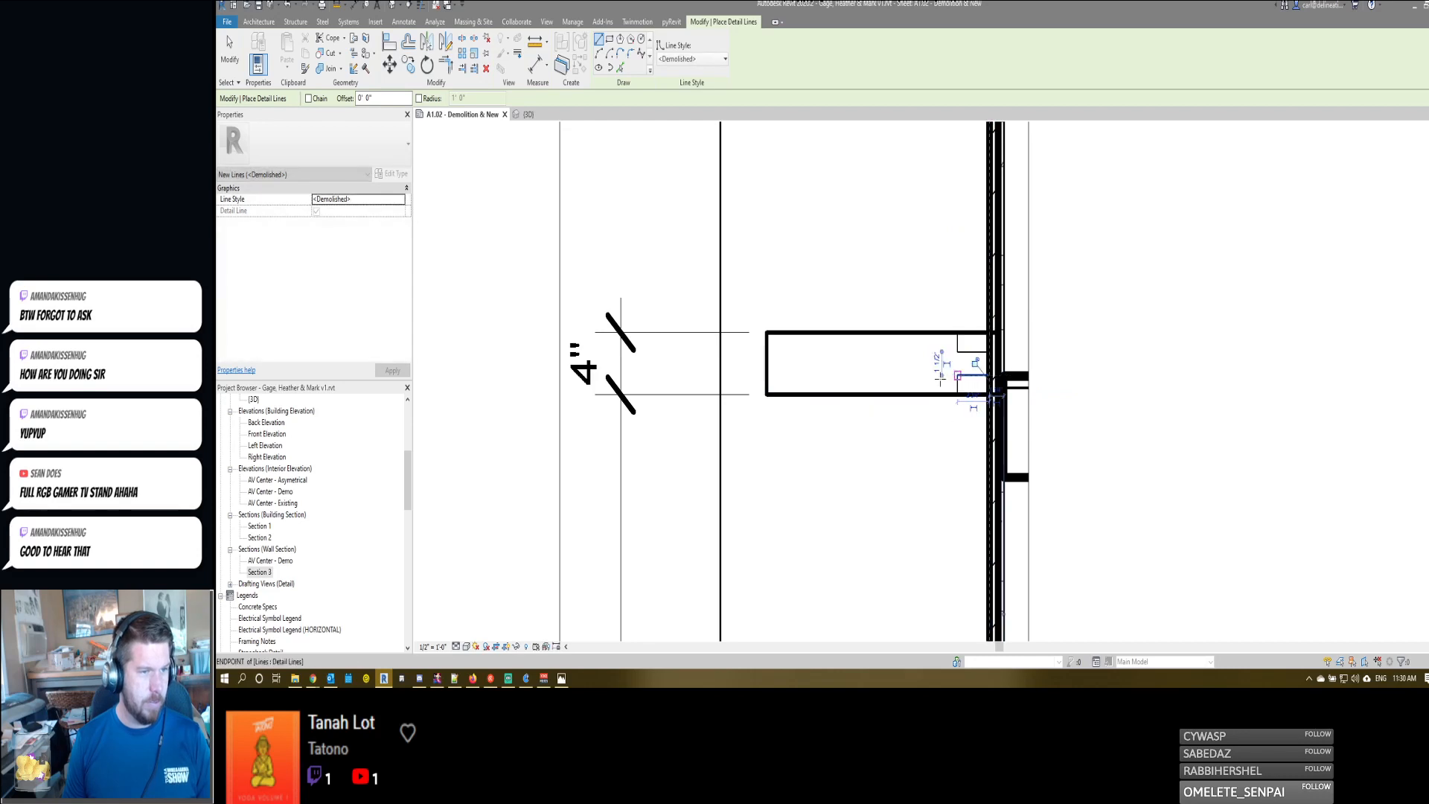
{"action": "key", "text": "Escape"}
{"action": "key", "text": "Escape"}
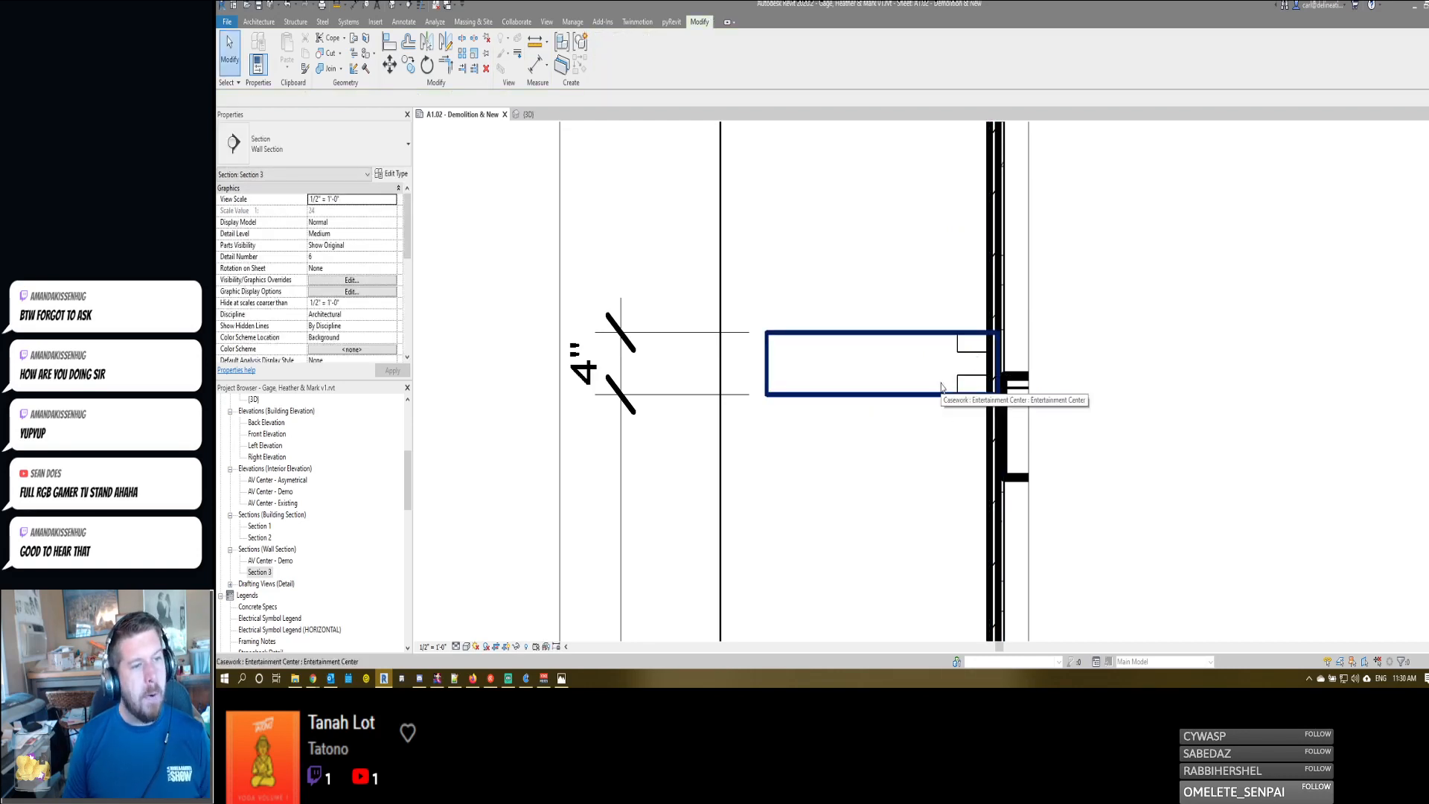
- Draw a small half-circle detail arc bulging upward from the horizontal line of the shelf's upper recess
{"action": "scroll", "coordinate": [961, 354], "scroll_direction": "up", "scroll_amount": 2}
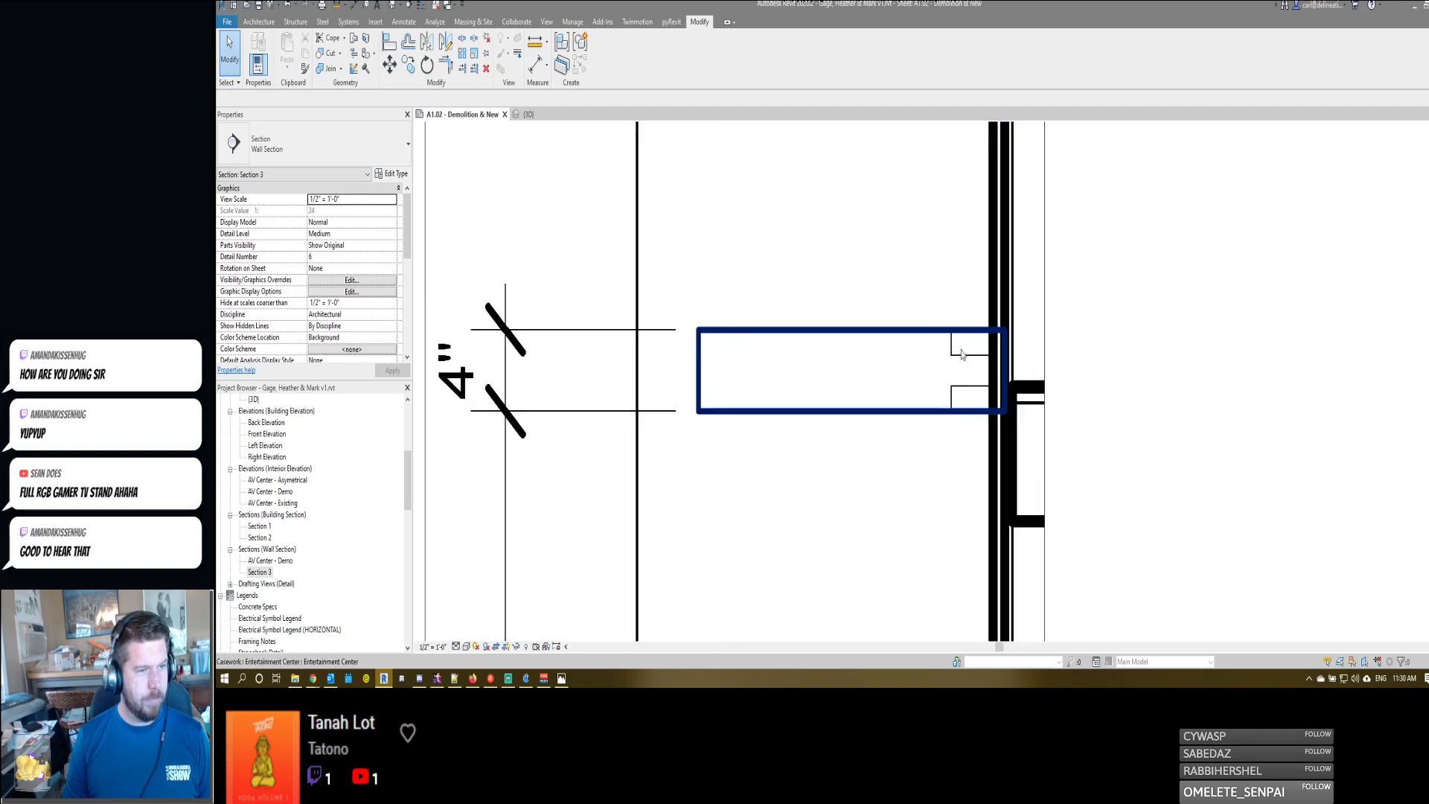
{"action": "key", "text": "d"}
{"action": "key", "text": "l"}
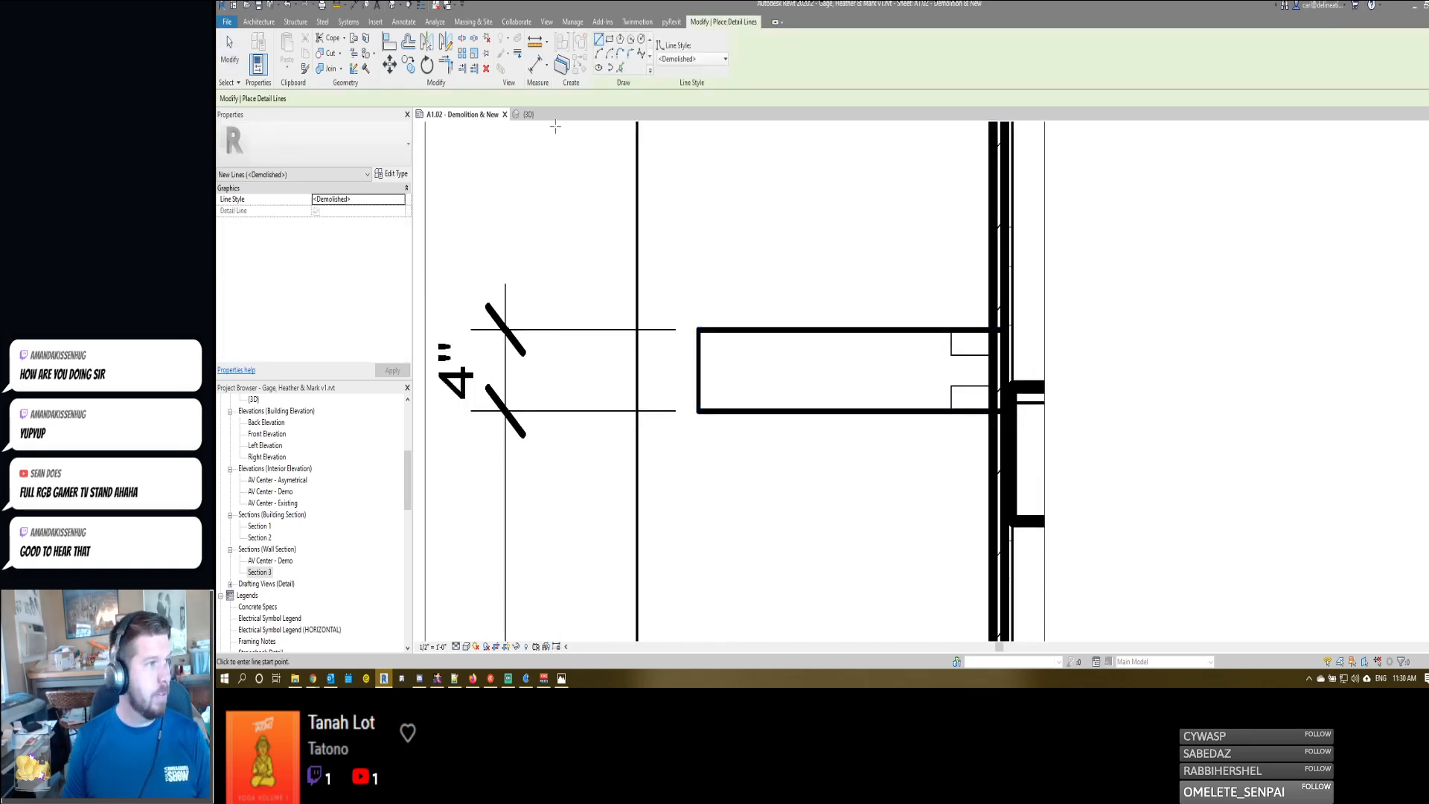
{"action": "left_click", "coordinate": [609, 55]}
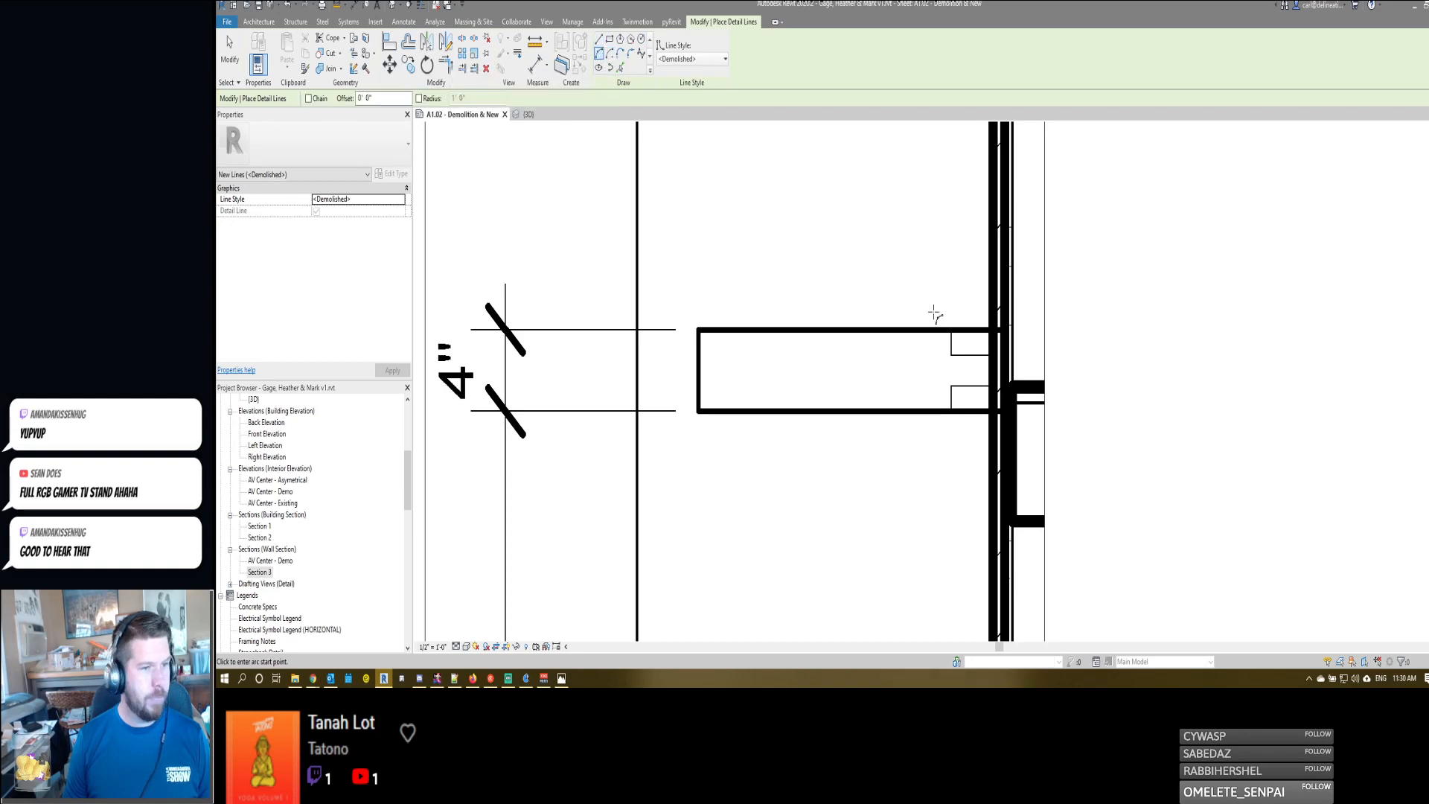
{"action": "left_click", "coordinate": [972, 355]}
{"action": "left_click", "coordinate": [978, 355]}
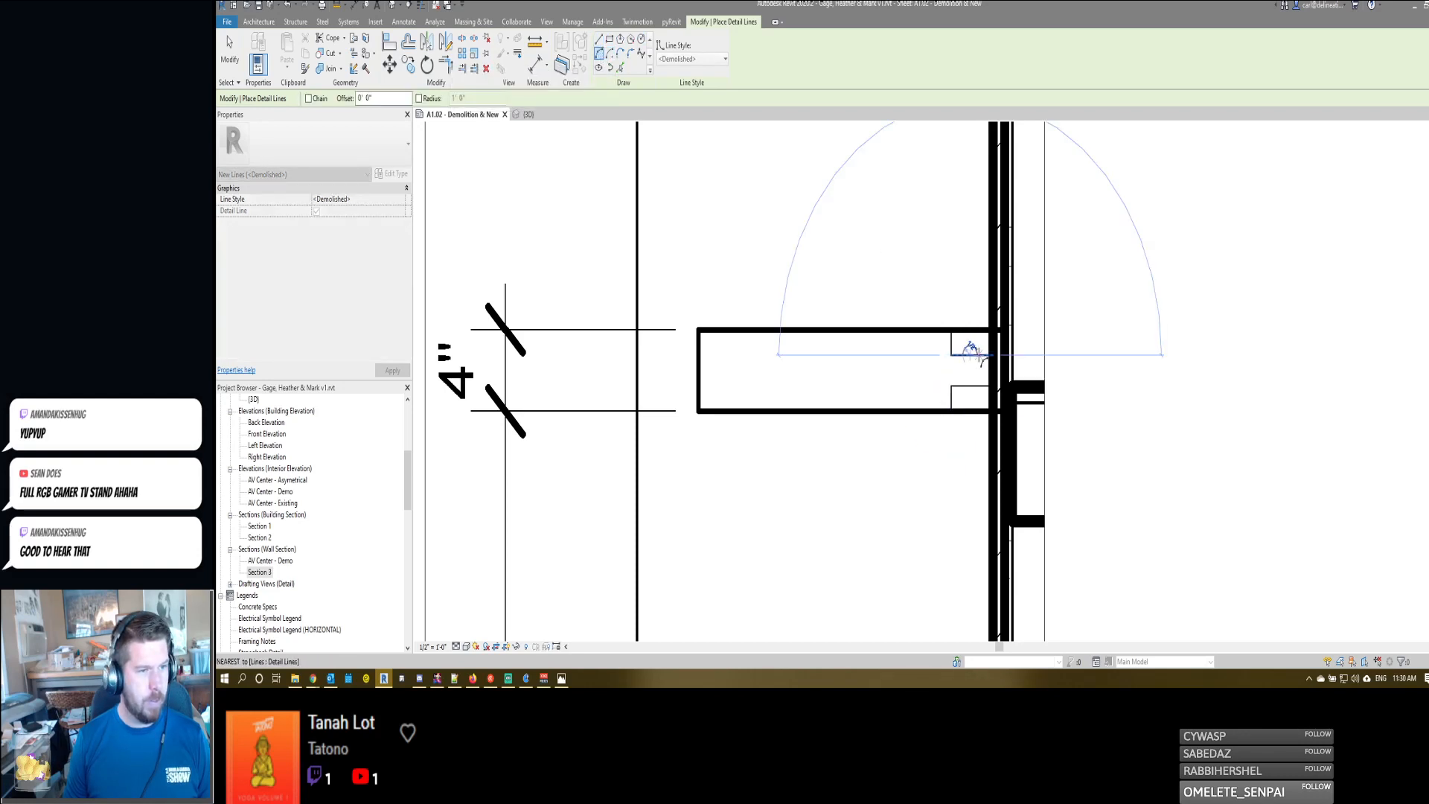
{"action": "left_click", "coordinate": [971, 348]}
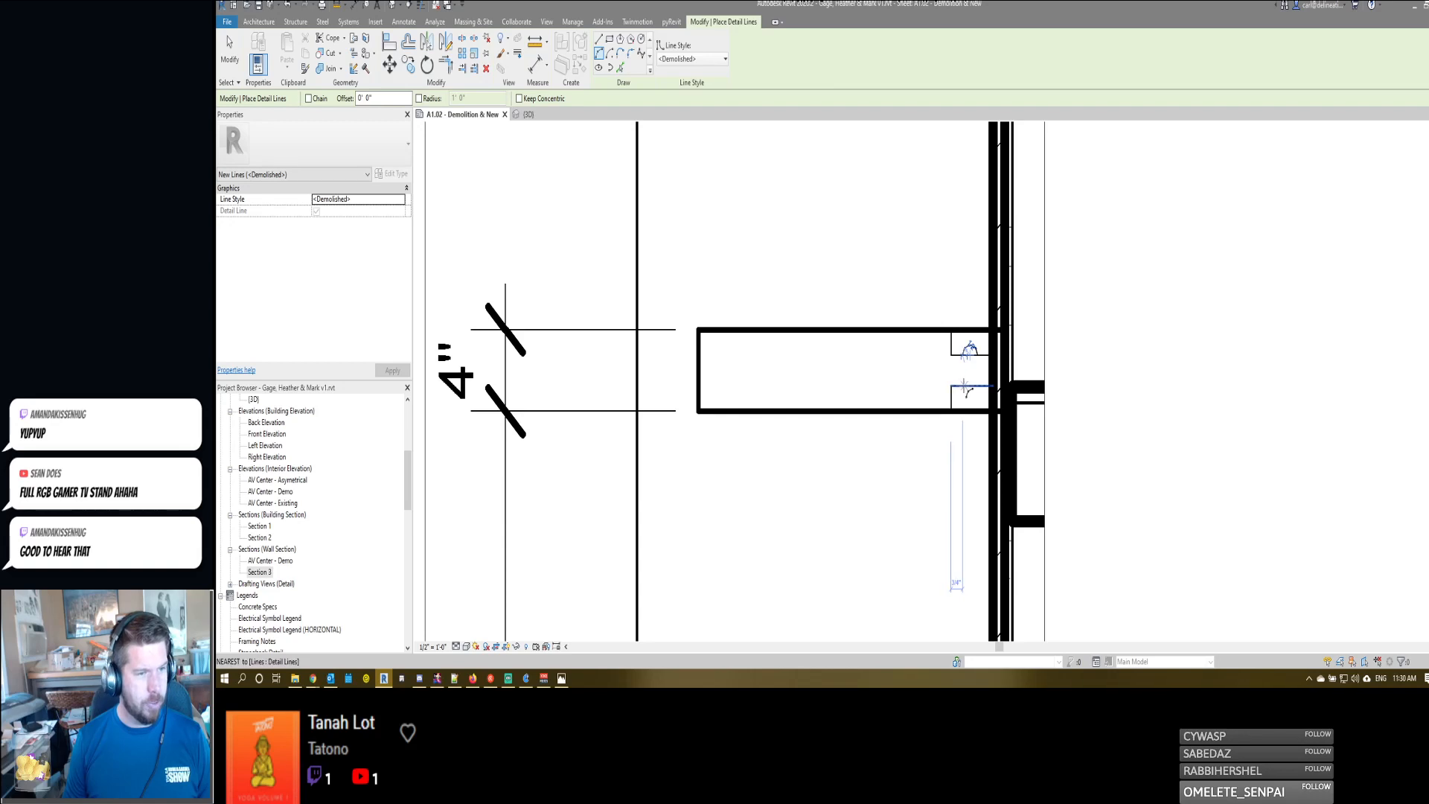
- Draw a matching half-circle detail arc bulging downward from the horizontal line of the shelf's lower recess
{"action": "left_click", "coordinate": [982, 387]}
{"action": "left_click", "coordinate": [978, 386]}
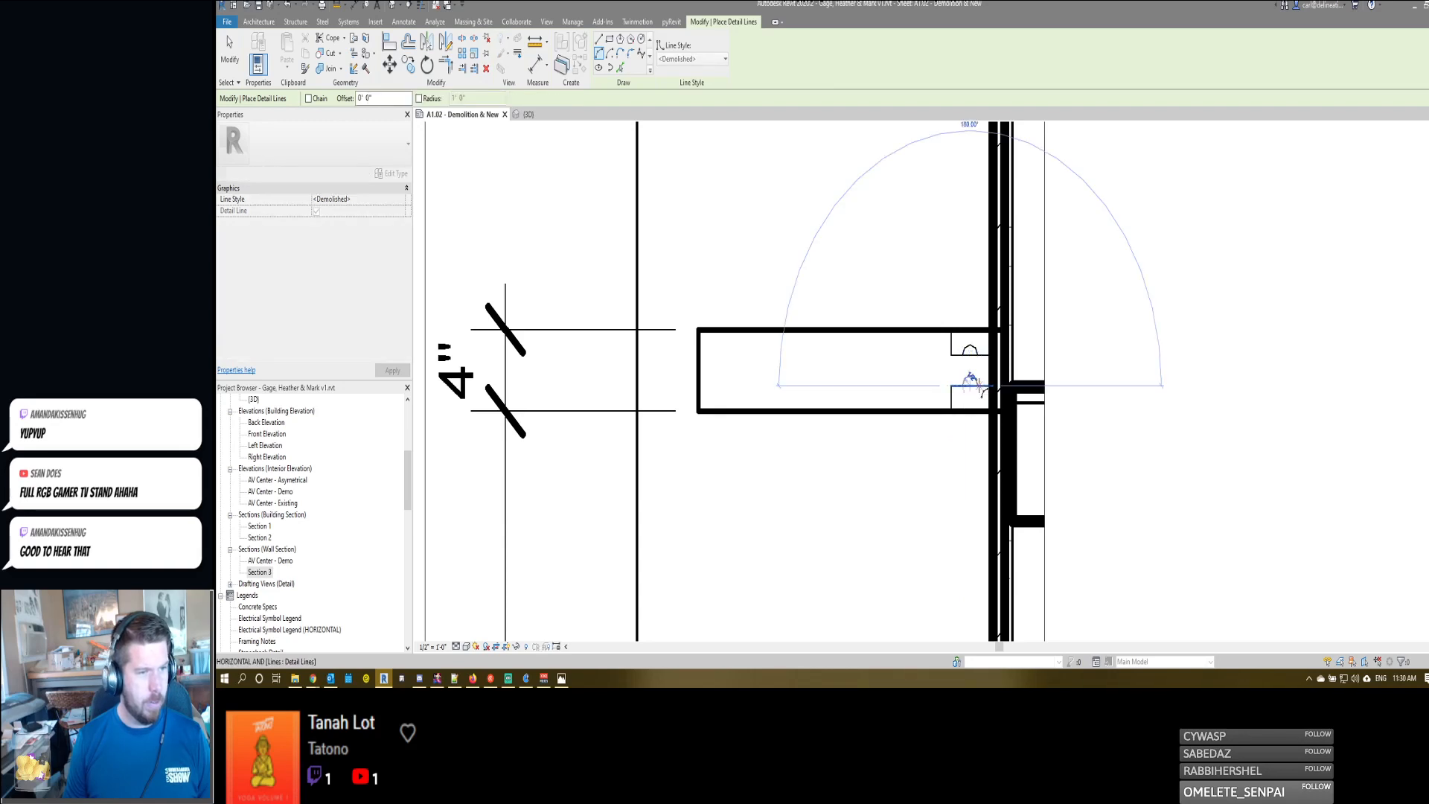
{"action": "left_click", "coordinate": [964, 387]}
{"action": "key", "text": "Escape"}
{"action": "key", "text": "Escape"}
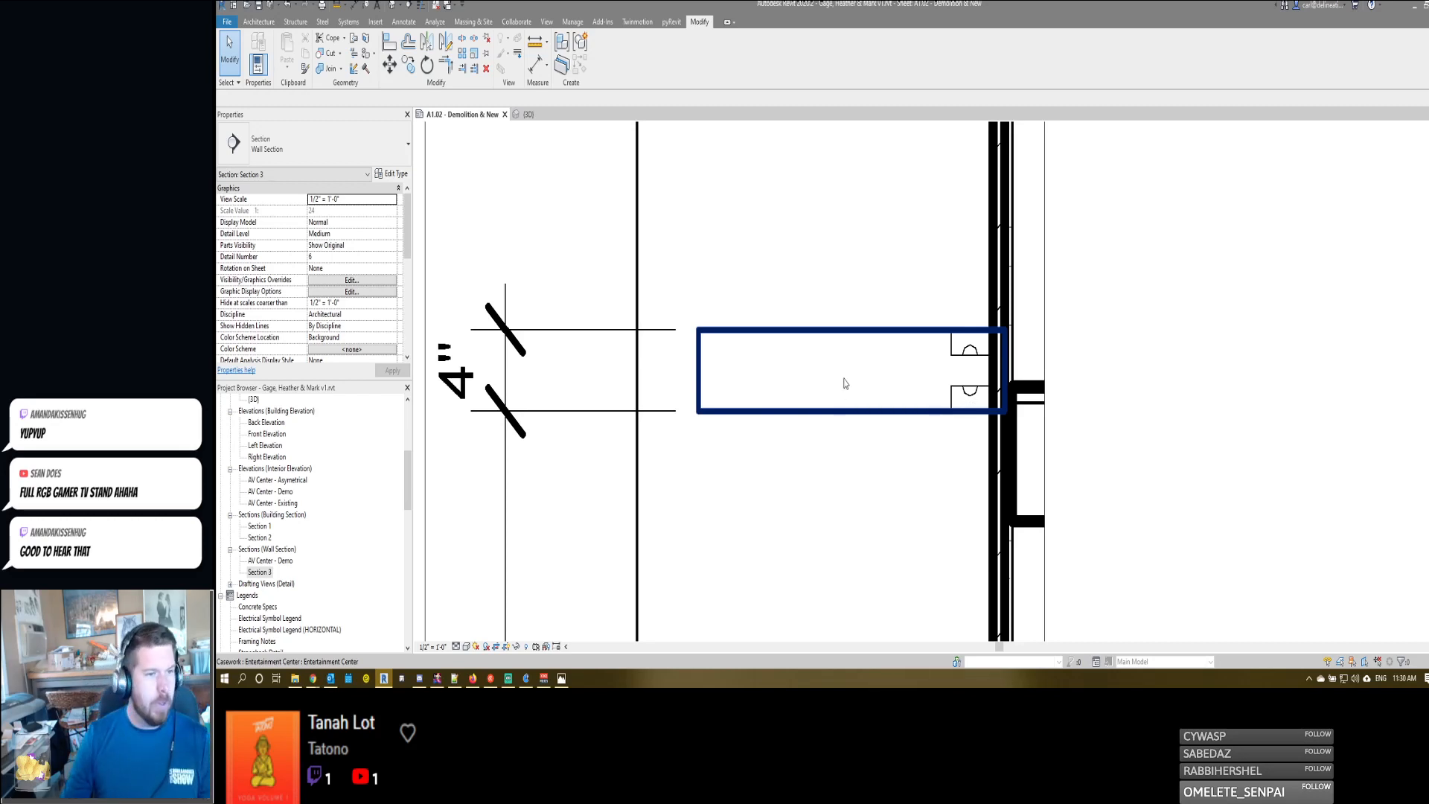
- Adjust the rear end of the shelf casework, moving it to the thin-set brick wall and then toward the stud wall
{"action": "scroll", "coordinate": [885, 300], "scroll_direction": "down", "scroll_amount": 3}
{"action": "scroll", "coordinate": [885, 300], "scroll_direction": "down", "scroll_amount": 1}
{"action": "left_click", "coordinate": [876, 310]}
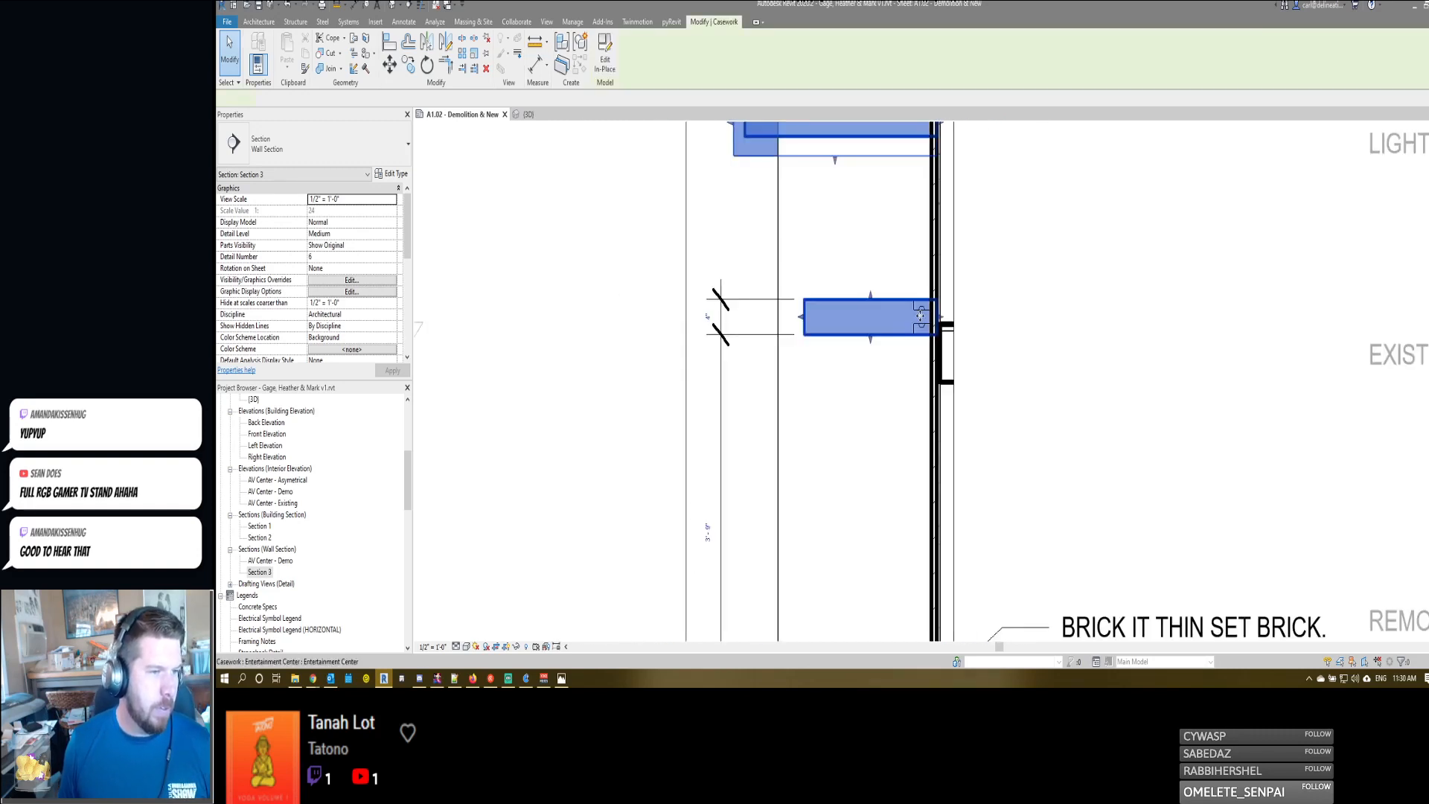
{"action": "scroll", "coordinate": [930, 320], "scroll_direction": "up", "scroll_amount": 3}
{"action": "left_click_drag", "start_coordinate": [943, 322], "coordinate": [933, 318]}
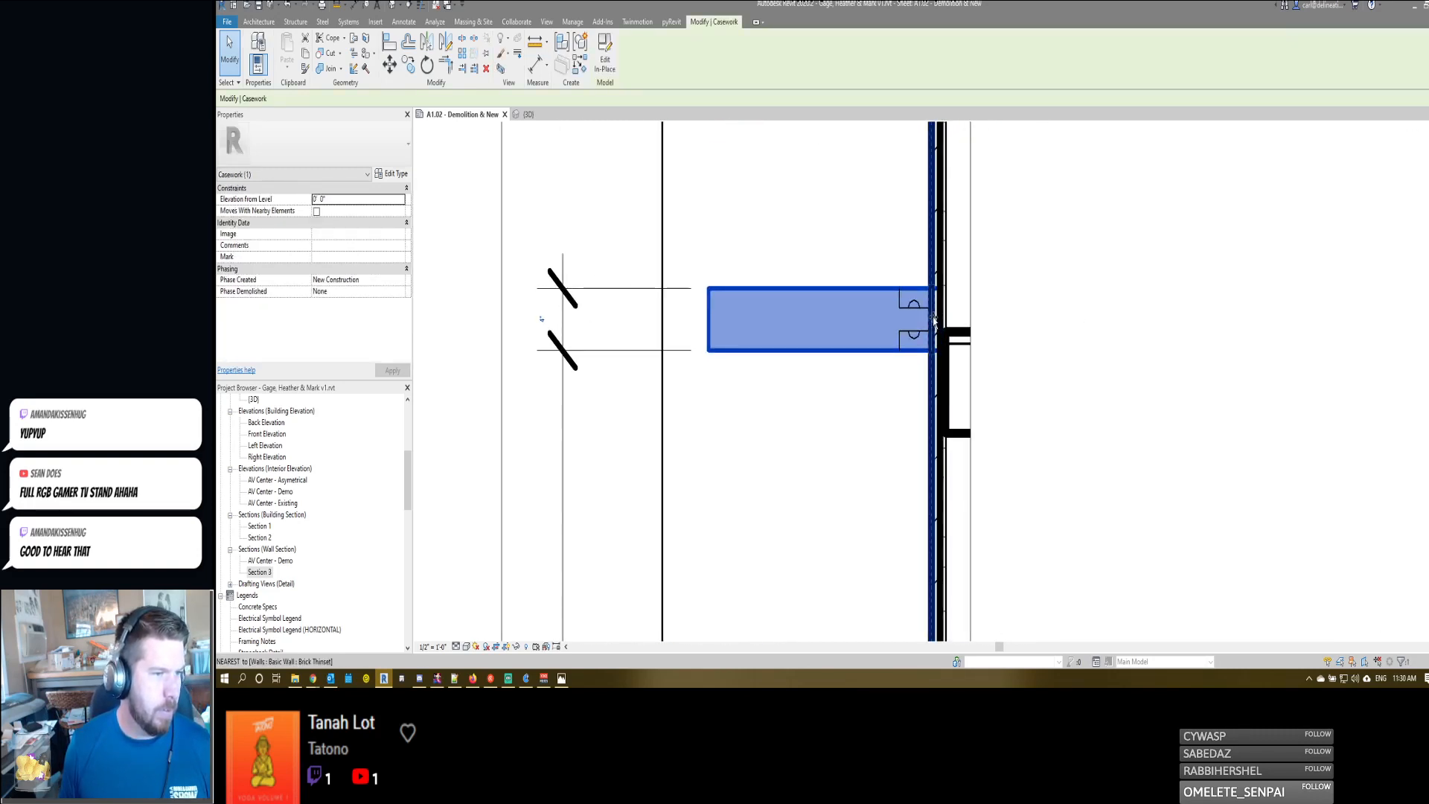
{"action": "scroll", "coordinate": [976, 280], "scroll_direction": "down", "scroll_amount": 2}
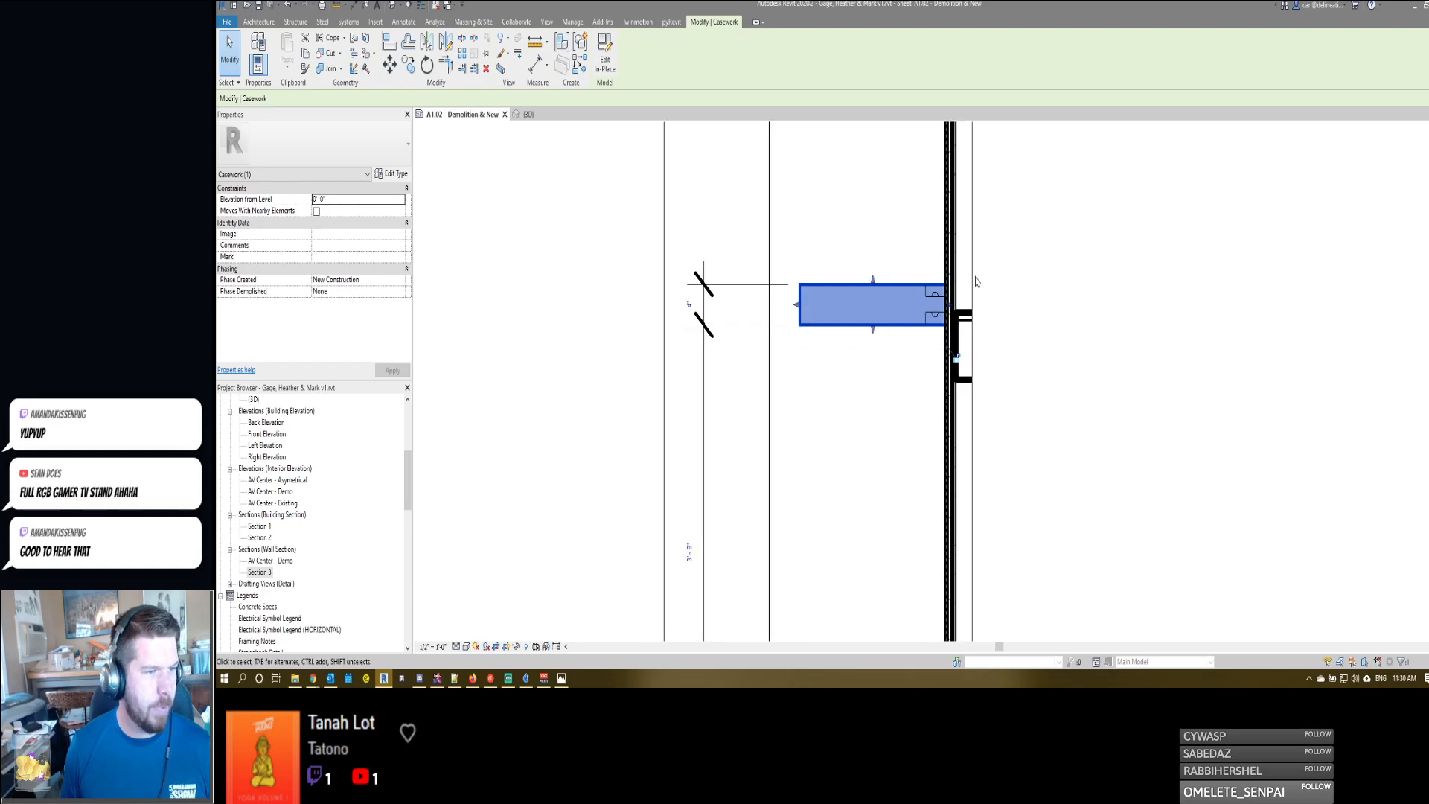
{"action": "scroll", "coordinate": [975, 278], "scroll_direction": "up", "scroll_amount": 2}
{"action": "left_click_drag", "start_coordinate": [936, 320], "coordinate": [940, 319]}
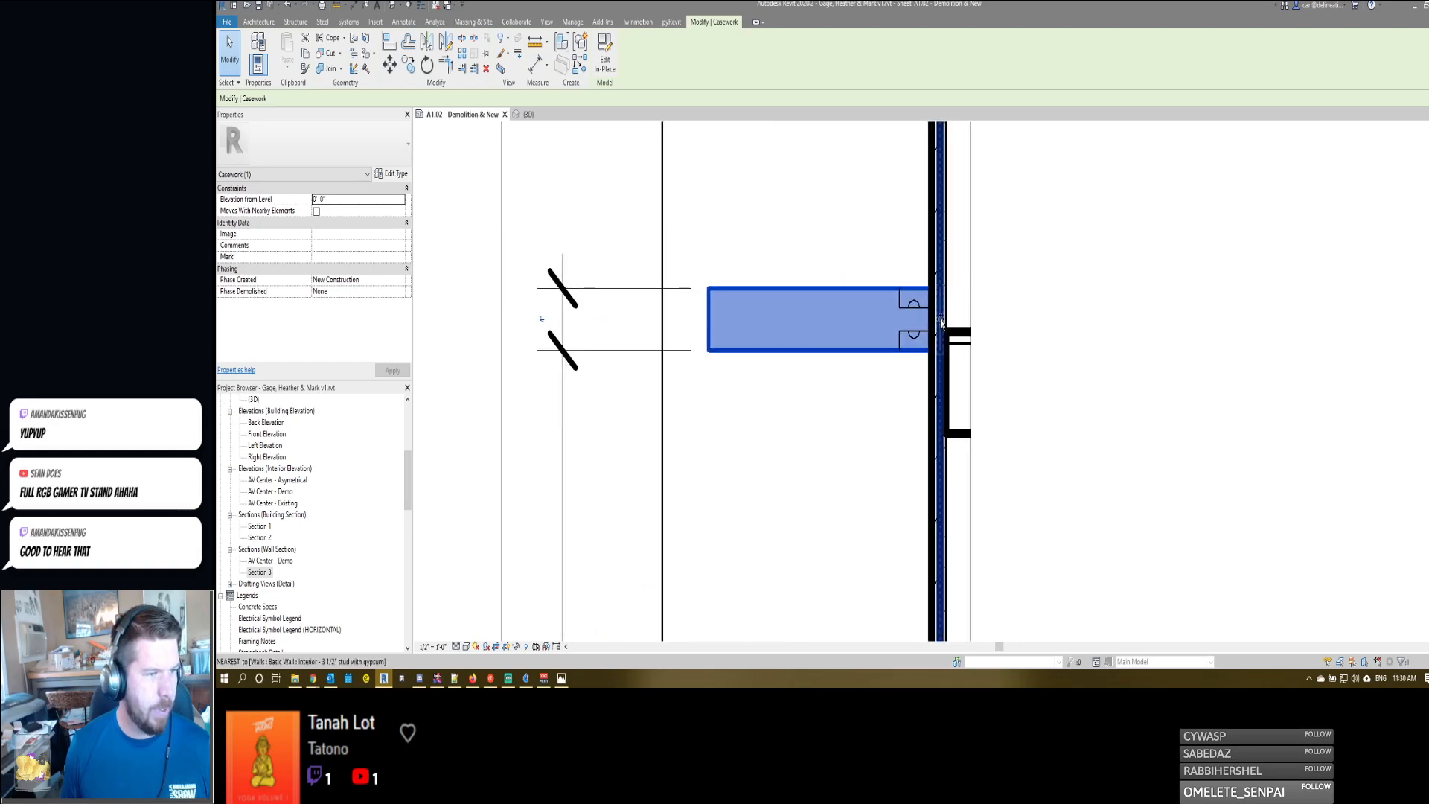
{"action": "key", "text": "Escape"}
- Try to cut and join the shelf casework's geometry with the thin-set brick wall behind it
{"action": "key", "text": "c"}
{"action": "key", "text": "g"}
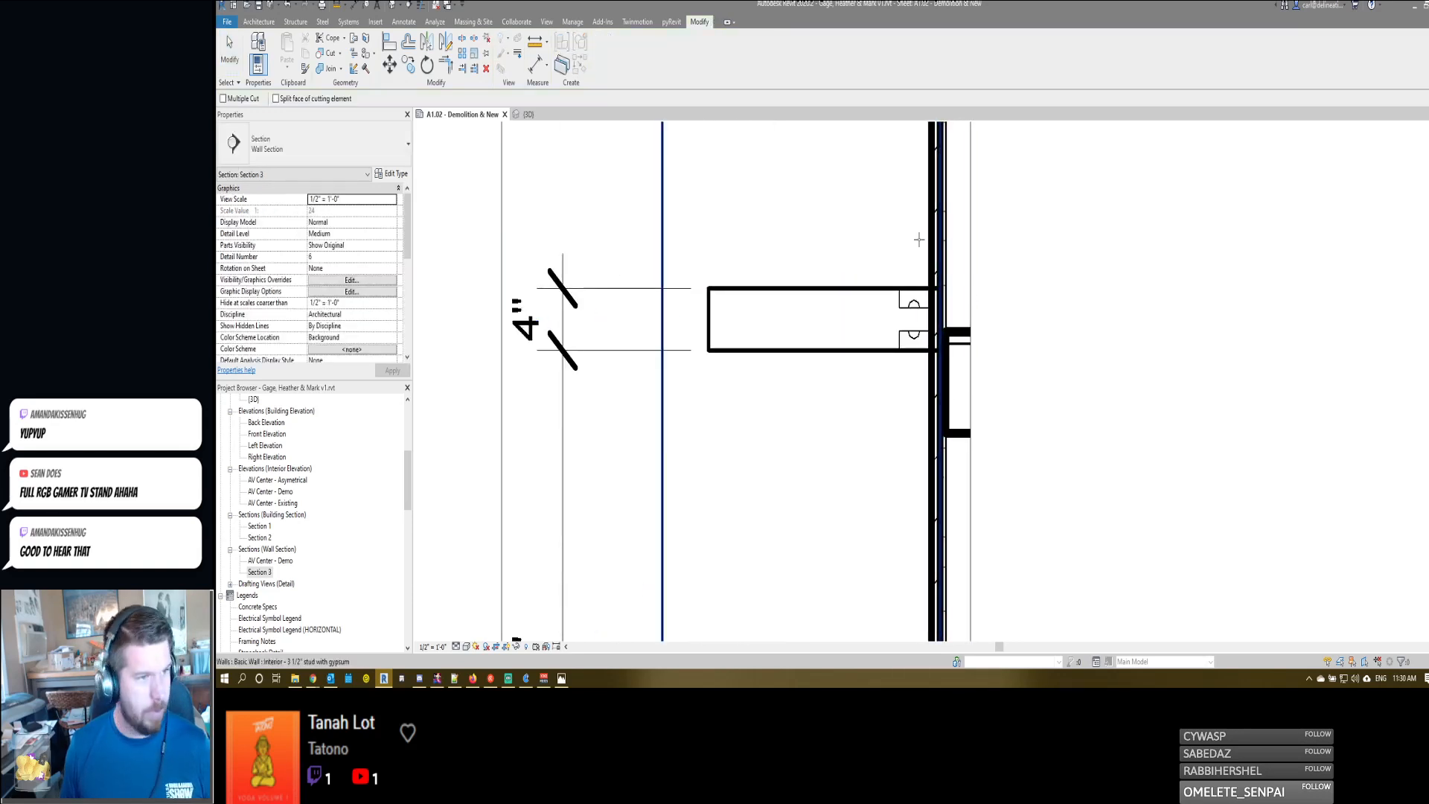
{"action": "left_click", "coordinate": [924, 281]}
{"action": "left_click", "coordinate": [903, 287]}
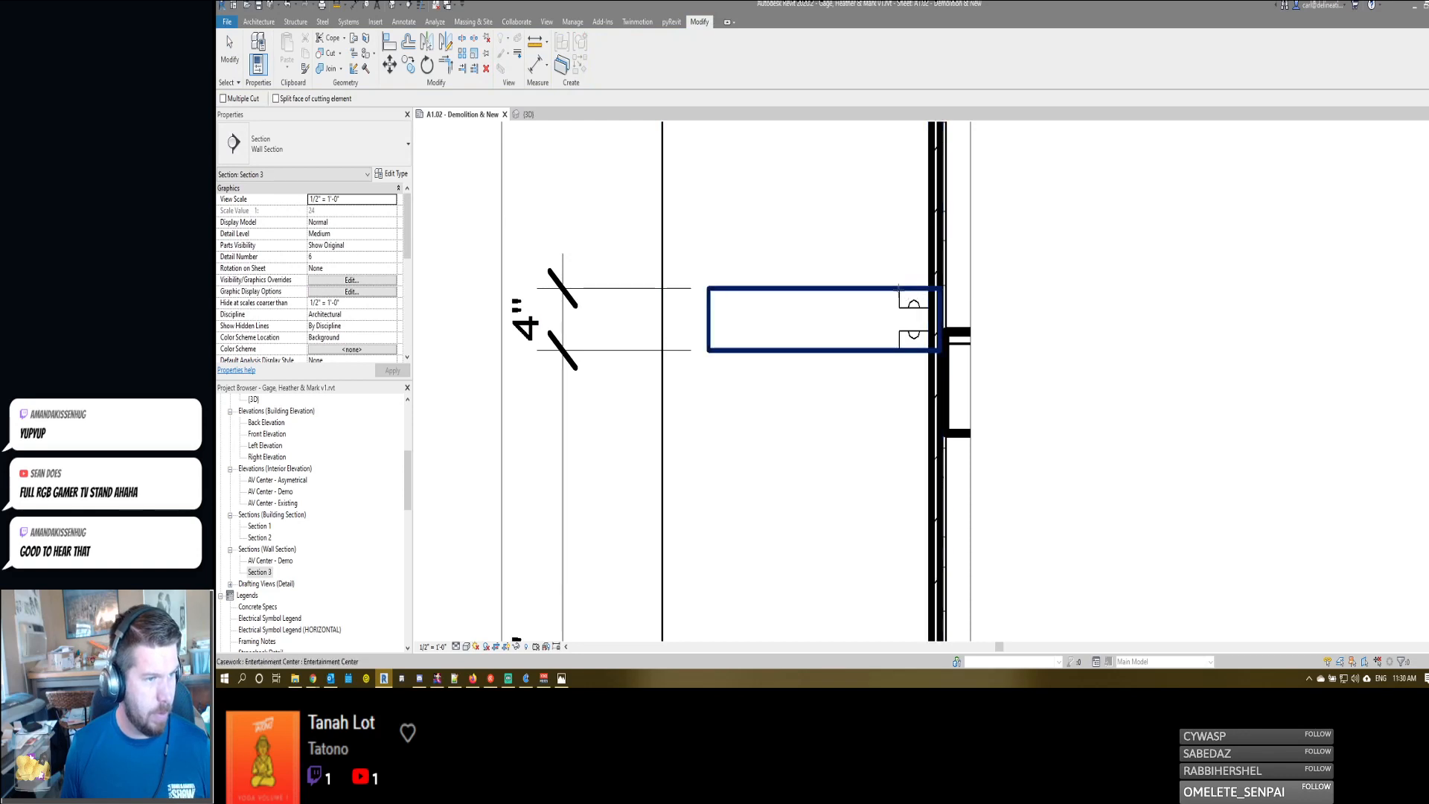
{"action": "left_click", "coordinate": [933, 269]}
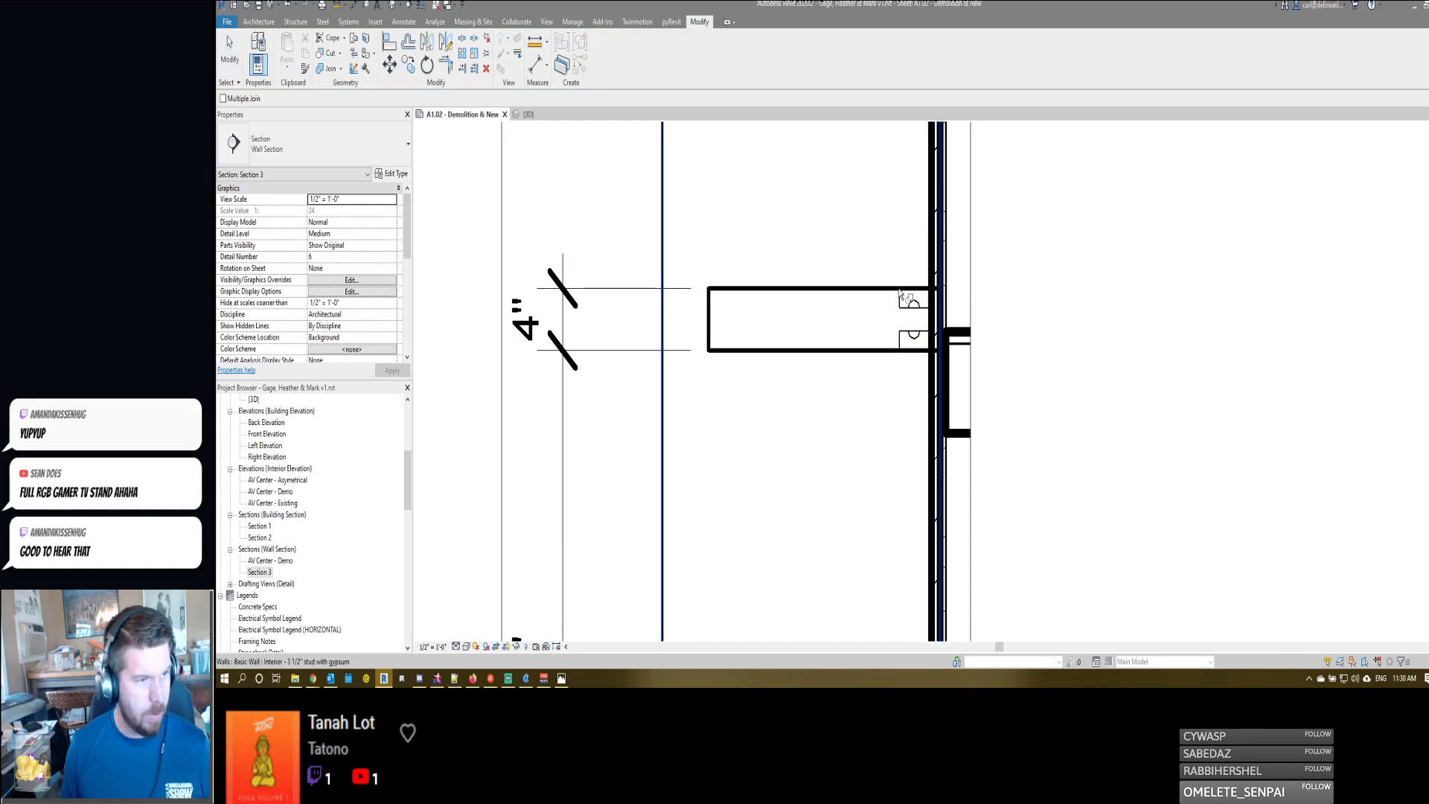
{"action": "key", "text": "Escape"}
{"action": "key", "text": "Escape"}
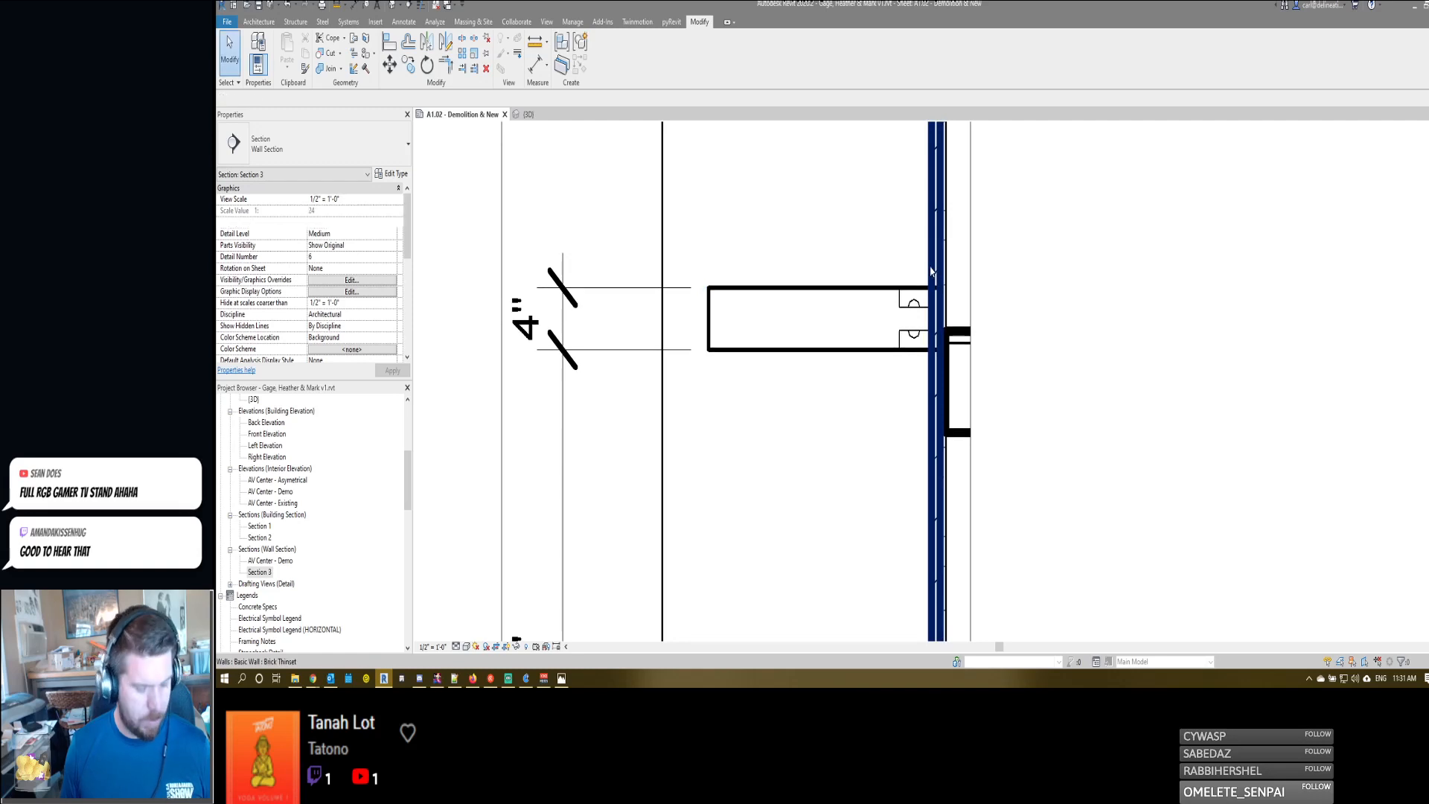
{"action": "scroll", "coordinate": [889, 305], "scroll_direction": "down", "scroll_amount": 1}
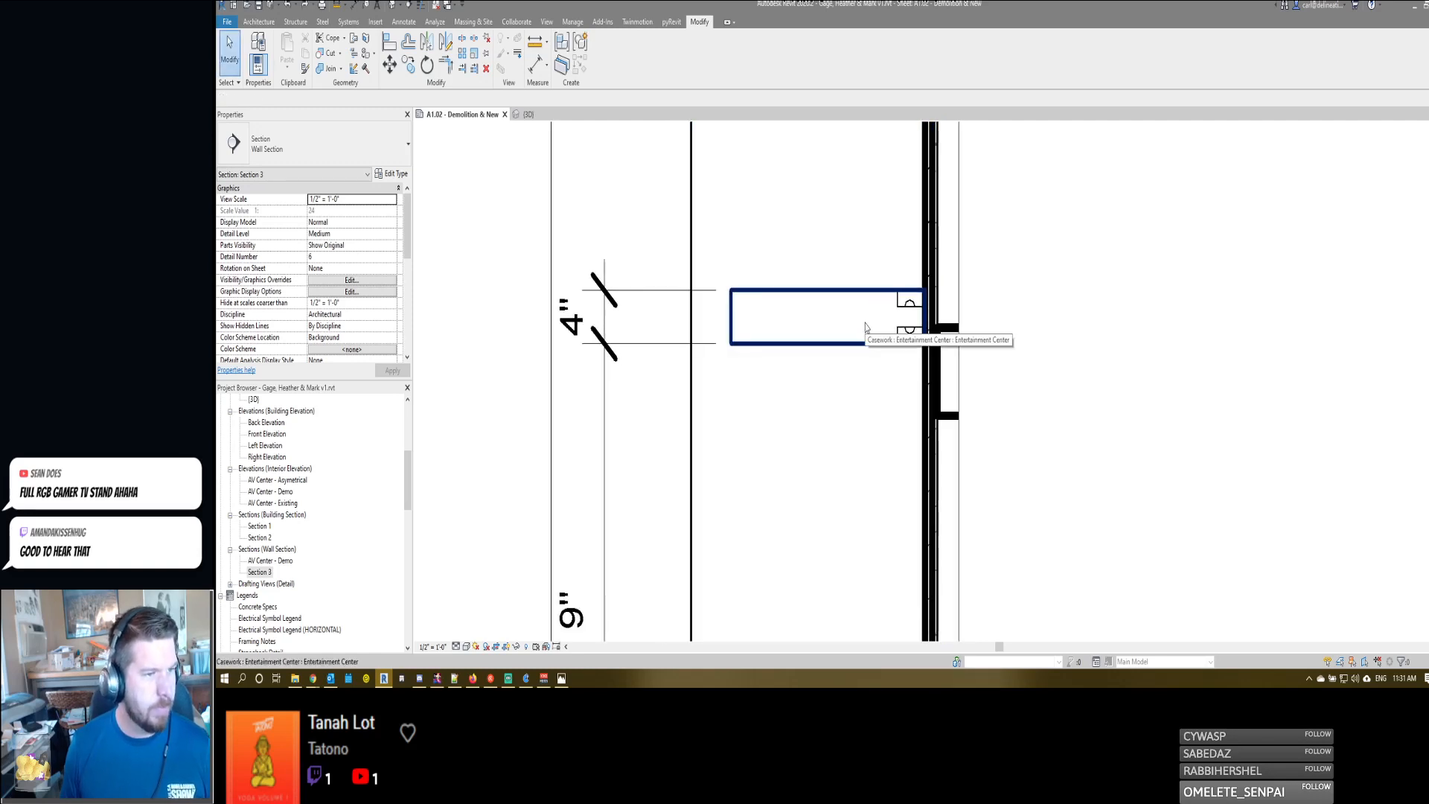
{"action": "scroll", "coordinate": [867, 326], "scroll_direction": "down", "scroll_amount": 3}
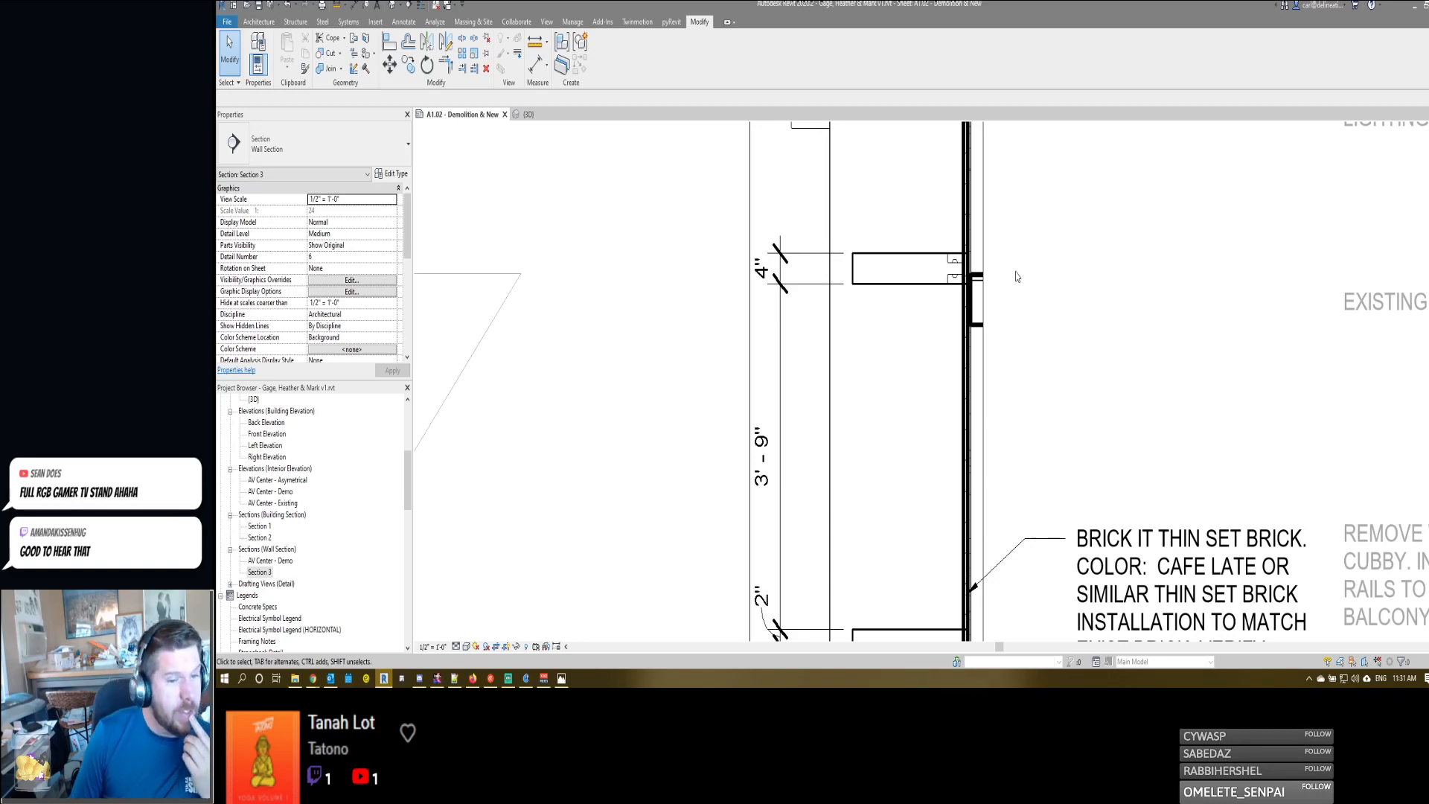
{"action": "scroll", "coordinate": [1016, 276], "scroll_direction": "down", "scroll_amount": 3}
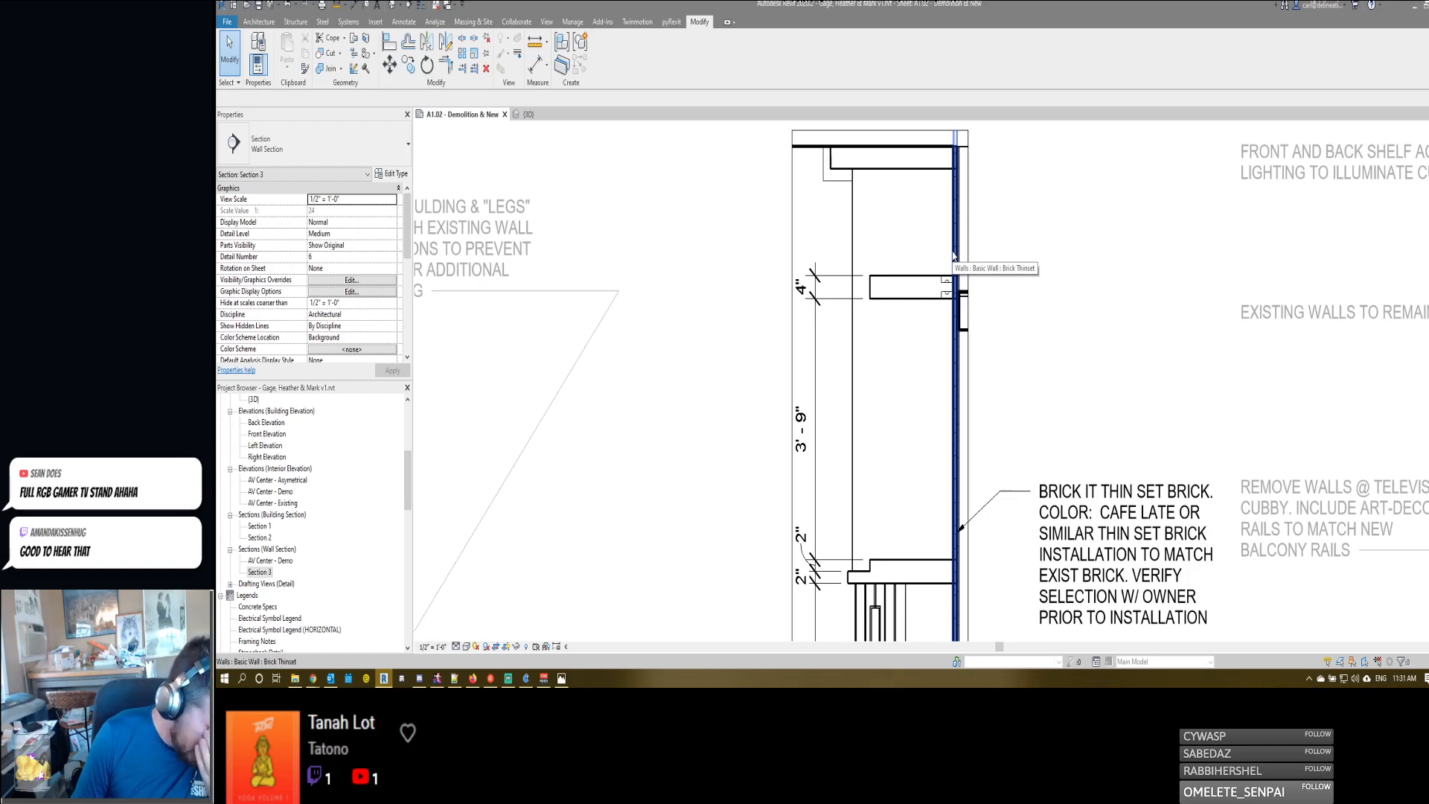
{"action": "scroll", "coordinate": [941, 282], "scroll_direction": "up", "scroll_amount": 3}
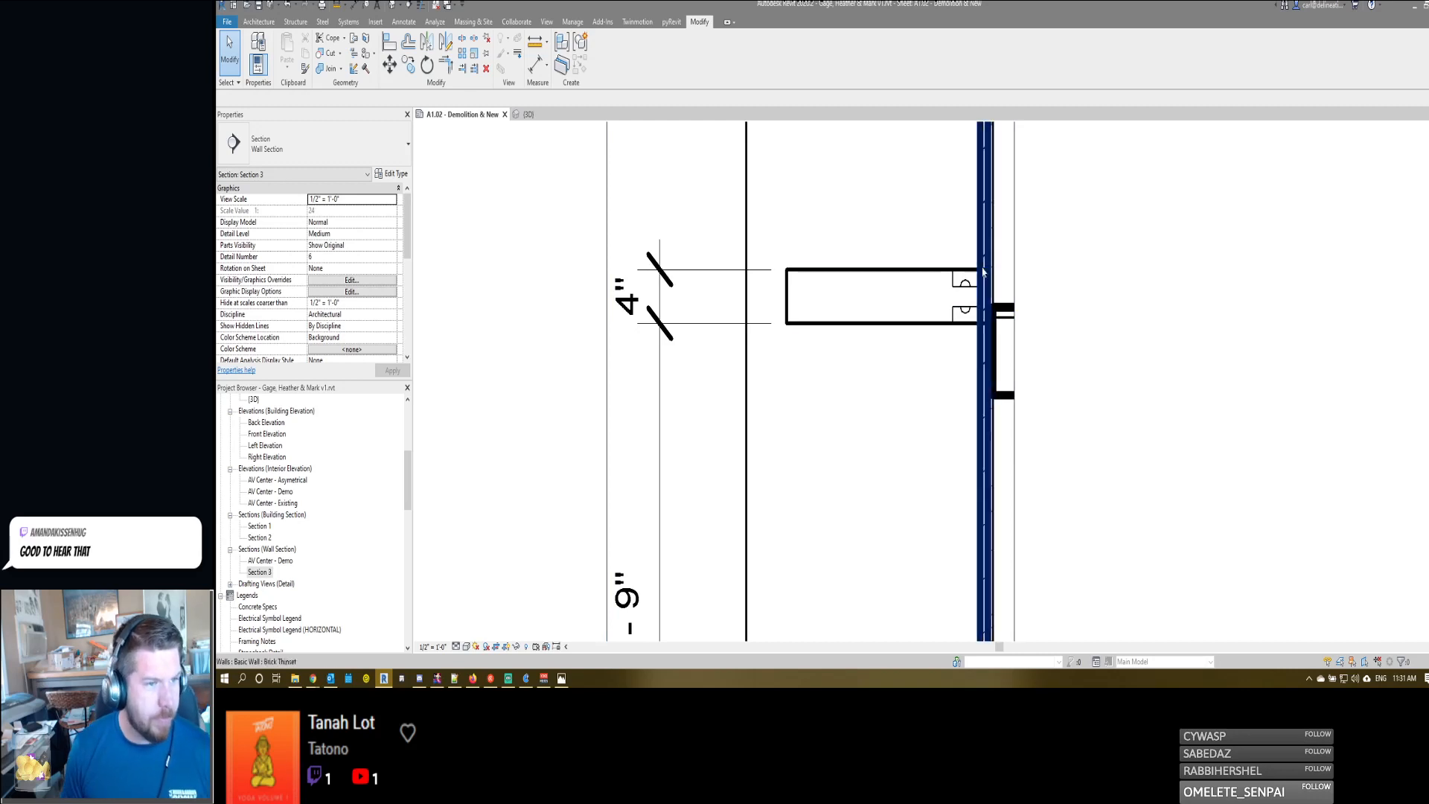
- Start a new detail component and choose the Nominal Cut Lumber-Section type 2x4
{"action": "left_click", "coordinate": [908, 302]}
{"action": "key", "text": "d"}
{"action": "key", "text": "c"}
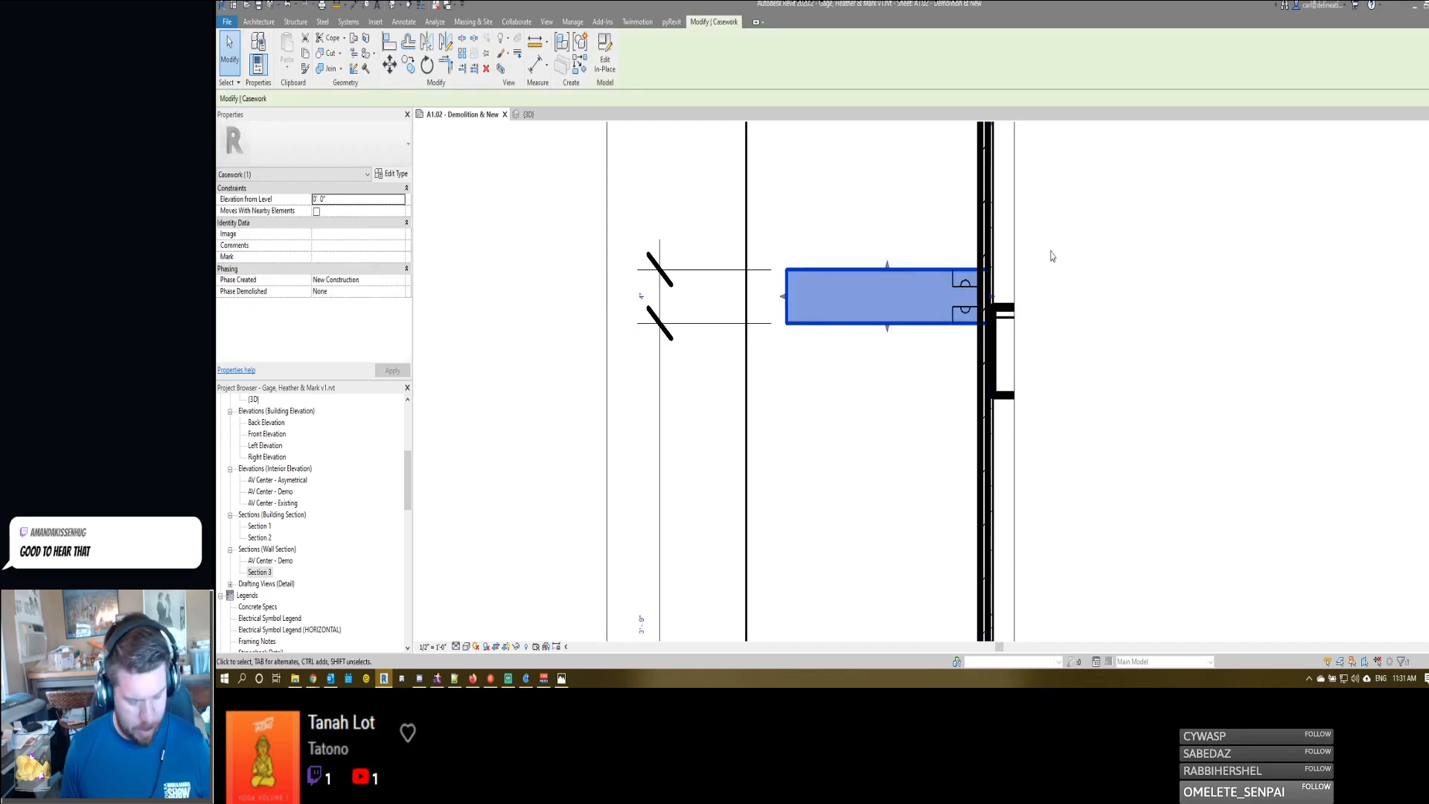
{"action": "left_click", "coordinate": [301, 148]}
{"action": "type", "text": "rou"}
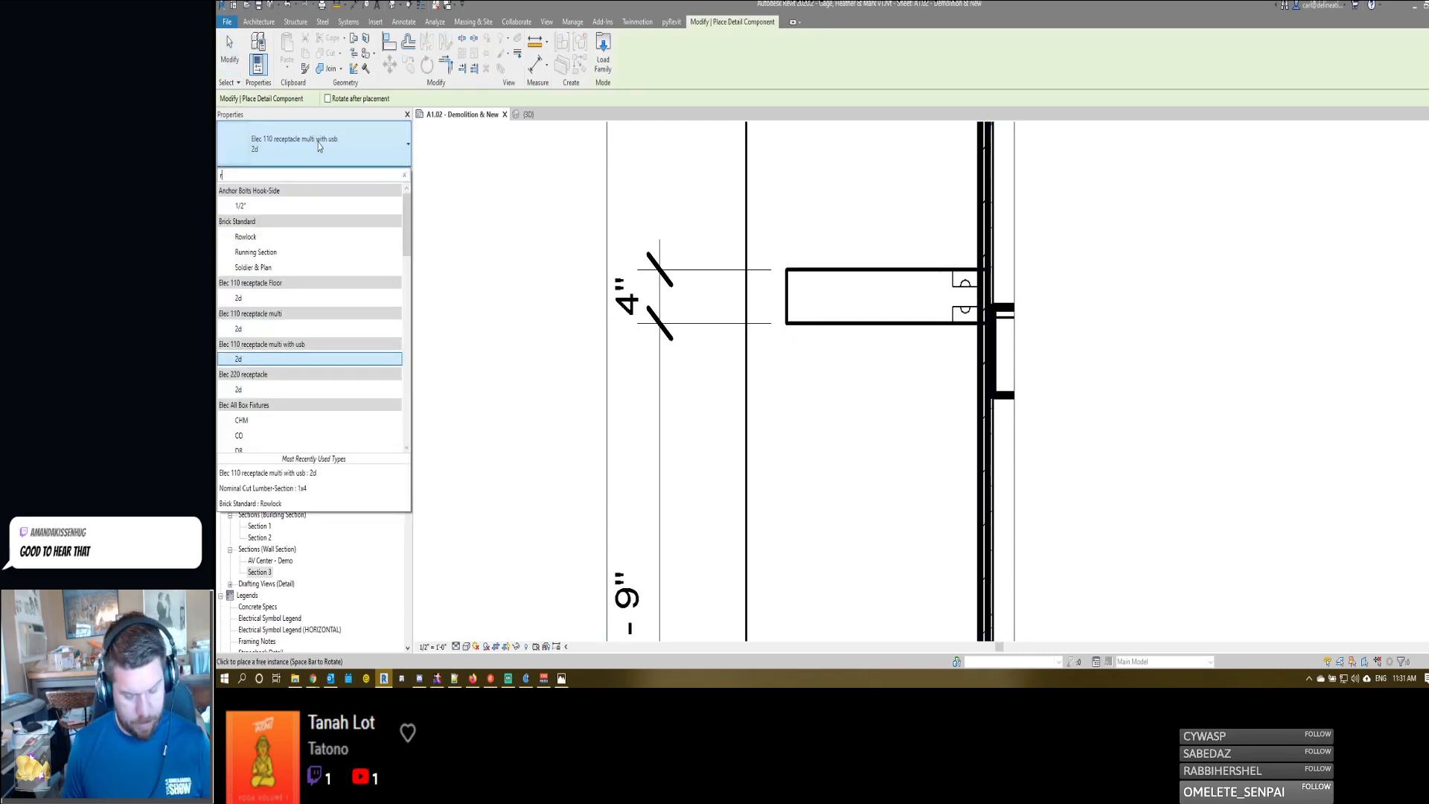
{"action": "key", "text": "BackSpace"}
{"action": "key", "text": "BackSpace"}
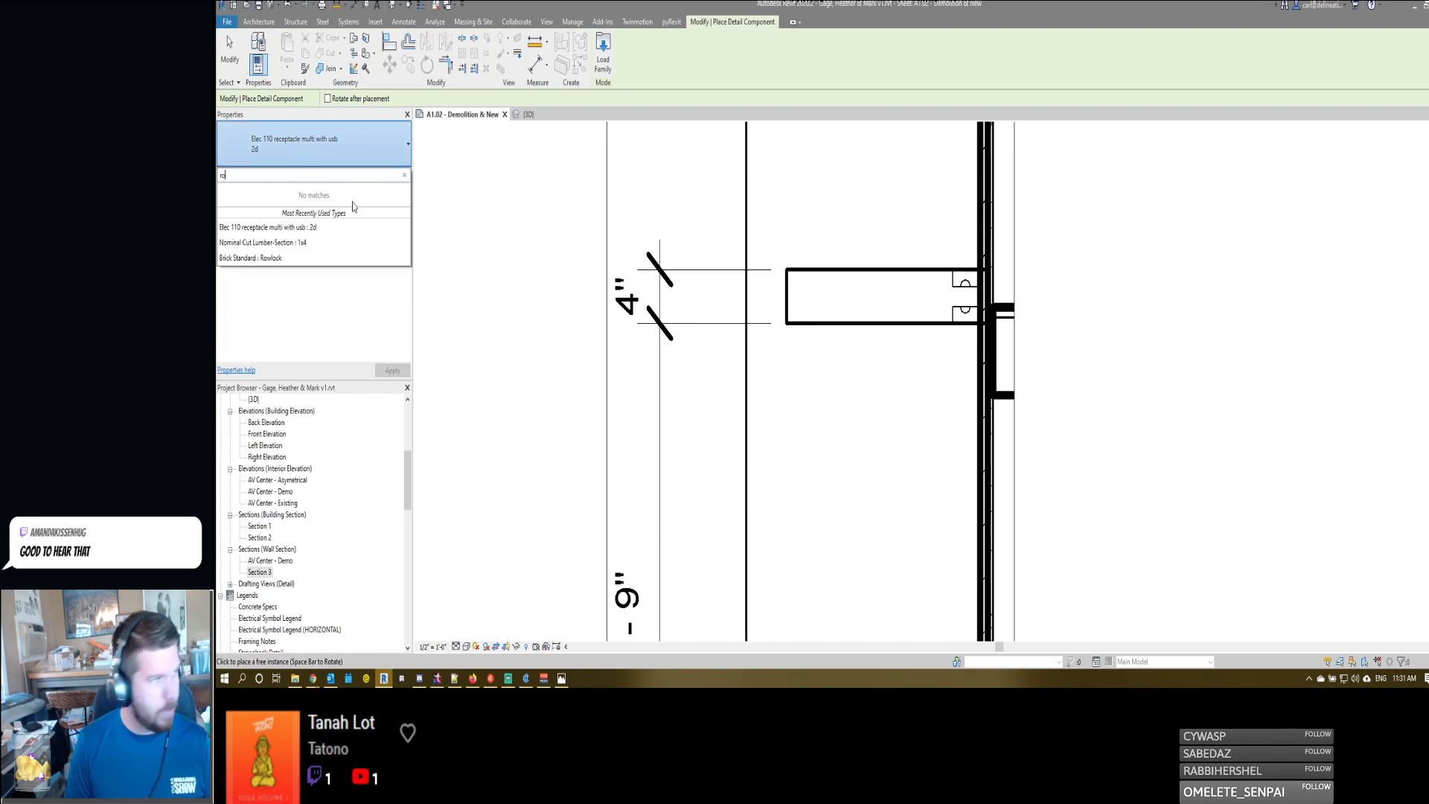
{"action": "key", "text": "BackSpace"}
{"action": "type", "text": "nom"}
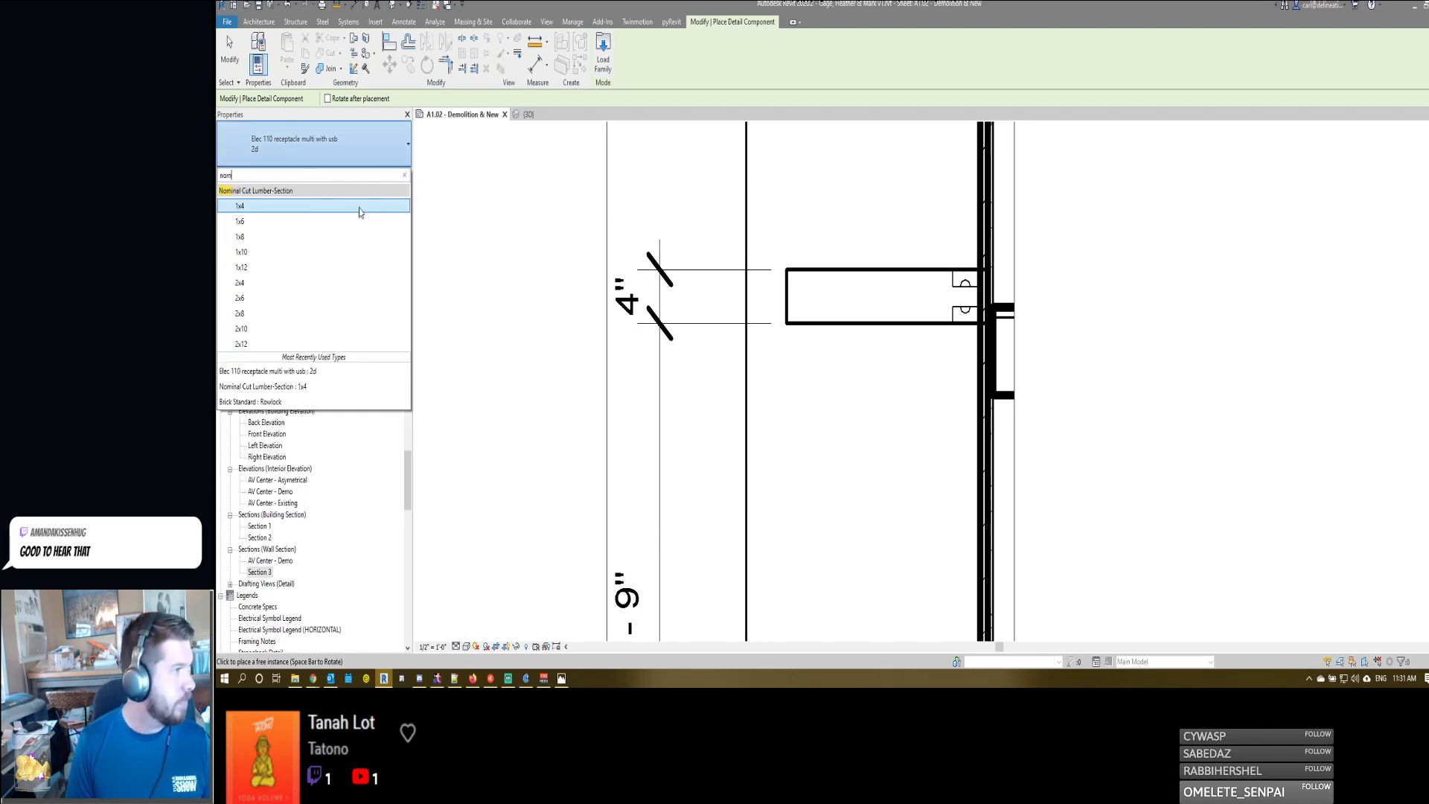
{"action": "left_click", "coordinate": [296, 282]}
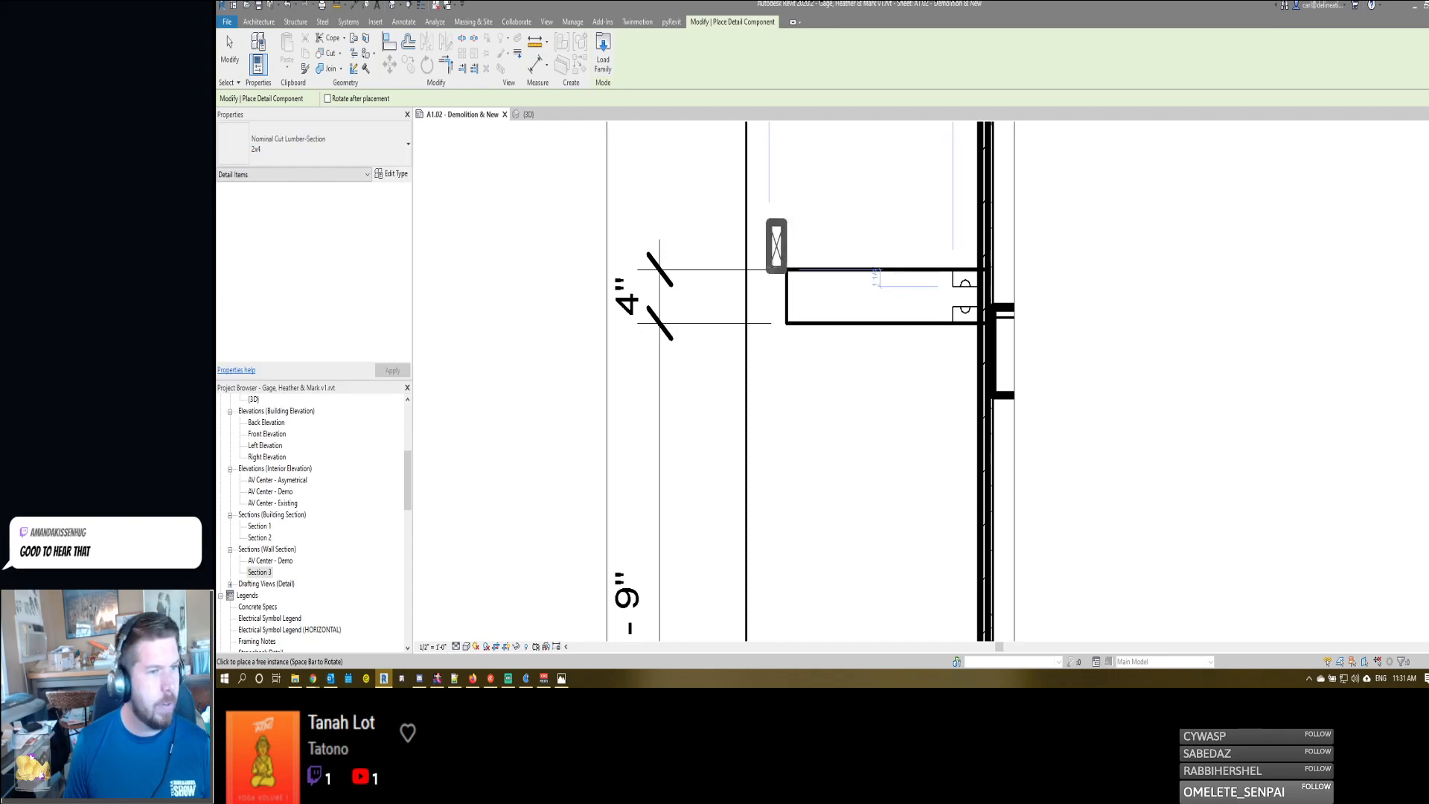
- Place two upright 2x4 lumber sections at the rear of the shelf, one inside the casework and one behind the brick wall
{"action": "key", "text": "space"}
{"action": "key", "text": "space"}
{"action": "key", "text": "space"}
{"action": "key", "text": "space"}
{"action": "key", "text": "space"}
{"action": "key", "text": "space"}
{"action": "key", "text": "space"}
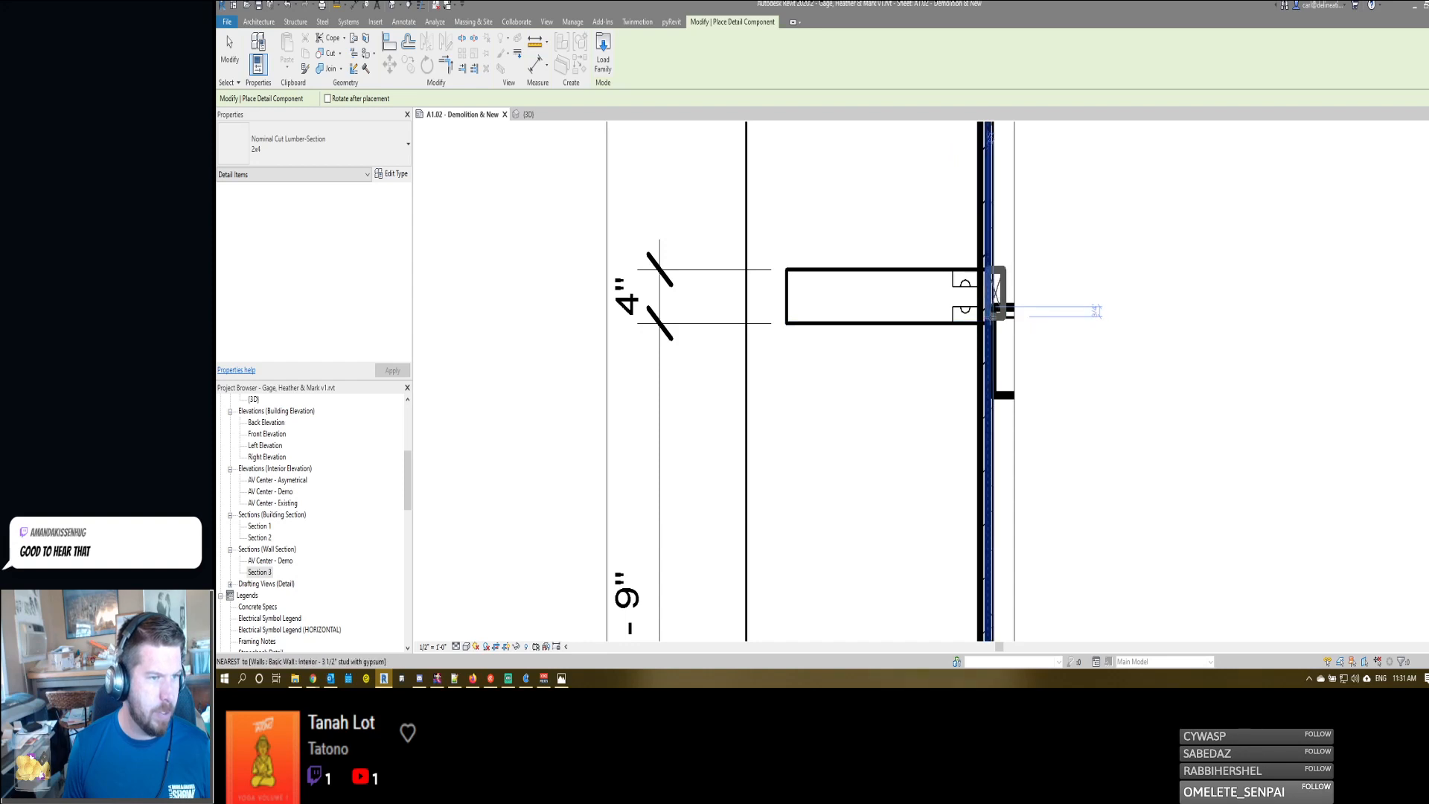
{"action": "left_click", "coordinate": [987, 322]}
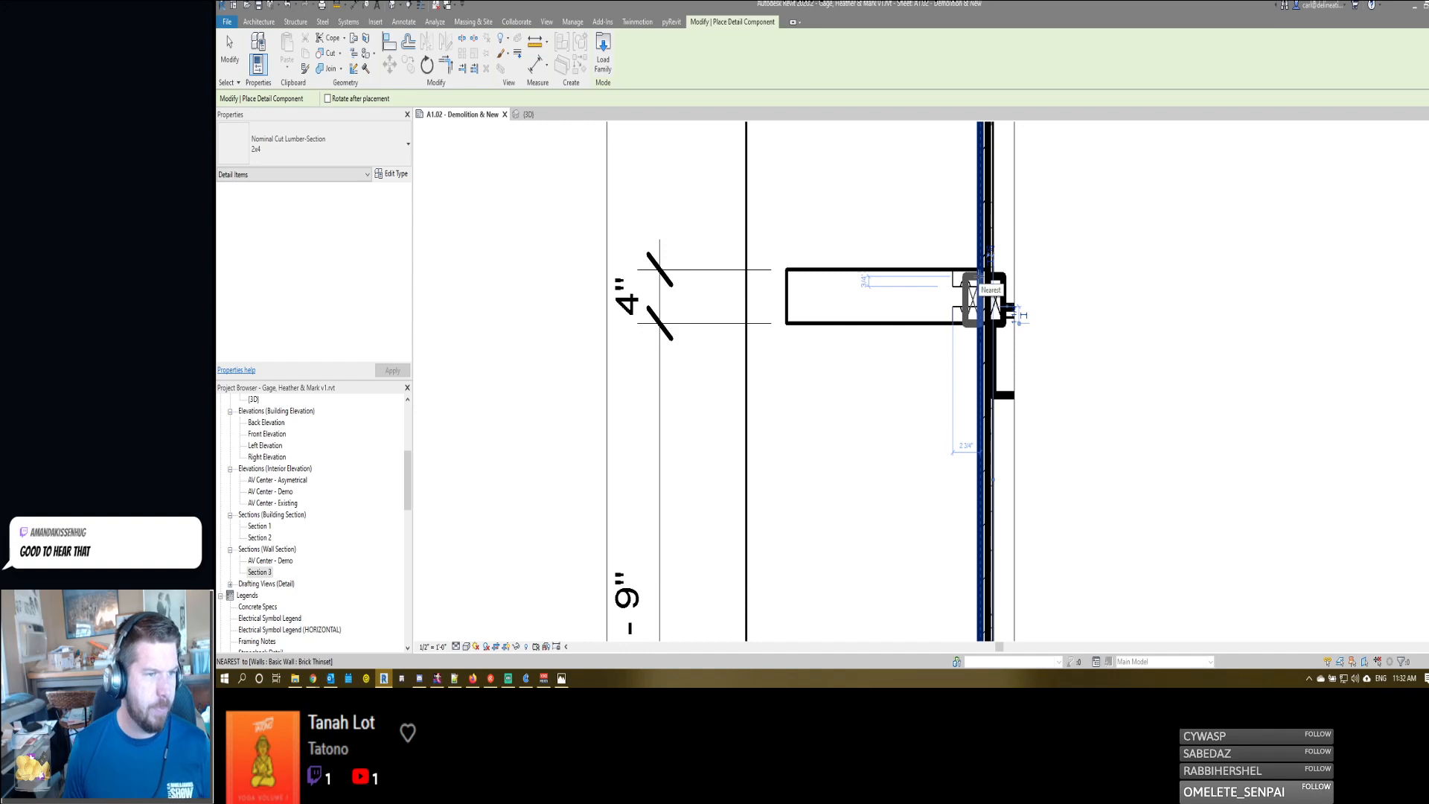
{"action": "left_click", "coordinate": [1007, 312]}
{"action": "key", "text": "Escape"}
{"action": "key", "text": "Escape"}
- Shift the light recess detail lines and arcs forward along the shelf, clear of the inner 2x4
{"action": "left_click_drag", "start_coordinate": [986, 339], "coordinate": [983, 339]}
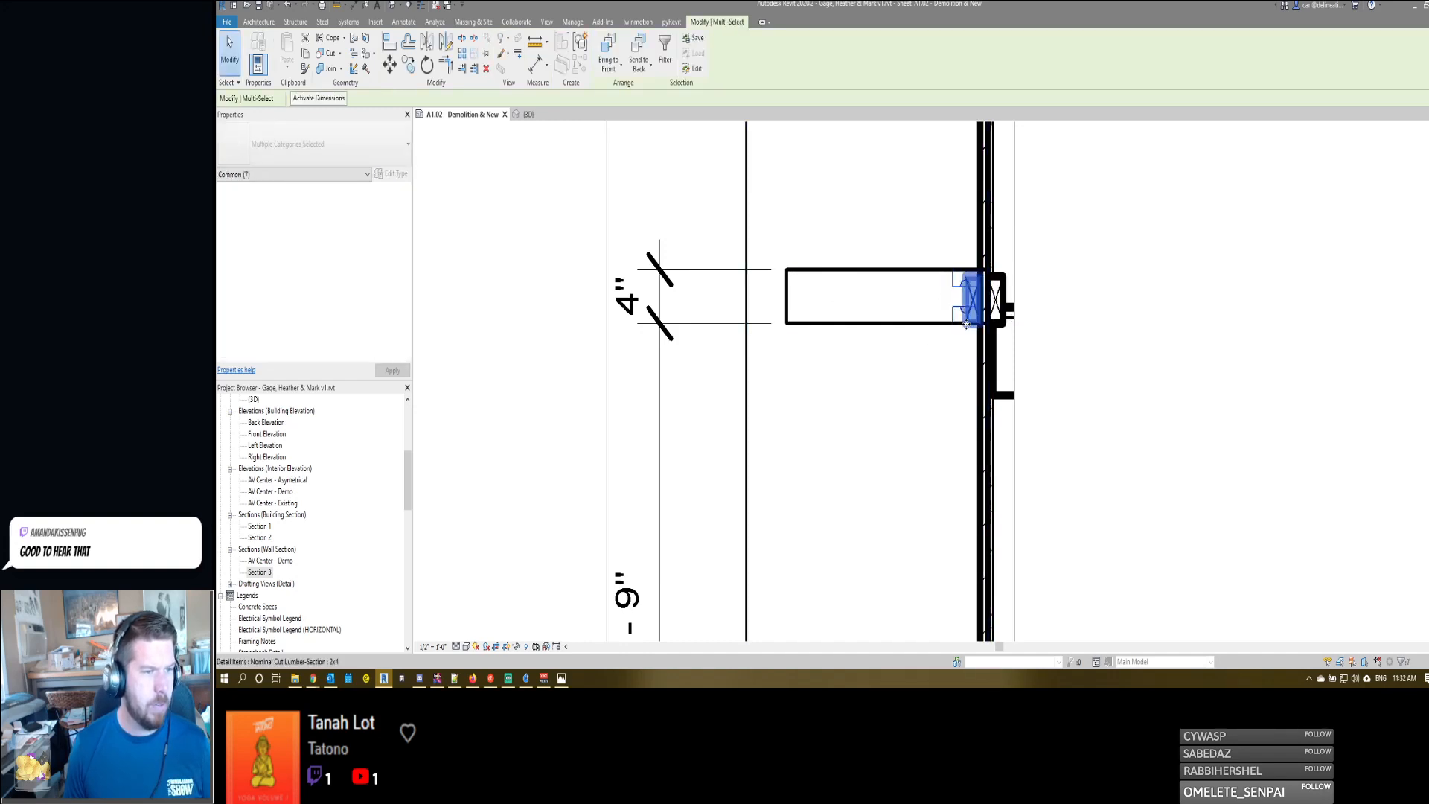
{"action": "left_click", "coordinate": [966, 322], "text": "shift"}
{"action": "key", "text": "Left"}
{"action": "key", "text": "Left"}
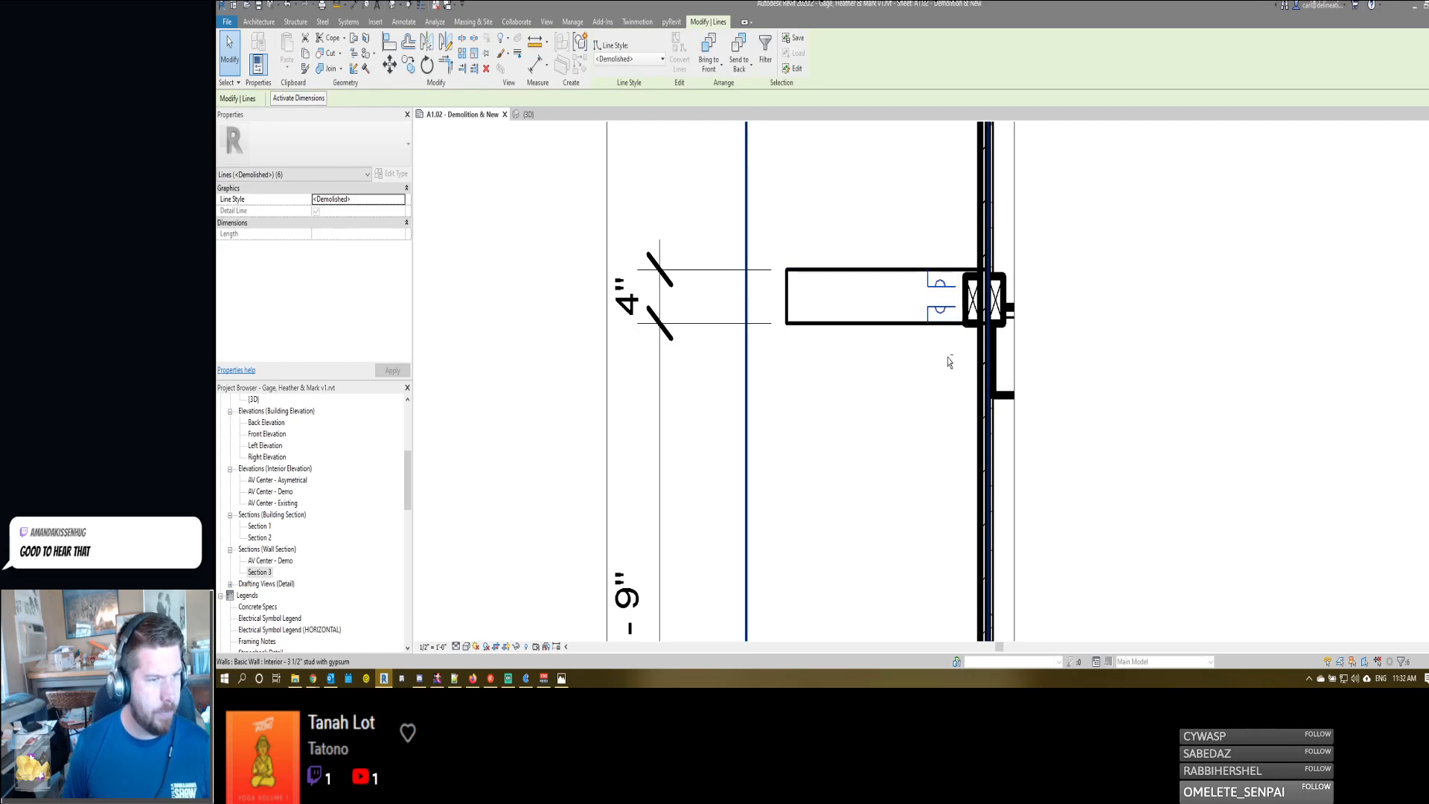
{"action": "key", "text": "Right"}
{"action": "key", "text": "Escape"}
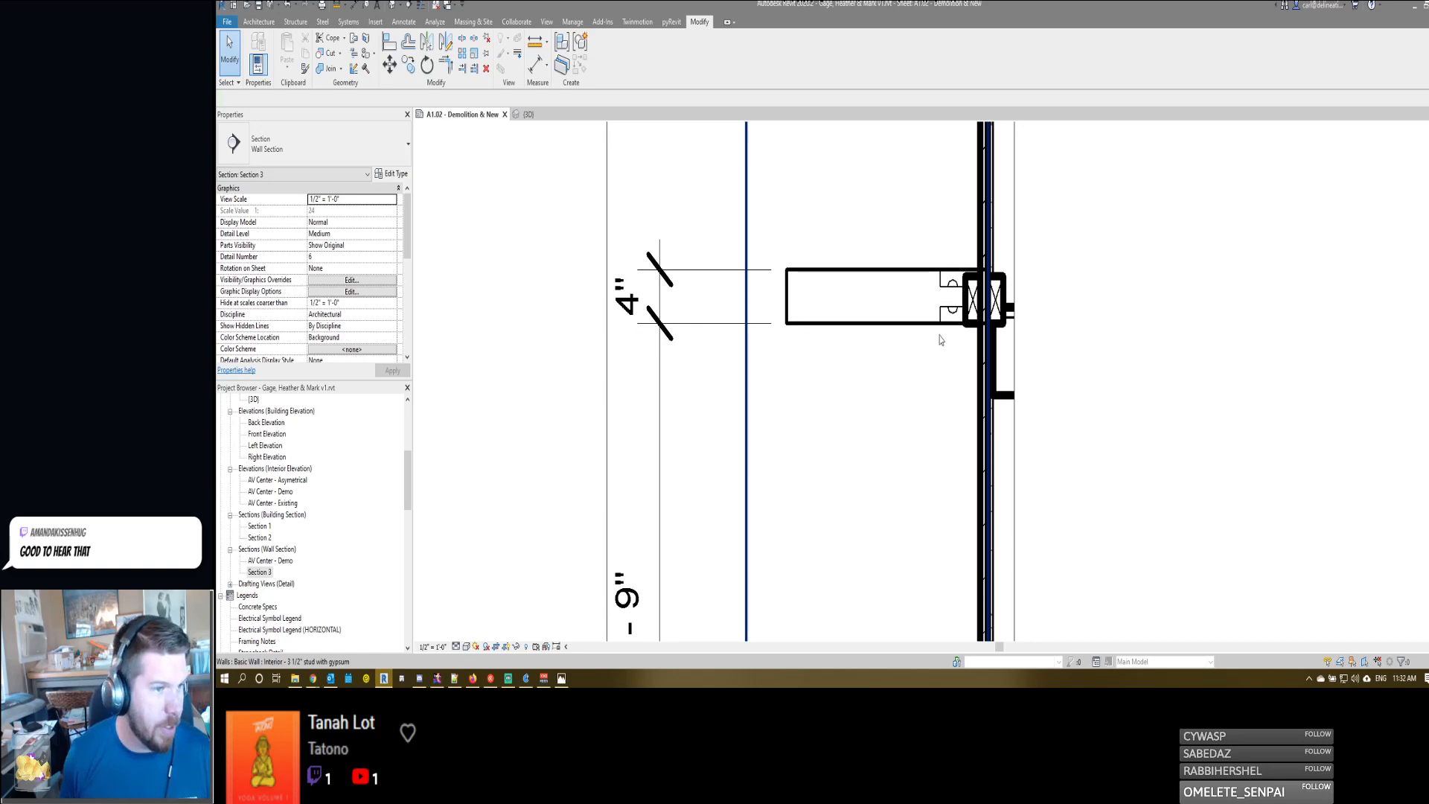
- Examine the entertainment center's shelves in the 3D view and return to the shelf detail on sheet A1.02
{"action": "middle_click_drag", "start_coordinate": [899, 369], "coordinate": [931, 365]}
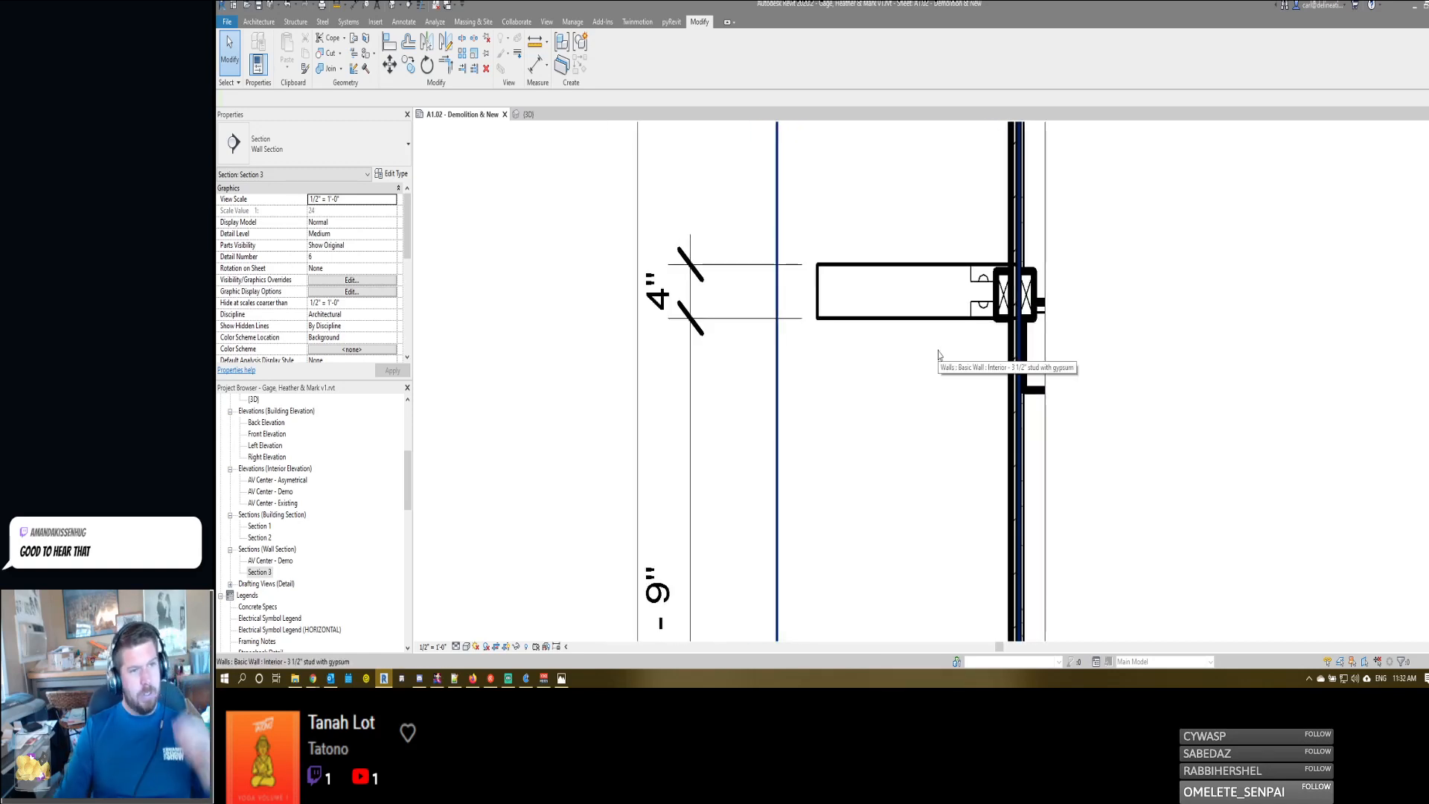
{"action": "key", "text": "ctrl+Tab"}
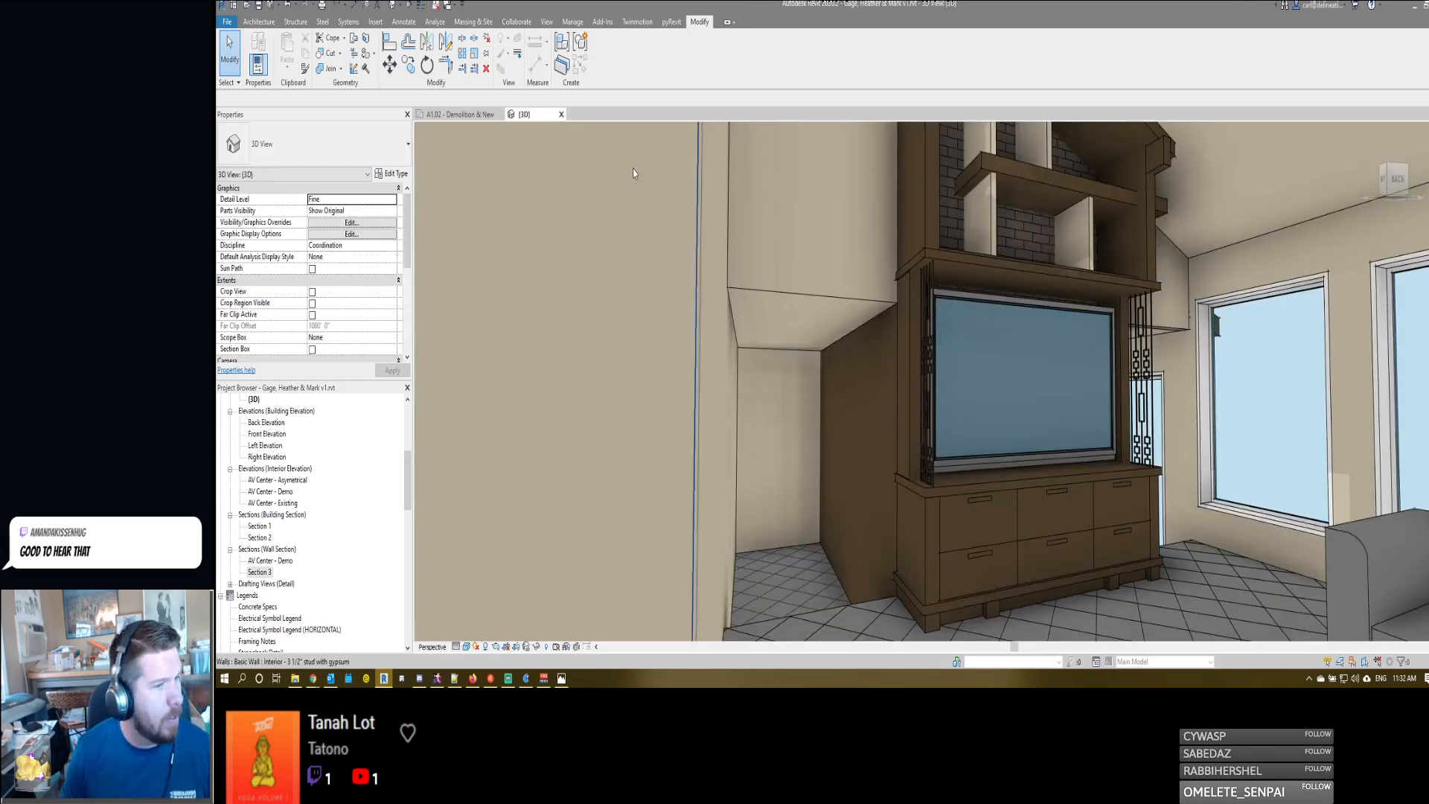
{"action": "scroll", "coordinate": [985, 308], "scroll_direction": "up", "scroll_amount": 4}
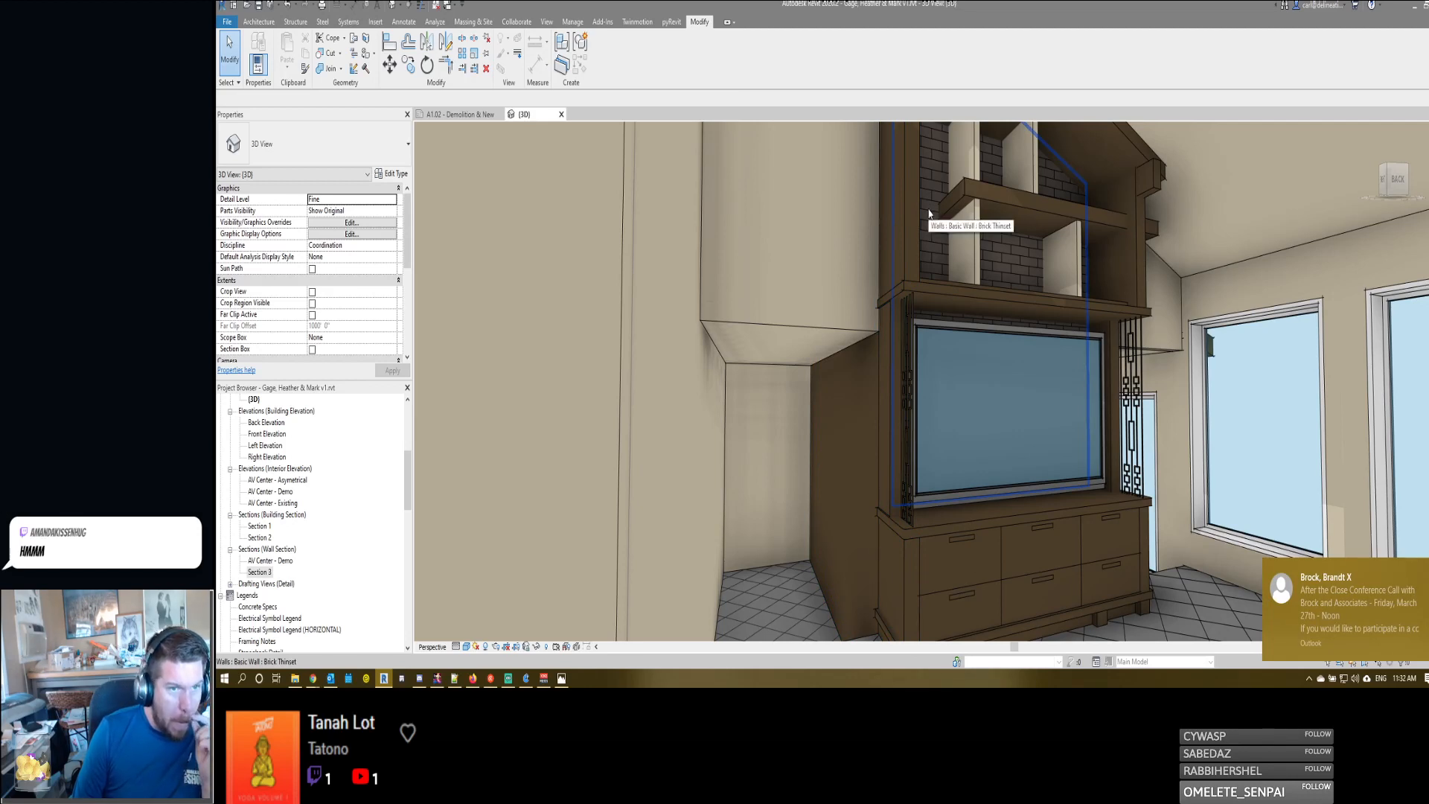
{"action": "left_click", "coordinate": [457, 113]}
{"action": "scroll", "coordinate": [978, 377], "scroll_direction": "down", "scroll_amount": 5}
{"action": "scroll", "coordinate": [979, 377], "scroll_direction": "up", "scroll_amount": 4}
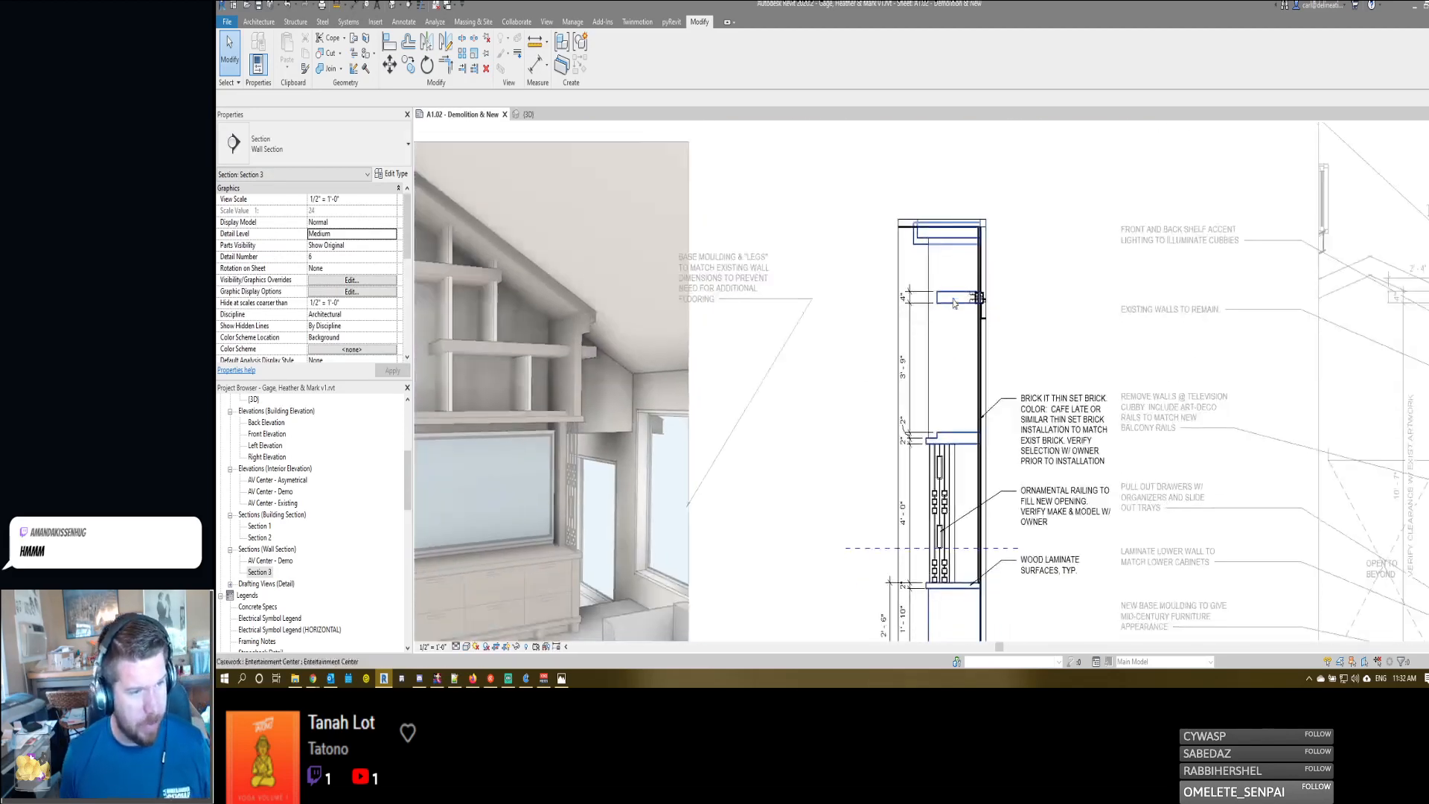
{"action": "scroll", "coordinate": [950, 253], "scroll_direction": "up", "scroll_amount": 1}
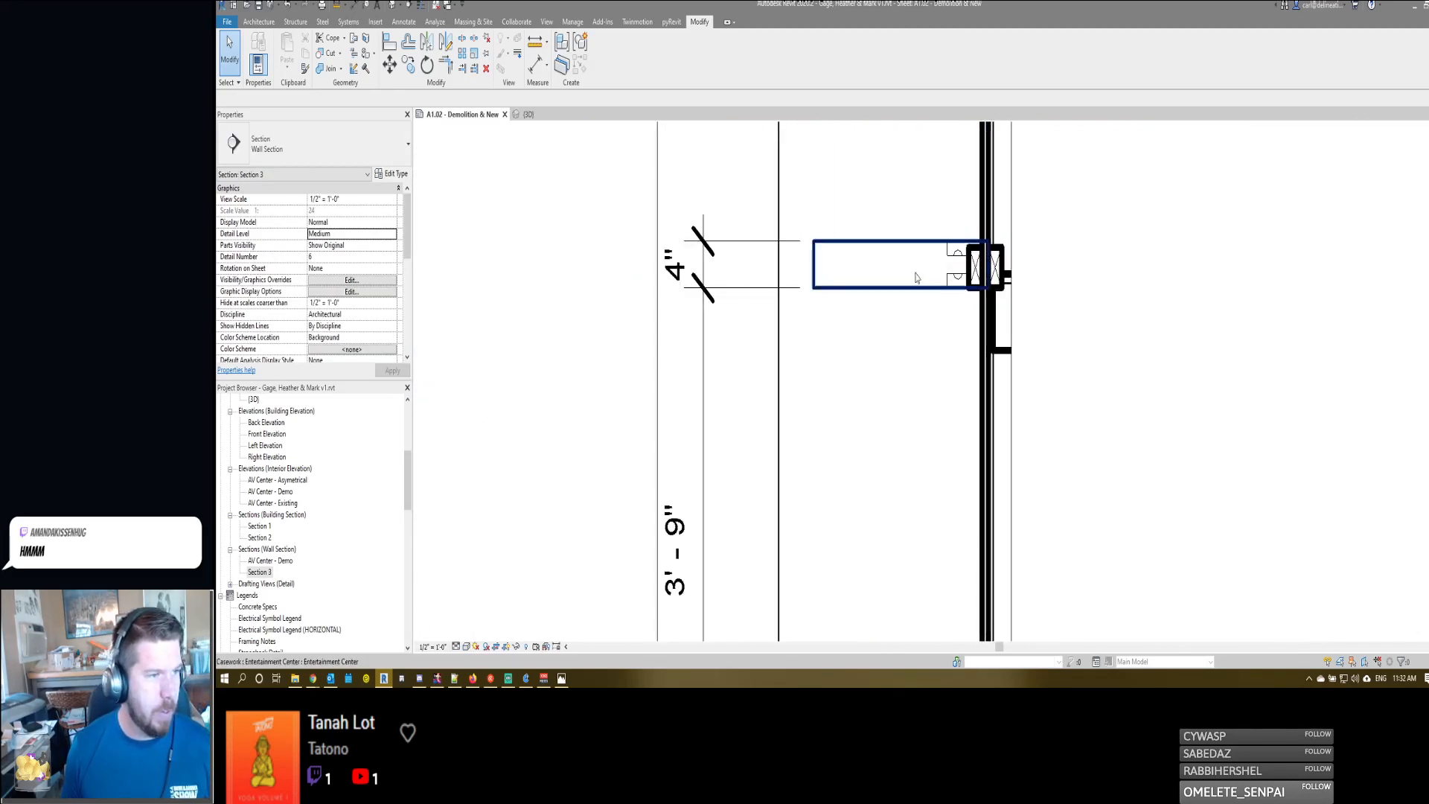
- Place a text note beyond the brick wall with a two-segment leader pointing to the shelf's upper light recess
{"action": "scroll", "coordinate": [915, 278], "scroll_direction": "down", "scroll_amount": 3}
{"action": "key", "text": "t"}
{"action": "key", "text": "x"}
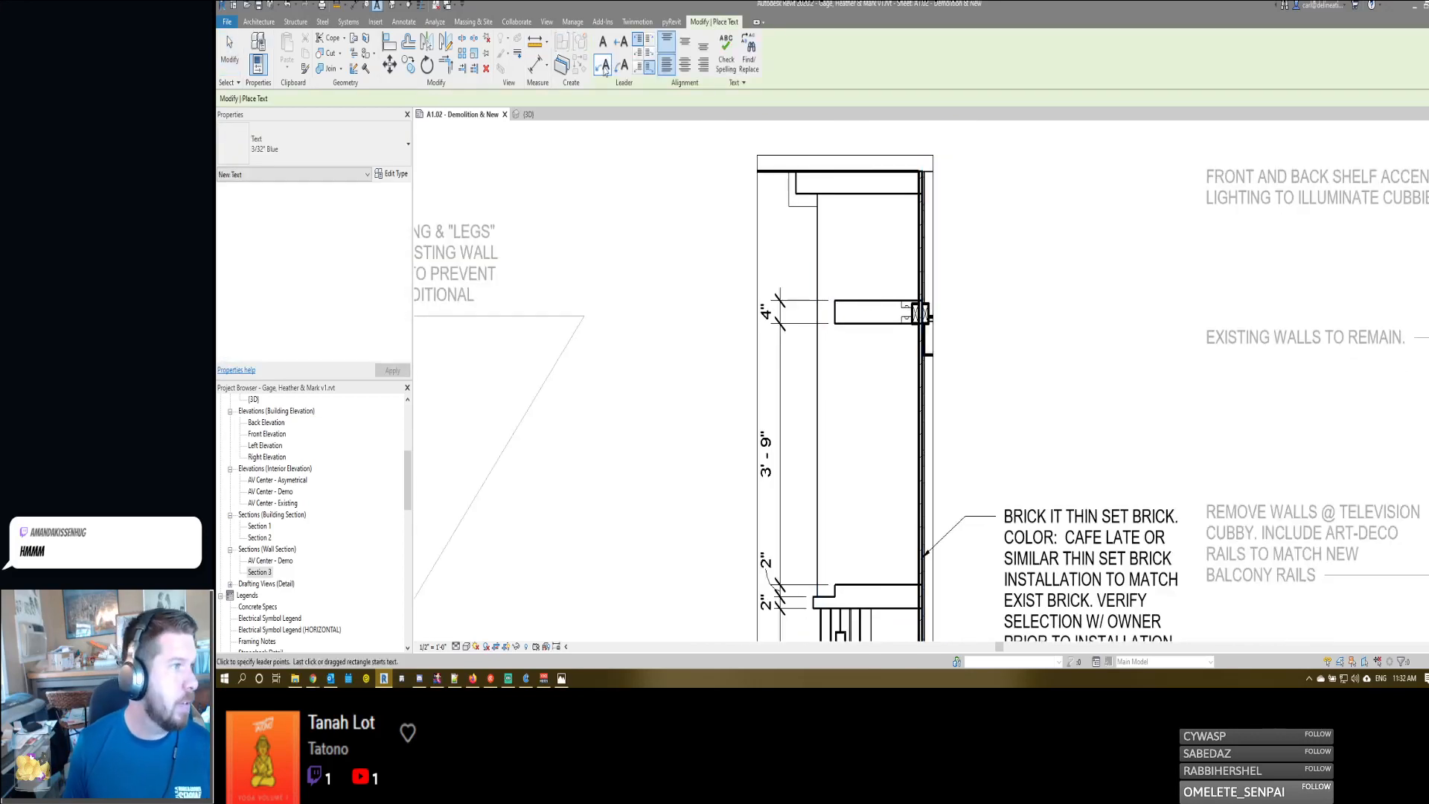
{"action": "scroll", "coordinate": [928, 386], "scroll_direction": "down", "scroll_amount": 2}
{"action": "scroll", "coordinate": [881, 332], "scroll_direction": "up", "scroll_amount": 2}
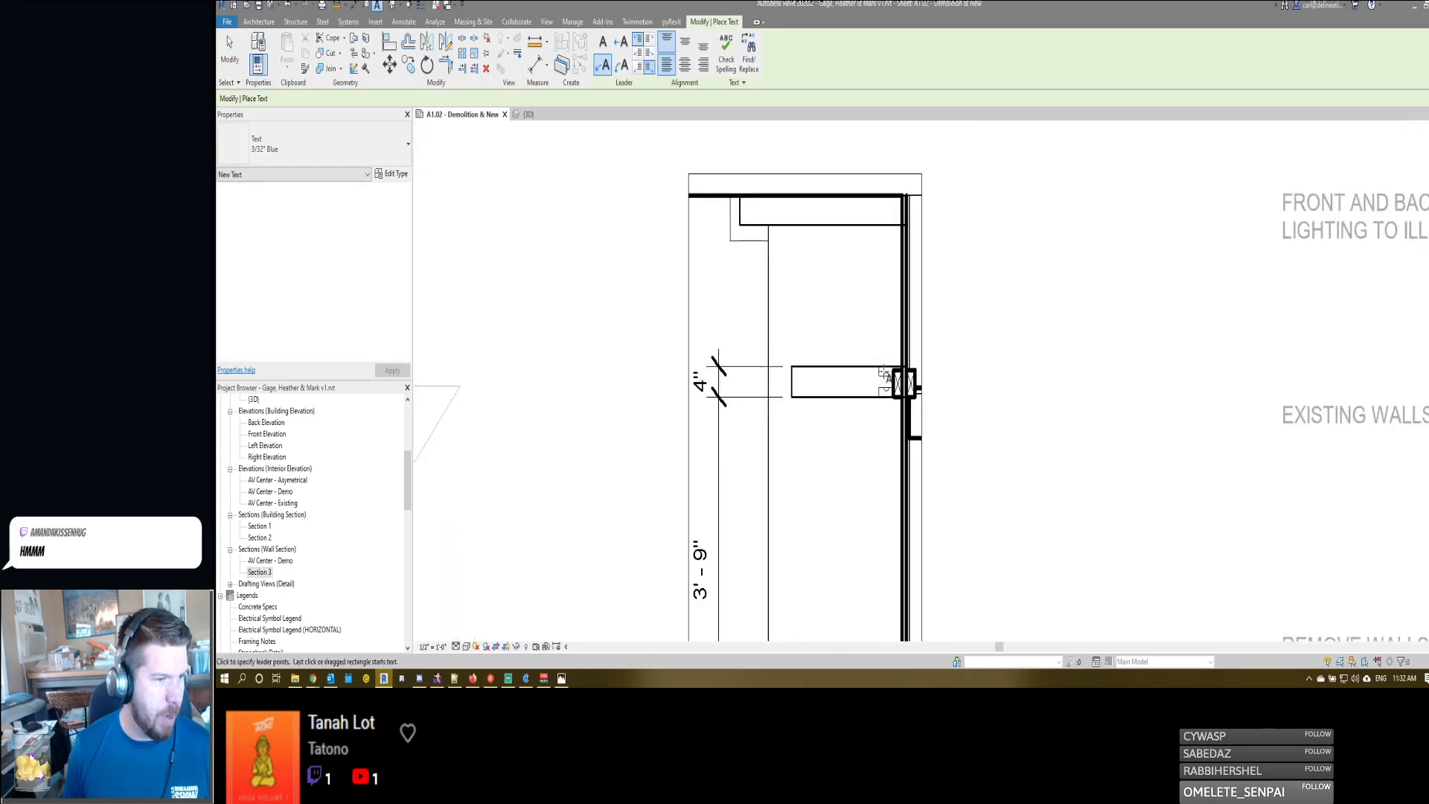
{"action": "left_click", "coordinate": [887, 352]}
{"action": "left_click", "coordinate": [915, 318]}
{"action": "left_click", "coordinate": [963, 302]}
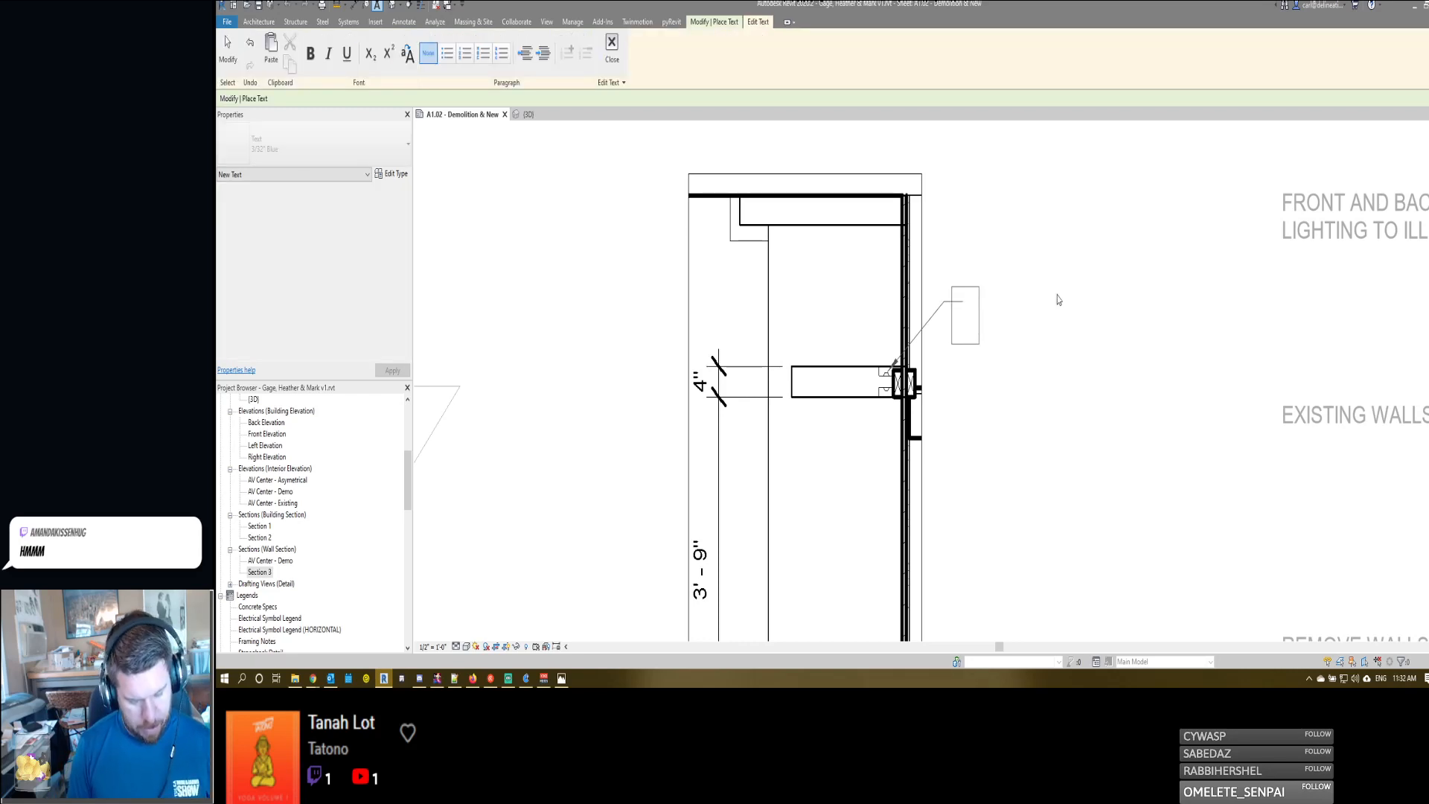
- Enter "LED STRIP LIGHTING TOP & BOTTOM TO WASH BRICK" as the text of the shelf note
{"action": "type", "text": "led"}
{"action": "key", "text": "BackSpace"}
{"action": "key", "text": "BackSpace"}
{"action": "key", "text": "BackSpace"}
{"action": "type", "text": "LE"}
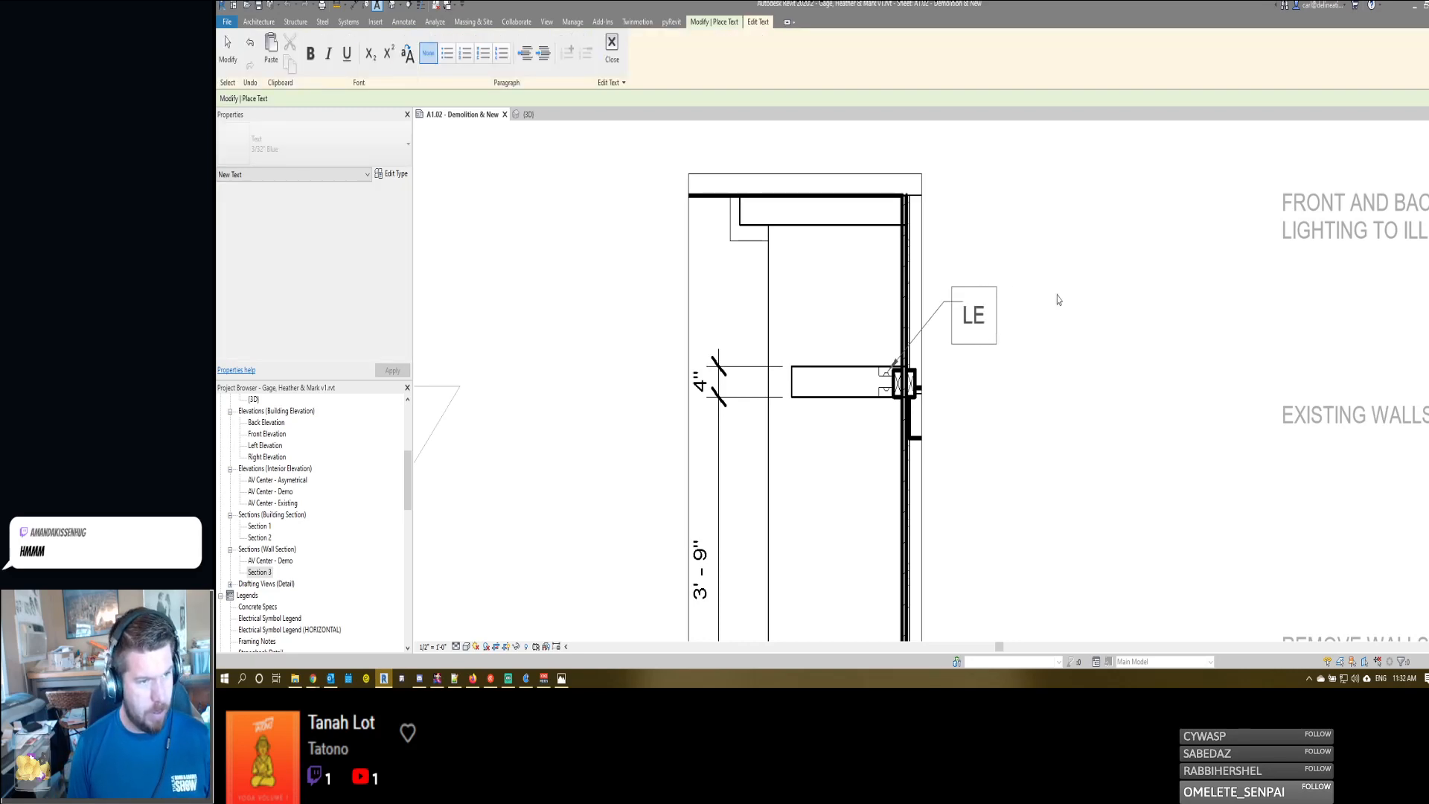
{"action": "type", "text": "D STRIP LIG"}
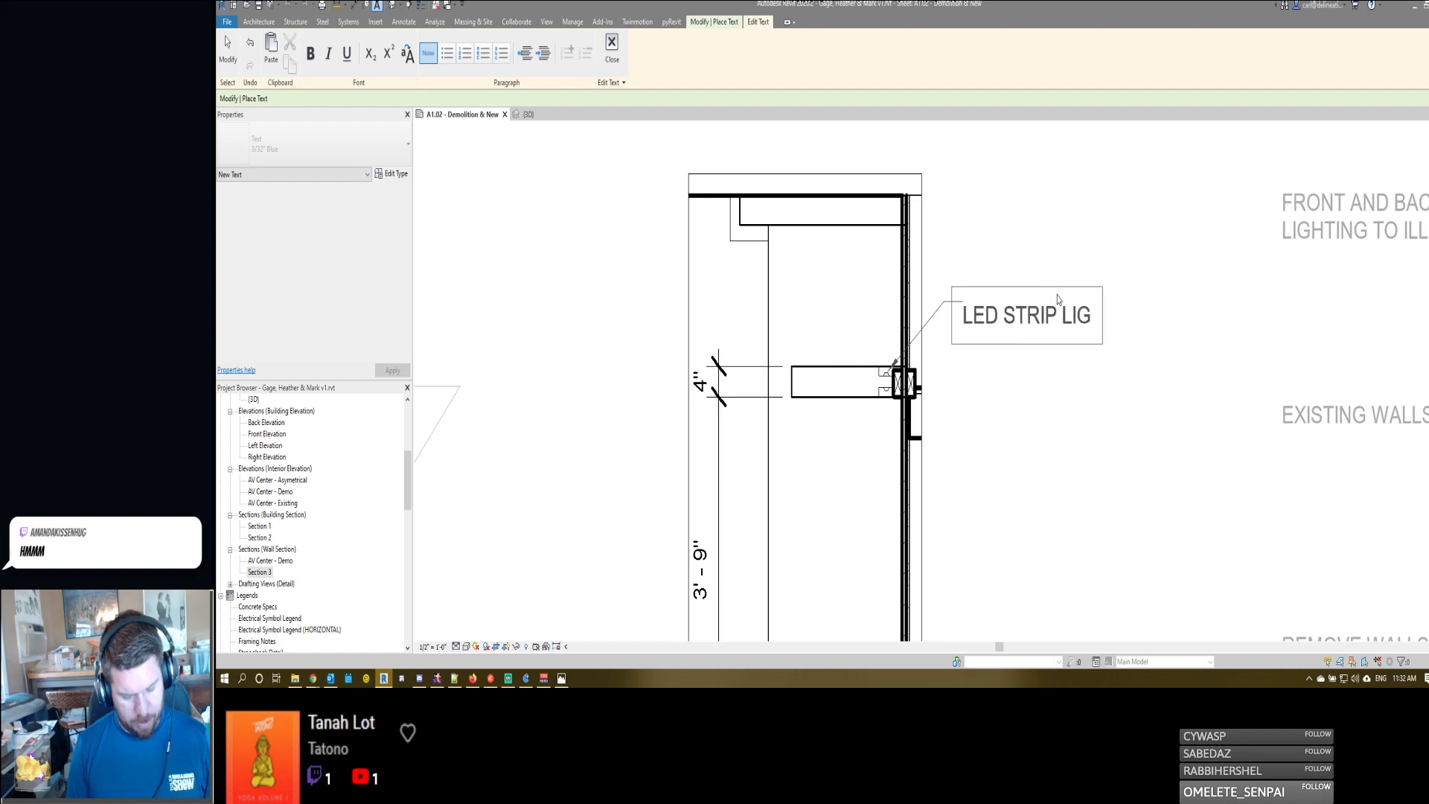
{"action": "type", "text": "HTING TOP &"}
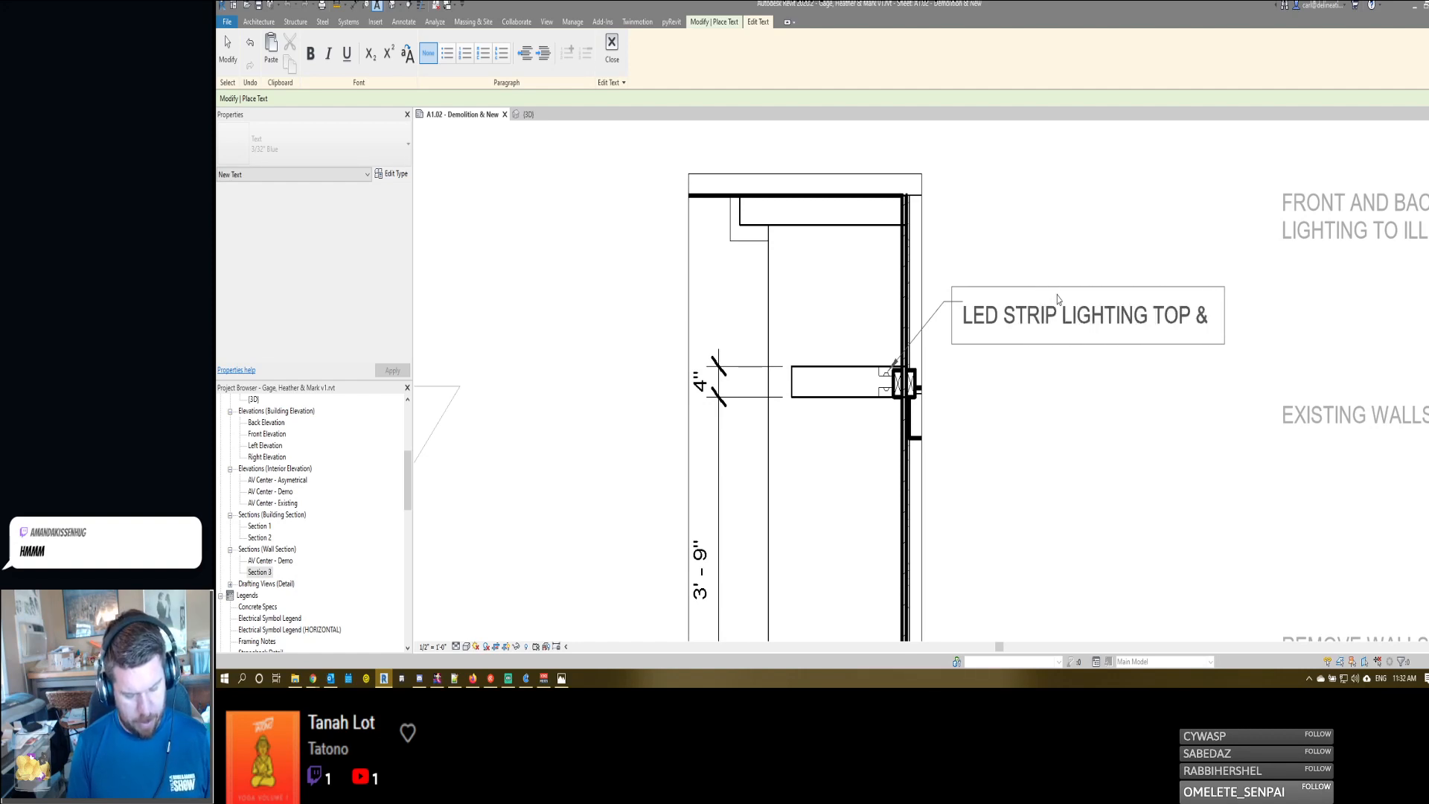
{"action": "type", "text": " BOTTOM"}
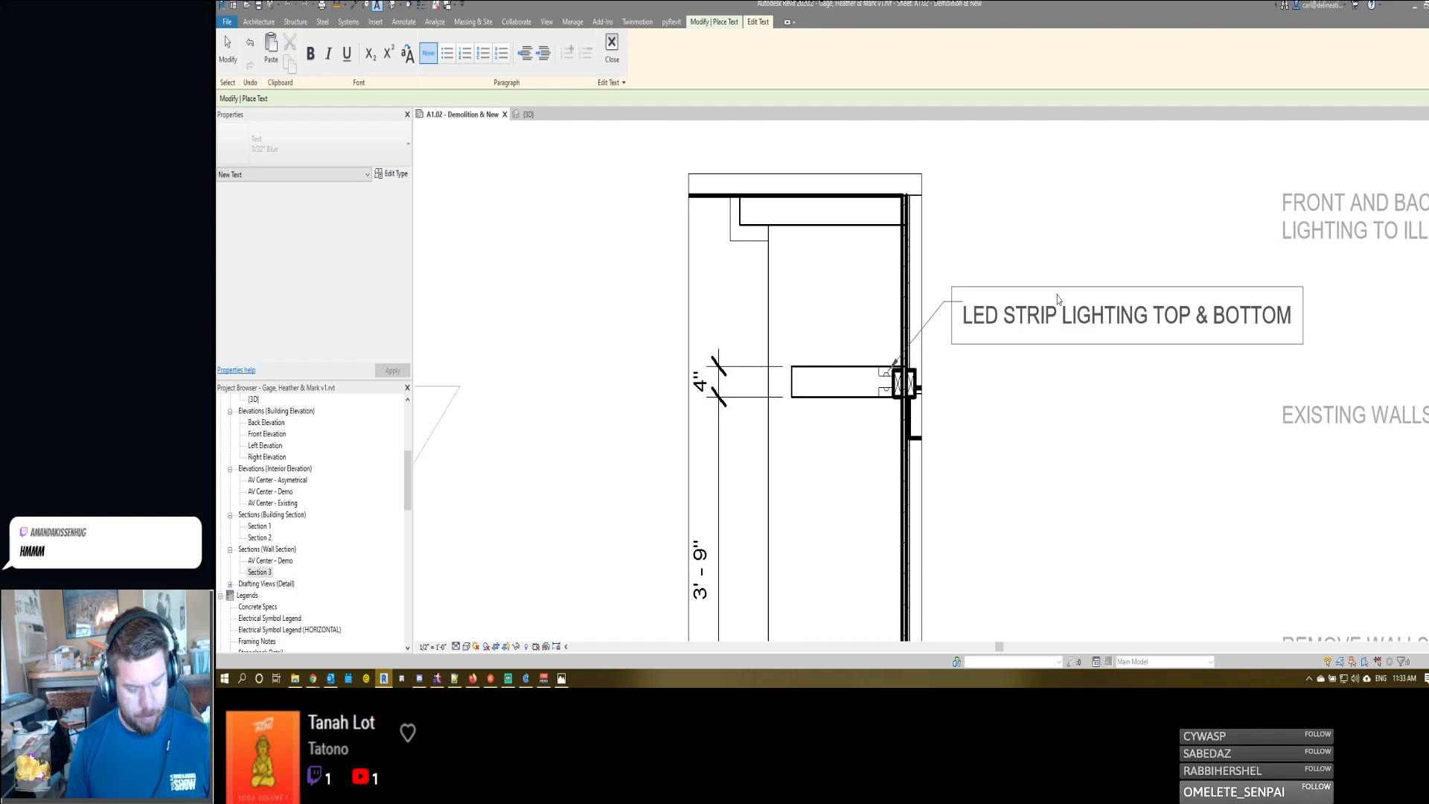
{"action": "type", "text": " TO WASH"}
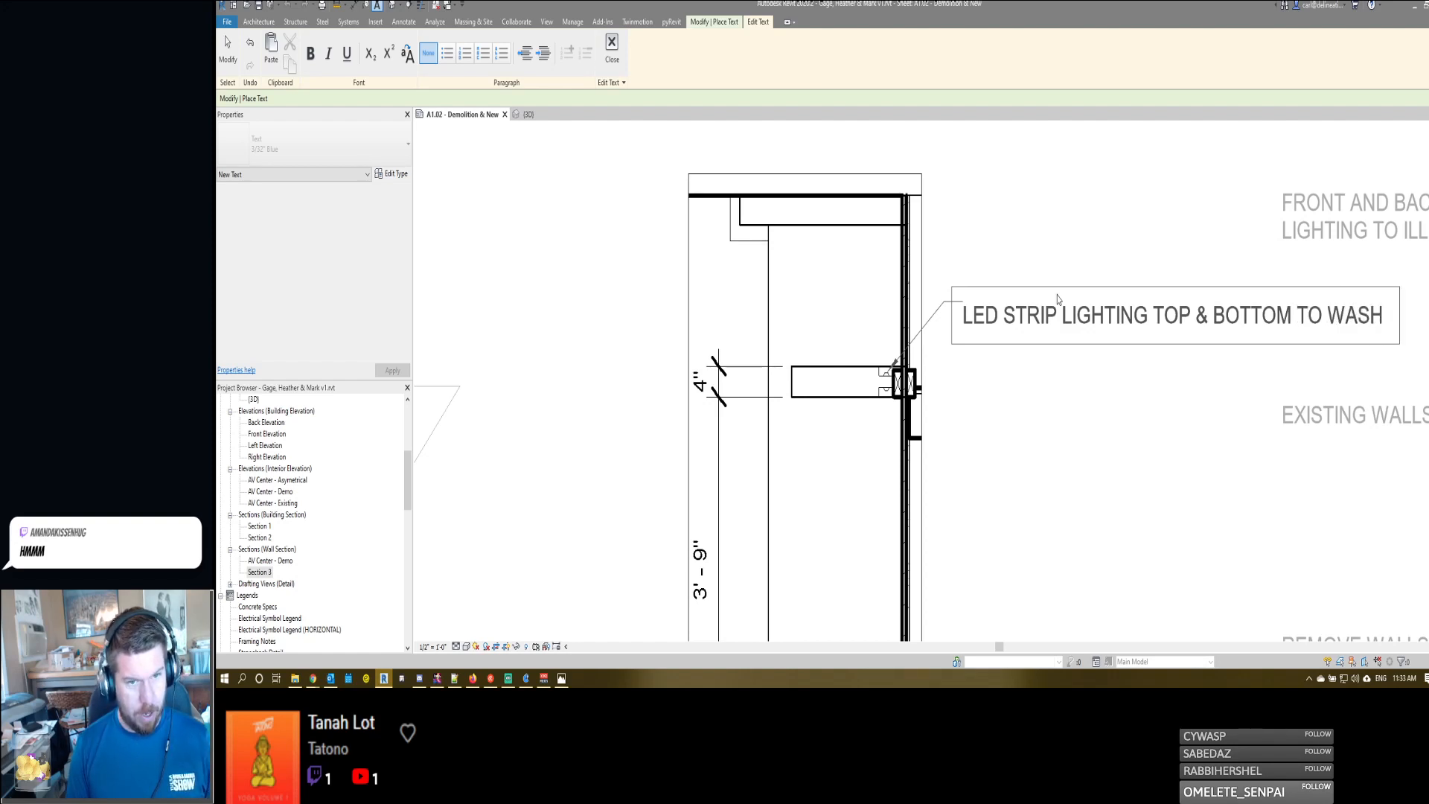
{"action": "type", "text": "  BRICK"}
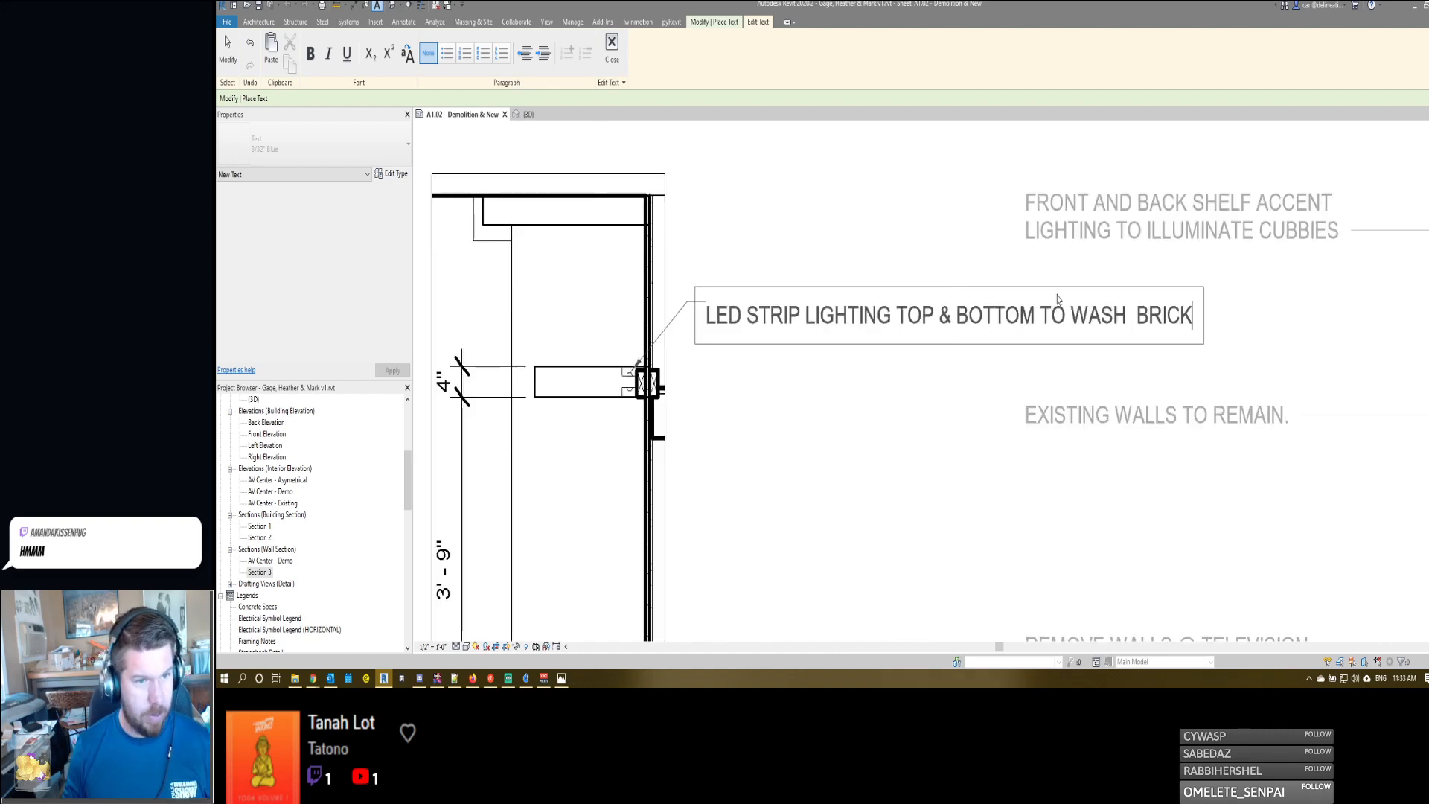
{"action": "left_click", "coordinate": [944, 261]}
- Resize the LED strip lighting note so its text wraps onto two lines
{"action": "left_click_drag", "start_coordinate": [1215, 302], "coordinate": [961, 320]}
{"action": "middle_click_drag", "start_coordinate": [747, 485], "coordinate": [955, 460]}
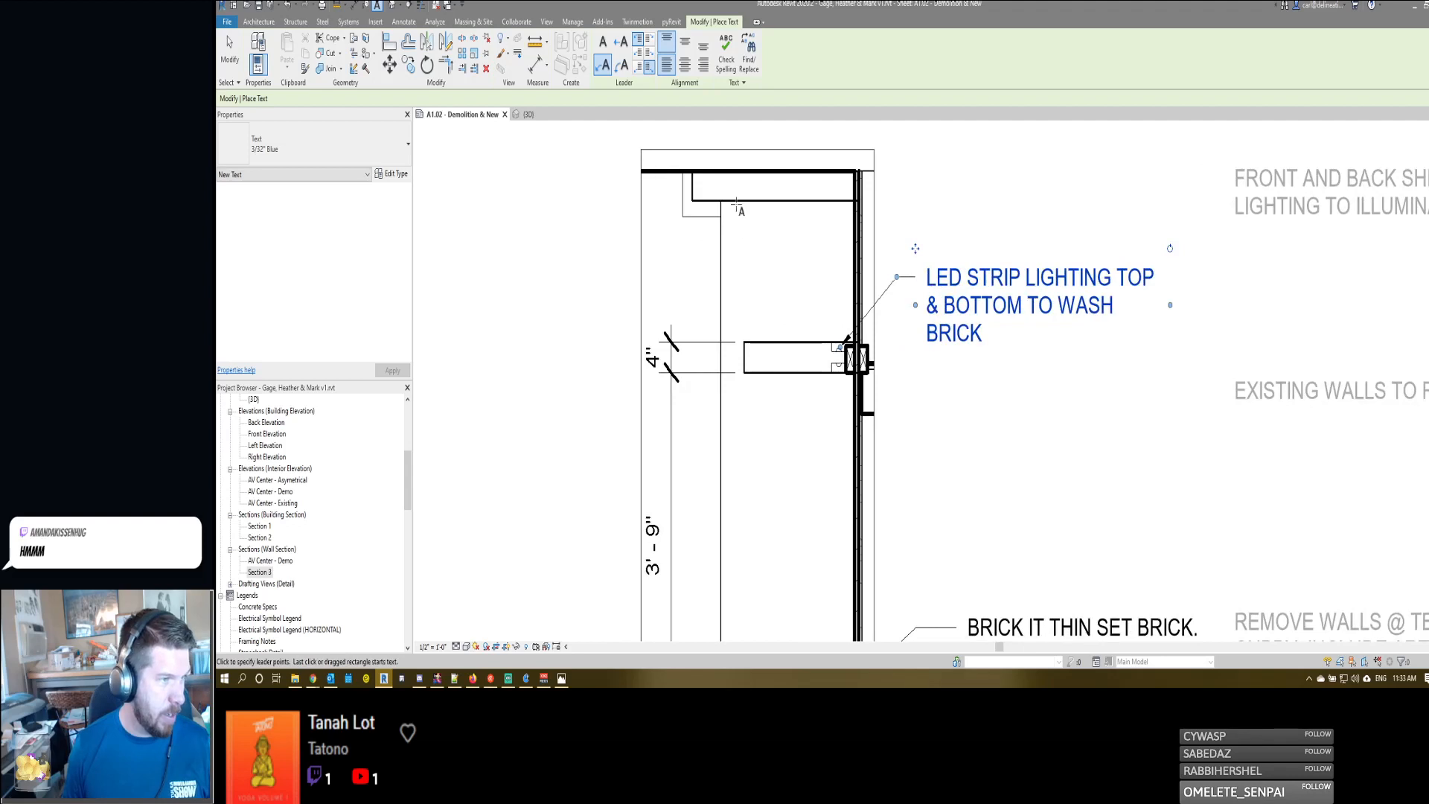
{"action": "middle_click_drag", "start_coordinate": [767, 515], "coordinate": [796, 429]}
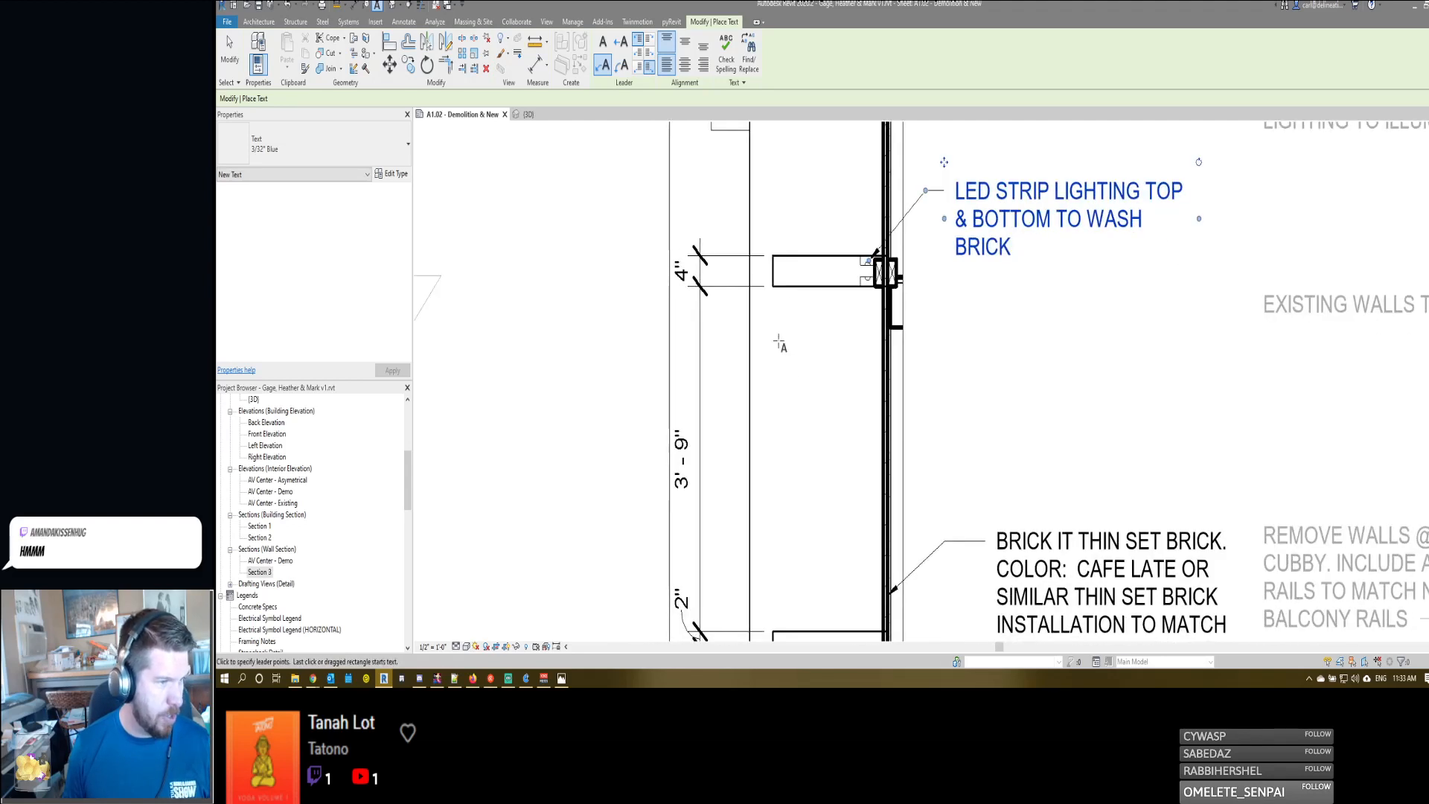
{"action": "scroll", "coordinate": [786, 208], "scroll_direction": "up", "scroll_amount": 1}
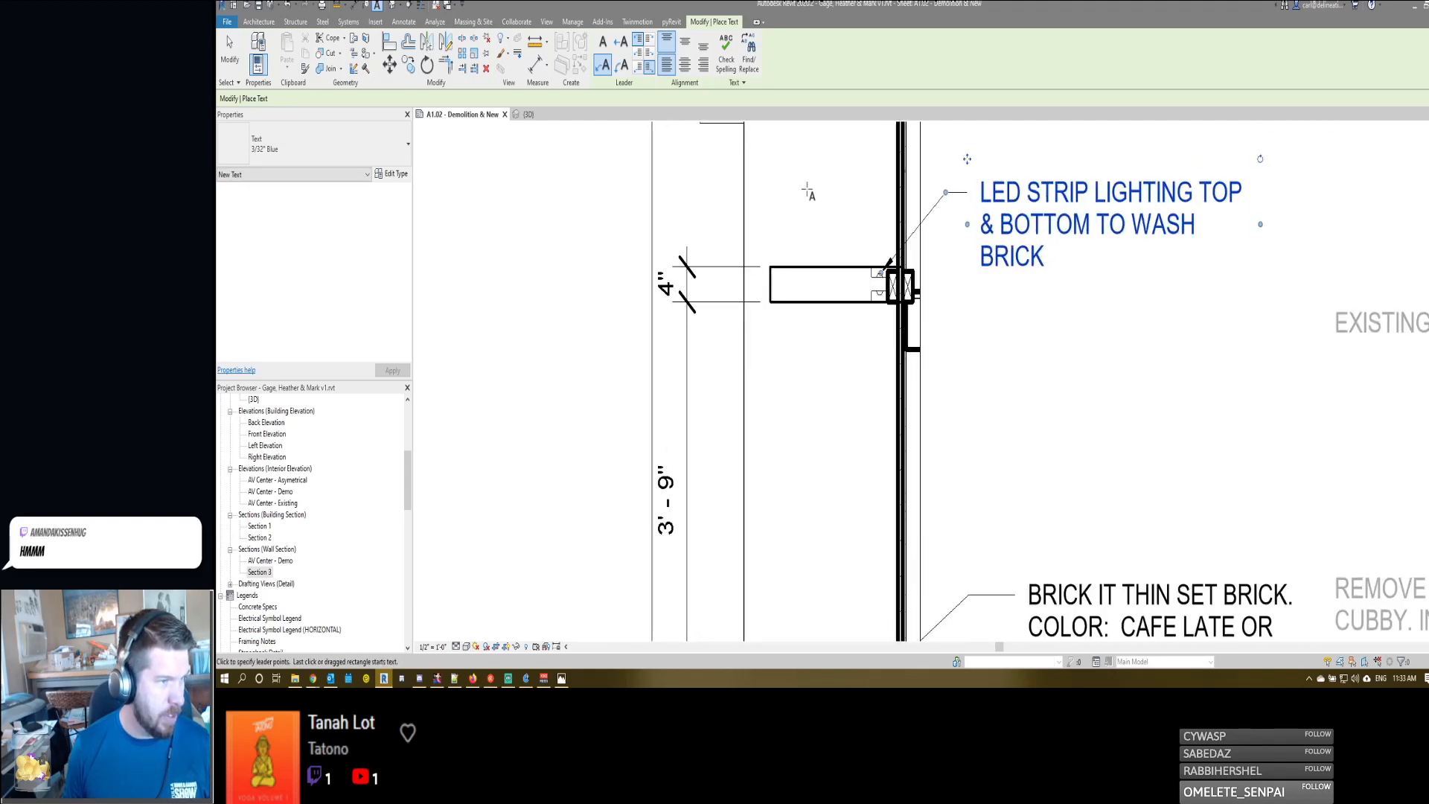
{"action": "scroll", "coordinate": [807, 190], "scroll_direction": "up", "scroll_amount": 2}
{"action": "middle_click_drag", "start_coordinate": [827, 288], "coordinate": [871, 346]}
{"action": "scroll", "coordinate": [874, 347], "scroll_direction": "down", "scroll_amount": 3}
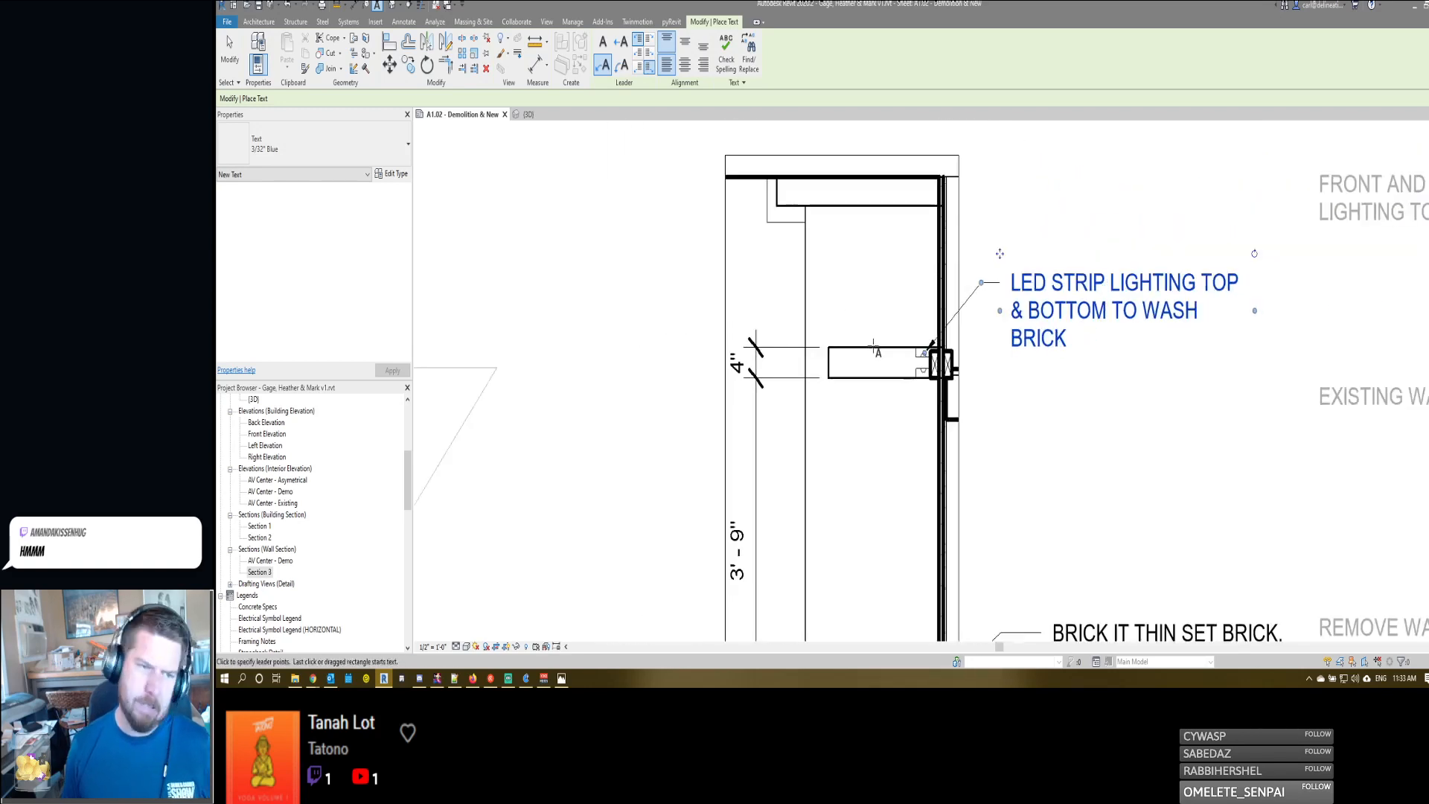
{"action": "mouse_move", "coordinate": [1250, 313]}
{"action": "left_mouse_down"}
{"action": "mouse_move", "coordinate": [1283, 311]}
{"action": "mouse_move", "coordinate": [1254, 313]}
{"action": "mouse_move", "coordinate": [1270, 313]}
{"action": "left_mouse_up"}
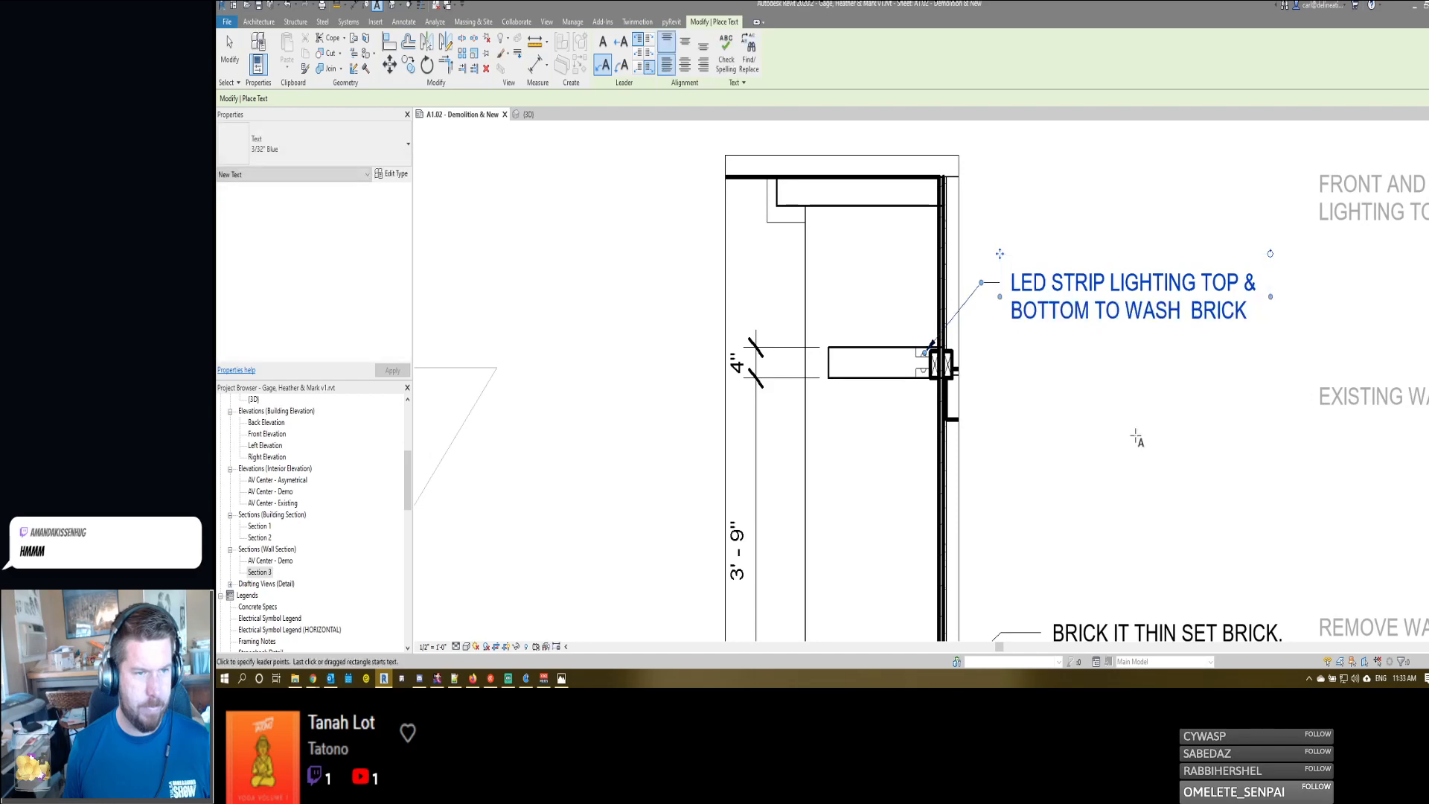
{"action": "middle_click_drag", "start_coordinate": [1071, 359], "coordinate": [1070, 238]}
{"action": "scroll", "coordinate": [1070, 238], "scroll_direction": "down", "scroll_amount": 3}
{"action": "middle_click_drag", "start_coordinate": [936, 239], "coordinate": [941, 268]}
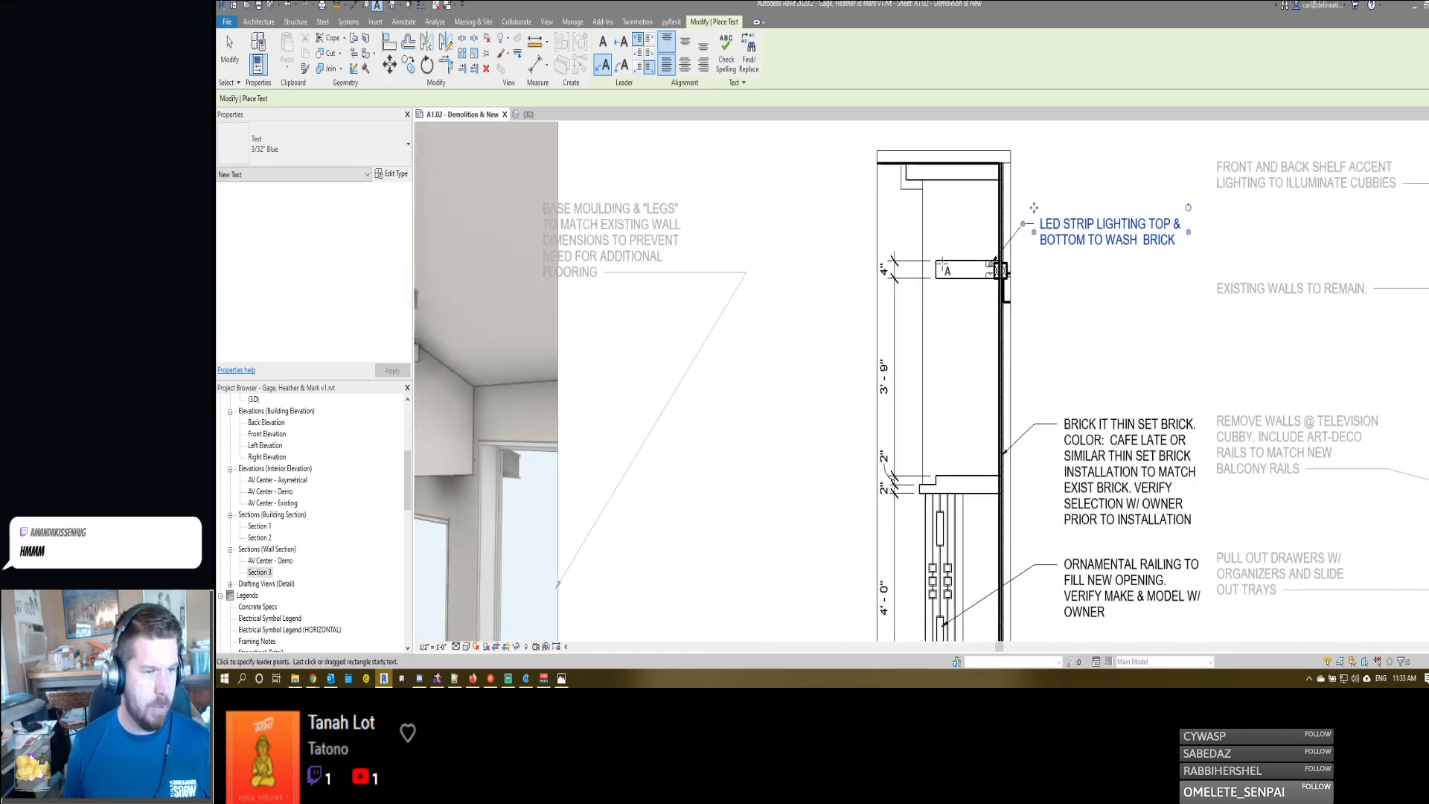
{"action": "key", "text": "Escape"}
{"action": "key", "text": "Escape"}
{"action": "scroll", "coordinate": [991, 263], "scroll_direction": "up", "scroll_amount": 1}
{"action": "scroll", "coordinate": [990, 266], "scroll_direction": "up", "scroll_amount": 2}
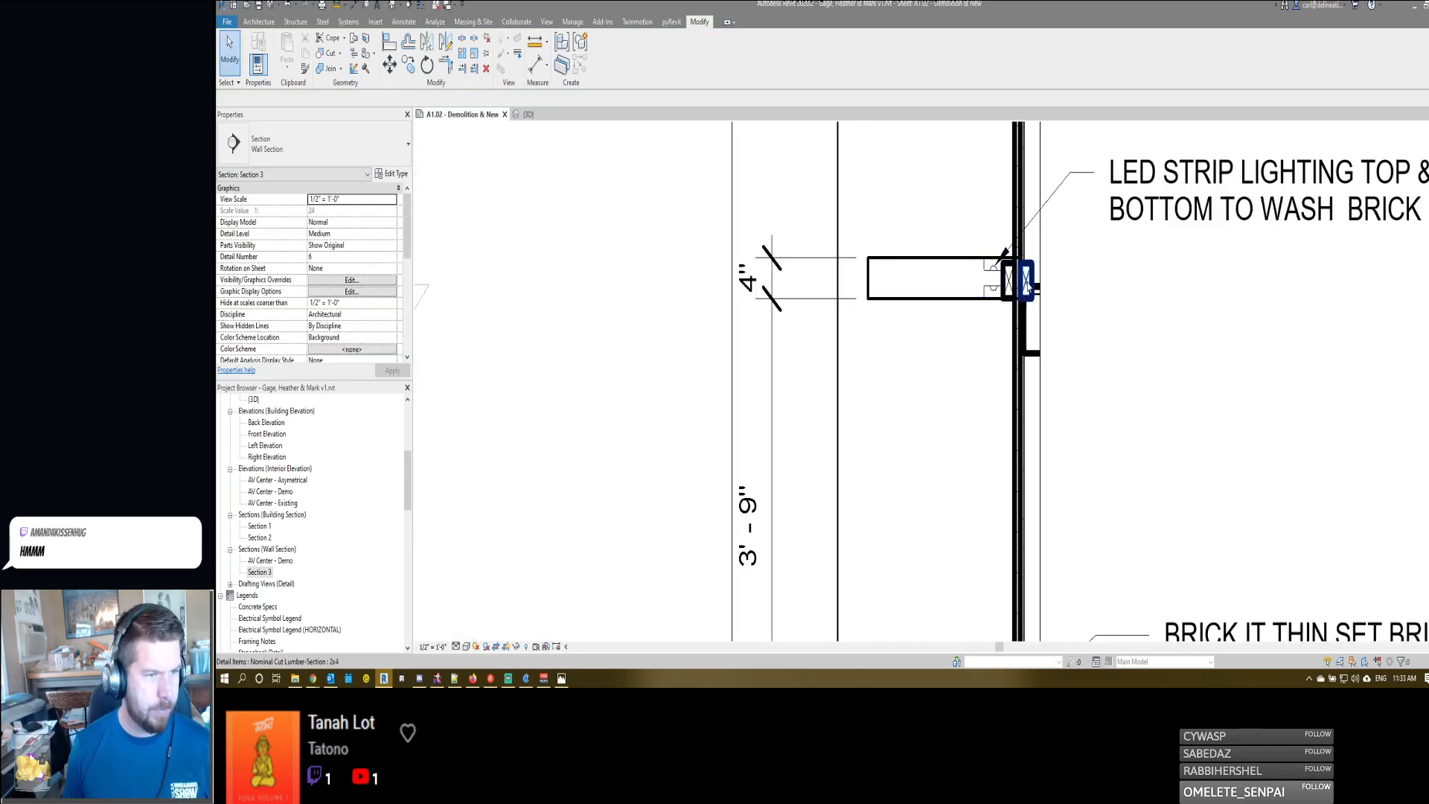
{"action": "left_click", "coordinate": [1016, 280]}
{"action": "left_click", "coordinate": [1018, 311], "text": "ctrl"}
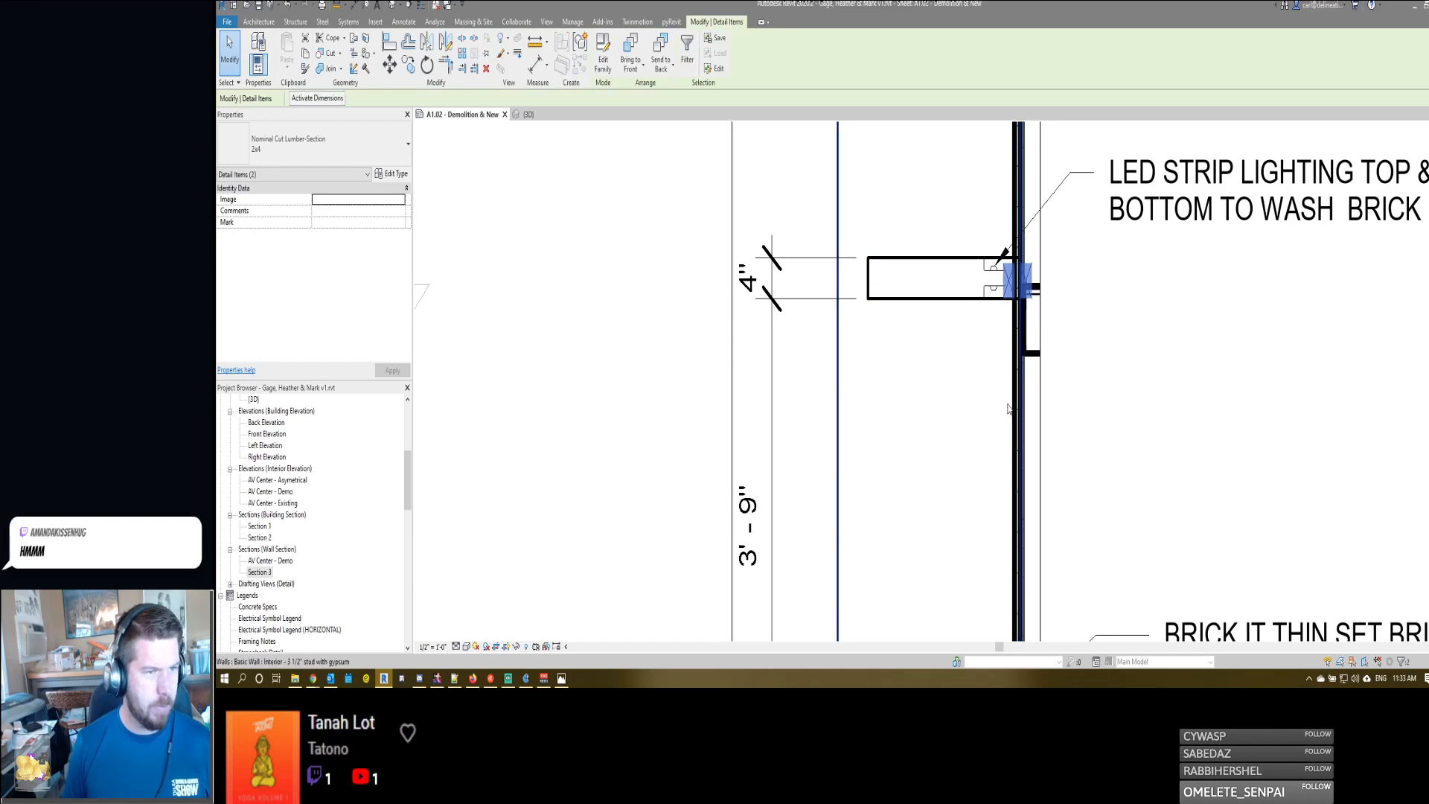
{"action": "key", "text": "Escape"}
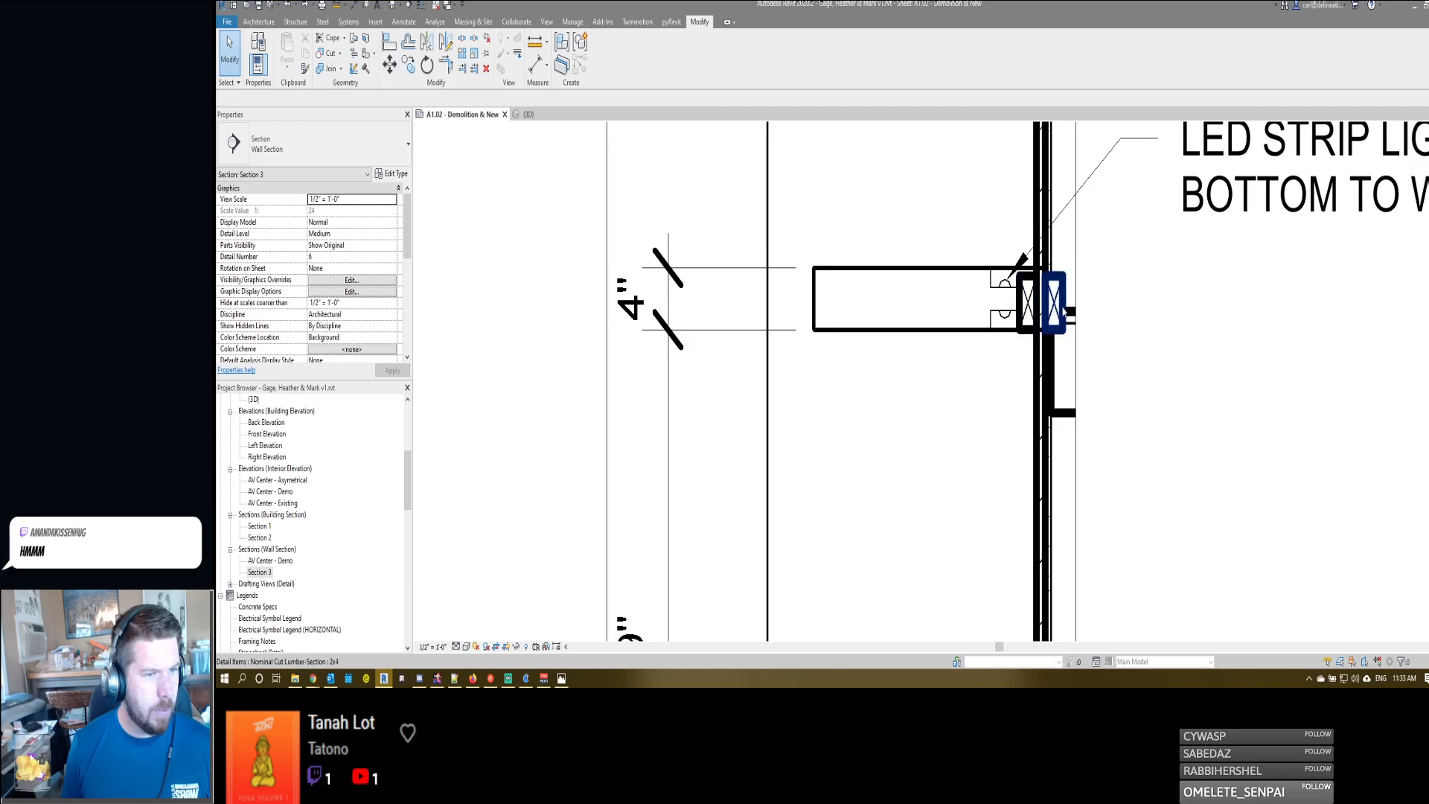
{"action": "left_click", "coordinate": [1027, 320]}
{"action": "scroll", "coordinate": [1023, 298], "scroll_direction": "up", "scroll_amount": 2}
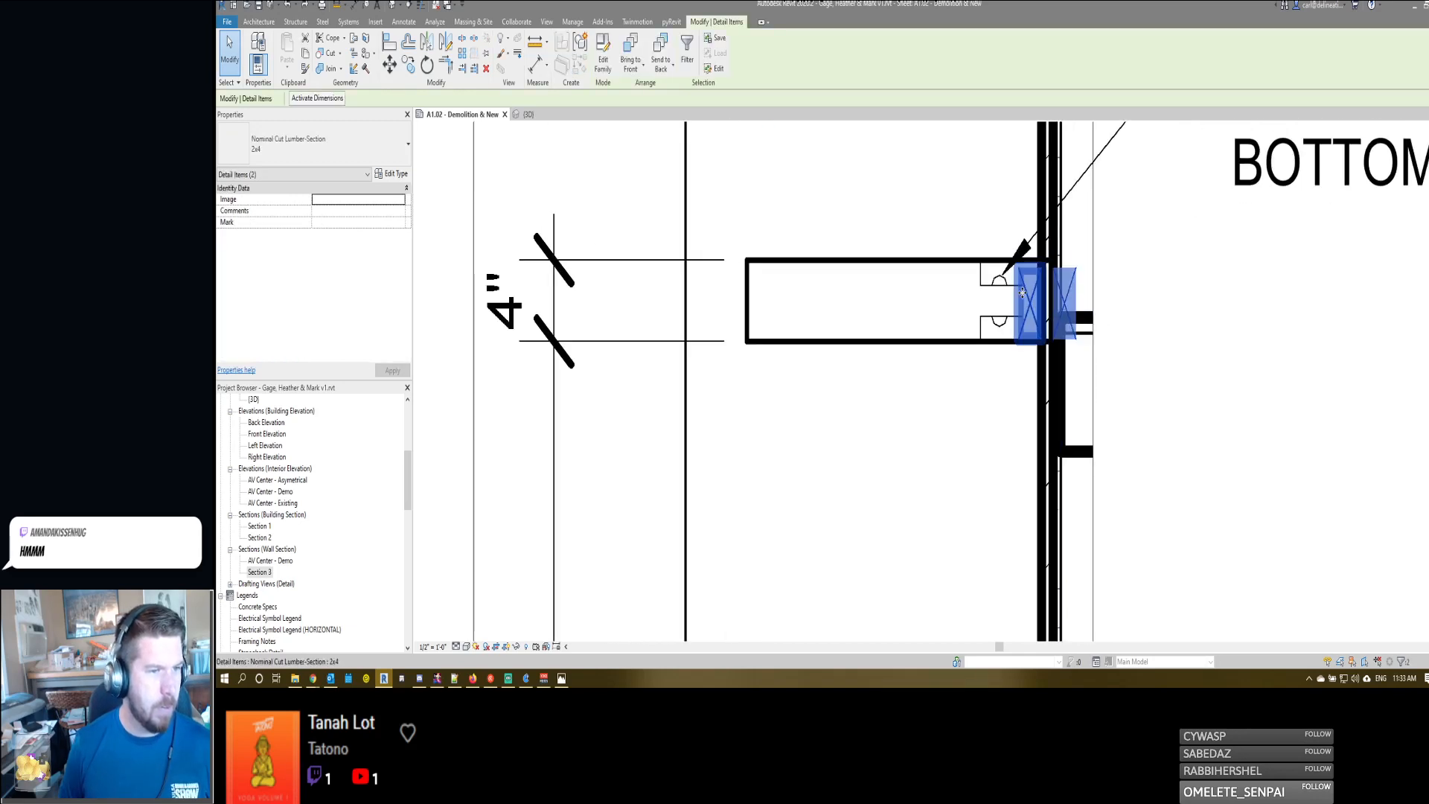
{"action": "key", "text": "Escape"}
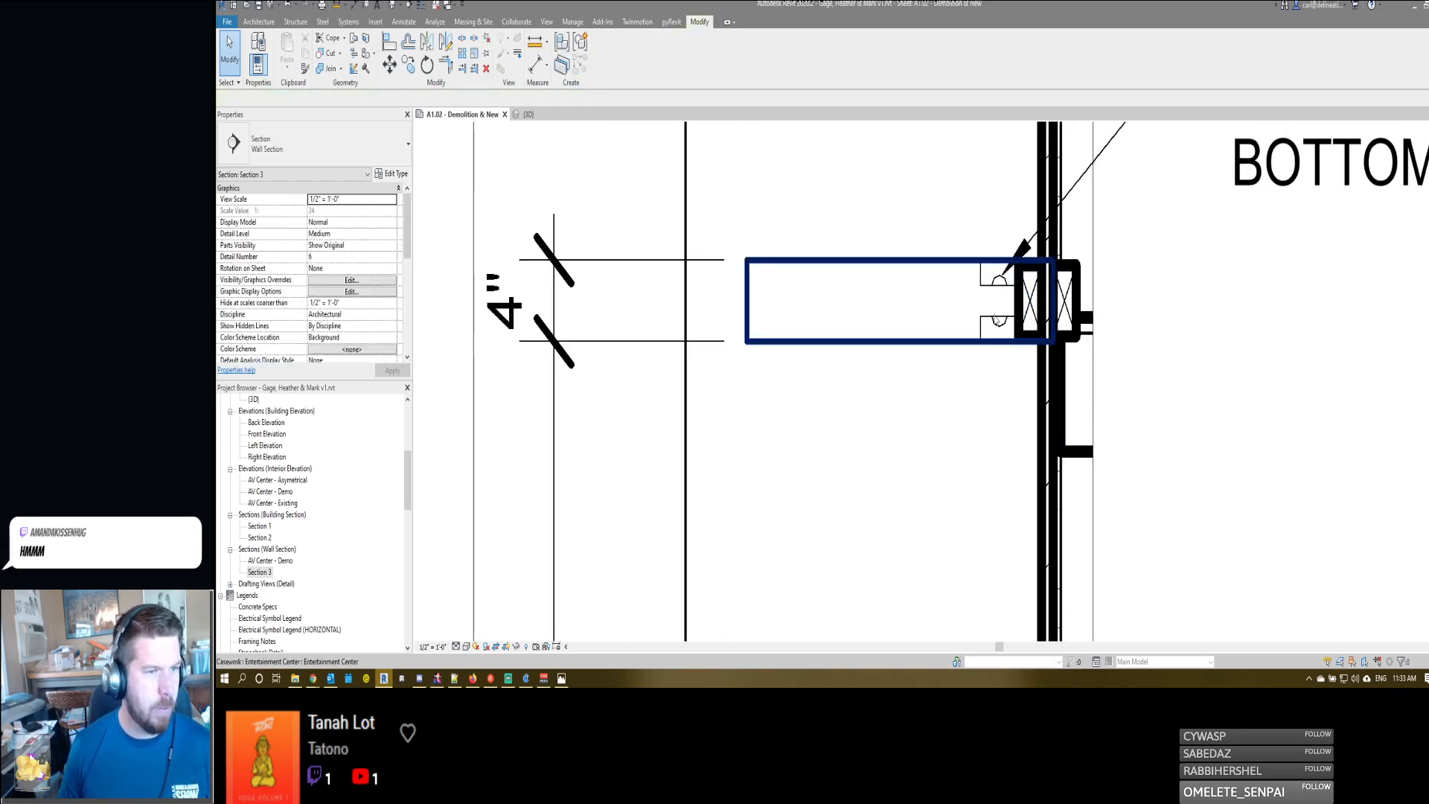
- Copy the 2x4 blocking at the shelf's wall end to the shelf's front end
{"action": "scroll", "coordinate": [960, 247], "scroll_direction": "down", "scroll_amount": 2}
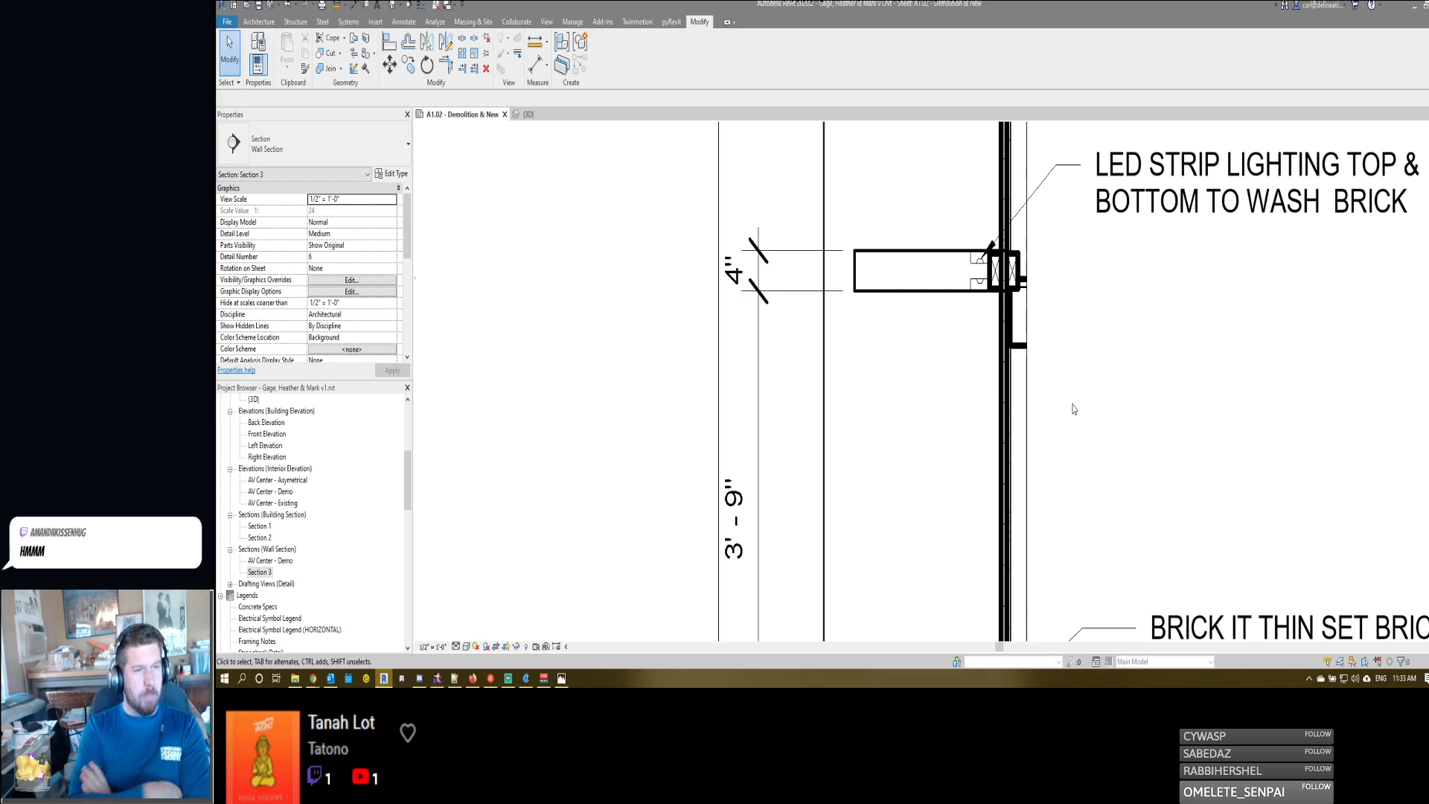
{"action": "left_click", "coordinate": [993, 274]}
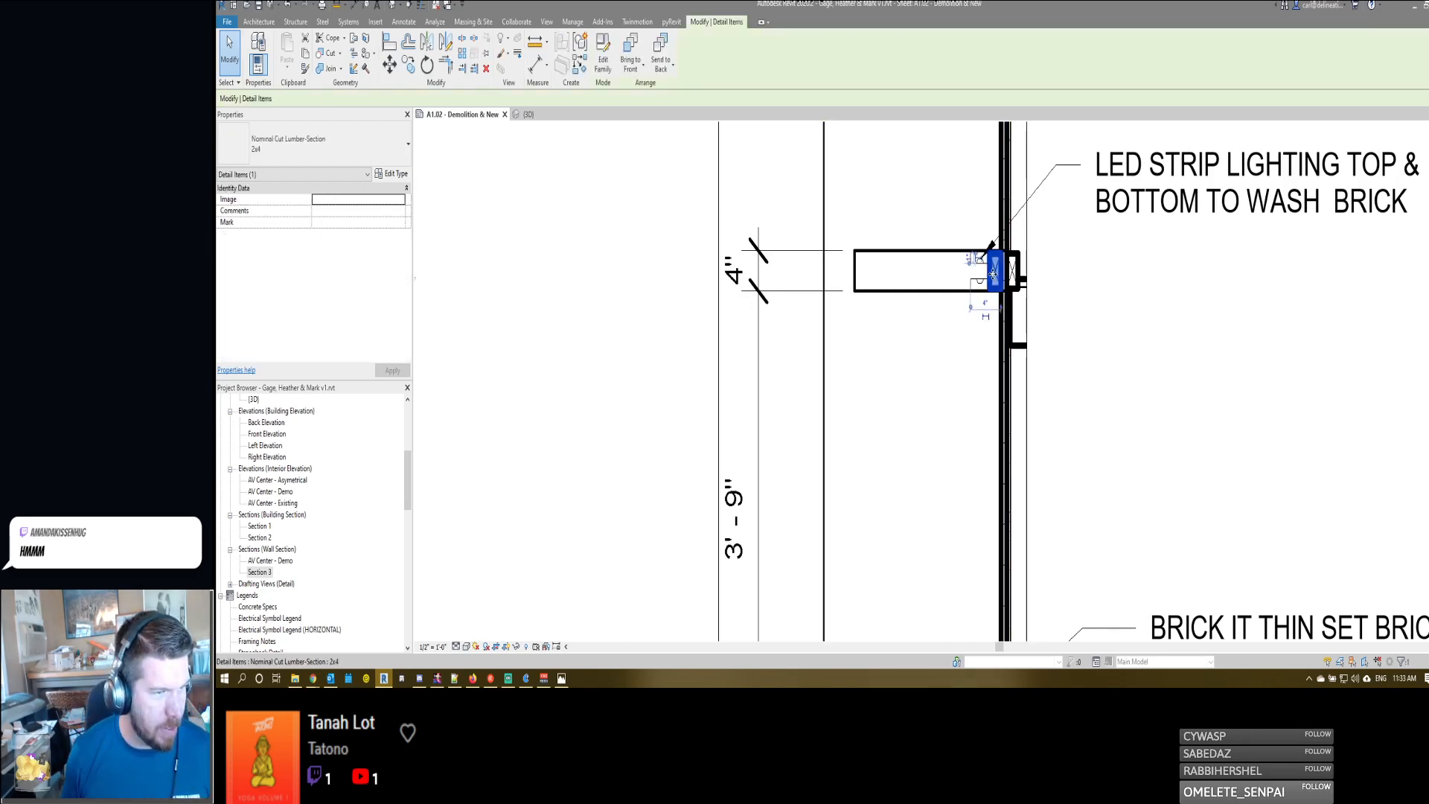
{"action": "key", "text": "c"}
{"action": "key", "text": "o"}
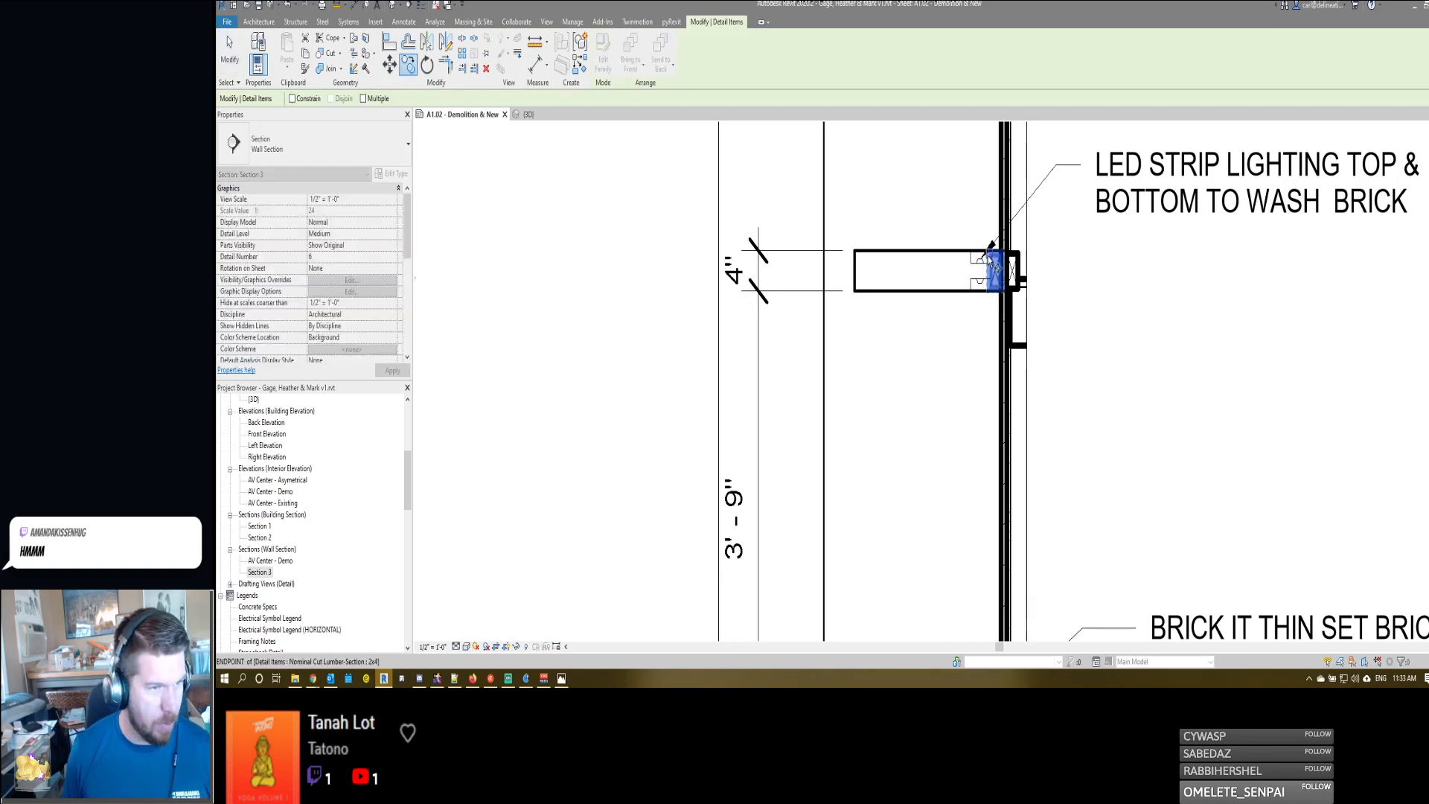
{"action": "left_click", "coordinate": [991, 254]}
{"action": "left_click", "coordinate": [857, 253]}
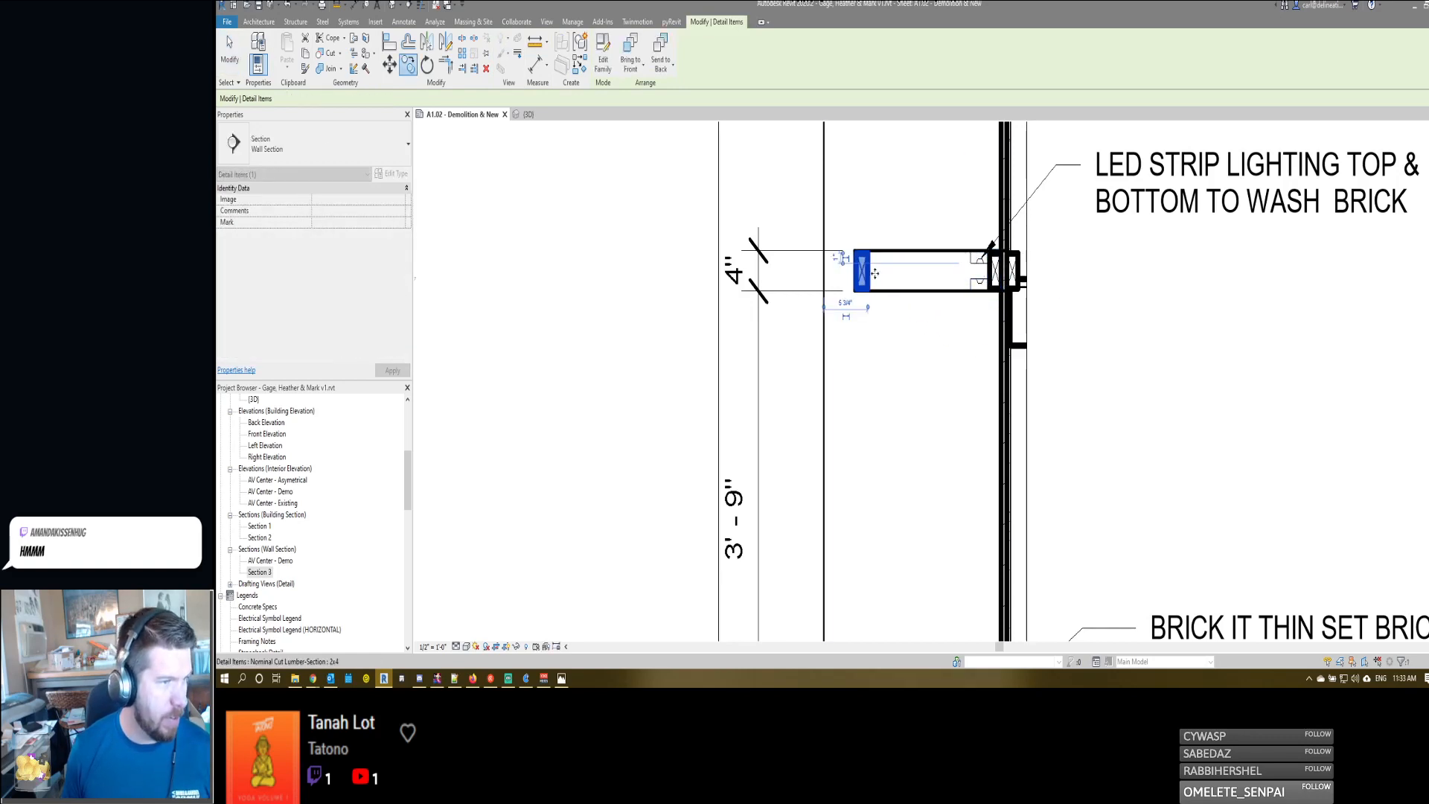
{"action": "left_click", "coordinate": [918, 346]}
{"action": "scroll", "coordinate": [930, 352], "scroll_direction": "down", "scroll_amount": 5}
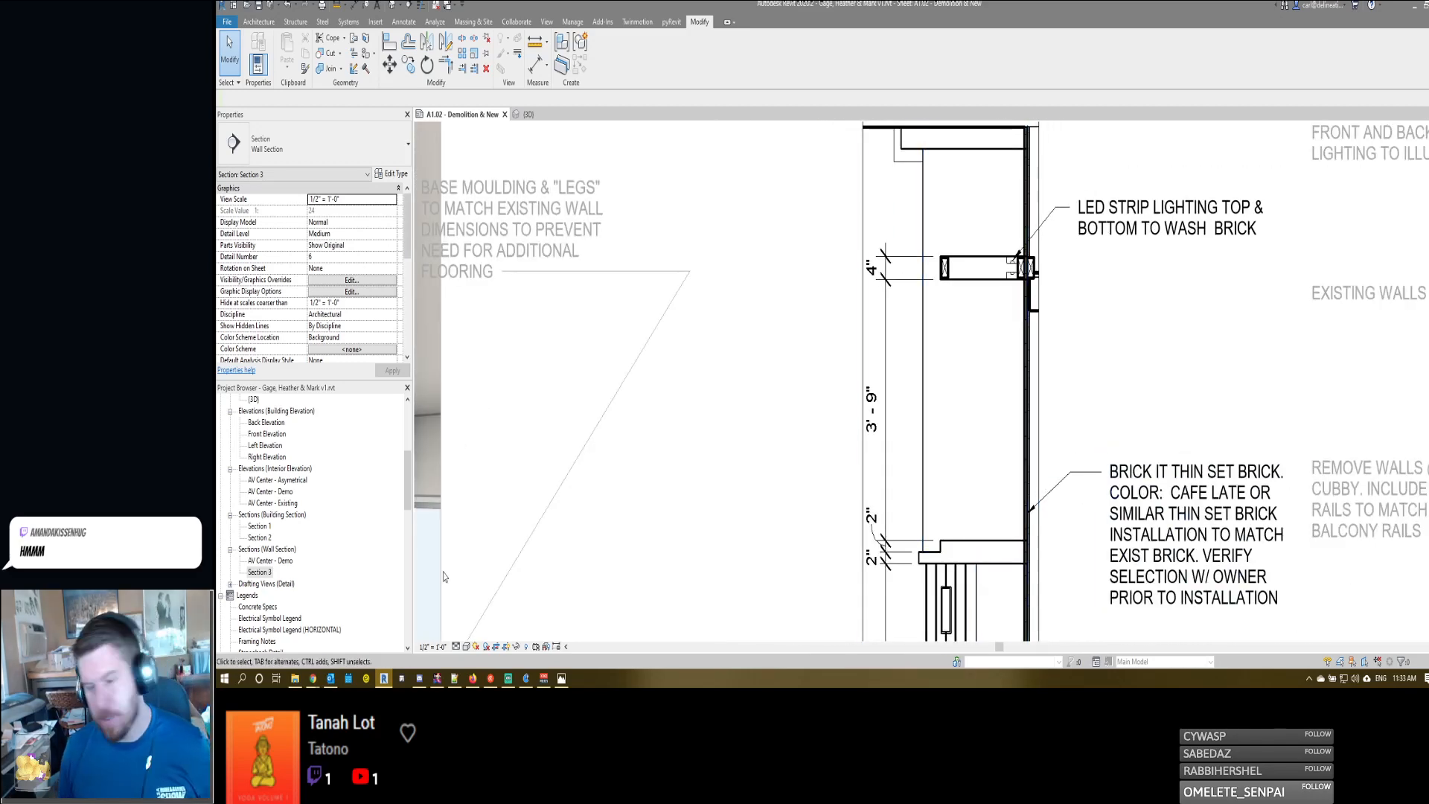
- Delete all three 2x4 blocking details from the shelf and the wall behind it
{"action": "left_click", "coordinate": [945, 269]}
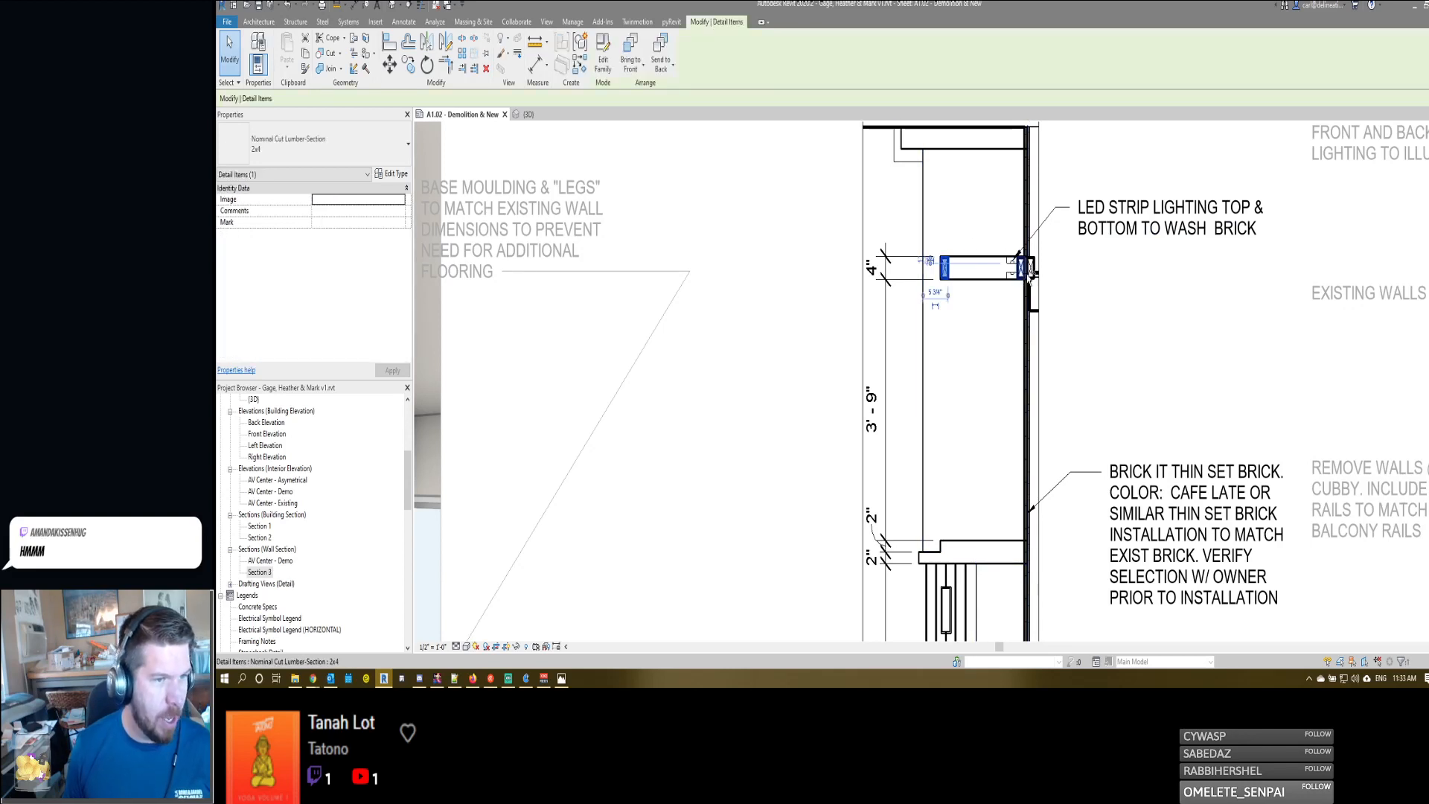
{"action": "left_click", "coordinate": [1031, 269], "text": "ctrl"}
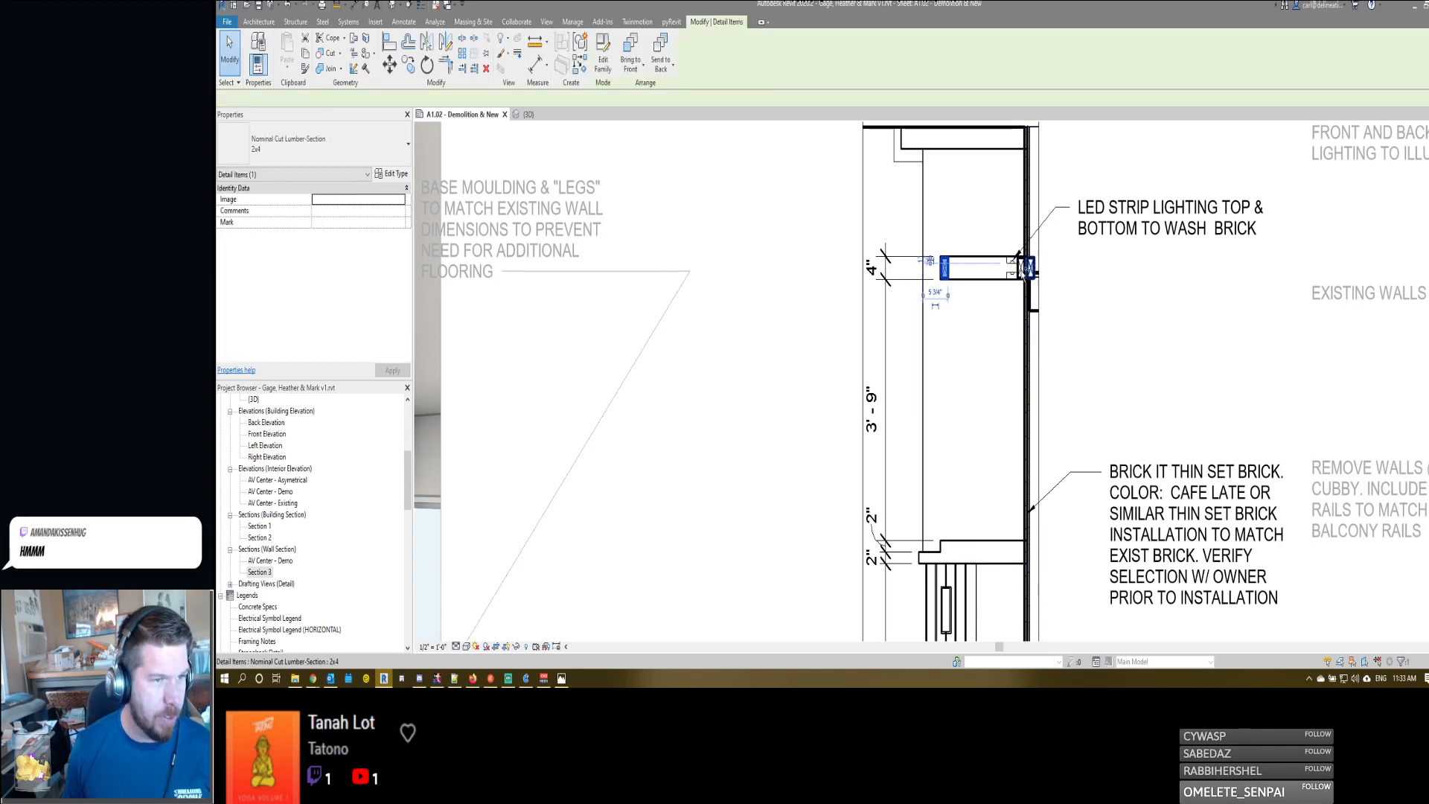
{"action": "left_click", "coordinate": [1025, 270], "text": "ctrl"}
{"action": "key", "text": "Escape"}
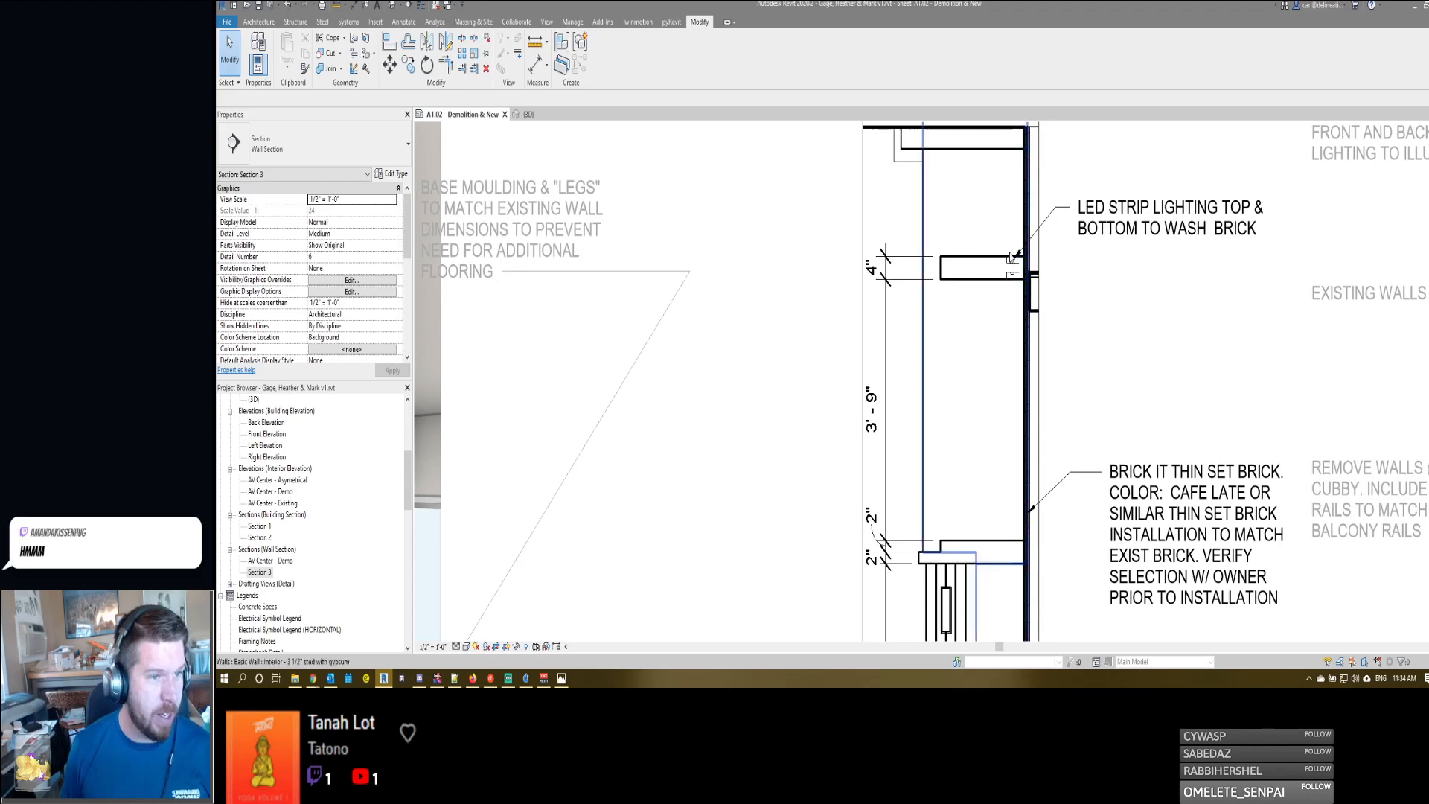
- Copy the vertical end lines of the upper and lower light recesses to the recesses' wall side to close both outlines
{"action": "scroll", "coordinate": [1025, 299], "scroll_direction": "up", "scroll_amount": 2}
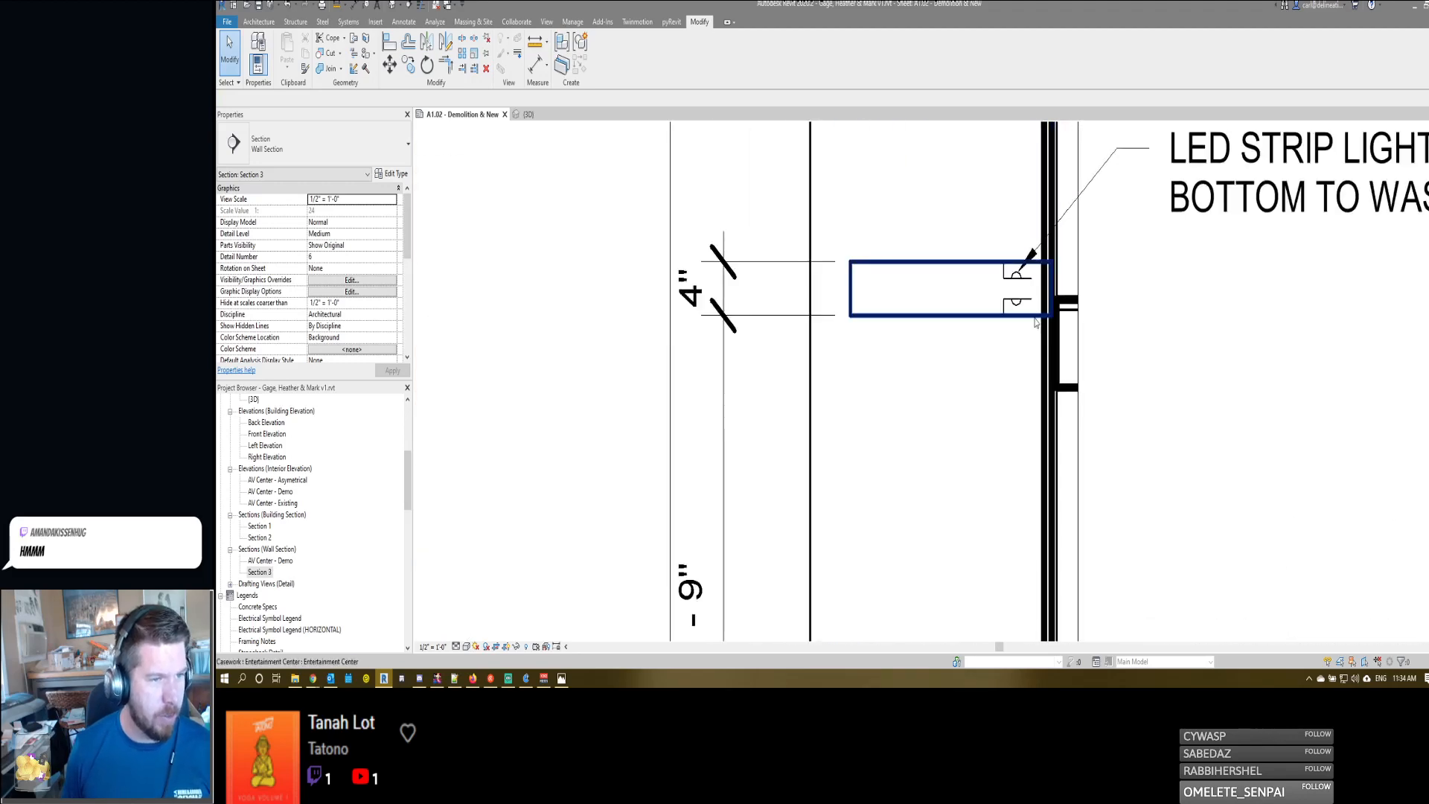
{"action": "left_click", "coordinate": [1005, 273]}
{"action": "left_click", "coordinate": [1004, 306], "text": "ctrl"}
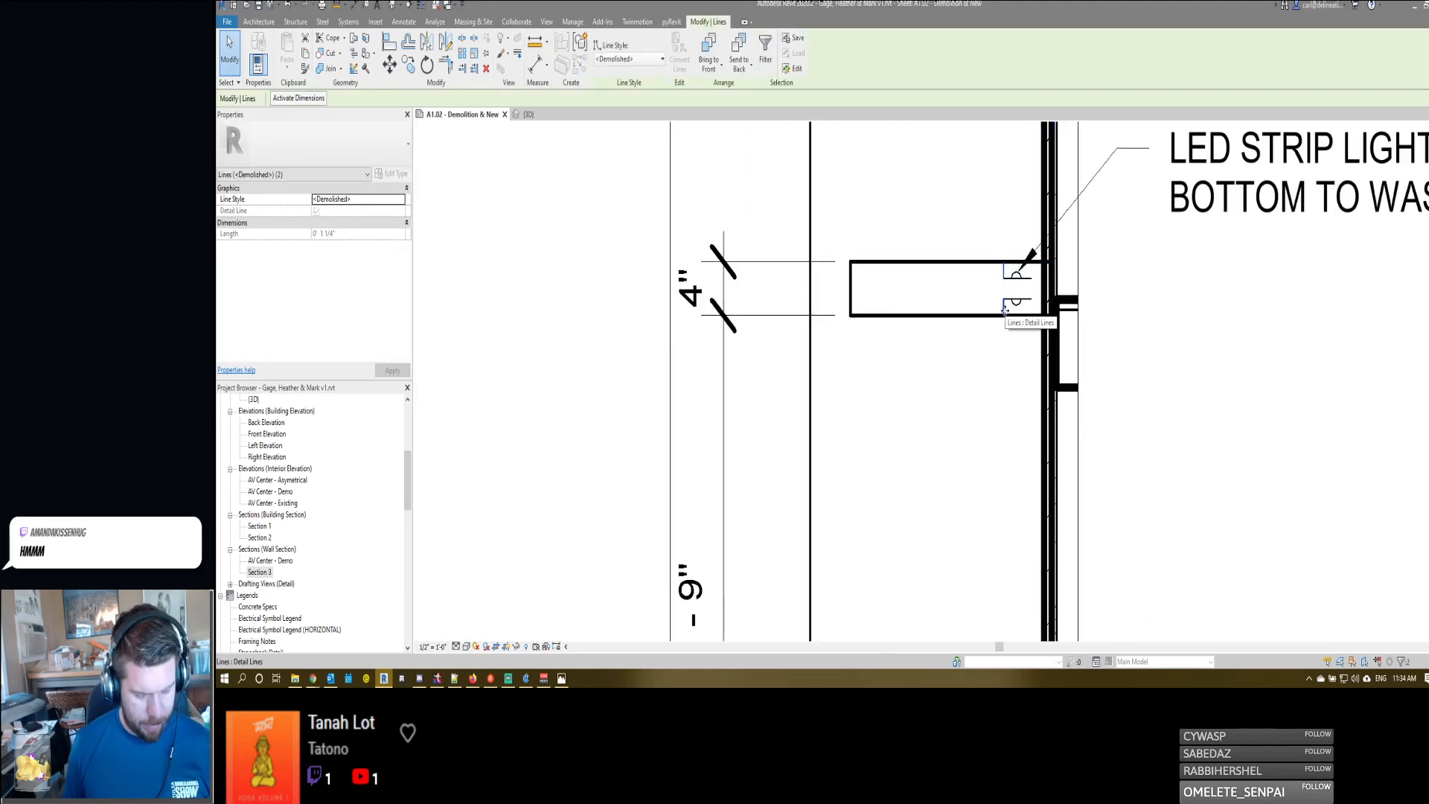
{"action": "left_click_drag", "start_coordinate": [1004, 307], "coordinate": [1004, 304]}
{"action": "key", "text": "c"}
{"action": "key", "text": "o"}
{"action": "left_click", "coordinate": [1003, 278]}
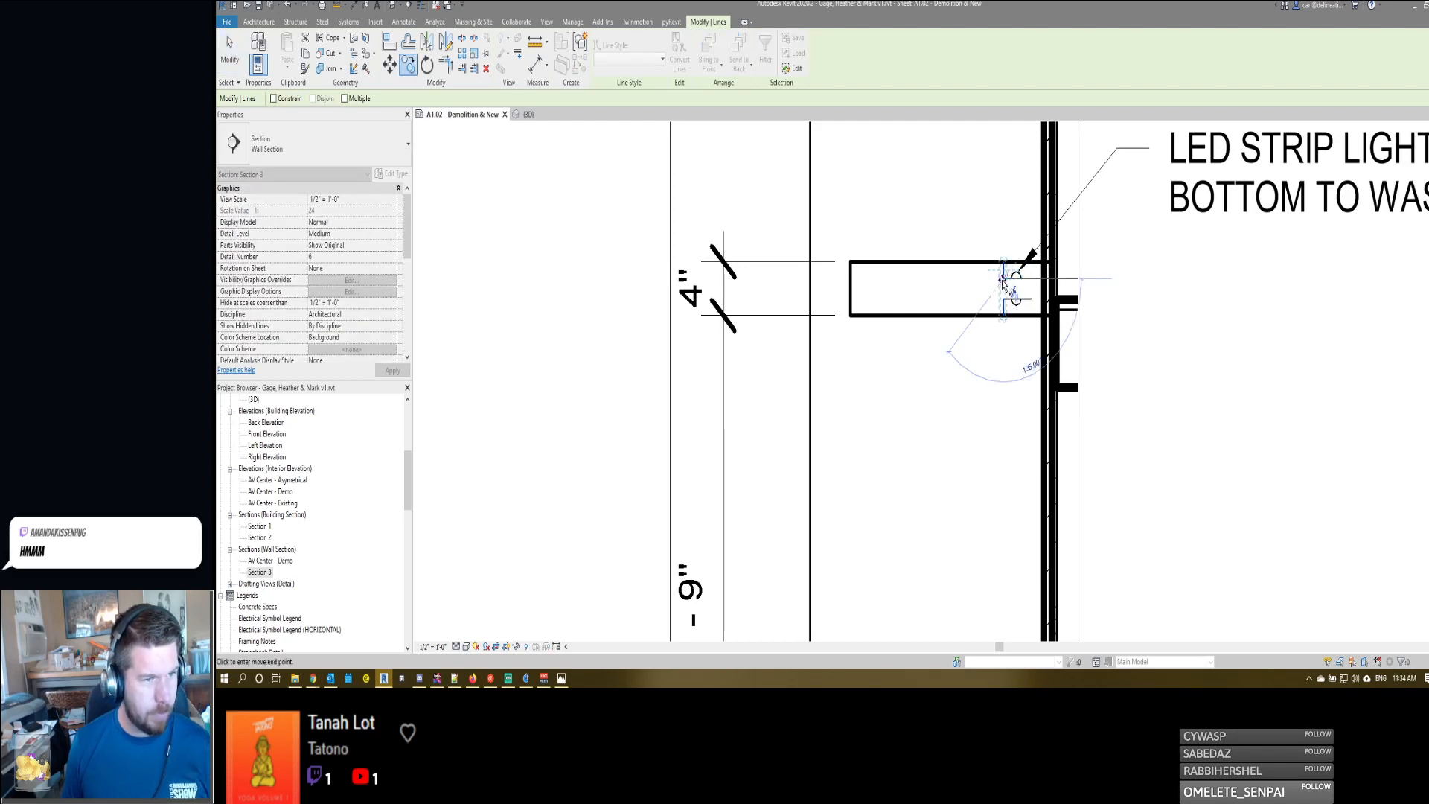
{"action": "left_click", "coordinate": [1032, 278]}
{"action": "key", "text": "Escape"}
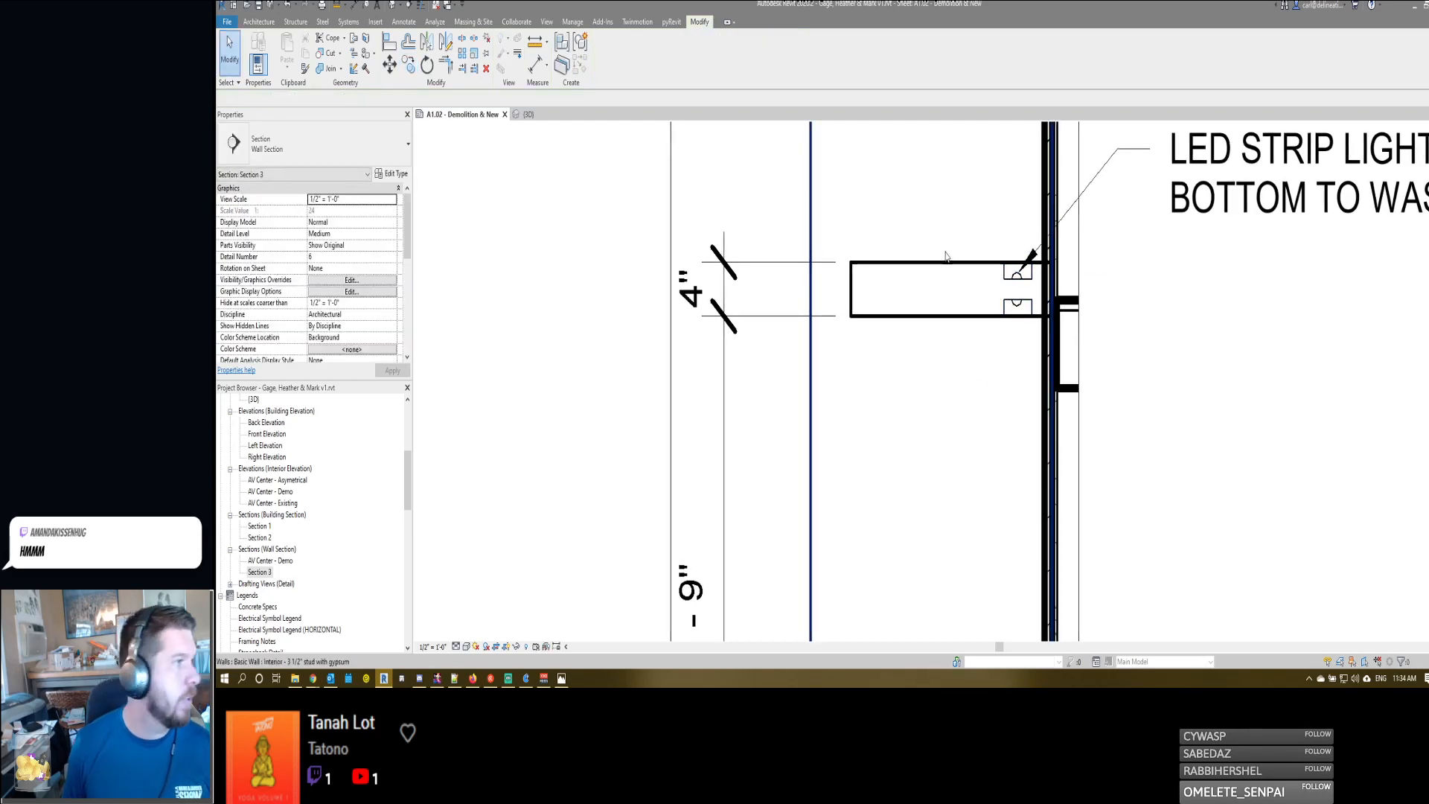
- Sketch a three-sided cut profile for the entertainment center around the shelf's upper light recess, 2 3/4" wide and 1 1/4" deep, and try to finish it
{"action": "left_click", "coordinate": [259, 21]}
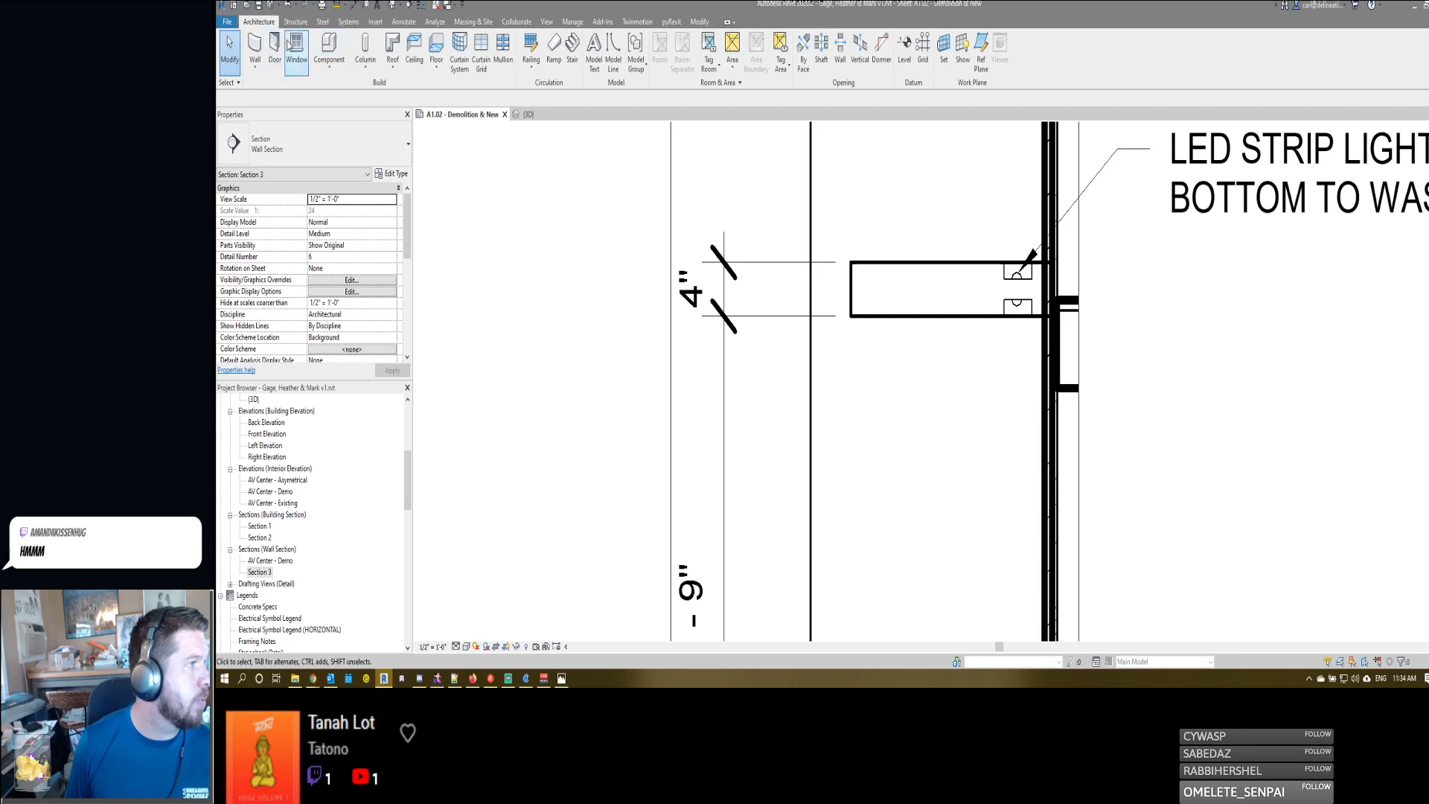
{"action": "left_click", "coordinate": [942, 248]}
{"action": "key", "text": "c"}
{"action": "key", "text": "p"}
{"action": "left_click", "coordinate": [972, 270]}
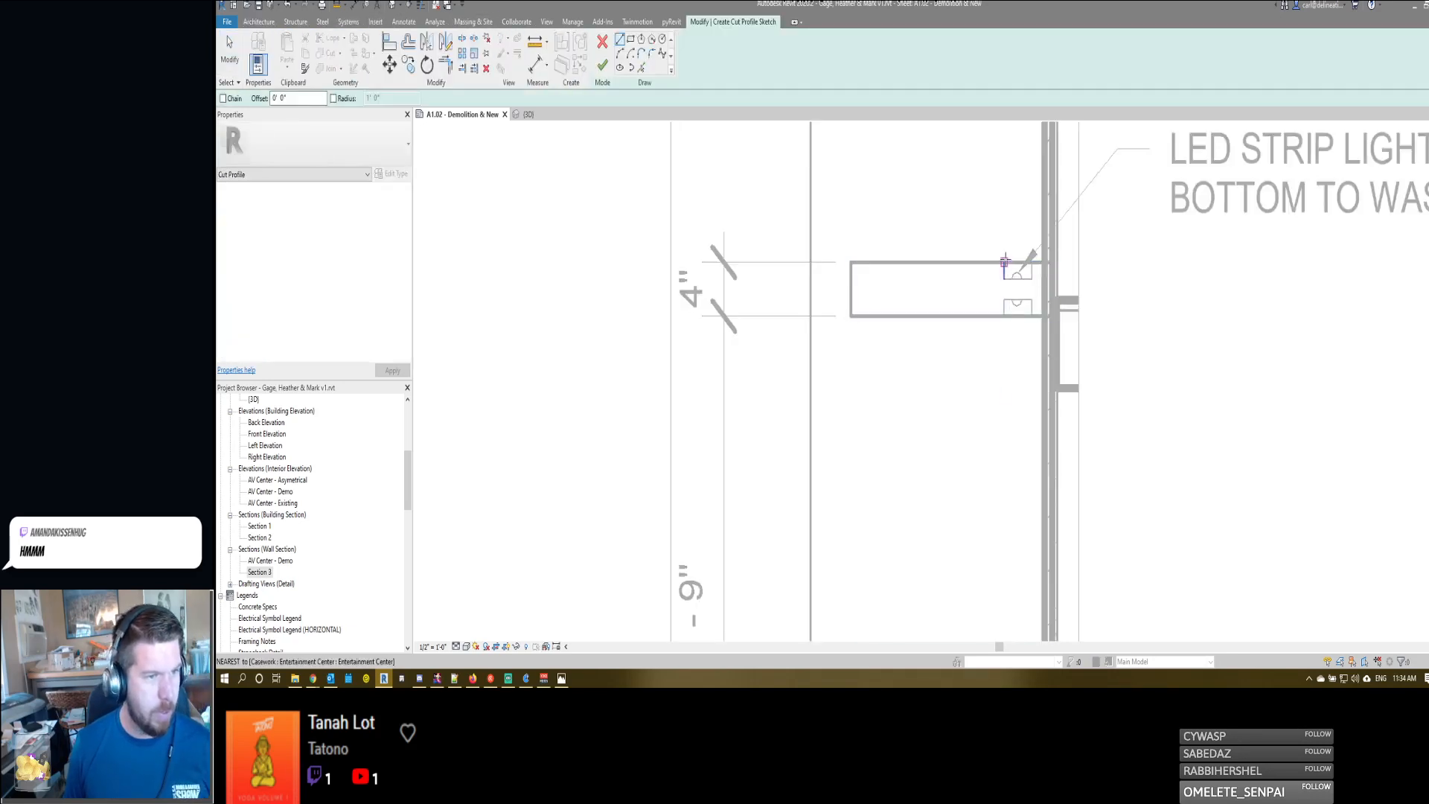
{"action": "left_click", "coordinate": [1005, 262]}
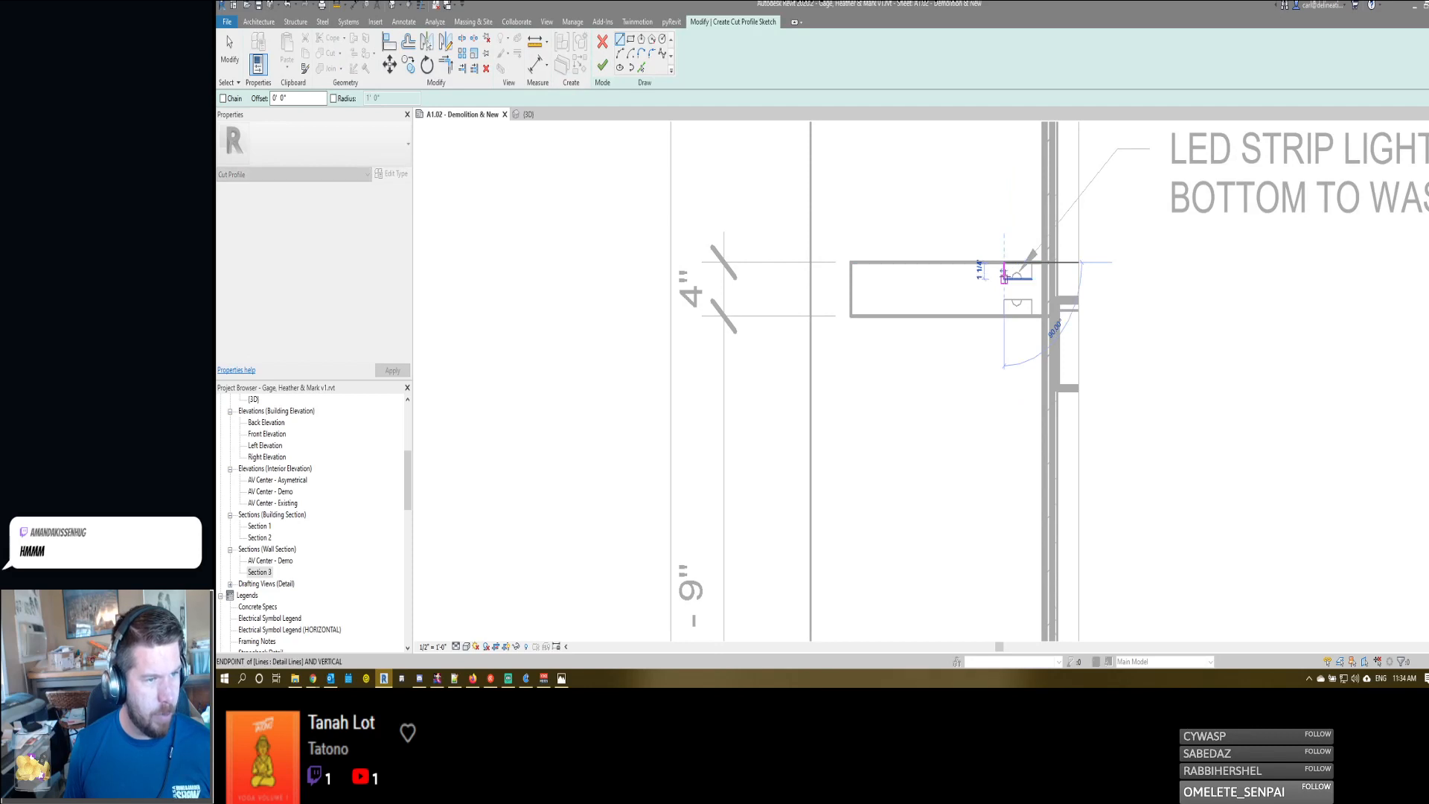
{"action": "left_click", "coordinate": [1003, 279]}
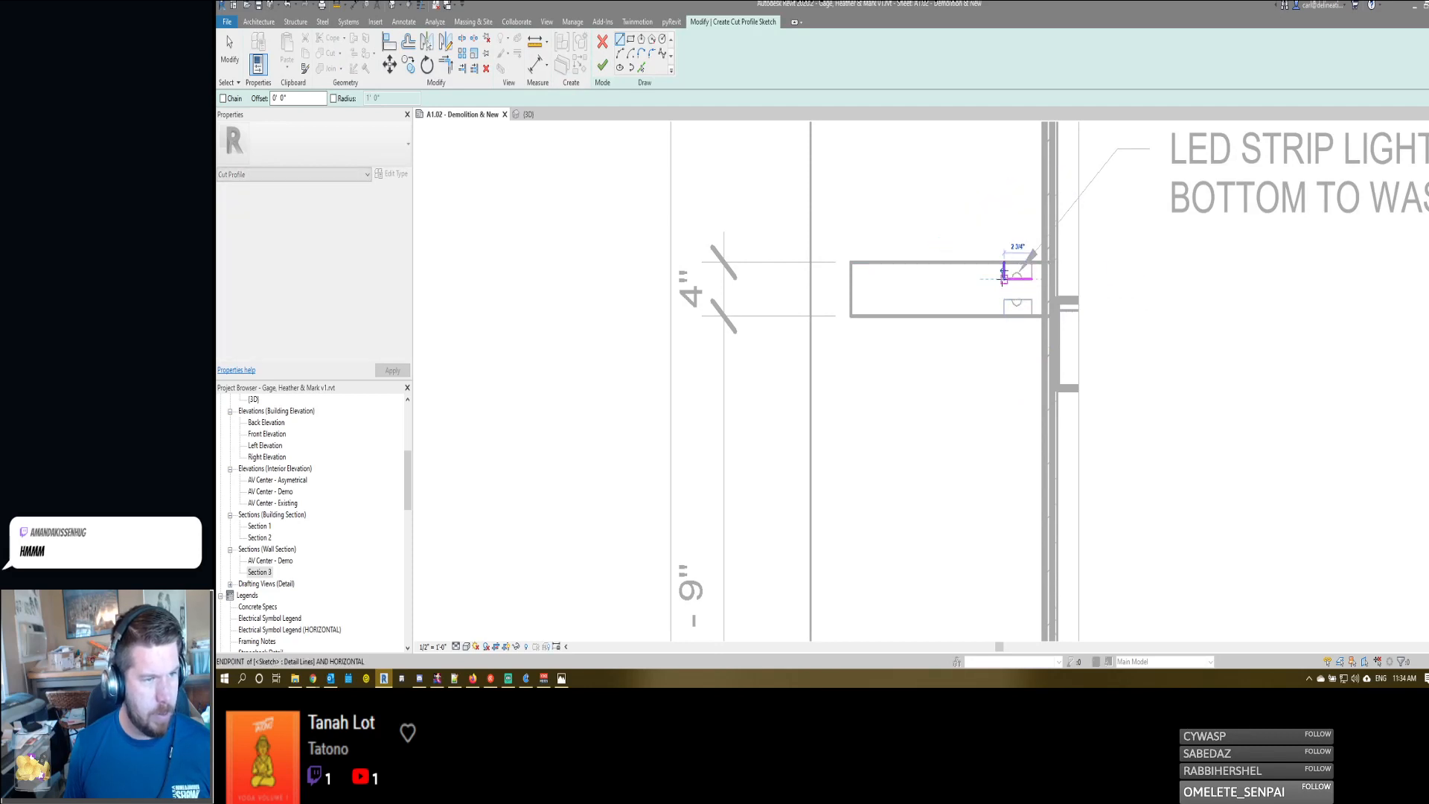
{"action": "left_click", "coordinate": [1003, 279]}
{"action": "left_click", "coordinate": [1032, 262]}
{"action": "left_click", "coordinate": [1032, 279]}
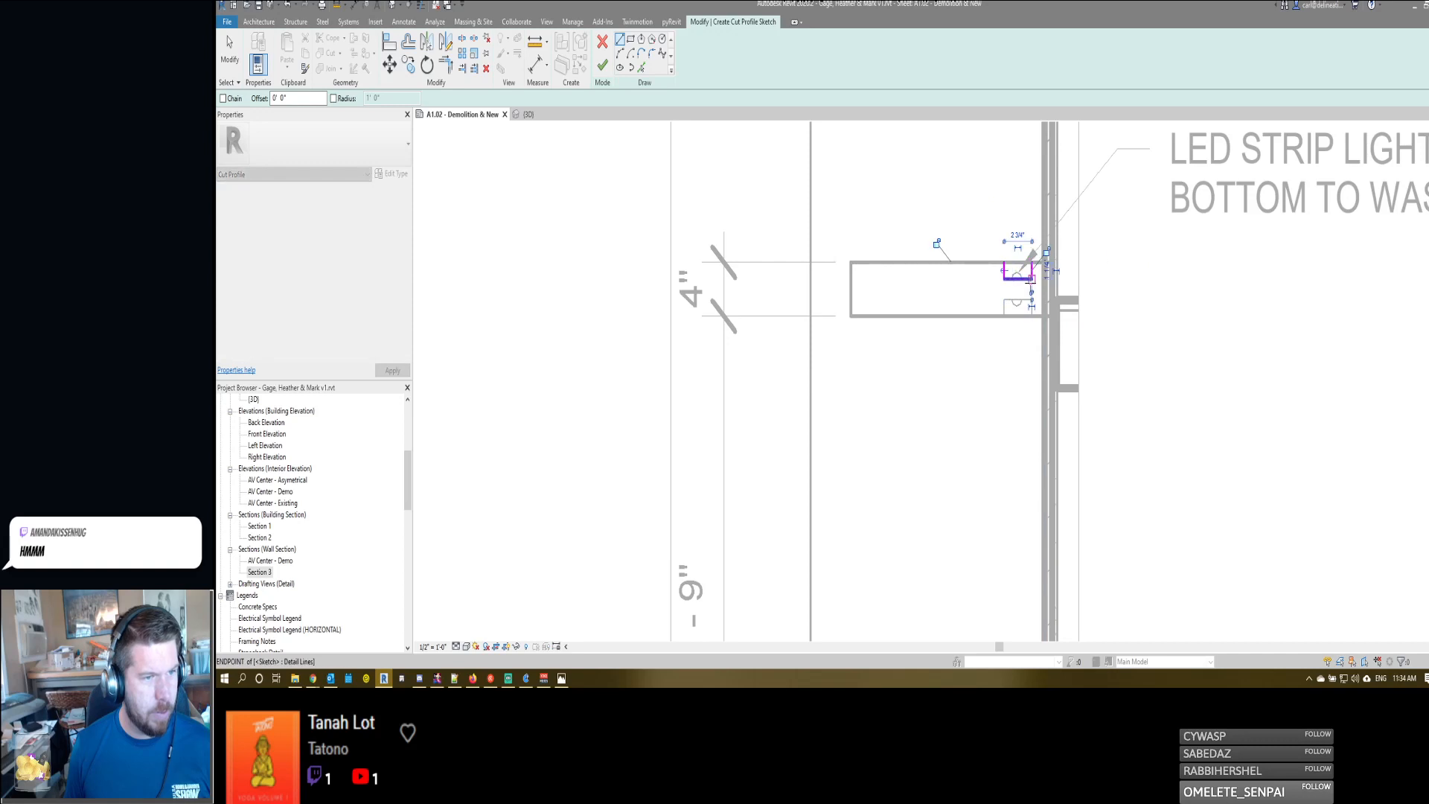
{"action": "left_click", "coordinate": [602, 66]}
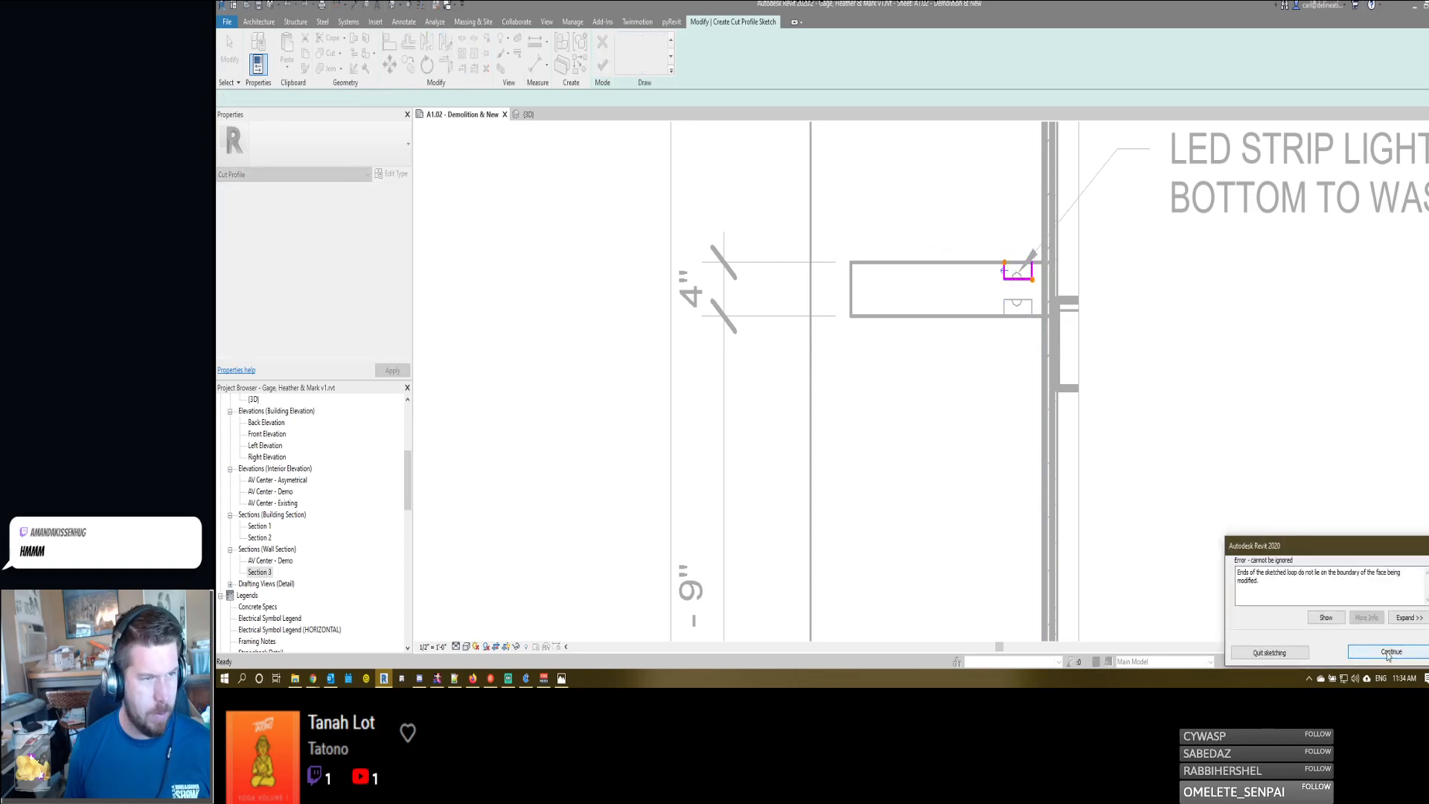
{"action": "scroll", "coordinate": [989, 373], "scroll_direction": "down", "scroll_amount": 6}
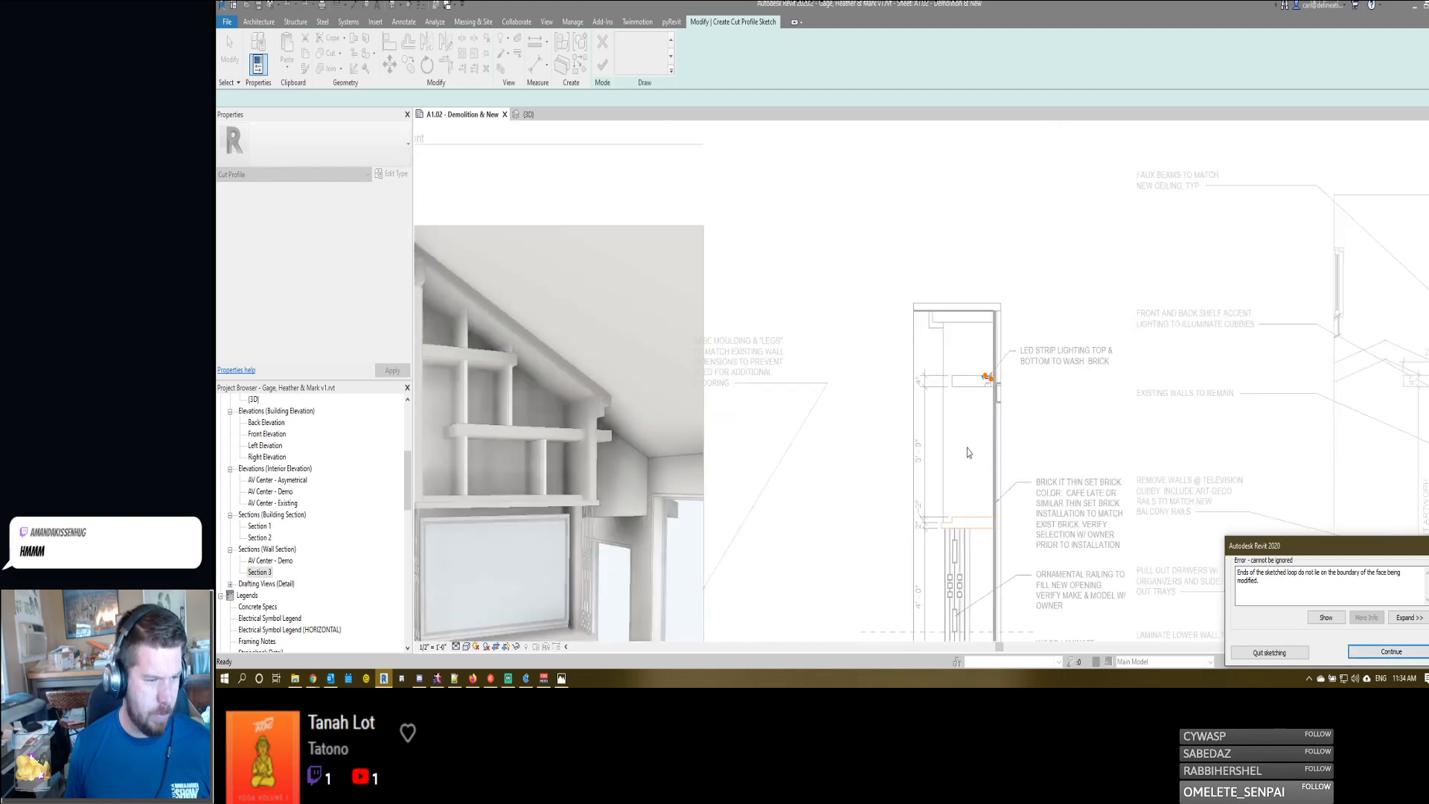
{"action": "left_click", "coordinate": [1392, 651]}
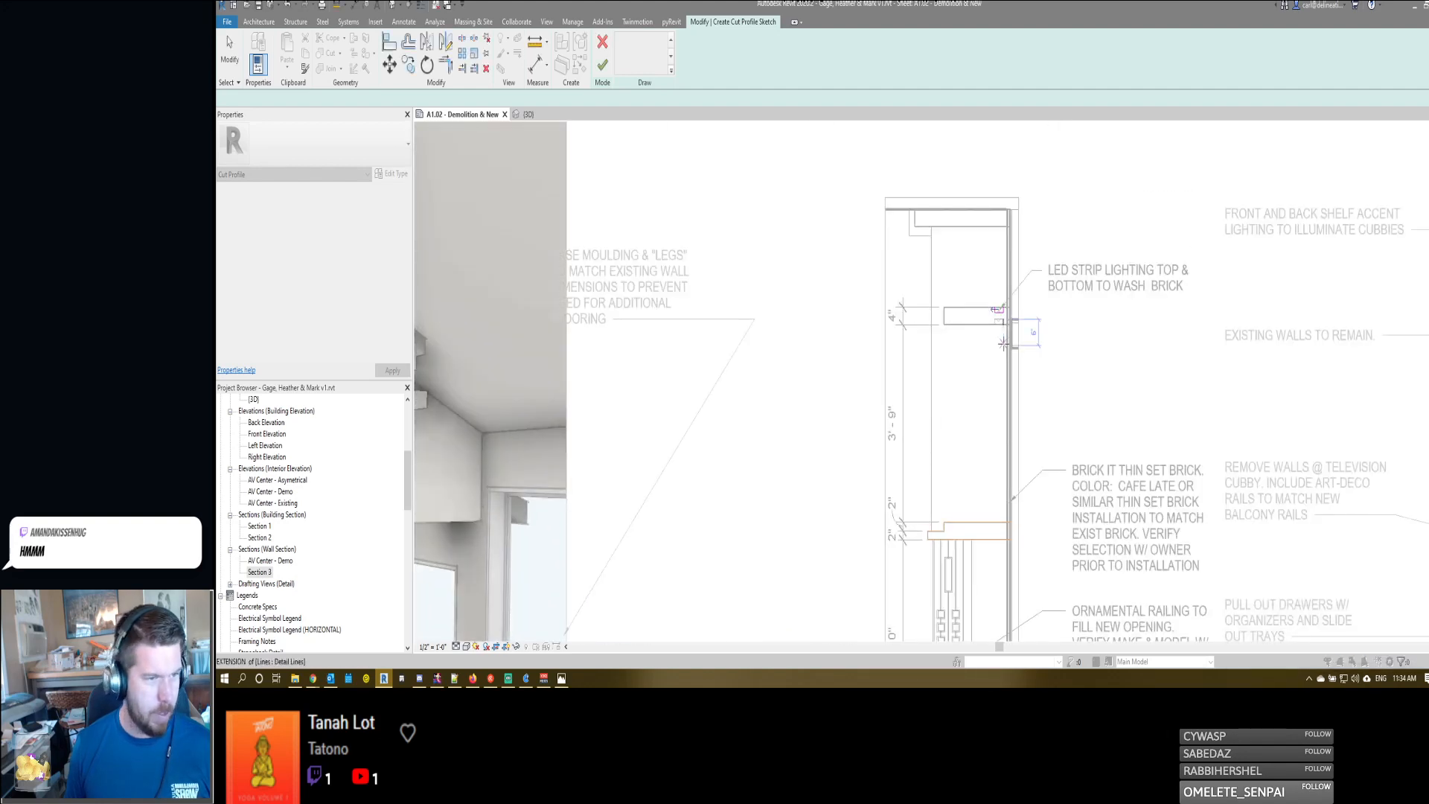
- Copy the recess profile lines down to the top edge of the lower ledge near the brick wall and try to finish the cut profile
{"action": "scroll", "coordinate": [989, 312], "scroll_direction": "up", "scroll_amount": 2}
{"action": "scroll", "coordinate": [991, 220], "scroll_direction": "down", "scroll_amount": 2}
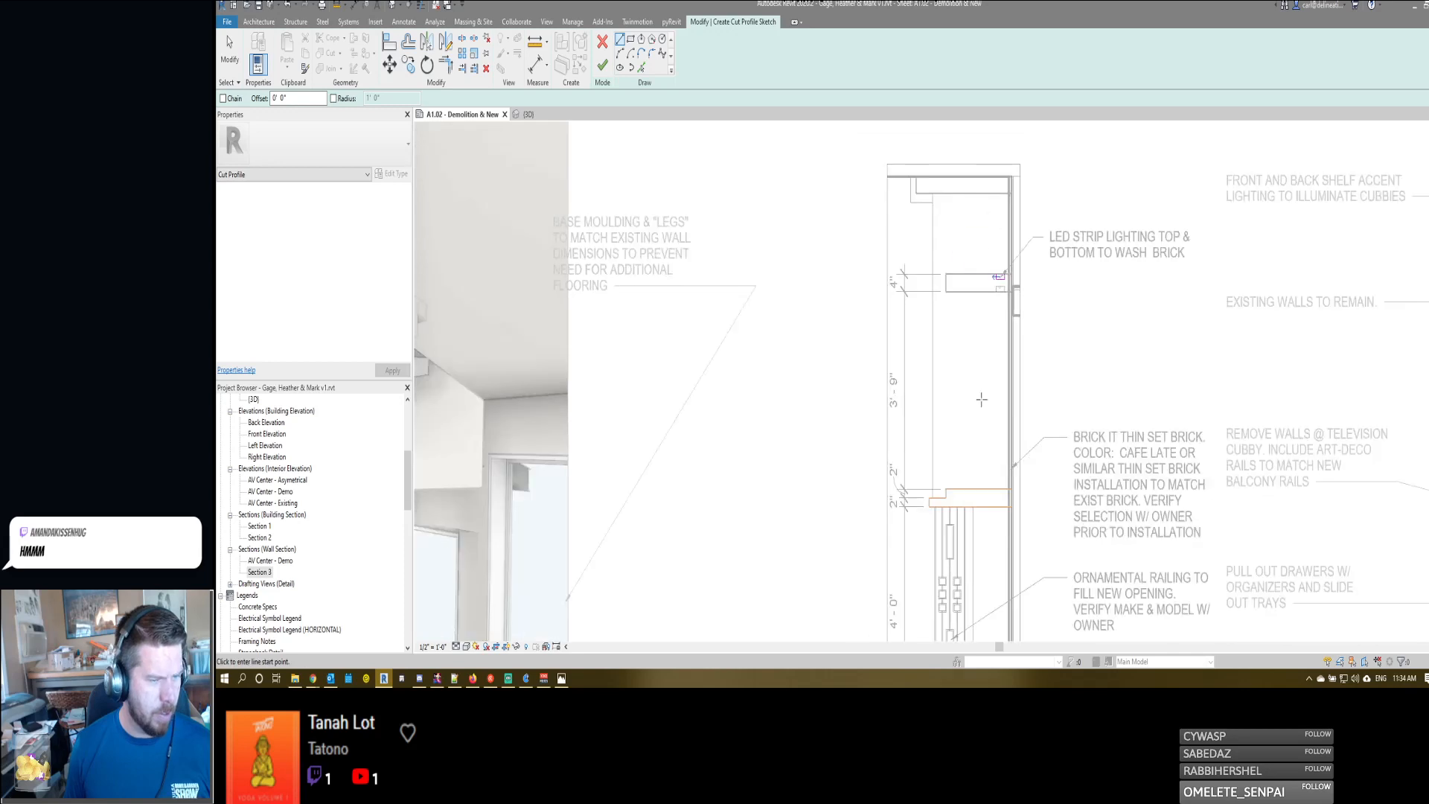
{"action": "key", "text": "Escape"}
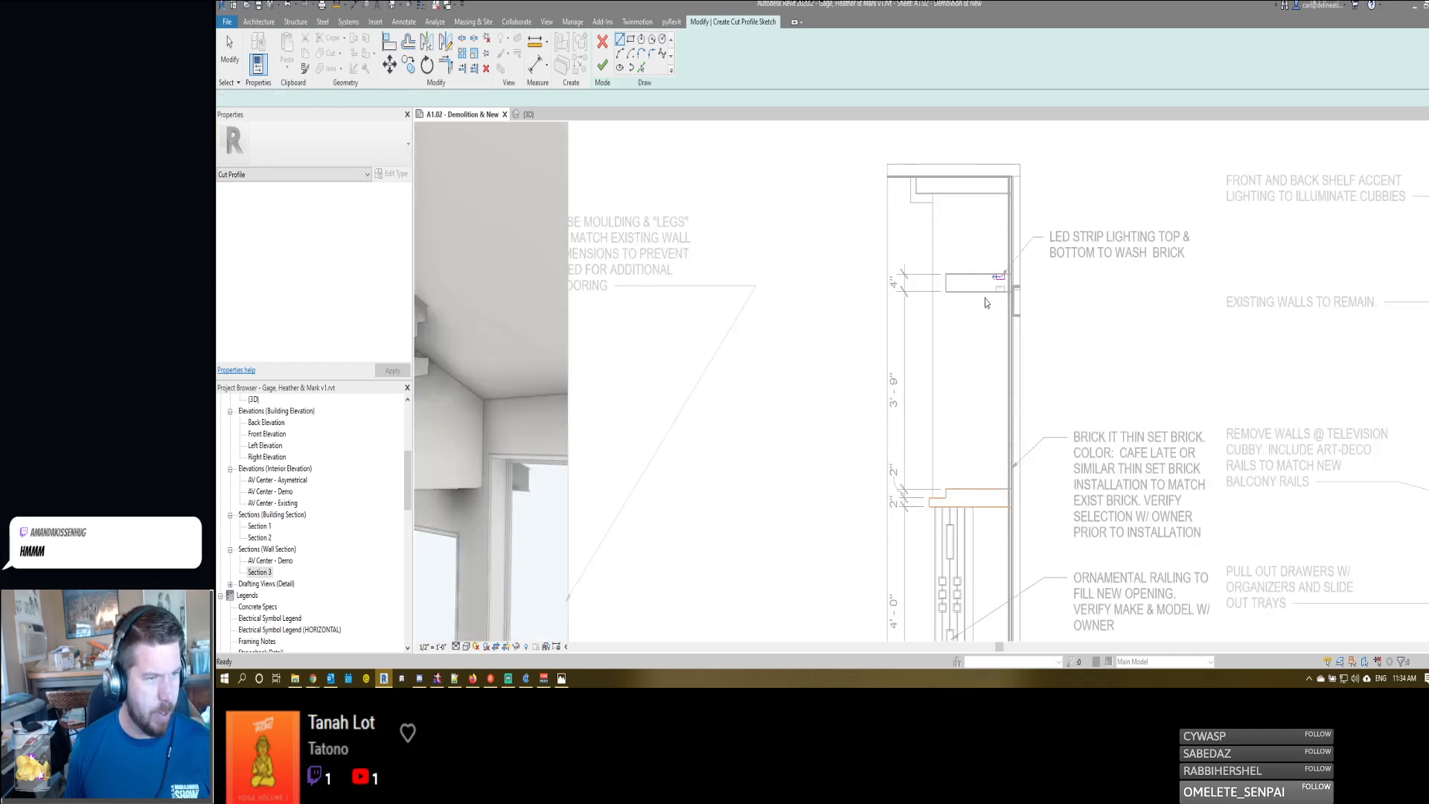
{"action": "key", "text": "c"}
{"action": "key", "text": "o"}
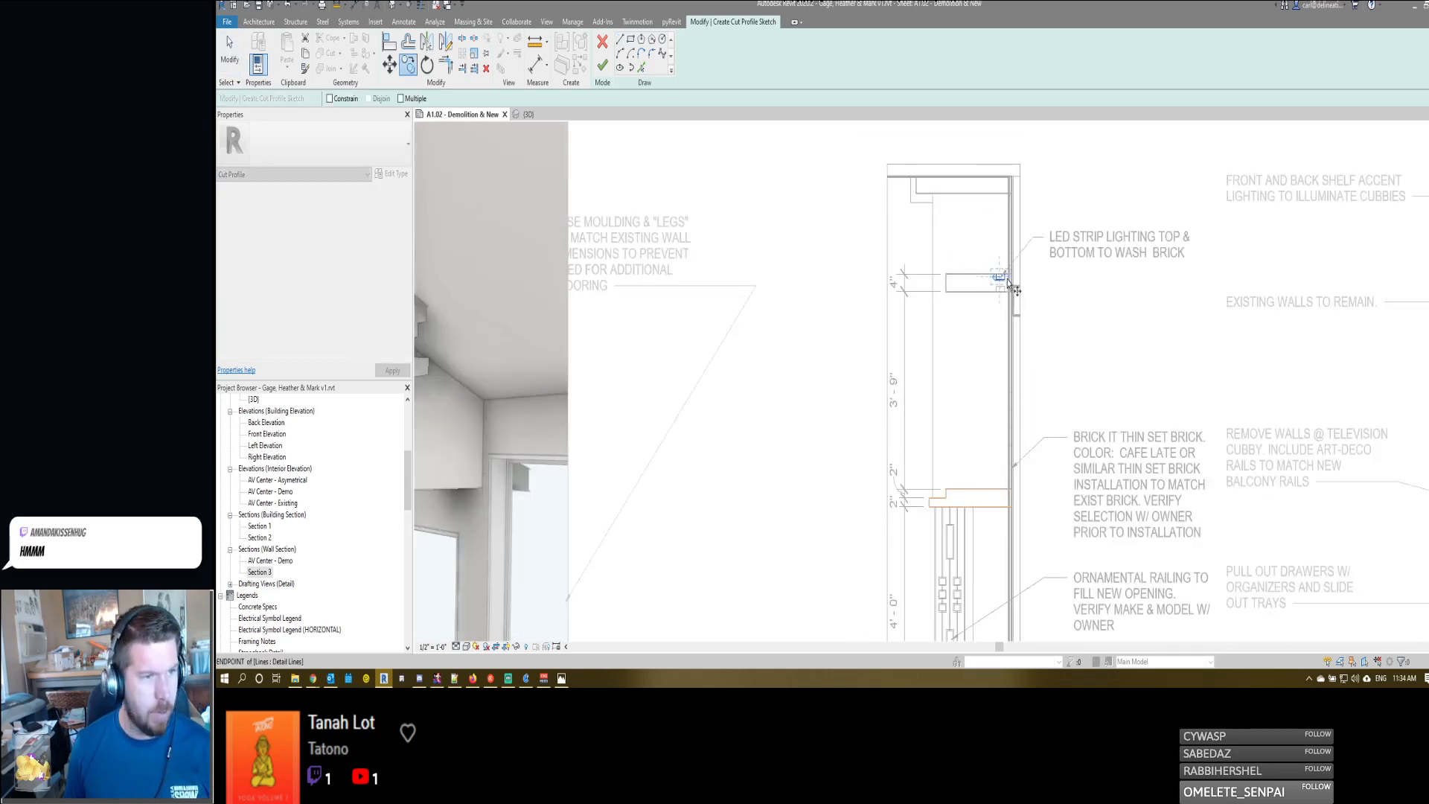
{"action": "scroll", "coordinate": [1000, 286], "scroll_direction": "up", "scroll_amount": 2}
{"action": "left_click", "coordinate": [994, 277]}
{"action": "scroll", "coordinate": [994, 277], "scroll_direction": "down", "scroll_amount": 3}
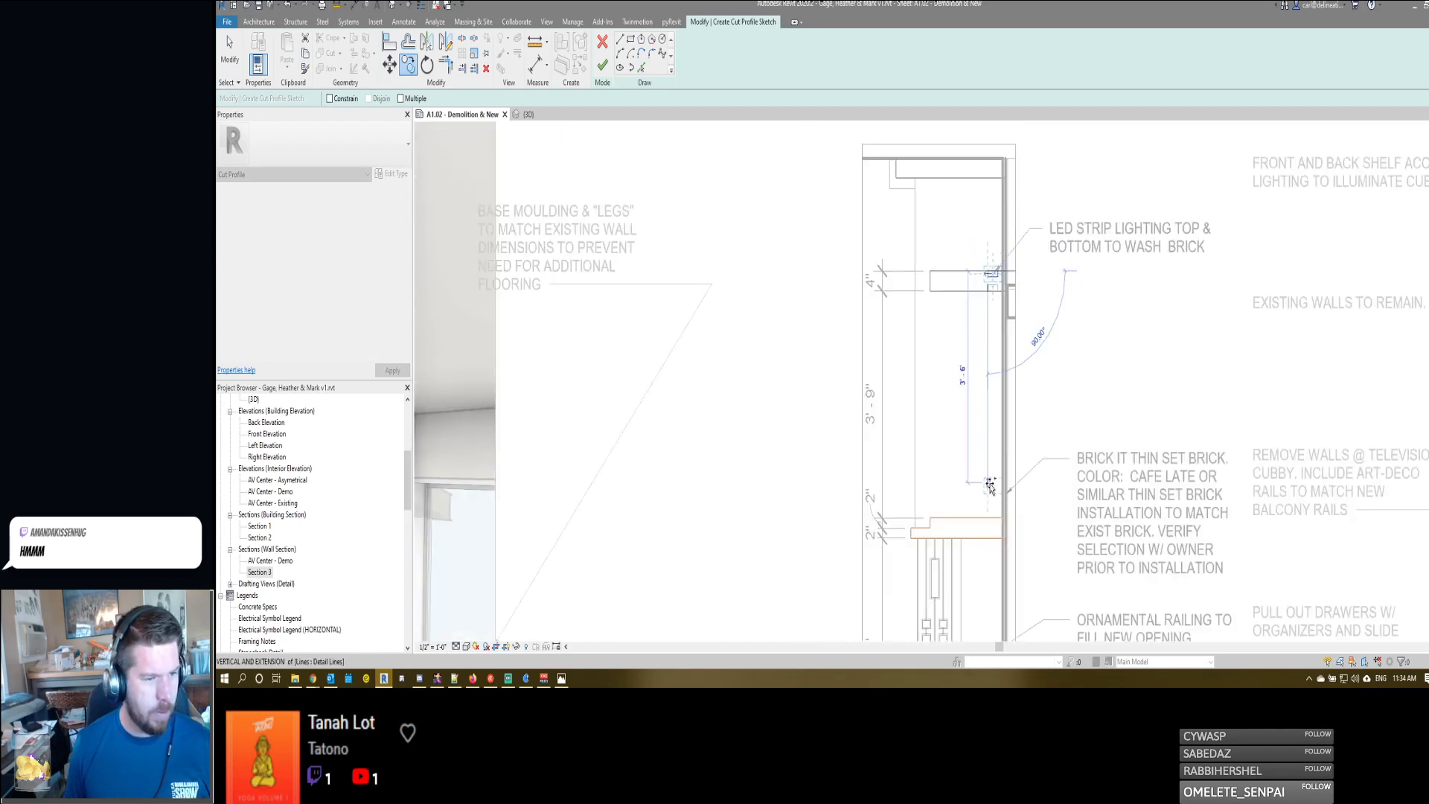
{"action": "left_click", "coordinate": [992, 520]}
{"action": "key", "text": "f"}
{"action": "key", "text": "f"}
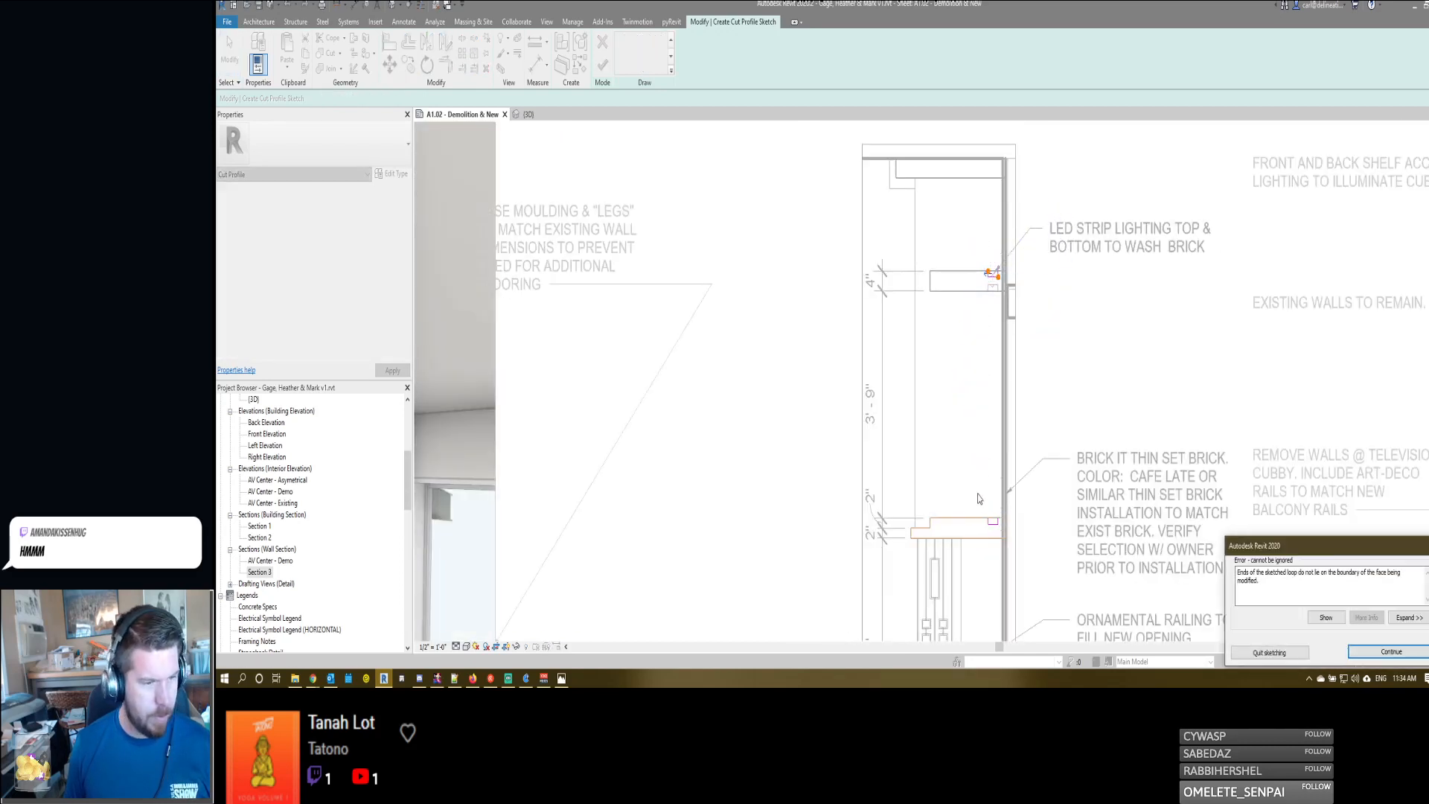
{"action": "left_click", "coordinate": [1389, 652]}
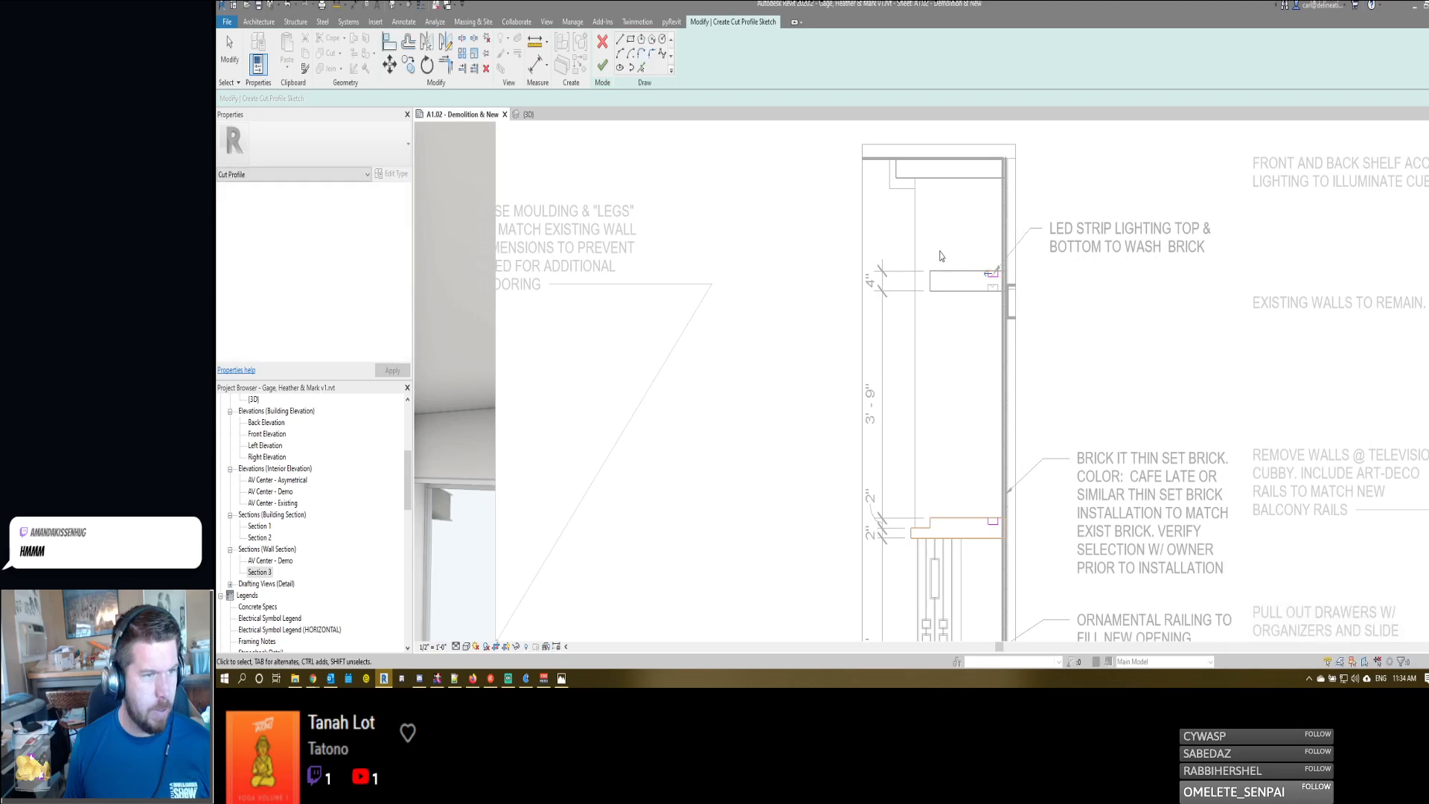
- Finish the cut profile with only the lower ledge's notch by deleting the upper shelf's profile lines, and save the project
{"action": "key", "text": "Delete"}
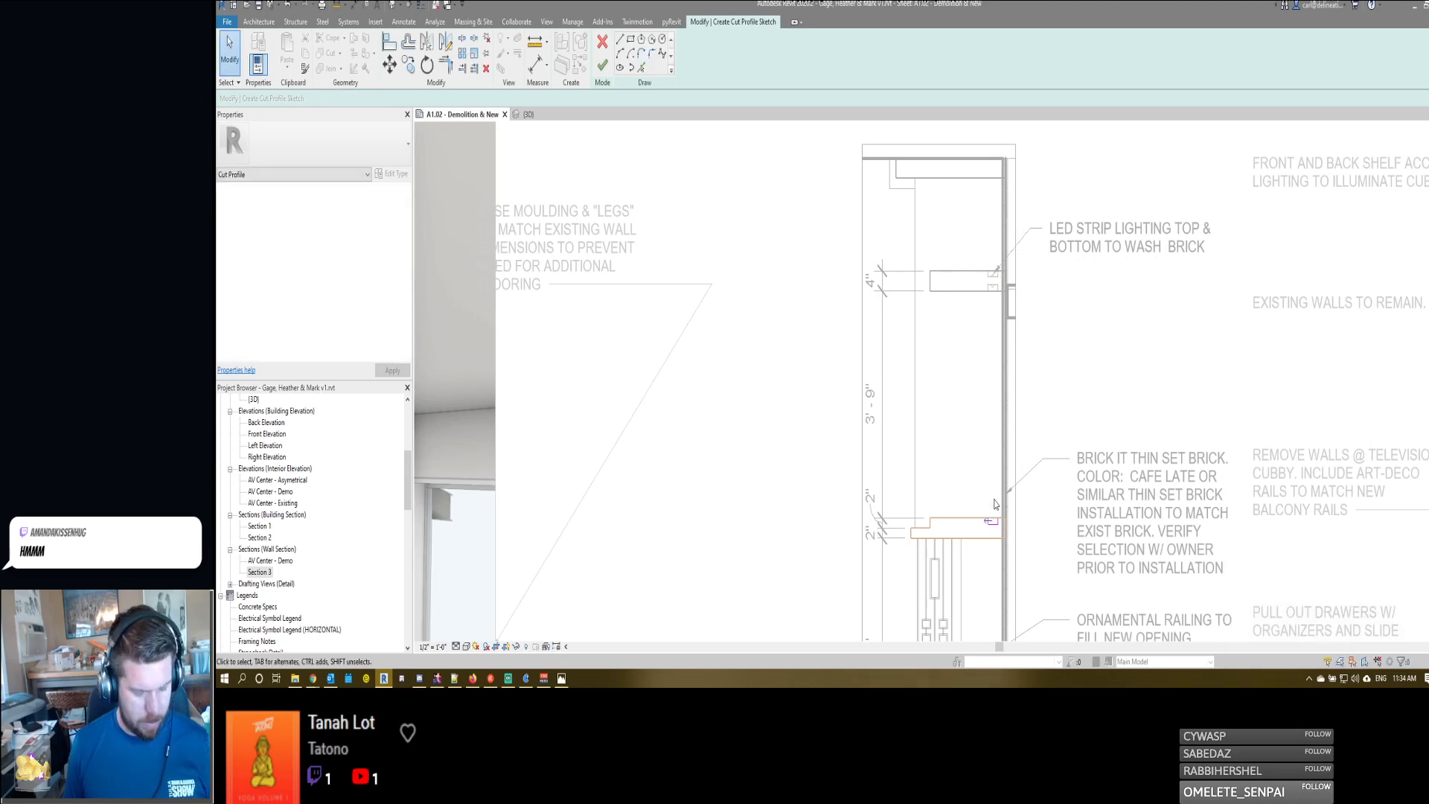
{"action": "key", "text": "f"}
{"action": "key", "text": "f"}
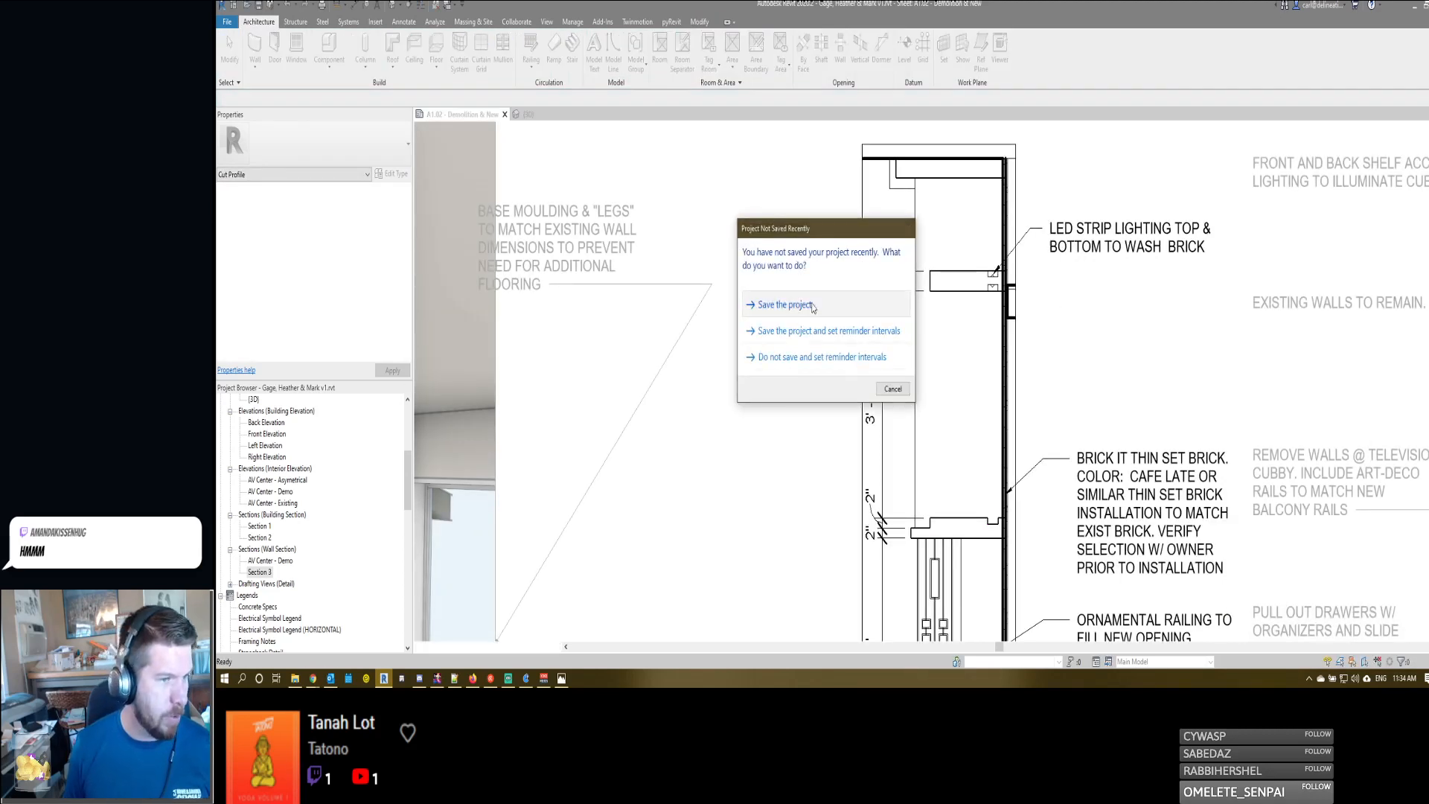
{"action": "left_click", "coordinate": [802, 308]}
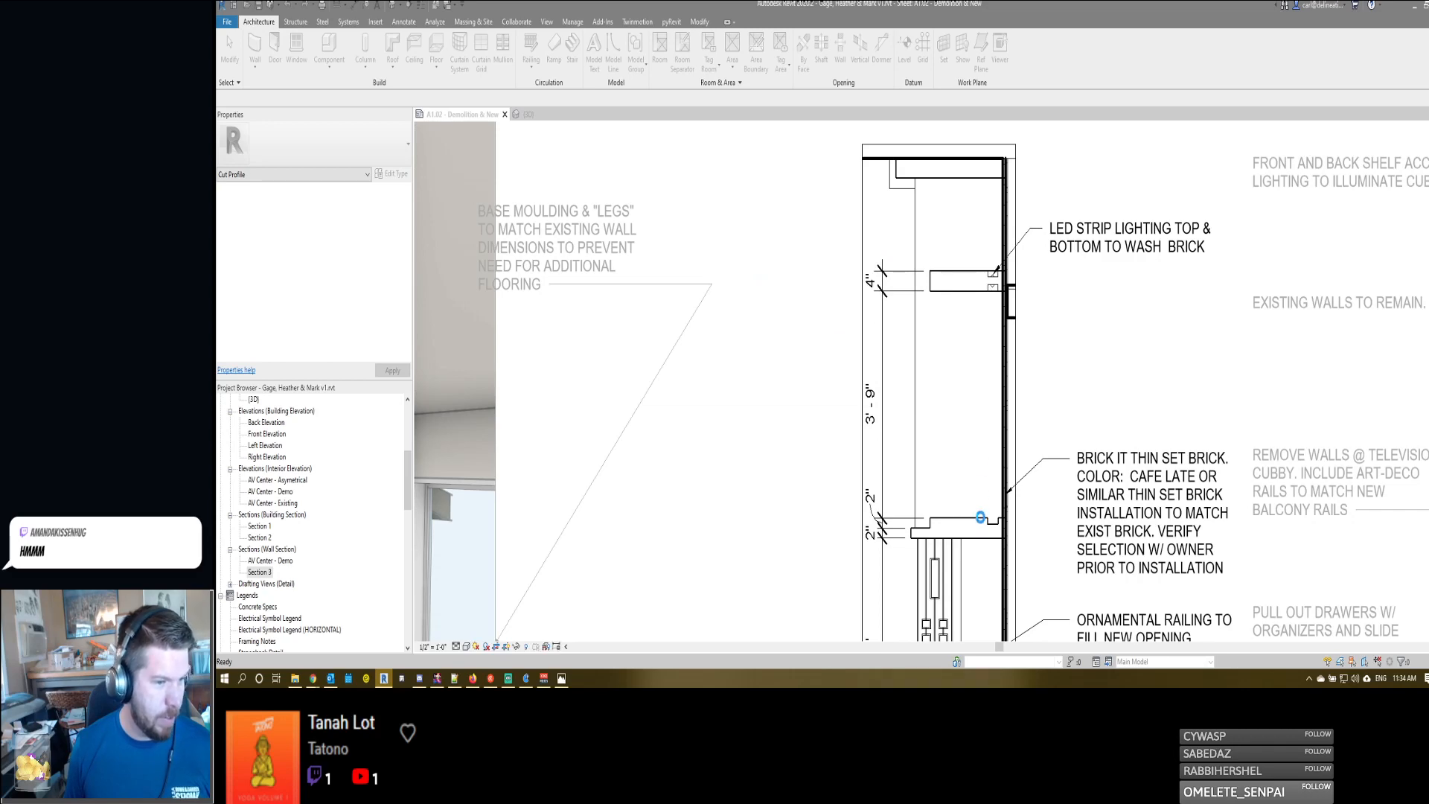
{"action": "left_click", "coordinate": [972, 297]}
{"action": "scroll", "coordinate": [970, 361], "scroll_direction": "up", "scroll_amount": 1}
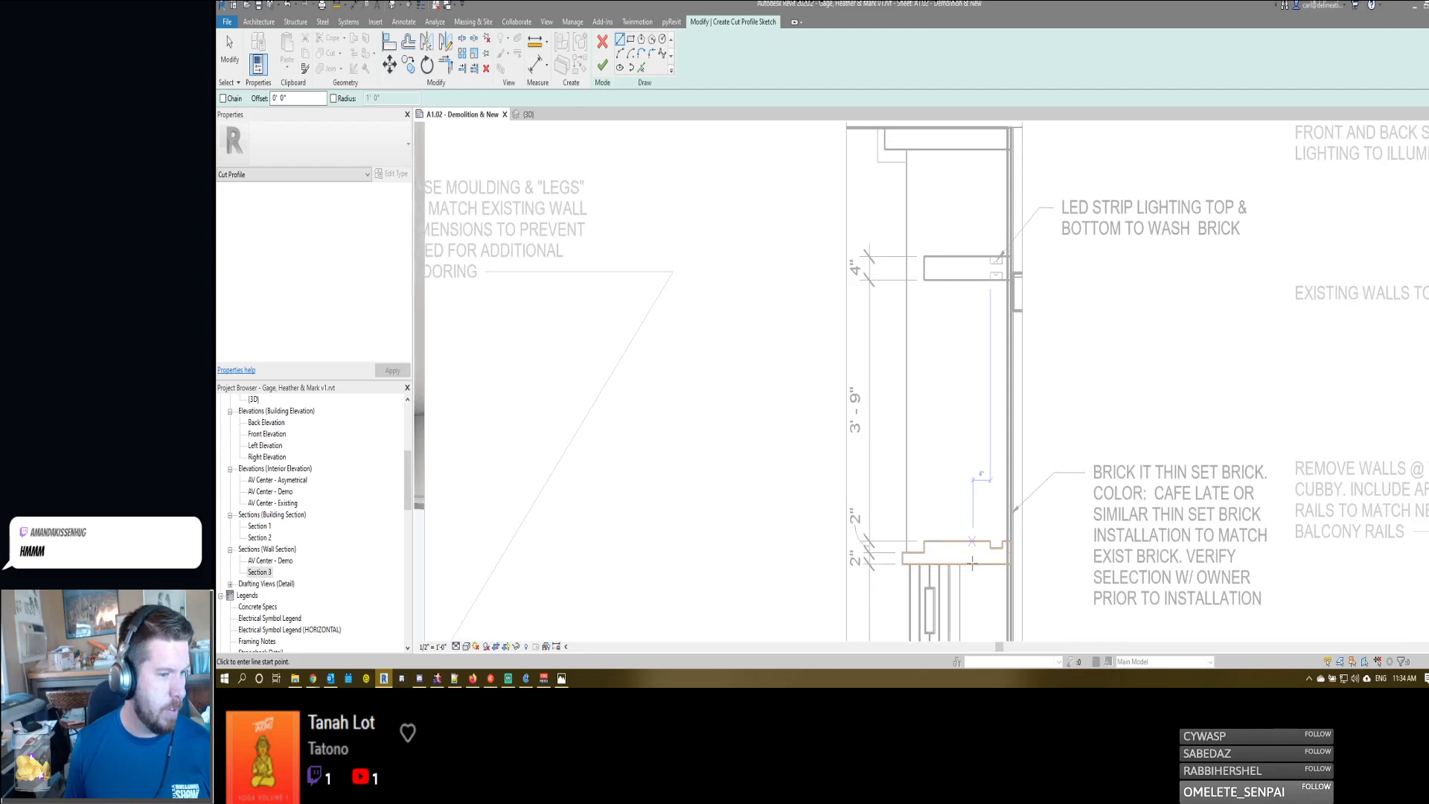
{"action": "left_click", "coordinate": [601, 43]}
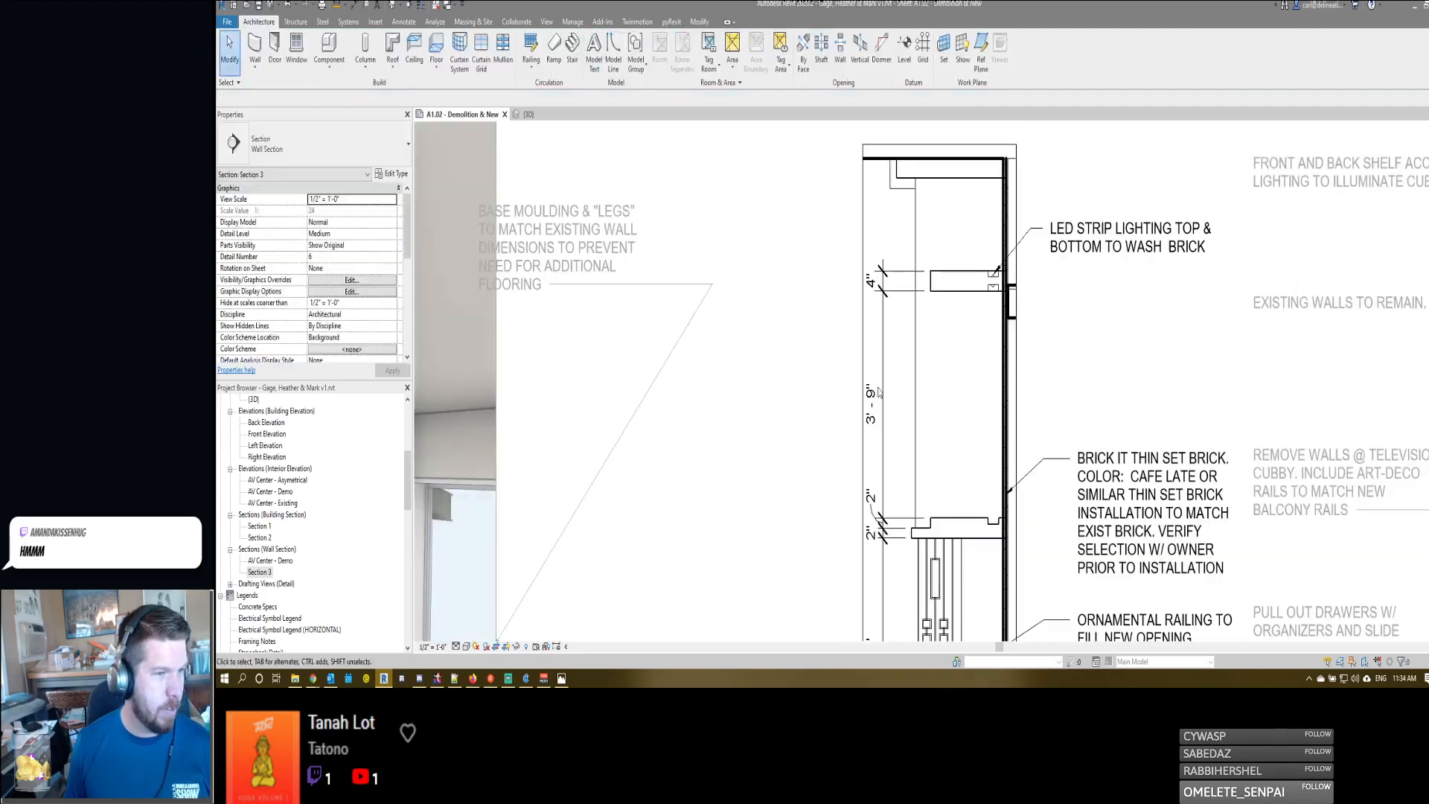
- Start a cut profile on the entertainment center's lower ledge and sketch three lines around the center shelf's bottom light recess, 2 3/4" wide
{"action": "left_click", "coordinate": [979, 529]}
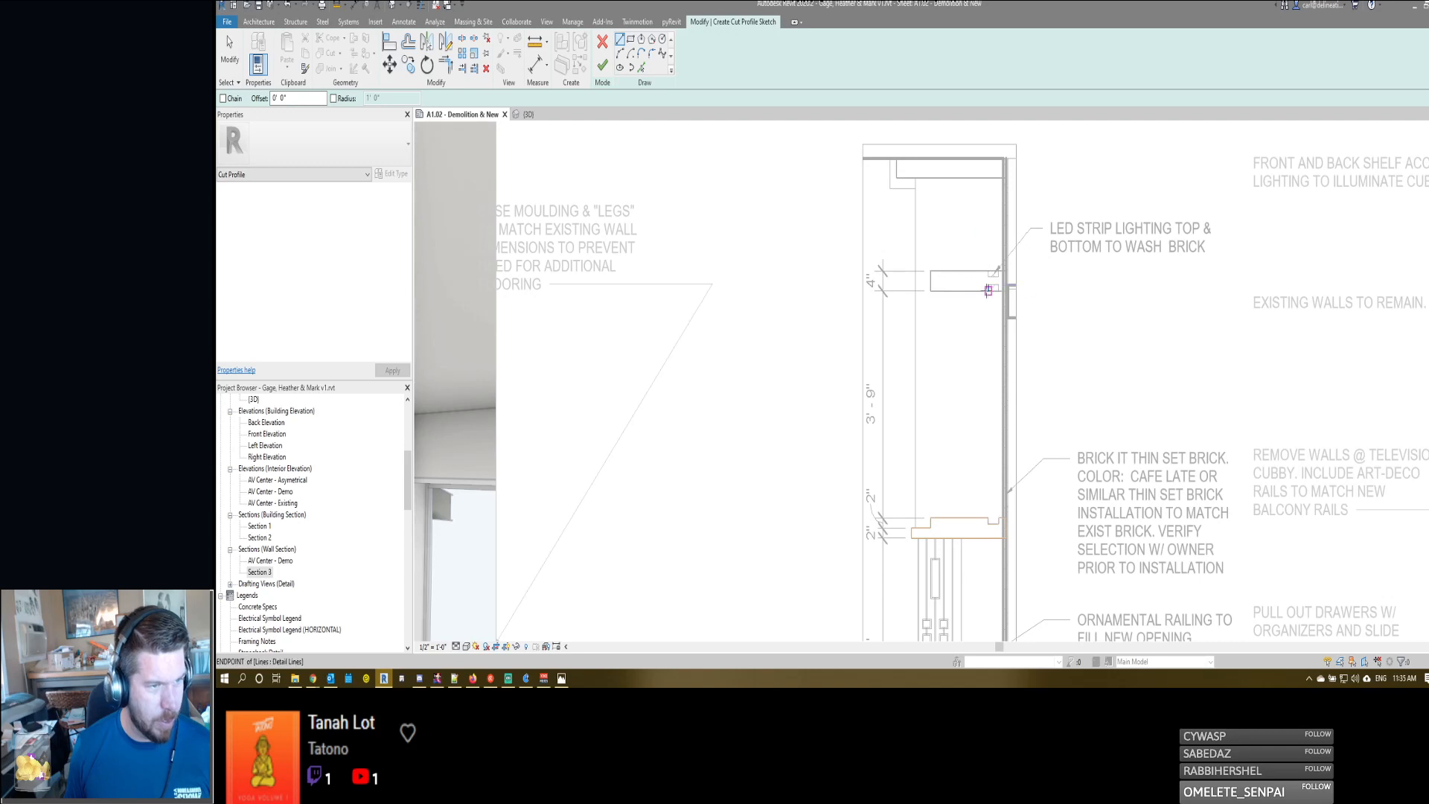
{"action": "left_click", "coordinate": [987, 284]}
{"action": "left_click", "coordinate": [988, 284]}
{"action": "left_click", "coordinate": [988, 284]}
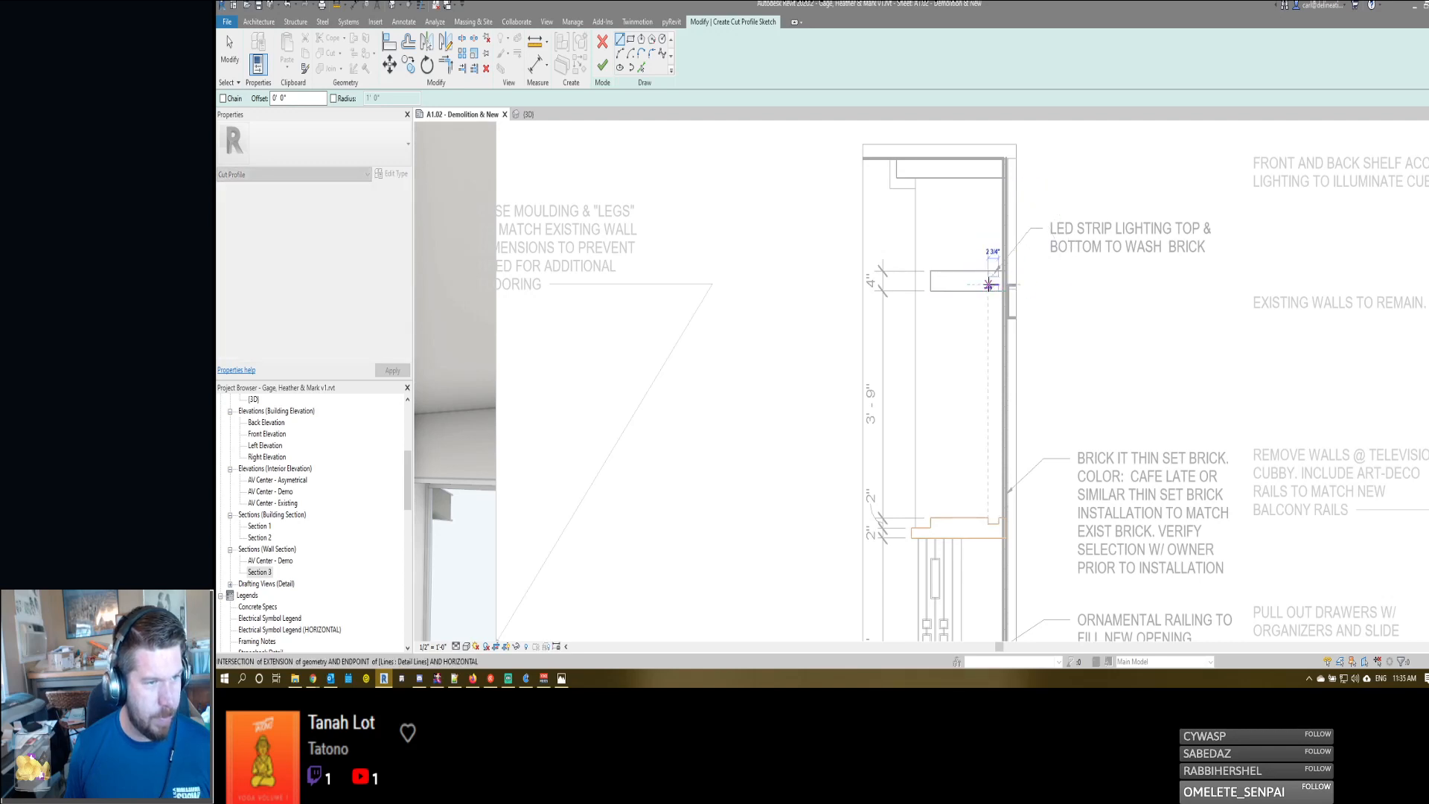
{"action": "left_click", "coordinate": [998, 284]}
{"action": "key", "text": "Escape"}
{"action": "key", "text": "Escape"}
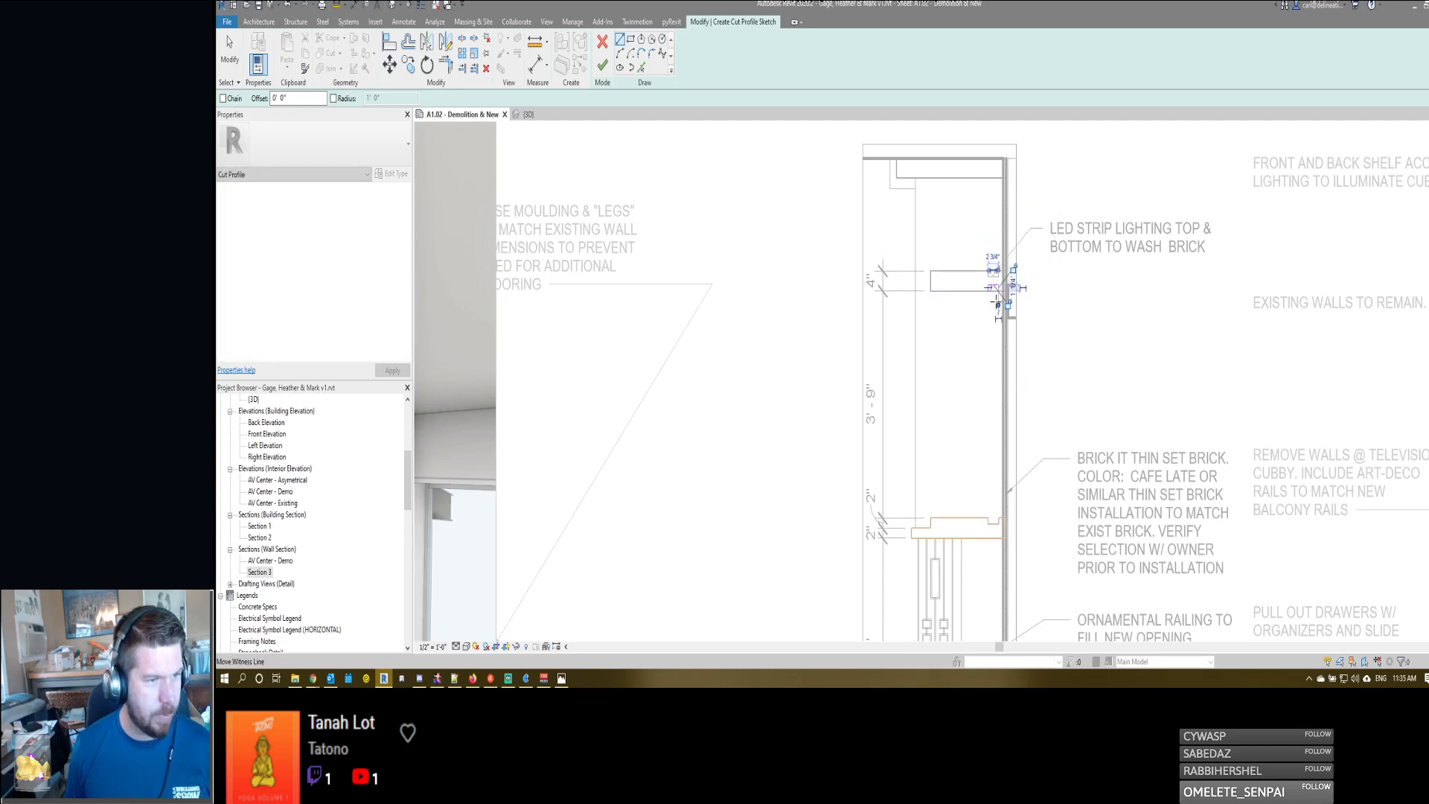
{"action": "left_click_drag", "start_coordinate": [1007, 298], "coordinate": [1008, 298]}
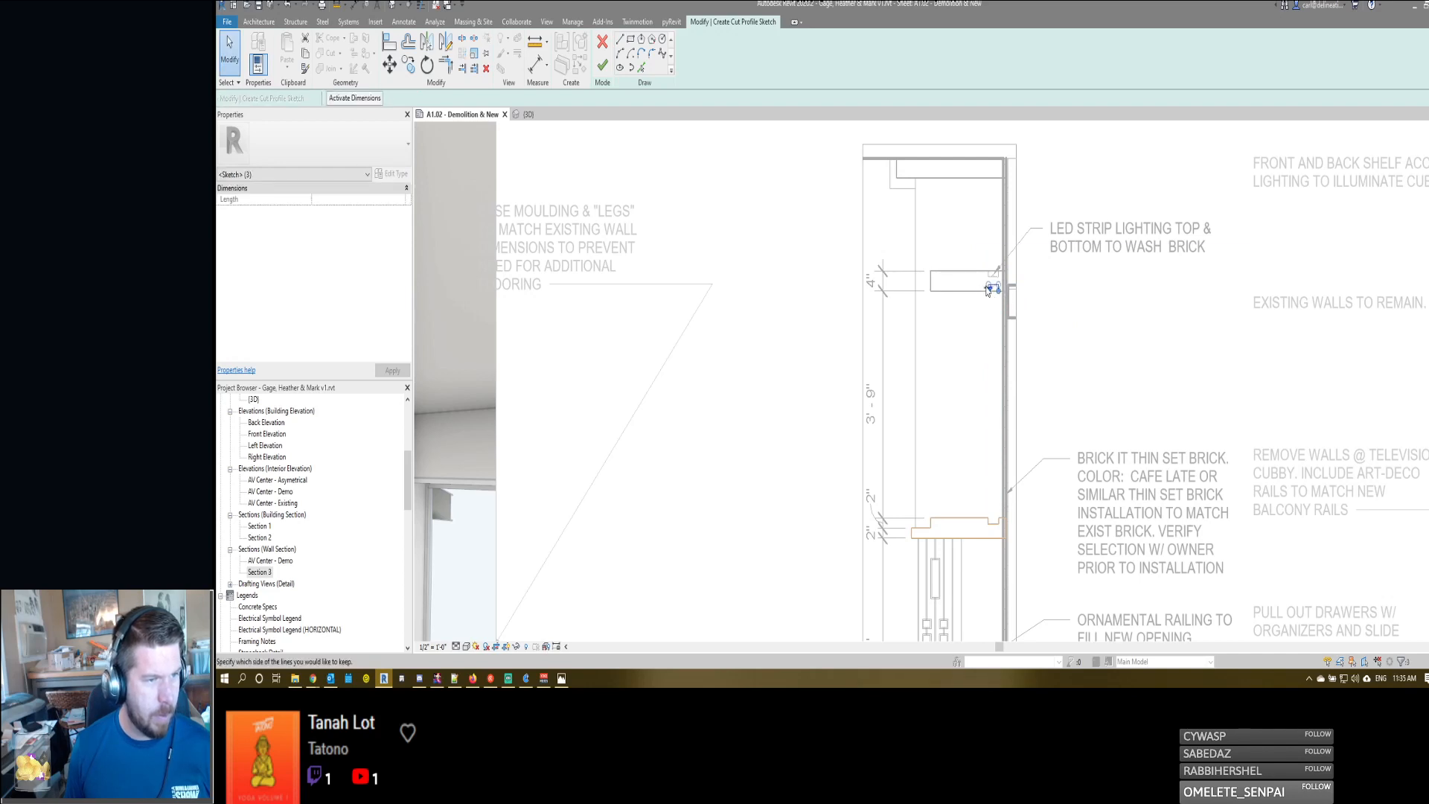
- Move the three cut profile lines down to the lower ledge's bottom edge, below its existing notch, and finish the cut profile
{"action": "key", "text": "m"}
{"action": "key", "text": "v"}
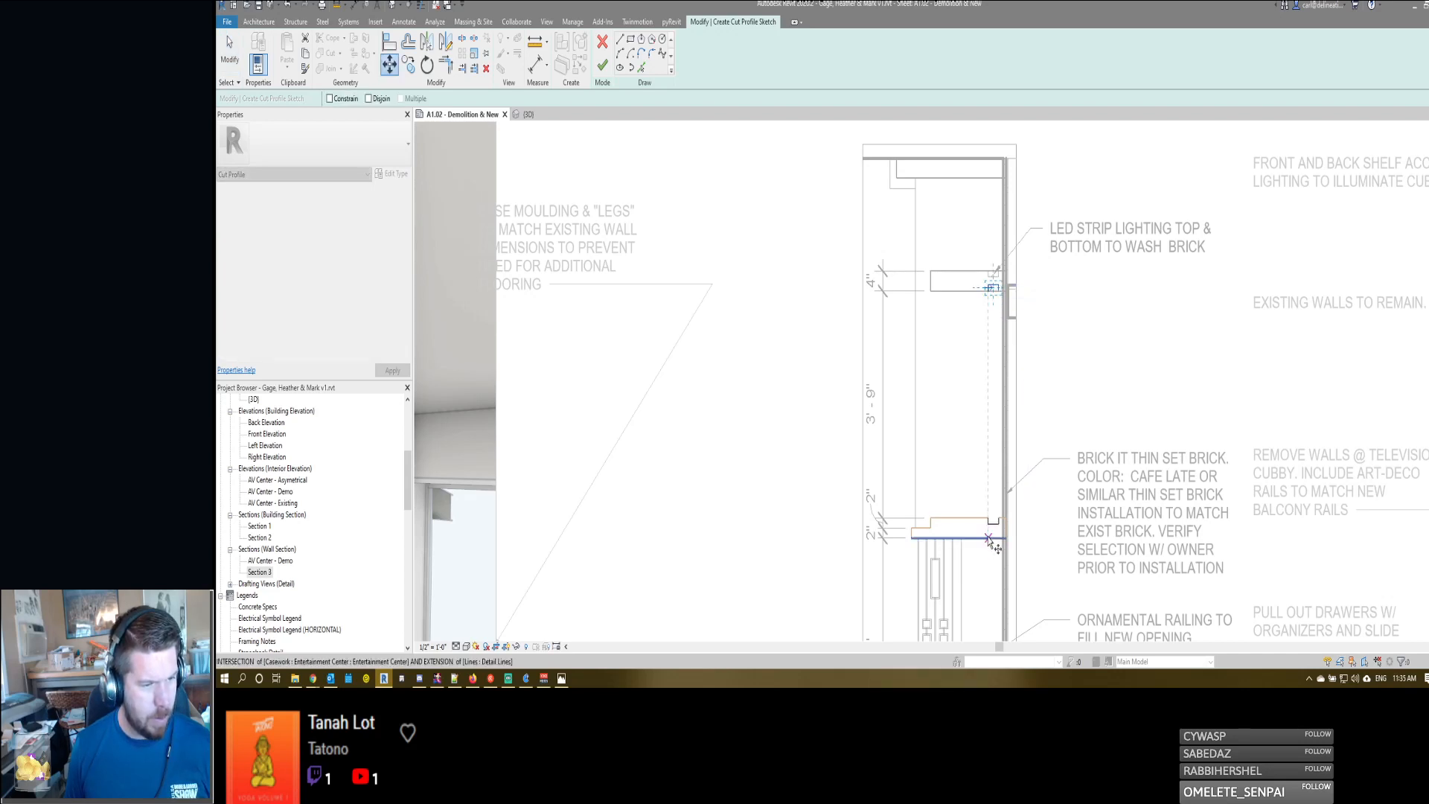
{"action": "left_click", "coordinate": [991, 536]}
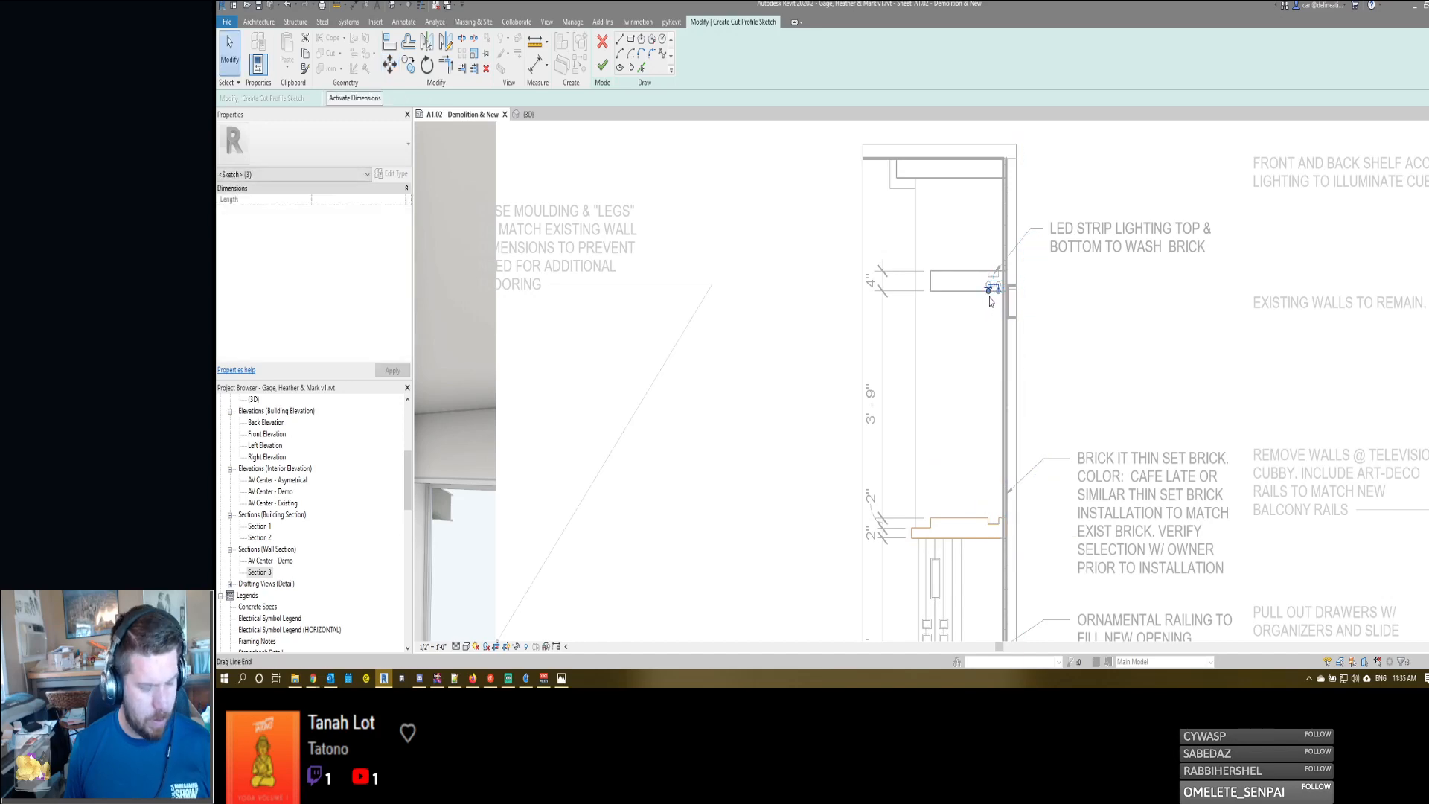
{"action": "scroll", "coordinate": [994, 292], "scroll_direction": "up", "scroll_amount": 2}
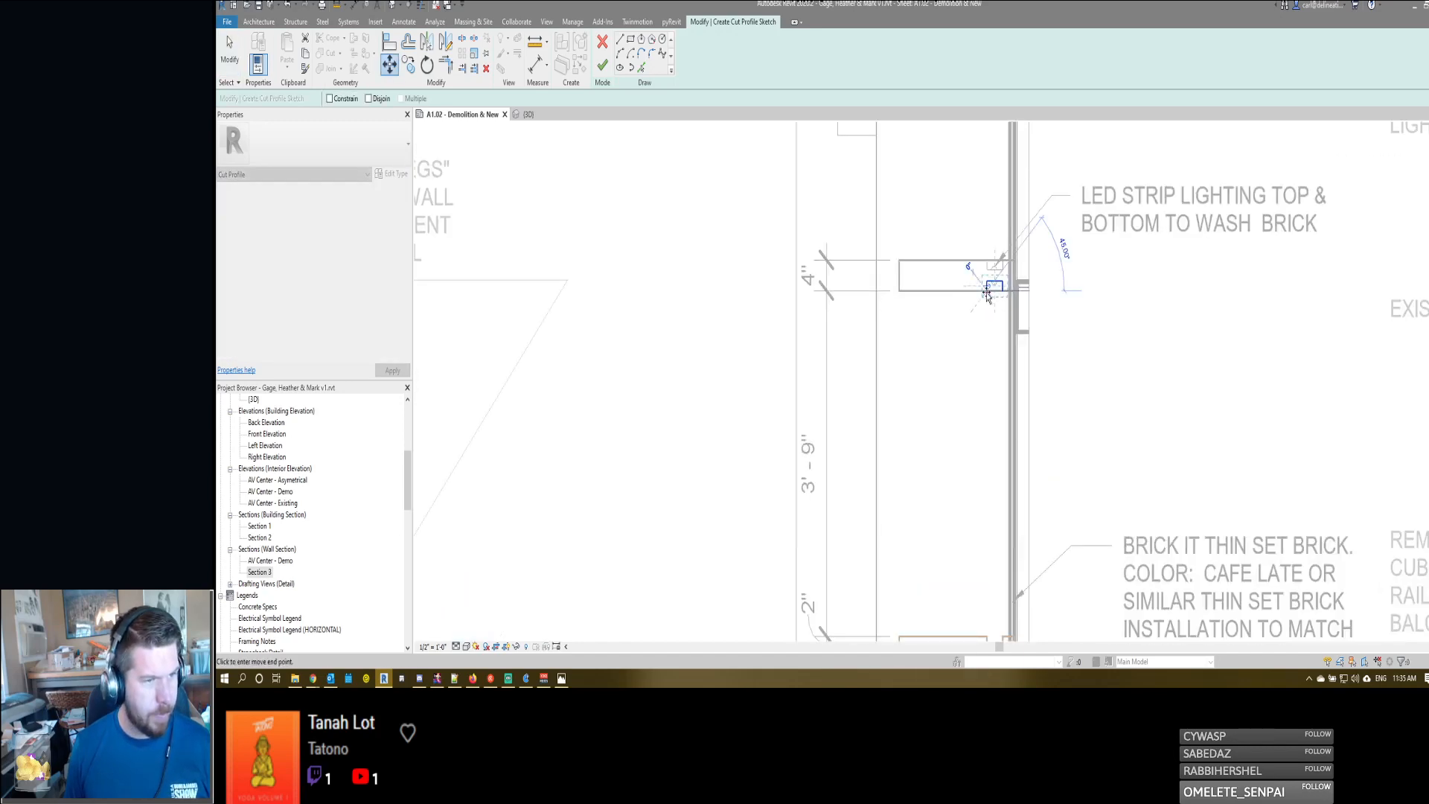
{"action": "scroll", "coordinate": [996, 290], "scroll_direction": "down", "scroll_amount": 3}
{"action": "left_click", "coordinate": [991, 482]}
{"action": "scroll", "coordinate": [989, 290], "scroll_direction": "up", "scroll_amount": 2}
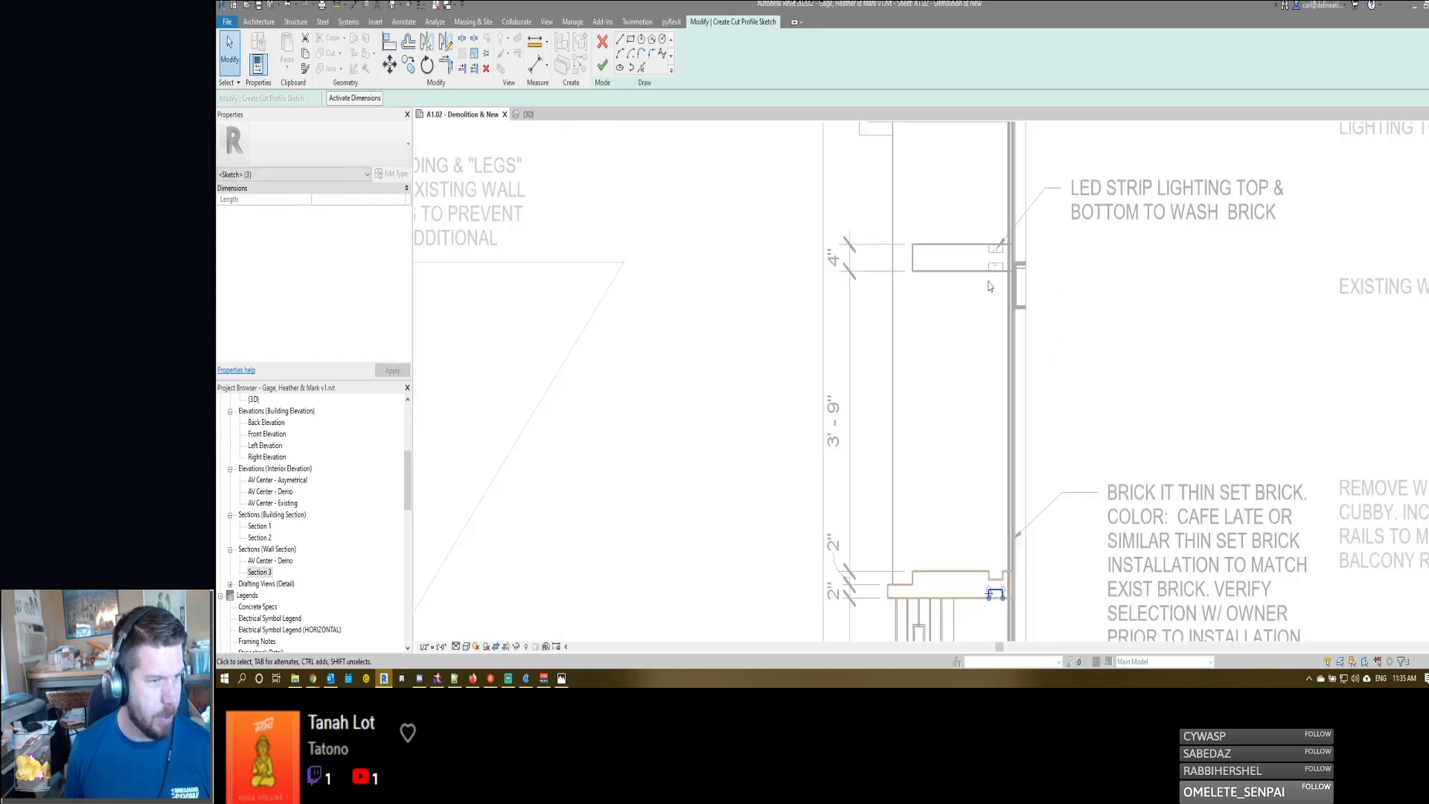
{"action": "scroll", "coordinate": [992, 506], "scroll_direction": "up", "scroll_amount": 3}
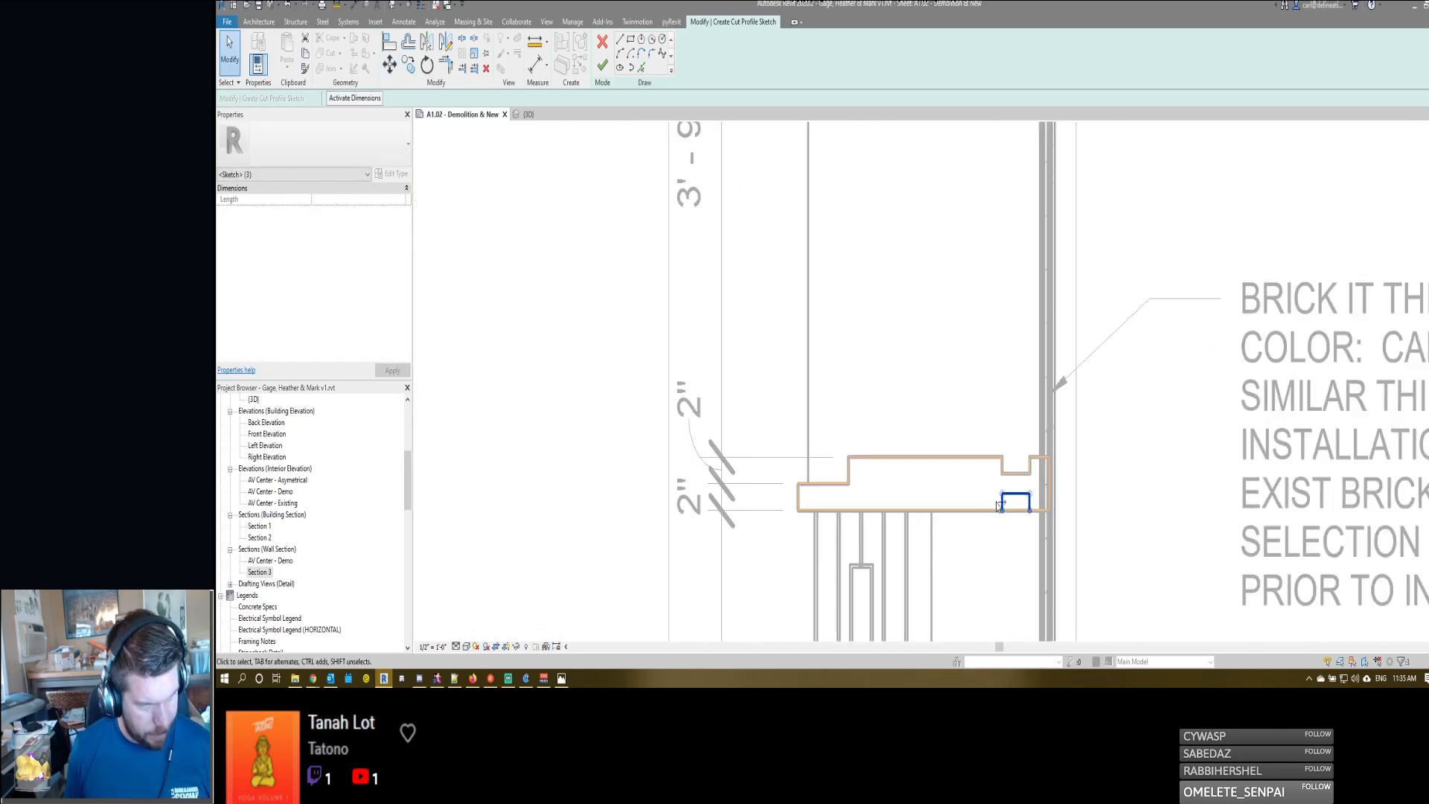
{"action": "key", "text": "Escape"}
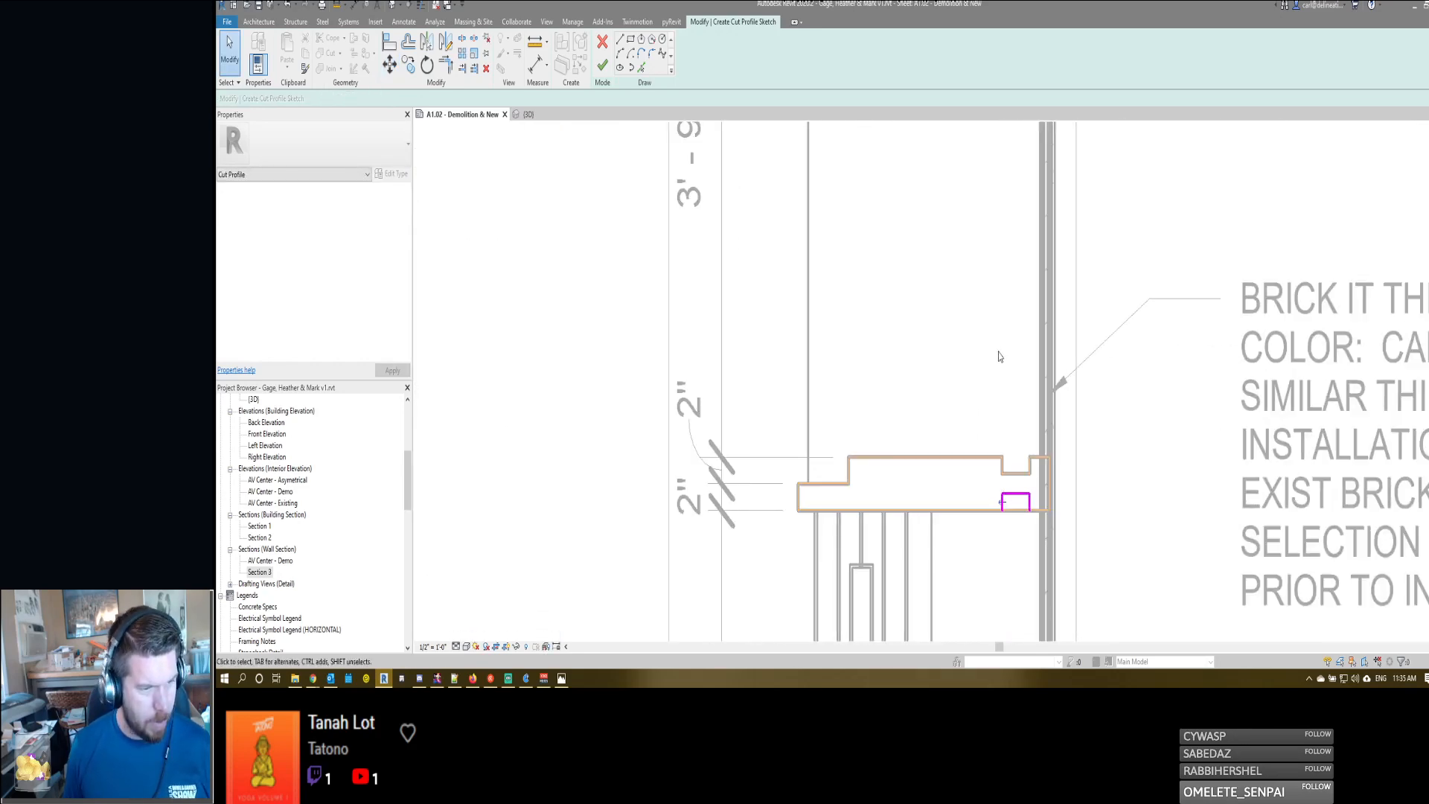
{"action": "scroll", "coordinate": [998, 356], "scroll_direction": "down", "scroll_amount": 1}
{"action": "key", "text": "f"}
{"action": "key", "text": "f"}
{"action": "scroll", "coordinate": [995, 291], "scroll_direction": "down", "scroll_amount": 4}
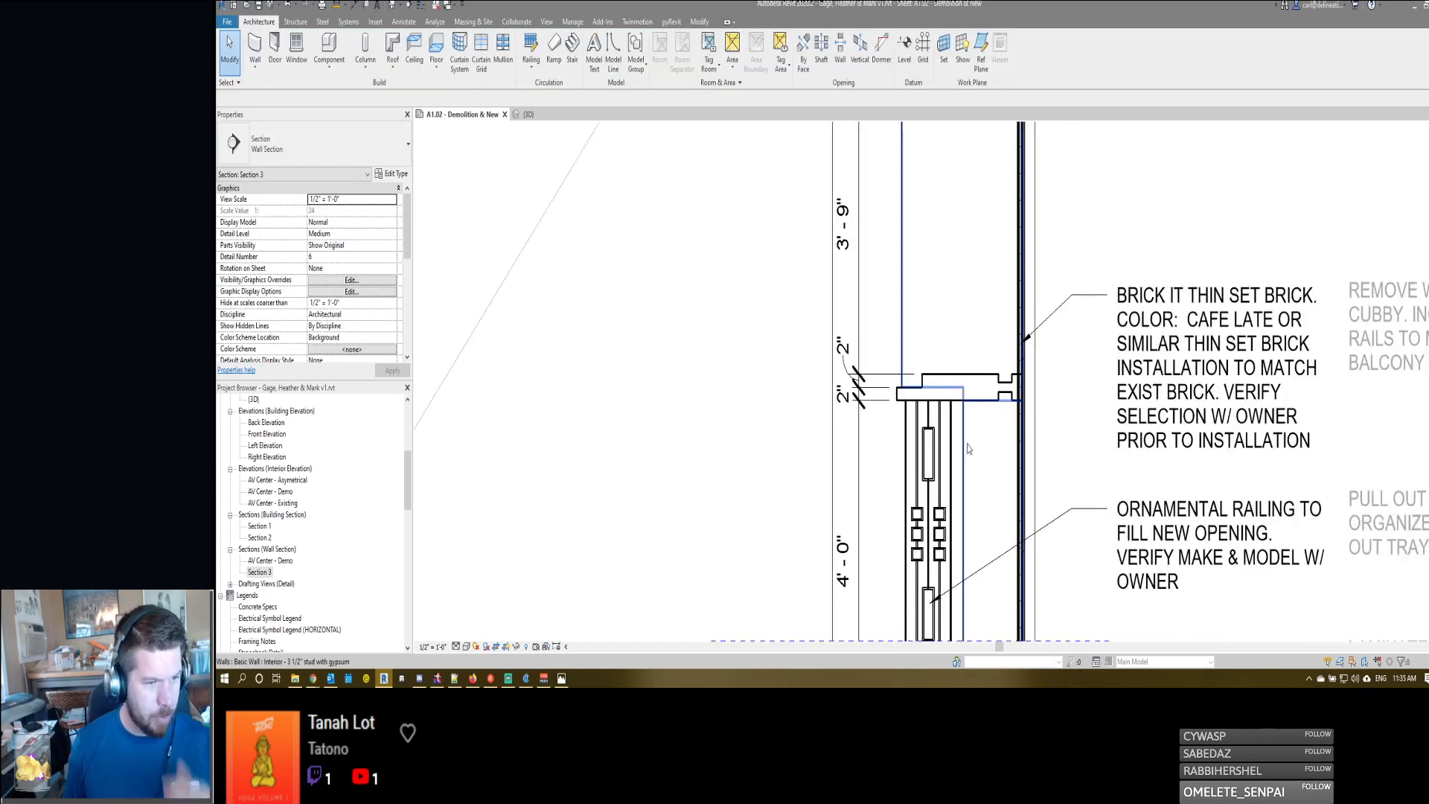
{"action": "scroll", "coordinate": [977, 448], "scroll_direction": "down", "scroll_amount": 3}
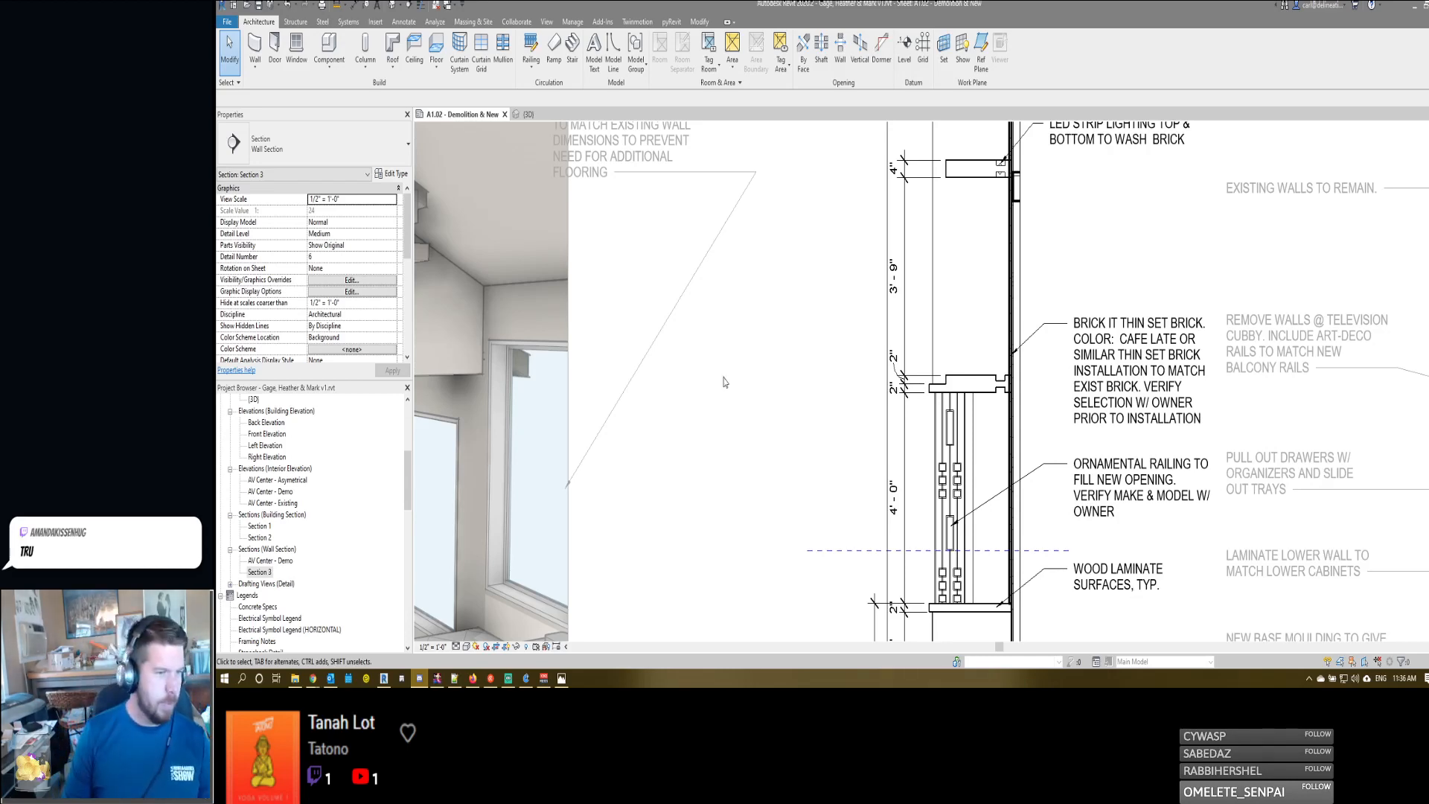
- Copy the center shelf's upper and lower LED recess detail lines down to the notches in the lower ledge
{"action": "scroll", "coordinate": [930, 368], "scroll_direction": "up", "scroll_amount": 5}
{"action": "scroll", "coordinate": [930, 367], "scroll_direction": "down", "scroll_amount": 4}
{"action": "scroll", "coordinate": [972, 237], "scroll_direction": "up", "scroll_amount": 3}
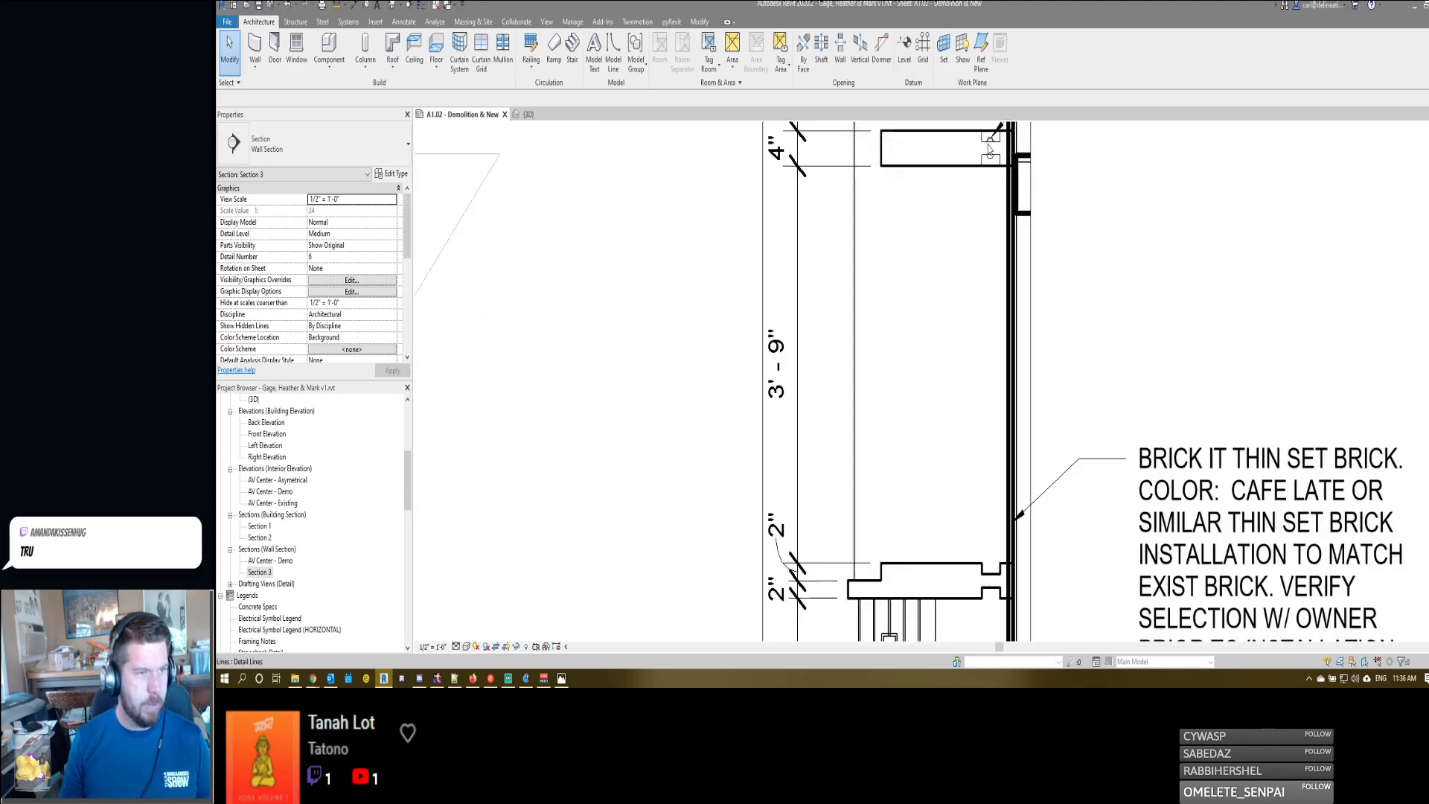
{"action": "left_click_drag", "start_coordinate": [1007, 278], "coordinate": [1008, 278]}
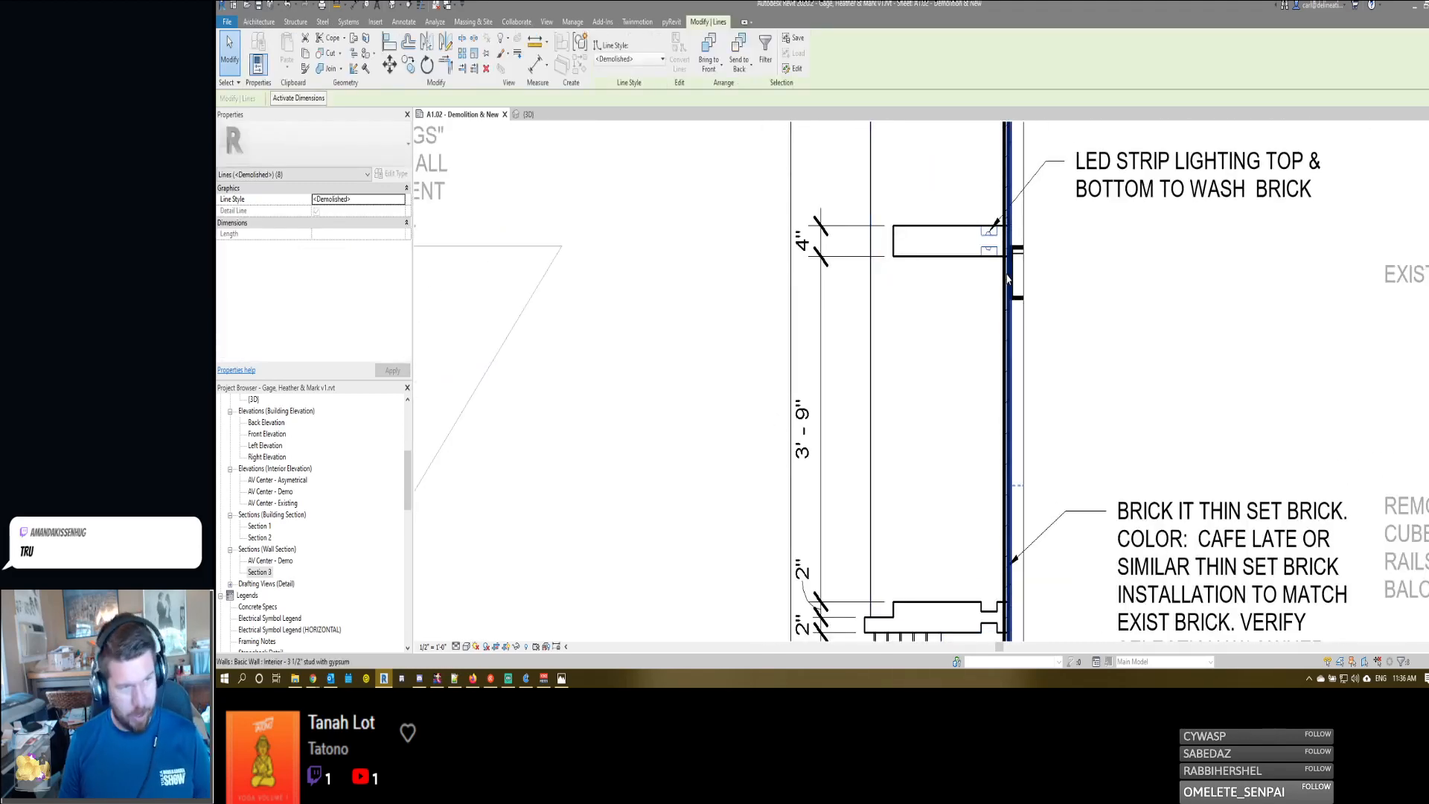
{"action": "left_click", "coordinate": [983, 206]}
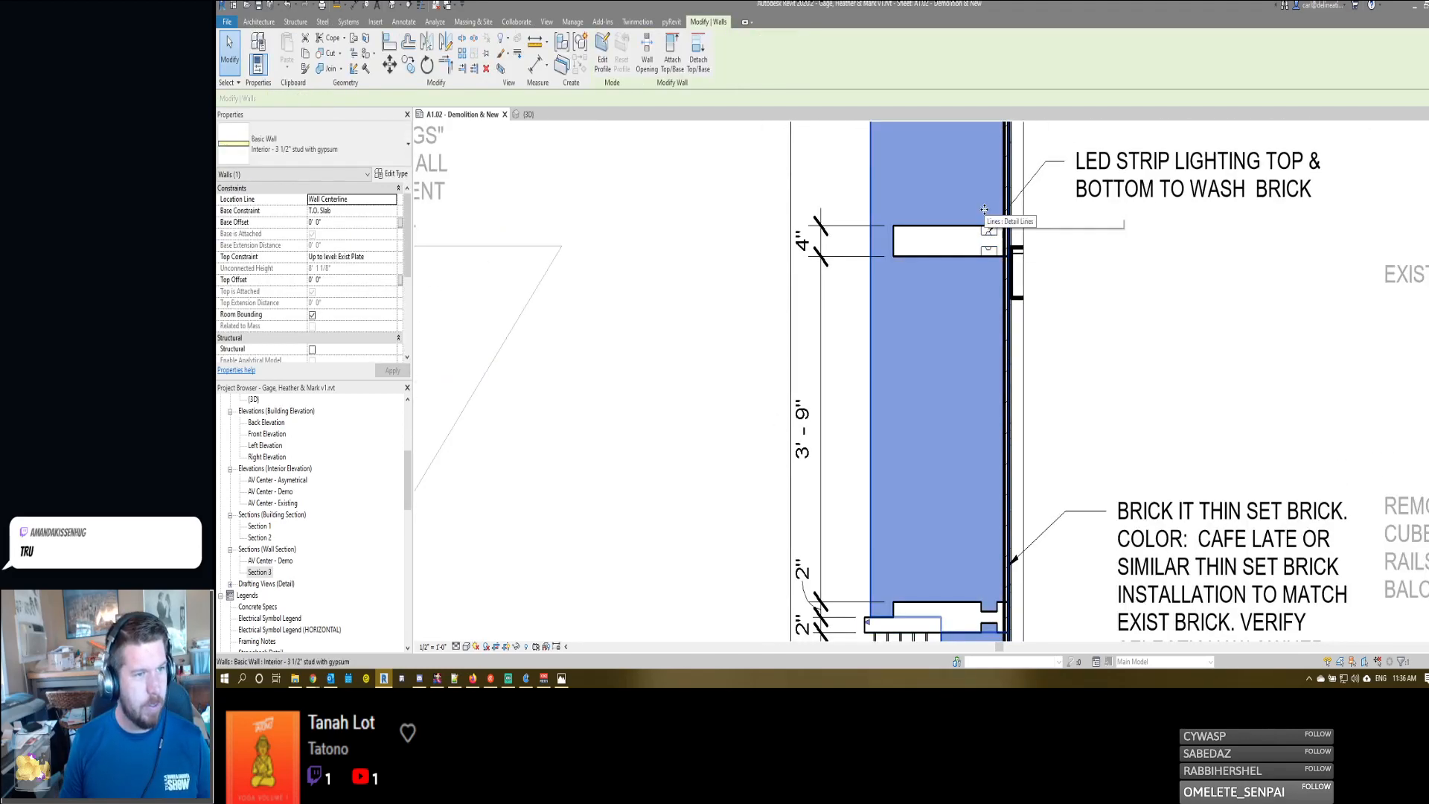
{"action": "key", "text": "Escape"}
{"action": "left_click_drag", "start_coordinate": [989, 261], "coordinate": [993, 265]}
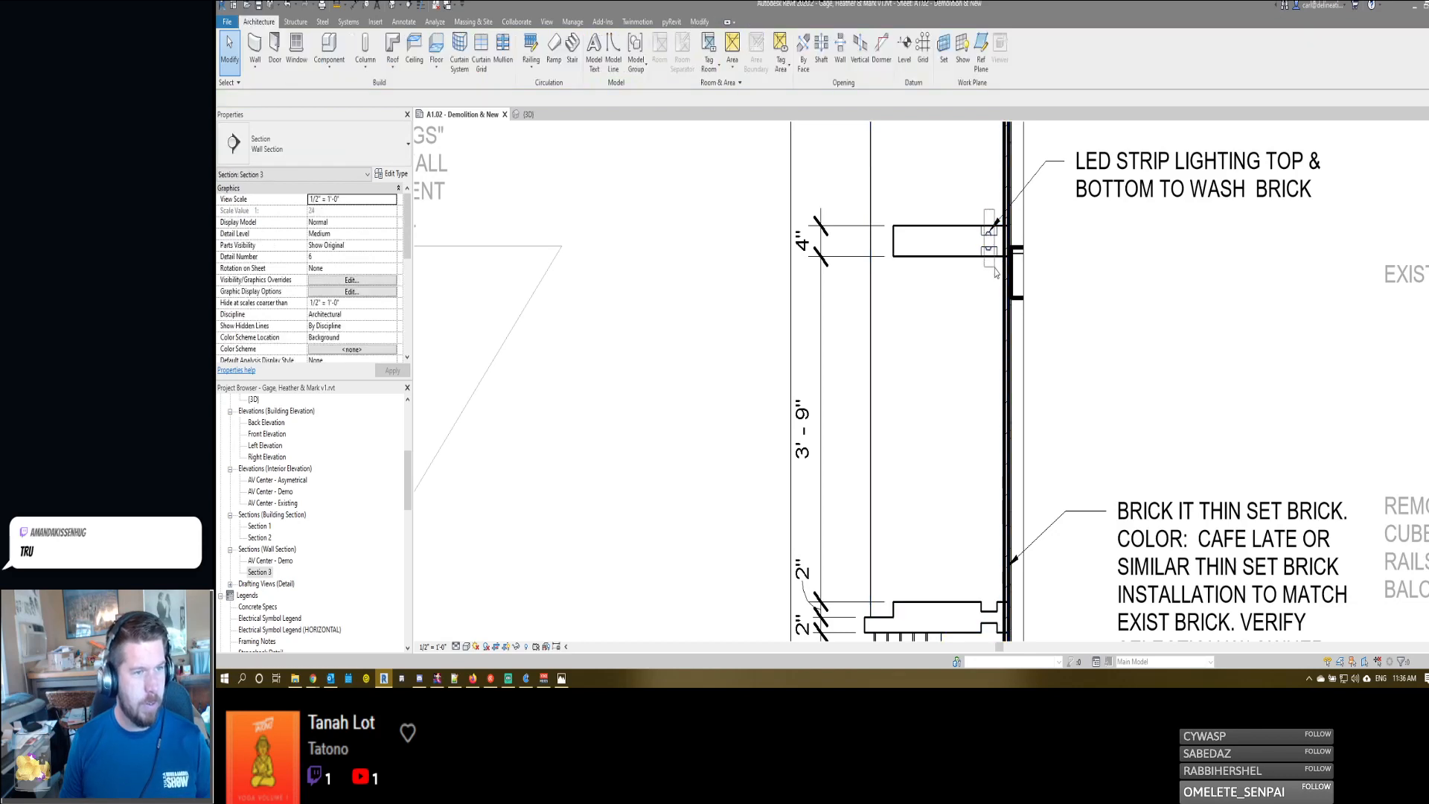
{"action": "key", "text": "c"}
{"action": "key", "text": "o"}
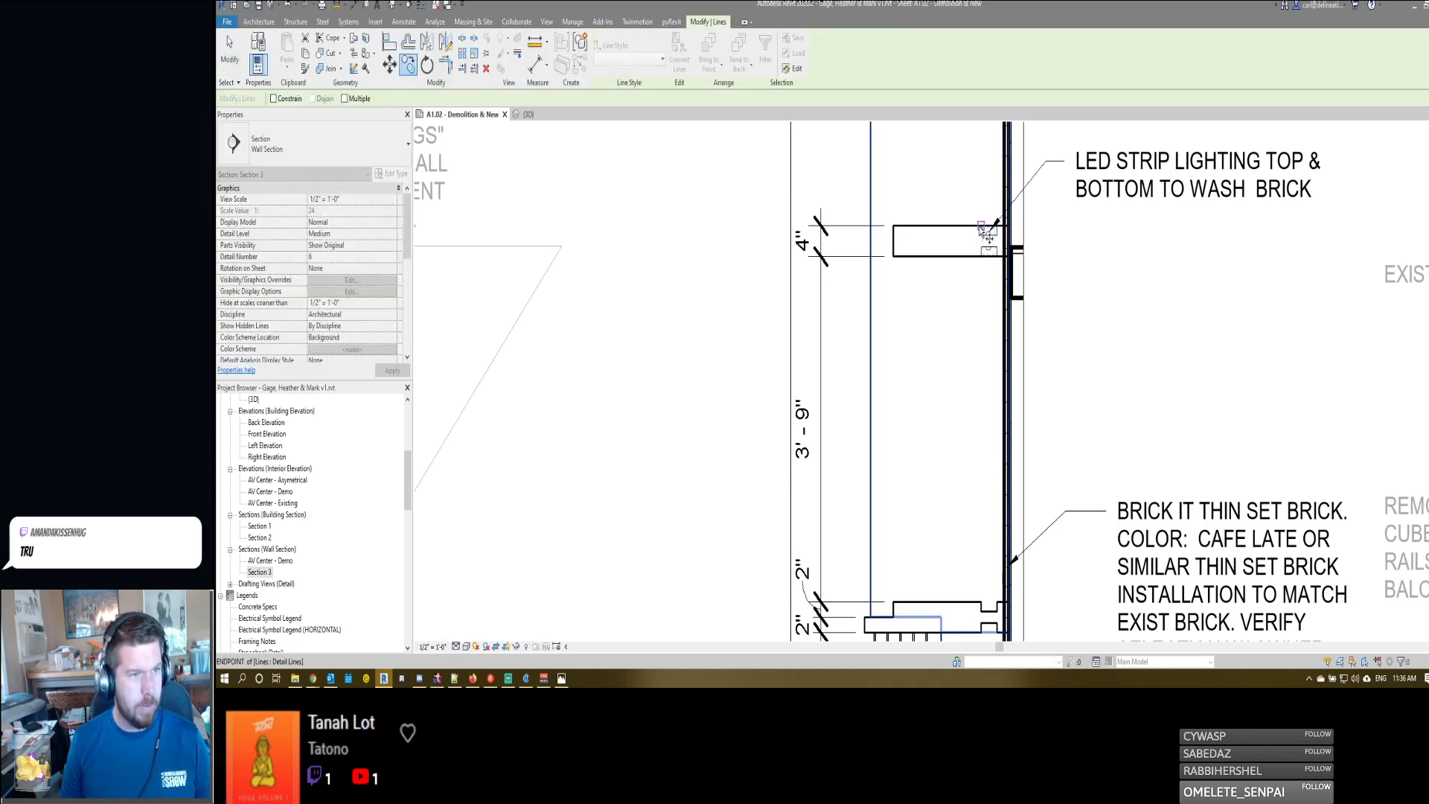
{"action": "left_click", "coordinate": [980, 235]}
{"action": "left_click", "coordinate": [981, 611]}
{"action": "key", "text": "Escape"}
{"action": "key", "text": "Escape"}
{"action": "scroll", "coordinate": [977, 553], "scroll_direction": "down", "scroll_amount": 2}
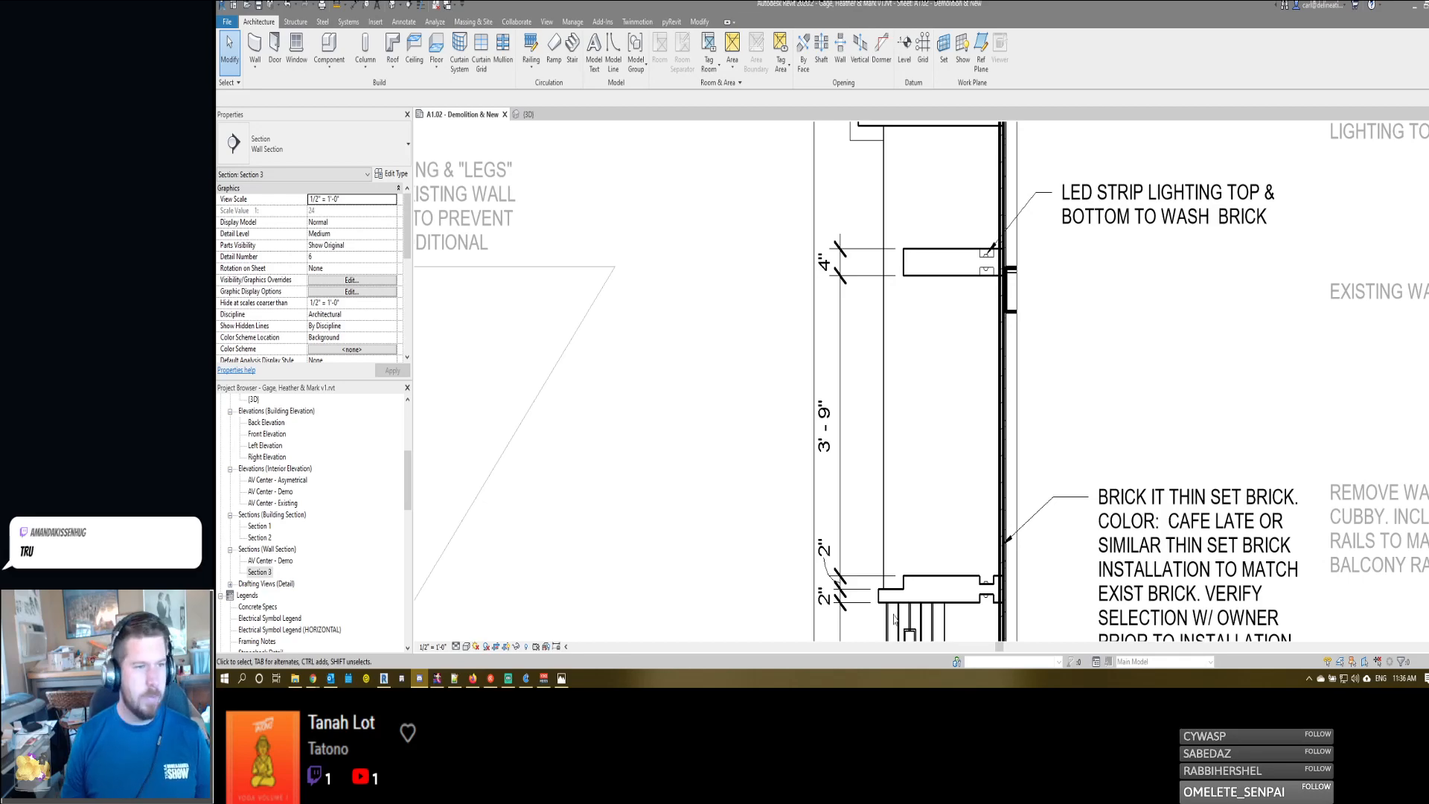
- Extend the LED strip lighting note so it ends with "BRICK, TYP.", placing TYP. on its own line
{"action": "scroll", "coordinate": [960, 335], "scroll_direction": "down", "scroll_amount": 1}
{"action": "left_click", "coordinate": [1156, 233]}
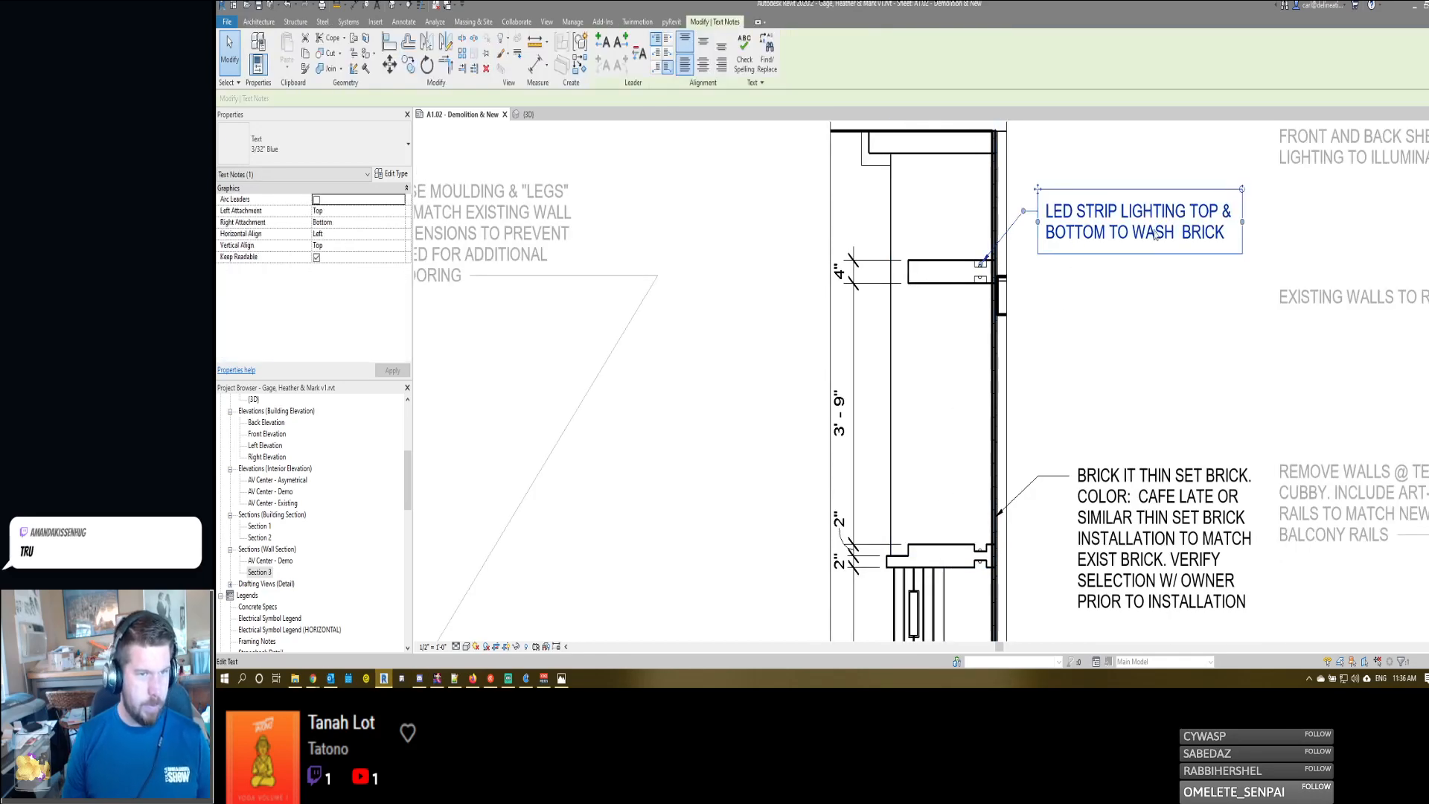
{"action": "left_click", "coordinate": [1228, 239]}
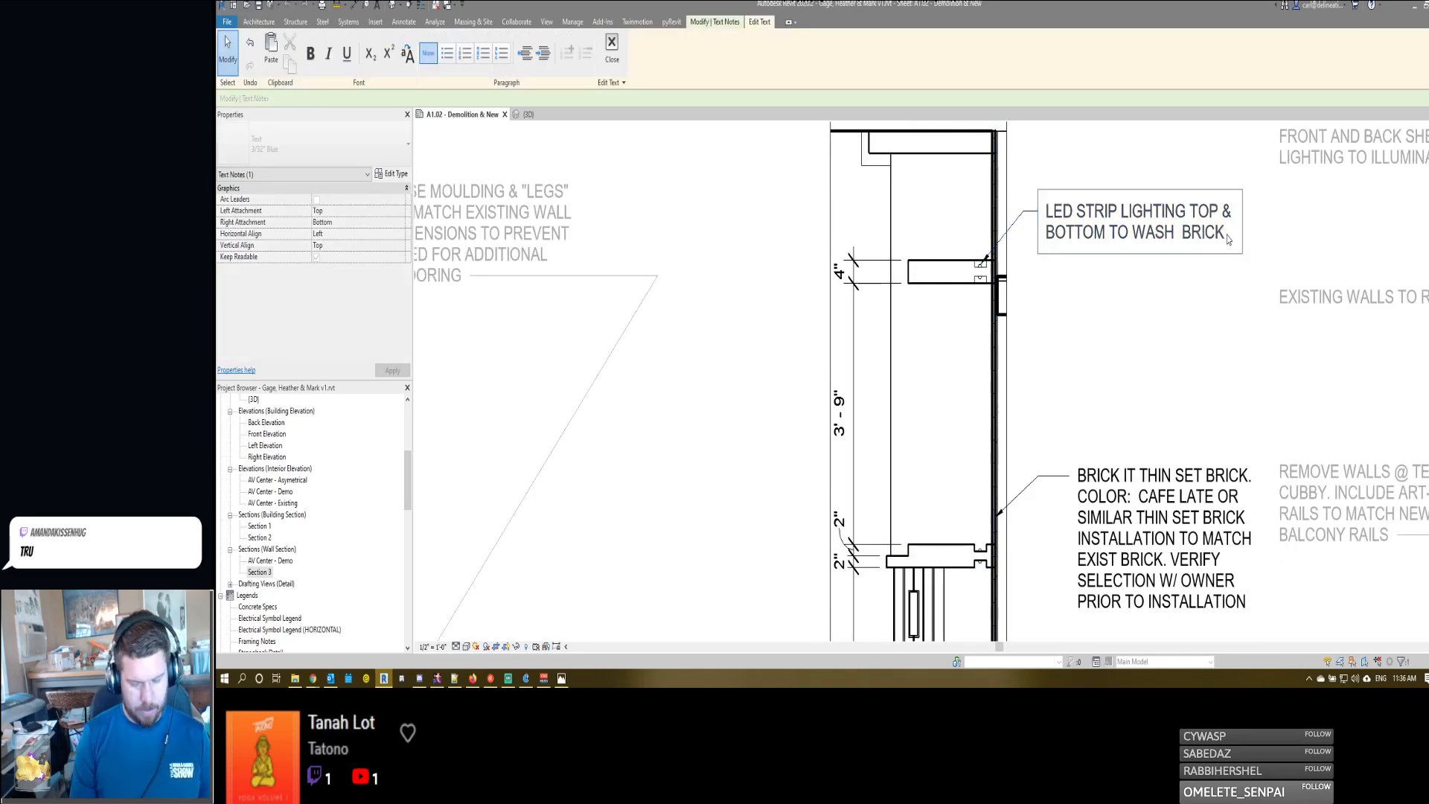
{"action": "key", "text": "Return"}
{"action": "type", "text": "typ"}
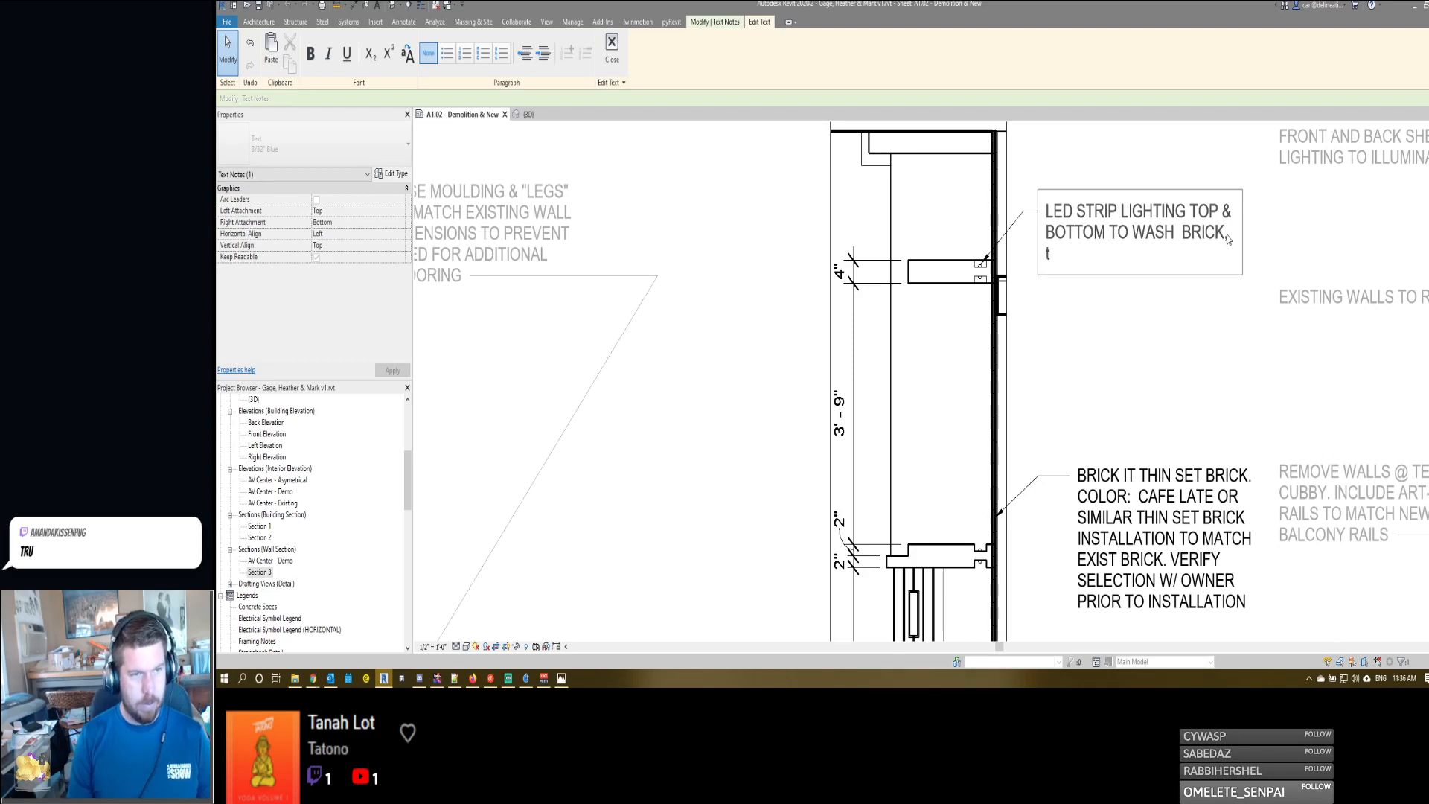
{"action": "key", "text": "BackSpace"}
{"action": "type", "text": "TYP."}
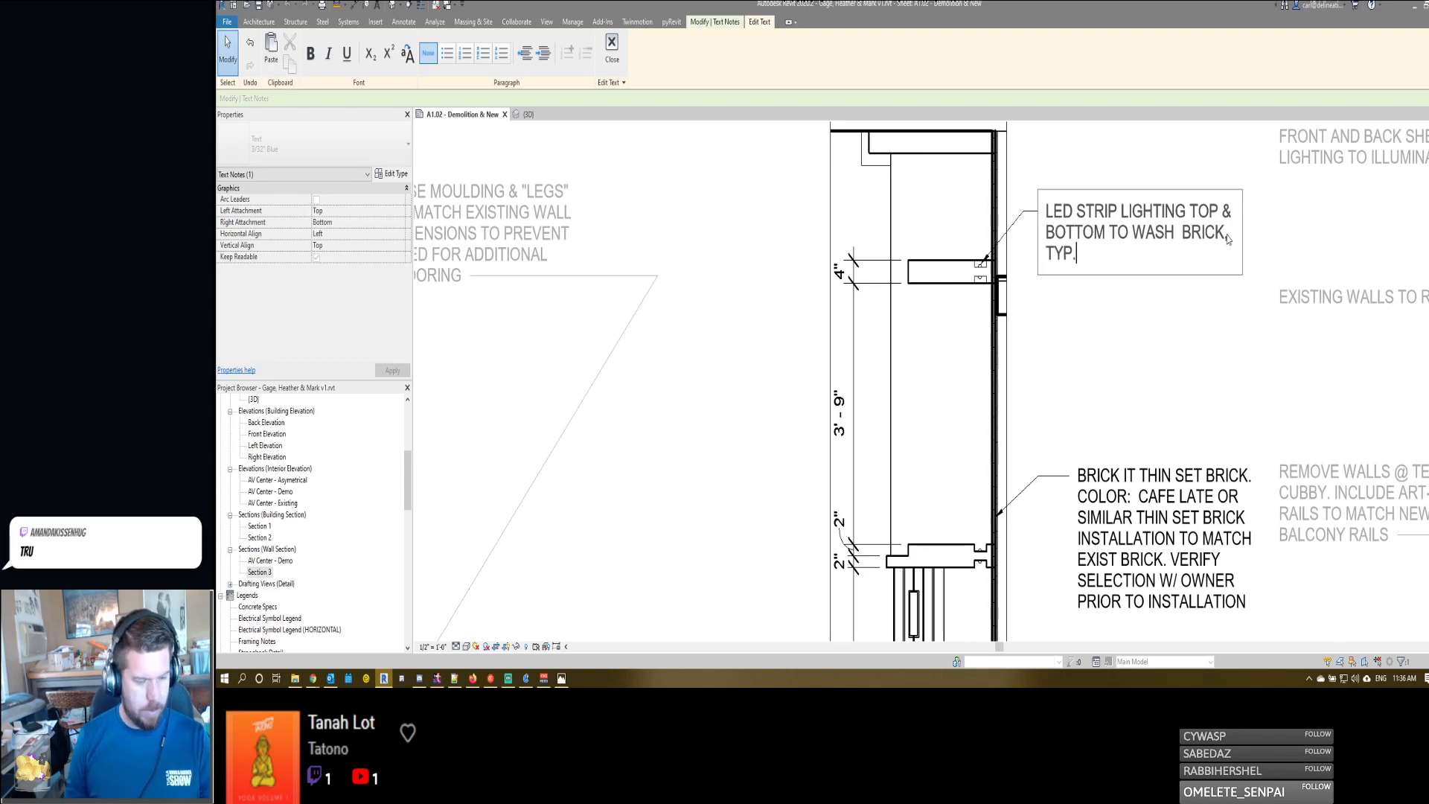
{"action": "left_click", "coordinate": [1066, 349]}
- Copy the center shelf's lower light recess lines straight up to the underside of the top shelf
{"action": "scroll", "coordinate": [1008, 346], "scroll_direction": "up", "scroll_amount": 4}
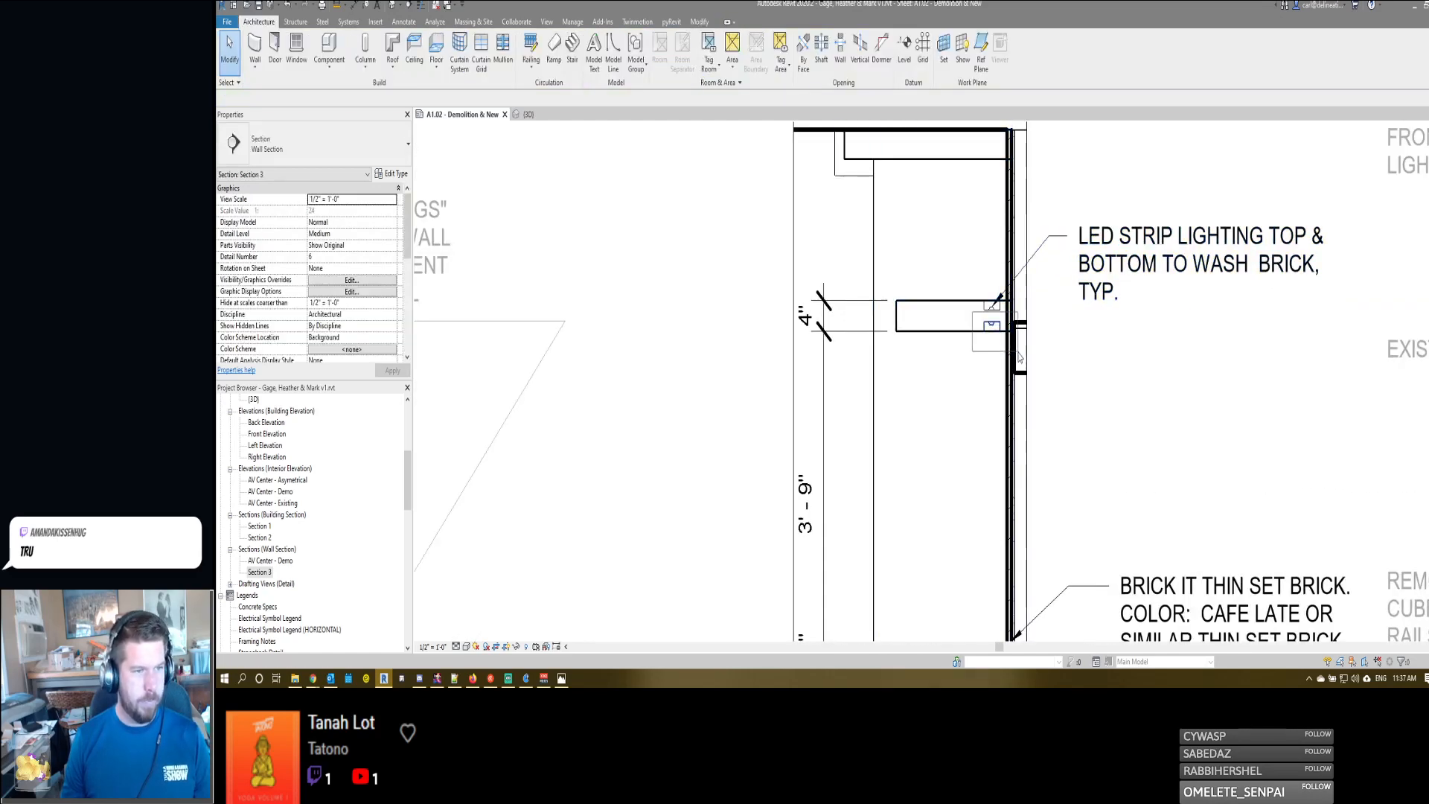
{"action": "left_click", "coordinate": [1010, 360]}
{"action": "key", "text": "c"}
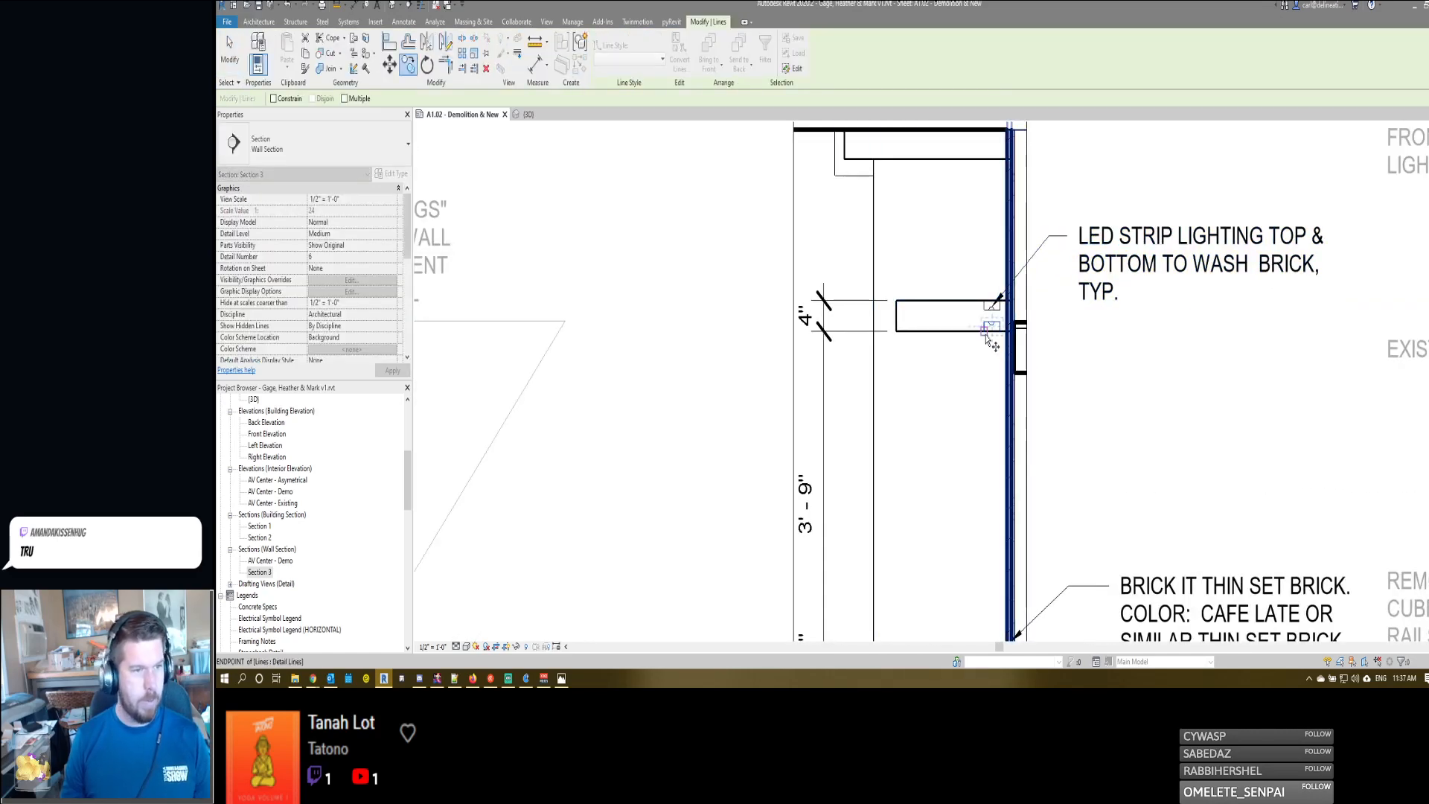
{"action": "left_click", "coordinate": [987, 328]}
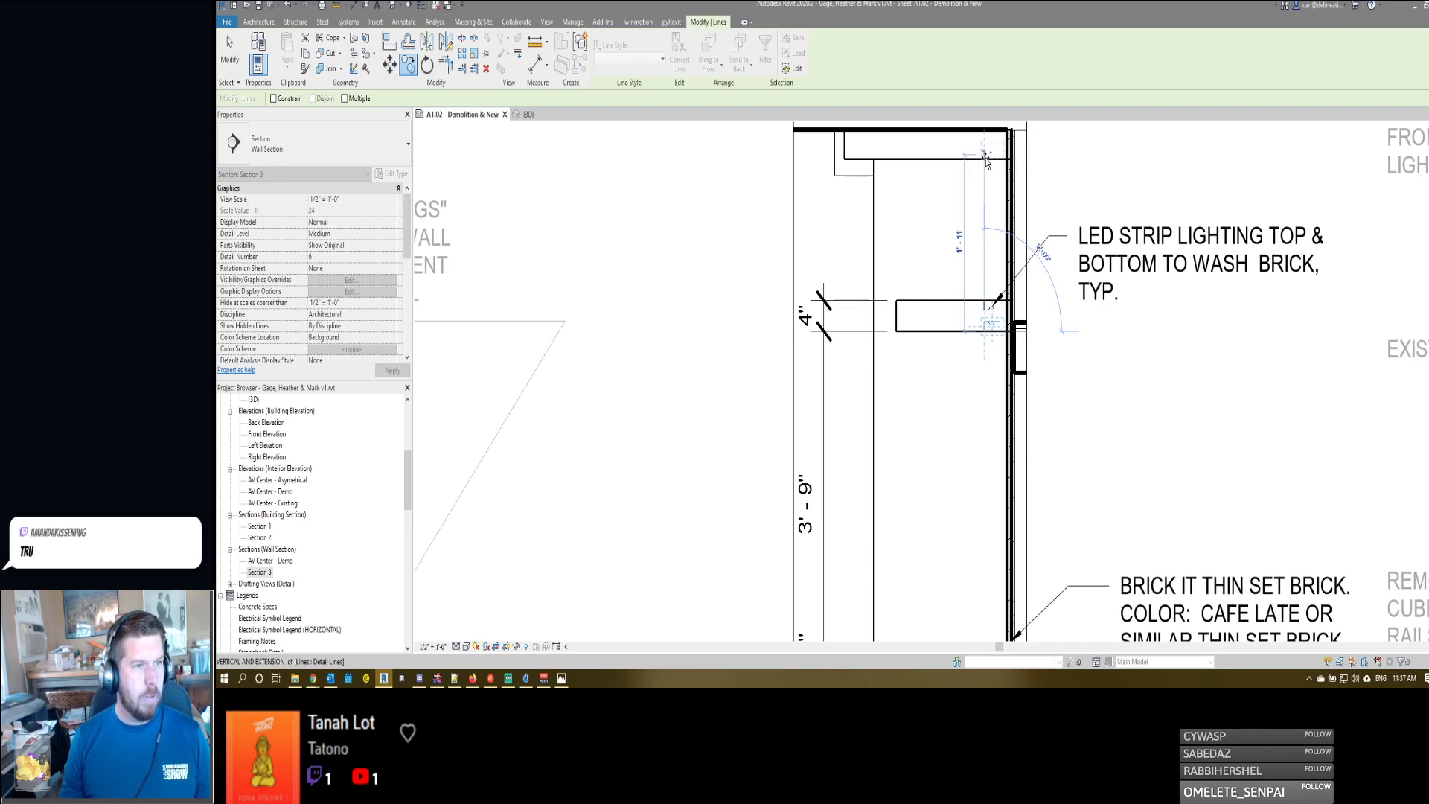
{"action": "scroll", "coordinate": [986, 160], "scroll_direction": "up", "scroll_amount": 2}
{"action": "key", "text": "shift"}
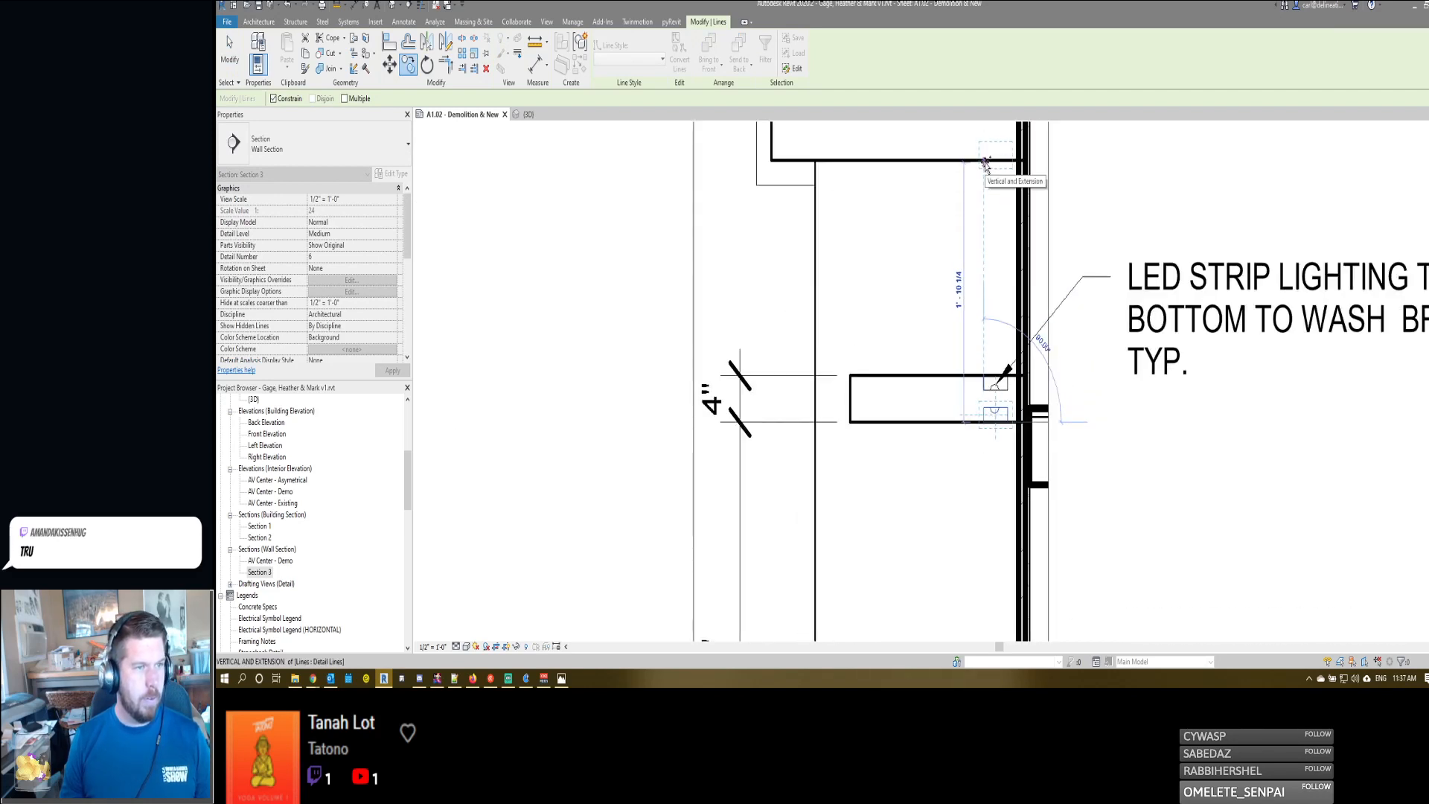
{"action": "left_click", "coordinate": [989, 161]}
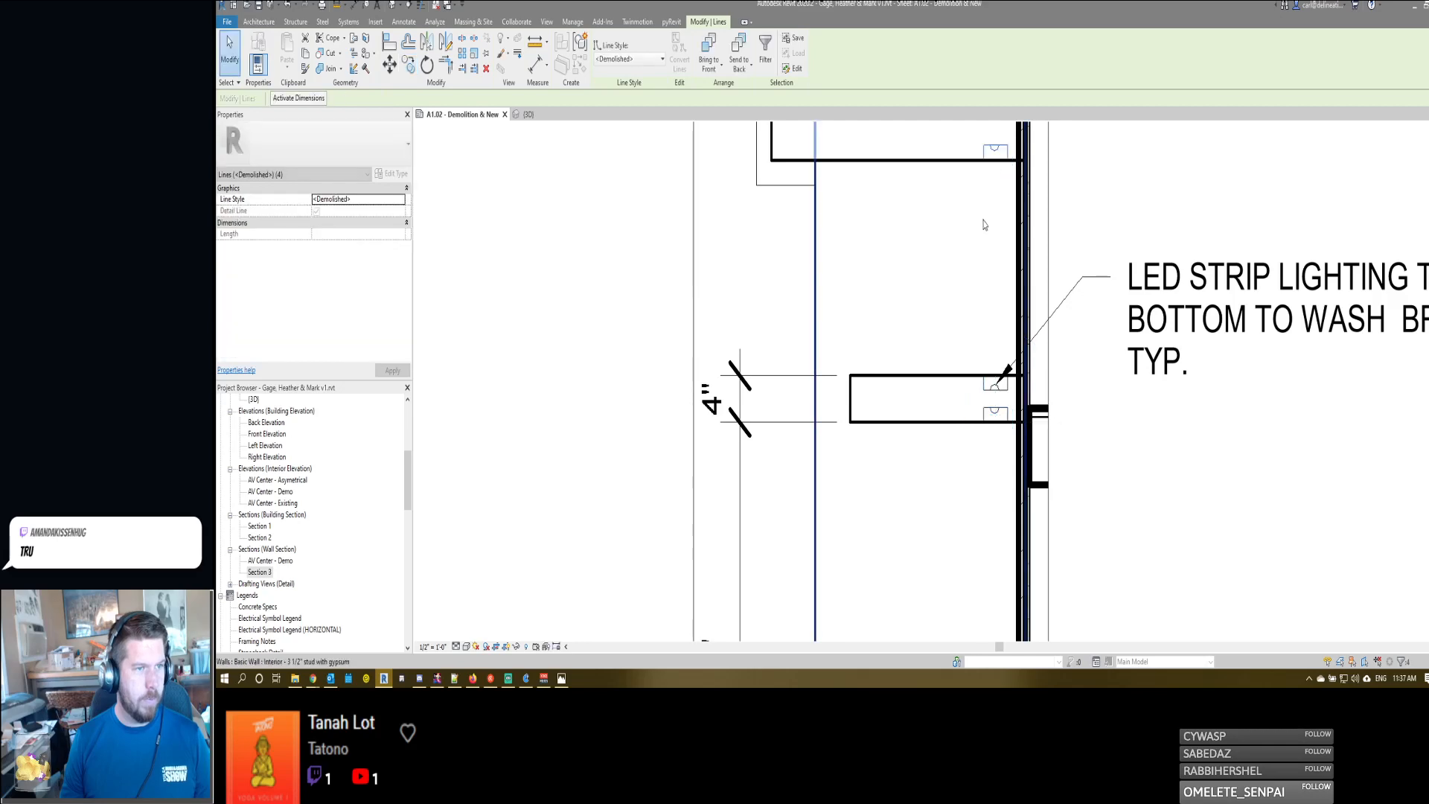
{"action": "middle_click_drag", "start_coordinate": [984, 232], "coordinate": [988, 333]}
{"action": "key", "text": "c"}
{"action": "key", "text": "p"}
{"action": "left_click", "coordinate": [951, 266]}
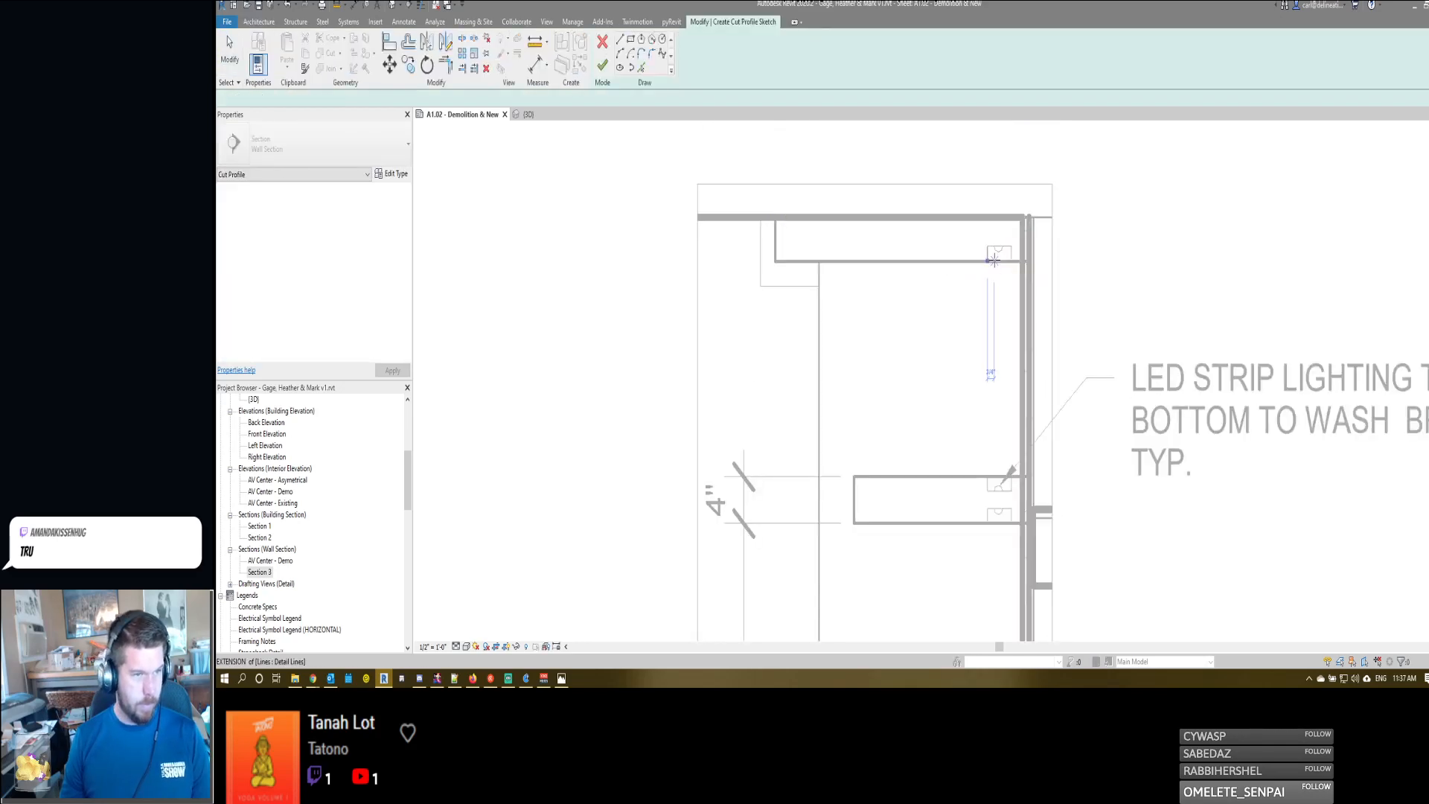
{"action": "scroll", "coordinate": [988, 262], "scroll_direction": "down", "scroll_amount": 3}
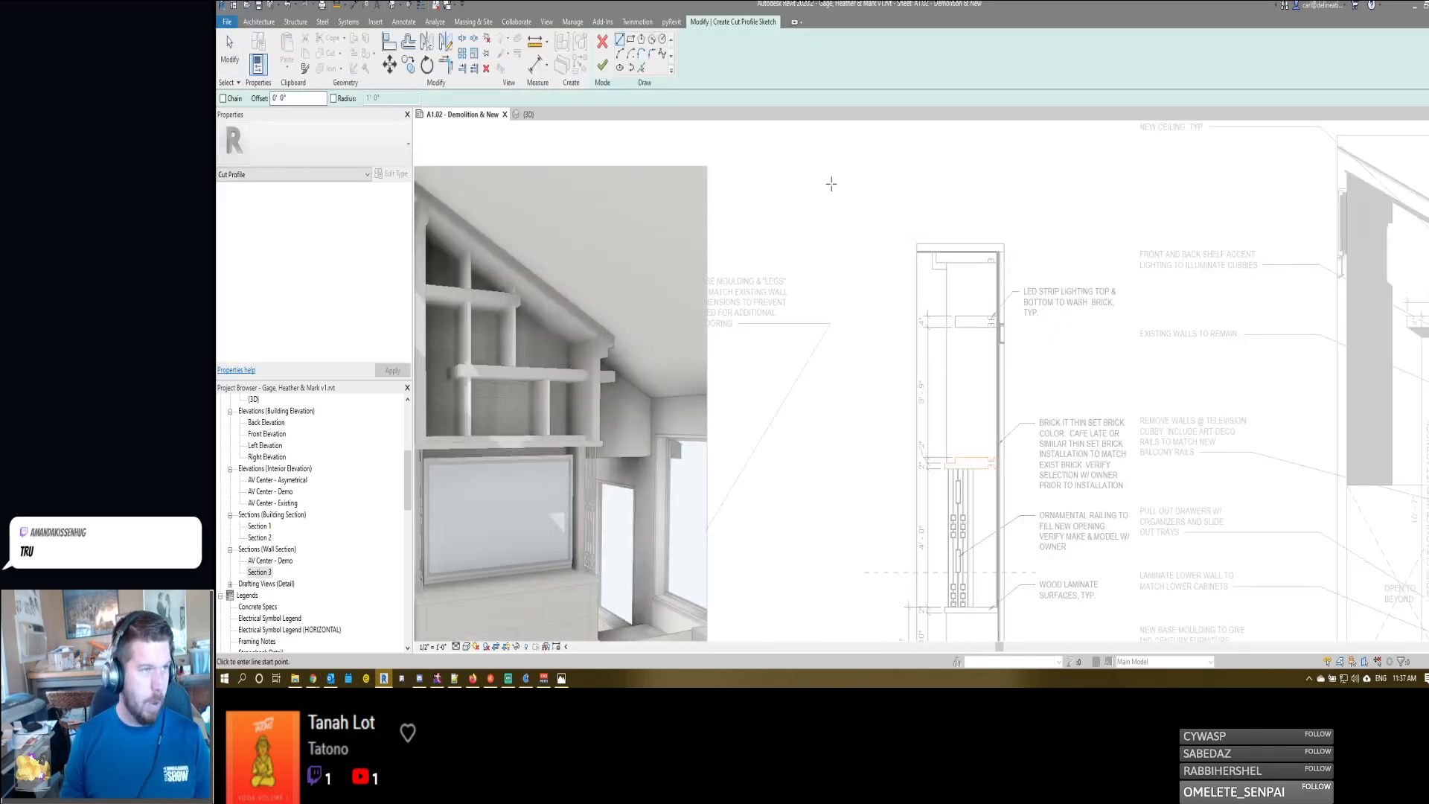
{"action": "left_click", "coordinate": [603, 46]}
{"action": "scroll", "coordinate": [975, 449], "scroll_direction": "up", "scroll_amount": 4}
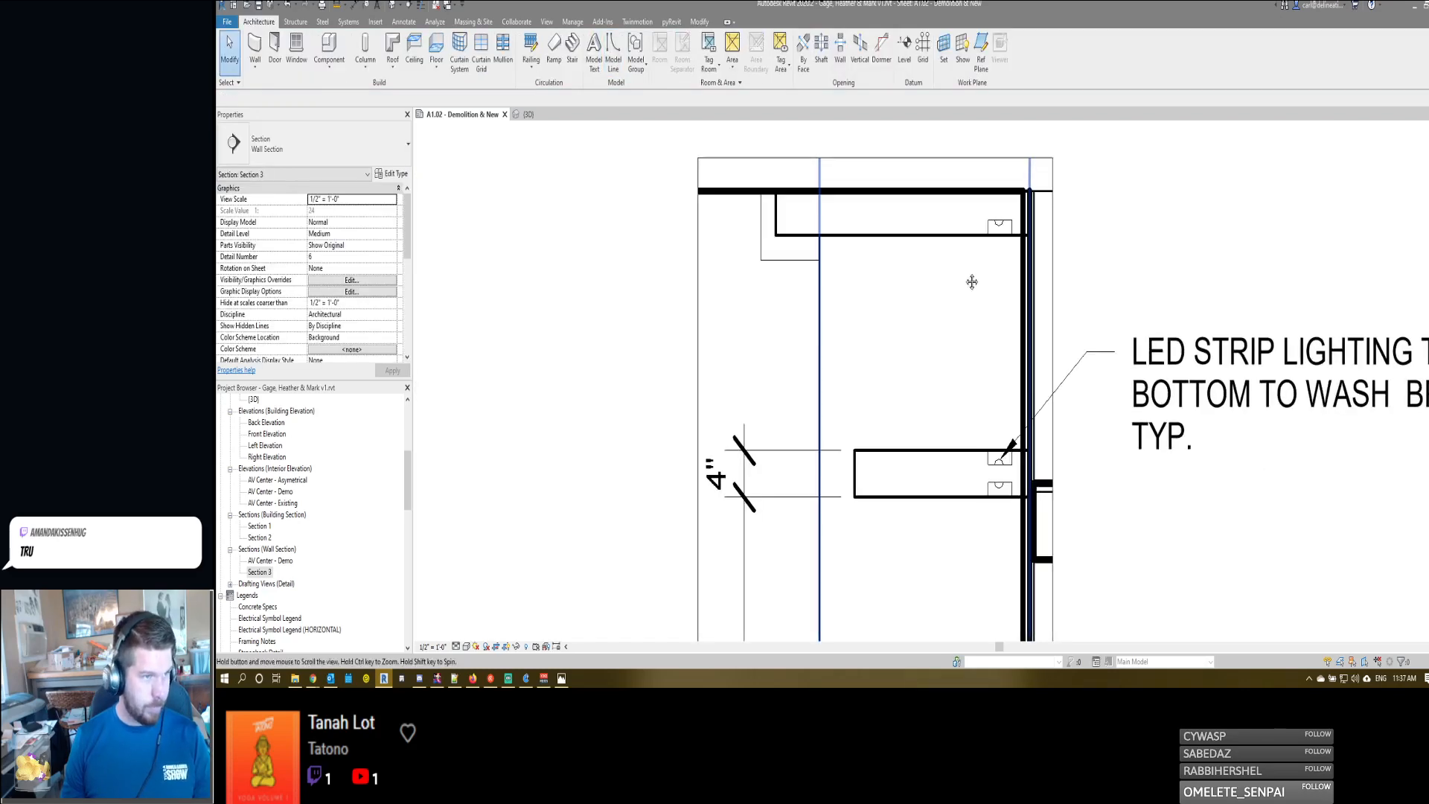
{"action": "double_click", "coordinate": [964, 344]}
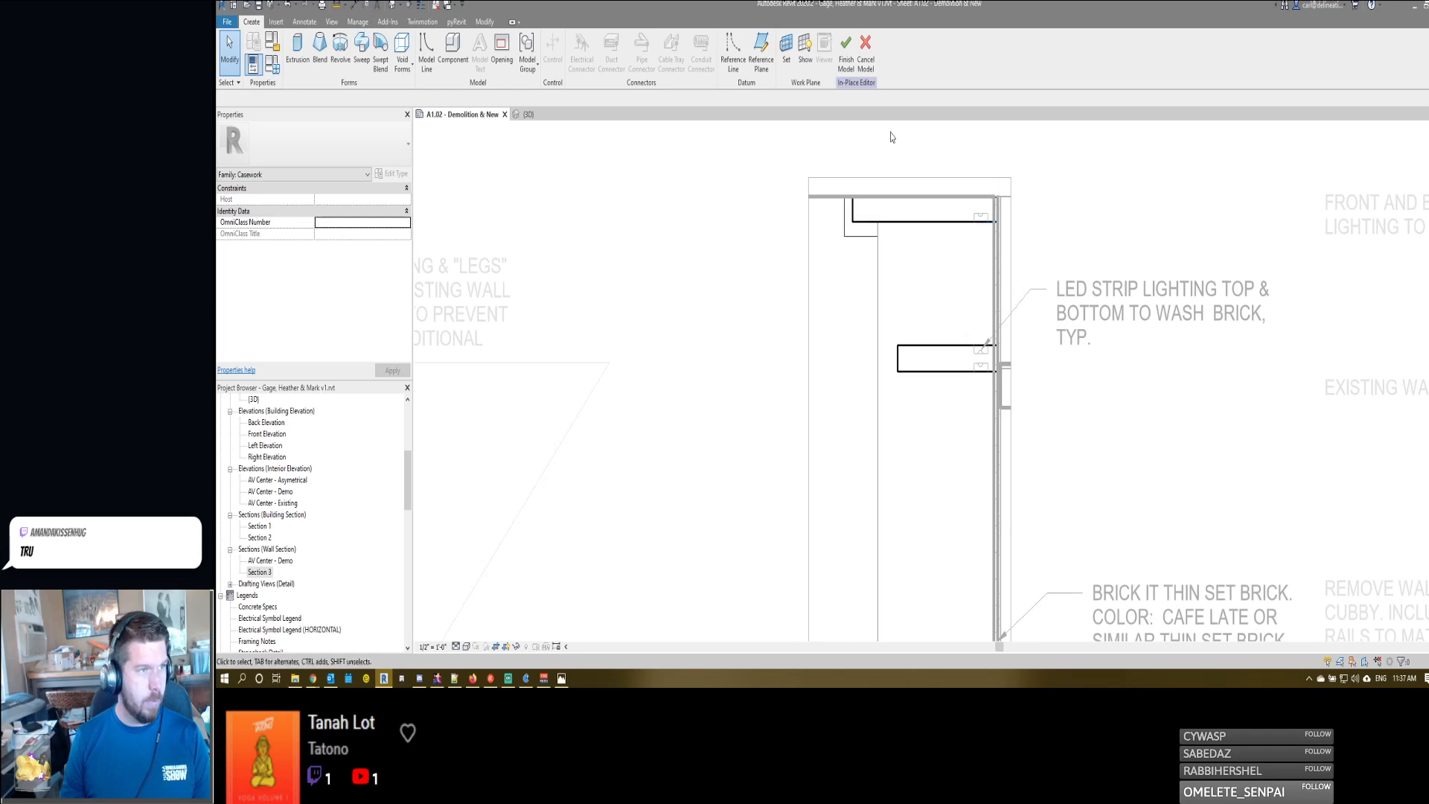
{"action": "left_click", "coordinate": [865, 46]}
- Add a second leader to the LED strip lighting note and point it at the light recess in the top shelf
{"action": "scroll", "coordinate": [1010, 296], "scroll_direction": "down", "scroll_amount": 2}
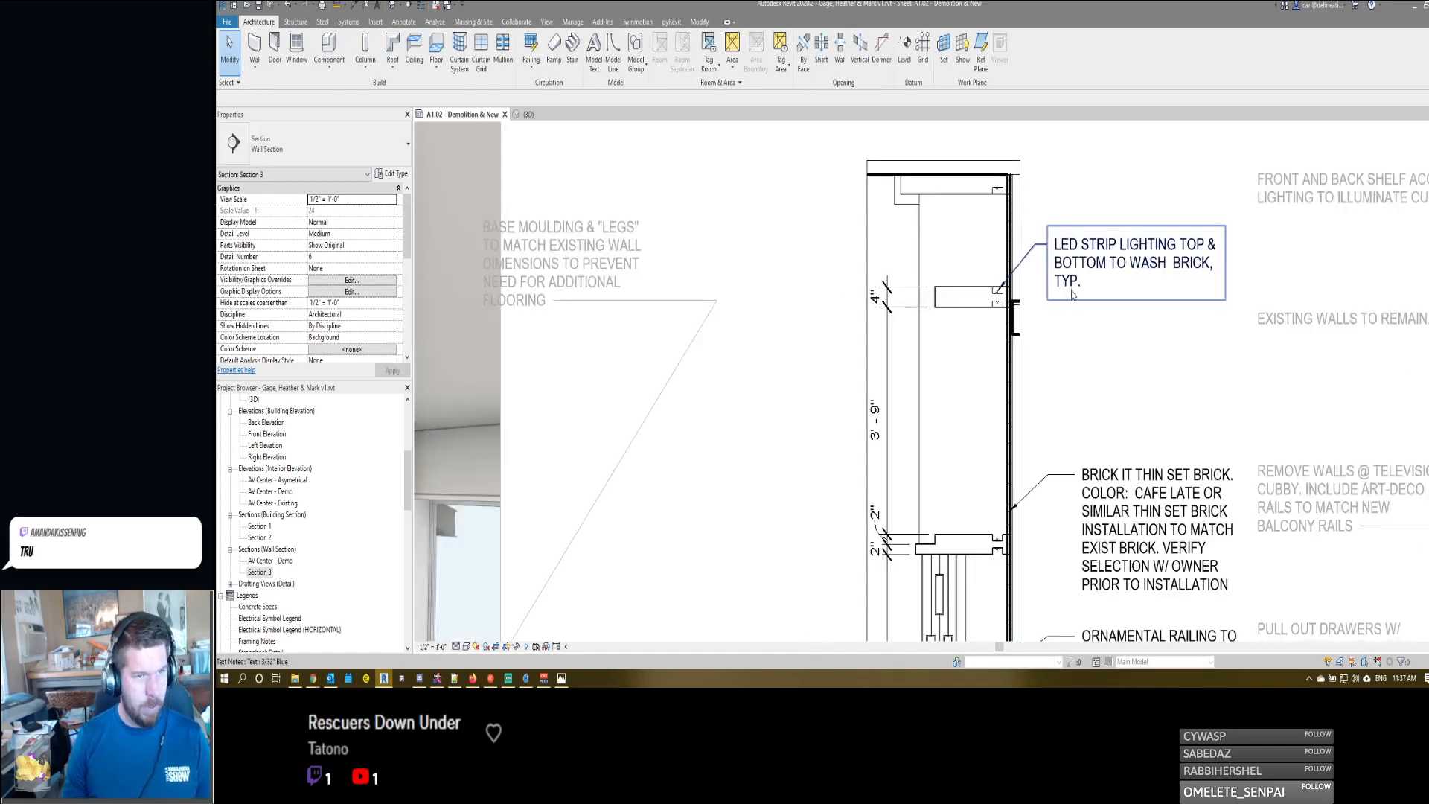
{"action": "left_click", "coordinate": [1068, 281]}
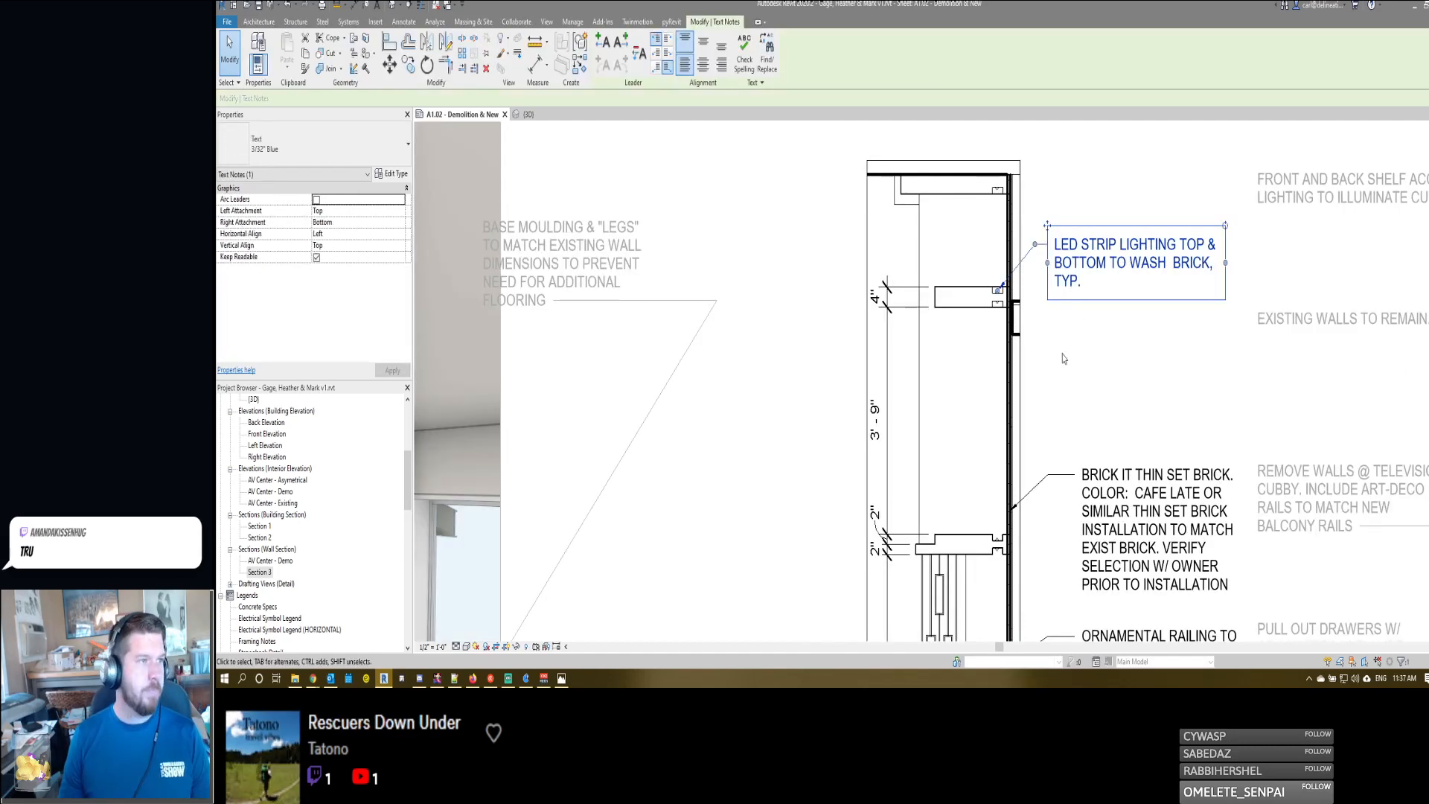
{"action": "left_click", "coordinate": [622, 42]}
{"action": "left_click_drag", "start_coordinate": [957, 256], "coordinate": [999, 192]}
{"action": "left_click", "coordinate": [1079, 349]}
{"action": "scroll", "coordinate": [1046, 260], "scroll_direction": "down", "scroll_amount": 3}
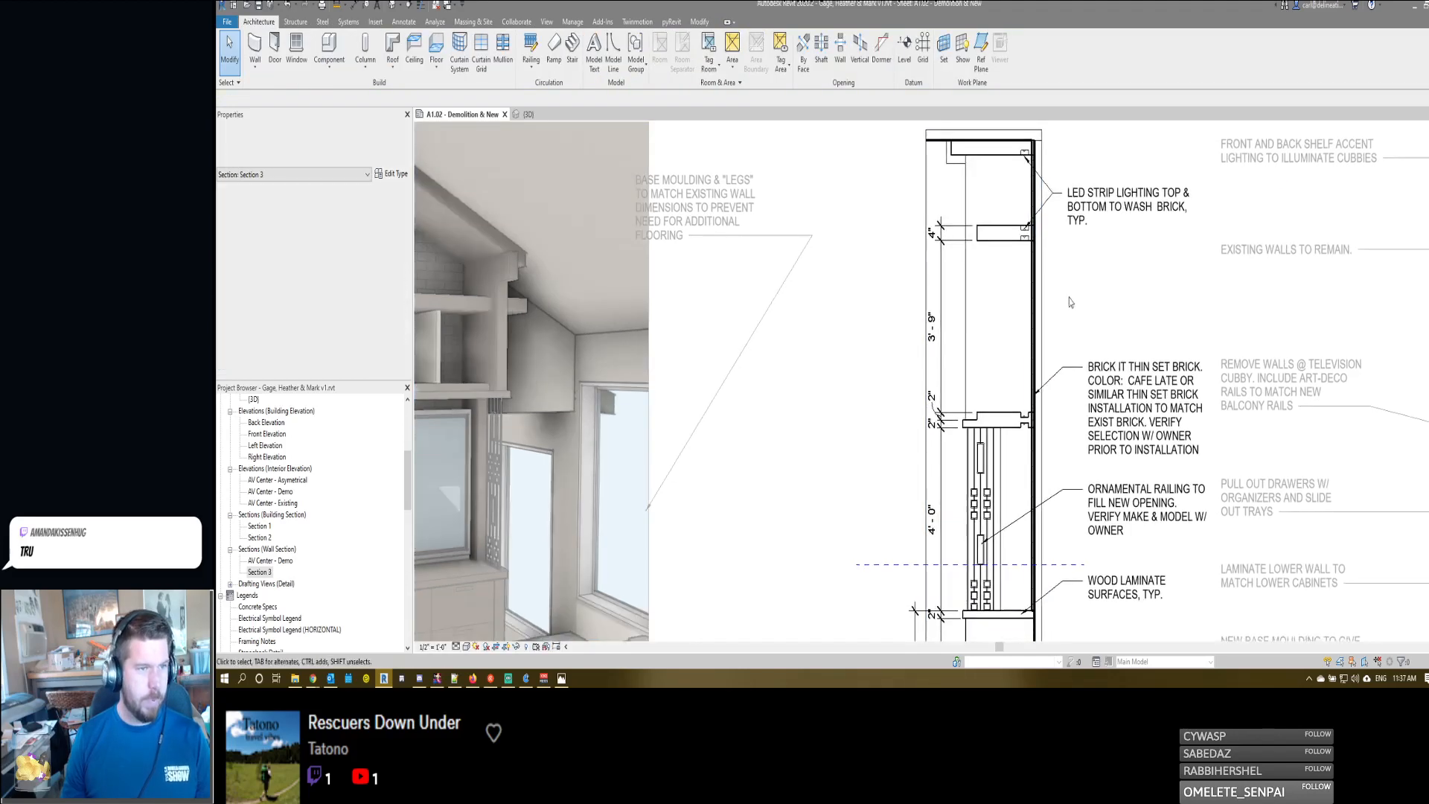
{"action": "scroll", "coordinate": [998, 169], "scroll_direction": "up", "scroll_amount": 2}
{"action": "scroll", "coordinate": [997, 167], "scroll_direction": "down", "scroll_amount": 3}
{"action": "middle_click_drag", "start_coordinate": [1031, 288], "coordinate": [1047, 339]}
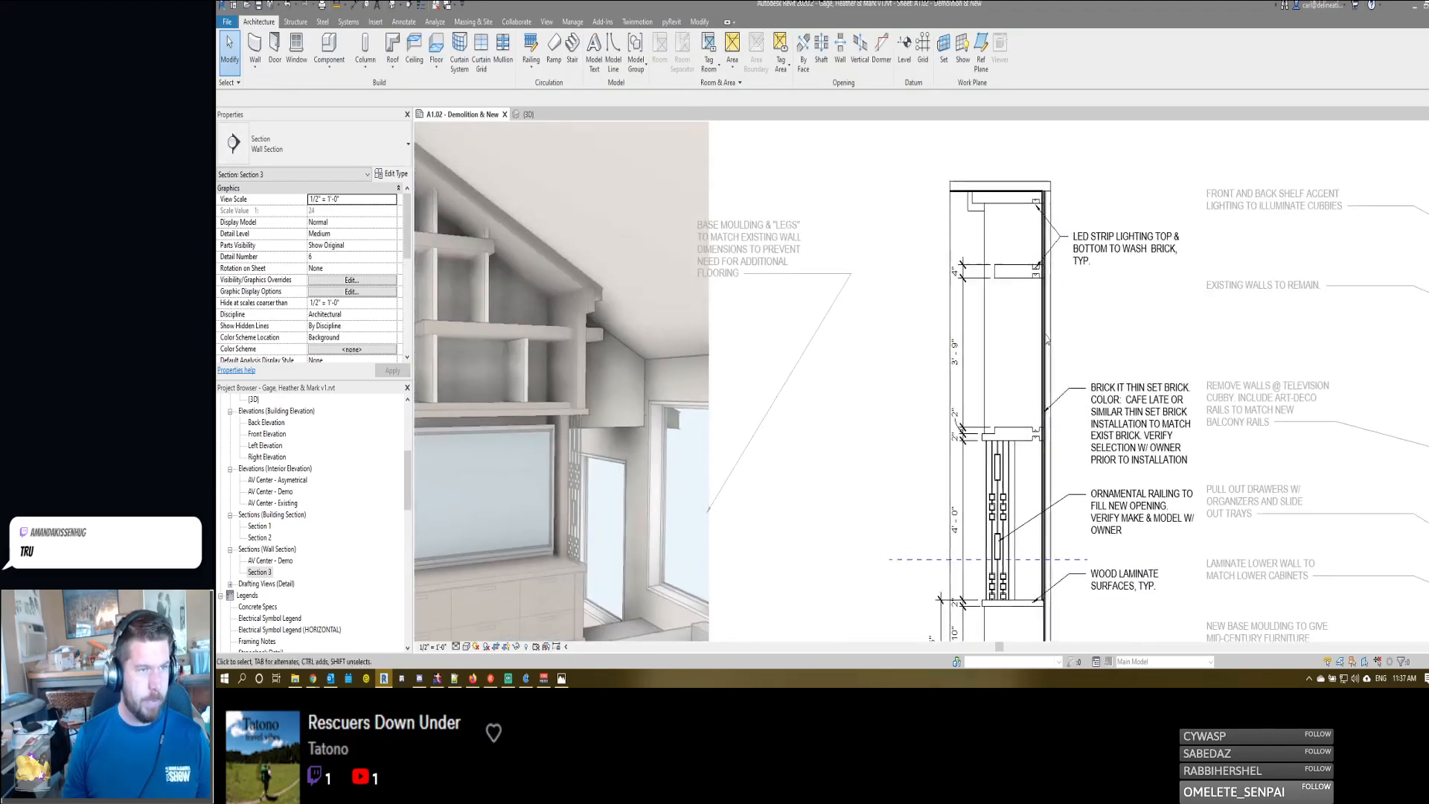
- Add a second leader to the "WOOD LAMINATE SURFACES, TYP." note, pointing just above the lower cabinet's countertop beside the railing
{"action": "scroll", "coordinate": [1047, 339], "scroll_direction": "up", "scroll_amount": 3}
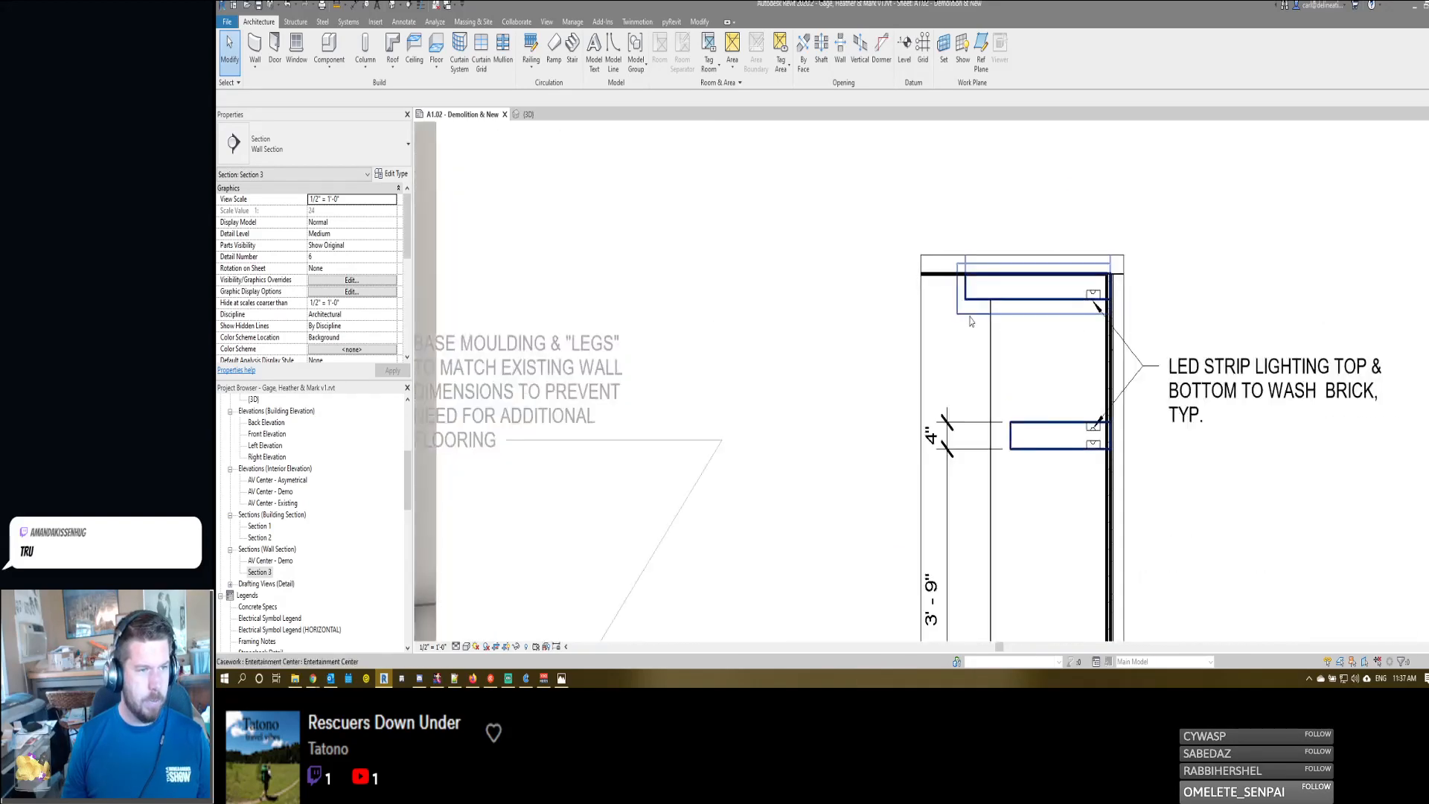
{"action": "scroll", "coordinate": [959, 360], "scroll_direction": "down", "scroll_amount": 4}
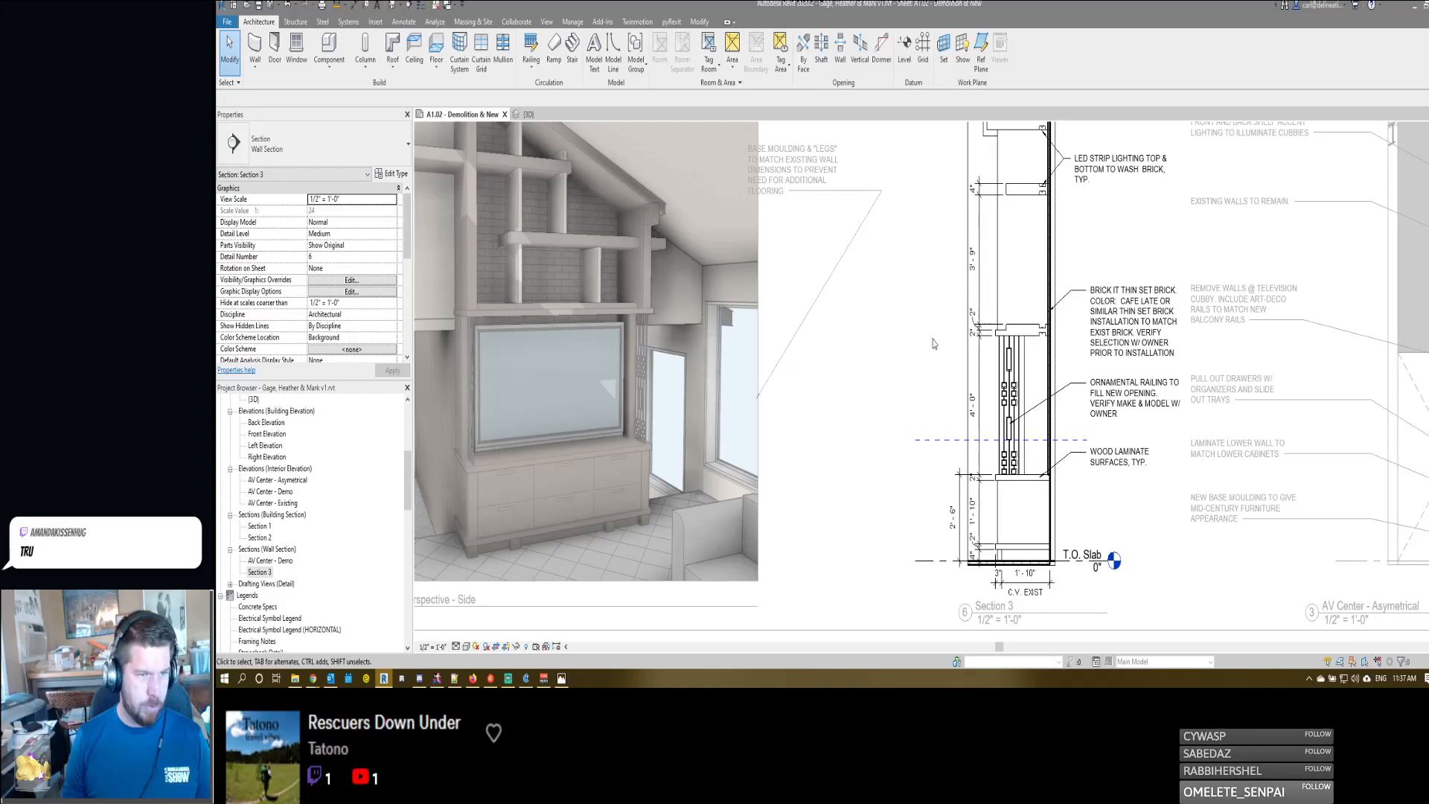
{"action": "left_click", "coordinate": [1081, 463]}
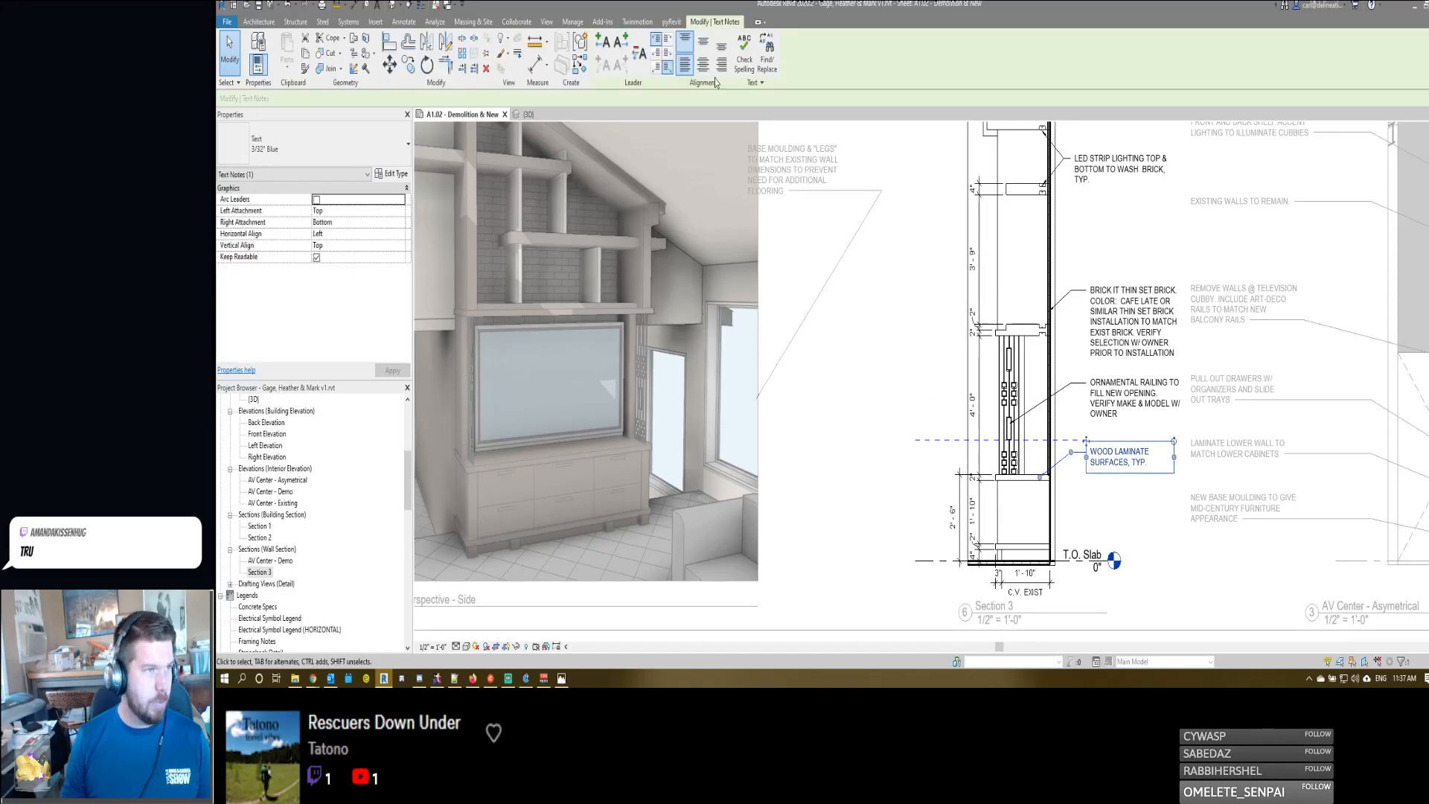
{"action": "left_click", "coordinate": [611, 43]}
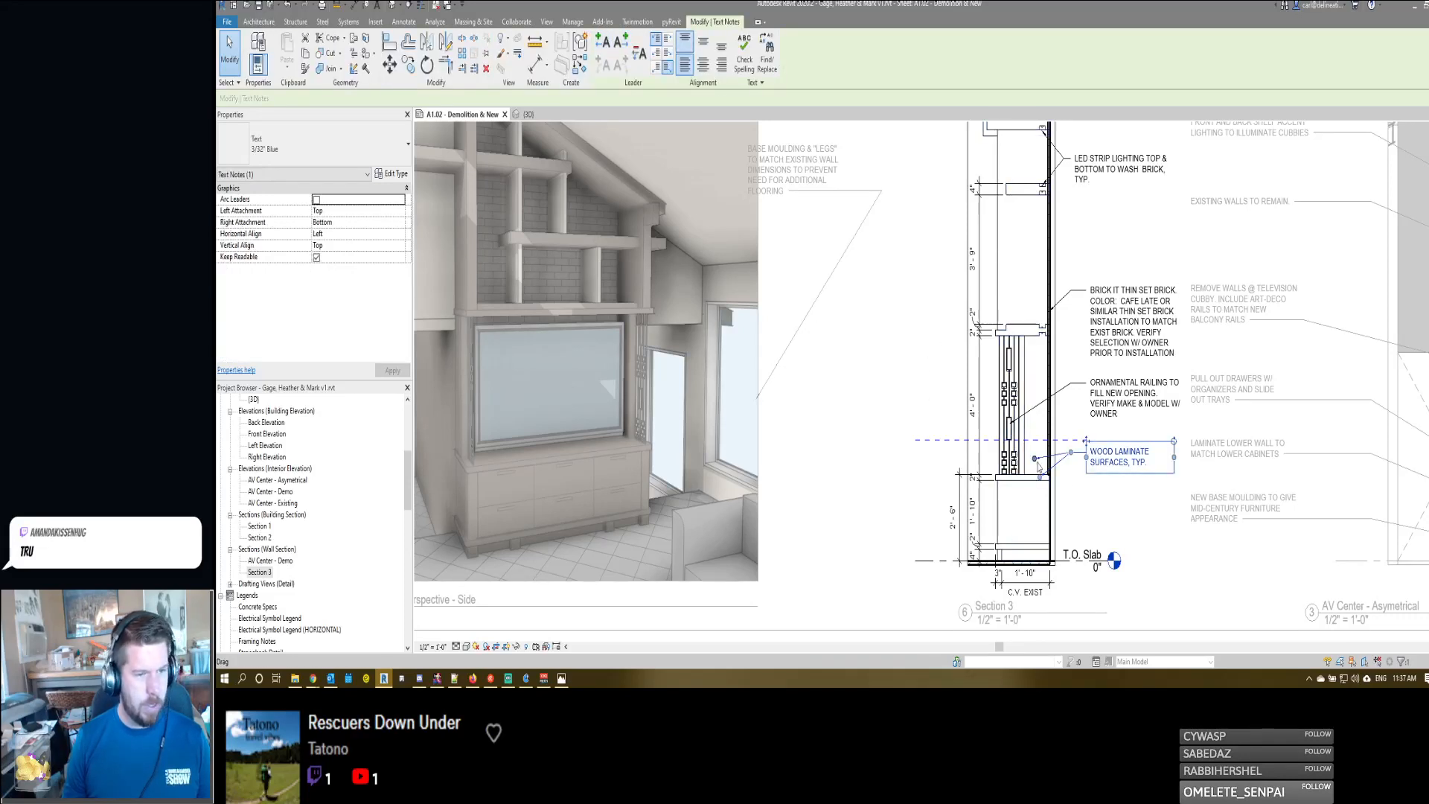
{"action": "left_click", "coordinate": [1022, 244]}
- Place a leader note reading "NEW WOOD LAMINATE SHELVING" that points at the center shelf in Section 3
{"action": "mouse_move", "coordinate": [1020, 245]}
{"action": "middle_mouse_down"}
{"action": "mouse_move", "coordinate": [1024, 296]}
{"action": "mouse_move", "coordinate": [1091, 302]}
{"action": "middle_mouse_up"}
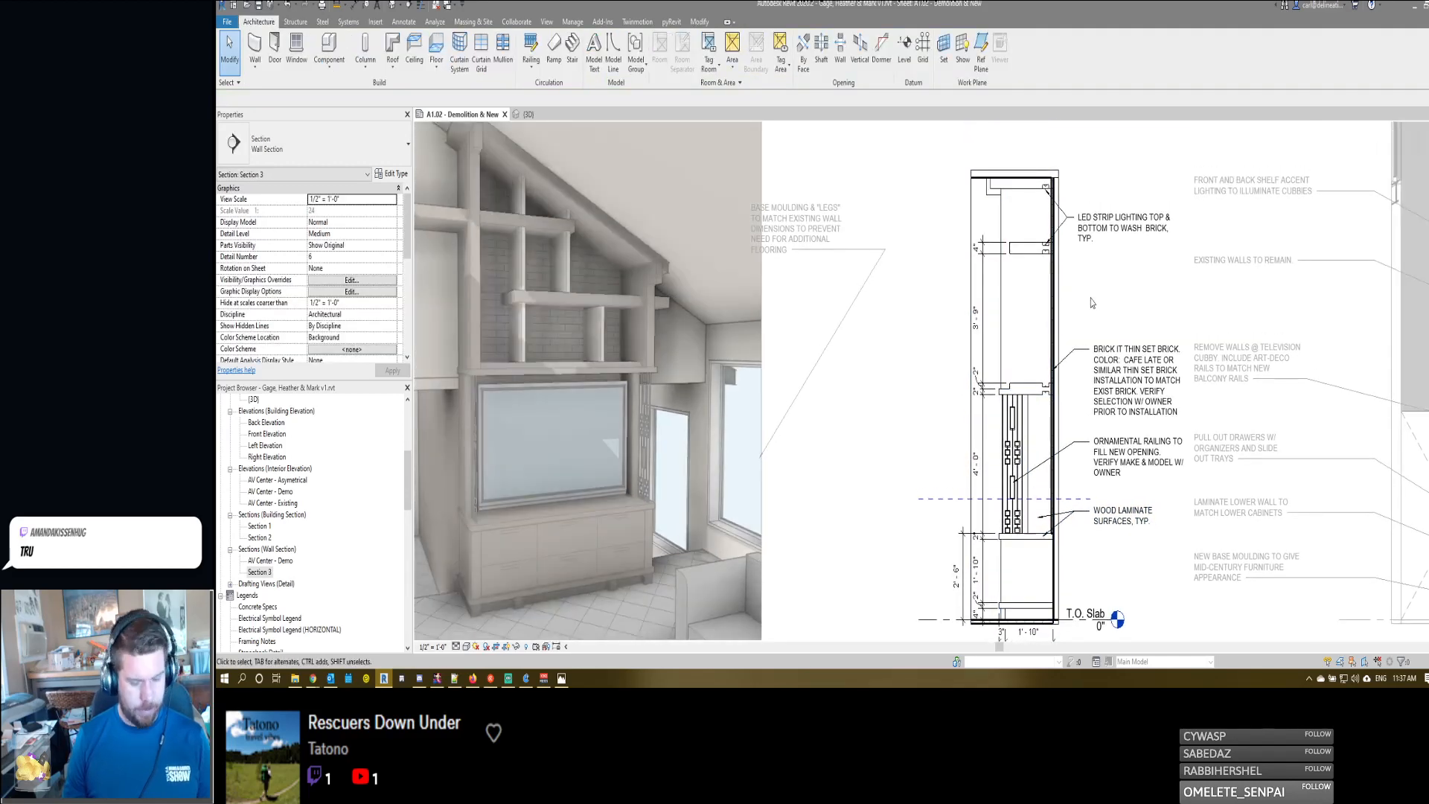
{"action": "key", "text": "t"}
{"action": "key", "text": "x"}
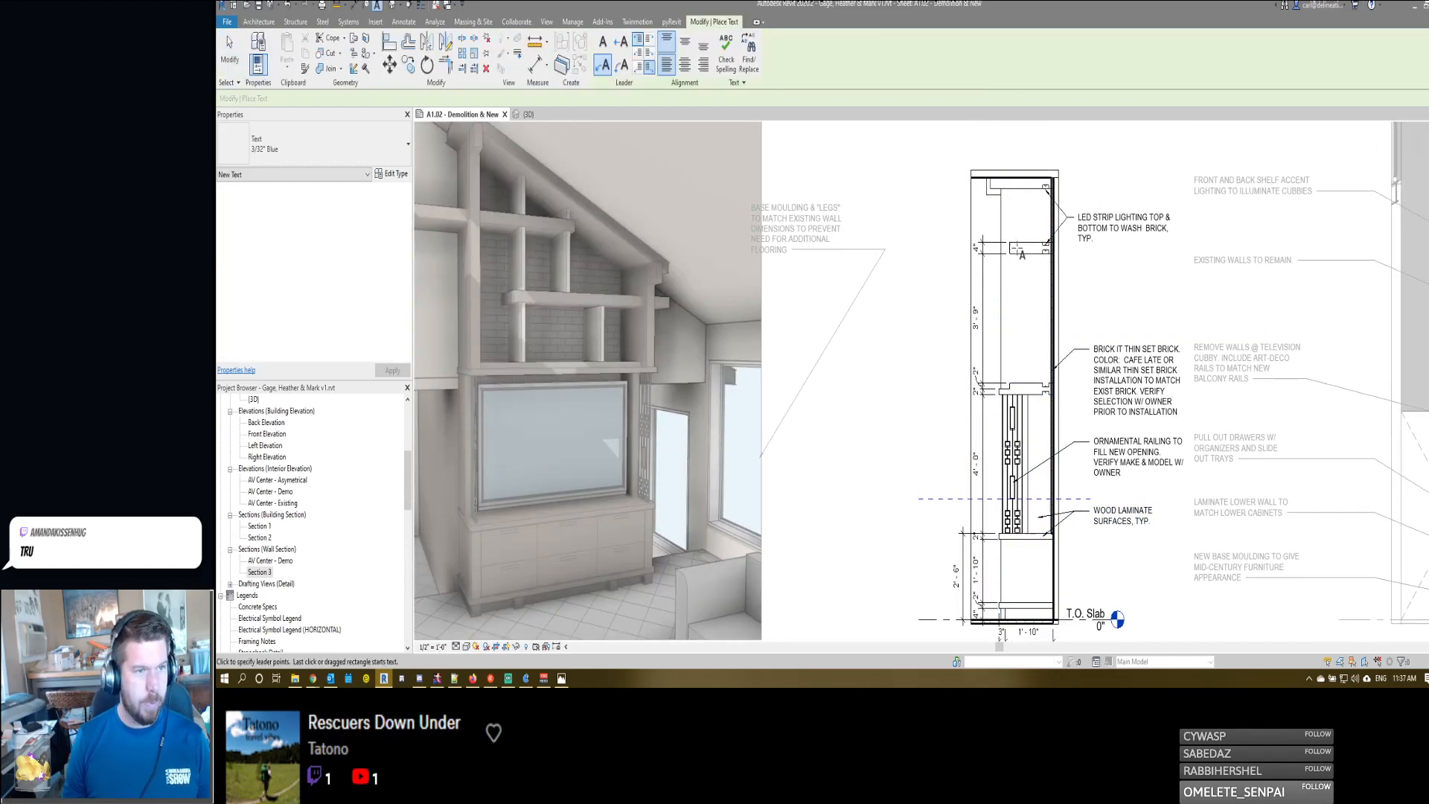
{"action": "left_click", "coordinate": [1089, 293]}
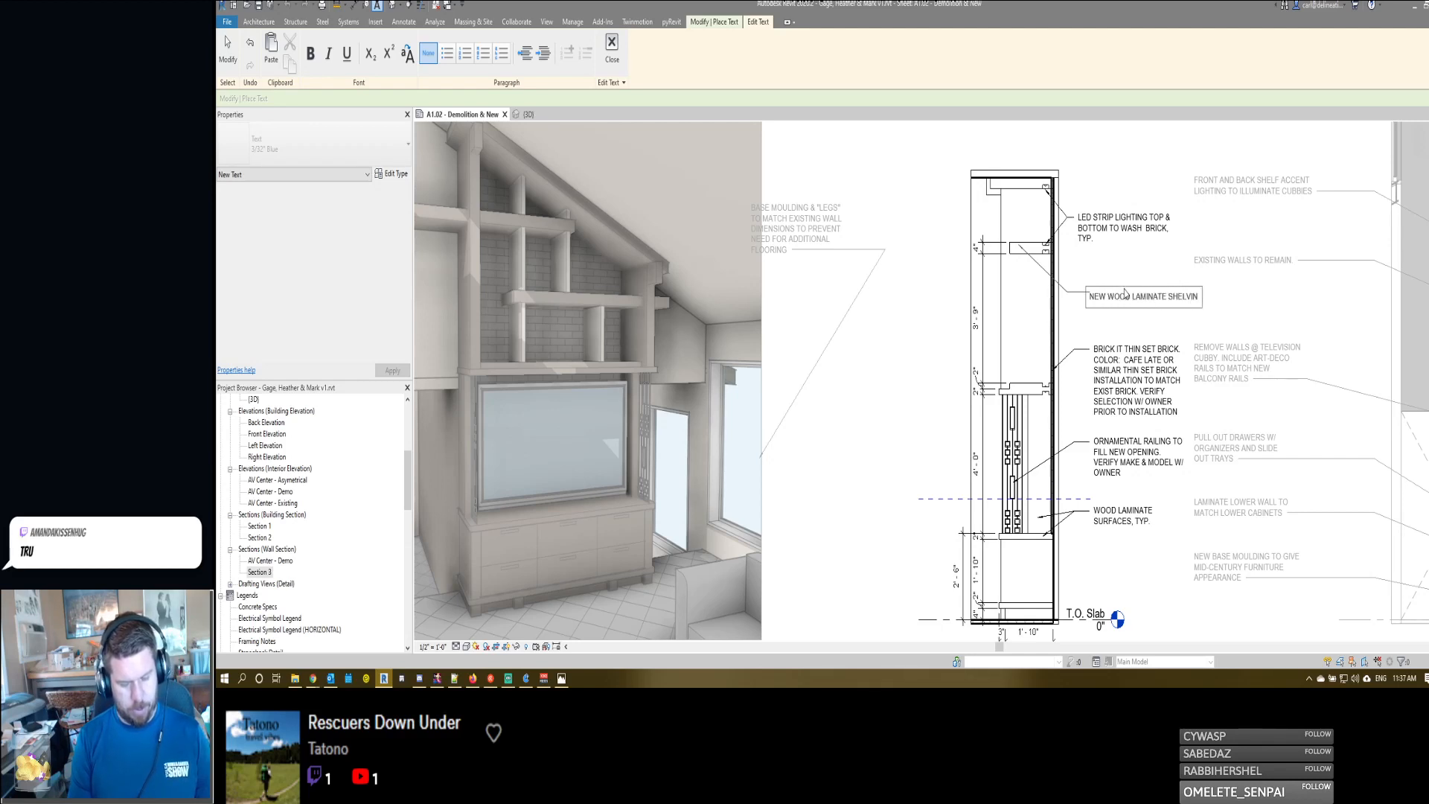
{"action": "left_click", "coordinate": [1128, 279]}
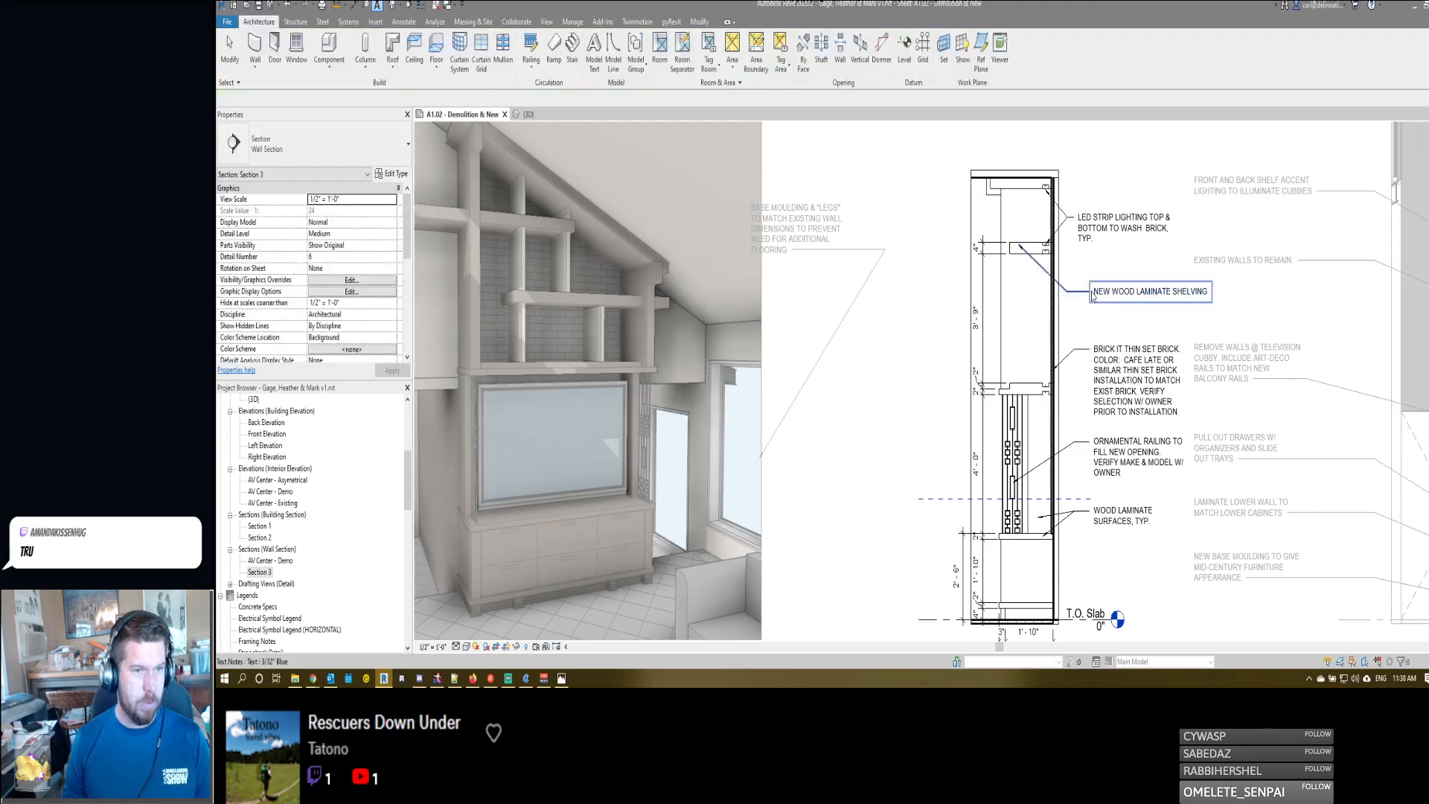
- Align the LED strip lighting note with the notes below it and line up the wood laminate shelving note's leader elbow
{"action": "left_click", "coordinate": [1074, 211]}
{"action": "mouse_move", "coordinate": [1074, 212]}
{"action": "left_mouse_down"}
{"action": "mouse_move", "coordinate": [1089, 207]}
{"action": "mouse_move", "coordinate": [1073, 219]}
{"action": "left_mouse_up"}
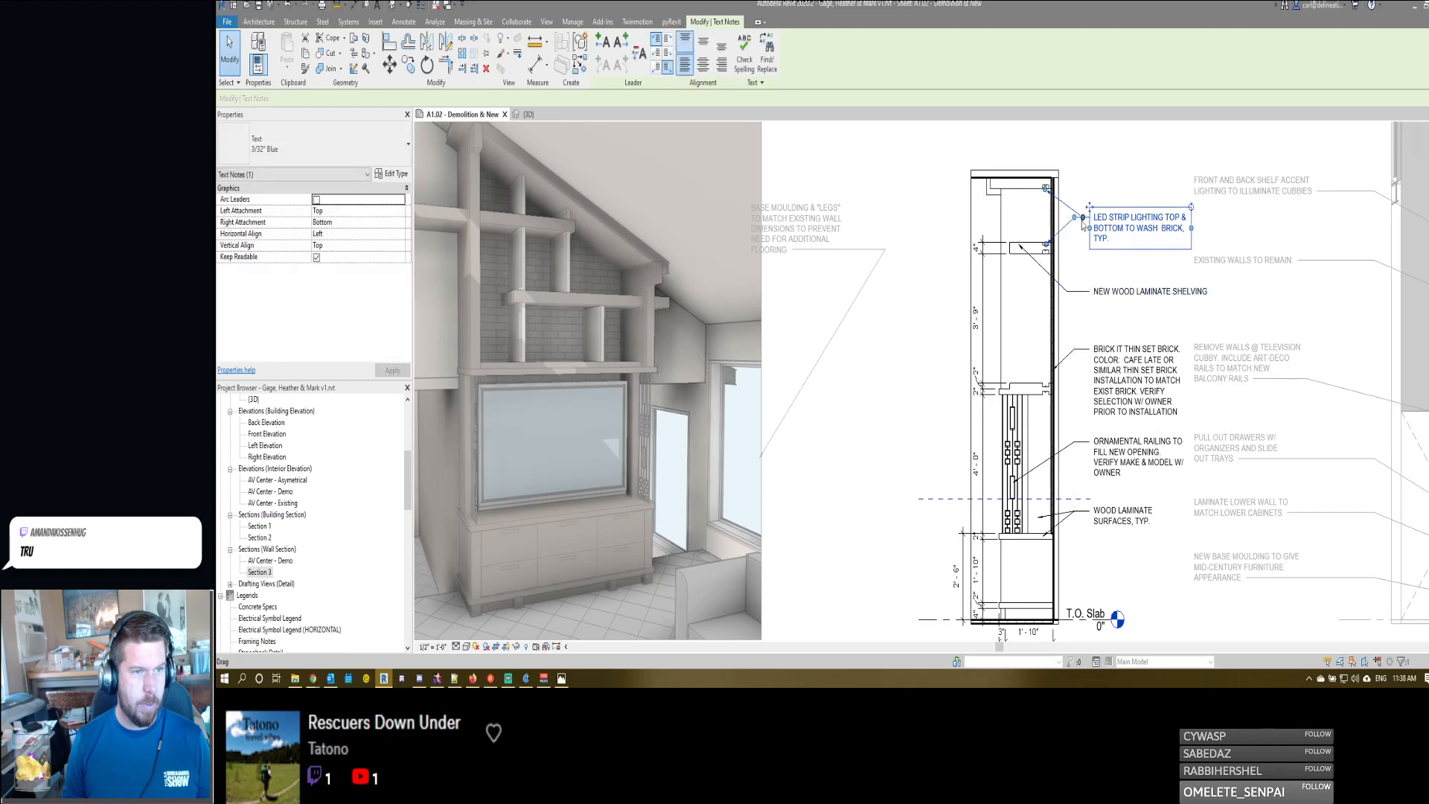
{"action": "left_click", "coordinate": [1079, 291]}
{"action": "left_click_drag", "start_coordinate": [1070, 291], "coordinate": [1072, 292]}
{"action": "key", "text": "Escape"}
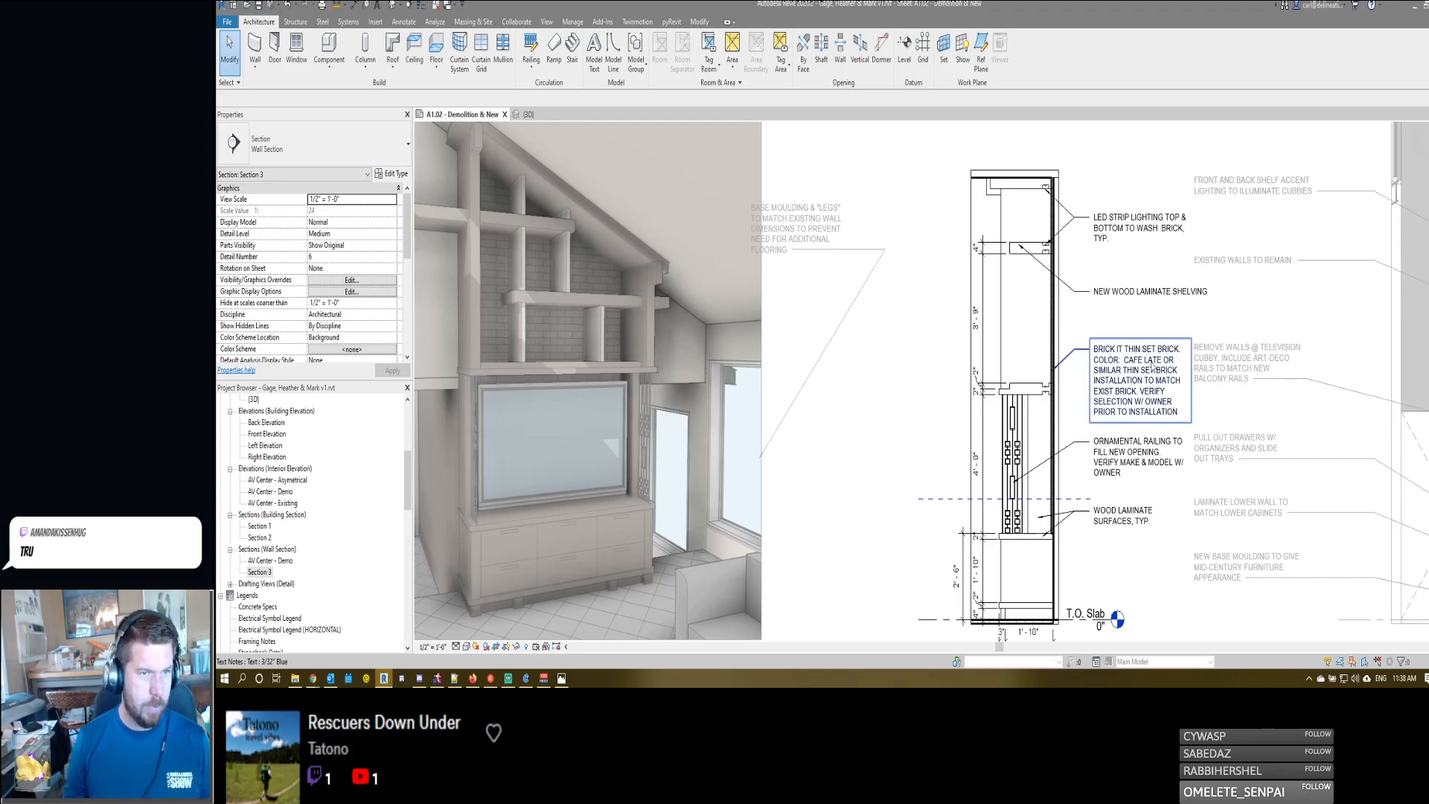
- Move the wood laminate surfaces note and the ornamental railing note down to free space under the brick note
{"action": "middle_click_drag", "start_coordinate": [1085, 426], "coordinate": [1078, 308]}
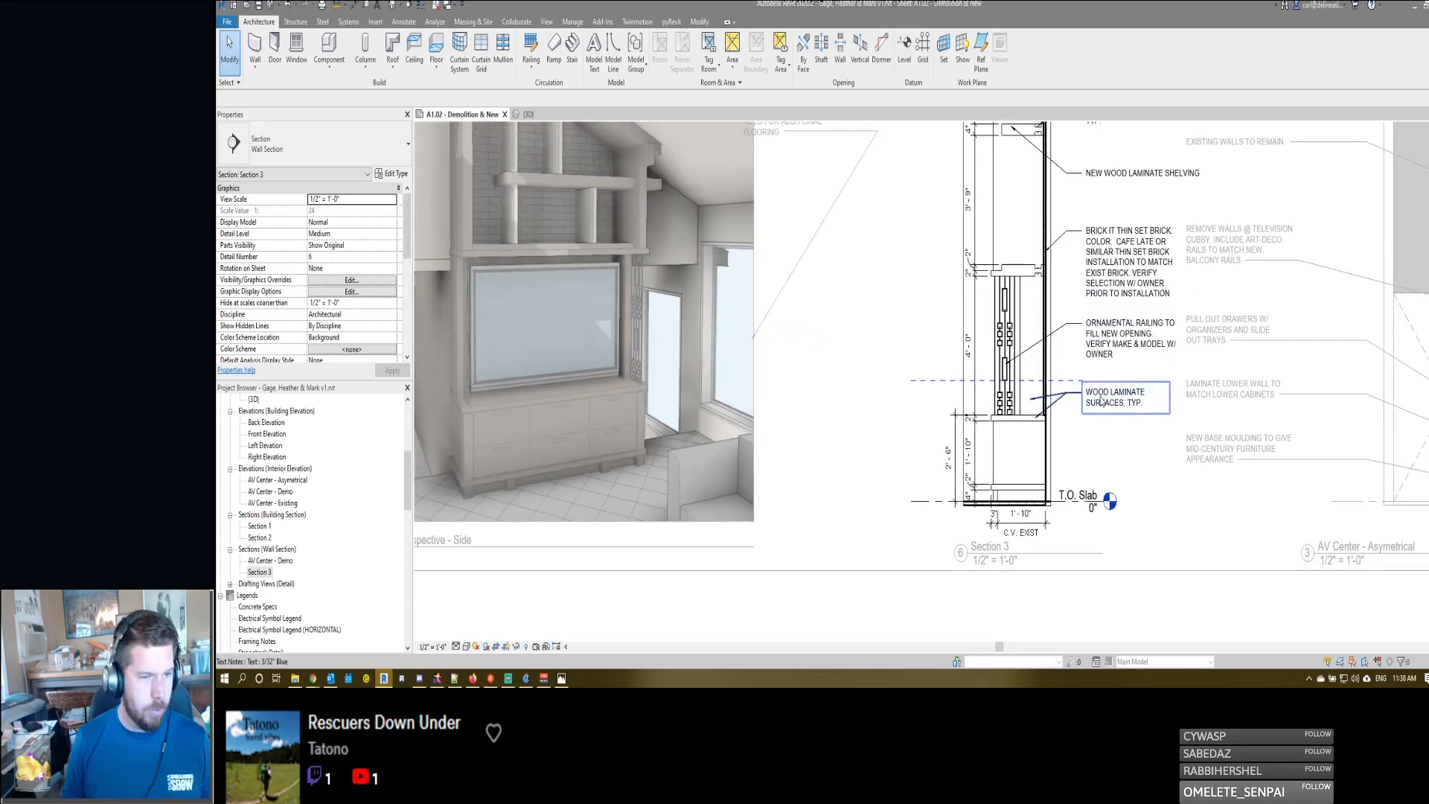
{"action": "left_click", "coordinate": [1100, 401]}
{"action": "left_click_drag", "start_coordinate": [1081, 381], "coordinate": [1081, 439]}
{"action": "left_click_drag", "start_coordinate": [1030, 400], "coordinate": [1039, 401]}
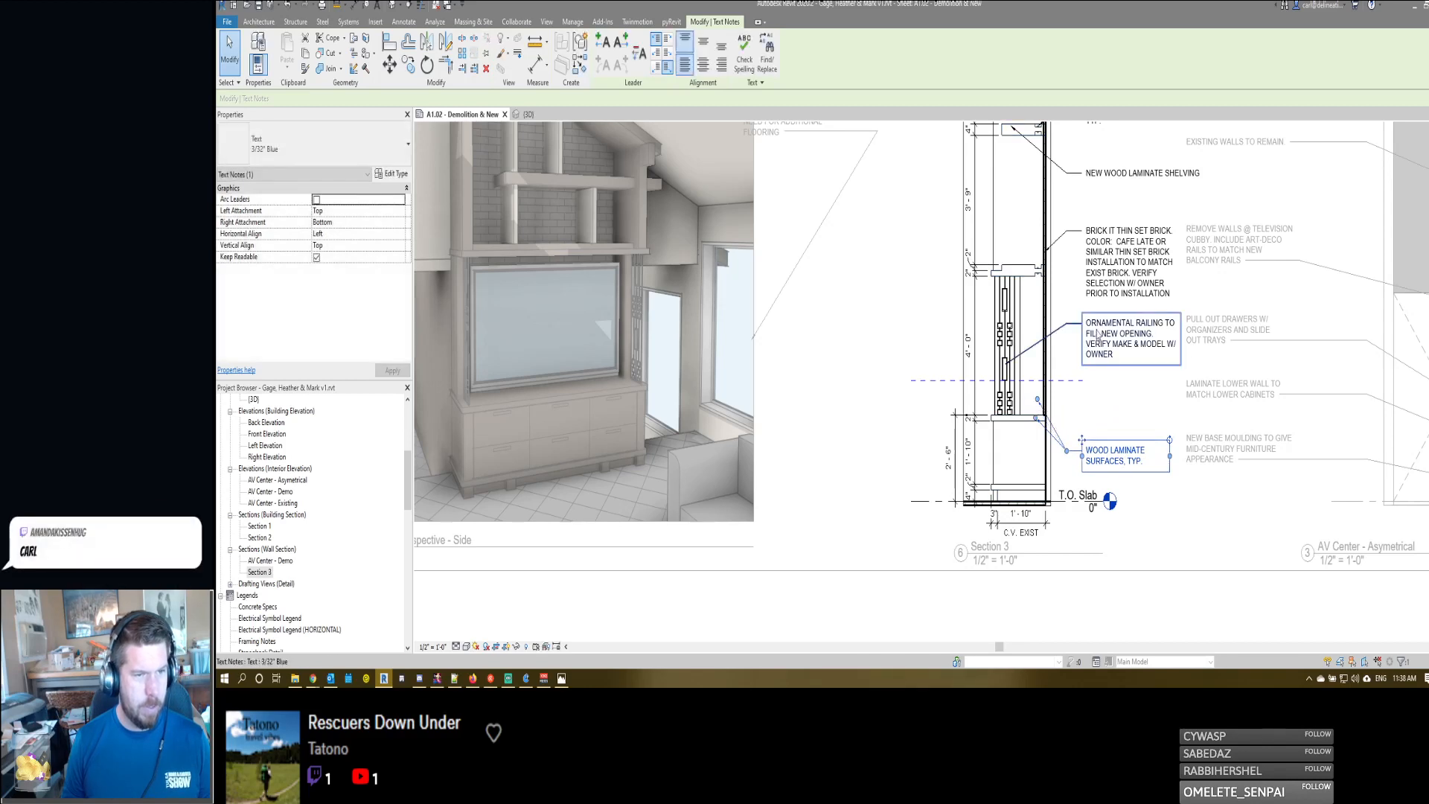
{"action": "left_click", "coordinate": [1099, 344]}
{"action": "left_click_drag", "start_coordinate": [1081, 313], "coordinate": [1081, 385]}
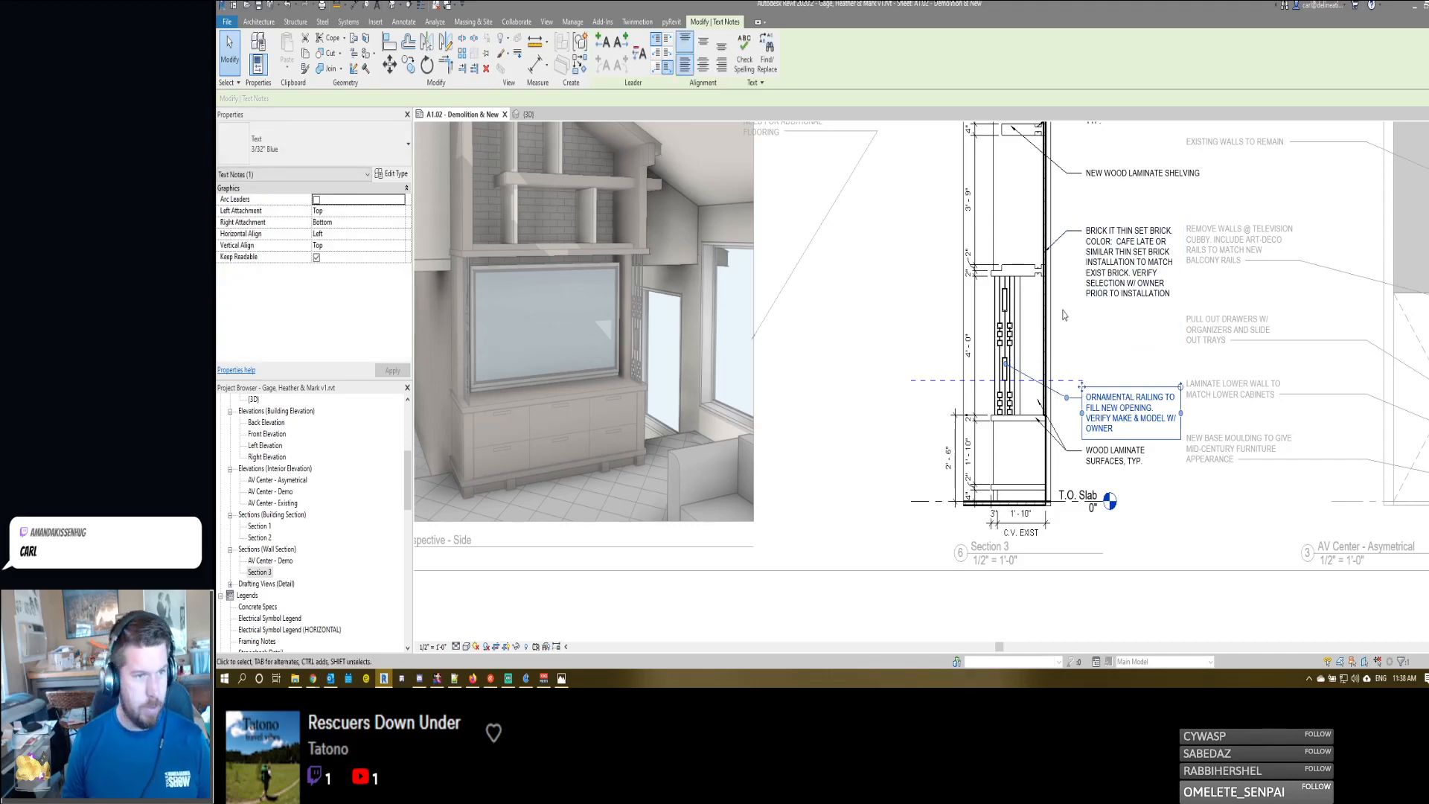
{"action": "scroll", "coordinate": [1057, 320], "scroll_direction": "up", "scroll_amount": 2}
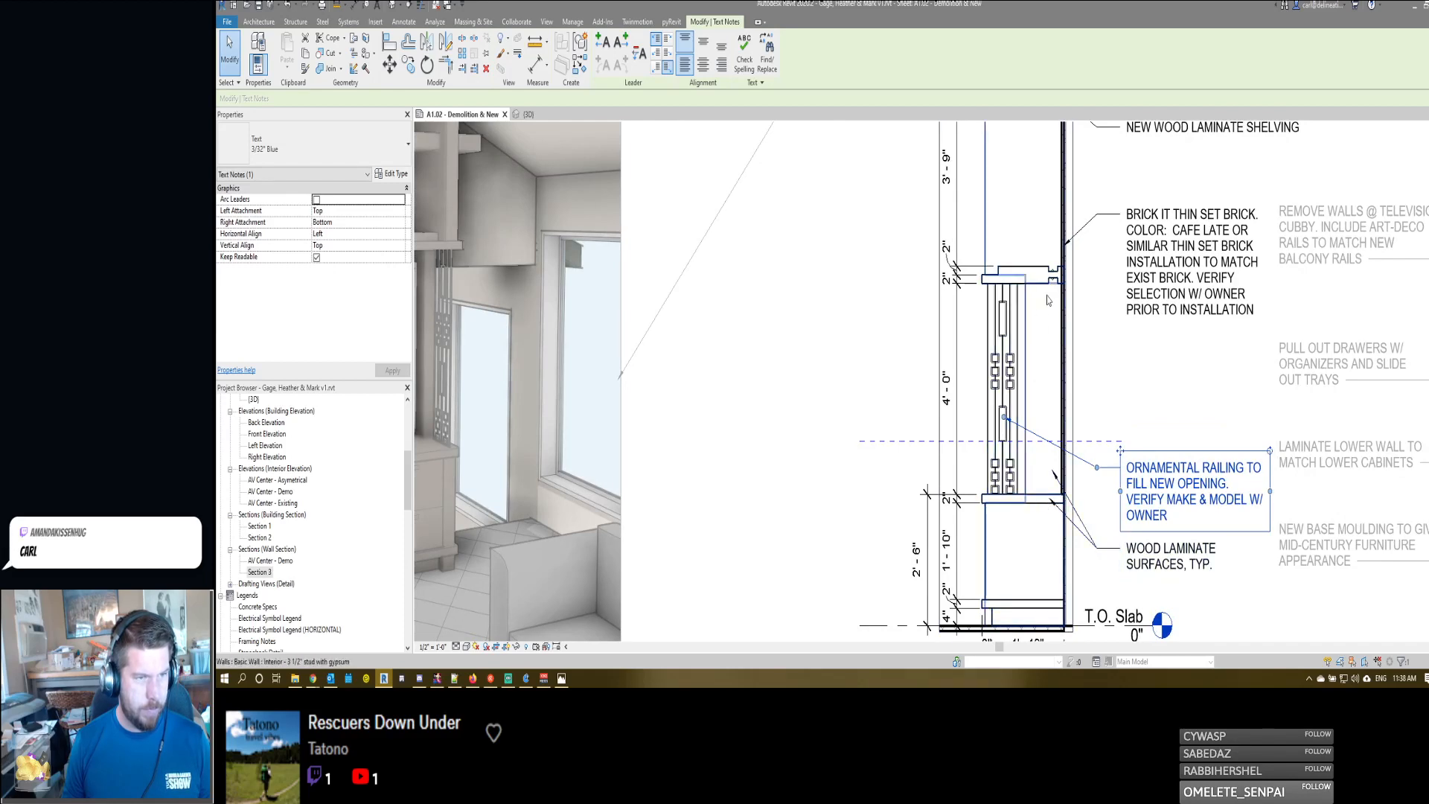
{"action": "scroll", "coordinate": [1047, 290], "scroll_direction": "up", "scroll_amount": 1}
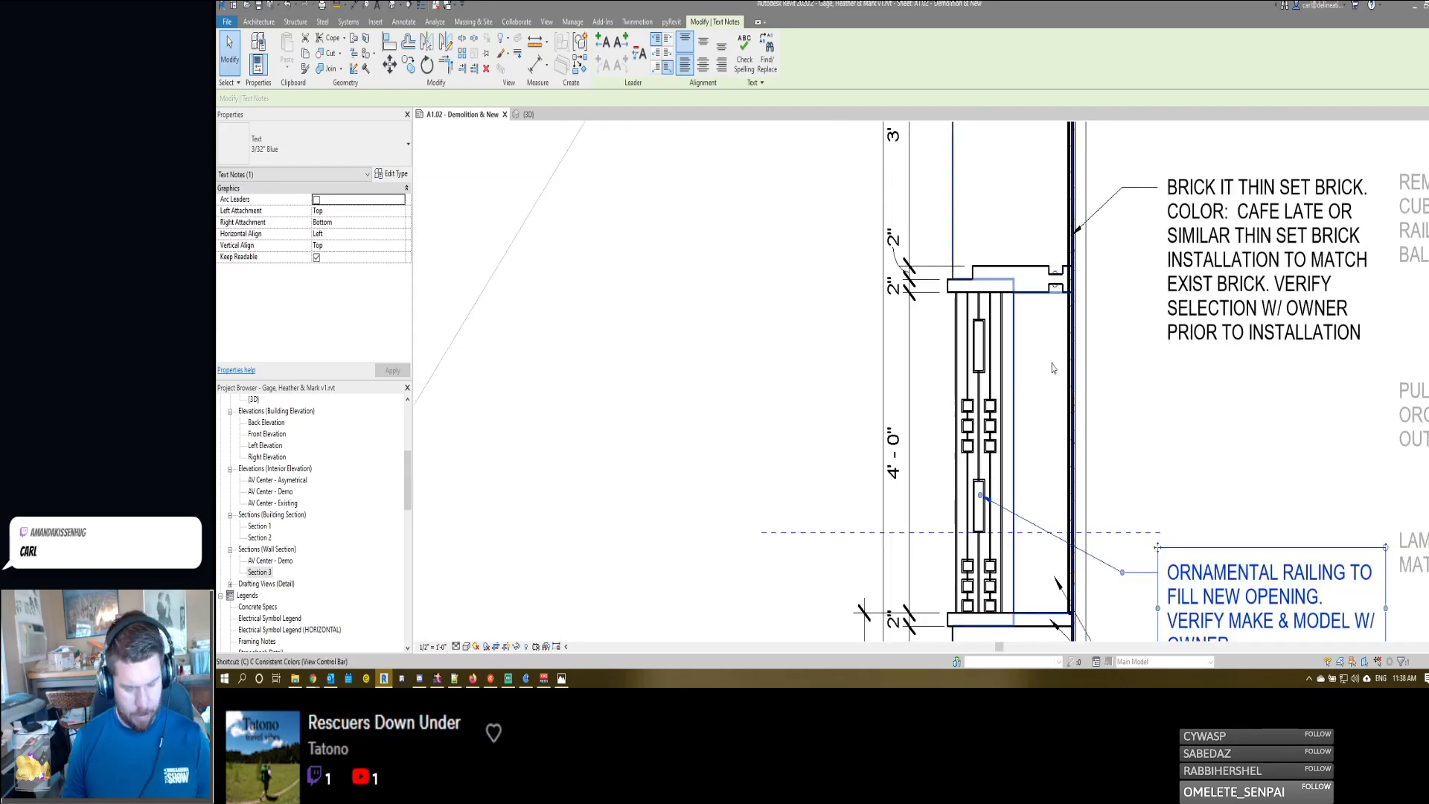
{"action": "key", "text": "p"}
{"action": "left_click", "coordinate": [1044, 619]}
{"action": "middle_click_drag", "start_coordinate": [1052, 558], "coordinate": [1035, 448]}
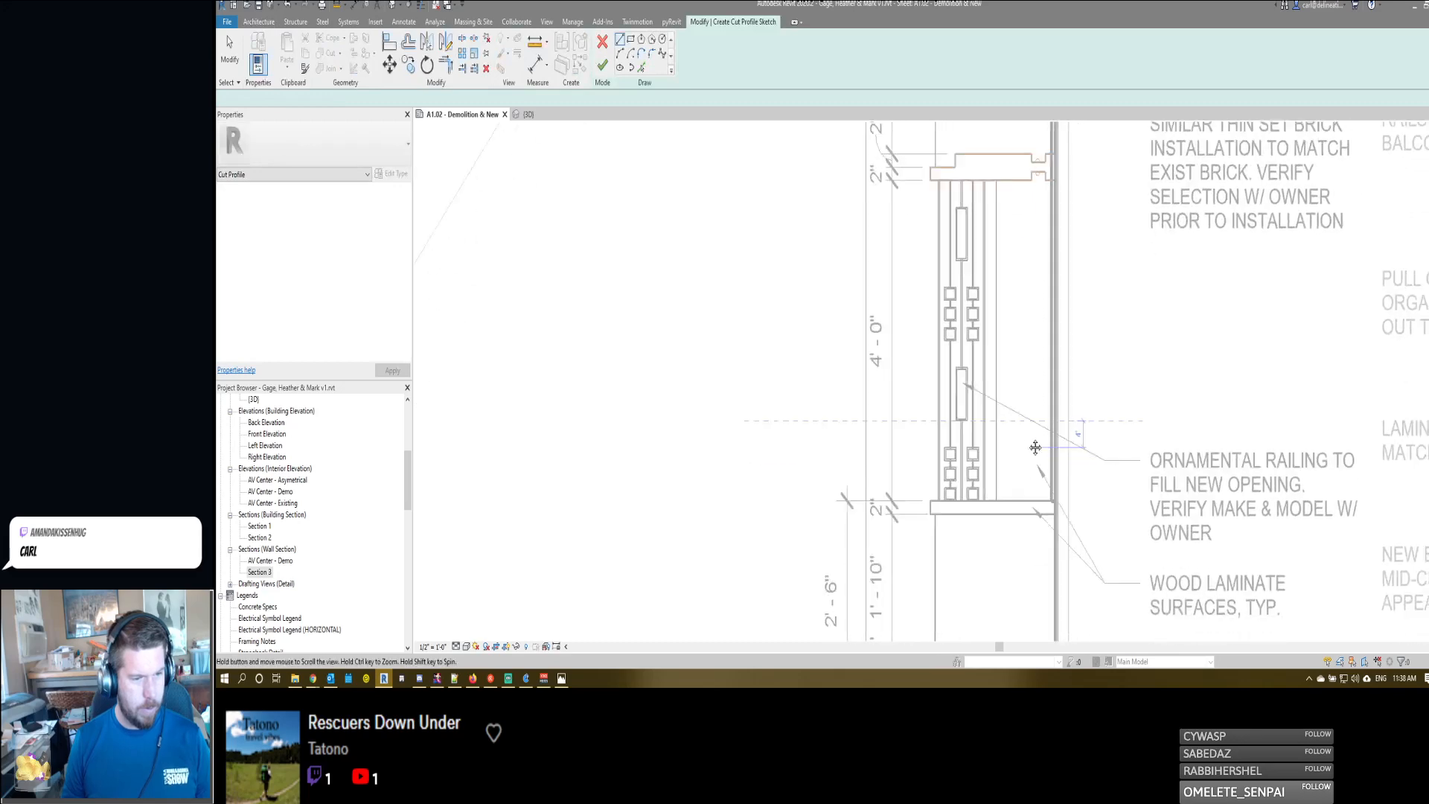
{"action": "scroll", "coordinate": [1035, 448], "scroll_direction": "down", "scroll_amount": 3}
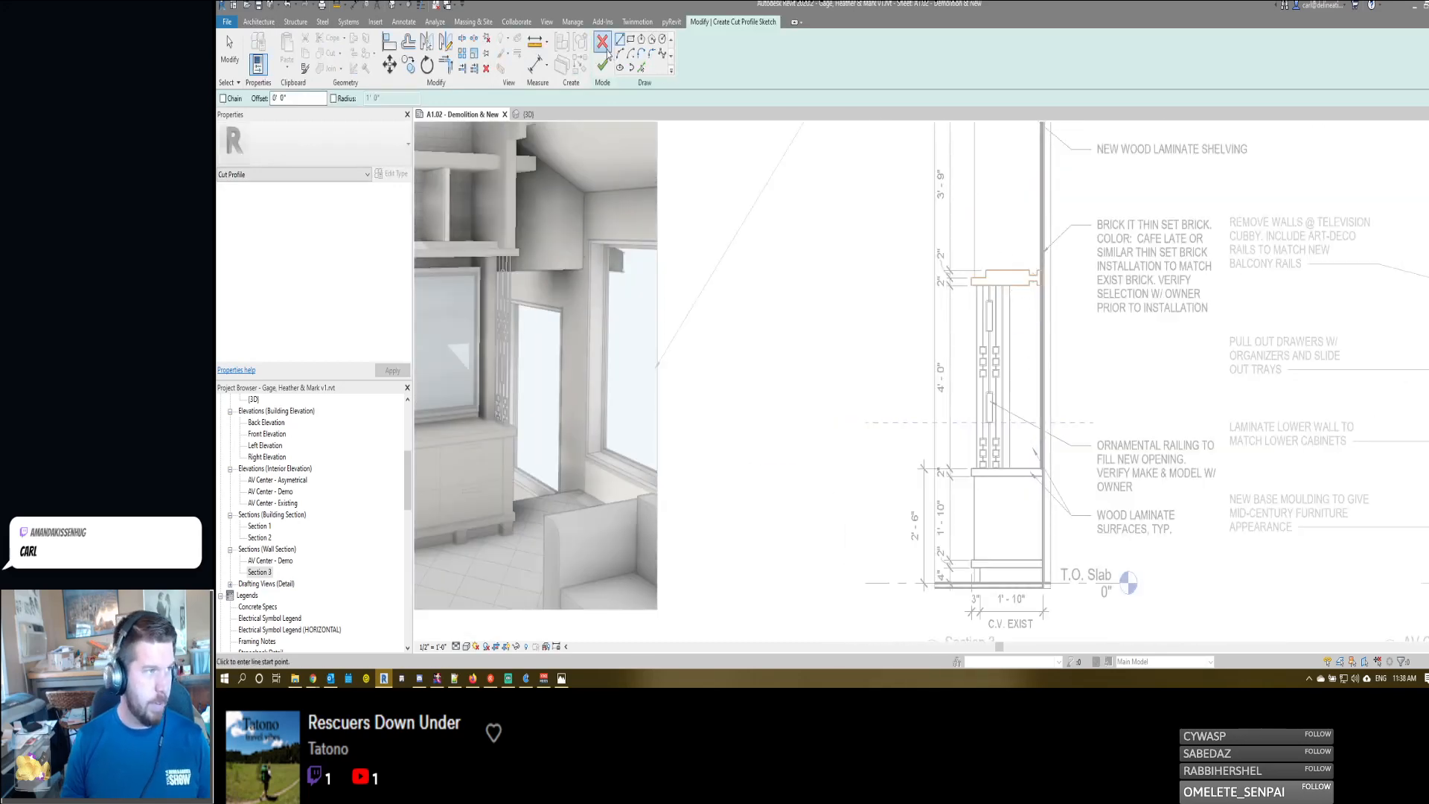
{"action": "left_click", "coordinate": [603, 43]}
- Copy the center shelf's upper light recess lines straight down to the top edge of the lower cabinet's countertop
{"action": "scroll", "coordinate": [1050, 225], "scroll_direction": "up", "scroll_amount": 3}
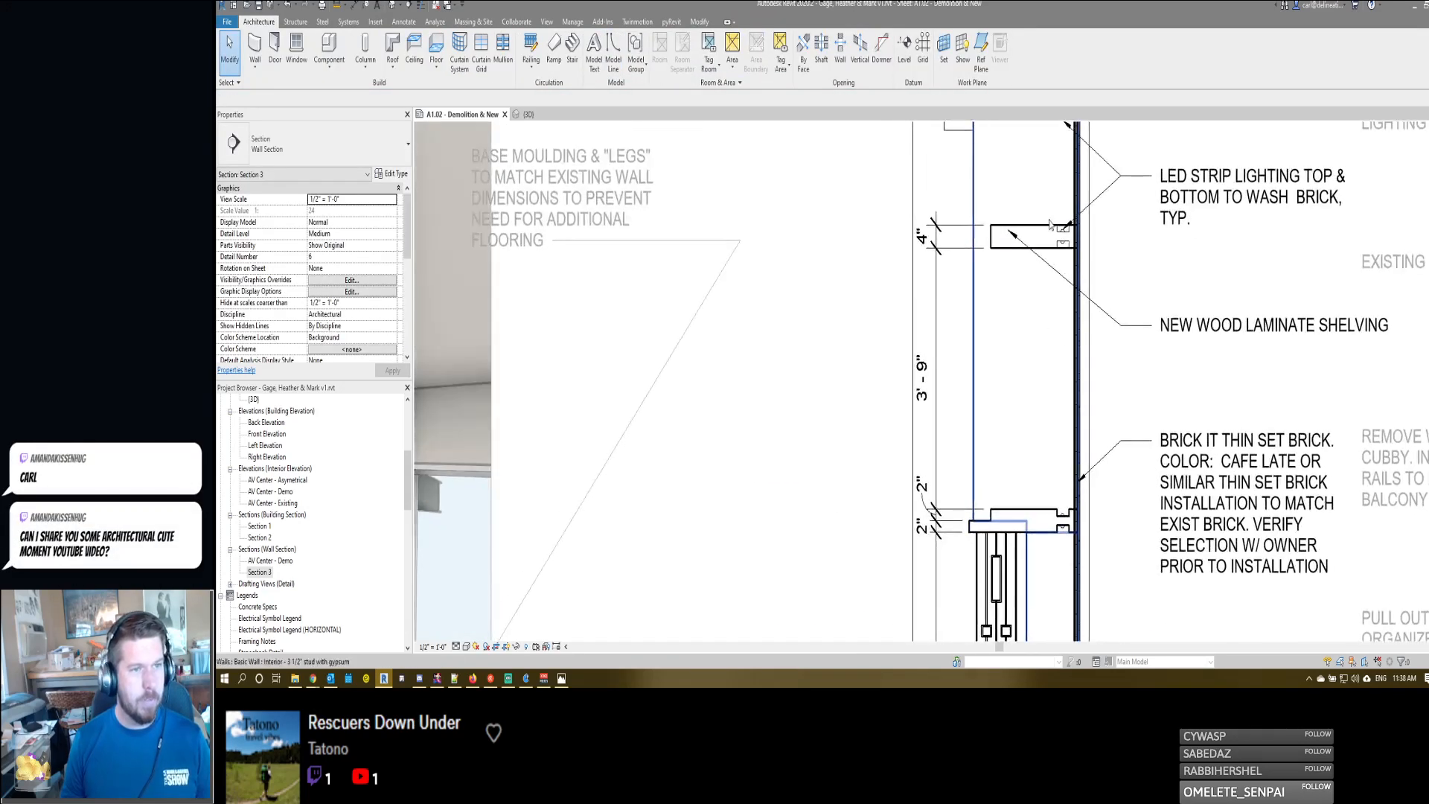
{"action": "left_click", "coordinate": [1074, 239]}
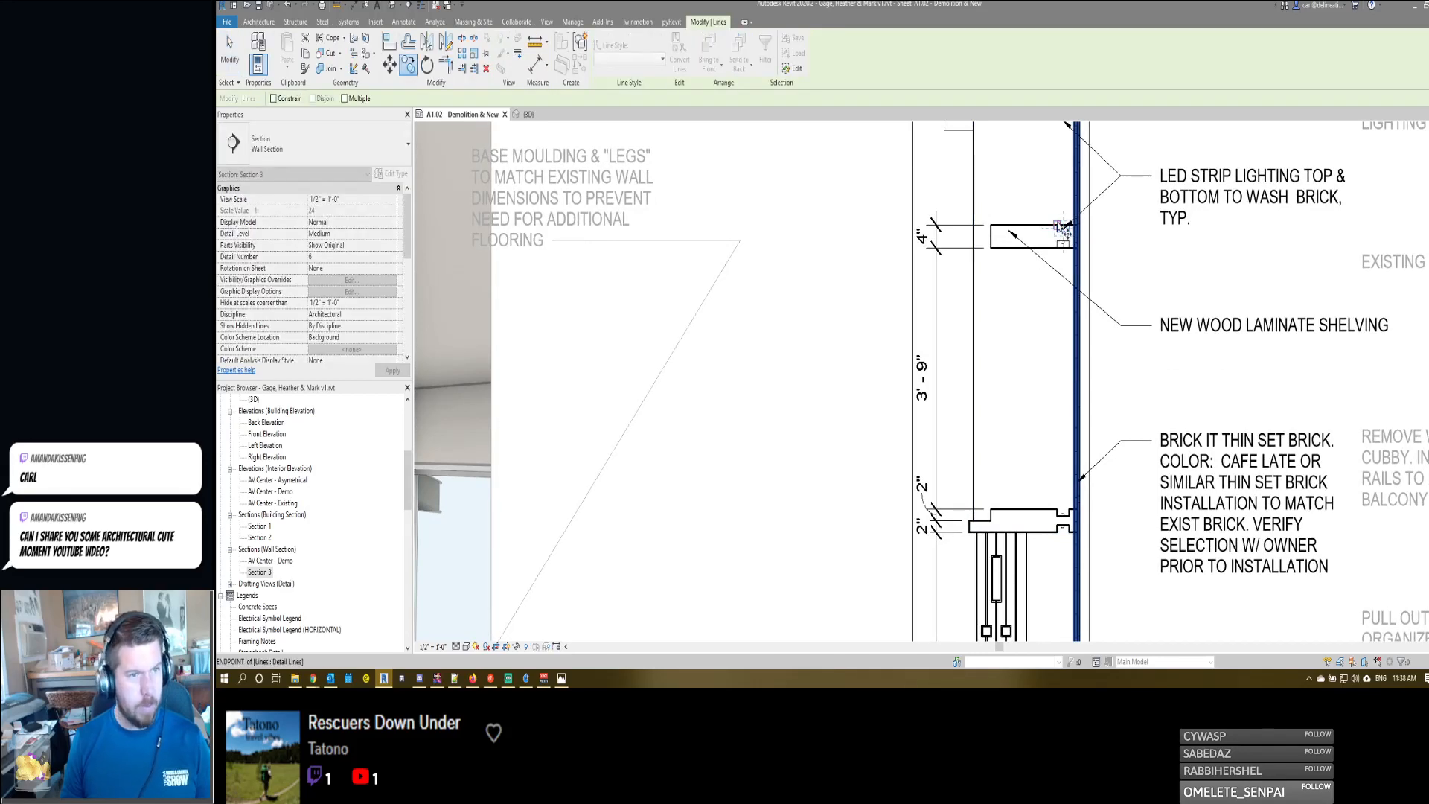
{"action": "scroll", "coordinate": [1072, 513], "scroll_direction": "down", "scroll_amount": 2}
{"action": "scroll", "coordinate": [1063, 549], "scroll_direction": "up", "scroll_amount": 2}
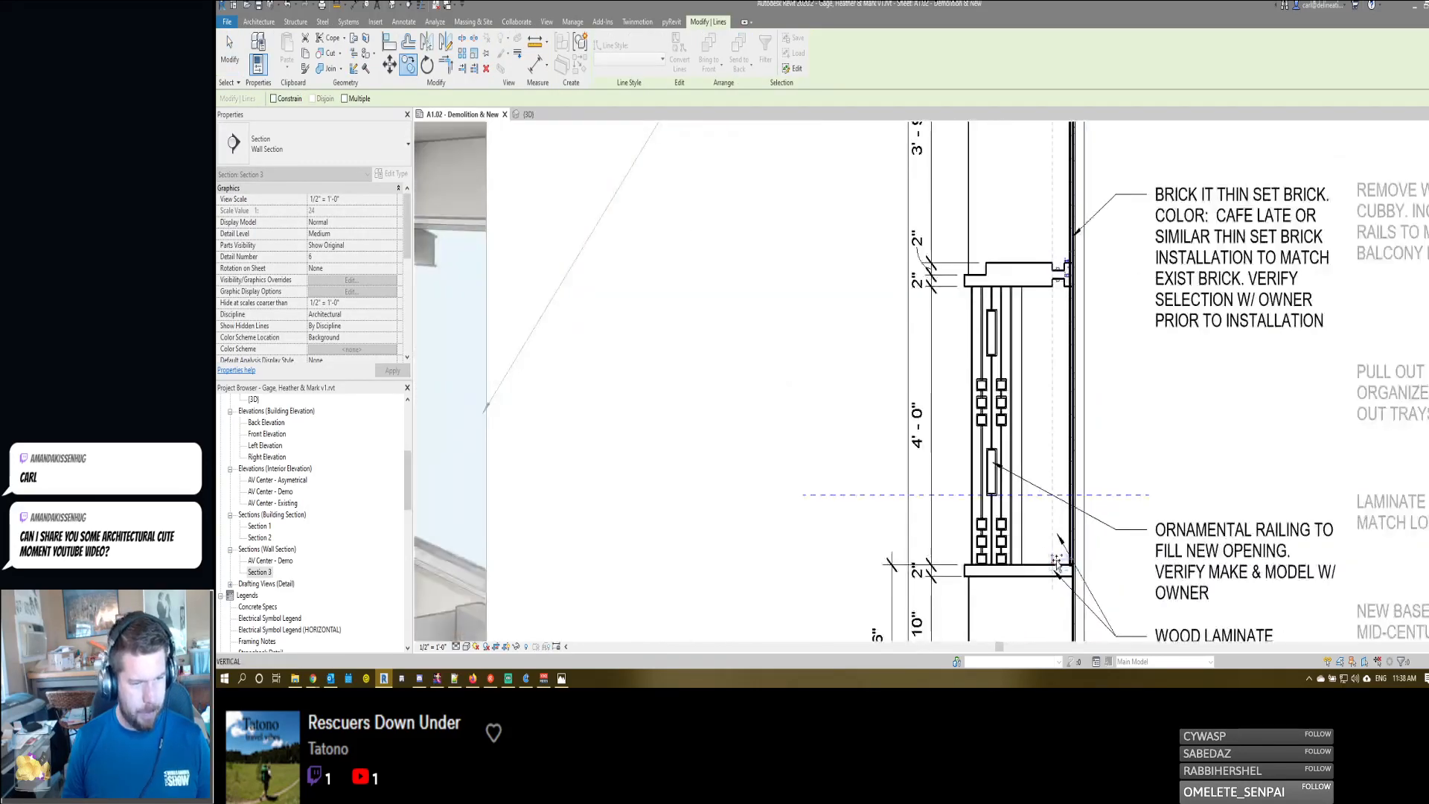
{"action": "left_click", "coordinate": [1058, 565]}
{"action": "middle_click_drag", "start_coordinate": [1135, 431], "coordinate": [1142, 333]}
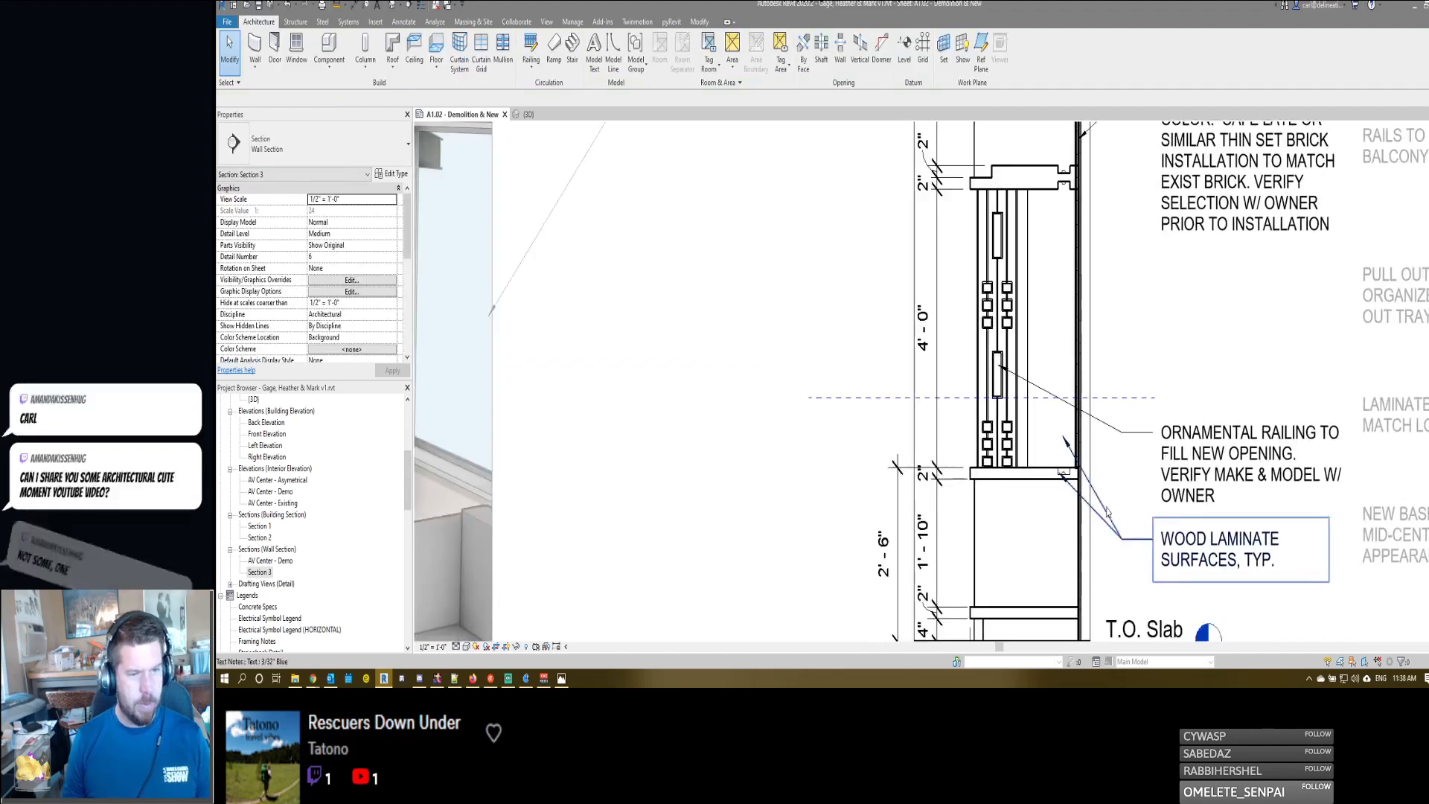
- Re-aim the wood laminate surfaces note's two leaders at the countertop and at the body of the lower cabinet
{"action": "left_click", "coordinate": [1098, 516]}
{"action": "left_click_drag", "start_coordinate": [1058, 480], "coordinate": [1064, 577]}
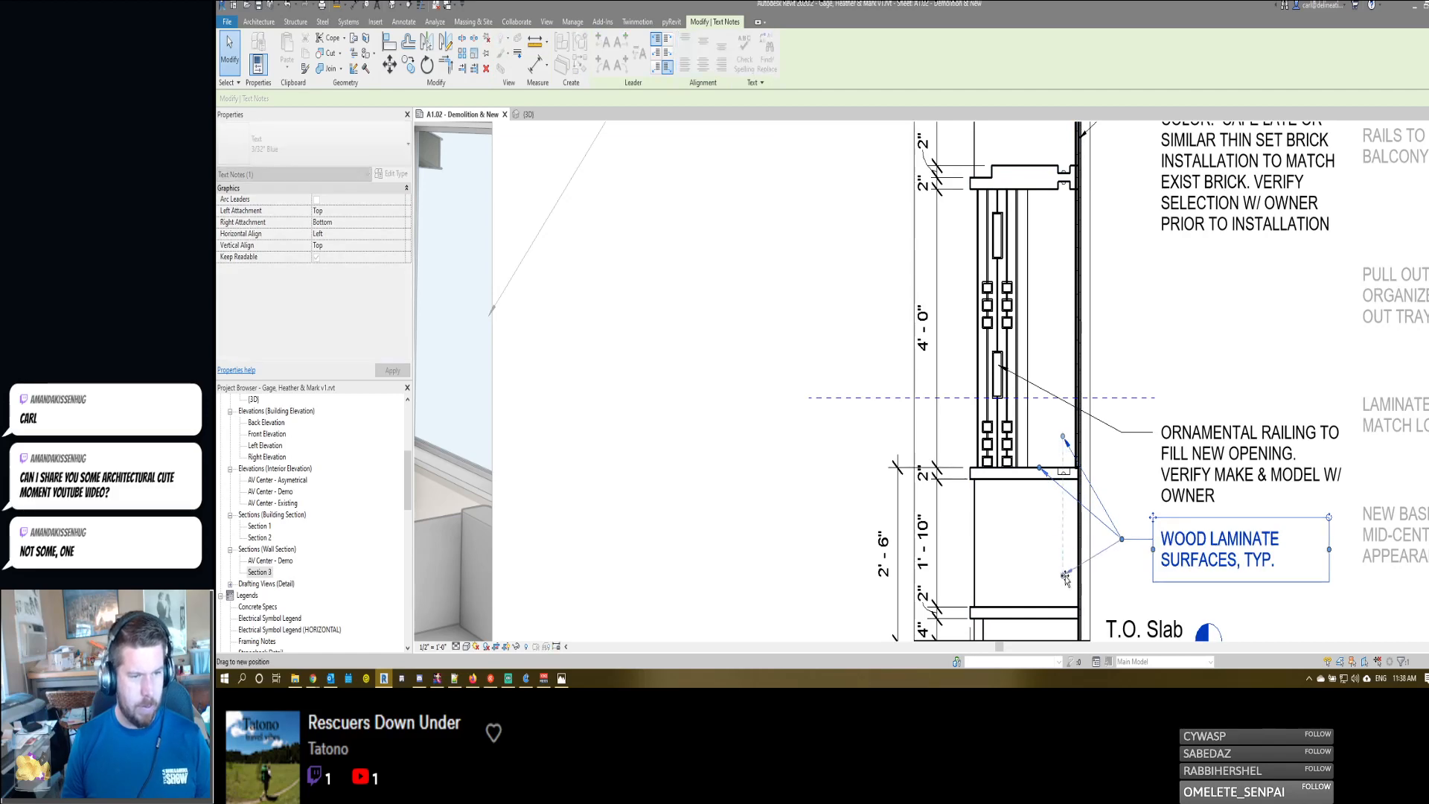
{"action": "left_click", "coordinate": [1150, 413]}
{"action": "middle_click_drag", "start_coordinate": [1125, 463], "coordinate": [1118, 466]}
{"action": "scroll", "coordinate": [1117, 465], "scroll_direction": "down", "scroll_amount": 2}
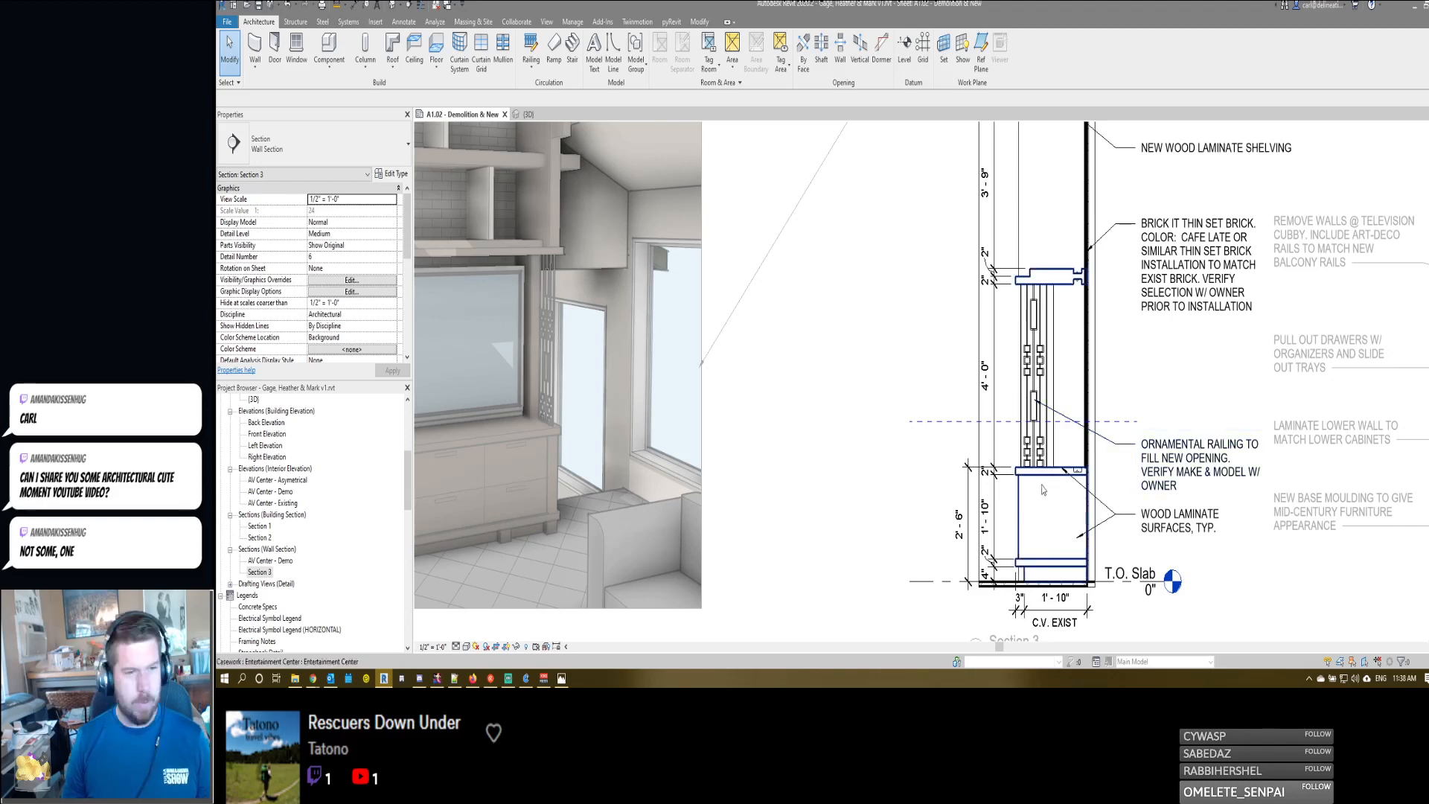
- Start a new leader note beneath the brick note, pointing at the light recess on the underside of the ledge
{"action": "middle_click_drag", "start_coordinate": [1123, 388], "coordinate": [1083, 395]}
{"action": "key", "text": "t"}
{"action": "key", "text": "x"}
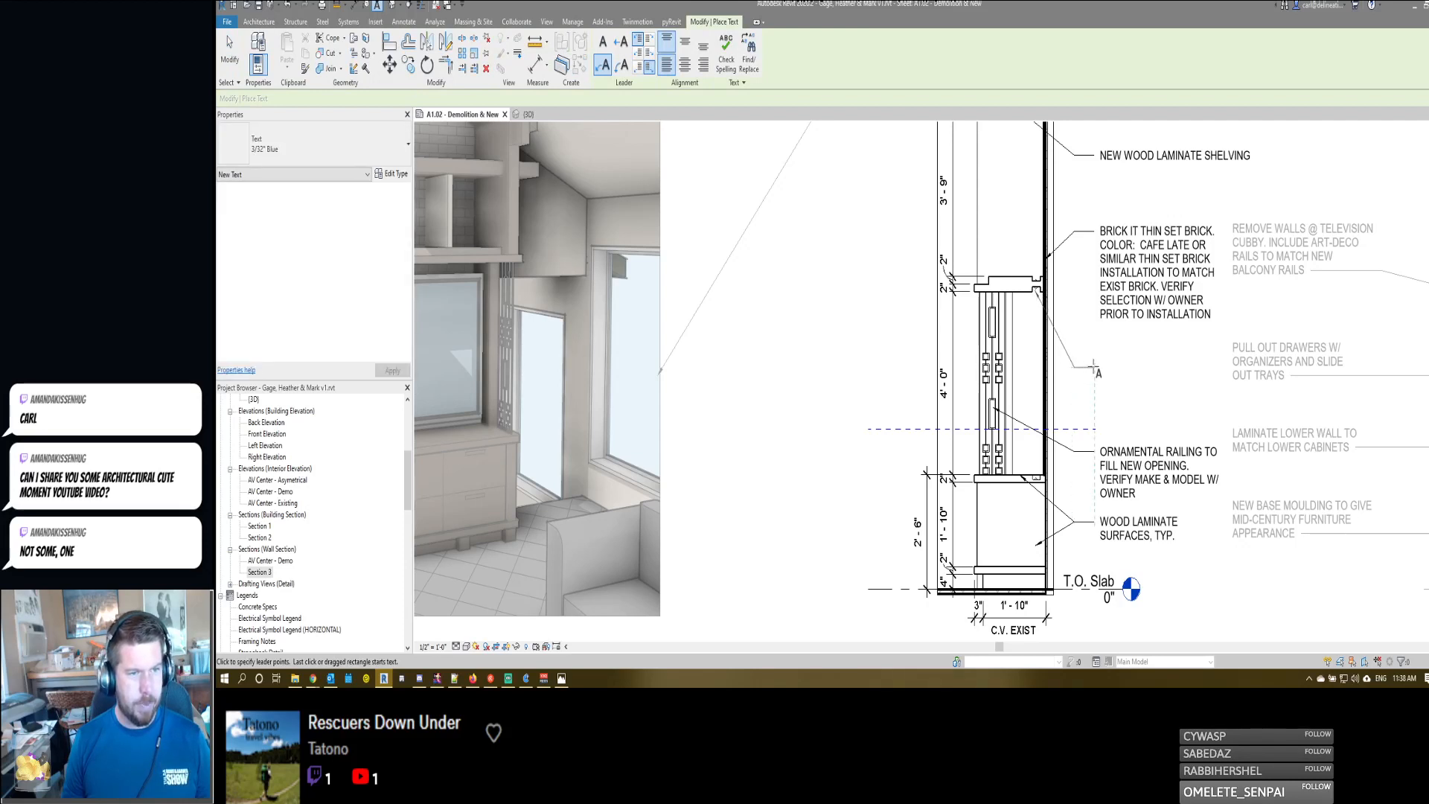
{"action": "left_click", "coordinate": [1094, 367]}
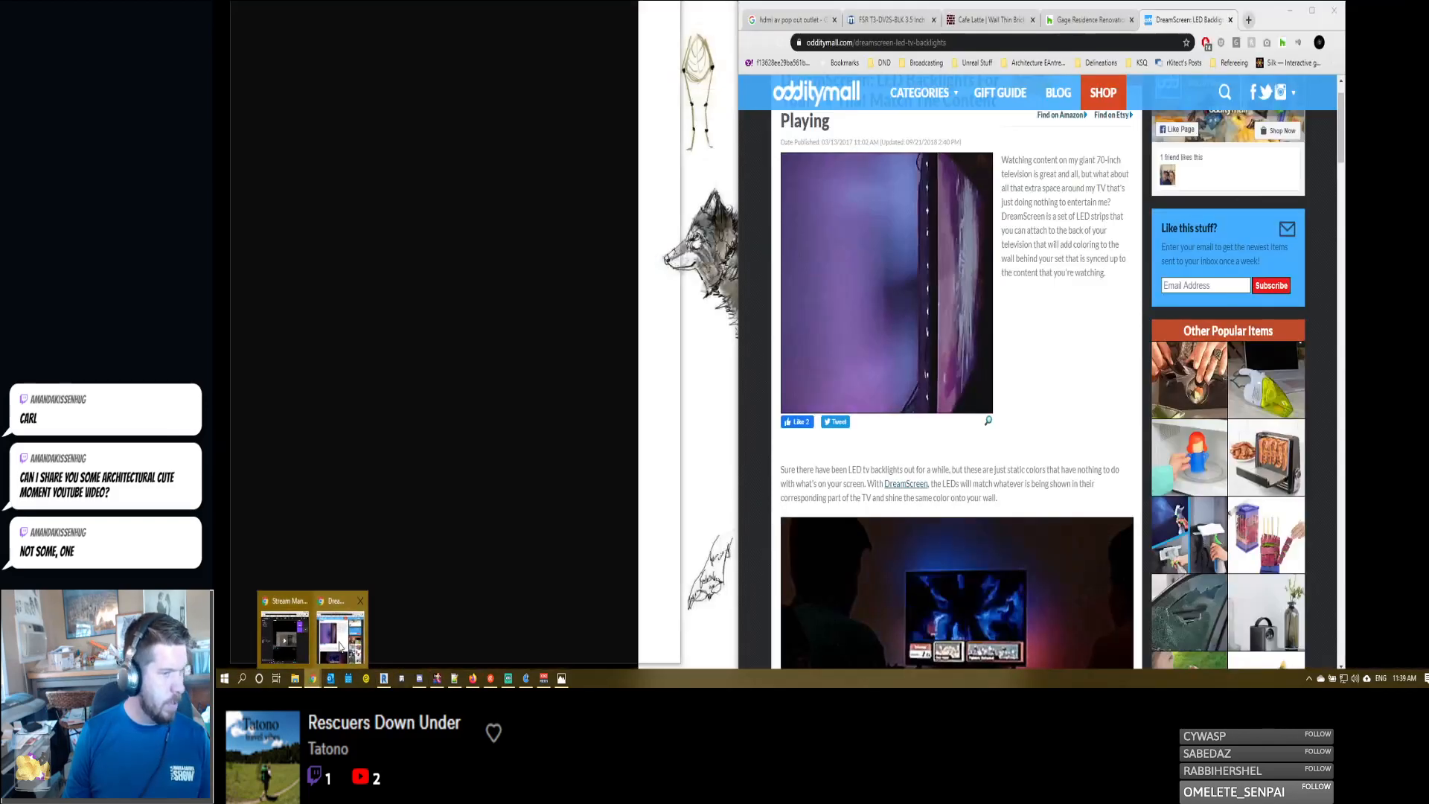
- Check the DreamScreen LED backlights product page in the browser, and return to the Revit sheet
{"action": "left_click", "coordinate": [340, 646]}
{"action": "scroll", "coordinate": [868, 409], "scroll_direction": "up", "scroll_amount": 1}
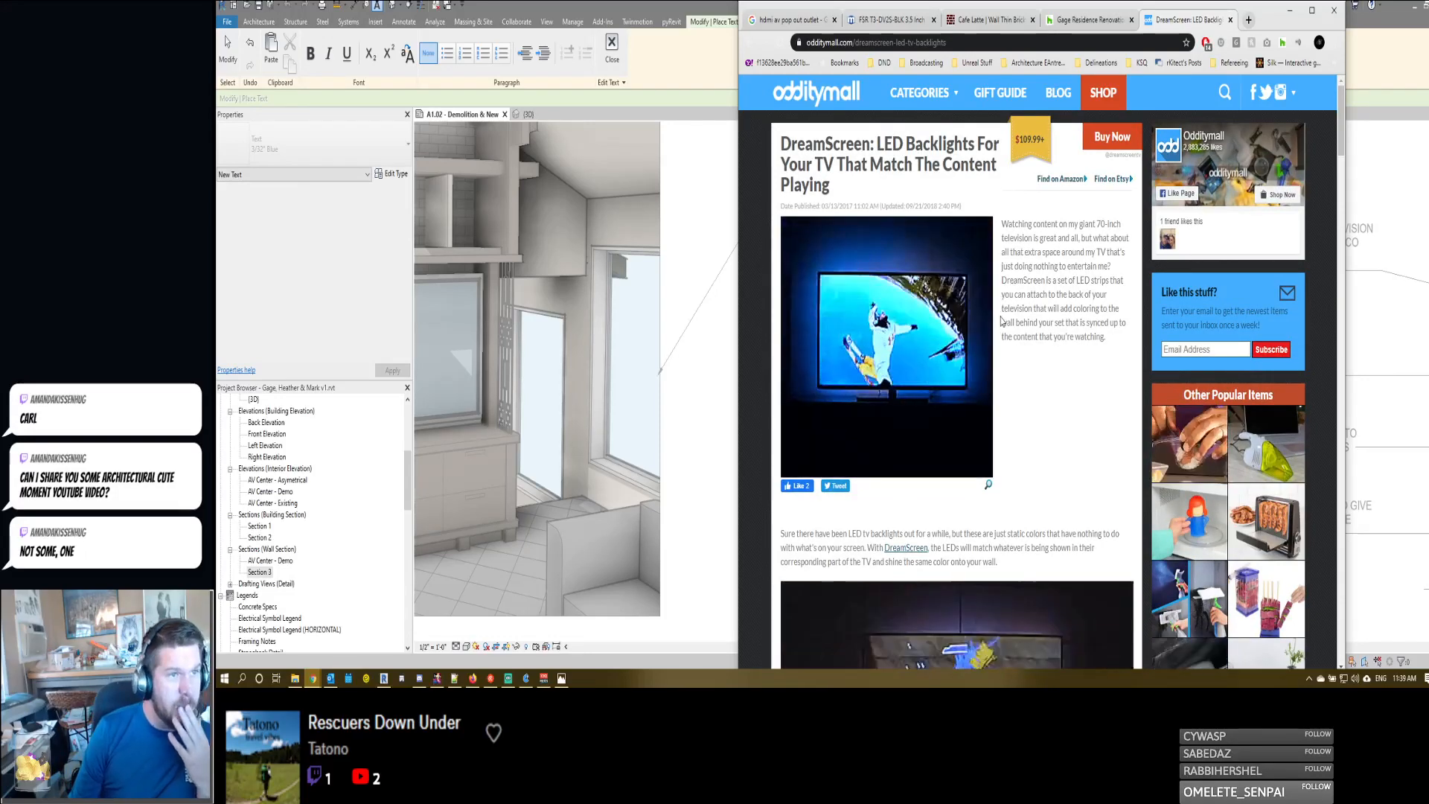
{"action": "left_click", "coordinate": [1290, 11]}
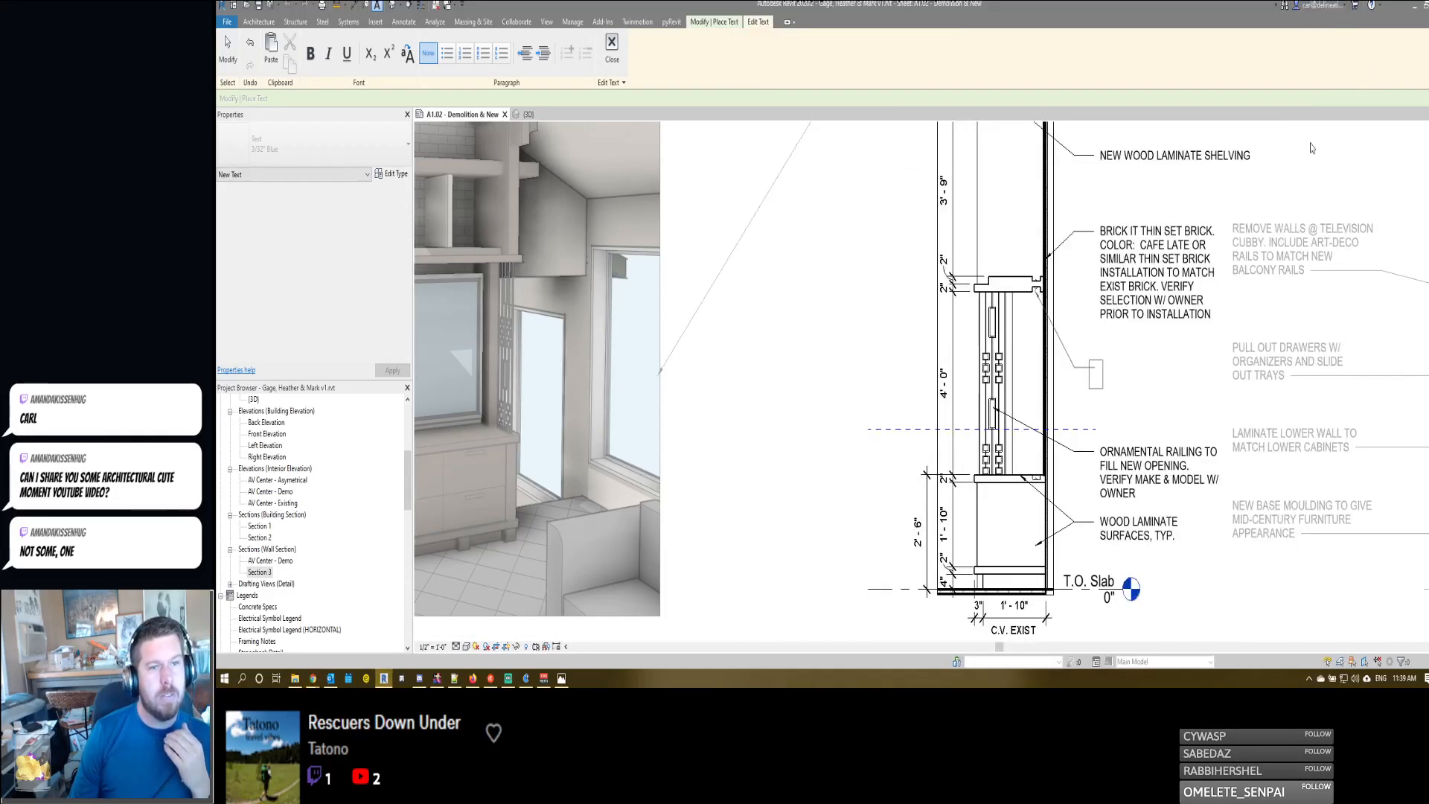
- Write the new leader note as "DREAMSCREEN LED AMBIENT BACKLIGHTING. VERIFY COMPATIBILITY W/ TV MODEL PRIOR TO PURCHASE"
{"action": "left_click", "coordinate": [1099, 375]}
{"action": "type", "text": "DR"}
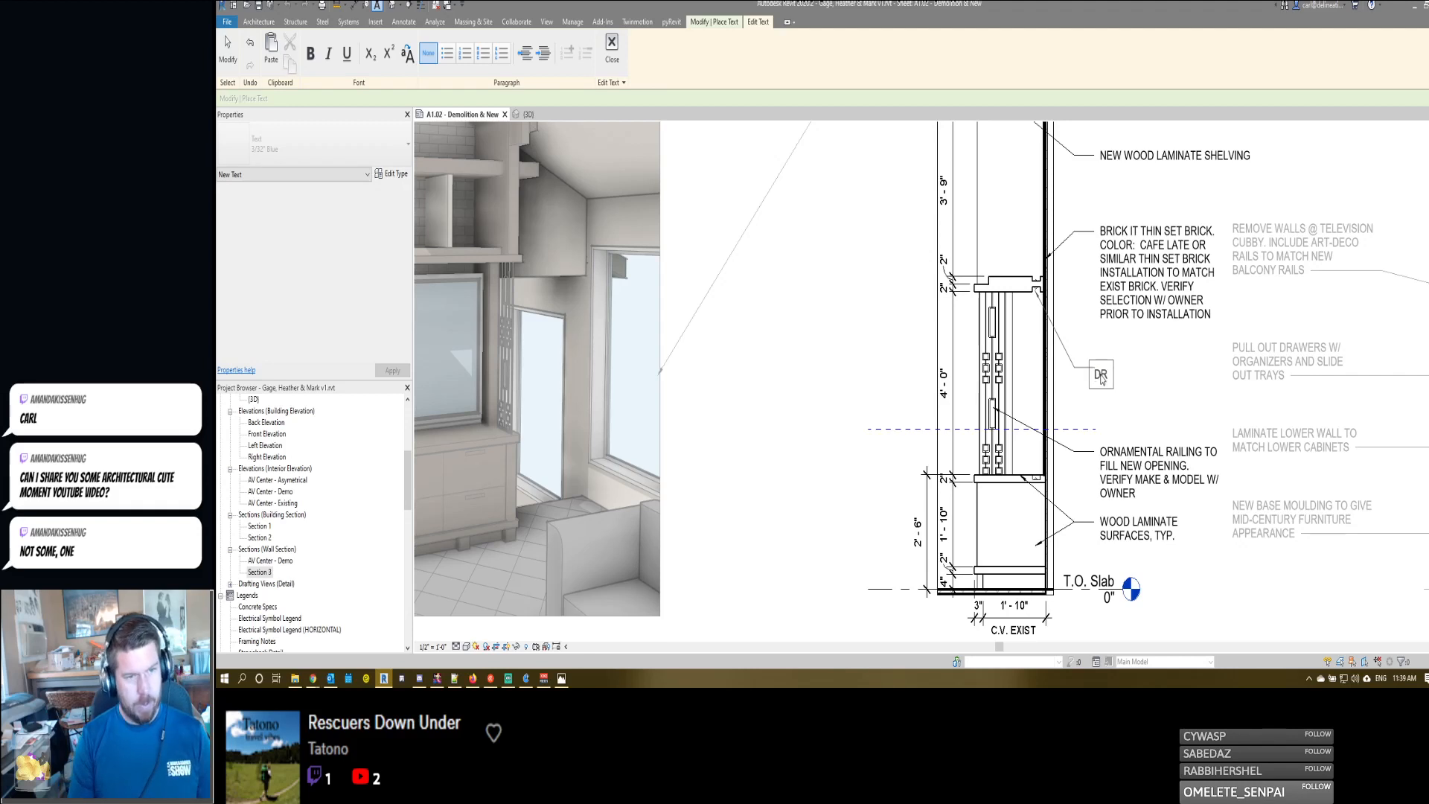
{"action": "type", "text": "EAMSCREEN"}
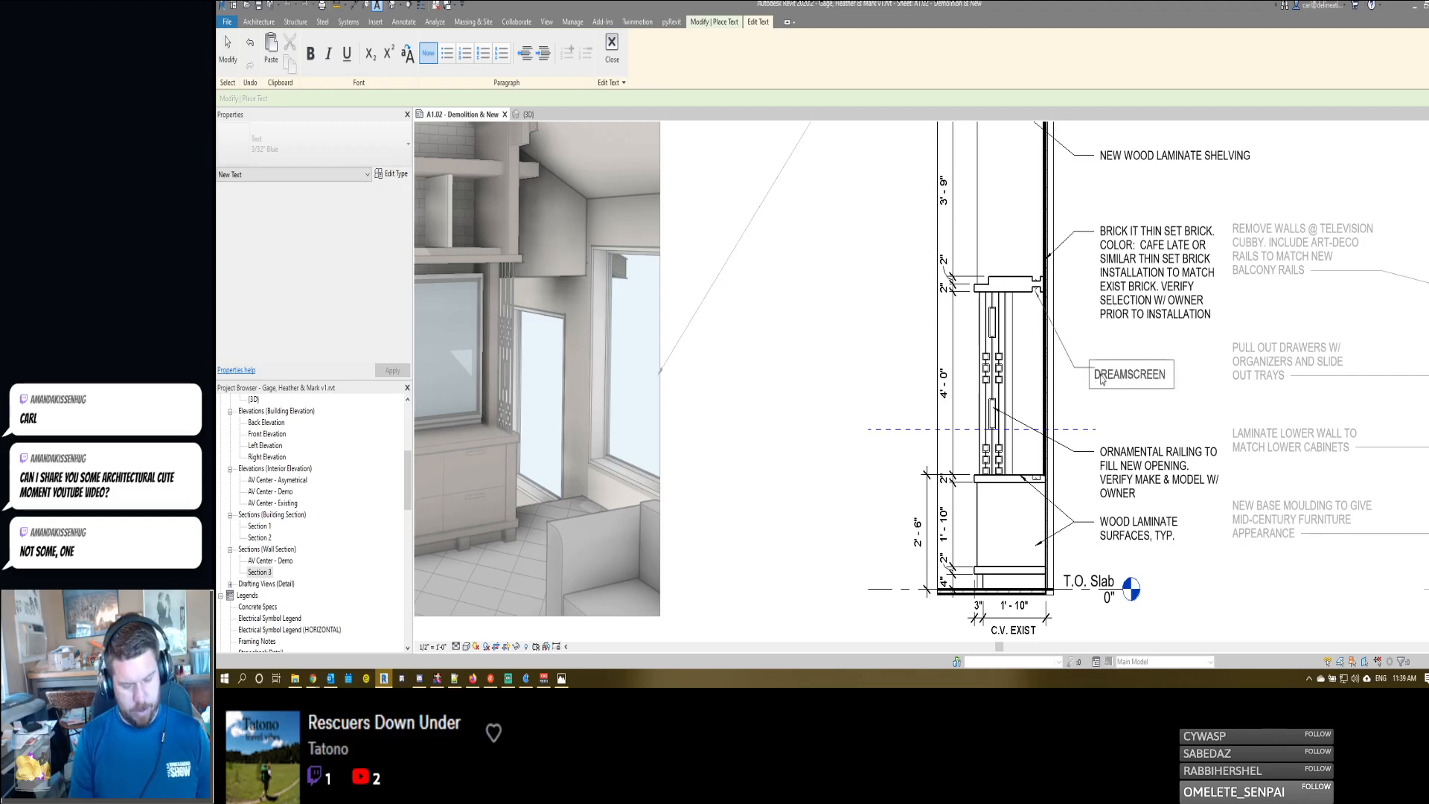
{"action": "type", "text": " LED AMBIENT BAC"}
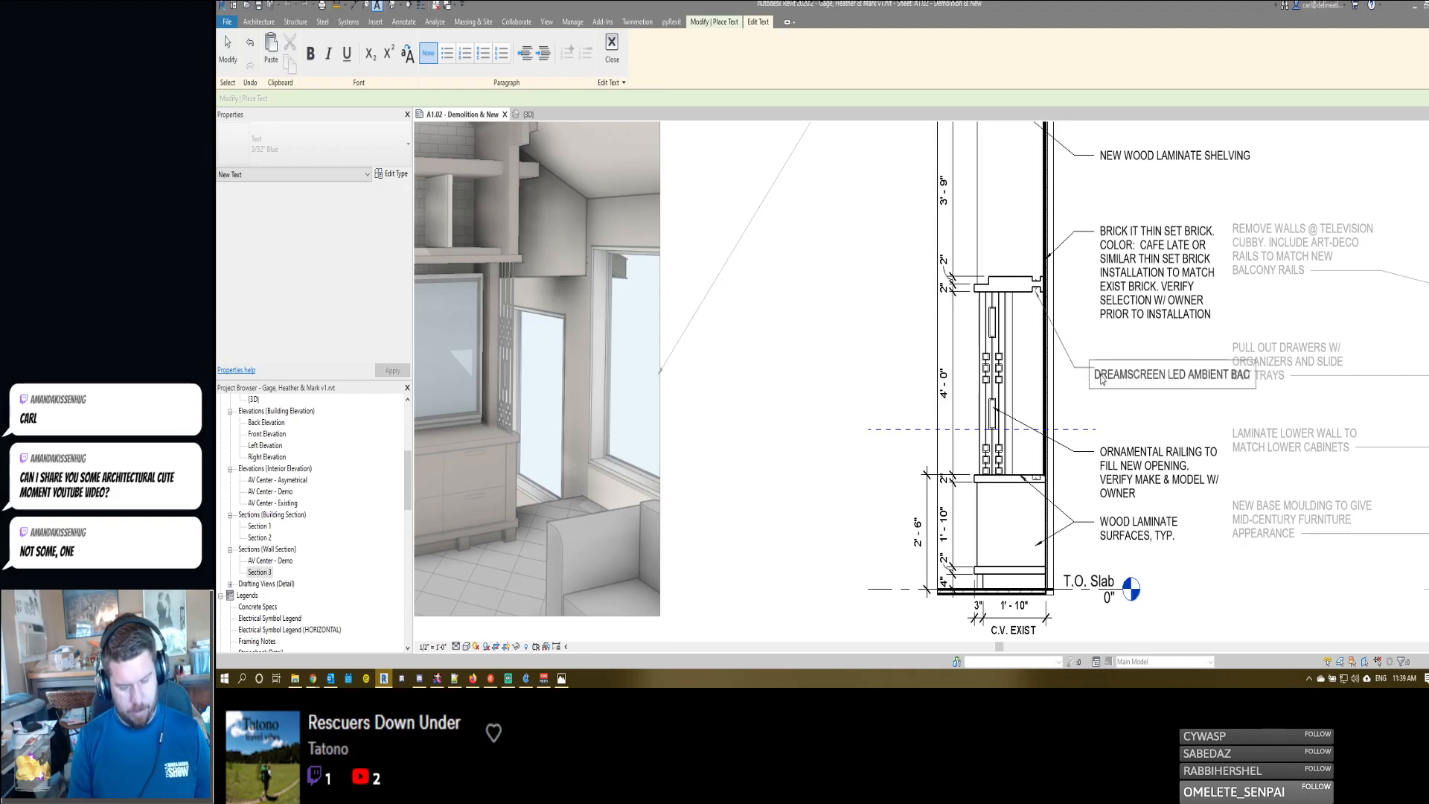
{"action": "type", "text": "KLIGHTIN"}
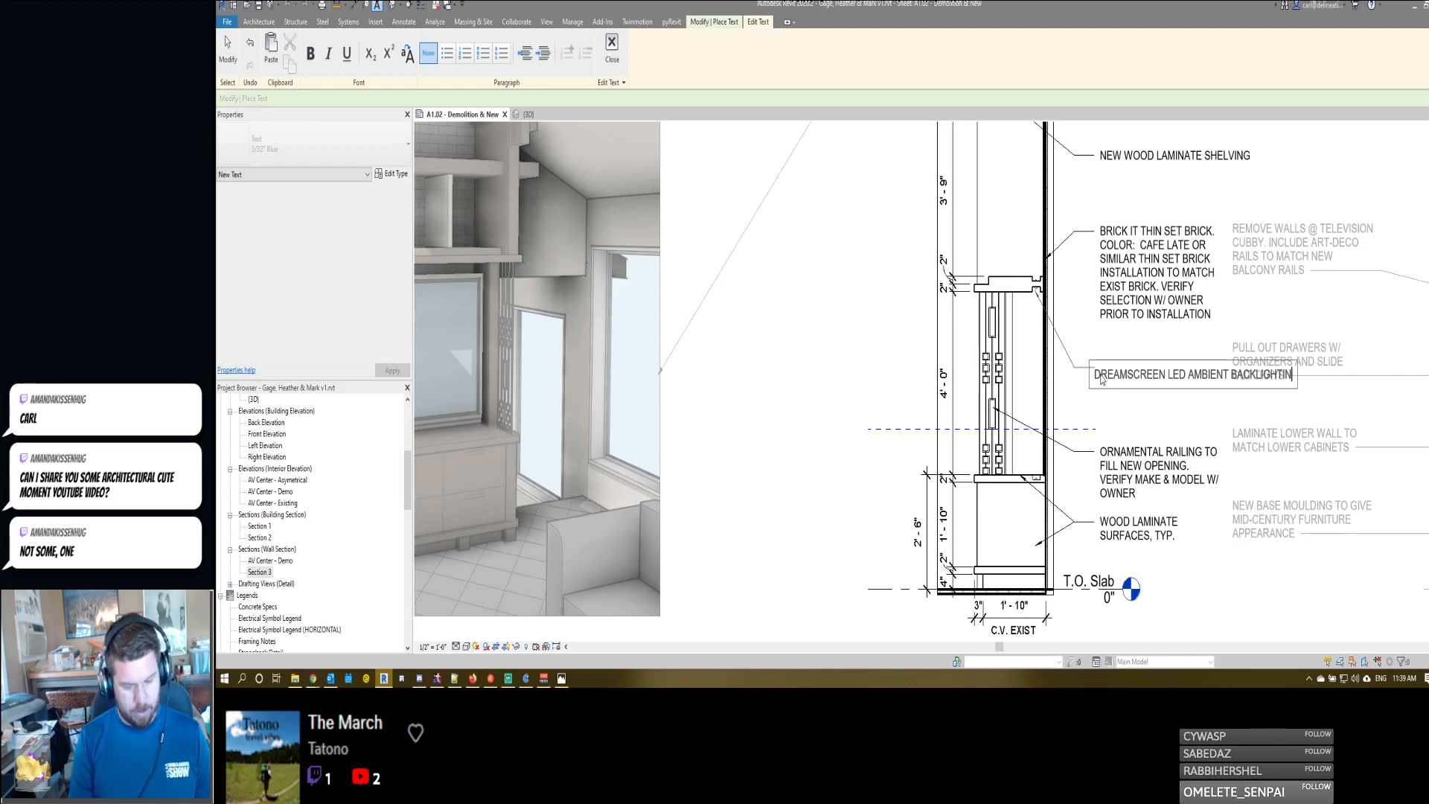
{"action": "type", "text": "G FOR"}
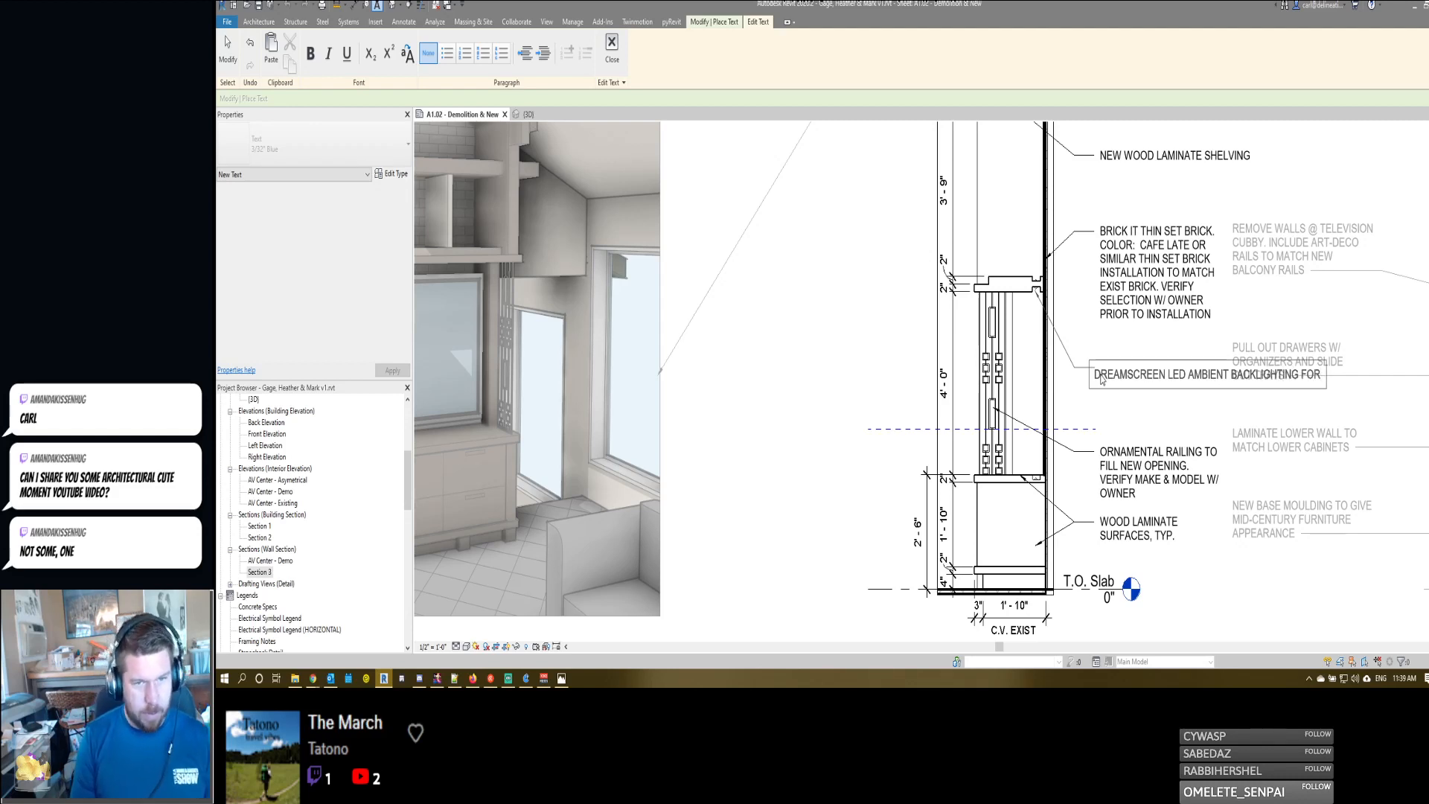
{"action": "key", "text": "BackSpace"}
{"action": "key", "text": "BackSpace"}
{"action": "key", "text": "BackSpace"}
{"action": "key", "text": "BackSpace"}
{"action": "type", "text": ". VE"}
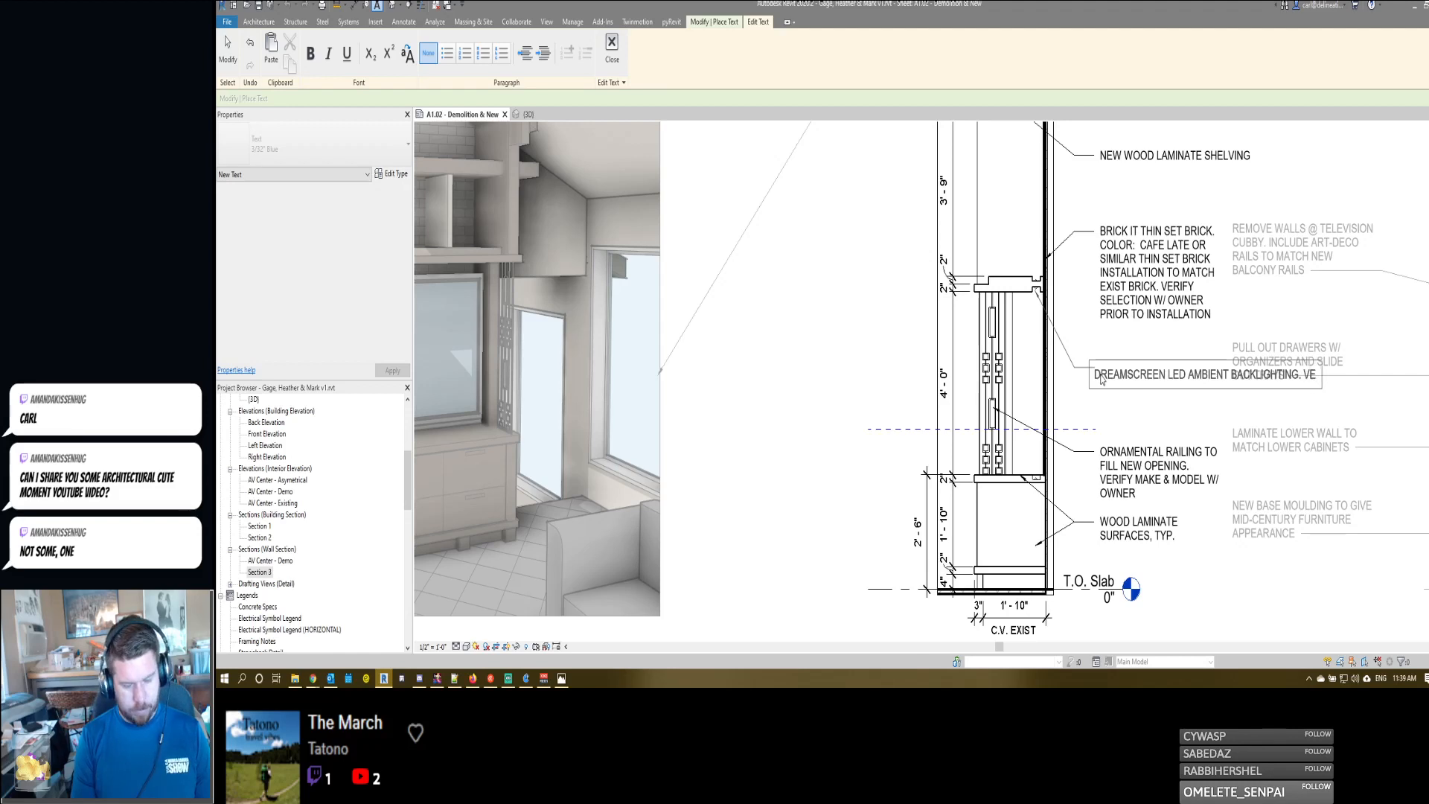
{"action": "type", "text": "RIFY COM"}
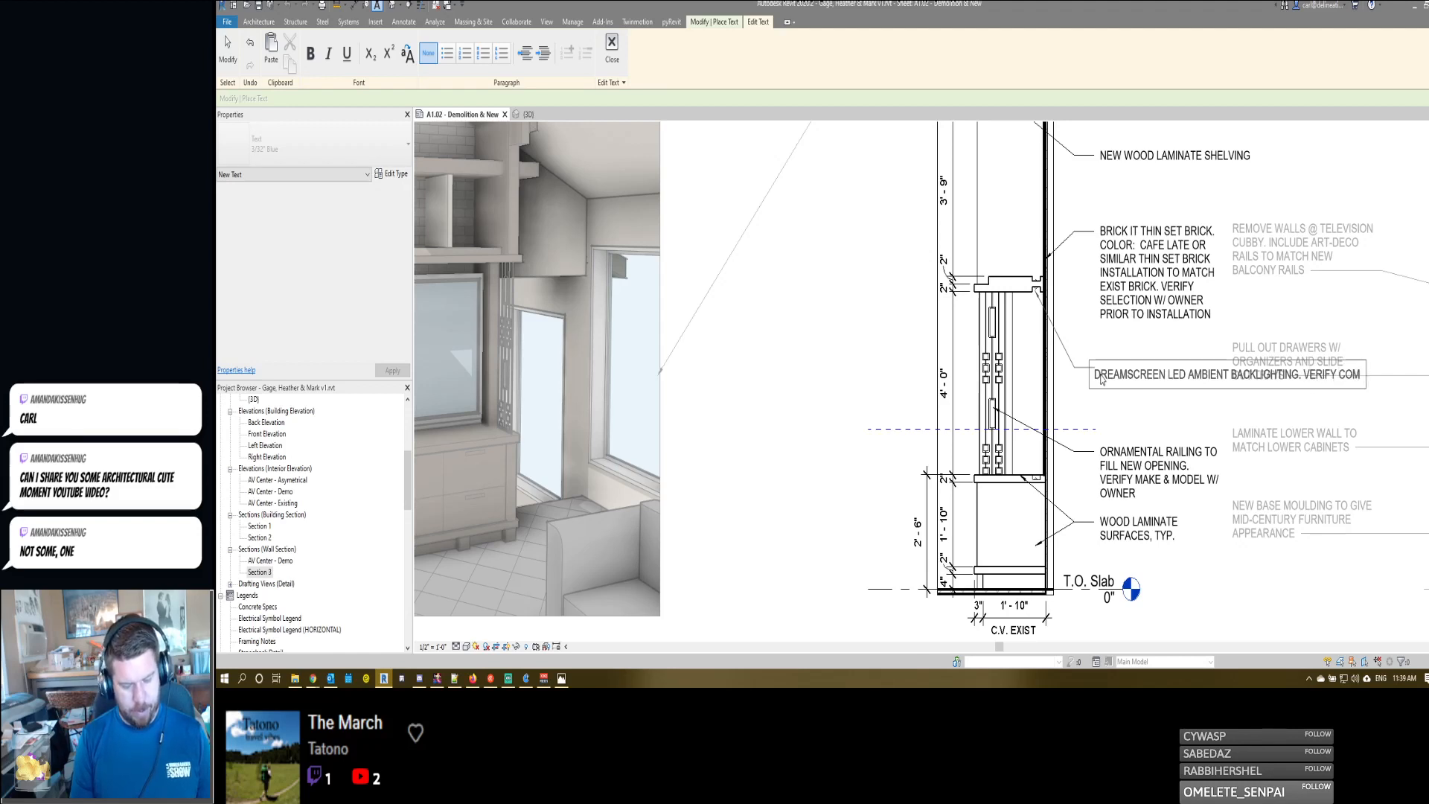
{"action": "type", "text": "PATIBILIT"}
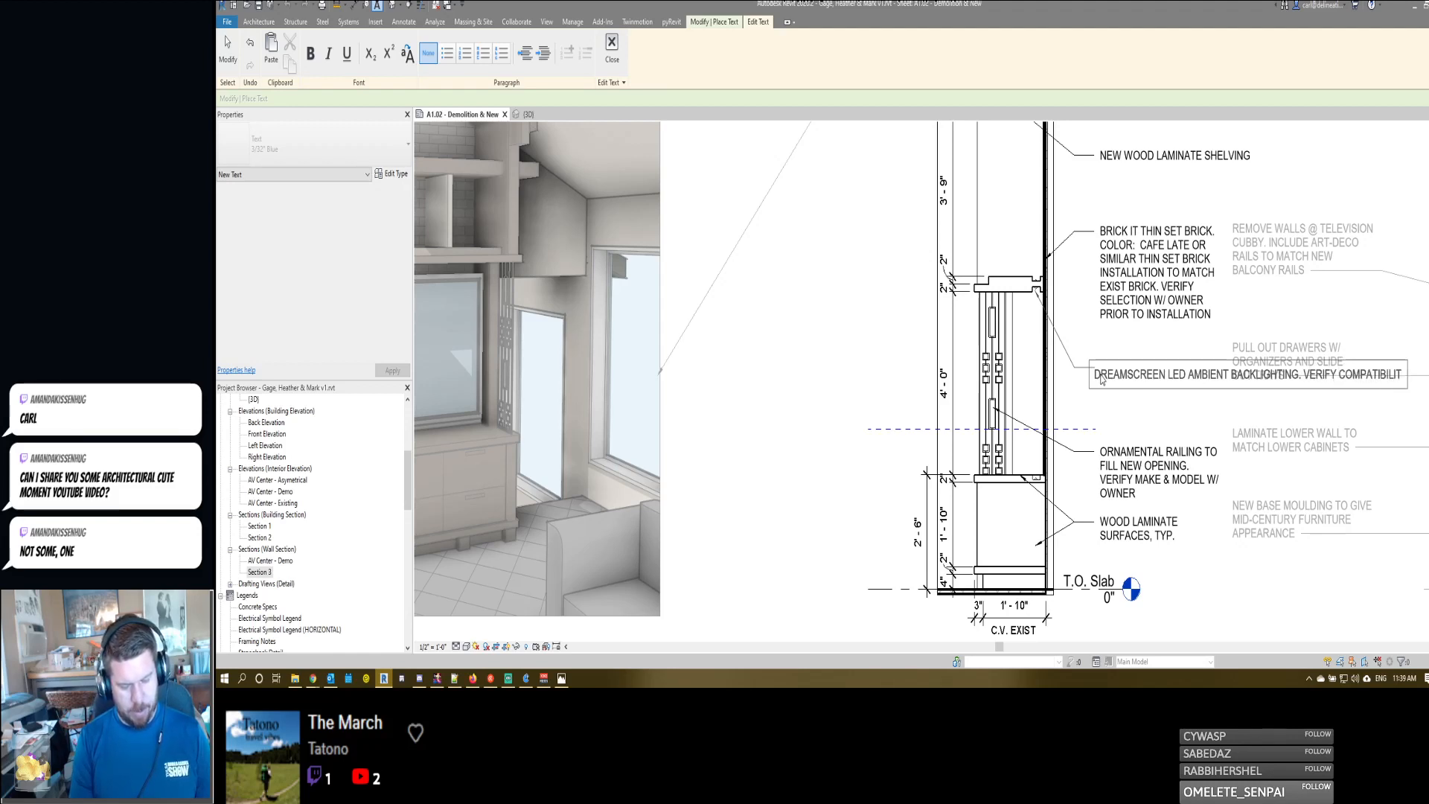
{"action": "type", "text": "Y W/ TV MODE"}
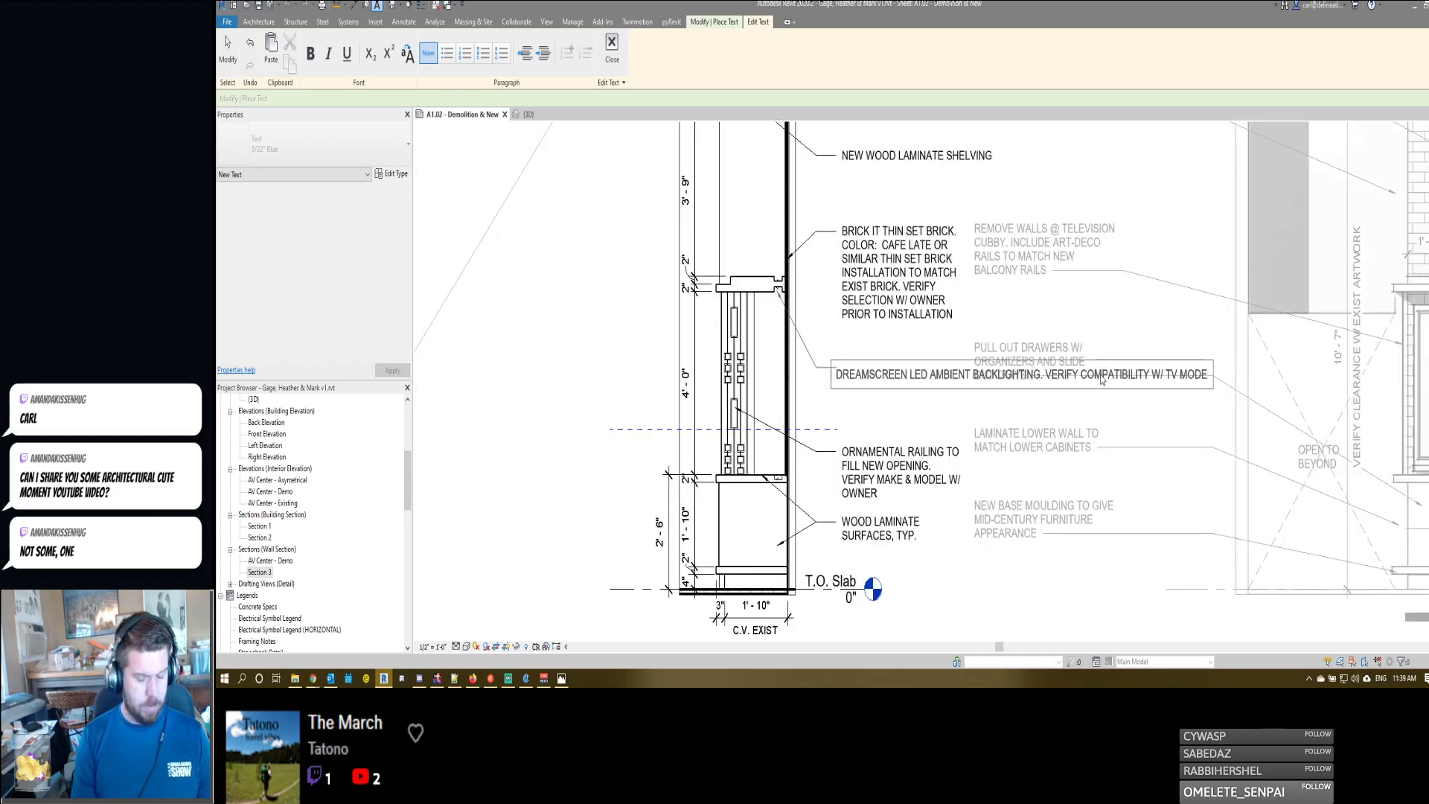
{"action": "type", "text": "L PRIOR TO PURCHASE"}
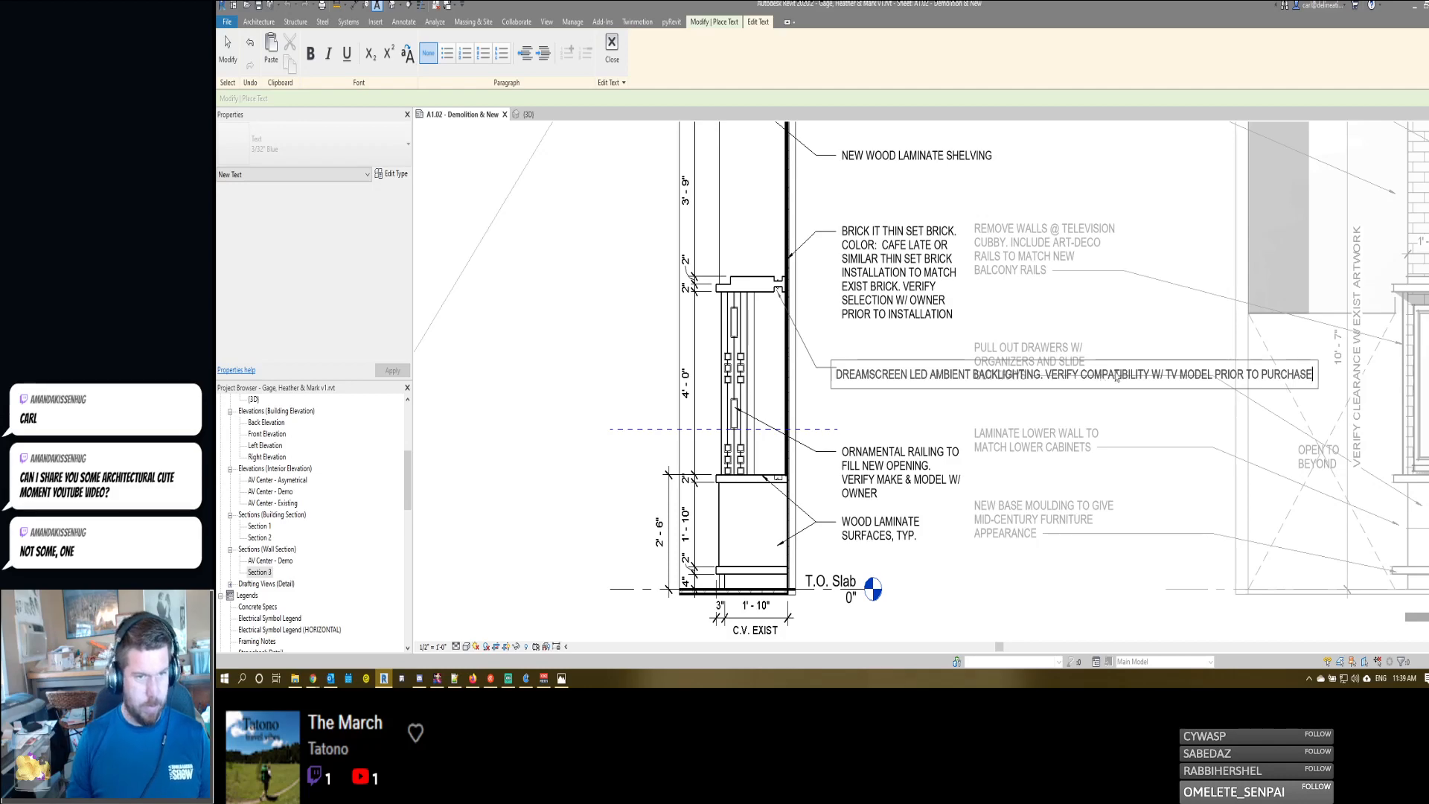
{"action": "left_click", "coordinate": [1176, 309]}
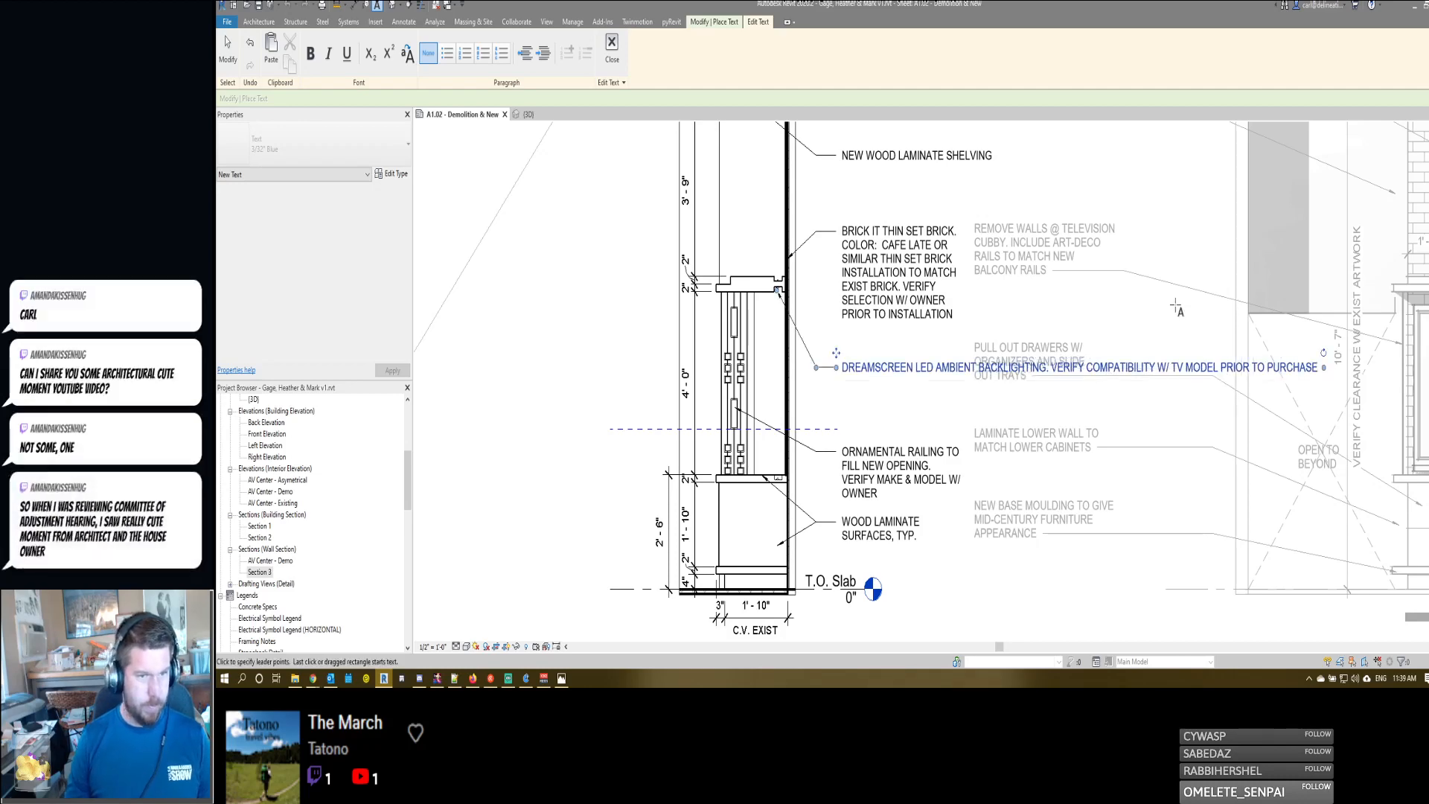
- Narrow the DreamScreen note's text box so it wraps onto five lines, matching the width of the brick note
{"action": "left_click_drag", "start_coordinate": [1324, 367], "coordinate": [962, 392]}
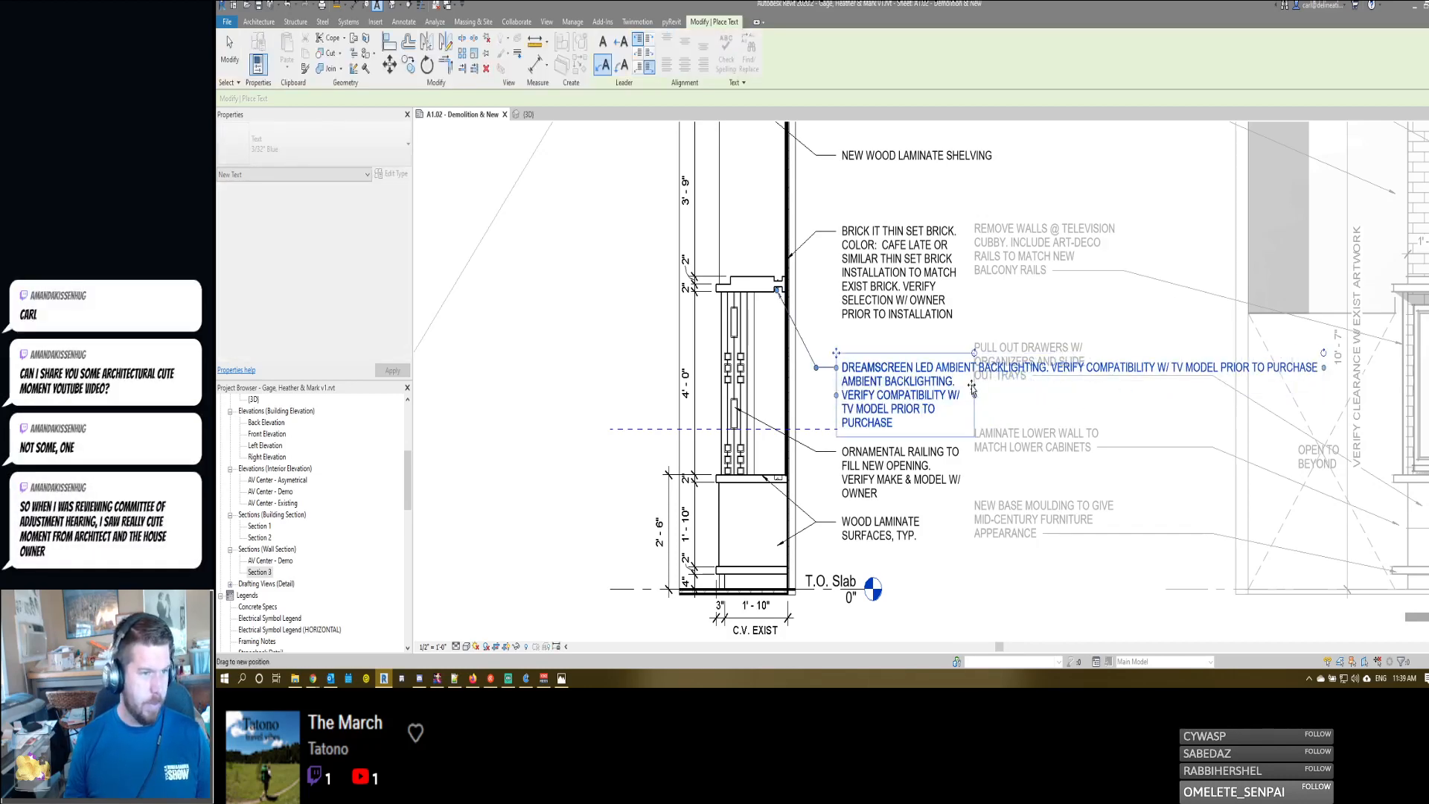
{"action": "key", "text": "Escape"}
{"action": "key", "text": "Escape"}
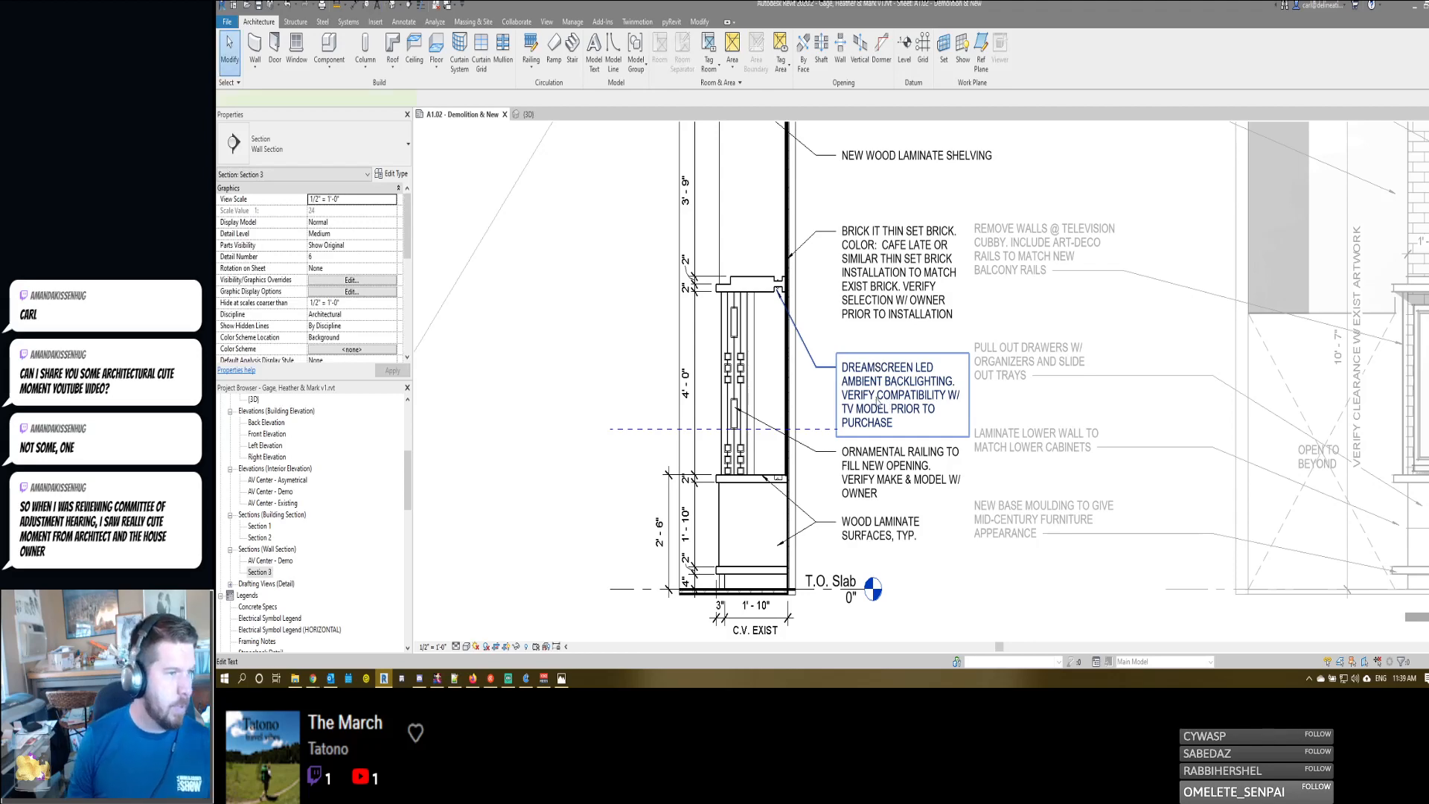
{"action": "left_click", "coordinate": [877, 400]}
{"action": "key", "text": "Escape"}
- Add a second leader to the DreamScreen note, pointing at the light recess in the lower cabinet's countertop
{"action": "middle_click_drag", "start_coordinate": [729, 384], "coordinate": [835, 394]}
{"action": "scroll", "coordinate": [835, 394], "scroll_direction": "down", "scroll_amount": 1}
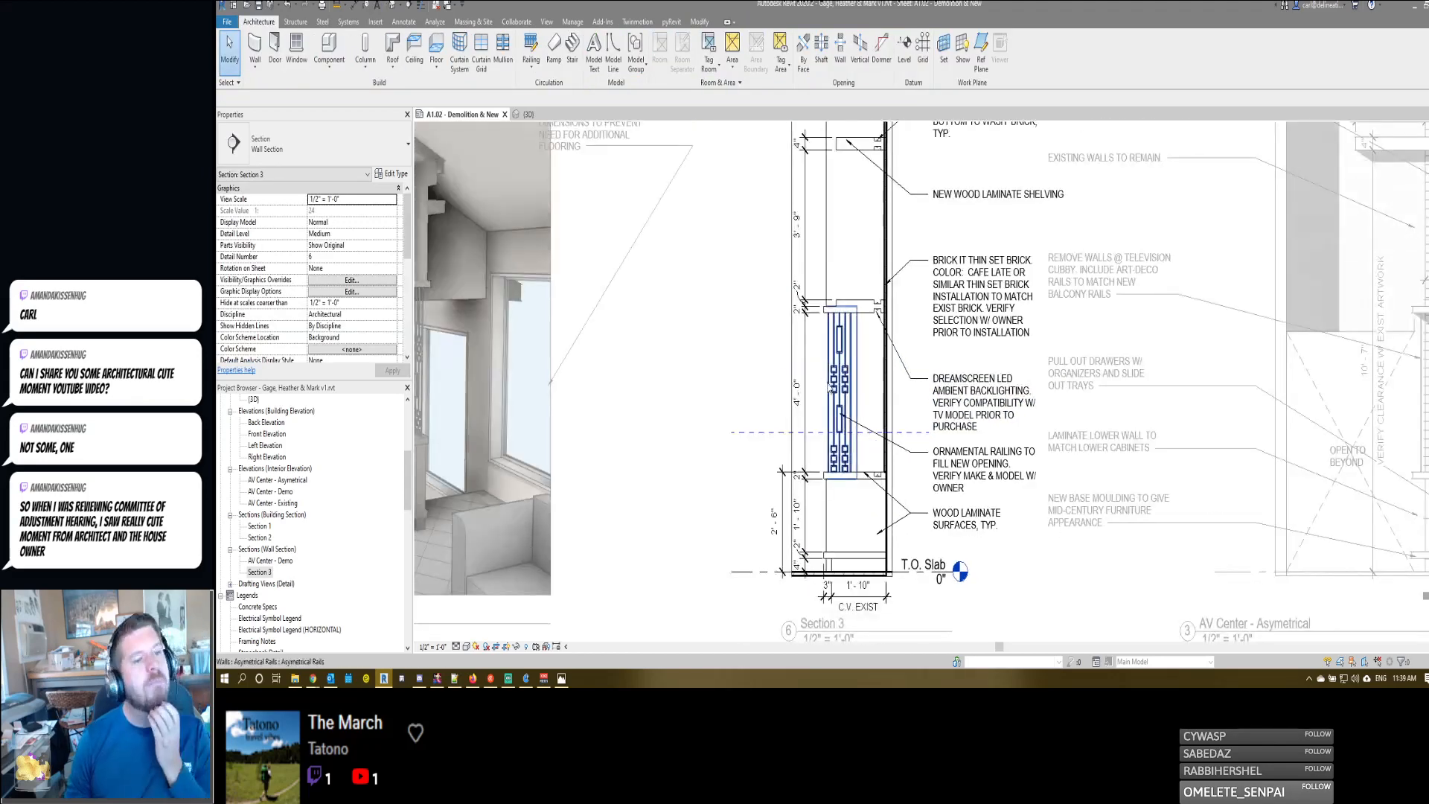
{"action": "left_click", "coordinate": [967, 402]}
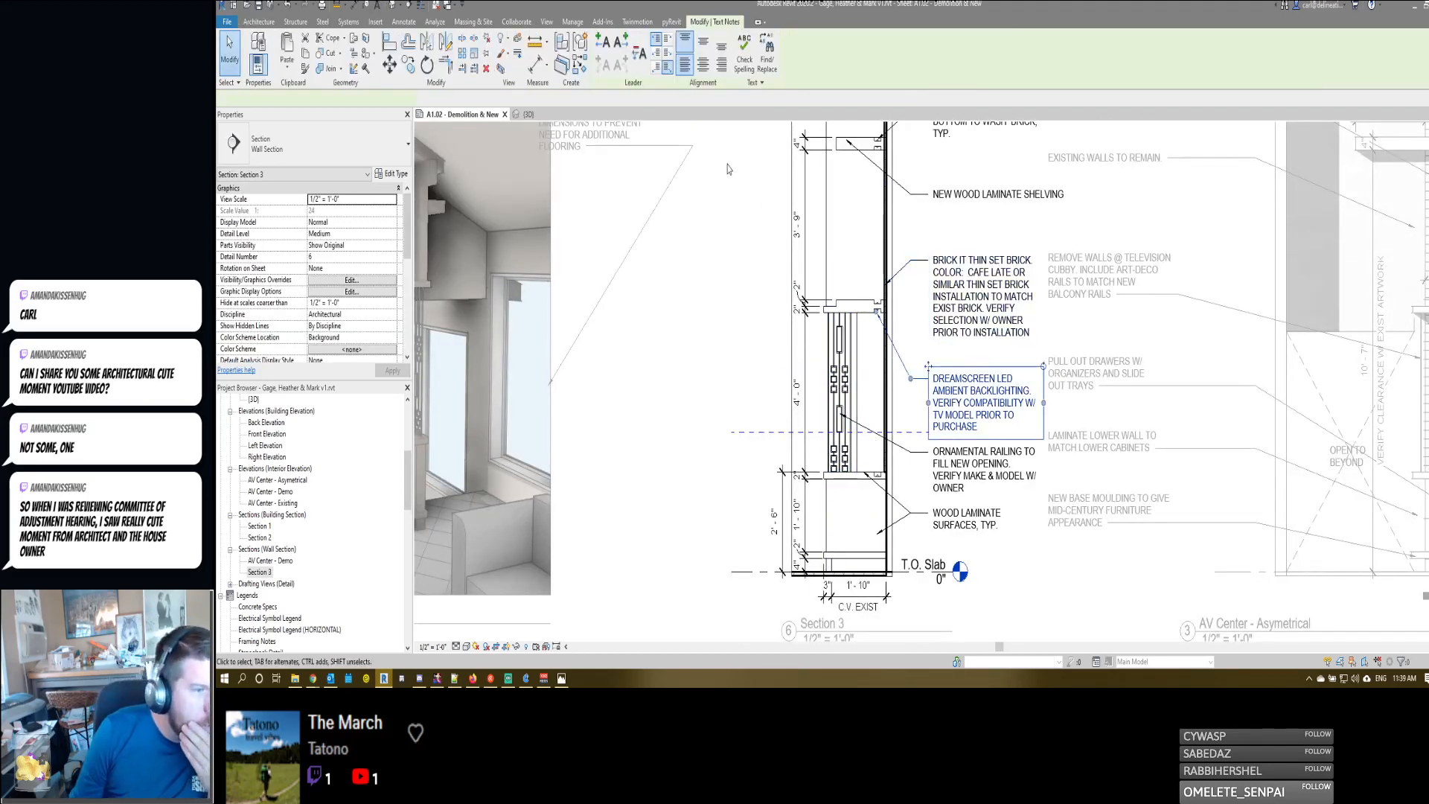
{"action": "left_click_drag", "start_coordinate": [869, 386], "coordinate": [878, 476]}
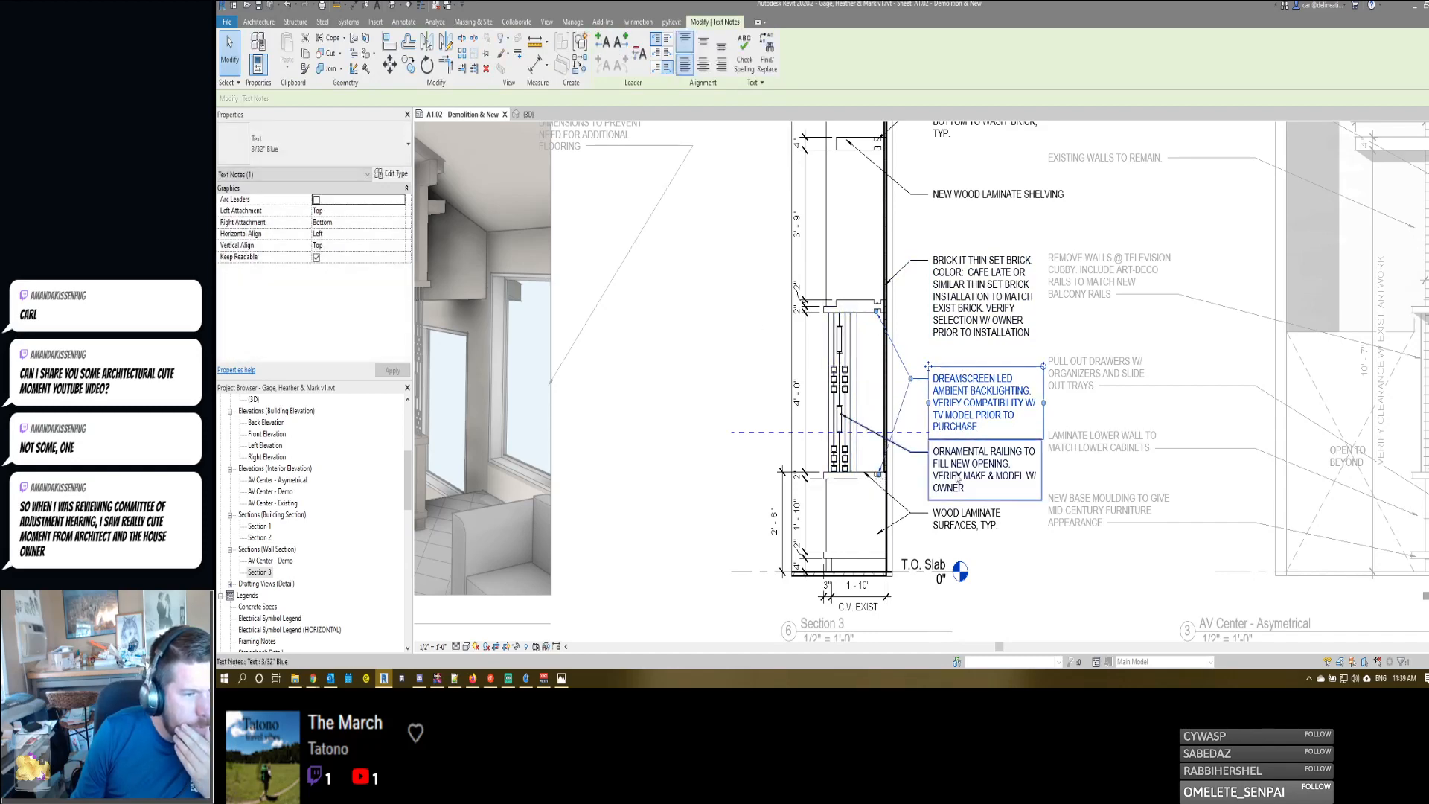
{"action": "left_click", "coordinate": [958, 481]}
{"action": "middle_click_drag", "start_coordinate": [906, 428], "coordinate": [879, 415]}
{"action": "left_click", "coordinate": [881, 408]}
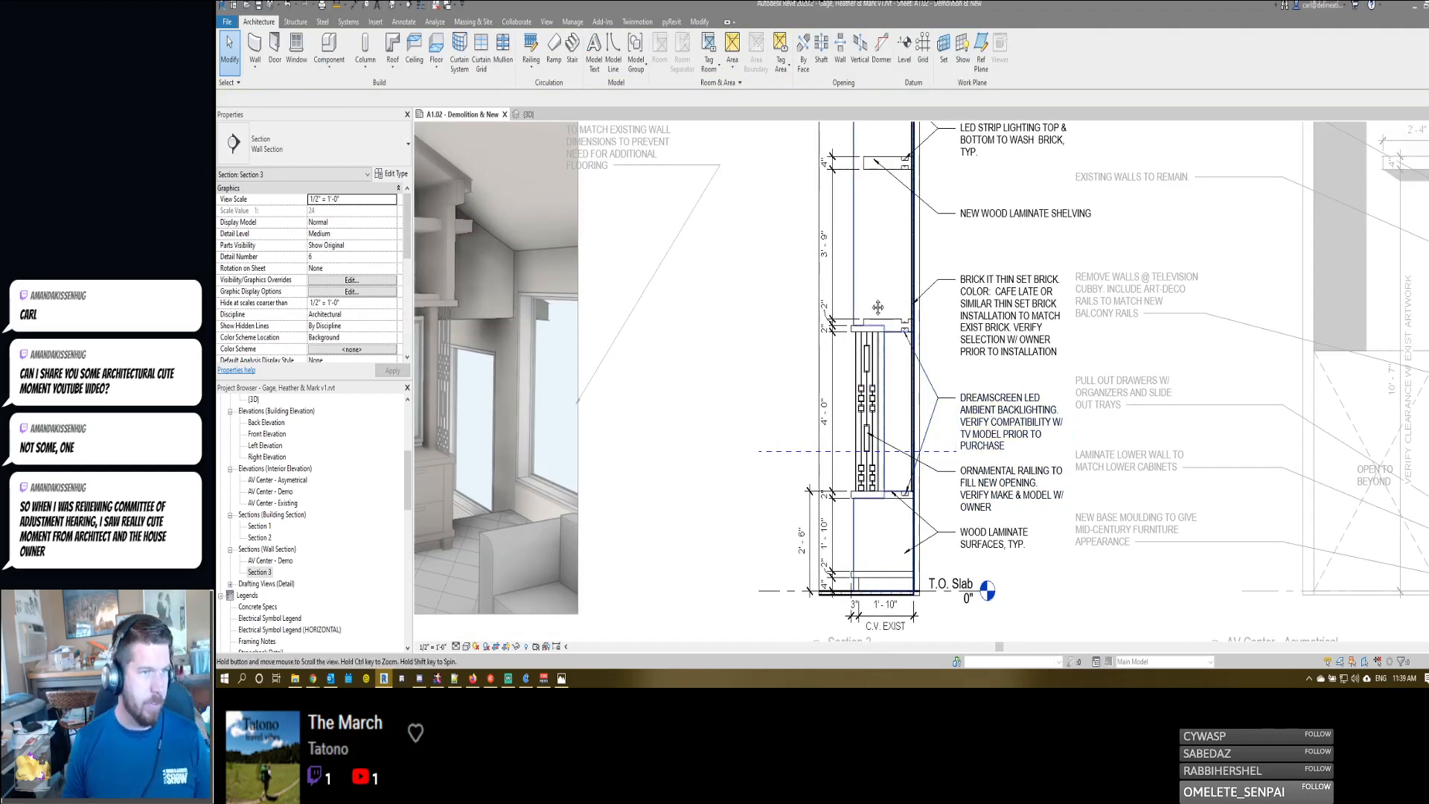
- Narrow the NEW WOOD LAMINATE SHELVING note so its text wraps onto two lines
{"action": "middle_click_drag", "start_coordinate": [970, 246], "coordinate": [977, 319]}
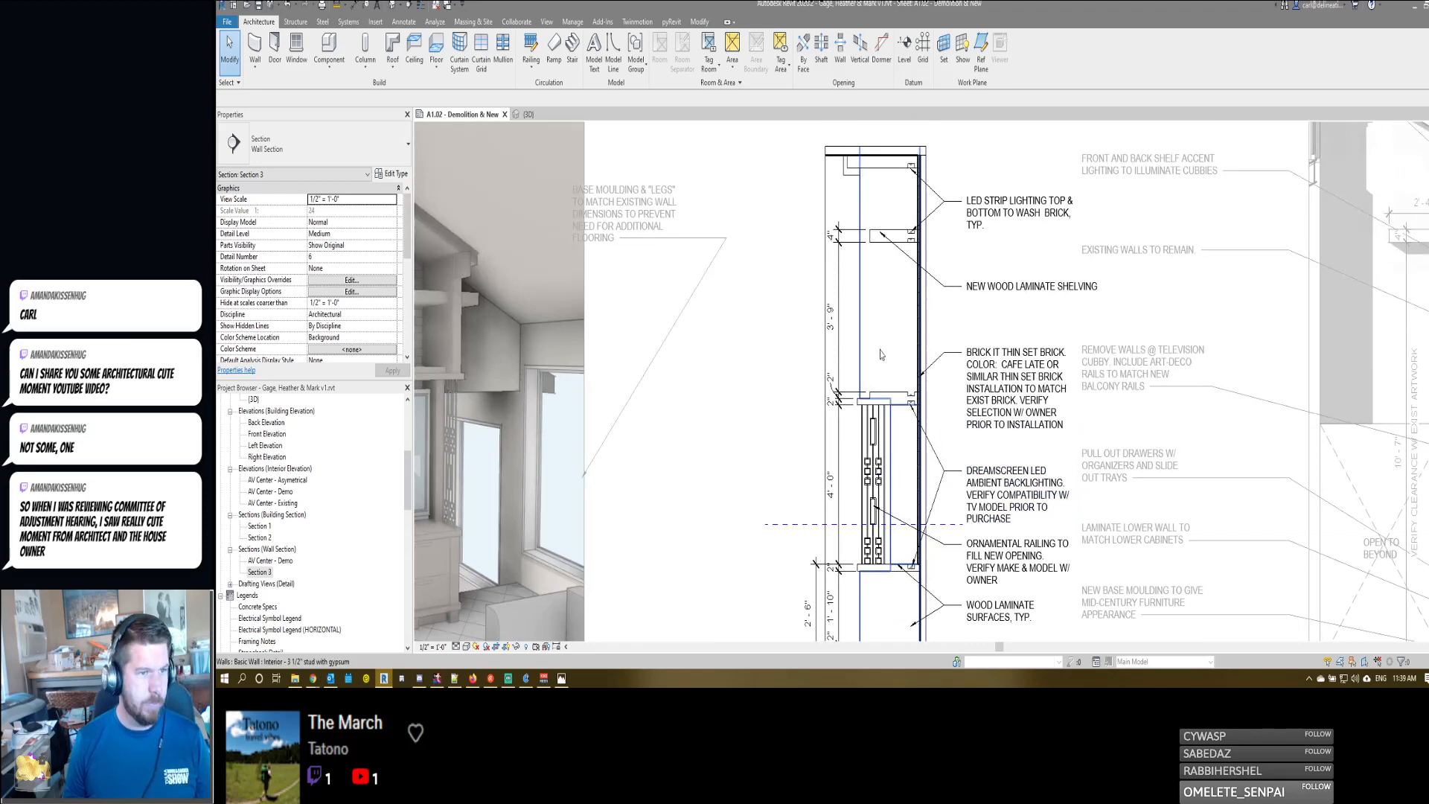
{"action": "left_click", "coordinate": [1028, 286]}
{"action": "left_click", "coordinate": [1093, 289]}
{"action": "mouse_move", "coordinate": [1097, 288]}
{"action": "left_mouse_down"}
{"action": "mouse_move", "coordinate": [1062, 287]}
{"action": "mouse_move", "coordinate": [1075, 293]}
{"action": "left_mouse_up"}
{"action": "left_click", "coordinate": [1107, 304]}
{"action": "key", "text": "Escape"}
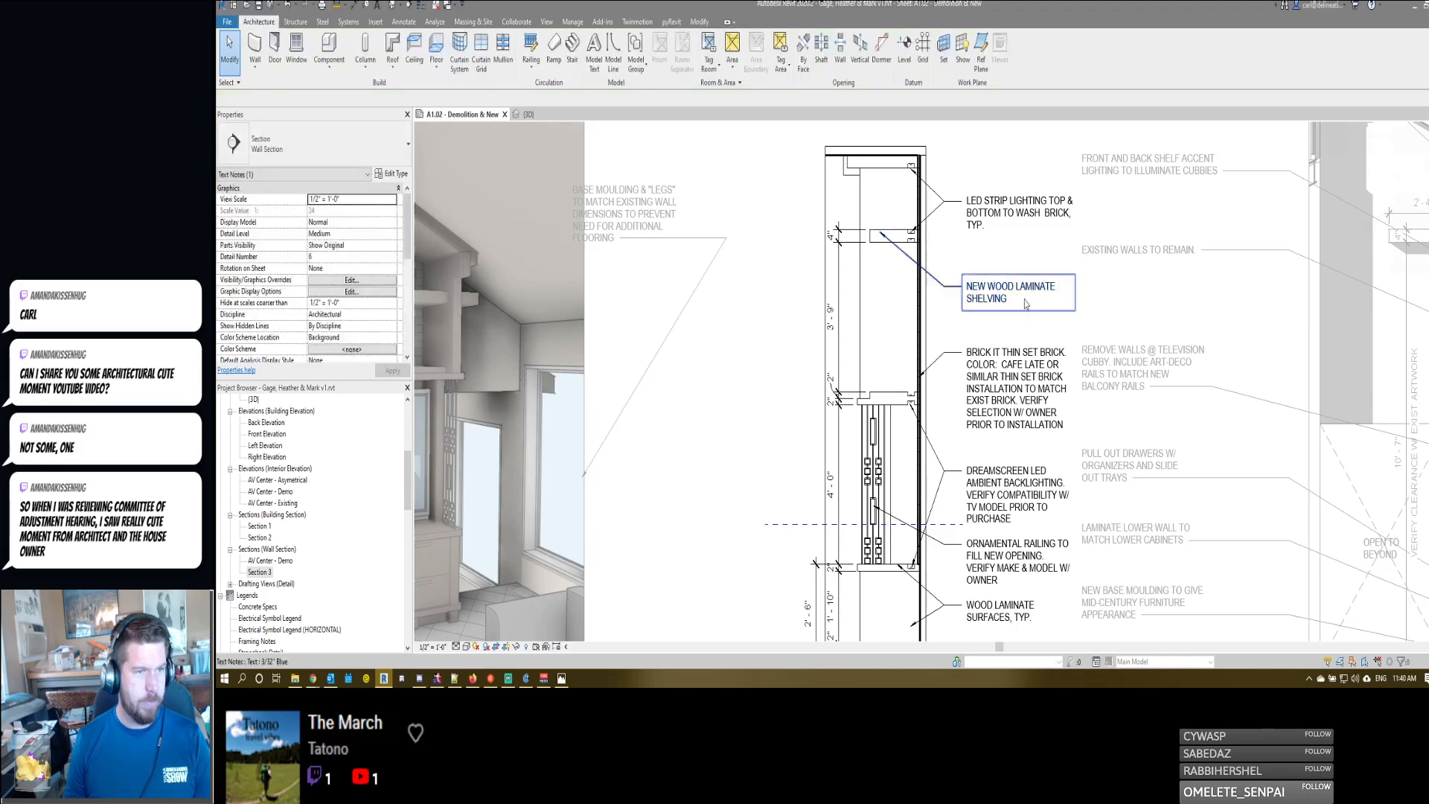
- Deactivate the Section 3 view to return to the sheet
{"action": "middle_click_drag", "start_coordinate": [1027, 299], "coordinate": [1027, 300]}
{"action": "key", "text": "d"}
{"action": "key", "text": "v"}
{"action": "scroll", "coordinate": [1027, 299], "scroll_direction": "down", "scroll_amount": 1}
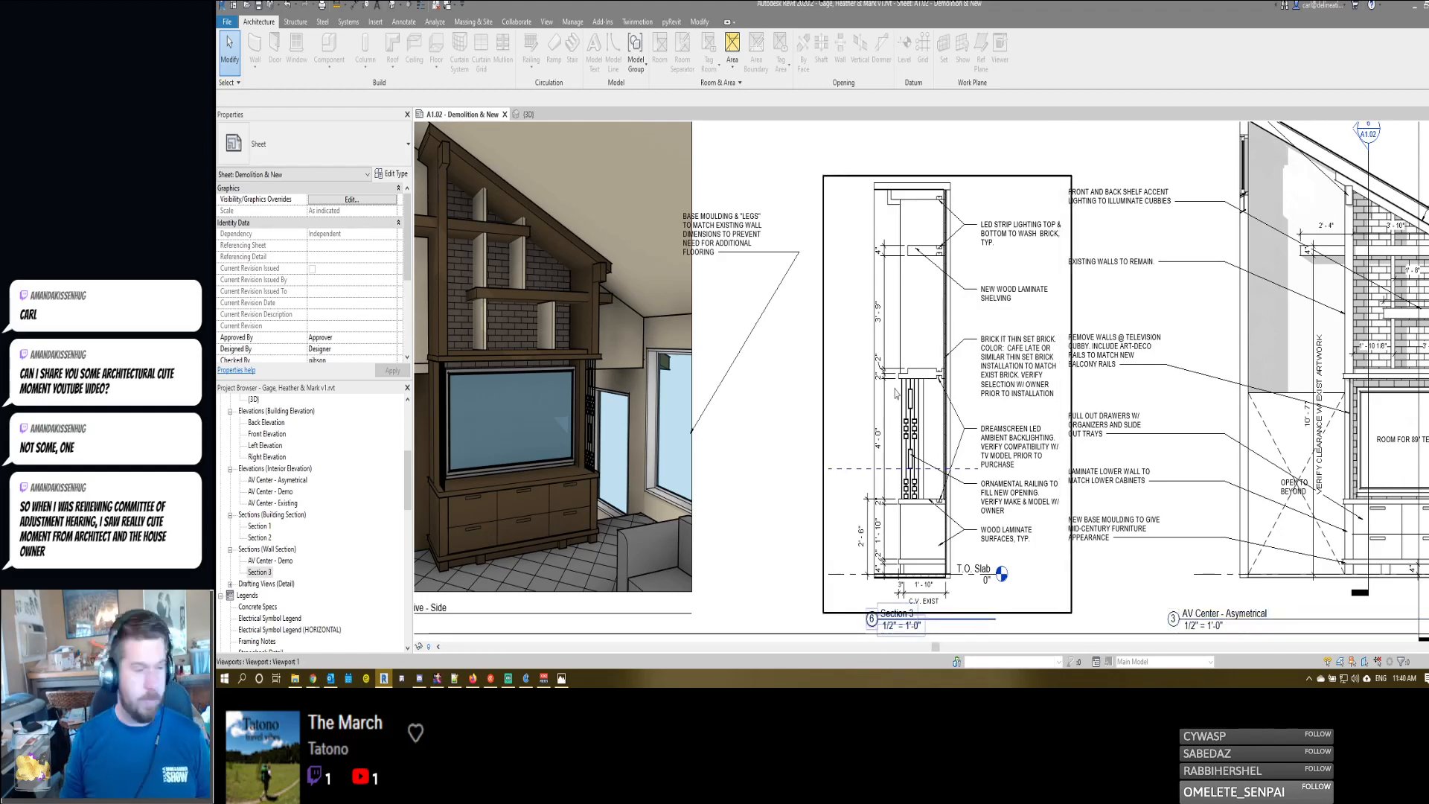
{"action": "scroll", "coordinate": [799, 332], "scroll_direction": "down", "scroll_amount": 1}
{"action": "scroll", "coordinate": [799, 327], "scroll_direction": "down", "scroll_amount": 1}
{"action": "scroll", "coordinate": [866, 173], "scroll_direction": "up", "scroll_amount": 6}
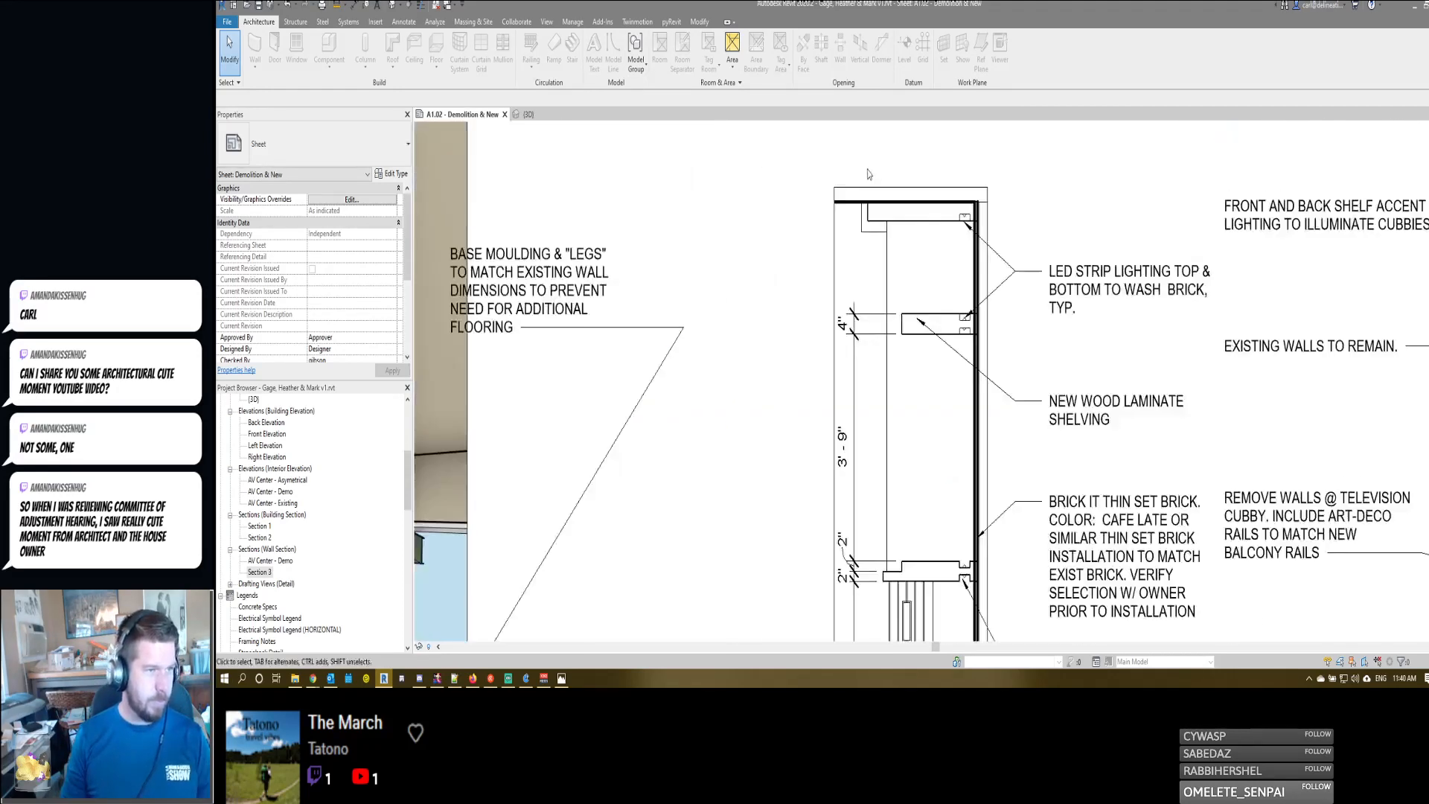
{"action": "middle_click_drag", "start_coordinate": [932, 291], "coordinate": [938, 364]}
{"action": "key", "text": "t"}
{"action": "key", "text": "x"}
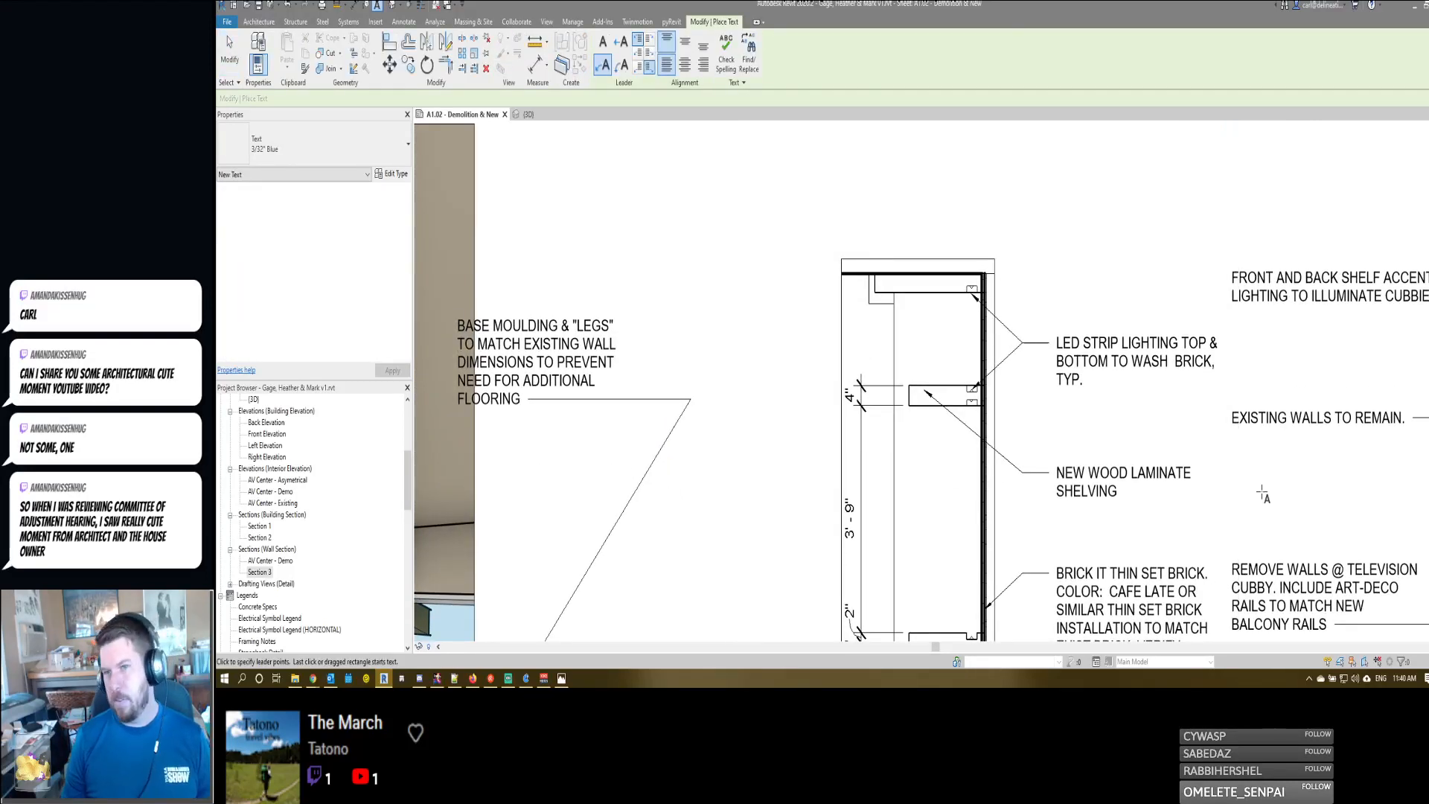
{"action": "scroll", "coordinate": [977, 473], "scroll_direction": "down", "scroll_amount": 2}
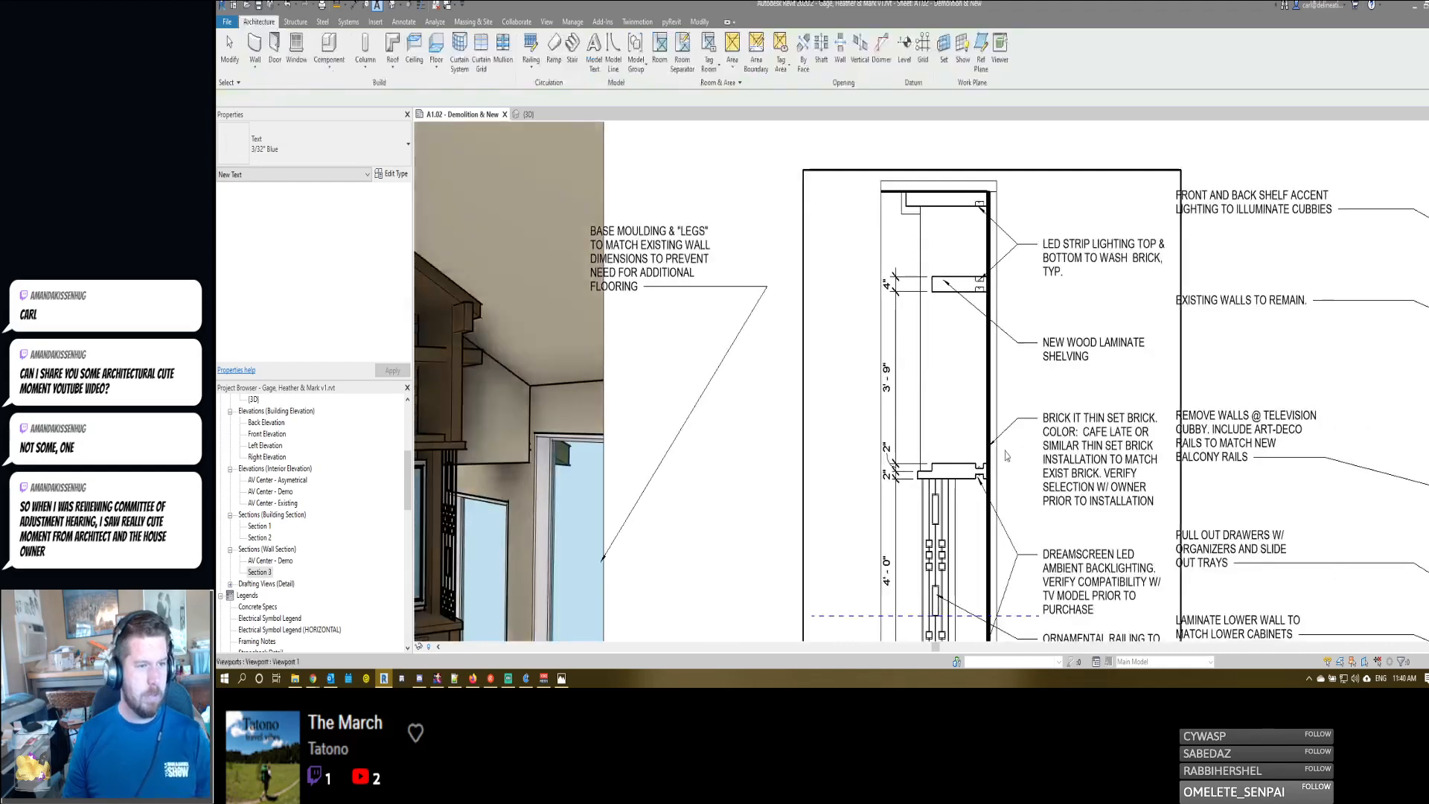
{"action": "key", "text": "Escape"}
{"action": "scroll", "coordinate": [1052, 447], "scroll_direction": "down", "scroll_amount": 2}
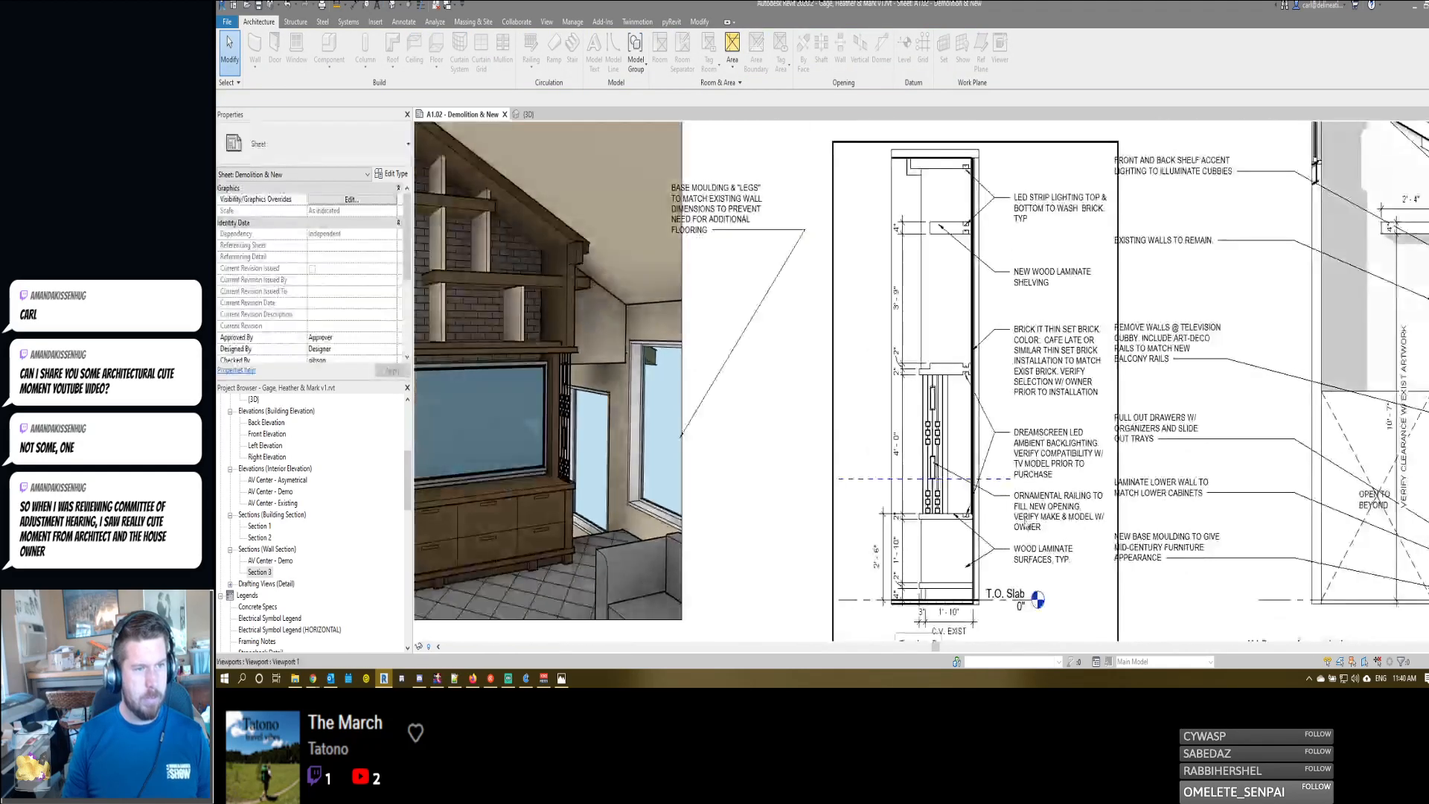
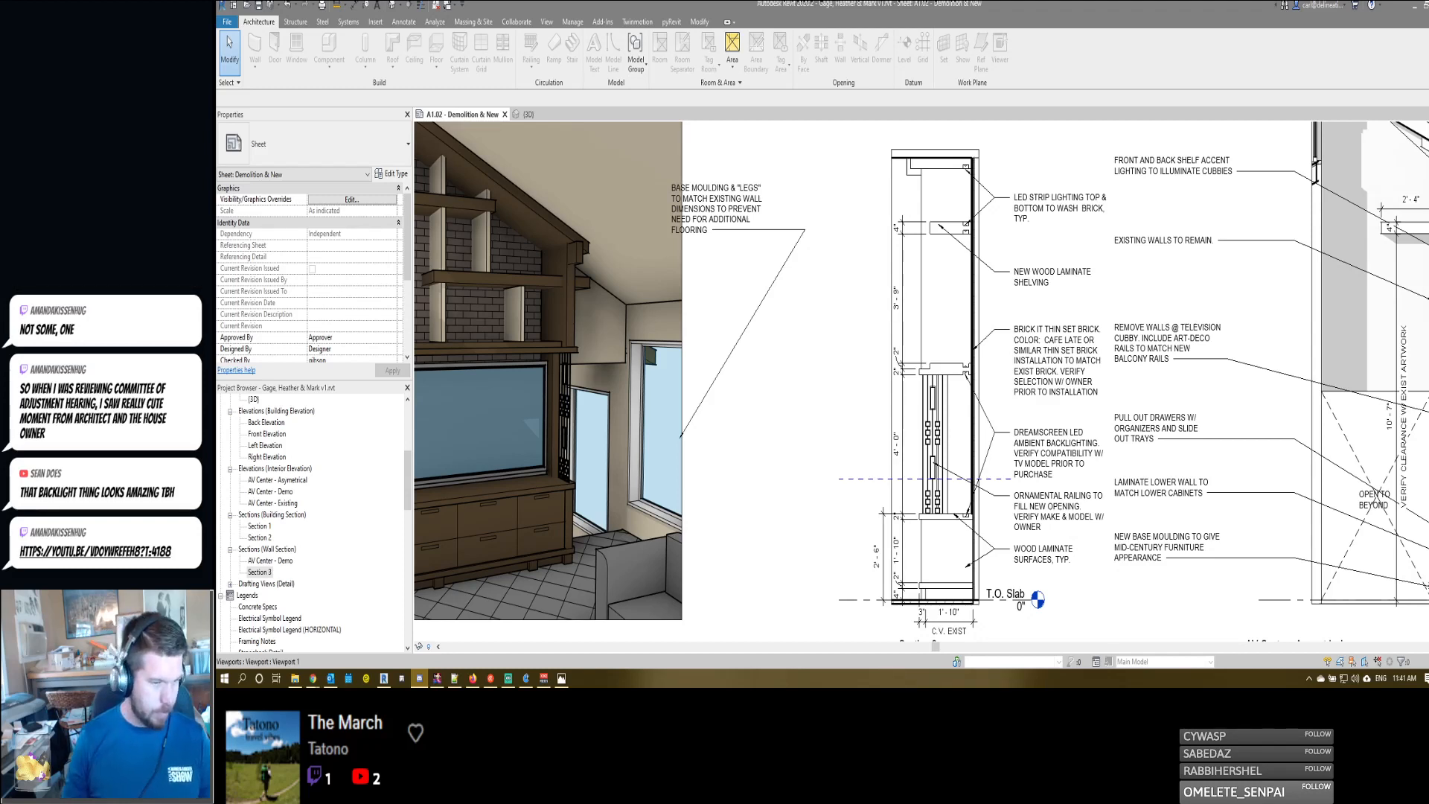
- Activate the AV Center - Asymetrical elevation on the sheet and draw a horizontal reference plane across the middle of its lower drawers
{"action": "scroll", "coordinate": [937, 559], "scroll_direction": "down", "scroll_amount": 2}
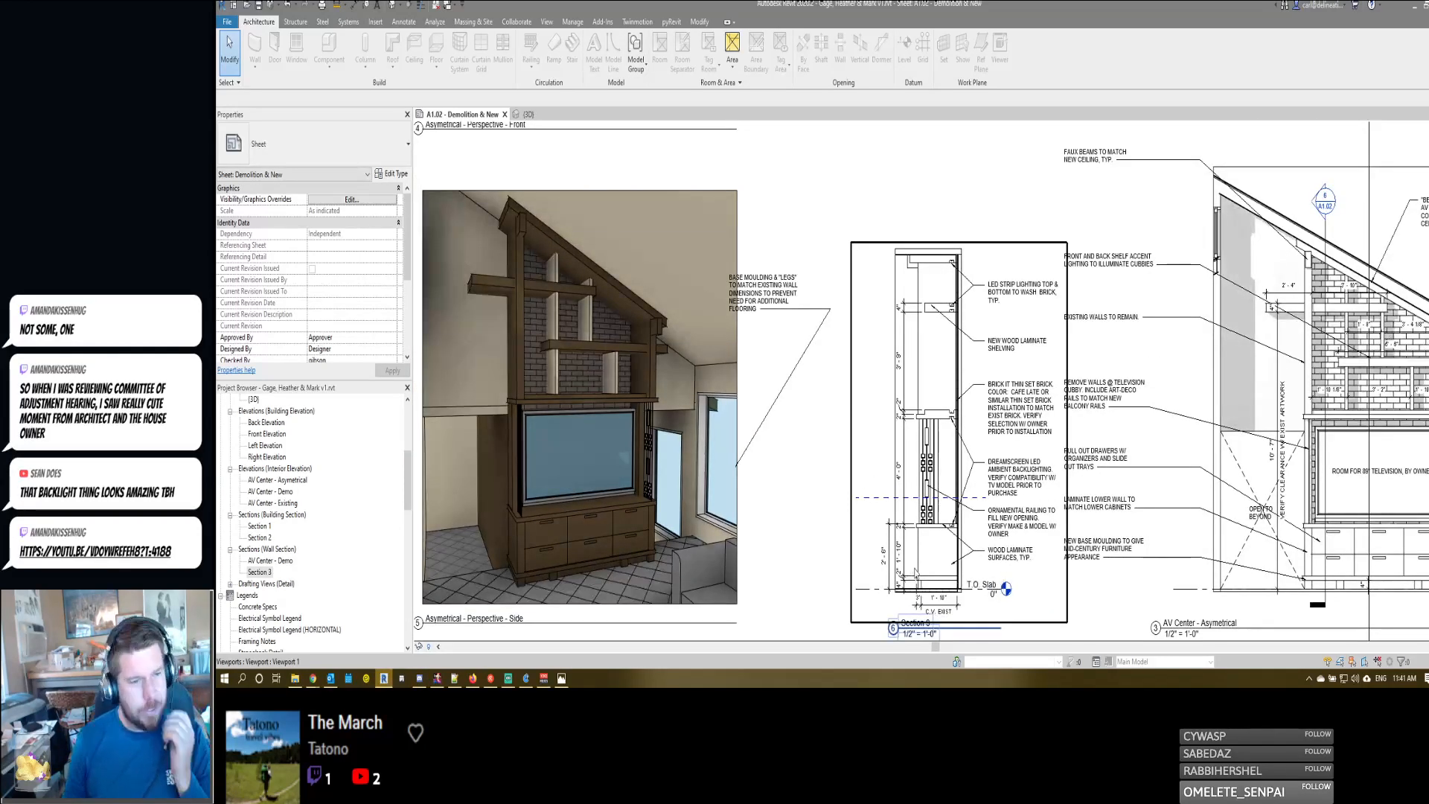
{"action": "scroll", "coordinate": [909, 563], "scroll_direction": "up", "scroll_amount": 2}
{"action": "middle_click_drag", "start_coordinate": [1332, 559], "coordinate": [1173, 539]}
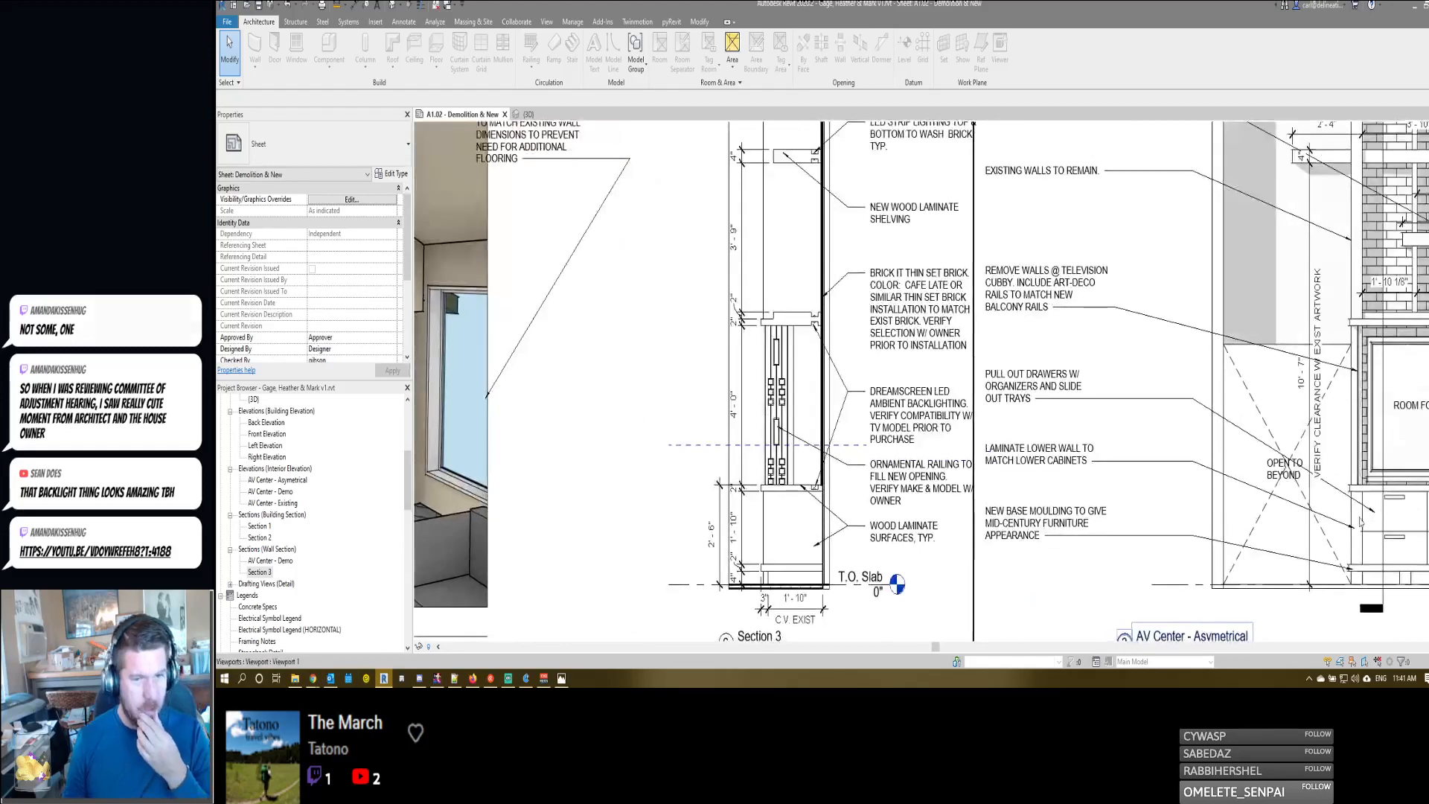
{"action": "double_click", "coordinate": [1346, 540]}
{"action": "middle_click_drag", "start_coordinate": [1345, 540], "coordinate": [1177, 512]}
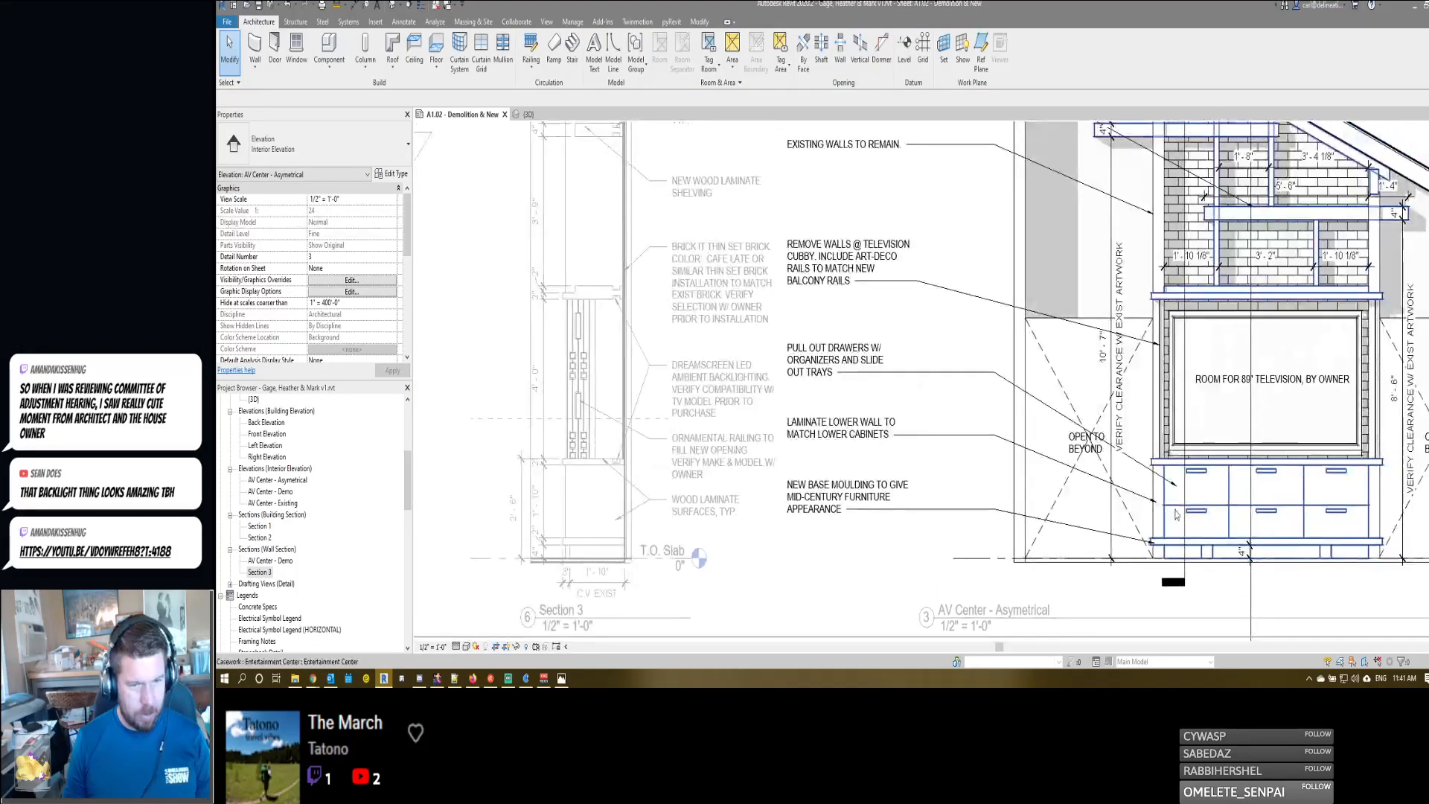
{"action": "key", "text": "p"}
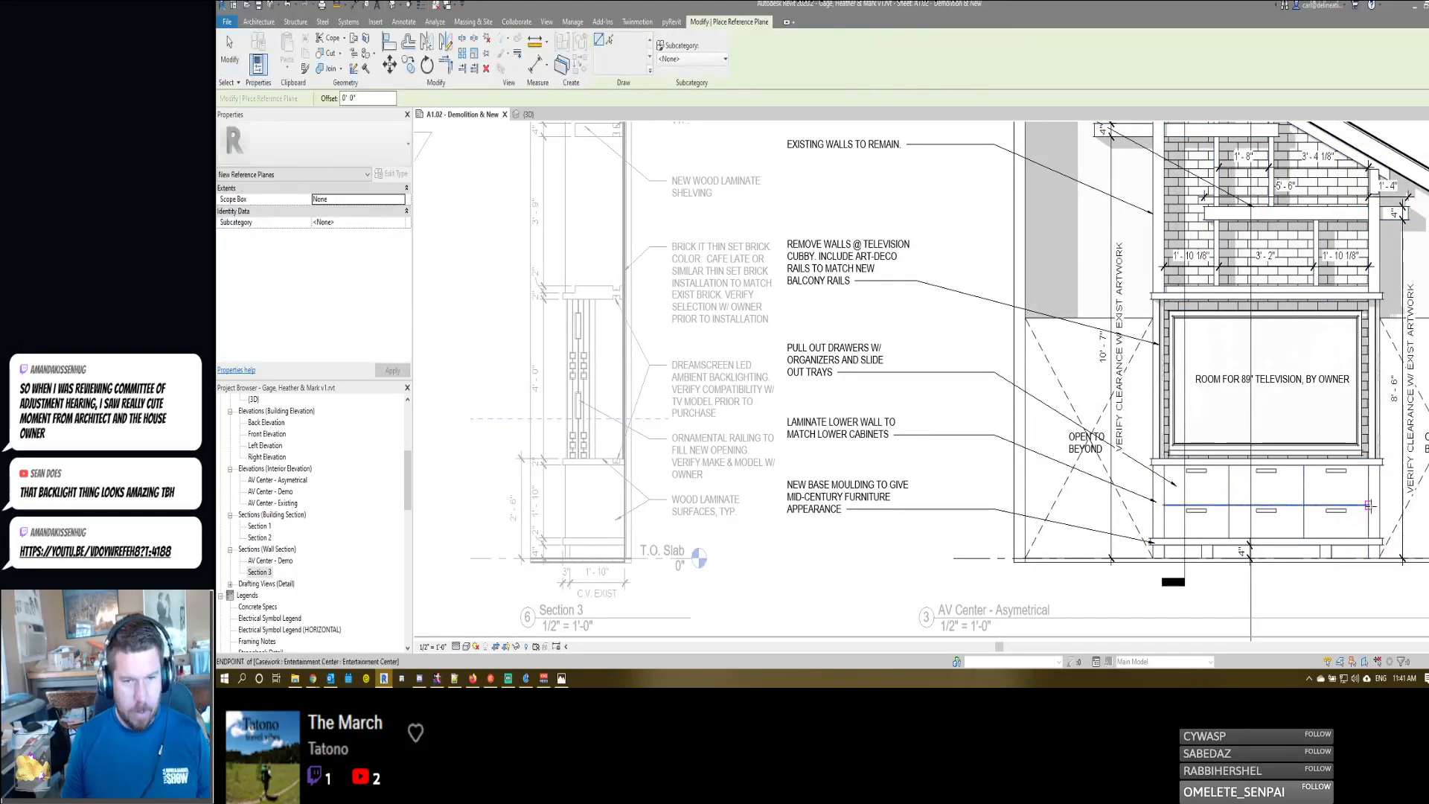
{"action": "key", "text": "Escape"}
{"action": "key", "text": "Escape"}
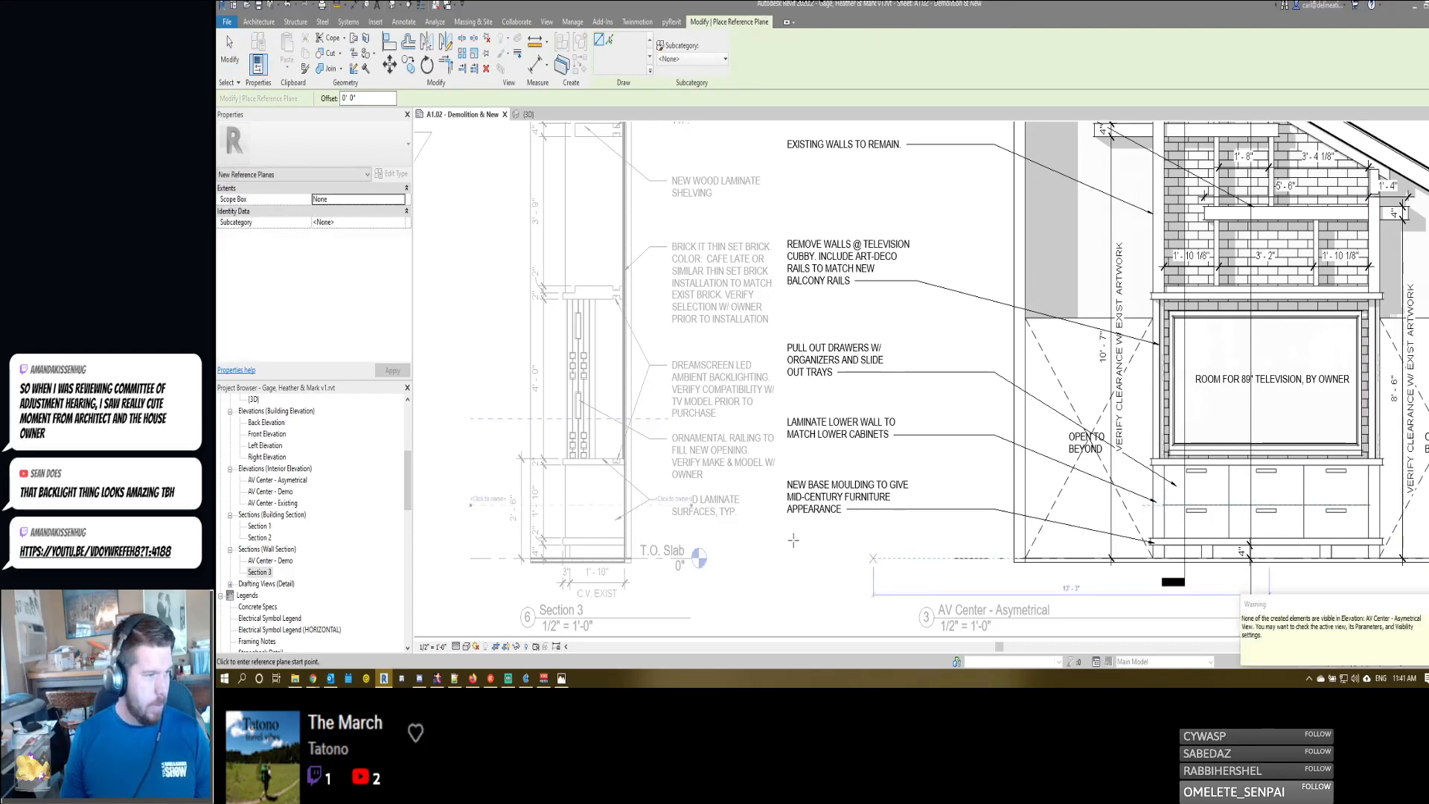
- Activate the Section 3 viewport on the sheet for editing in place
{"action": "double_click", "coordinate": [588, 488]}
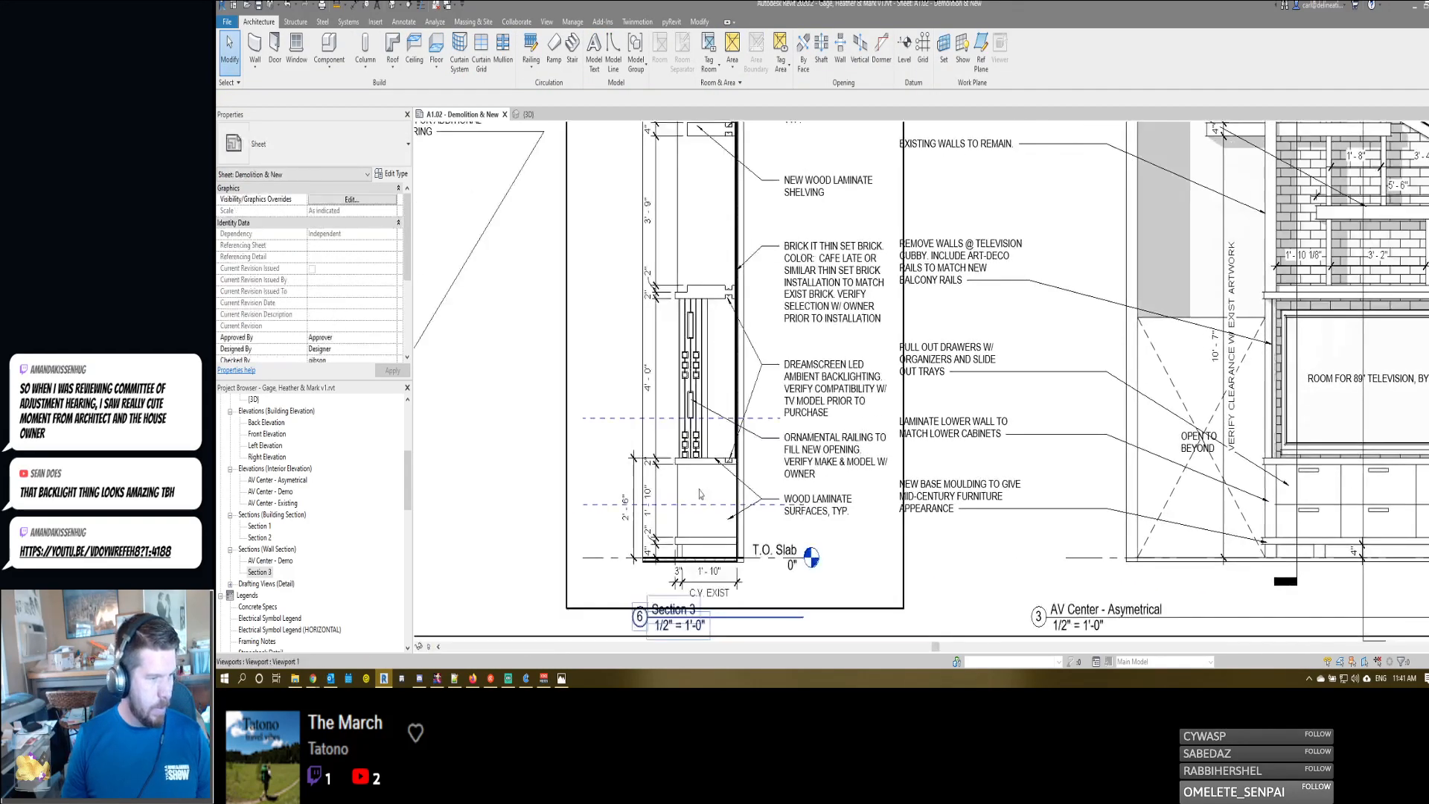
{"action": "middle_click_drag", "start_coordinate": [587, 488], "coordinate": [701, 487]}
{"action": "scroll", "coordinate": [714, 521], "scroll_direction": "up", "scroll_amount": 3}
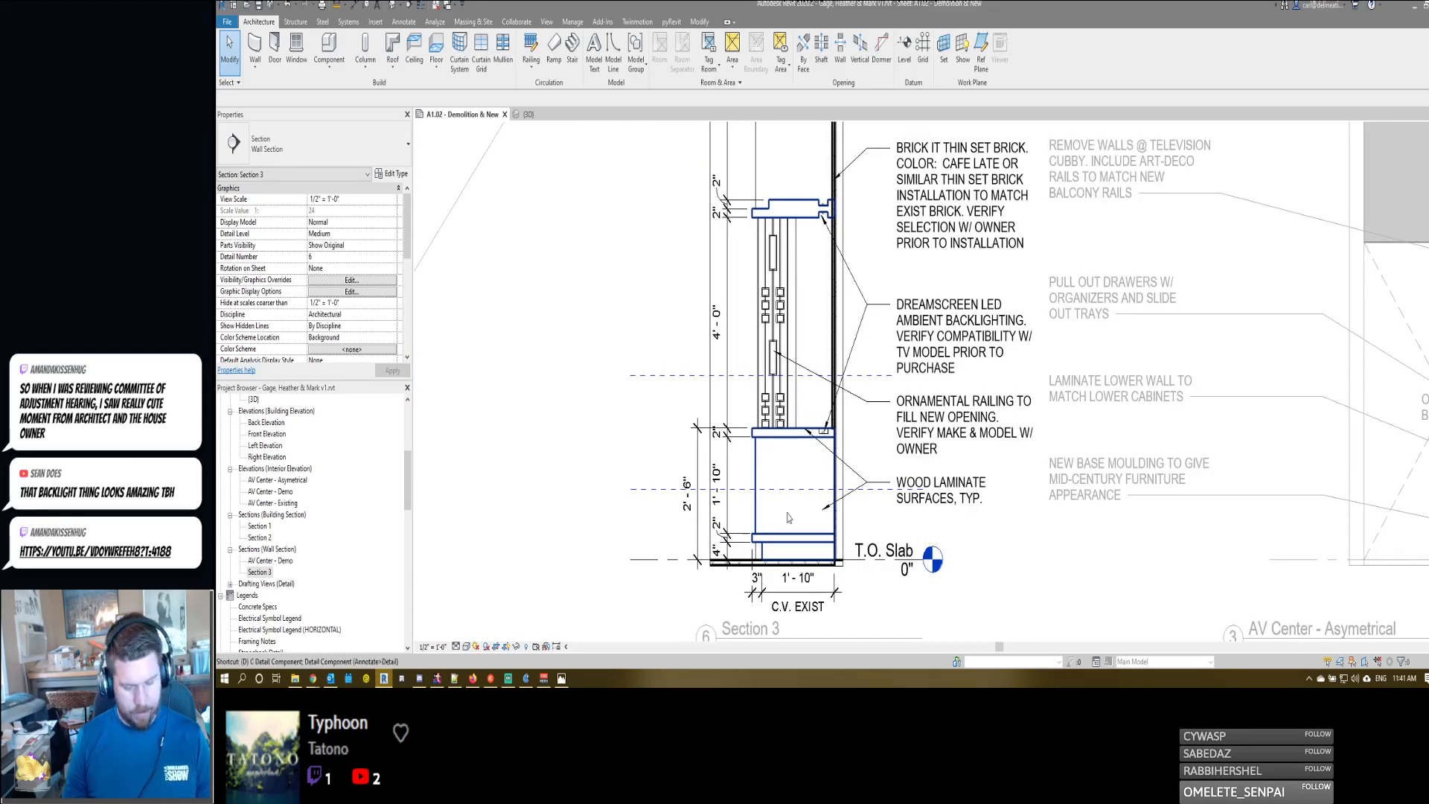
- Draw a drawer-front rectangle with Lines-style detail lines, about 3/4" wide and 10" high, from the reference plane down to the cabinet base in Section 3
{"action": "key", "text": "d"}
{"action": "key", "text": "l"}
{"action": "left_click", "coordinate": [692, 59]}
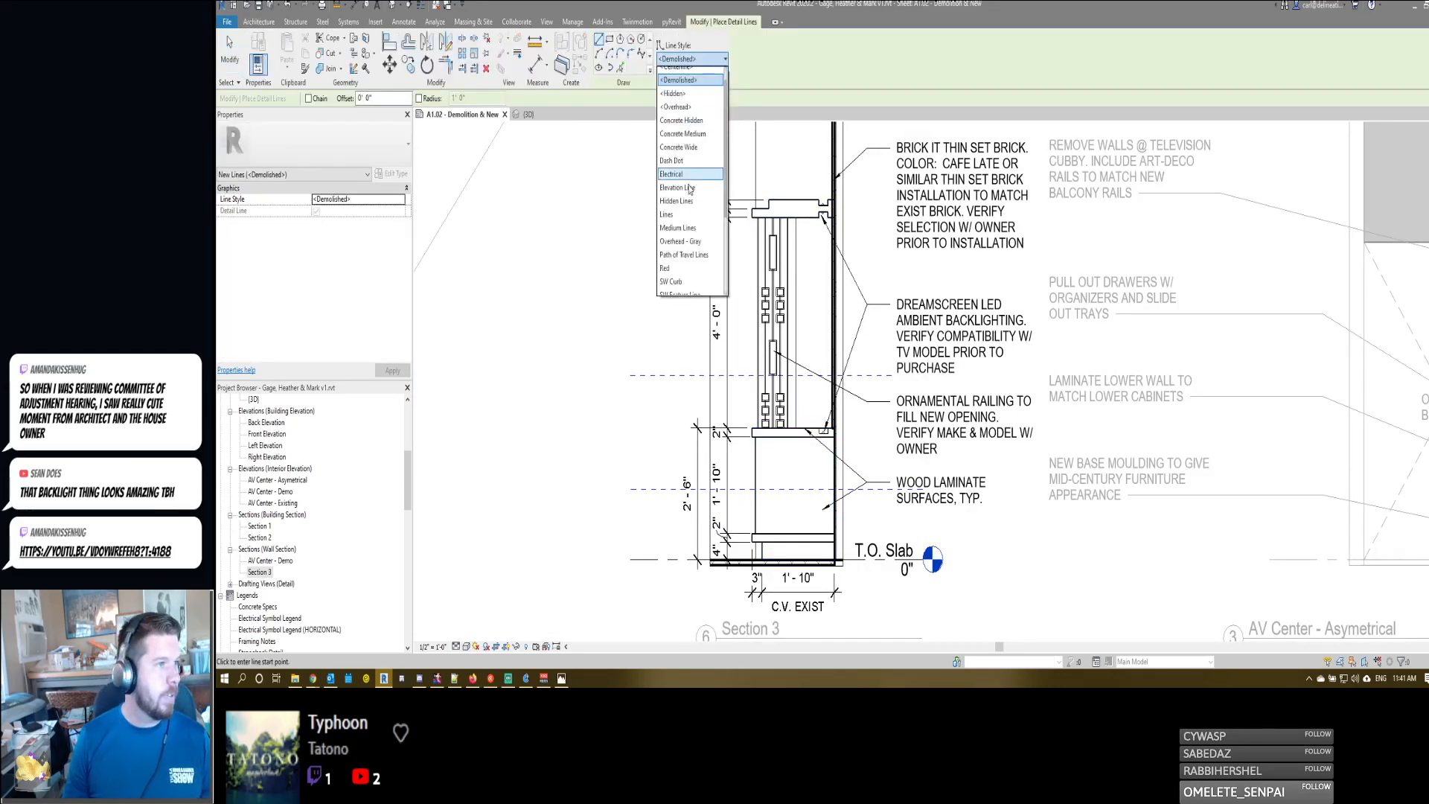
{"action": "scroll", "coordinate": [682, 268], "scroll_direction": "down", "scroll_amount": 1}
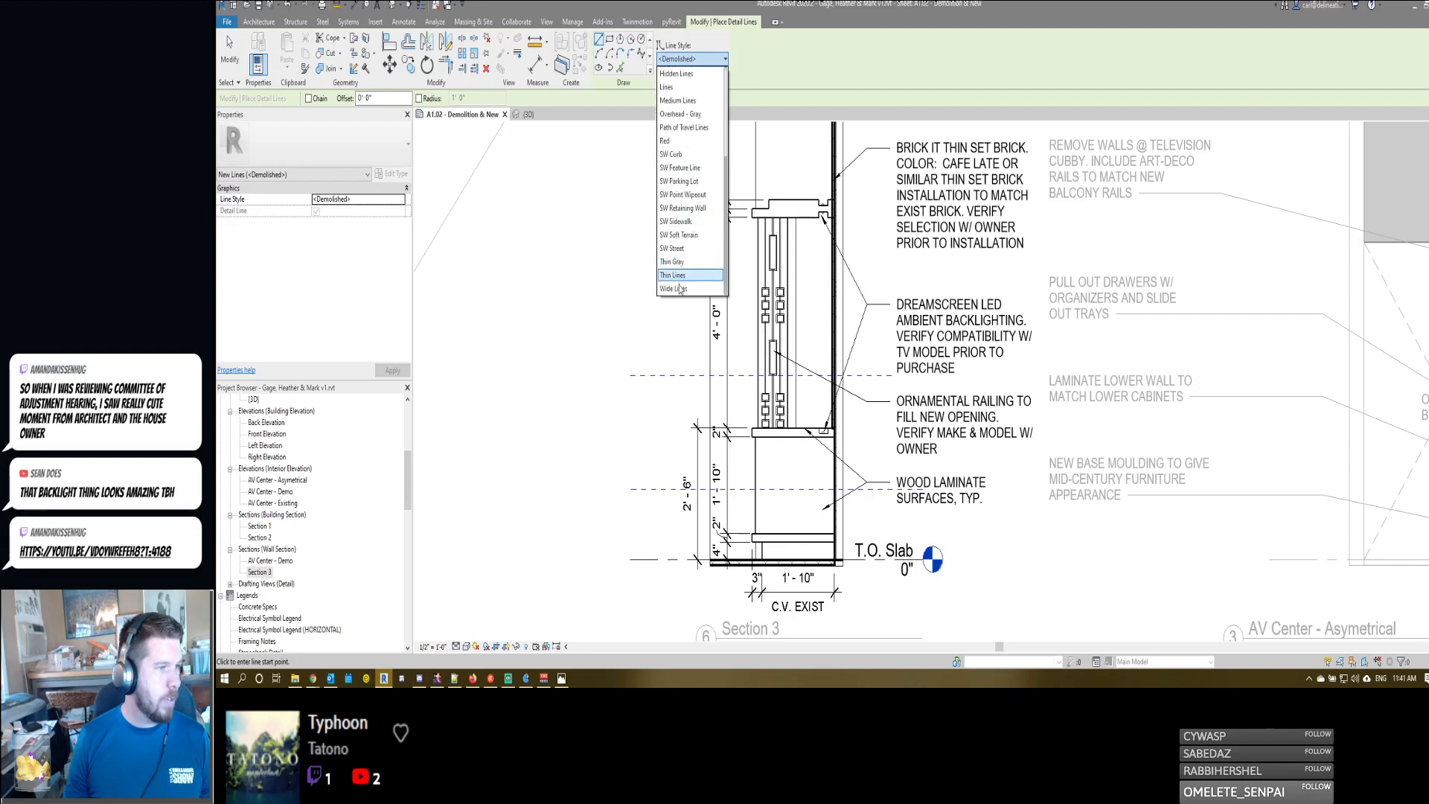
{"action": "left_click", "coordinate": [667, 87]}
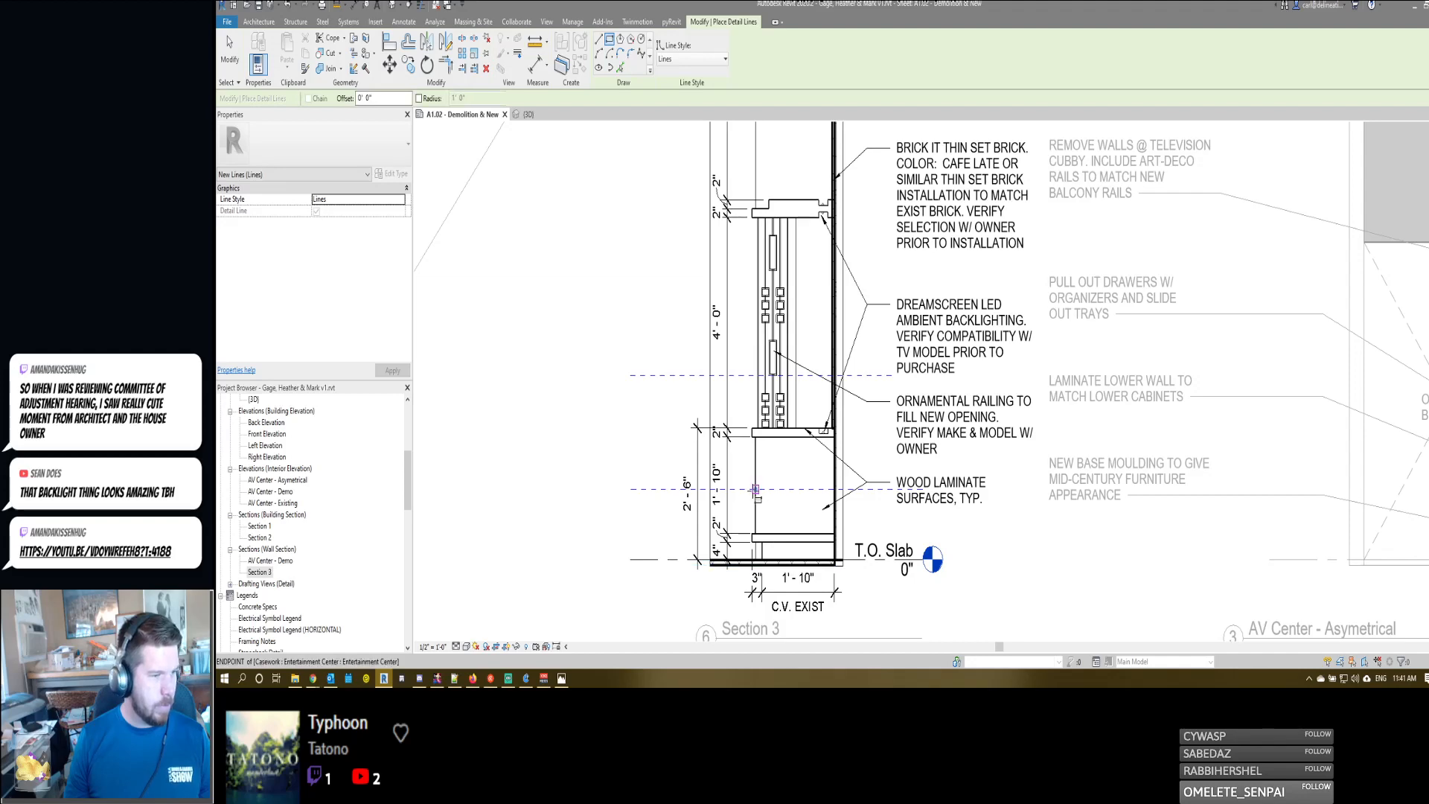
{"action": "scroll", "coordinate": [758, 488], "scroll_direction": "up", "scroll_amount": 4}
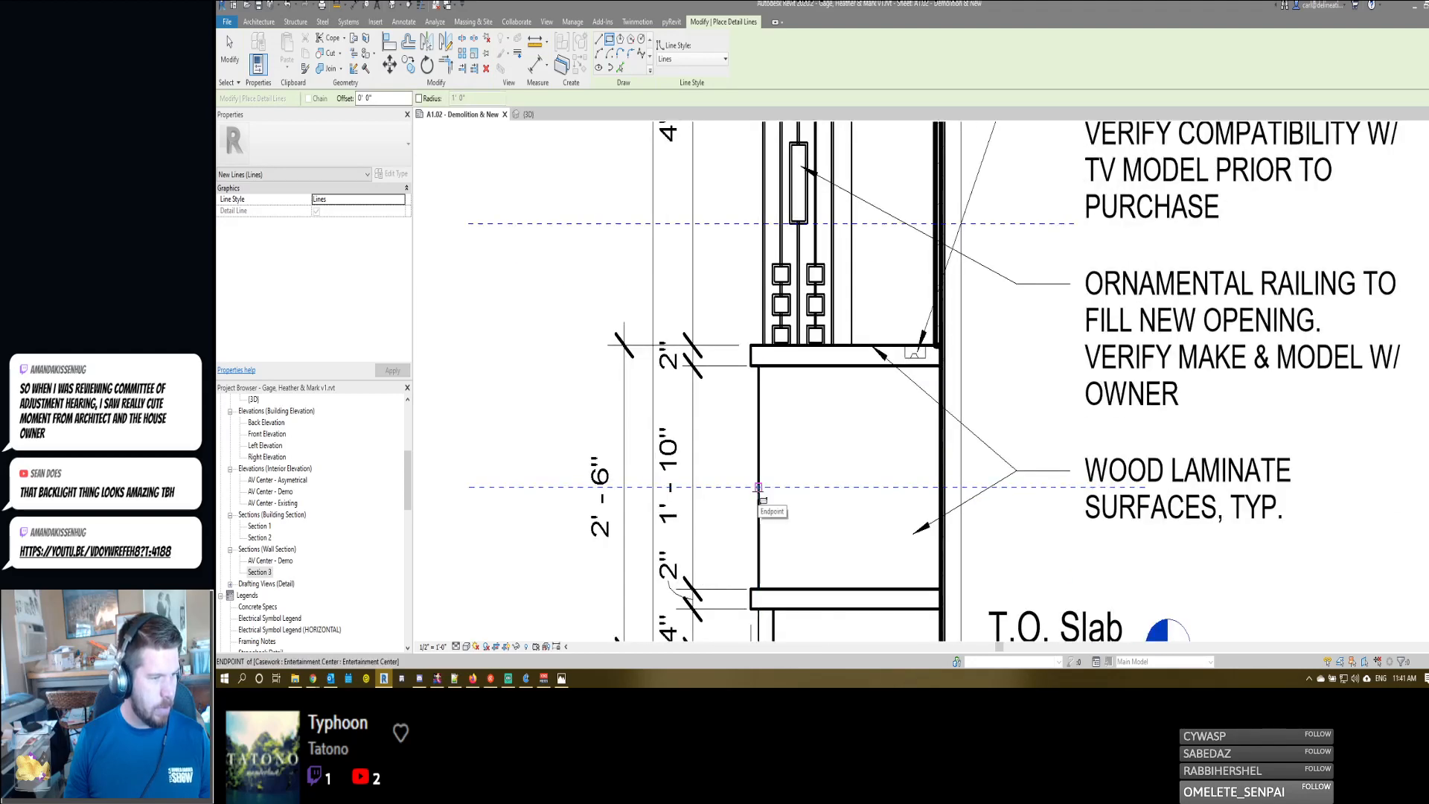
{"action": "left_click", "coordinate": [757, 488]}
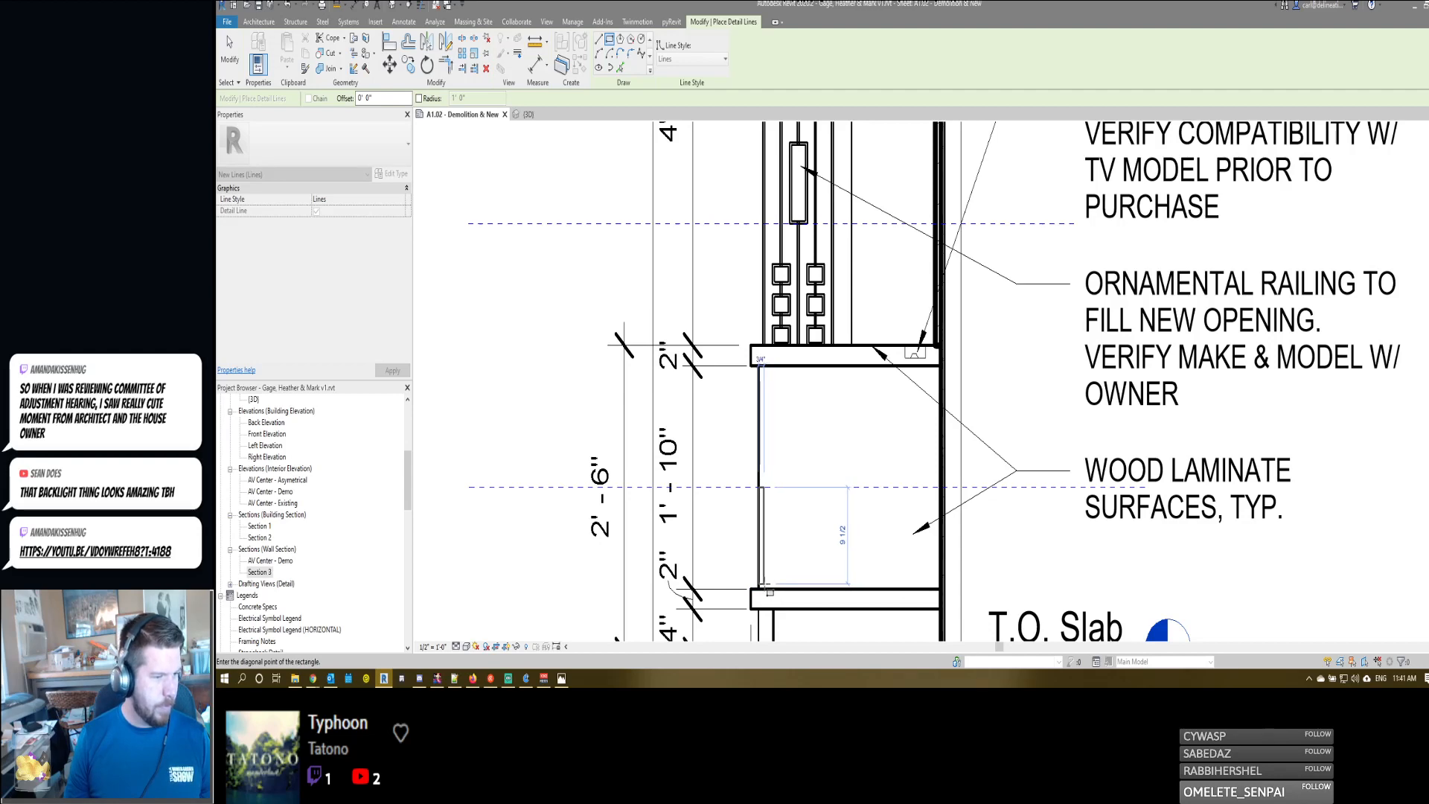
{"action": "scroll", "coordinate": [770, 592], "scroll_direction": "up", "scroll_amount": 2}
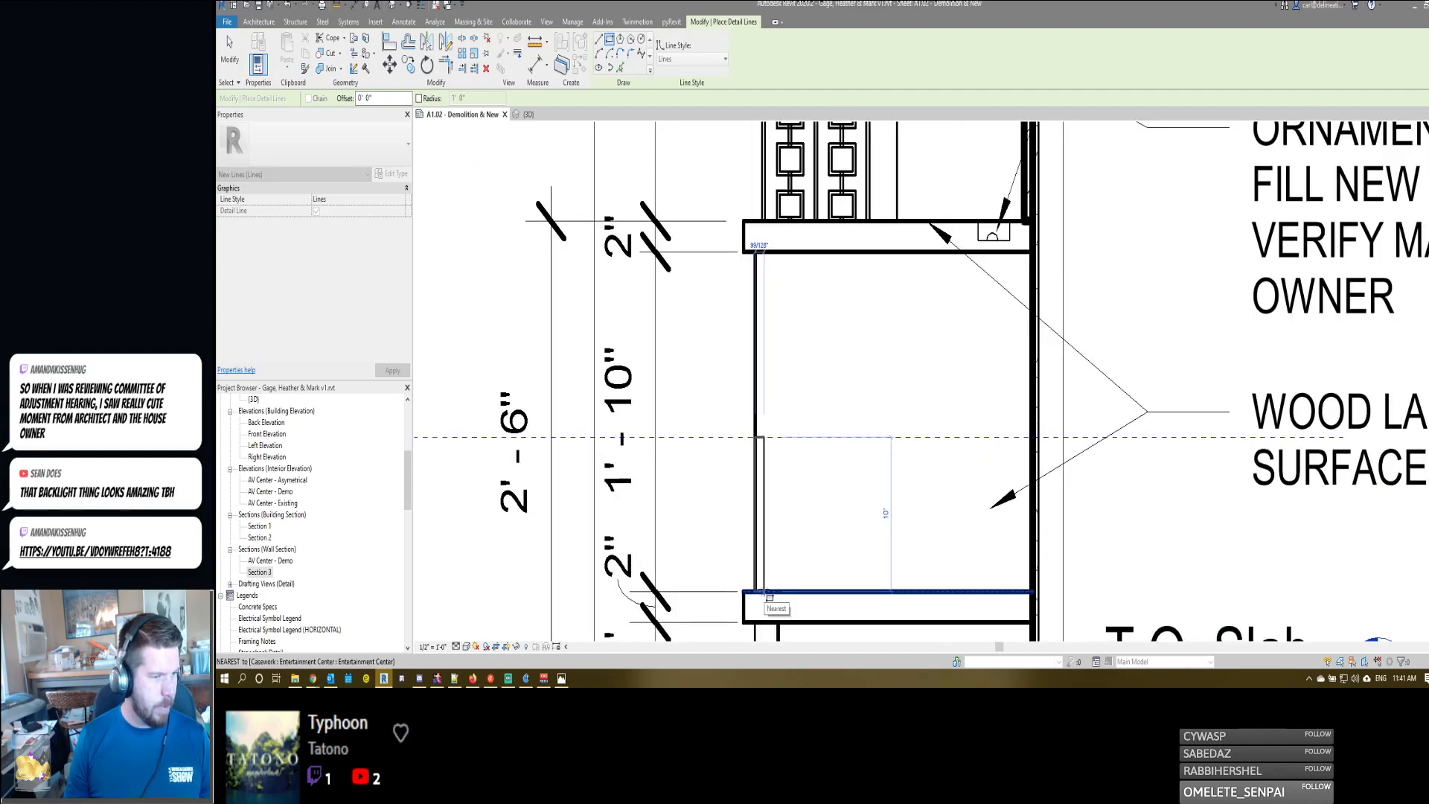
{"action": "left_click", "coordinate": [769, 595]}
{"action": "middle_click_drag", "start_coordinate": [769, 595], "coordinate": [794, 484]}
{"action": "key", "text": "Escape"}
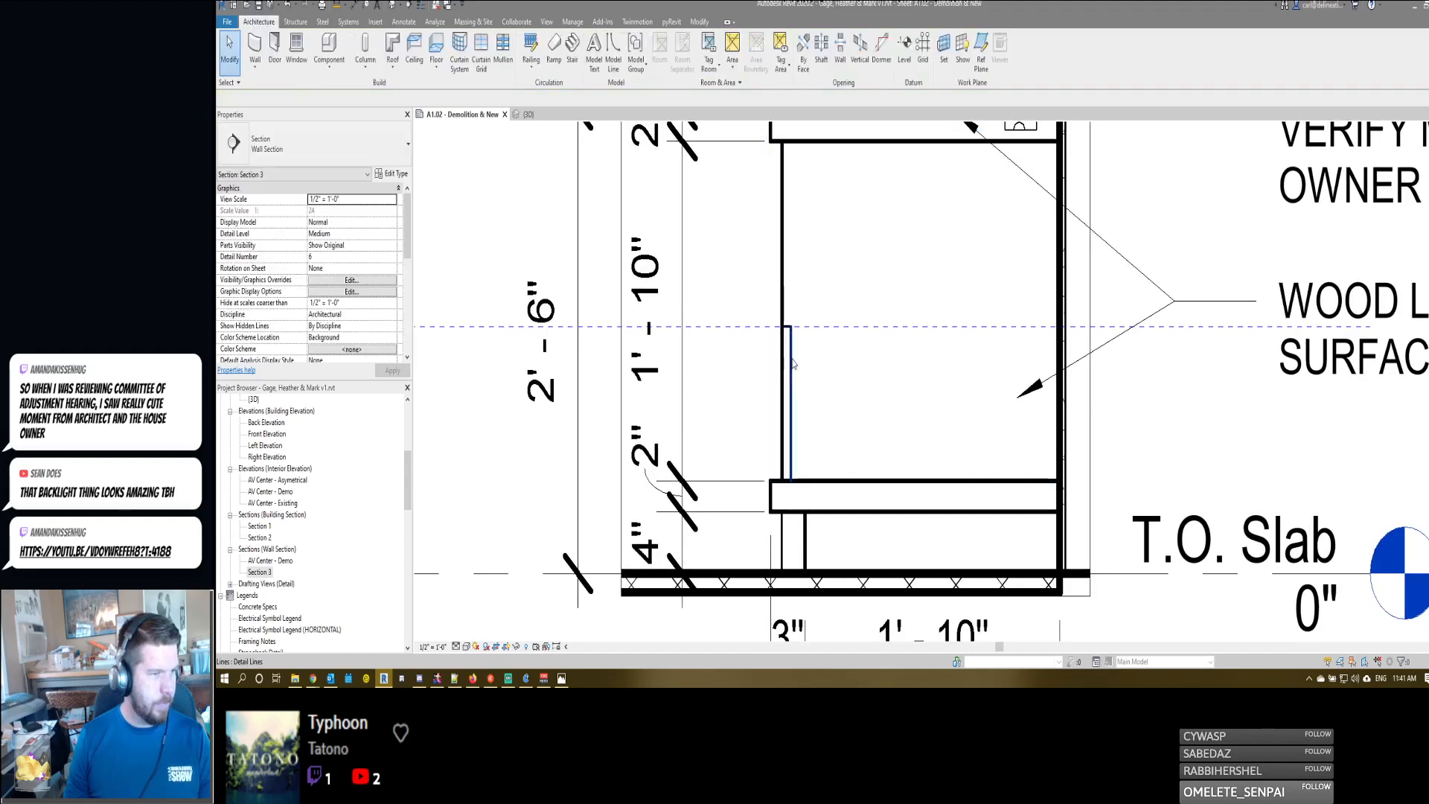
- Set the drawer-front rectangle's thickness to 1/2" by repositioning its inner vertical line
{"action": "left_click", "coordinate": [787, 303]}
{"action": "type", "text": "0 3/4"}
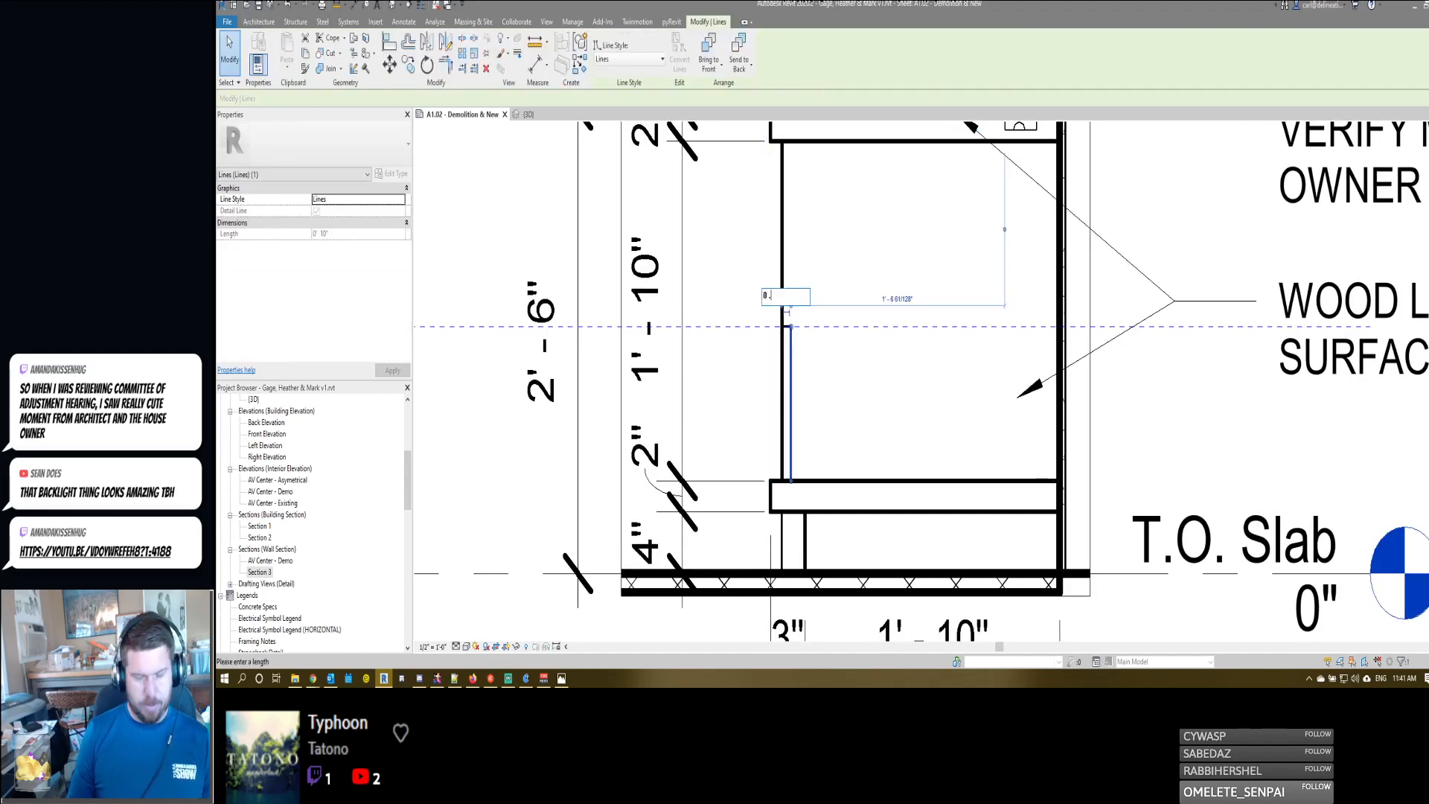
{"action": "key", "text": "Return"}
{"action": "left_click", "coordinate": [789, 298]}
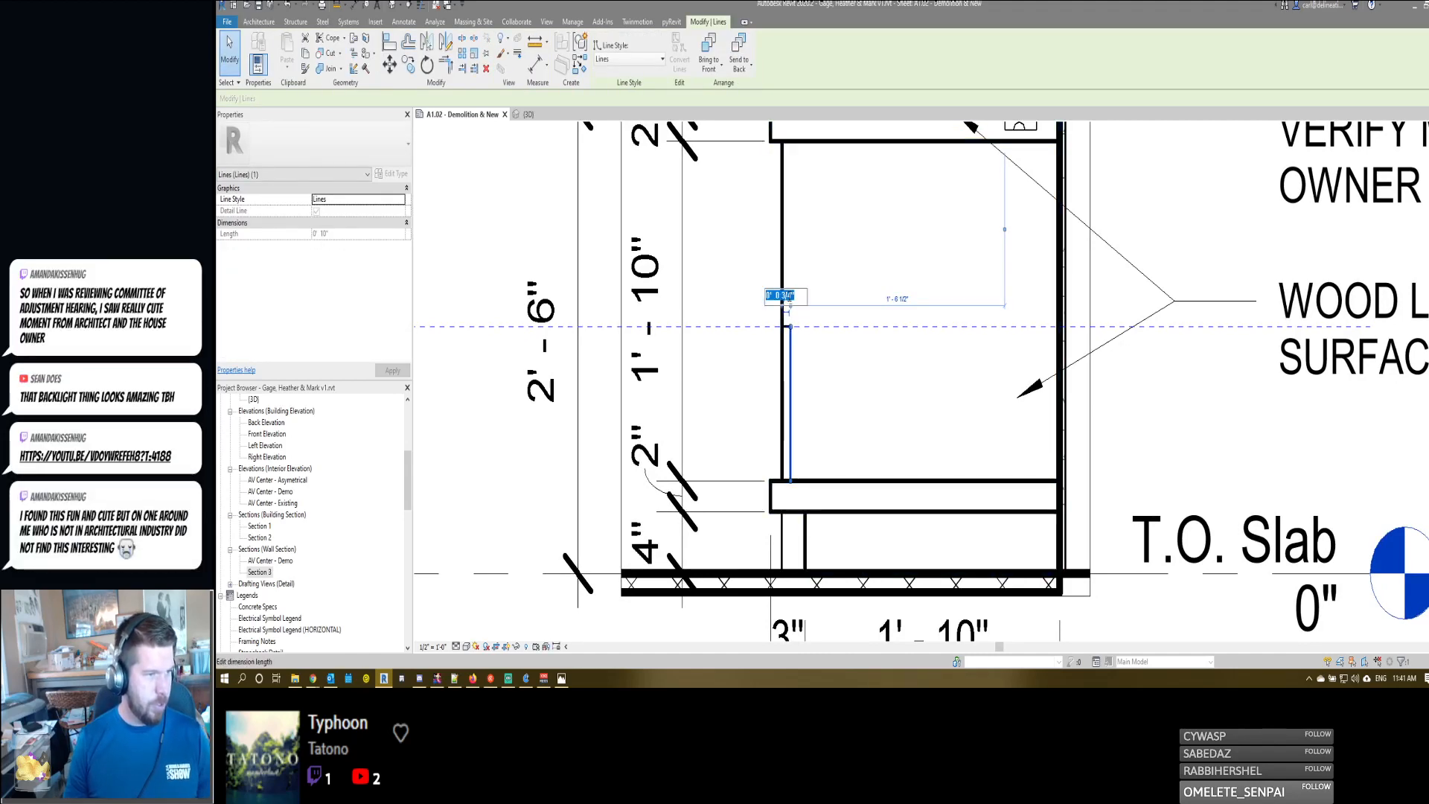
{"action": "key", "text": "Return"}
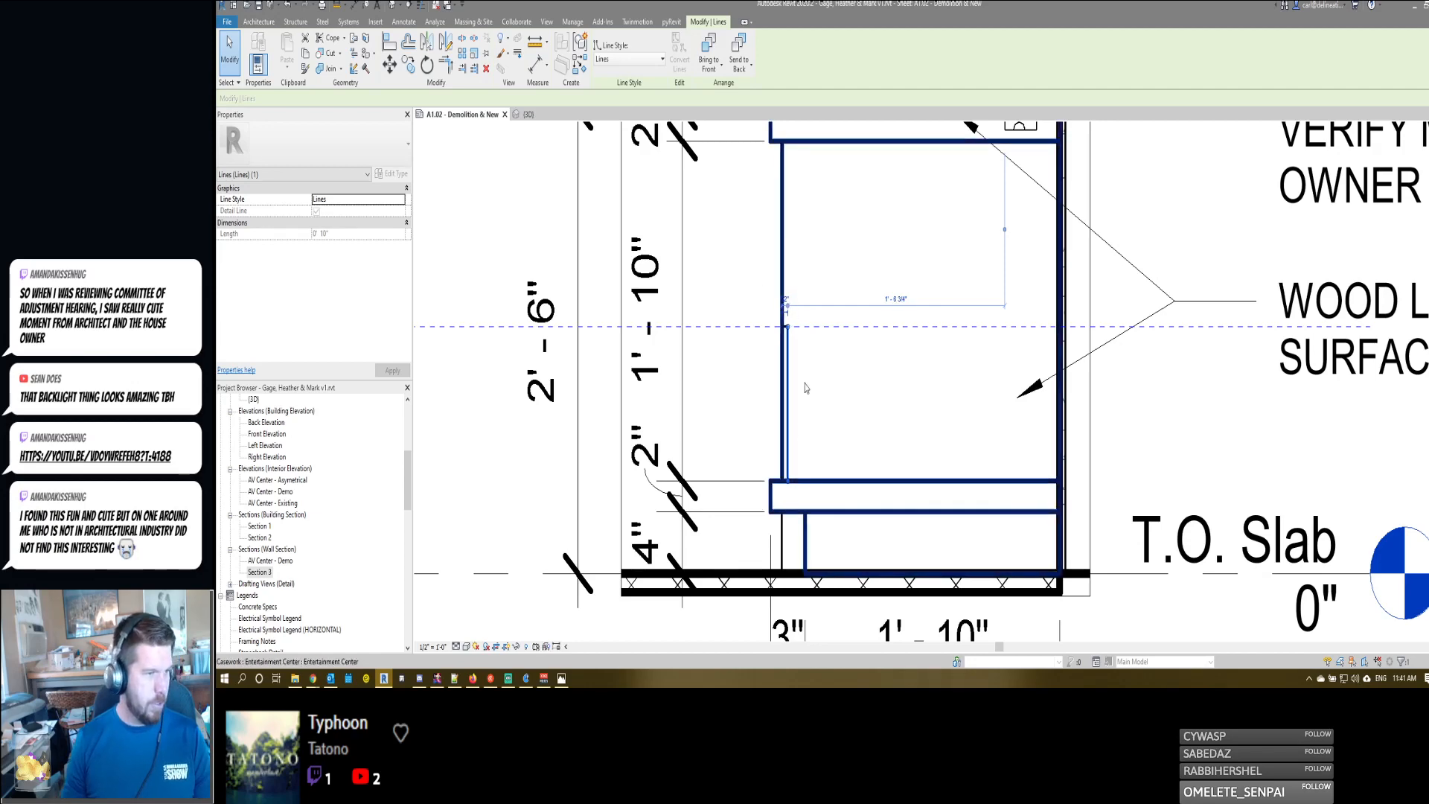
{"action": "key", "text": "Escape"}
- Draw a thin horizontal detail-line rectangle about 1'-9 1/2" long as the drawer bottom, starting at the inner face of the drawer front
{"action": "scroll", "coordinate": [802, 395], "scroll_direction": "down", "scroll_amount": 2}
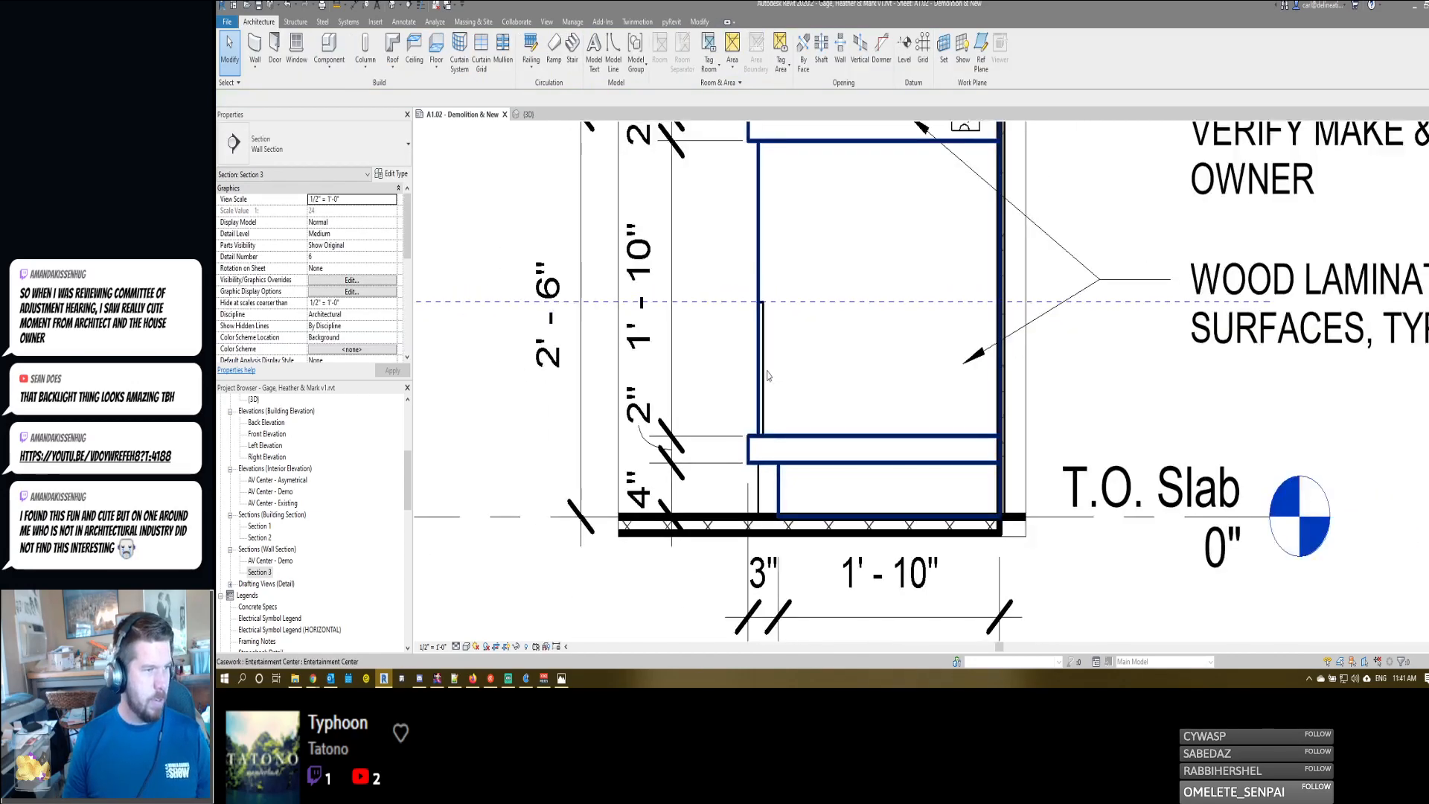
{"action": "left_click", "coordinate": [762, 368]}
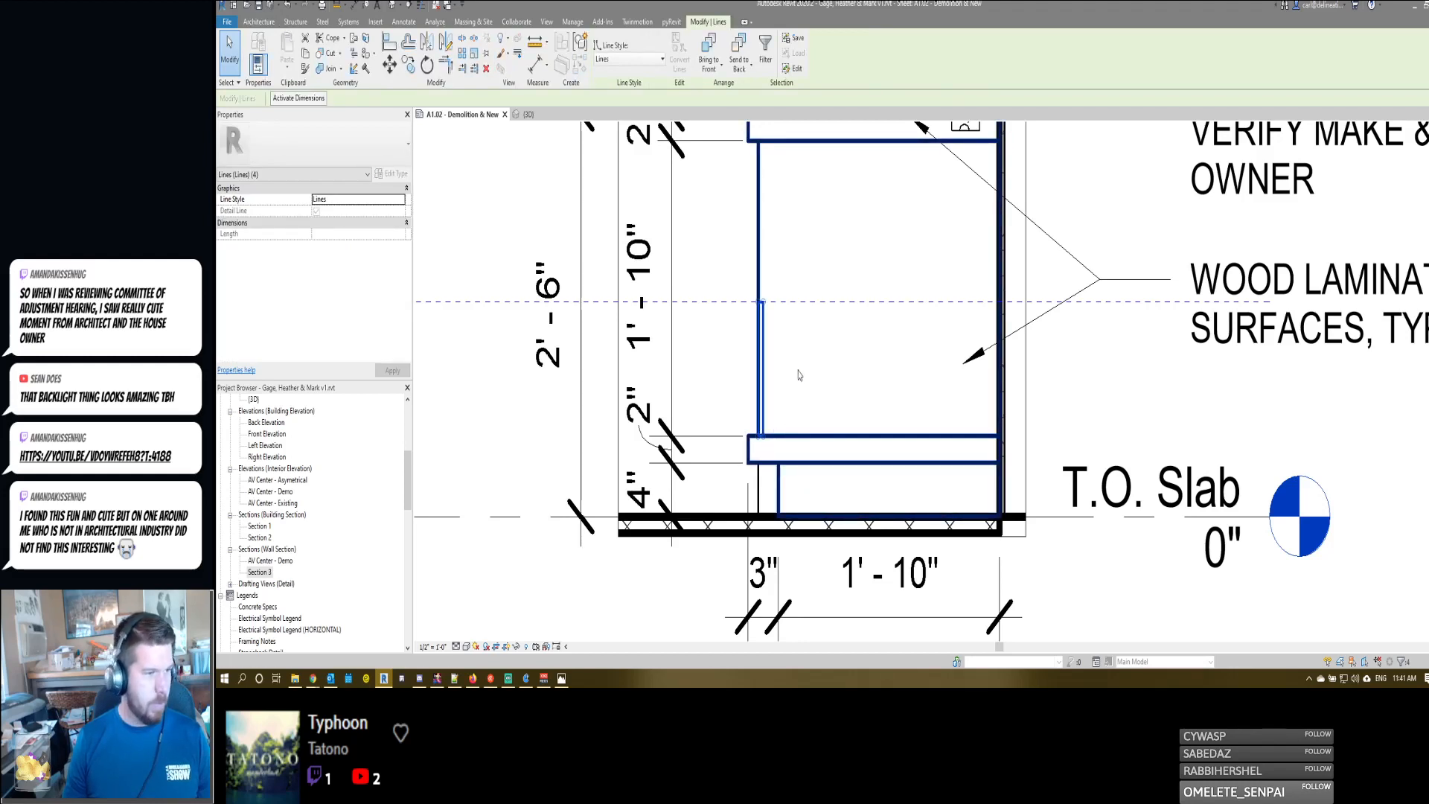
{"action": "key", "text": "d"}
{"action": "key", "text": "l"}
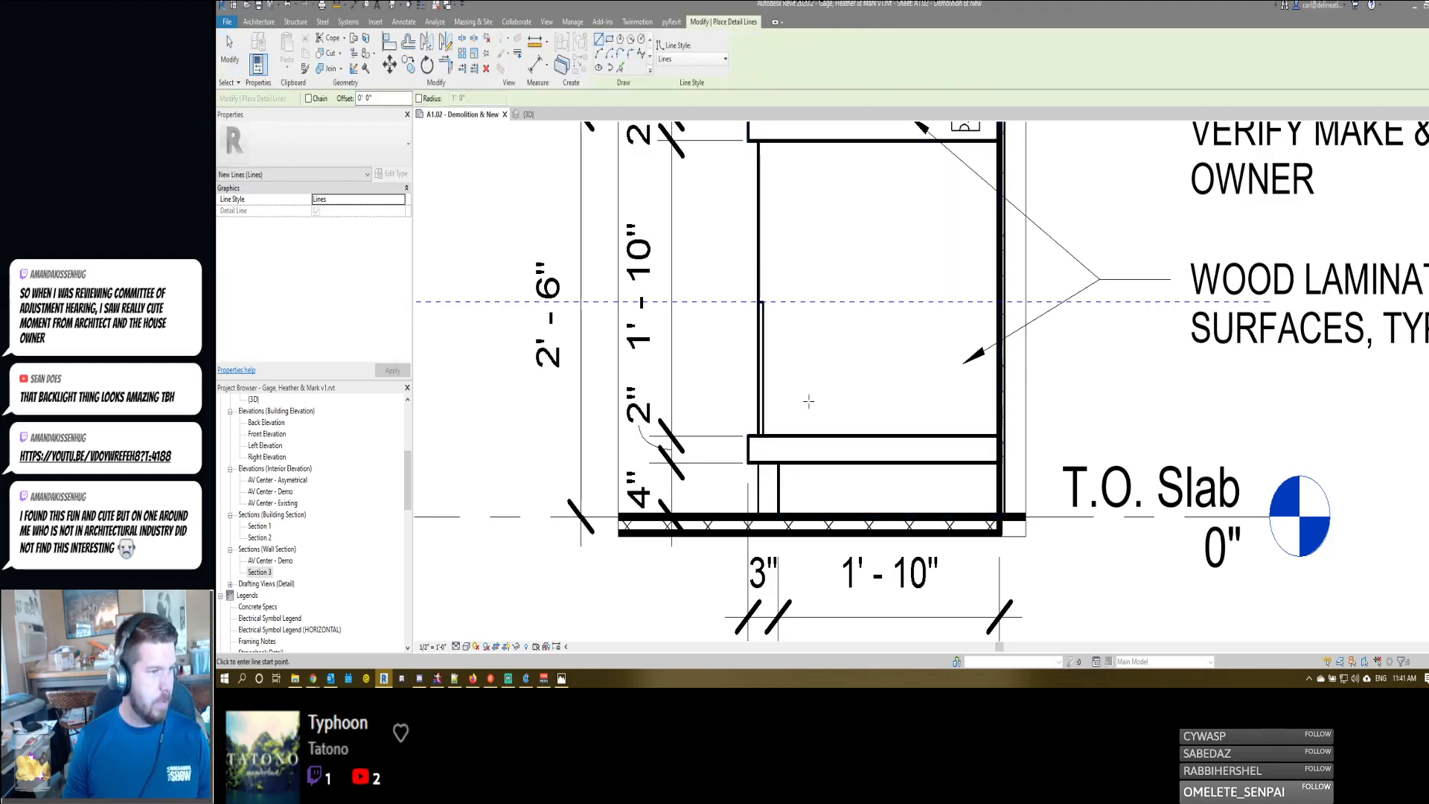
{"action": "left_click", "coordinate": [608, 38]}
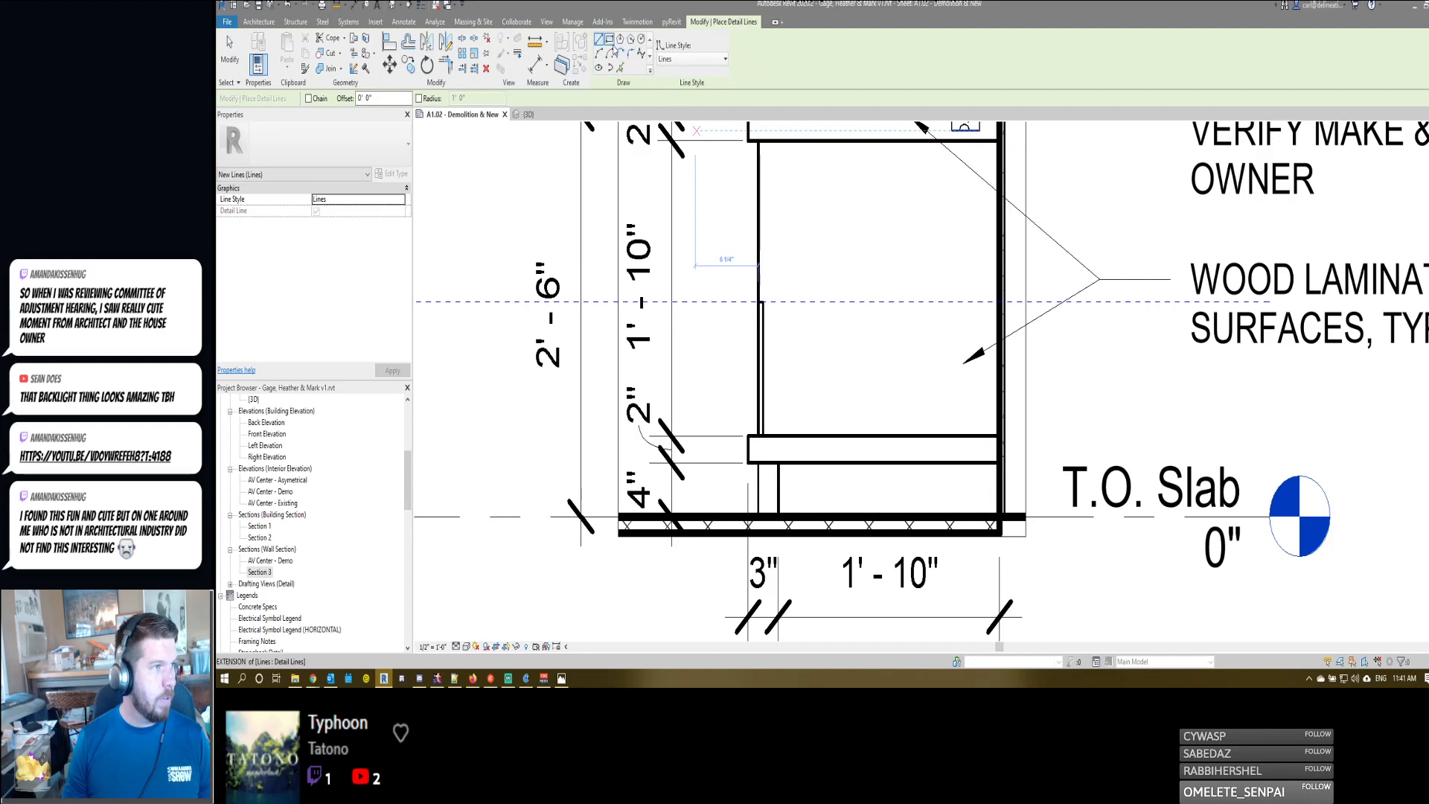
{"action": "left_click", "coordinate": [763, 425]}
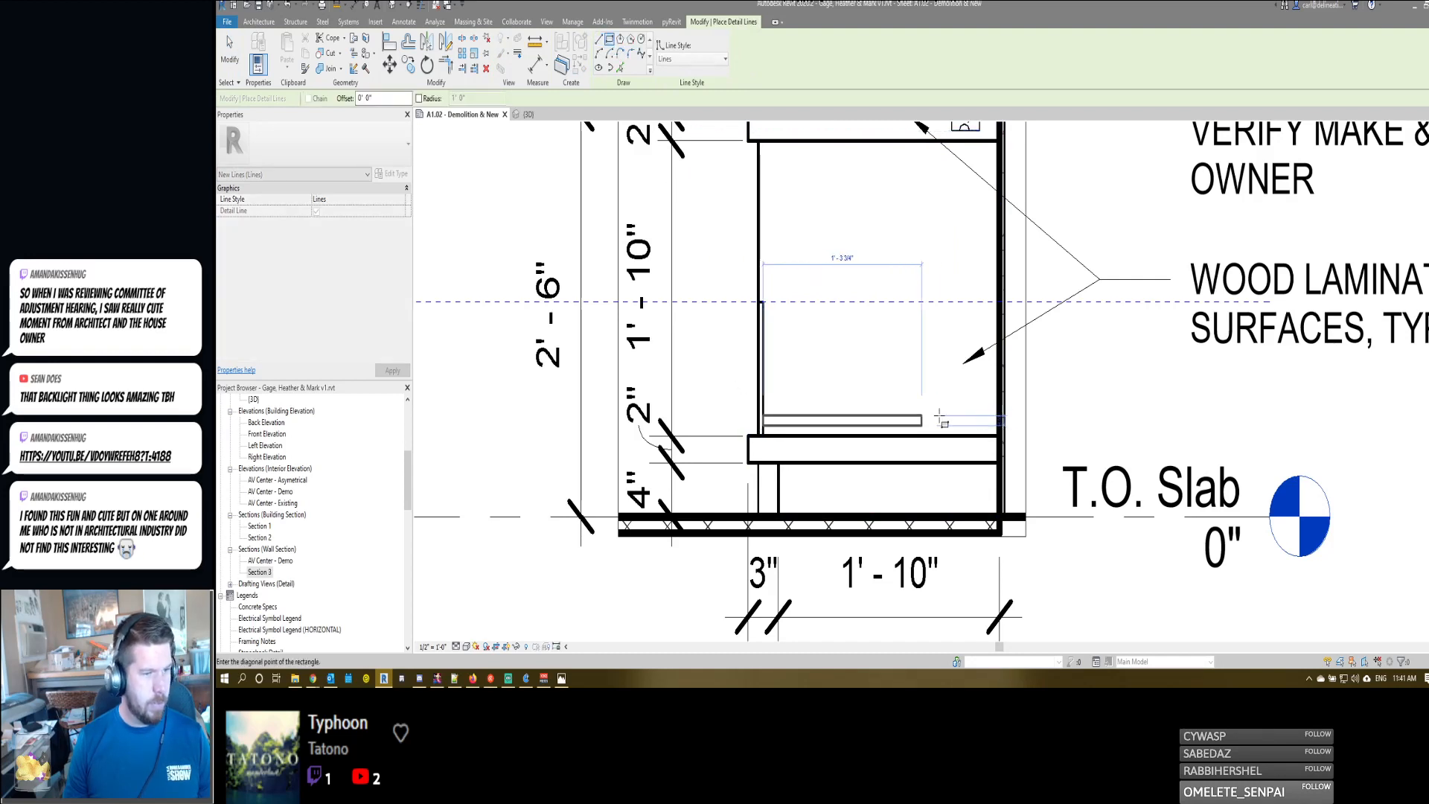
{"action": "left_click", "coordinate": [979, 418]}
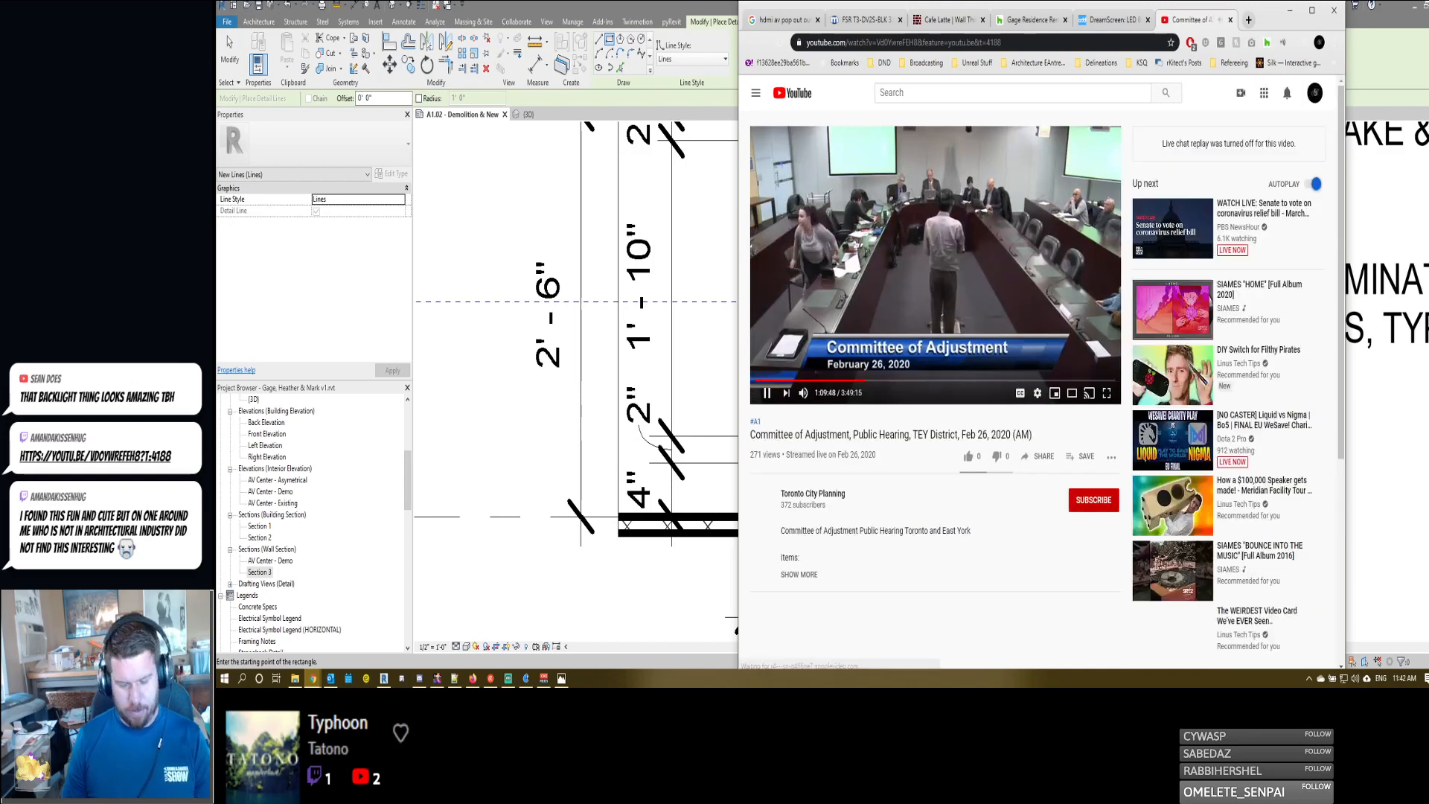
- Watch the Committee of Adjustment hearing video in the browser, close its tab and return to the Revit section
{"action": "key", "text": "XF86AudioPlay"}
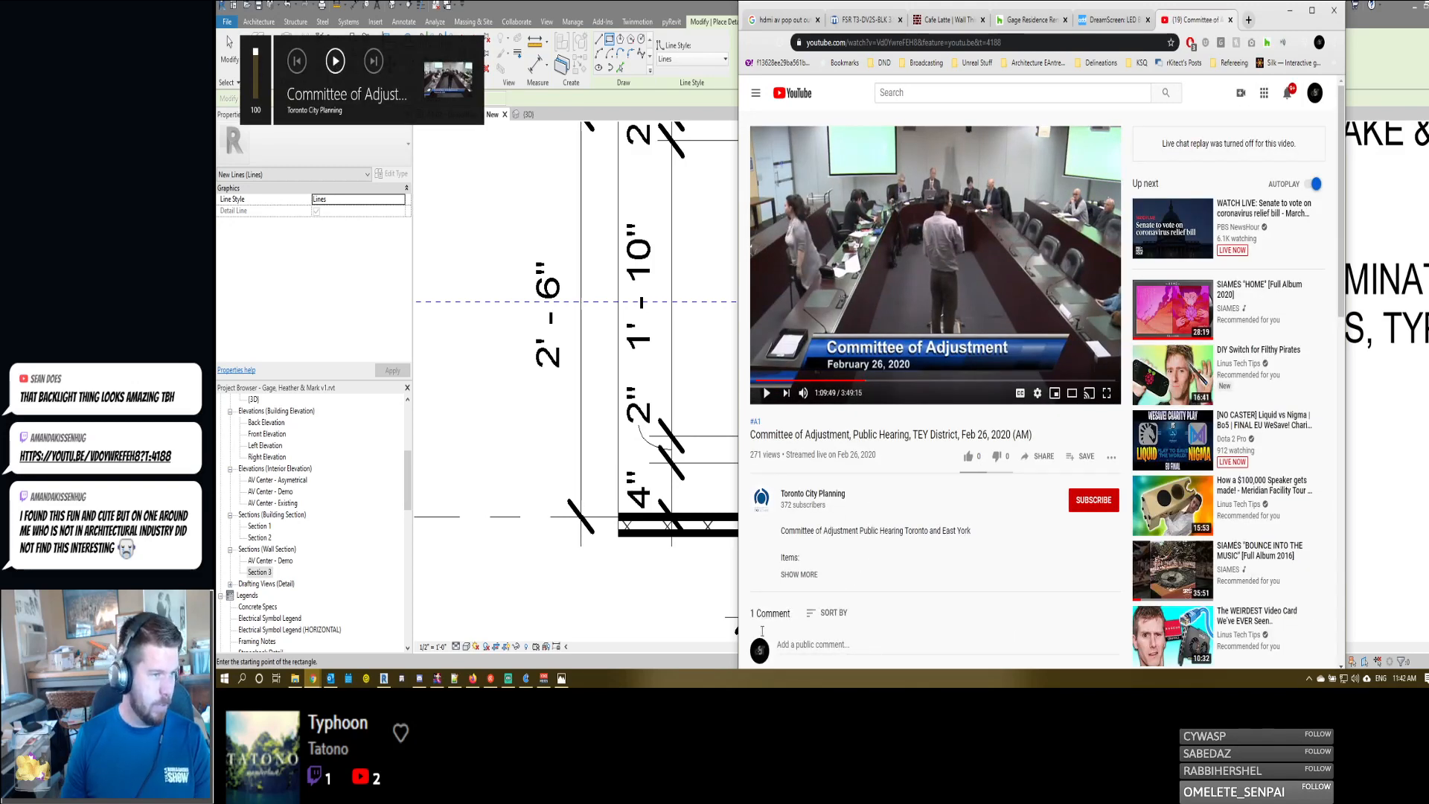
{"action": "left_click", "coordinate": [473, 678]}
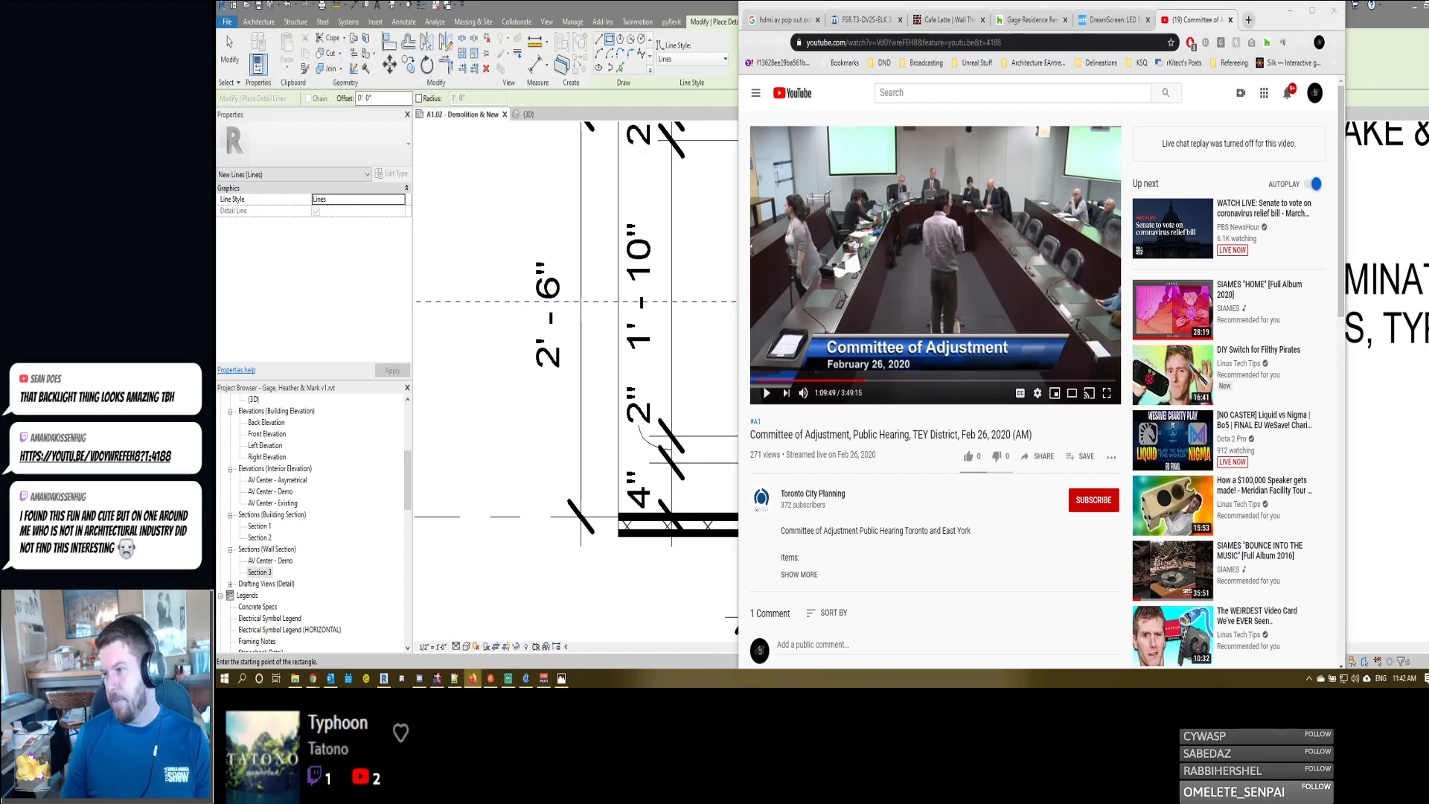
{"action": "left_click", "coordinate": [765, 394]}
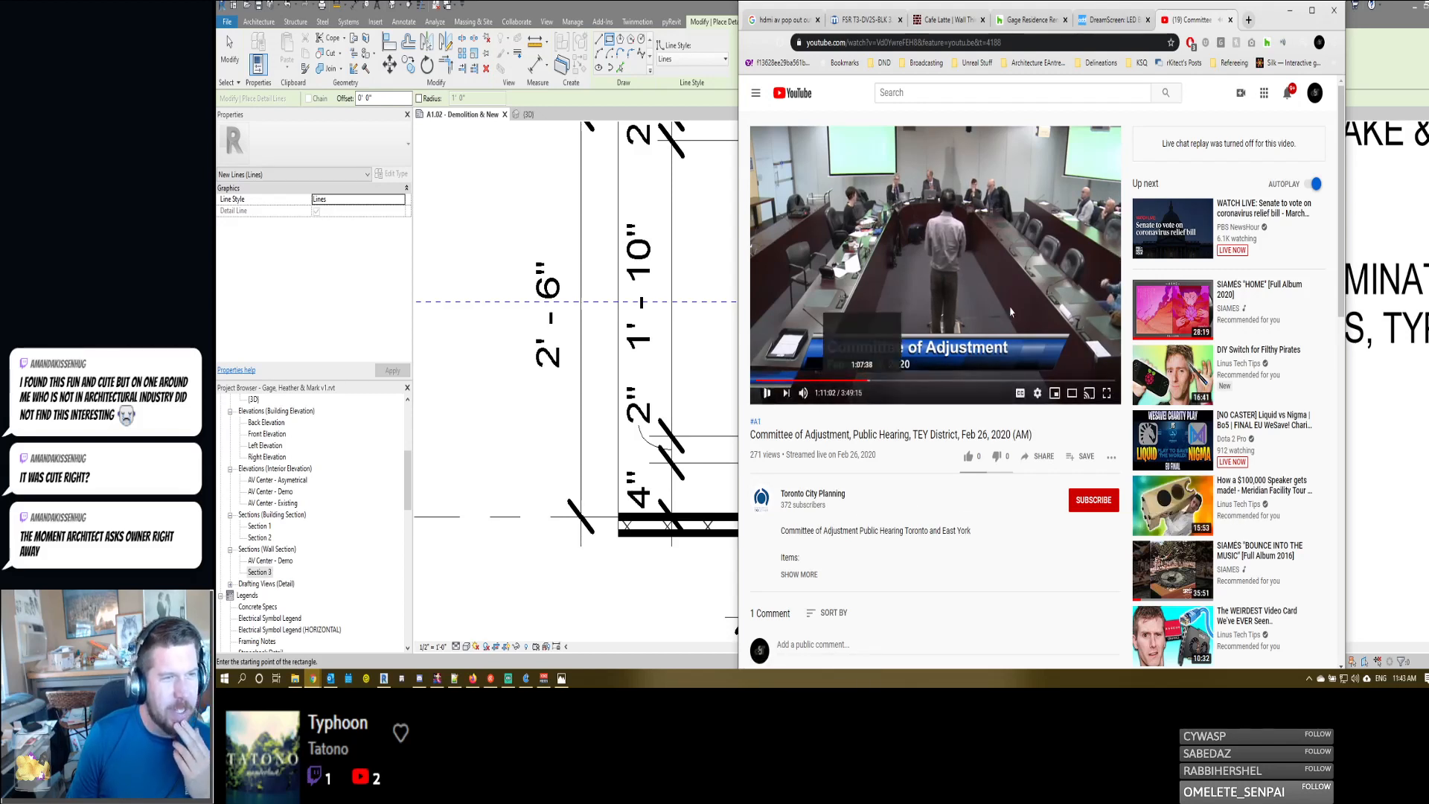
{"action": "middle_click", "coordinate": [1192, 16]}
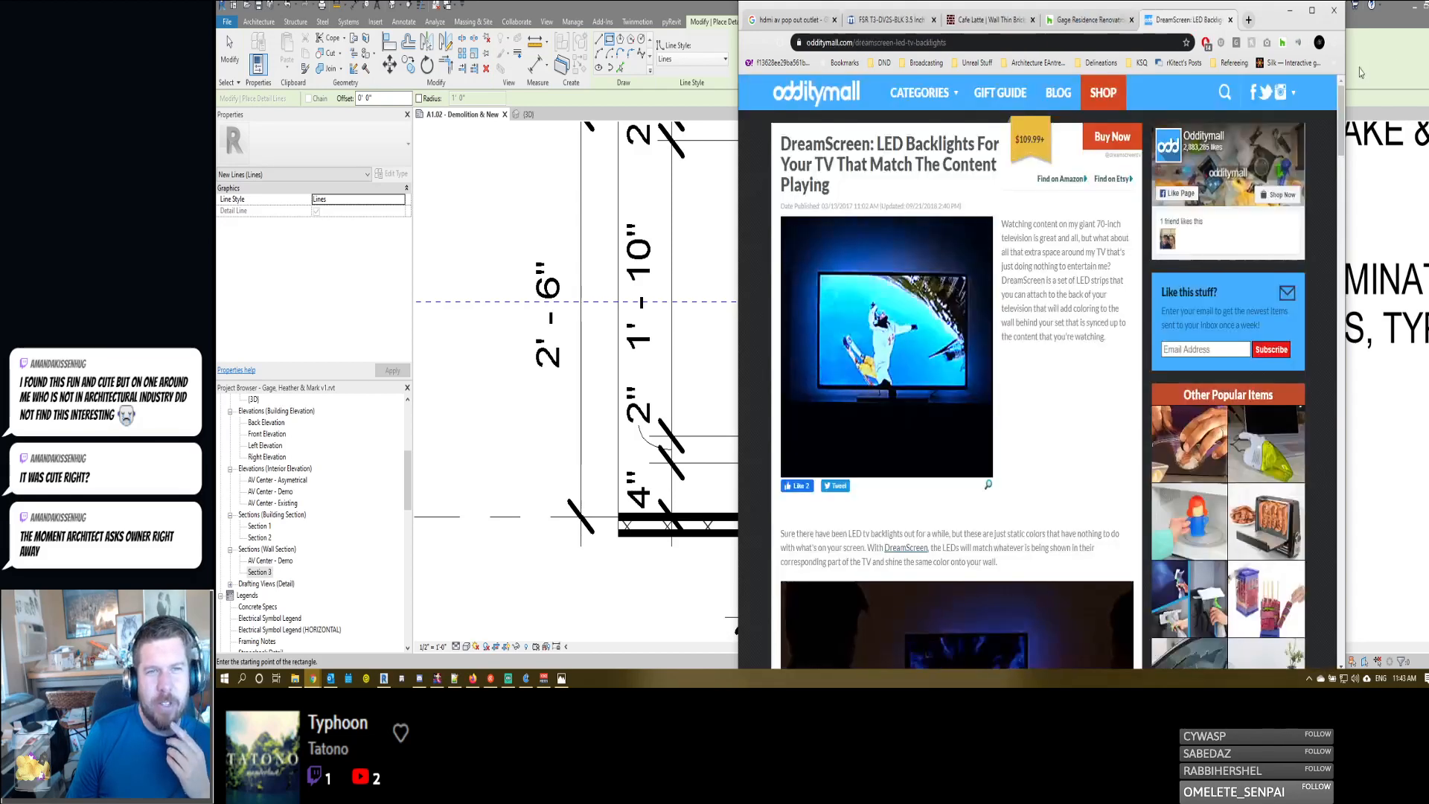
{"action": "left_click", "coordinate": [1414, 64]}
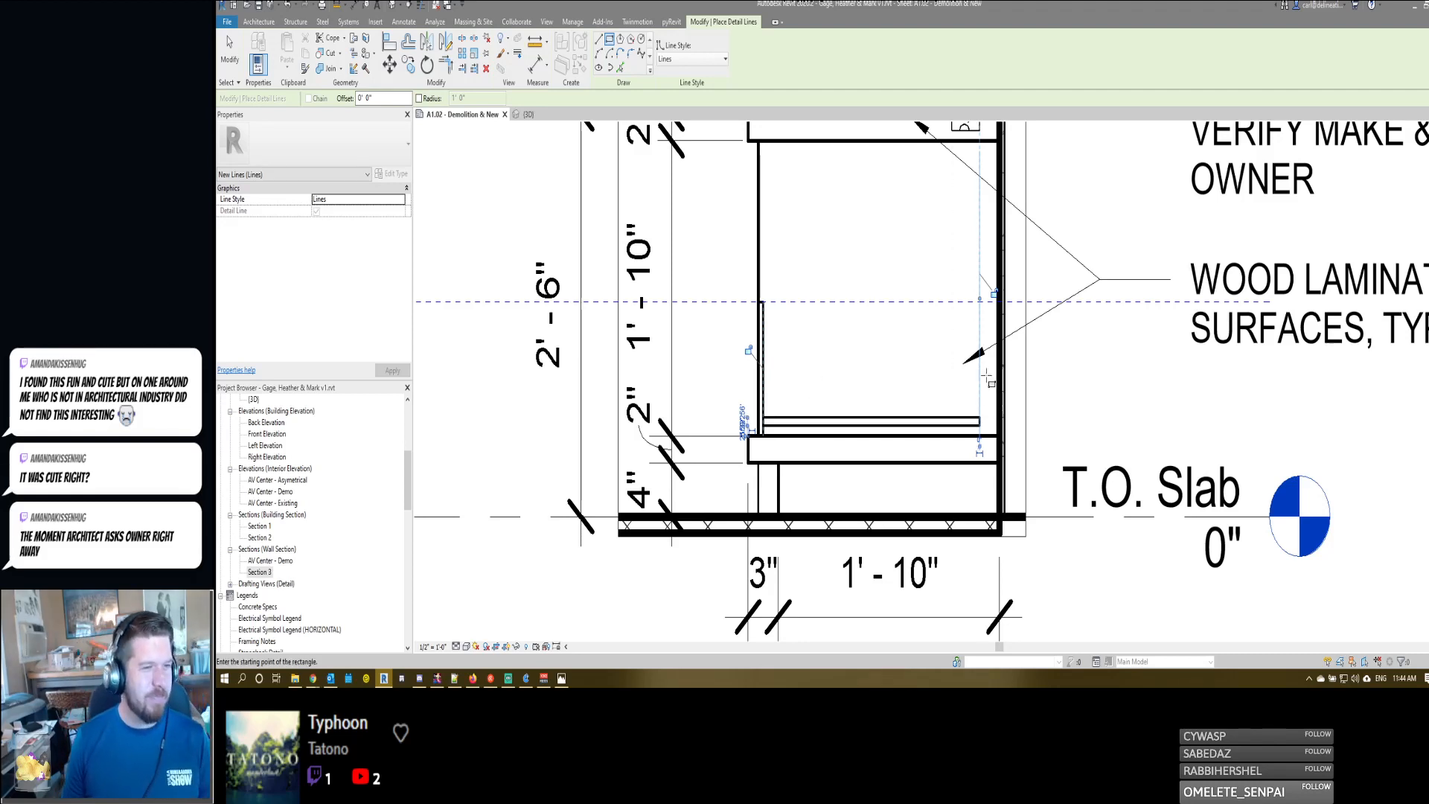
- Draw a narrow vertical rectangle about 9 7/32" high as the drawer back, from the reference plane to the underside of the drawer bottom's far end
{"action": "scroll", "coordinate": [975, 303], "scroll_direction": "up", "scroll_amount": 2}
{"action": "left_click", "coordinate": [976, 301]}
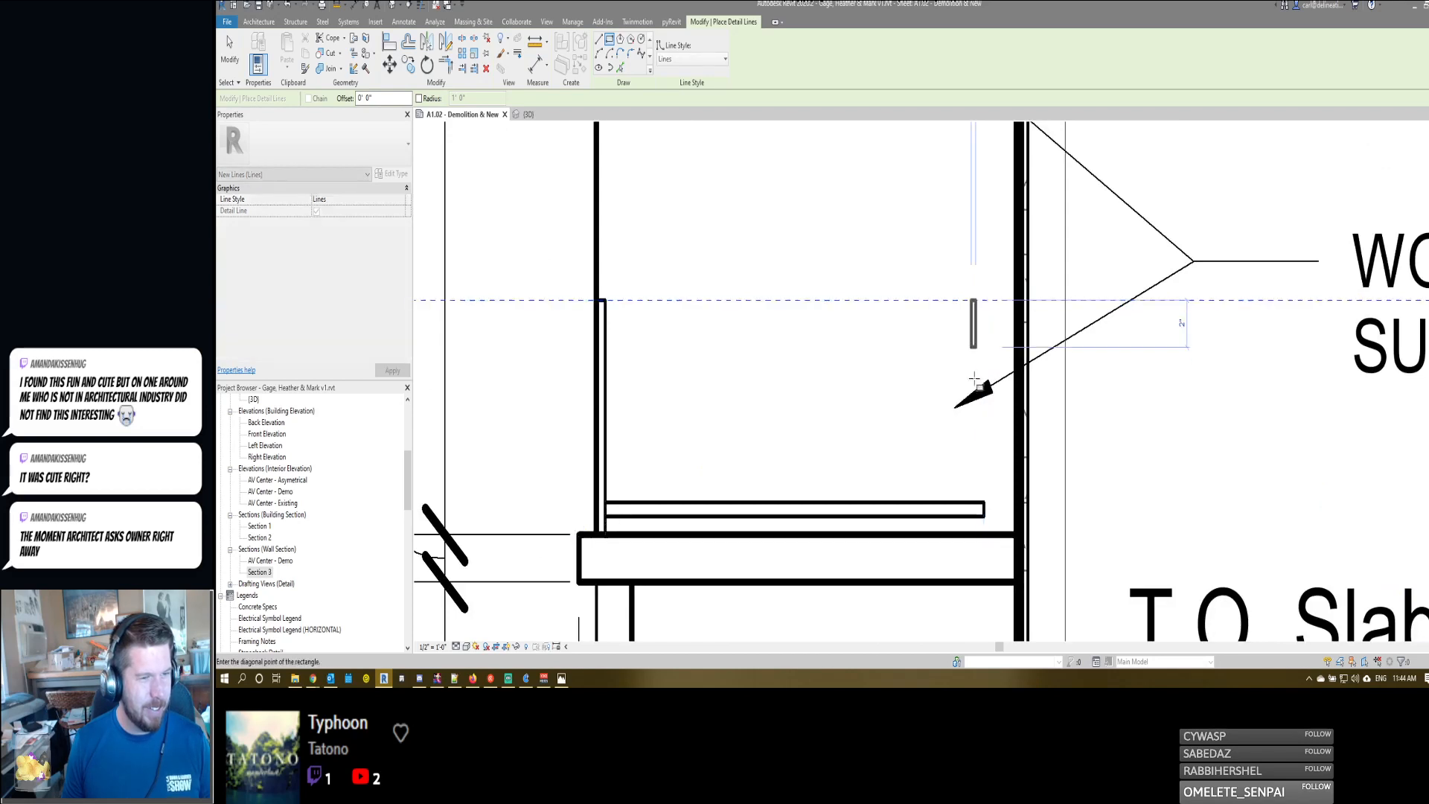
{"action": "left_click", "coordinate": [984, 511]}
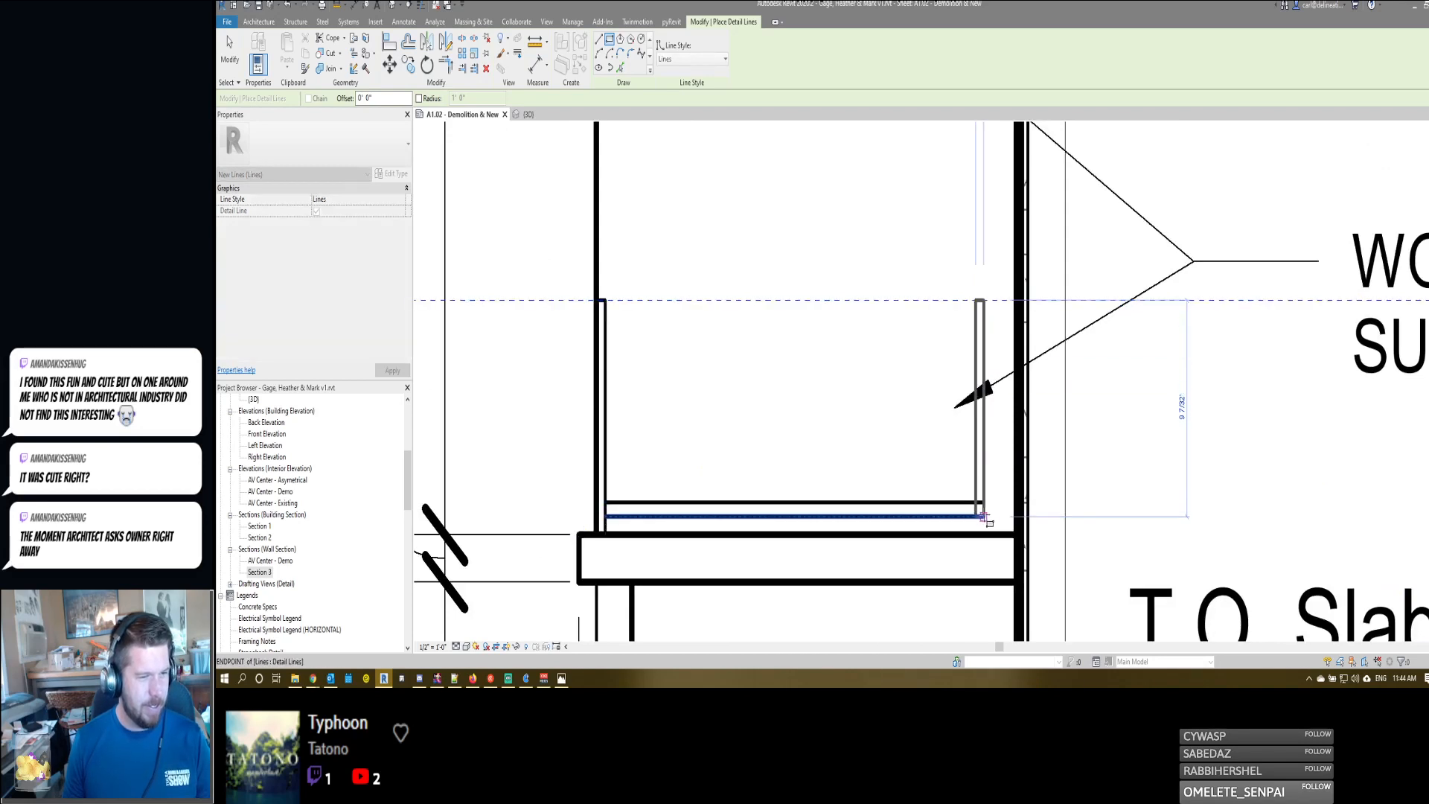
{"action": "key", "text": "Escape"}
{"action": "key", "text": "Escape"}
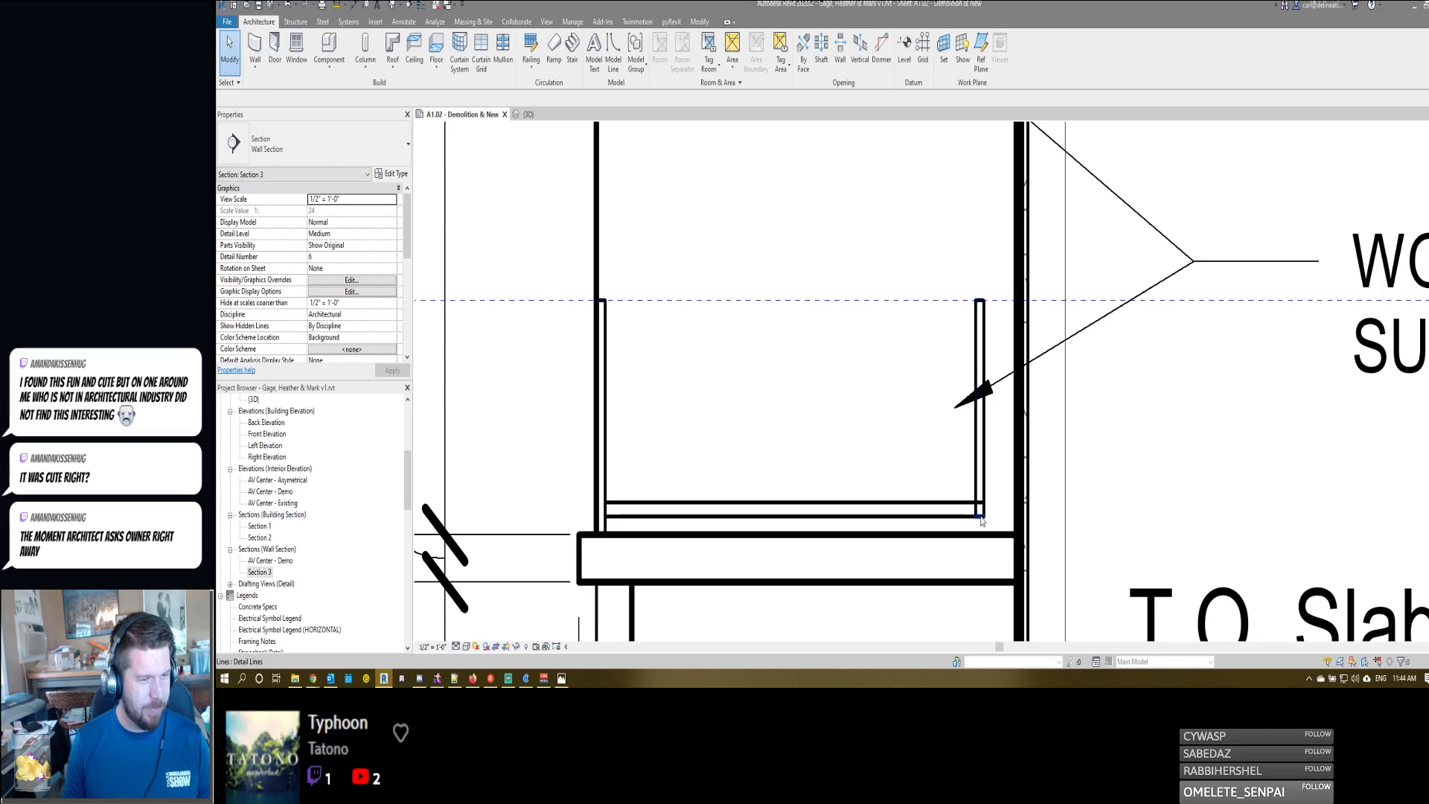
{"action": "left_click", "coordinate": [979, 517]}
{"action": "left_click_drag", "start_coordinate": [981, 520], "coordinate": [979, 516]}
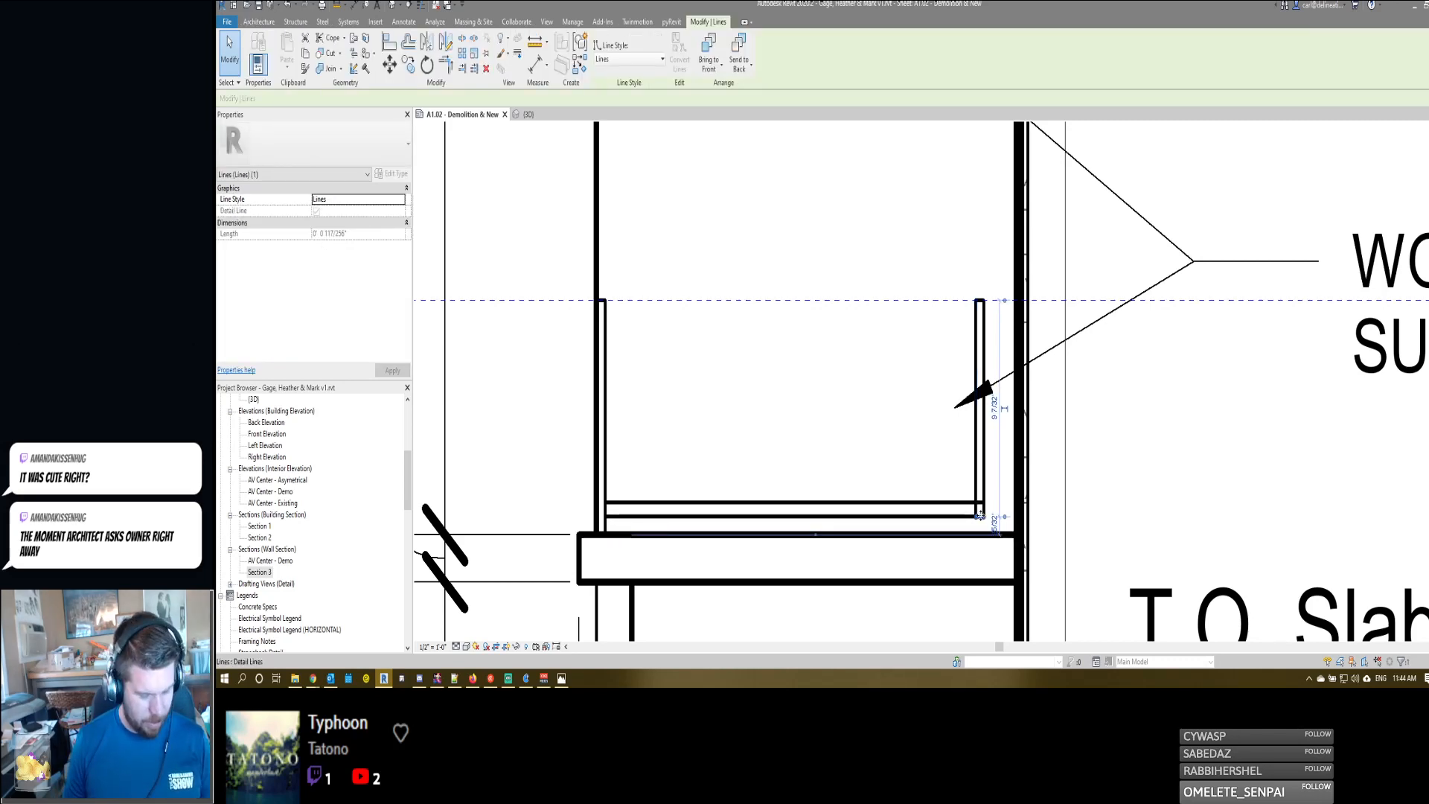
{"action": "key", "text": "Escape"}
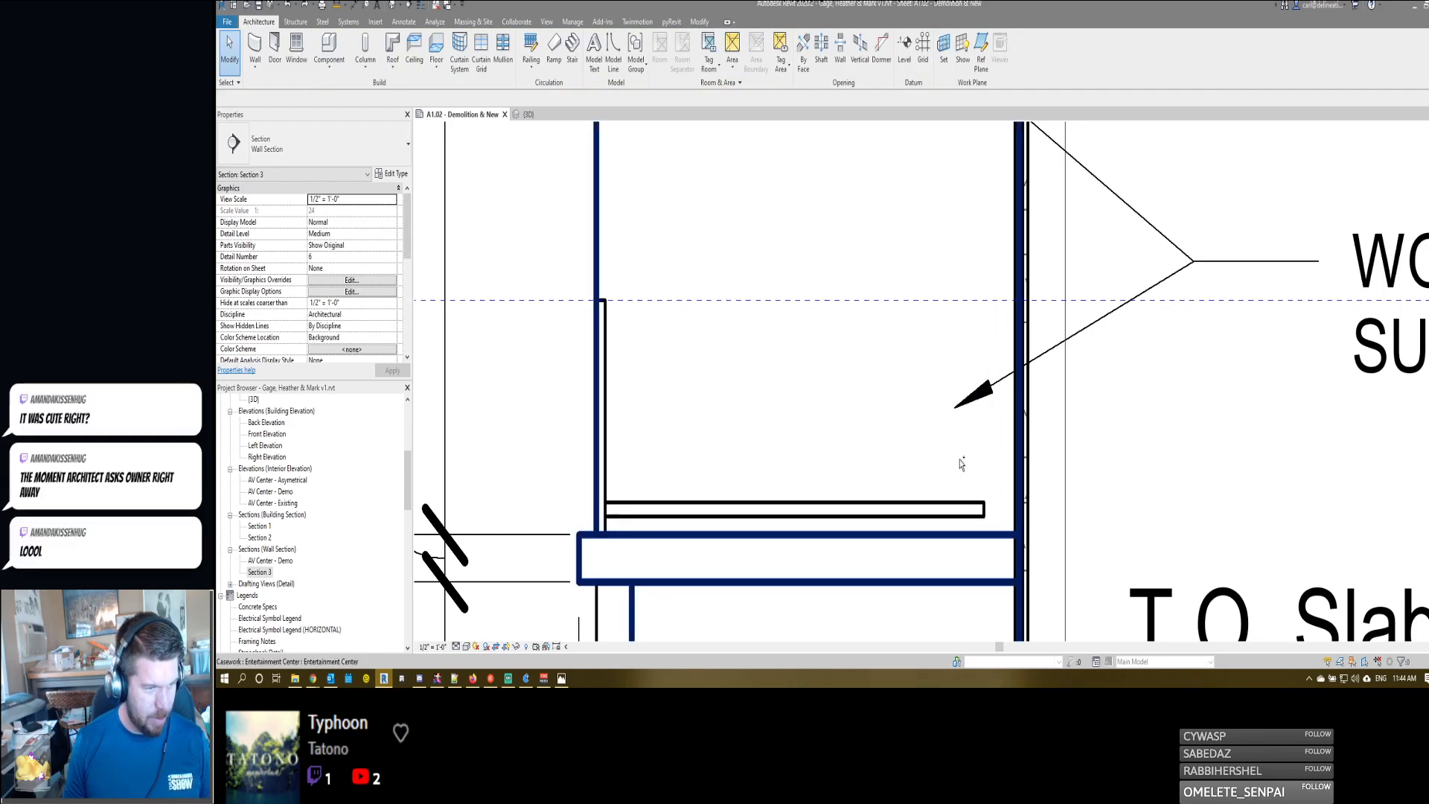
{"action": "left_click", "coordinate": [979, 528]}
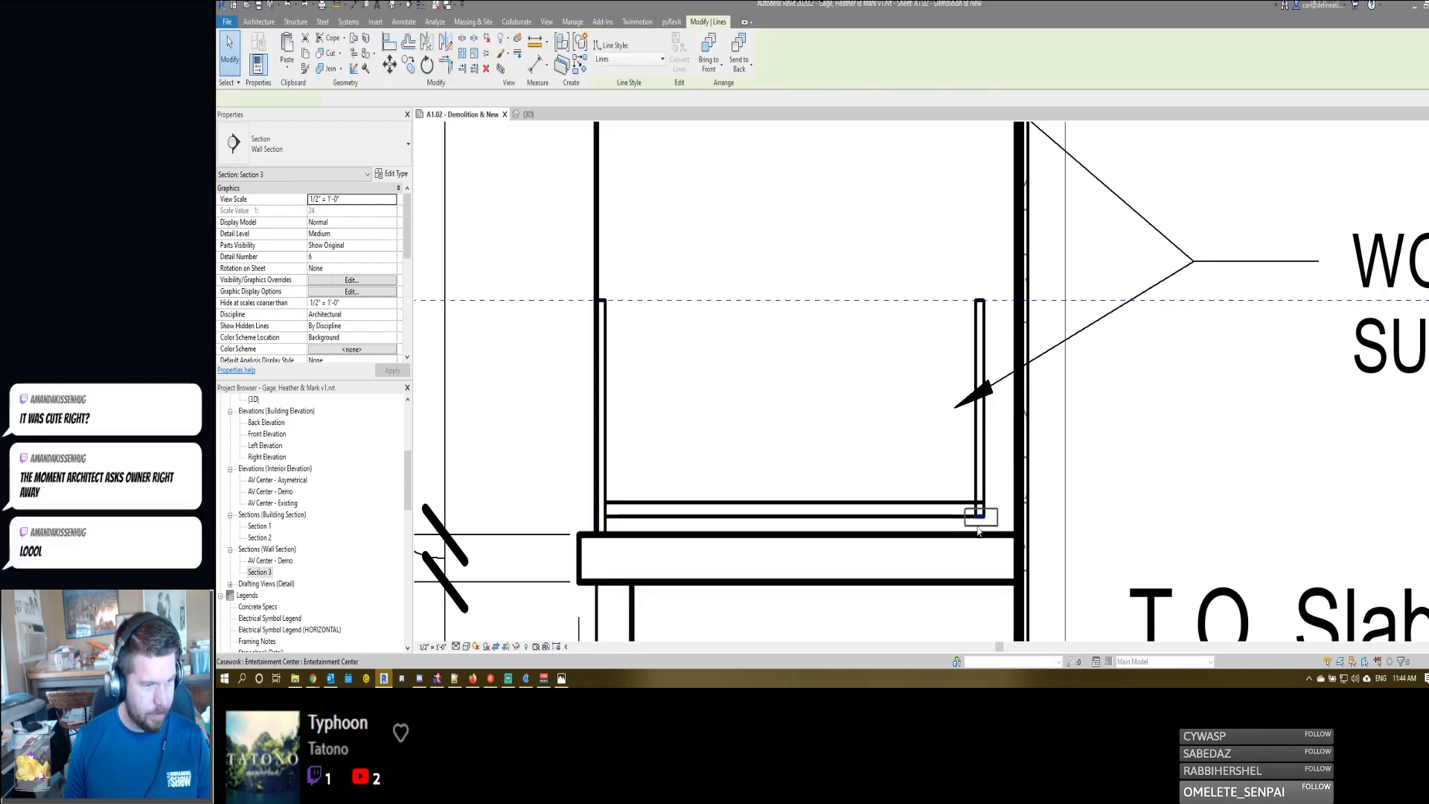
{"action": "key", "text": "Escape"}
{"action": "scroll", "coordinate": [980, 520], "scroll_direction": "up", "scroll_amount": 3}
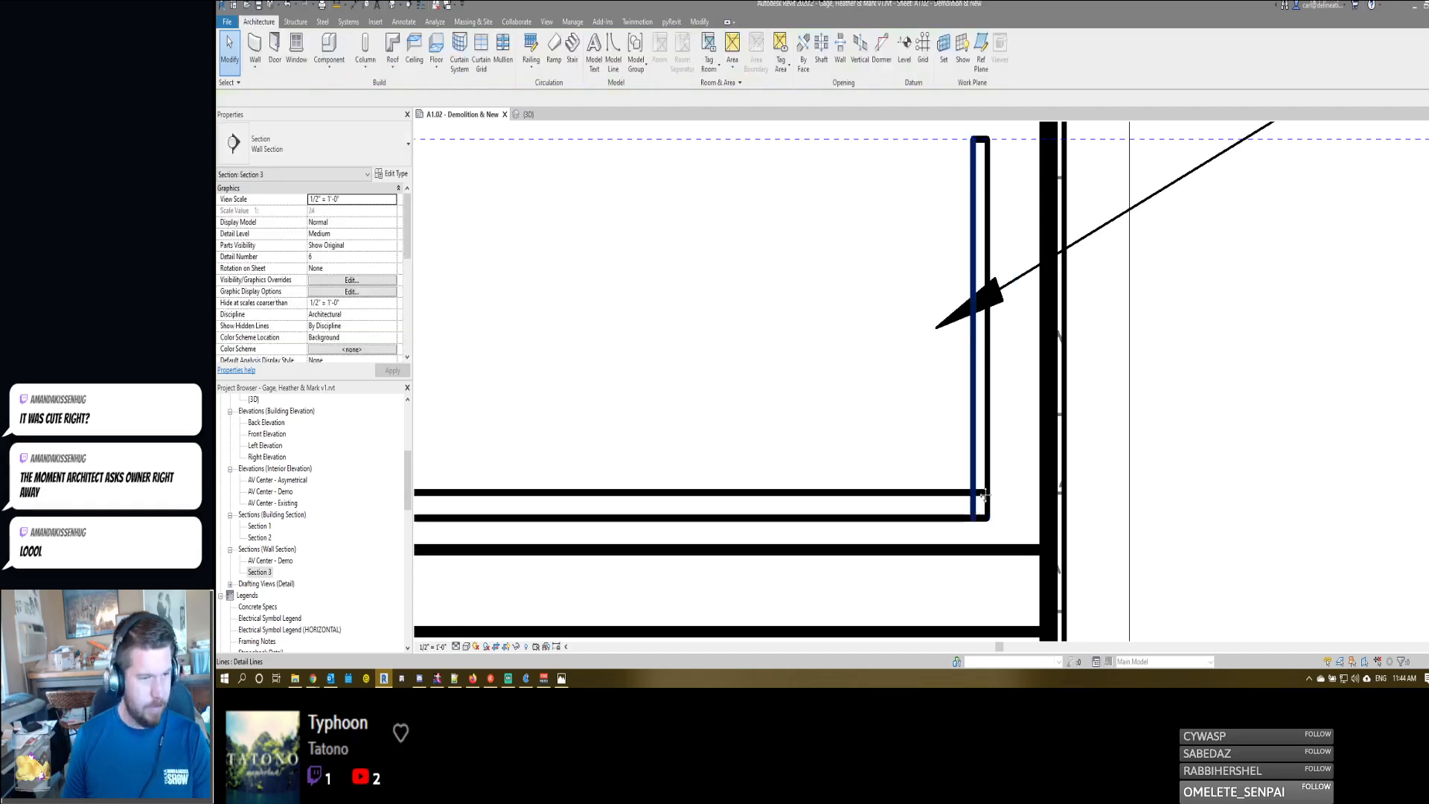
- Trim the drawer bottom and drawer back outlines into one continuous corner at their lower junction
{"action": "scroll", "coordinate": [982, 495], "scroll_direction": "down", "scroll_amount": 3}
{"action": "scroll", "coordinate": [1001, 446], "scroll_direction": "up", "scroll_amount": 3}
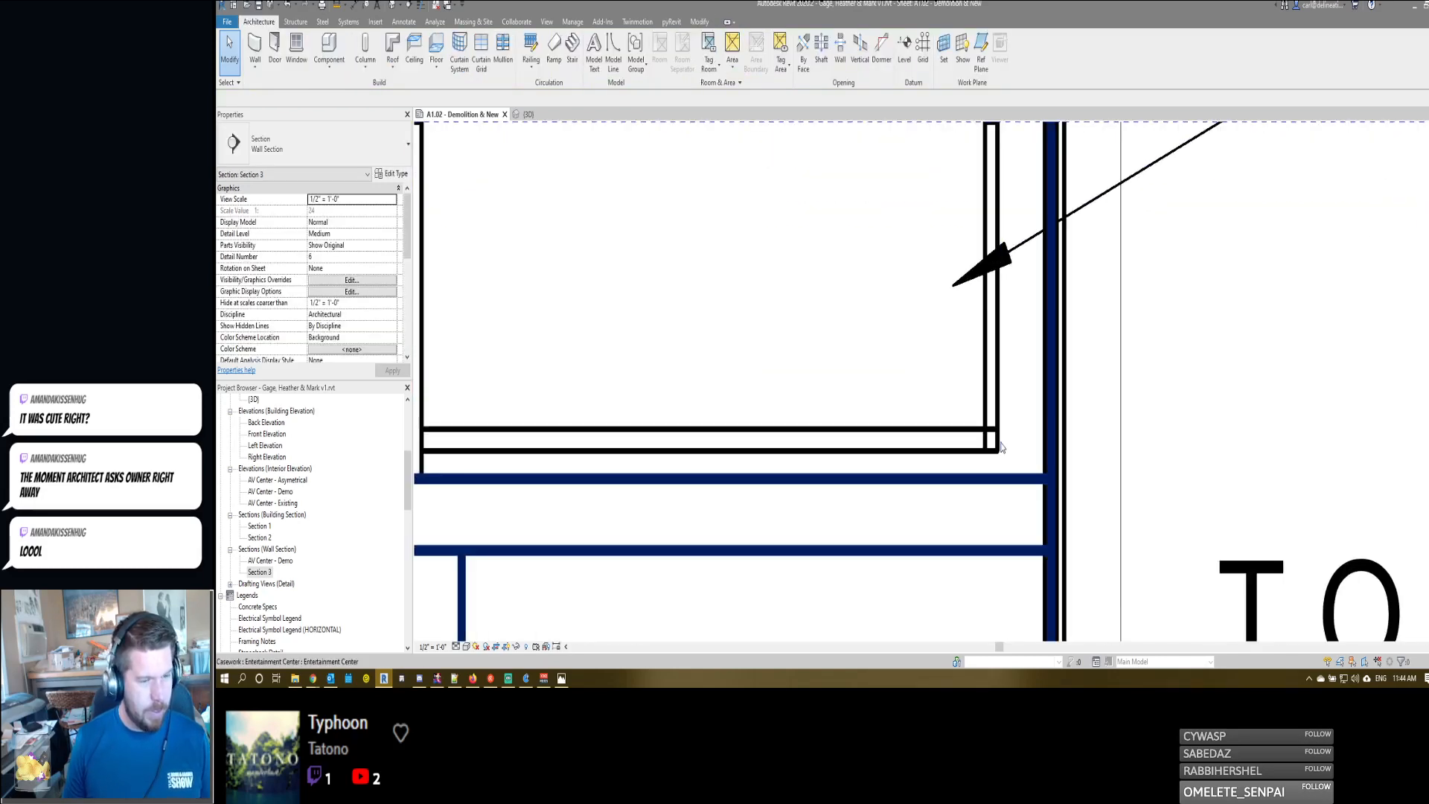
{"action": "key", "text": "t"}
{"action": "key", "text": "r"}
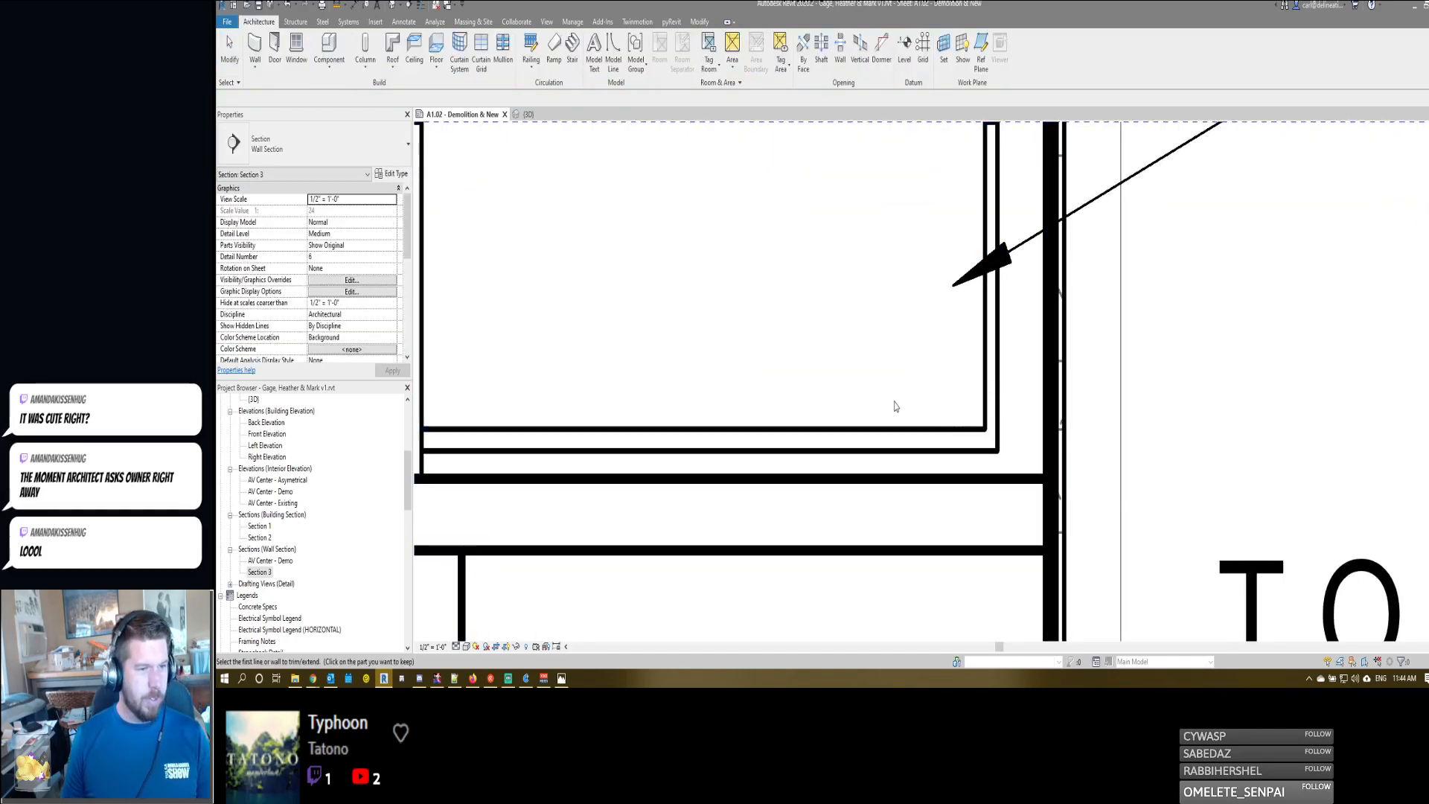
{"action": "key", "text": "Escape"}
- Copy all the drawer detail lines upward, from the drawer front's bottom corner to its top, to form the upper drawer
{"action": "scroll", "coordinate": [895, 406], "scroll_direction": "down", "scroll_amount": 3}
{"action": "scroll", "coordinate": [855, 322], "scroll_direction": "up", "scroll_amount": 5}
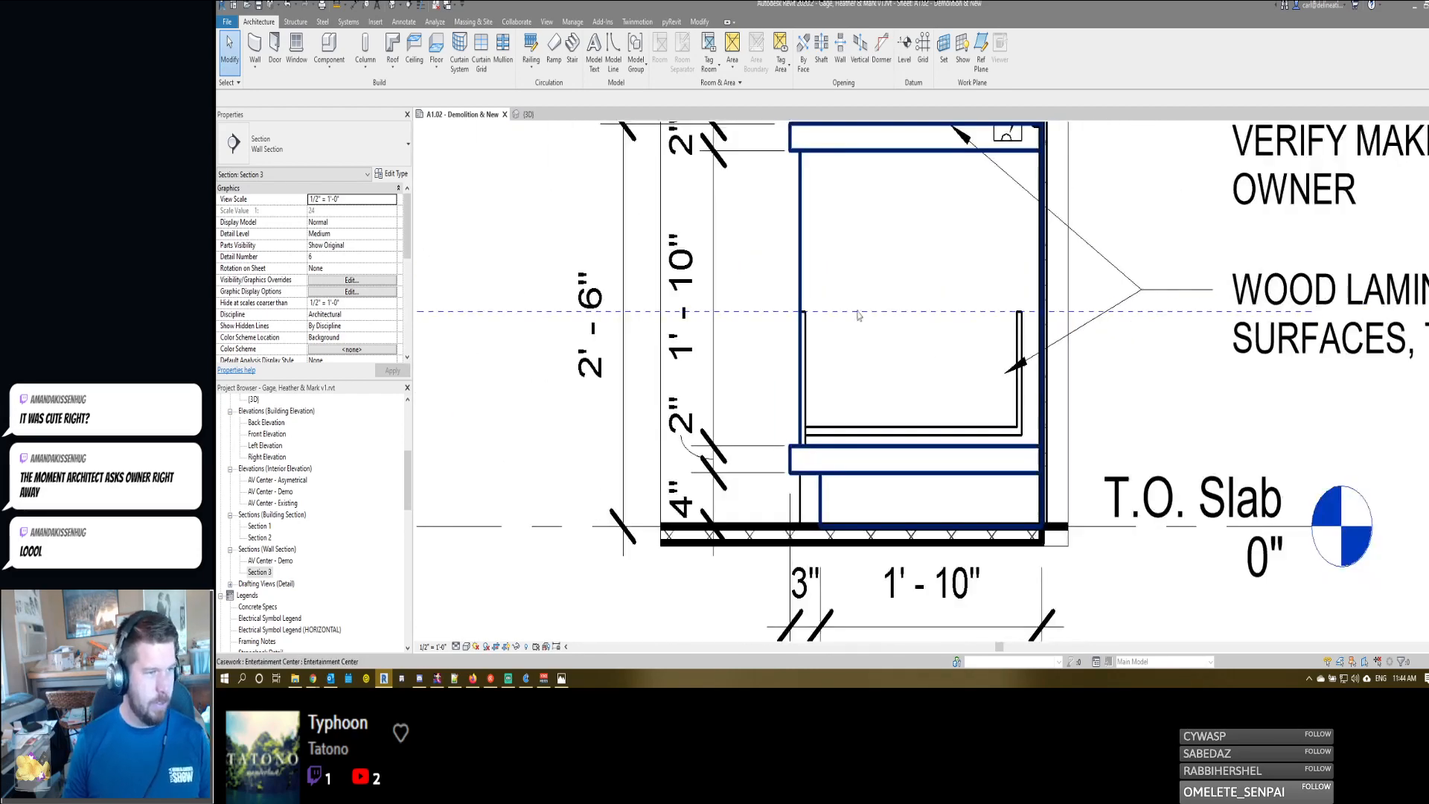
{"action": "left_click_drag", "start_coordinate": [772, 288], "coordinate": [1040, 461]}
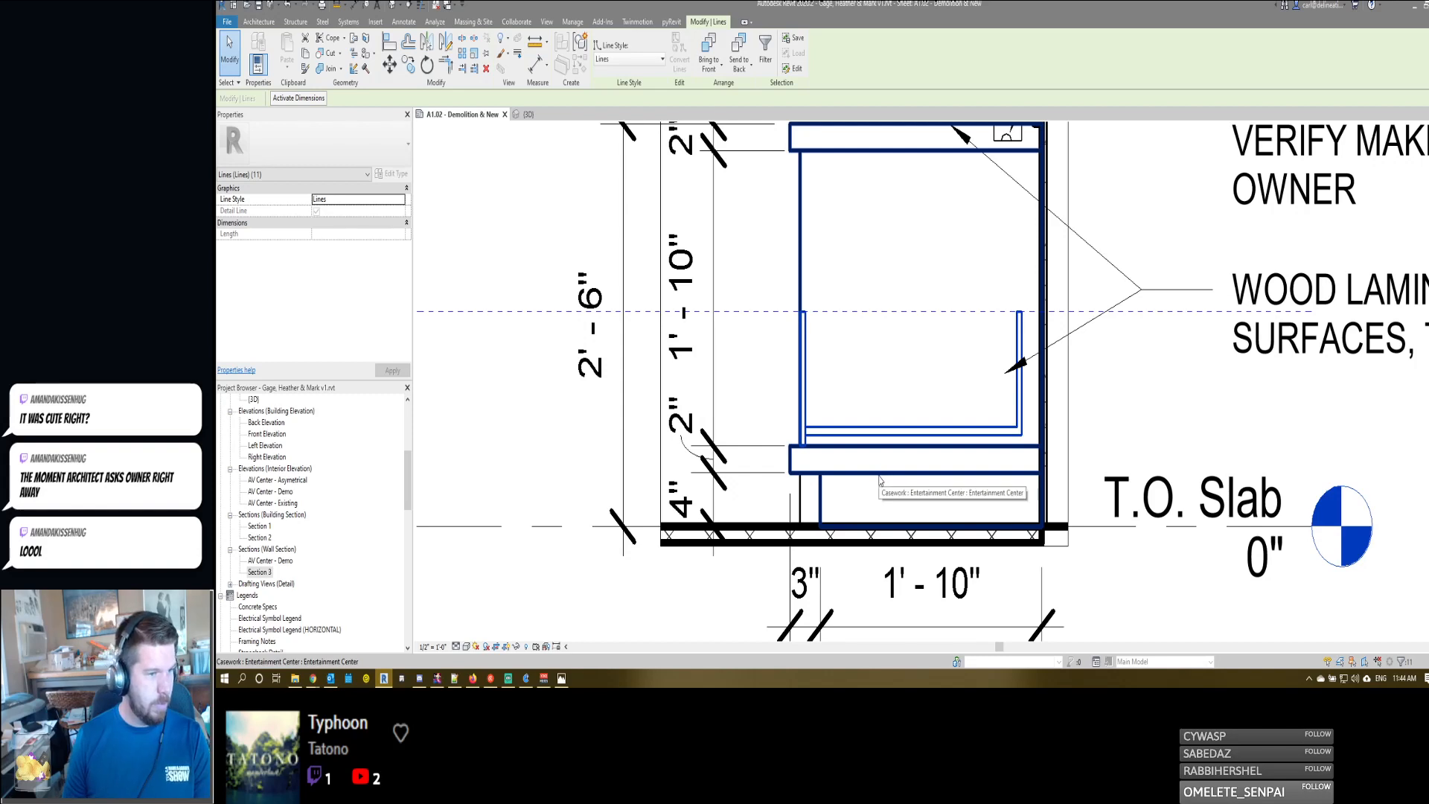
{"action": "left_click", "coordinate": [473, 679]}
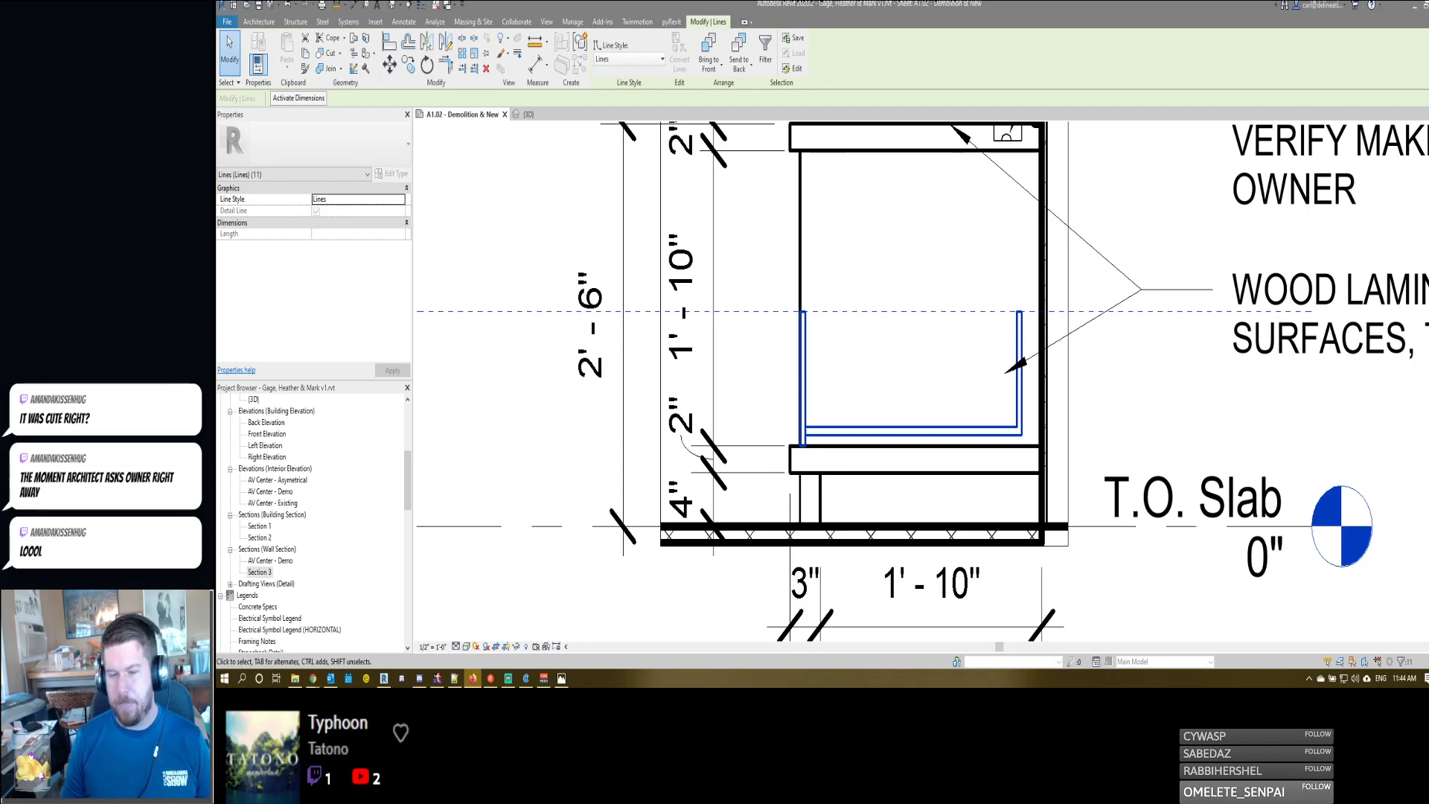
{"action": "middle_click_drag", "start_coordinate": [806, 315], "coordinate": [838, 344]}
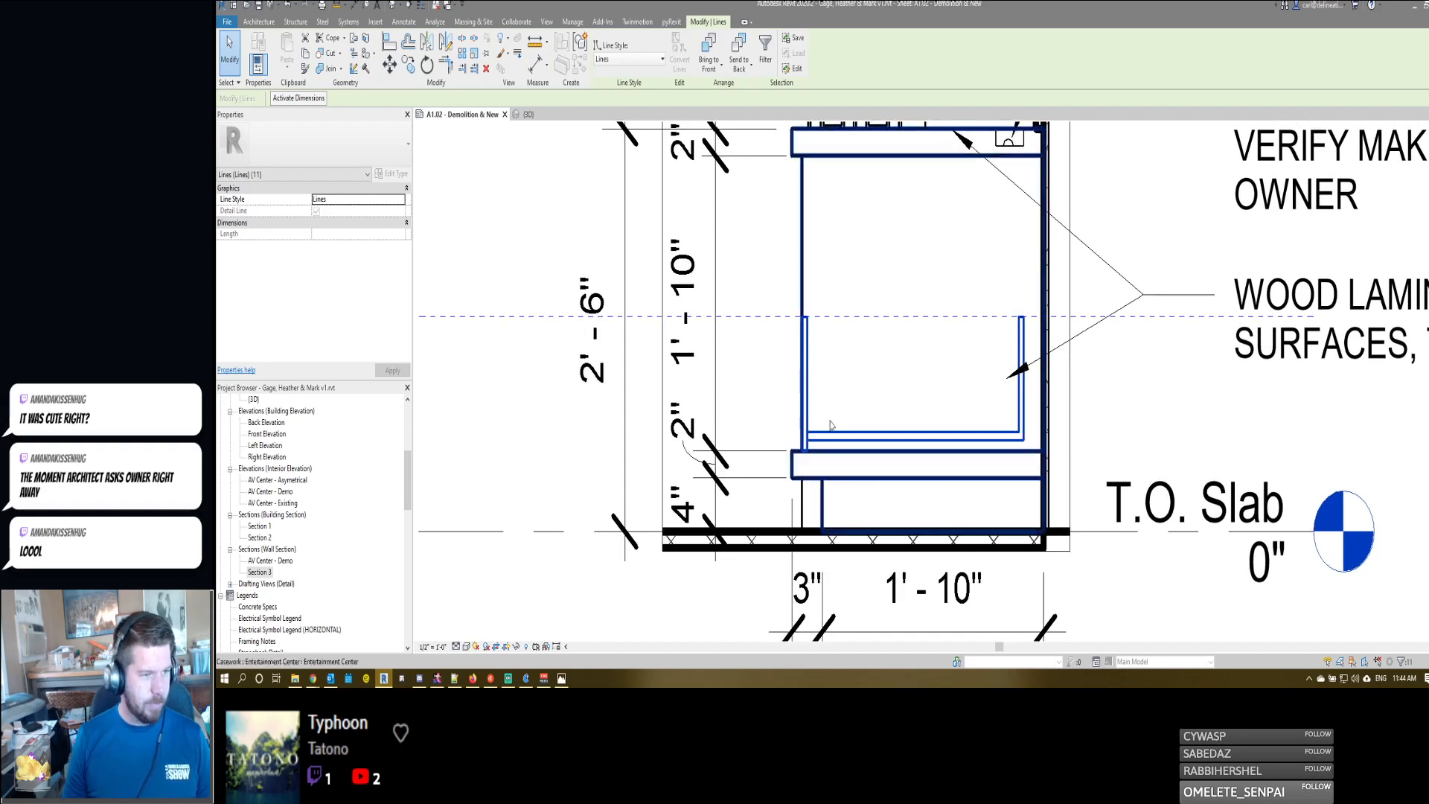
{"action": "key", "text": "m"}
{"action": "key", "text": "v"}
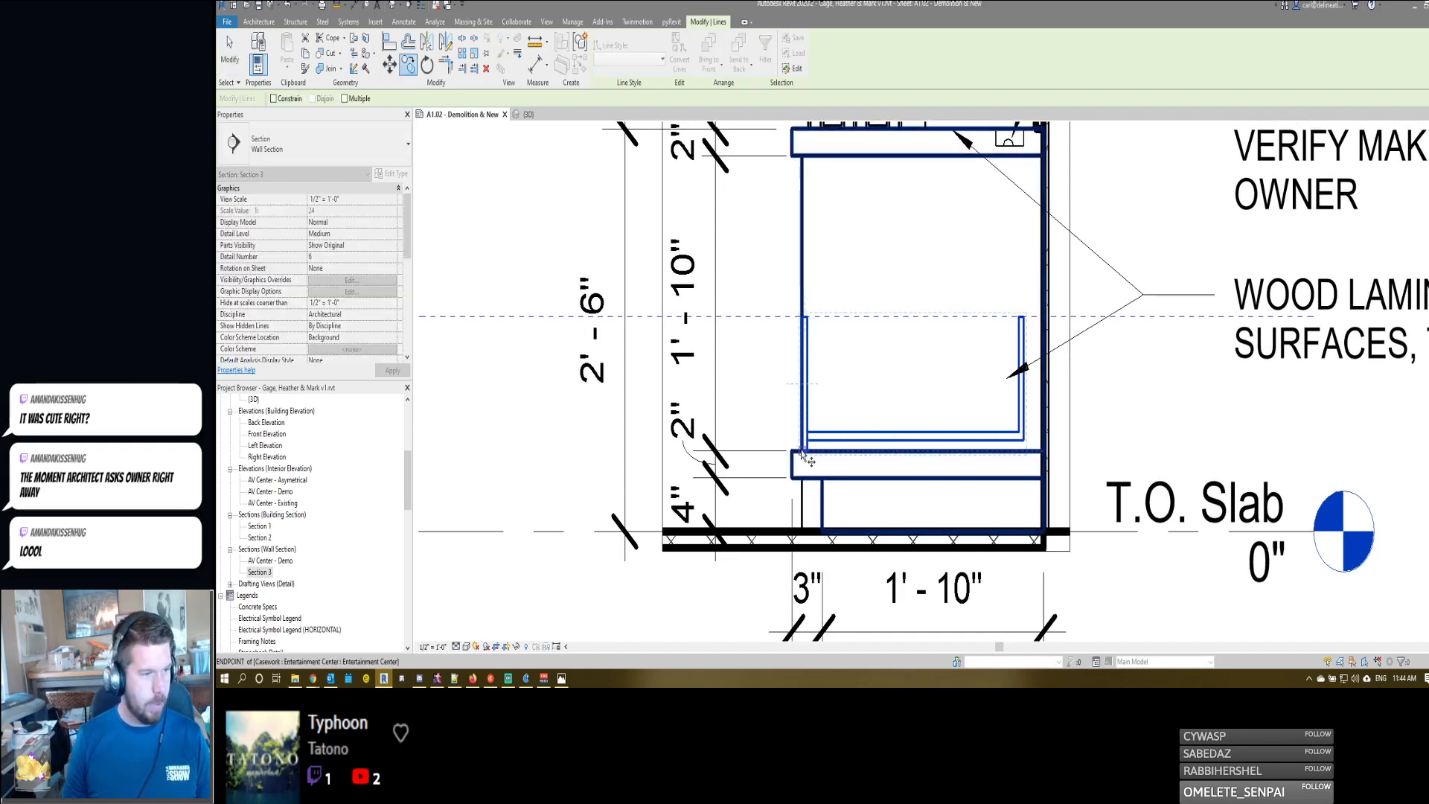
{"action": "left_click", "coordinate": [803, 456]}
{"action": "left_click", "coordinate": [803, 322]}
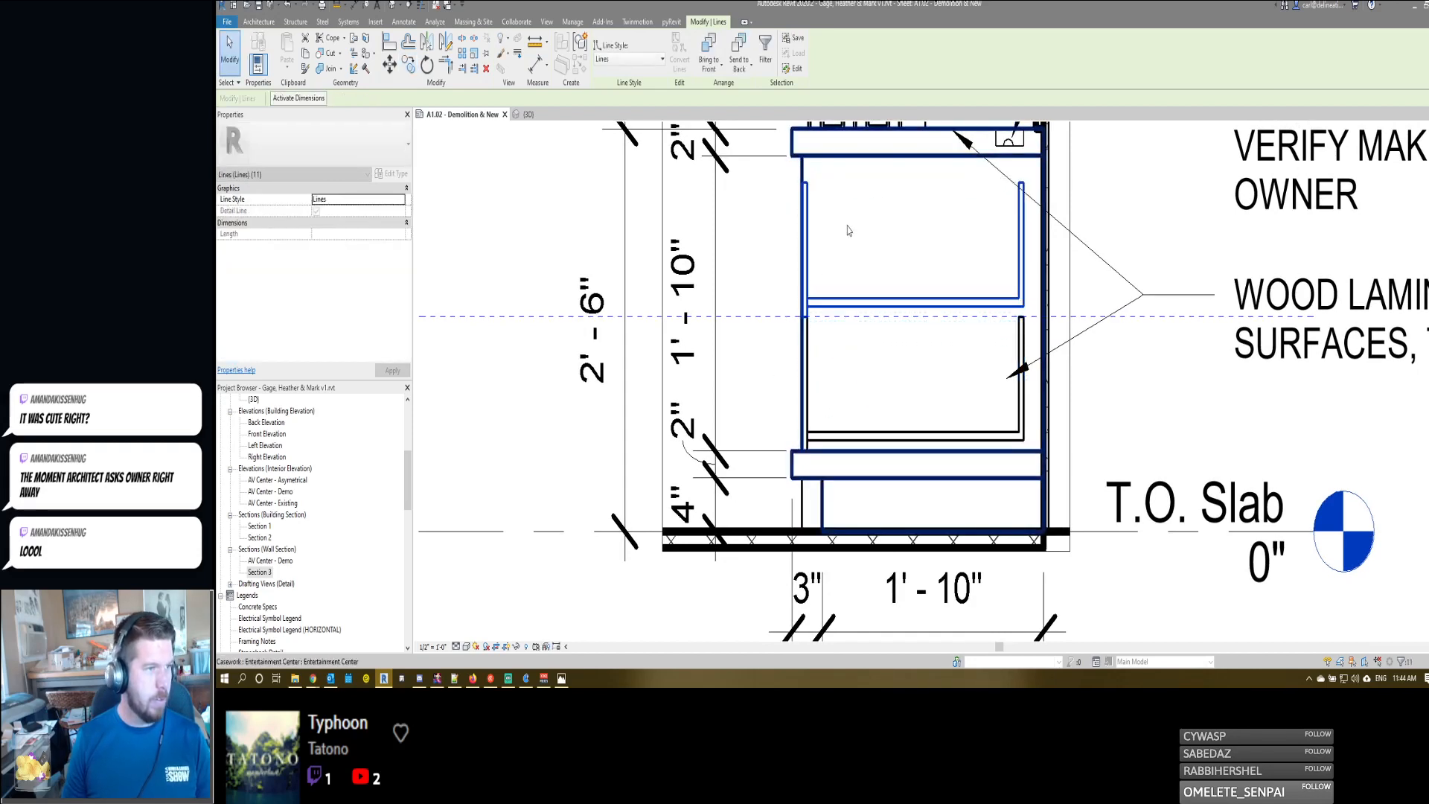
{"action": "middle_click_drag", "start_coordinate": [861, 240], "coordinate": [888, 336]}
{"action": "key", "text": "Escape"}
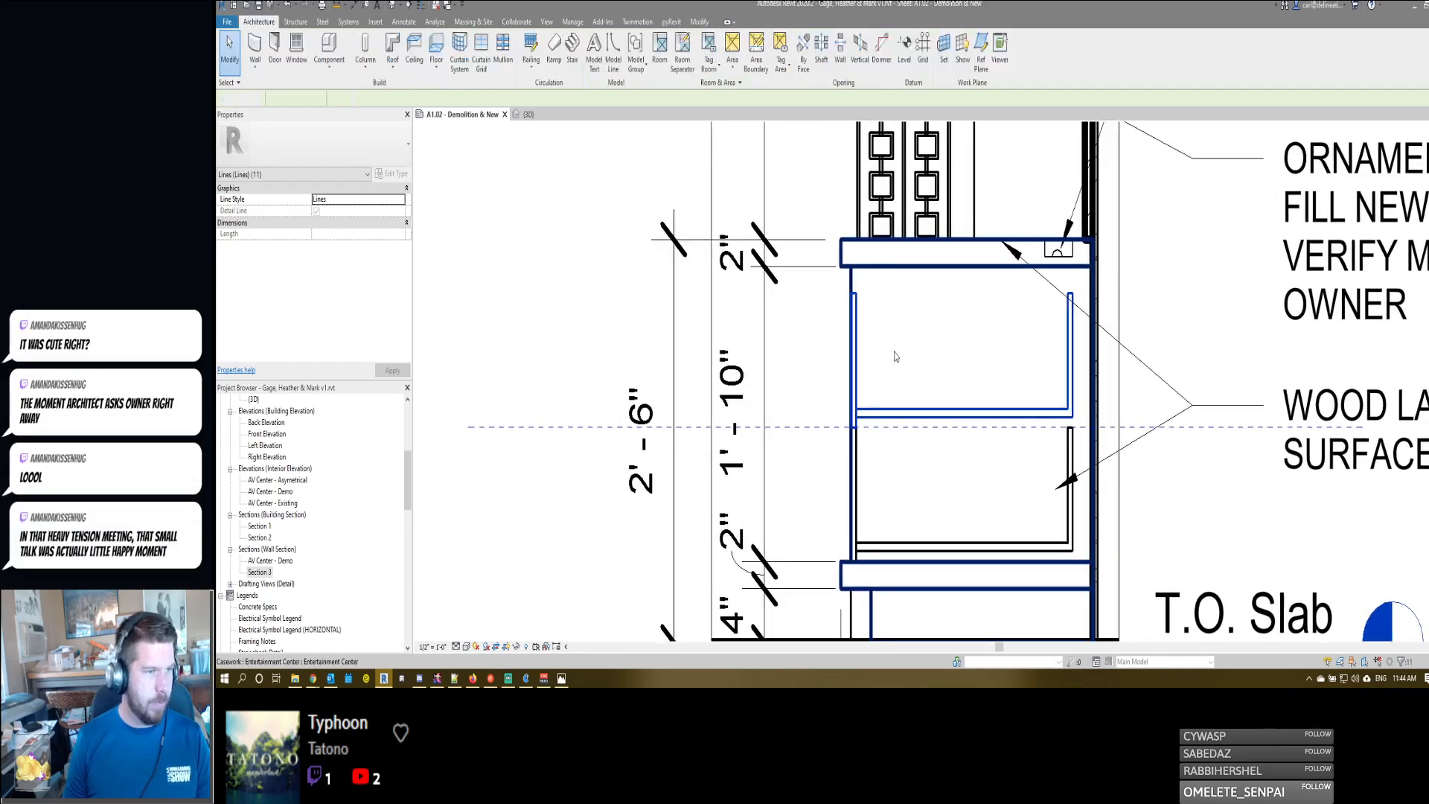
{"action": "key", "text": "Escape"}
- Switch from Section 3 to the AV Center - Asymetrical elevation and open the Entertainment Center casework for in-place editing
{"action": "scroll", "coordinate": [895, 356], "scroll_direction": "down", "scroll_amount": 5}
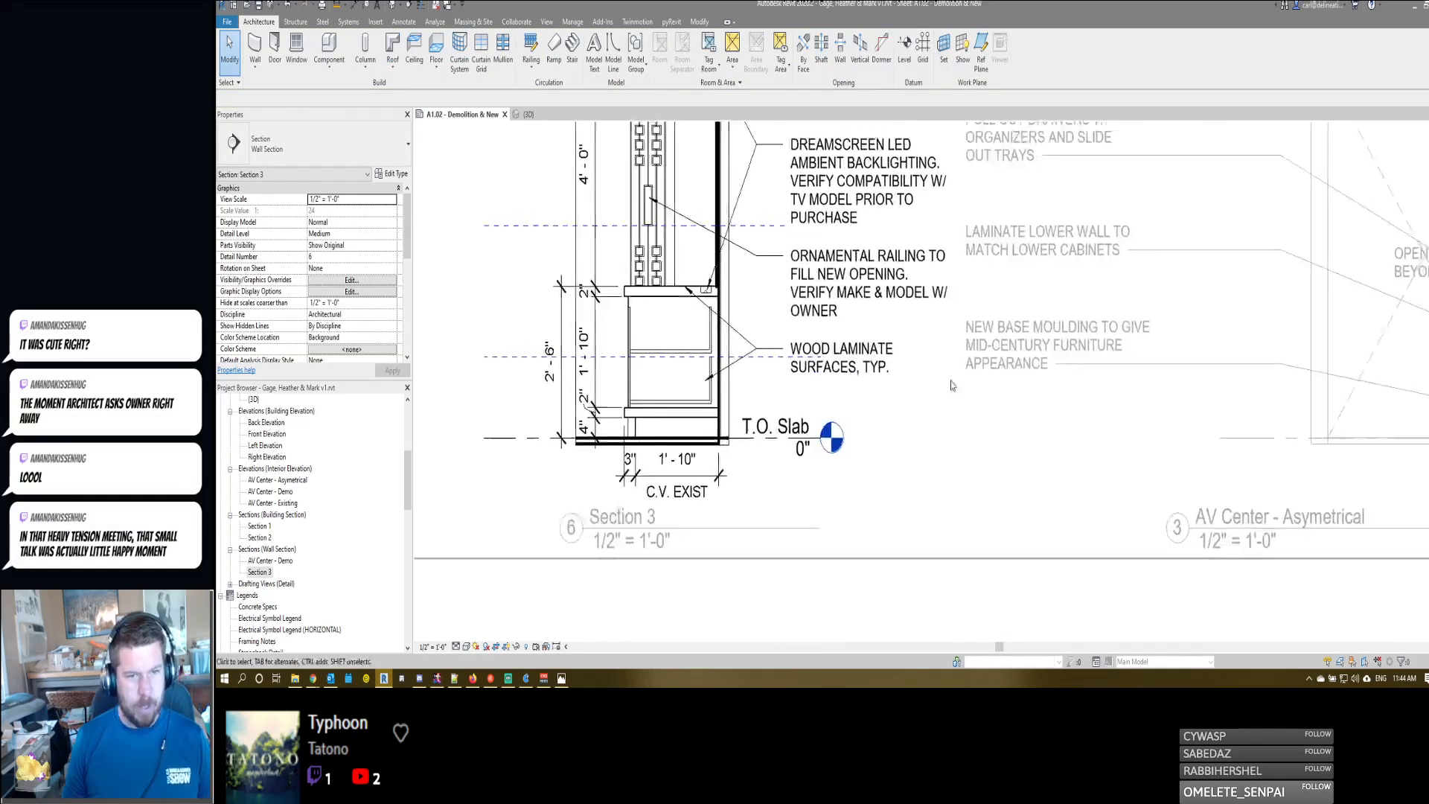
{"action": "middle_click_drag", "start_coordinate": [1169, 367], "coordinate": [797, 367]}
{"action": "middle_click_drag", "start_coordinate": [1179, 358], "coordinate": [1252, 356]}
{"action": "scroll", "coordinate": [1018, 356], "scroll_direction": "down", "scroll_amount": 2}
{"action": "double_click", "coordinate": [1252, 354]}
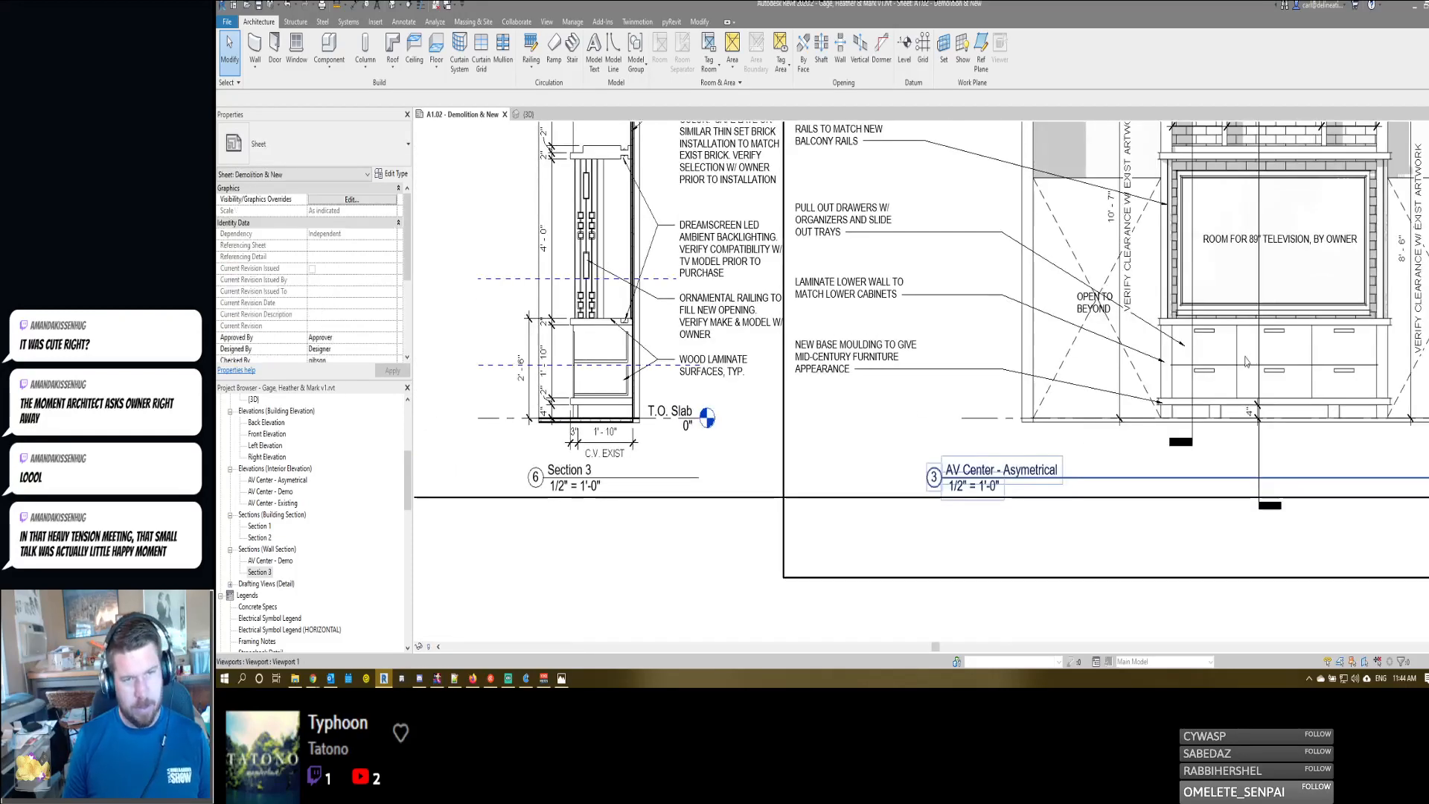
{"action": "double_click", "coordinate": [1250, 354]}
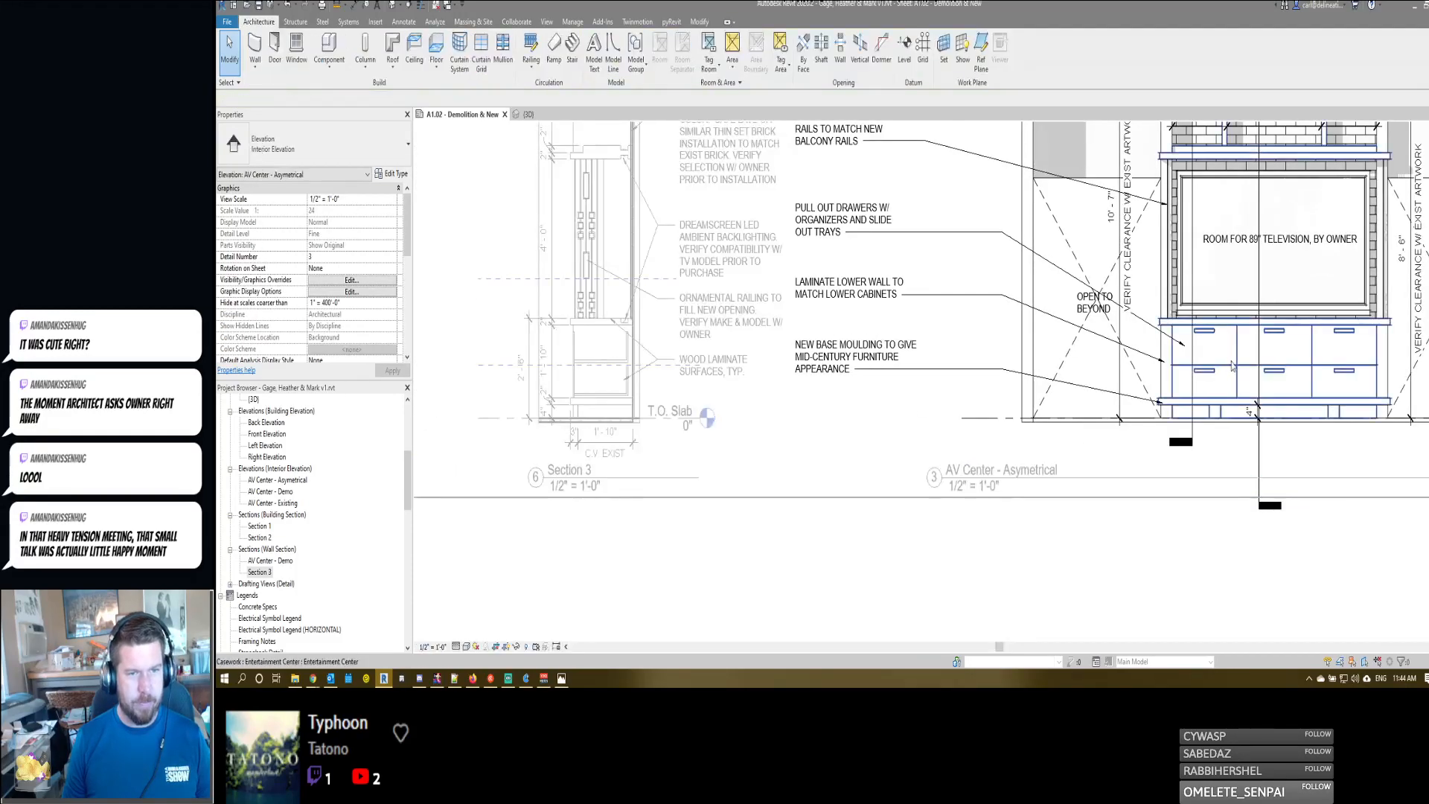
{"action": "double_click", "coordinate": [1237, 355]}
- Set the horizontal line between the drawer rows 1'-0" above the base, referencing its dimensions to the base and countertop edges
{"action": "left_click", "coordinate": [1229, 367]}
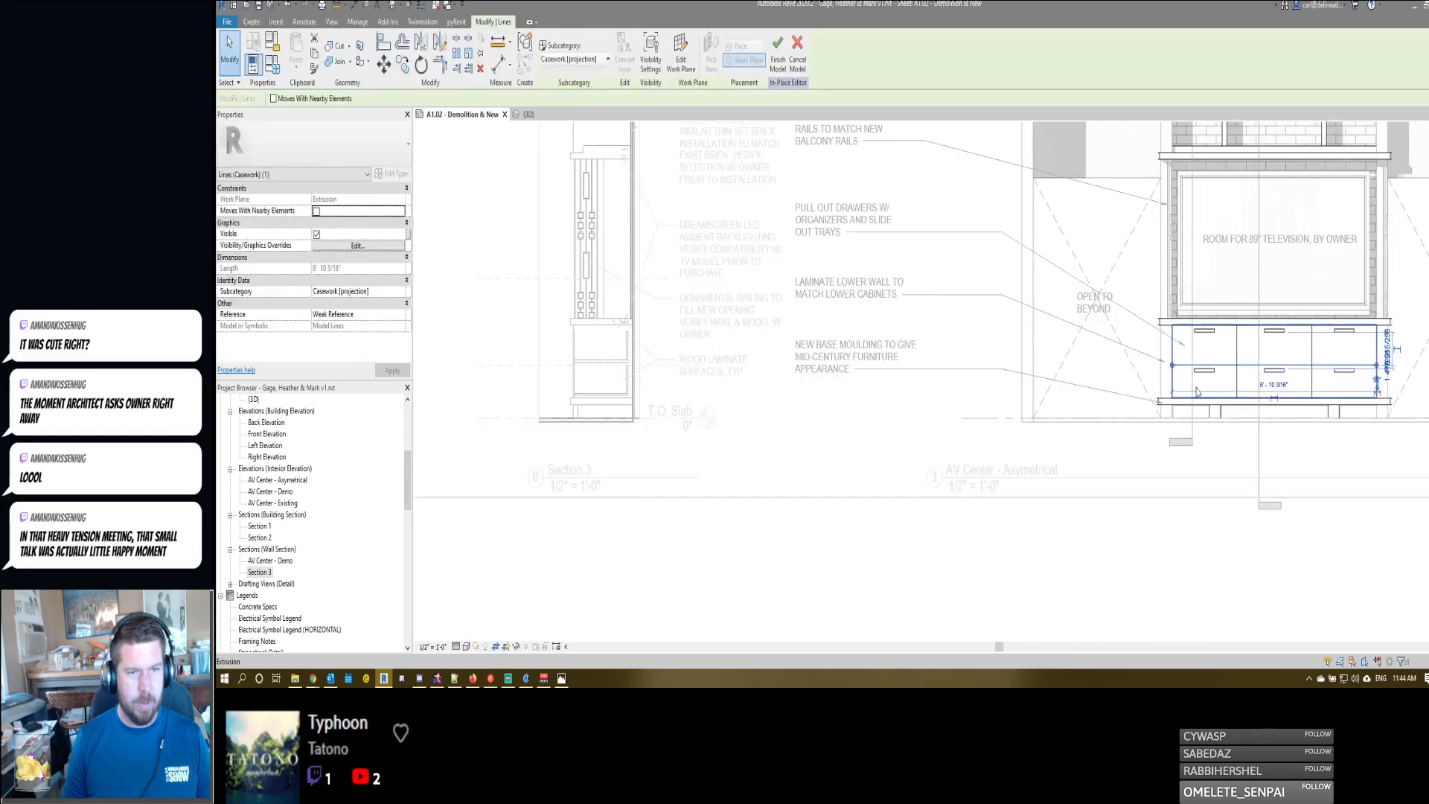
{"action": "scroll", "coordinate": [1256, 389], "scroll_direction": "up", "scroll_amount": 1}
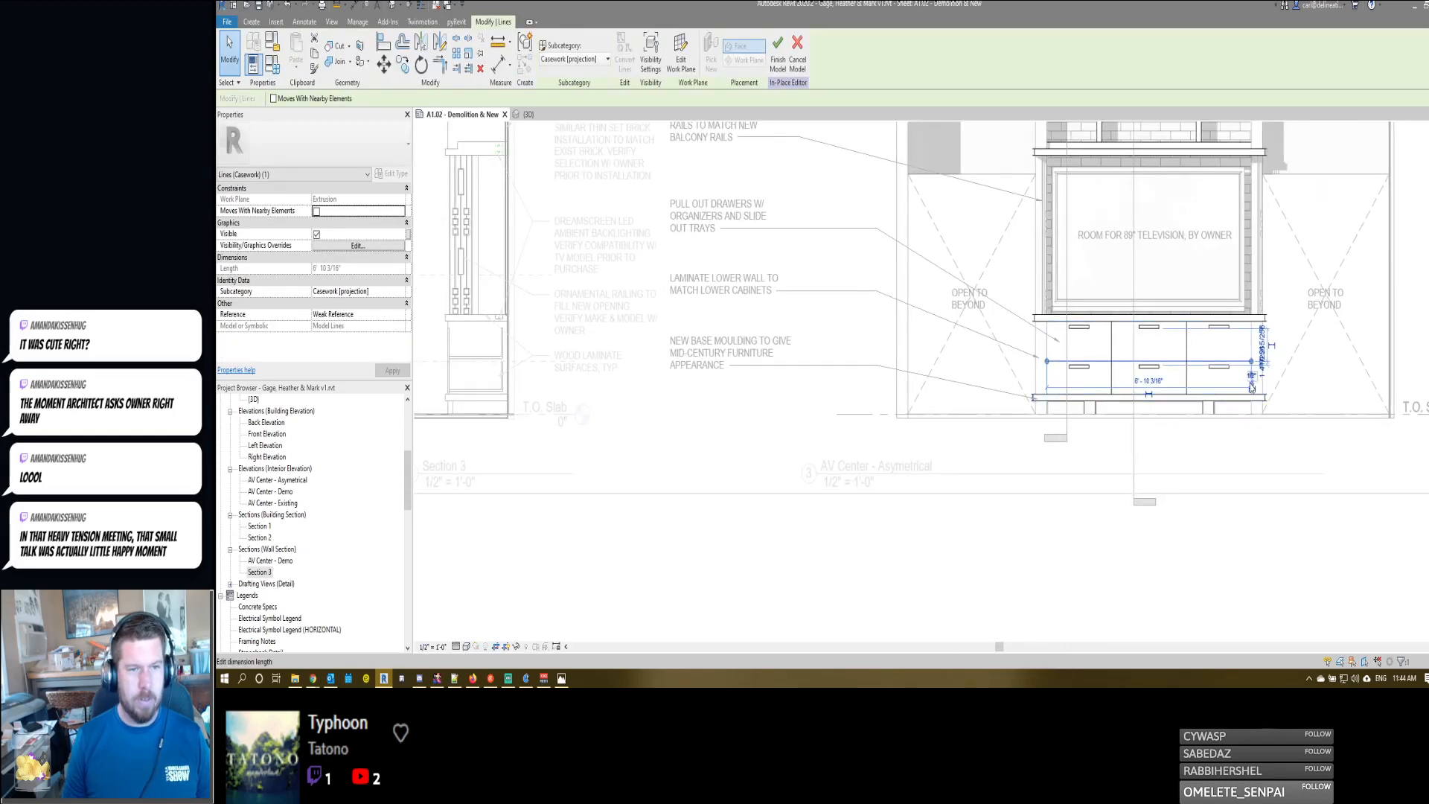
{"action": "scroll", "coordinate": [1261, 382], "scroll_direction": "up", "scroll_amount": 1}
{"action": "scroll", "coordinate": [1260, 383], "scroll_direction": "up", "scroll_amount": 1}
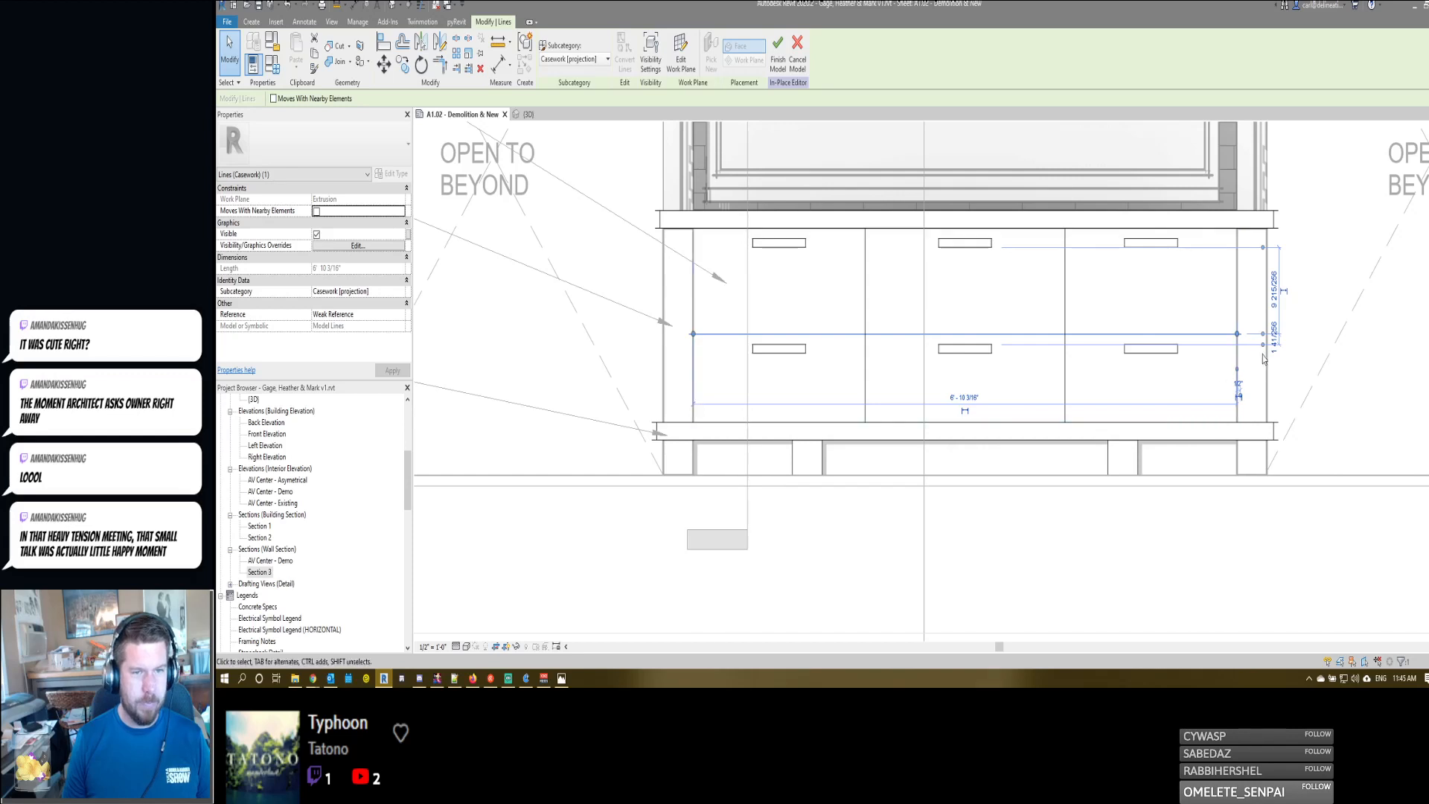
{"action": "left_click_drag", "start_coordinate": [1263, 361], "coordinate": [1270, 414]}
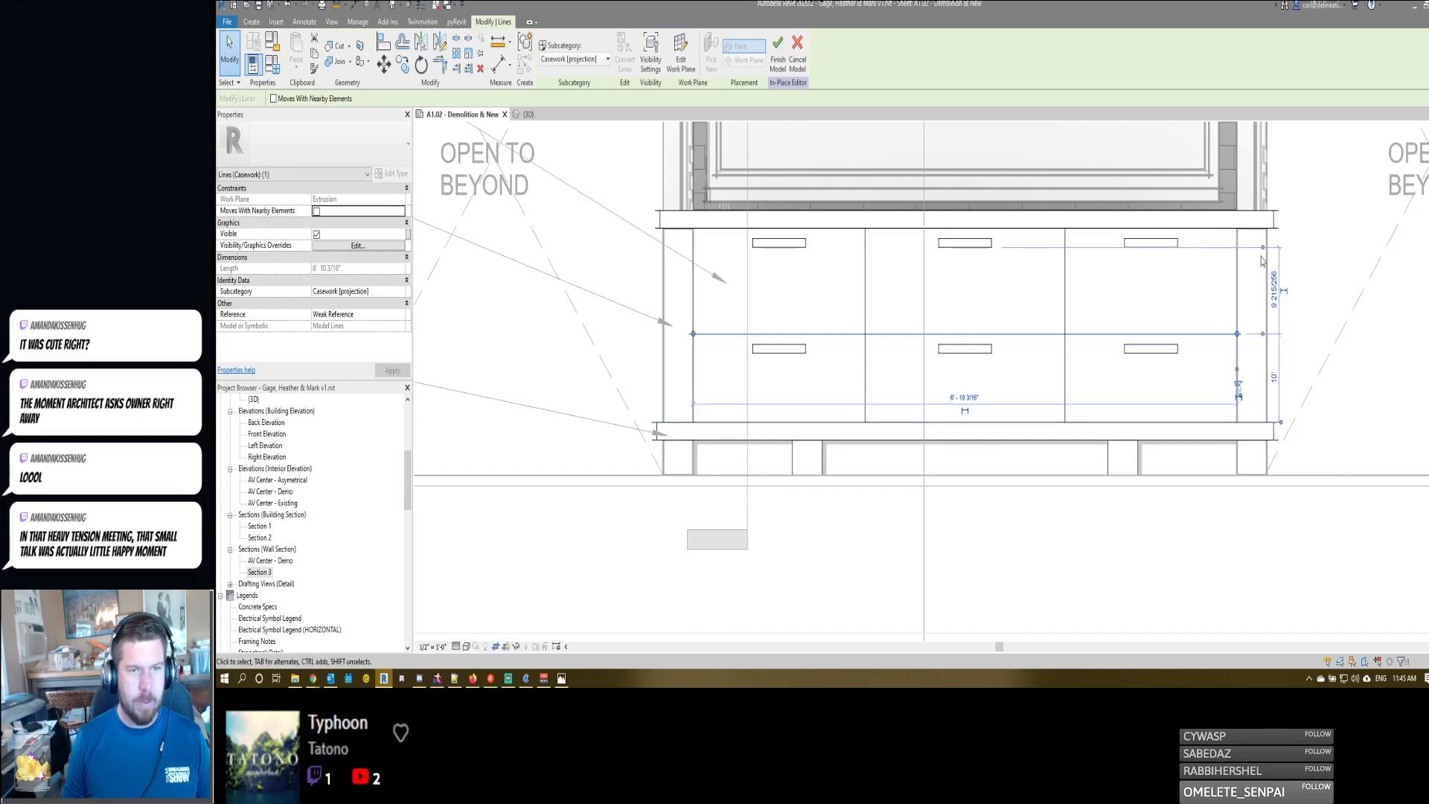
{"action": "left_click_drag", "start_coordinate": [1261, 261], "coordinate": [1275, 227]}
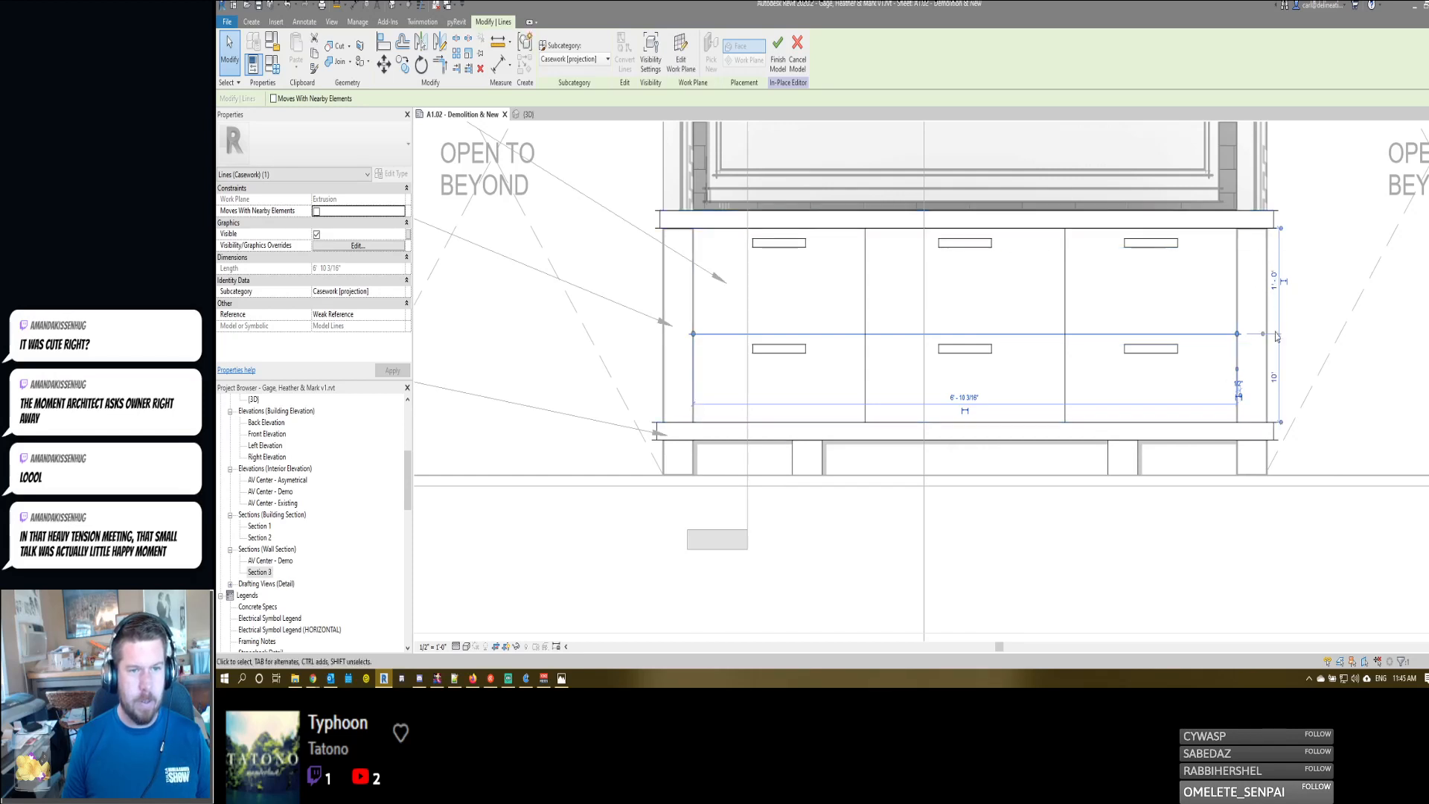
{"action": "left_click", "coordinate": [1275, 379]}
{"action": "type", "text": "1"}
{"action": "key", "text": "Return"}
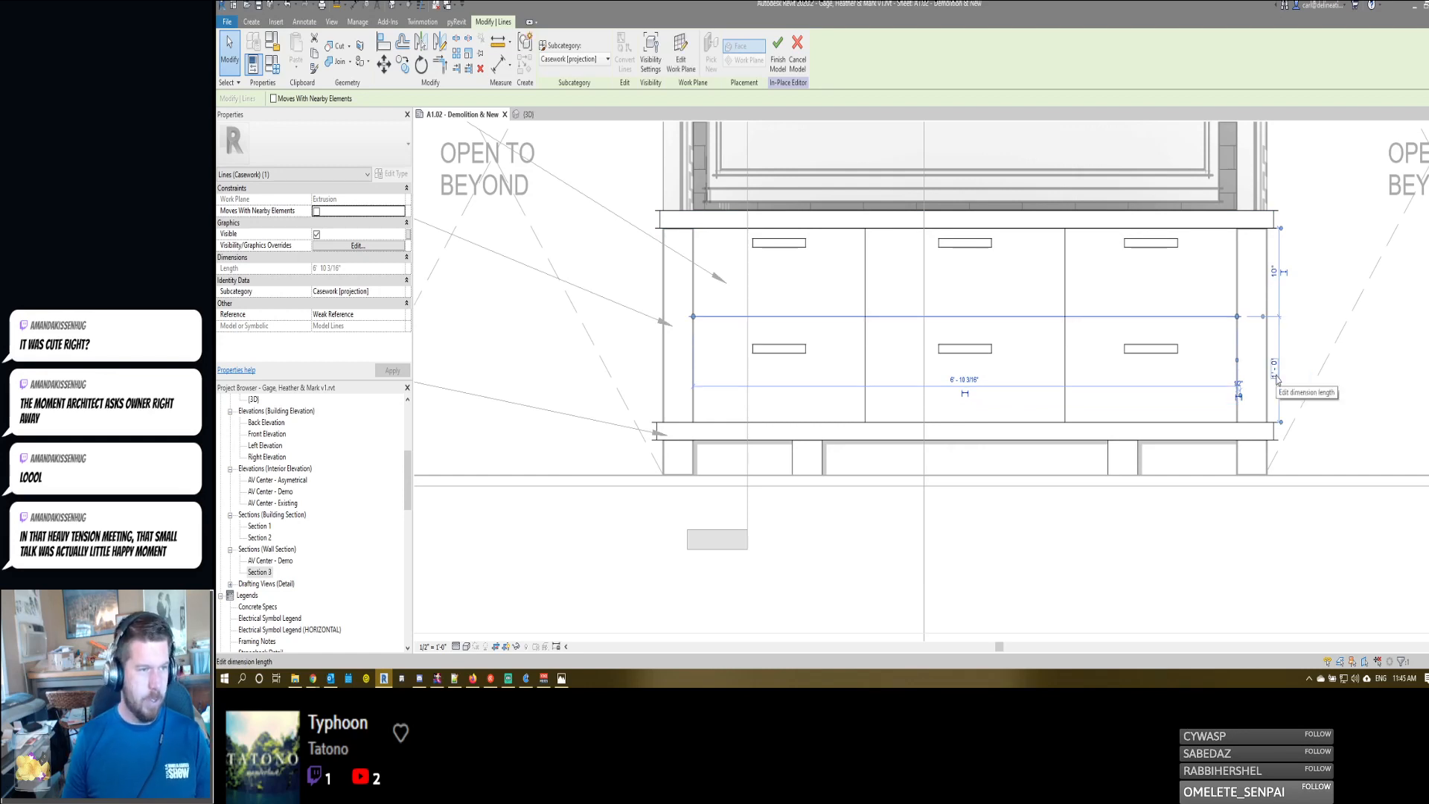
- Move the three lower-row drawer pulls up 2" and finish the in-place casework model
{"action": "left_click_drag", "start_coordinate": [733, 336], "coordinate": [1197, 374]}
{"action": "key", "text": "m"}
{"action": "key", "text": "v"}
{"action": "left_click", "coordinate": [1196, 367]}
{"action": "type", "text": "0"}
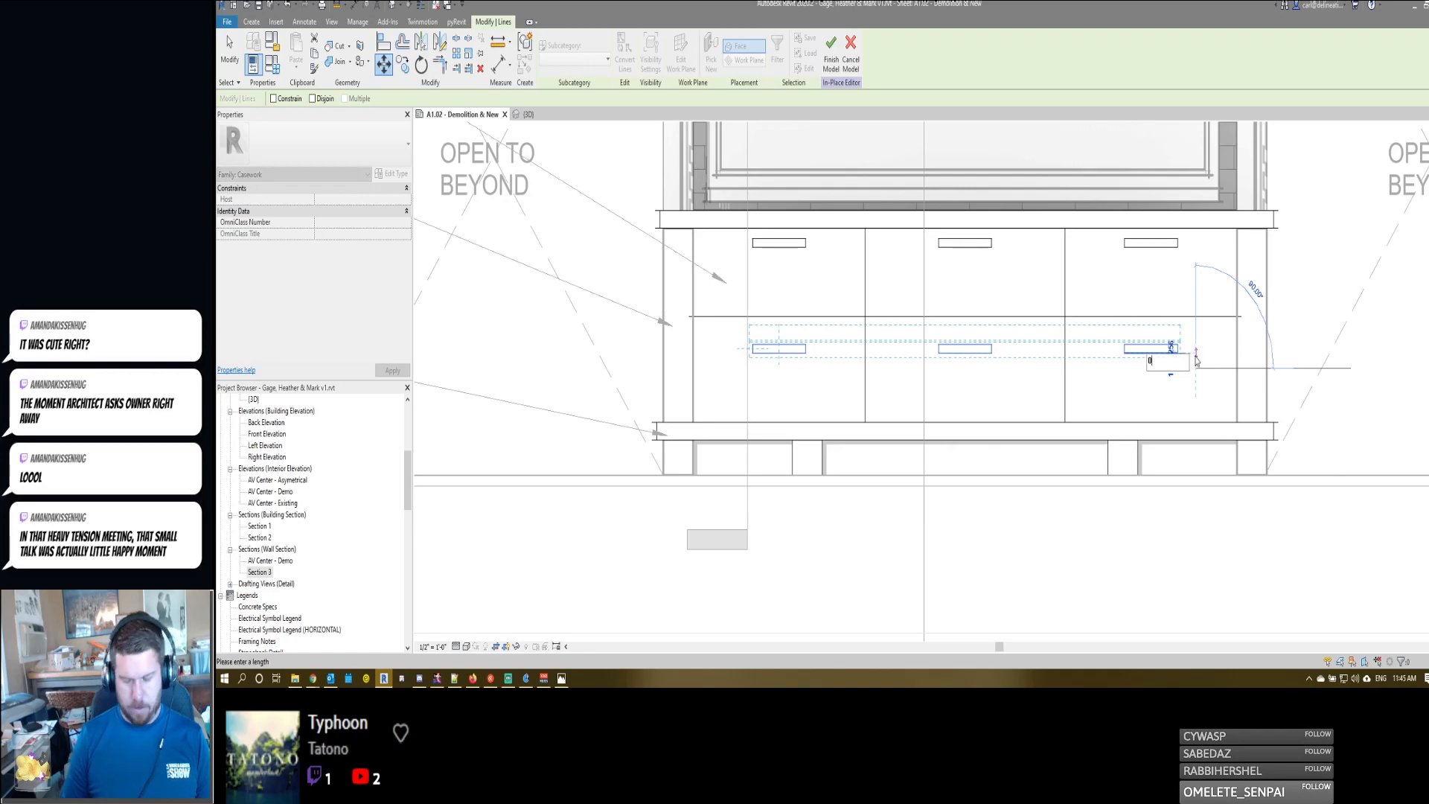
{"action": "type", "text": " 2"}
{"action": "key", "text": "Return"}
{"action": "key", "text": "Escape"}
{"action": "middle_click_drag", "start_coordinate": [941, 287], "coordinate": [1235, 332]}
{"action": "scroll", "coordinate": [949, 293], "scroll_direction": "down", "scroll_amount": 5}
{"action": "scroll", "coordinate": [1235, 332], "scroll_direction": "down", "scroll_amount": 1}
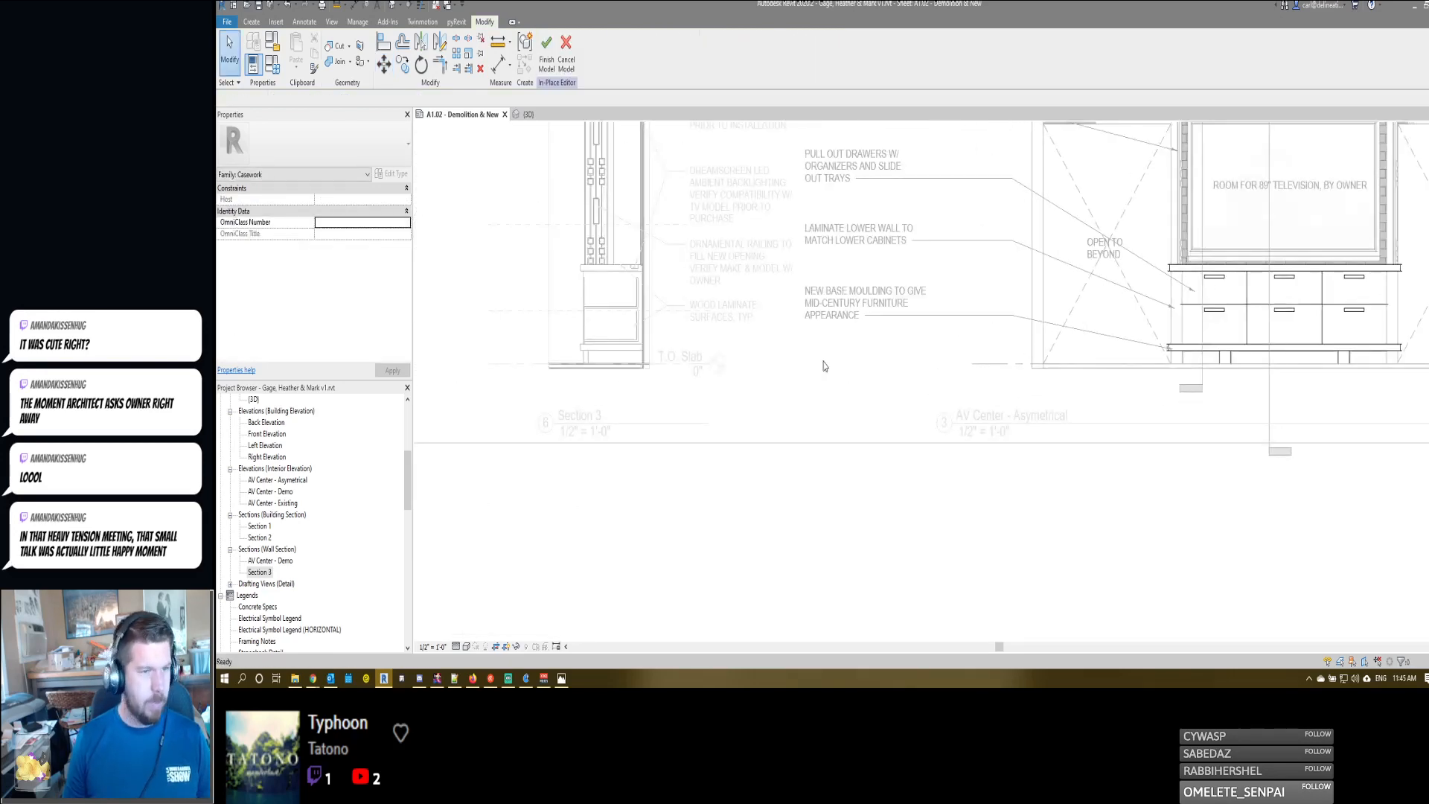
{"action": "key", "text": "f"}
{"action": "key", "text": "m"}
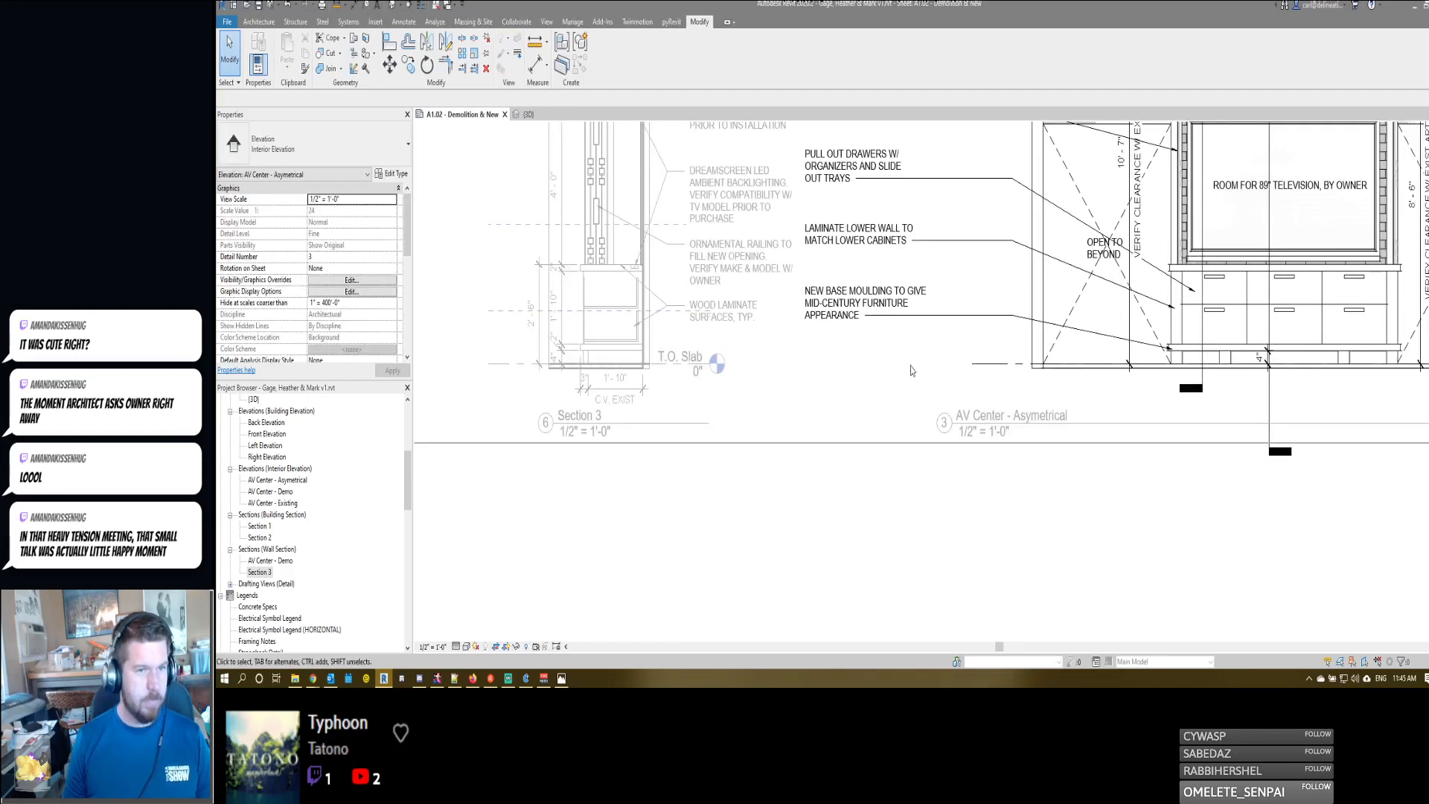
- In Section 3, move the upper drawer's lines and the lower drawer's top edges up 2", stretching the lower drawer
{"action": "middle_click_drag", "start_coordinate": [712, 368], "coordinate": [950, 370]}
{"action": "scroll", "coordinate": [807, 309], "scroll_direction": "up", "scroll_amount": 6}
{"action": "double_click", "coordinate": [809, 309]}
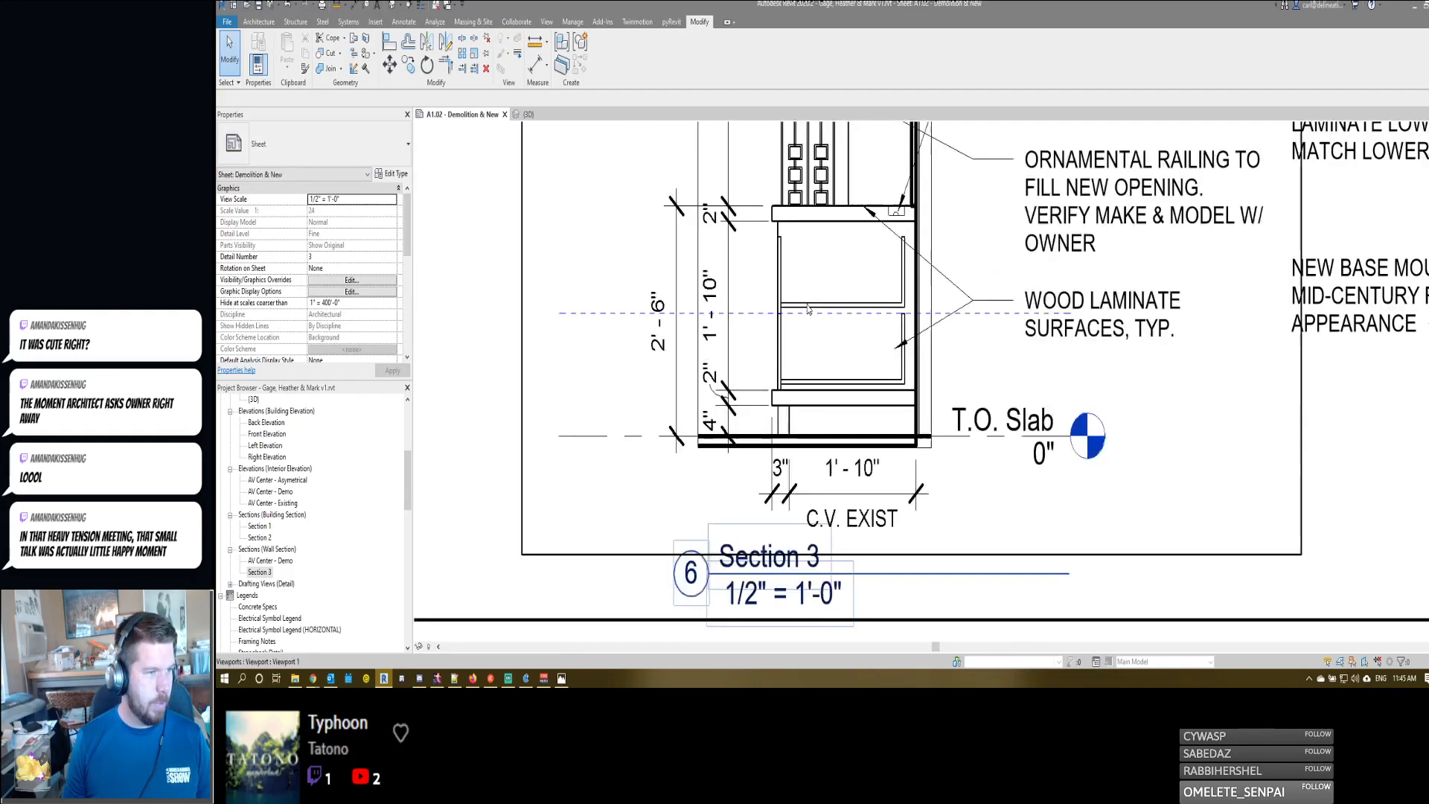
{"action": "left_click", "coordinate": [768, 231]}
{"action": "double_click", "coordinate": [768, 232]}
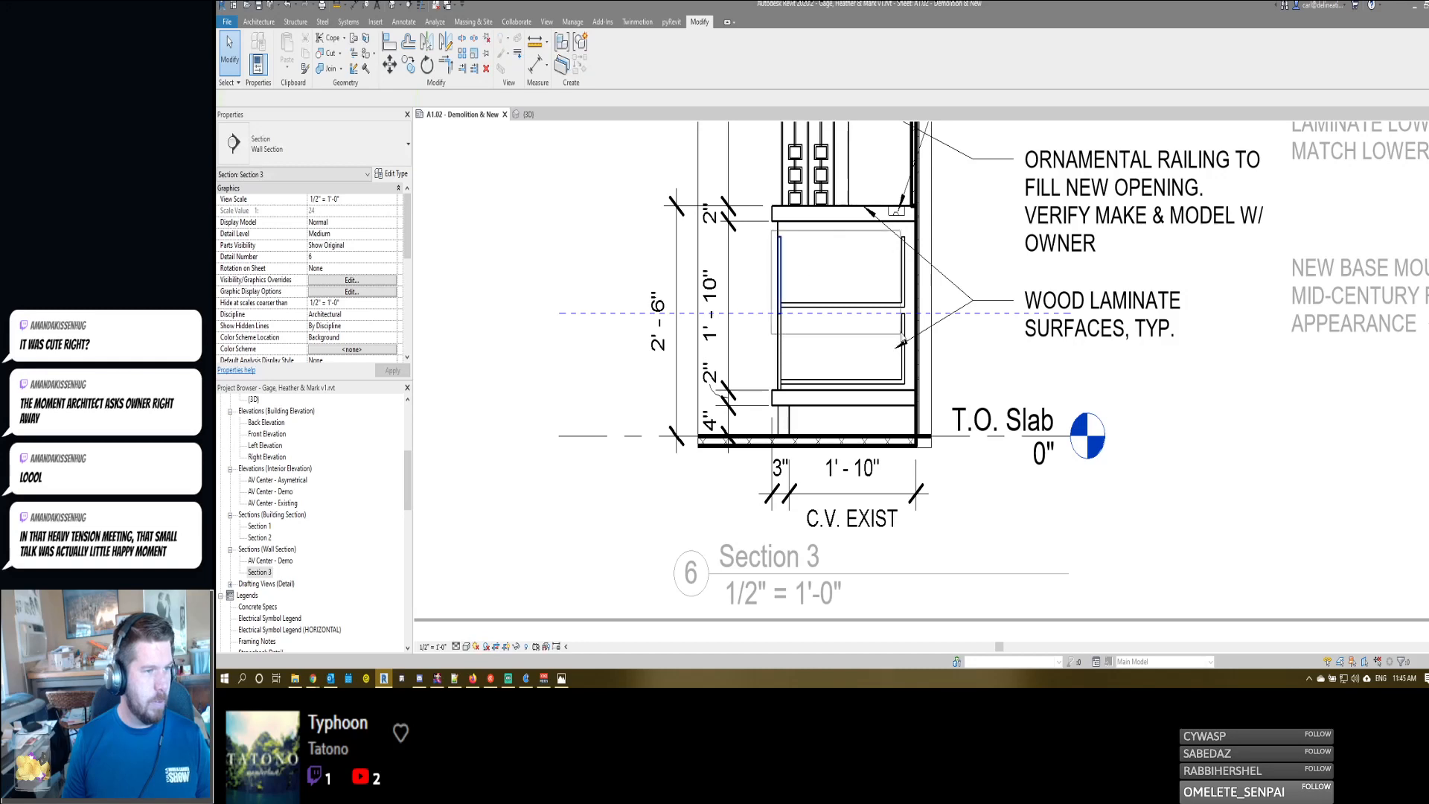
{"action": "left_click_drag", "start_coordinate": [912, 323], "coordinate": [913, 325]}
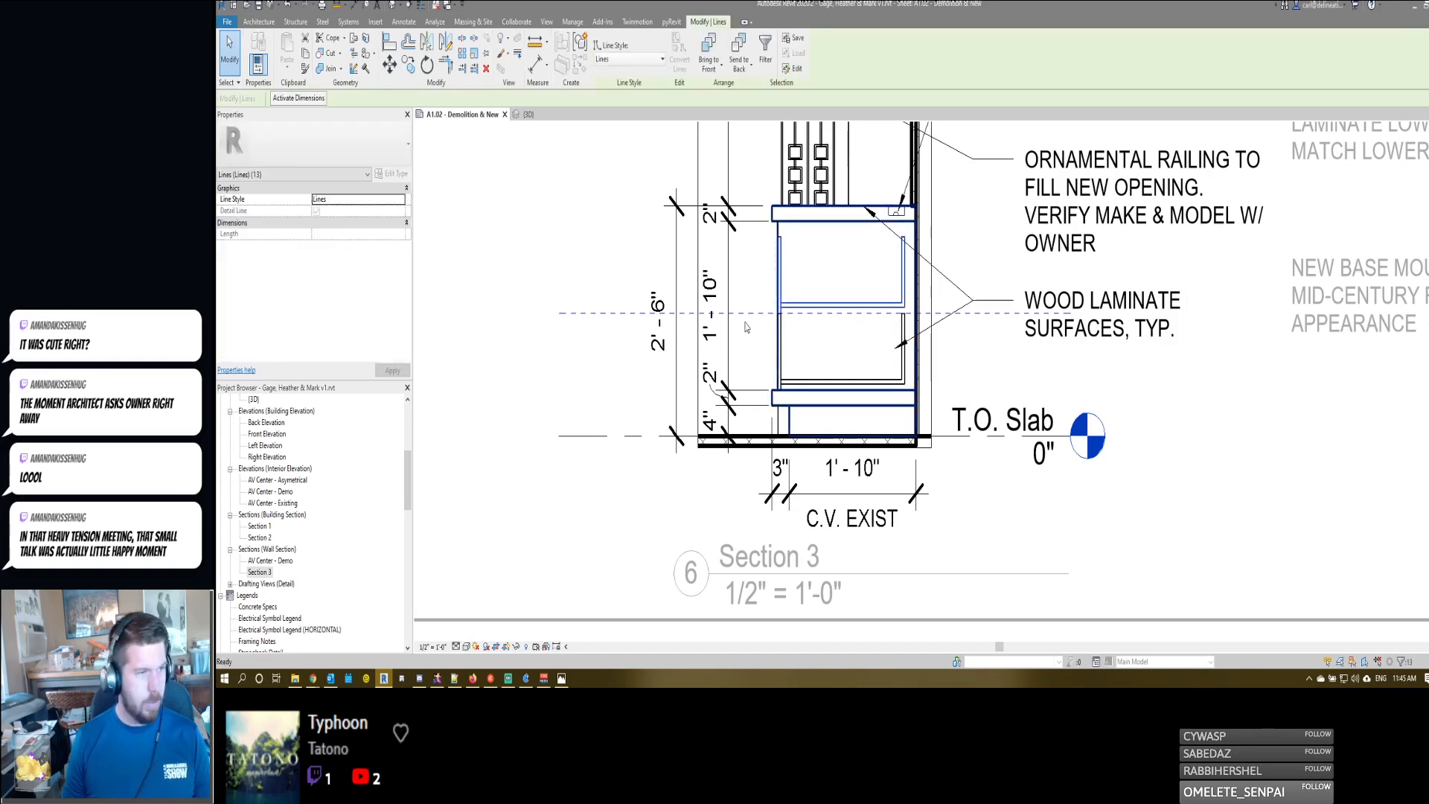
{"action": "key", "text": "m"}
{"action": "key", "text": "v"}
{"action": "left_click", "coordinate": [759, 290]}
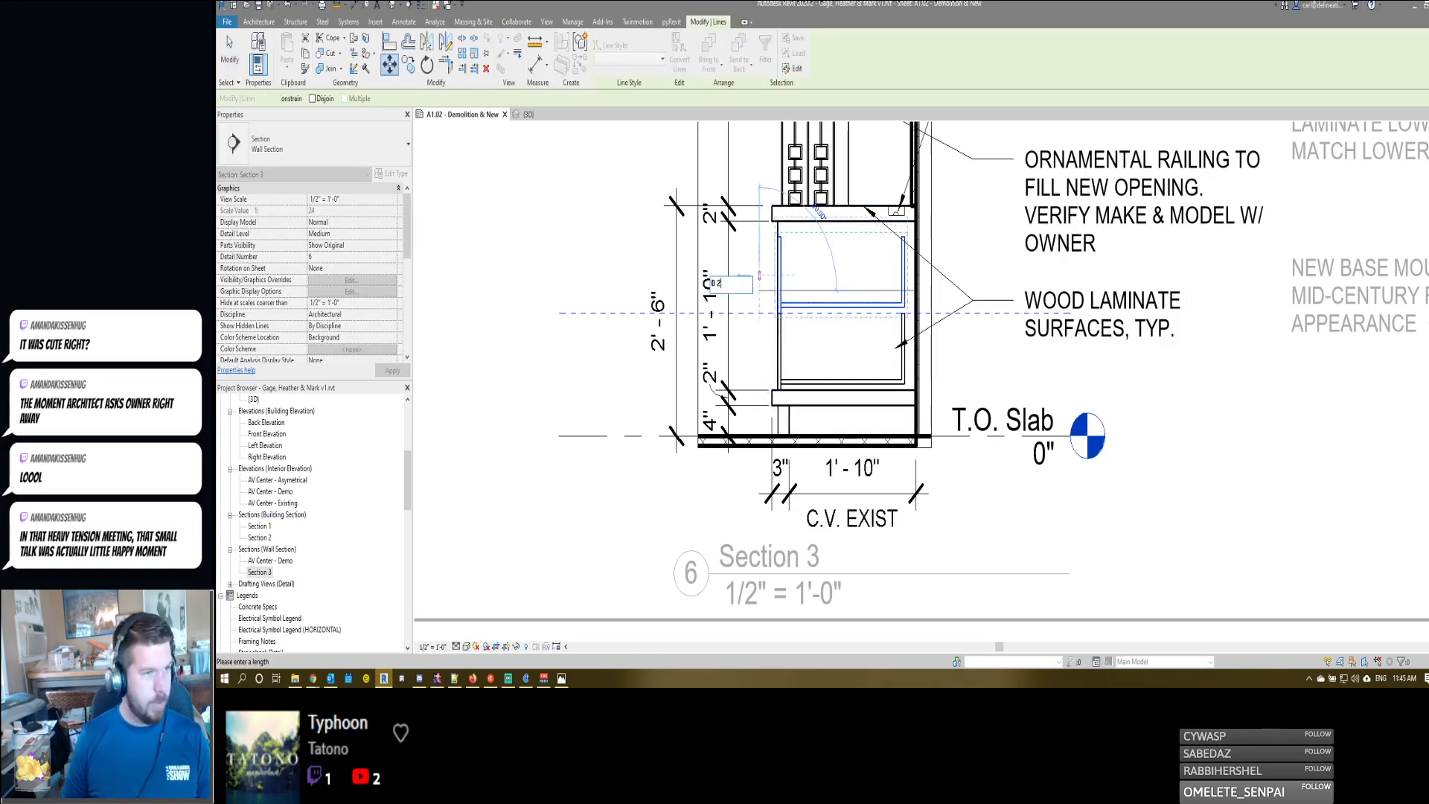
{"action": "left_click", "coordinate": [760, 275]}
{"action": "key", "text": "Escape"}
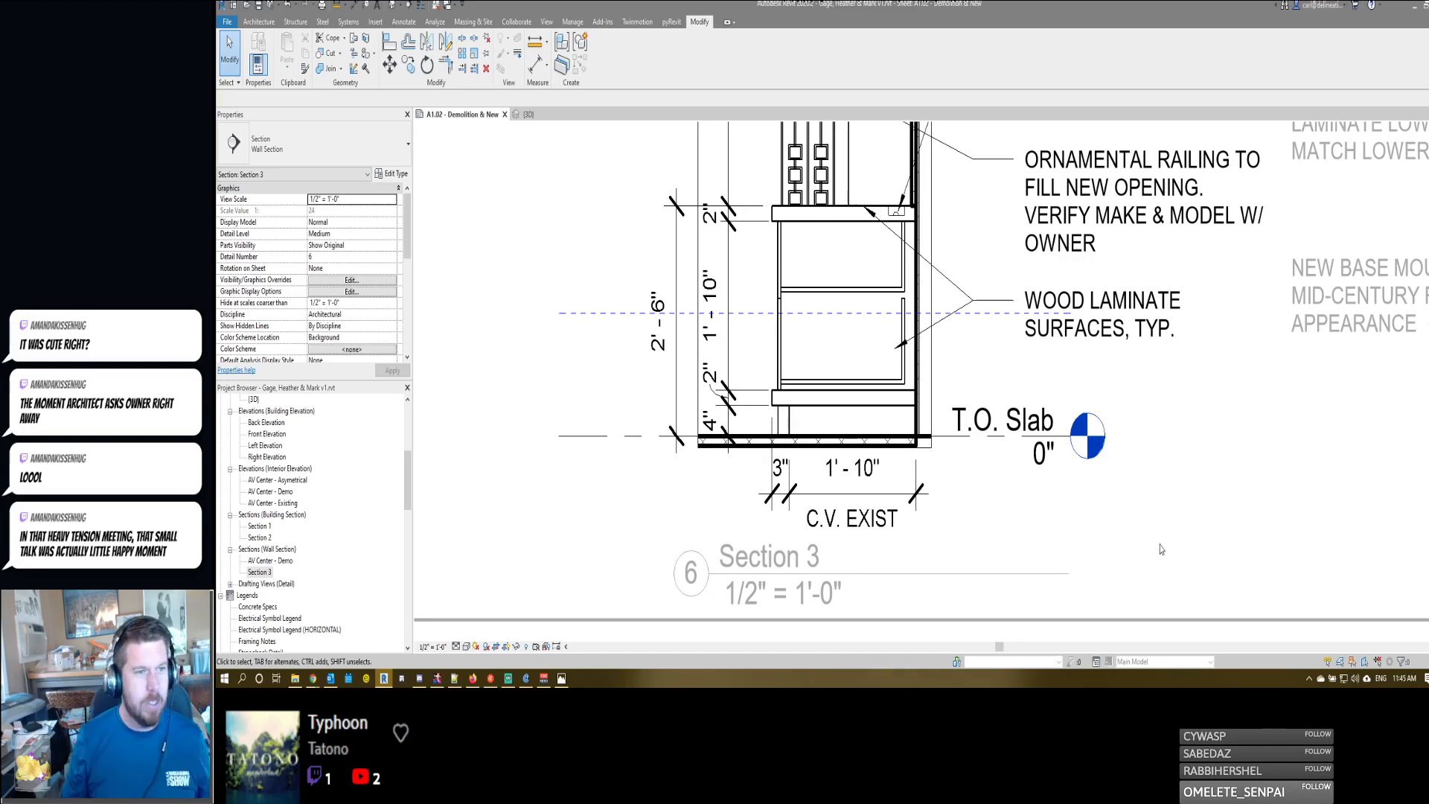
- Examine the revised drawers in Section 3 and in the context of the whole sheet, ending with the Section 3 view active
{"action": "scroll", "coordinate": [1161, 549], "scroll_direction": "down", "scroll_amount": 4}
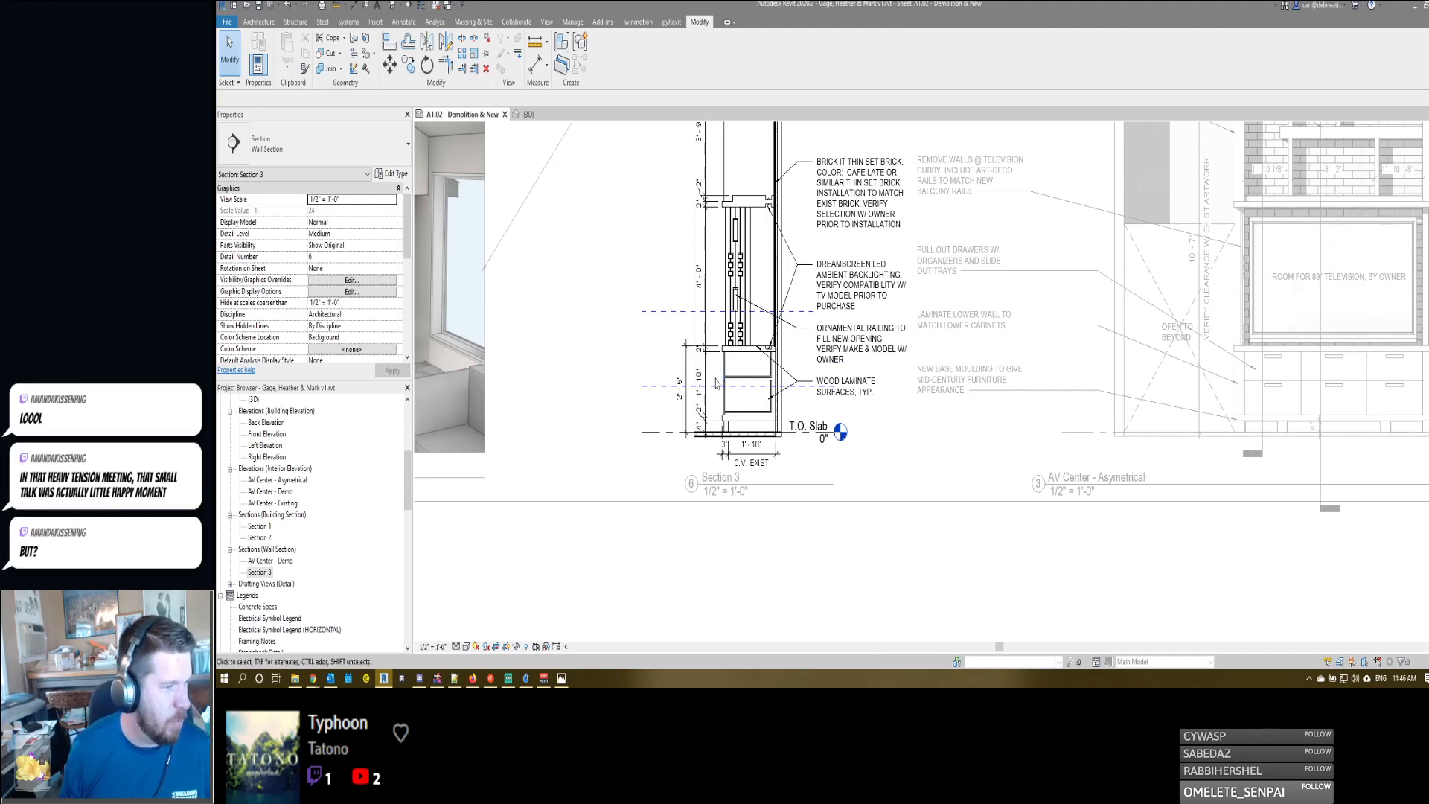
{"action": "scroll", "coordinate": [715, 375], "scroll_direction": "up", "scroll_amount": 5}
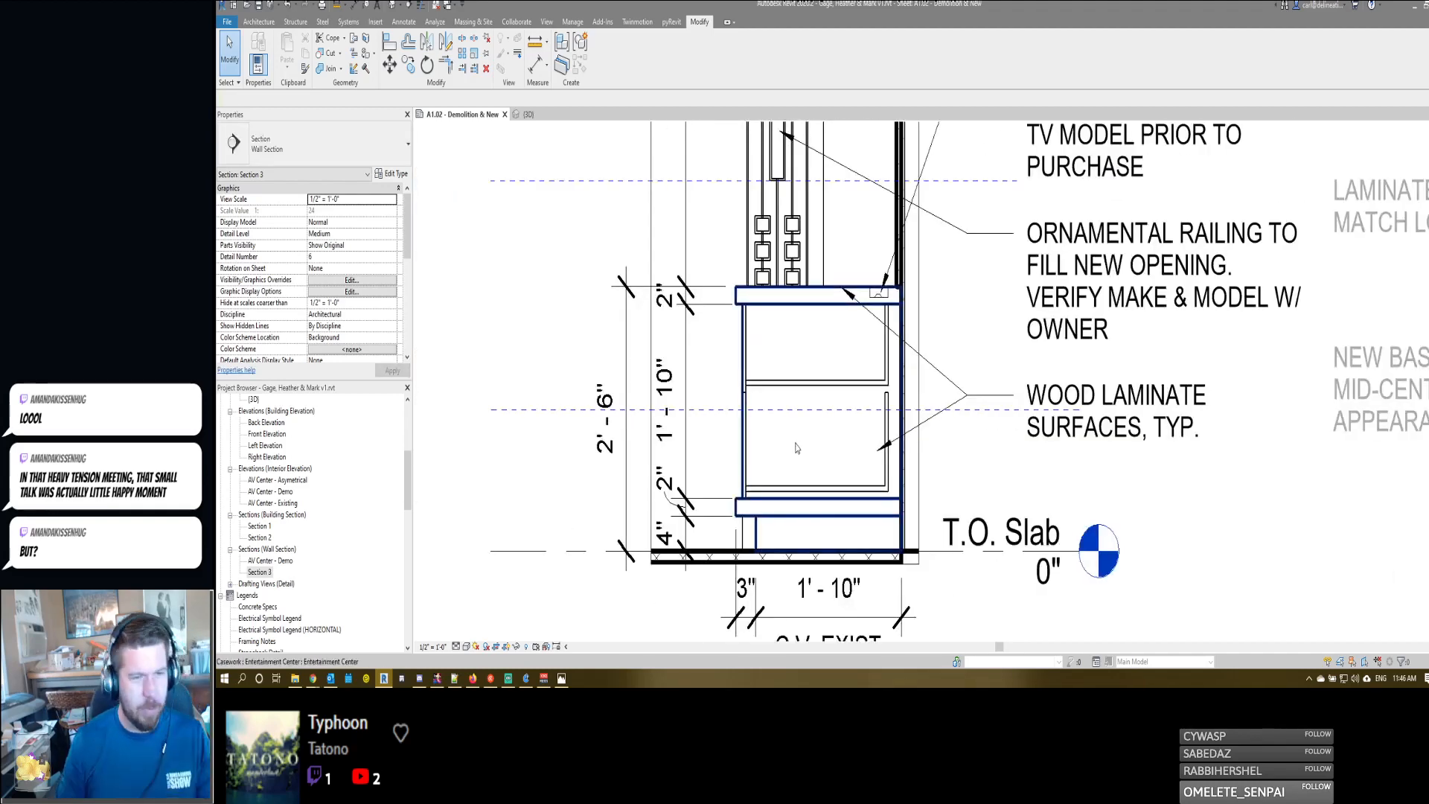
{"action": "scroll", "coordinate": [850, 377], "scroll_direction": "down", "scroll_amount": 3}
{"action": "scroll", "coordinate": [808, 361], "scroll_direction": "up", "scroll_amount": 3}
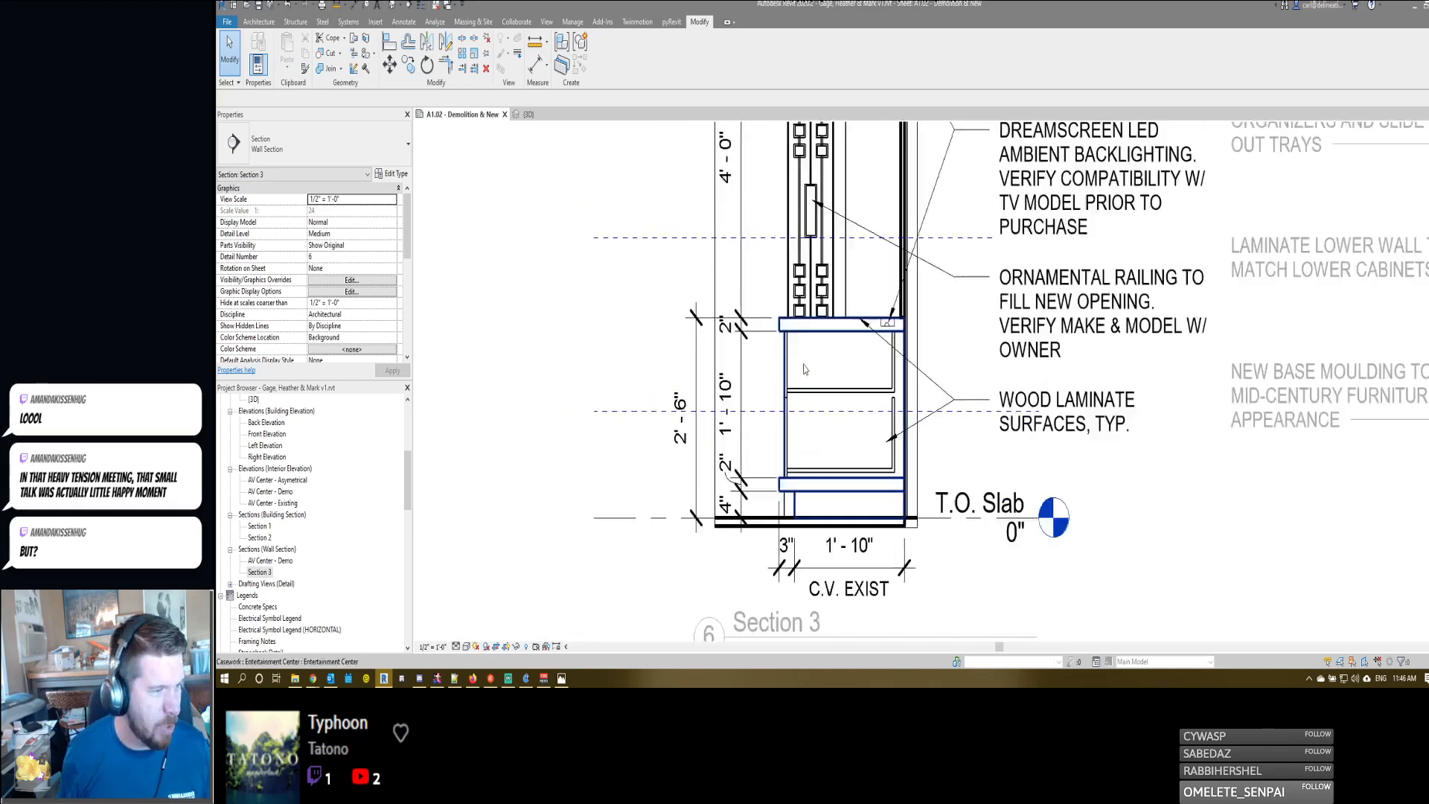
{"action": "scroll", "coordinate": [808, 362], "scroll_direction": "down", "scroll_amount": 4}
{"action": "scroll", "coordinate": [960, 393], "scroll_direction": "down", "scroll_amount": 2}
{"action": "scroll", "coordinate": [1106, 417], "scroll_direction": "up", "scroll_amount": 1}
{"action": "middle_click_drag", "start_coordinate": [1108, 419], "coordinate": [1027, 422]}
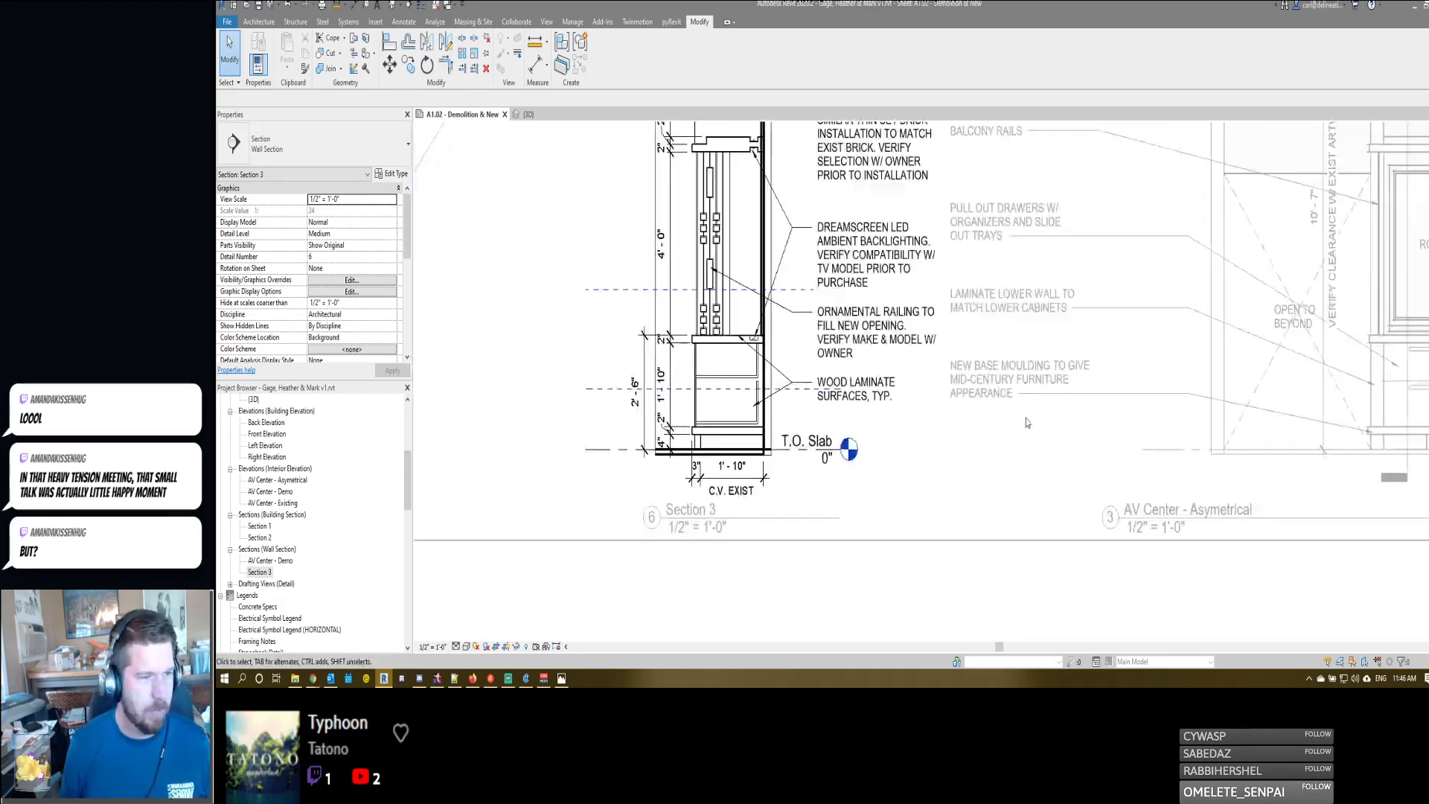
{"action": "double_click", "coordinate": [1026, 421]}
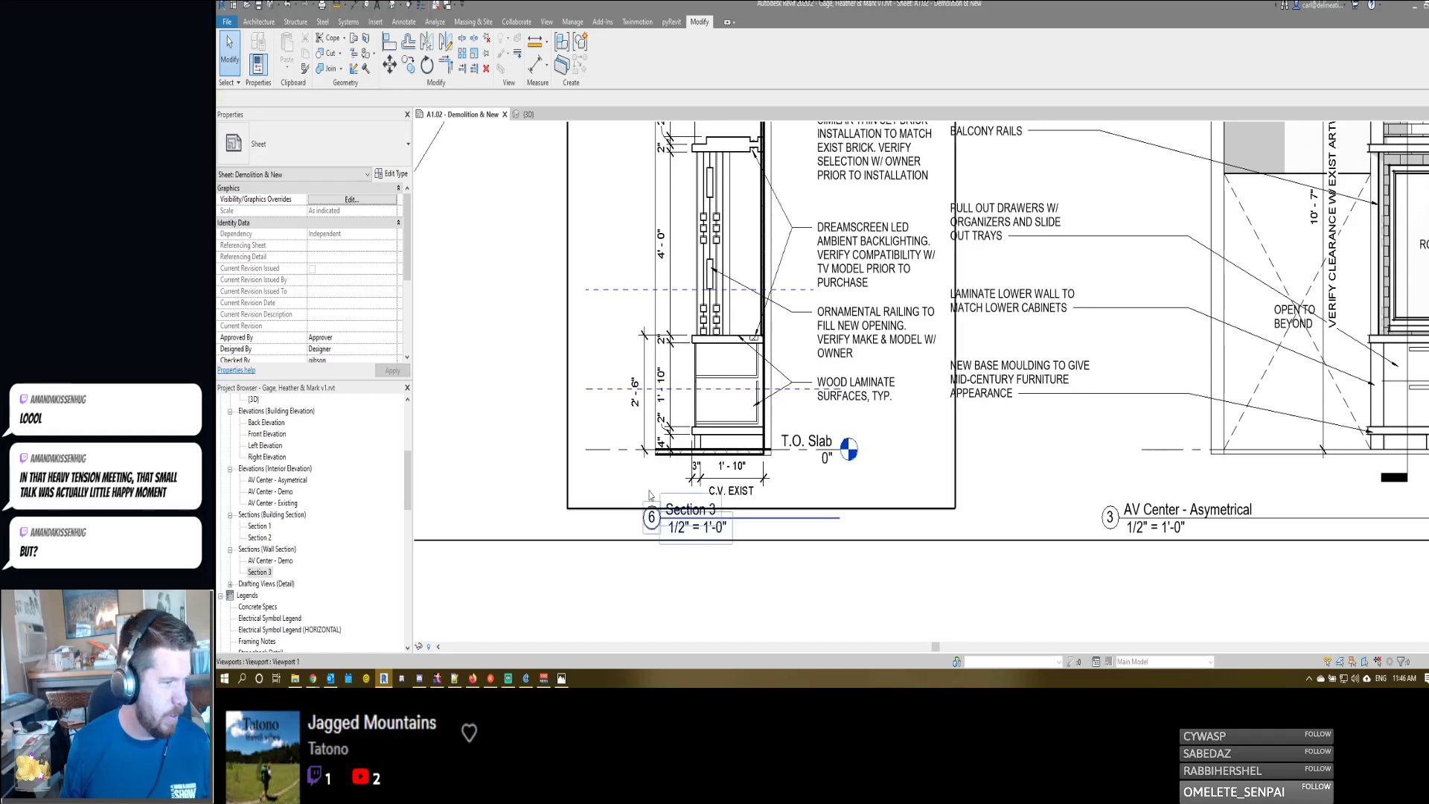
{"action": "scroll", "coordinate": [707, 430], "scroll_direction": "down", "scroll_amount": 3}
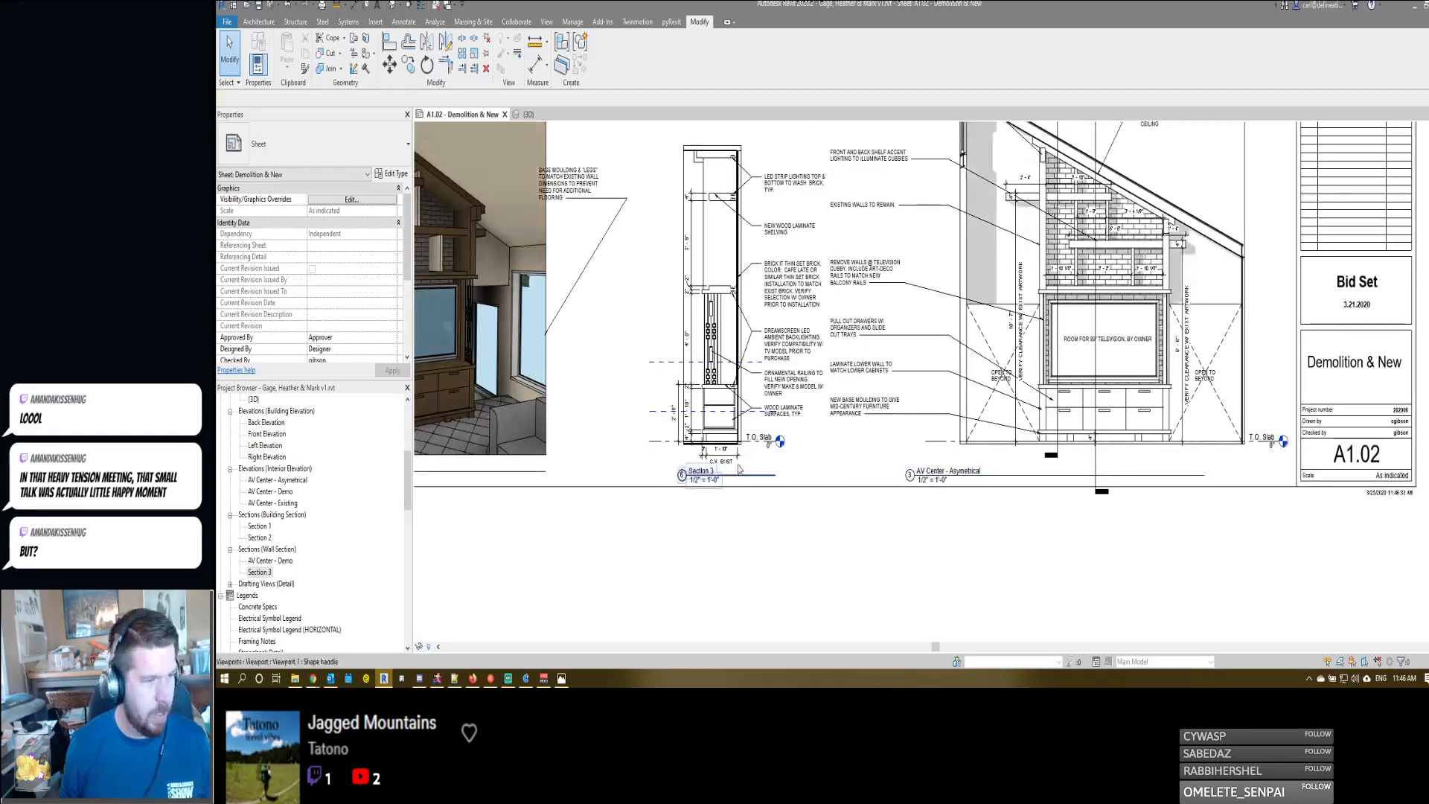
{"action": "scroll", "coordinate": [698, 408], "scroll_direction": "up", "scroll_amount": 1}
{"action": "scroll", "coordinate": [697, 408], "scroll_direction": "up", "scroll_amount": 3}
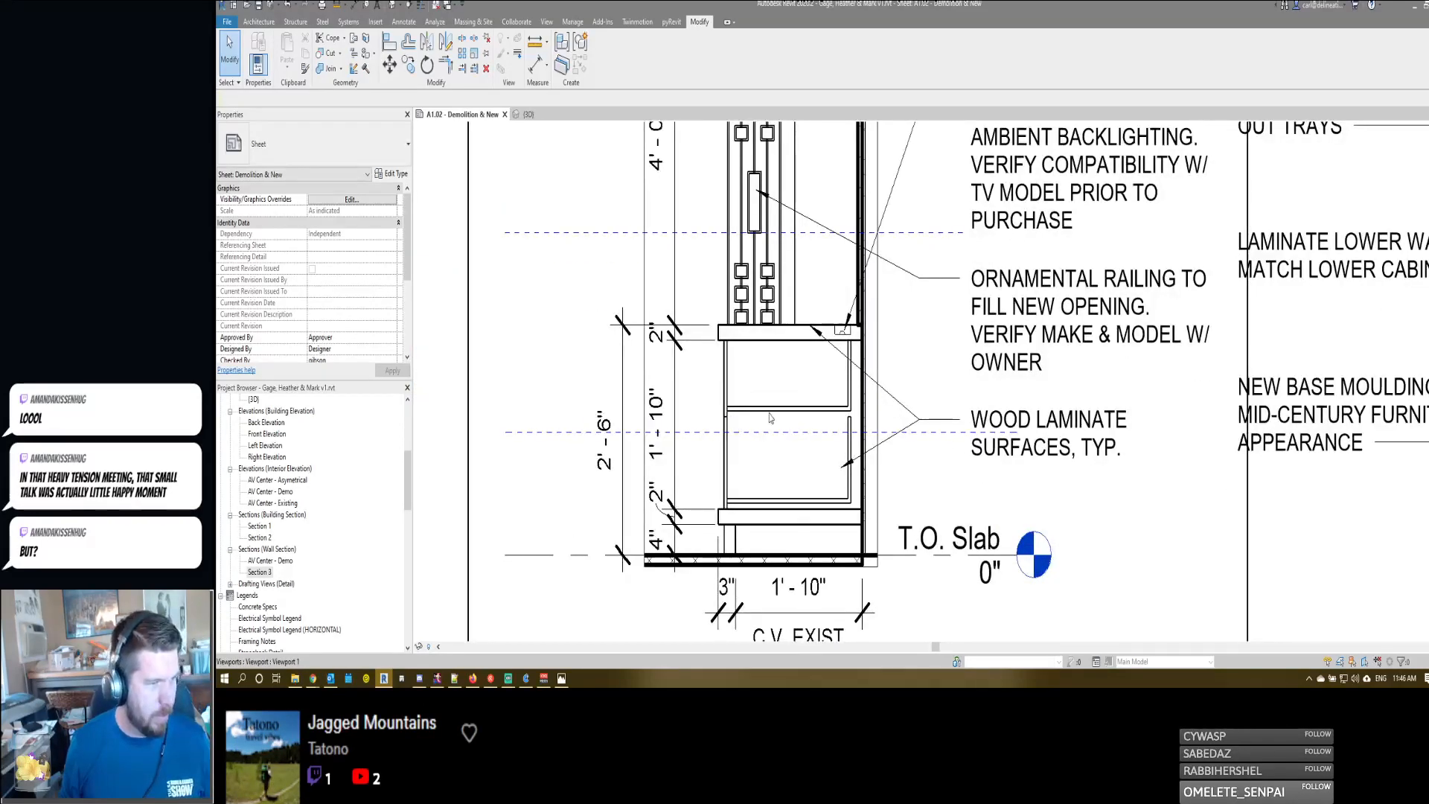
{"action": "scroll", "coordinate": [1131, 357], "scroll_direction": "down", "scroll_amount": 3}
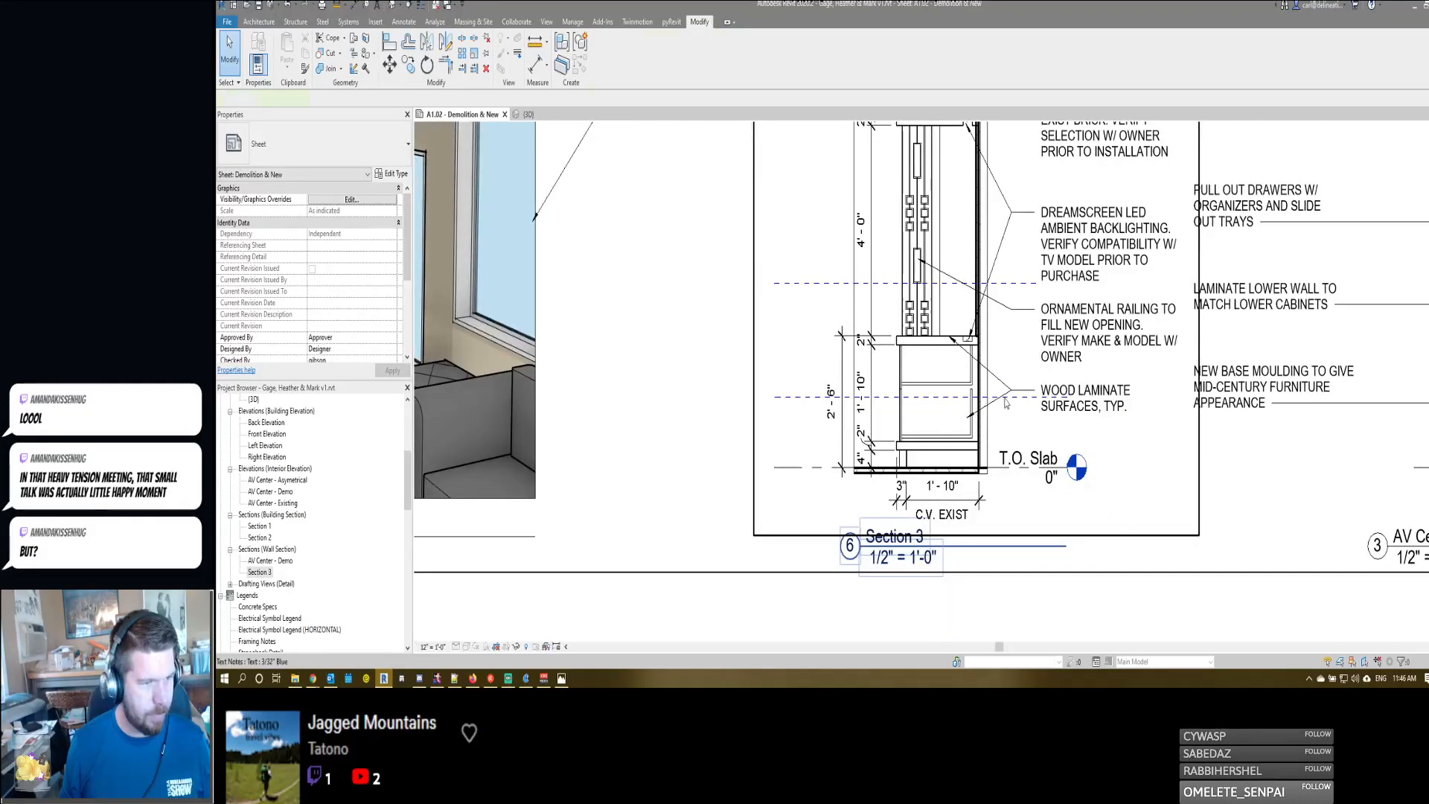
{"action": "double_click", "coordinate": [1004, 402]}
{"action": "scroll", "coordinate": [960, 431], "scroll_direction": "up", "scroll_amount": 3}
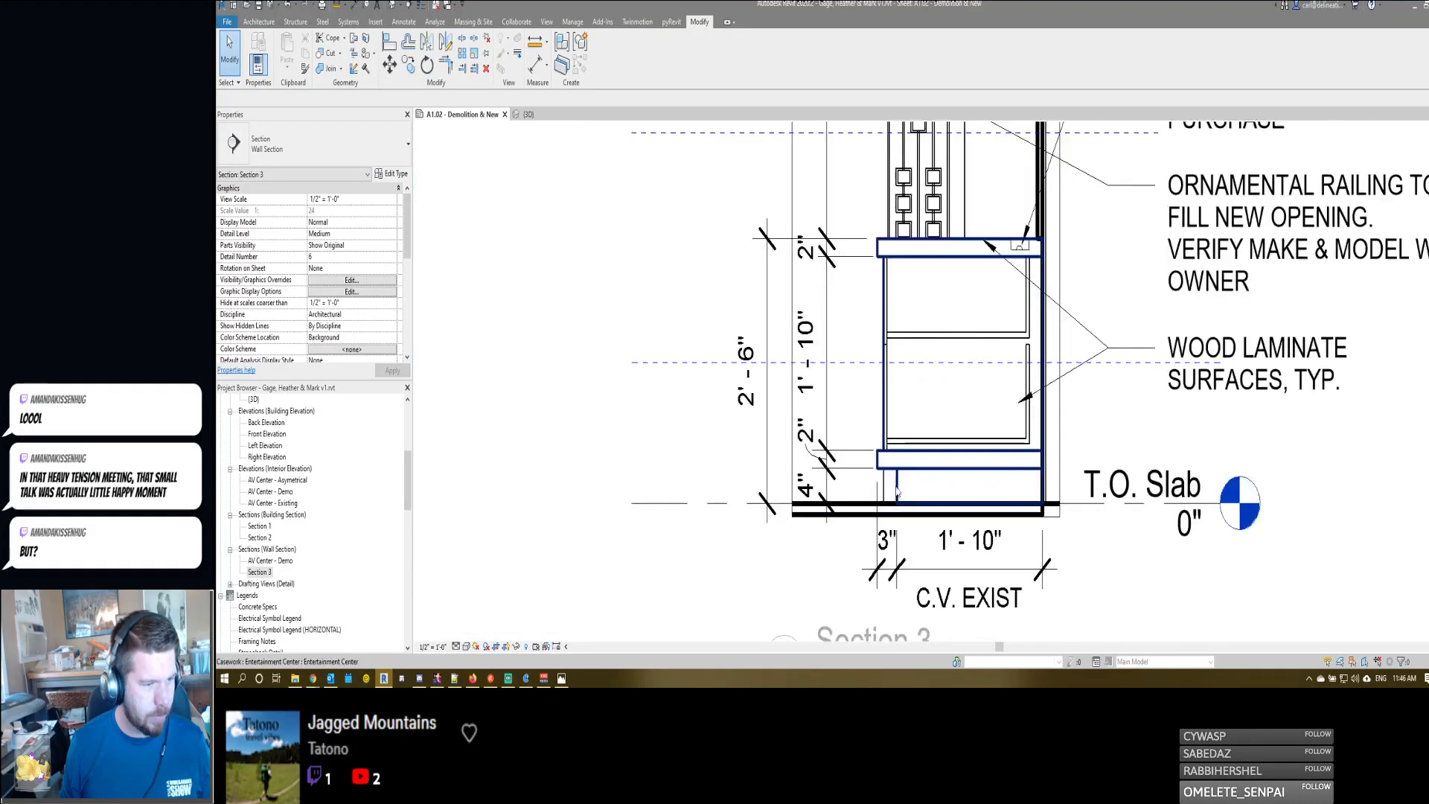
- Add the leader note "TOE KICK DEPTH TO MATCH EXIST." in Section 3, pointing at the cabinet's toe kick
{"action": "scroll", "coordinate": [897, 491], "scroll_direction": "down", "scroll_amount": 2}
{"action": "scroll", "coordinate": [943, 459], "scroll_direction": "up", "scroll_amount": 1}
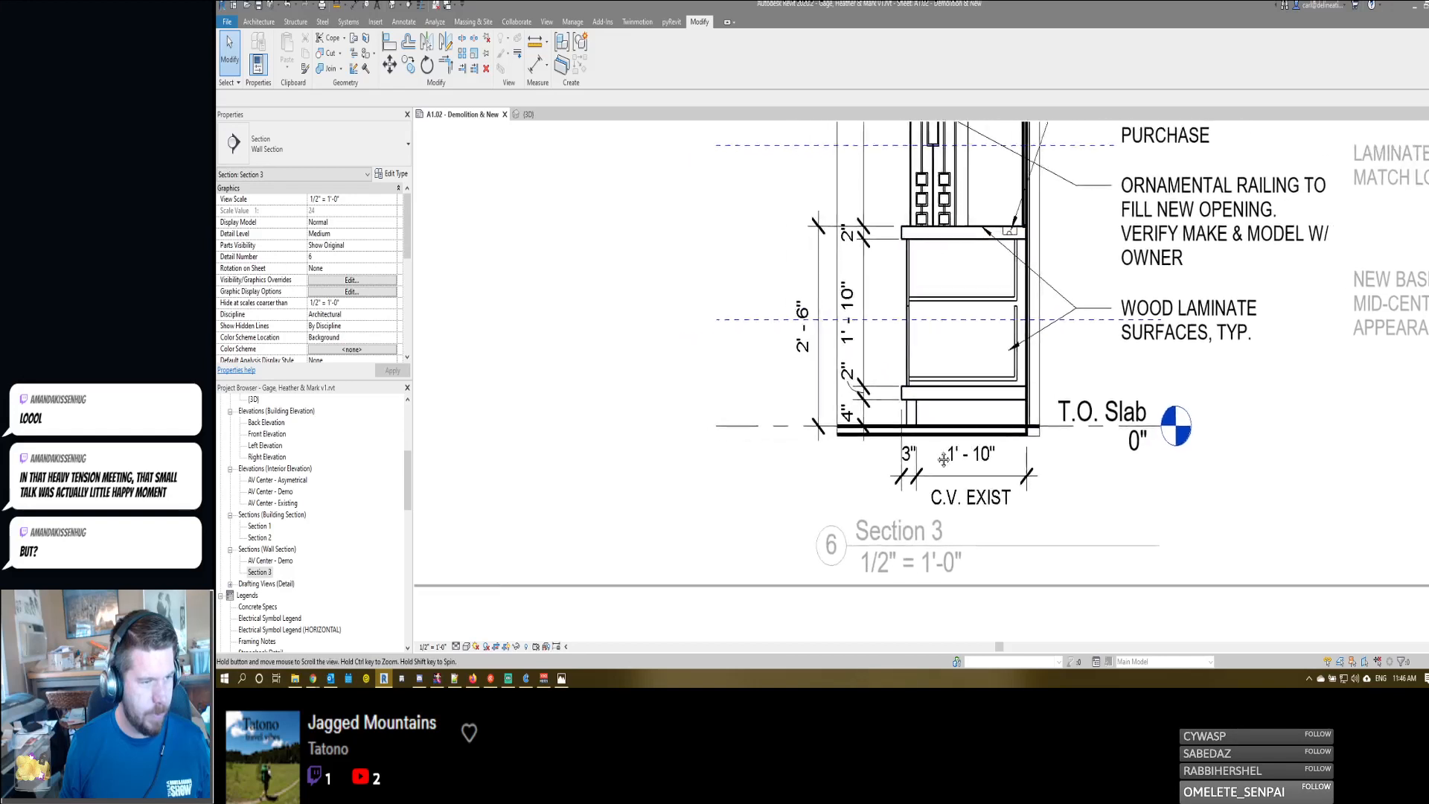
{"action": "scroll", "coordinate": [943, 459], "scroll_direction": "down", "scroll_amount": 1}
{"action": "left_click", "coordinate": [901, 454]}
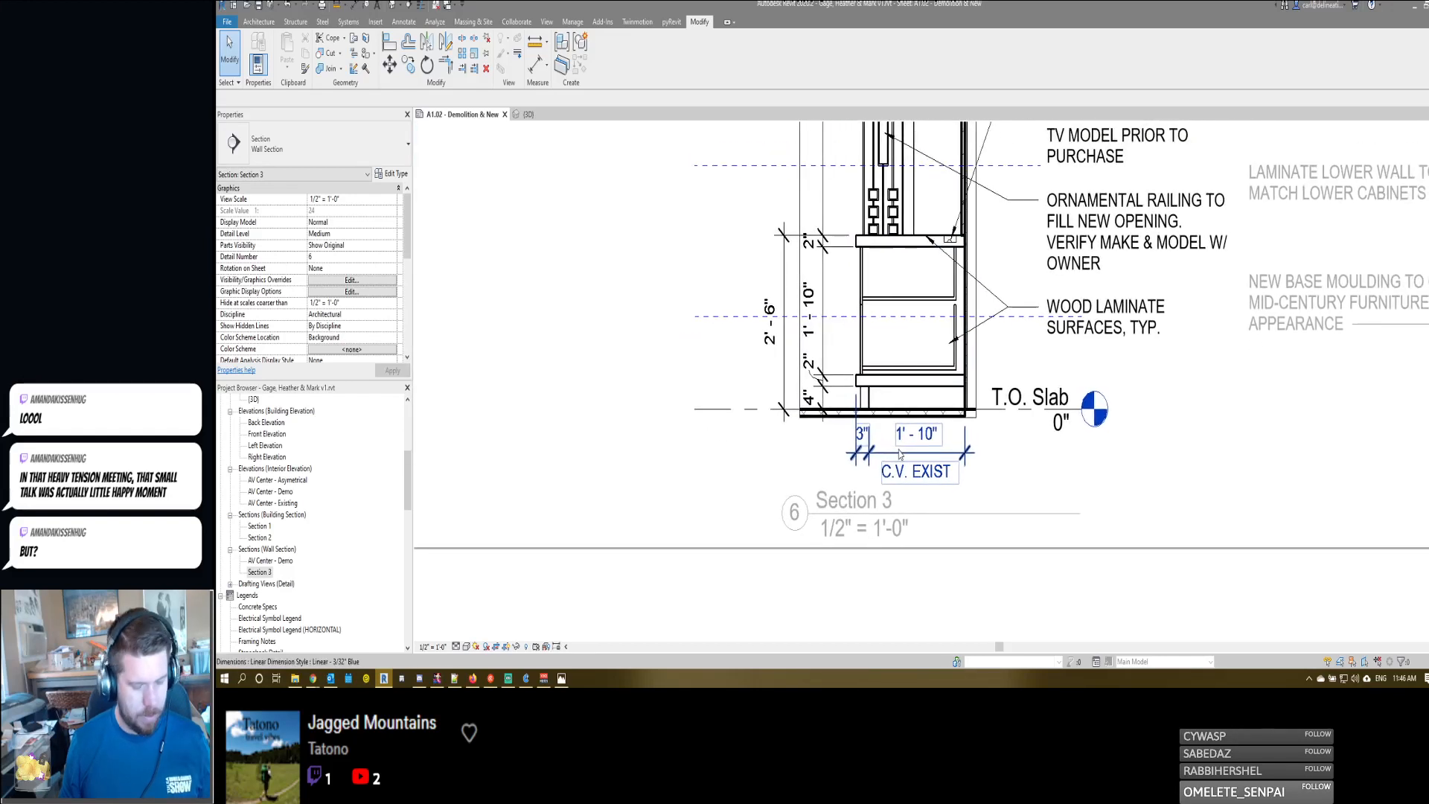
{"action": "key", "text": "Escape"}
{"action": "key", "text": "t"}
{"action": "key", "text": "x"}
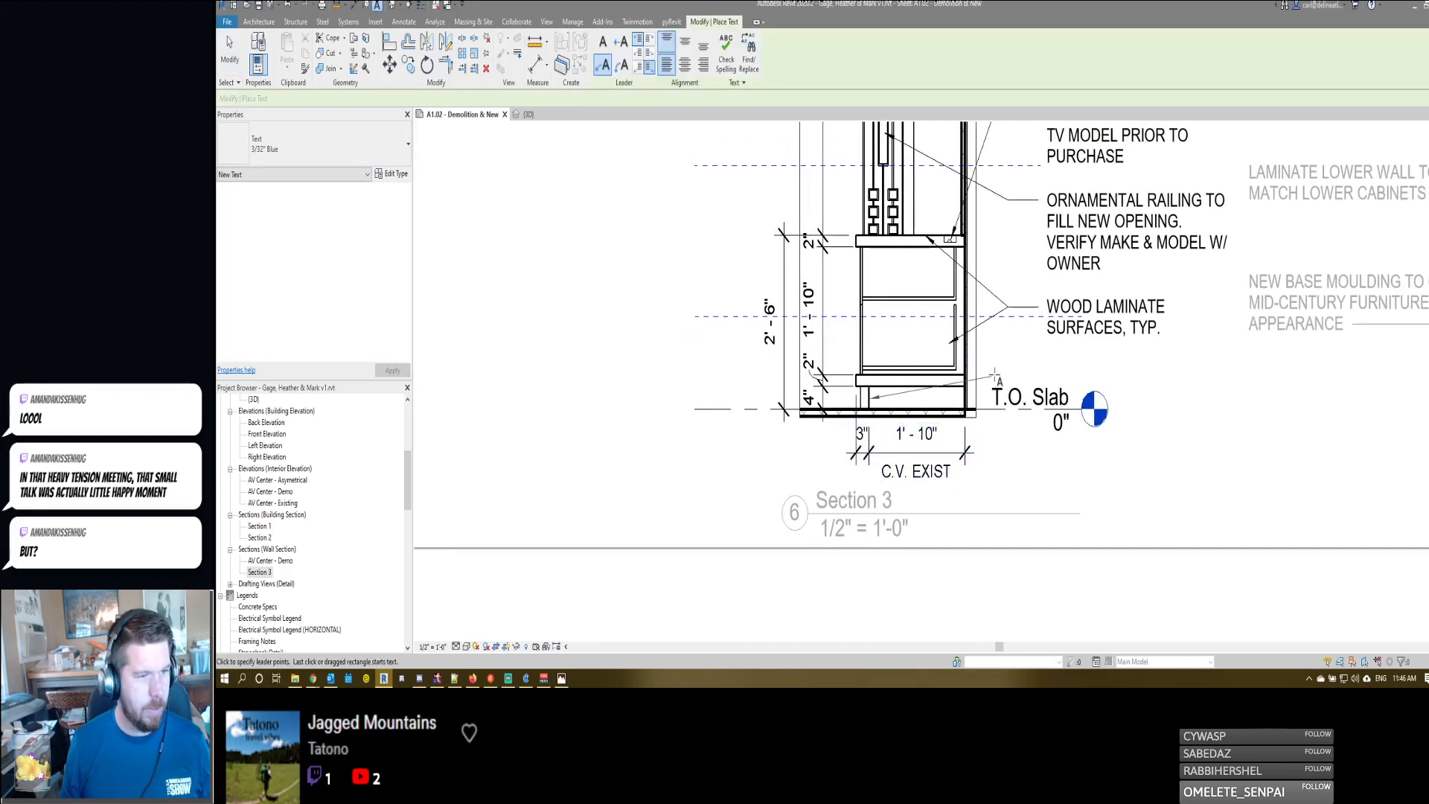
{"action": "left_click", "coordinate": [1031, 363]}
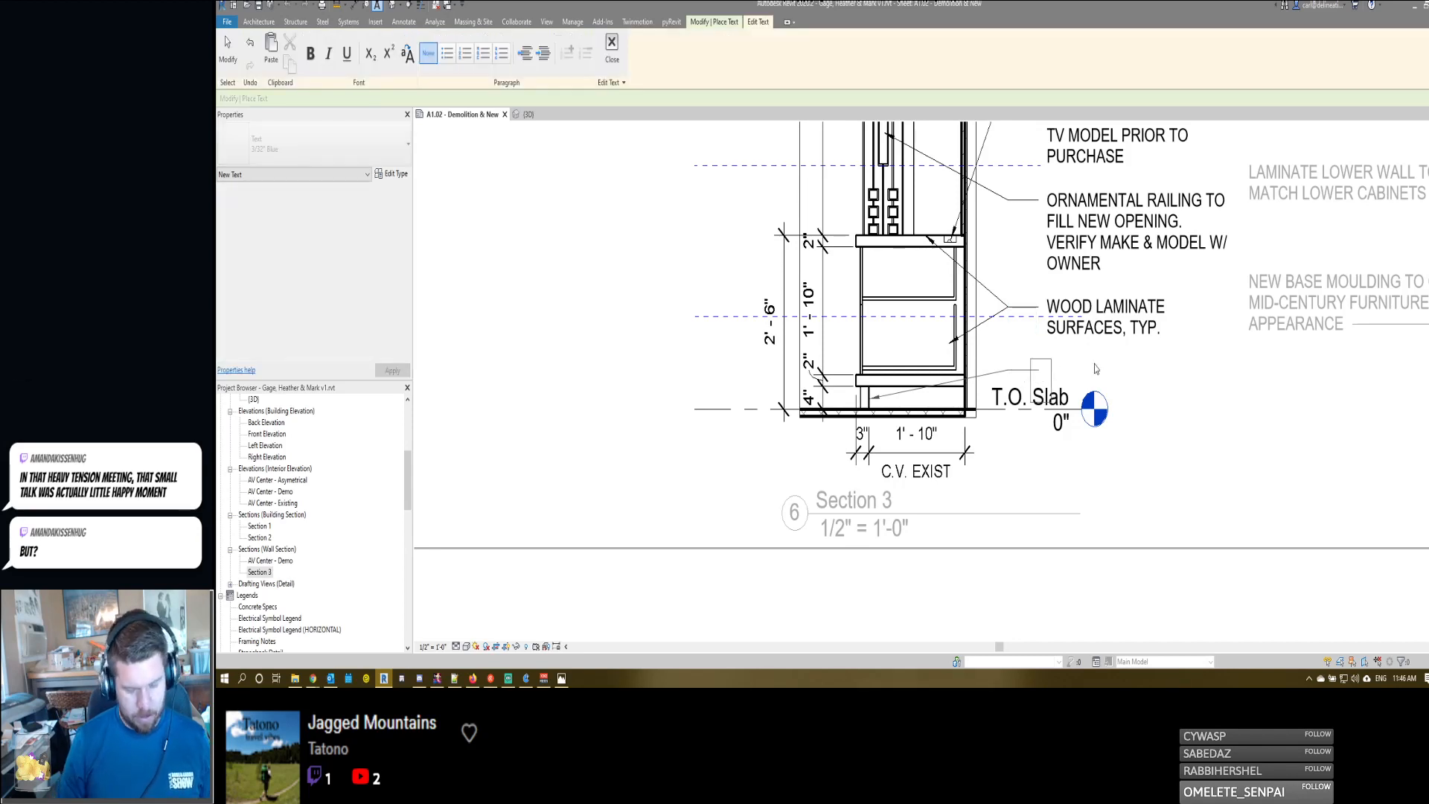
{"action": "type", "text": "toe"}
{"action": "key", "text": "BackSpace"}
{"action": "key", "text": "BackSpace"}
{"action": "key", "text": "BackSpace"}
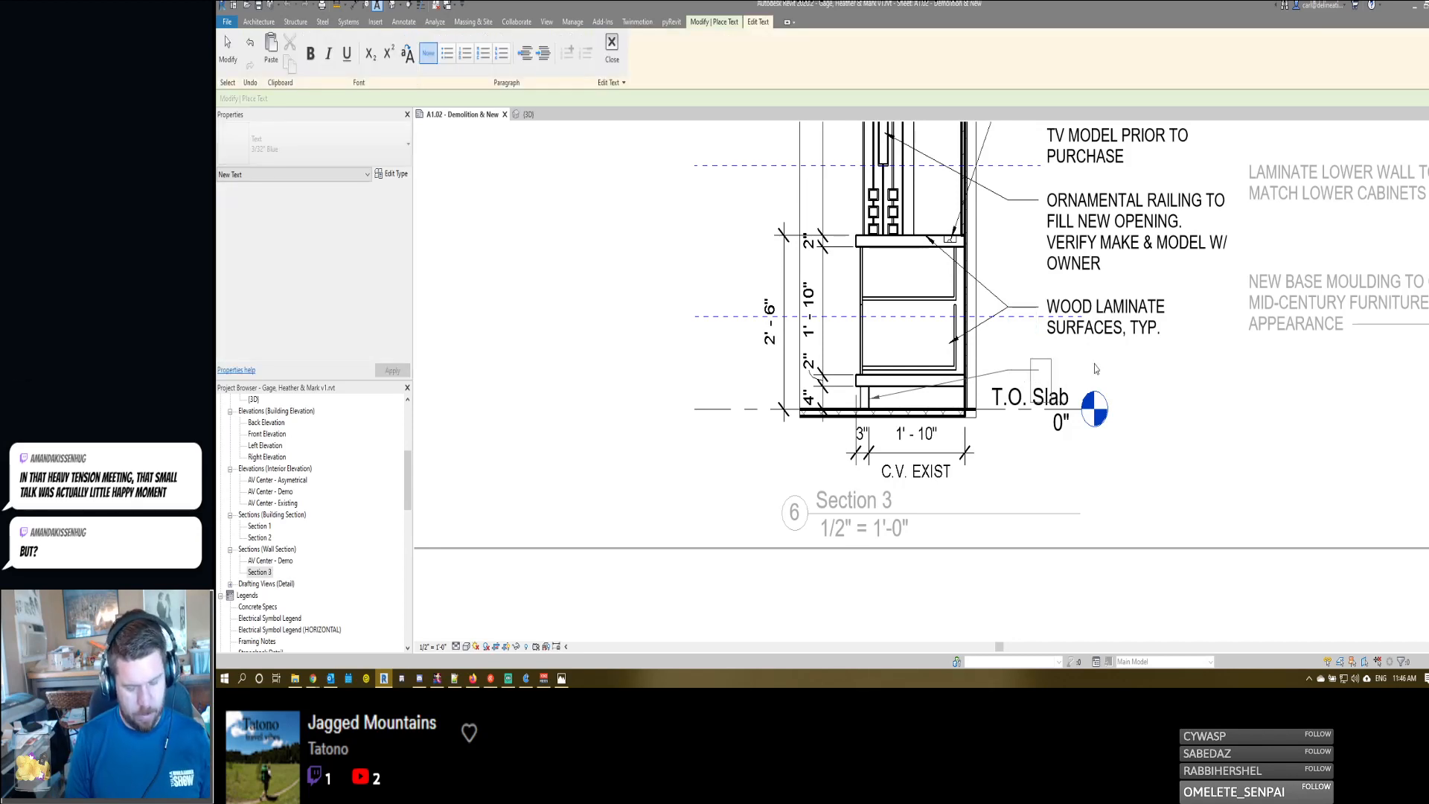
{"action": "type", "text": "TOE KICK DEPTH TO M"}
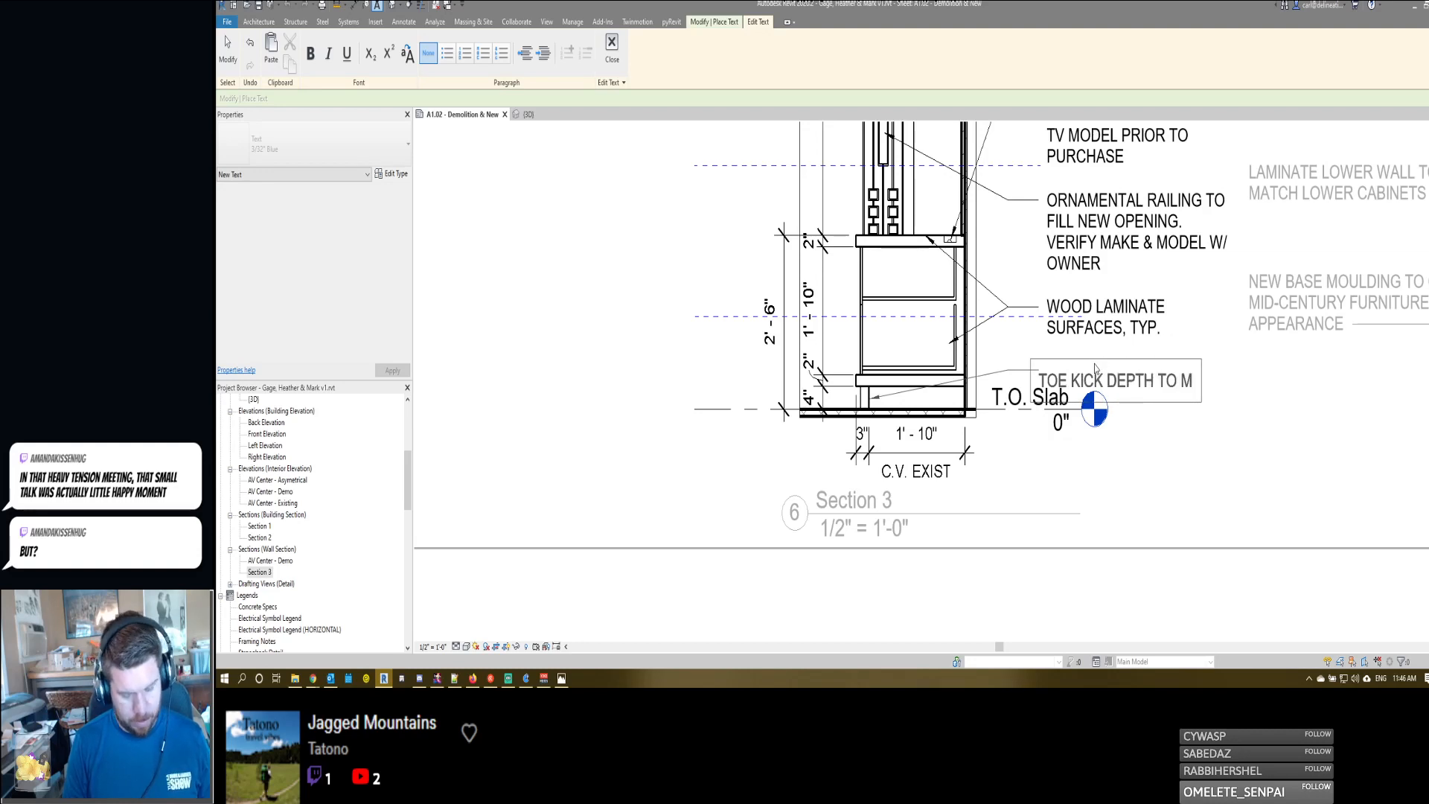
{"action": "type", "text": "ATCH EXIST."}
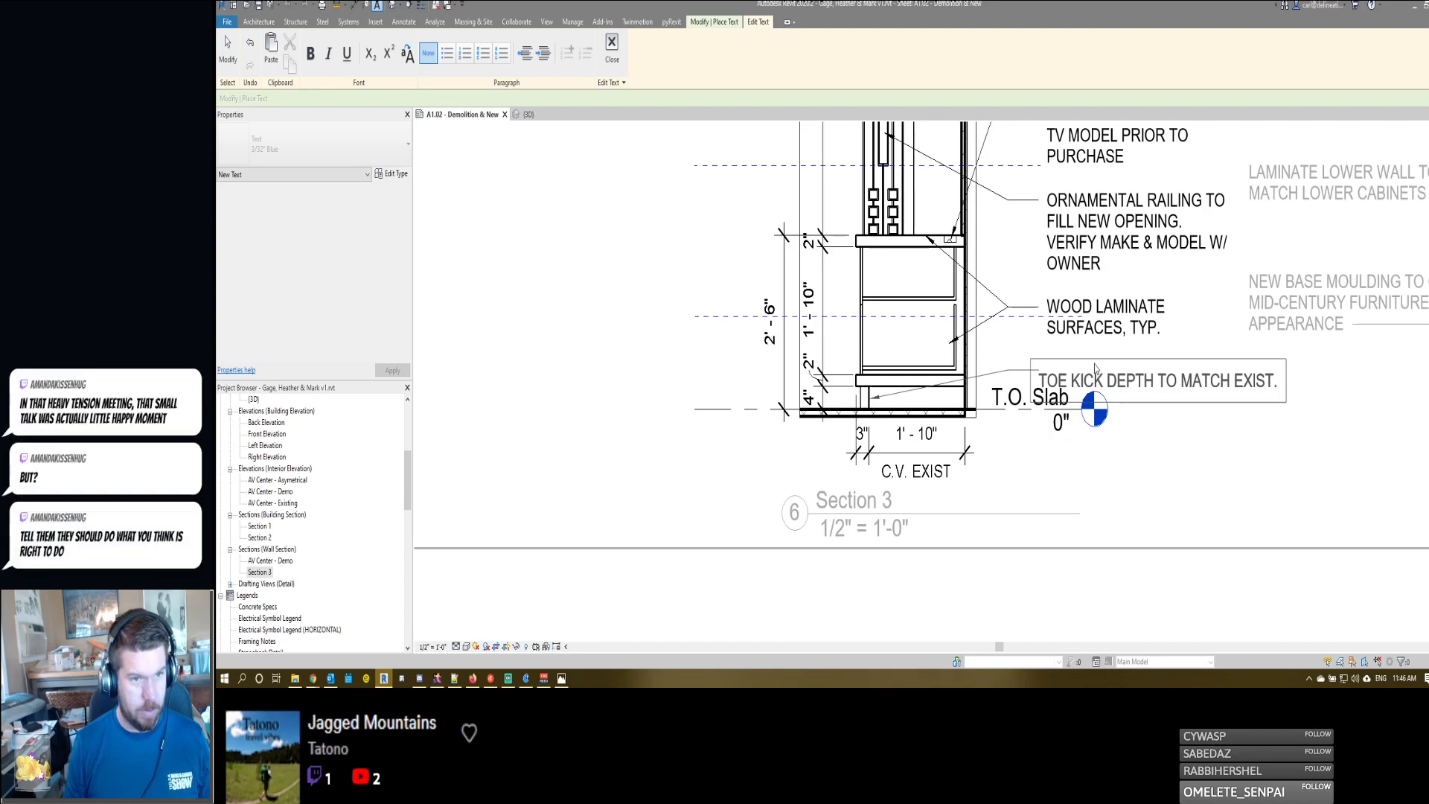
{"action": "left_click", "coordinate": [1117, 423]}
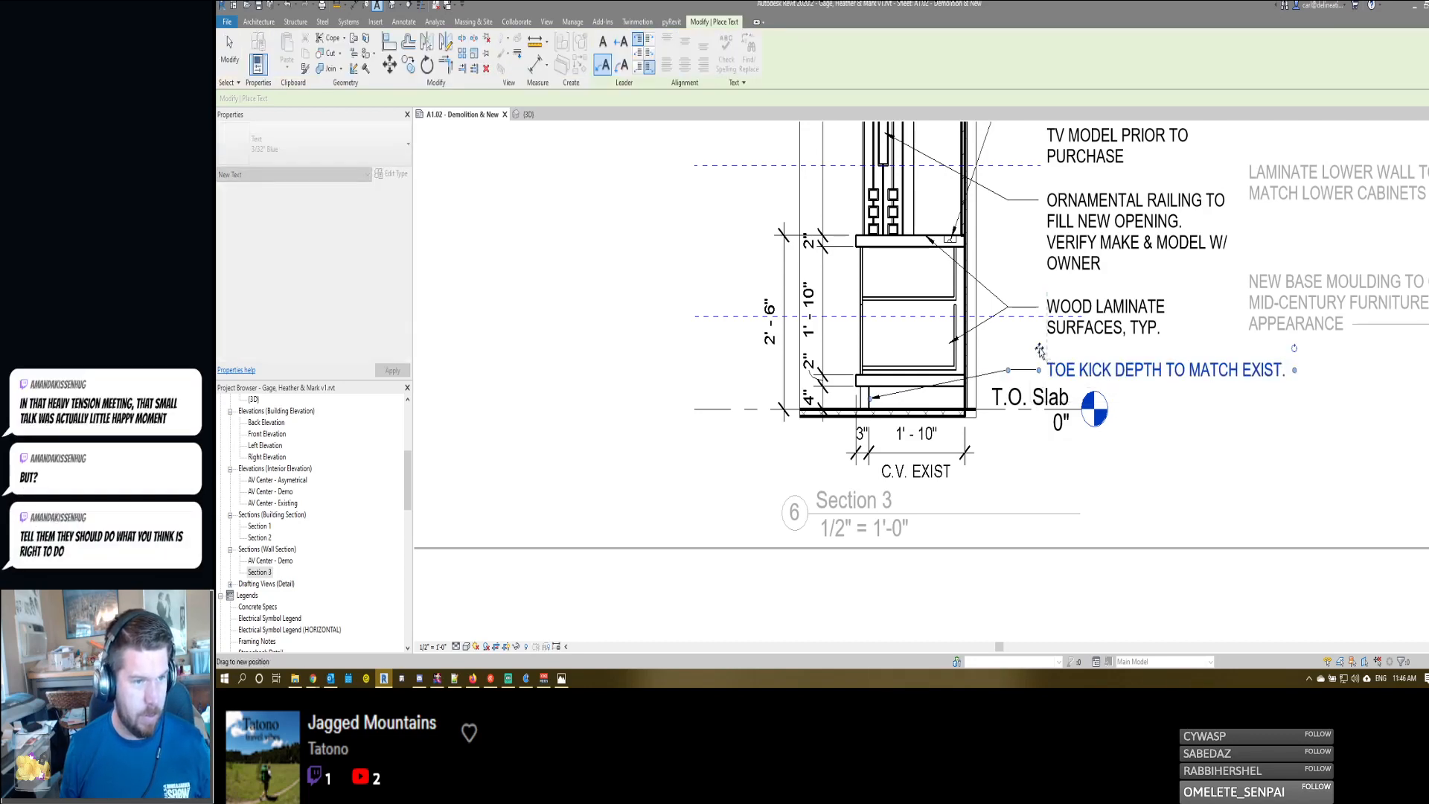
- Narrow the toe kick note to wrap onto two lines and align it beneath the "WOOD LAMINATE SURFACES, TYP." note
{"action": "left_click_drag", "start_coordinate": [1039, 346], "coordinate": [1039, 345]}
{"action": "left_click_drag", "start_coordinate": [1294, 365], "coordinate": [1194, 369]}
{"action": "left_click_drag", "start_coordinate": [1039, 344], "coordinate": [1010, 364]}
{"action": "key", "text": "Escape"}
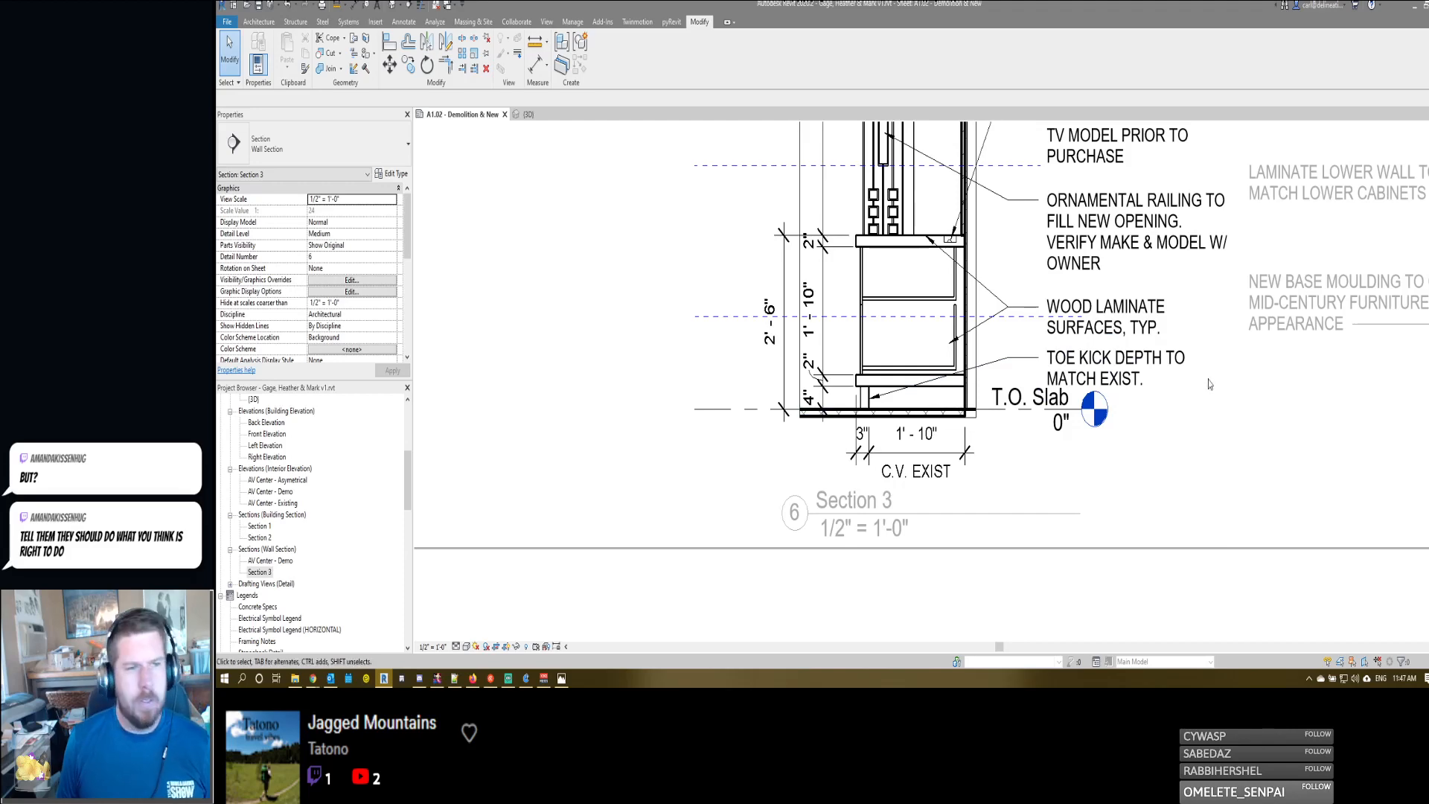
- Move the base moulding and "legs" note lower beside the side perspective, and point its leader from the note's left edge to the cabinet base
{"action": "scroll", "coordinate": [984, 432], "scroll_direction": "down", "scroll_amount": 5}
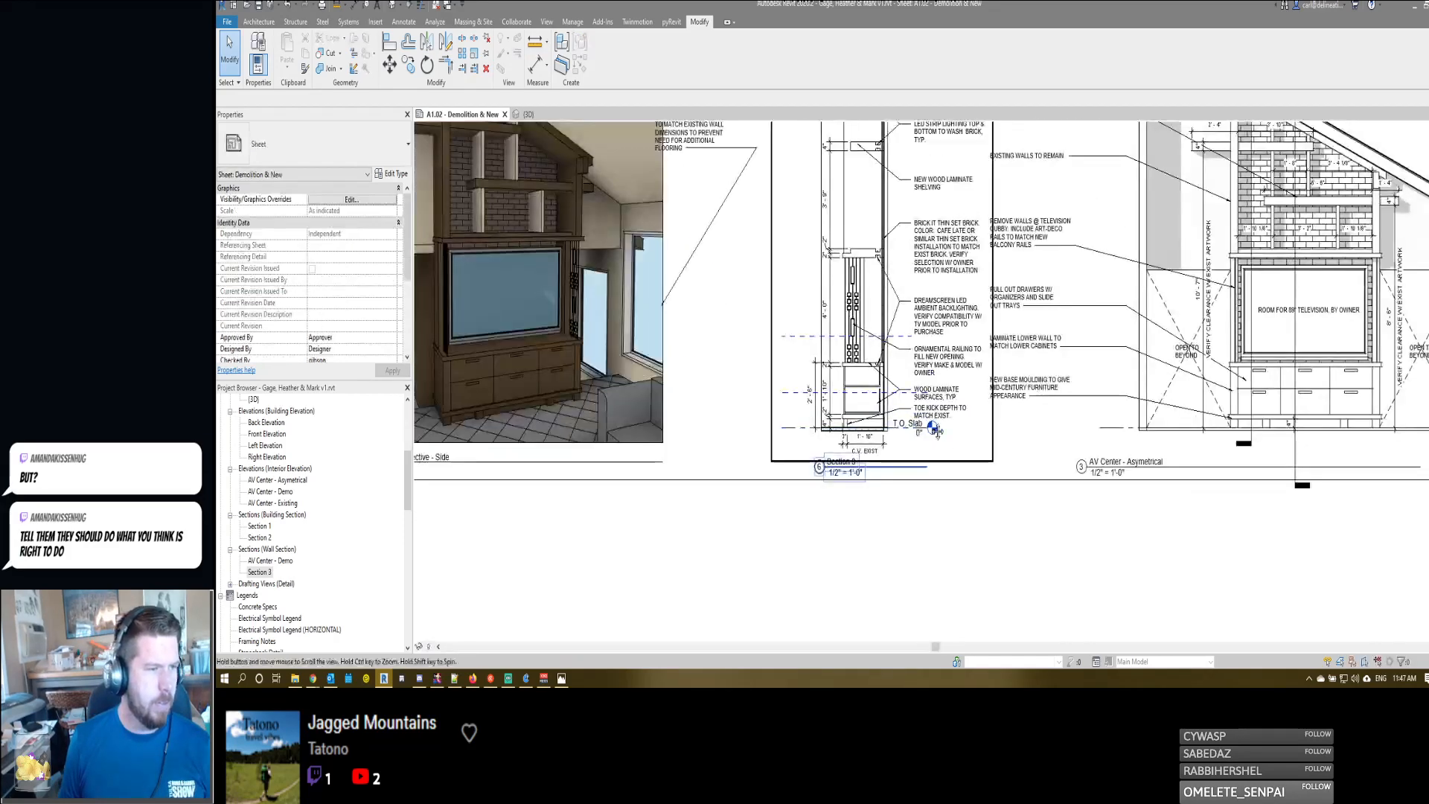
{"action": "scroll", "coordinate": [918, 345], "scroll_direction": "down", "scroll_amount": 2}
{"action": "scroll", "coordinate": [937, 335], "scroll_direction": "up", "scroll_amount": 4}
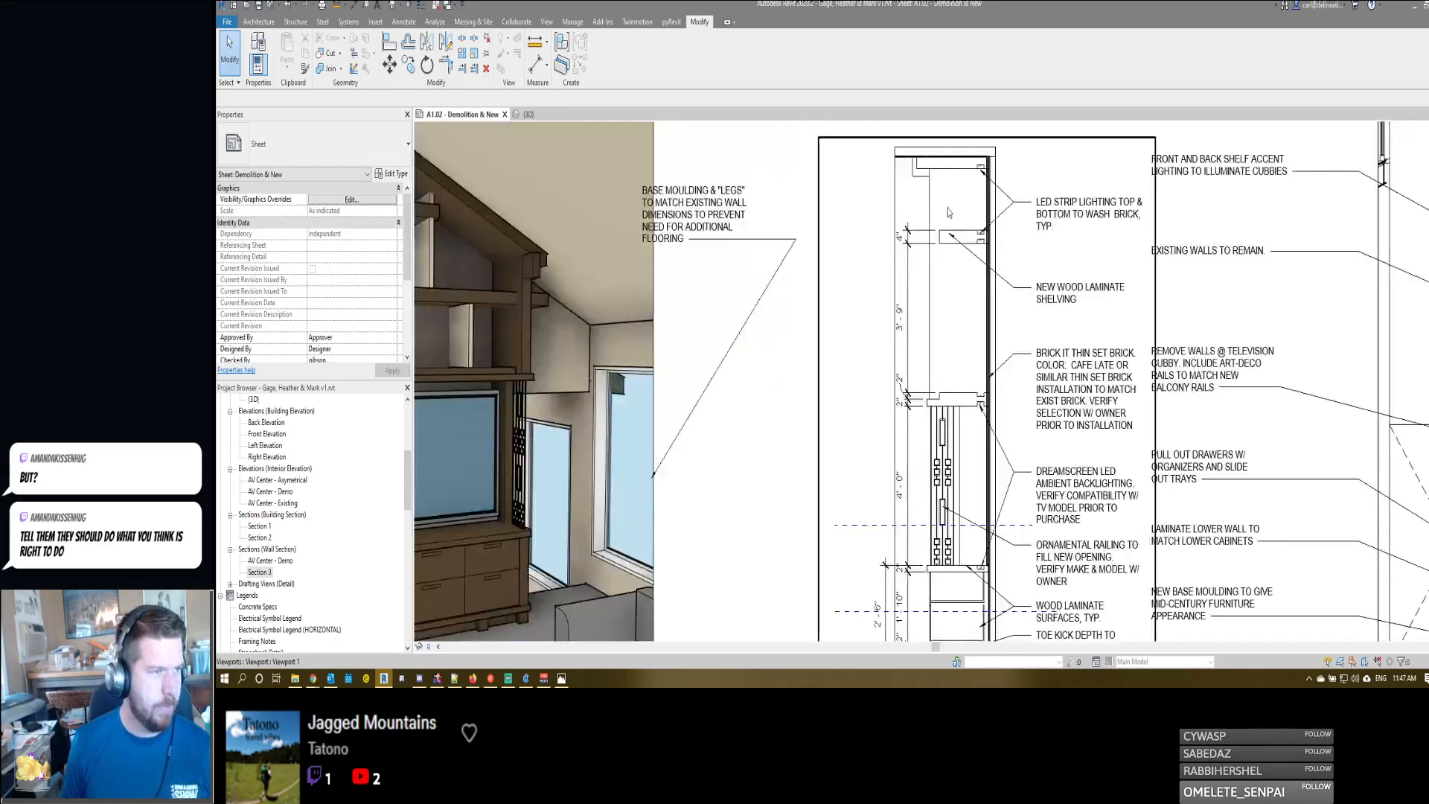
{"action": "scroll", "coordinate": [971, 316], "scroll_direction": "down", "scroll_amount": 1}
{"action": "scroll", "coordinate": [968, 298], "scroll_direction": "up", "scroll_amount": 3}
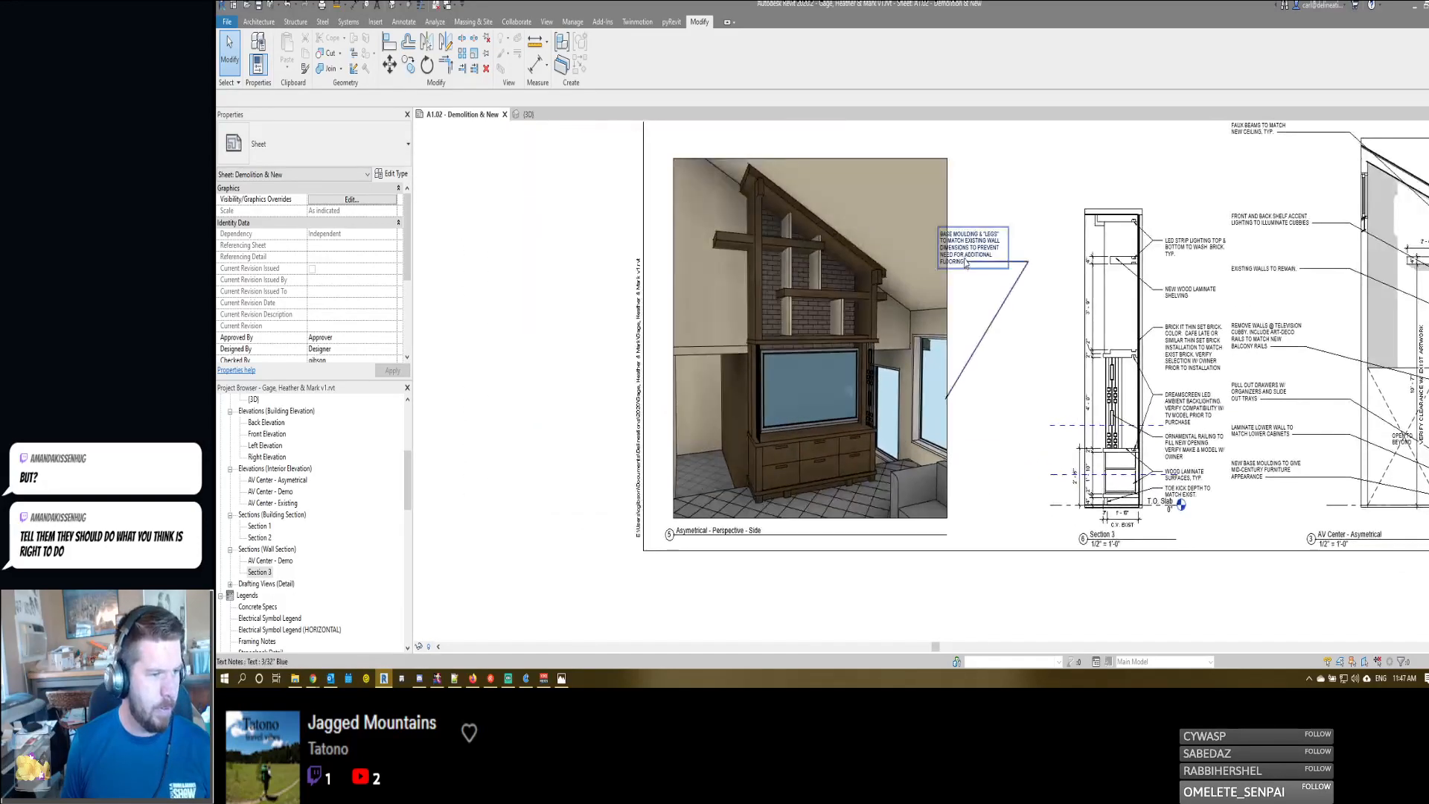
{"action": "left_click", "coordinate": [965, 261]}
{"action": "scroll", "coordinate": [982, 424], "scroll_direction": "up", "scroll_amount": 2}
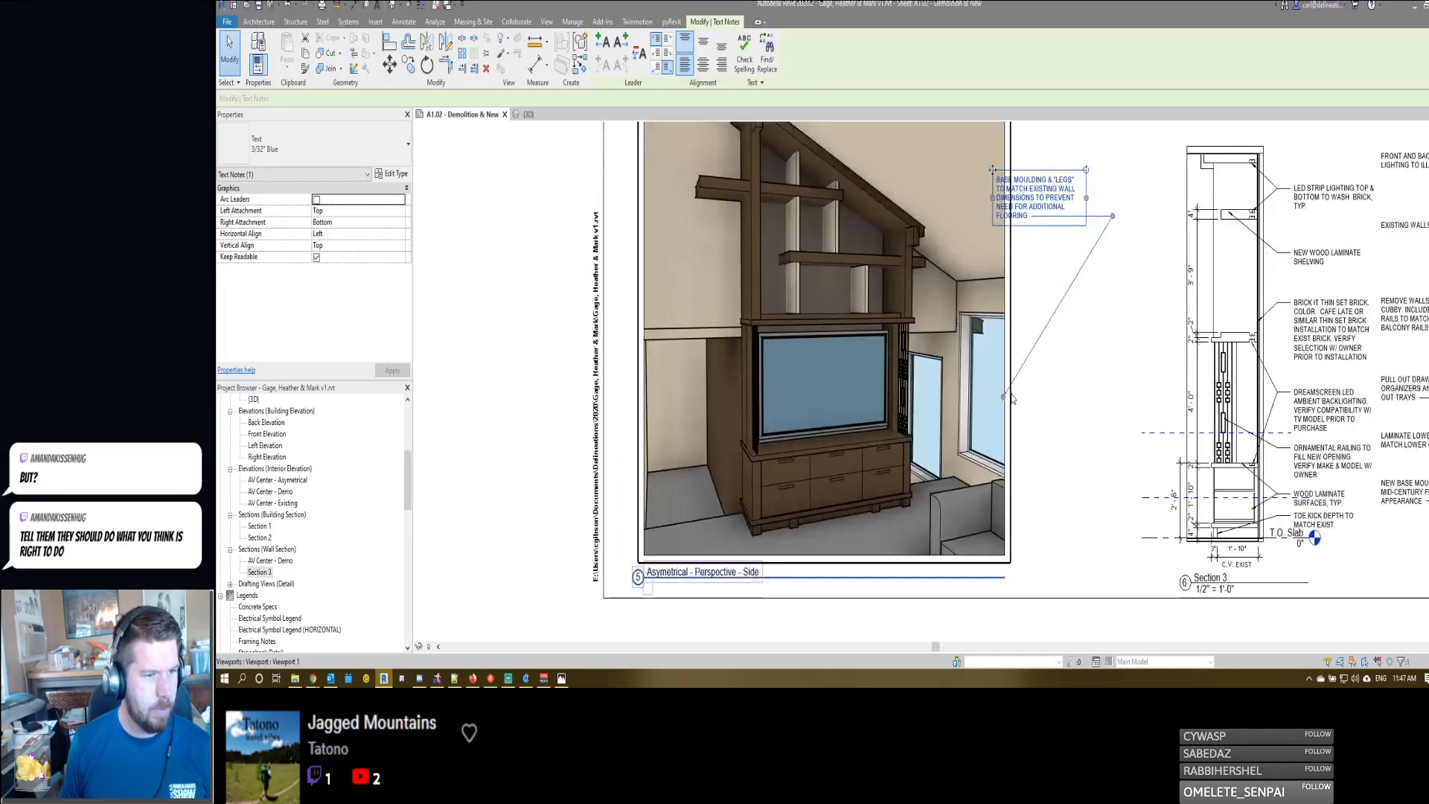
{"action": "left_click_drag", "start_coordinate": [982, 425], "coordinate": [877, 508]}
{"action": "left_click_drag", "start_coordinate": [1113, 226], "coordinate": [1169, 474]}
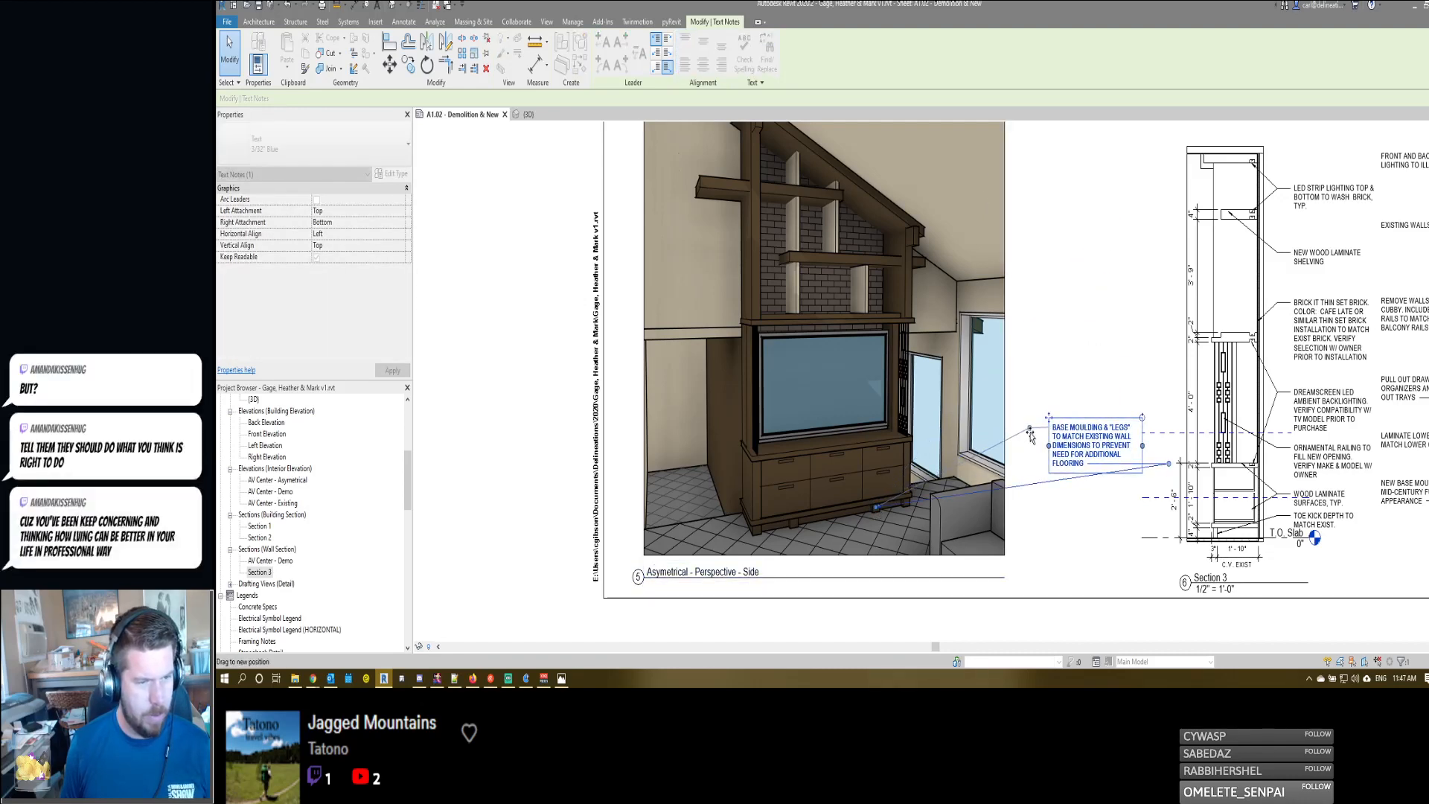
{"action": "scroll", "coordinate": [1025, 416], "scroll_direction": "down", "scroll_amount": 5}
{"action": "middle_click_drag", "start_coordinate": [960, 261], "coordinate": [931, 180]}
{"action": "scroll", "coordinate": [1027, 432], "scroll_direction": "up", "scroll_amount": 4}
{"action": "middle_click_drag", "start_coordinate": [1021, 349], "coordinate": [1008, 284]}
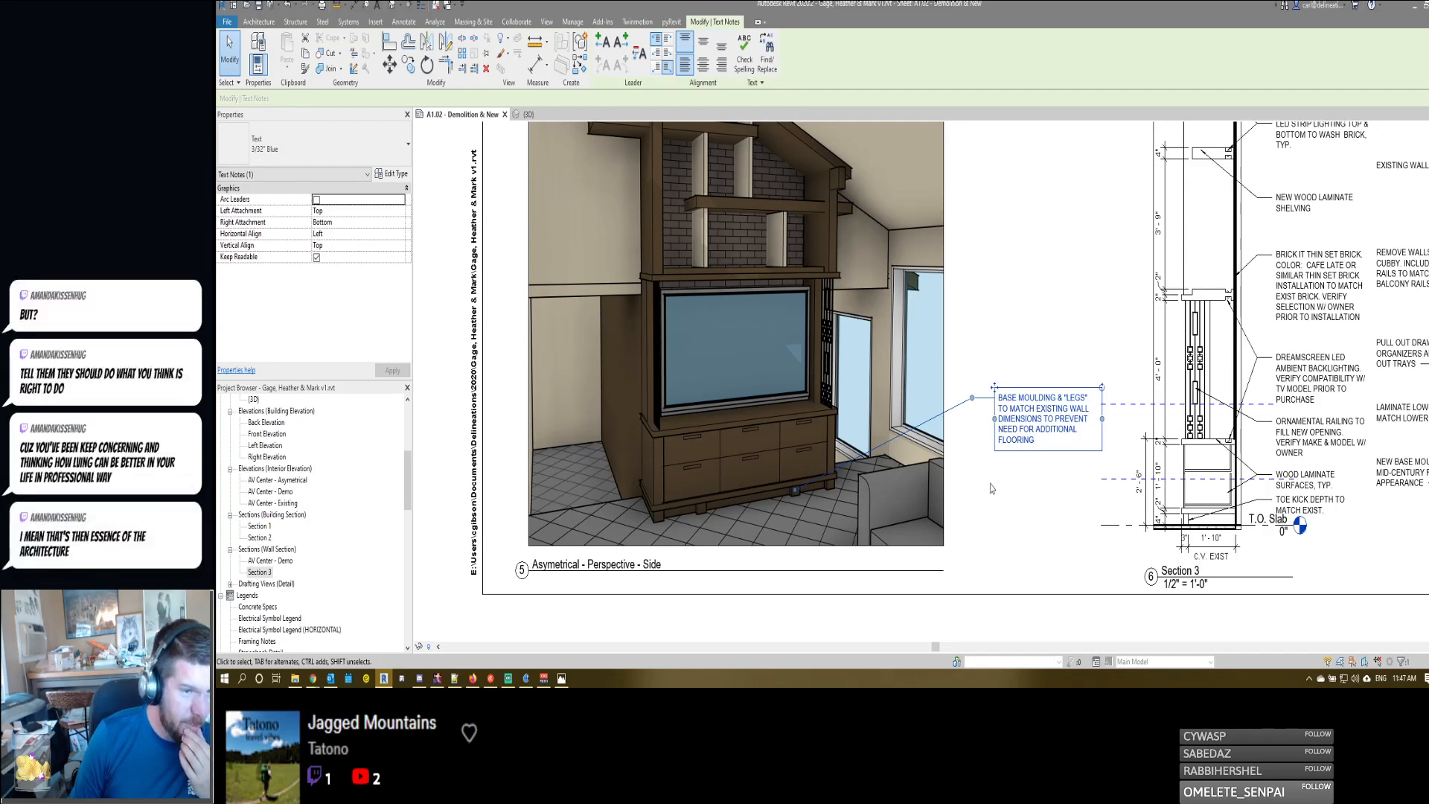
- Replace "BASE MOULDING" with "TOE KICK" in the note beside the side perspective
{"action": "double_click", "coordinate": [1039, 416]}
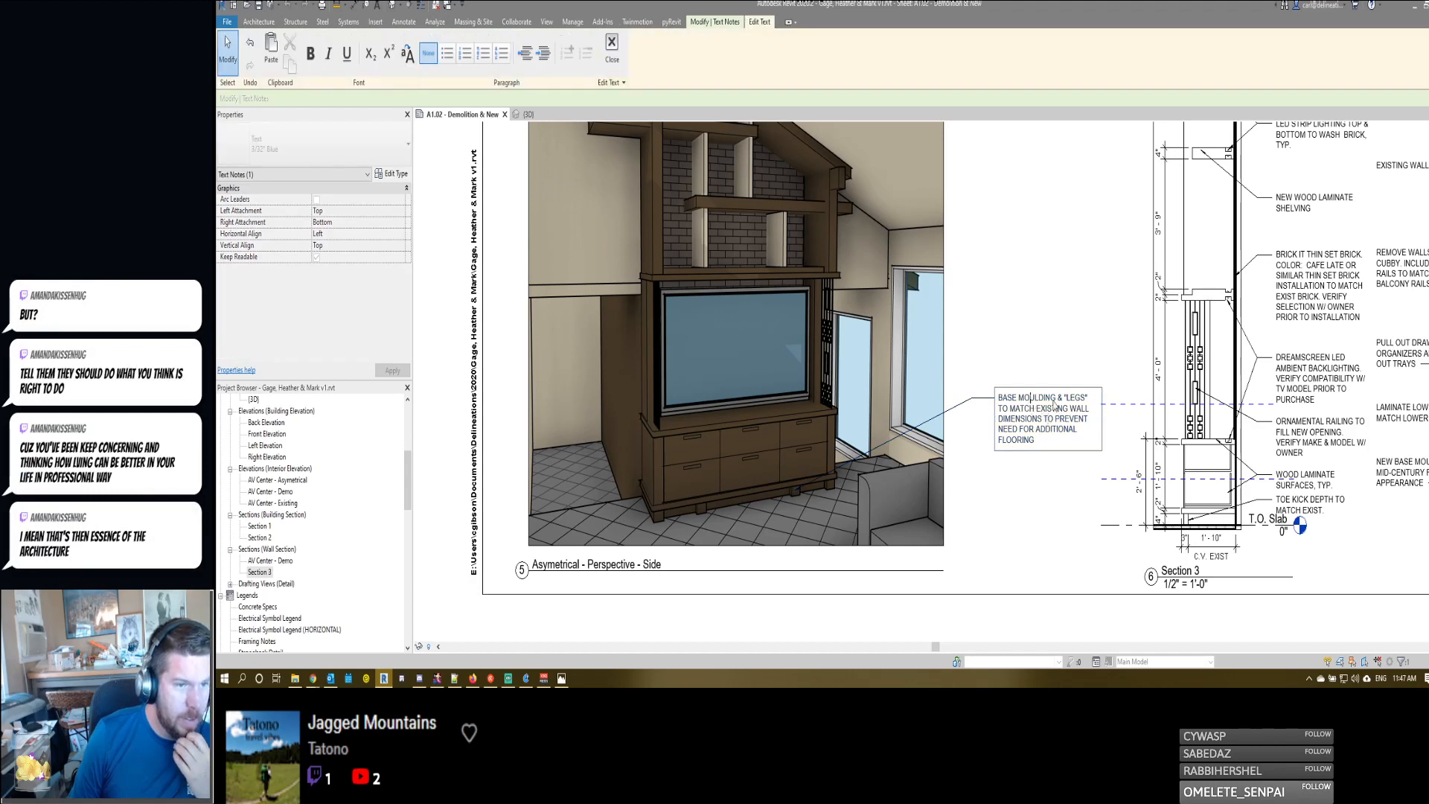
{"action": "left_click_drag", "start_coordinate": [1055, 400], "coordinate": [1006, 400]}
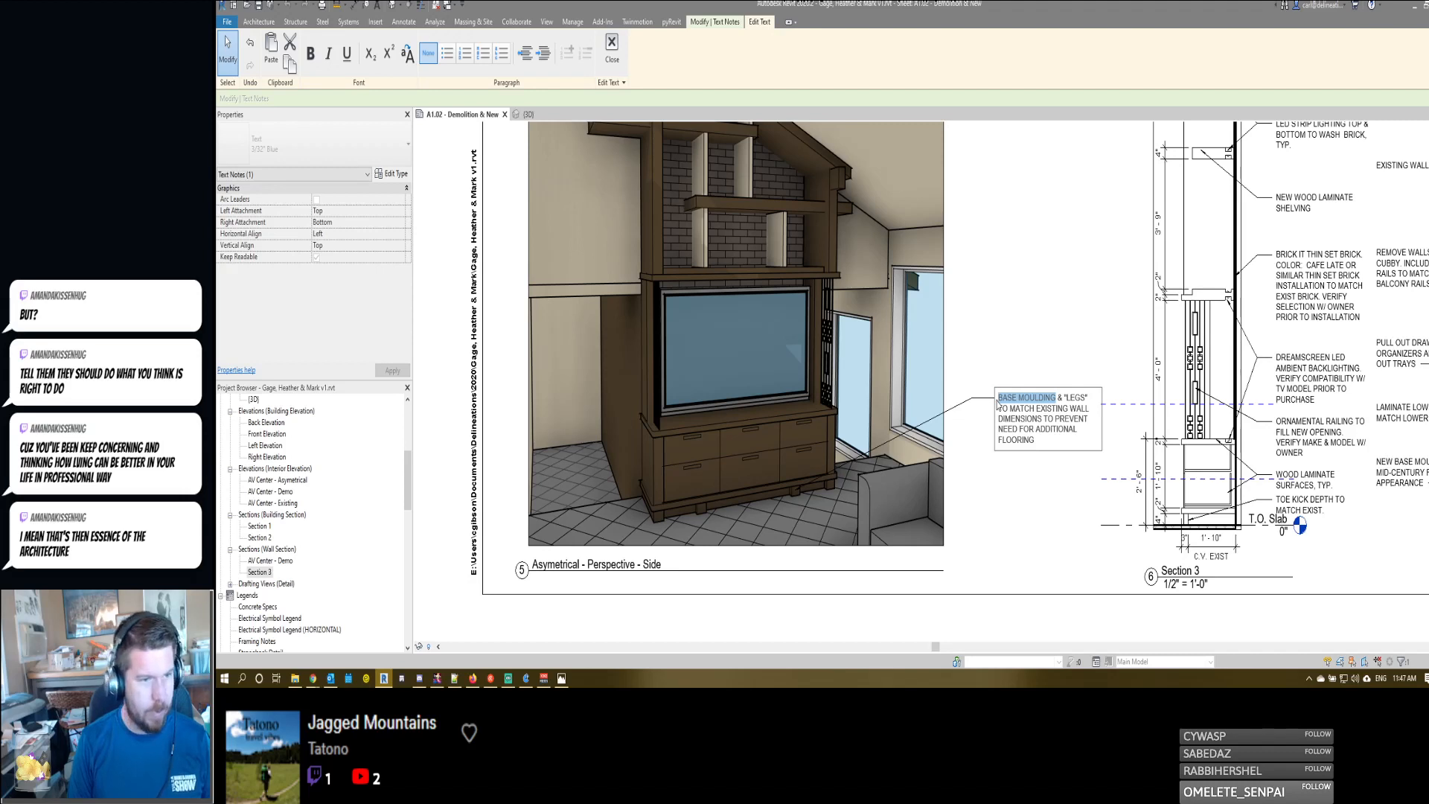
{"action": "key", "text": "BackSpace"}
{"action": "type", "text": "TOE KCI"}
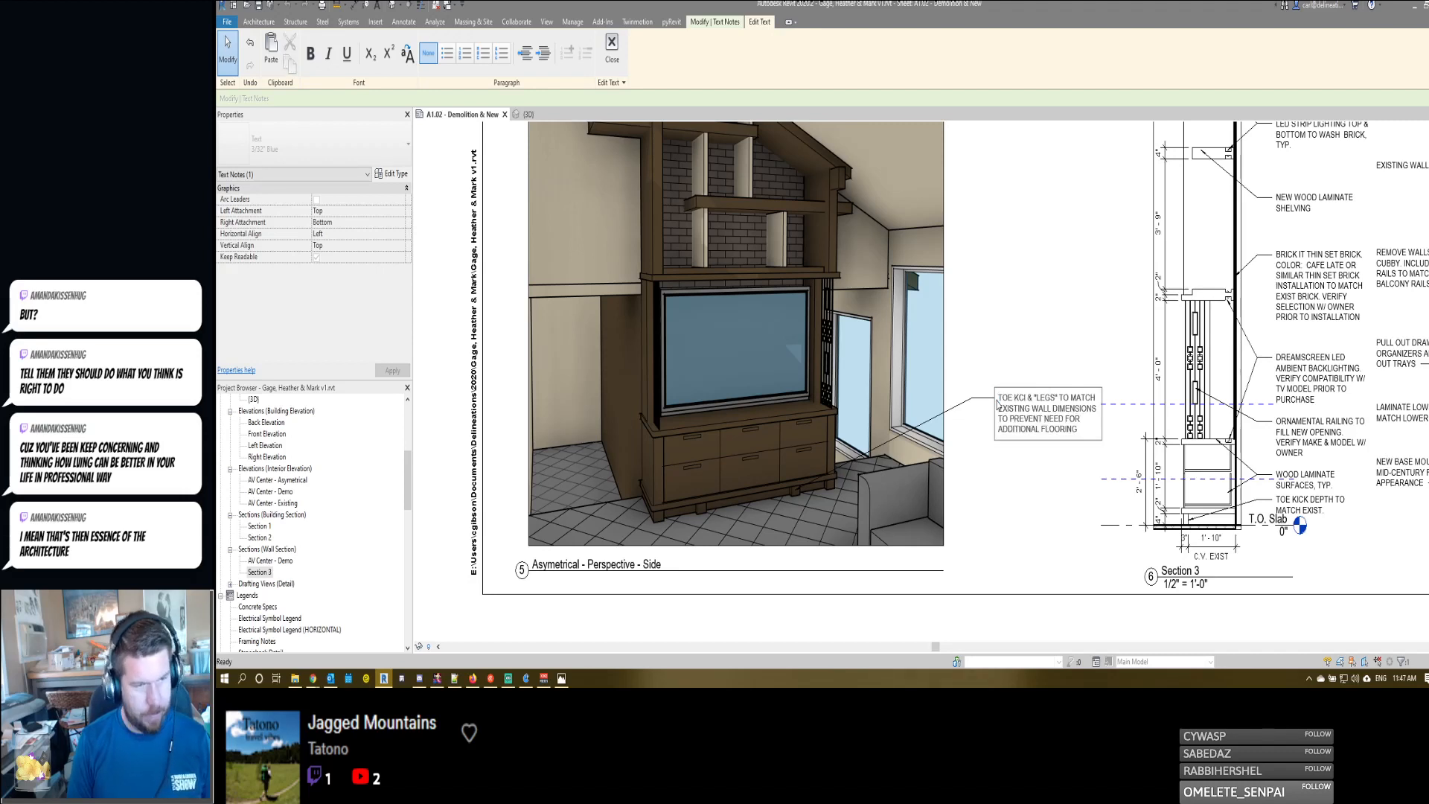
{"action": "type", "text": "K"}
{"action": "key", "text": "BackSpace"}
{"action": "key", "text": "BackSpace"}
{"action": "key", "text": "BackSpace"}
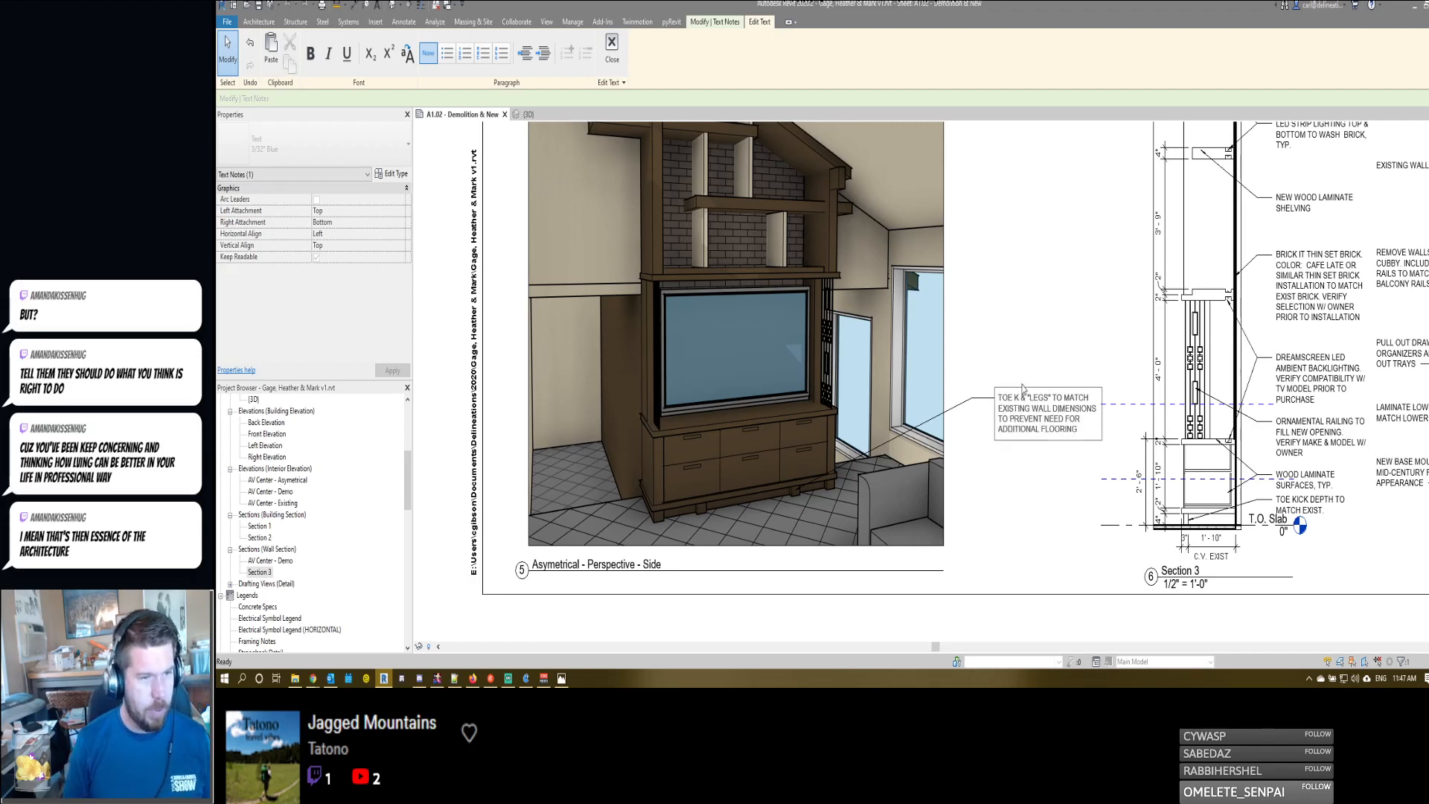
{"action": "type", "text": "ICK"}
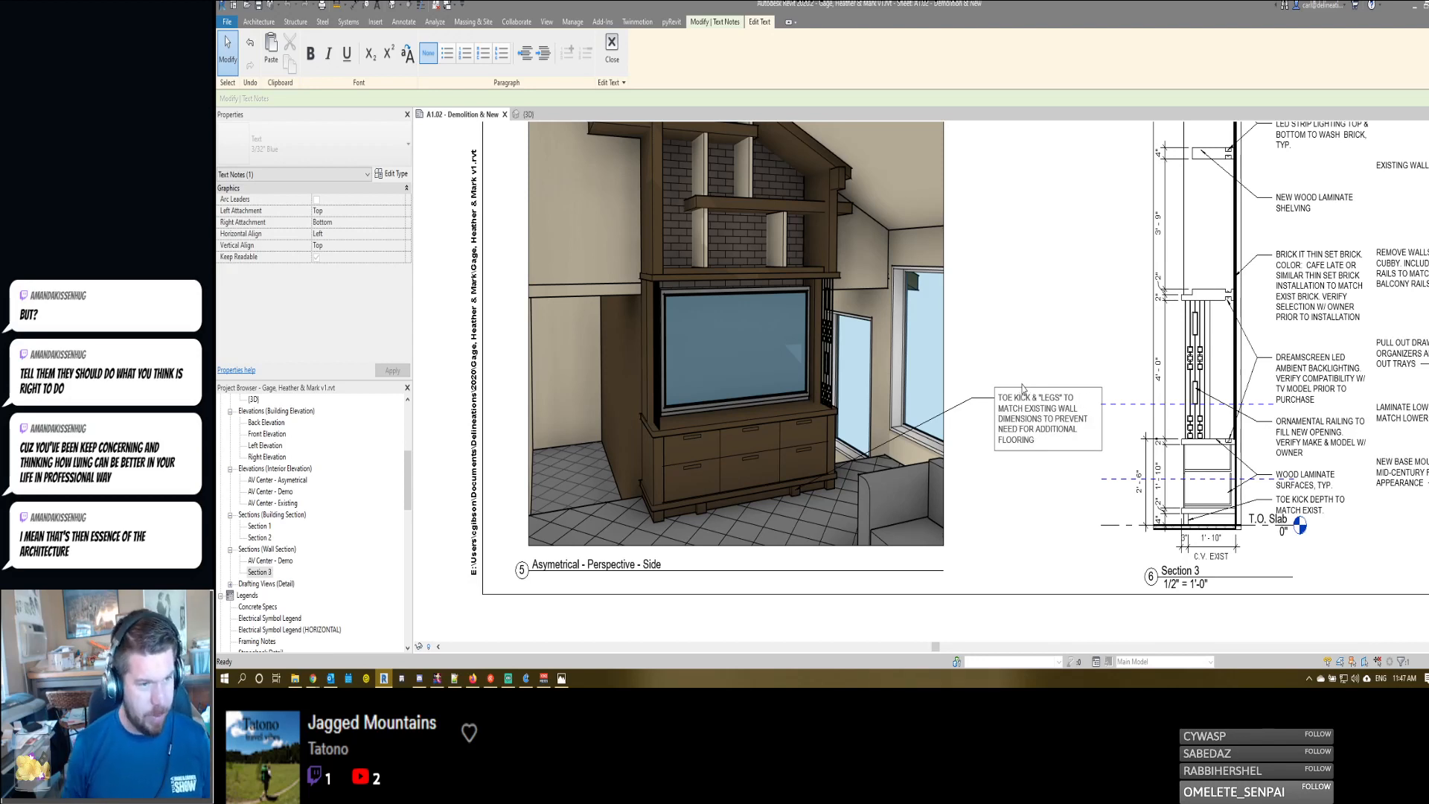
{"action": "left_click", "coordinate": [1013, 347]}
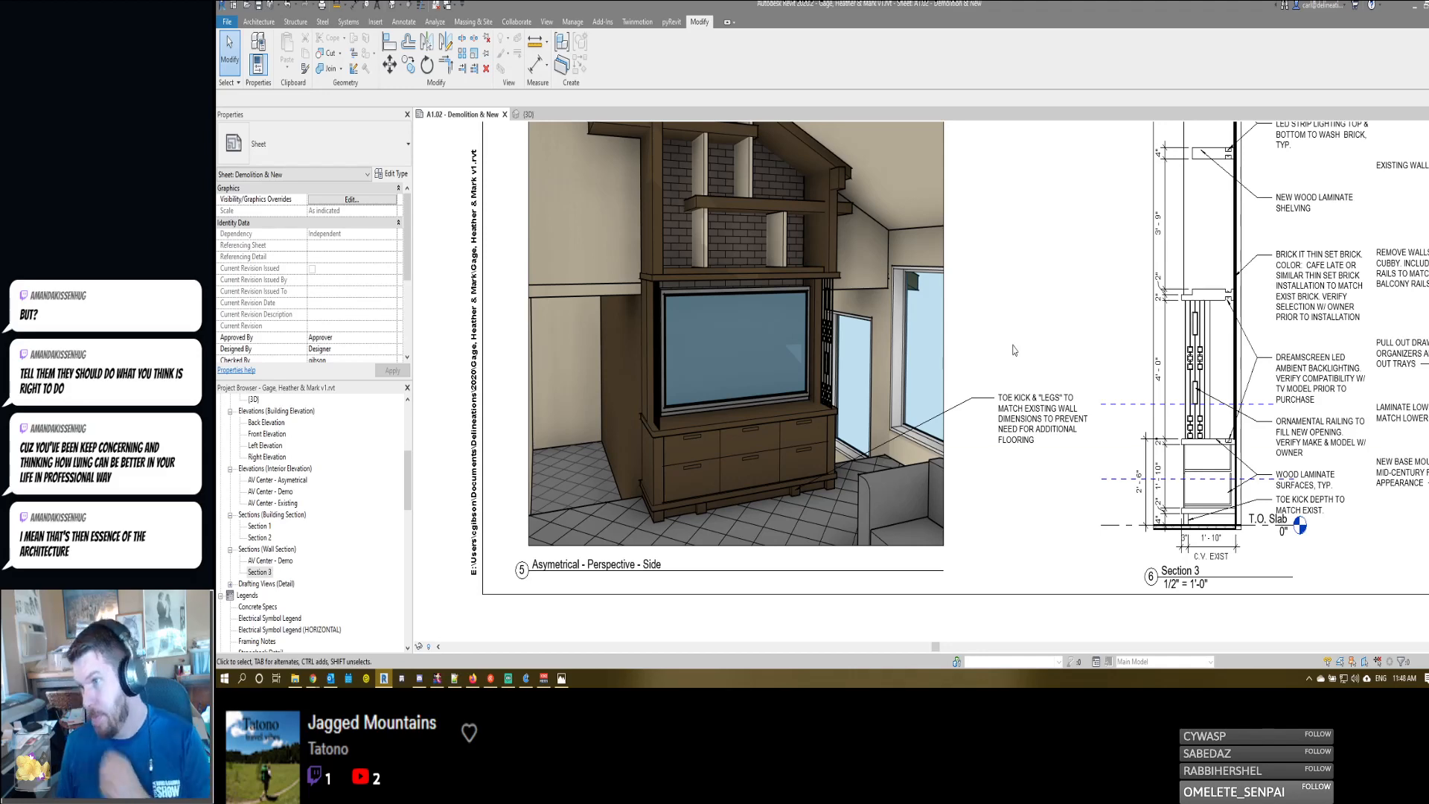
- Examine the side perspective, Section 3 and their notes on the sheet
{"action": "scroll", "coordinate": [967, 387], "scroll_direction": "up", "scroll_amount": 1}
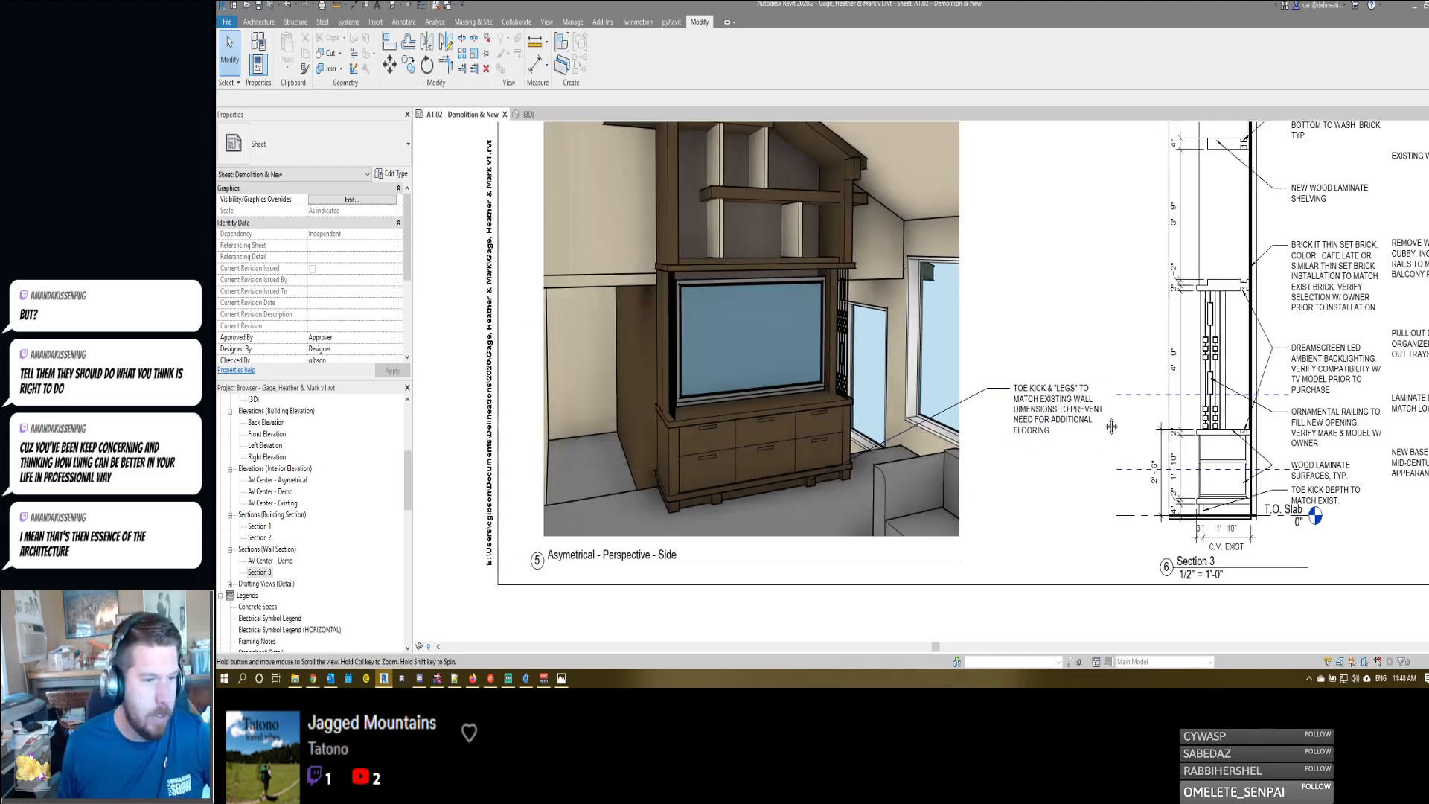
{"action": "scroll", "coordinate": [886, 445], "scroll_direction": "down", "scroll_amount": 2}
{"action": "scroll", "coordinate": [842, 477], "scroll_direction": "up", "scroll_amount": 4}
{"action": "scroll", "coordinate": [841, 477], "scroll_direction": "down", "scroll_amount": 3}
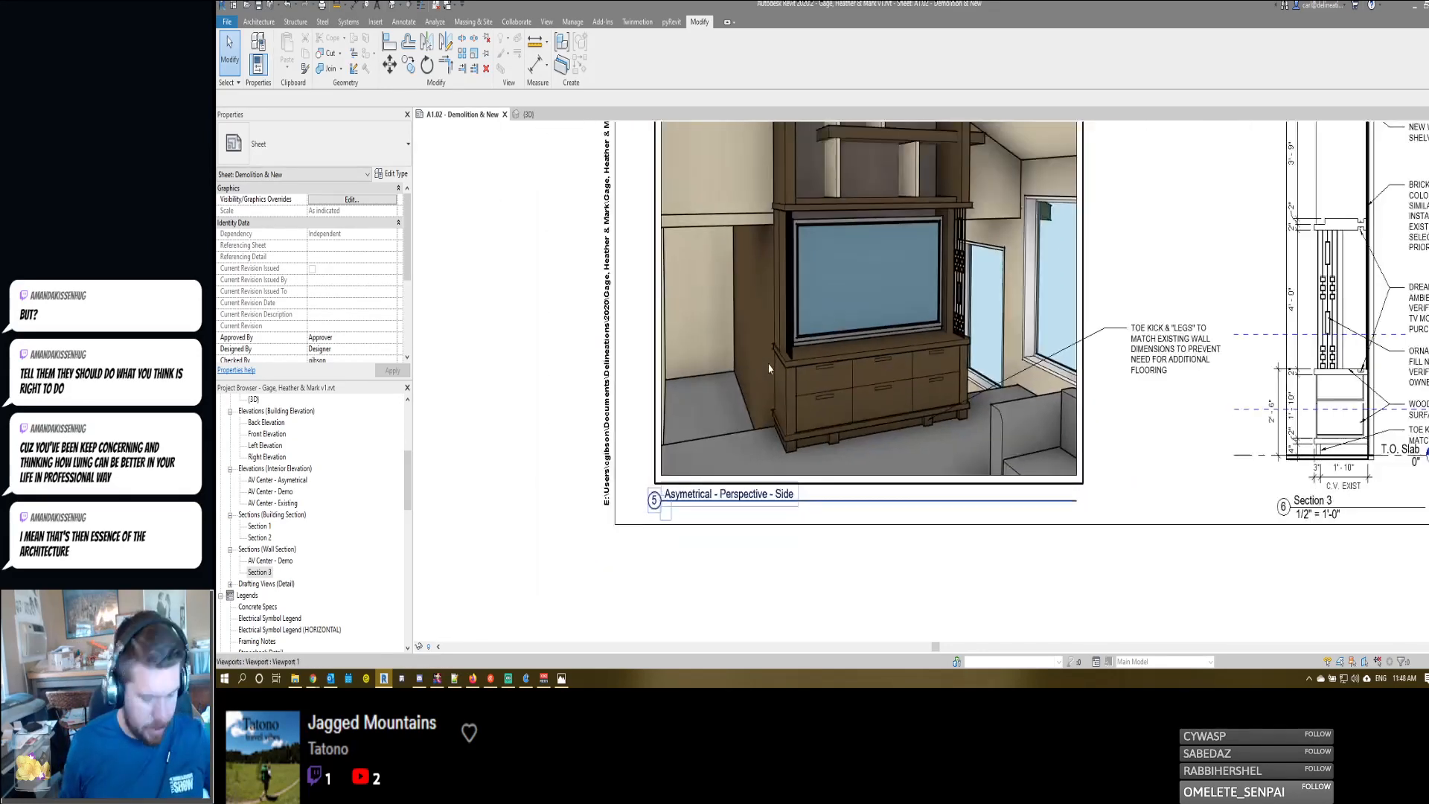
{"action": "double_click", "coordinate": [752, 338]}
{"action": "left_click", "coordinate": [751, 339]}
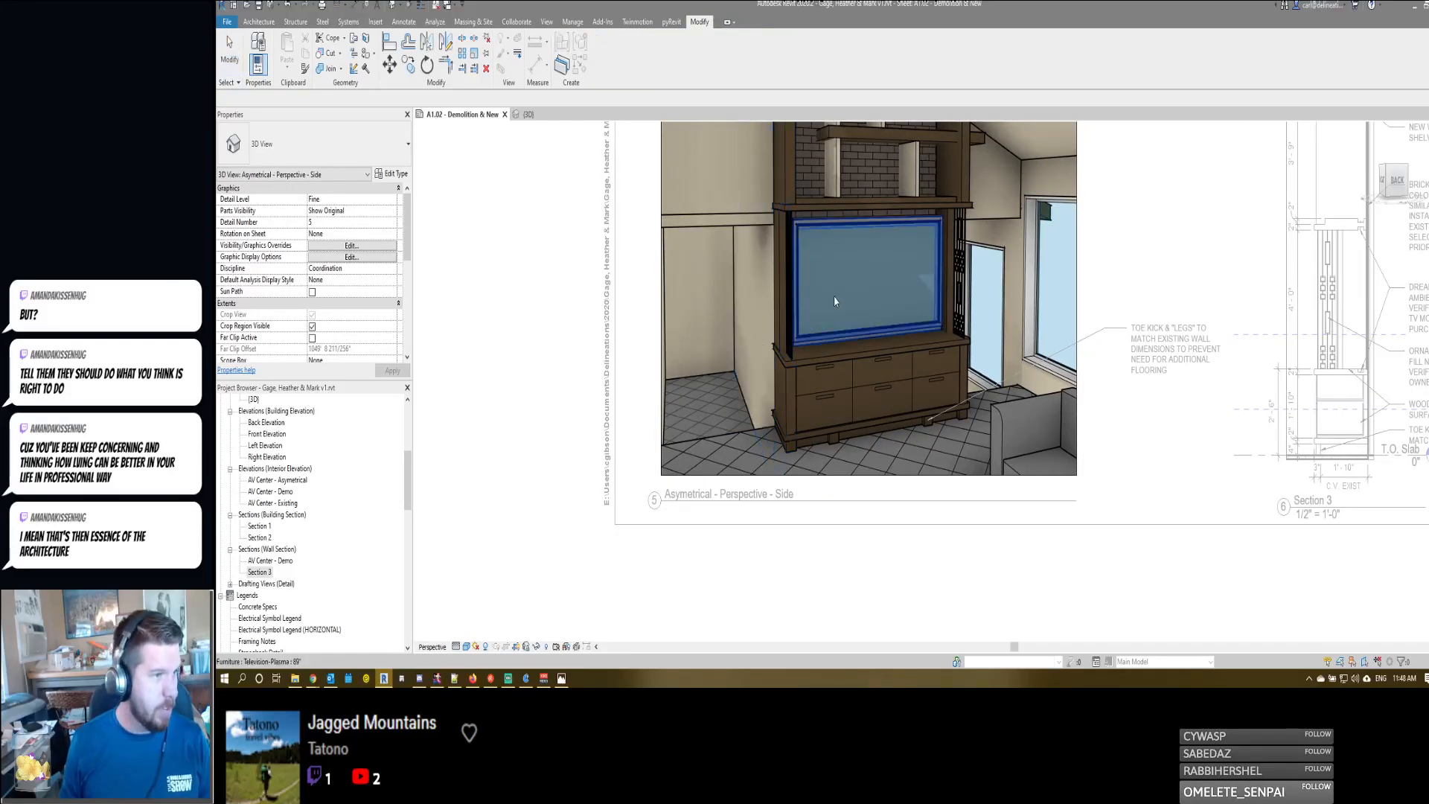
{"action": "middle_click_drag", "start_coordinate": [849, 302], "coordinate": [861, 309]}
{"action": "key", "text": "Escape"}
{"action": "scroll", "coordinate": [861, 310], "scroll_direction": "down", "scroll_amount": 3}
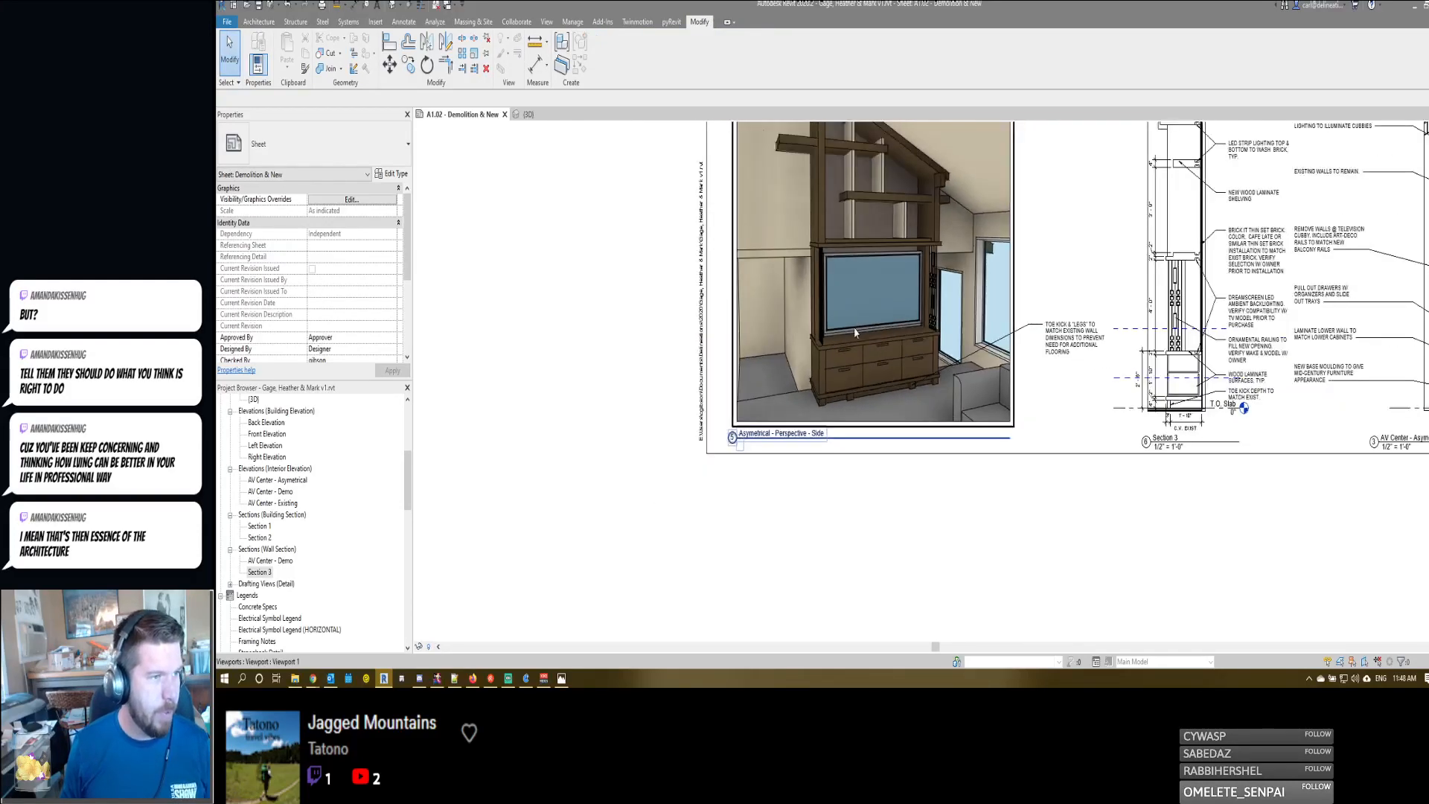
{"action": "scroll", "coordinate": [928, 221], "scroll_direction": "up", "scroll_amount": 2}
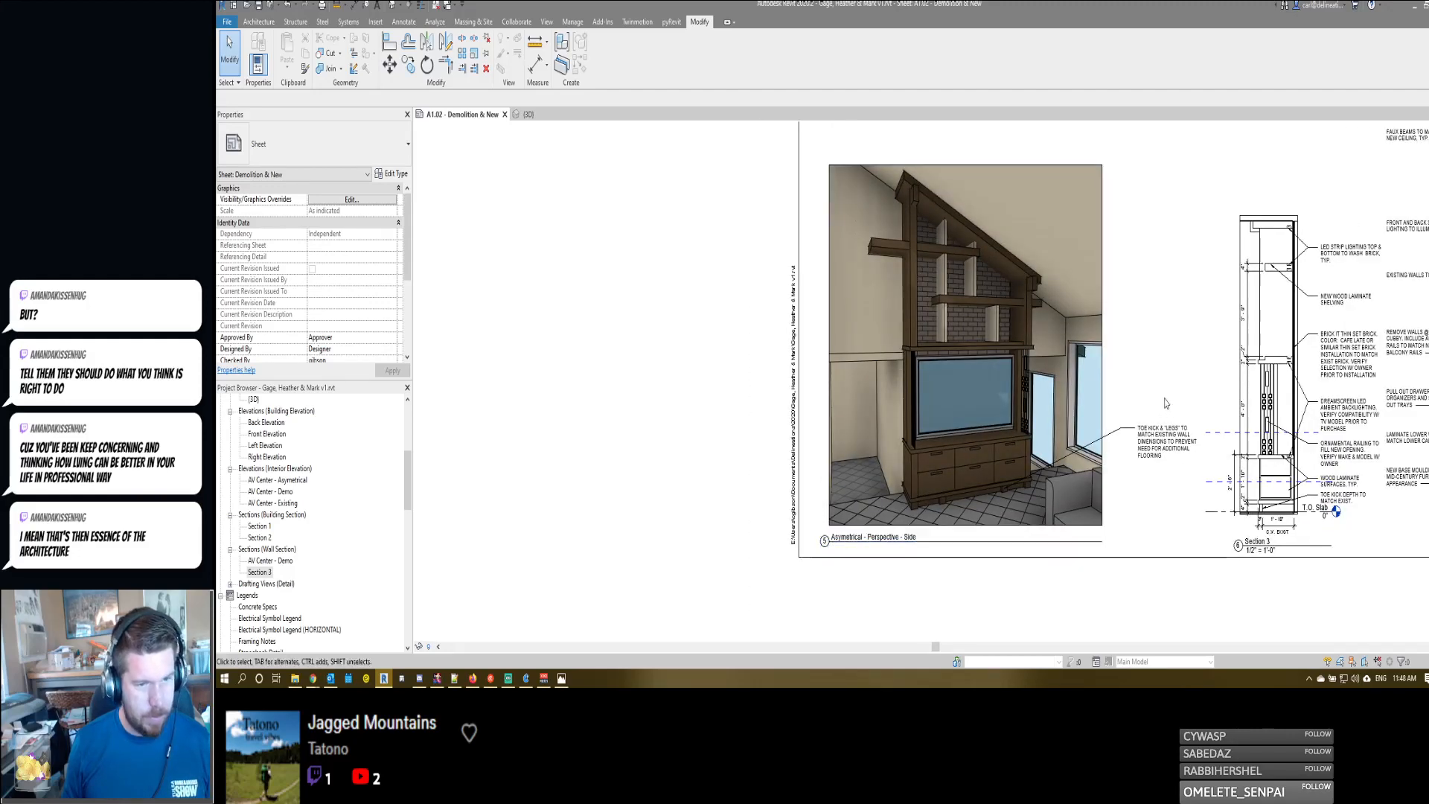
{"action": "middle_click_drag", "start_coordinate": [1155, 379], "coordinate": [1068, 384]}
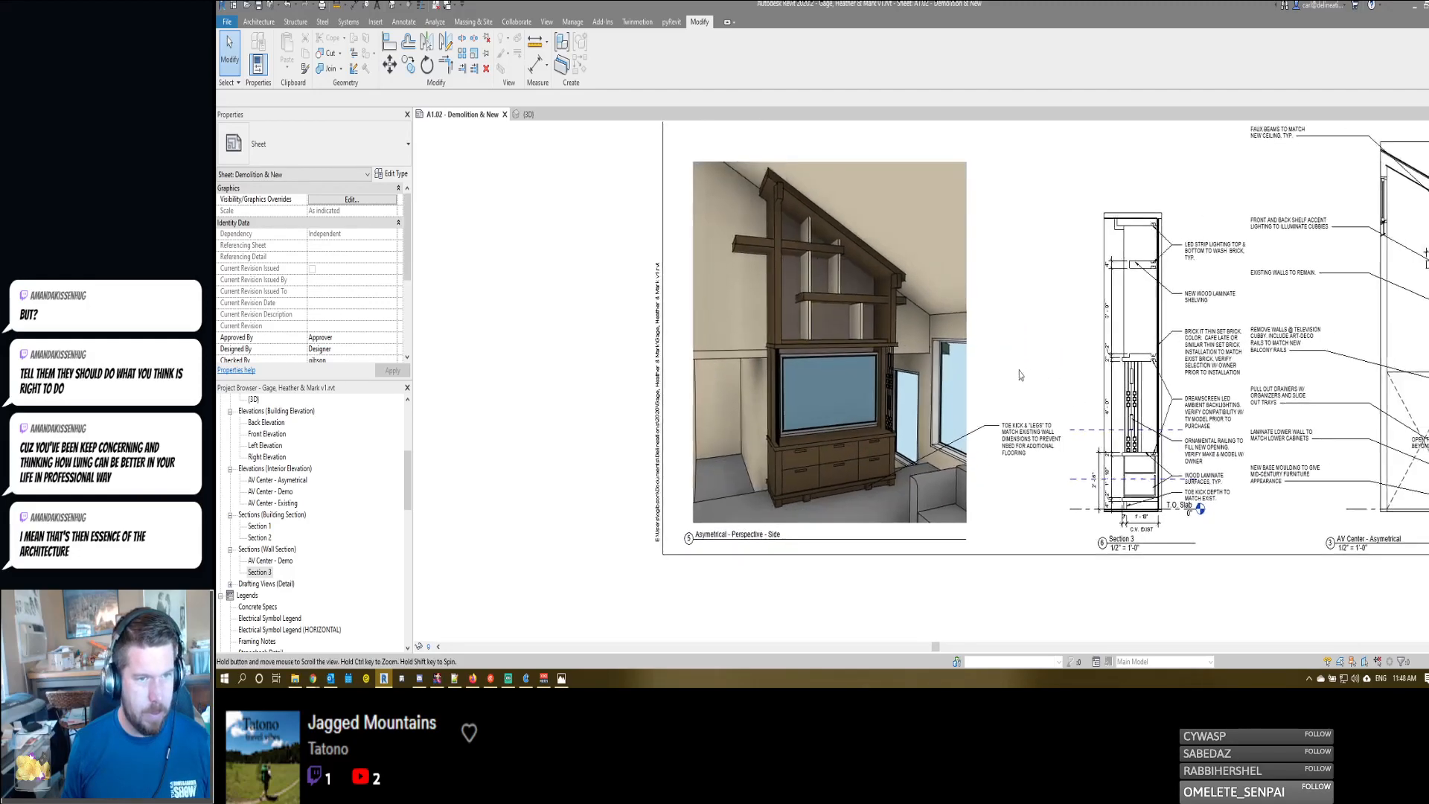
{"action": "scroll", "coordinate": [1068, 382], "scroll_direction": "down", "scroll_amount": 2}
{"action": "left_click", "coordinate": [1164, 404]}
{"action": "middle_click_drag", "start_coordinate": [1142, 373], "coordinate": [1075, 368]}
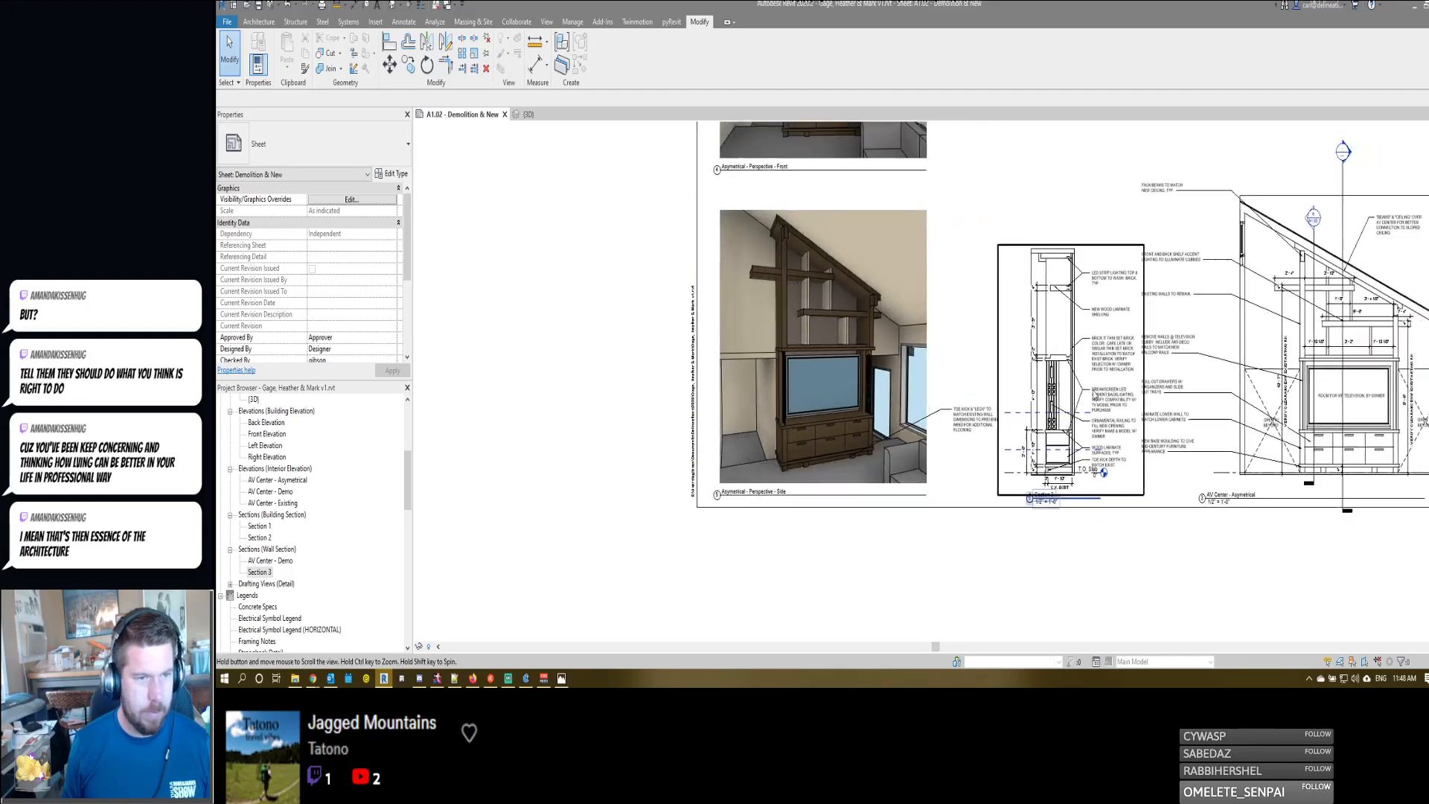
{"action": "scroll", "coordinate": [1075, 368], "scroll_direction": "up", "scroll_amount": 3}
{"action": "scroll", "coordinate": [1075, 369], "scroll_direction": "down", "scroll_amount": 2}
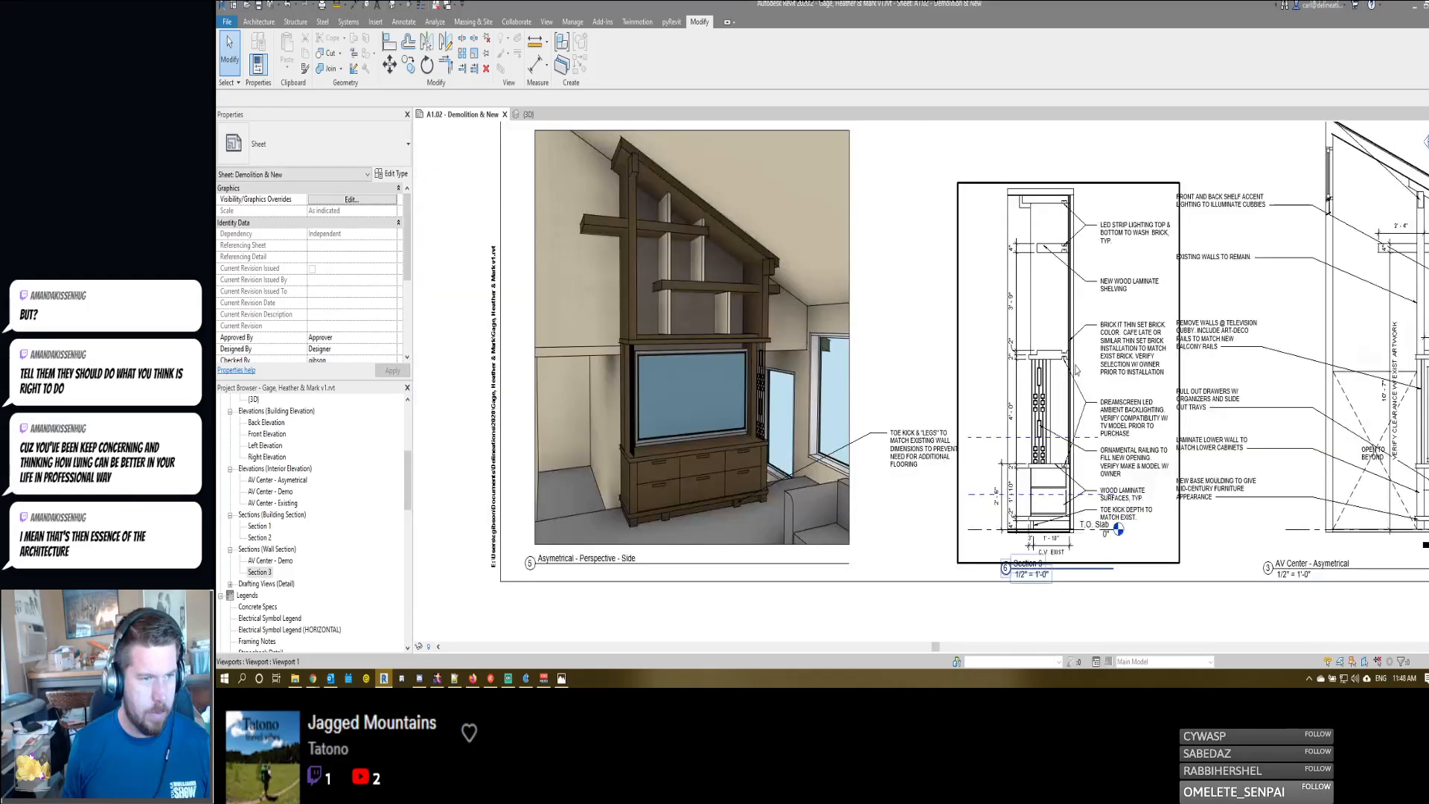
{"action": "scroll", "coordinate": [1042, 330], "scroll_direction": "up", "scroll_amount": 3}
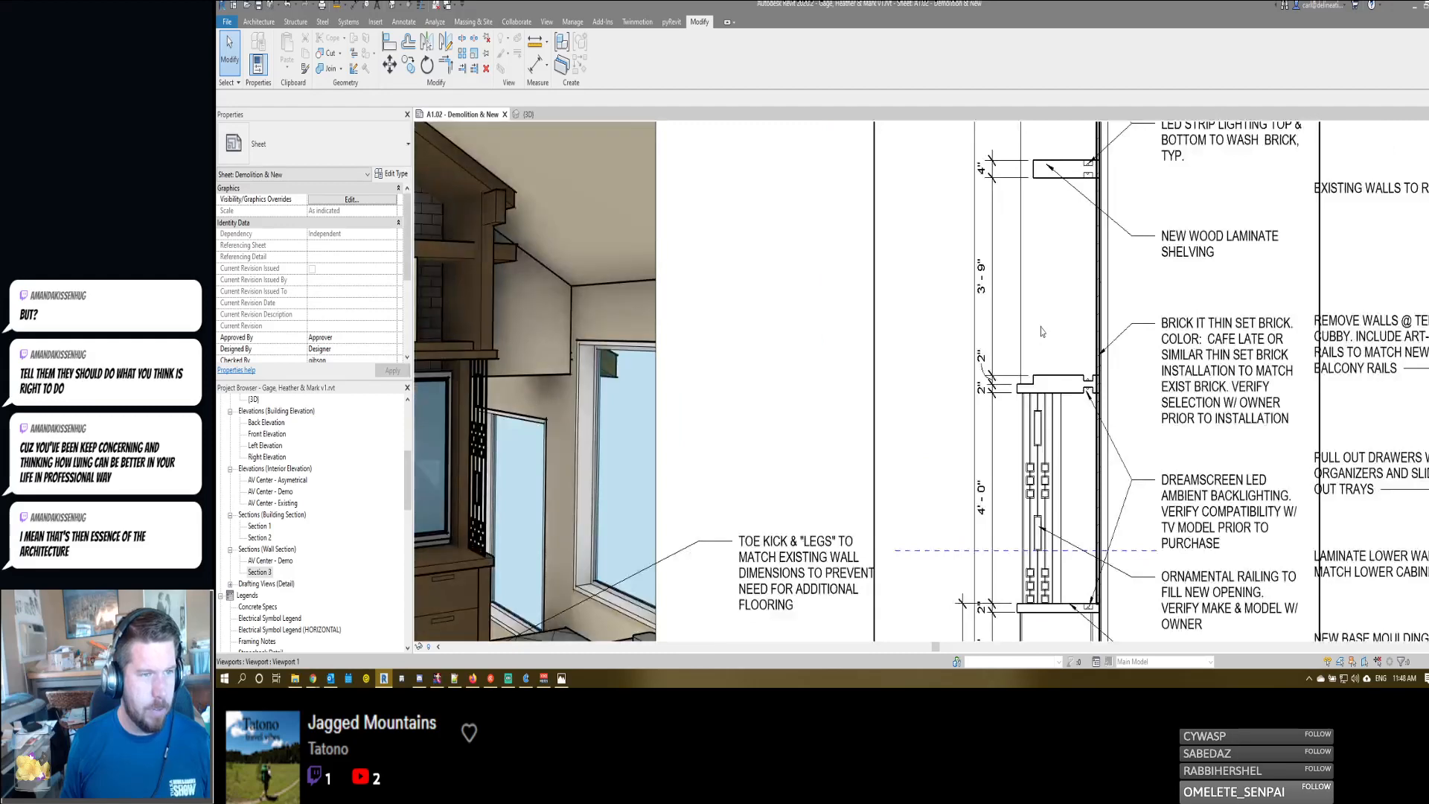
{"action": "scroll", "coordinate": [1042, 330], "scroll_direction": "down", "scroll_amount": 2}
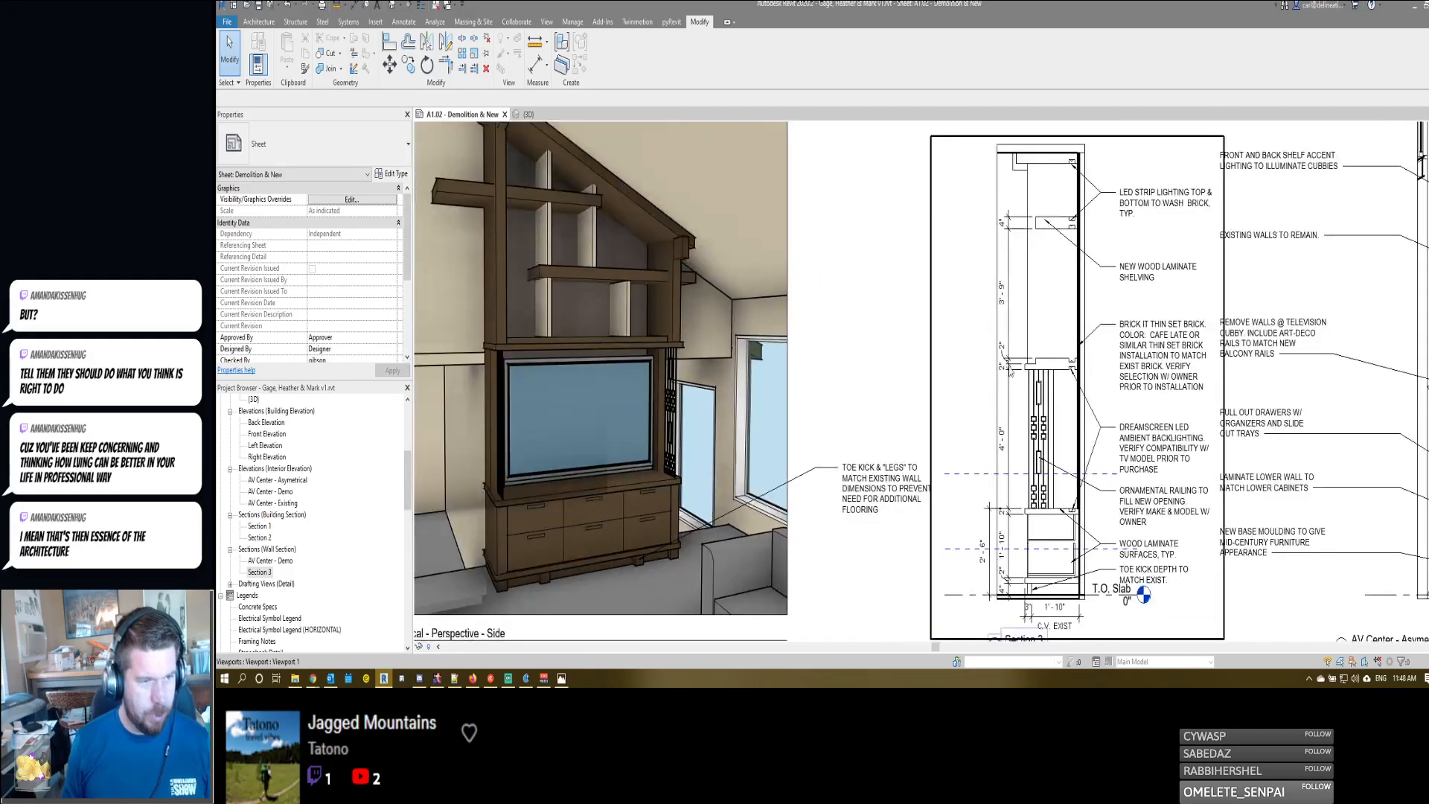
{"action": "double_click", "coordinate": [986, 533]}
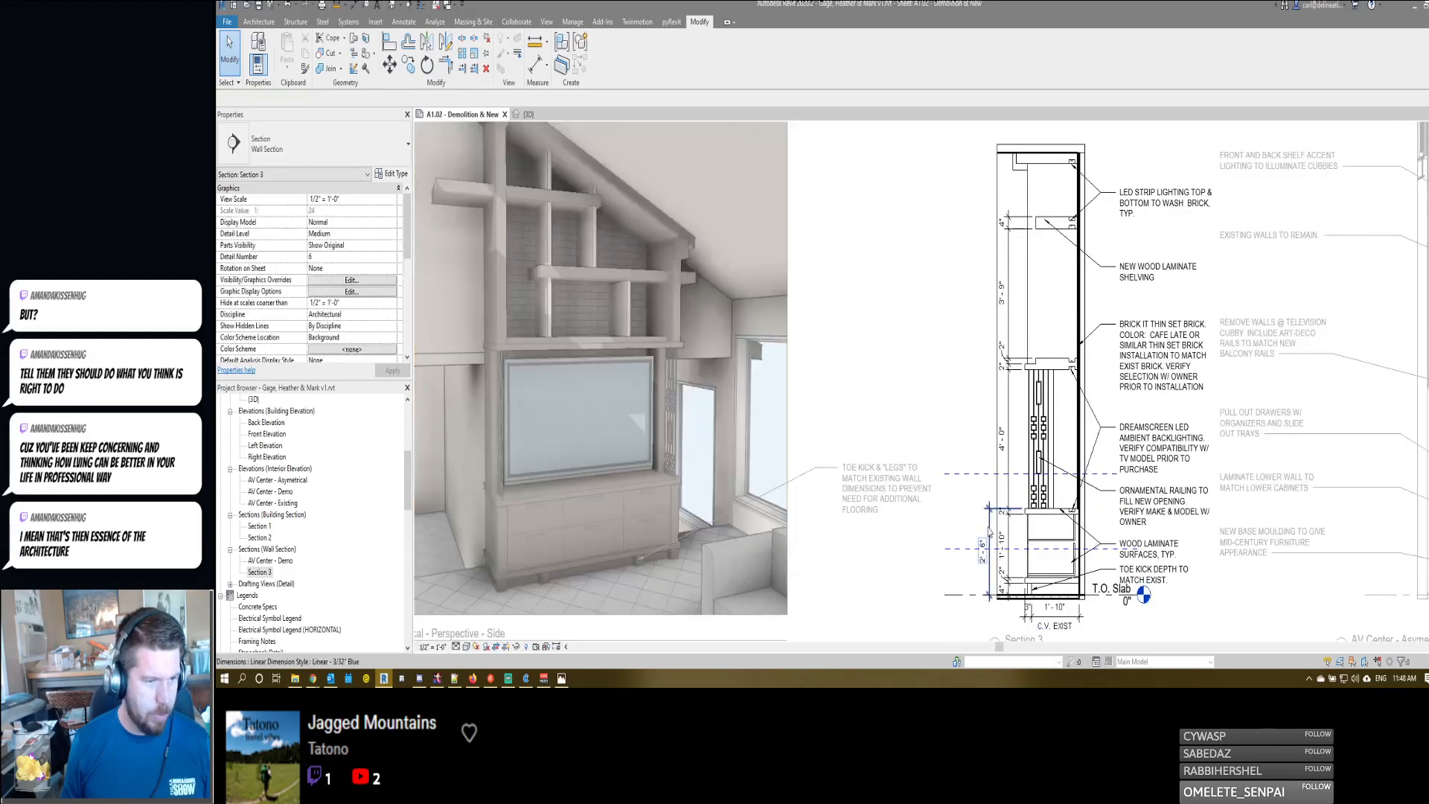
{"action": "left_click", "coordinate": [988, 532]}
{"action": "key", "text": "Escape"}
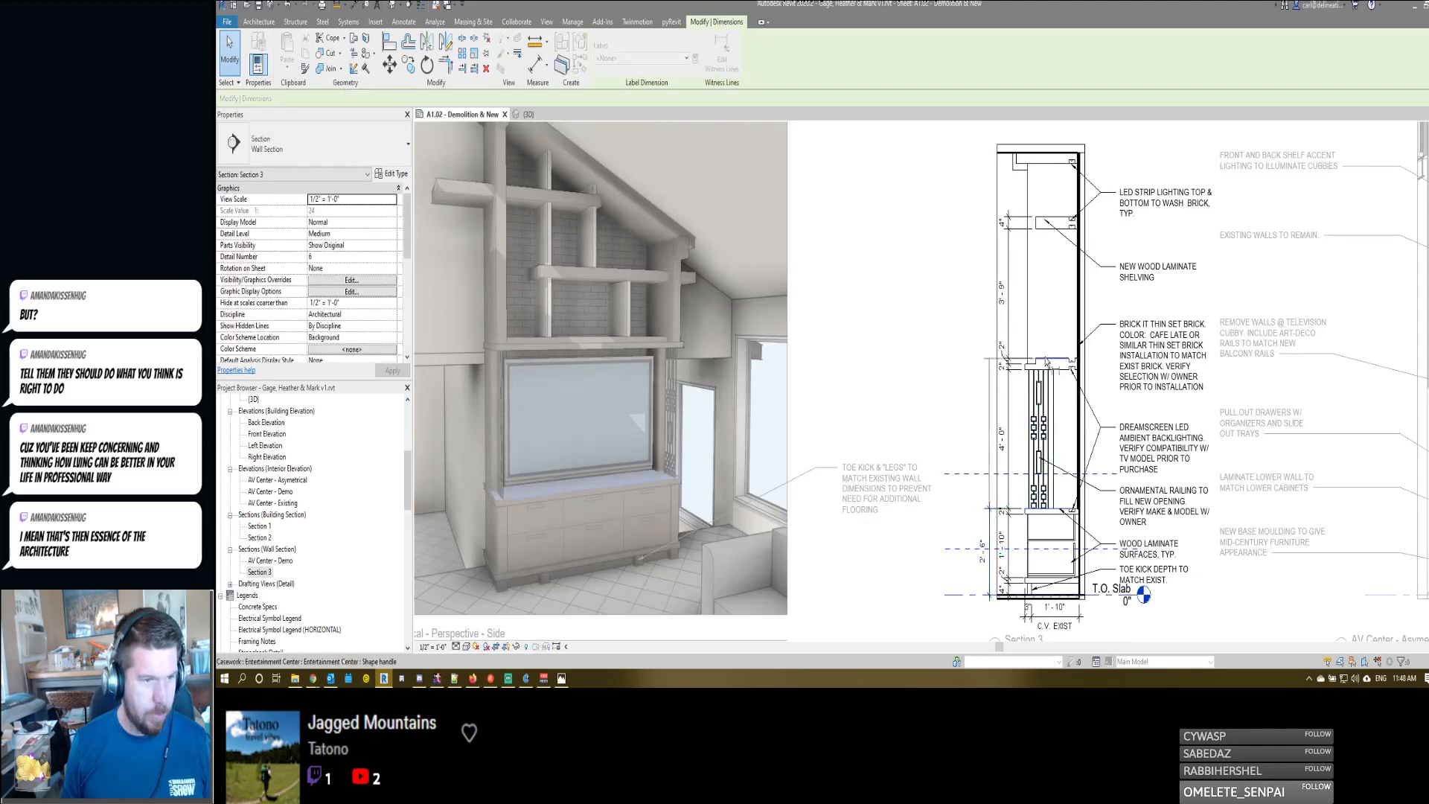
{"action": "key", "text": "Escape"}
{"action": "key", "text": "Escape"}
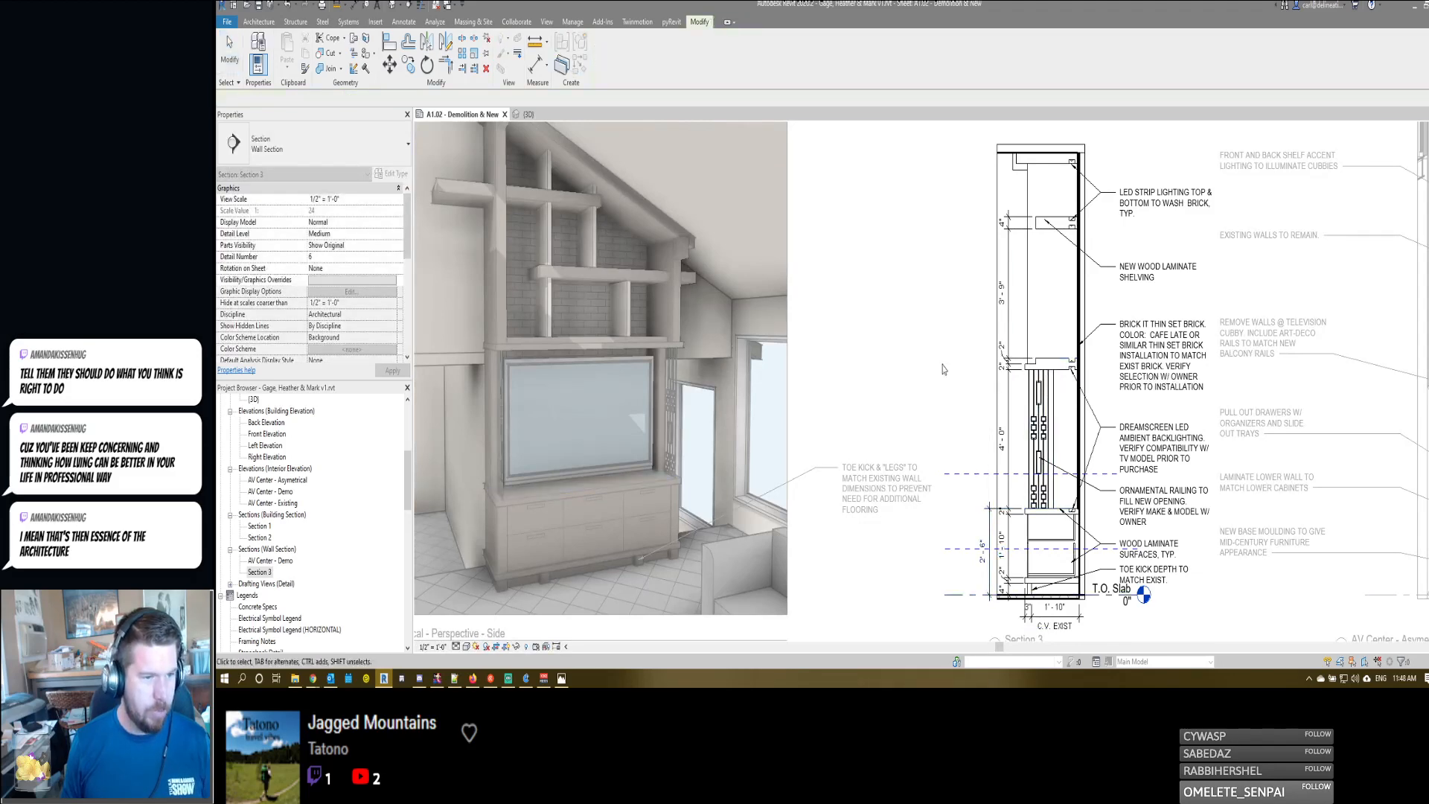
{"action": "scroll", "coordinate": [942, 368], "scroll_direction": "down", "scroll_amount": 3}
{"action": "middle_click_drag", "start_coordinate": [1154, 411], "coordinate": [1113, 401]}
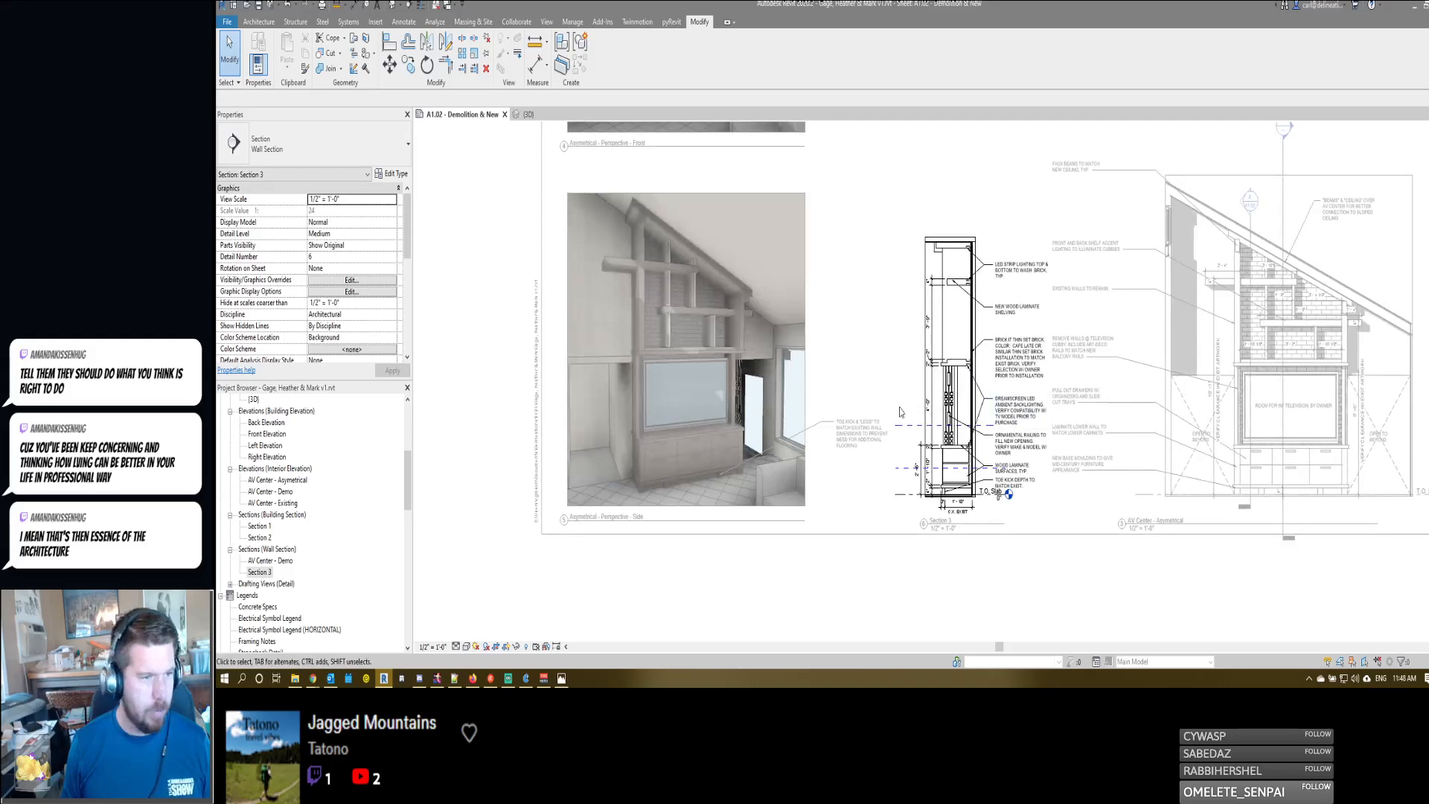
- Try to extend Section 3's outer vertical dimension string up to the television header and the shelf above
{"action": "scroll", "coordinate": [900, 412], "scroll_direction": "up", "scroll_amount": 2}
{"action": "left_click", "coordinate": [980, 356]}
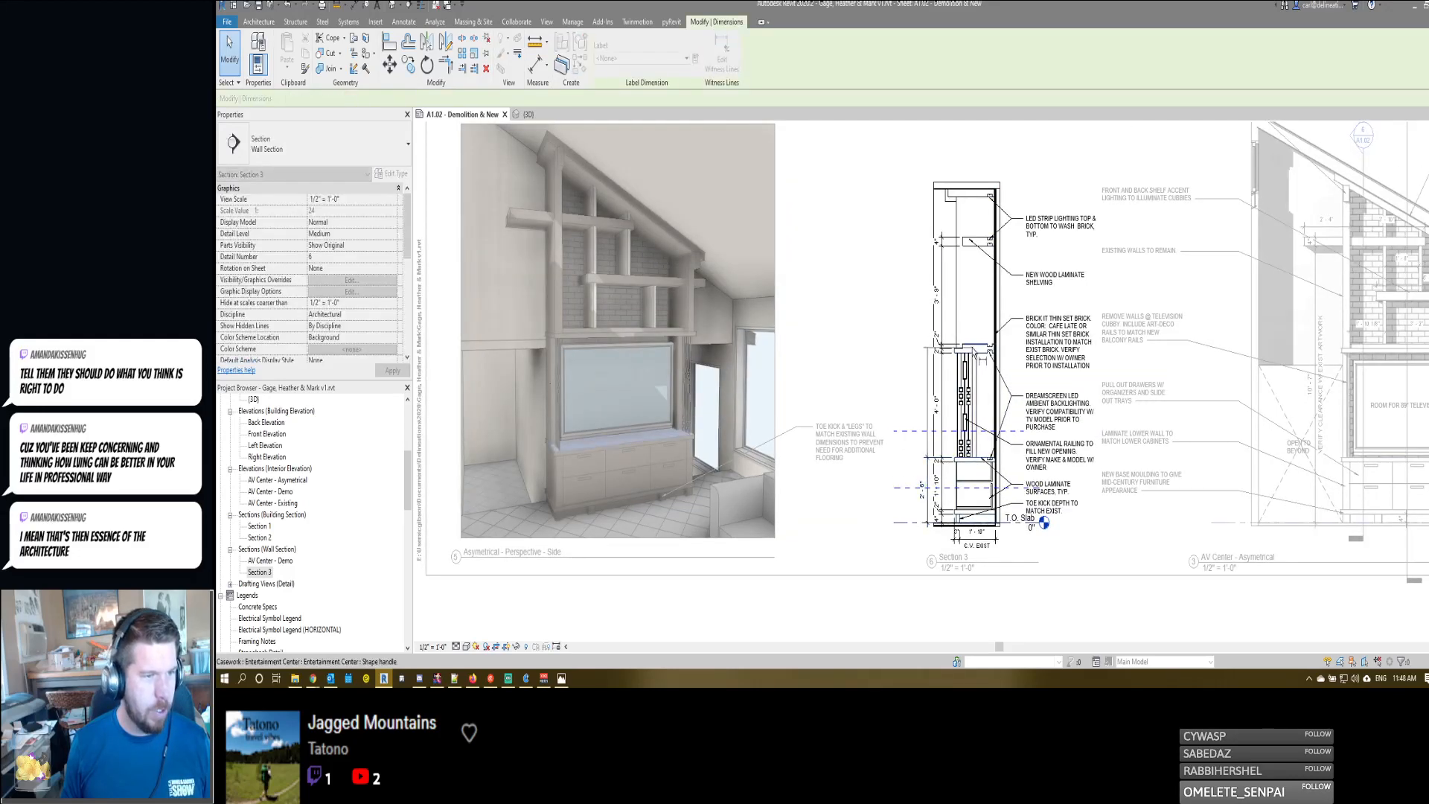
{"action": "left_click", "coordinate": [976, 351]}
{"action": "left_click", "coordinate": [976, 239]}
{"action": "left_click", "coordinate": [898, 318]}
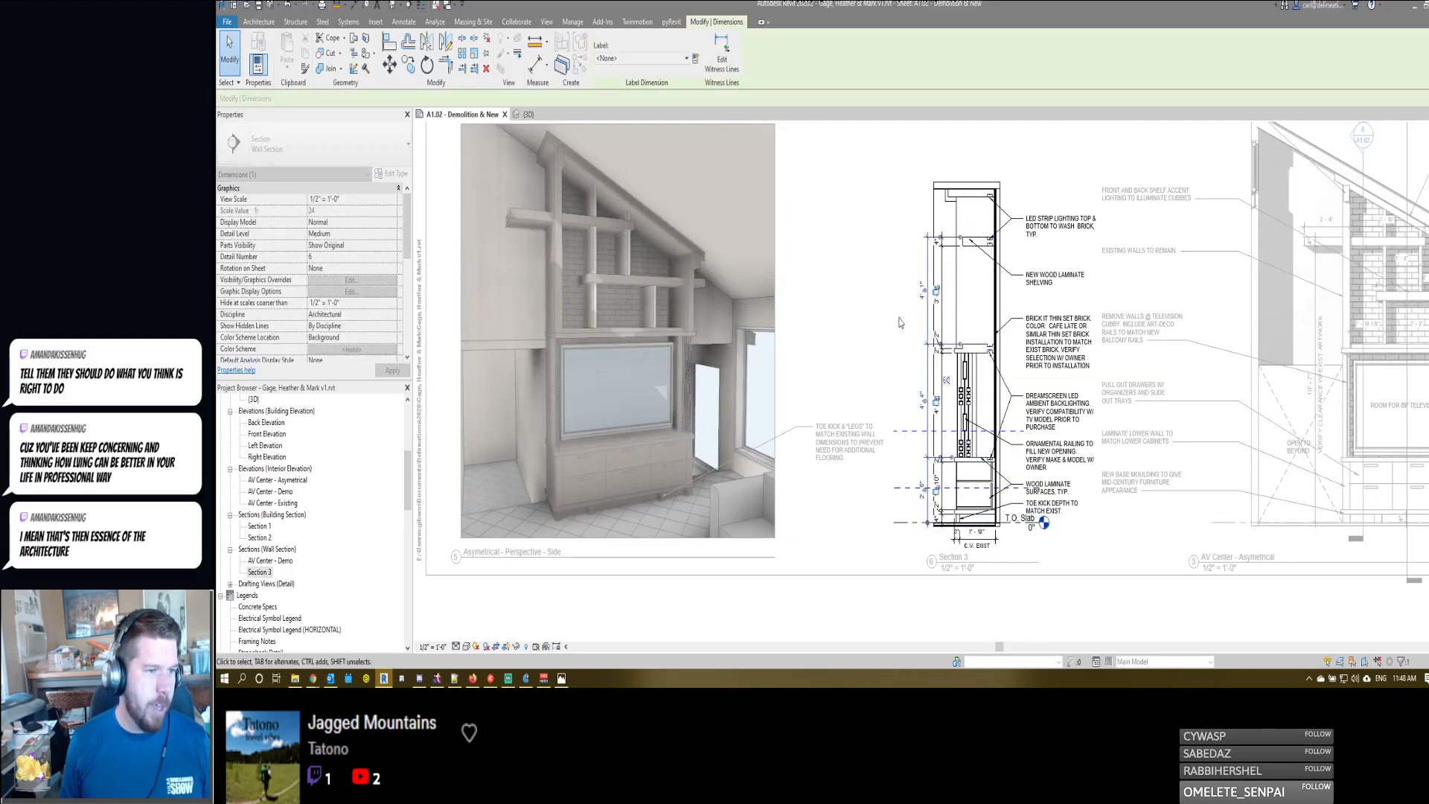
{"action": "left_click", "coordinate": [898, 318]}
{"action": "scroll", "coordinate": [898, 320], "scroll_direction": "down", "scroll_amount": 1}
{"action": "middle_click_drag", "start_coordinate": [1265, 320], "coordinate": [1103, 306]}
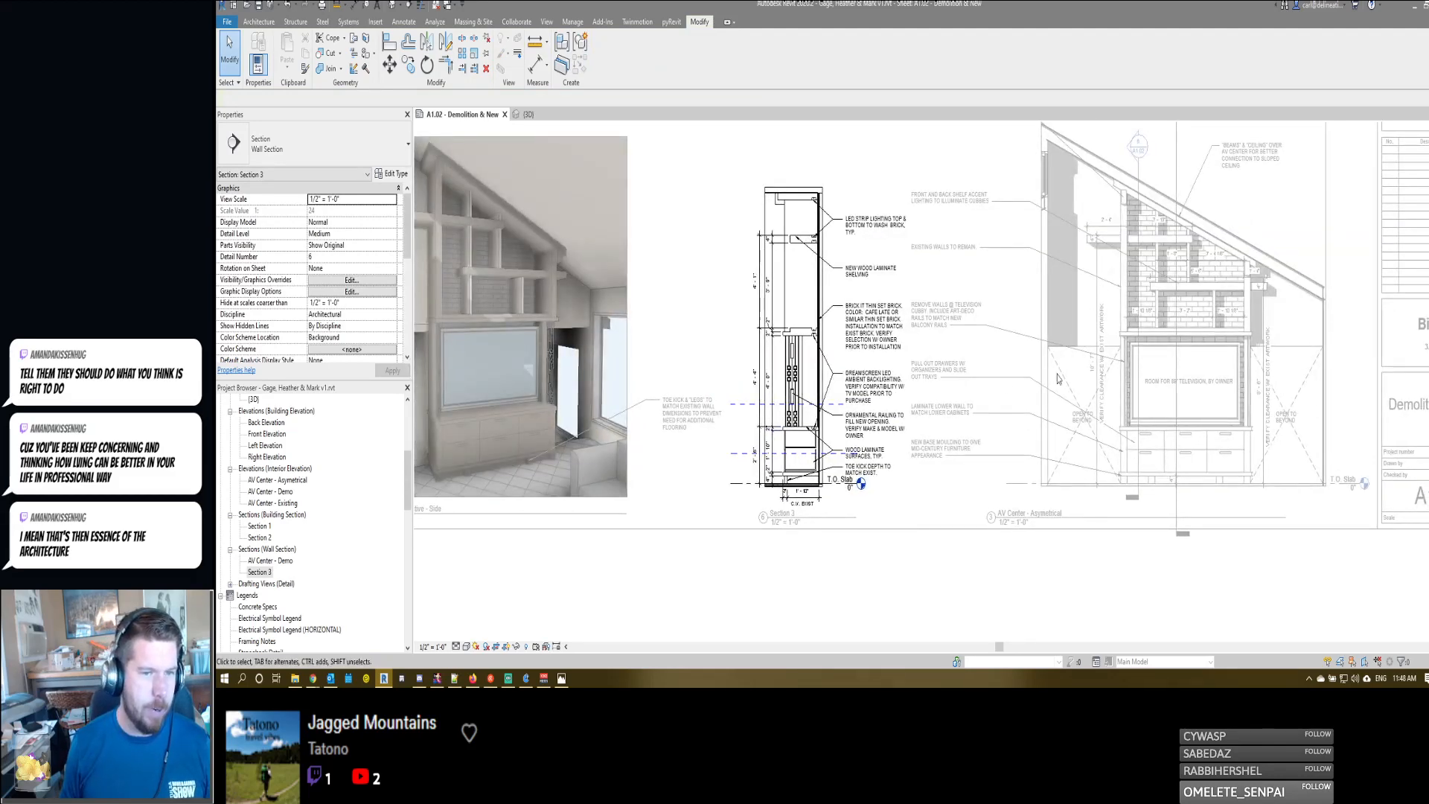
- Undo the dimension string extension in Section 3
{"action": "scroll", "coordinate": [731, 263], "scroll_direction": "up", "scroll_amount": 1}
{"action": "double_click", "coordinate": [731, 264]}
{"action": "scroll", "coordinate": [658, 495], "scroll_direction": "up", "scroll_amount": 2}
{"action": "middle_click_drag", "start_coordinate": [659, 495], "coordinate": [922, 419]}
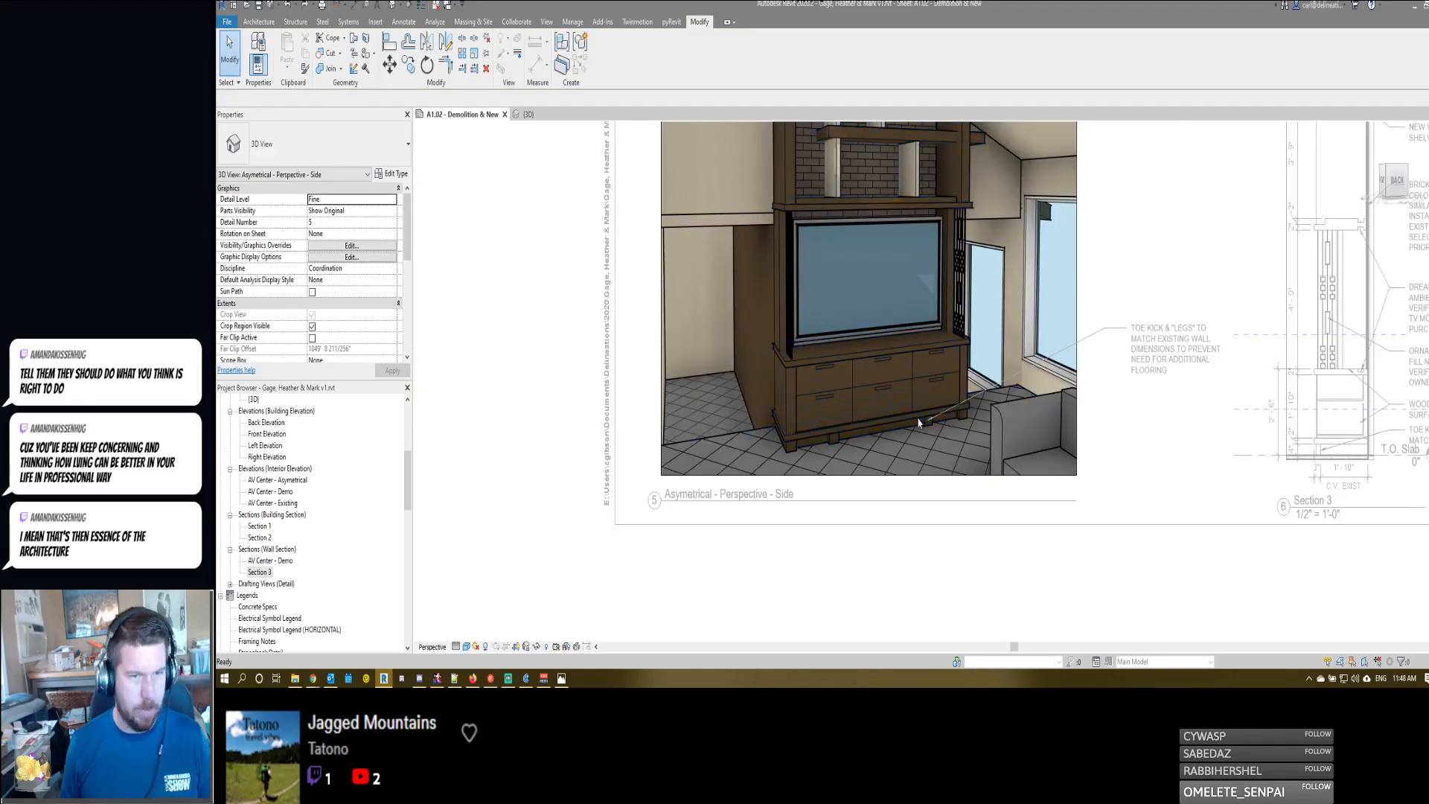
{"action": "key", "text": "ctrl+z"}
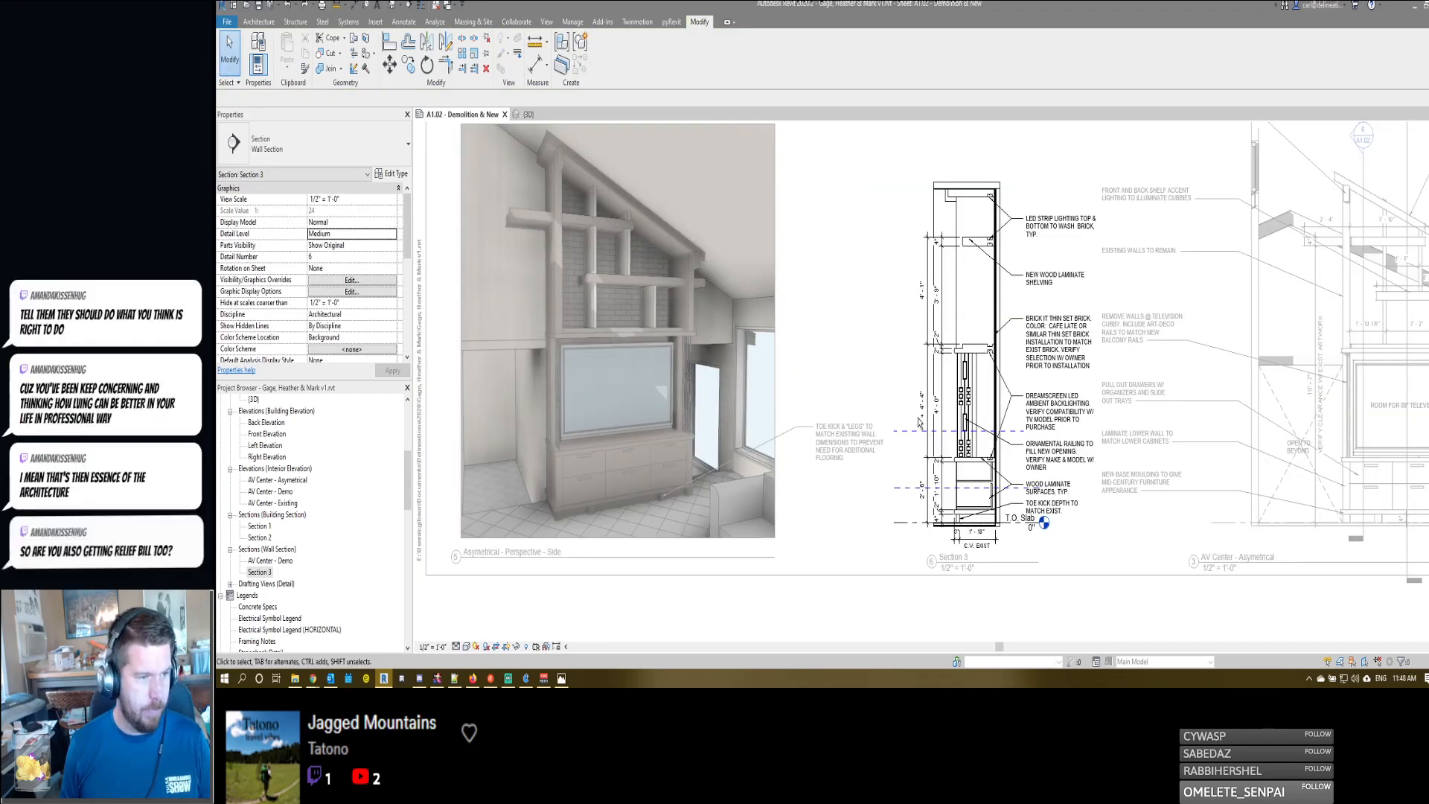
{"action": "scroll", "coordinate": [919, 422], "scroll_direction": "down", "scroll_amount": 1}
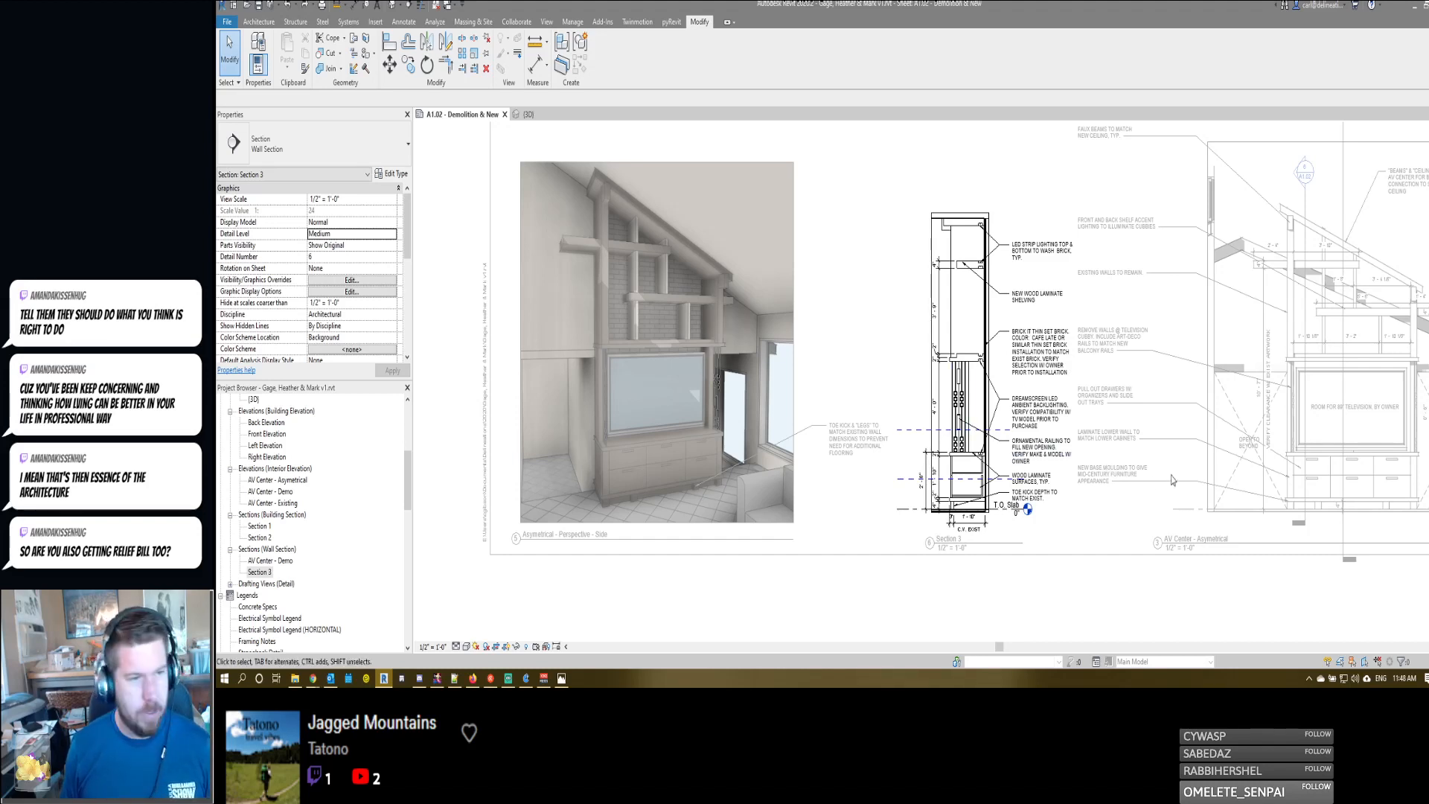
- Examine Section 3's drawers, toe kick and notes, along with the adjacent AV Center - Asymetrical elevation
{"action": "scroll", "coordinate": [840, 297], "scroll_direction": "up", "scroll_amount": 3}
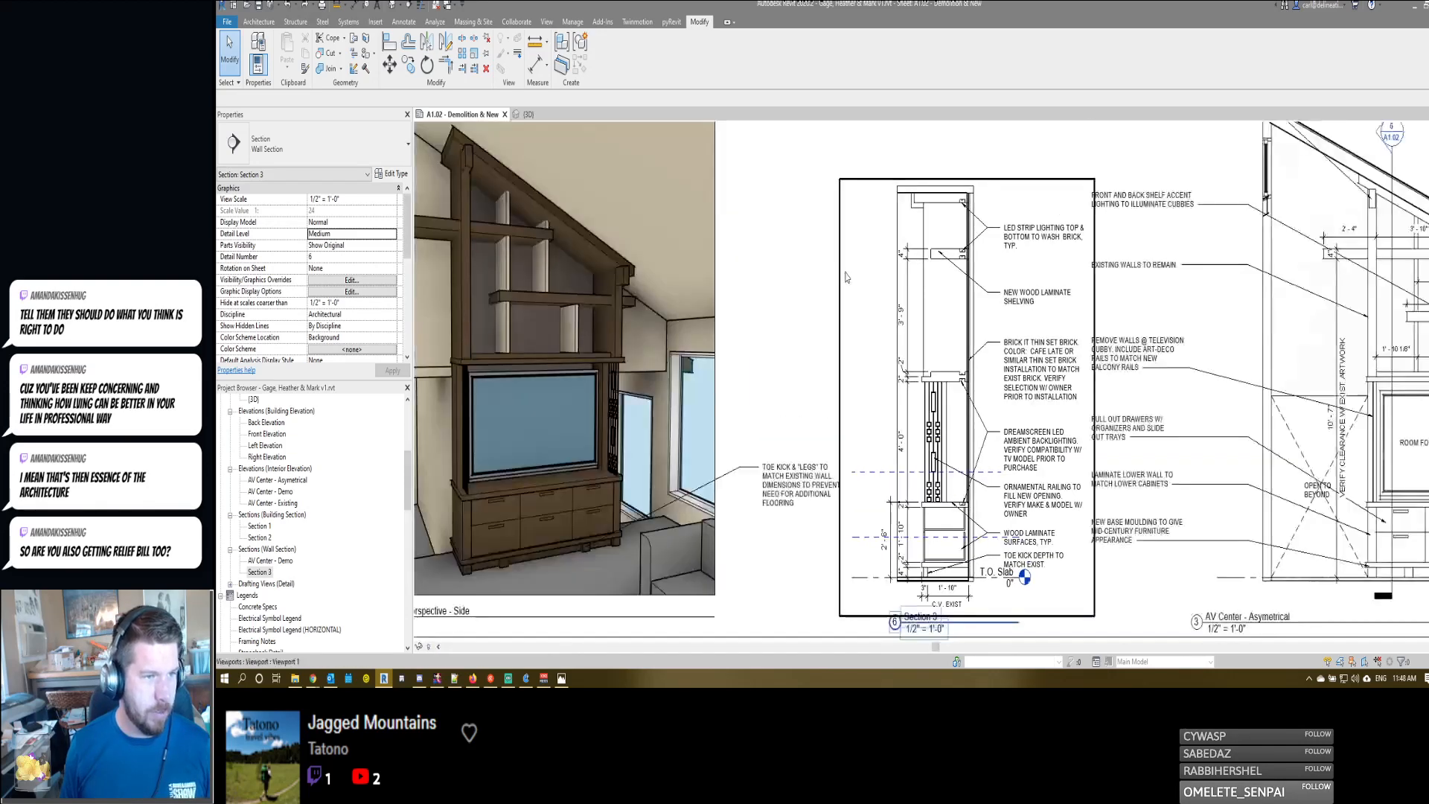
{"action": "scroll", "coordinate": [945, 202], "scroll_direction": "up", "scroll_amount": 7}
{"action": "scroll", "coordinate": [961, 225], "scroll_direction": "down", "scroll_amount": 6}
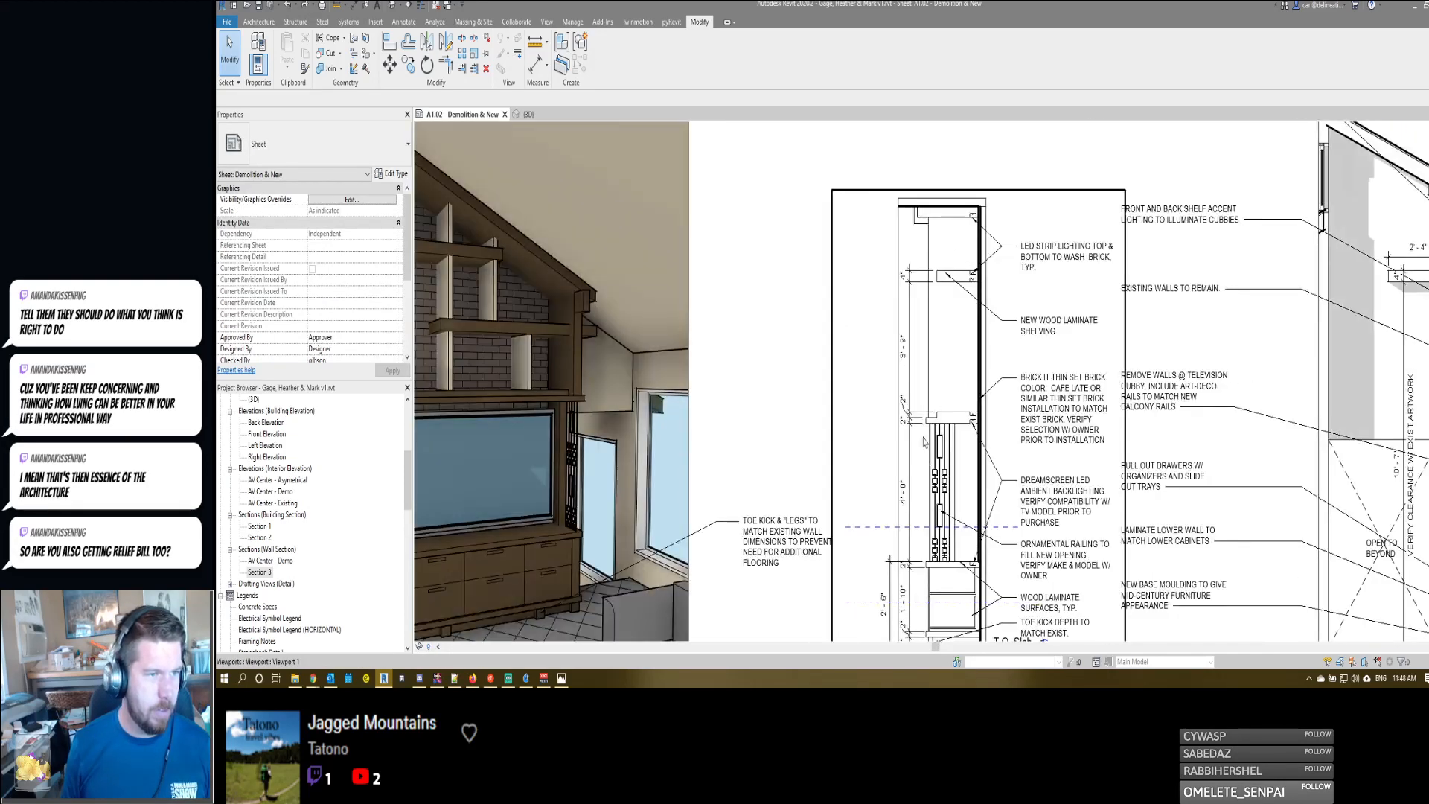
{"action": "scroll", "coordinate": [923, 442], "scroll_direction": "up", "scroll_amount": 4}
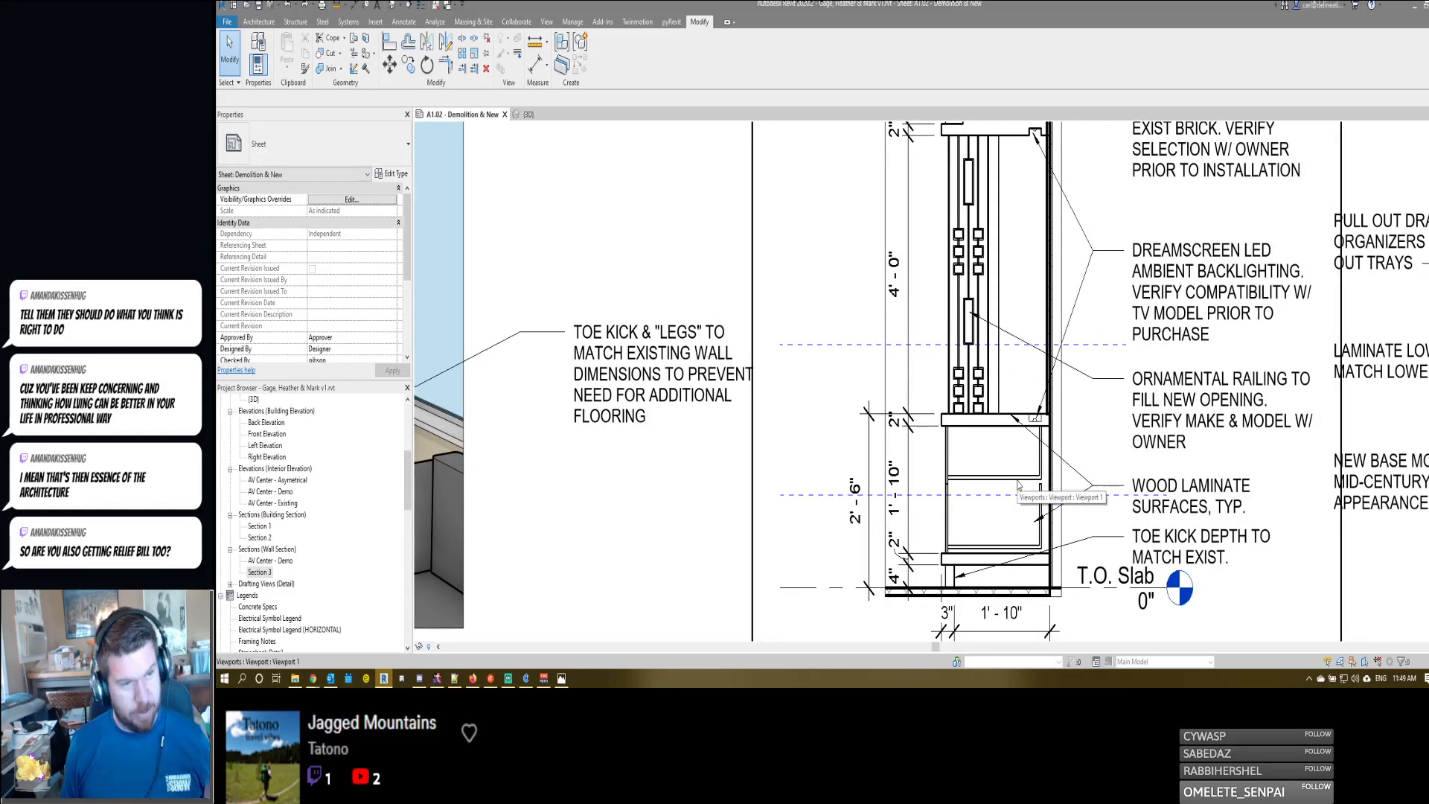
{"action": "scroll", "coordinate": [1018, 484], "scroll_direction": "down", "scroll_amount": 3}
{"action": "middle_click_drag", "start_coordinate": [1020, 485], "coordinate": [900, 484]}
{"action": "scroll", "coordinate": [900, 483], "scroll_direction": "down", "scroll_amount": 2}
{"action": "middle_click_drag", "start_coordinate": [1109, 491], "coordinate": [913, 484]}
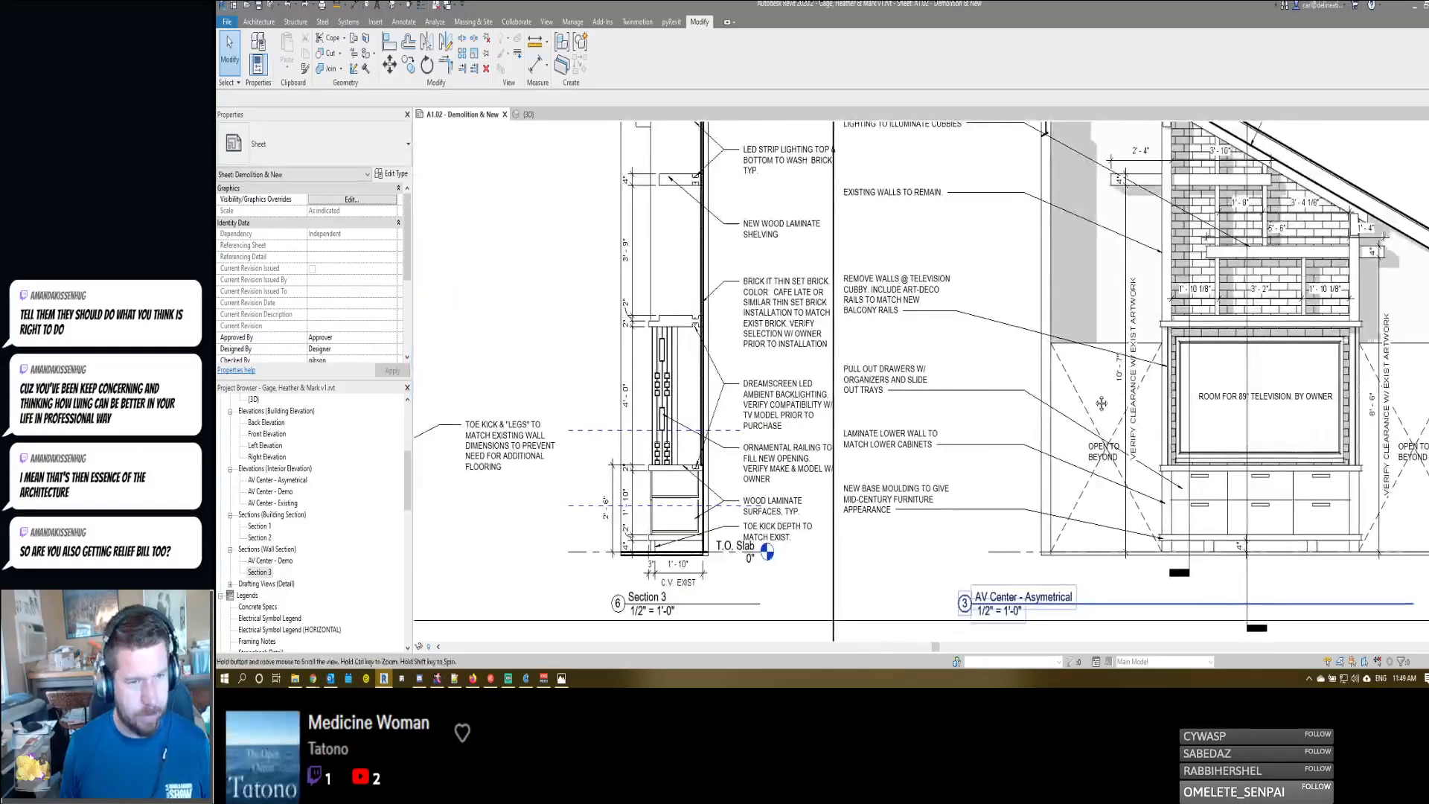
{"action": "middle_click_drag", "start_coordinate": [1101, 402], "coordinate": [955, 442]}
{"action": "scroll", "coordinate": [1006, 356], "scroll_direction": "down", "scroll_amount": 2}
- Activate the AV Center - Asymetrical elevation and check the shadow settings in its graphic display options
{"action": "double_click", "coordinate": [946, 534]}
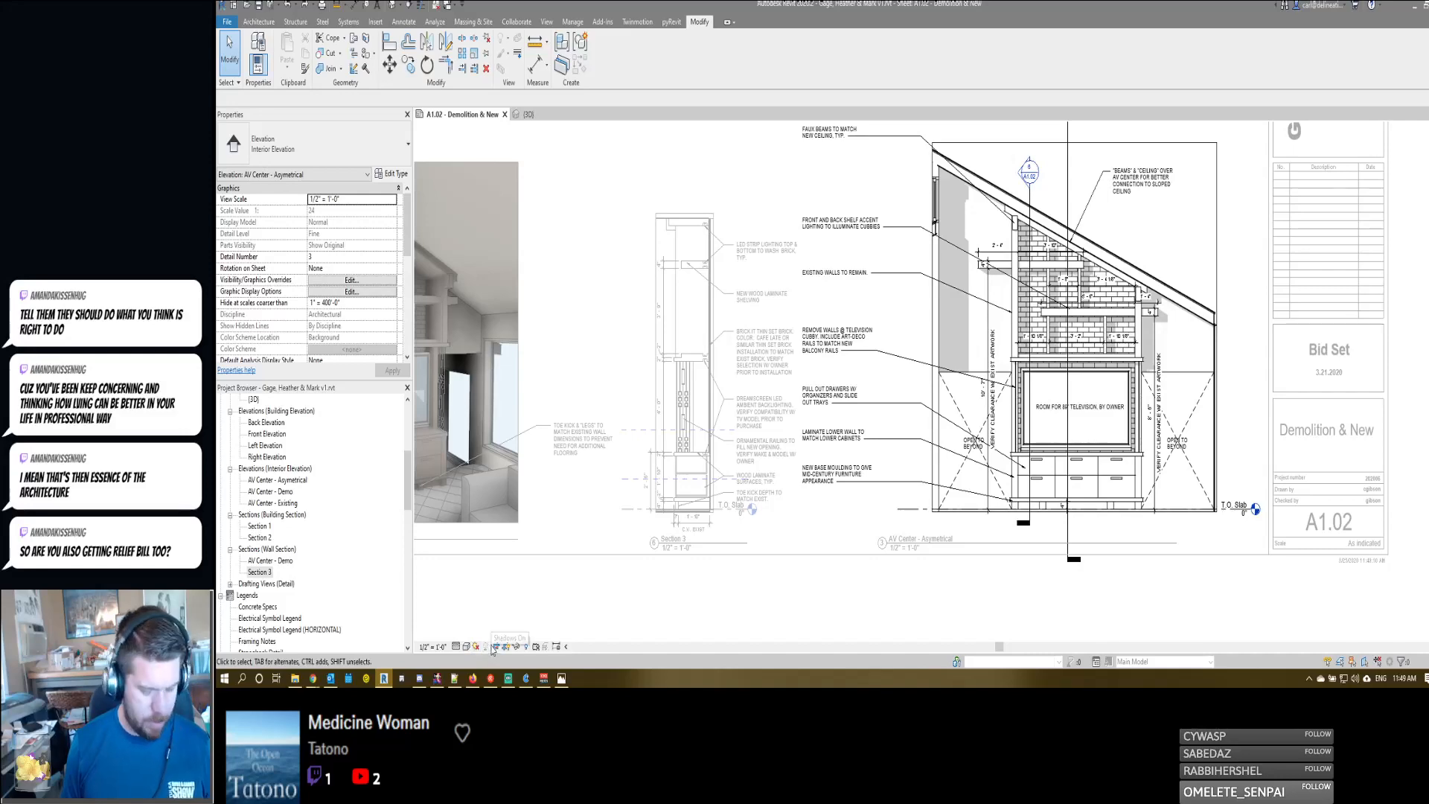
{"action": "left_click", "coordinate": [465, 646]}
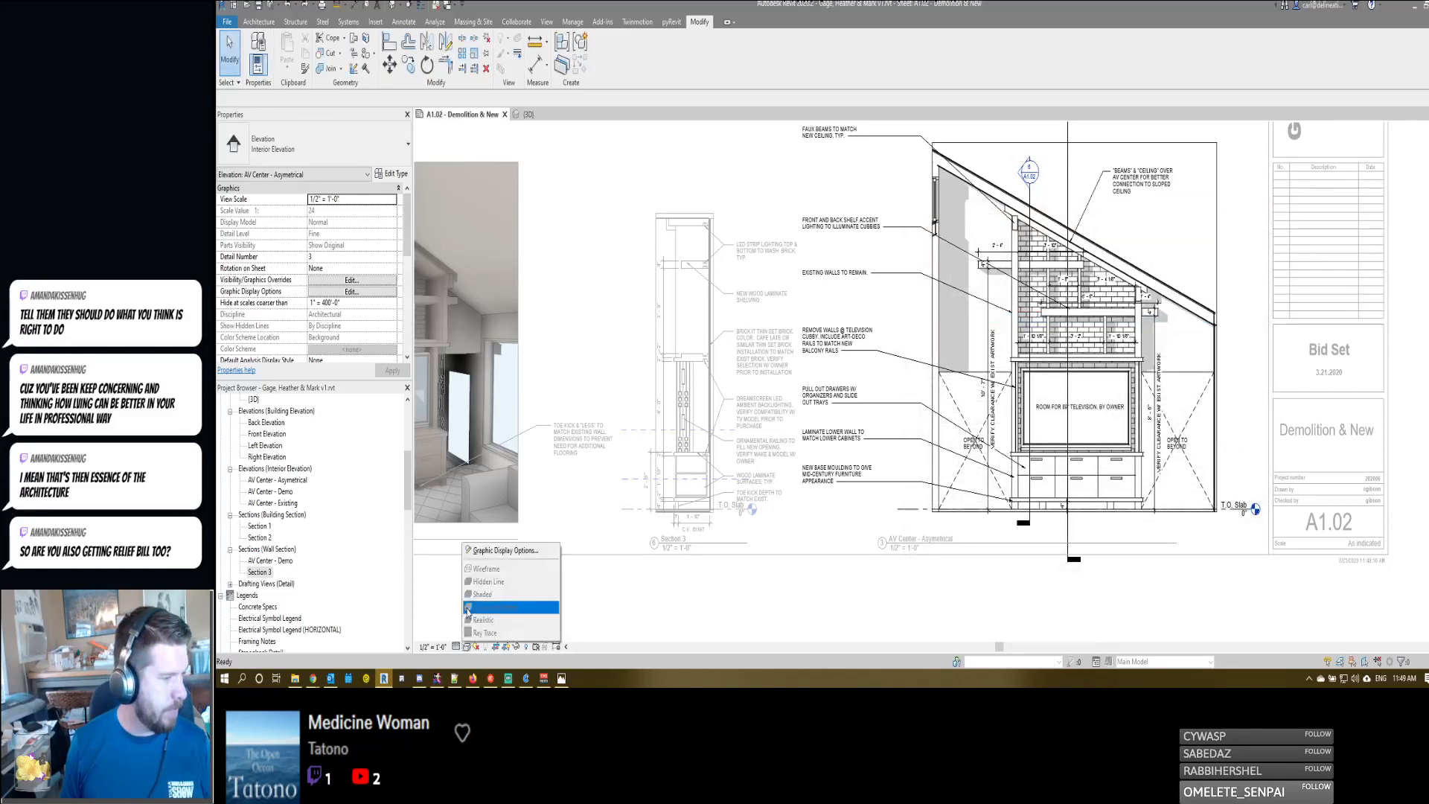
{"action": "left_click", "coordinate": [506, 550]}
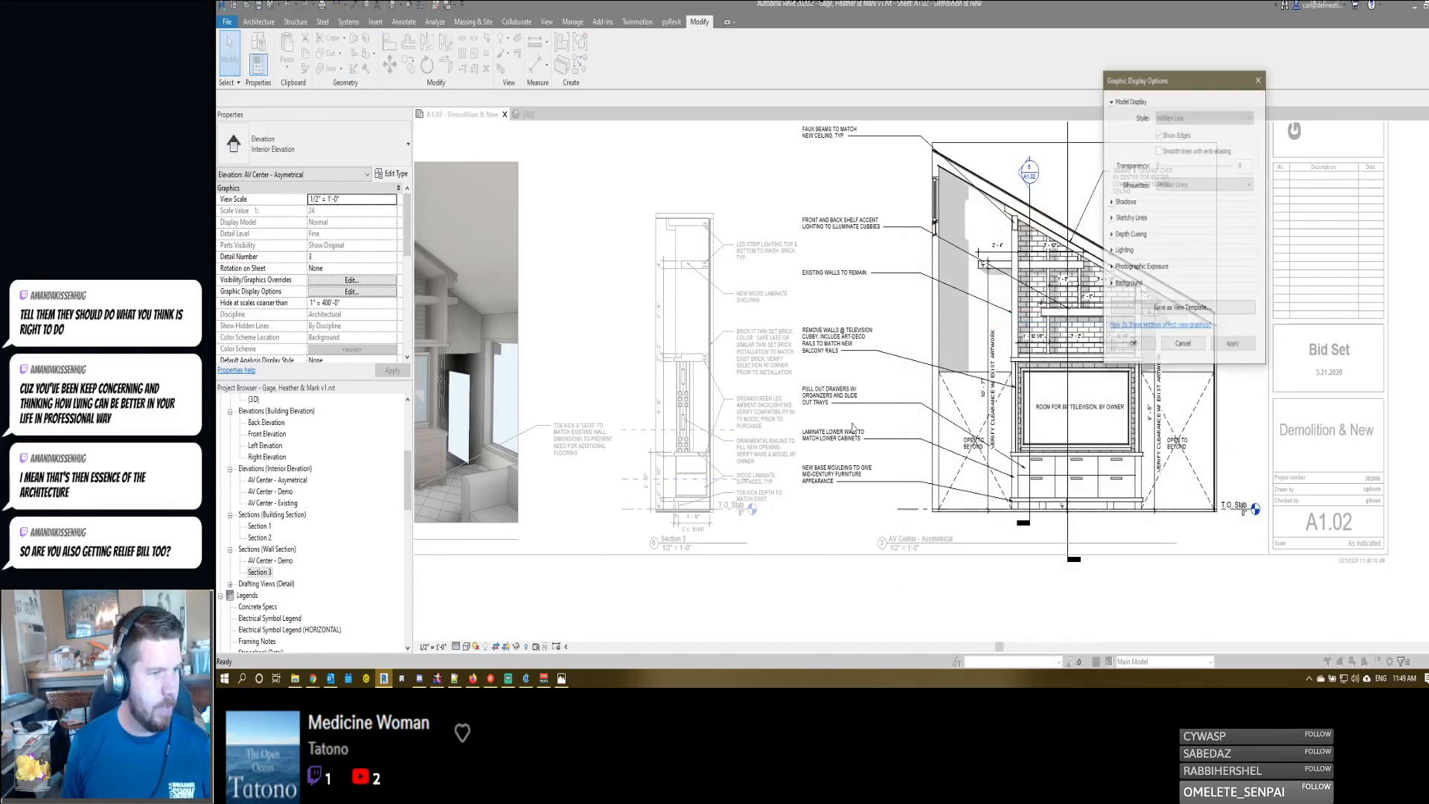
{"action": "left_click", "coordinate": [1112, 202]}
{"action": "left_click", "coordinate": [1190, 366]}
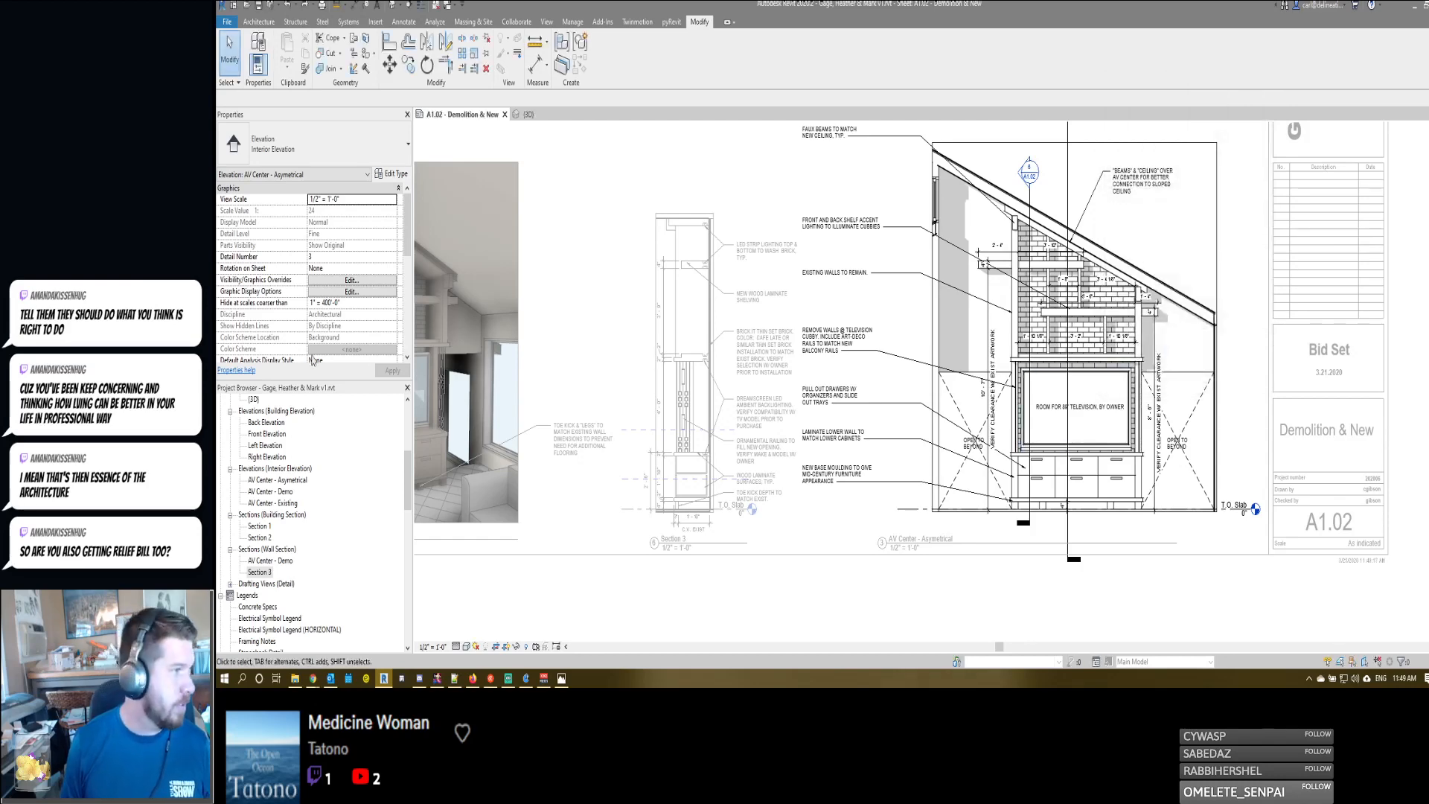
- Turn off the shadows in the Interior Elevation view template, apply it and deactivate the elevation view
{"action": "scroll", "coordinate": [312, 350], "scroll_direction": "down", "scroll_amount": 5}
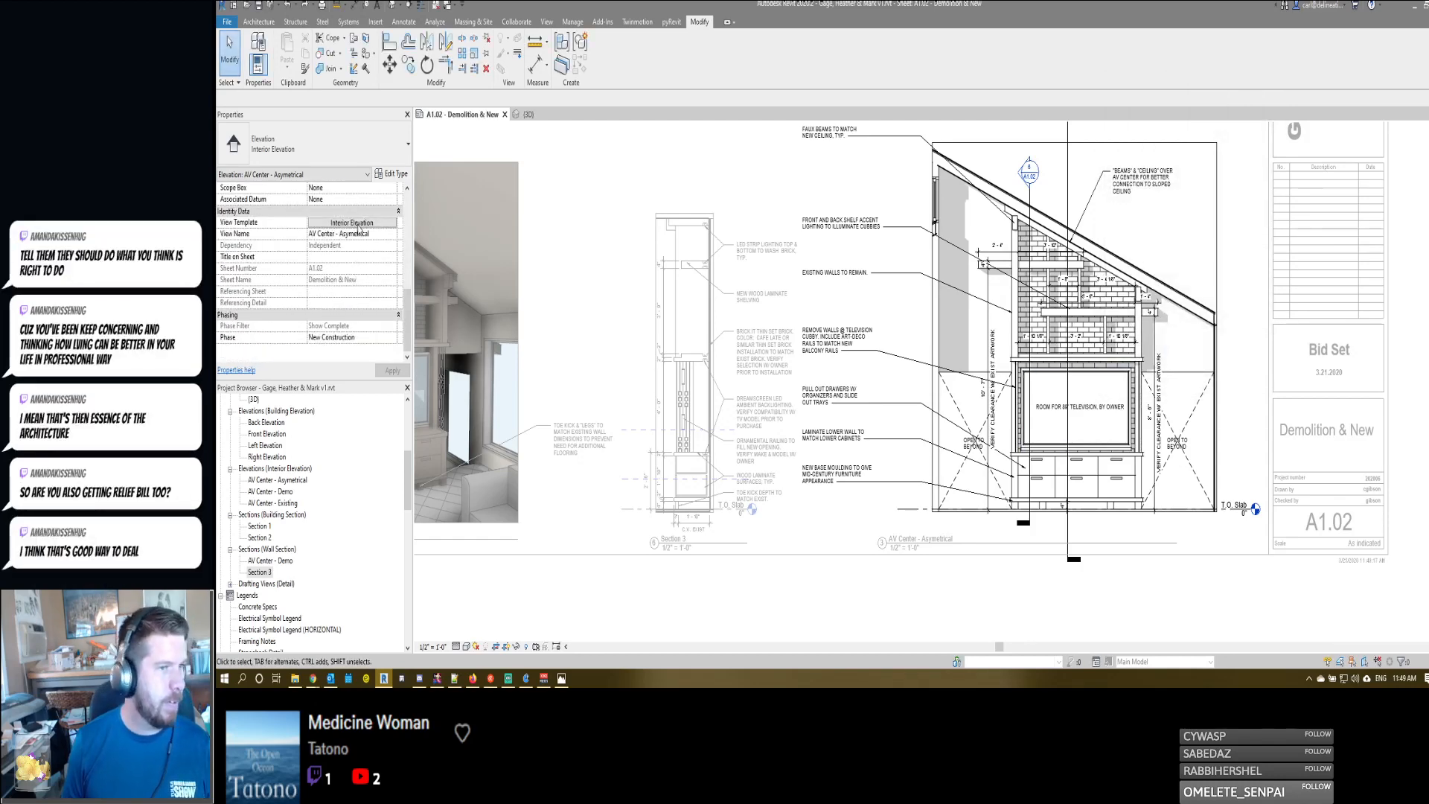
{"action": "left_click", "coordinate": [356, 223]}
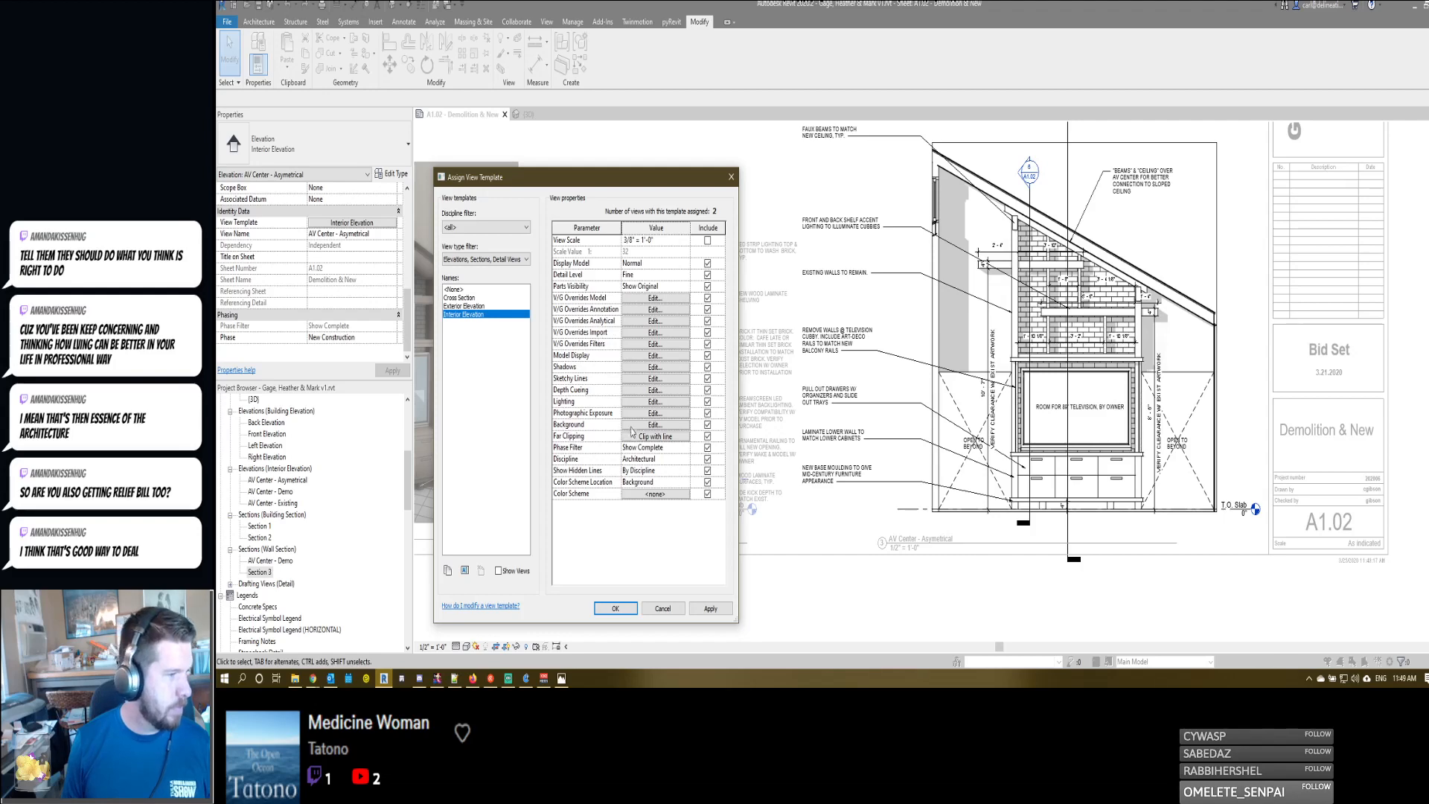
{"action": "left_click", "coordinate": [673, 367]}
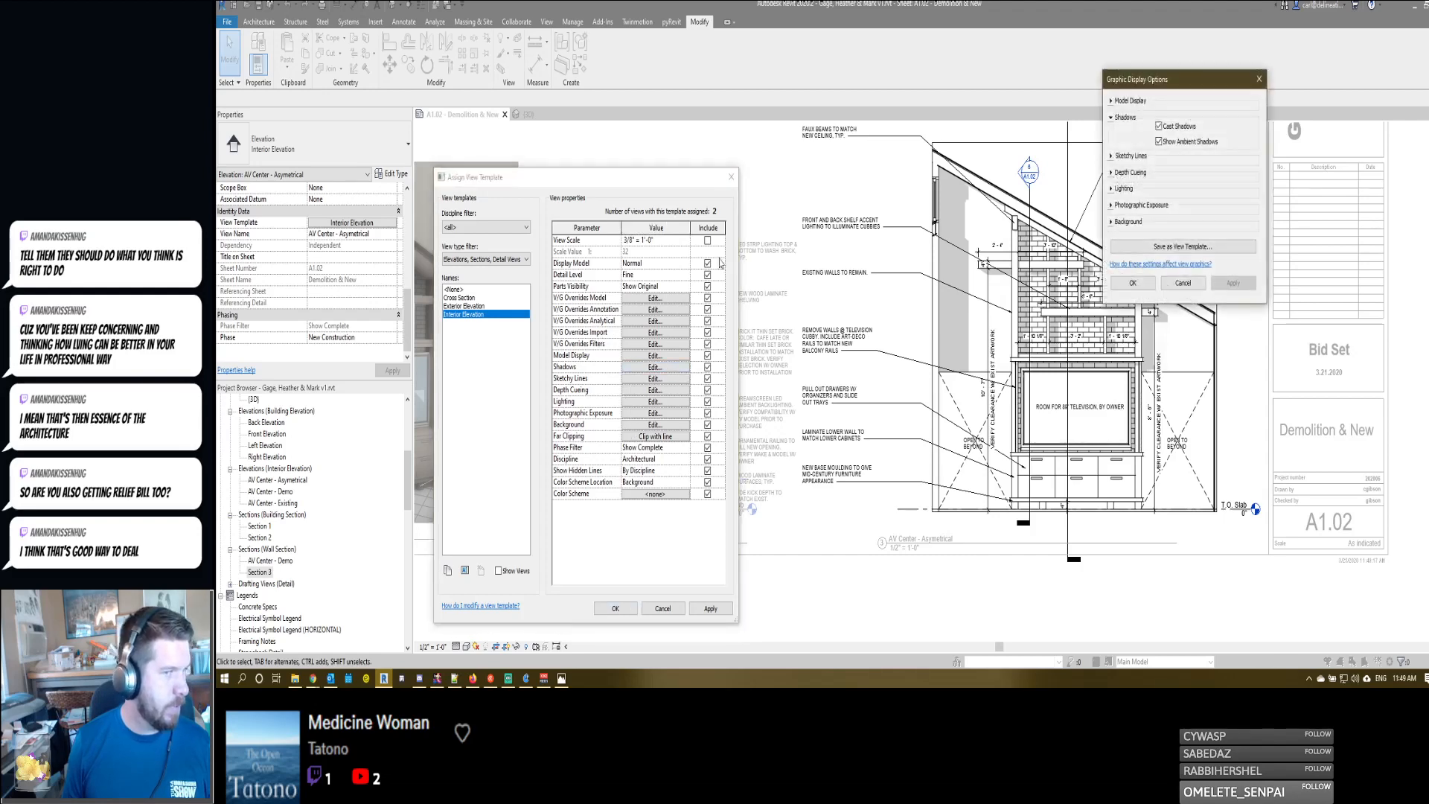
{"action": "left_click", "coordinate": [1133, 283]}
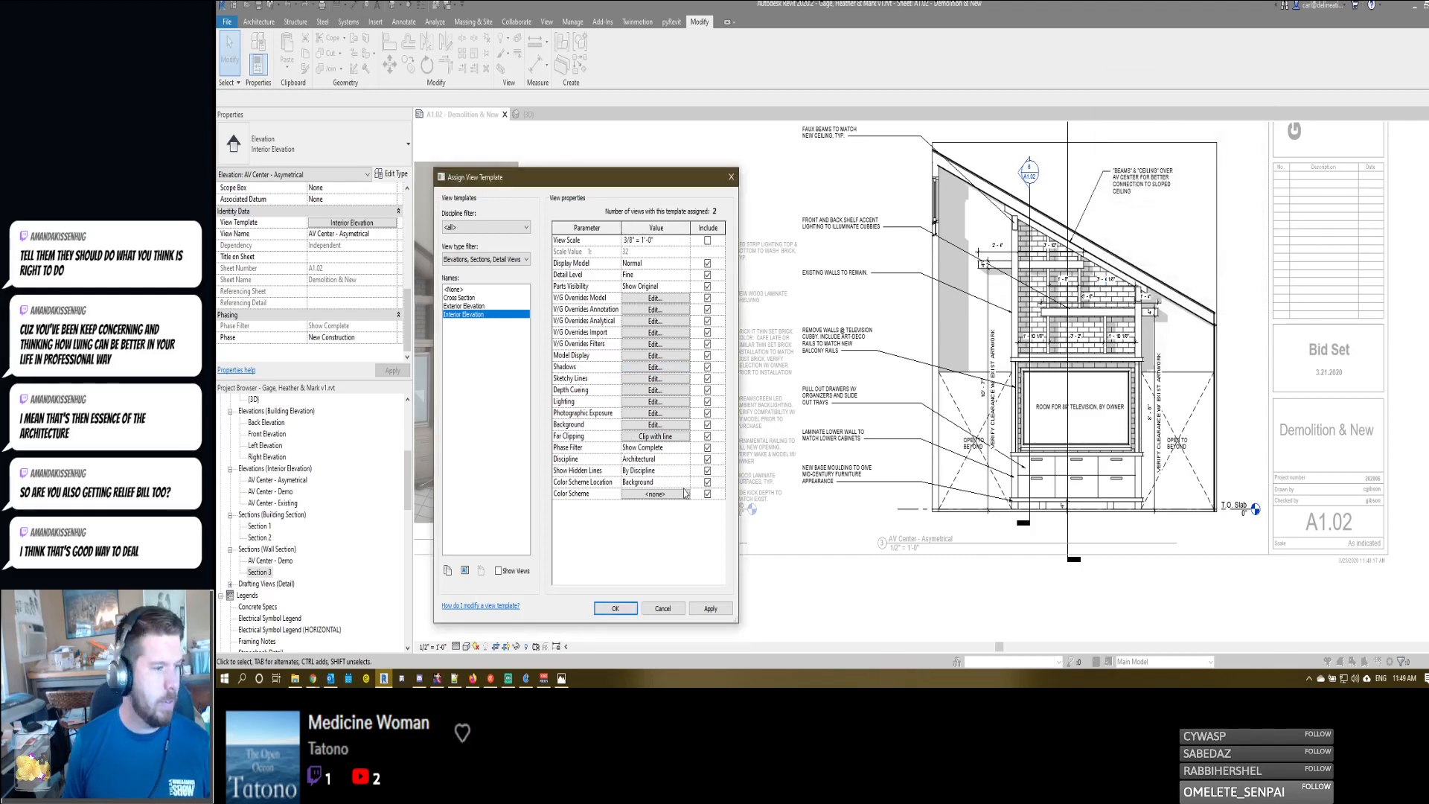
{"action": "left_click", "coordinate": [615, 608]}
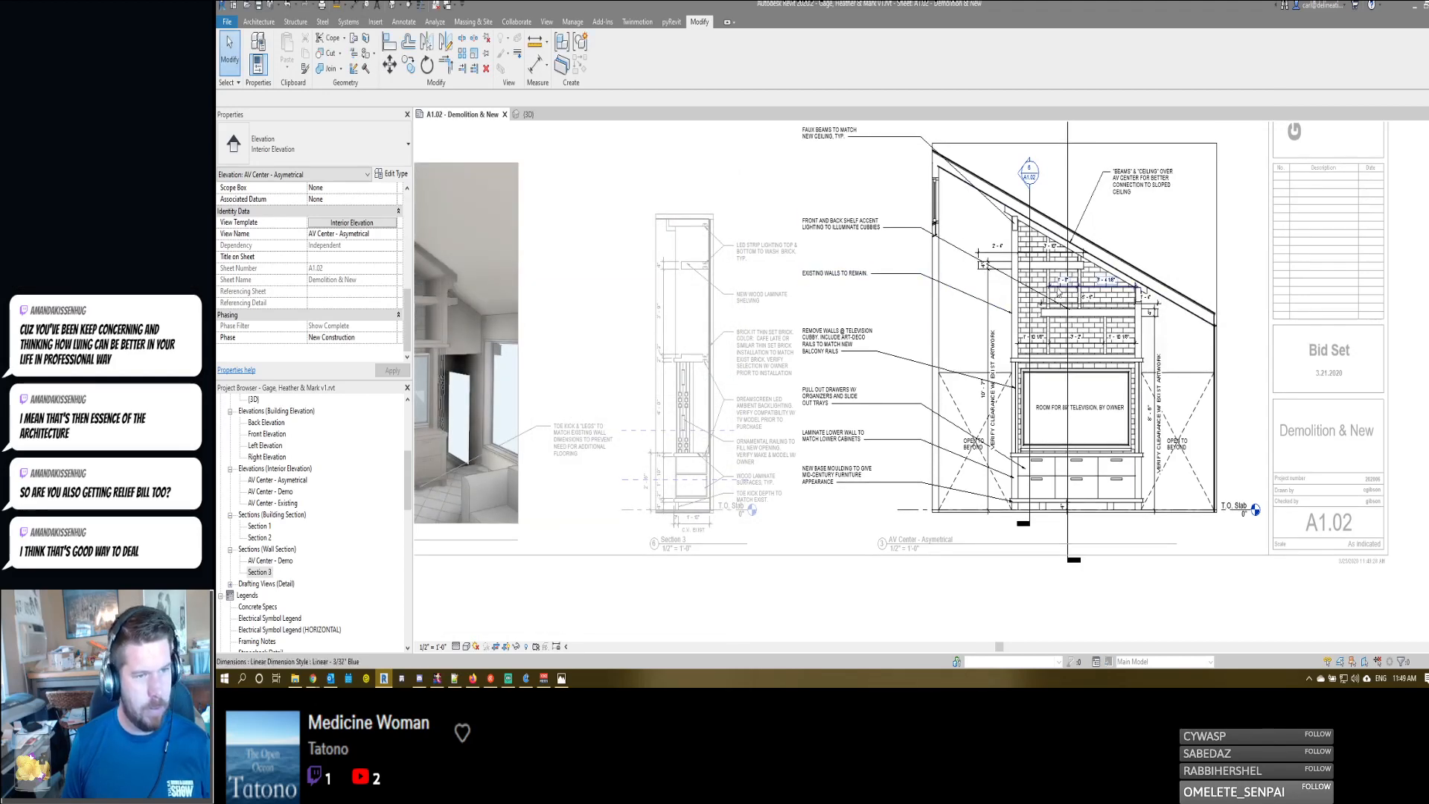
{"action": "scroll", "coordinate": [1059, 292], "scroll_direction": "up", "scroll_amount": 3}
{"action": "key", "text": "d"}
{"action": "key", "text": "v"}
{"action": "scroll", "coordinate": [1043, 301], "scroll_direction": "down", "scroll_amount": 4}
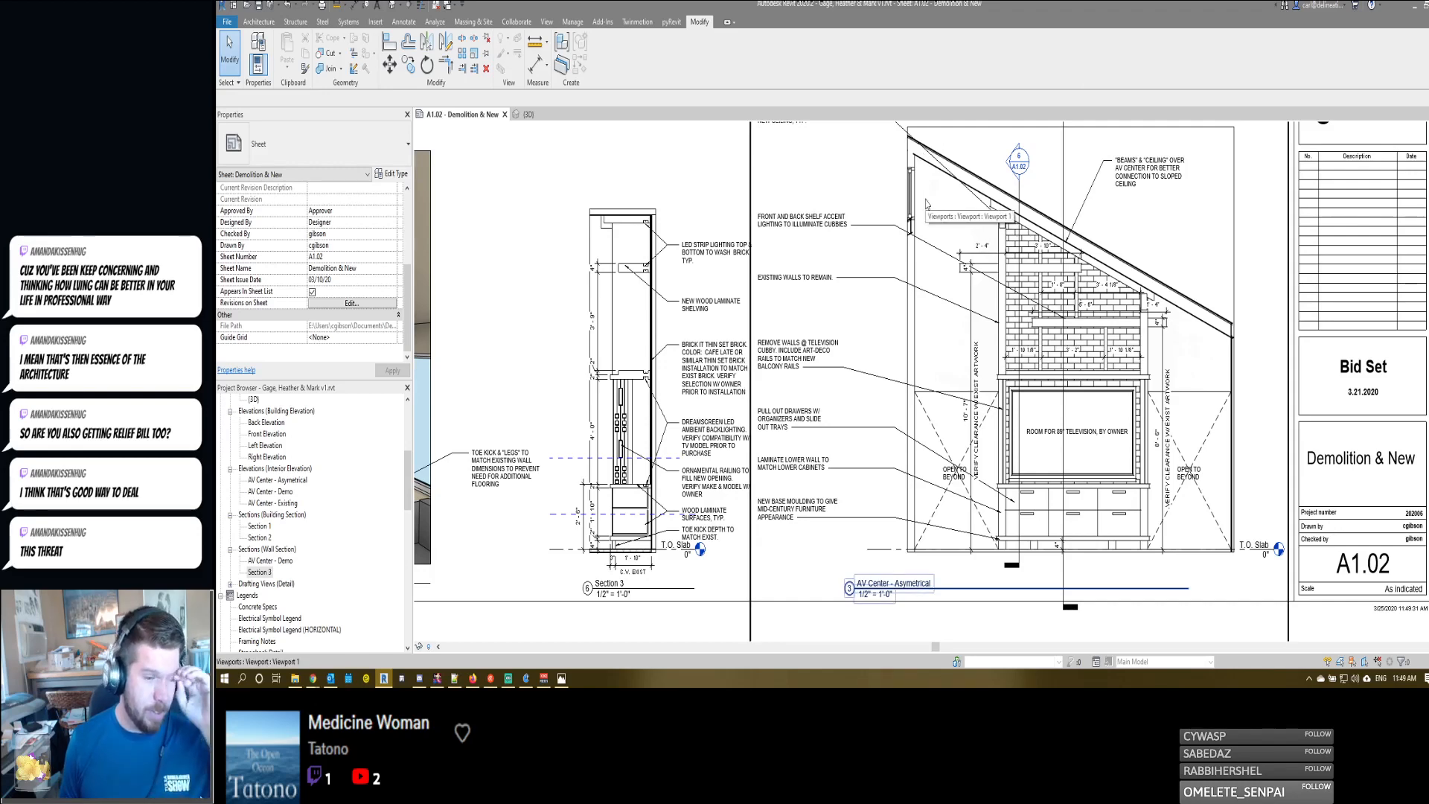
- Move the AV Center - Asymetrical view title right beneath the drawing and shorten its title line to the crop's right edge
{"action": "left_click", "coordinate": [873, 591]}
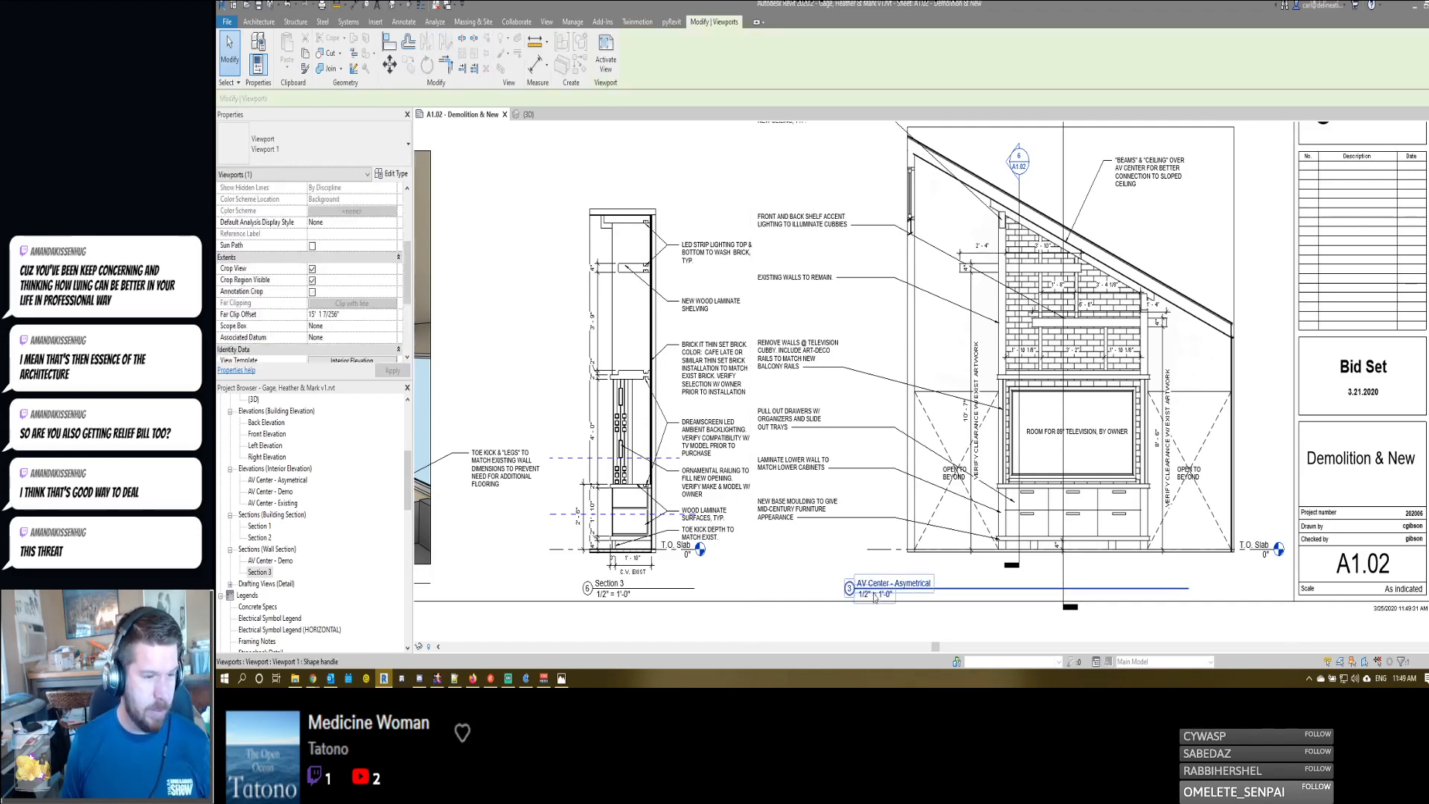
{"action": "key", "text": "Right"}
{"action": "key", "text": "Right"}
{"action": "key", "text": "Right"}
{"action": "key", "text": "Right"}
{"action": "key", "text": "Right"}
{"action": "key", "text": "Right"}
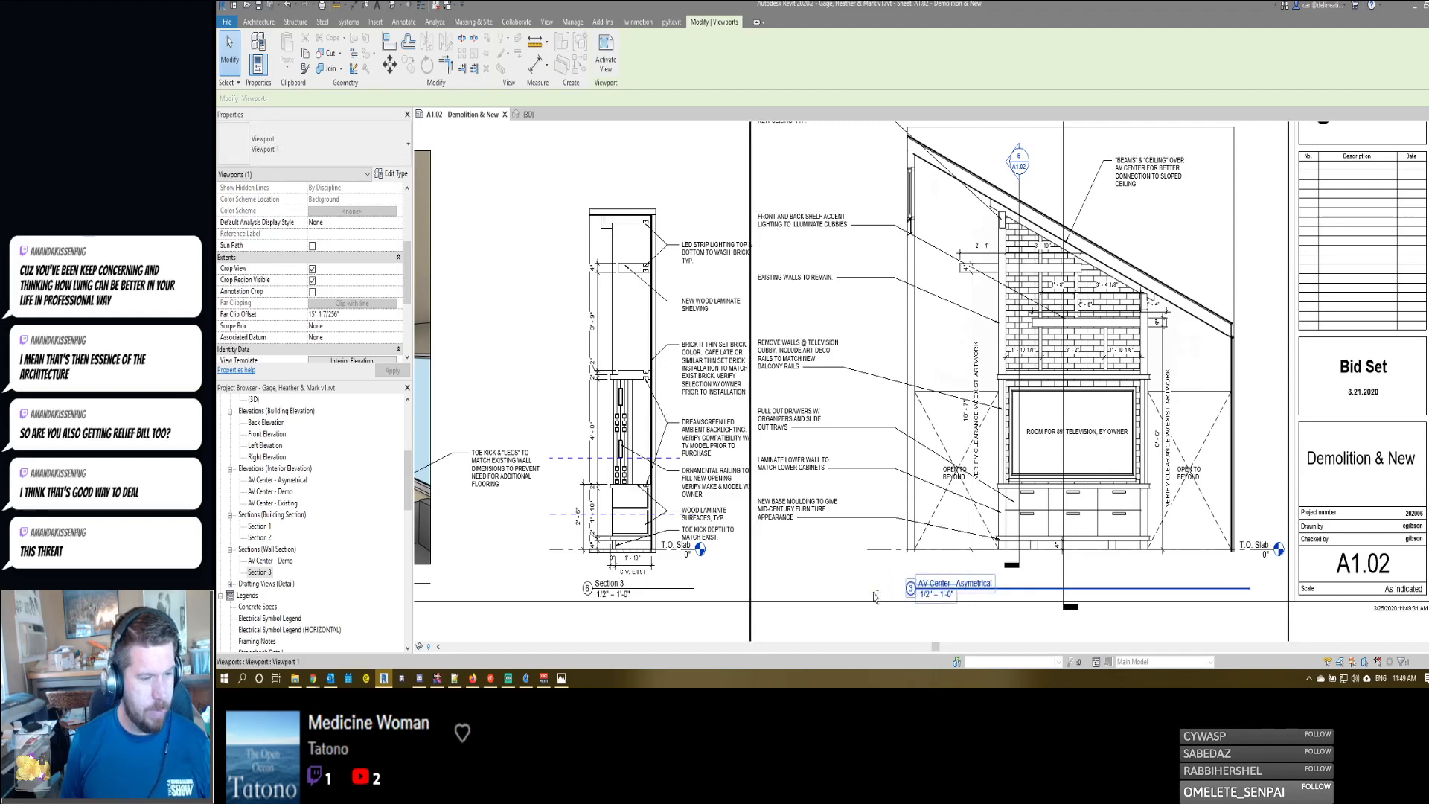
{"action": "key", "text": "Escape"}
{"action": "left_click", "coordinate": [954, 450]}
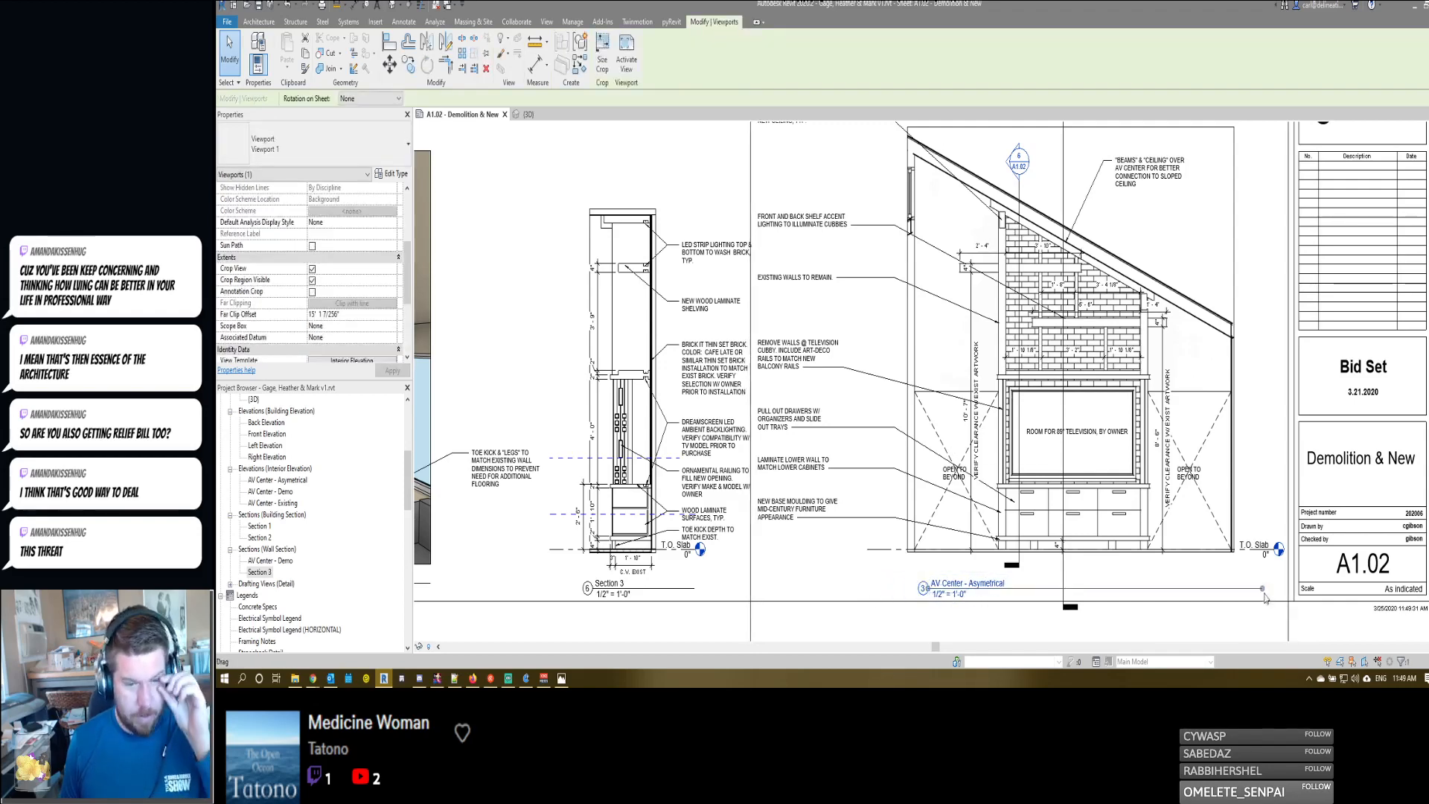
{"action": "left_click_drag", "start_coordinate": [1263, 590], "coordinate": [1228, 593]}
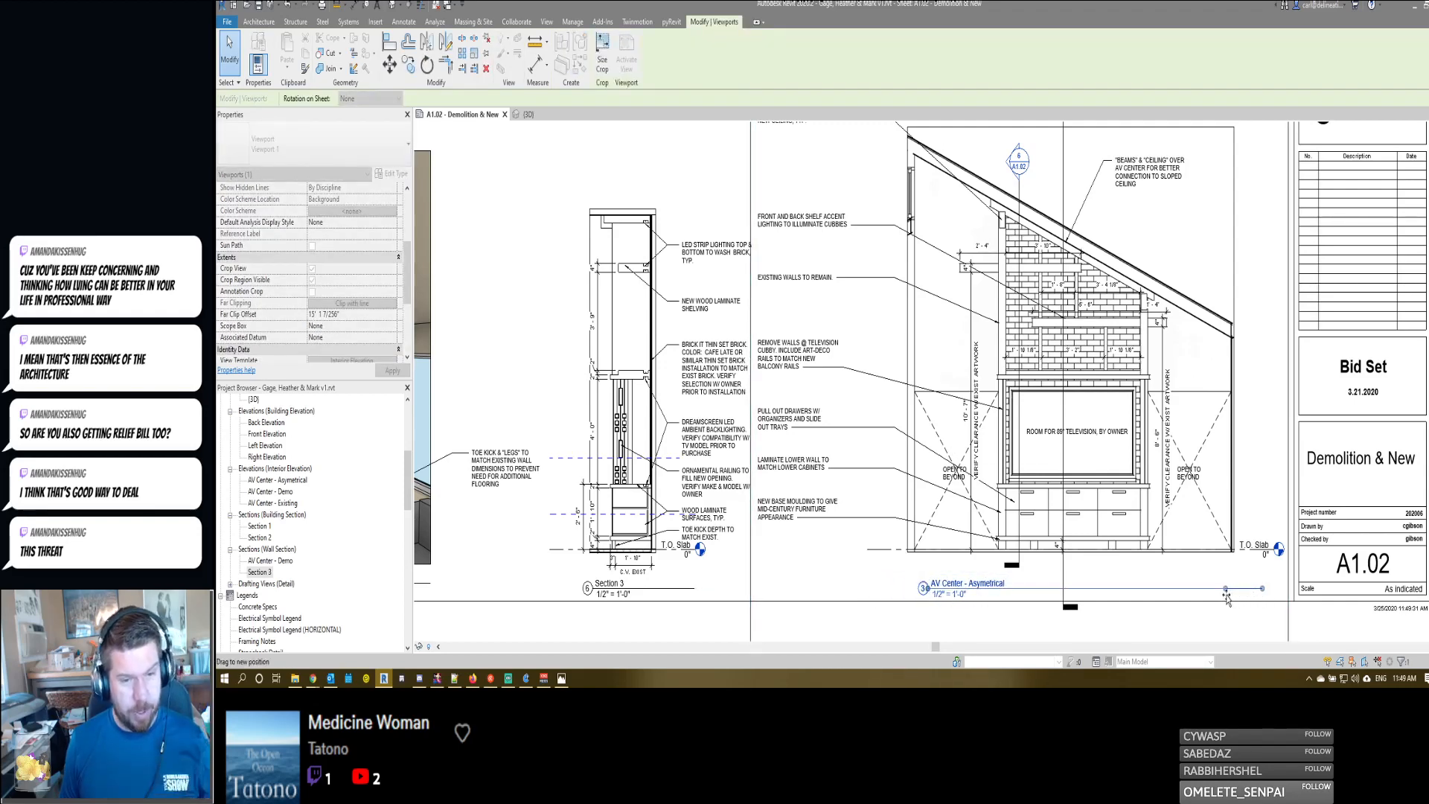
{"action": "key", "text": "Escape"}
- Set the view scale of both AV Center - Demo viewports, the elevation and the section, to 1/2" = 1'-0"
{"action": "middle_click_drag", "start_coordinate": [850, 560], "coordinate": [1038, 460]}
{"action": "scroll", "coordinate": [1039, 460], "scroll_direction": "down", "scroll_amount": 2}
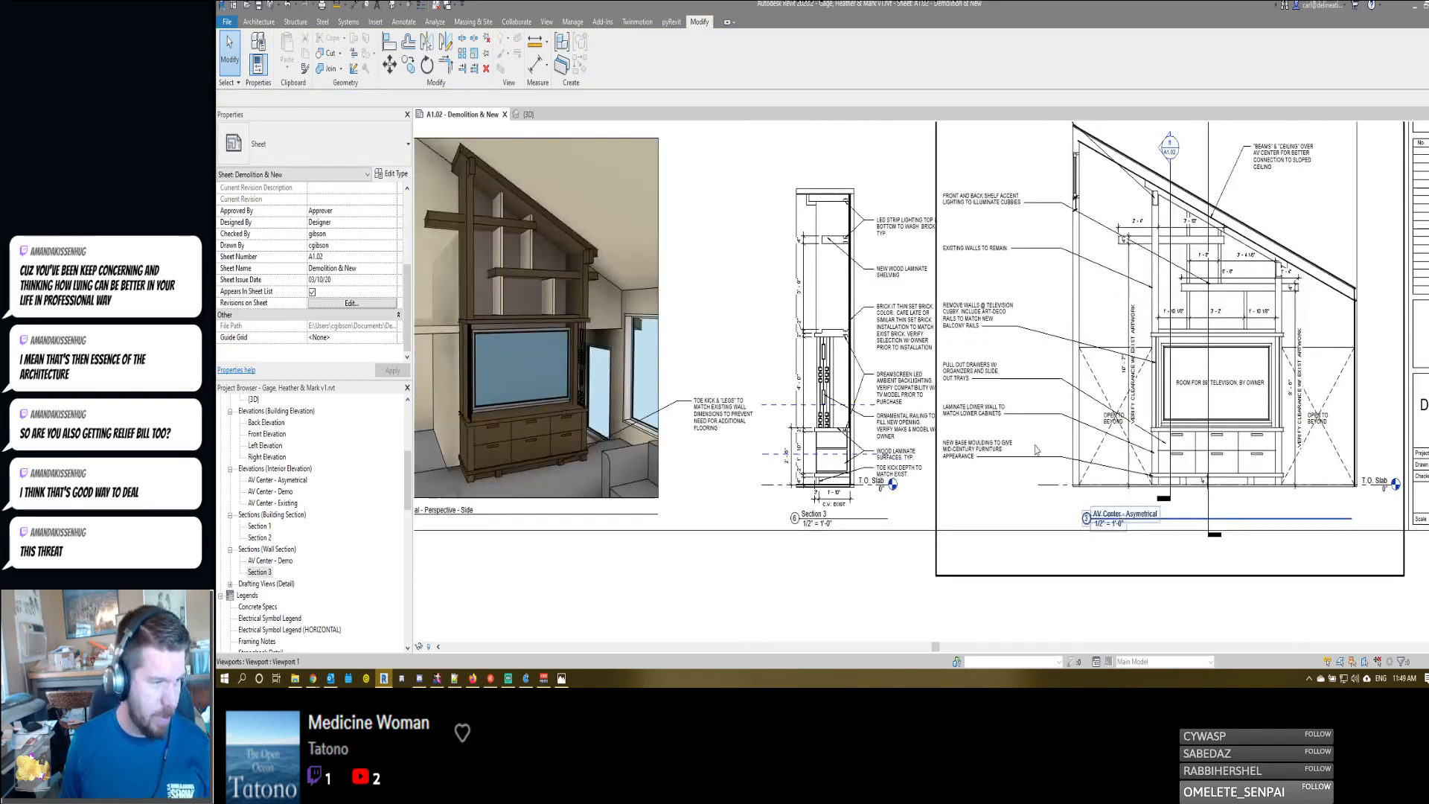
{"action": "middle_click_drag", "start_coordinate": [957, 492], "coordinate": [819, 562]}
{"action": "scroll", "coordinate": [819, 562], "scroll_direction": "down", "scroll_amount": 2}
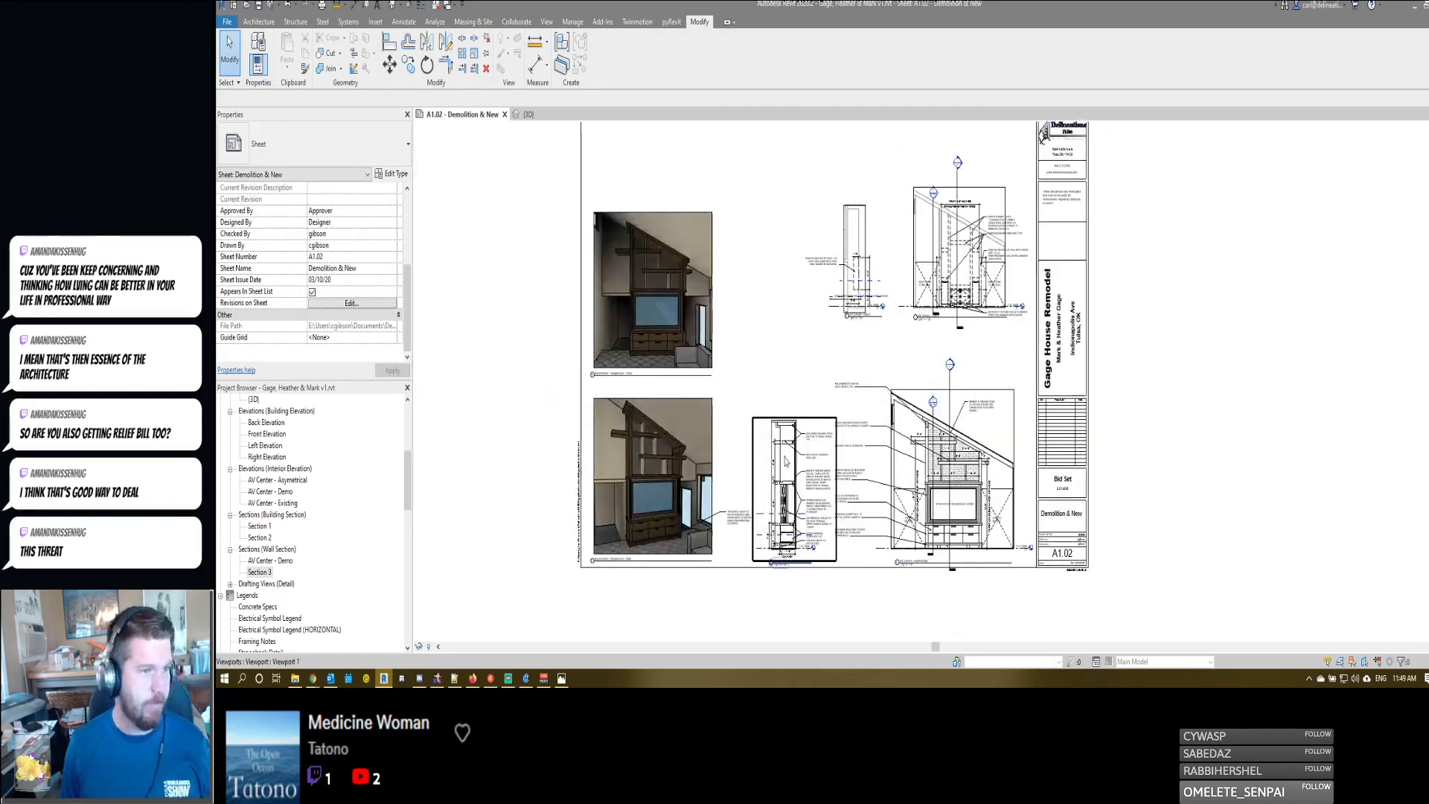
{"action": "left_click", "coordinate": [839, 269]}
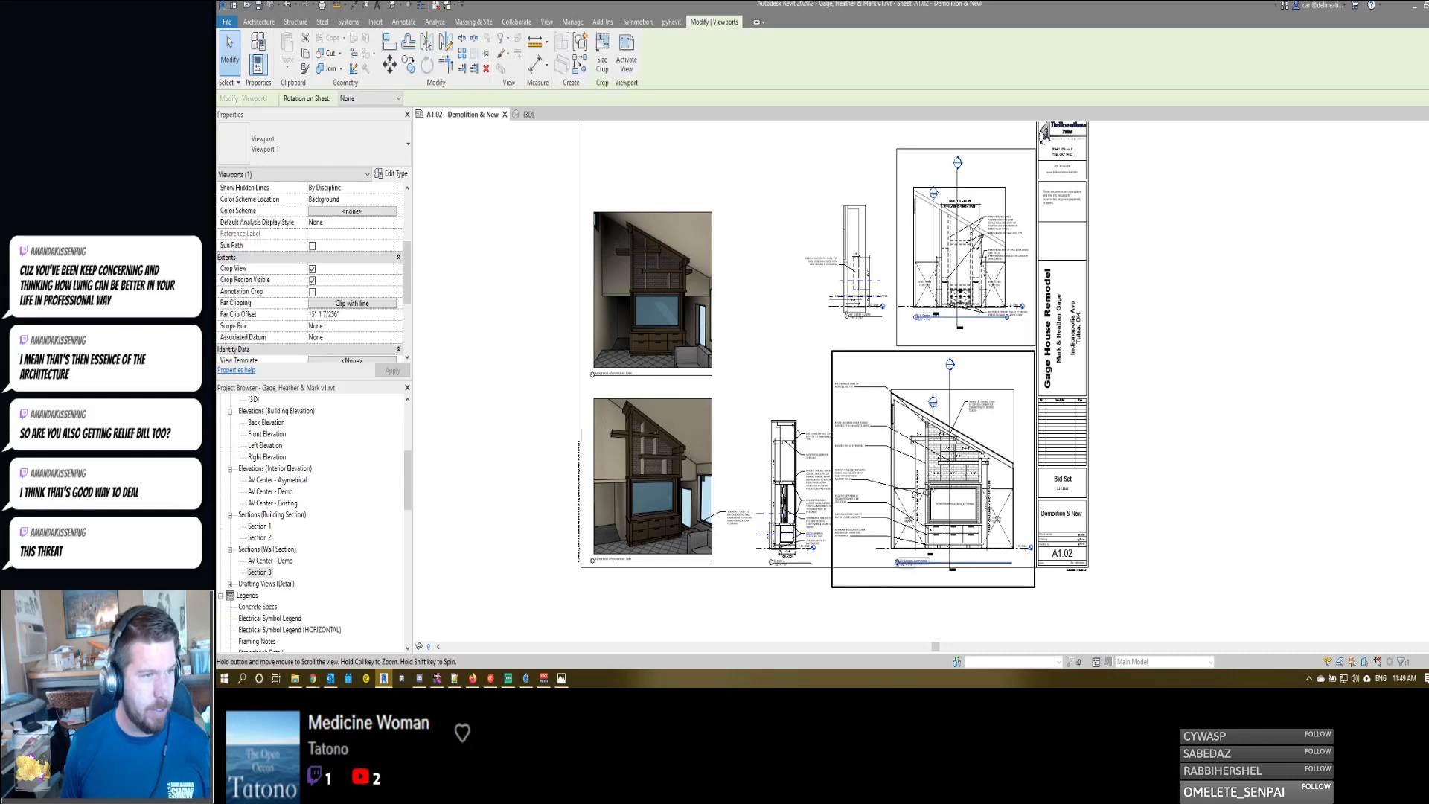
{"action": "middle_click_drag", "start_coordinate": [839, 270], "coordinate": [960, 320]}
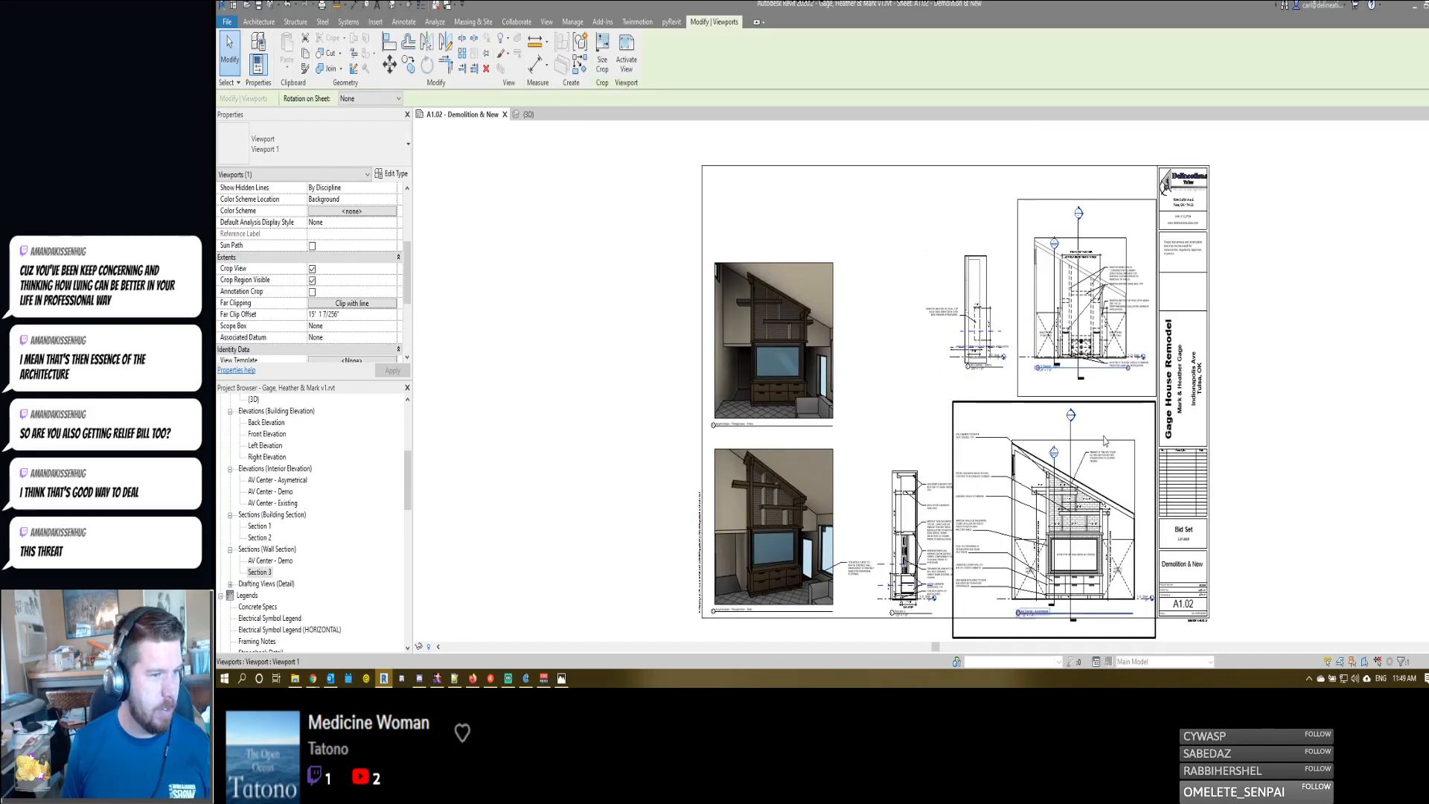
{"action": "scroll", "coordinate": [1033, 342], "scroll_direction": "up", "scroll_amount": 1}
{"action": "scroll", "coordinate": [1032, 342], "scroll_direction": "up", "scroll_amount": 1}
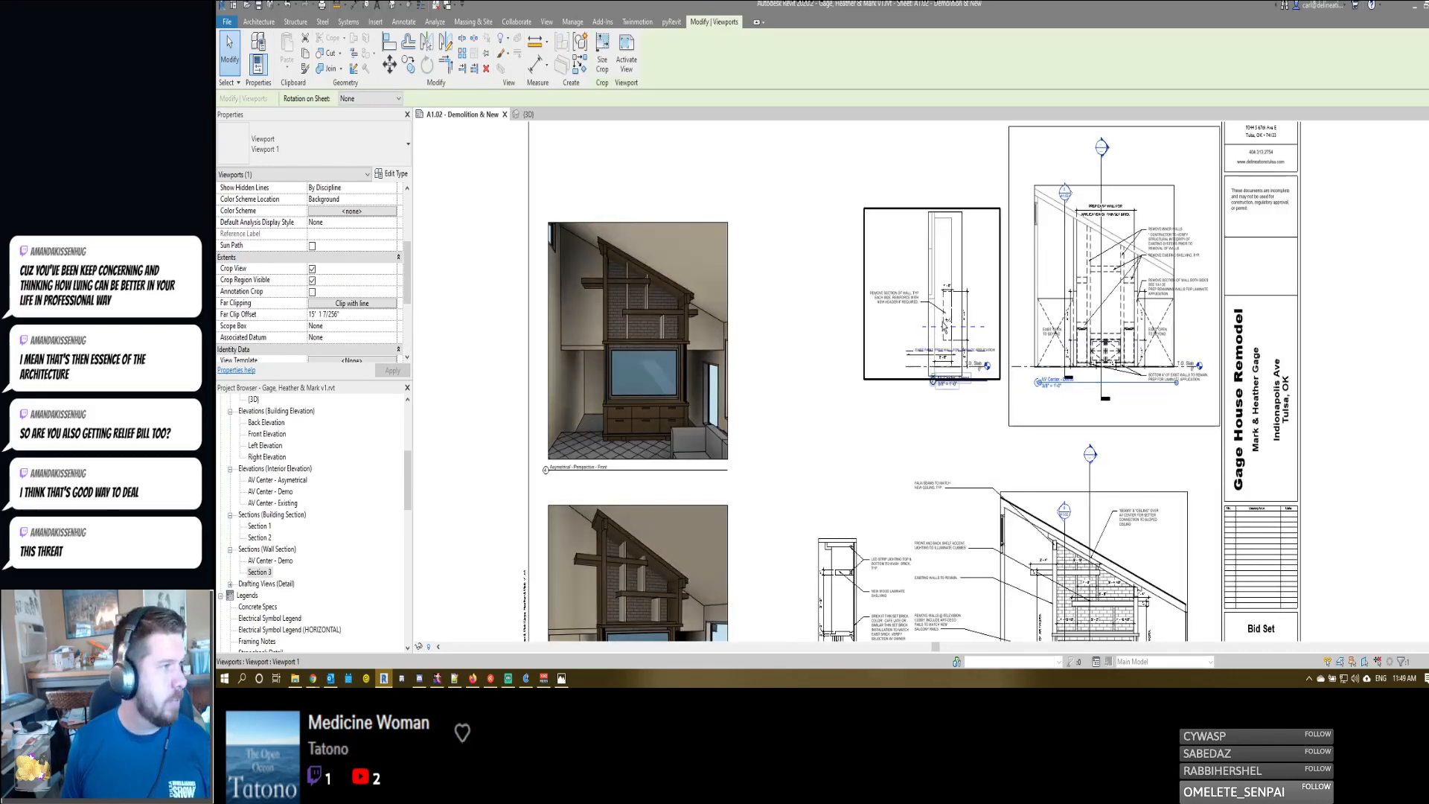
{"action": "left_click", "coordinate": [943, 325], "text": "ctrl"}
{"action": "left_click", "coordinate": [391, 199]}
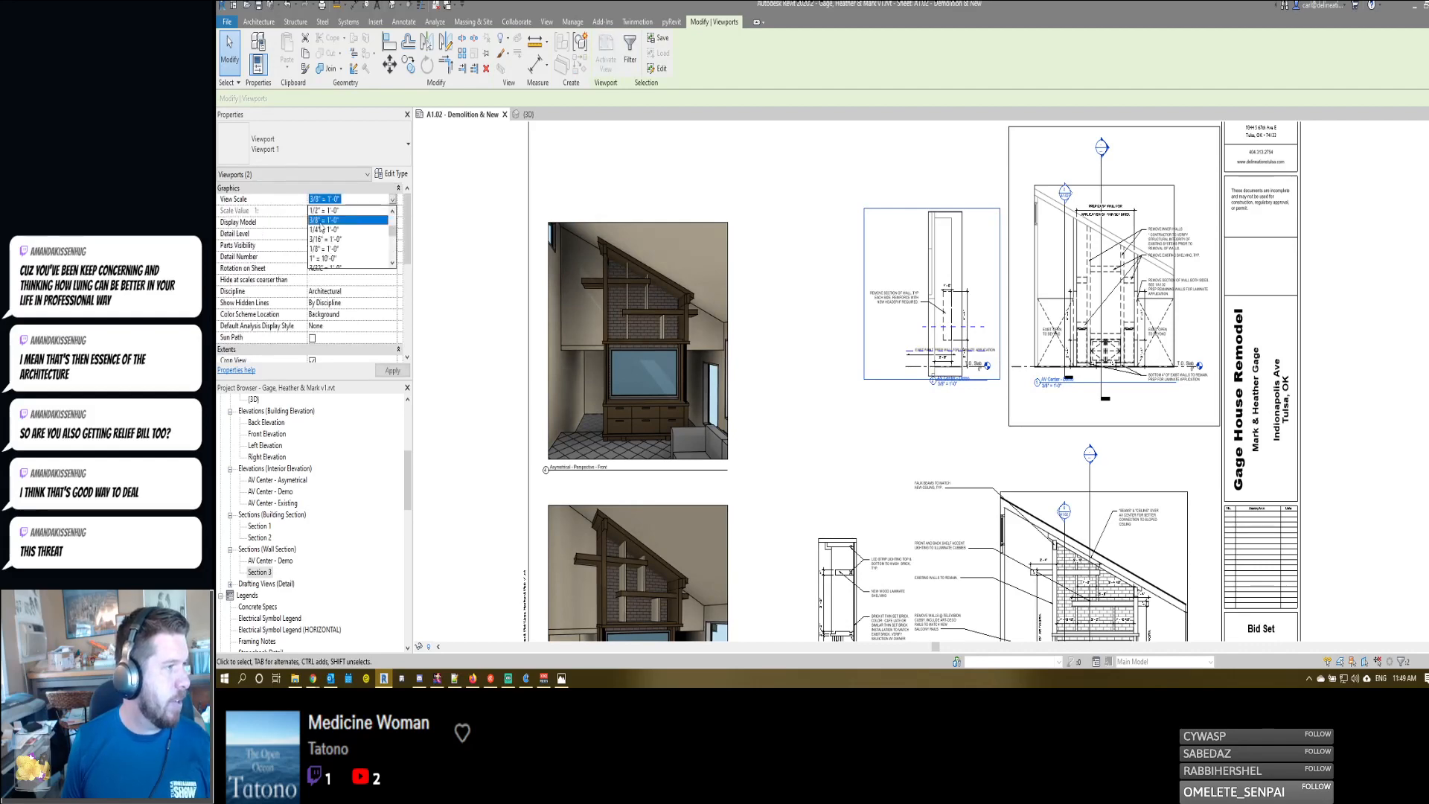
{"action": "left_click", "coordinate": [327, 211]}
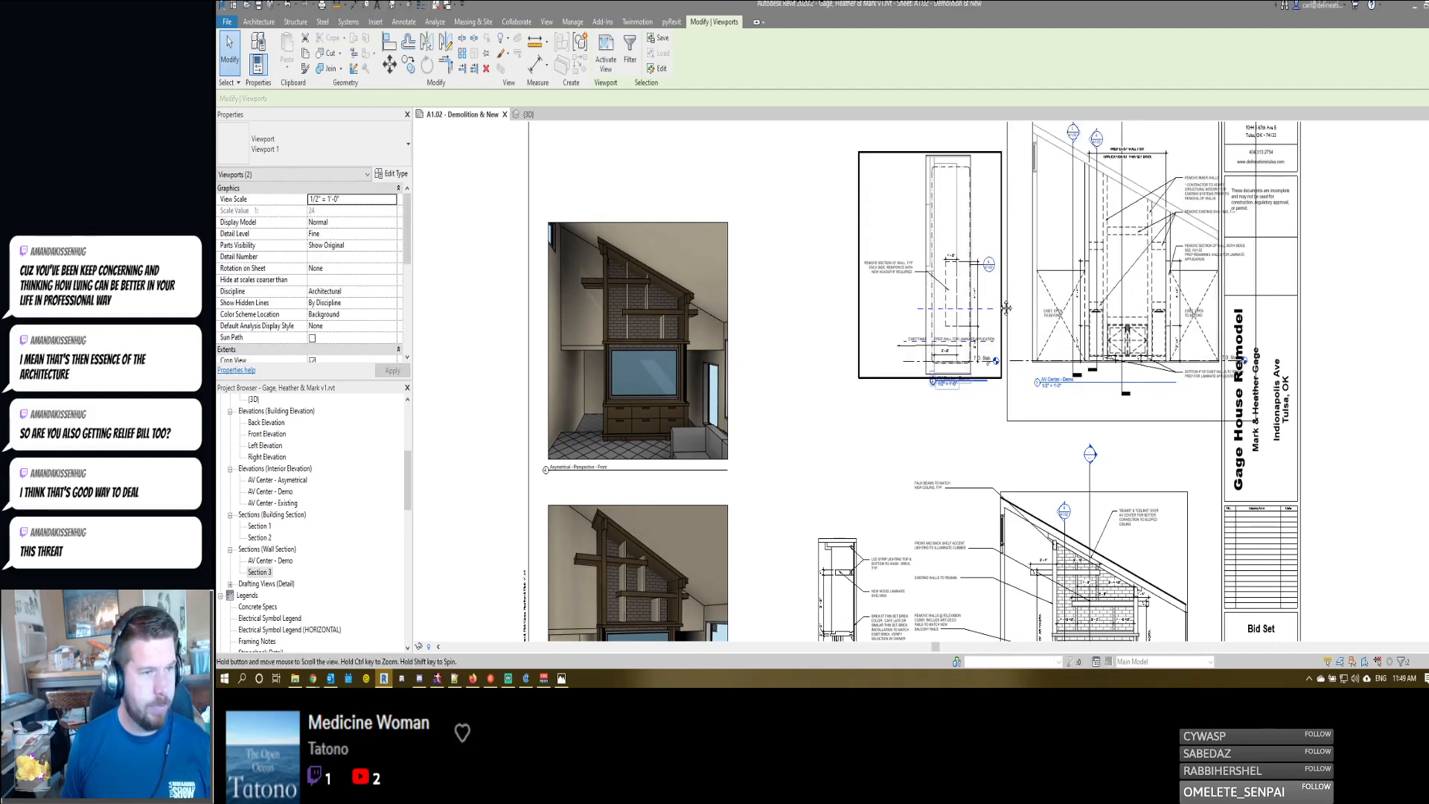
- Move the demo section left above Section 3 and the demo elevation left above the AV Center - Asymetrical elevation
{"action": "scroll", "coordinate": [898, 311], "scroll_direction": "down", "scroll_amount": 2}
{"action": "left_click_drag", "start_coordinate": [967, 252], "coordinate": [892, 252]}
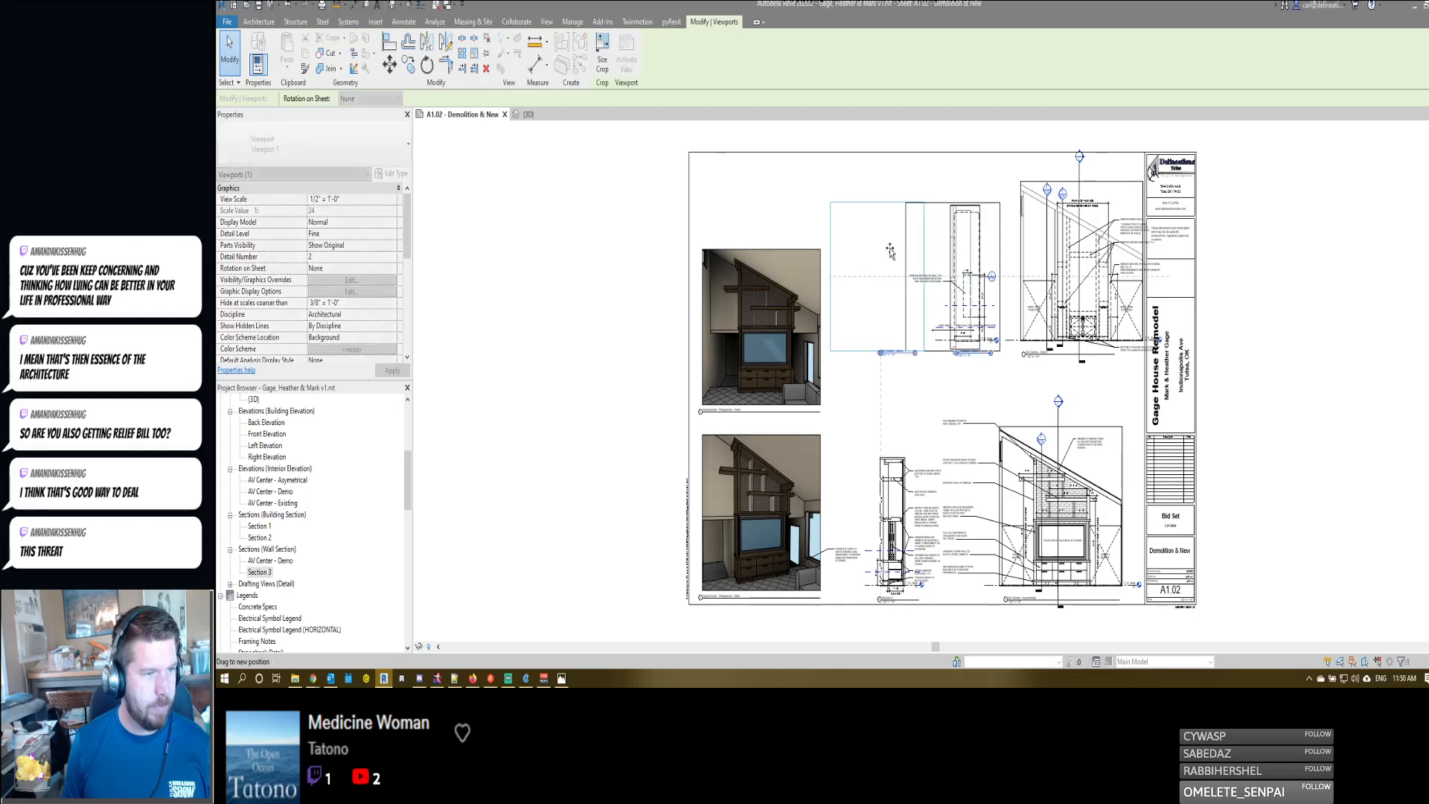
{"action": "mouse_move", "coordinate": [1078, 282]}
{"action": "left_mouse_down"}
{"action": "mouse_move", "coordinate": [1040, 284]}
{"action": "mouse_move", "coordinate": [1056, 287]}
{"action": "left_mouse_up"}
{"action": "left_click", "coordinate": [1308, 265]}
- Align the AV Center - Demo elevation's view title with the elevation title below and extend its line to the crop's right edge
{"action": "scroll", "coordinate": [1076, 348], "scroll_direction": "up", "scroll_amount": 8}
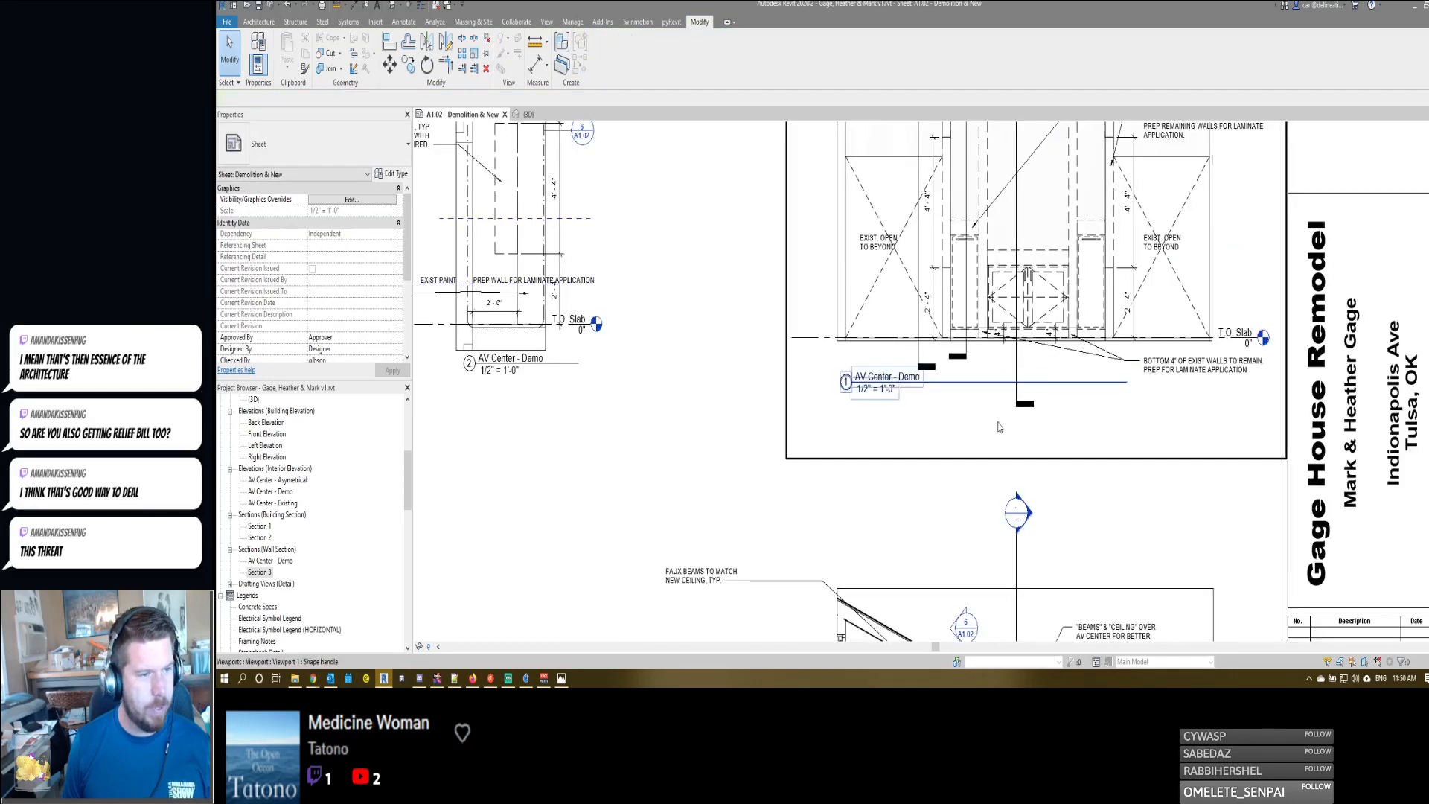
{"action": "scroll", "coordinate": [930, 399], "scroll_direction": "down", "scroll_amount": 1}
{"action": "scroll", "coordinate": [929, 399], "scroll_direction": "down", "scroll_amount": 3}
{"action": "middle_click_drag", "start_coordinate": [929, 398], "coordinate": [939, 296]}
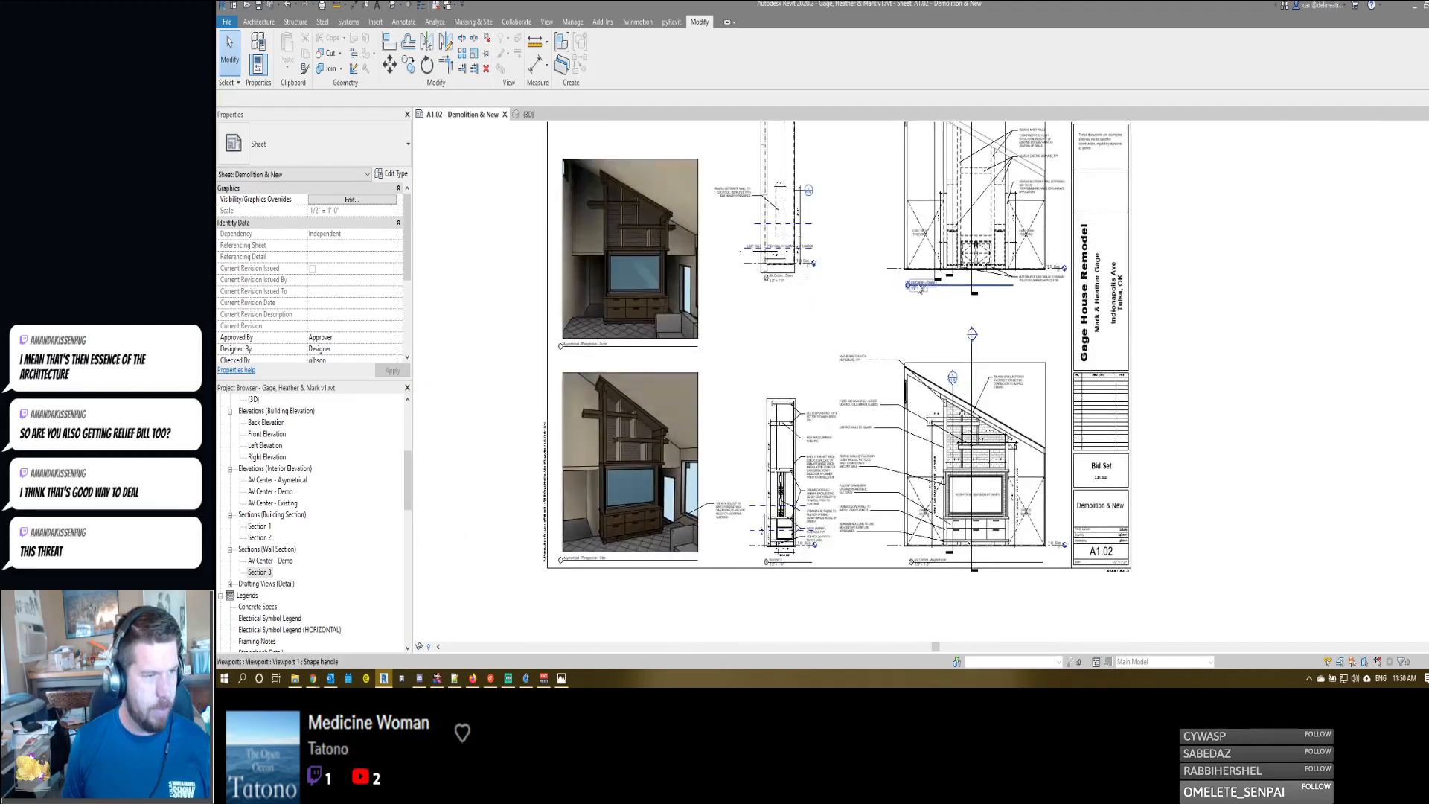
{"action": "left_click", "coordinate": [911, 287]}
{"action": "left_click_drag", "start_coordinate": [911, 288], "coordinate": [919, 295]}
{"action": "left_click", "coordinate": [934, 274]}
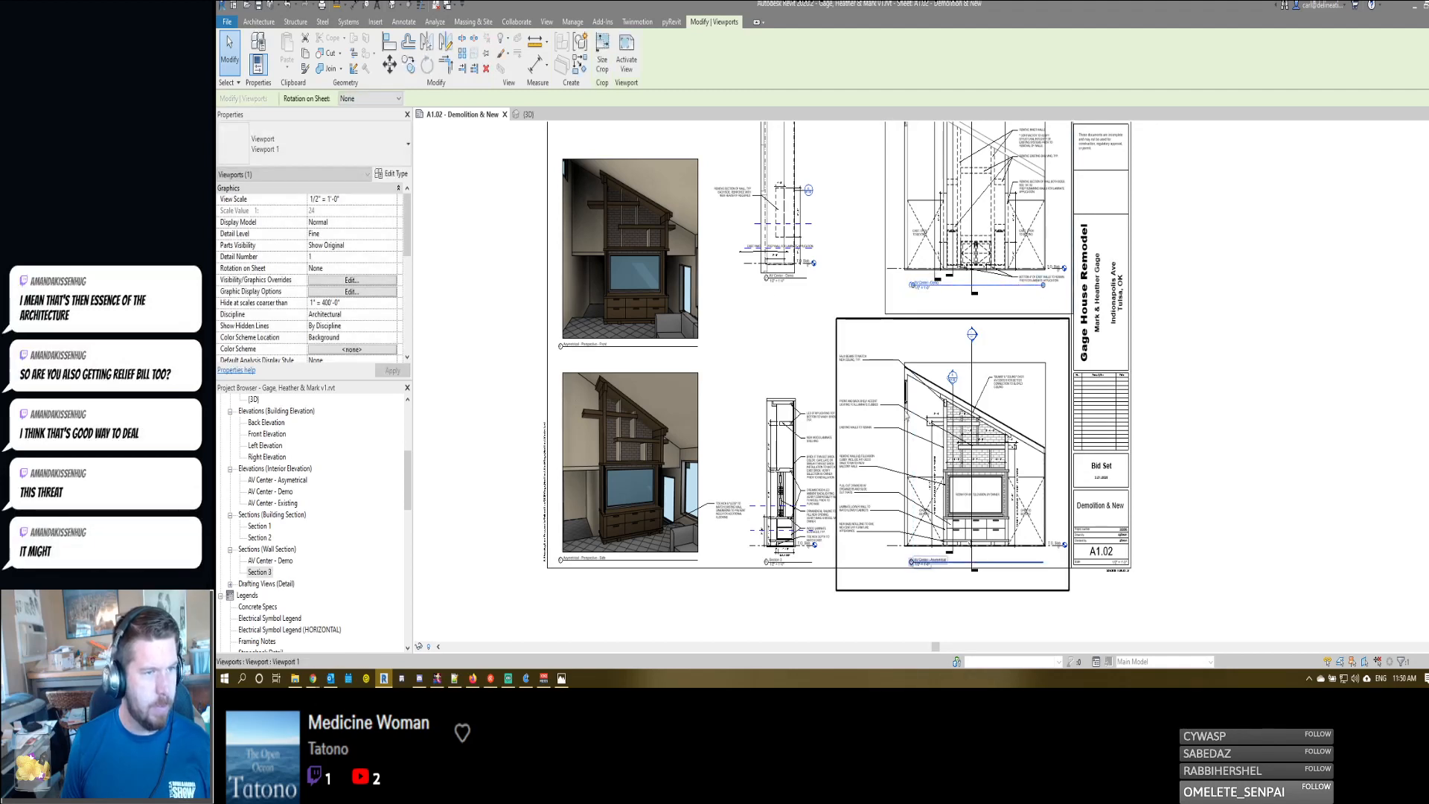
- Move the AV Center - Demo section viewport right, closer to the AV Center - Demo elevation on the sheet
{"action": "left_click", "coordinate": [776, 215]}
{"action": "left_click_drag", "start_coordinate": [776, 215], "coordinate": [863, 224]}
{"action": "middle_click_drag", "start_coordinate": [853, 222], "coordinate": [886, 350]}
{"action": "key", "text": "Escape"}
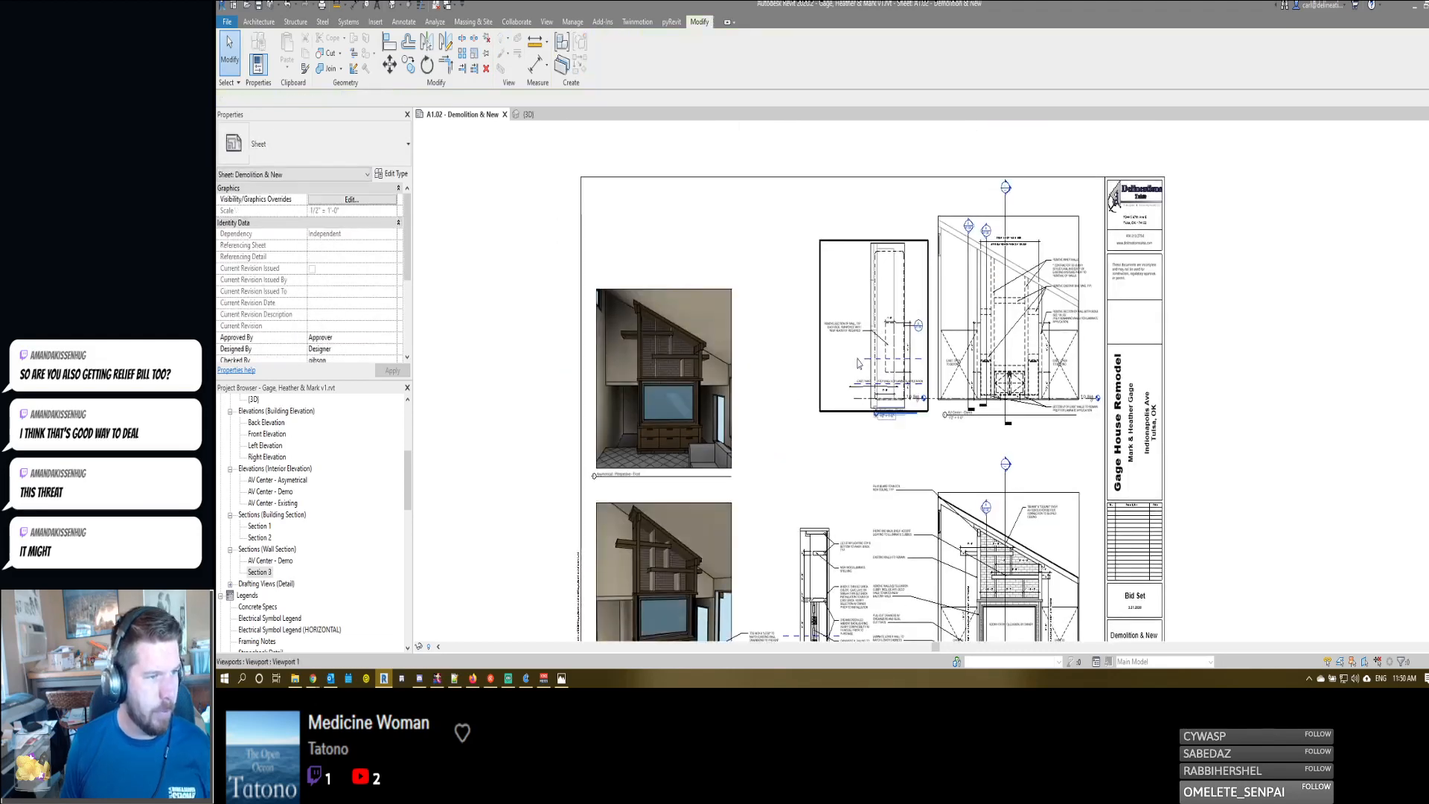
- Activate the AV Center - Demo section view, hide the callout outlining the wall with its tag, and return to the sheet
{"action": "scroll", "coordinate": [858, 359], "scroll_direction": "up", "scroll_amount": 5}
{"action": "scroll", "coordinate": [858, 364], "scroll_direction": "down", "scroll_amount": 2}
{"action": "scroll", "coordinate": [863, 349], "scroll_direction": "up", "scroll_amount": 4}
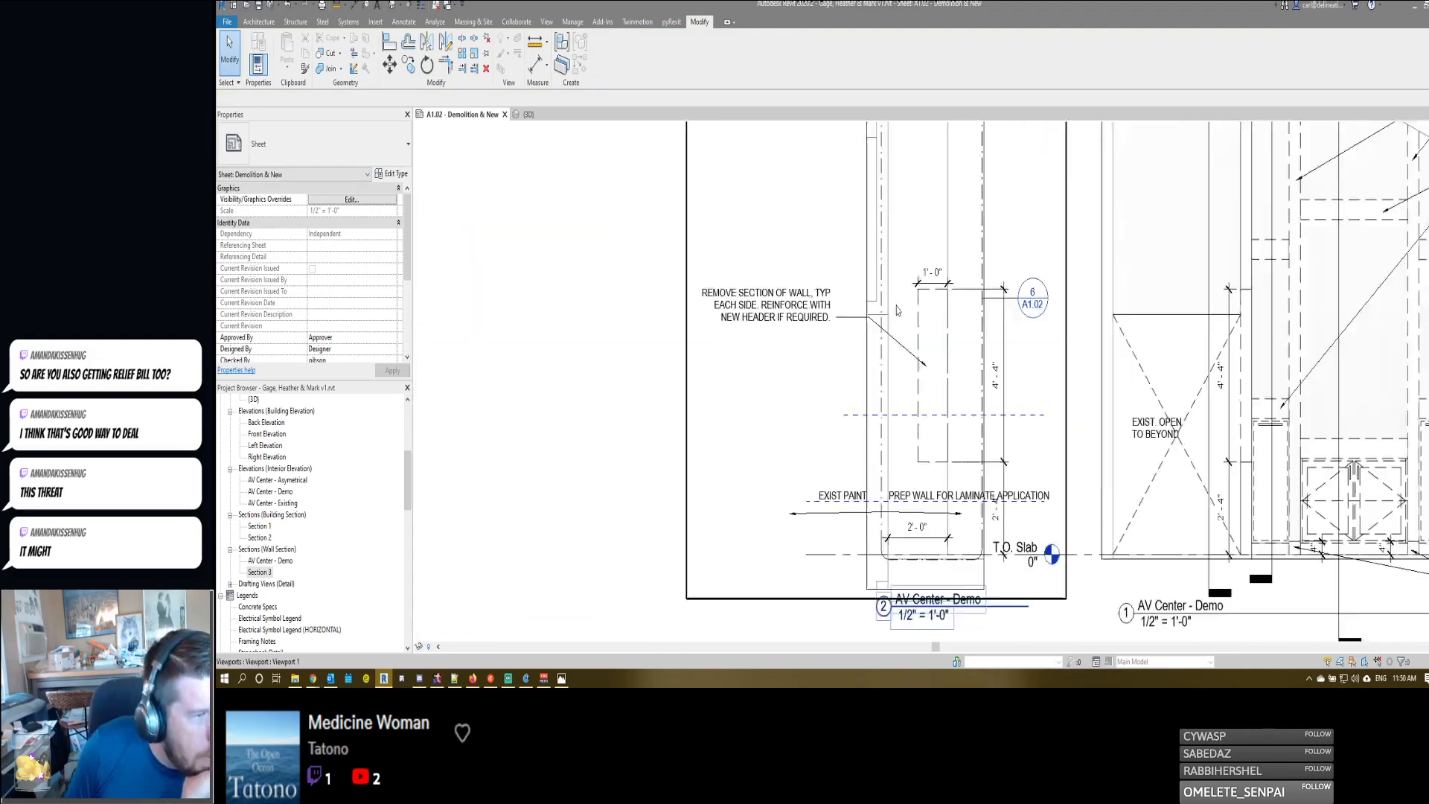
{"action": "scroll", "coordinate": [893, 268], "scroll_direction": "down", "scroll_amount": 4}
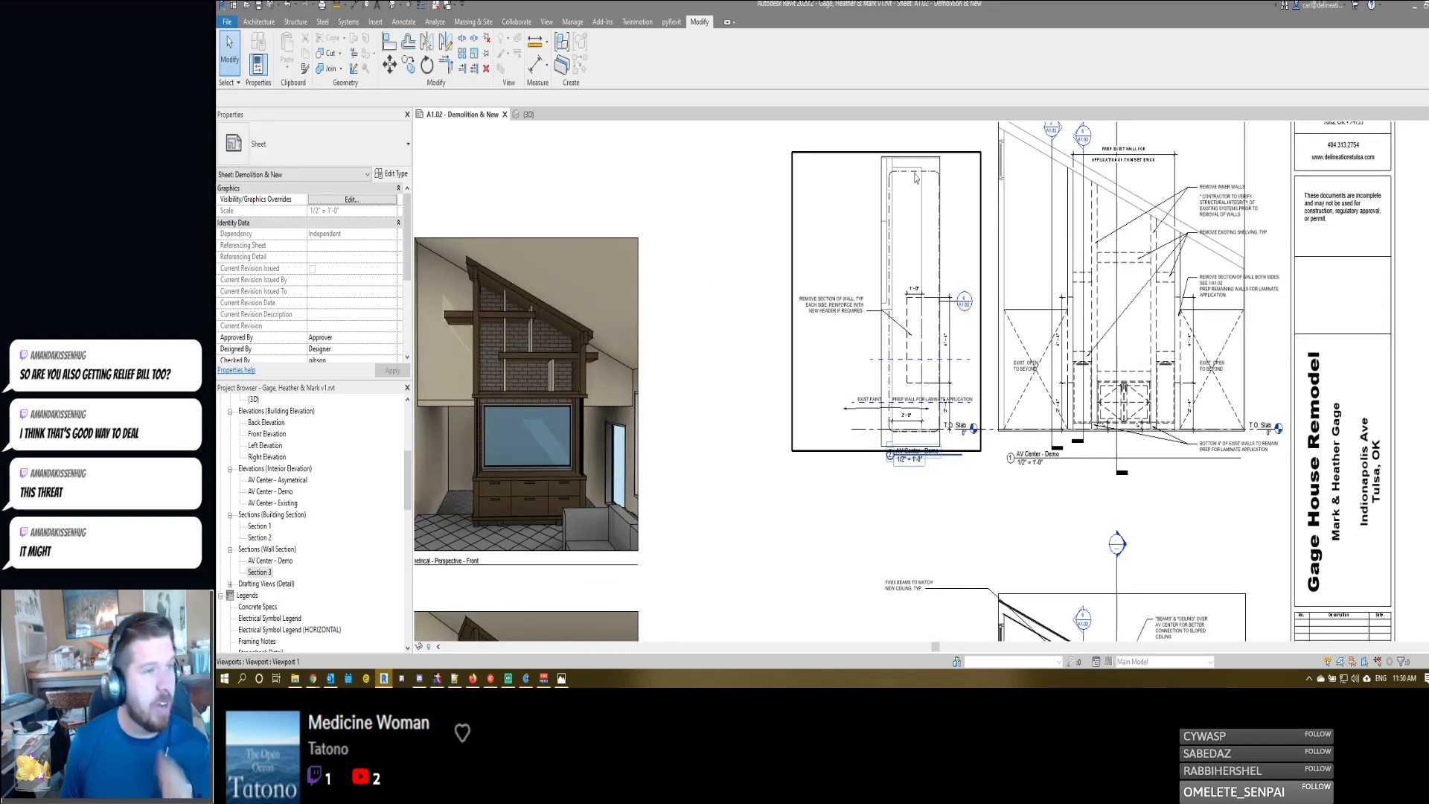
{"action": "scroll", "coordinate": [916, 175], "scroll_direction": "up", "scroll_amount": 2}
{"action": "double_click", "coordinate": [900, 257]}
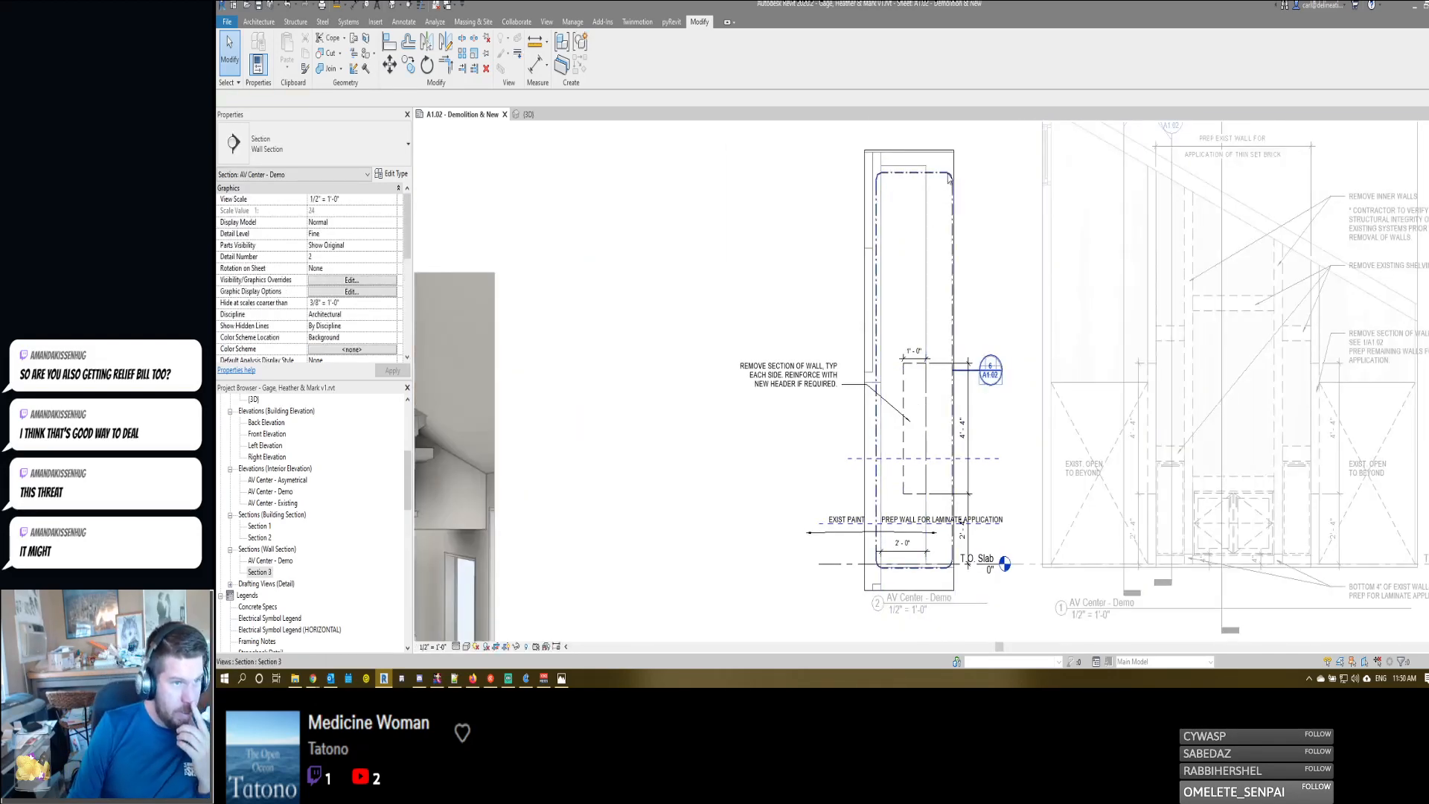
{"action": "left_click", "coordinate": [949, 180]}
{"action": "key", "text": "e"}
{"action": "key", "text": "h"}
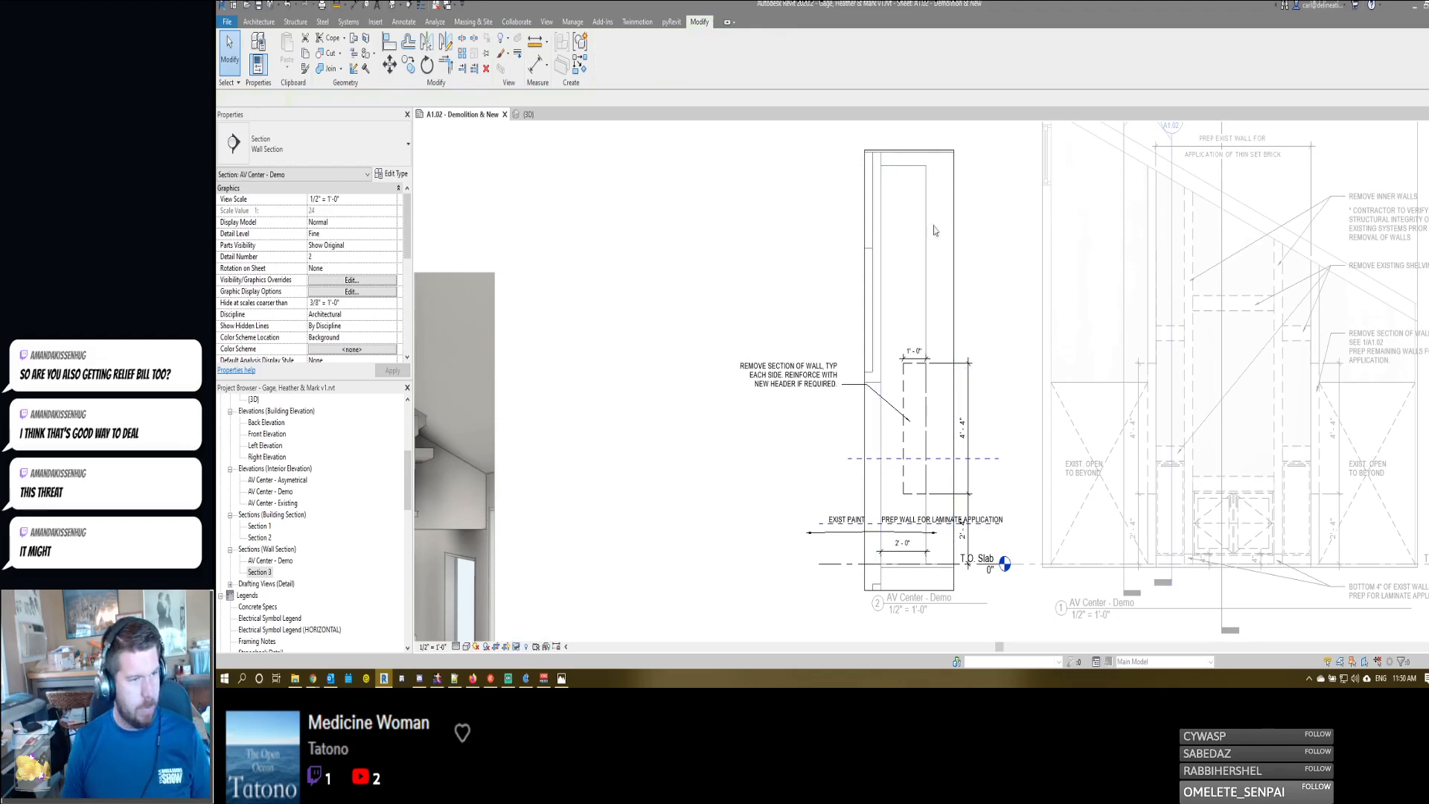
{"action": "middle_click_drag", "start_coordinate": [929, 249], "coordinate": [928, 243]}
{"action": "scroll", "coordinate": [931, 223], "scroll_direction": "down", "scroll_amount": 4}
{"action": "double_click", "coordinate": [995, 228]}
{"action": "scroll", "coordinate": [996, 228], "scroll_direction": "down", "scroll_amount": 1}
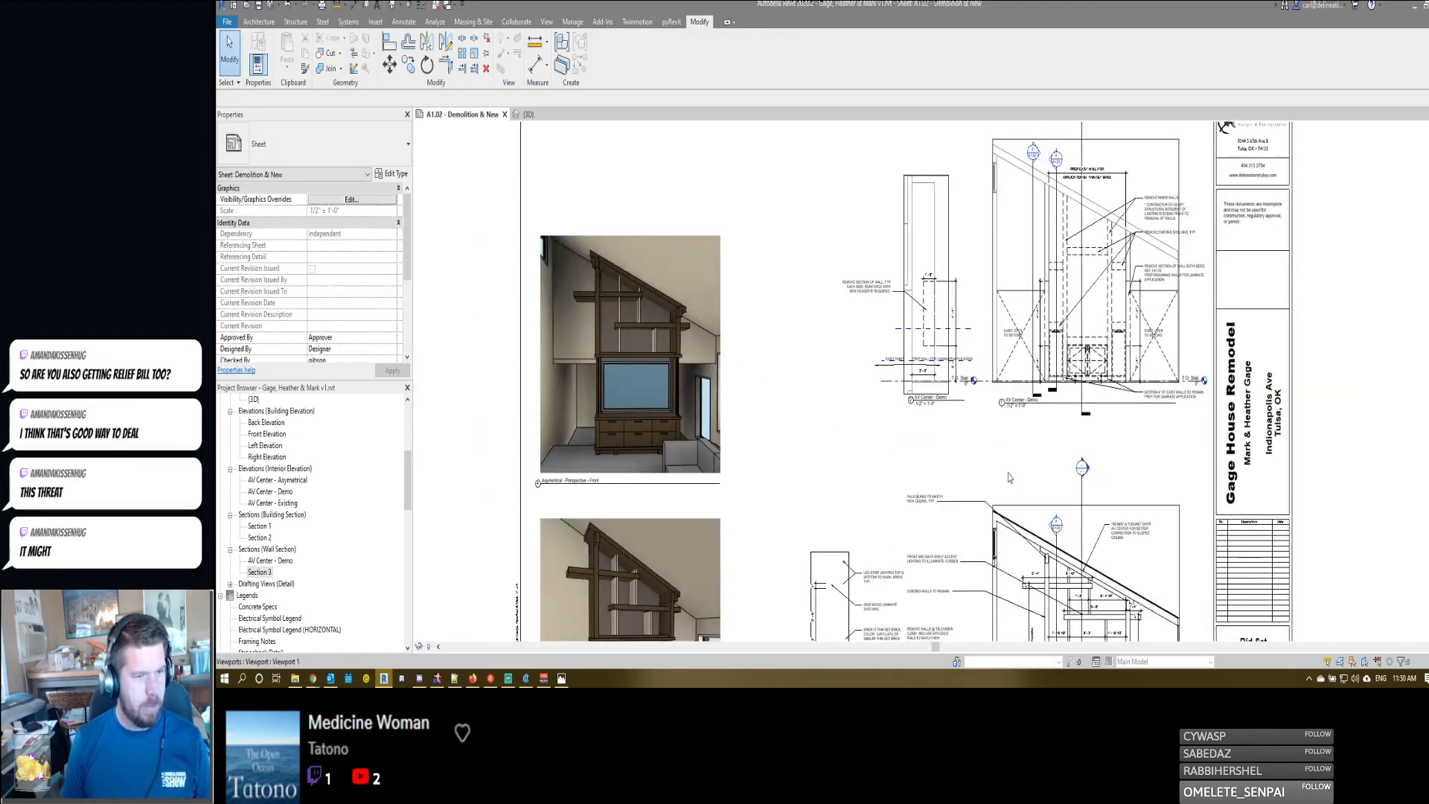
- Give the new wall section viewport below the demo section detail number 4 and rename its view AC Center - Section
{"action": "scroll", "coordinate": [1009, 477], "scroll_direction": "down", "scroll_amount": 3}
{"action": "middle_click_drag", "start_coordinate": [1008, 628], "coordinate": [1143, 392]}
{"action": "scroll", "coordinate": [1035, 392], "scroll_direction": "up", "scroll_amount": 2}
{"action": "left_click", "coordinate": [1013, 389]}
{"action": "left_click", "coordinate": [1003, 388]}
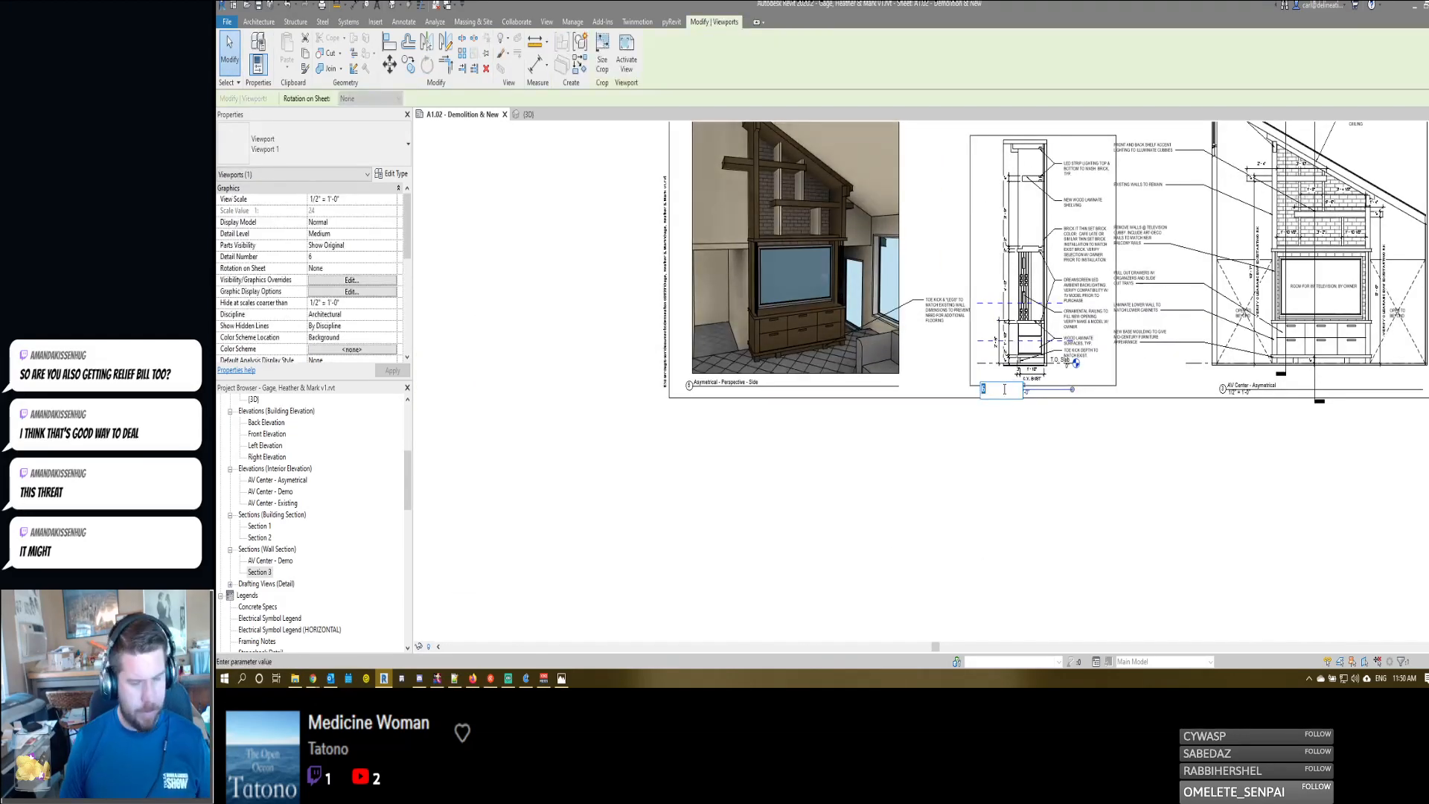
{"action": "type", "text": "4"}
{"action": "key", "text": "Return"}
{"action": "key", "text": "Escape"}
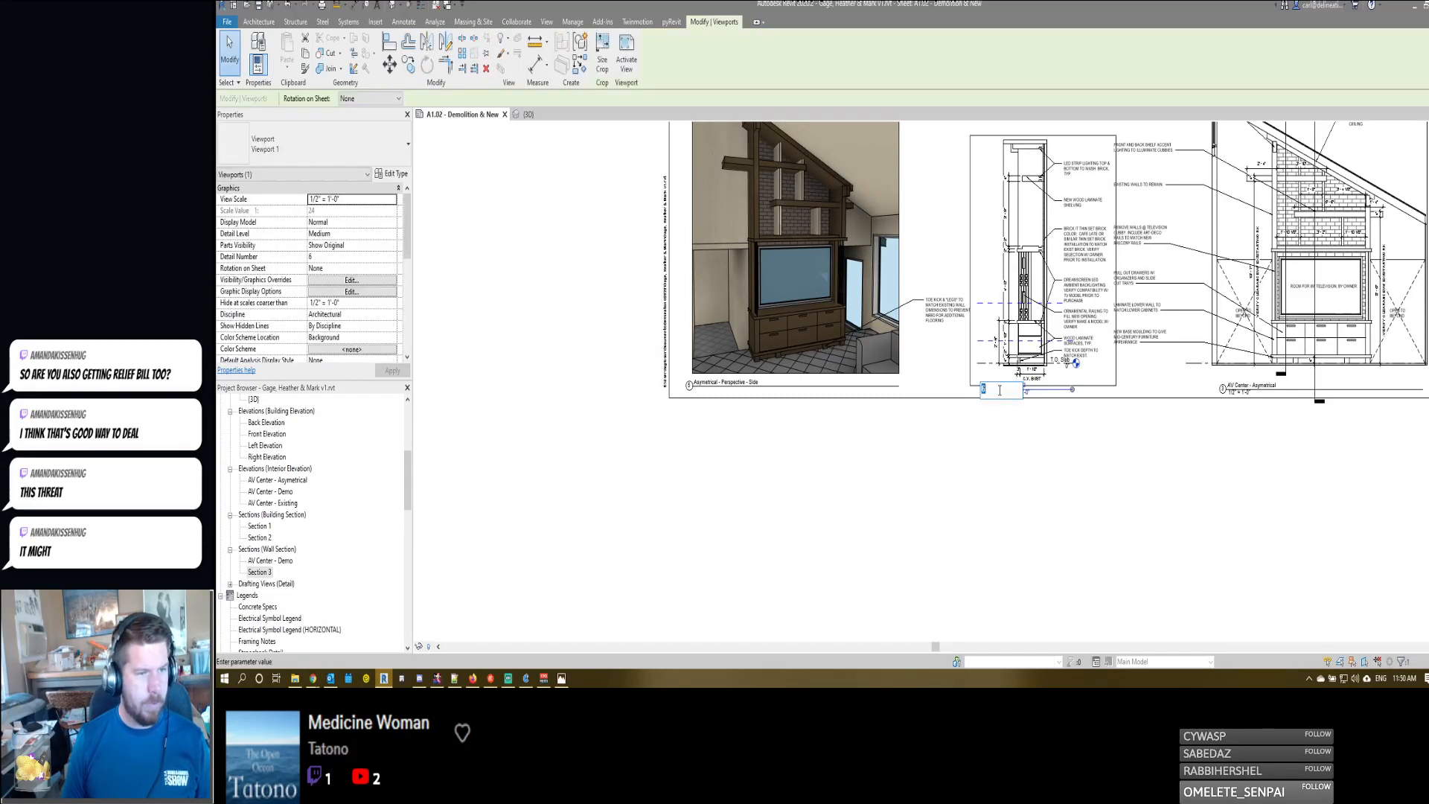
{"action": "type", "text": "4"}
{"action": "key", "text": "Return"}
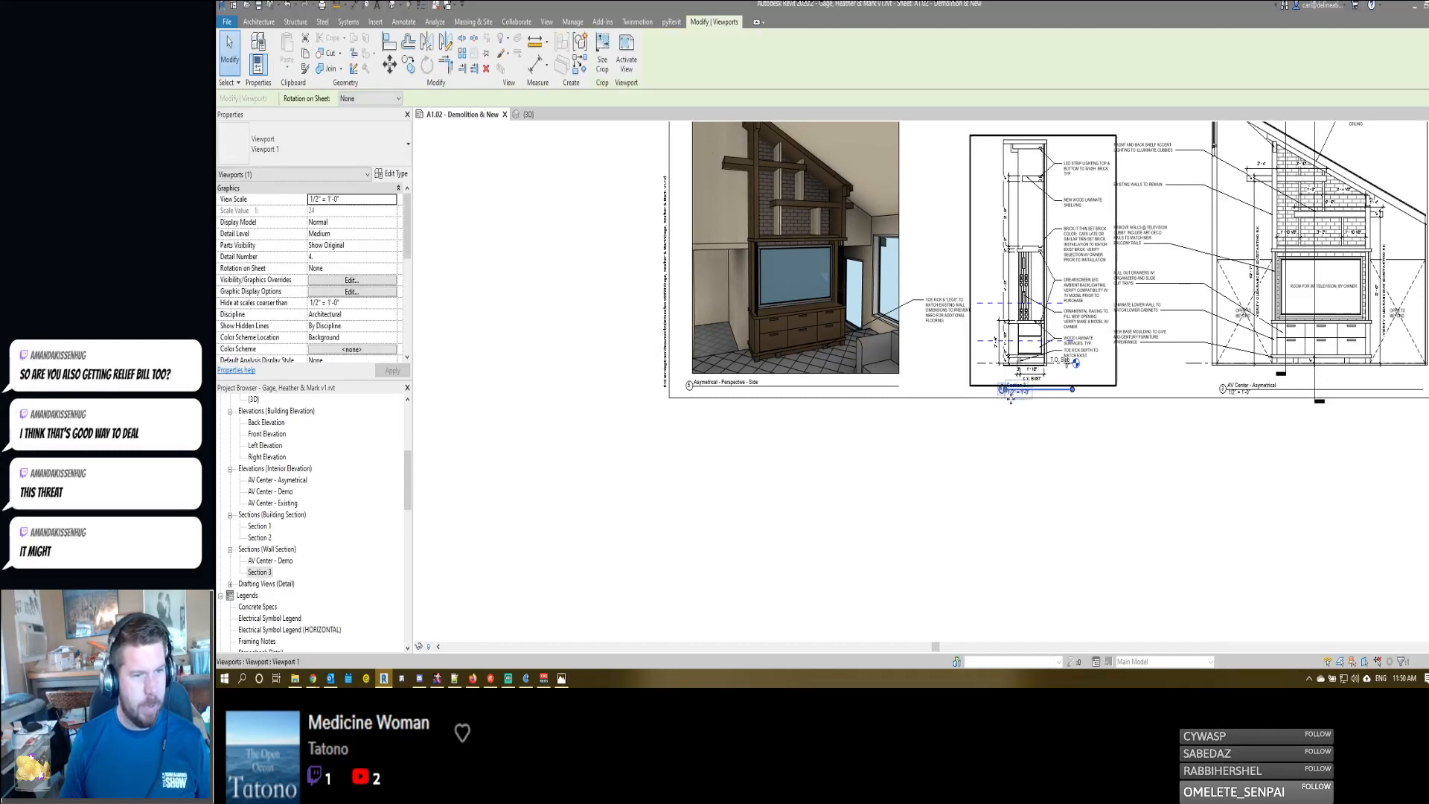
{"action": "left_click", "coordinate": [1016, 386]}
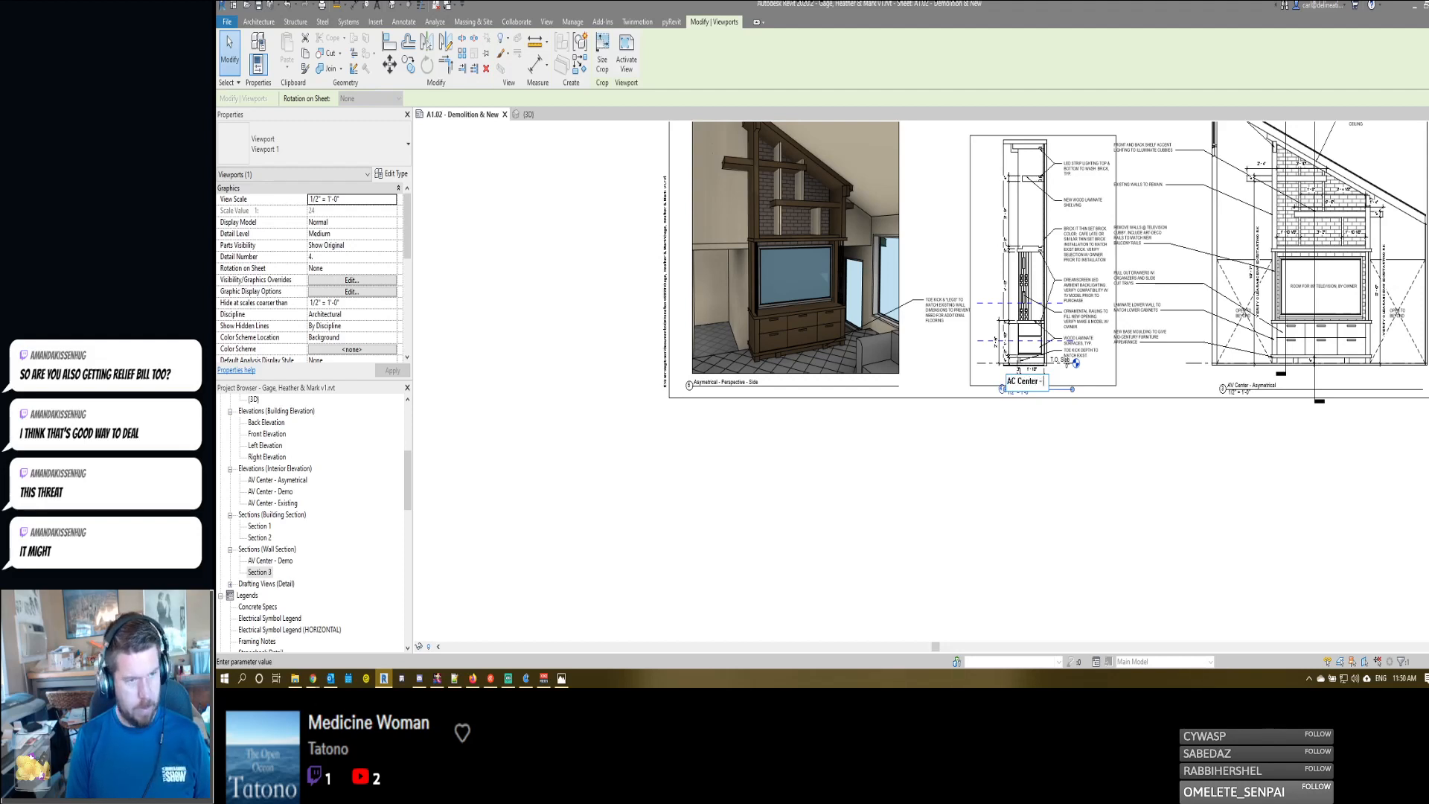
{"action": "key", "text": "Return"}
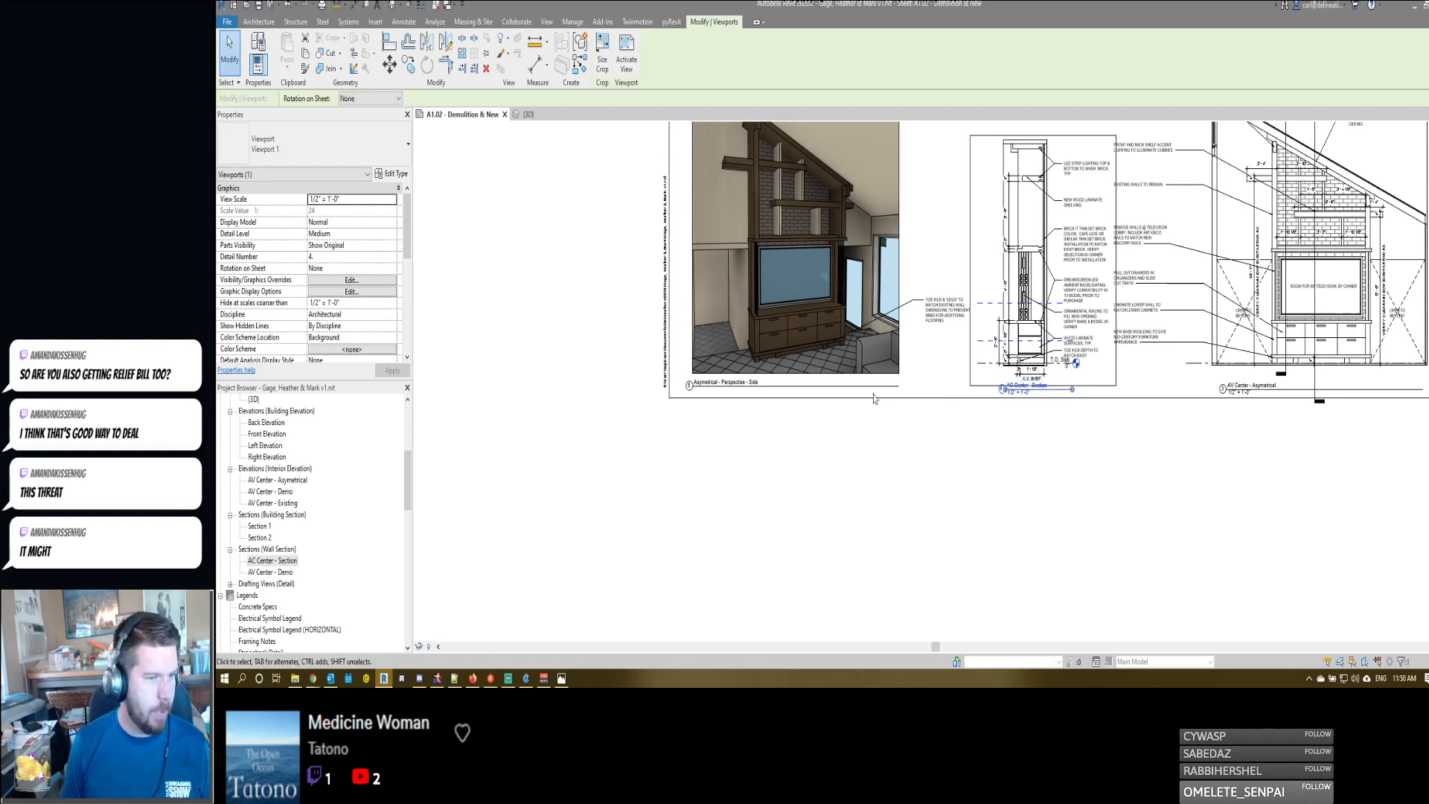
- Renumber the Asymetrical perspective viewports, giving the side perspective detail number 5
{"action": "middle_click_drag", "start_coordinate": [786, 246], "coordinate": [808, 474]}
{"action": "scroll", "coordinate": [808, 474], "scroll_direction": "down", "scroll_amount": 2}
{"action": "left_click", "coordinate": [744, 354]}
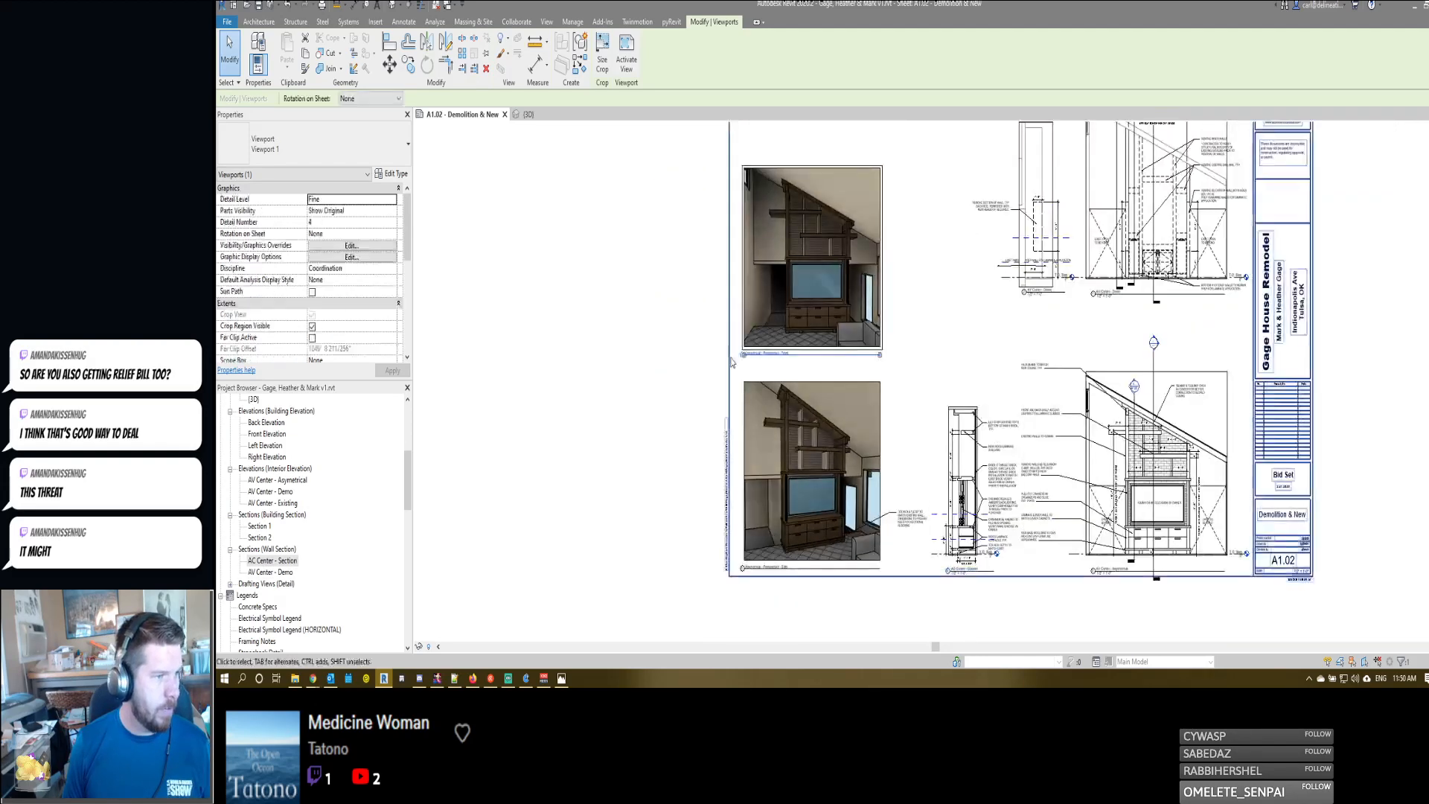
{"action": "left_click", "coordinate": [742, 354]}
{"action": "left_click", "coordinate": [744, 567]}
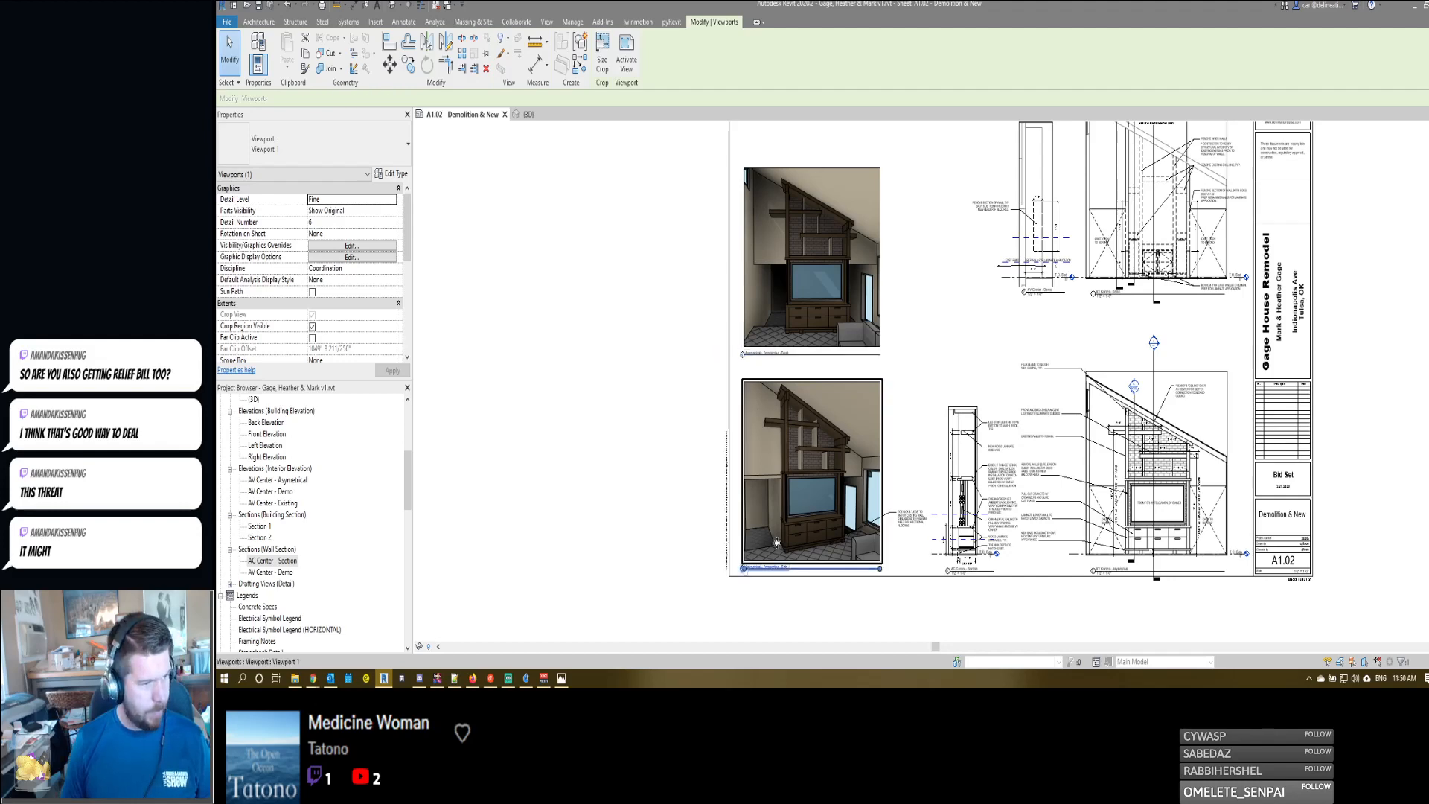
{"action": "left_click", "coordinate": [742, 568]}
{"action": "key", "text": "Return"}
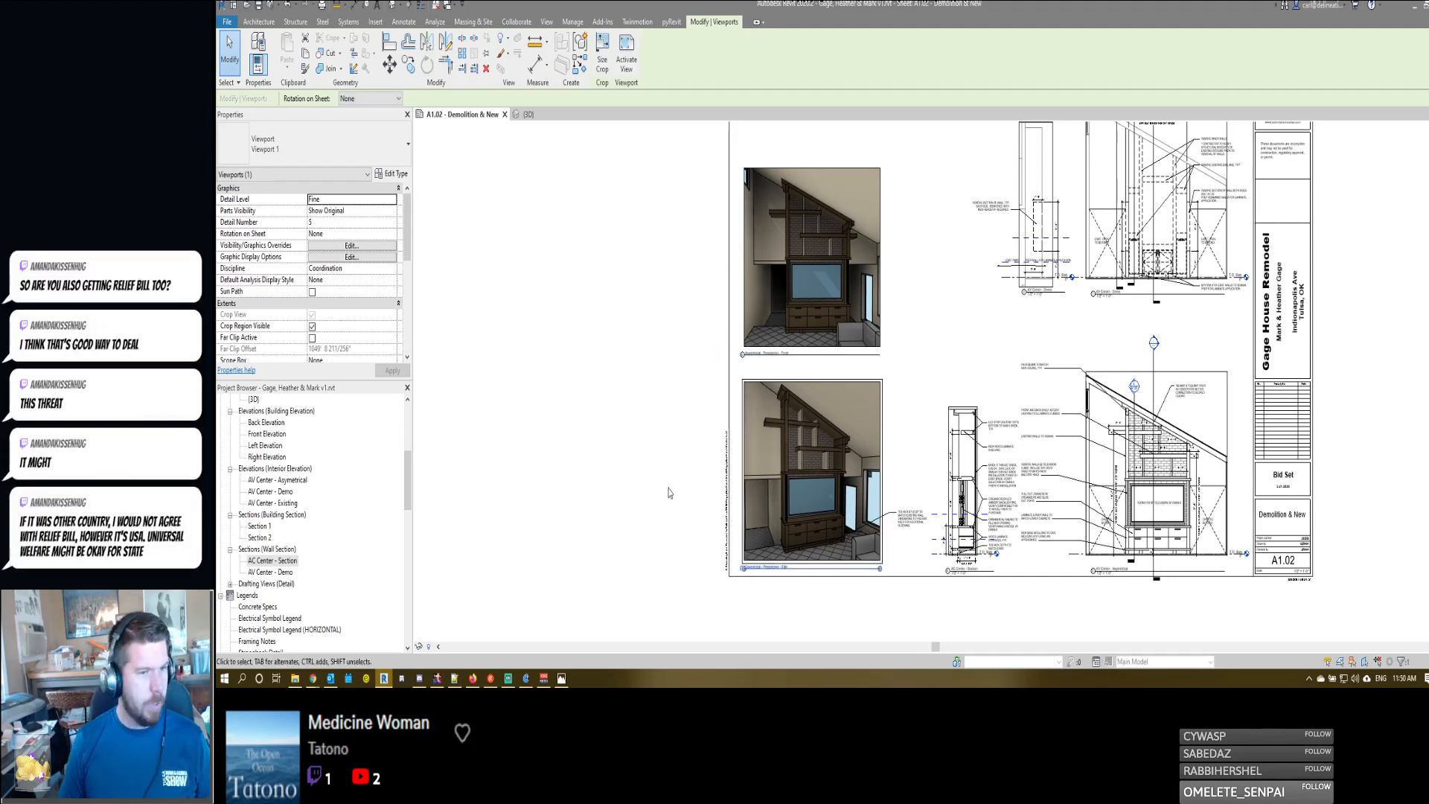
{"action": "left_click", "coordinate": [667, 491]}
- Review the sheet layout, notes and dimensions of the AC Center - Section and the AV Center - Asymetrical elevation up close
{"action": "scroll", "coordinate": [967, 321], "scroll_direction": "up", "scroll_amount": 1}
{"action": "scroll", "coordinate": [967, 321], "scroll_direction": "up", "scroll_amount": 1}
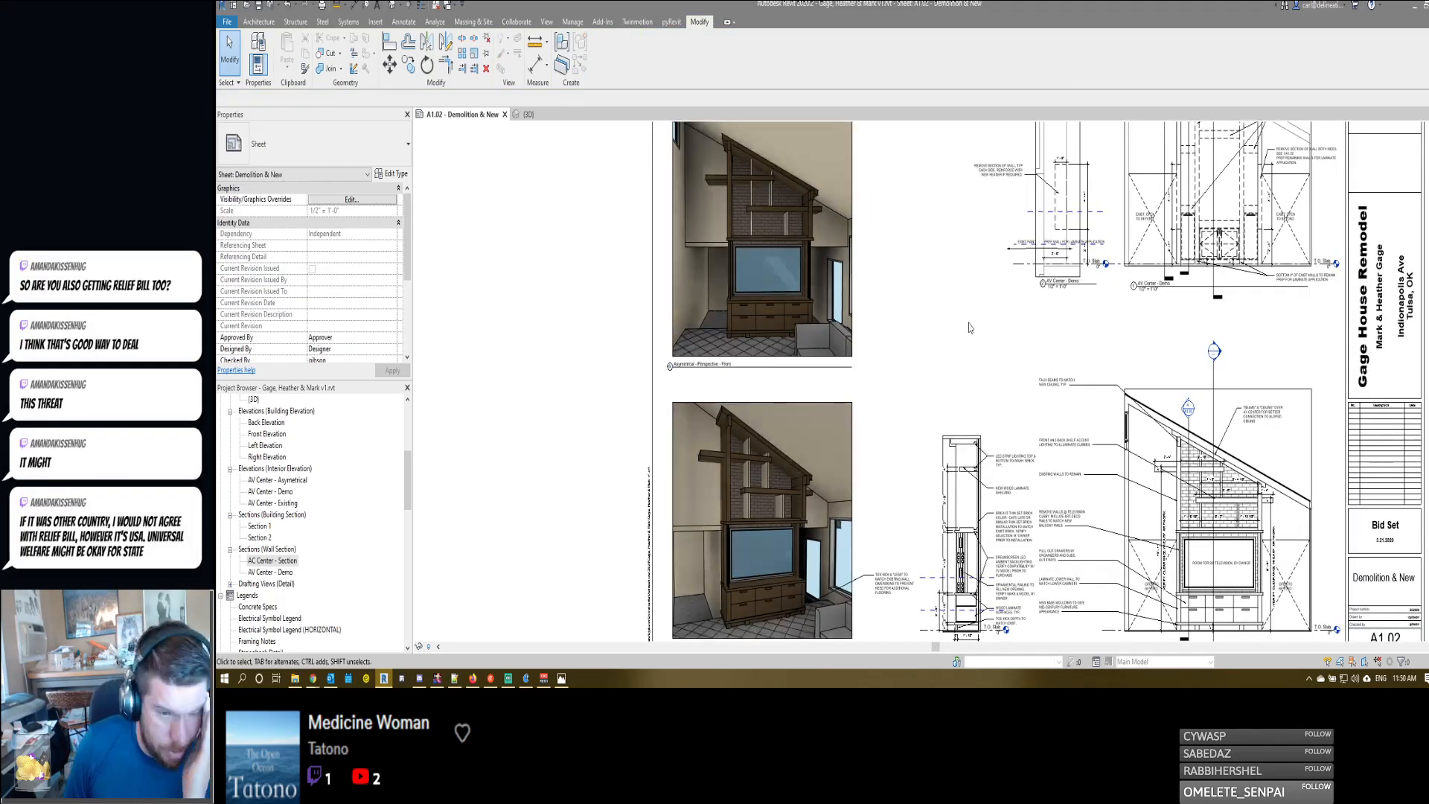
{"action": "scroll", "coordinate": [942, 352], "scroll_direction": "down", "scroll_amount": 1}
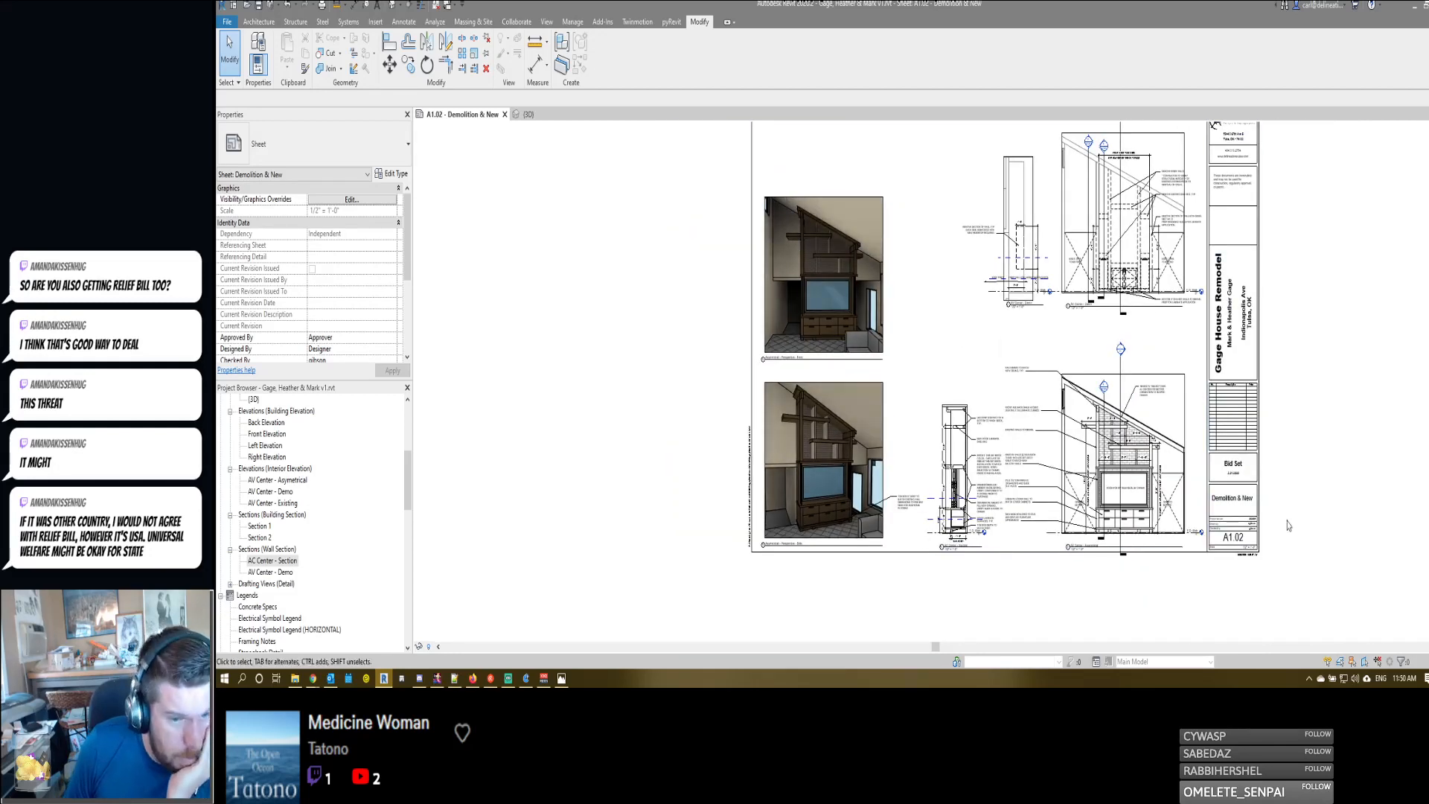
{"action": "scroll", "coordinate": [1267, 548], "scroll_direction": "up", "scroll_amount": 1}
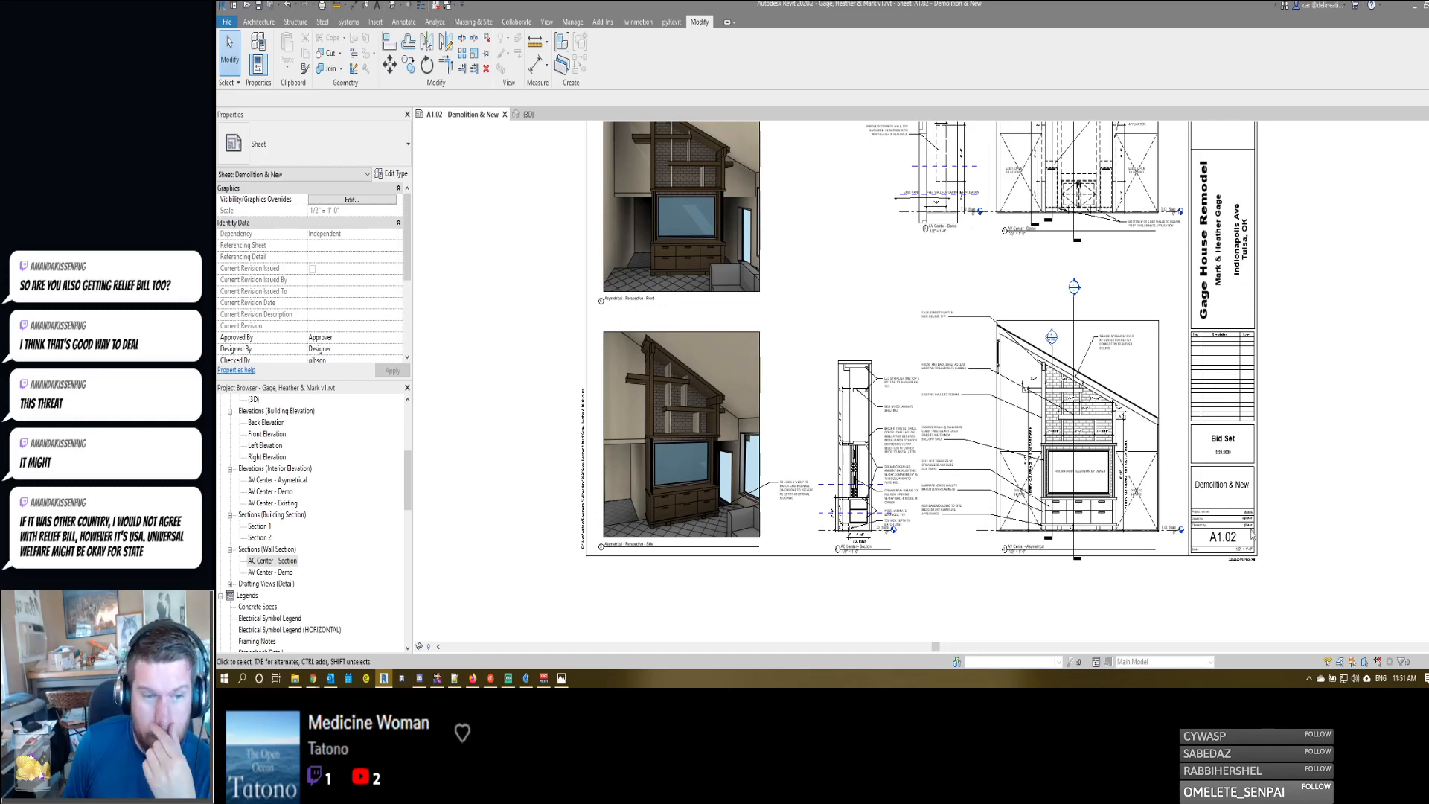
{"action": "scroll", "coordinate": [1234, 472], "scroll_direction": "up", "scroll_amount": 5}
{"action": "scroll", "coordinate": [1291, 459], "scroll_direction": "down", "scroll_amount": 3}
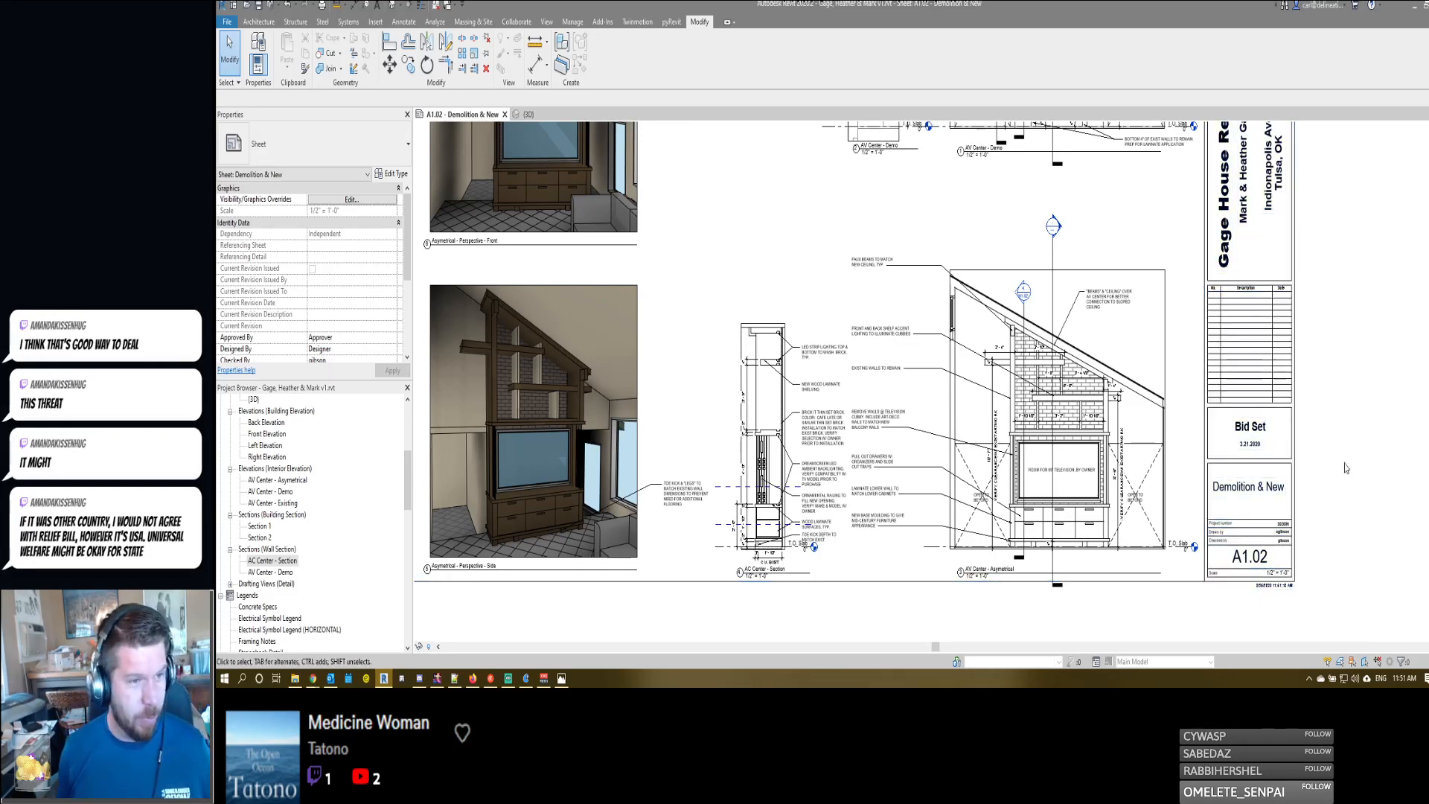
{"action": "scroll", "coordinate": [1098, 400], "scroll_direction": "up", "scroll_amount": 3}
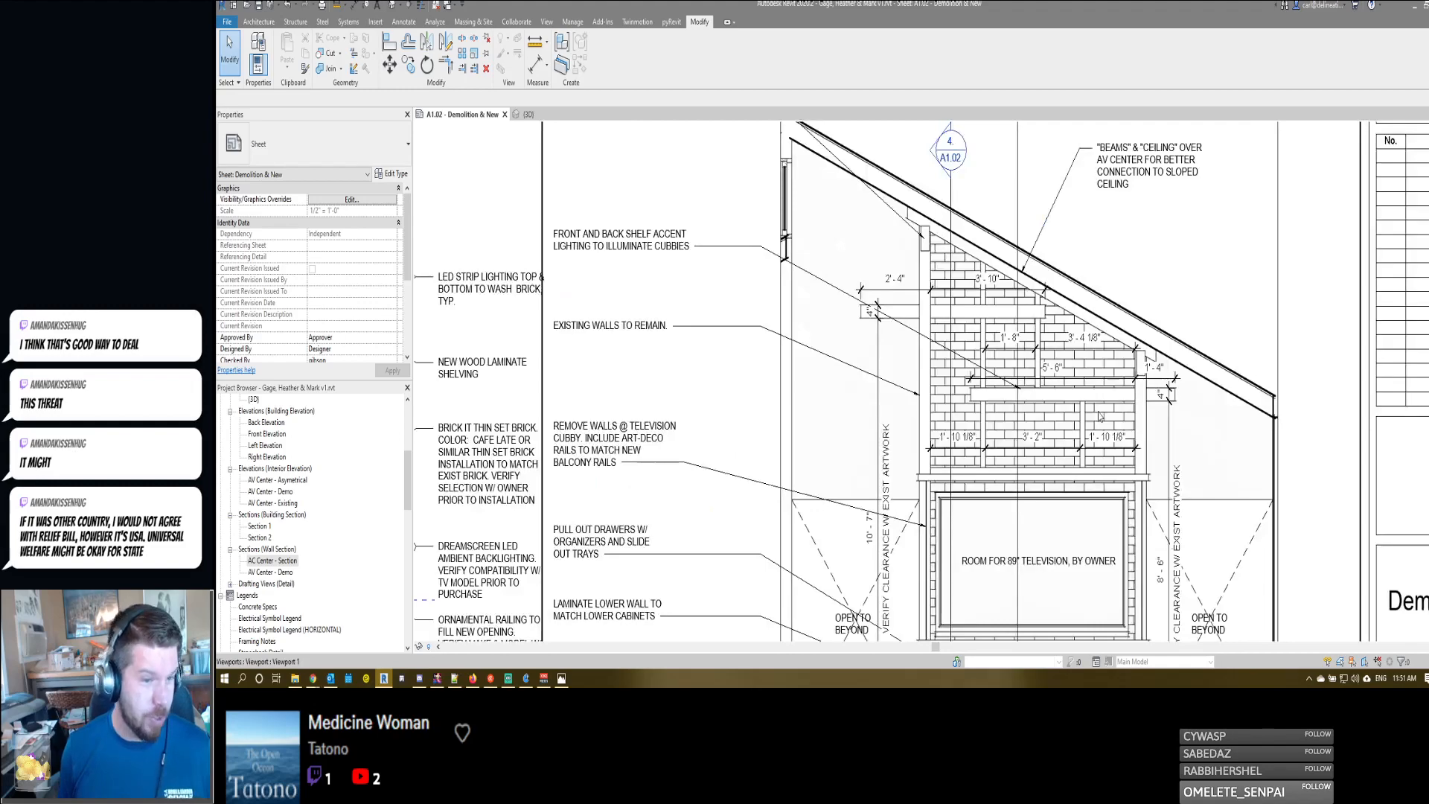
{"action": "scroll", "coordinate": [1146, 312], "scroll_direction": "up", "scroll_amount": 3}
{"action": "scroll", "coordinate": [1172, 274], "scroll_direction": "down", "scroll_amount": 4}
{"action": "scroll", "coordinate": [1172, 273], "scroll_direction": "up", "scroll_amount": 2}
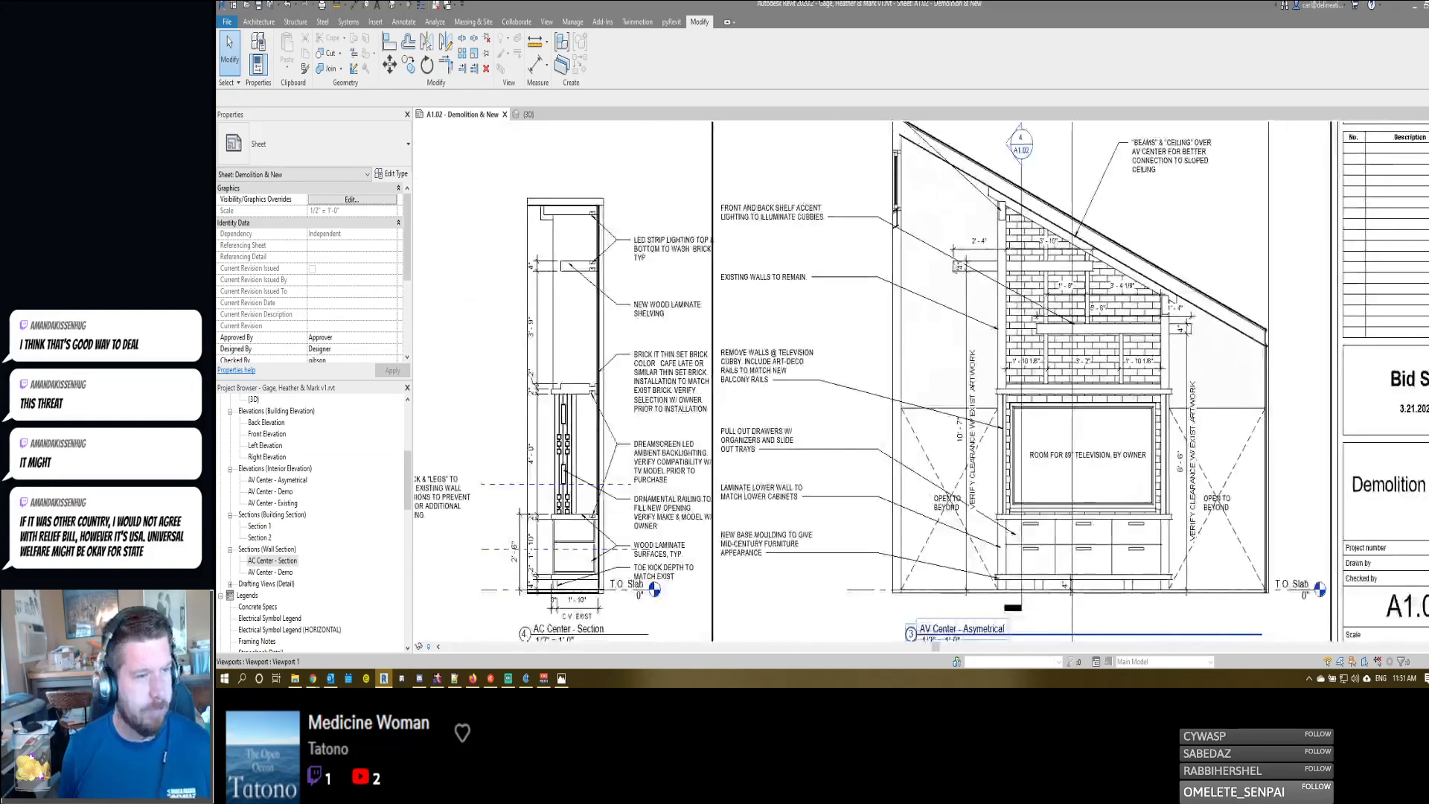
{"action": "scroll", "coordinate": [993, 198], "scroll_direction": "up", "scroll_amount": 4}
{"action": "scroll", "coordinate": [993, 199], "scroll_direction": "down", "scroll_amount": 5}
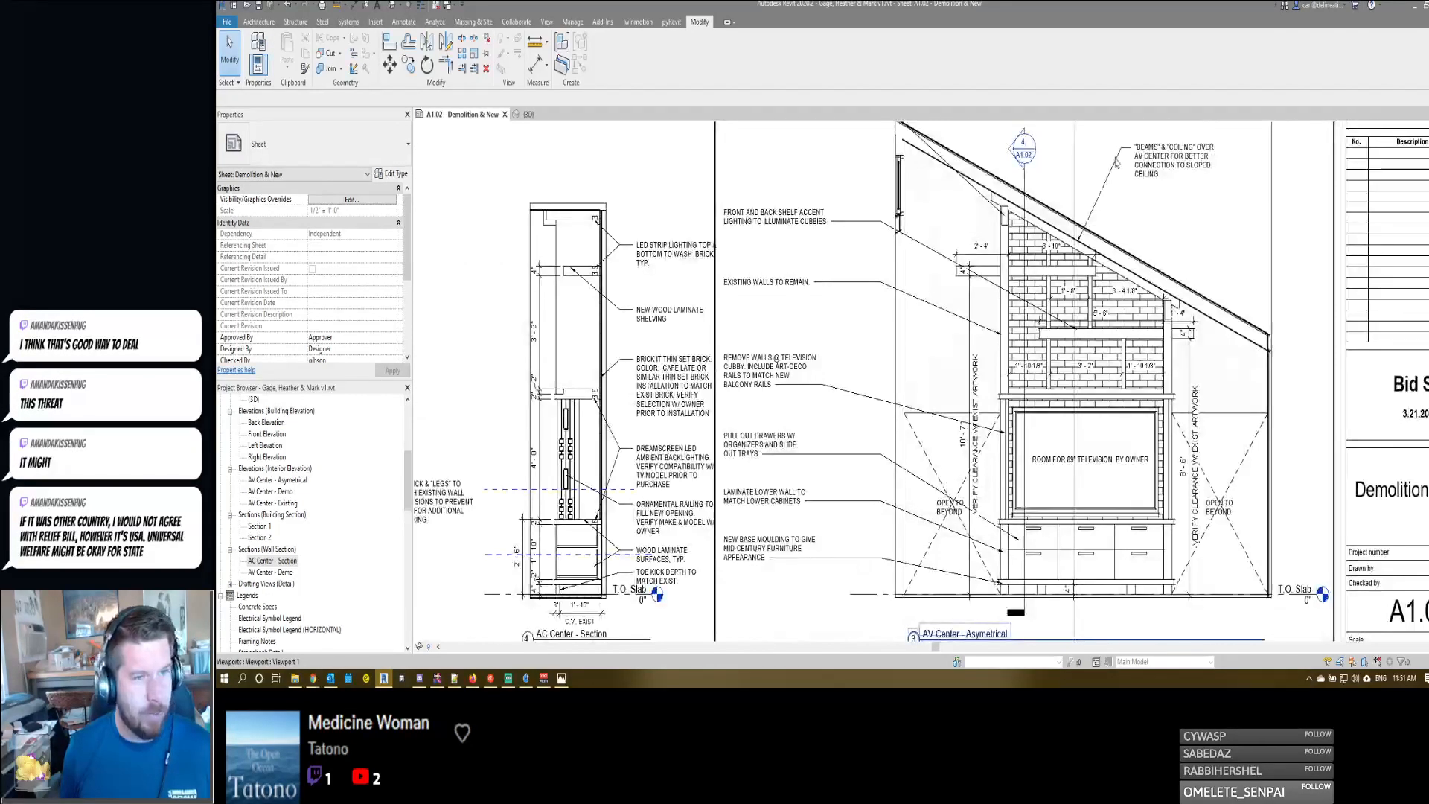
{"action": "scroll", "coordinate": [1124, 259], "scroll_direction": "up", "scroll_amount": 1}
{"action": "scroll", "coordinate": [1123, 259], "scroll_direction": "down", "scroll_amount": 4}
{"action": "scroll", "coordinate": [960, 365], "scroll_direction": "up", "scroll_amount": 3}
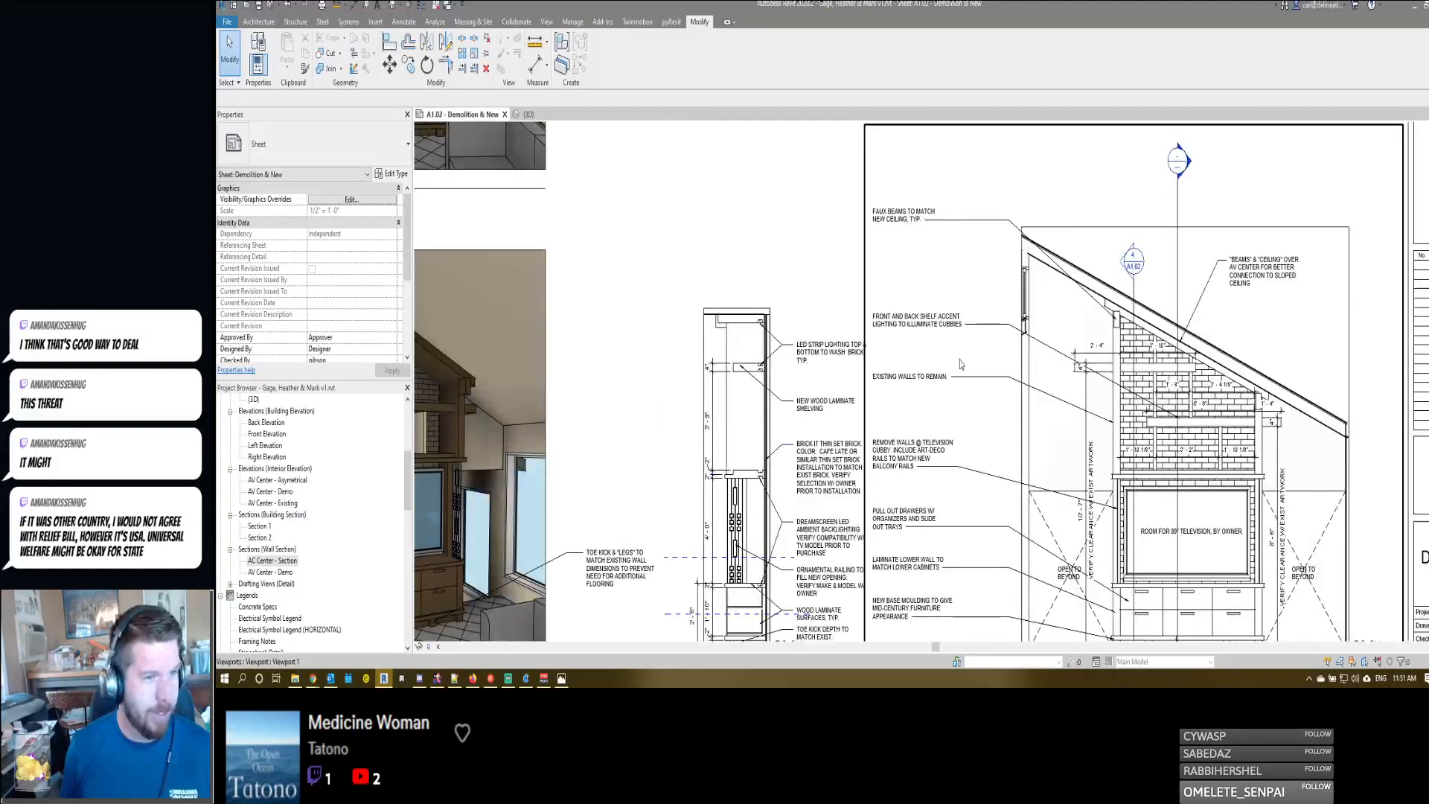
{"action": "scroll", "coordinate": [953, 289], "scroll_direction": "down", "scroll_amount": 3}
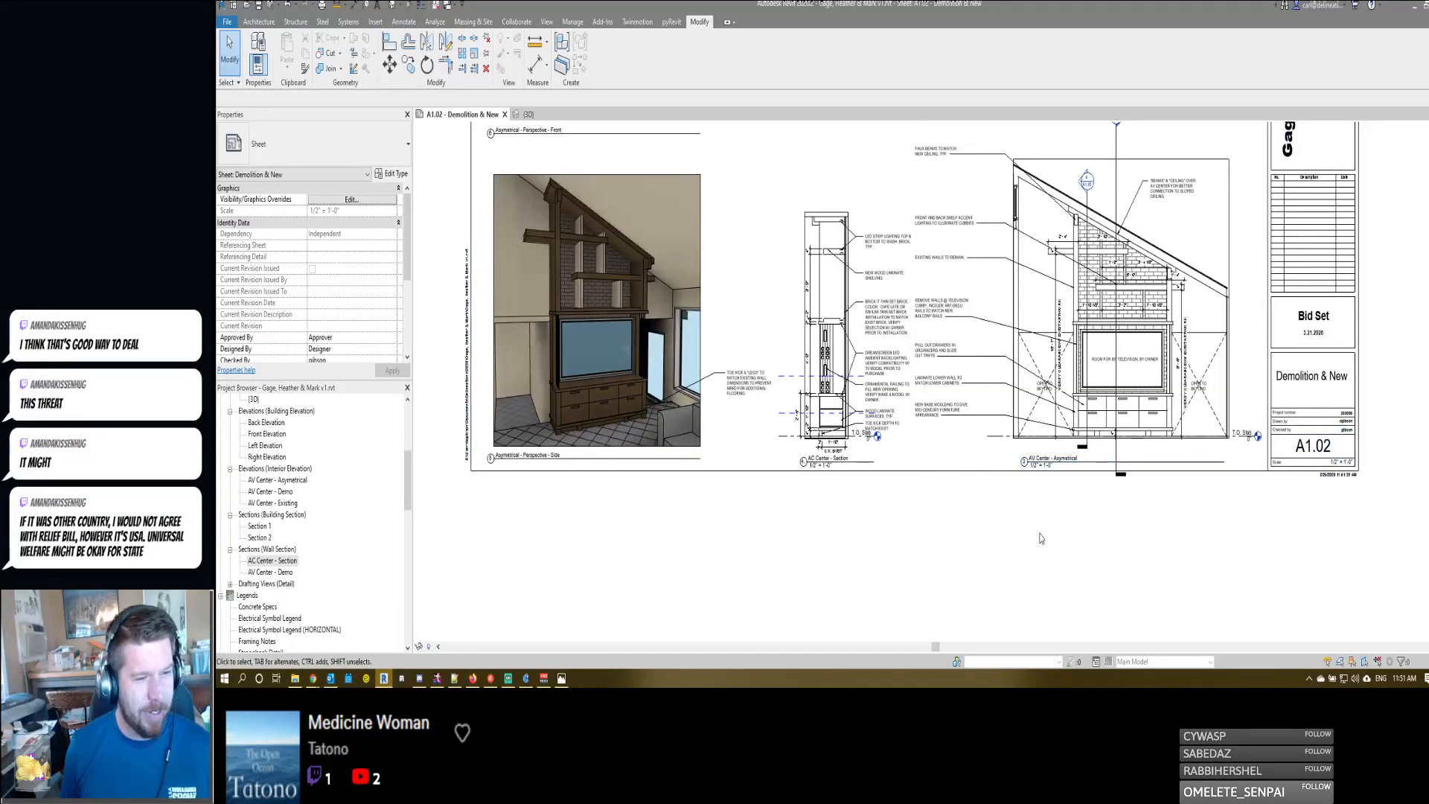
{"action": "left_click", "coordinate": [805, 463]}
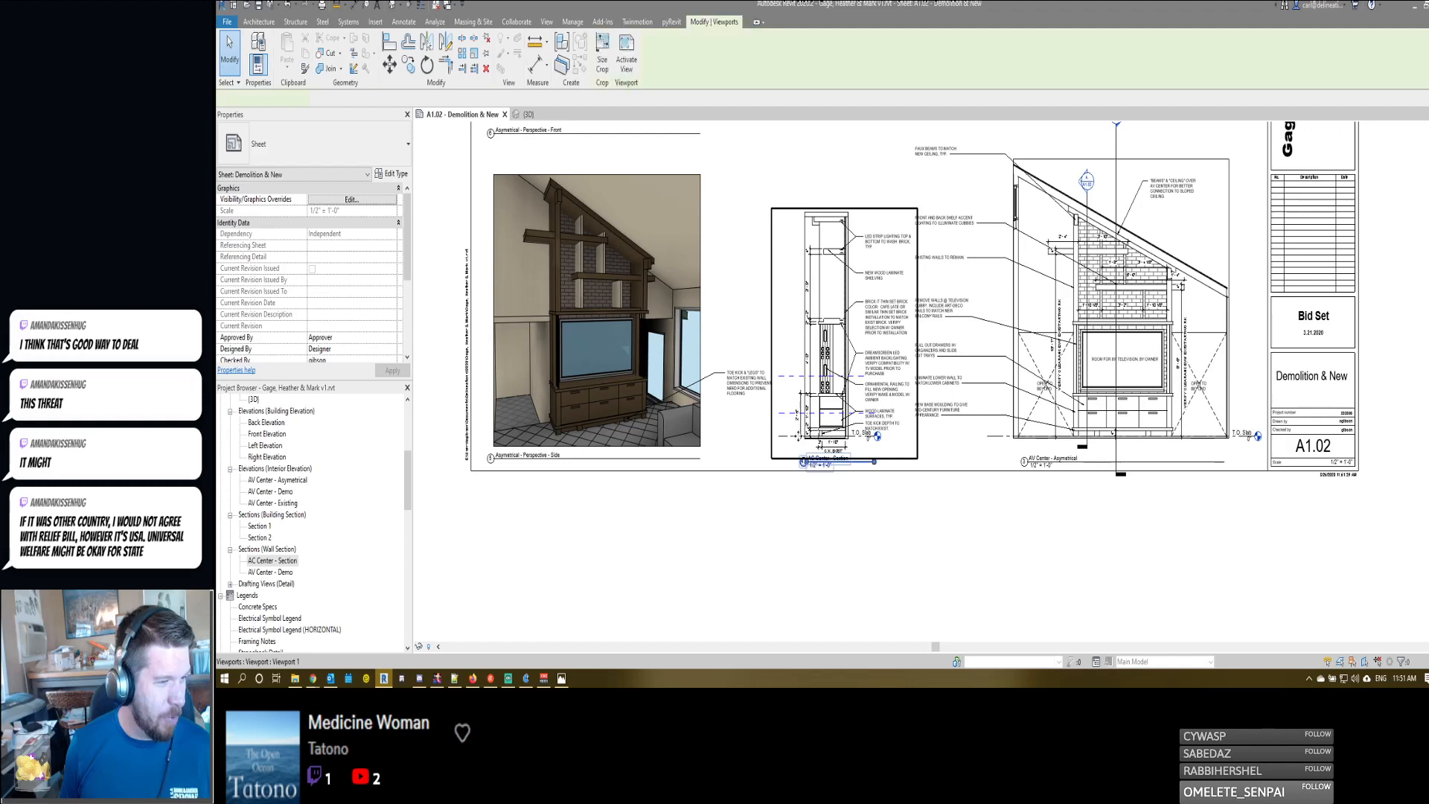
{"action": "left_click", "coordinate": [806, 465]}
{"action": "left_click", "coordinate": [854, 511]}
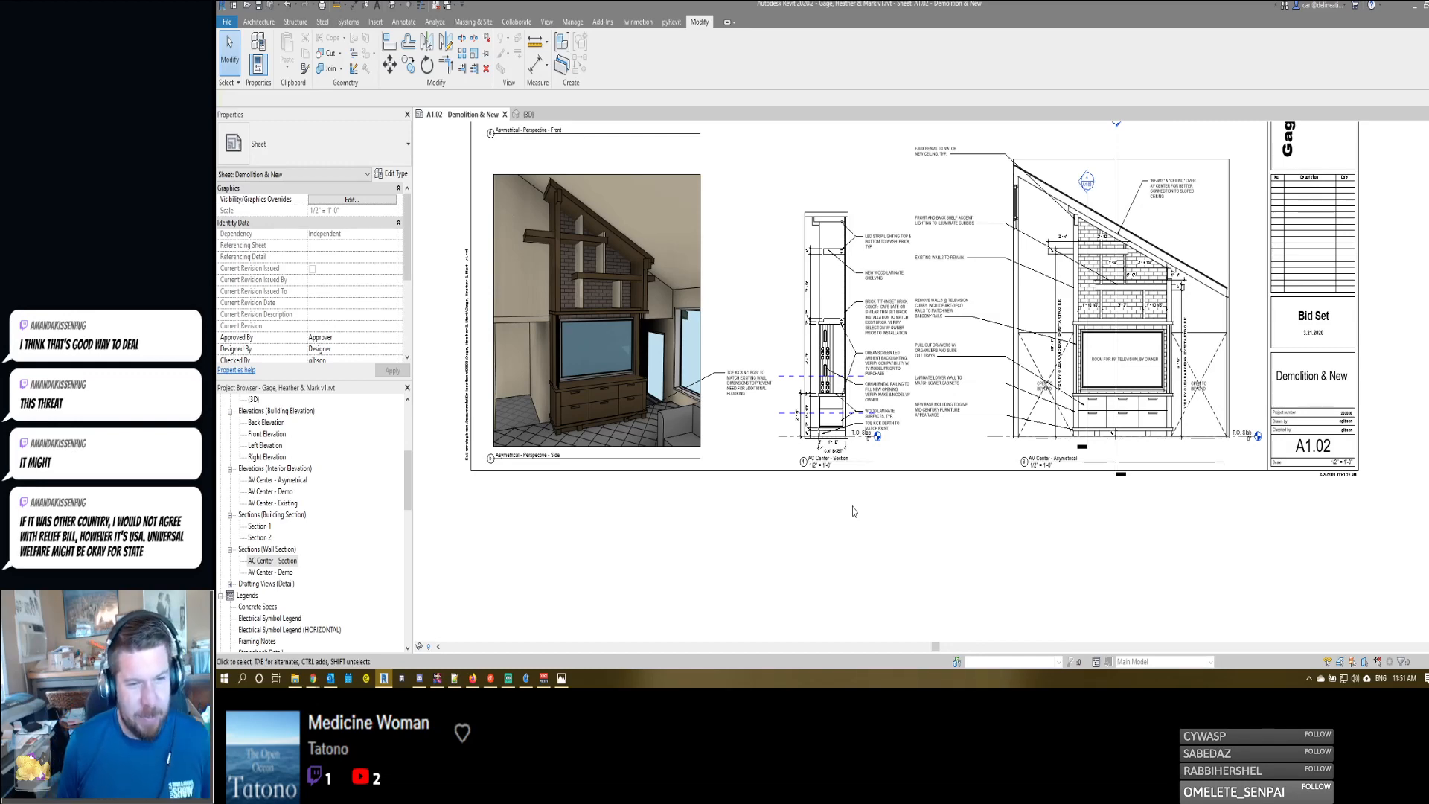
- Recheck the AV Center - Asymetrical elevation's shelf dimensions, brick area and view title beside the AC Center - Section
{"action": "left_click", "coordinate": [998, 457]}
{"action": "scroll", "coordinate": [998, 456], "scroll_direction": "up", "scroll_amount": 2}
{"action": "scroll", "coordinate": [999, 456], "scroll_direction": "down", "scroll_amount": 2}
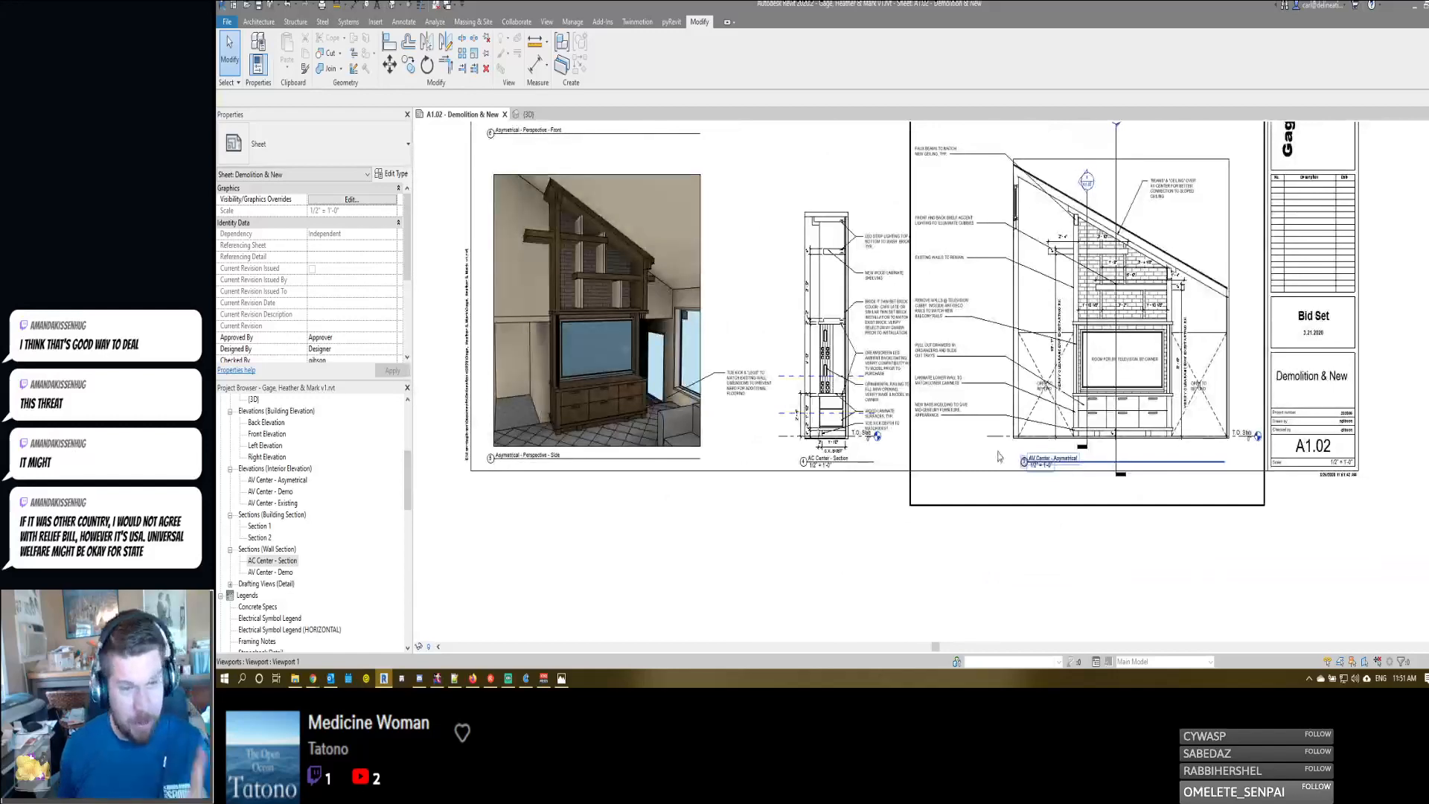
{"action": "scroll", "coordinate": [1157, 262], "scroll_direction": "up", "scroll_amount": 5}
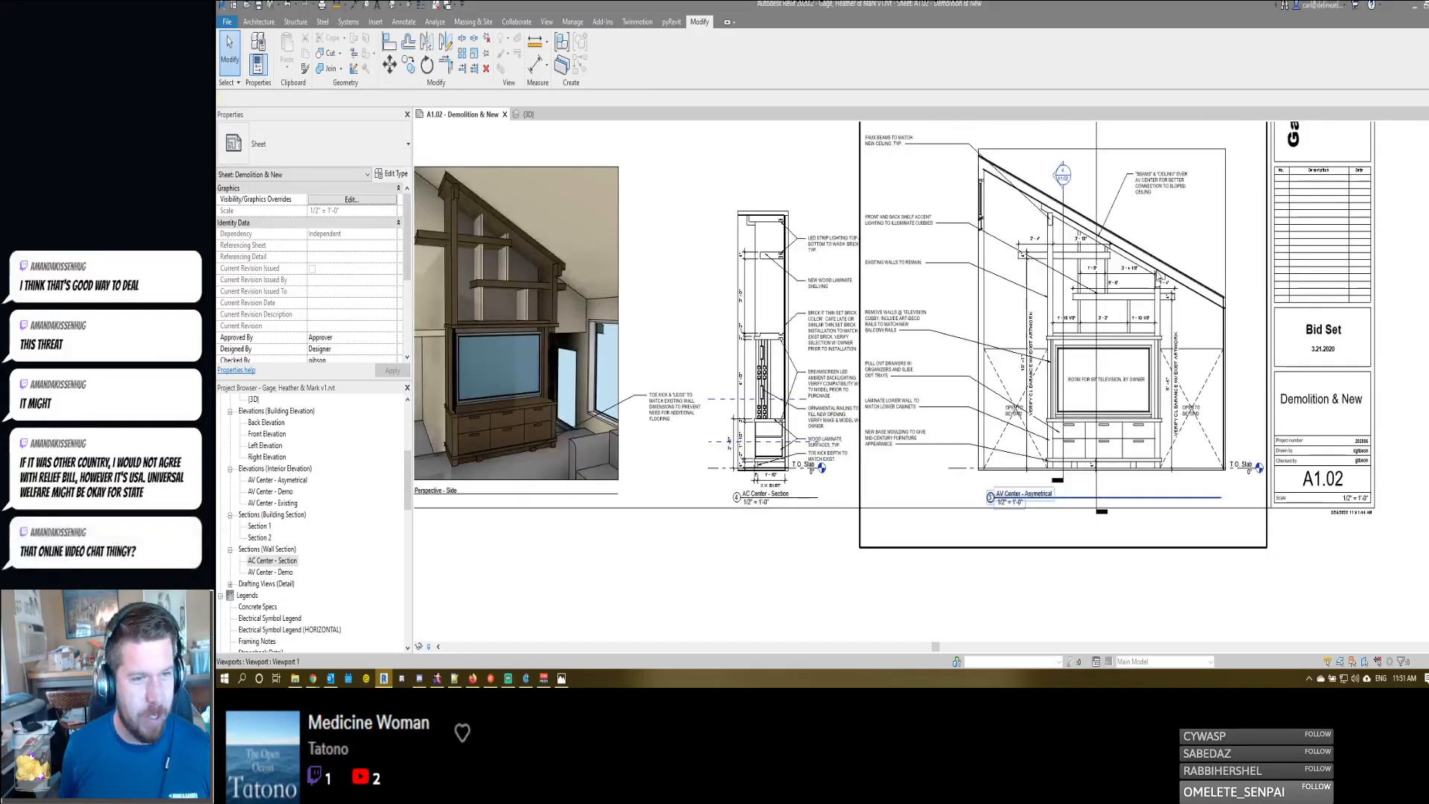
{"action": "scroll", "coordinate": [1158, 262], "scroll_direction": "down", "scroll_amount": 5}
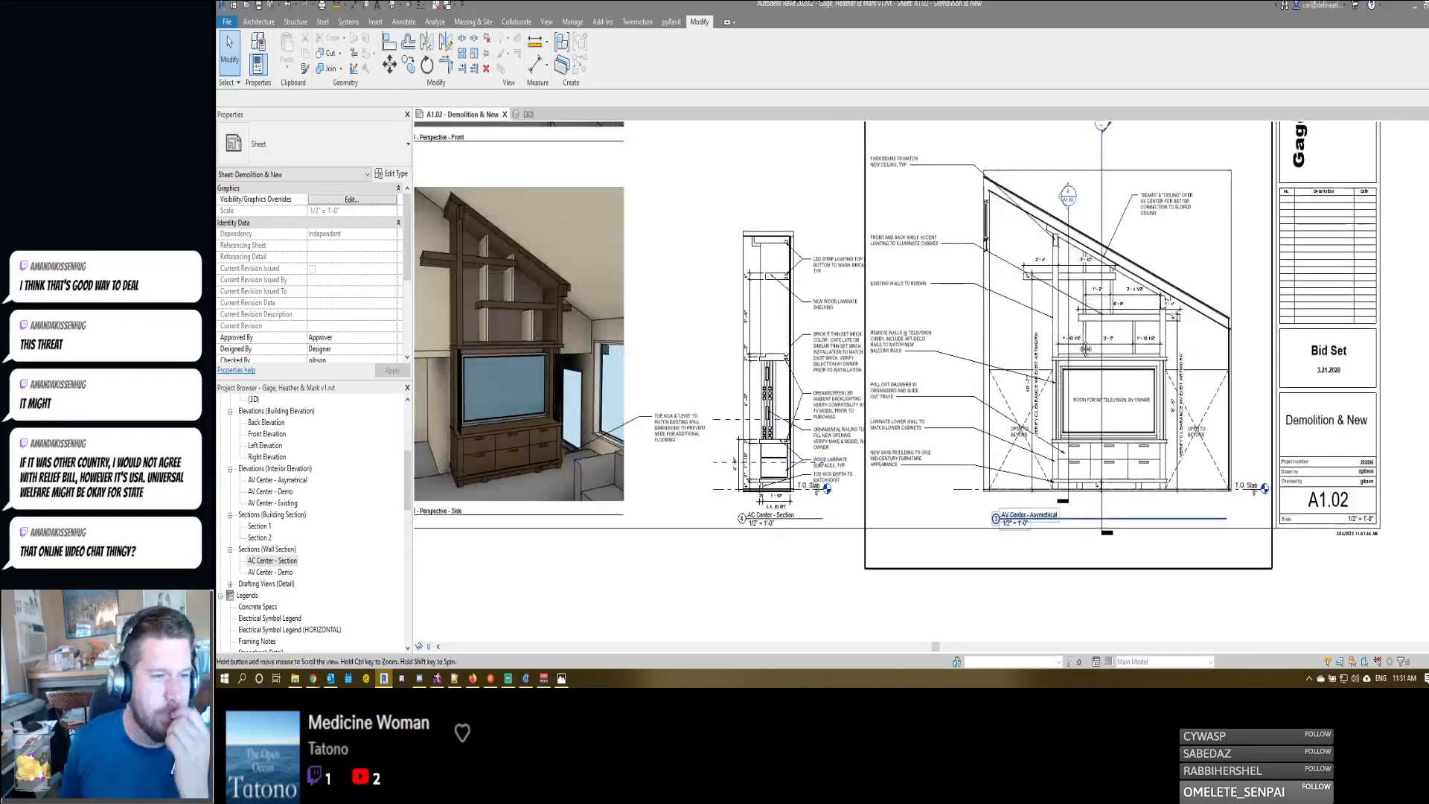
{"action": "scroll", "coordinate": [1083, 319], "scroll_direction": "up", "scroll_amount": 2}
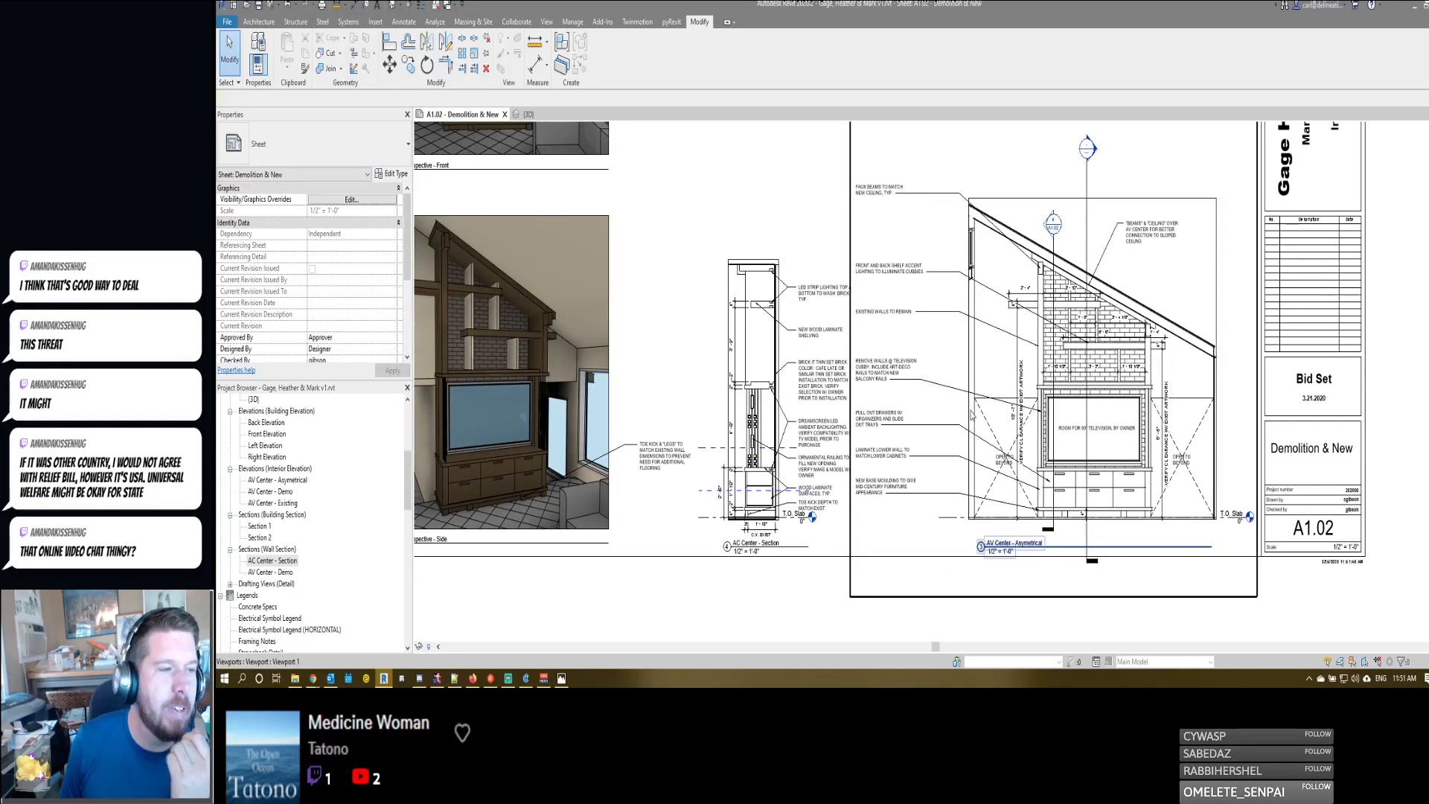
{"action": "scroll", "coordinate": [1107, 352], "scroll_direction": "up", "scroll_amount": 3}
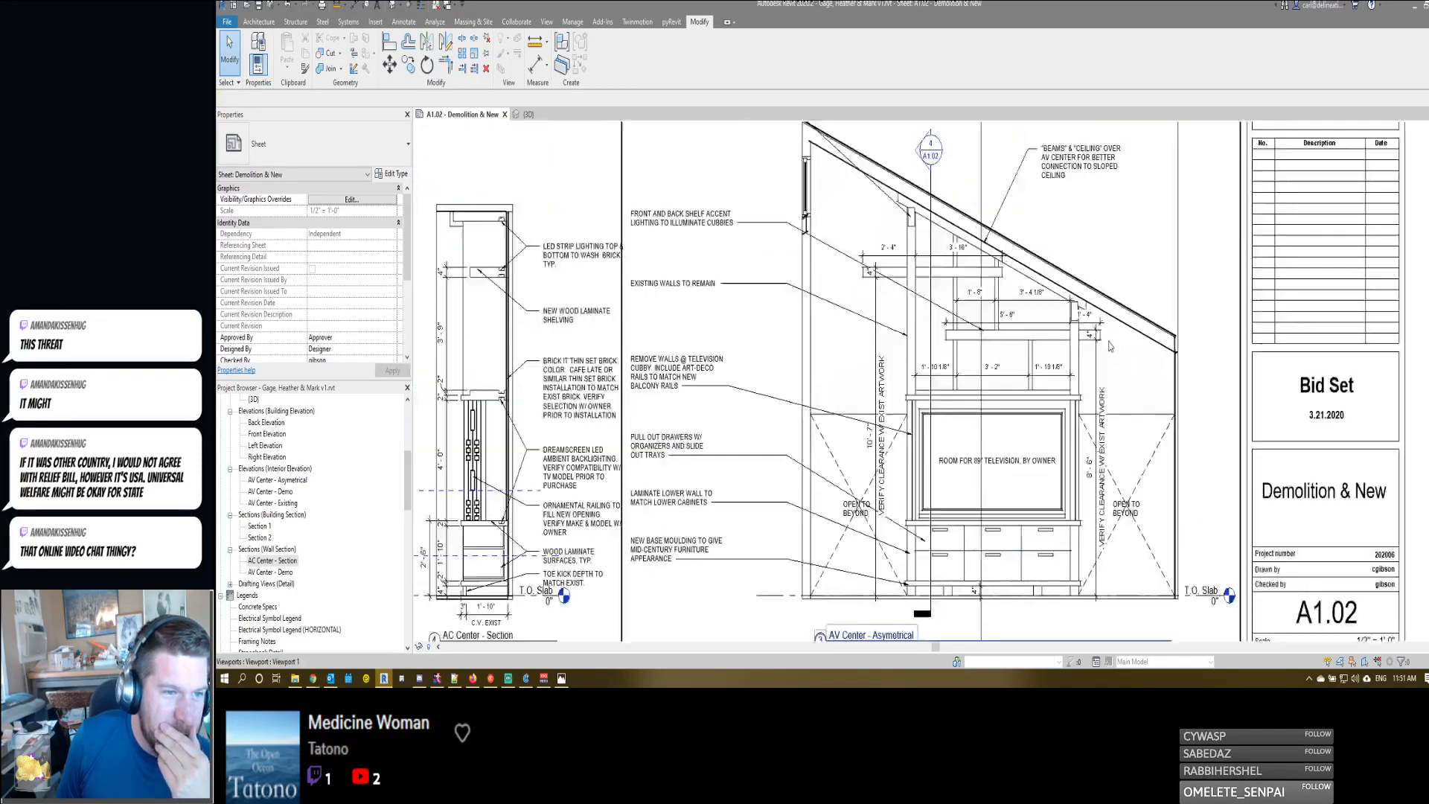
{"action": "scroll", "coordinate": [1106, 353], "scroll_direction": "down", "scroll_amount": 4}
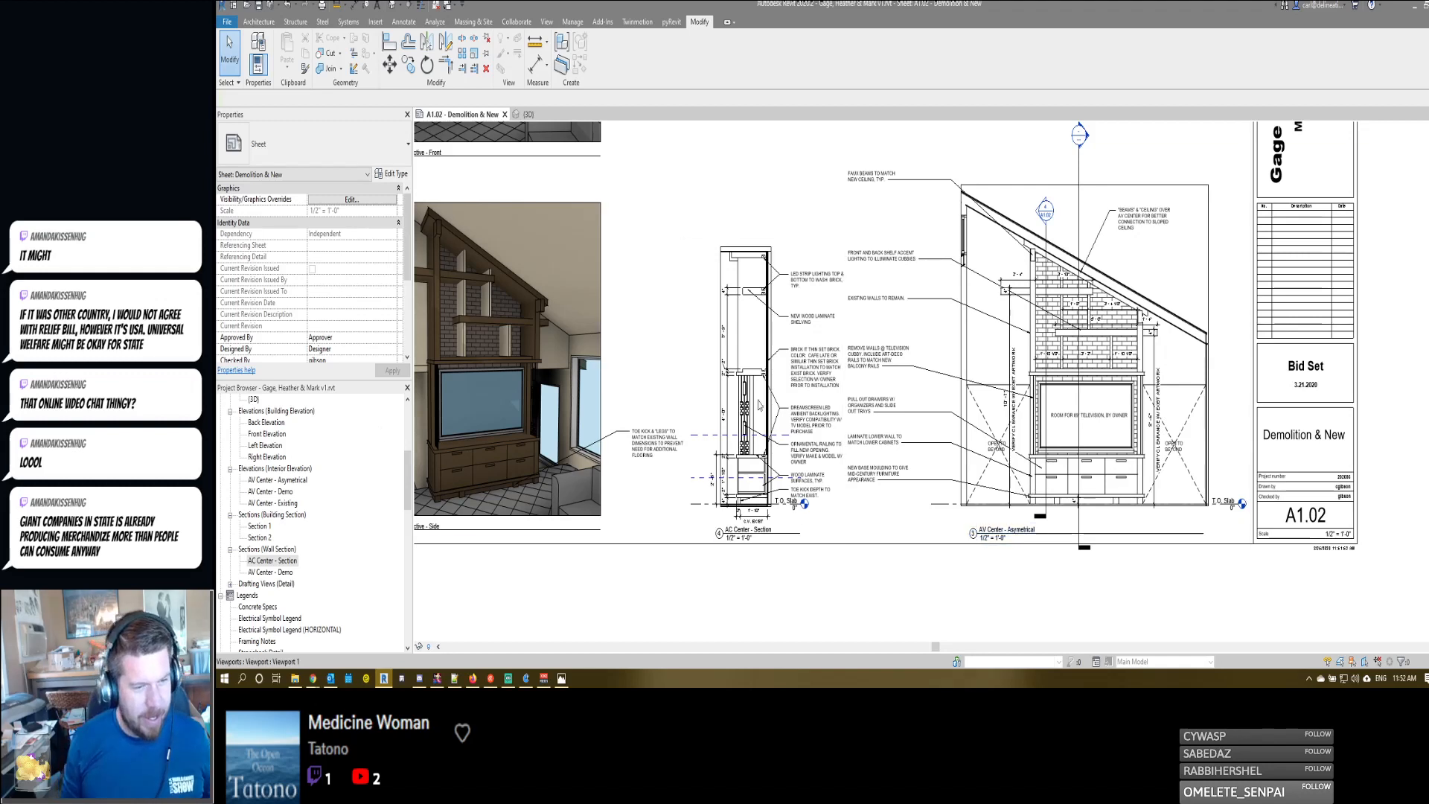
{"action": "left_click", "coordinate": [1072, 434]}
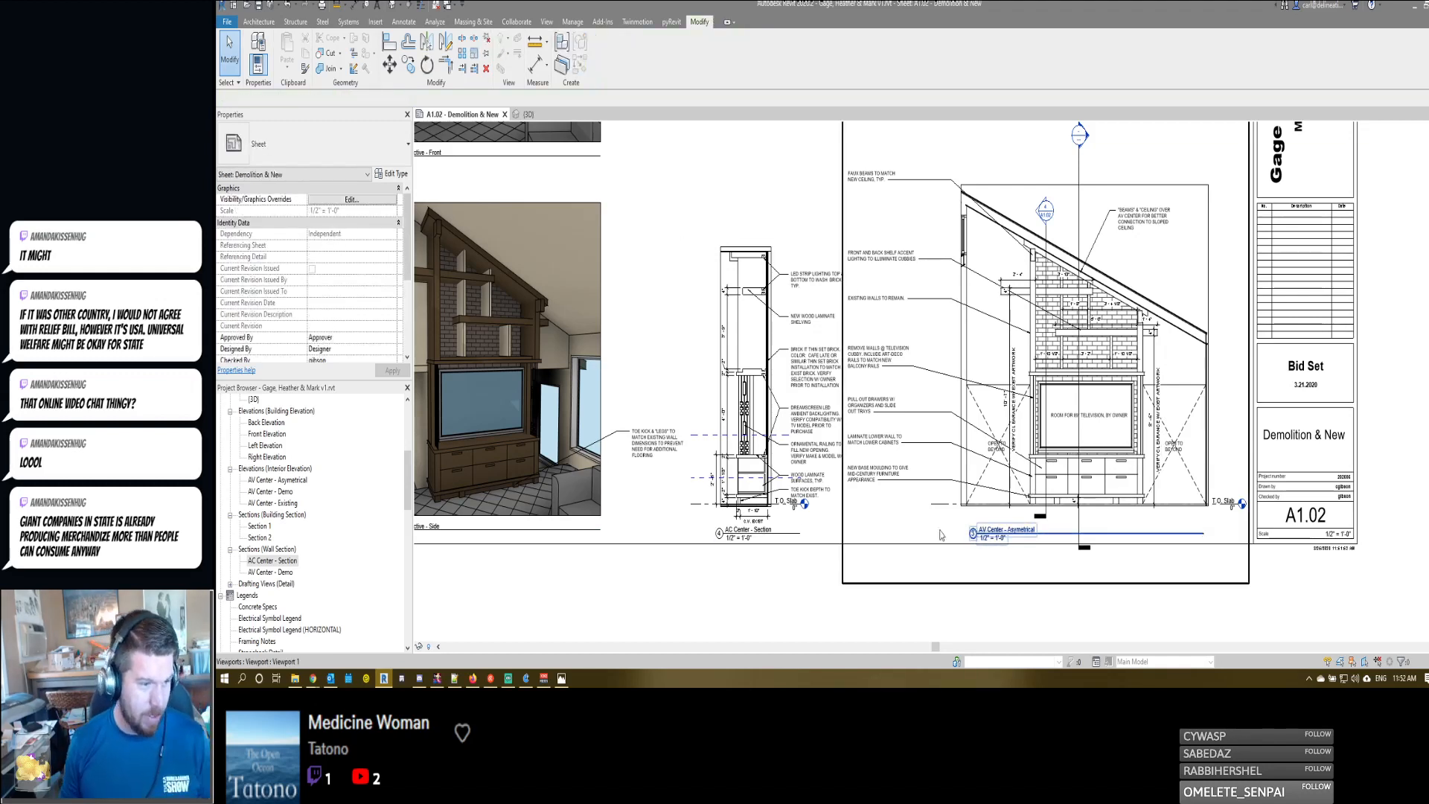
{"action": "left_click", "coordinate": [781, 445]}
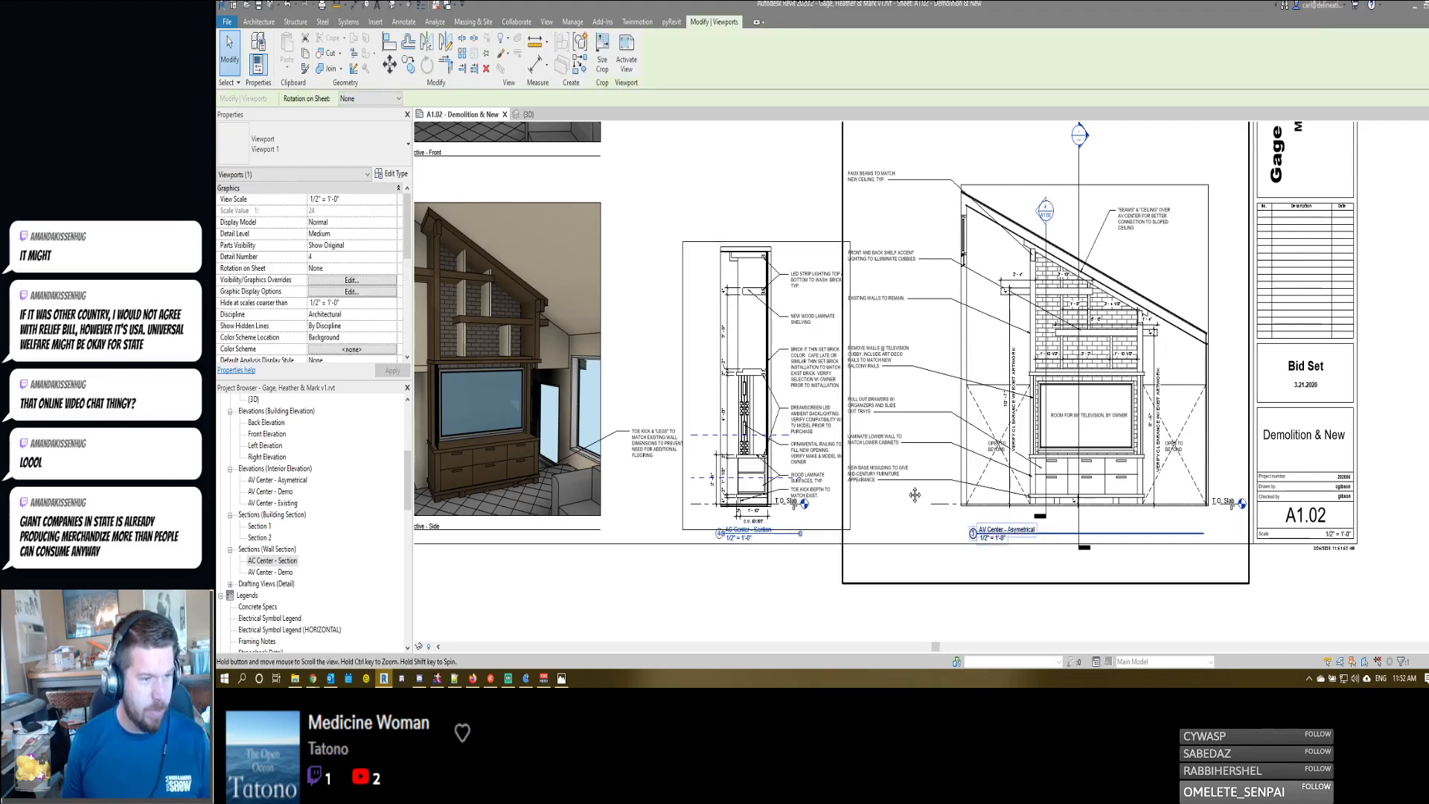
{"action": "scroll", "coordinate": [990, 521], "scroll_direction": "down", "scroll_amount": 3}
{"action": "left_click", "coordinate": [1051, 423]}
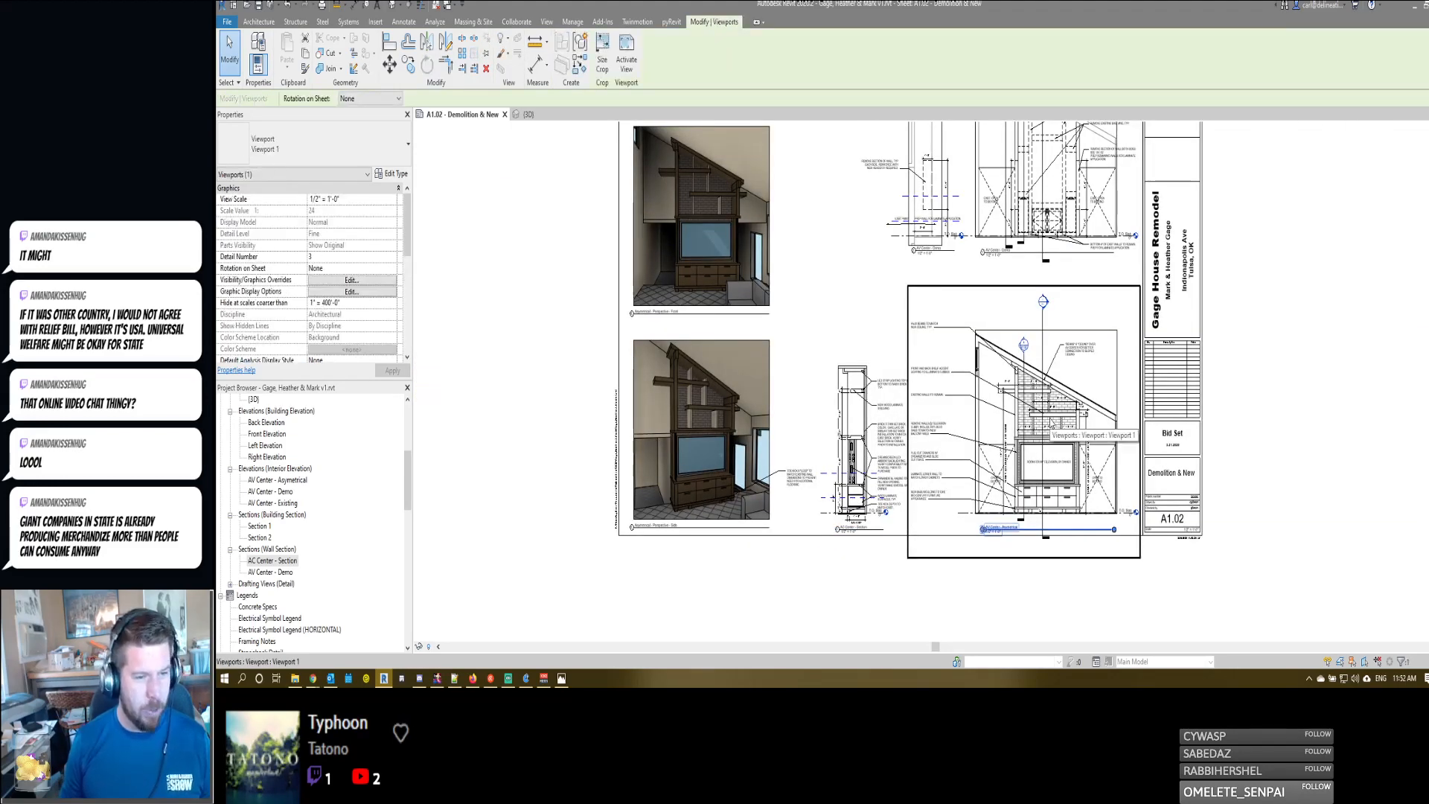
{"action": "key", "text": "Escape"}
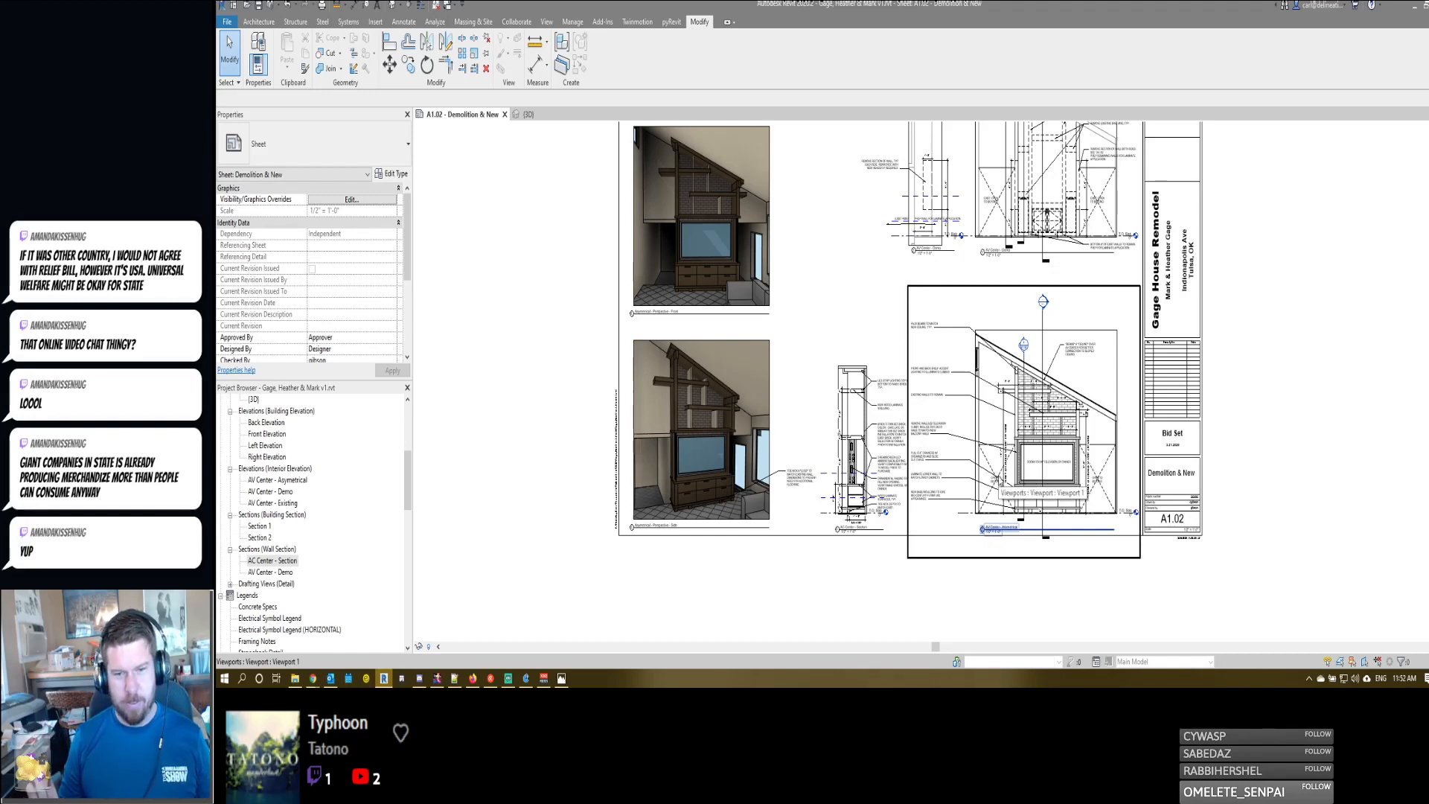
- Shift the demo section viewport on the sheet slightly away from the demo elevation
{"action": "scroll", "coordinate": [1022, 195], "scroll_direction": "down", "scroll_amount": 1}
{"action": "middle_click_drag", "start_coordinate": [1022, 195], "coordinate": [1041, 269]}
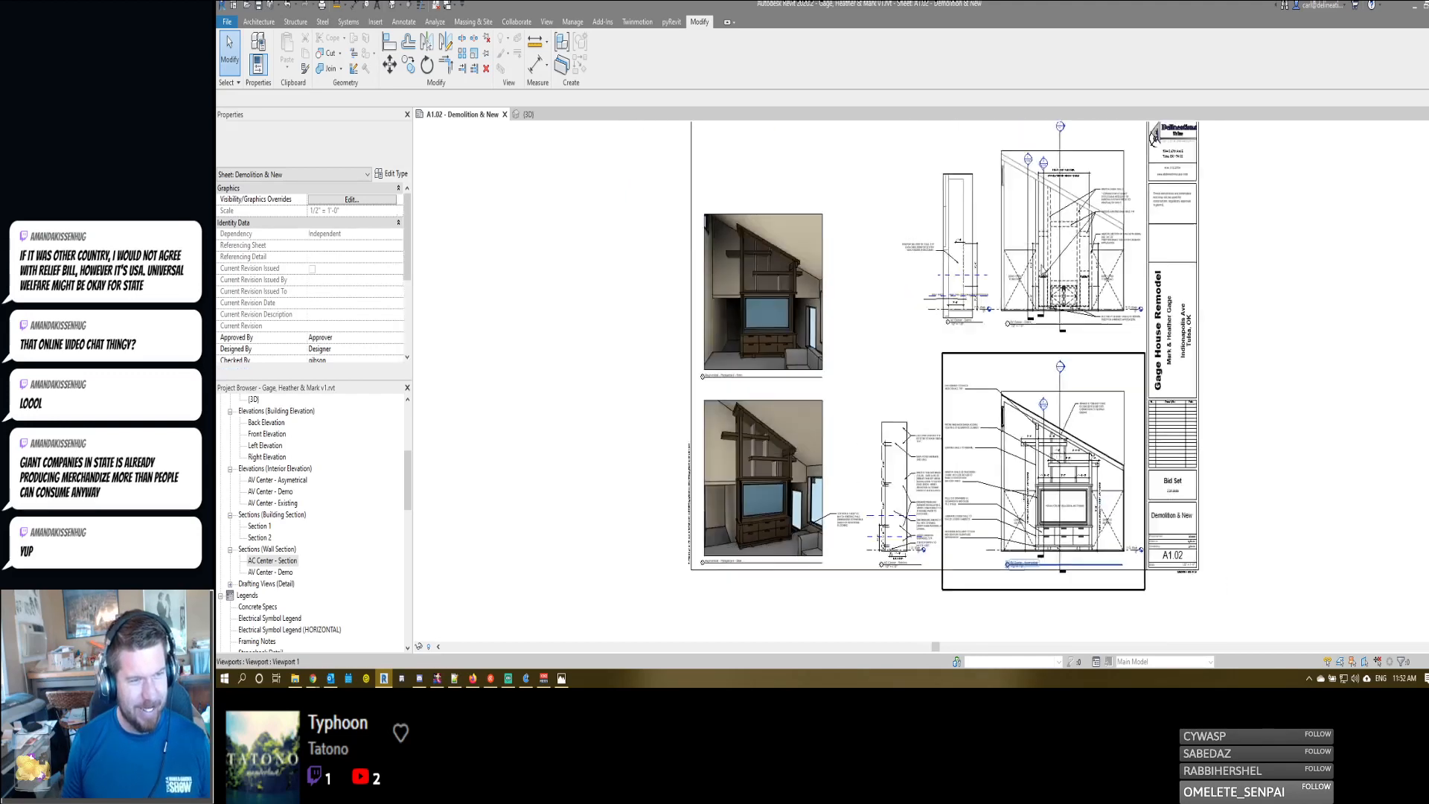
{"action": "left_click", "coordinate": [1047, 258]}
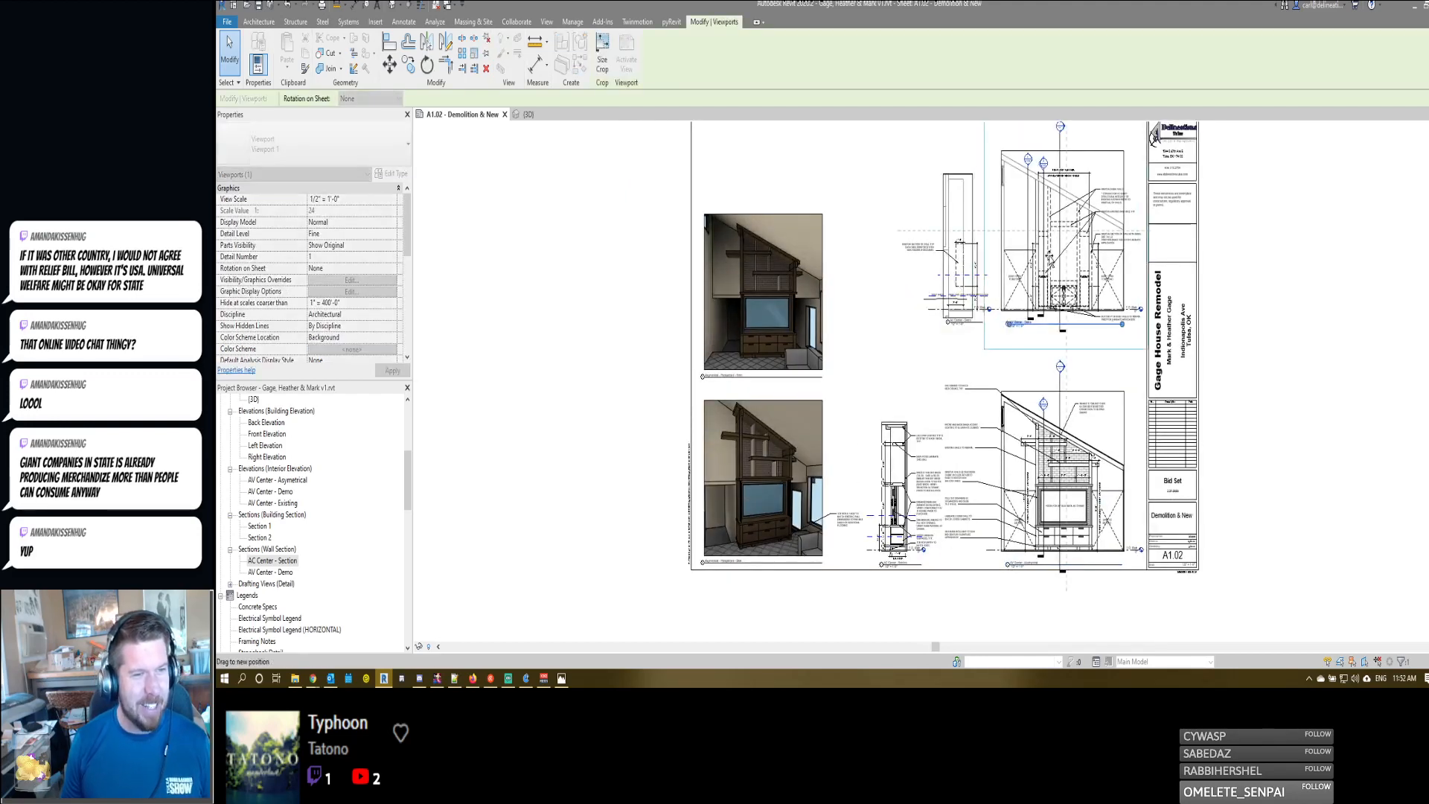
{"action": "left_click", "coordinate": [950, 257]}
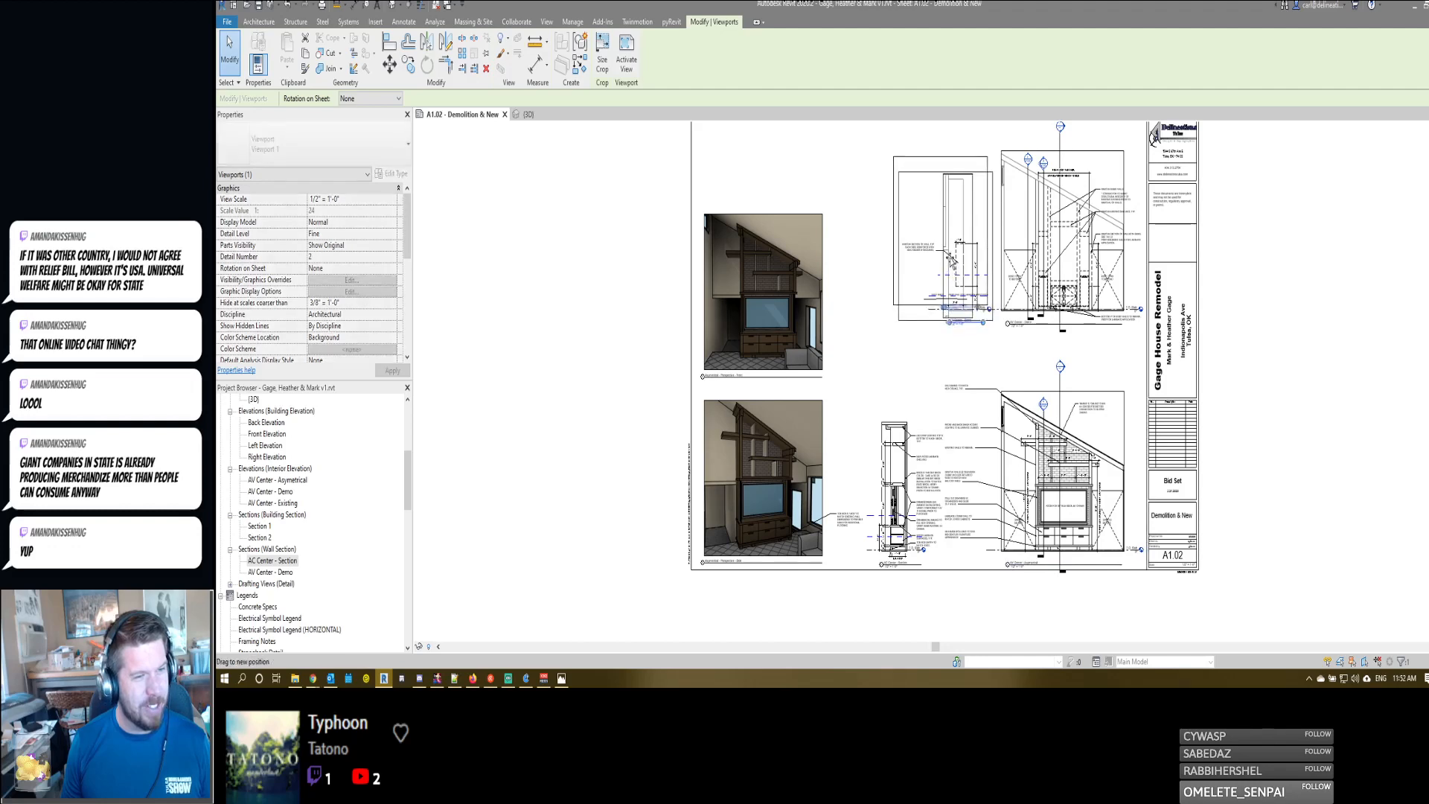
{"action": "left_click_drag", "start_coordinate": [951, 260], "coordinate": [954, 276]}
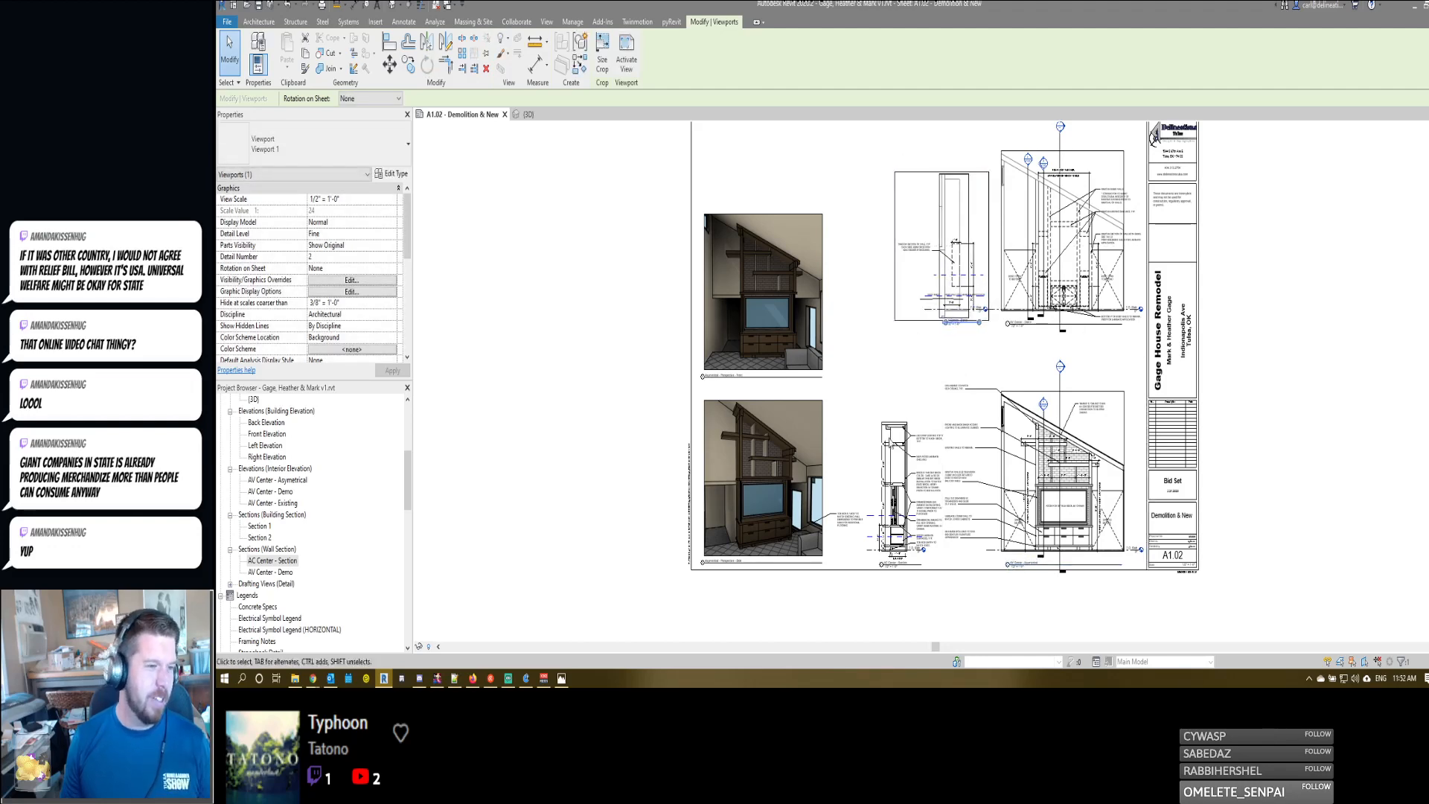
{"action": "left_click", "coordinate": [877, 385]}
{"action": "middle_click_drag", "start_coordinate": [1003, 287], "coordinate": [1004, 287]}
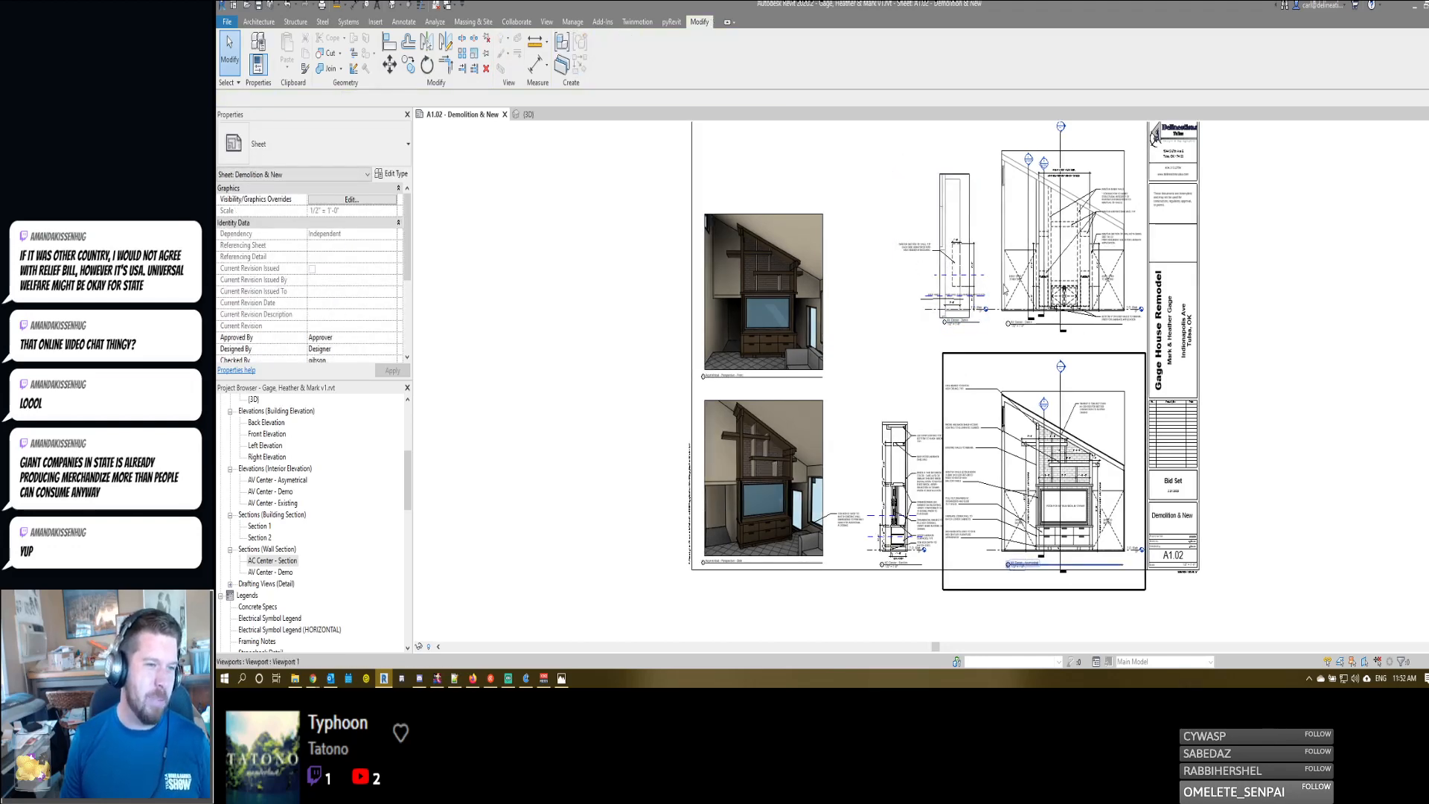
{"action": "scroll", "coordinate": [1003, 289], "scroll_direction": "up", "scroll_amount": 4}
{"action": "scroll", "coordinate": [854, 400], "scroll_direction": "down", "scroll_amount": 3}
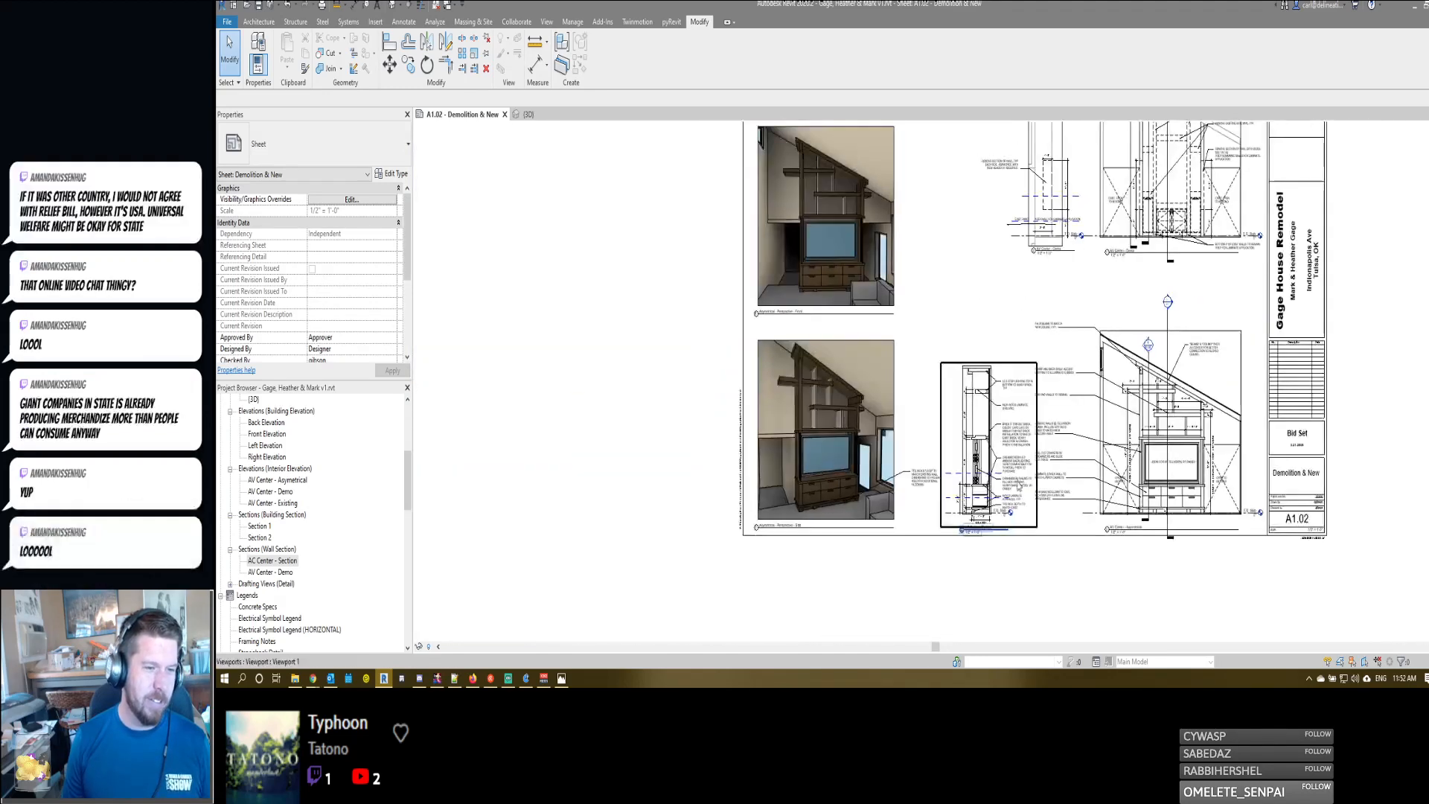
- Activate the AV Center - Asymetrical elevation and move its laminate lower wall and new base moulding notes closer to the drawing
{"action": "double_click", "coordinate": [1054, 497]}
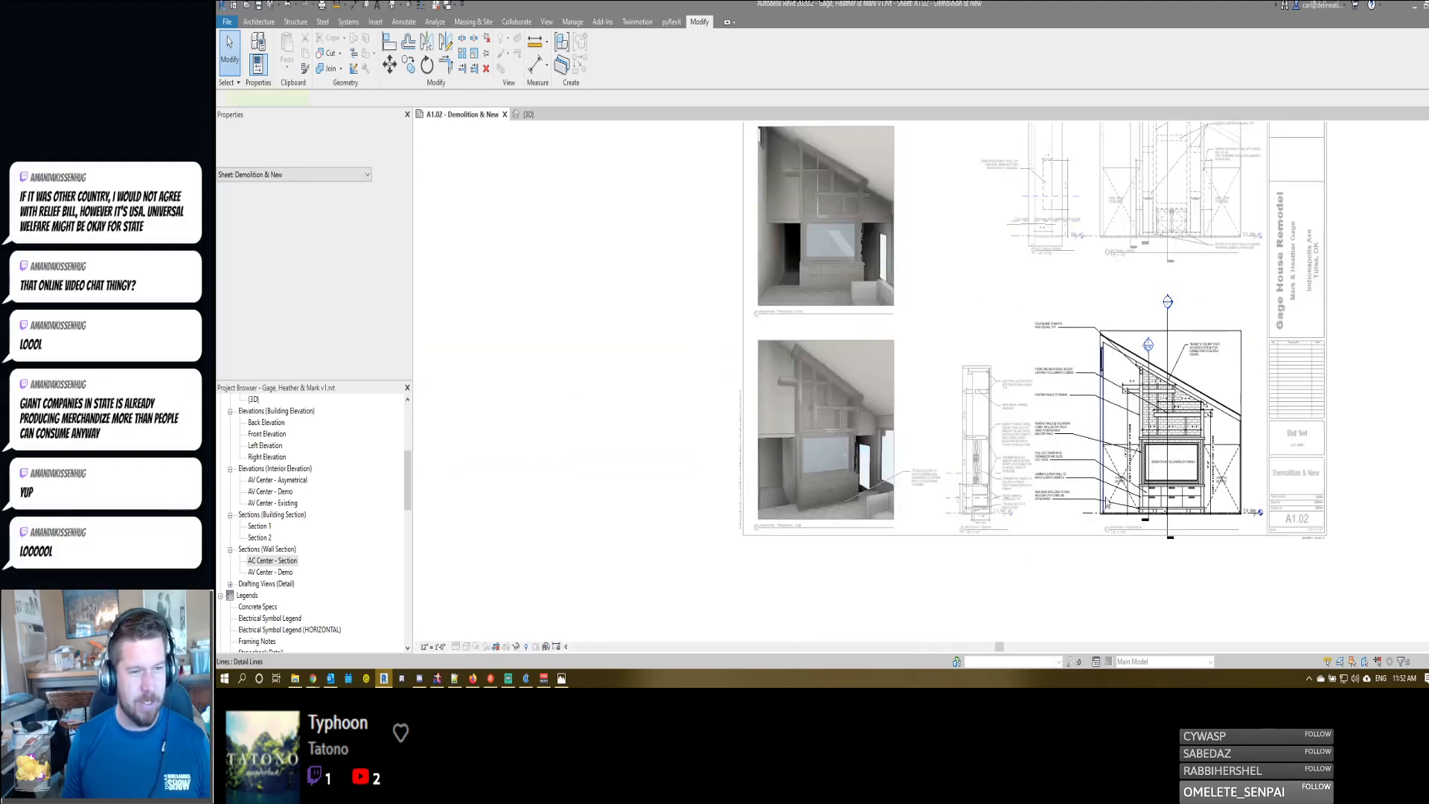
{"action": "left_click", "coordinate": [1043, 462]}
{"action": "left_click_drag", "start_coordinate": [1042, 462], "coordinate": [1034, 320]}
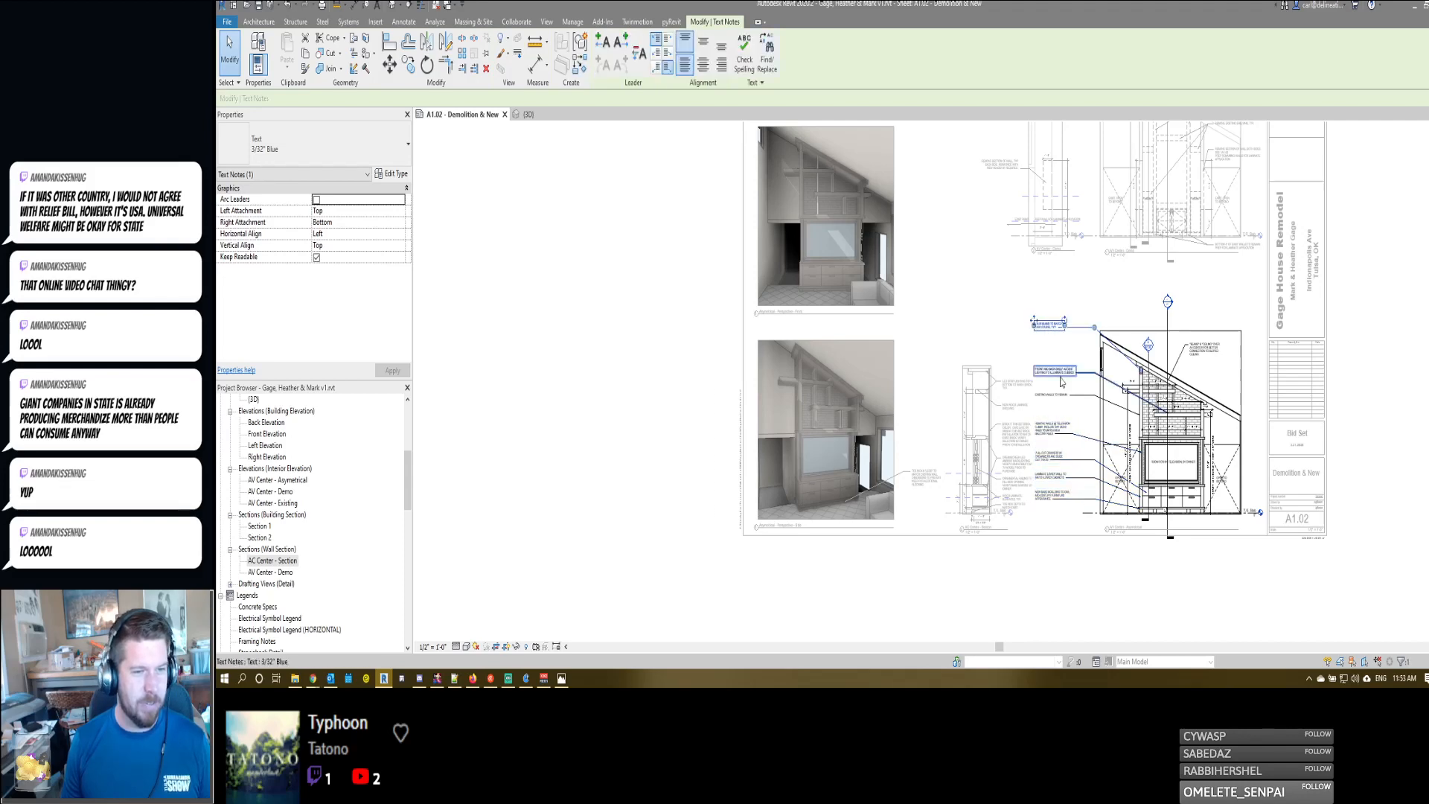
{"action": "scroll", "coordinate": [1086, 484], "scroll_direction": "up", "scroll_amount": 3}
{"action": "scroll", "coordinate": [1043, 491], "scroll_direction": "up", "scroll_amount": 2}
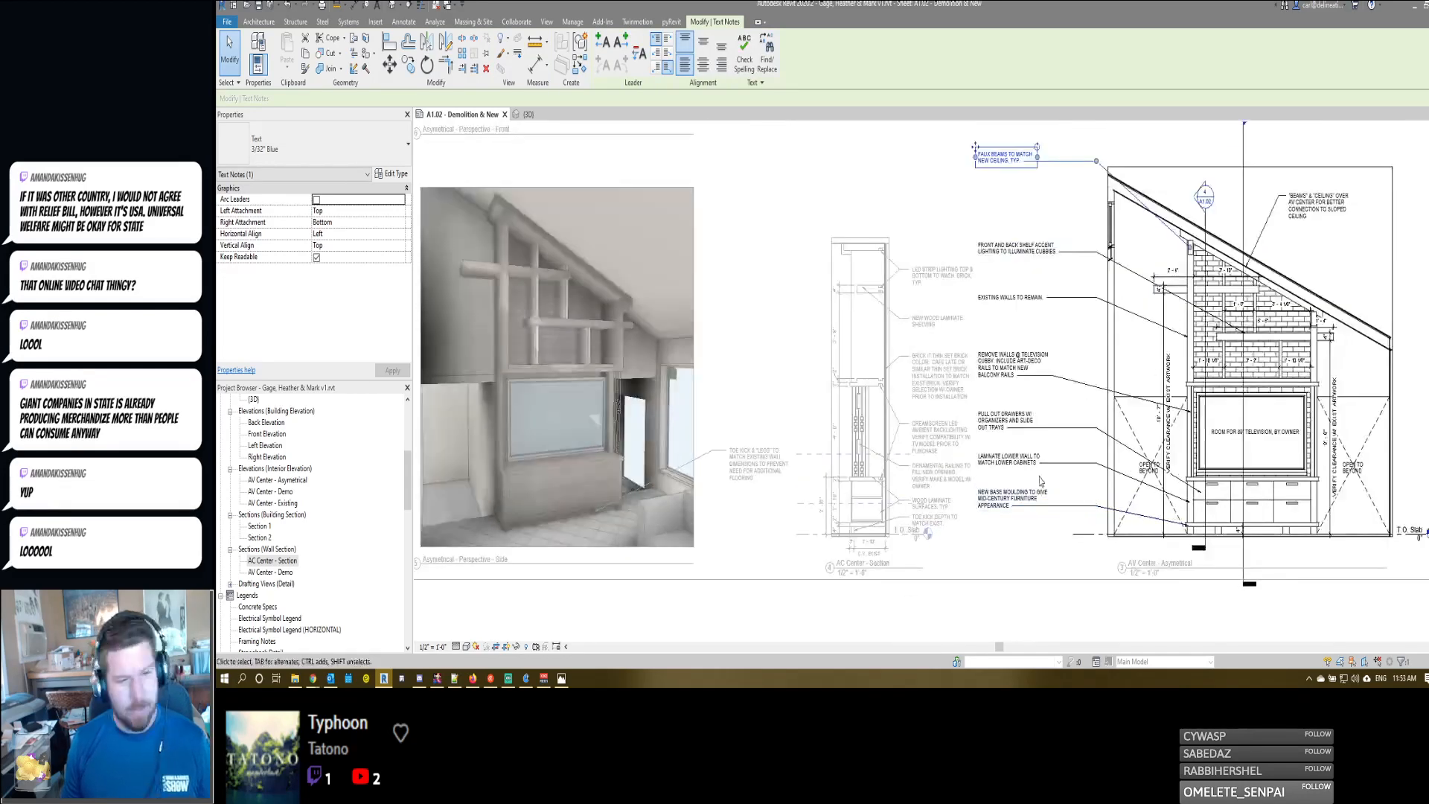
{"action": "left_click_drag", "start_coordinate": [982, 489], "coordinate": [1019, 496]}
{"action": "left_click", "coordinate": [986, 458]}
{"action": "left_click_drag", "start_coordinate": [976, 451], "coordinate": [1102, 517]}
{"action": "left_click", "coordinate": [1076, 509]}
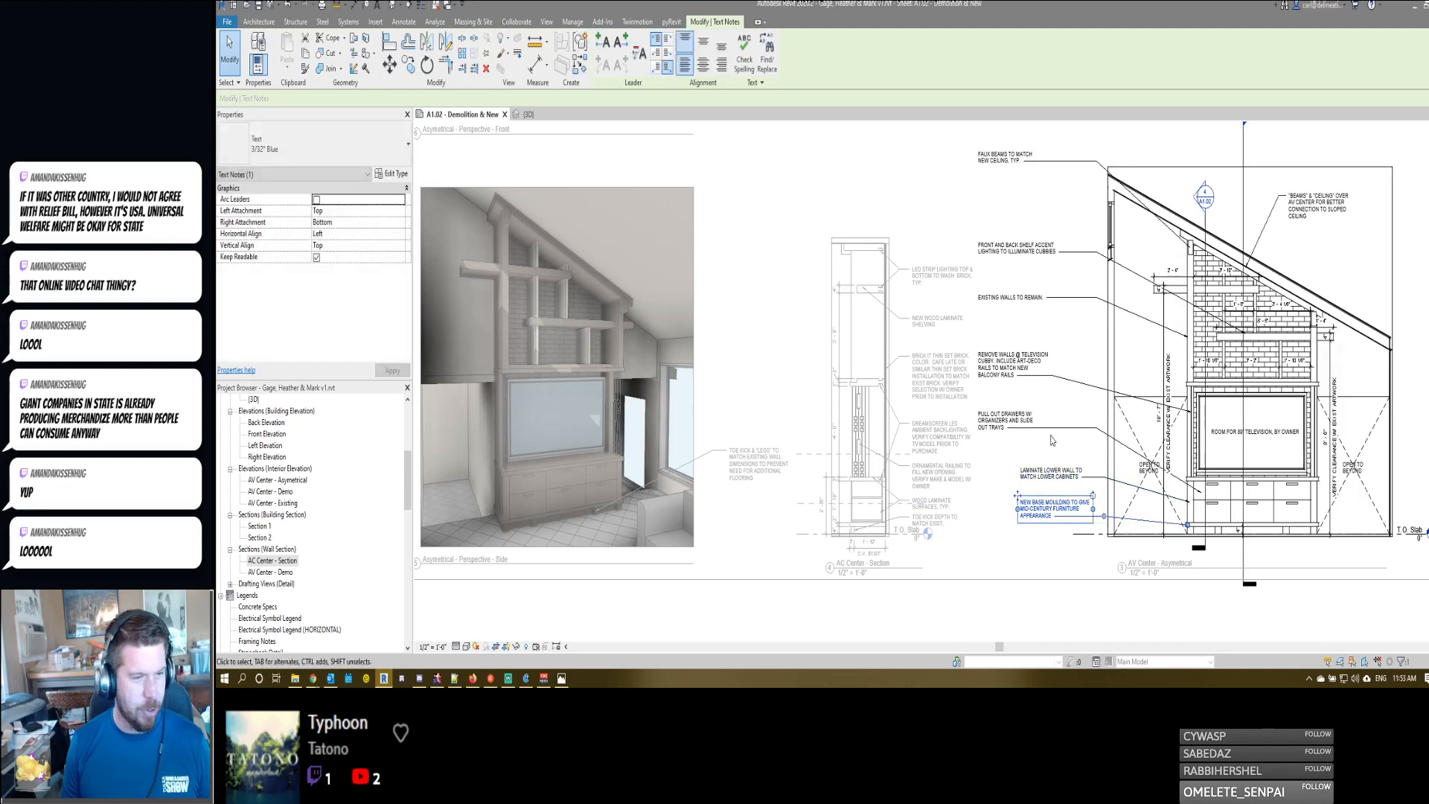
- Move the pull out drawers and remove walls notes closer to the elevation, aligned with the notes below
{"action": "left_click", "coordinate": [984, 419]}
{"action": "left_click_drag", "start_coordinate": [976, 407], "coordinate": [1018, 425]}
{"action": "left_click_drag", "start_coordinate": [1138, 446], "coordinate": [1140, 451]}
{"action": "left_click", "coordinate": [997, 363]}
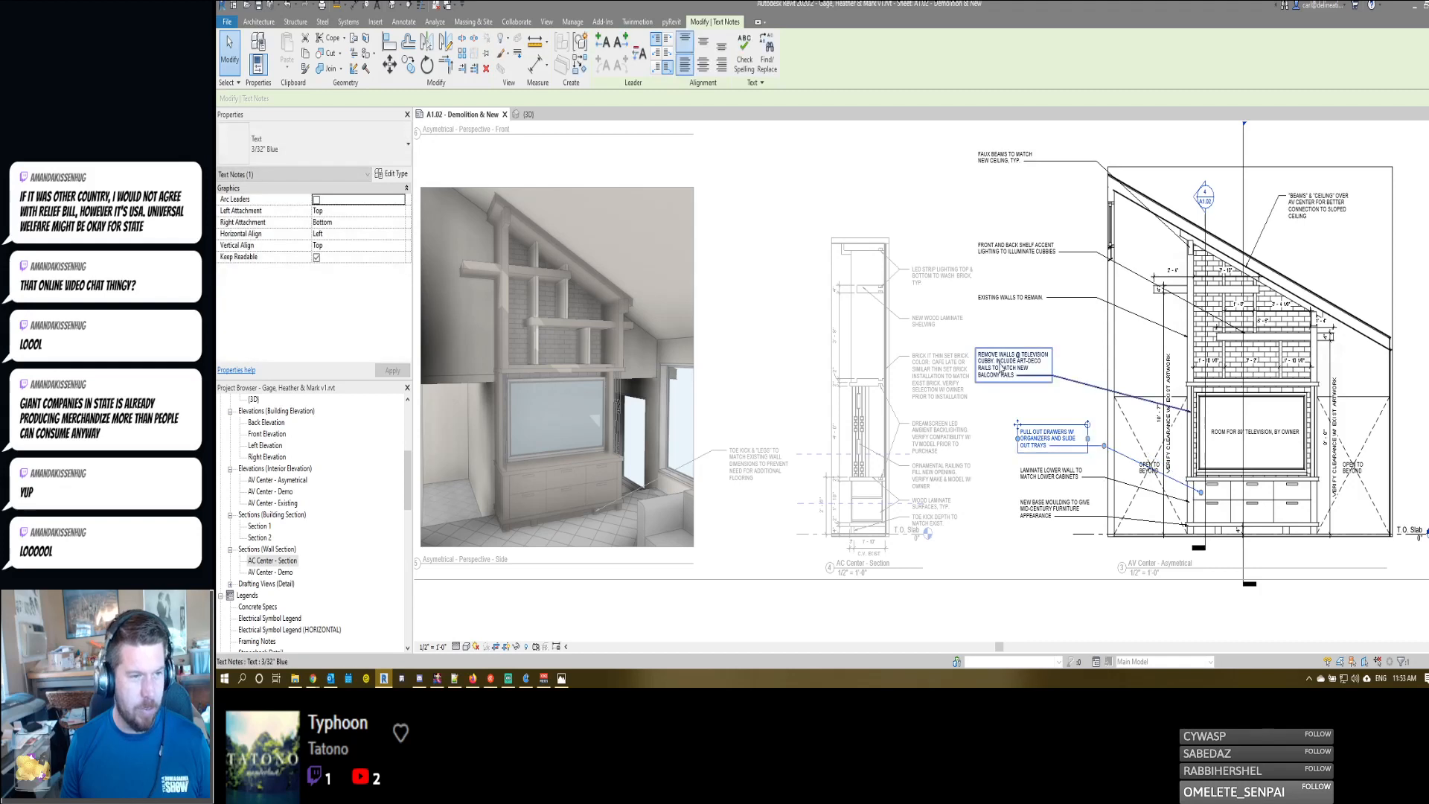
{"action": "left_click_drag", "start_coordinate": [975, 347], "coordinate": [1016, 370]}
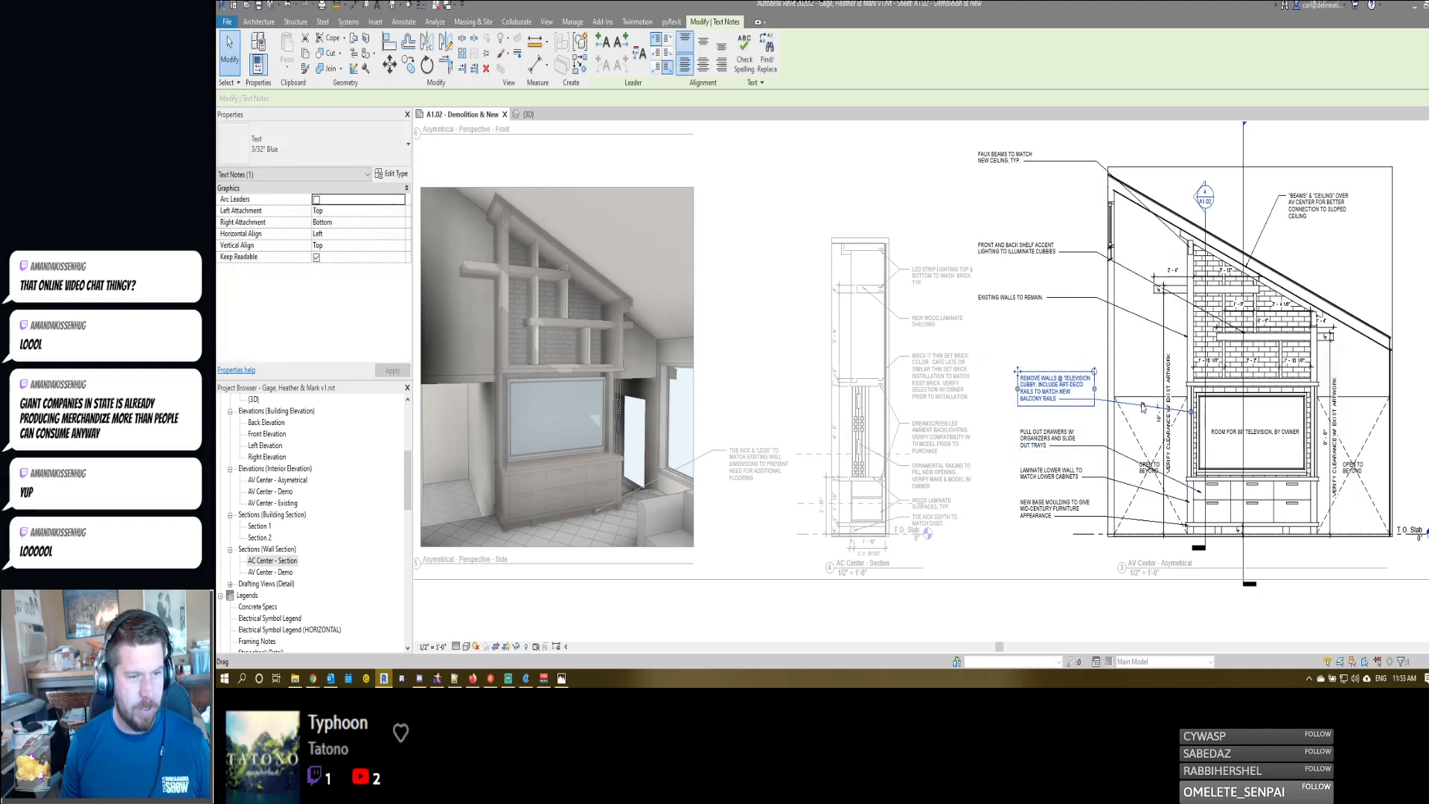
- Move the existing walls and shelf accent lighting notes closer to the elevation and adjust the lighting note's leader
{"action": "left_click", "coordinate": [1008, 297]}
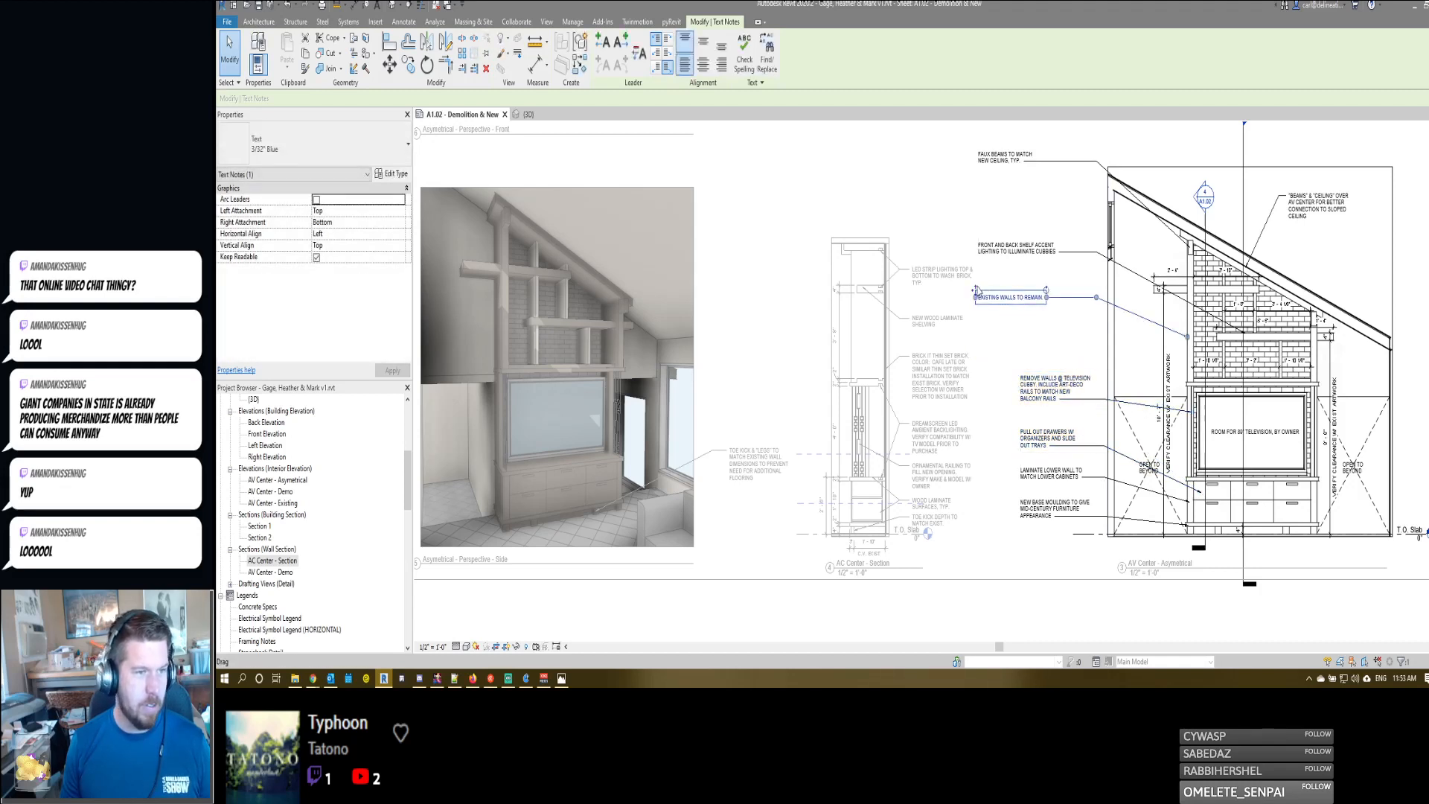
{"action": "left_click_drag", "start_coordinate": [974, 290], "coordinate": [1016, 291]}
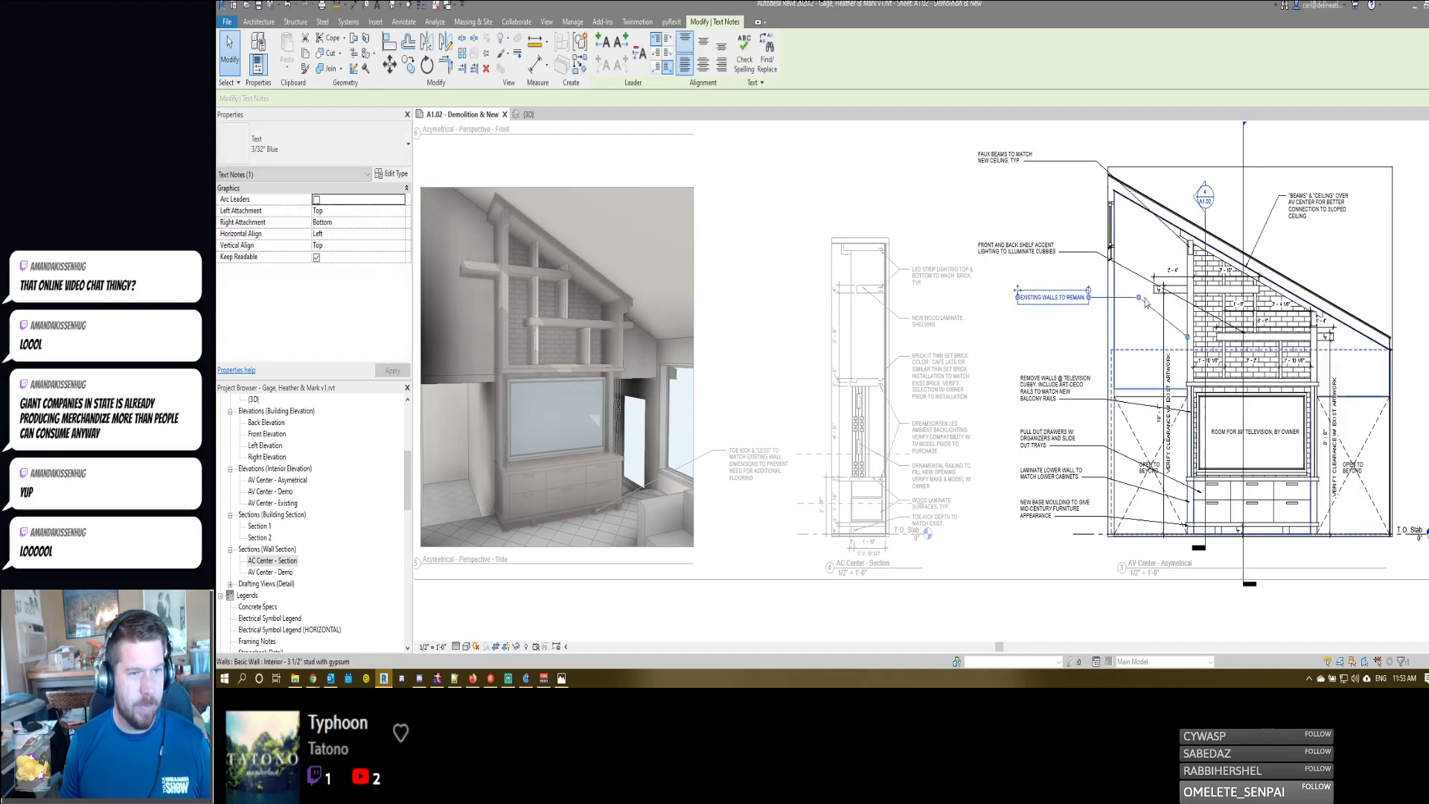
{"action": "left_click", "coordinate": [1034, 248]}
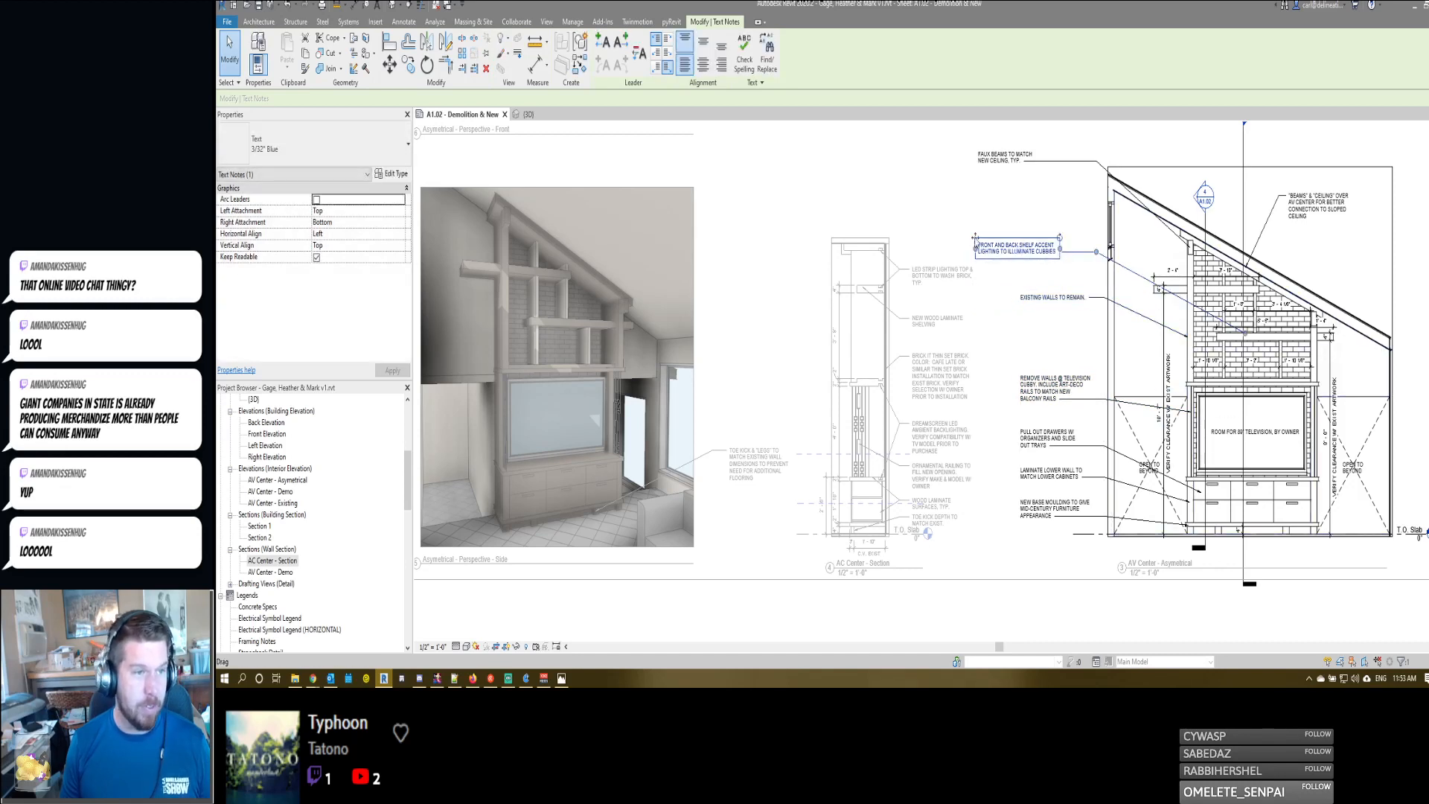
{"action": "left_click_drag", "start_coordinate": [974, 236], "coordinate": [1020, 238]}
{"action": "left_click_drag", "start_coordinate": [1139, 251], "coordinate": [1104, 251]}
- Bring the faux beams note down and in line with the other notes, and adjust its leader
{"action": "left_click", "coordinate": [993, 157]}
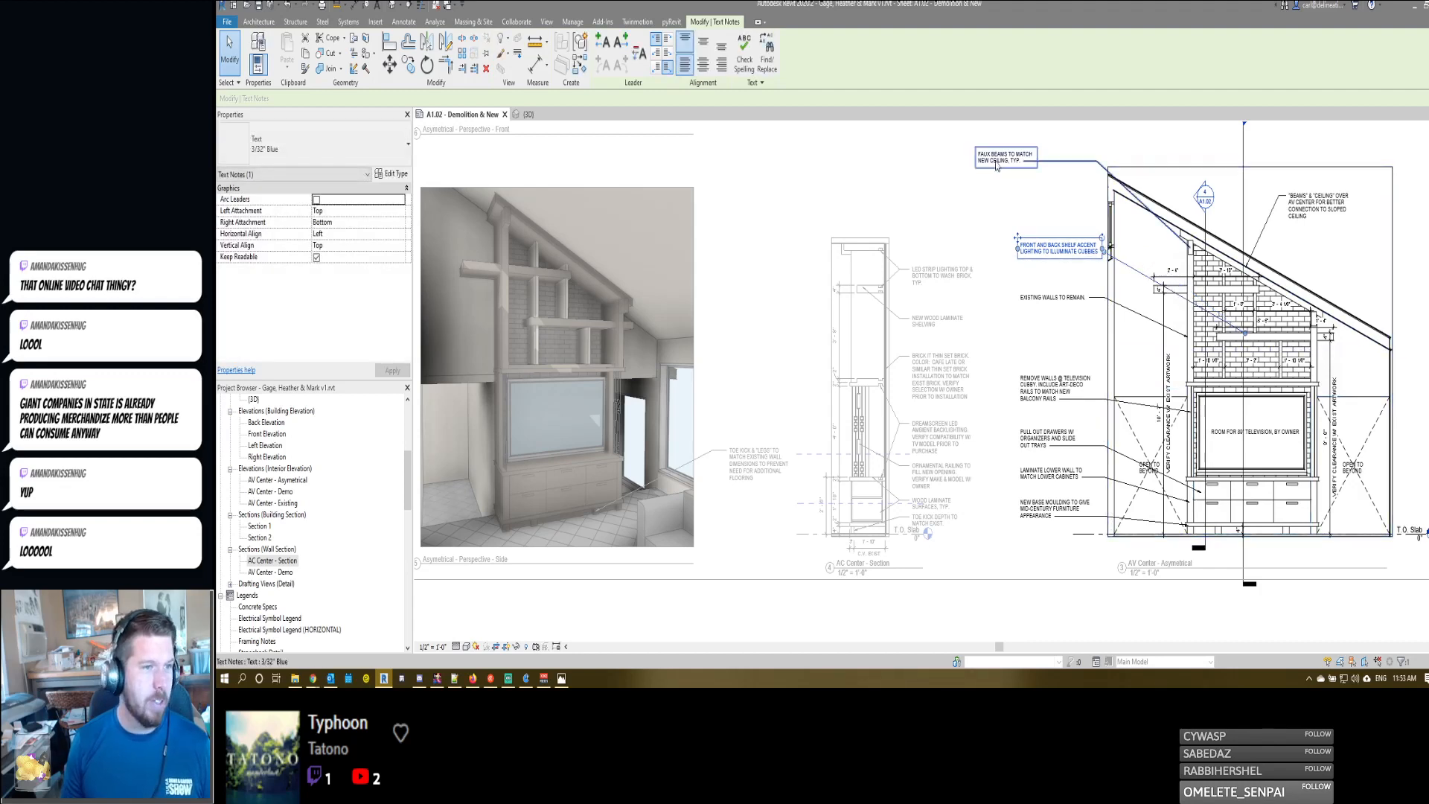
{"action": "left_click_drag", "start_coordinate": [977, 149], "coordinate": [1017, 201]}
{"action": "left_click_drag", "start_coordinate": [1137, 217], "coordinate": [1104, 216]}
{"action": "left_click", "coordinate": [1064, 325]}
{"action": "scroll", "coordinate": [1066, 331], "scroll_direction": "down", "scroll_amount": 2}
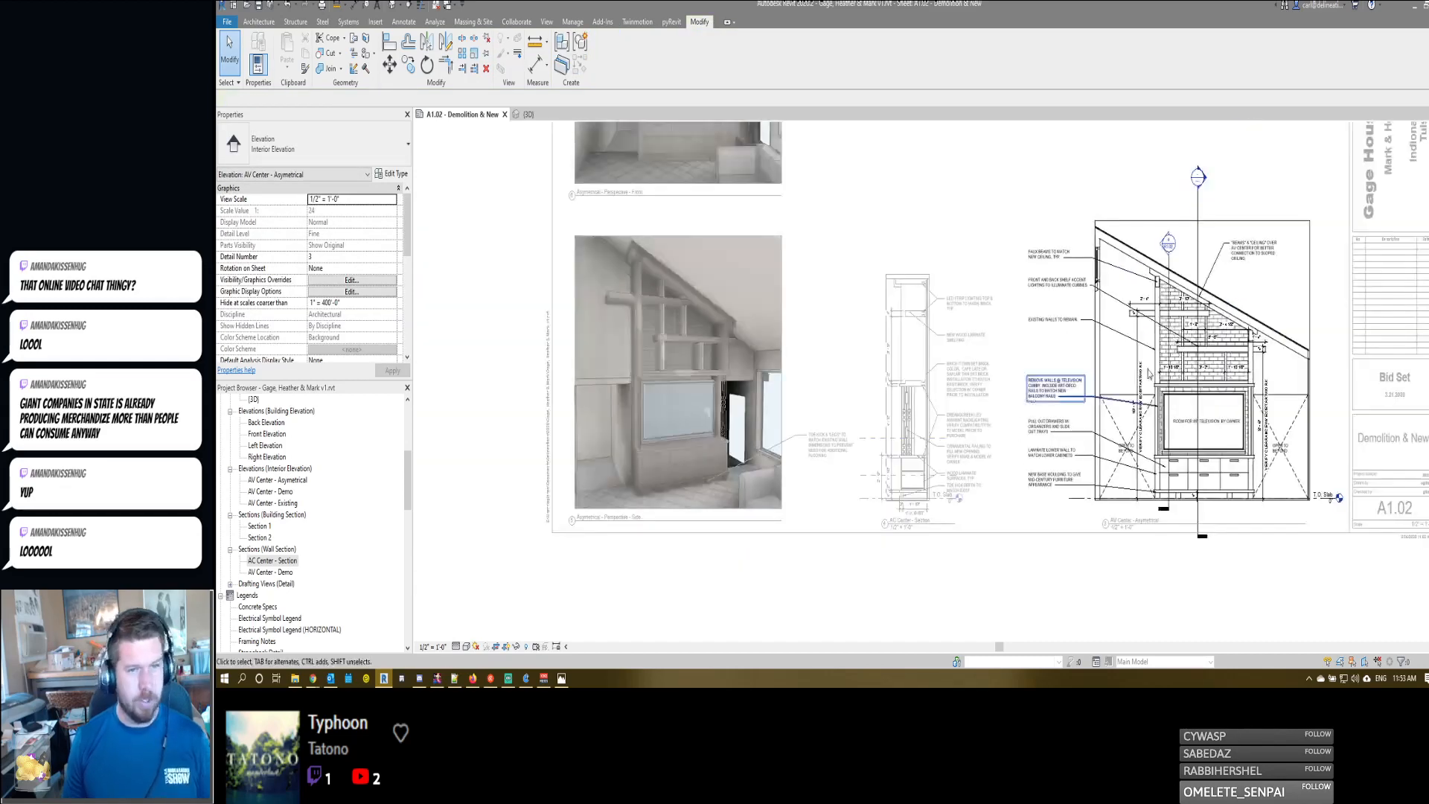
- Check the realigned notes, leaders and shelf dimensions in the upper part of the AV Center - Asymetrical elevation
{"action": "middle_click_drag", "start_coordinate": [1207, 355], "coordinate": [1147, 355]}
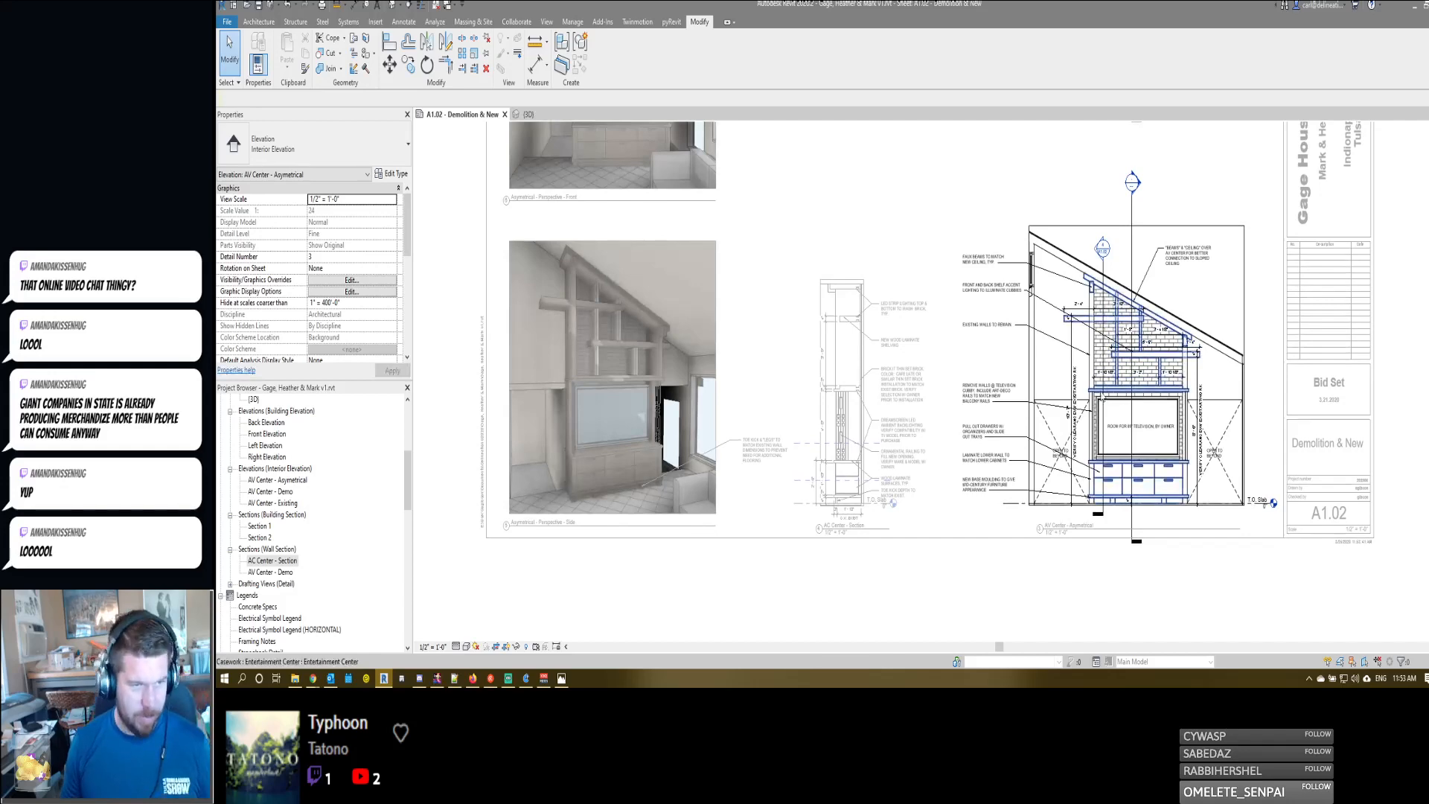
{"action": "scroll", "coordinate": [984, 352], "scroll_direction": "up", "scroll_amount": 1}
{"action": "scroll", "coordinate": [984, 351], "scroll_direction": "up", "scroll_amount": 2}
{"action": "scroll", "coordinate": [984, 352], "scroll_direction": "down", "scroll_amount": 1}
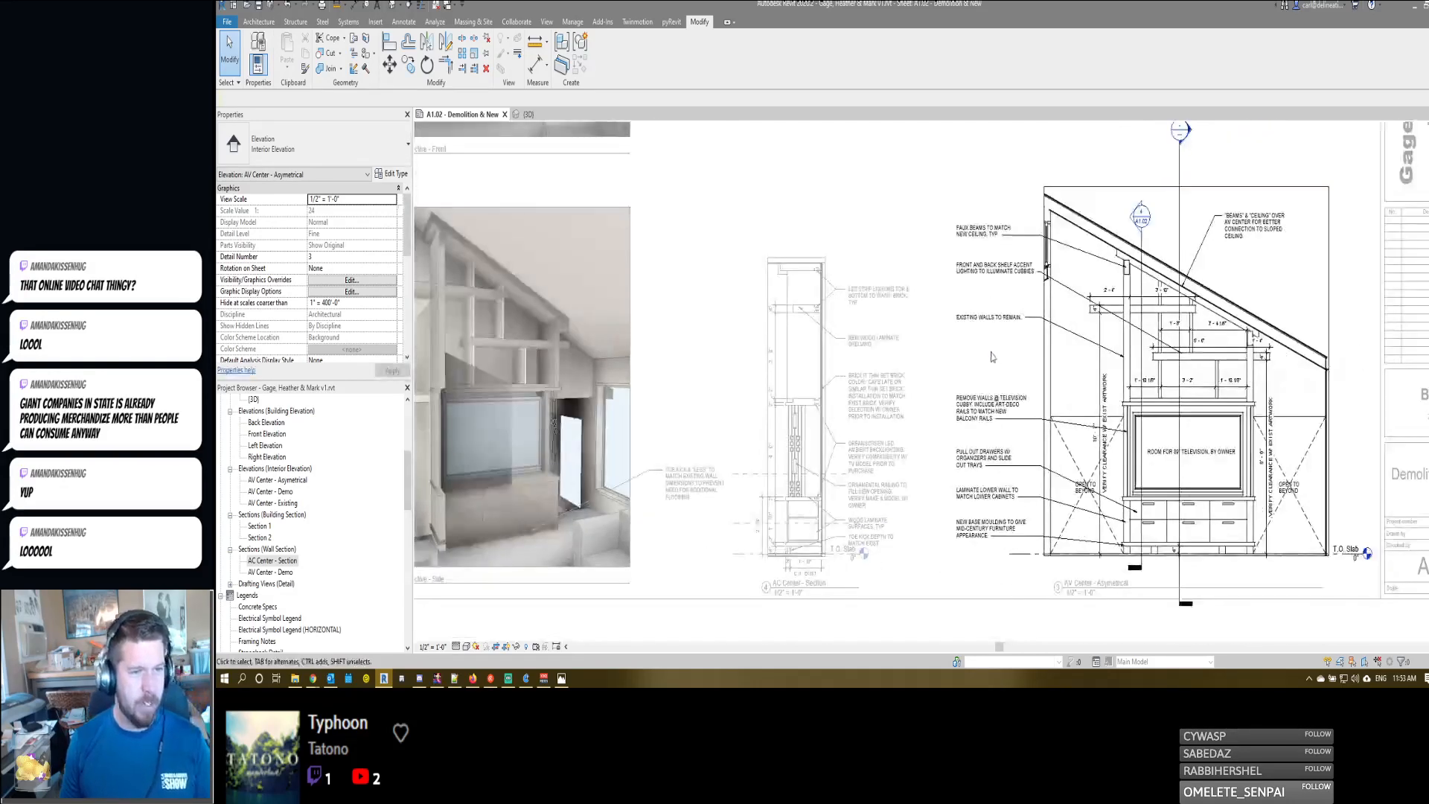
{"action": "scroll", "coordinate": [984, 352], "scroll_direction": "down", "scroll_amount": 1}
{"action": "middle_click_drag", "start_coordinate": [984, 352], "coordinate": [1034, 291]}
{"action": "middle_click_drag", "start_coordinate": [1131, 229], "coordinate": [1108, 275]}
{"action": "scroll", "coordinate": [1108, 275], "scroll_direction": "up", "scroll_amount": 2}
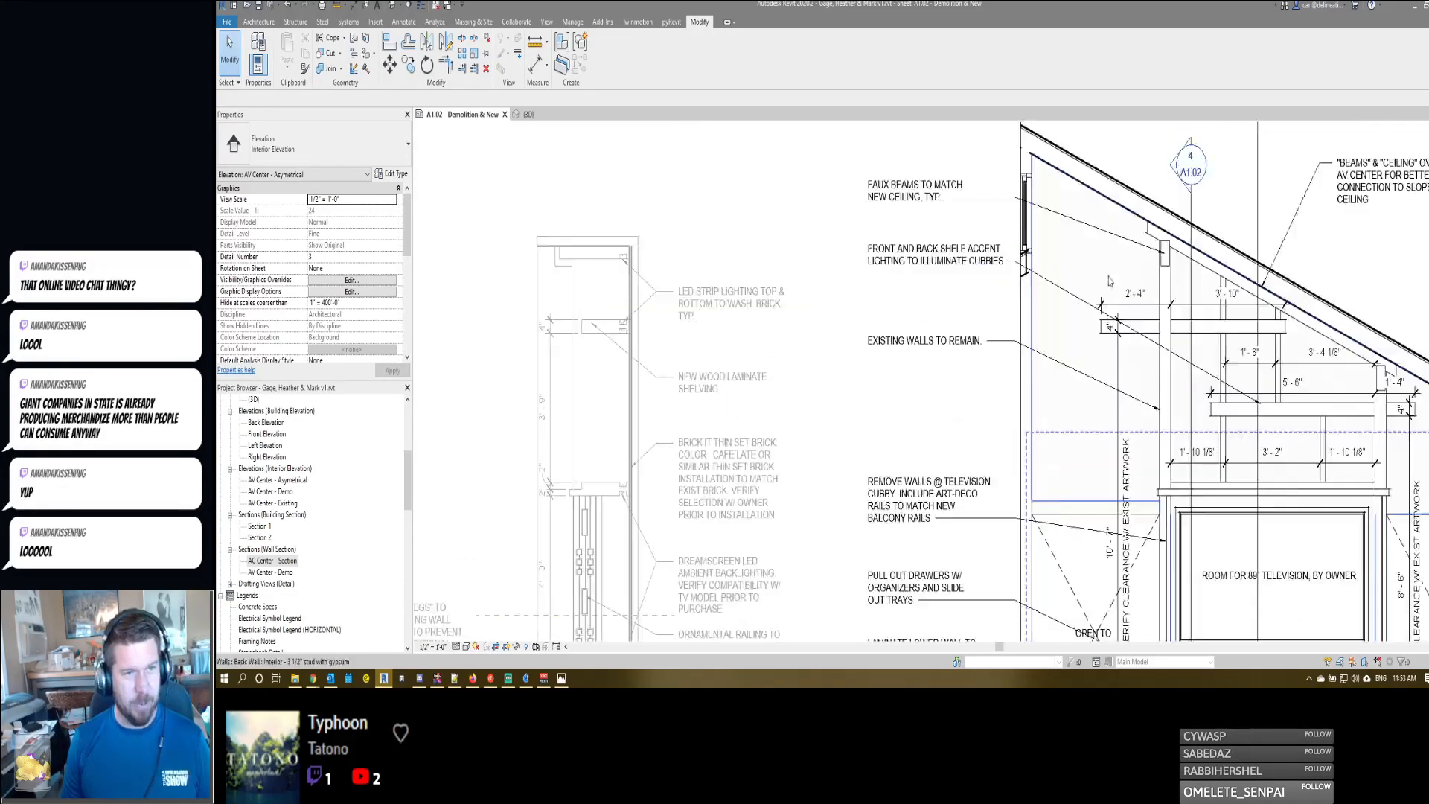
{"action": "middle_click_drag", "start_coordinate": [1356, 228], "coordinate": [1126, 266]}
{"action": "scroll", "coordinate": [1120, 249], "scroll_direction": "down", "scroll_amount": 1}
- Move the "Beams" & "Ceiling" note farther out over the low side of the sloped ceiling and deactivate the view
{"action": "left_click", "coordinate": [1114, 217]}
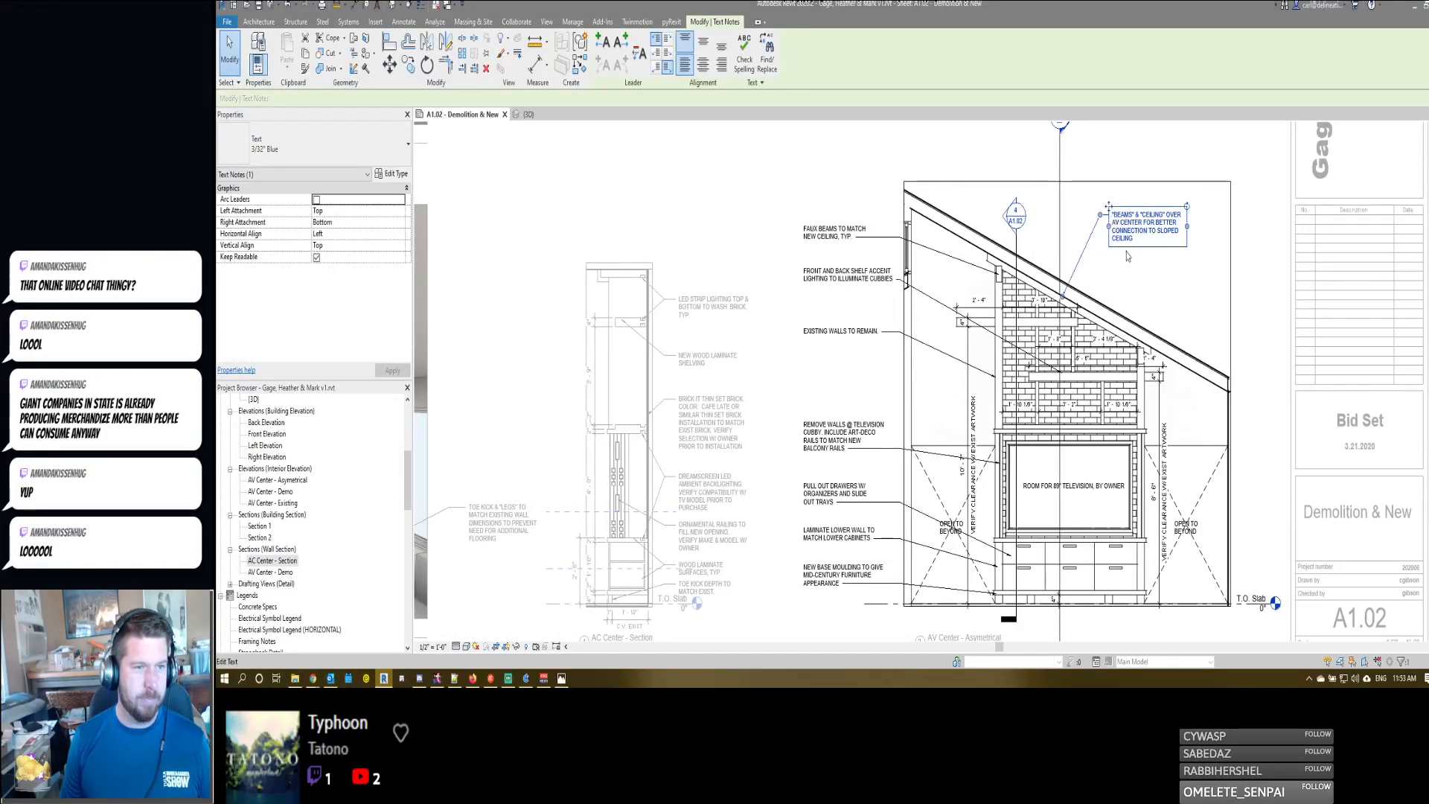
{"action": "left_click_drag", "start_coordinate": [1127, 256], "coordinate": [1125, 270]}
{"action": "left_click", "coordinate": [1158, 200]}
{"action": "scroll", "coordinate": [1159, 200], "scroll_direction": "down", "scroll_amount": 1}
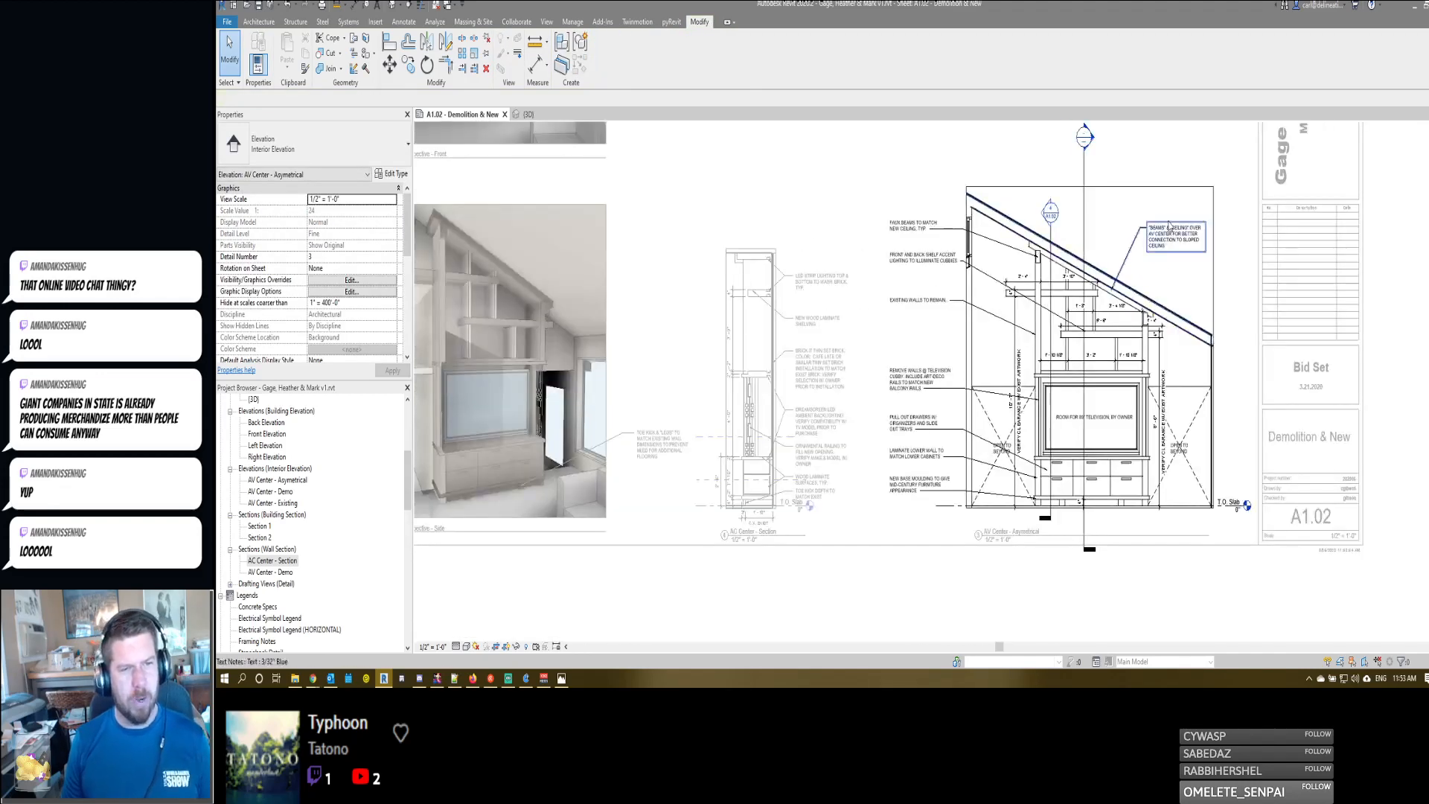
{"action": "scroll", "coordinate": [1170, 209], "scroll_direction": "up", "scroll_amount": 5}
{"action": "scroll", "coordinate": [928, 339], "scroll_direction": "down", "scroll_amount": 4}
{"action": "middle_click_drag", "start_coordinate": [1154, 609], "coordinate": [1250, 441]}
{"action": "double_click", "coordinate": [1102, 573]}
- Reactivate the elevation, move the 4" base height dimension off the section line, and return to the sheet
{"action": "middle_click_drag", "start_coordinate": [947, 439], "coordinate": [992, 511]}
{"action": "scroll", "coordinate": [993, 510], "scroll_direction": "down", "scroll_amount": 2}
{"action": "scroll", "coordinate": [1076, 526], "scroll_direction": "up", "scroll_amount": 6}
{"action": "scroll", "coordinate": [1079, 526], "scroll_direction": "down", "scroll_amount": 1}
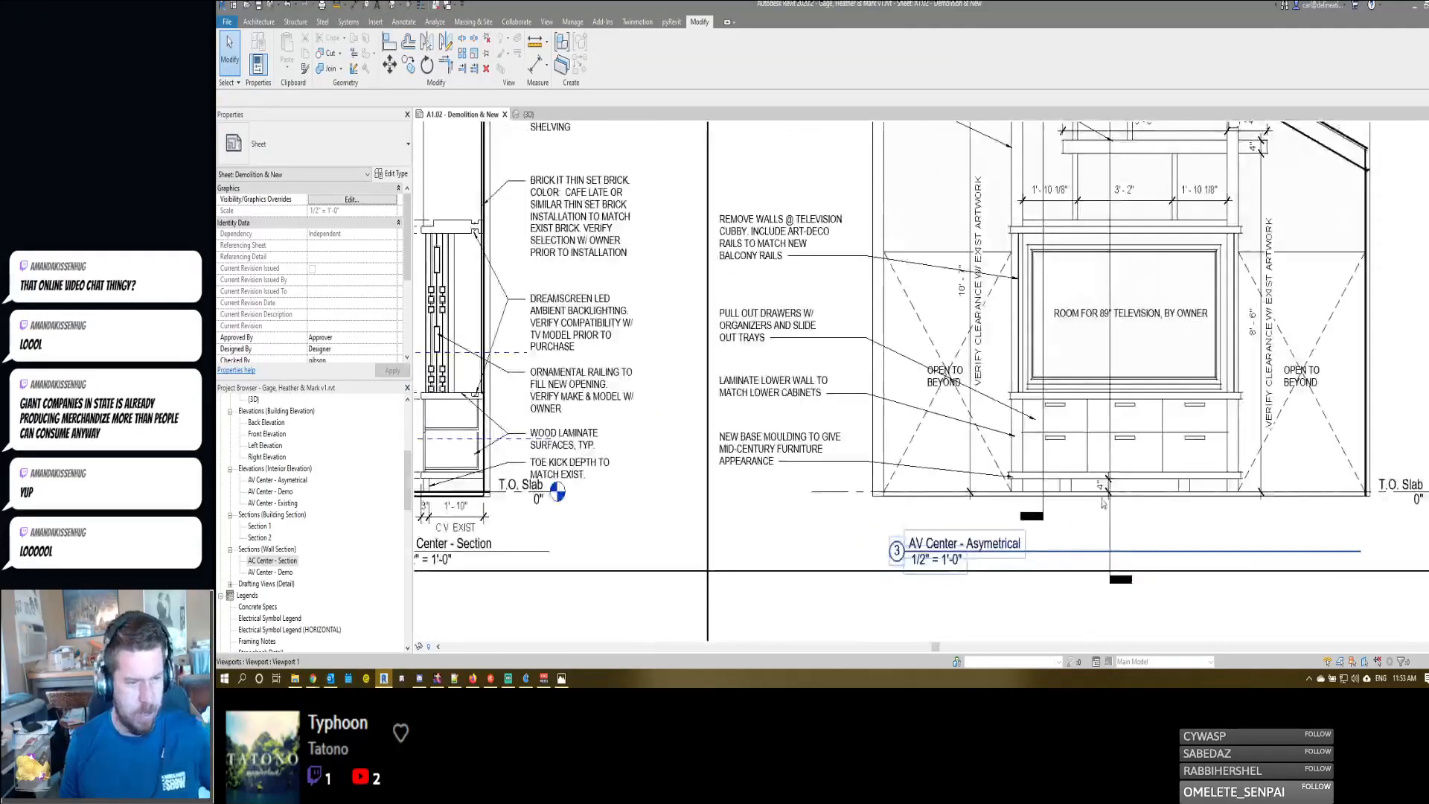
{"action": "double_click", "coordinate": [1094, 518]}
{"action": "left_click", "coordinate": [1107, 486]}
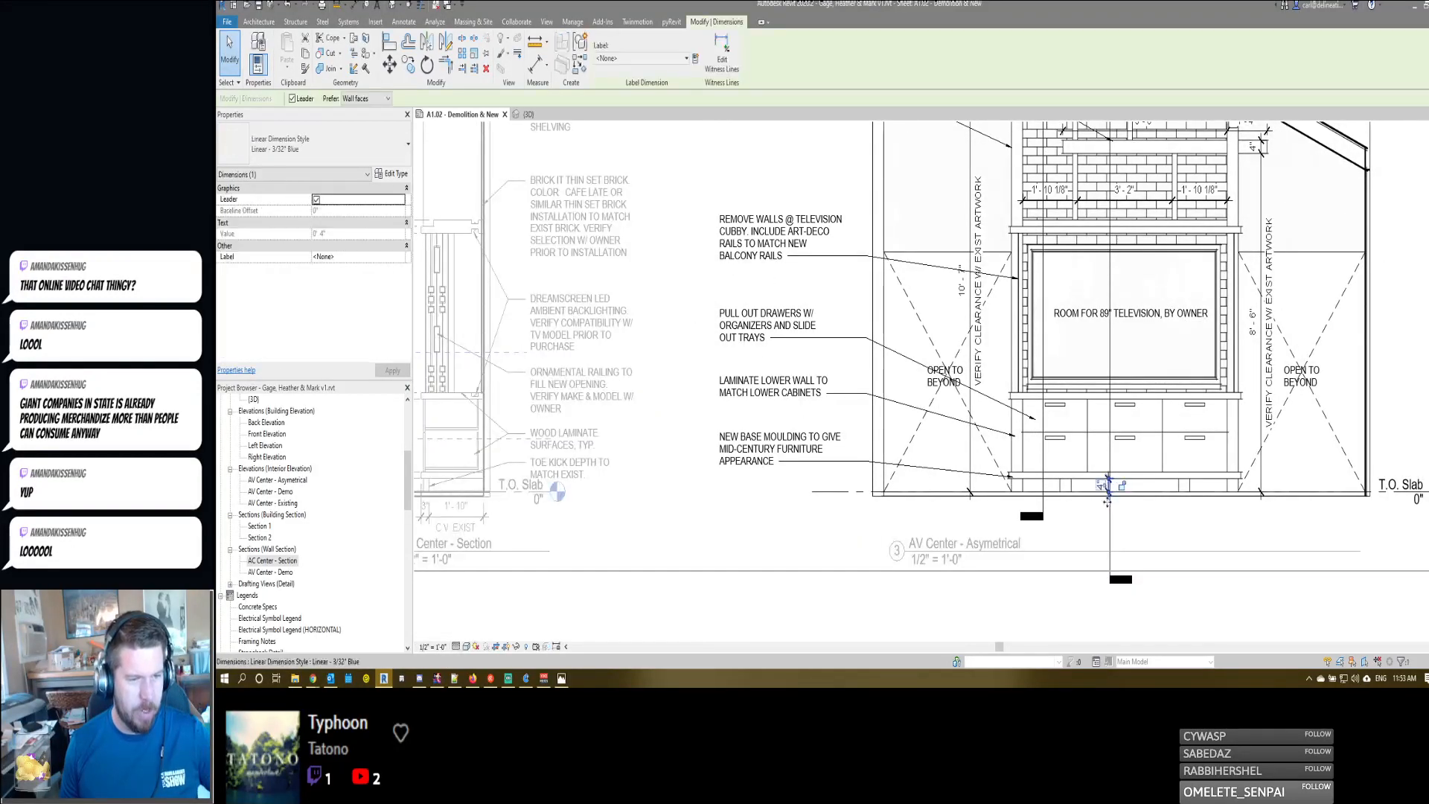
{"action": "scroll", "coordinate": [1107, 487], "scroll_direction": "up", "scroll_amount": 4}
{"action": "left_click_drag", "start_coordinate": [1107, 466], "coordinate": [1038, 469]}
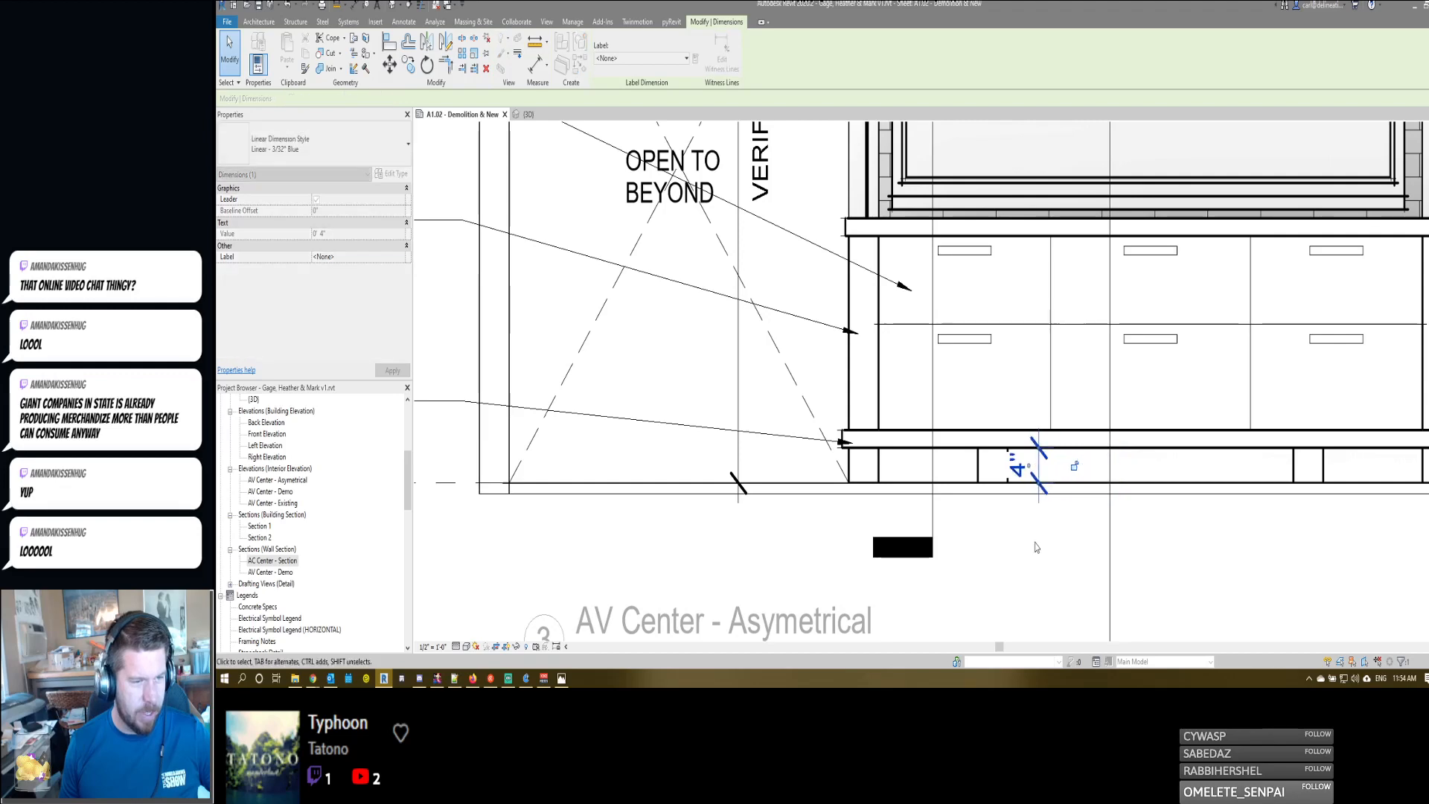
{"action": "left_click", "coordinate": [1036, 548]}
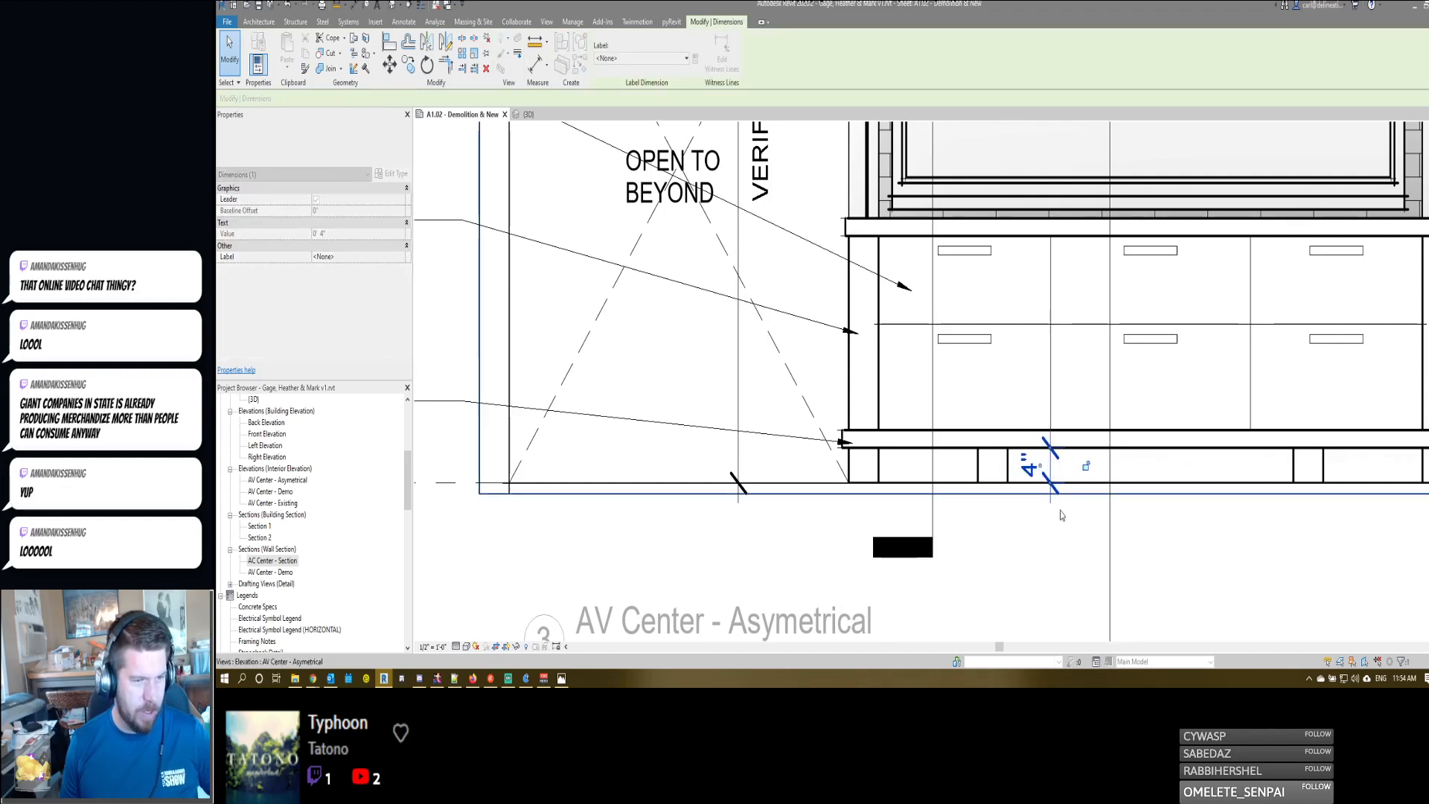
{"action": "scroll", "coordinate": [1062, 523], "scroll_direction": "down", "scroll_amount": 3}
{"action": "double_click", "coordinate": [1062, 527]}
- Review the AC Center - Section and AV Center - Asymetrical viewports on the sheet for note alignment, dimensions and titles
{"action": "scroll", "coordinate": [1062, 526], "scroll_direction": "down", "scroll_amount": 2}
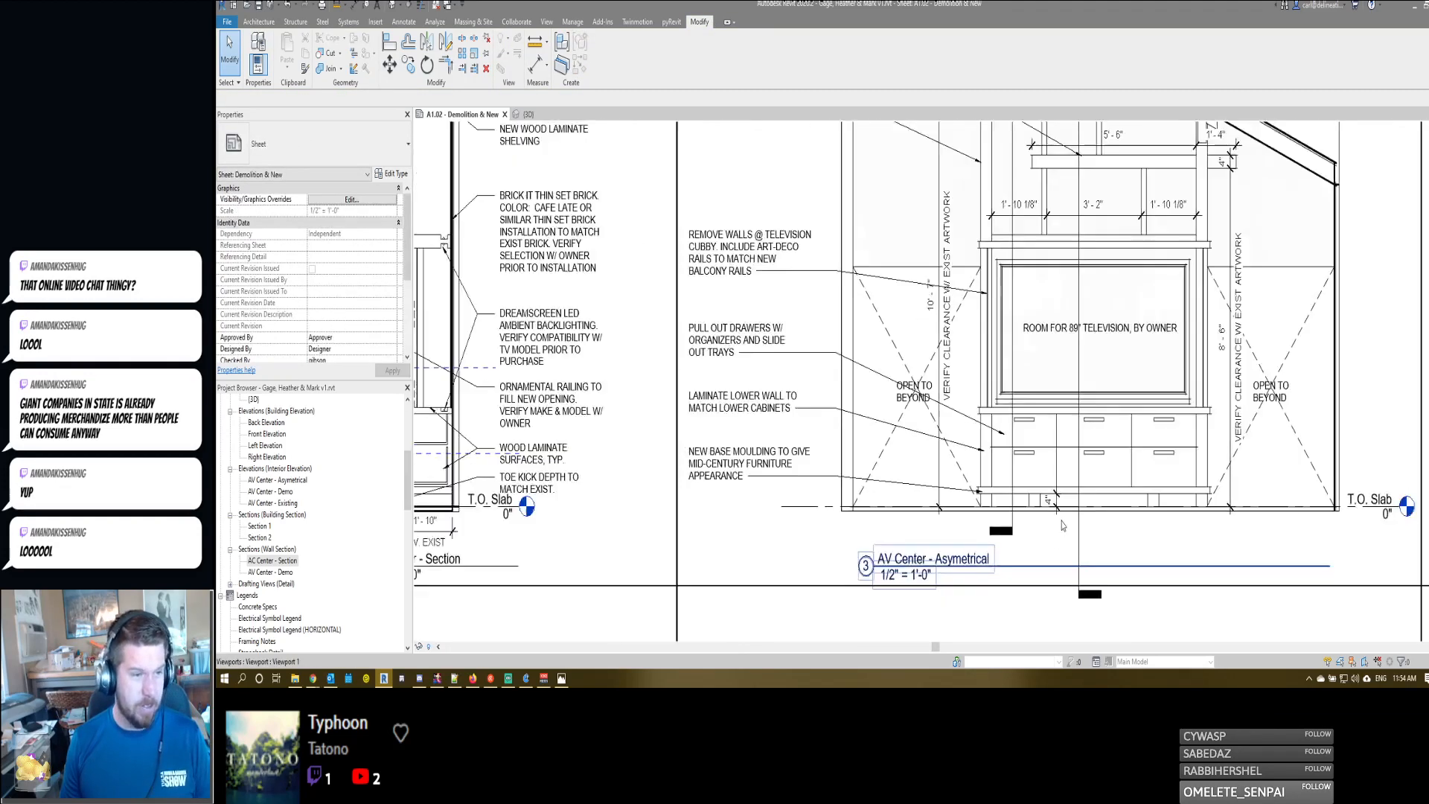
{"action": "scroll", "coordinate": [892, 438], "scroll_direction": "down", "scroll_amount": 3}
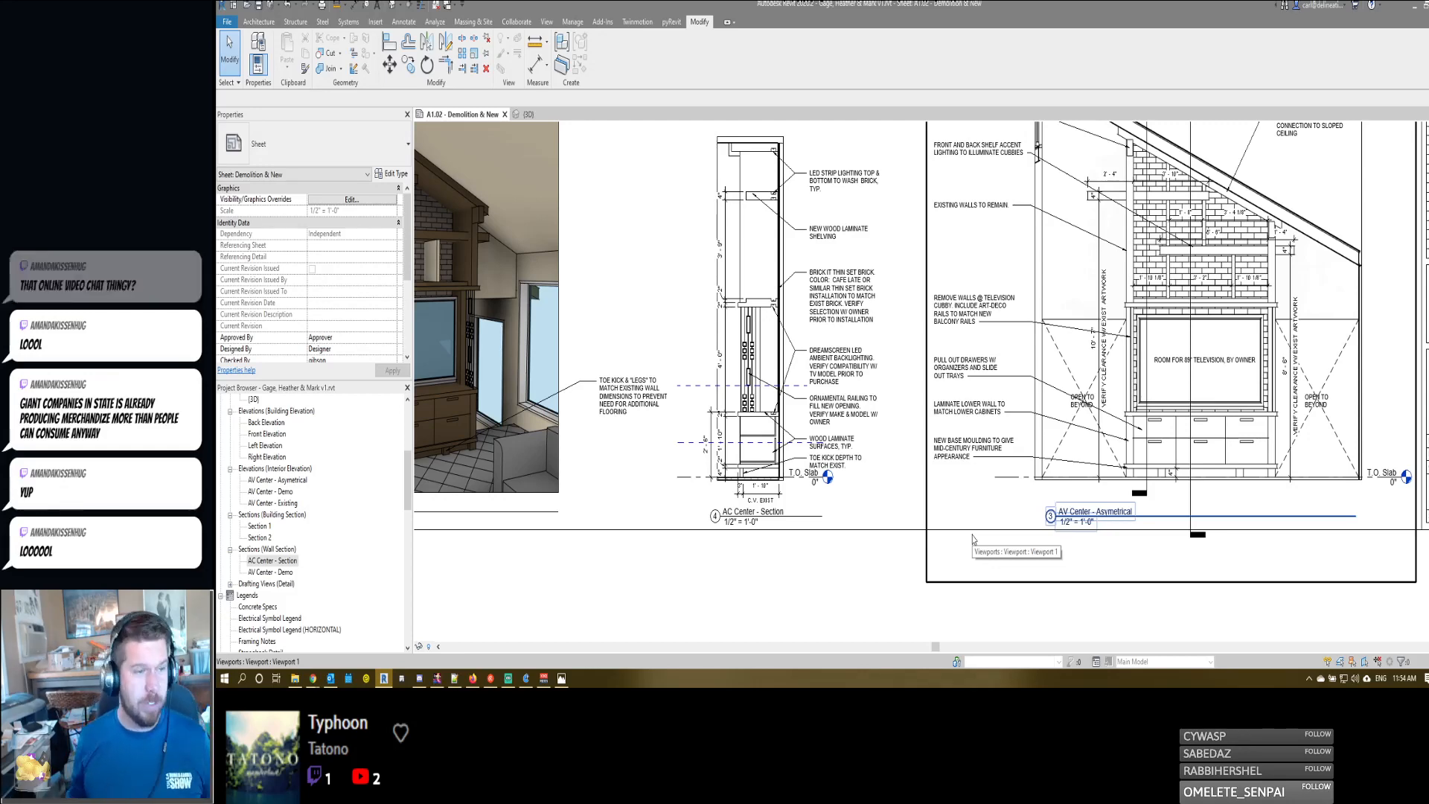
{"action": "scroll", "coordinate": [982, 476], "scroll_direction": "down", "scroll_amount": 3}
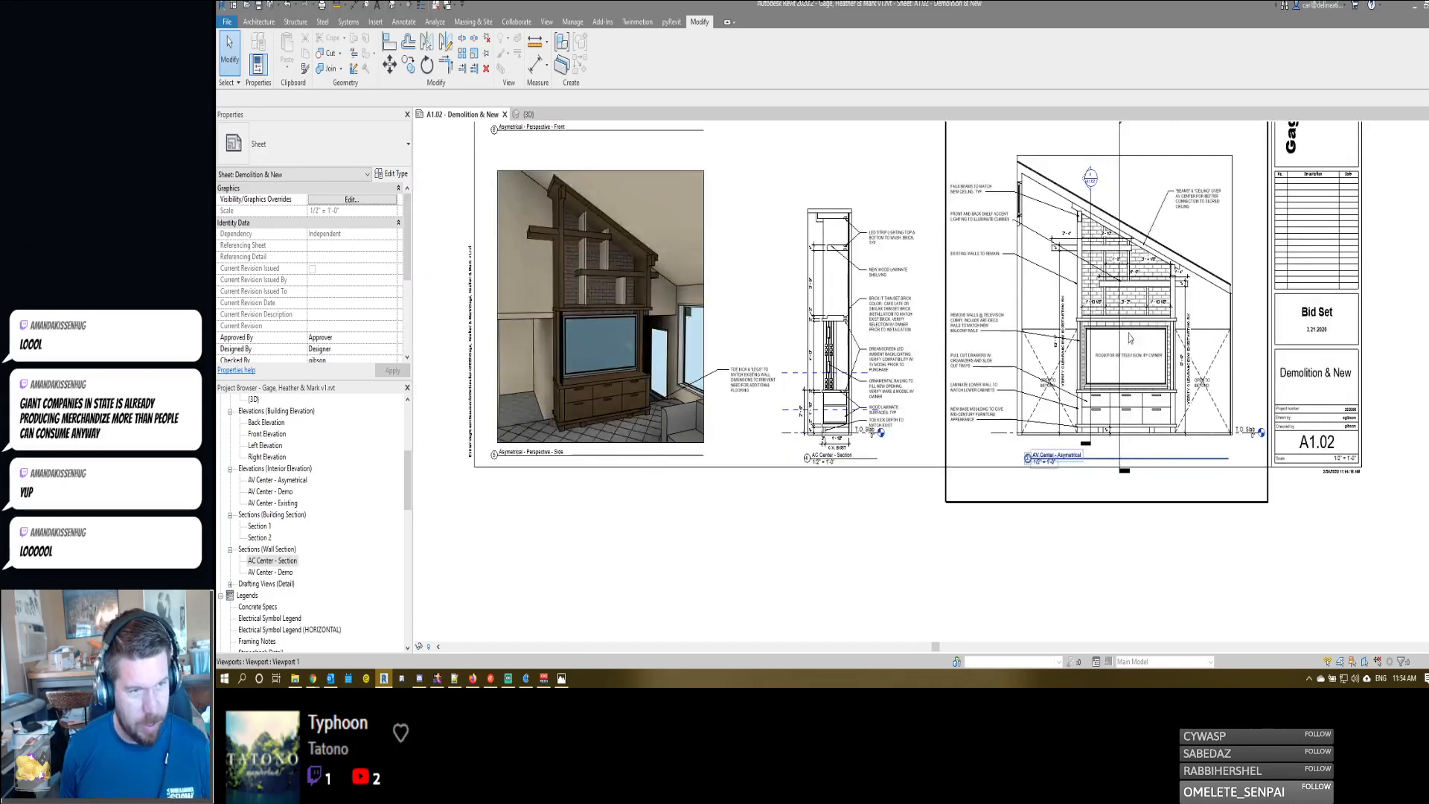
{"action": "scroll", "coordinate": [1136, 327], "scroll_direction": "up", "scroll_amount": 4}
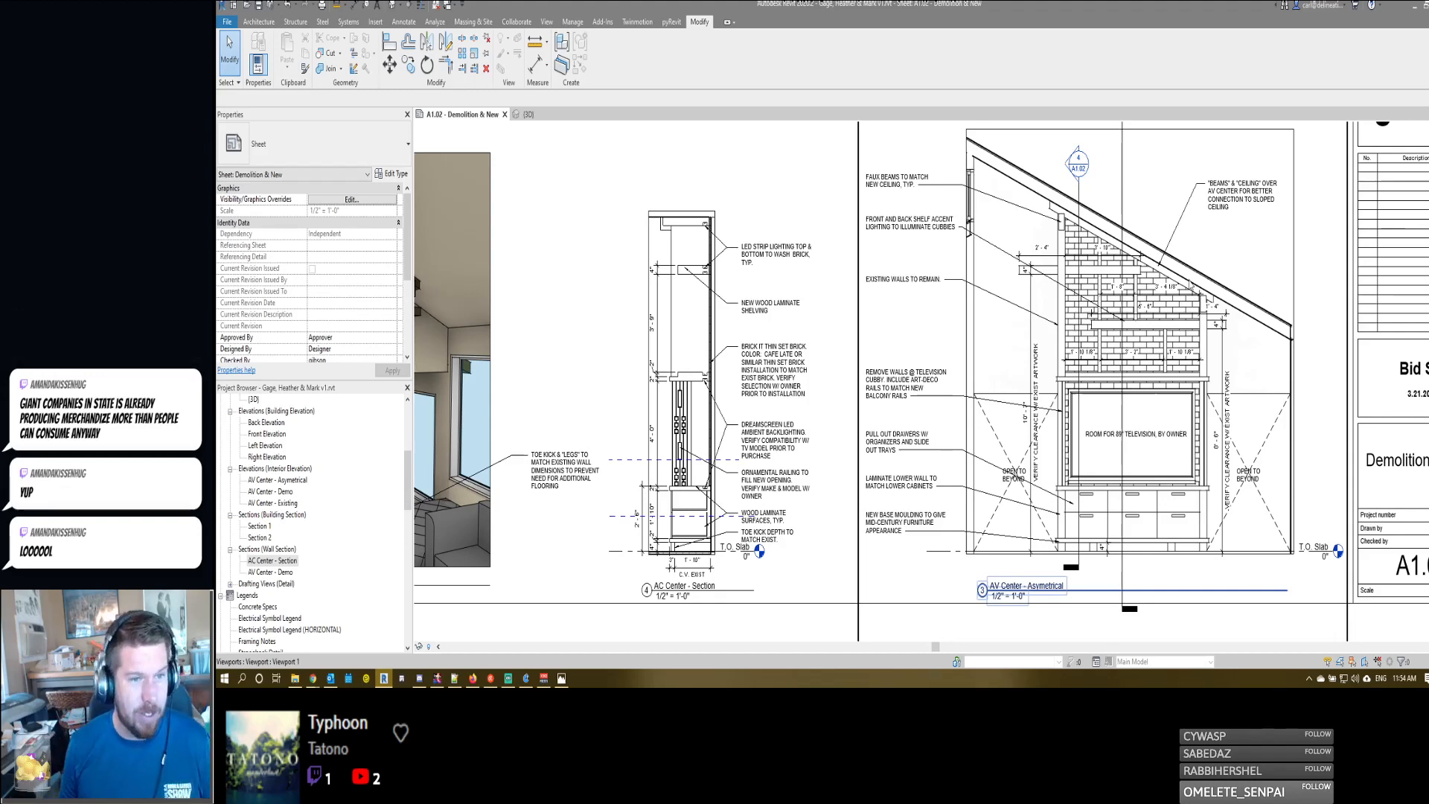
{"action": "scroll", "coordinate": [1187, 281], "scroll_direction": "down", "scroll_amount": 2}
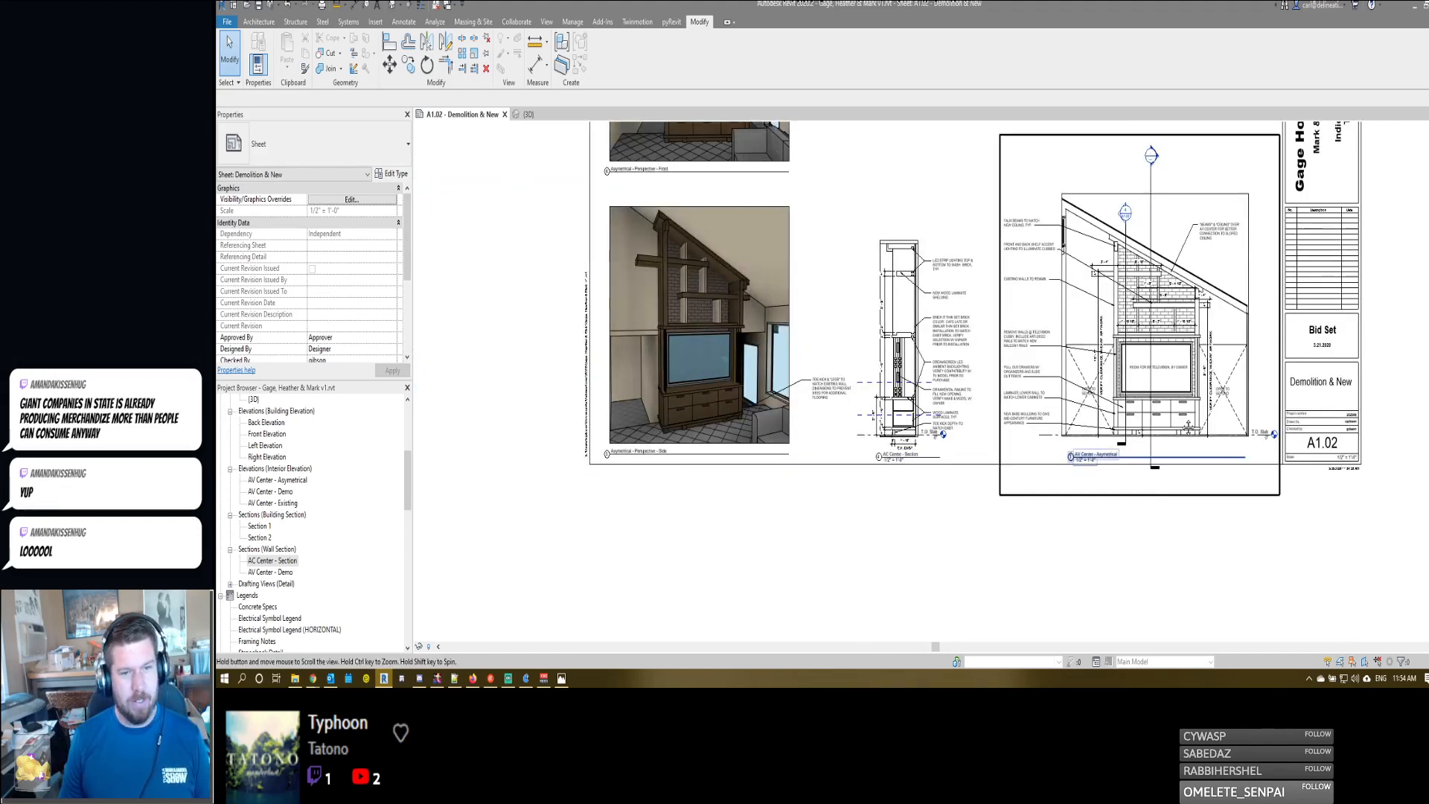
{"action": "scroll", "coordinate": [1198, 386], "scroll_direction": "up", "scroll_amount": 3}
{"action": "scroll", "coordinate": [1199, 386], "scroll_direction": "down", "scroll_amount": 3}
{"action": "scroll", "coordinate": [1184, 483], "scroll_direction": "up", "scroll_amount": 1}
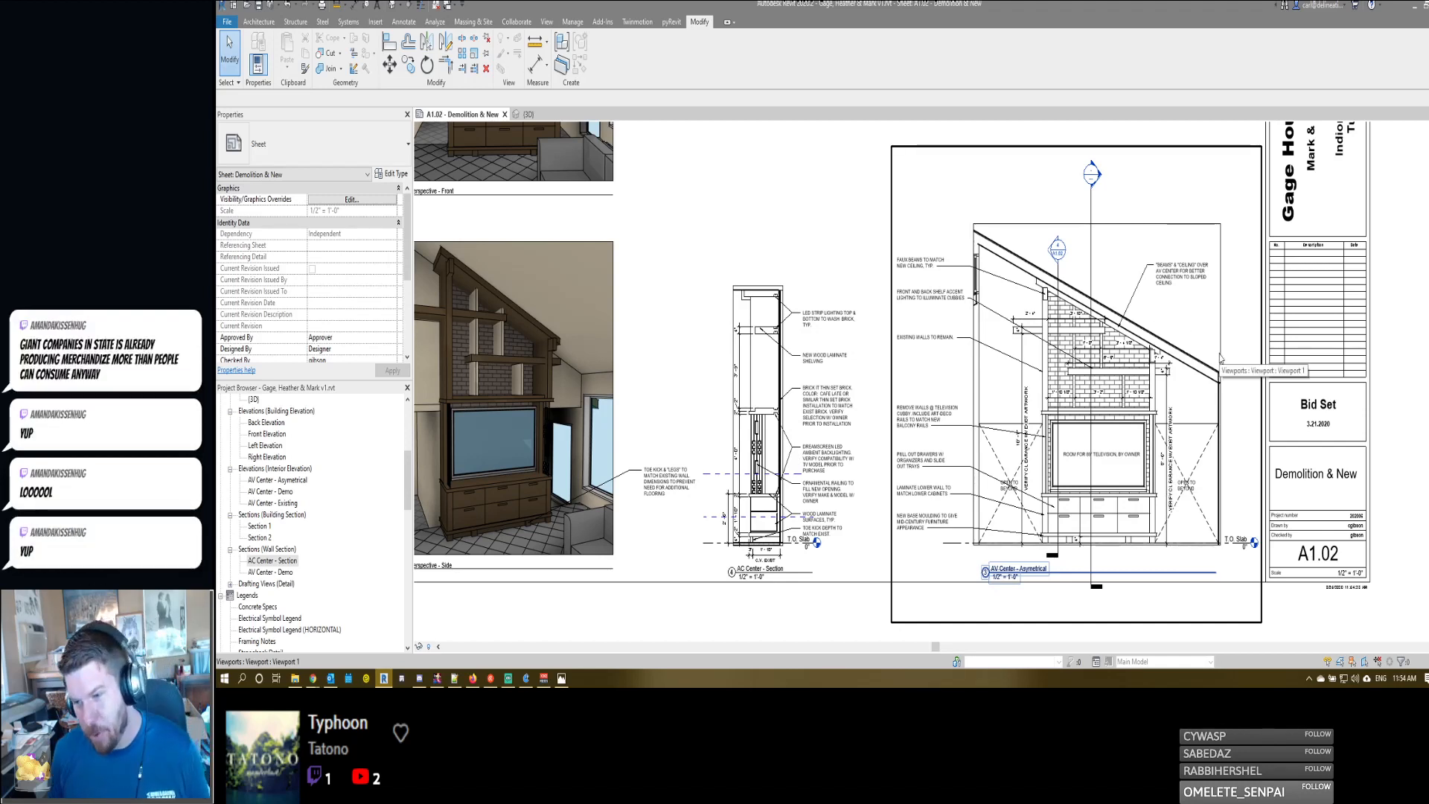
{"action": "scroll", "coordinate": [1218, 372], "scroll_direction": "up", "scroll_amount": 5}
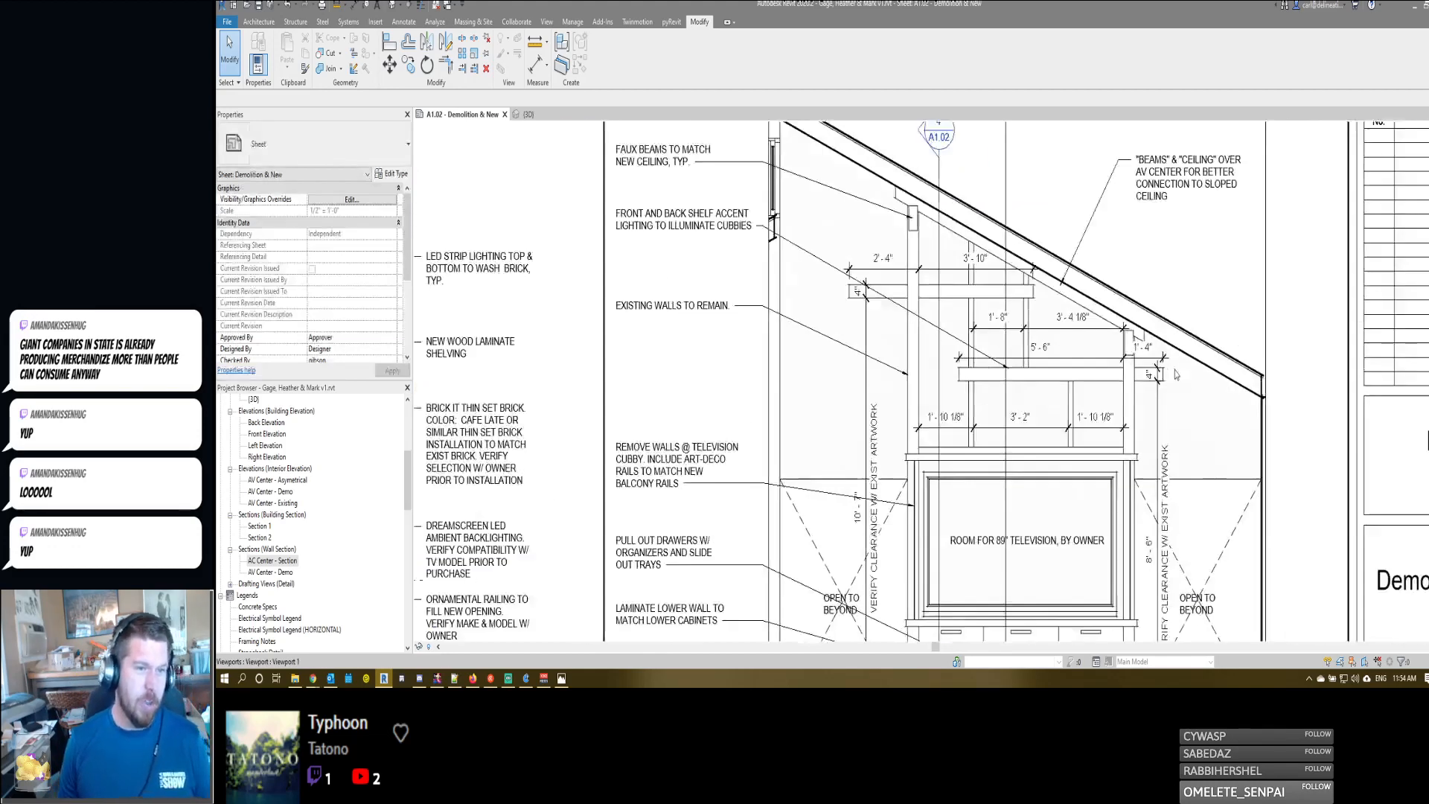
{"action": "scroll", "coordinate": [1133, 351], "scroll_direction": "down", "scroll_amount": 4}
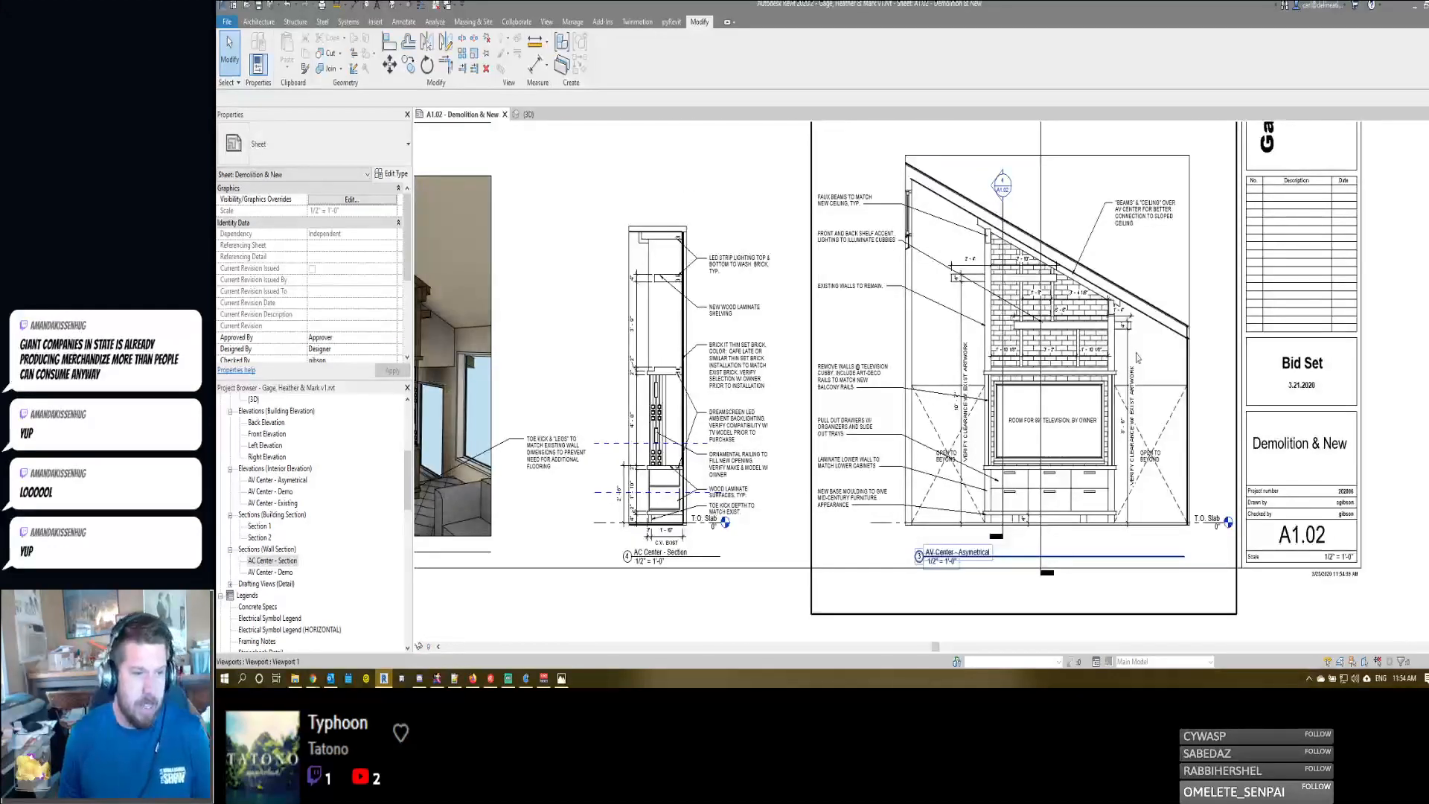
{"action": "scroll", "coordinate": [1130, 356], "scroll_direction": "up", "scroll_amount": 2}
{"action": "scroll", "coordinate": [1131, 357], "scroll_direction": "down", "scroll_amount": 2}
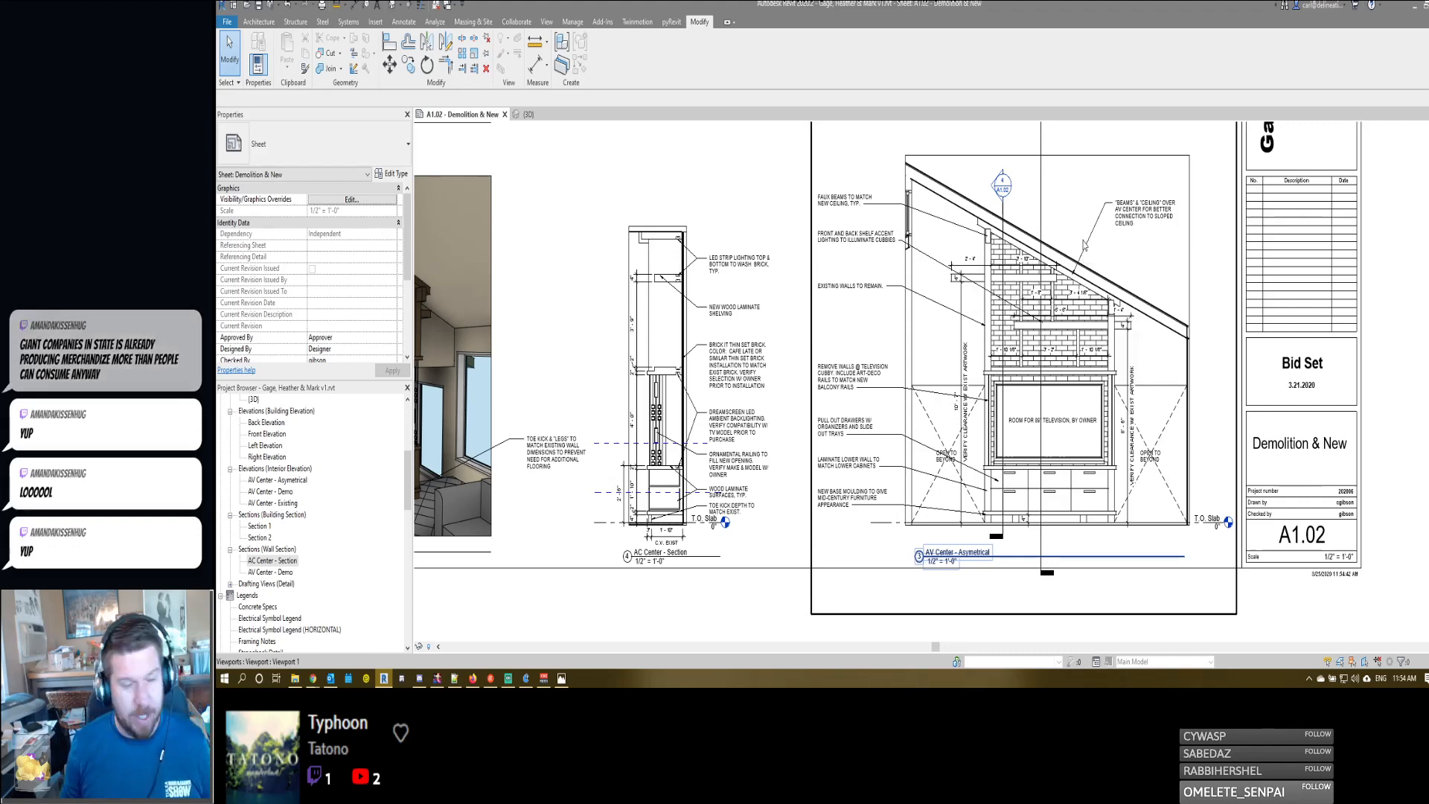
- Activate the AV Center - Asymetrical elevation and move the "Remove walls @ television cubby" note higher, clear of the drawers note
{"action": "left_click", "coordinate": [1092, 260]}
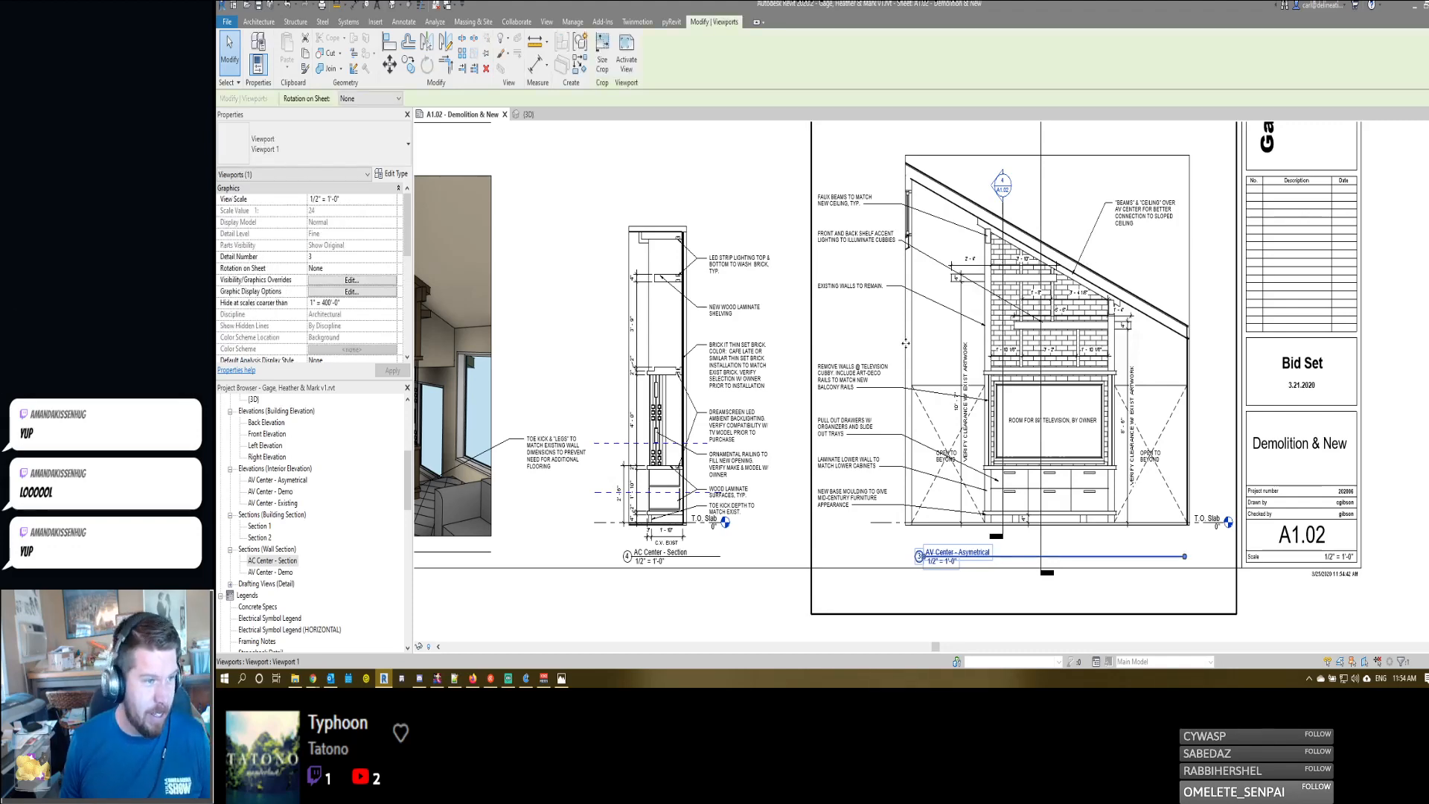
{"action": "scroll", "coordinate": [906, 343], "scroll_direction": "up", "scroll_amount": 4}
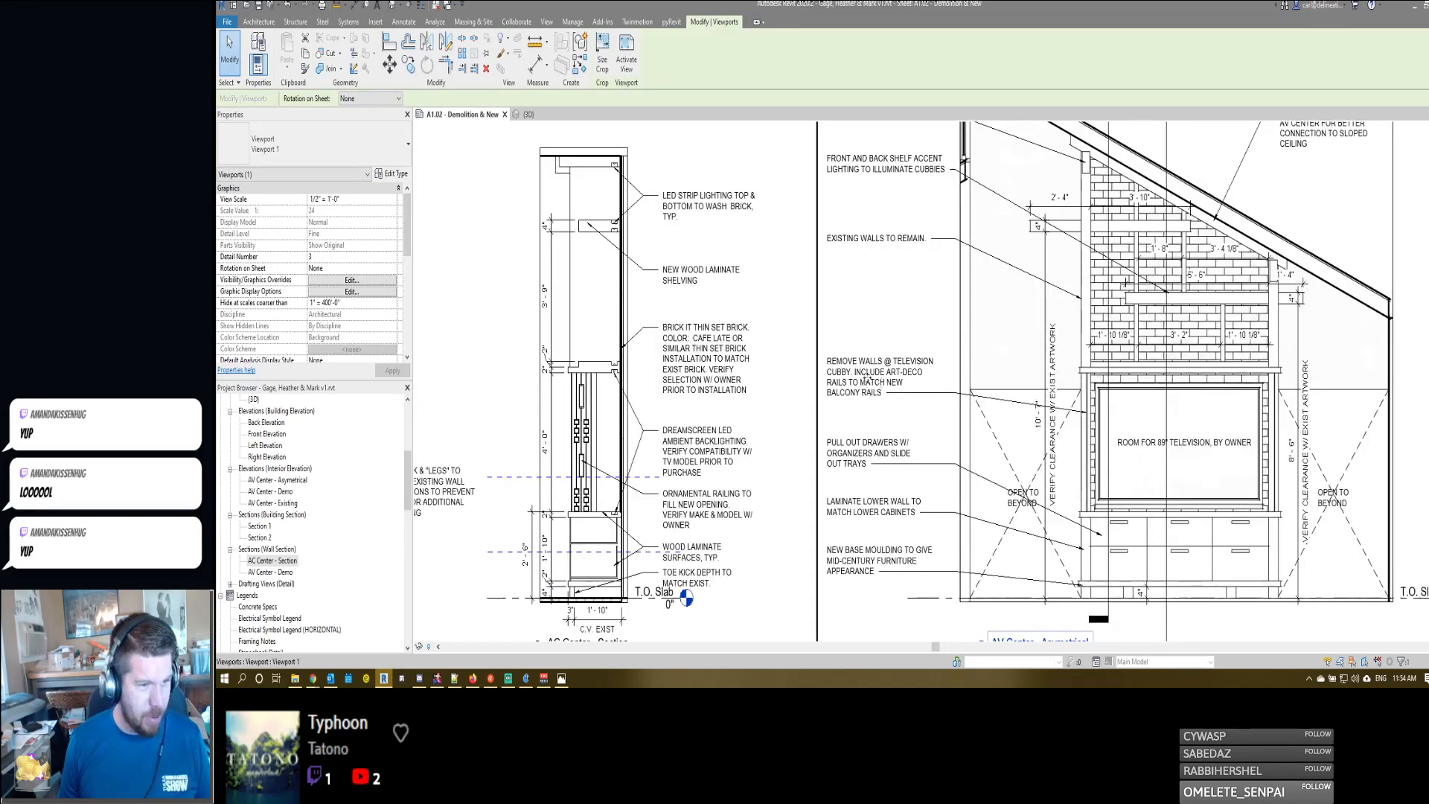
{"action": "double_click", "coordinate": [866, 376]}
{"action": "left_click", "coordinate": [829, 355]}
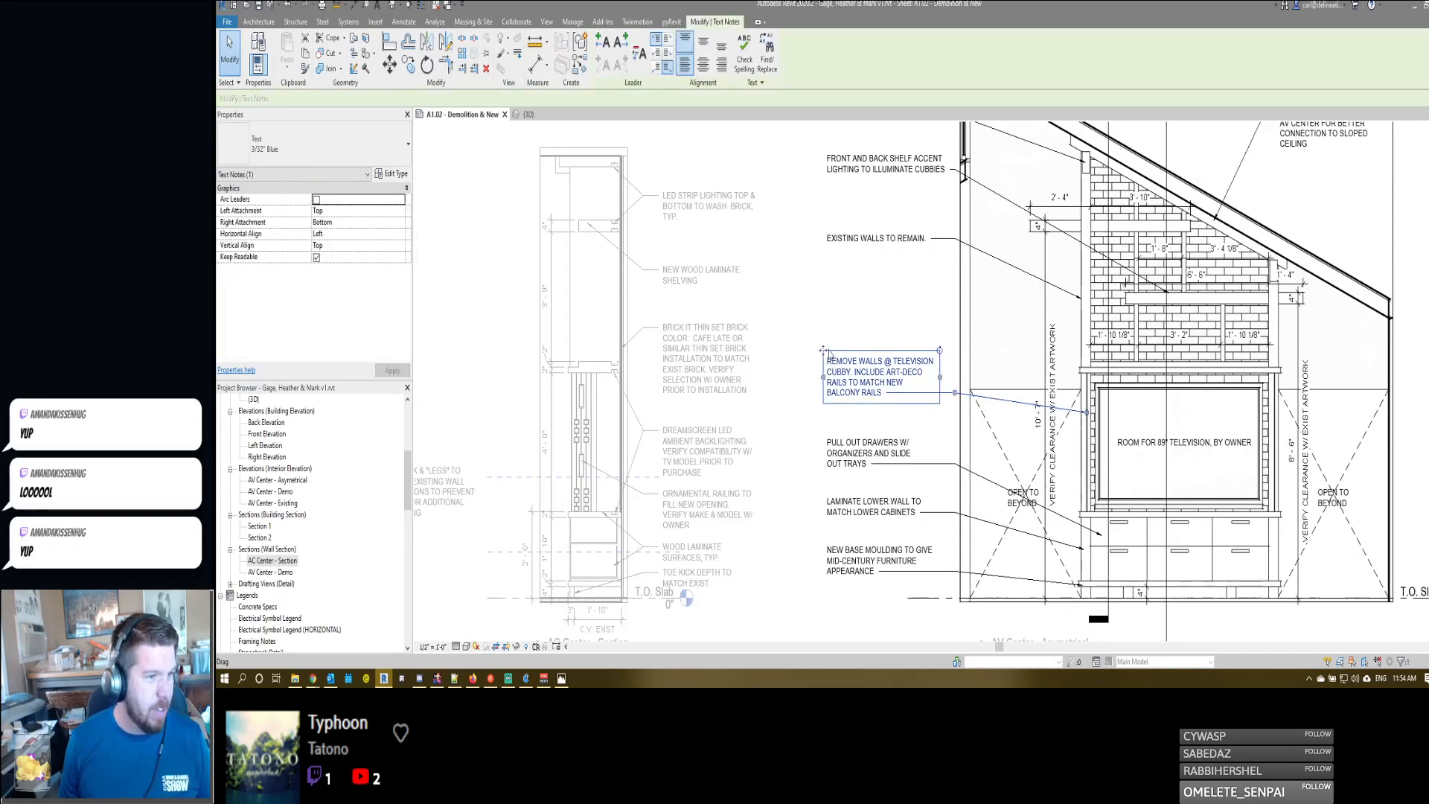
{"action": "left_click_drag", "start_coordinate": [822, 356], "coordinate": [825, 326]}
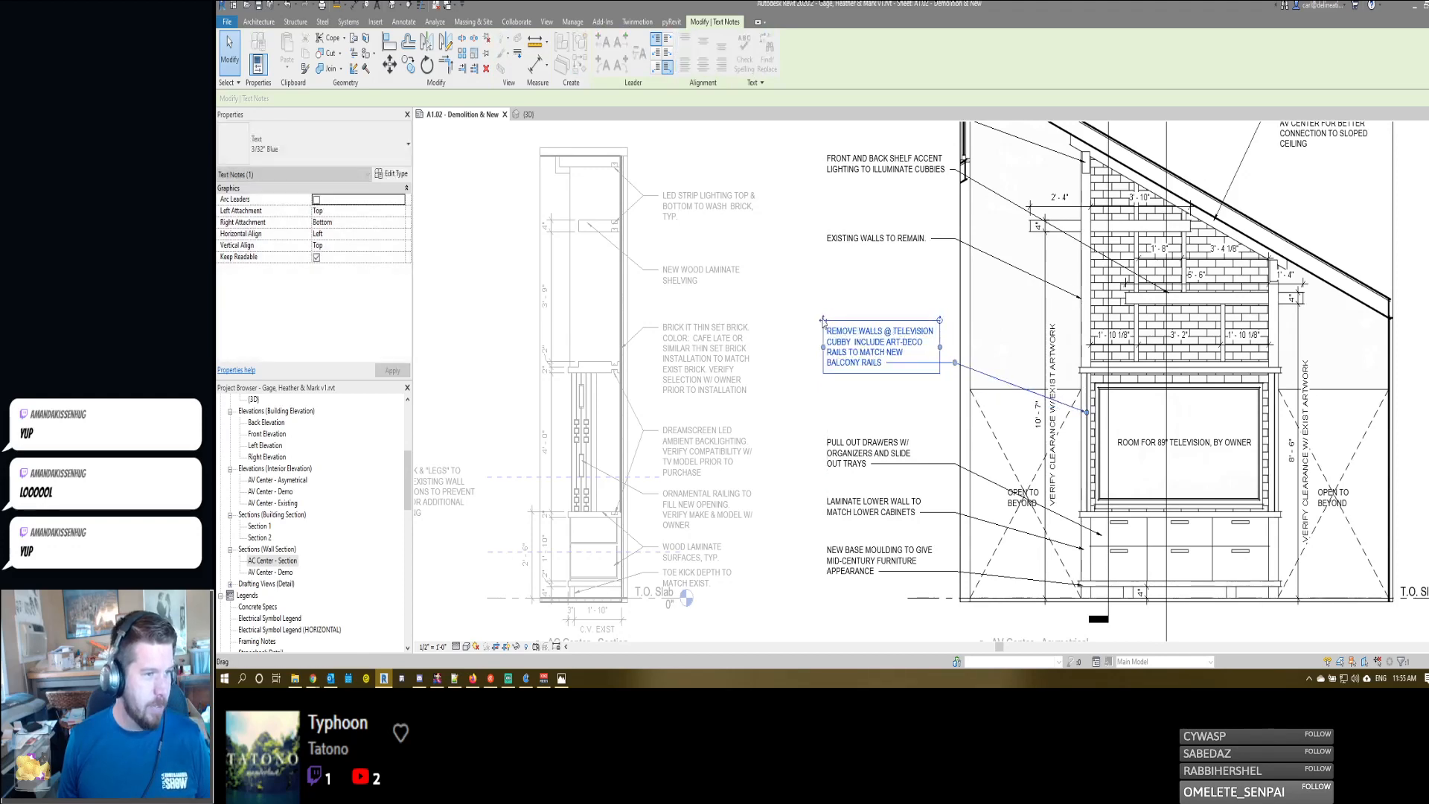
{"action": "key", "text": "Escape"}
{"action": "scroll", "coordinate": [916, 363], "scroll_direction": "down", "scroll_amount": 1}
{"action": "left_click", "coordinate": [916, 361]}
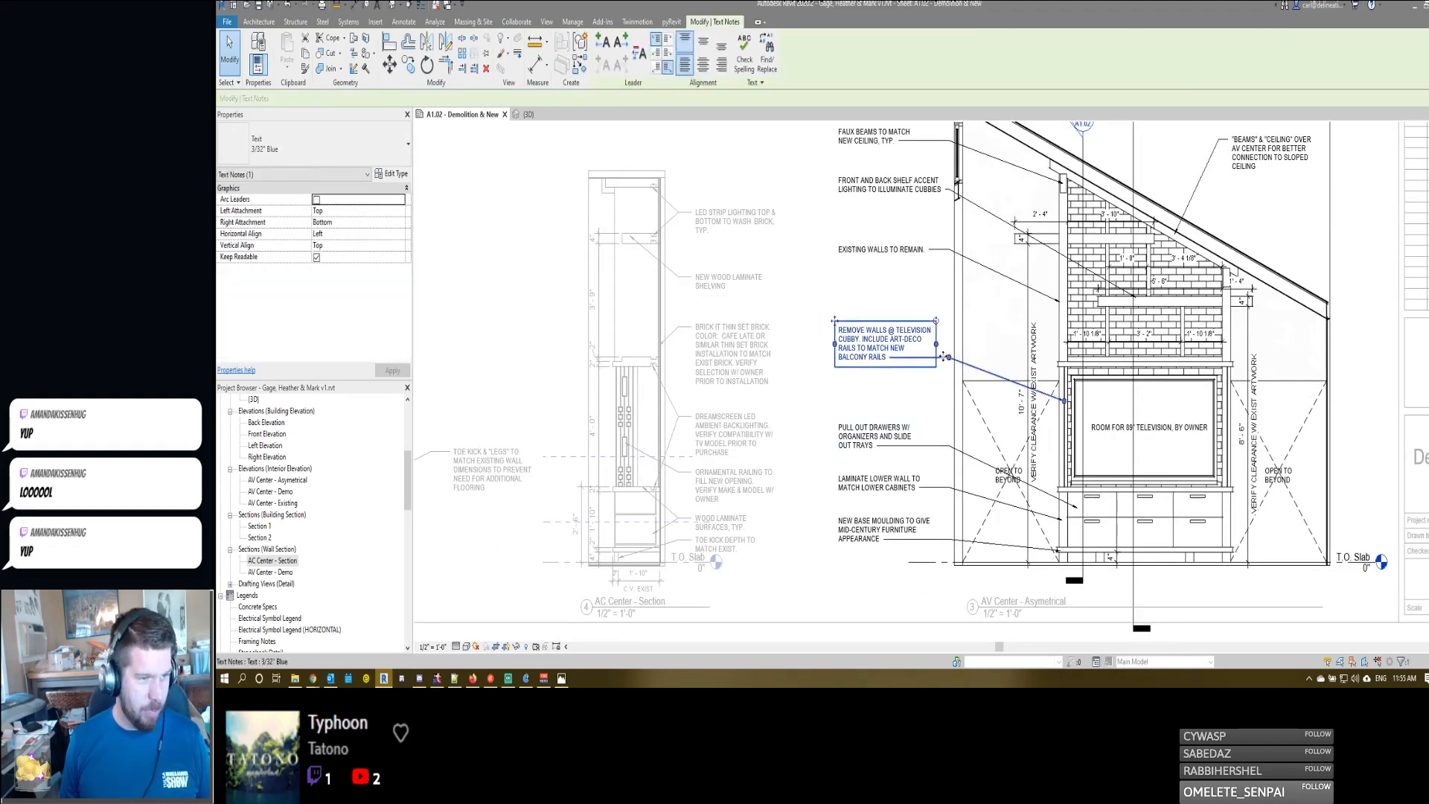
{"action": "middle_click_drag", "start_coordinate": [947, 322], "coordinate": [956, 389]}
- Narrow the "Front and back shelf accent lighting" note so its text wraps onto three lines
{"action": "left_click", "coordinate": [906, 257]}
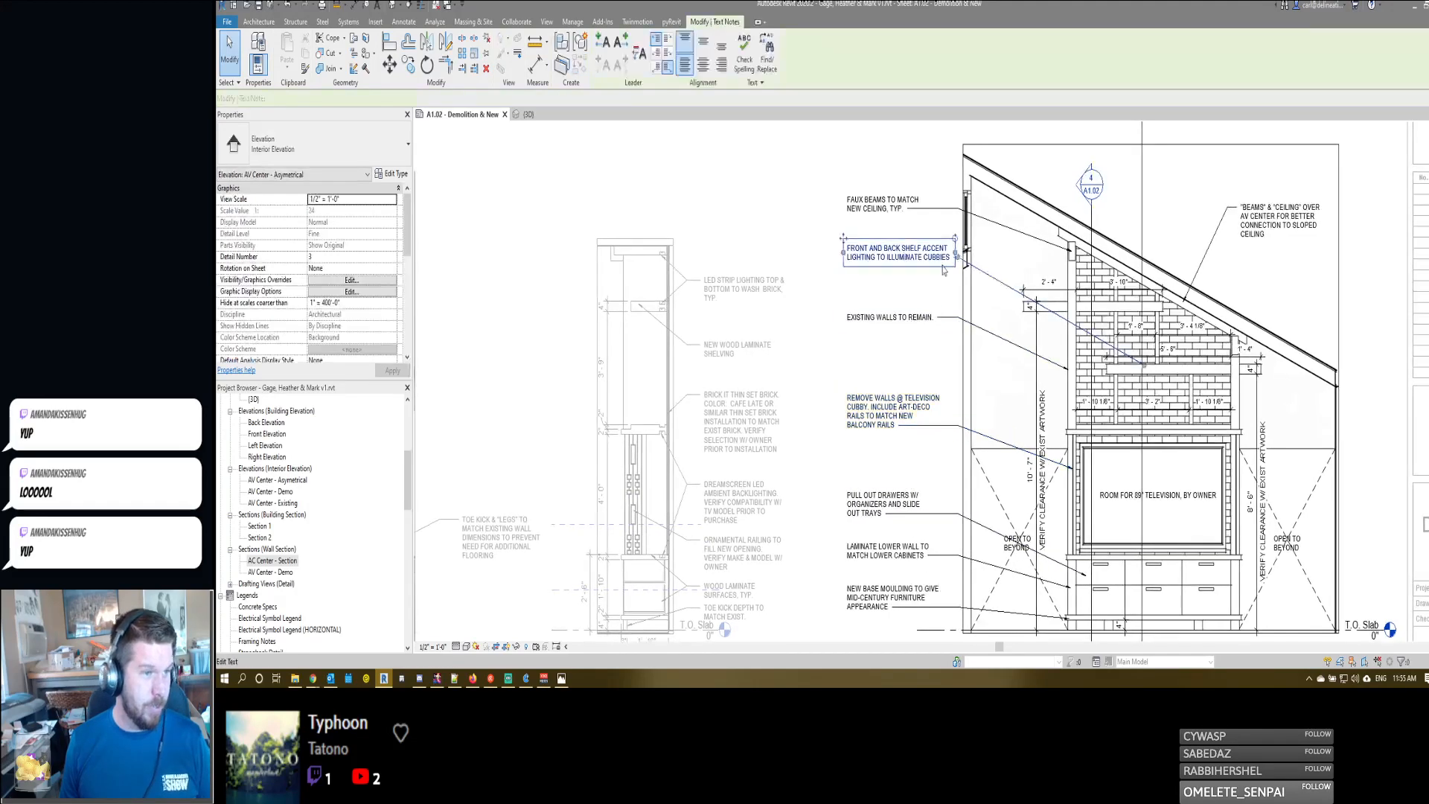
{"action": "left_click_drag", "start_coordinate": [954, 253], "coordinate": [930, 257]}
{"action": "key", "text": "Escape"}
{"action": "middle_click_drag", "start_coordinate": [887, 294], "coordinate": [898, 310]}
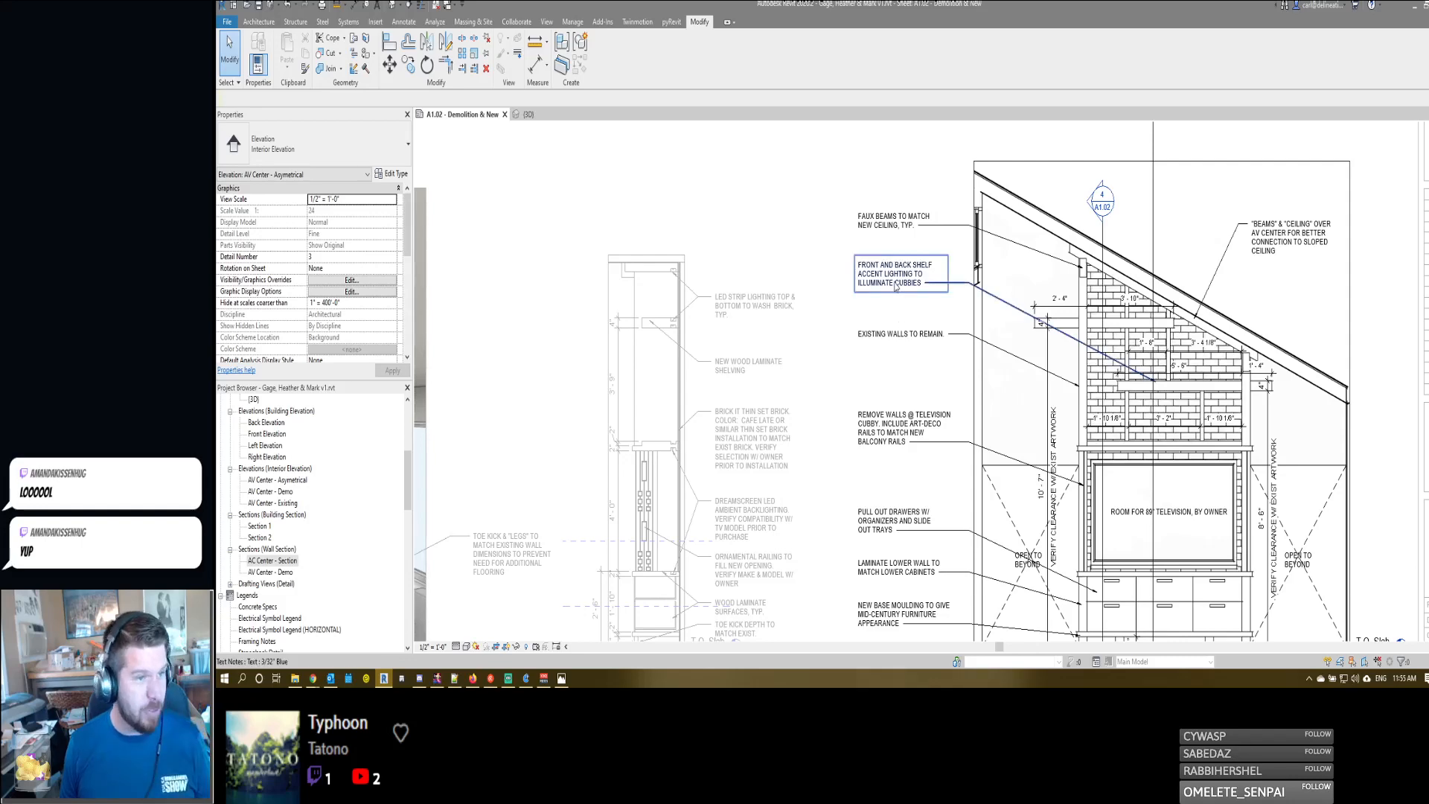
{"action": "left_click", "coordinate": [898, 285]}
{"action": "left_click", "coordinate": [977, 277]}
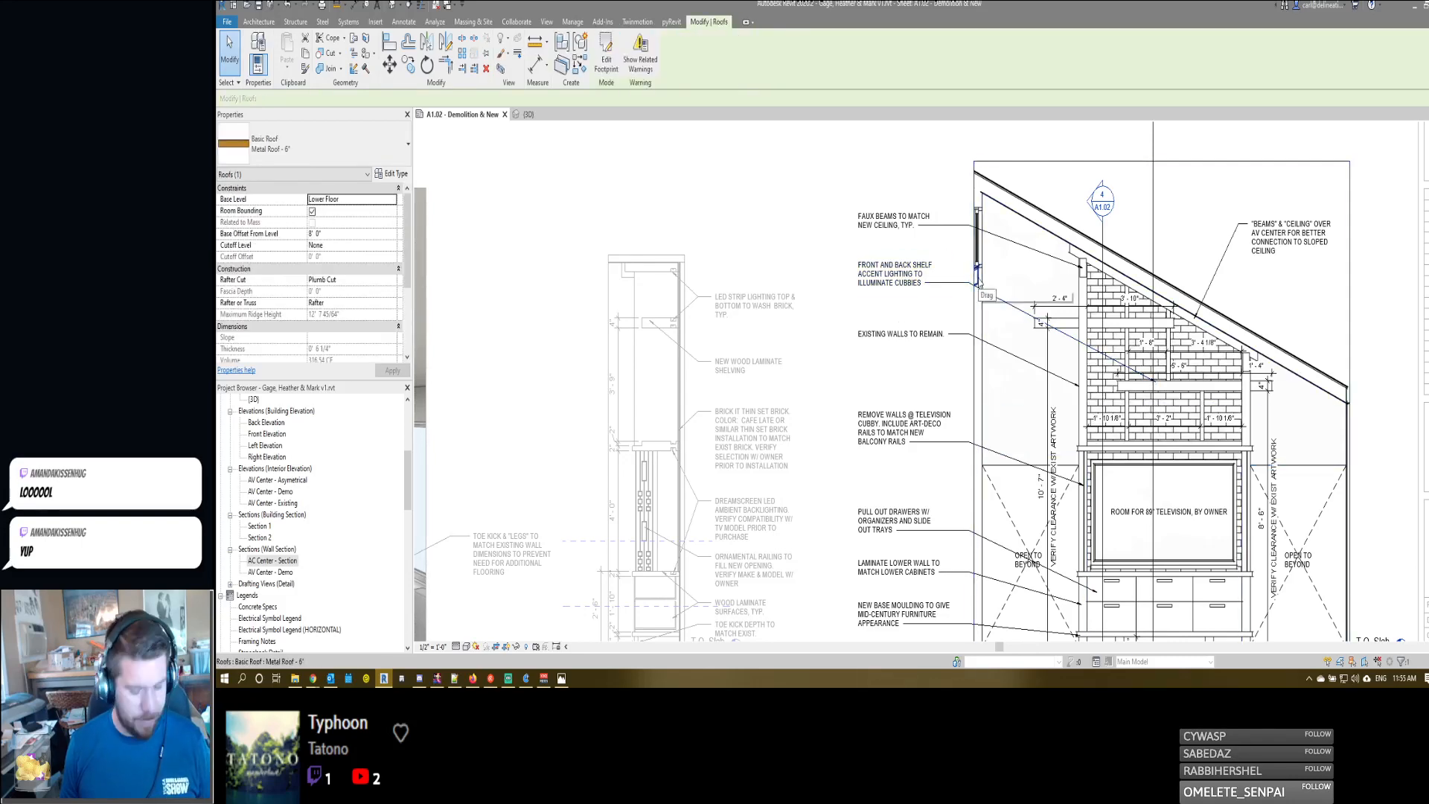
{"action": "key", "text": "Escape"}
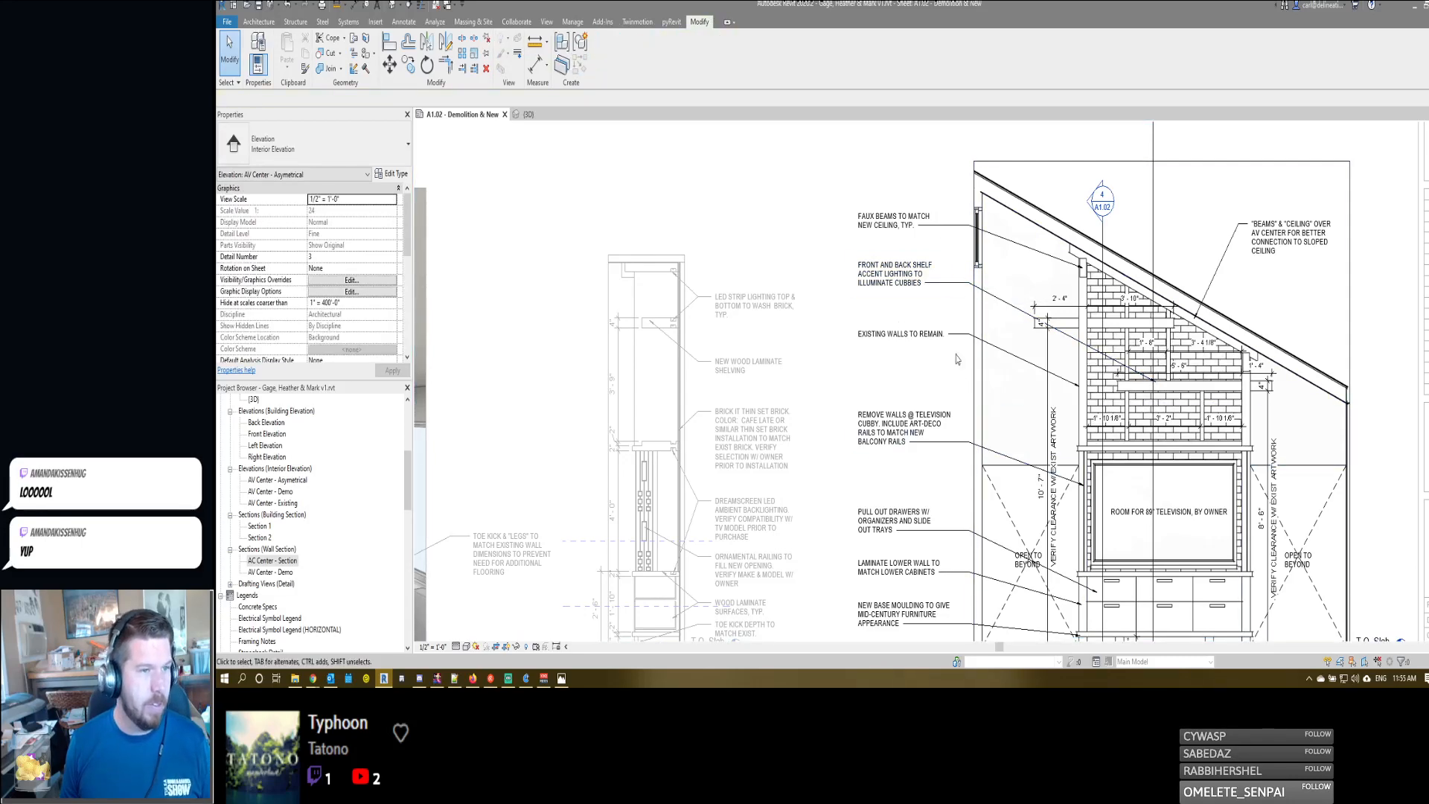
- Slightly adjust the elevation's crop boundary edge along the wall at the high side of the sloped ceiling
{"action": "scroll", "coordinate": [956, 359], "scroll_direction": "down", "scroll_amount": 3}
{"action": "left_click", "coordinate": [975, 335]}
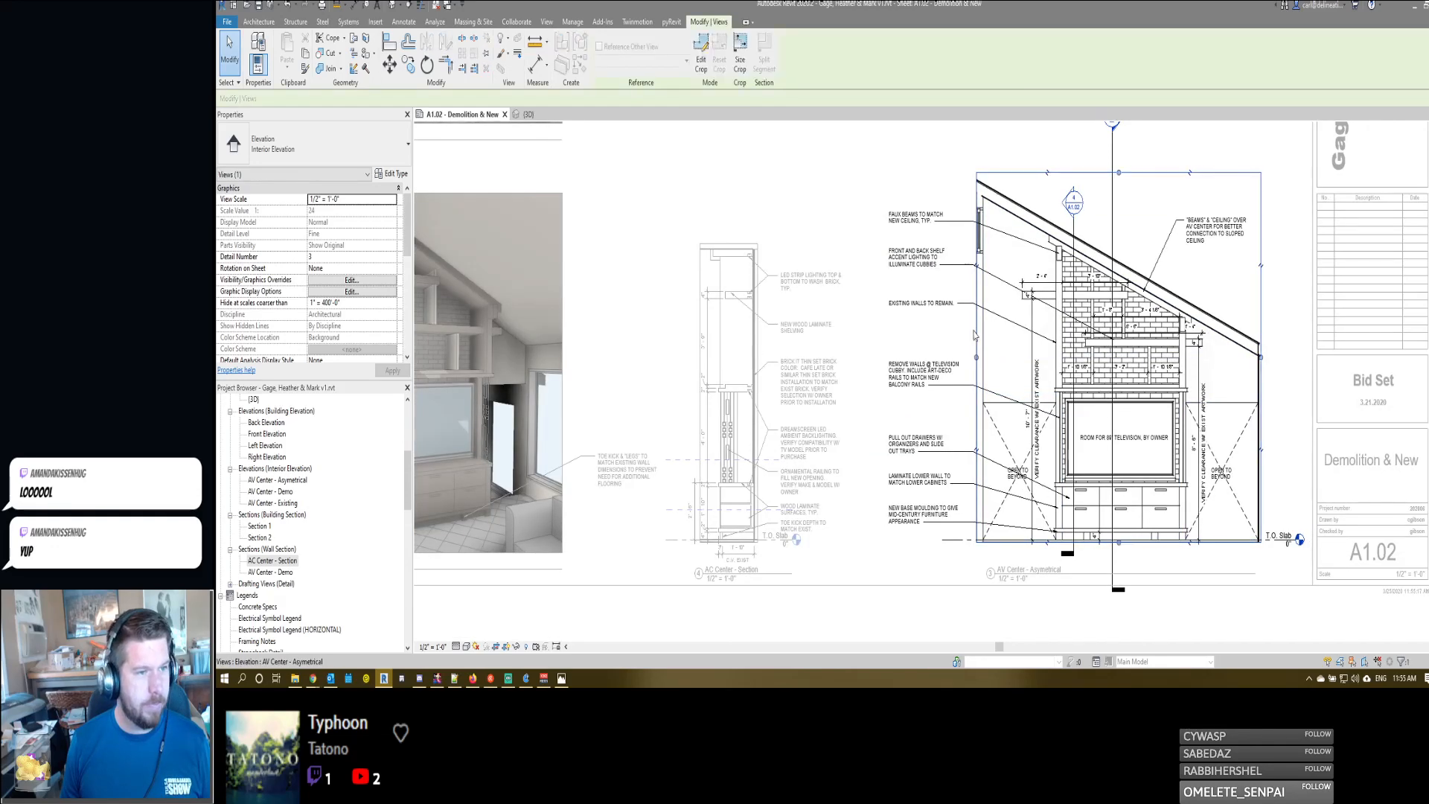
{"action": "left_click_drag", "start_coordinate": [976, 358], "coordinate": [976, 357]}
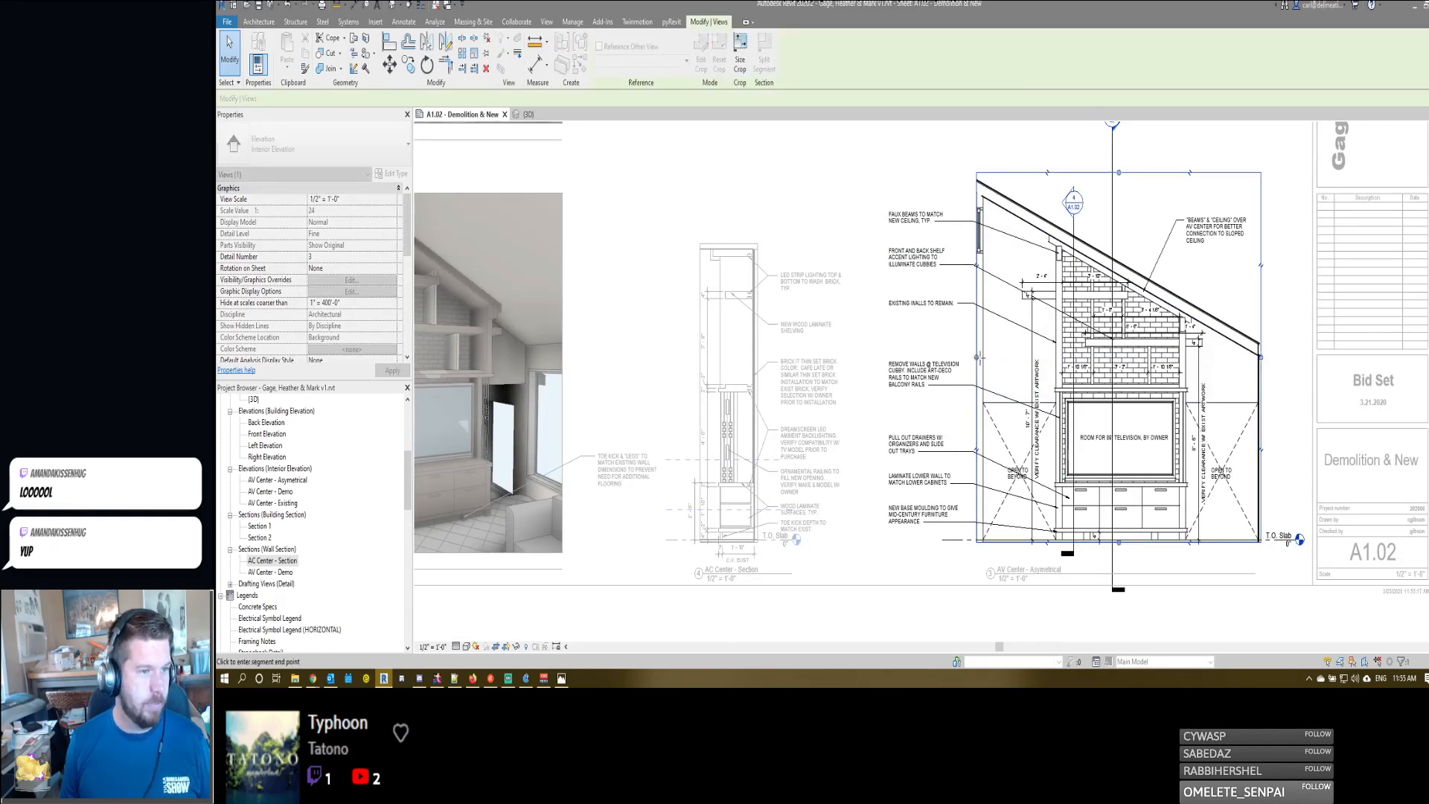
{"action": "scroll", "coordinate": [980, 358], "scroll_direction": "up", "scroll_amount": 2}
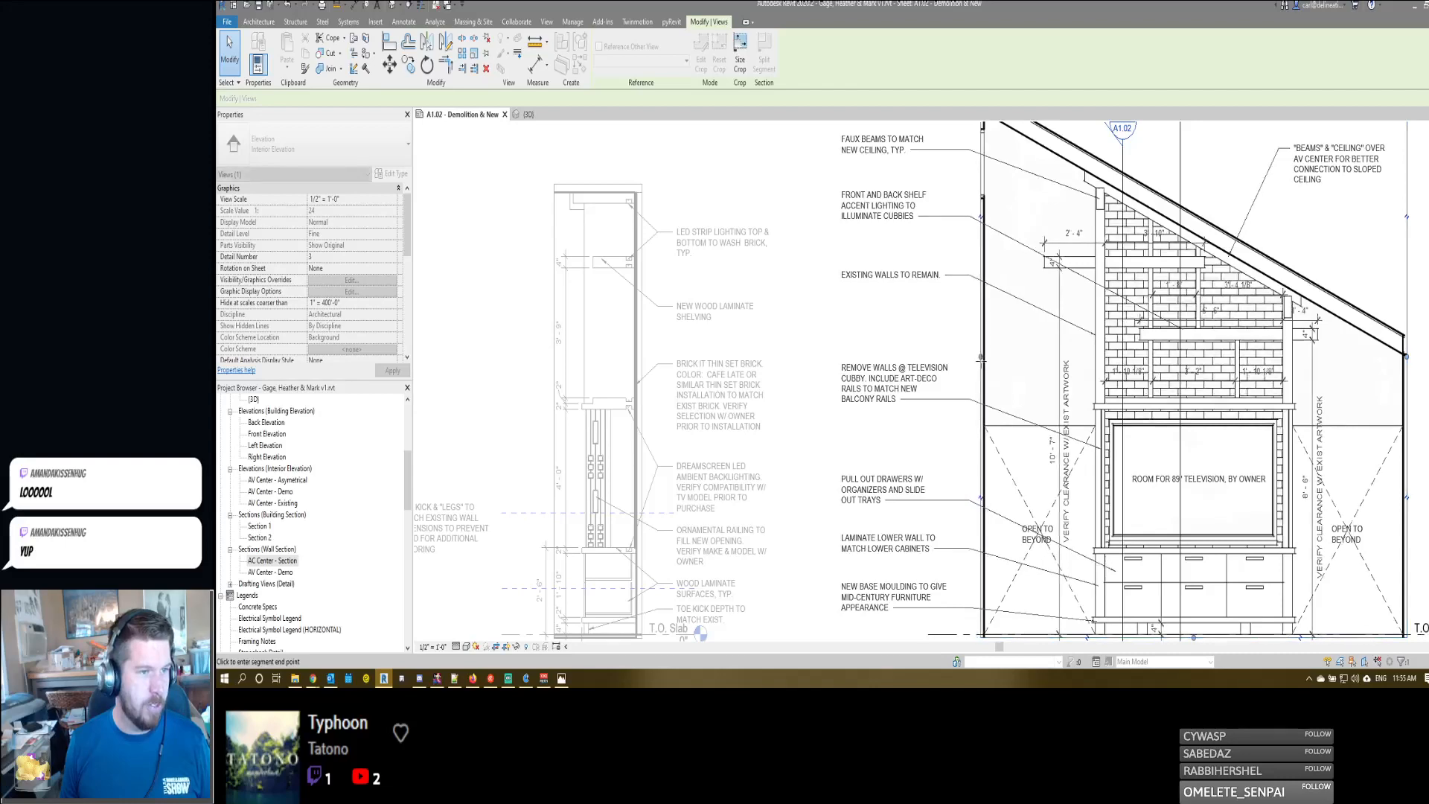
{"action": "left_click_drag", "start_coordinate": [980, 361], "coordinate": [977, 361]}
{"action": "left_click", "coordinate": [956, 358]}
{"action": "middle_click_drag", "start_coordinate": [944, 336], "coordinate": [947, 361]}
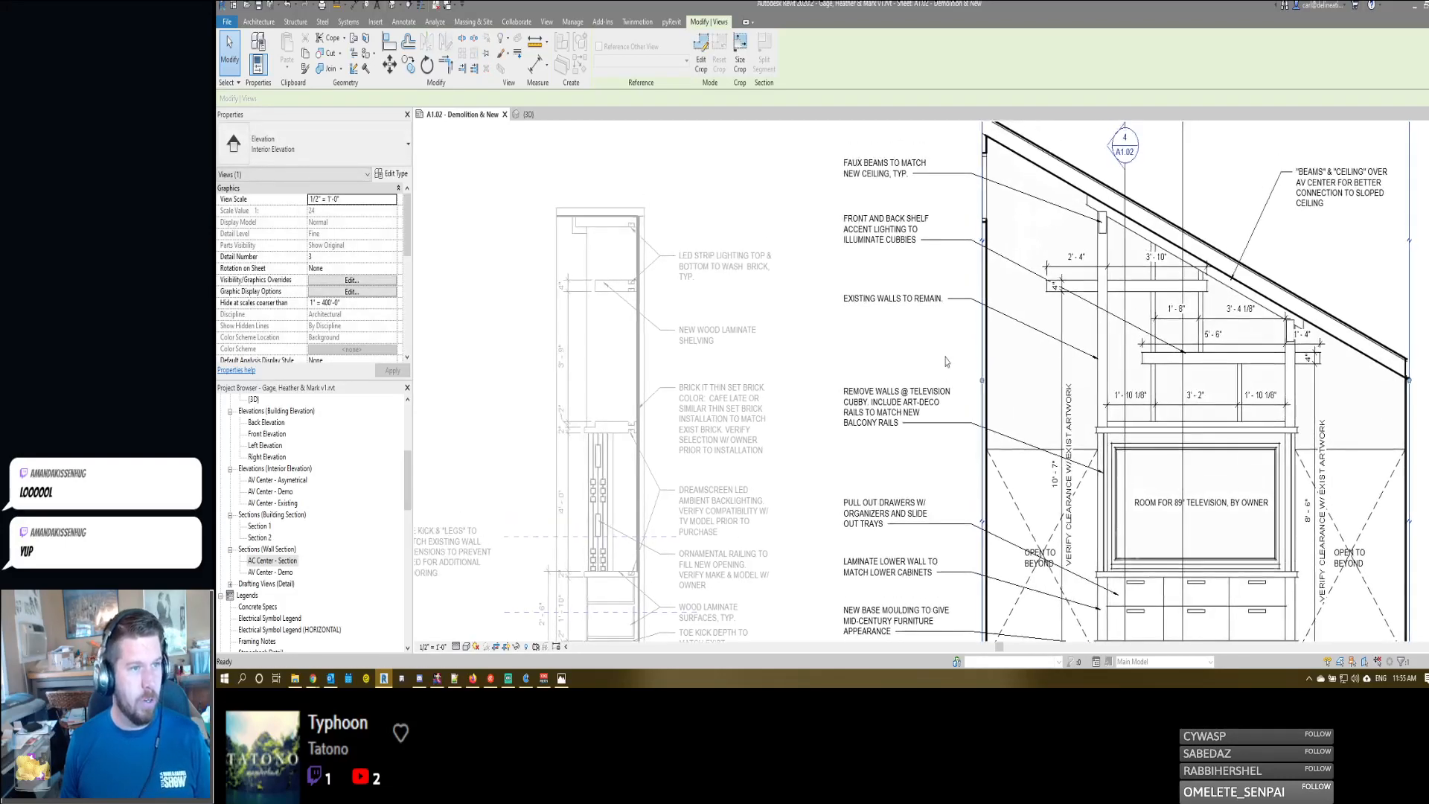
- Measure the gap between the sloped ceiling and the beam line above the brick with a trial aligned dimension
{"action": "scroll", "coordinate": [962, 374], "scroll_direction": "up", "scroll_amount": 3}
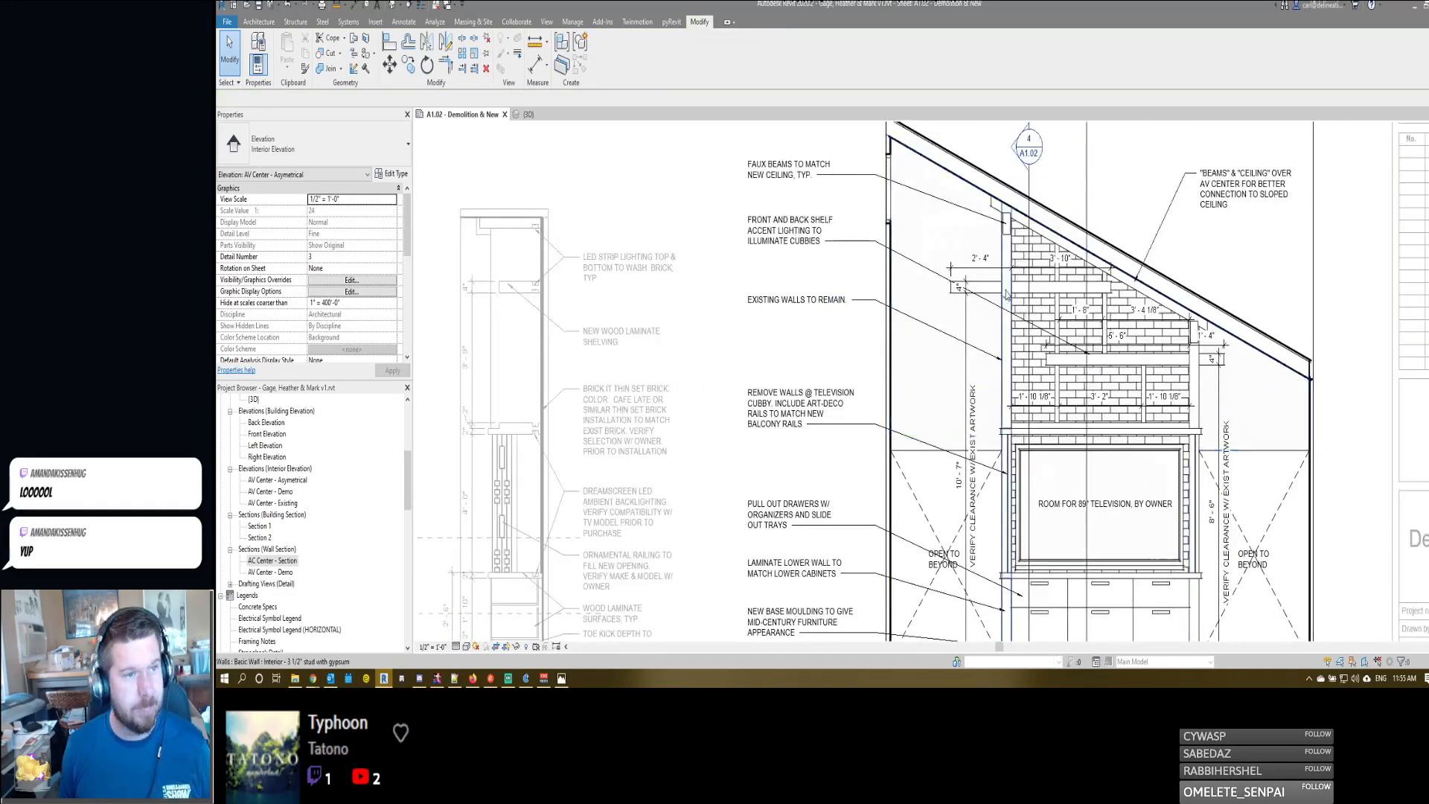
{"action": "middle_click_drag", "start_coordinate": [962, 245], "coordinate": [950, 287]}
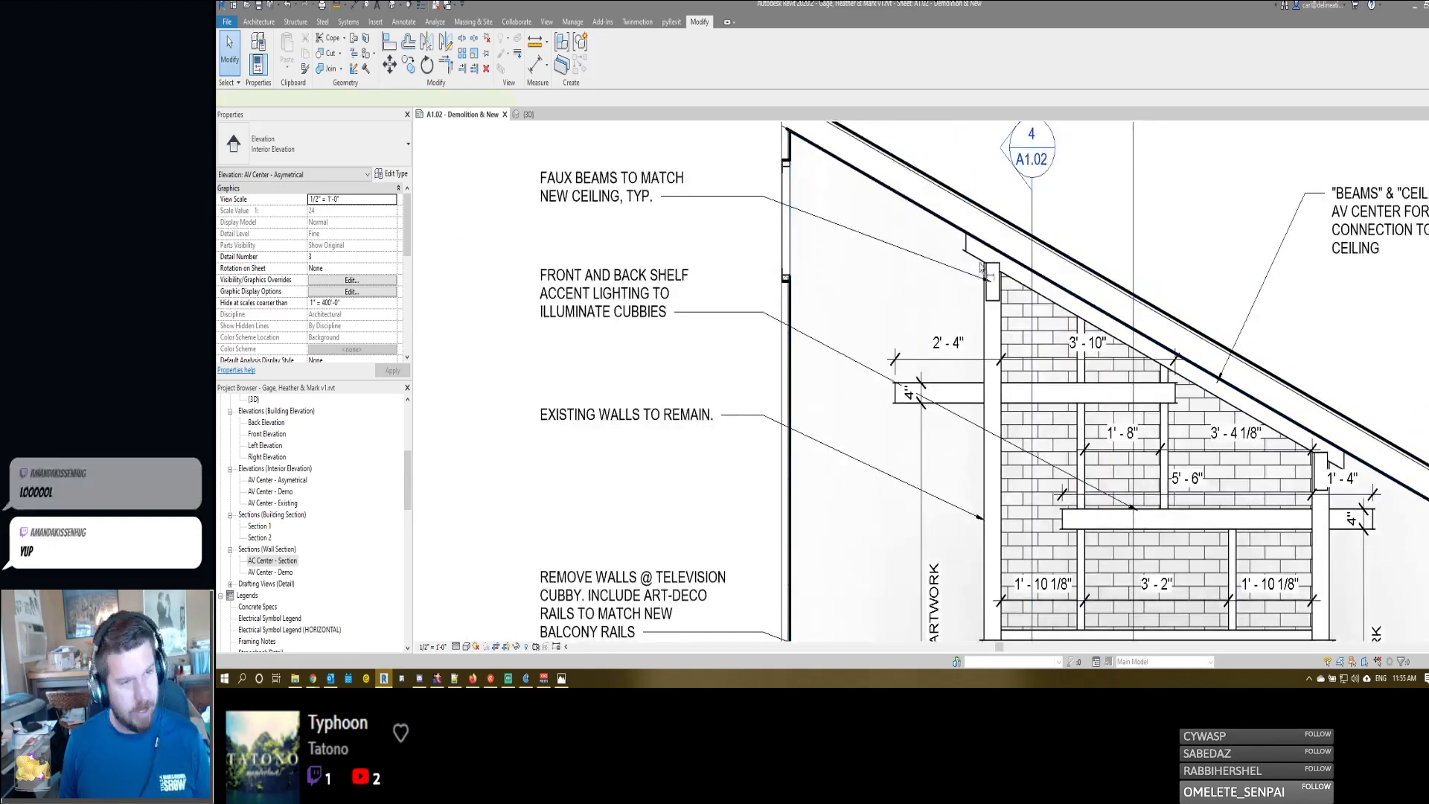
{"action": "key", "text": "d"}
{"action": "key", "text": "i"}
{"action": "key", "text": "Escape"}
{"action": "key", "text": "Escape"}
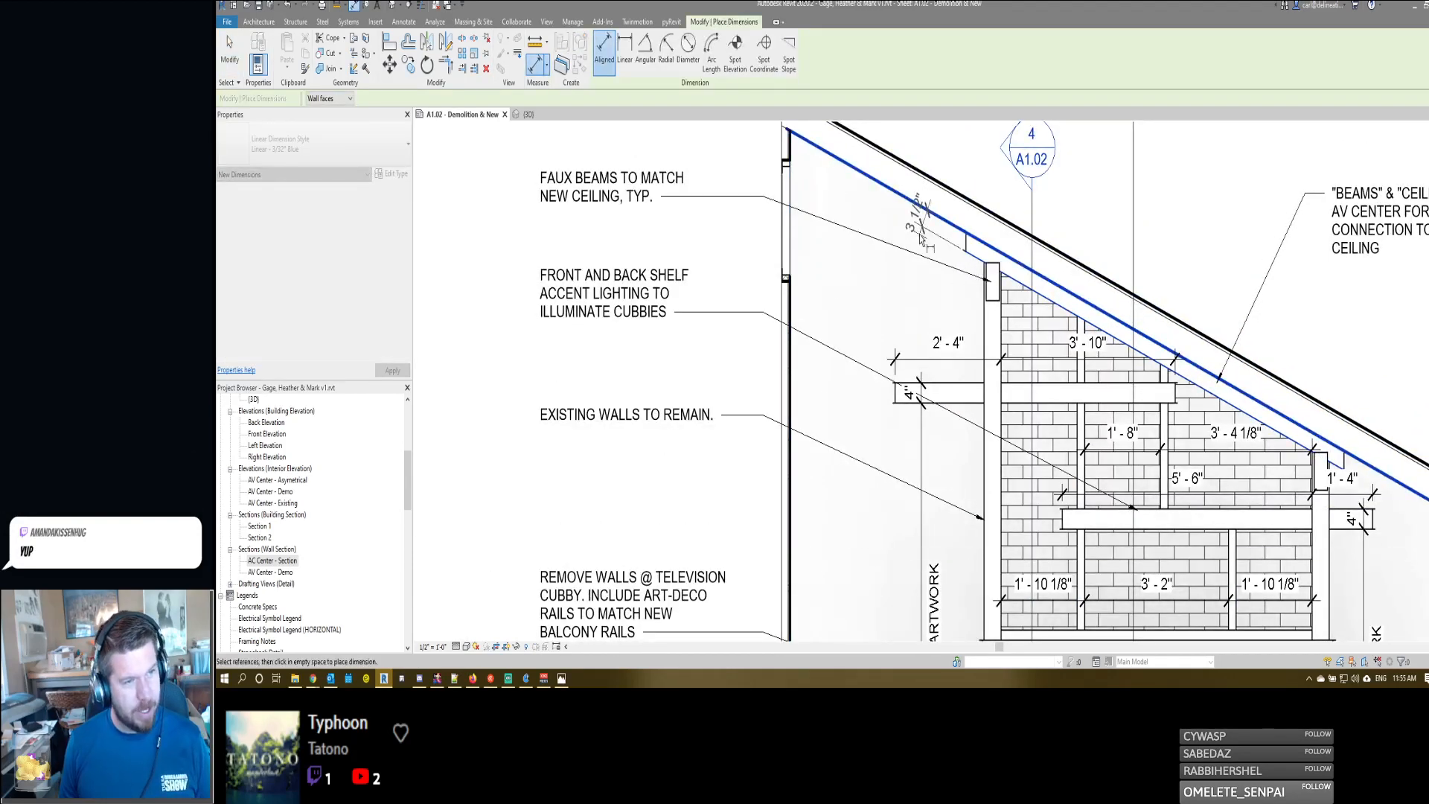
{"action": "left_click", "coordinate": [922, 243]}
{"action": "scroll", "coordinate": [922, 243], "scroll_direction": "down", "scroll_amount": 2}
{"action": "scroll", "coordinate": [923, 243], "scroll_direction": "down", "scroll_amount": 1}
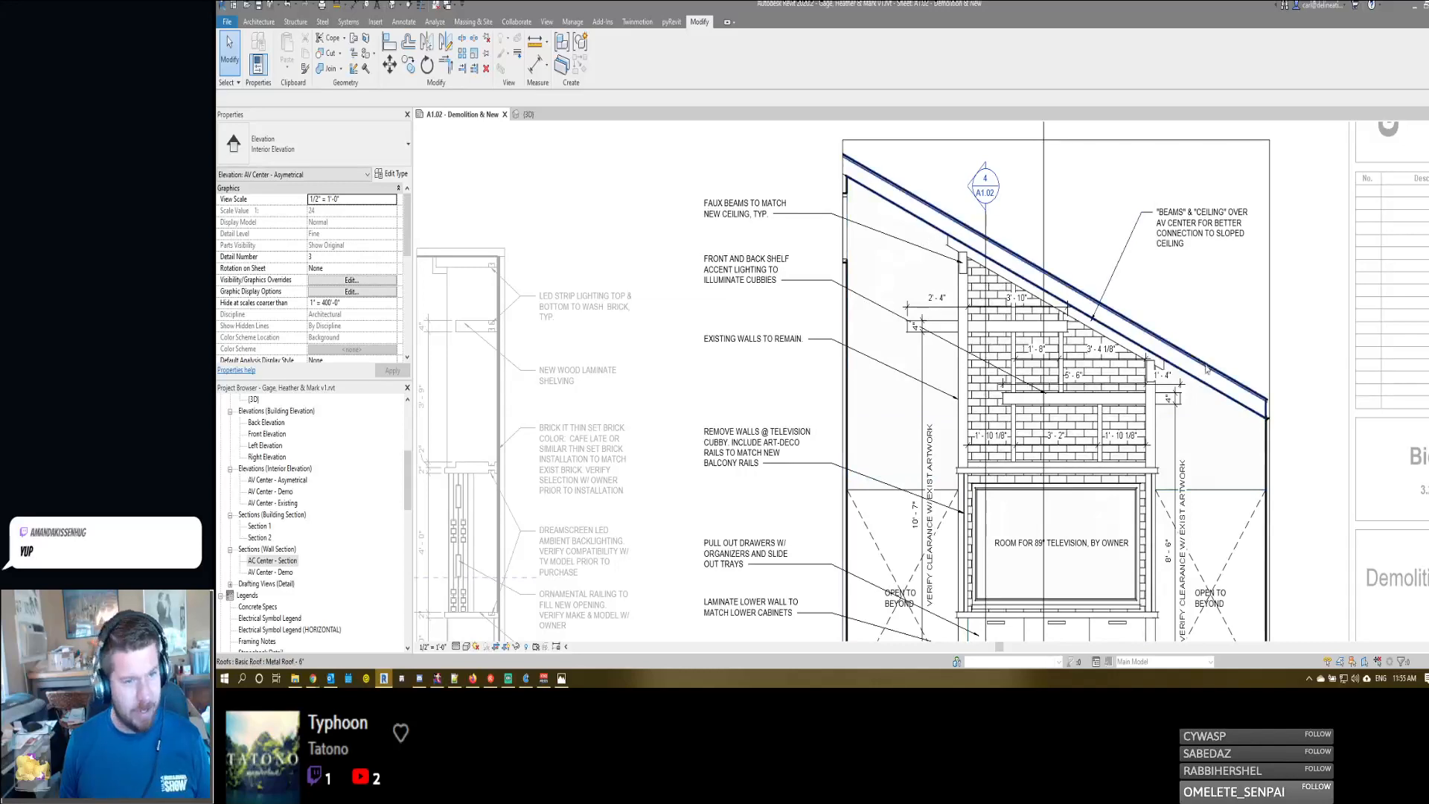
- Check the DreamScreen LED backlight page in the browser, then return to Revit and deactivate the elevation view
{"action": "middle_click_drag", "start_coordinate": [886, 380], "coordinate": [1074, 356]}
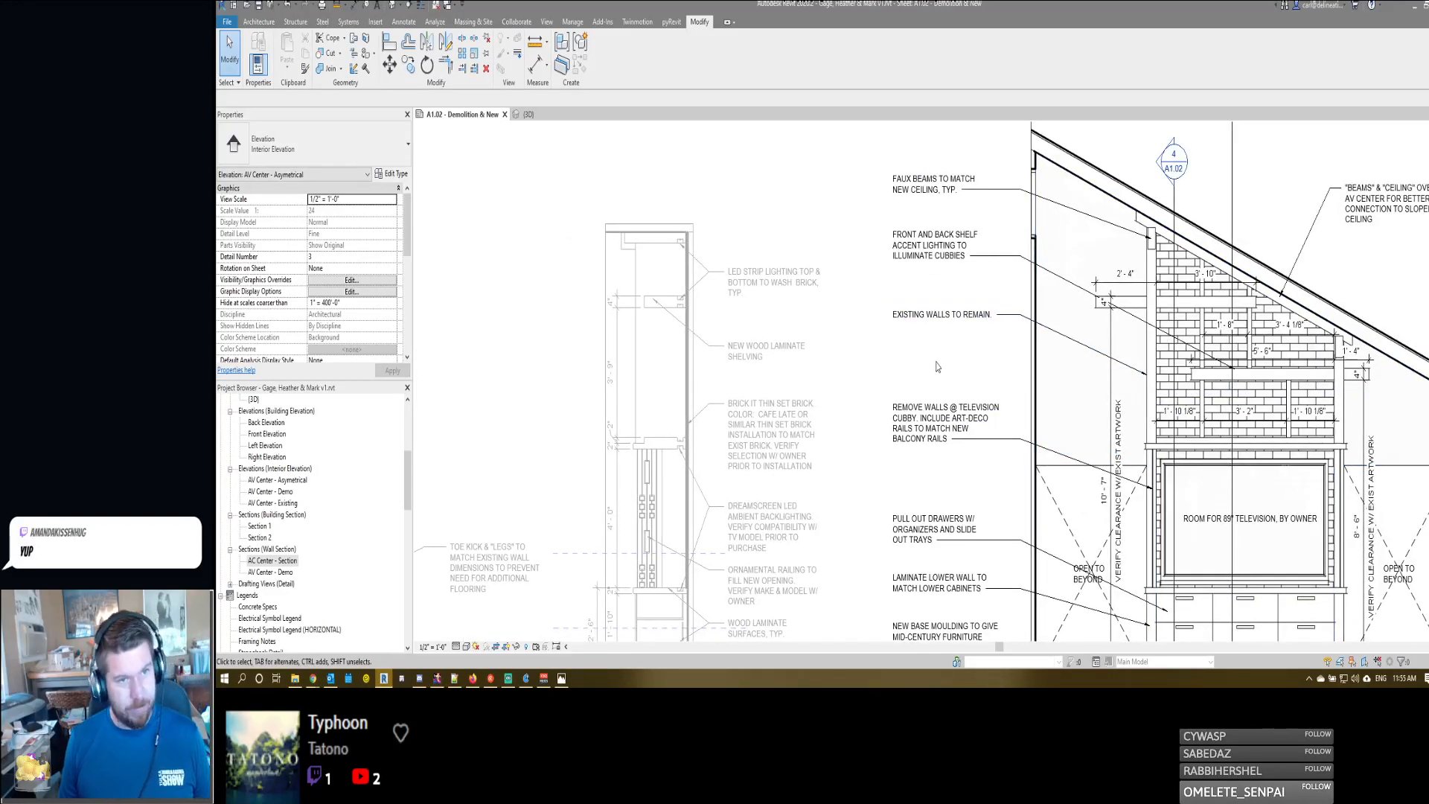
{"action": "scroll", "coordinate": [756, 274], "scroll_direction": "up", "scroll_amount": 2}
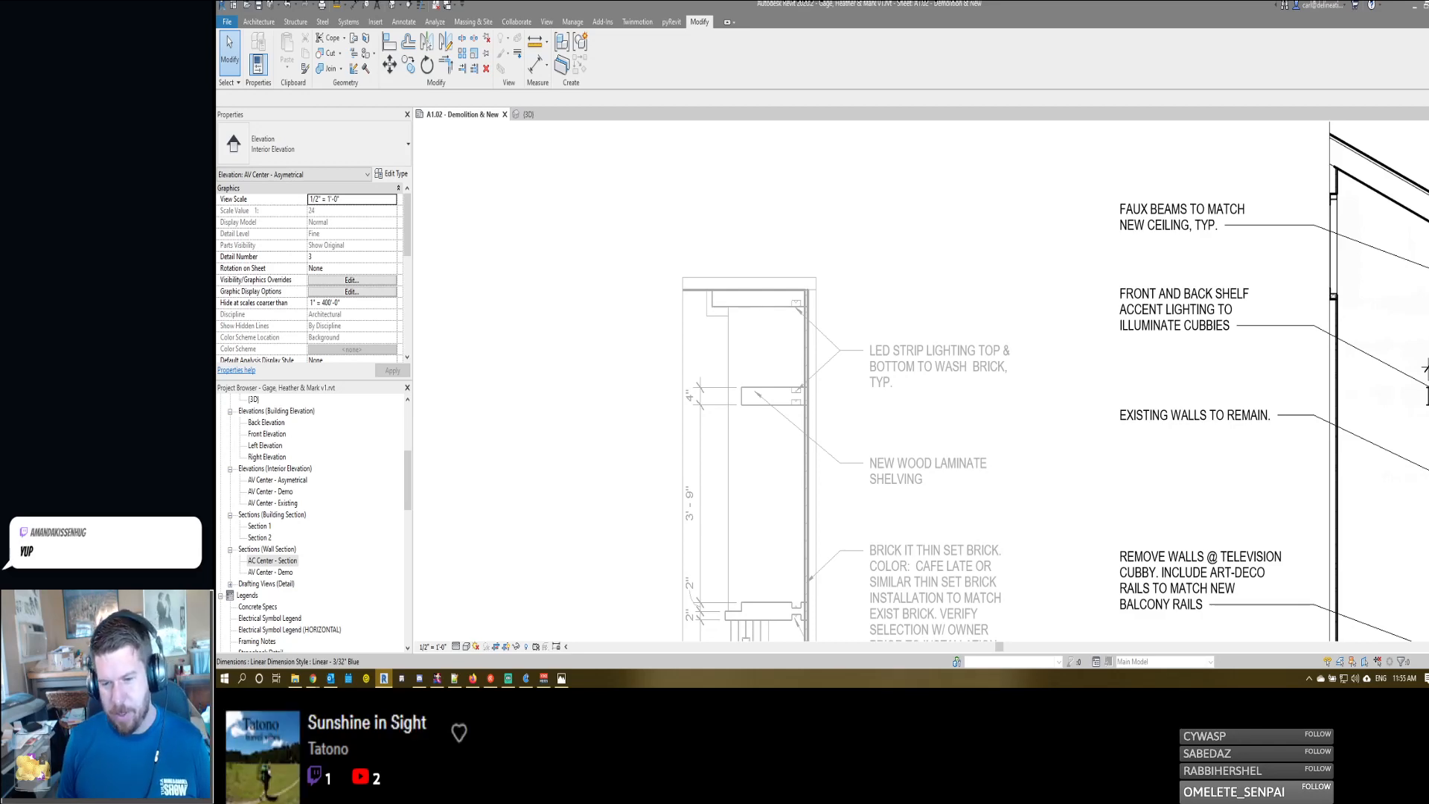
{"action": "key", "text": "alt+Tab"}
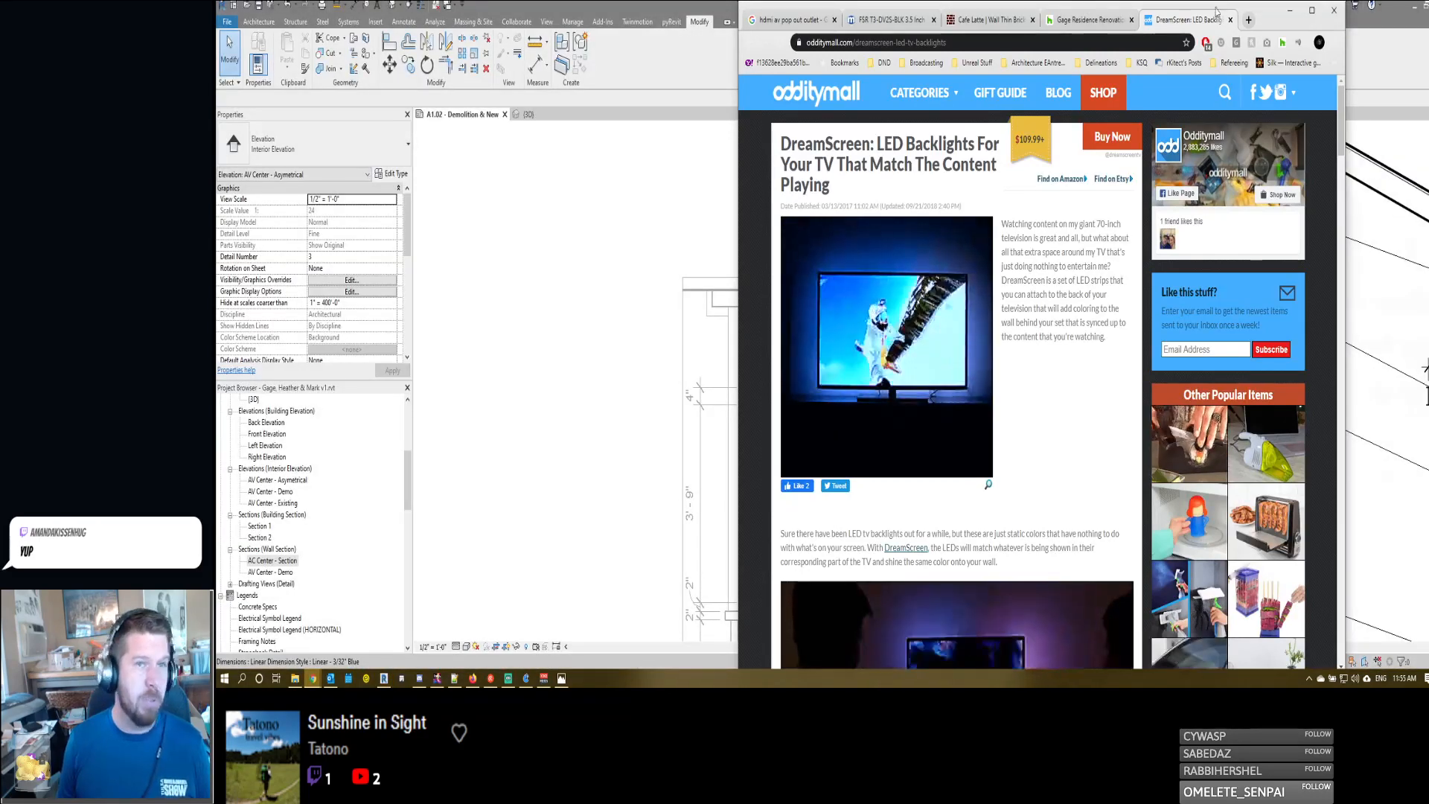
{"action": "key", "text": "alt+Tab"}
{"action": "middle_click_drag", "start_coordinate": [1007, 347], "coordinate": [1028, 326]}
{"action": "scroll", "coordinate": [1004, 297], "scroll_direction": "down", "scroll_amount": 4}
{"action": "double_click", "coordinate": [1027, 323]}
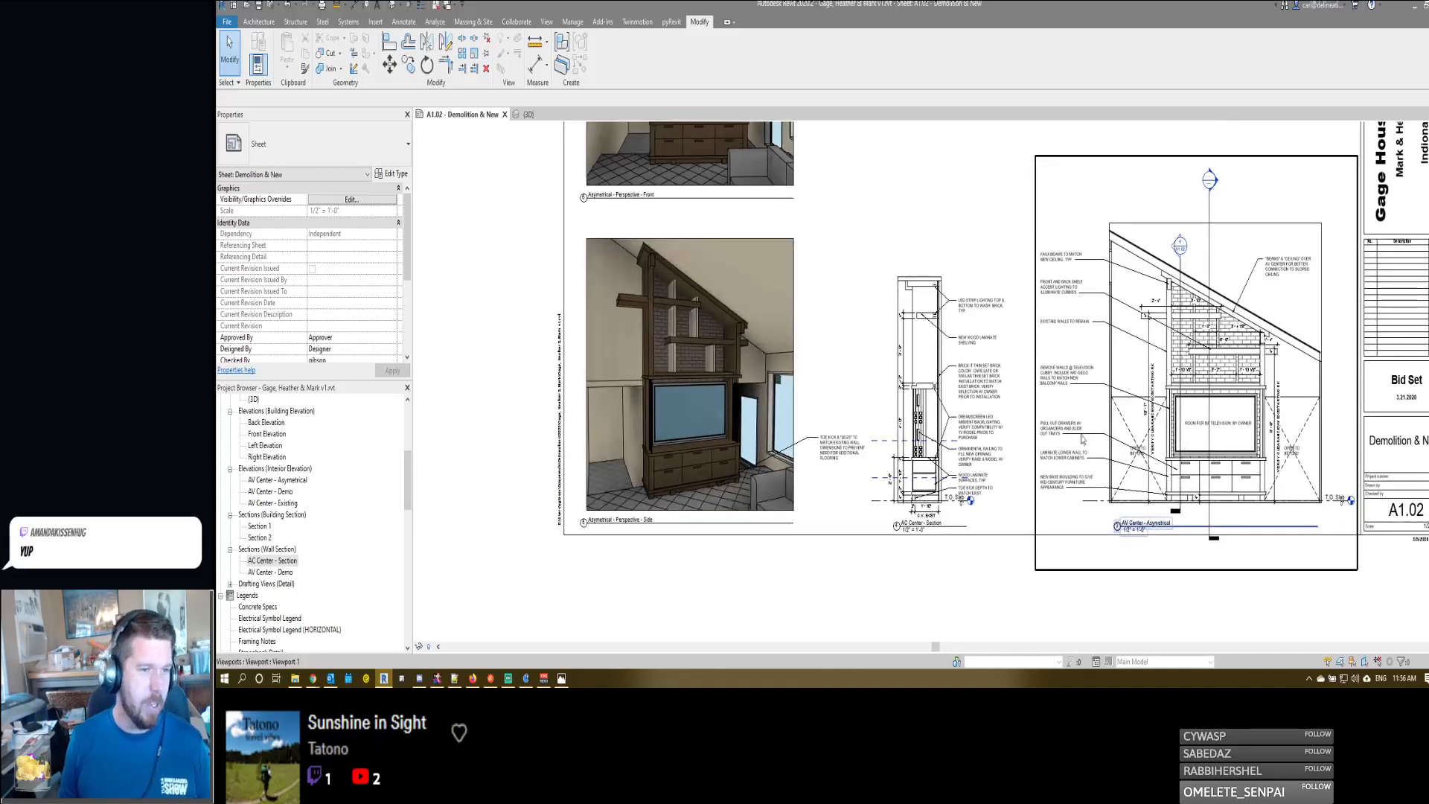
- Nudge the AC Center - Section viewport two increments toward the AV Center - Asymetrical elevation
{"action": "left_click", "coordinate": [939, 410]}
{"action": "key", "text": "Right"}
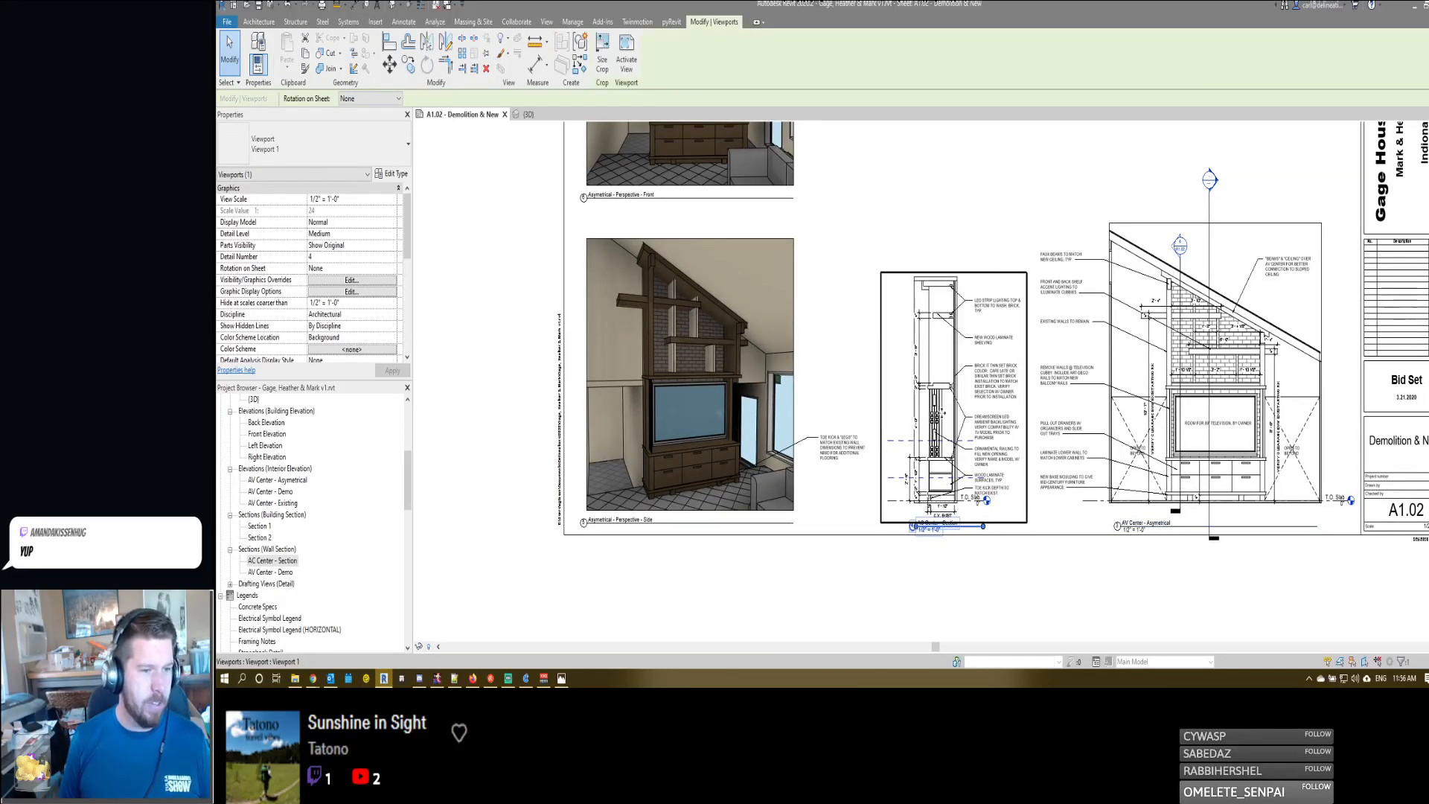
{"action": "key", "text": "Right"}
{"action": "key", "text": "Escape"}
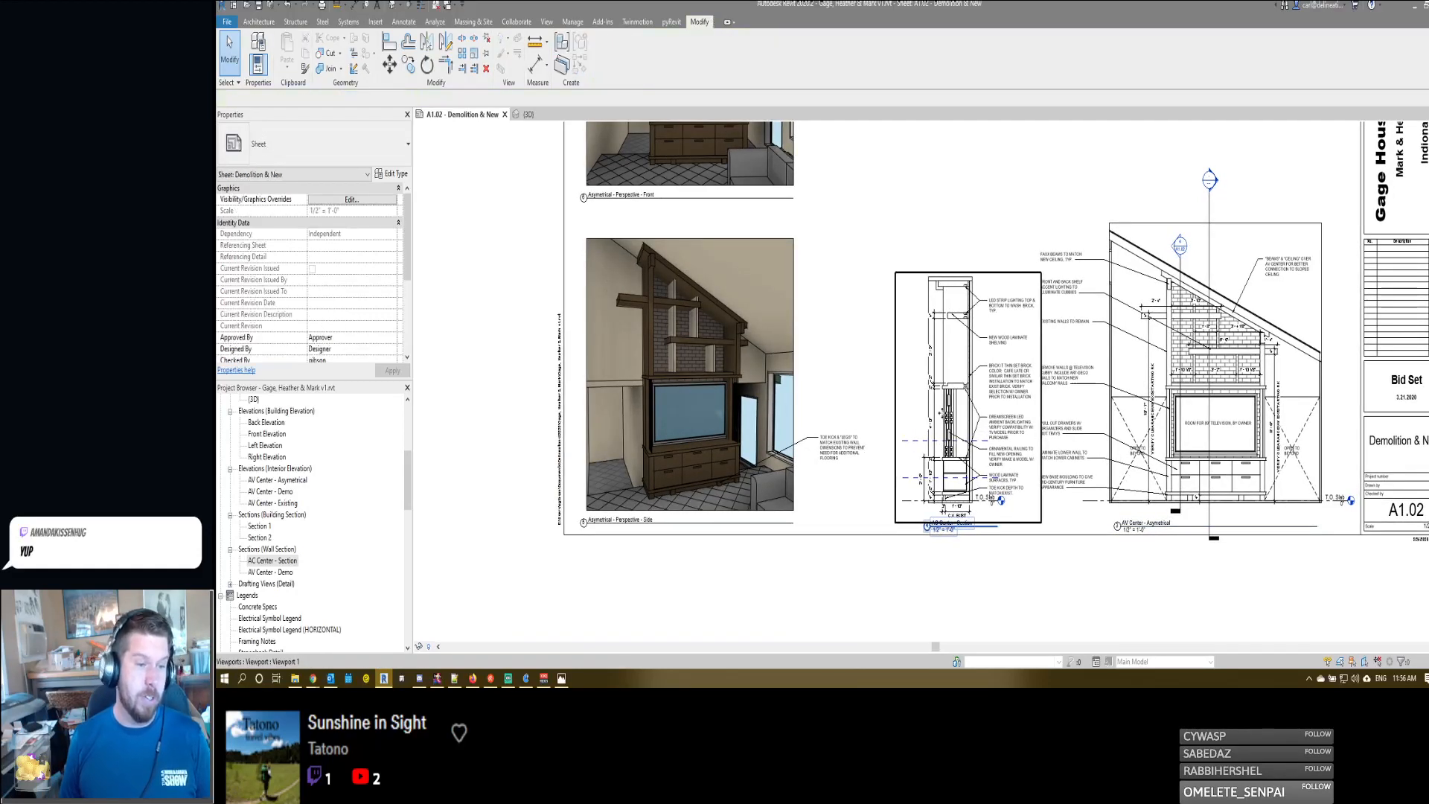
- Examine the sheet layout and the spacing between the AC Center - Section notes and the neighbouring elevation notes
{"action": "middle_click_drag", "start_coordinate": [1092, 543], "coordinate": [1065, 537]}
{"action": "scroll", "coordinate": [1064, 537], "scroll_direction": "down", "scroll_amount": 2}
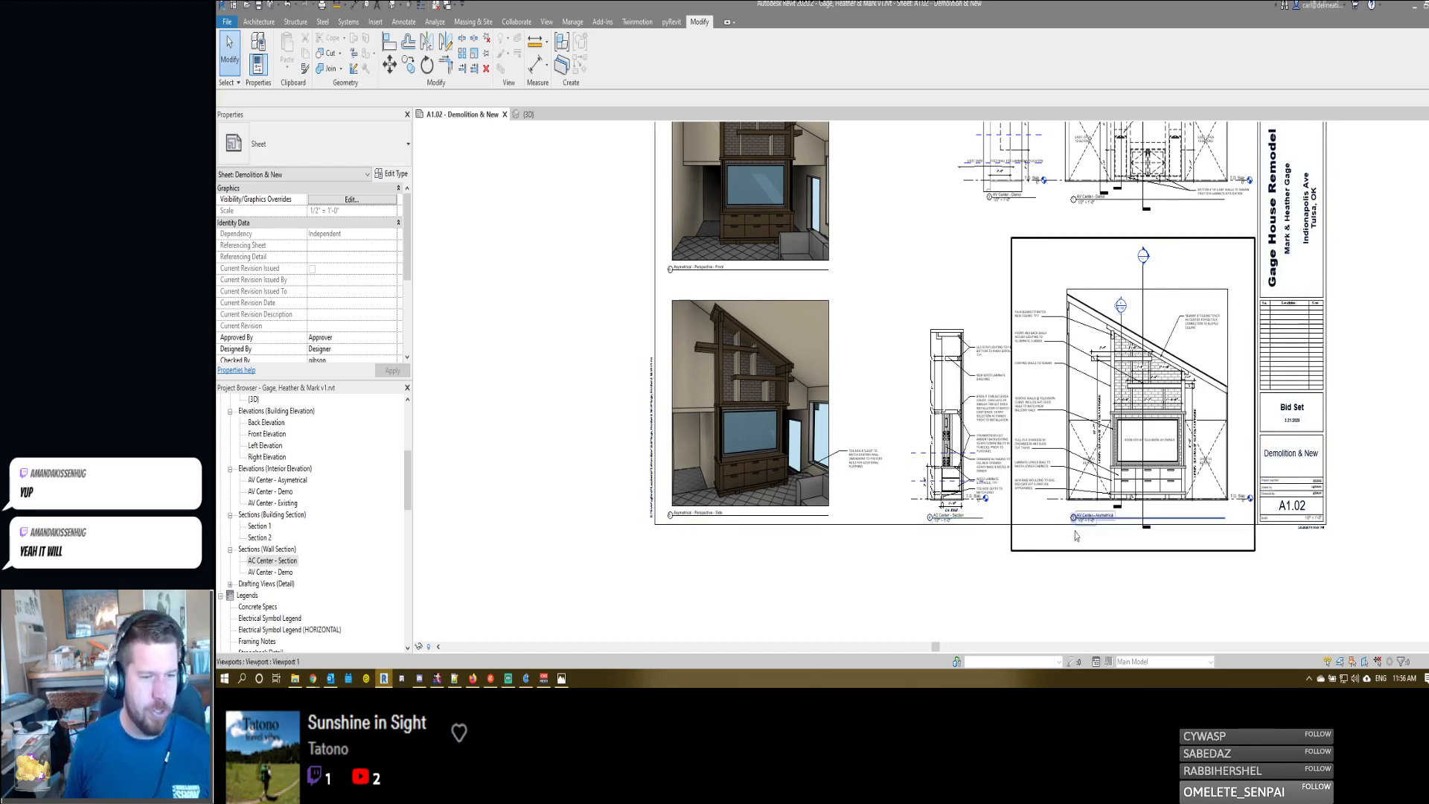
{"action": "middle_click_drag", "start_coordinate": [903, 565], "coordinate": [909, 566]}
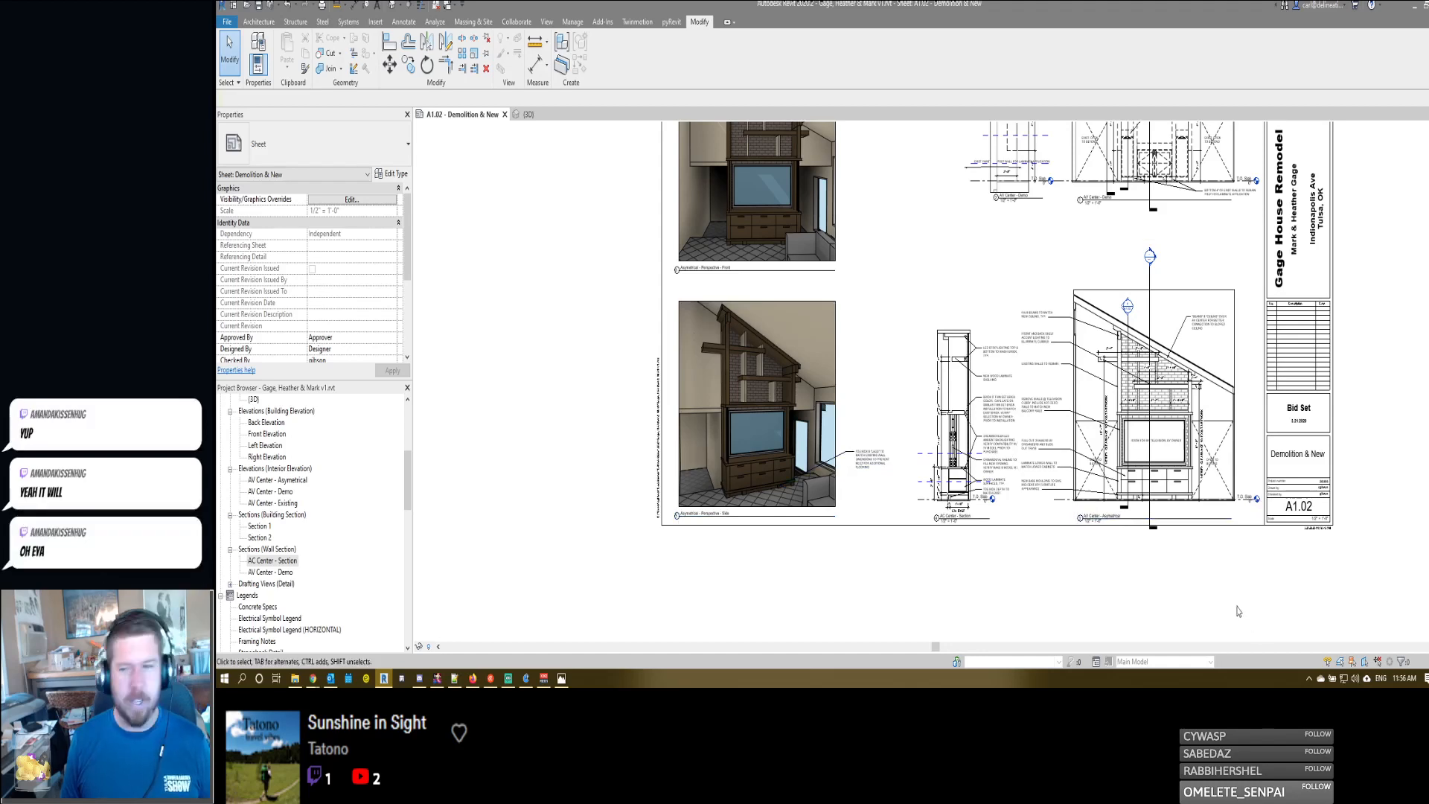
{"action": "middle_click_drag", "start_coordinate": [1209, 615], "coordinate": [1187, 613]}
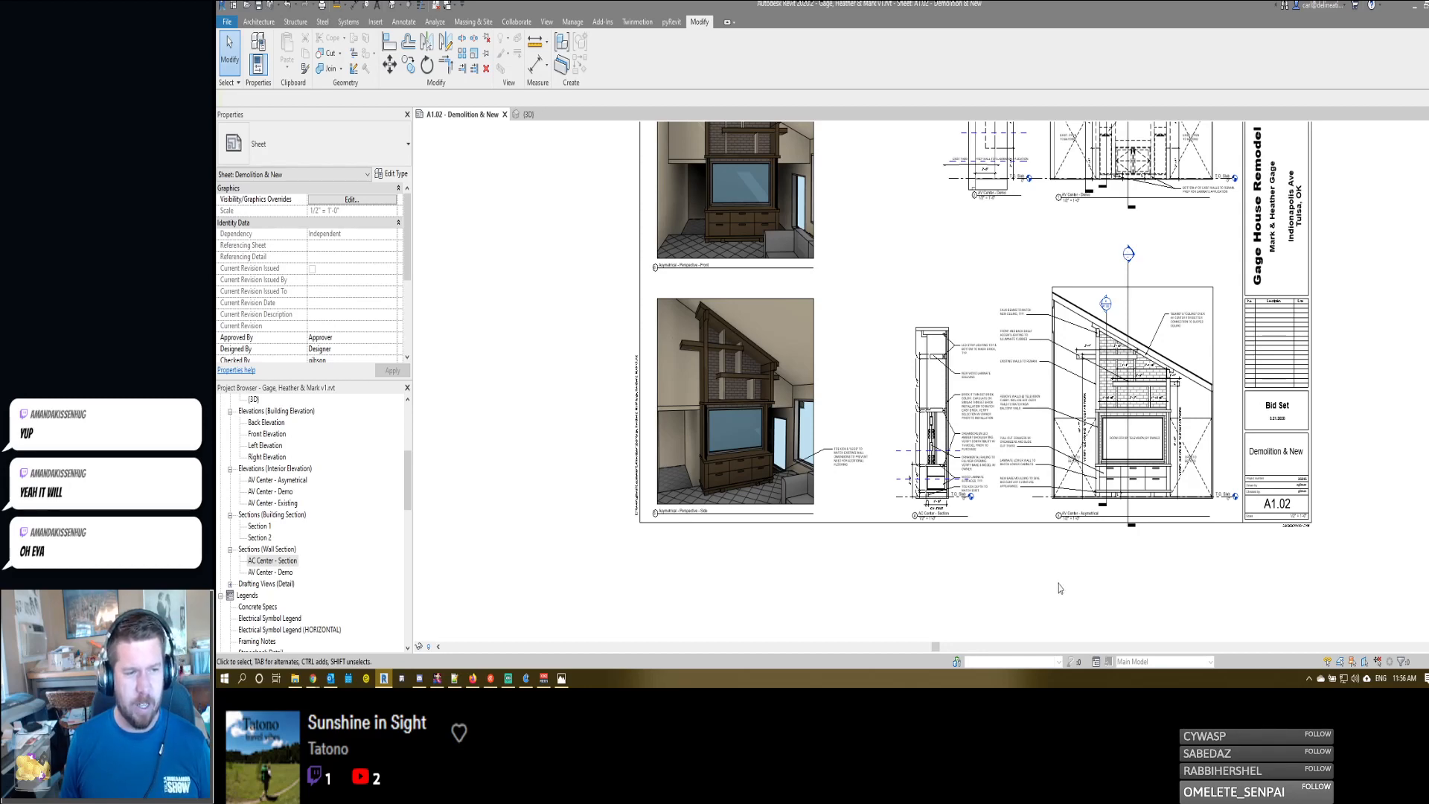
{"action": "scroll", "coordinate": [941, 551], "scroll_direction": "up", "scroll_amount": 3}
{"action": "scroll", "coordinate": [941, 551], "scroll_direction": "up", "scroll_amount": 3}
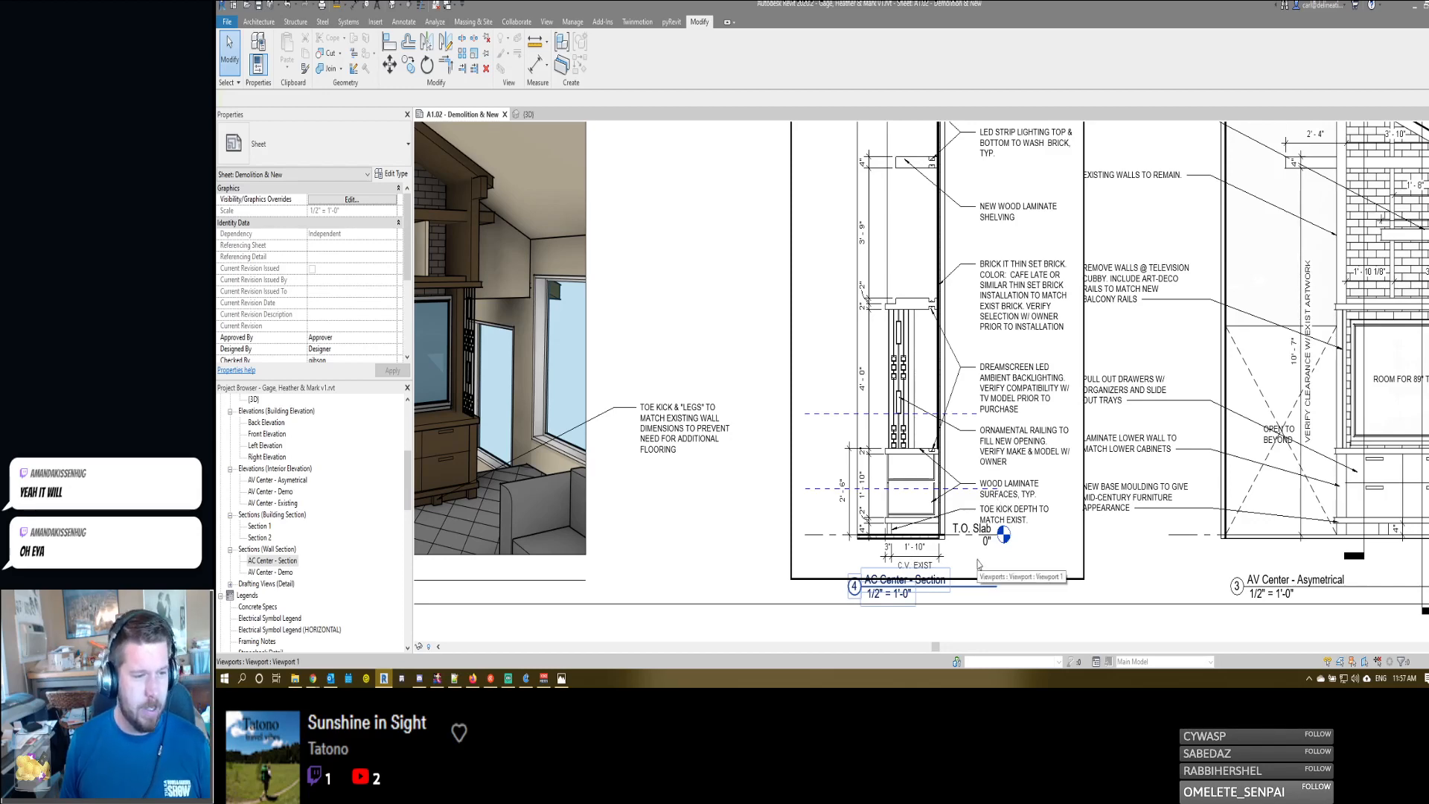
{"action": "scroll", "coordinate": [981, 554], "scroll_direction": "down", "scroll_amount": 3}
{"action": "scroll", "coordinate": [993, 537], "scroll_direction": "up", "scroll_amount": 3}
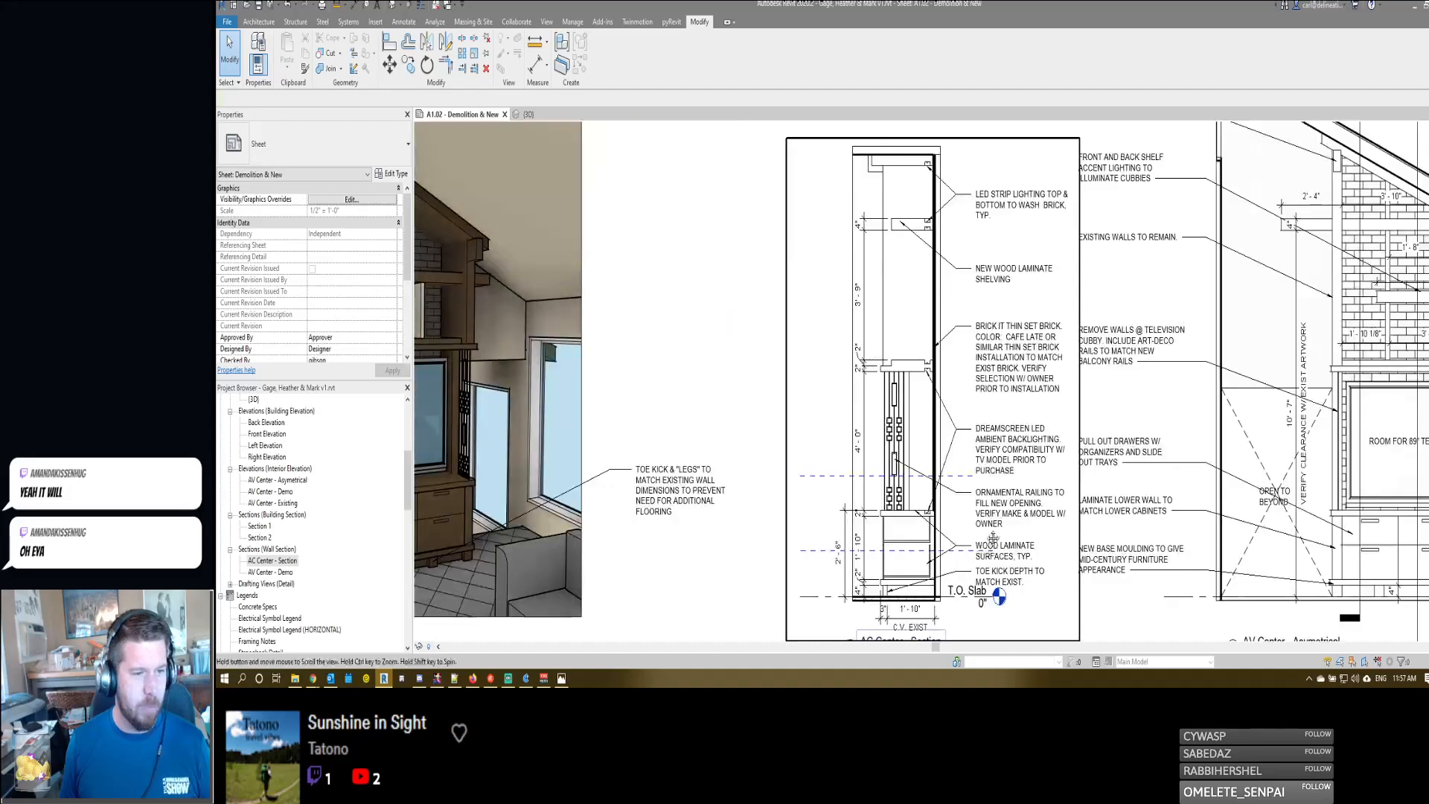
{"action": "scroll", "coordinate": [992, 537], "scroll_direction": "down", "scroll_amount": 5}
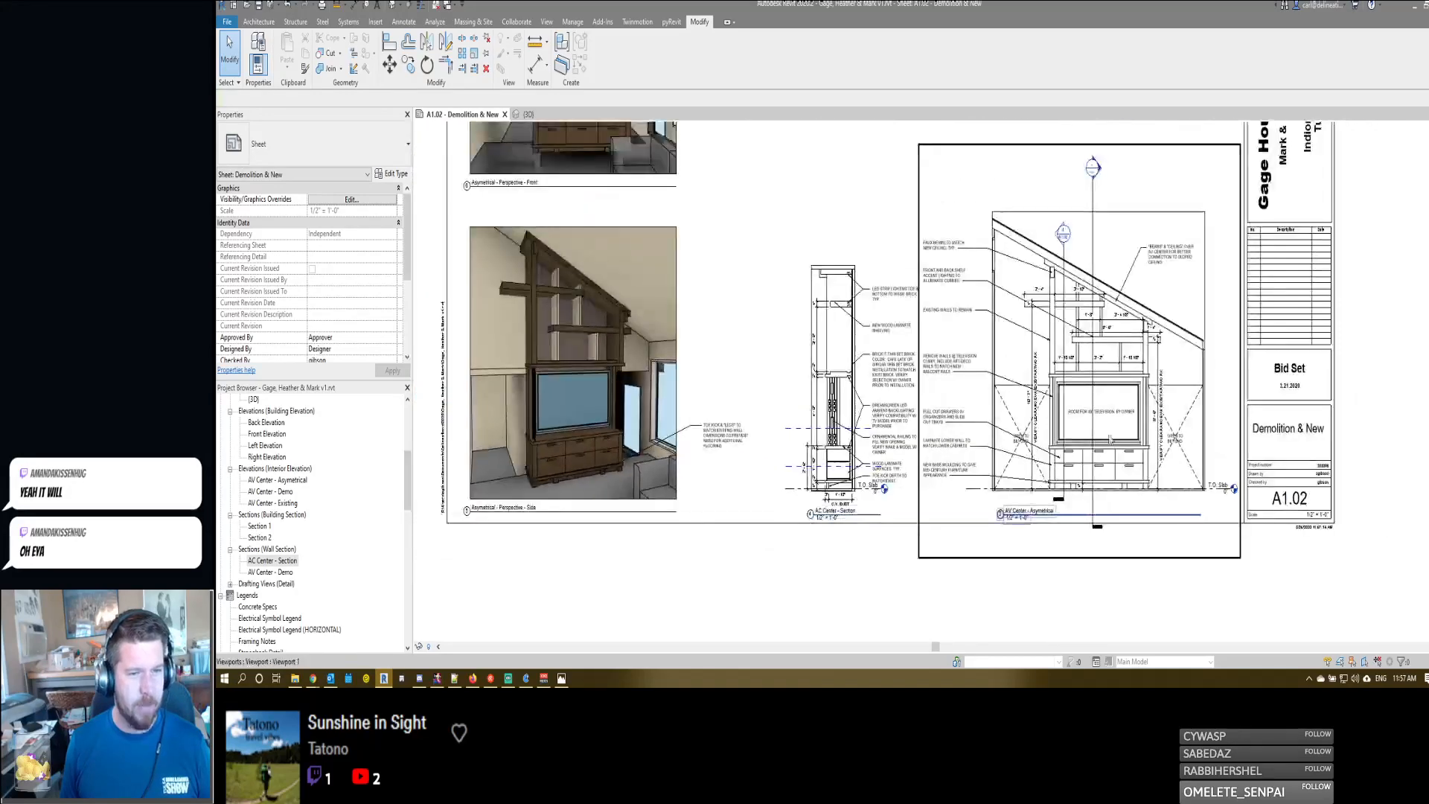
- Inspect the AV Center - Asymetrical viewport, view the photo of the existing brick fireplace, and return to the sheet
{"action": "scroll", "coordinate": [1069, 446], "scroll_direction": "up", "scroll_amount": 2}
{"action": "scroll", "coordinate": [1035, 195], "scroll_direction": "up", "scroll_amount": 3}
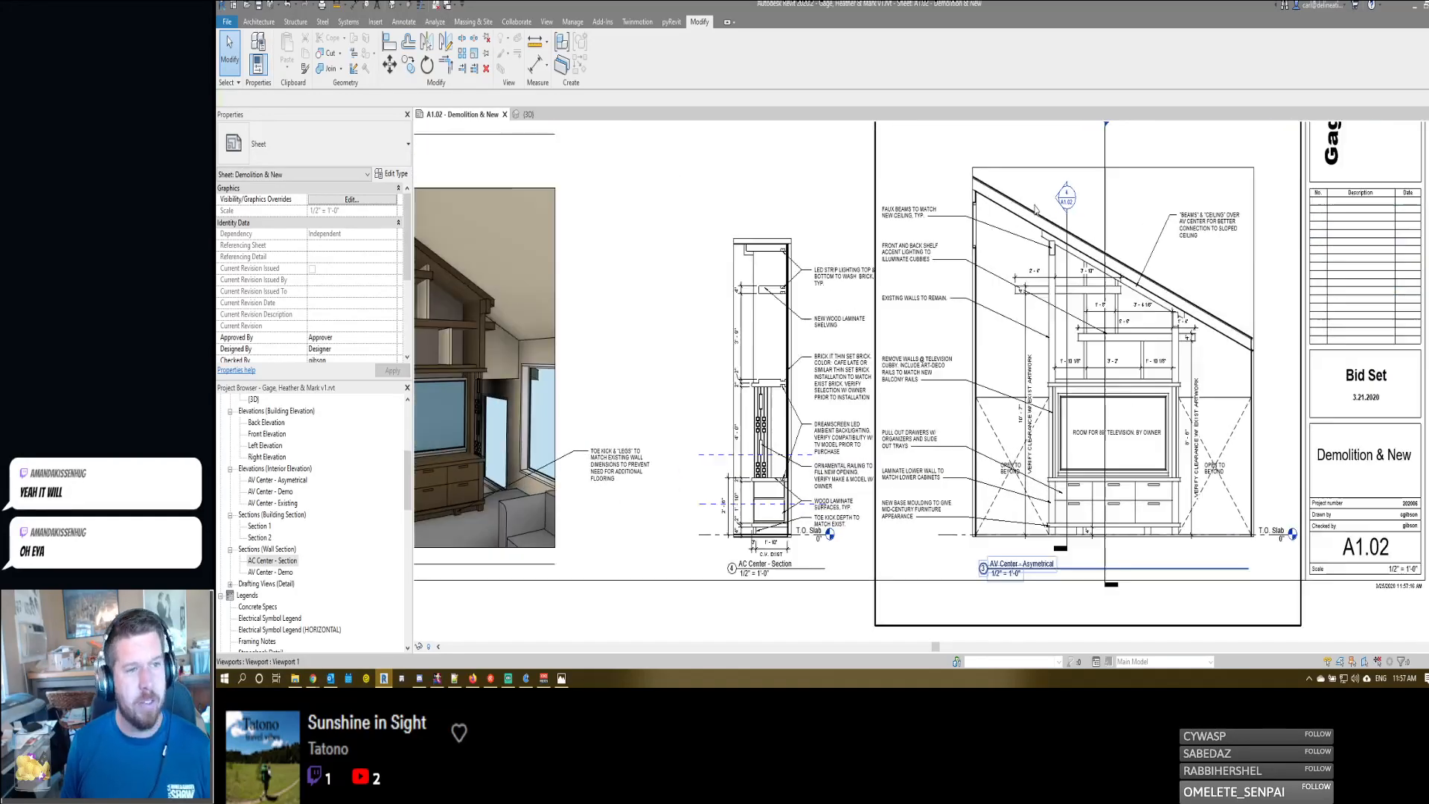
{"action": "left_click", "coordinate": [1001, 444]}
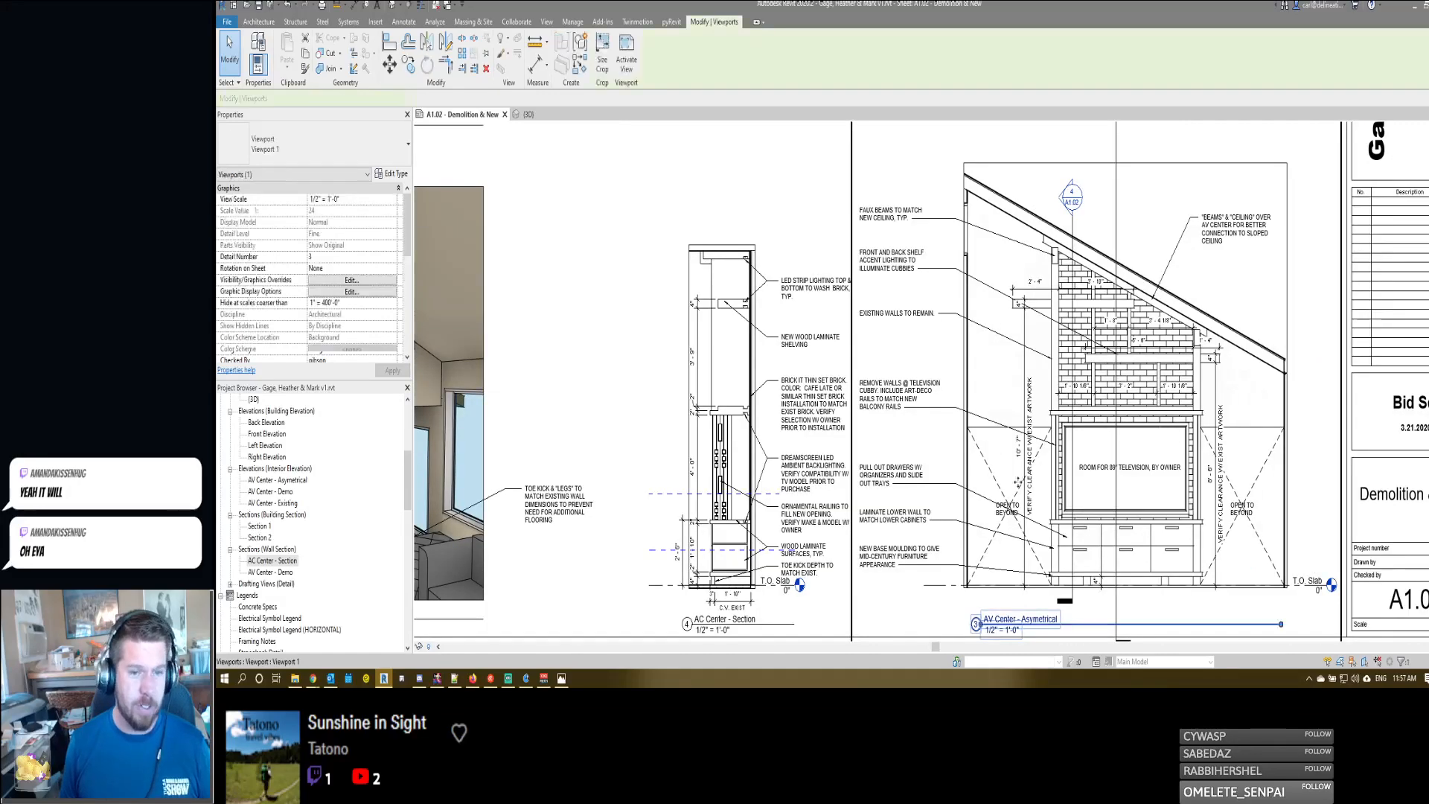
{"action": "scroll", "coordinate": [1034, 482], "scroll_direction": "down", "scroll_amount": 3}
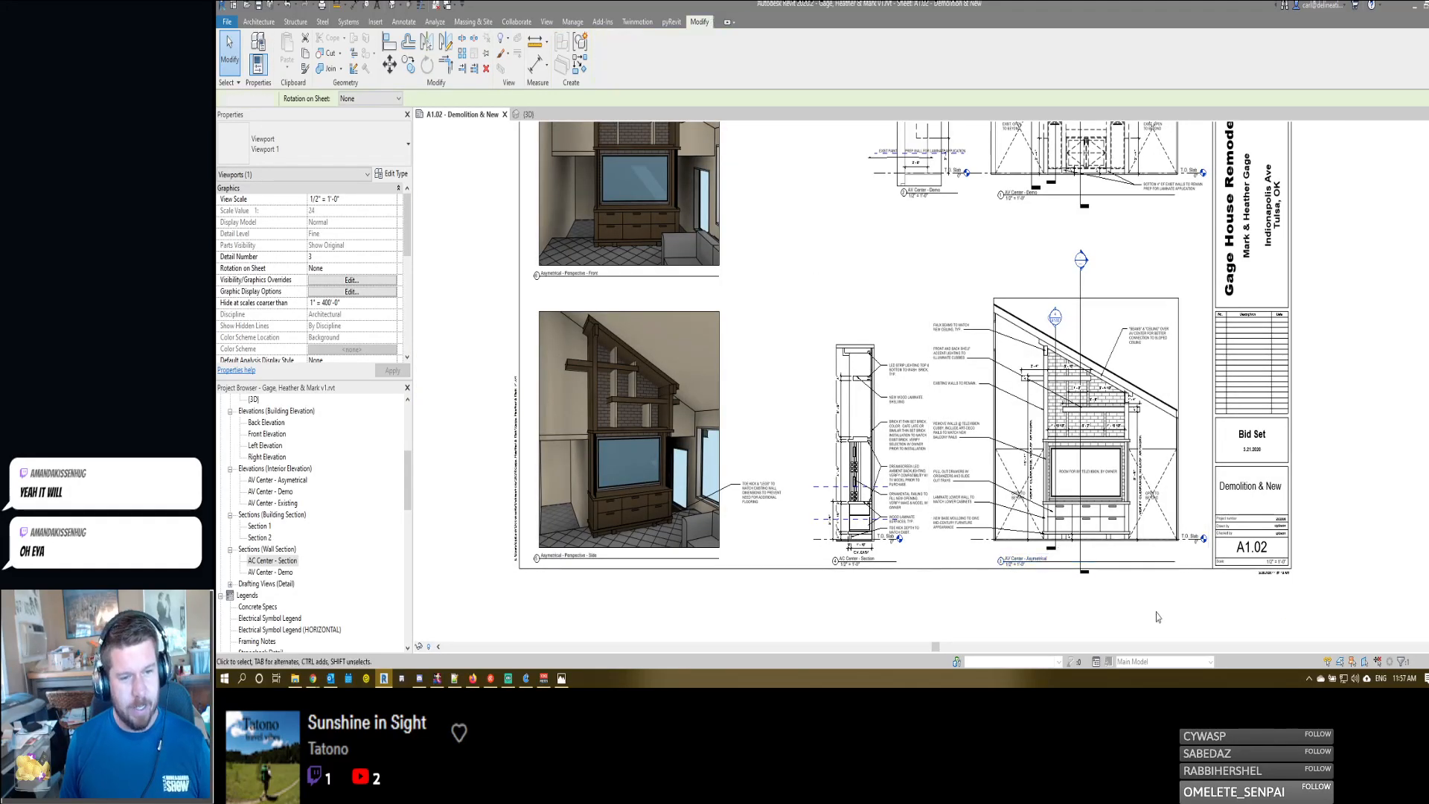
{"action": "key", "text": "Escape"}
{"action": "scroll", "coordinate": [952, 595], "scroll_direction": "up", "scroll_amount": 3}
{"action": "scroll", "coordinate": [1004, 534], "scroll_direction": "down", "scroll_amount": 3}
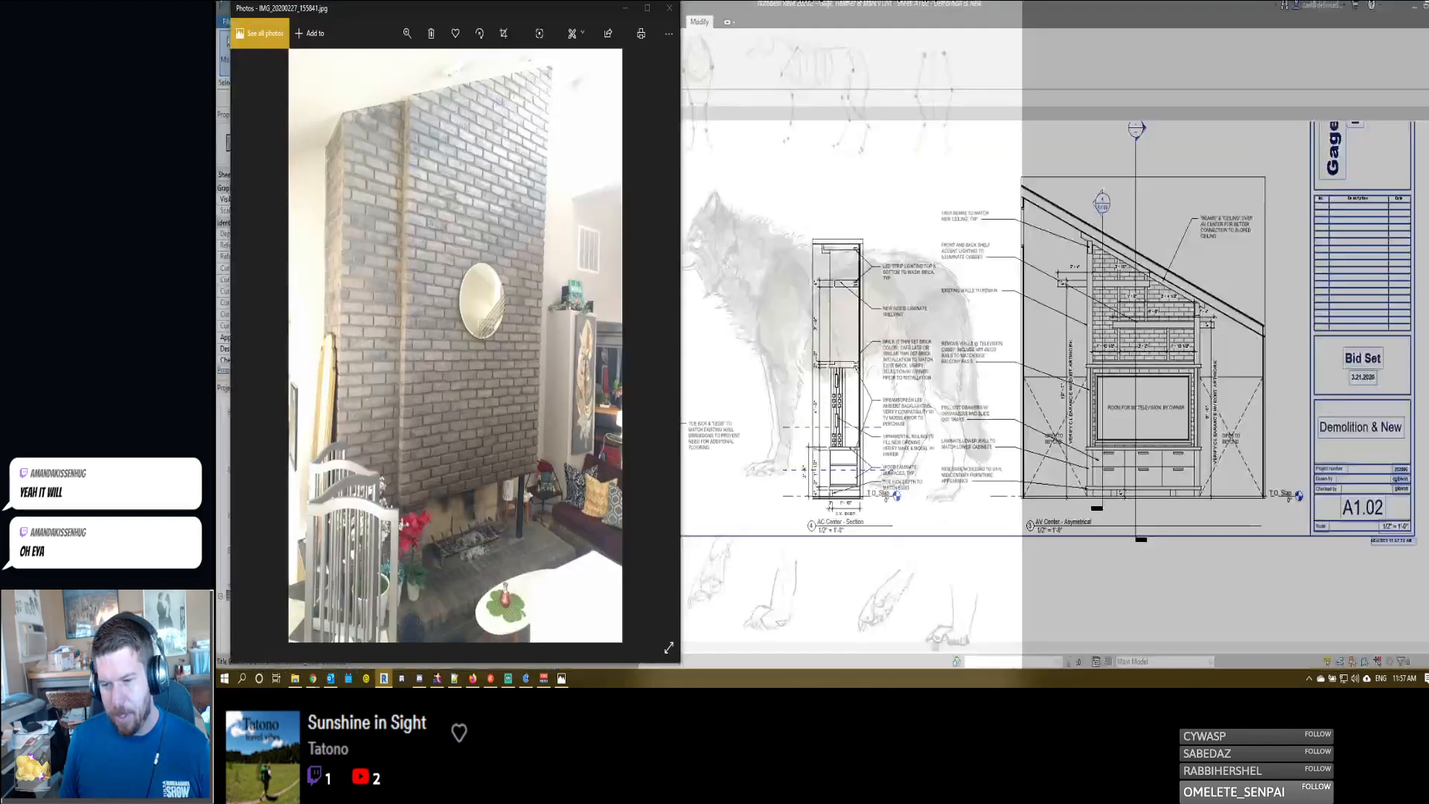
{"action": "key", "text": "alt+Tab"}
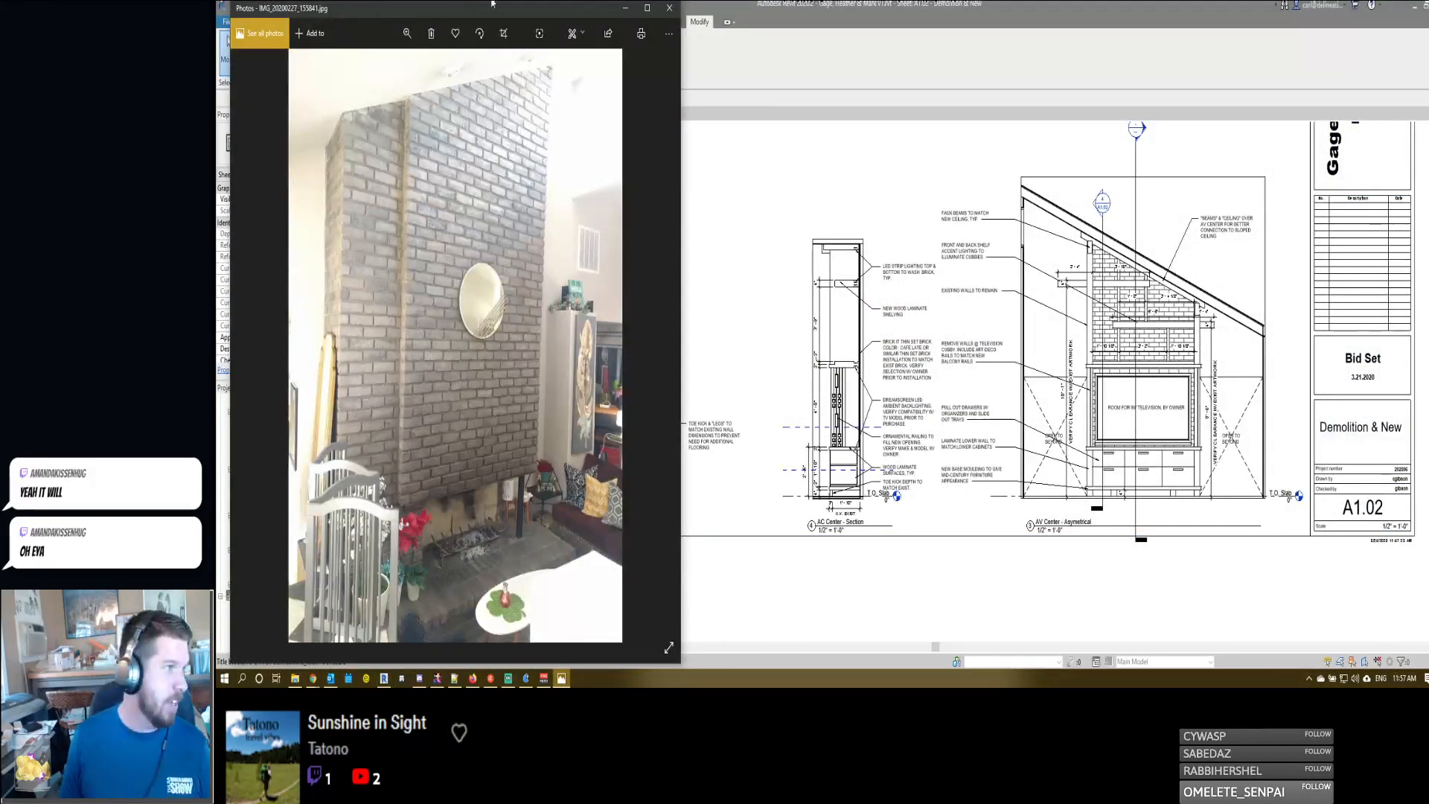
{"action": "left_click", "coordinate": [625, 9]}
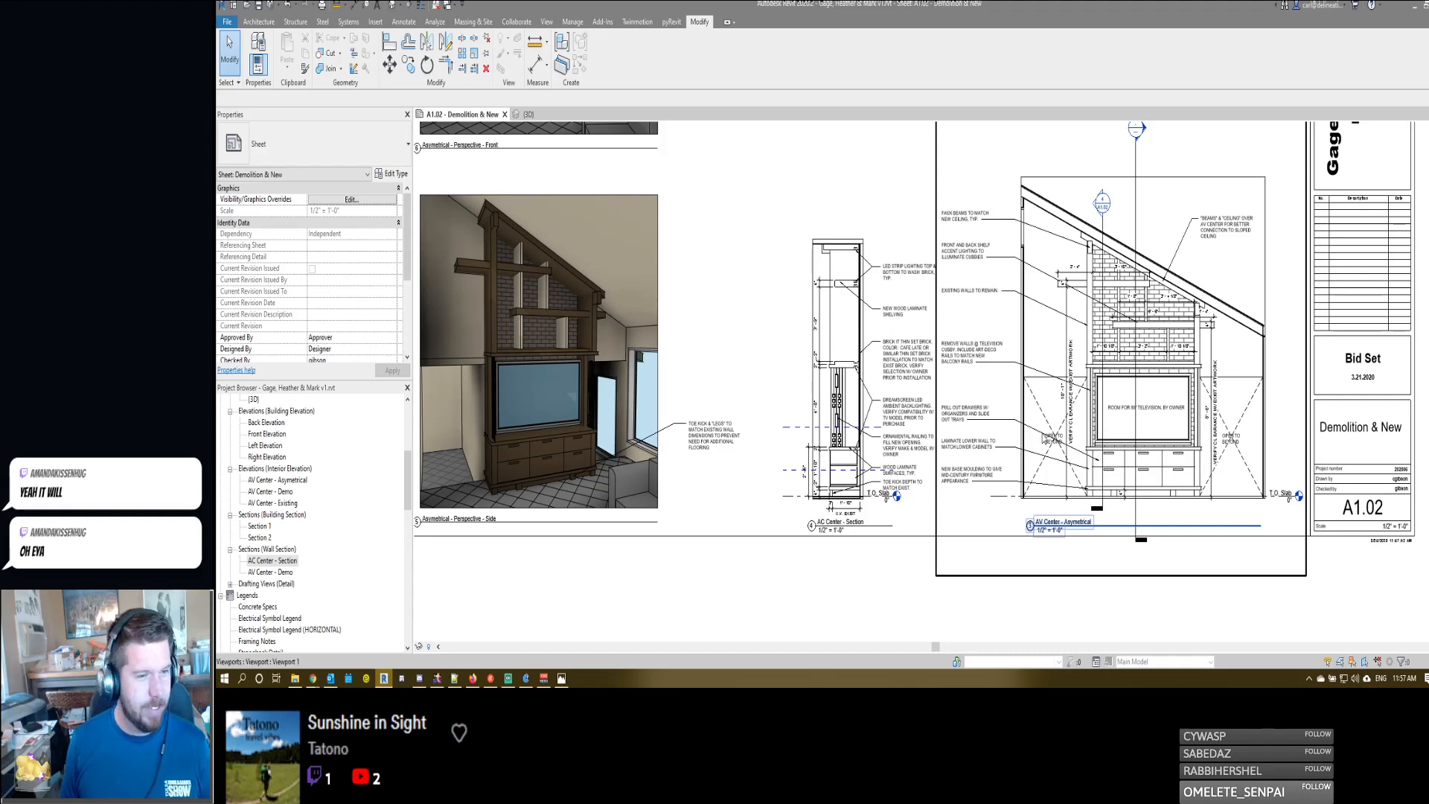
- Examine the section and asymmetrical elevation notes, then compare them with the Asymetrical - Perspective - Side view and its toe kick note
{"action": "scroll", "coordinate": [1235, 439], "scroll_direction": "up", "scroll_amount": 4}
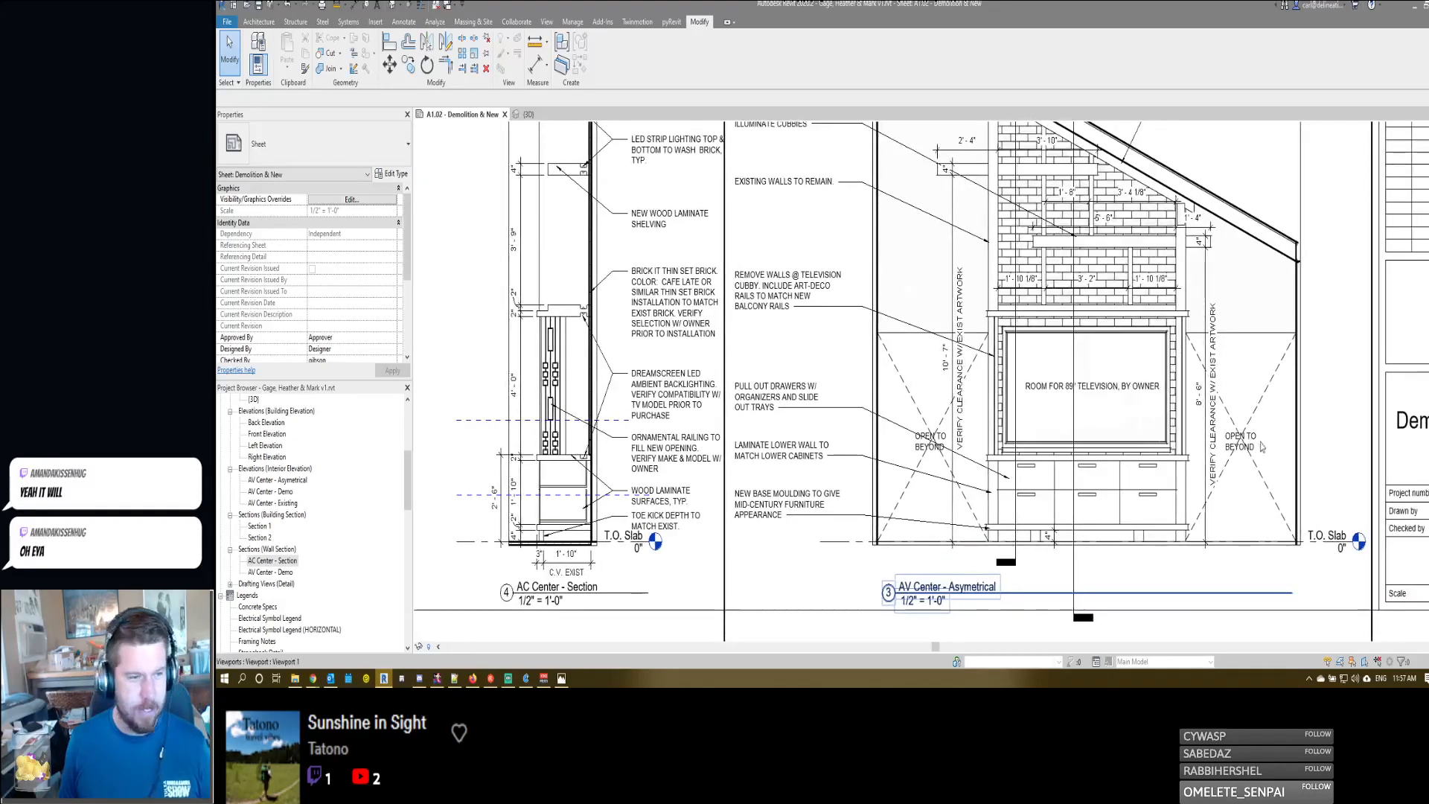
{"action": "scroll", "coordinate": [1076, 590], "scroll_direction": "down", "scroll_amount": 3}
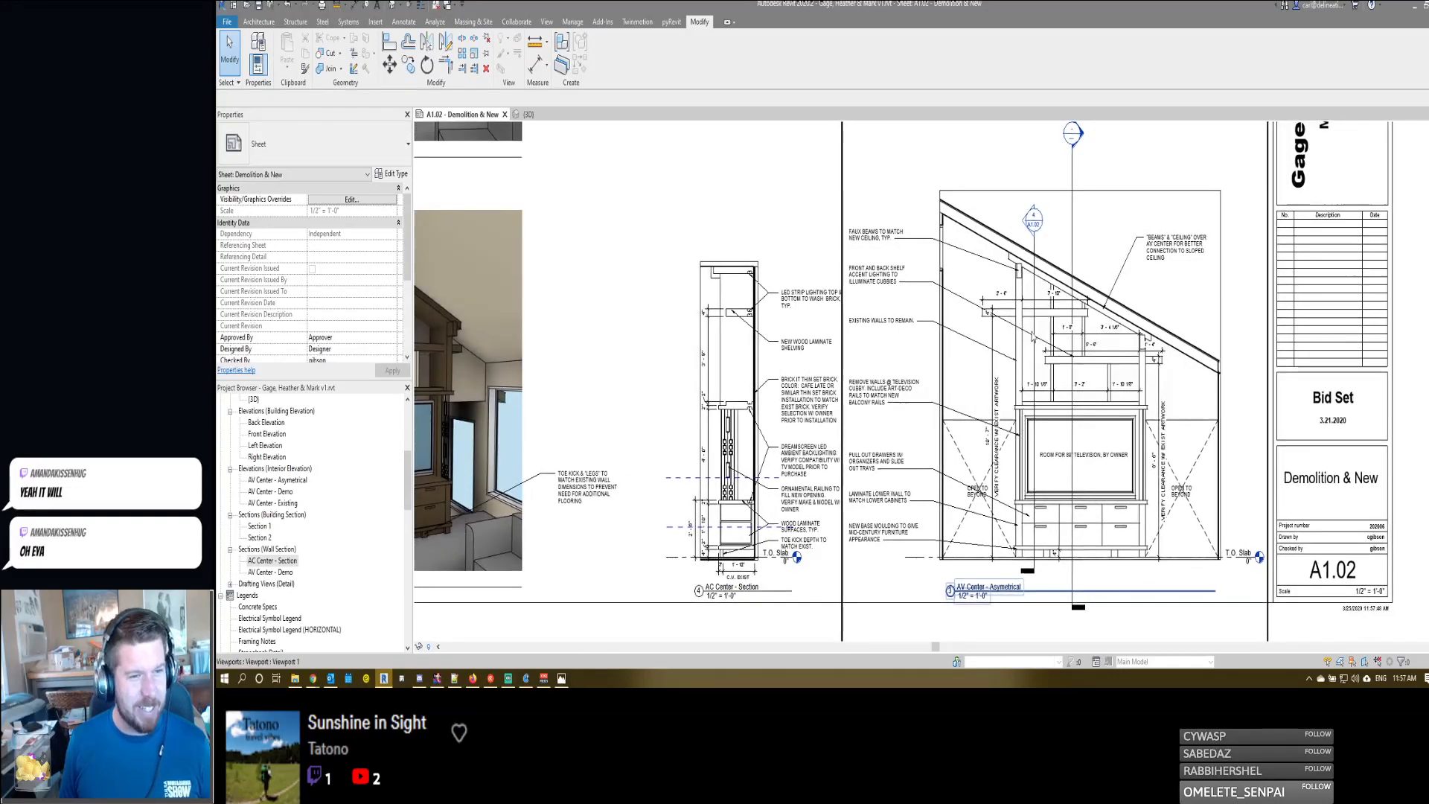
{"action": "scroll", "coordinate": [1039, 253], "scroll_direction": "up", "scroll_amount": 2}
{"action": "scroll", "coordinate": [1039, 253], "scroll_direction": "down", "scroll_amount": 2}
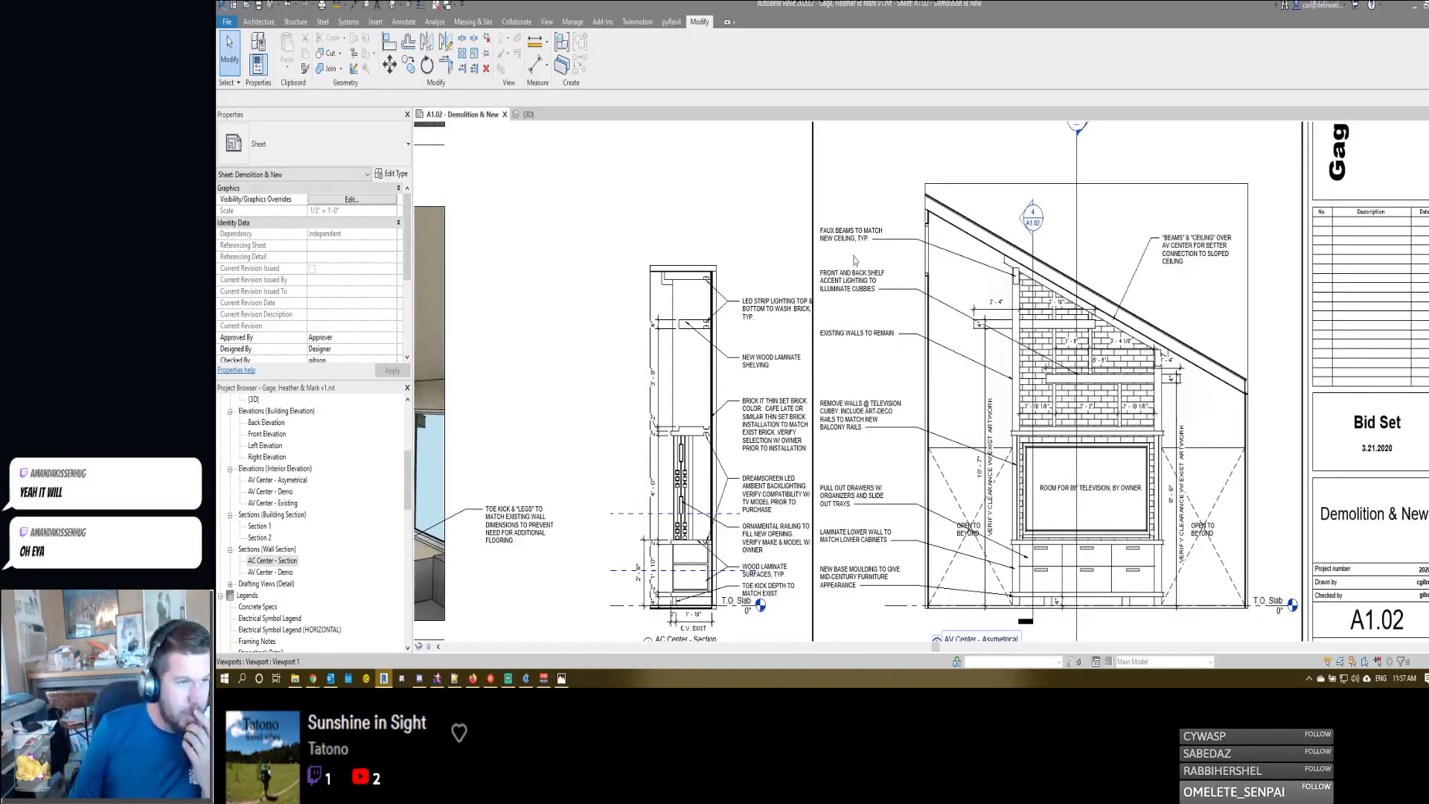
{"action": "scroll", "coordinate": [856, 261], "scroll_direction": "up", "scroll_amount": 3}
{"action": "scroll", "coordinate": [990, 269], "scroll_direction": "up", "scroll_amount": 3}
{"action": "middle_click_drag", "start_coordinate": [1192, 217], "coordinate": [804, 239]}
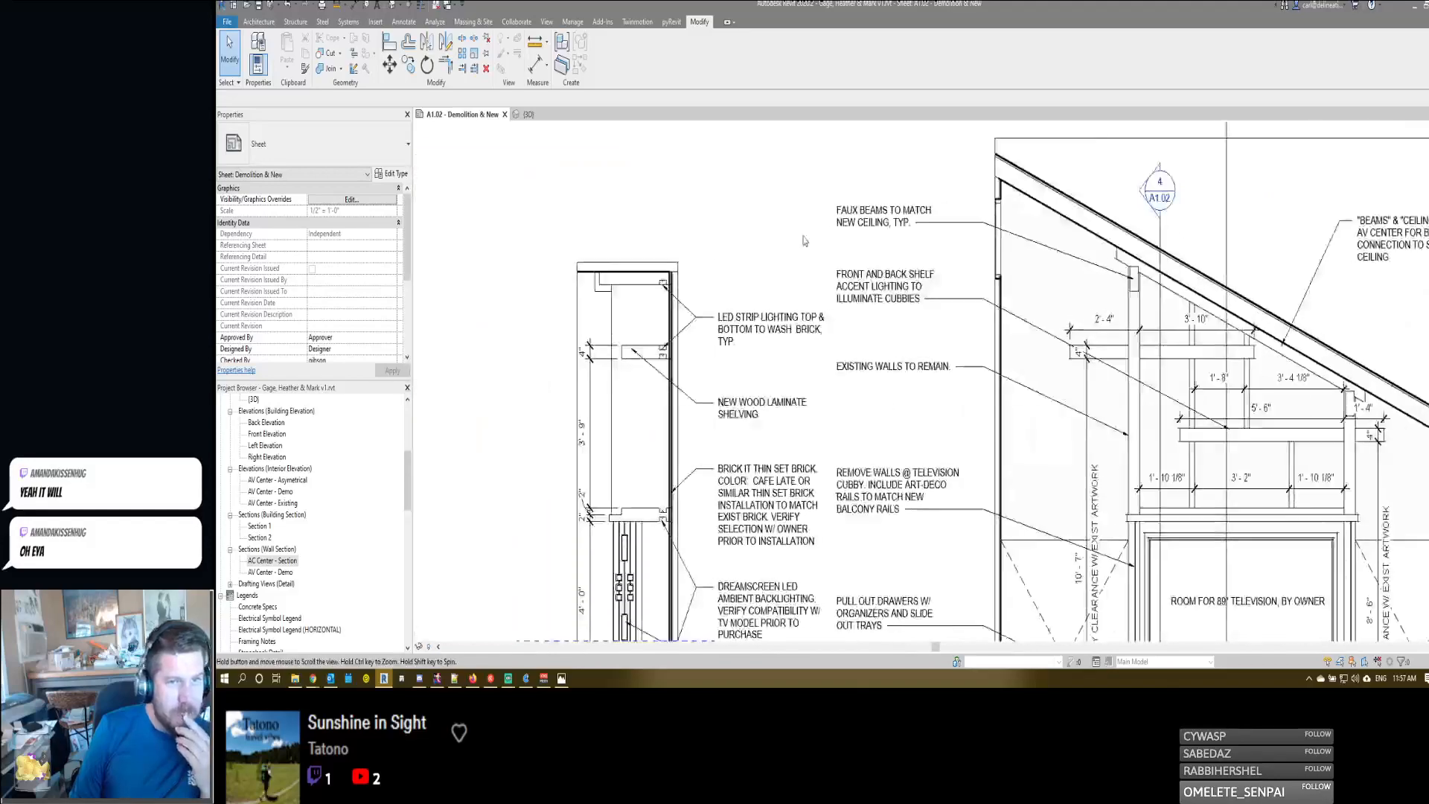
{"action": "scroll", "coordinate": [797, 239], "scroll_direction": "down", "scroll_amount": 1}
{"action": "middle_click_drag", "start_coordinate": [709, 333], "coordinate": [1189, 304]}
{"action": "middle_click_drag", "start_coordinate": [817, 388], "coordinate": [775, 383]}
{"action": "scroll", "coordinate": [973, 356], "scroll_direction": "down", "scroll_amount": 2}
{"action": "middle_click_drag", "start_coordinate": [744, 474], "coordinate": [934, 456]}
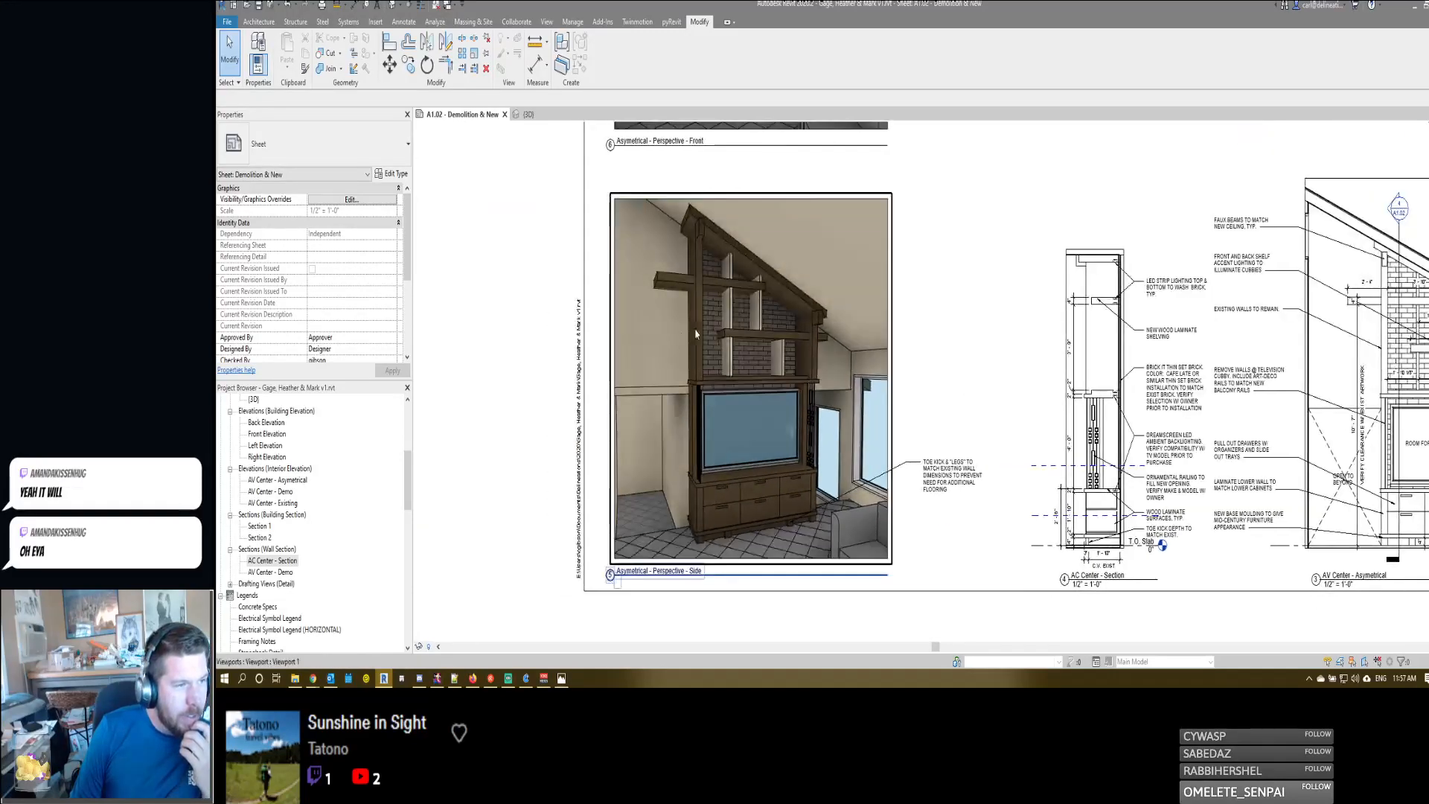
{"action": "scroll", "coordinate": [690, 317], "scroll_direction": "up", "scroll_amount": 1}
{"action": "scroll", "coordinate": [736, 212], "scroll_direction": "up", "scroll_amount": 1}
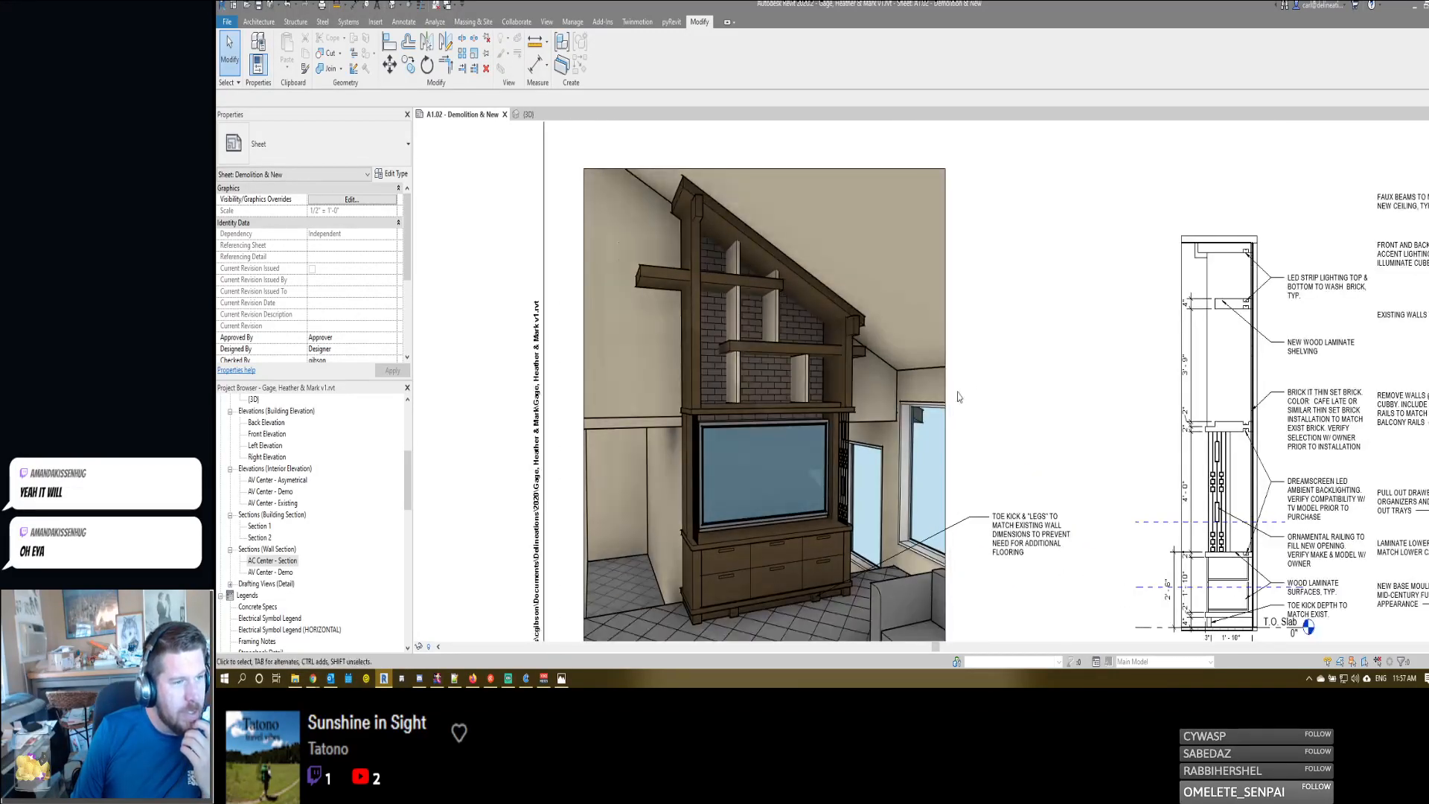
{"action": "scroll", "coordinate": [993, 439], "scroll_direction": "down", "scroll_amount": 1}
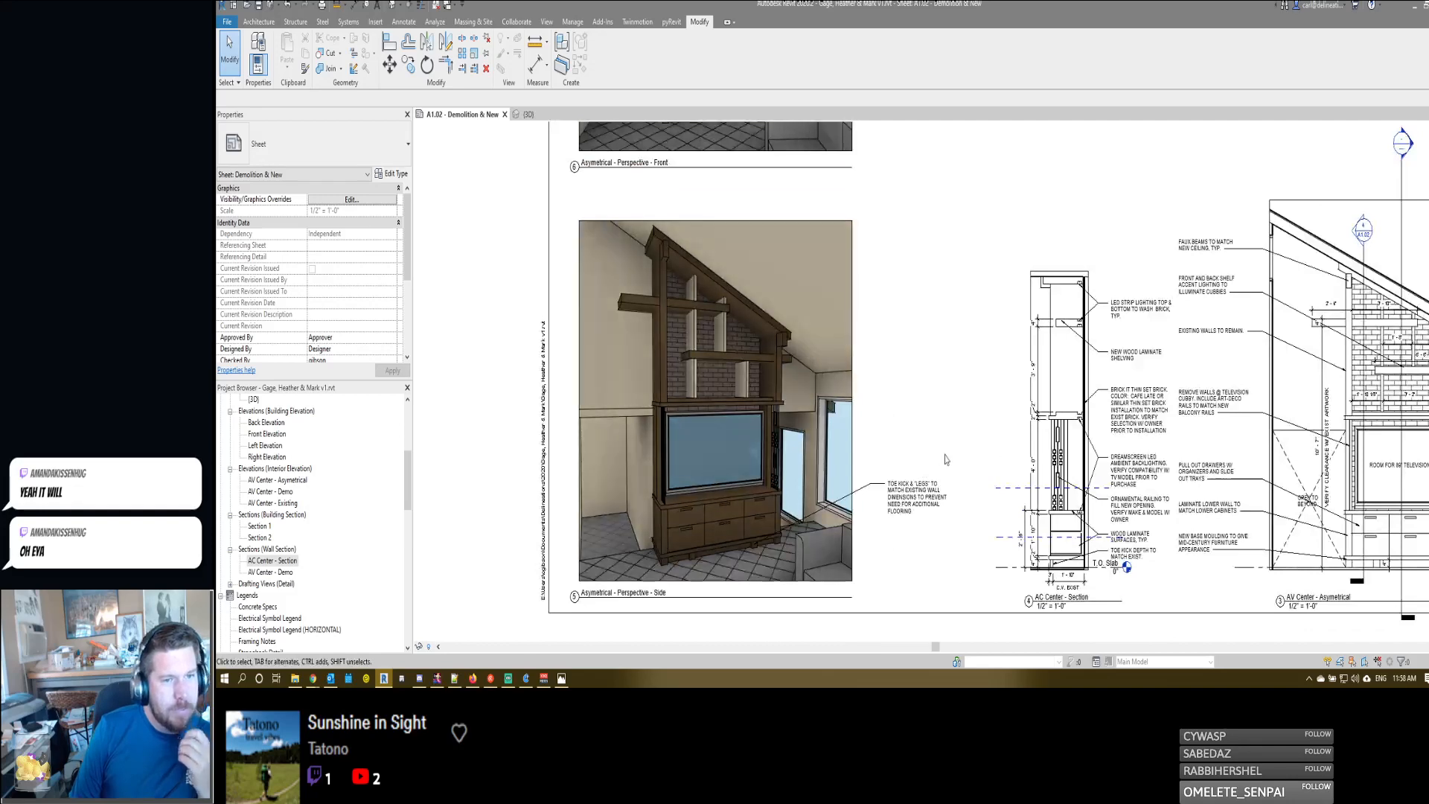
- Try to copy several AC Center - Section text notes out of the viewport and paste them onto the sheet
{"action": "double_click", "coordinate": [1132, 363]}
{"action": "left_click", "coordinate": [1131, 359]}
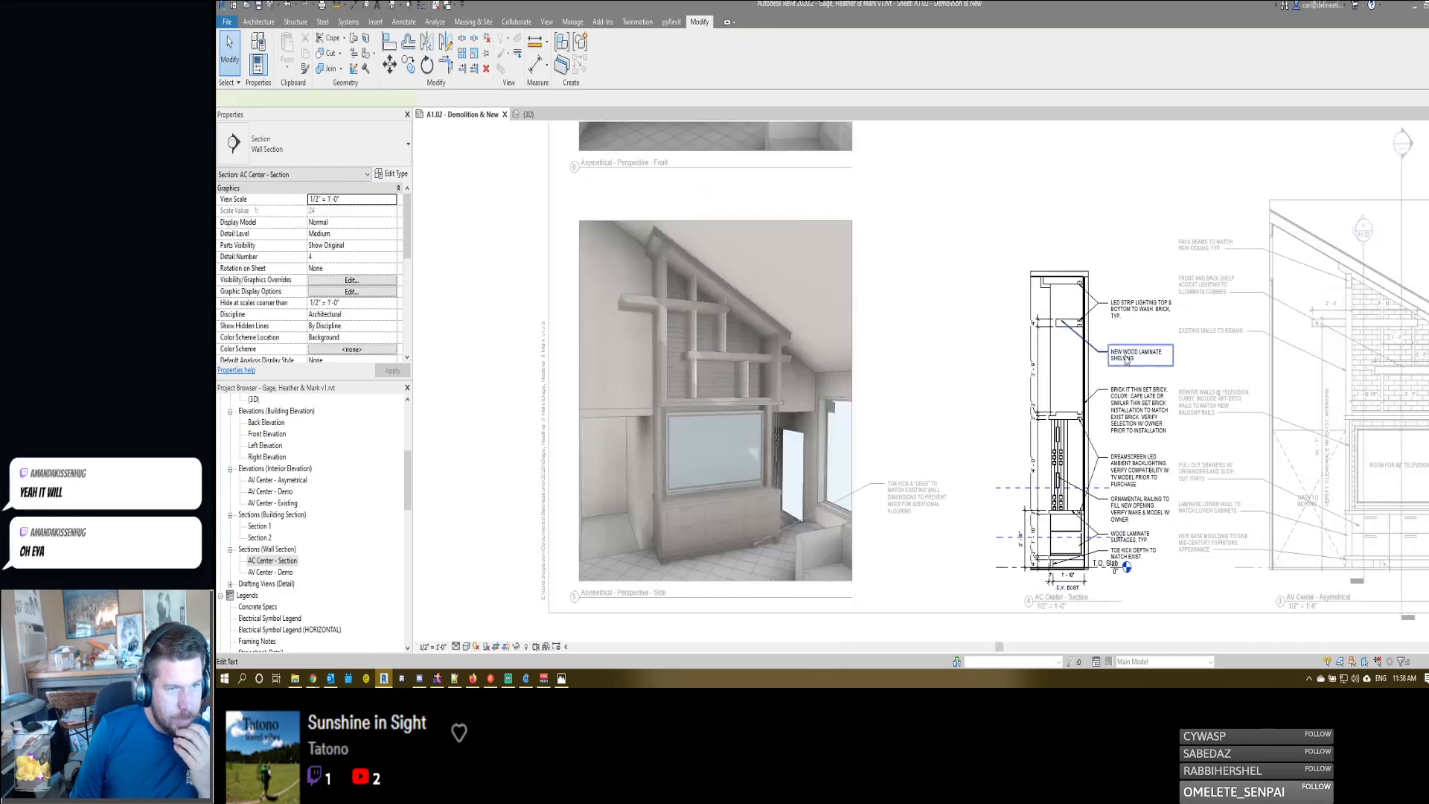
{"action": "left_click", "coordinate": [1127, 311], "text": "ctrl"}
{"action": "left_click", "coordinate": [1125, 412], "text": "ctrl"}
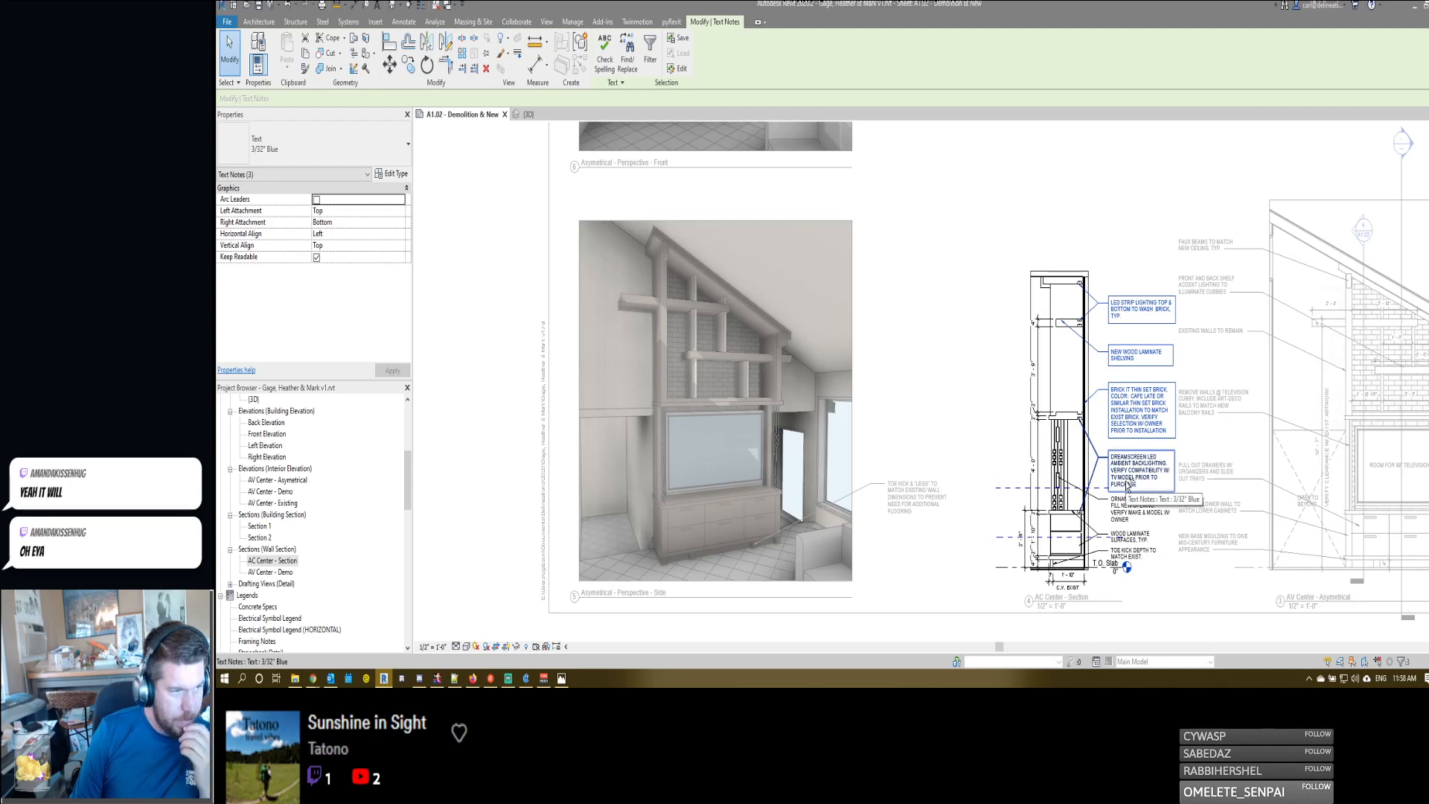
{"action": "left_click", "coordinate": [1127, 512], "text": "ctrl"}
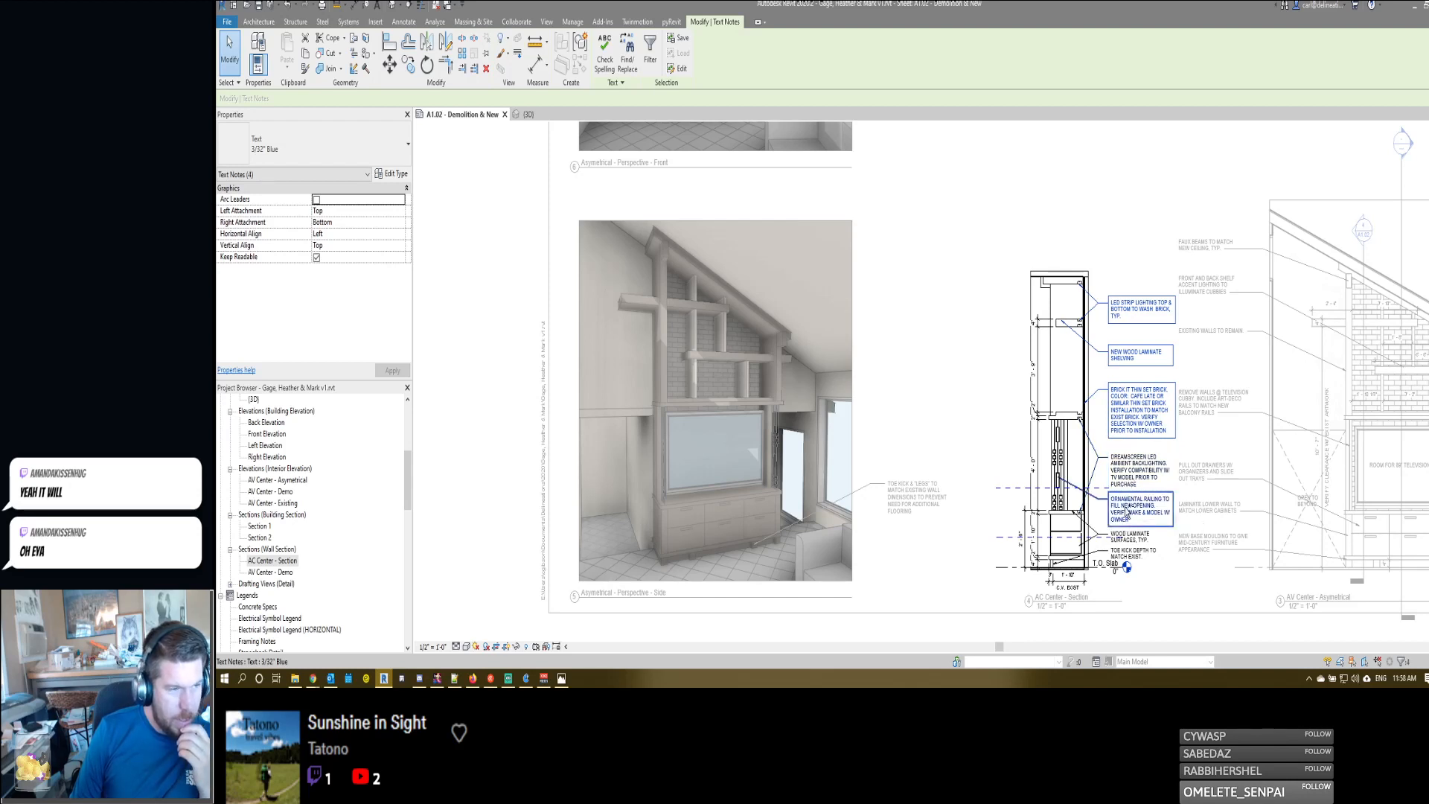
{"action": "left_click", "coordinate": [1138, 546], "text": "ctrl"}
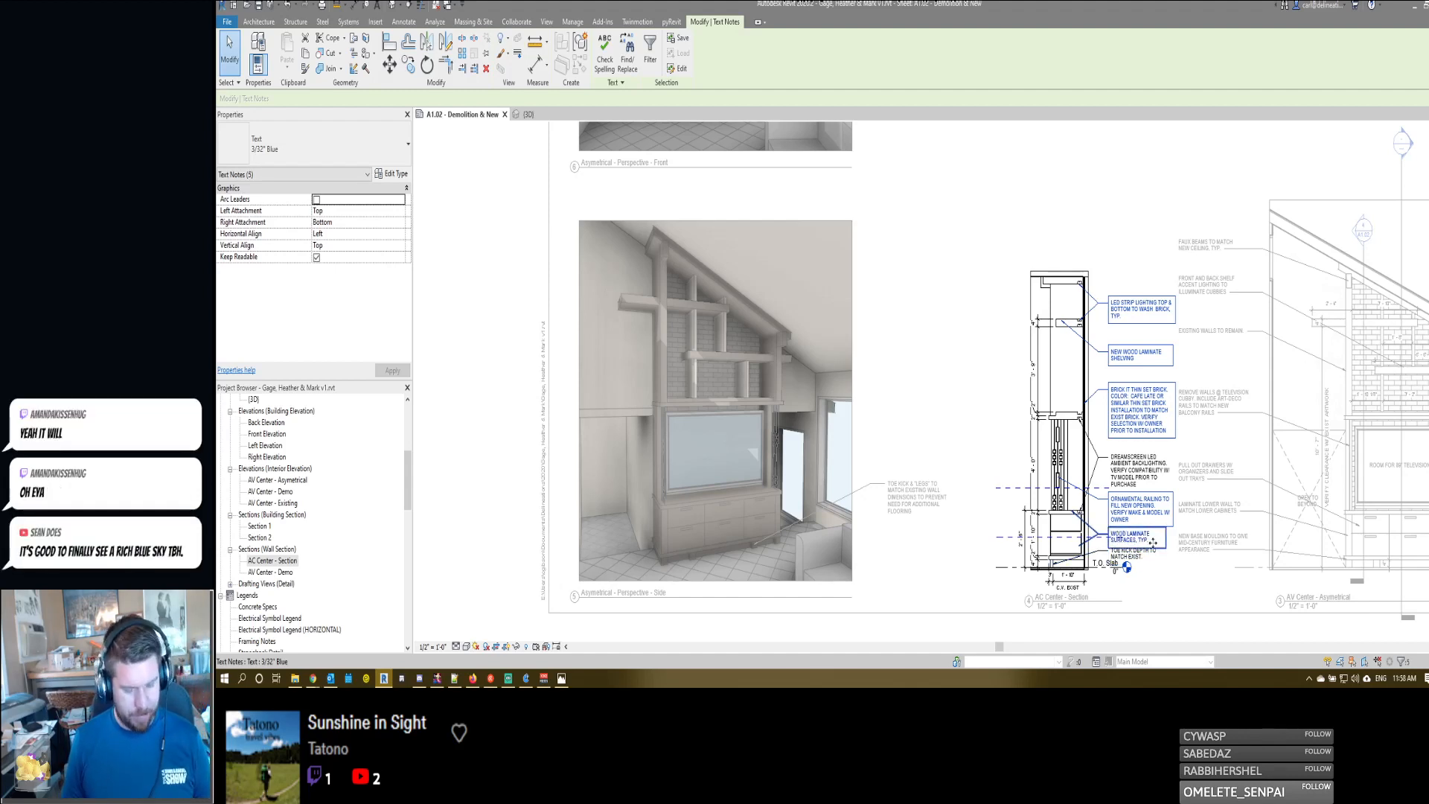
{"action": "left_click", "coordinate": [803, 331]}
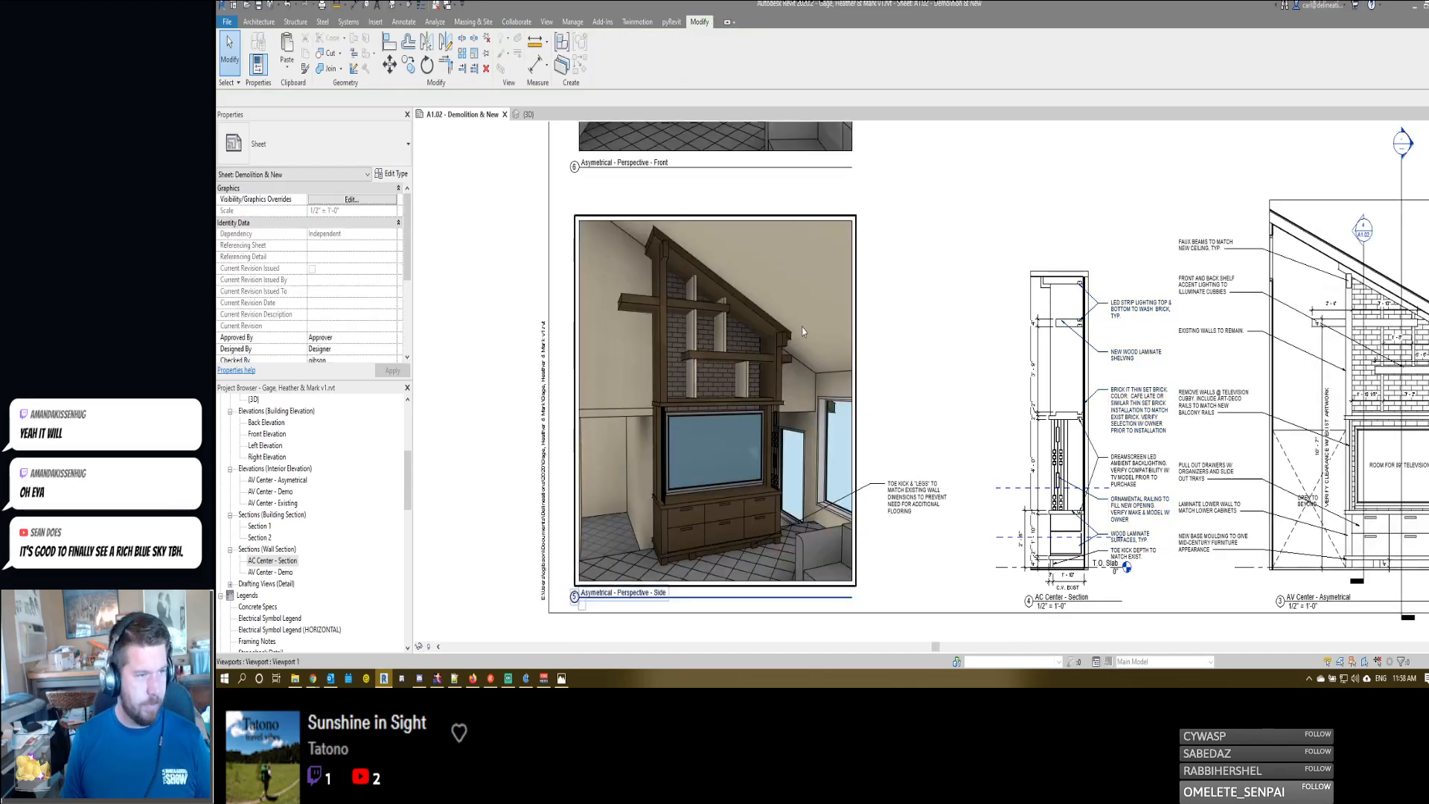
{"action": "key", "text": "ctrl+v"}
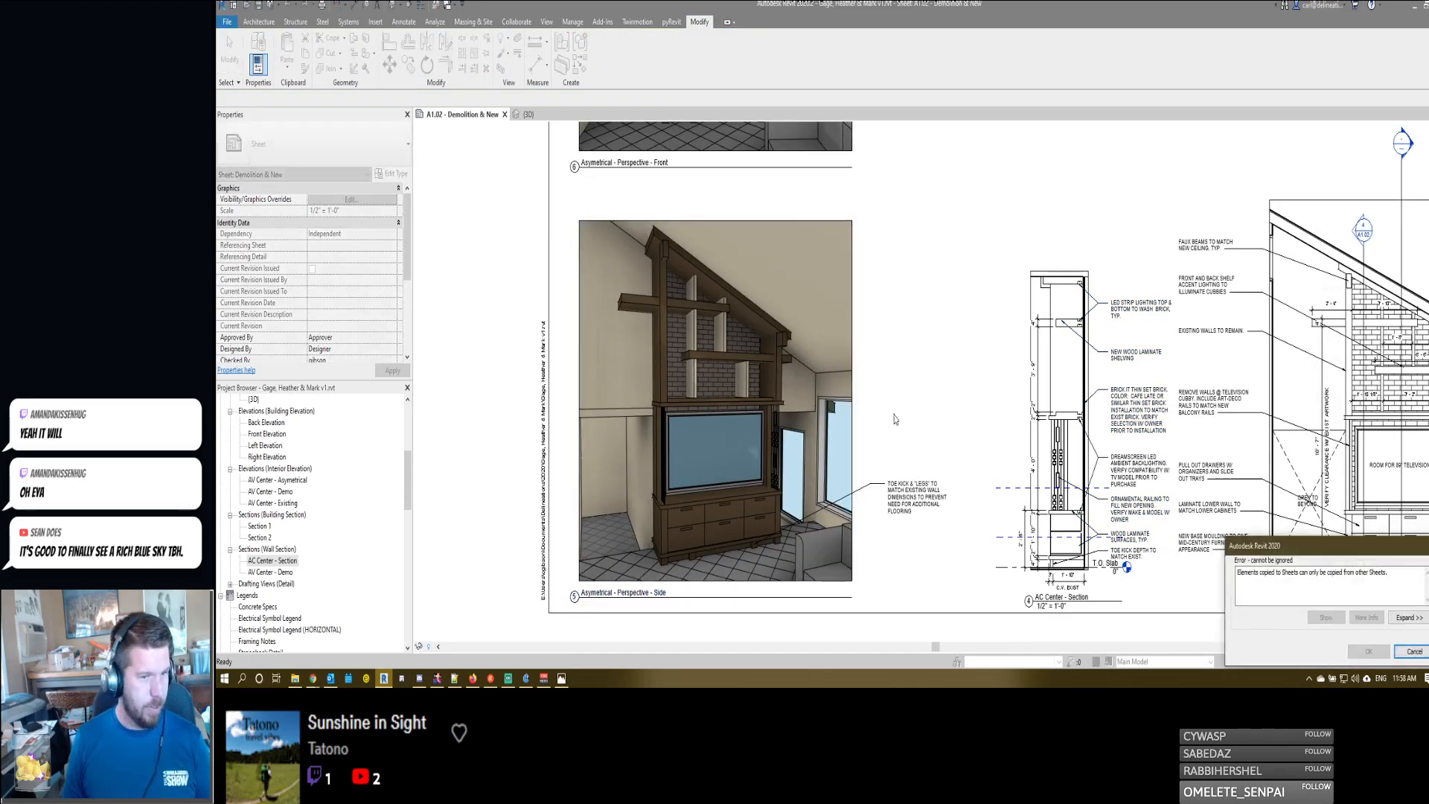
{"action": "left_click", "coordinate": [1412, 651]}
- Try to copy only the section's LED strip lighting note and paste it onto the sheet
{"action": "left_click", "coordinate": [1143, 337]}
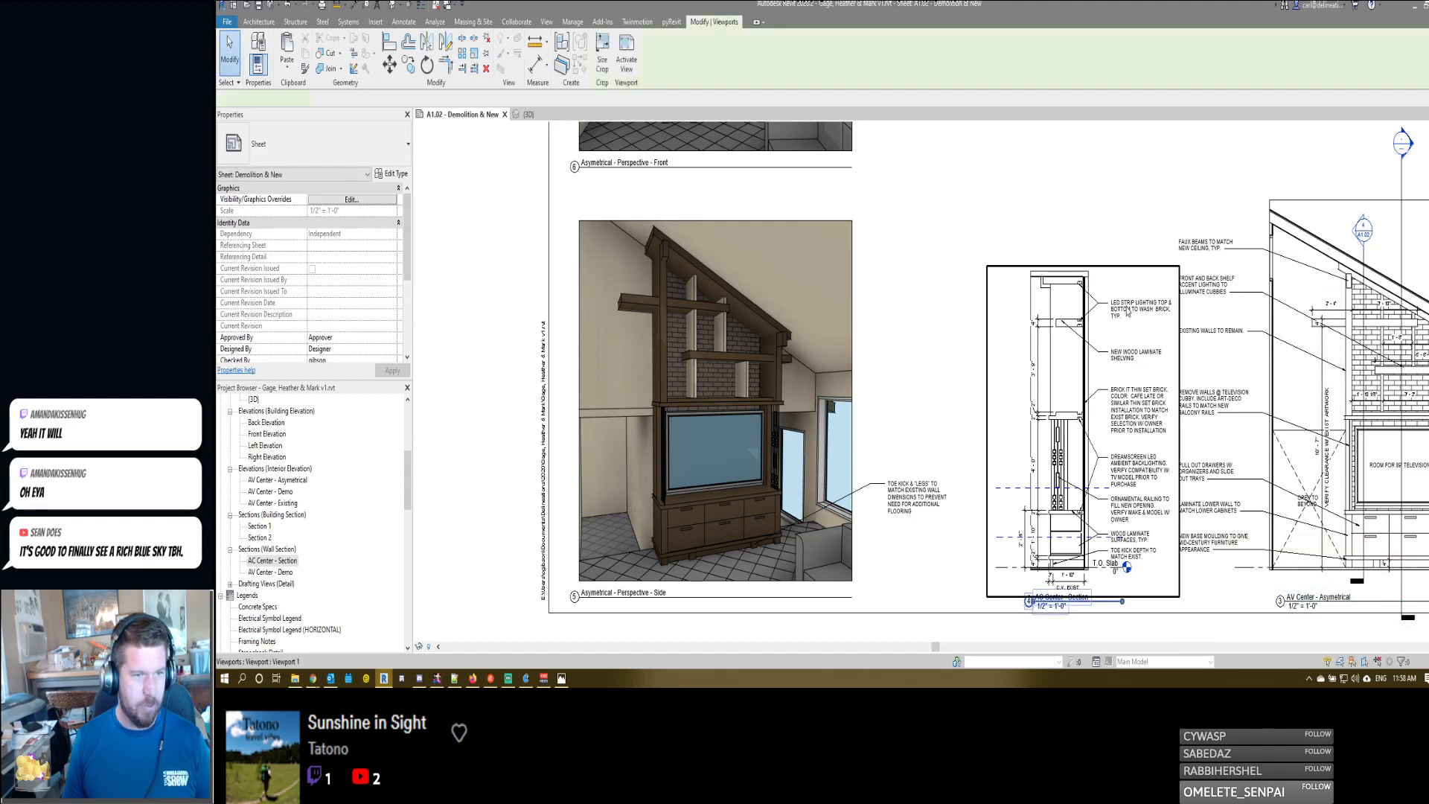
{"action": "double_click", "coordinate": [1127, 311]}
{"action": "left_click", "coordinate": [1116, 309]}
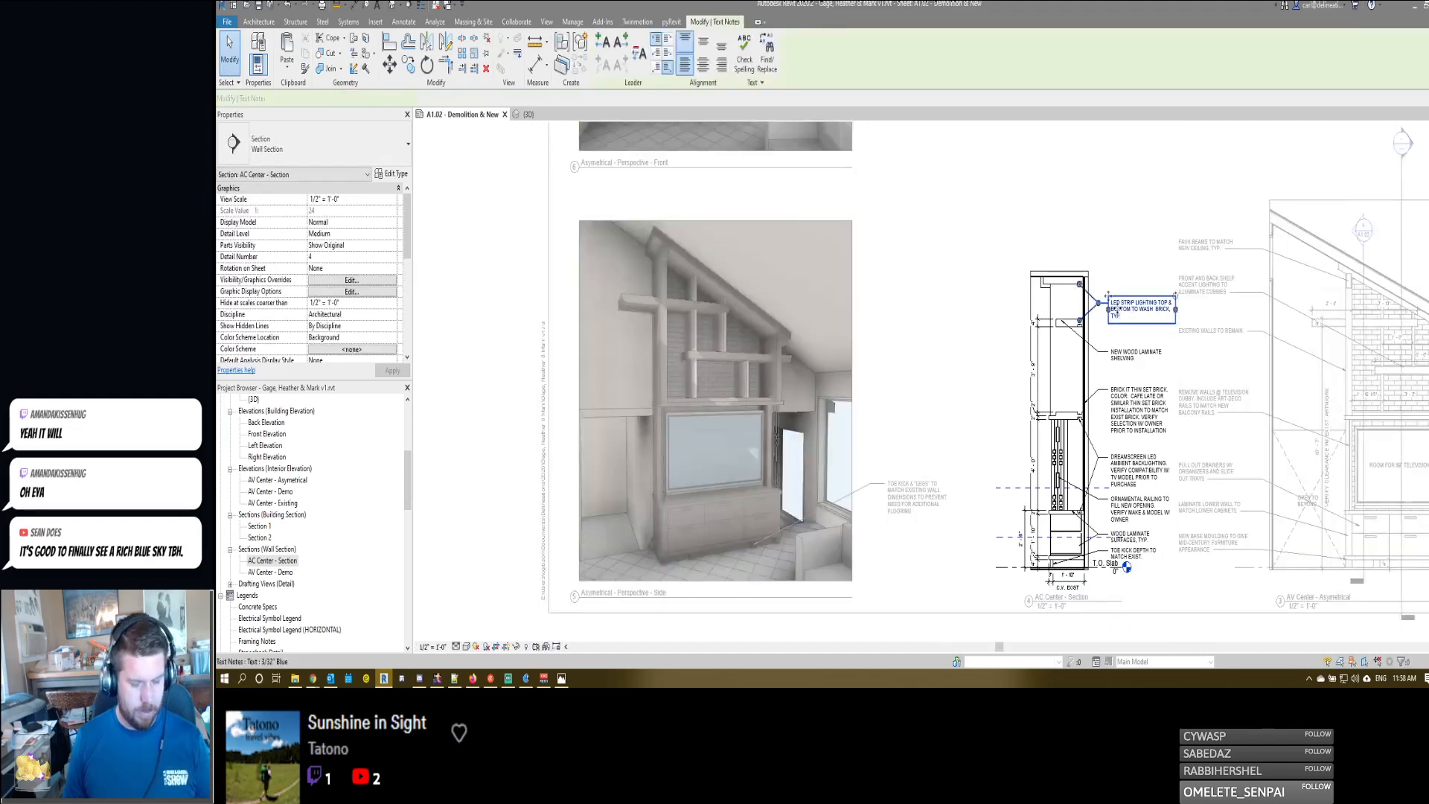
{"action": "double_click", "coordinate": [867, 308]}
{"action": "key", "text": "ctrl+v"}
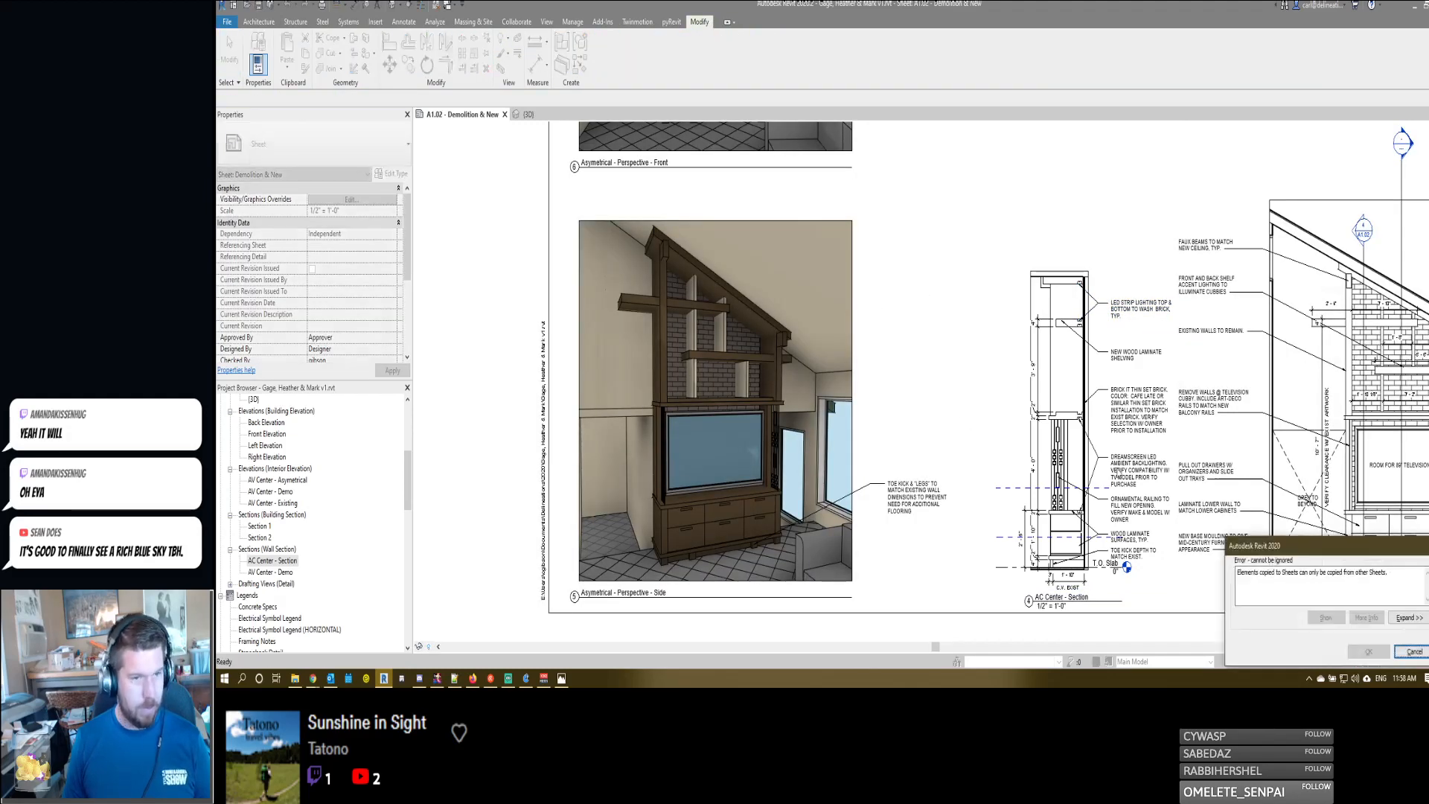
{"action": "key", "text": "Escape"}
- Copy the text inside the AC Center - Section note "LED STRIP LIGHTING TOP & BOTTOM TO WASH BRICK, TYP"
{"action": "double_click", "coordinate": [1118, 350]}
{"action": "left_click", "coordinate": [1128, 311]}
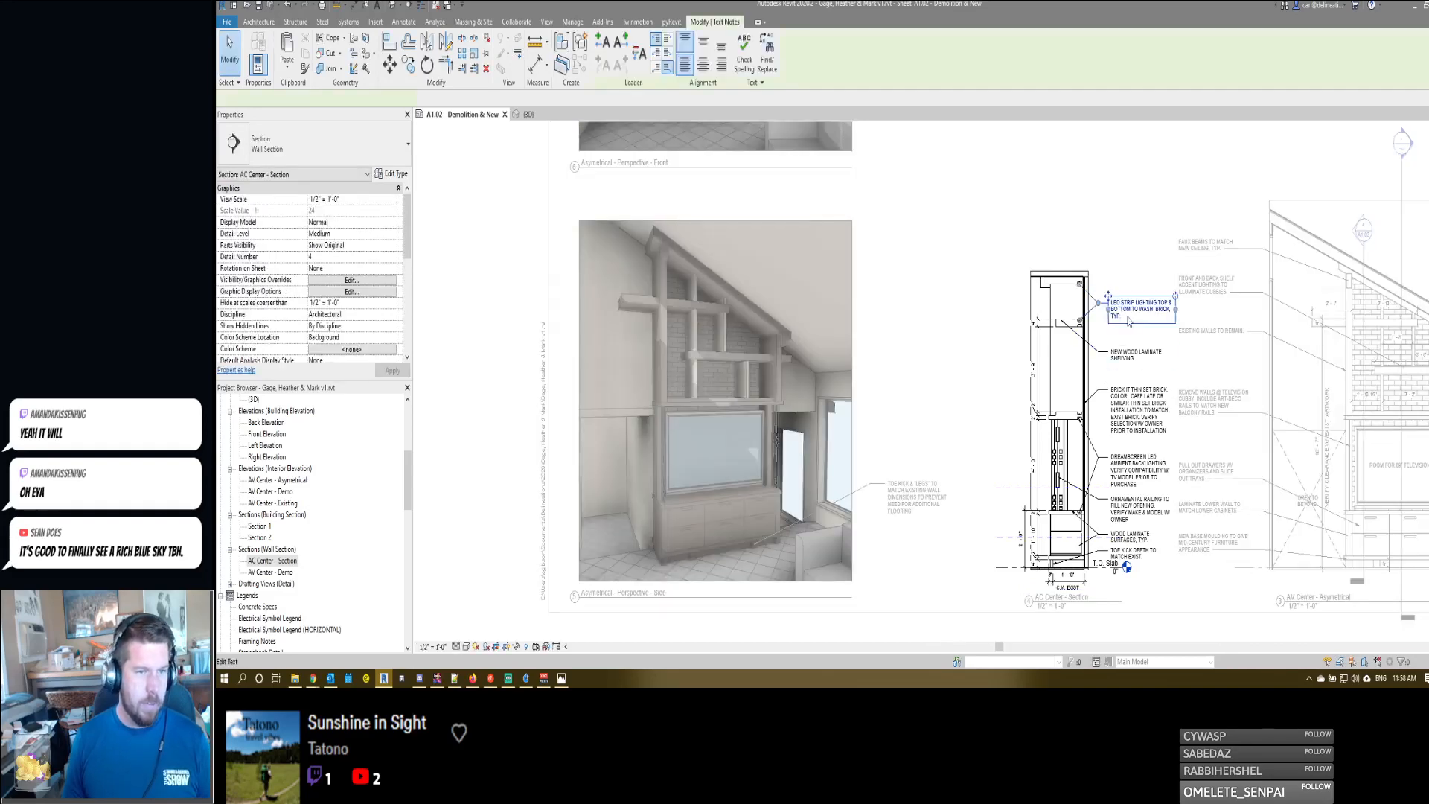
{"action": "double_click", "coordinate": [1130, 312]}
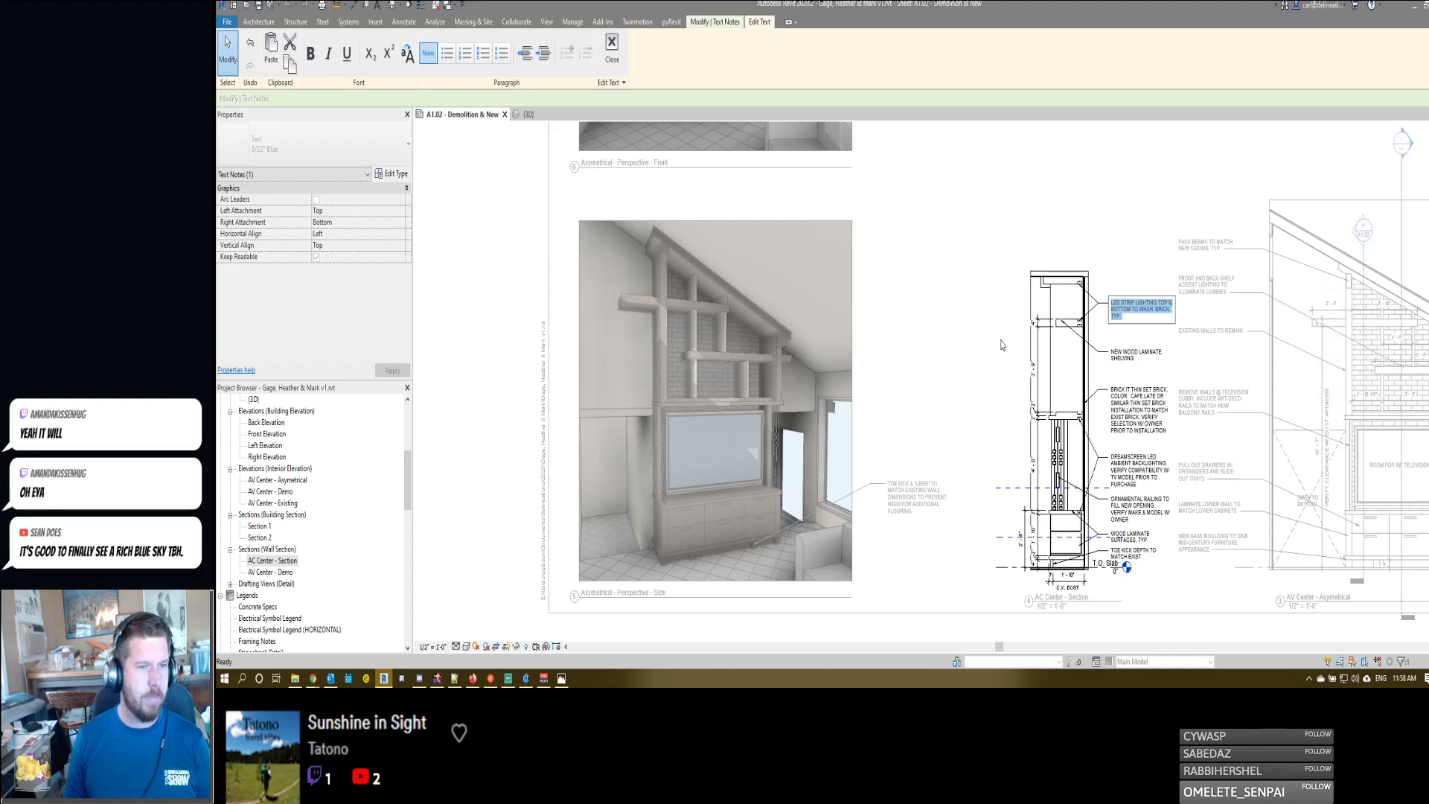
{"action": "left_click", "coordinate": [890, 390]}
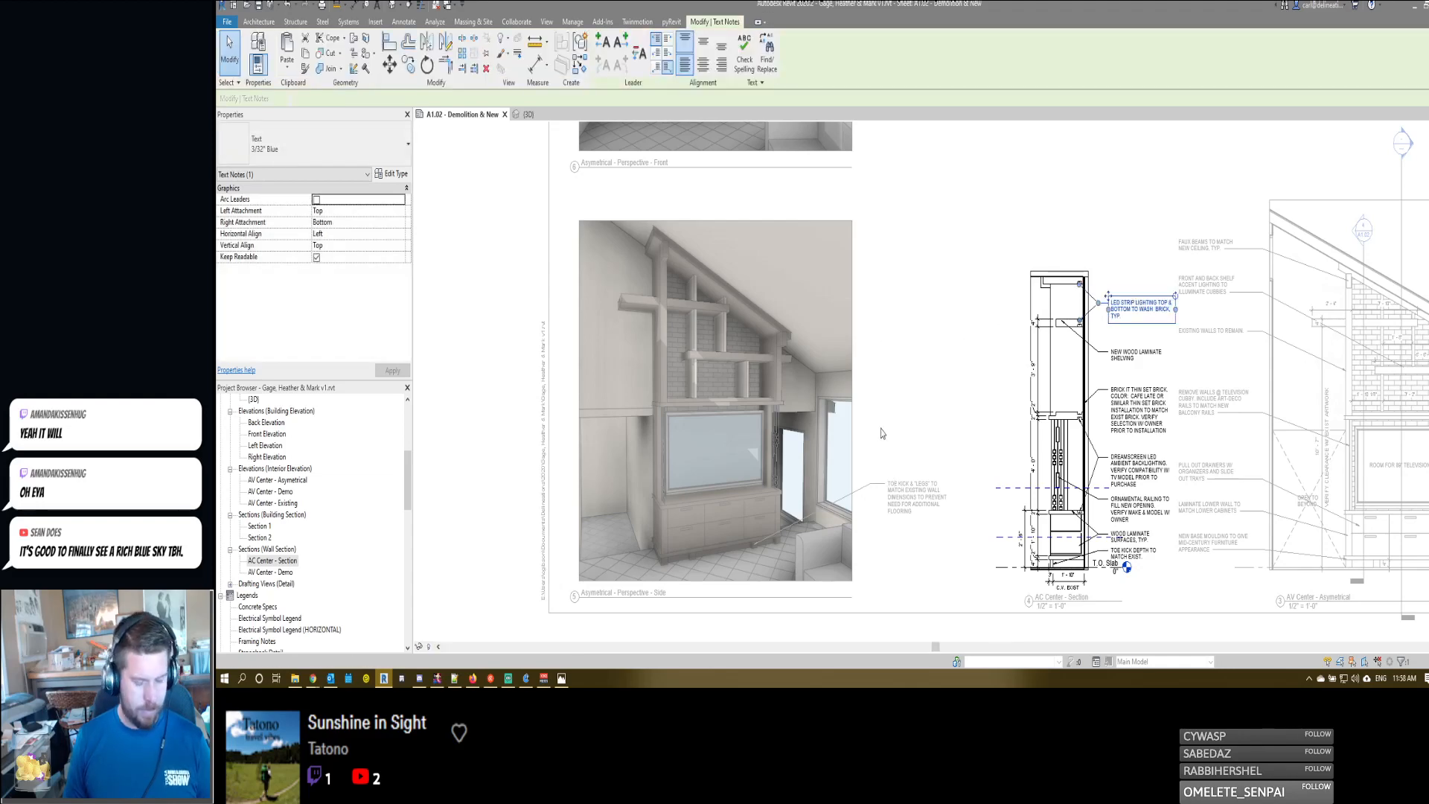
- Make four copies of the toe kick note stacked above the original beside the side perspective, using the Multiple option
{"action": "left_click", "coordinate": [888, 495]}
{"action": "key", "text": "m"}
{"action": "key", "text": "v"}
{"action": "left_click", "coordinate": [888, 495]}
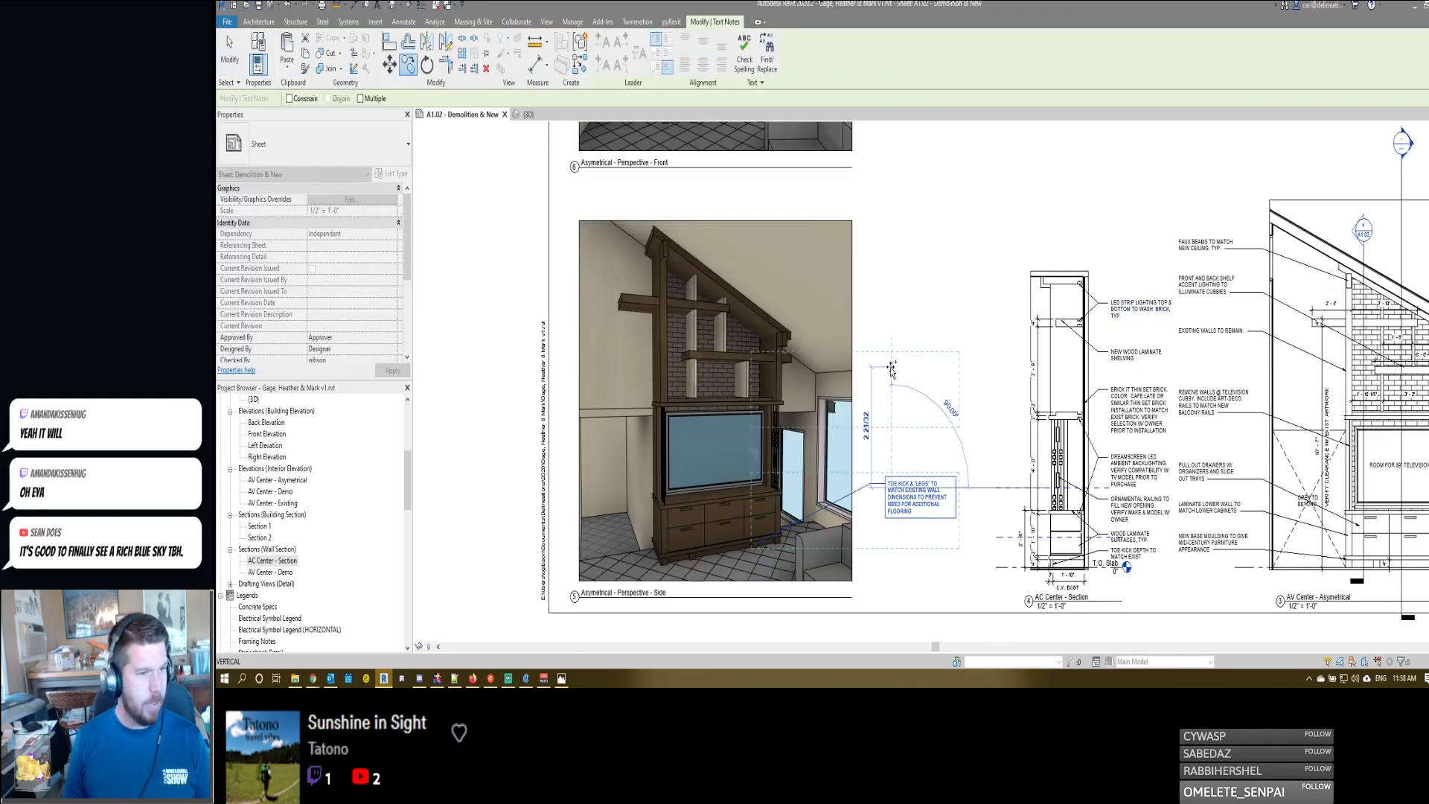
{"action": "left_click", "coordinate": [372, 100]}
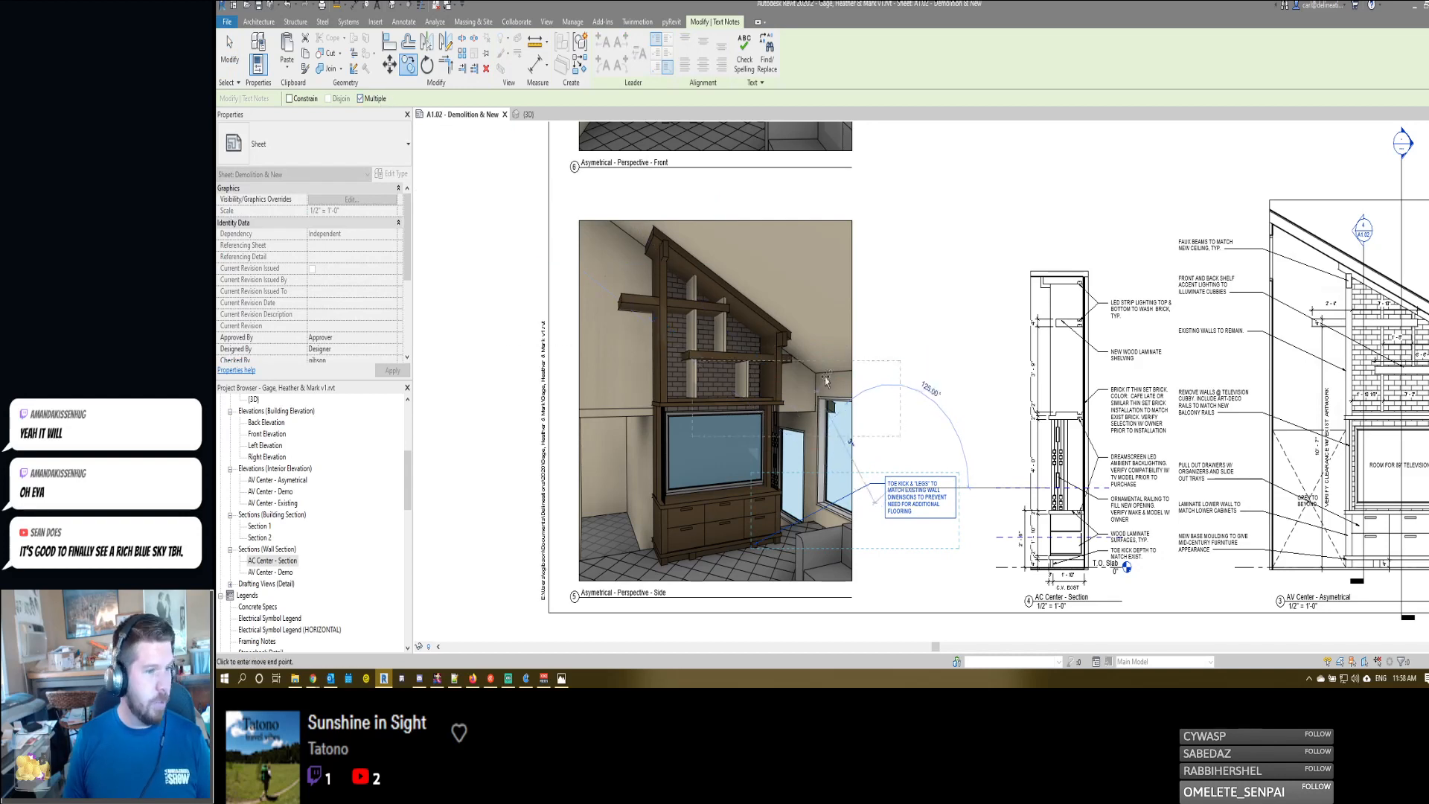
{"action": "left_click", "coordinate": [888, 388]}
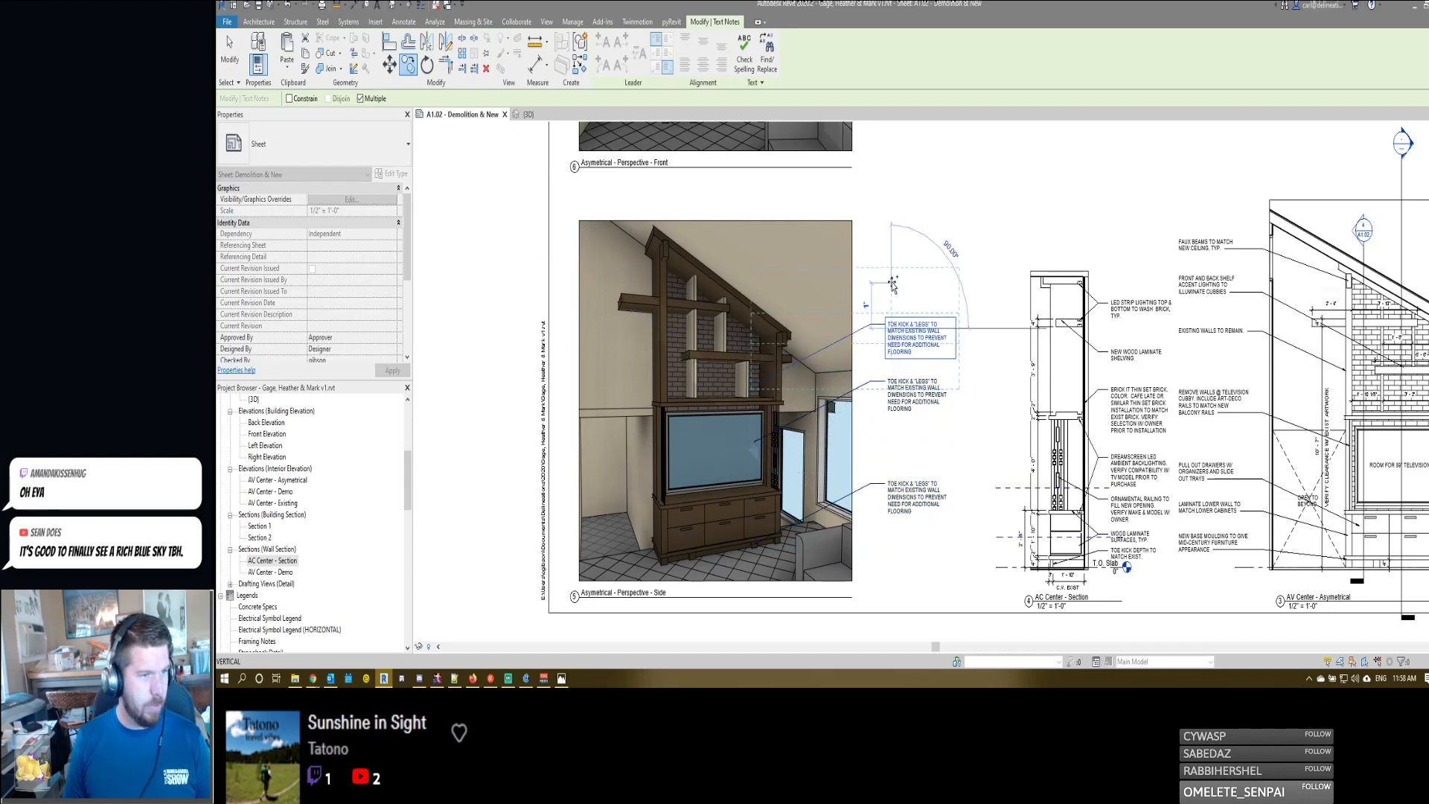
{"action": "left_click", "coordinate": [891, 283]}
{"action": "left_click", "coordinate": [891, 248]}
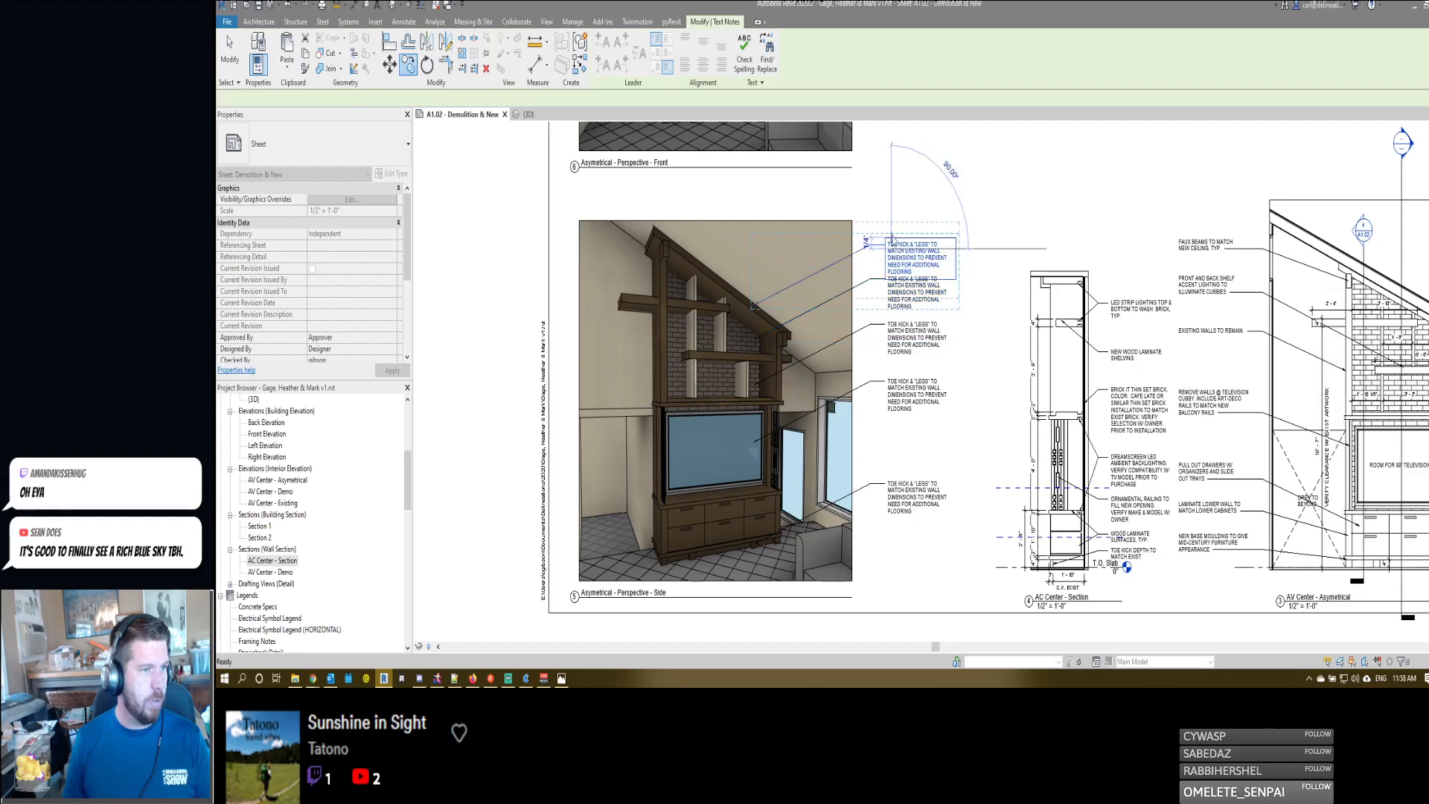
{"action": "key", "text": "Escape"}
{"action": "key", "text": "Escape"}
- Replace the topmost copied note's text with the copied "LED STRIP LIGHTING TOP & BOTTOM TO WASH BRICK, TYP"
{"action": "left_click", "coordinate": [900, 256]}
{"action": "key", "text": "ctrl+v"}
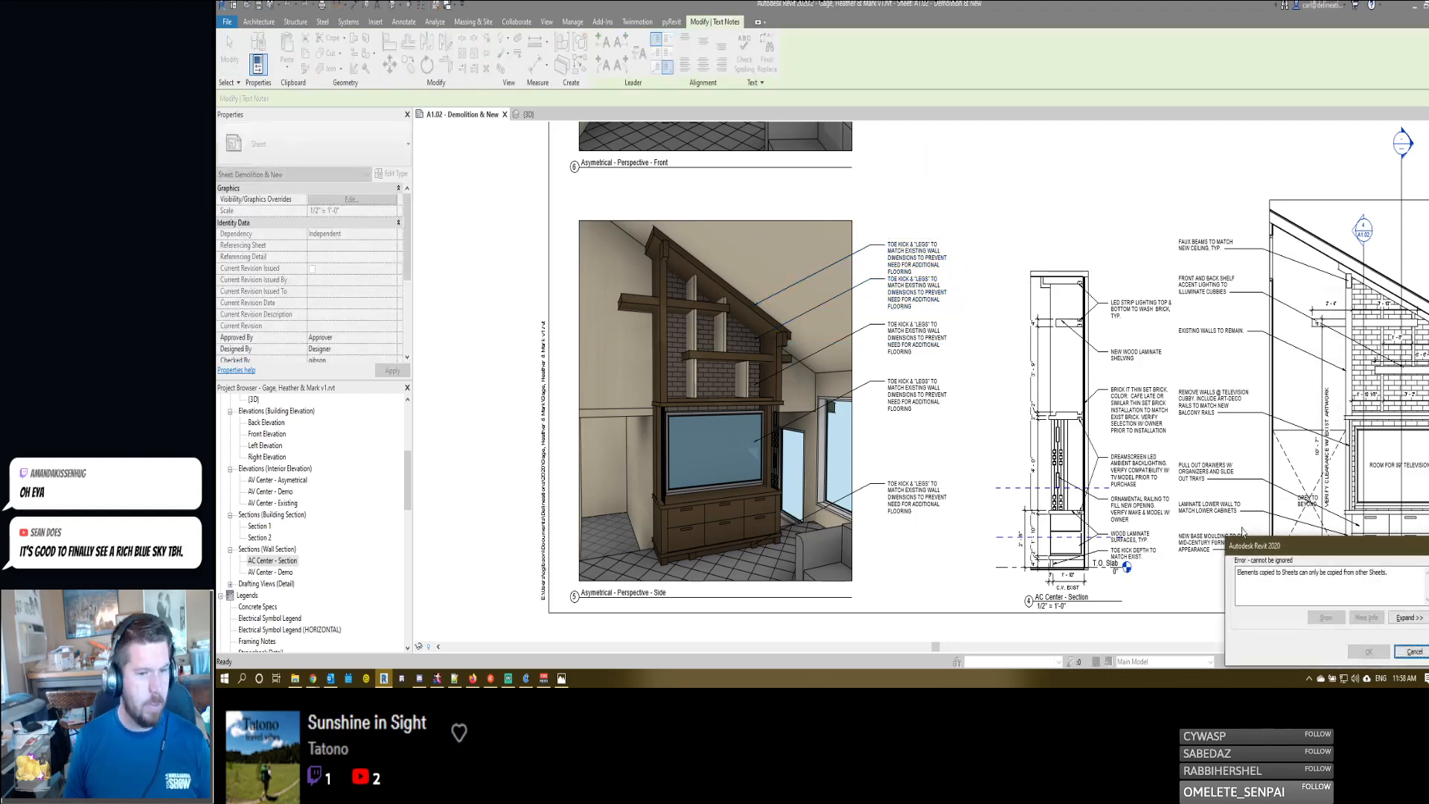
{"action": "left_click", "coordinate": [1414, 652]}
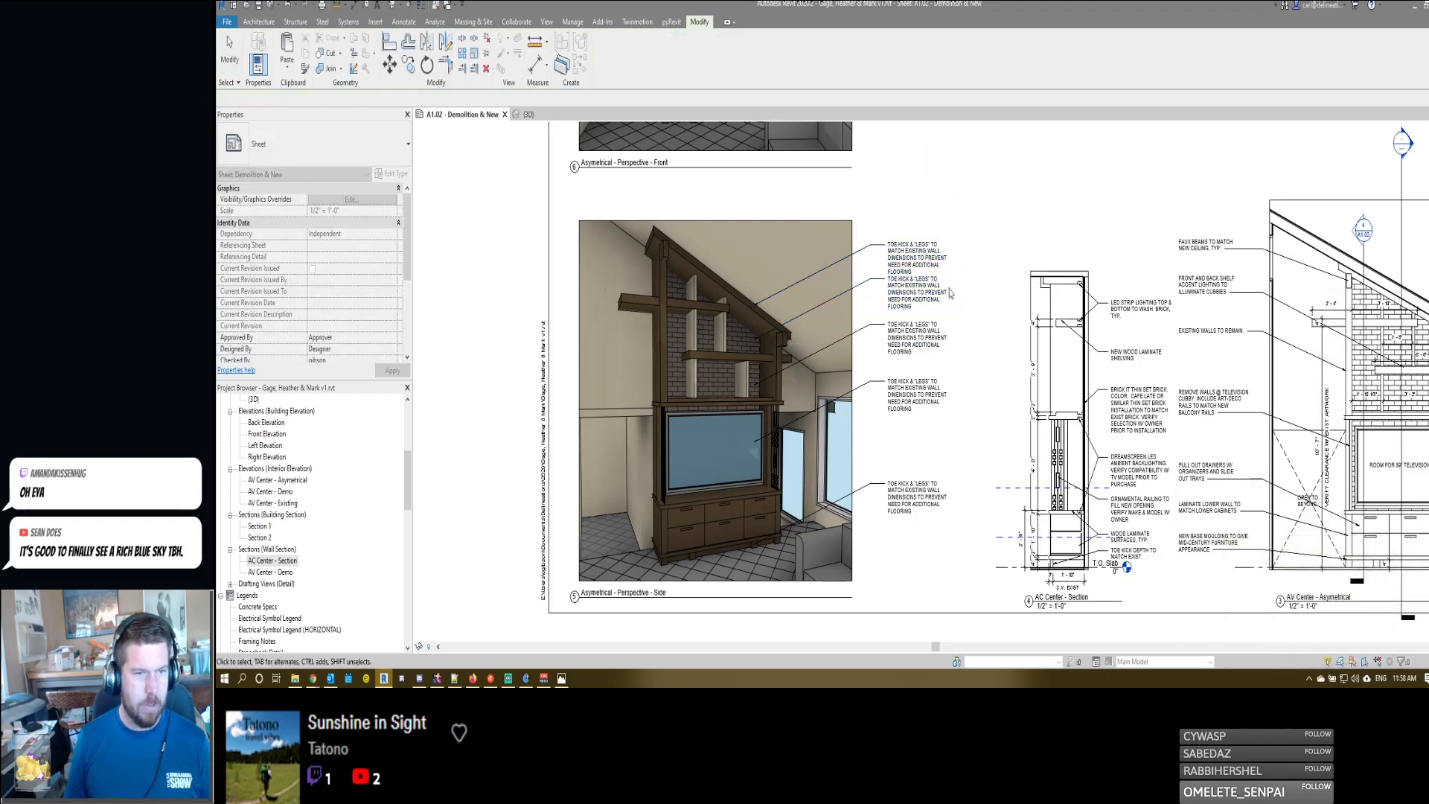
{"action": "double_click", "coordinate": [907, 259]}
{"action": "key", "text": "ctrl+a"}
{"action": "type", "text": "LED STRIP LIGHTING TOP & BOTTOM TO WASH BRICK, TYP."}
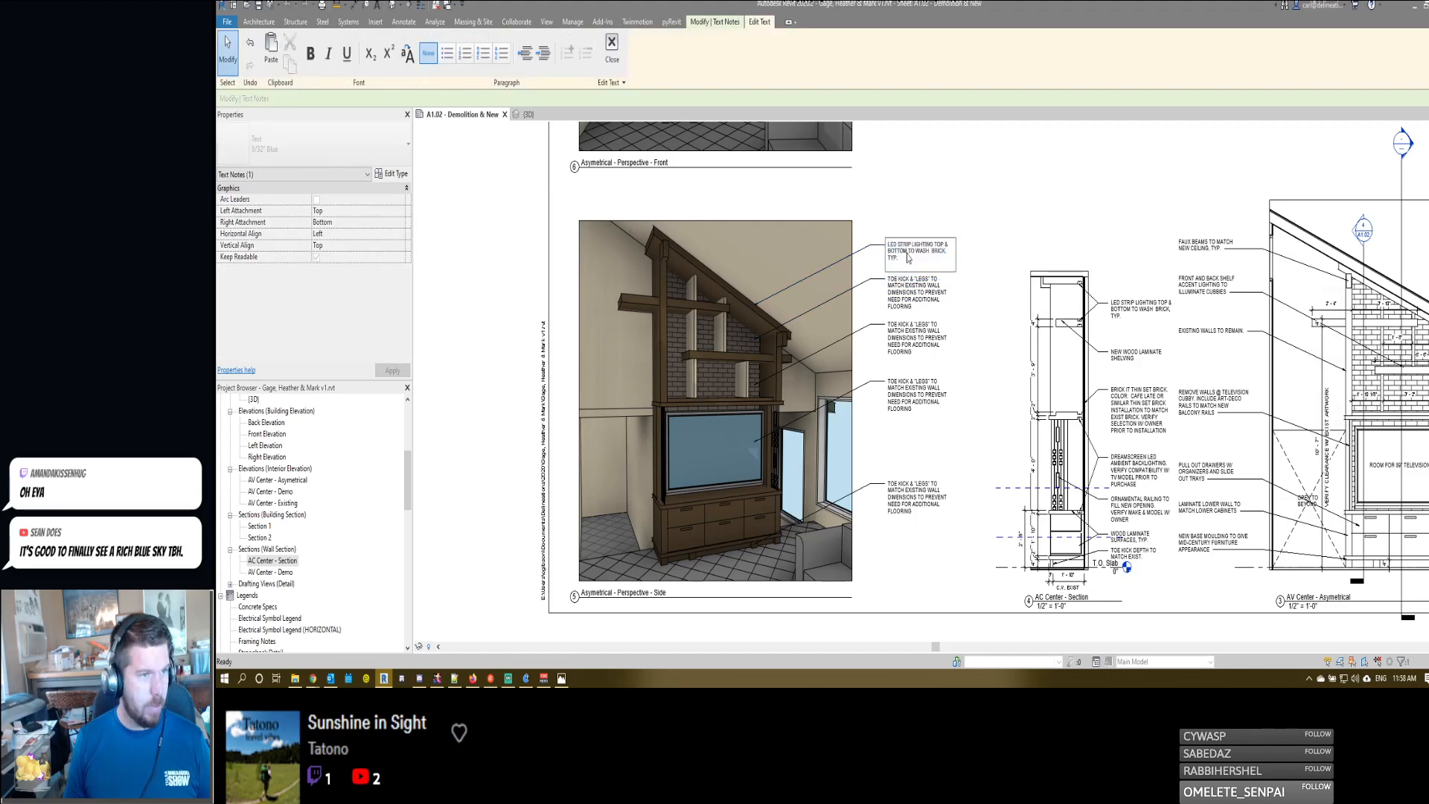
{"action": "left_click", "coordinate": [906, 183]}
- Copy the text of the "NEW WOOD LAMINATE SHELVING" note inside the AC Center - Section viewport, leaving the note's wording intact
{"action": "left_click", "coordinate": [1107, 356]}
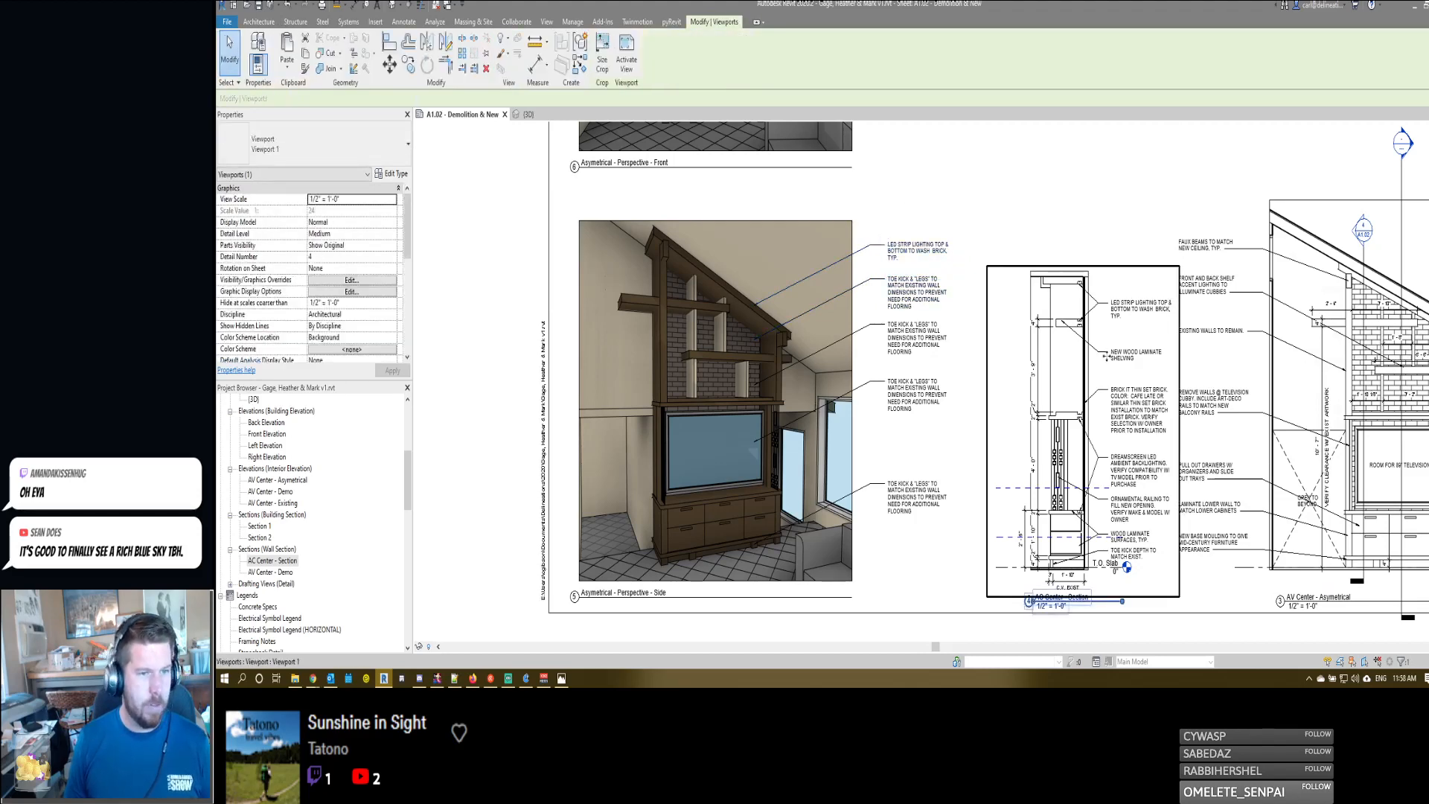
{"action": "double_click", "coordinate": [1118, 356]}
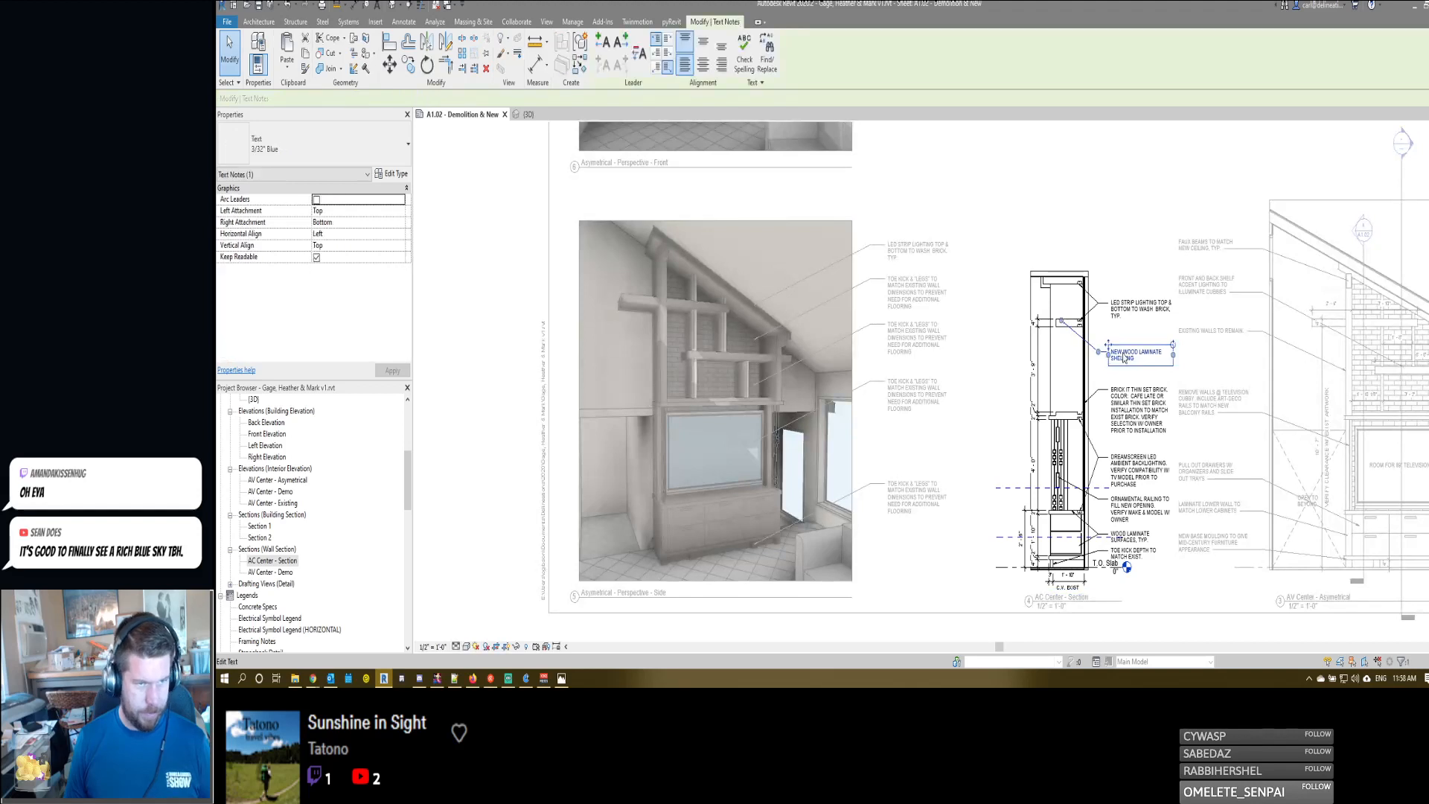
{"action": "double_click", "coordinate": [1123, 354]}
{"action": "type", "text": "NEW WOOD LAMINATE SHELVING"}
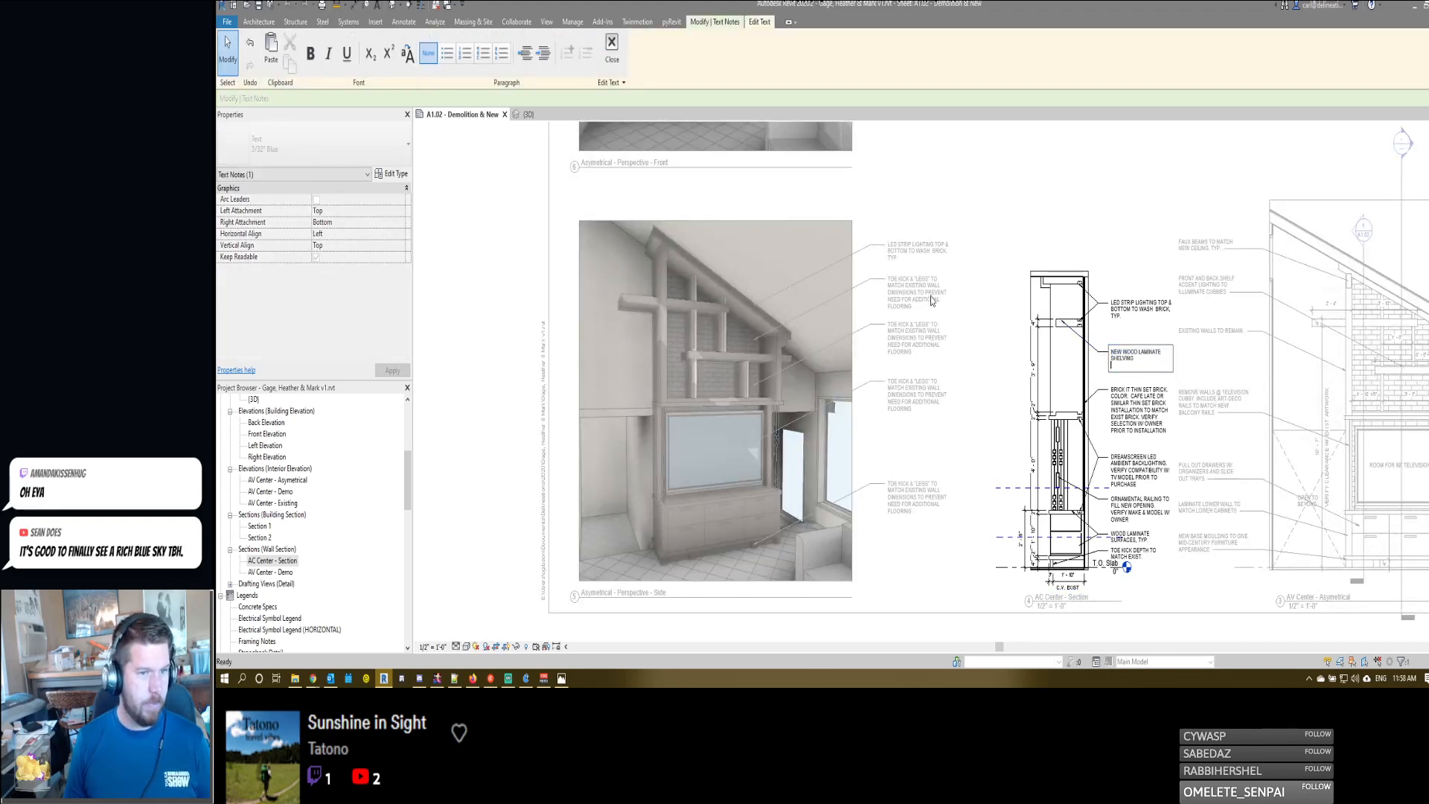
{"action": "key", "text": "ctrl+z"}
{"action": "key", "text": "ctrl+c"}
- Replace the text of the second note from the top beside the side perspective with "NEW WOOD LAMINATE SHELVING"
{"action": "left_click", "coordinate": [903, 293]}
{"action": "left_click", "coordinate": [903, 292]}
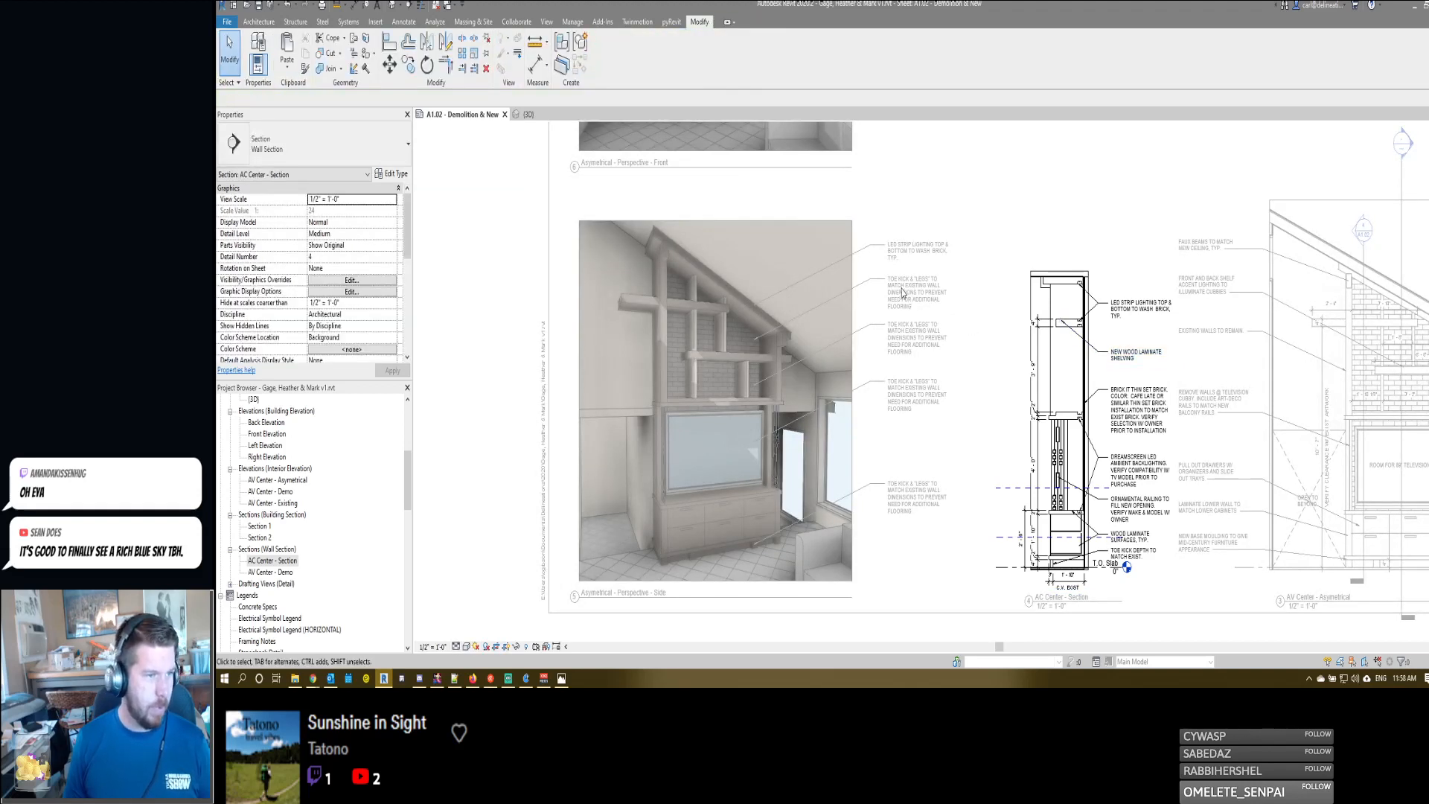
{"action": "double_click", "coordinate": [902, 293]}
{"action": "double_click", "coordinate": [903, 292]}
{"action": "key", "text": "ctrl+a"}
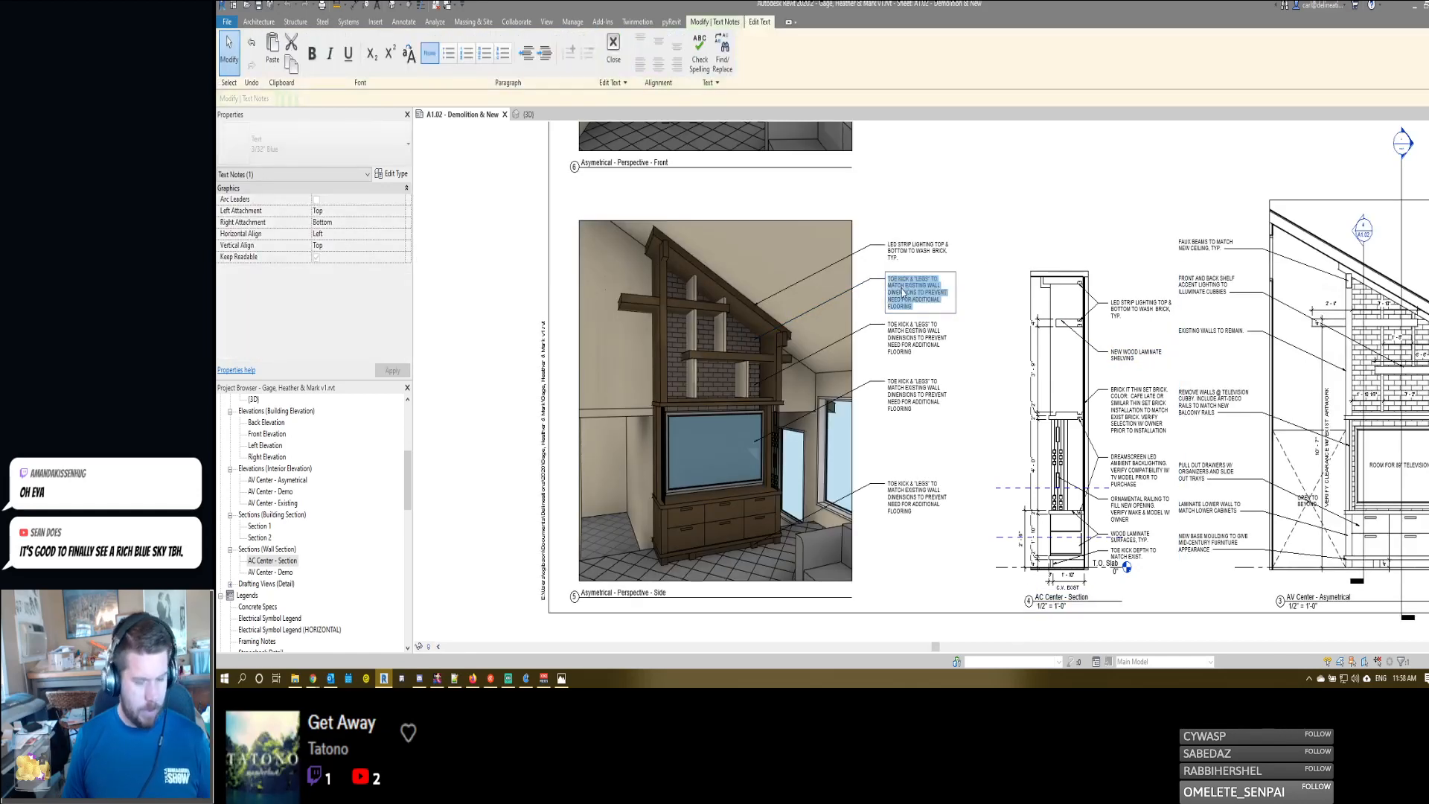
{"action": "key", "text": "ctrl+v"}
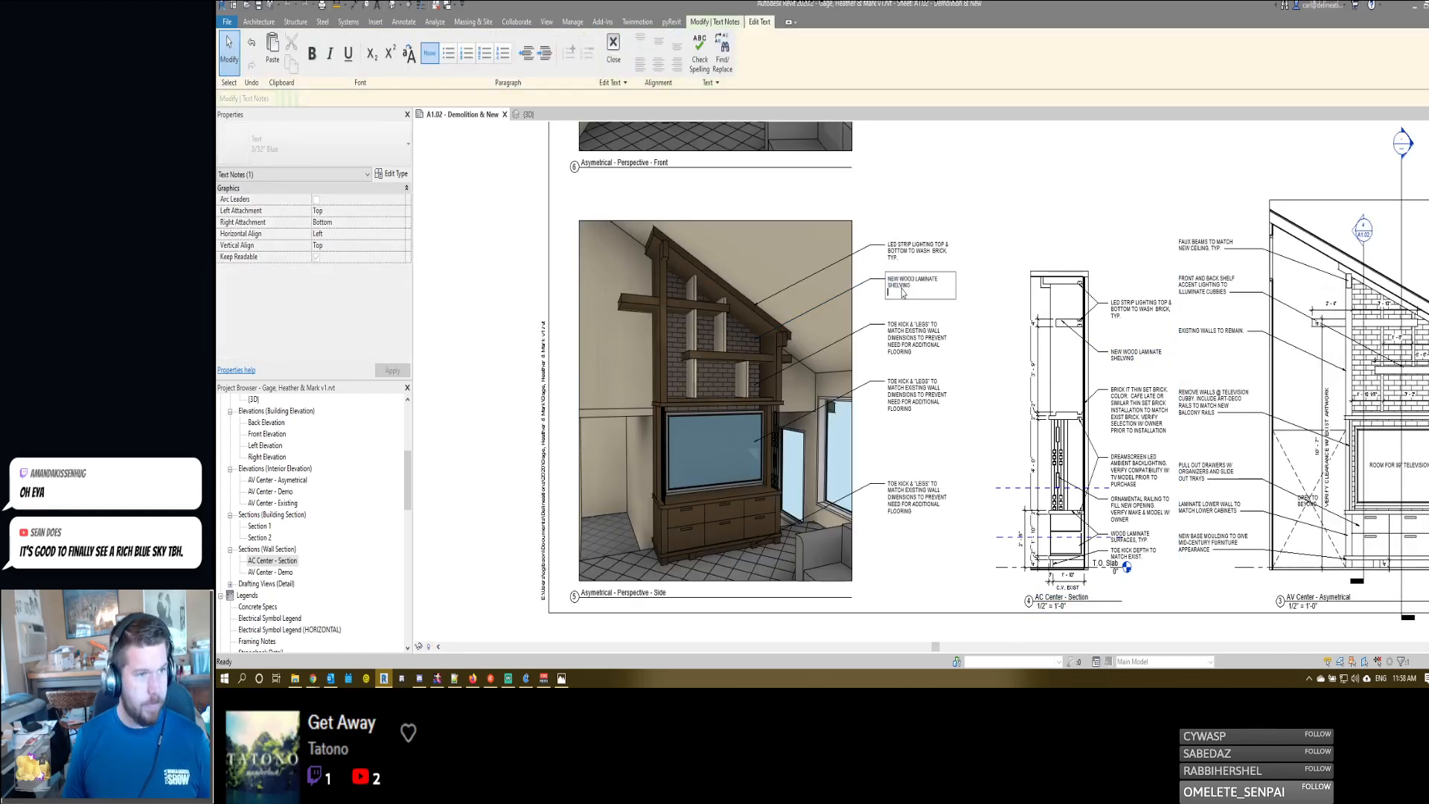
{"action": "left_click", "coordinate": [977, 244]}
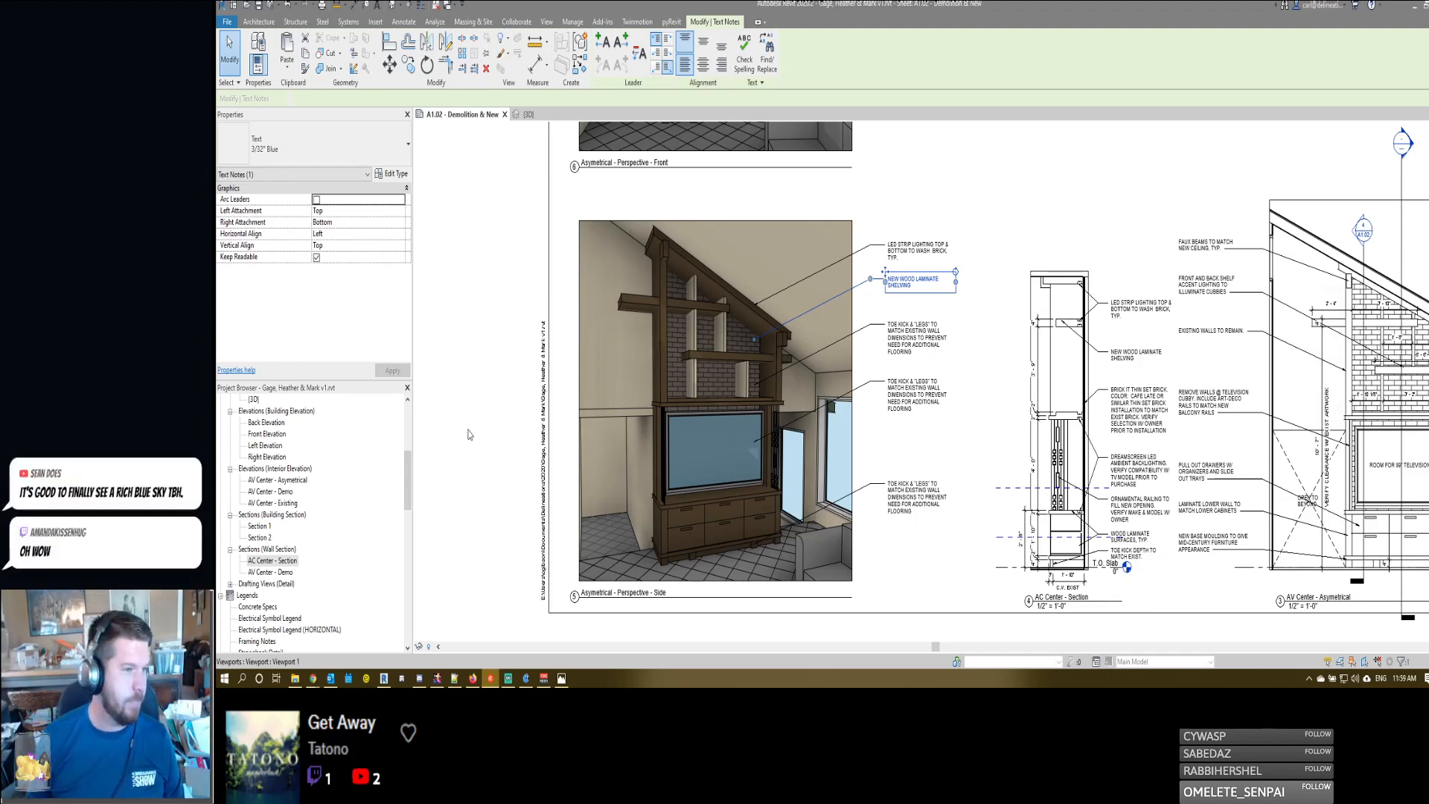
- Replace the third note from the top beside the side perspective with the full "BRICK IT THIN SET BRICK" note text copied from the AC Center - Section viewport
{"action": "left_click", "coordinate": [909, 341]}
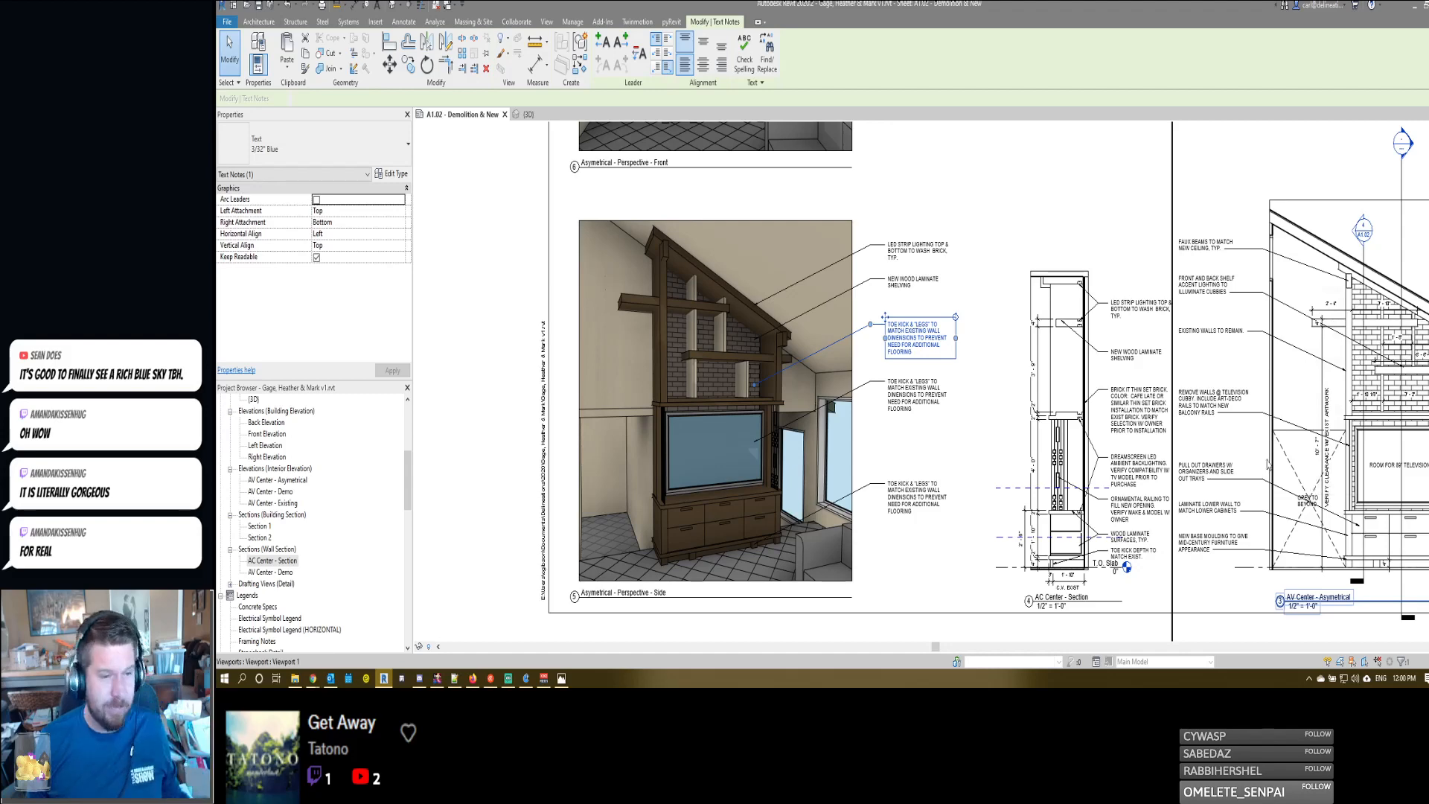
{"action": "double_click", "coordinate": [1143, 420]}
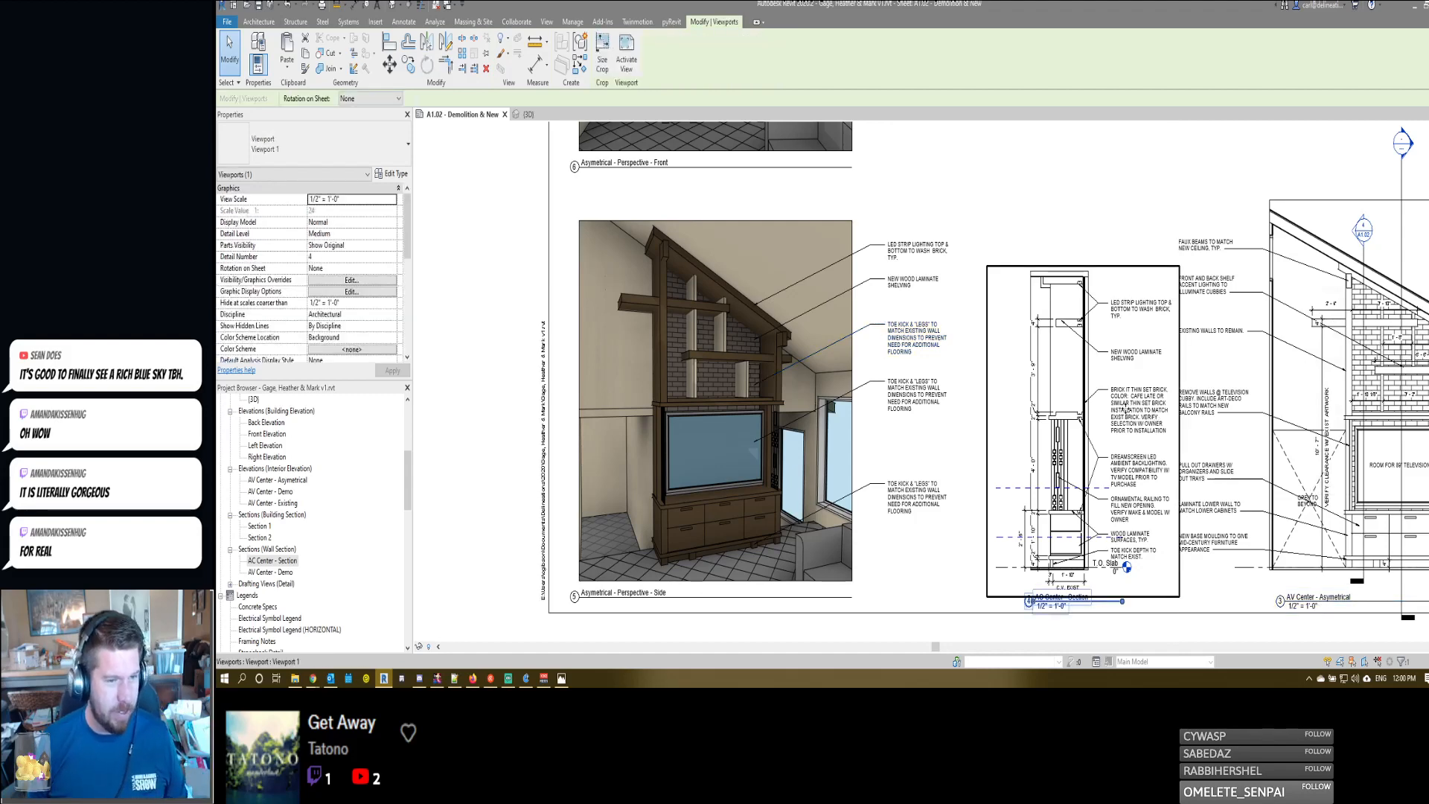
{"action": "double_click", "coordinate": [1127, 415]}
{"action": "key", "text": "ctrl+c"}
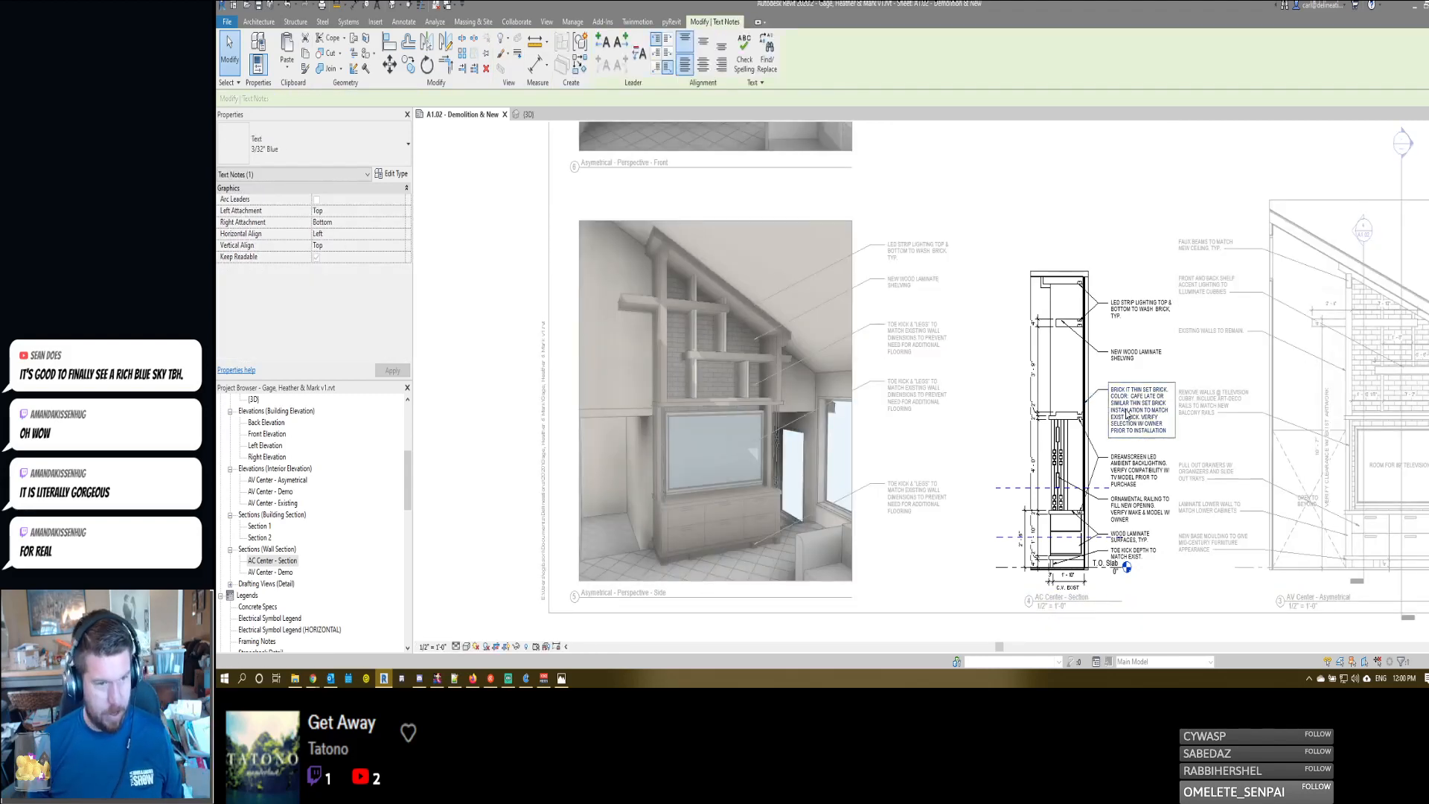
{"action": "double_click", "coordinate": [970, 375]}
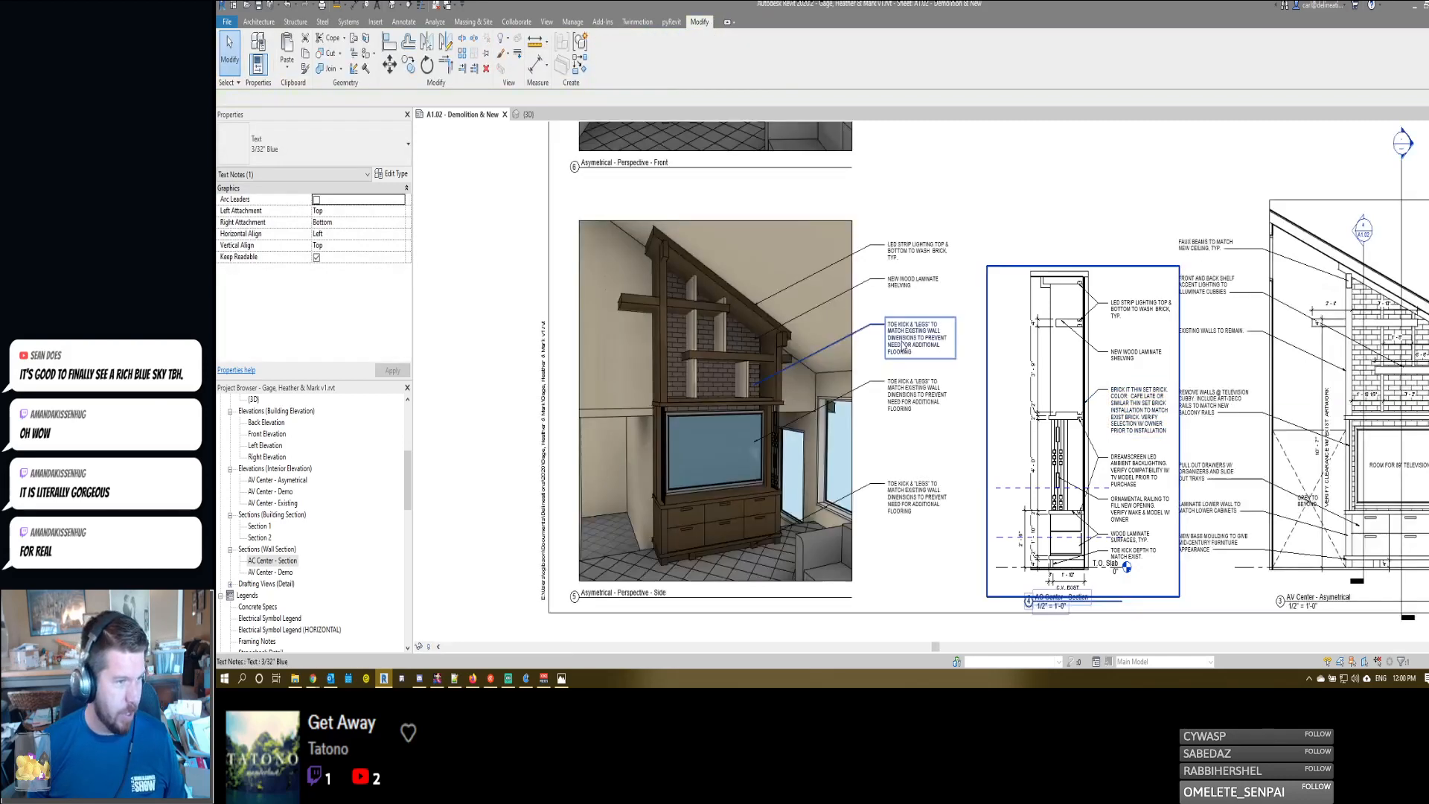
{"action": "double_click", "coordinate": [903, 344]}
{"action": "key", "text": "ctrl+a"}
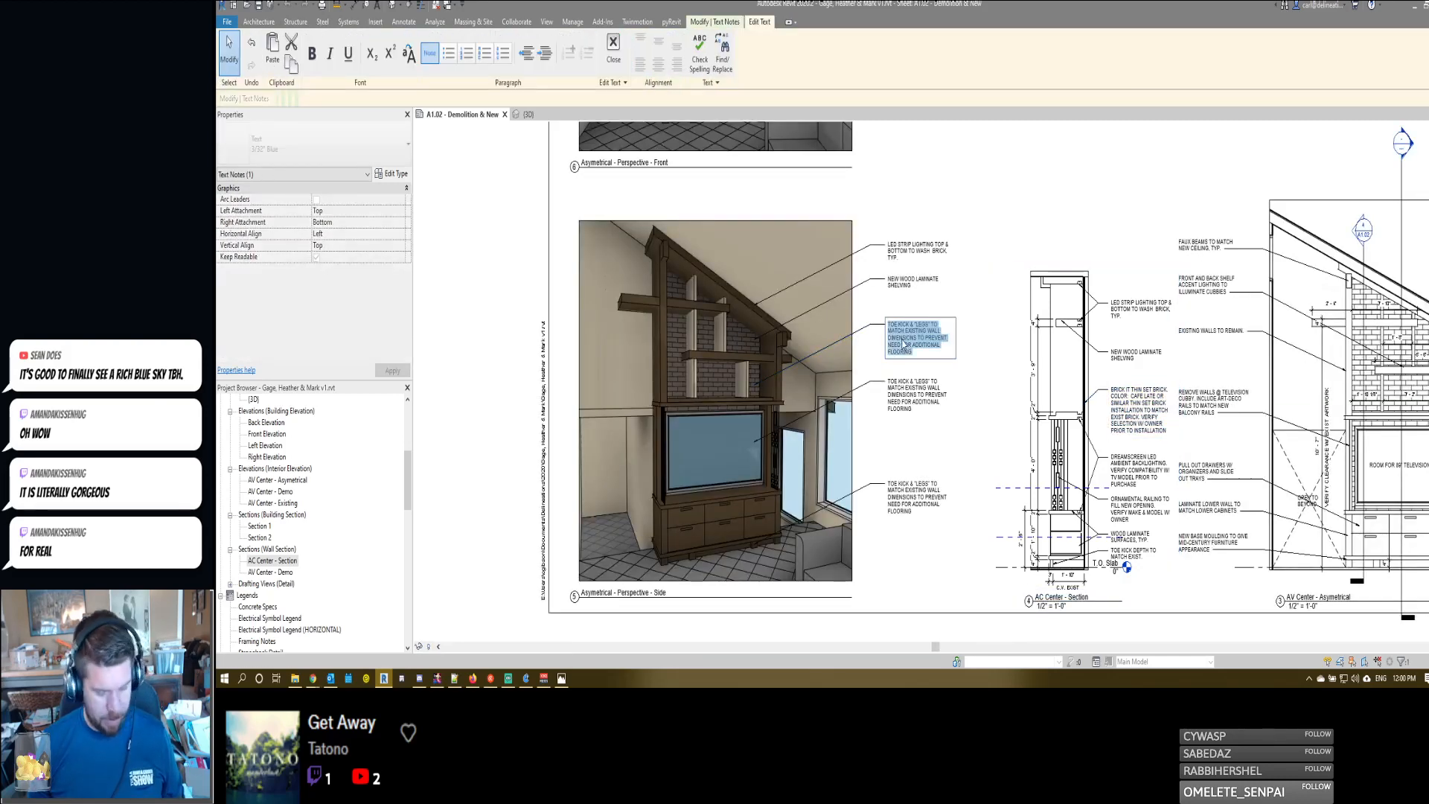
{"action": "key", "text": "ctrl+v"}
{"action": "left_click", "coordinate": [966, 271]}
- Replace the fourth note beside the side perspective with the section's copied "ORNAMENTAL RAILING TO FILL NEW OPENING. VERIFY MAKE & MODEL W/ OWNER"
{"action": "left_click", "coordinate": [1144, 448]}
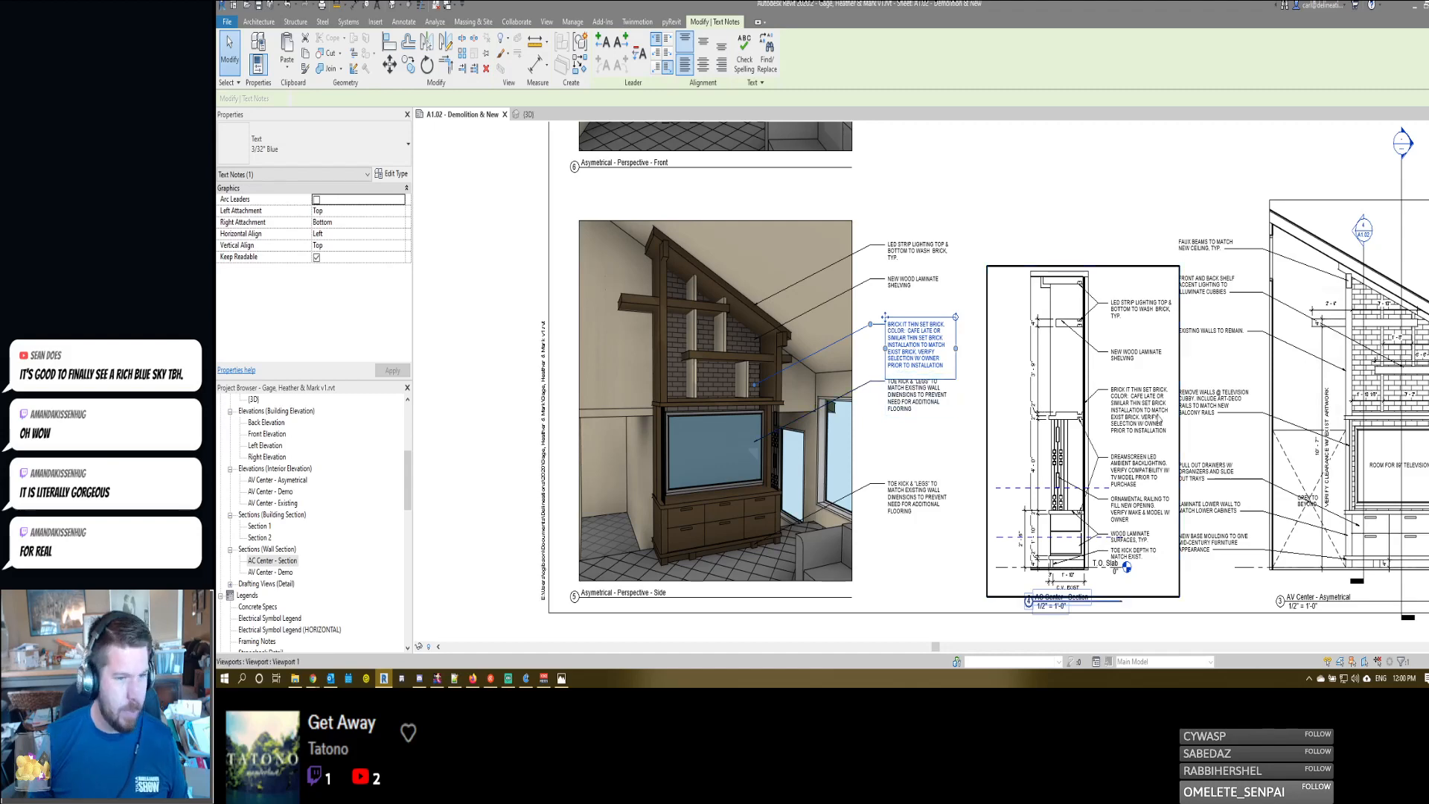
{"action": "double_click", "coordinate": [1129, 512]}
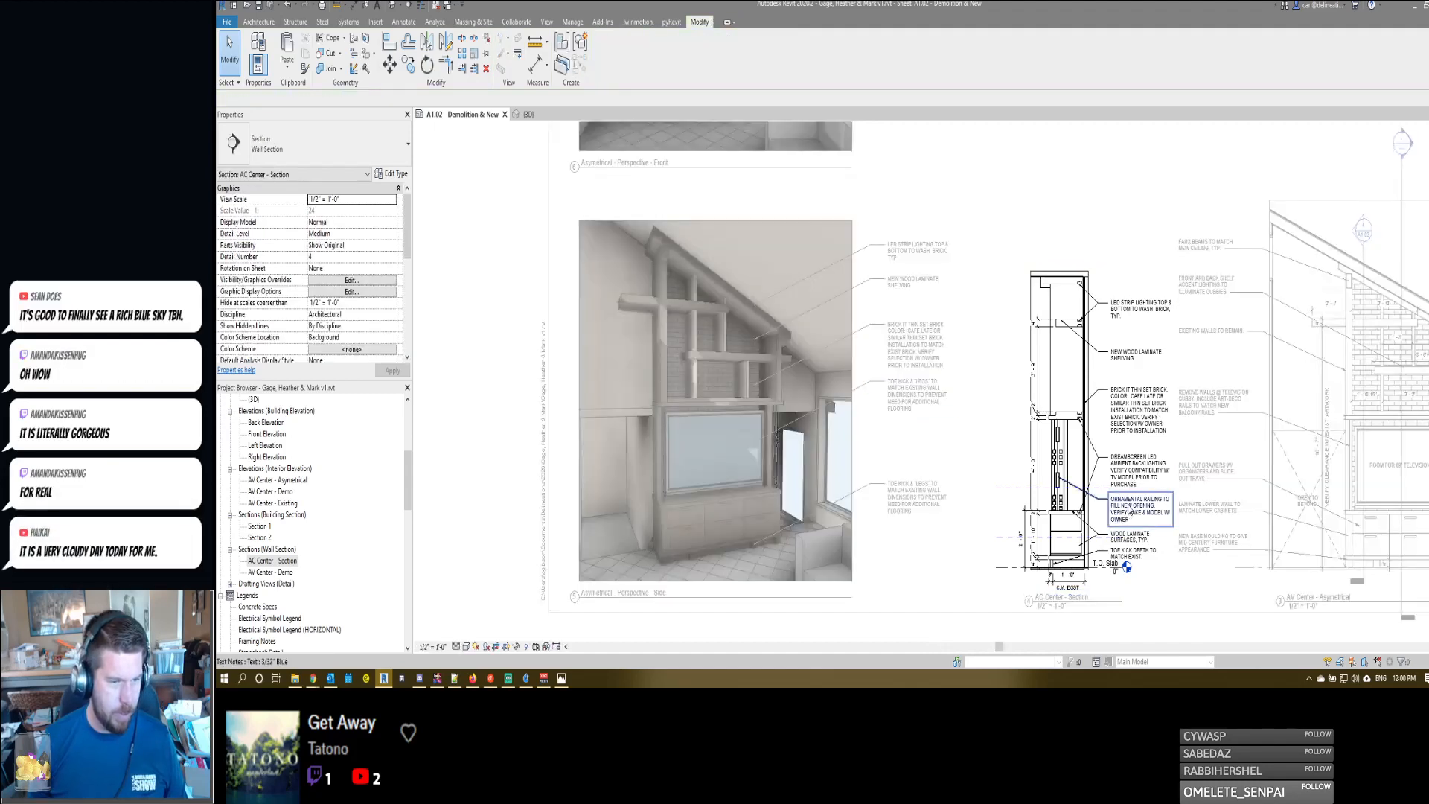
{"action": "double_click", "coordinate": [1128, 510]}
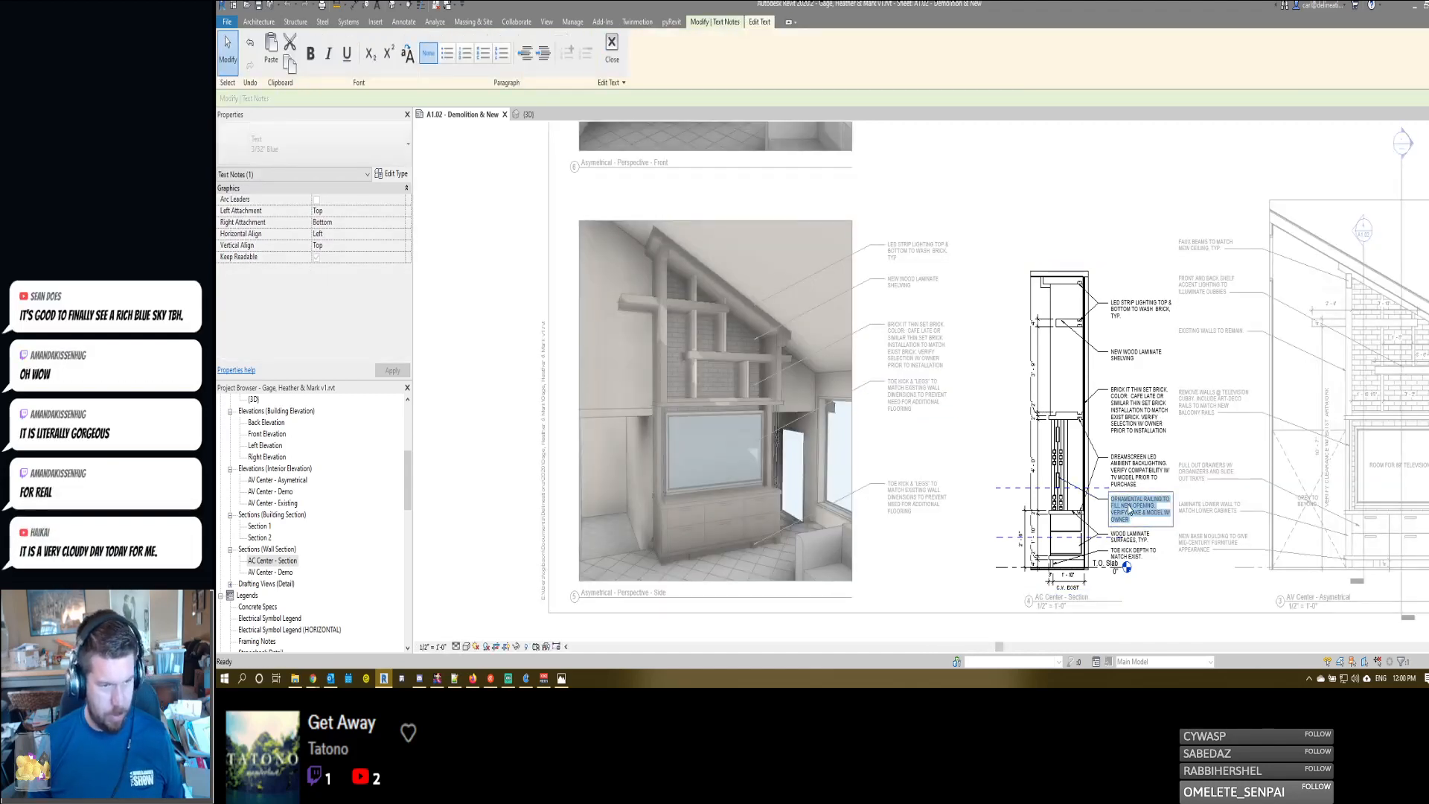
{"action": "left_click", "coordinate": [905, 399]}
{"action": "double_click", "coordinate": [905, 399]}
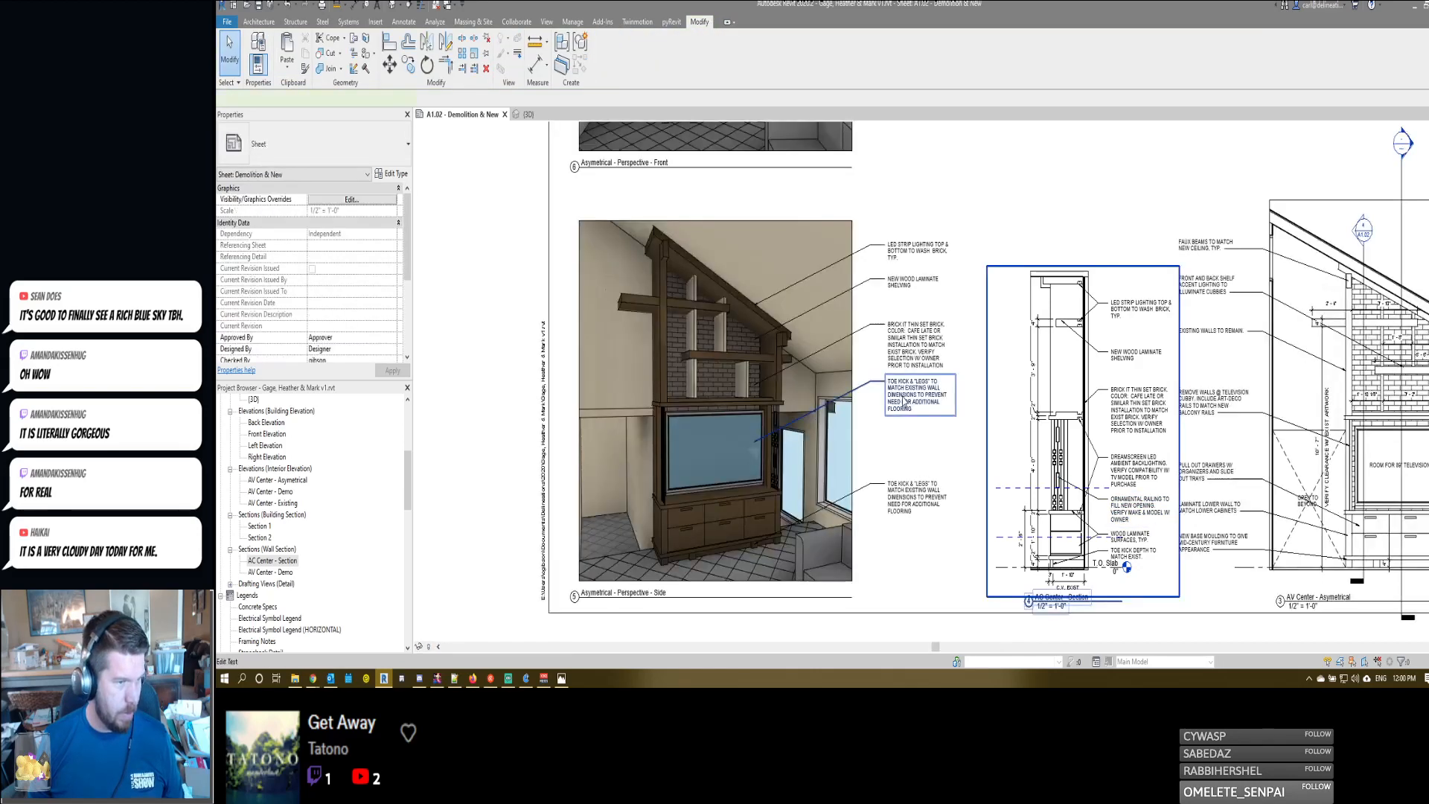
{"action": "left_click", "coordinate": [905, 399]}
{"action": "double_click", "coordinate": [904, 399]}
{"action": "type", "text": "ORNAMENTAL RAILING TO FILL NEW OPENING. VERIFY MAKE & MODEL W/ OWNER"}
{"action": "left_click", "coordinate": [969, 330]}
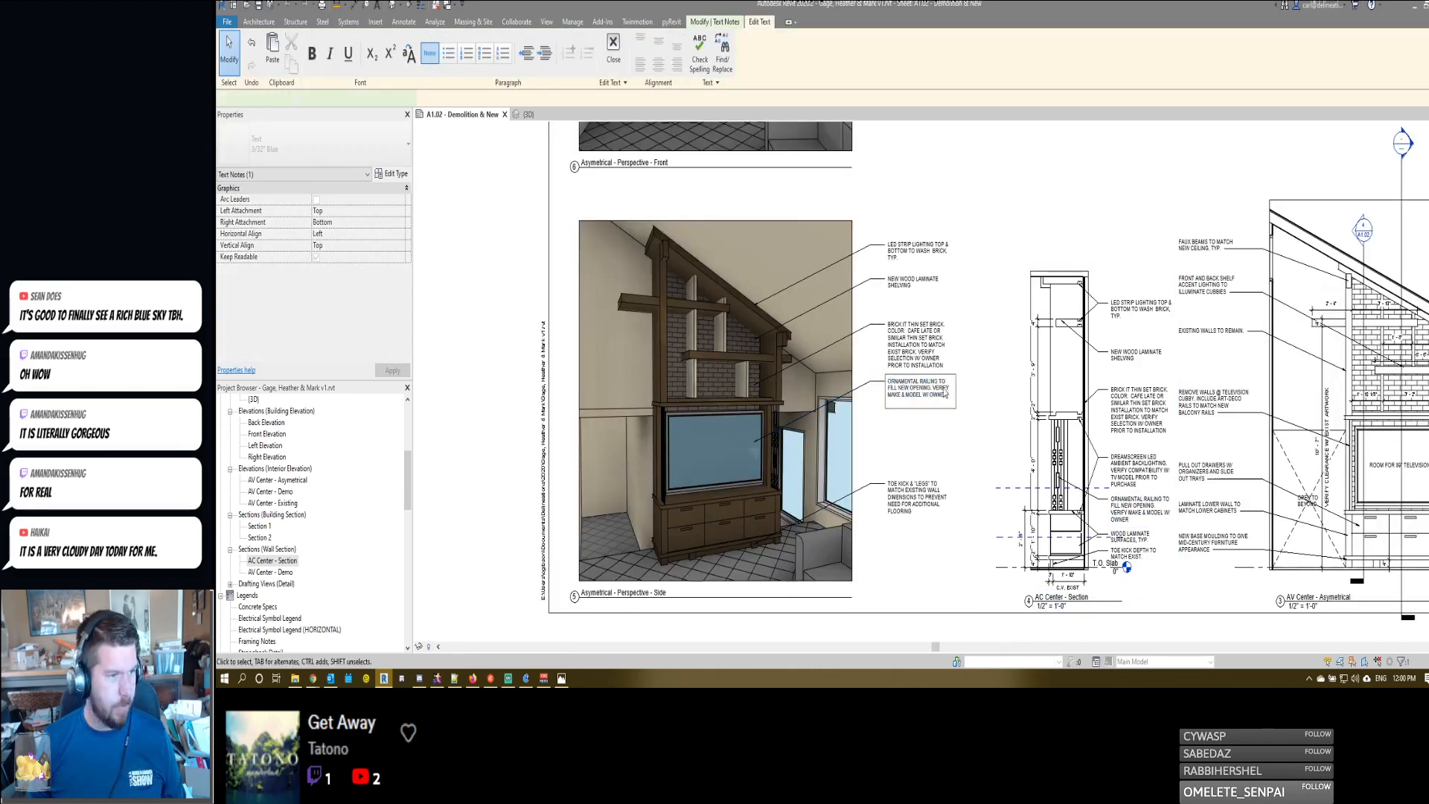
- Move the ornamental railing note's leader end to the opening beside the television and the shelving note's leader end to the lower shelf
{"action": "left_click_drag", "start_coordinate": [755, 442], "coordinate": [775, 441]}
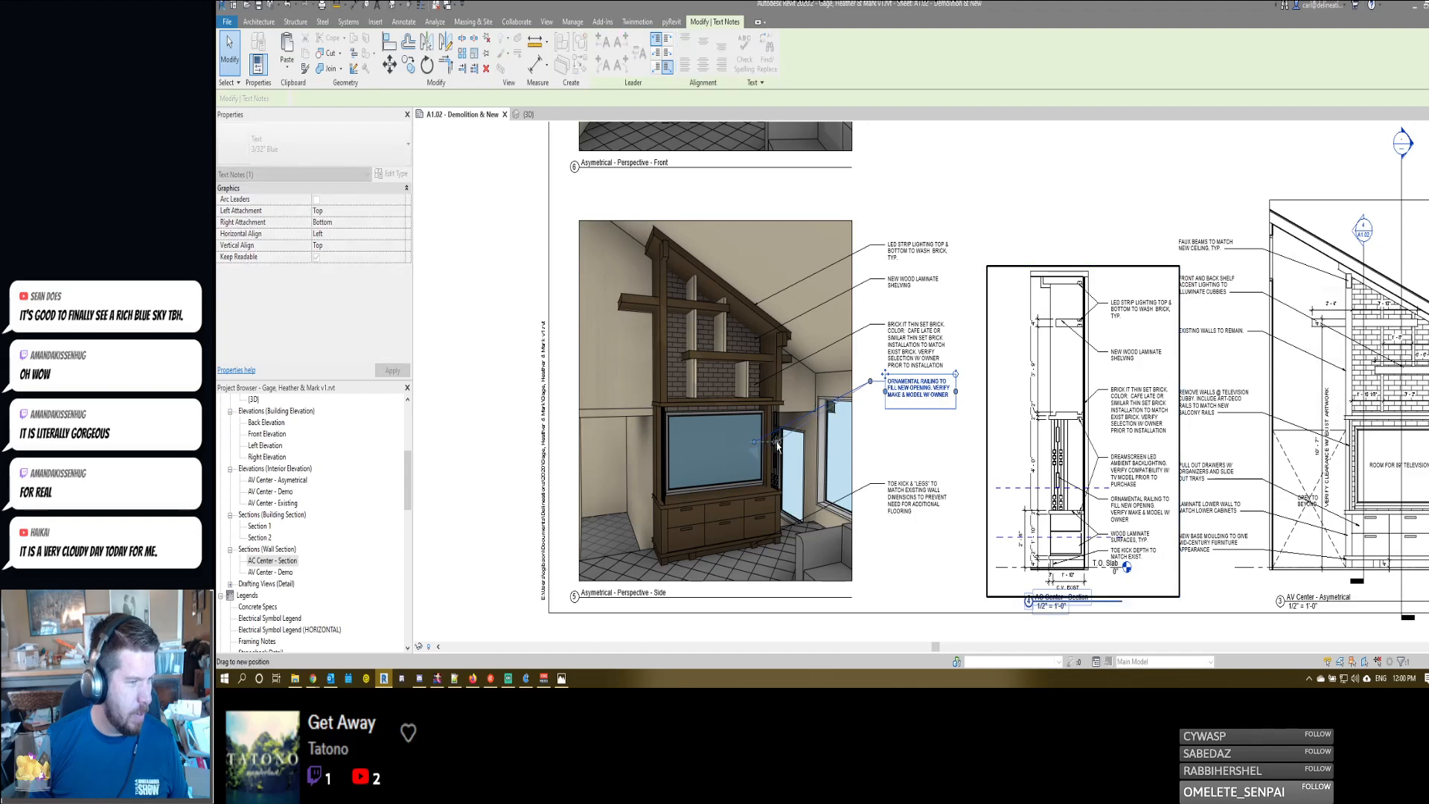
{"action": "left_click", "coordinate": [897, 344]}
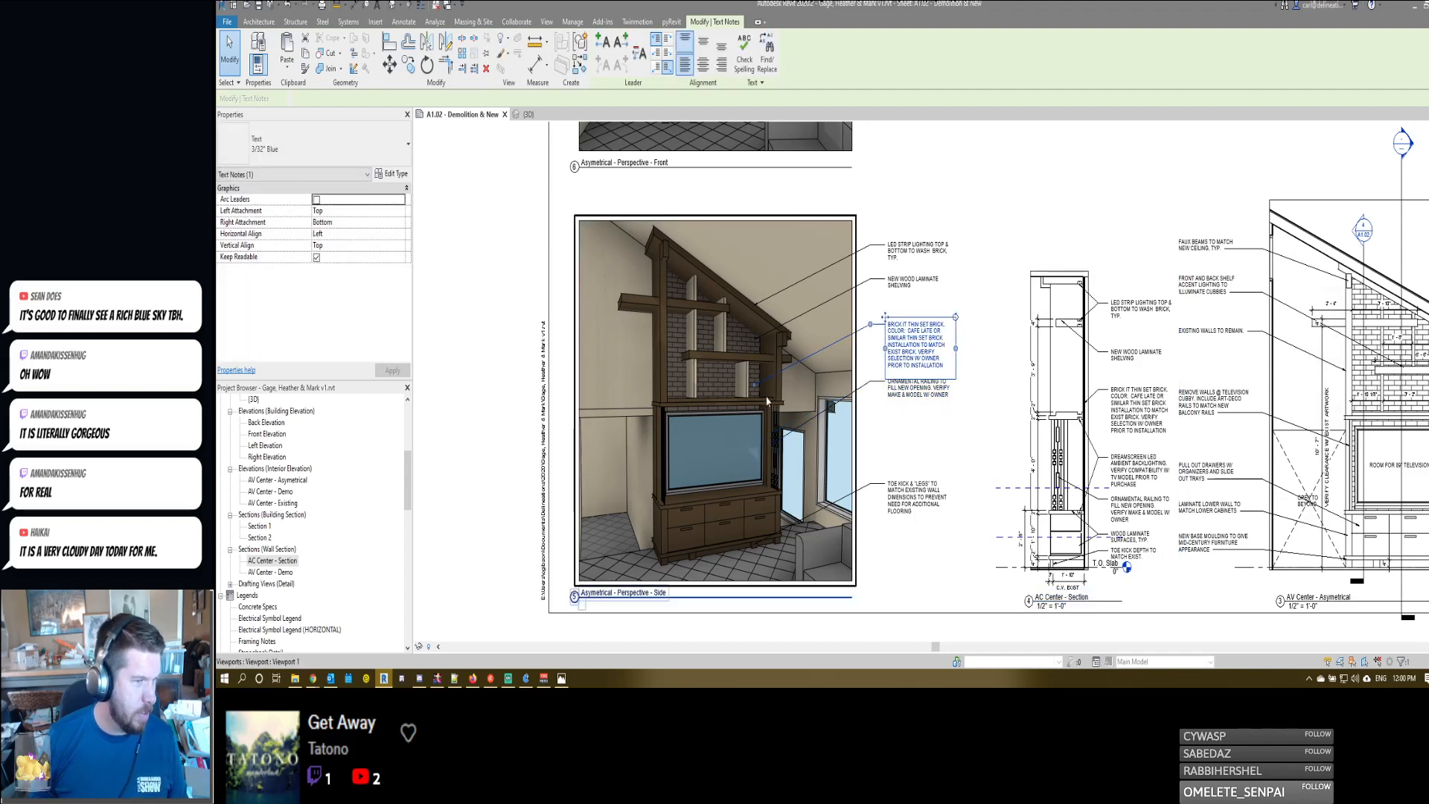
{"action": "left_click", "coordinate": [914, 284]}
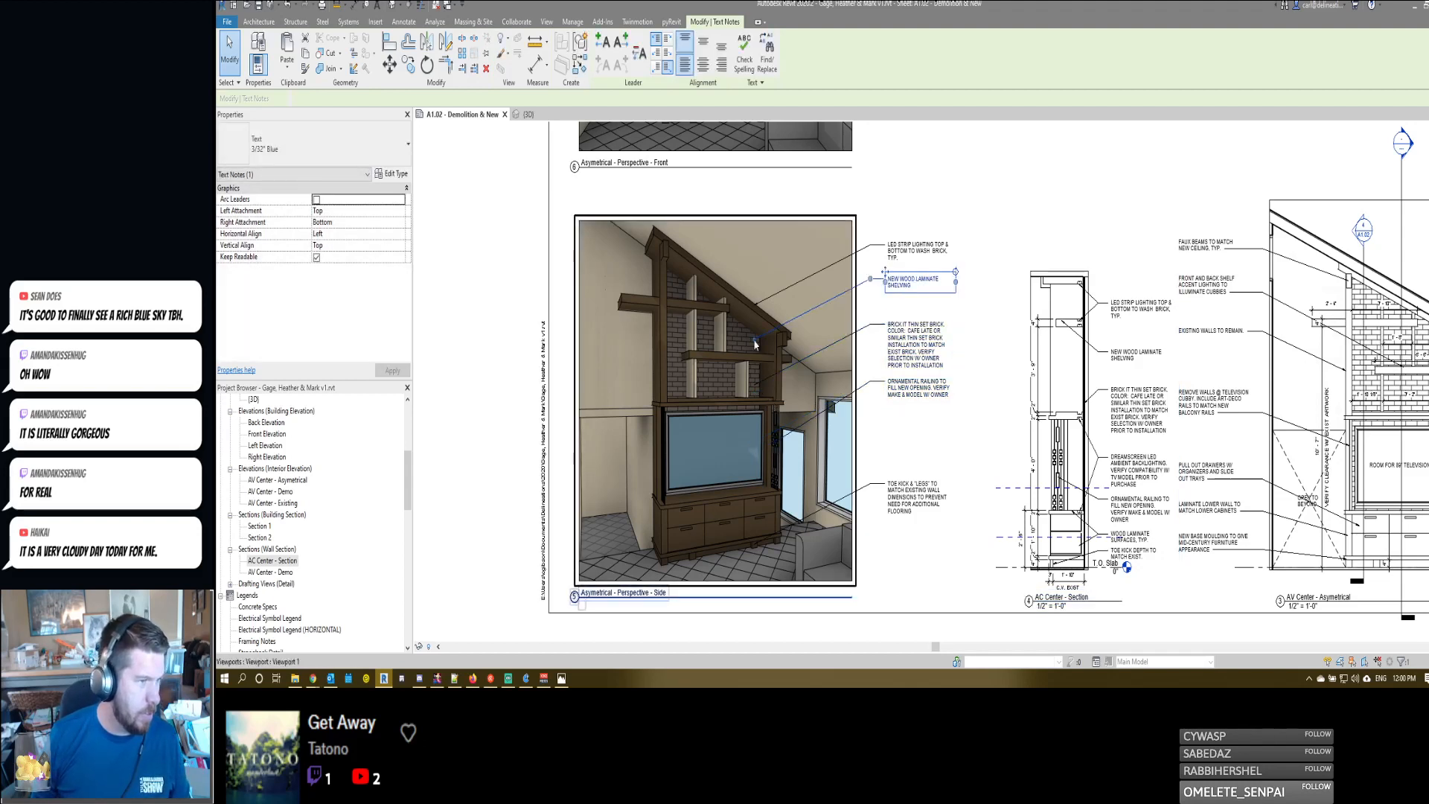
{"action": "left_click_drag", "start_coordinate": [746, 348], "coordinate": [774, 365]}
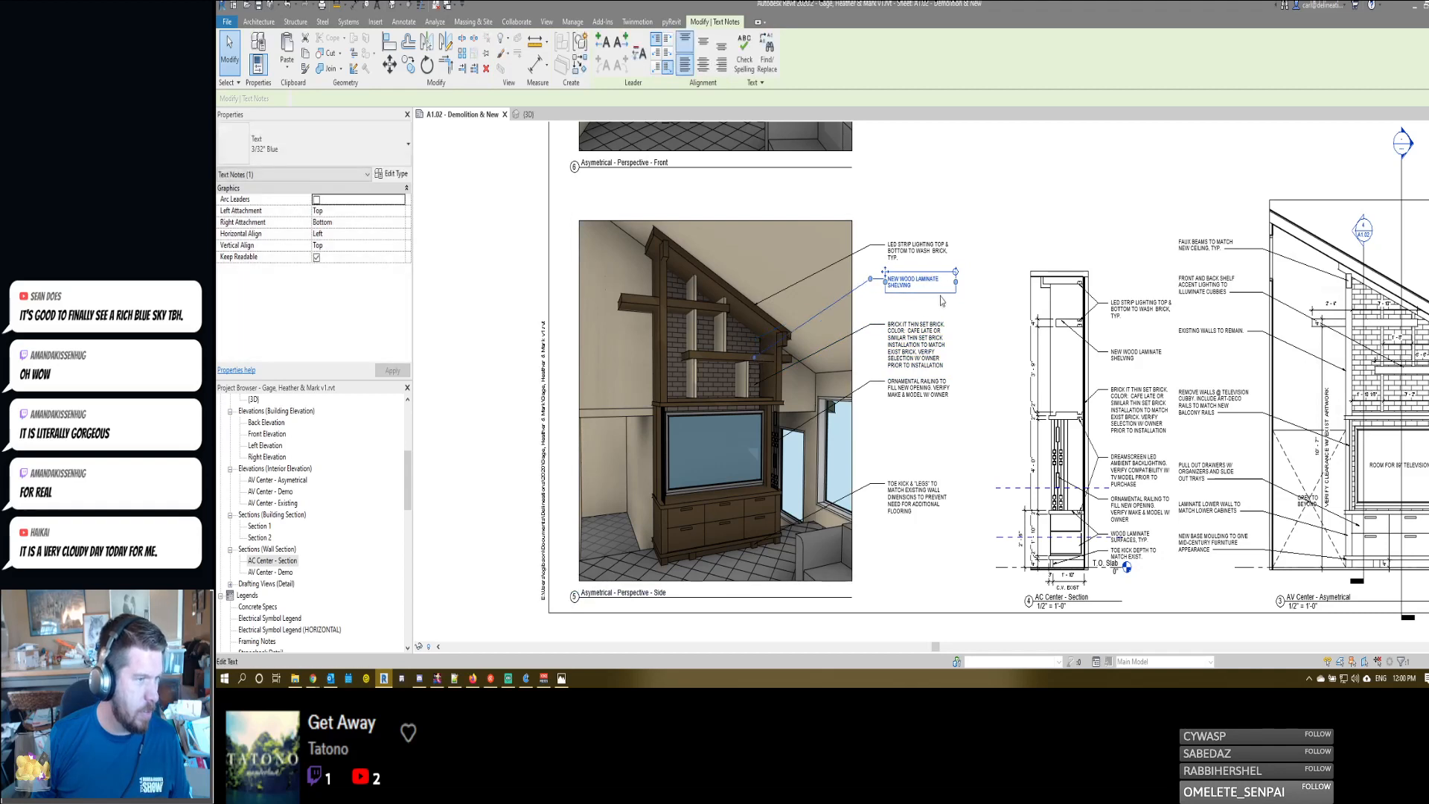
- Extend the shelving note beside the side perspective with "VERIFY COLOR W/ OWNERS PRIOR TO INSTALLATION" after a period
{"action": "double_click", "coordinate": [915, 284]}
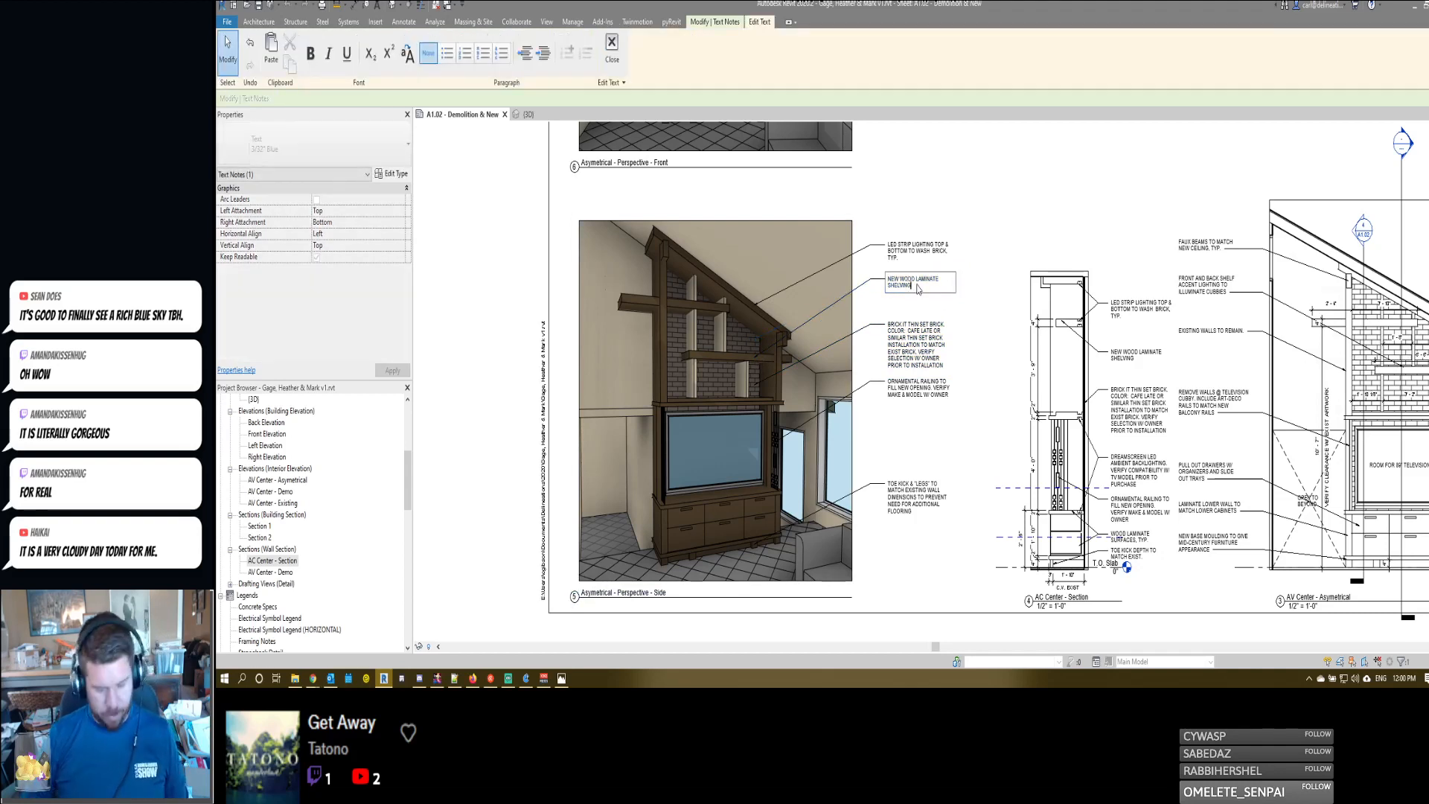
{"action": "type", "text": ". VERIFY"}
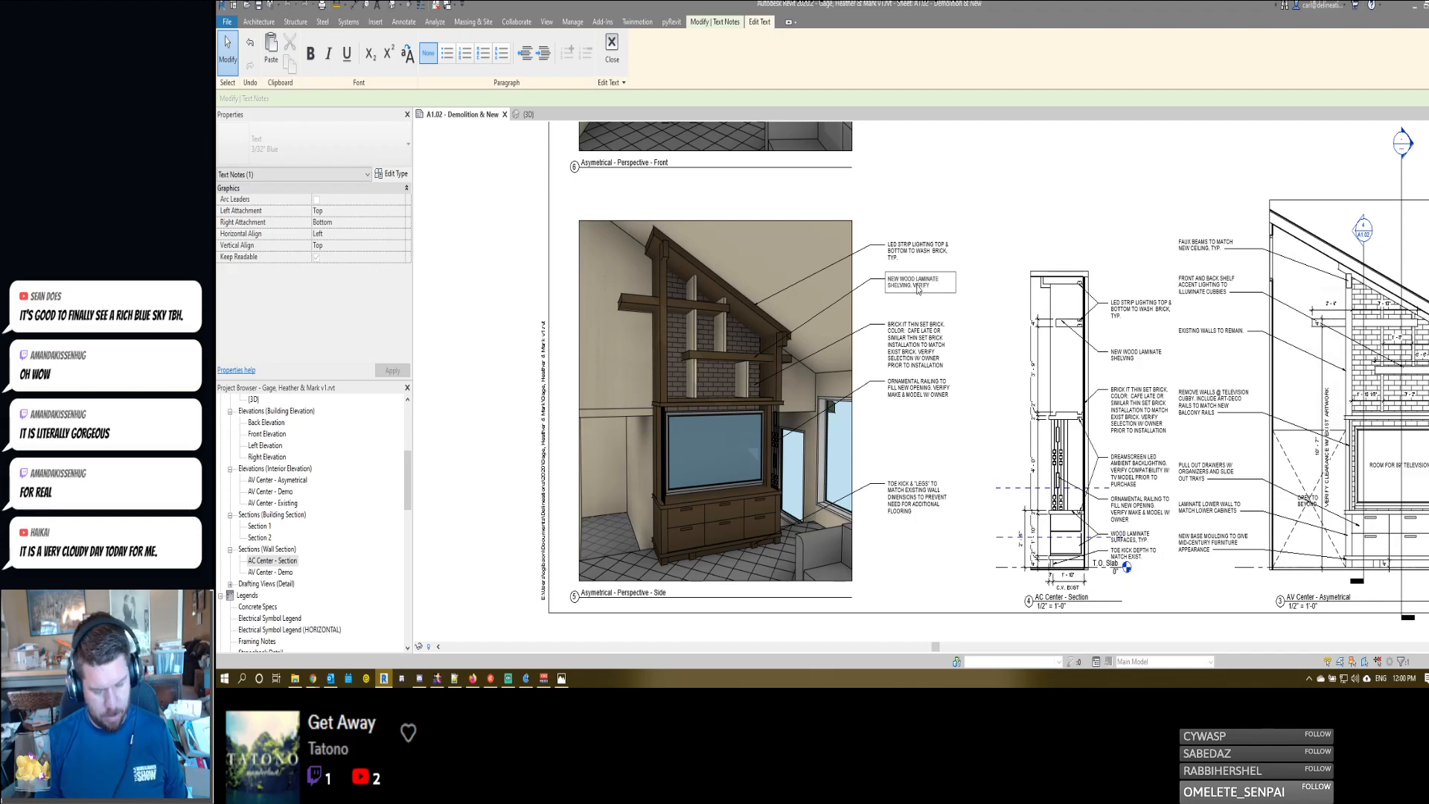
{"action": "type", "text": " COLOR W/ OWNERS"}
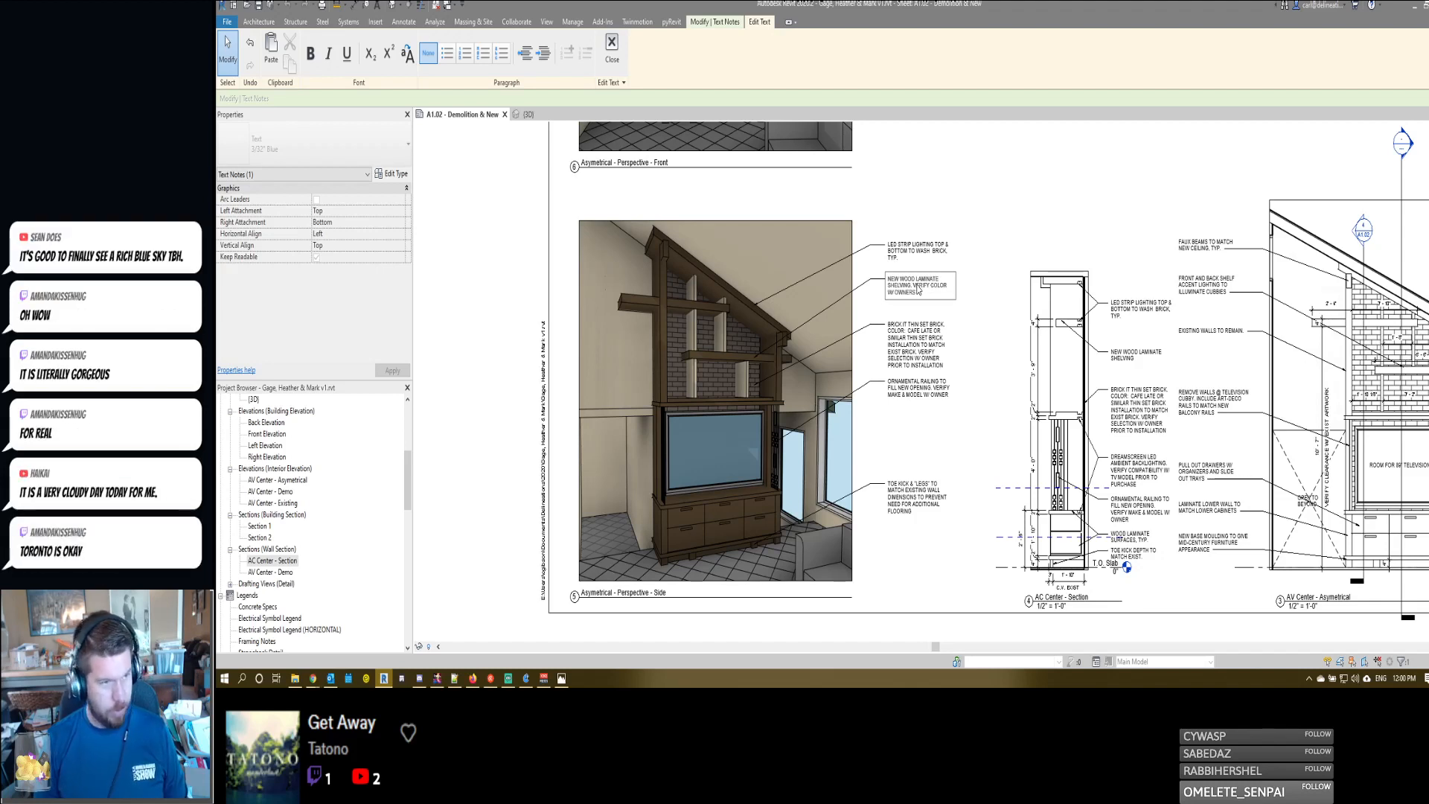
{"action": "type", "text": " PRIOR TO"}
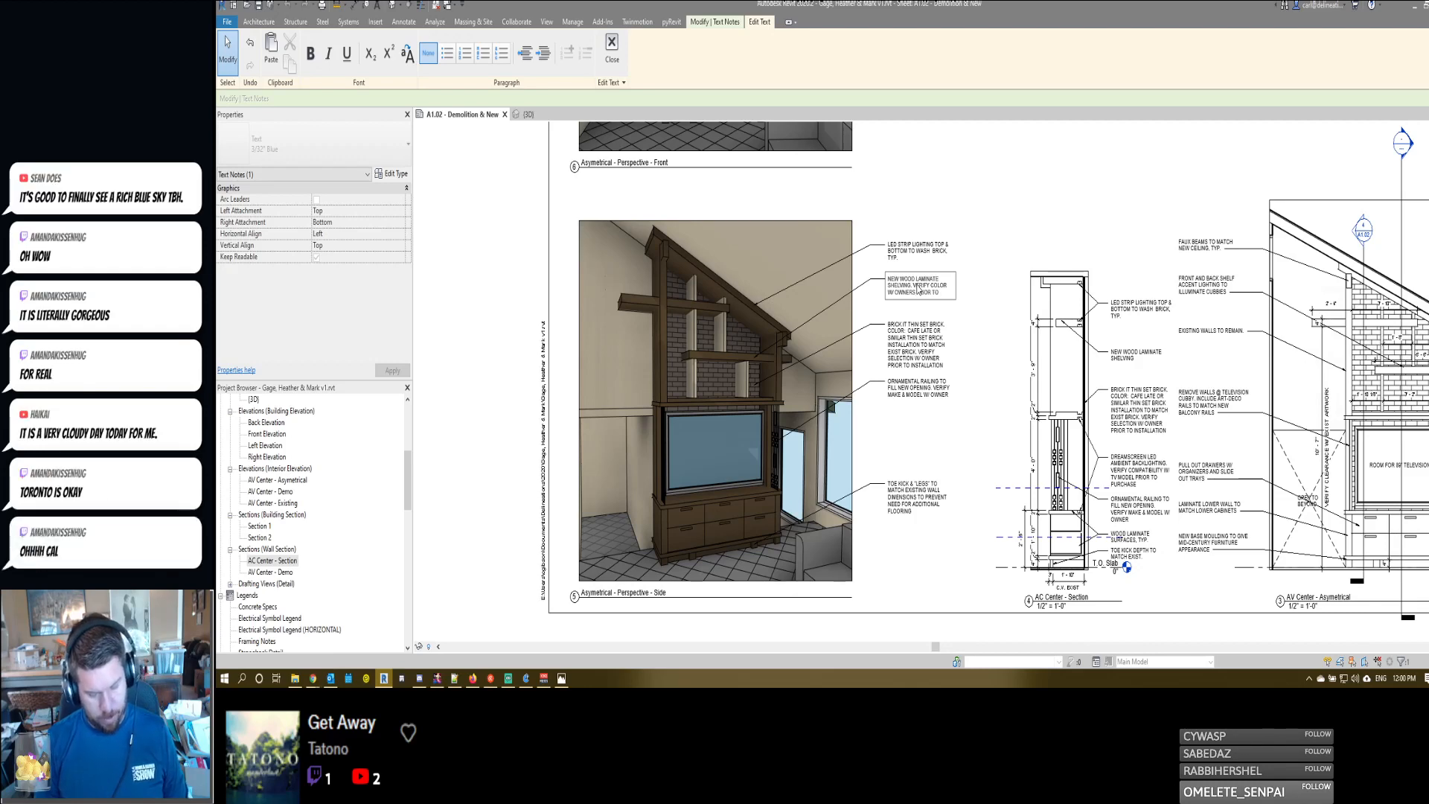
{"action": "type", "text": " INSTALLATION"}
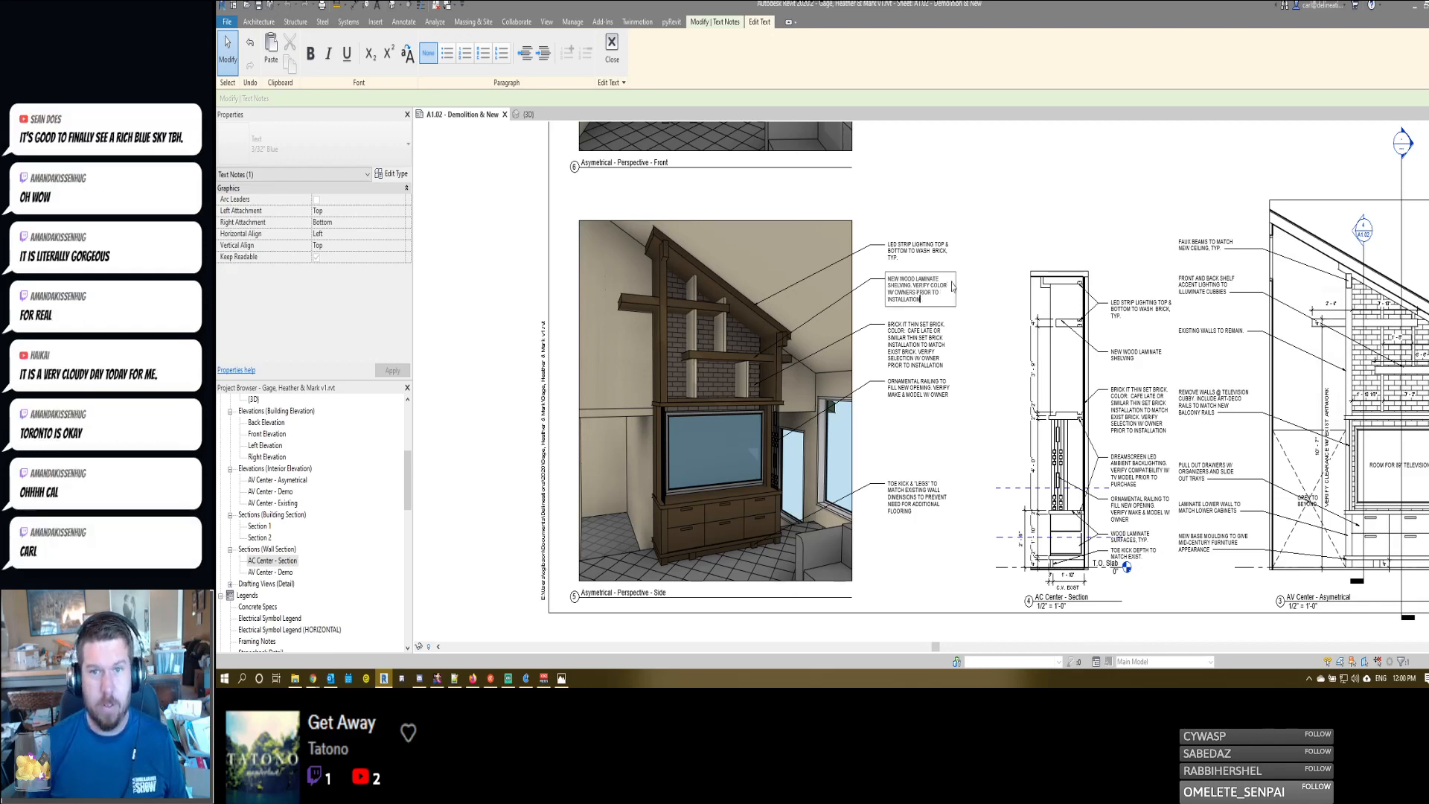
{"action": "left_click", "coordinate": [980, 212]}
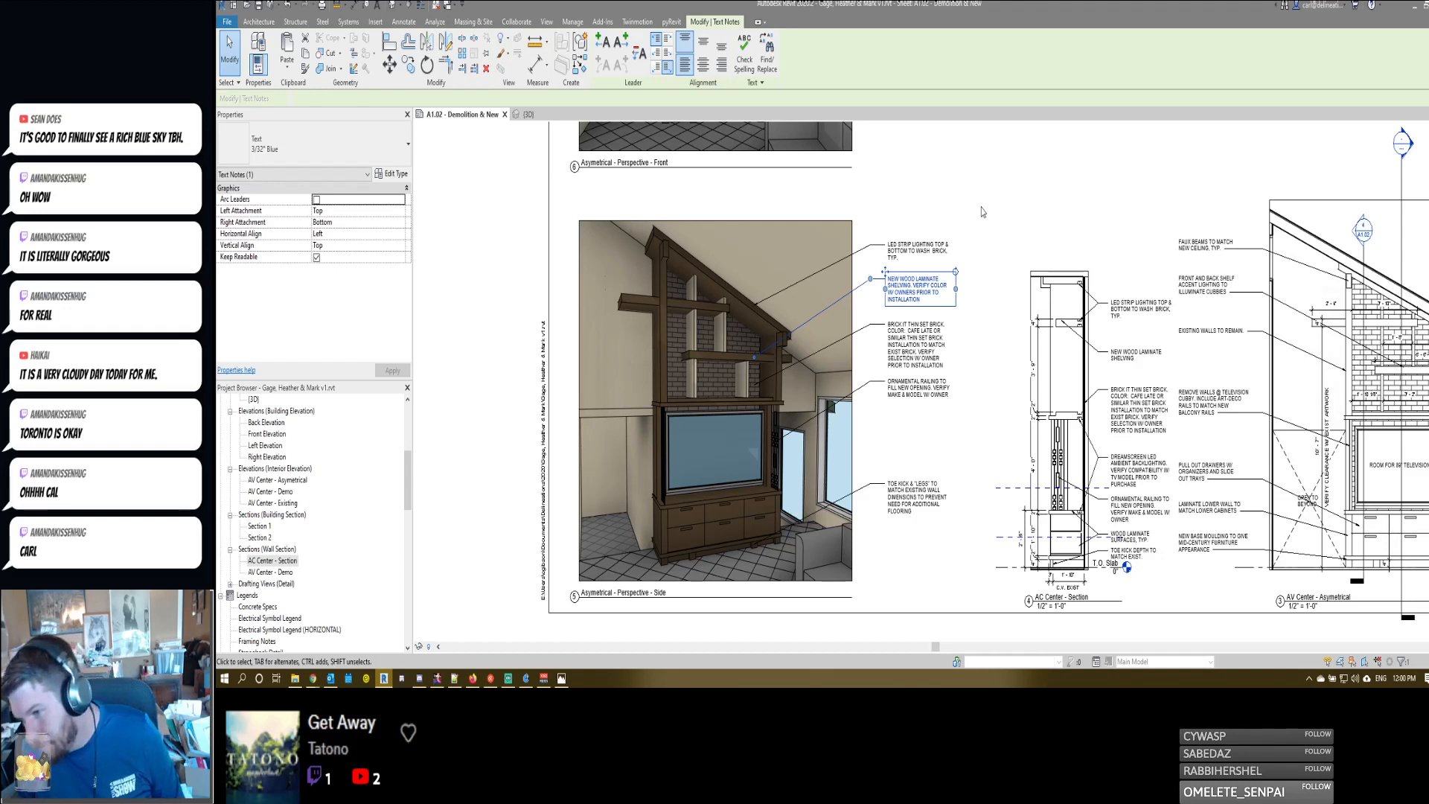
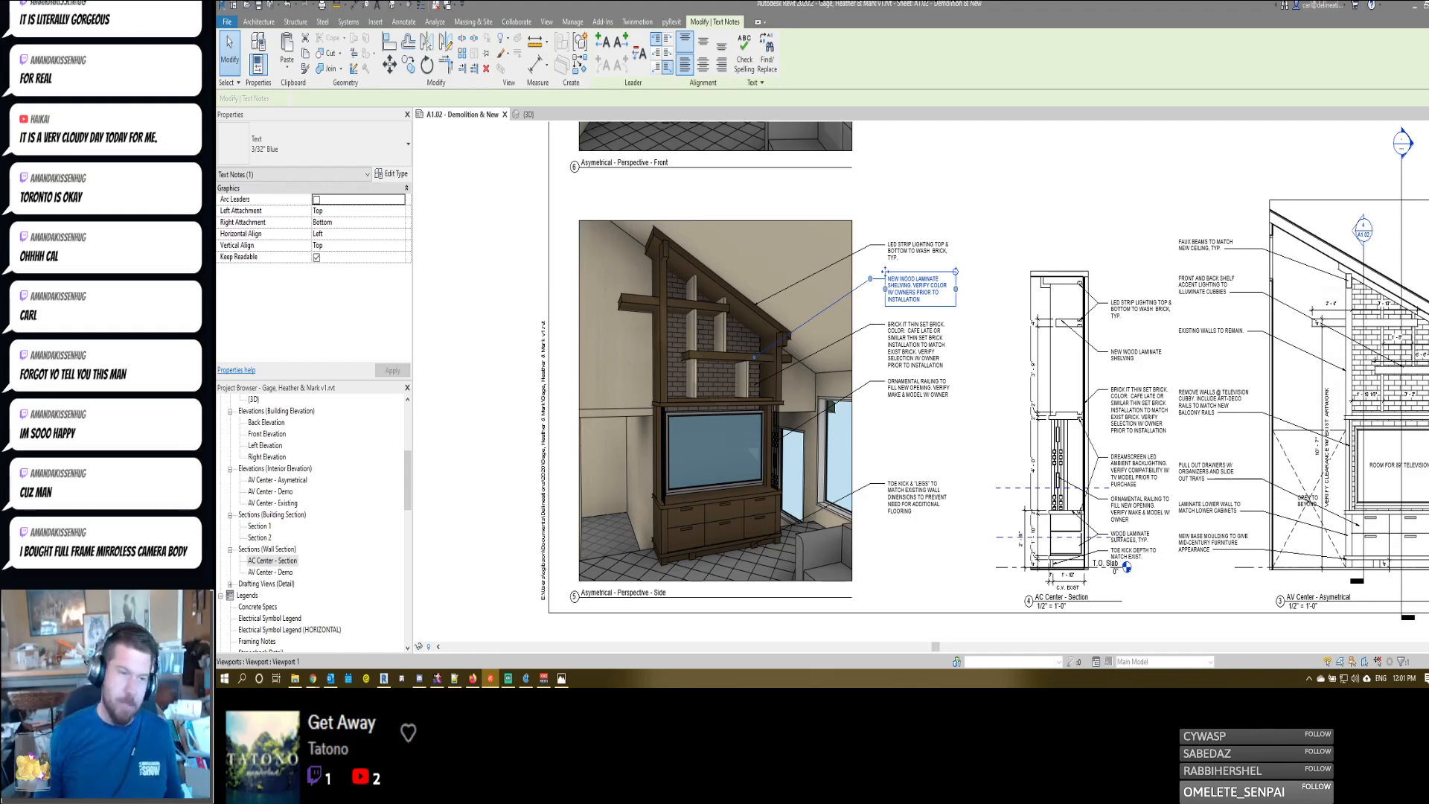
- Revise the brick note beside the side perspective, adding a period after "INSTALLATION" and "COLOR" before "TO MATCH EXIST BRICK"
{"action": "left_click", "coordinate": [924, 304]}
{"action": "left_click", "coordinate": [982, 216]}
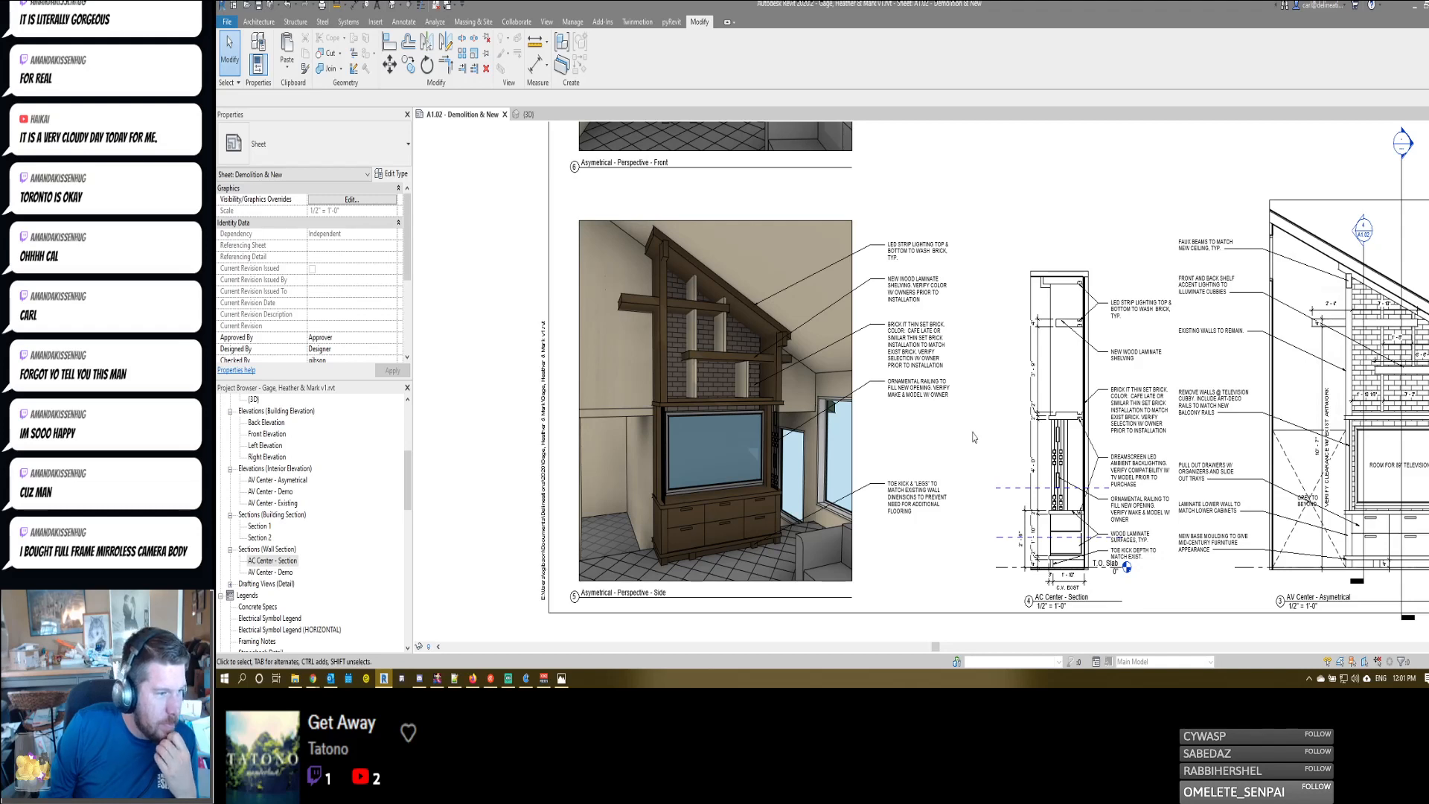
{"action": "left_click", "coordinate": [914, 352]}
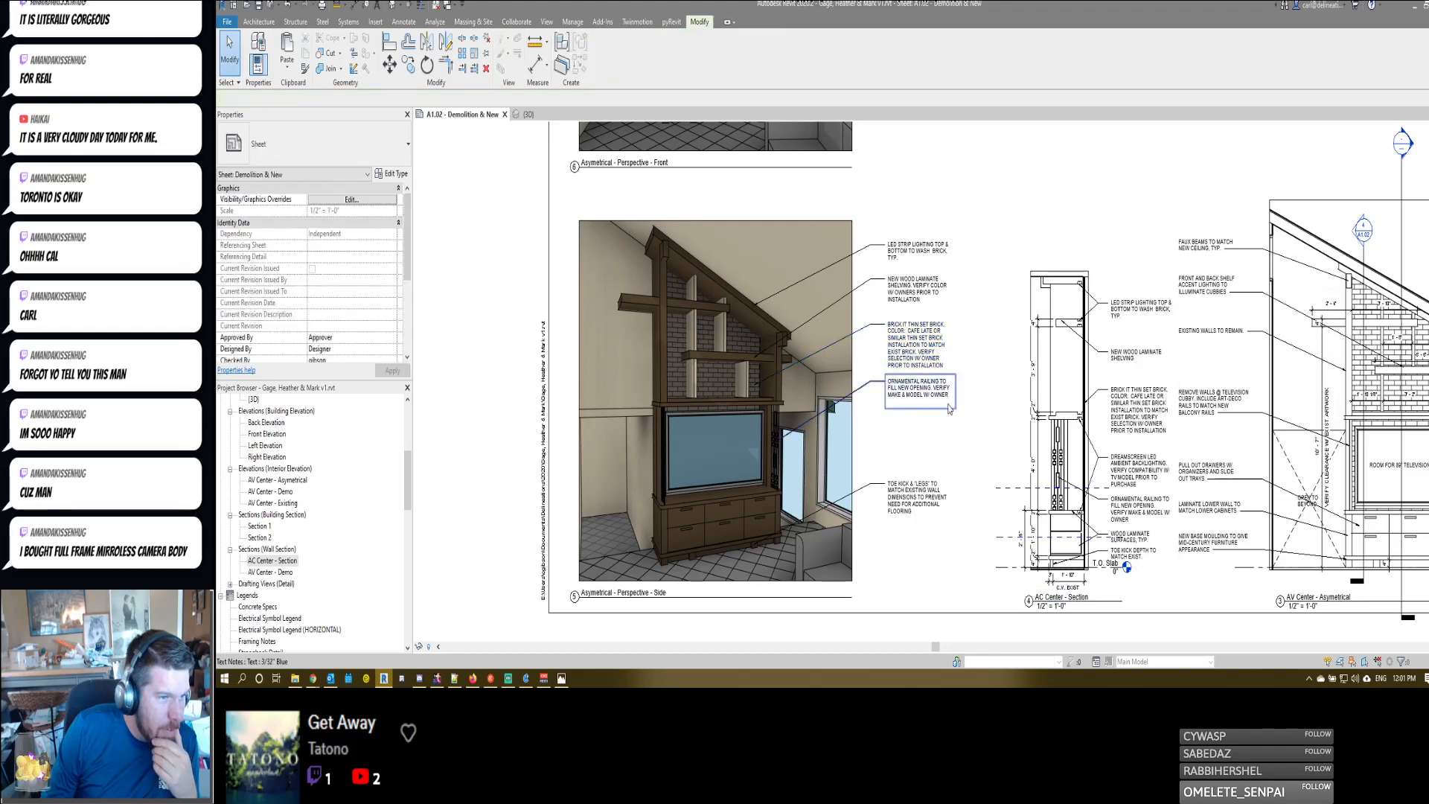
{"action": "key", "text": "Escape"}
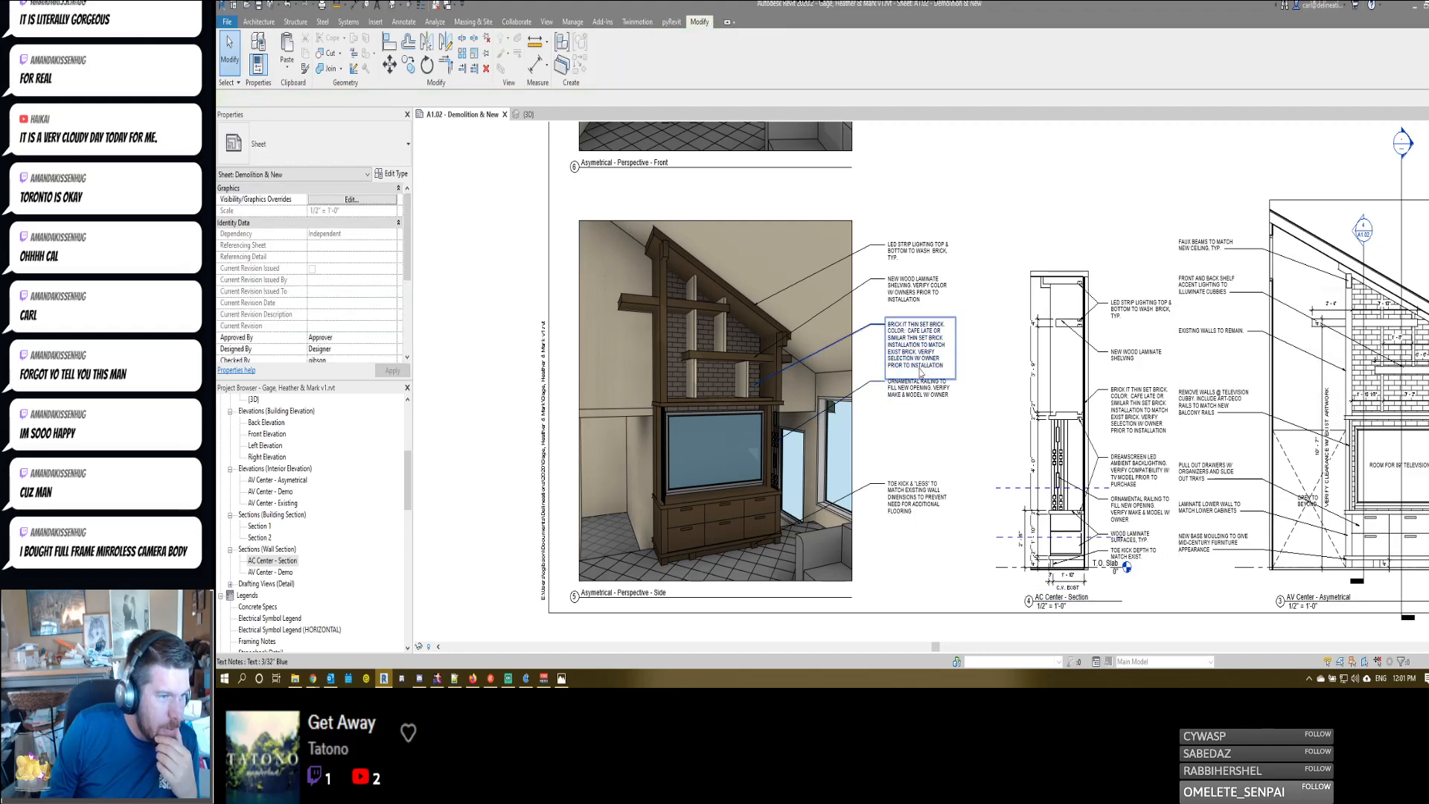
{"action": "double_click", "coordinate": [923, 354]}
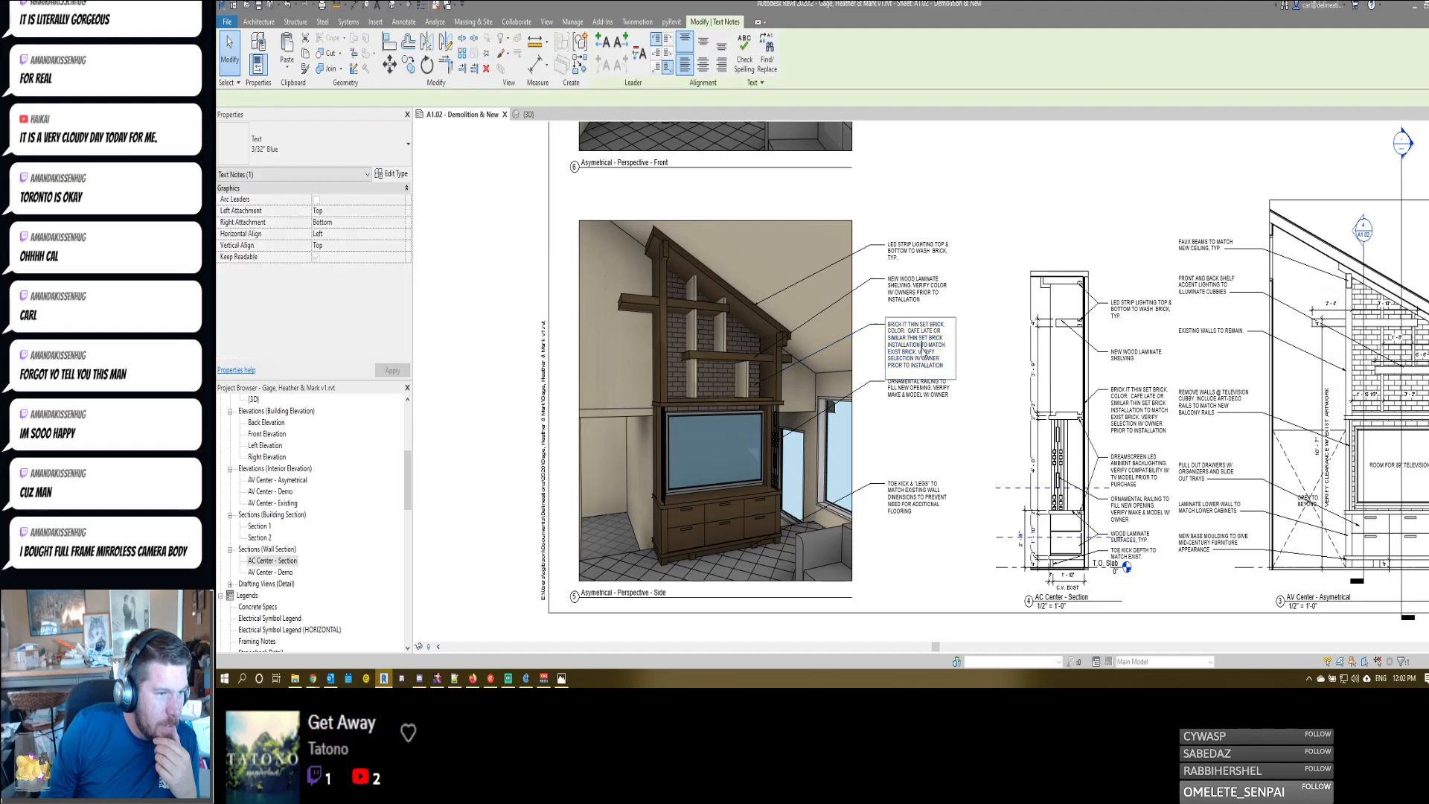
{"action": "type", "text": "COLOR "}
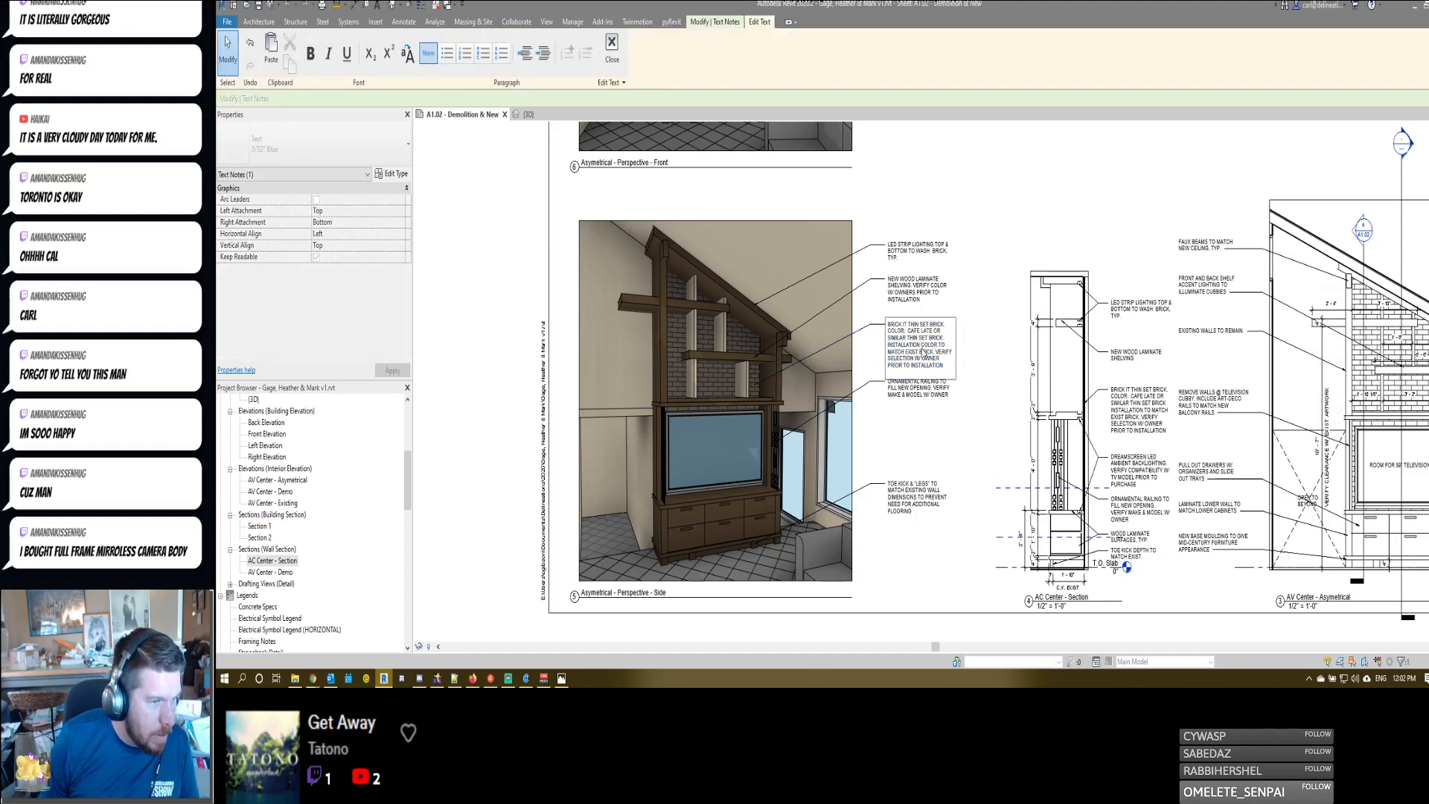
{"action": "type", "text": "."}
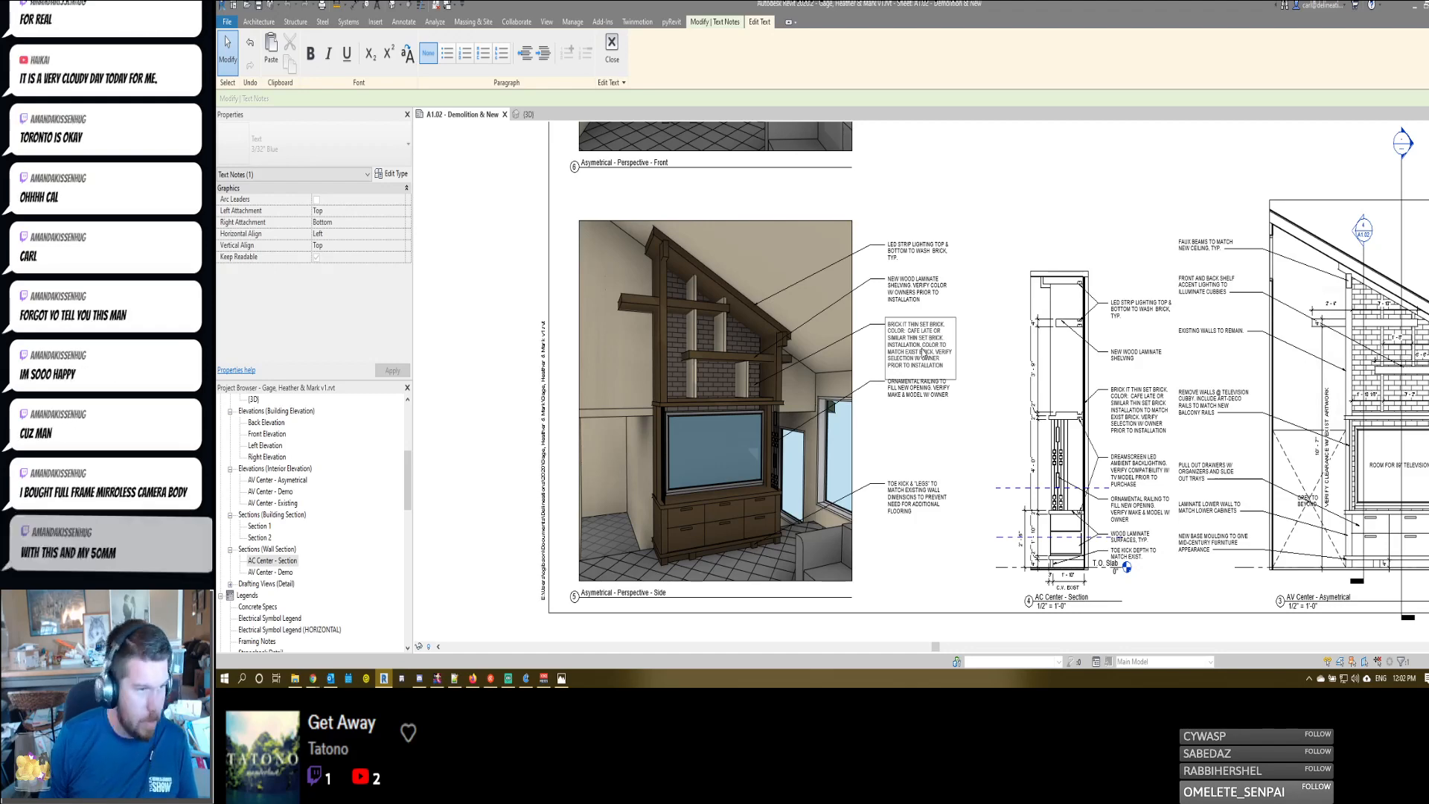
{"action": "left_click", "coordinate": [951, 398]}
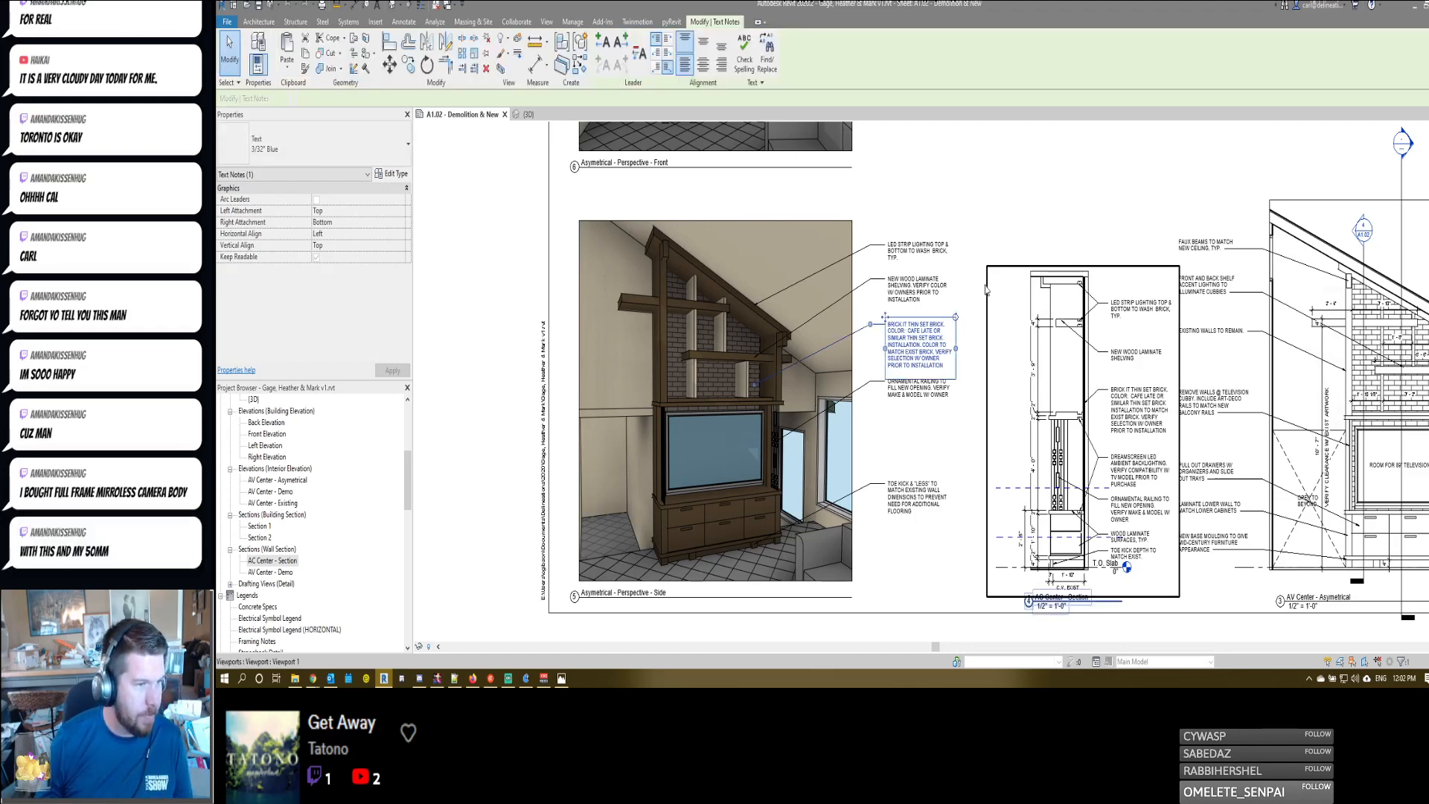
- Move the ornamental railing note beside the side perspective down to leave a clear gap below the brick note
{"action": "left_click", "coordinate": [913, 397]}
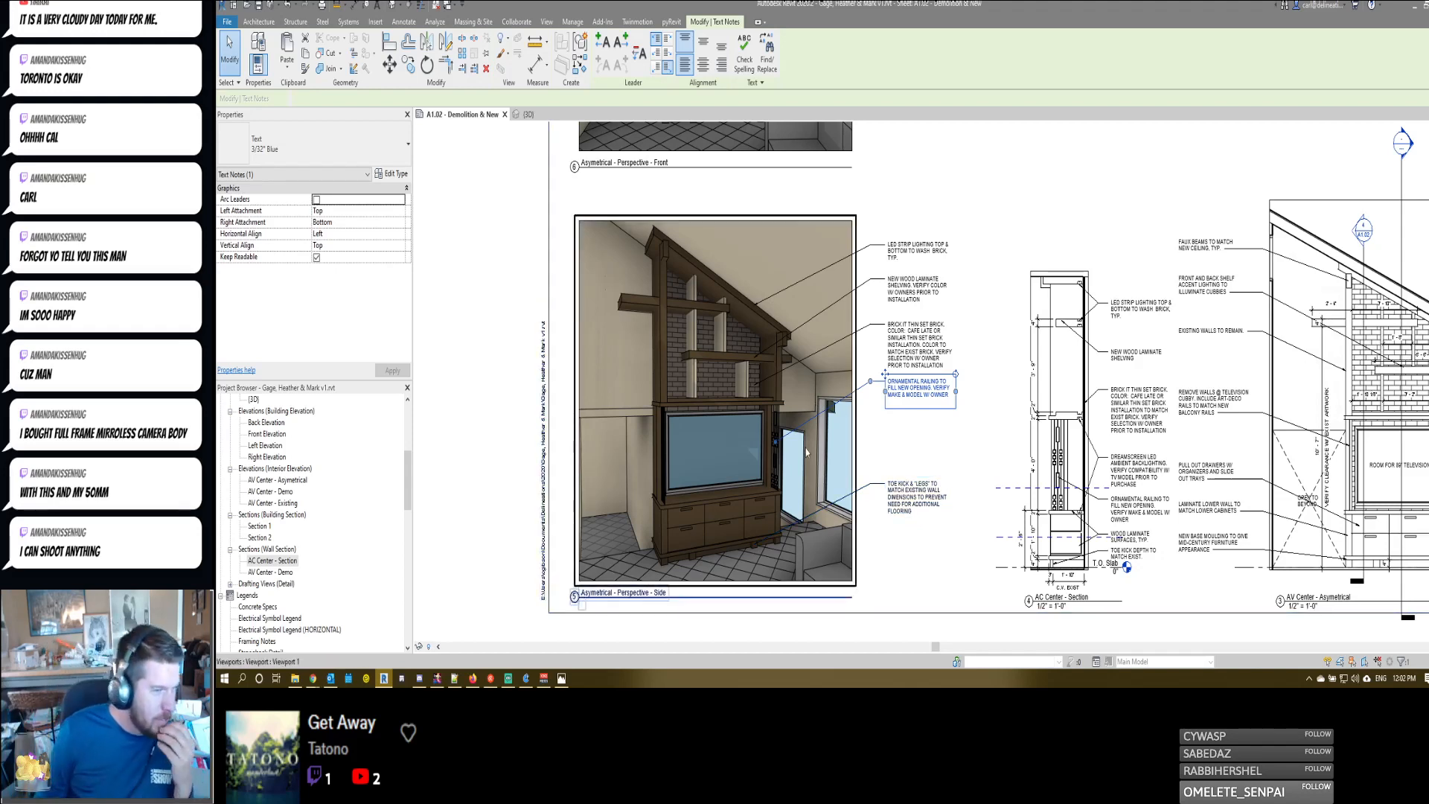
{"action": "left_click", "coordinate": [900, 505]}
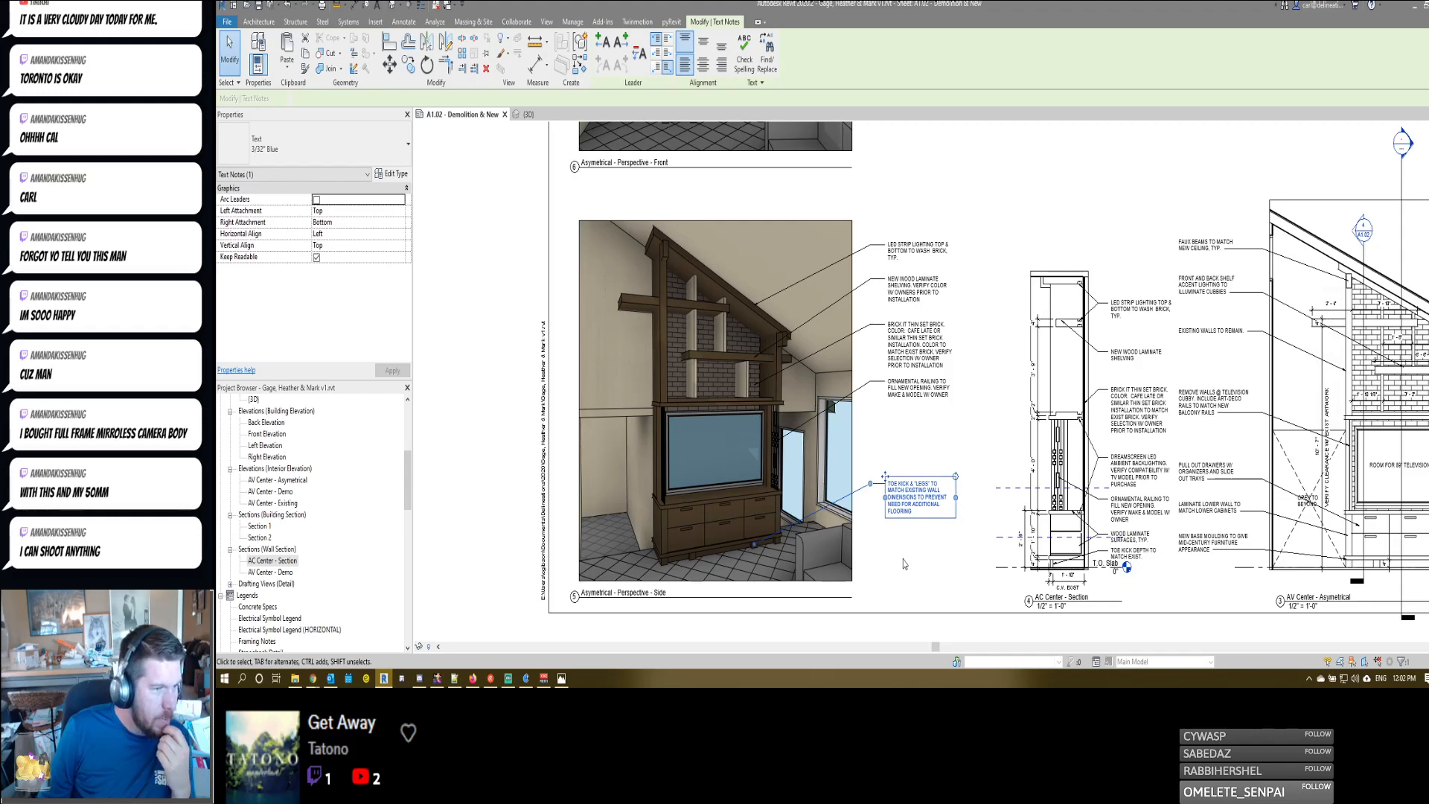
{"action": "left_click", "coordinate": [908, 390]}
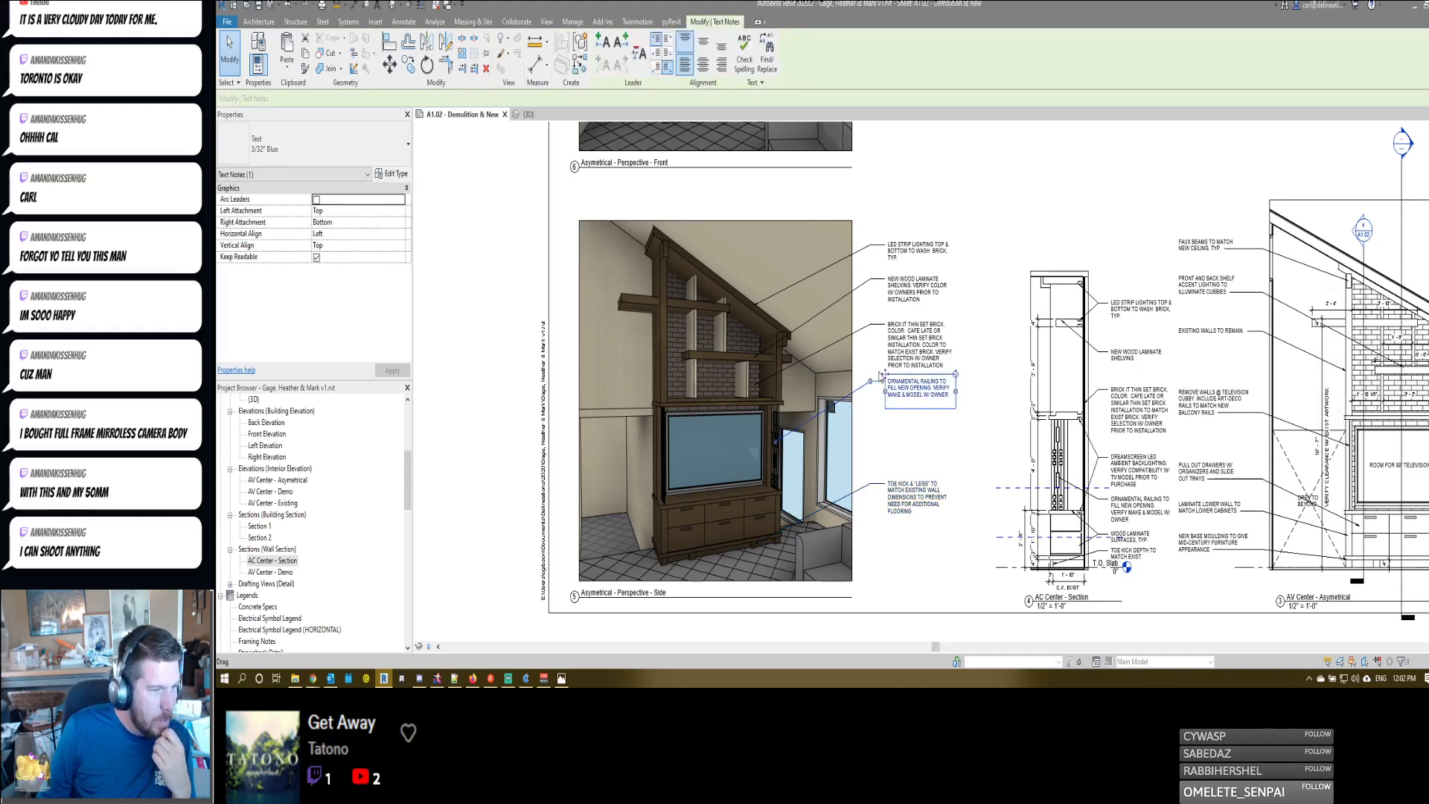
{"action": "left_click_drag", "start_coordinate": [881, 376], "coordinate": [881, 408]}
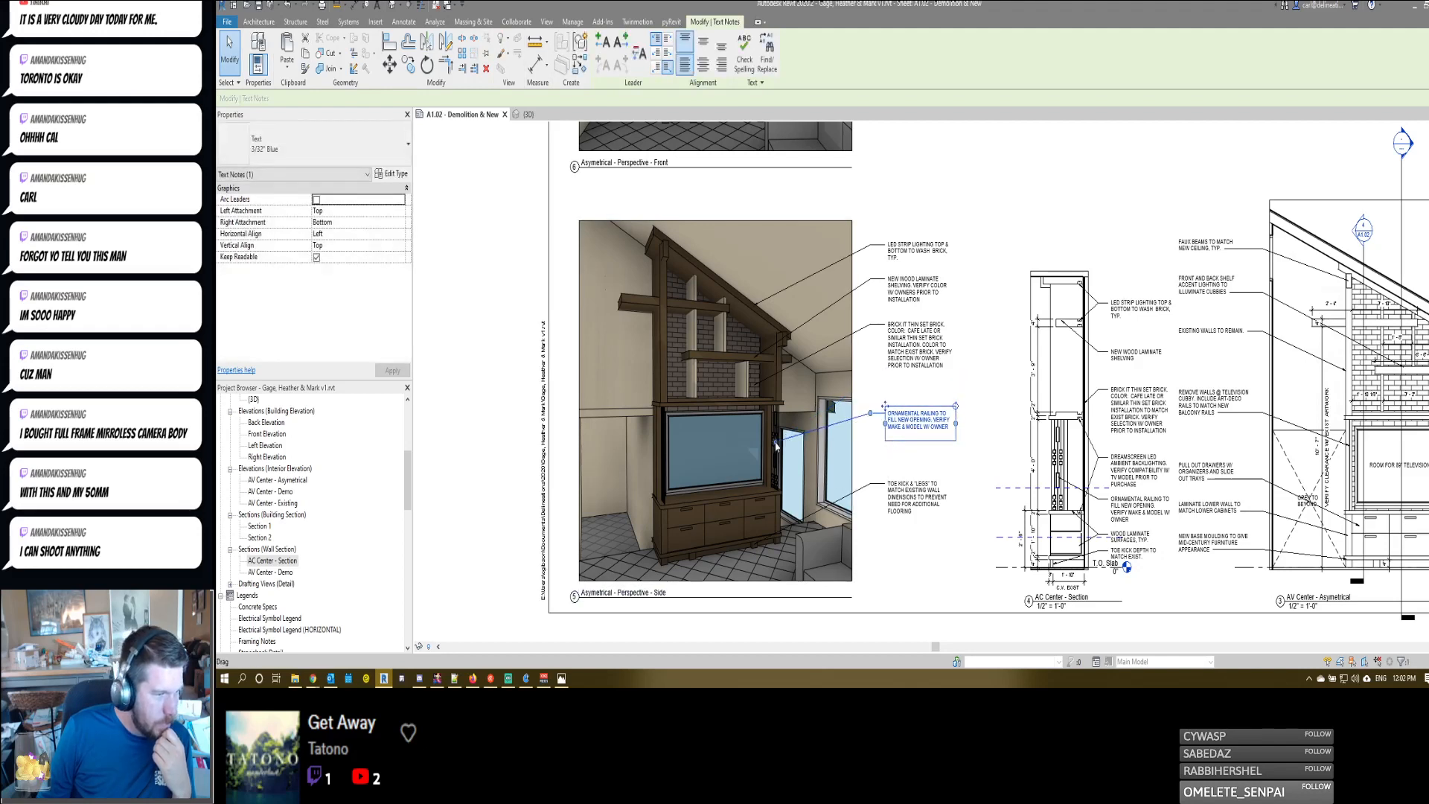
{"action": "left_click", "coordinate": [890, 333]}
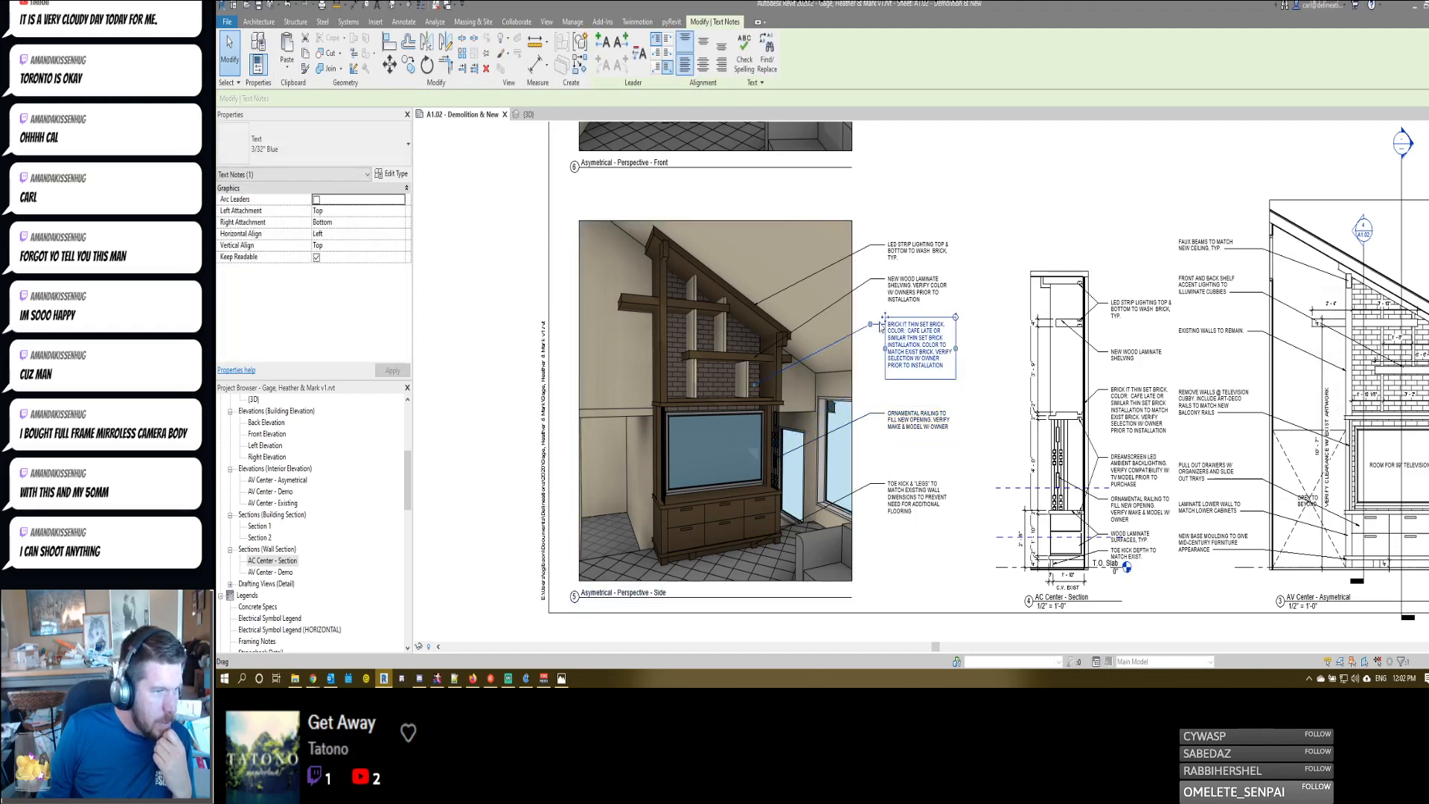
{"action": "left_click_drag", "start_coordinate": [754, 384], "coordinate": [755, 385]}
- Change "COLOR" to "COLORS" in the wood laminate shelving note beside the side perspective
{"action": "left_click", "coordinate": [914, 292]}
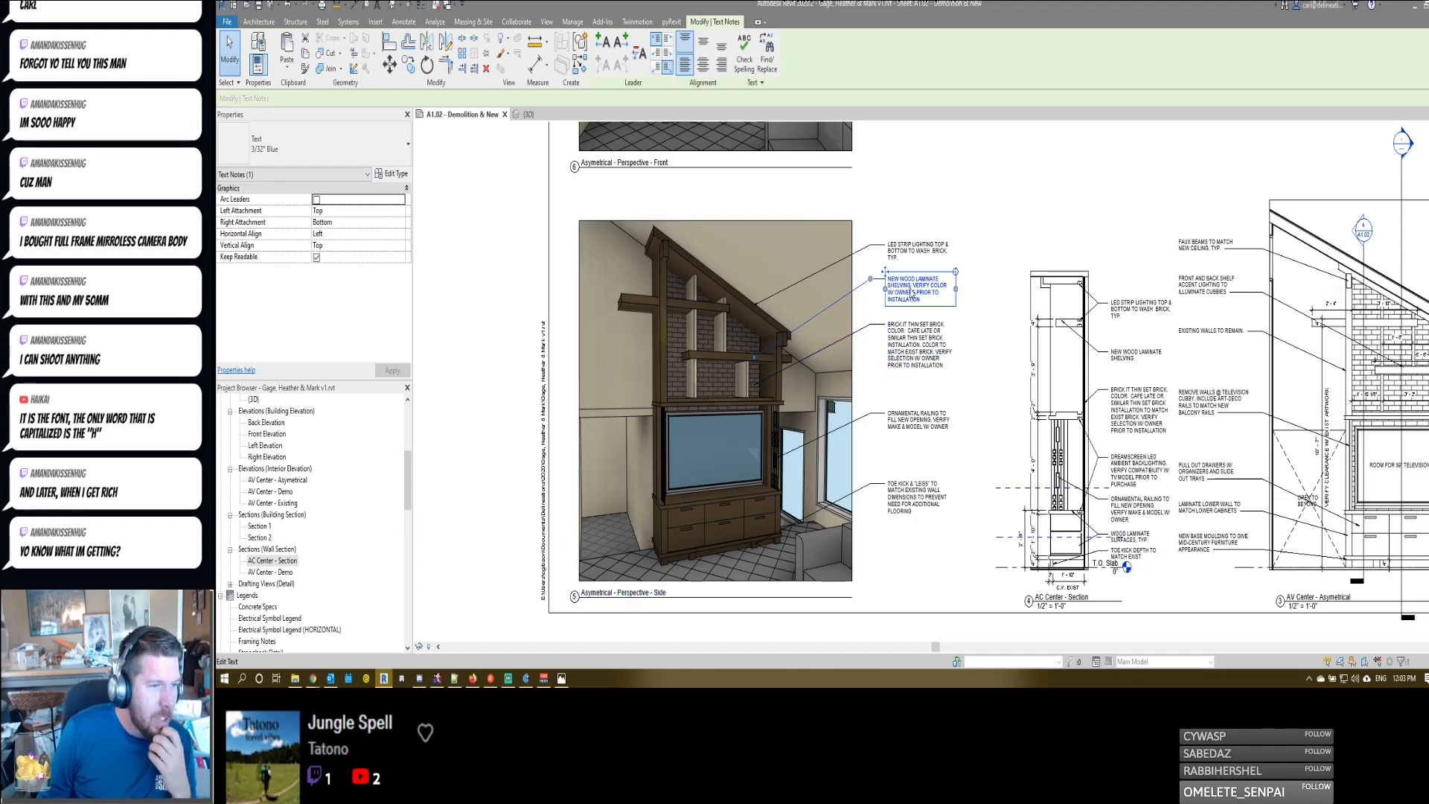
{"action": "left_click", "coordinate": [947, 290]}
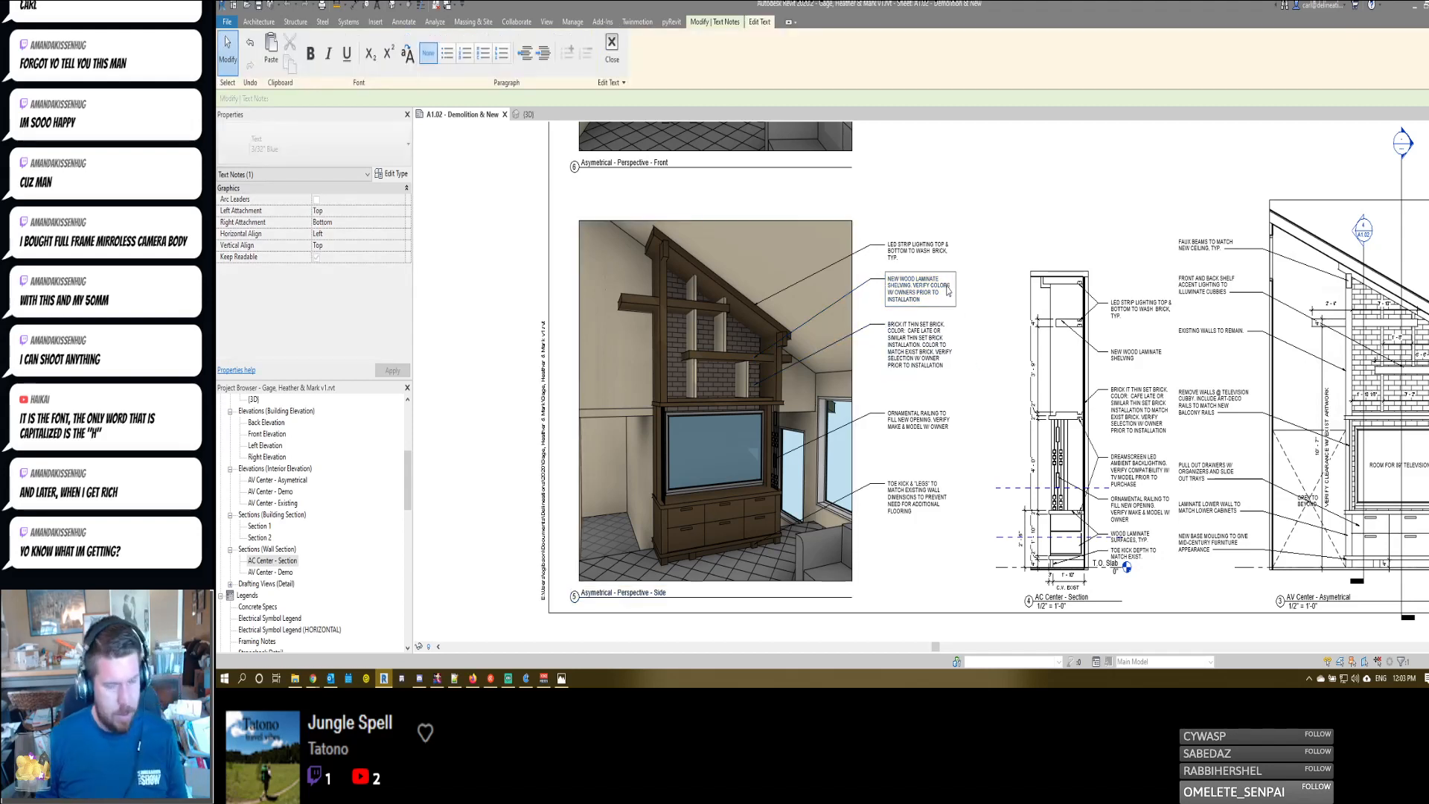
{"action": "left_click", "coordinate": [609, 52]}
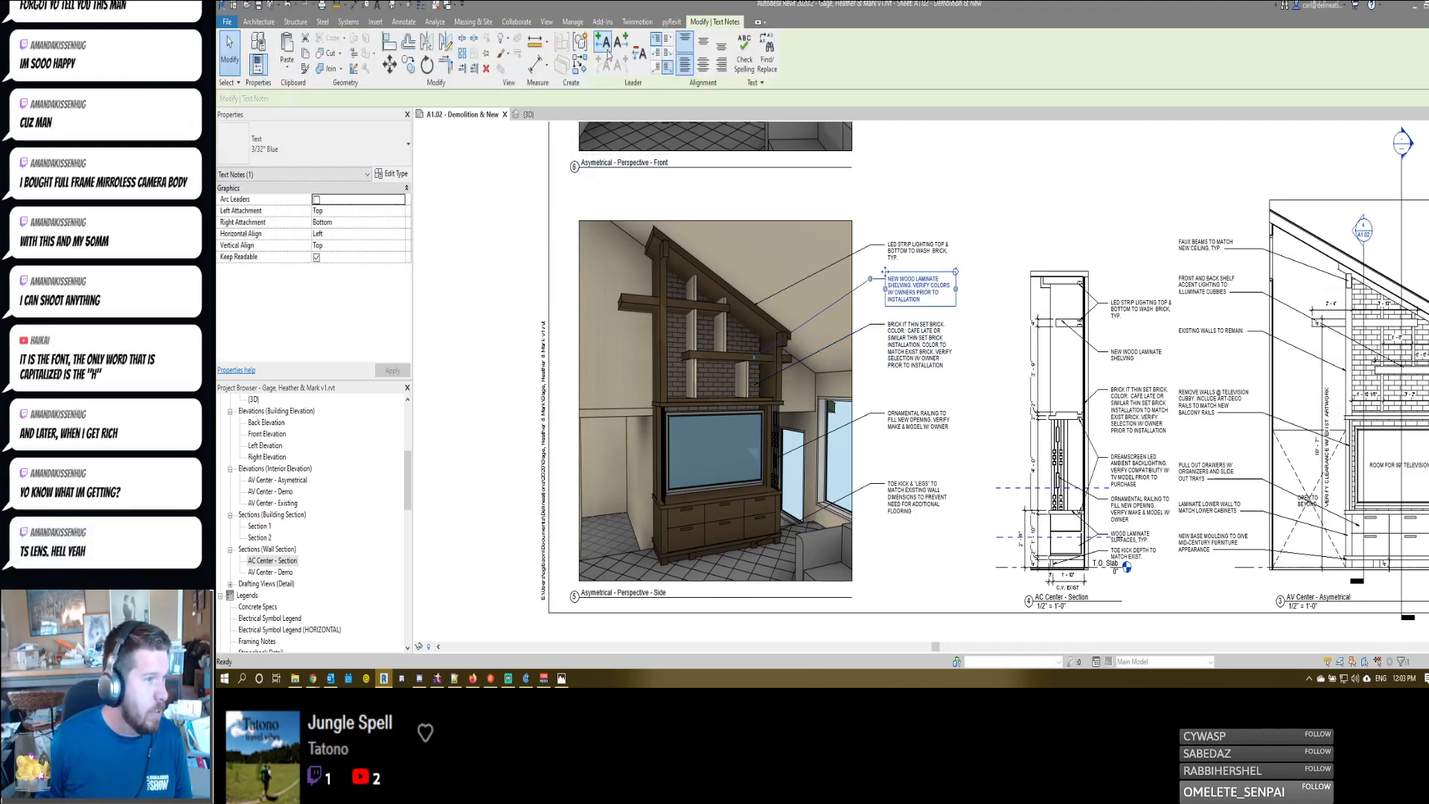
- Add a second leader from the shelving note to a vertical divider and insert "& DIVIDERS" after "SHELVING" in its text
{"action": "left_click", "coordinate": [608, 54]}
{"action": "left_click_drag", "start_coordinate": [851, 282], "coordinate": [724, 341]}
{"action": "left_click", "coordinate": [913, 290]}
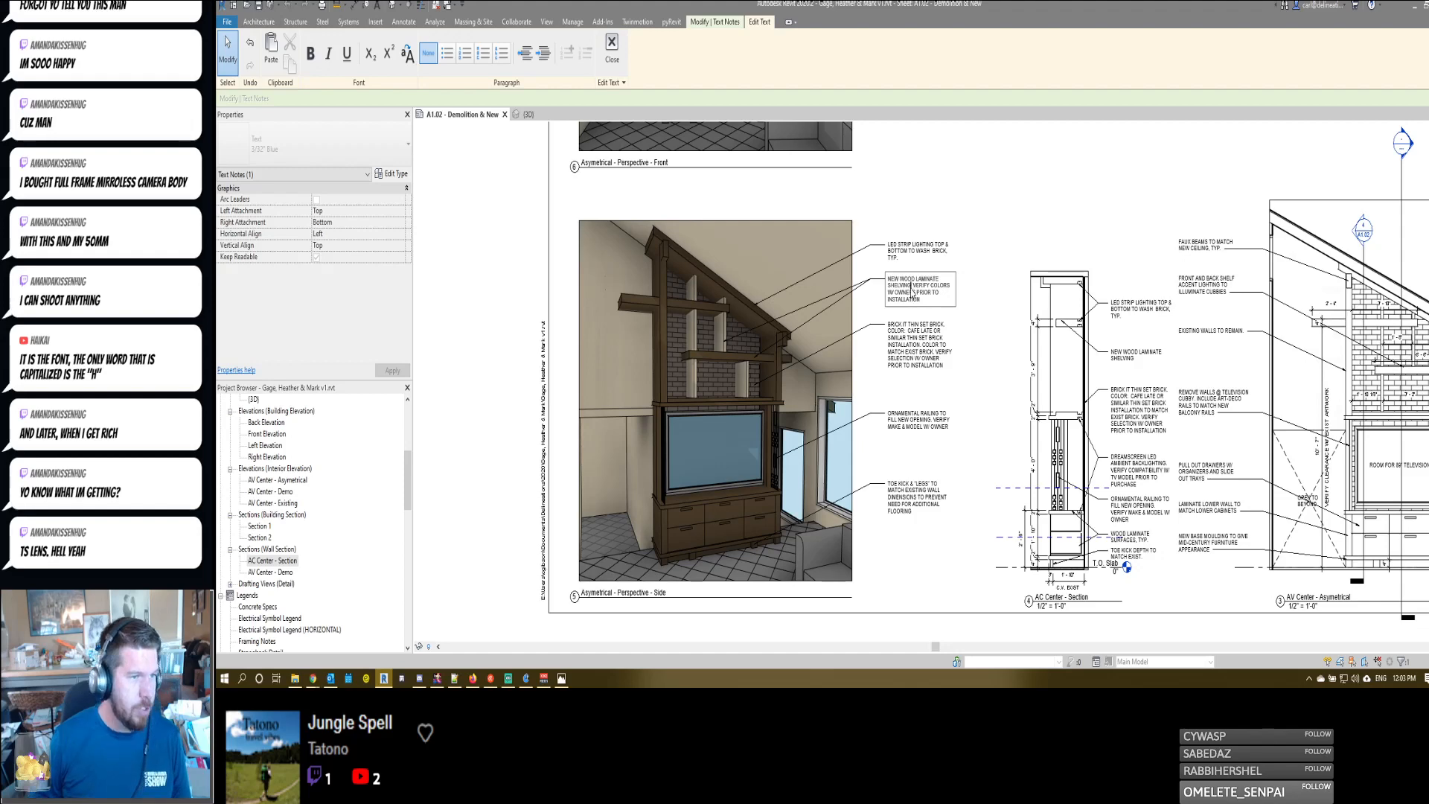
{"action": "type", "text": "& DIM."}
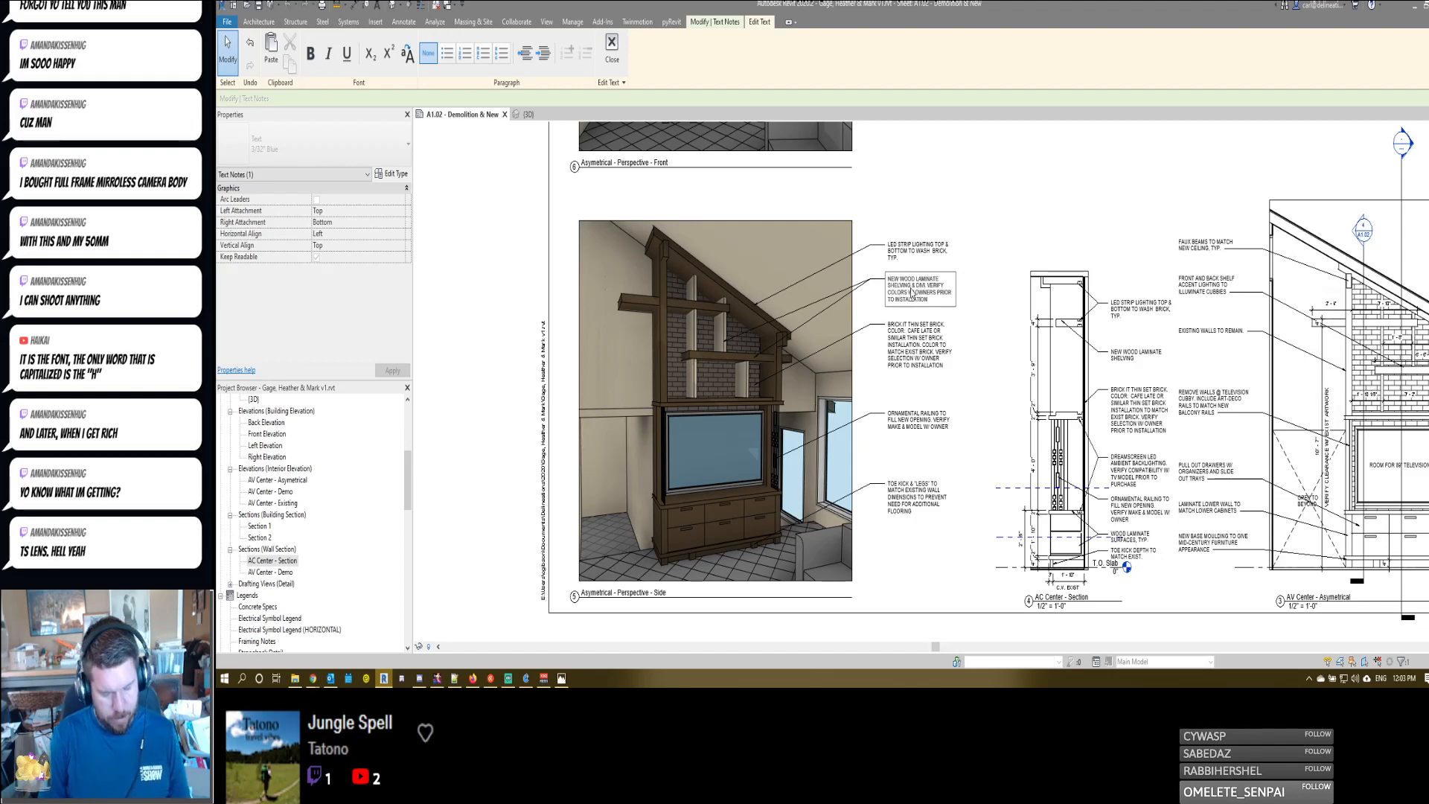
{"action": "type", "text": "IDERS."}
{"action": "left_click", "coordinate": [985, 261]}
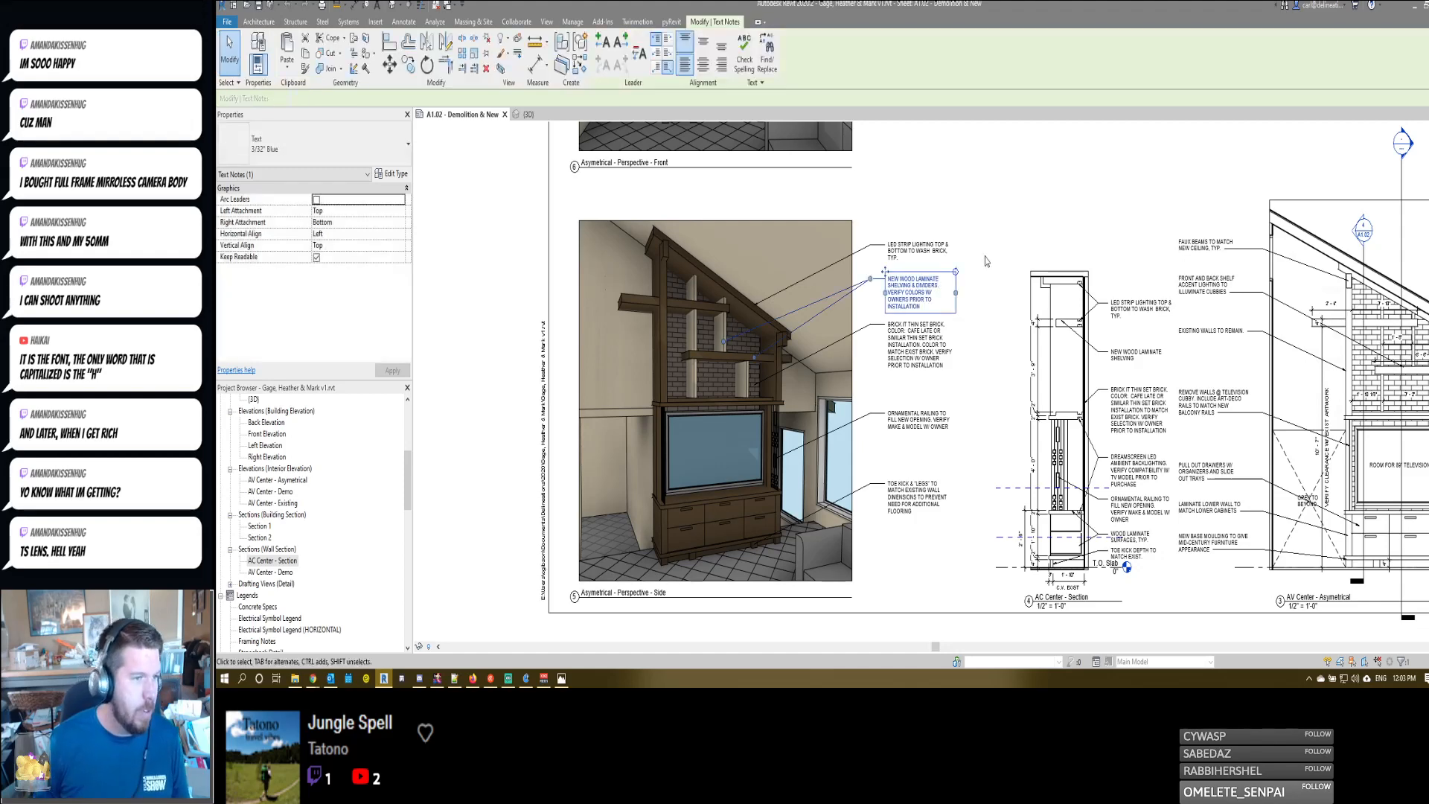
- Move the LED strip lighting note's leader end from the sloped beam to the brick inside the upper shelving
{"action": "left_click", "coordinate": [918, 249]}
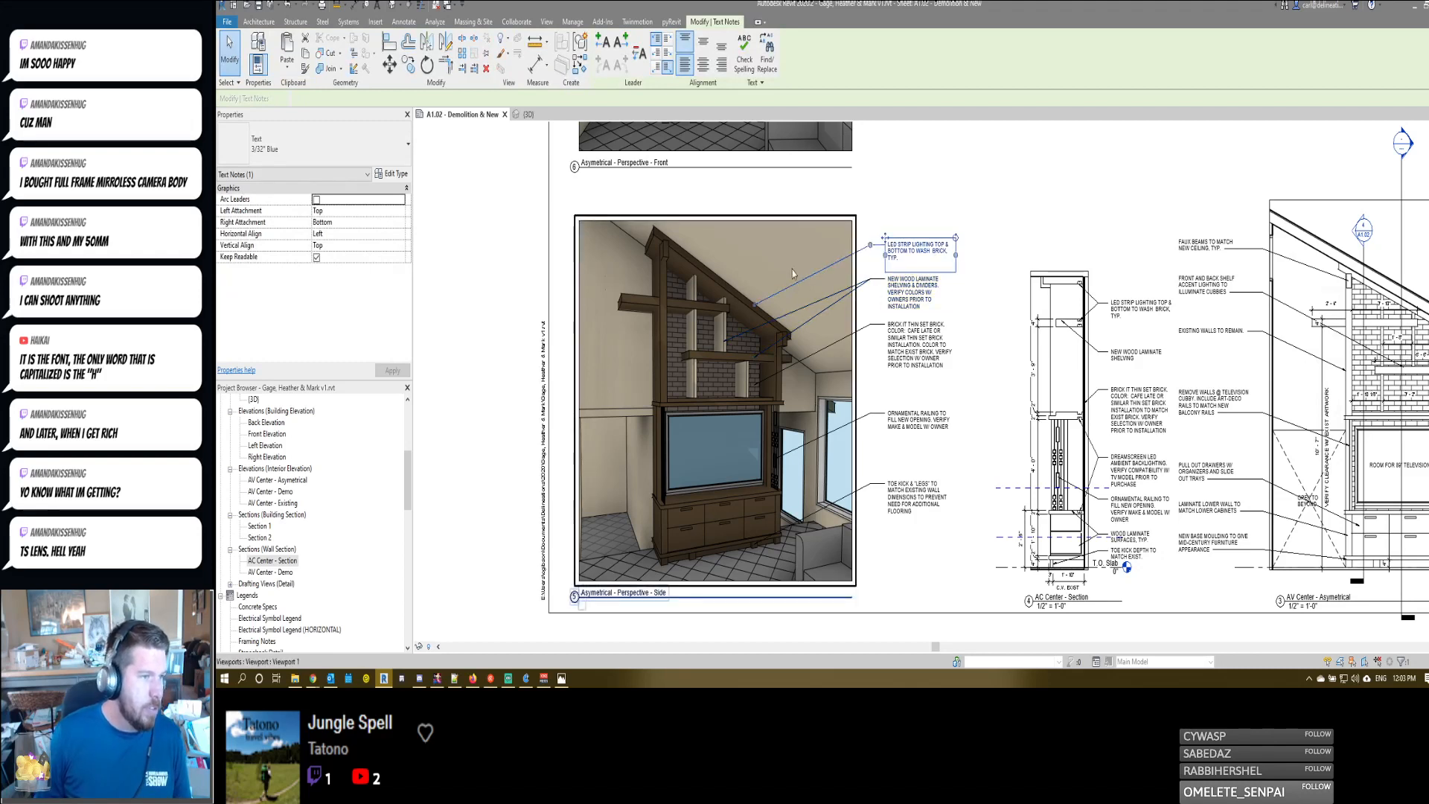
{"action": "left_click_drag", "start_coordinate": [755, 304], "coordinate": [741, 327]}
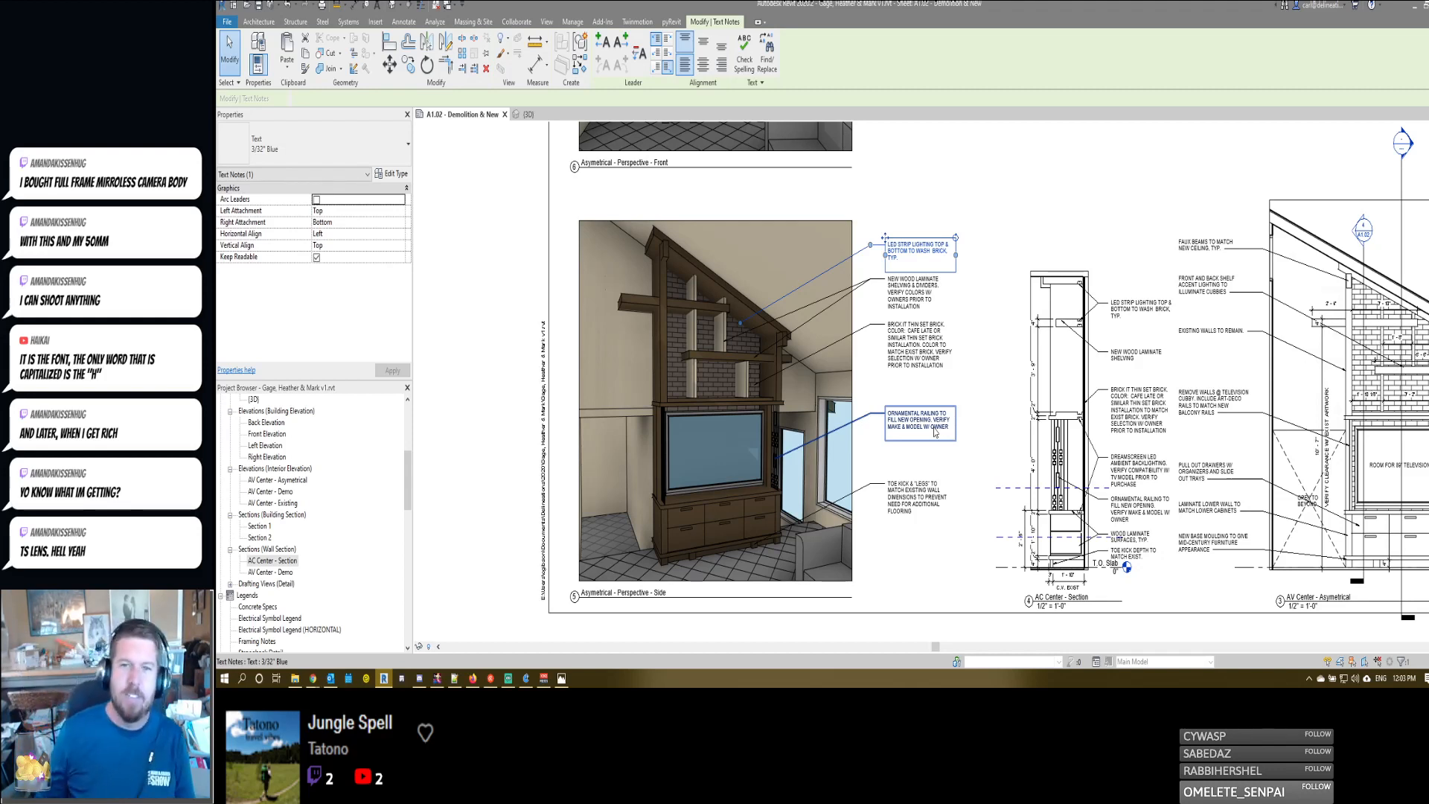
- Switch to the Chrome browser, search Google in a new tab for how to pronounce "haikai", and look through the results
{"action": "mouse_move", "coordinate": [314, 681]}
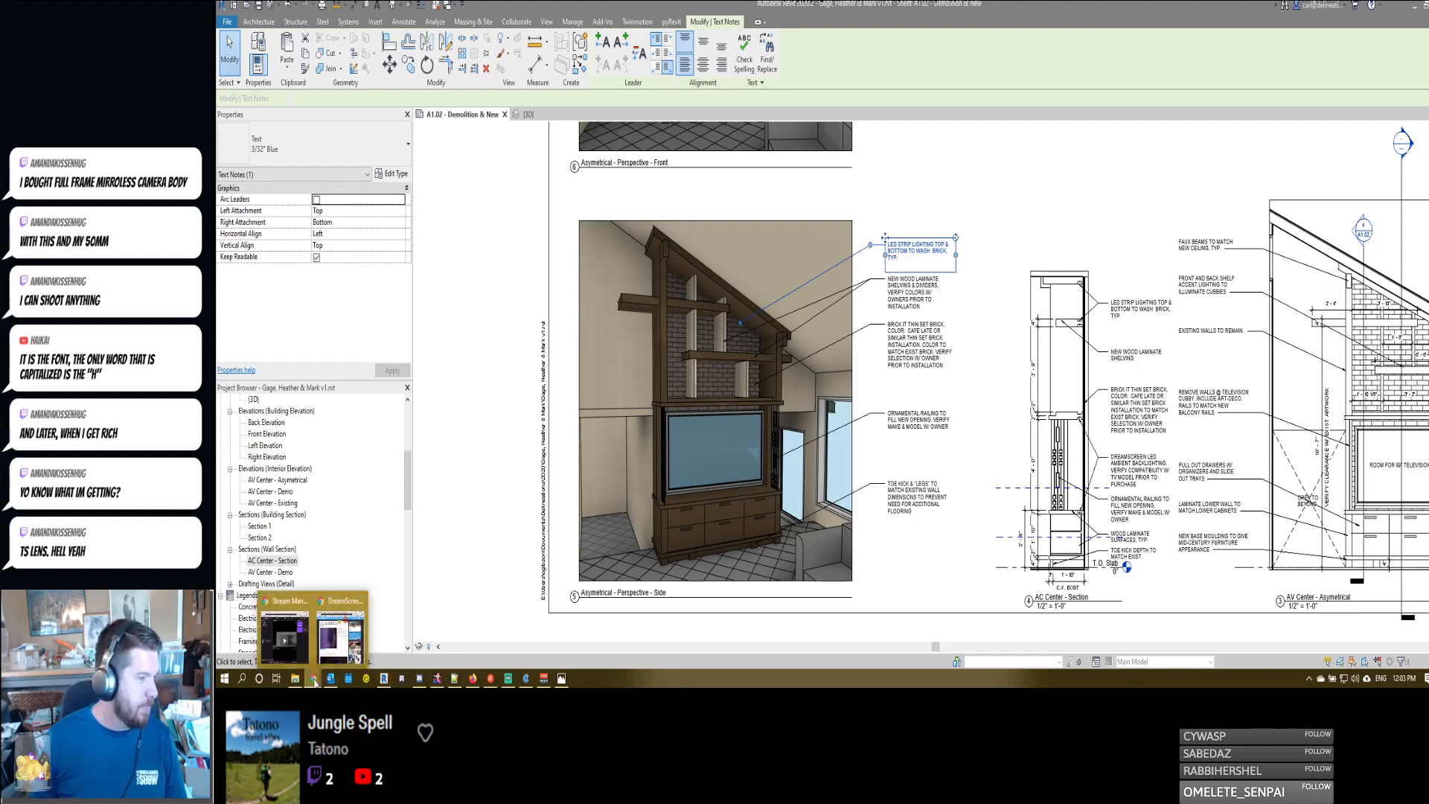
{"action": "left_click", "coordinate": [335, 638]}
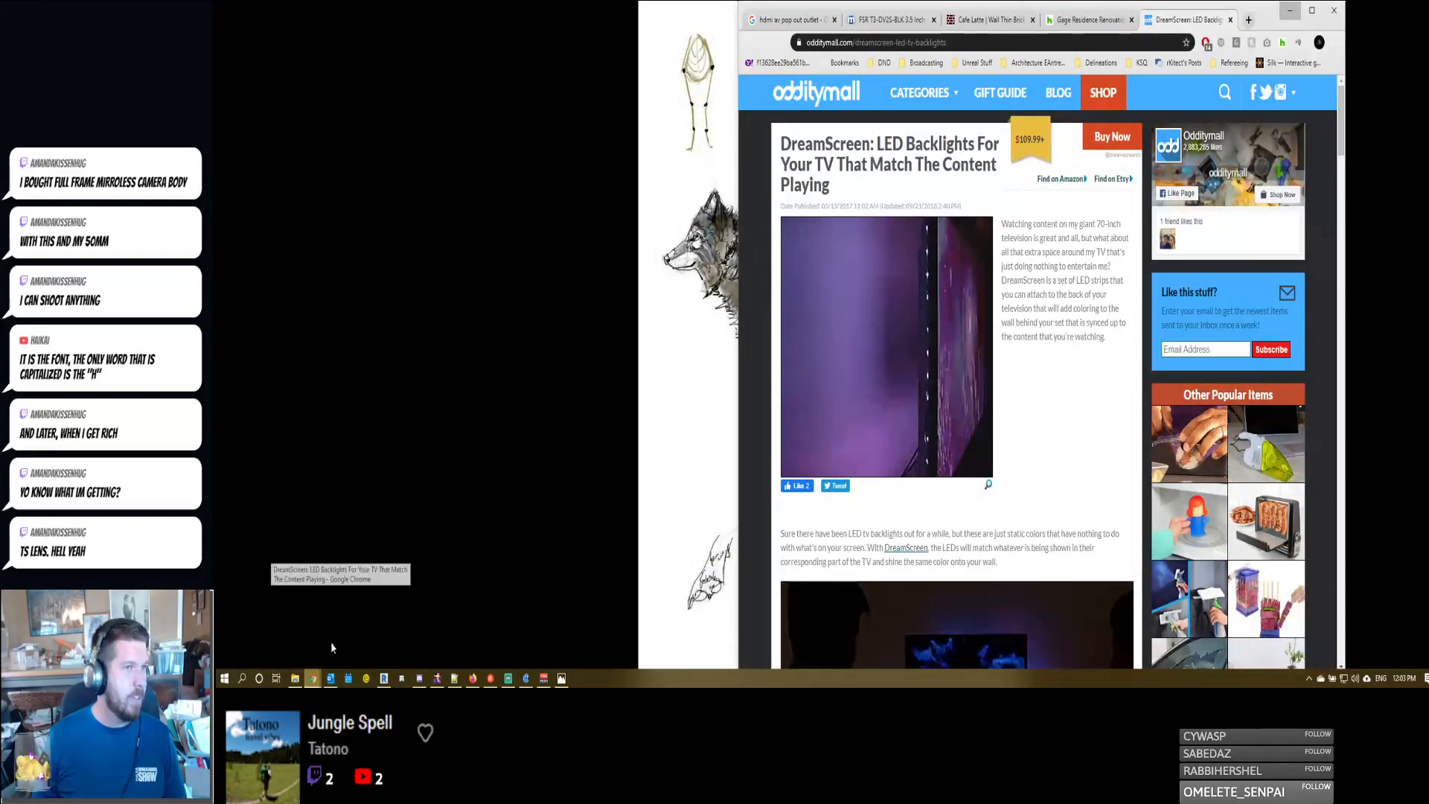
{"action": "key", "text": "ctrl+t"}
{"action": "type", "text": "HOW DO"}
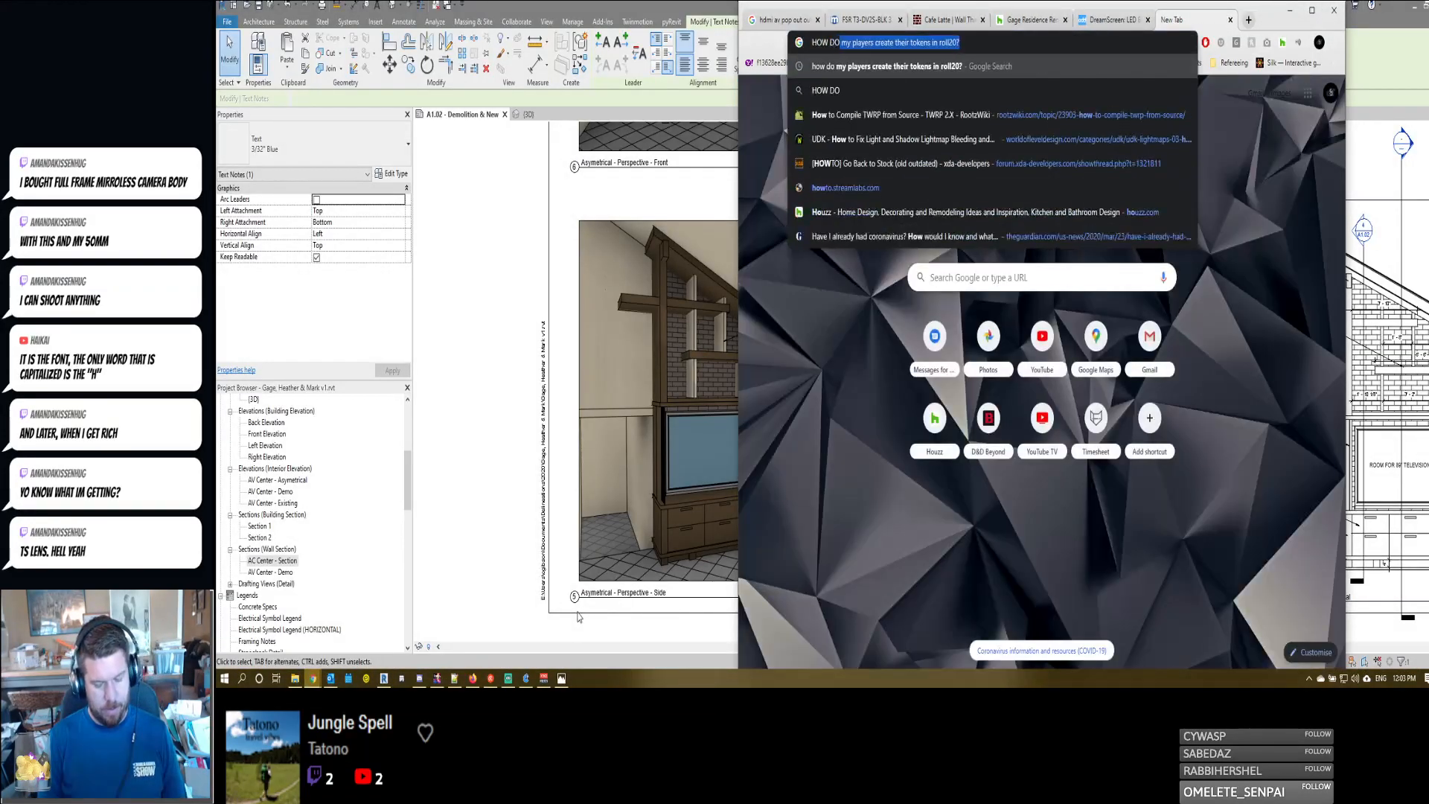
{"action": "type", "text": " i PRONOUNCE h"}
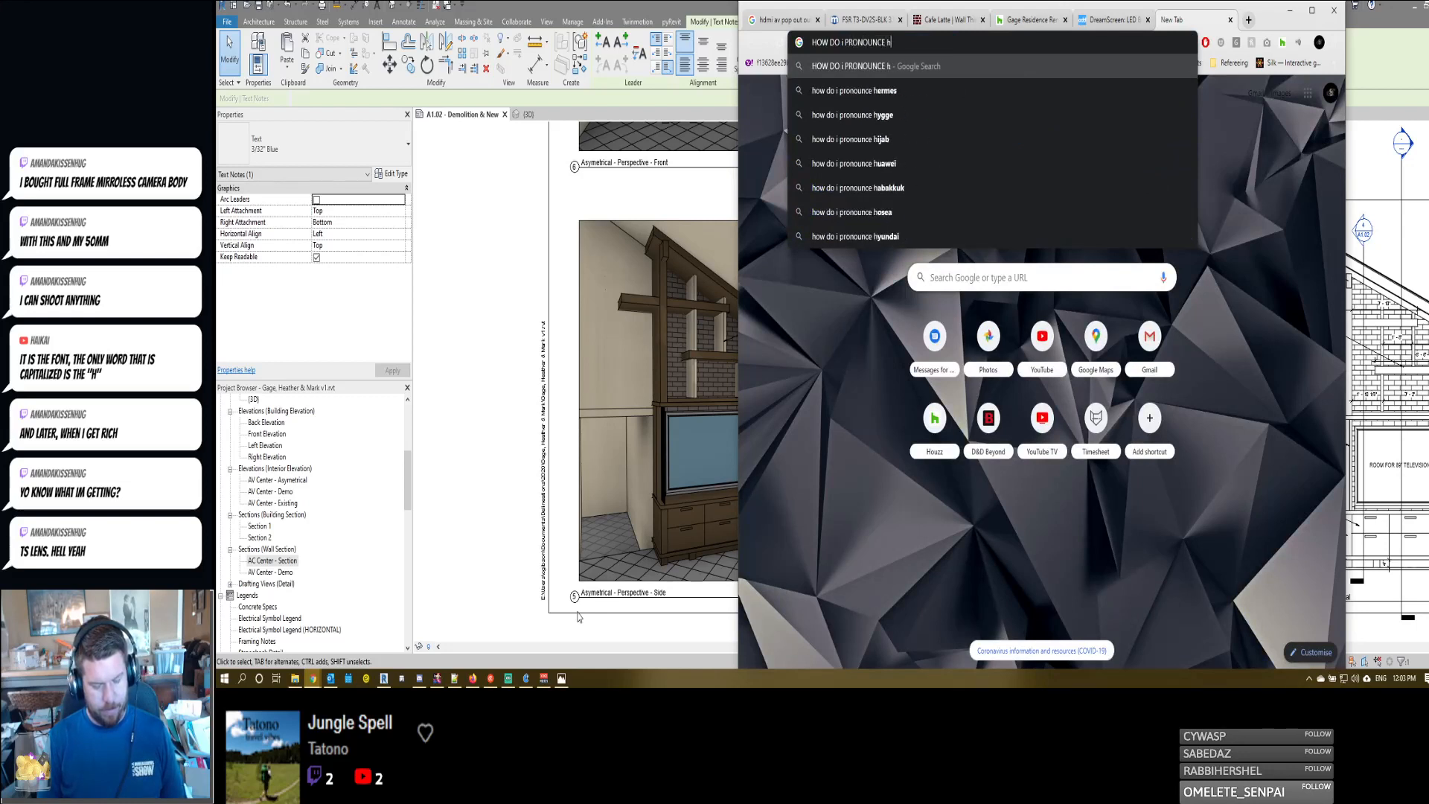
{"action": "type", "text": "AI"}
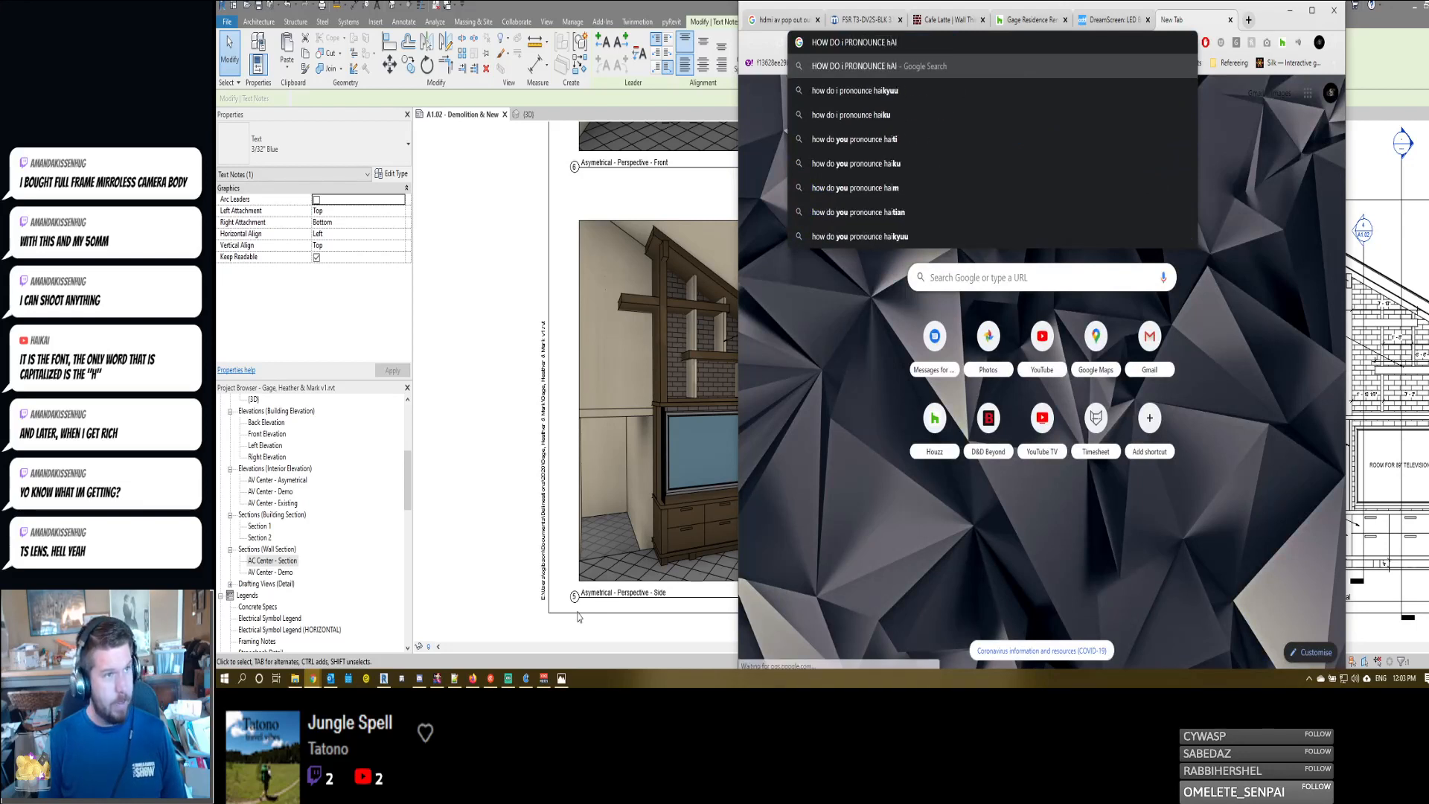
{"action": "type", "text": "kai"}
{"action": "key", "text": "Return"}
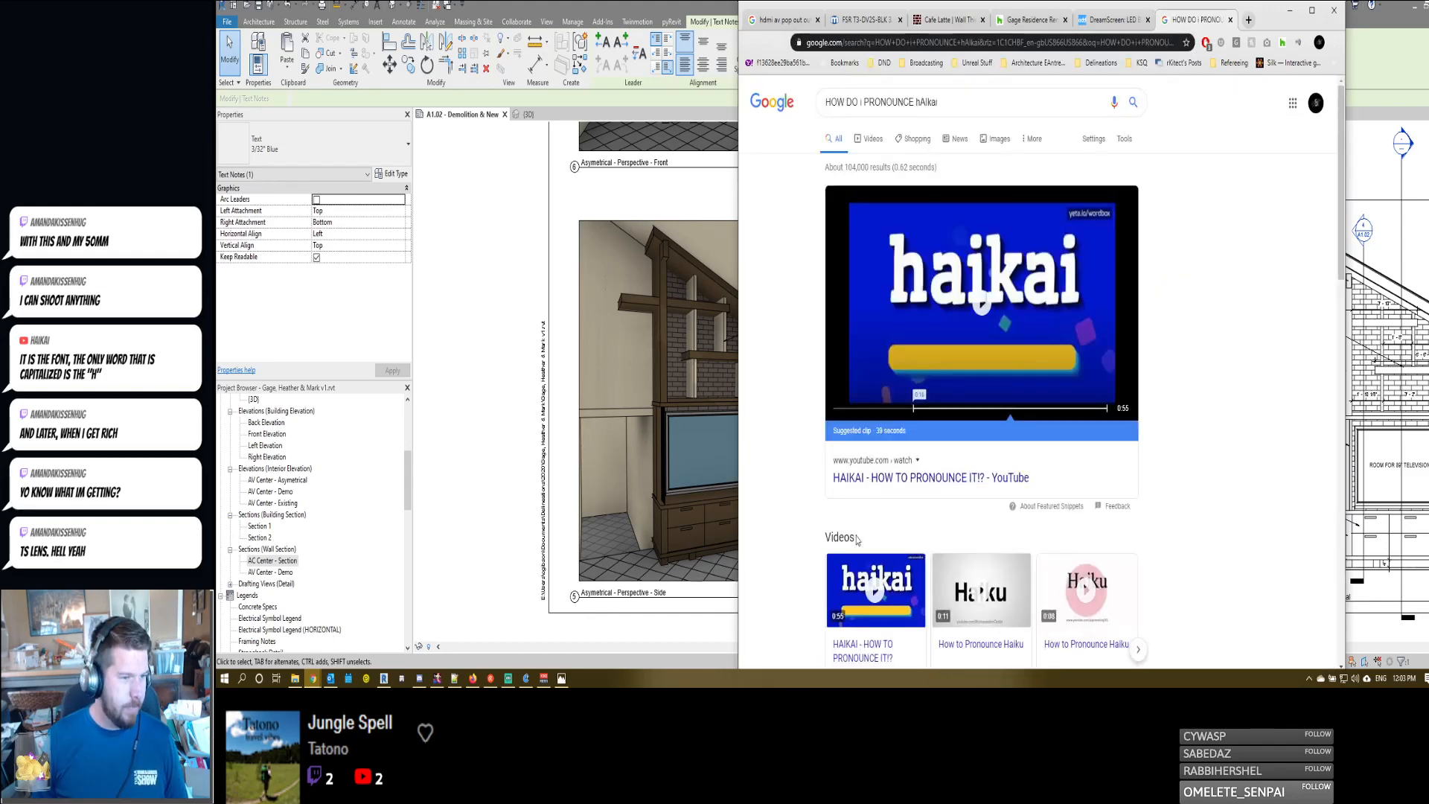
{"action": "scroll", "coordinate": [804, 447], "scroll_direction": "down", "scroll_amount": 5}
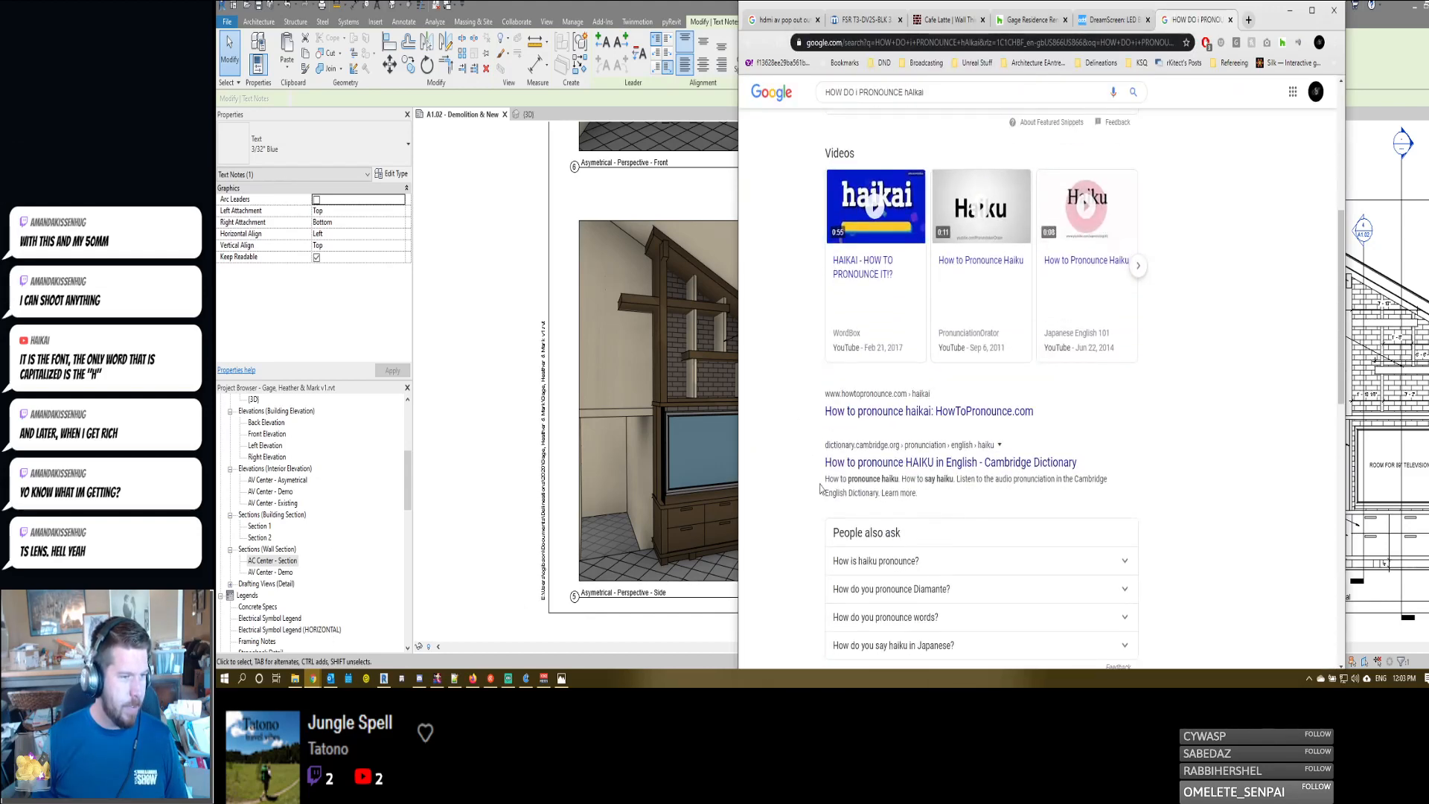
{"action": "scroll", "coordinate": [820, 488], "scroll_direction": "up", "scroll_amount": 5}
- Search Google for "haikai", view its Wikipedia article and return to the search results
{"action": "left_click_drag", "start_coordinate": [939, 102], "coordinate": [774, 121]}
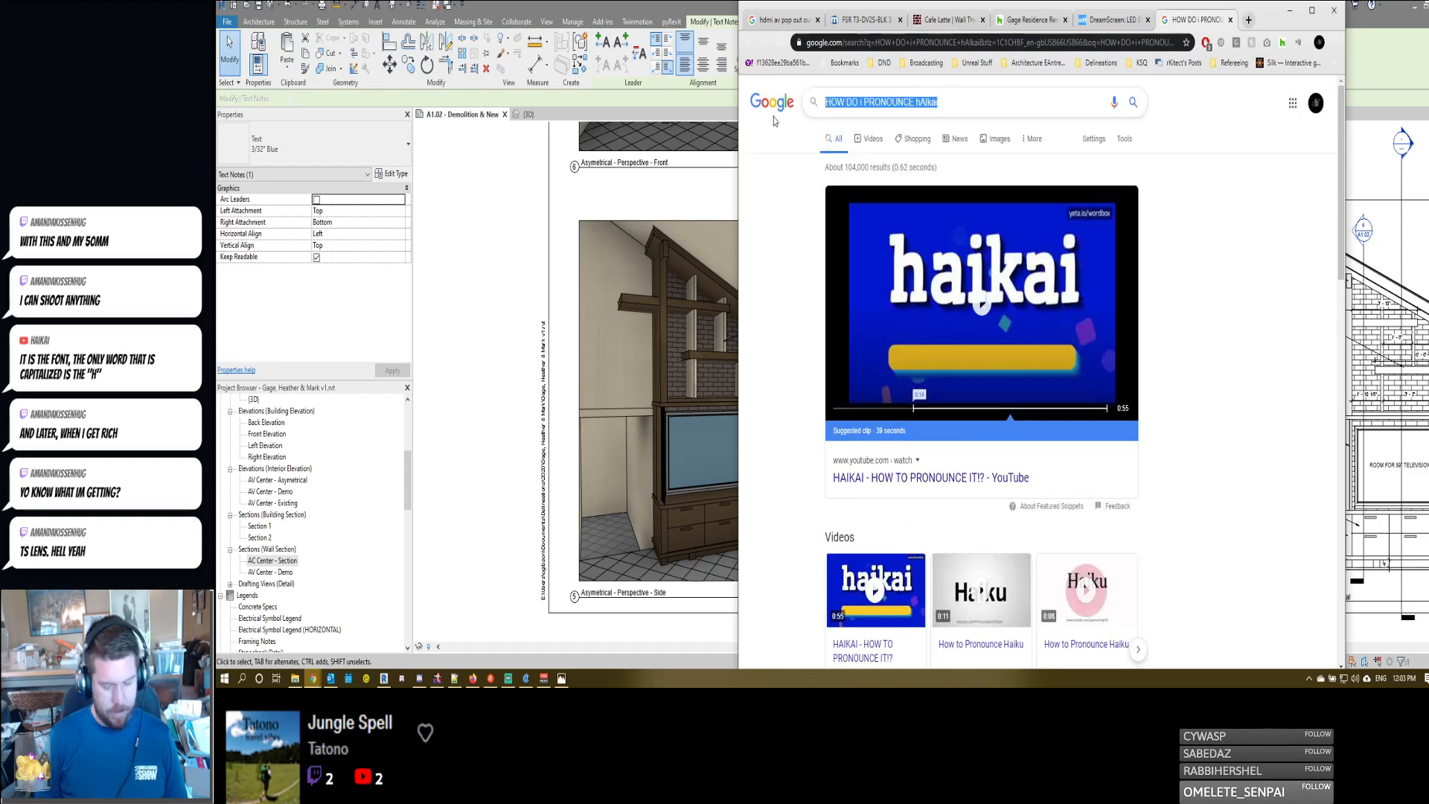
{"action": "type", "text": "haikai"}
{"action": "key", "text": "Return"}
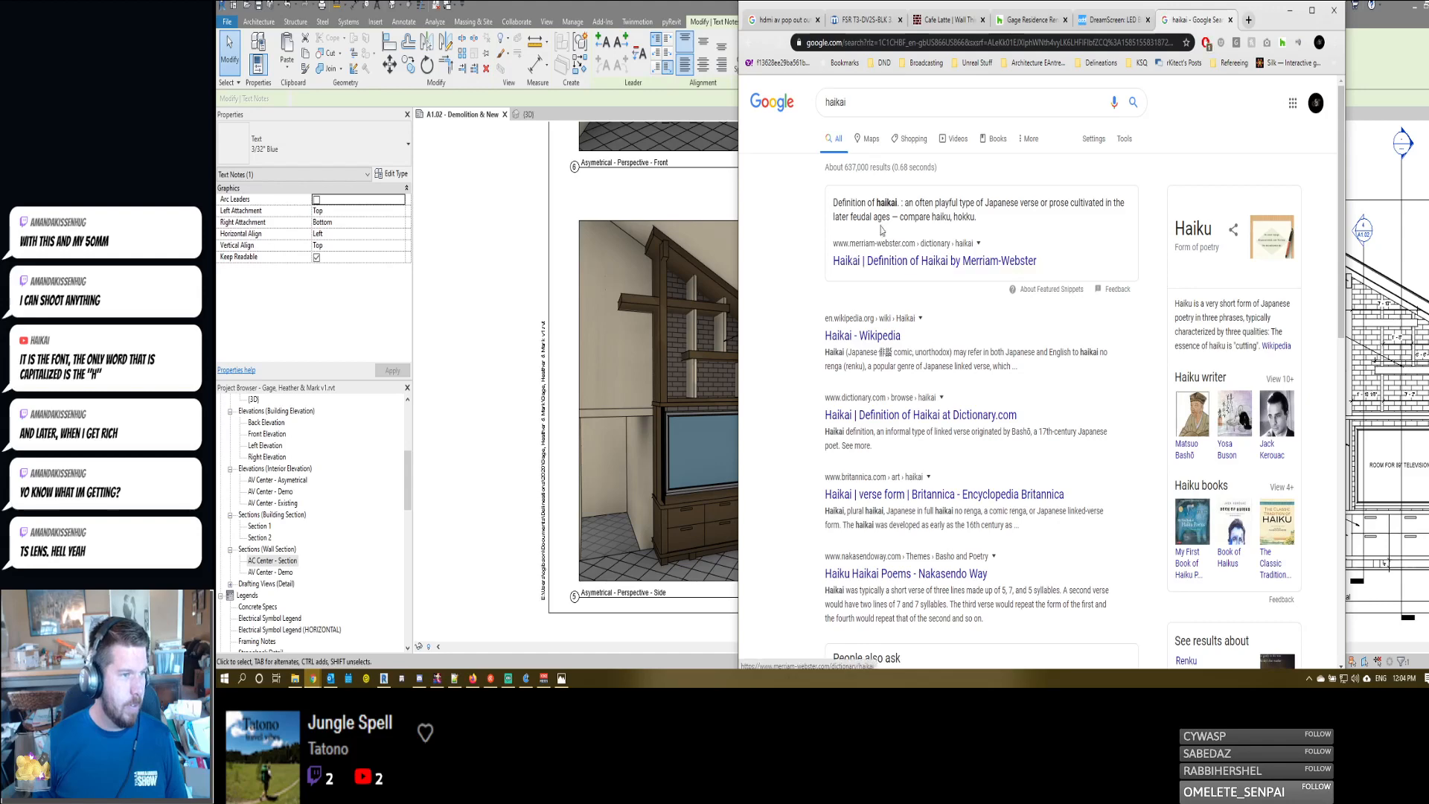
{"action": "left_click", "coordinate": [867, 336]}
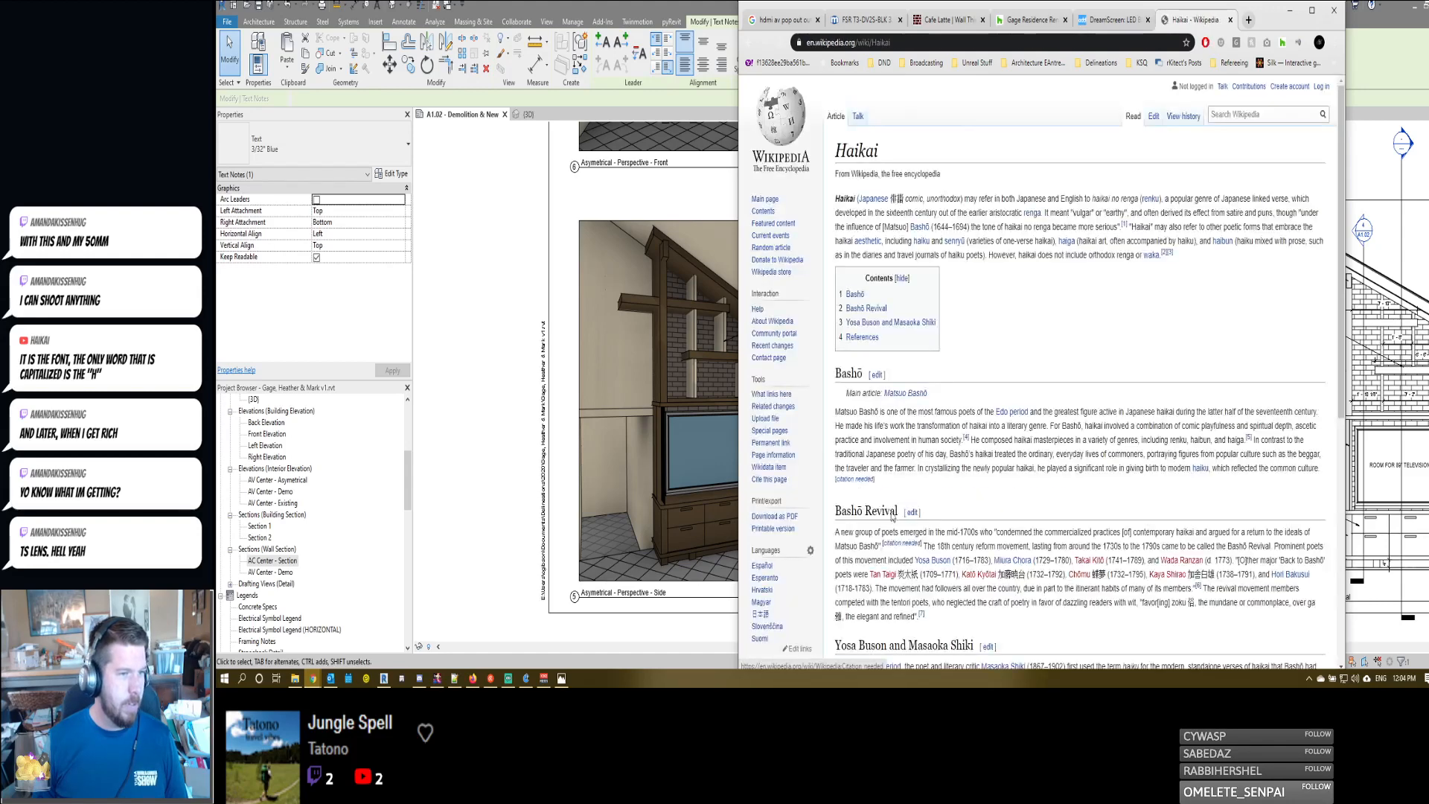
{"action": "left_click", "coordinate": [750, 43]}
- Search Google for "definition of haikai" and look through the results
{"action": "left_click", "coordinate": [869, 102]}
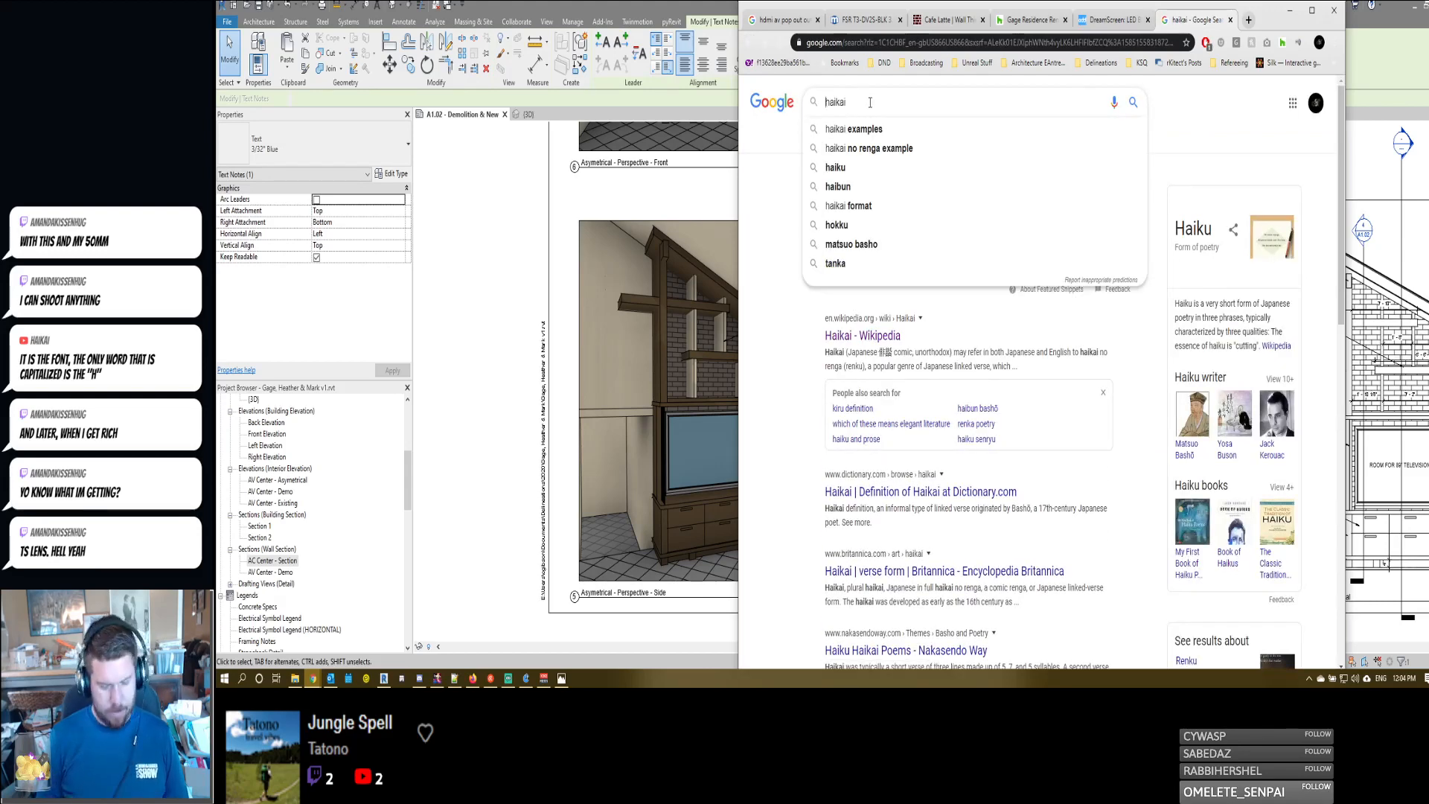
{"action": "type", "text": "definition of"}
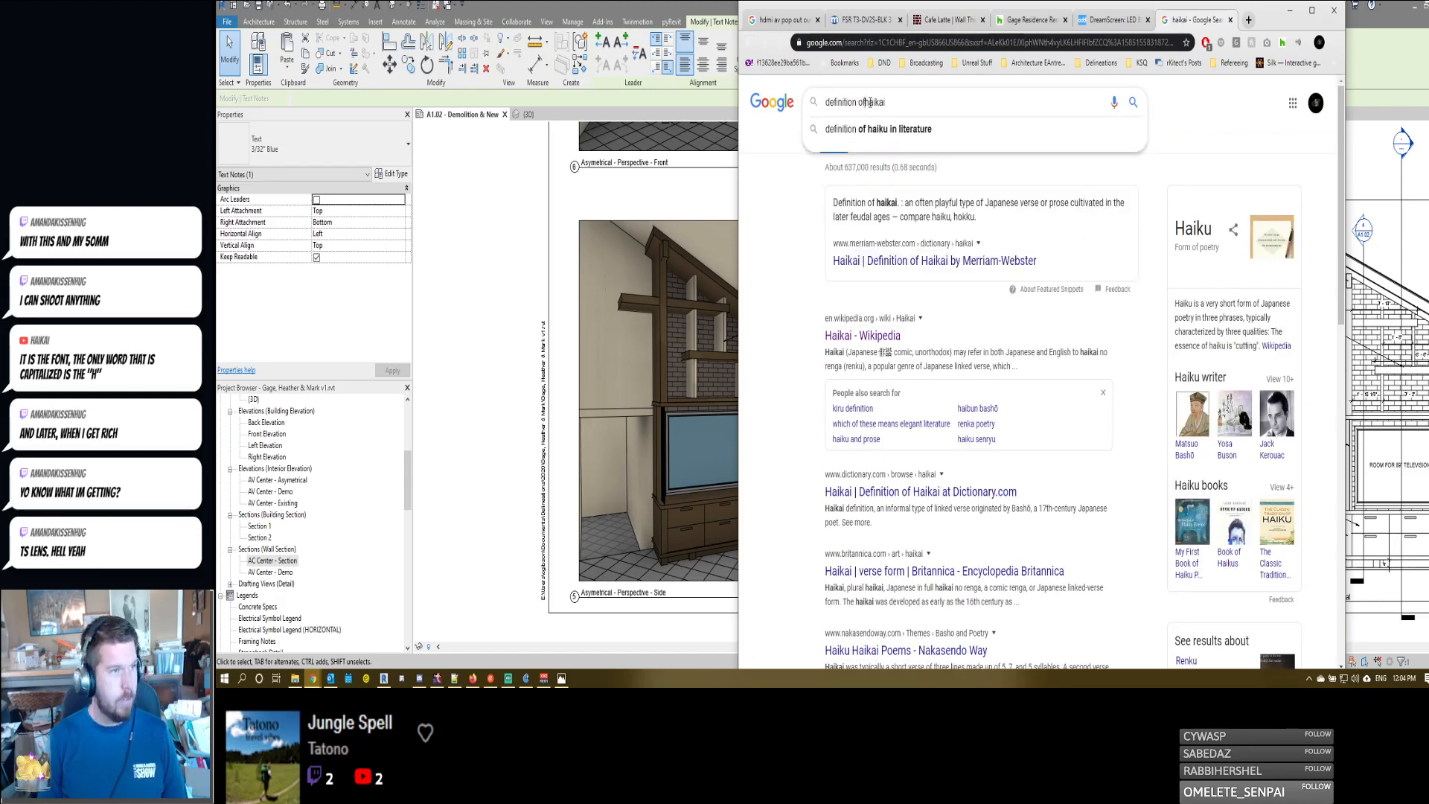
{"action": "key", "text": "Return"}
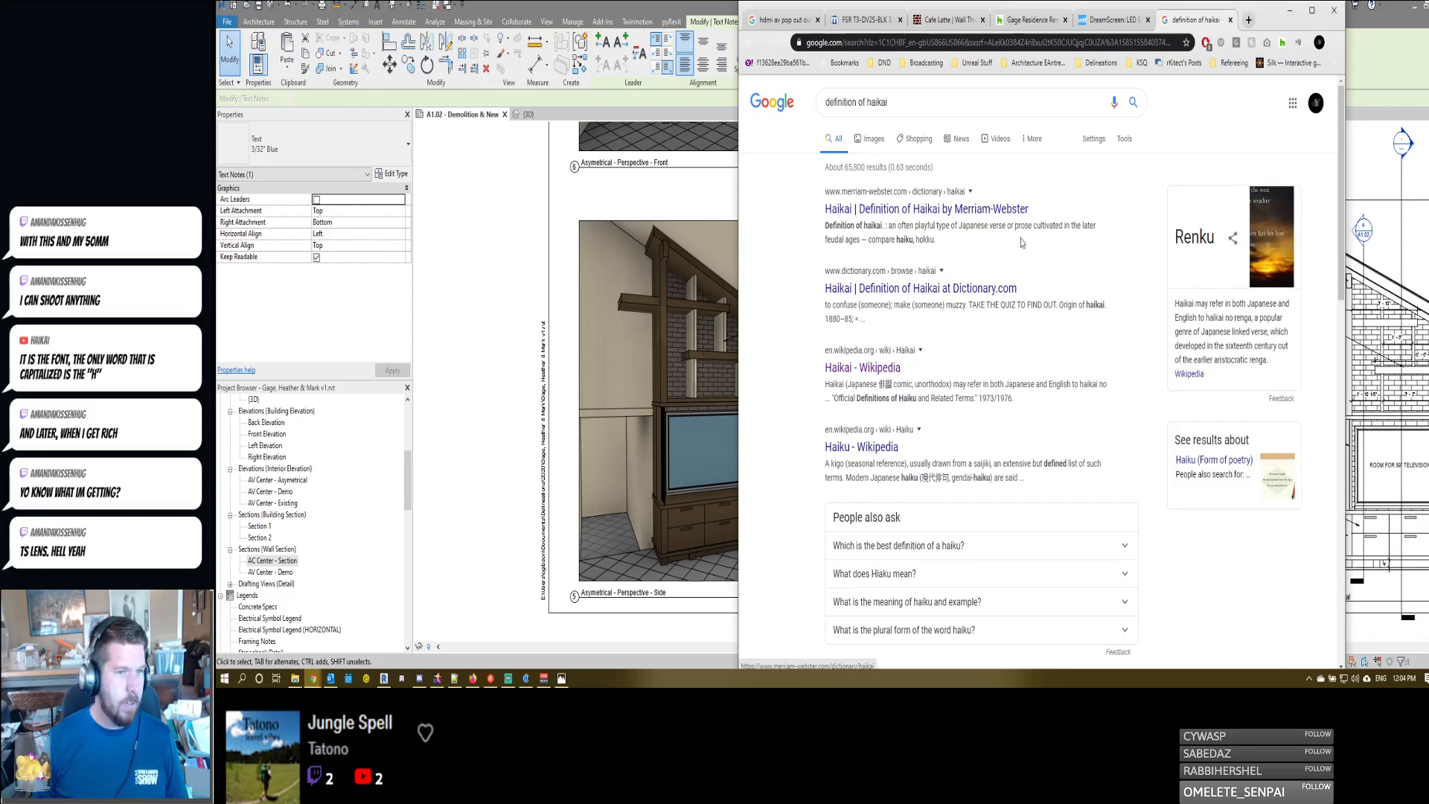
{"action": "scroll", "coordinate": [1022, 242], "scroll_direction": "down", "scroll_amount": 7}
{"action": "scroll", "coordinate": [923, 343], "scroll_direction": "up", "scroll_amount": 7}
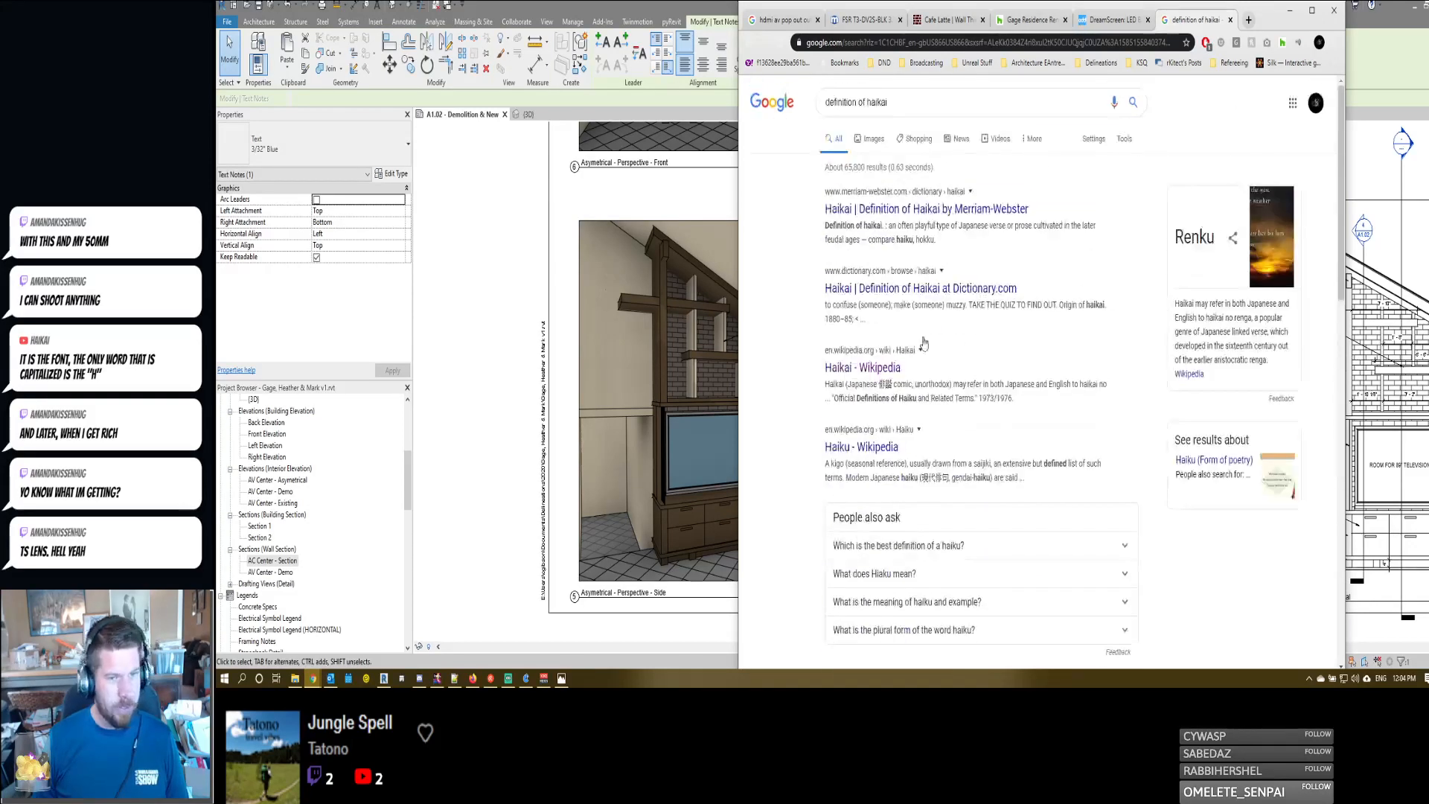
- Open translate.google.com, translate "haikai" into English with language detection, listen to the translation and close the page
{"action": "left_click", "coordinate": [901, 46]}
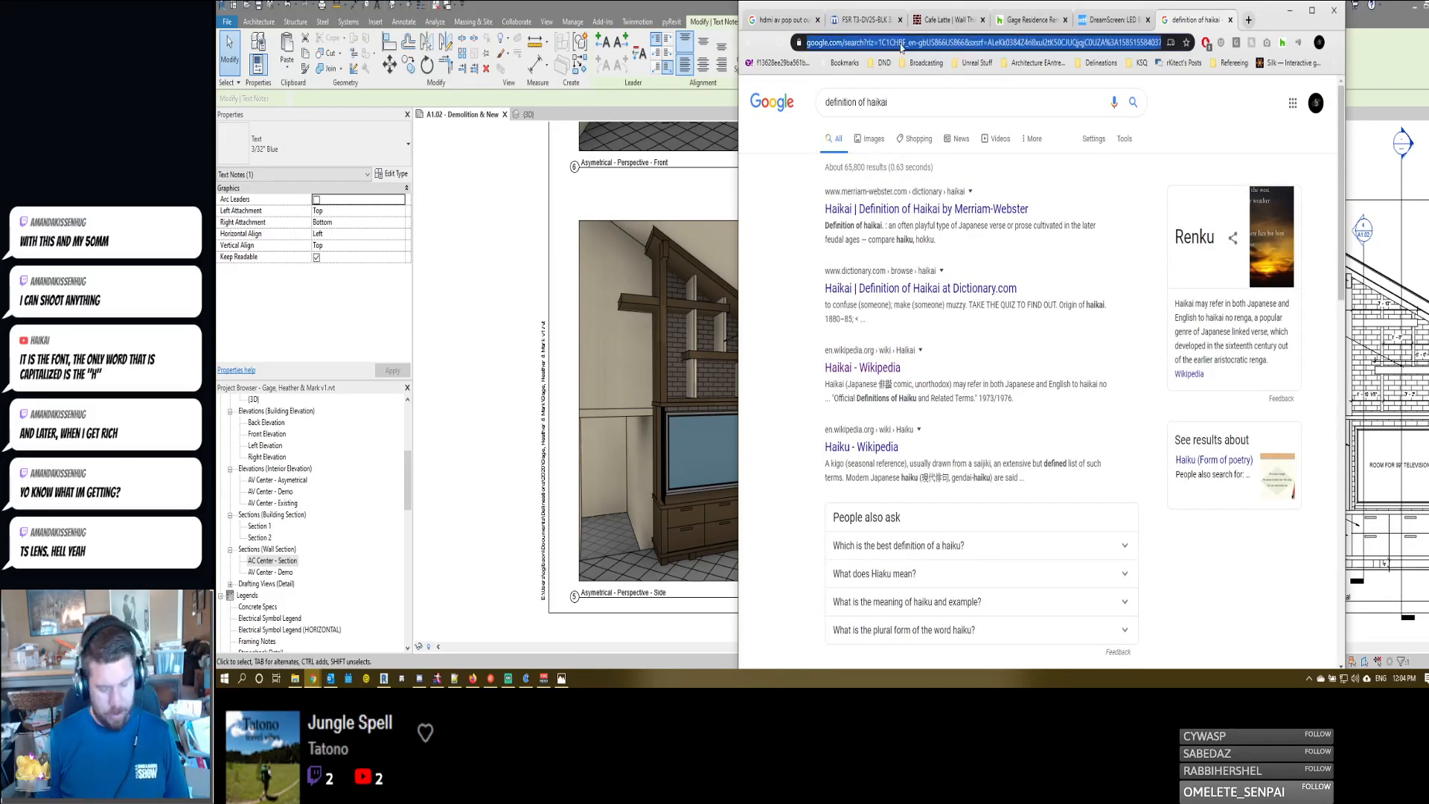
{"action": "type", "text": "translate.google.co"}
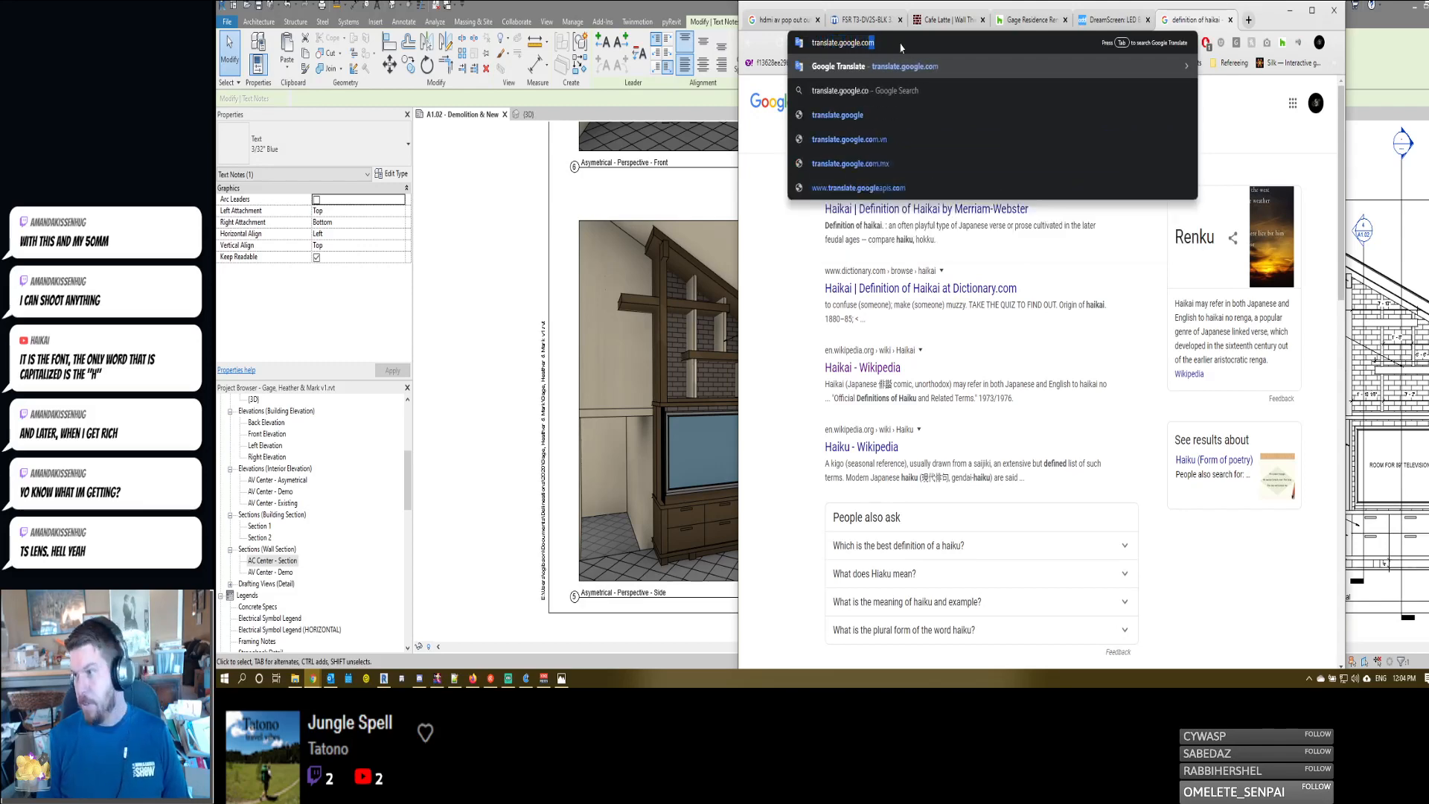
{"action": "key", "text": "Return"}
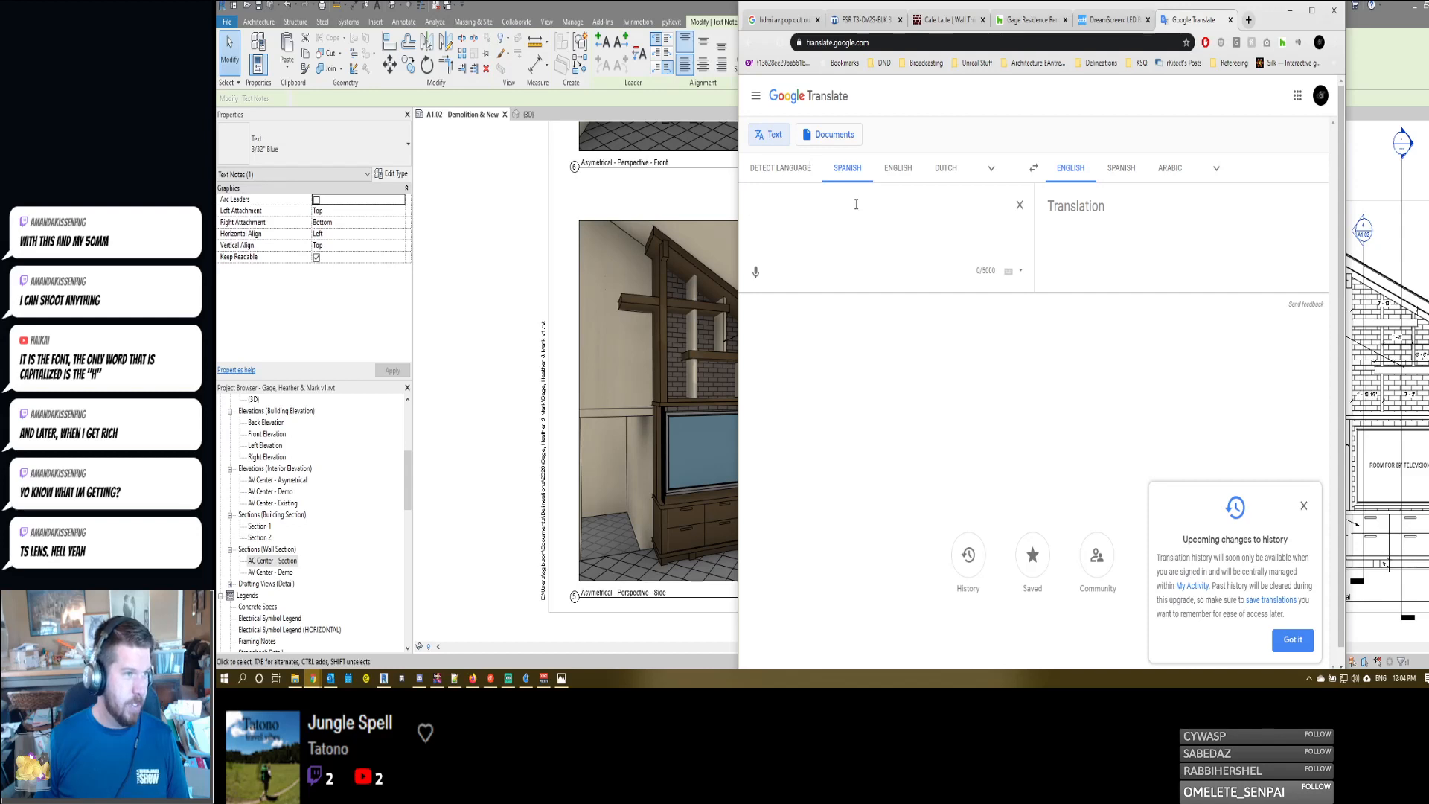
{"action": "type", "text": "haikai"}
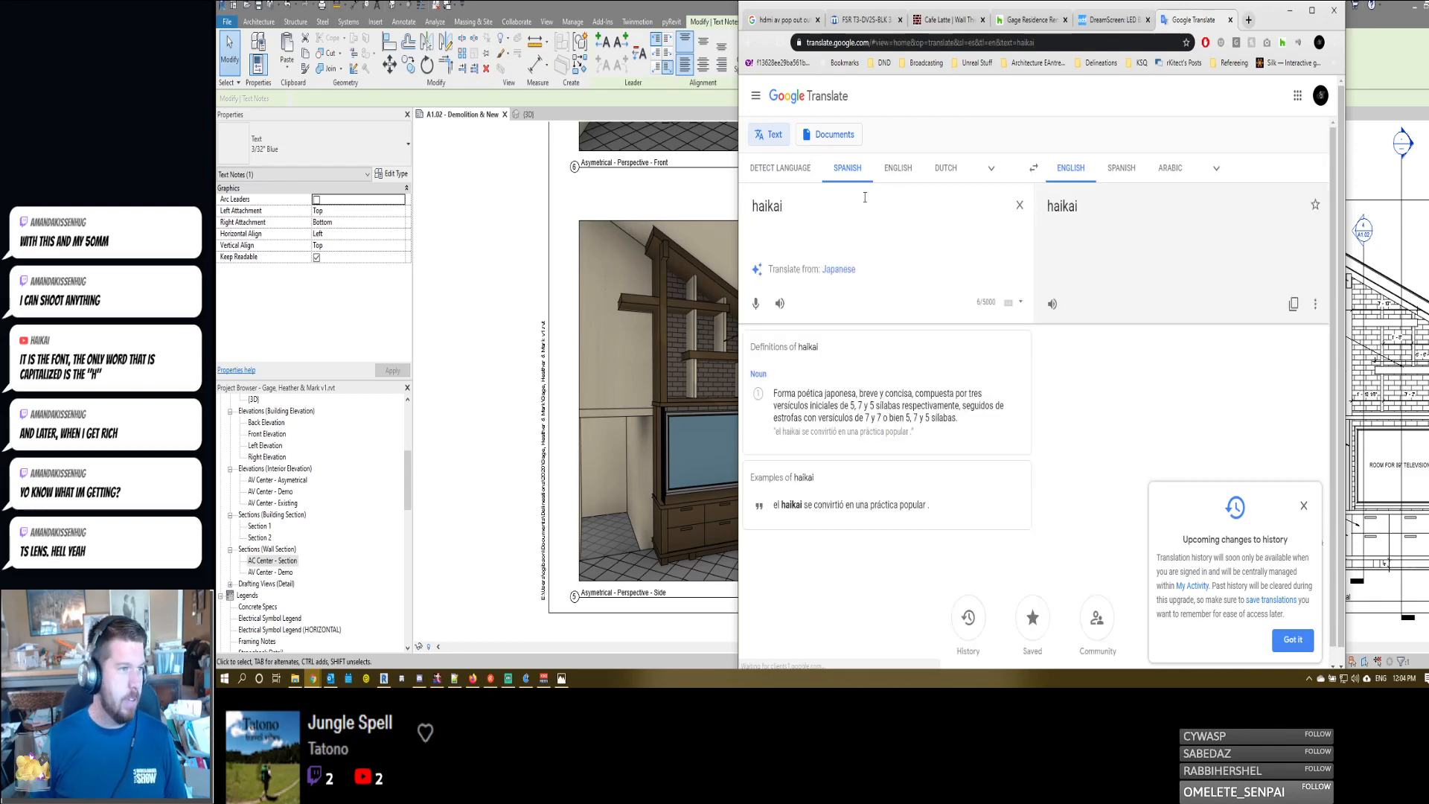
{"action": "left_click", "coordinate": [780, 168]}
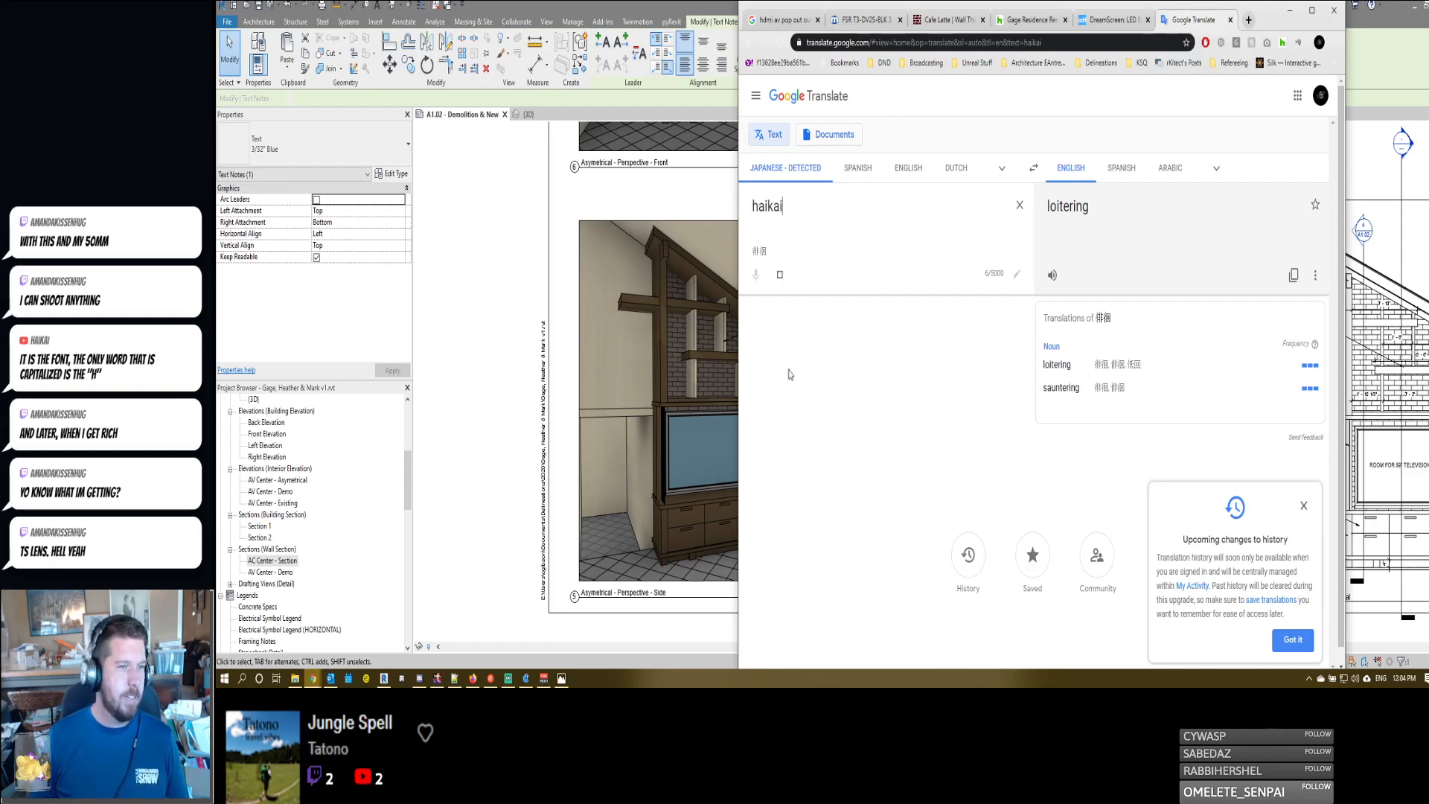
{"action": "left_click", "coordinate": [1052, 276]}
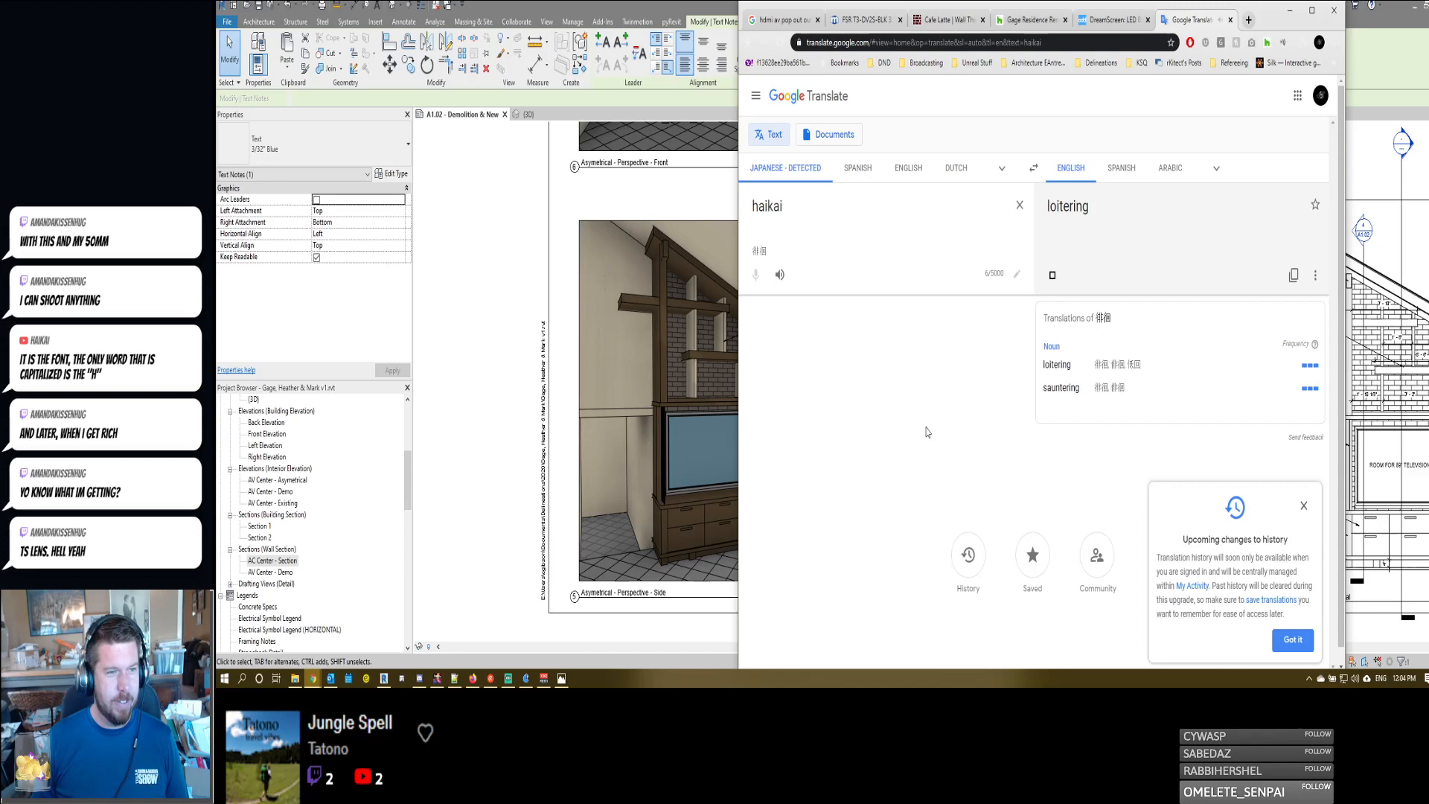
{"action": "left_click", "coordinate": [1230, 20]}
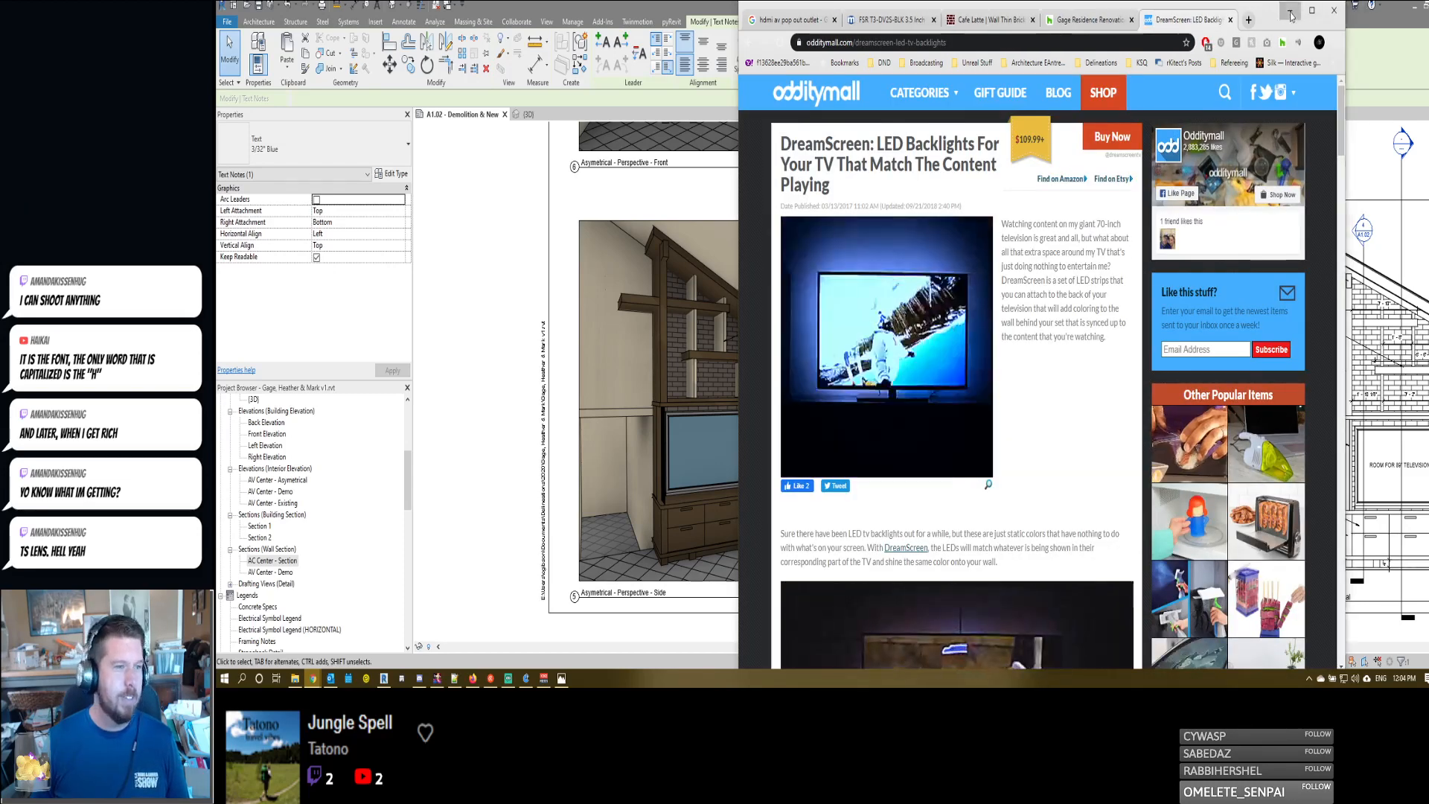
- Switch back to Revit and replace the perspective's LED strip lighting note text with the elevation's "FAUX BEAMS TO MATCH NEW CEILING, TYP." note
{"action": "left_click", "coordinate": [384, 678]}
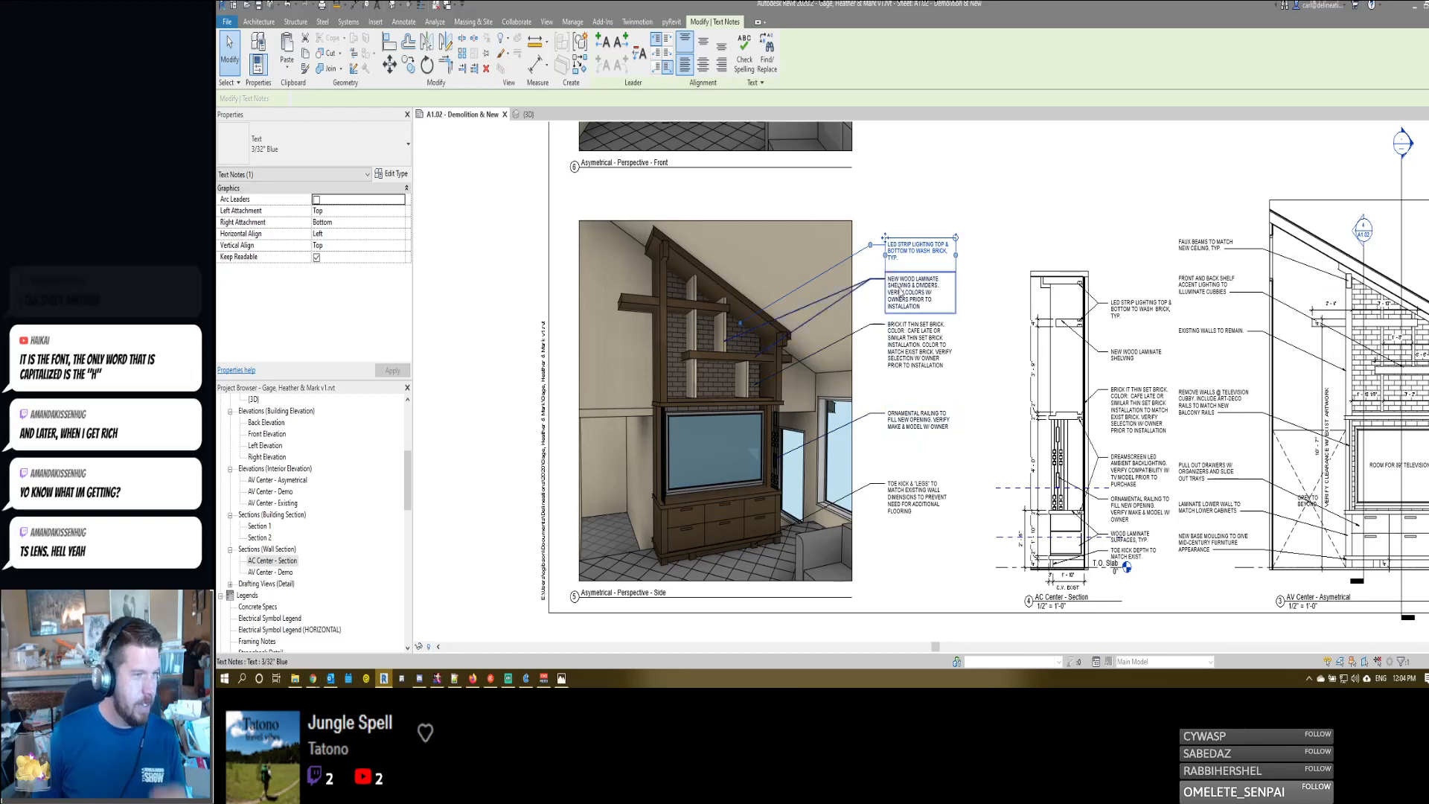
{"action": "left_click", "coordinate": [910, 248]}
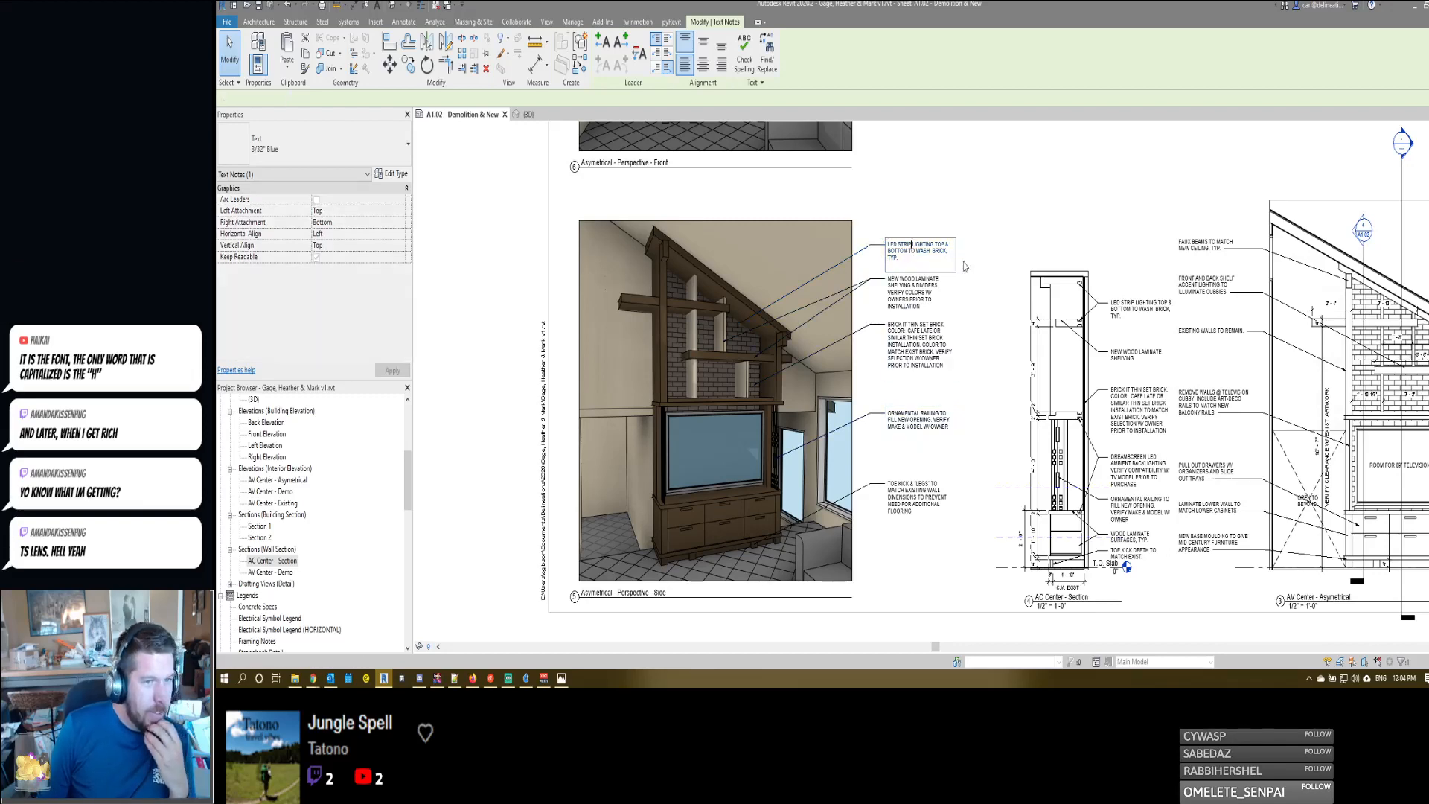
{"action": "left_click", "coordinate": [1135, 316]}
{"action": "double_click", "coordinate": [1204, 247]}
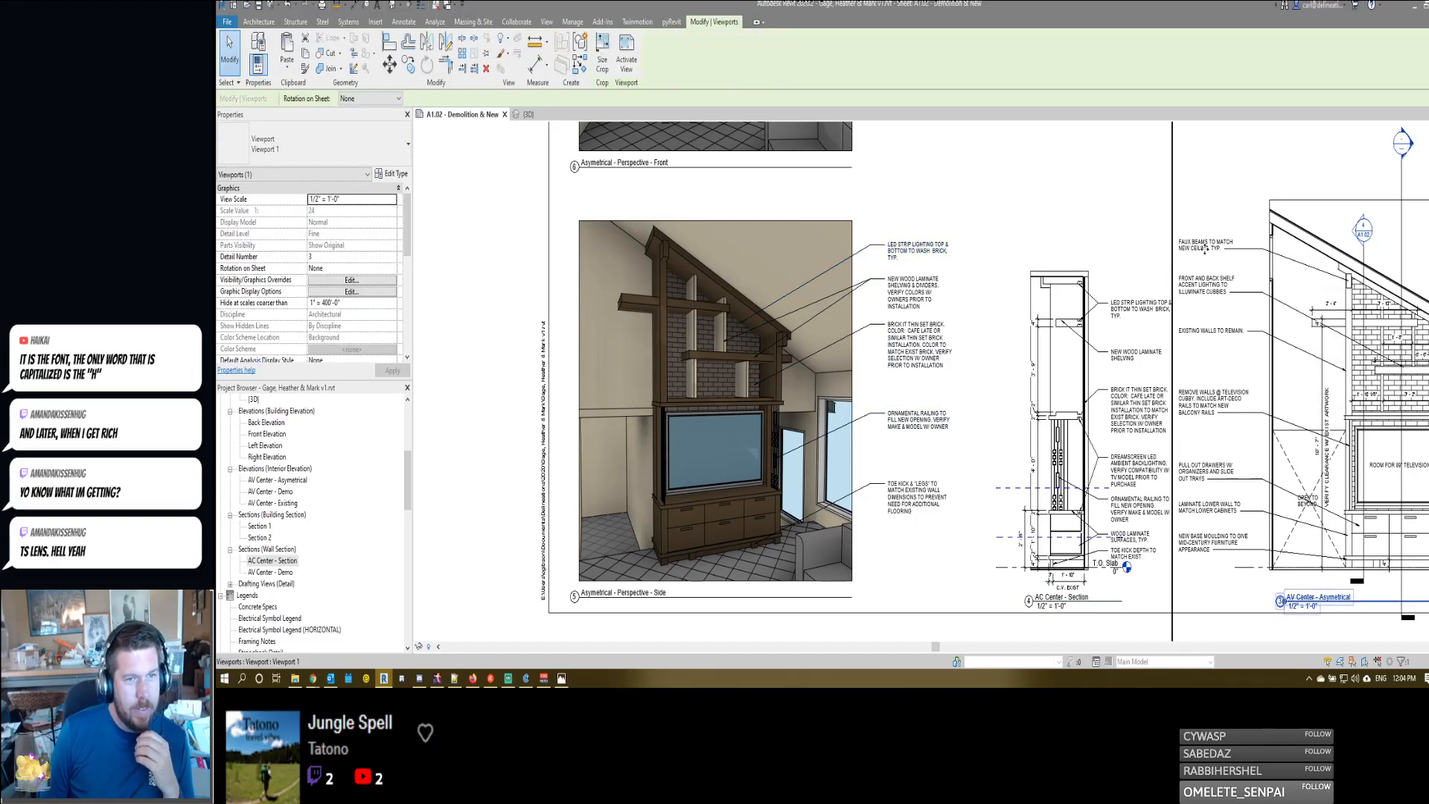
{"action": "left_click", "coordinate": [1204, 247]}
{"action": "left_click", "coordinate": [1203, 247]}
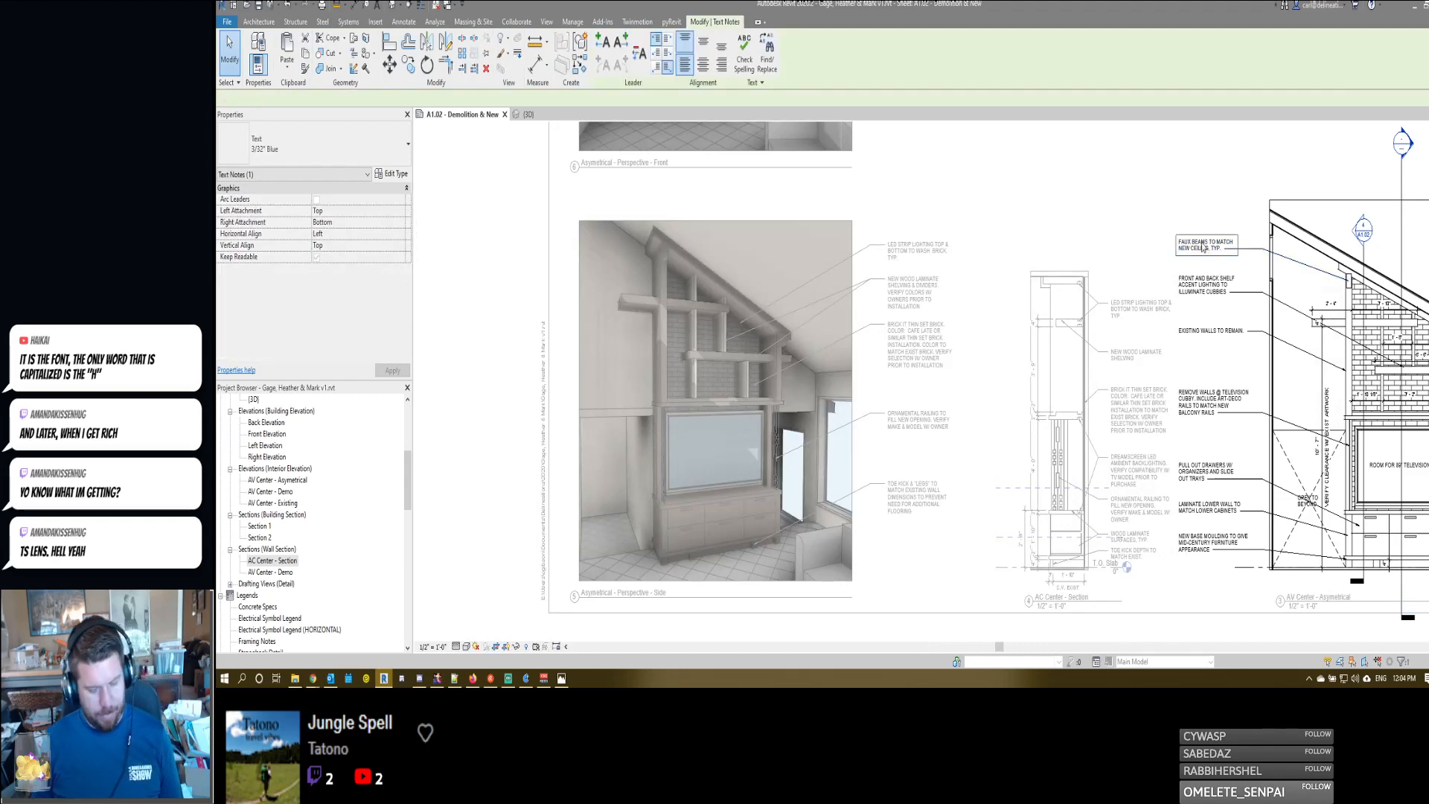
{"action": "double_click", "coordinate": [936, 223]}
{"action": "left_click", "coordinate": [897, 255]}
{"action": "key", "text": "ctrl+a"}
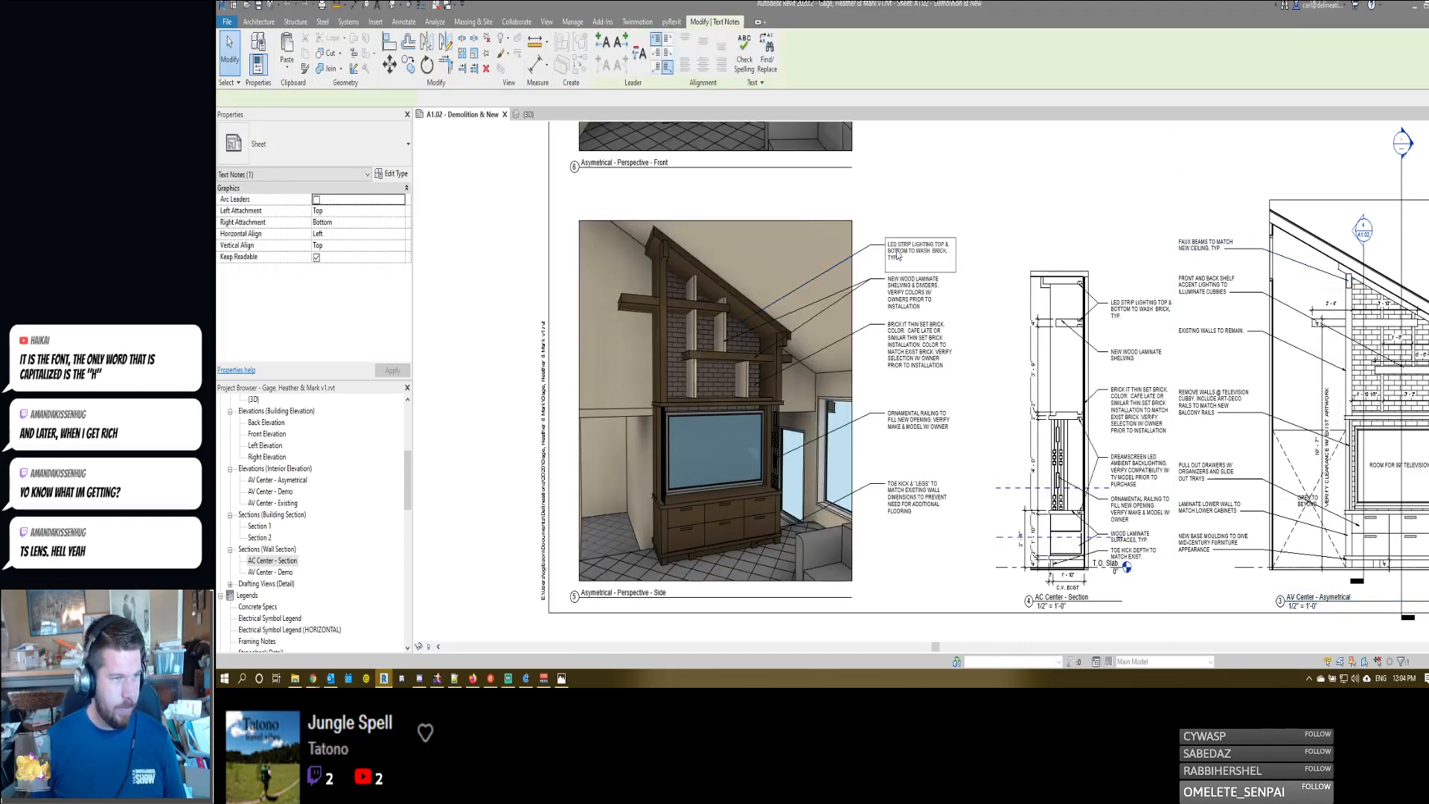
{"action": "type", "text": "FAUX BEAMS TO MATCH NEW CEILING, TYP."}
{"action": "left_click", "coordinate": [937, 207]}
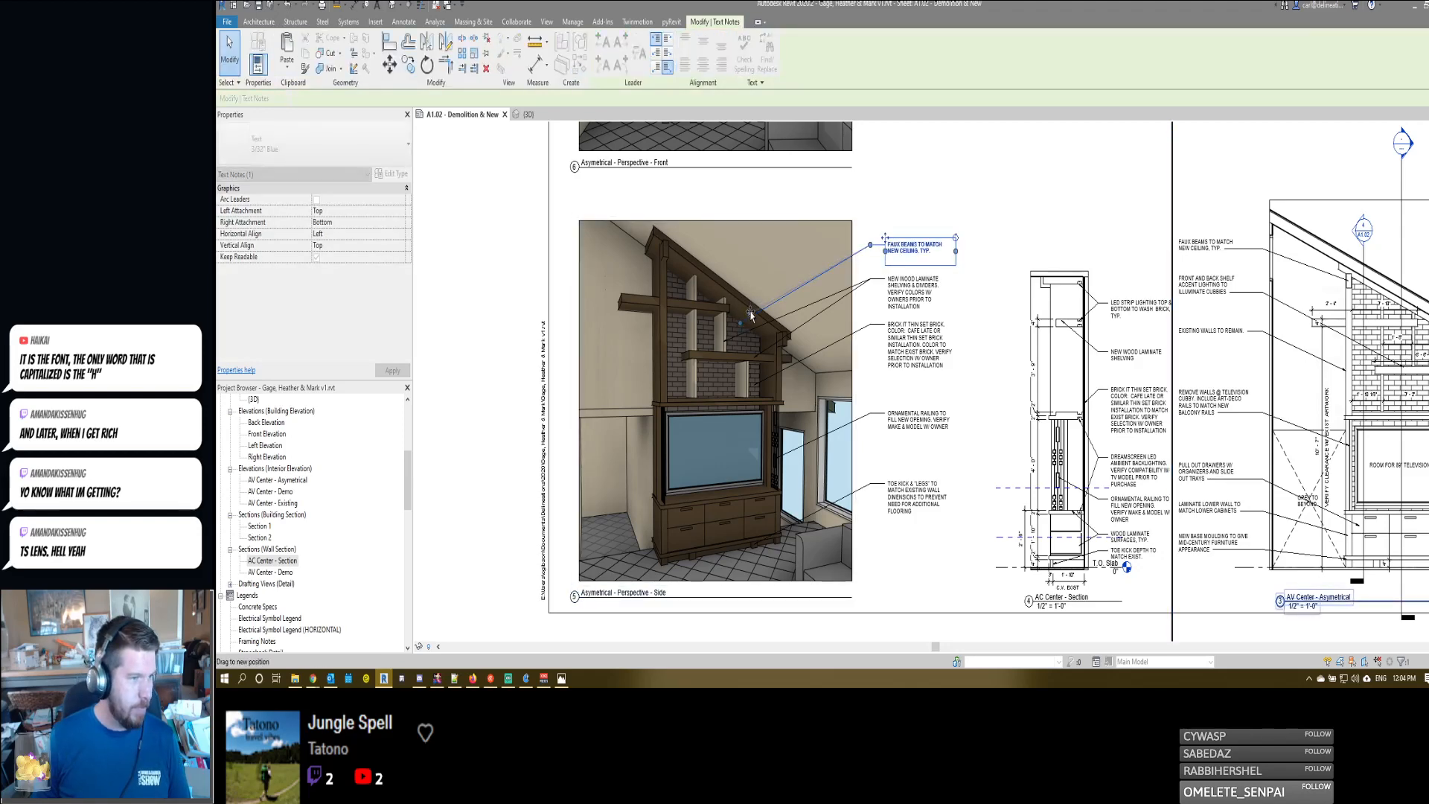
- Move the toe kick note lower beside the side perspective and bring the ornamental railing note down just above it
{"action": "left_click", "coordinate": [887, 342]}
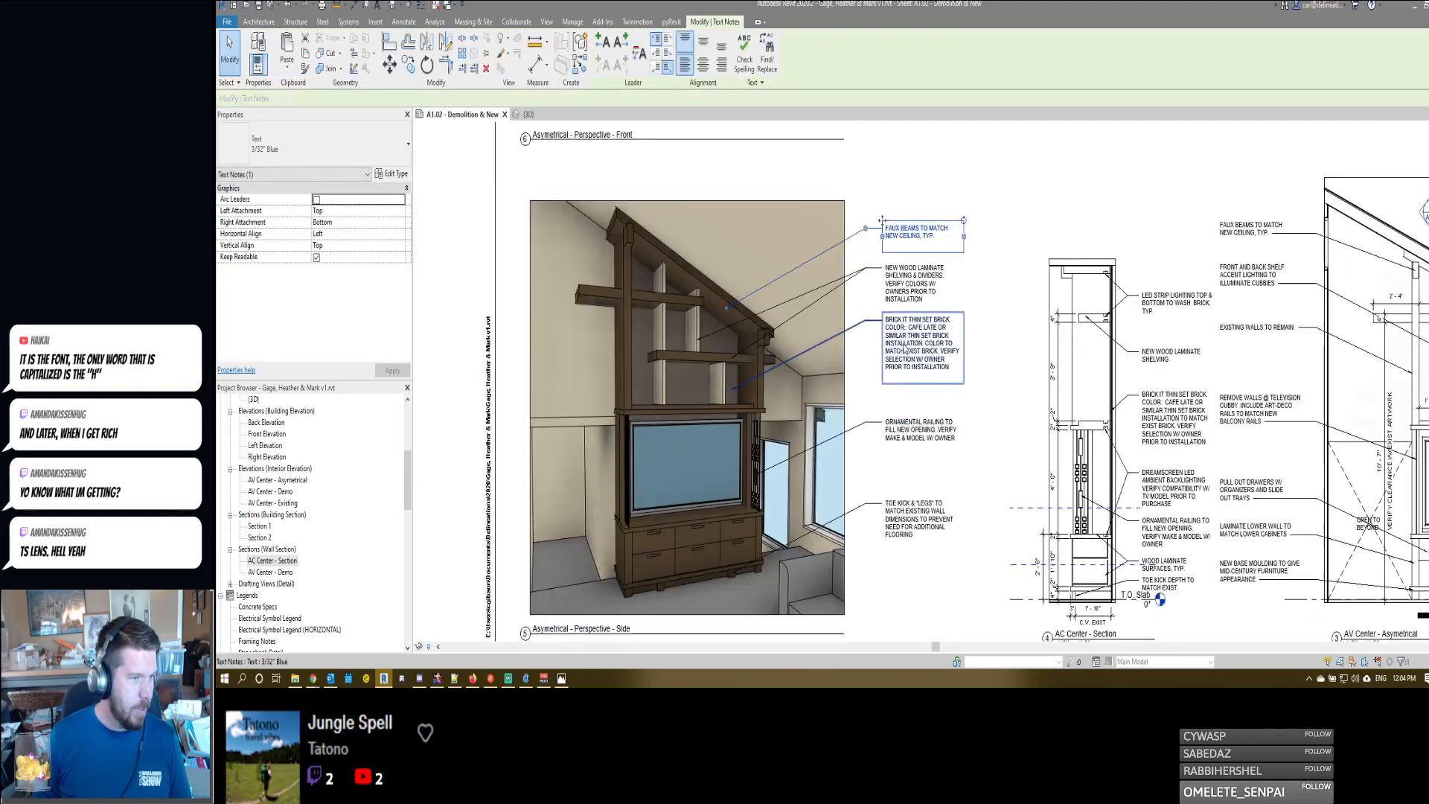
{"action": "scroll", "coordinate": [885, 342], "scroll_direction": "up", "scroll_amount": 1}
{"action": "left_click", "coordinate": [885, 505]}
{"action": "middle_click_drag", "start_coordinate": [885, 504], "coordinate": [900, 365]}
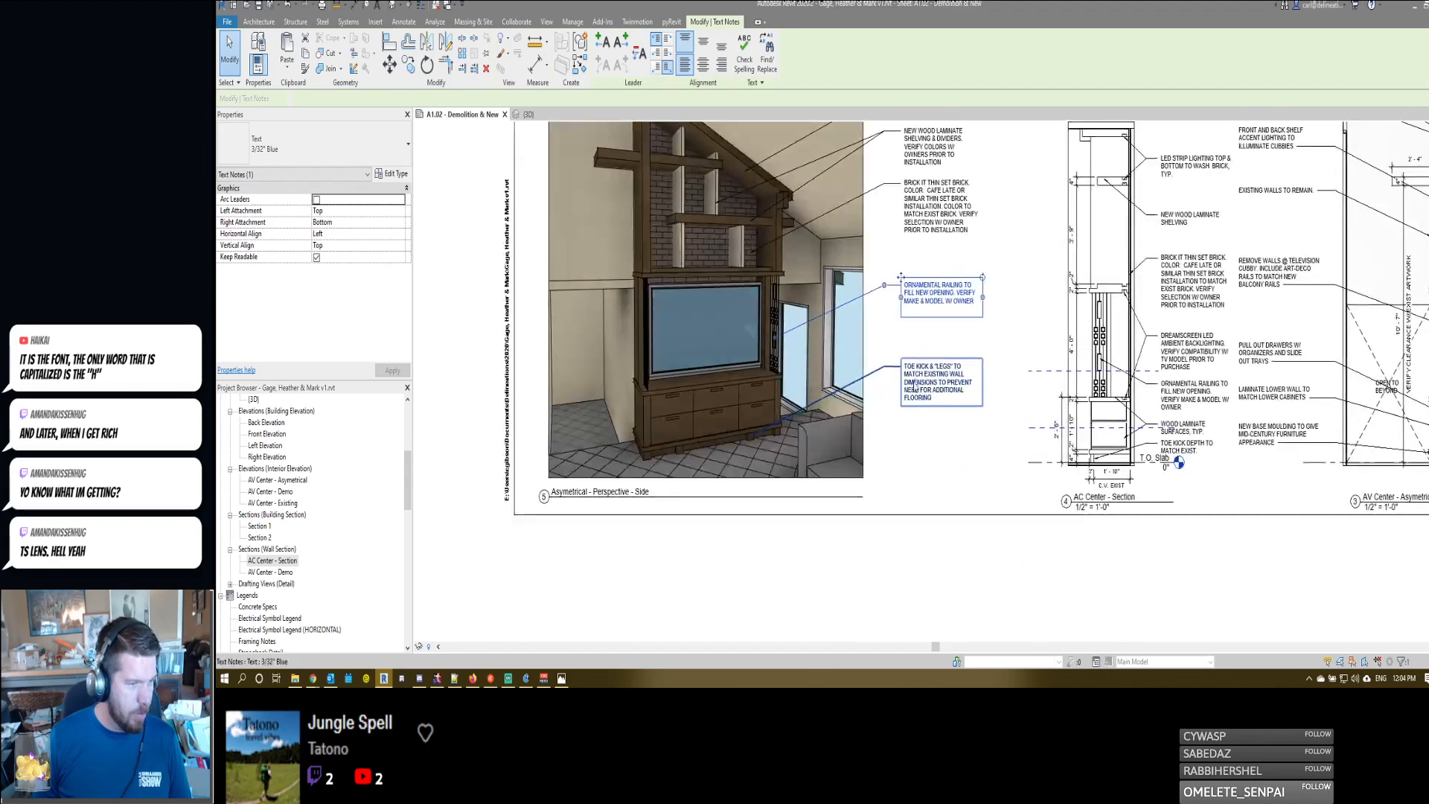
{"action": "left_click_drag", "start_coordinate": [900, 365], "coordinate": [900, 407]}
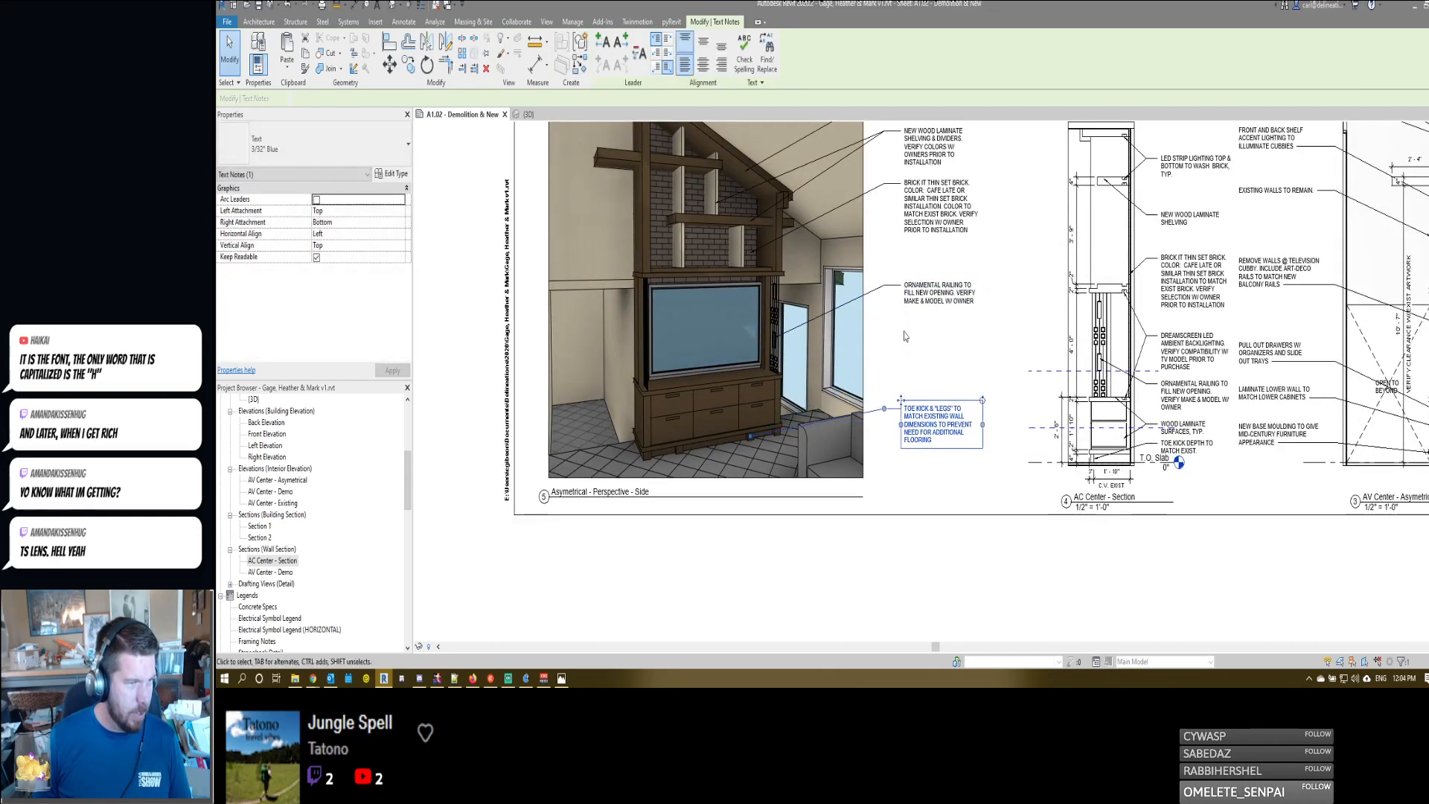
{"action": "left_click", "coordinate": [902, 284]}
{"action": "left_click_drag", "start_coordinate": [903, 282], "coordinate": [901, 361]}
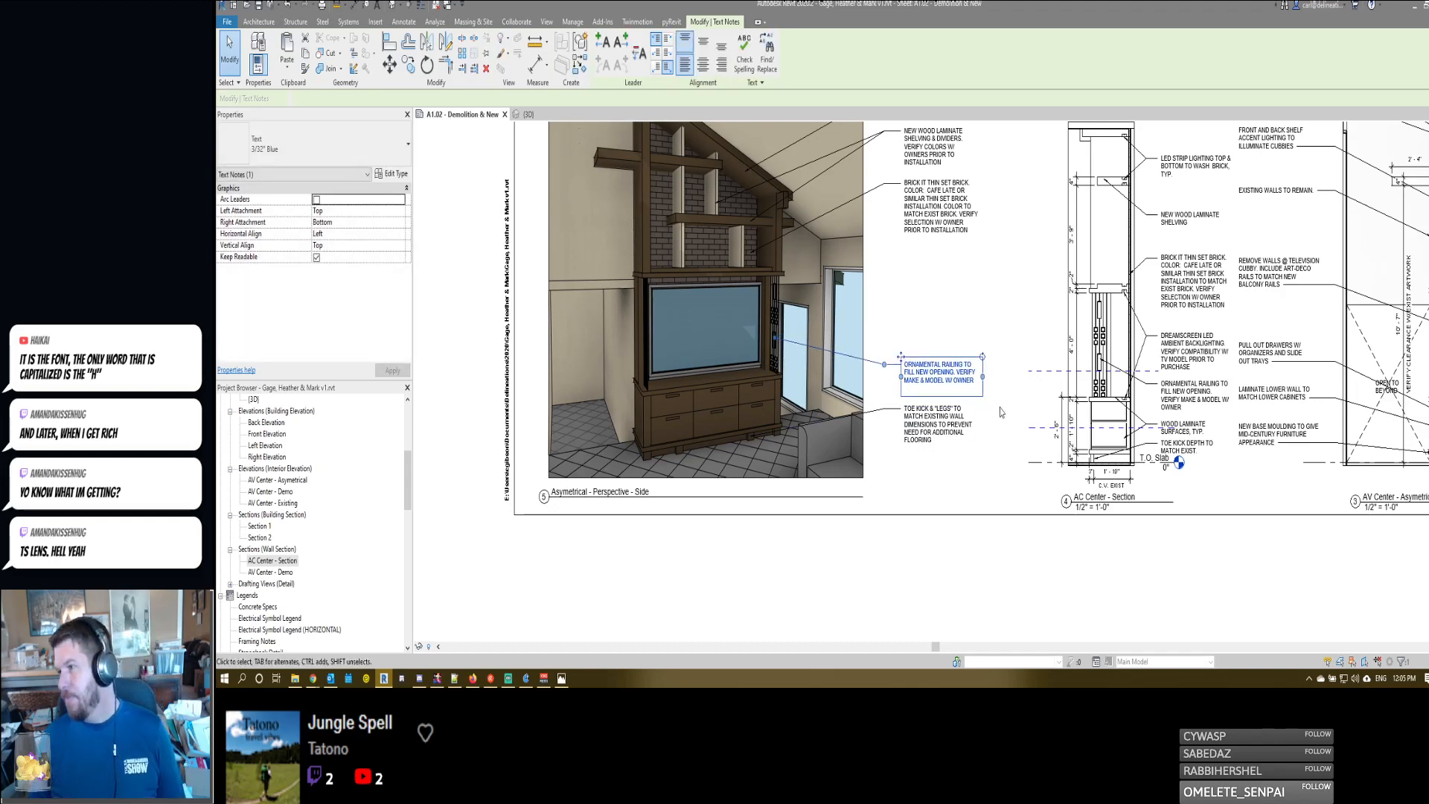
- Move the thin set brick note down above the railing note and point its leader at the brick in the lower shelving
{"action": "left_click", "coordinate": [905, 183]}
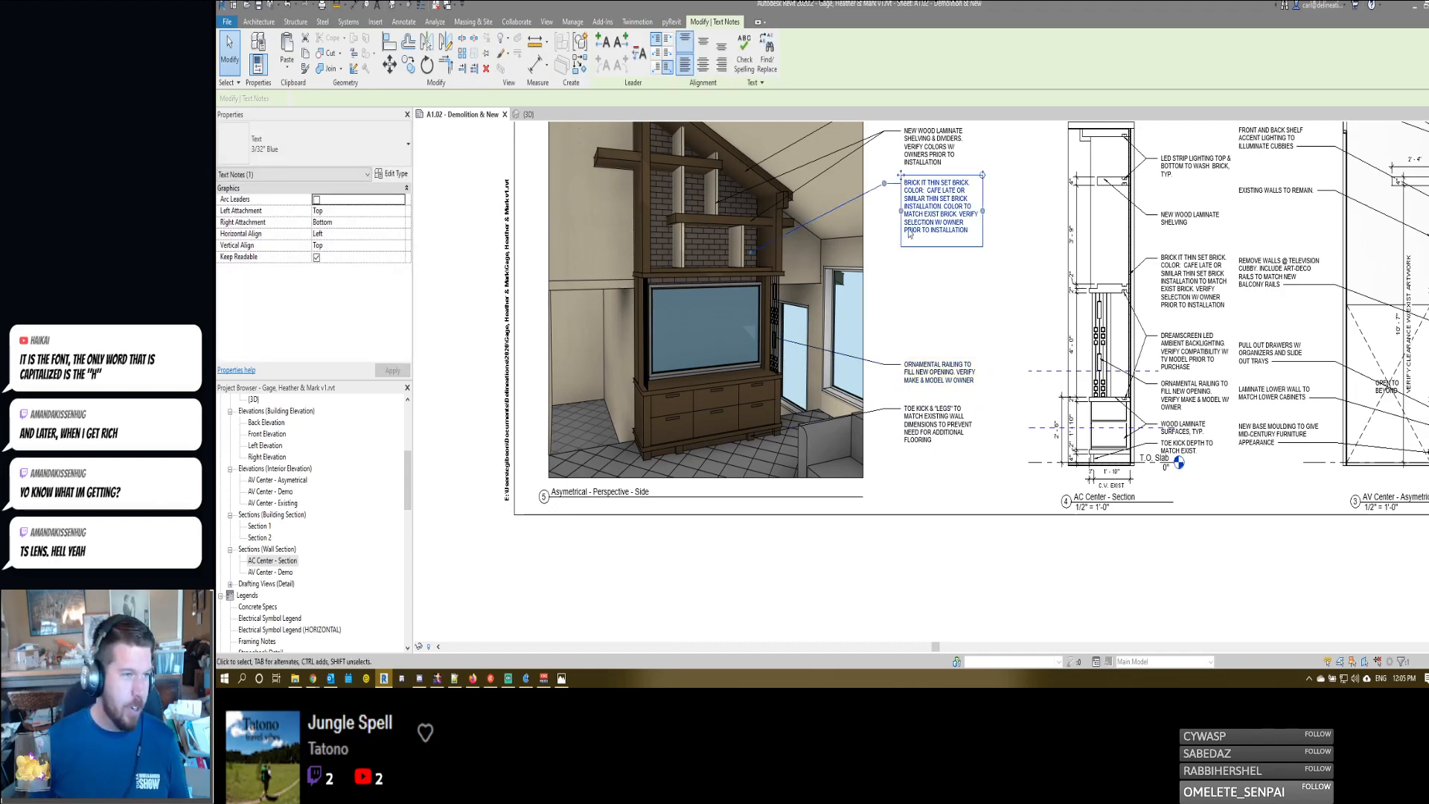
{"action": "left_click_drag", "start_coordinate": [905, 184], "coordinate": [905, 288]}
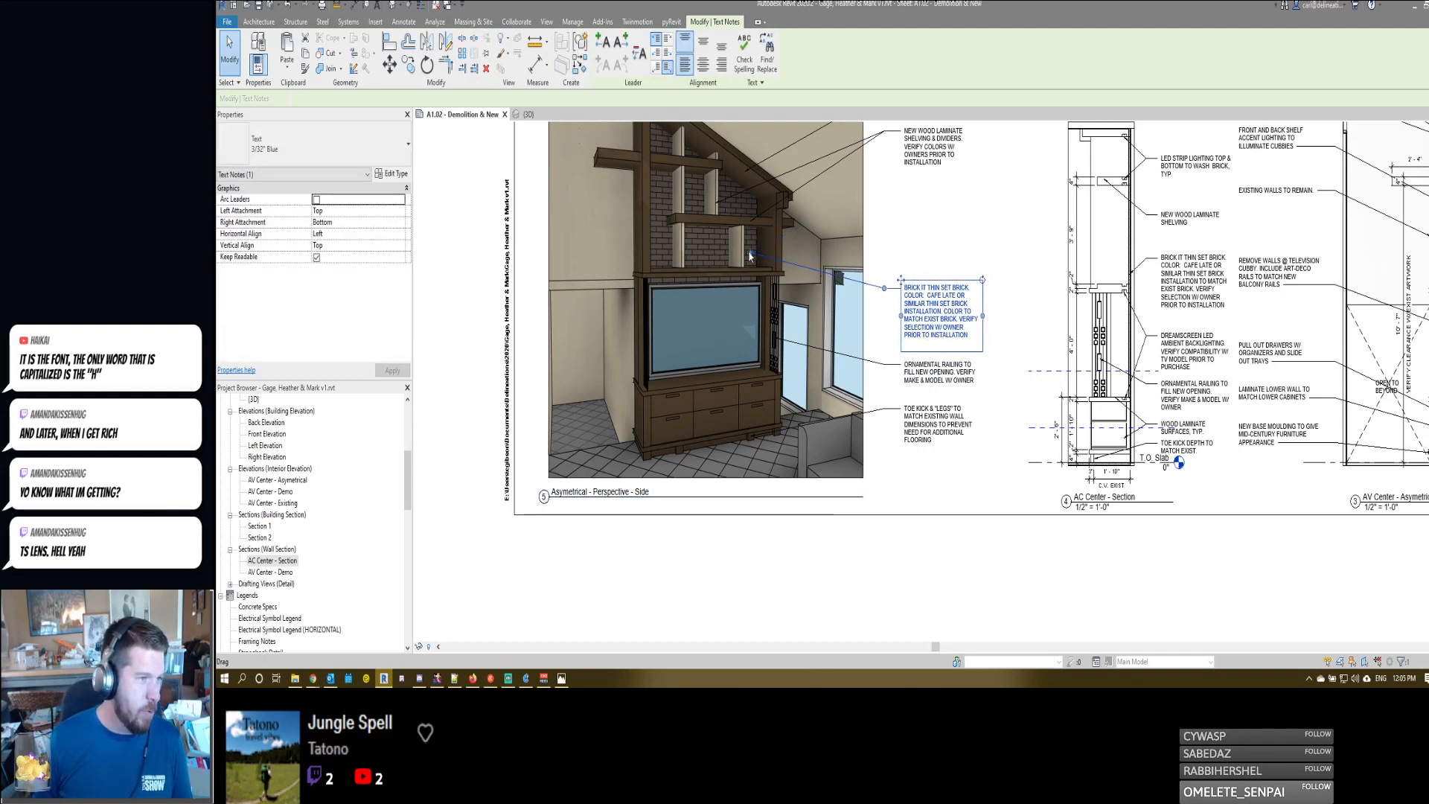
{"action": "left_click_drag", "start_coordinate": [753, 255], "coordinate": [707, 250]}
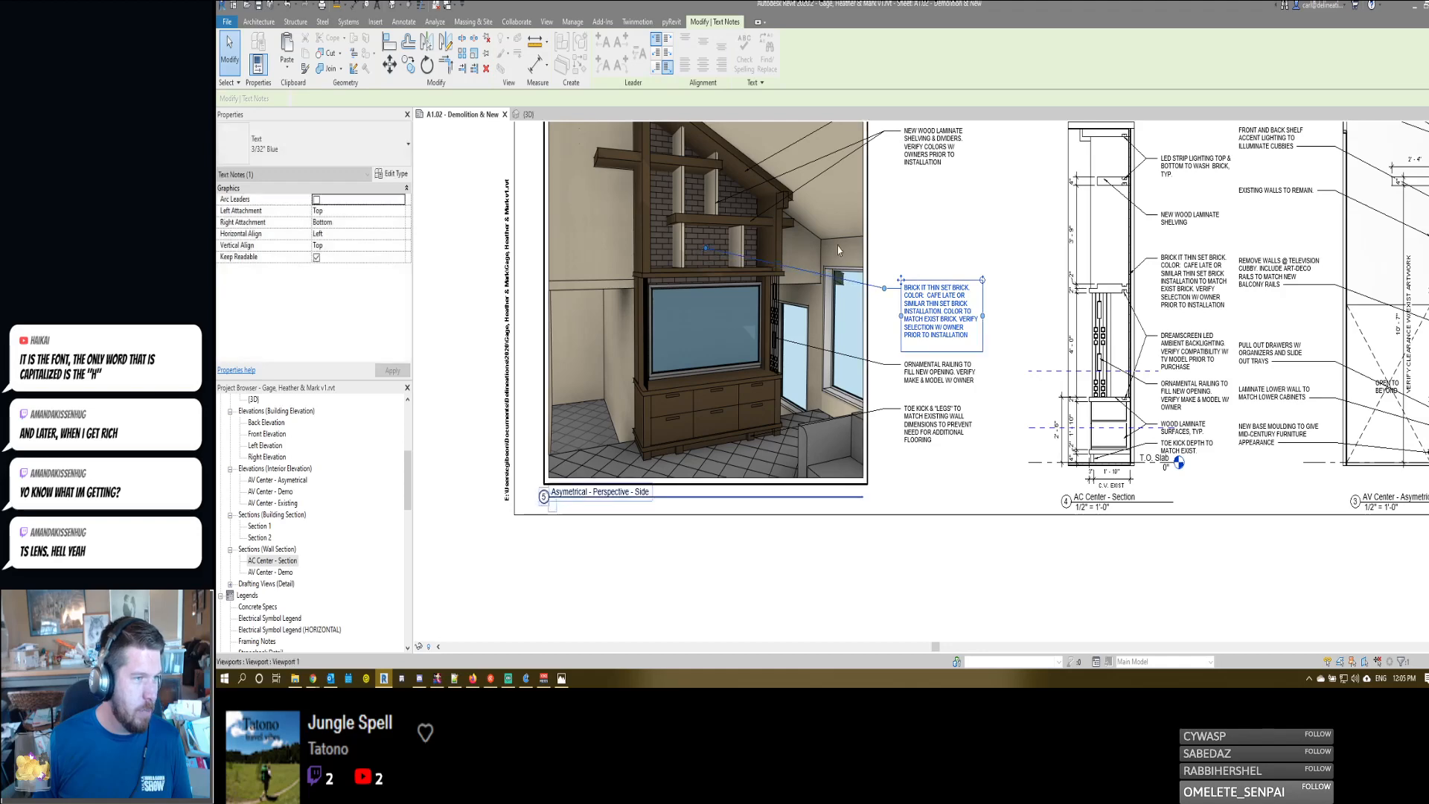
- Move the new wood laminate shelving note down to sit just above the thin set brick note
{"action": "middle_click_drag", "start_coordinate": [911, 256], "coordinate": [937, 304]}
{"action": "left_click", "coordinate": [942, 190]}
{"action": "left_click_drag", "start_coordinate": [927, 171], "coordinate": [927, 279], "text": "ctrl"}
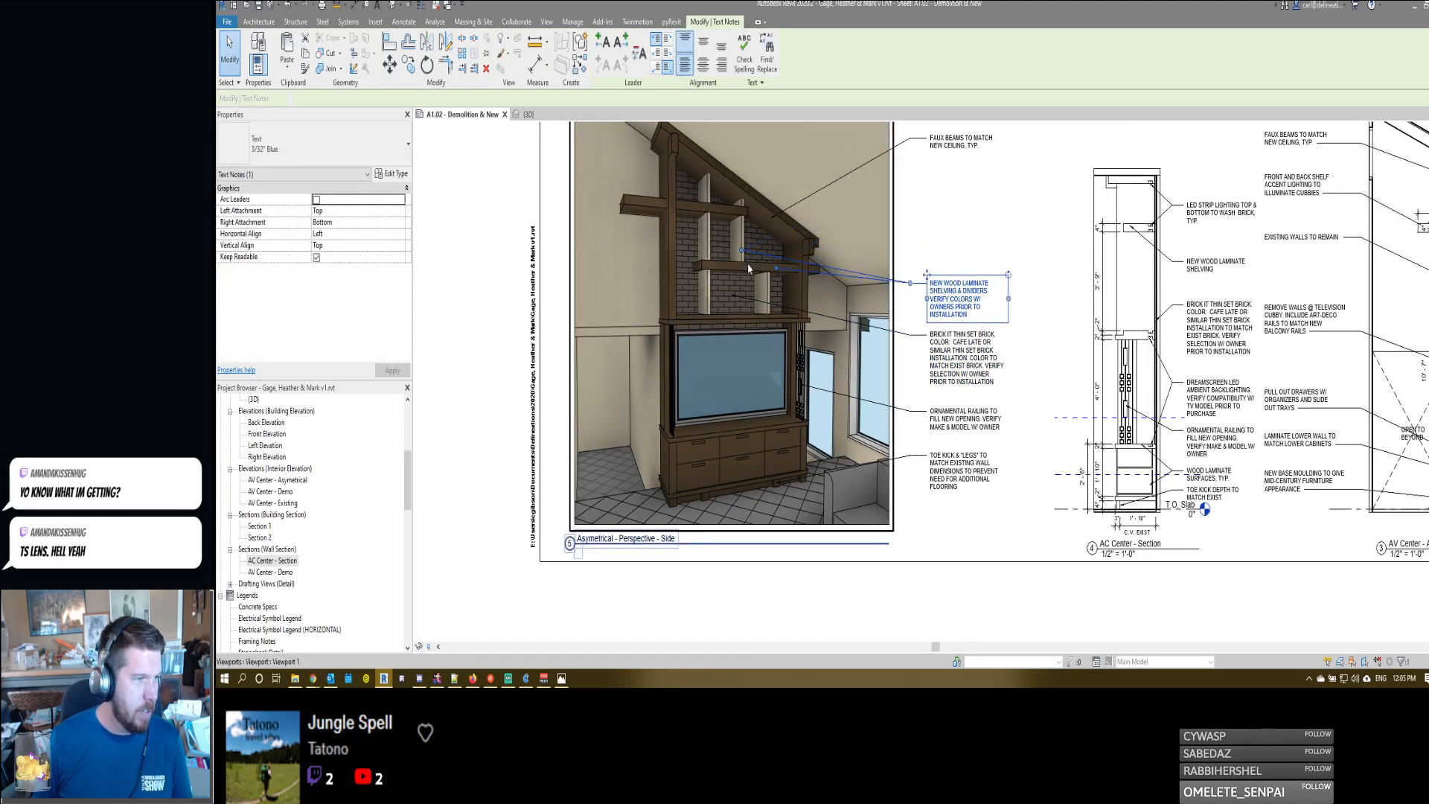
- Move the faux beams note down above the wood laminate note and point its leader at the sloped beam's lower end
{"action": "left_click", "coordinate": [935, 147]}
{"action": "left_click_drag", "start_coordinate": [931, 138], "coordinate": [930, 238], "text": "ctrl"}
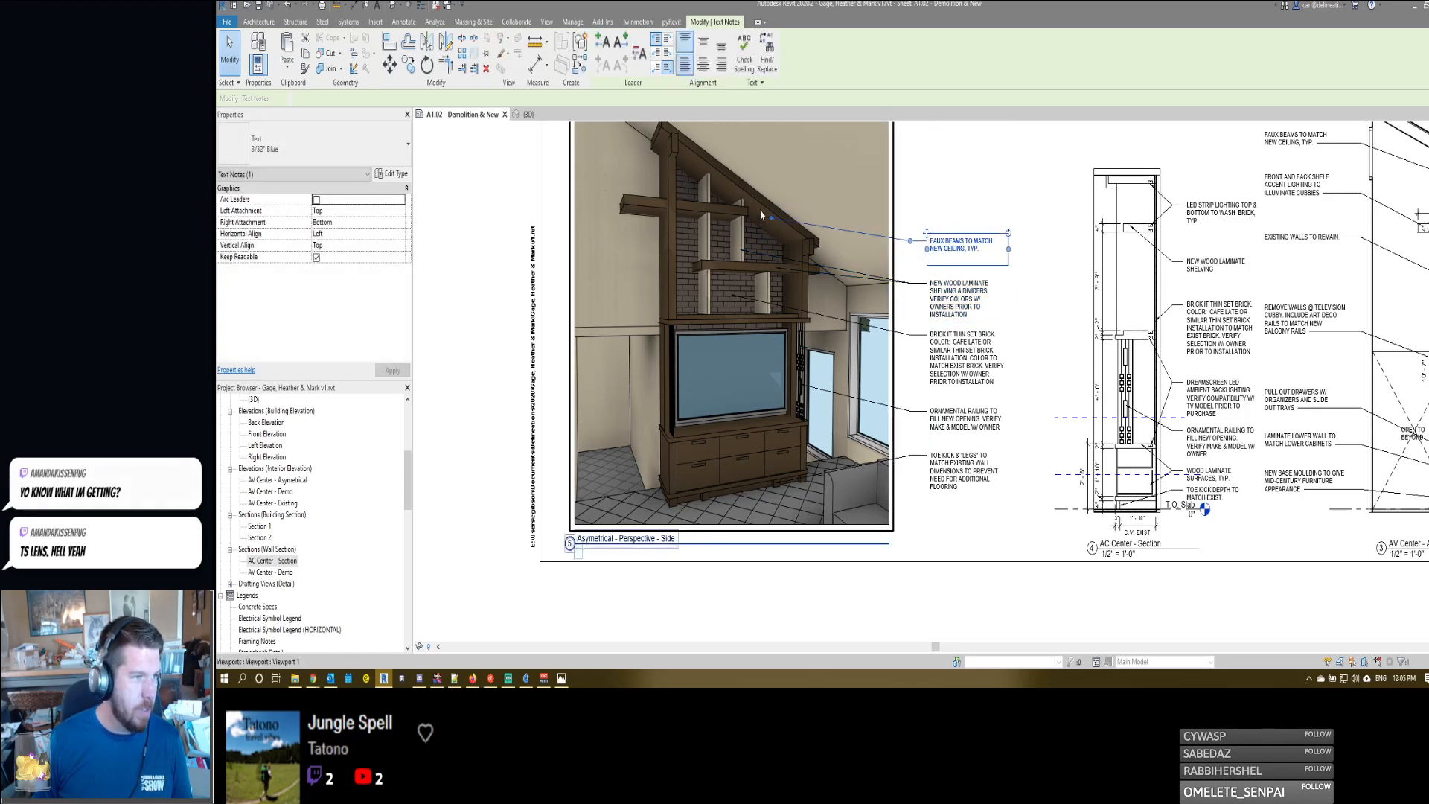
{"action": "left_click_drag", "start_coordinate": [771, 218], "coordinate": [809, 247]}
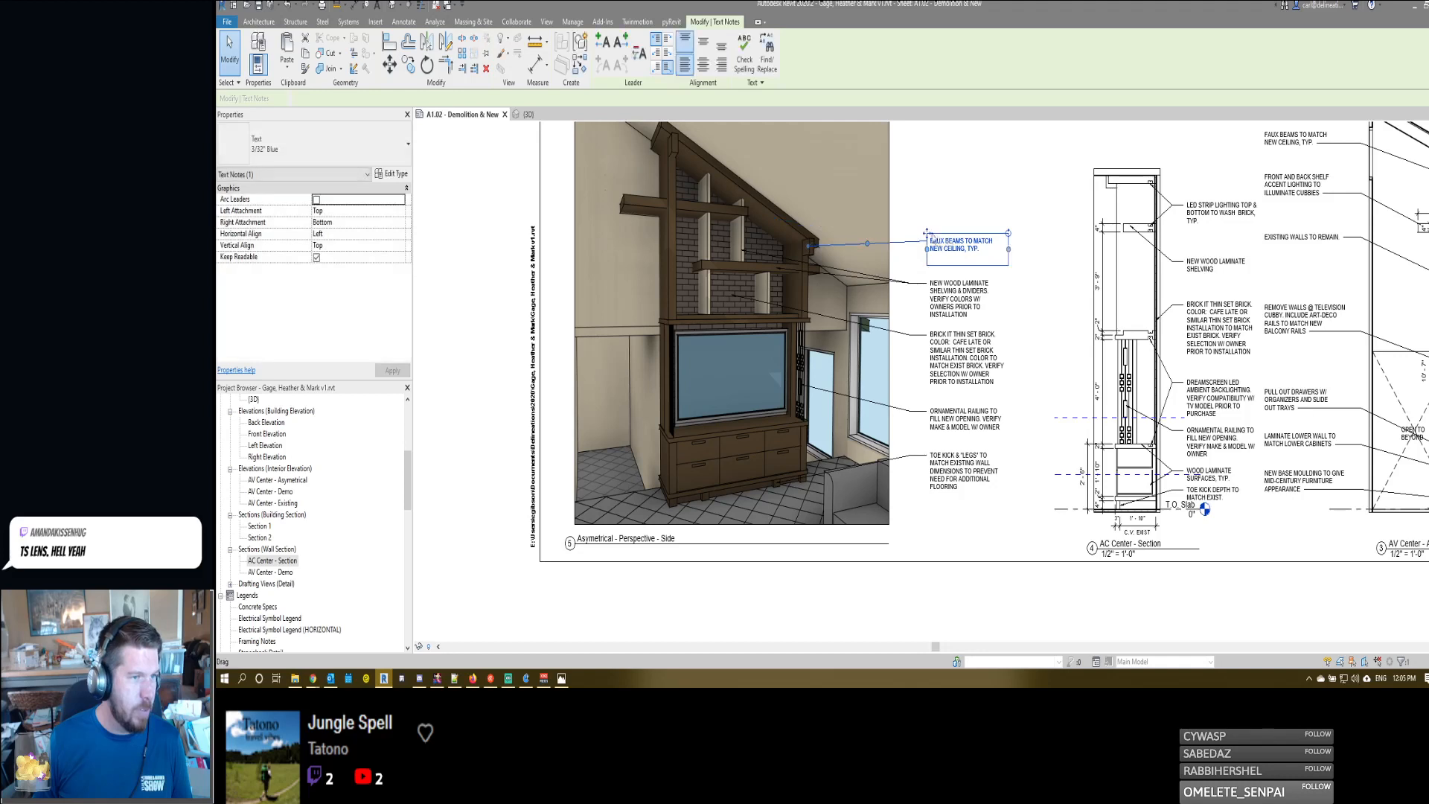
{"action": "left_click_drag", "start_coordinate": [927, 233], "coordinate": [928, 250]}
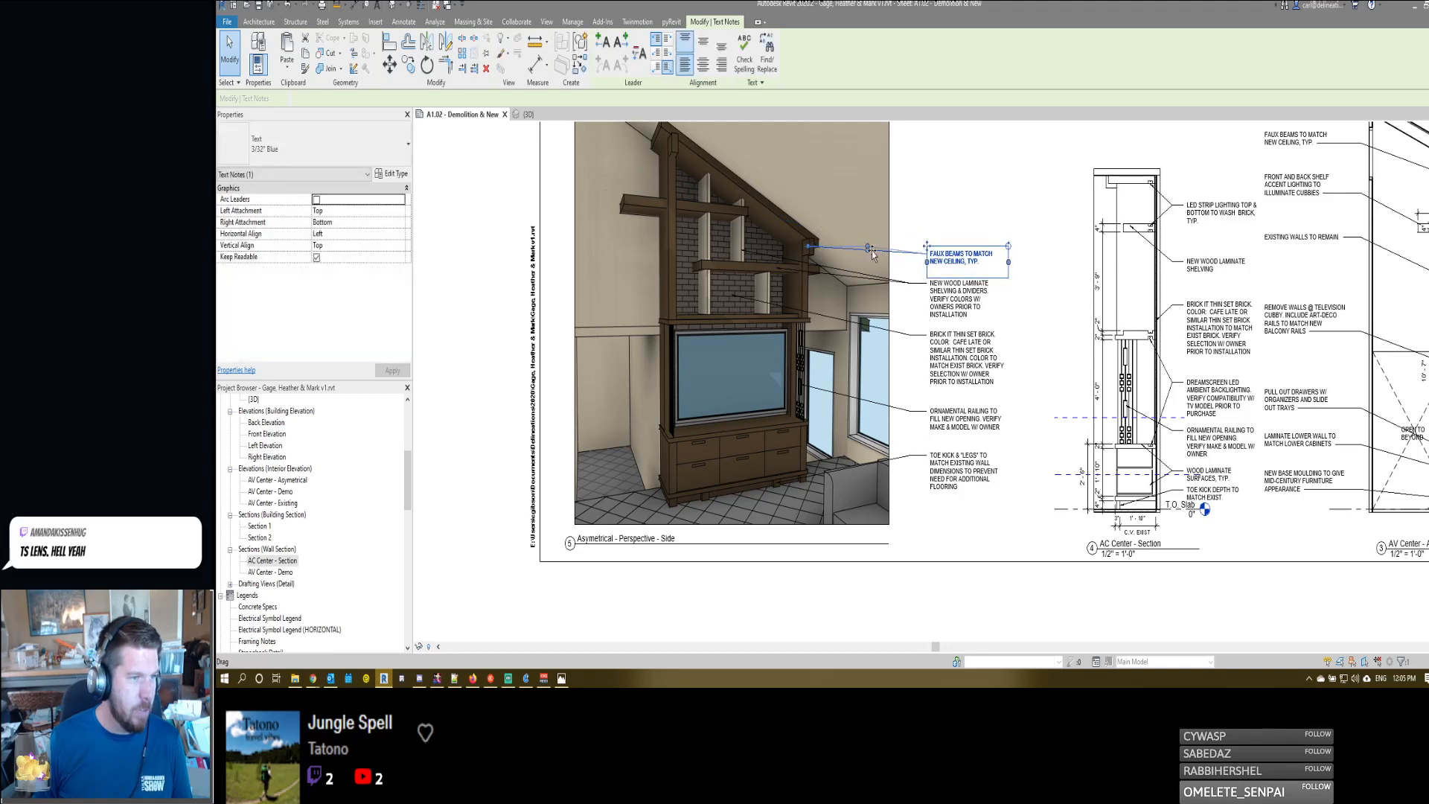
- Copy the faux beams note straight up and move the copy's leader end to the upper edge of the sloped beam
{"action": "key", "text": "o"}
{"action": "left_click", "coordinate": [943, 232]}
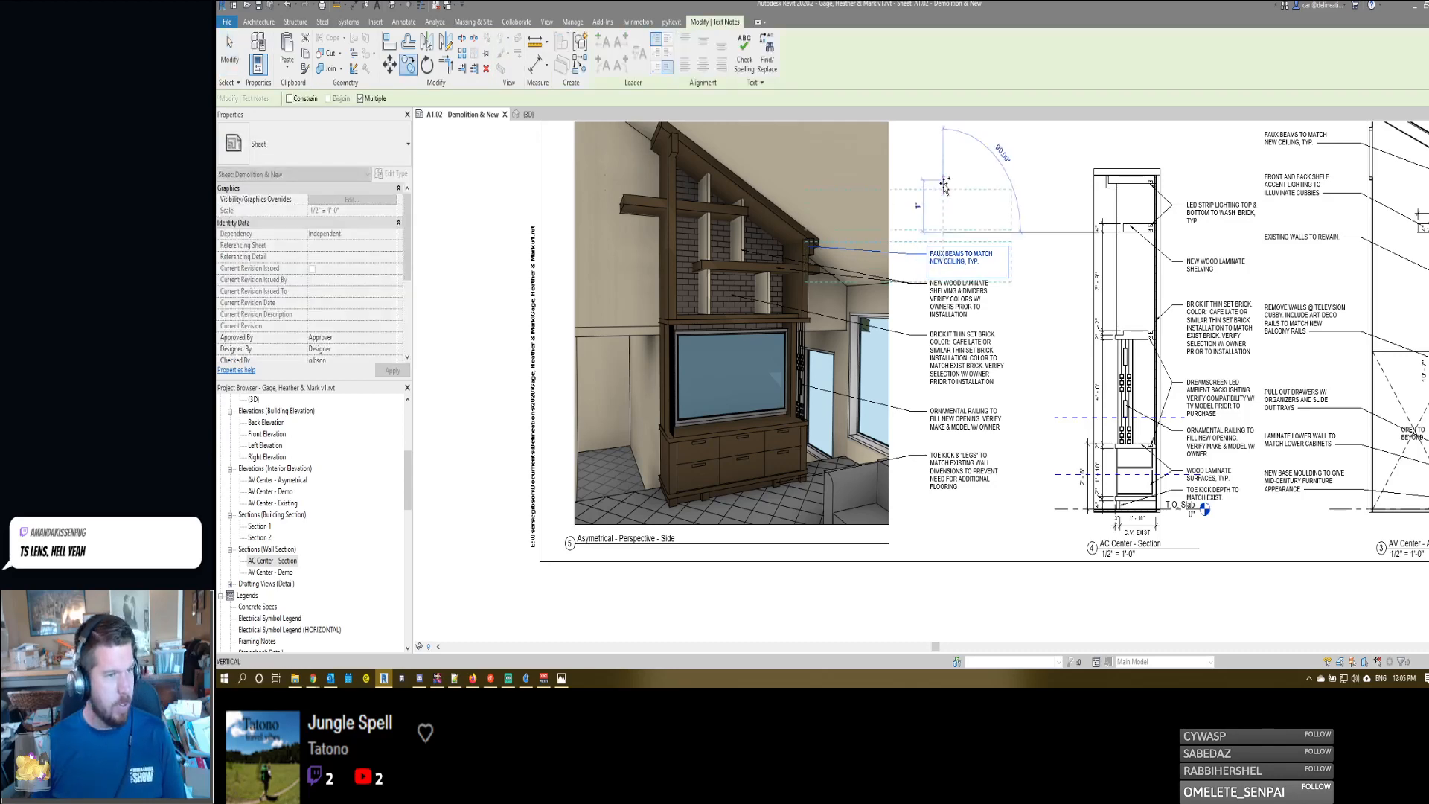
{"action": "left_click", "coordinate": [943, 154]}
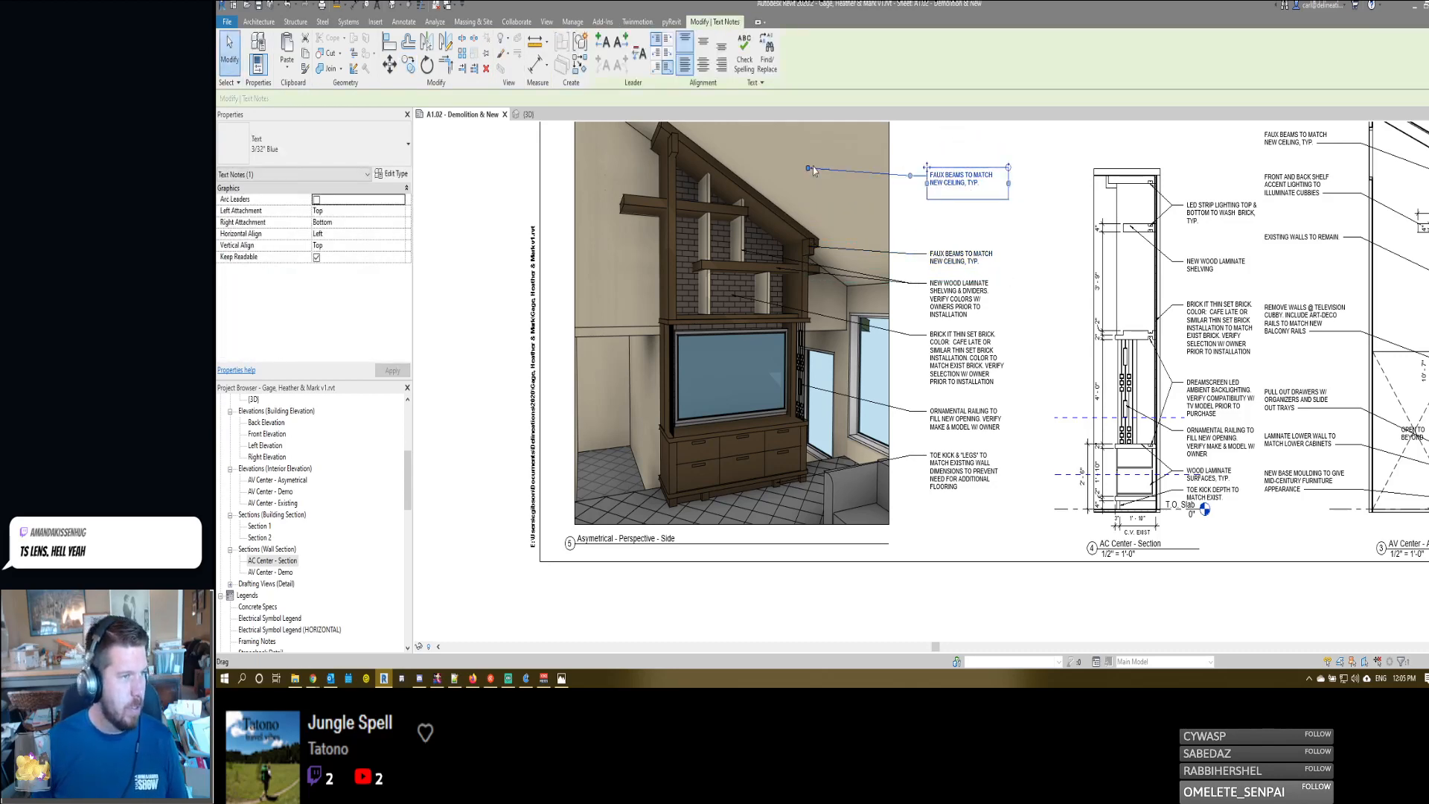
{"action": "left_click_drag", "start_coordinate": [808, 168], "coordinate": [787, 229]}
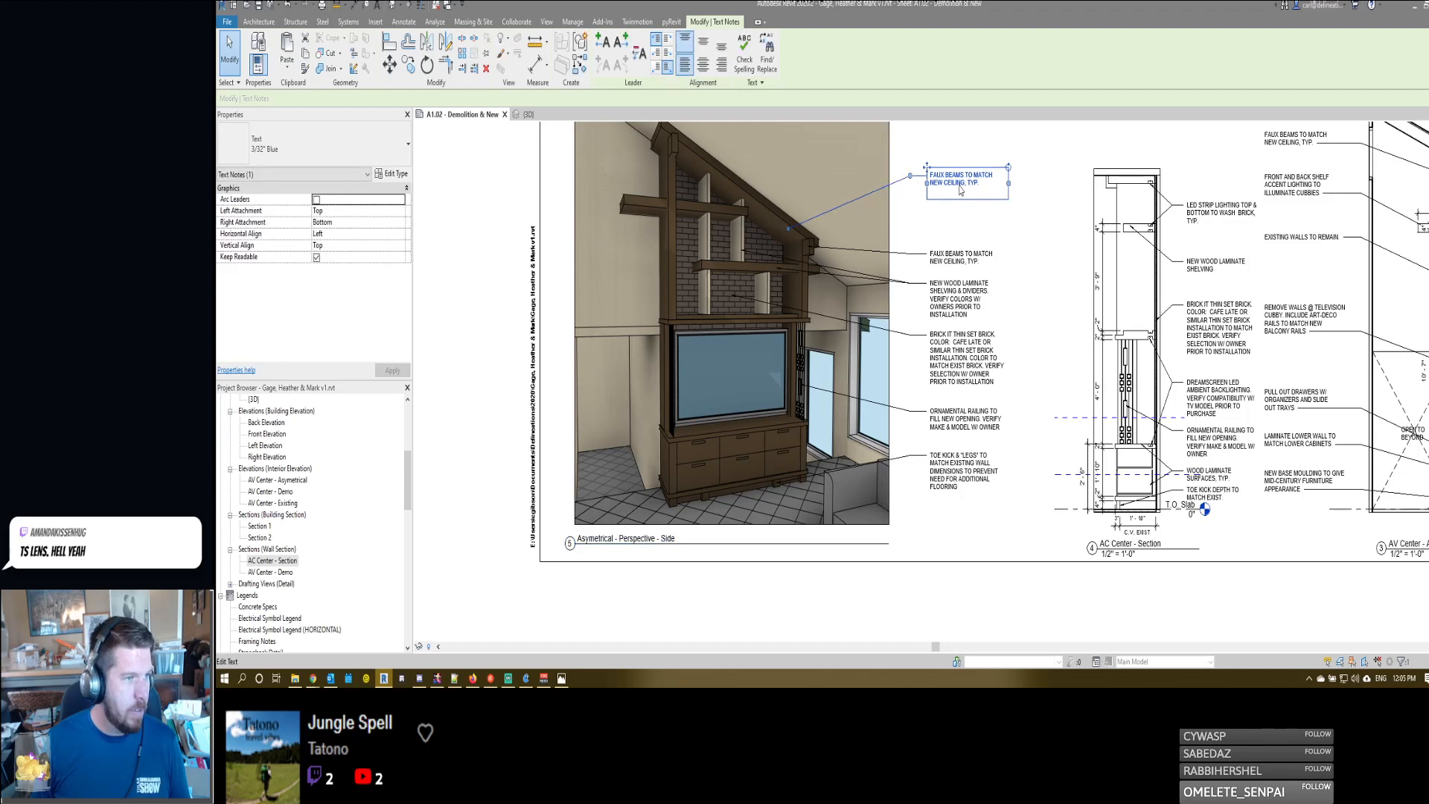
- Replace the copied faux beams note's text with "NEW CEILING PANEL"
{"action": "double_click", "coordinate": [988, 184]}
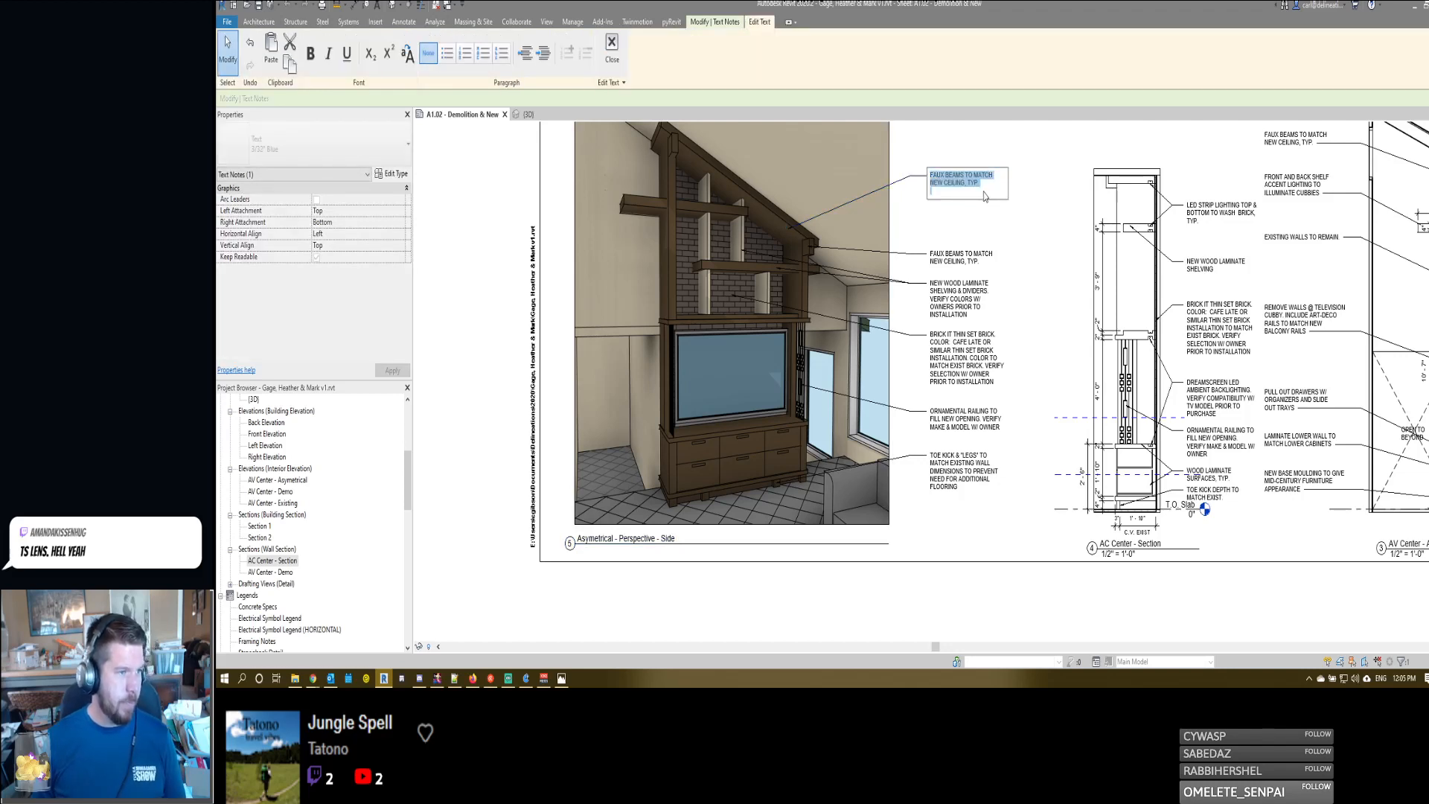
{"action": "key", "text": "ctrl+a"}
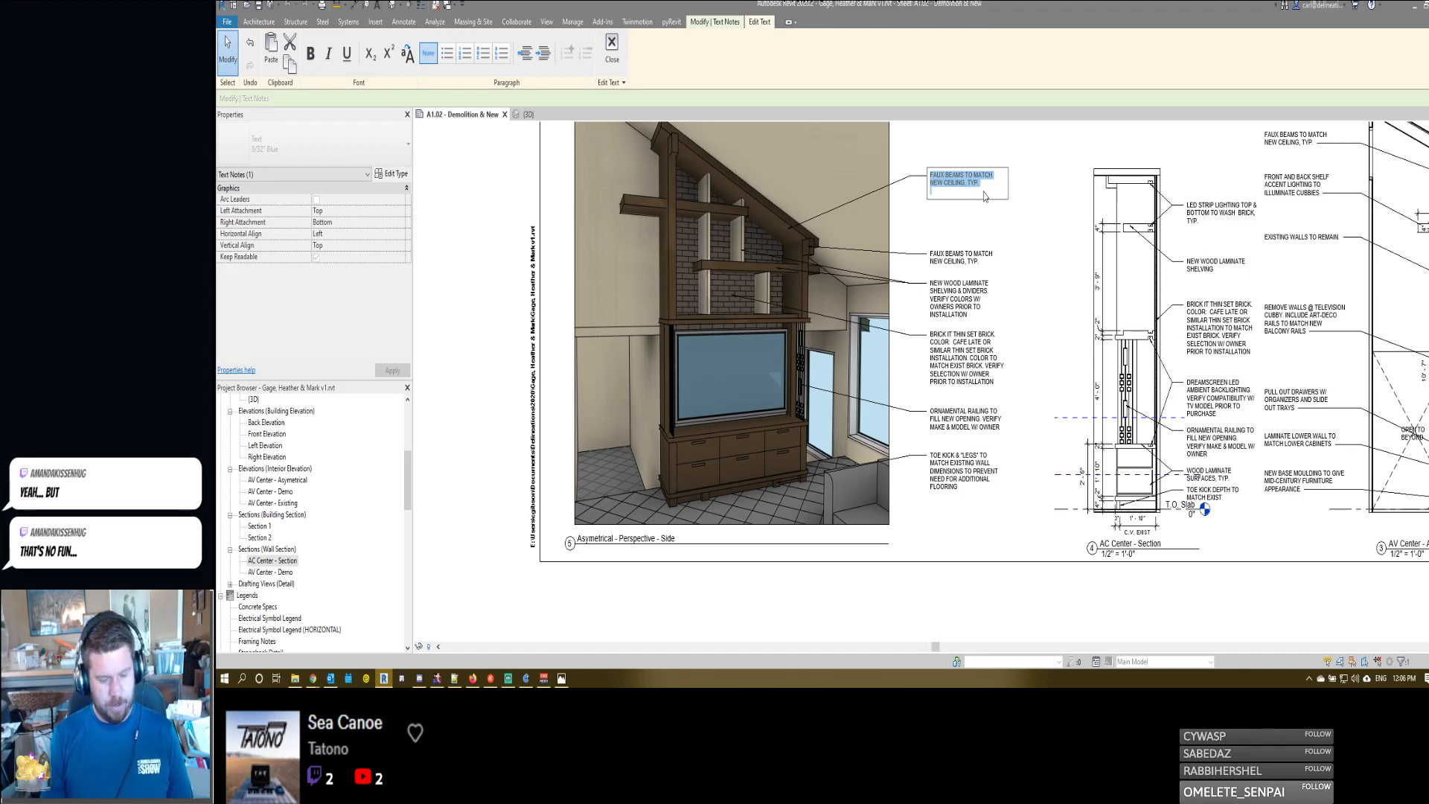
{"action": "type", "text": "n"}
{"action": "key", "text": "BackSpace"}
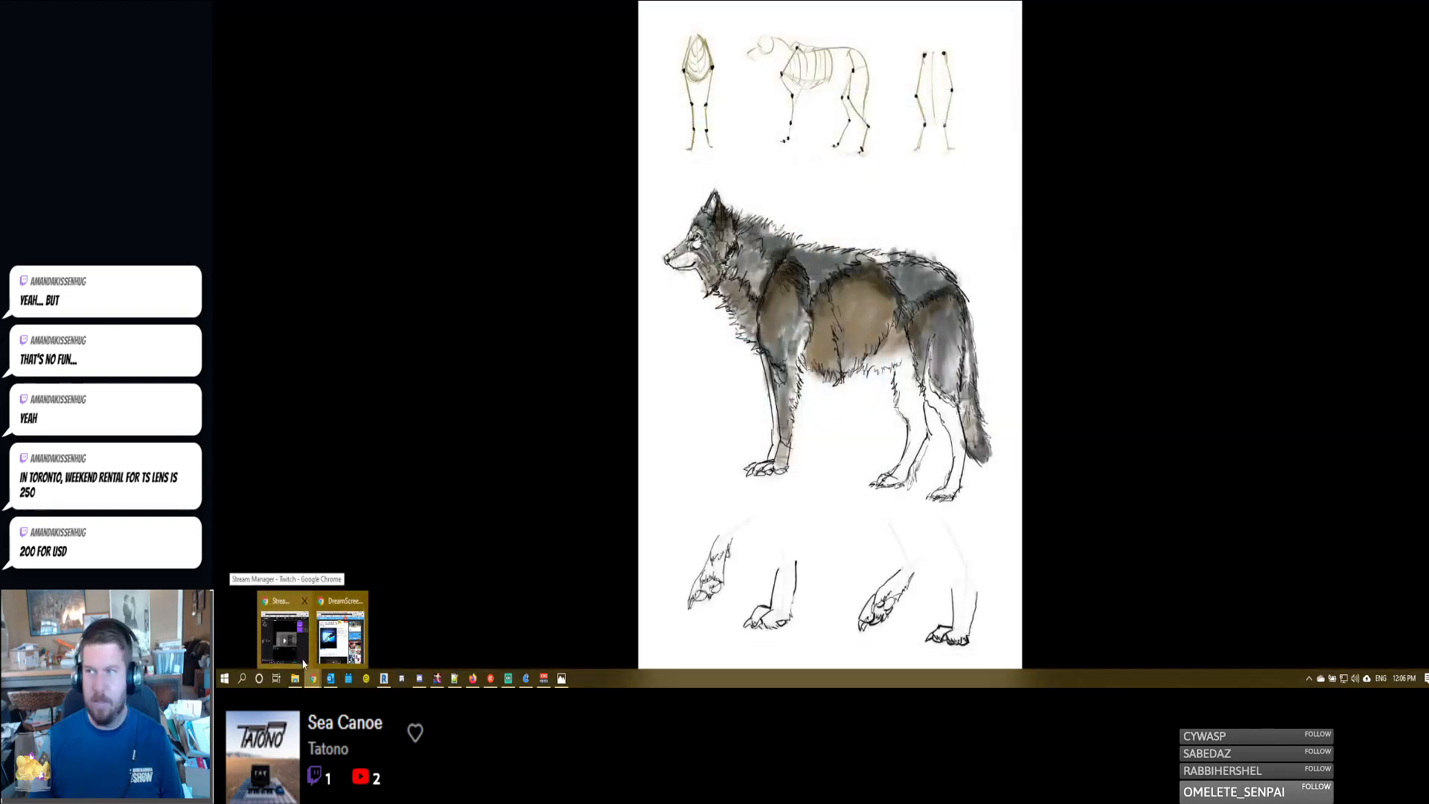
- Switch to Chrome, try to open lensrental.com in a new tab, and search Google for "lens rental"
{"action": "left_click", "coordinate": [340, 636]}
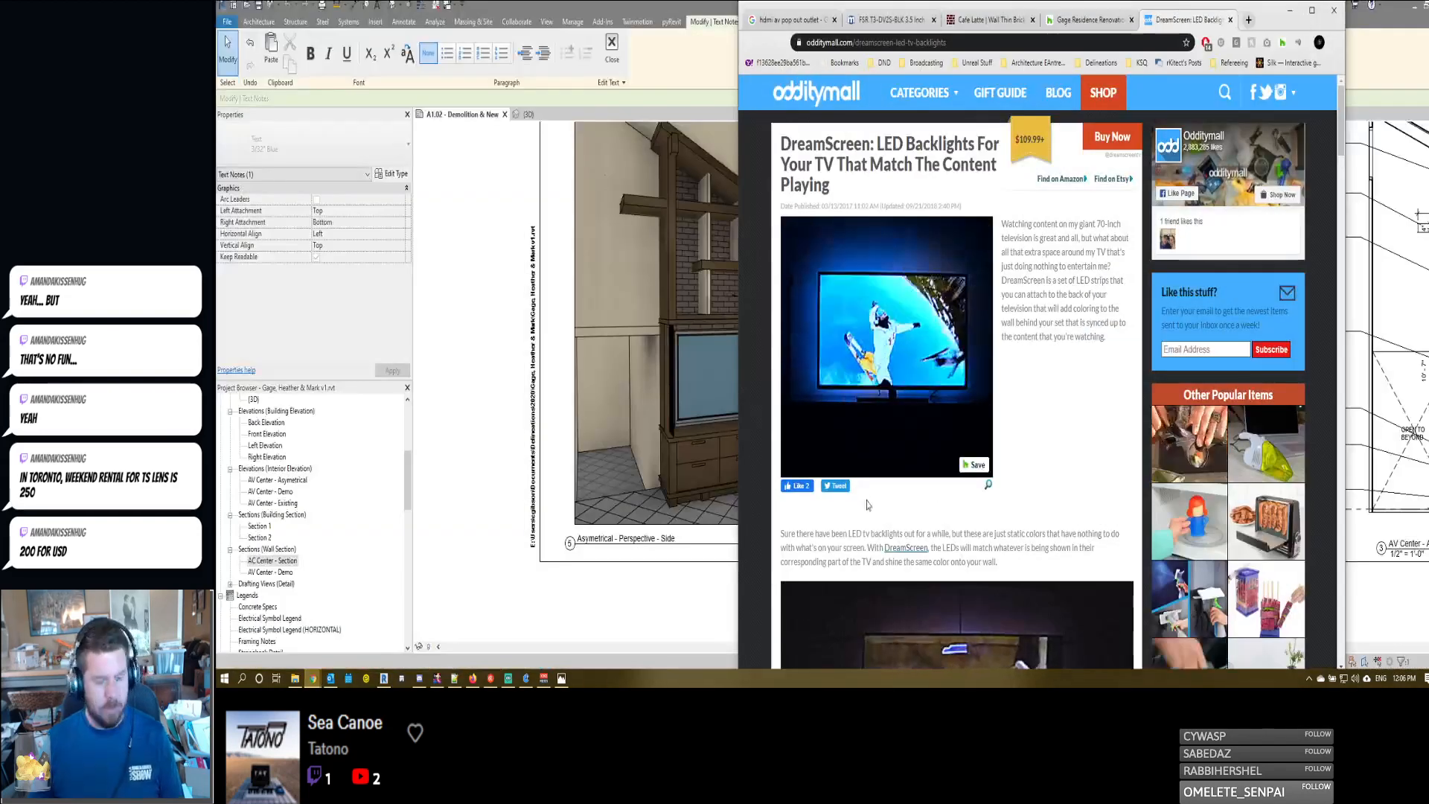
{"action": "key", "text": "ctrl+t"}
{"action": "type", "text": "LENSRENTA"}
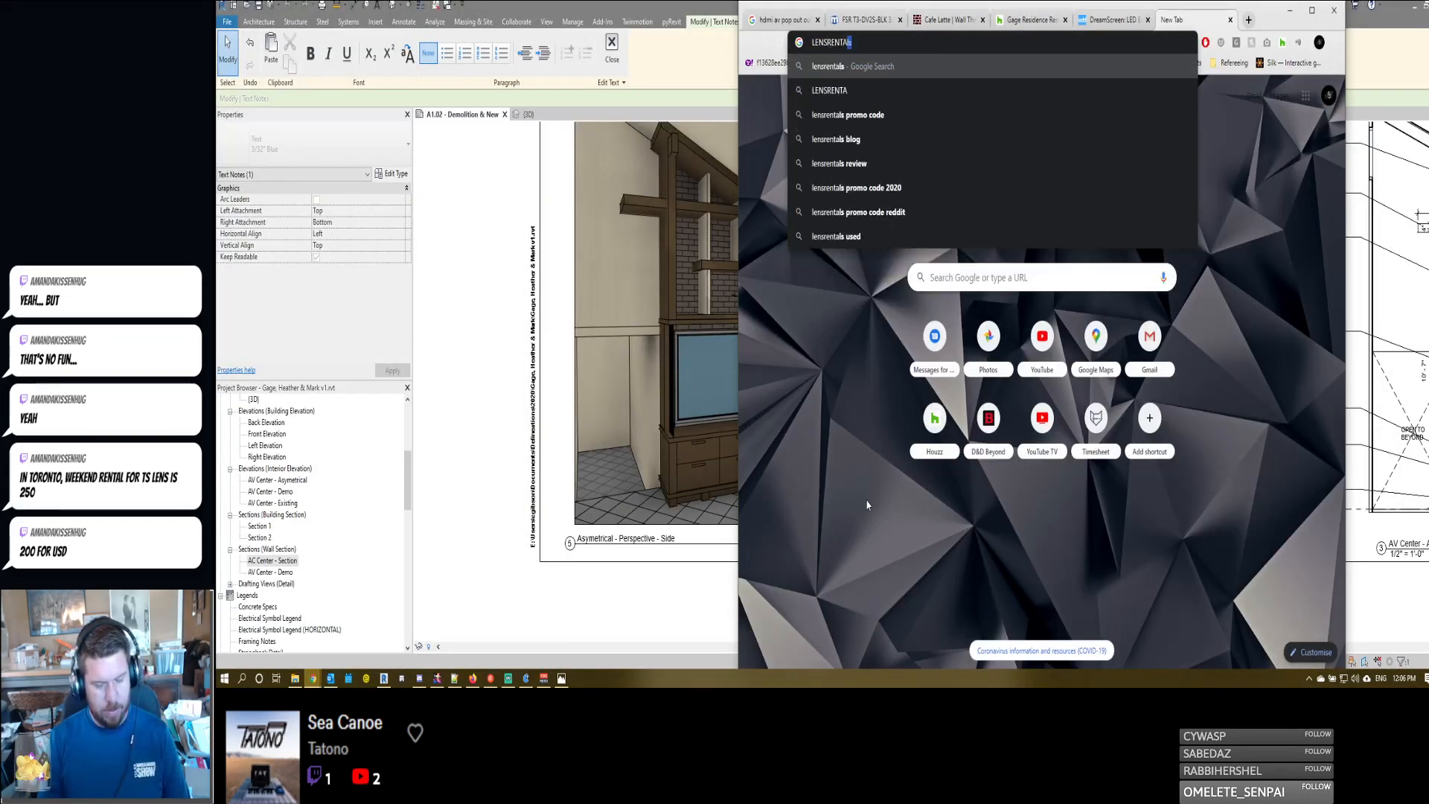
{"action": "type", "text": "L"}
{"action": "key", "text": "Return"}
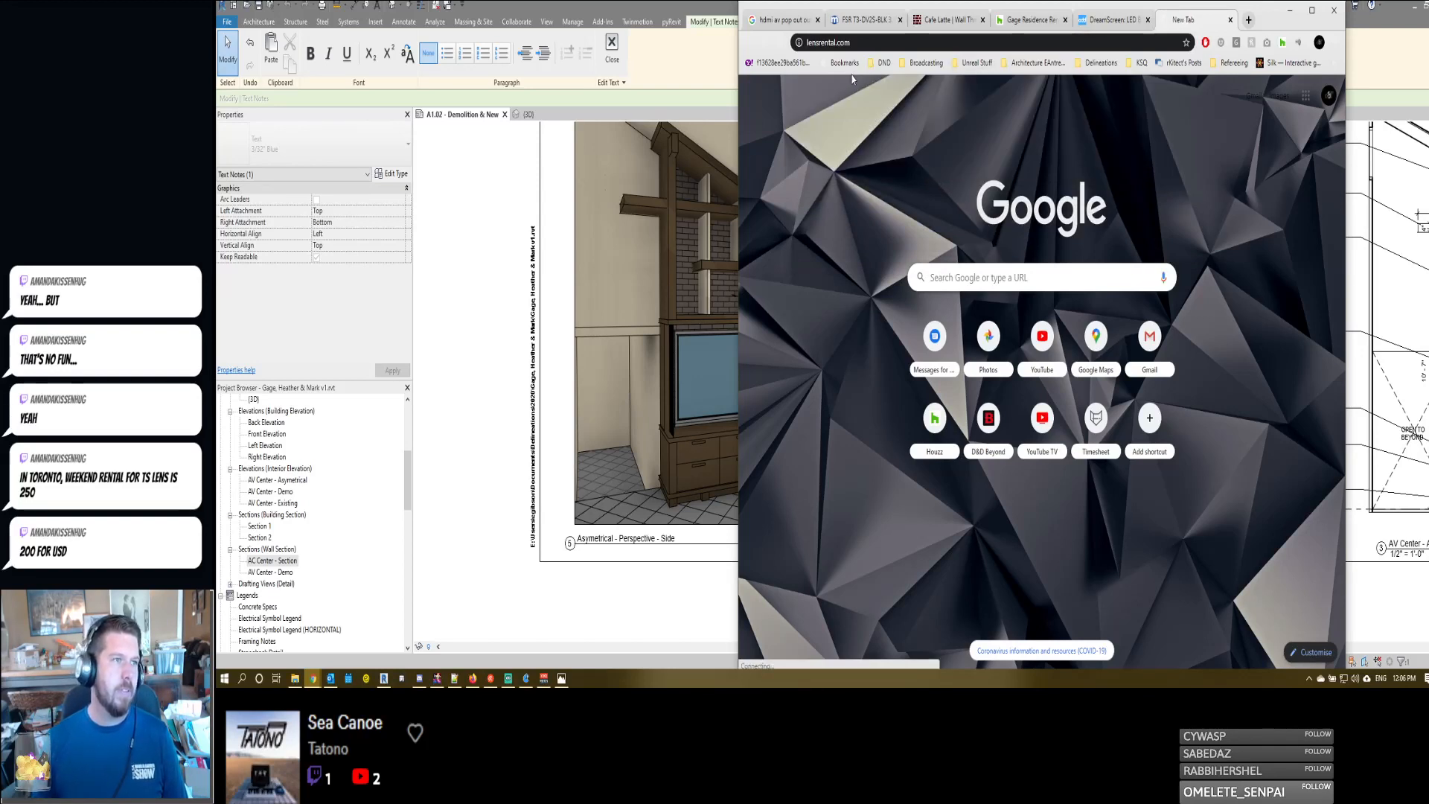
{"action": "left_click", "coordinate": [860, 43]}
{"action": "type", "text": "l"}
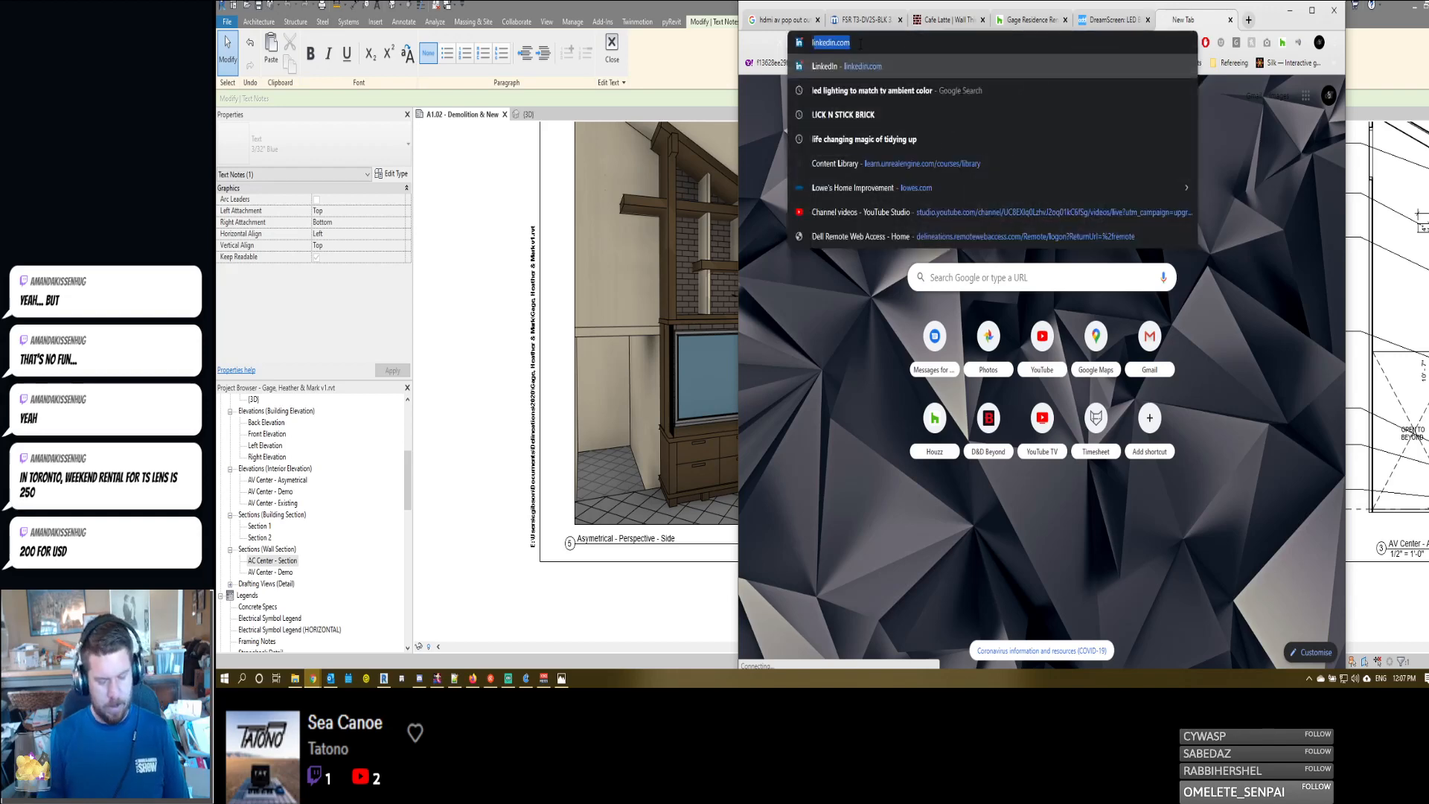
{"action": "type", "text": "ens rental"}
{"action": "key", "text": "Return"}
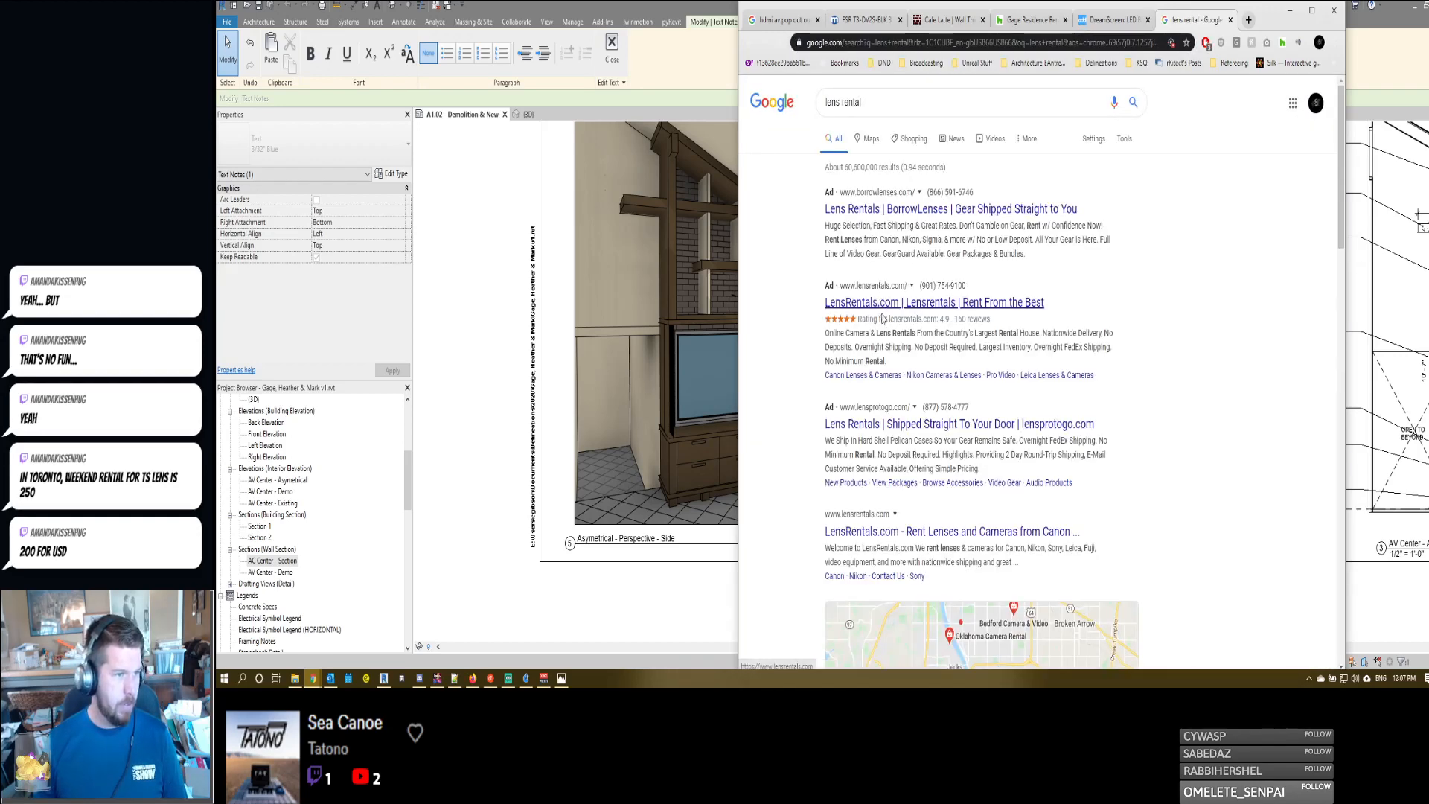
- Look through the lens rental search results, open the BorrowLenses site, and return to the results
{"action": "scroll", "coordinate": [885, 357], "scroll_direction": "down", "scroll_amount": 3}
{"action": "scroll", "coordinate": [888, 369], "scroll_direction": "down", "scroll_amount": 2}
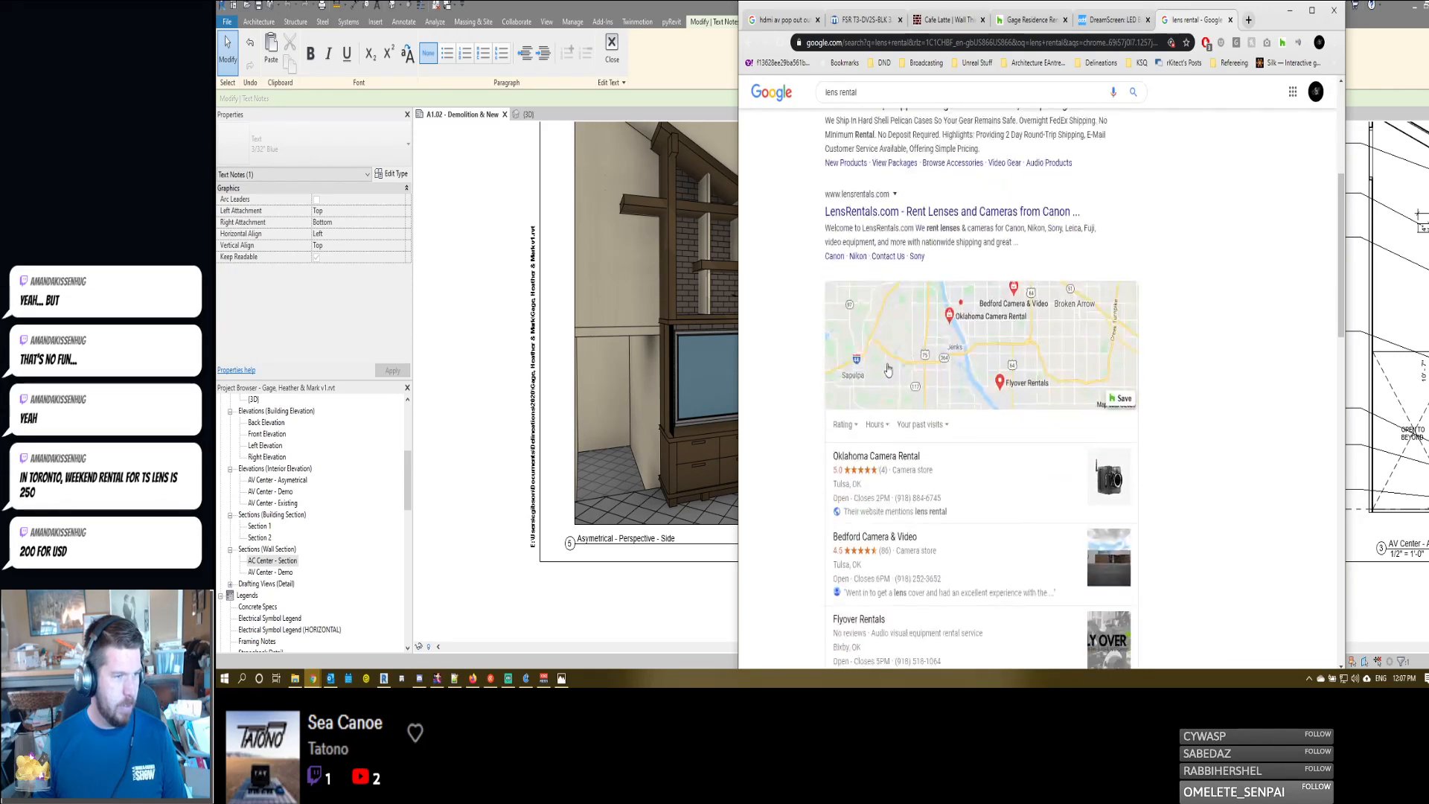
{"action": "scroll", "coordinate": [885, 376], "scroll_direction": "down", "scroll_amount": 5}
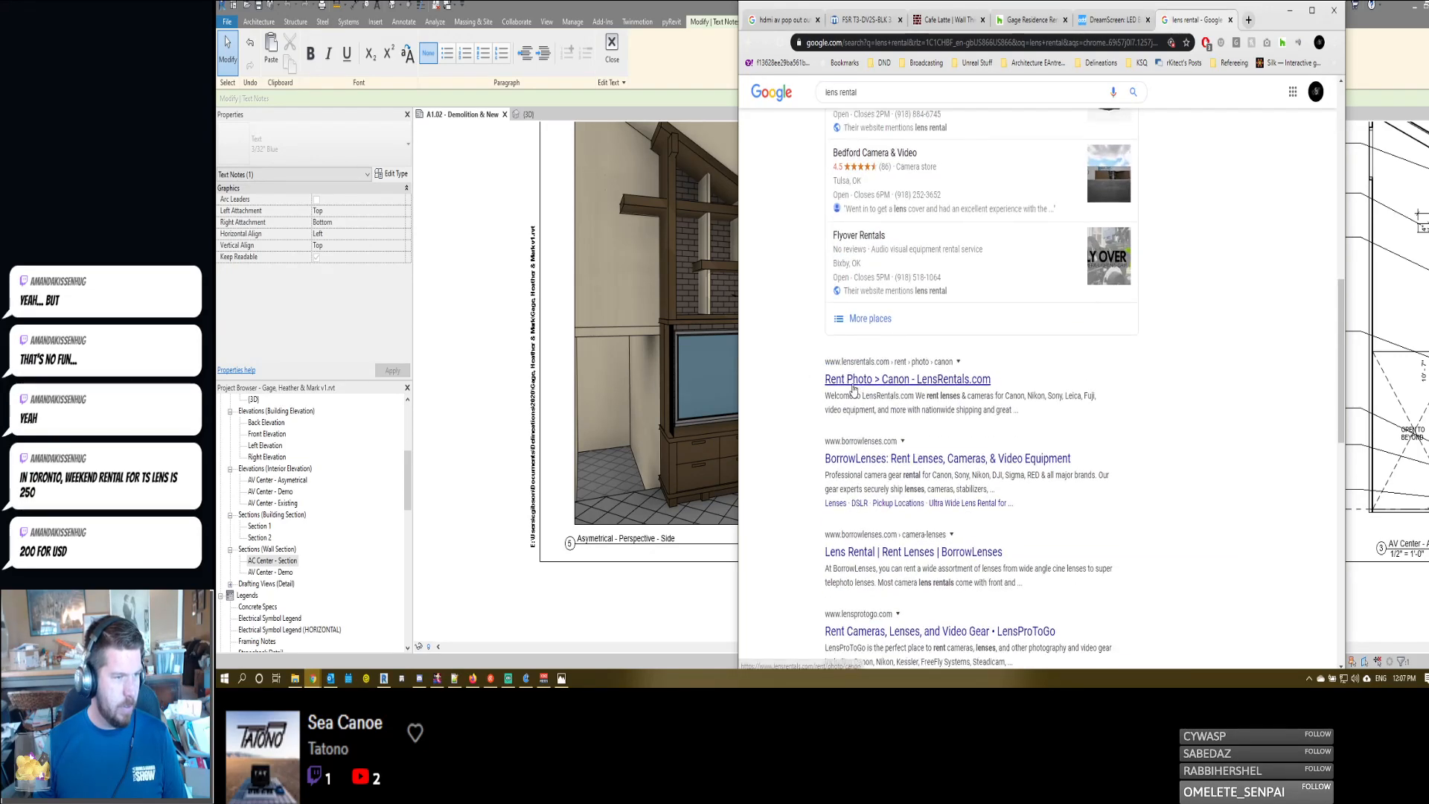
{"action": "scroll", "coordinate": [853, 387], "scroll_direction": "down", "scroll_amount": 2}
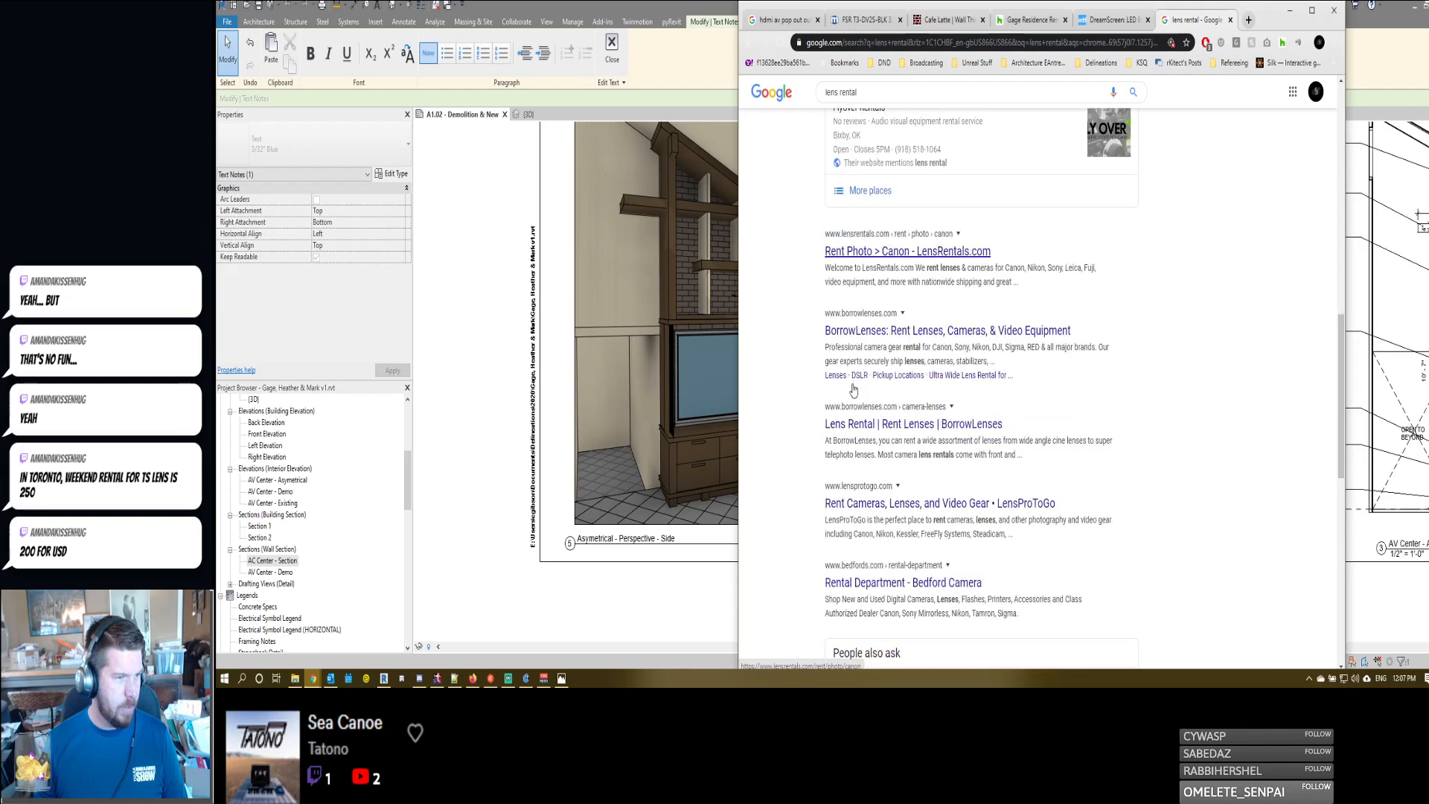
{"action": "left_click", "coordinate": [856, 336]}
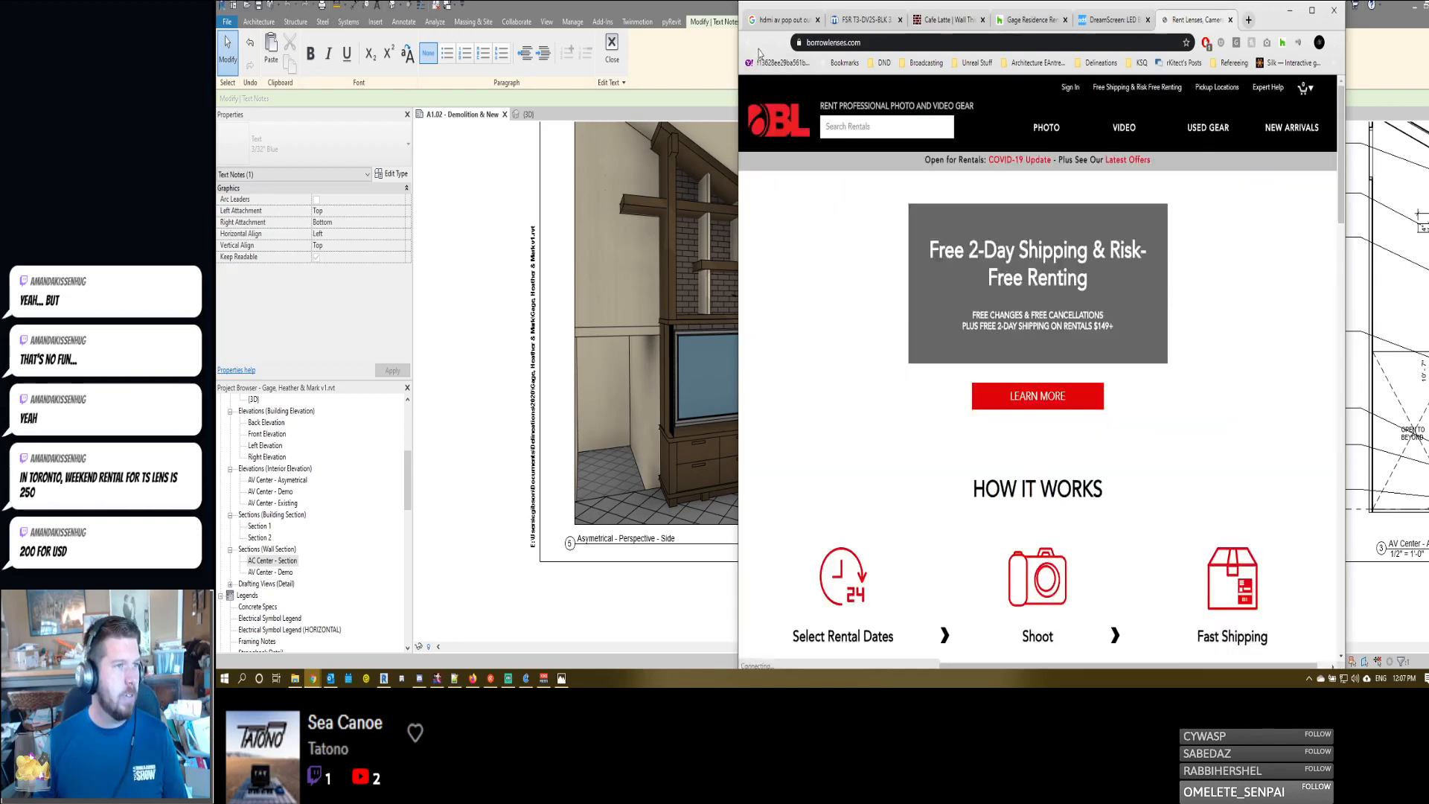
{"action": "left_click", "coordinate": [751, 42]}
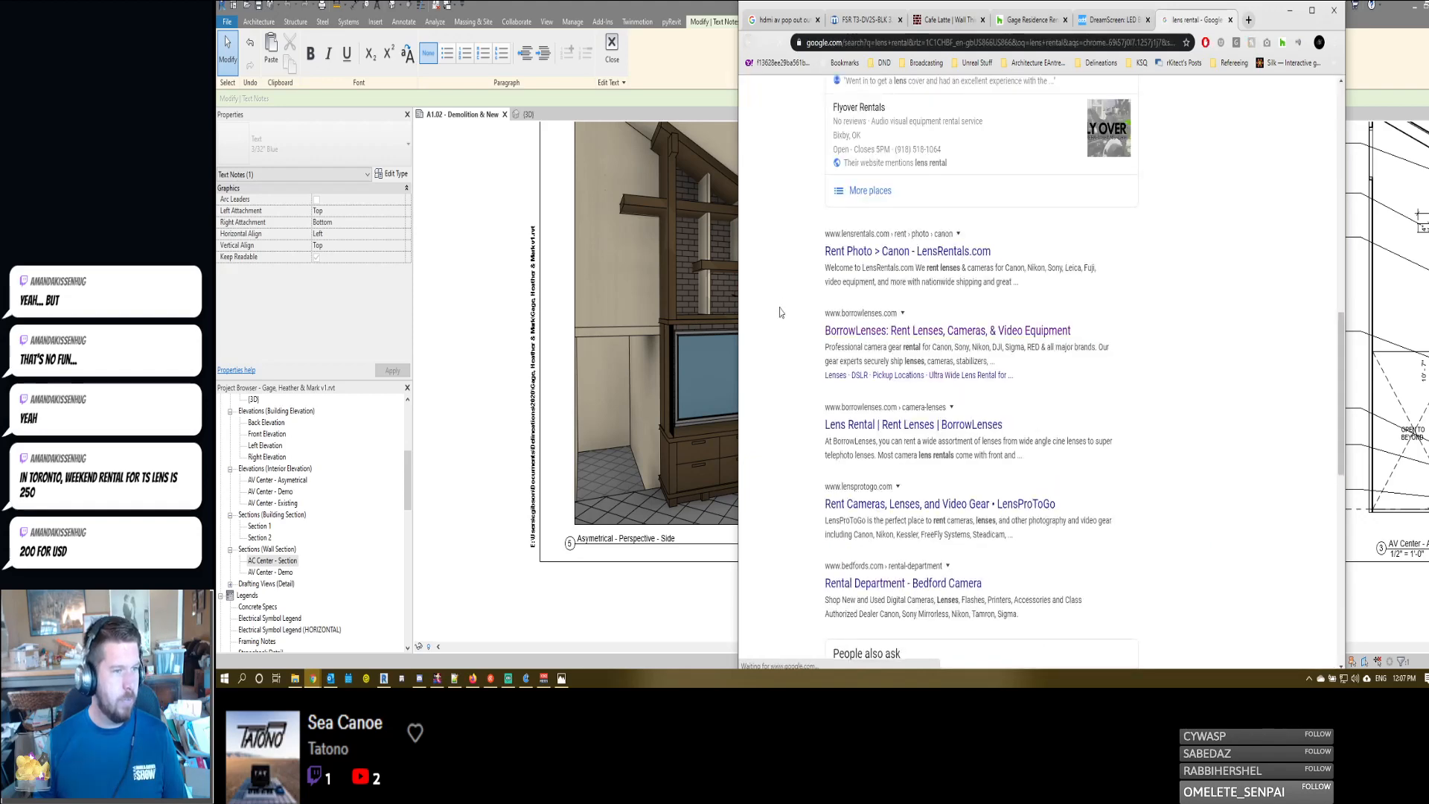
- Look through the remaining lens rental results and open the LensRentals.com site
{"action": "scroll", "coordinate": [780, 313], "scroll_direction": "down", "scroll_amount": 6}
{"action": "scroll", "coordinate": [780, 313], "scroll_direction": "down", "scroll_amount": 2}
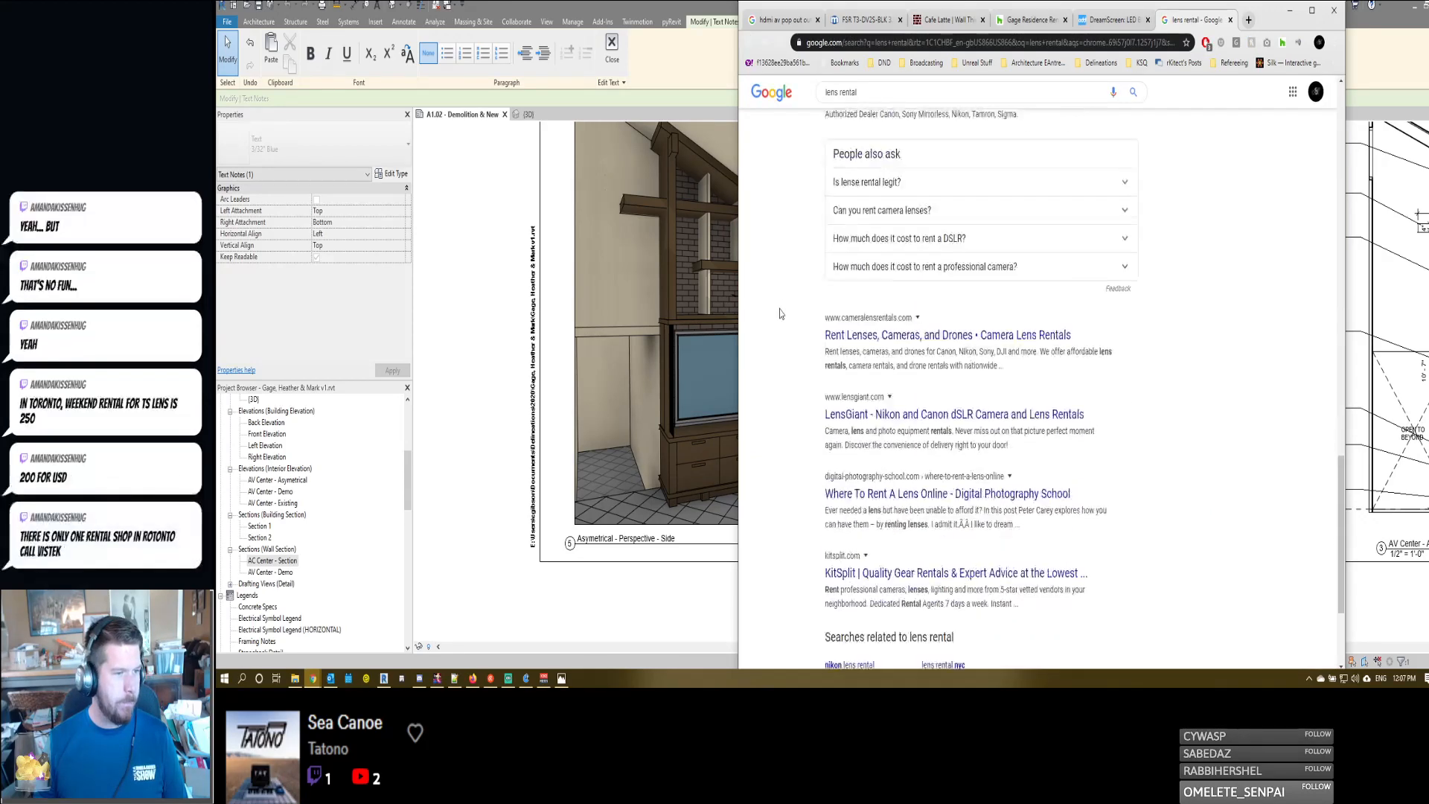
{"action": "scroll", "coordinate": [818, 445], "scroll_direction": "down", "scroll_amount": 3}
{"action": "scroll", "coordinate": [846, 406], "scroll_direction": "up", "scroll_amount": 15}
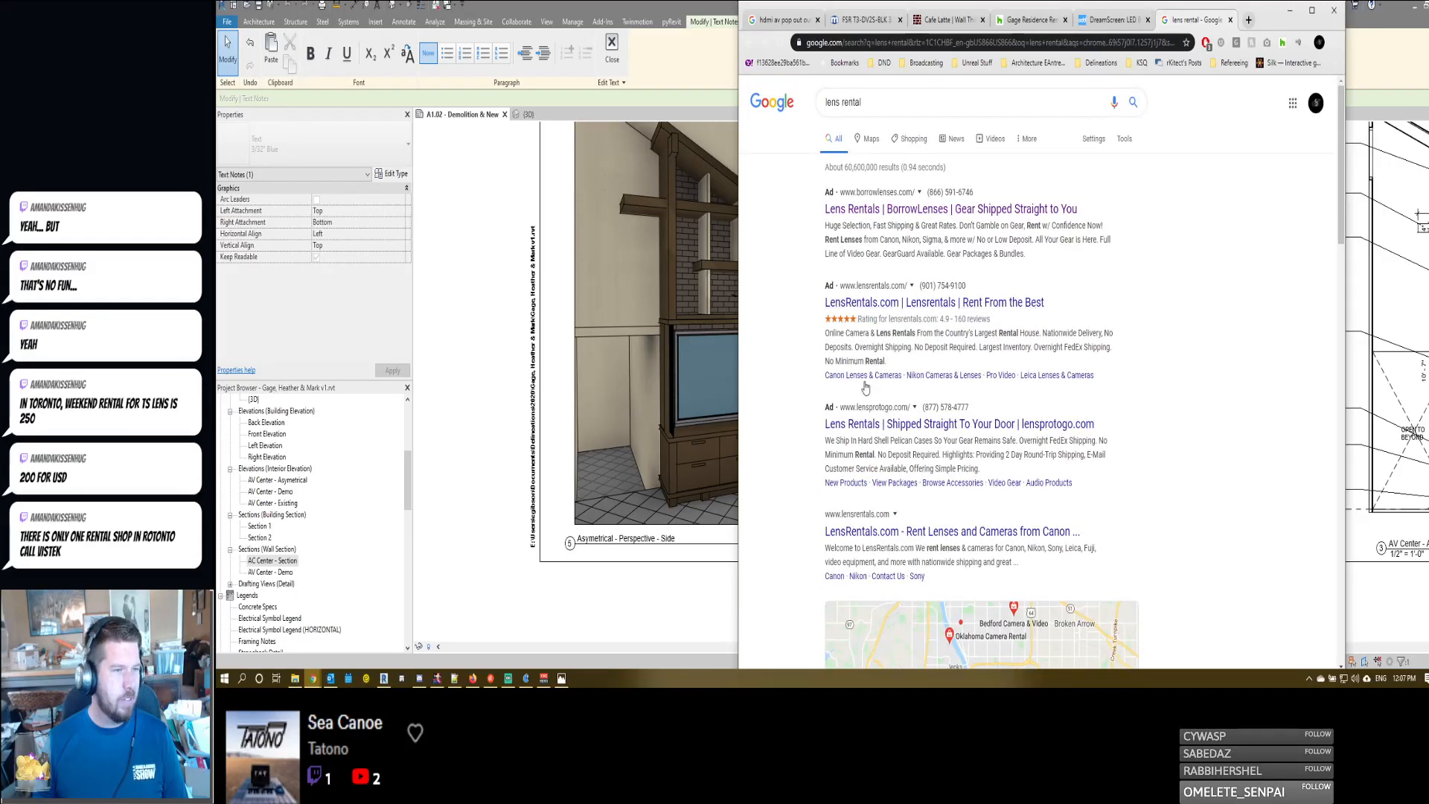
{"action": "left_click", "coordinate": [832, 303]}
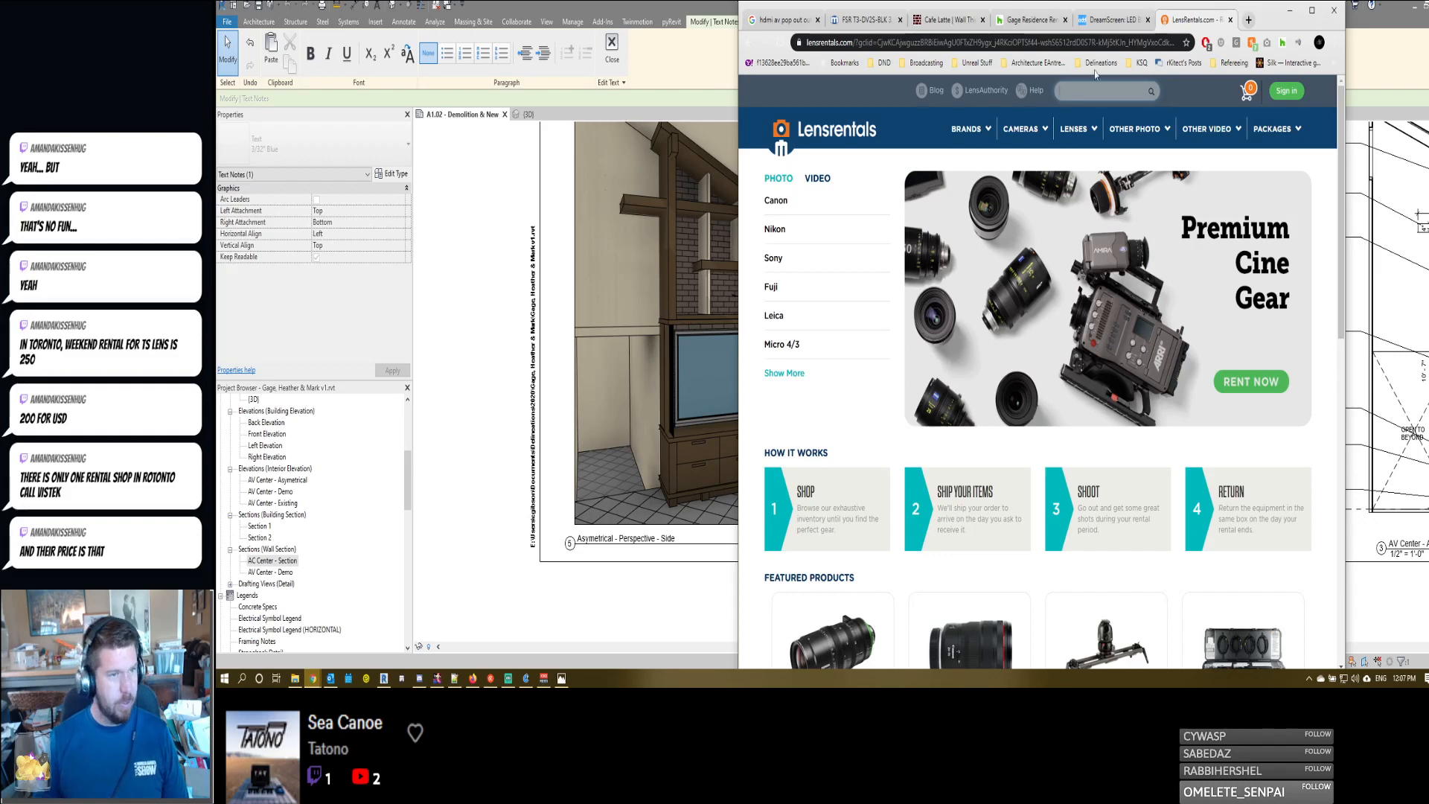
- List the wide-angle lenses for Nikon photo cameras and filter them by the Rokinon brand
{"action": "left_click", "coordinate": [773, 229]}
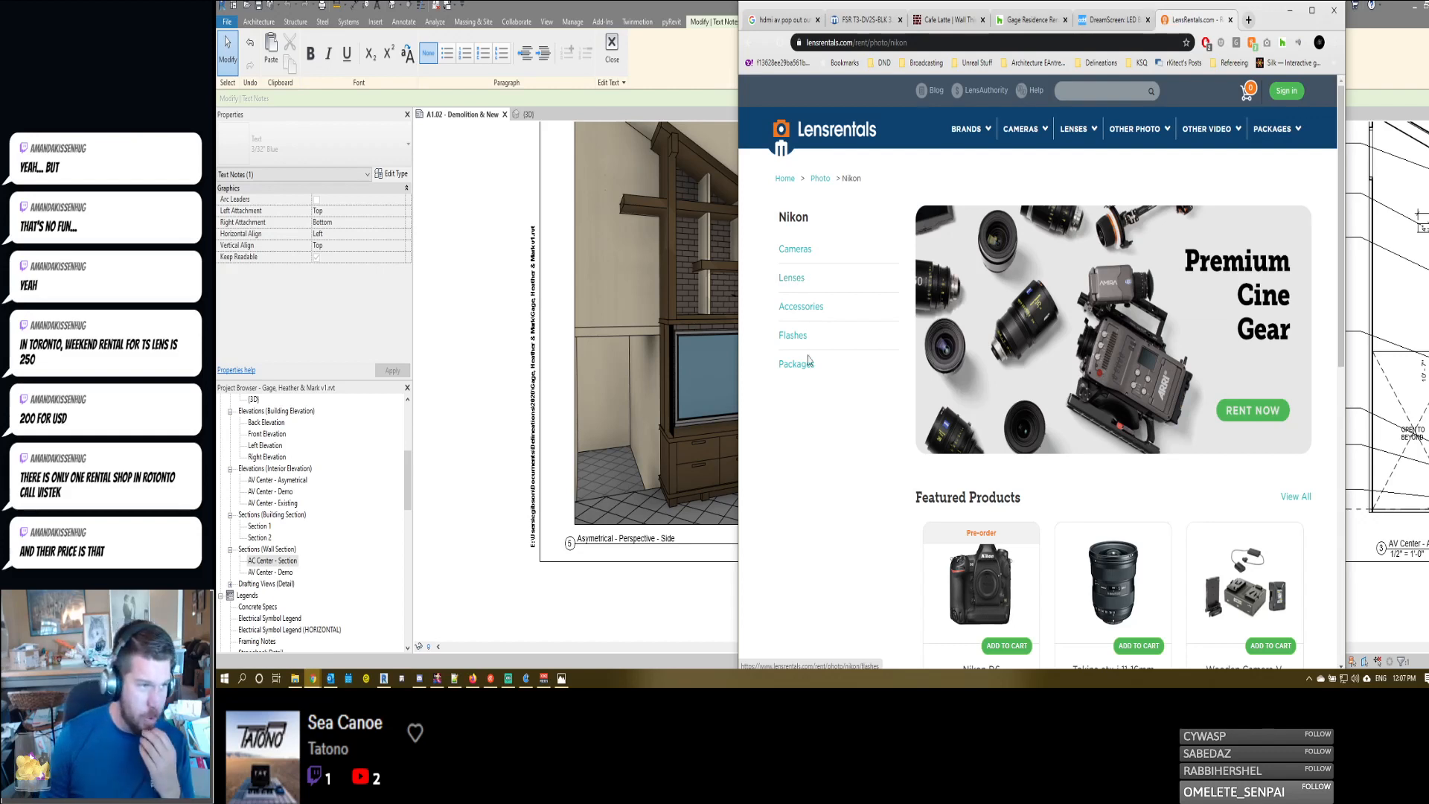
{"action": "left_click", "coordinate": [793, 279]}
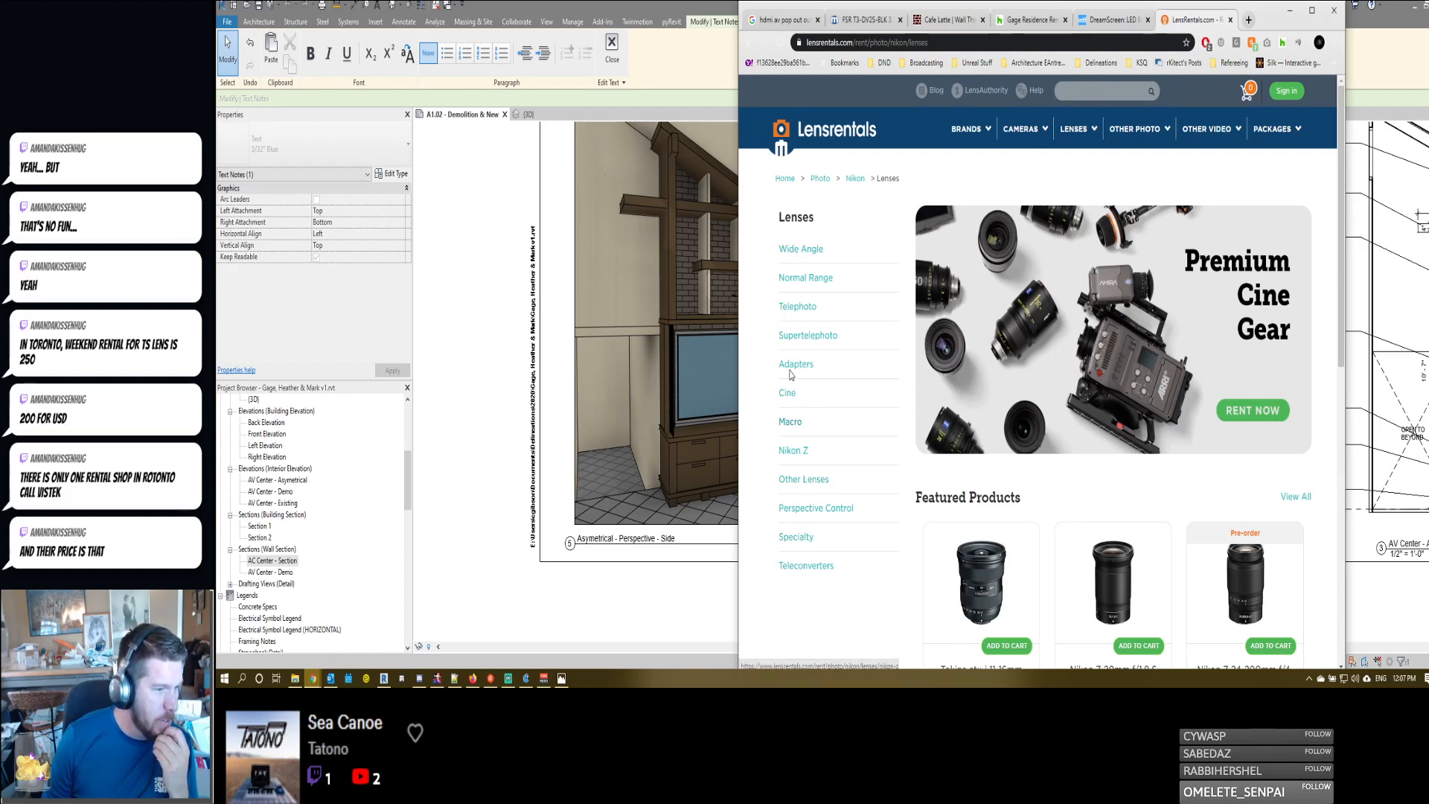
{"action": "left_click", "coordinate": [793, 250]}
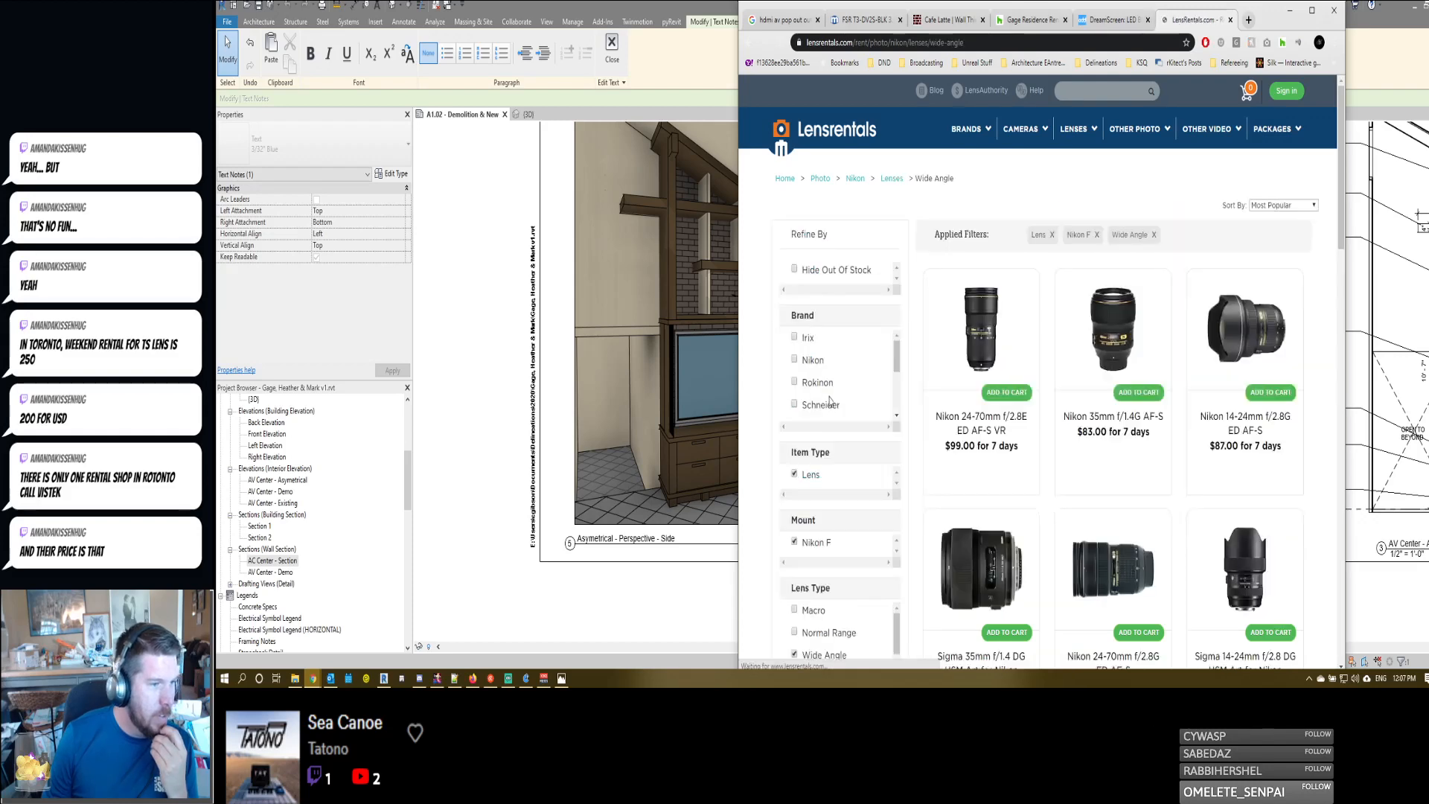
{"action": "scroll", "coordinate": [826, 390], "scroll_direction": "down", "scroll_amount": 1}
{"action": "scroll", "coordinate": [826, 391], "scroll_direction": "up", "scroll_amount": 3}
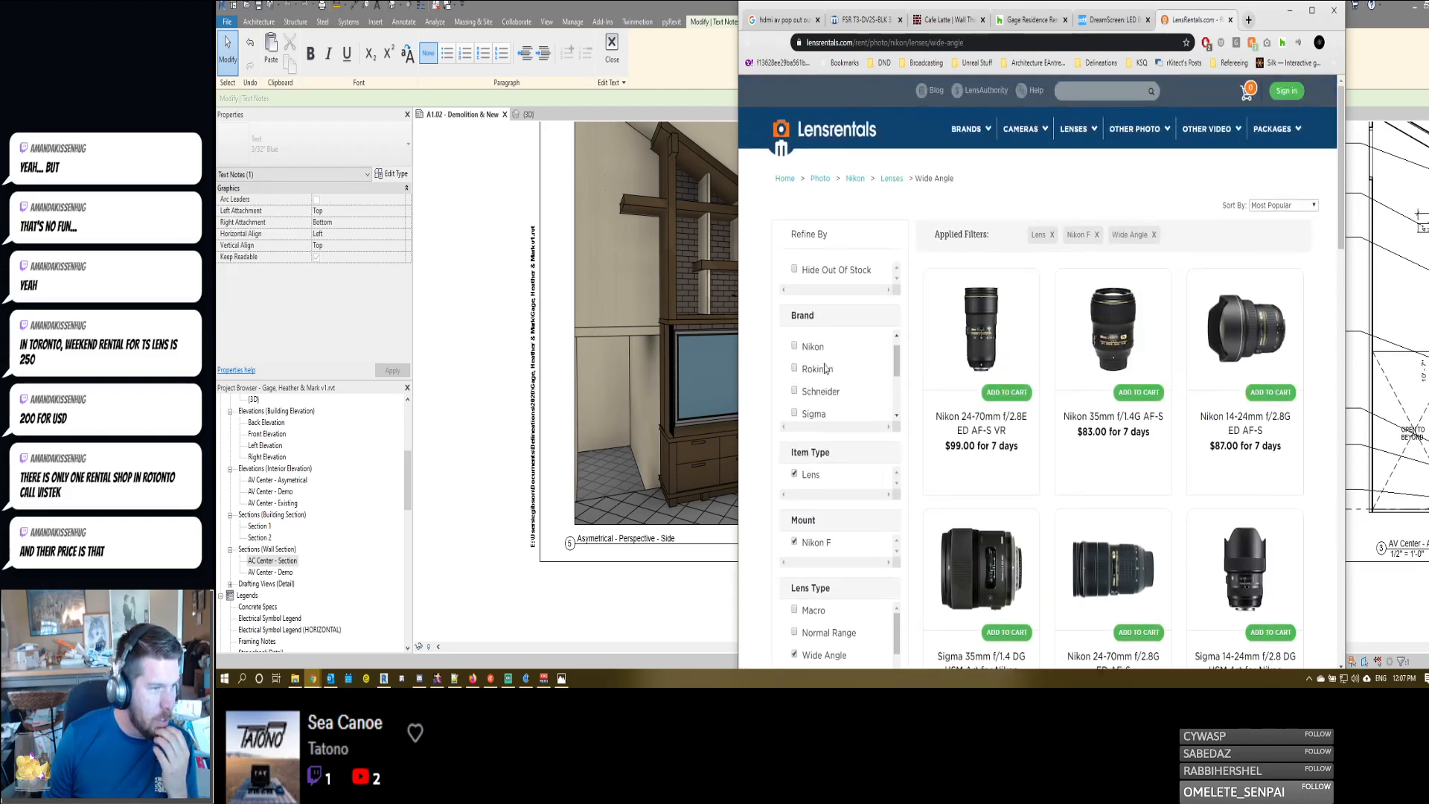
{"action": "left_click", "coordinate": [821, 383]}
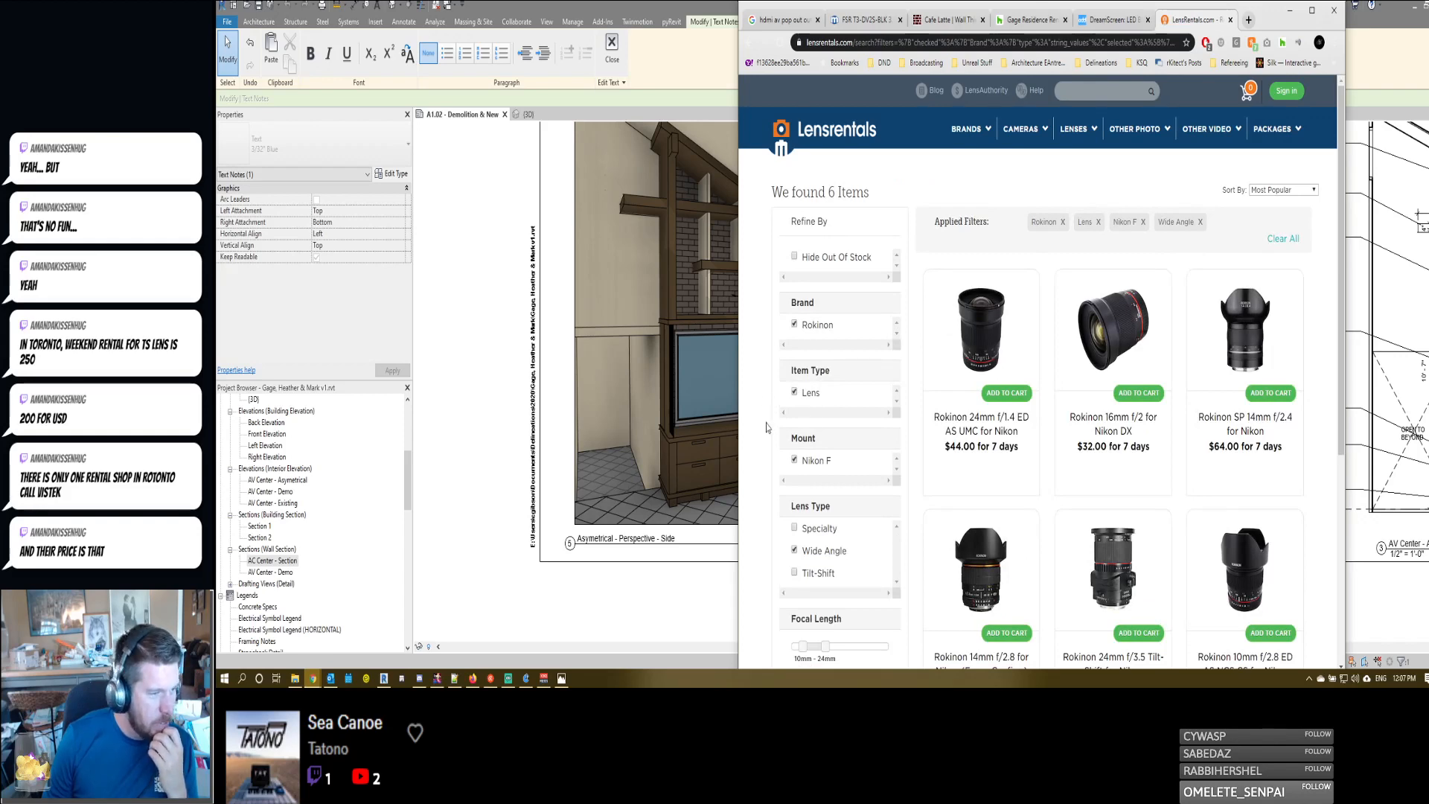
- Add the Tilt-Shift lens type filter and open the Rokinon 24mm f/3.5 Tilt-Shift for Nikon product page
{"action": "scroll", "coordinate": [767, 427], "scroll_direction": "down", "scroll_amount": 3}
{"action": "left_click", "coordinate": [794, 381]}
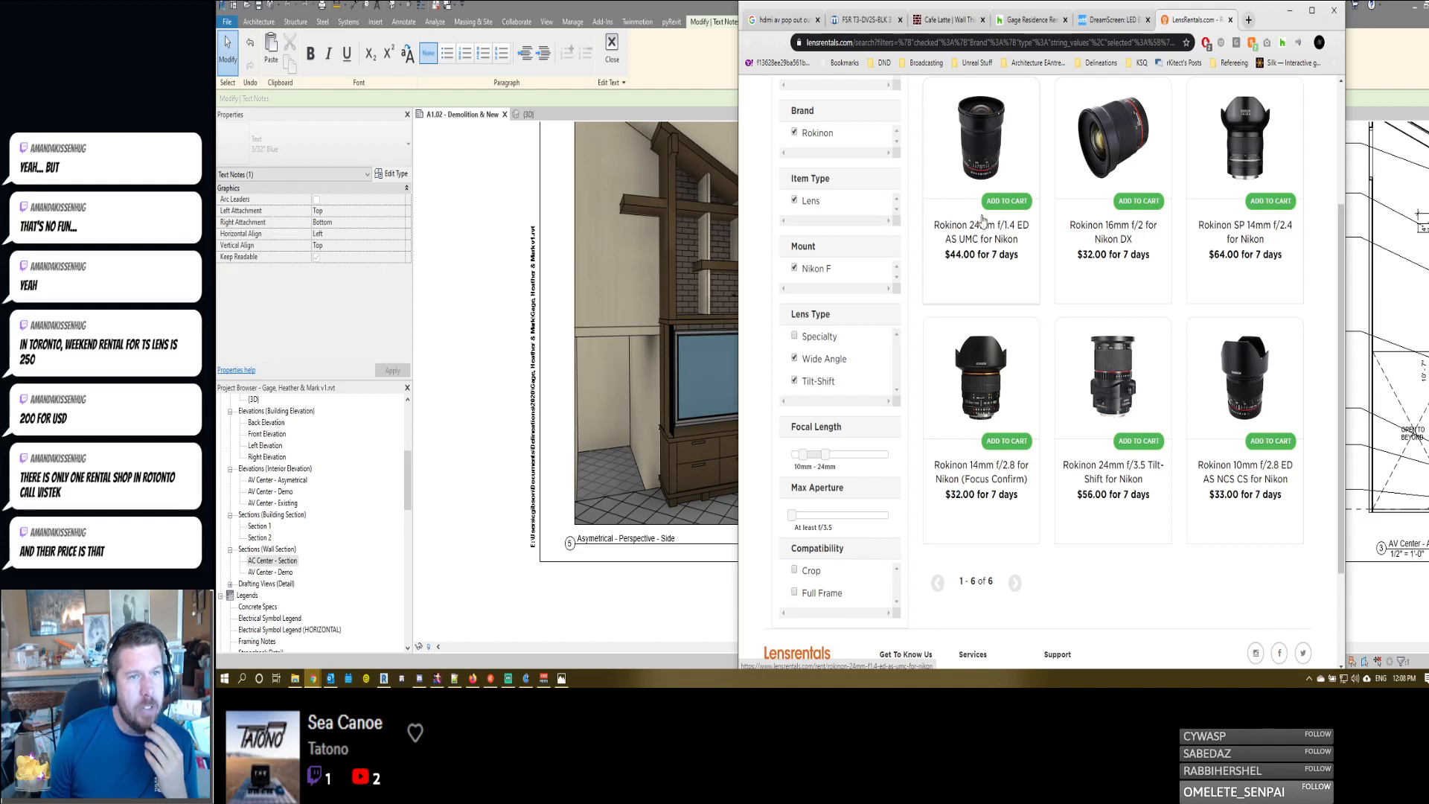
{"action": "left_click", "coordinate": [1107, 372]}
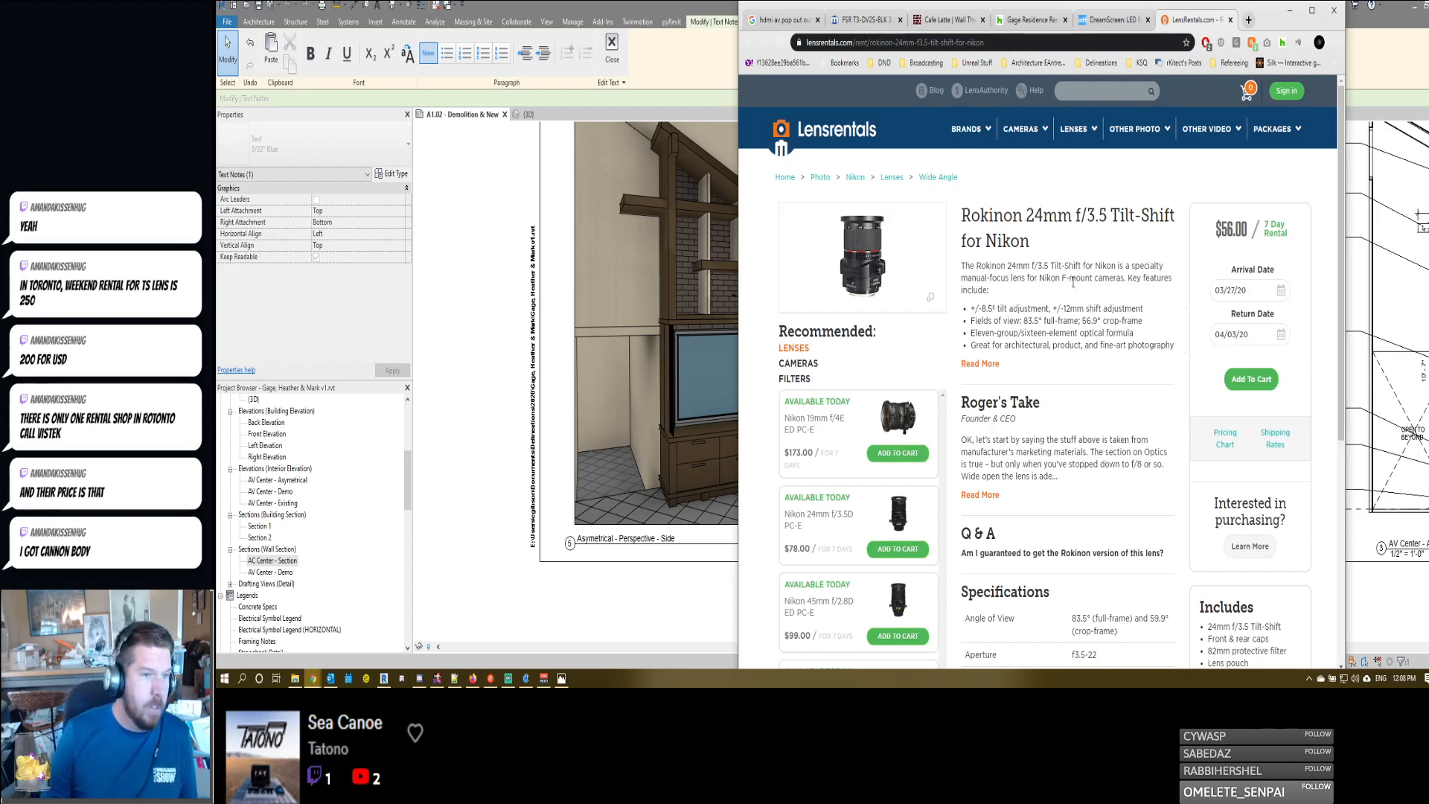
- Return to the filtered Rokinon lens list and check the site's footer and header categories
{"action": "left_click", "coordinate": [748, 44]}
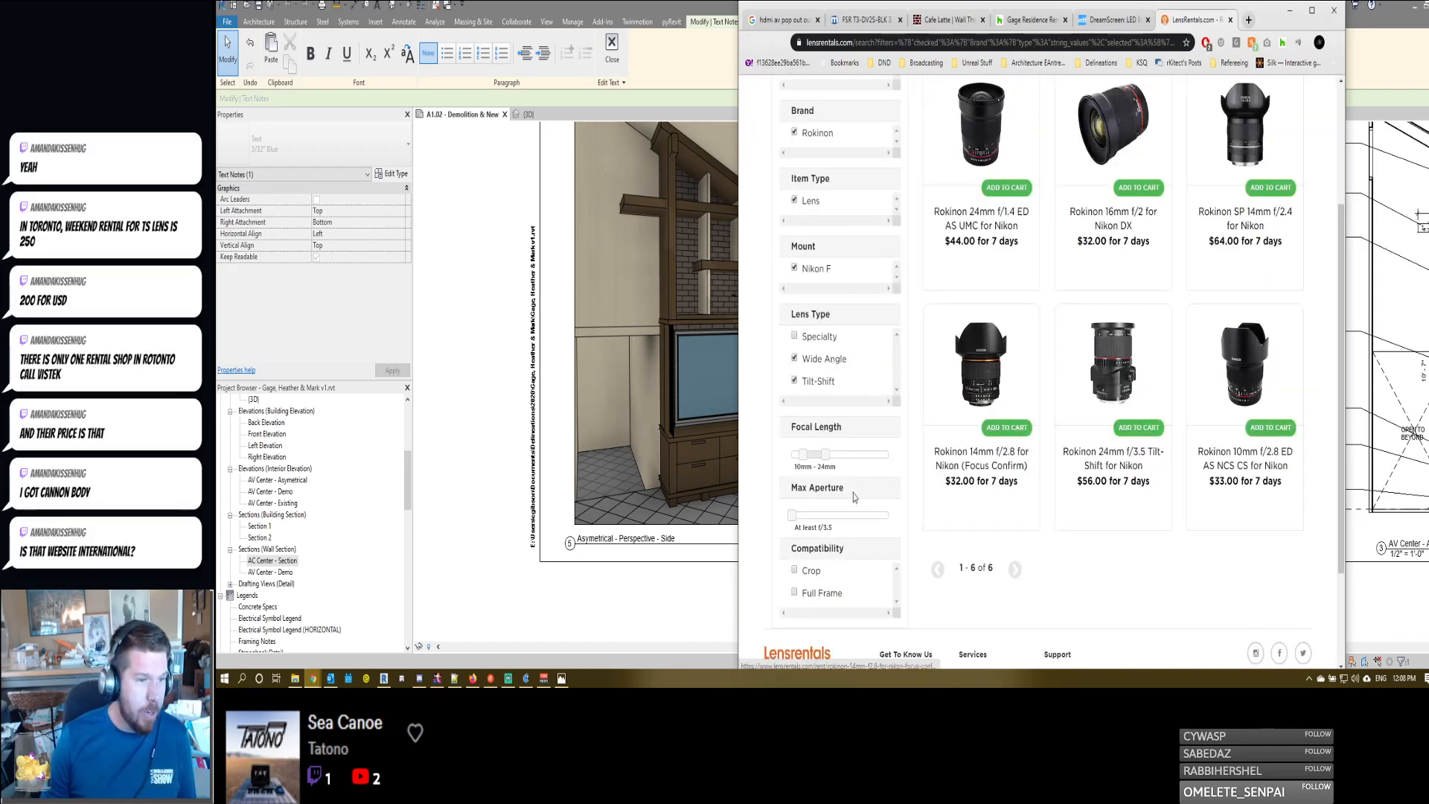
{"action": "scroll", "coordinate": [856, 497], "scroll_direction": "down", "scroll_amount": 2}
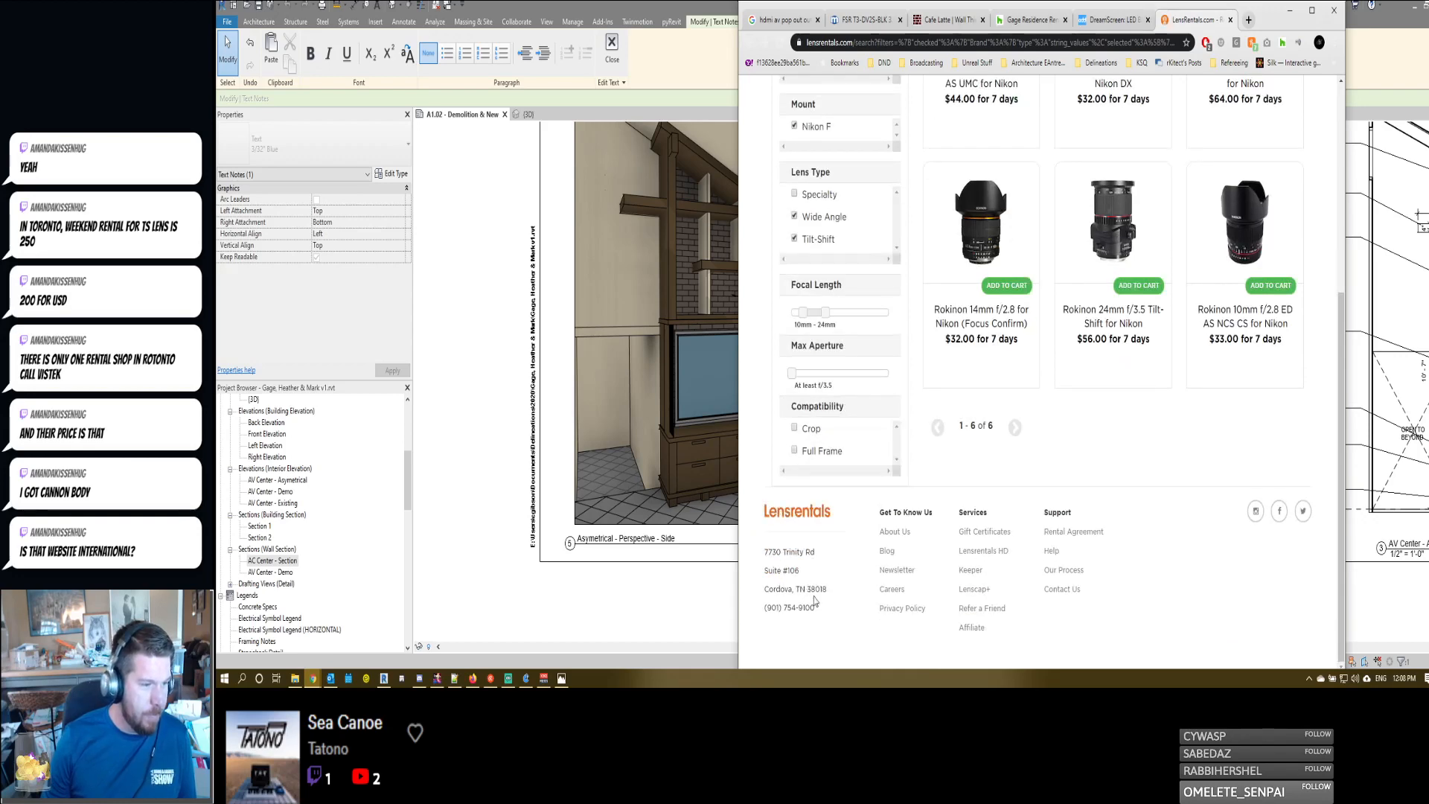
{"action": "scroll", "coordinate": [816, 569], "scroll_direction": "up", "scroll_amount": 5}
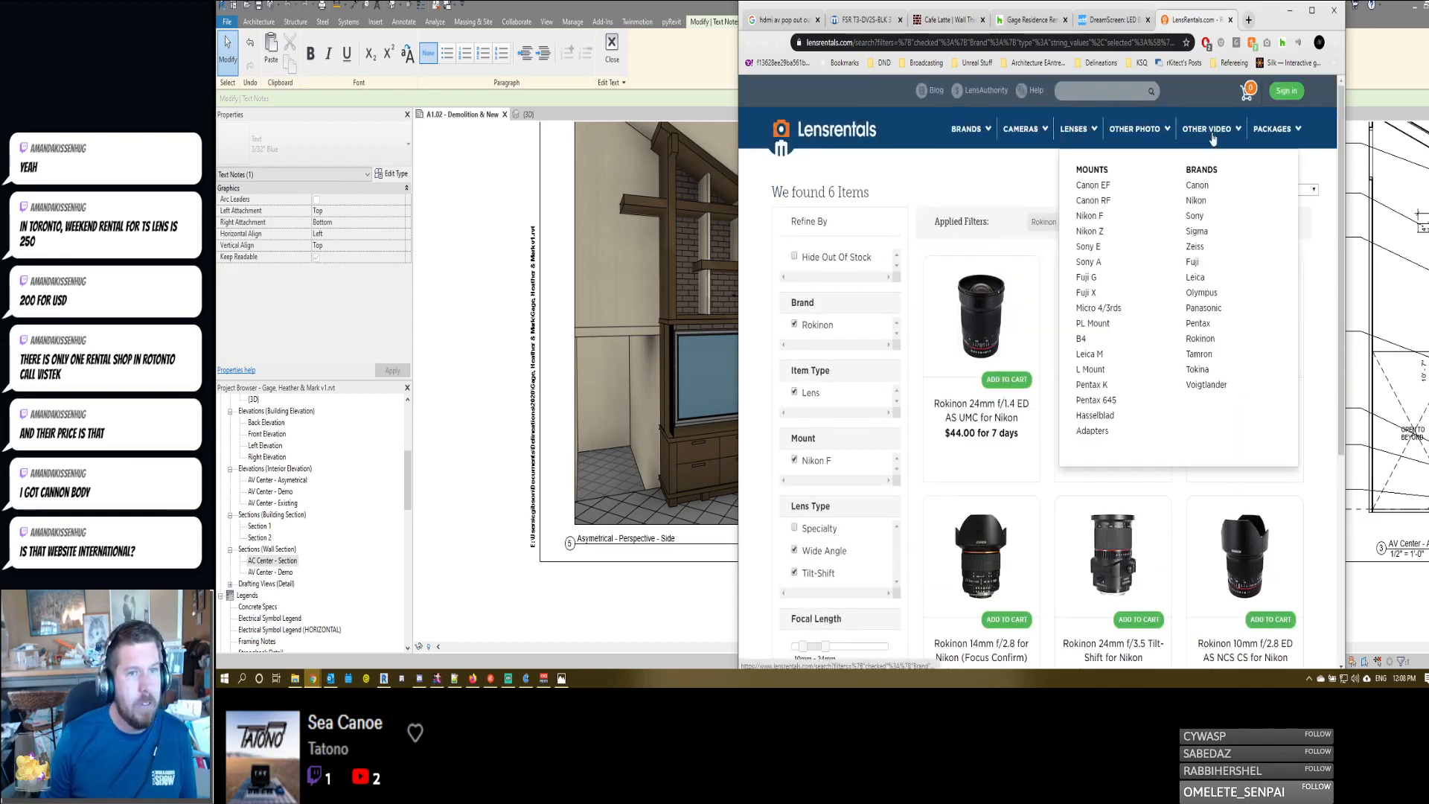
{"action": "mouse_move", "coordinate": [952, 134]}
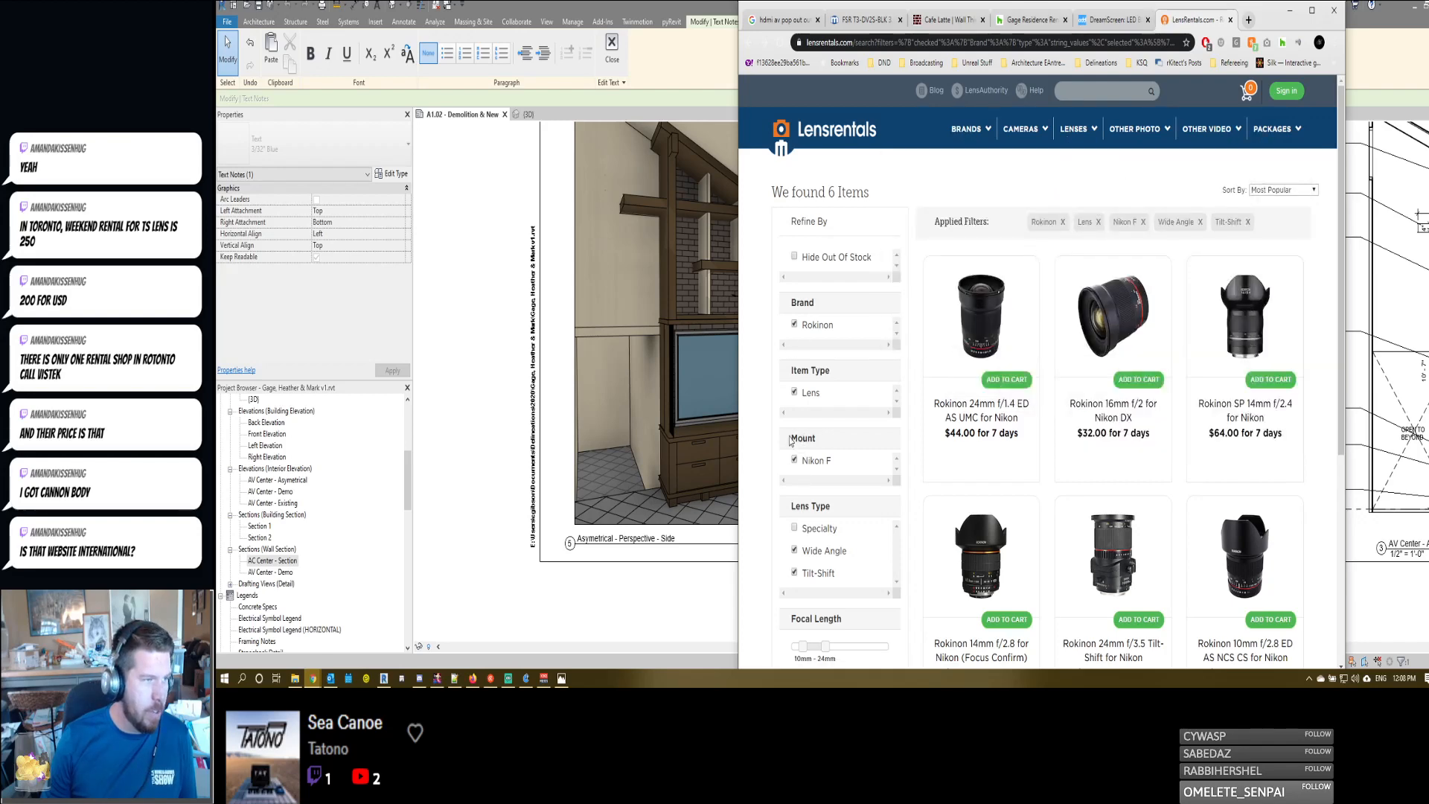
- Leave the filtered Nikon lenses and open the wide-angle lens list for Canon photo cameras
{"action": "left_click", "coordinate": [749, 43]}
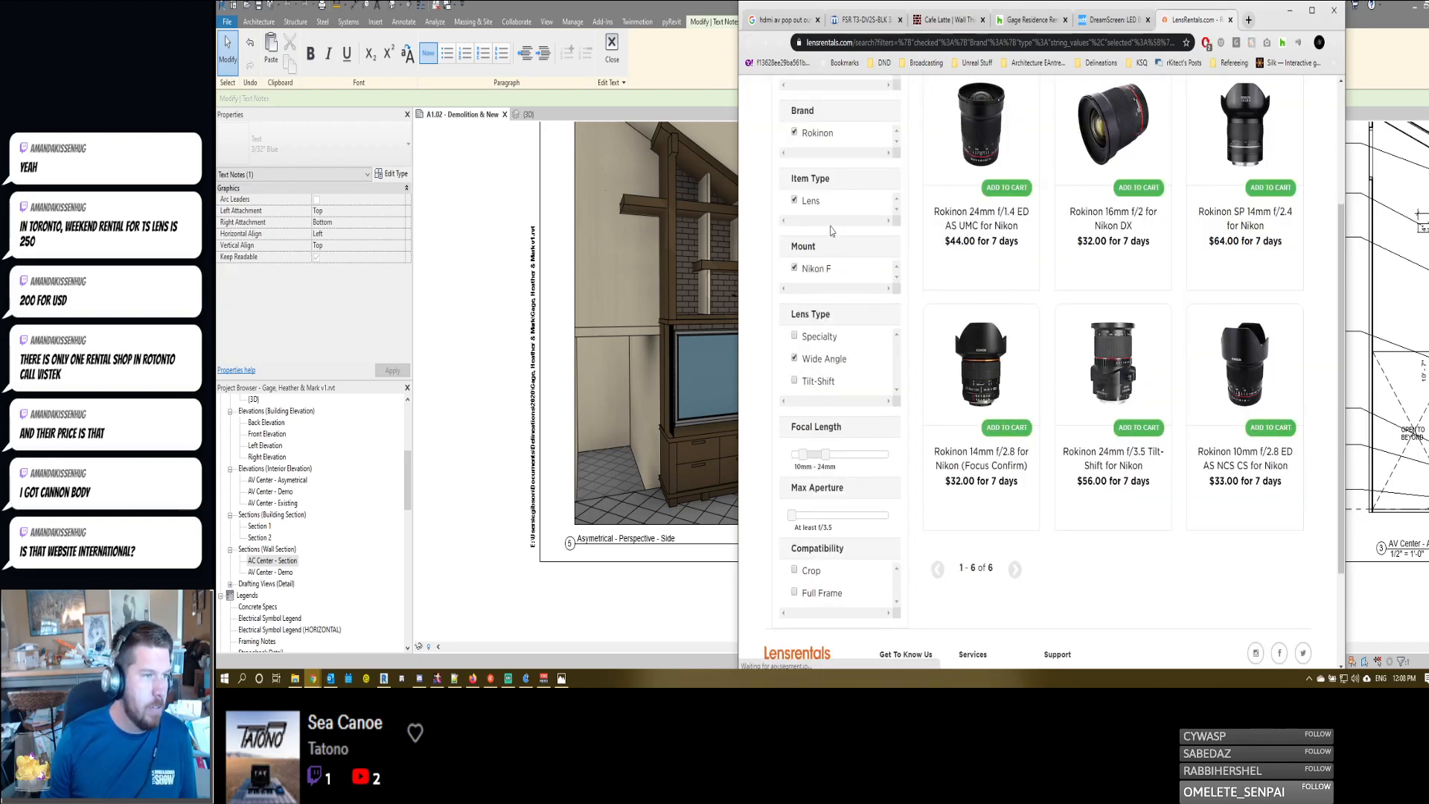
{"action": "left_click", "coordinate": [750, 44]}
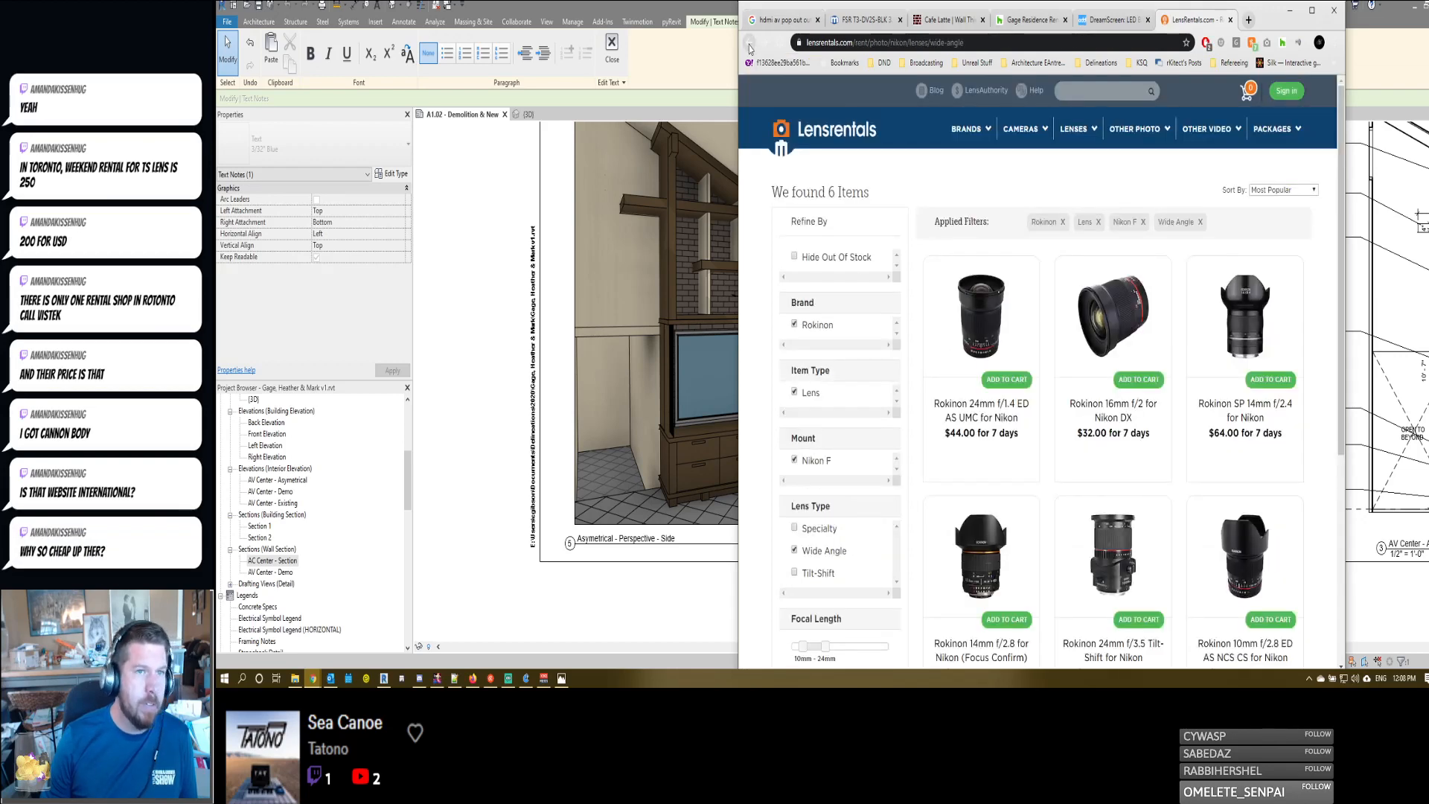
{"action": "left_click", "coordinate": [749, 45]}
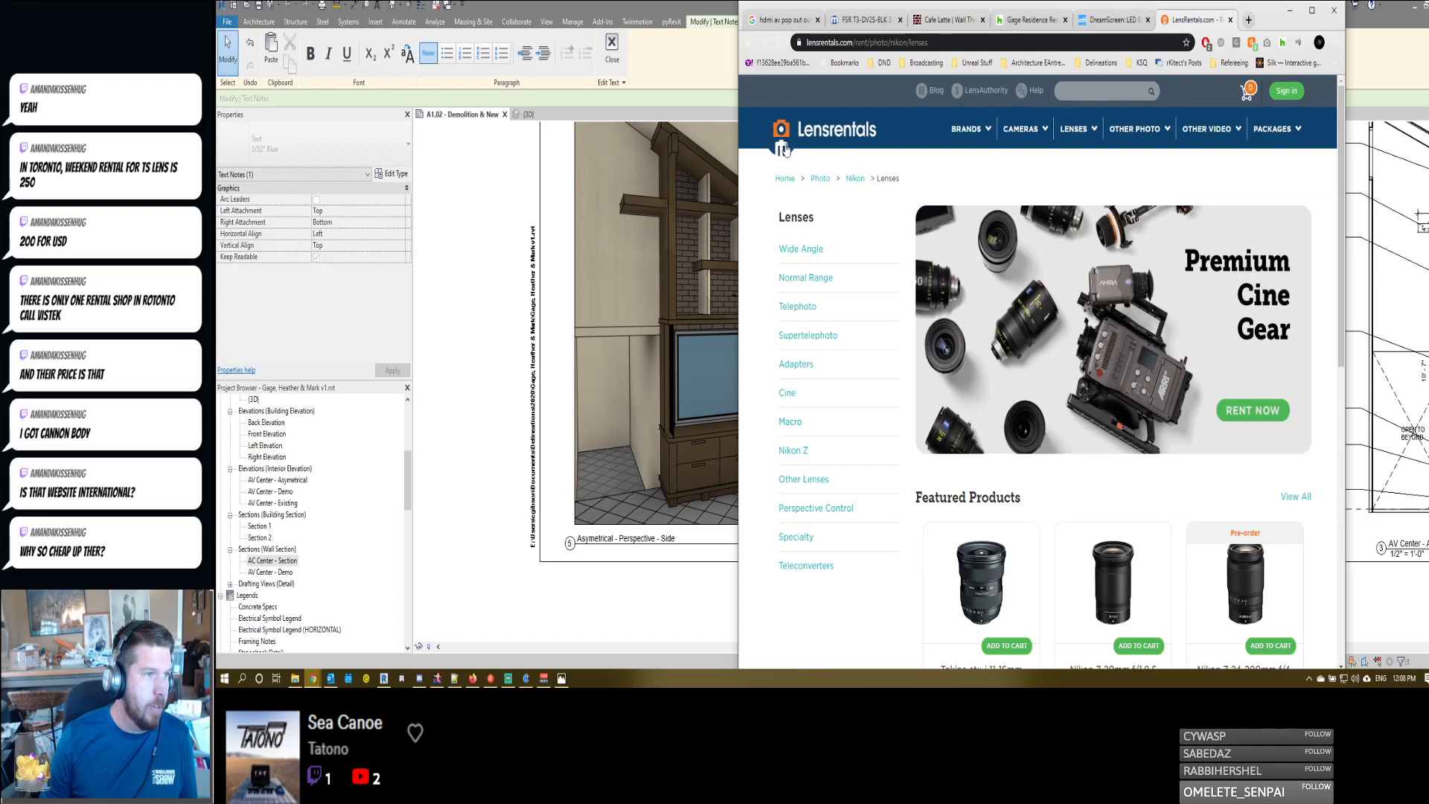
{"action": "left_click", "coordinate": [820, 178]}
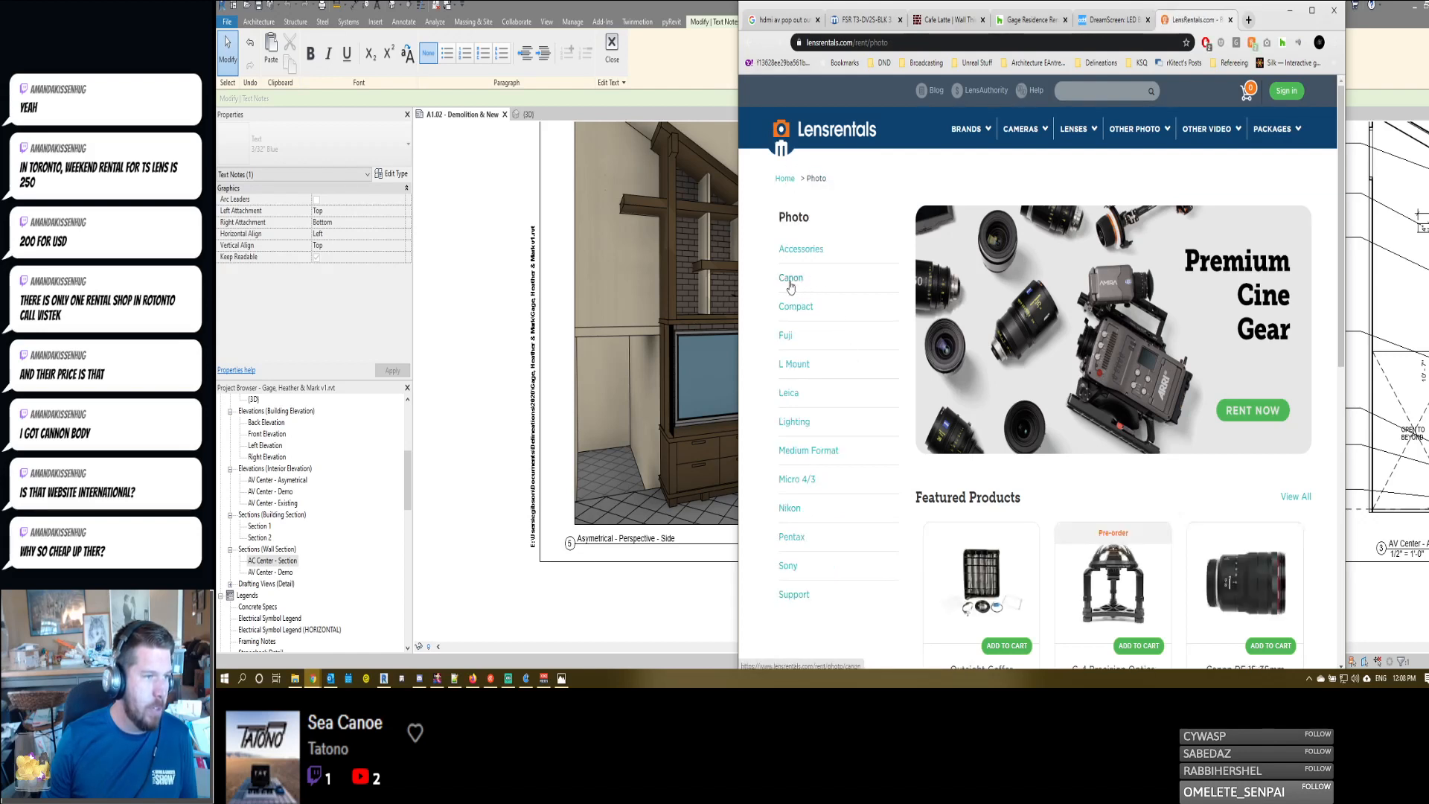
{"action": "left_click", "coordinate": [790, 277]}
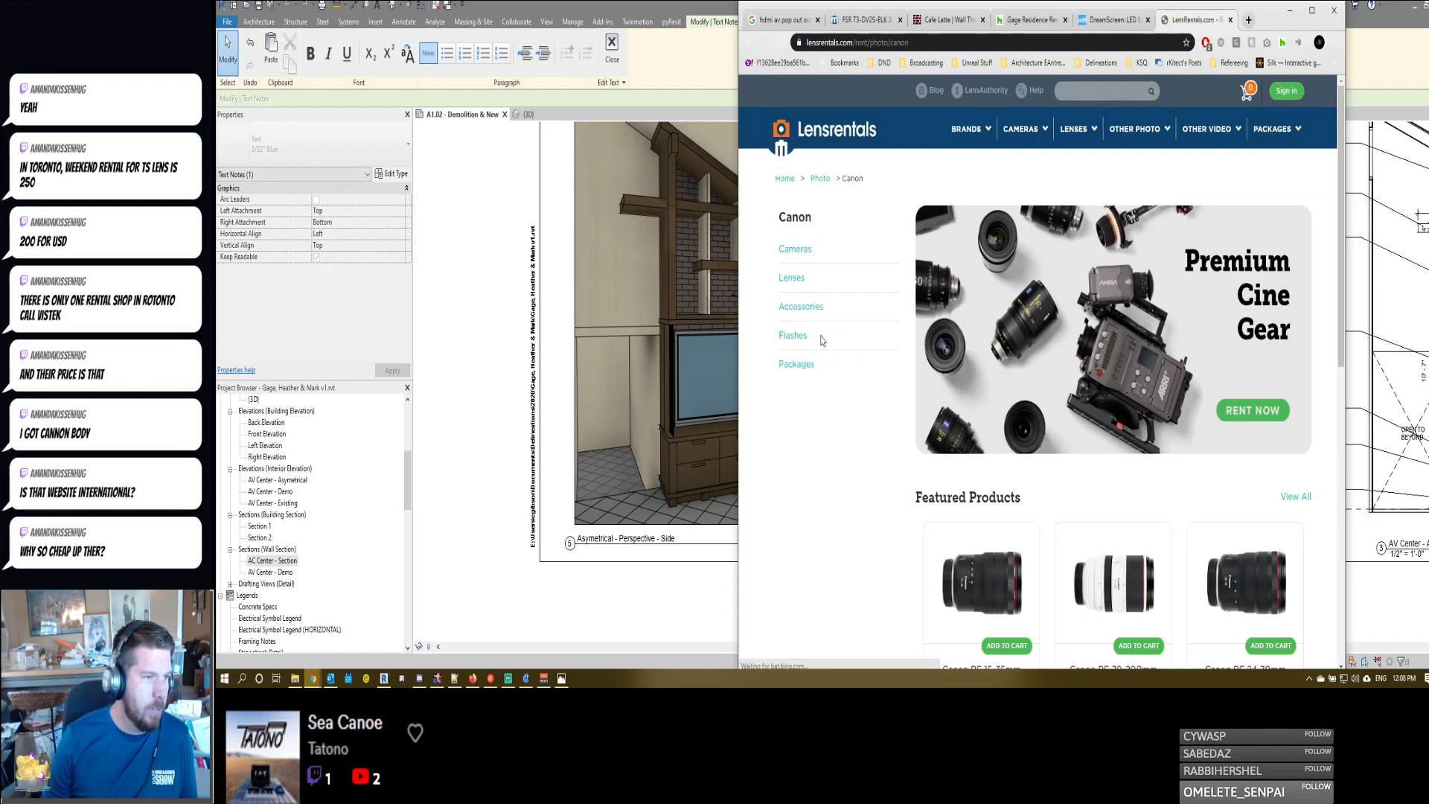
{"action": "left_click", "coordinate": [792, 279]}
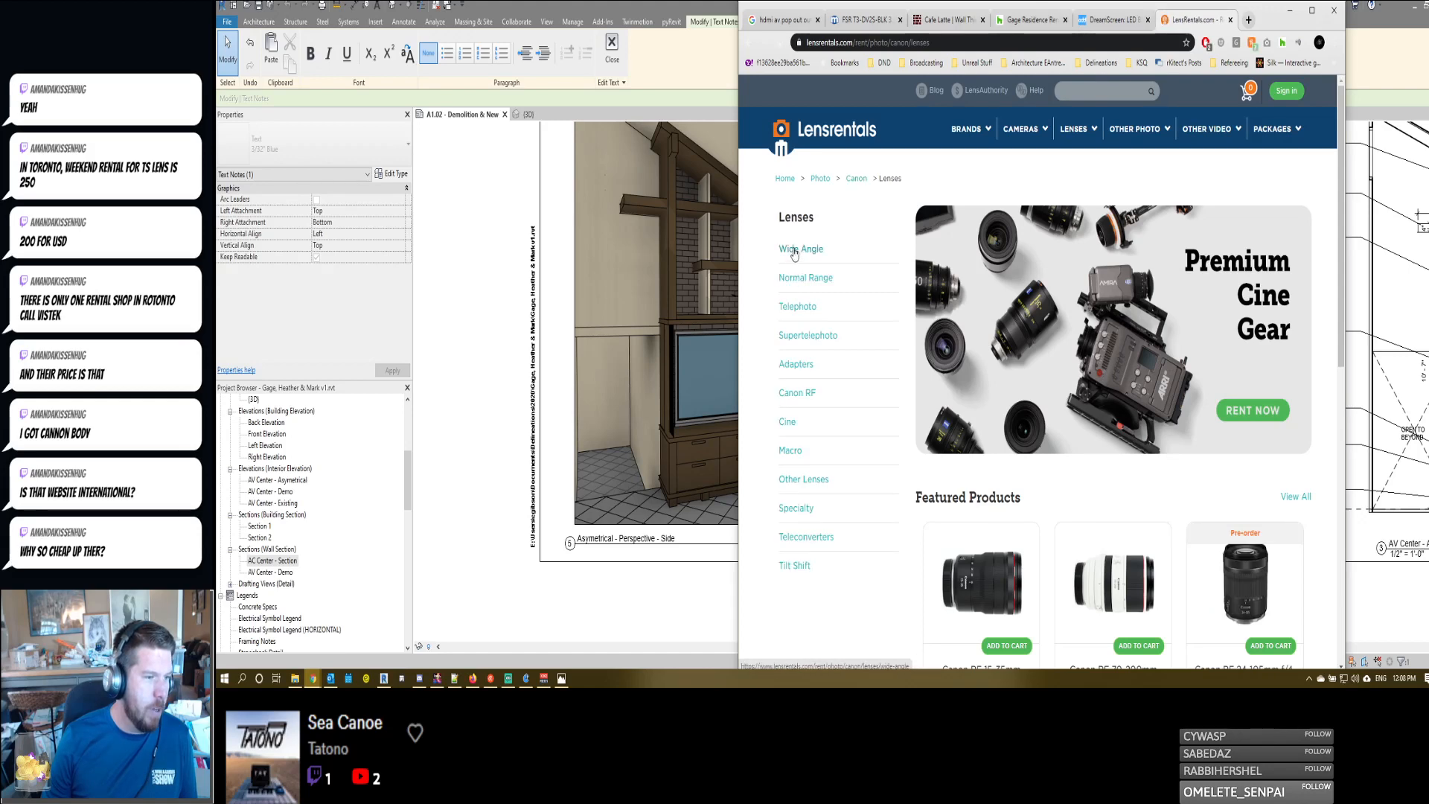
{"action": "left_click", "coordinate": [794, 250]}
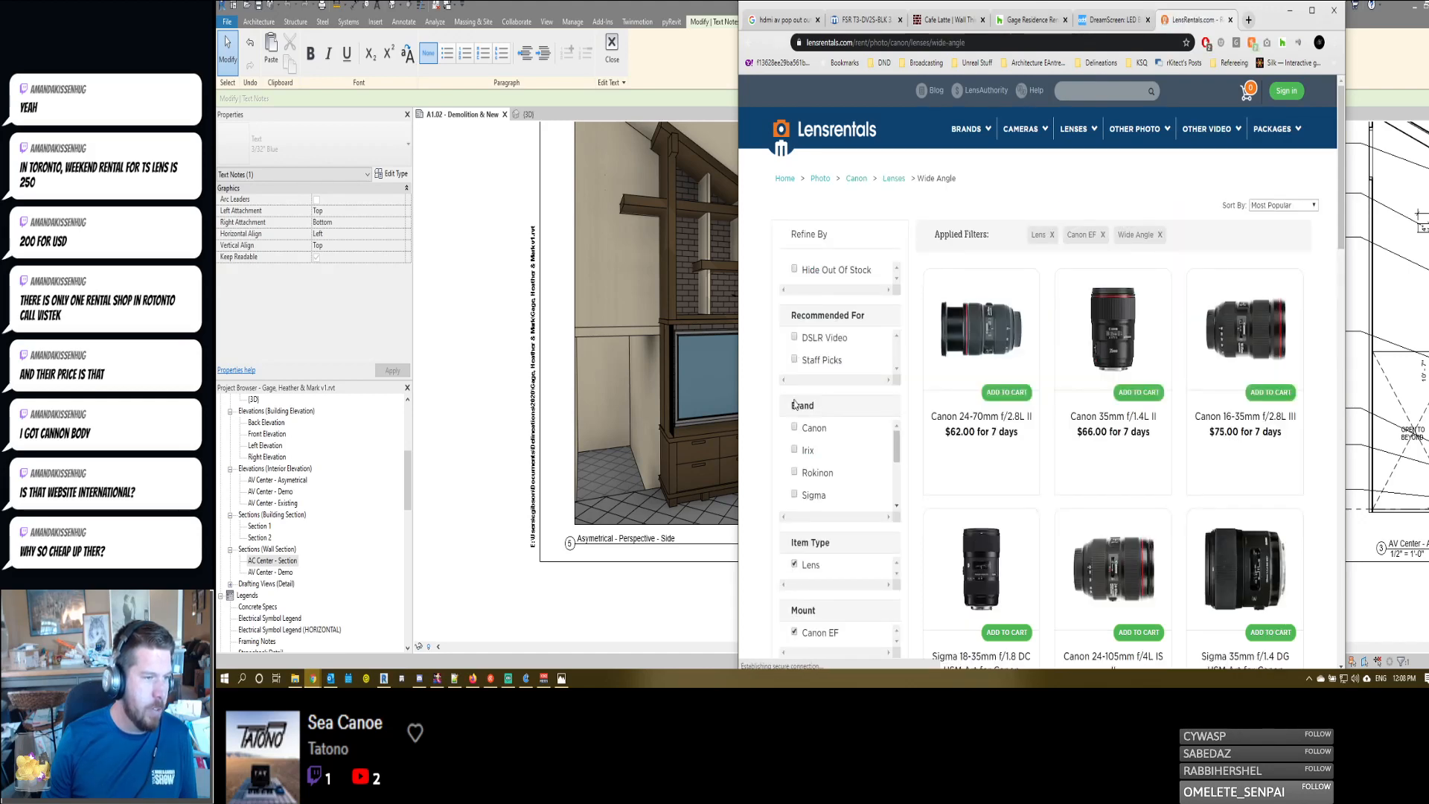
- Filter the Canon wide-angle lens list by the Tilt-Shift lens type
{"action": "scroll", "coordinate": [815, 457], "scroll_direction": "down", "scroll_amount": 4}
{"action": "scroll", "coordinate": [768, 506], "scroll_direction": "down", "scroll_amount": 2}
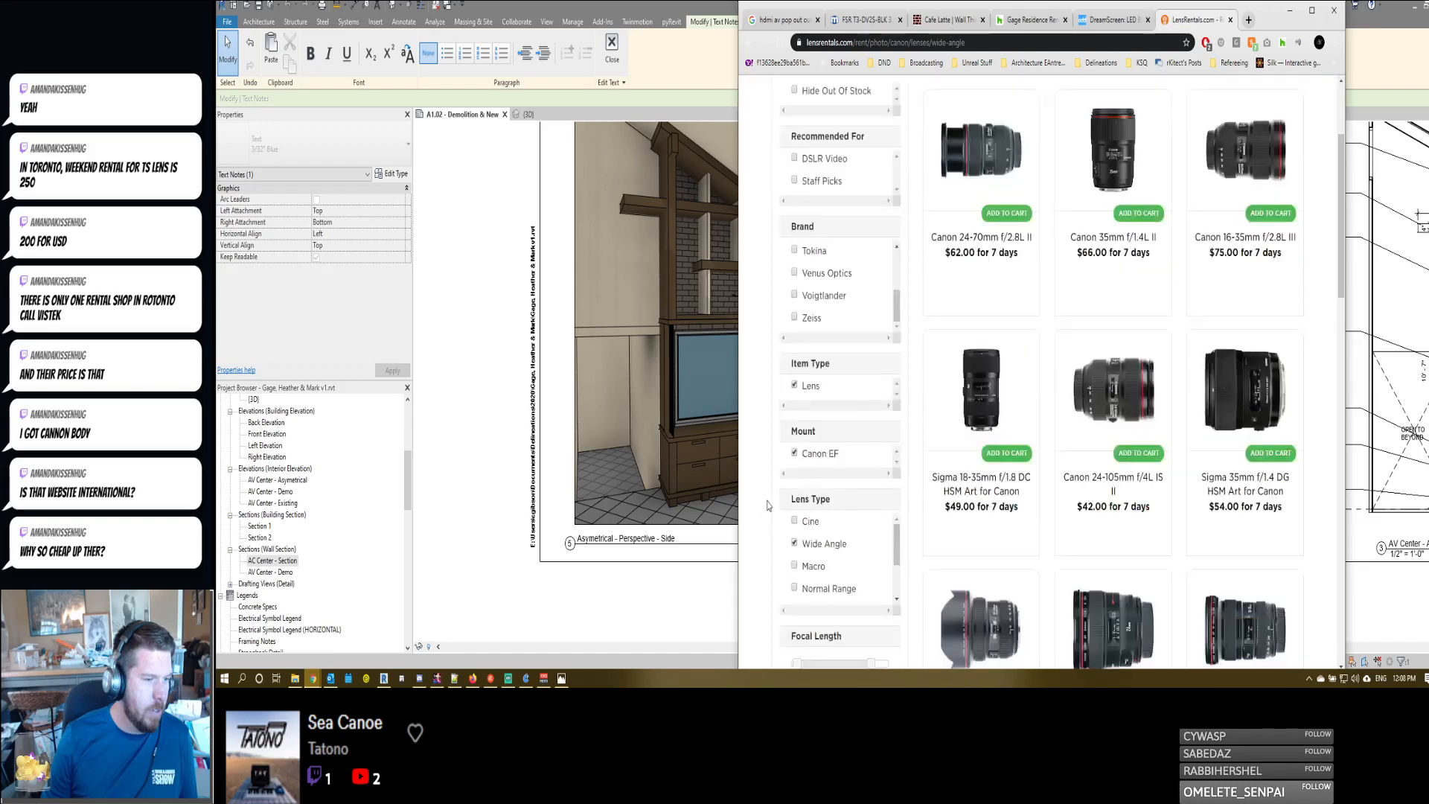
{"action": "scroll", "coordinate": [787, 542], "scroll_direction": "down", "scroll_amount": 2}
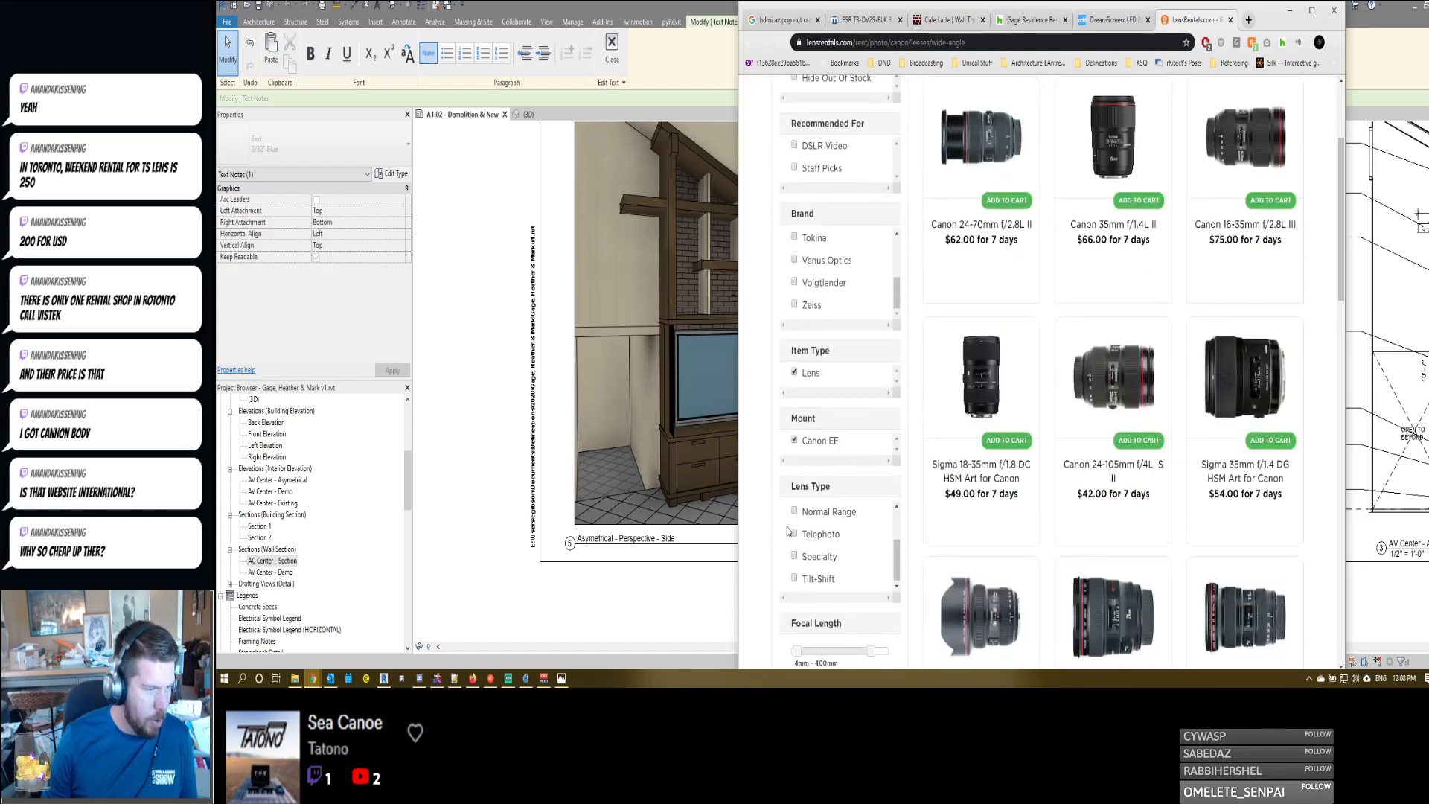
{"action": "left_click", "coordinate": [796, 578]}
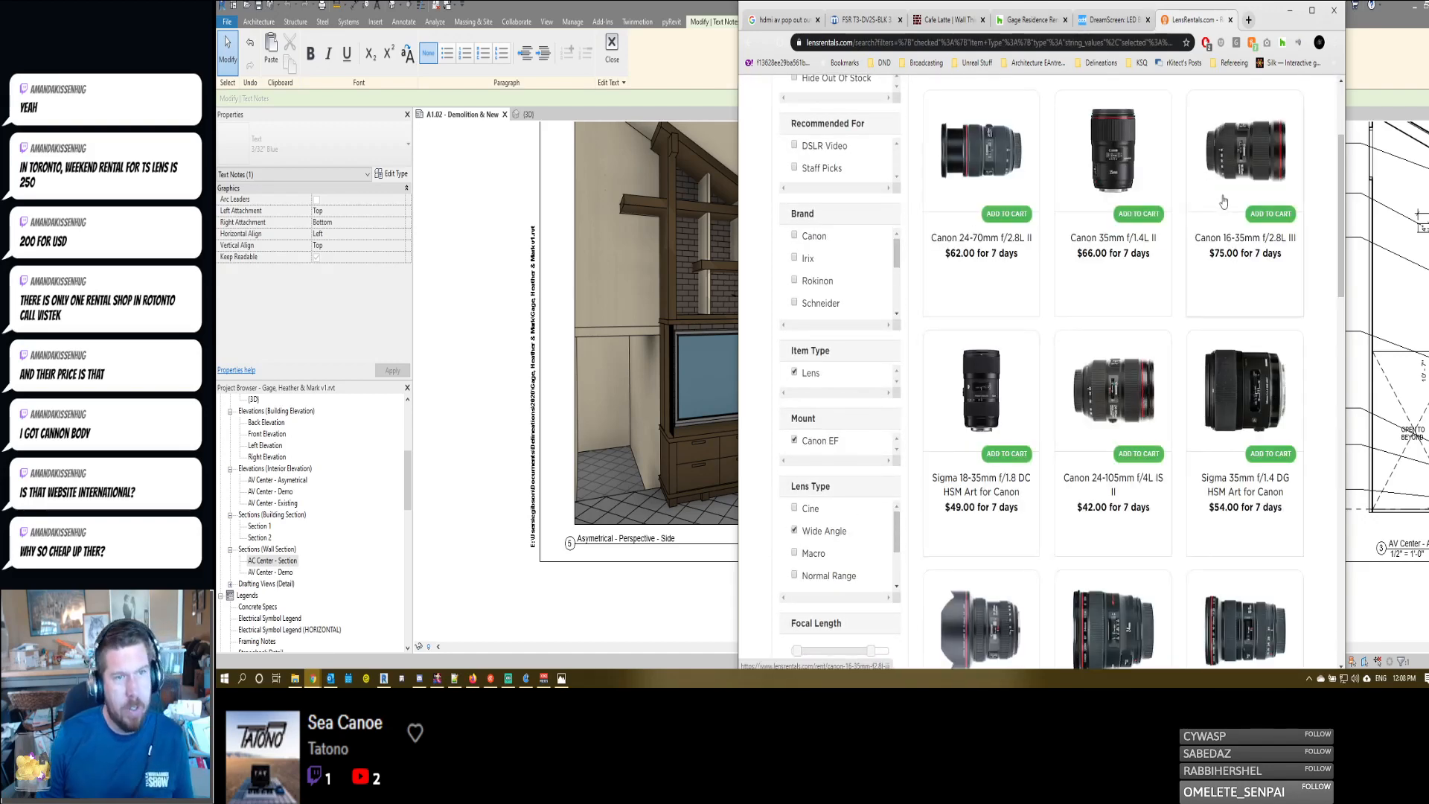
- Examine the Canon lens list for tilt-shift models and their seven-day rental prices
{"action": "scroll", "coordinate": [1020, 359], "scroll_direction": "down", "scroll_amount": 3}
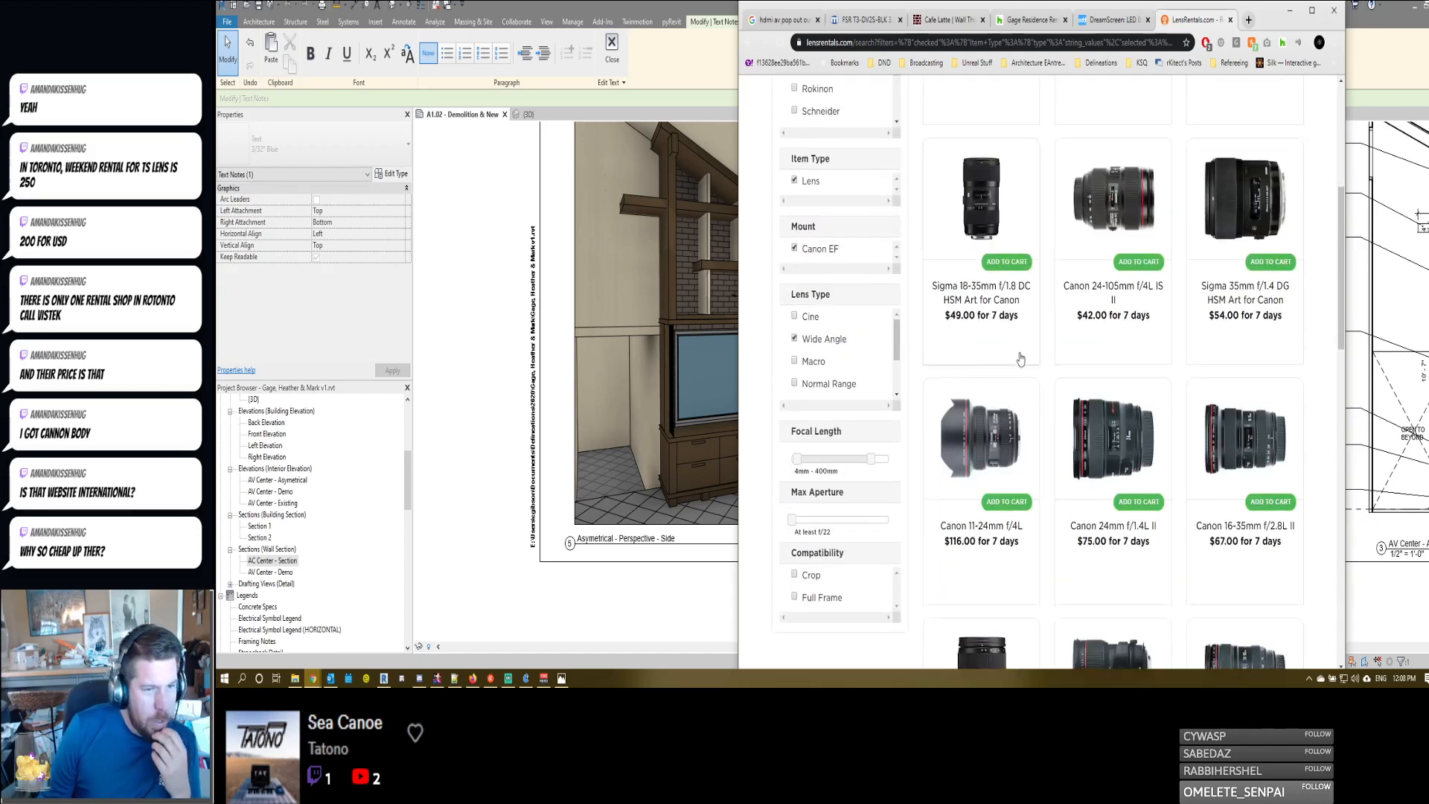
{"action": "scroll", "coordinate": [1021, 358], "scroll_direction": "down", "scroll_amount": 3}
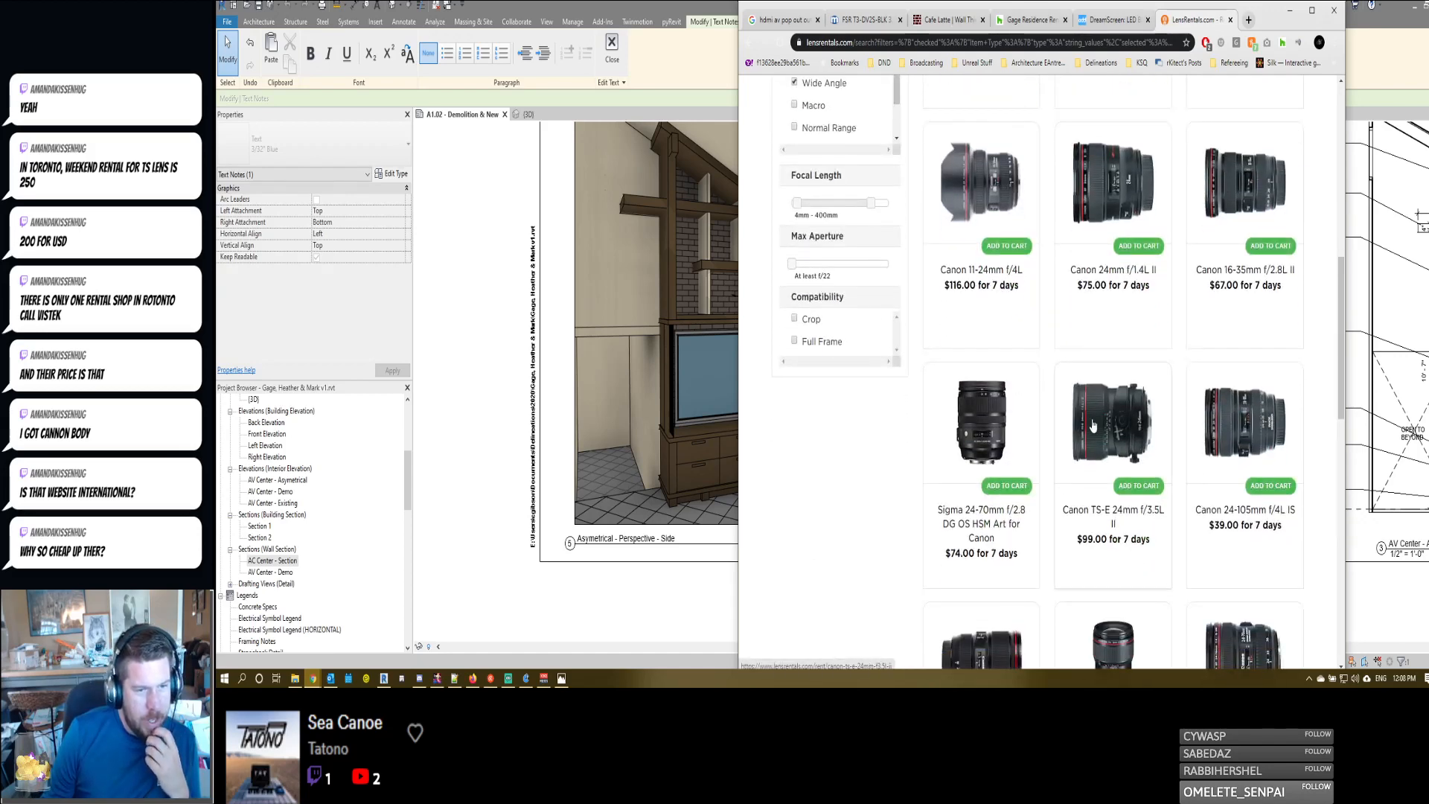
{"action": "scroll", "coordinate": [1093, 425], "scroll_direction": "down", "scroll_amount": 1}
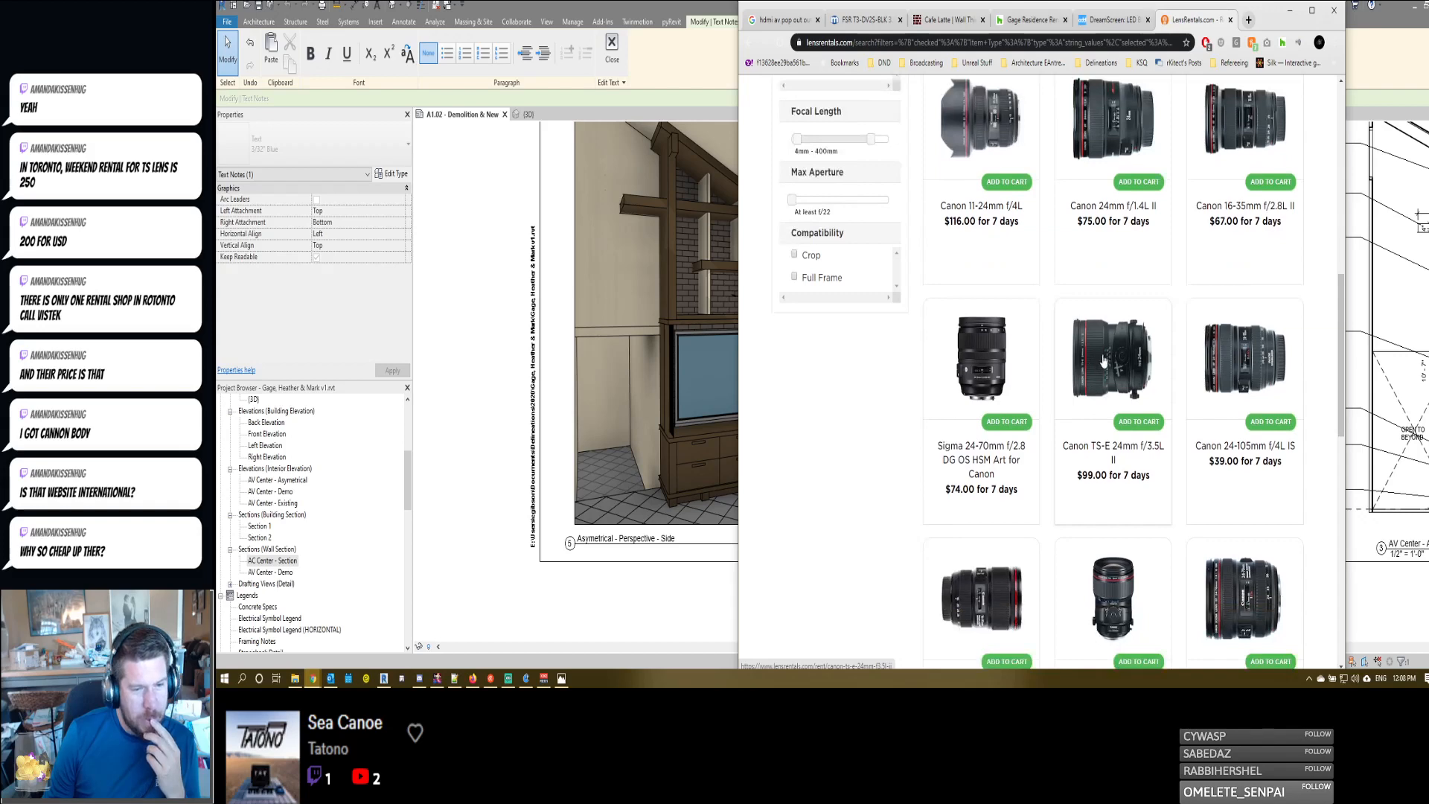
{"action": "scroll", "coordinate": [1104, 361], "scroll_direction": "down", "scroll_amount": 9}
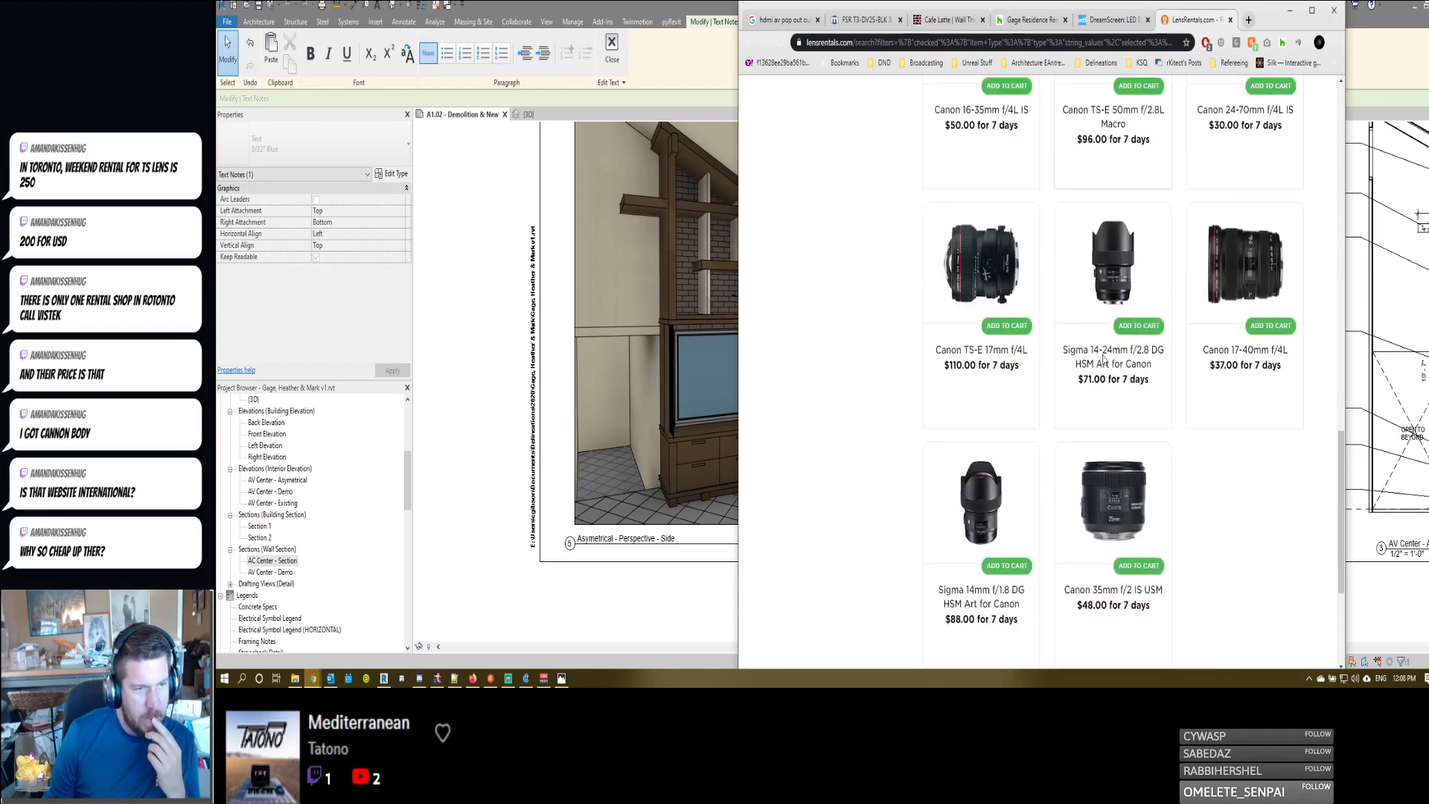
{"action": "scroll", "coordinate": [960, 290], "scroll_direction": "down", "scroll_amount": 4}
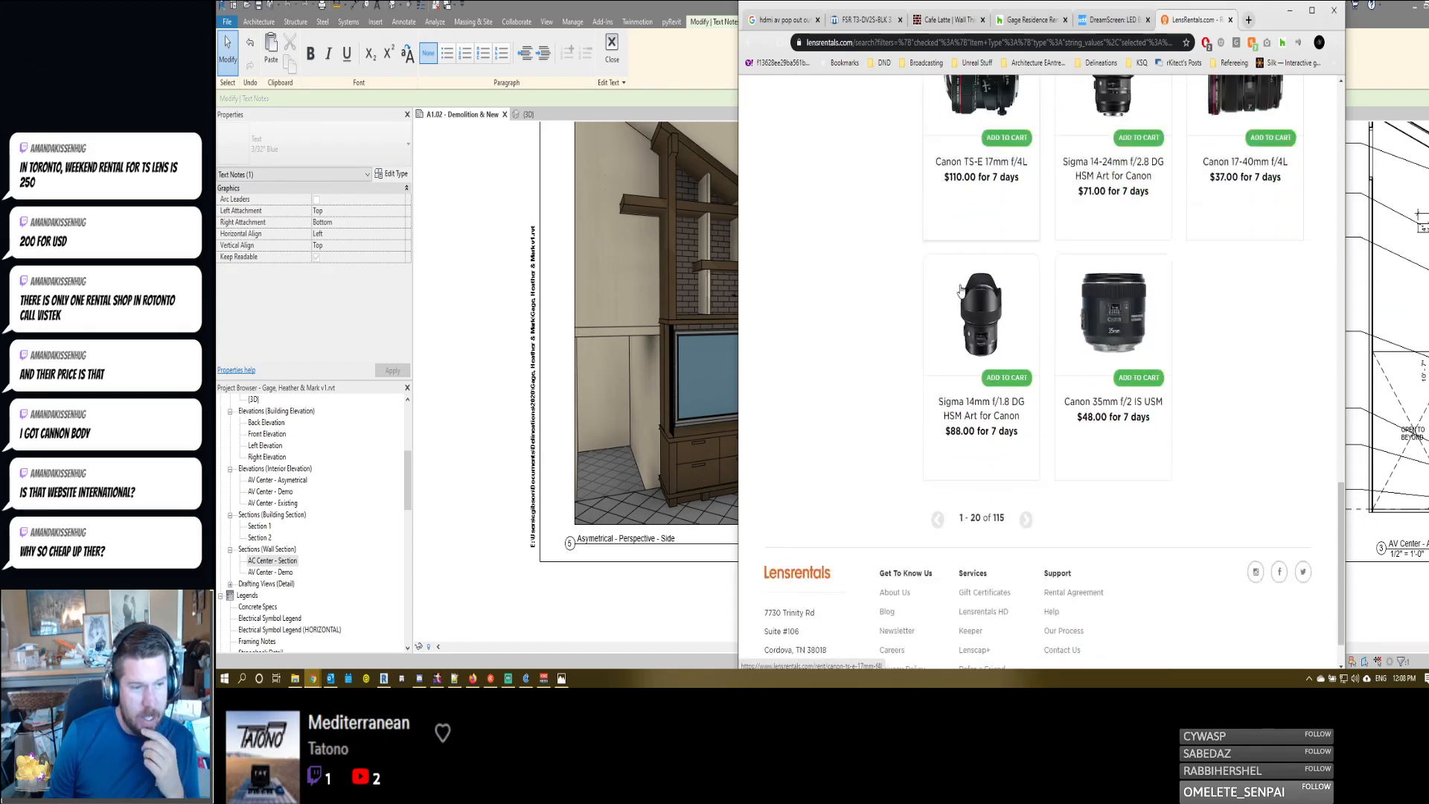
{"action": "left_click", "coordinate": [1026, 459]}
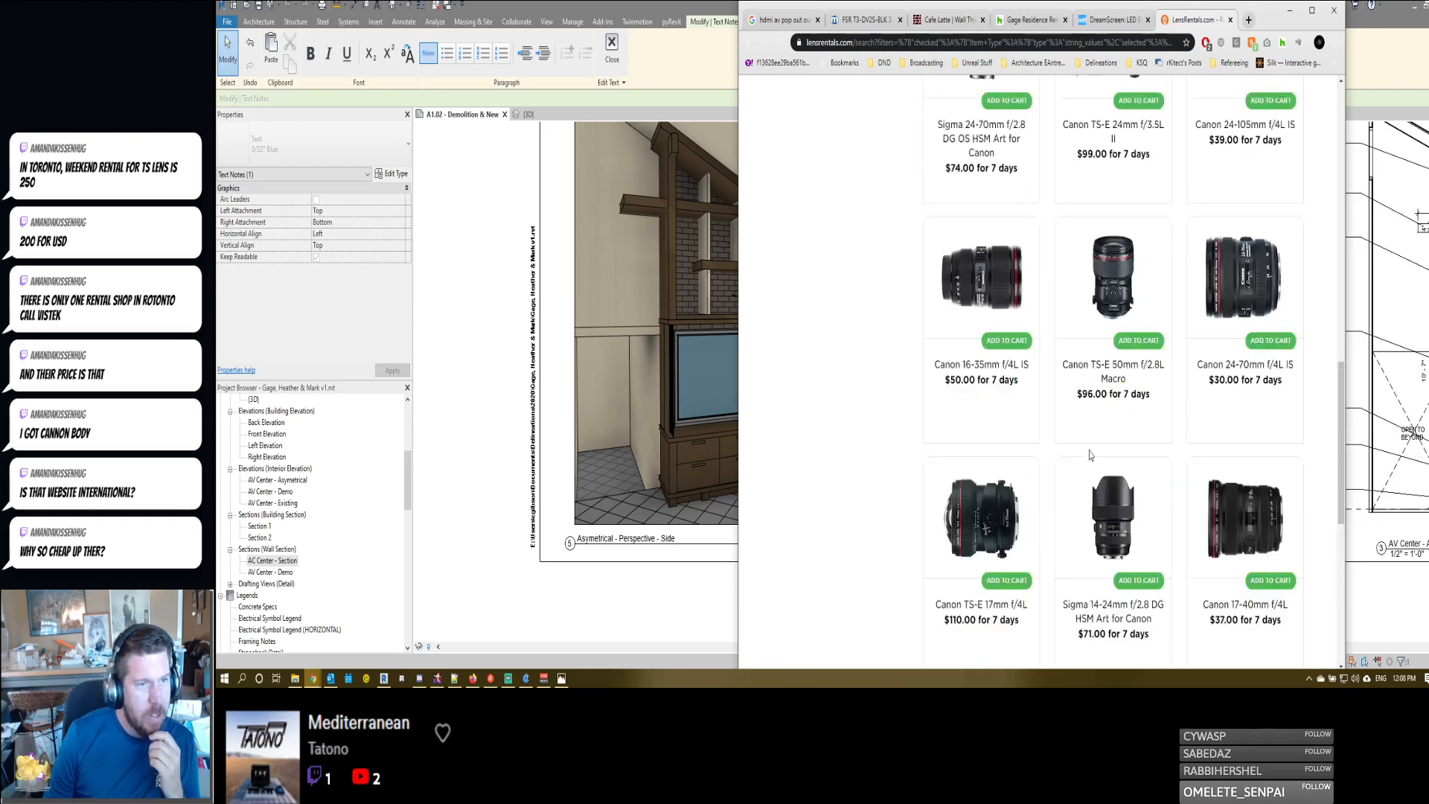
- Filter the Canon wide-angle lens list by the Rokinon brand and open the Rokinon 24mm f/3.5 Tilt-Shift for Canon page
{"action": "scroll", "coordinate": [819, 471], "scroll_direction": "down", "scroll_amount": 3}
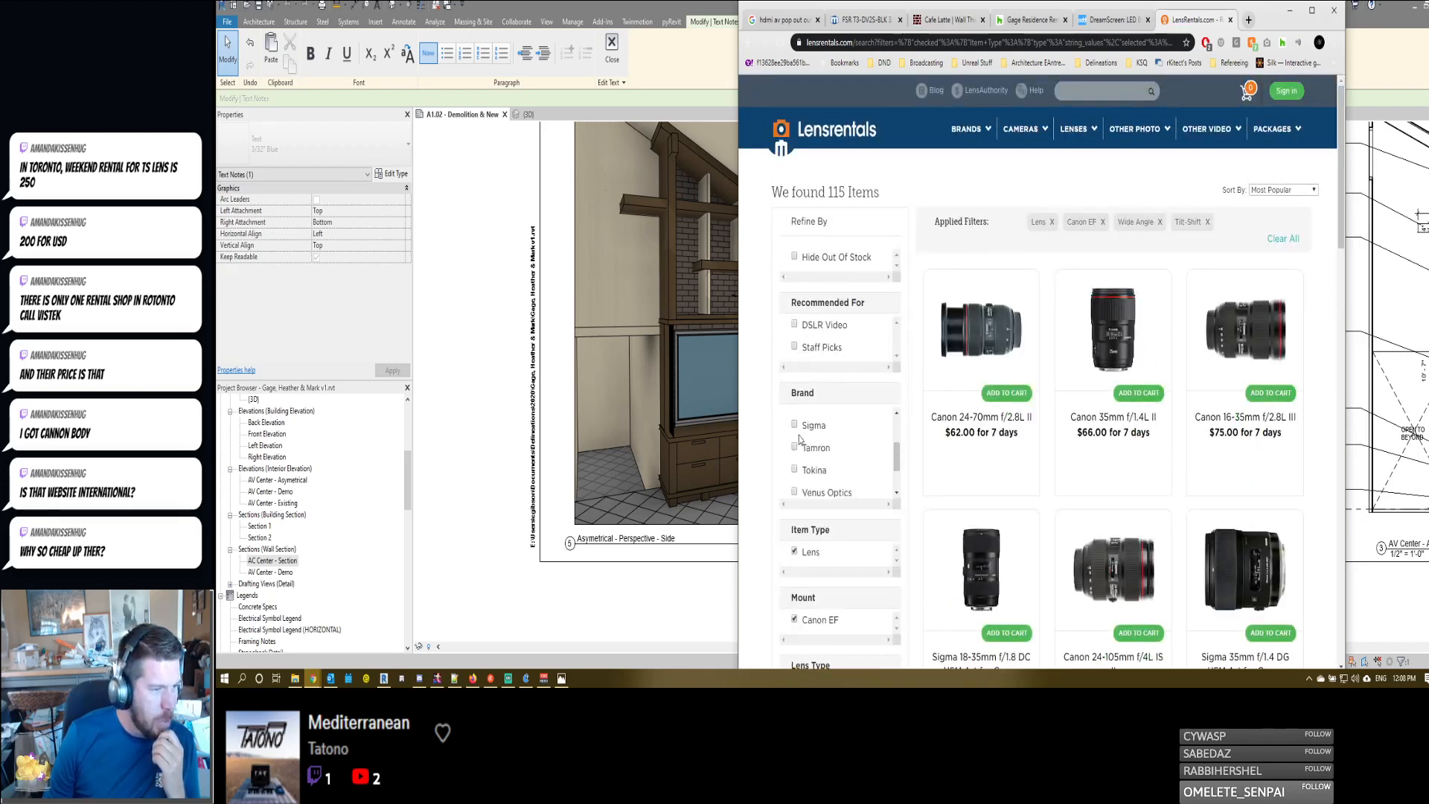
{"action": "scroll", "coordinate": [798, 438], "scroll_direction": "up", "scroll_amount": 3}
{"action": "left_click", "coordinate": [794, 461]}
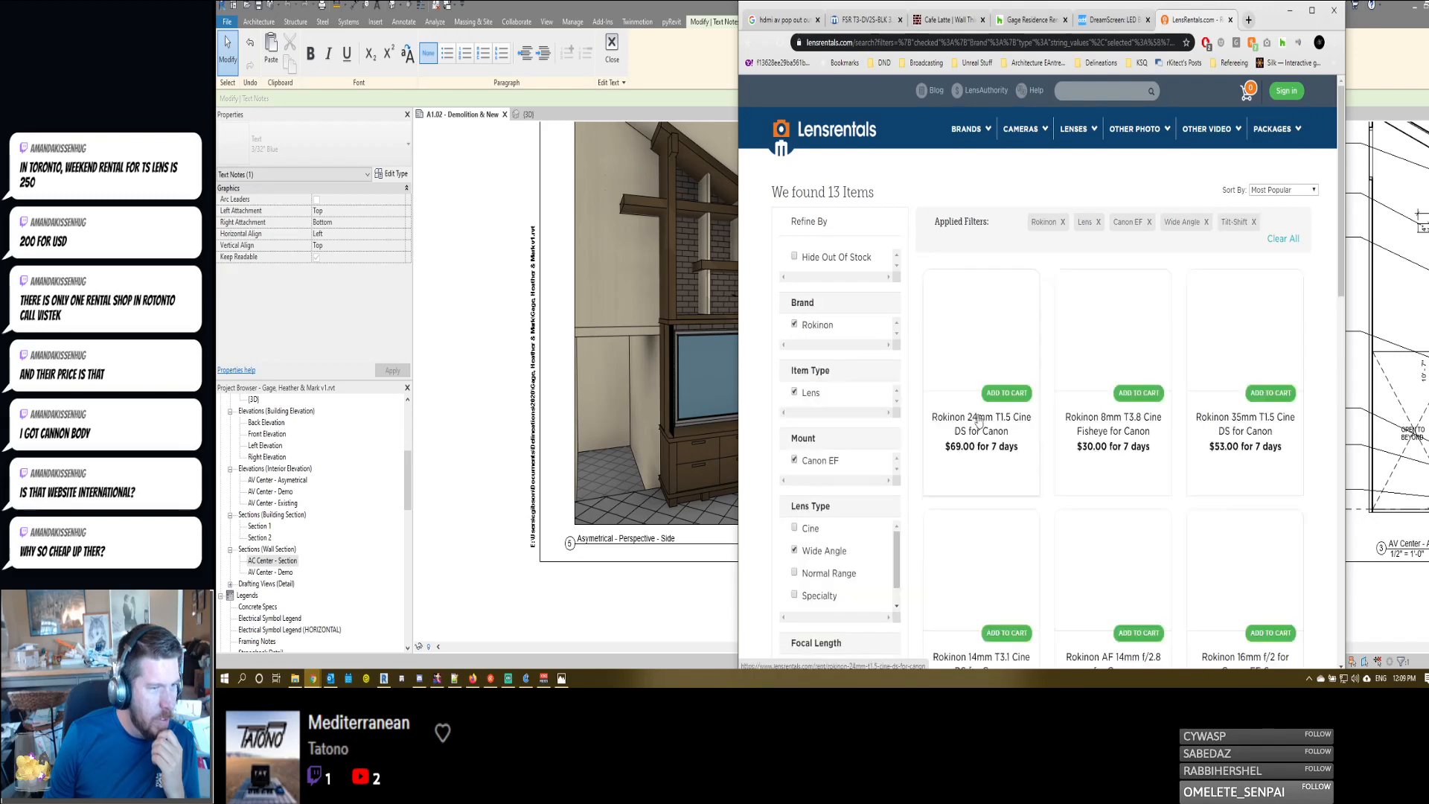
{"action": "scroll", "coordinate": [1168, 325], "scroll_direction": "down", "scroll_amount": 1}
{"action": "scroll", "coordinate": [1168, 326], "scroll_direction": "down", "scroll_amount": 5}
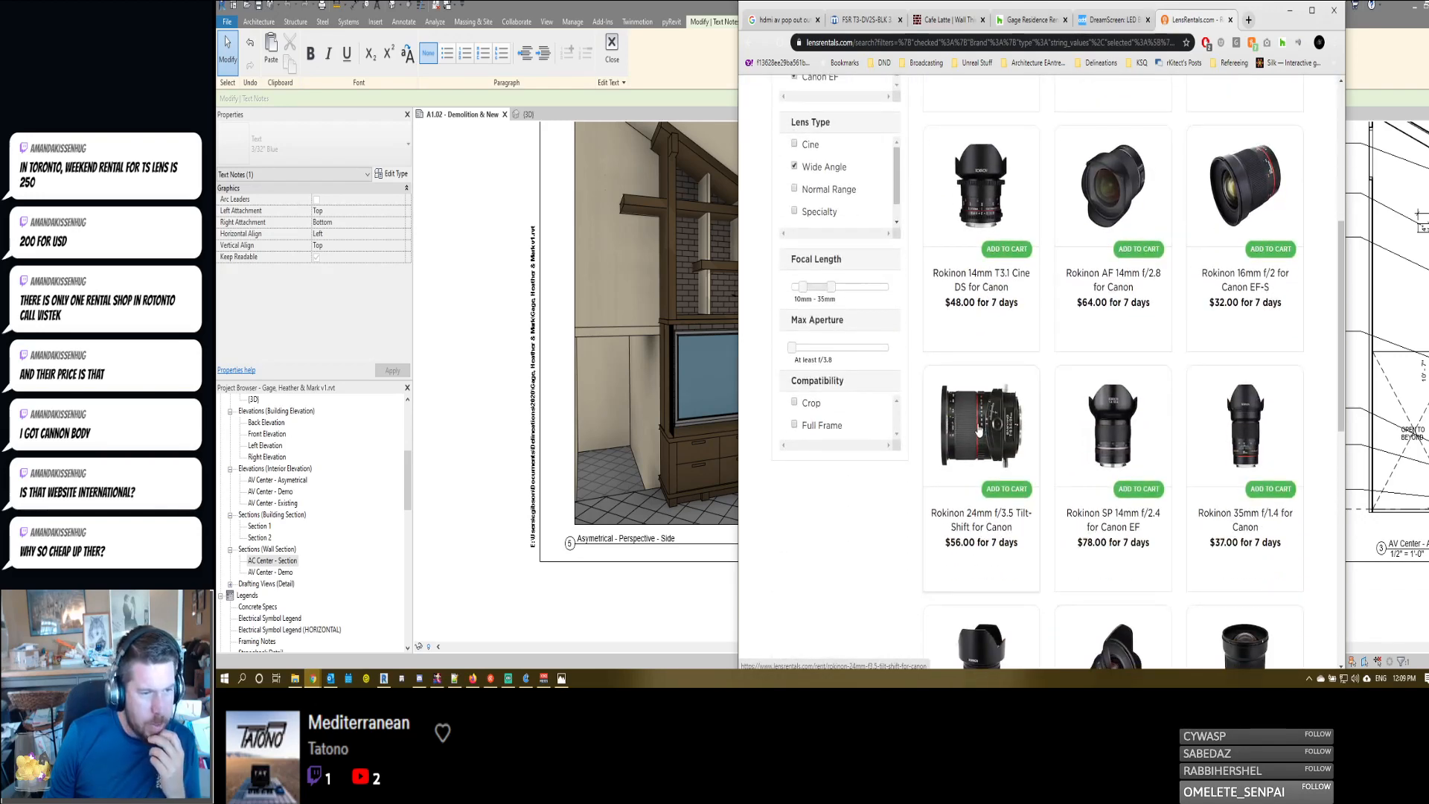
{"action": "left_click", "coordinate": [979, 430]}
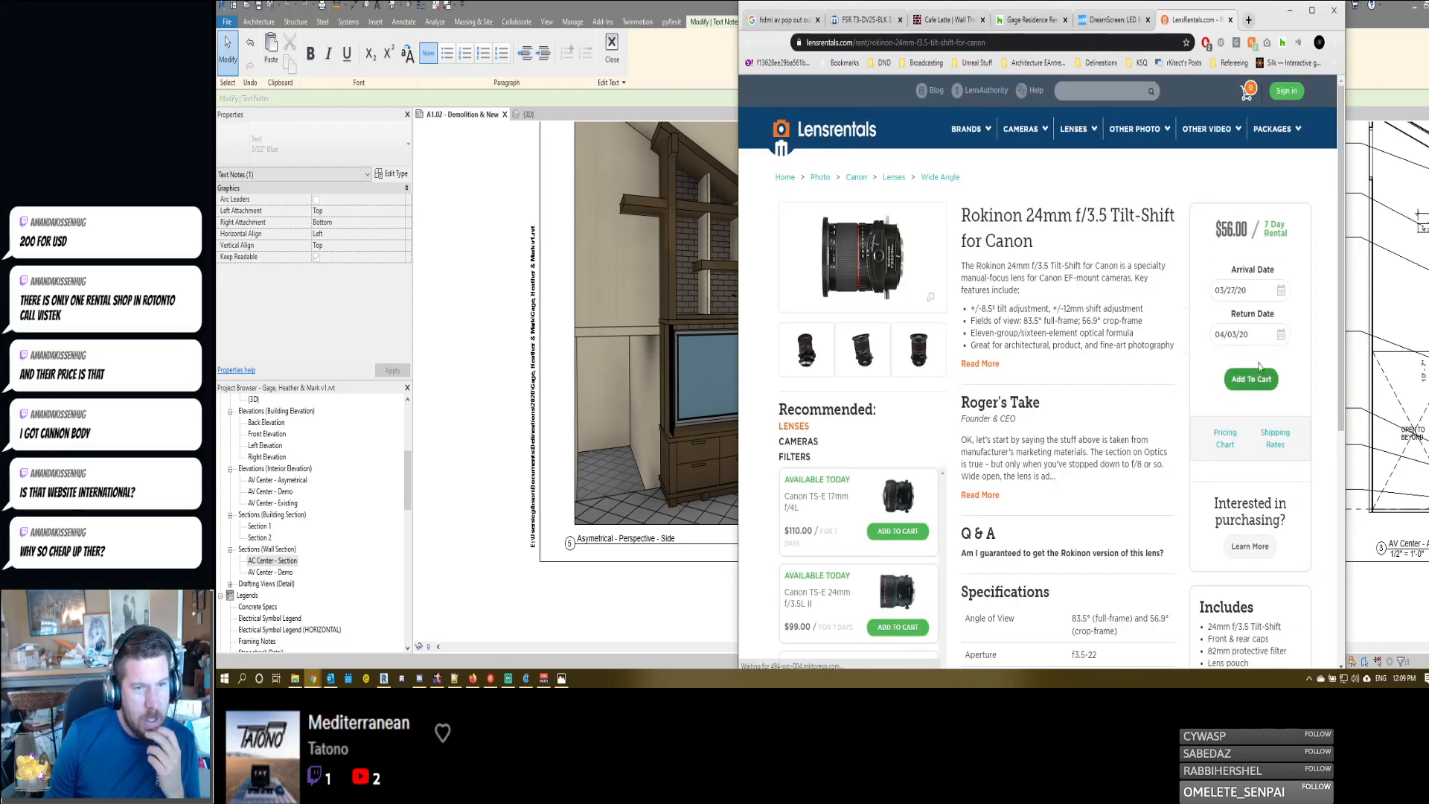
- Review the Rokinon tilt-shift lens's shipping rates and return-shipping terms, then close them
{"action": "left_click", "coordinate": [1265, 439]}
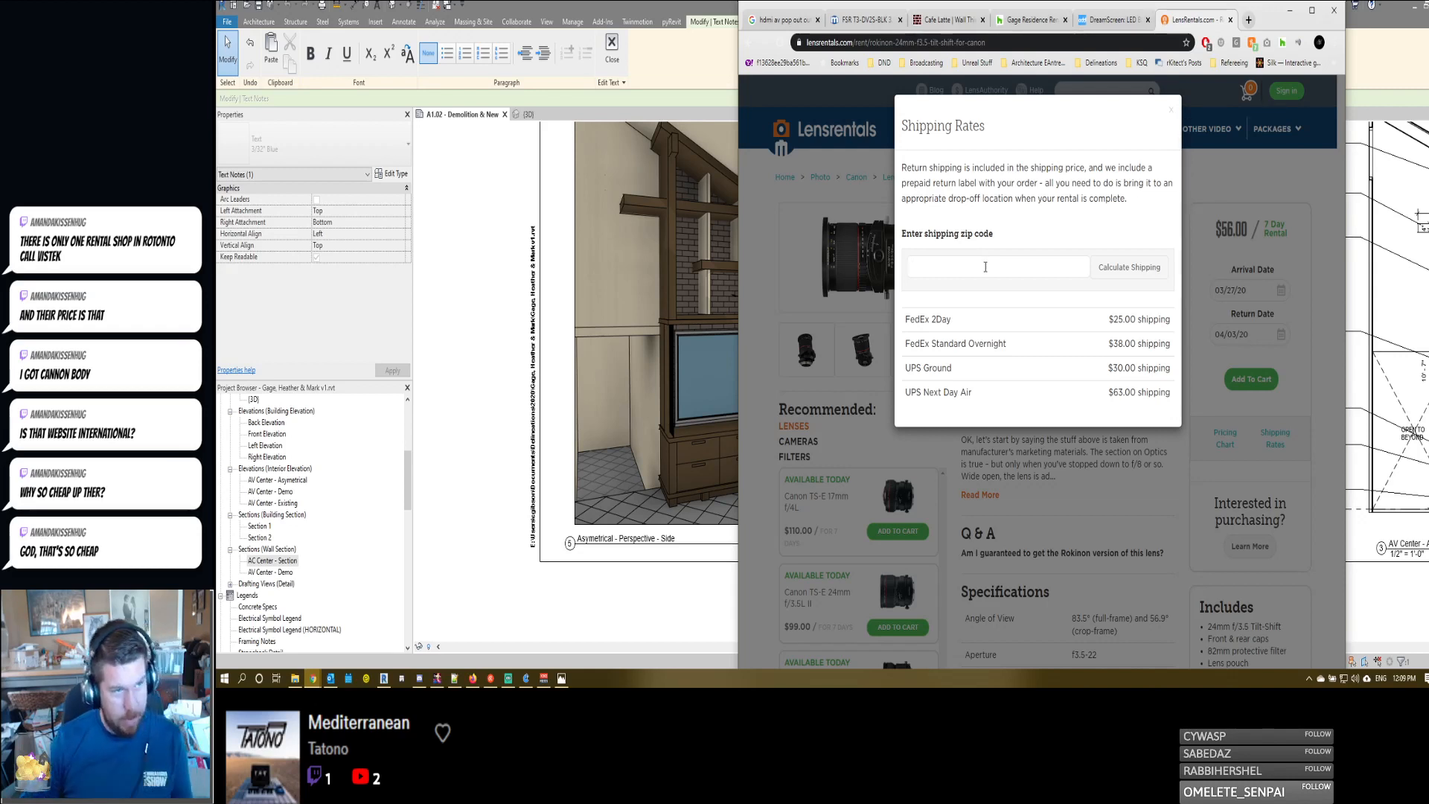
{"action": "type", "text": "Toronto, CN"}
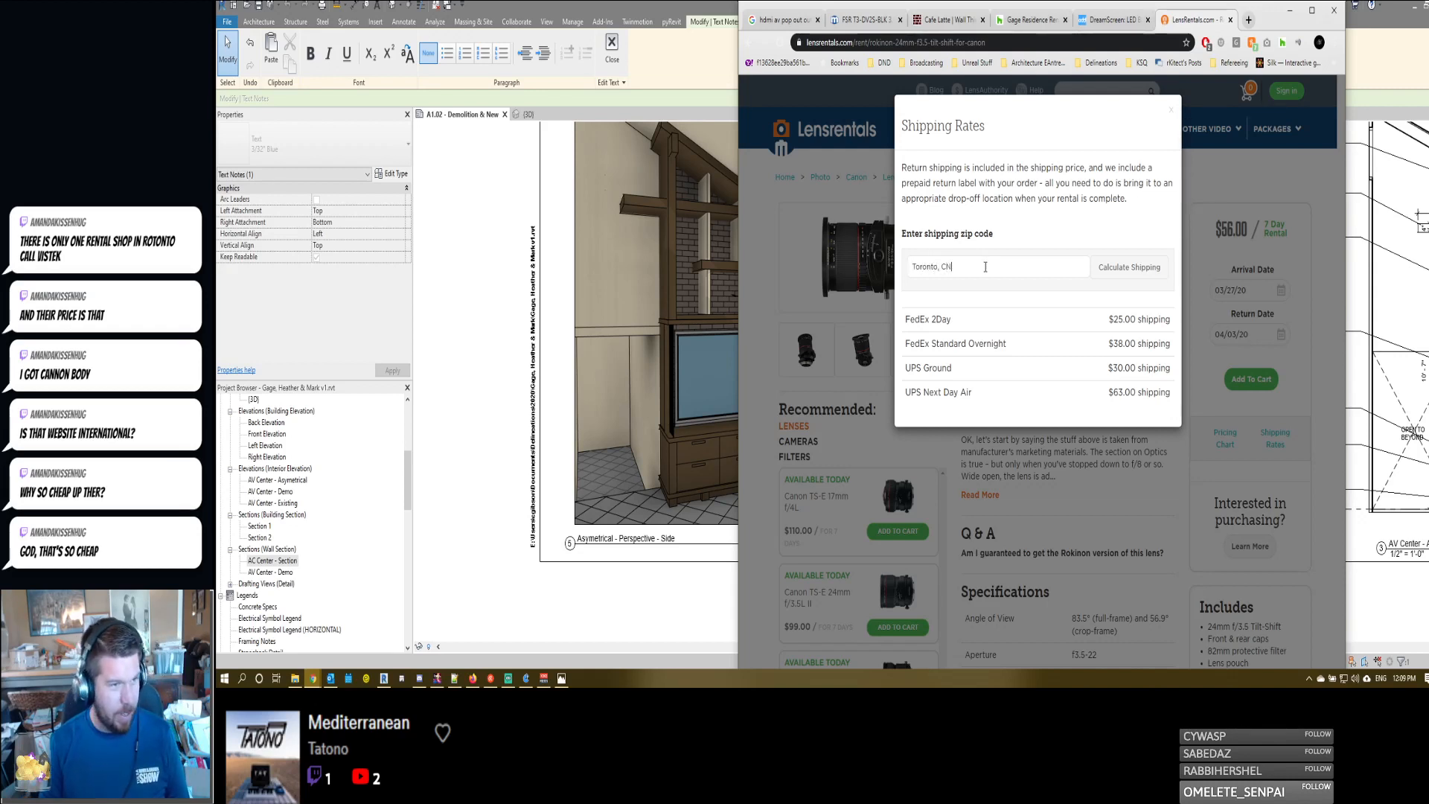
{"action": "key", "text": "BackSpace"}
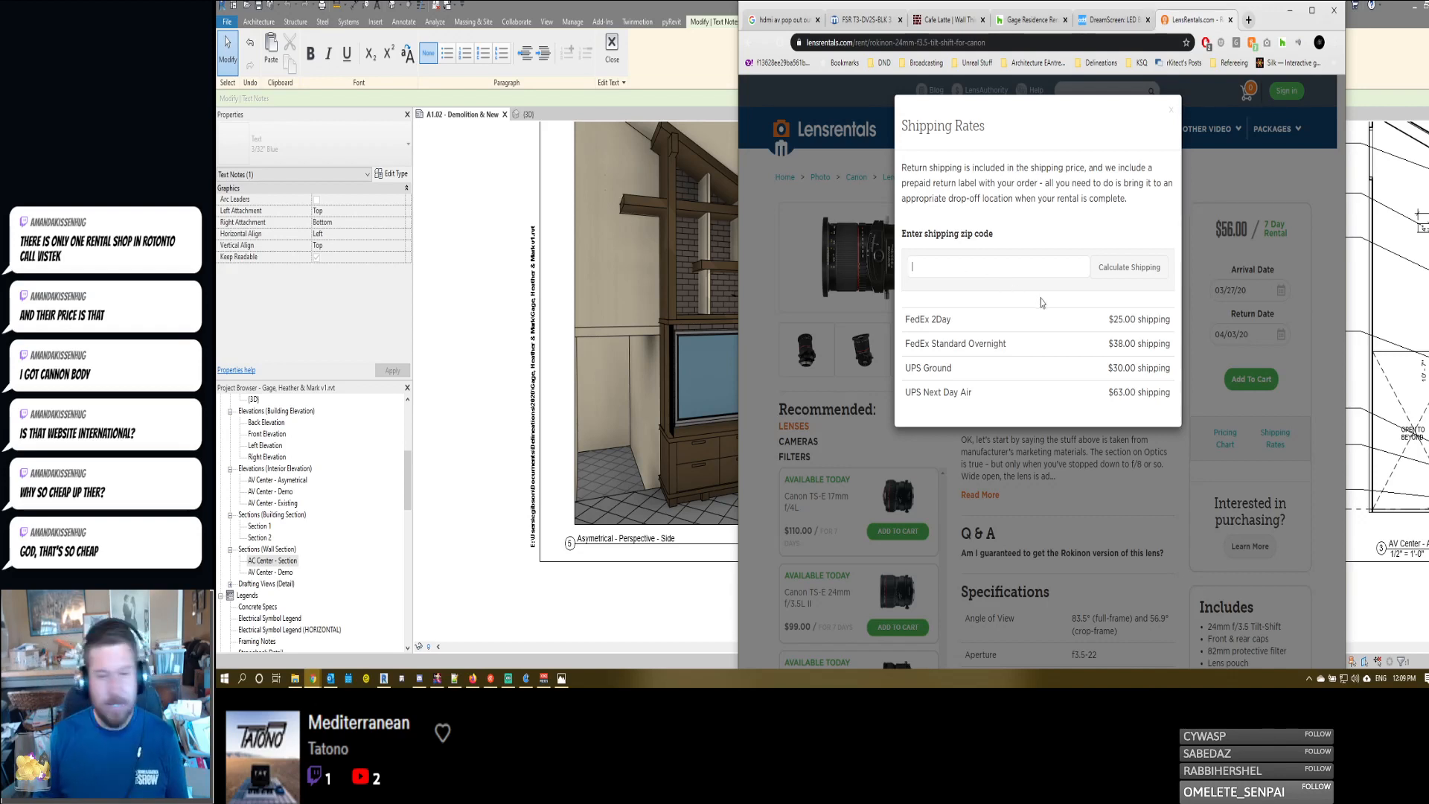
{"action": "left_click_drag", "start_coordinate": [1031, 123], "coordinate": [1057, 221]}
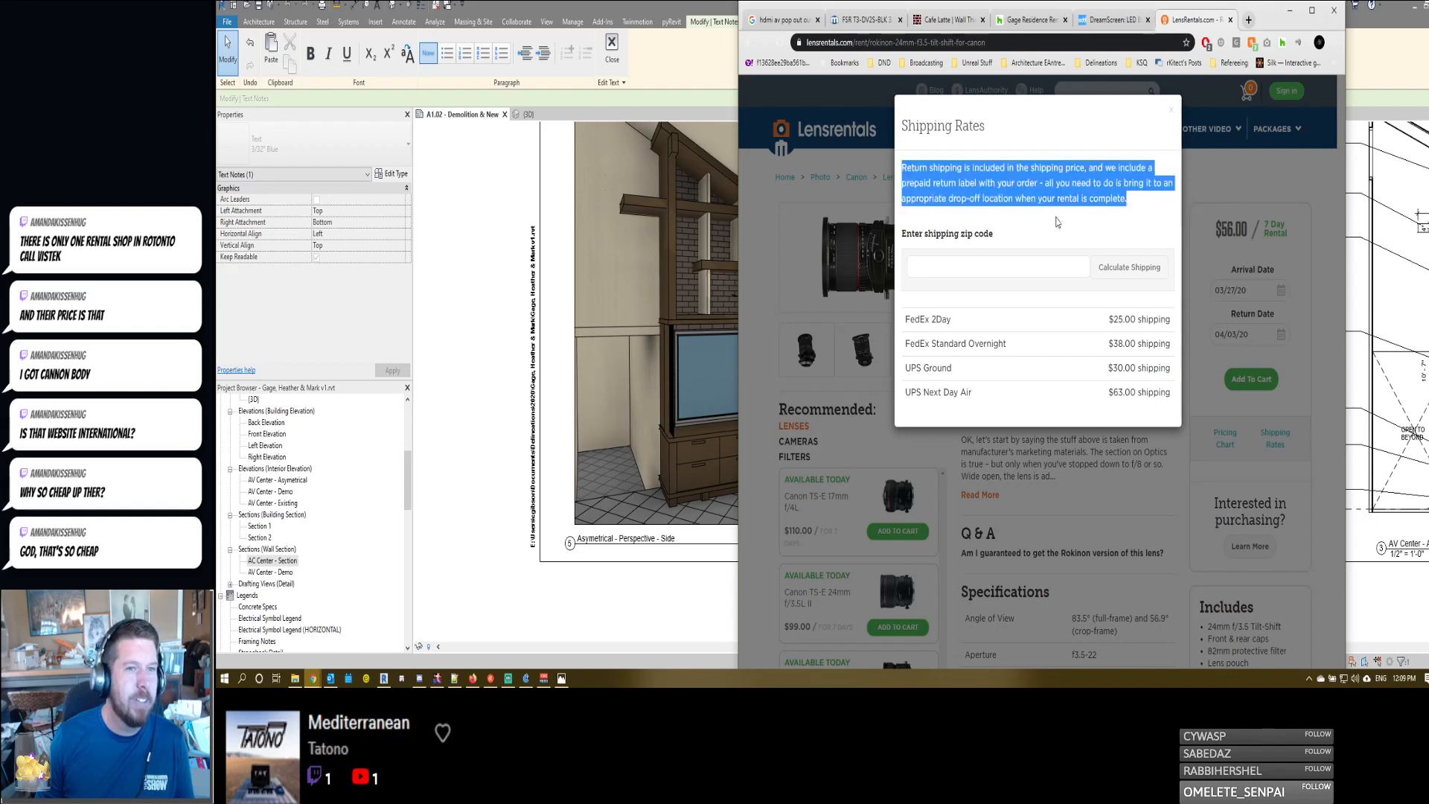
{"action": "left_click", "coordinate": [1013, 203]}
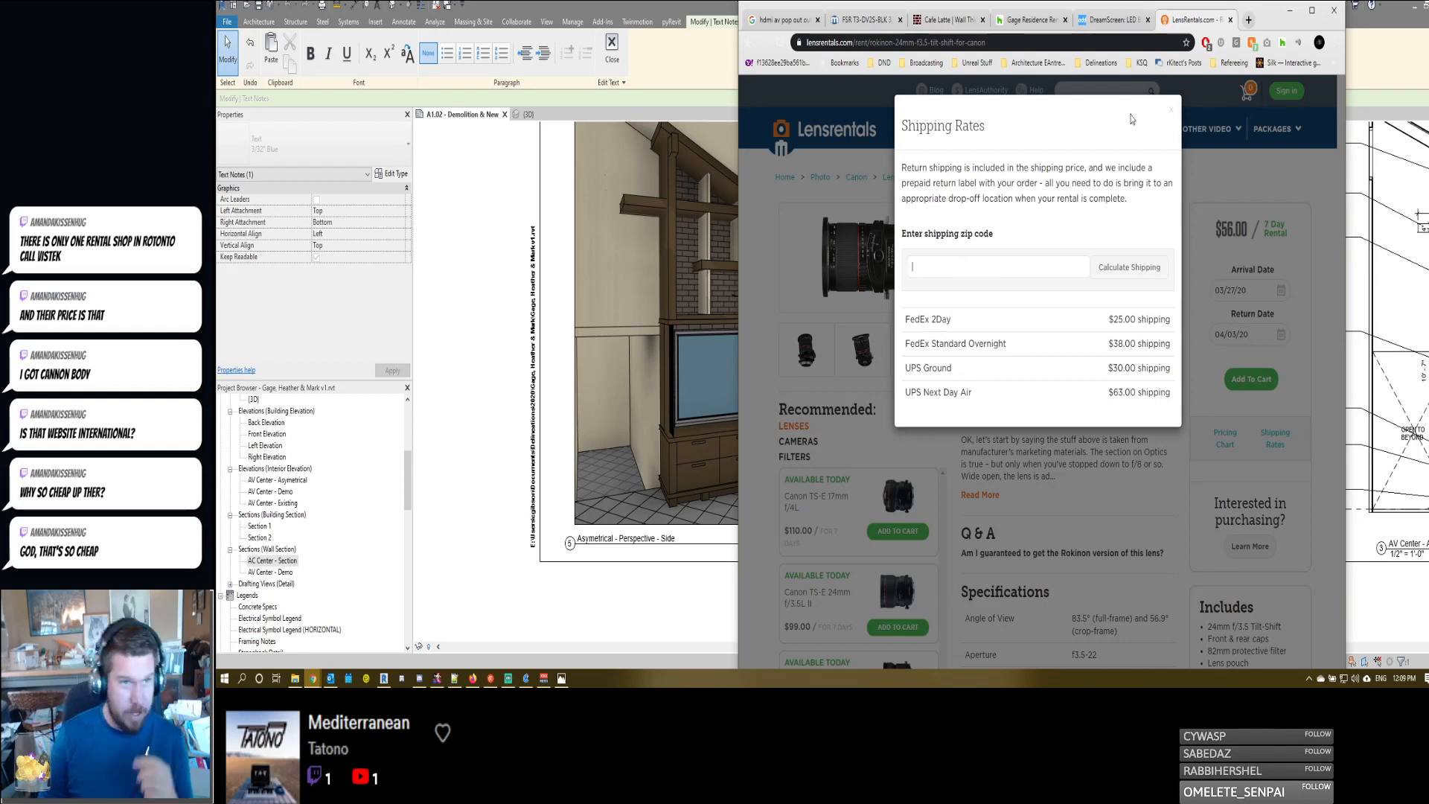
{"action": "left_click", "coordinate": [1103, 91]}
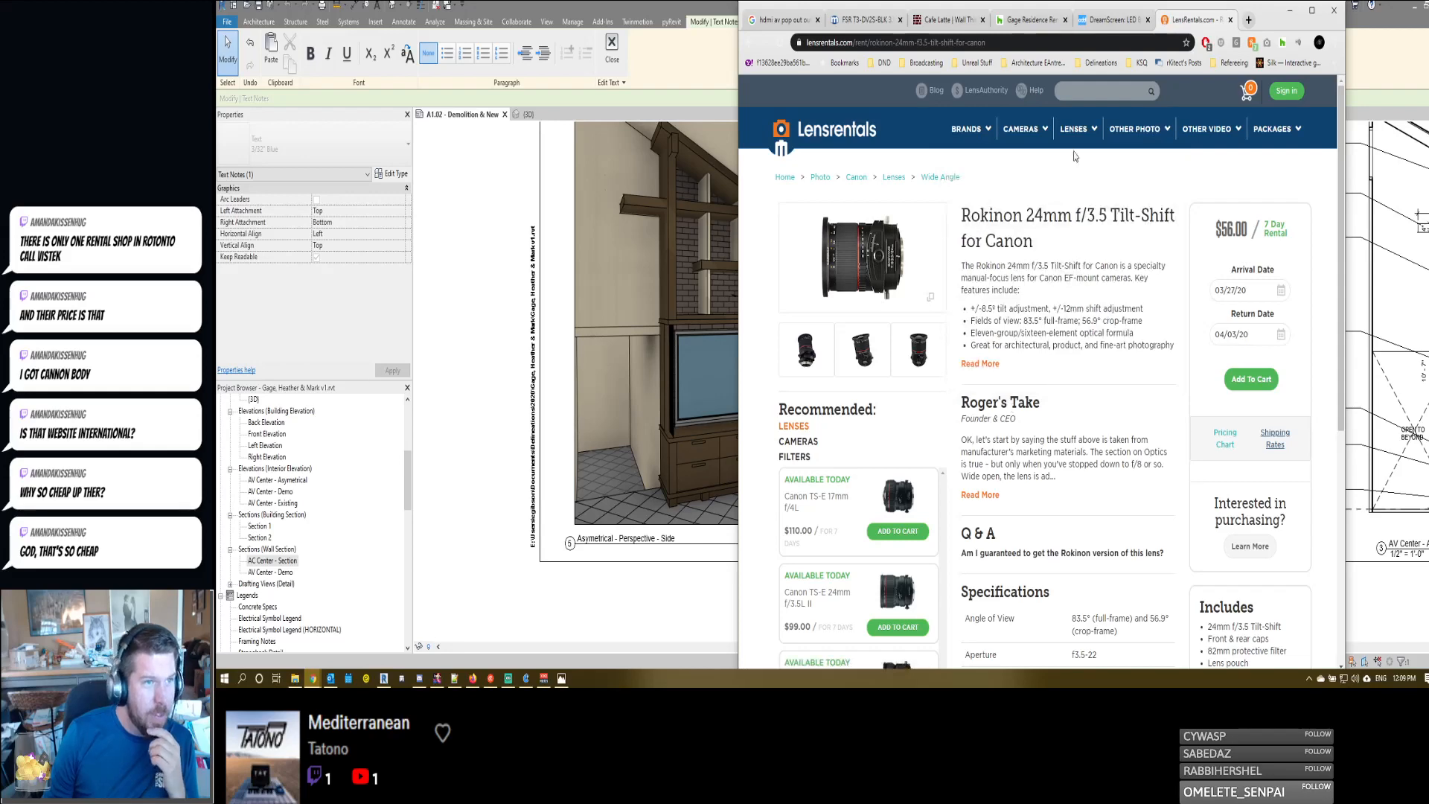
- Try to calculate the lens's shipping for a Canadian postal code and close the shipping rates
{"action": "mouse_move", "coordinate": [1265, 141]}
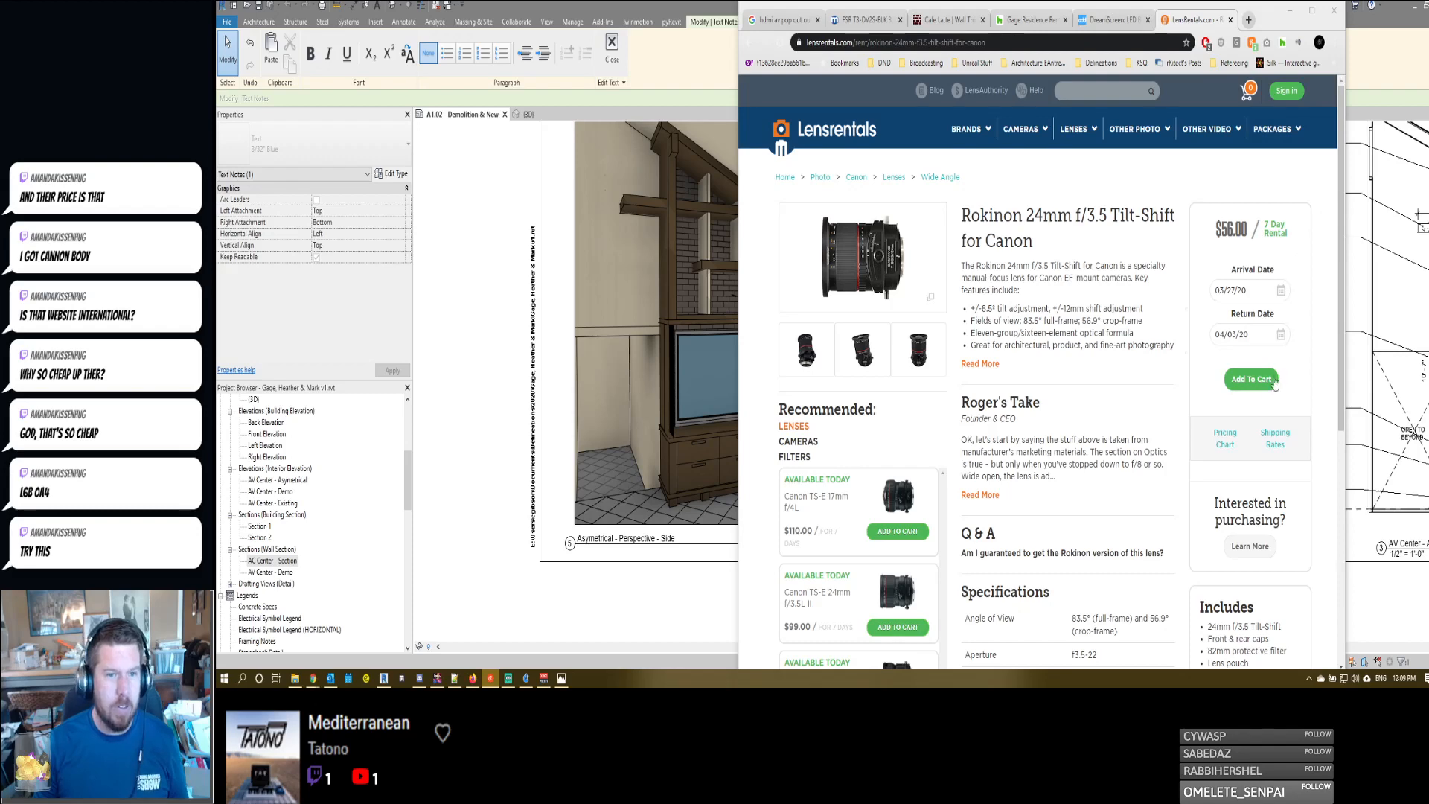
{"action": "left_click", "coordinate": [1265, 442]}
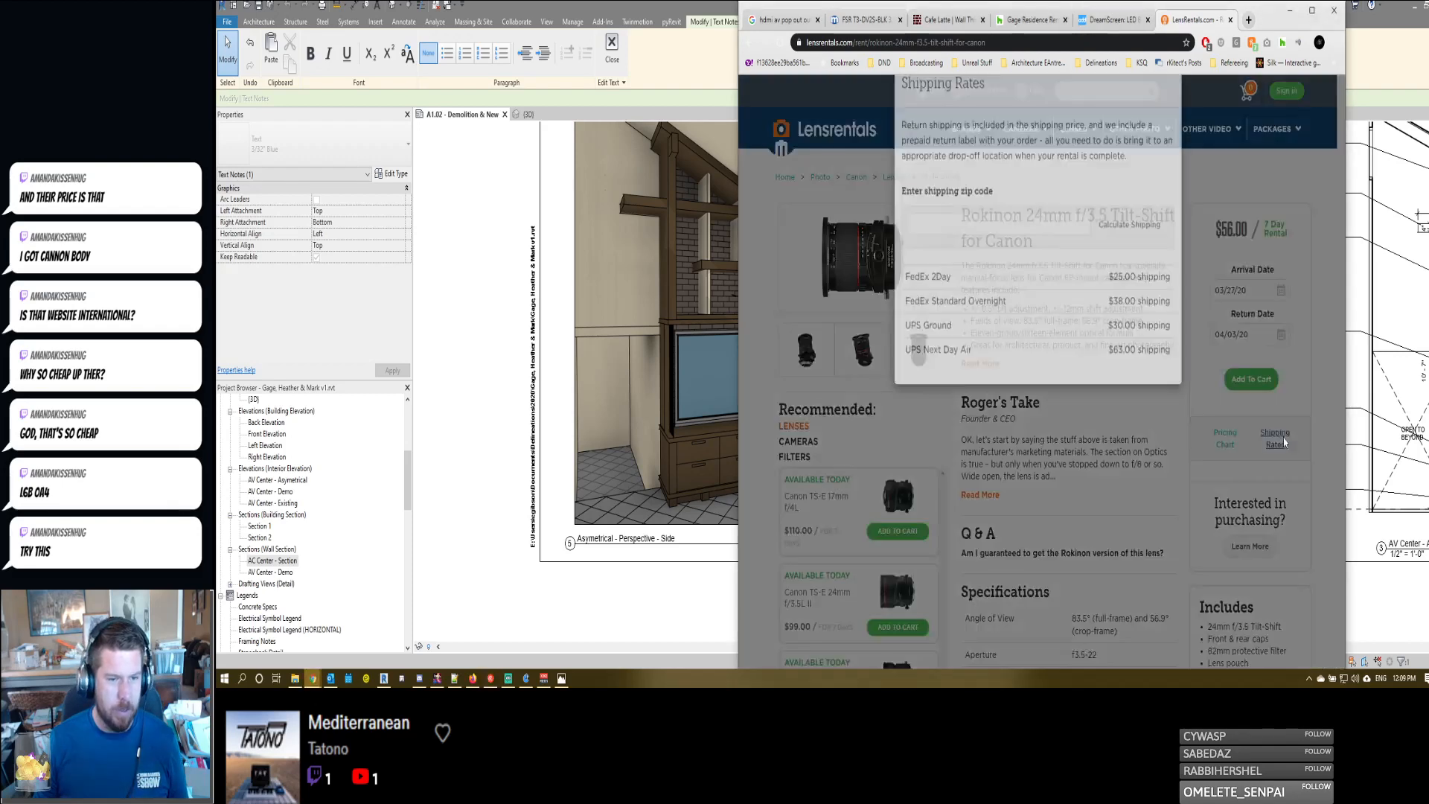
{"action": "left_click", "coordinate": [1129, 268]}
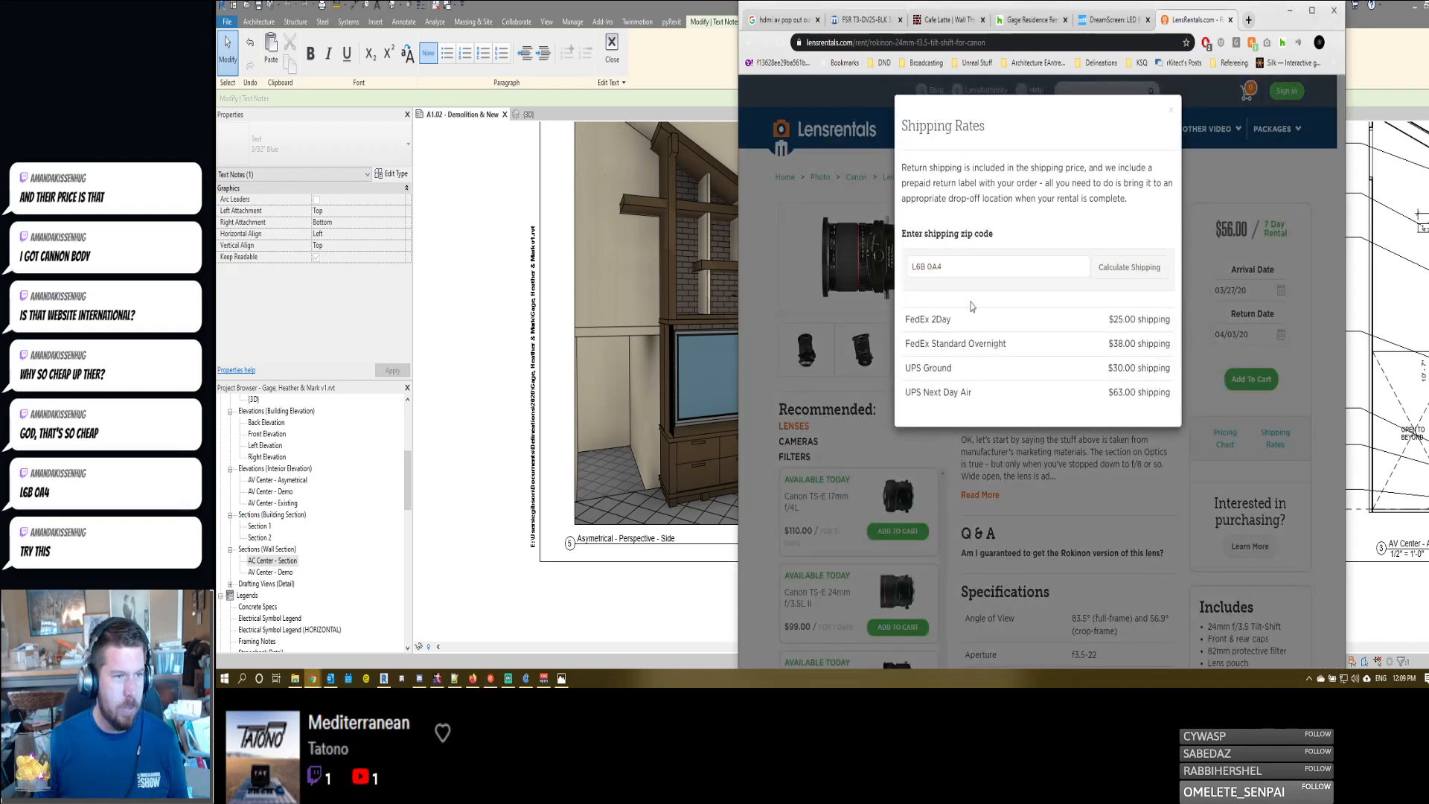
{"action": "left_click", "coordinate": [1169, 115]}
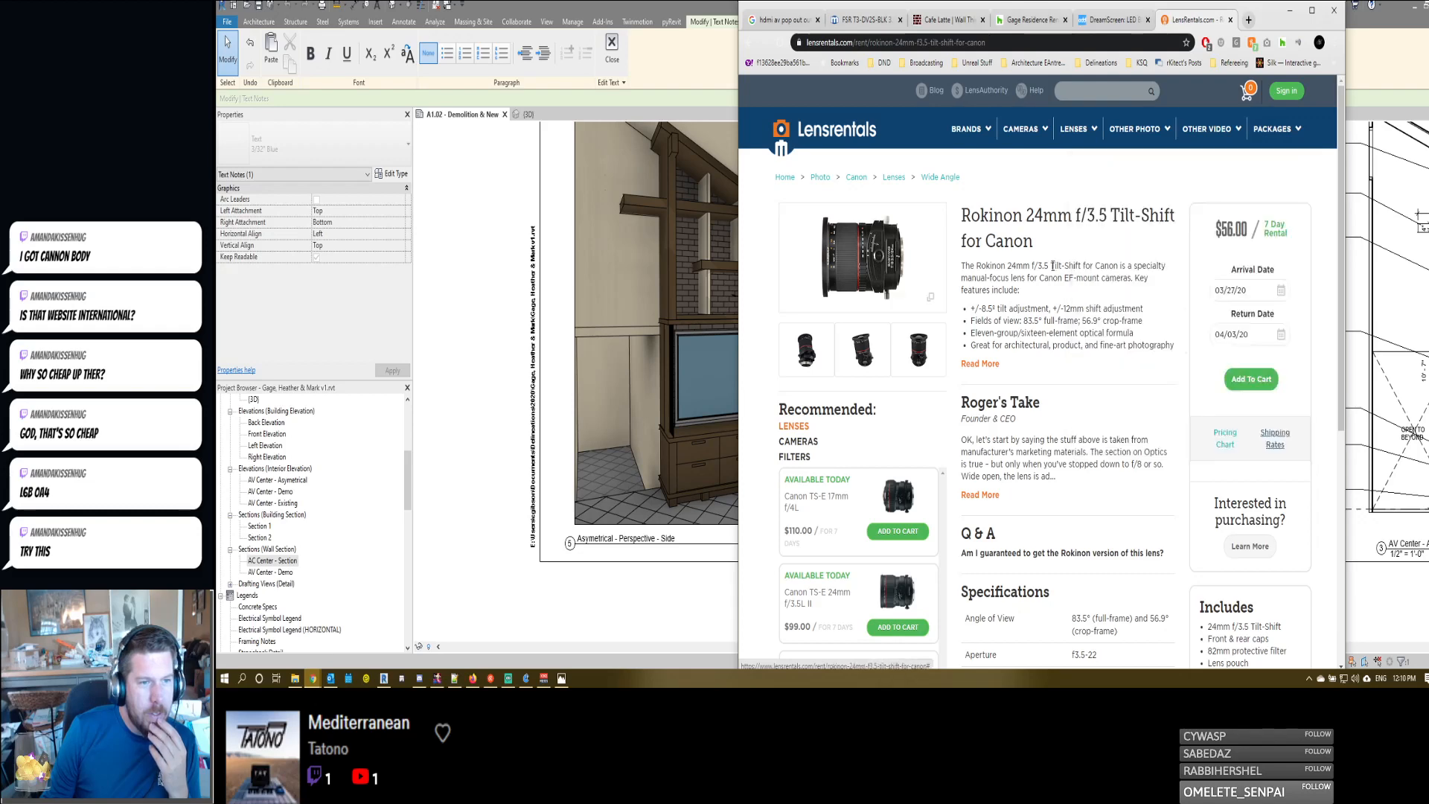
- Check the lens page's footer and go back through the visited pages to the Lensrentals support site
{"action": "scroll", "coordinate": [834, 563], "scroll_direction": "down", "scroll_amount": 5}
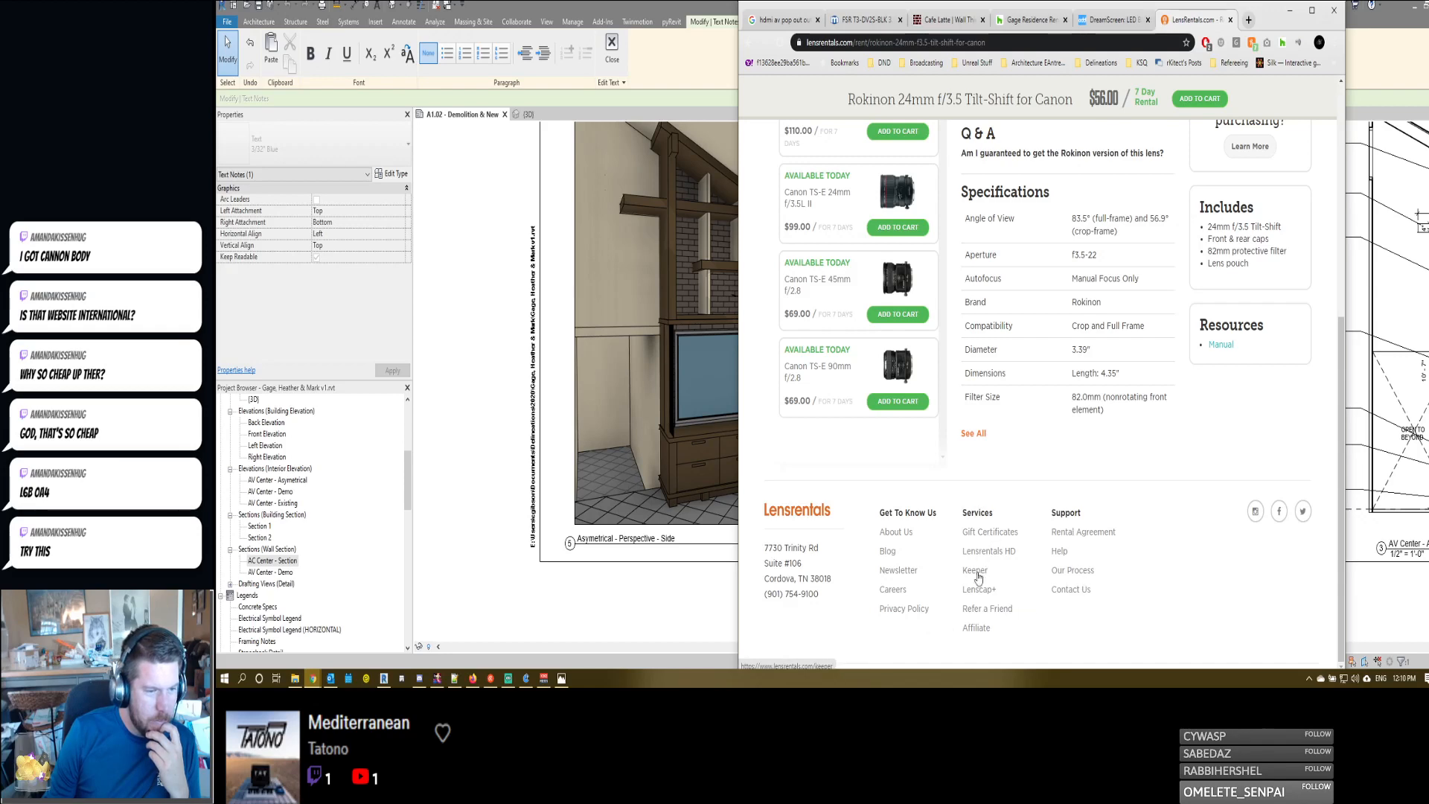
{"action": "scroll", "coordinate": [1069, 583], "scroll_direction": "up", "scroll_amount": 5}
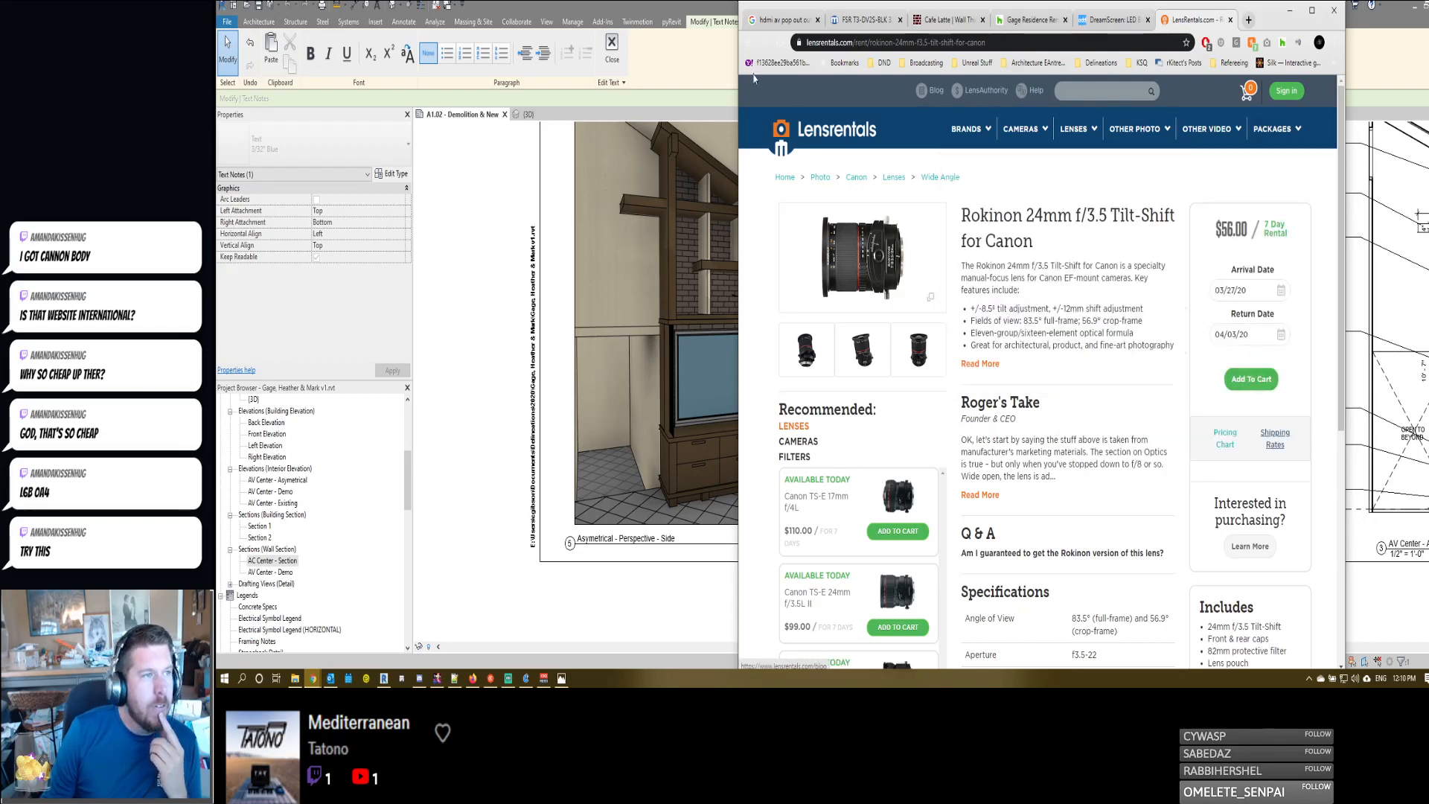
{"action": "left_click", "coordinate": [750, 42]}
{"action": "left_click", "coordinate": [750, 42]}
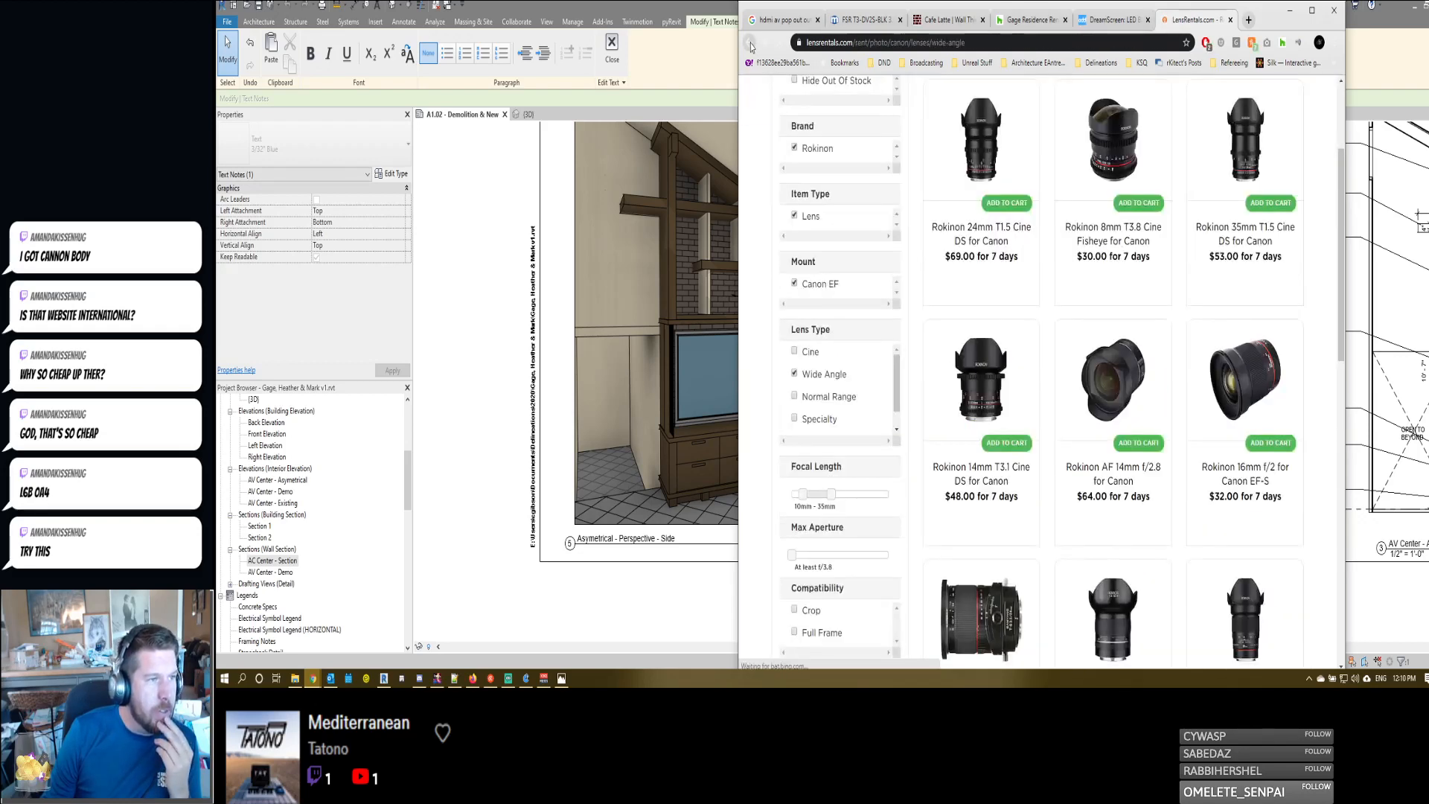
{"action": "left_click", "coordinate": [750, 42]}
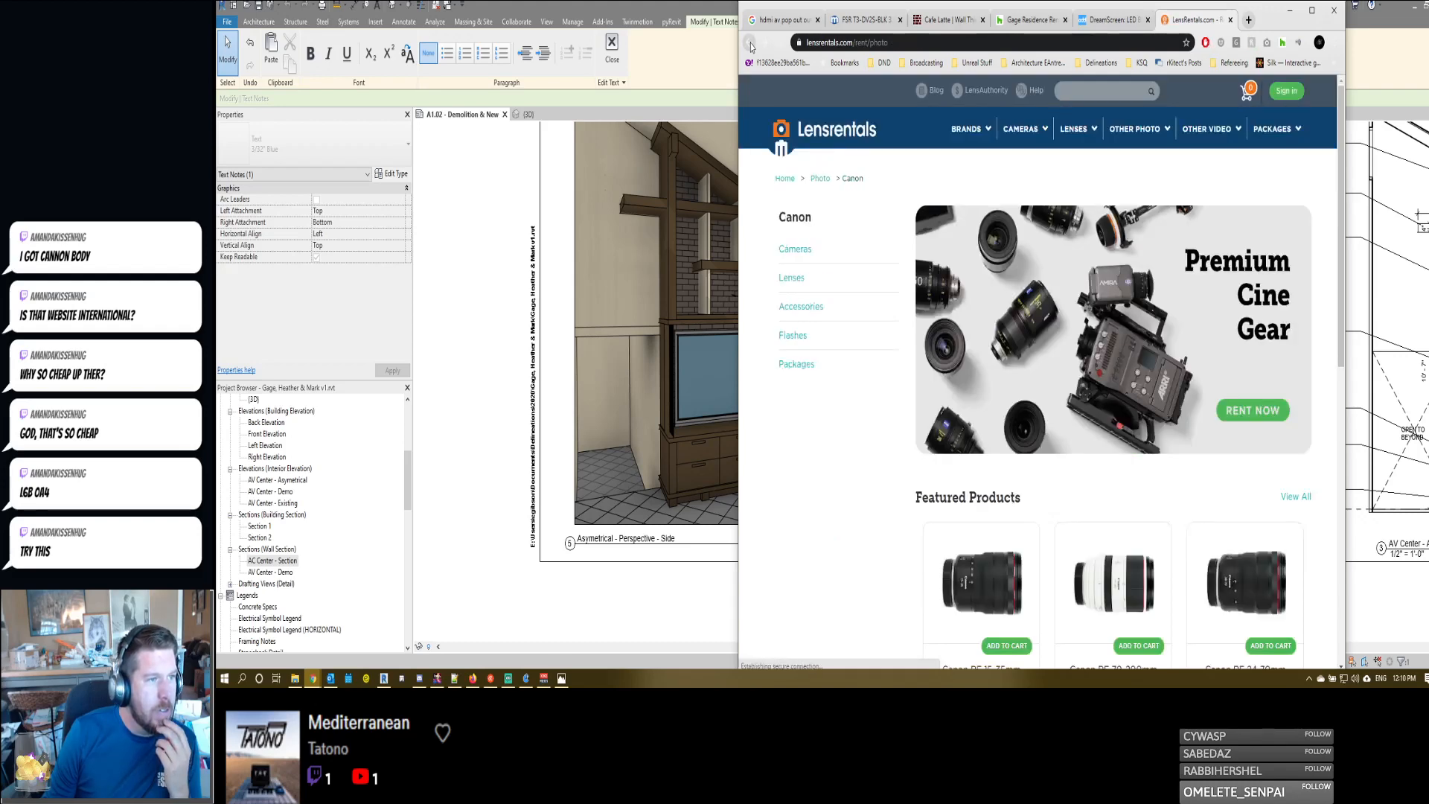
{"action": "left_click", "coordinate": [750, 43]}
{"action": "left_click", "coordinate": [750, 43]}
{"action": "left_click", "coordinate": [750, 42]}
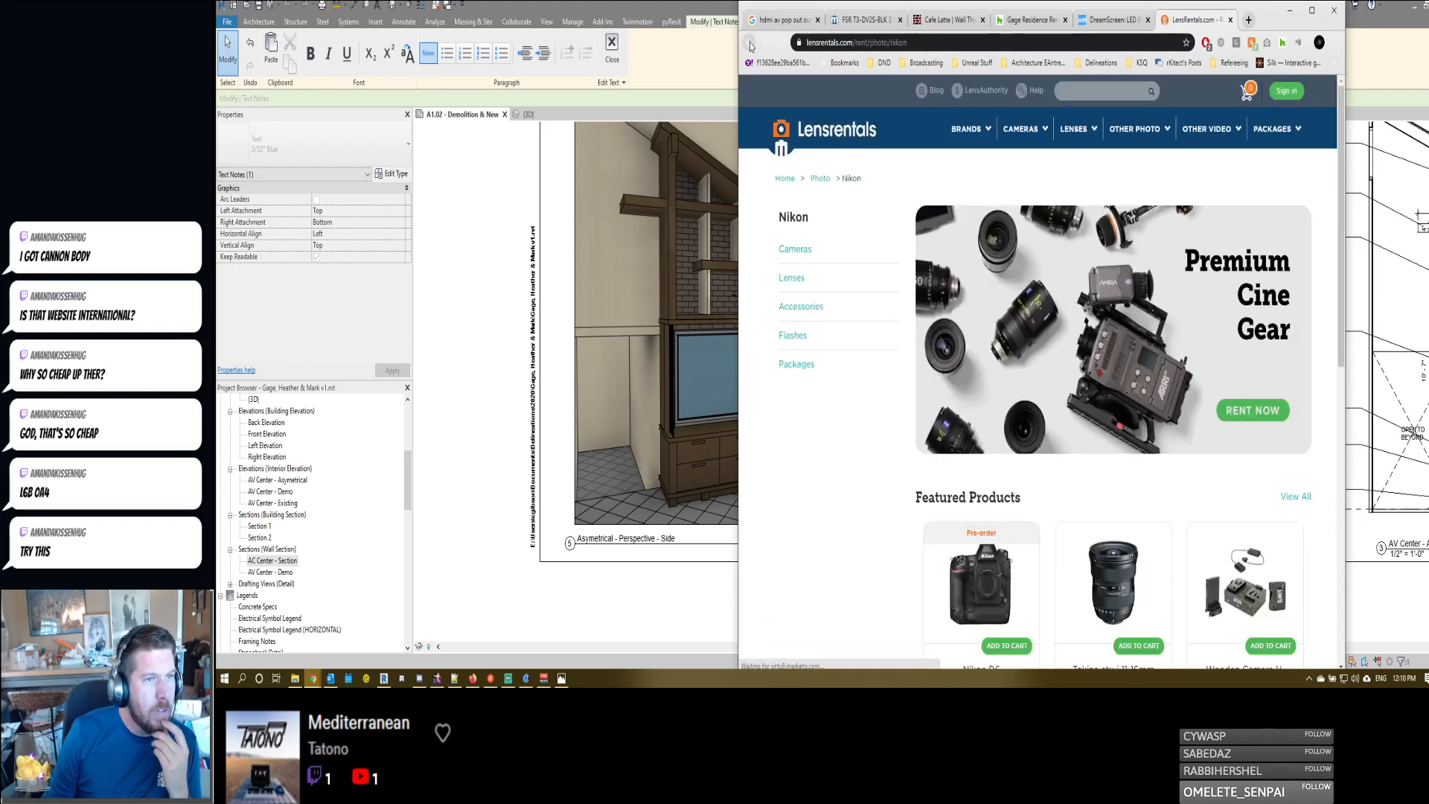
{"action": "key", "text": "alt+Left"}
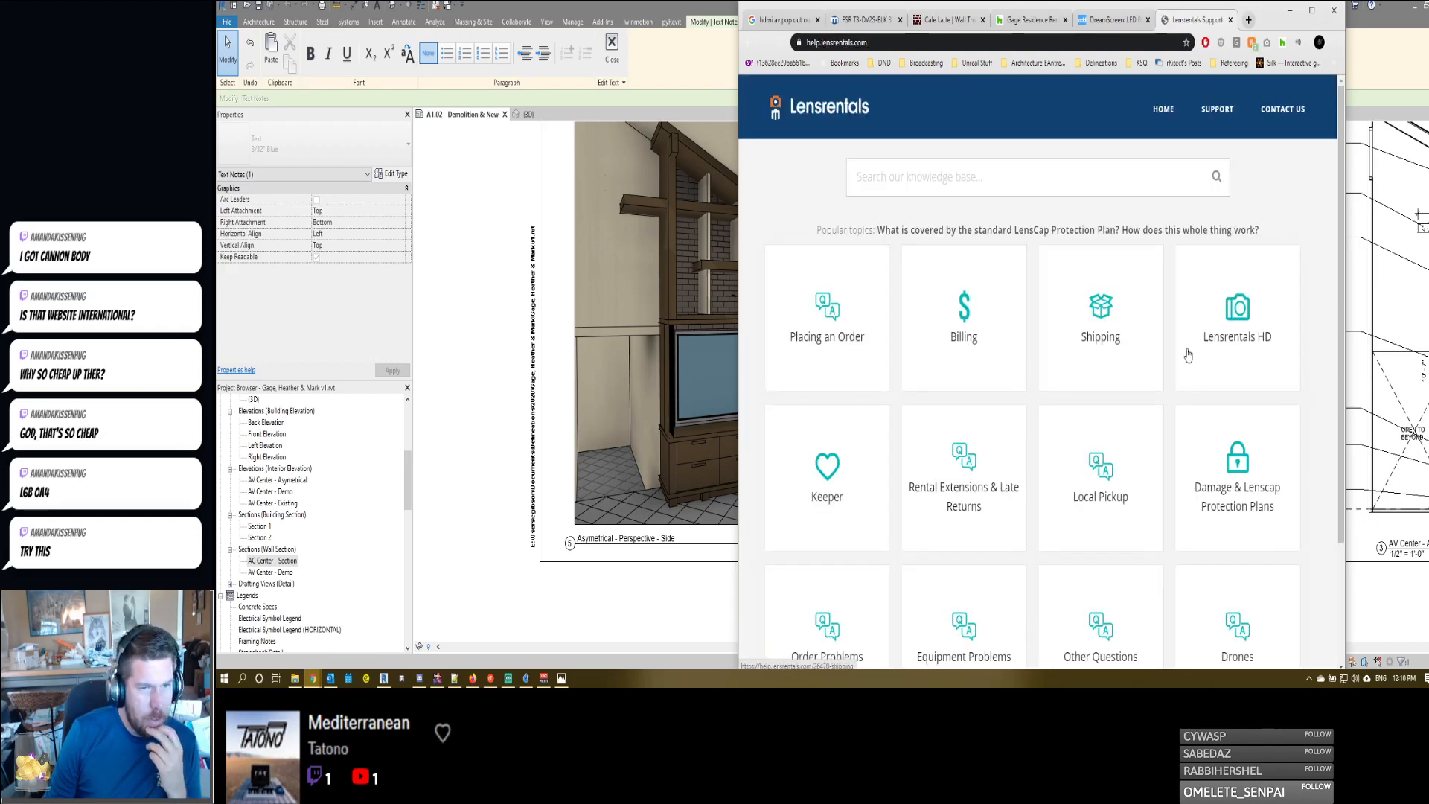
- Open the Shipping topic of the support site and look through its questions
{"action": "scroll", "coordinate": [1099, 185], "scroll_direction": "down", "scroll_amount": 2}
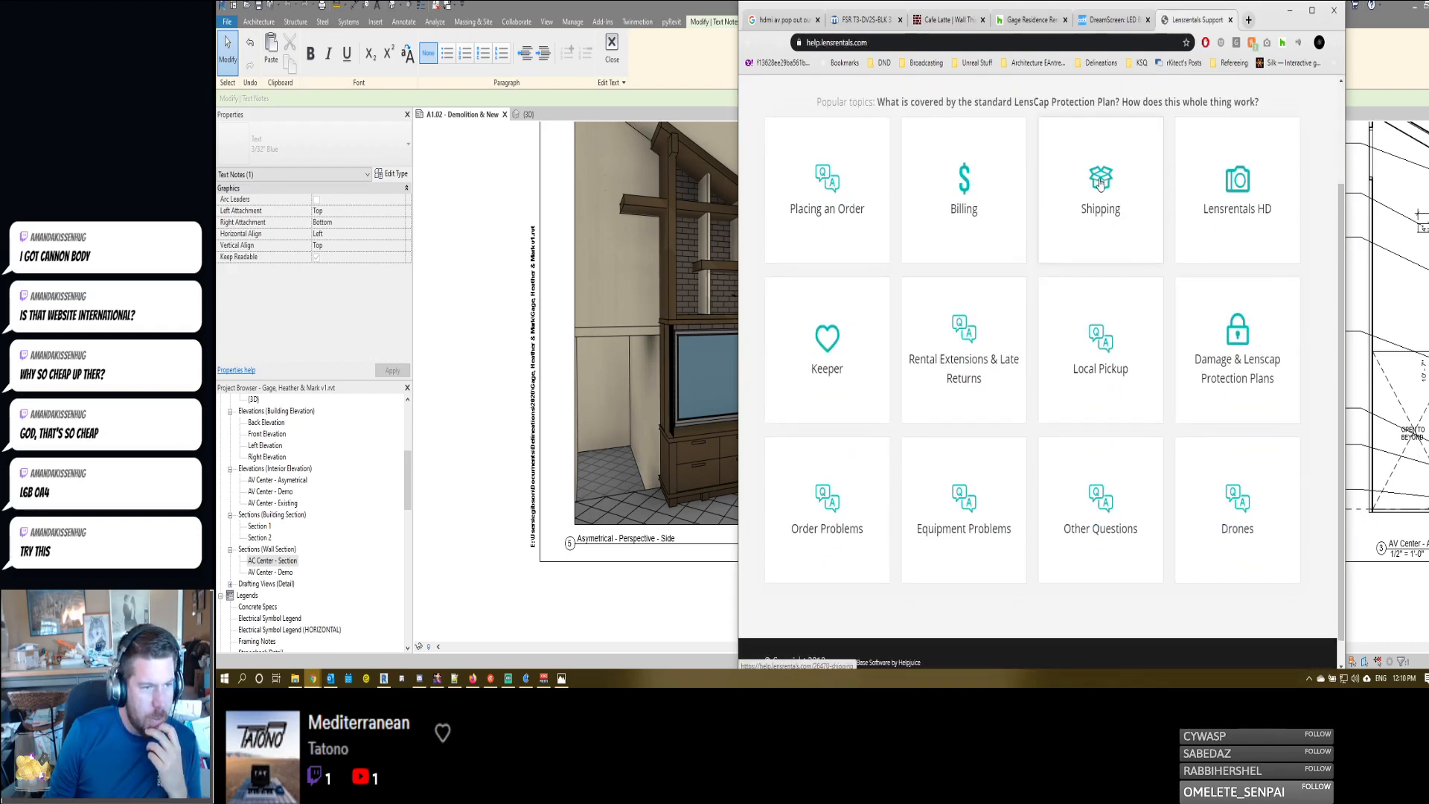
{"action": "left_click", "coordinate": [1100, 185]}
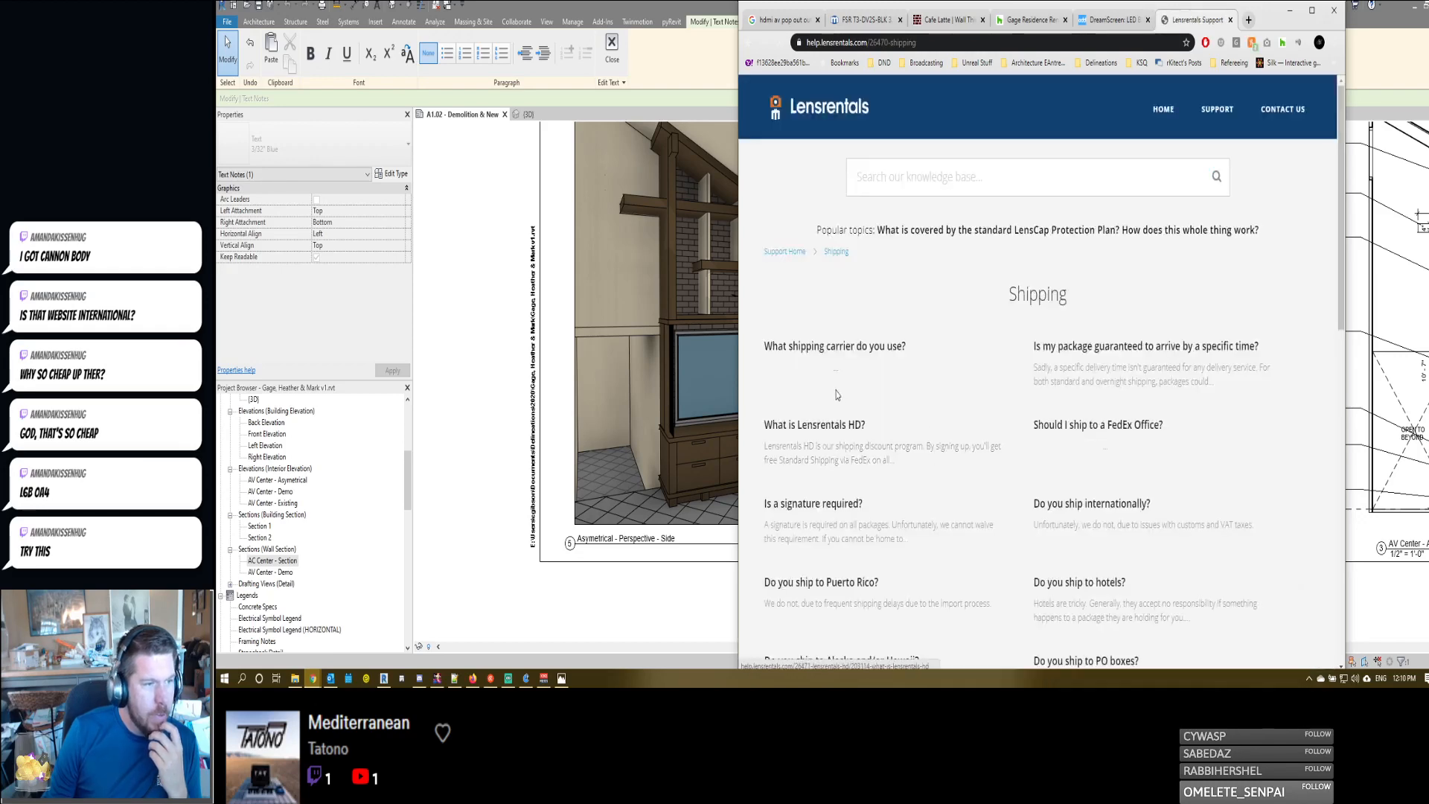
{"action": "scroll", "coordinate": [909, 399], "scroll_direction": "down", "scroll_amount": 2}
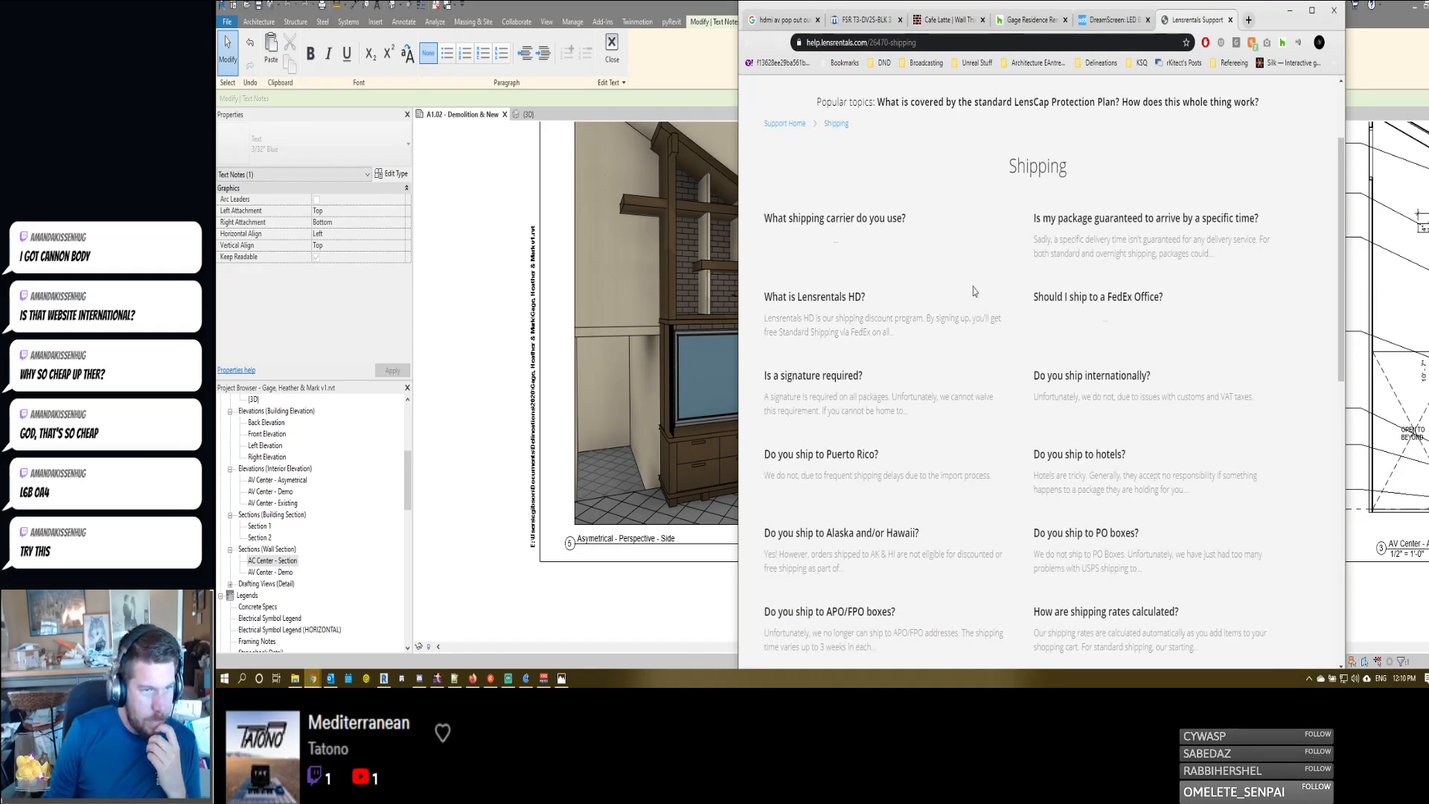
- Search the Shipping help page for "canada" and for "internation"
{"action": "key", "text": "ctrl+f"}
{"action": "type", "text": "ca"}
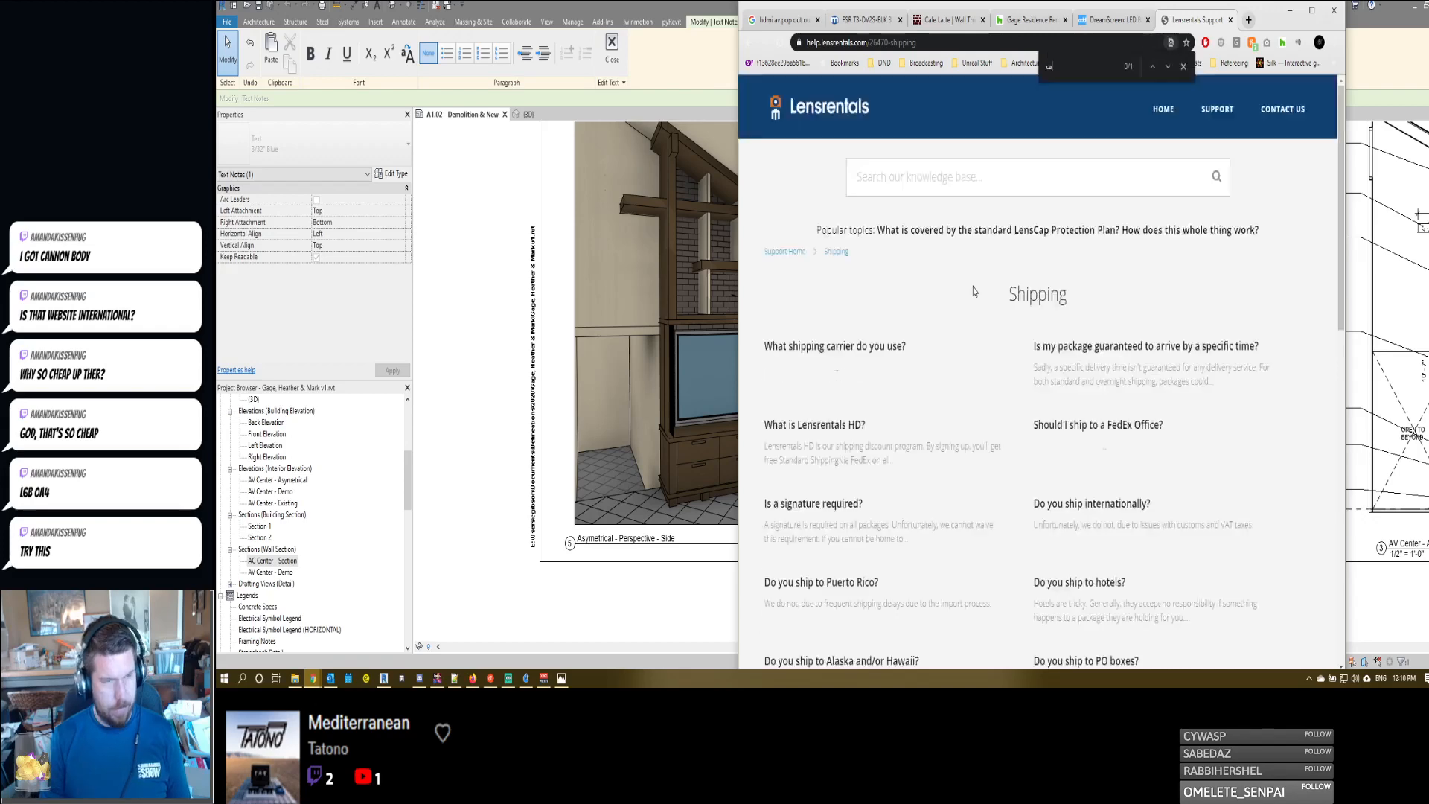
{"action": "type", "text": "nada"}
{"action": "key", "text": "ctrl+a"}
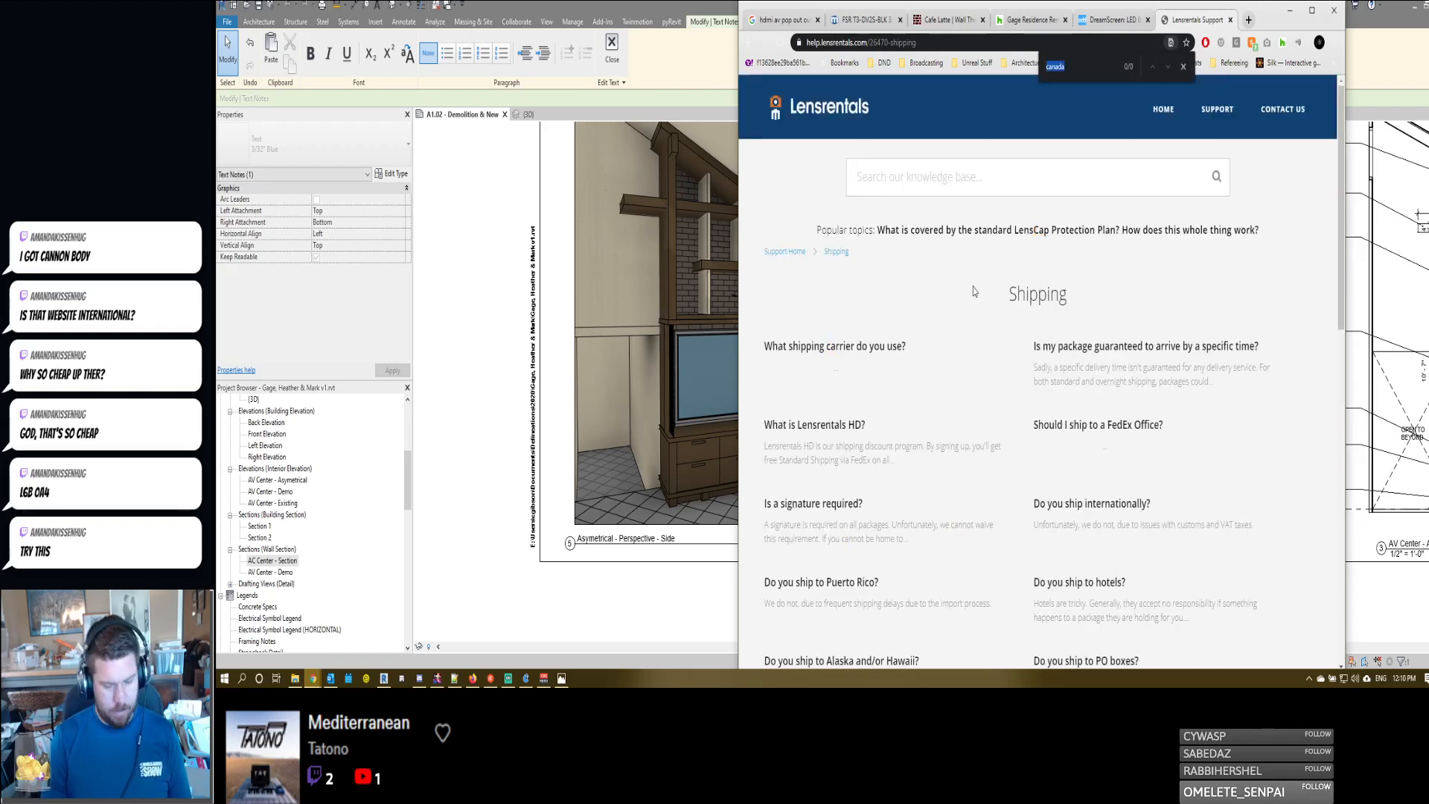
{"action": "type", "text": "internation"}
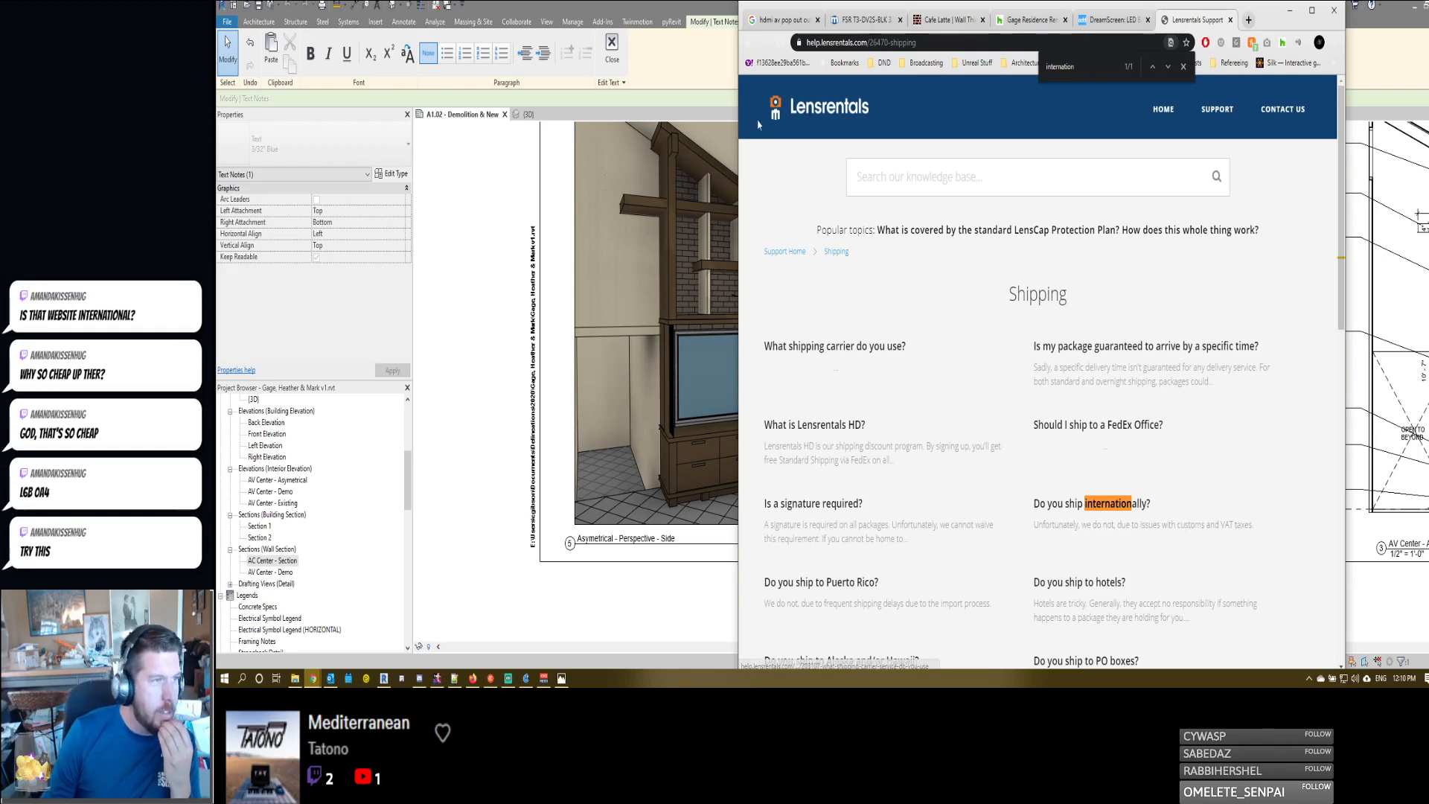
- Return to the Google results for "lens rental" and open the BorrowLenses site
{"action": "left_click", "coordinate": [750, 43]}
{"action": "left_click", "coordinate": [750, 45]}
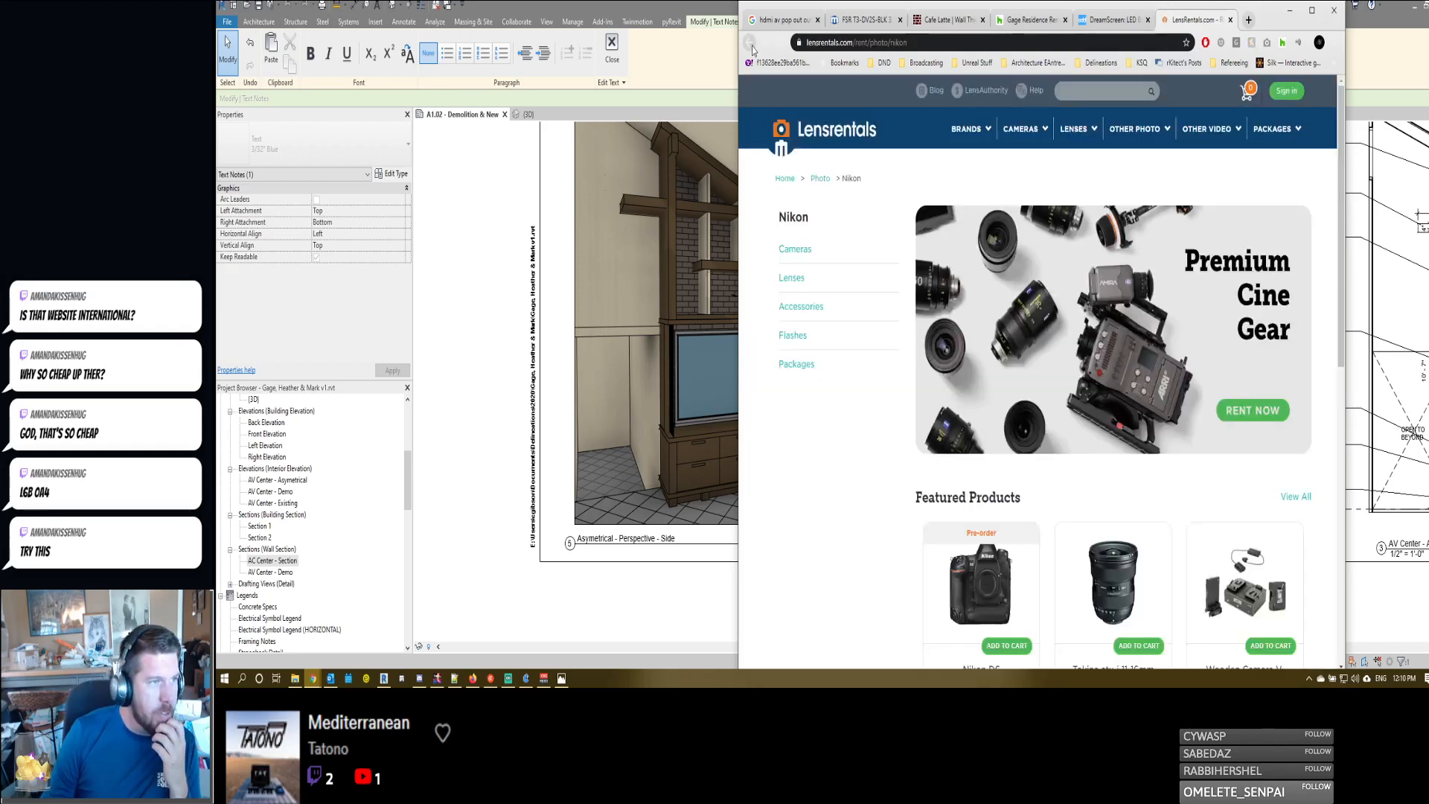
{"action": "left_click", "coordinate": [751, 44]}
{"action": "left_click", "coordinate": [751, 45]}
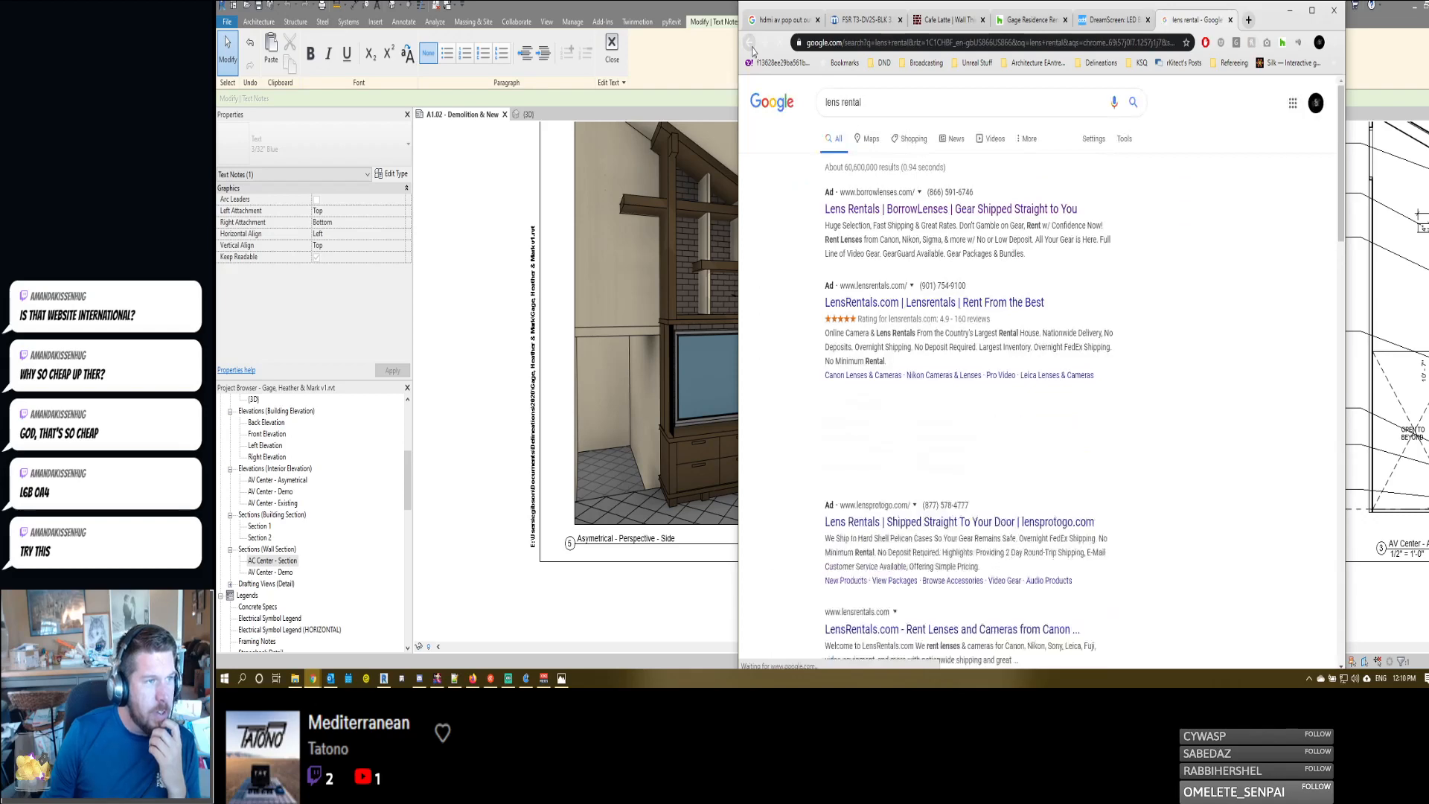
{"action": "scroll", "coordinate": [880, 146], "scroll_direction": "down", "scroll_amount": 1}
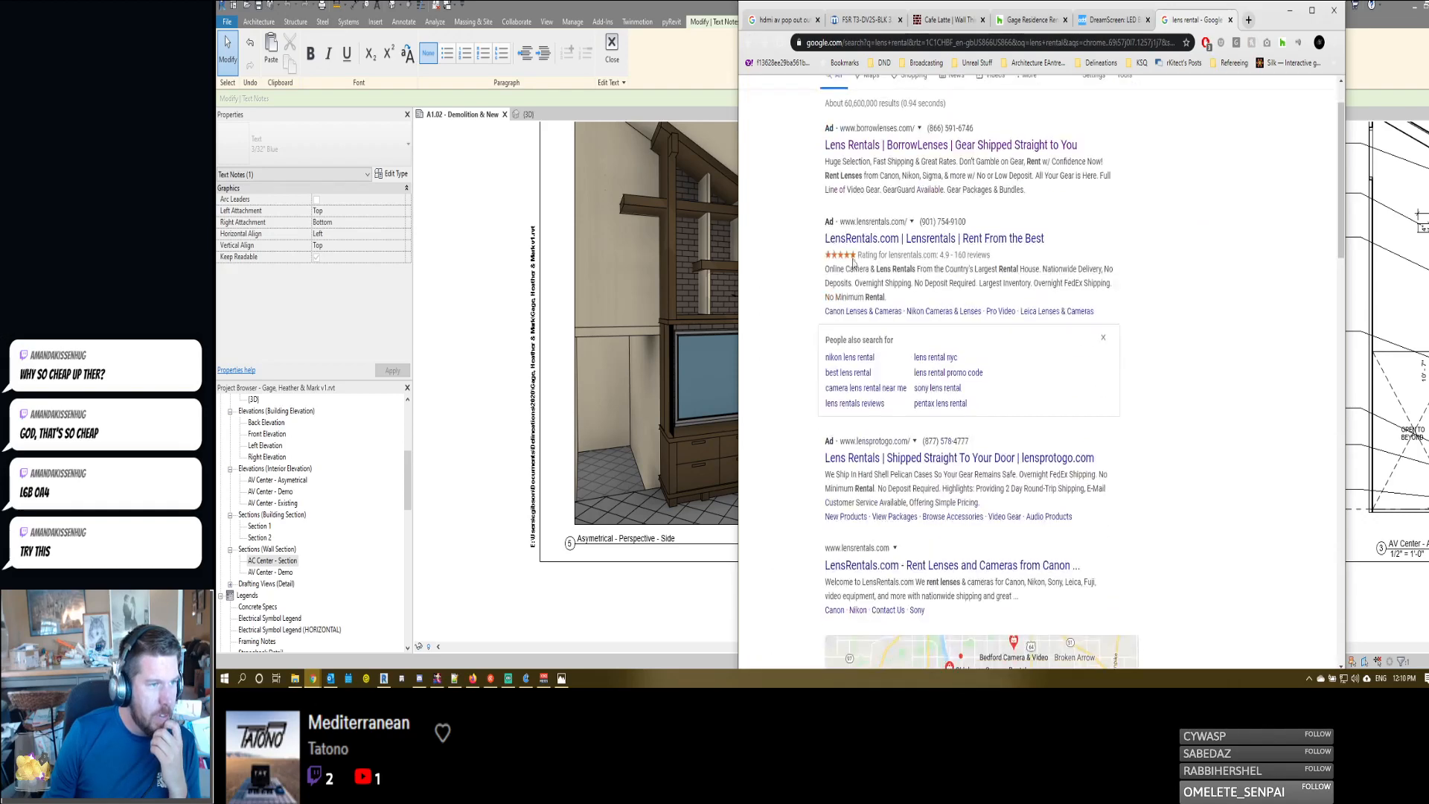
{"action": "left_click", "coordinate": [881, 145]}
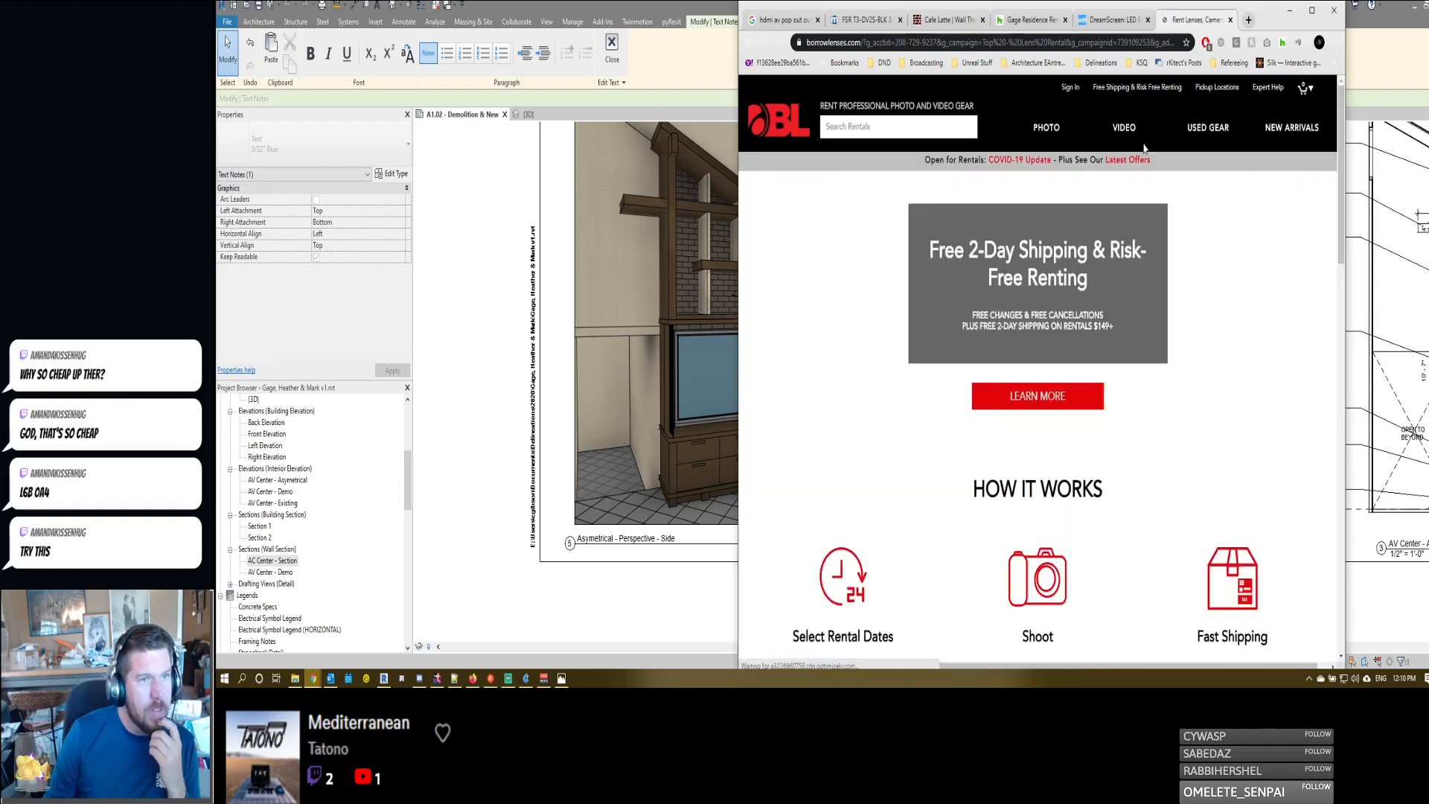
- Open BorrowLenses' Free Shipping & Risk Free Renting page and examine it down to the footer for shipping information
{"action": "left_click", "coordinate": [1156, 89]}
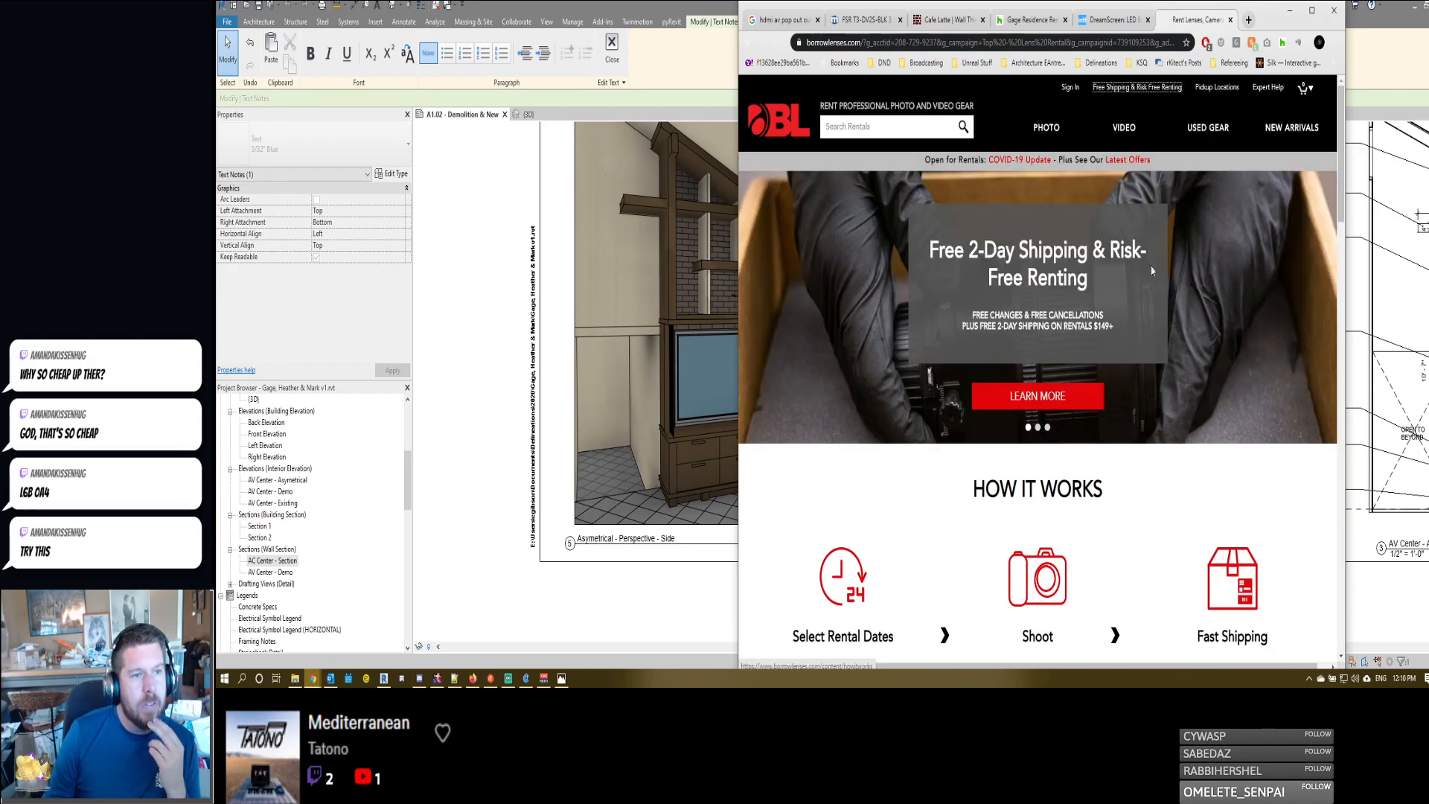
{"action": "scroll", "coordinate": [942, 428], "scroll_direction": "down", "scroll_amount": 5}
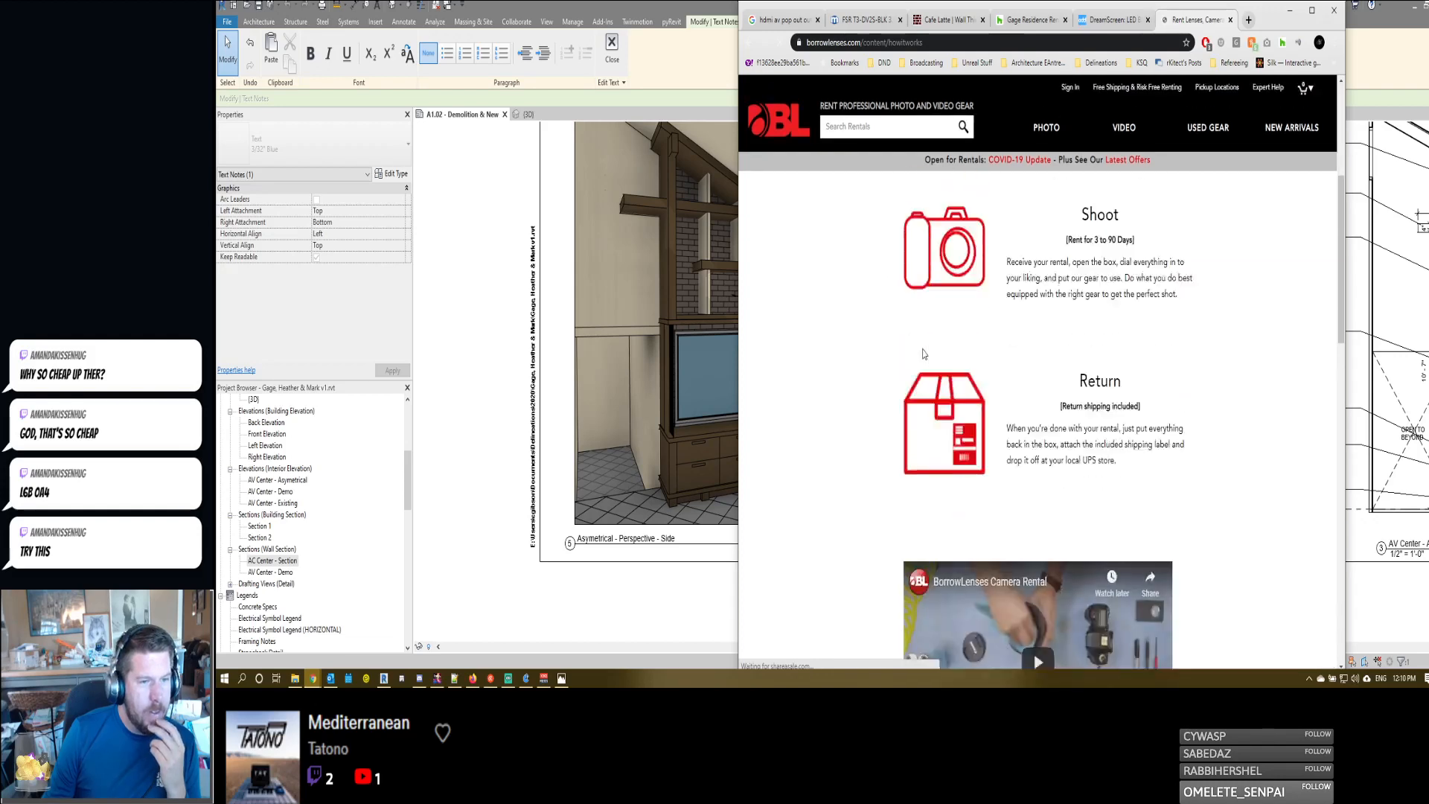
{"action": "scroll", "coordinate": [824, 393], "scroll_direction": "down", "scroll_amount": 3}
{"action": "scroll", "coordinate": [824, 393], "scroll_direction": "down", "scroll_amount": 5}
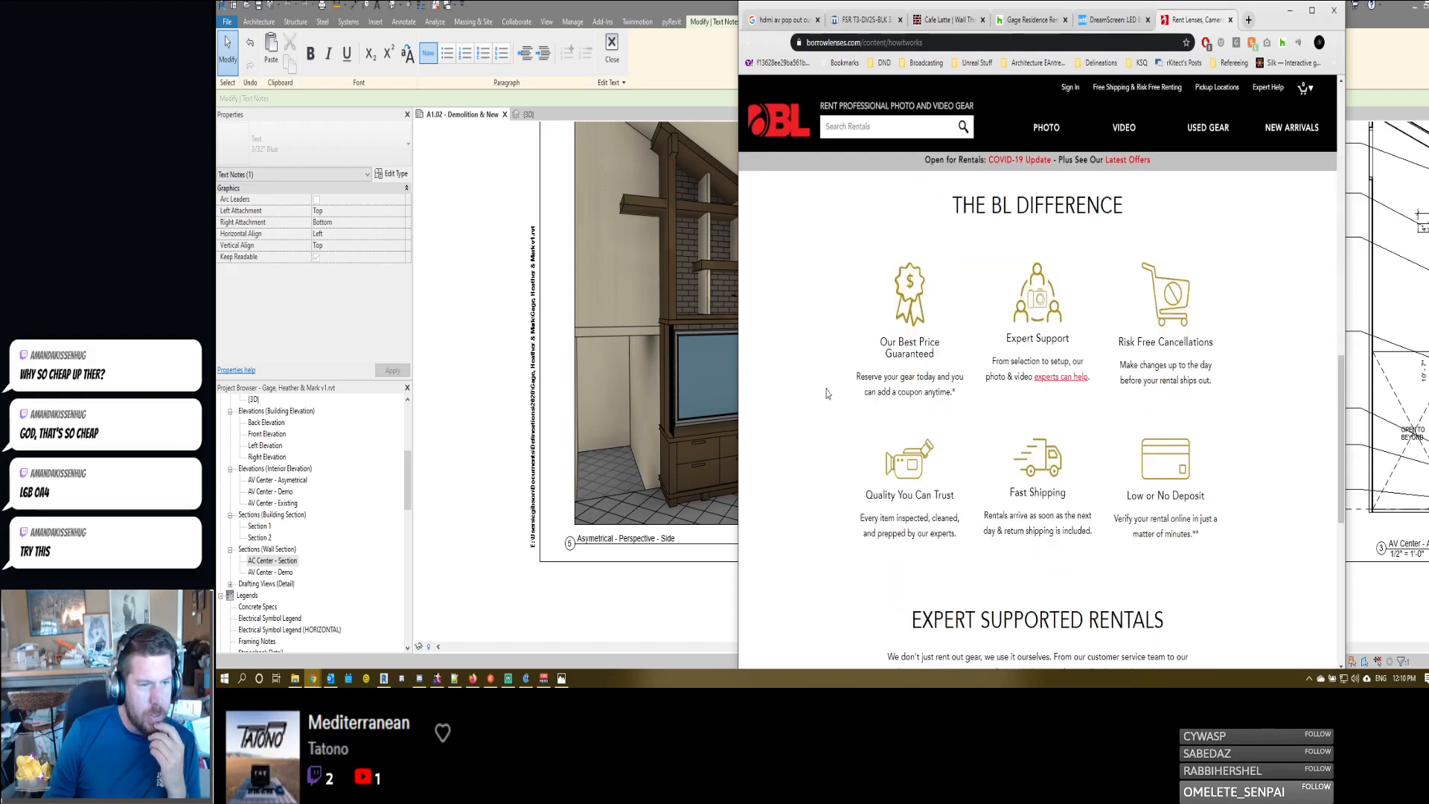
{"action": "scroll", "coordinate": [993, 527], "scroll_direction": "down", "scroll_amount": 4}
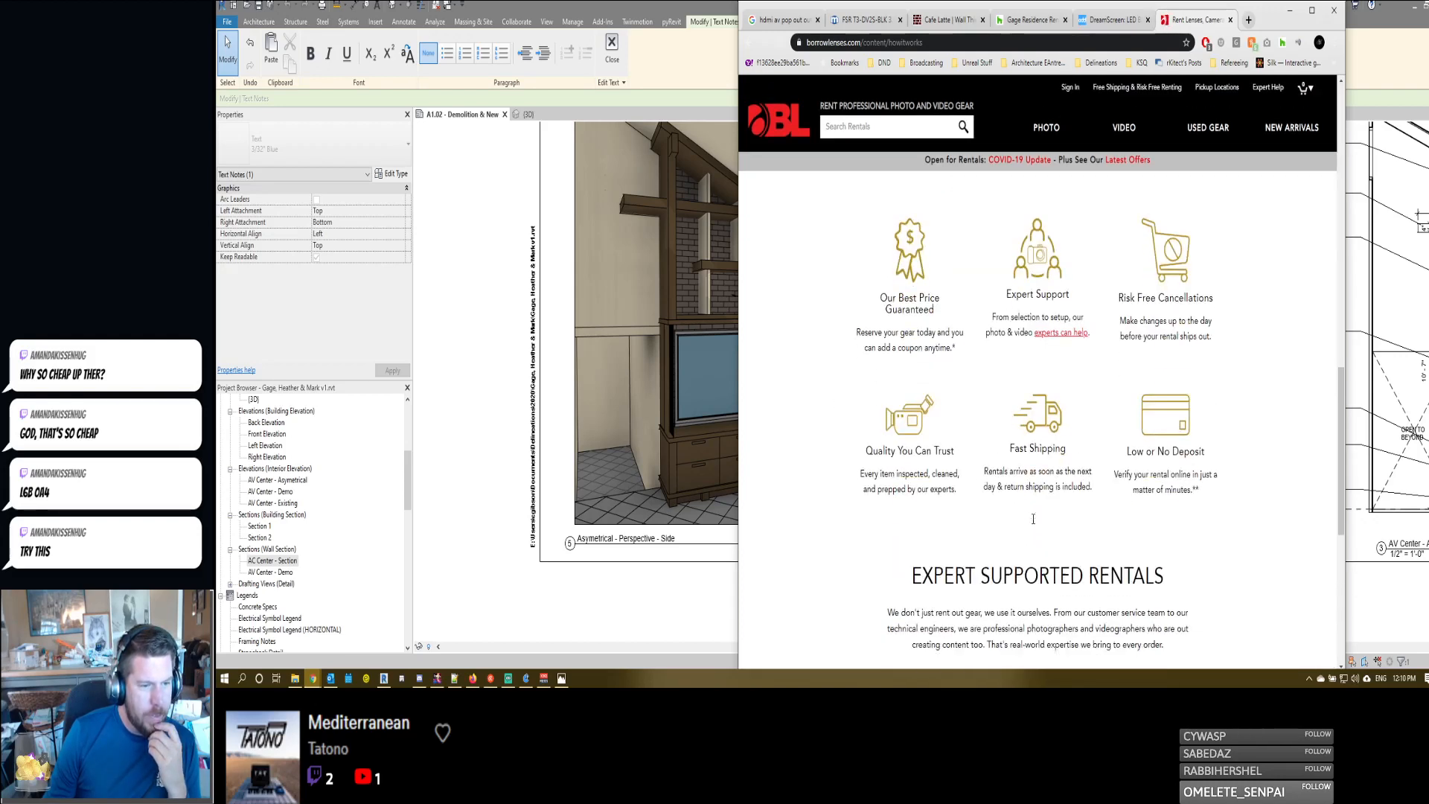
{"action": "scroll", "coordinate": [865, 455], "scroll_direction": "down", "scroll_amount": 3}
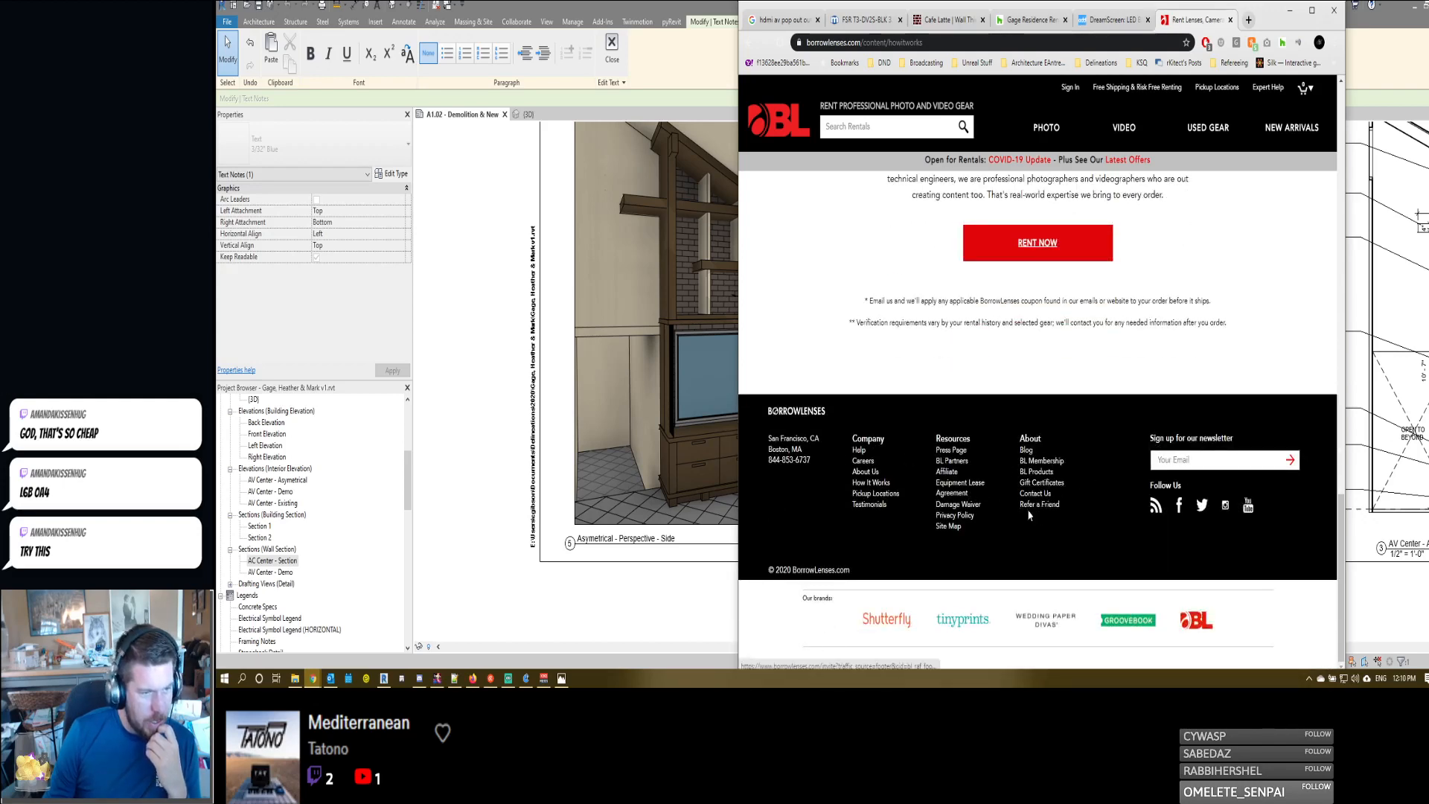
- Open BorrowLenses' Pickup Locations page, look through the listed regions and close the page
{"action": "left_click", "coordinate": [869, 496]}
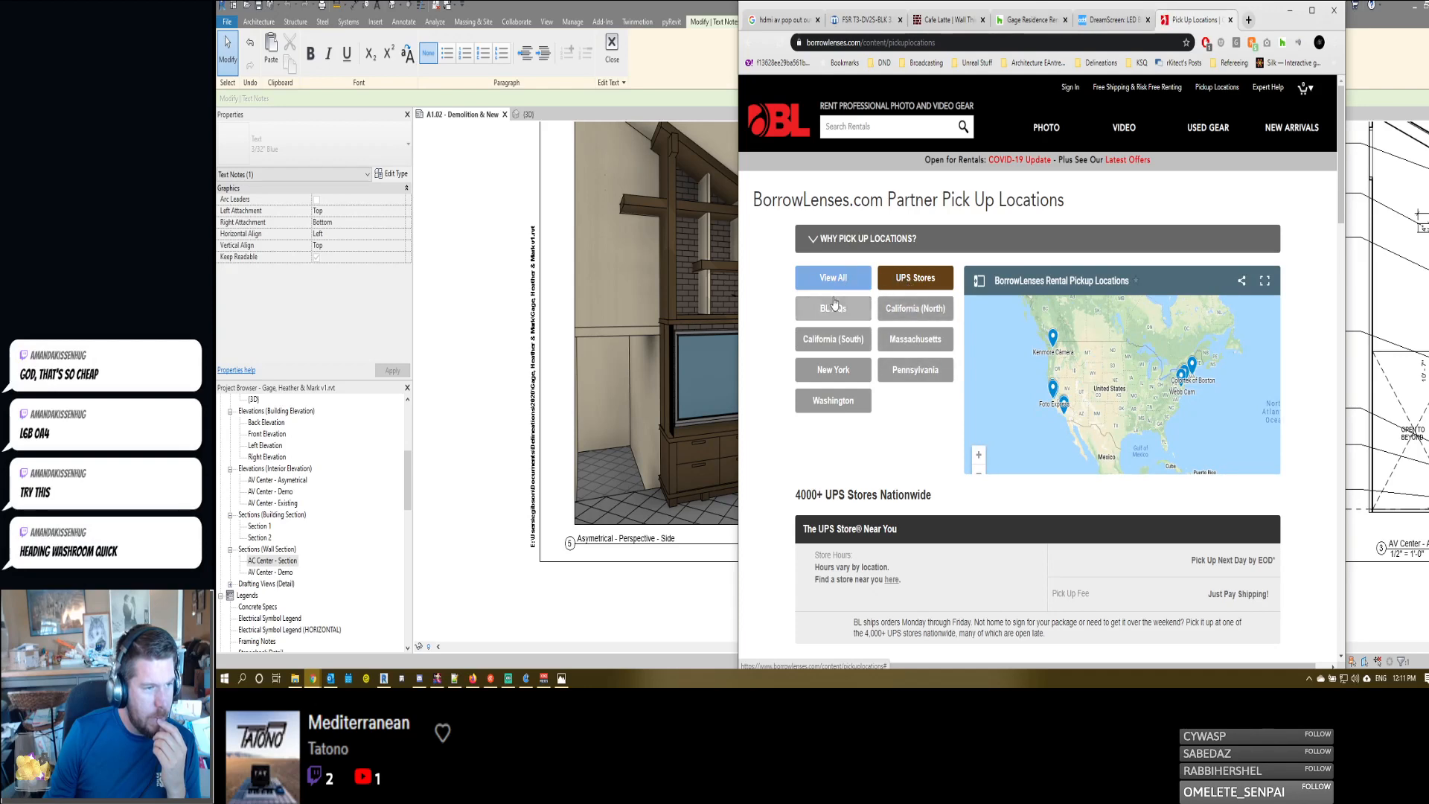
{"action": "scroll", "coordinate": [795, 388], "scroll_direction": "down", "scroll_amount": 8}
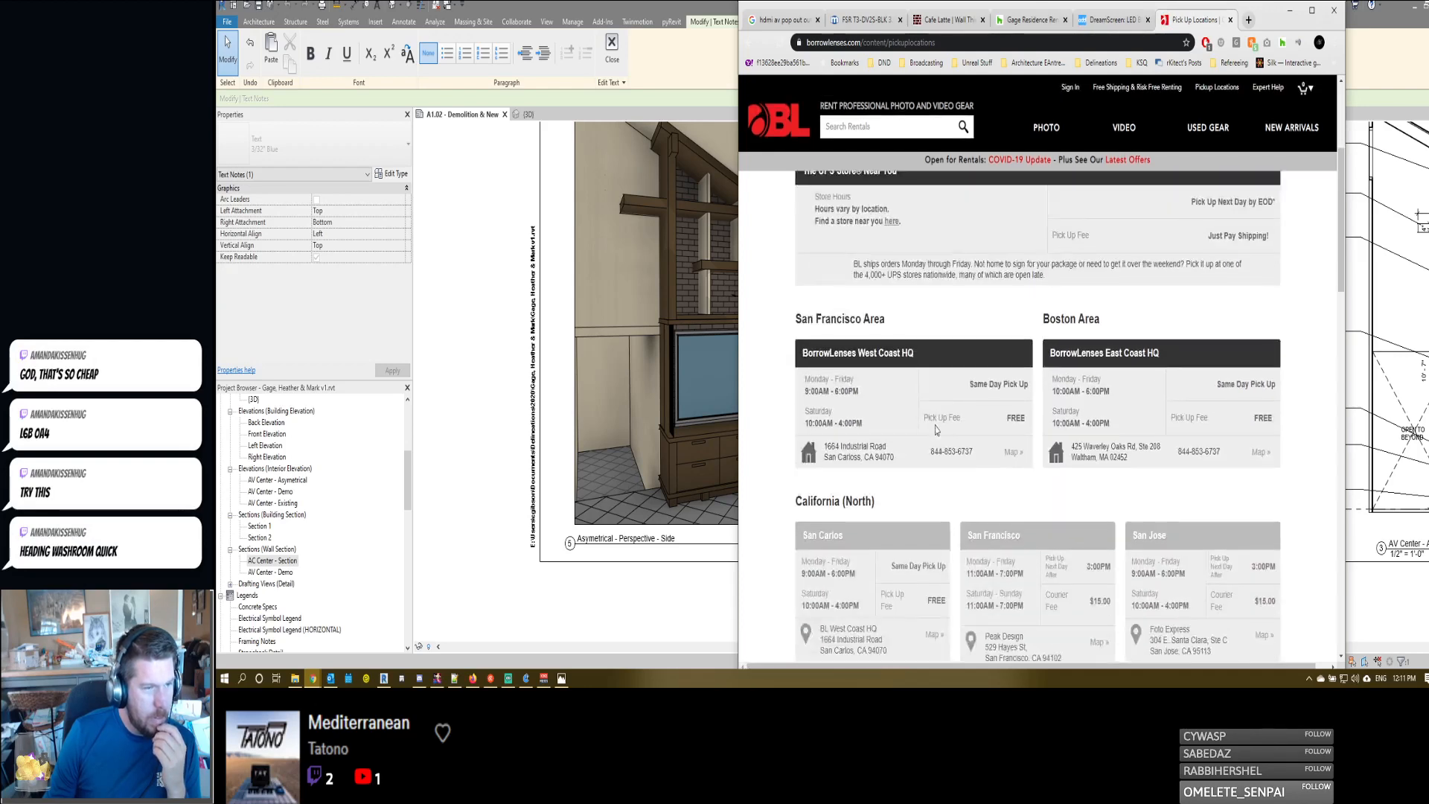
{"action": "scroll", "coordinate": [795, 388], "scroll_direction": "down", "scroll_amount": 15}
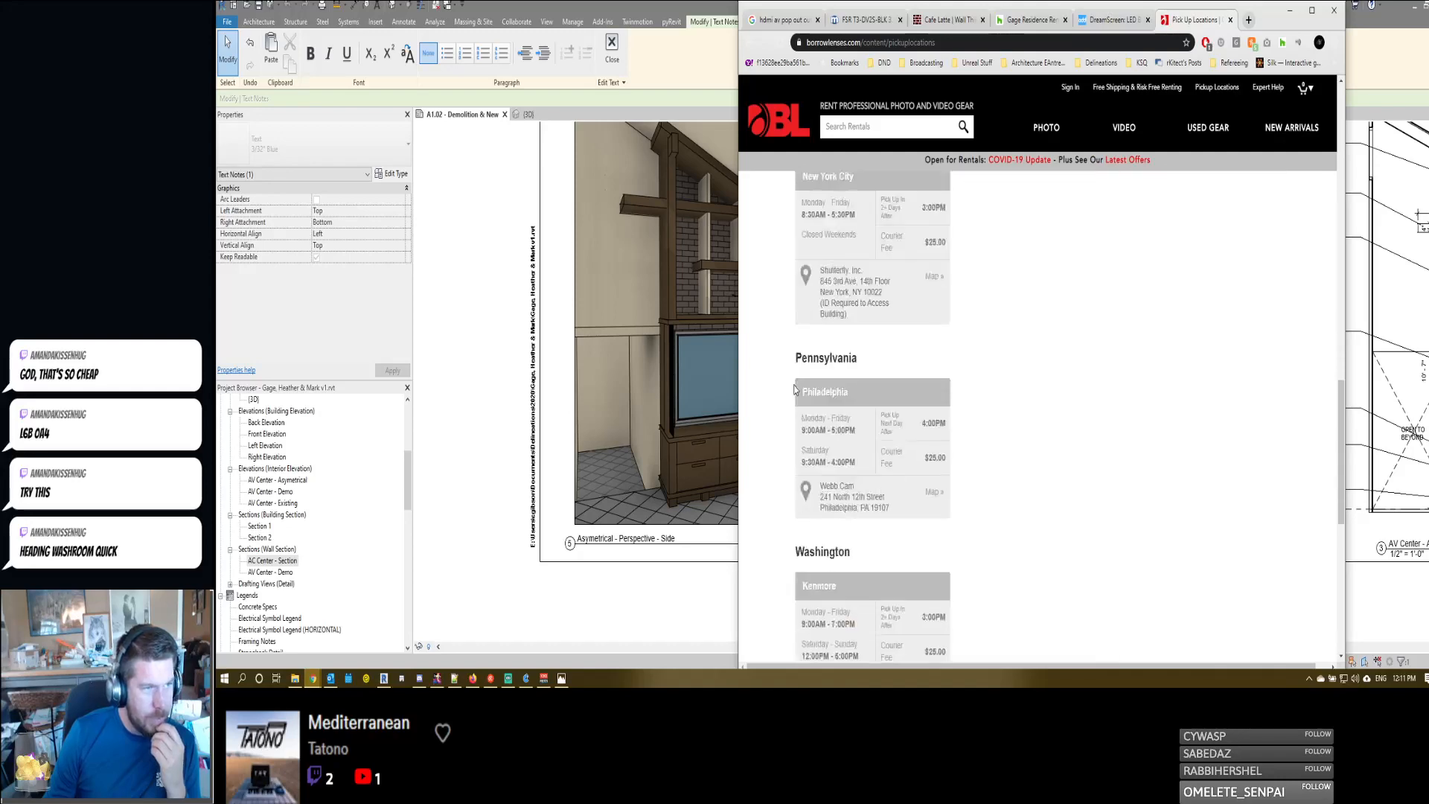
{"action": "scroll", "coordinate": [818, 484], "scroll_direction": "up", "scroll_amount": 20}
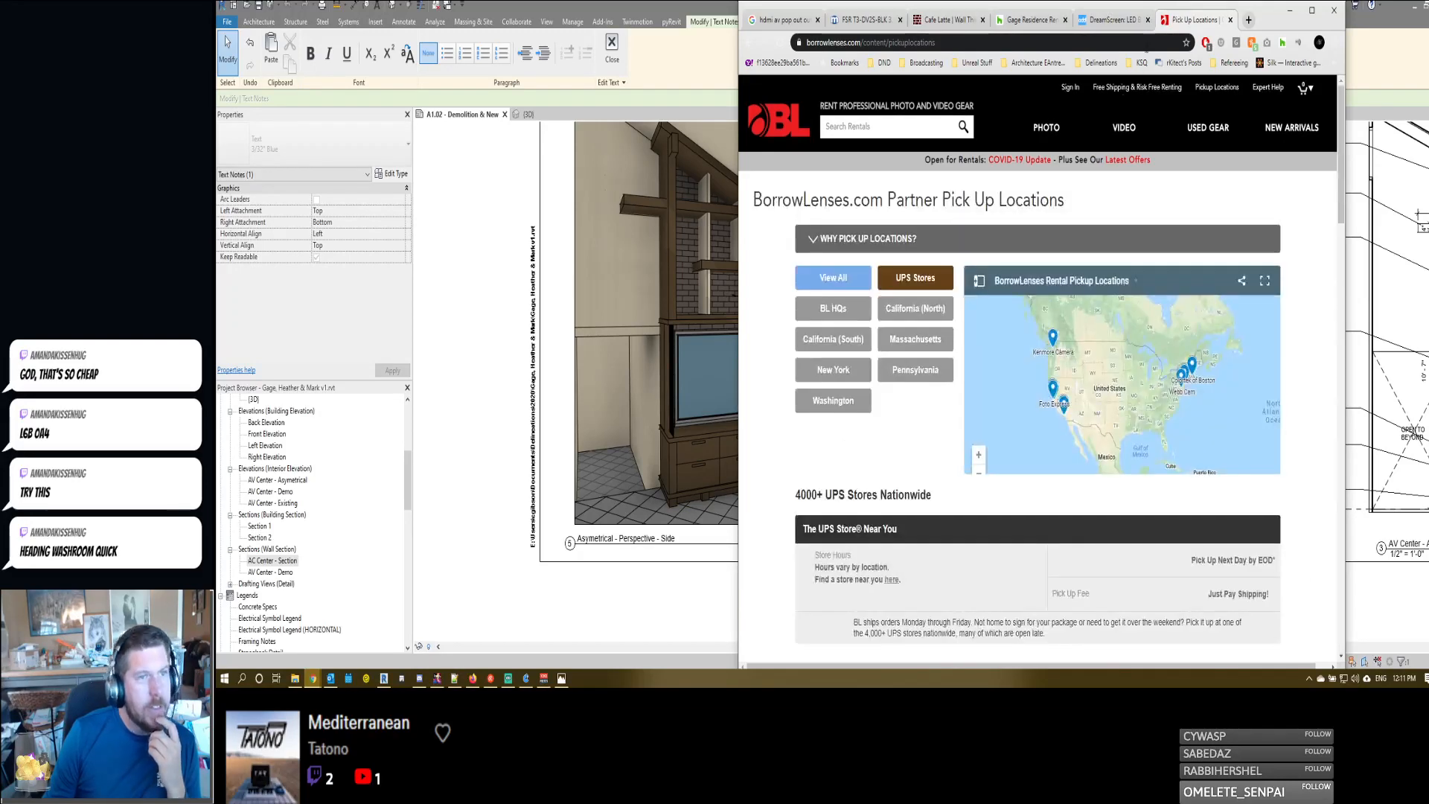
{"action": "middle_click", "coordinate": [1182, 27]}
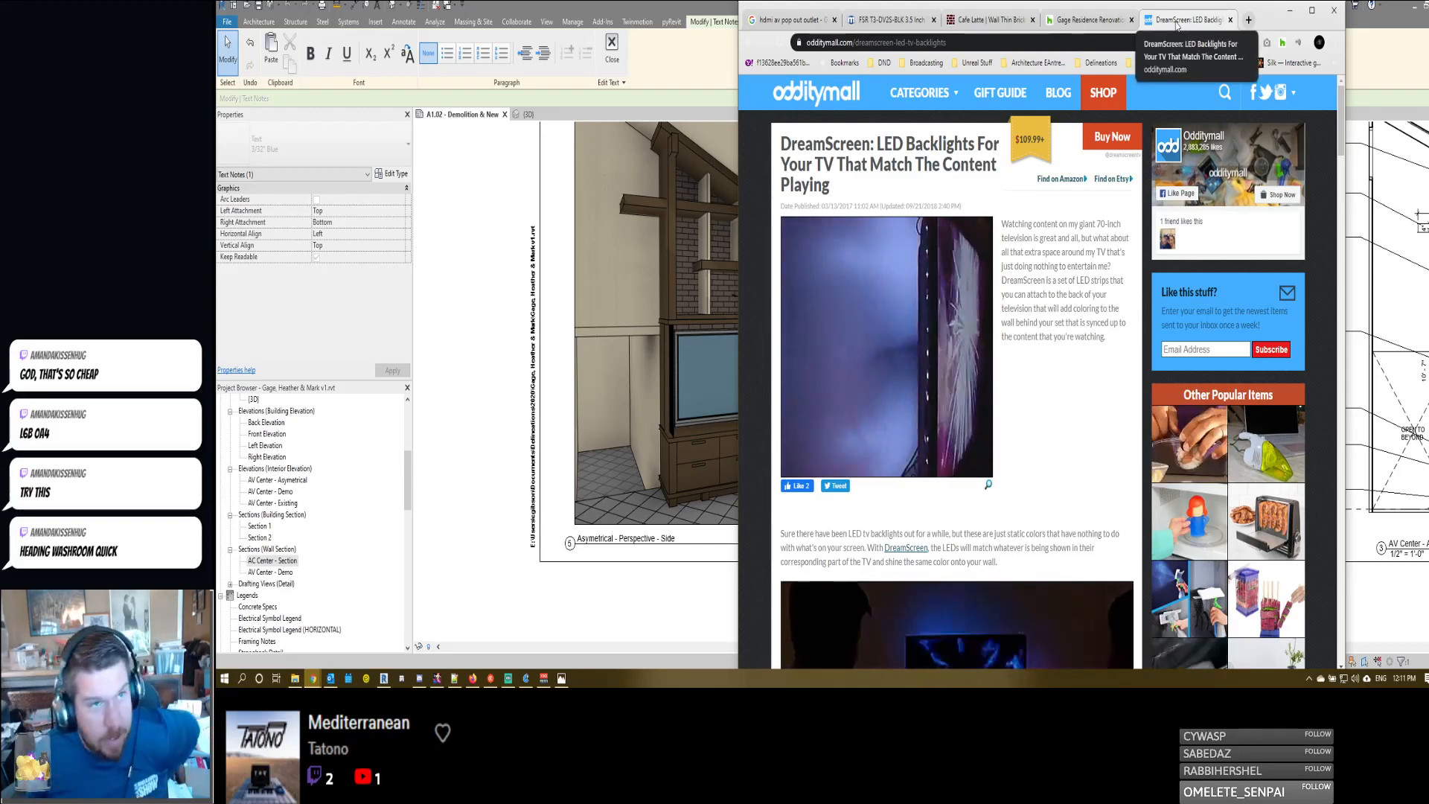
- Return to Revit, finish editing the NEW CEILING PANEL note and activate the AV Center - Asymetrical view on the sheet
{"action": "left_click", "coordinate": [1388, 55]}
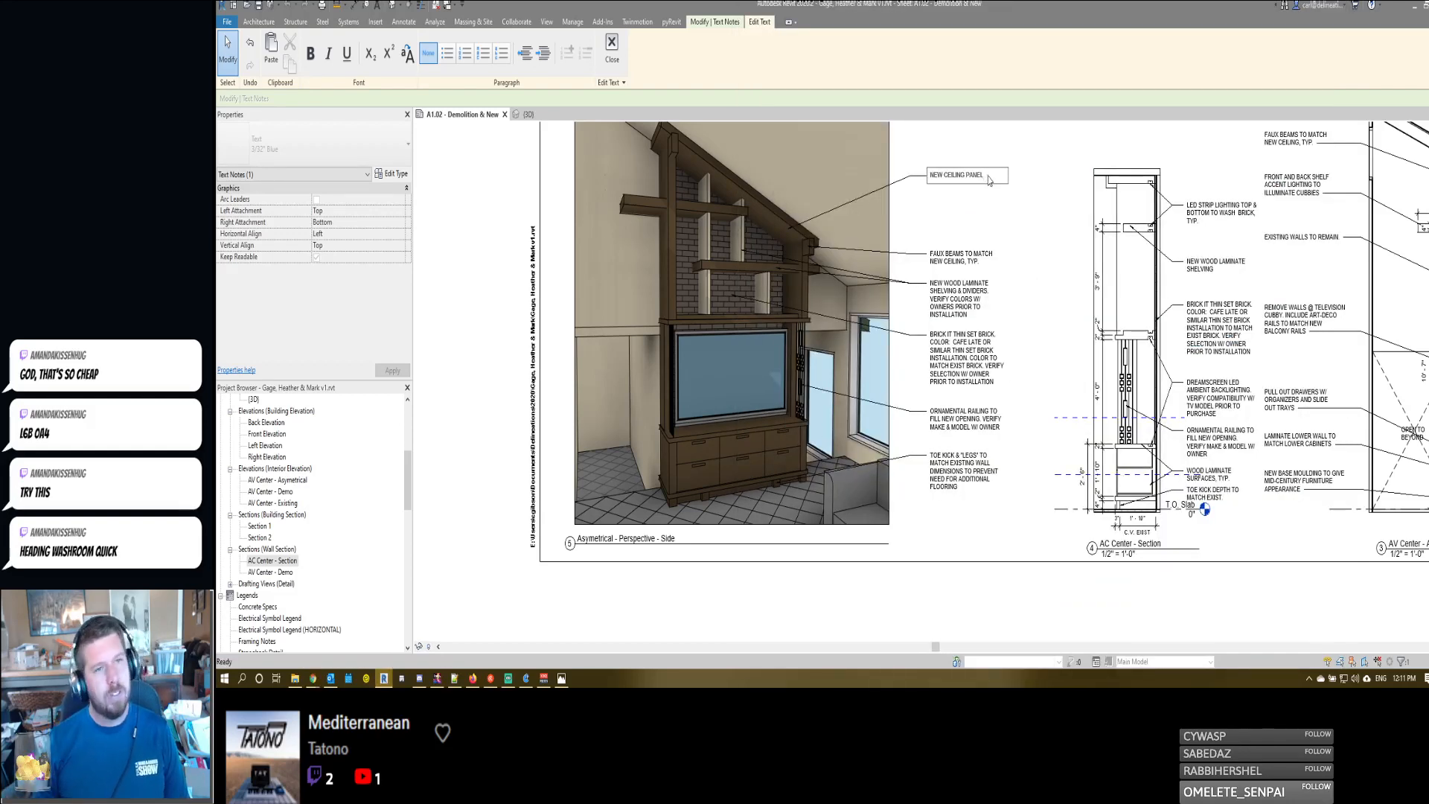
{"action": "left_click", "coordinate": [1045, 228]}
{"action": "scroll", "coordinate": [1045, 228], "scroll_direction": "down", "scroll_amount": 3}
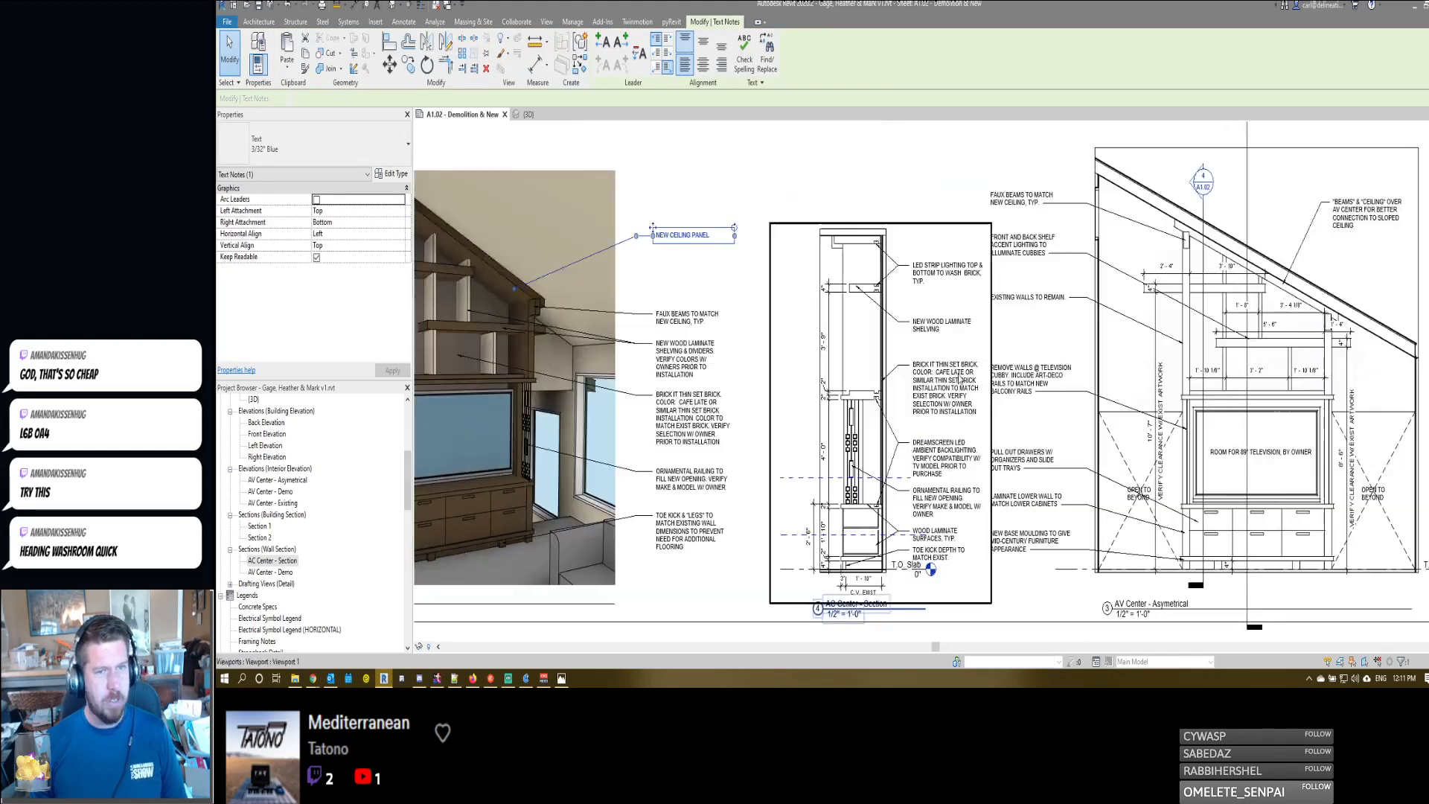
{"action": "scroll", "coordinate": [1186, 327], "scroll_direction": "up", "scroll_amount": 4}
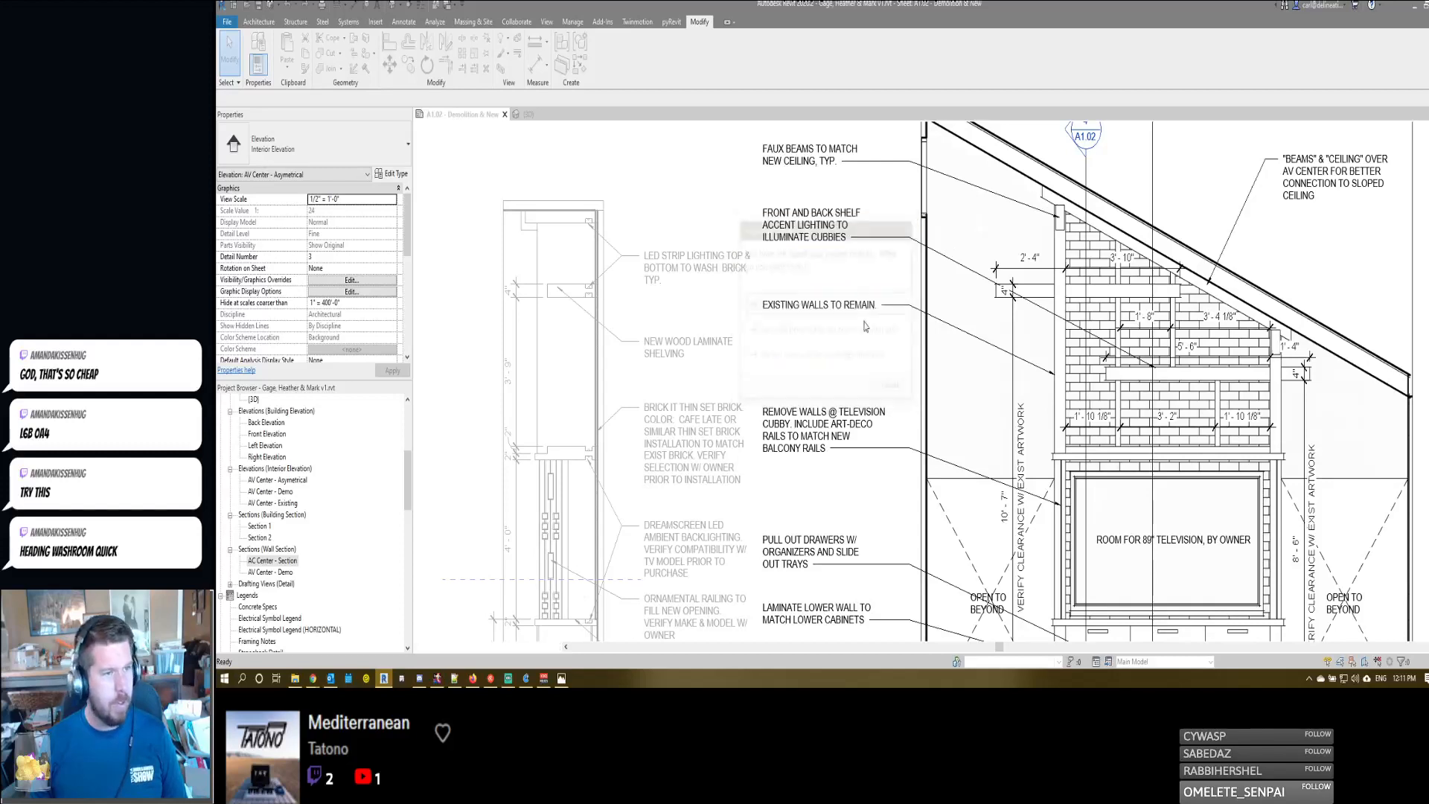
- Dimension the sloped ceiling panel's overhang beyond the wall at both its upper and lower ends
{"action": "left_click", "coordinate": [825, 307]}
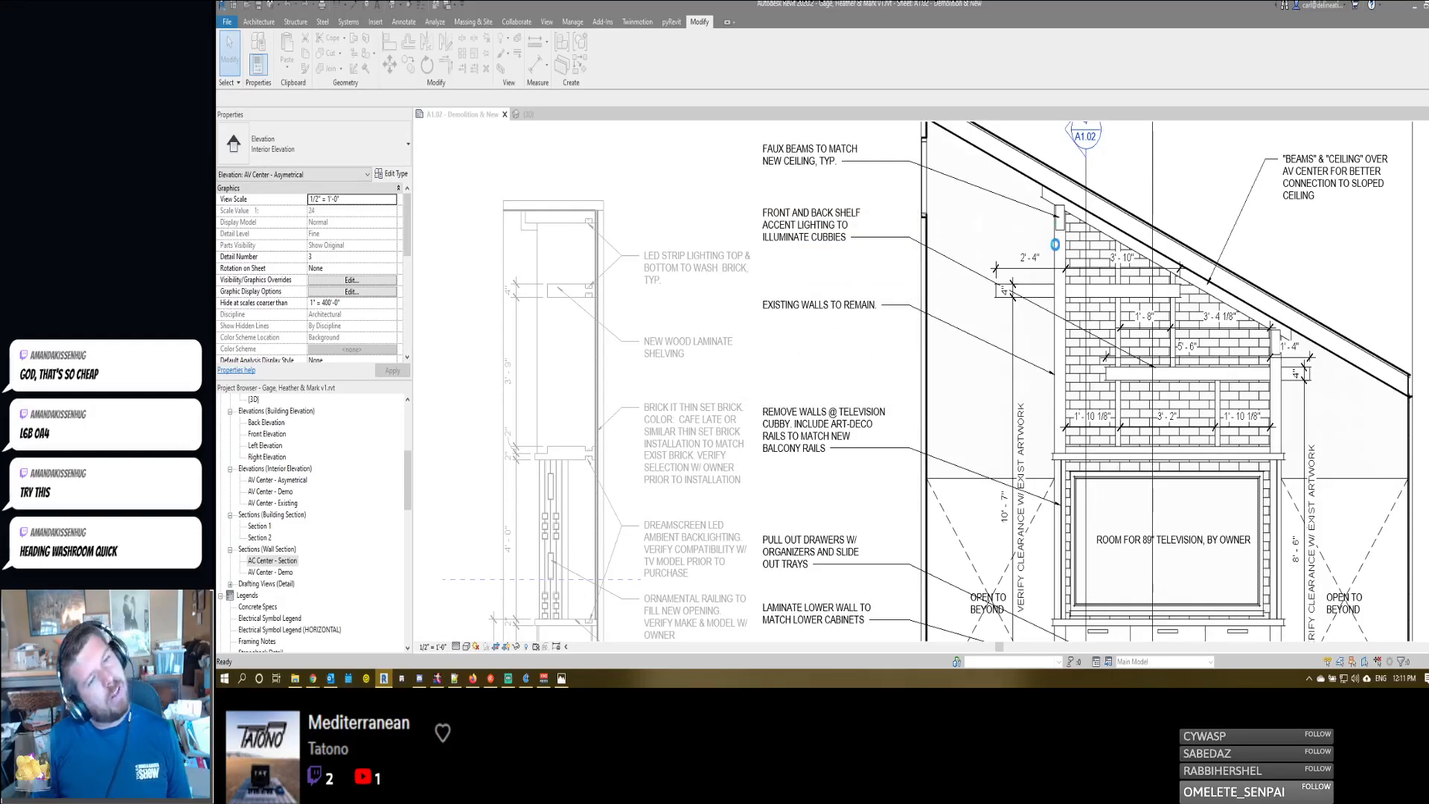
{"action": "key", "text": "d"}
{"action": "key", "text": "i"}
{"action": "left_click", "coordinate": [1052, 241]}
{"action": "left_click", "coordinate": [1042, 192]}
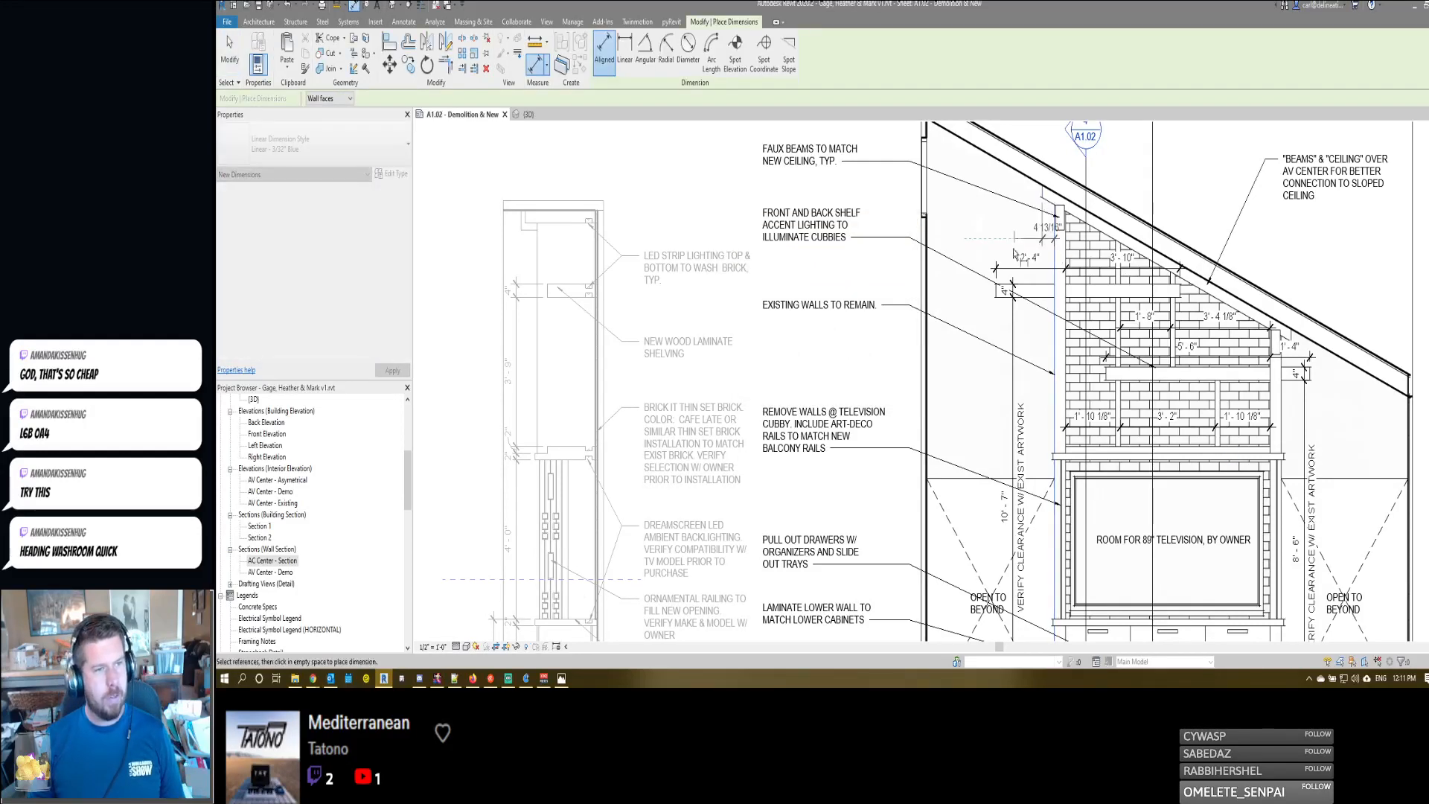
{"action": "middle_click_drag", "start_coordinate": [1048, 239], "coordinate": [1043, 274]}
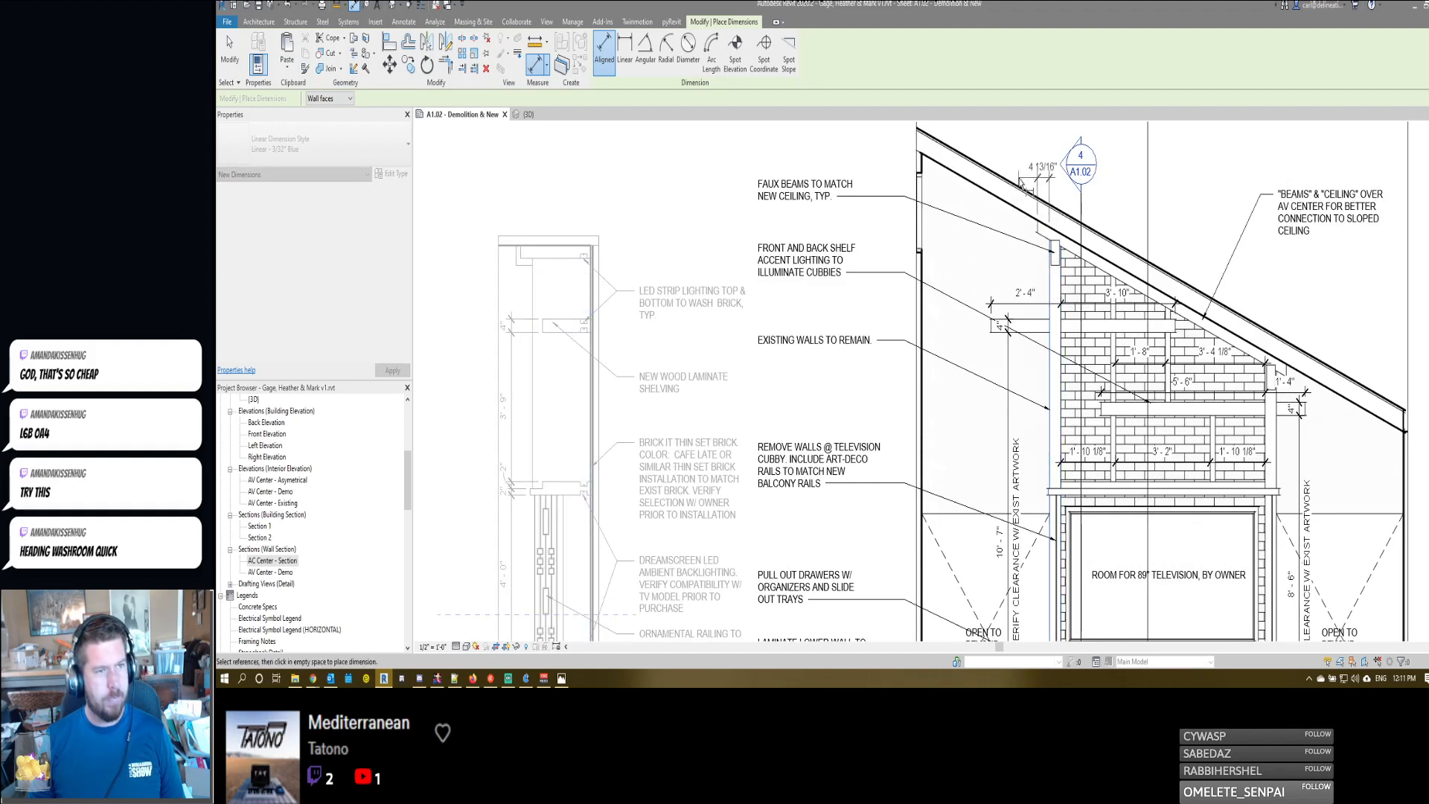
{"action": "left_click", "coordinate": [1043, 176]}
{"action": "left_click", "coordinate": [1273, 439]}
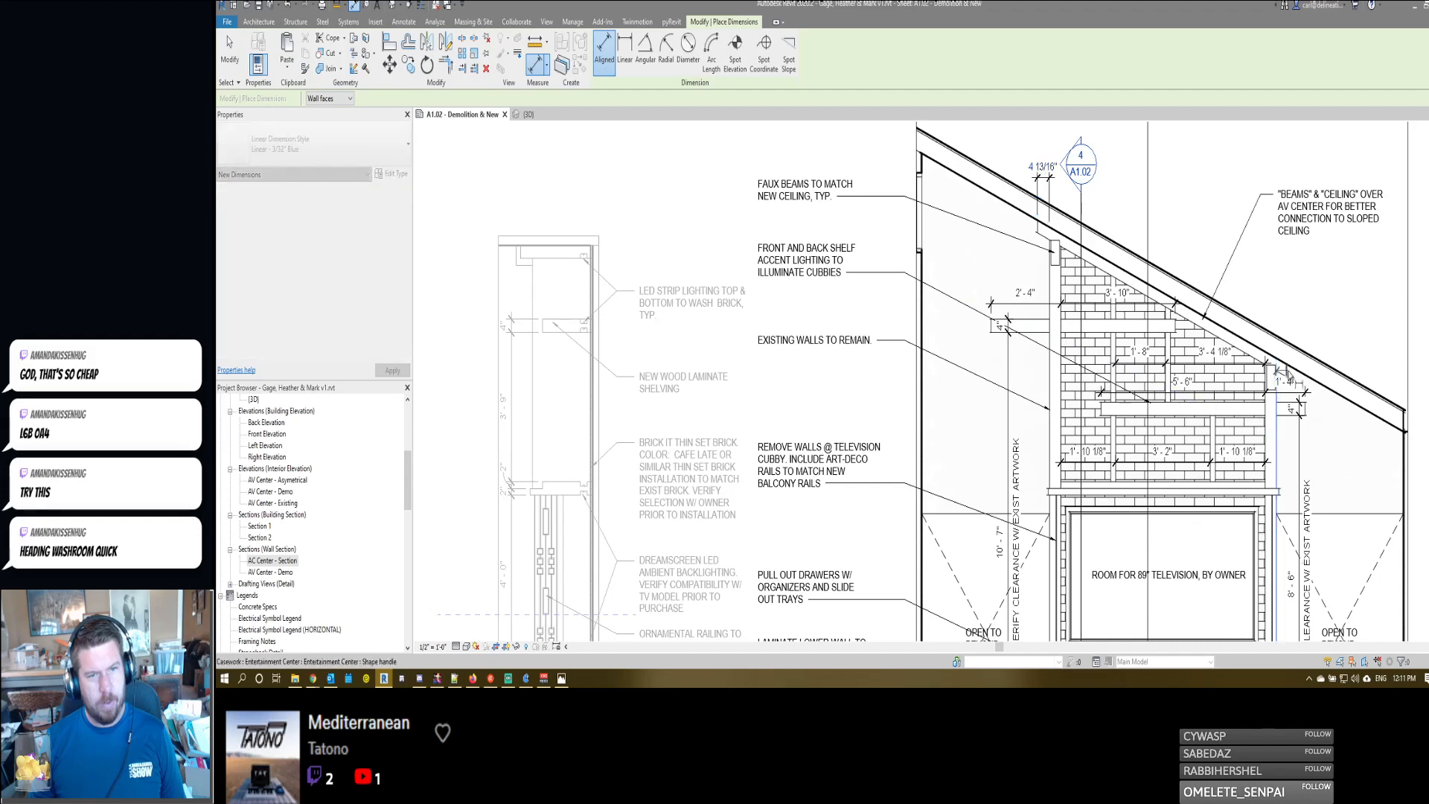
{"action": "left_click", "coordinate": [1287, 313]}
{"action": "key", "text": "Escape"}
{"action": "key", "text": "Escape"}
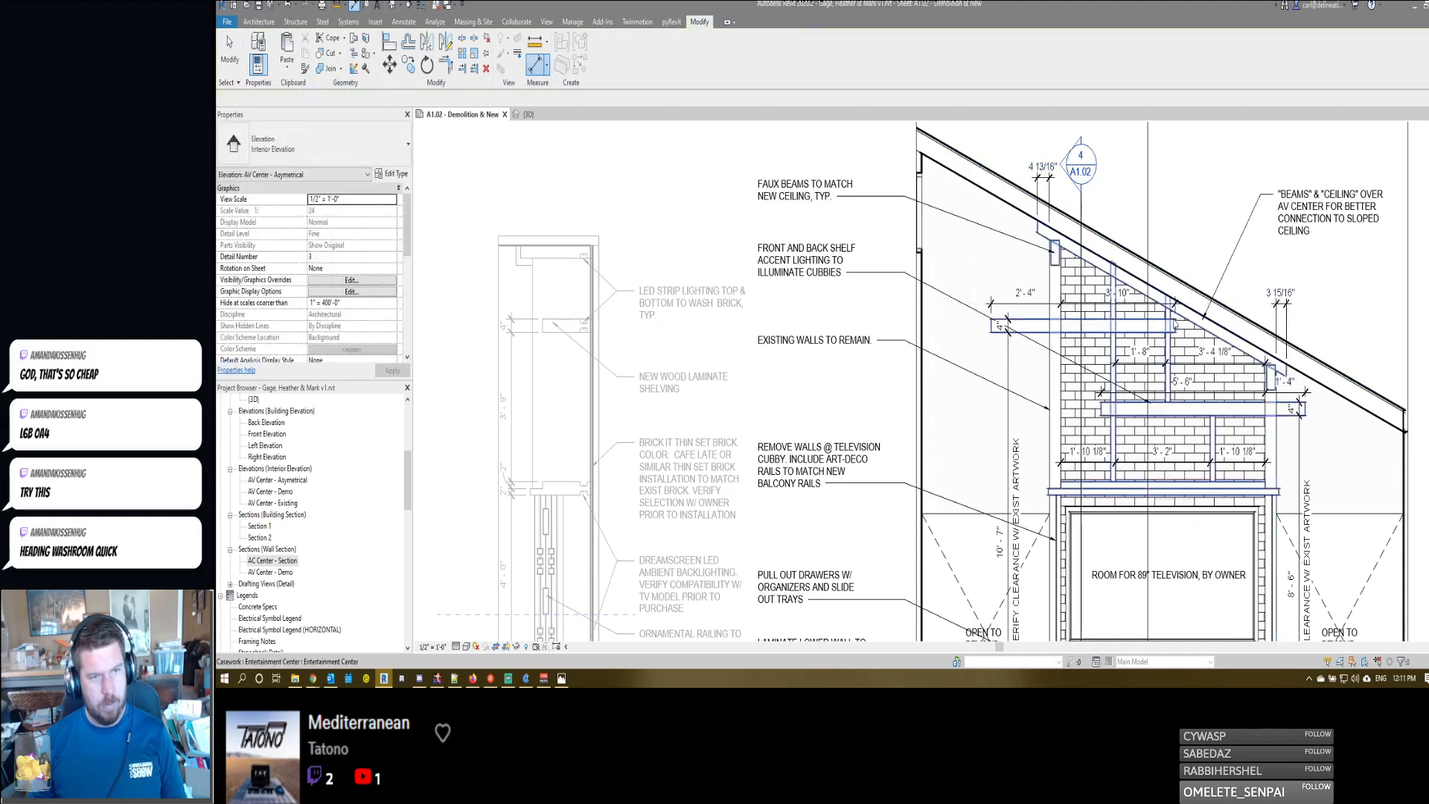
- Edit the Entertainment Center casework in place and open the sloped ceiling panel's extrusion sketch
{"action": "double_click", "coordinate": [1200, 399]}
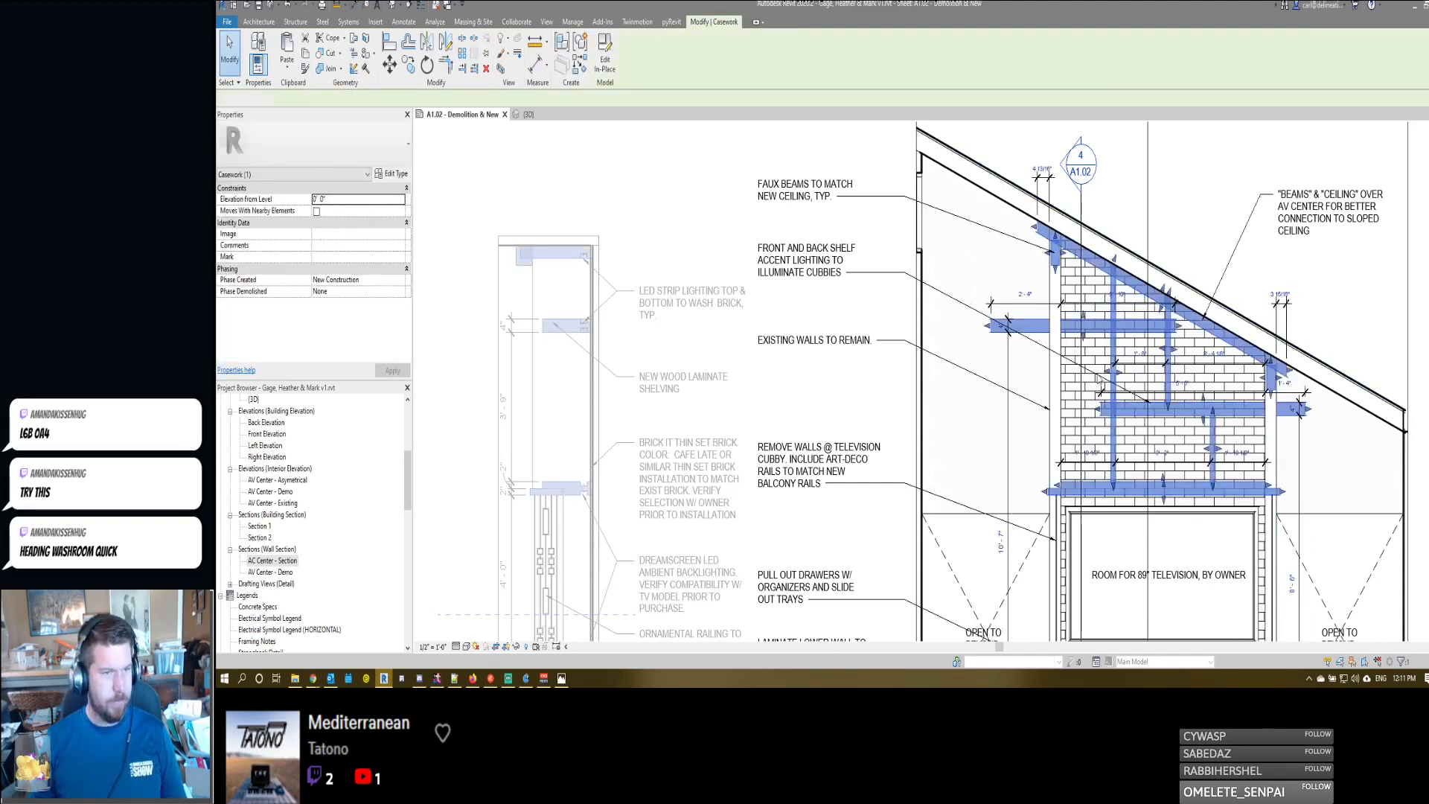
{"action": "left_click", "coordinate": [1038, 255]}
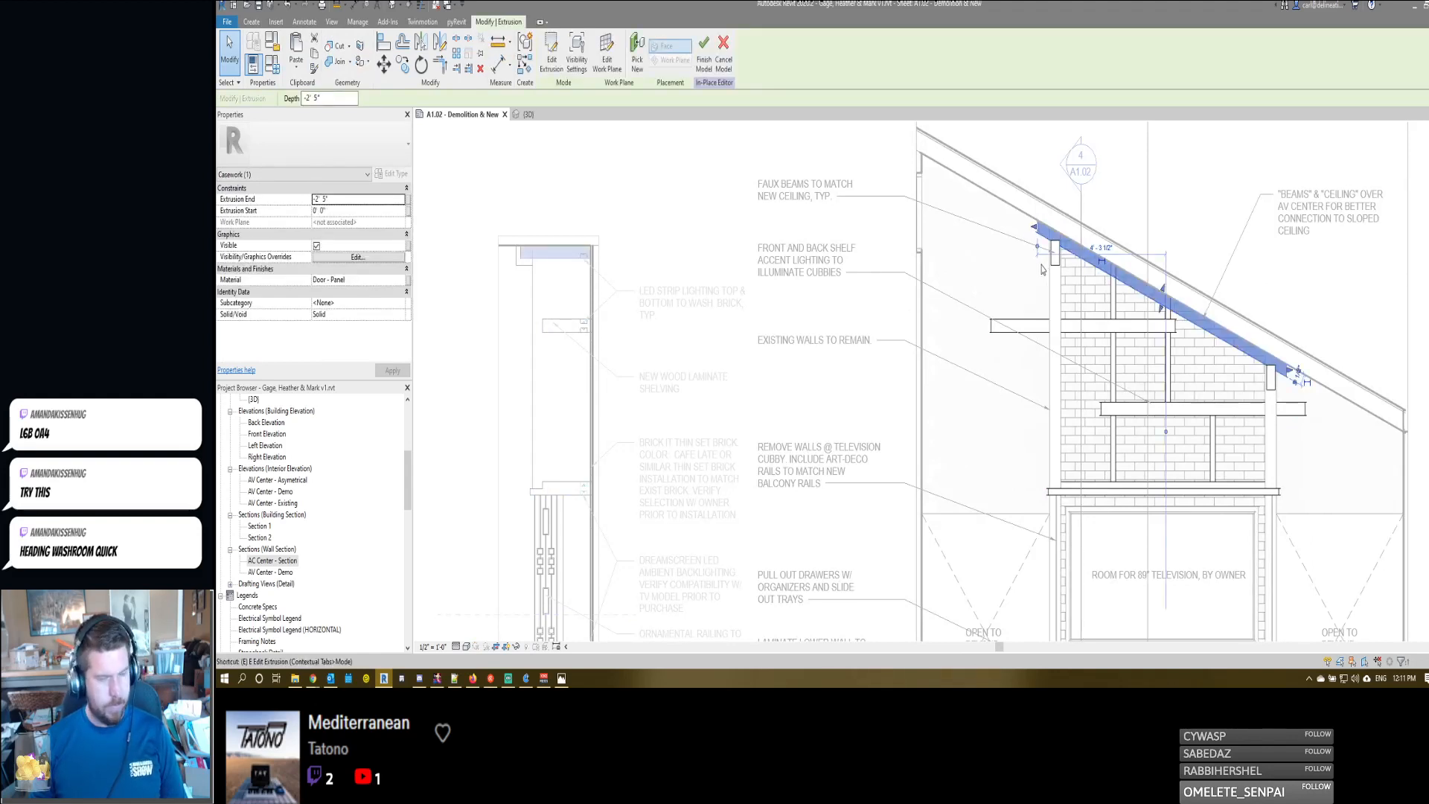
{"action": "double_click", "coordinate": [1038, 238]}
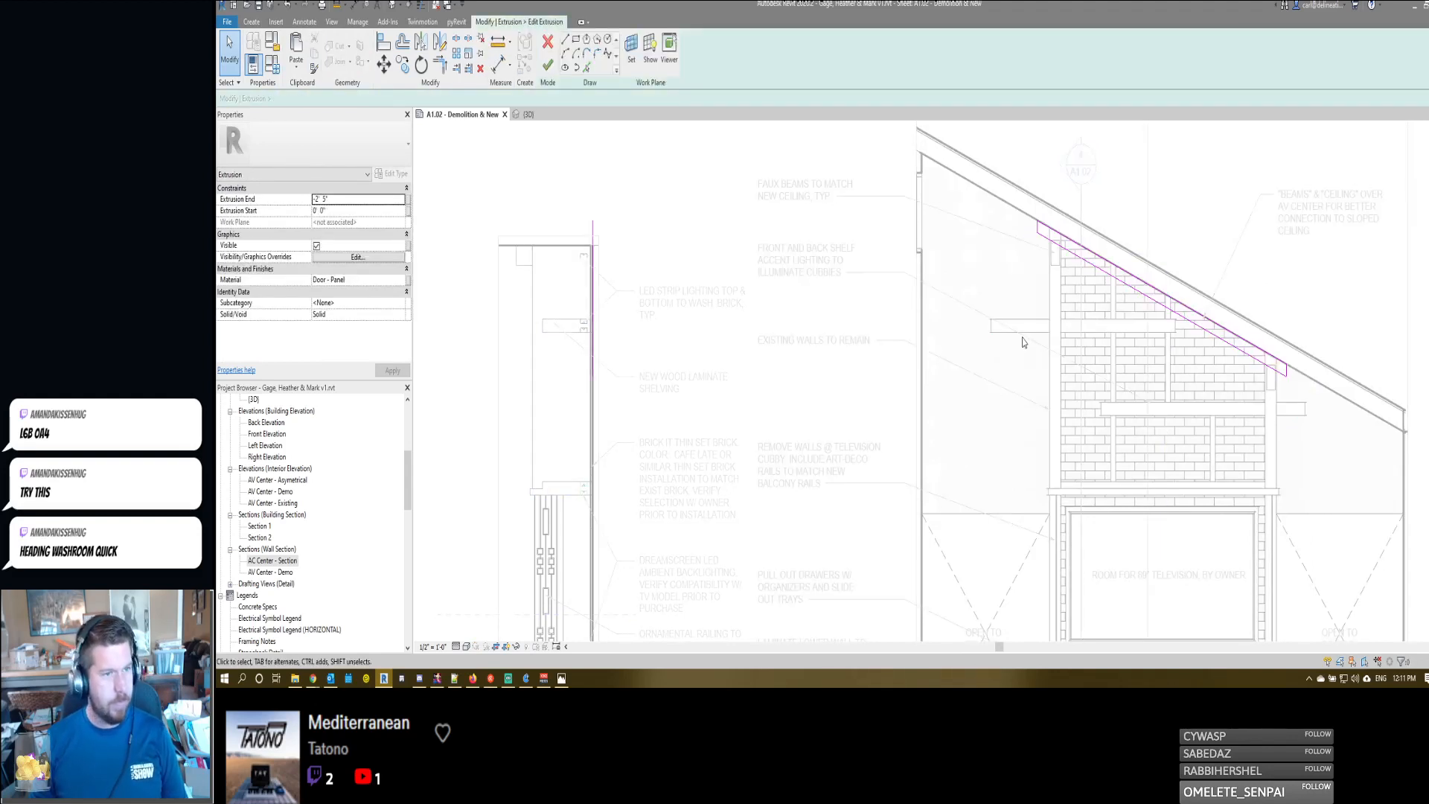
- Measure the upper end line of the panel sketch from the adjacent wall, try a 6" offset and change it to 4"
{"action": "left_click", "coordinate": [1036, 233]}
{"action": "left_click_drag", "start_coordinate": [1286, 305], "coordinate": [1050, 350]}
{"action": "left_click", "coordinate": [1043, 243]}
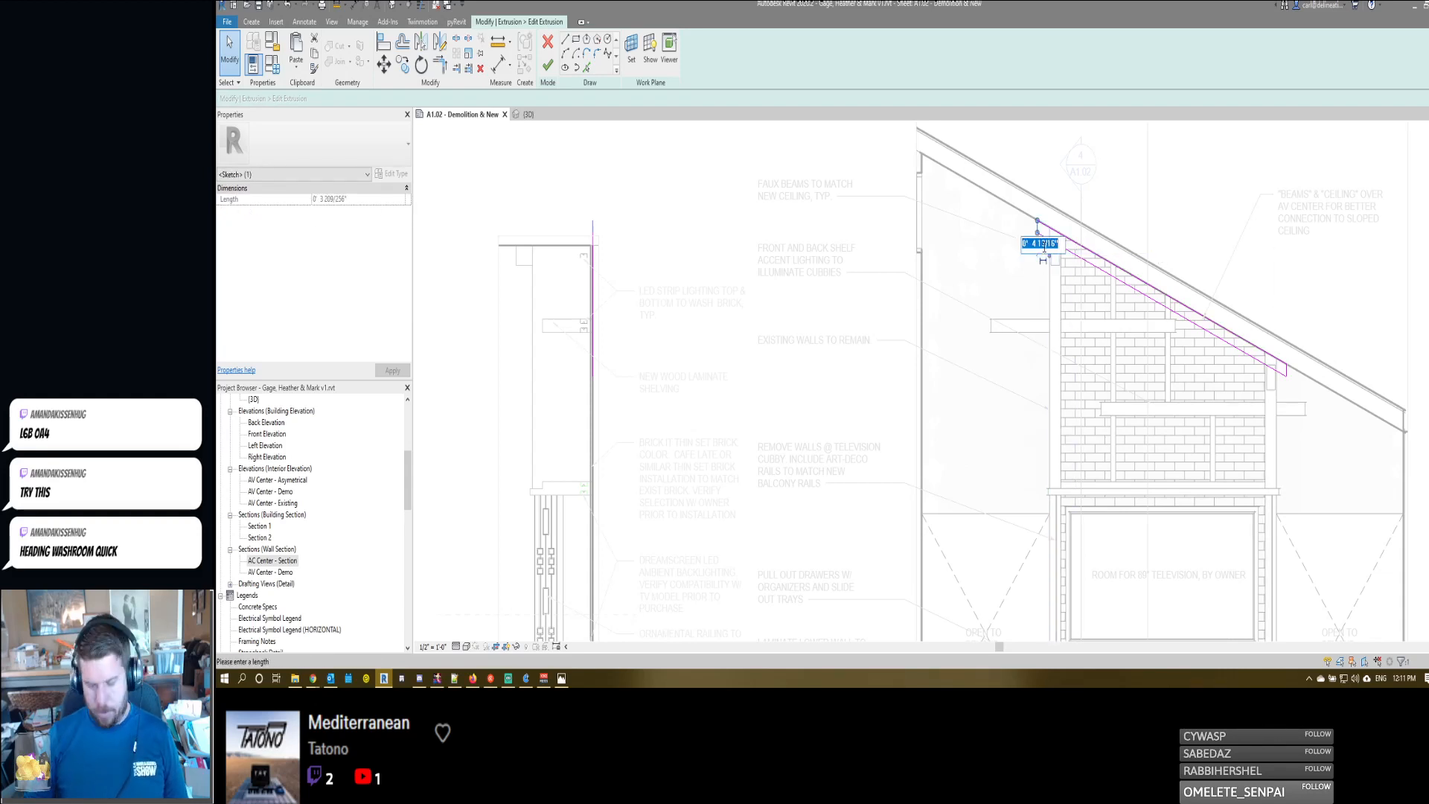
{"action": "type", "text": "6\""}
{"action": "key", "text": "Return"}
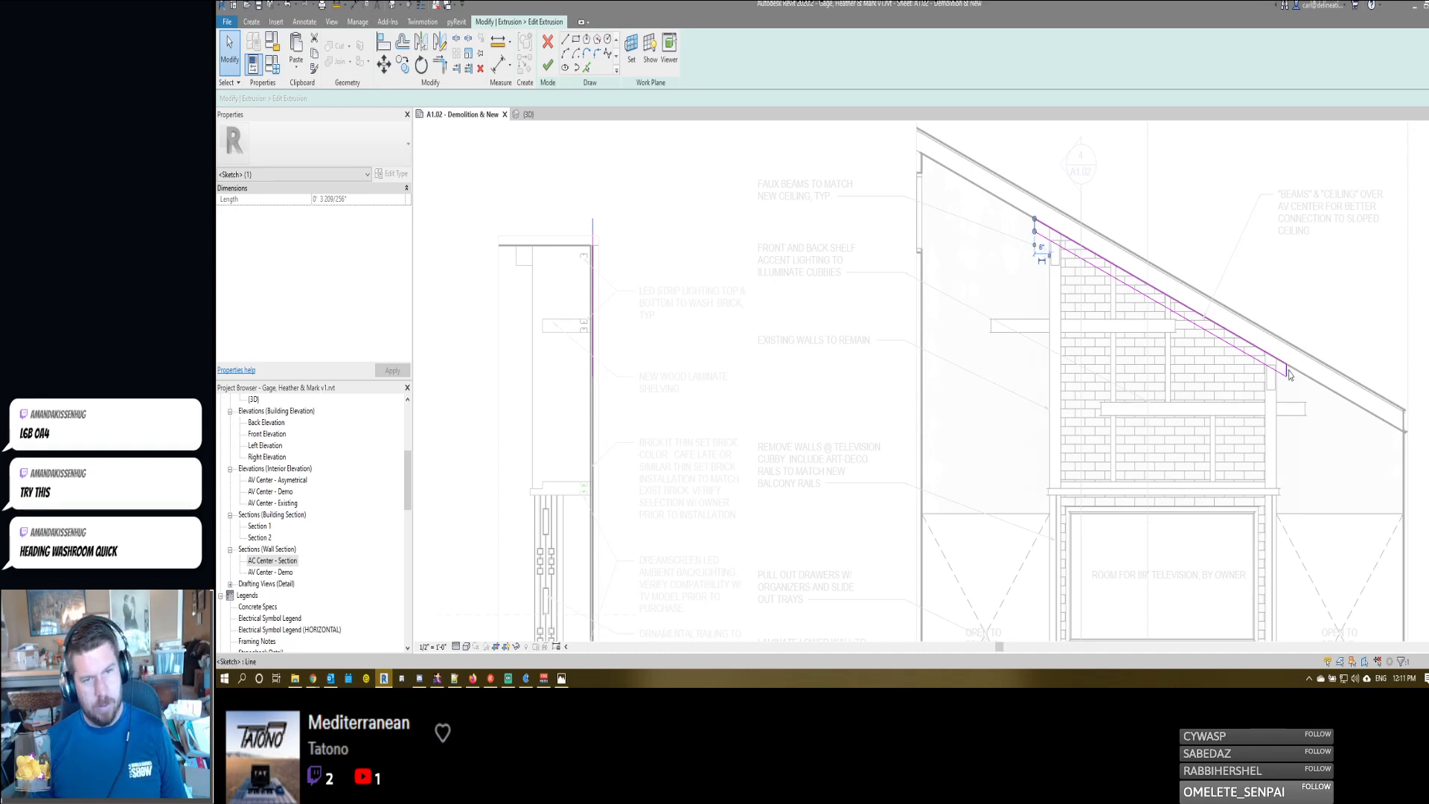
{"action": "left_click", "coordinate": [1040, 246]}
{"action": "type", "text": "4\""}
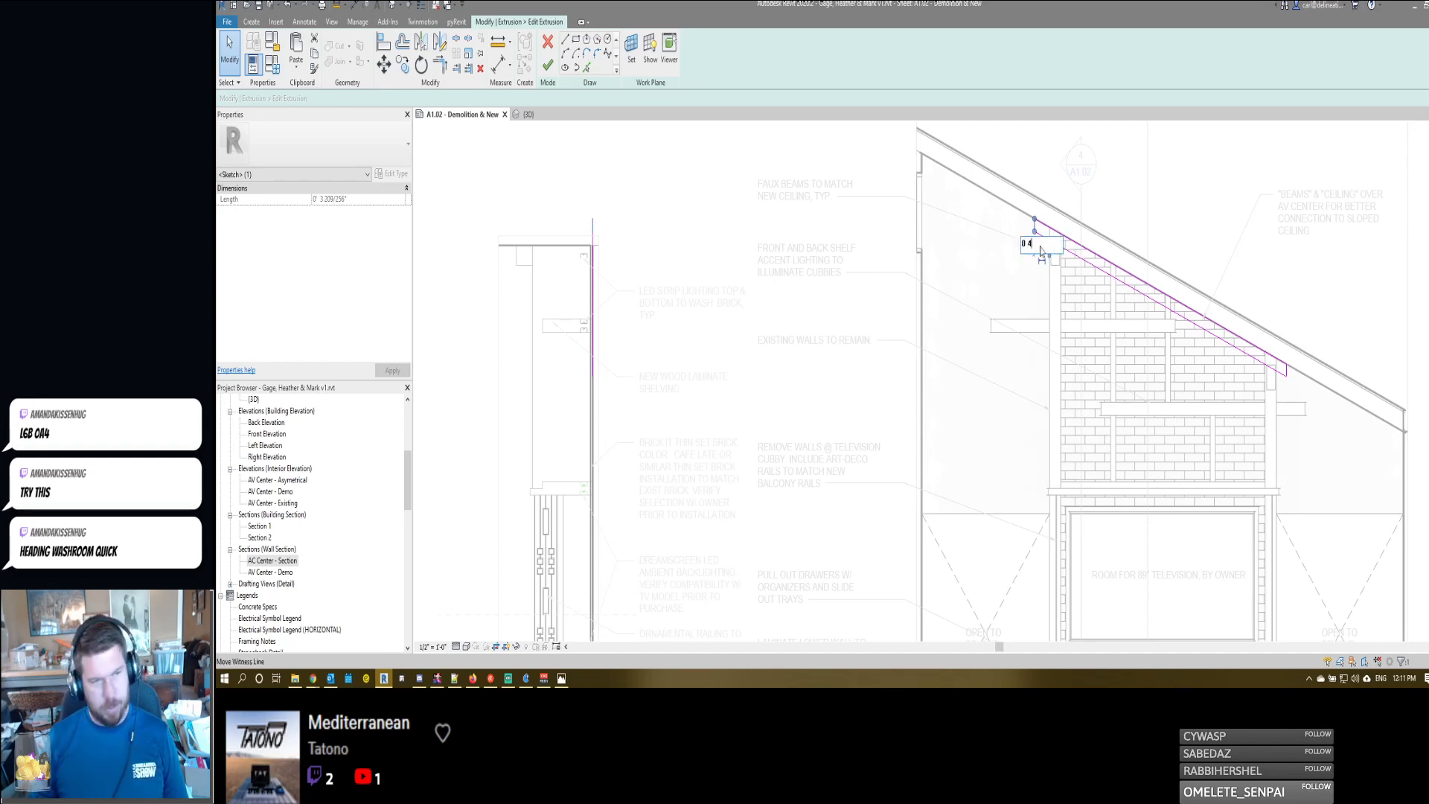
{"action": "key", "text": "Return"}
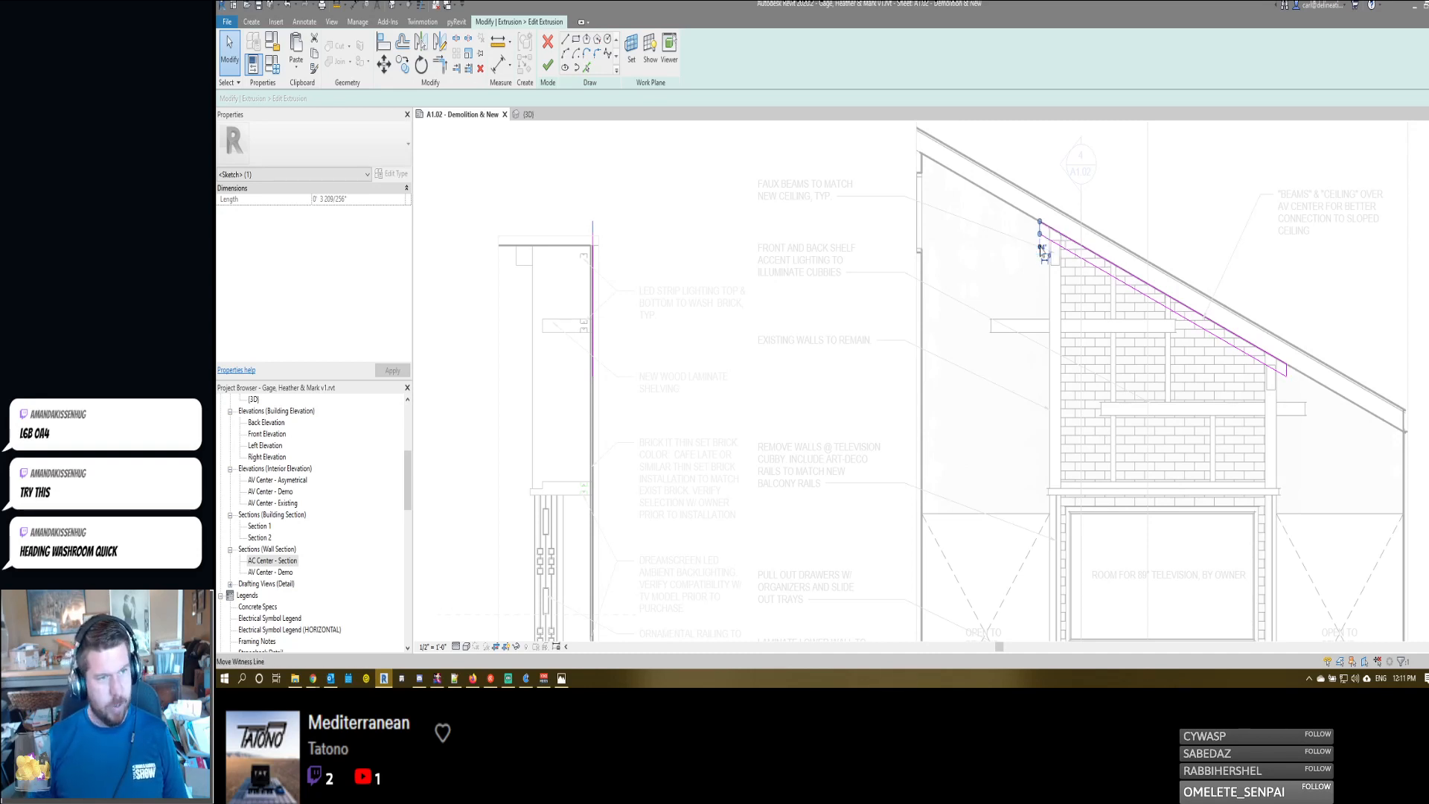
- Set the lower end line of the panel sketch 4" from its adjacent wall and finish the extrusion sketch
{"action": "left_click", "coordinate": [1287, 367]}
{"action": "left_click", "coordinate": [1265, 414]}
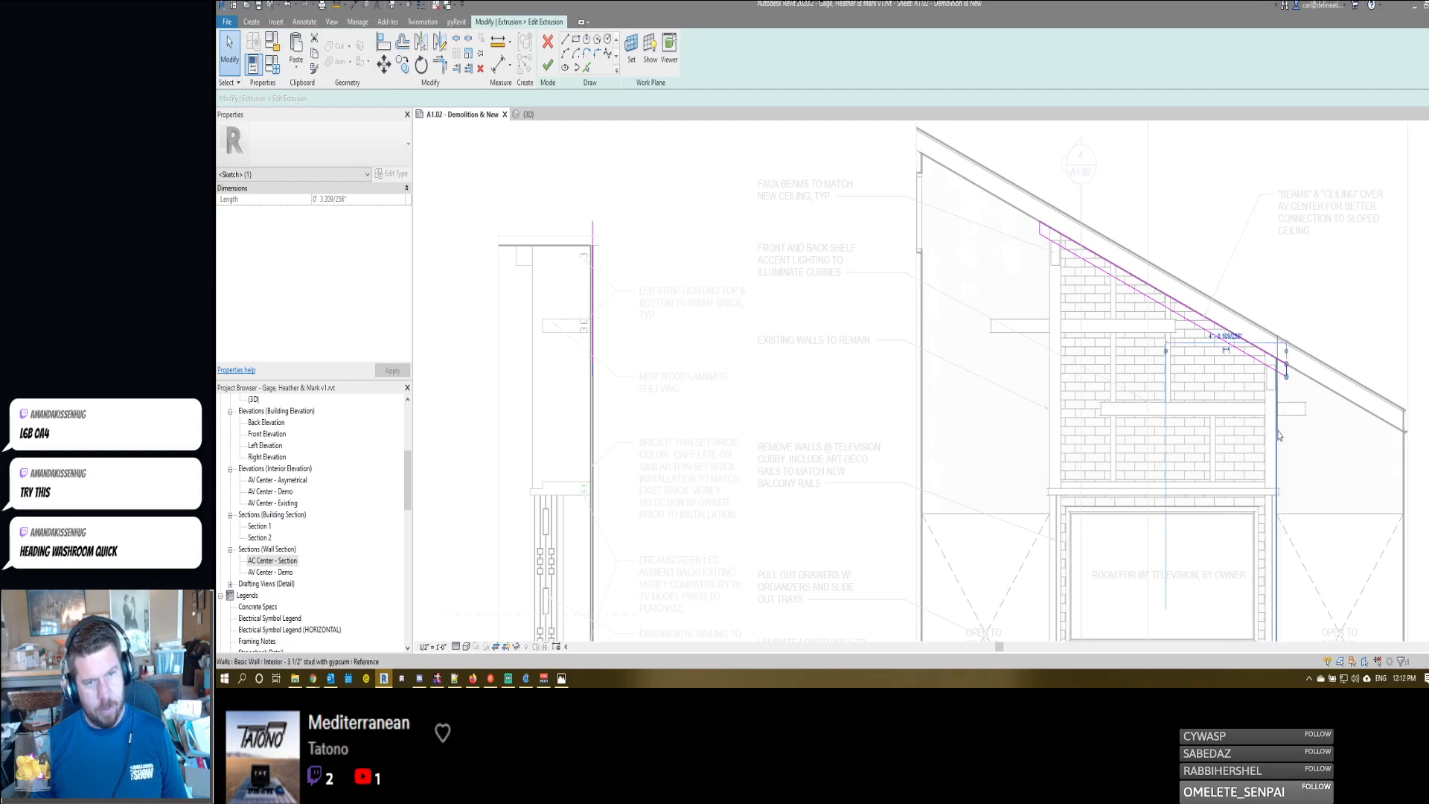
{"action": "left_click", "coordinate": [1279, 338]}
{"action": "type", "text": "4\""}
{"action": "key", "text": "Return"}
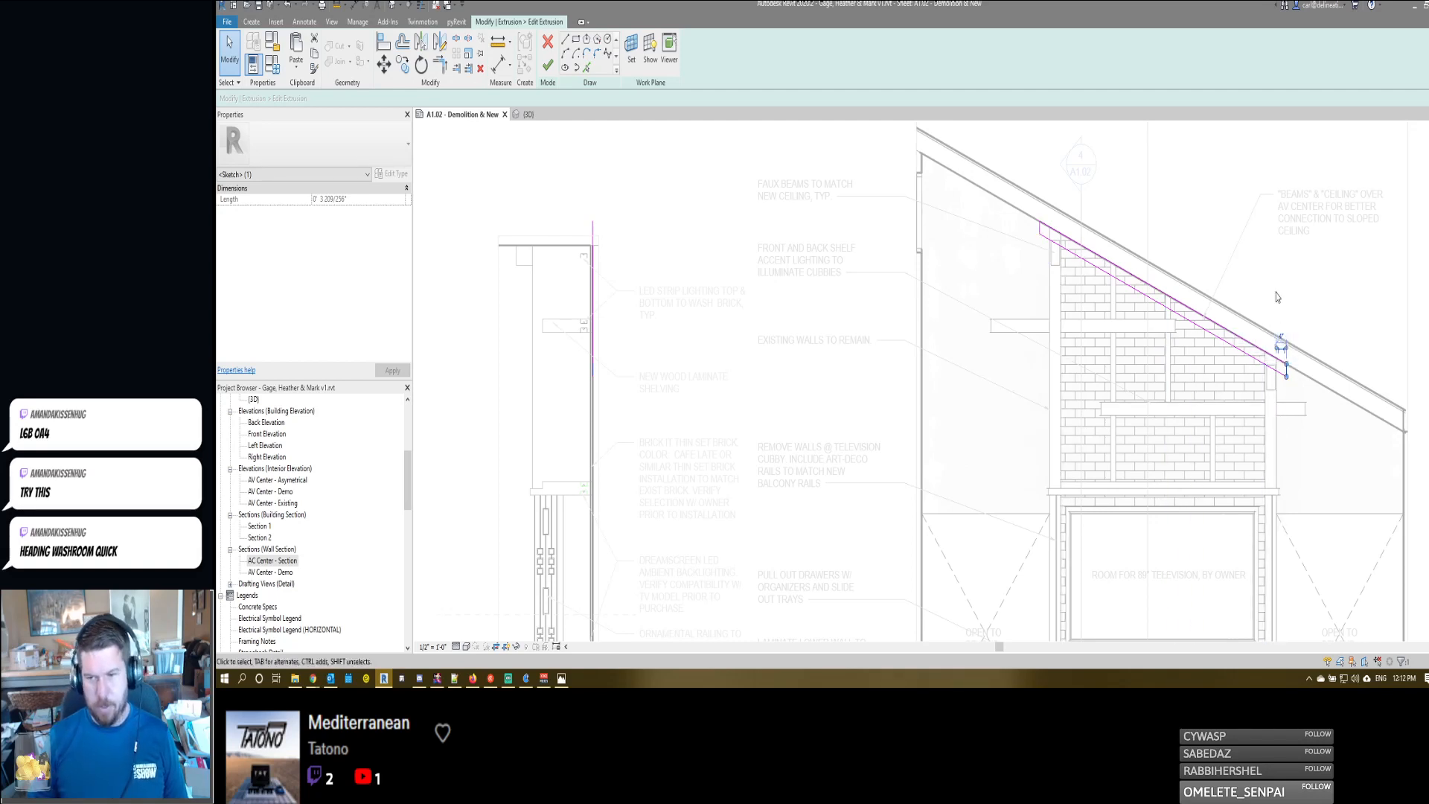
{"action": "key", "text": "f"}
{"action": "key", "text": "f"}
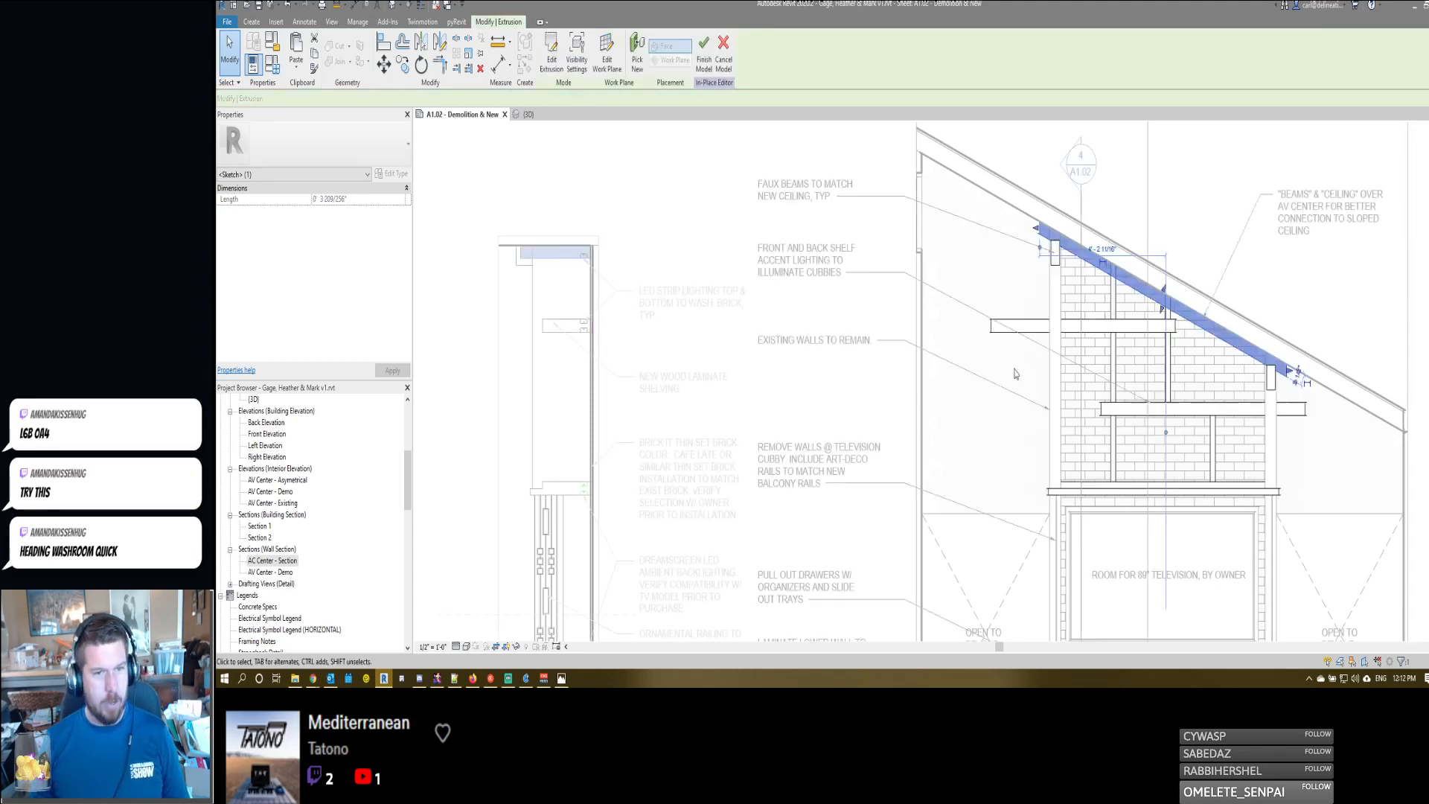
{"action": "key", "text": "Escape"}
- Deactivate the asymmetrical elevation and activate the AC Center - Section view on the sheet
{"action": "scroll", "coordinate": [979, 293], "scroll_direction": "down", "scroll_amount": 1}
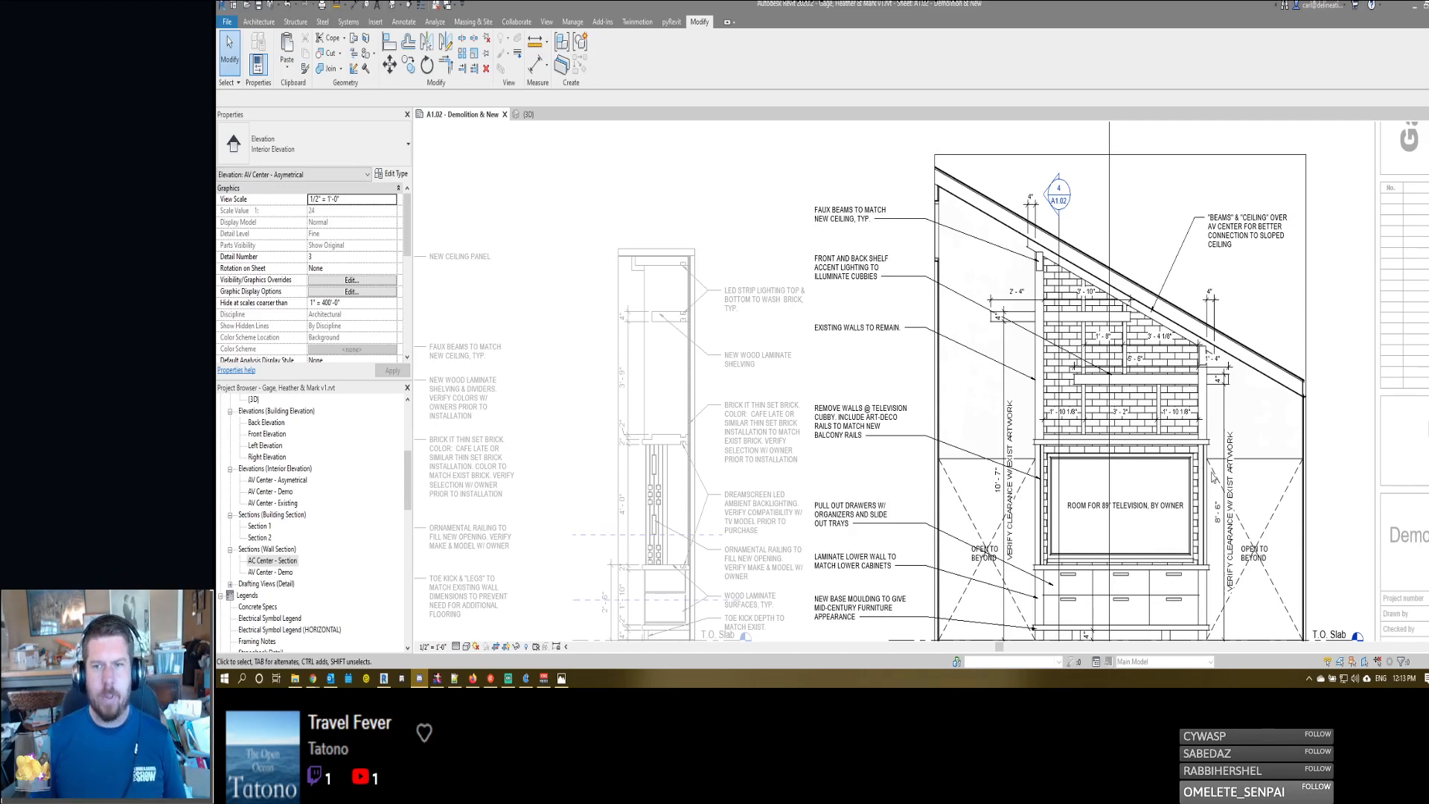
{"action": "scroll", "coordinate": [1079, 350], "scroll_direction": "up", "scroll_amount": 2}
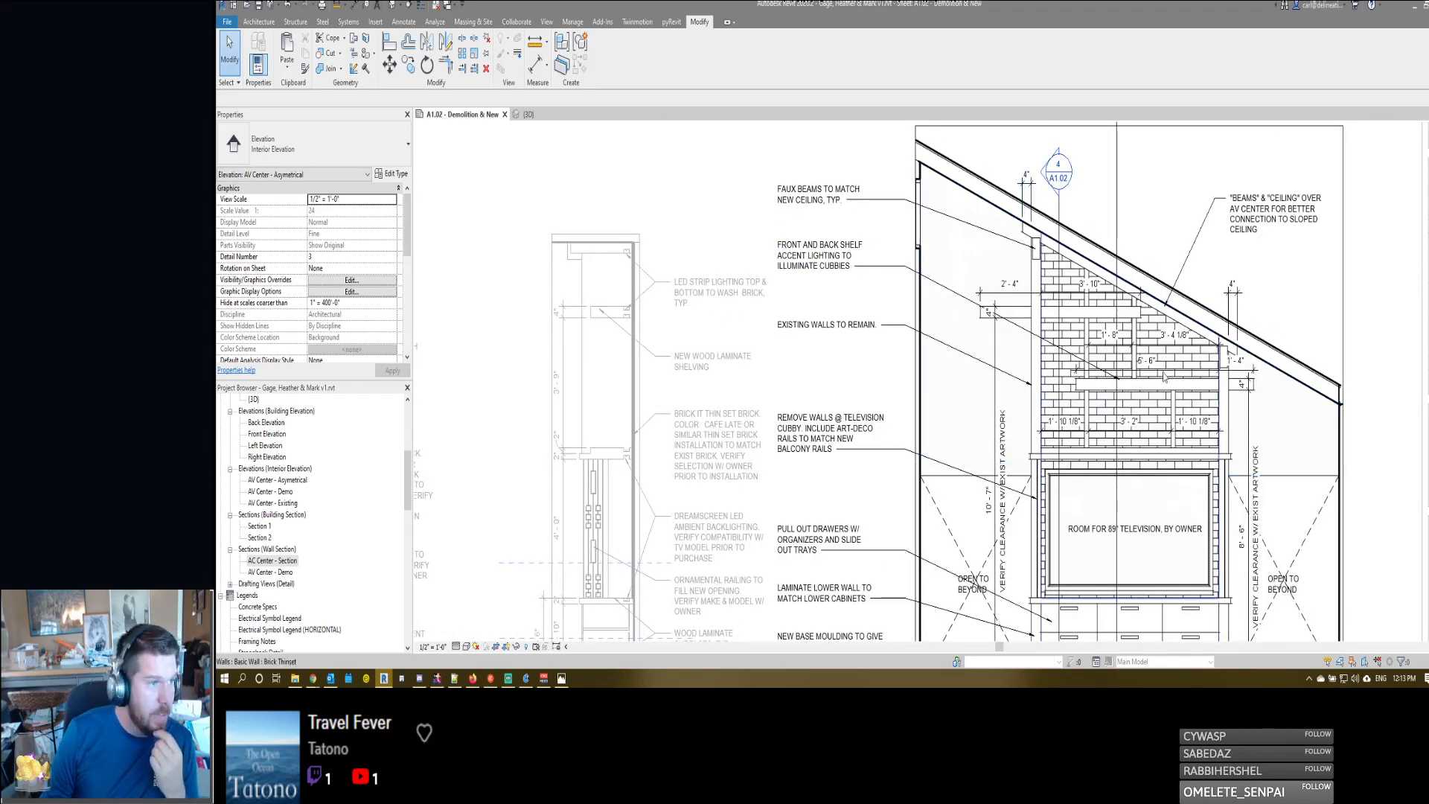
{"action": "middle_click_drag", "start_coordinate": [766, 321], "coordinate": [1073, 318]}
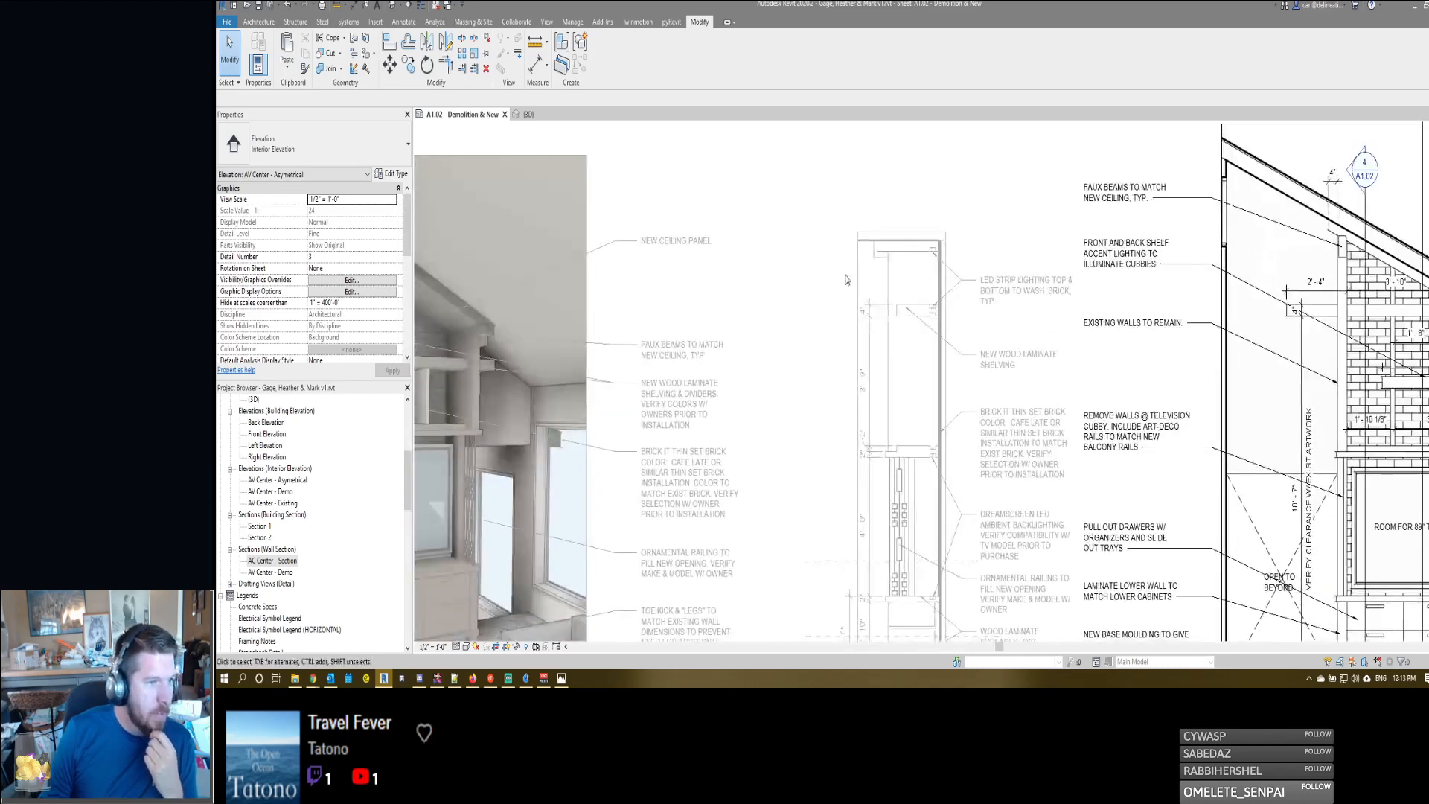
{"action": "double_click", "coordinate": [845, 281]}
{"action": "double_click", "coordinate": [921, 276]}
{"action": "scroll", "coordinate": [911, 263], "scroll_direction": "up", "scroll_amount": 3}
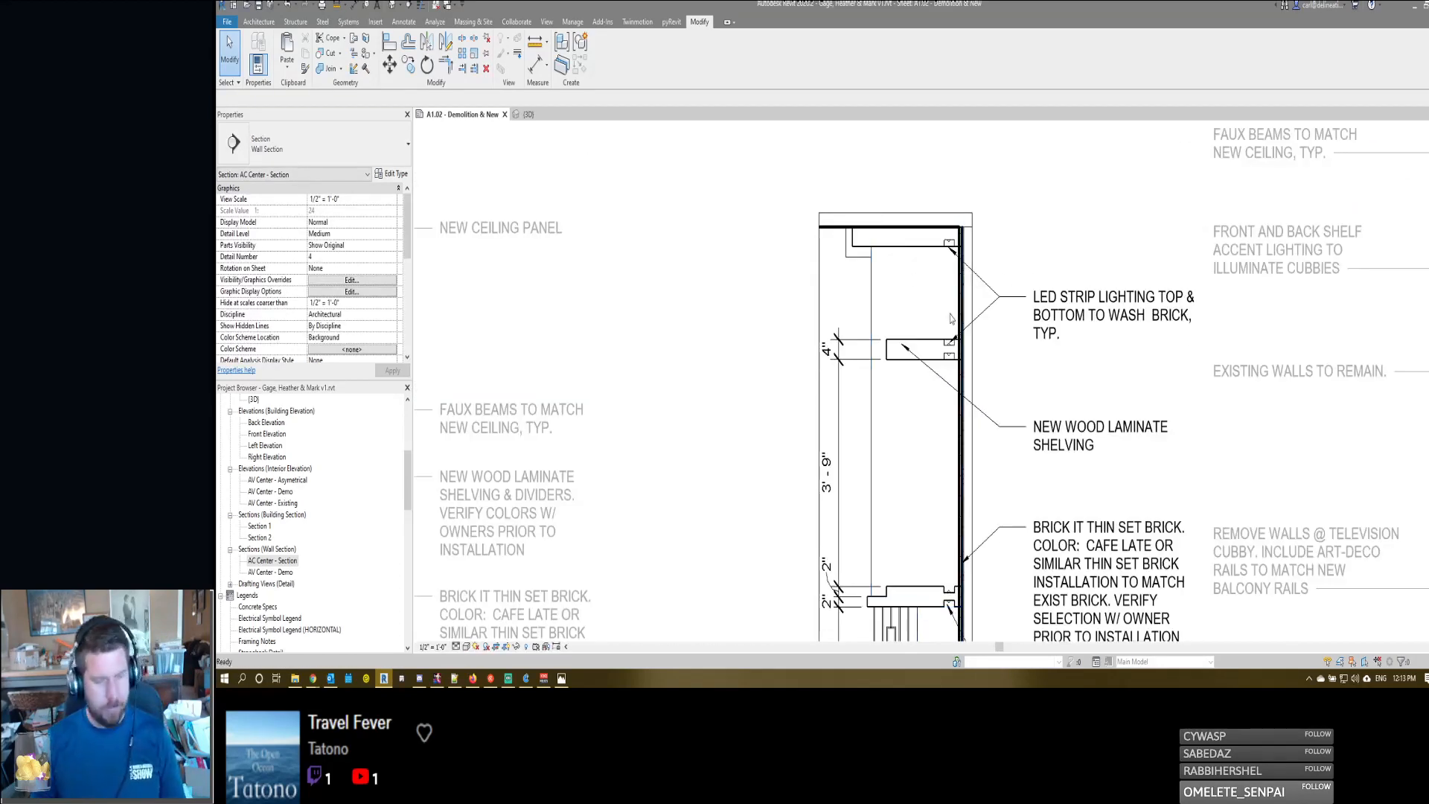
- Dimension the depths of the ceiling panel and the front faux beam from the brick wall, stacking both dimensions above the section
{"action": "key", "text": "d"}
{"action": "key", "text": "i"}
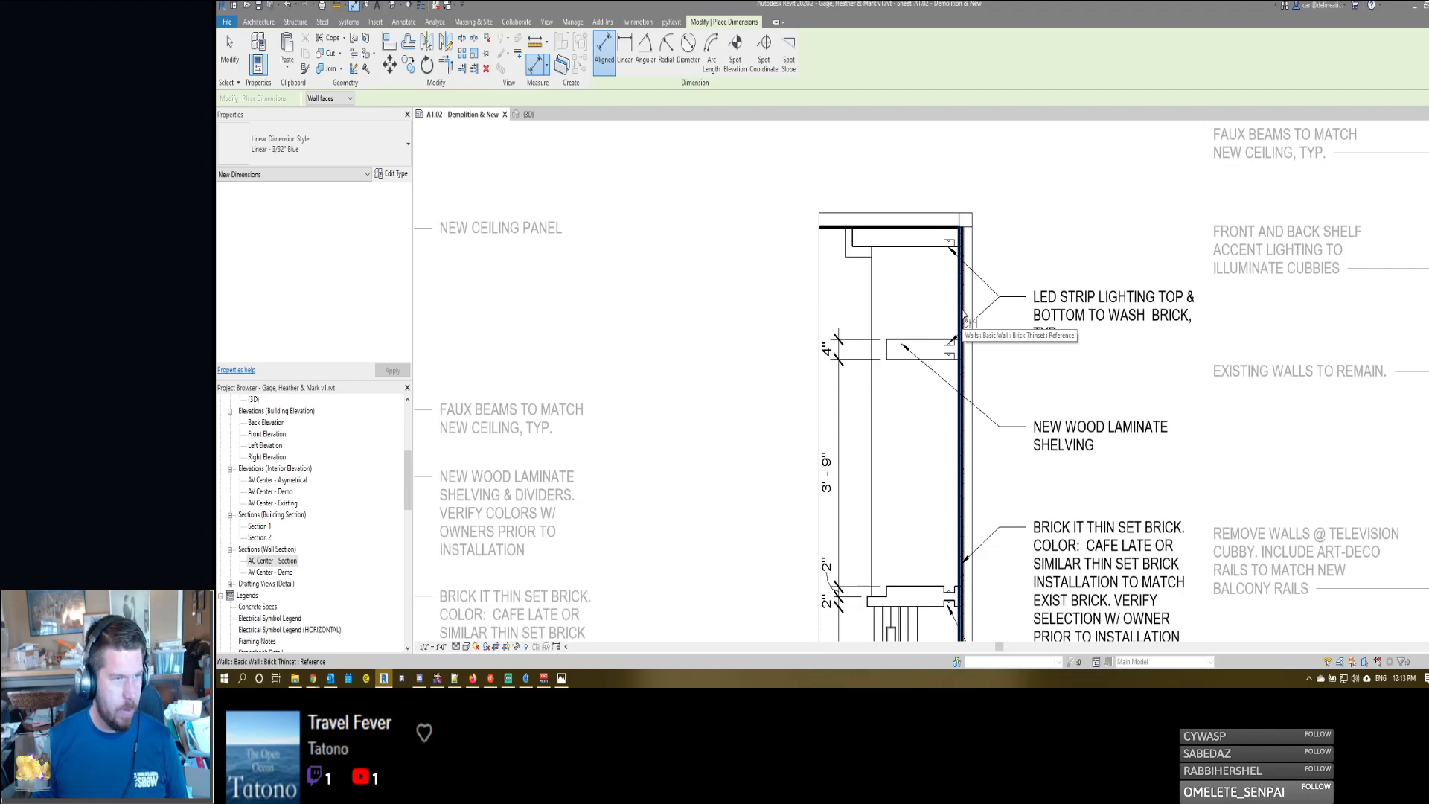
{"action": "left_click", "coordinate": [963, 314]}
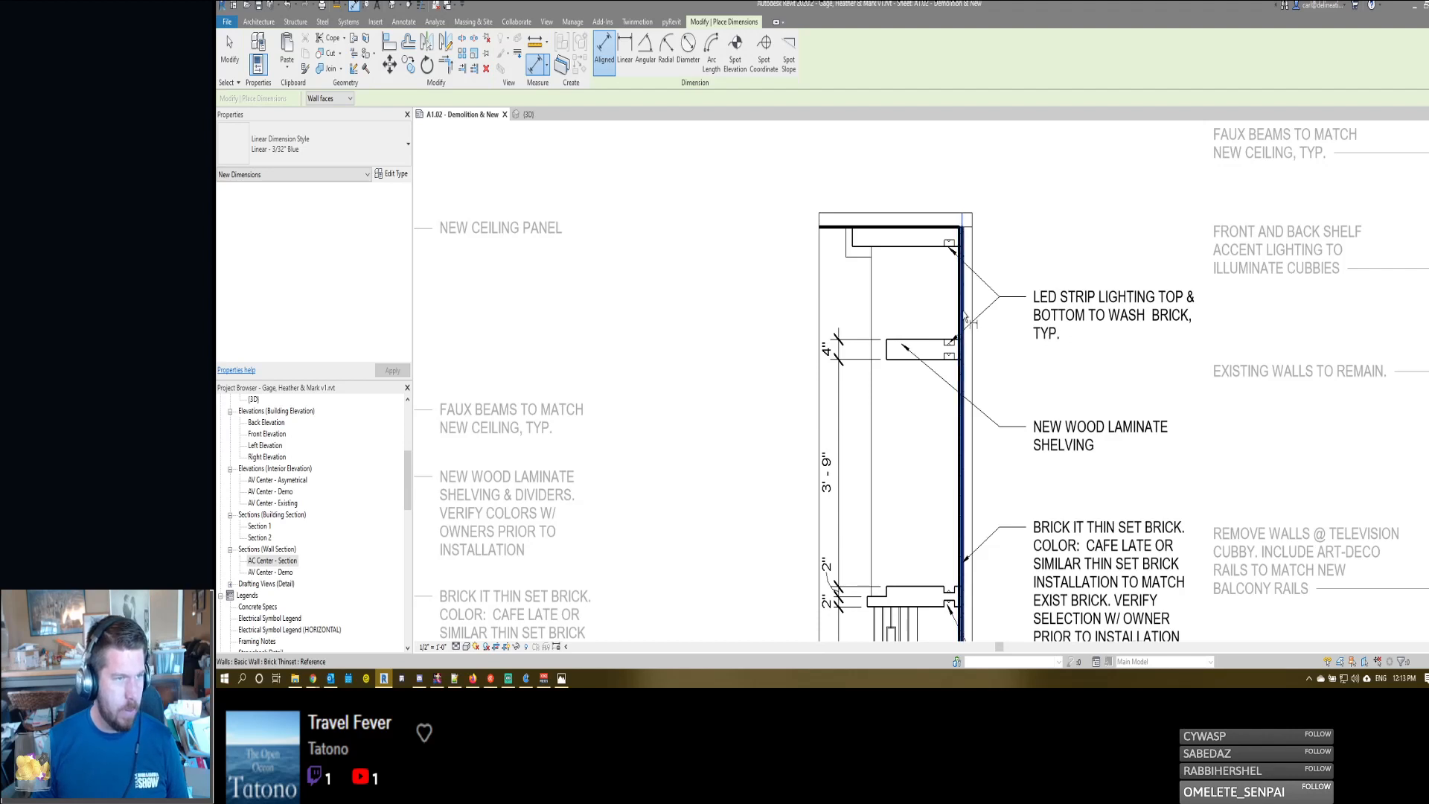
{"action": "left_click", "coordinate": [852, 242]}
{"action": "left_click", "coordinate": [863, 186]}
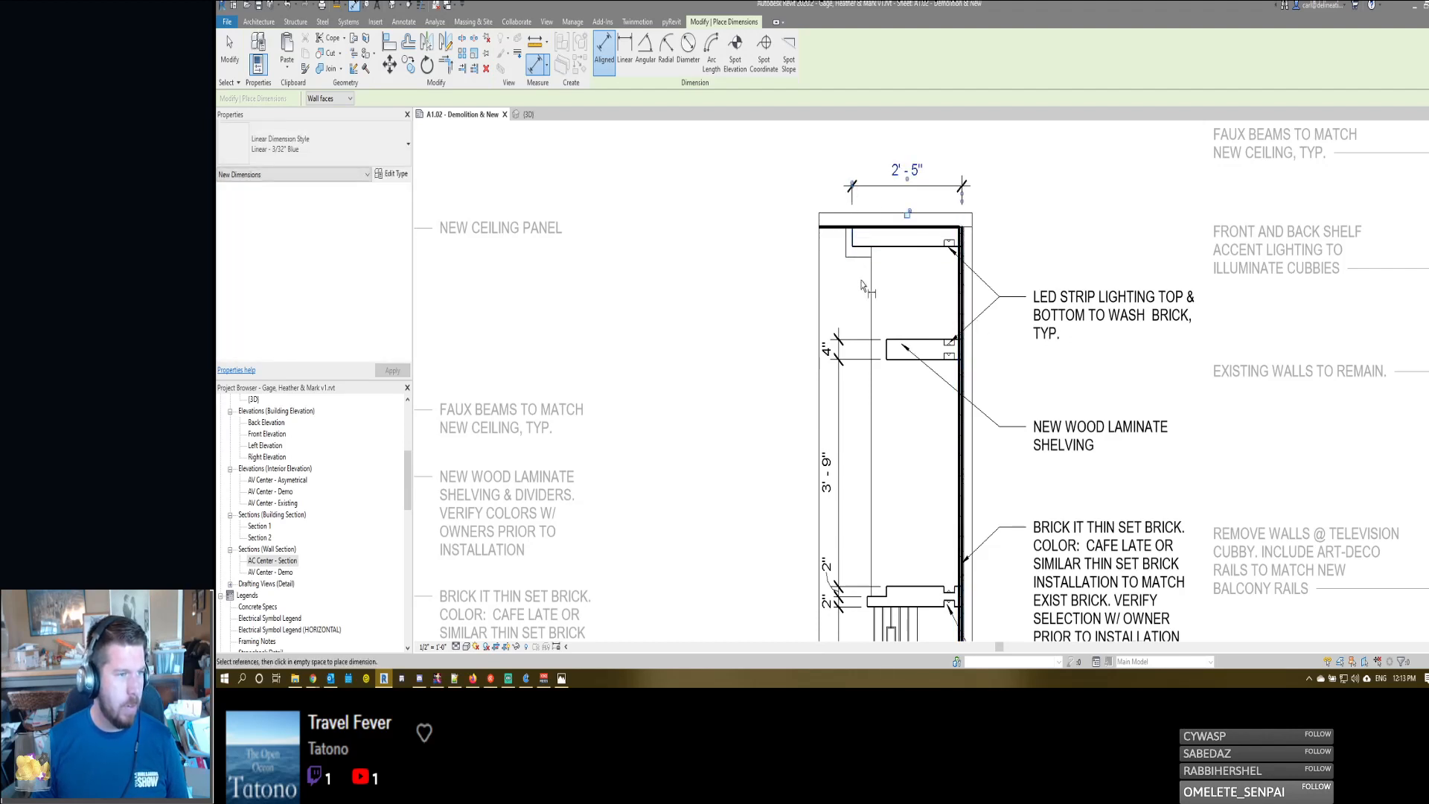
{"action": "left_click", "coordinate": [964, 290]}
{"action": "left_click", "coordinate": [846, 253]}
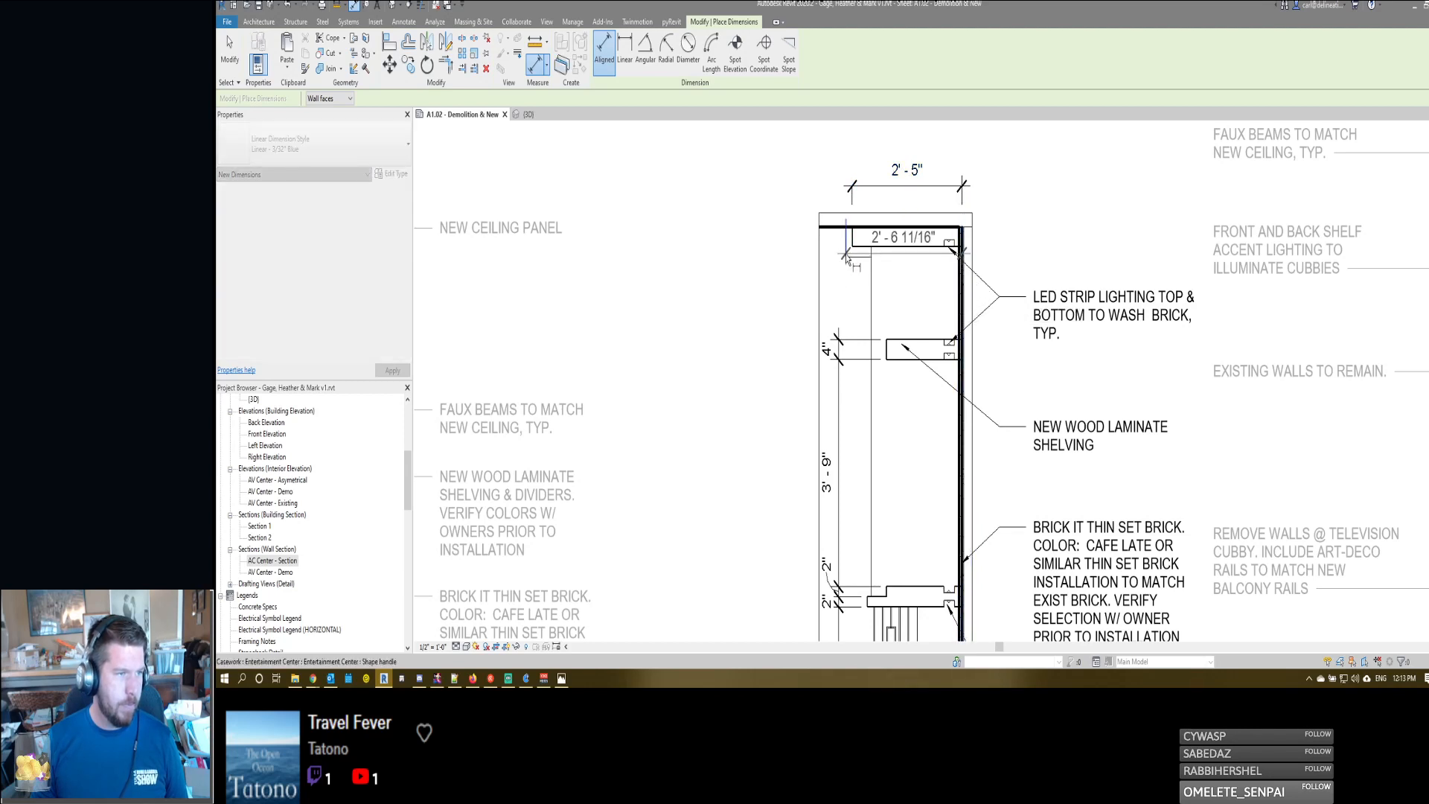
{"action": "left_click", "coordinate": [805, 151]}
{"action": "key", "text": "Escape"}
{"action": "key", "text": "Escape"}
- Try to set the front faux beam's depth from the brick wall to 2' 6" with the whole casework selected
{"action": "left_click", "coordinate": [846, 257]}
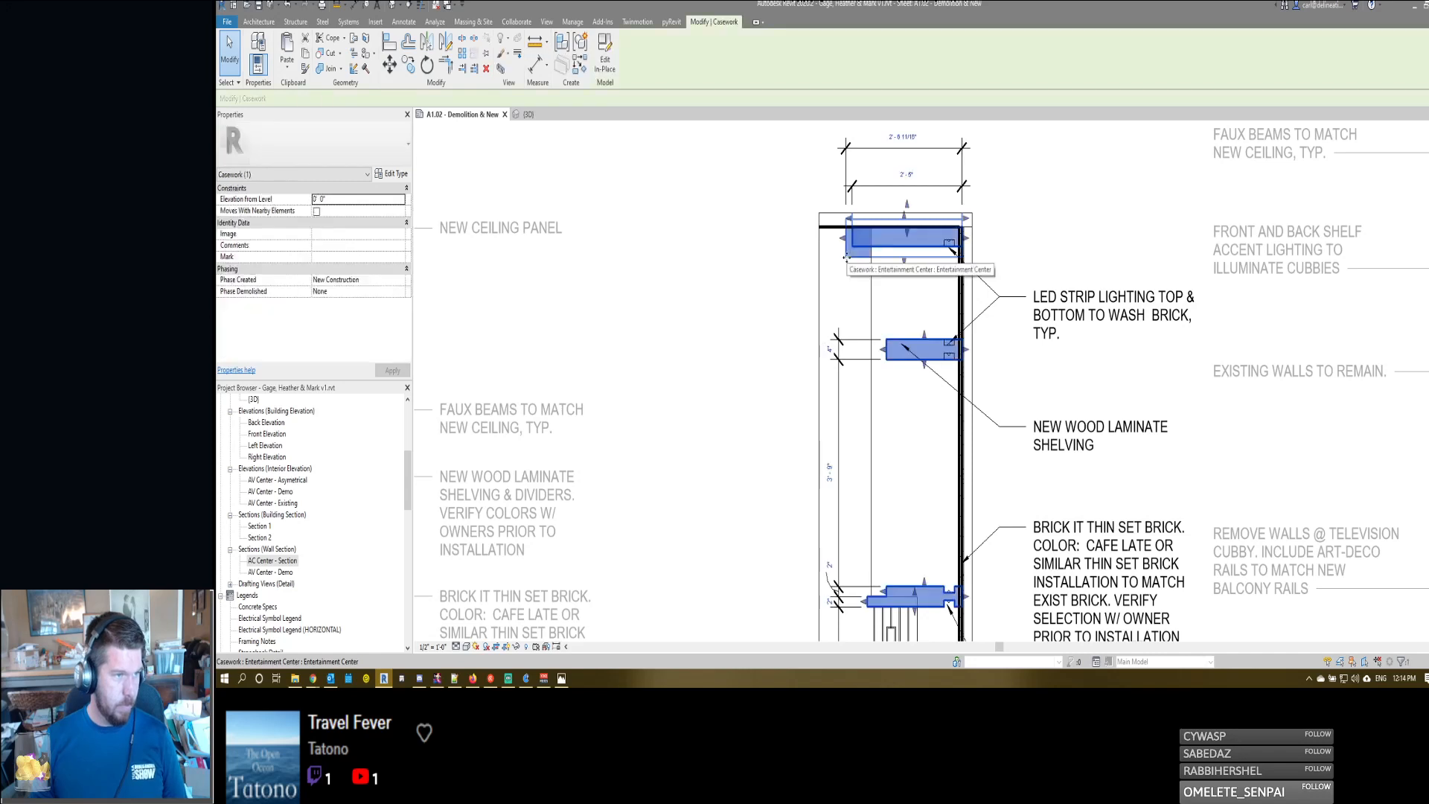
{"action": "left_click", "coordinate": [893, 137]}
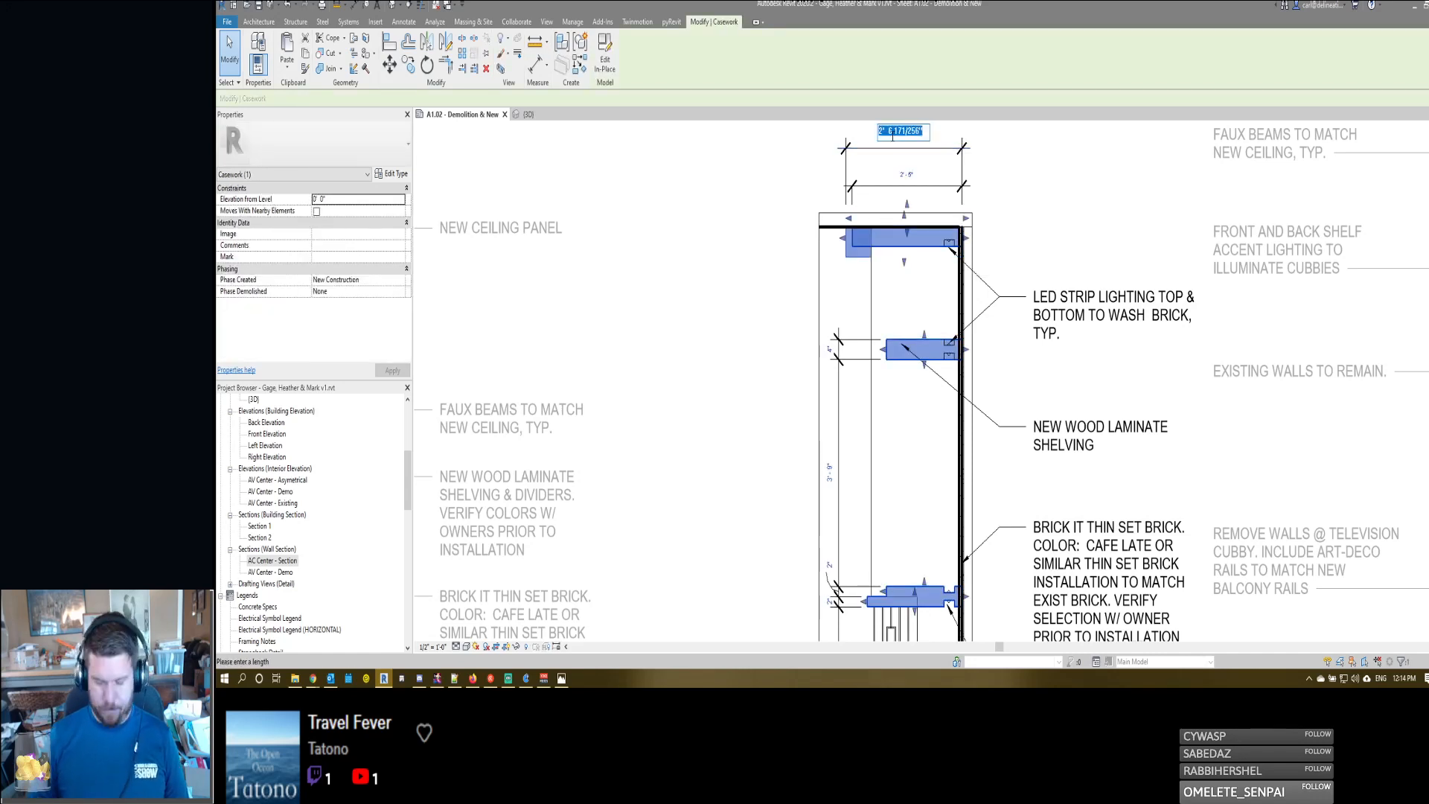
{"action": "type", "text": "2 6"}
{"action": "key", "text": "Return"}
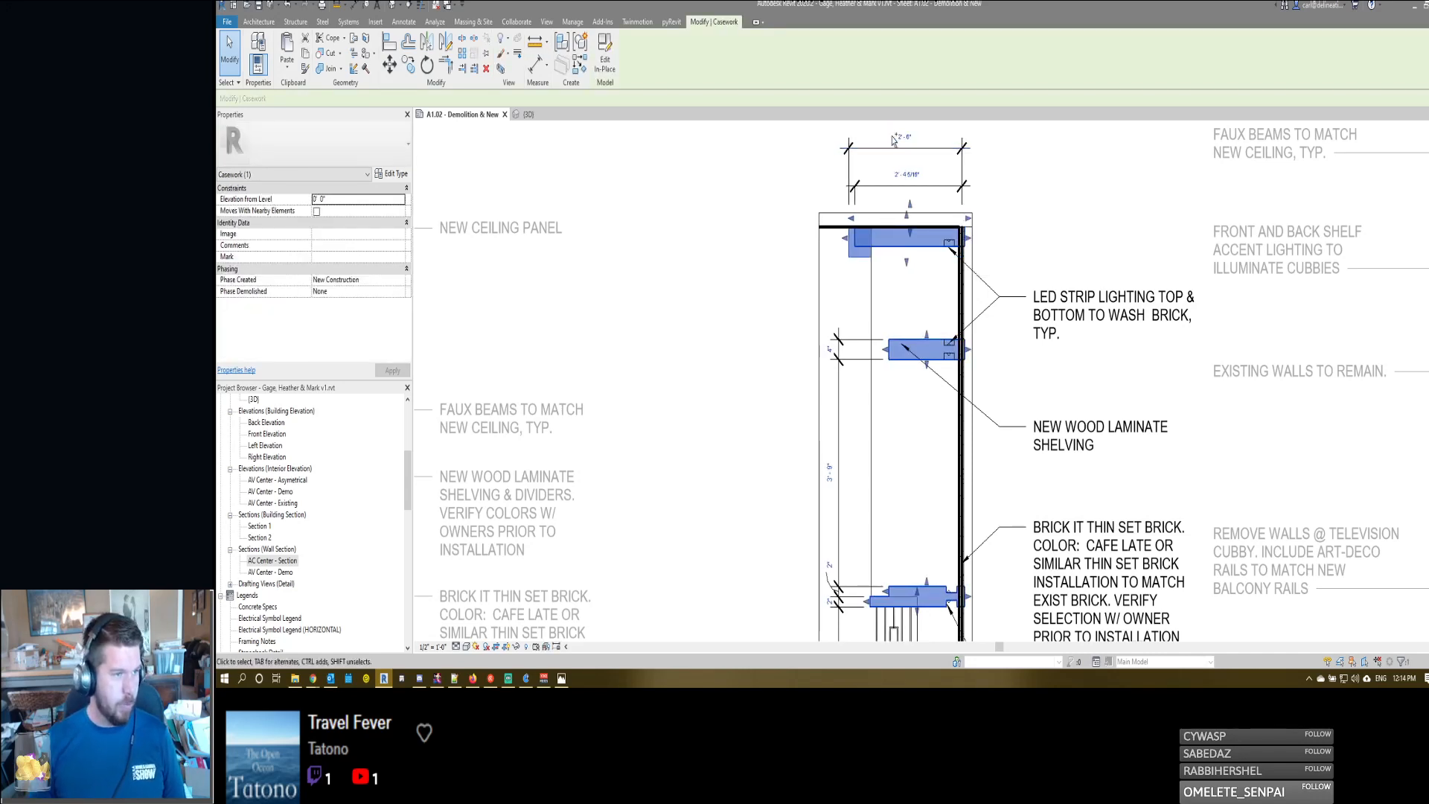
{"action": "key", "text": "Escape"}
{"action": "double_click", "coordinate": [853, 257]}
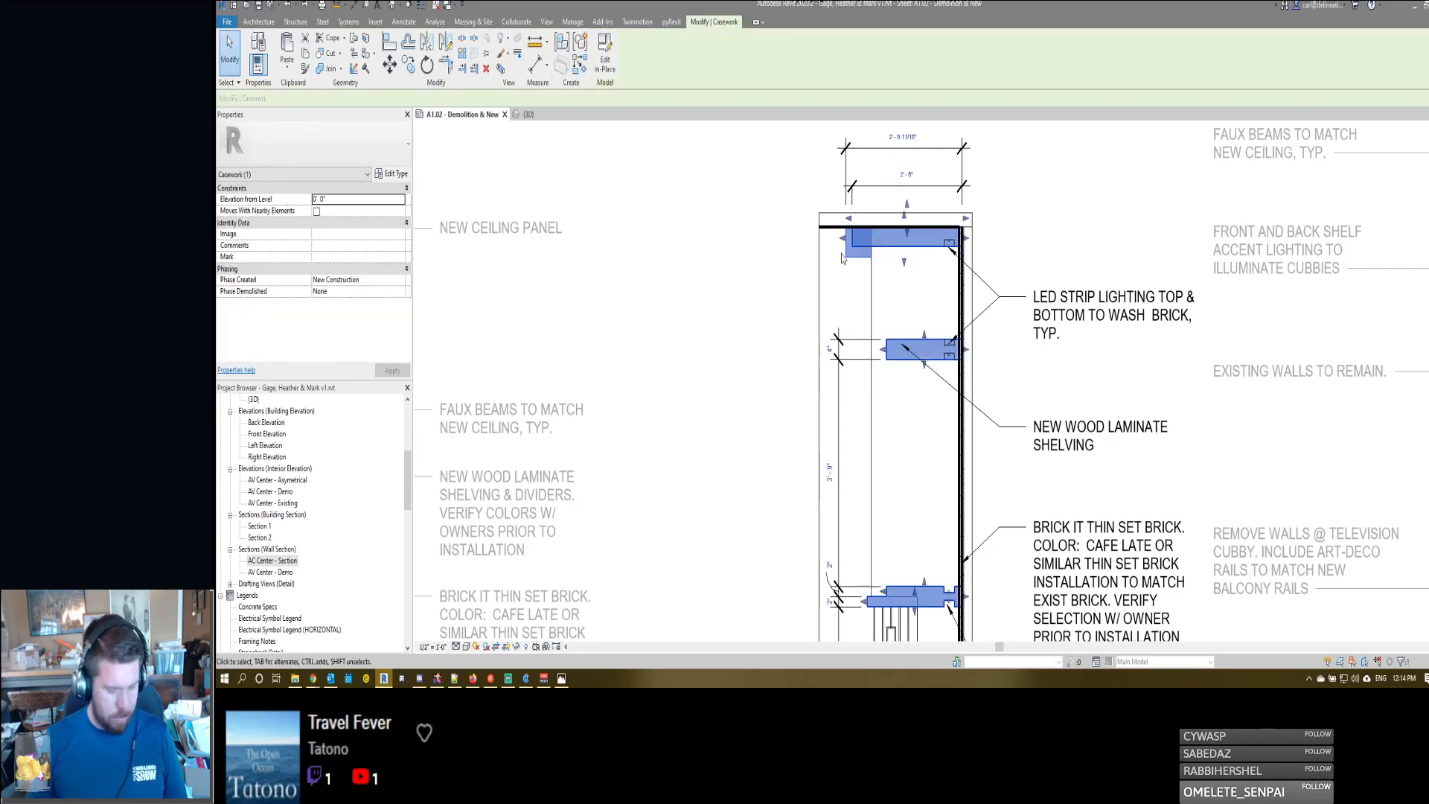
- Set the front faux beam's extrusion start to -2' 6" within the in-place casework and finish the model
{"action": "left_click", "coordinate": [844, 253]}
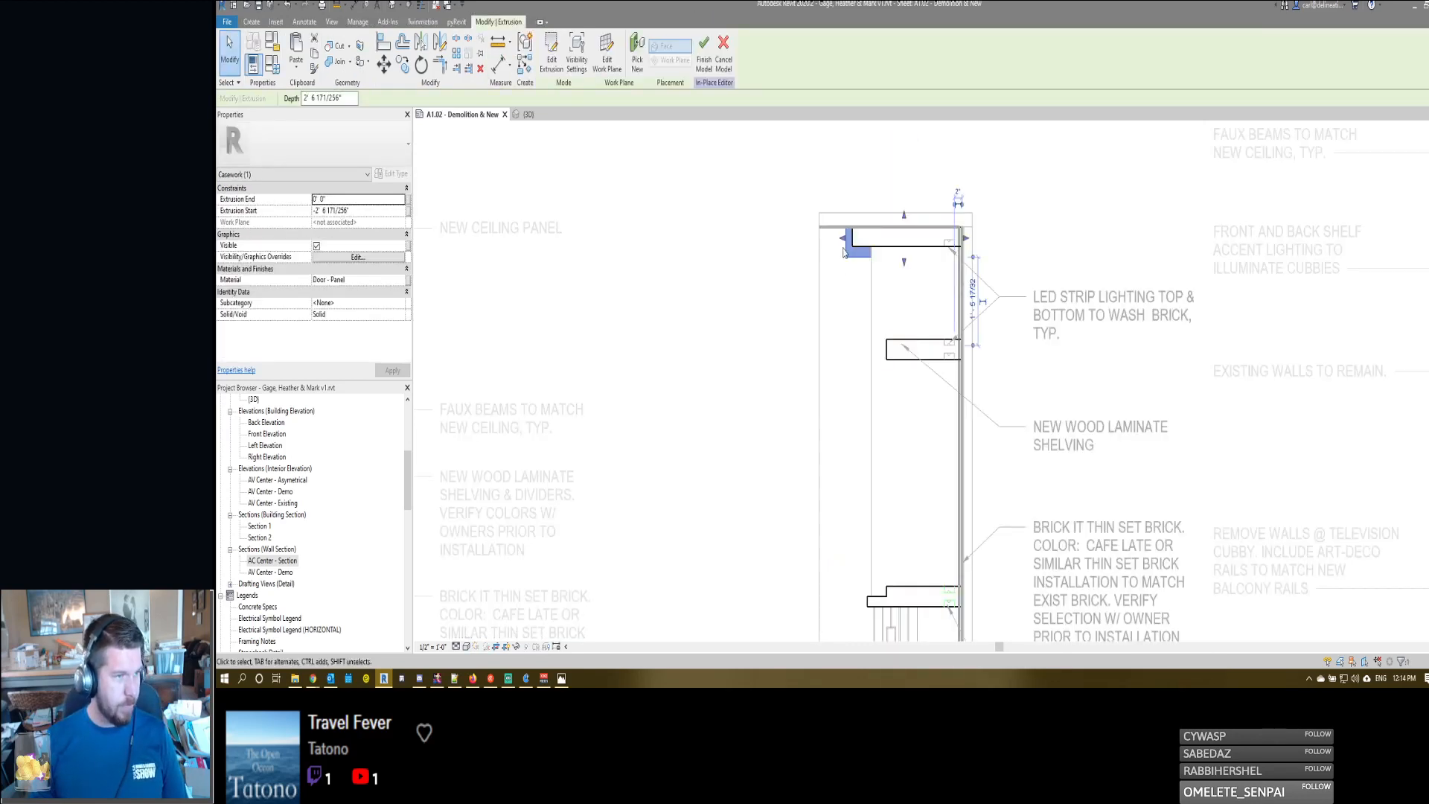
{"action": "left_click", "coordinate": [366, 212]}
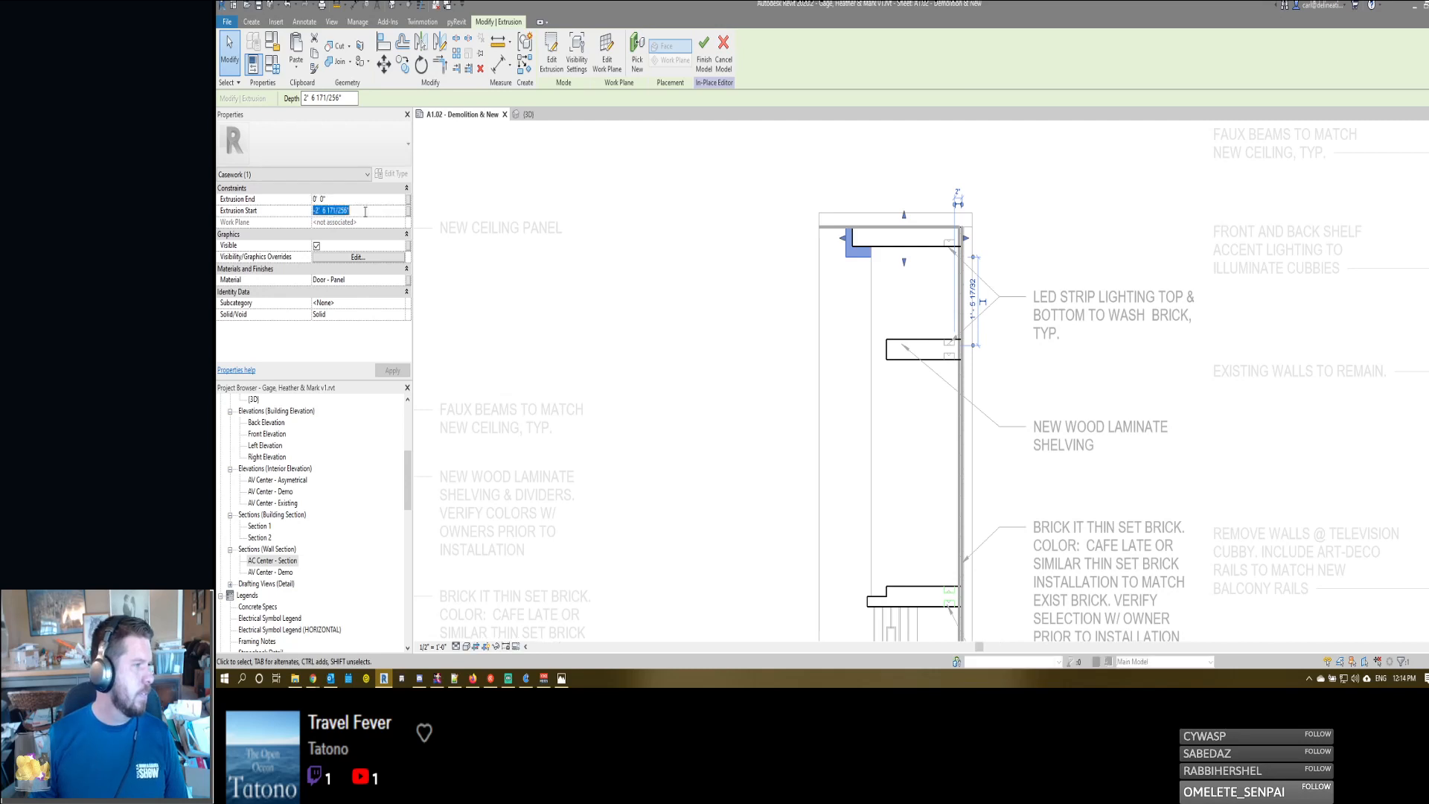
{"action": "type", "text": "-2'6"}
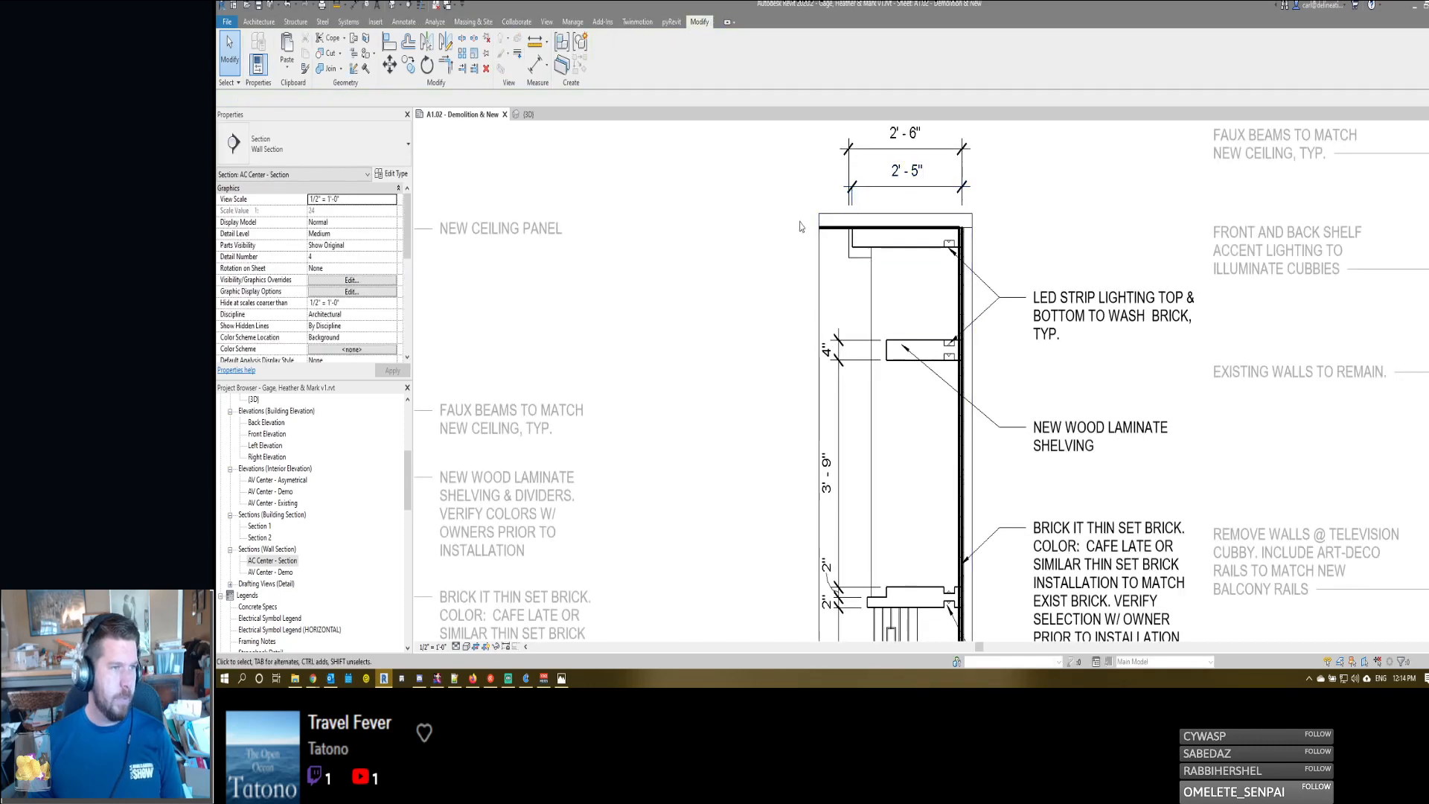
- Extend the beam-side witness line of the front faux beam's depth dimension down to the beam in the section
{"action": "middle_click_drag", "start_coordinate": [881, 168], "coordinate": [892, 241]}
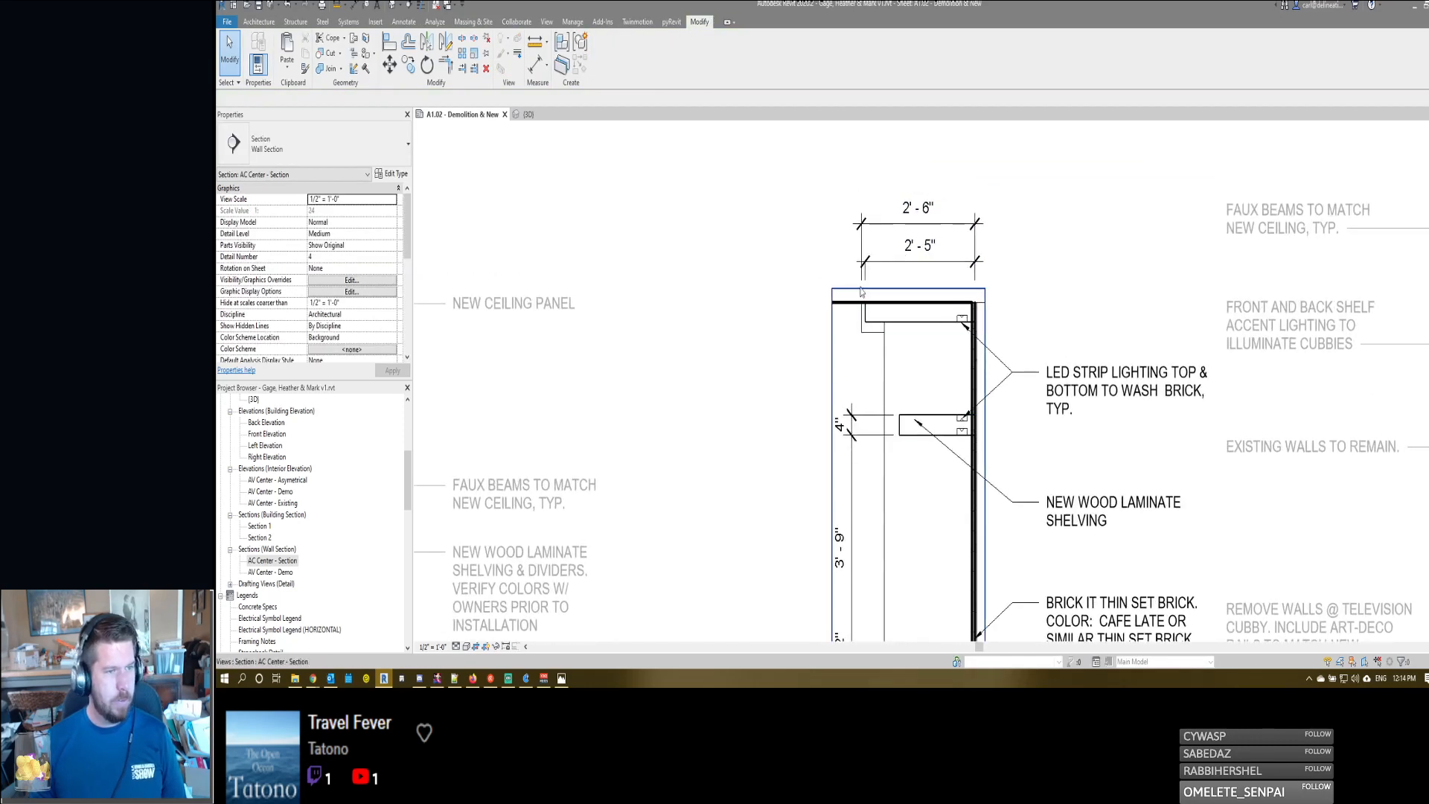
{"action": "middle_click_drag", "start_coordinate": [805, 355], "coordinate": [858, 313]}
{"action": "scroll", "coordinate": [859, 313], "scroll_direction": "down", "scroll_amount": 2}
{"action": "scroll", "coordinate": [895, 284], "scroll_direction": "up", "scroll_amount": 3}
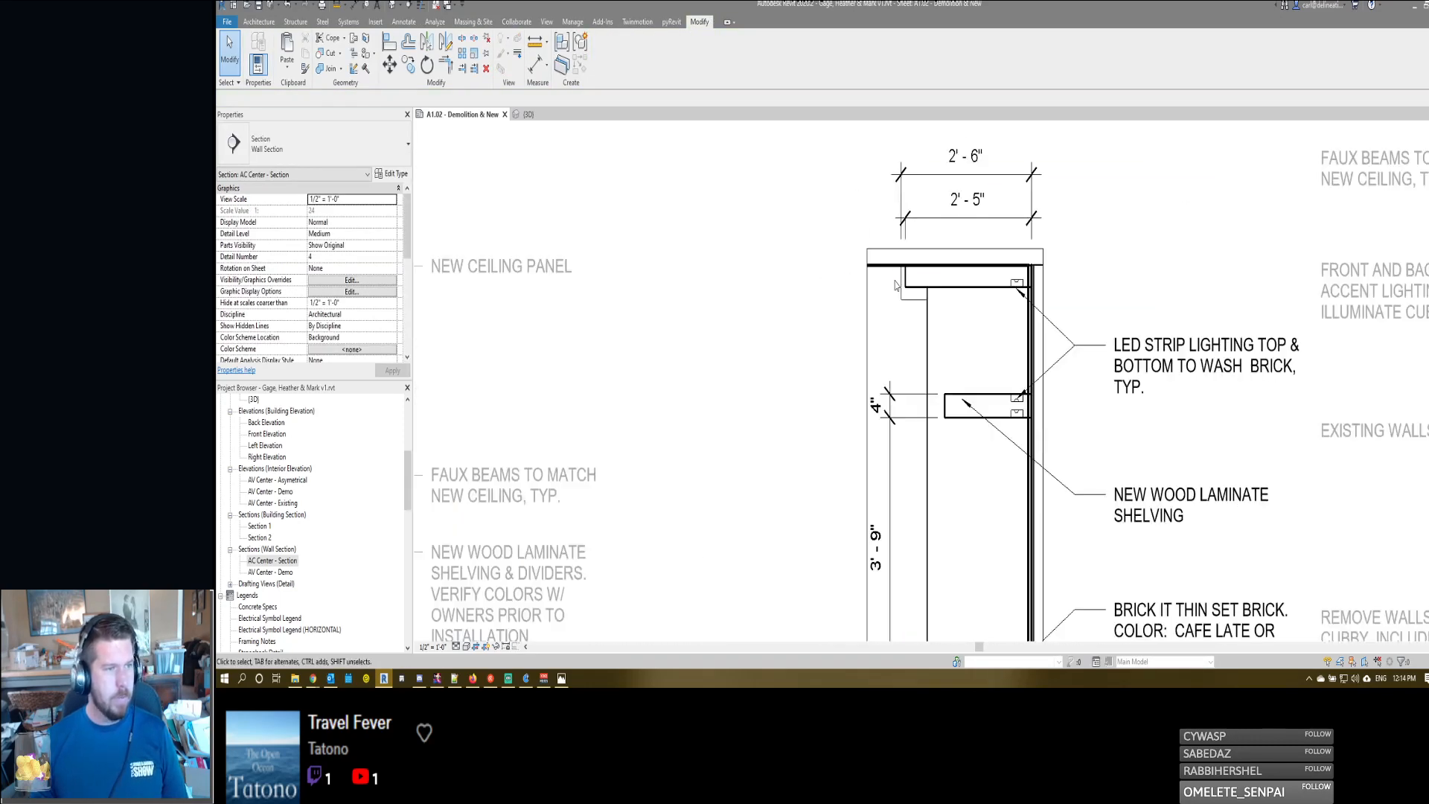
{"action": "left_click", "coordinate": [902, 239]}
{"action": "left_click_drag", "start_coordinate": [901, 258], "coordinate": [901, 261]}
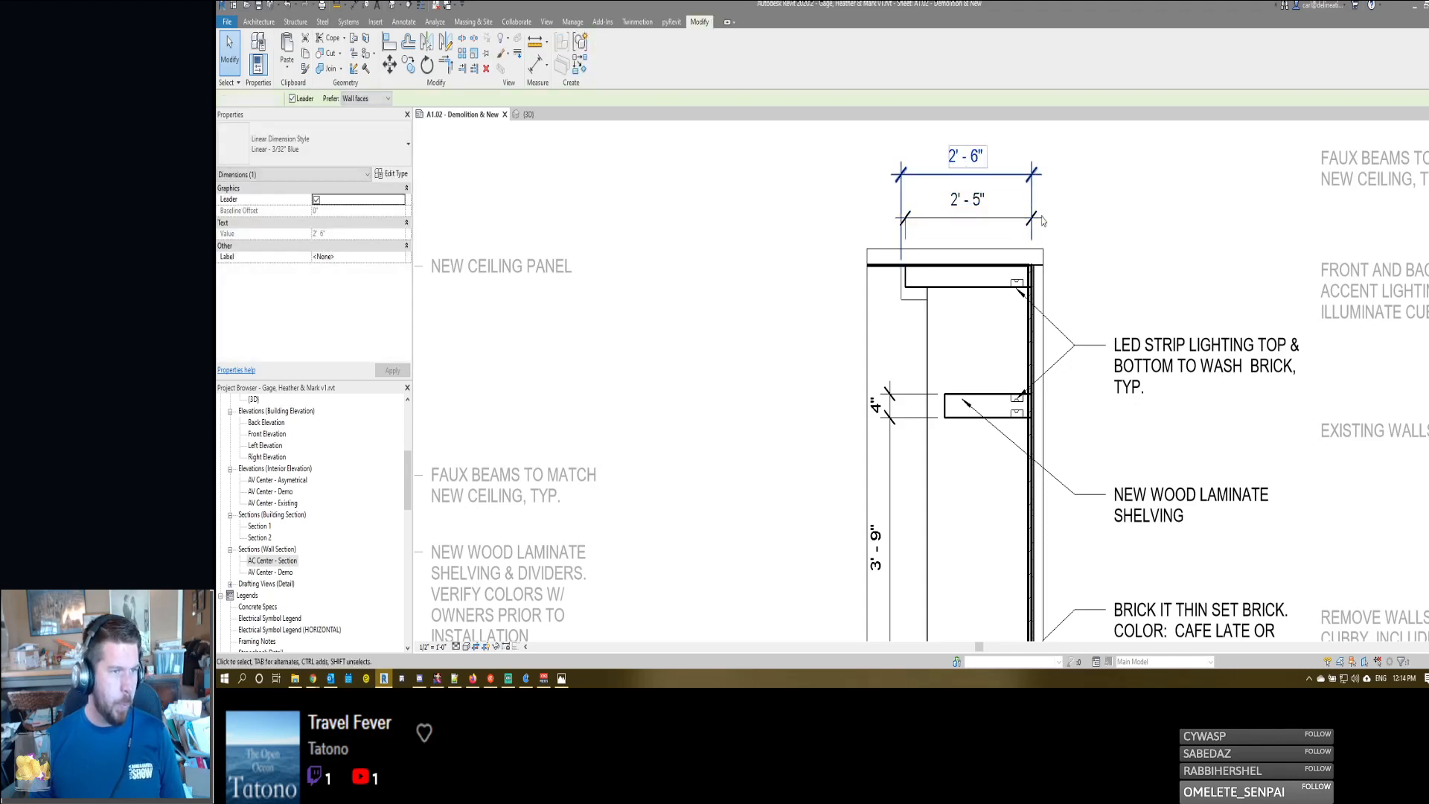
{"action": "left_click", "coordinate": [1071, 237]}
{"action": "middle_click_drag", "start_coordinate": [1071, 236], "coordinate": [963, 246]}
{"action": "scroll", "coordinate": [963, 246], "scroll_direction": "down", "scroll_amount": 2}
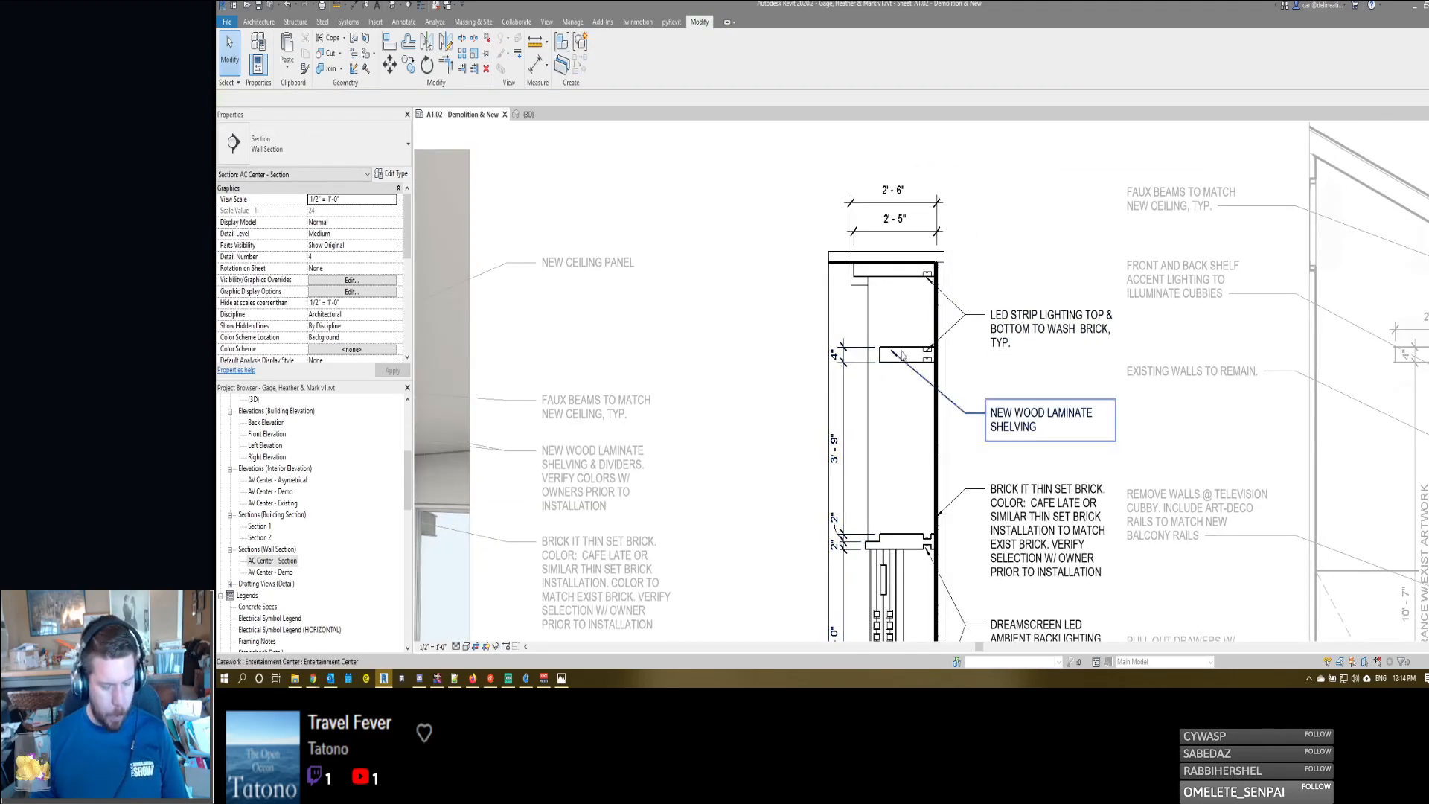
{"action": "key", "text": "t"}
{"action": "key", "text": "x"}
{"action": "key", "text": "Escape"}
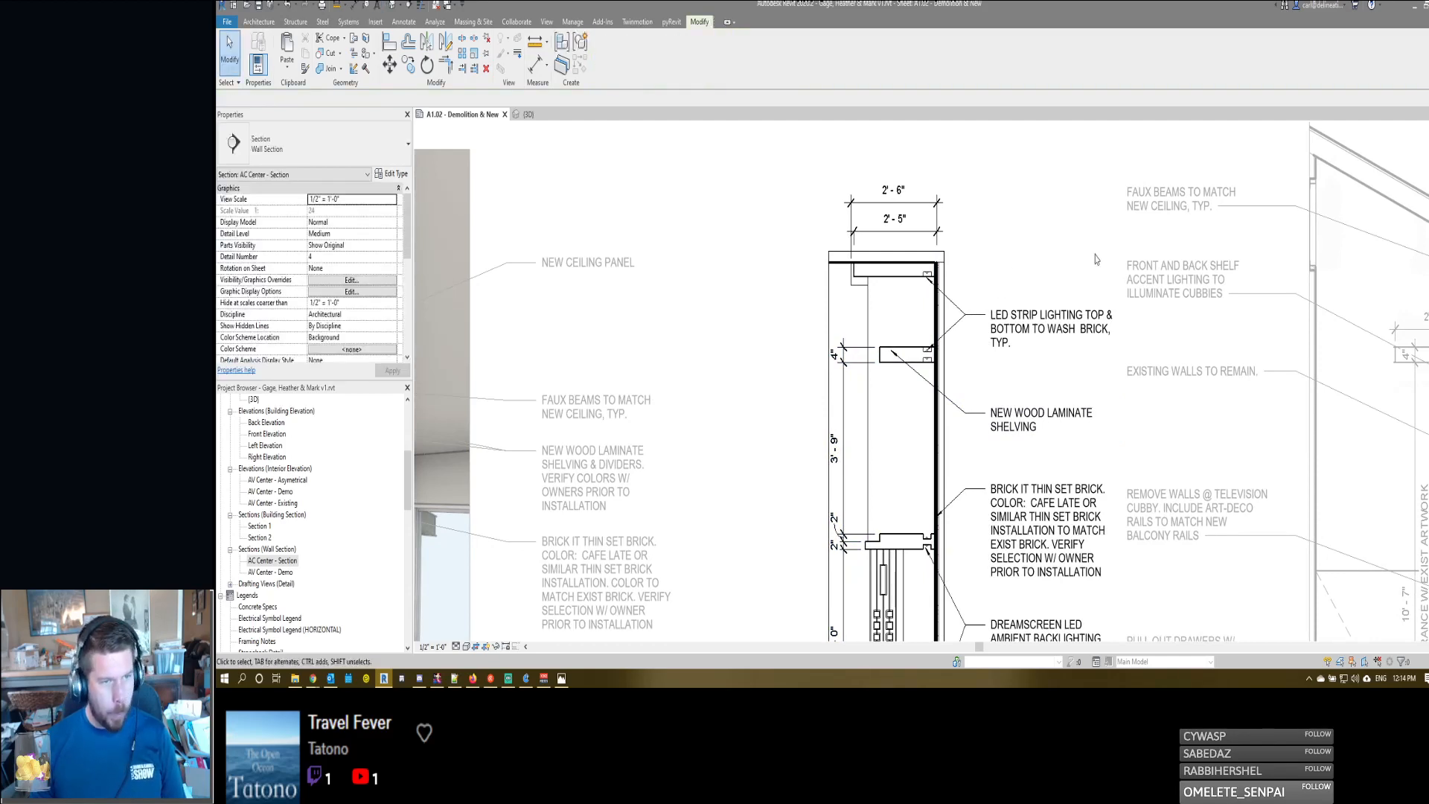
- Activate the asymmetrical elevation and add a second leader from its "FAUX BEAMS TO MATCH NEW CEILING, TYP." note to the section's front beam
{"action": "double_click", "coordinate": [1161, 243]}
{"action": "double_click", "coordinate": [1157, 211]}
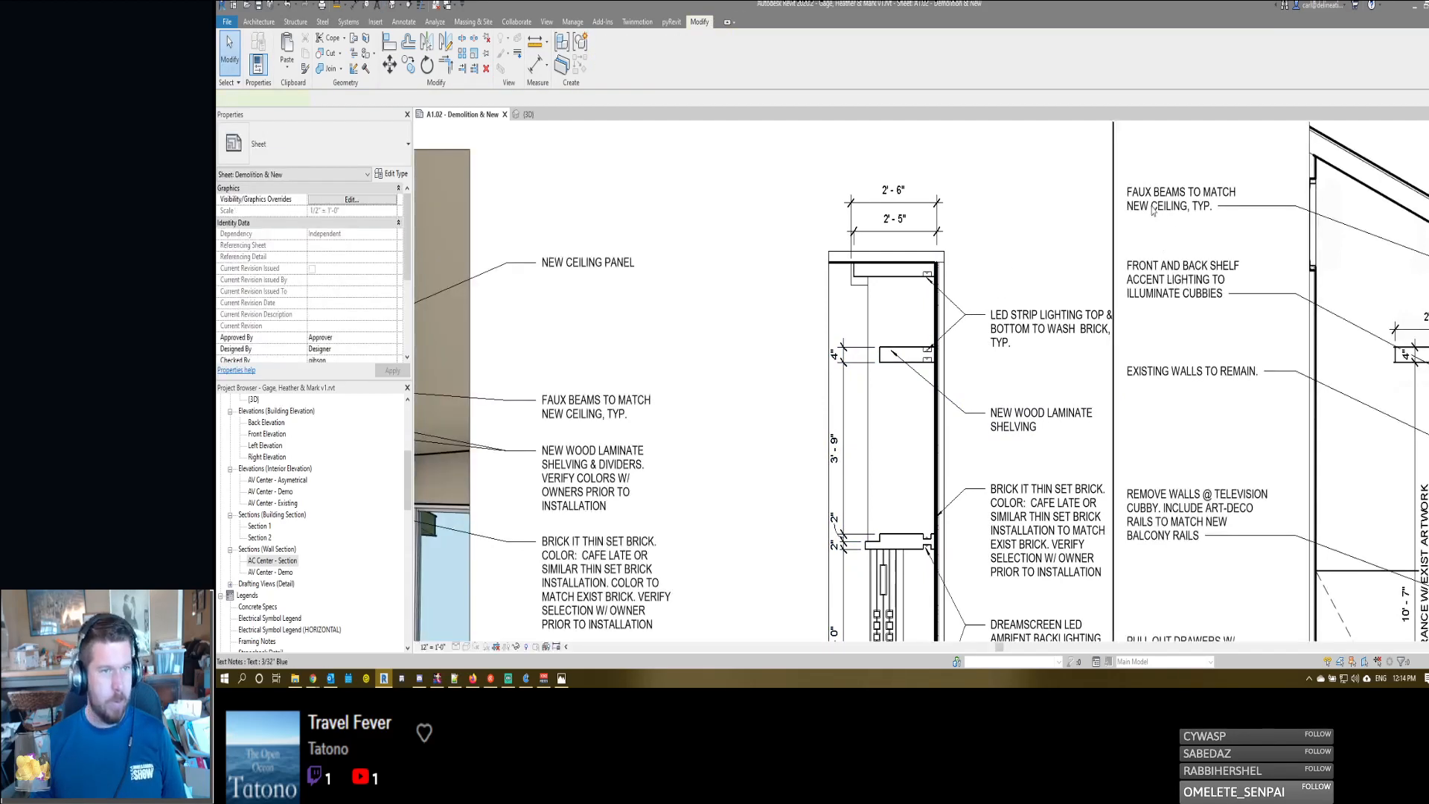
{"action": "left_click", "coordinate": [1157, 211]}
{"action": "left_click", "coordinate": [602, 42]}
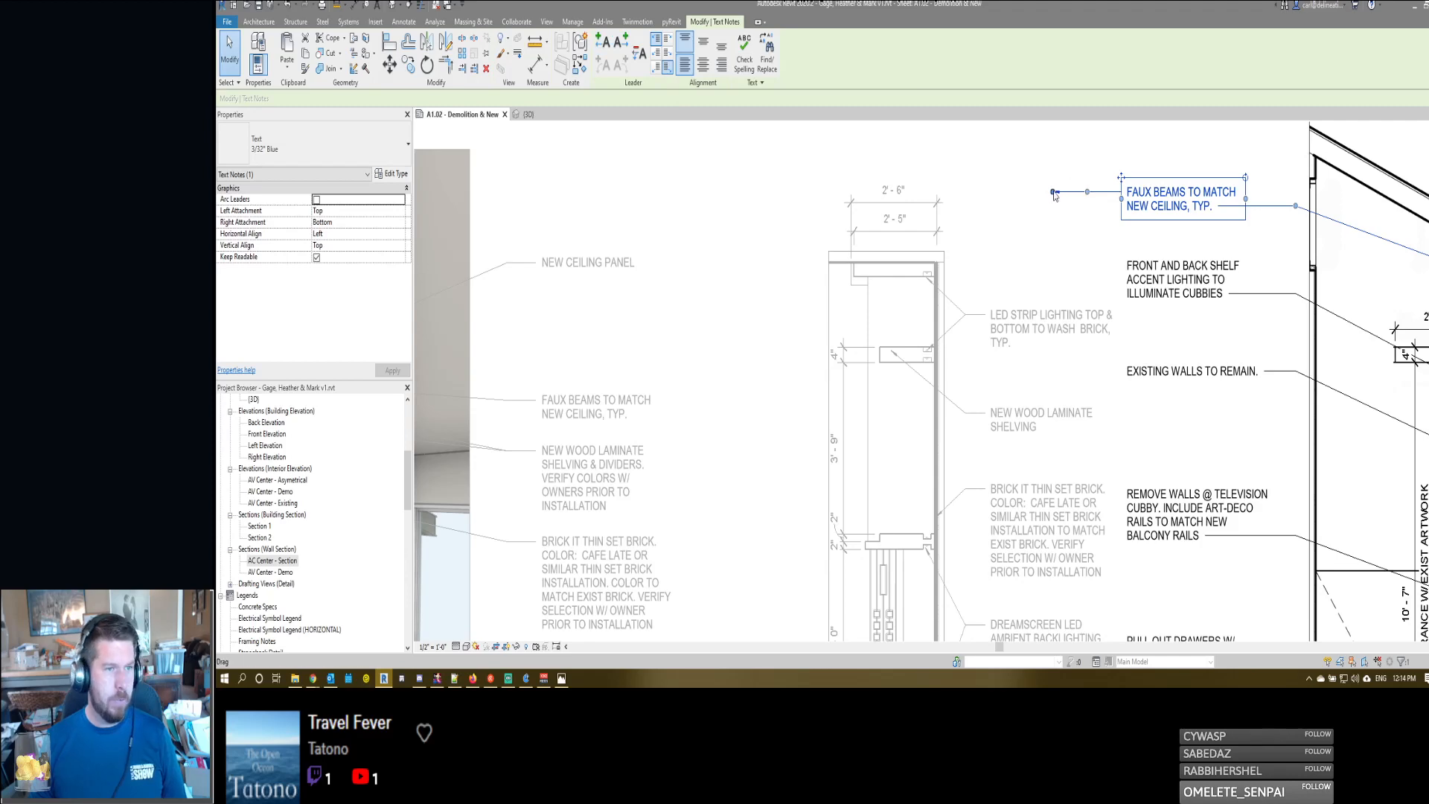
{"action": "left_click_drag", "start_coordinate": [1053, 192], "coordinate": [861, 282]}
{"action": "left_click_drag", "start_coordinate": [991, 237], "coordinate": [1078, 195]}
{"action": "left_click", "coordinate": [1078, 283]}
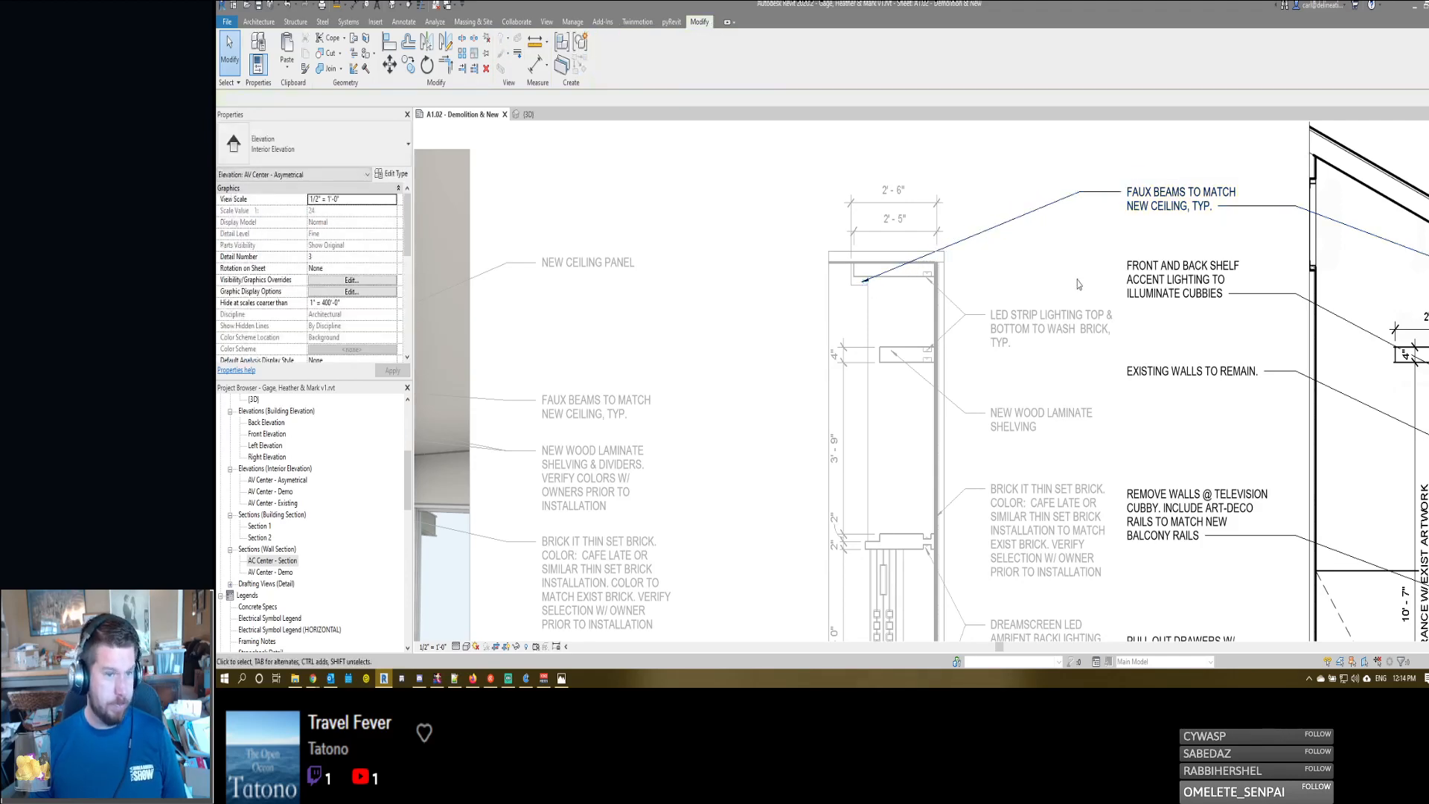
- Move the "BEAMS" & "CEILING" note above the faux beams note and point its leader at the upper end of the sloped ceiling panel
{"action": "middle_click_drag", "start_coordinate": [1079, 284], "coordinate": [899, 284]}
{"action": "scroll", "coordinate": [908, 288], "scroll_direction": "down", "scroll_amount": 2}
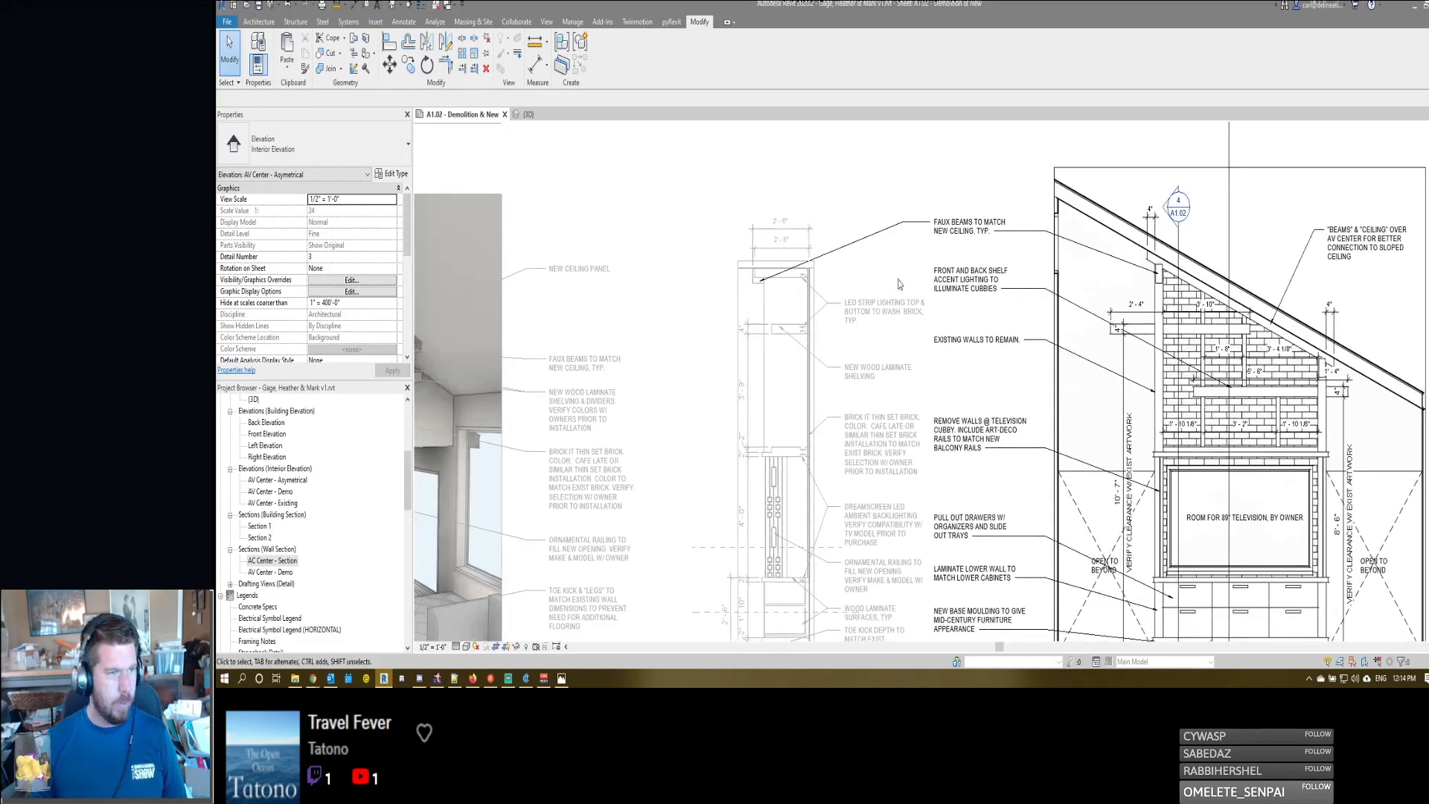
{"action": "left_click", "coordinate": [1317, 220]}
{"action": "left_click_drag", "start_coordinate": [1318, 220], "coordinate": [932, 158]}
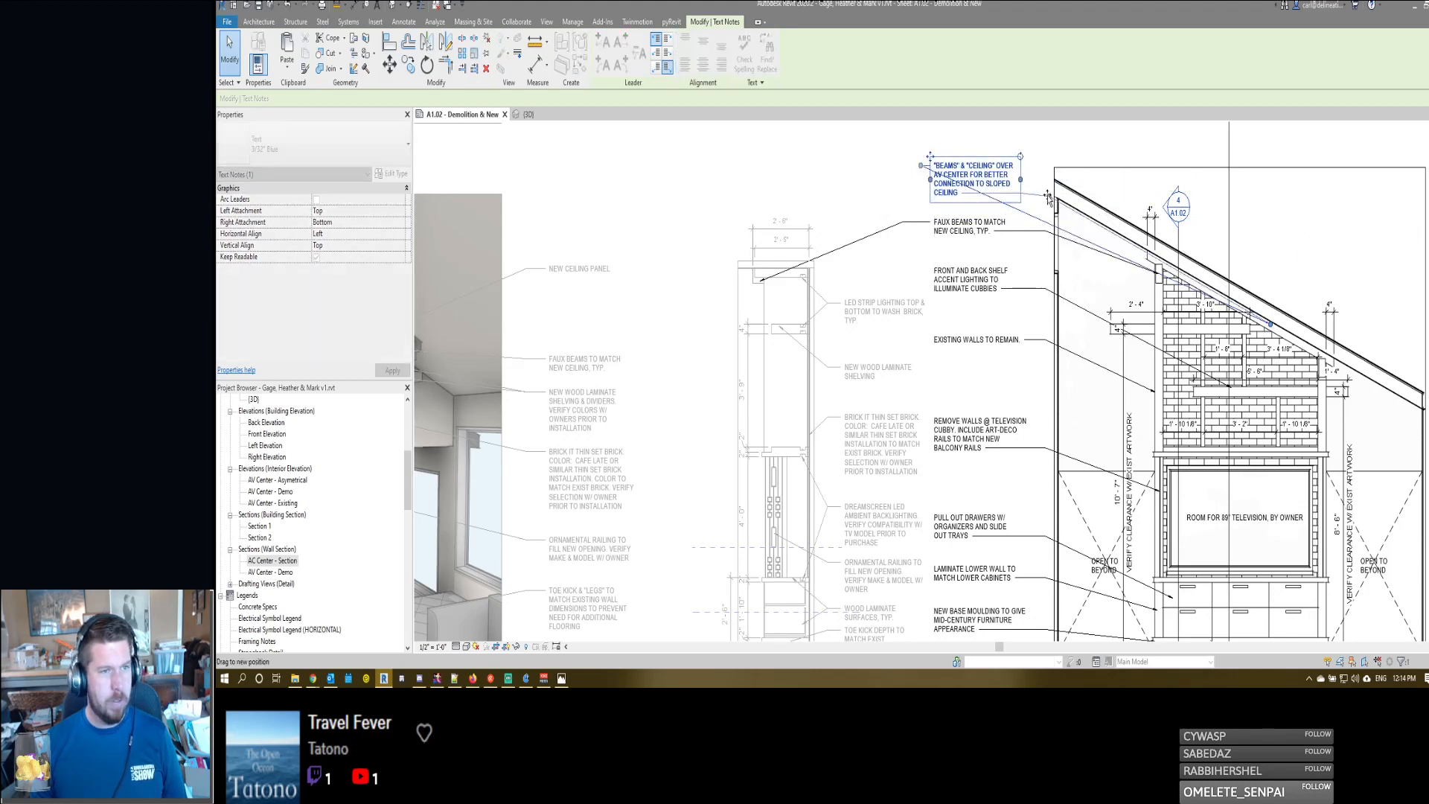
{"action": "left_click_drag", "start_coordinate": [1036, 194], "coordinate": [1152, 259]}
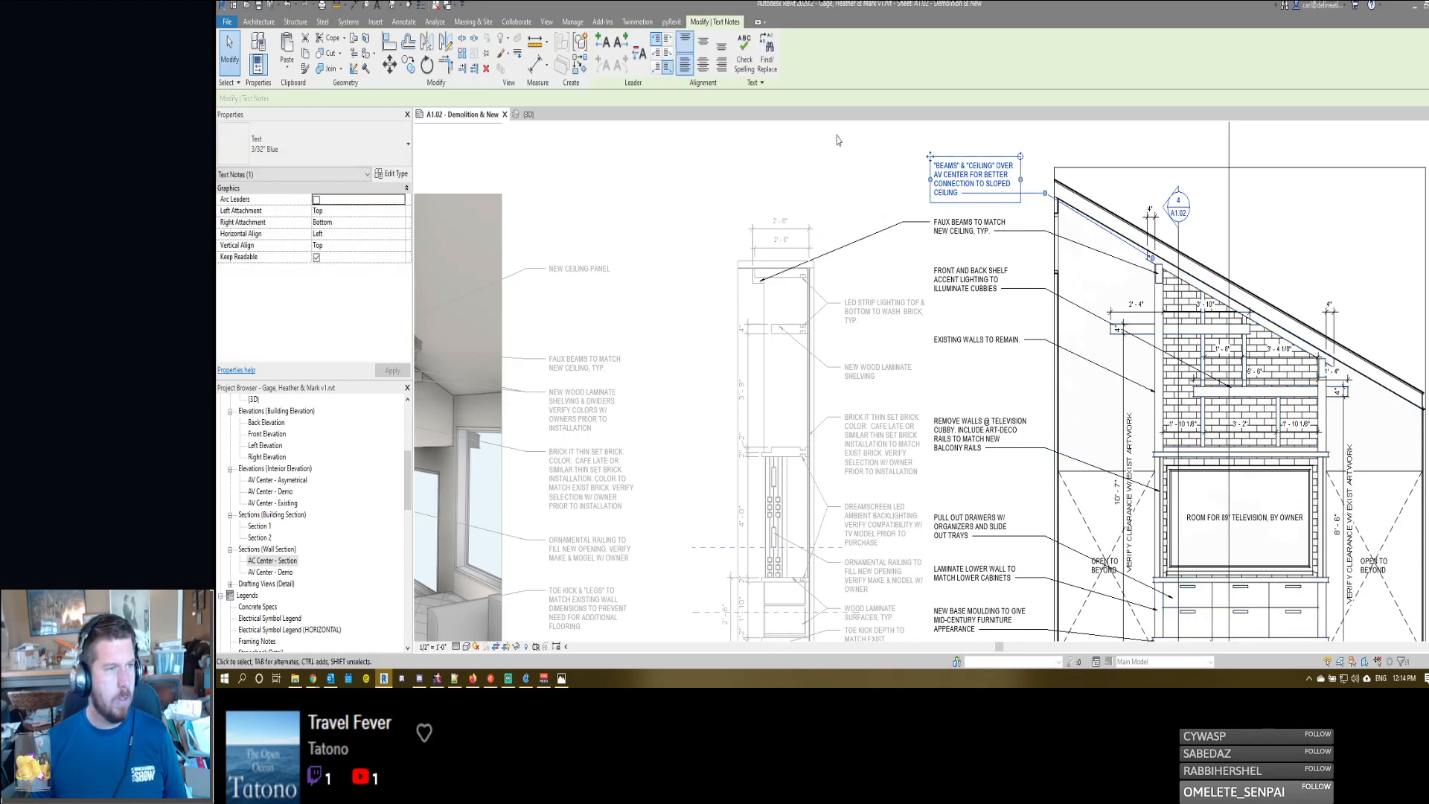
- Add a second leader from the "BEAMS" & "CEILING" note to the section's ceiling panel, level its elbow, and deactivate the elevation
{"action": "left_click", "coordinate": [603, 42]}
{"action": "left_click_drag", "start_coordinate": [885, 165], "coordinate": [769, 272]}
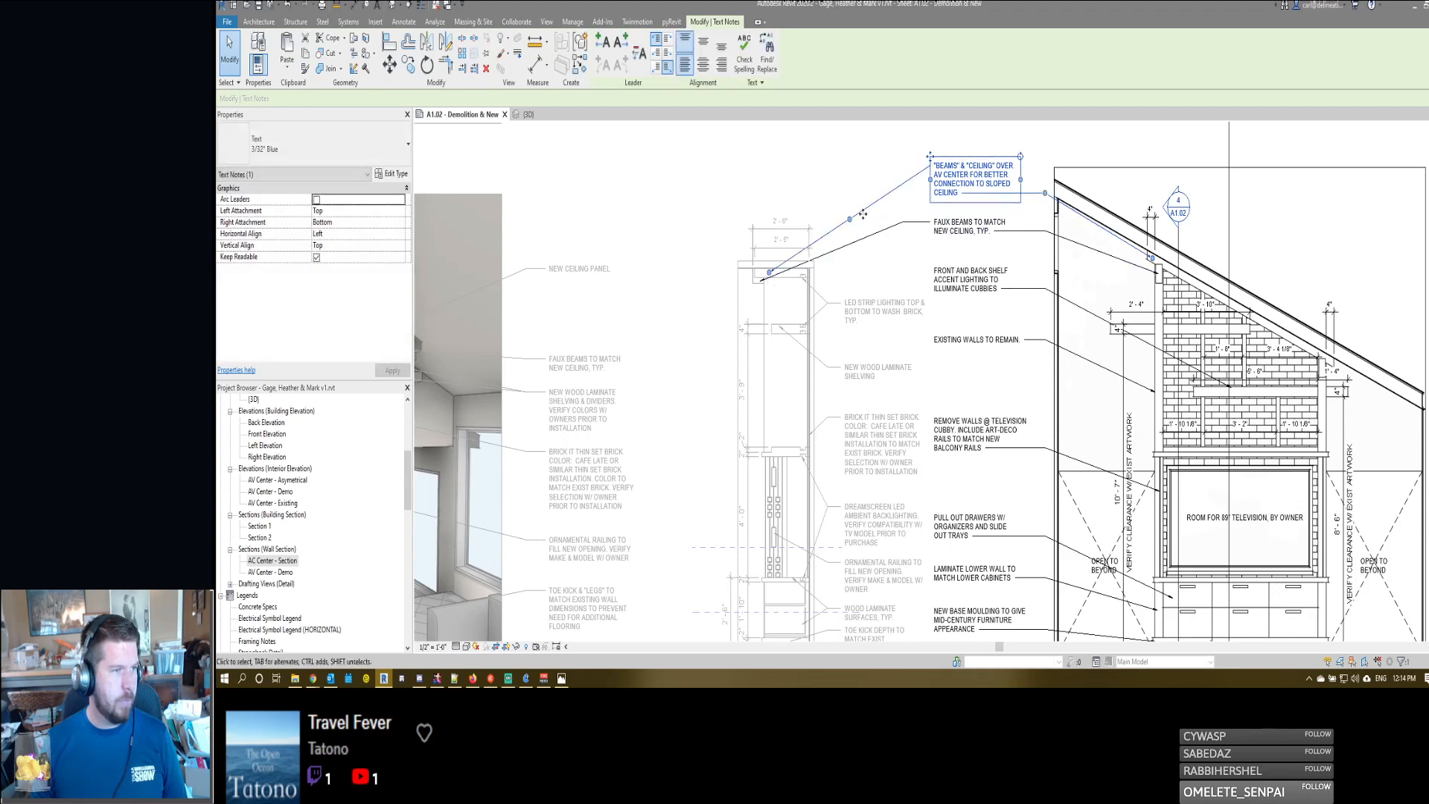
{"action": "left_click_drag", "start_coordinate": [850, 229], "coordinate": [903, 173]}
{"action": "left_click", "coordinate": [876, 155]}
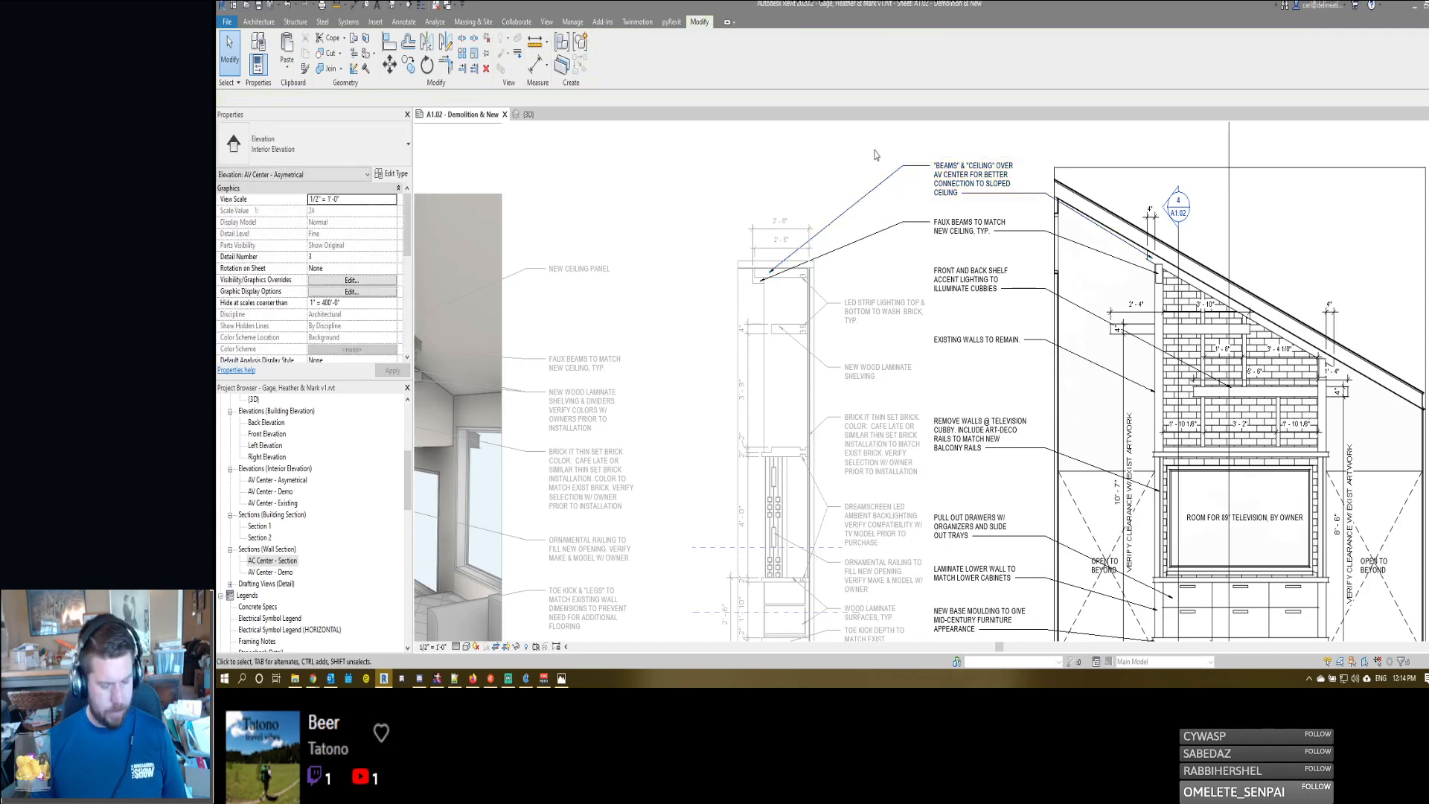
{"action": "double_click", "coordinate": [875, 155]}
- Review the sheet's perspective views, checking the side wall of the entertainment center inside the side perspective
{"action": "scroll", "coordinate": [875, 155], "scroll_direction": "down", "scroll_amount": 1}
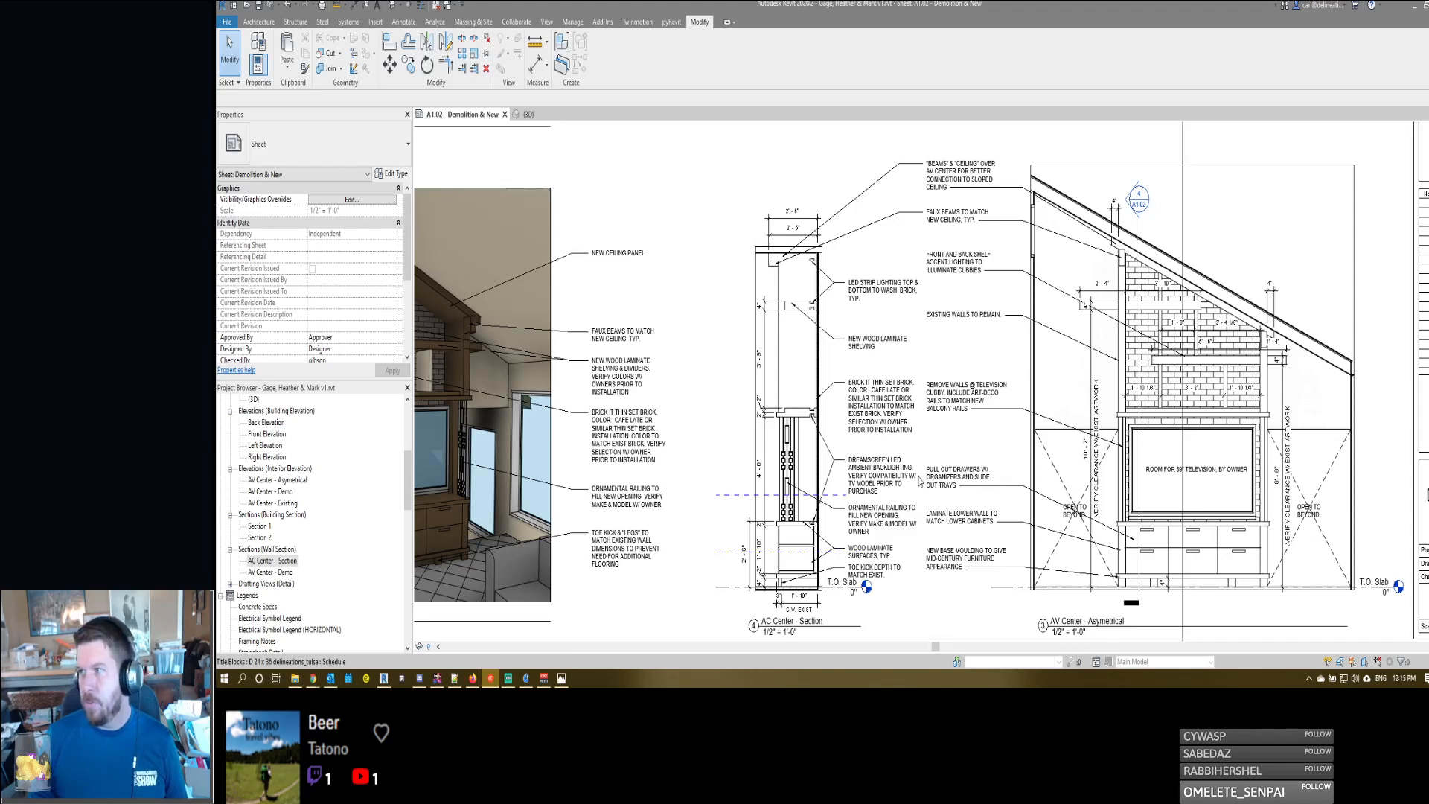
{"action": "scroll", "coordinate": [936, 414], "scroll_direction": "down", "scroll_amount": 3}
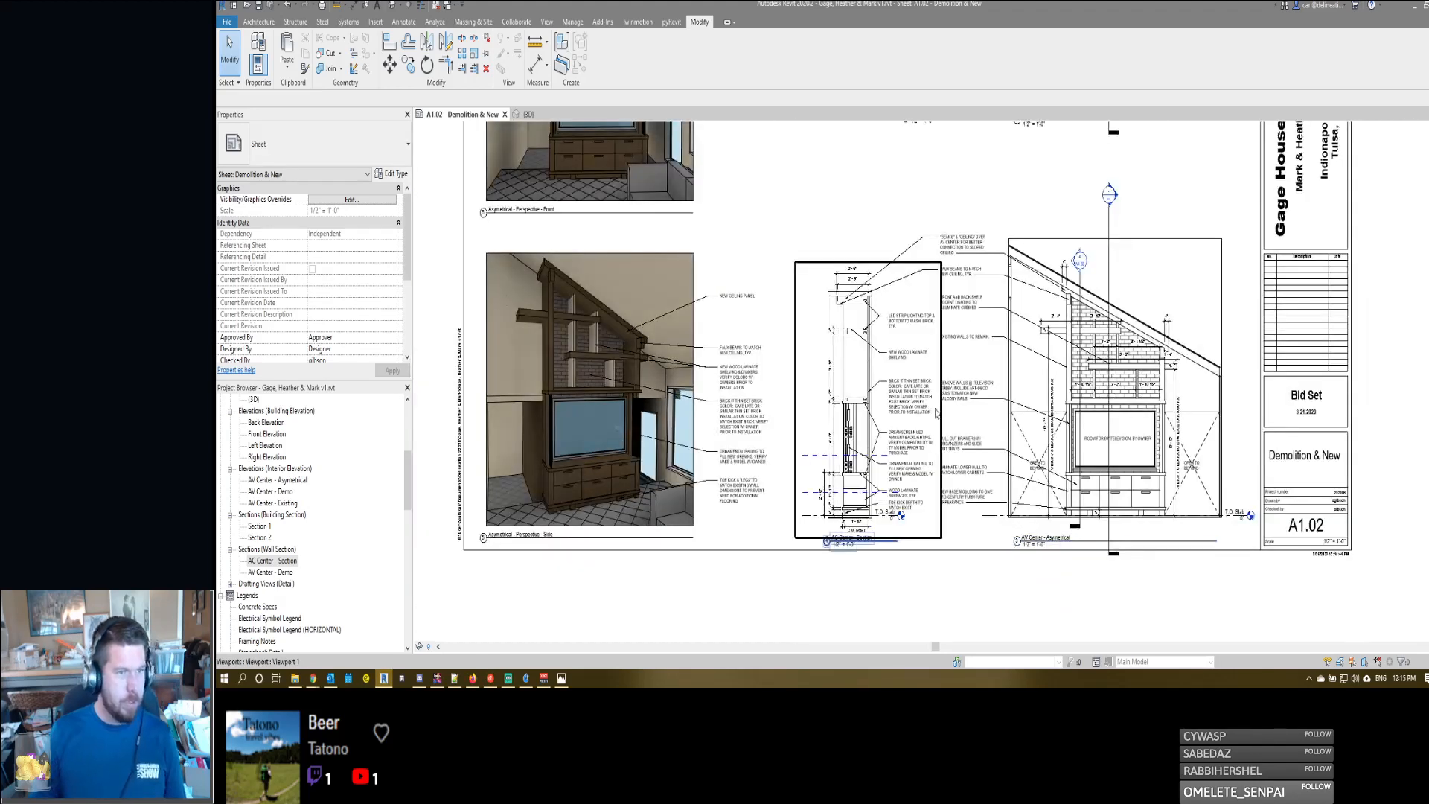
{"action": "middle_click_drag", "start_coordinate": [769, 372], "coordinate": [872, 518]}
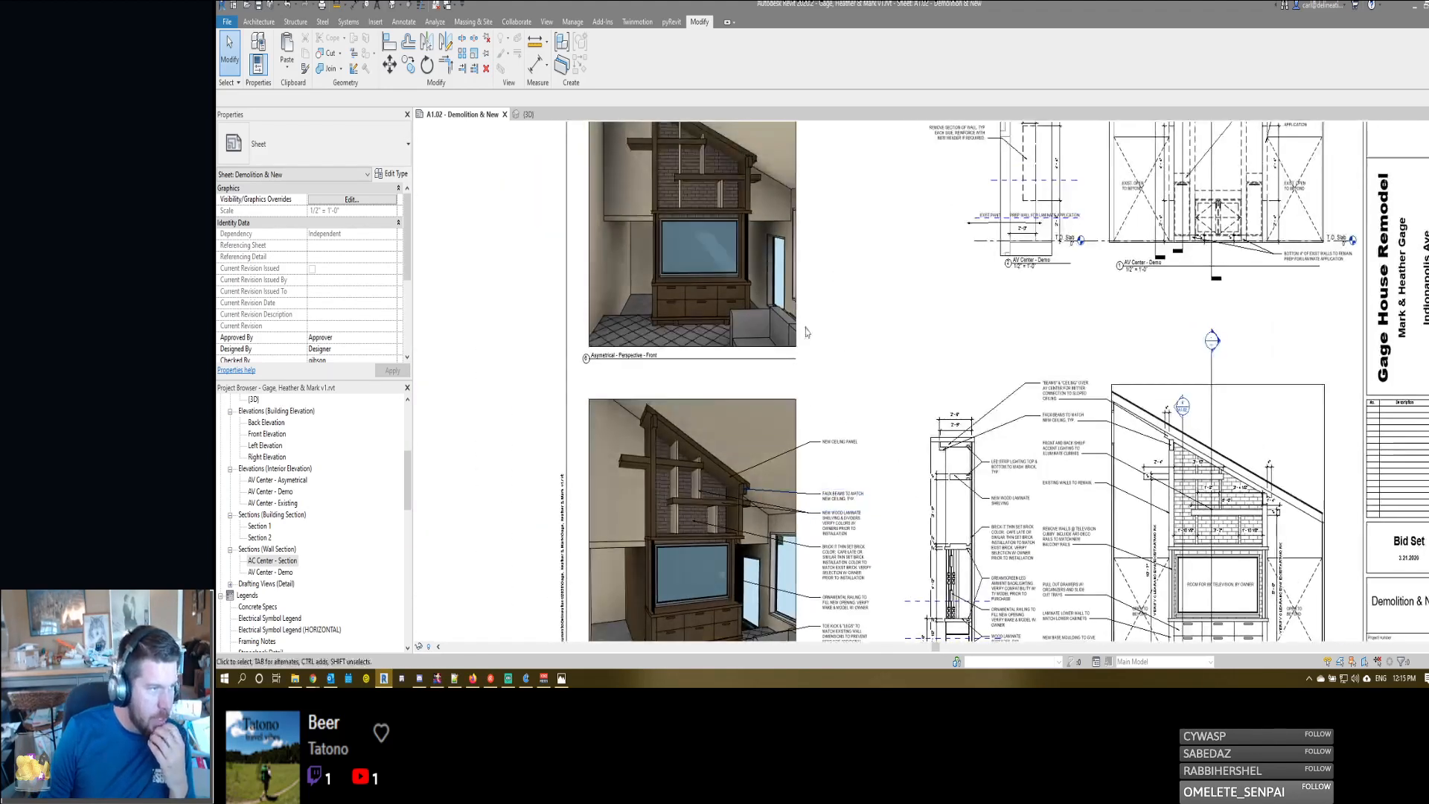
{"action": "scroll", "coordinate": [806, 332], "scroll_direction": "down", "scroll_amount": 2}
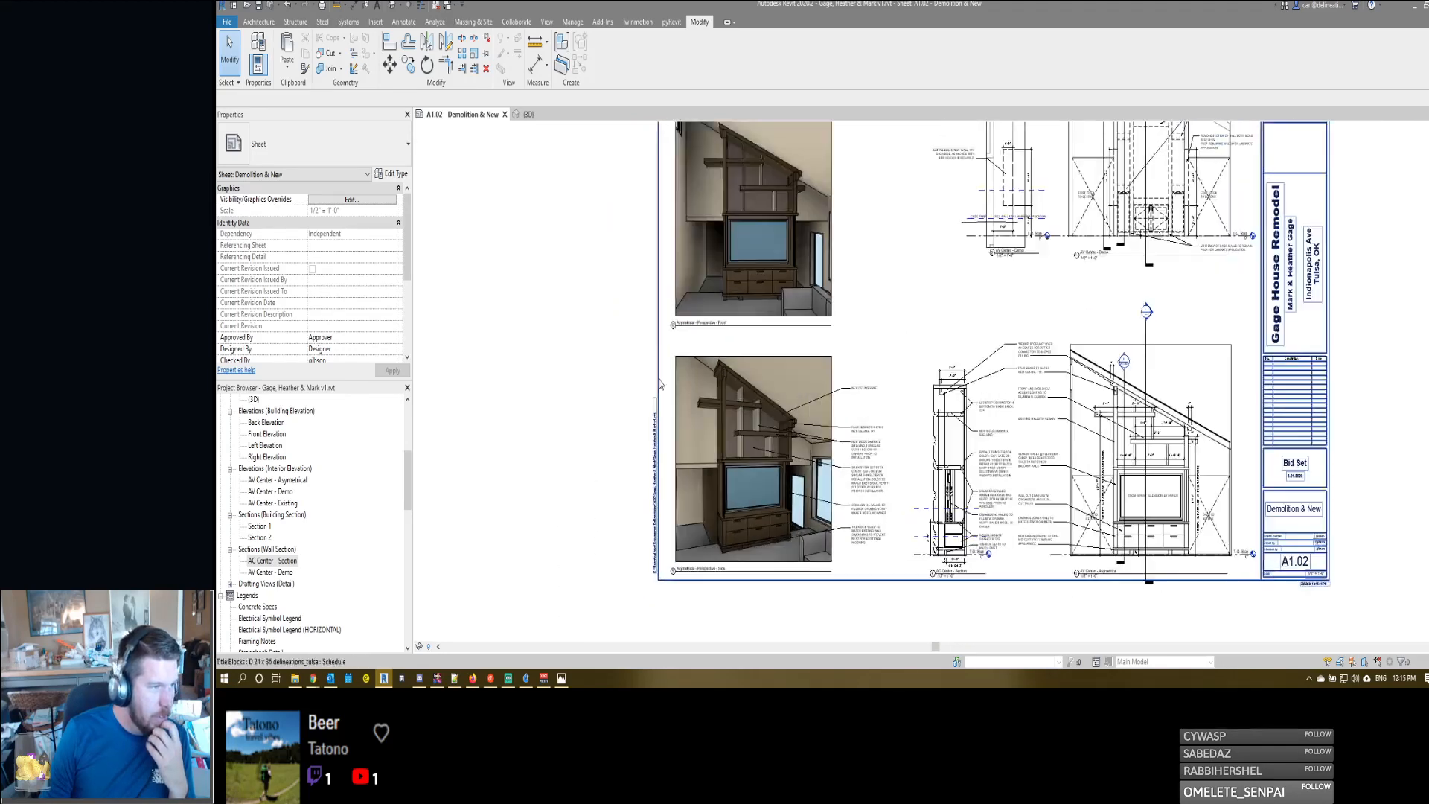
{"action": "scroll", "coordinate": [715, 565], "scroll_direction": "up", "scroll_amount": 3}
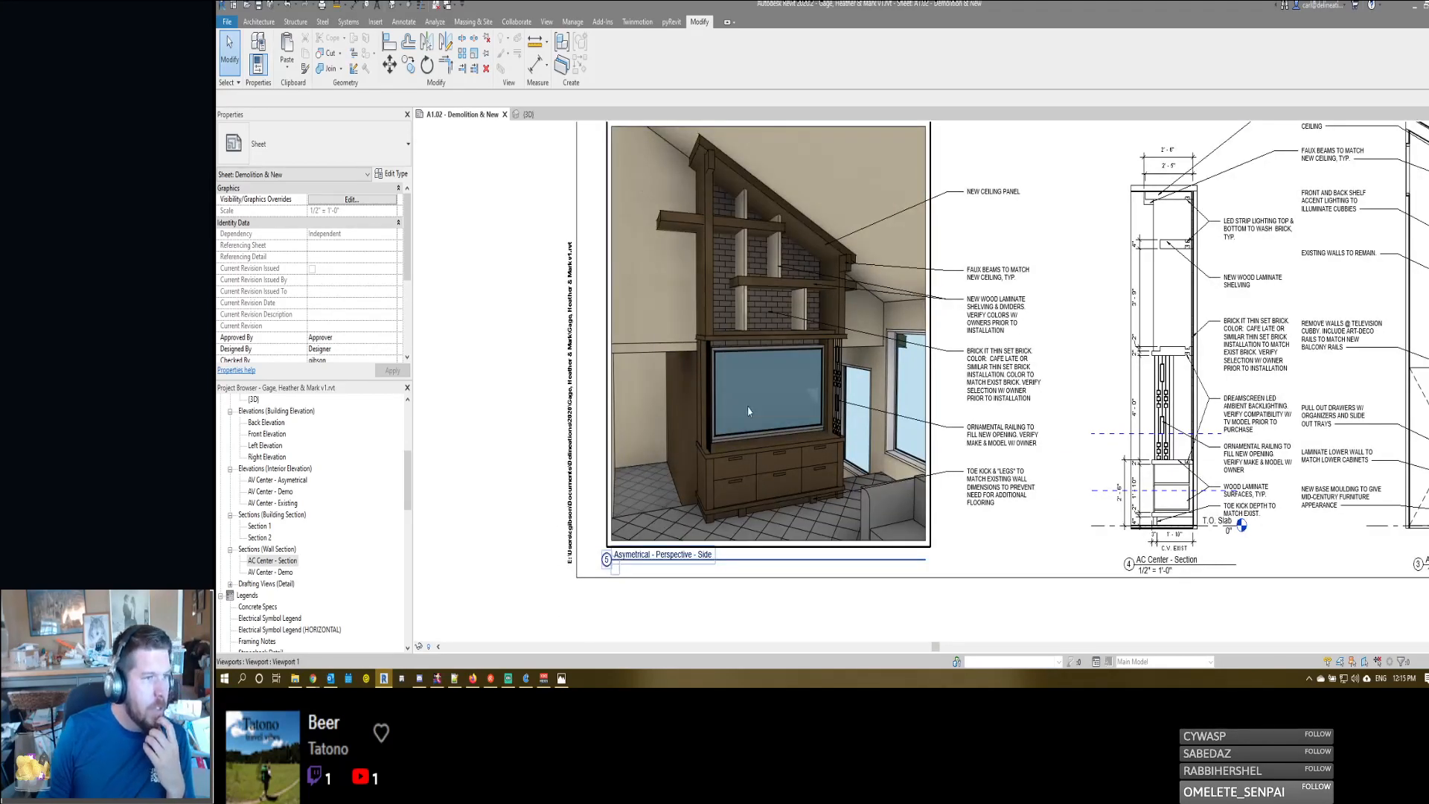
{"action": "double_click", "coordinate": [748, 411]}
{"action": "double_click", "coordinate": [543, 414]}
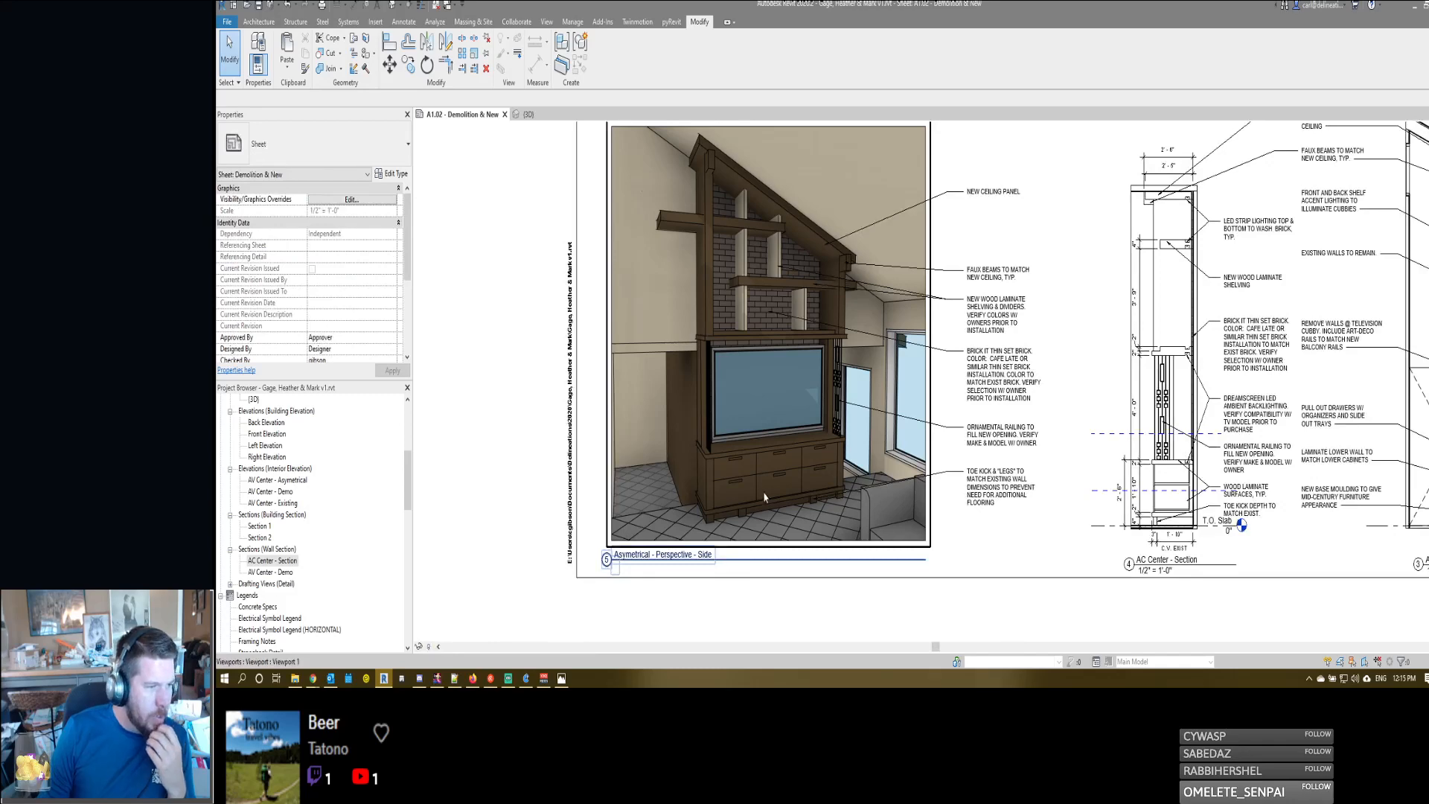
{"action": "double_click", "coordinate": [693, 450]}
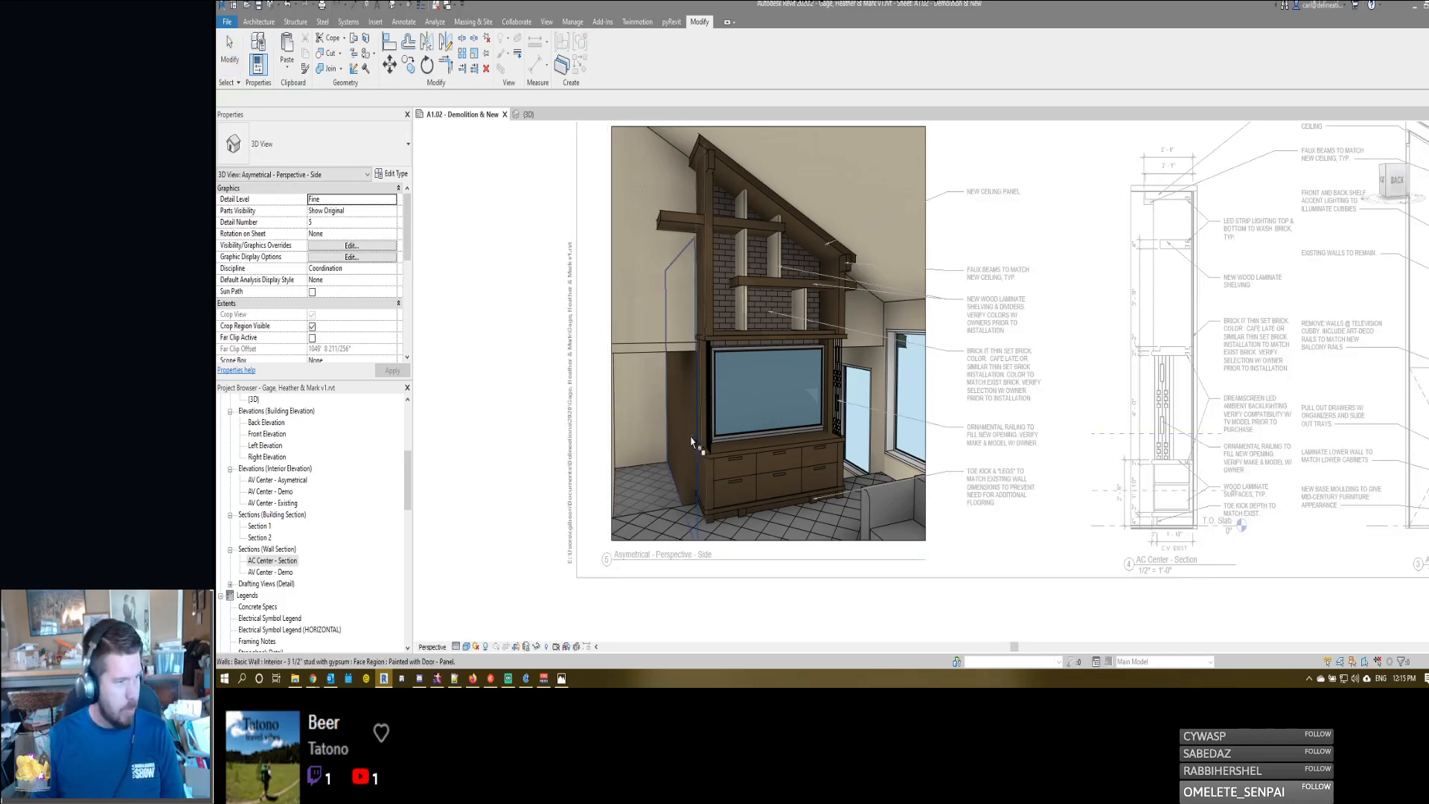
{"action": "left_click", "coordinate": [689, 442]}
{"action": "middle_click_drag", "start_coordinate": [689, 442], "coordinate": [769, 447]}
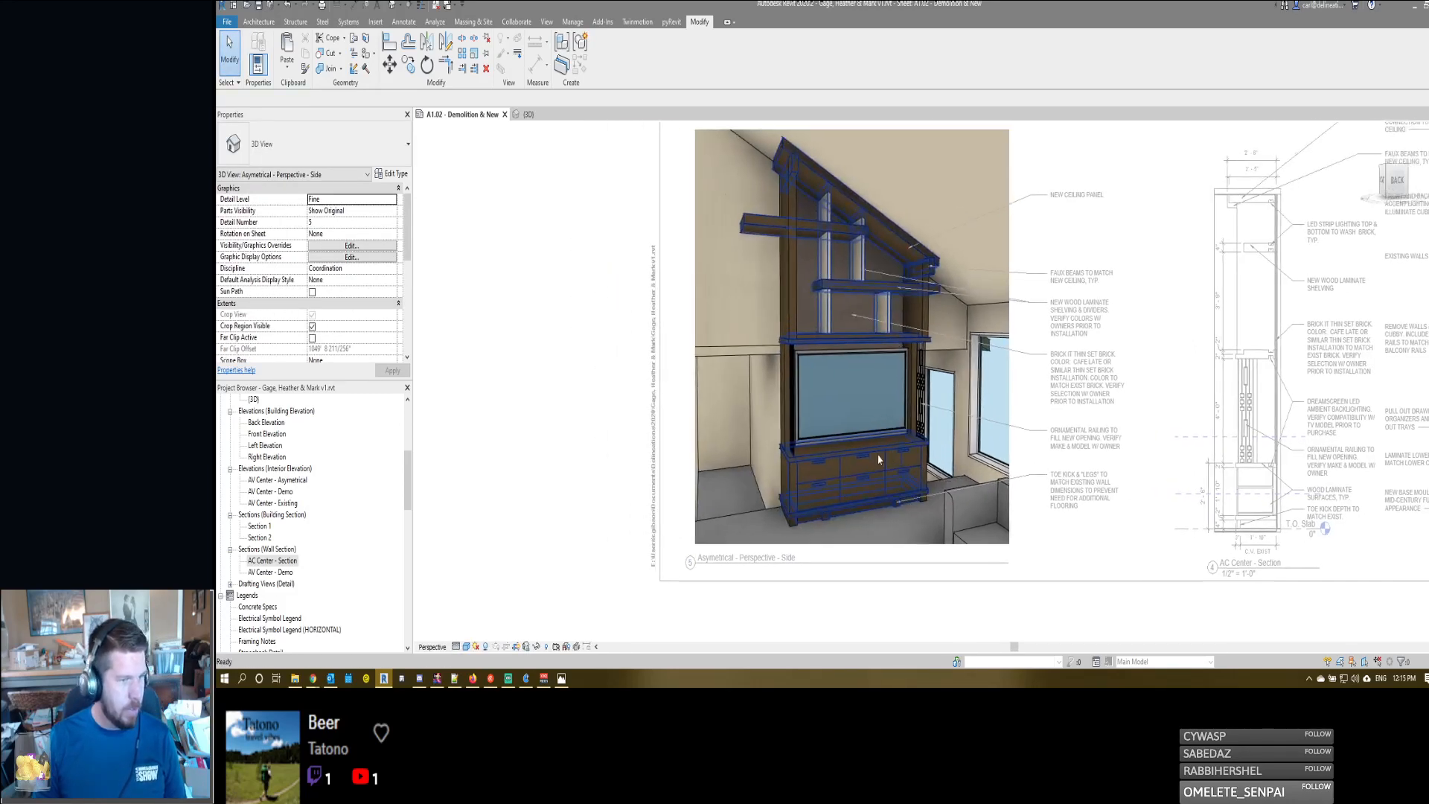
{"action": "scroll", "coordinate": [878, 459], "scroll_direction": "down", "scroll_amount": 1}
{"action": "double_click", "coordinate": [1032, 474]}
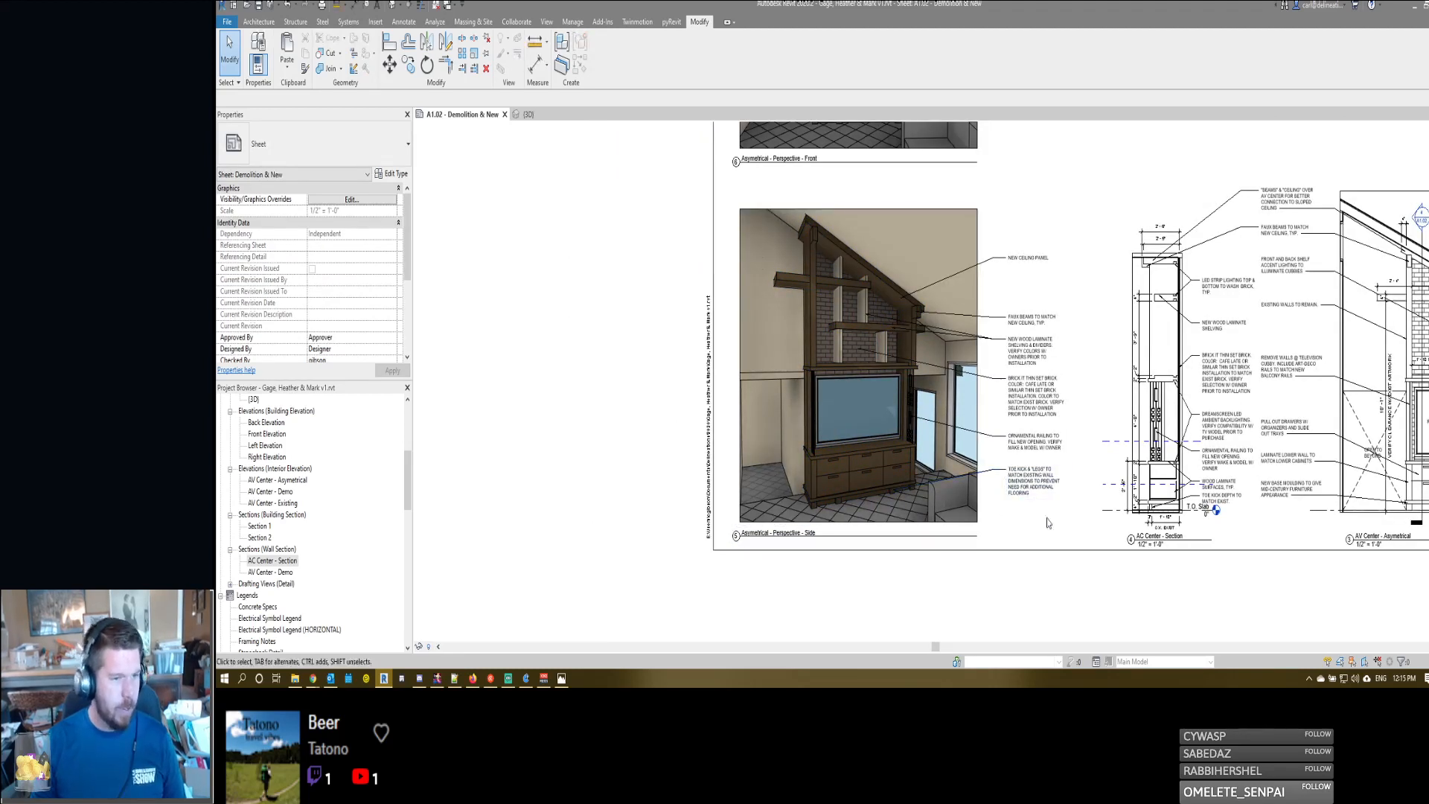
- Shift the side perspective and its notes to the right on the sheet, away from the sheet border
{"action": "left_click_drag", "start_coordinate": [1046, 520], "coordinate": [850, 264]}
{"action": "key", "text": "Right"}
{"action": "key", "text": "Right"}
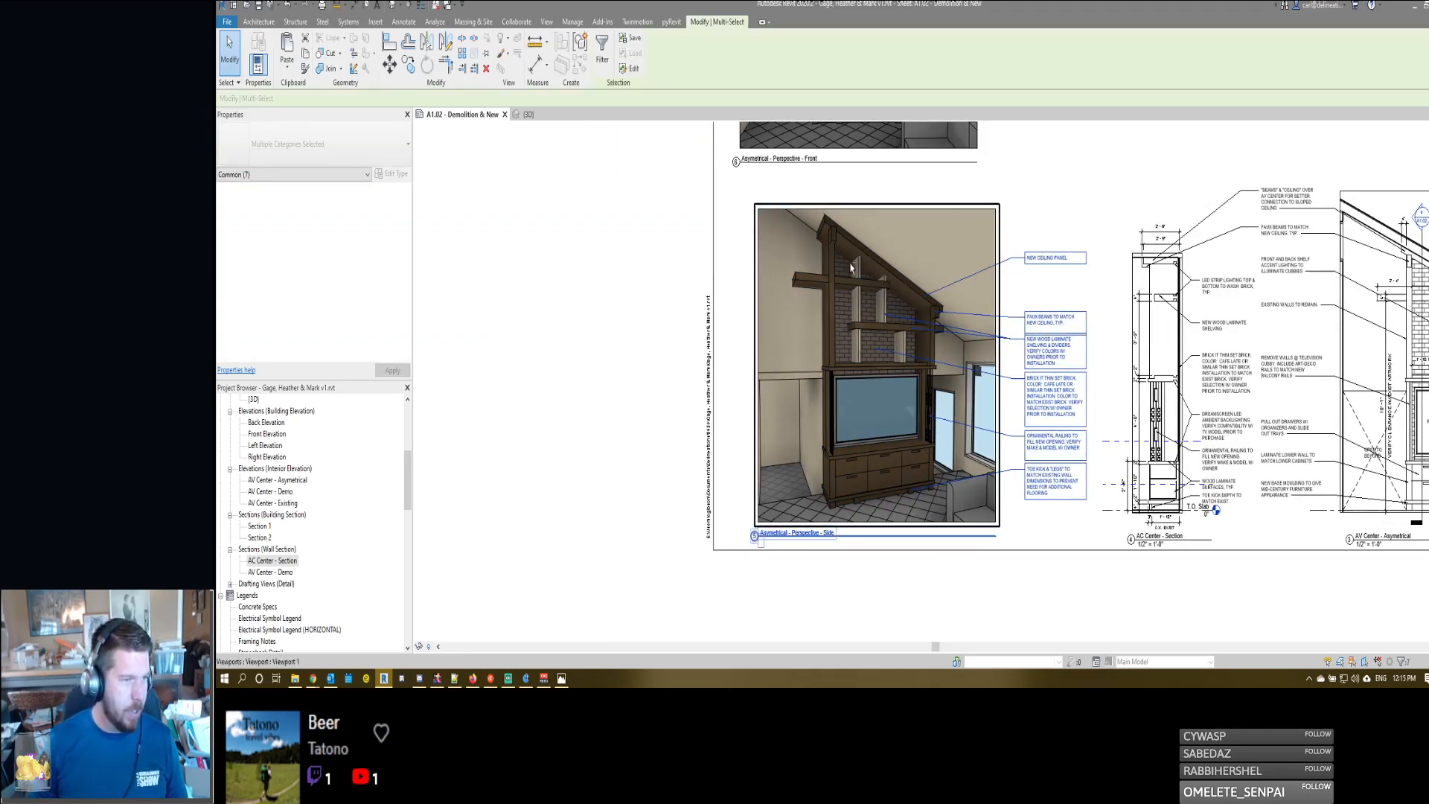
{"action": "key", "text": "Right"}
{"action": "key", "text": "Right"}
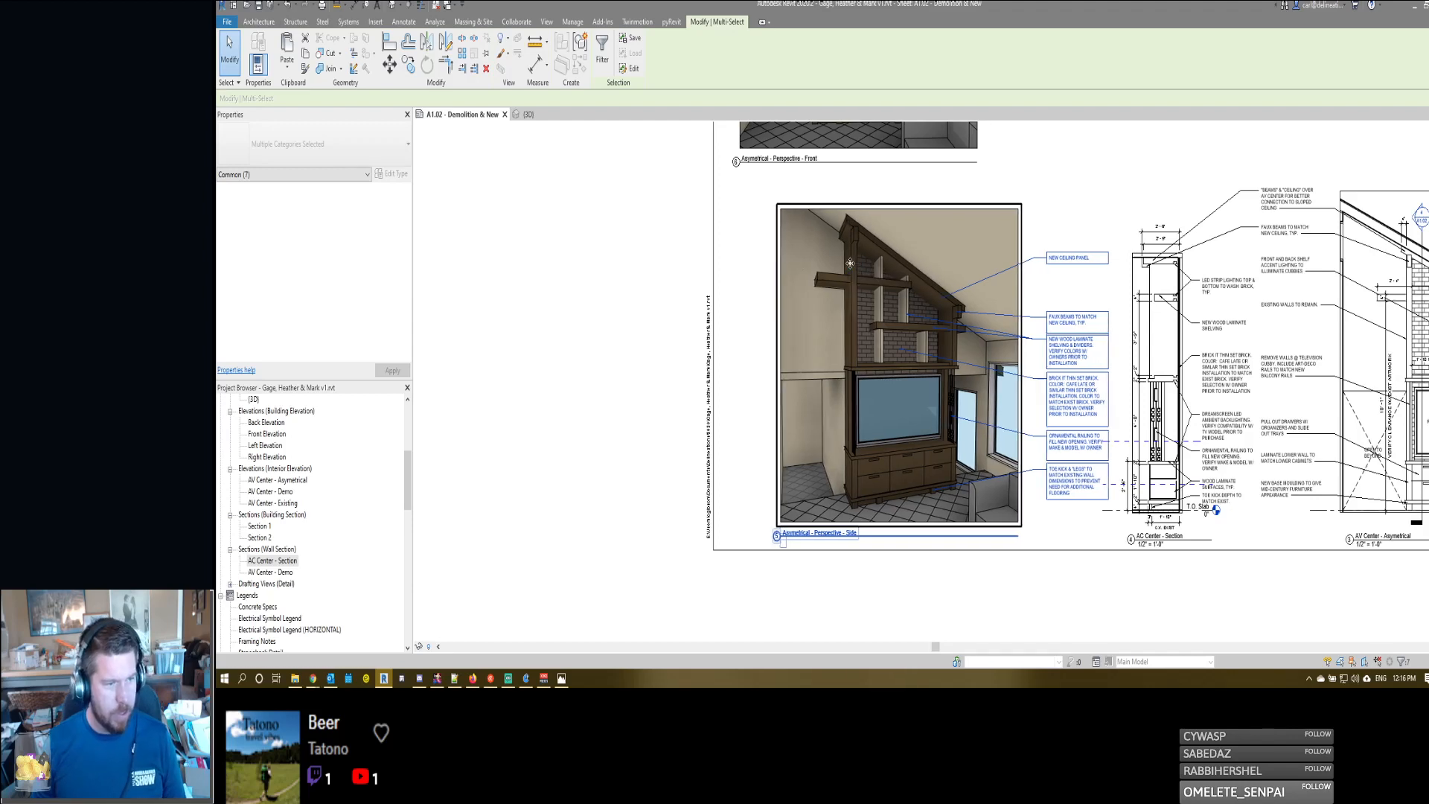
{"action": "key", "text": "Escape"}
- Move the front perspective to the right so it aligns with the side perspective below it
{"action": "left_click", "coordinate": [855, 137]}
{"action": "middle_click_drag", "start_coordinate": [855, 137], "coordinate": [871, 294]}
{"action": "left_click_drag", "start_coordinate": [852, 261], "coordinate": [900, 261]}
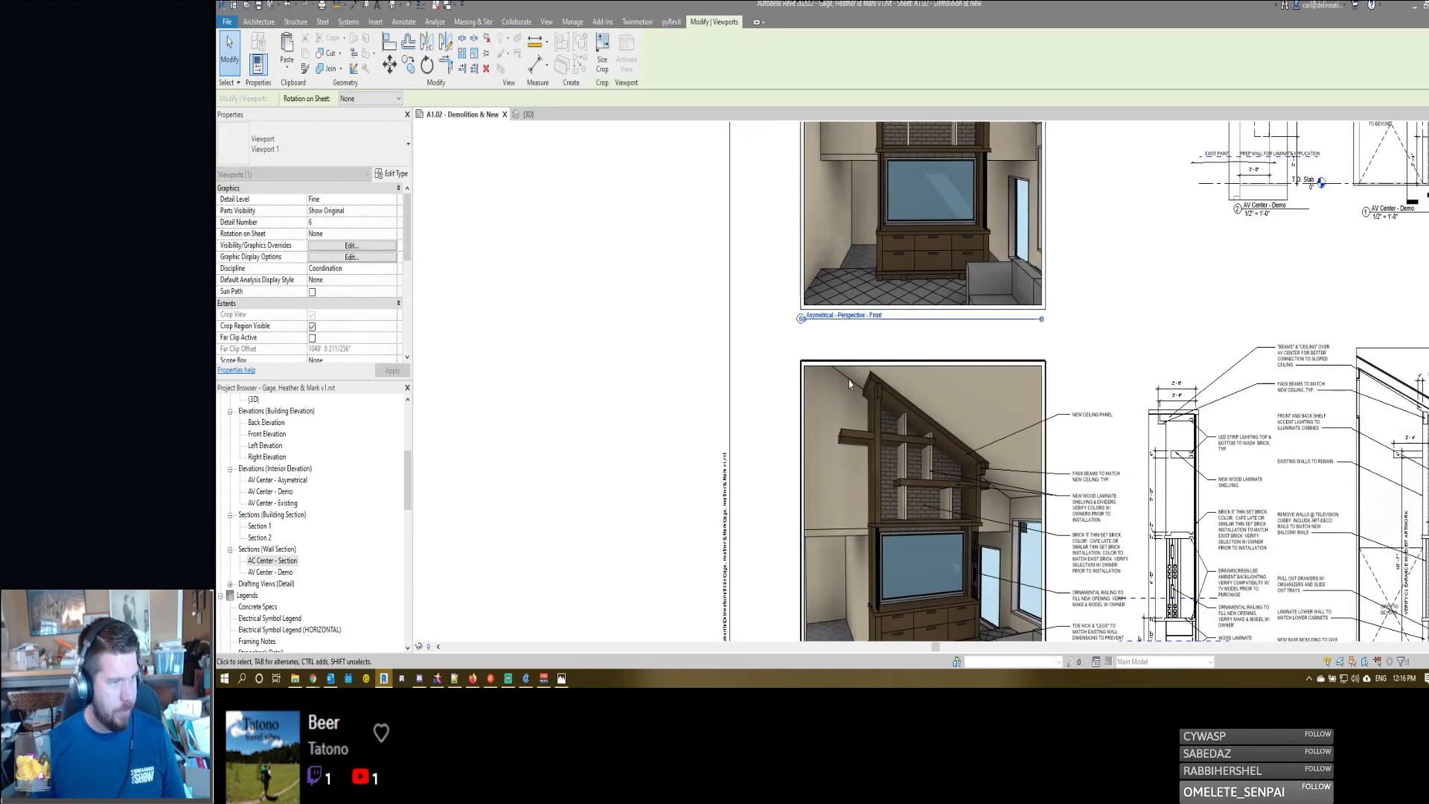
{"action": "middle_click_drag", "start_coordinate": [863, 467], "coordinate": [901, 406]}
- Add a leader note pointing to the cabinet side in the side perspective, reading "LAMINATE TO EDGE OF EAST WALL. TRANSITION WITH MOULDING STRIP"
{"action": "scroll", "coordinate": [900, 406], "scroll_direction": "down", "scroll_amount": 1}
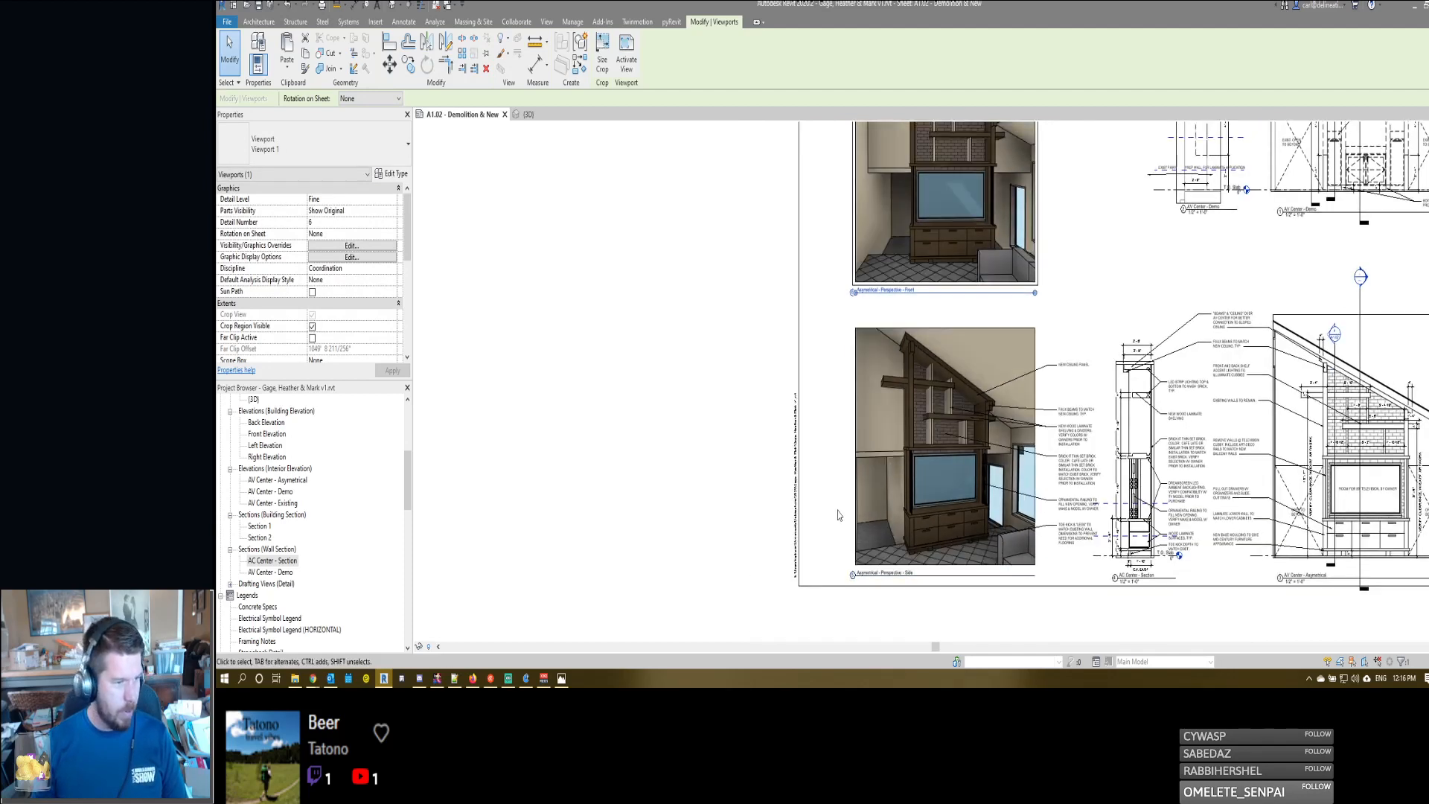
{"action": "scroll", "coordinate": [837, 524], "scroll_direction": "up", "scroll_amount": 2}
{"action": "key", "text": "t"}
{"action": "key", "text": "x"}
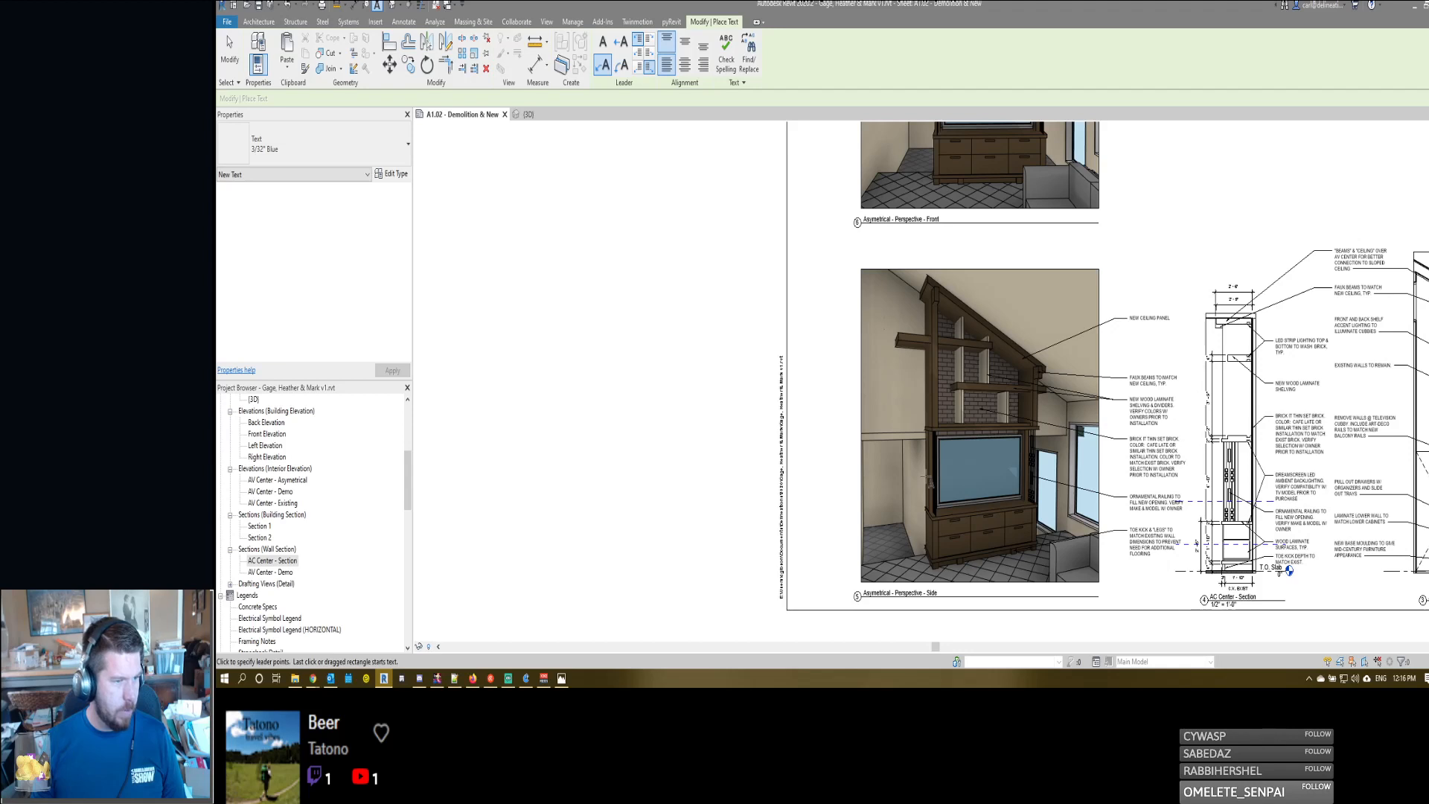
{"action": "left_click", "coordinate": [842, 504]}
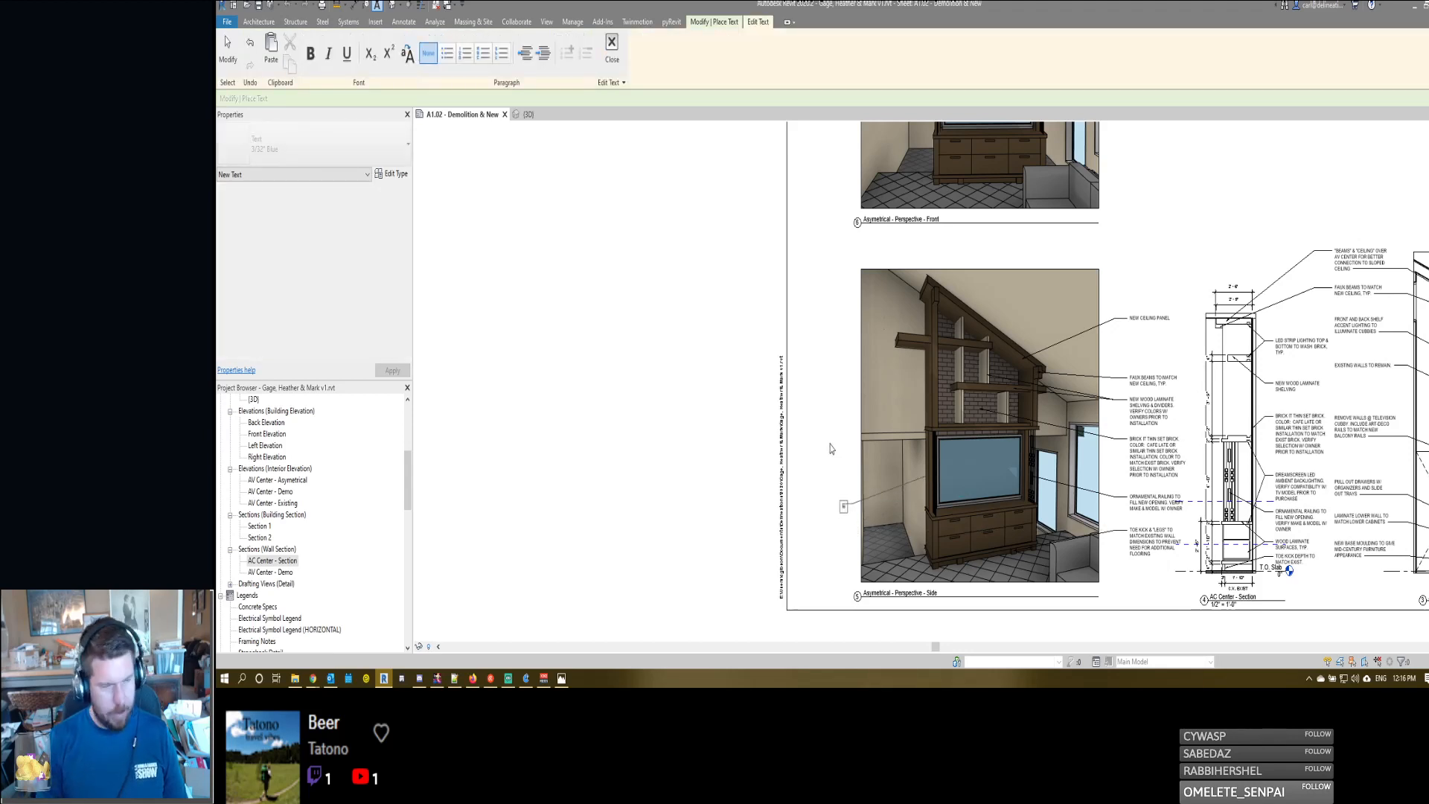
{"action": "type", "text": "LA"}
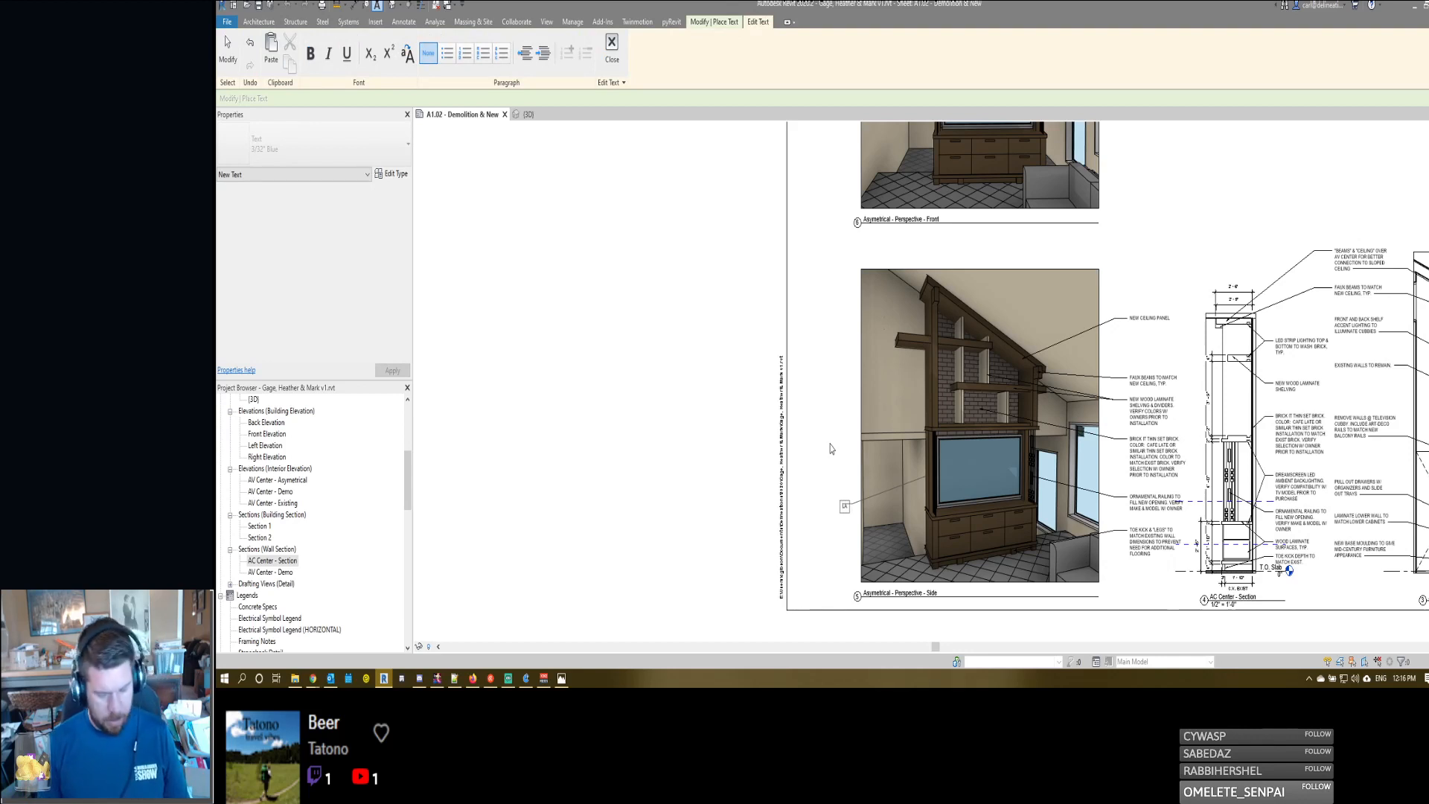
{"action": "type", "text": "MINATE SIDE"}
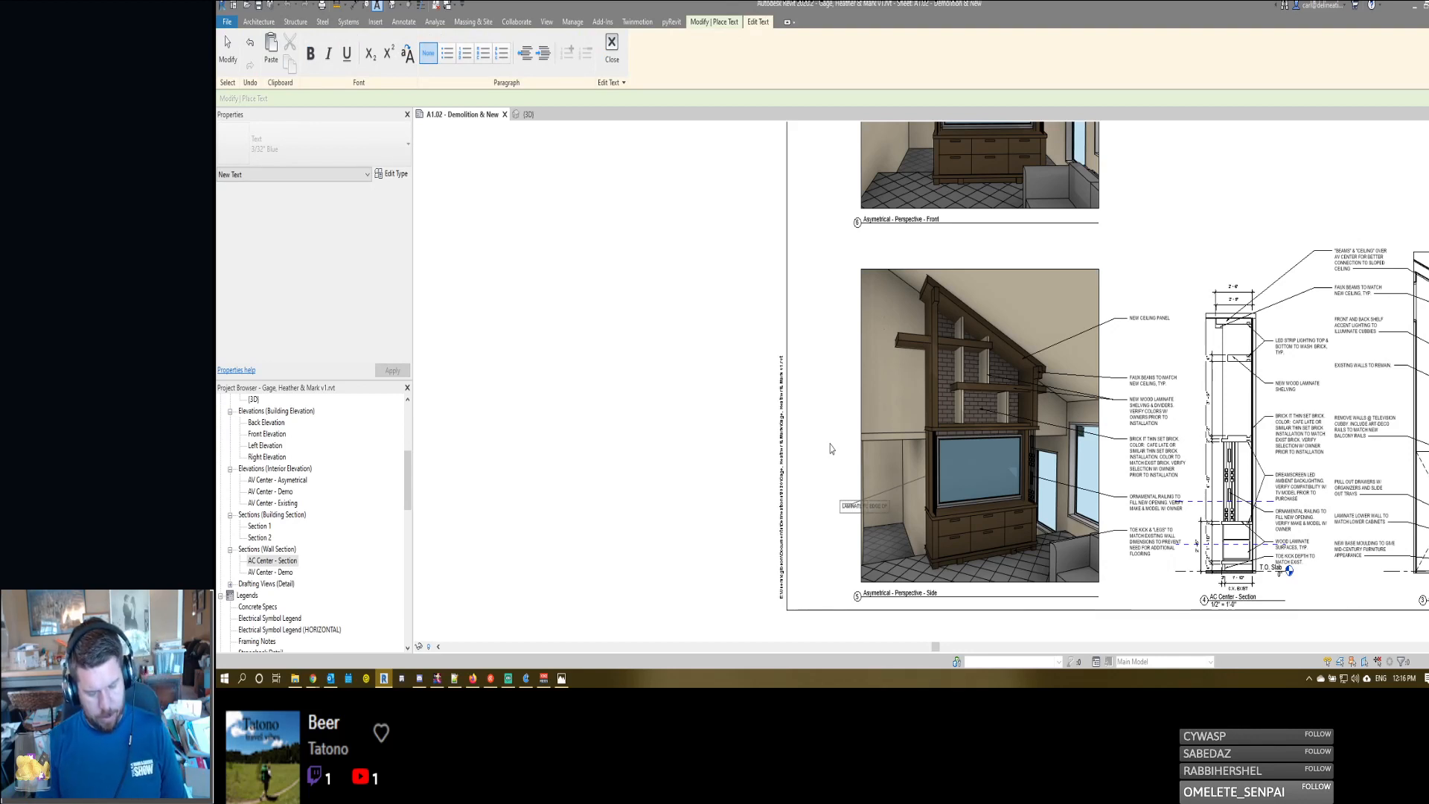
{"action": "type", "text": " CAIST WAL"}
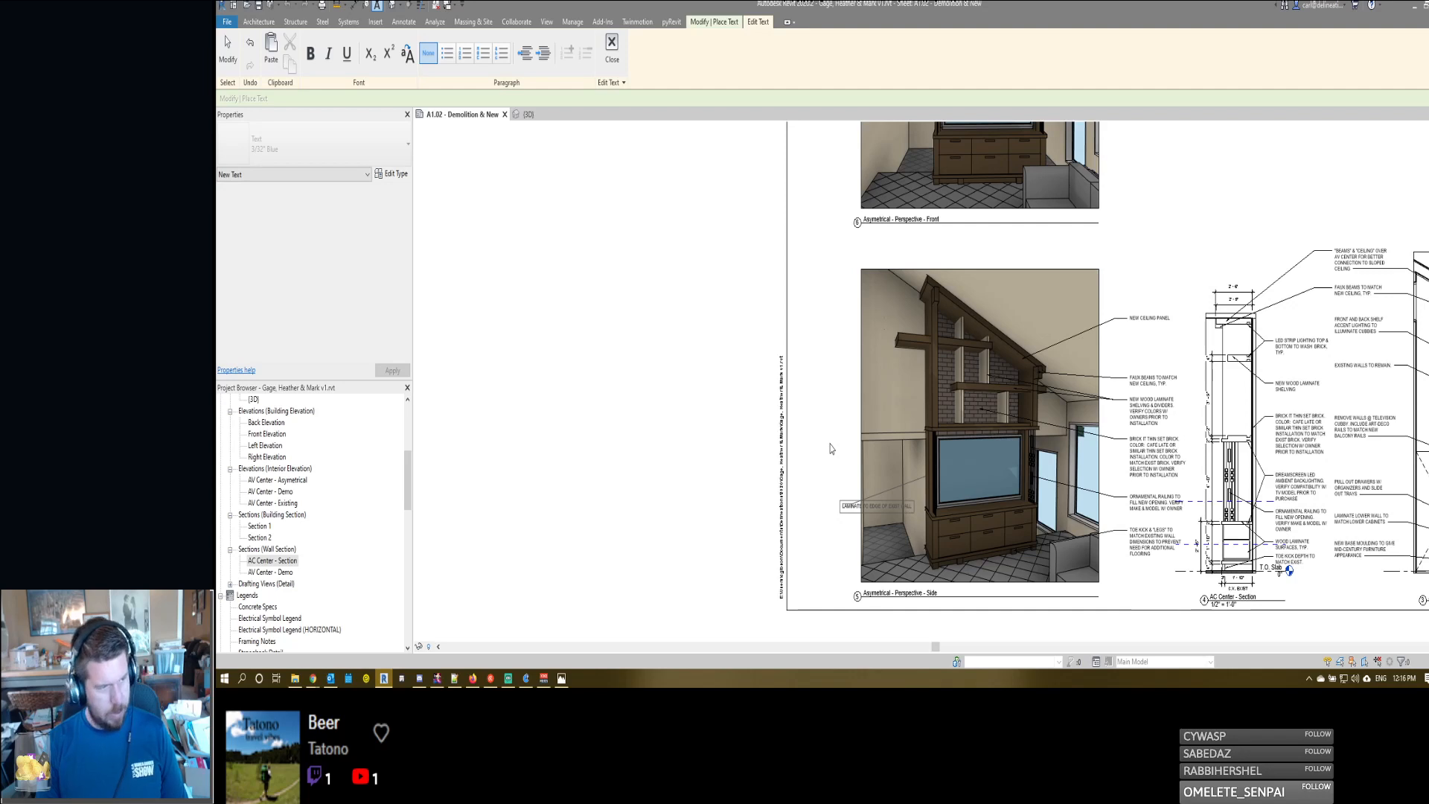
{"action": "type", "text": ", TY"}
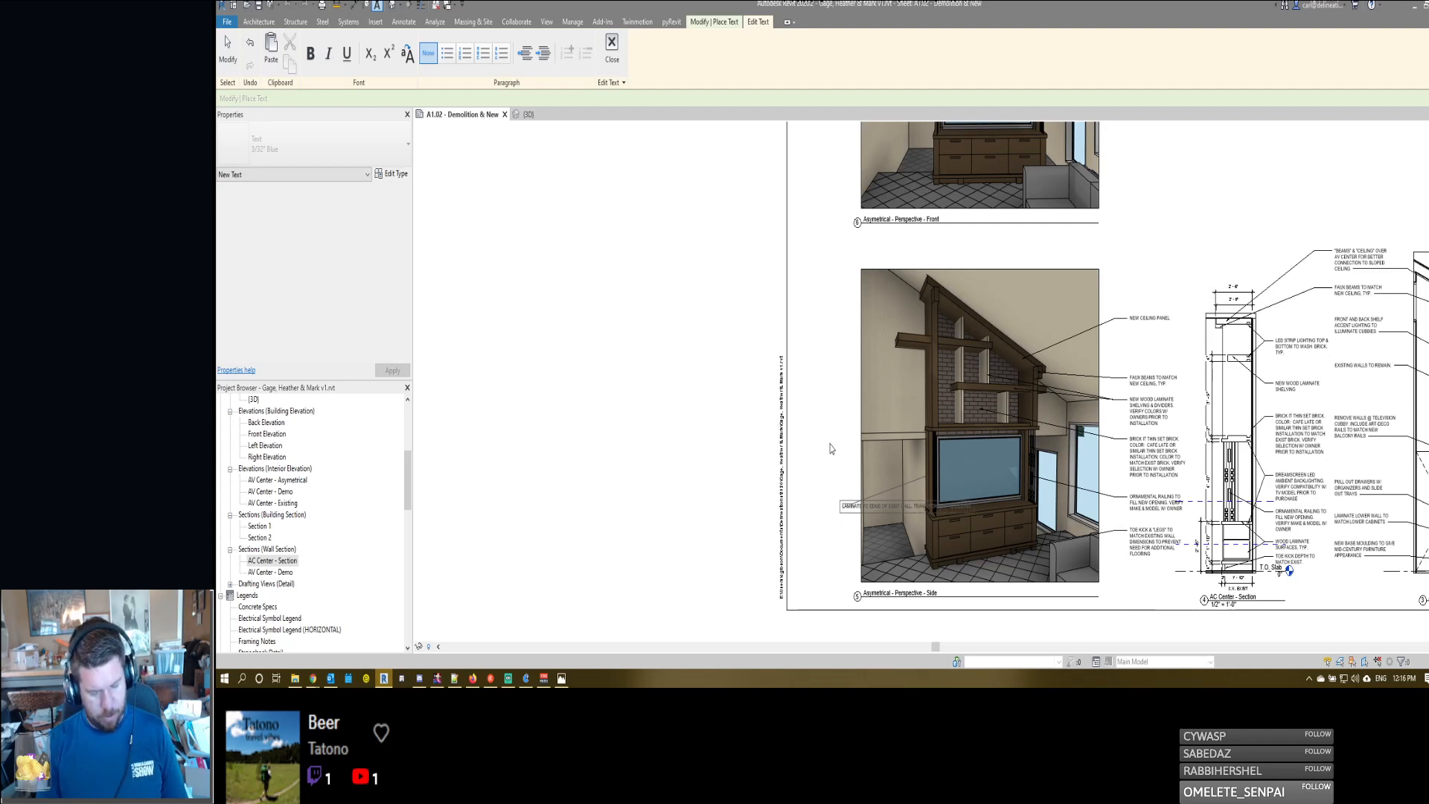
{"action": "left_click", "coordinate": [825, 447]}
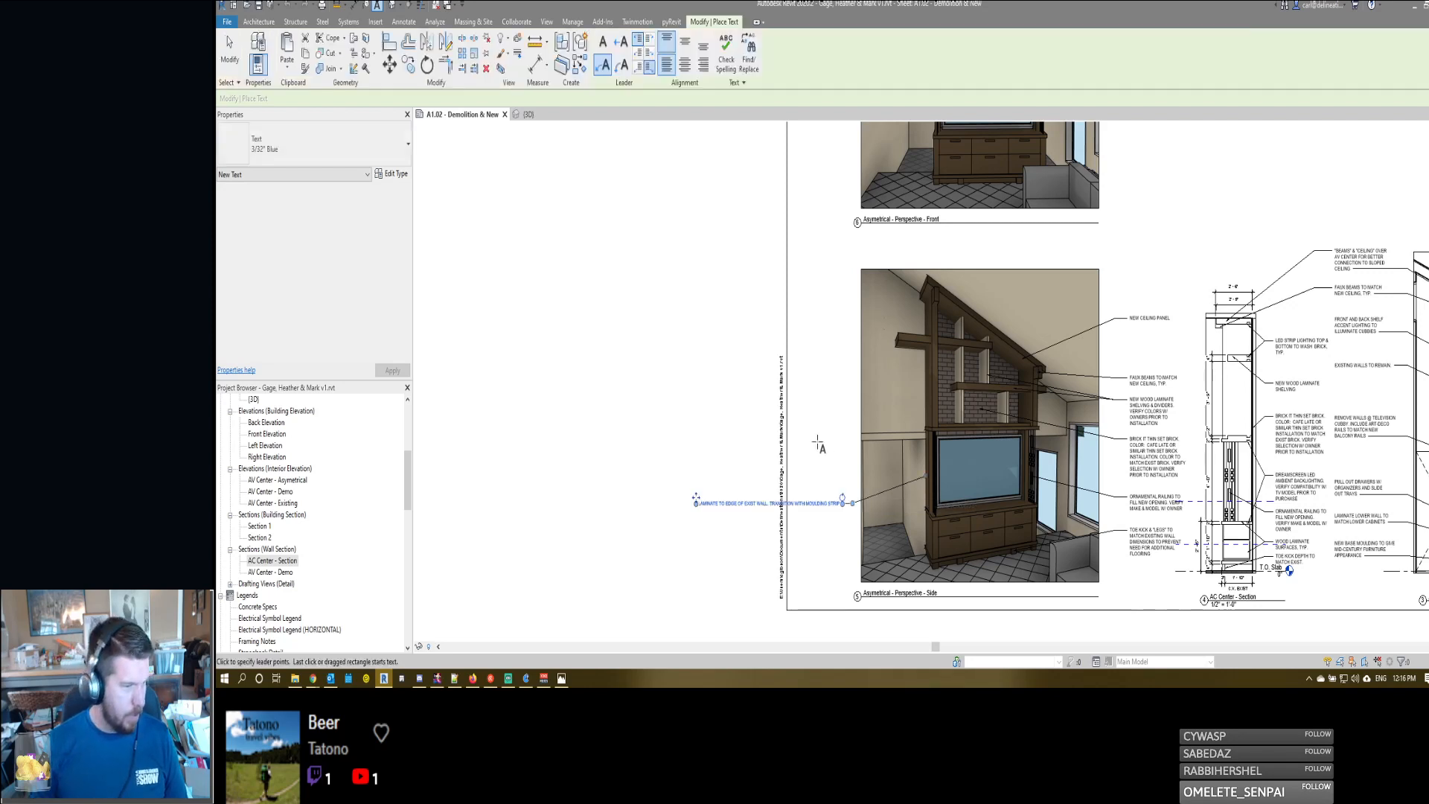
- Narrow the new laminate note so its text wraps between the sheet border and the side perspective
{"action": "left_click_drag", "start_coordinate": [695, 503], "coordinate": [793, 503]}
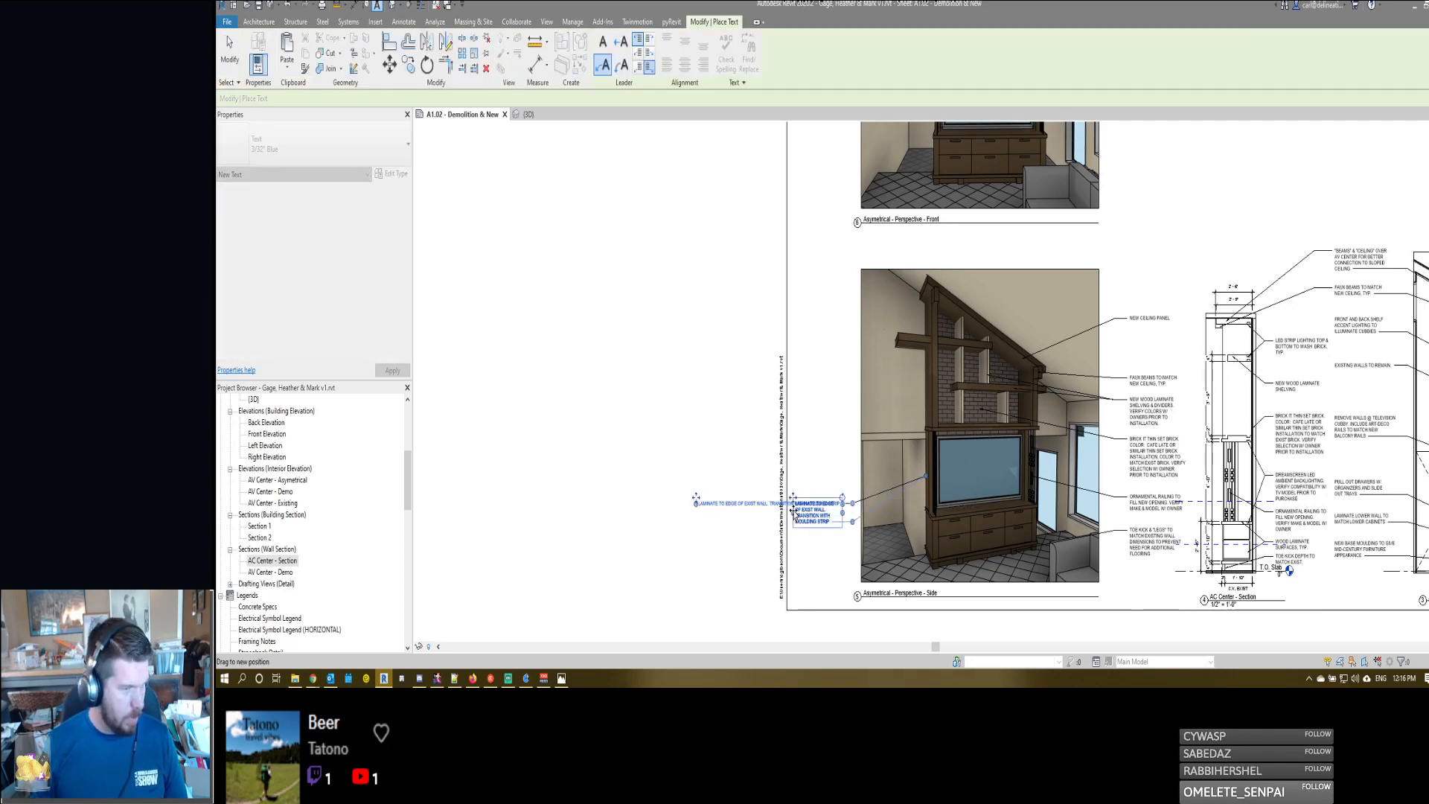
{"action": "scroll", "coordinate": [744, 486], "scroll_direction": "down", "scroll_amount": 1}
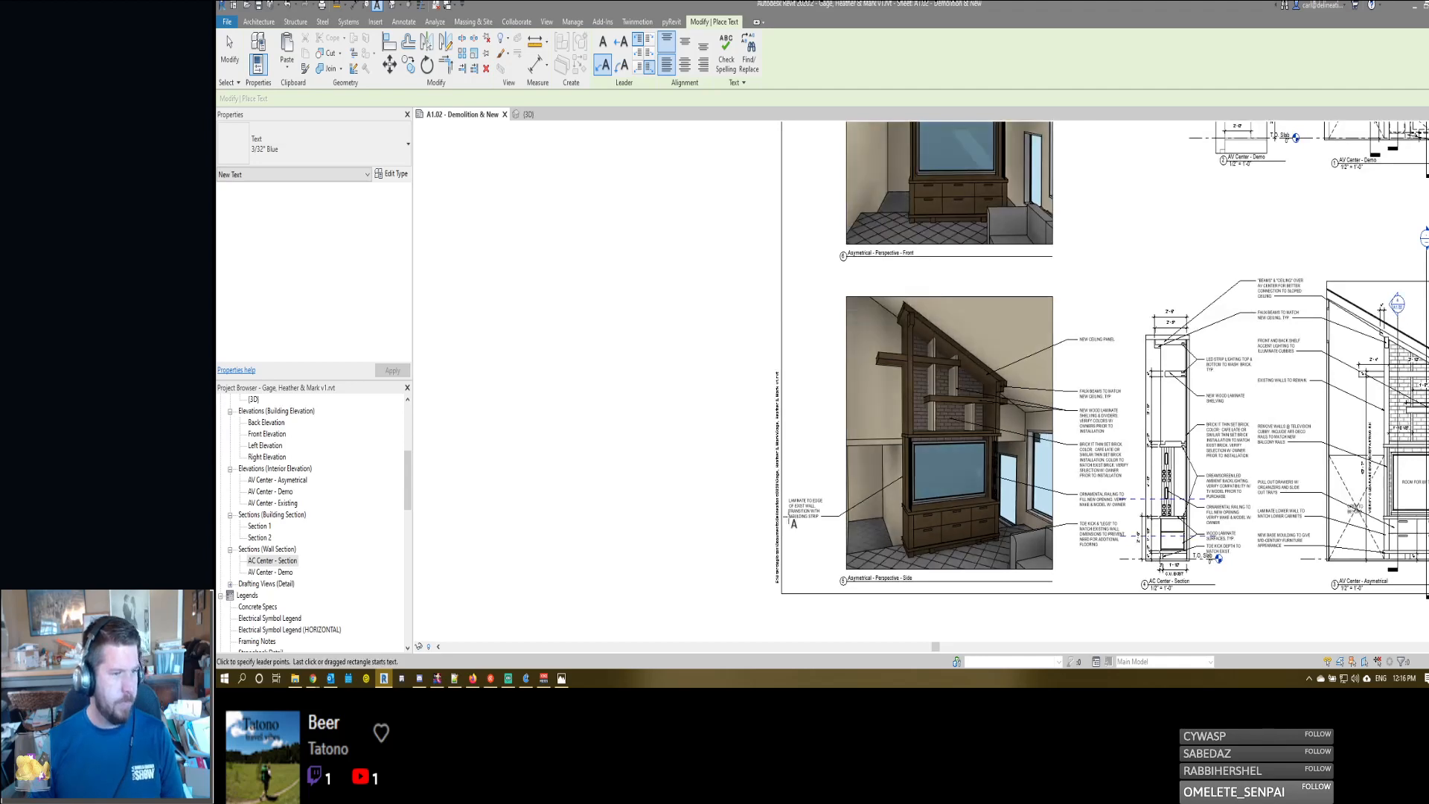
{"action": "key", "text": "Escape"}
{"action": "key", "text": "Escape"}
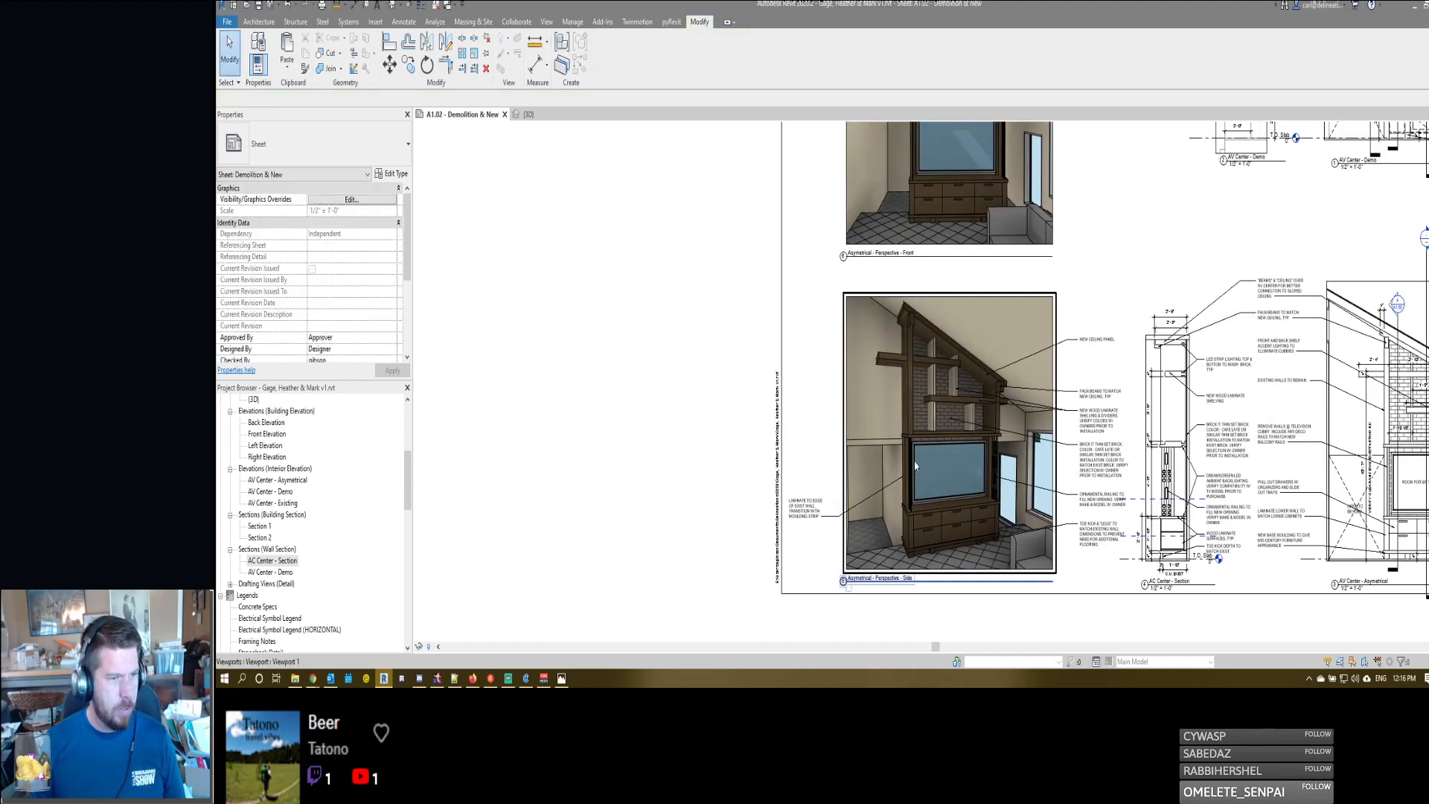
- Activate the AV Center - Asymetrical elevation on the sheet and hide the plasma television in that view
{"action": "middle_click_drag", "start_coordinate": [849, 467], "coordinate": [690, 470]}
{"action": "scroll", "coordinate": [685, 468], "scroll_direction": "down", "scroll_amount": 2}
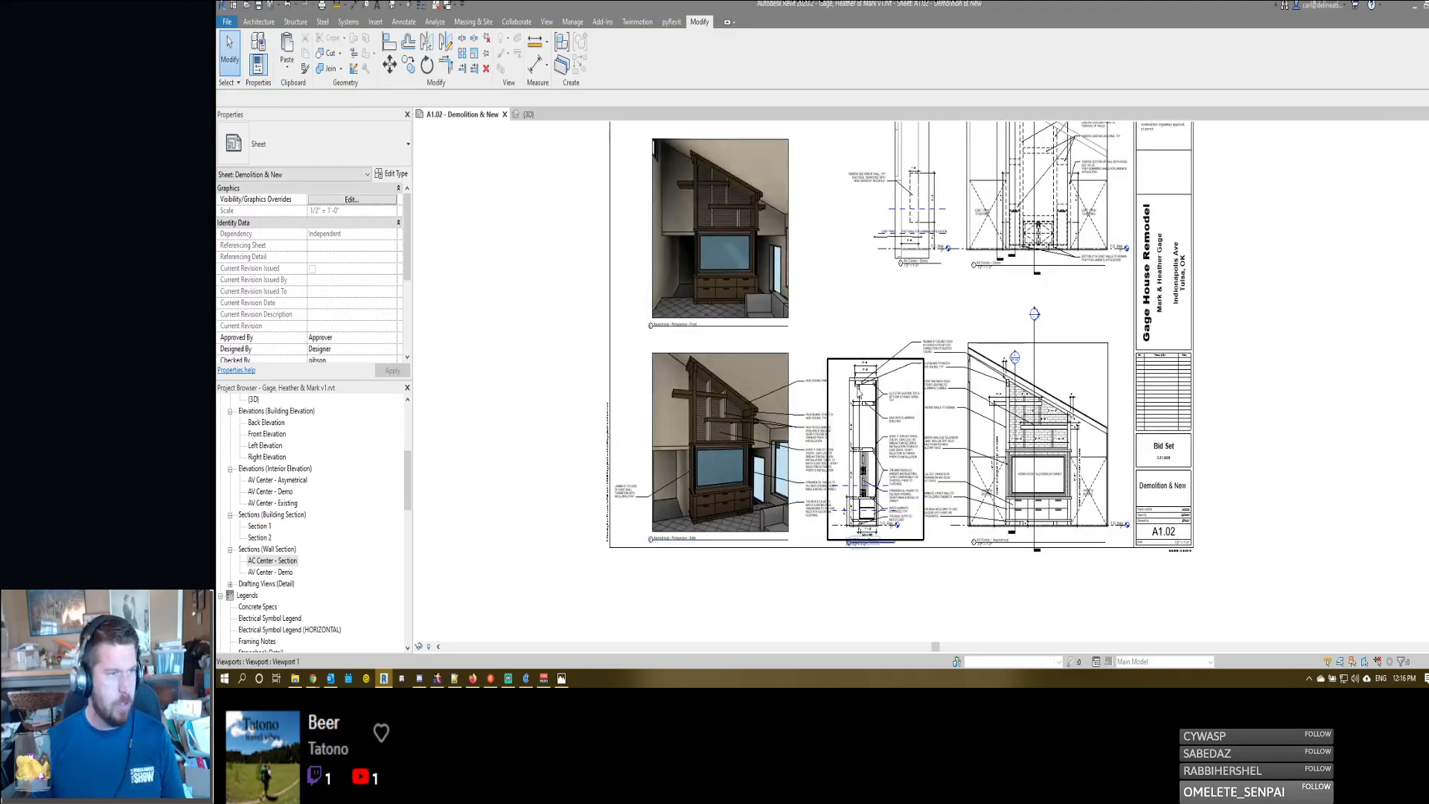
{"action": "scroll", "coordinate": [929, 466], "scroll_direction": "down", "scroll_amount": 1}
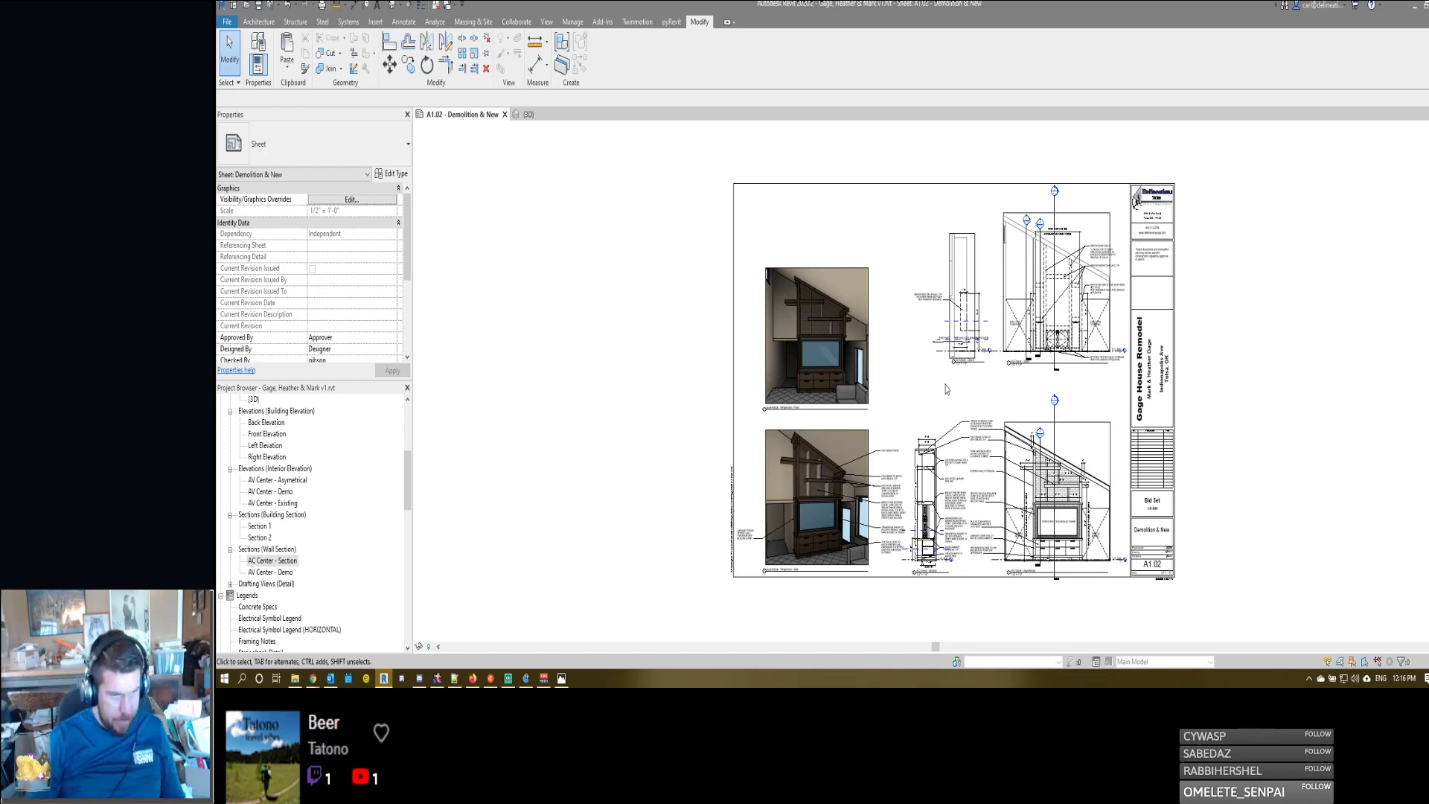
{"action": "scroll", "coordinate": [1061, 533], "scroll_direction": "up", "scroll_amount": 5}
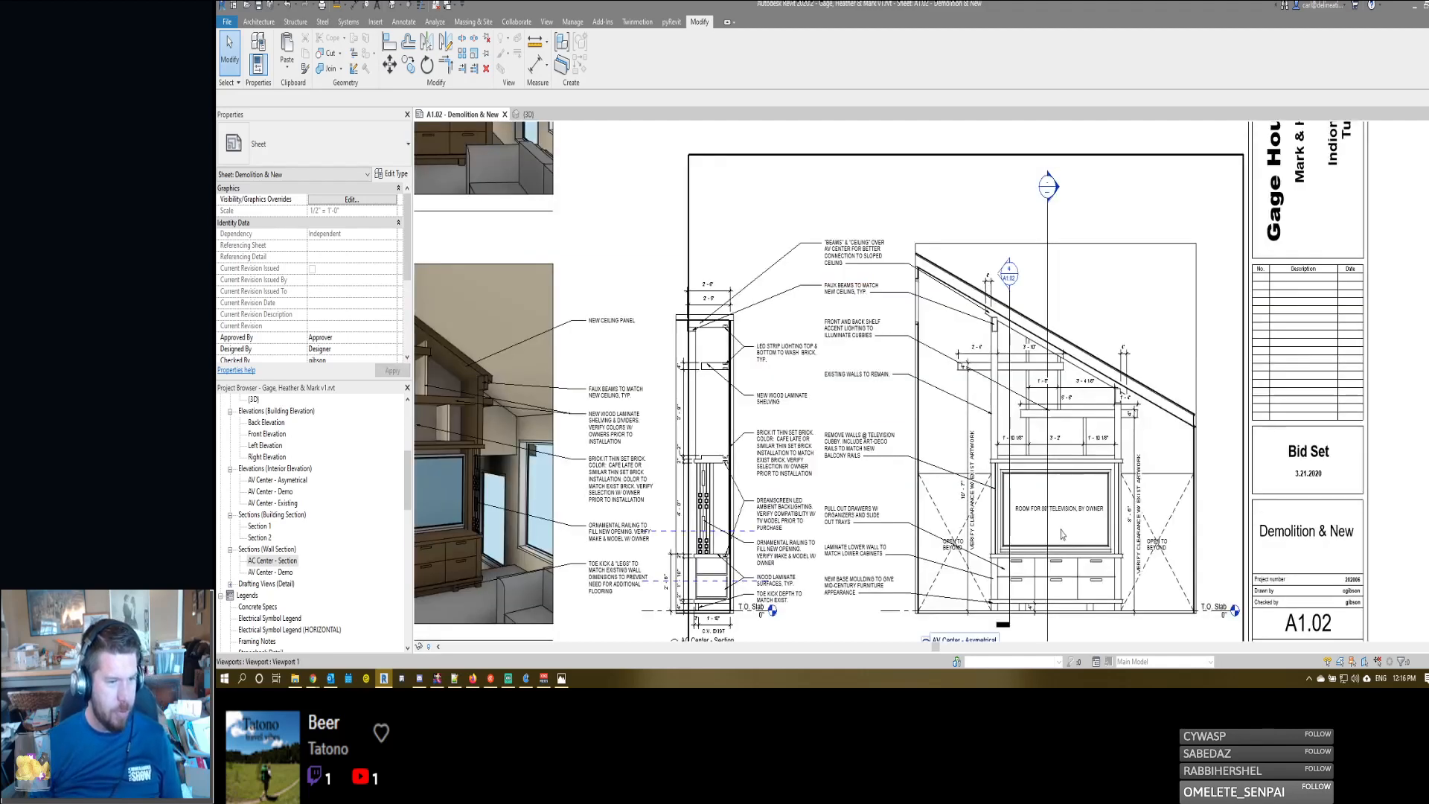
{"action": "double_click", "coordinate": [1021, 455]}
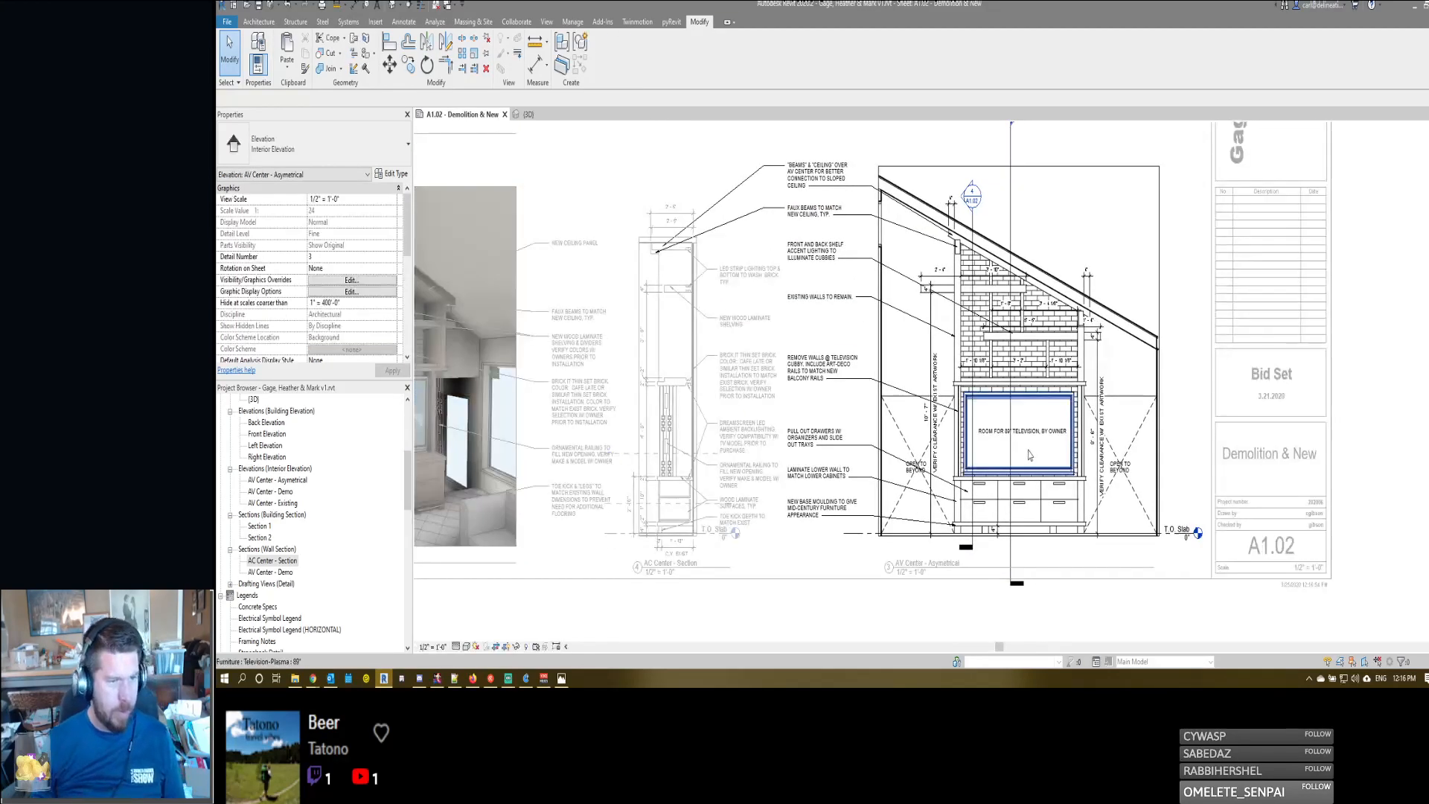
{"action": "left_click", "coordinate": [1025, 452]}
{"action": "key", "text": "Escape"}
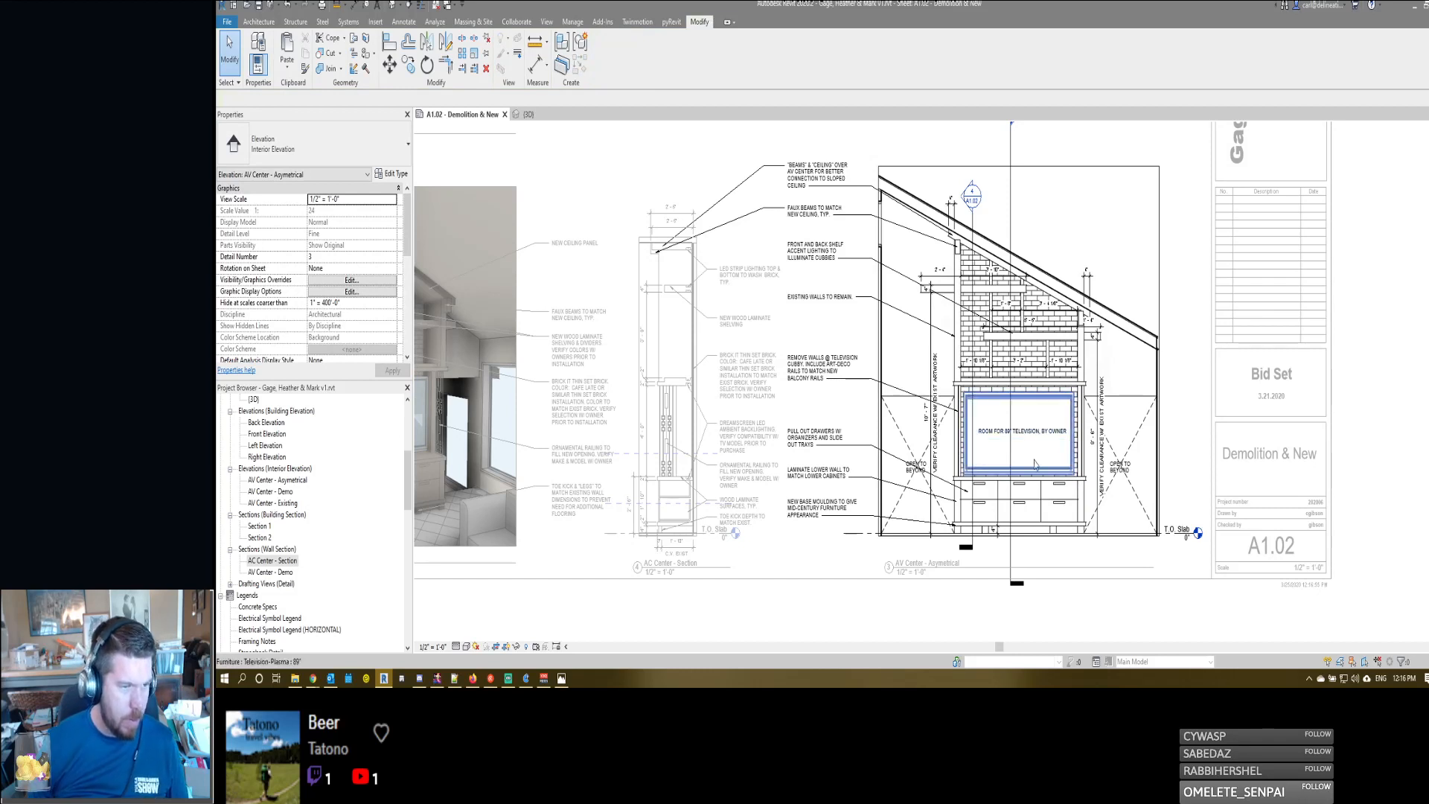
{"action": "right_click", "coordinate": [1033, 457]}
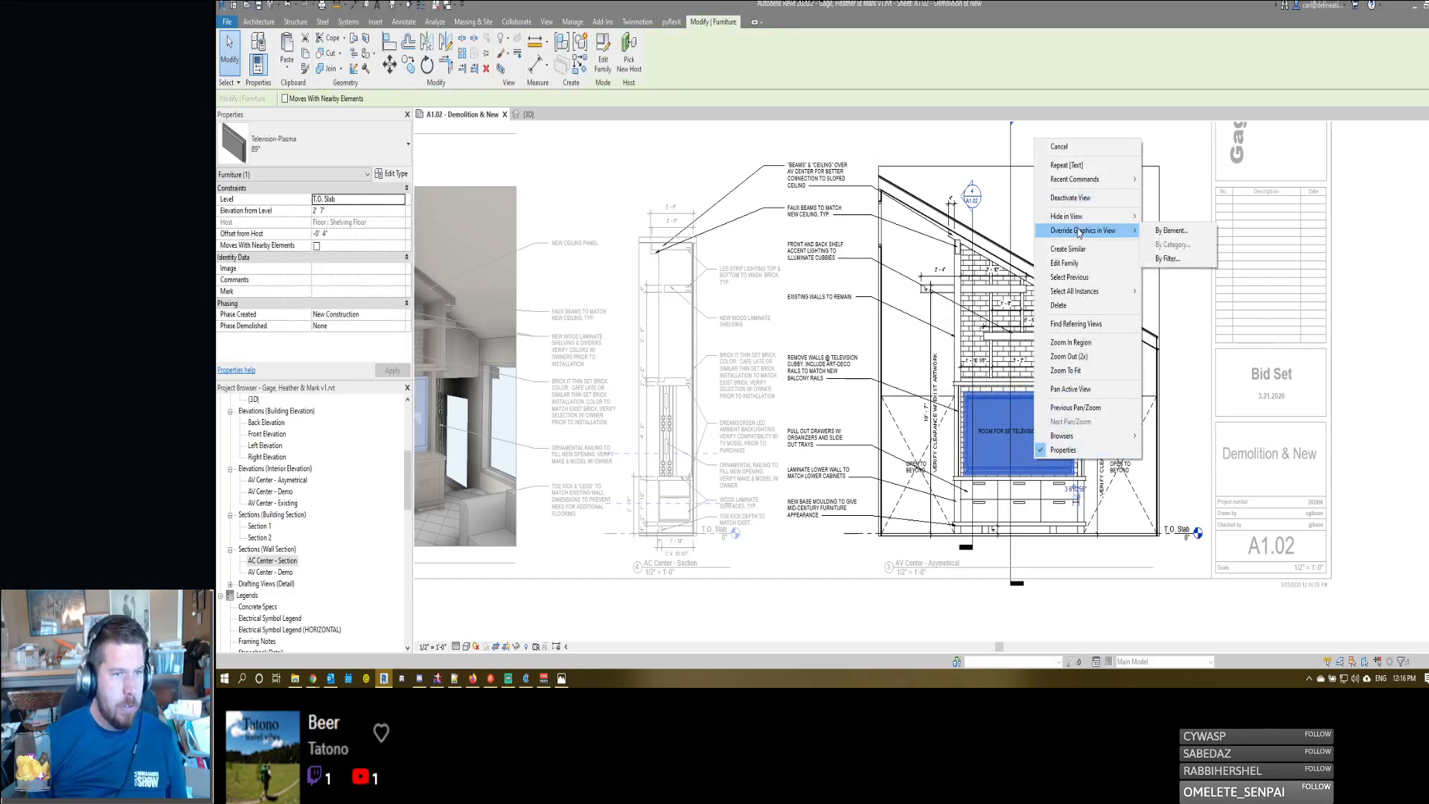
{"action": "left_click", "coordinate": [1015, 457]}
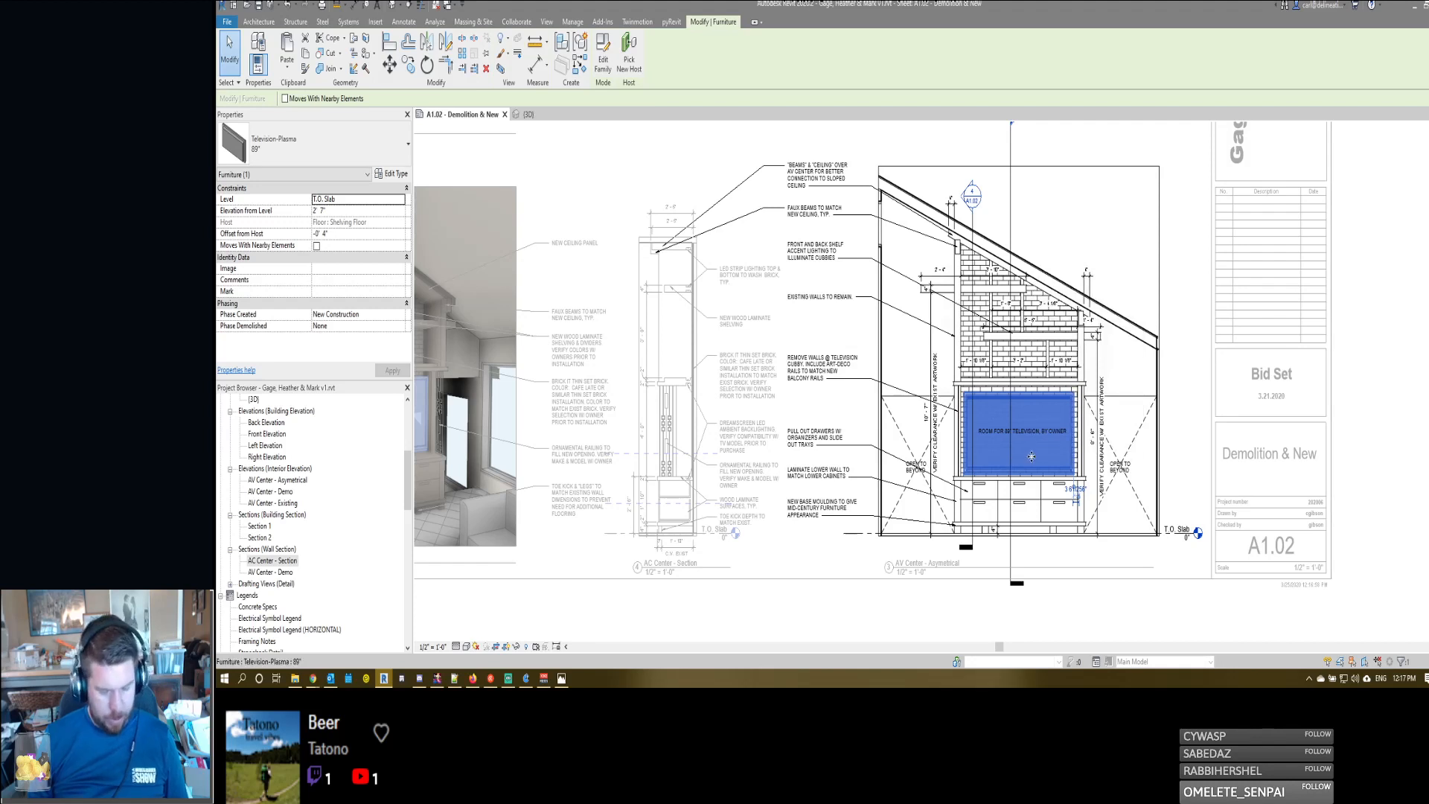
{"action": "key", "text": "Escape"}
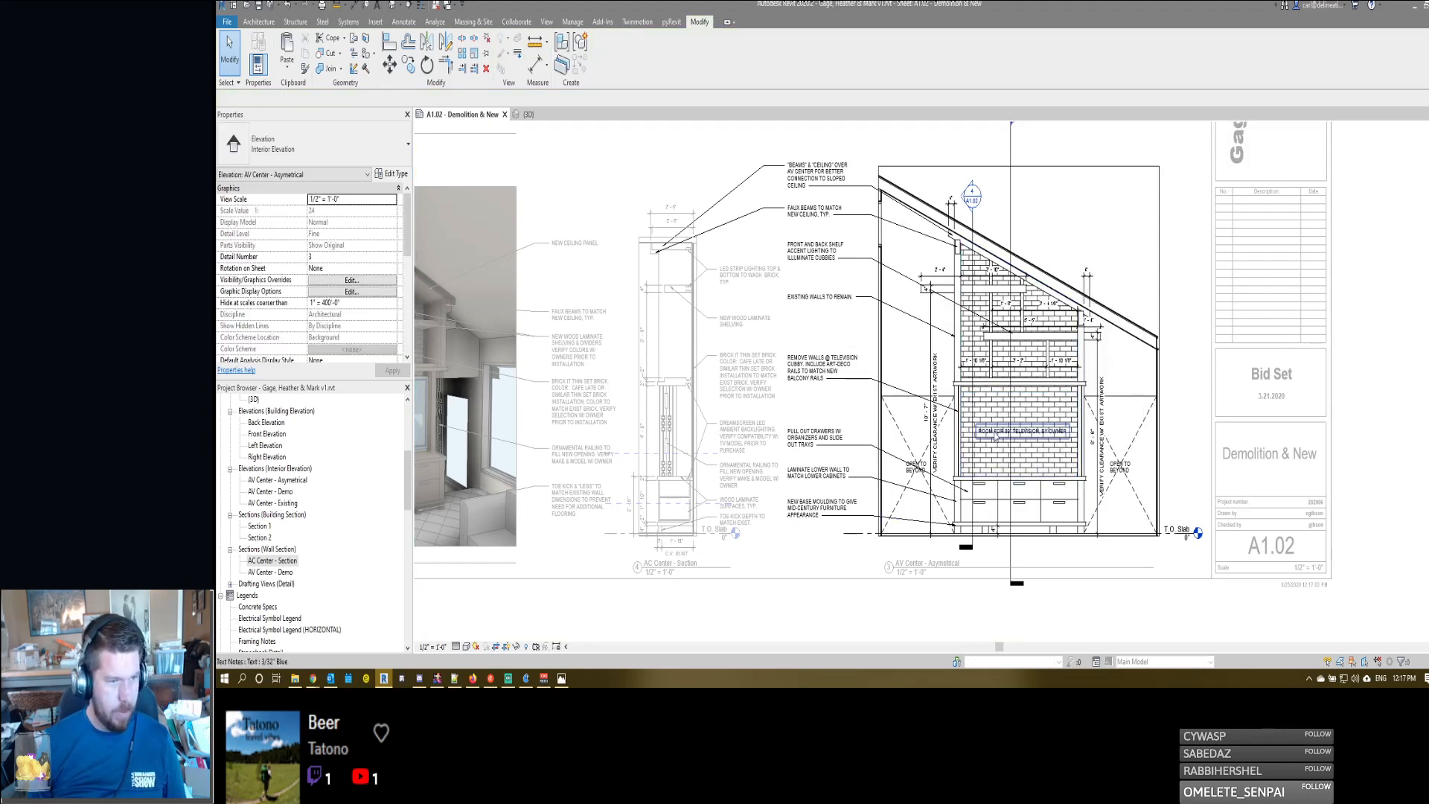
- Examine the television note, the section's lower cabinet notes, and the entertainment center in the side perspective, deactivating each view when done
{"action": "double_click", "coordinate": [989, 442]}
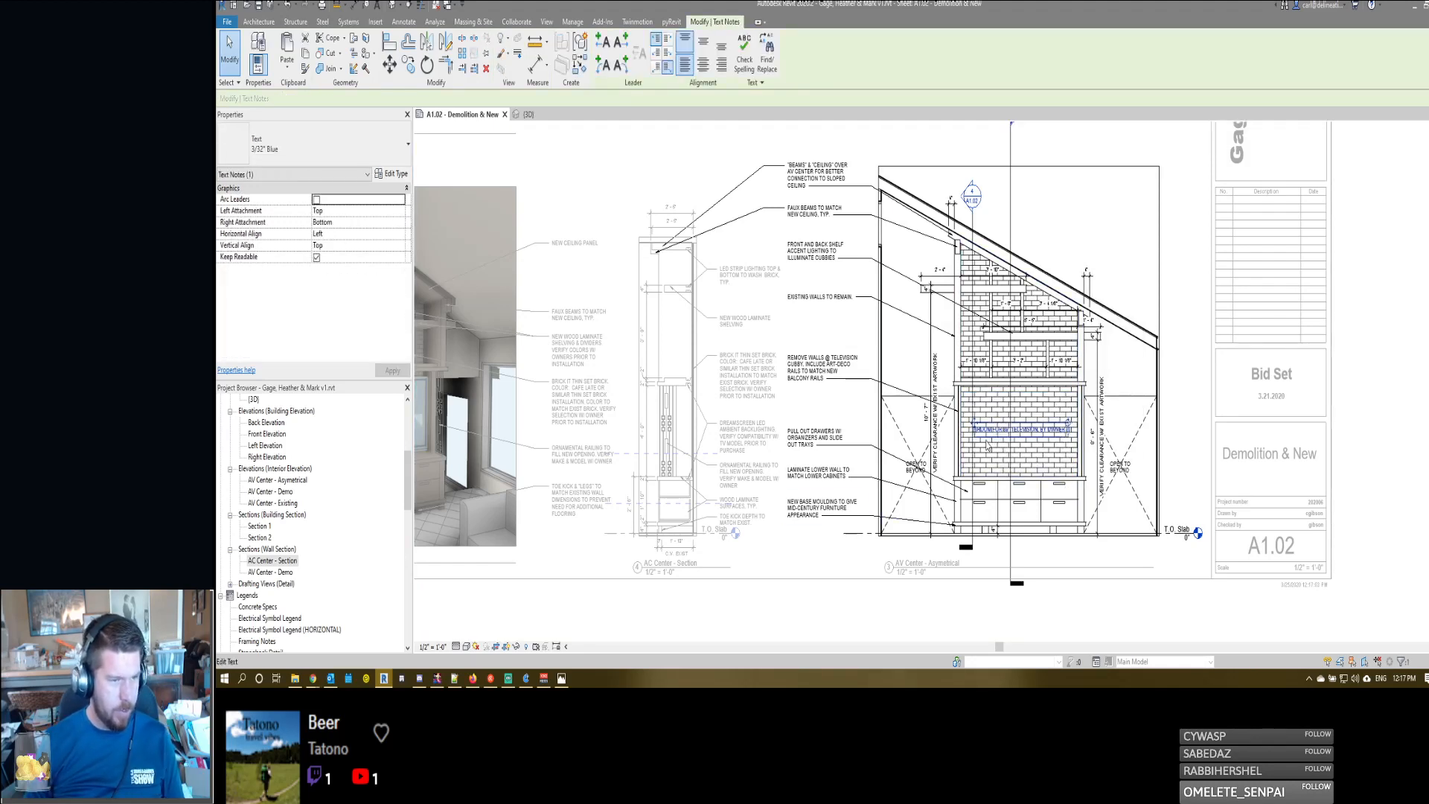
{"action": "key", "text": "Escape"}
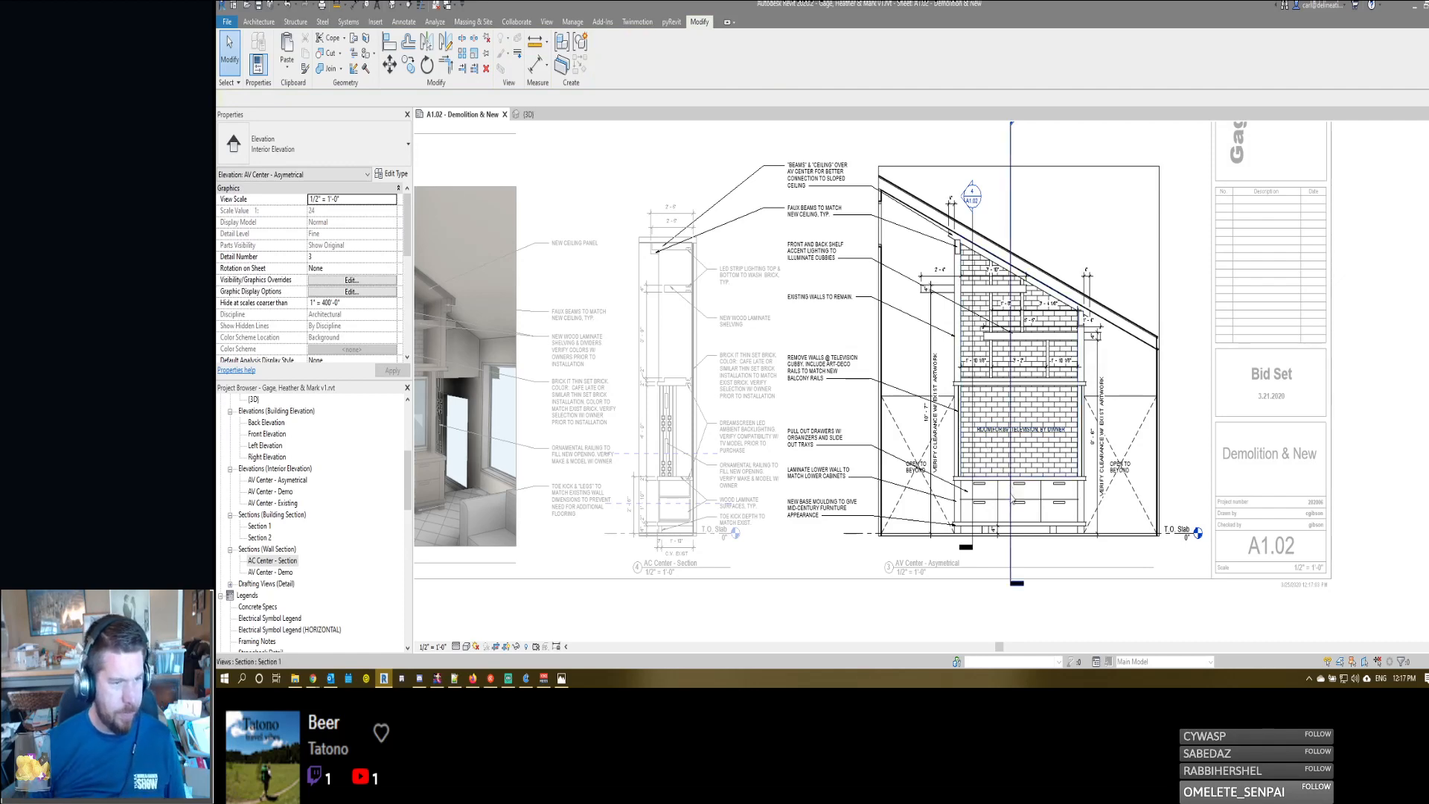
{"action": "middle_click_drag", "start_coordinate": [1145, 514], "coordinate": [1088, 467]}
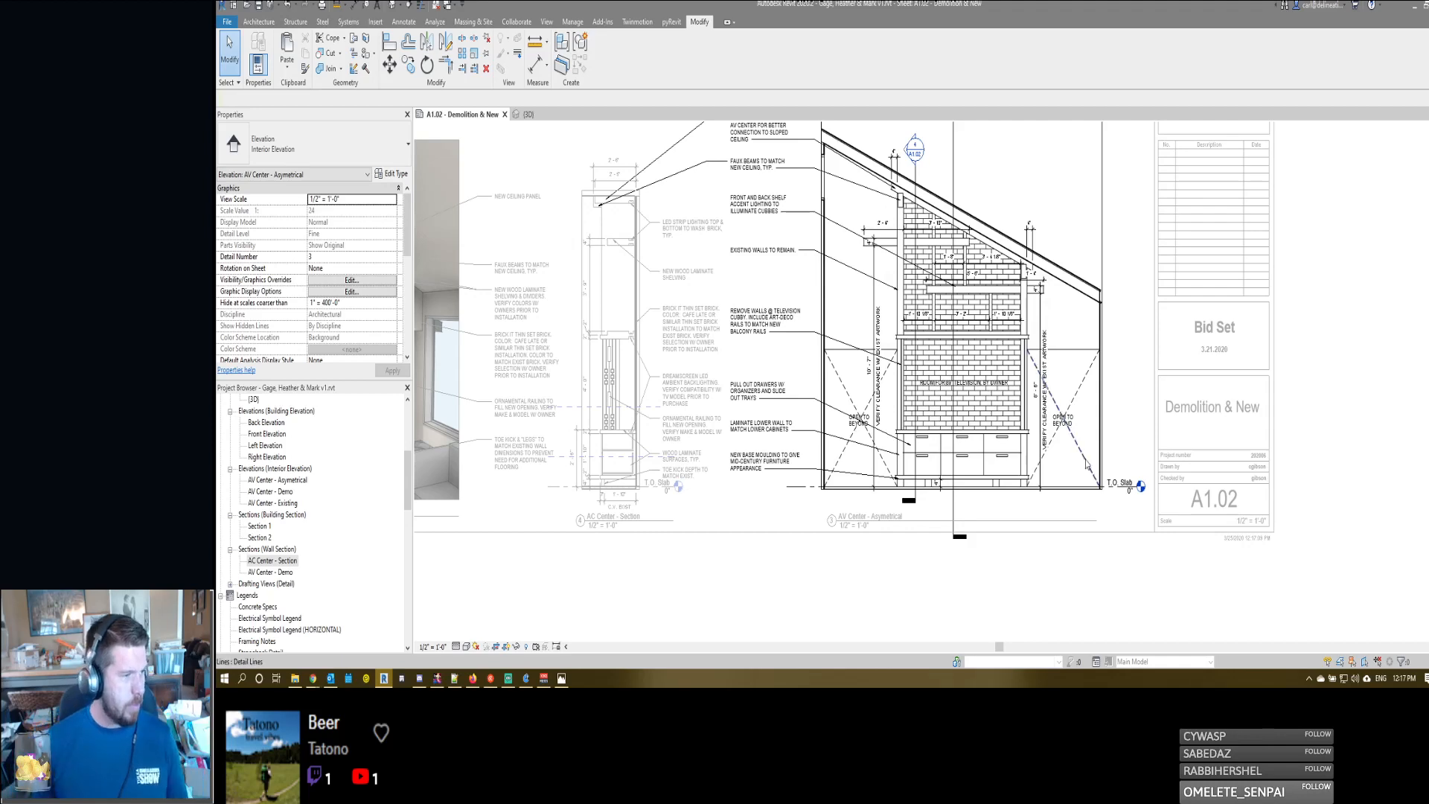
{"action": "scroll", "coordinate": [652, 444], "scroll_direction": "up", "scroll_amount": 4}
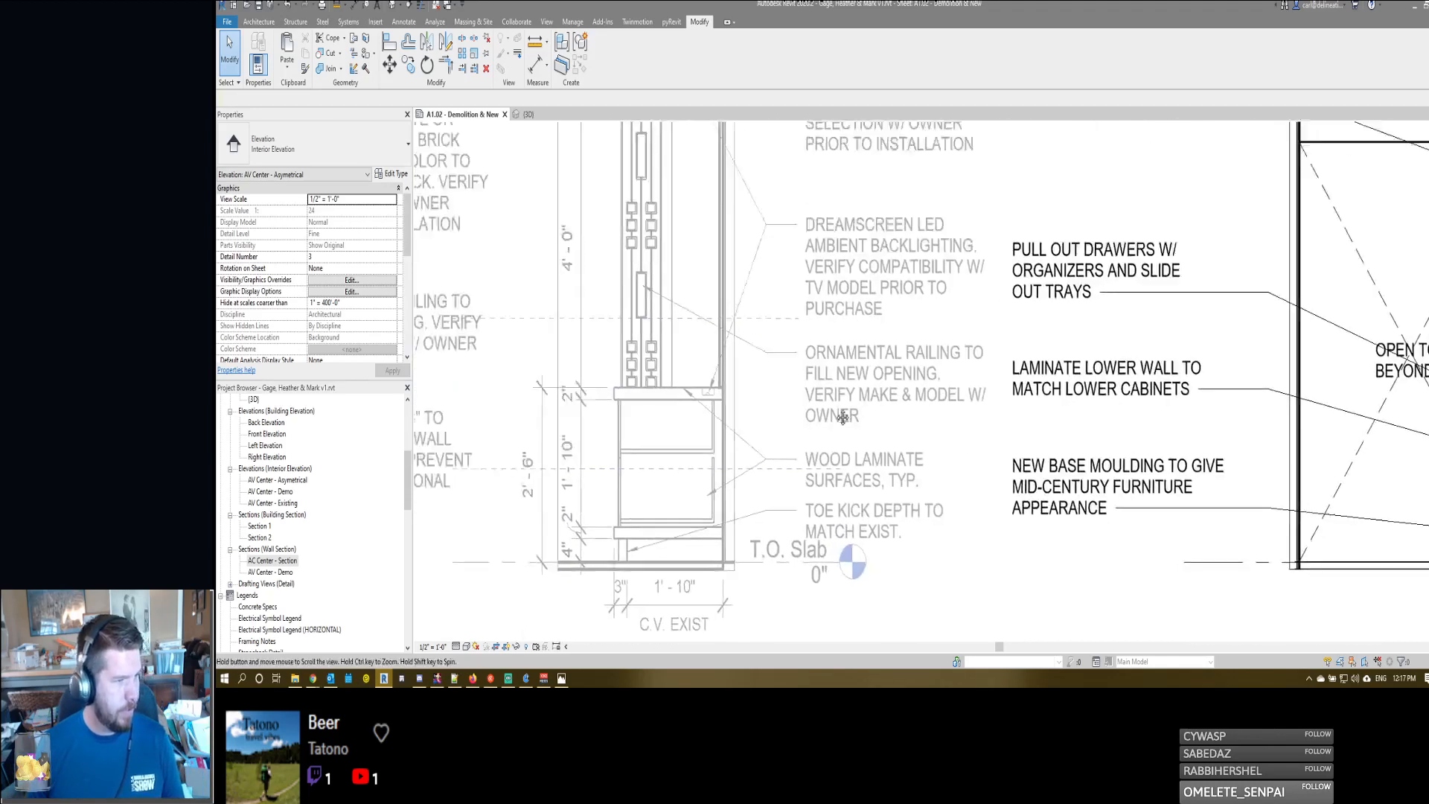
{"action": "scroll", "coordinate": [876, 415], "scroll_direction": "down", "scroll_amount": 5}
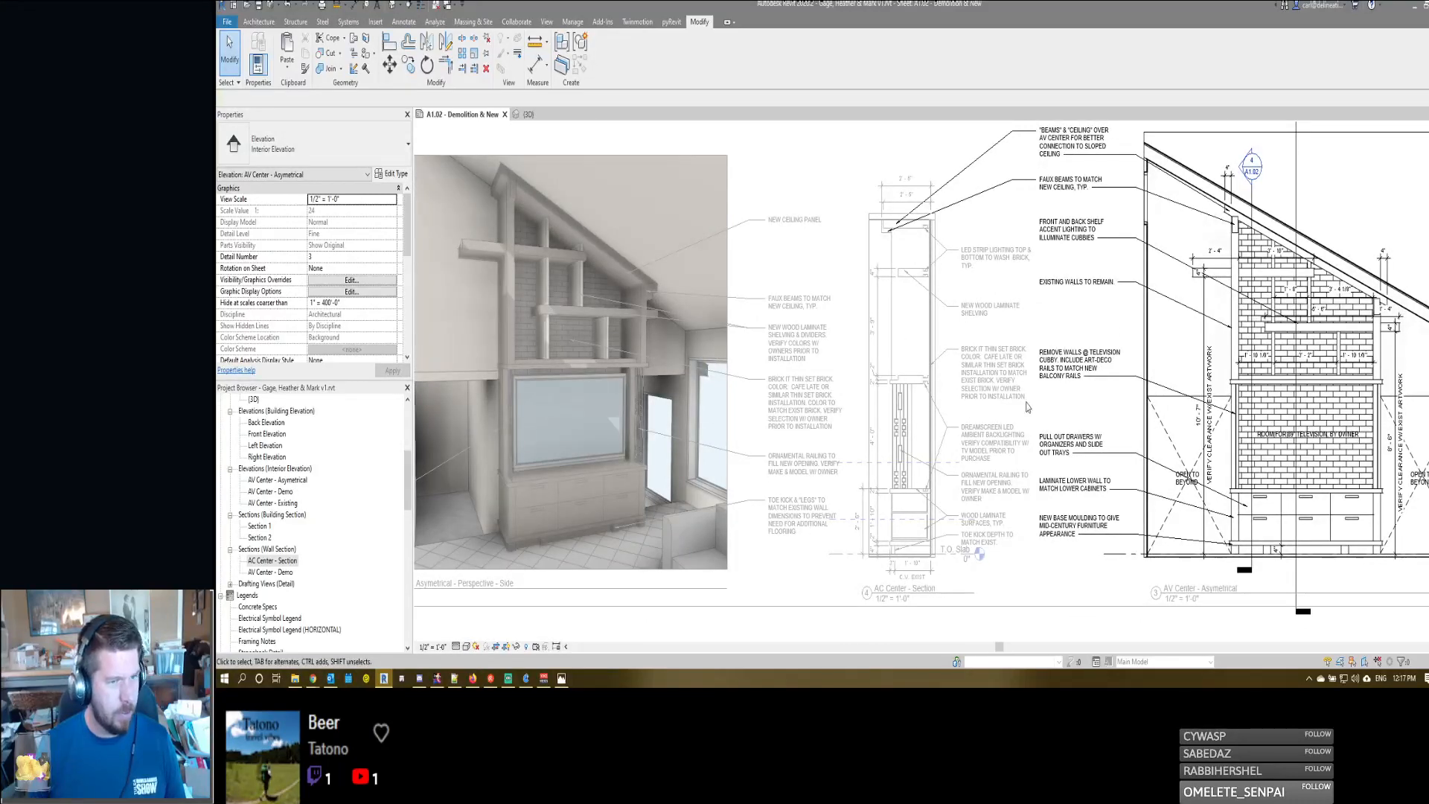
{"action": "double_click", "coordinate": [972, 415]}
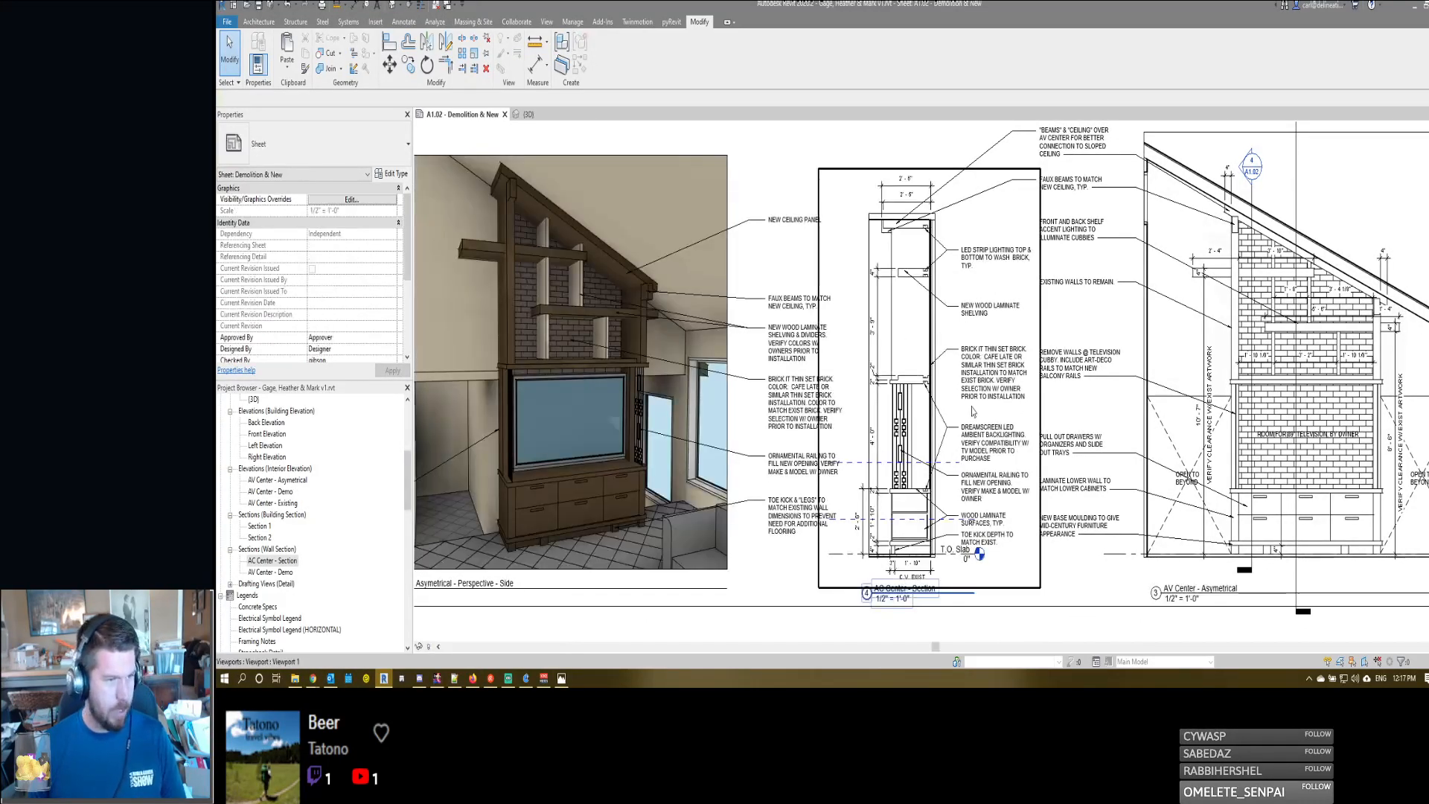
{"action": "scroll", "coordinate": [894, 366], "scroll_direction": "down", "scroll_amount": 1}
{"action": "scroll", "coordinate": [894, 367], "scroll_direction": "down", "scroll_amount": 2}
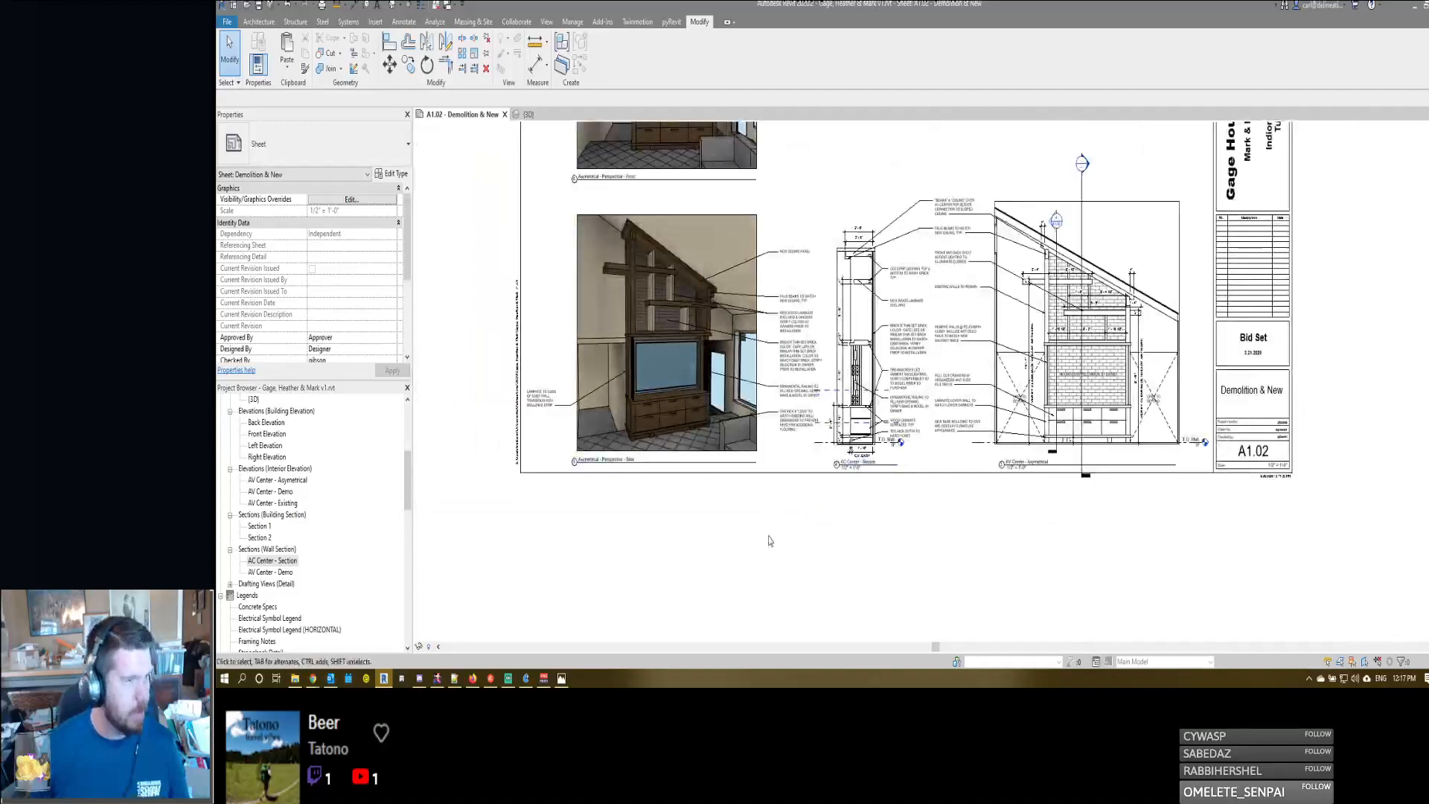
{"action": "double_click", "coordinate": [647, 360]}
{"action": "left_click", "coordinate": [693, 397]}
{"action": "key", "text": "Escape"}
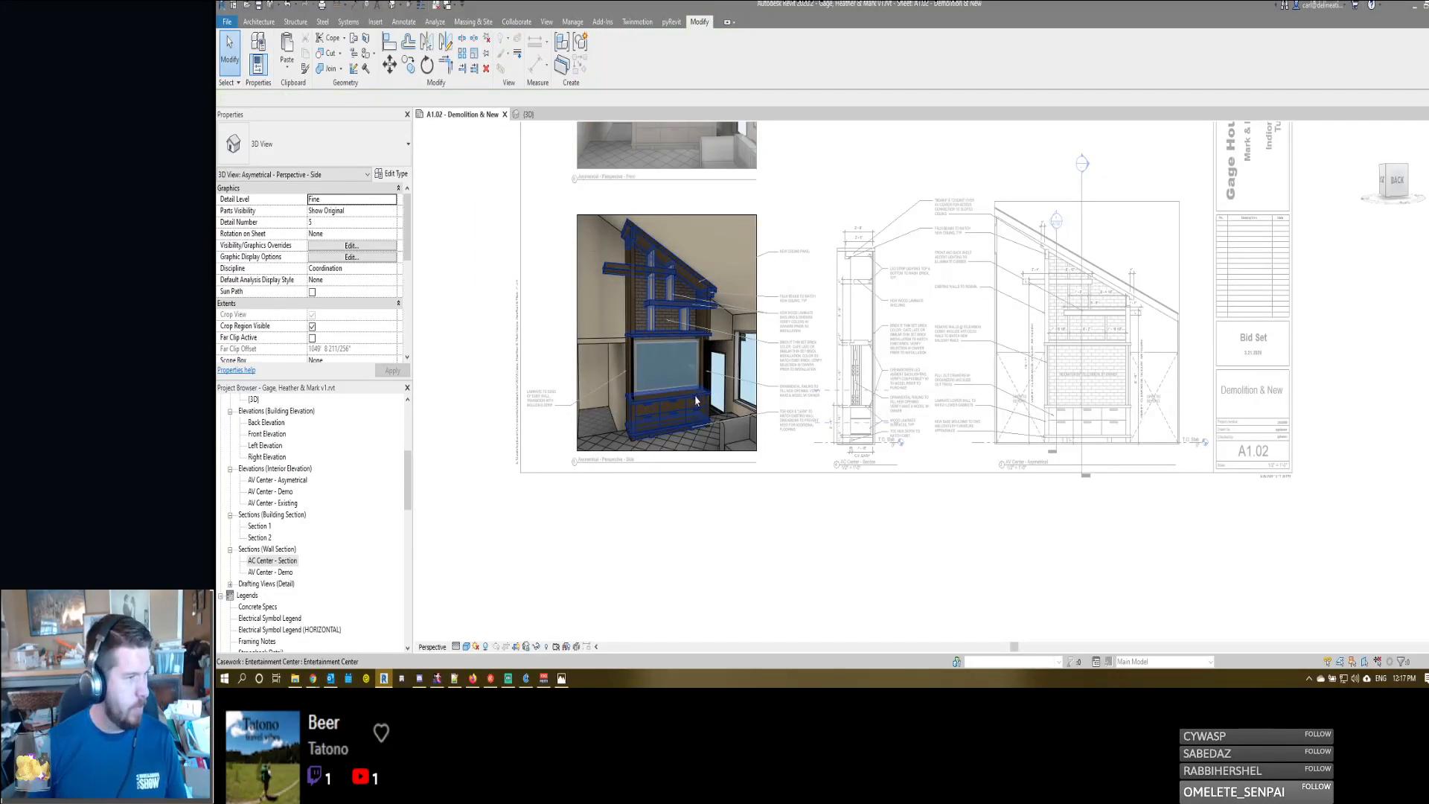
{"action": "middle_click_drag", "start_coordinate": [763, 274], "coordinate": [823, 471]}
{"action": "double_click", "coordinate": [799, 340]}
{"action": "scroll", "coordinate": [802, 339], "scroll_direction": "down", "scroll_amount": 1}
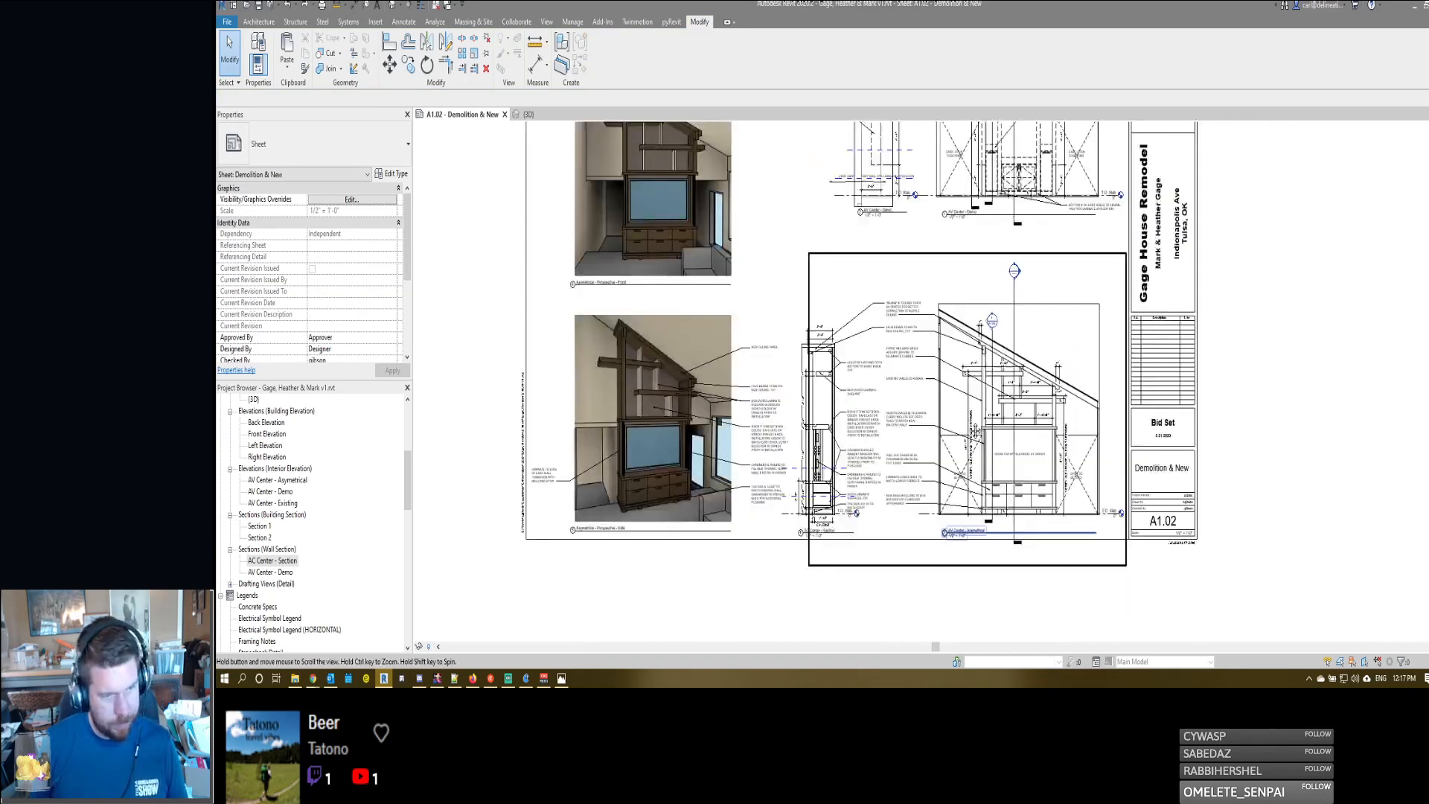
- Reactivate the AV Center - Asymetrical elevation and move the television note upward within the television opening
{"action": "scroll", "coordinate": [974, 439], "scroll_direction": "up", "scroll_amount": 3}
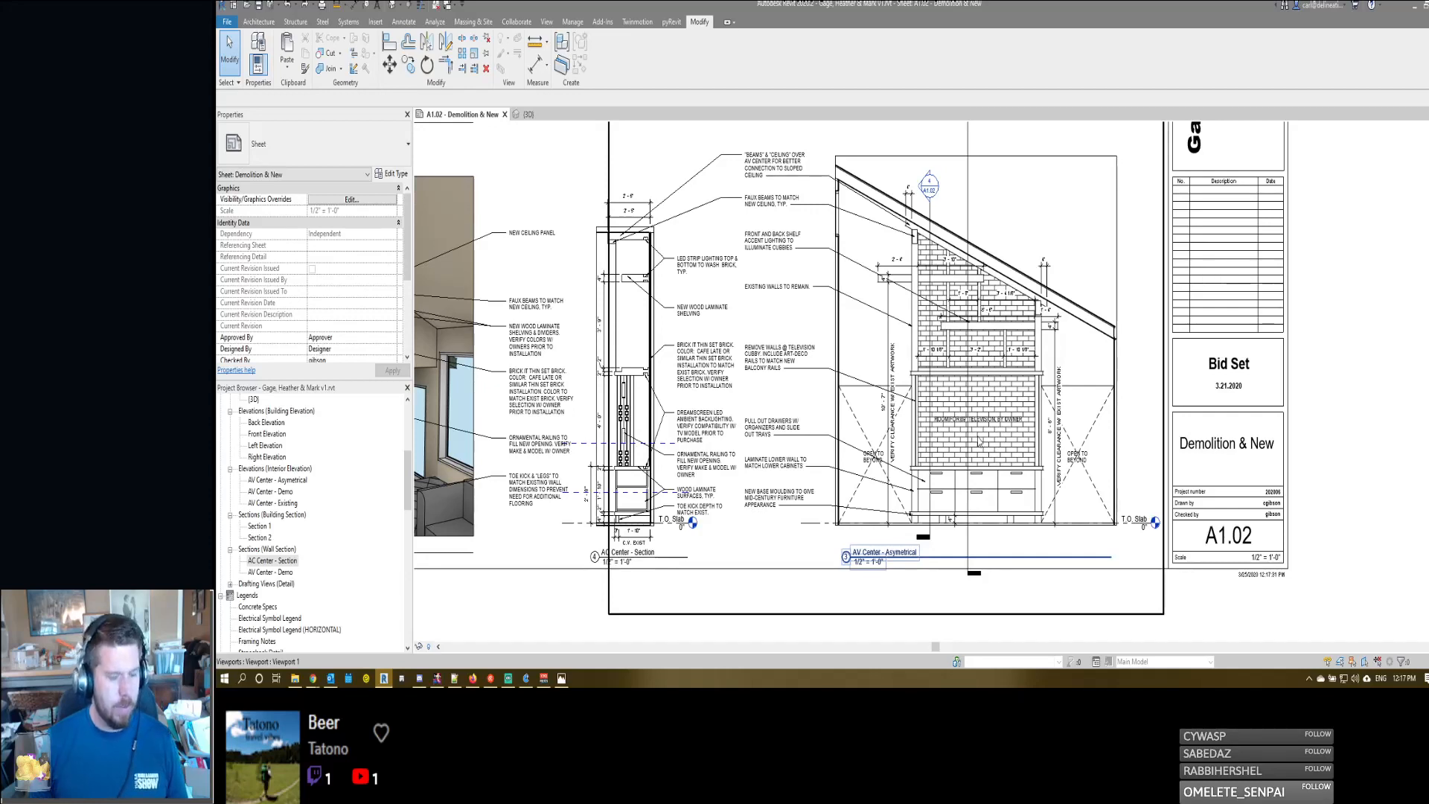
{"action": "double_click", "coordinate": [976, 435]}
{"action": "left_click", "coordinate": [978, 425]}
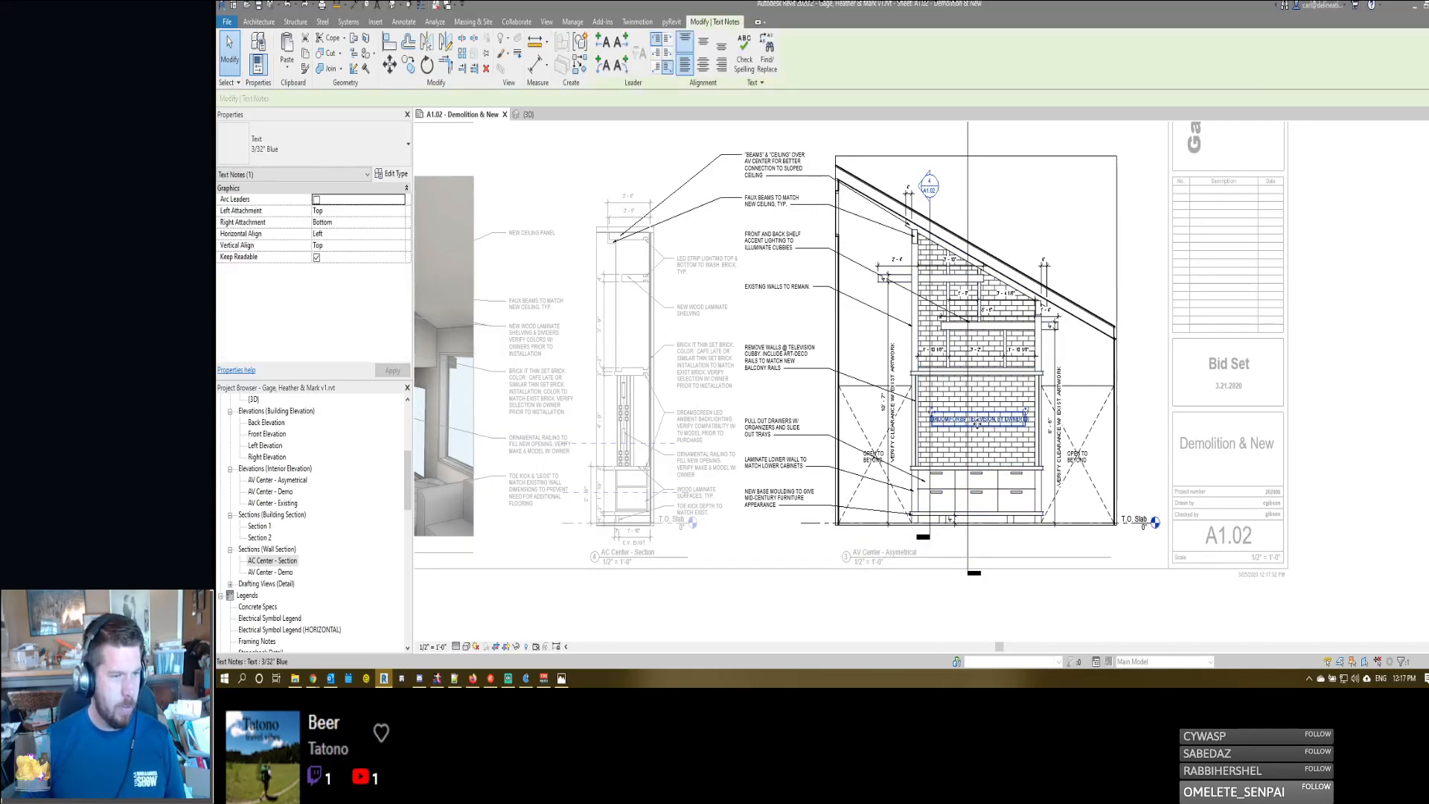
- Add a text note without a leader beneath the television note, beginning with "PROVIDE ELECTRICAL"
{"action": "key", "text": "t"}
{"action": "key", "text": "x"}
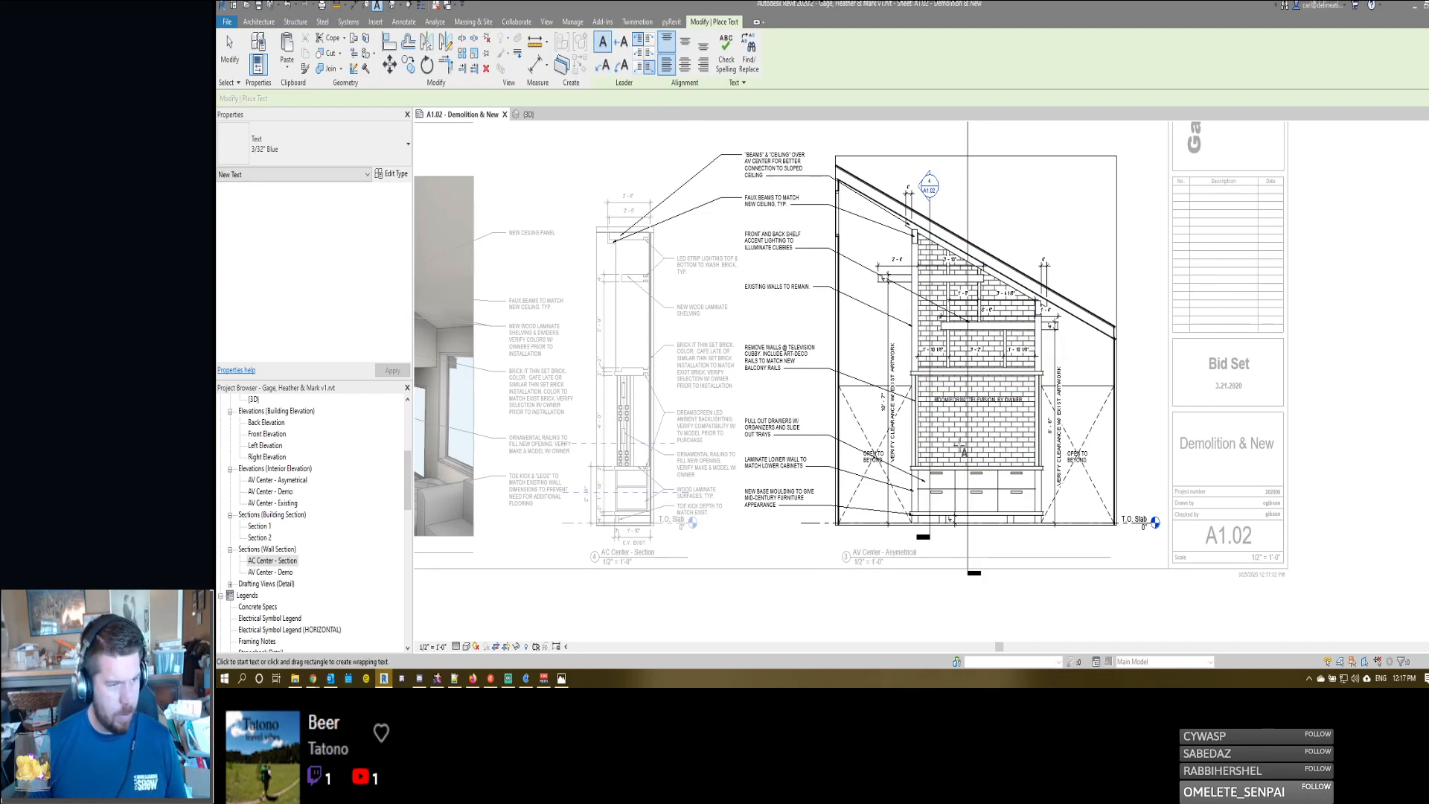
{"action": "left_click", "coordinate": [951, 451]}
{"action": "type", "text": "PROVIDE"}
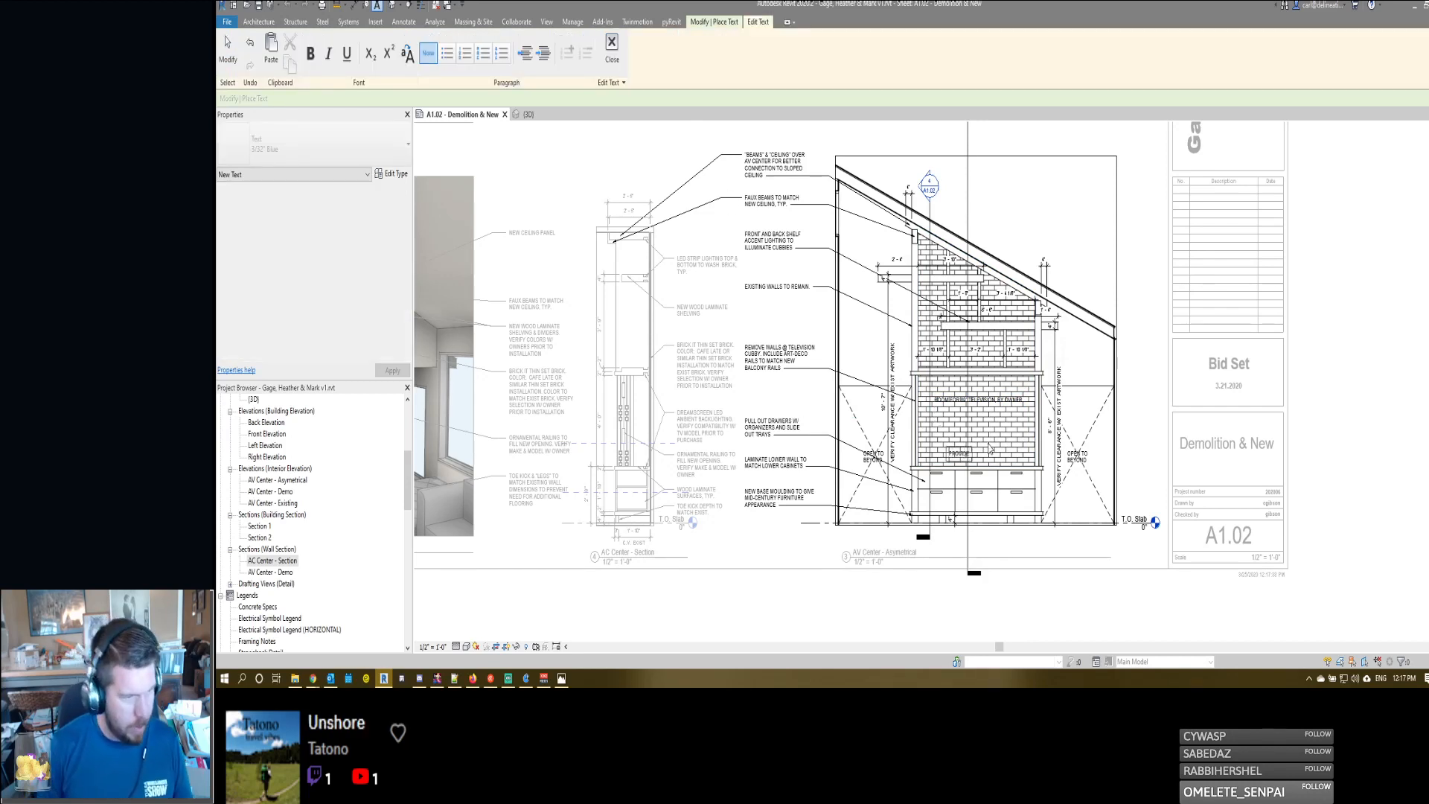
{"action": "type", "text": " ELECTRICAL & AV WIRING FOR EXISTING AV EQUIPMENT. VERIFY CONNECTIONS W/ OWNER"}
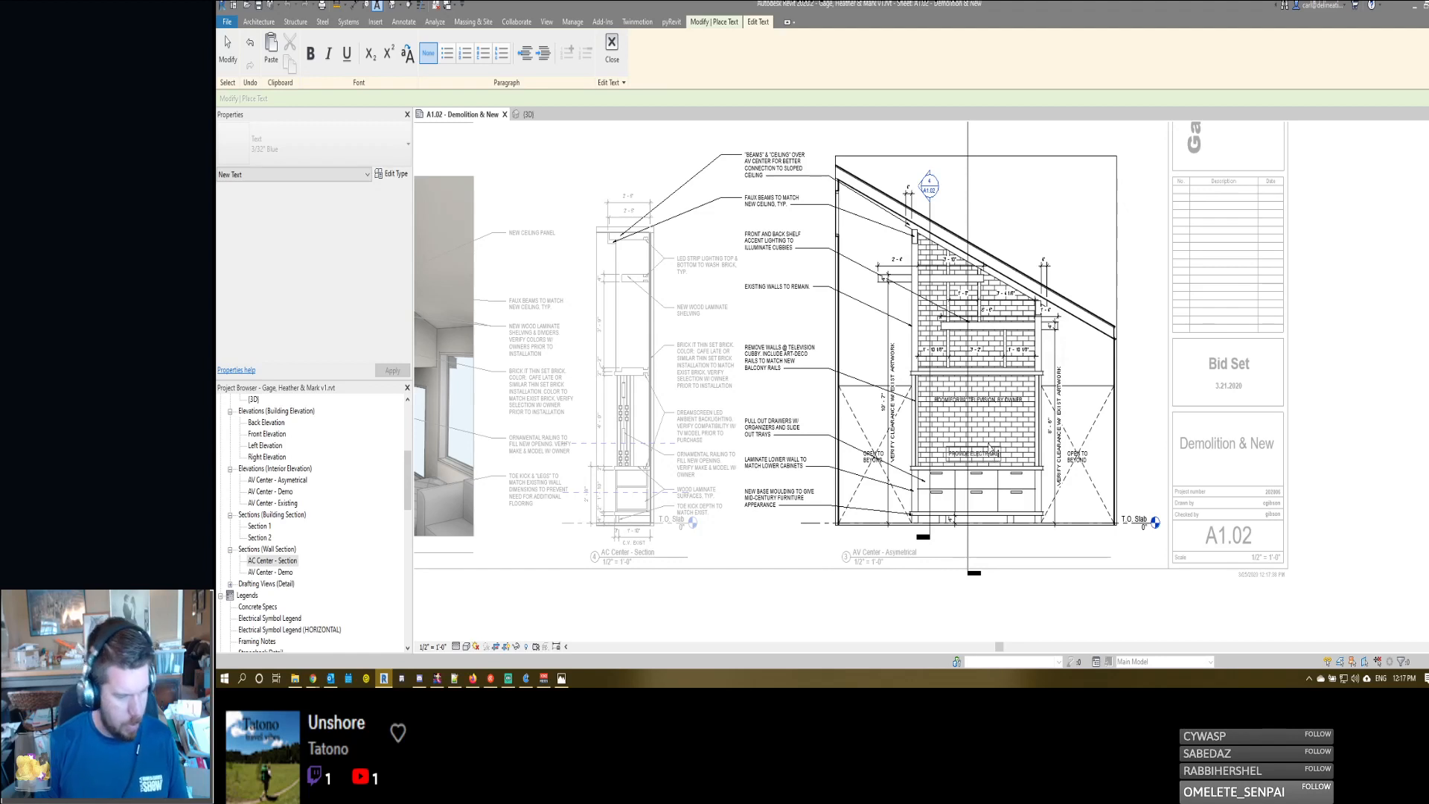
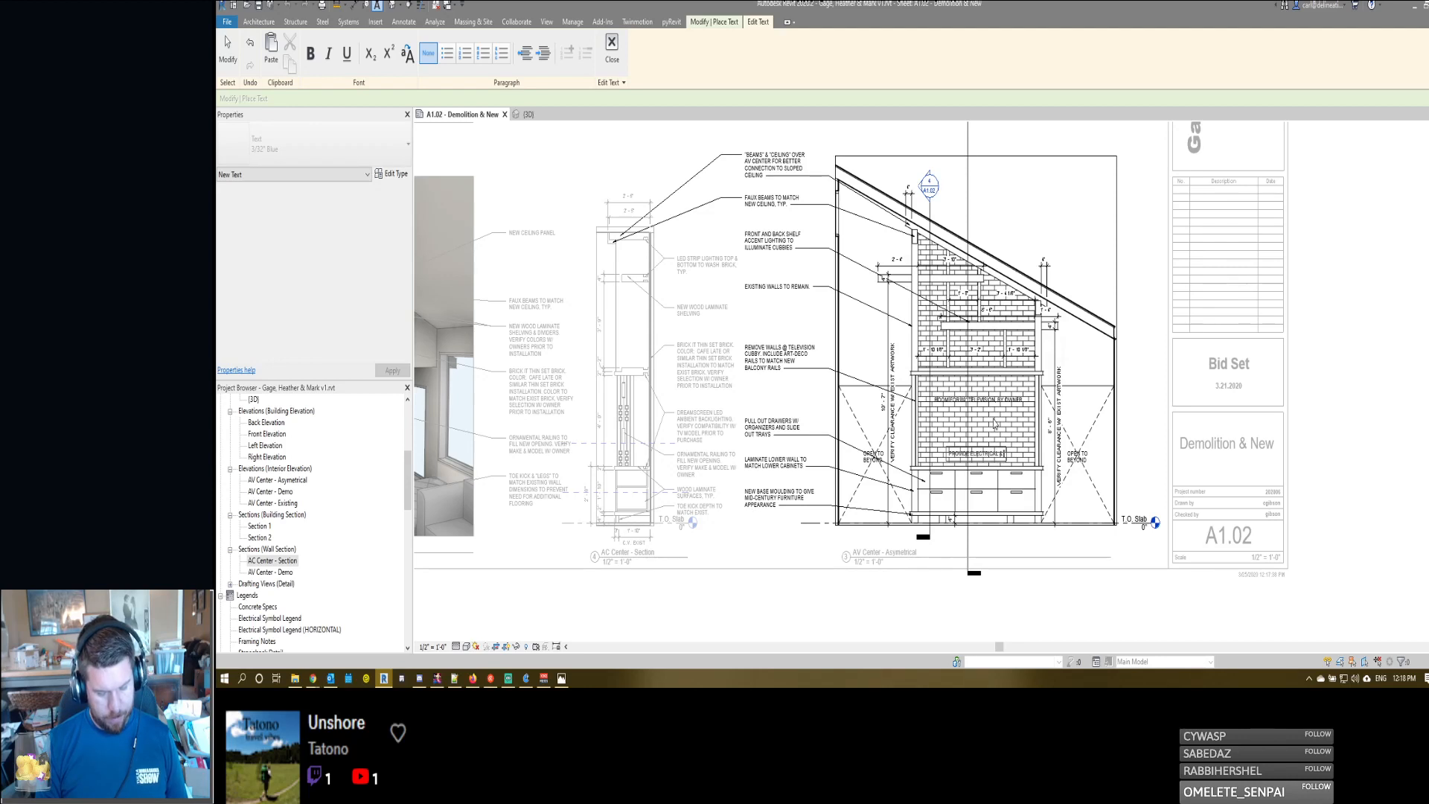
- Continue the note with "AV WIRING FOR EXISTING AV EQUIPMENT. VERIFY CONNECTIONS W/ OWNER" and narrow it to wrap inside the television opening
{"action": "type", "text": "AV WIRI"}
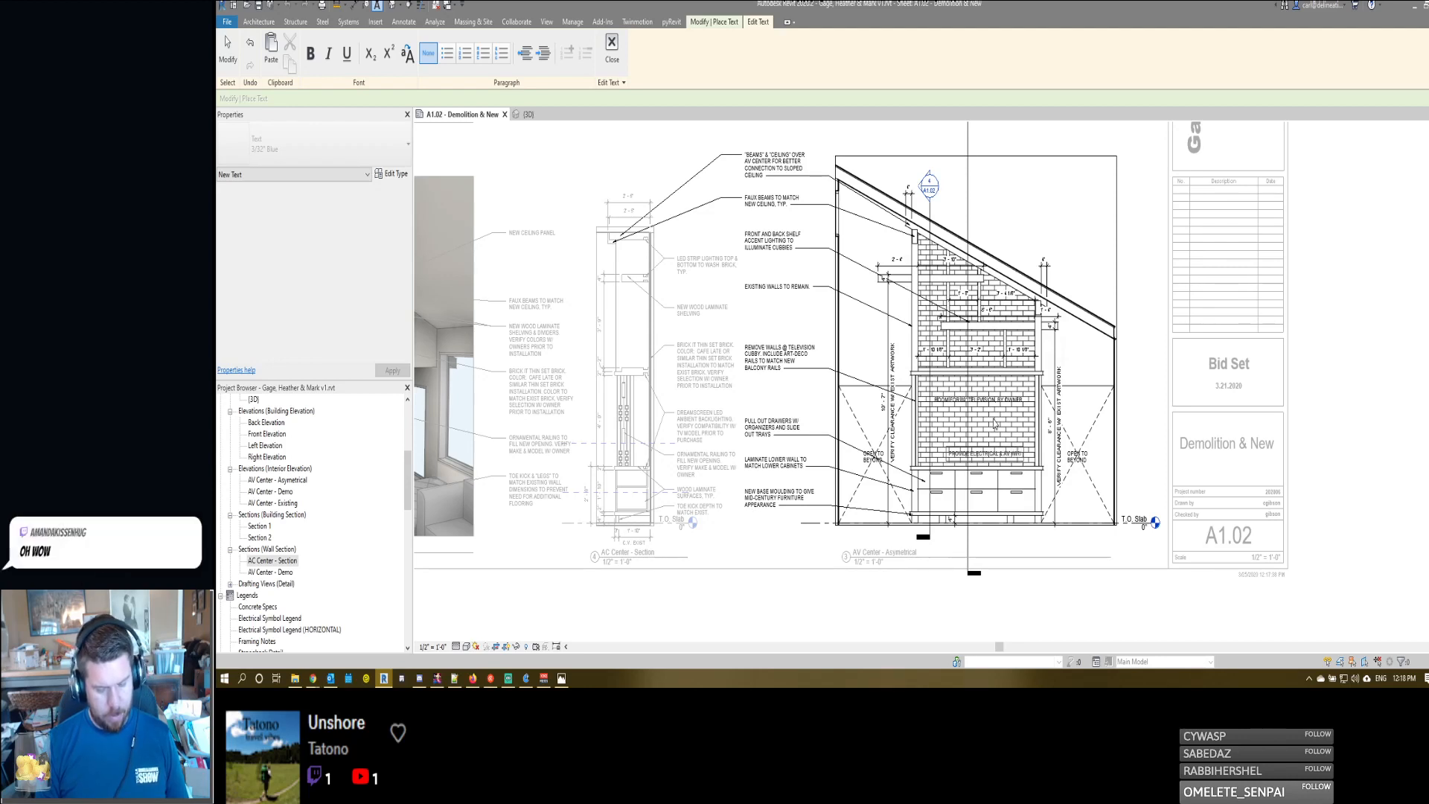
{"action": "type", "text": "NG"}
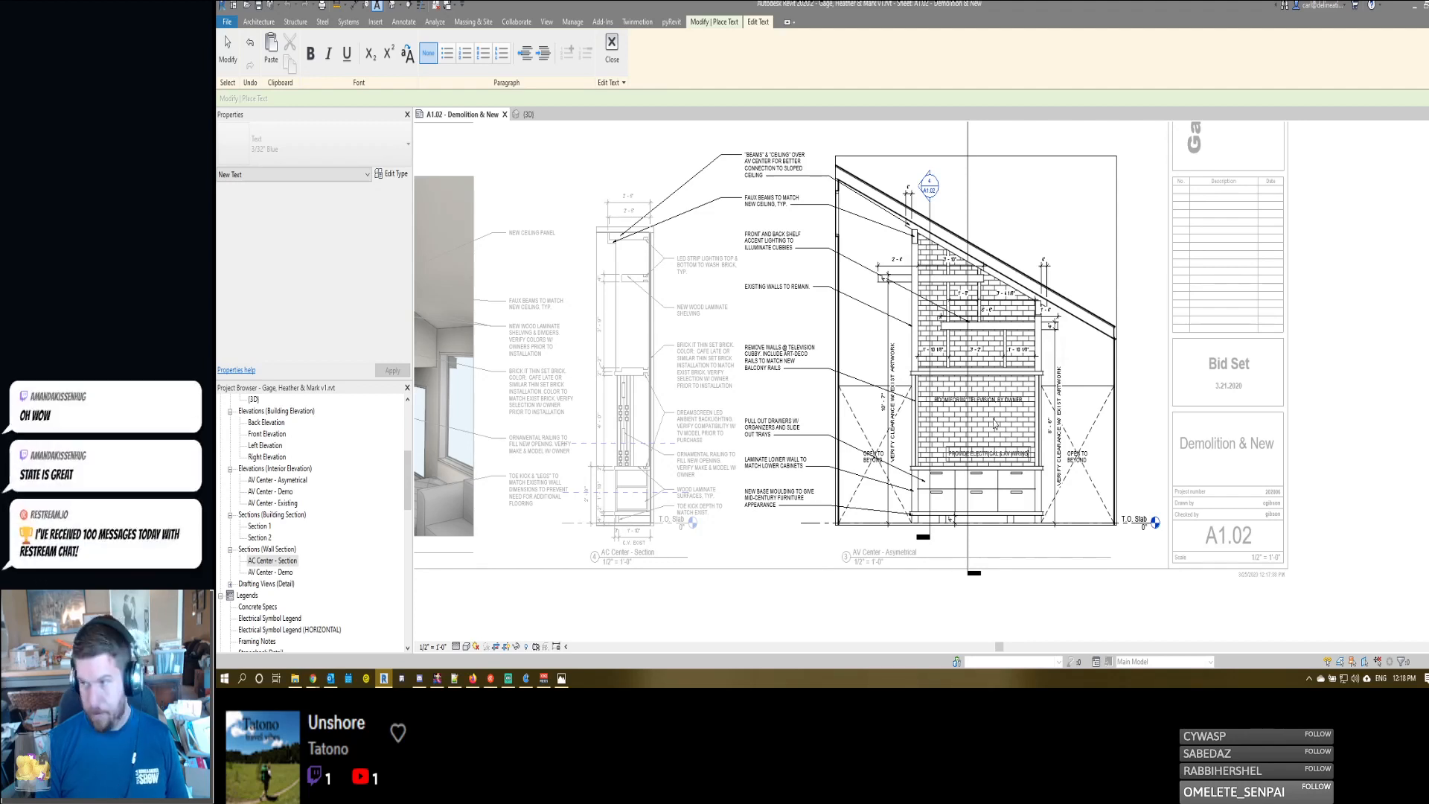
{"action": "type", "text": " FOR EXISTING A"}
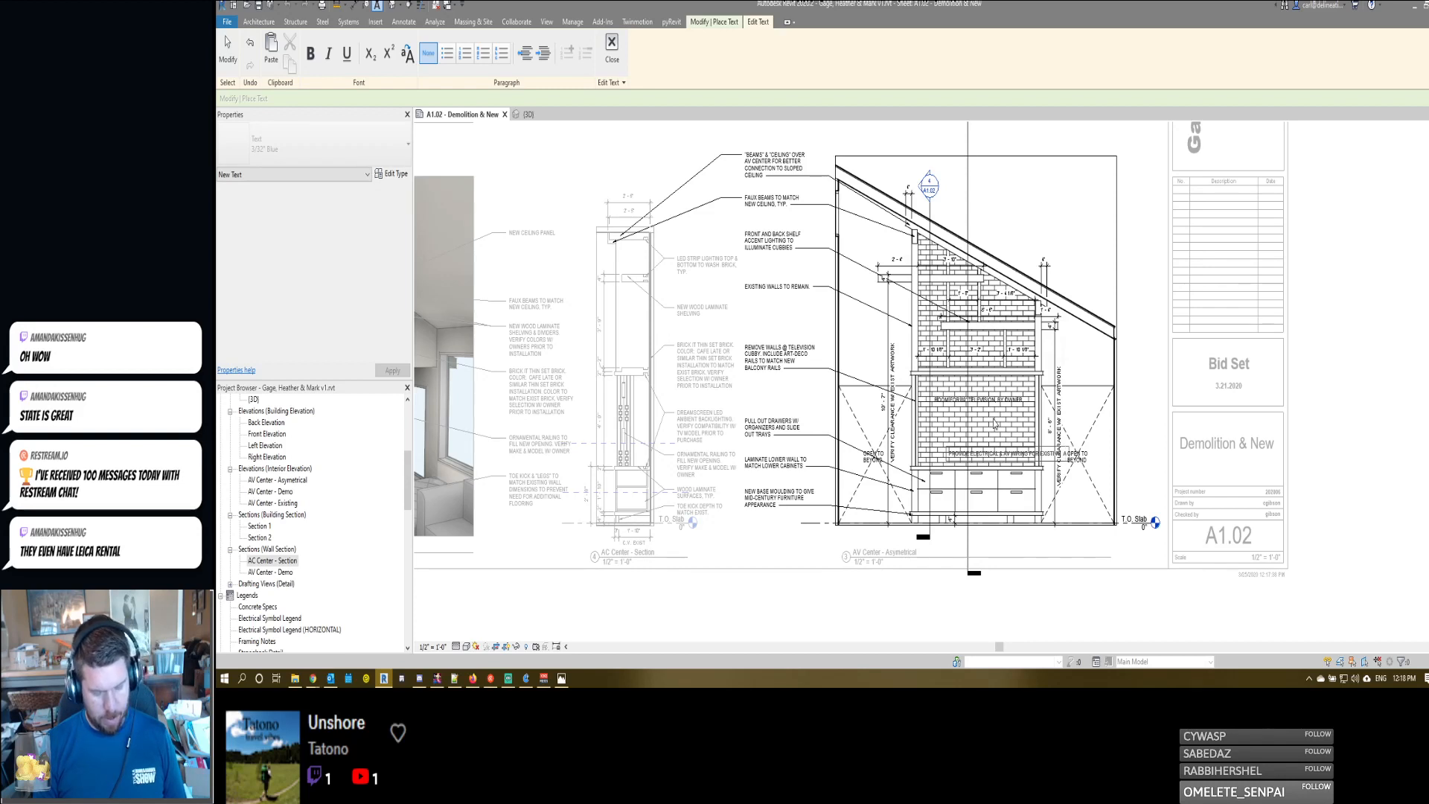
{"action": "type", "text": "V EQUIPMENT."}
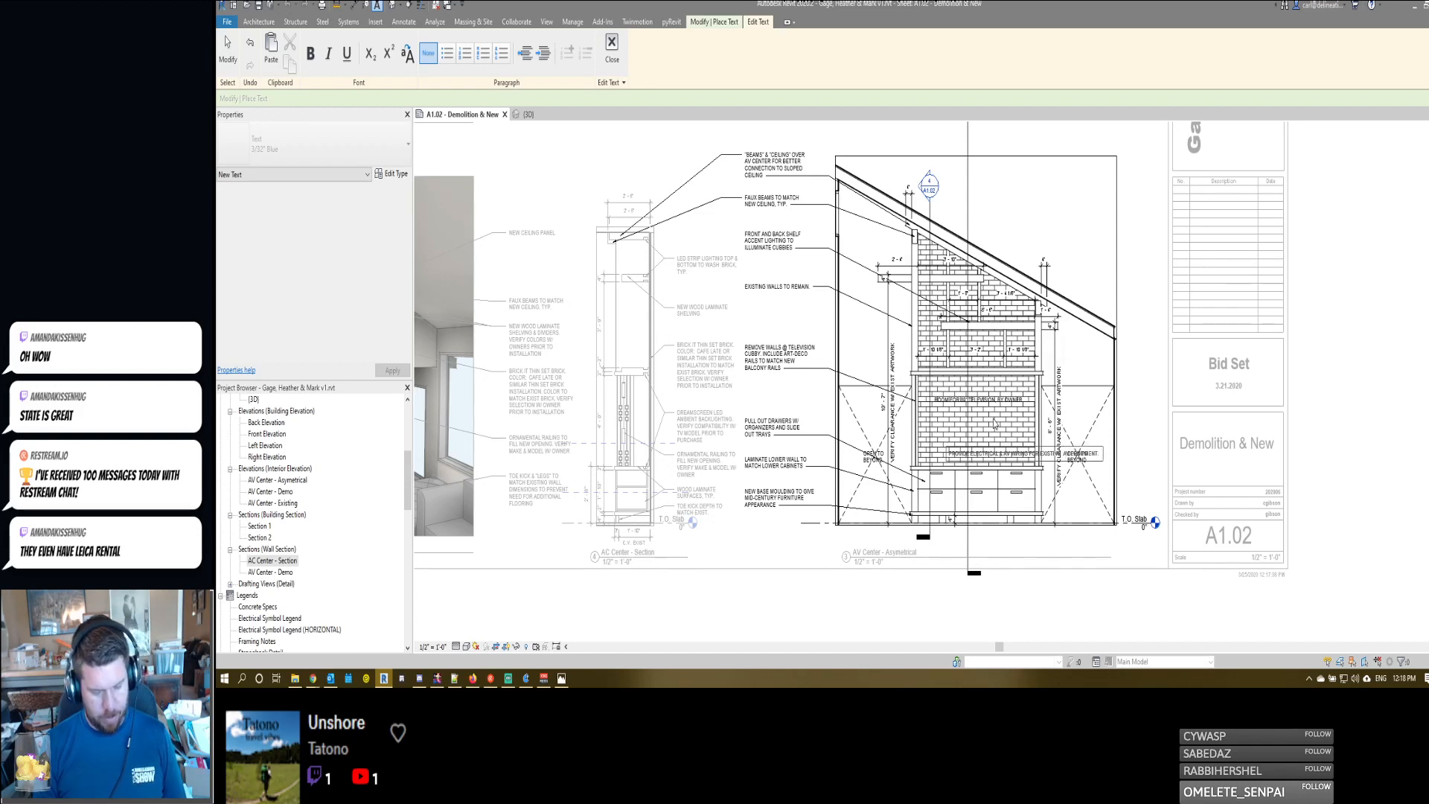
{"action": "type", "text": " VERIFY"}
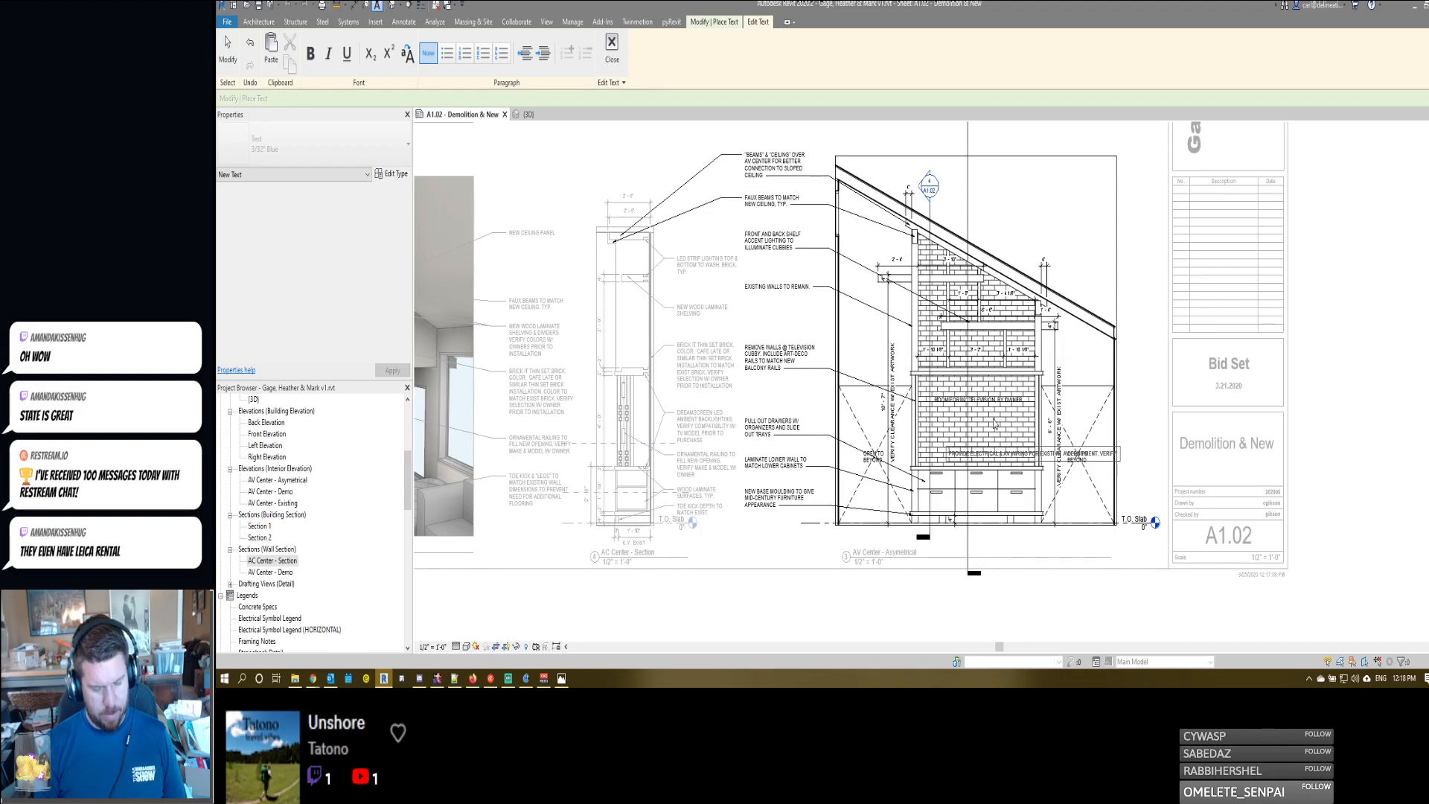
{"action": "type", "text": " CON"}
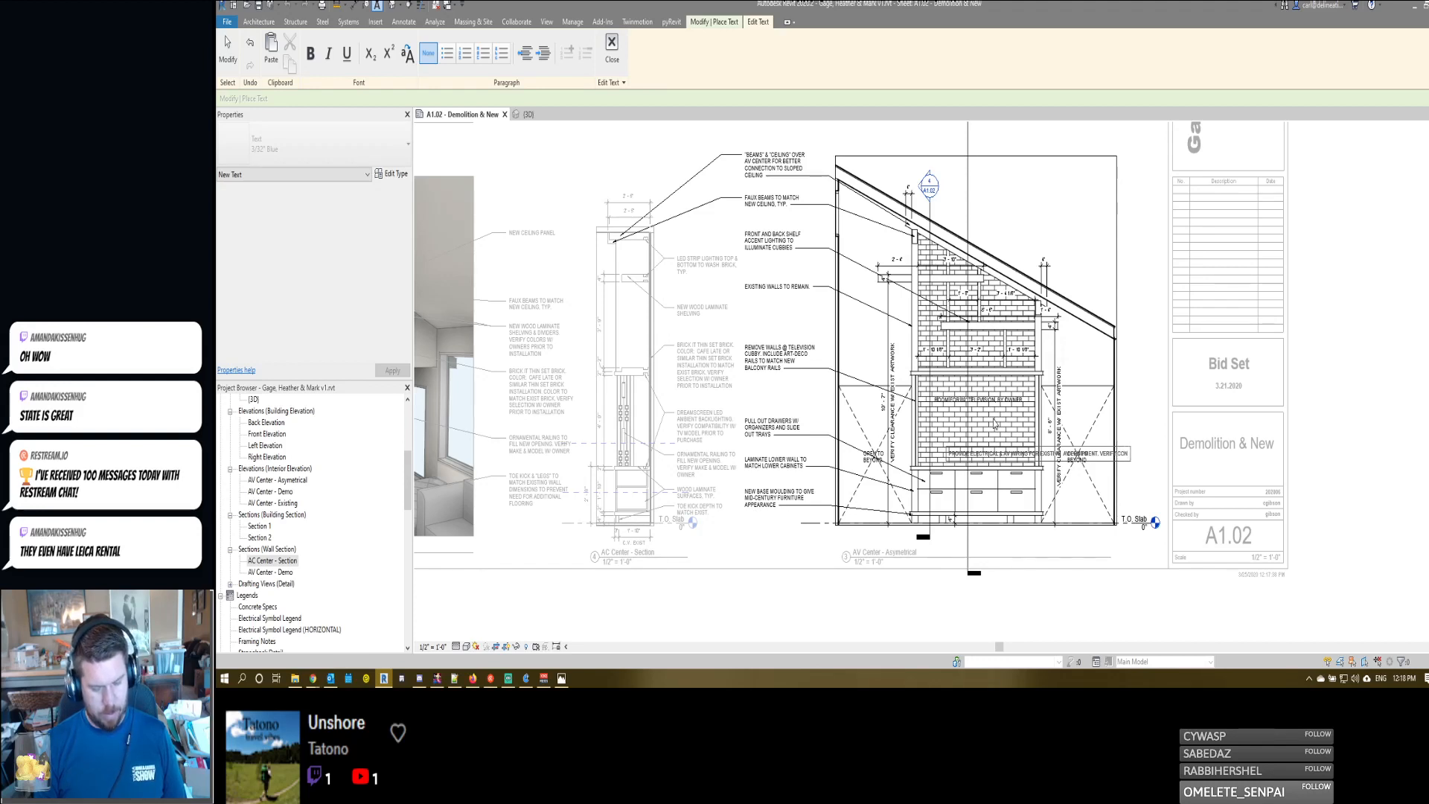
{"action": "type", "text": "NECTIONS W/ OWNE"}
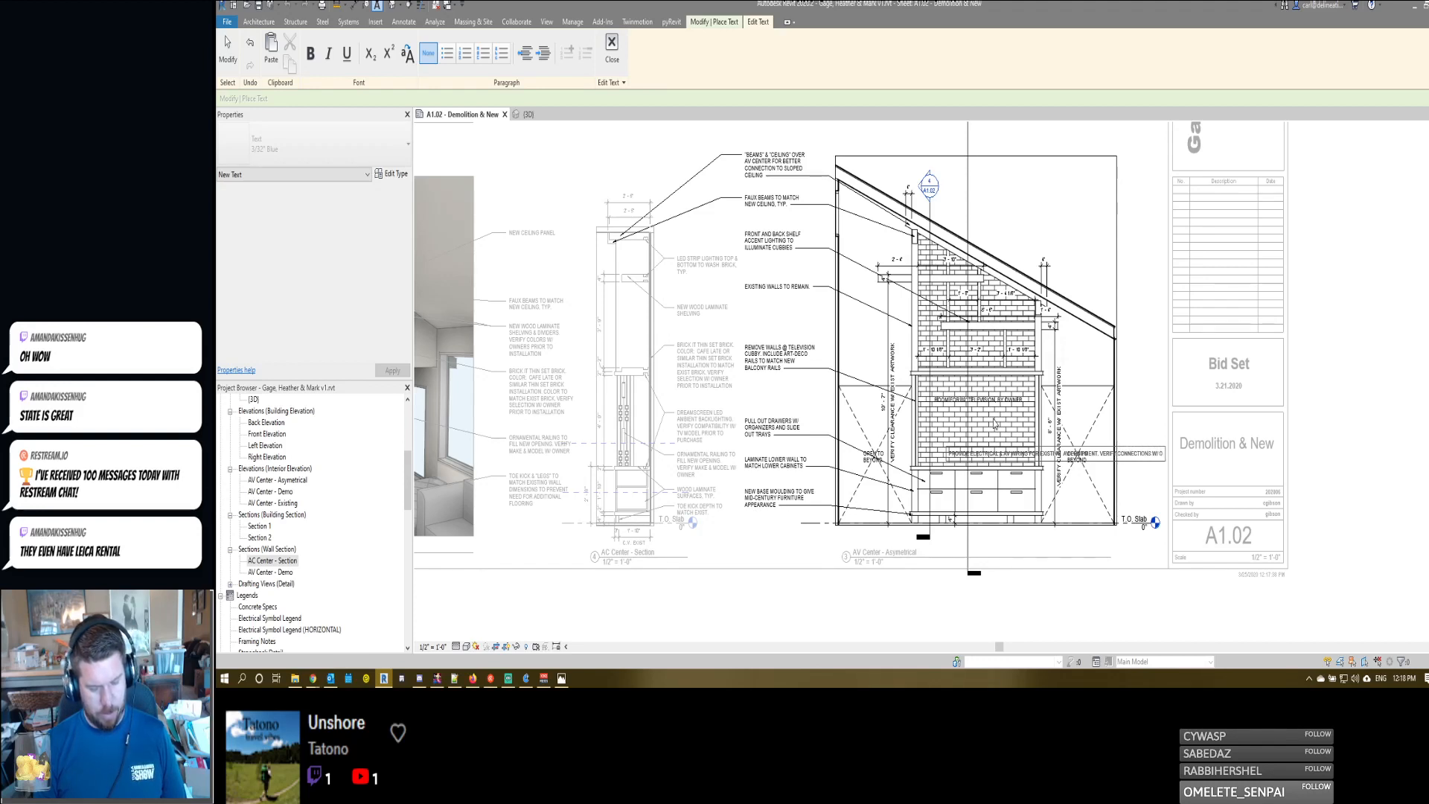
{"action": "type", "text": "R"}
{"action": "left_click", "coordinate": [1130, 407]}
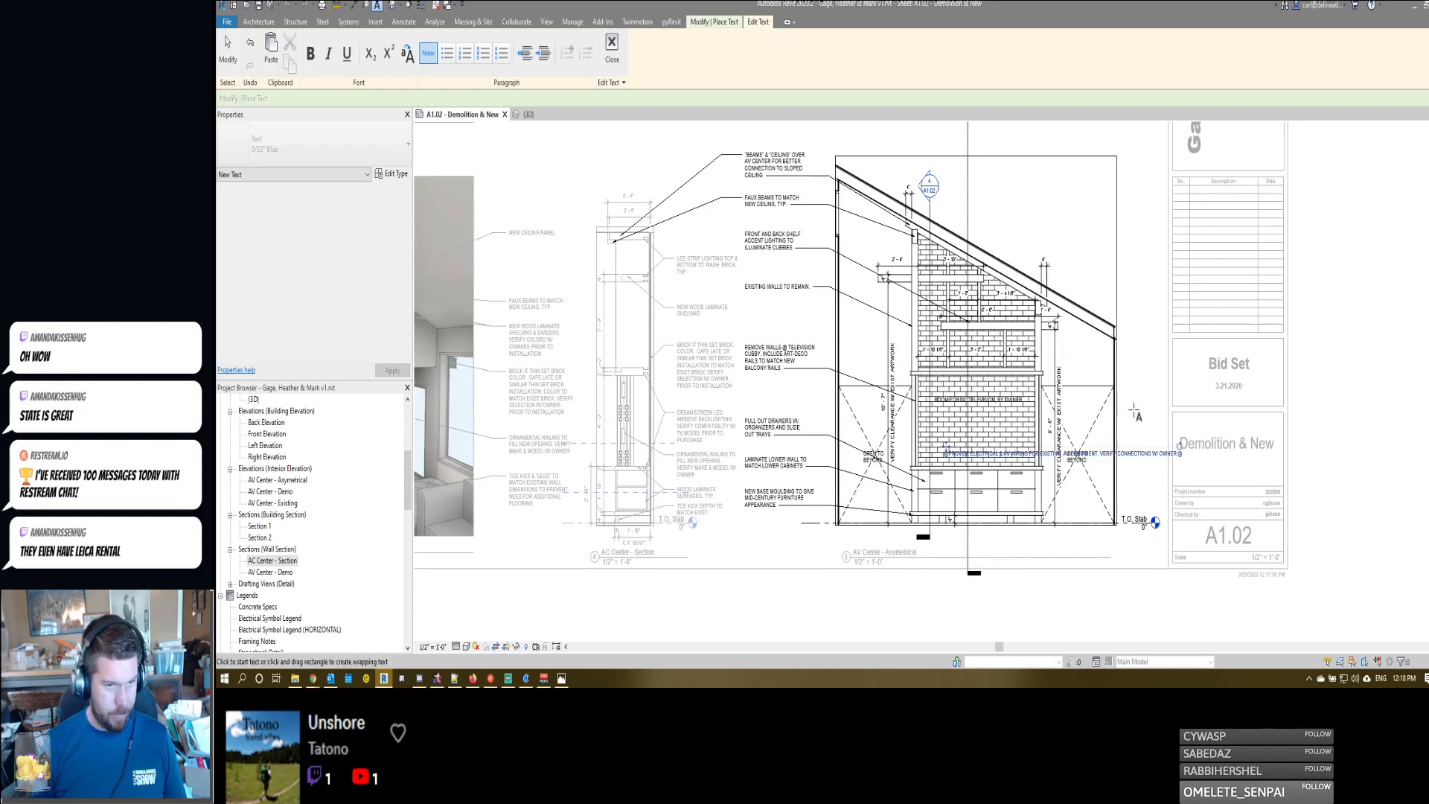
{"action": "left_click_drag", "start_coordinate": [1179, 452], "coordinate": [937, 425]}
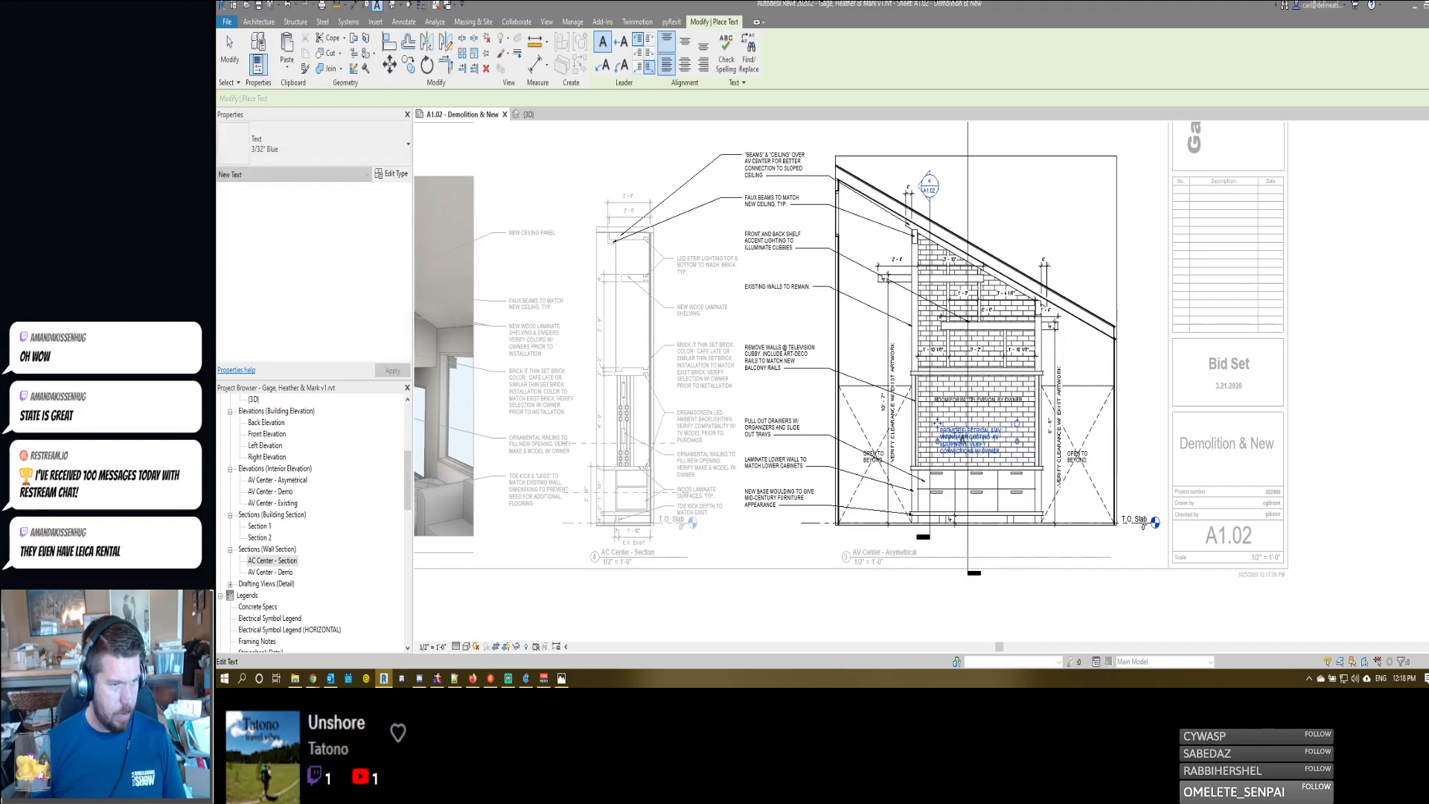
{"action": "scroll", "coordinate": [955, 439], "scroll_direction": "up", "scroll_amount": 3}
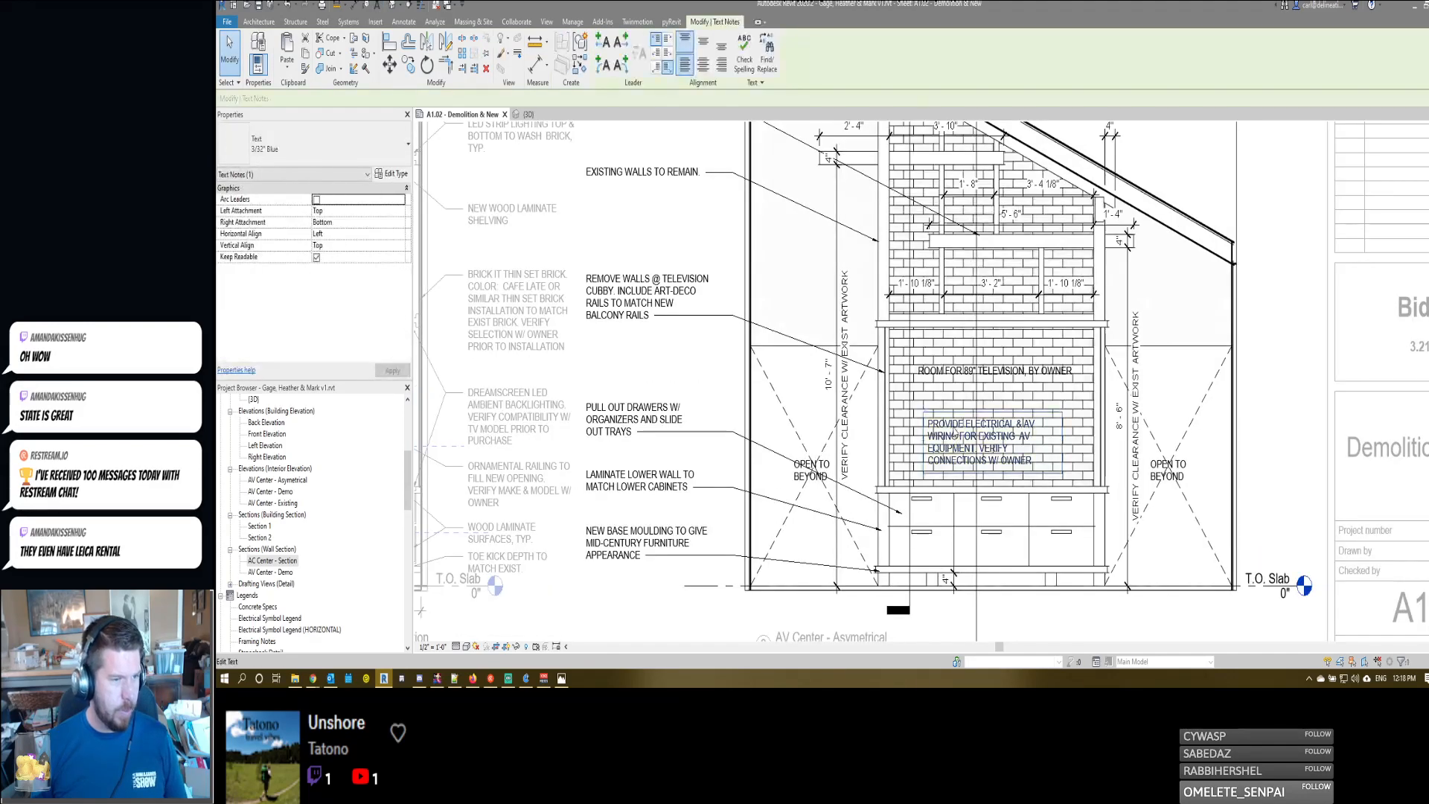
- Open the electrical note for editing and switch to Photos to examine the existing entertainment center and its lower cabinet equipment
{"action": "double_click", "coordinate": [939, 434]}
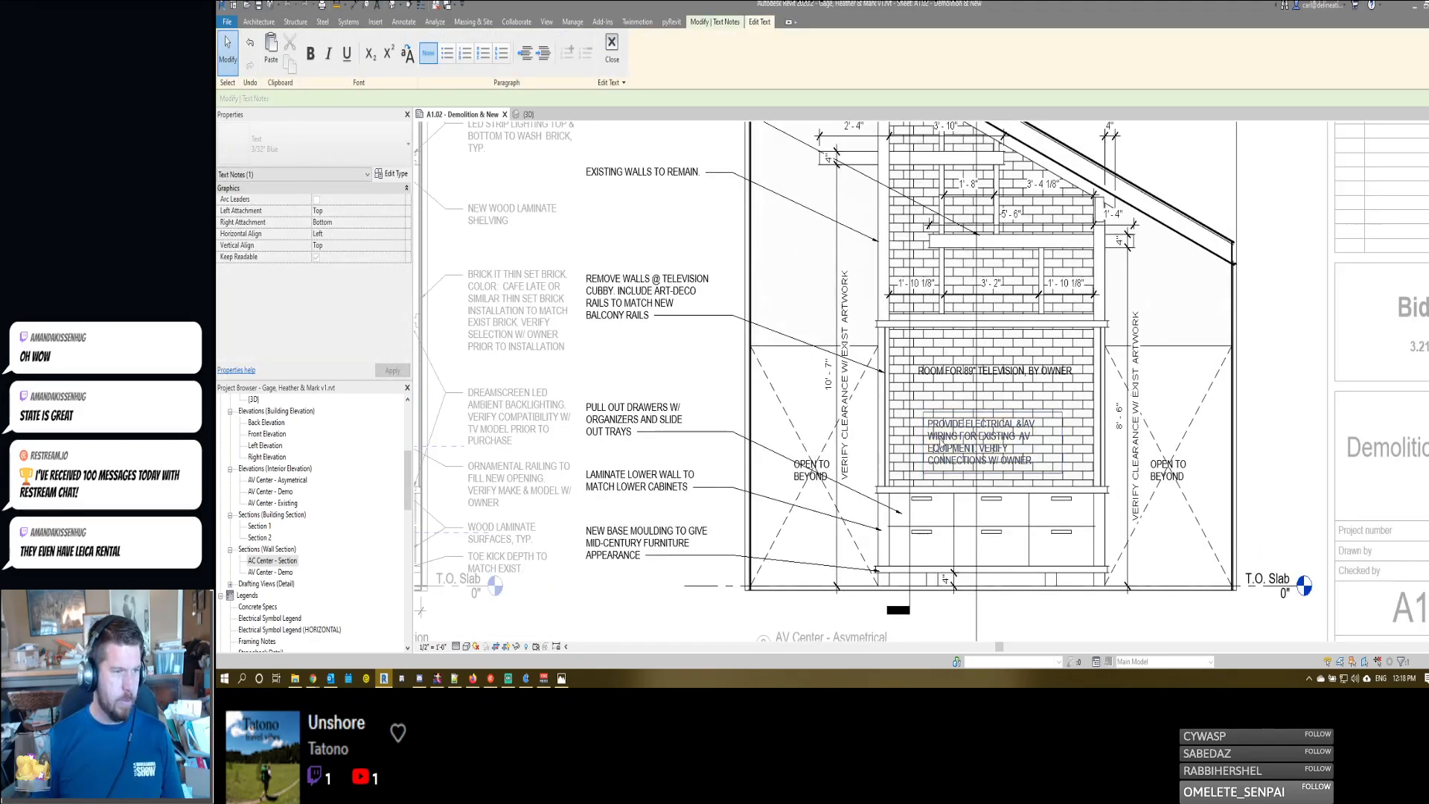
{"action": "left_click", "coordinate": [562, 679]}
{"action": "scroll", "coordinate": [514, 435], "scroll_direction": "down", "scroll_amount": 1}
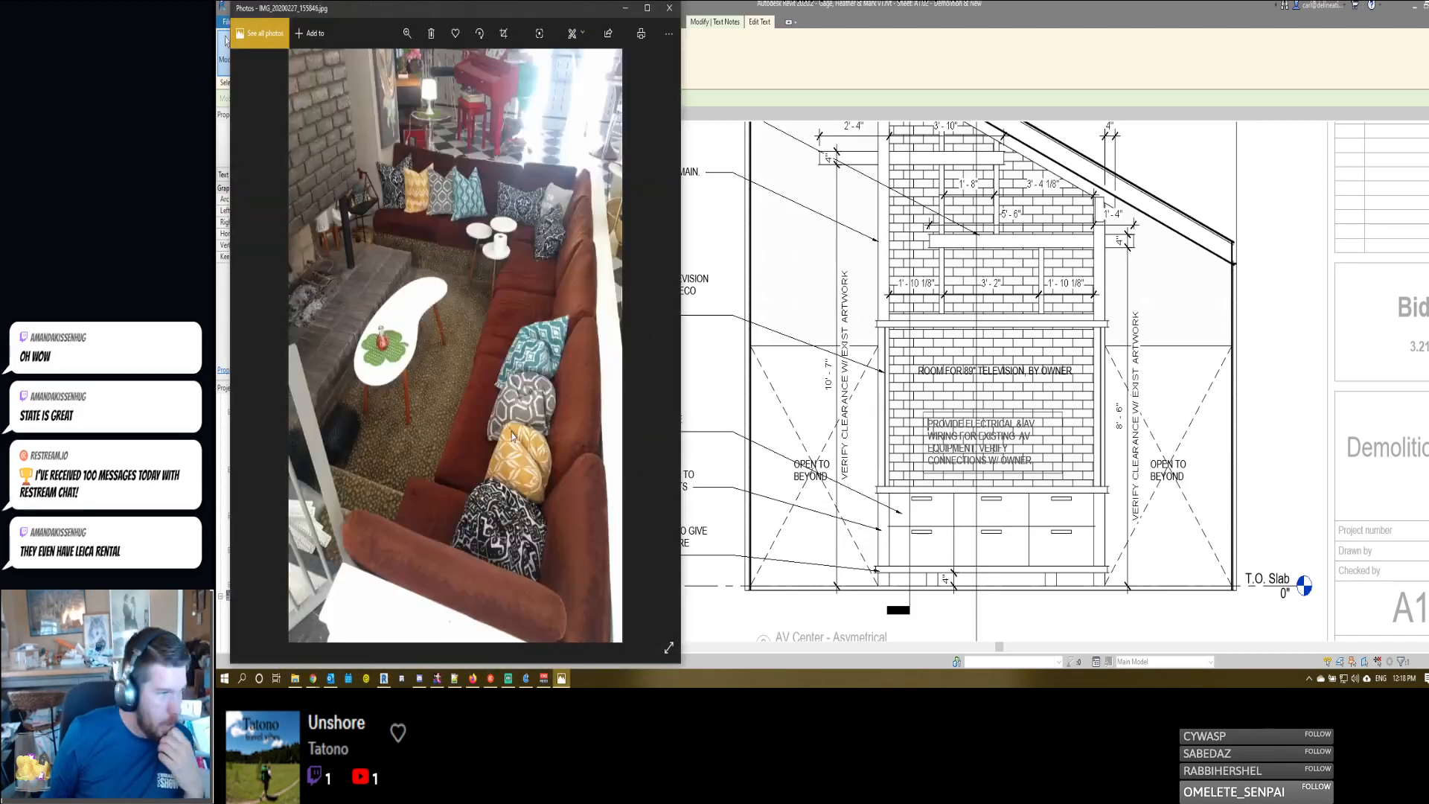
{"action": "scroll", "coordinate": [512, 435], "scroll_direction": "down", "scroll_amount": 3}
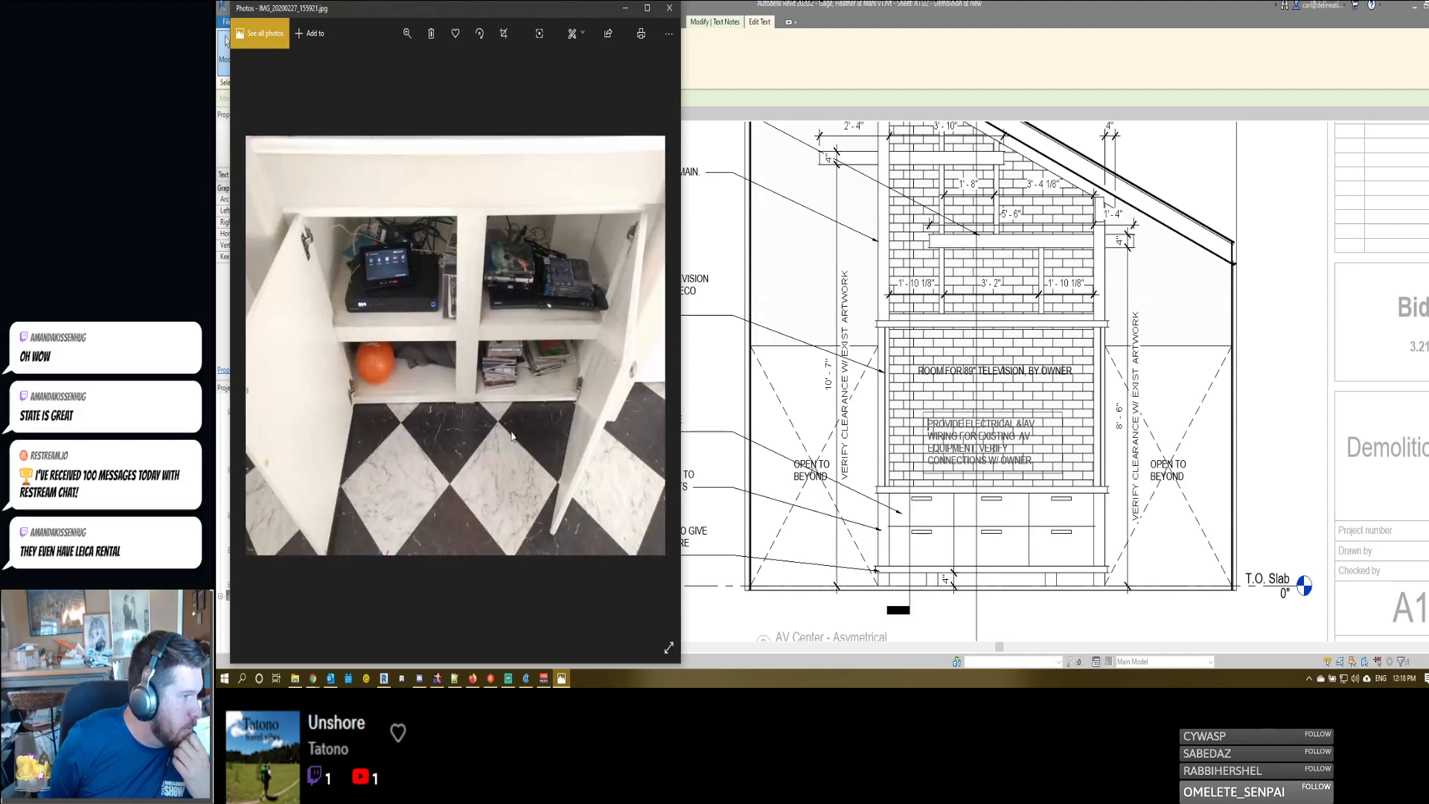
{"action": "scroll", "coordinate": [512, 435], "scroll_direction": "up", "scroll_amount": 3}
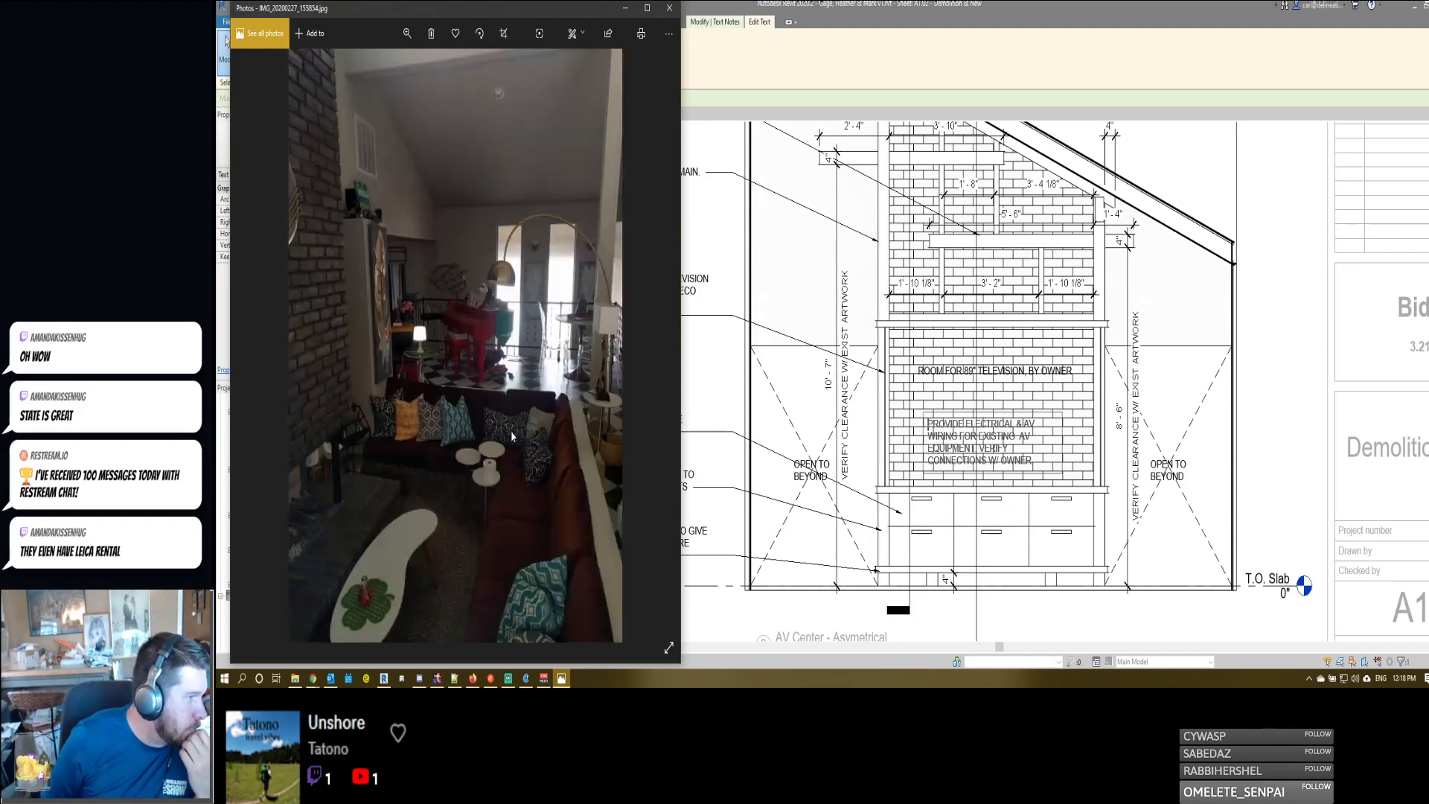
{"action": "scroll", "coordinate": [512, 435], "scroll_direction": "up", "scroll_amount": 2}
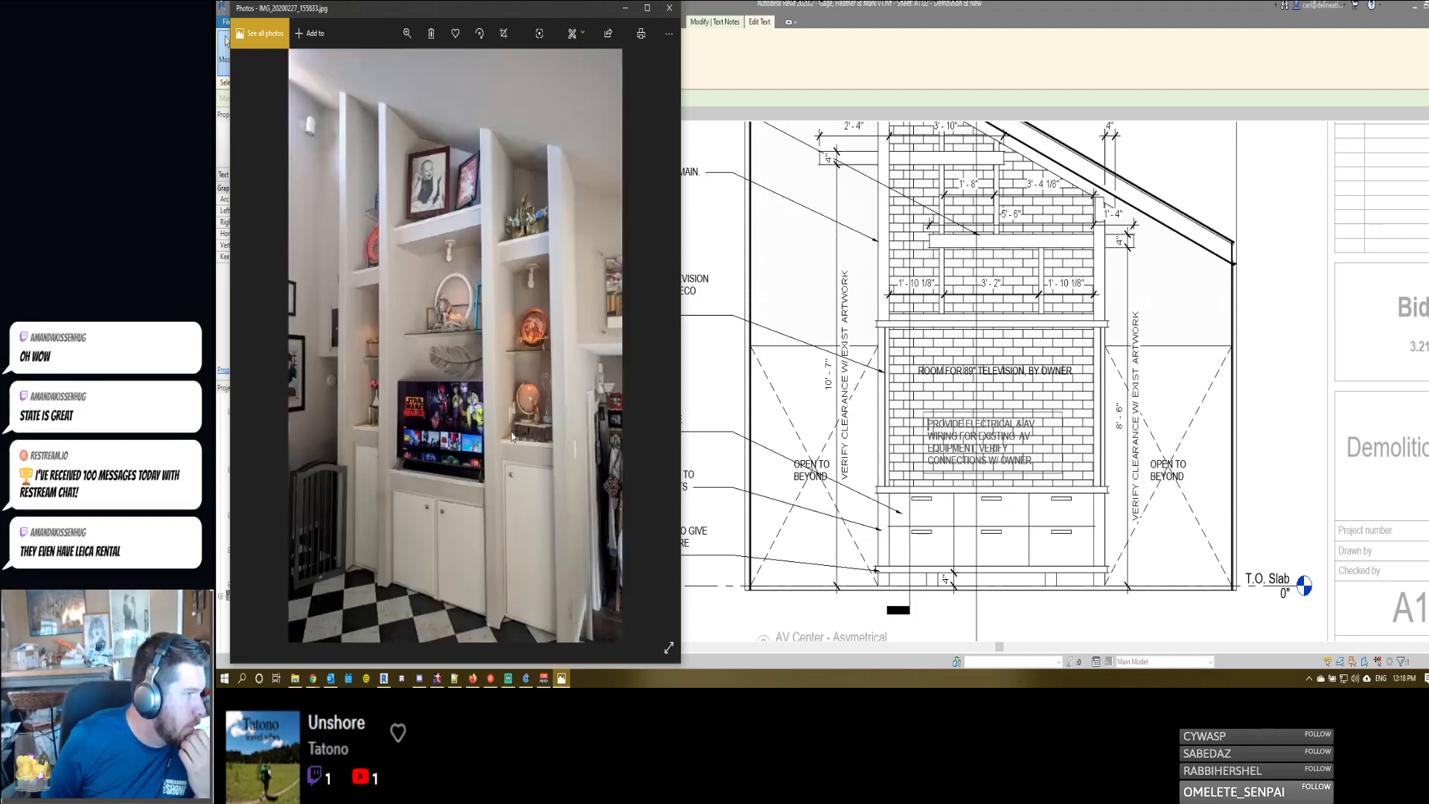
{"action": "scroll", "coordinate": [512, 435], "scroll_direction": "up", "scroll_amount": 1}
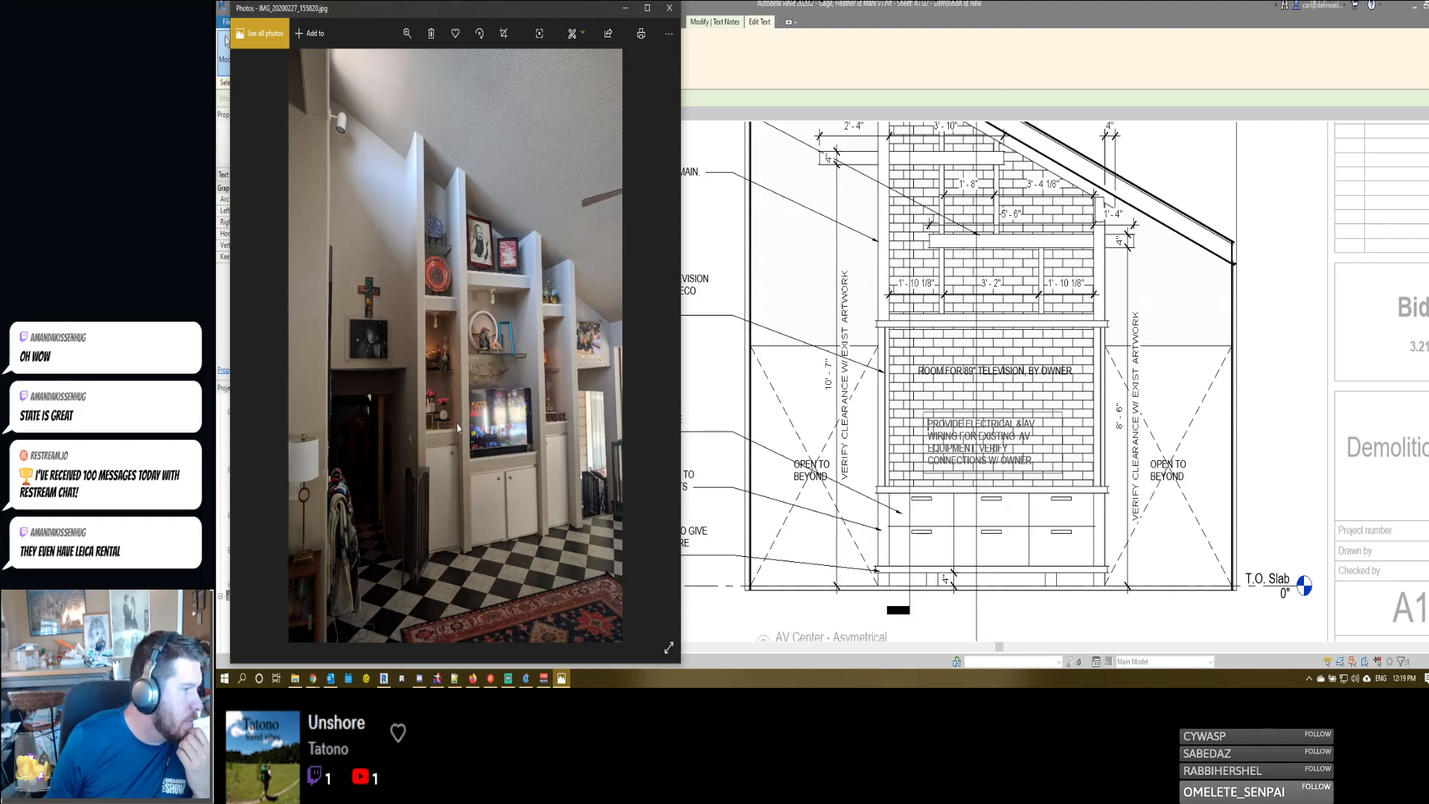
{"action": "scroll", "coordinate": [457, 428], "scroll_direction": "down", "scroll_amount": 1}
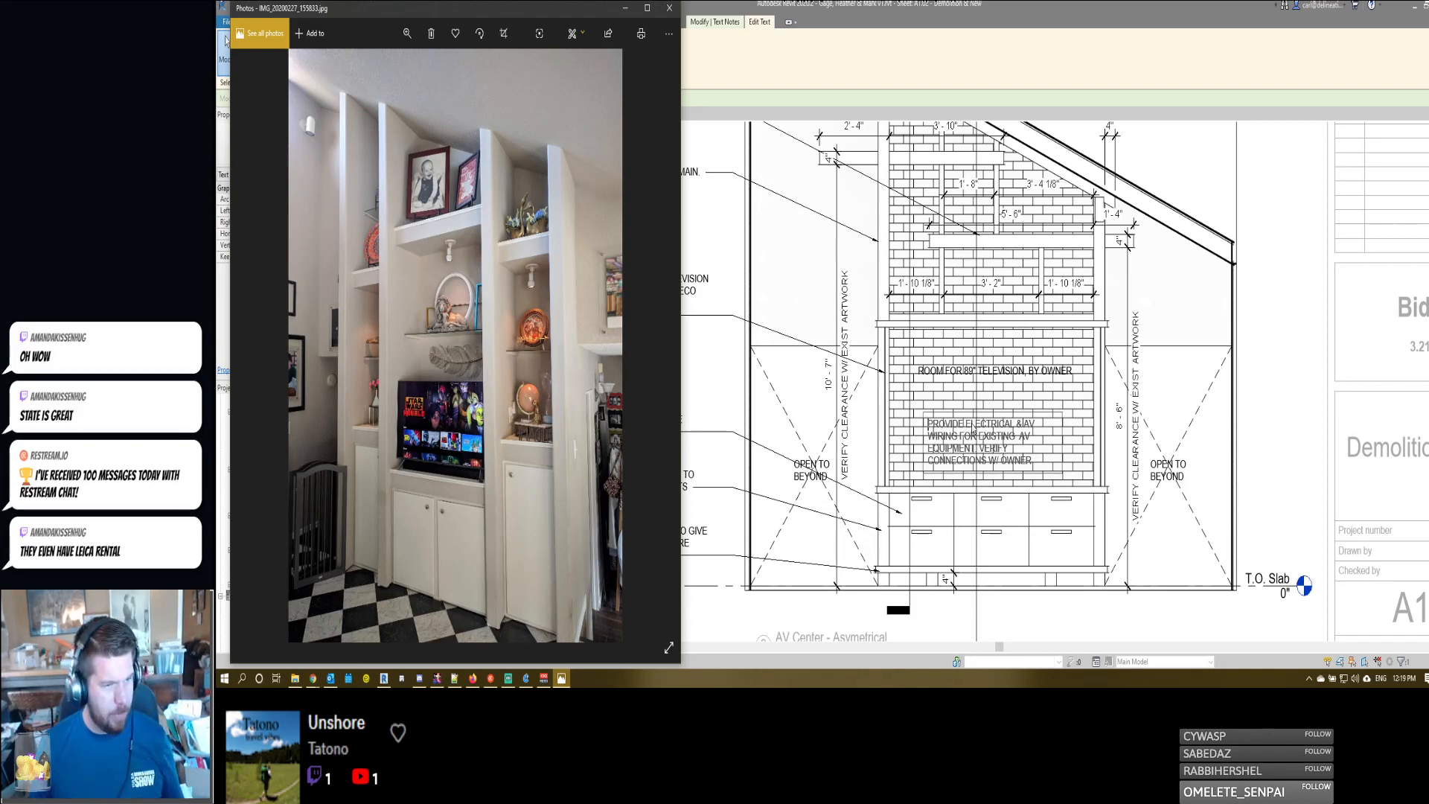
- Return to Revit and append "REUSE EXISTING ELECTRICAL WHERE POSSIBLE" to the end of the electrical note
{"action": "left_click", "coordinate": [960, 443]}
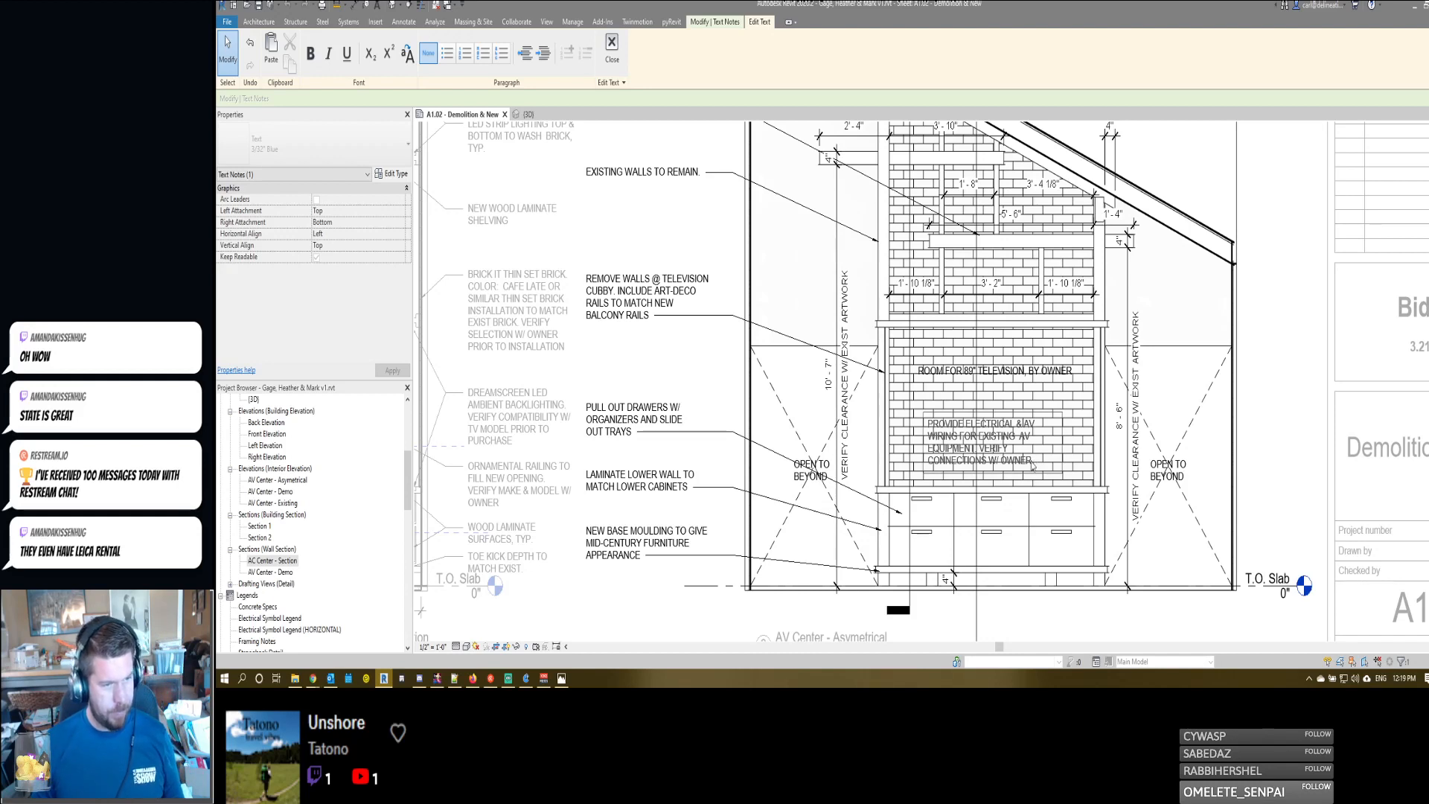
{"action": "type", "text": "EUSE EXIST"}
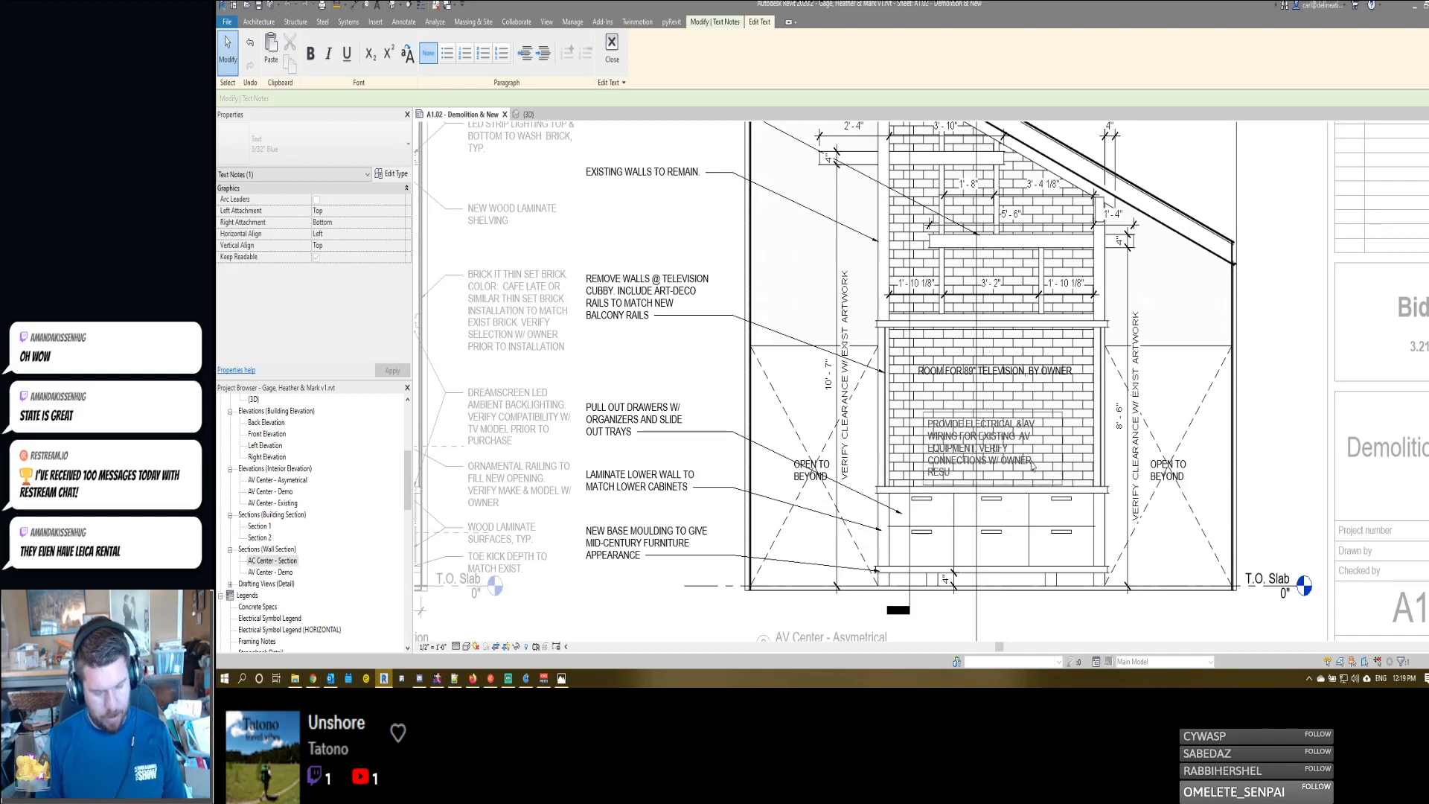
{"action": "type", "text": "ING ELECTRICAL"}
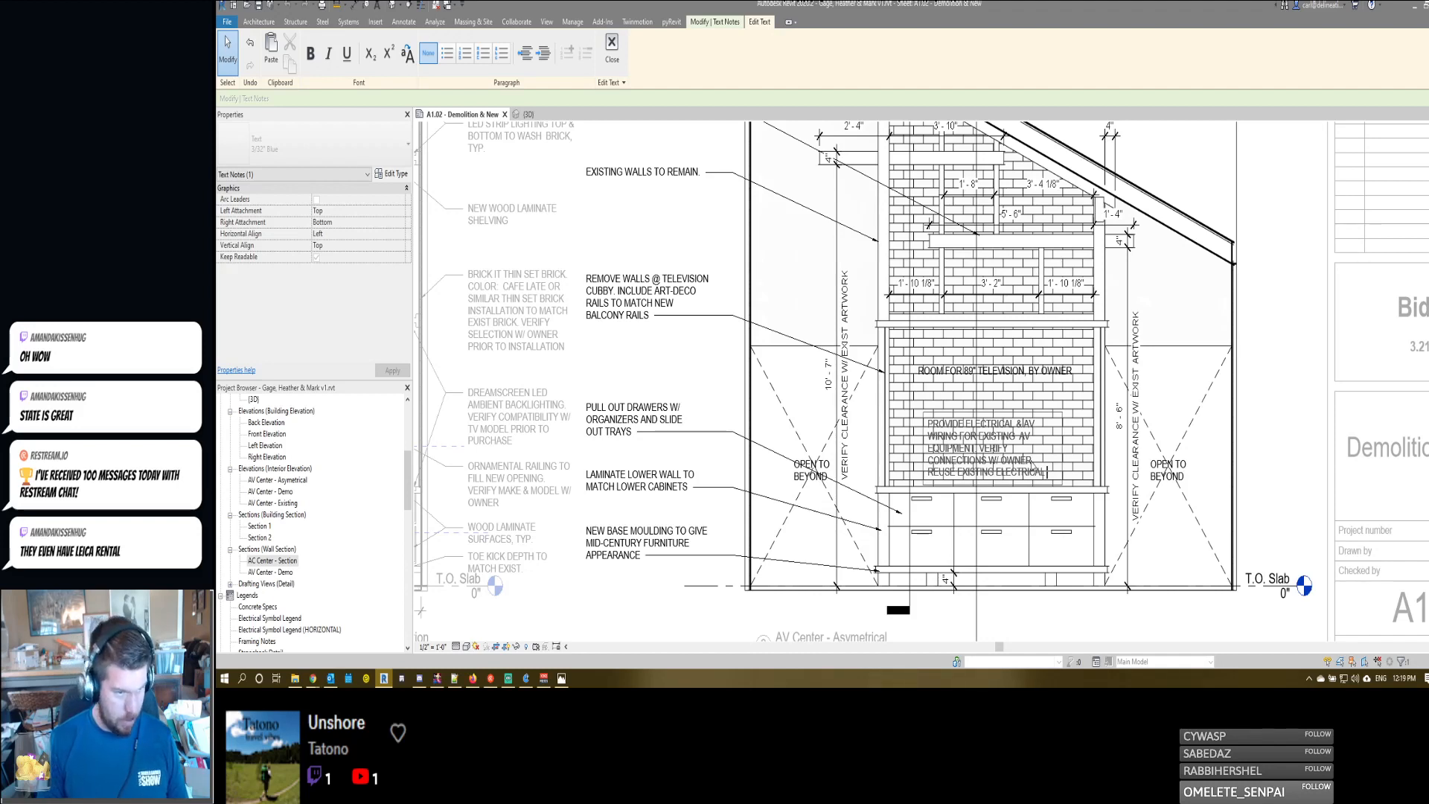
{"action": "type", "text": " WHERE POSSIBLE"}
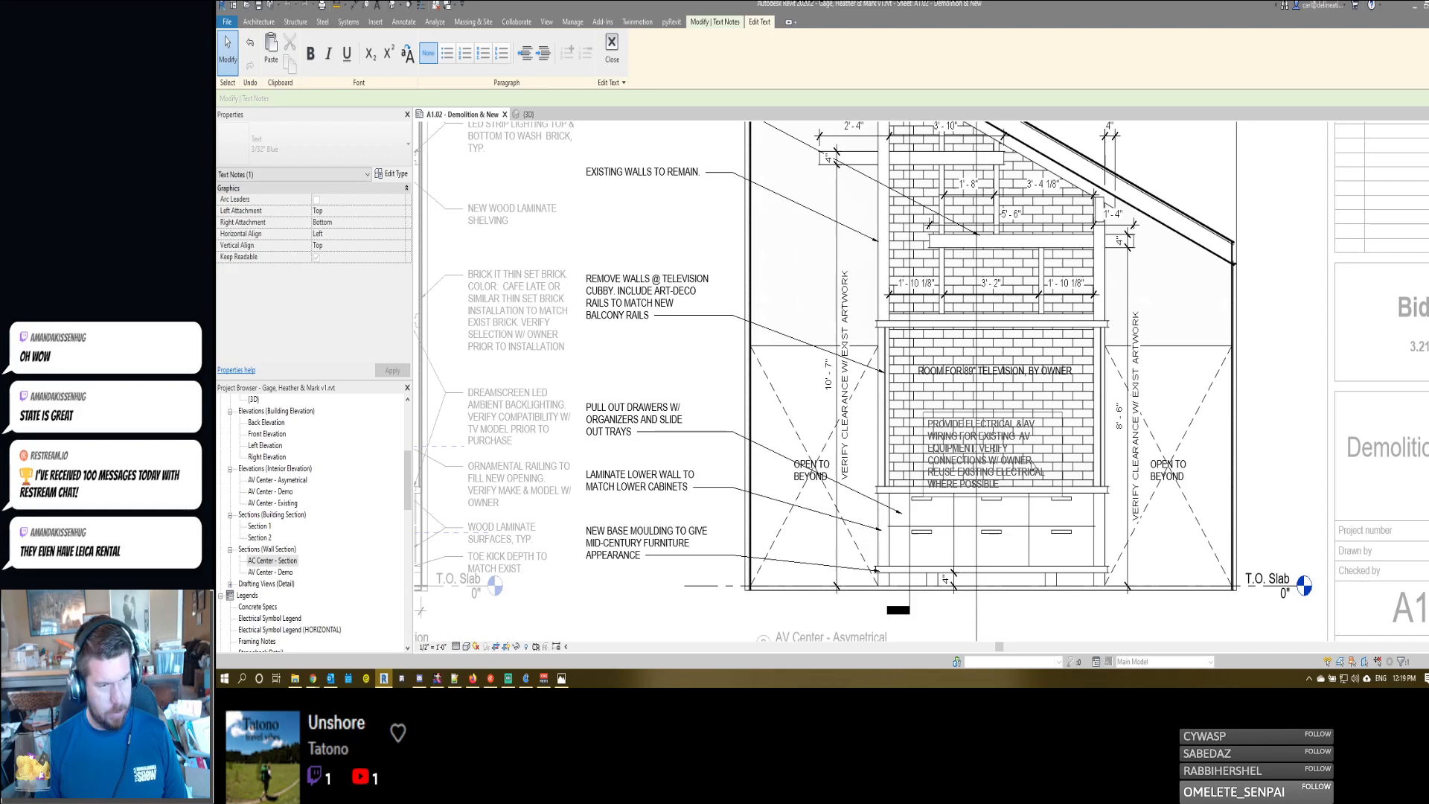
{"action": "left_click", "coordinate": [1015, 406]}
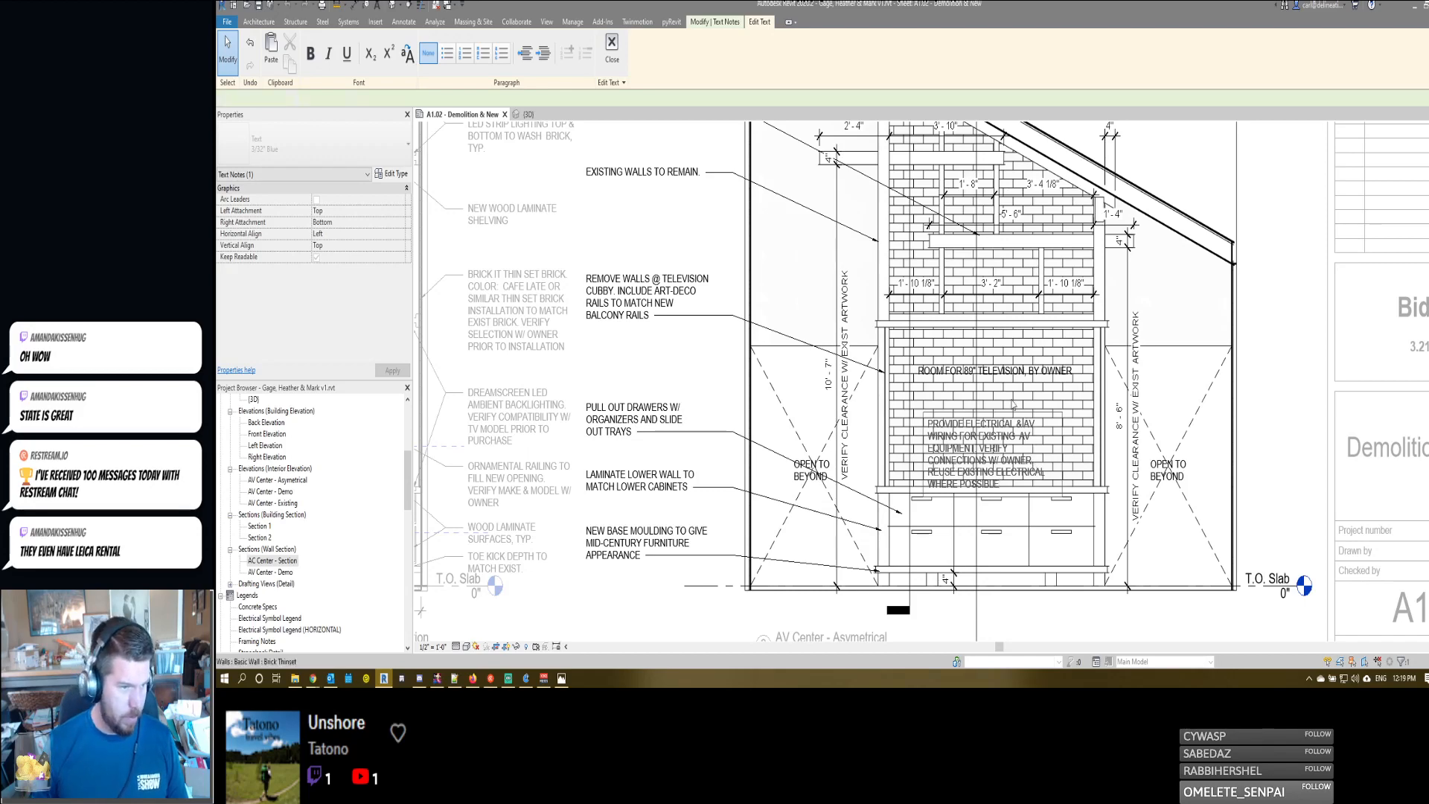
- Insert "ROUTE AV FROM CABINETS TO BACK OF WALL FOR TV CONNECTIONS THROUGH WALL" before "VERIFY CONNECTIONS" in the electrical note
{"action": "double_click", "coordinate": [1006, 480]}
{"action": "left_click", "coordinate": [1012, 477]}
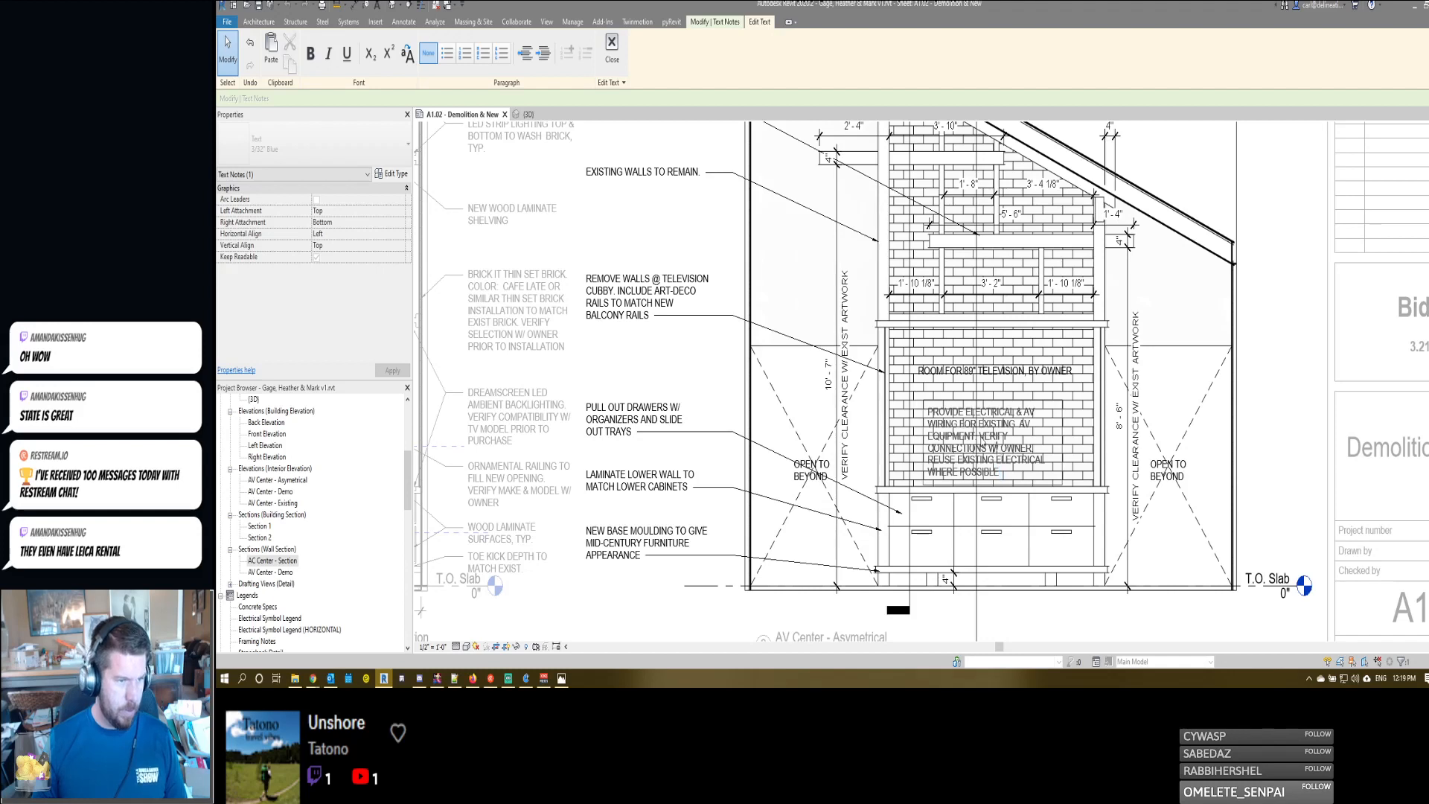
{"action": "left_click", "coordinate": [979, 436]}
{"action": "type", "text": "ROU"}
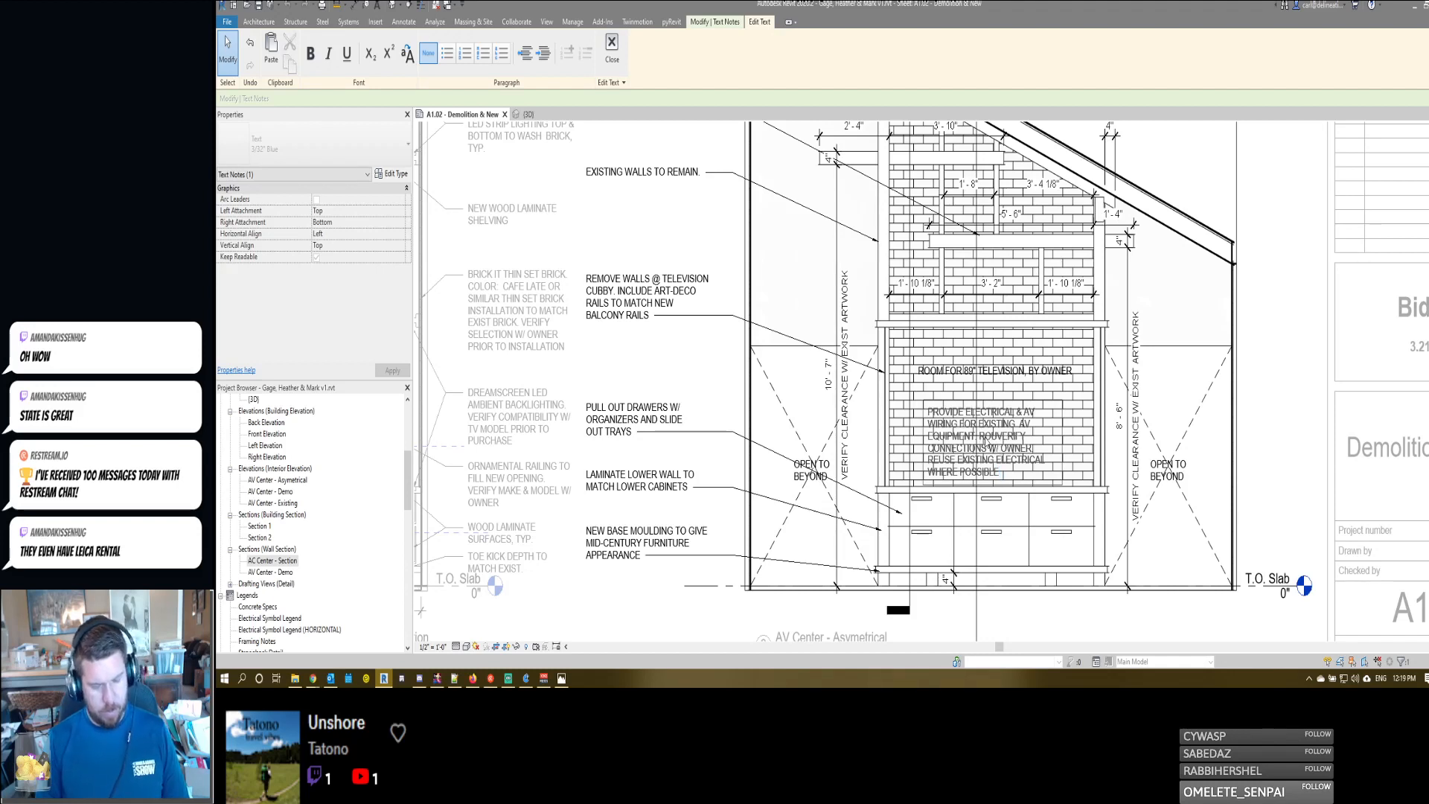
{"action": "type", "text": "TE"}
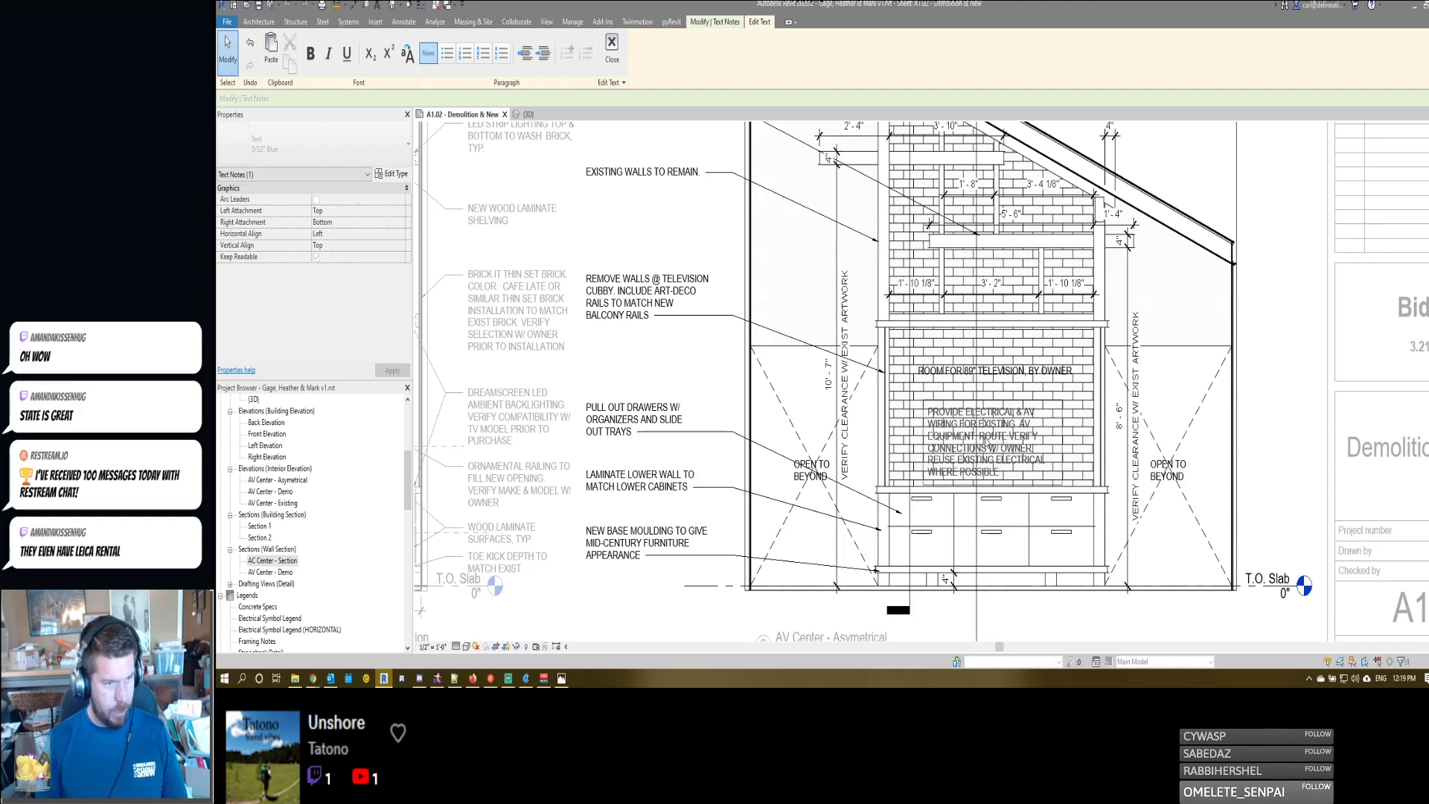
{"action": "type", "text": " AV "}
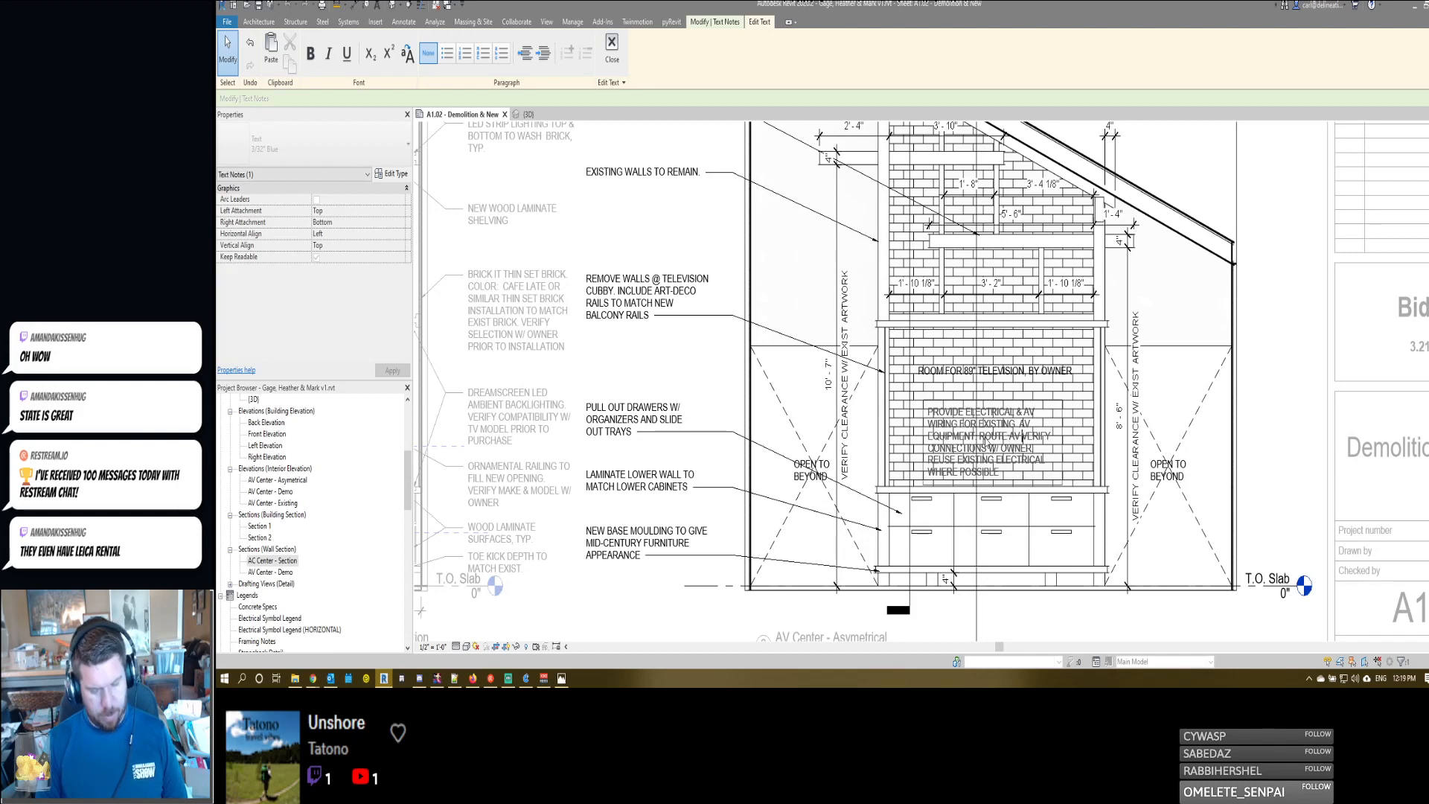
{"action": "type", "text": "FROM CABINE"}
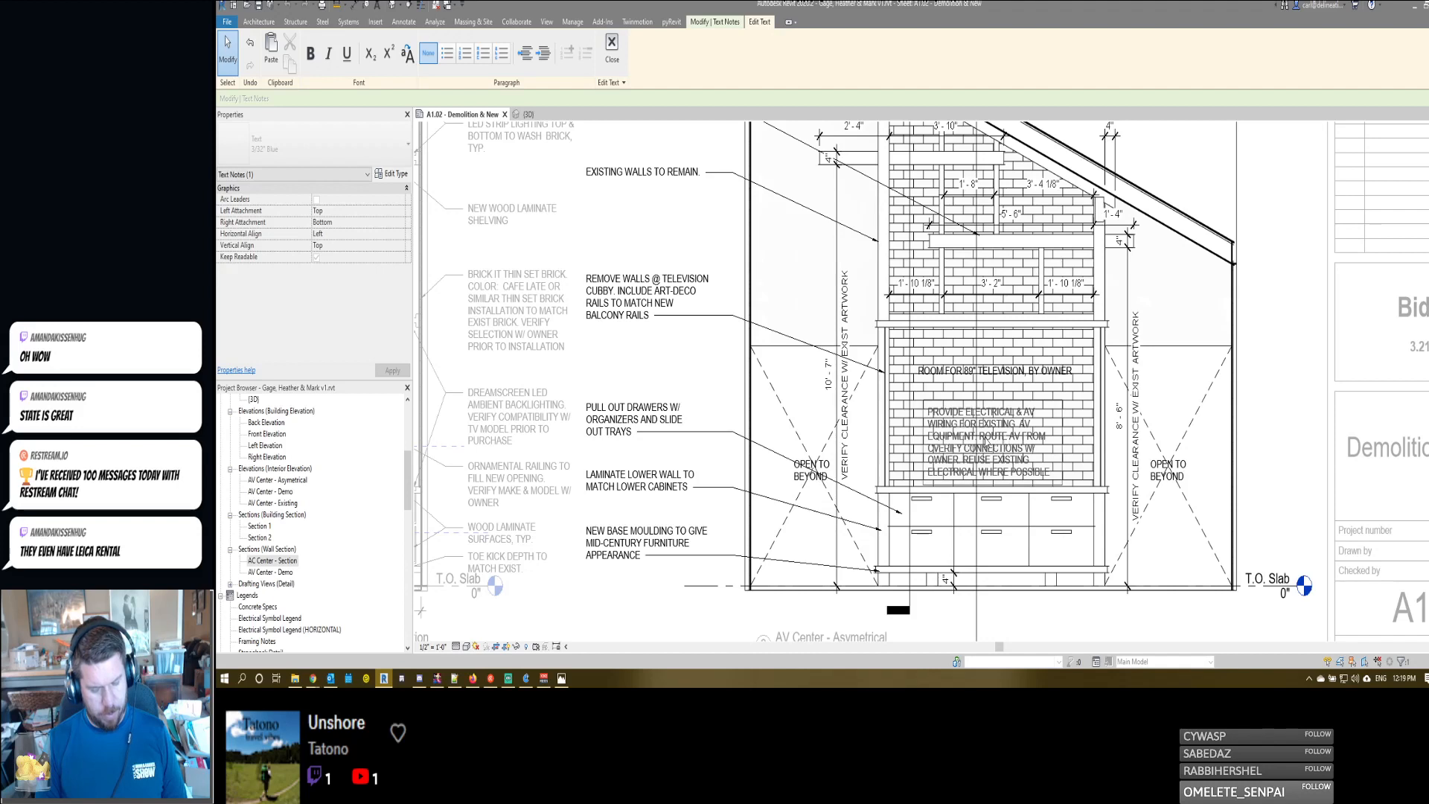
{"action": "type", "text": "TS"}
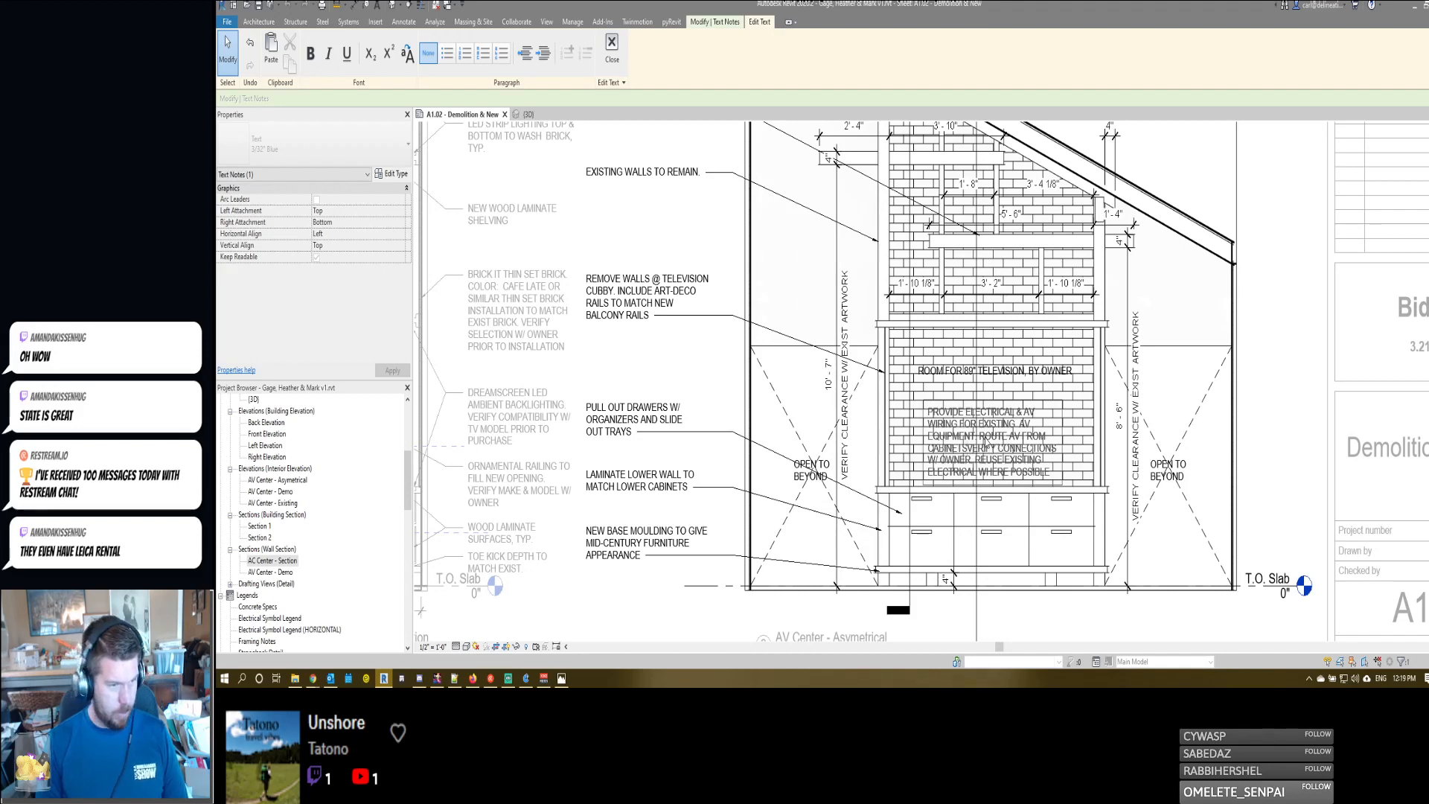
{"action": "type", "text": " TO "}
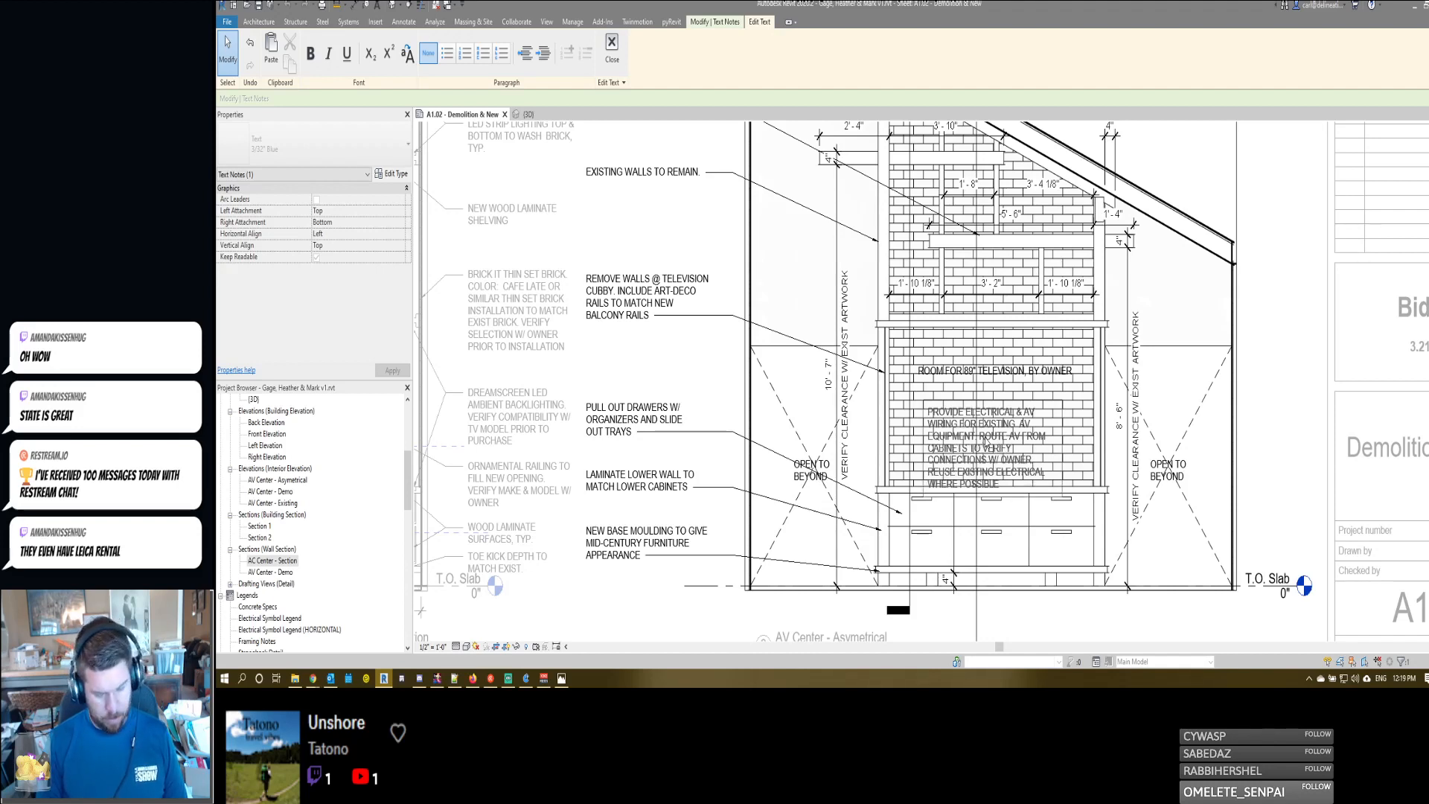
{"action": "type", "text": "AN"}
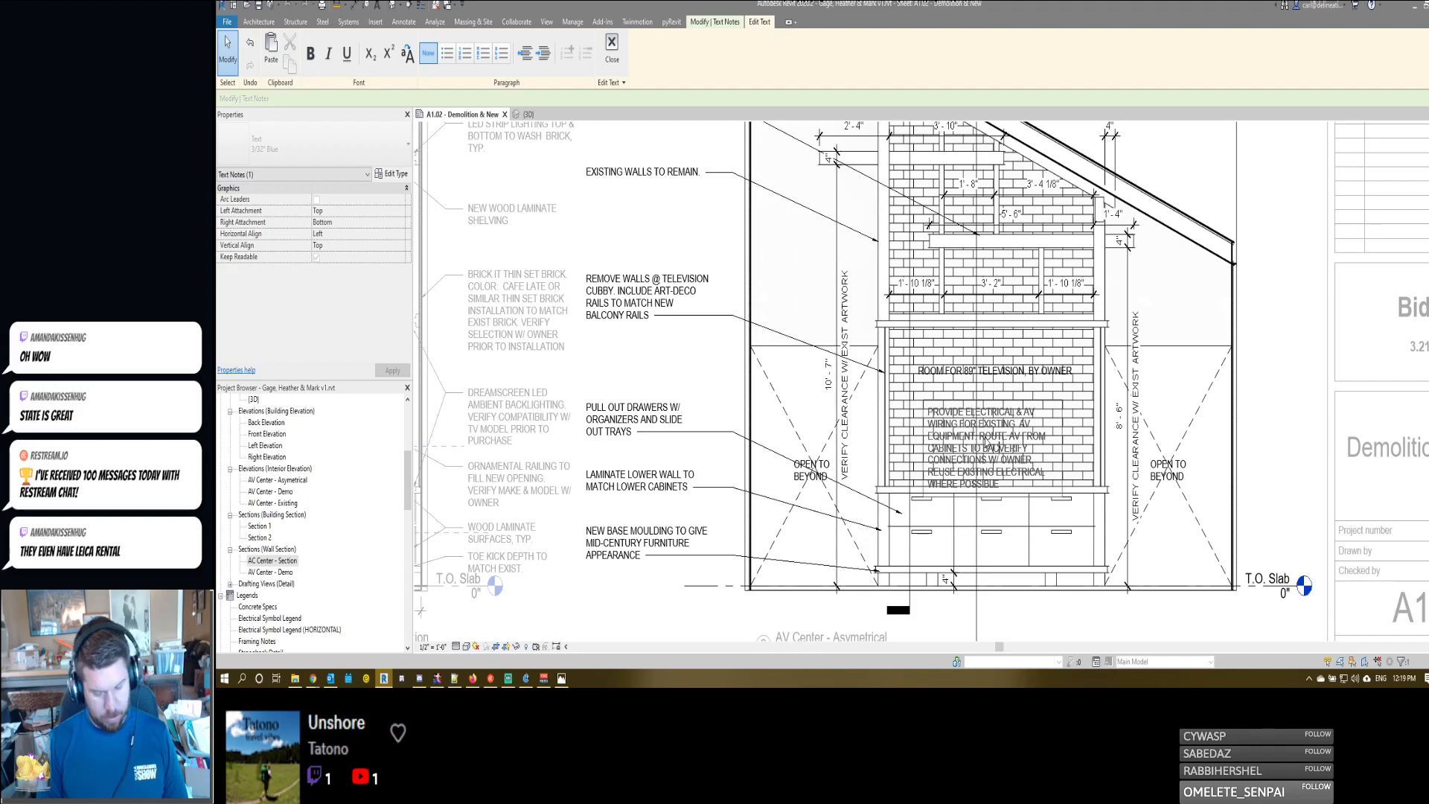
{"action": "type", "text": "CK OF WALL "}
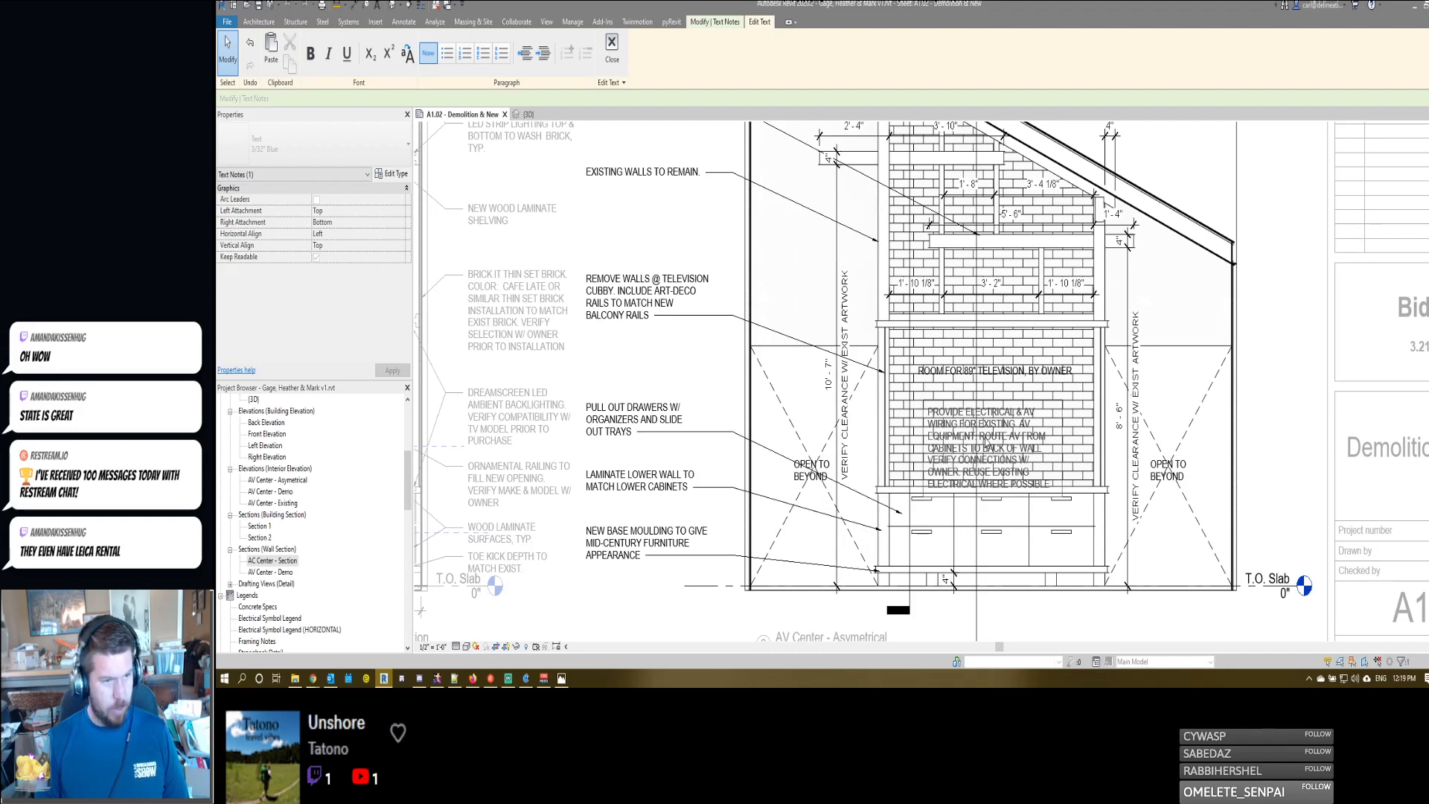
{"action": "type", "text": "FOR TV CONNECTIO"}
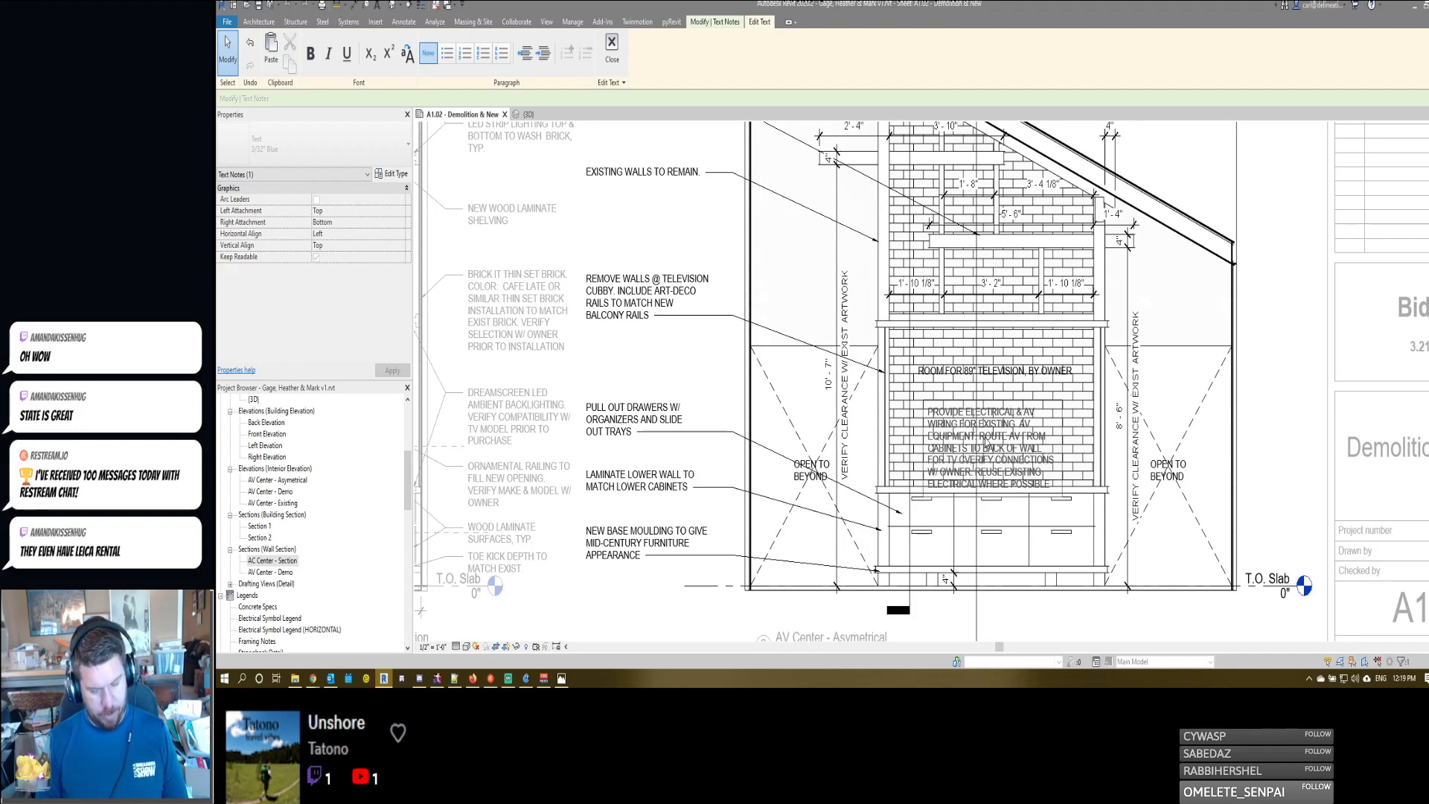
{"action": "type", "text": "NS THROUGH WALL"}
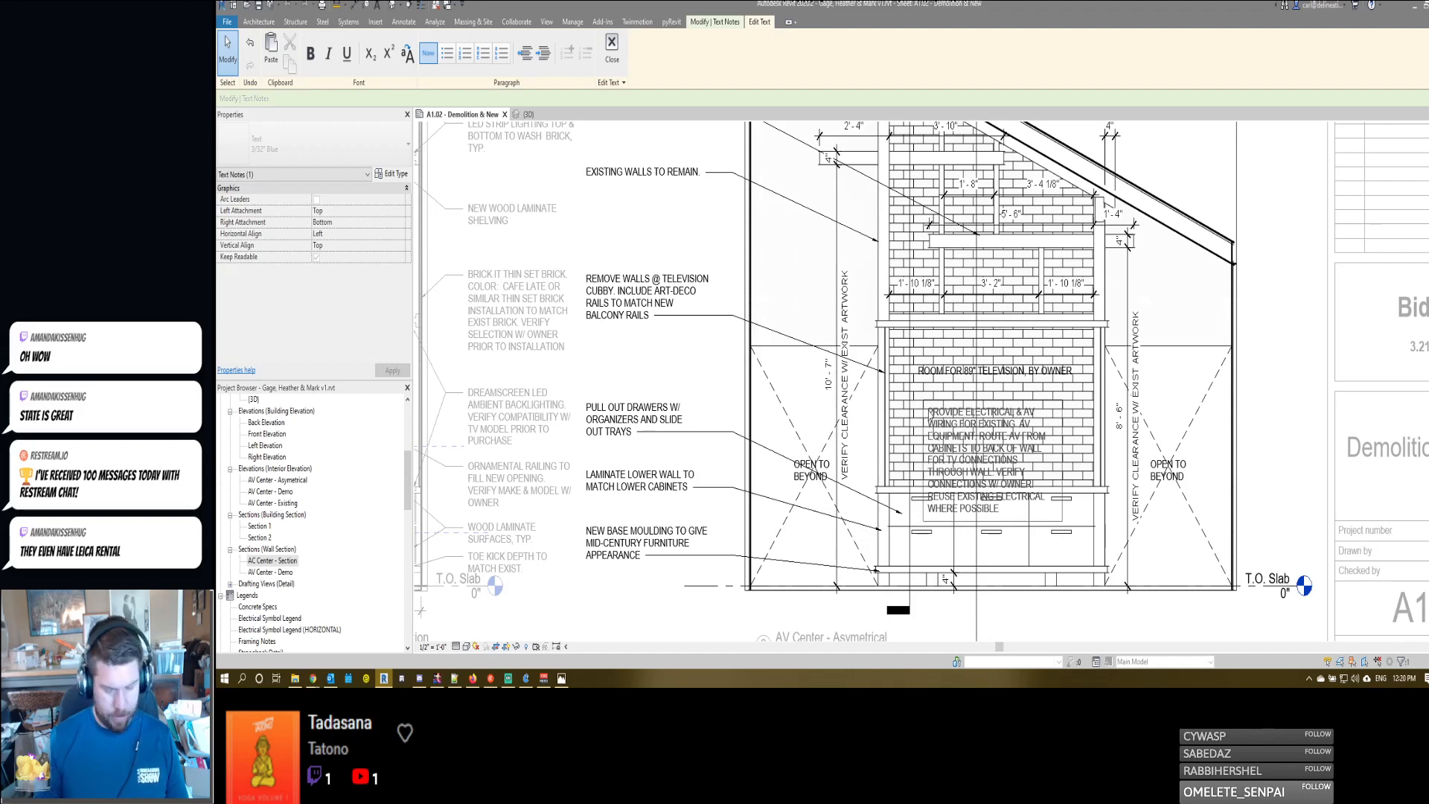
- Insert a quotation mark before "PROVIDE" at the start of the electrical note and finish editing it
{"action": "left_click", "coordinate": [928, 411]}
{"action": "type", "text": "\""}
{"action": "left_click", "coordinate": [915, 419]}
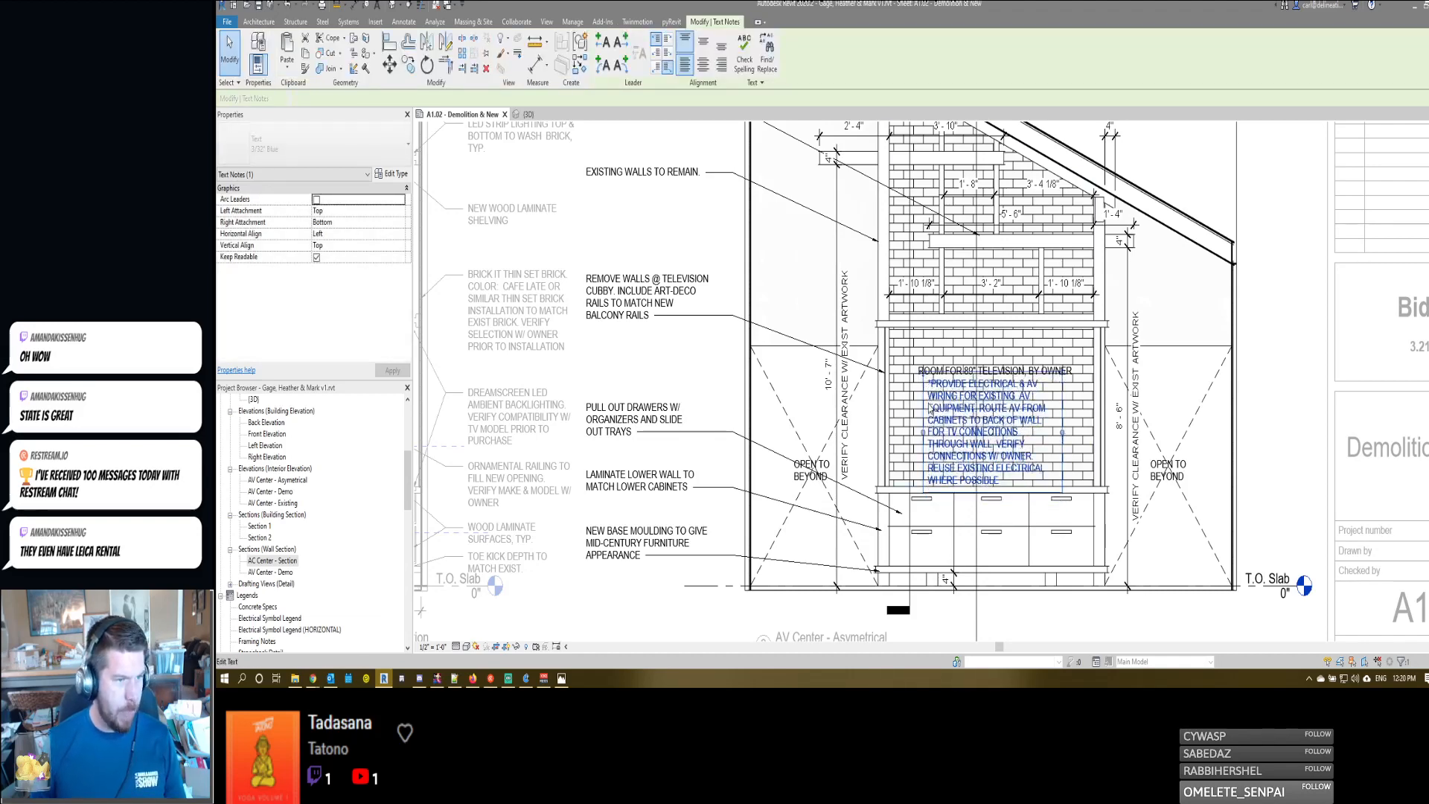
{"action": "key", "text": "Escape"}
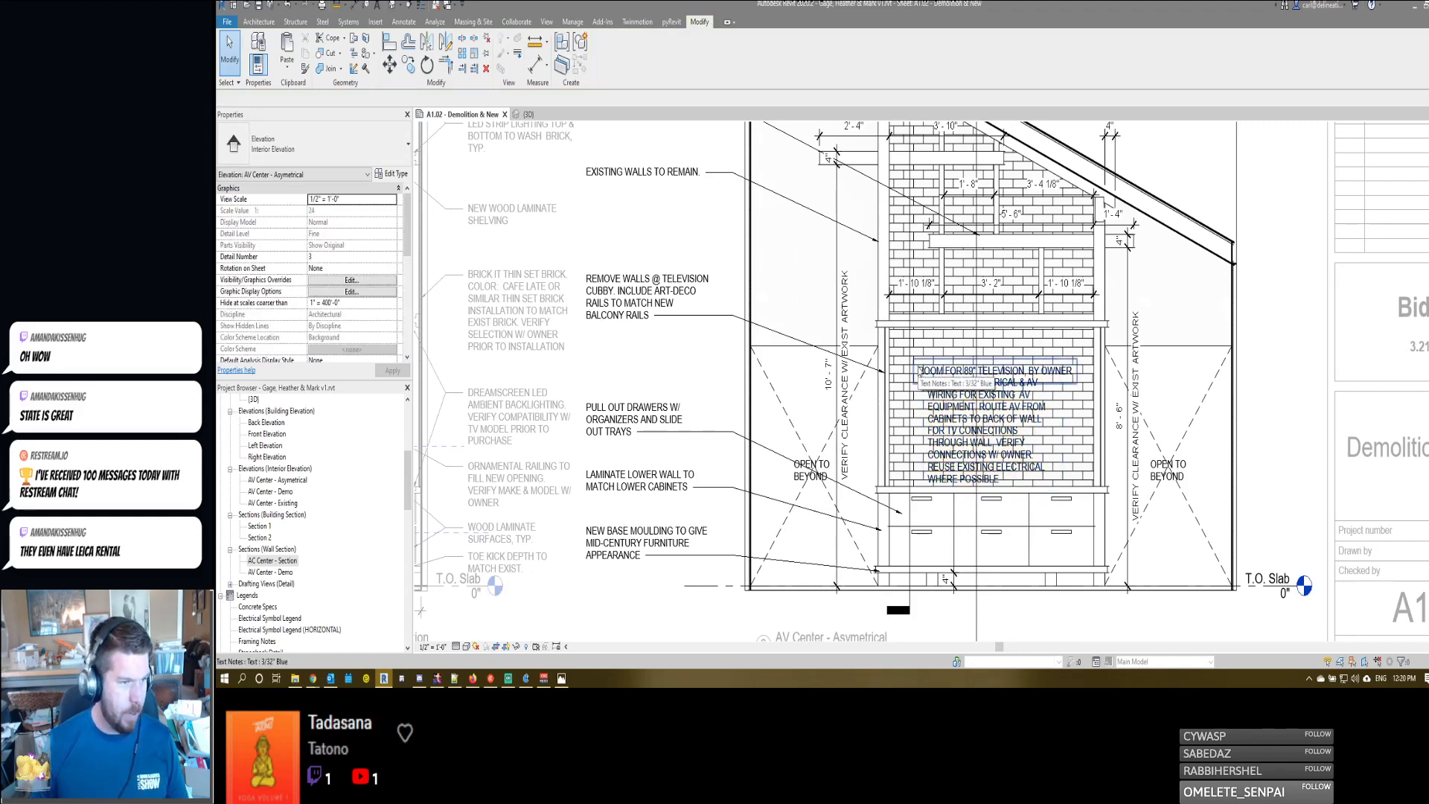
- Move the 89" television note up to leave a clear gap above the electrical note in the AV Center - Asymetrical elevation
{"action": "left_click", "coordinate": [919, 381]}
{"action": "left_click_drag", "start_coordinate": [919, 382], "coordinate": [918, 366]}
{"action": "key", "text": "Up"}
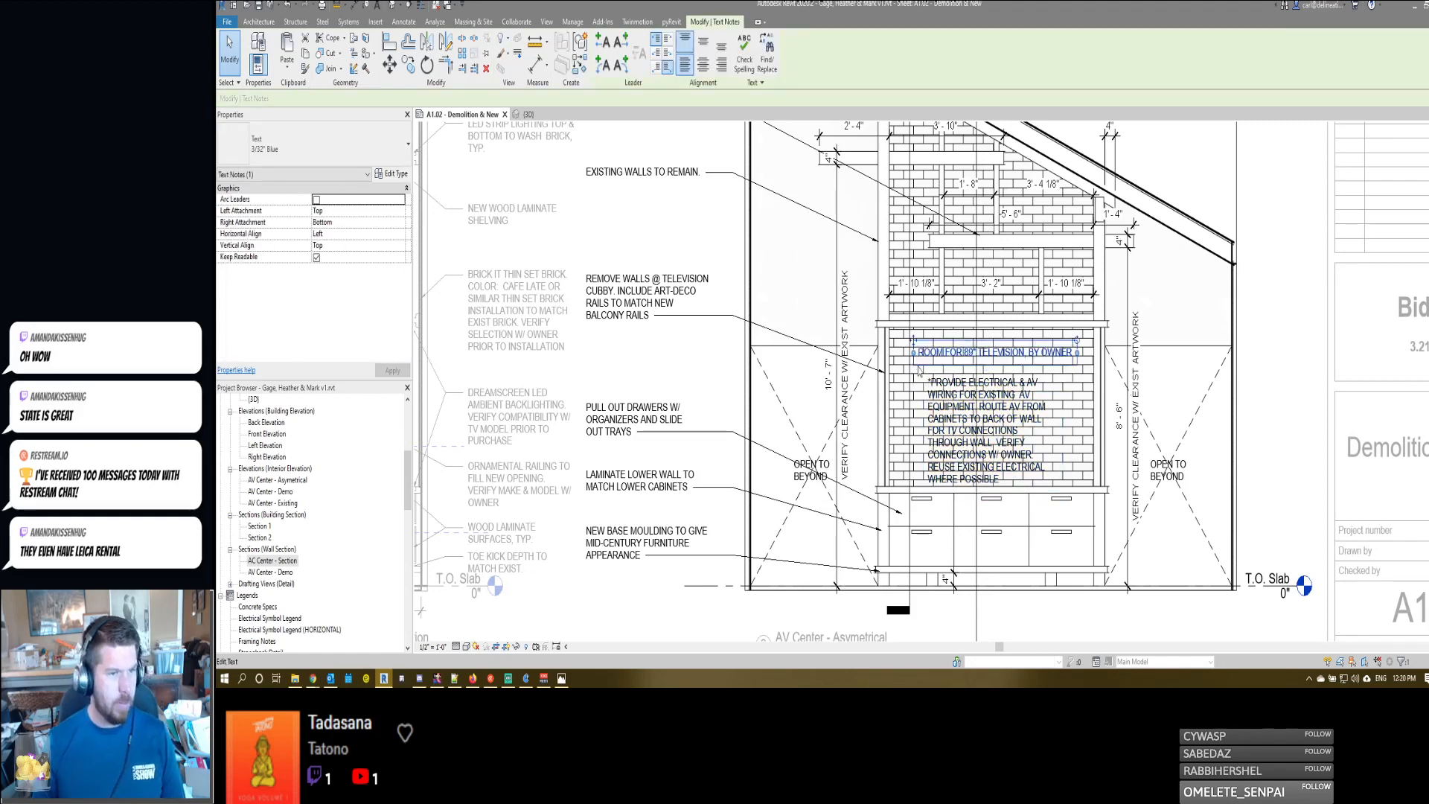
{"action": "key", "text": "Escape"}
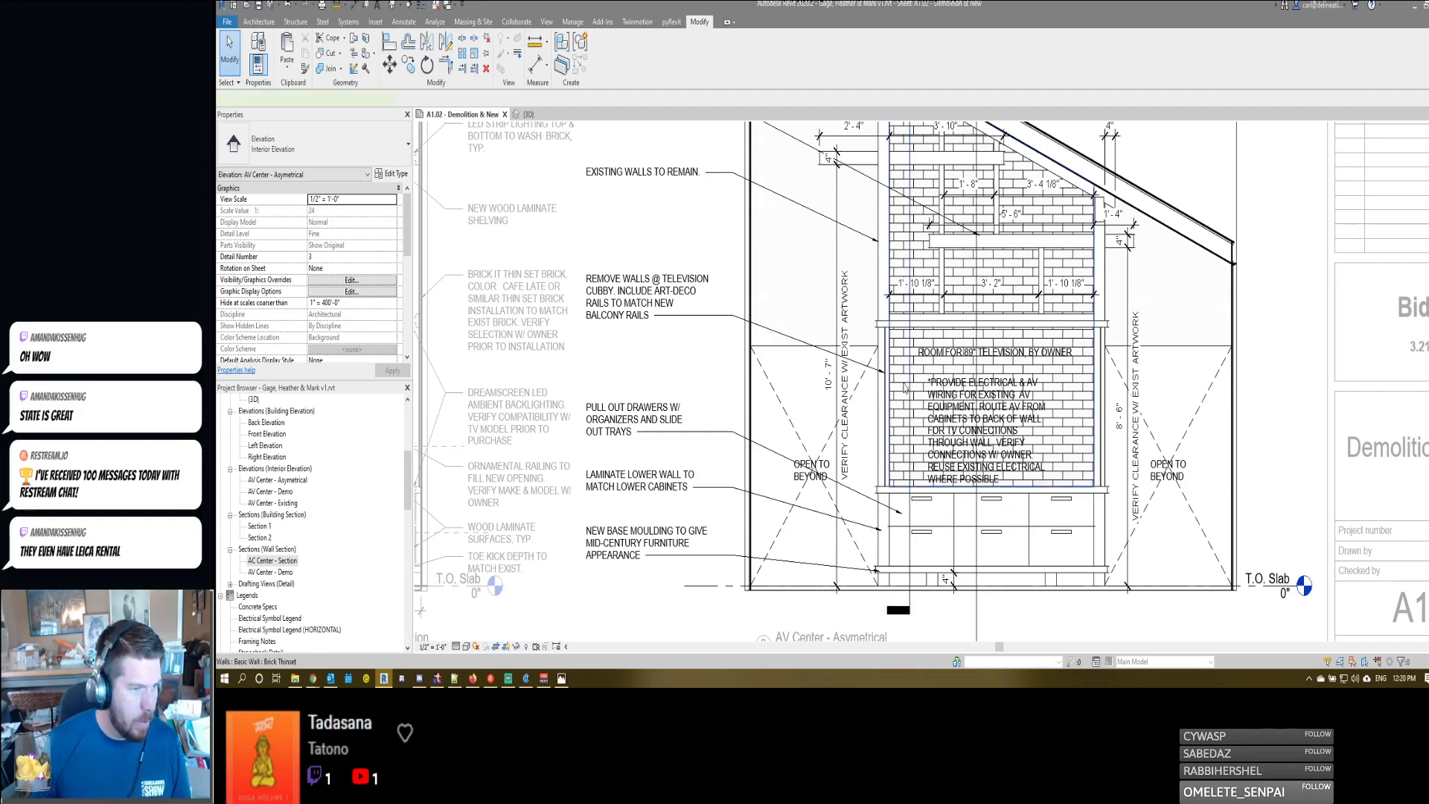
- Override the Brick Thinset wall to halftone in the AV Center - Asymetrical elevation so the notes over it read clearly
{"action": "left_click", "coordinate": [904, 384]}
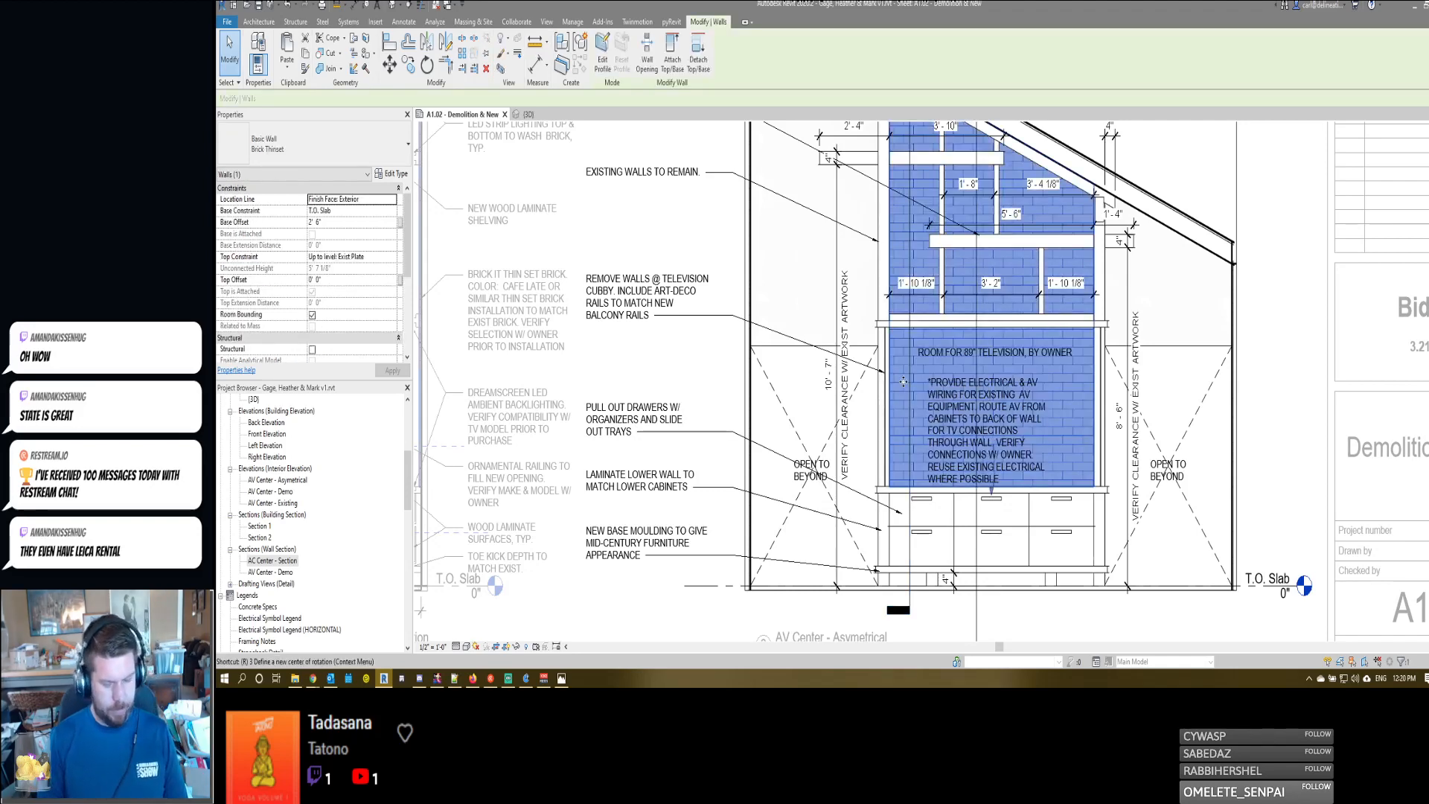
{"action": "key", "text": "o"}
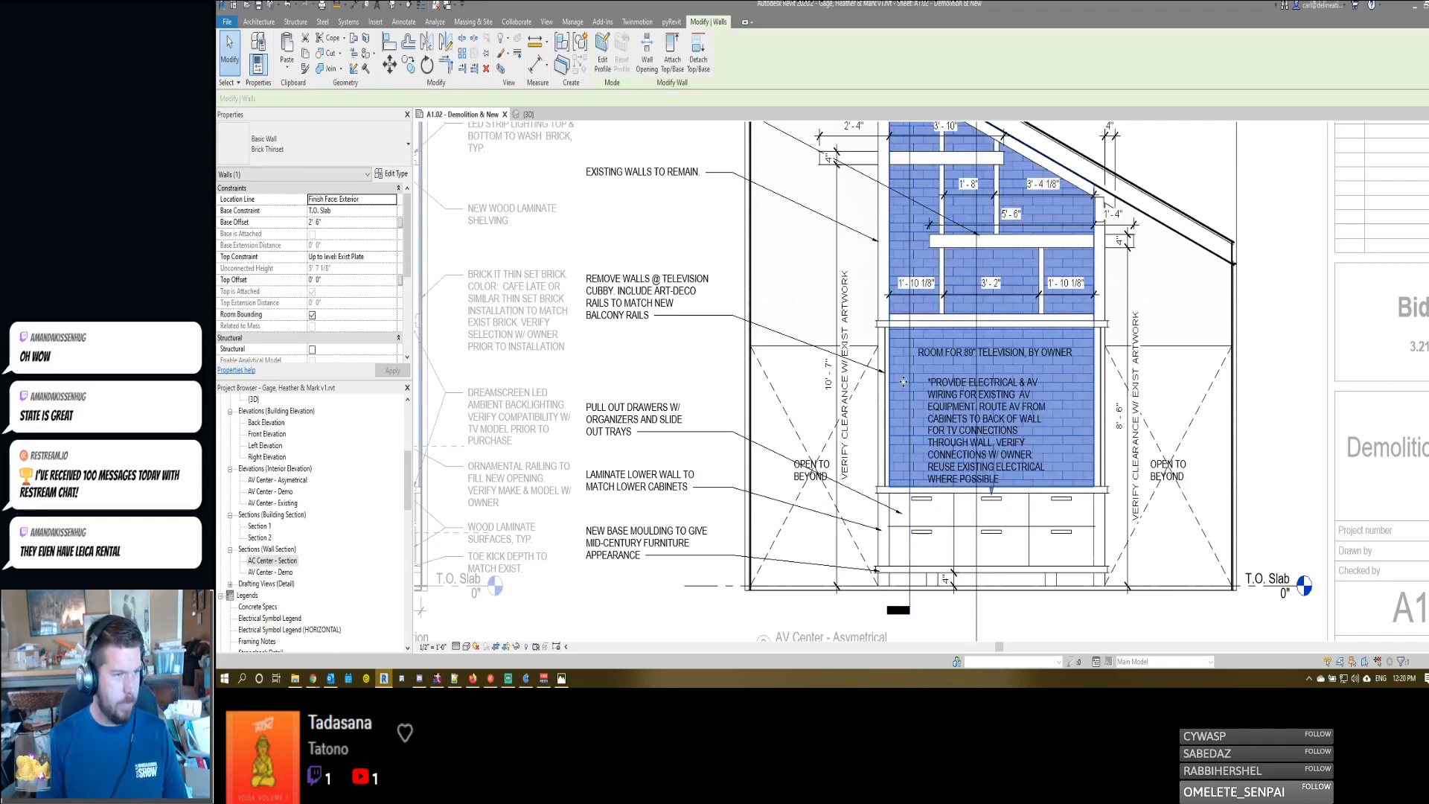
{"action": "key", "text": "Escape"}
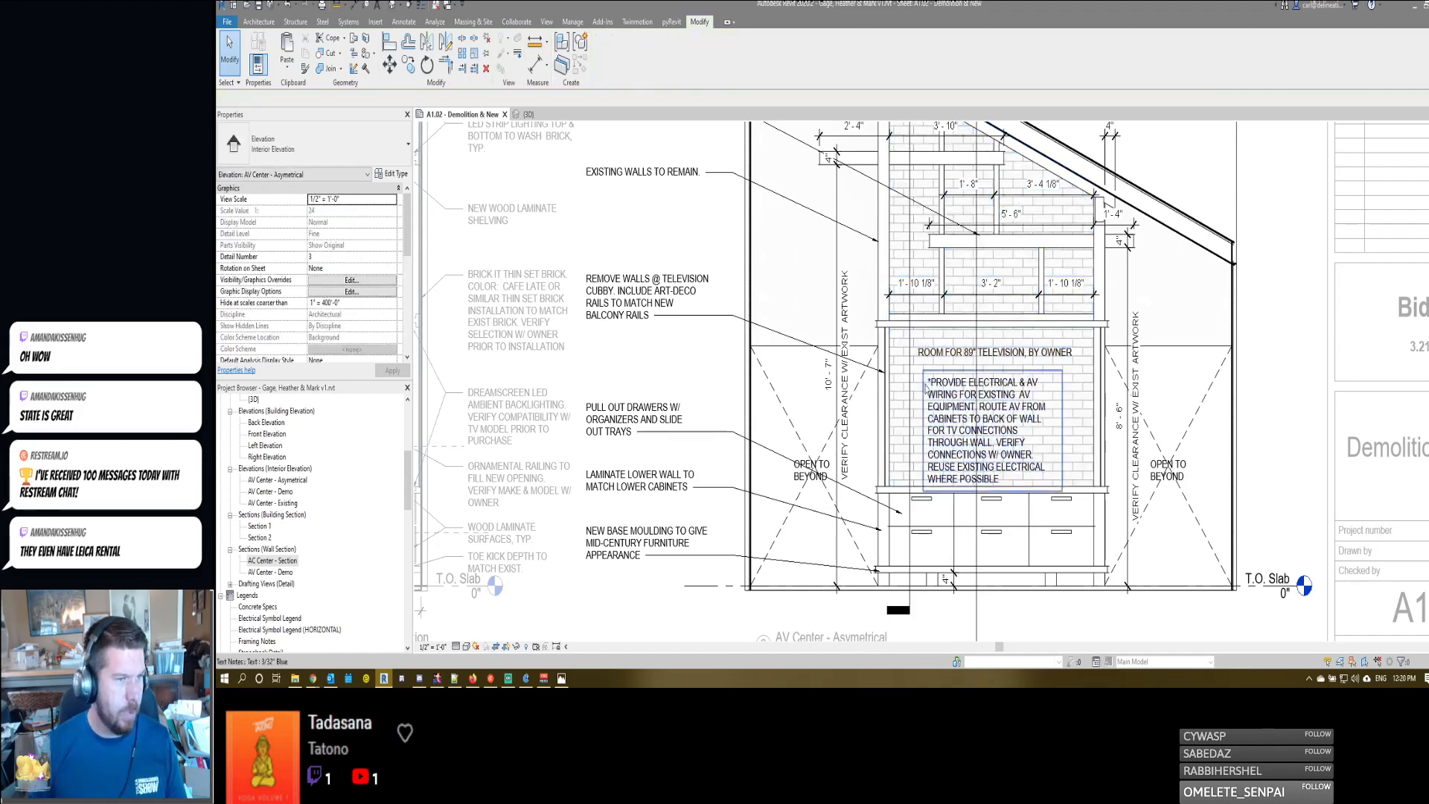
- Replace "AND" with "&" in the pull-out drawers note and finish editing it
{"action": "middle_click_drag", "start_coordinate": [1094, 355], "coordinate": [1099, 349]}
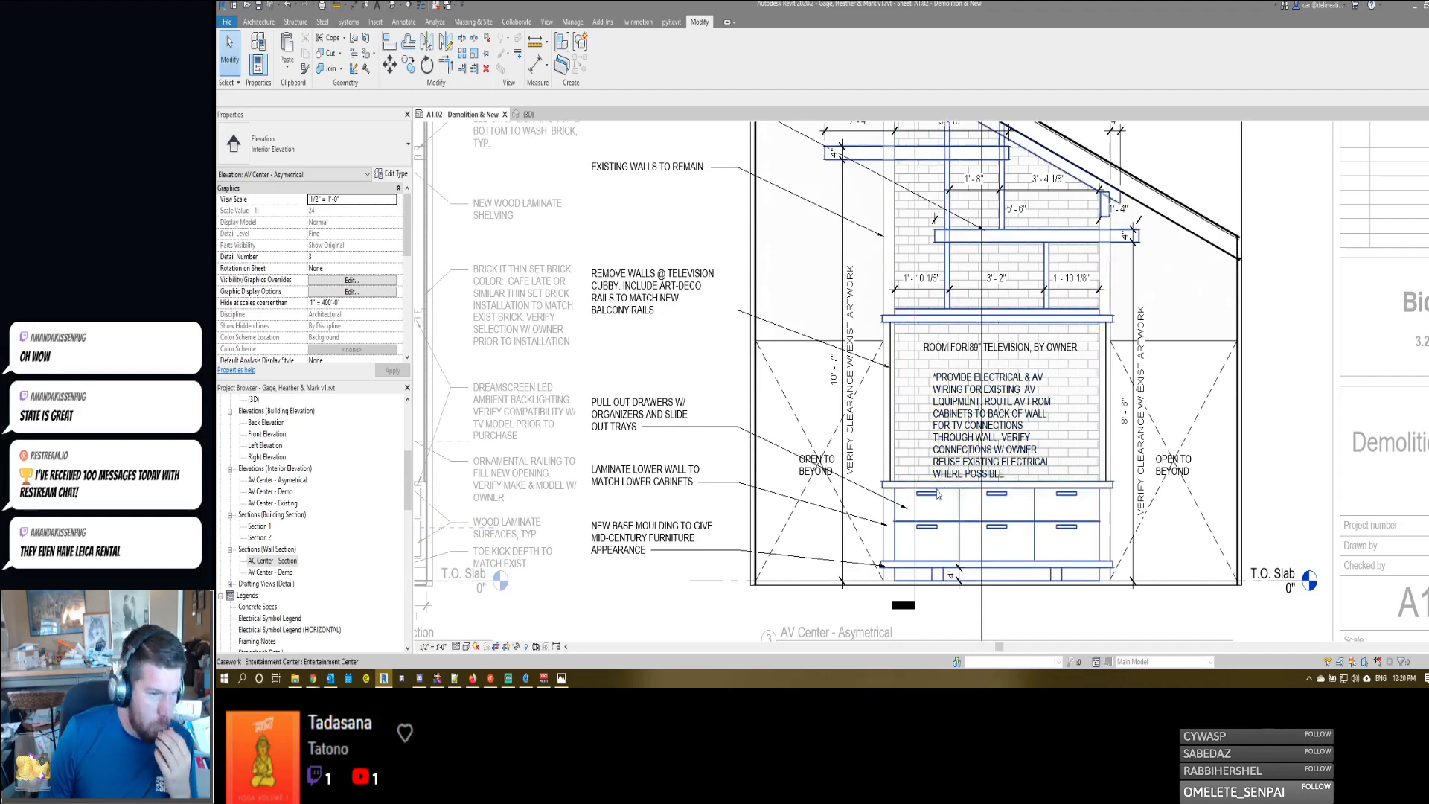
{"action": "scroll", "coordinate": [1022, 477], "scroll_direction": "up", "scroll_amount": 3}
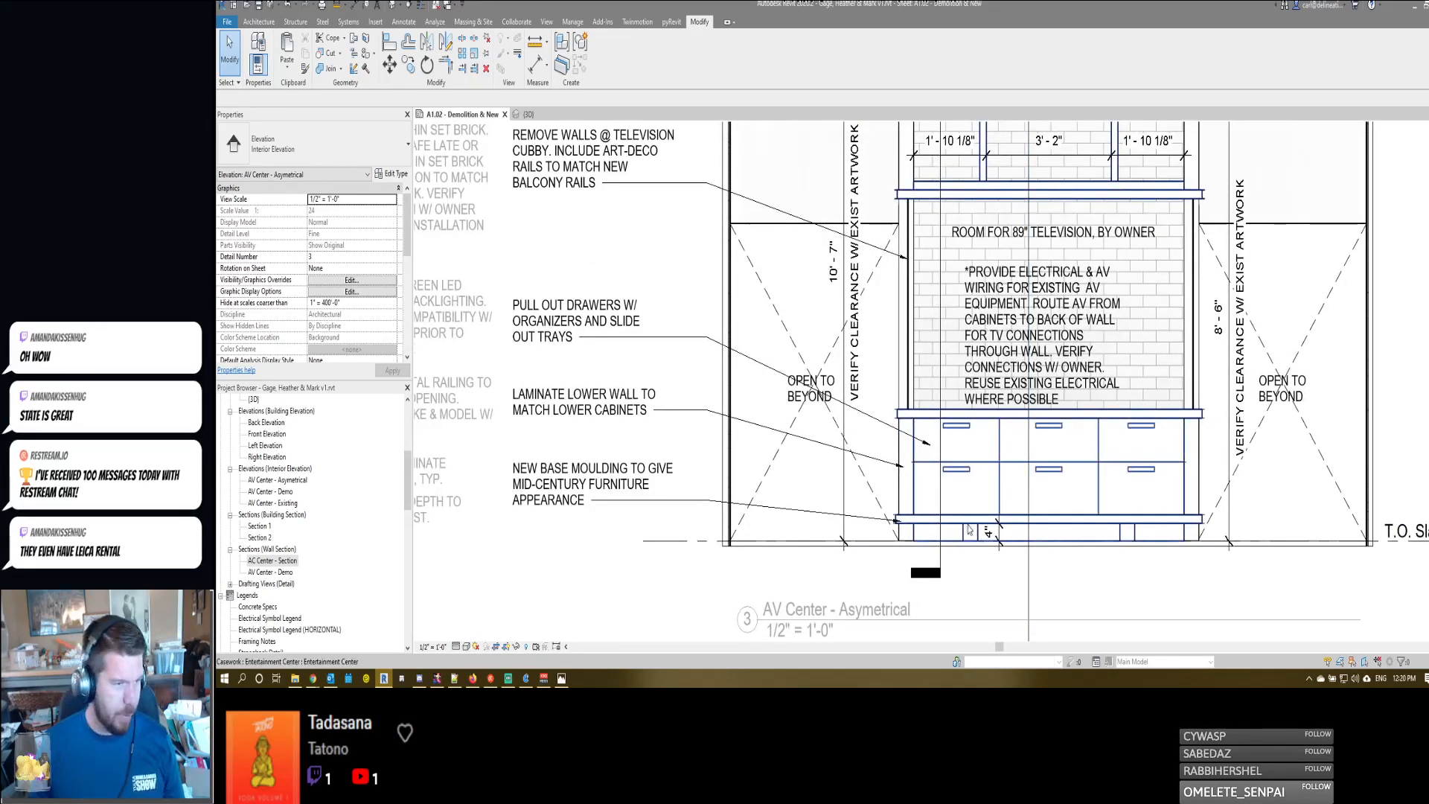
{"action": "middle_click_drag", "start_coordinate": [751, 392], "coordinate": [922, 395]}
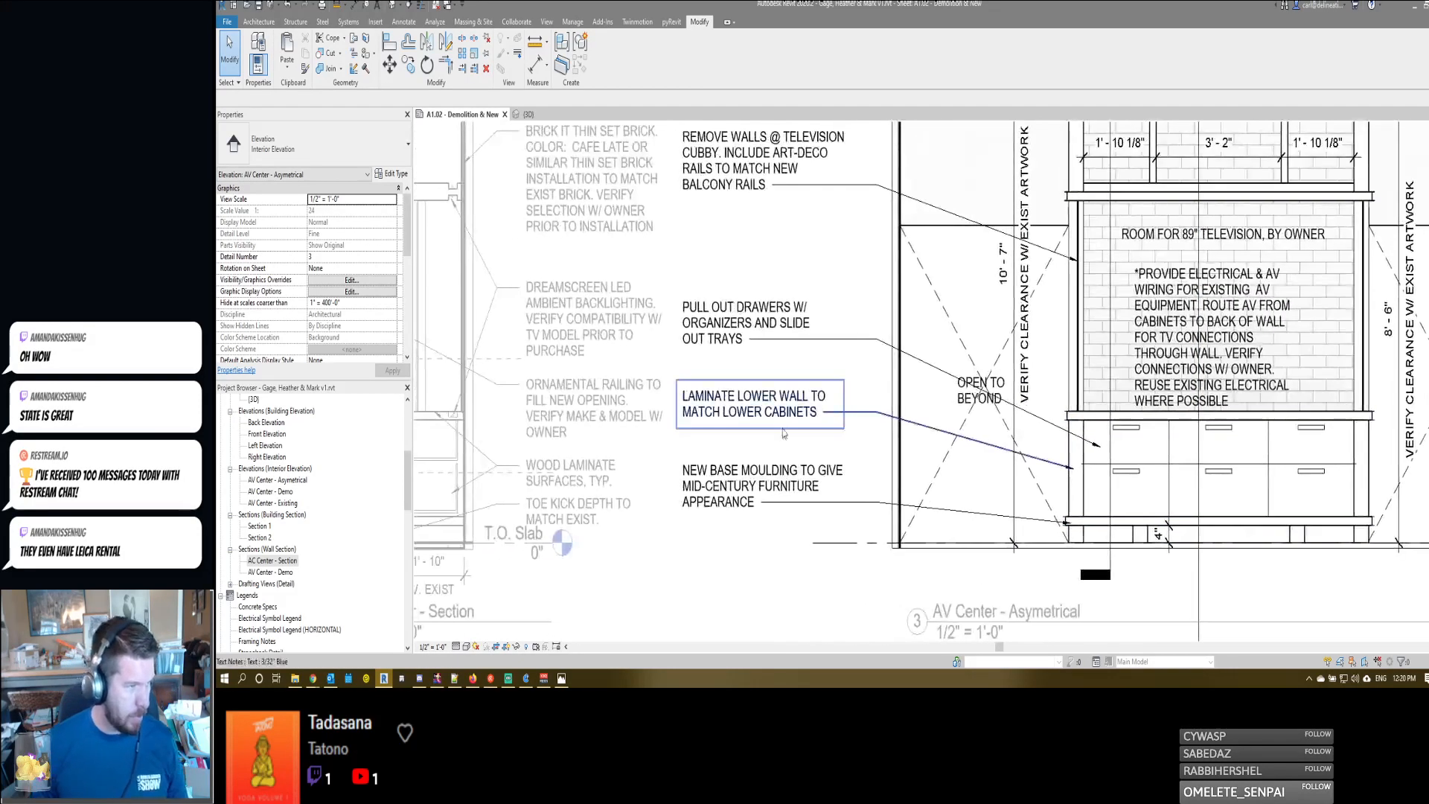
{"action": "left_click", "coordinate": [757, 333]}
{"action": "left_click", "coordinate": [757, 333]}
{"action": "left_click_drag", "start_coordinate": [755, 327], "coordinate": [775, 330]}
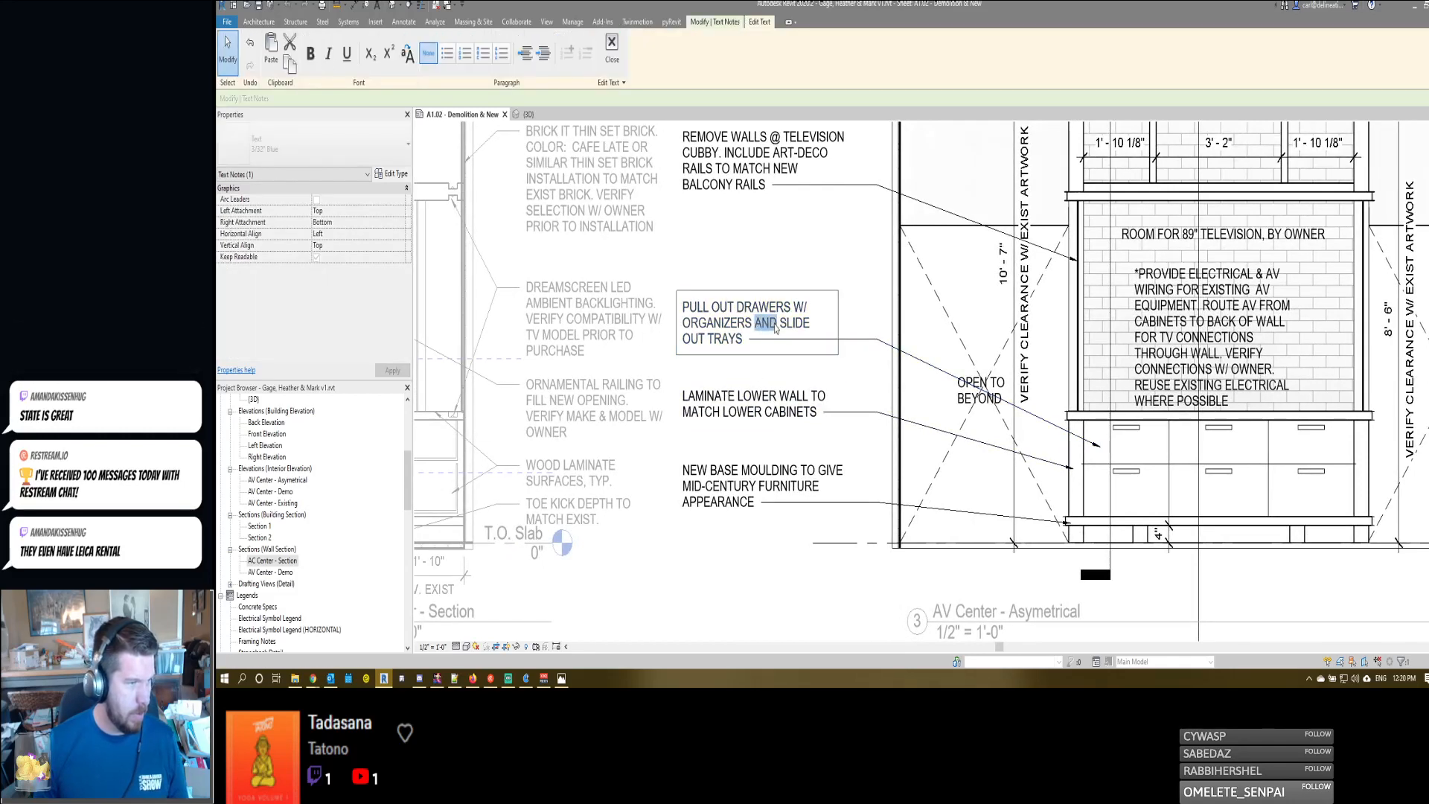
{"action": "type", "text": "&"}
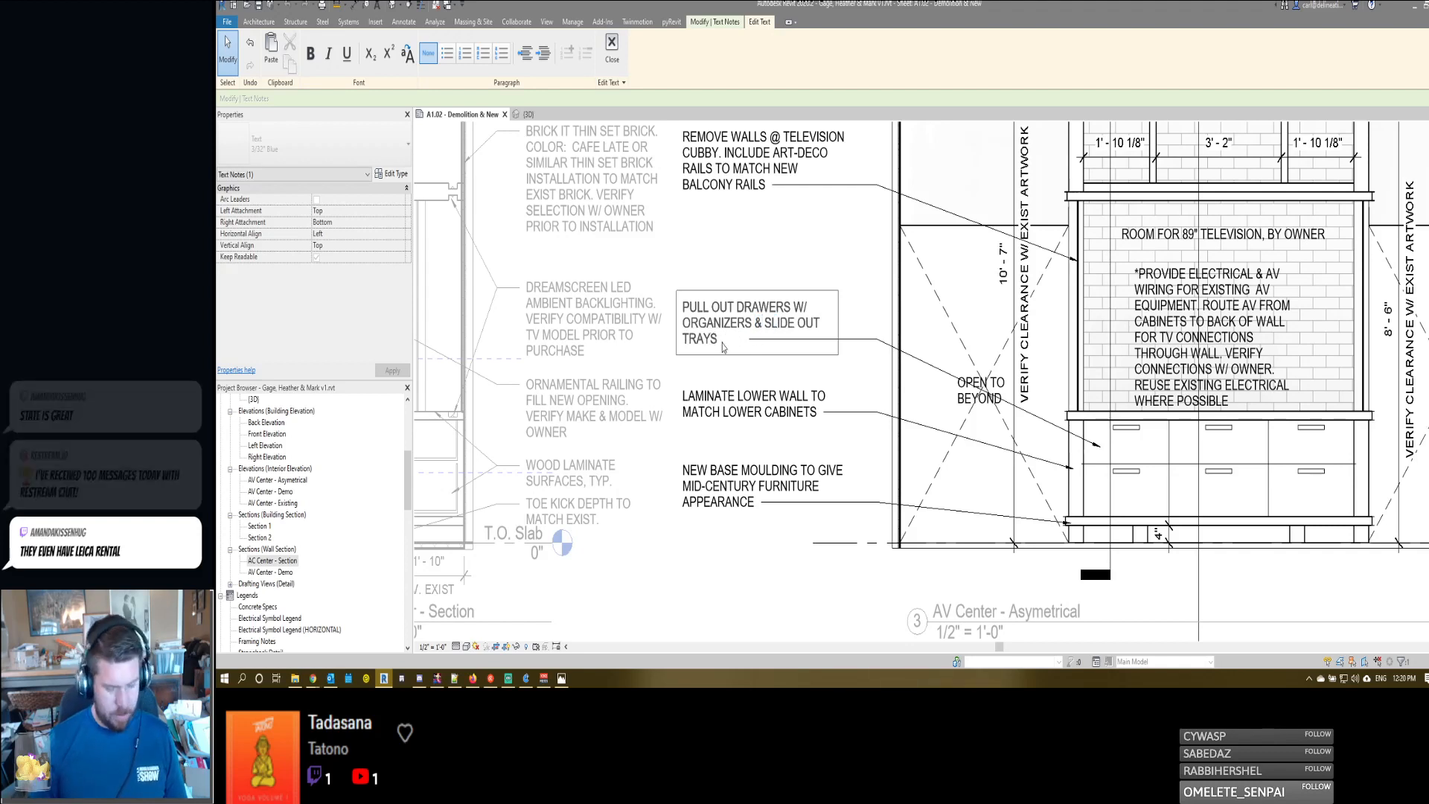
{"action": "left_click", "coordinate": [762, 247]}
{"action": "middle_click_drag", "start_coordinate": [744, 392], "coordinate": [785, 343]}
{"action": "scroll", "coordinate": [786, 343], "scroll_direction": "down", "scroll_amount": 2}
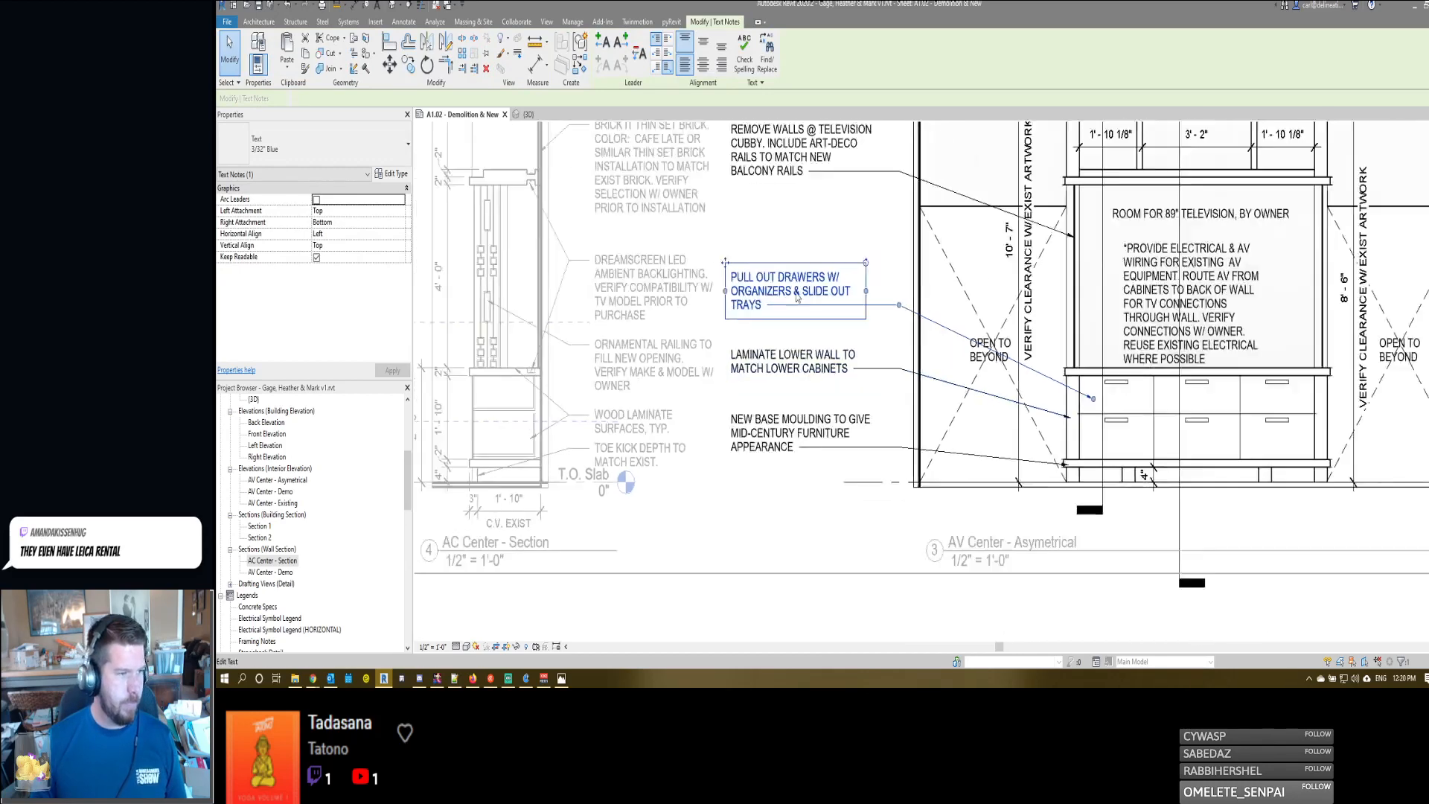
{"action": "left_click", "coordinate": [793, 577]}
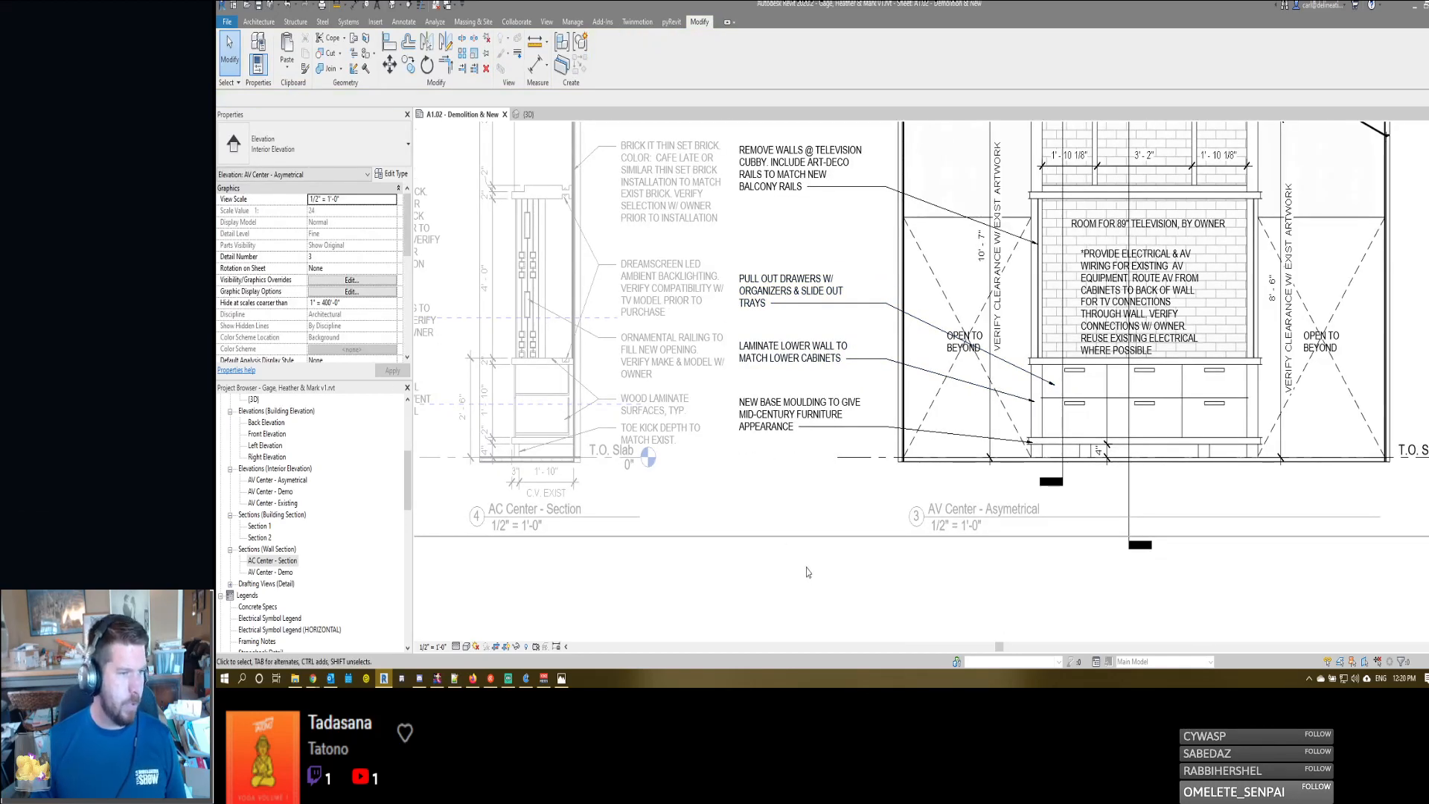
- Deactivate the elevation view and set the Bid Set date in the sheet's title block to 3.25.2020
{"action": "scroll", "coordinate": [805, 570], "scroll_direction": "down", "scroll_amount": 7}
{"action": "middle_click_drag", "start_coordinate": [808, 570], "coordinate": [856, 532]}
{"action": "double_click", "coordinate": [858, 532]}
{"action": "scroll", "coordinate": [1170, 372], "scroll_direction": "up", "scroll_amount": 5}
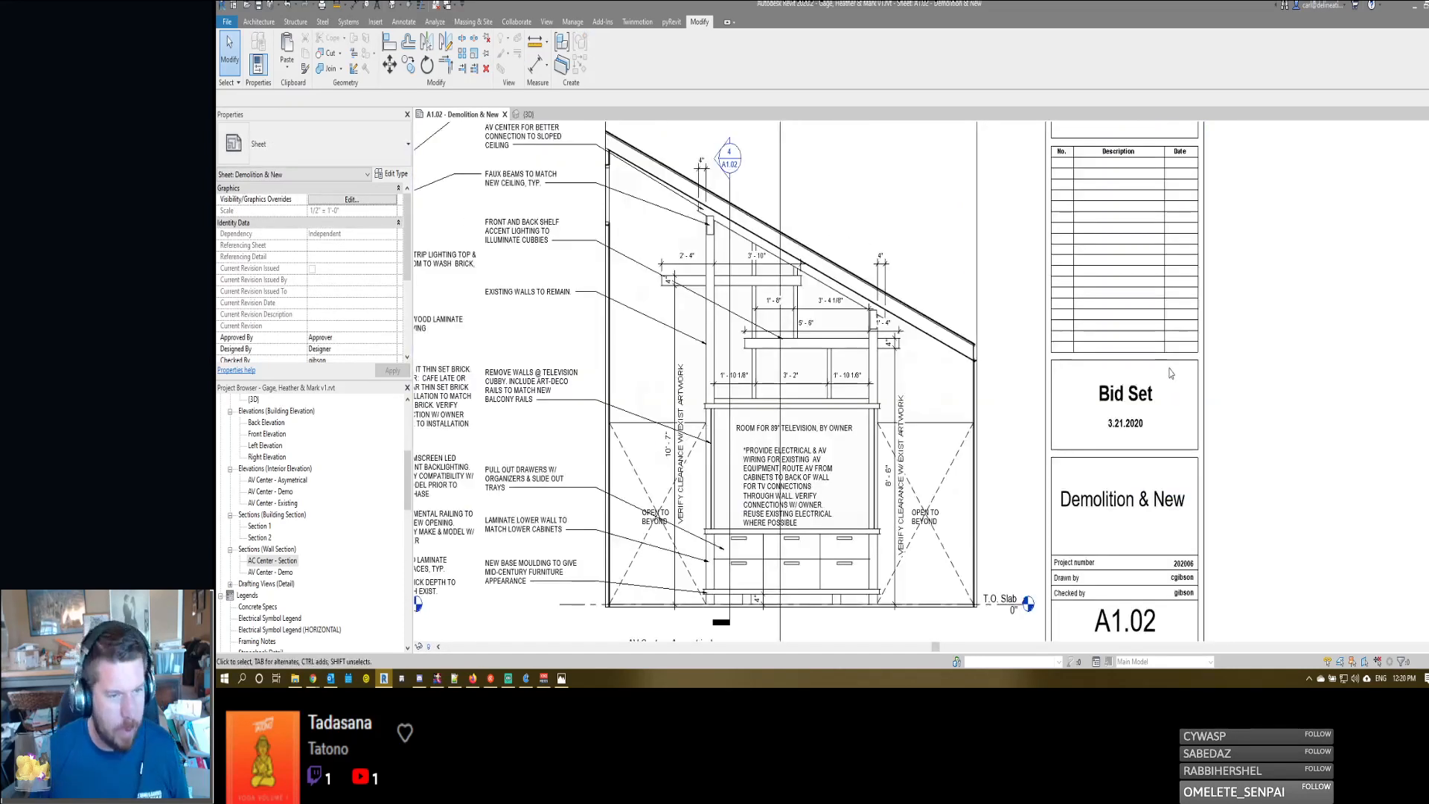
{"action": "scroll", "coordinate": [1084, 391], "scroll_direction": "down", "scroll_amount": 3}
{"action": "scroll", "coordinate": [1084, 391], "scroll_direction": "down", "scroll_amount": 2}
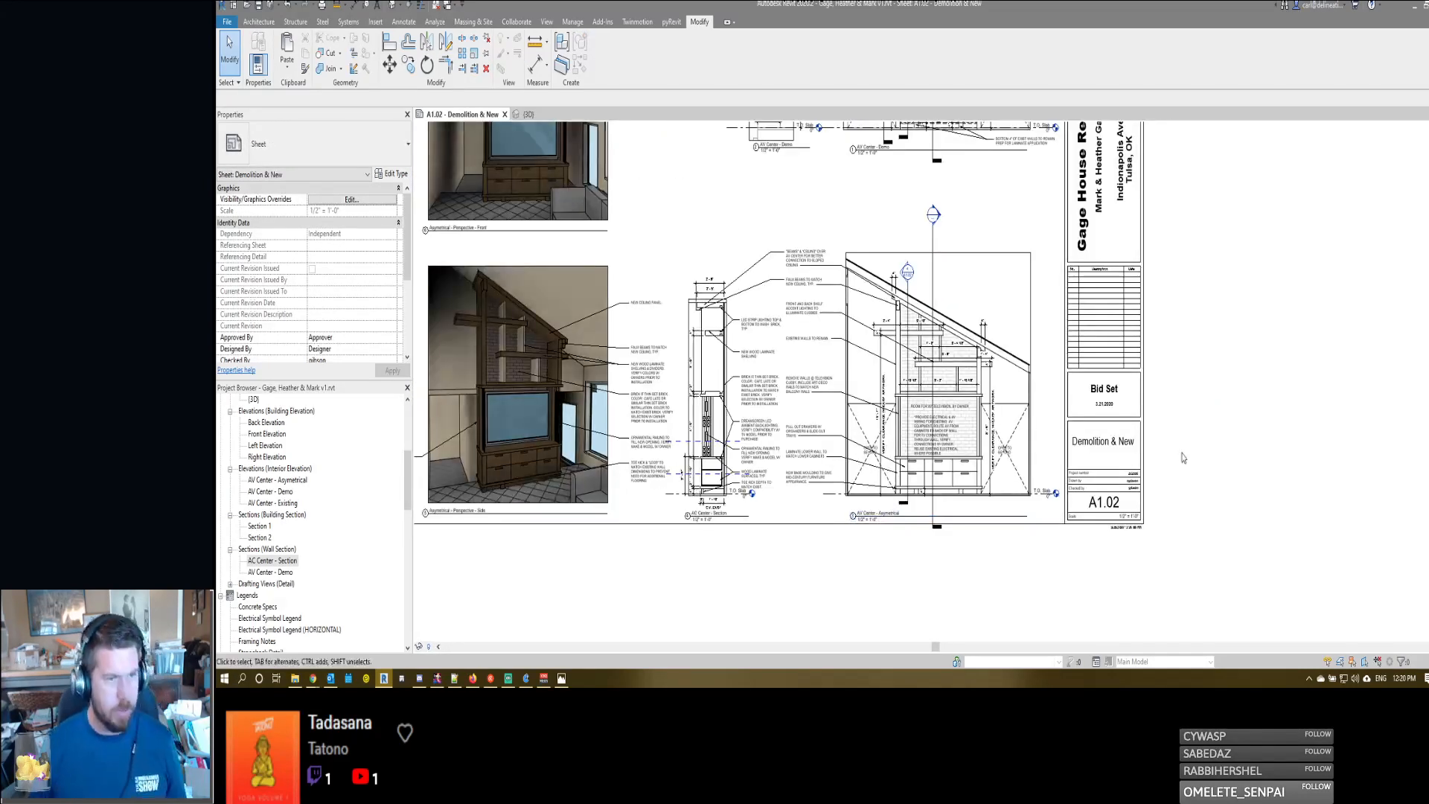
{"action": "scroll", "coordinate": [1107, 396], "scroll_direction": "down", "scroll_amount": 1}
{"action": "left_click", "coordinate": [1106, 397]}
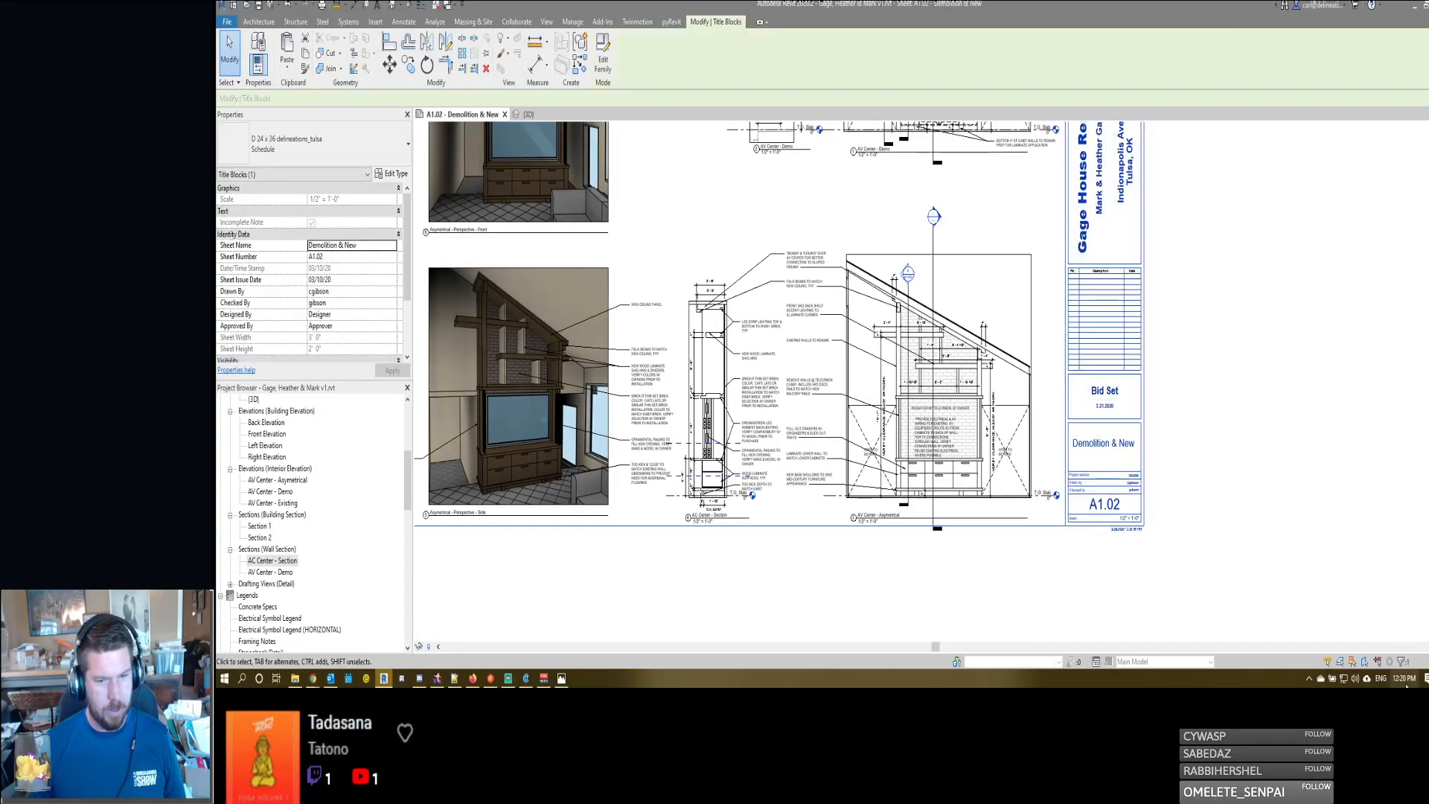
{"action": "left_click", "coordinate": [1403, 678]}
{"action": "left_click", "coordinate": [1102, 406]}
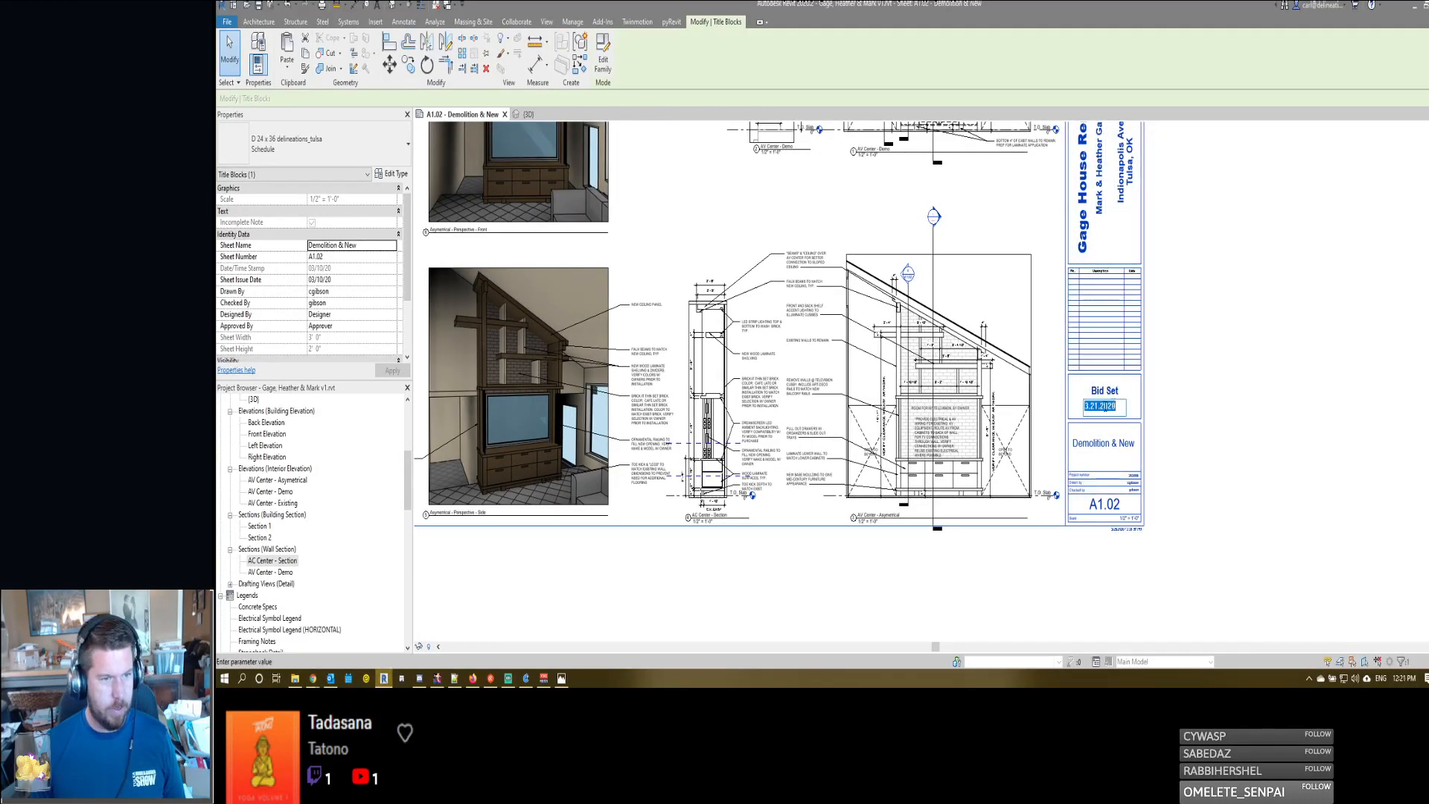
{"action": "left_click", "coordinate": [1095, 406]}
{"action": "key", "text": "BackSpace"}
{"action": "type", "text": "5"}
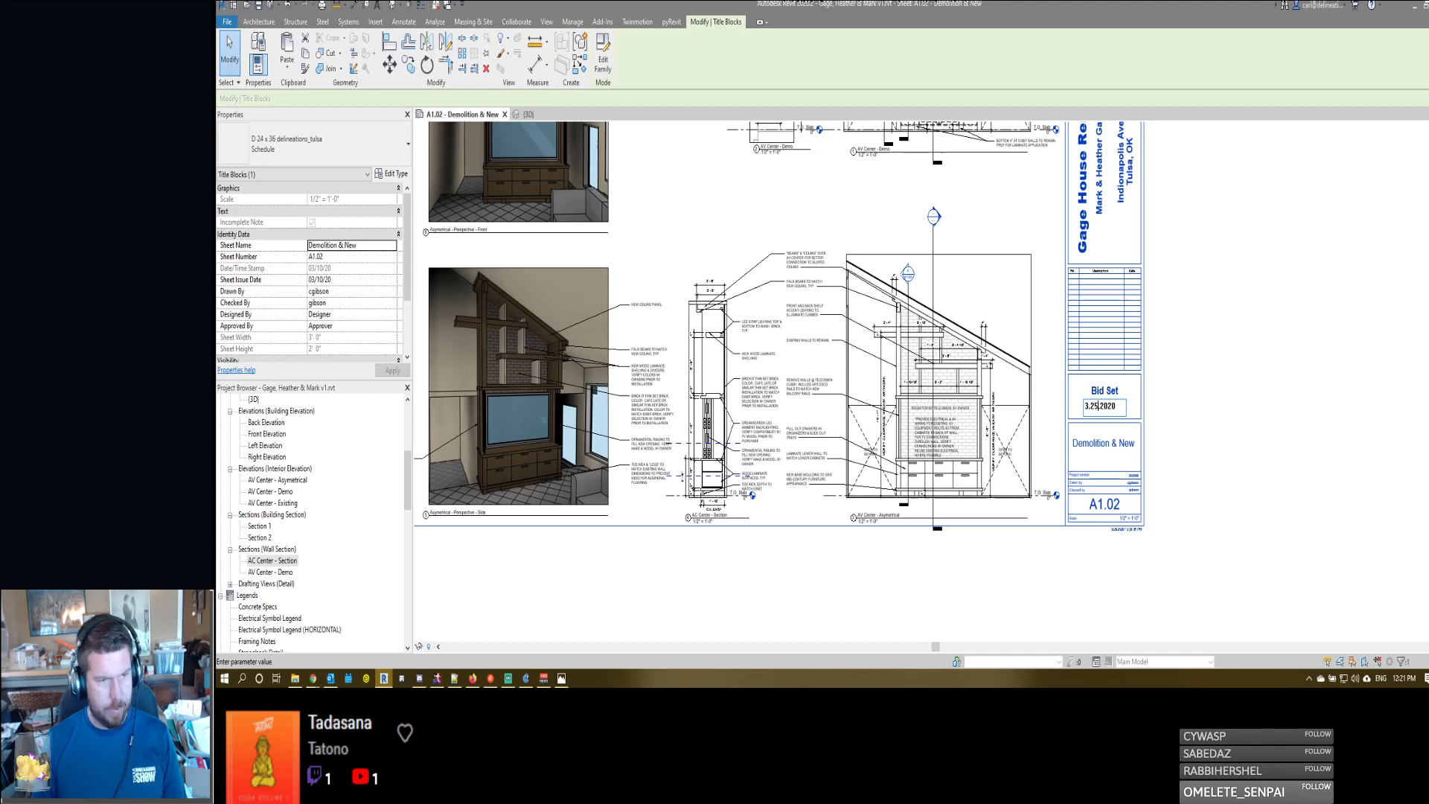
{"action": "left_click", "coordinate": [1306, 380]}
{"action": "scroll", "coordinate": [888, 421], "scroll_direction": "down", "scroll_amount": 4}
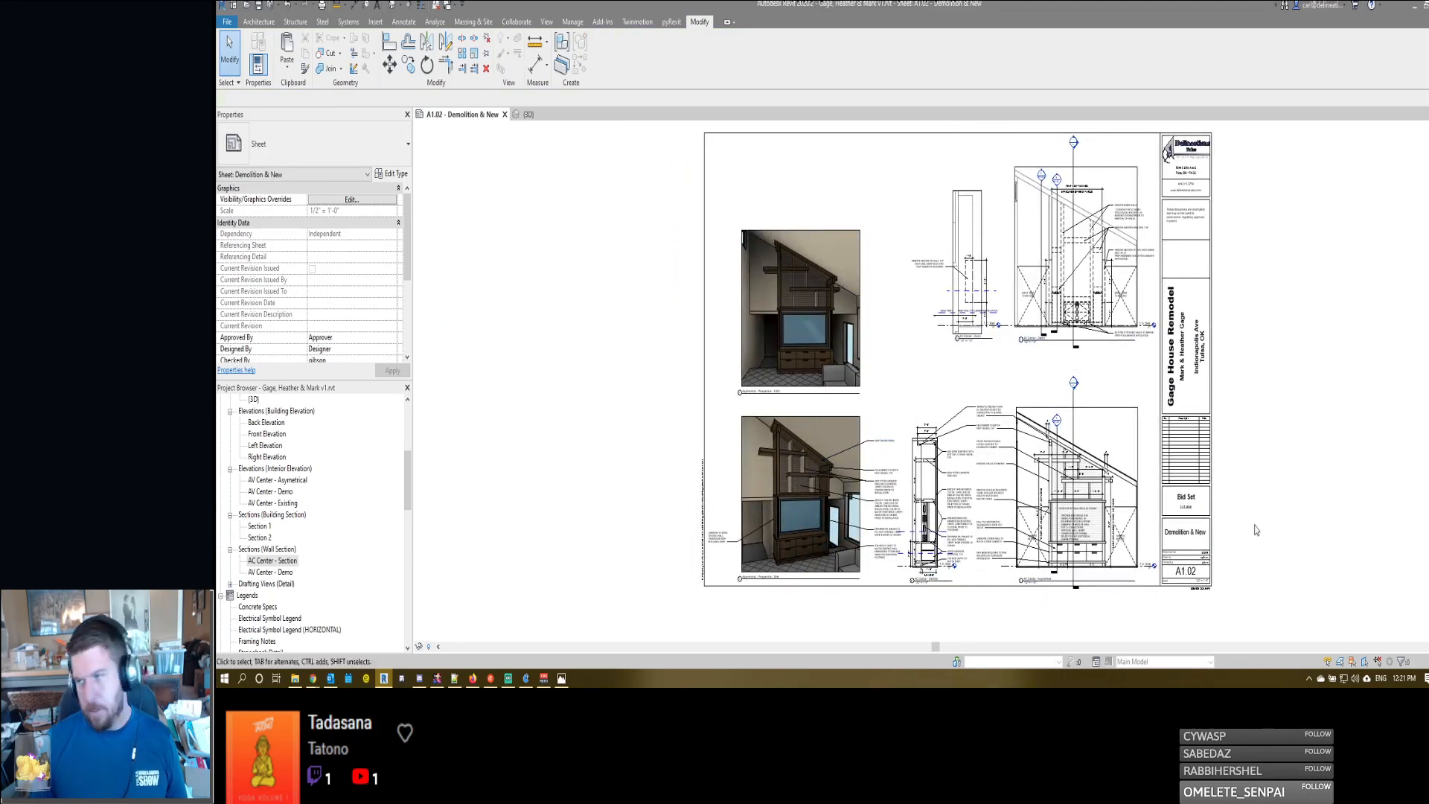
- Activate the AV Center - Demo elevation, hide the section 4/A1.02 marker in it, and deactivate the view
{"action": "scroll", "coordinate": [1072, 313], "scroll_direction": "up", "scroll_amount": 4}
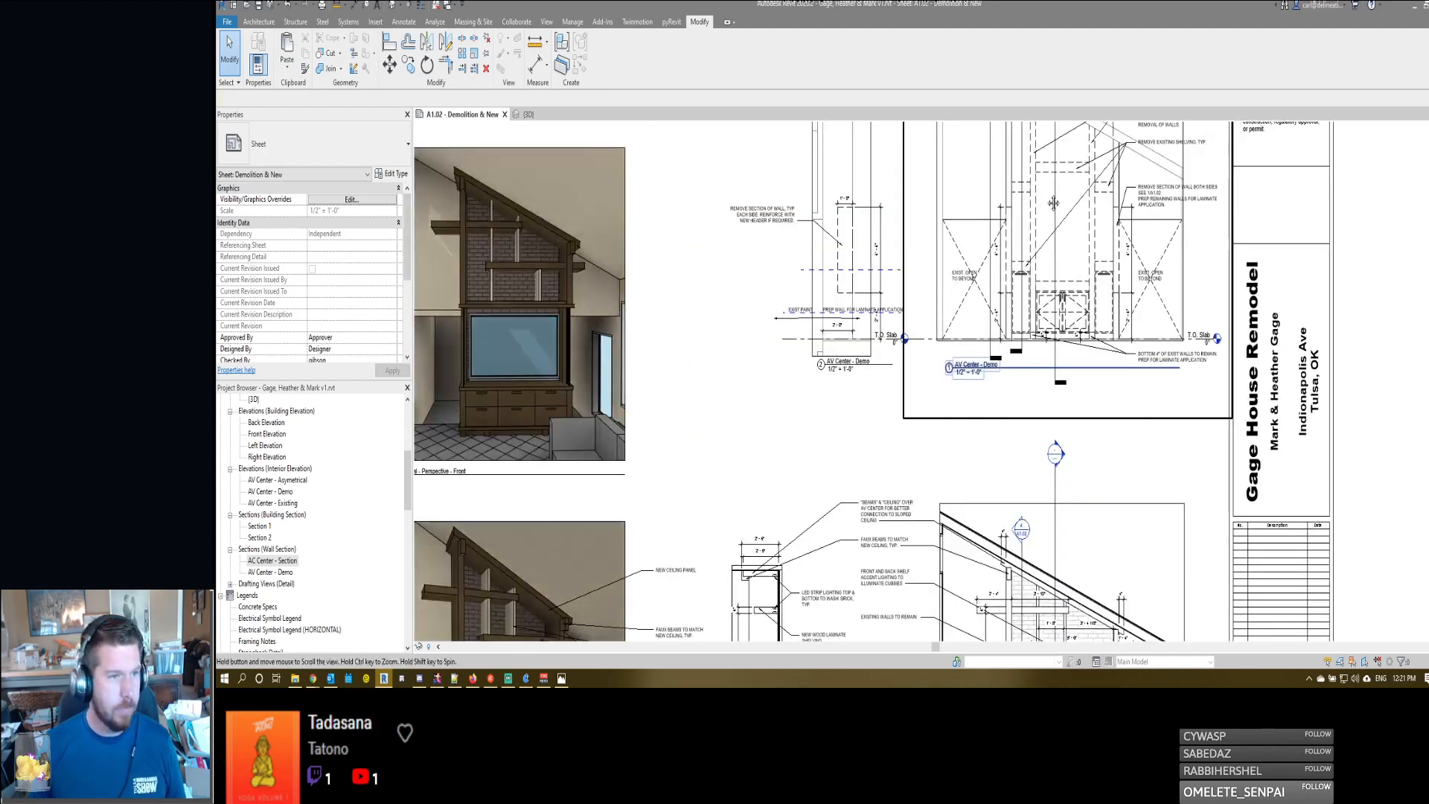
{"action": "middle_click_drag", "start_coordinate": [1053, 202], "coordinate": [1086, 367]}
{"action": "double_click", "coordinate": [1029, 290]}
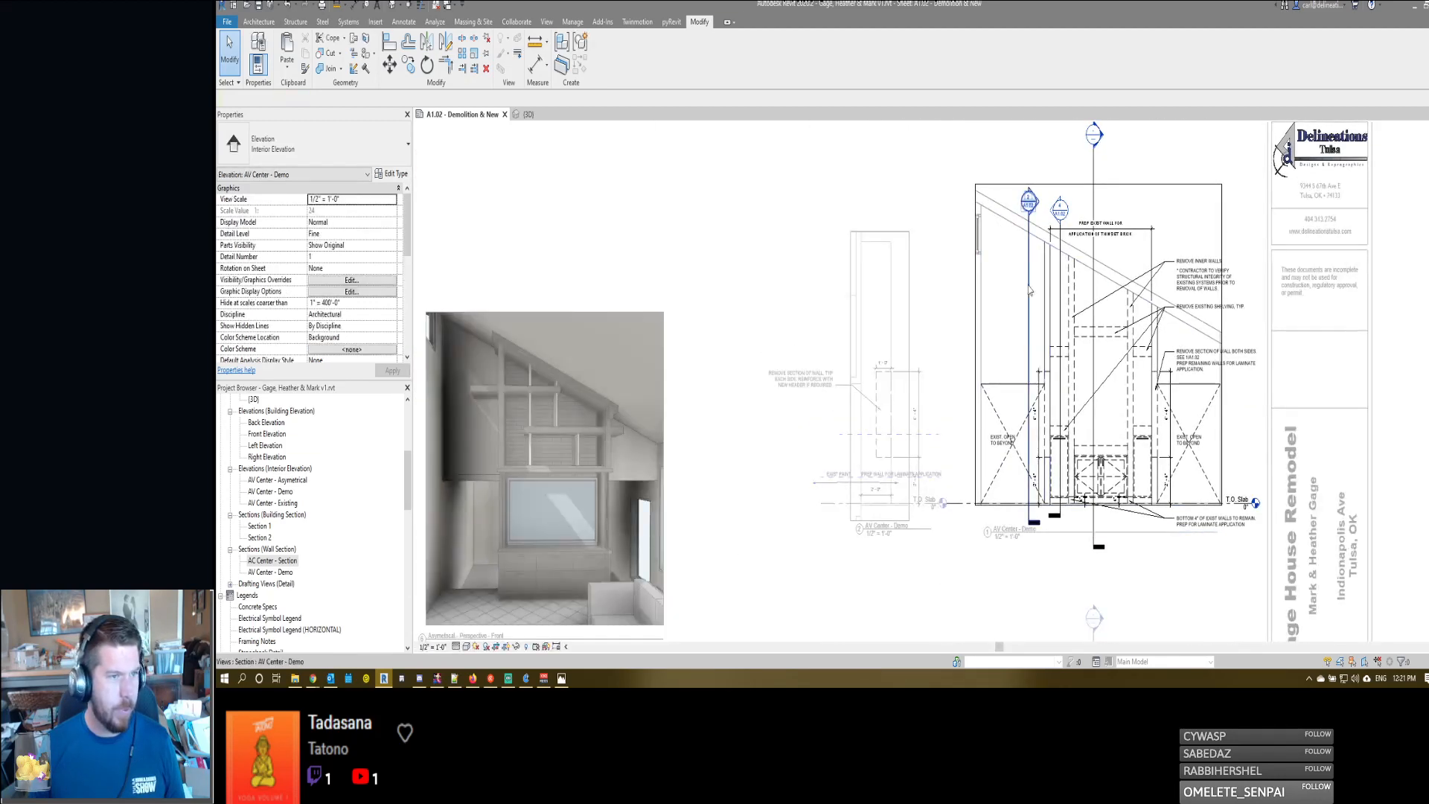
{"action": "left_click", "coordinate": [1060, 285]}
{"action": "key", "text": "Delete"}
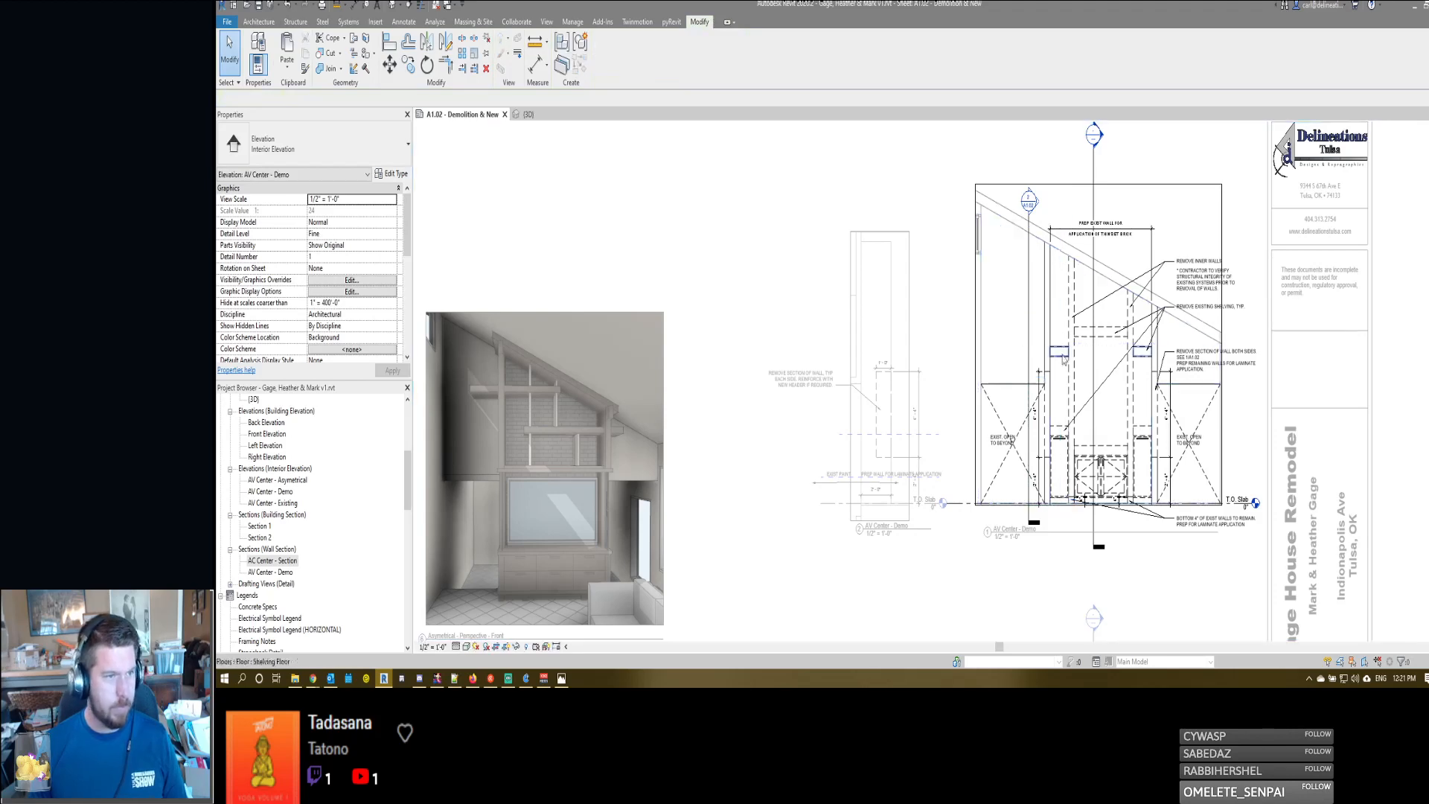
{"action": "double_click", "coordinate": [815, 464]}
- Examine the perspectives, AC Center section and AV Center - Asymetrical elevation on the sheet for remaining annotation problems
{"action": "middle_click_drag", "start_coordinate": [926, 308], "coordinate": [991, 222]}
{"action": "scroll", "coordinate": [991, 222], "scroll_direction": "down", "scroll_amount": 3}
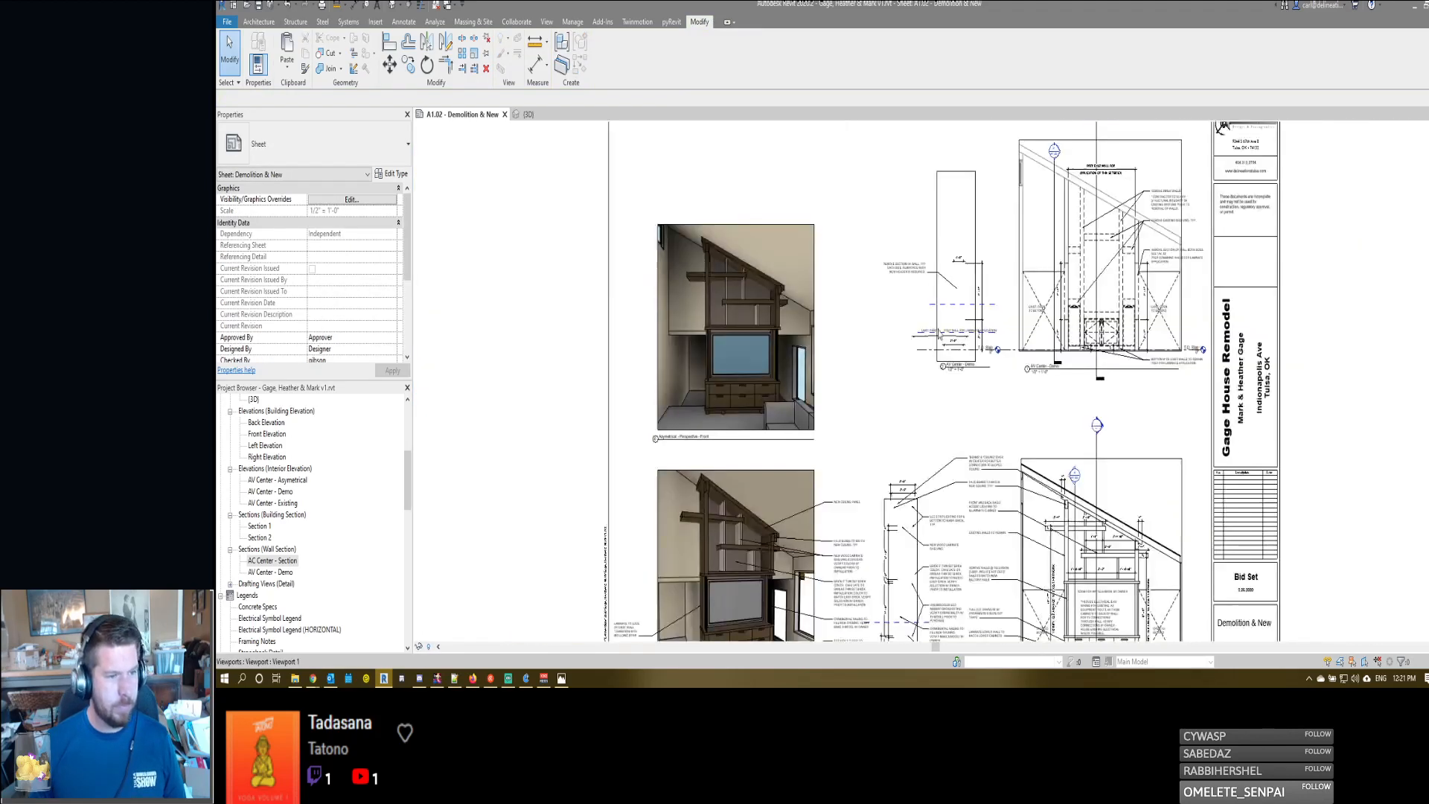
{"action": "middle_click_drag", "start_coordinate": [915, 537], "coordinate": [969, 448]}
{"action": "scroll", "coordinate": [964, 416], "scroll_direction": "up", "scroll_amount": 4}
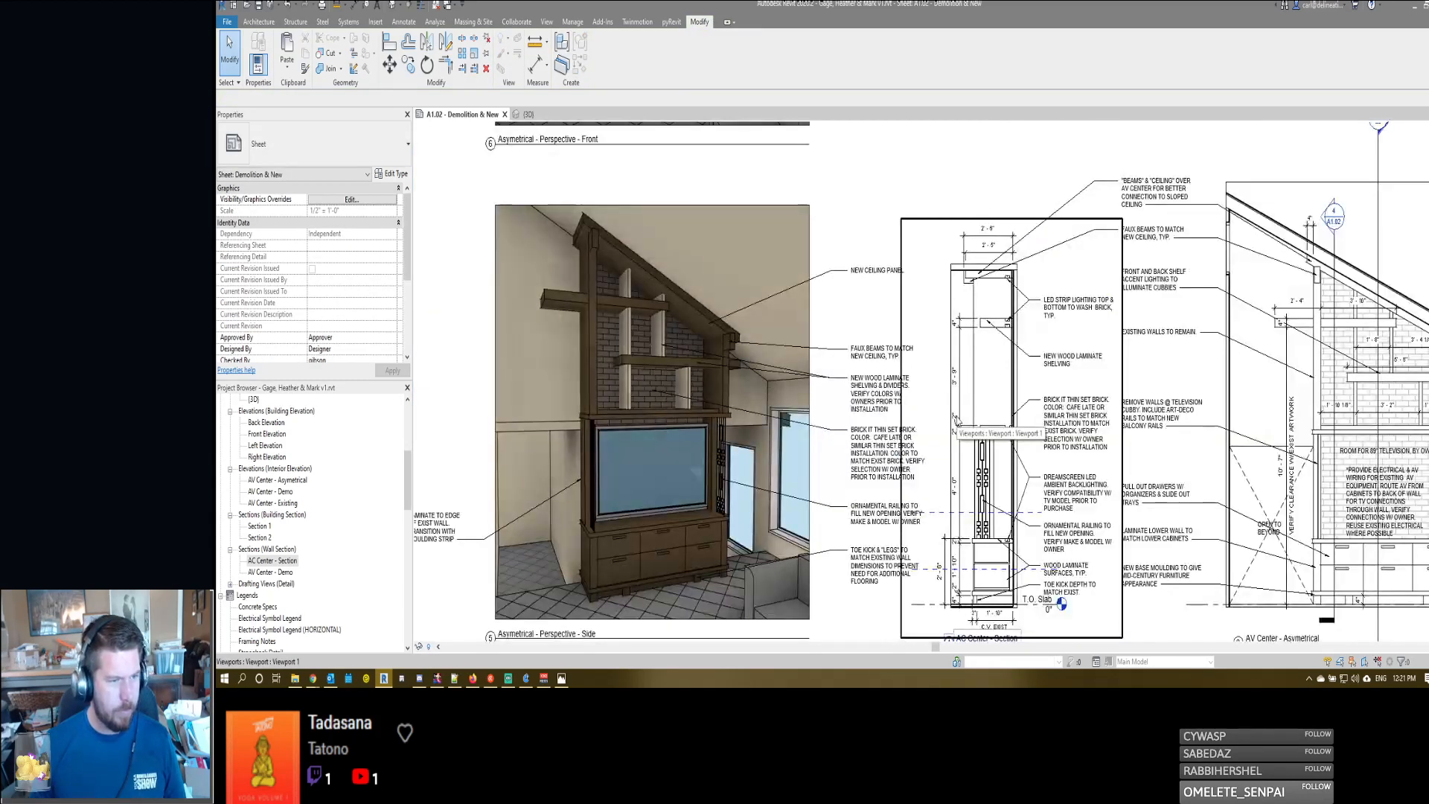
{"action": "scroll", "coordinate": [937, 428], "scroll_direction": "down", "scroll_amount": 3}
{"action": "scroll", "coordinate": [811, 443], "scroll_direction": "up", "scroll_amount": 5}
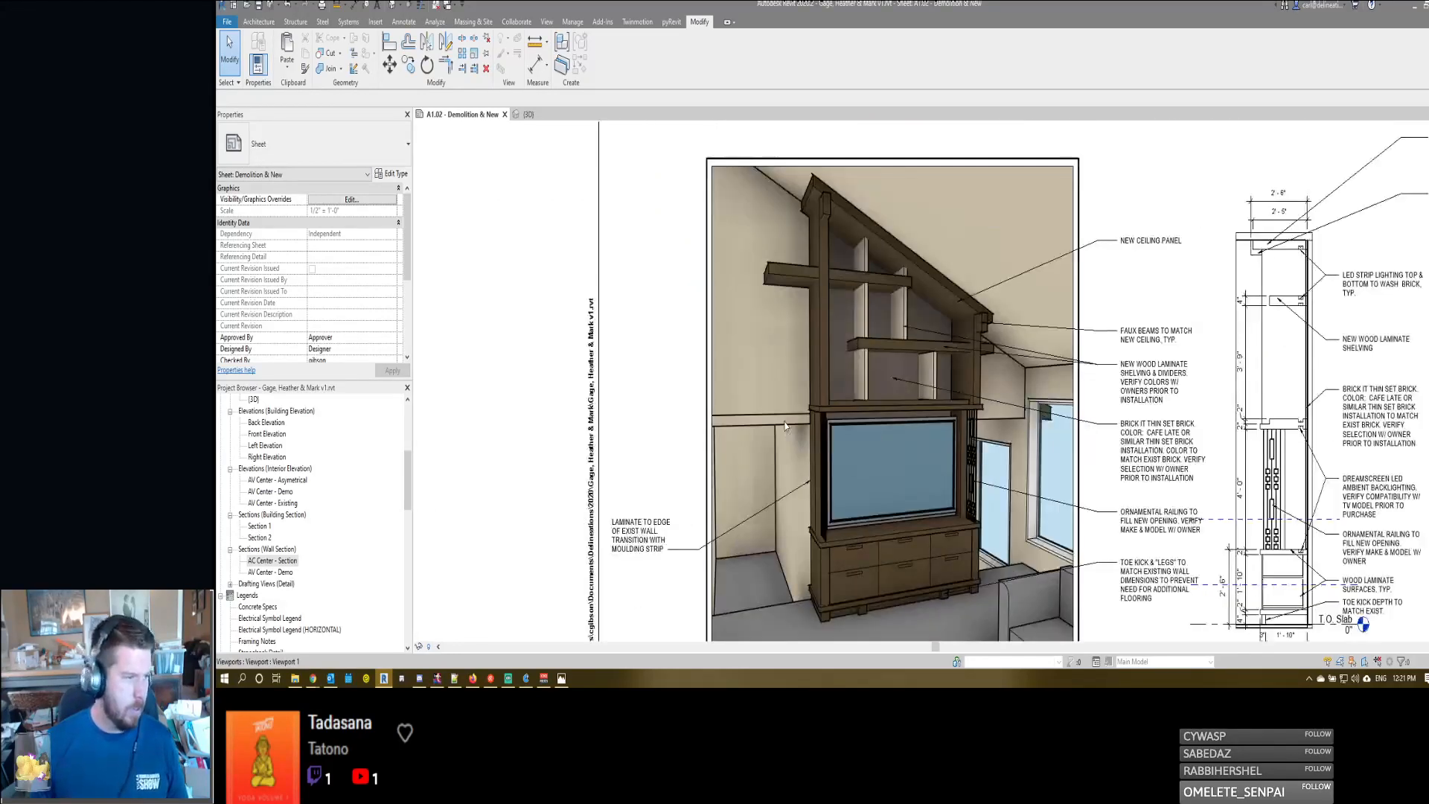
{"action": "scroll", "coordinate": [779, 464], "scroll_direction": "down", "scroll_amount": 5}
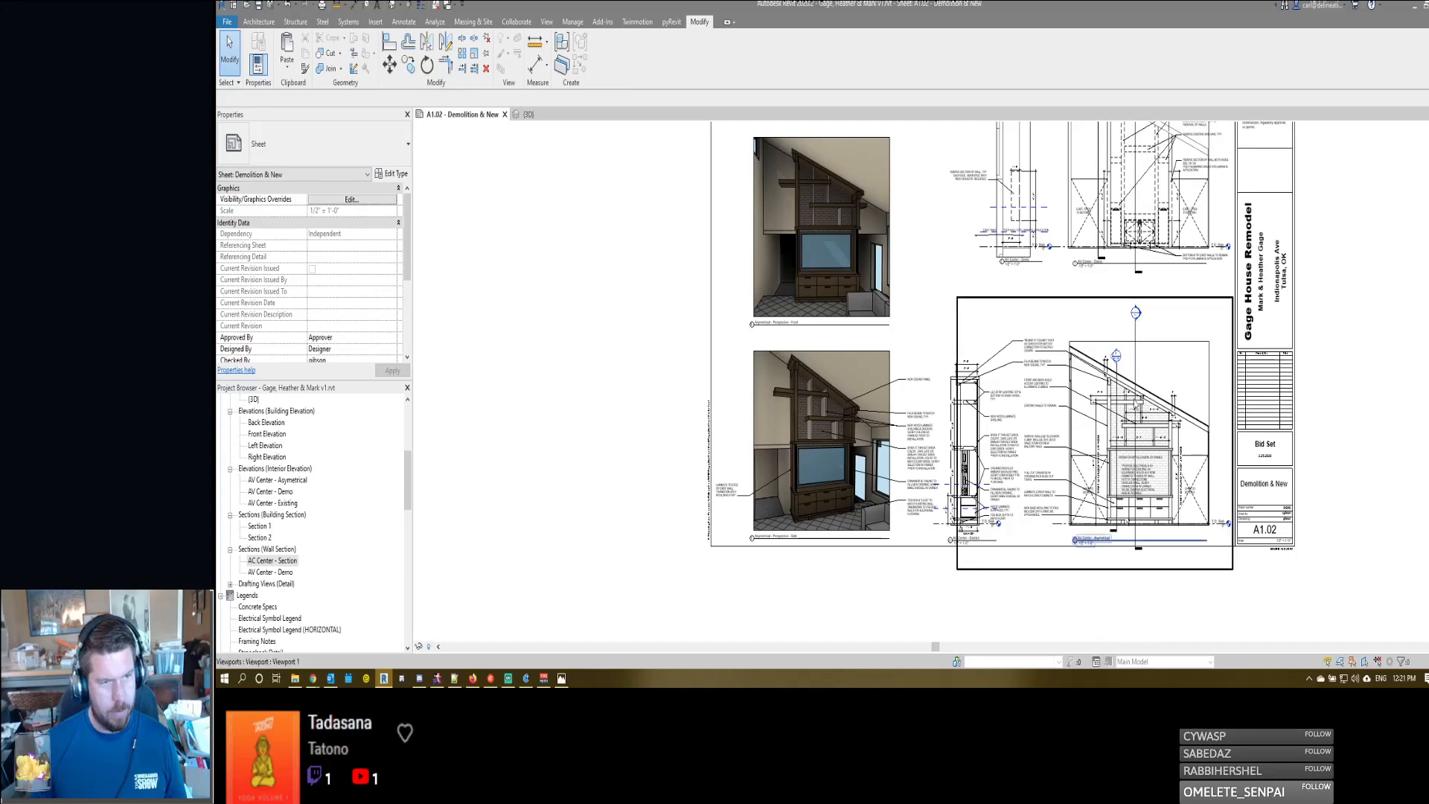
{"action": "scroll", "coordinate": [1133, 379], "scroll_direction": "up", "scroll_amount": 3}
{"action": "double_click", "coordinate": [1139, 365]}
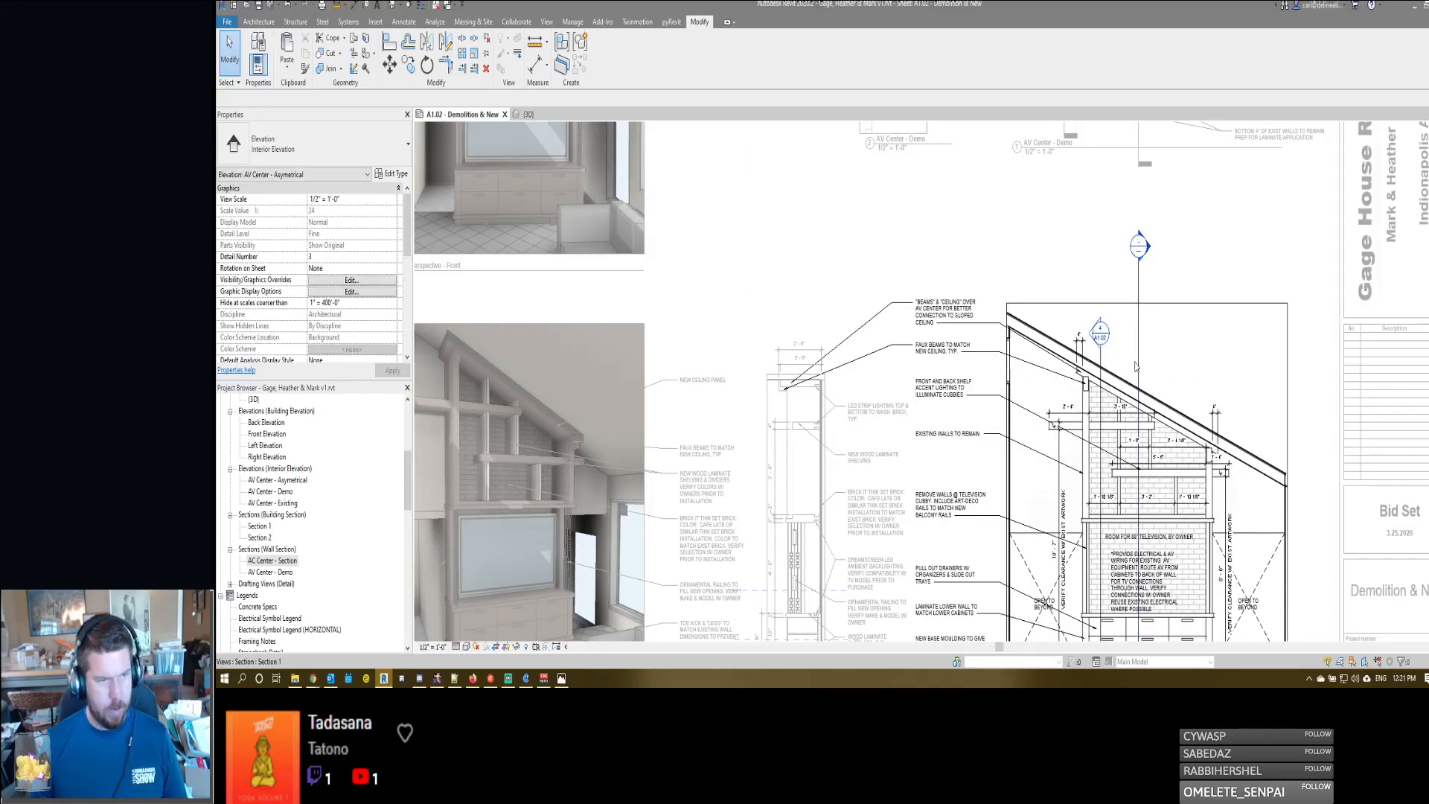
{"action": "scroll", "coordinate": [1031, 316], "scroll_direction": "down", "scroll_amount": 4}
{"action": "double_click", "coordinate": [1232, 484]}
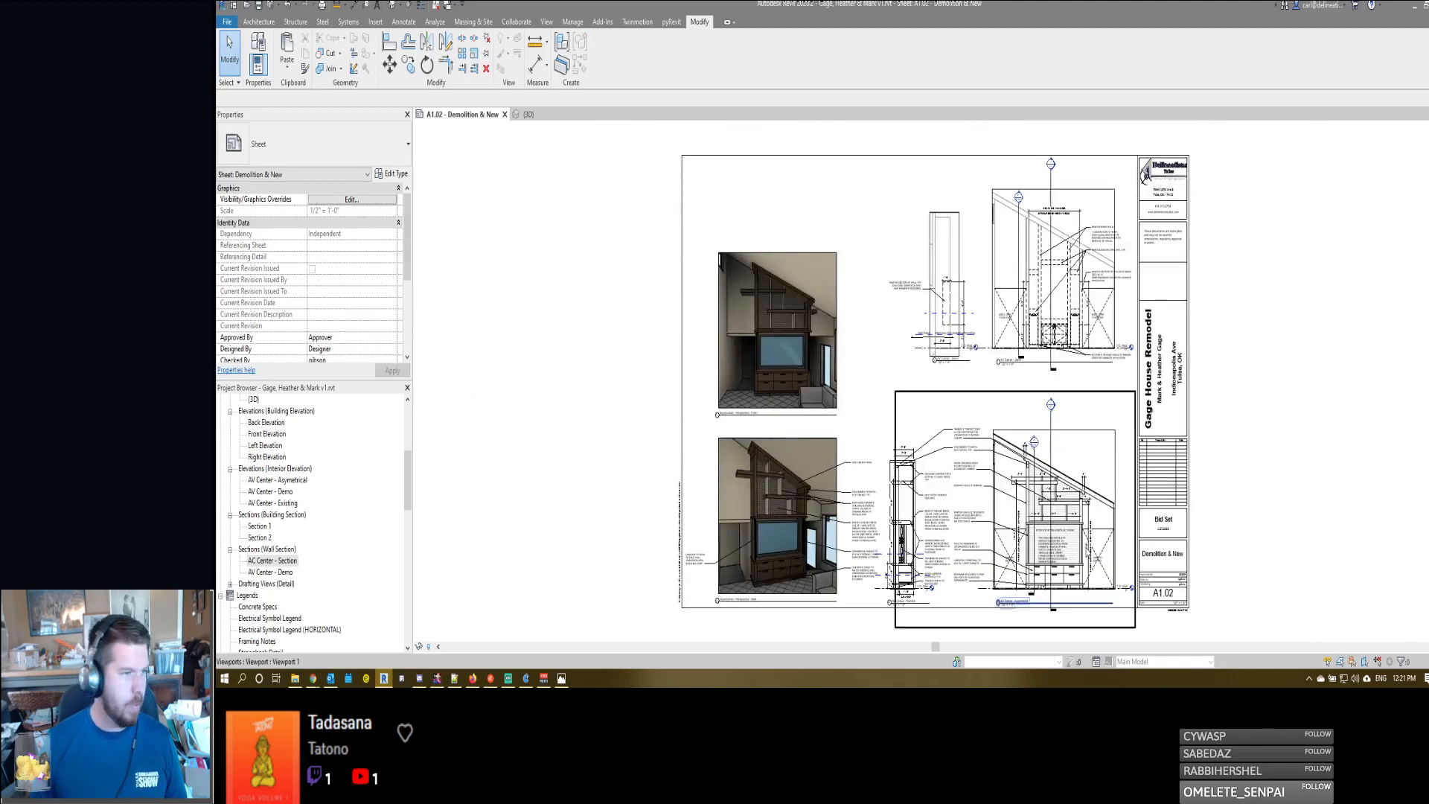
- Open the A1.01 - Cover Sheet and review its layout, drawing list and title block
{"action": "scroll", "coordinate": [268, 476], "scroll_direction": "down", "scroll_amount": 7}
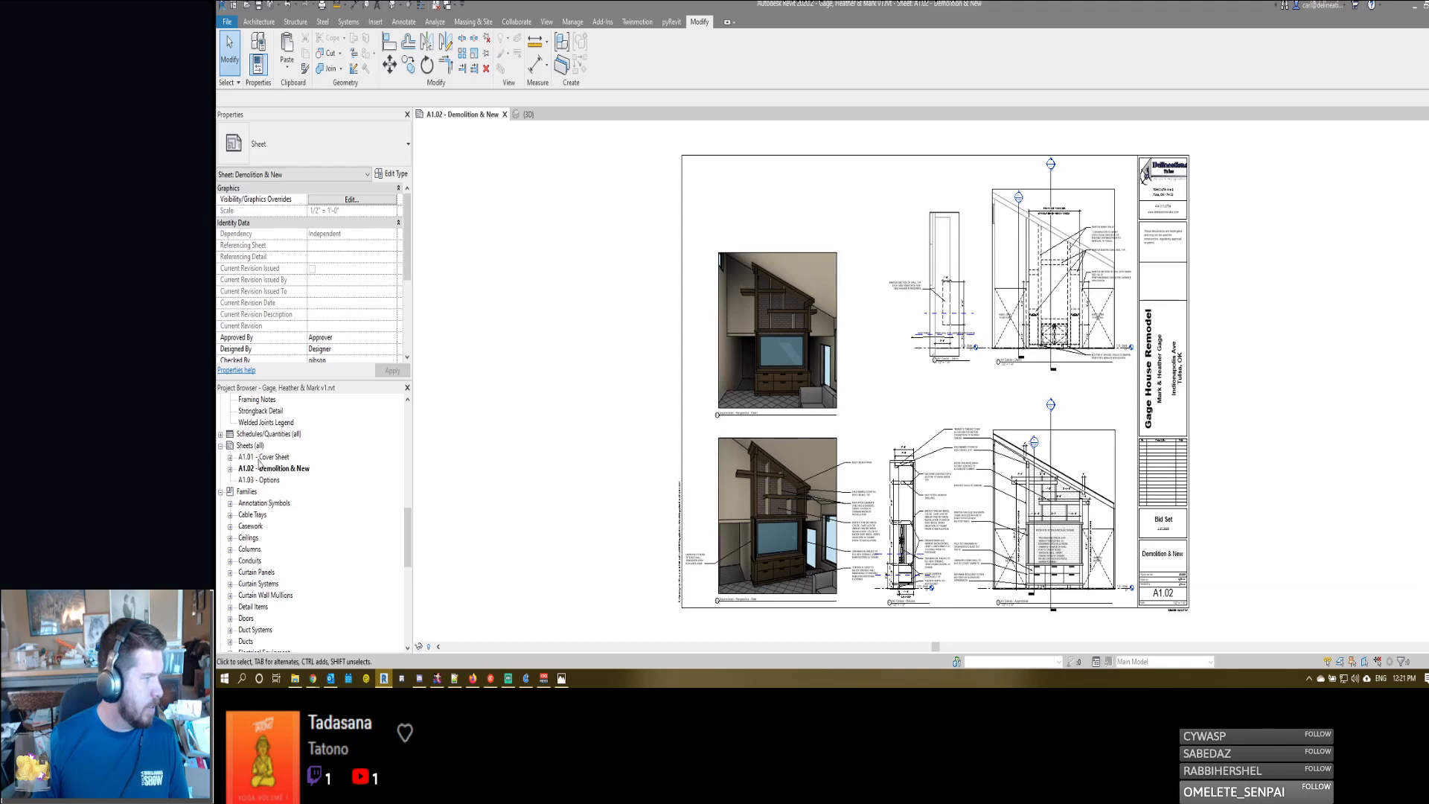
{"action": "double_click", "coordinate": [261, 457]}
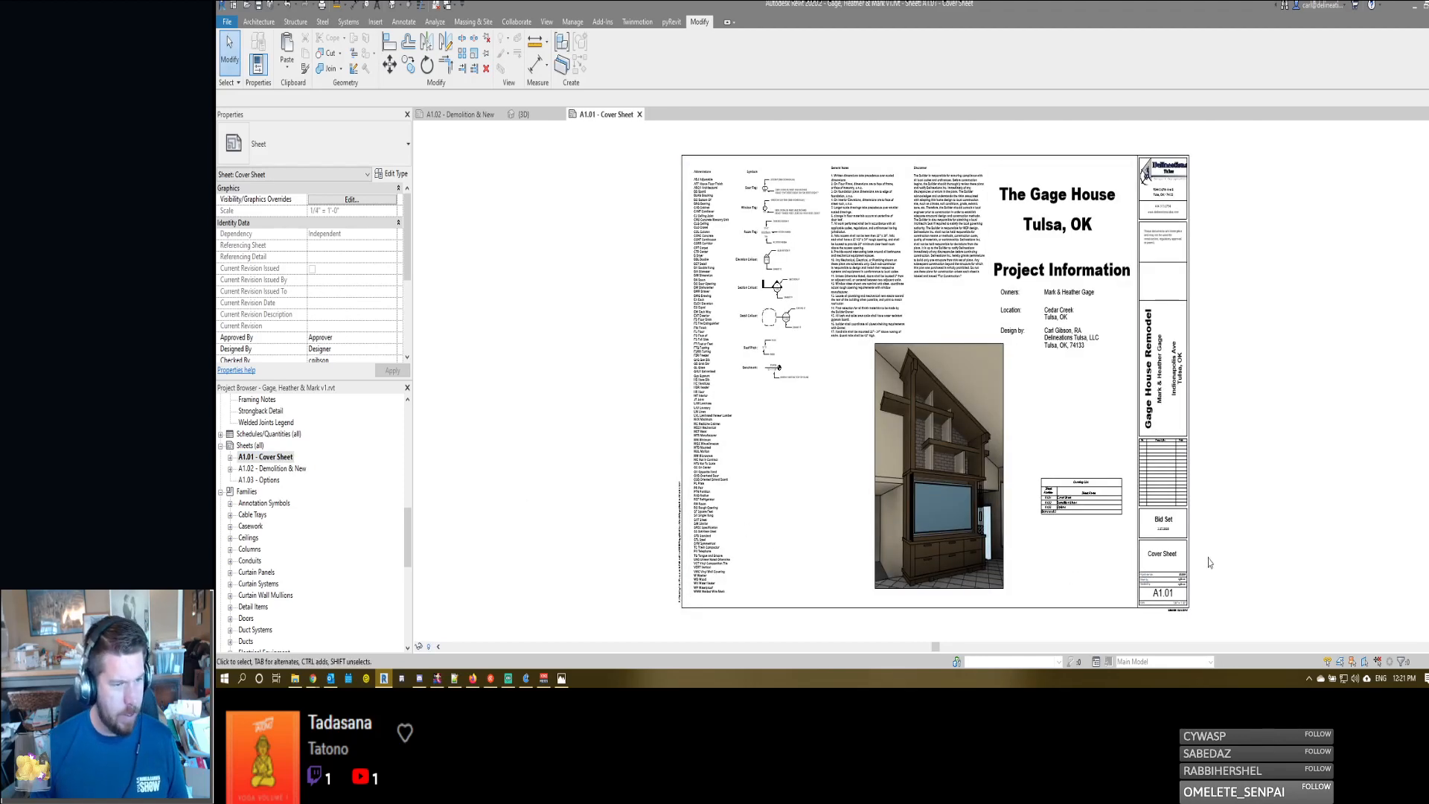
{"action": "scroll", "coordinate": [1209, 563], "scroll_direction": "up", "scroll_amount": 3}
{"action": "scroll", "coordinate": [1209, 563], "scroll_direction": "down", "scroll_amount": 2}
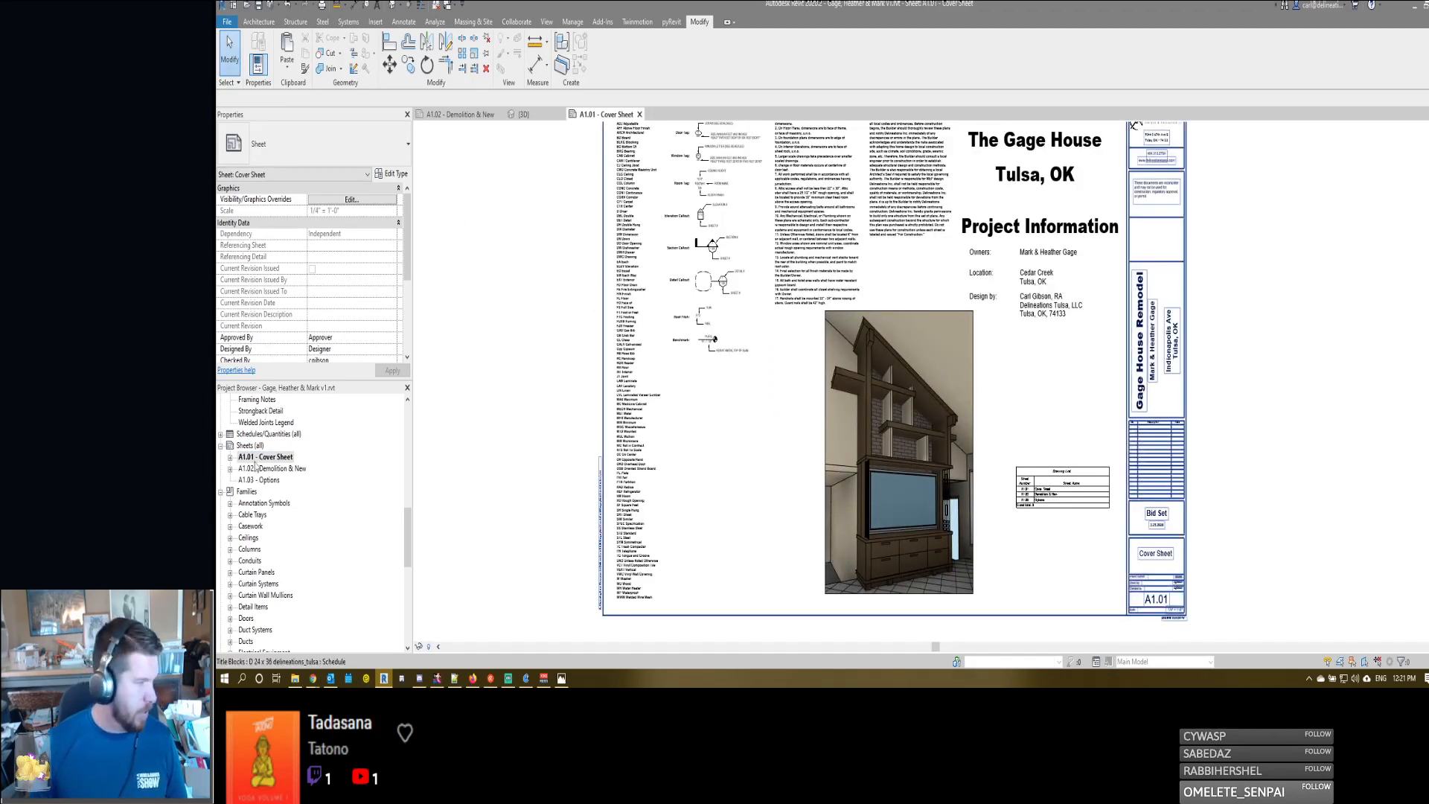
- Return to the A1.02 - Demolition & New sheet and examine the notes and dimensions of the AV Center - Demo elevation
{"action": "double_click", "coordinate": [277, 470]}
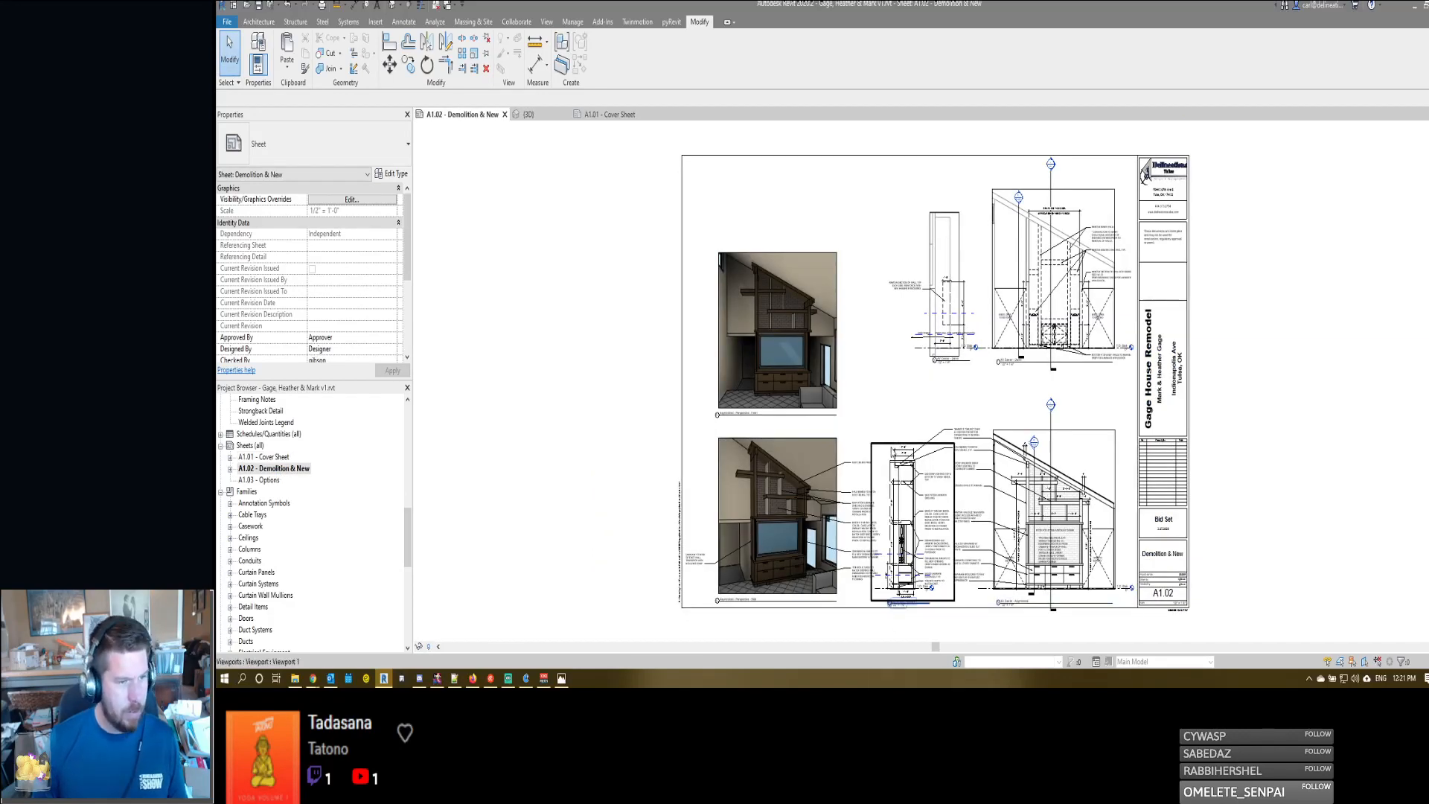
{"action": "scroll", "coordinate": [1090, 212], "scroll_direction": "up", "scroll_amount": 5}
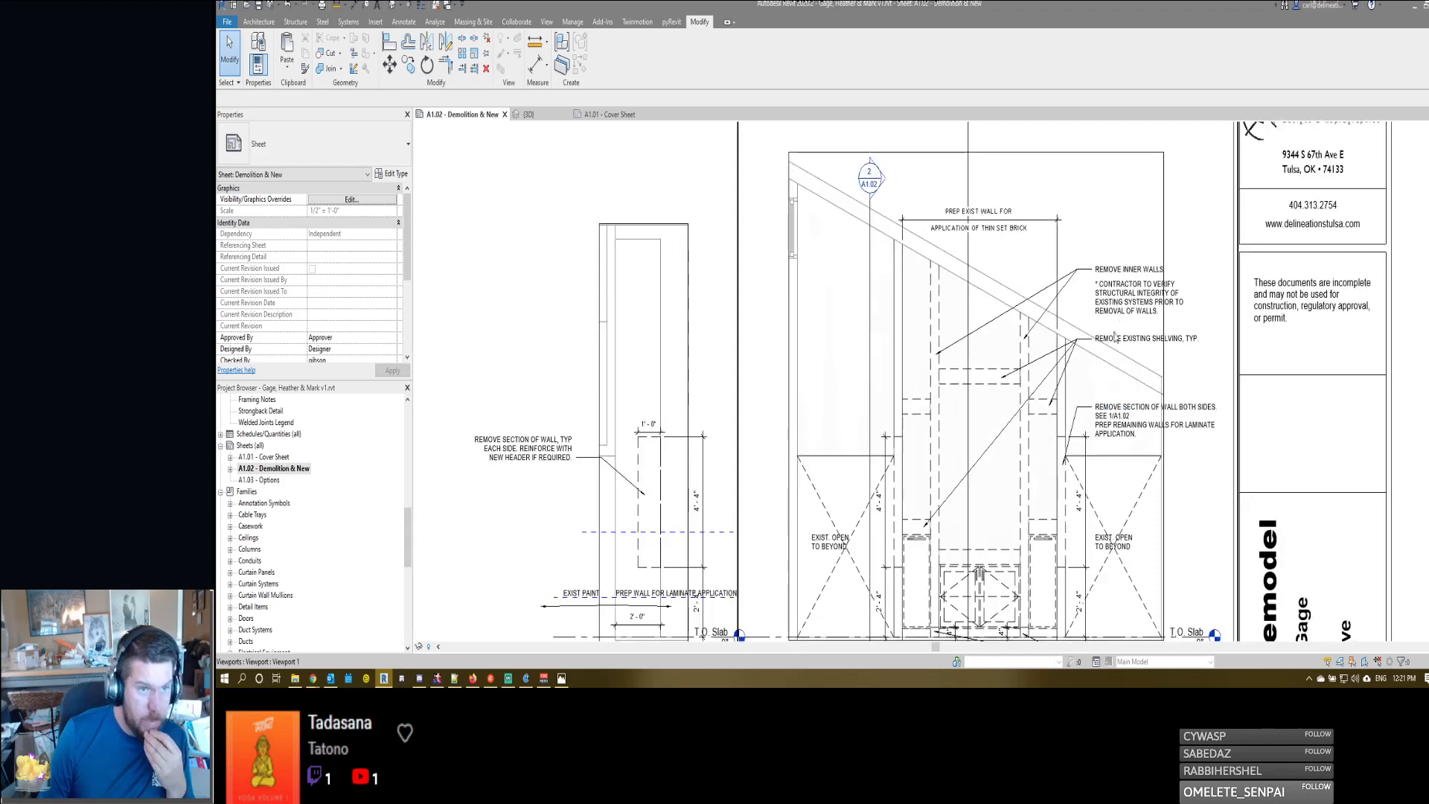
{"action": "scroll", "coordinate": [1061, 411], "scroll_direction": "down", "scroll_amount": 3}
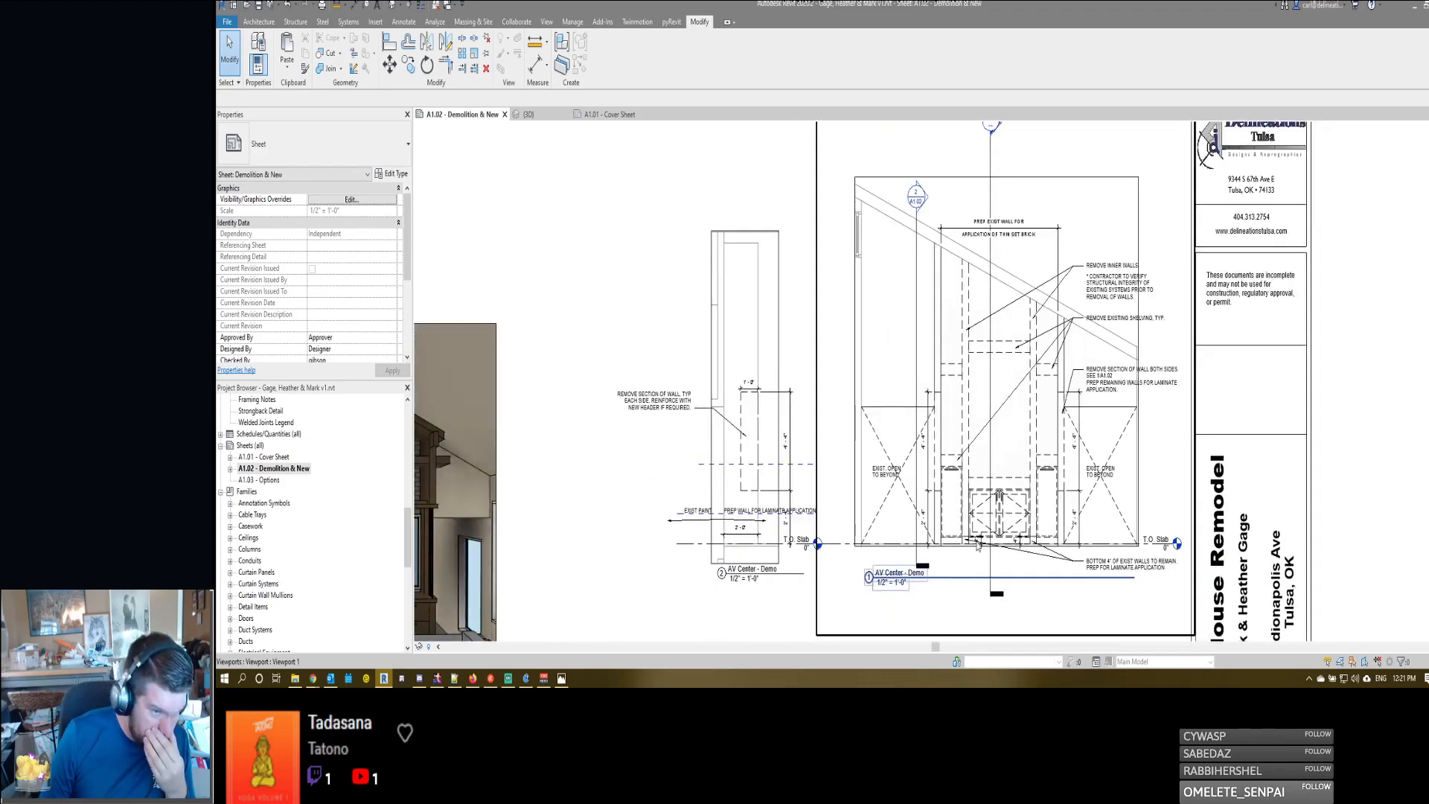
{"action": "scroll", "coordinate": [998, 569], "scroll_direction": "up", "scroll_amount": 1}
{"action": "scroll", "coordinate": [998, 568], "scroll_direction": "up", "scroll_amount": 1}
{"action": "scroll", "coordinate": [1033, 540], "scroll_direction": "up", "scroll_amount": 1}
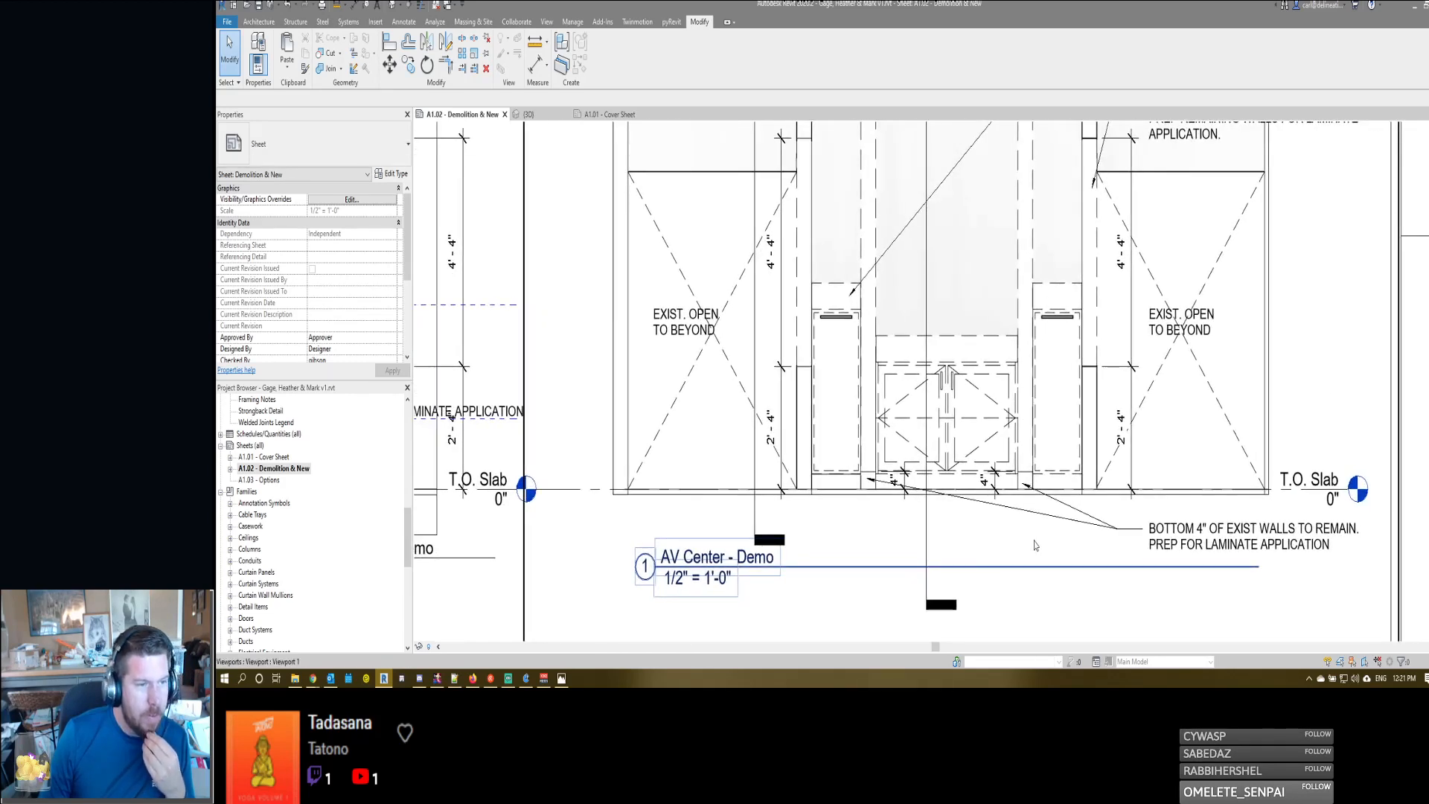
{"action": "scroll", "coordinate": [1035, 546], "scroll_direction": "down", "scroll_amount": 3}
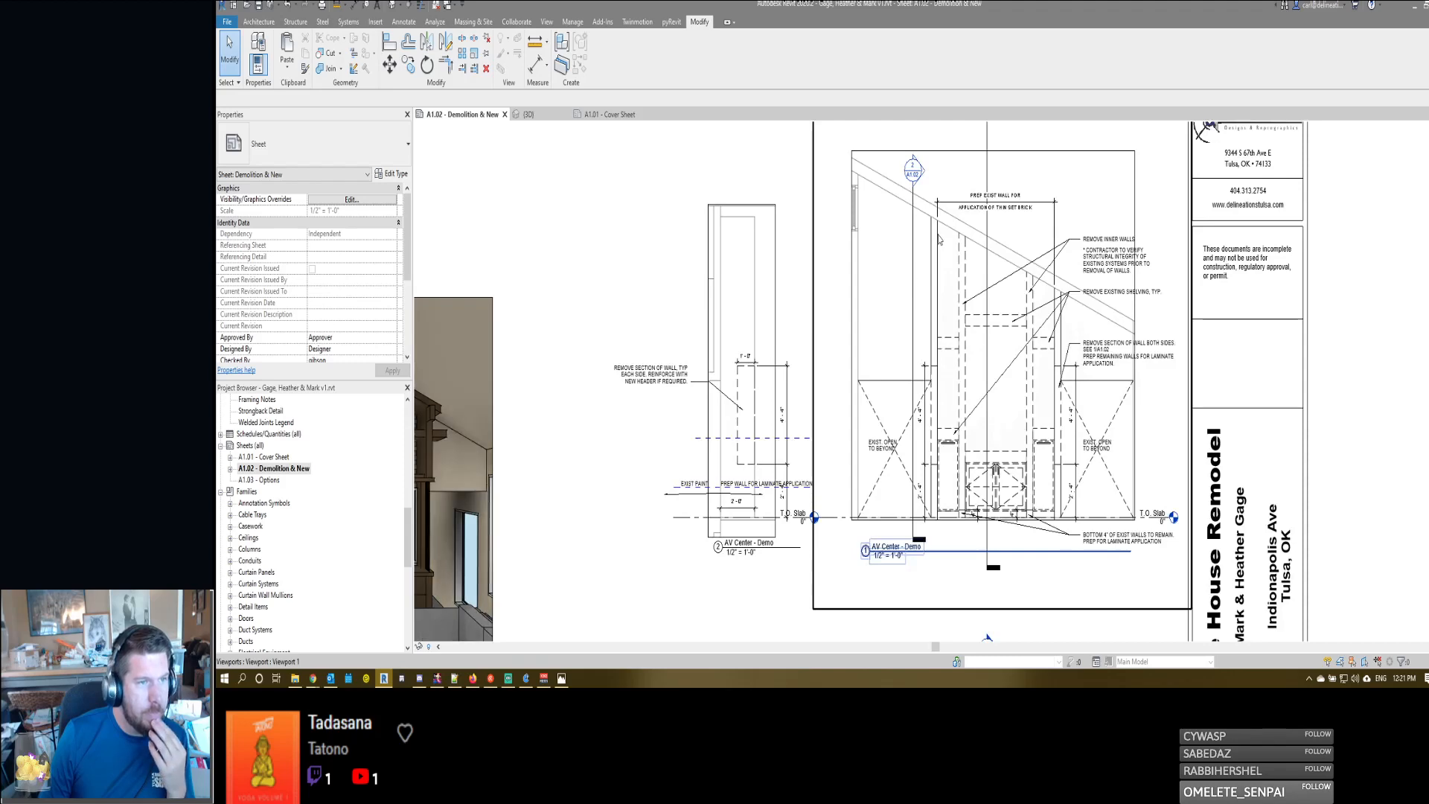
- Examine the demolition views' notes and the overall layout of the A1.02 sheet
{"action": "scroll", "coordinate": [941, 240], "scroll_direction": "up", "scroll_amount": 1}
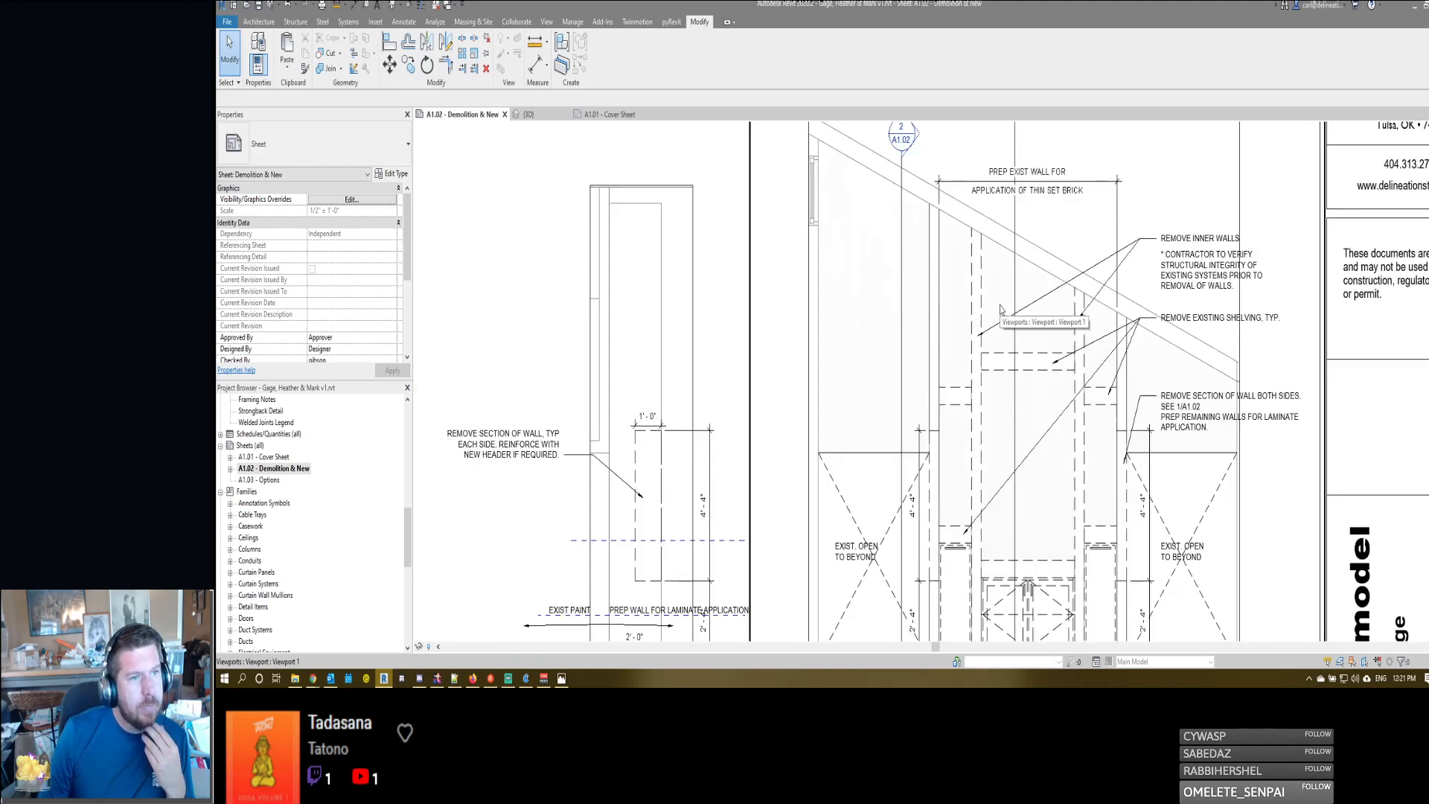
{"action": "scroll", "coordinate": [1002, 309], "scroll_direction": "down", "scroll_amount": 1}
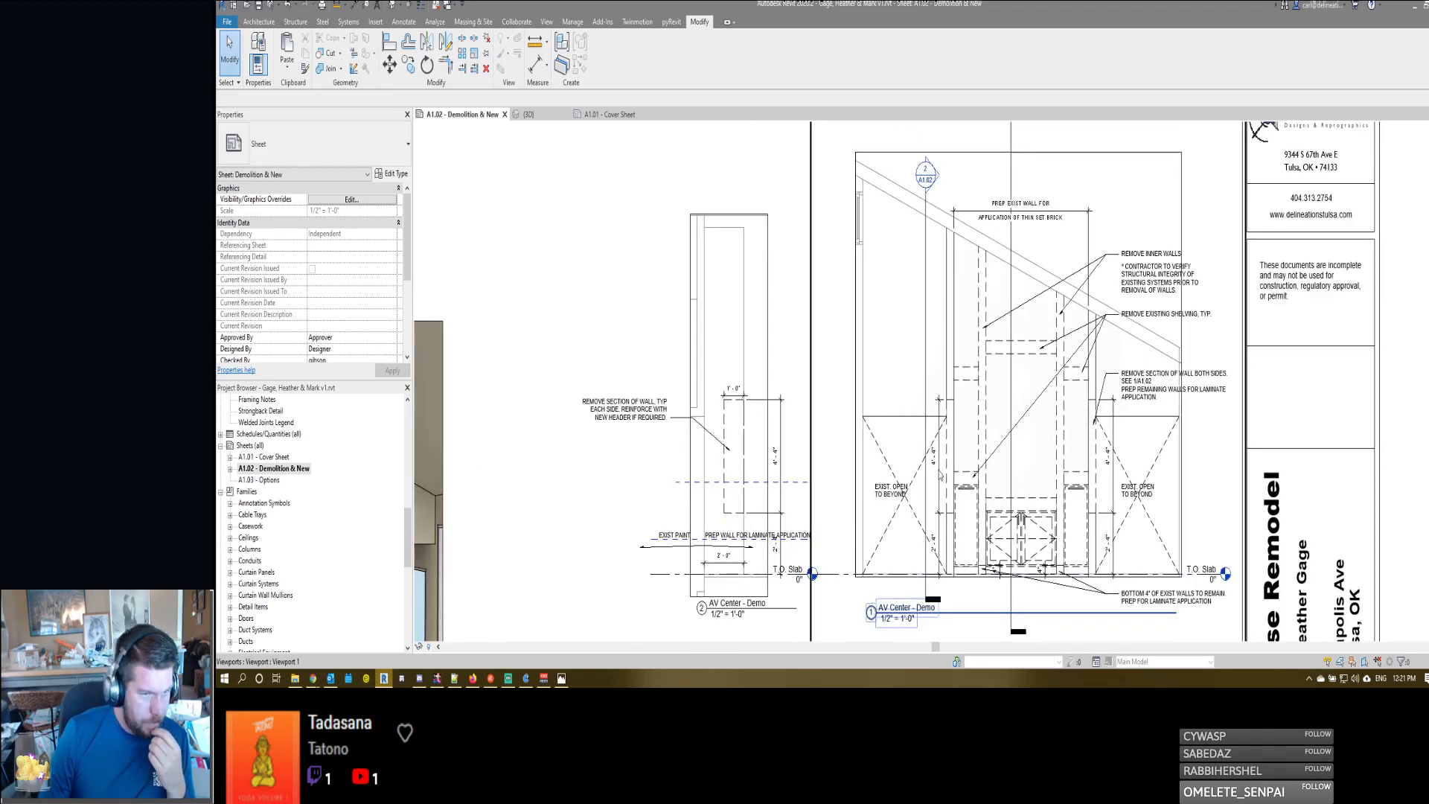
{"action": "middle_click_drag", "start_coordinate": [939, 473], "coordinate": [929, 416]}
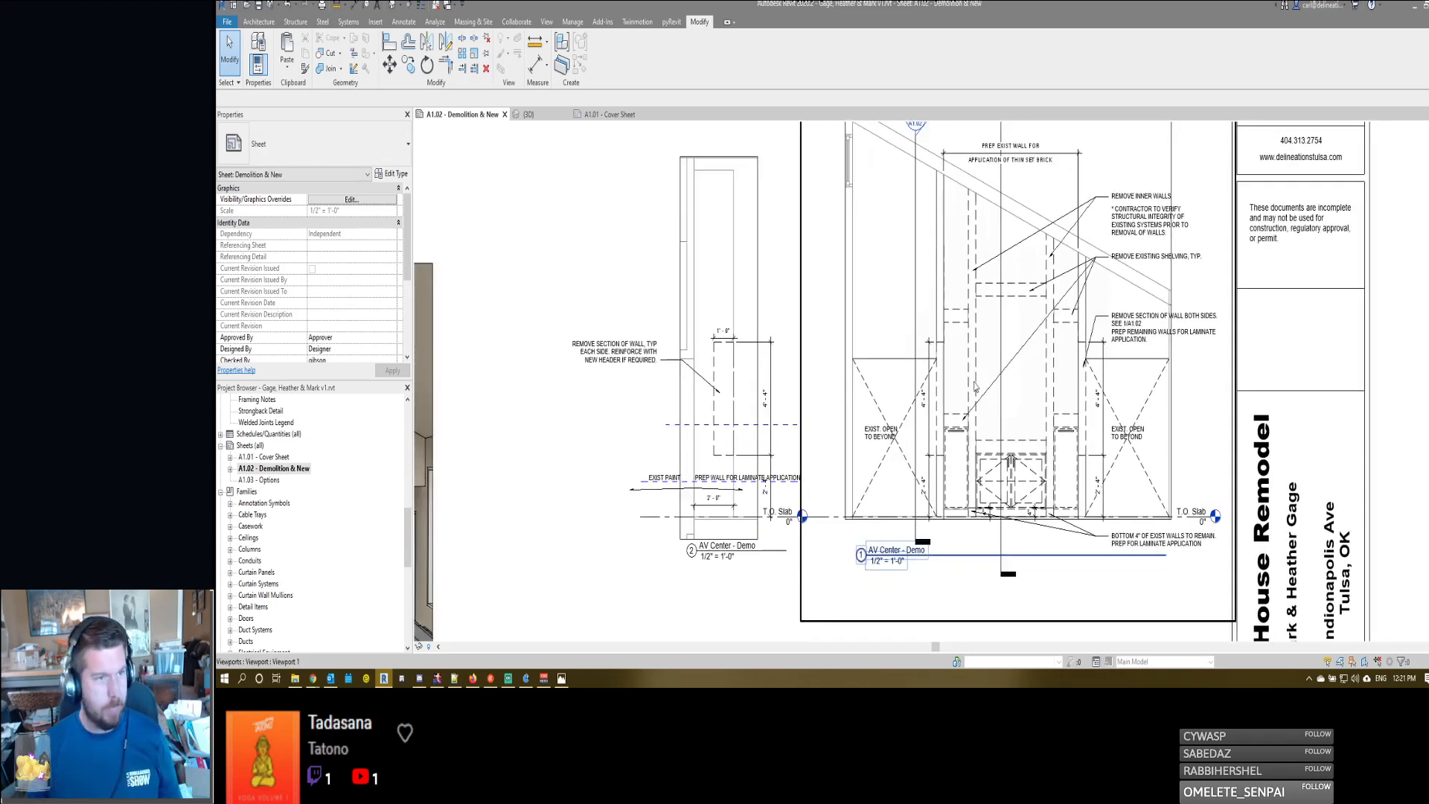
{"action": "scroll", "coordinate": [923, 408], "scroll_direction": "down", "scroll_amount": 2}
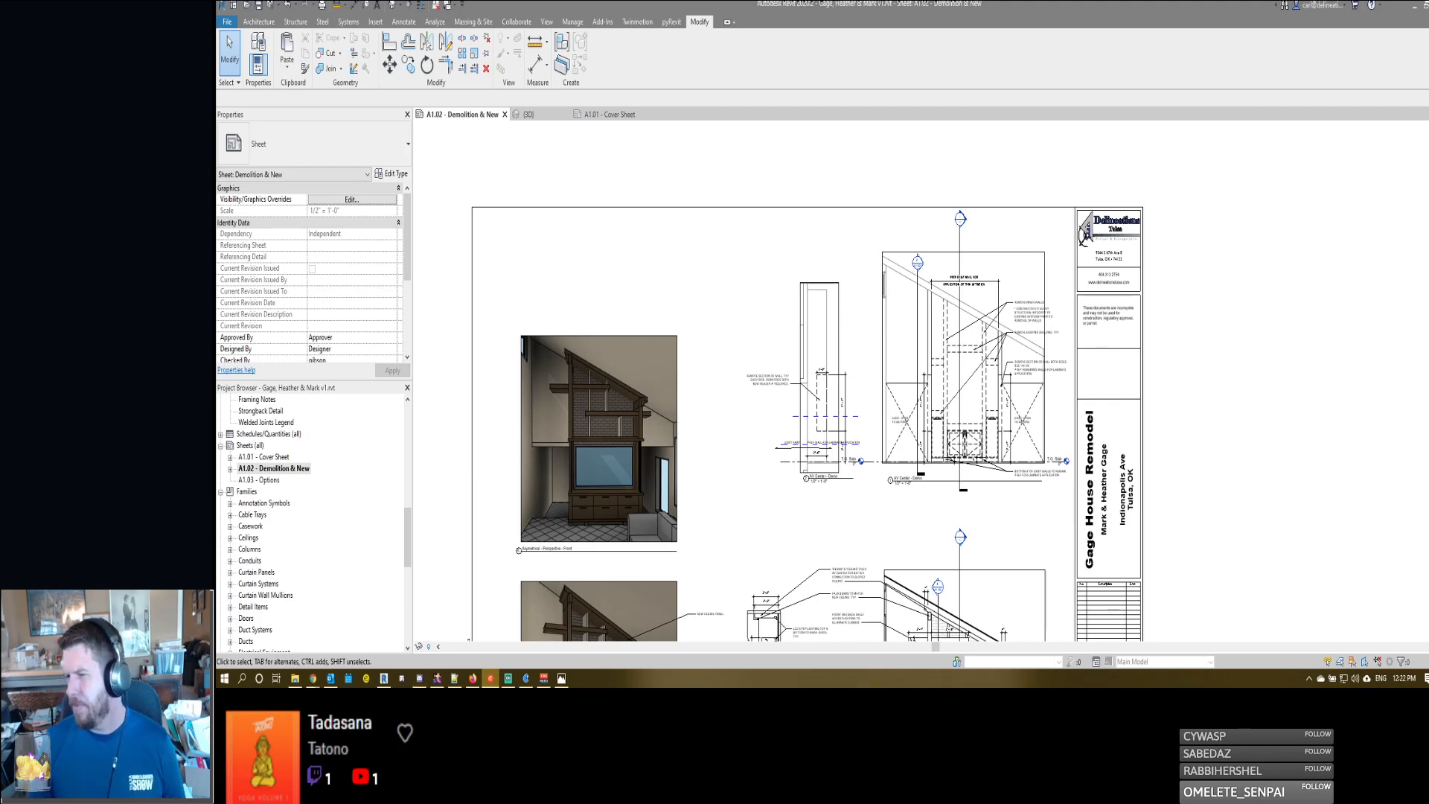
{"action": "left_click", "coordinate": [1078, 377]}
{"action": "scroll", "coordinate": [1081, 381], "scroll_direction": "down", "scroll_amount": 2}
{"action": "middle_click_drag", "start_coordinate": [1121, 452], "coordinate": [1171, 394]}
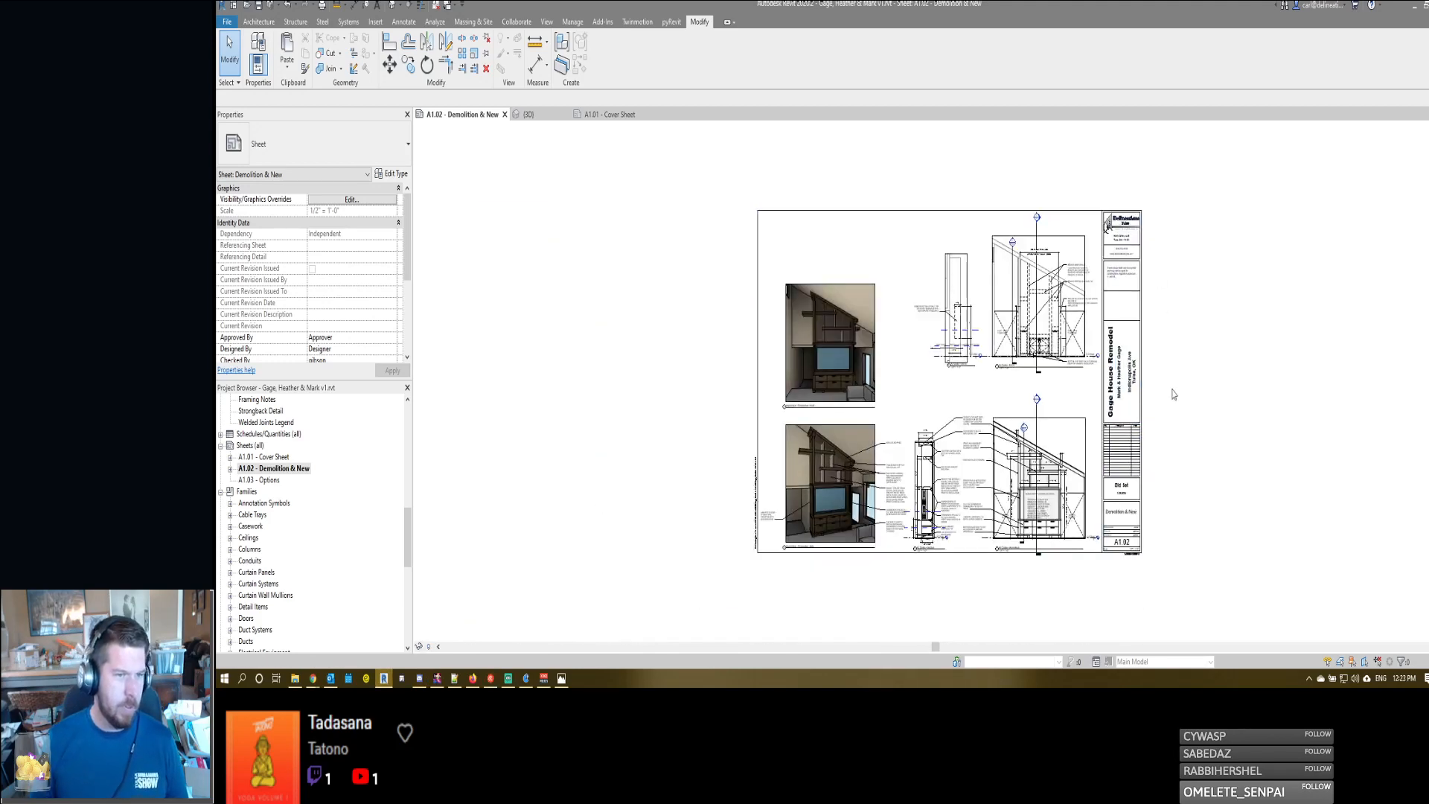
{"action": "scroll", "coordinate": [1172, 391], "scroll_direction": "up", "scroll_amount": 1}
- Check the print dialog without printing, and examine the title block's incomplete-documents note and sheet information
{"action": "key", "text": "ctrl+p"}
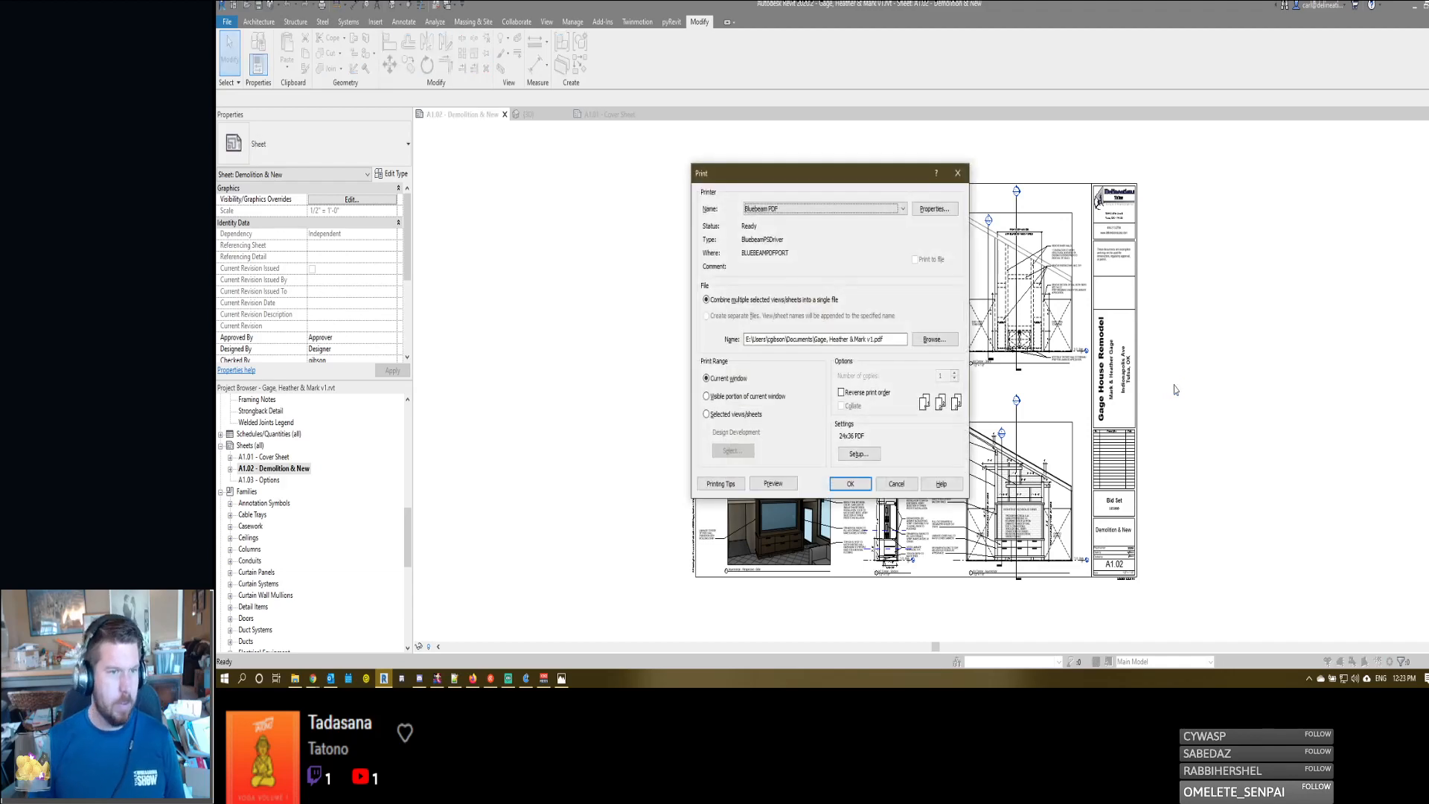
{"action": "left_click", "coordinate": [896, 483]}
{"action": "scroll", "coordinate": [1109, 271], "scroll_direction": "up", "scroll_amount": 5}
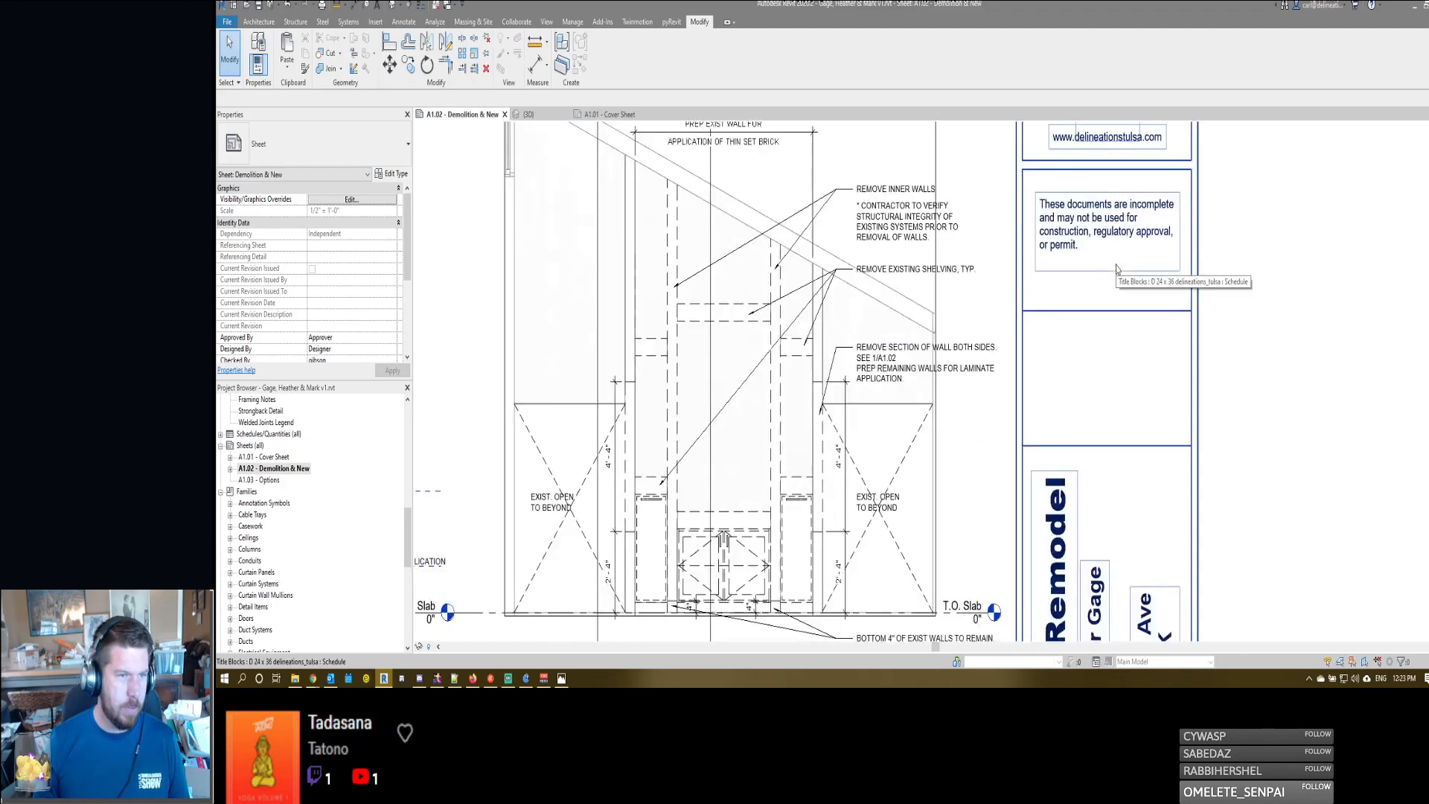
{"action": "scroll", "coordinate": [1116, 269], "scroll_direction": "down", "scroll_amount": 8}
{"action": "scroll", "coordinate": [1079, 399], "scroll_direction": "up", "scroll_amount": 2}
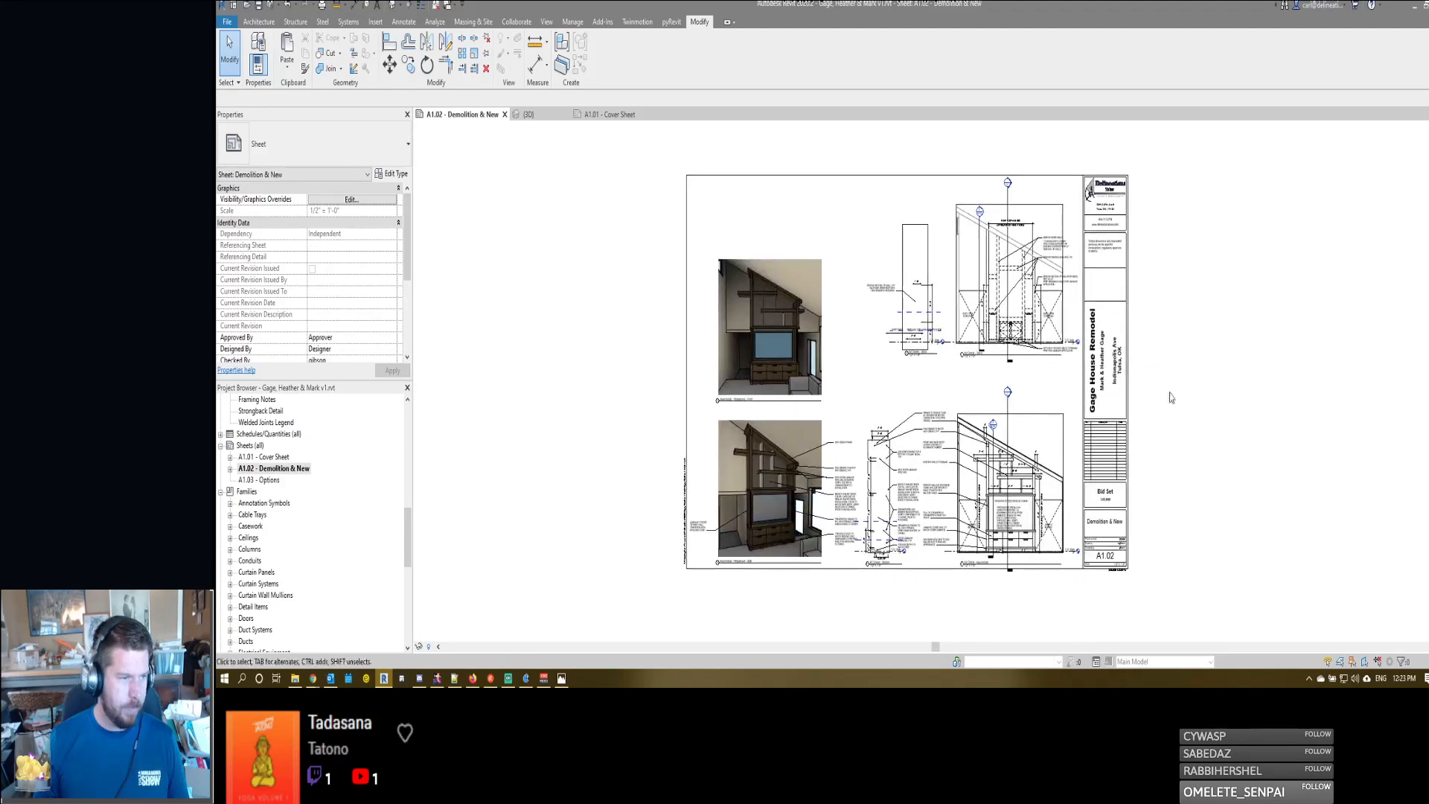
{"action": "scroll", "coordinate": [1104, 541], "scroll_direction": "up", "scroll_amount": 5}
{"action": "scroll", "coordinate": [1104, 542], "scroll_direction": "down", "scroll_amount": 5}
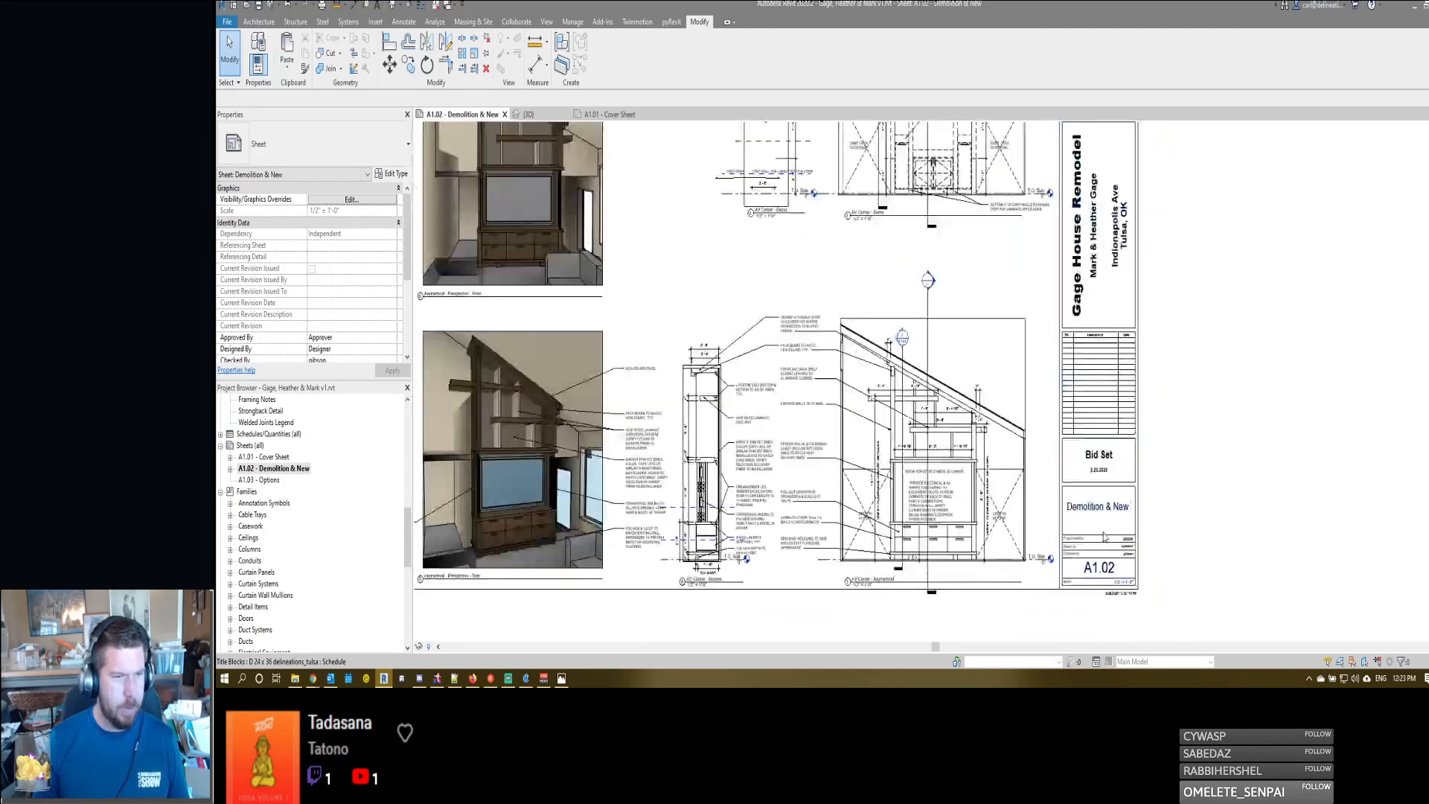
{"action": "scroll", "coordinate": [1143, 247], "scroll_direction": "down", "scroll_amount": 1}
- Enable Seal On in the type properties of the sheet's D 24 x 36 title block
{"action": "left_click", "coordinate": [1143, 247]}
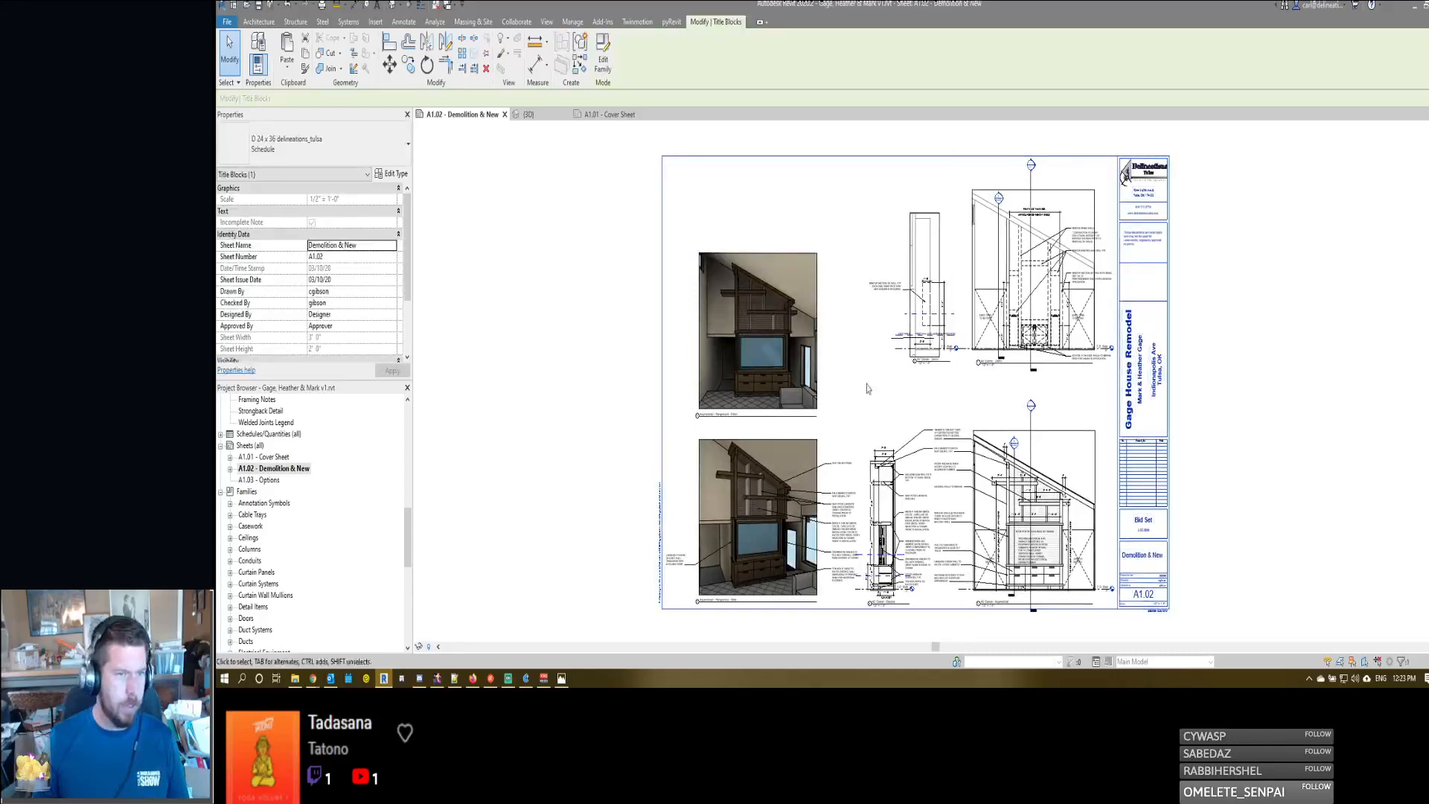
{"action": "scroll", "coordinate": [916, 383], "scroll_direction": "up", "scroll_amount": 1}
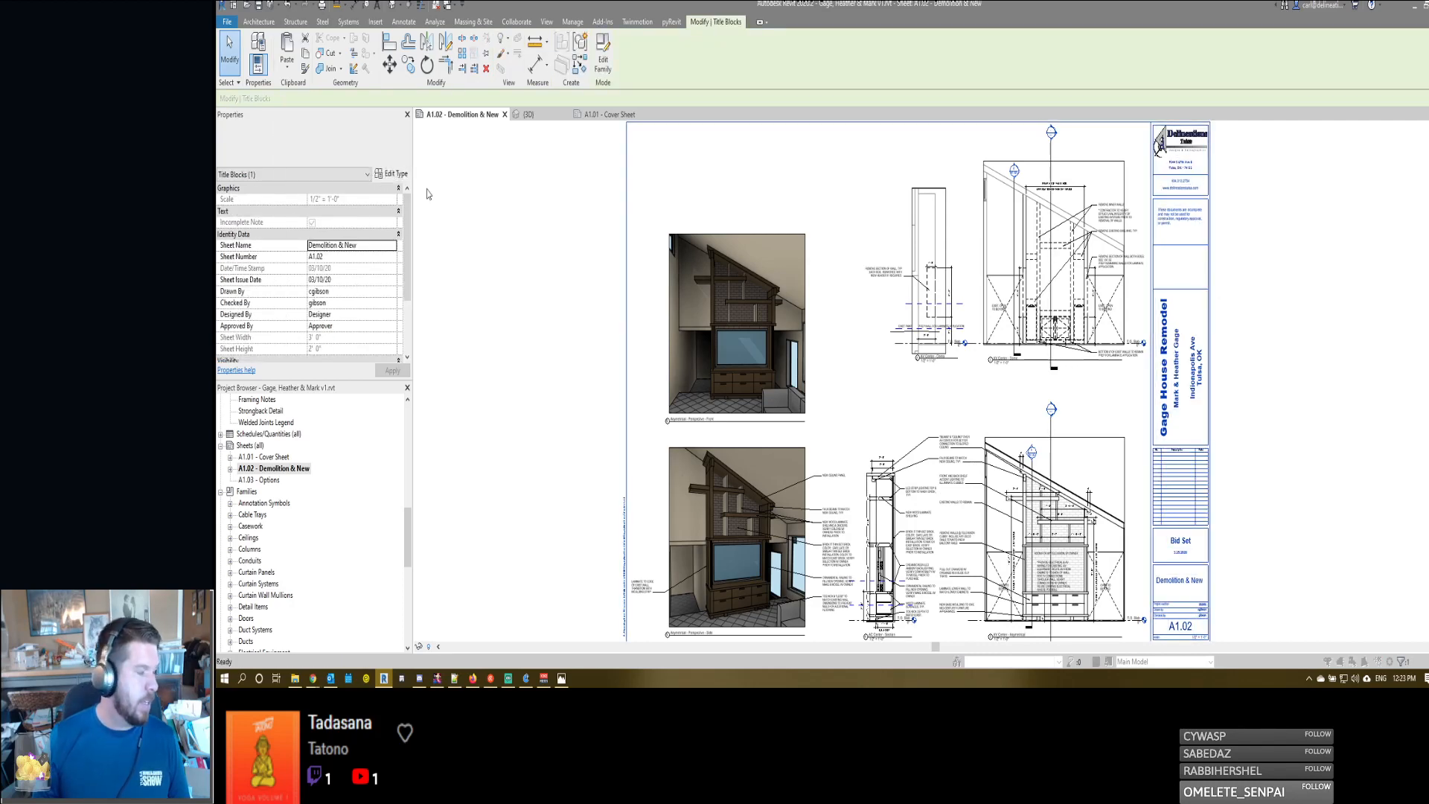
{"action": "left_click", "coordinate": [391, 174]}
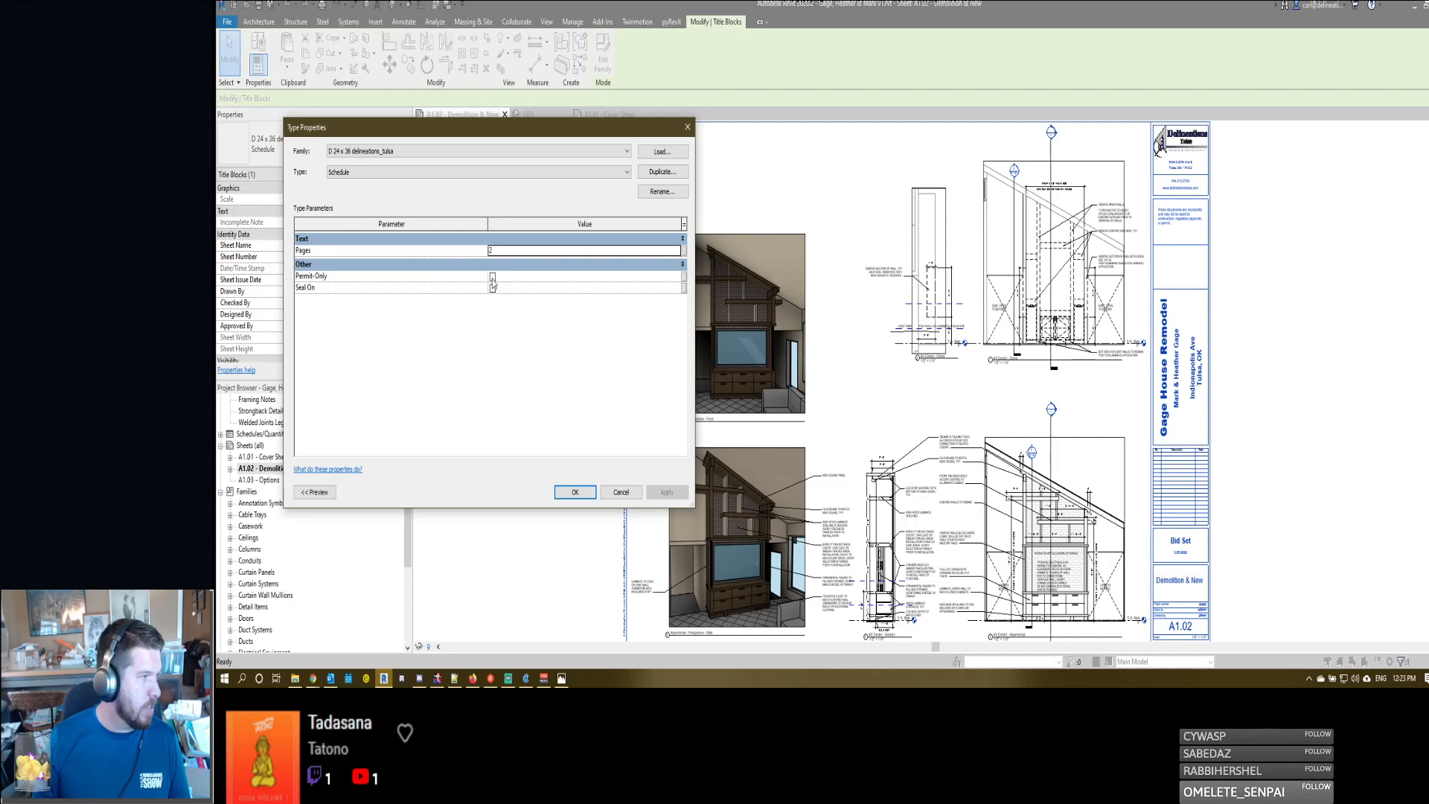
{"action": "left_click", "coordinate": [493, 288]}
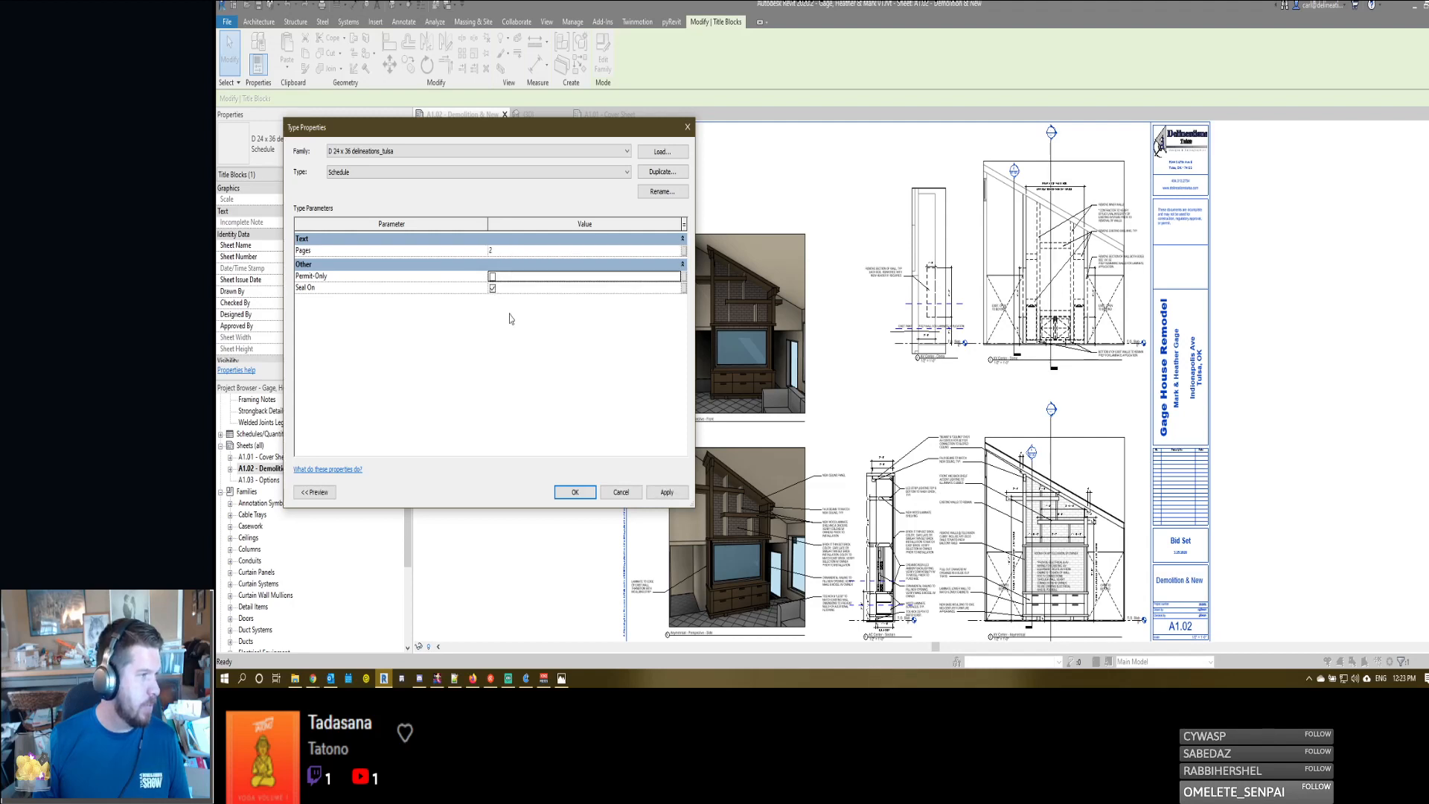
{"action": "left_click", "coordinate": [575, 493]}
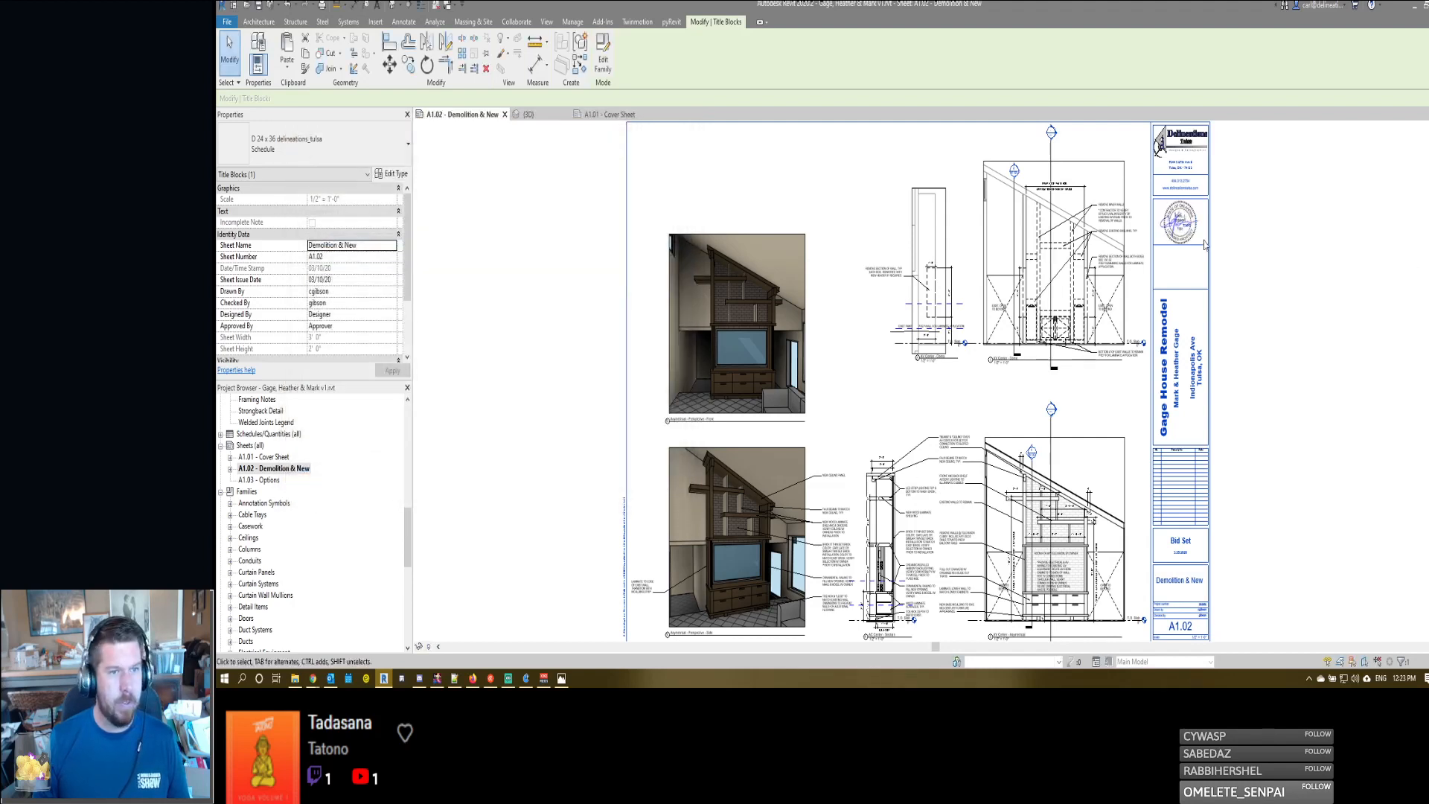
- Set the date on the title block's seal to 3/25/2020
{"action": "left_click", "coordinate": [1178, 219]}
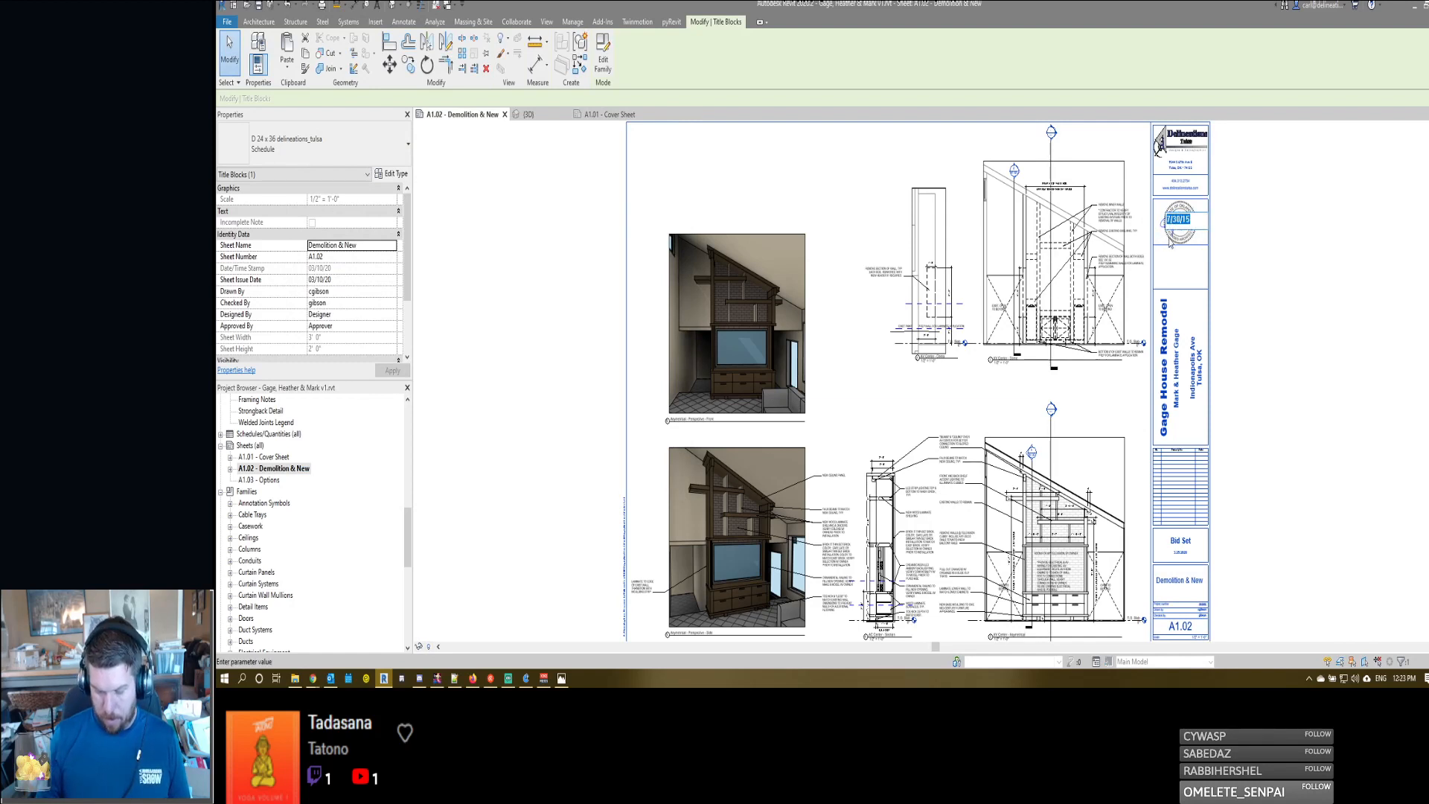
{"action": "type", "text": "3/2"}
{"action": "type", "text": "5/"}
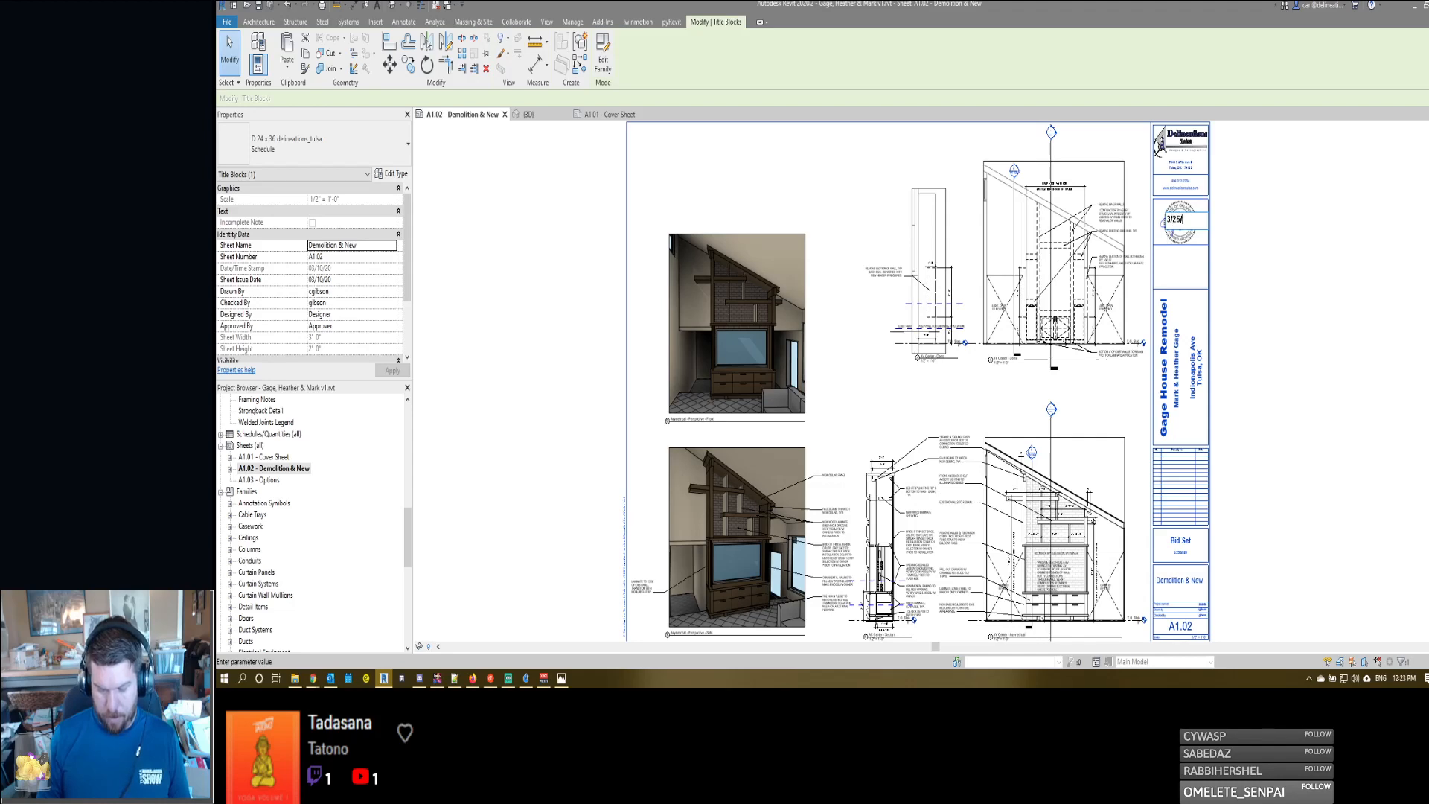
{"action": "type", "text": "2020"}
{"action": "left_click", "coordinate": [1300, 275]}
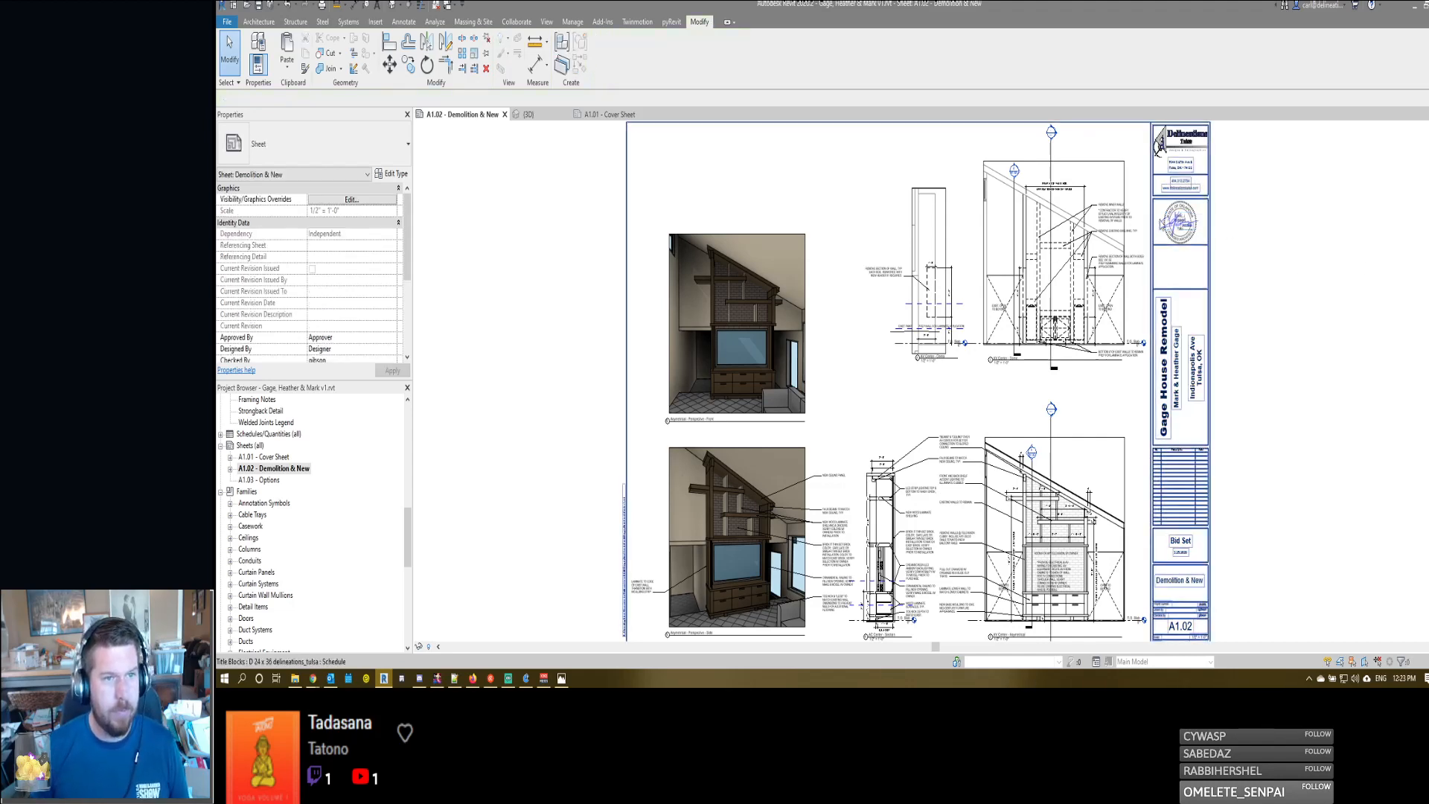
- Review the sealed title block, issue information and lower views on the A1.02 sheet
{"action": "scroll", "coordinate": [1167, 223], "scroll_direction": "up", "scroll_amount": 4}
{"action": "scroll", "coordinate": [1166, 235], "scroll_direction": "down", "scroll_amount": 3}
{"action": "scroll", "coordinate": [1262, 438], "scroll_direction": "down", "scroll_amount": 2}
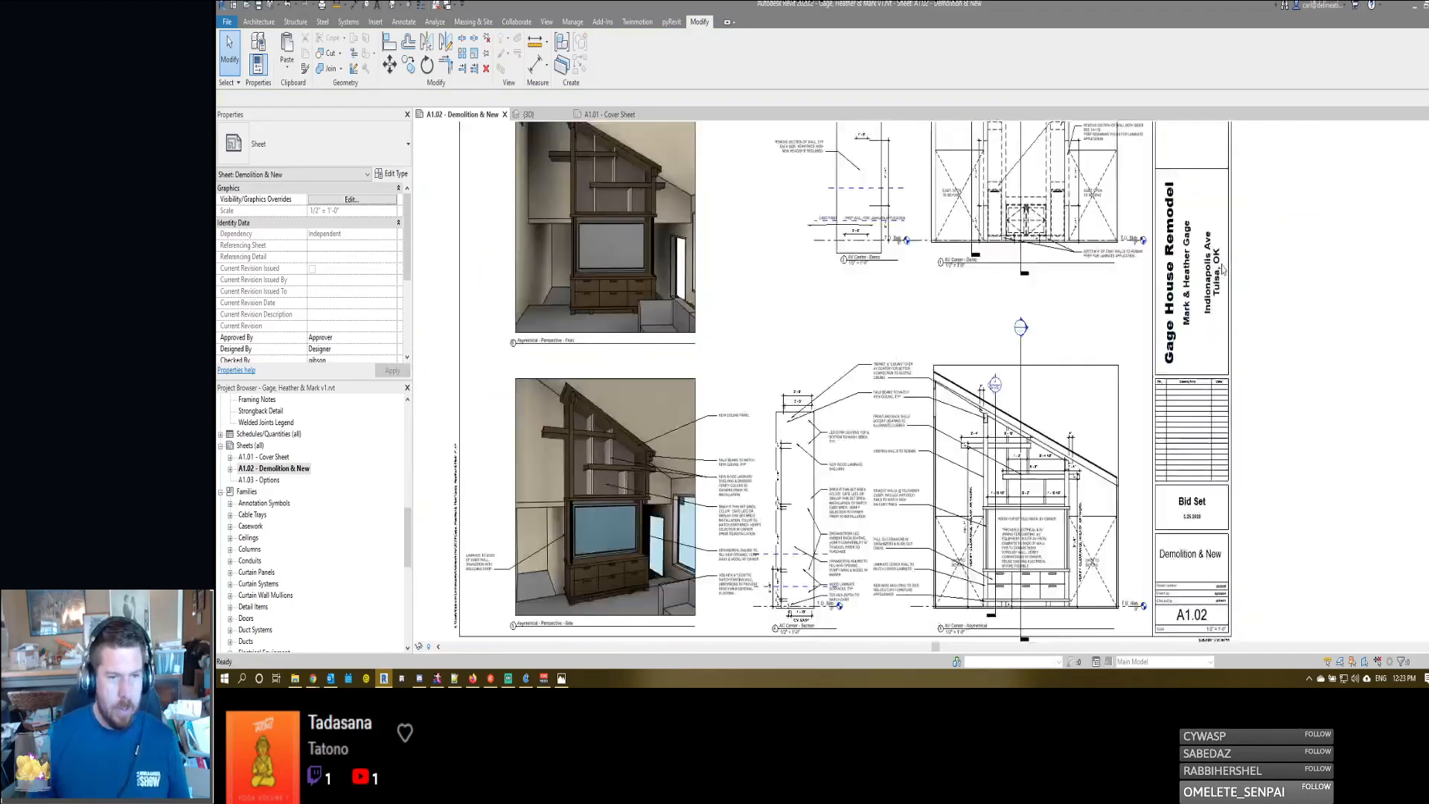
{"action": "scroll", "coordinate": [1265, 435], "scroll_direction": "up", "scroll_amount": 1}
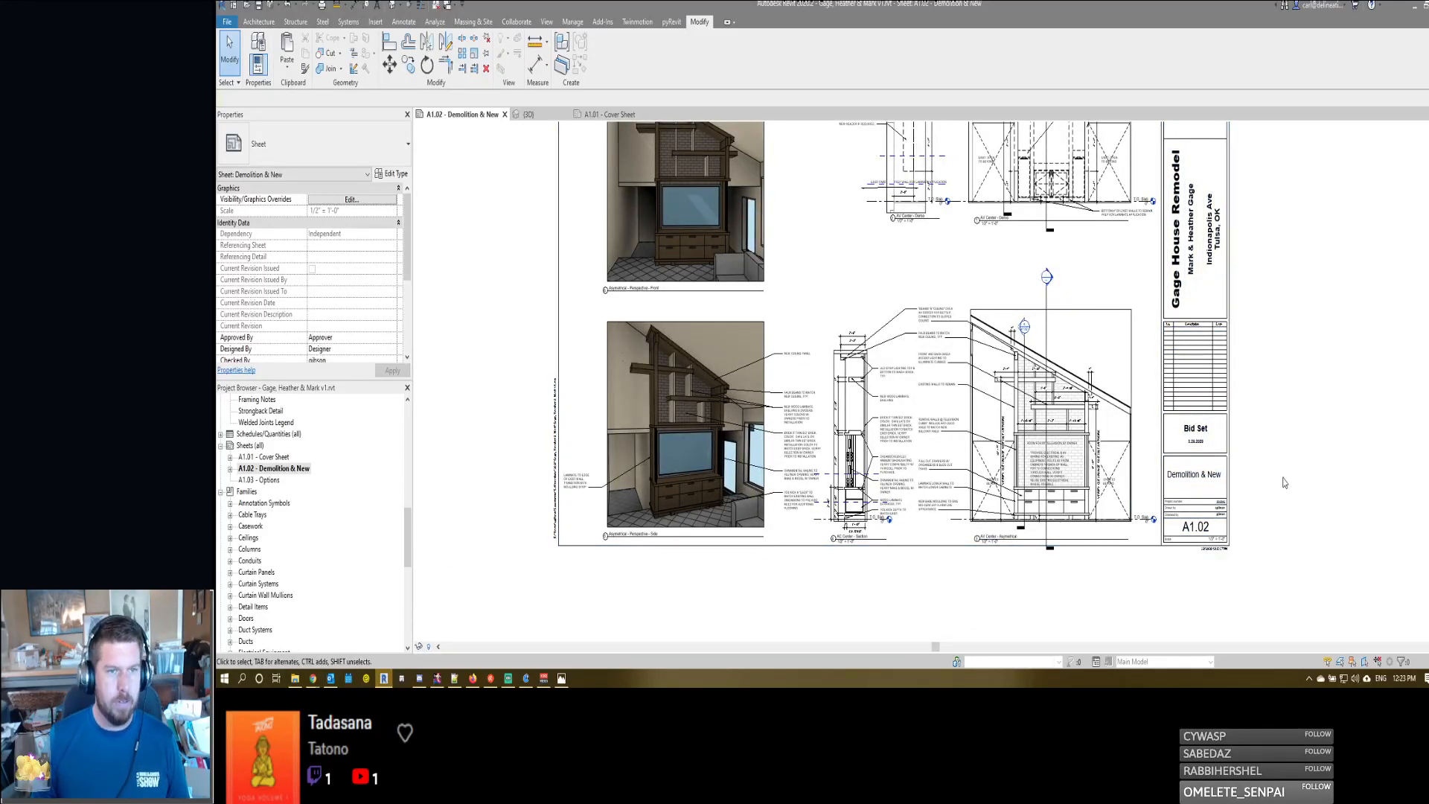
{"action": "scroll", "coordinate": [1260, 546], "scroll_direction": "up", "scroll_amount": 2}
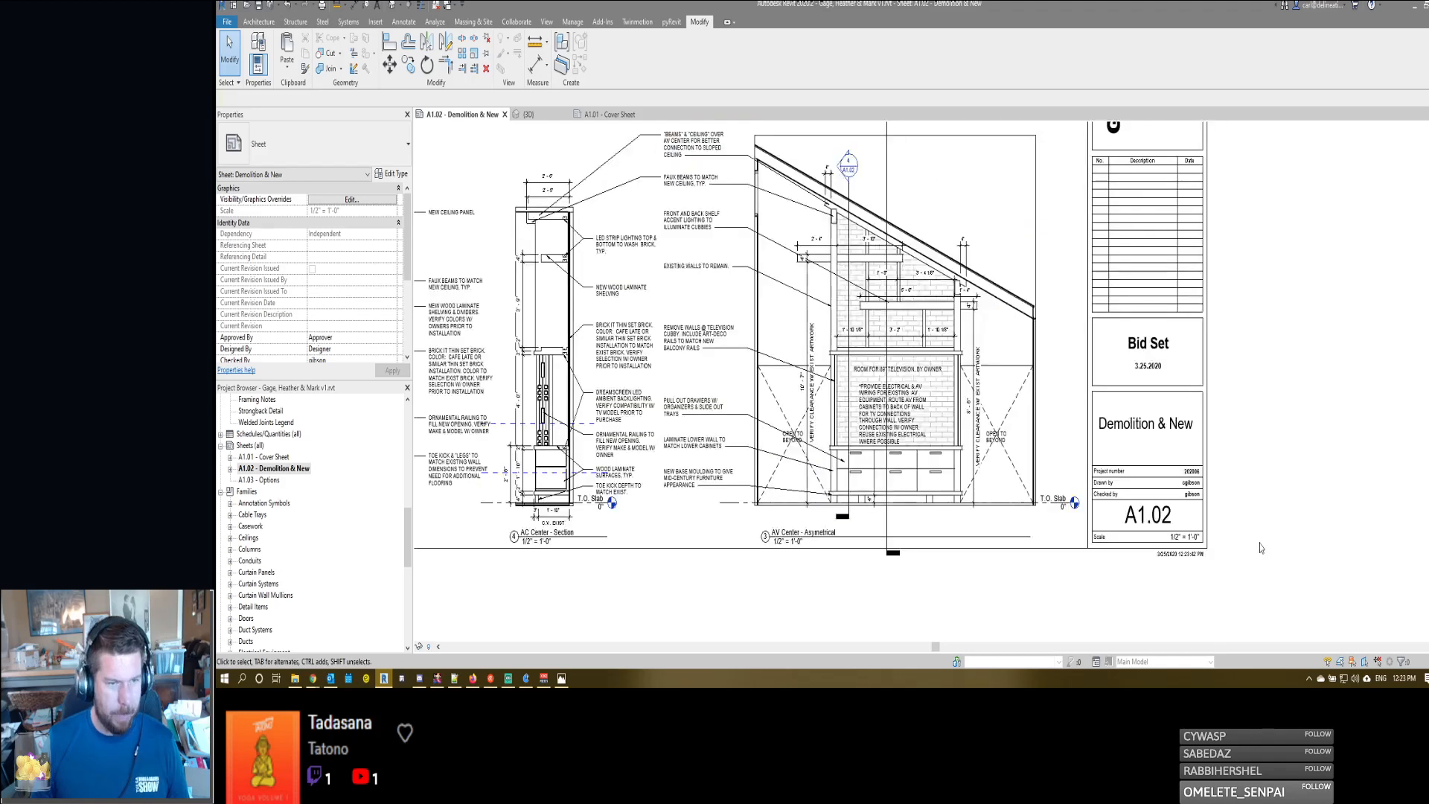
{"action": "scroll", "coordinate": [1260, 548], "scroll_direction": "down", "scroll_amount": 5}
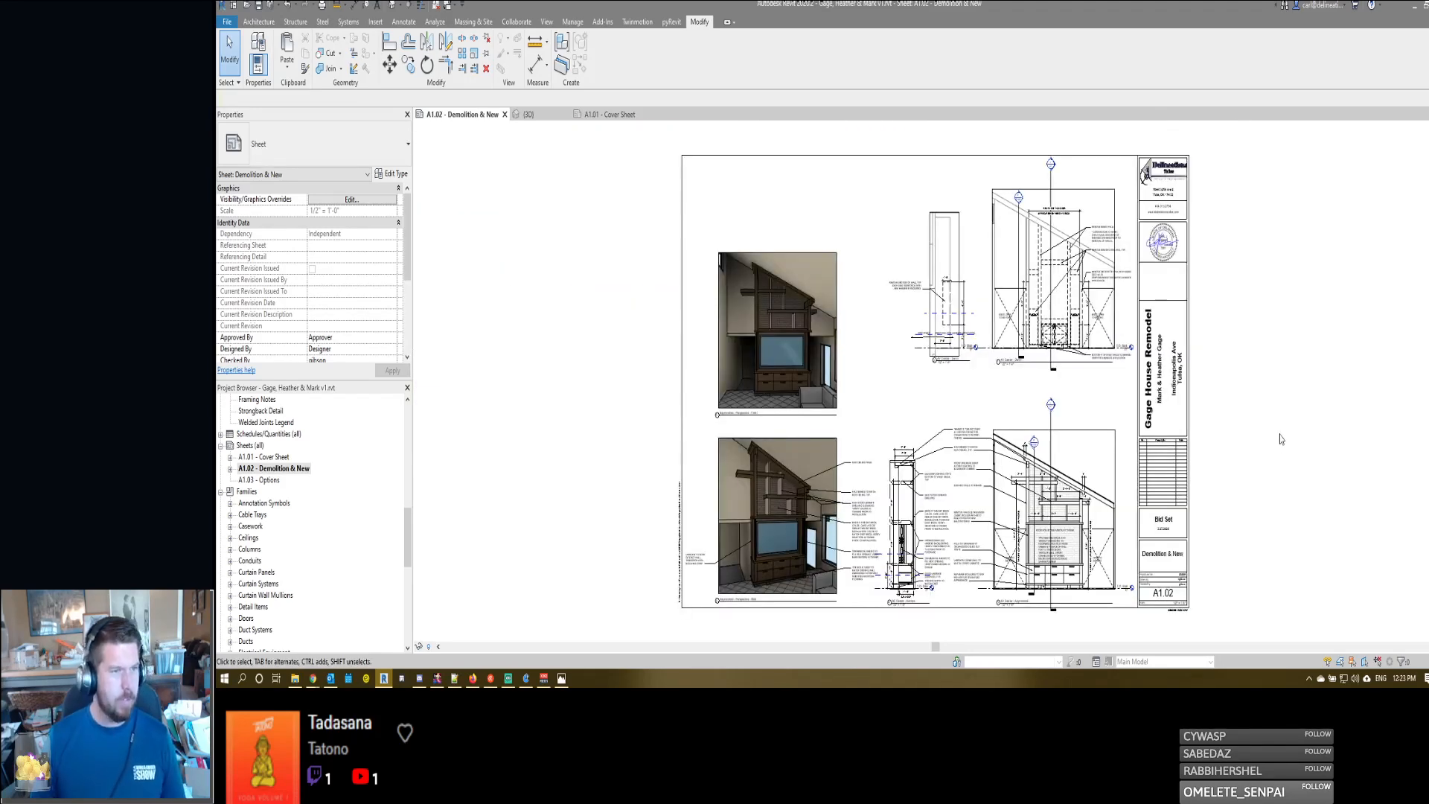
- Set the print range to selected sheets, listing only sheets and excluding A1.03 - Options from the set
{"action": "key", "text": "ctrl+p"}
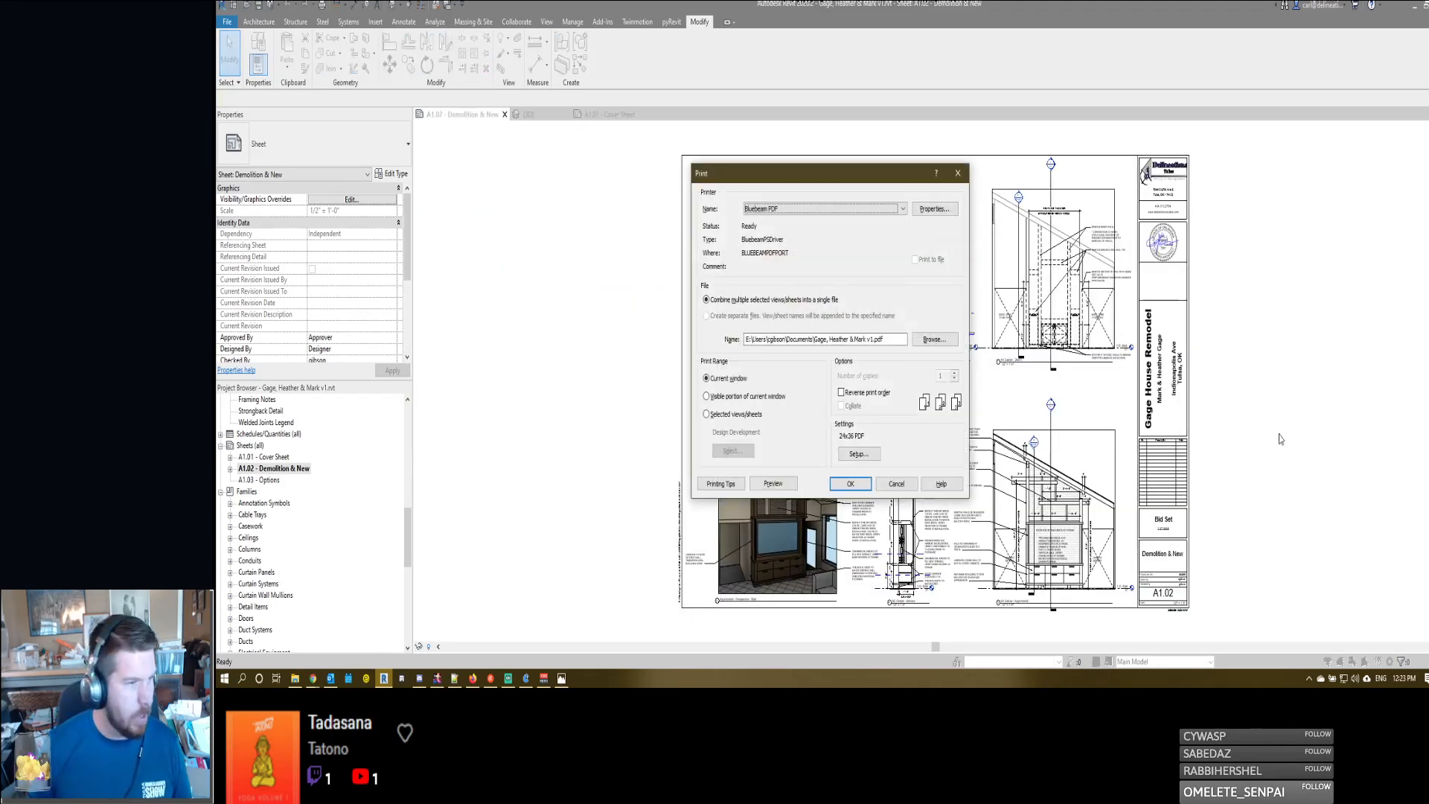
{"action": "left_click", "coordinate": [724, 417]}
{"action": "left_click", "coordinate": [732, 450]}
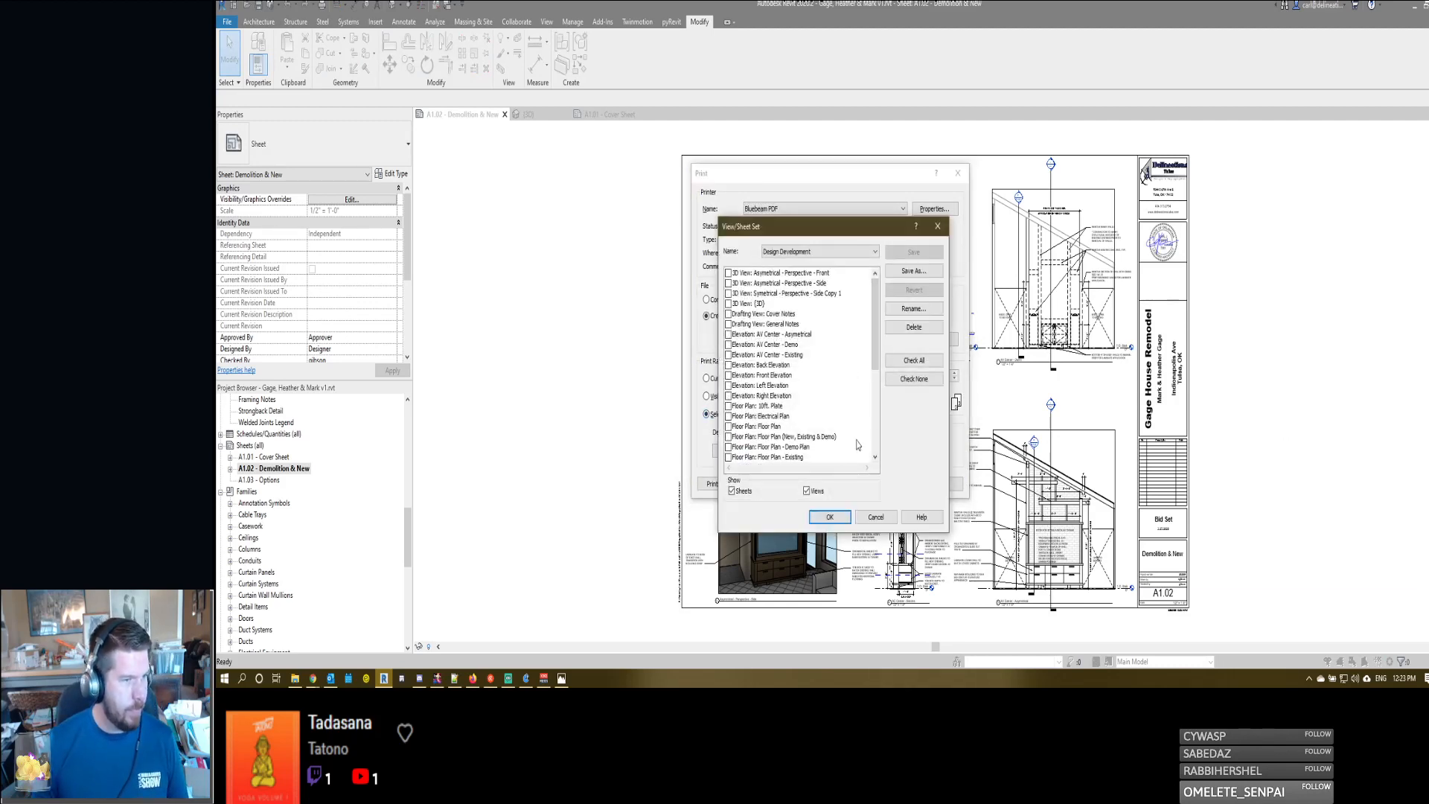
{"action": "left_click", "coordinate": [806, 490]}
{"action": "left_click", "coordinate": [728, 294]}
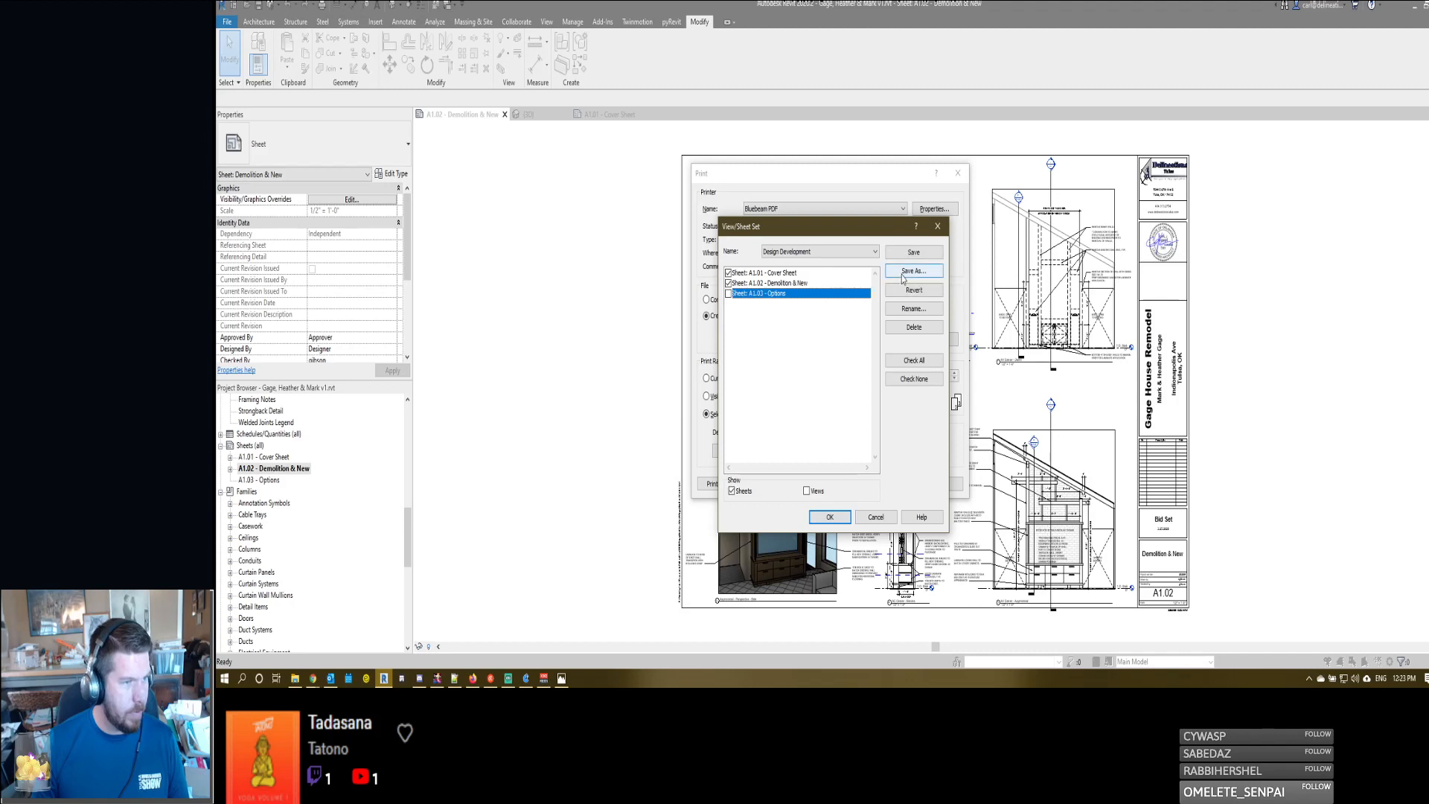
- Rename the Design Development print set as Bid Set and accept the sheet selection
{"action": "left_click", "coordinate": [908, 308]}
{"action": "type", "text": "B"}
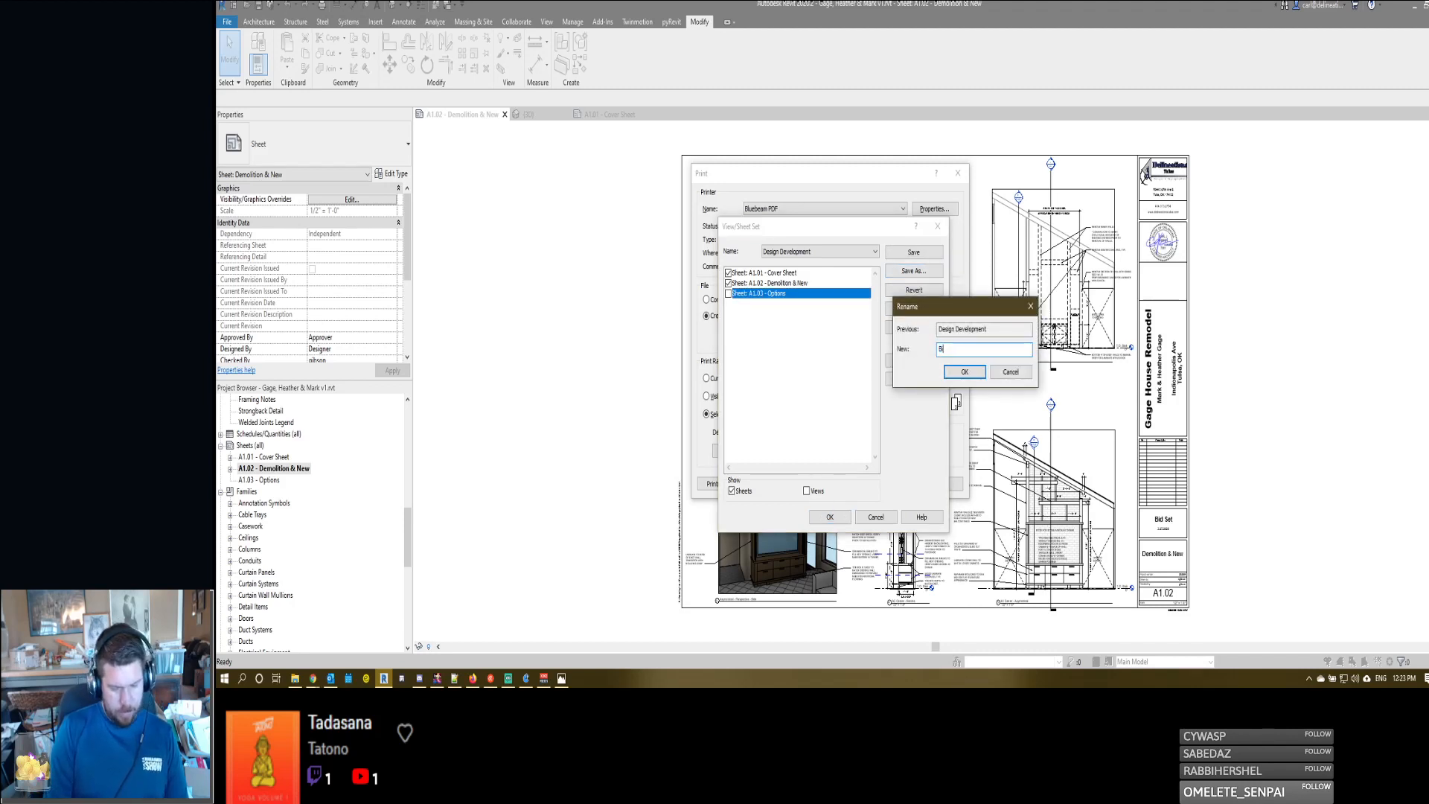
{"action": "type", "text": "id Set"}
{"action": "key", "text": "Return"}
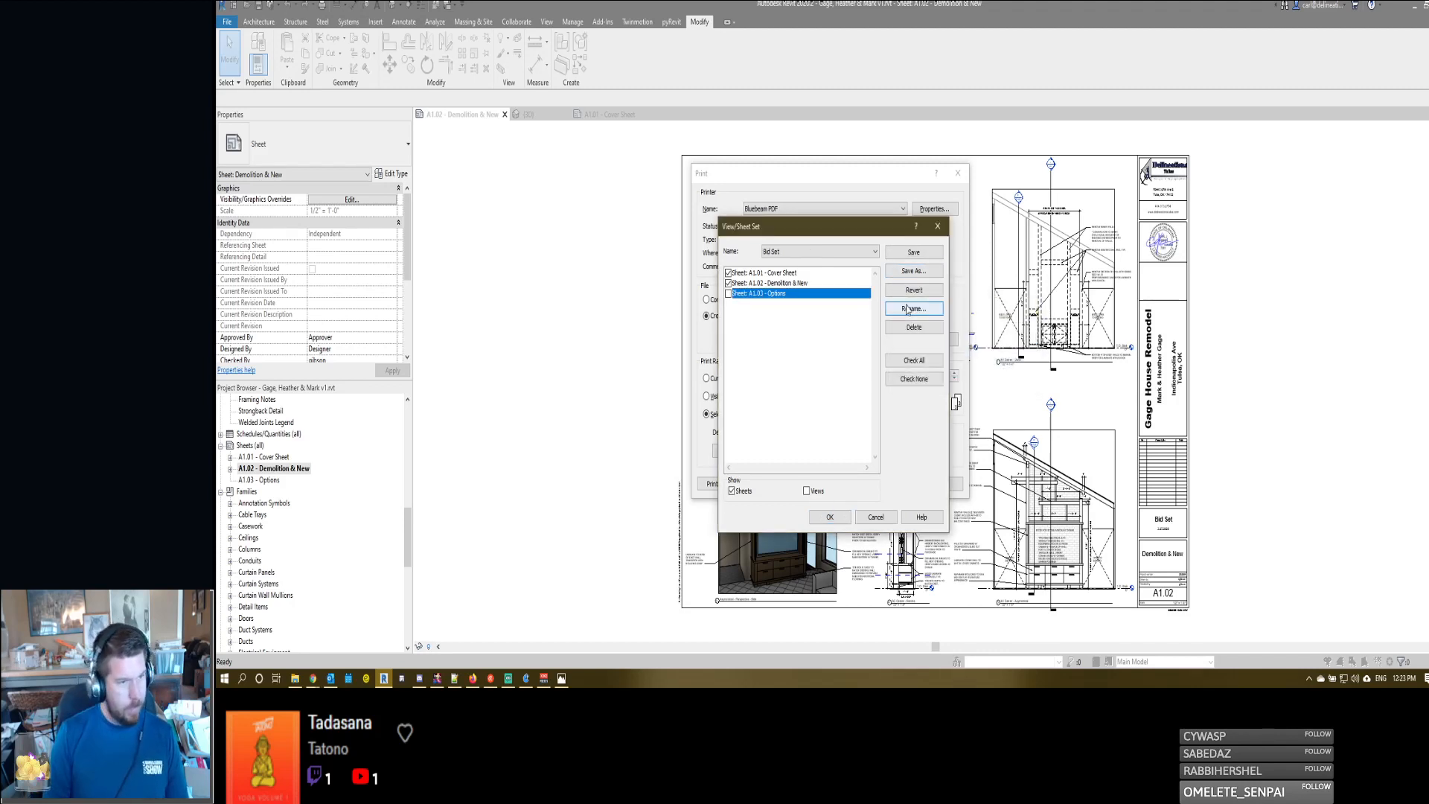
{"action": "left_click", "coordinate": [835, 519]}
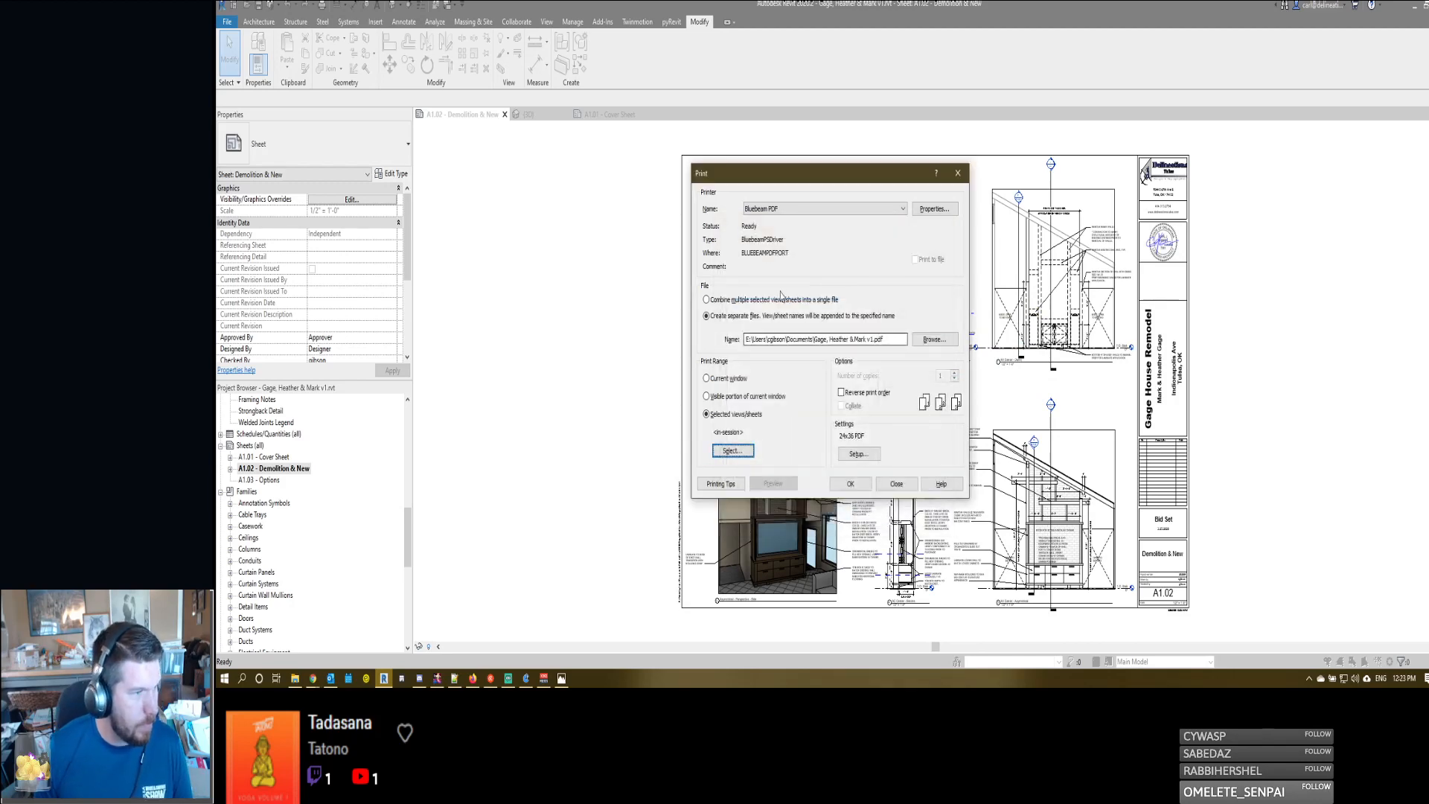
- Check the paper size and print quality in the Bluebeam PDF printer's advanced options
{"action": "left_click", "coordinate": [933, 209]}
{"action": "left_click", "coordinate": [921, 437]}
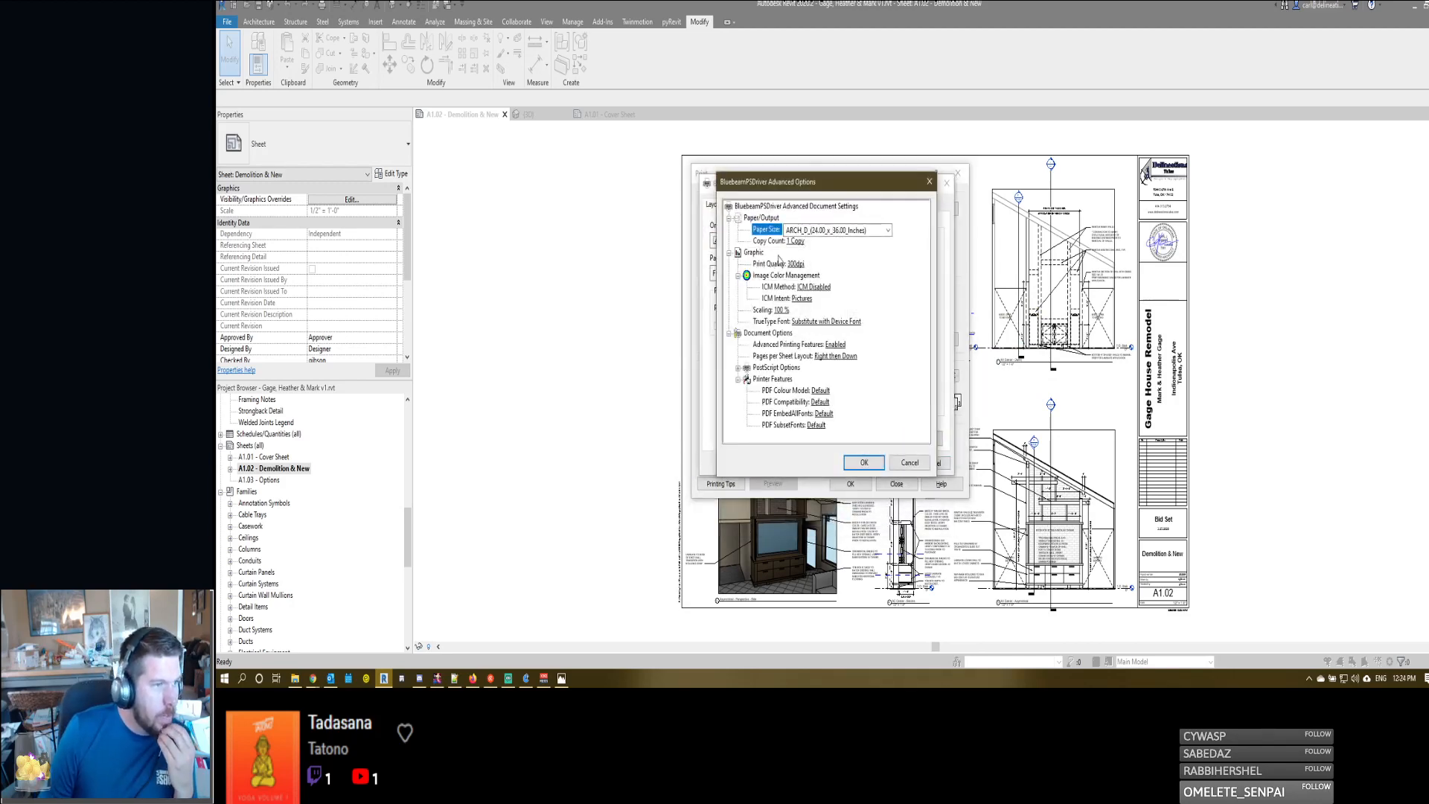
{"action": "left_click", "coordinate": [857, 463]}
{"action": "left_click", "coordinate": [887, 465]}
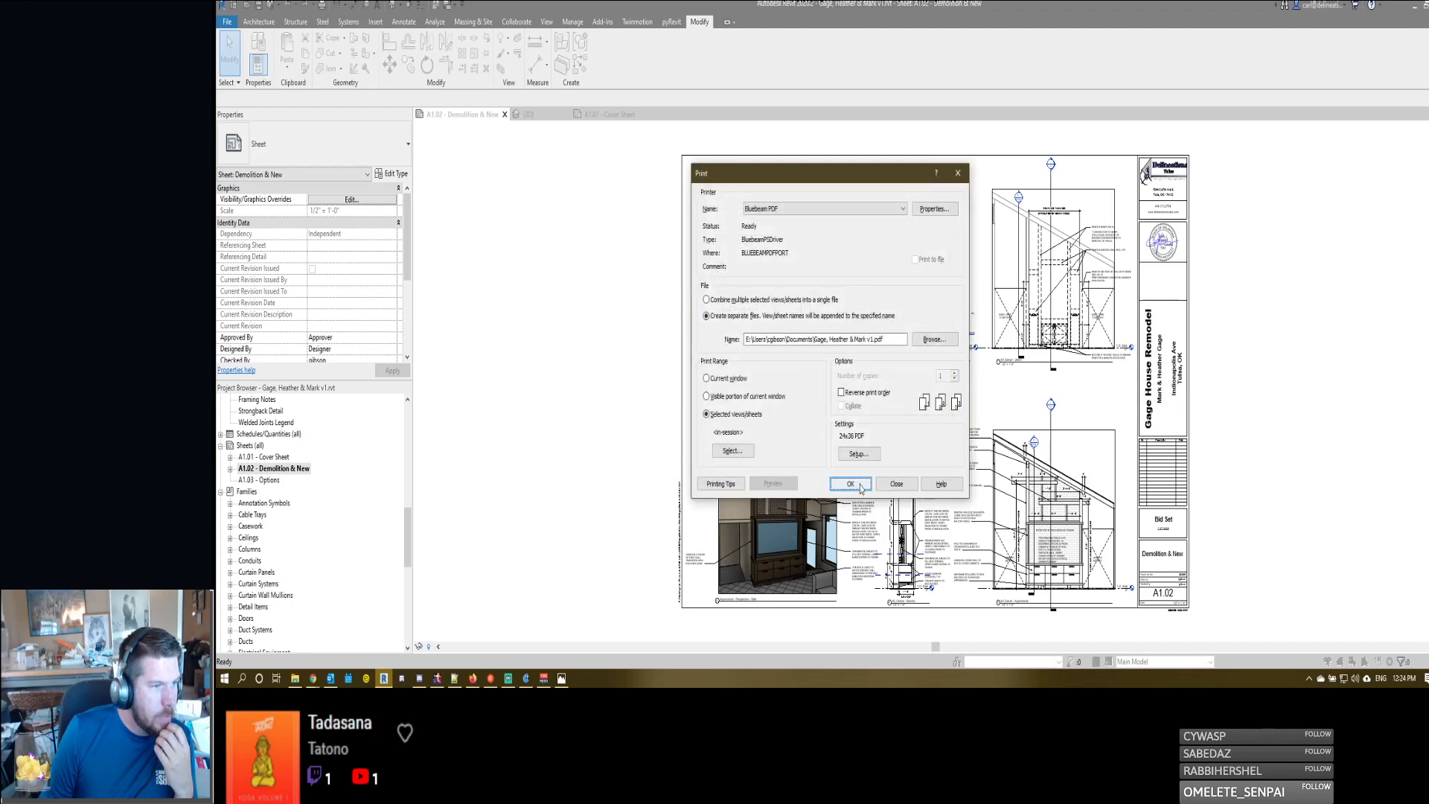
- Decline printing the sheets as separate files and print the selected sheets combined into a single PDF
{"action": "left_click", "coordinate": [859, 485]}
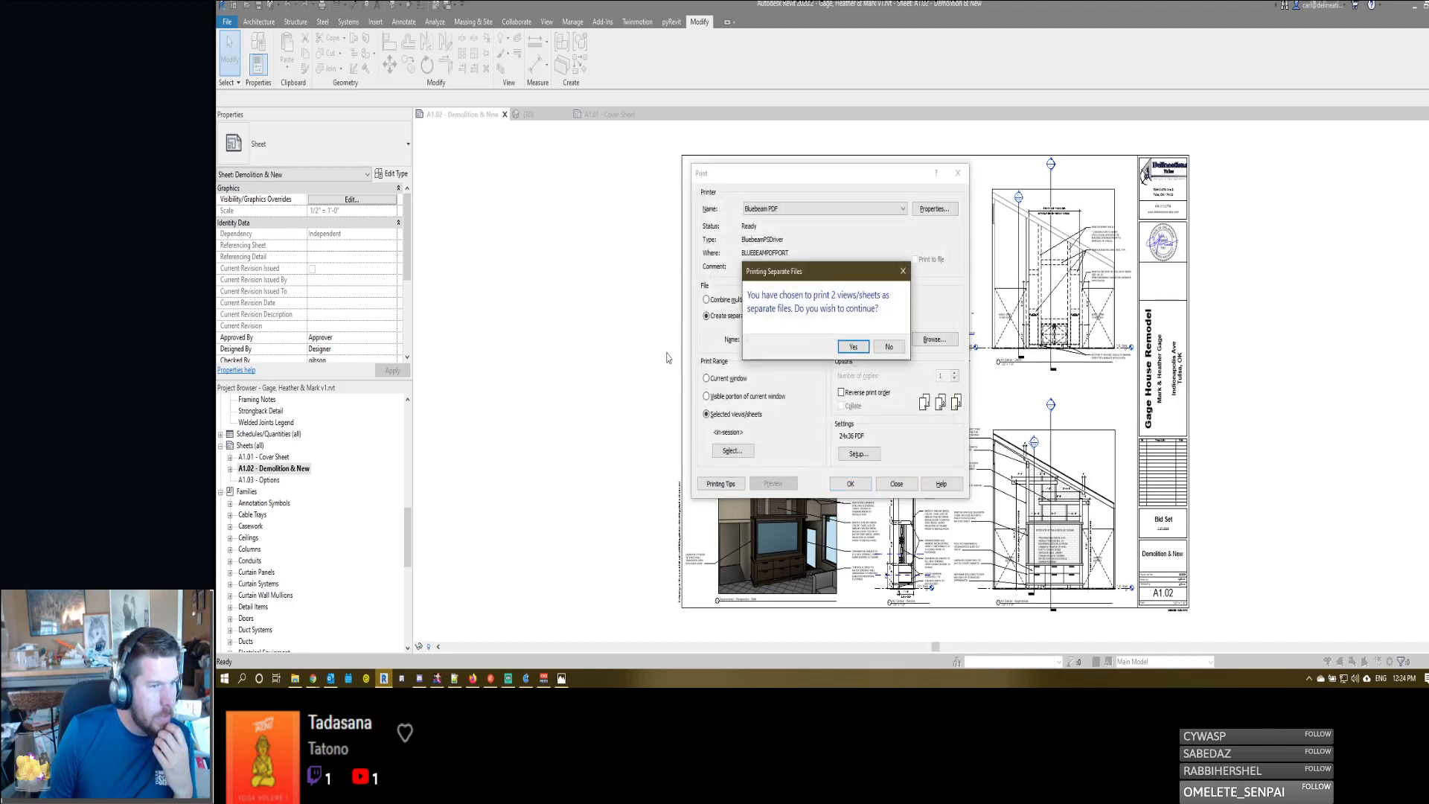
{"action": "left_click", "coordinate": [888, 347]}
{"action": "left_click", "coordinate": [849, 484]}
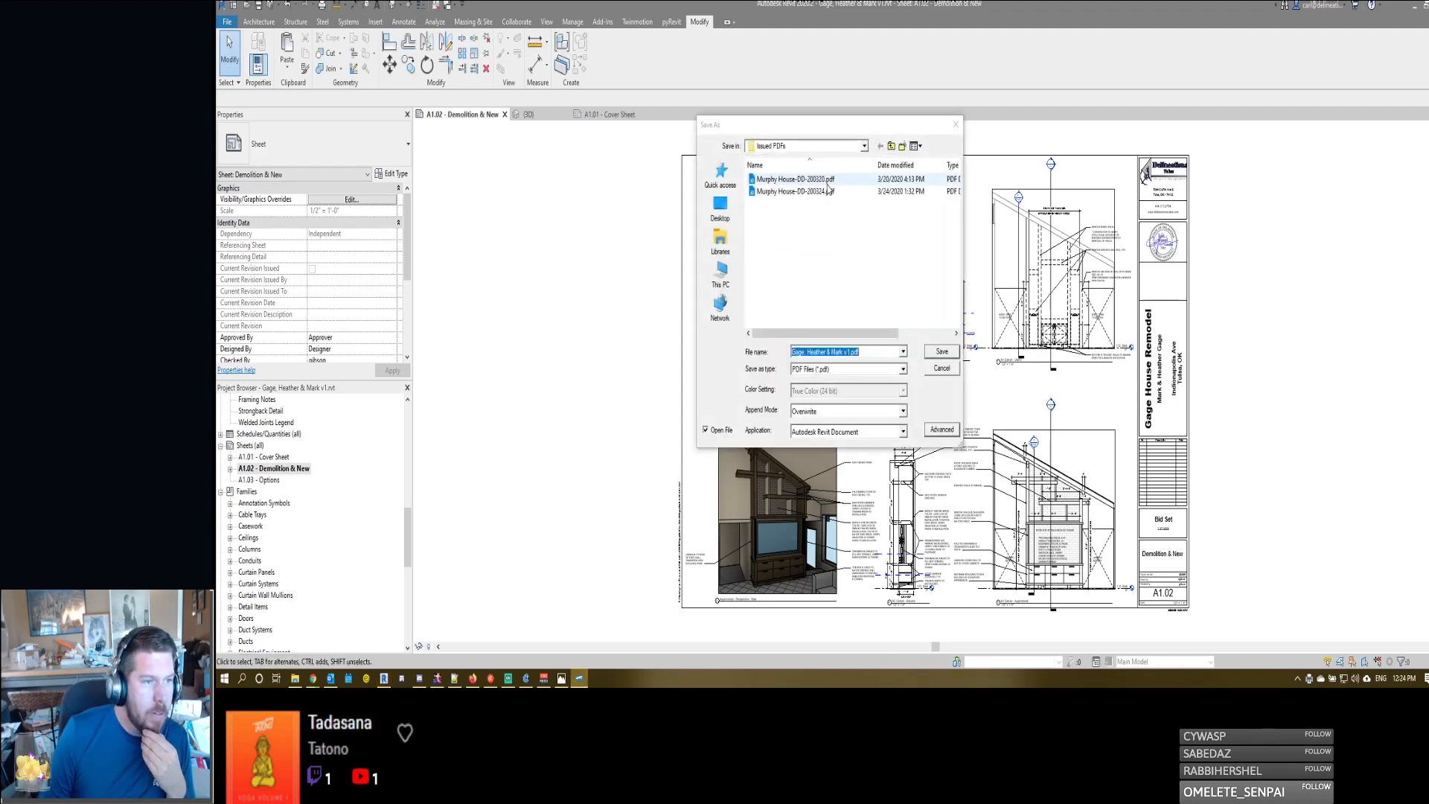
- Browse to the Issued PDFs folder of the Gage House client project as the PDF's save location
{"action": "left_click", "coordinate": [890, 146]}
{"action": "left_click", "coordinate": [891, 146]}
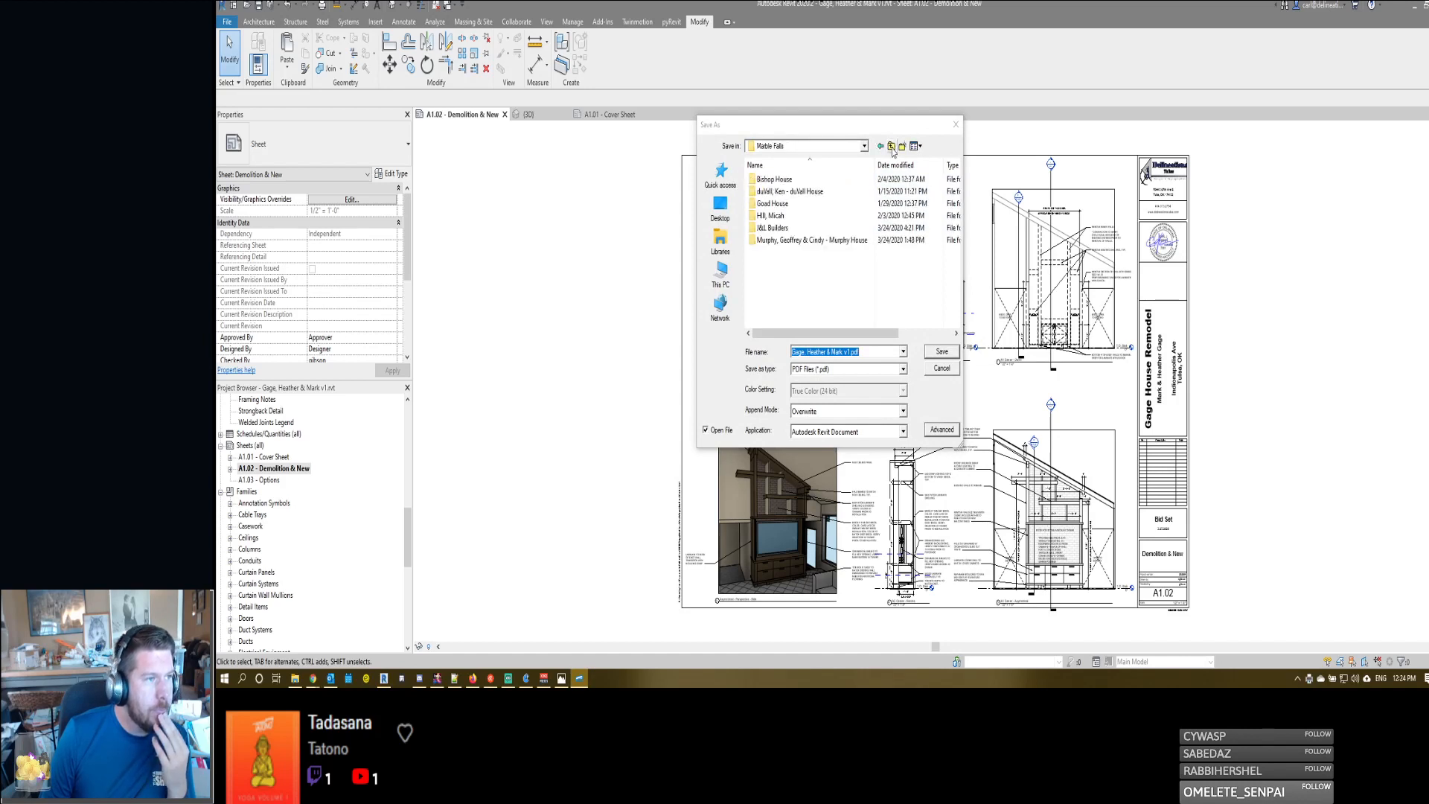
{"action": "double_click", "coordinate": [801, 201]}
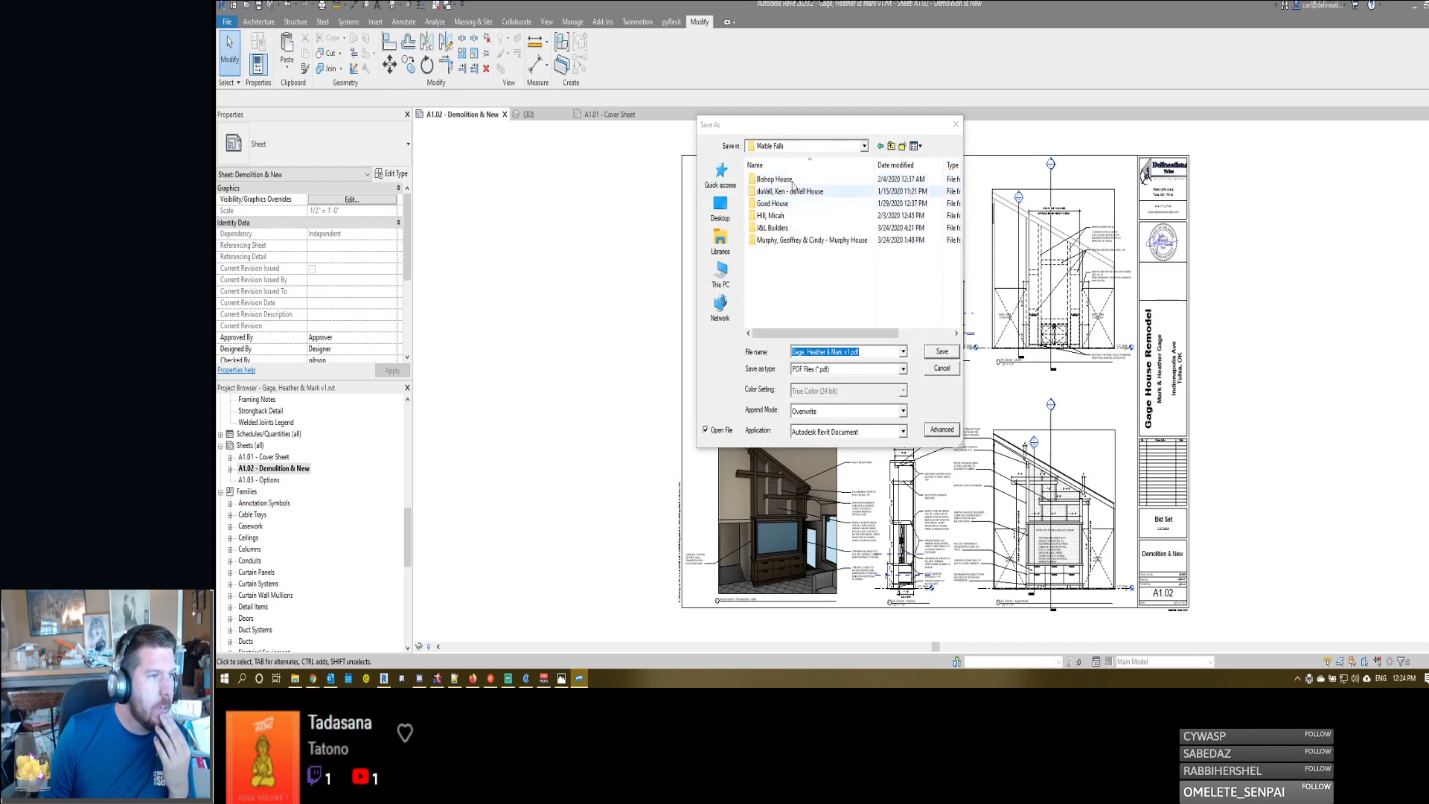
{"action": "left_click", "coordinate": [890, 146]}
{"action": "left_click", "coordinate": [778, 192]}
{"action": "double_click", "coordinate": [777, 192]}
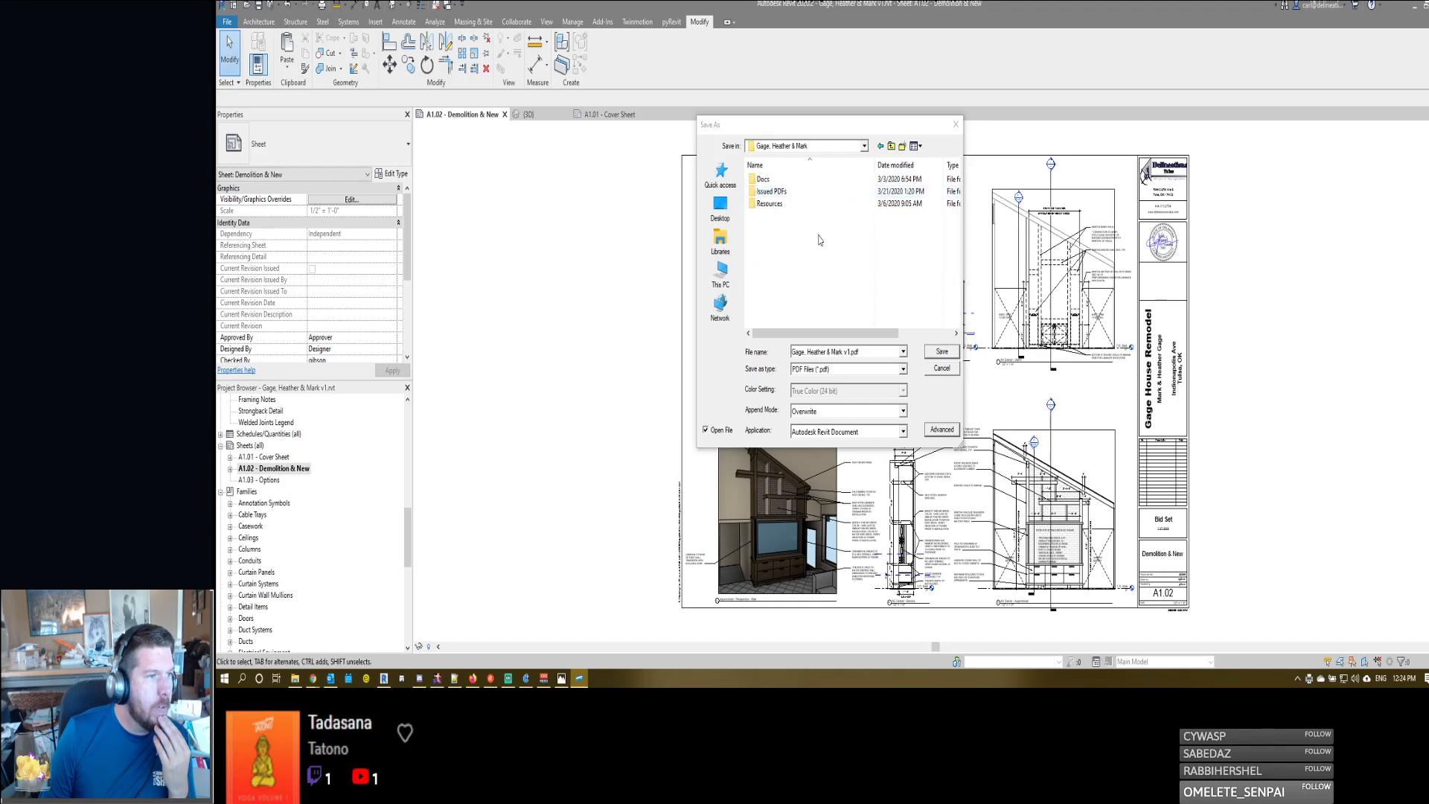
{"action": "double_click", "coordinate": [774, 192]}
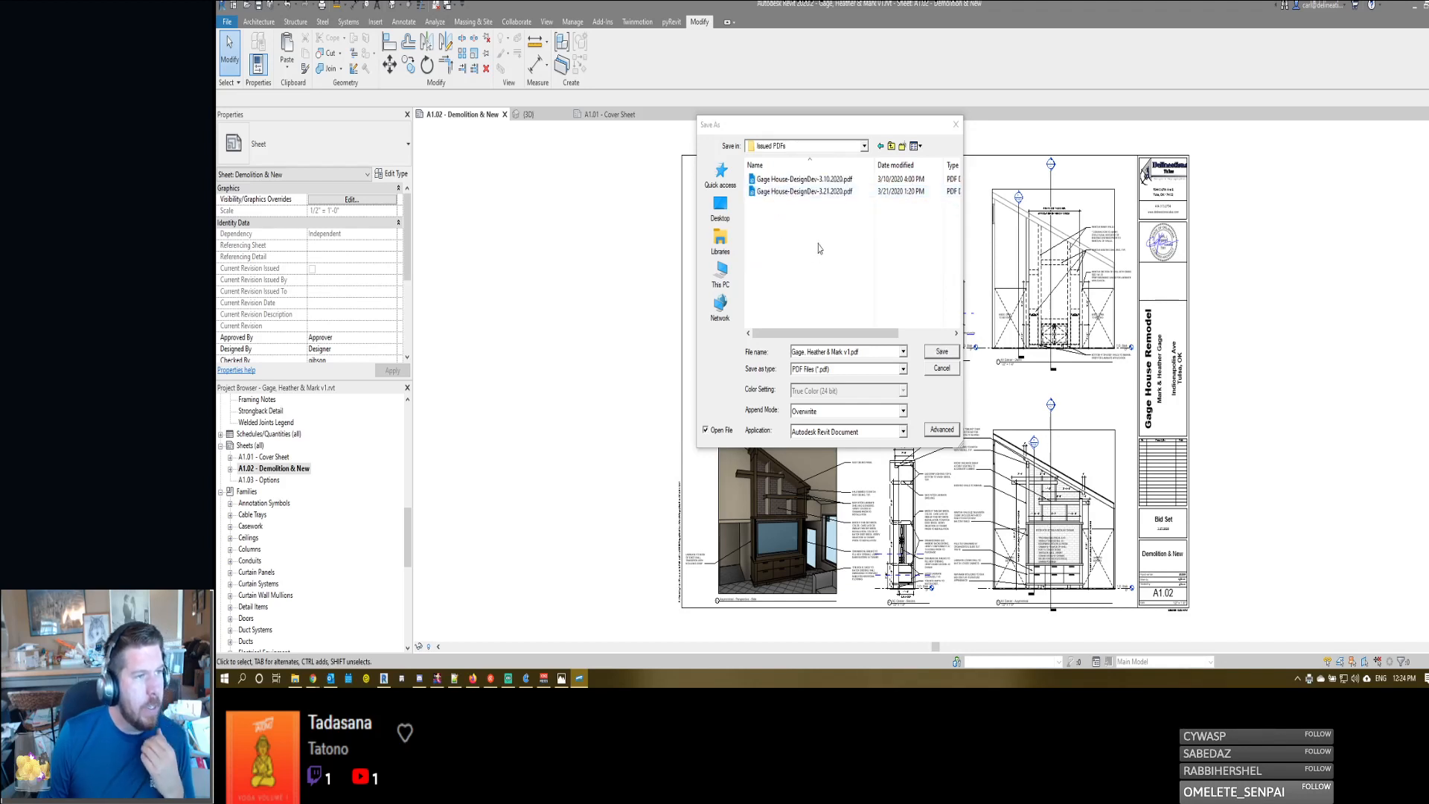
- Save the combined PDF as Gage House-BidSet-3.25.2020.pdf in the Issued PDFs folder and close the opened file
{"action": "left_click", "coordinate": [823, 192]}
{"action": "left_click", "coordinate": [855, 351]}
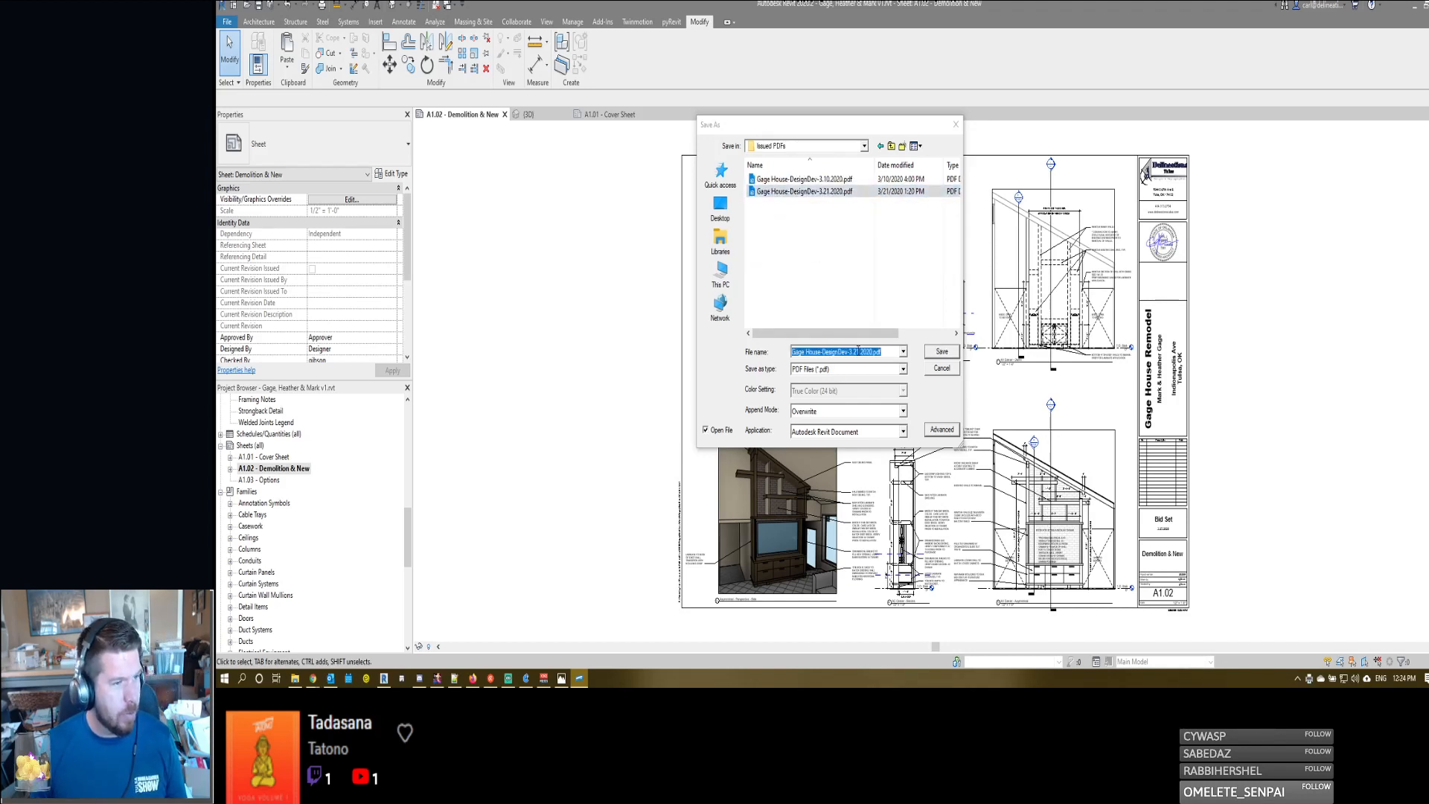
{"action": "left_click", "coordinate": [857, 351]}
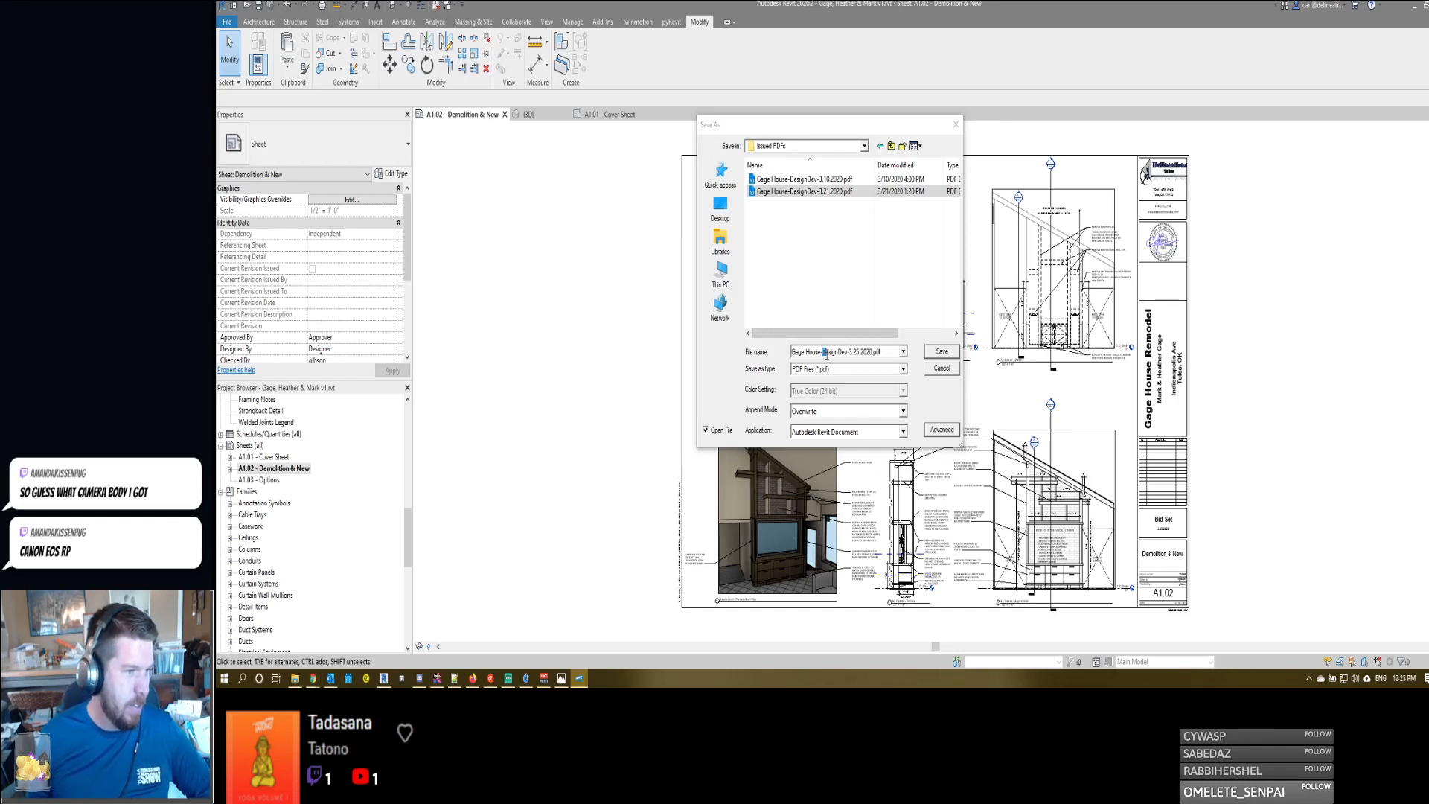
{"action": "left_click_drag", "start_coordinate": [822, 353], "coordinate": [847, 355]}
{"action": "type", "text": "BidSe"}
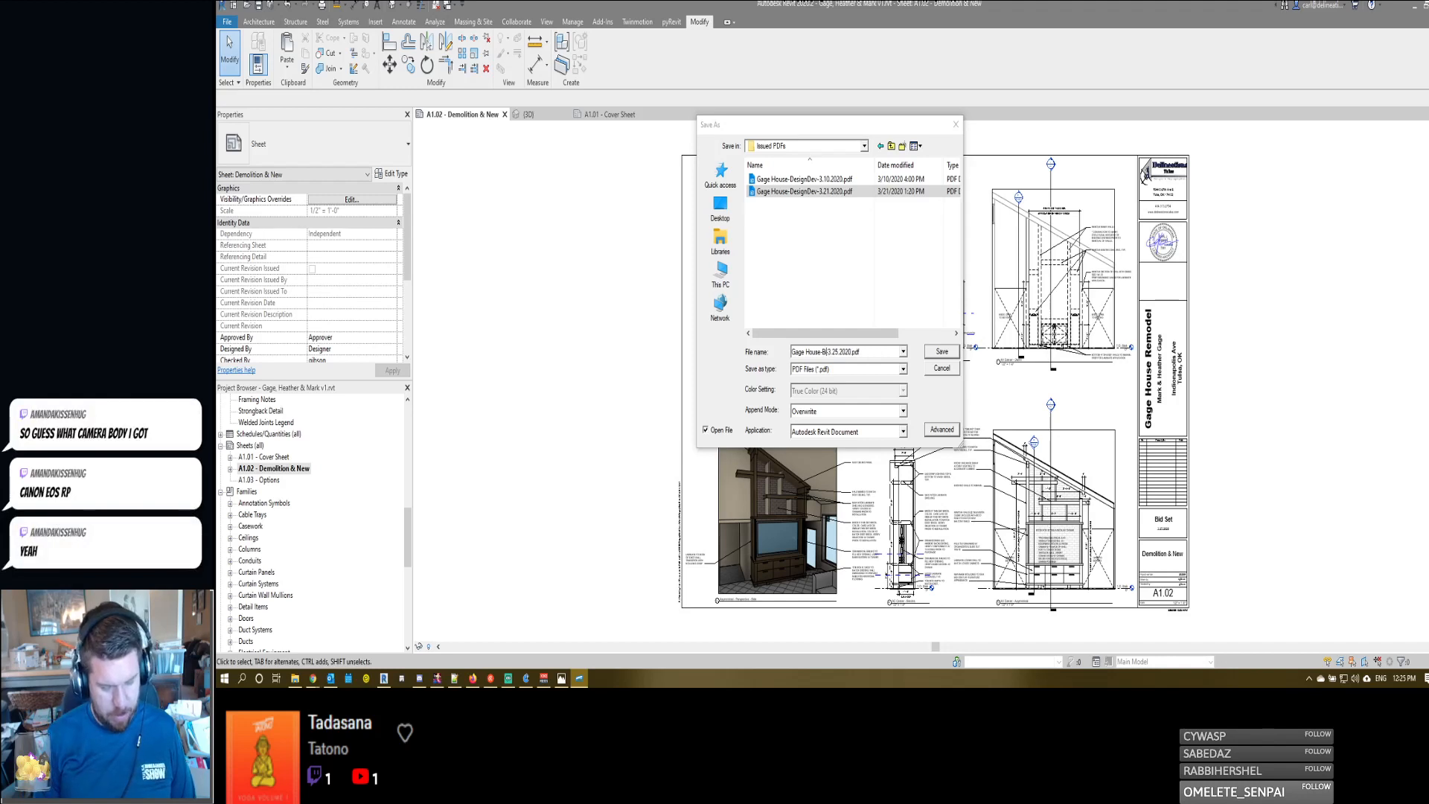
{"action": "type", "text": "t"}
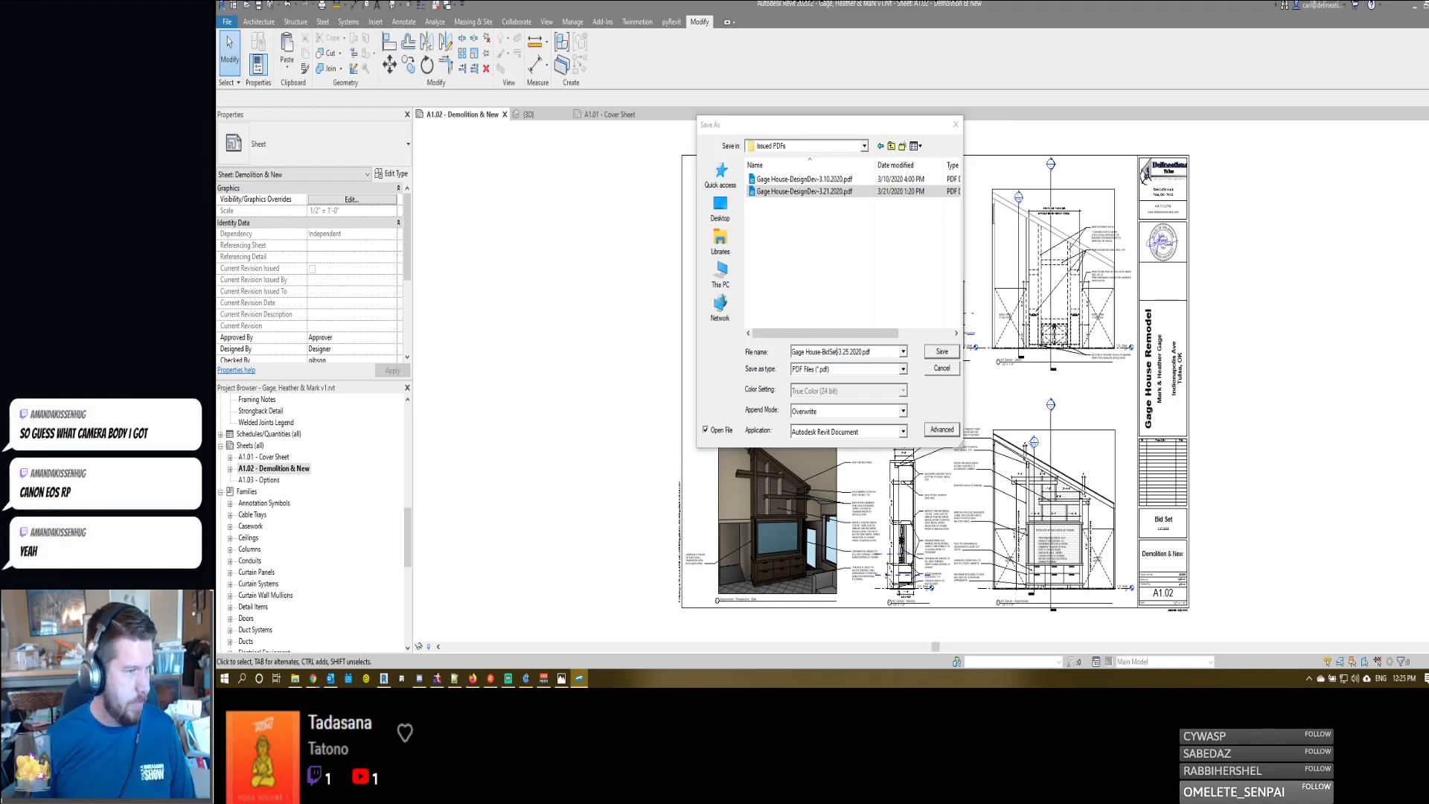
{"action": "left_click", "coordinate": [943, 352]}
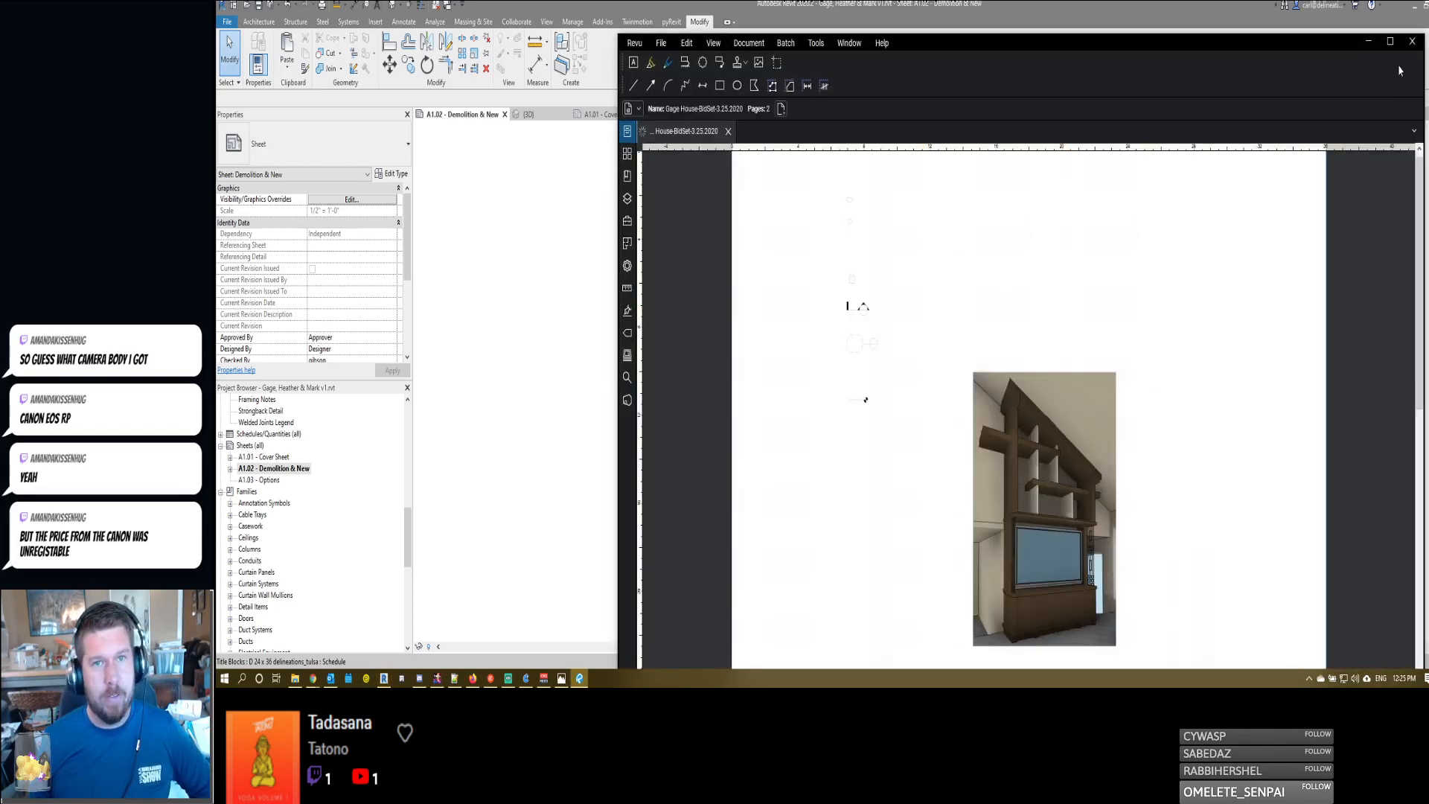
{"action": "left_click", "coordinate": [1412, 42]}
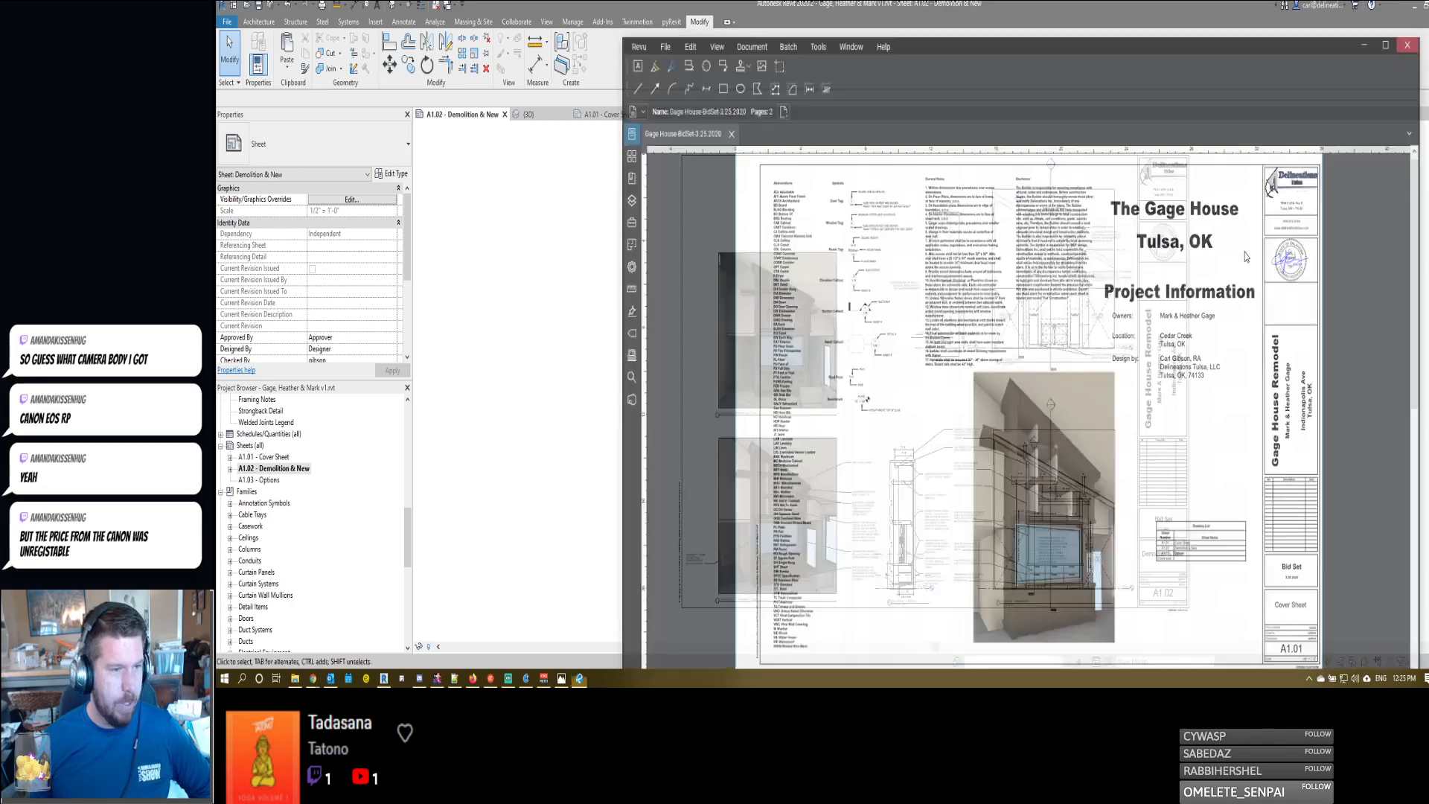
- Append "REUSE EXISTING LIGHTING ELECTRICAL & SWITCH LOCATION" to the LED strip lighting note in the AV center section, and deactivate the view
{"action": "scroll", "coordinate": [932, 553], "scroll_direction": "up", "scroll_amount": 5}
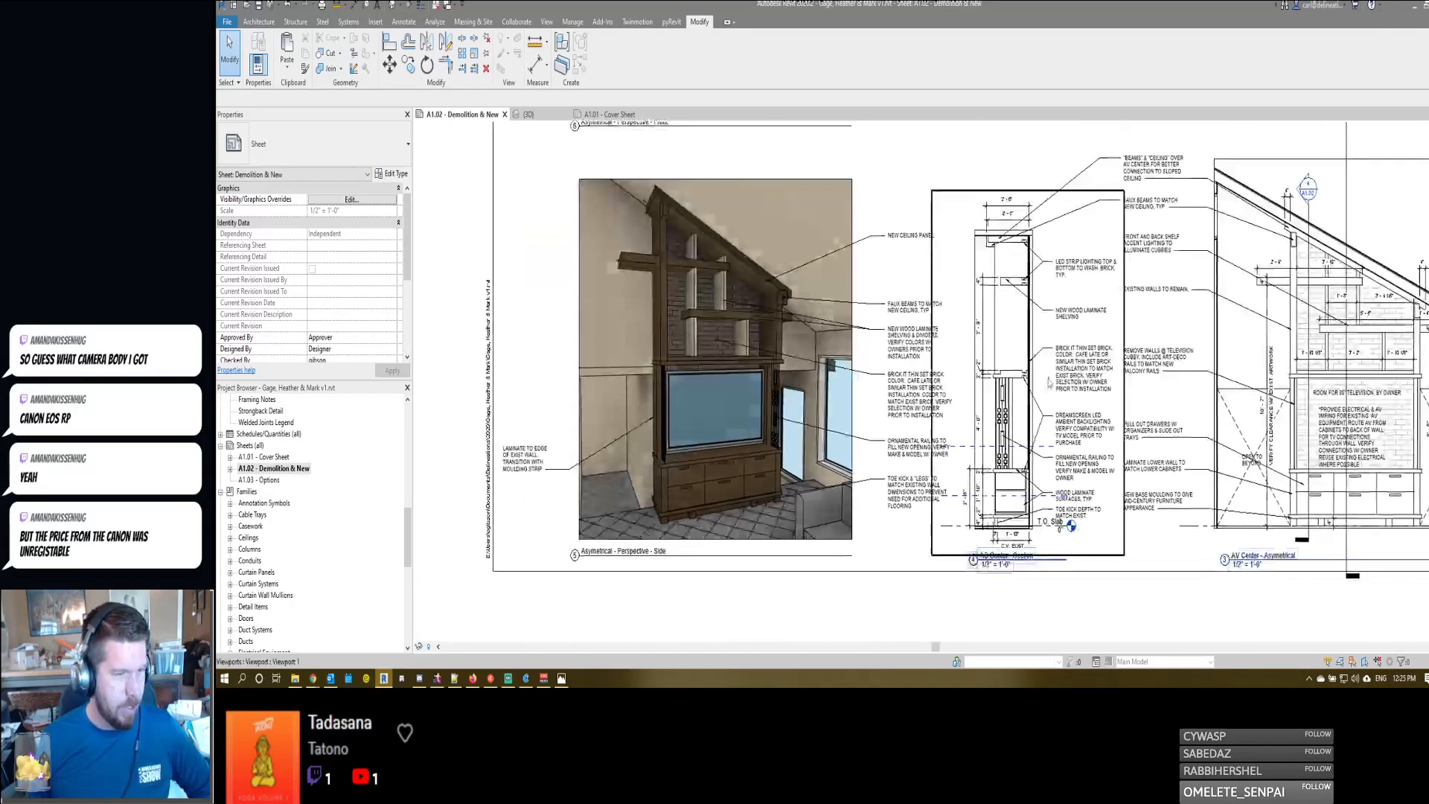
{"action": "left_click", "coordinate": [1083, 281]}
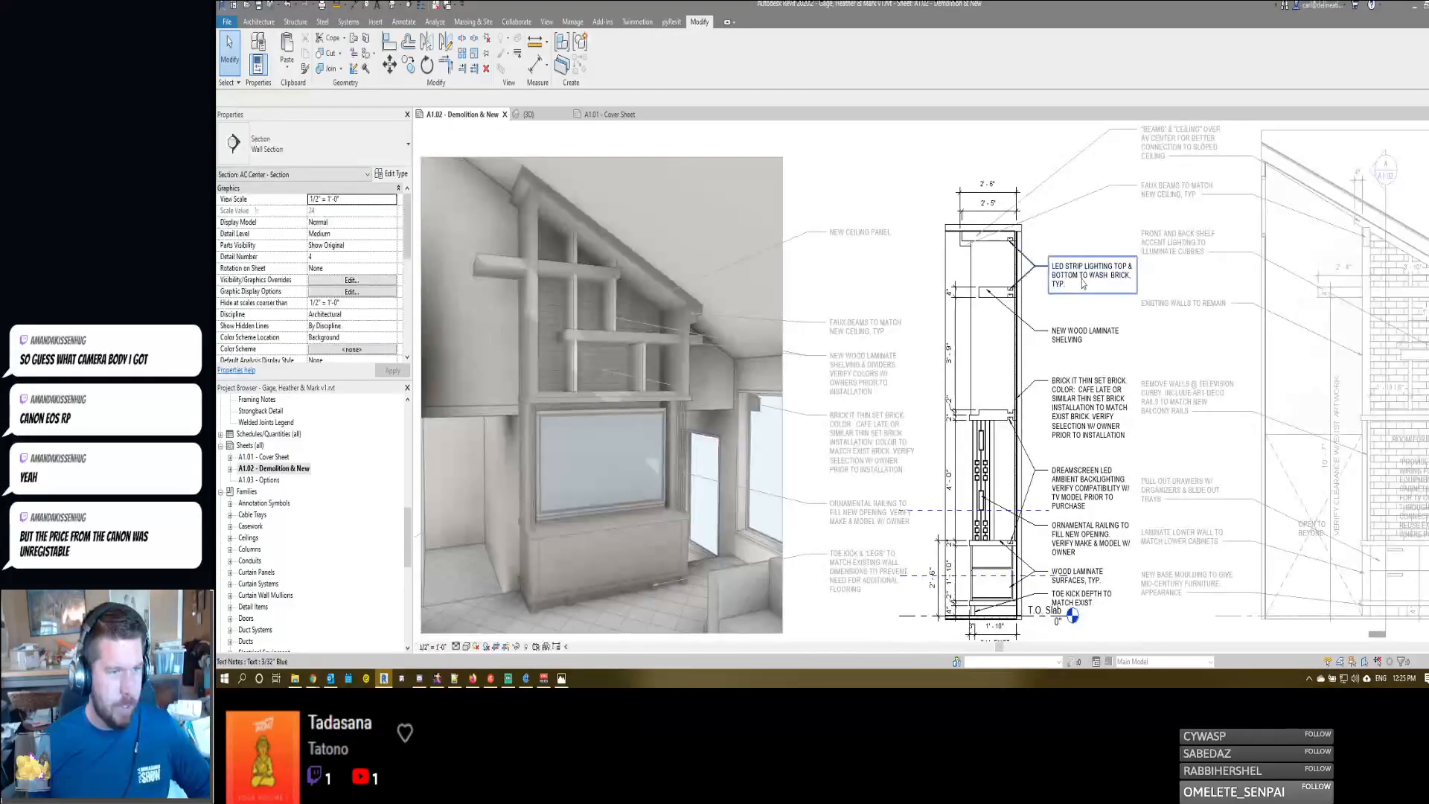
{"action": "double_click", "coordinate": [1073, 292]}
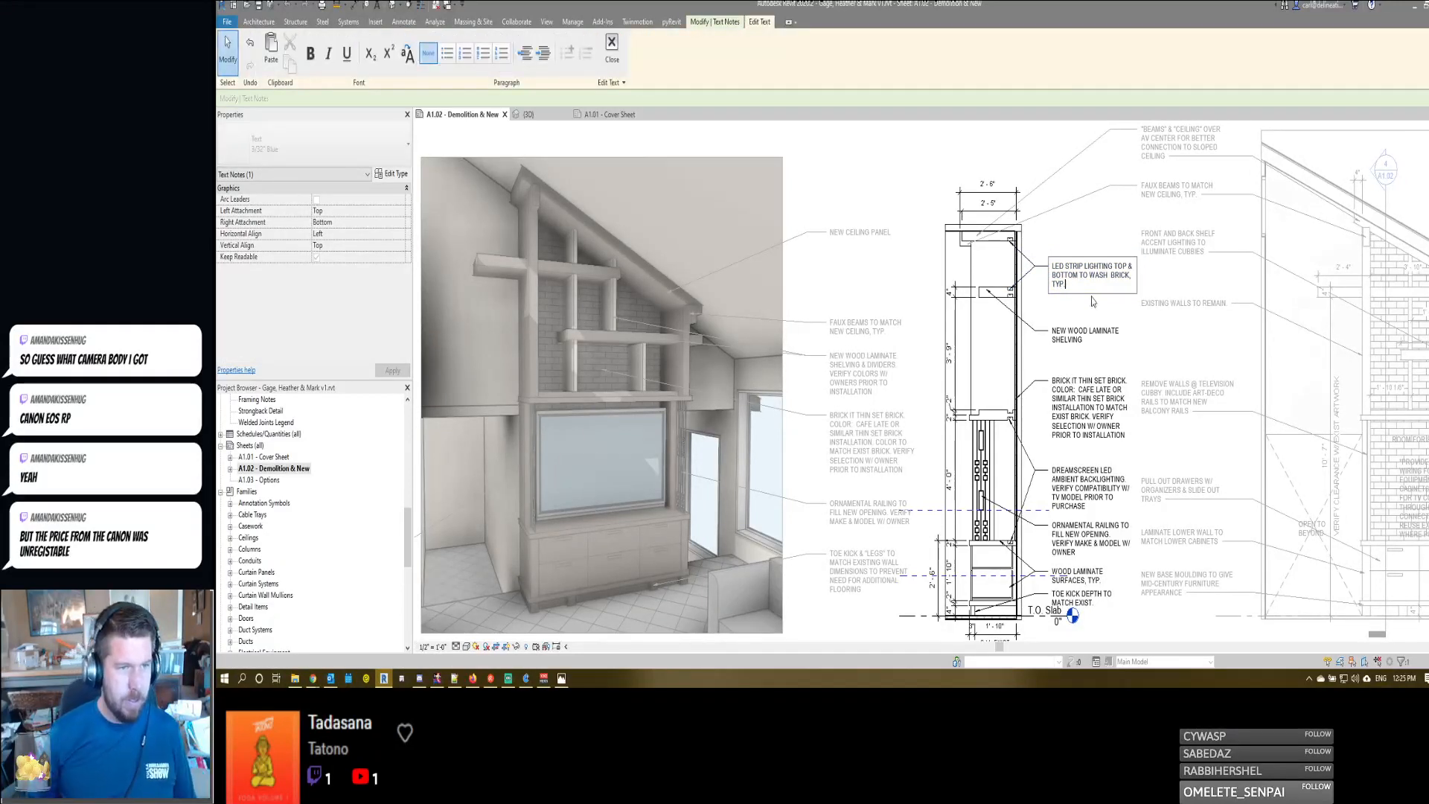
{"action": "type", "text": ". re"}
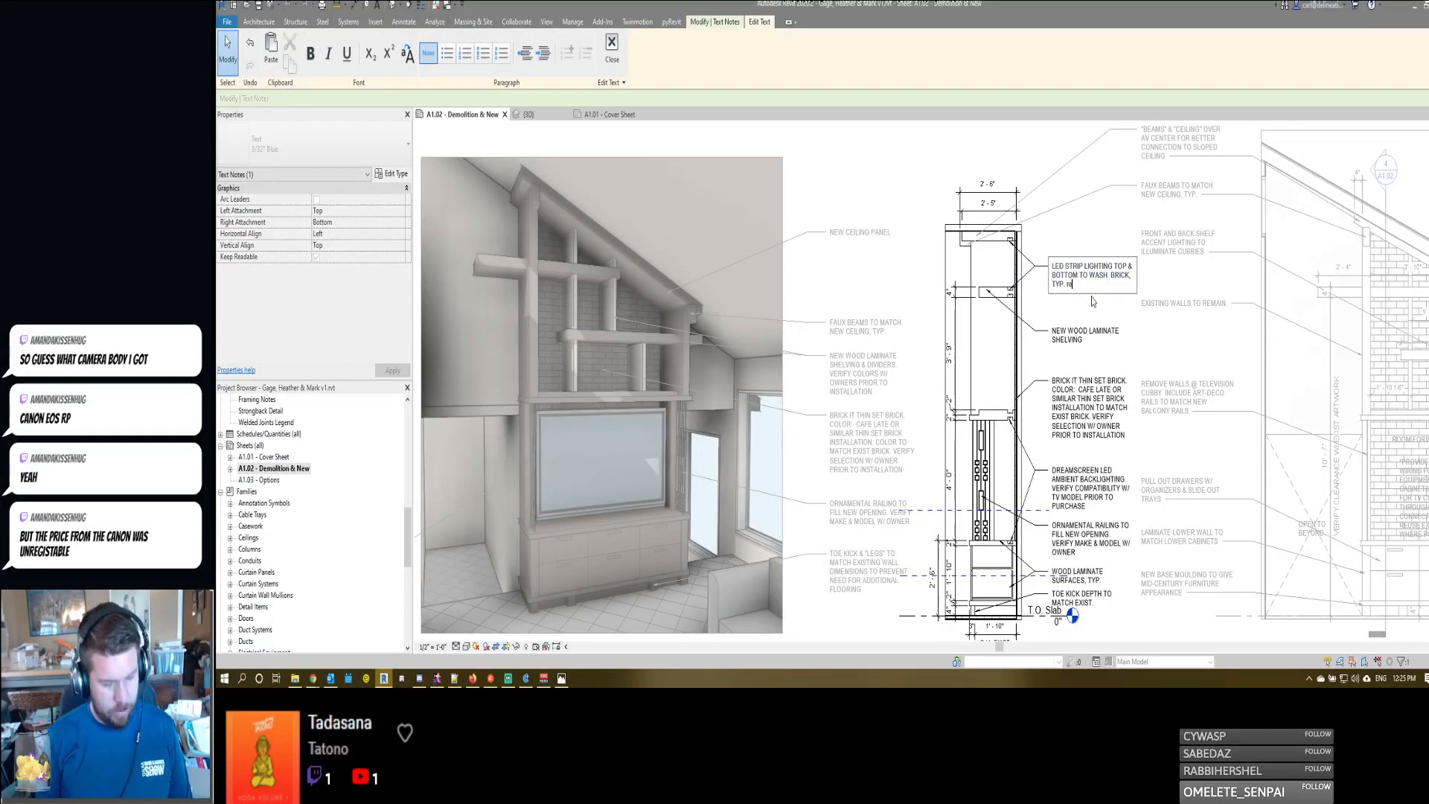
{"action": "type", "text": " reuse exis"}
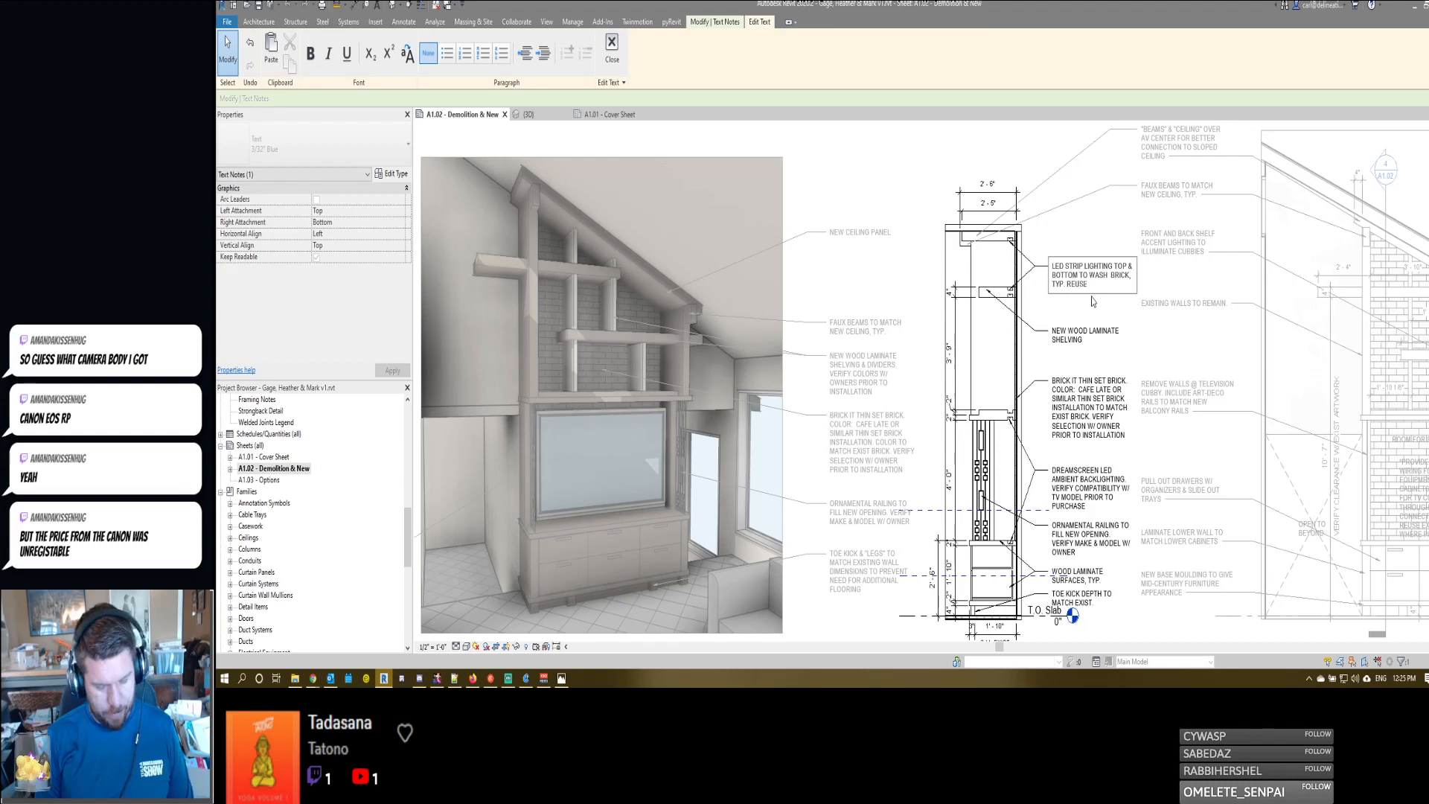
{"action": "type", "text": "ting lighting"}
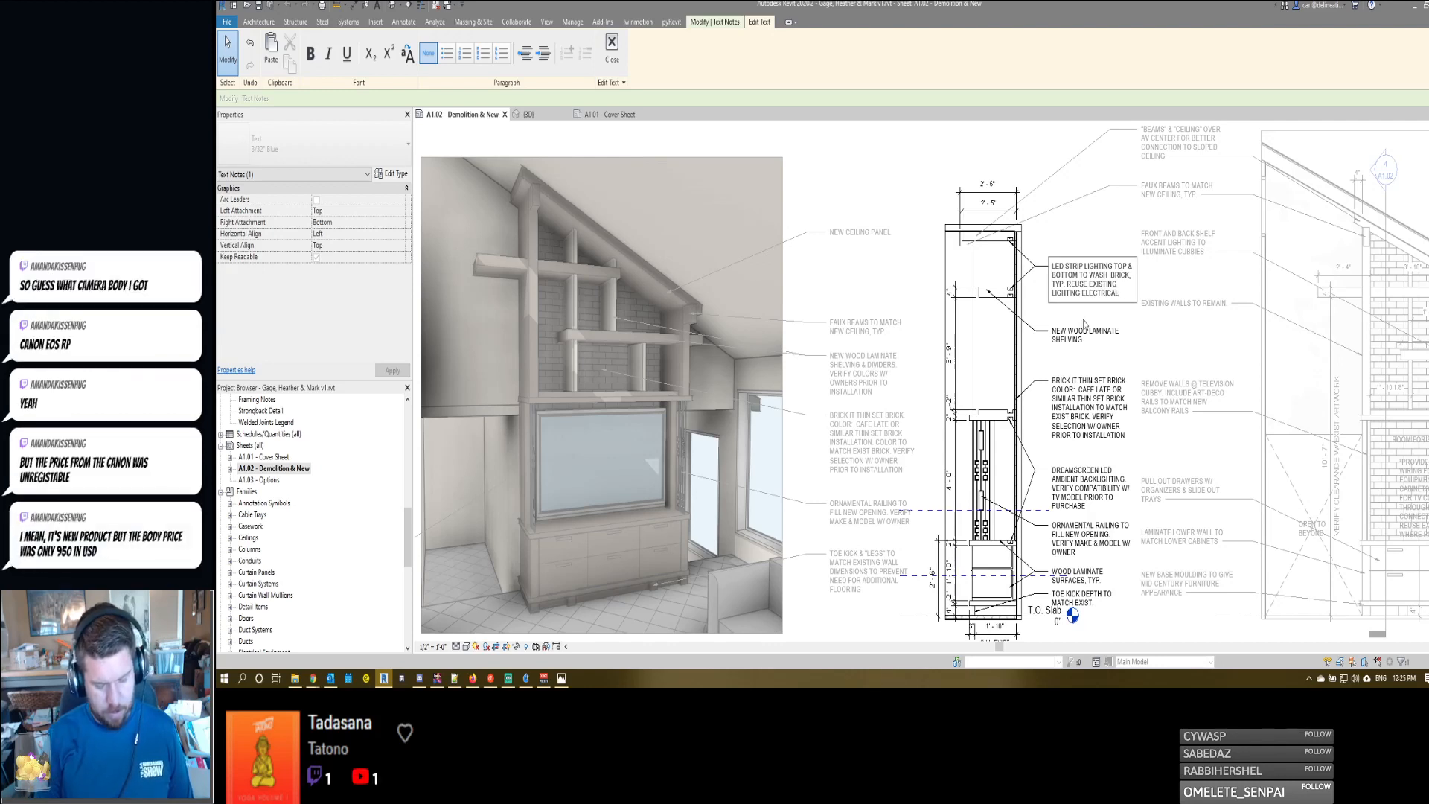
{"action": "type", "text": "ELECTRICAL & SWITCH"}
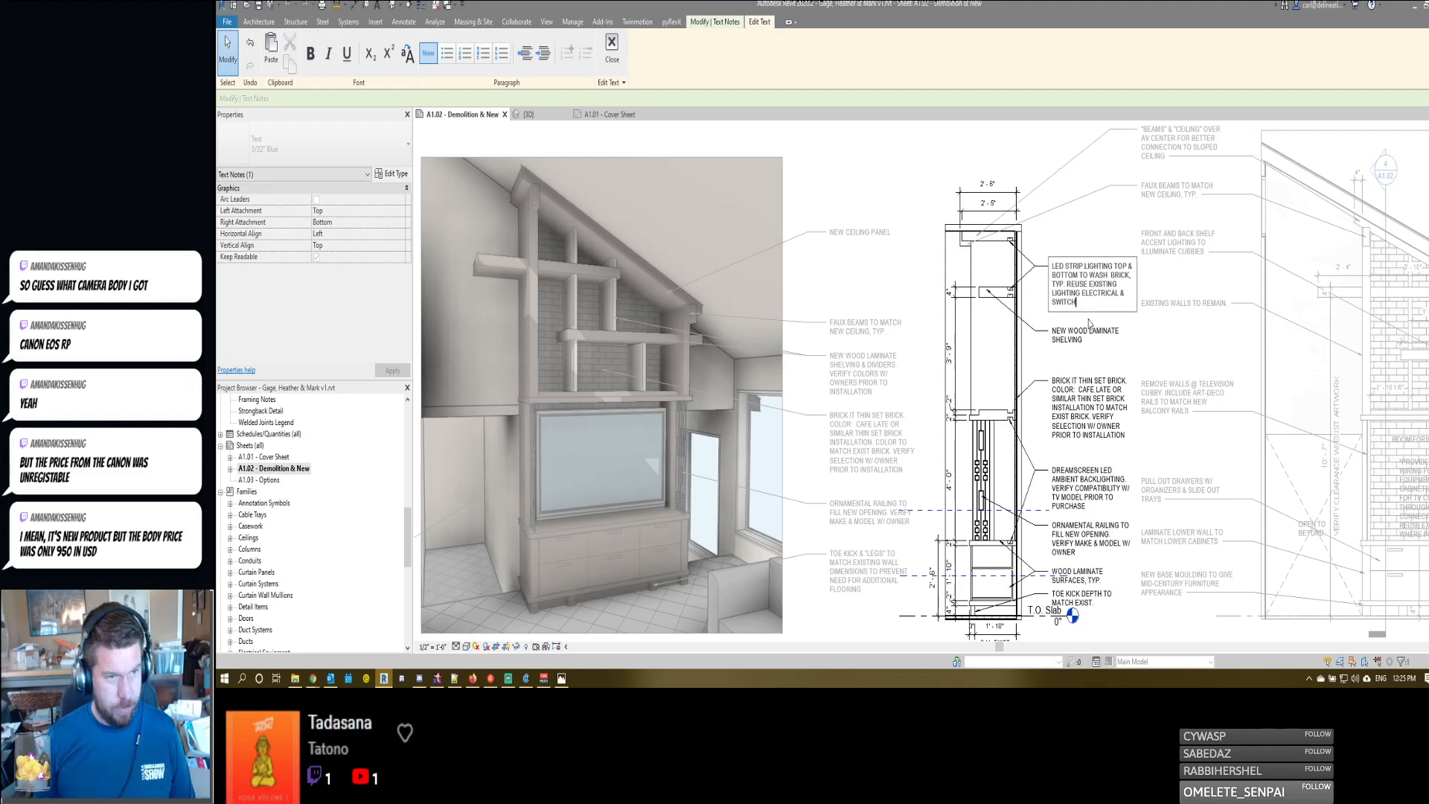
{"action": "type", "text": " LOCATION"}
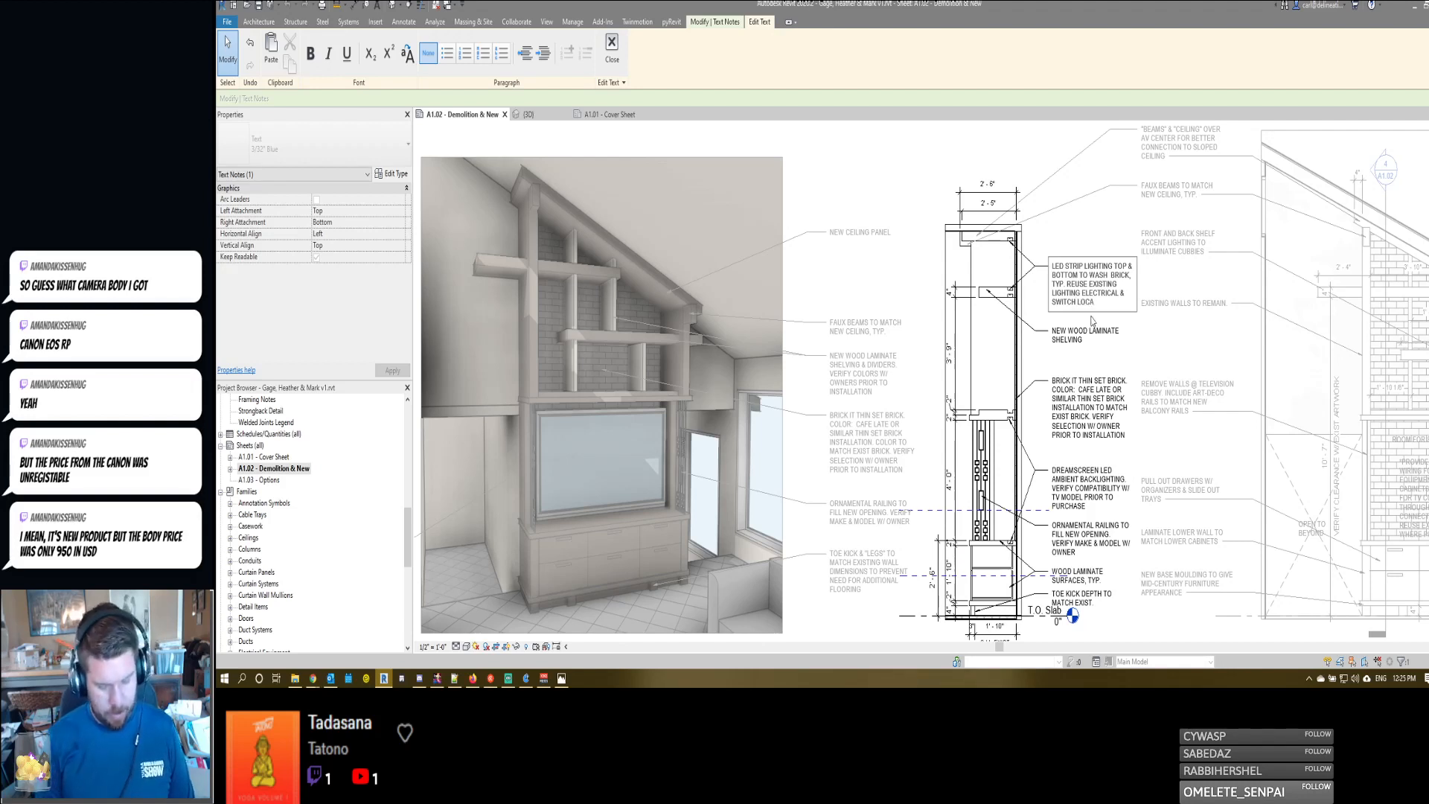
{"action": "left_click", "coordinate": [1060, 386]}
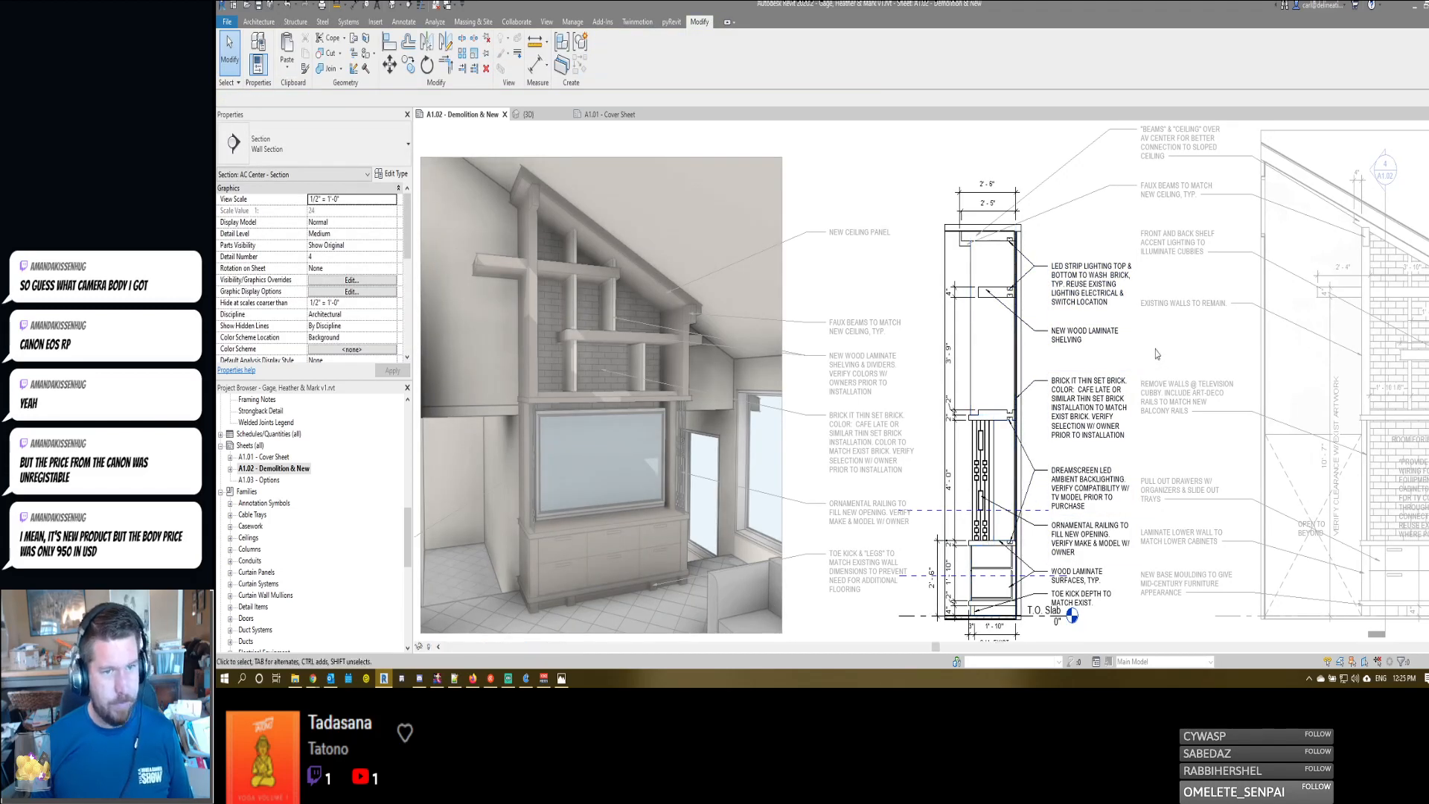
{"action": "double_click", "coordinate": [1200, 371]}
- Reprint the selected sheets to one Bluebeam PDF, replacing the existing Gage House-BidSet-3.25.2020.pdf
{"action": "middle_click_drag", "start_coordinate": [1200, 370], "coordinate": [1083, 361]}
{"action": "scroll", "coordinate": [1087, 333], "scroll_direction": "down", "scroll_amount": 2}
{"action": "scroll", "coordinate": [1075, 292], "scroll_direction": "up", "scroll_amount": 2}
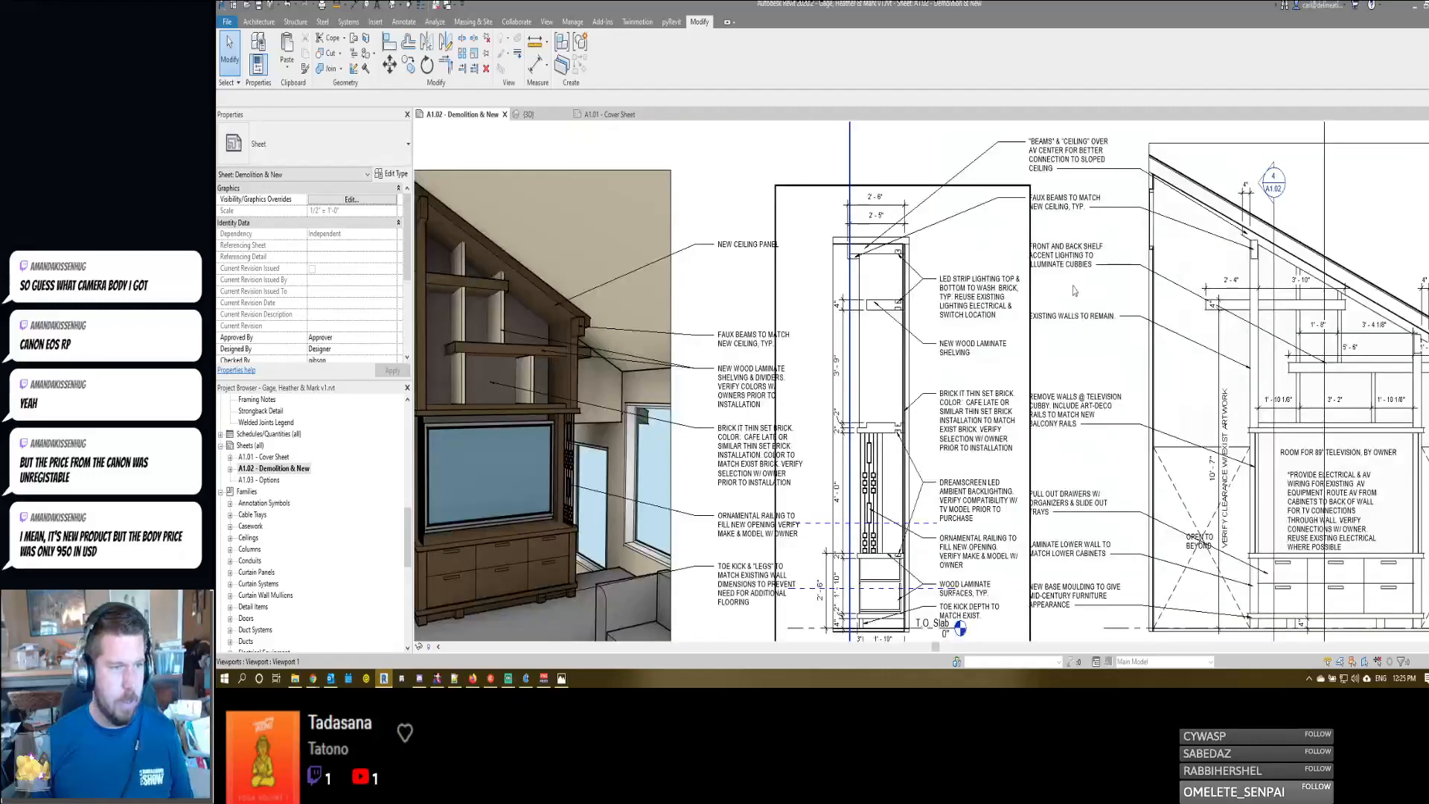
{"action": "scroll", "coordinate": [1090, 473], "scroll_direction": "down", "scroll_amount": 5}
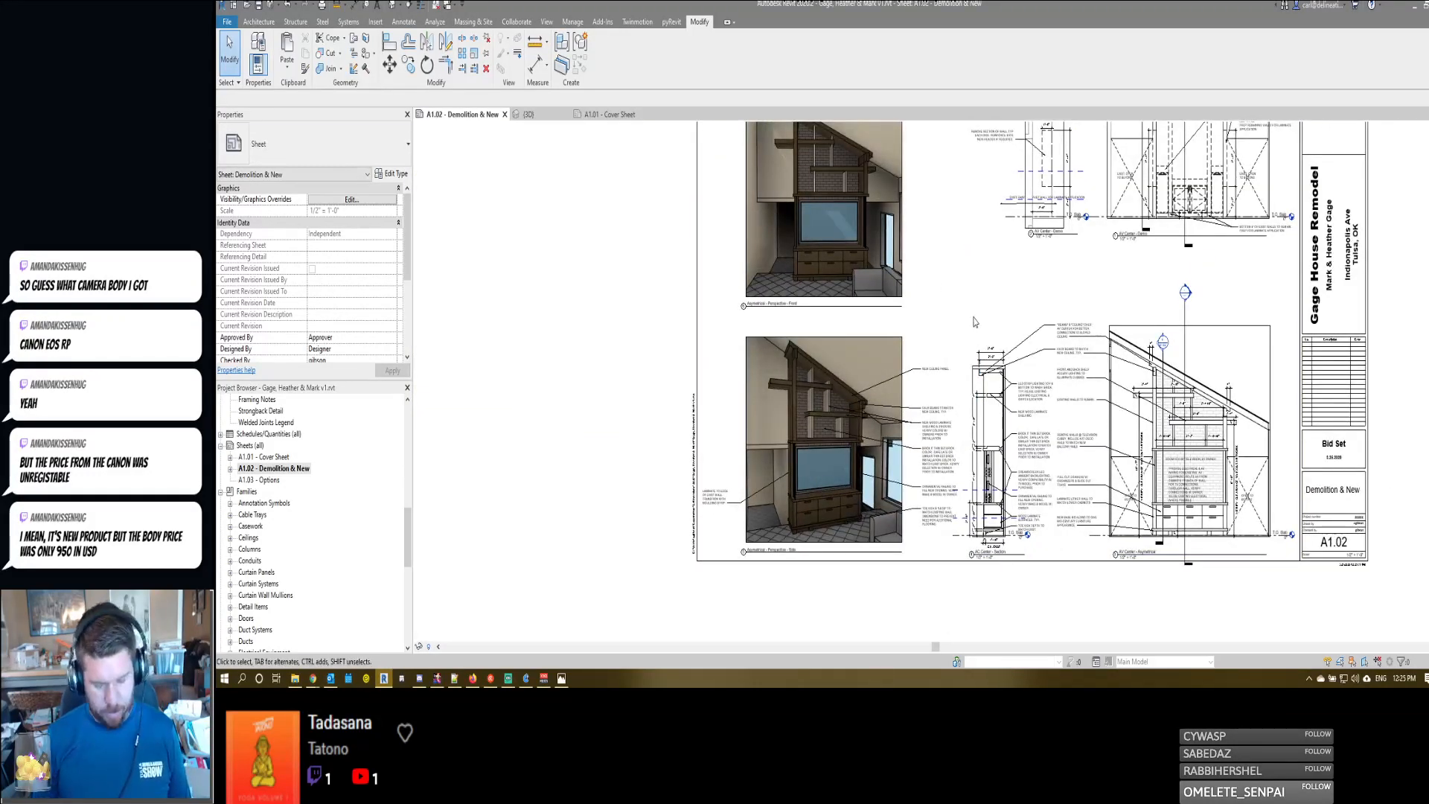
{"action": "key", "text": "ctrl+p"}
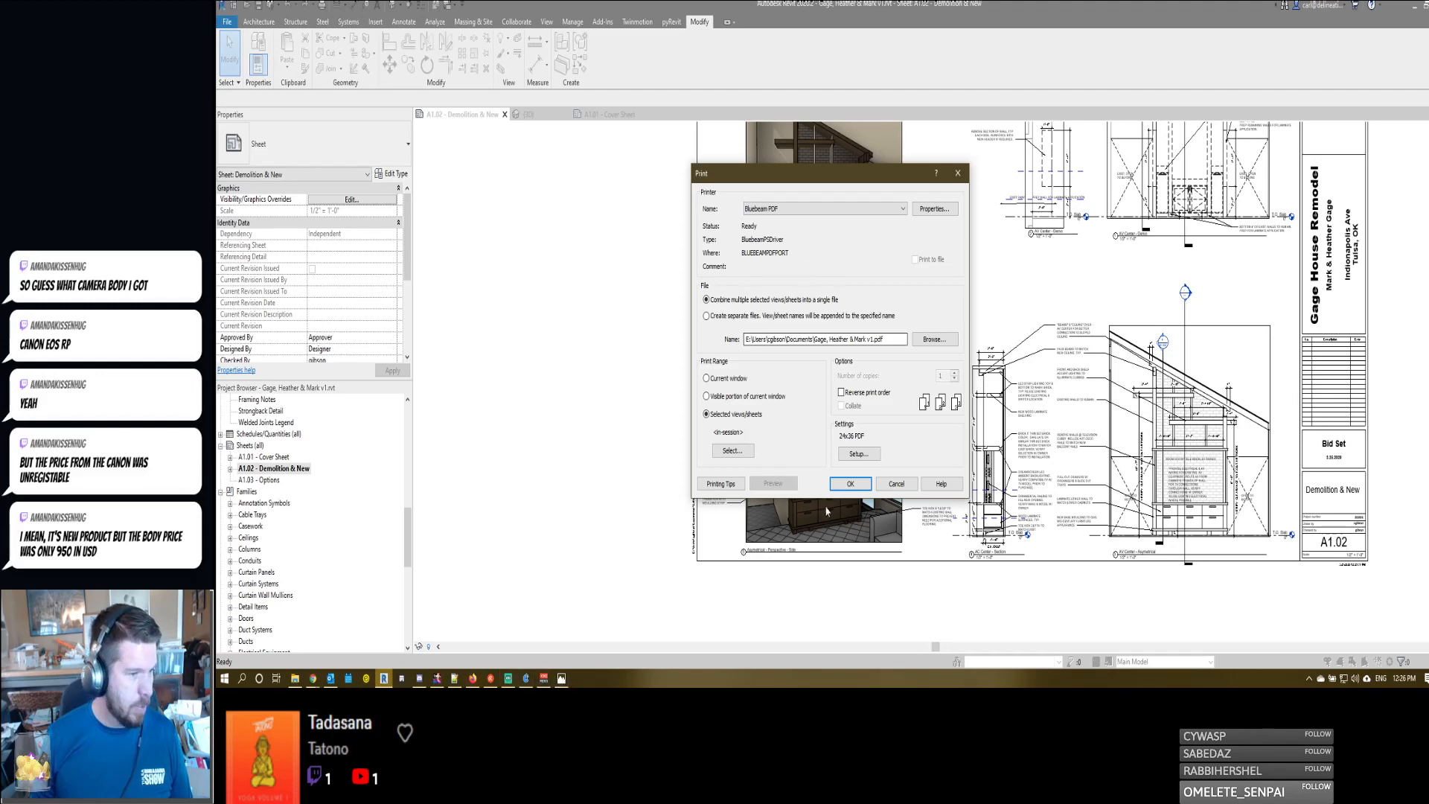
{"action": "left_click", "coordinate": [847, 483]}
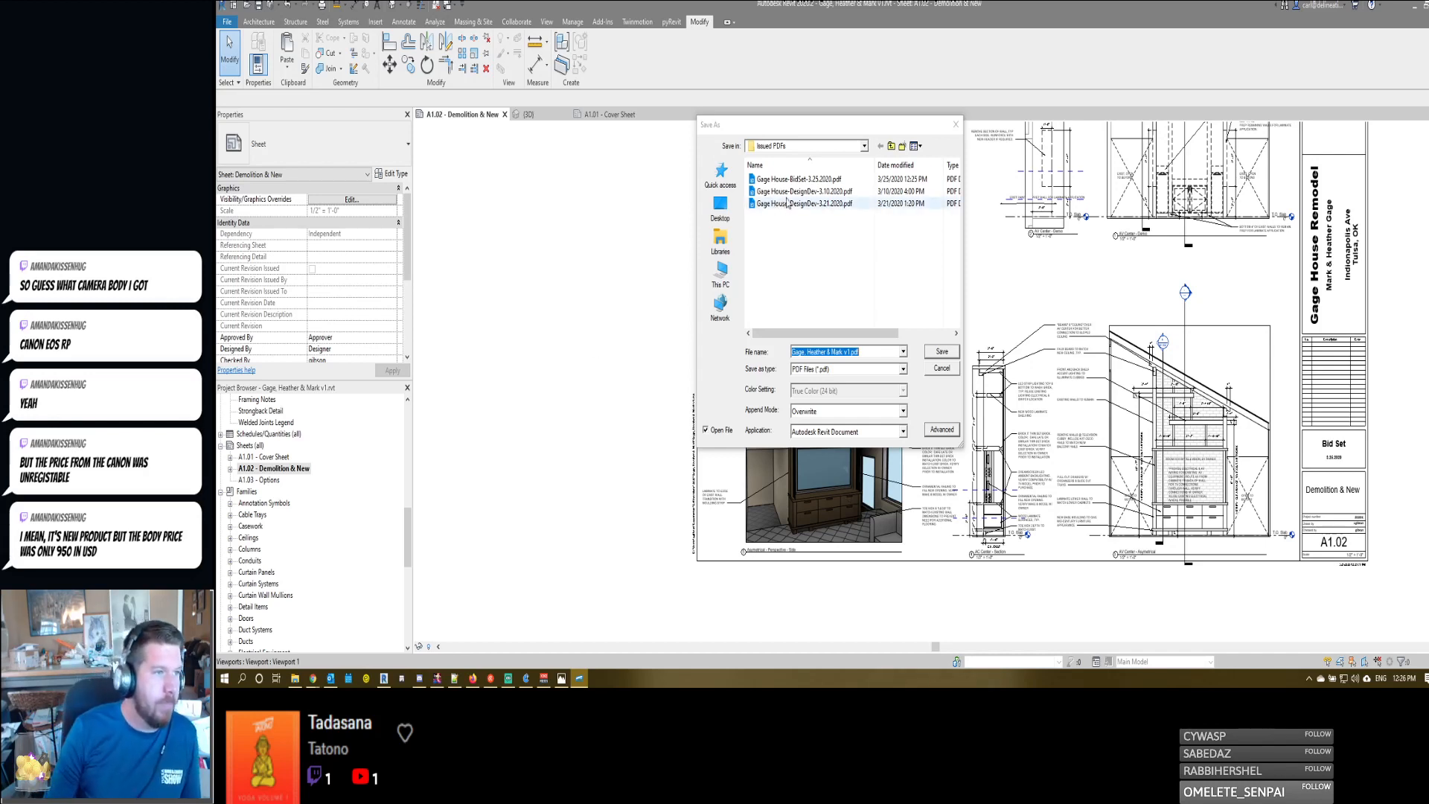
{"action": "double_click", "coordinate": [803, 179]}
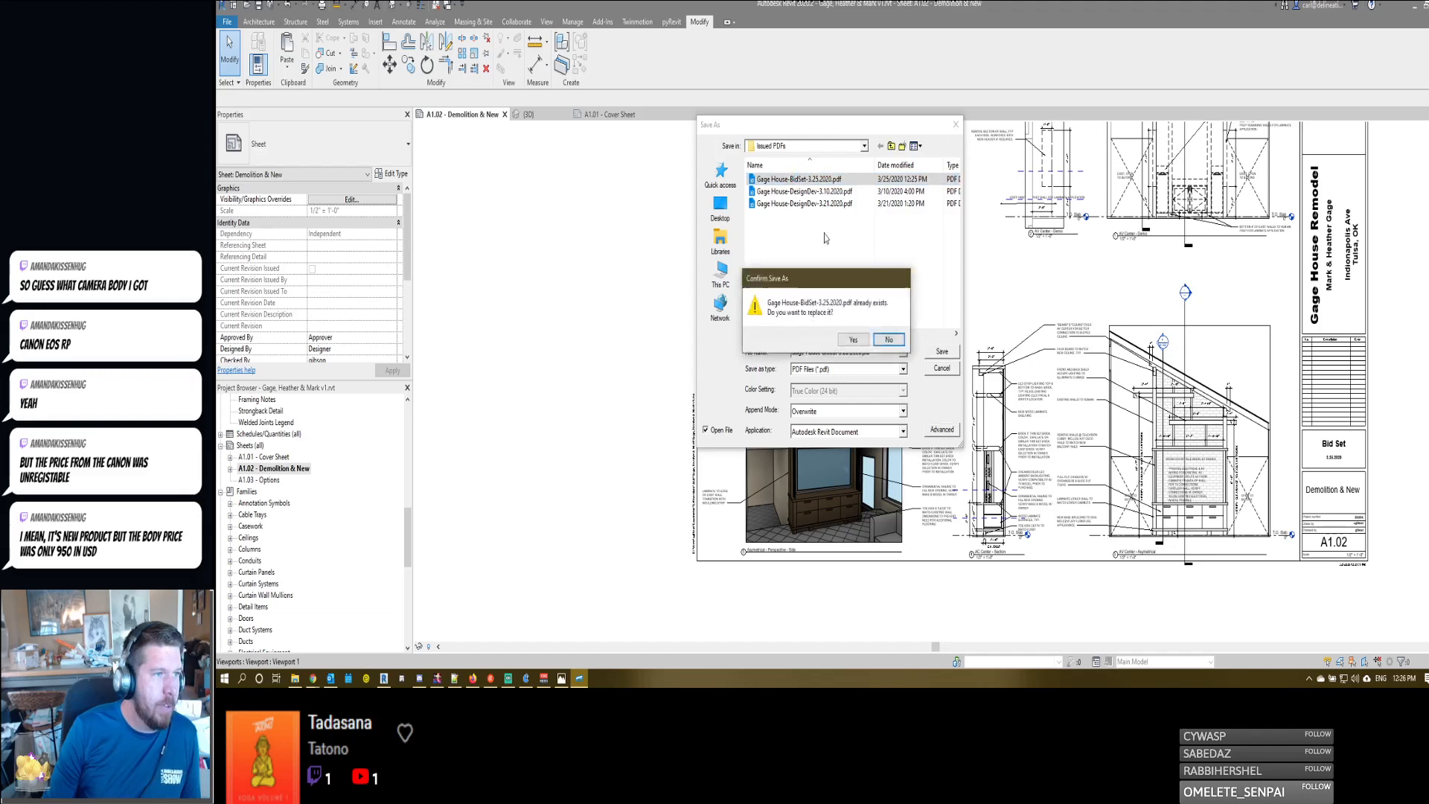
{"action": "left_click", "coordinate": [851, 340]}
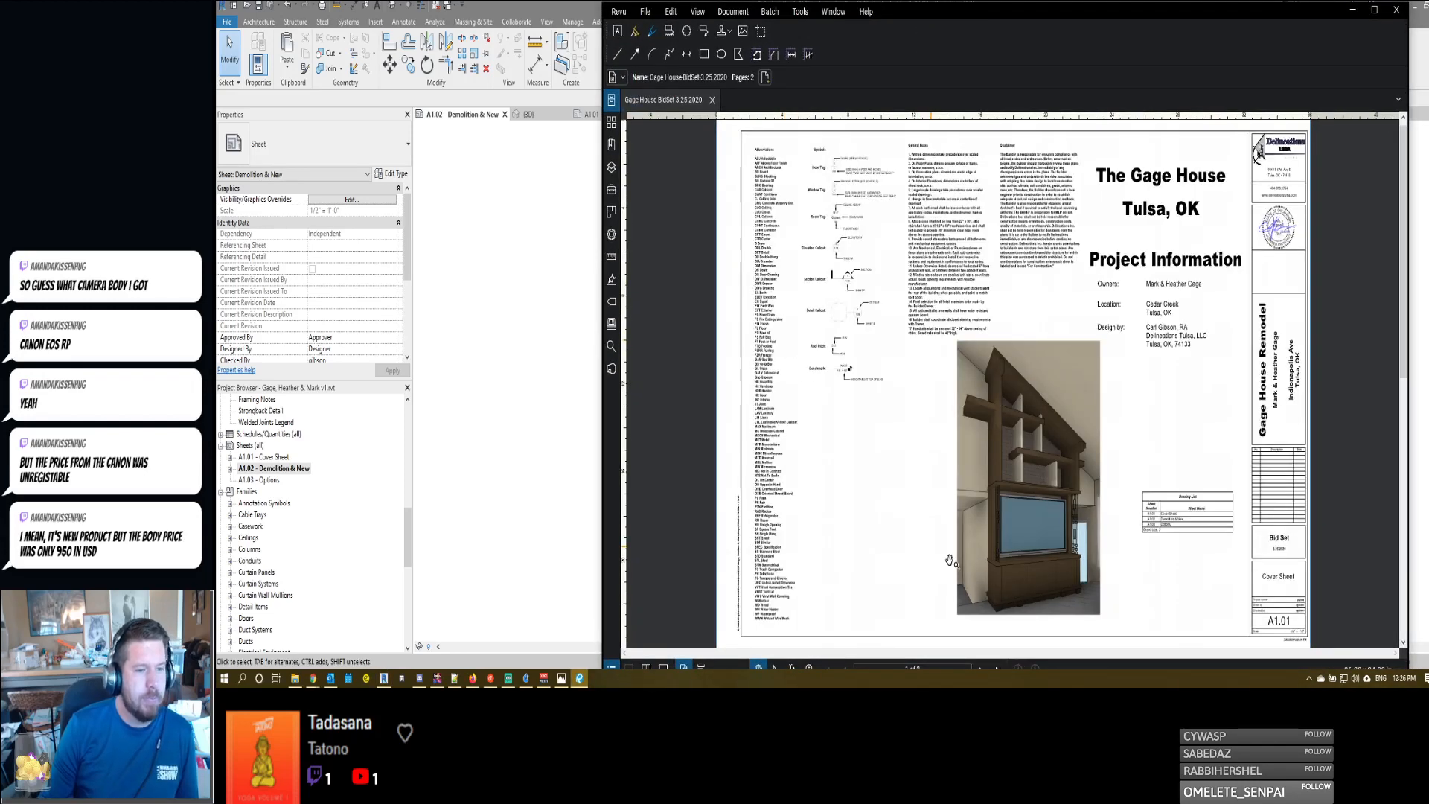
- Review the demolition drawings and their notes on the second page of the printed PDF, and close the file
{"action": "left_click", "coordinate": [980, 667]}
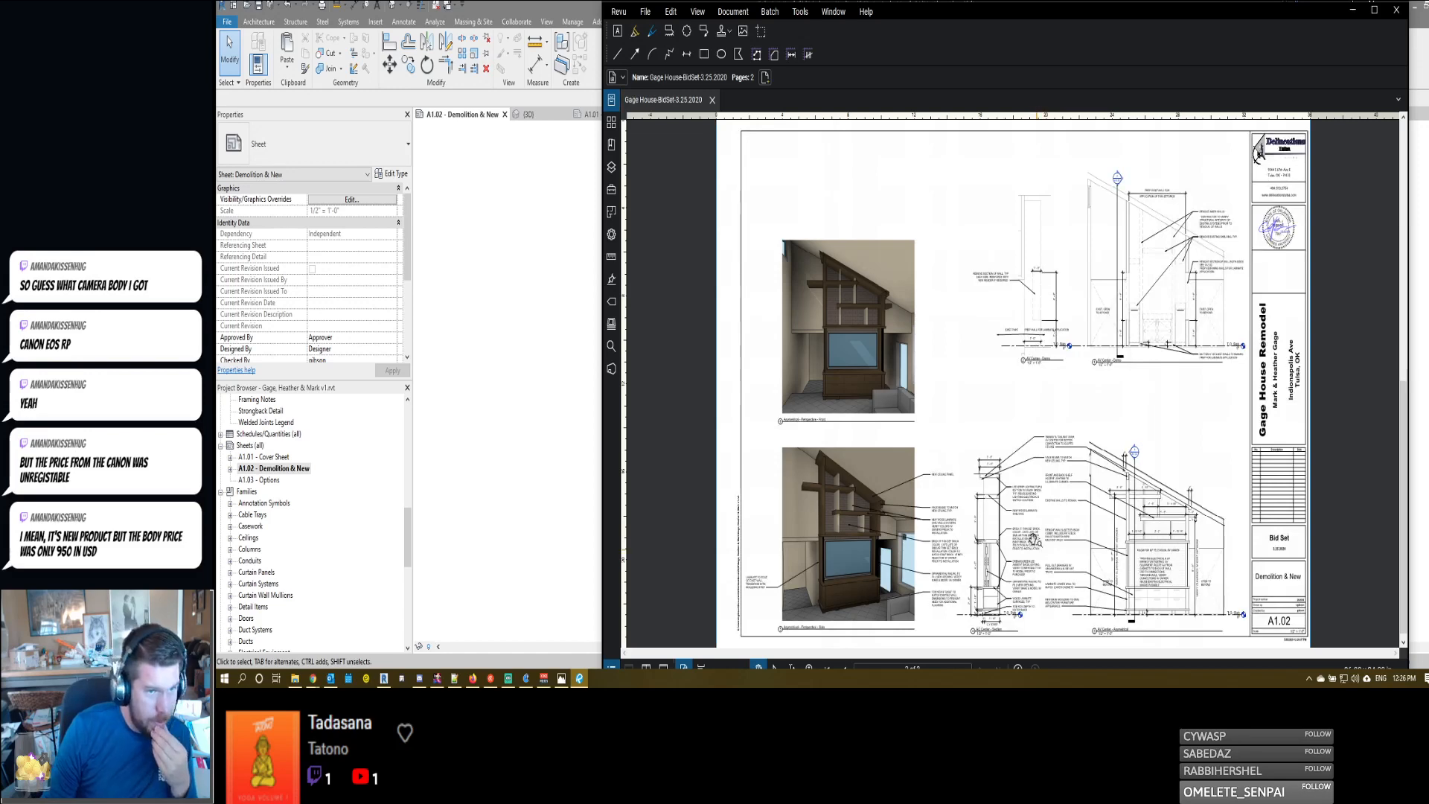
{"action": "scroll", "coordinate": [1082, 272], "scroll_direction": "up", "scroll_amount": 3}
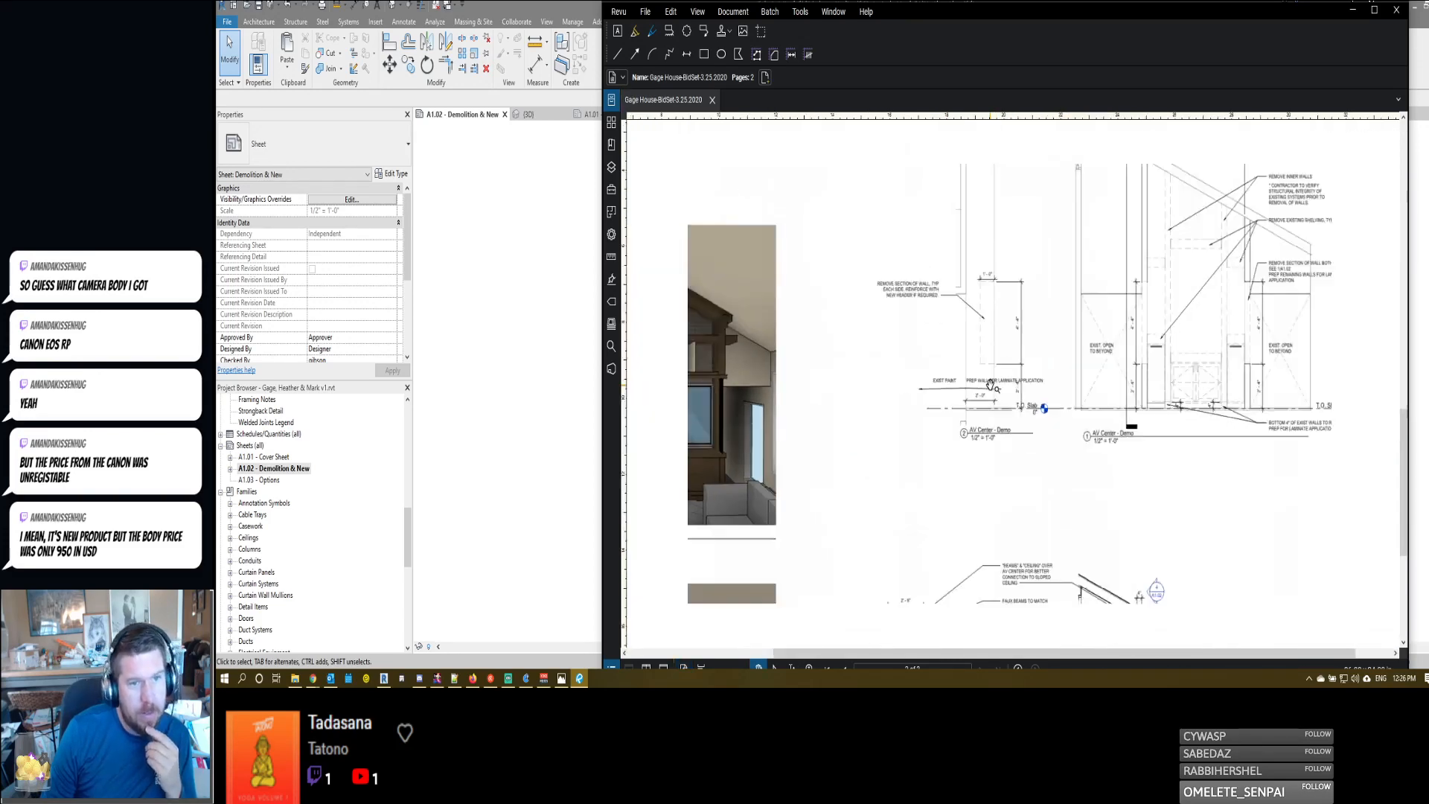
{"action": "scroll", "coordinate": [1225, 331], "scroll_direction": "up", "scroll_amount": 2}
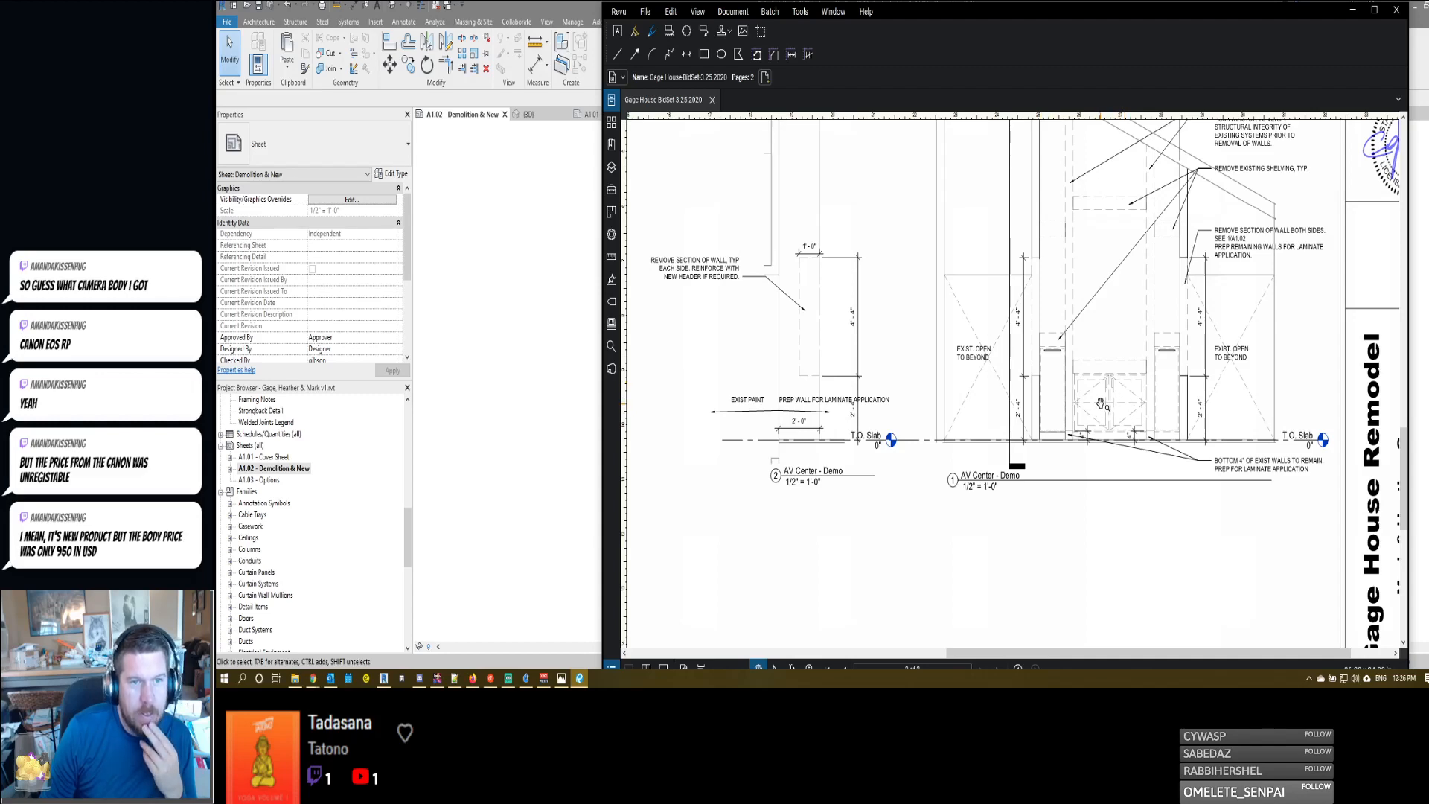
{"action": "scroll", "coordinate": [1107, 339], "scroll_direction": "down", "scroll_amount": 3}
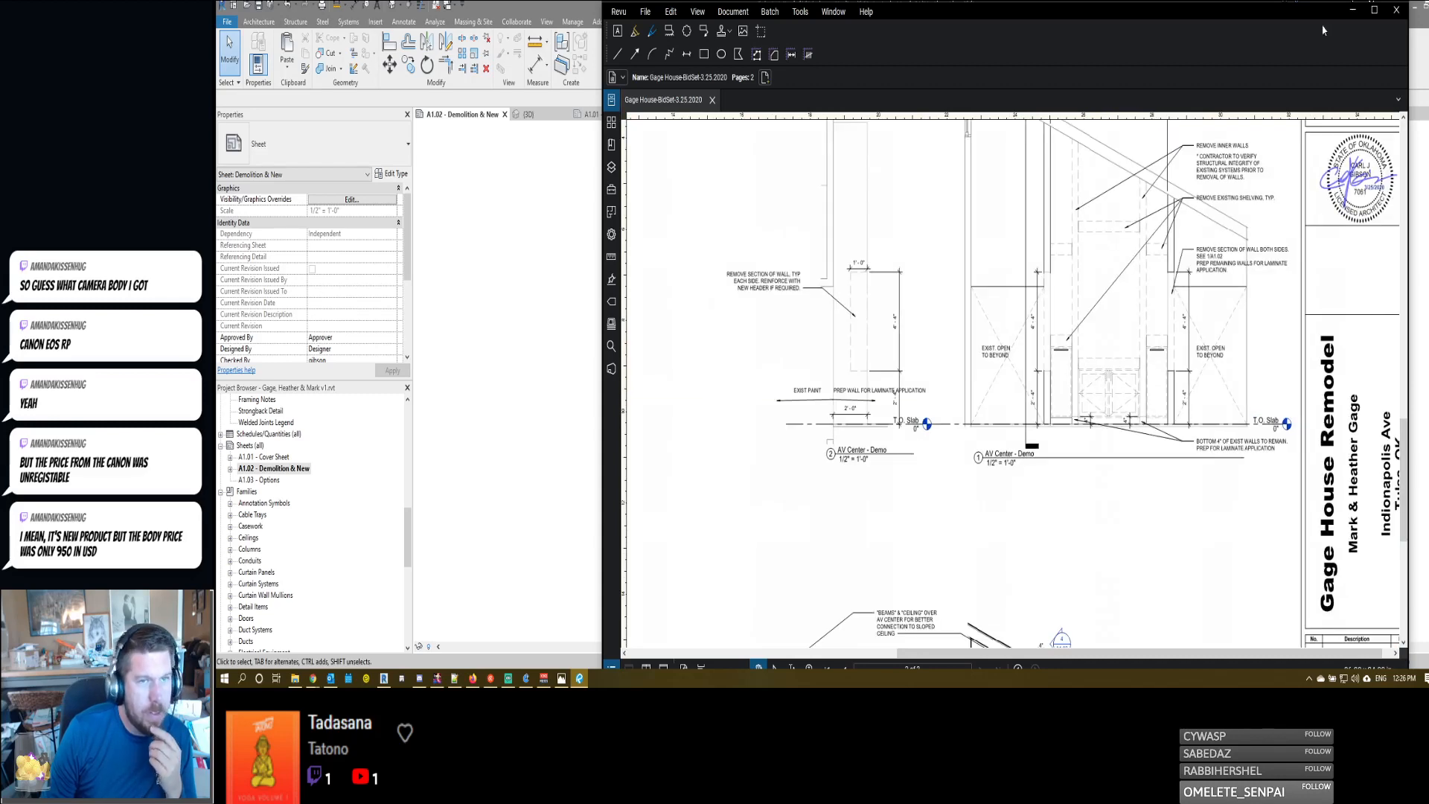
{"action": "left_click", "coordinate": [1396, 10]}
- Activate the AV Center - Demo section on sheet A1.02, and shorten and straighten the two leader arrows below the wall finish notes
{"action": "middle_click_drag", "start_coordinate": [1136, 201], "coordinate": [1094, 349]}
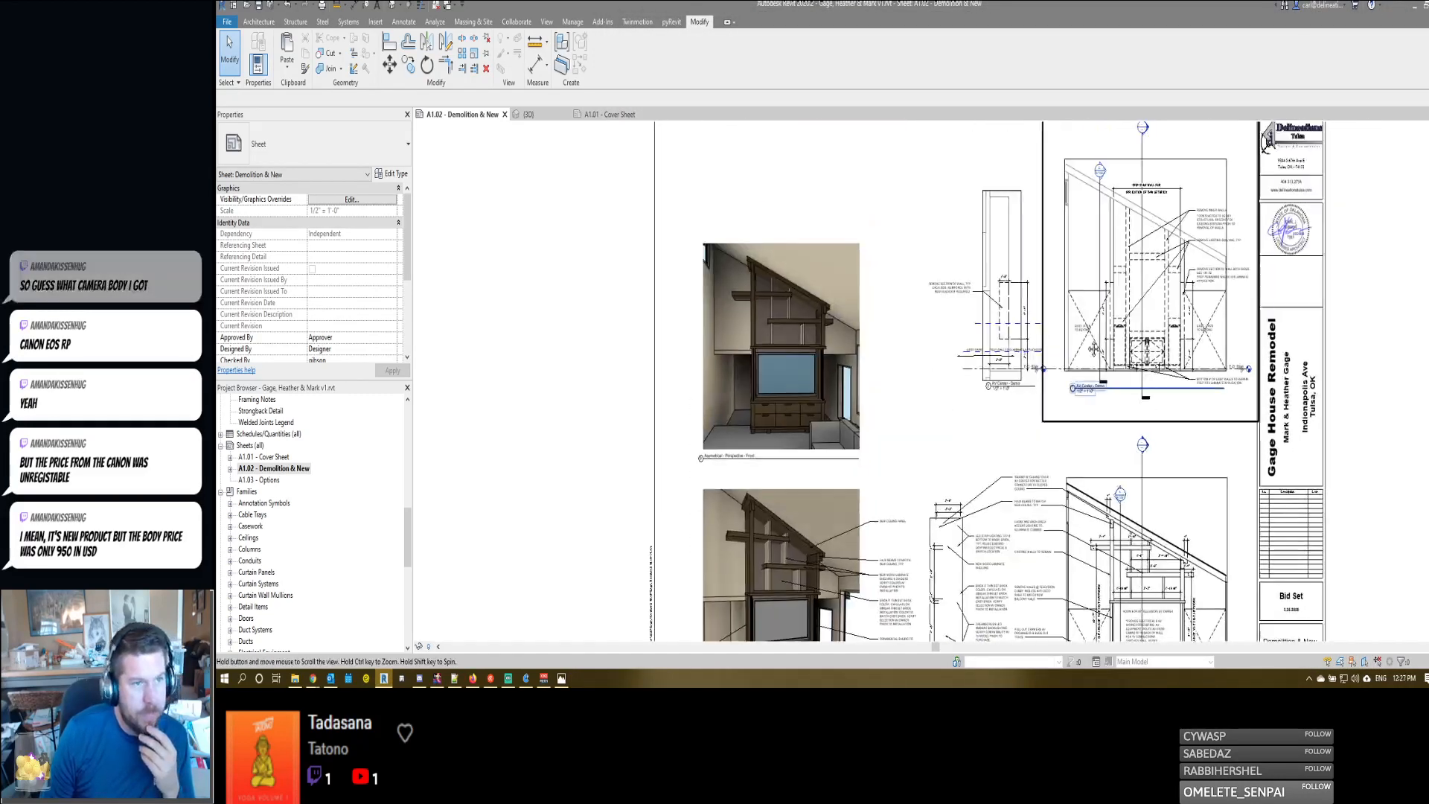
{"action": "scroll", "coordinate": [979, 376], "scroll_direction": "up", "scroll_amount": 8}
{"action": "double_click", "coordinate": [960, 301]}
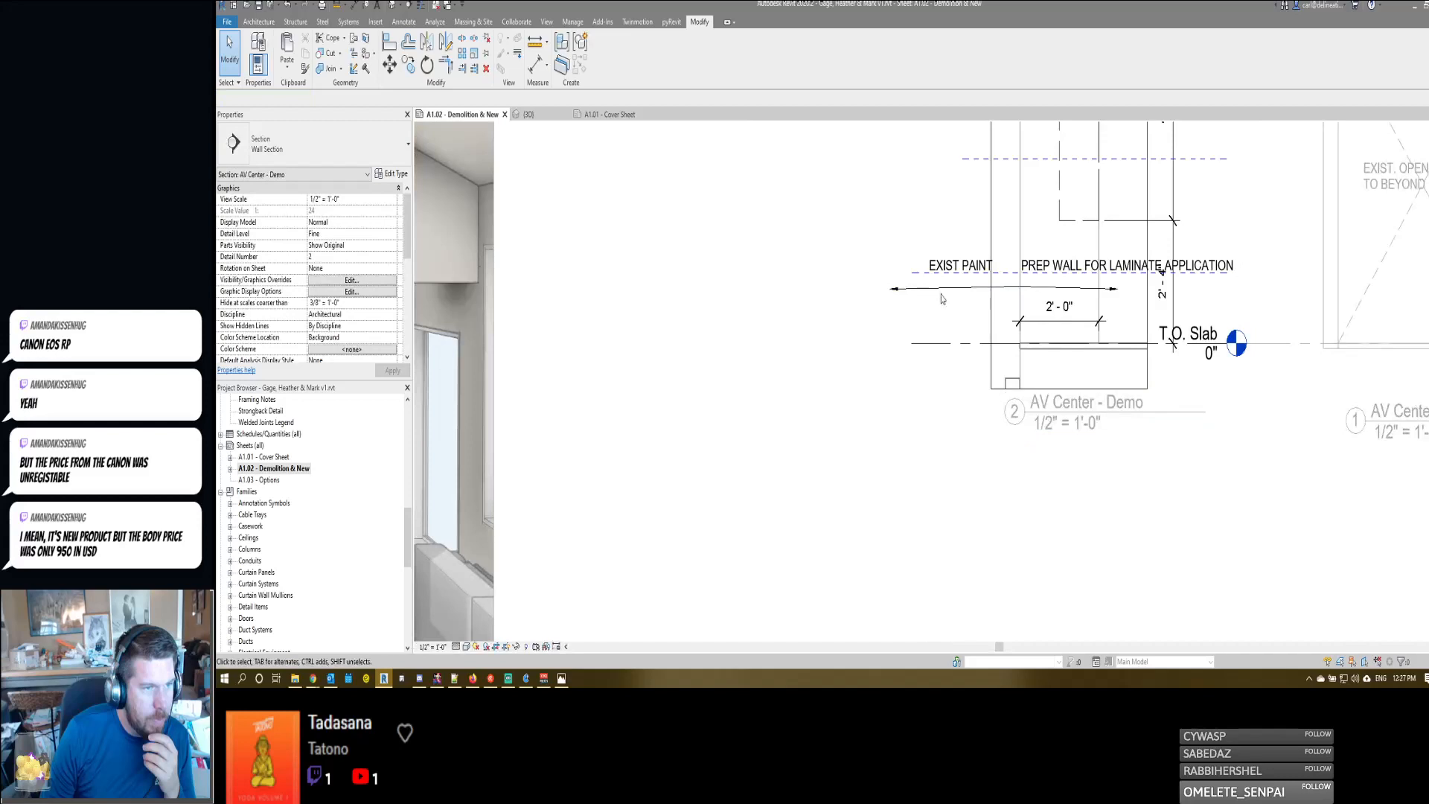
{"action": "left_click", "coordinate": [901, 290]}
{"action": "left_click_drag", "start_coordinate": [891, 289], "coordinate": [928, 286]}
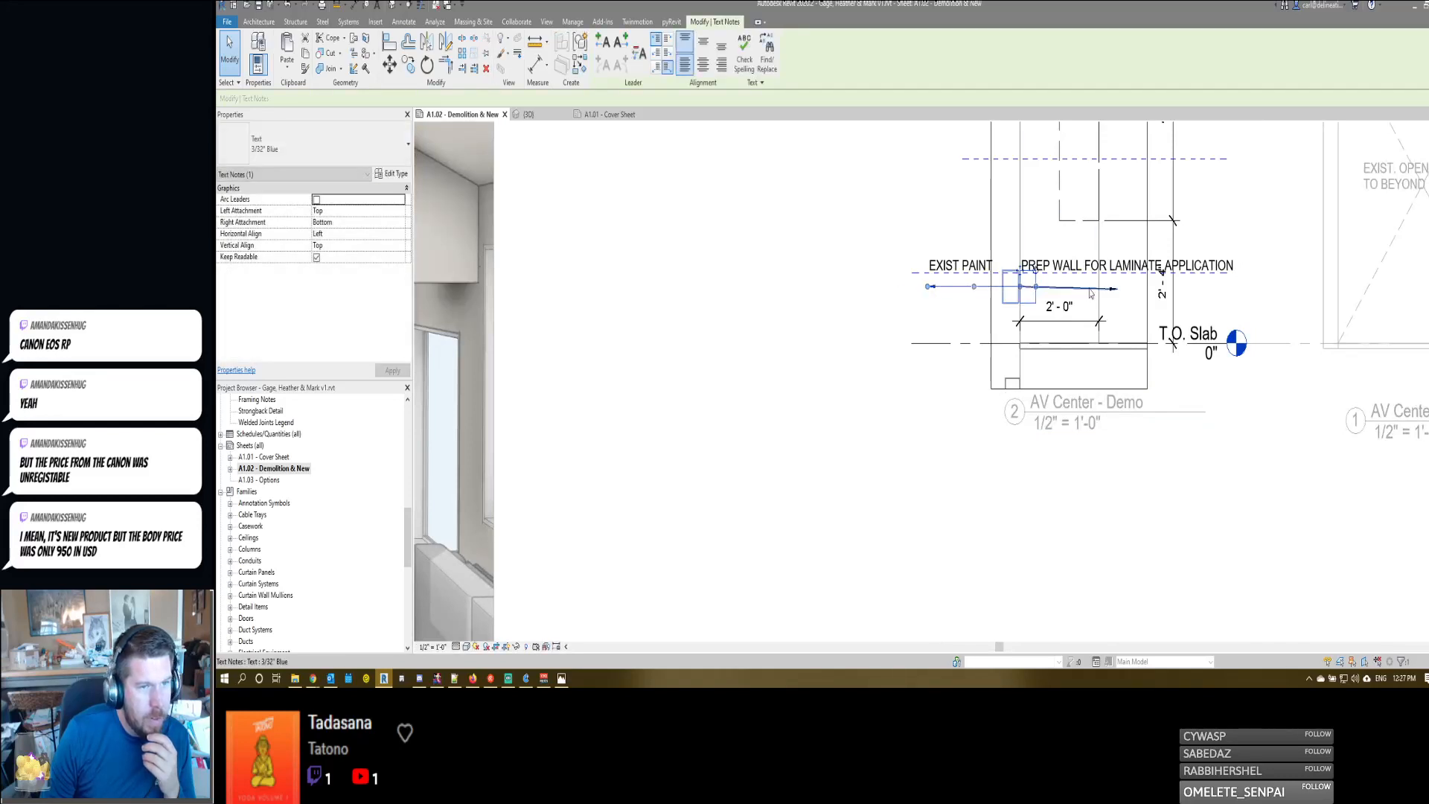
{"action": "left_click", "coordinate": [1090, 289]}
{"action": "left_click_drag", "start_coordinate": [1117, 288], "coordinate": [1090, 287]}
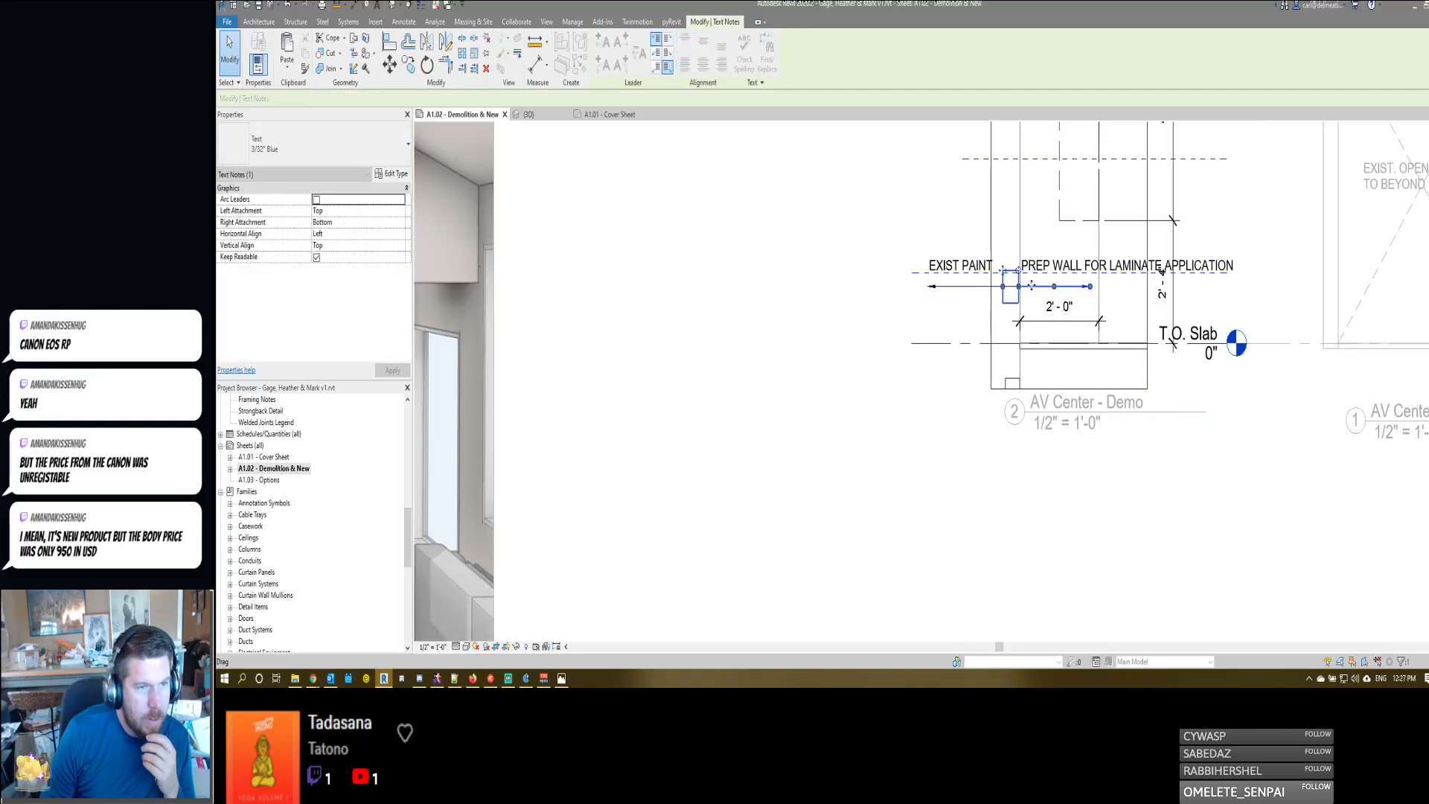
- Nudge the EXIST PAINT and PREP WALL FOR LAMINATE APPLICATION notes up above the dashed line, level with each other
{"action": "left_click", "coordinate": [1049, 272]}
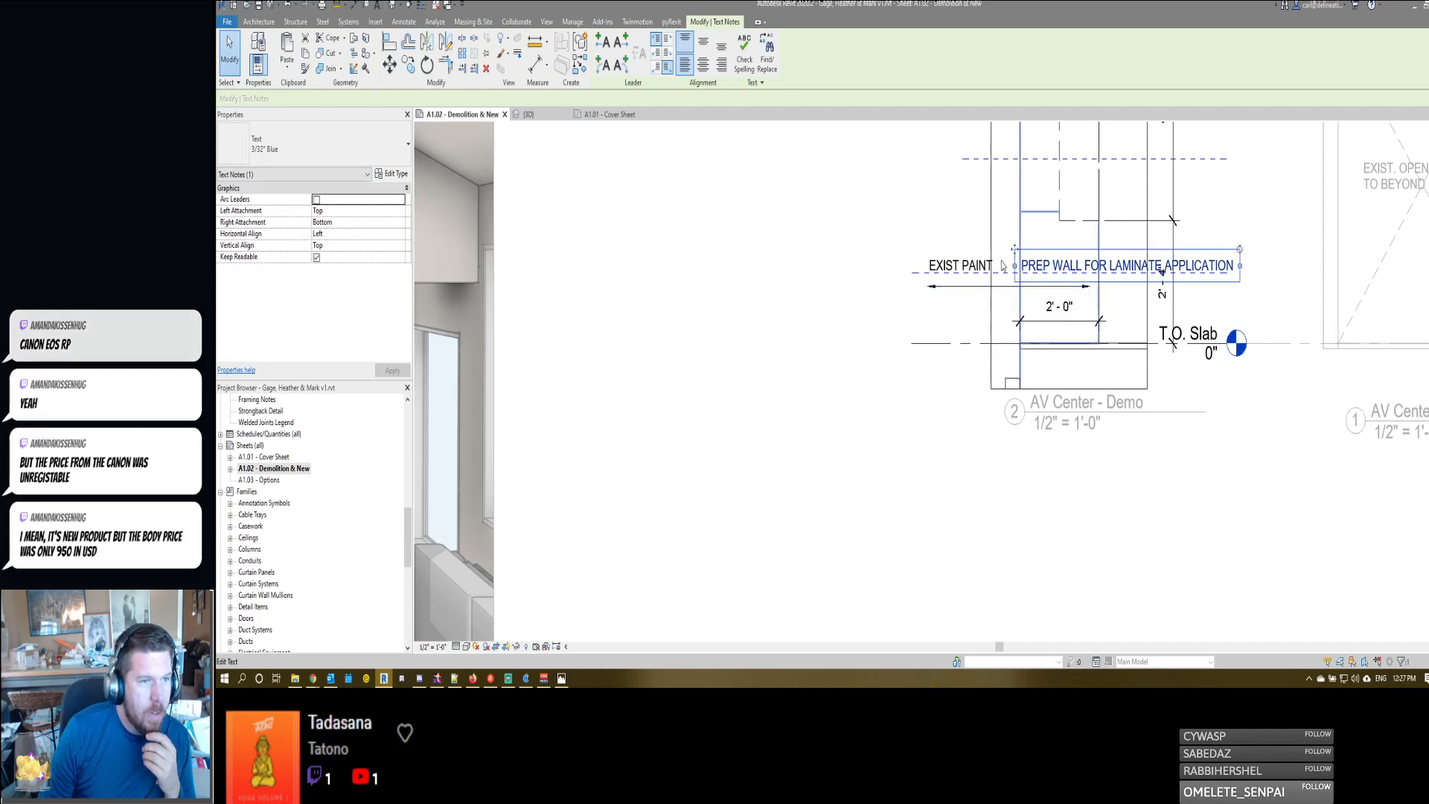
{"action": "left_click", "coordinate": [993, 265]}
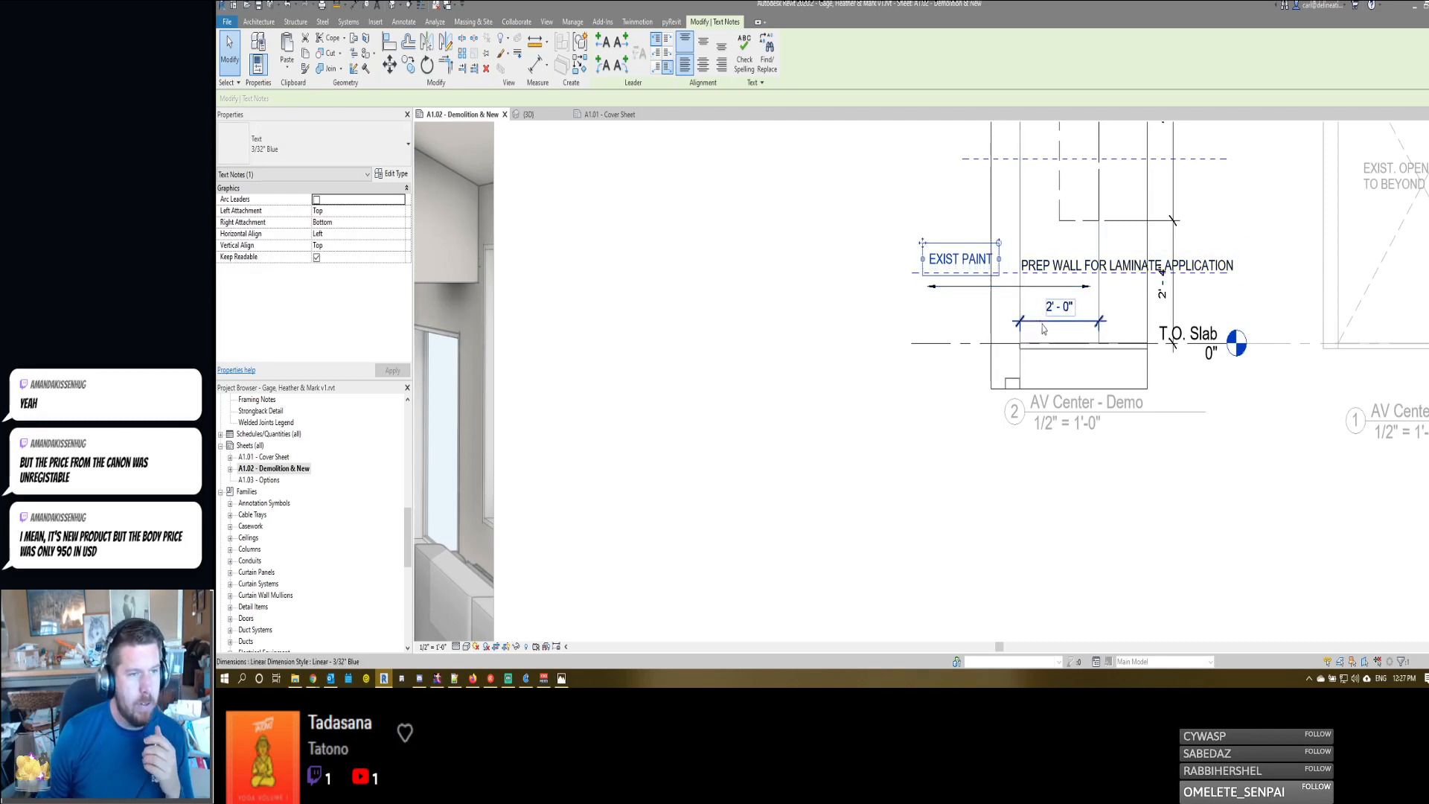
{"action": "key", "text": "Up"}
{"action": "left_click", "coordinate": [1048, 275]}
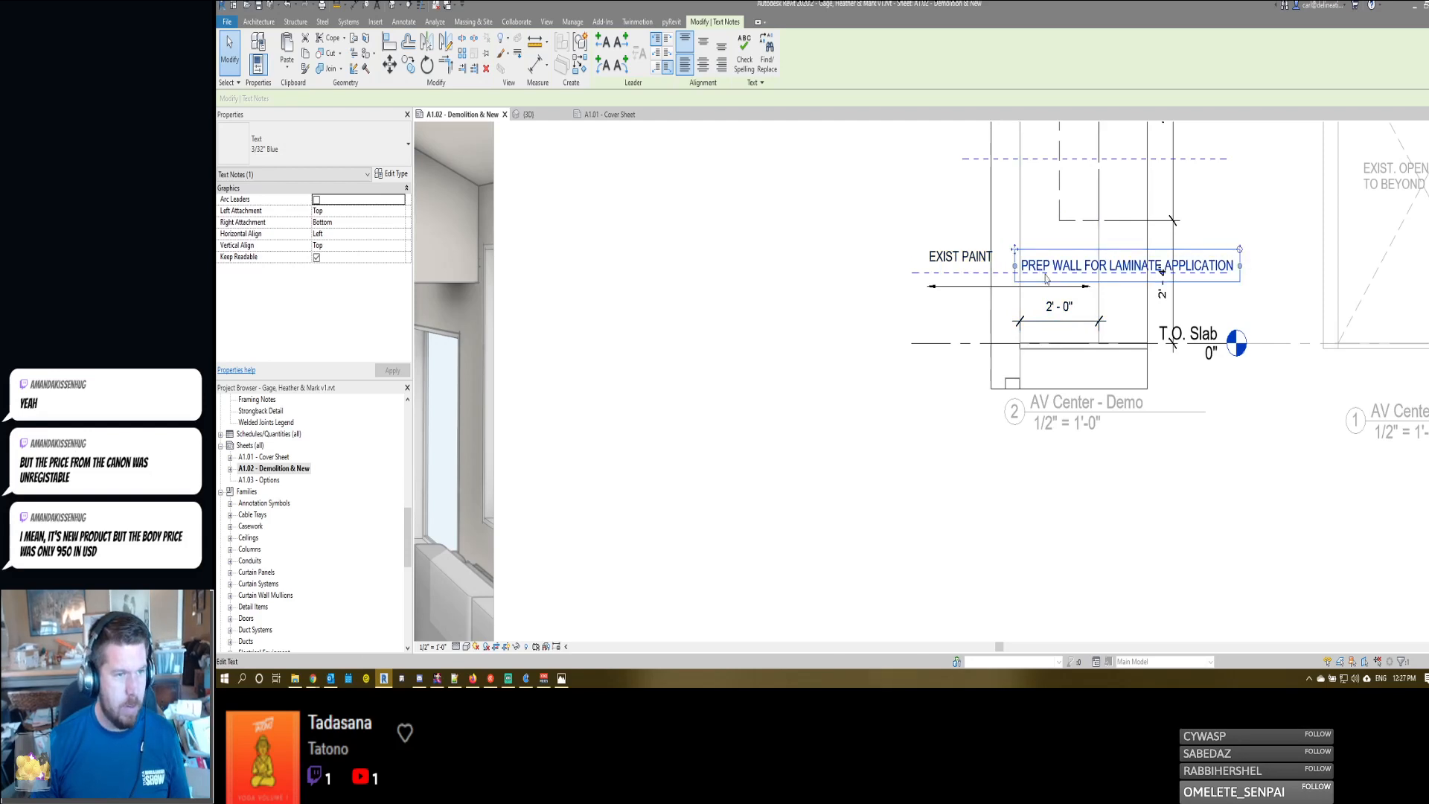
{"action": "key", "text": "Up"}
{"action": "key", "text": "Up"}
{"action": "key", "text": "Up"}
{"action": "key", "text": "Up"}
- Nudge the leader arrow under the EXIST PAINT note slightly upward and clear the selection
{"action": "left_click", "coordinate": [1039, 287]}
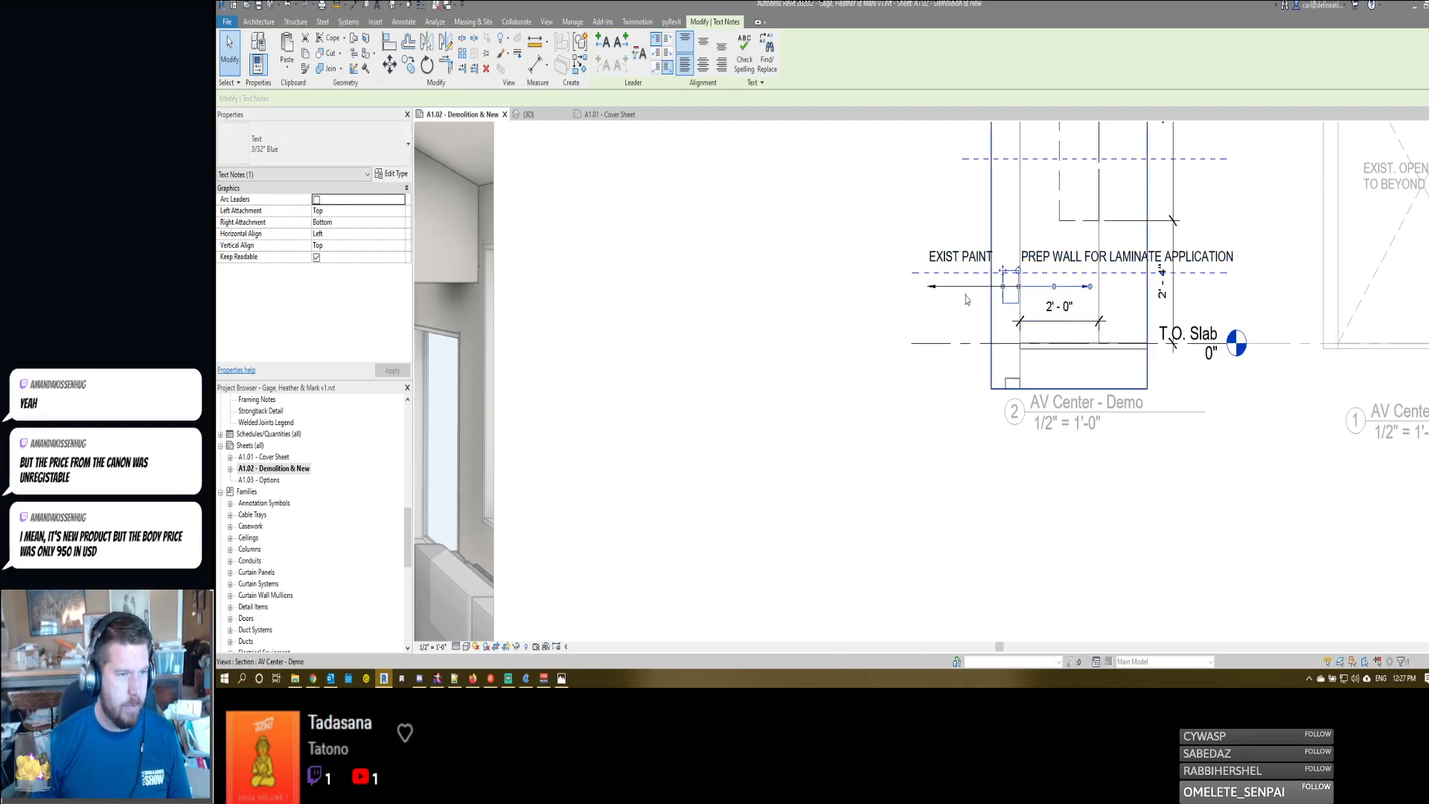
{"action": "left_click", "coordinate": [972, 288]}
{"action": "key", "text": "Up"}
{"action": "key", "text": "Up"}
{"action": "key", "text": "Up"}
{"action": "key", "text": "Up"}
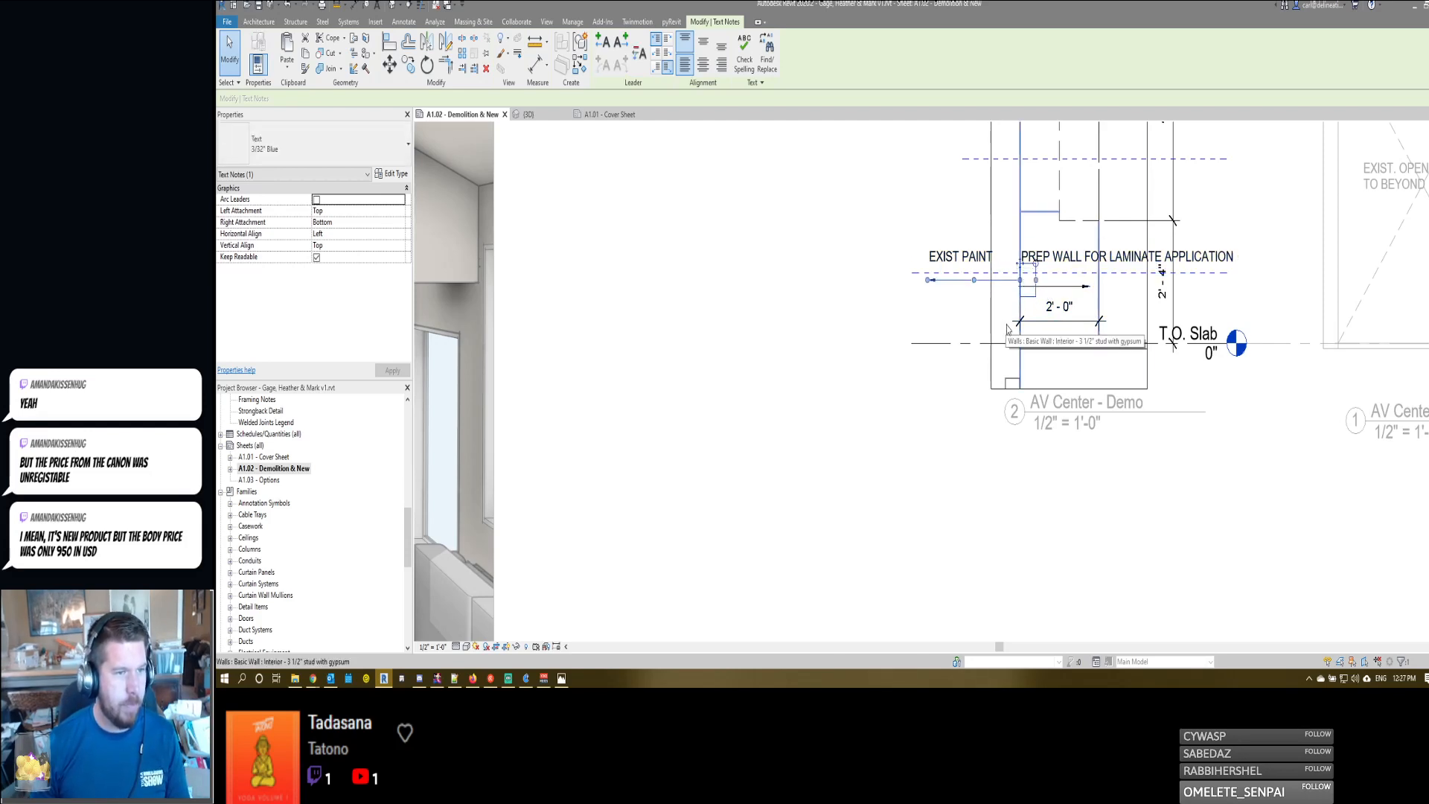
{"action": "key", "text": "Escape"}
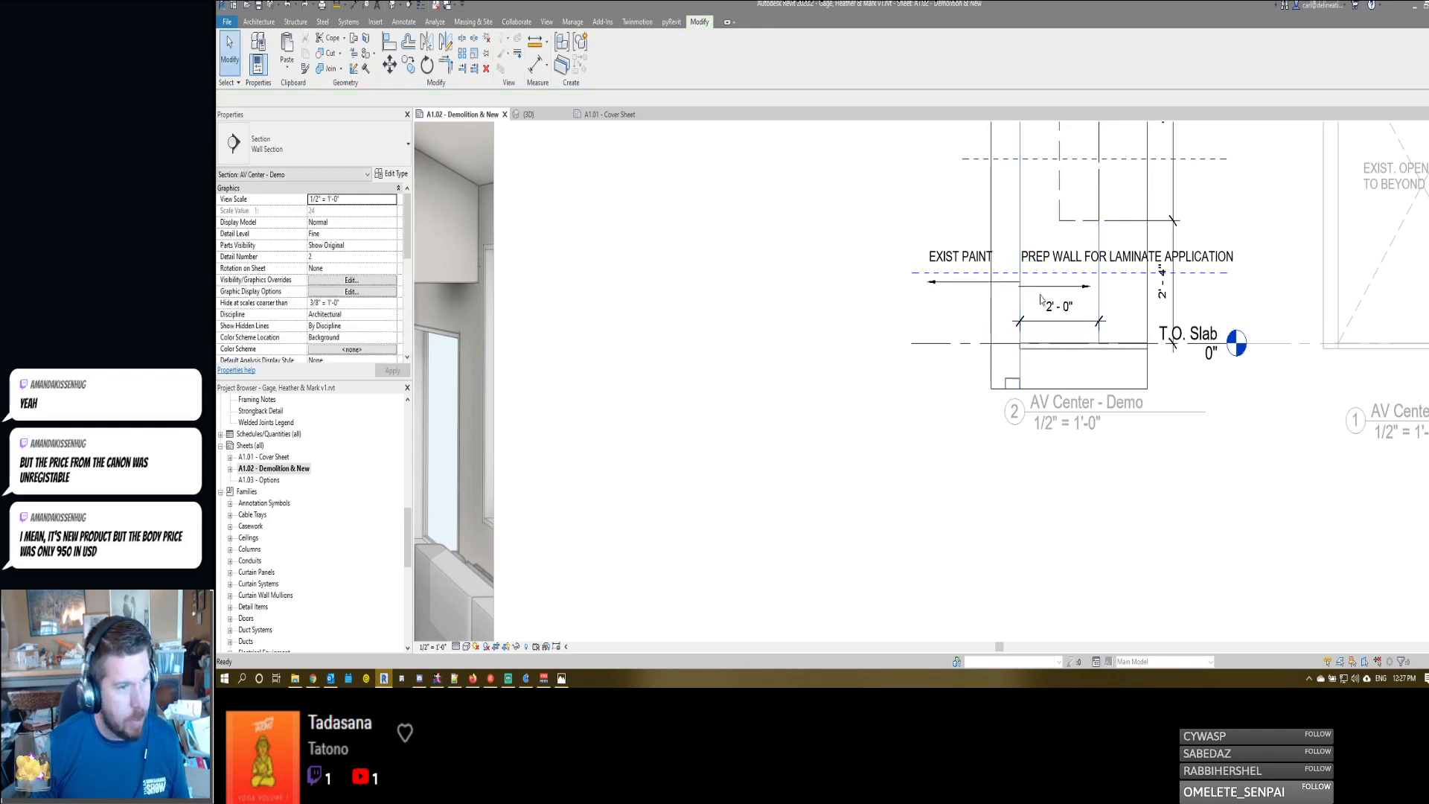
- Move both leader arrows below the wall finish notes up onto the dashed line
{"action": "left_click", "coordinate": [1046, 288]}
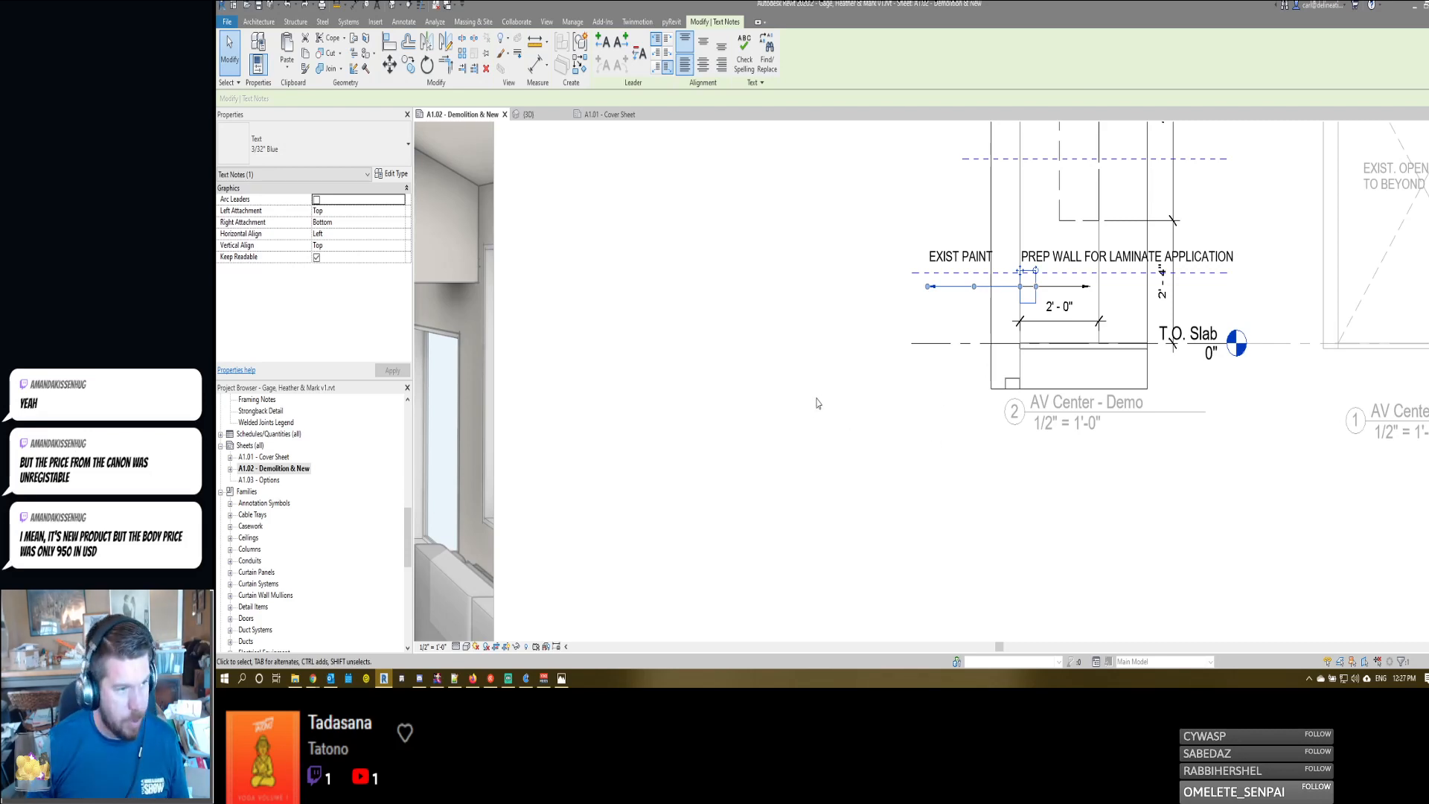
{"action": "left_click", "coordinate": [1050, 291], "text": "ctrl"}
{"action": "key", "text": "Escape"}
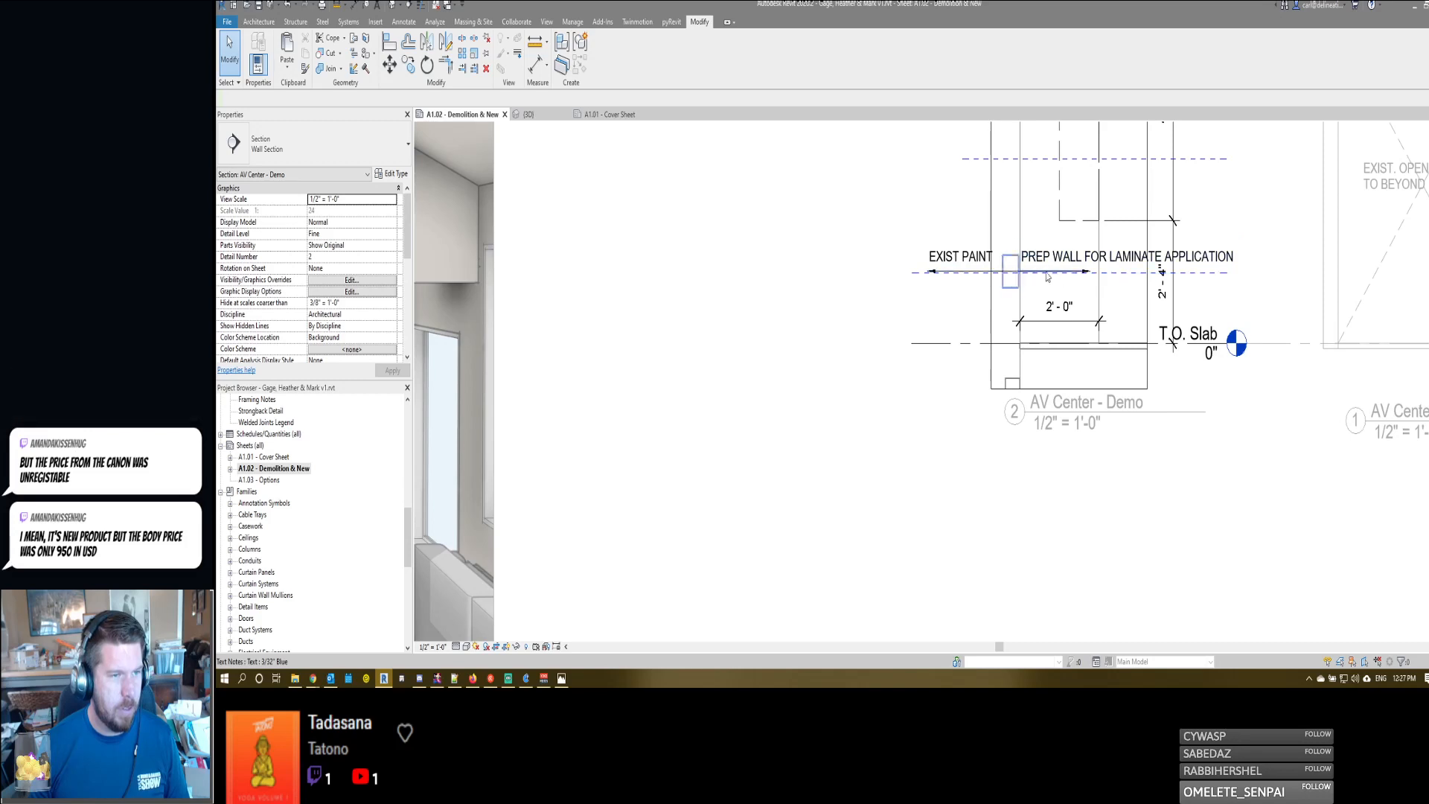
- Adjust the two leader arrows sideways to leave a small gap between them at the wall line
{"action": "scroll", "coordinate": [1062, 276], "scroll_direction": "up", "scroll_amount": 3}
{"action": "left_click", "coordinate": [967, 272]}
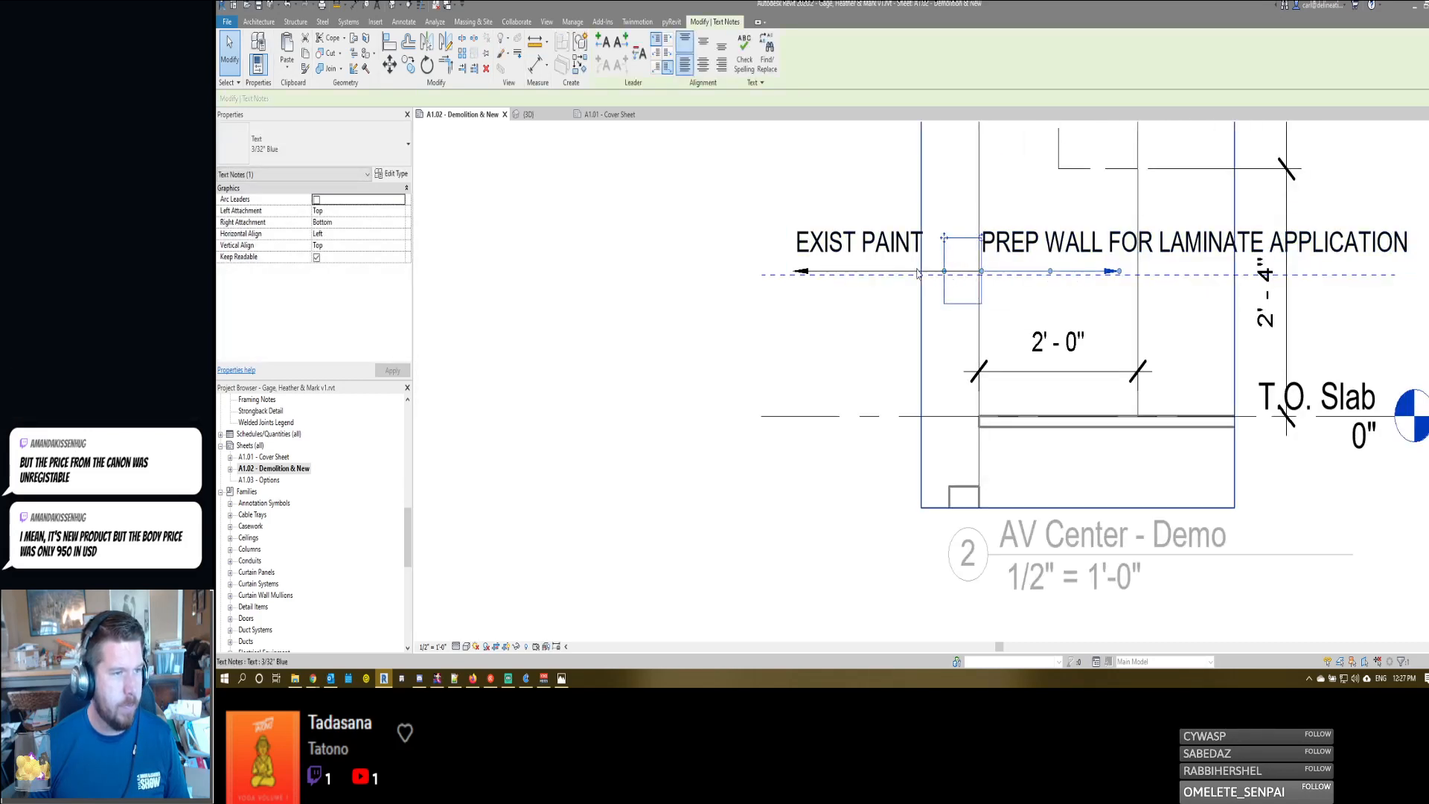
{"action": "left_click", "coordinate": [997, 289]}
{"action": "left_click_drag", "start_coordinate": [977, 274], "coordinate": [971, 273]}
{"action": "left_click", "coordinate": [891, 318]}
{"action": "left_click", "coordinate": [1007, 275]}
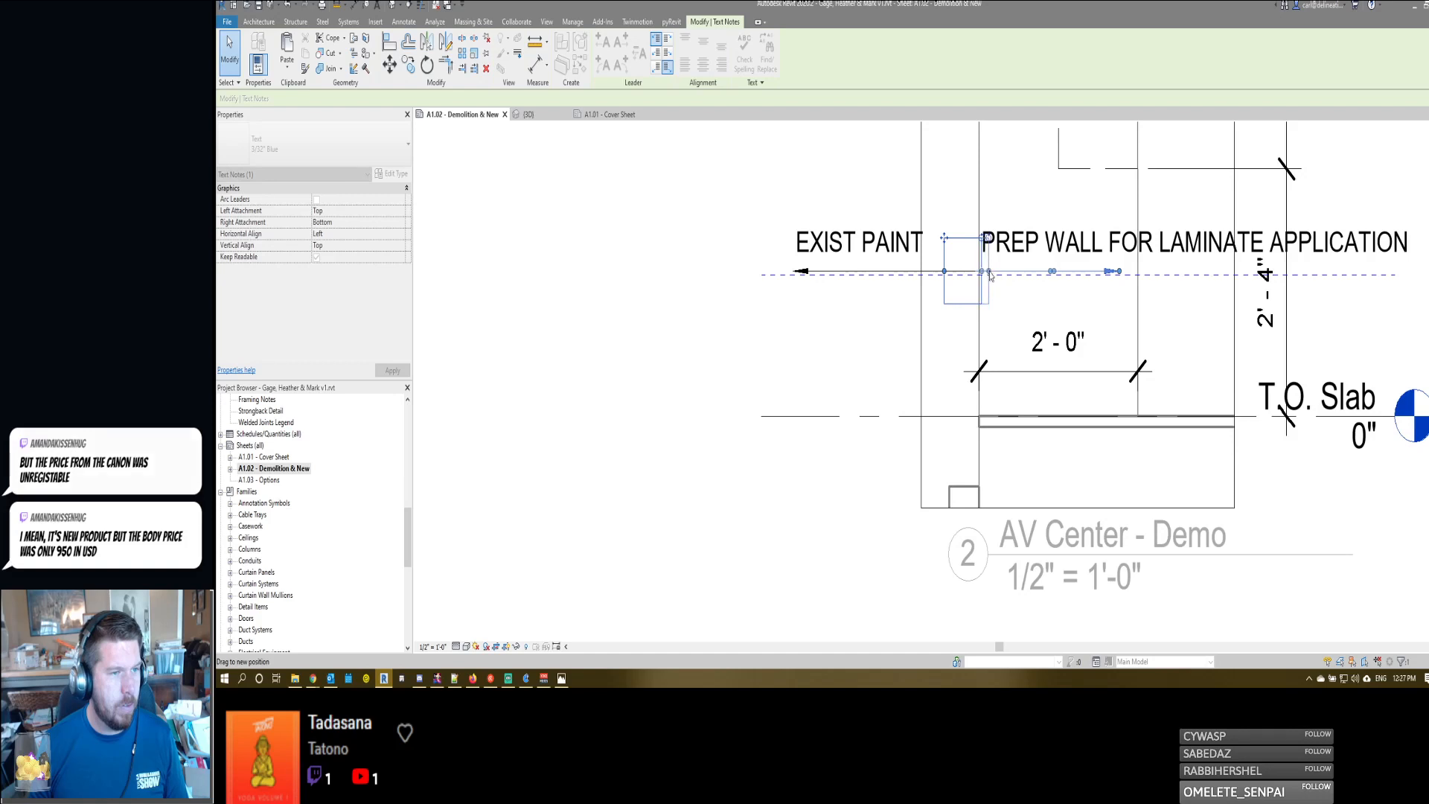
{"action": "left_click_drag", "start_coordinate": [990, 275], "coordinate": [988, 274]}
{"action": "left_click", "coordinate": [892, 274]}
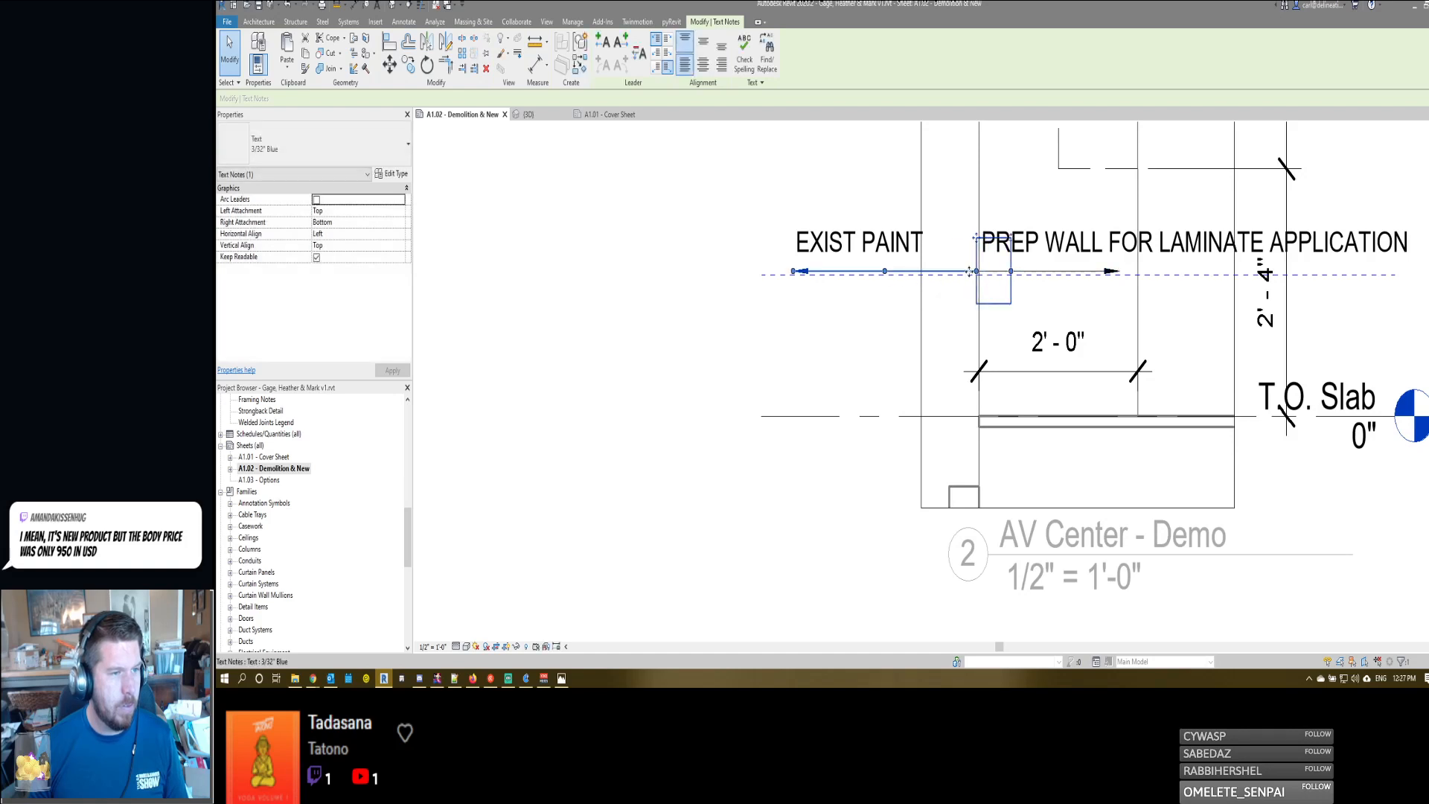
{"action": "key", "text": "Escape"}
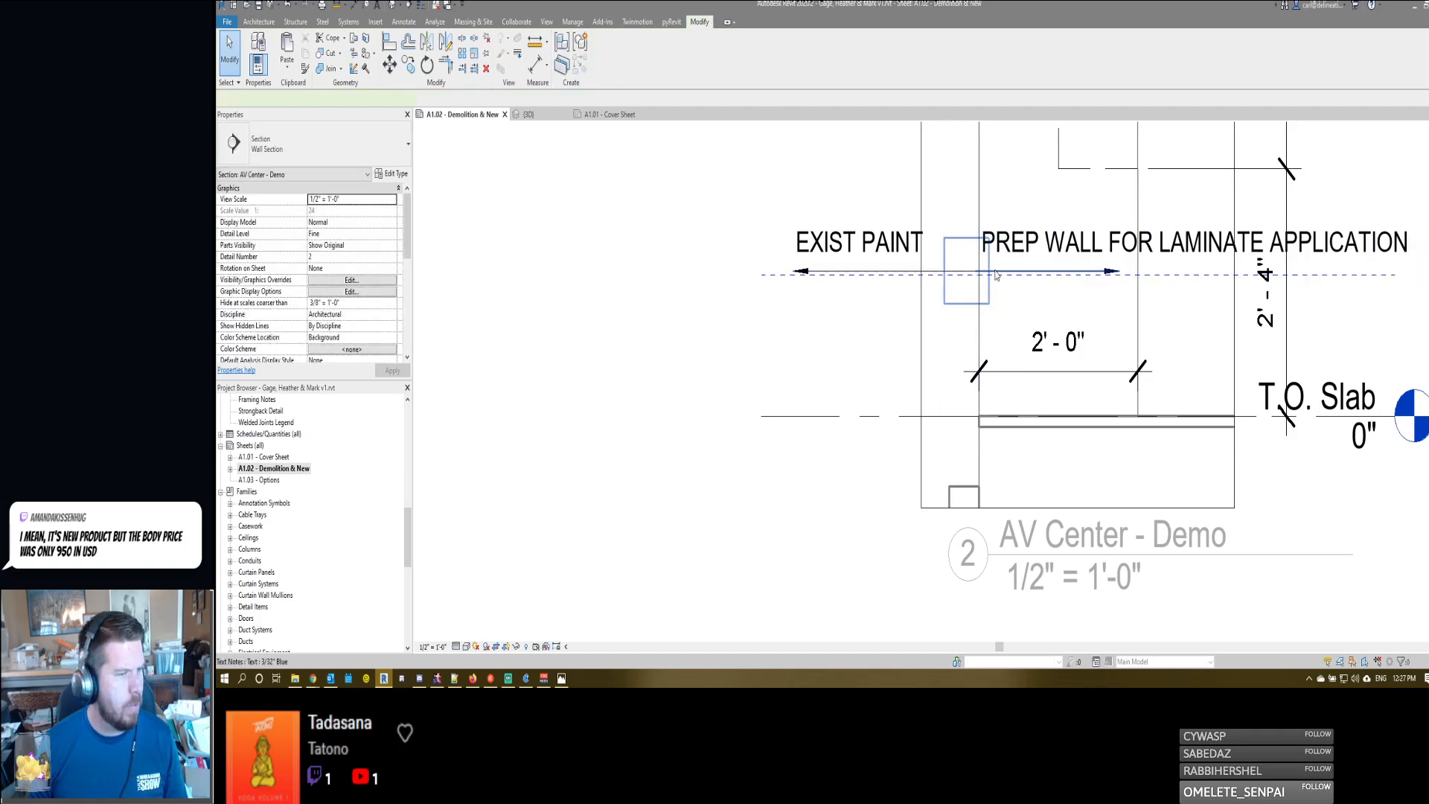
{"action": "left_click", "coordinate": [994, 275]}
{"action": "left_click_drag", "start_coordinate": [945, 245], "coordinate": [954, 247]}
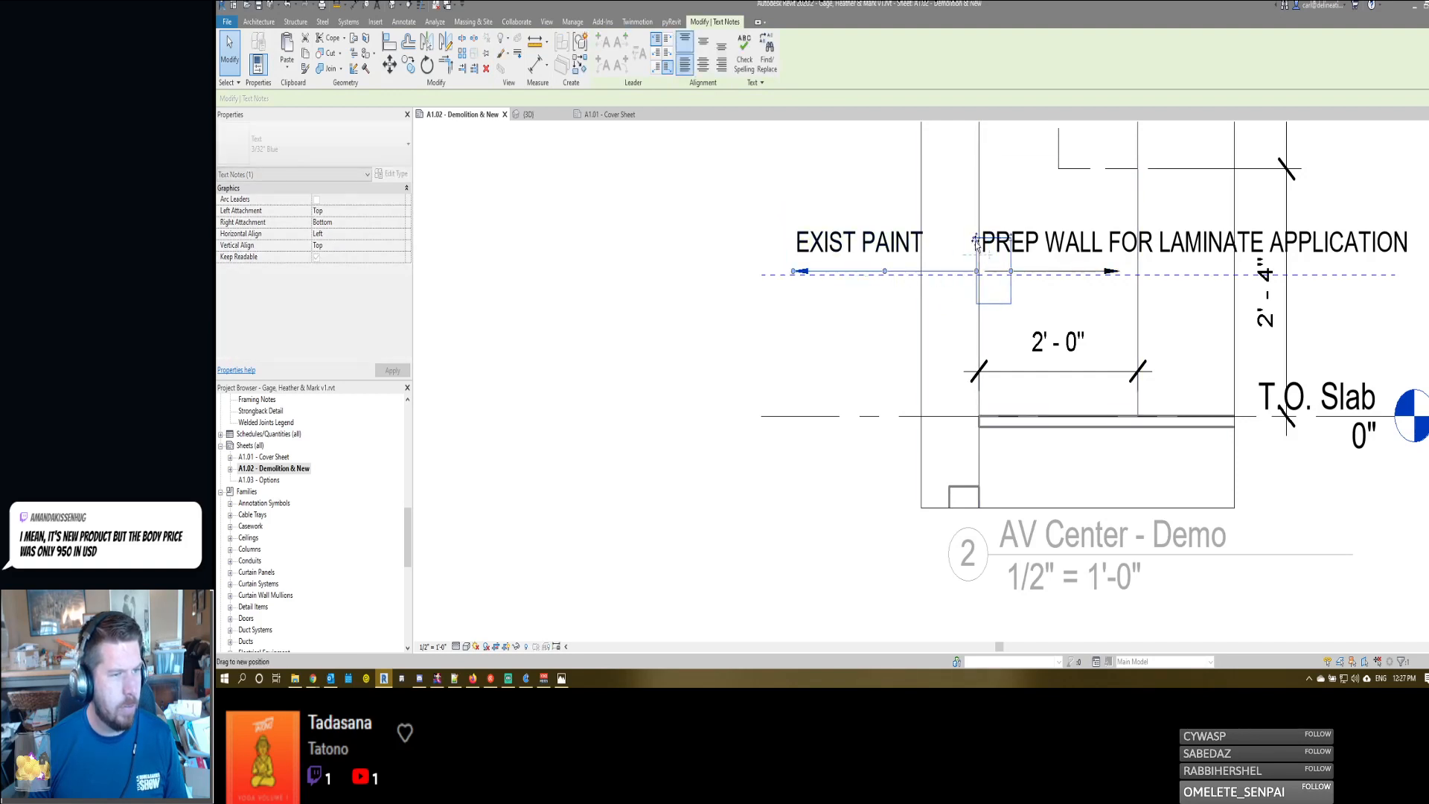
{"action": "left_click", "coordinate": [1009, 321]}
{"action": "scroll", "coordinate": [893, 306], "scroll_direction": "down", "scroll_amount": 2}
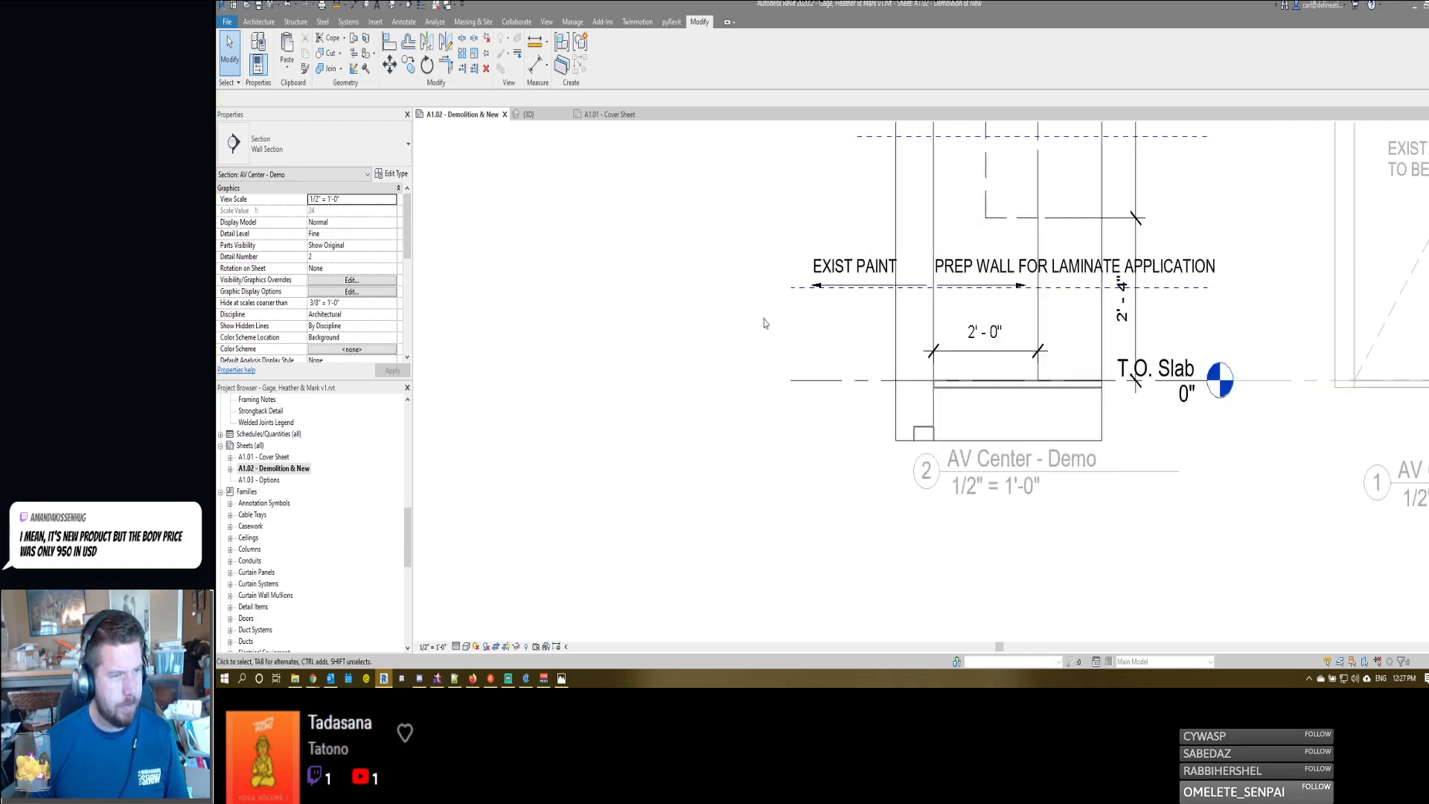
- Wrap the PREP WALL FOR LAMINATE APPLICATION note onto two lines above its arrow, and align EXIST PAINT beside its lower line
{"action": "left_click", "coordinate": [1191, 270]}
{"action": "left_click_drag", "start_coordinate": [1148, 264], "coordinate": [1116, 287]}
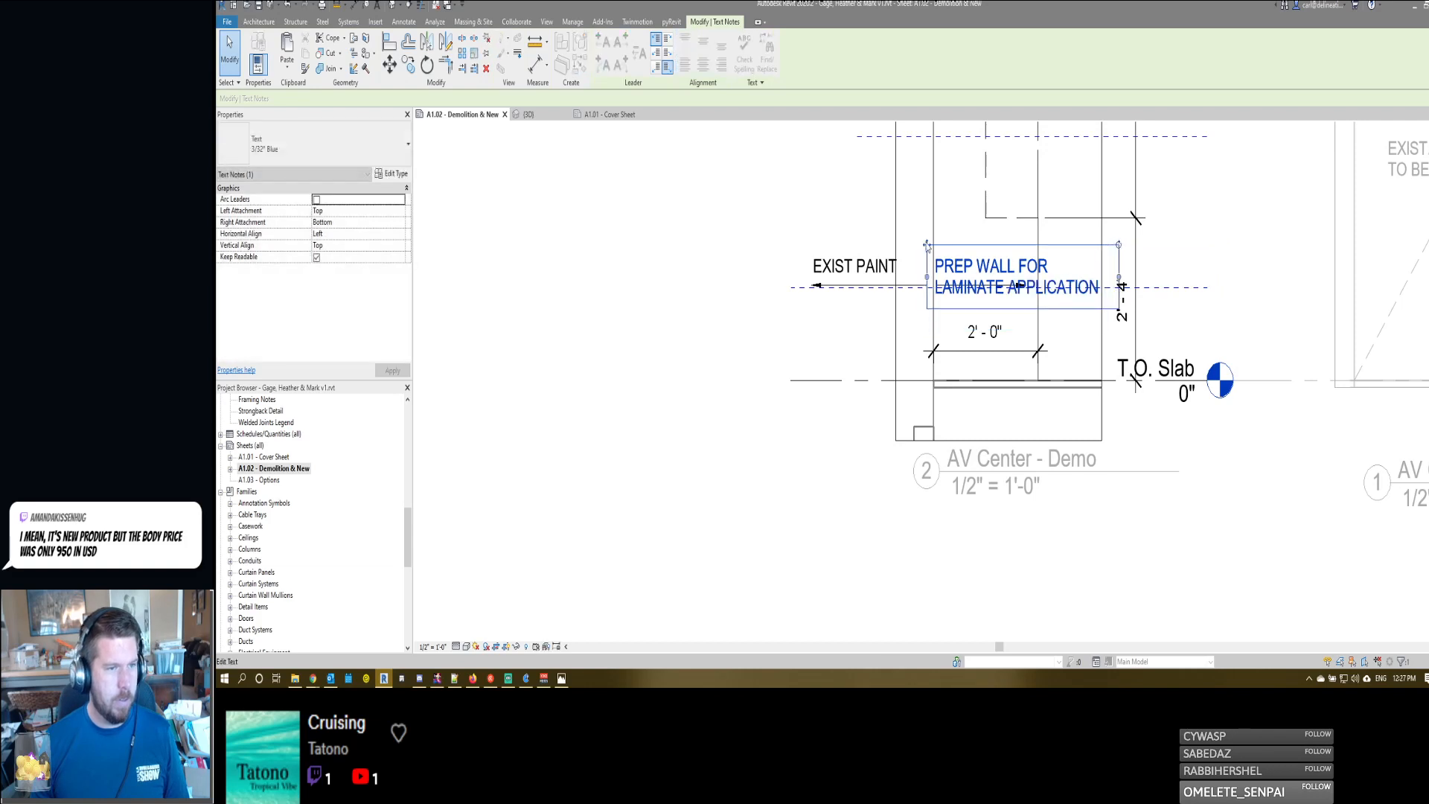
{"action": "left_click_drag", "start_coordinate": [926, 245], "coordinate": [928, 229]}
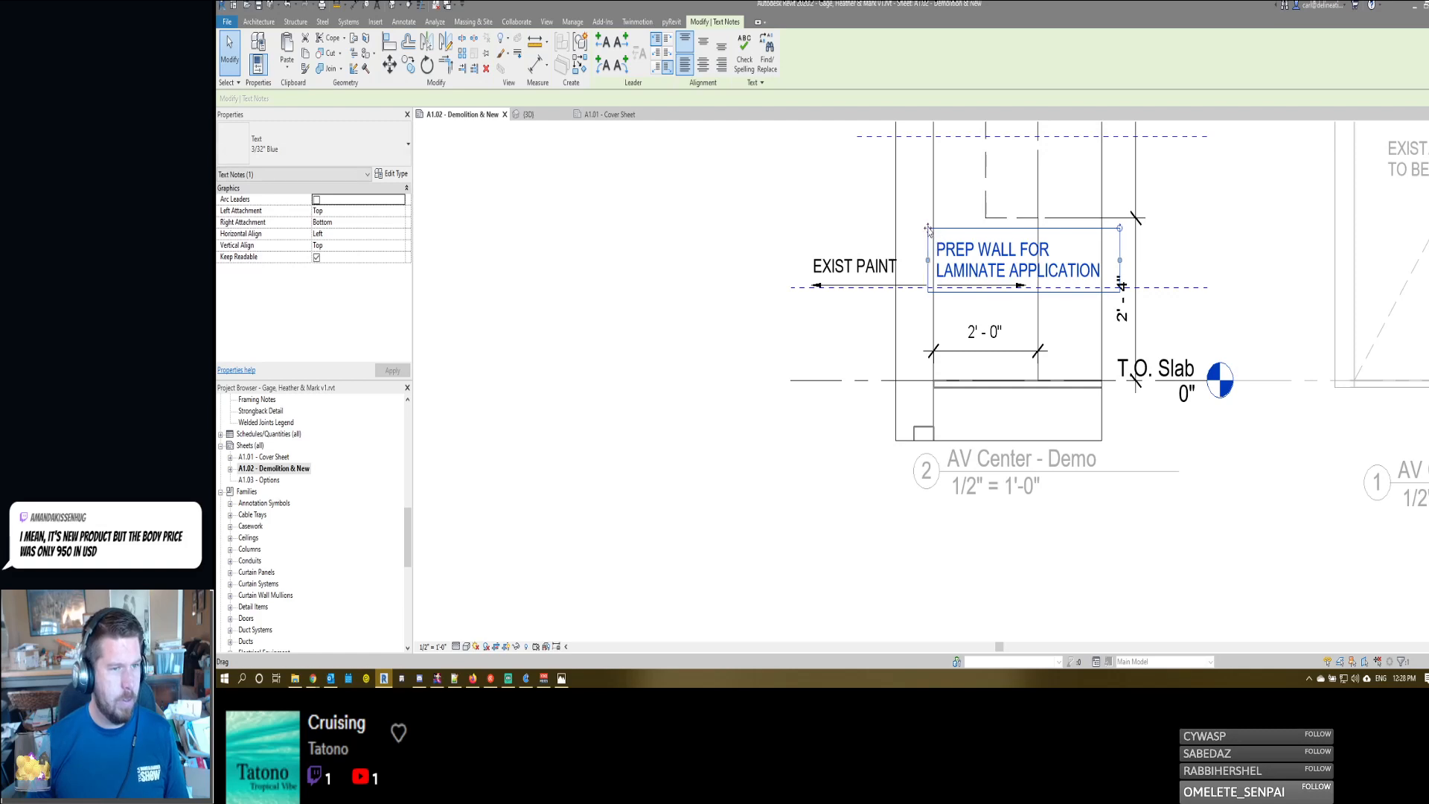
{"action": "left_click", "coordinate": [835, 264]}
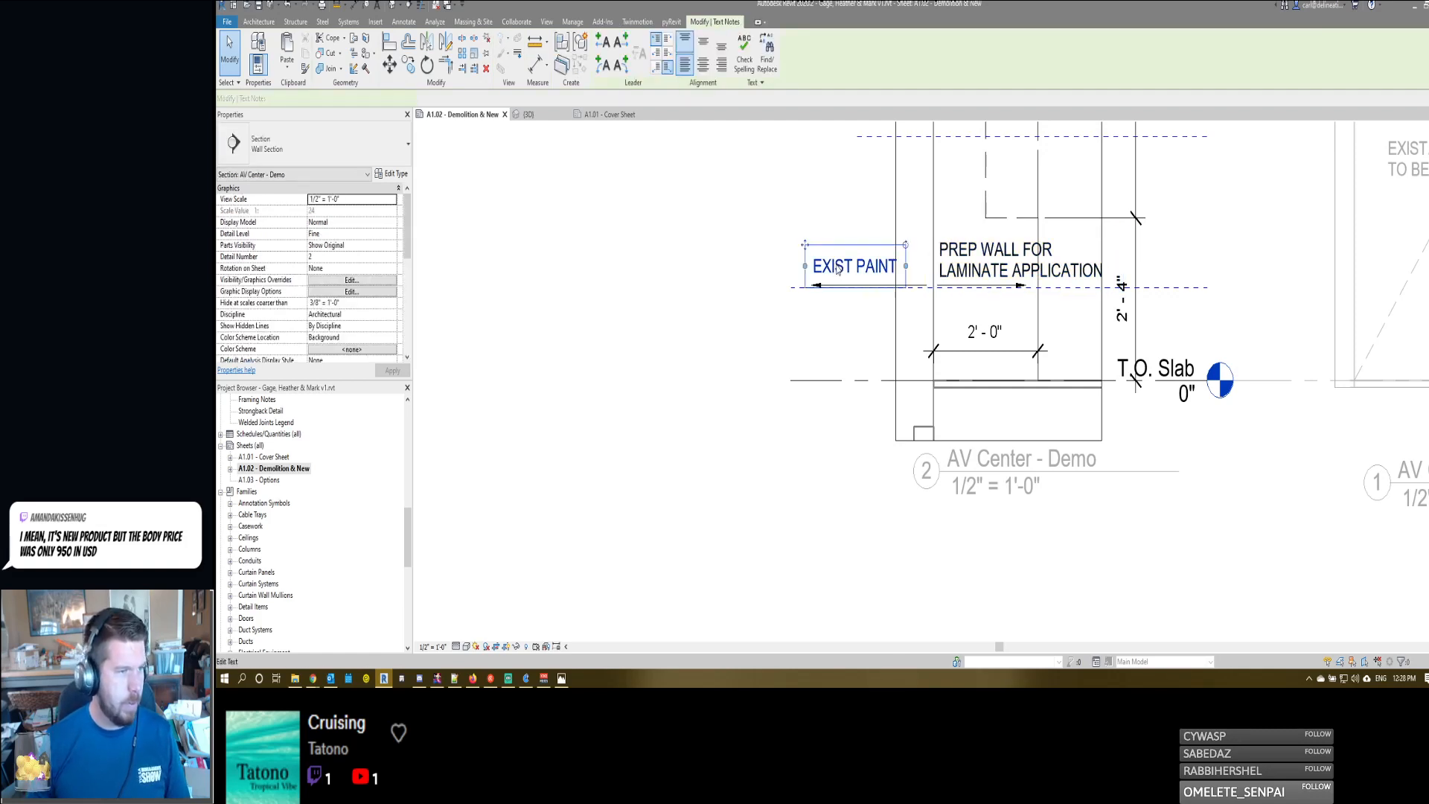
{"action": "left_click_drag", "start_coordinate": [834, 263], "coordinate": [840, 270]}
{"action": "key", "text": "Escape"}
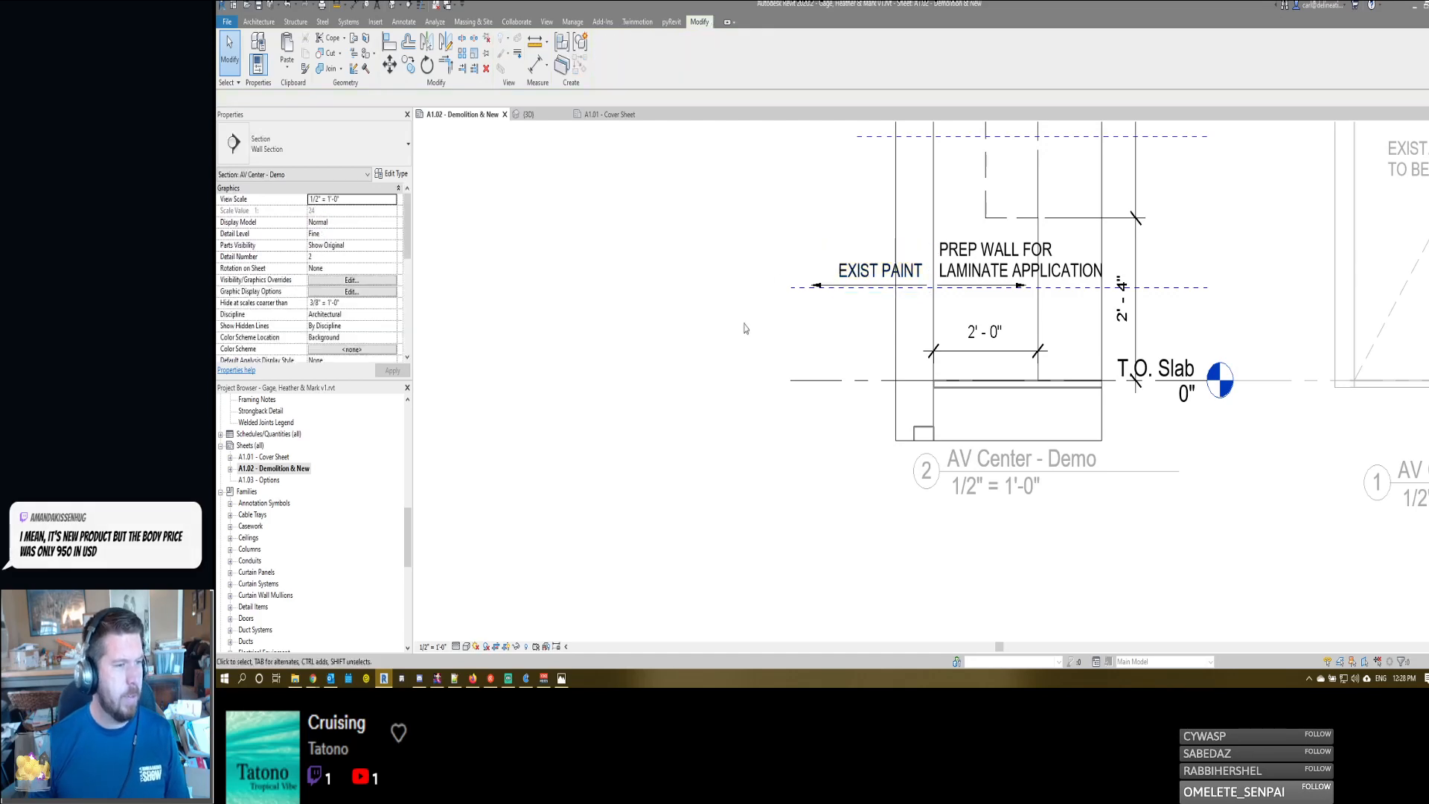
- Activate the AV Center - Demo elevation and move the REMOVE SECTION OF WALL BOTH SIDES note up toward the shelving note
{"action": "middle_click_drag", "start_coordinate": [833, 380], "coordinate": [881, 382]}
{"action": "scroll", "coordinate": [880, 381], "scroll_direction": "down", "scroll_amount": 4}
{"action": "double_click", "coordinate": [878, 392]}
{"action": "scroll", "coordinate": [1168, 406], "scroll_direction": "down", "scroll_amount": 1}
{"action": "middle_click_drag", "start_coordinate": [1168, 405], "coordinate": [809, 452]}
{"action": "scroll", "coordinate": [1083, 216], "scroll_direction": "up", "scroll_amount": 1}
{"action": "scroll", "coordinate": [1082, 216], "scroll_direction": "up", "scroll_amount": 1}
{"action": "double_click", "coordinate": [960, 429]}
{"action": "middle_click_drag", "start_coordinate": [960, 429], "coordinate": [1005, 394]}
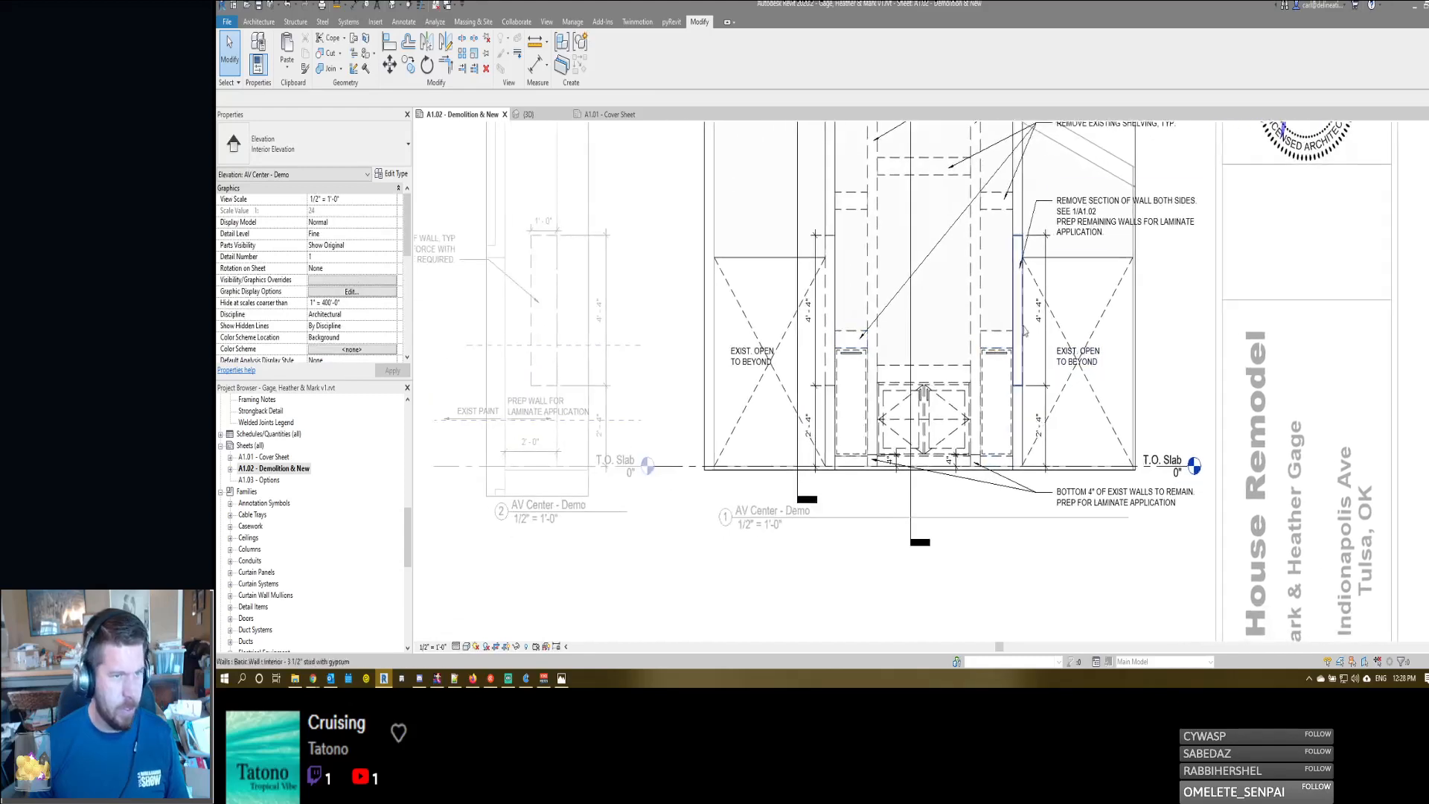
{"action": "left_click", "coordinate": [1083, 207]}
{"action": "scroll", "coordinate": [1077, 208], "scroll_direction": "up", "scroll_amount": 1}
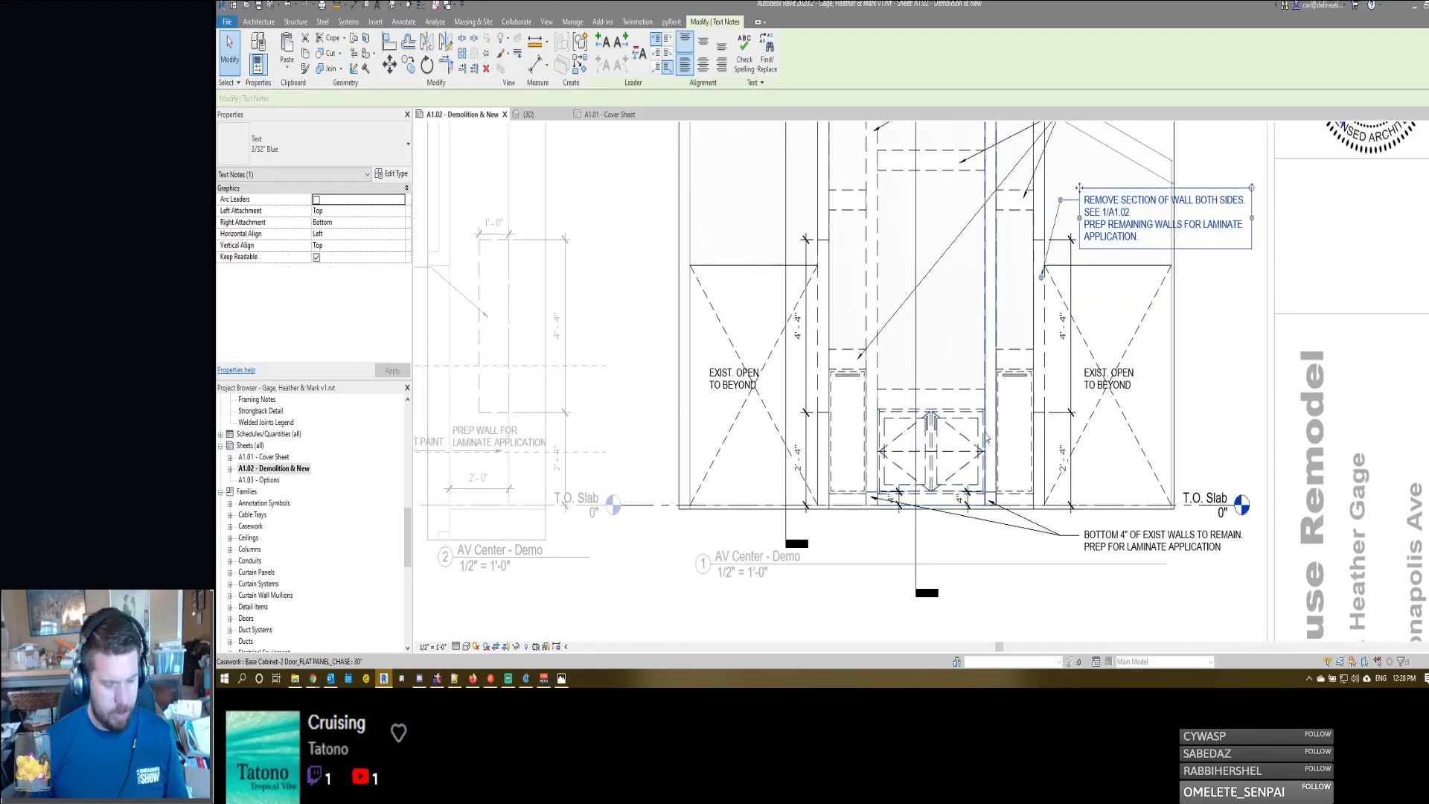
{"action": "middle_click_drag", "start_coordinate": [1074, 206], "coordinate": [1079, 250]}
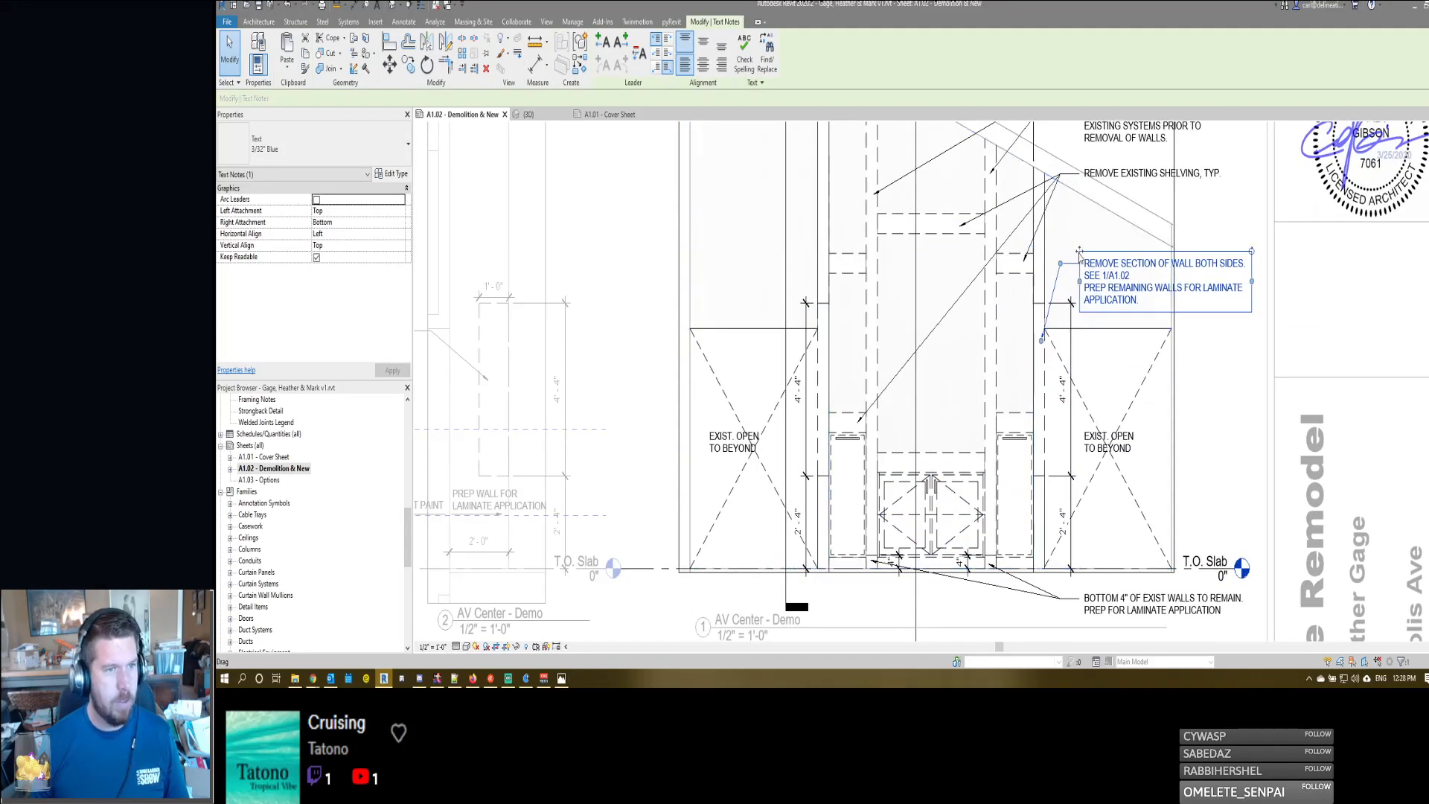
{"action": "left_click_drag", "start_coordinate": [1079, 251], "coordinate": [1080, 216]}
{"action": "middle_click_drag", "start_coordinate": [1103, 411], "coordinate": [1058, 401]}
- Add the note REMOVE EXIST CABINETS beside the elevation, with a two-segment leader pointing to the base cabinets
{"action": "key", "text": "t"}
{"action": "key", "text": "x"}
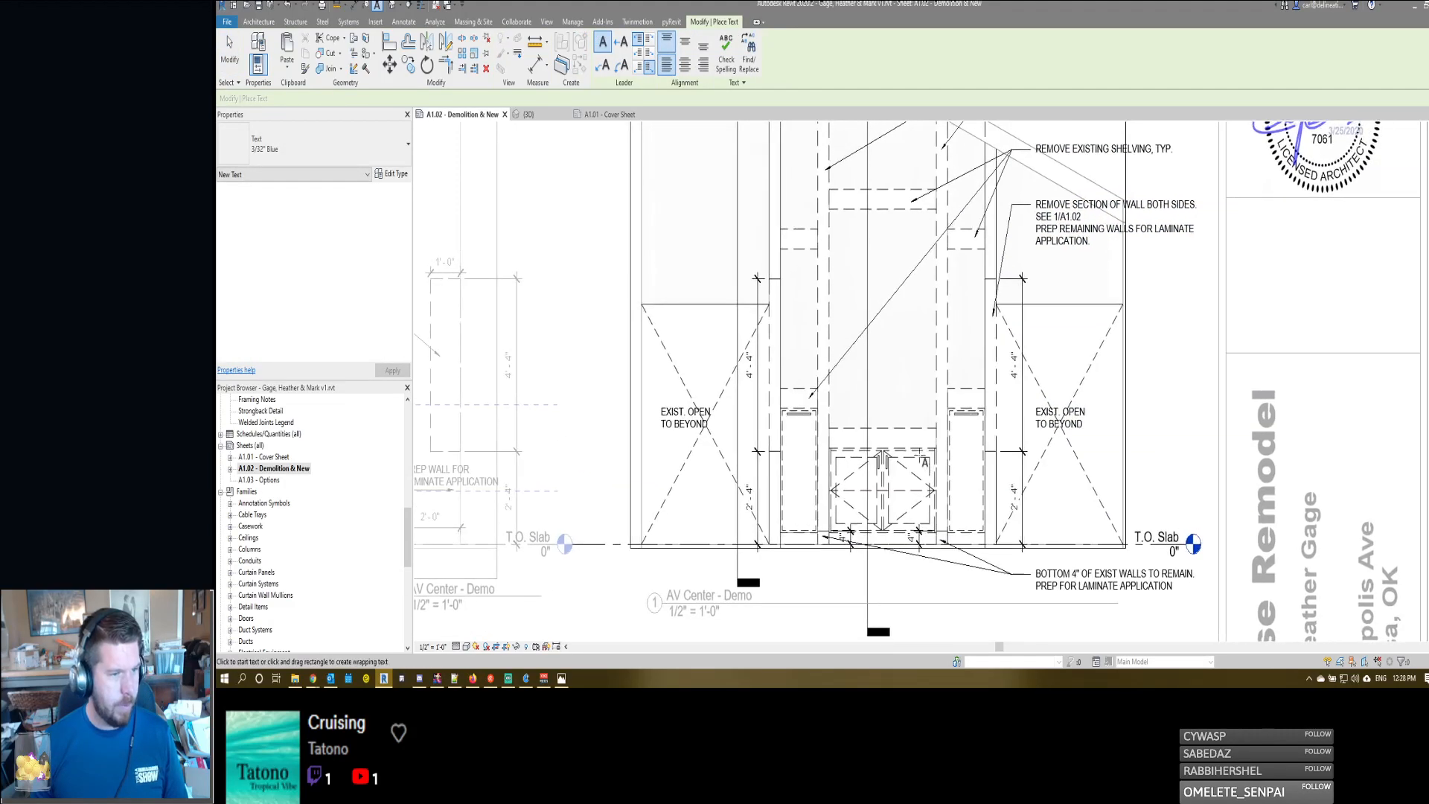
{"action": "left_click", "coordinate": [922, 450]}
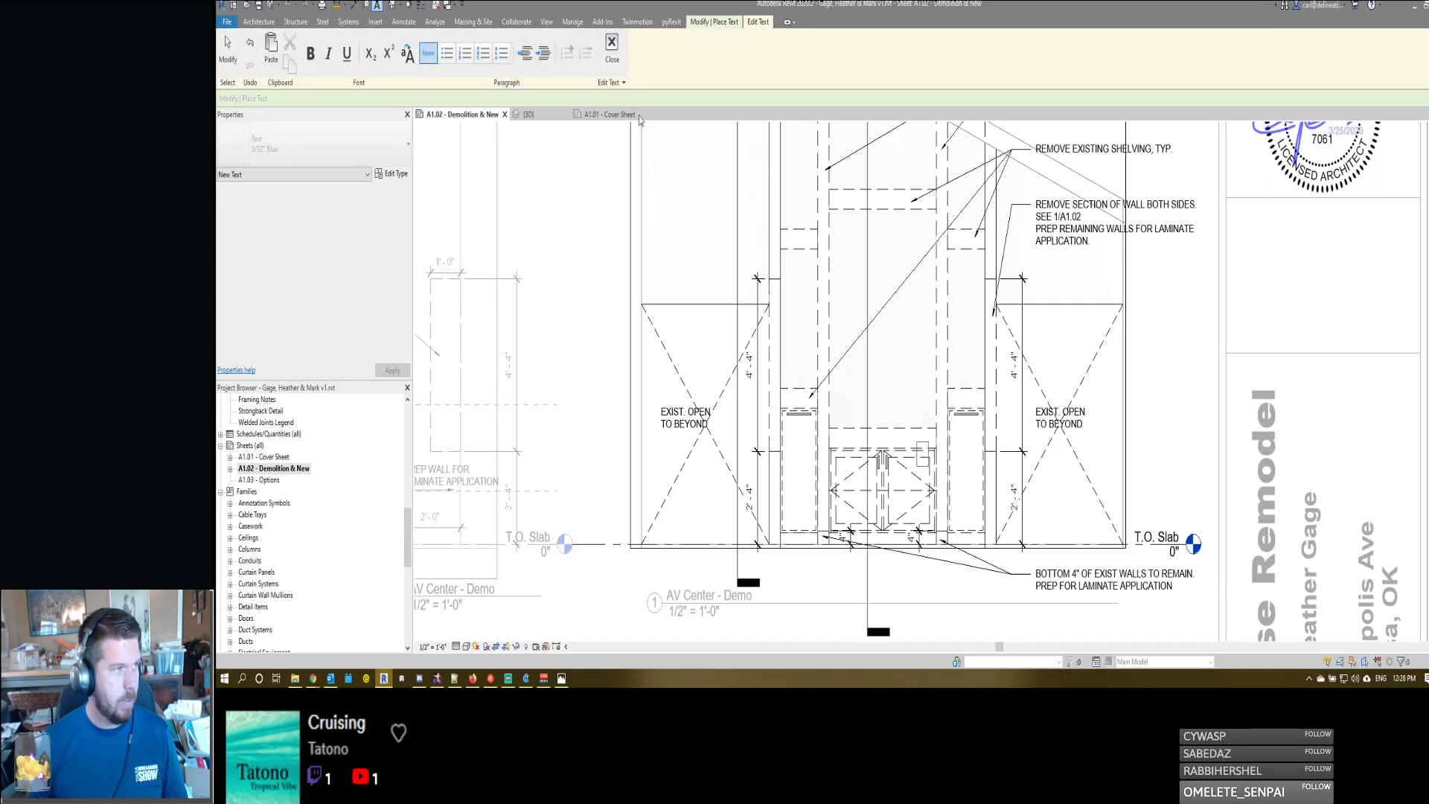
{"action": "left_click", "coordinate": [611, 46]}
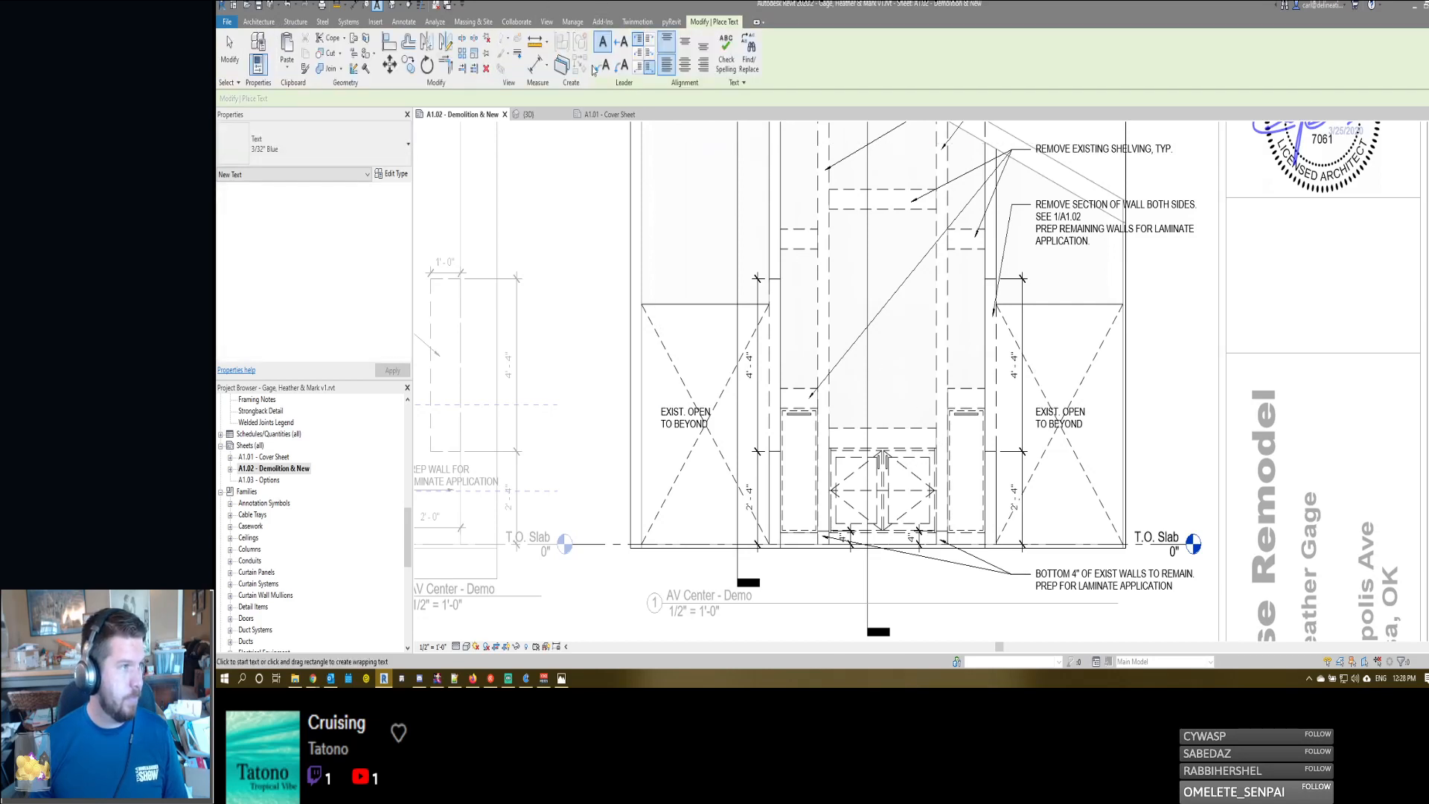
{"action": "left_click", "coordinate": [915, 456]}
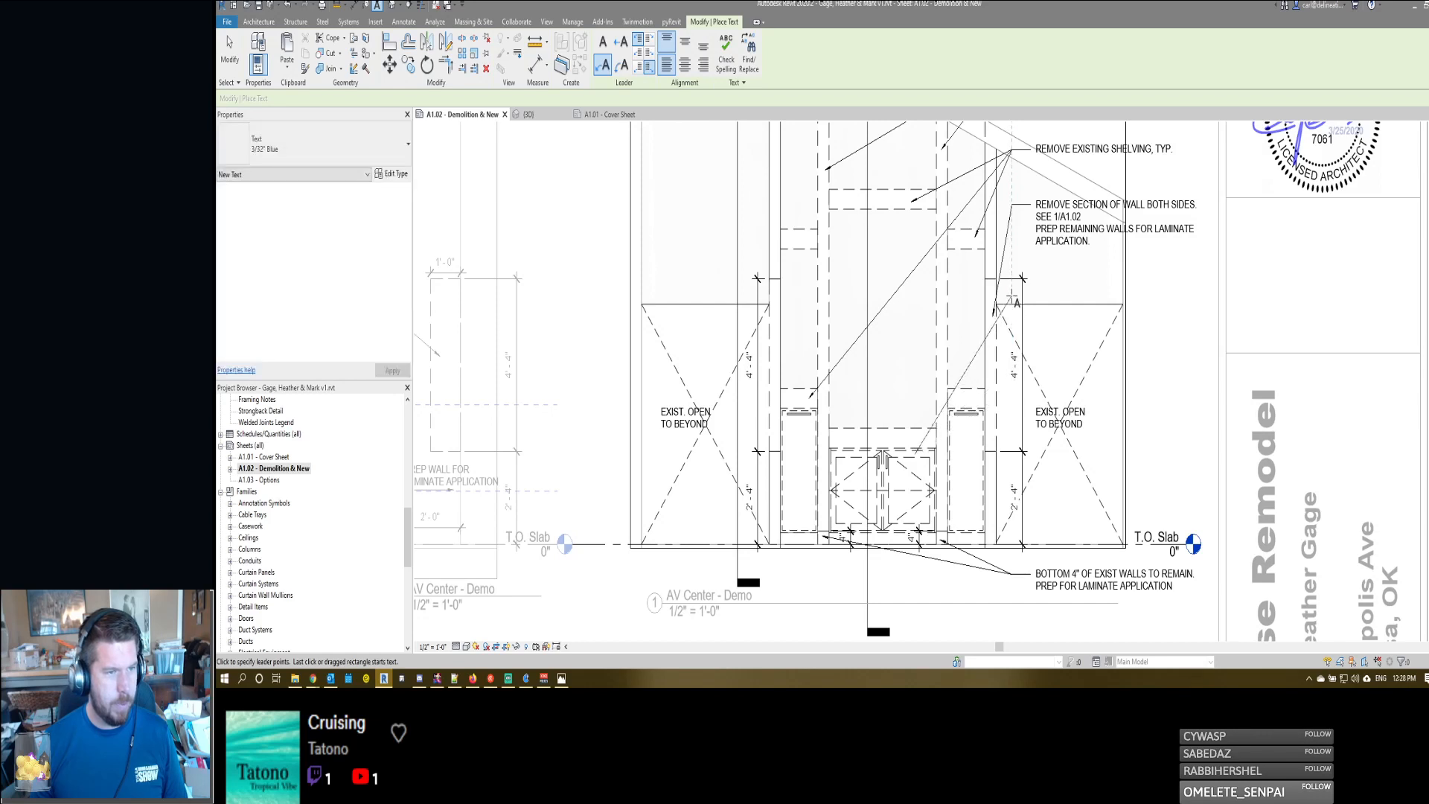
{"action": "left_click", "coordinate": [1011, 482]}
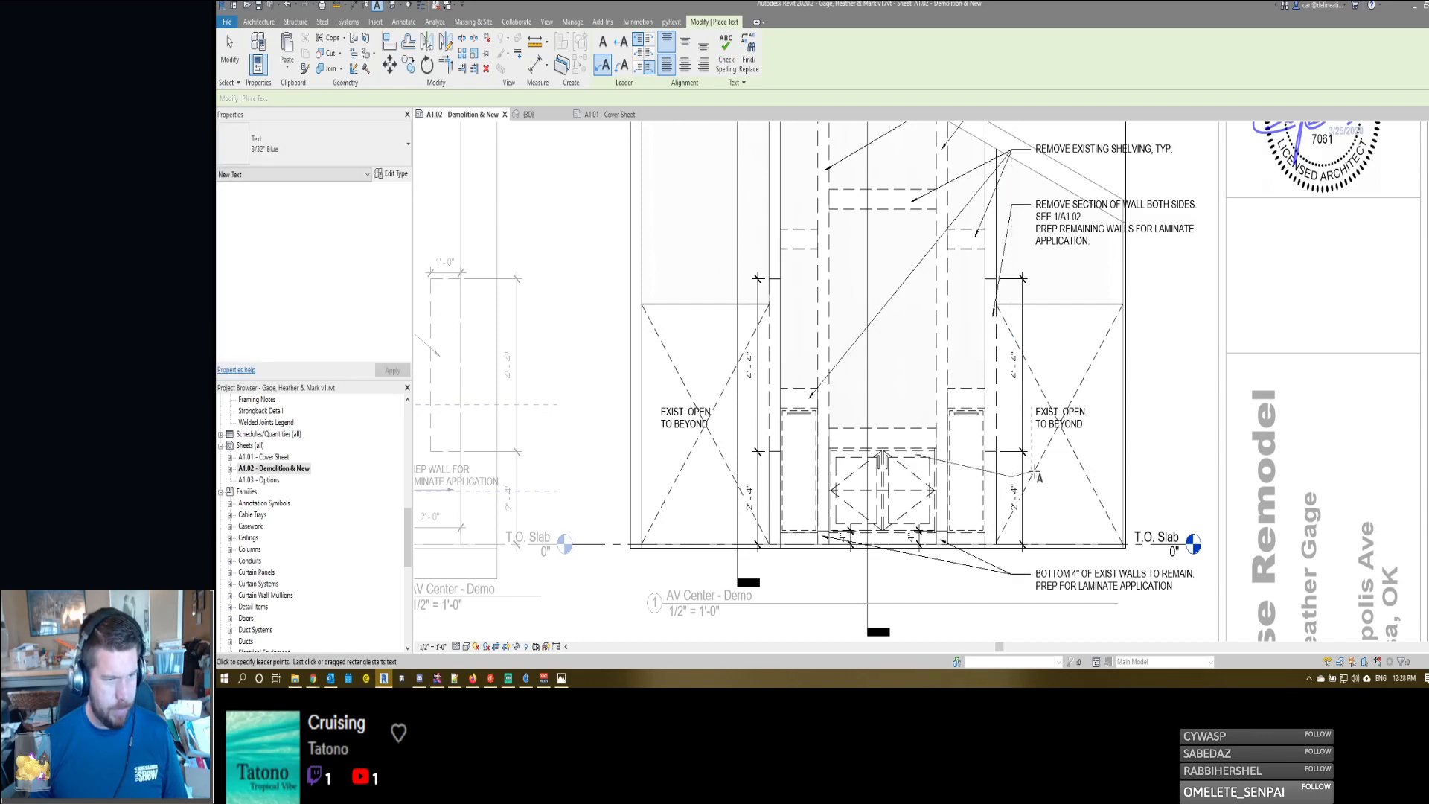
{"action": "left_click", "coordinate": [1032, 480]}
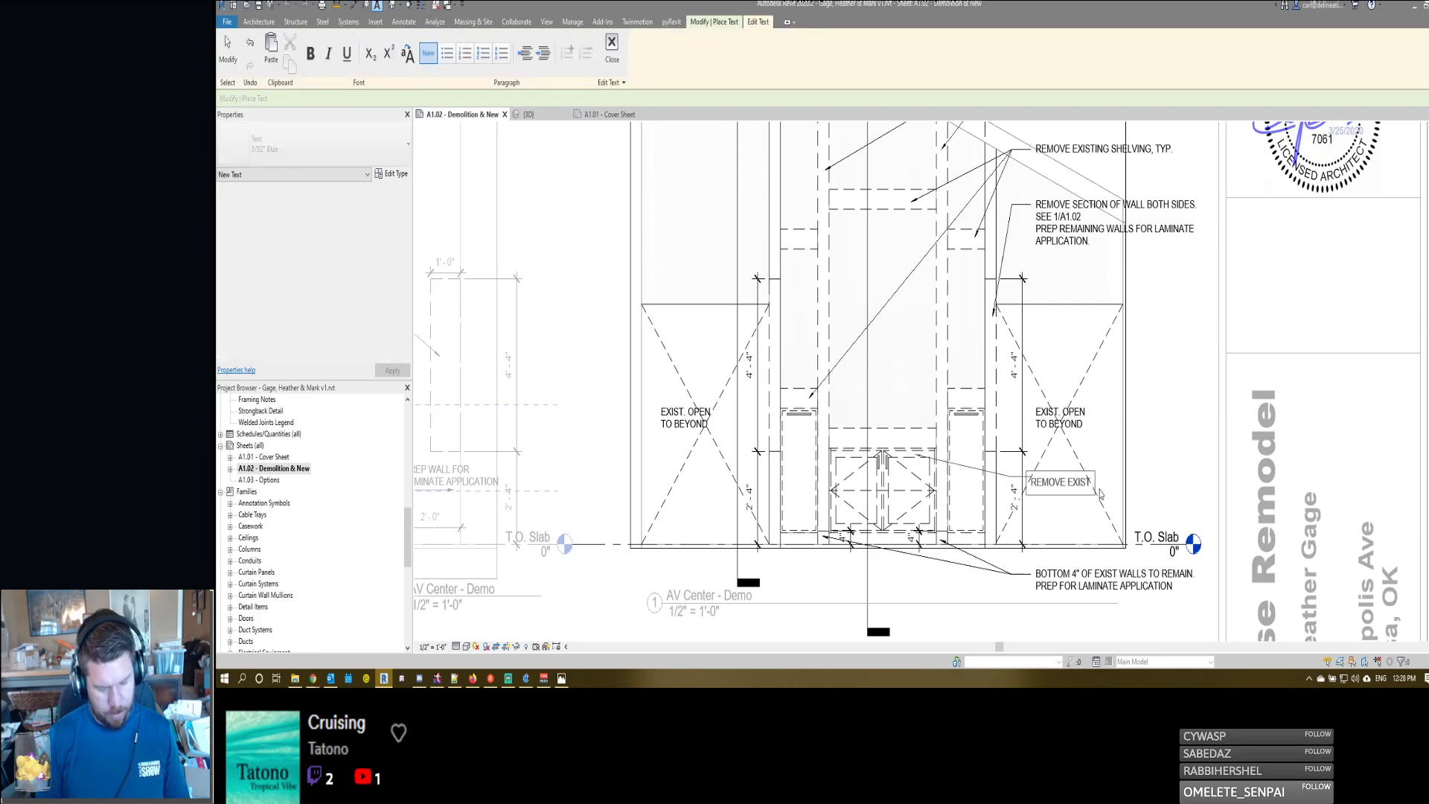
{"action": "left_click", "coordinate": [1148, 442]}
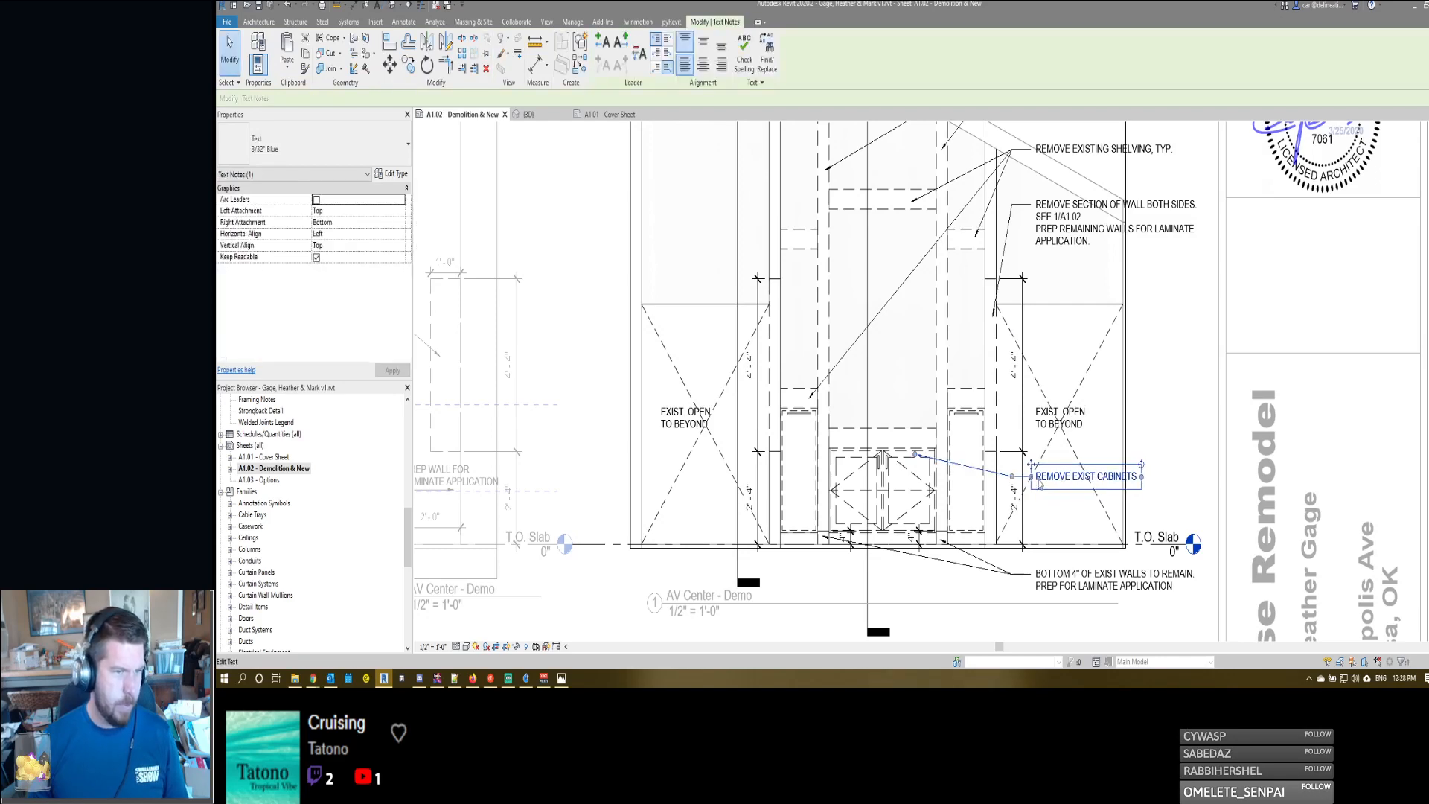
{"action": "left_click", "coordinate": [1189, 437]}
- Extend the cabinet note to read REMOVE EXIST CABINETS, TYP. and return to the sheet
{"action": "scroll", "coordinate": [1189, 435], "scroll_direction": "down", "scroll_amount": 3}
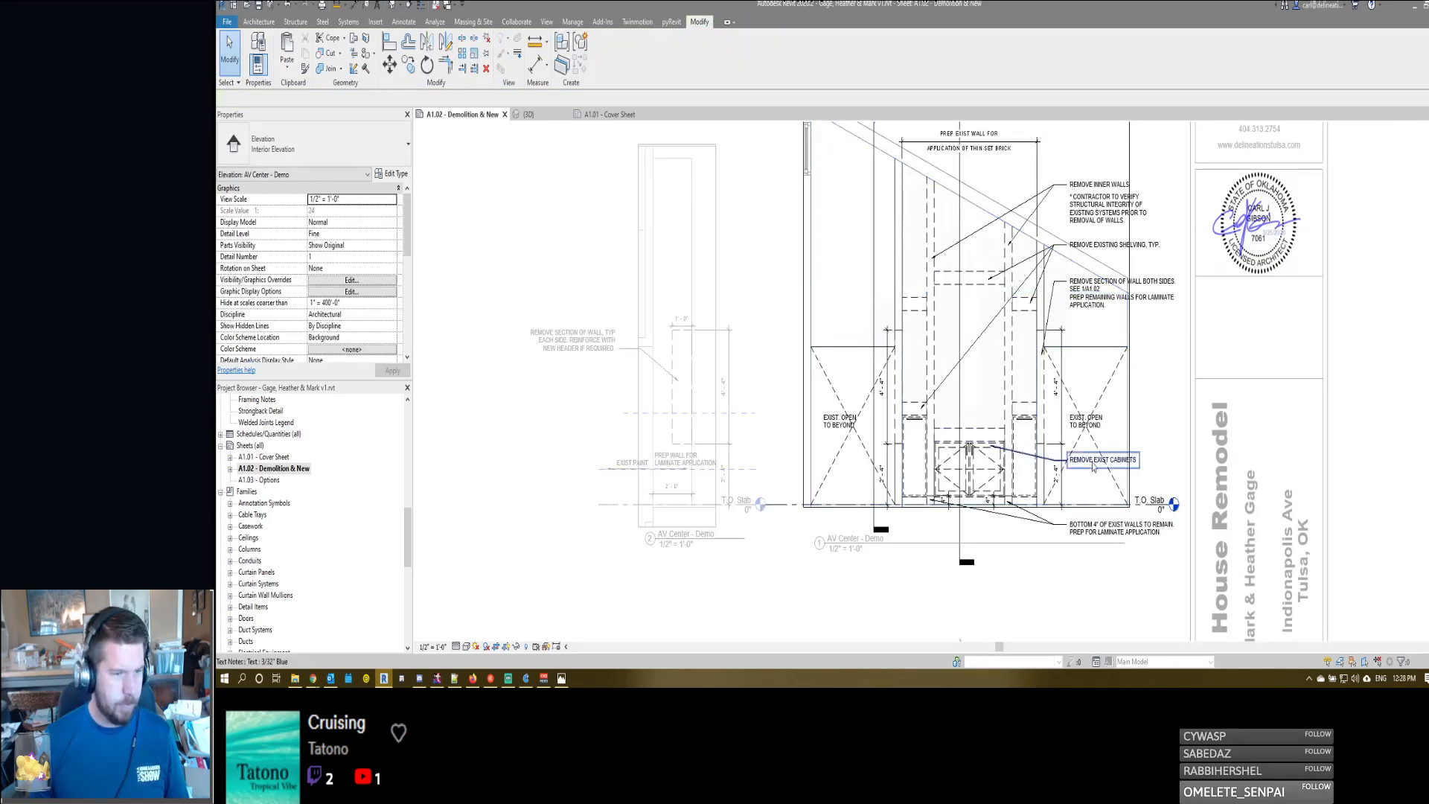
{"action": "left_click", "coordinate": [1093, 466]}
{"action": "left_click", "coordinate": [1127, 465]}
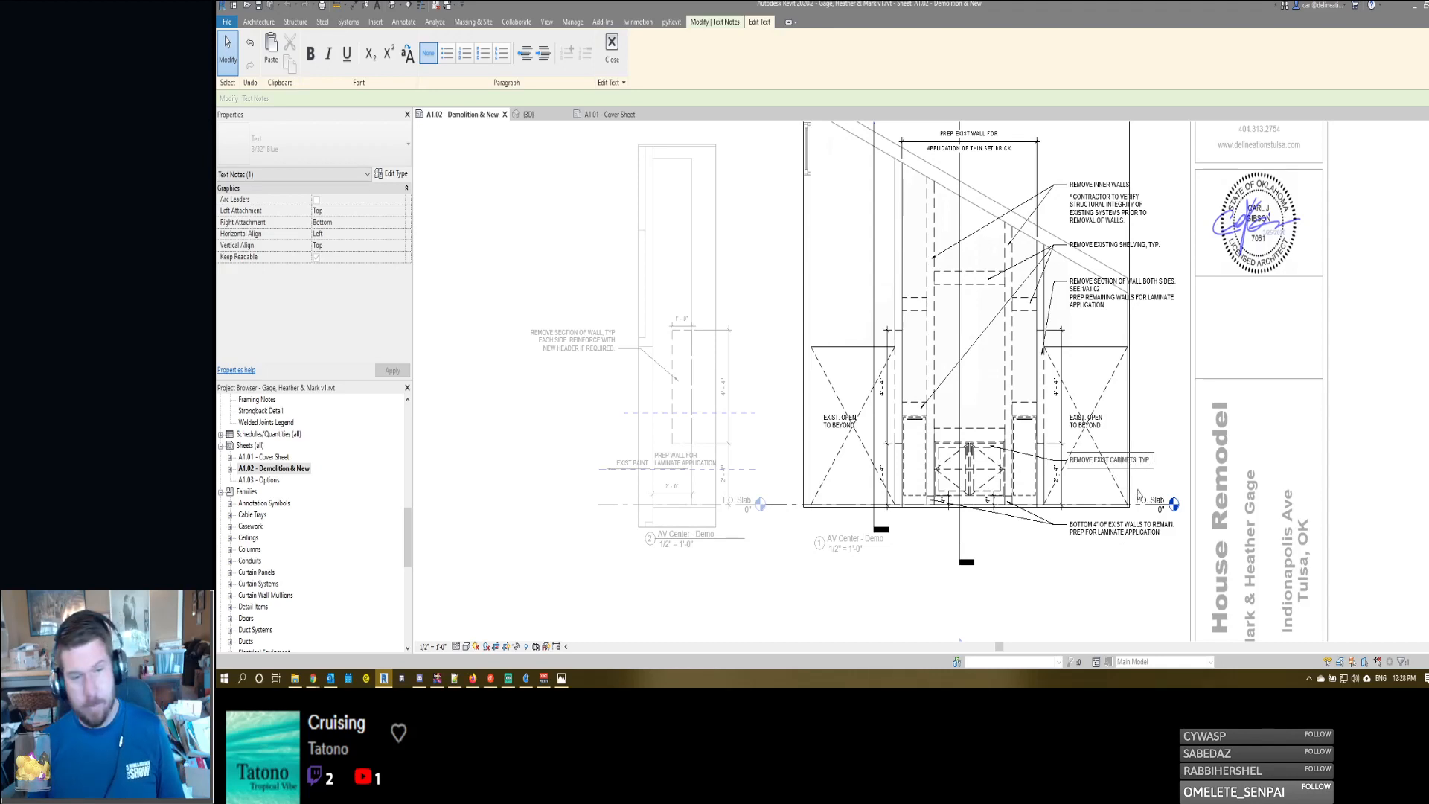
{"action": "left_click", "coordinate": [1076, 424]}
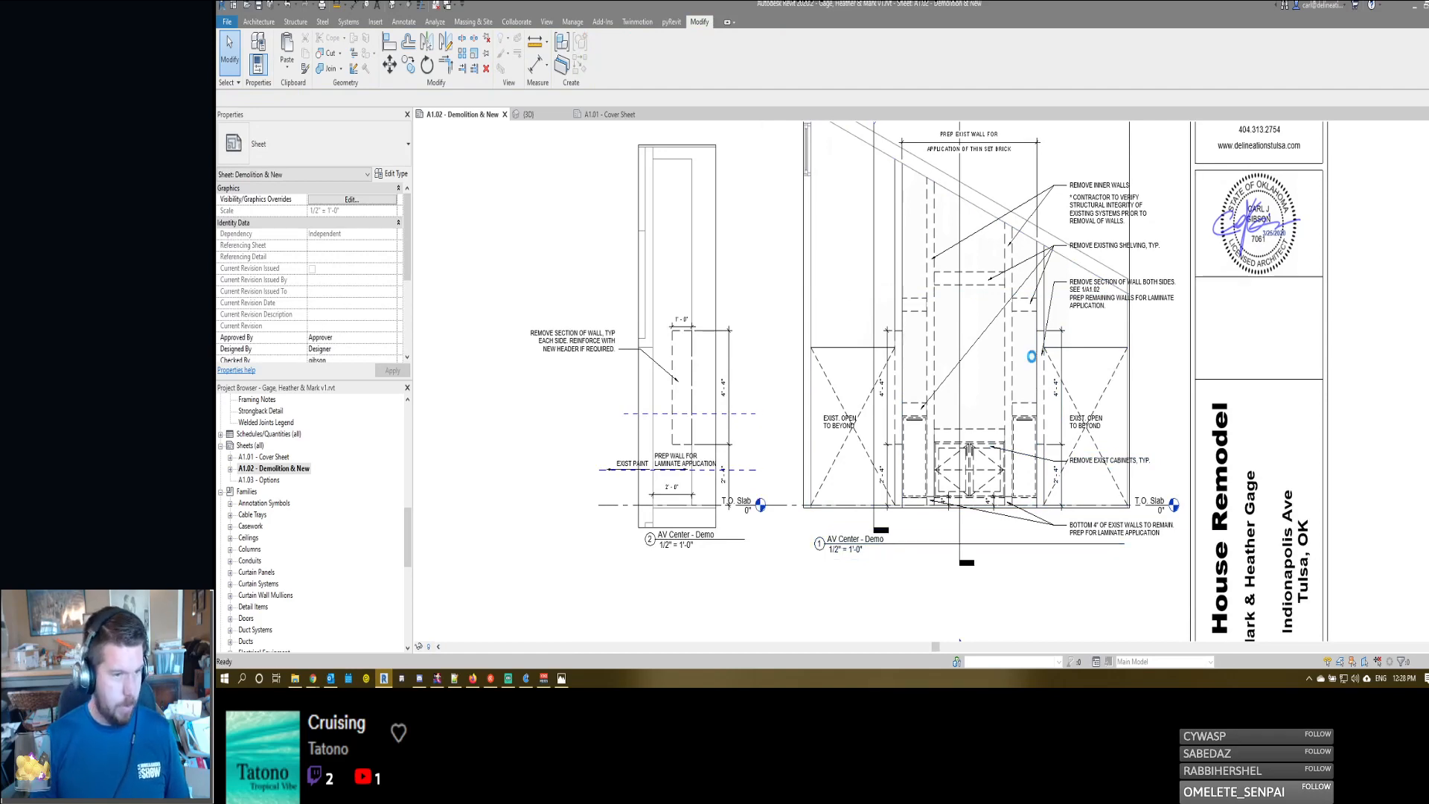
- Print the selected sheets to one combined PDF with Bluebeam PDF, overwriting the existing 3.25.2020 bid set file
{"action": "key", "text": "ctrl+p"}
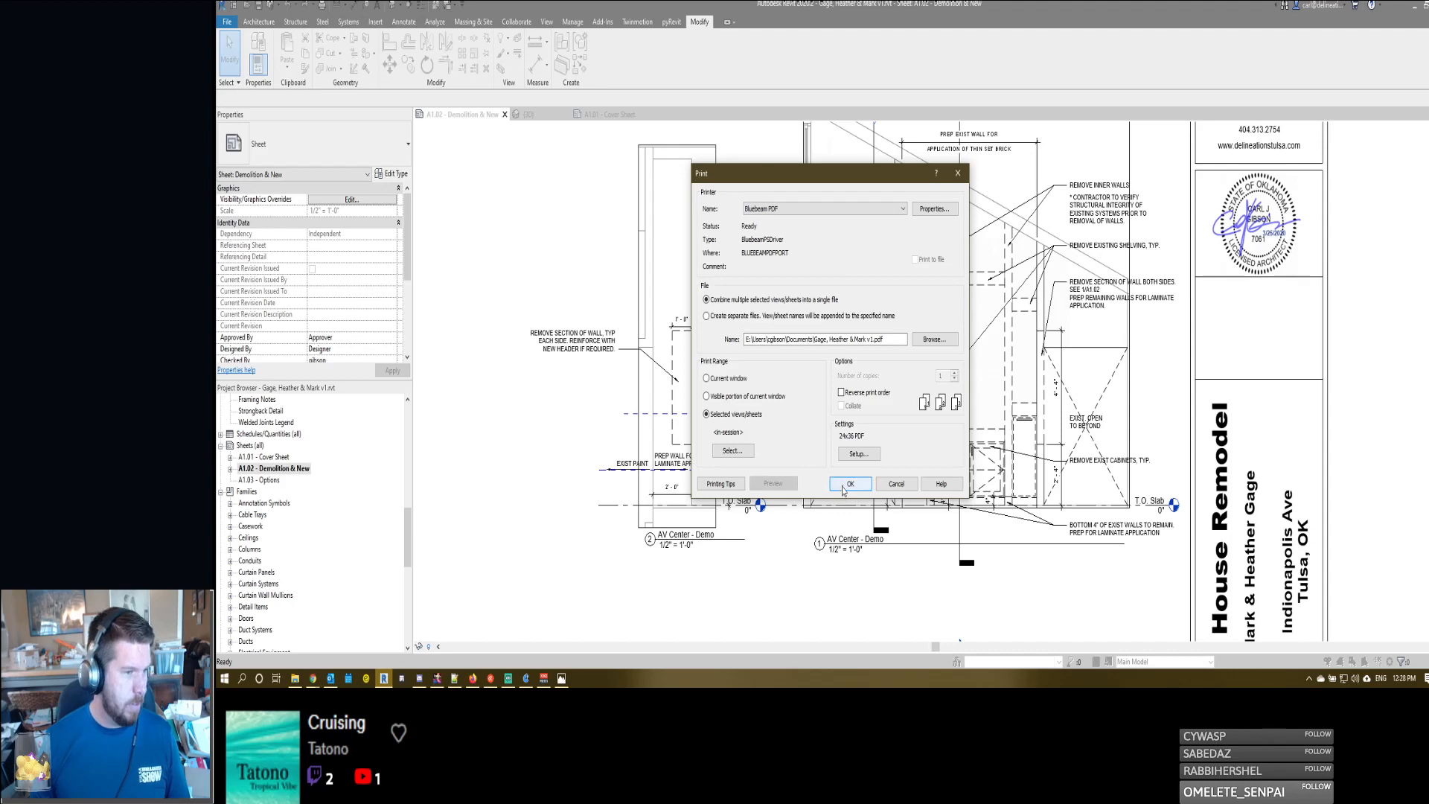
{"action": "left_click", "coordinate": [849, 484]}
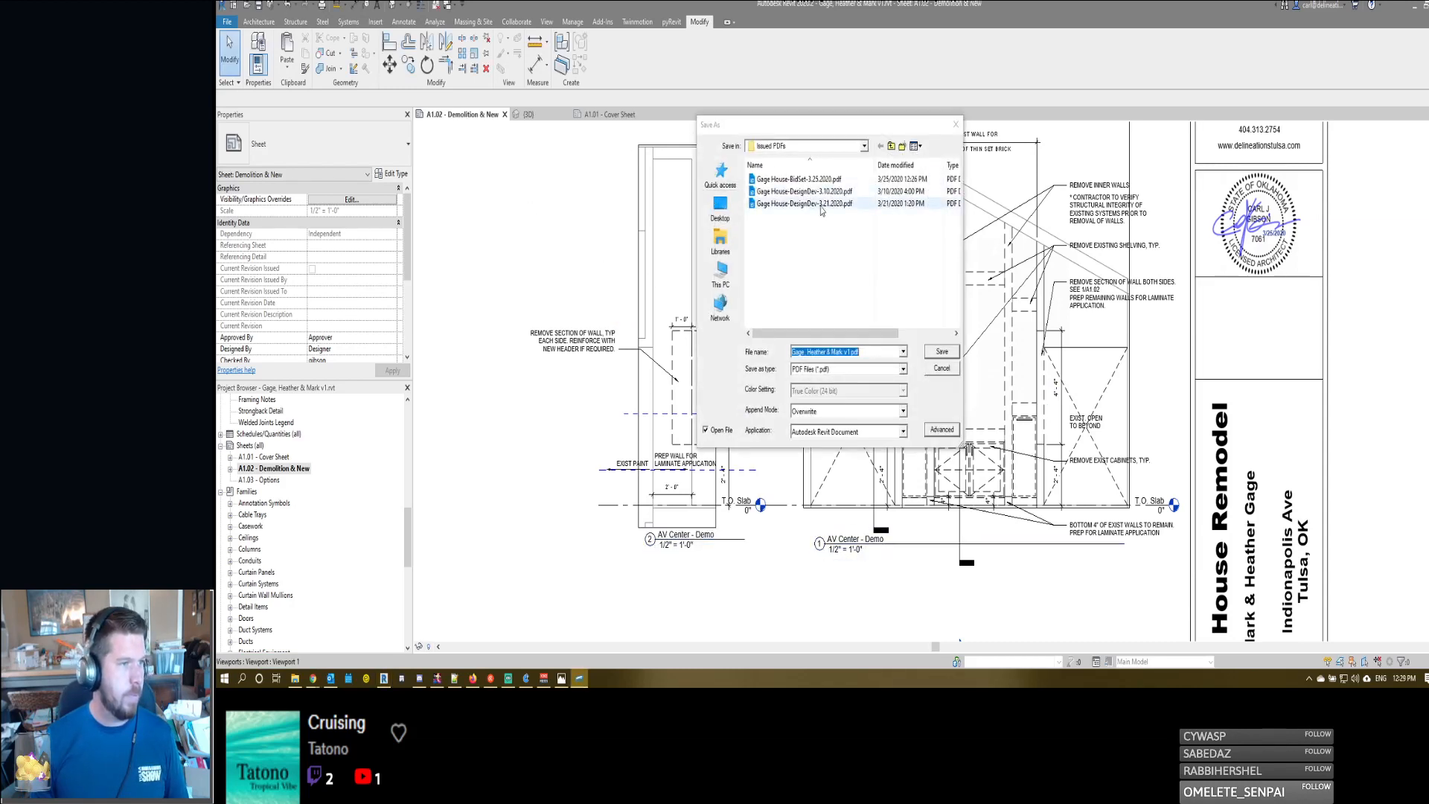
{"action": "double_click", "coordinate": [819, 179]}
{"action": "left_click", "coordinate": [852, 340]}
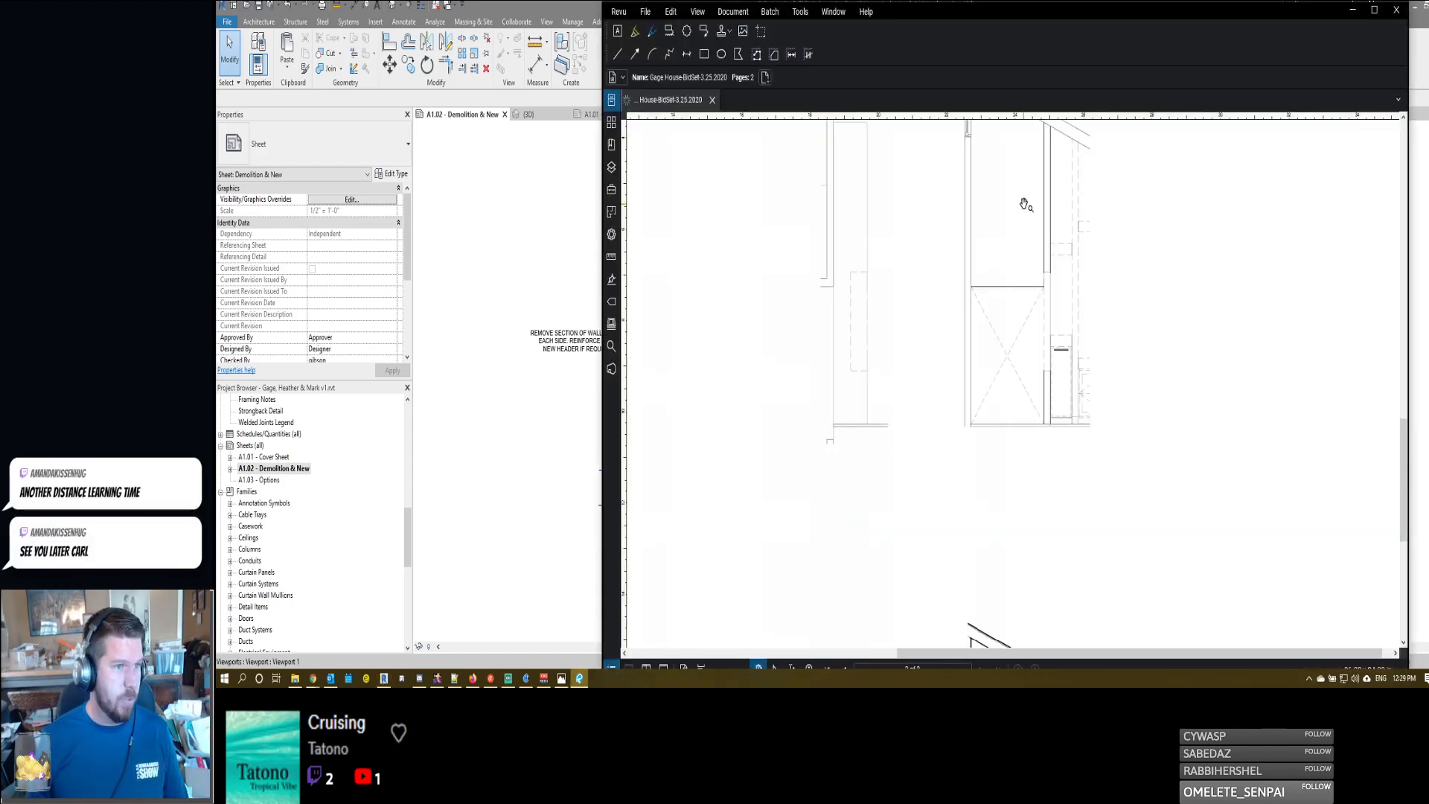
- Review the demolition and new work drawings on the second page of the reprinted PDF, and close the file
{"action": "scroll", "coordinate": [999, 281], "scroll_direction": "down", "scroll_amount": 2}
{"action": "scroll", "coordinate": [1003, 446], "scroll_direction": "down", "scroll_amount": 3}
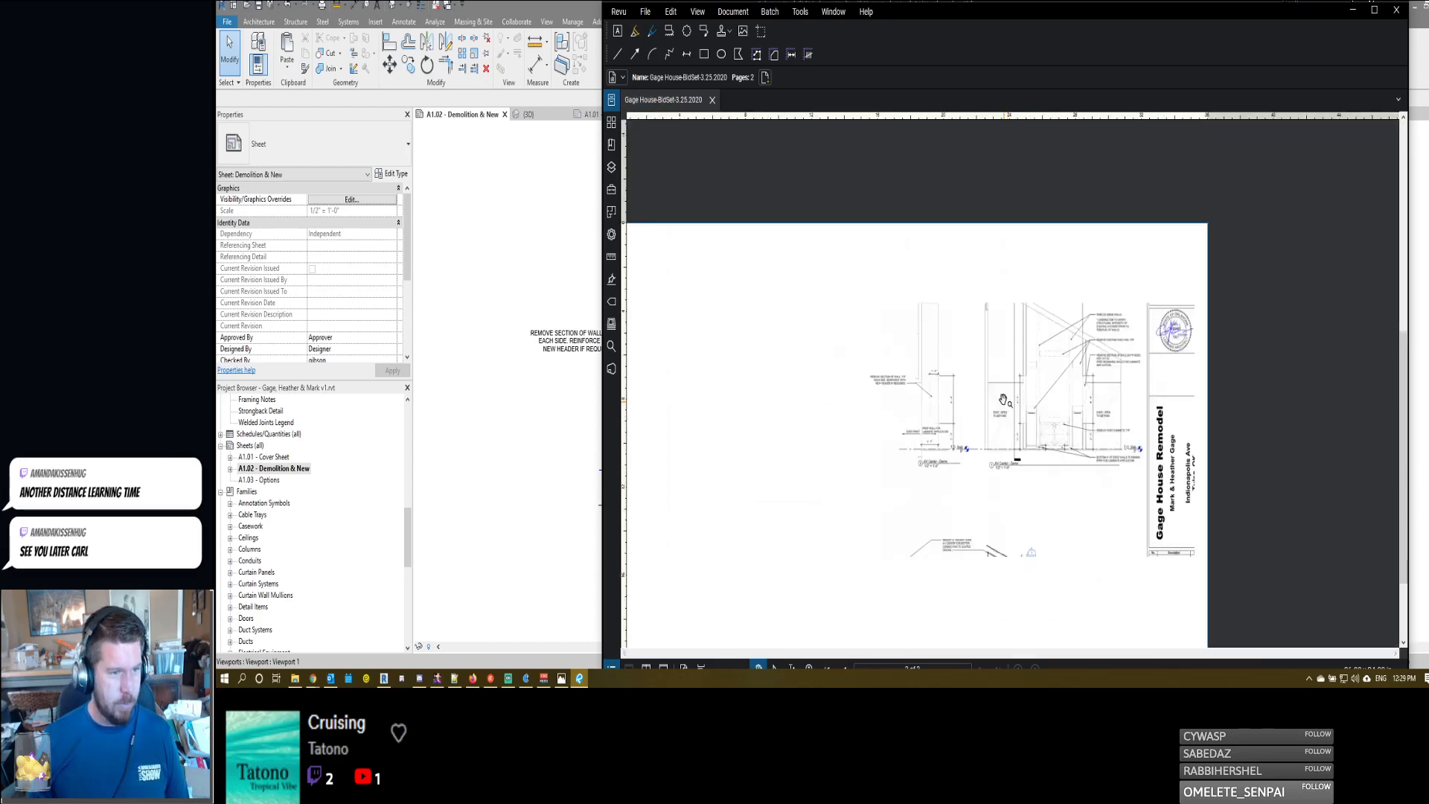
{"action": "scroll", "coordinate": [1003, 400], "scroll_direction": "up", "scroll_amount": 3}
{"action": "scroll", "coordinate": [893, 484], "scroll_direction": "down", "scroll_amount": 4}
{"action": "scroll", "coordinate": [847, 519], "scroll_direction": "up", "scroll_amount": 2}
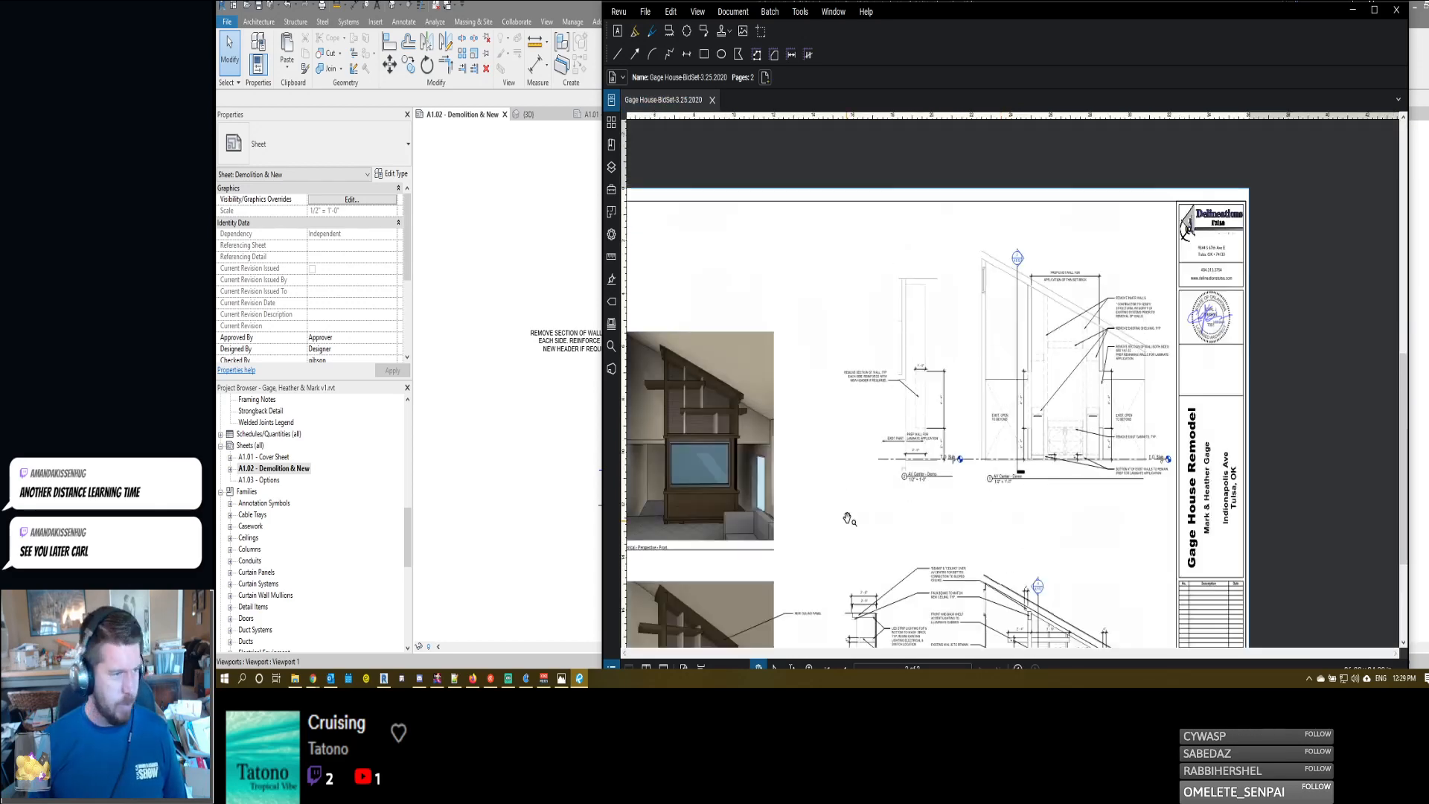
{"action": "middle_click_drag", "start_coordinate": [847, 519], "coordinate": [988, 397]}
{"action": "scroll", "coordinate": [987, 402], "scroll_direction": "down", "scroll_amount": 1}
{"action": "middle_click_drag", "start_coordinate": [940, 470], "coordinate": [933, 373]}
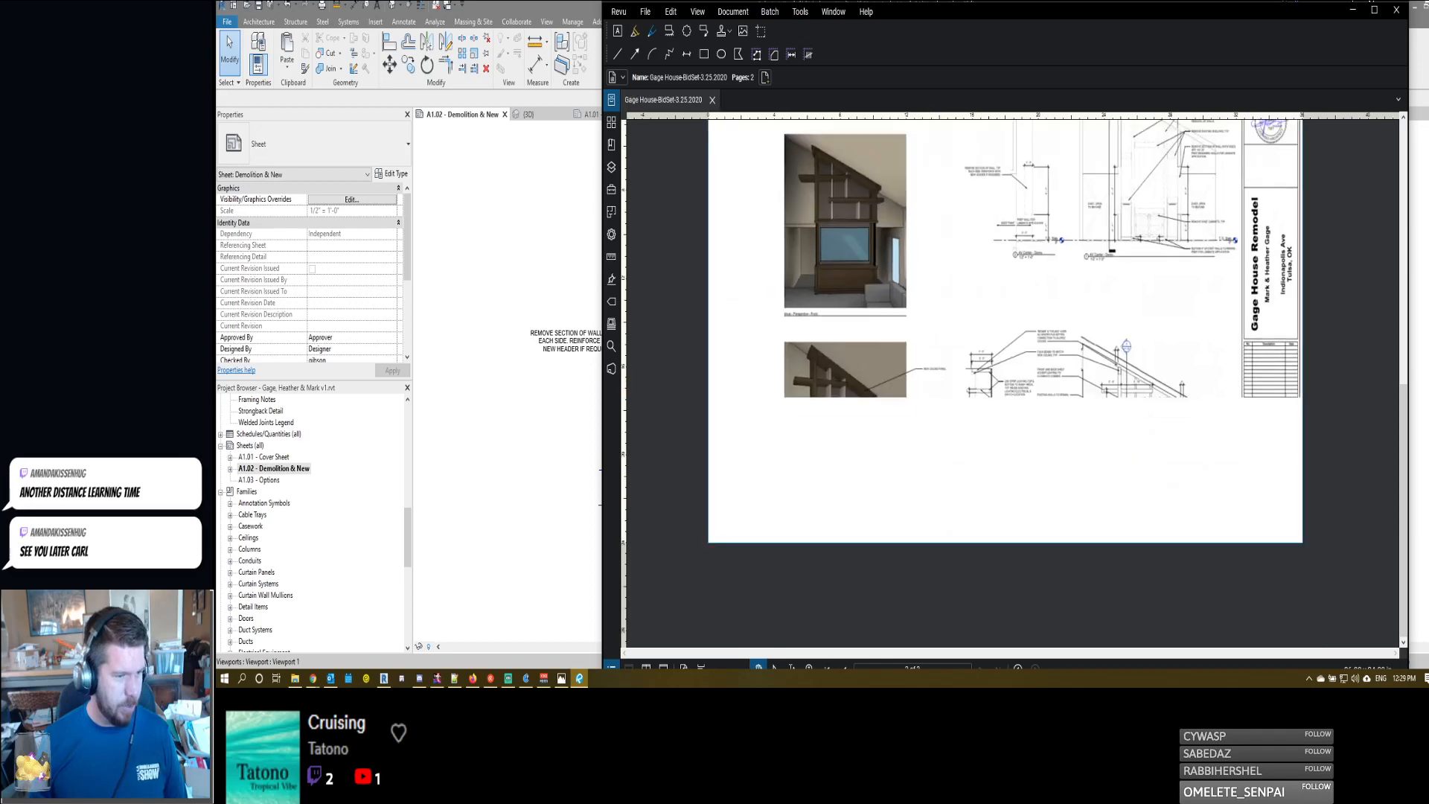
{"action": "left_click_drag", "start_coordinate": [1066, 17], "coordinate": [1069, 18]}
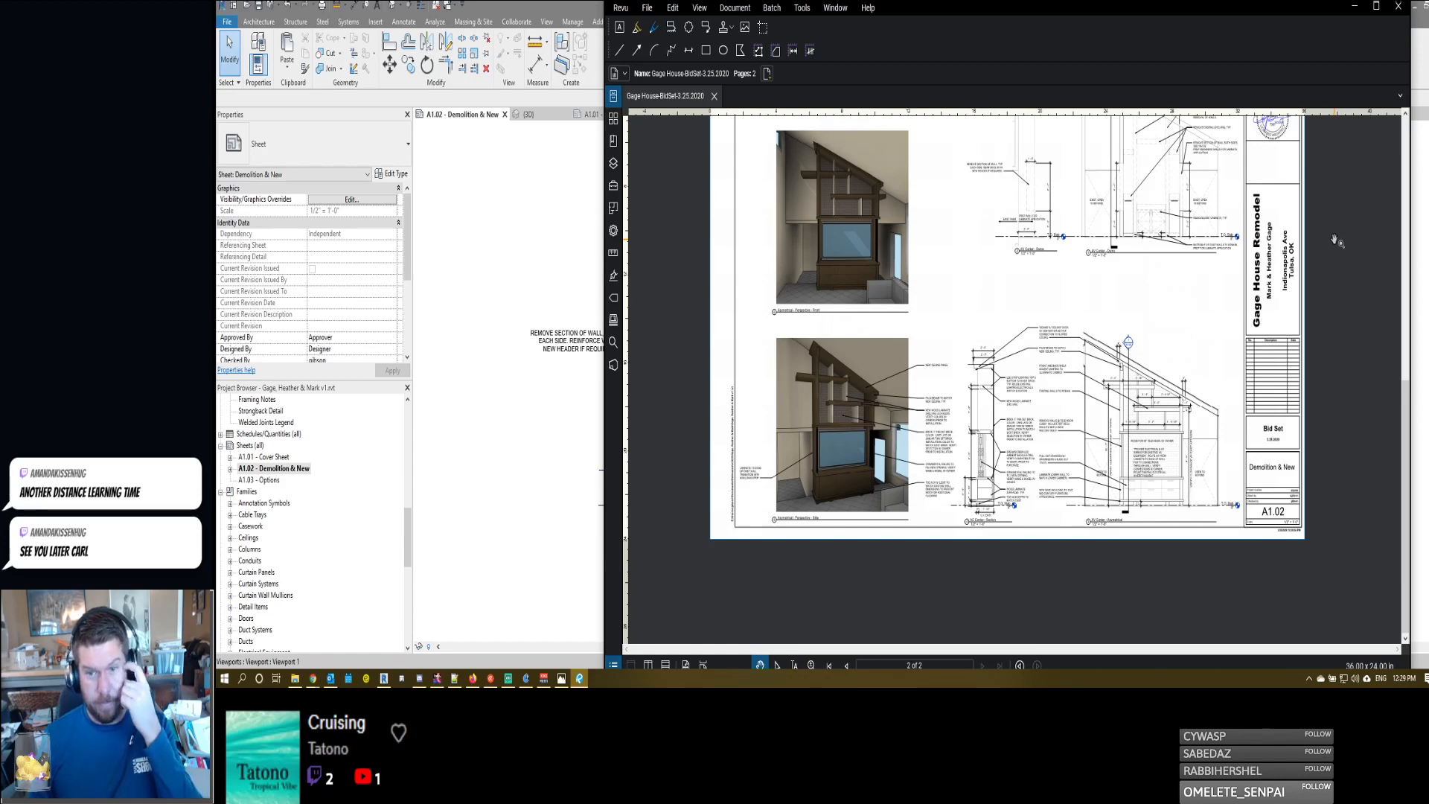
{"action": "left_click_drag", "start_coordinate": [1081, 318], "coordinate": [1083, 394]}
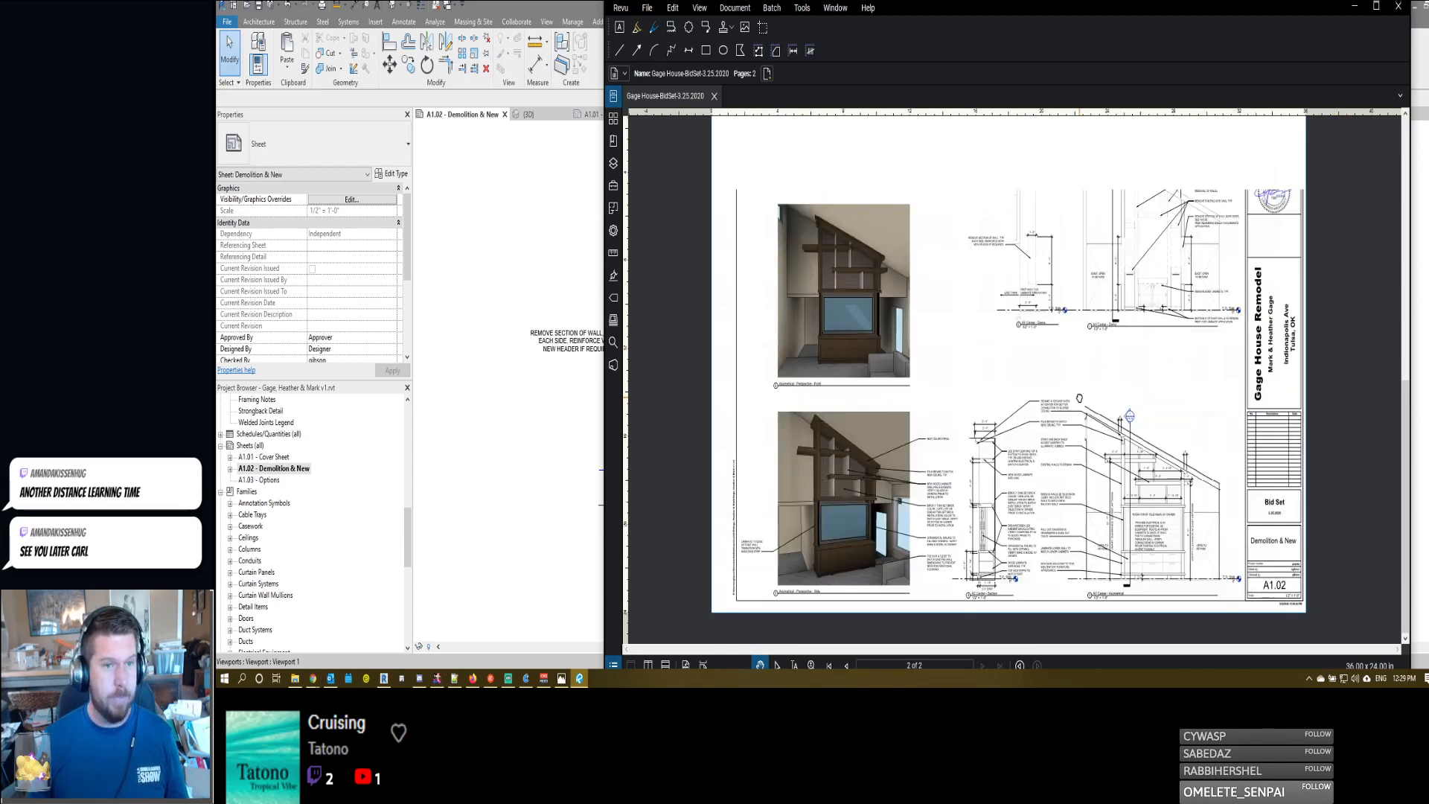
{"action": "left_click", "coordinate": [1399, 8]}
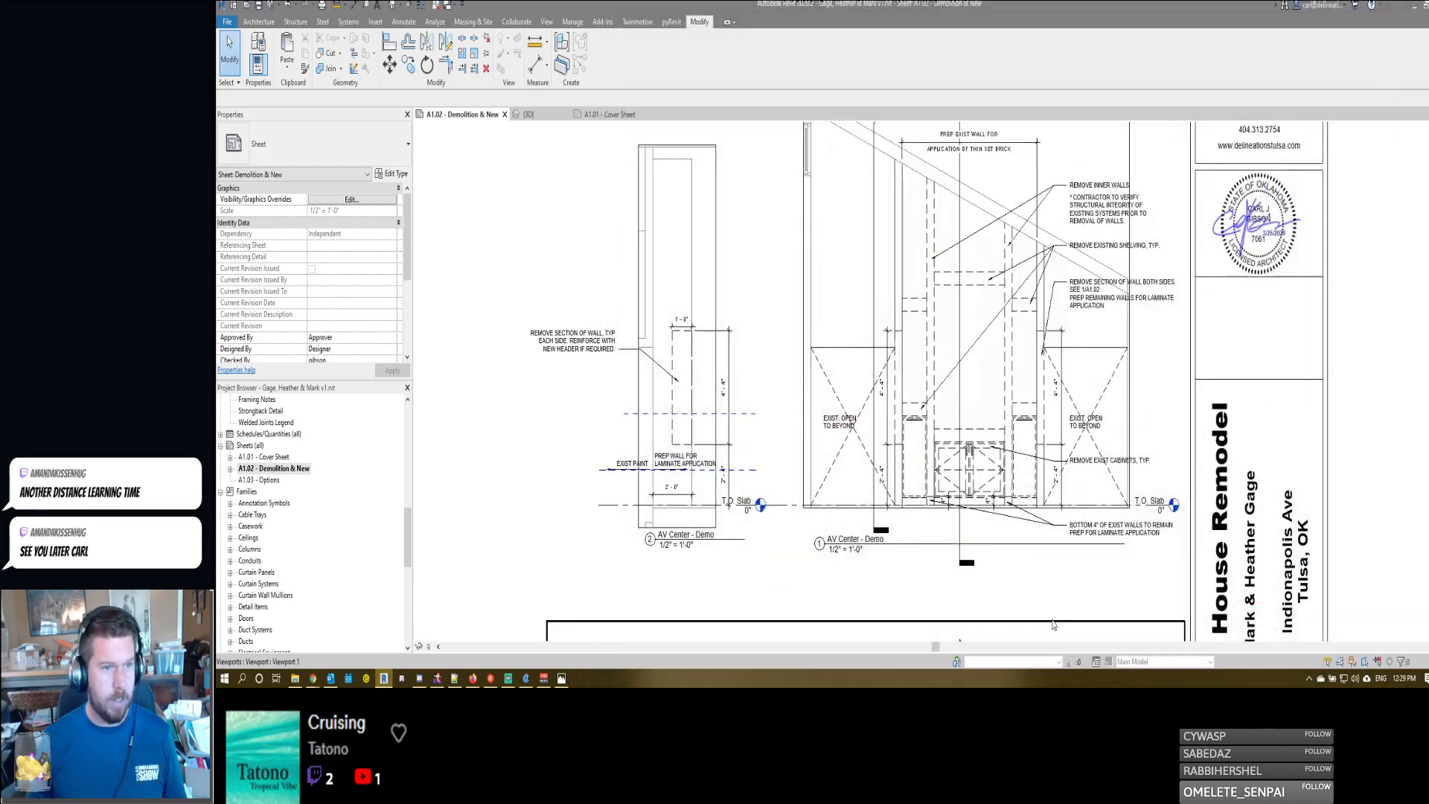